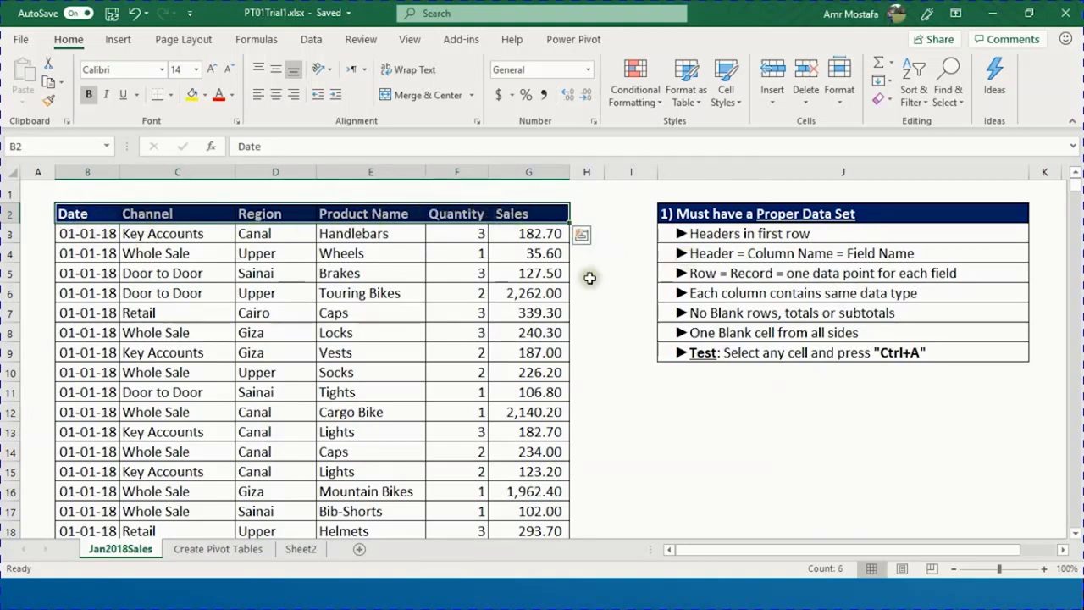
Step: Examine the Date header with its column values and the first record from Channel across to Sales
left_click(96, 214)
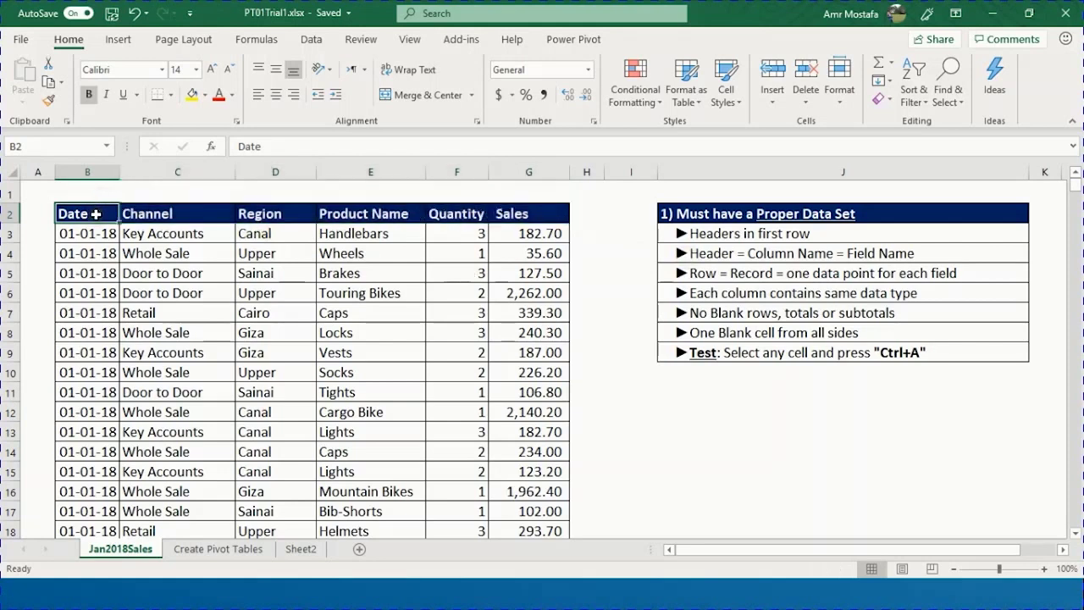
left_click_drag(96, 214, 116, 433)
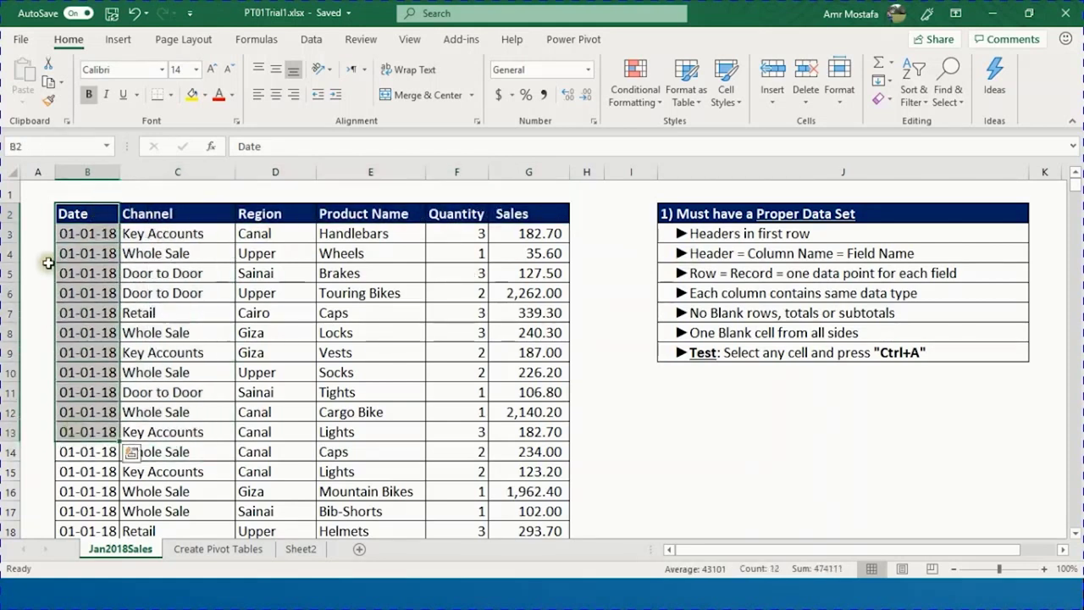
left_click(99, 213)
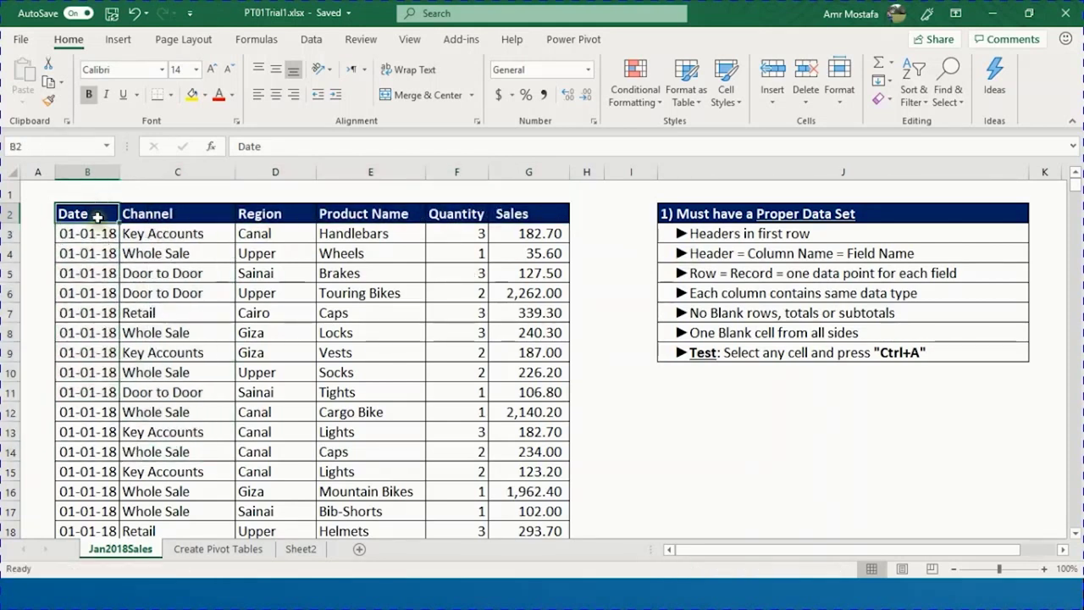
left_click_drag(98, 214, 107, 451)
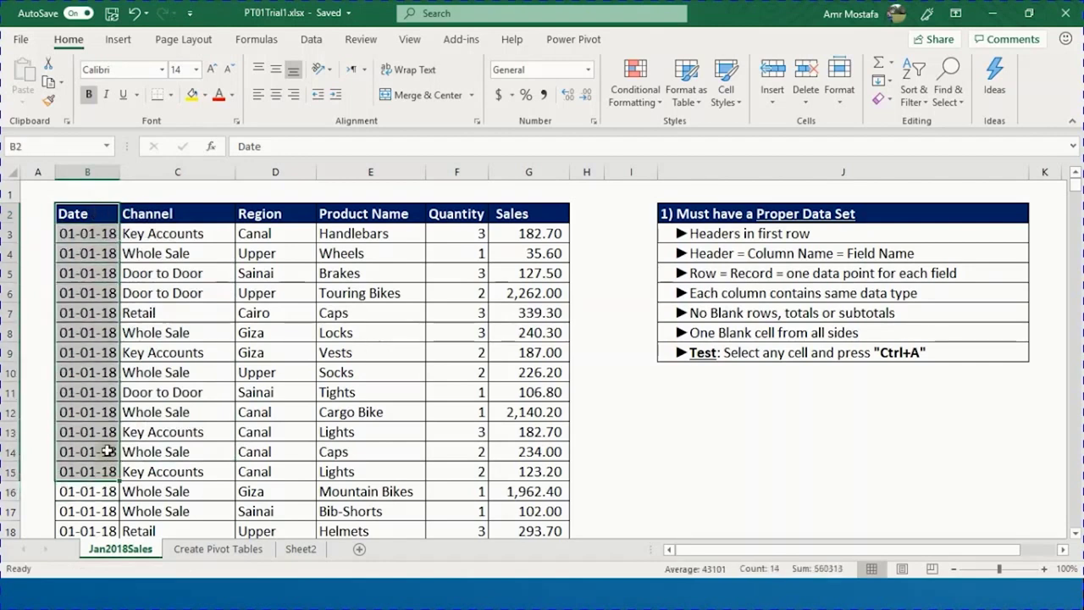
left_click(79, 216)
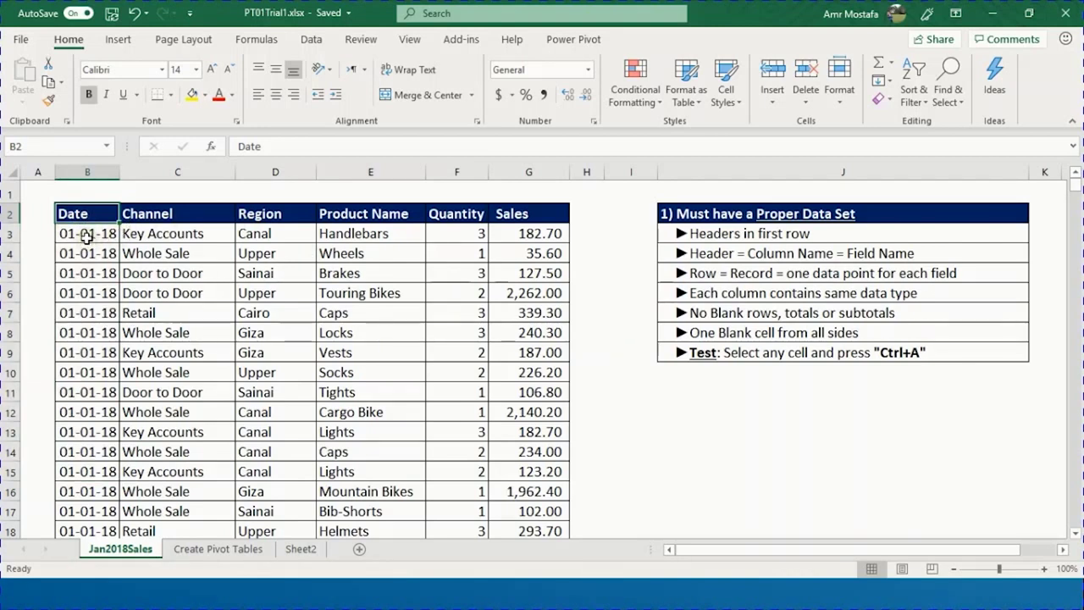
left_click(87, 237)
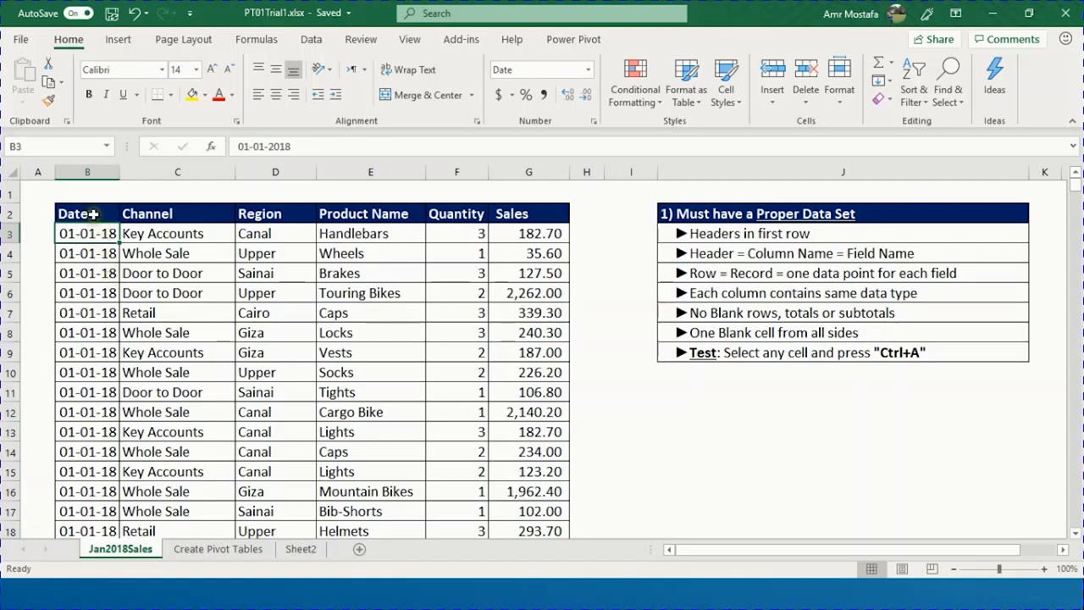
left_click(93, 214)
left_click(88, 235)
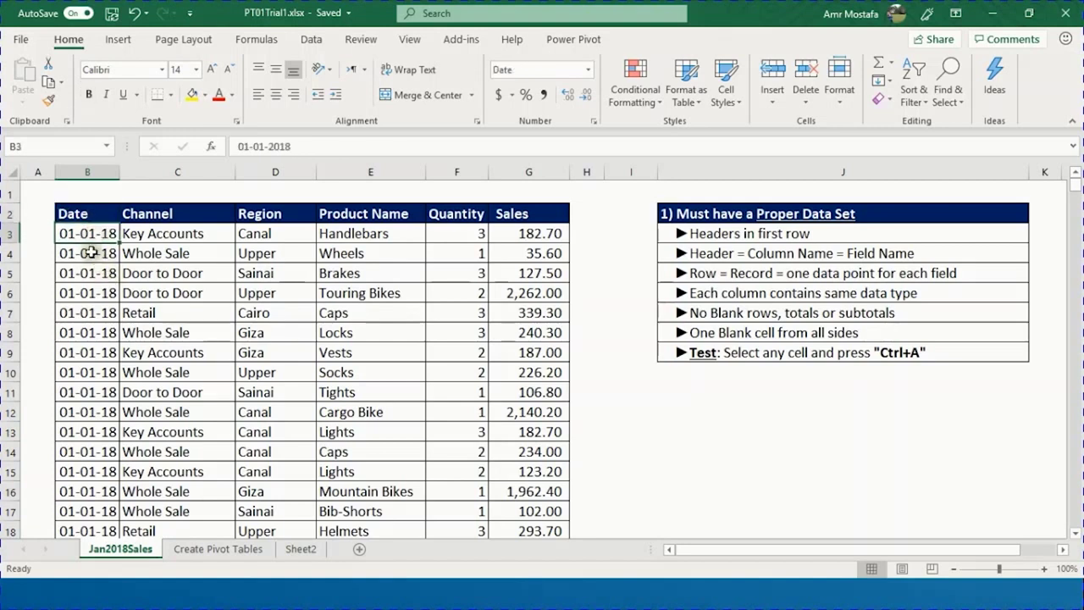
left_click(87, 213)
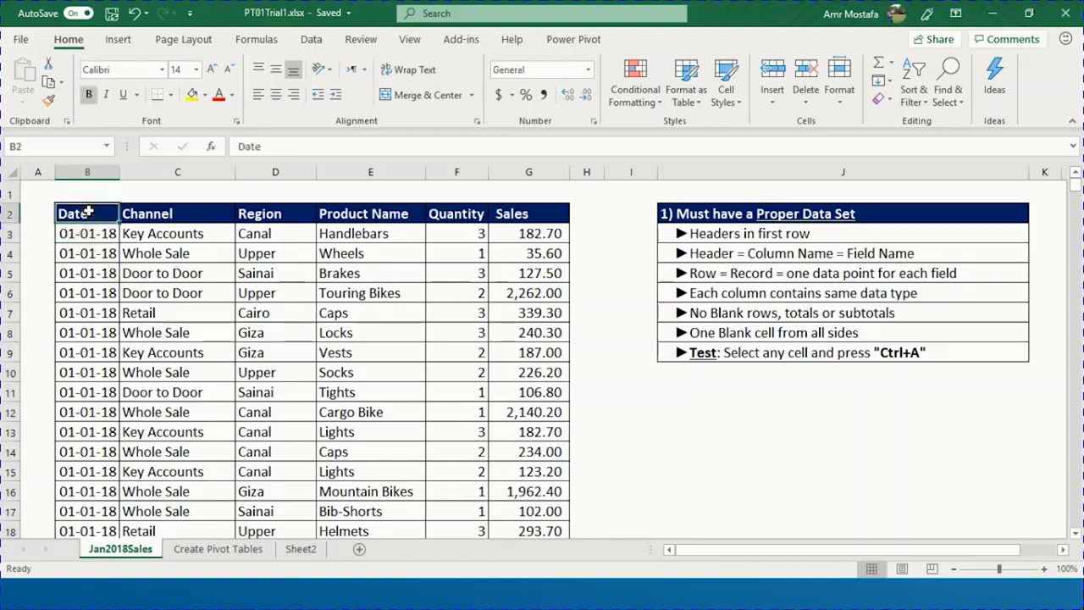
left_click(150, 237)
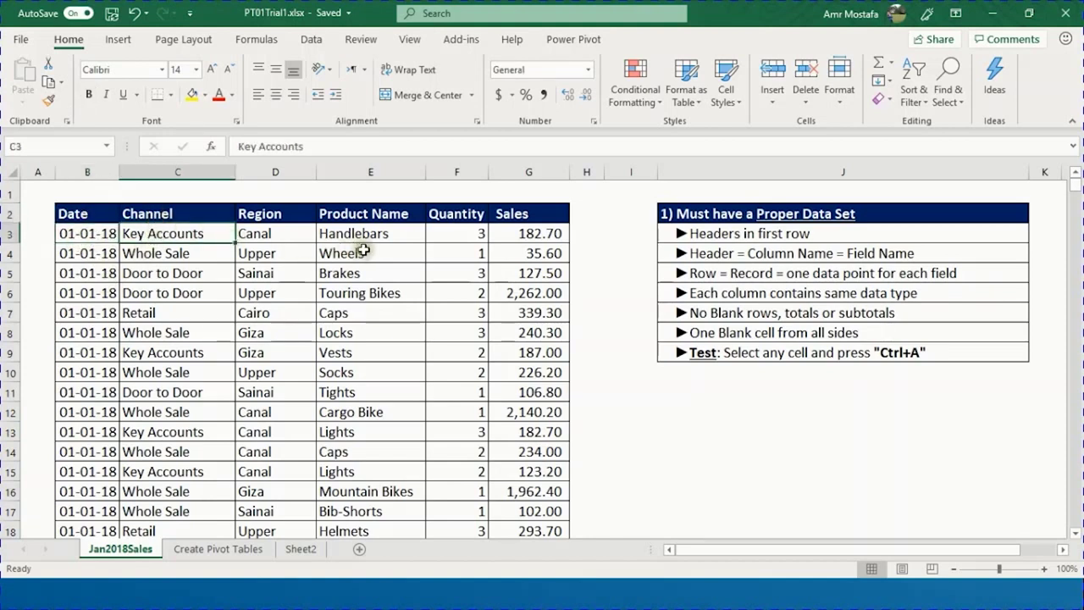
left_click(515, 232)
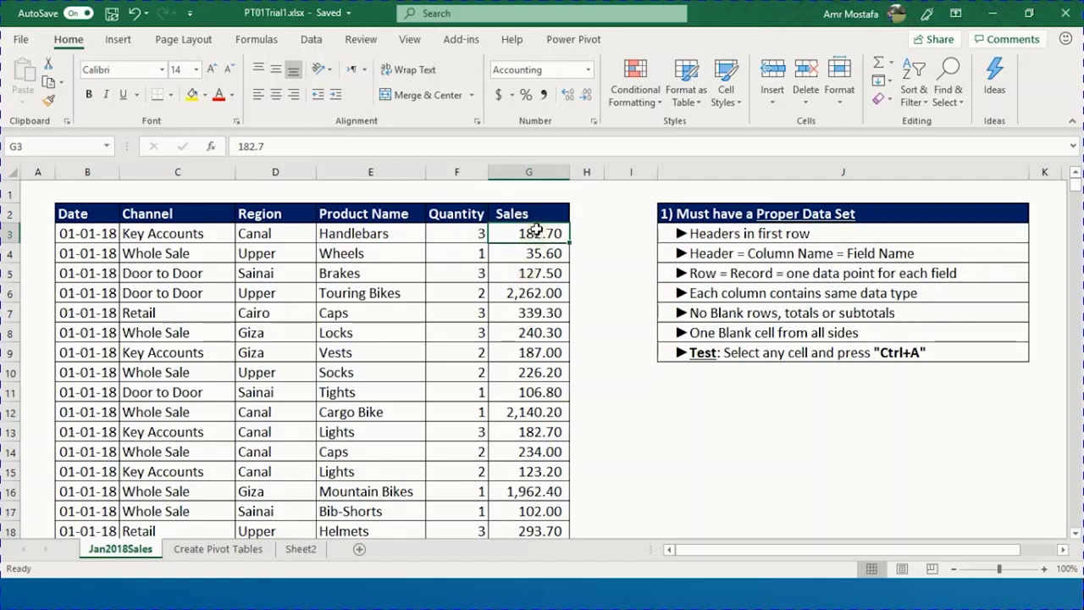
Step: Review the Sales, Product Name and Date columns to check that each holds a single data type
left_click_drag(536, 230, 498, 474)
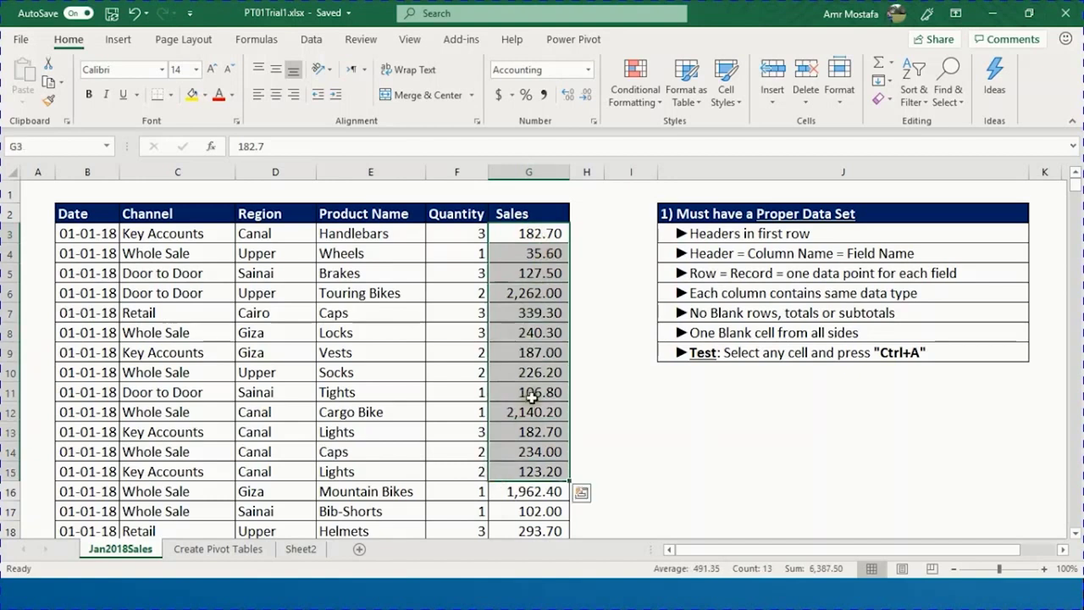
left_click(538, 278)
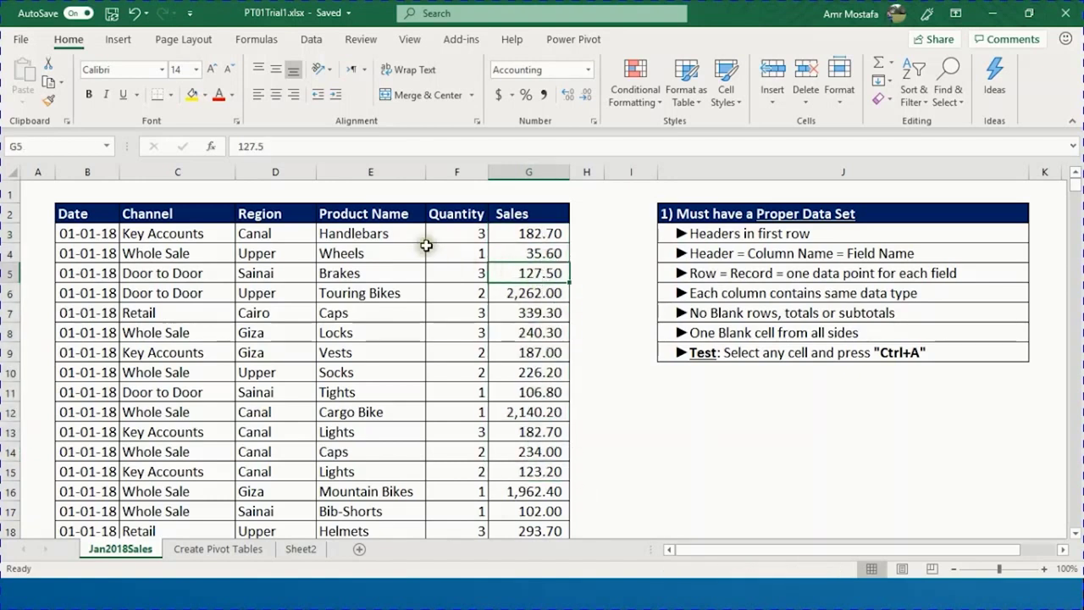
left_click_drag(398, 233, 398, 416)
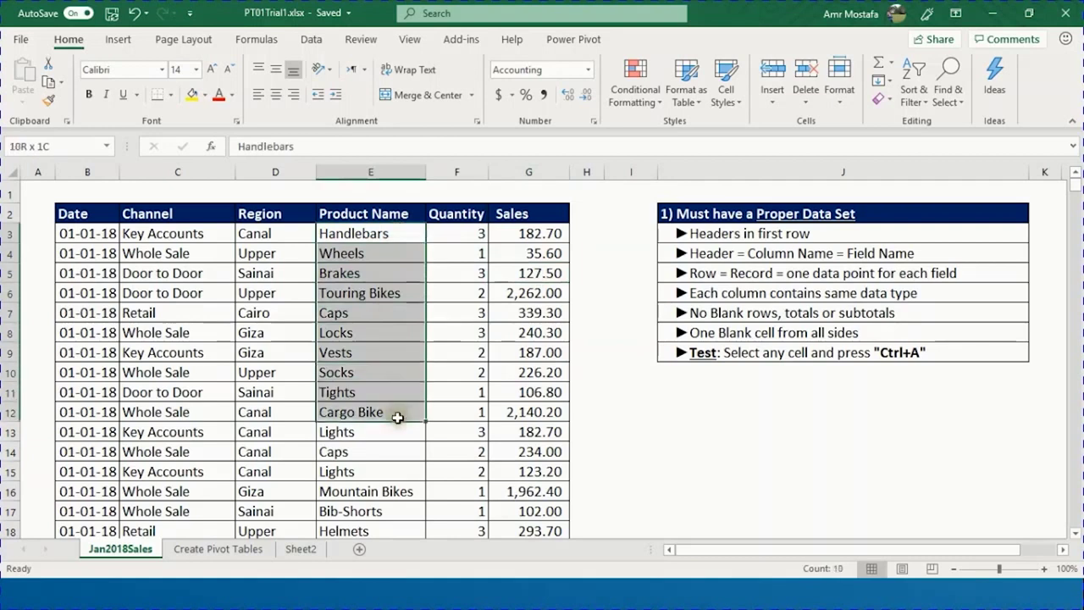
left_click_drag(85, 239, 118, 395)
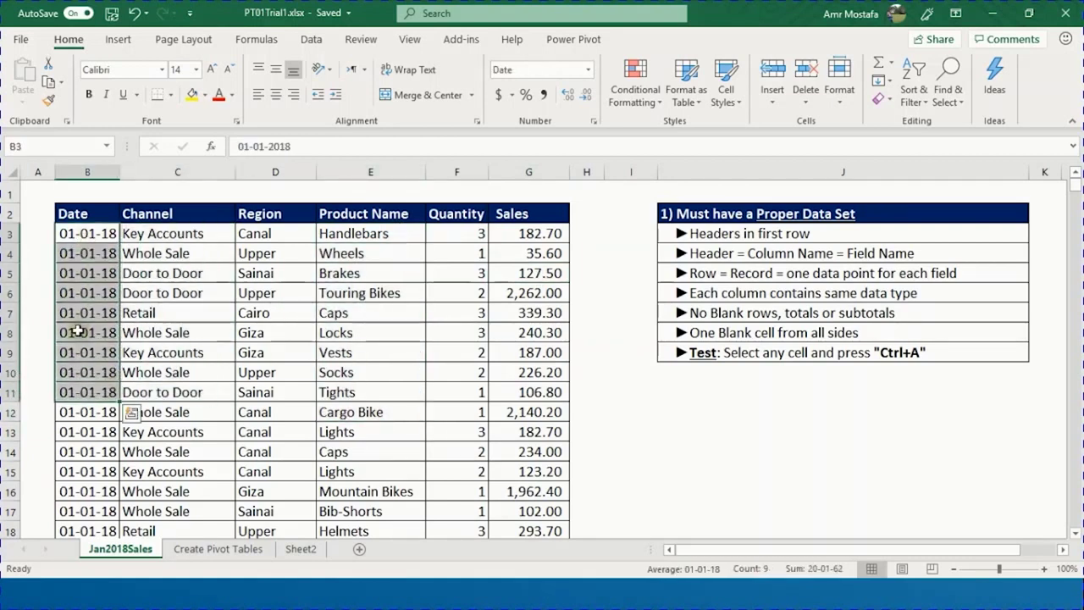
Step: Inspect the end of the Sales column for a blank row between the last record and the totals, and return to the header
left_click(542, 413)
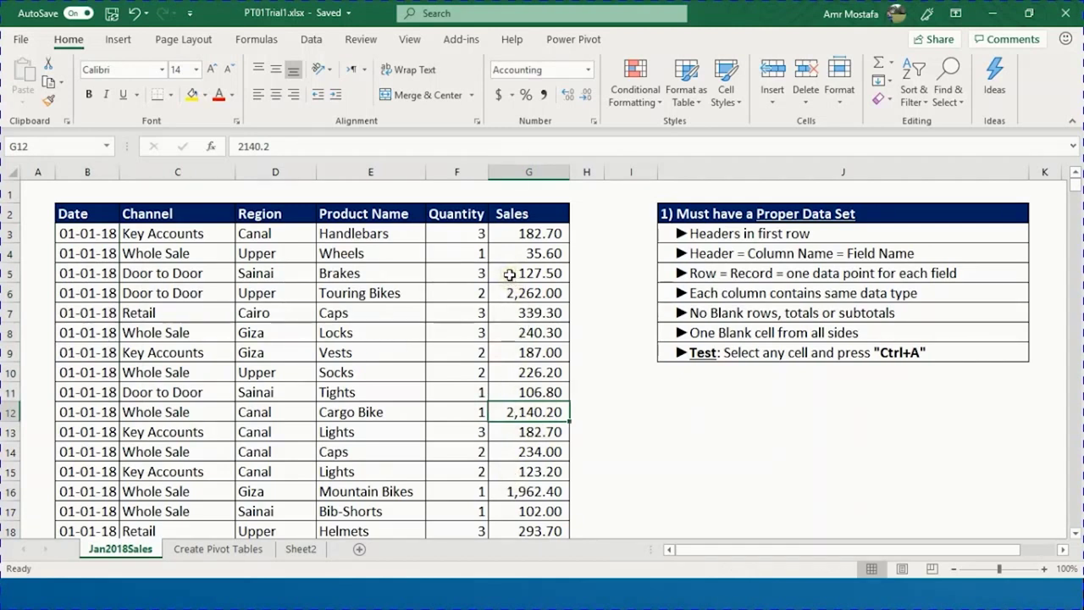
key("ctrl+Down")
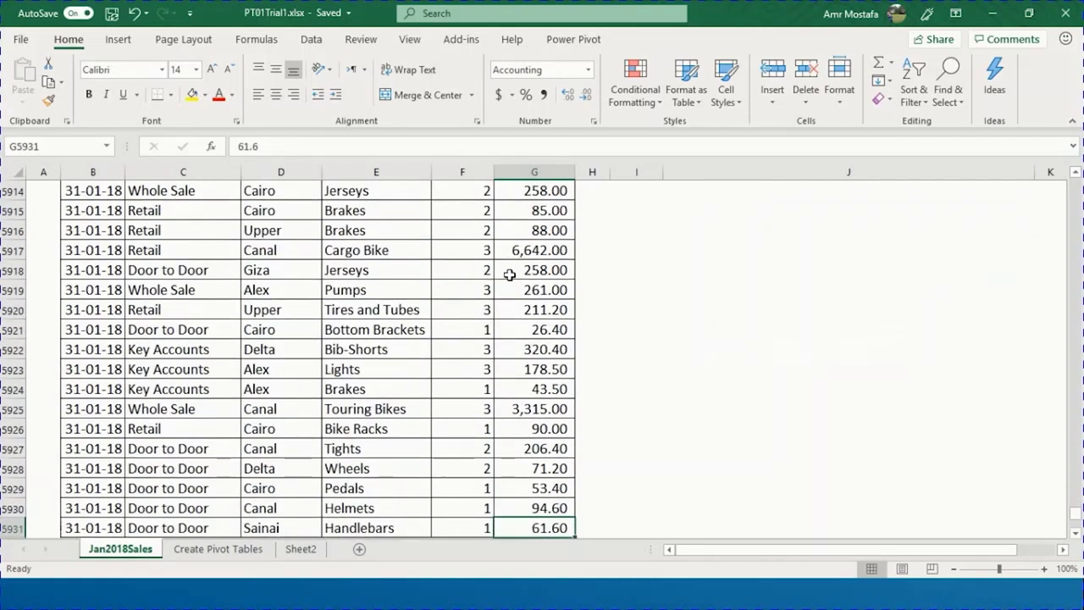
key("ctrl+Down")
key("Down")
key("Up")
key("Up")
key("Left")
key("Left")
key("Left")
key("Left")
key("Left")
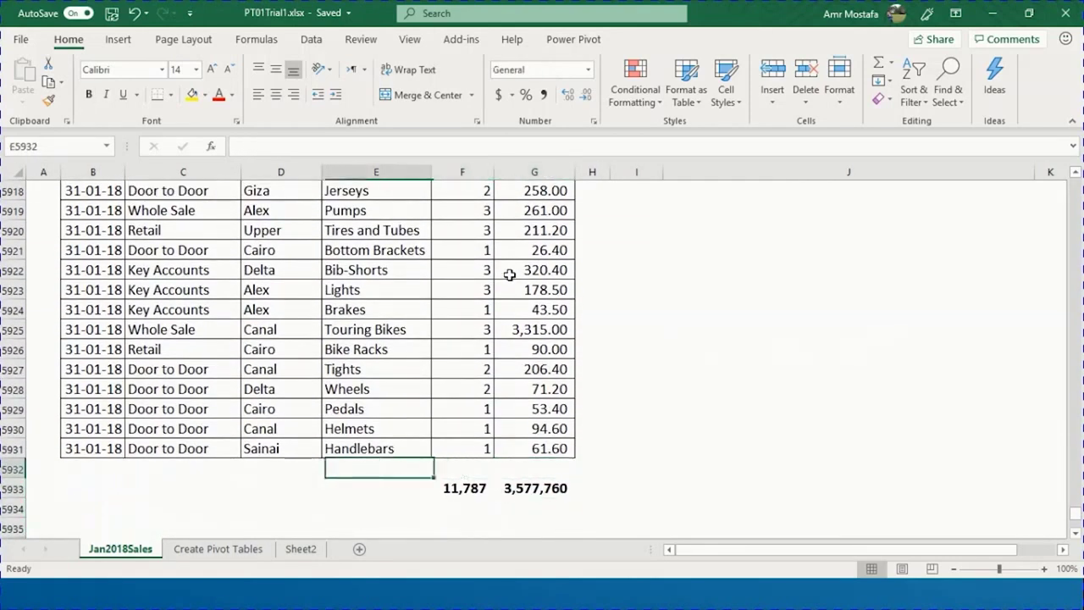
key("Right")
key("Right")
key("Right")
key("Right")
key("Right")
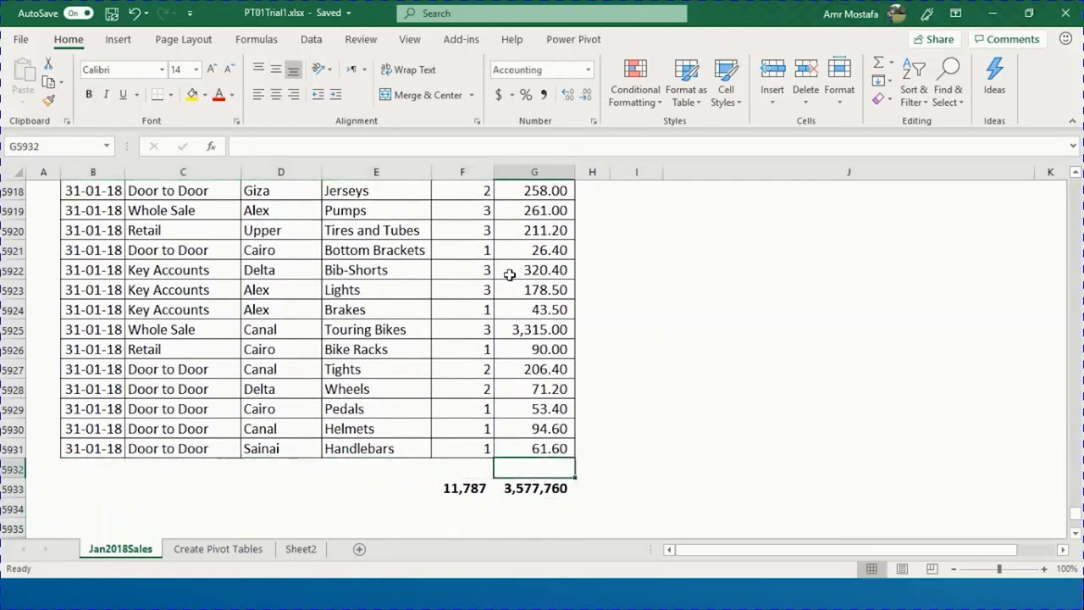
key("Down")
key("Up")
key("Up")
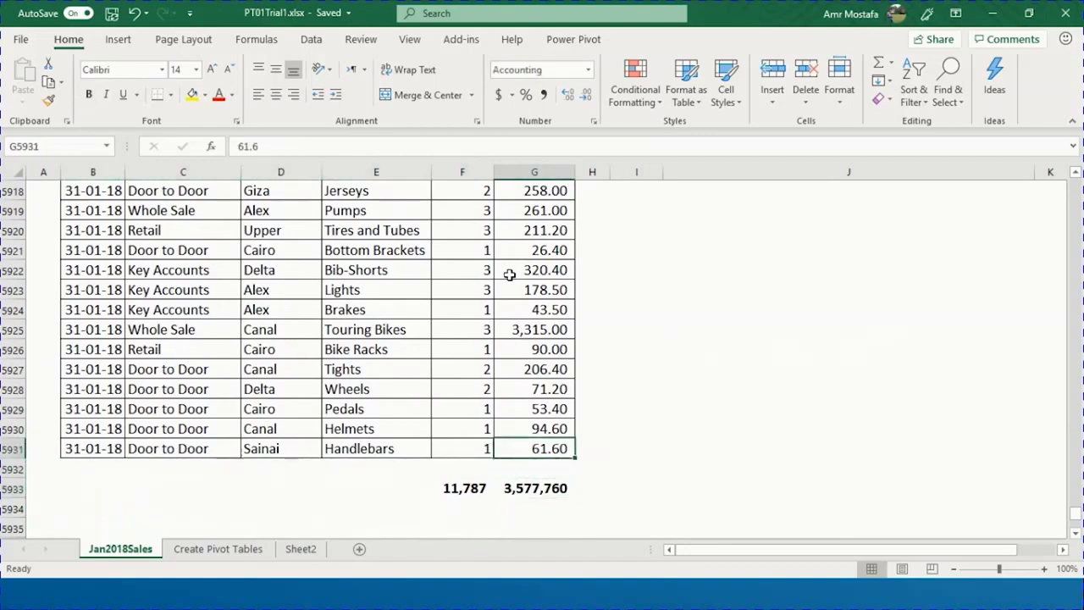
key("ctrl+Up")
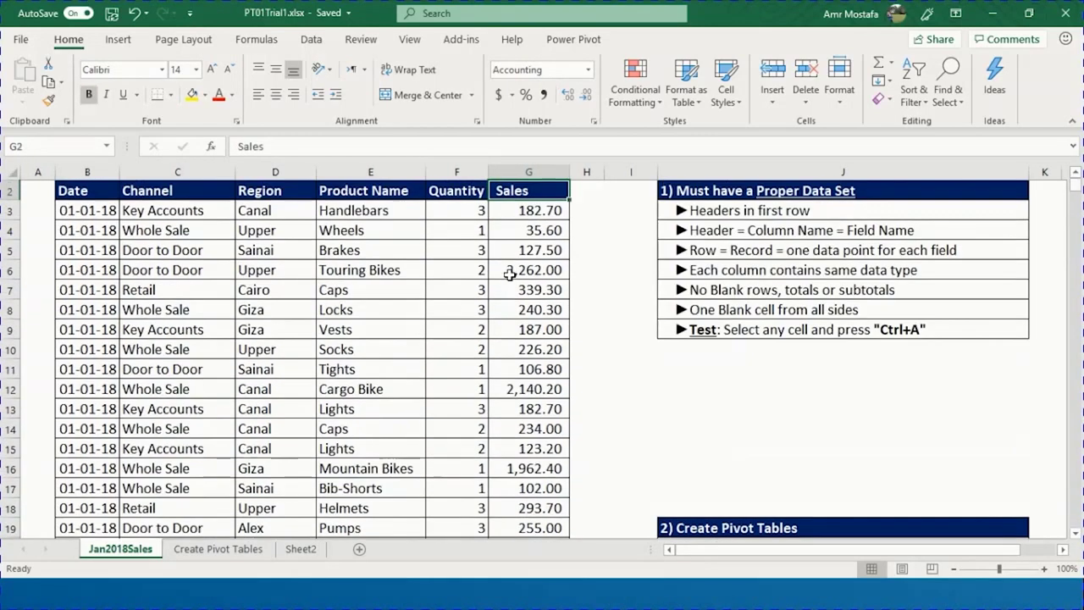
Step: Check the empty columns H and I that separate the data set from the notes beside it
key("Down")
key("Right")
key("Right")
key("Down")
key("Down")
key("Down")
key("Down")
key("Down")
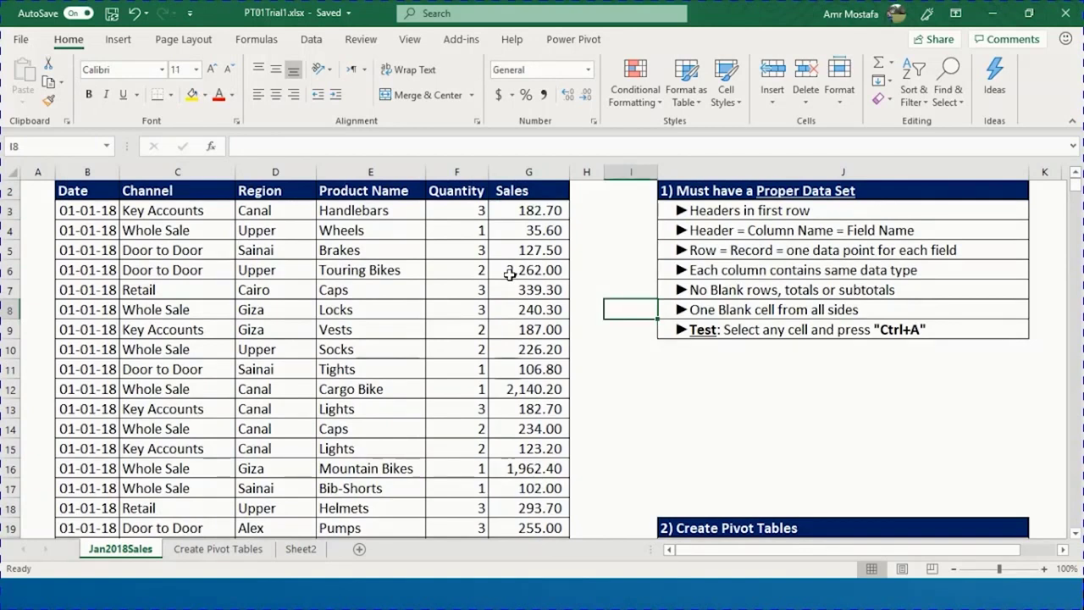
key("Left")
key("Left")
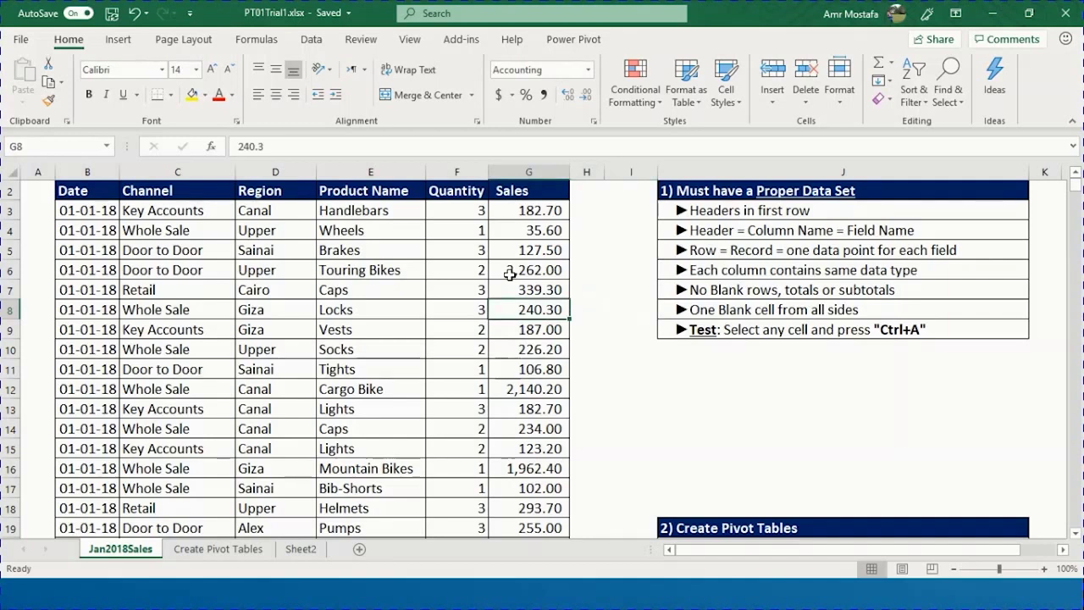
key("Left")
key("Left")
key("Left")
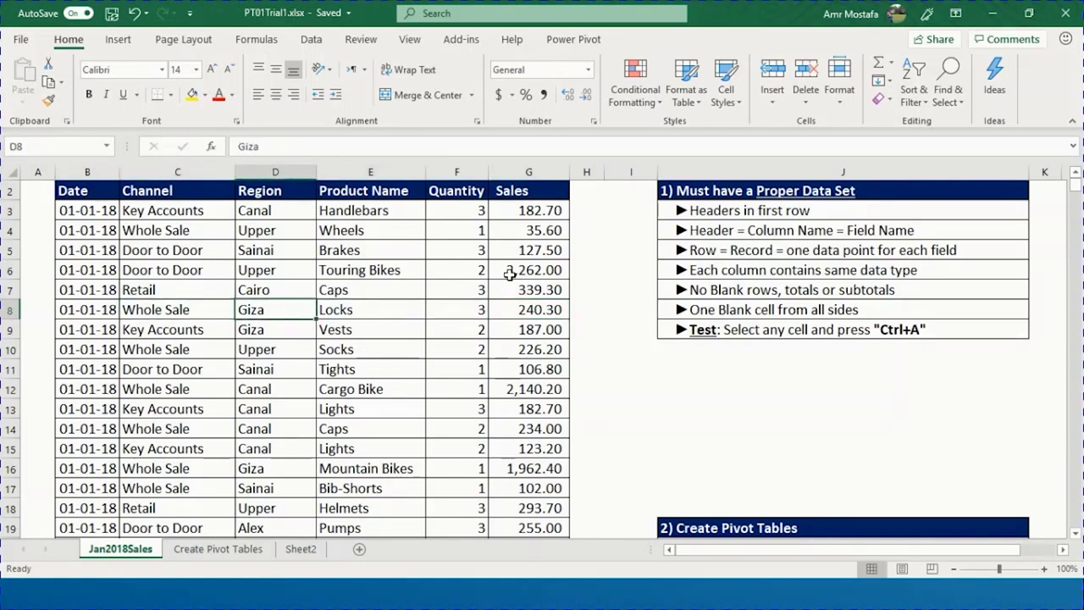
Step: Select the whole data set from a cell inside it and examine how far the selection extends down the sheet
key("ctrl+a")
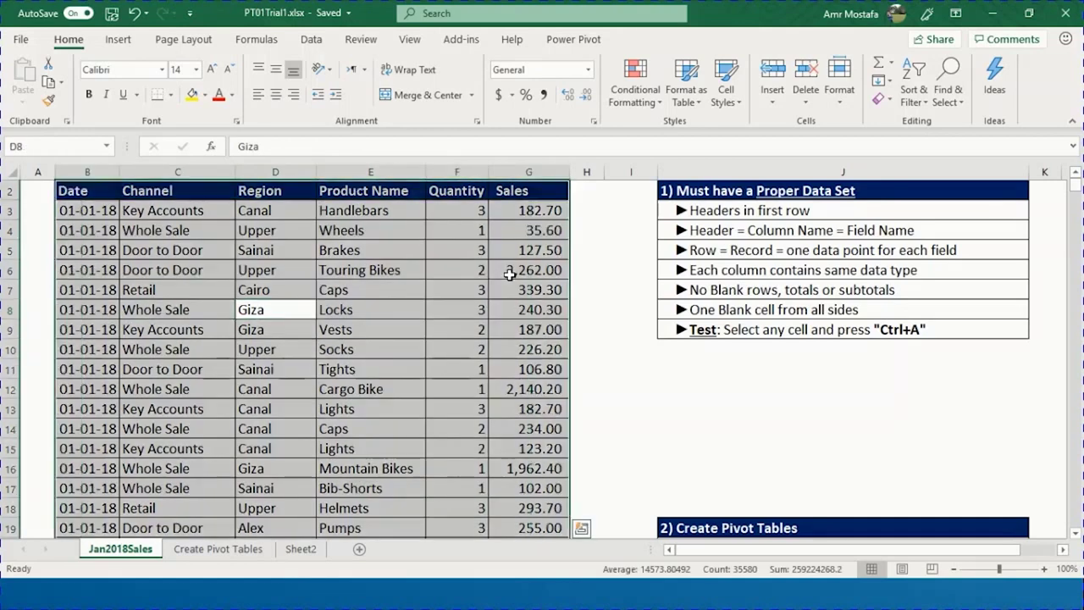
scroll(435, 341, "down", 2)
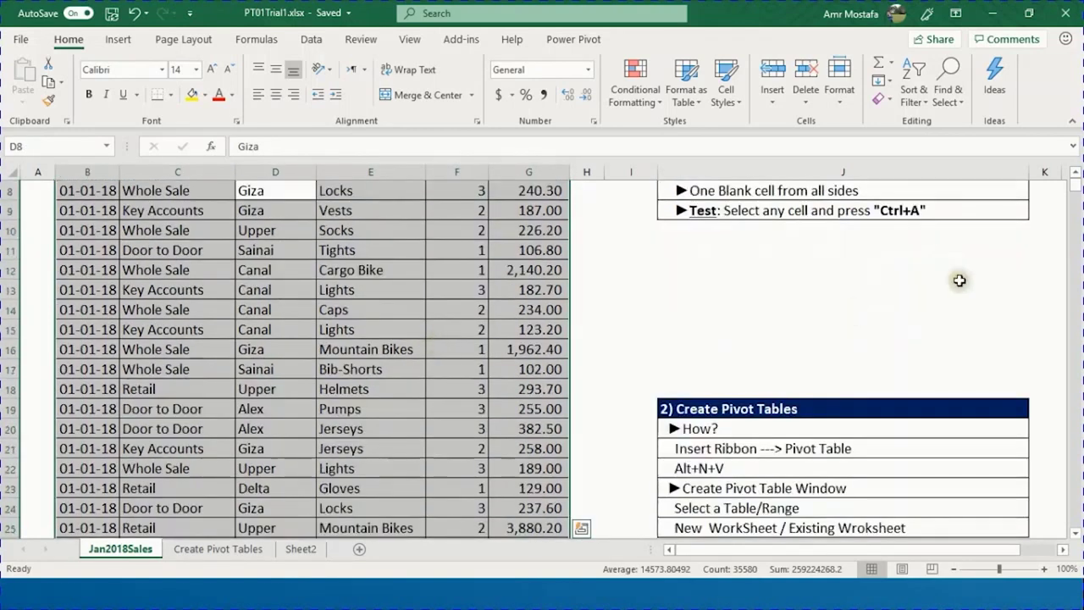
left_click_drag(1074, 191, 1076, 491)
scroll(509, 464, "down", 6)
scroll(501, 452, "up", 6)
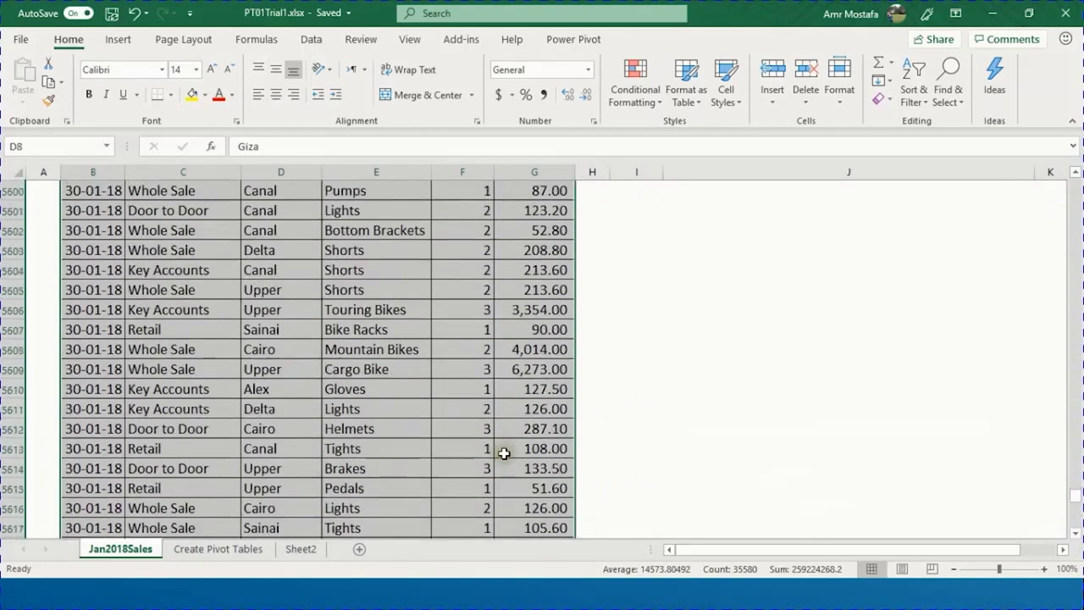
scroll(500, 453, "down", 16)
scroll(508, 452, "up", 1)
scroll(508, 452, "right", 1)
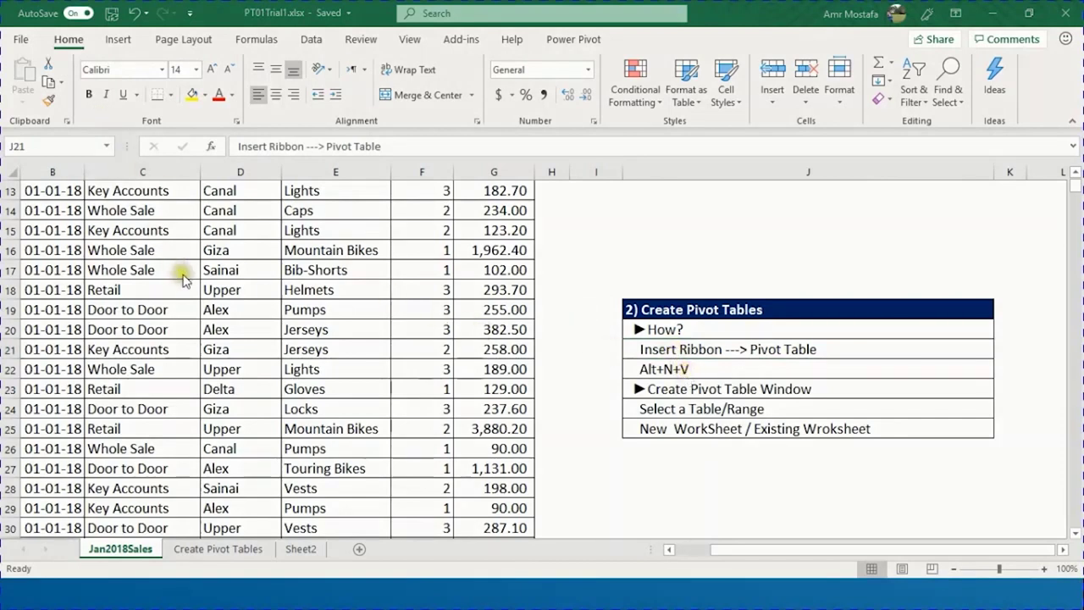
left_click(207, 310)
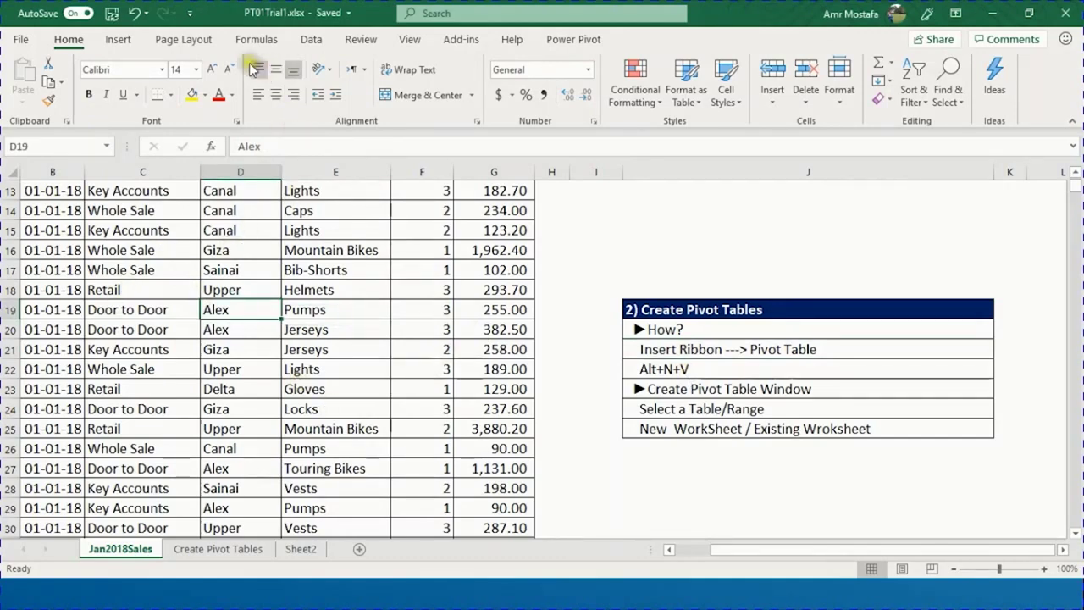
left_click(121, 39)
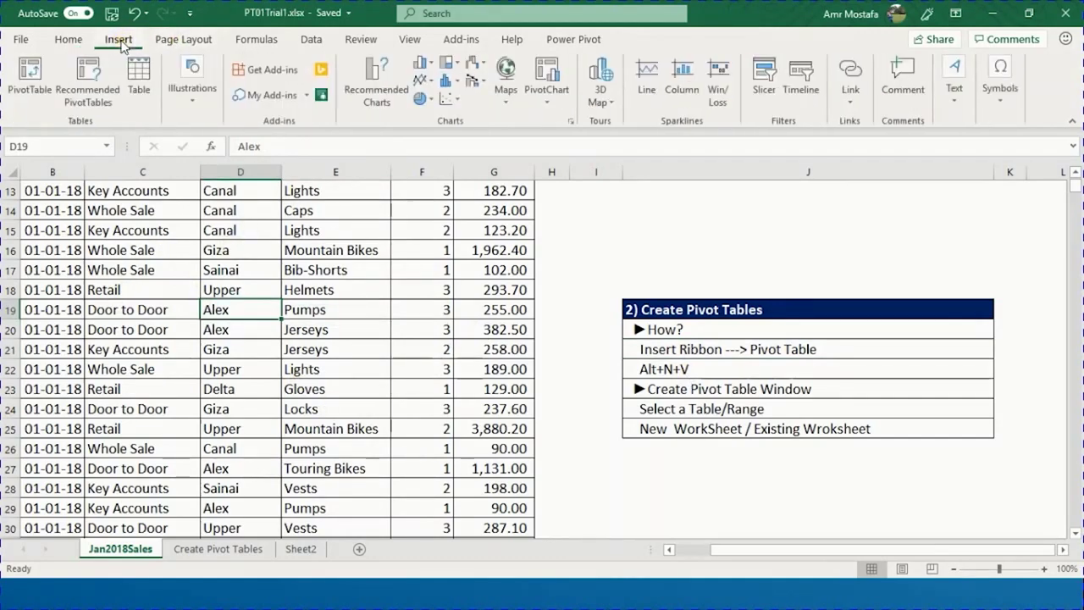
left_click(41, 73)
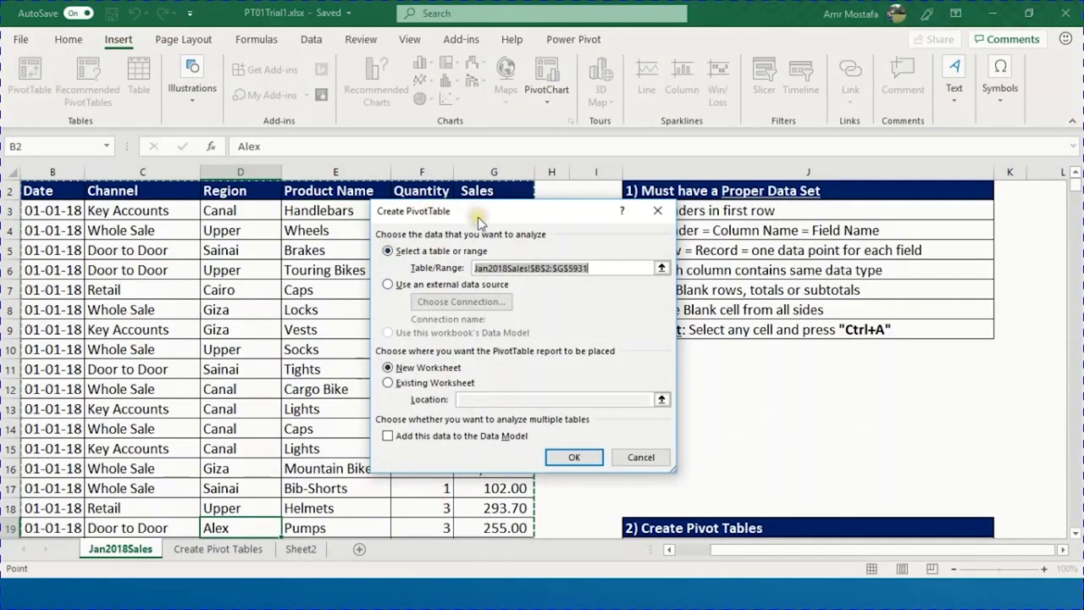
left_click(653, 461)
scroll(658, 438, "down", 4)
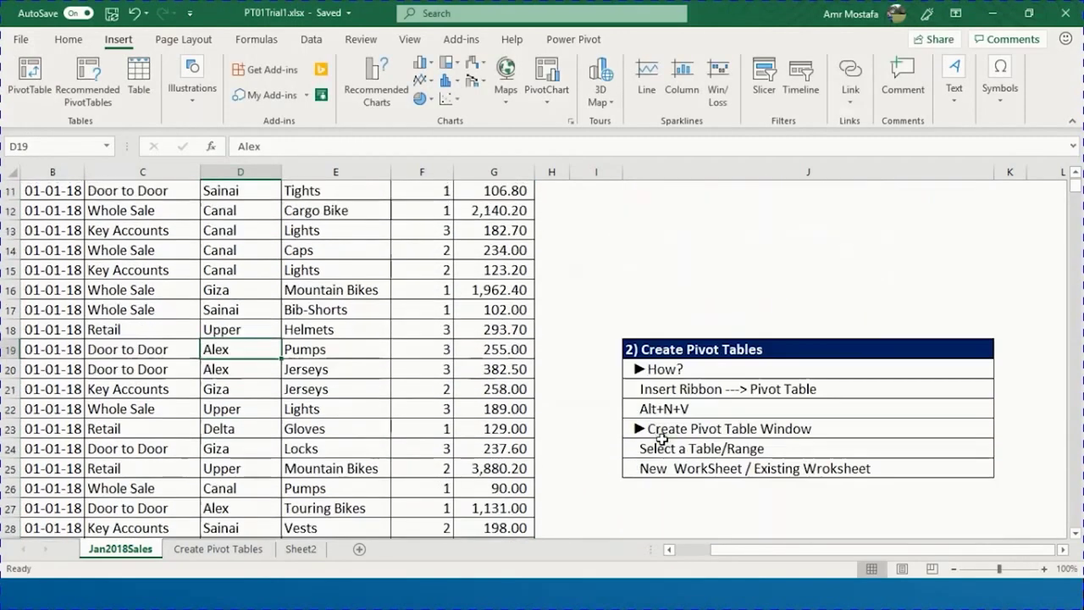
Step: Start creating a PivotTable from a cell inside the data set and move the dialog clear of the notes
left_click(233, 346)
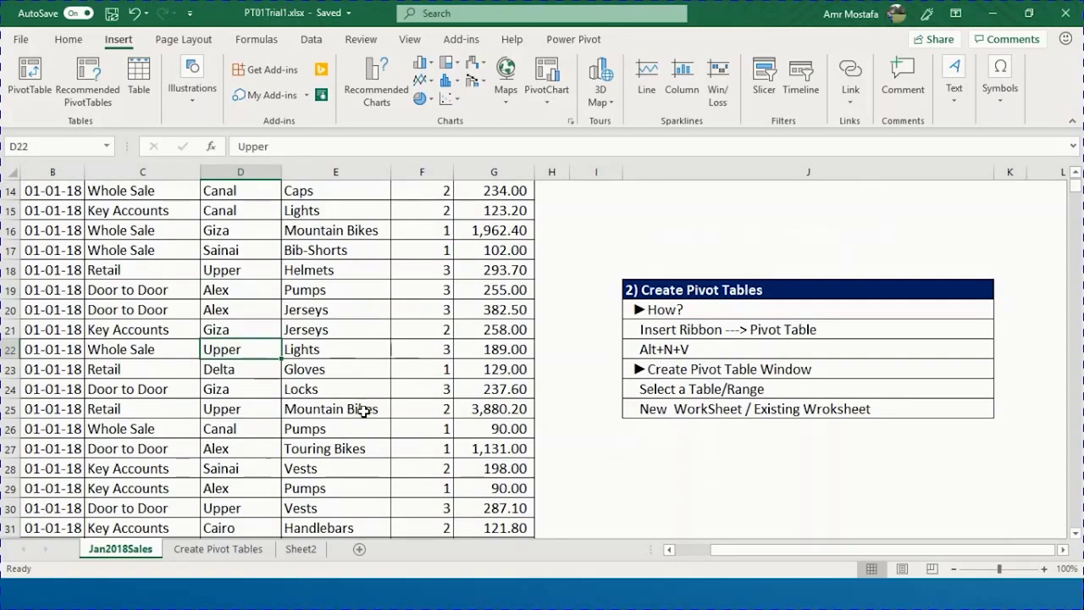
key("alt+n")
key("v")
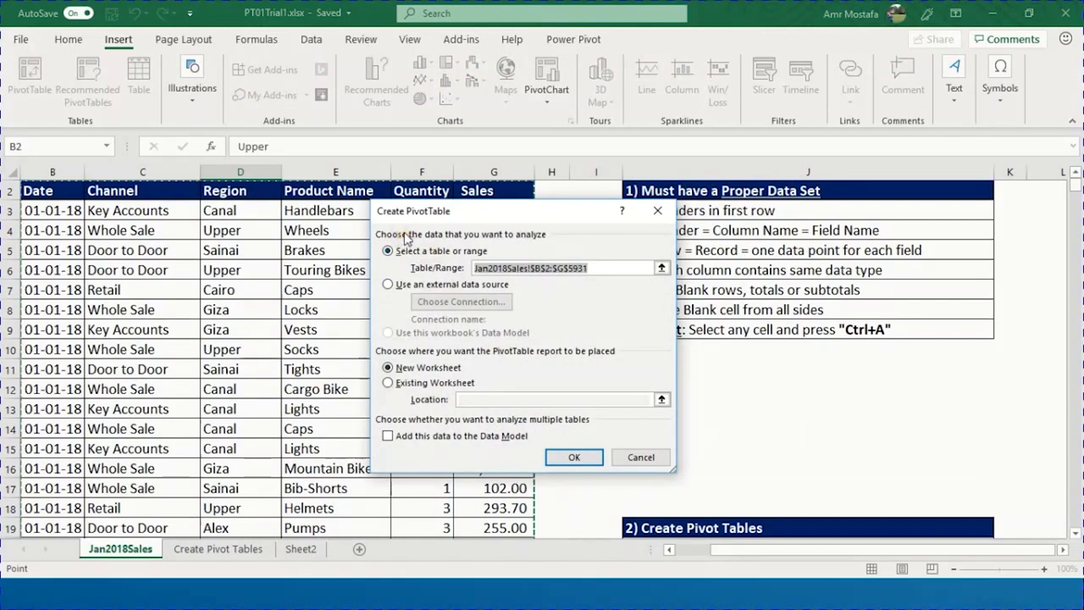
scroll(536, 373, "down", 2)
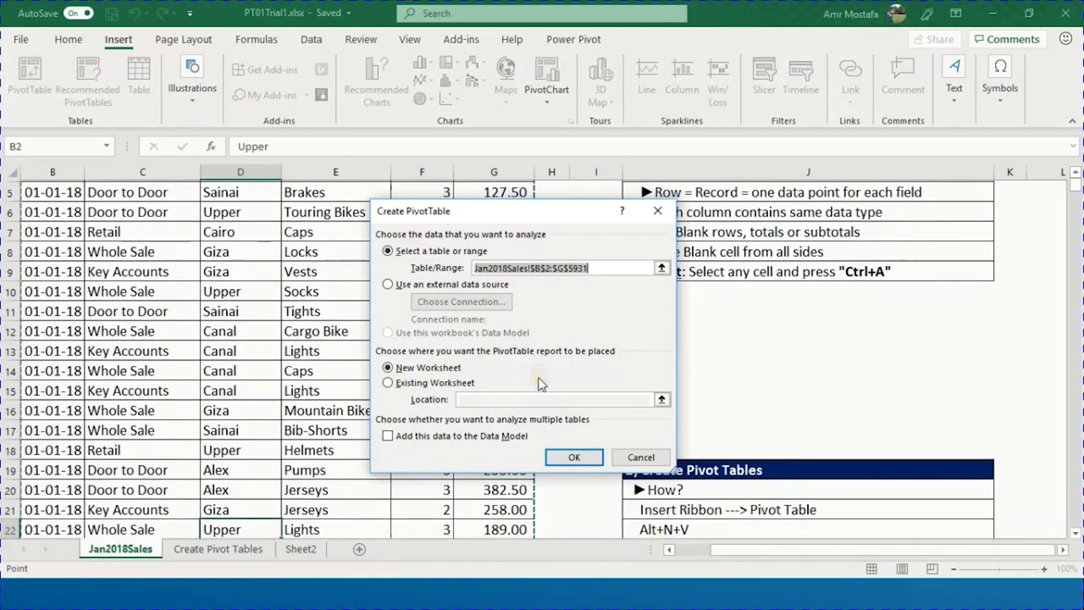
left_click_drag(507, 214, 422, 222)
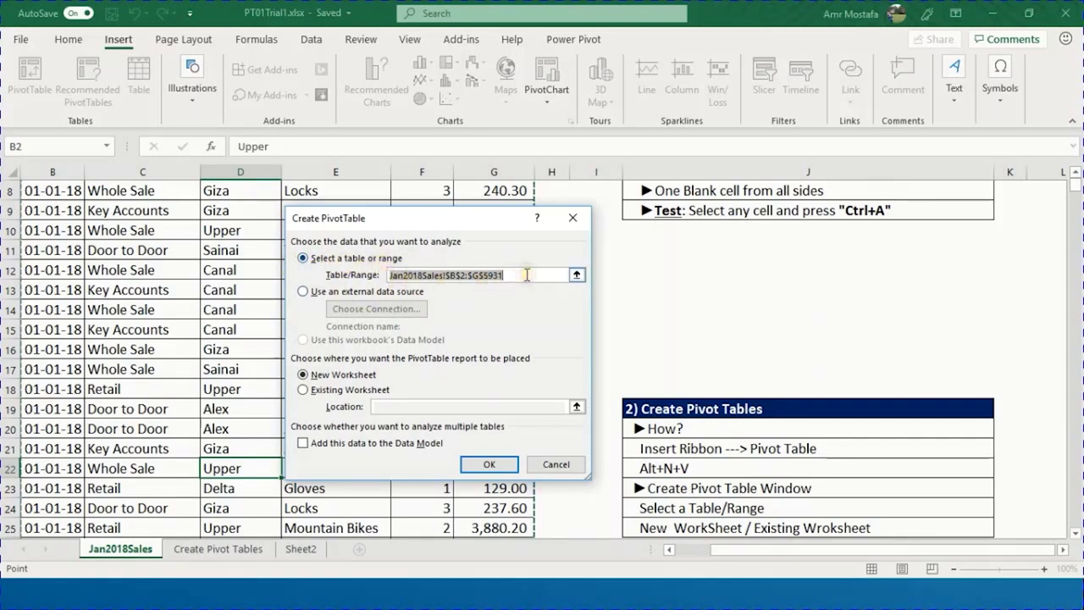
Step: Create the PivotTable on the existing worksheet, with its location at cell M35 of Jan2018Sales
left_click(346, 392)
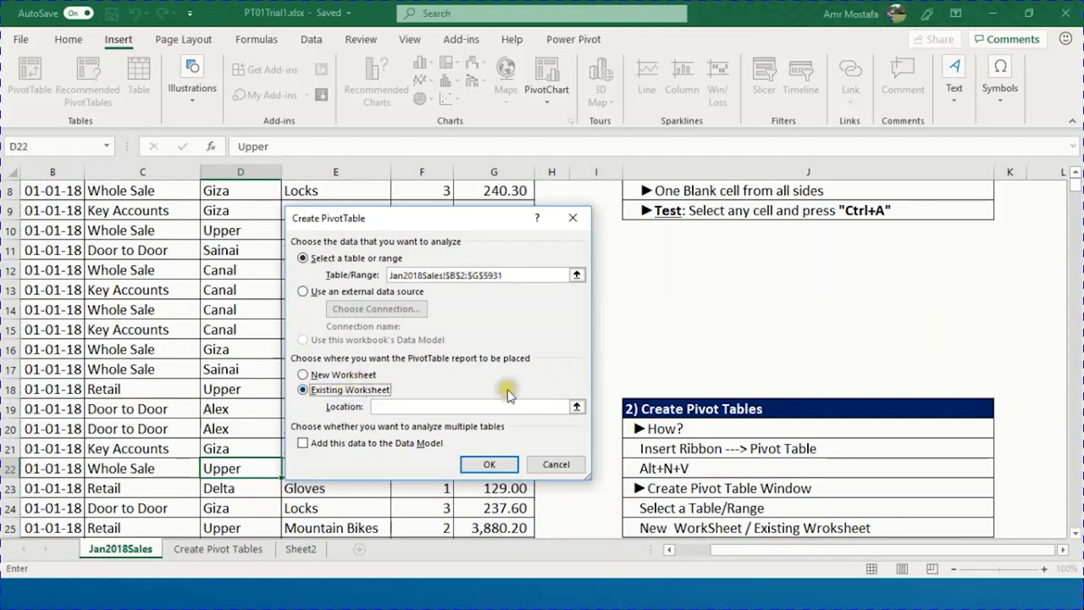
left_click(458, 406)
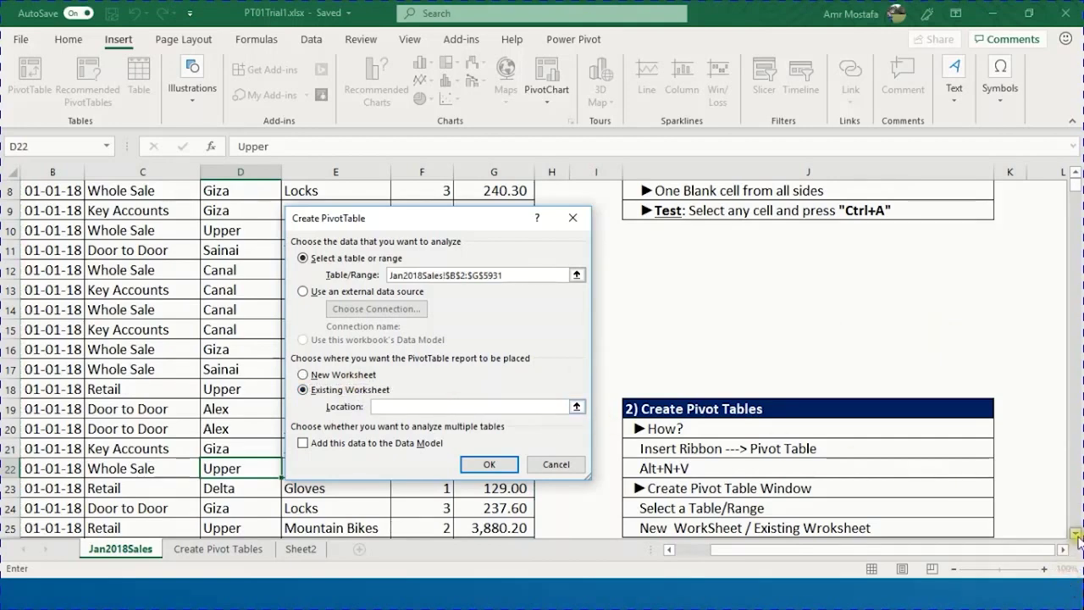
scroll(1078, 542, "down", 2)
scroll(1080, 540, "down", 3)
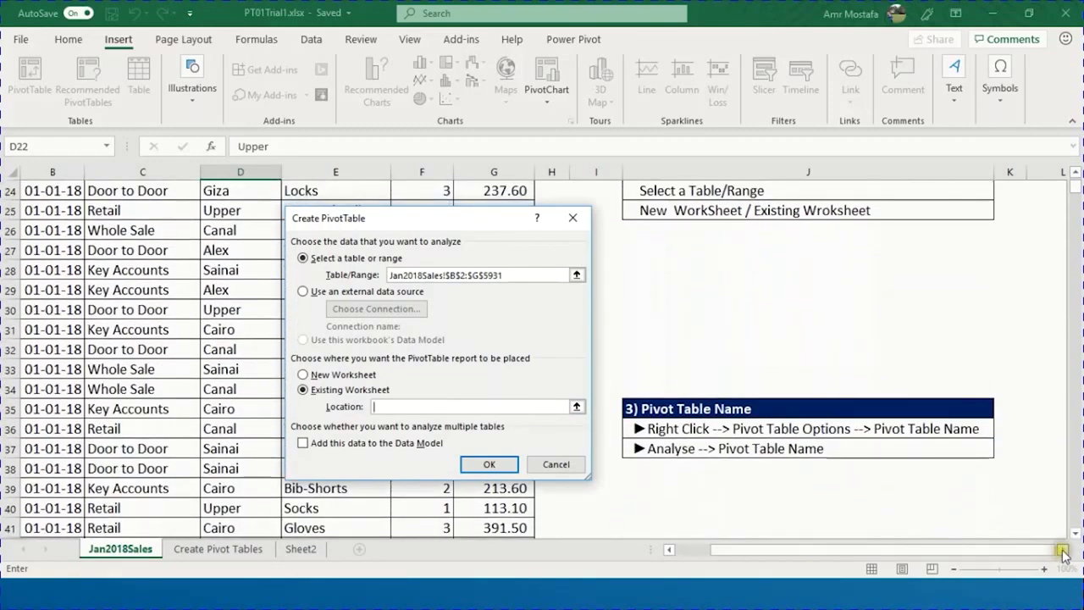
scroll(1059, 553, "right", 3)
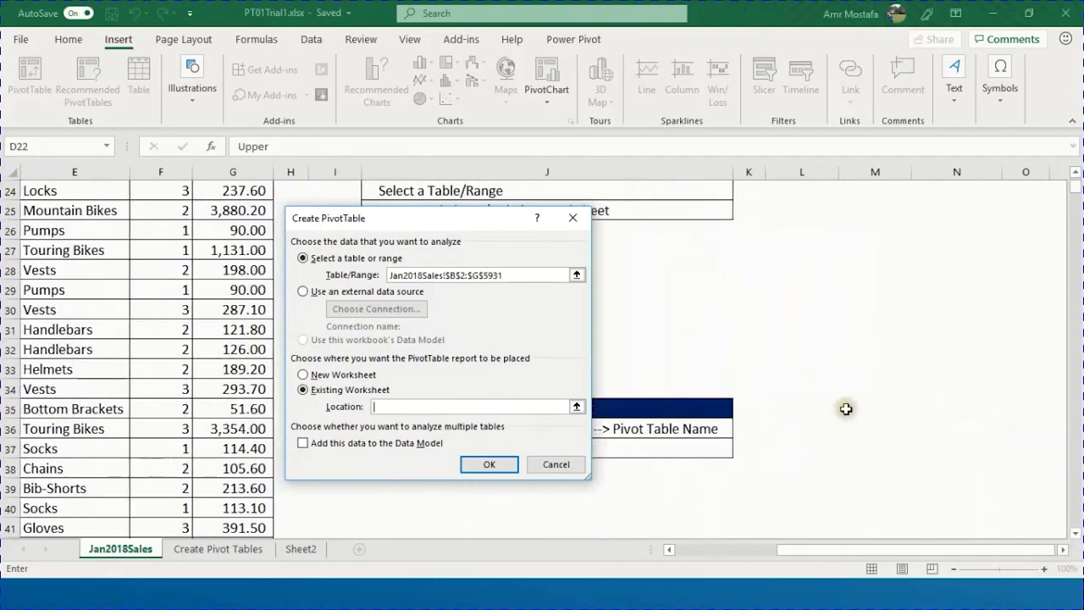
left_click(845, 408)
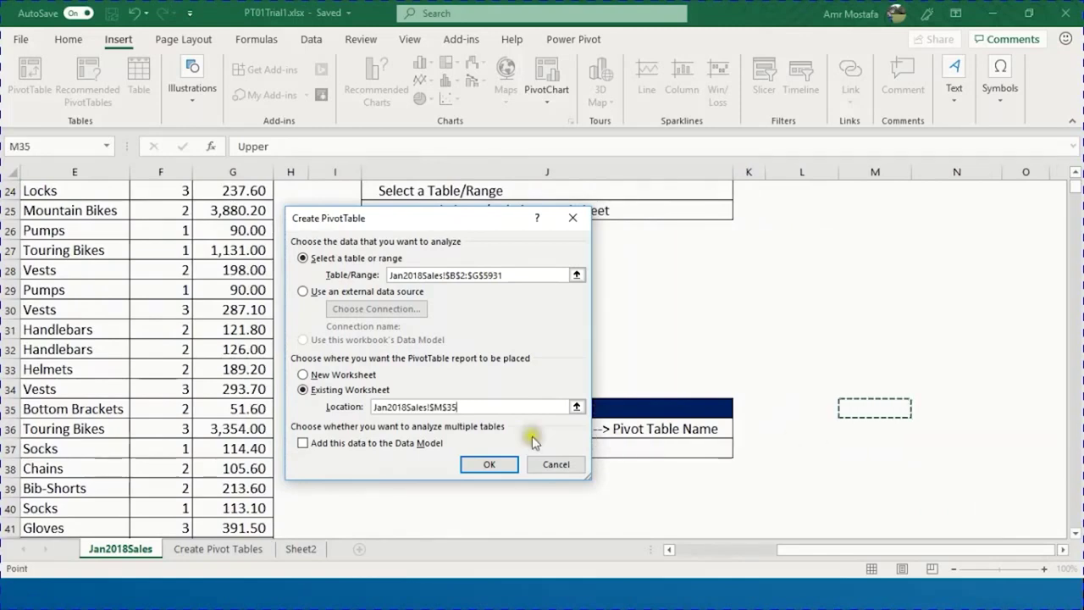
left_click(493, 465)
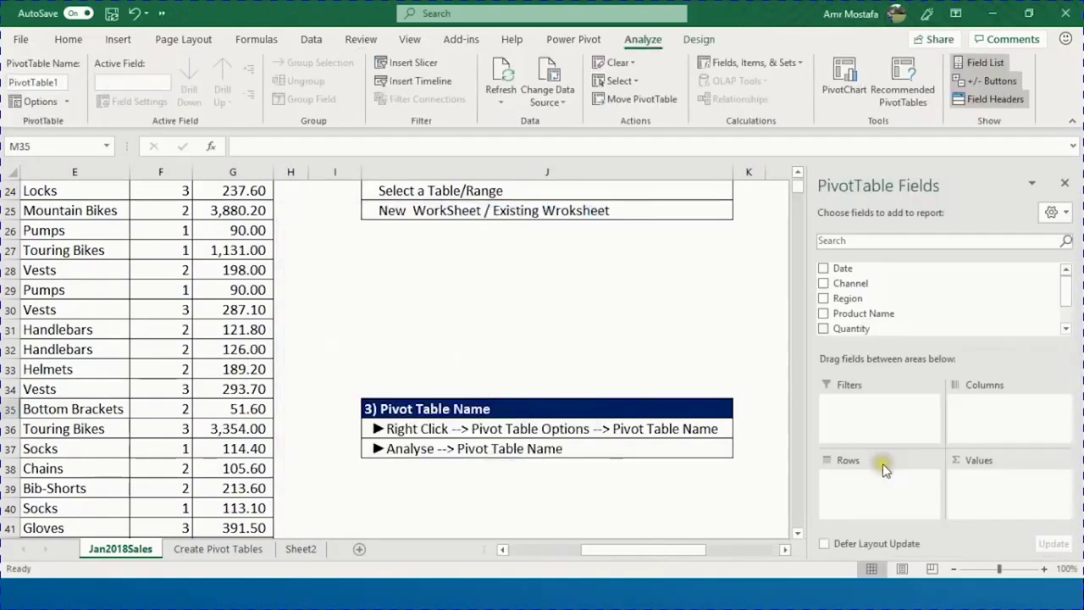
Step: Rename the new PivotTable as Sales in its PivotTable options
scroll(781, 546, "right", 5)
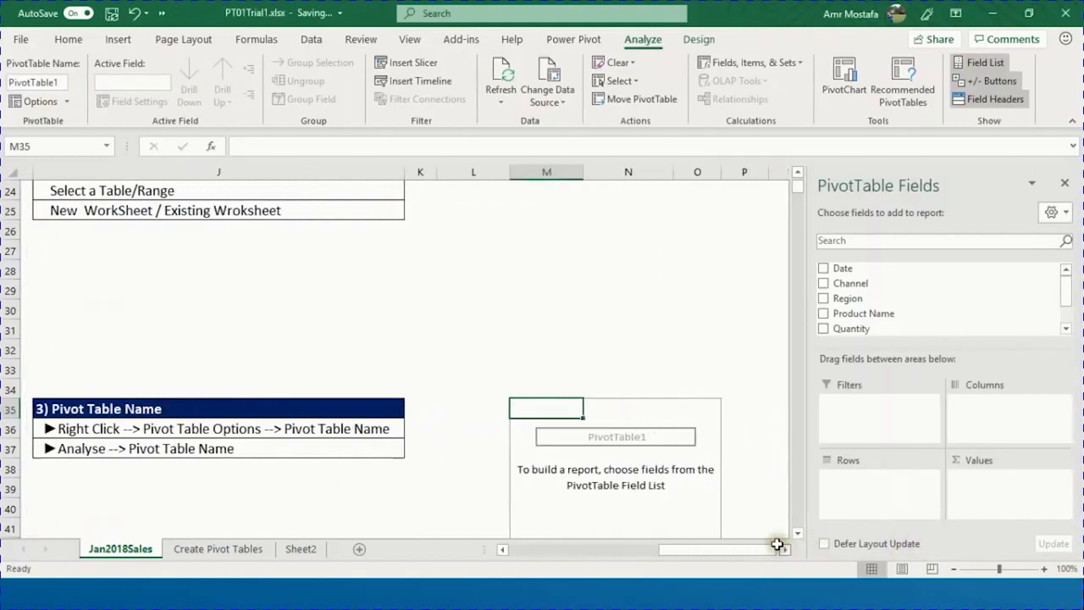
scroll(635, 461, "down", 2)
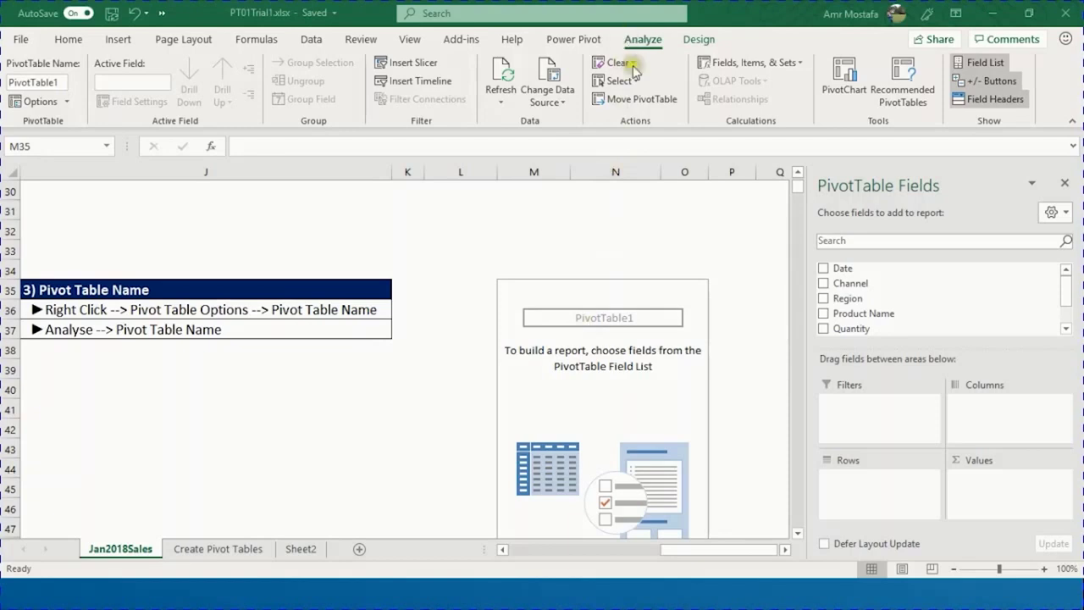
left_click(664, 390)
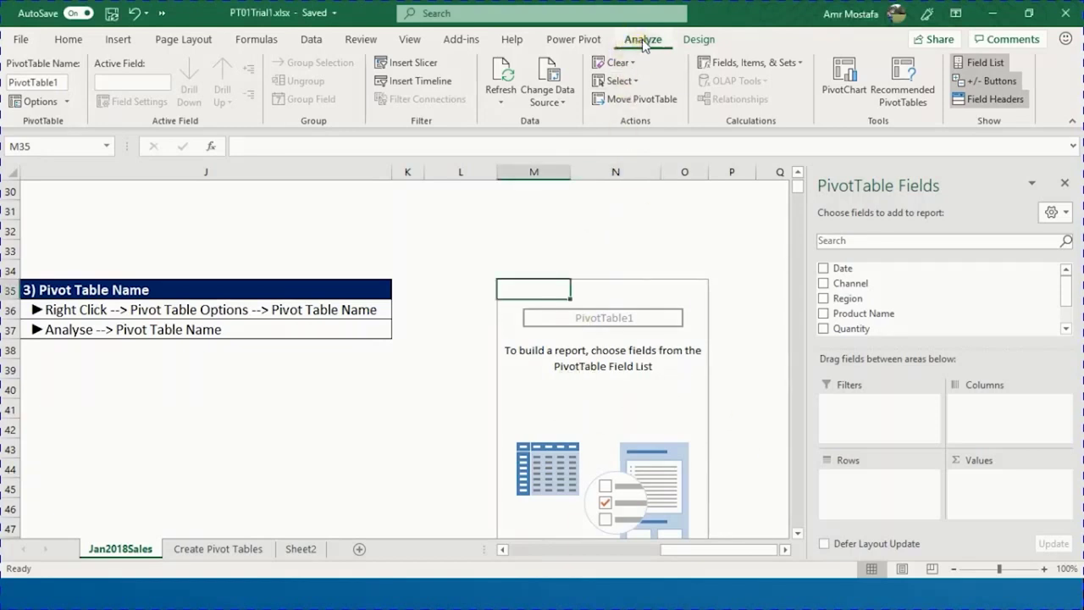
left_click(12, 83)
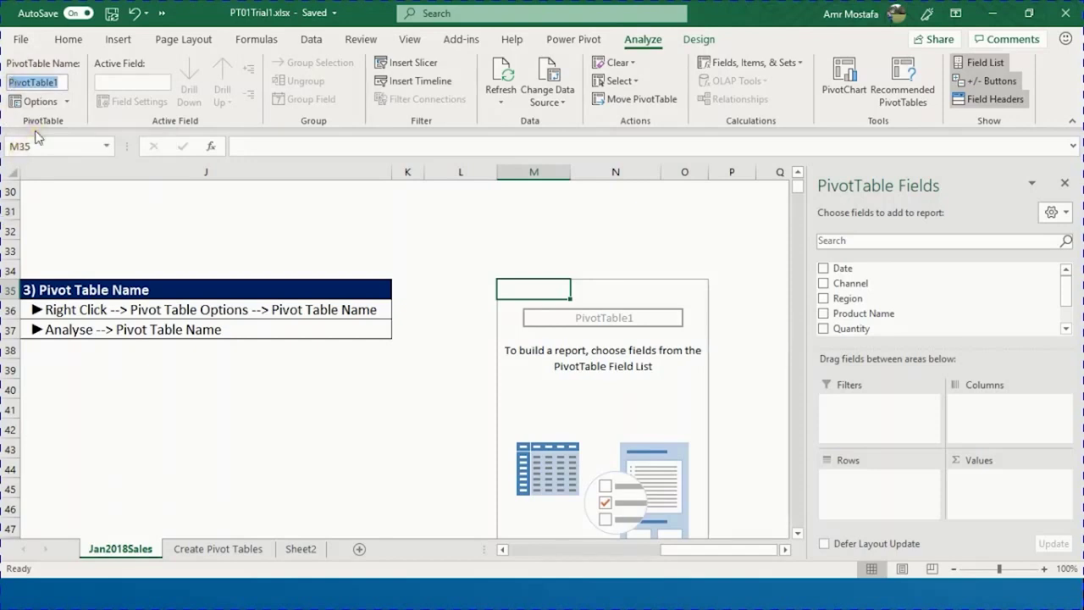
right_click(622, 340)
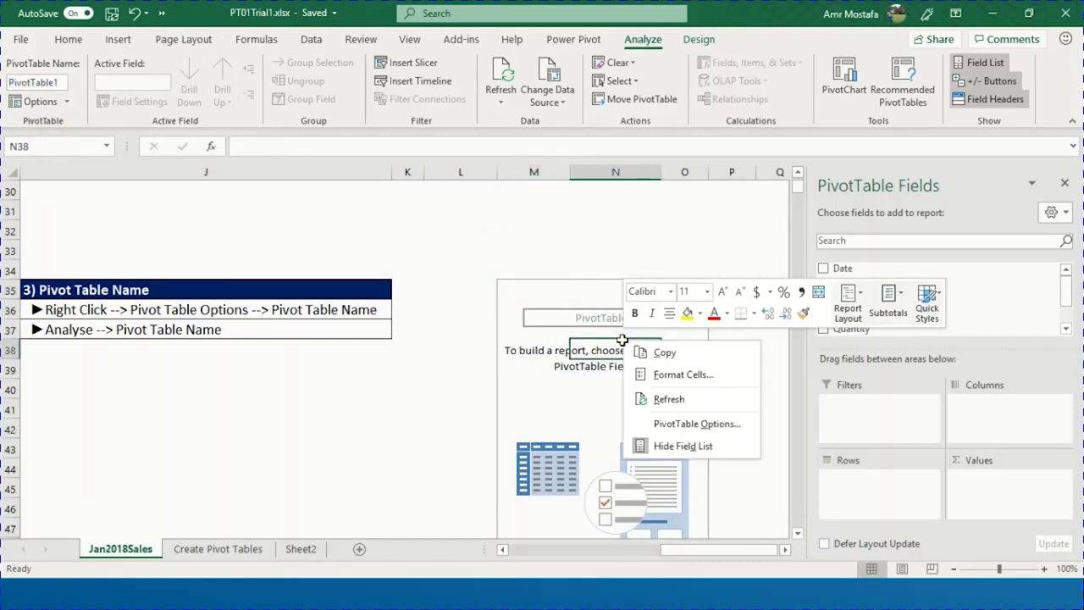
left_click(688, 424)
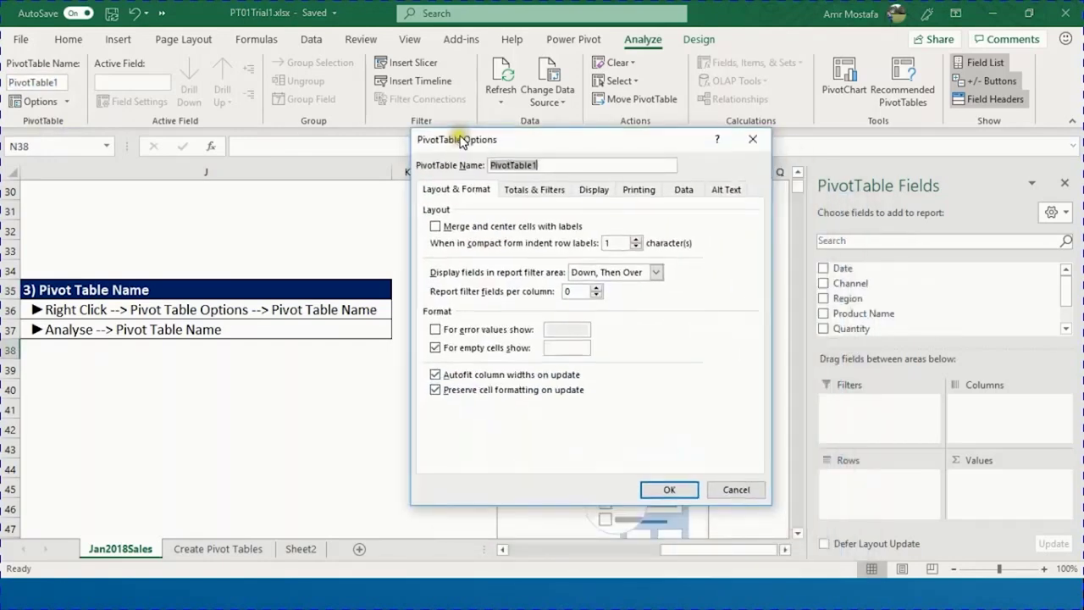
type("Sales")
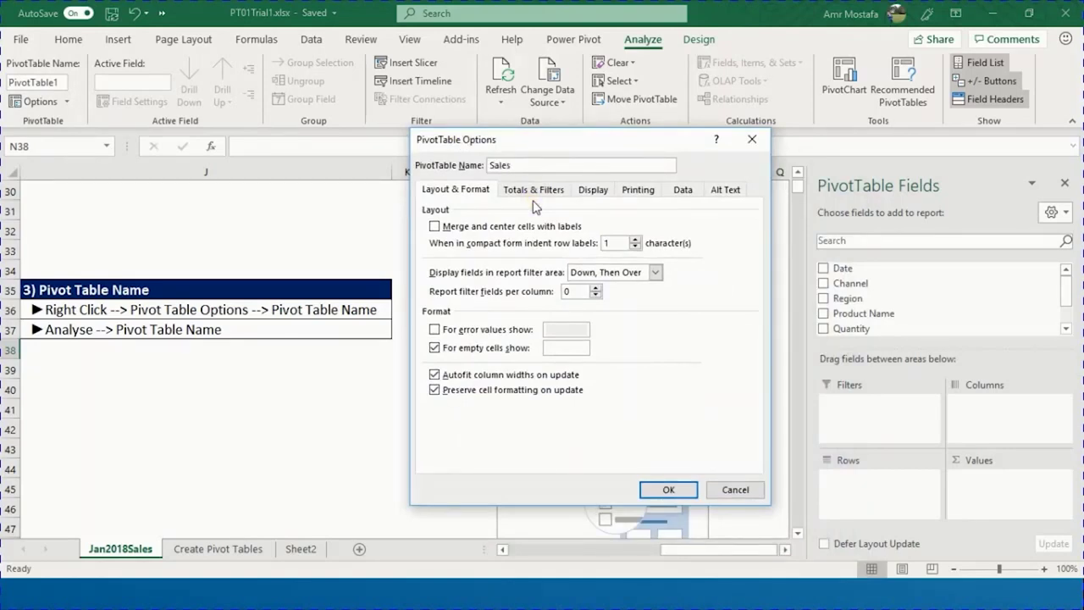
left_click(679, 489)
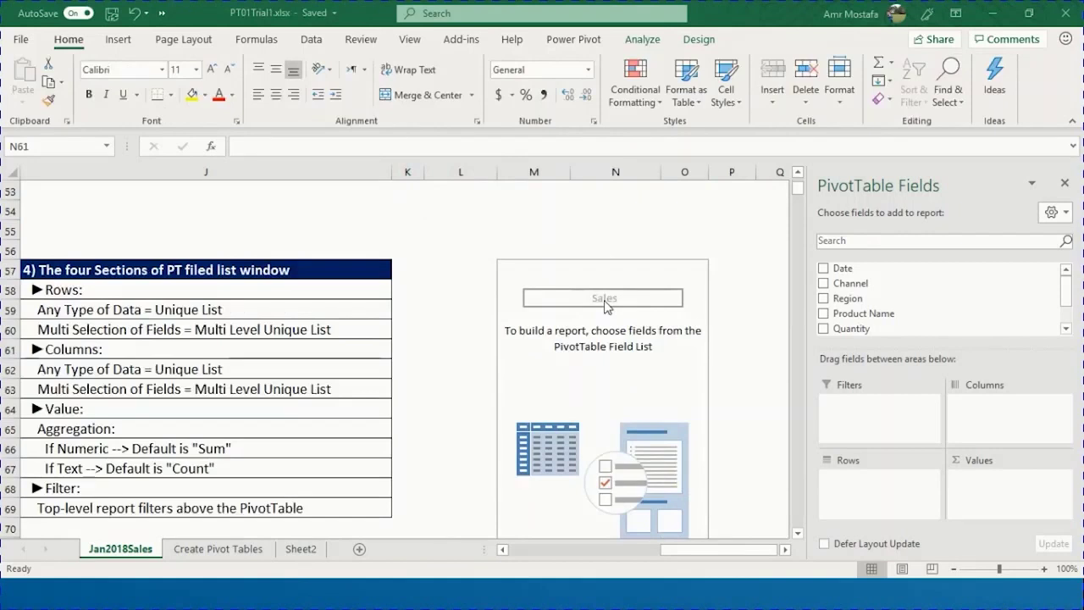
Step: Hide the field list of the Sales PivotTable and show it again
scroll(604, 307, "down", 1)
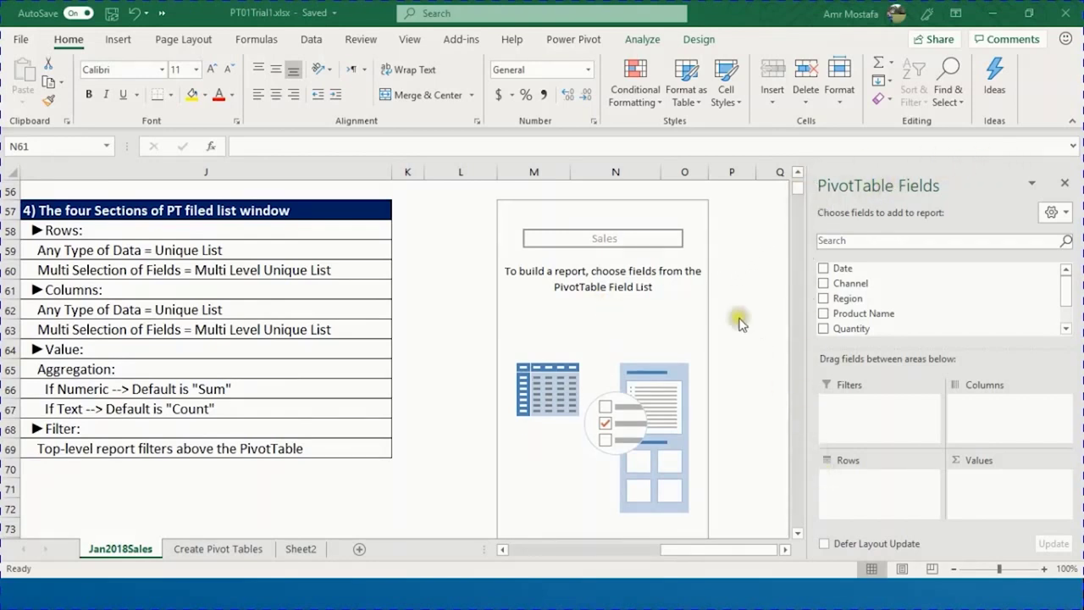
left_click(636, 289)
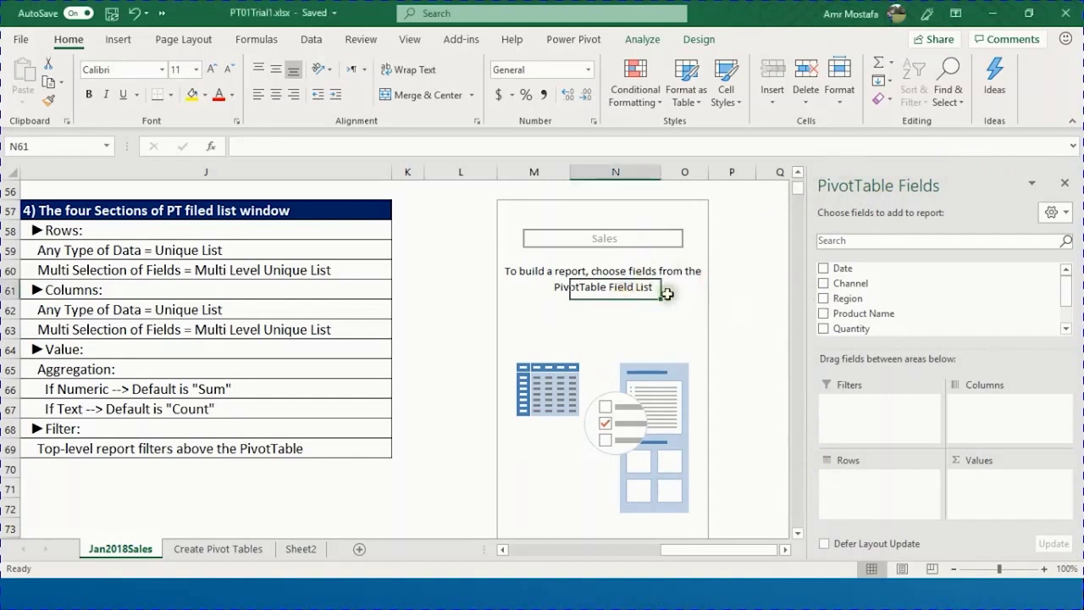
left_click(644, 39)
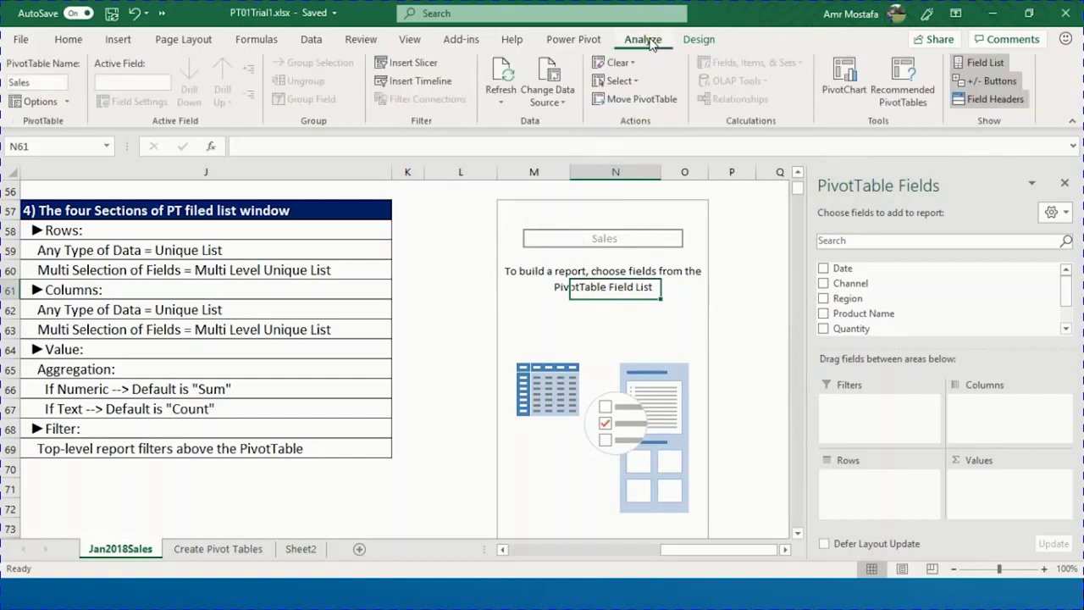
left_click(992, 61)
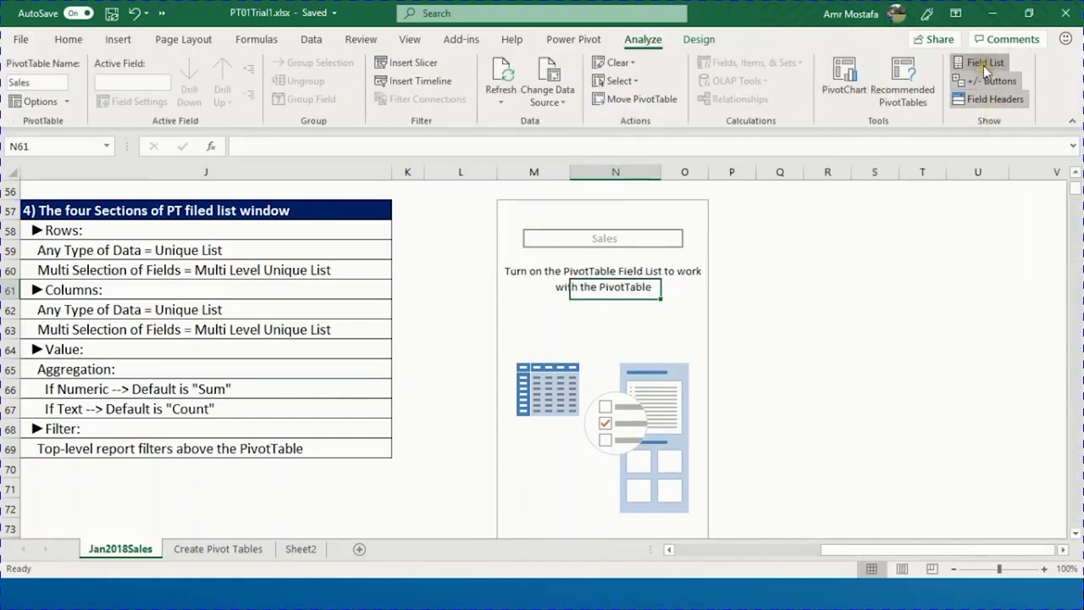
left_click(985, 66)
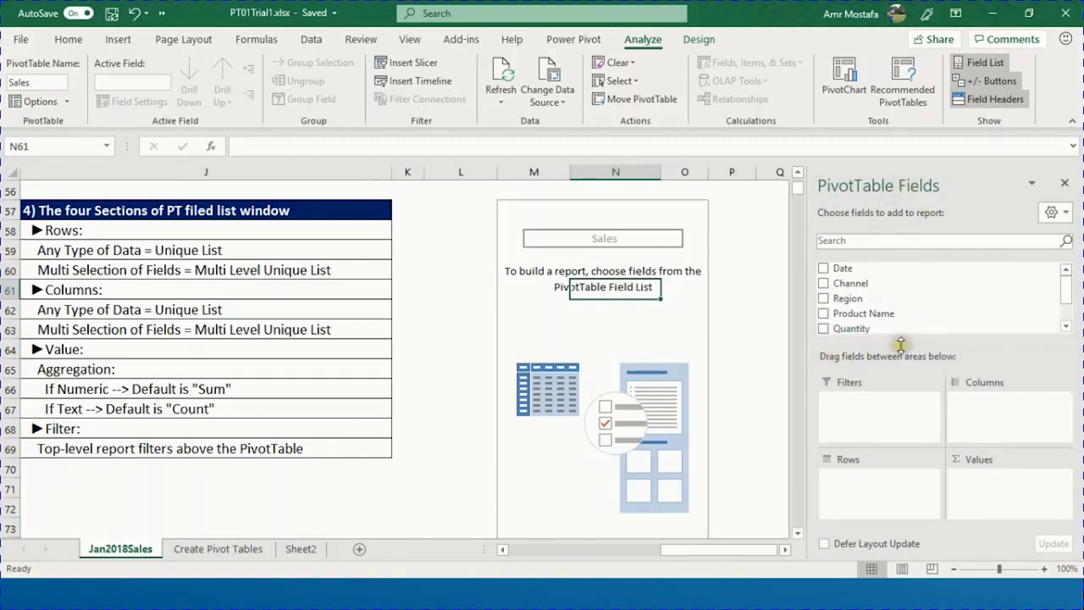
Step: Enlarge the field section of the field list slightly and add the Channel field to Rows
left_click_drag(899, 347, 900, 355)
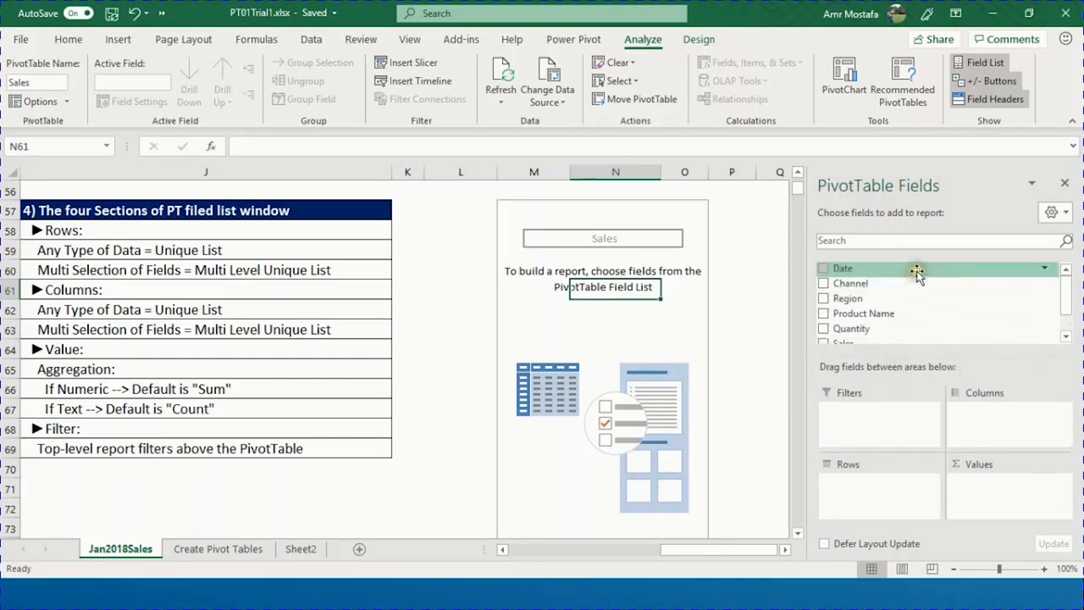
scroll(917, 280, "down", 1)
scroll(915, 279, "up", 1)
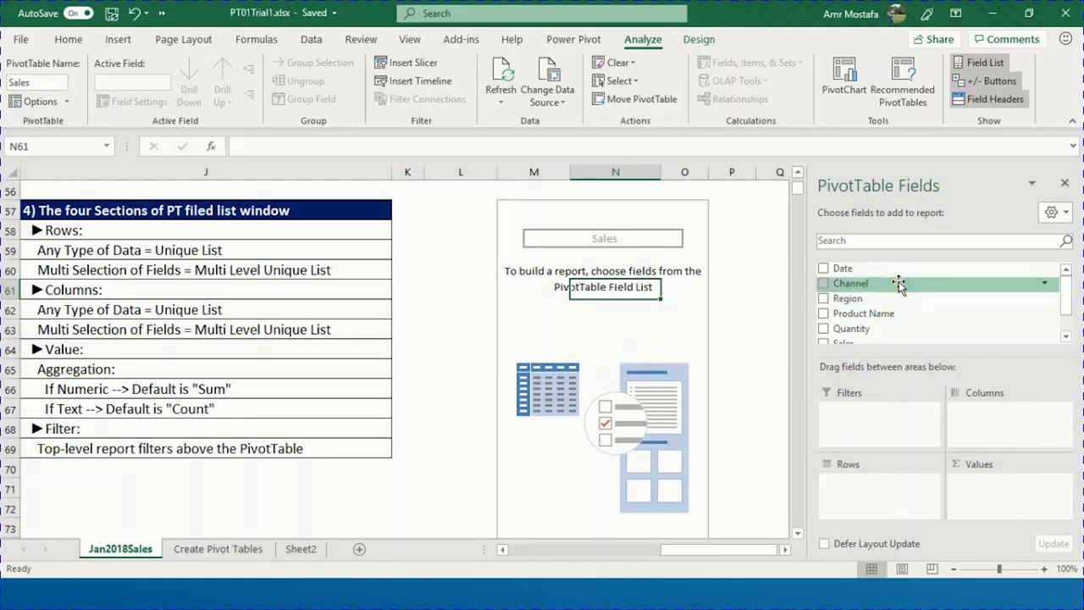
left_click_drag(898, 284, 861, 500)
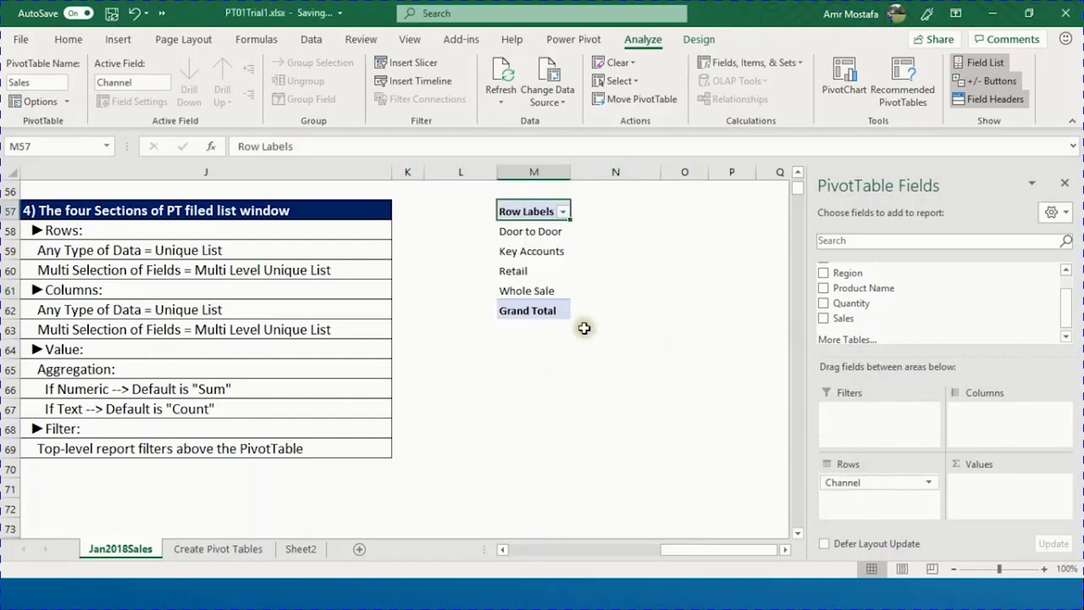
Step: Review the unique channel items in the row labels and add the Region field below Channel in Rows
left_click_drag(530, 231, 533, 291)
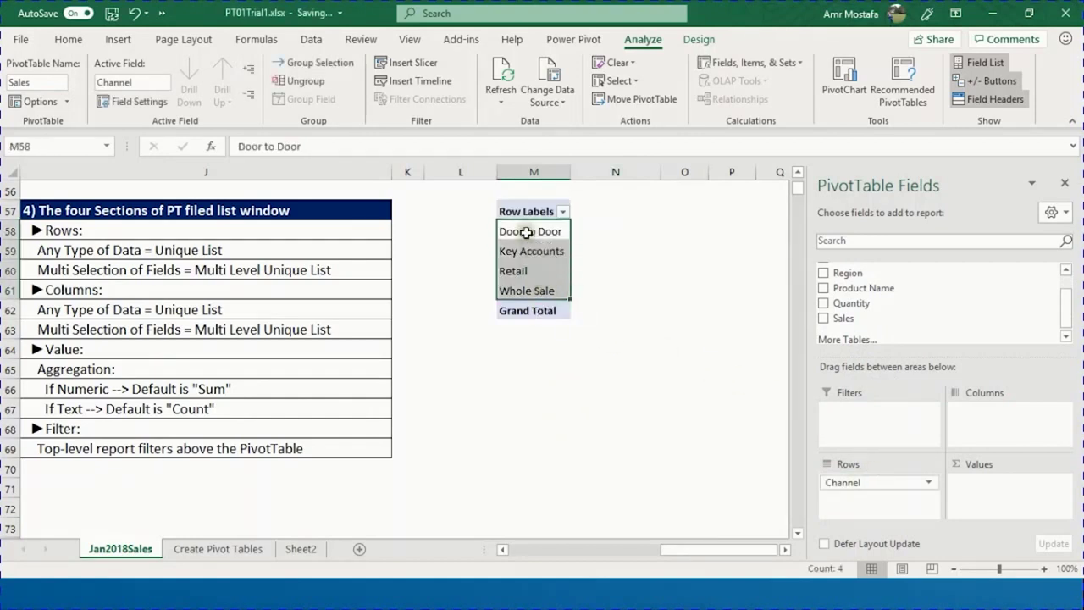
left_click_drag(525, 225, 826, 288)
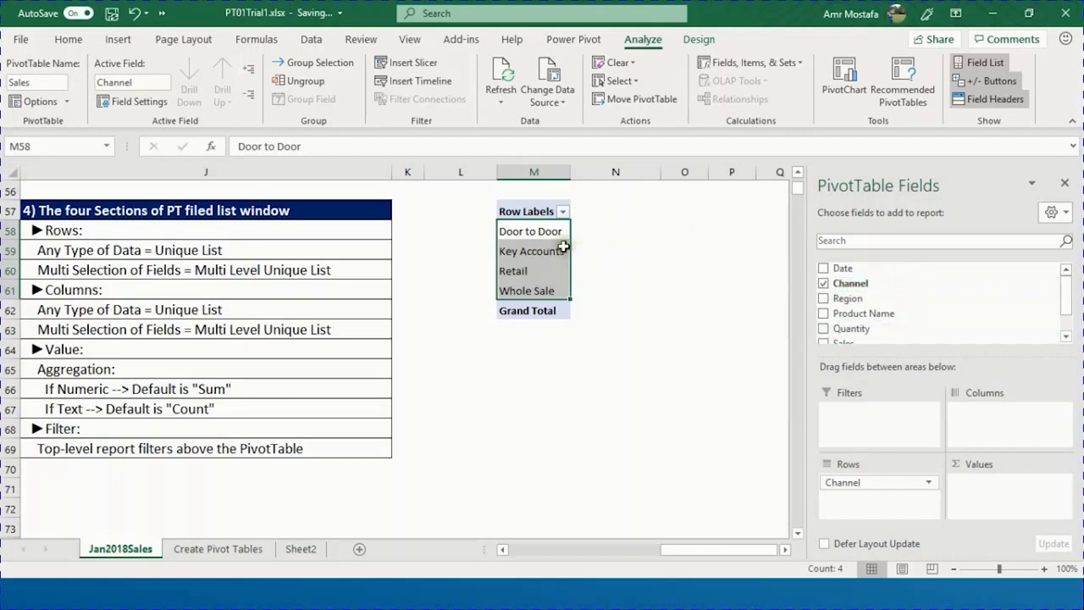
left_click(534, 234)
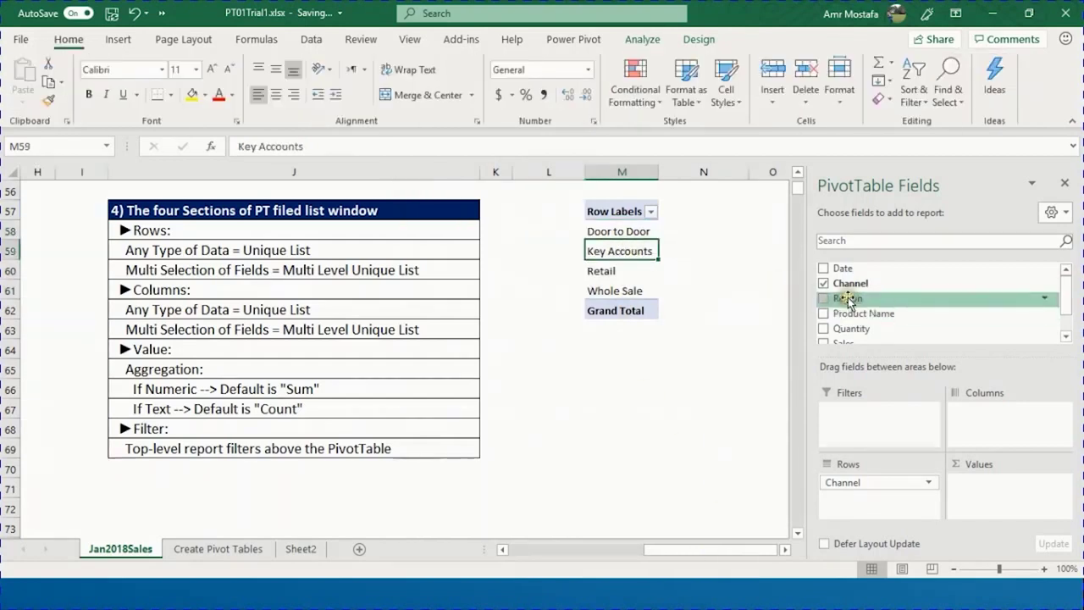
left_click_drag(849, 300, 876, 497)
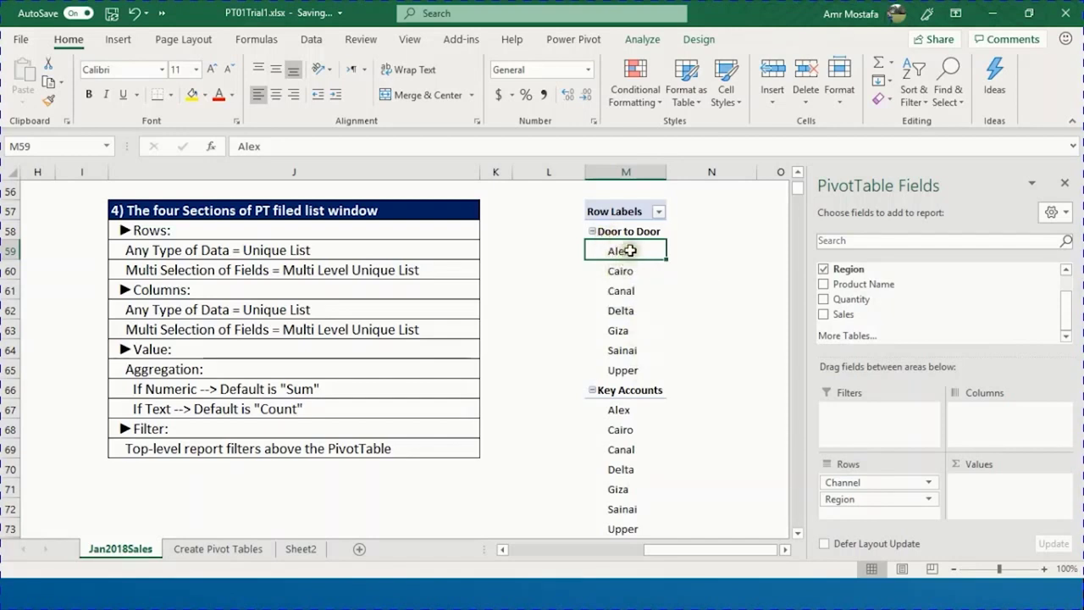
Step: Examine how the regions are nested under each channel in the row labels, down to the Whole Sale group
left_click(645, 410)
left_click(647, 428)
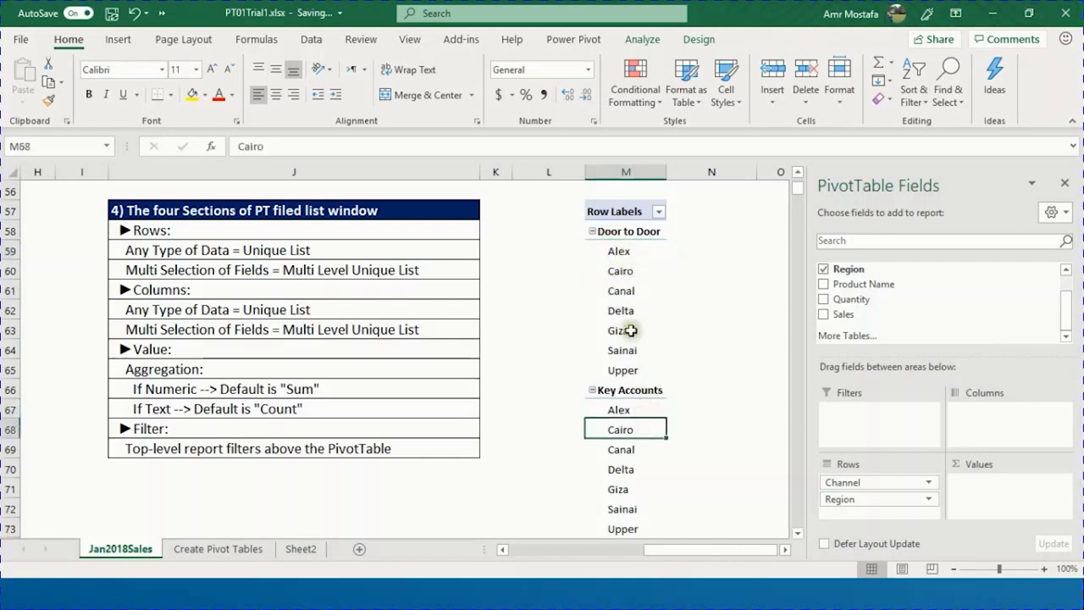
left_click(623, 276)
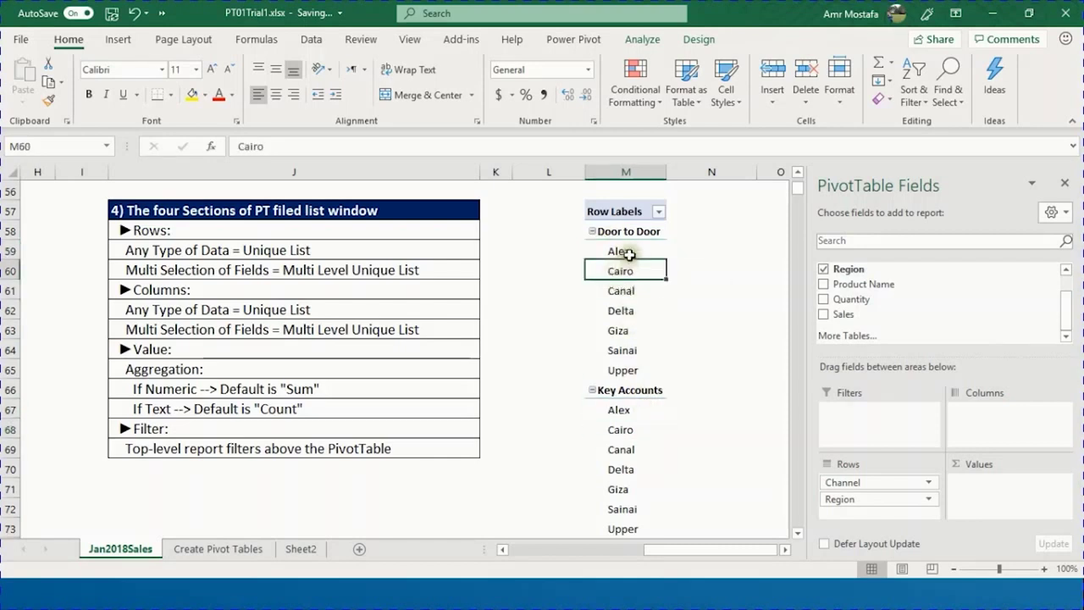
left_click(631, 251)
left_click(638, 231)
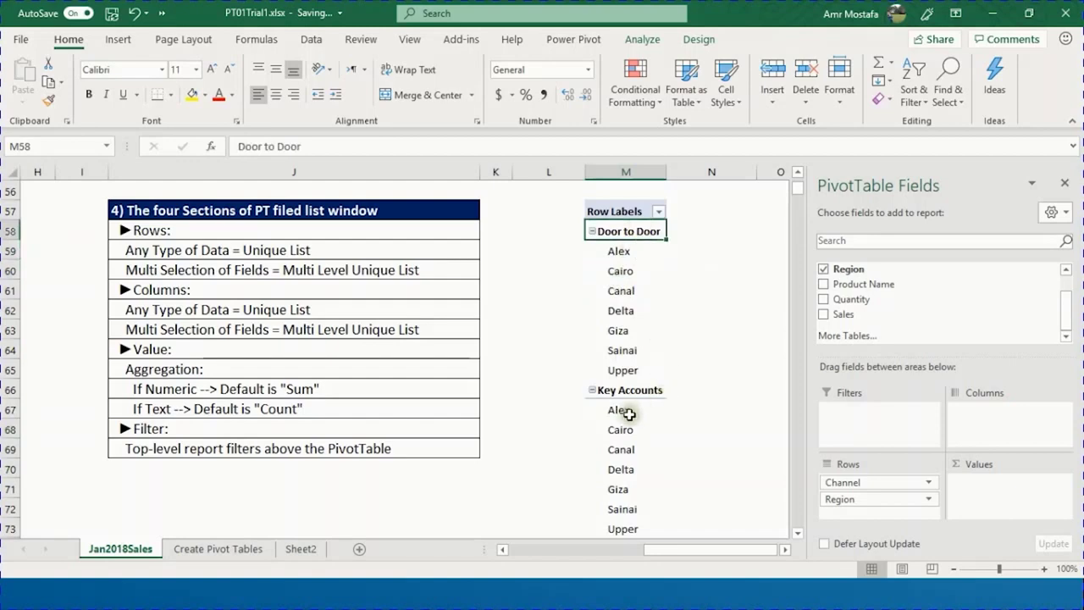
left_click(622, 409)
left_click(627, 391)
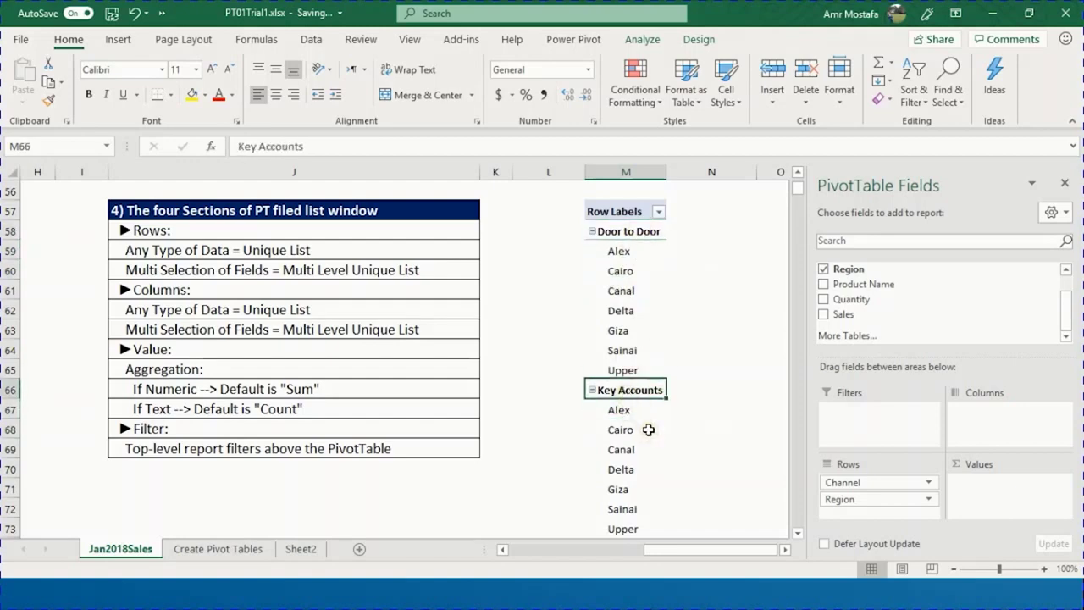
scroll(647, 413, "down", 4)
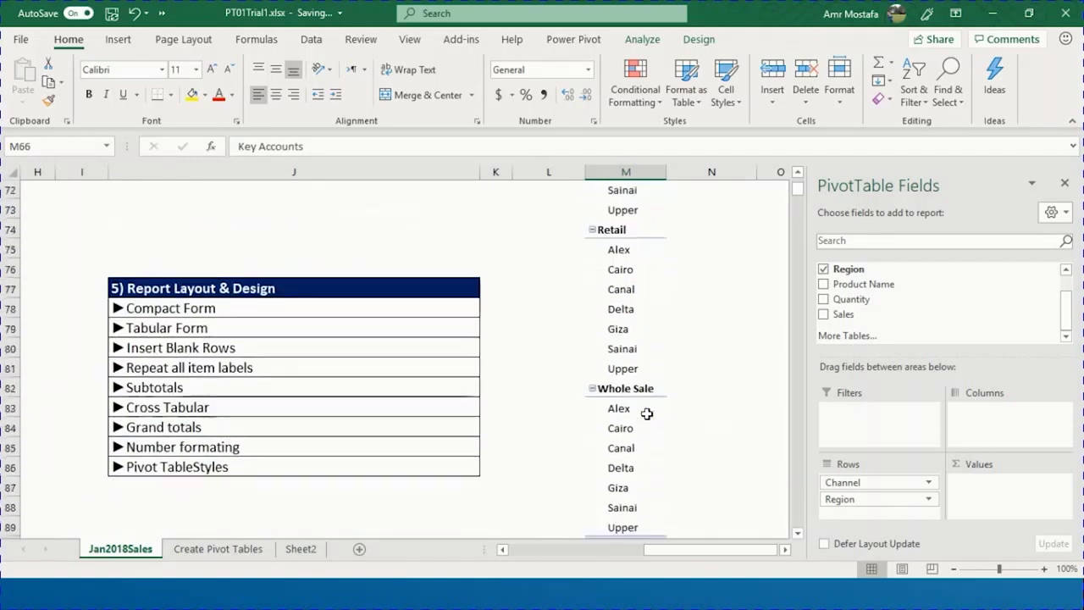
Step: Remove the Region field from Rows and move the Channel field from Rows to Columns
scroll(646, 416, "up", 5)
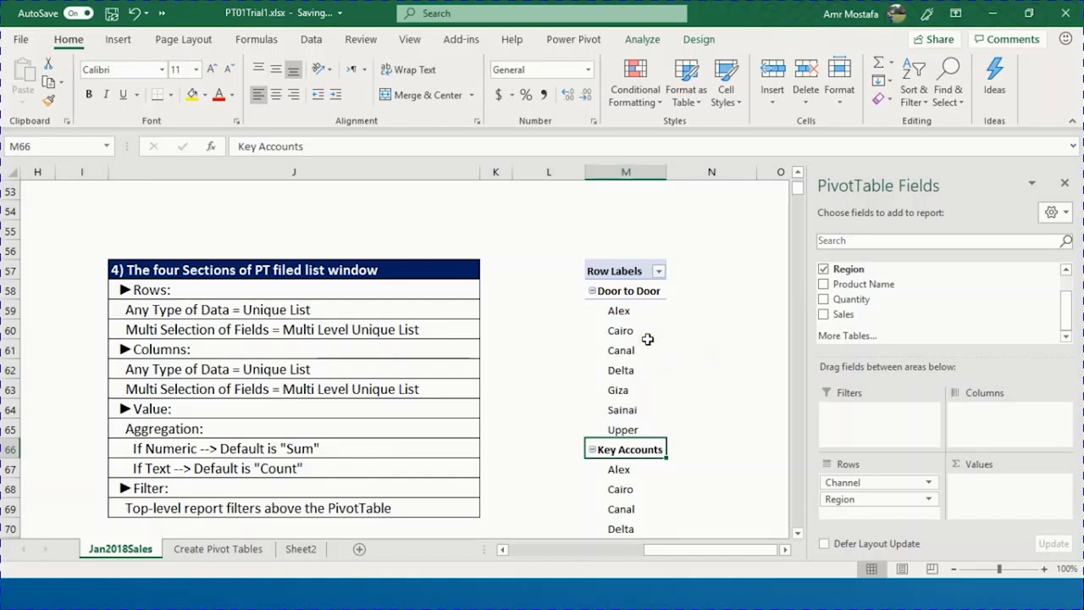
left_click_drag(873, 500, 751, 358)
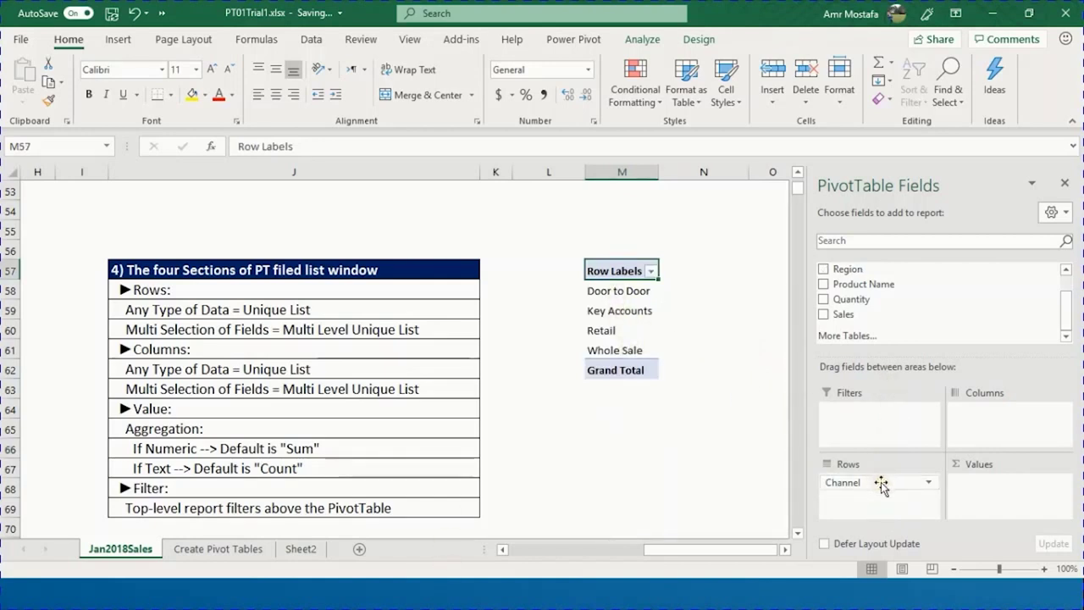
left_click_drag(880, 485, 879, 486)
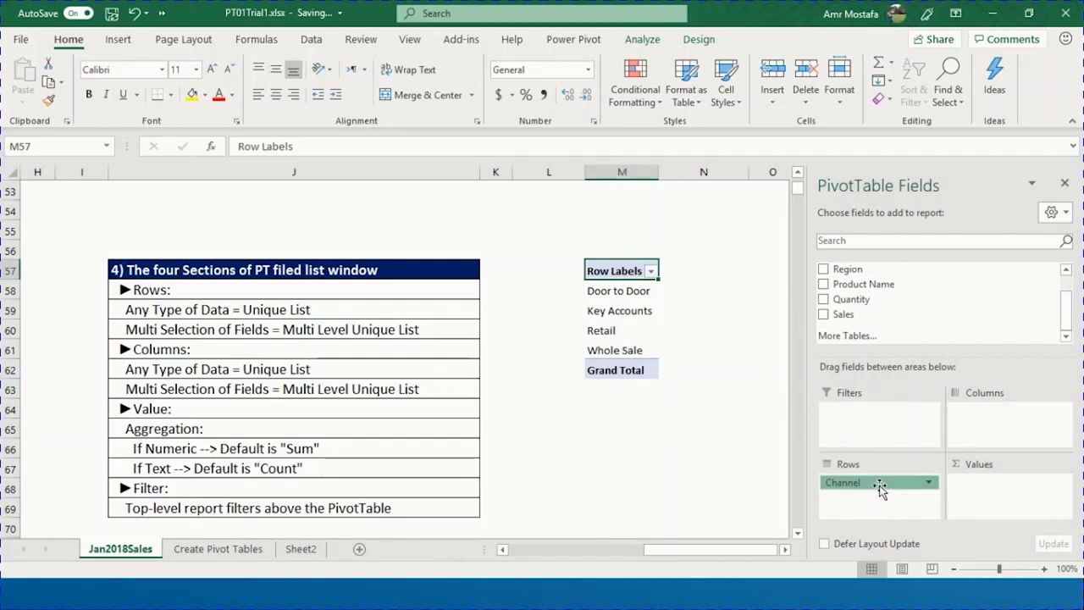
left_click_drag(879, 486, 989, 438)
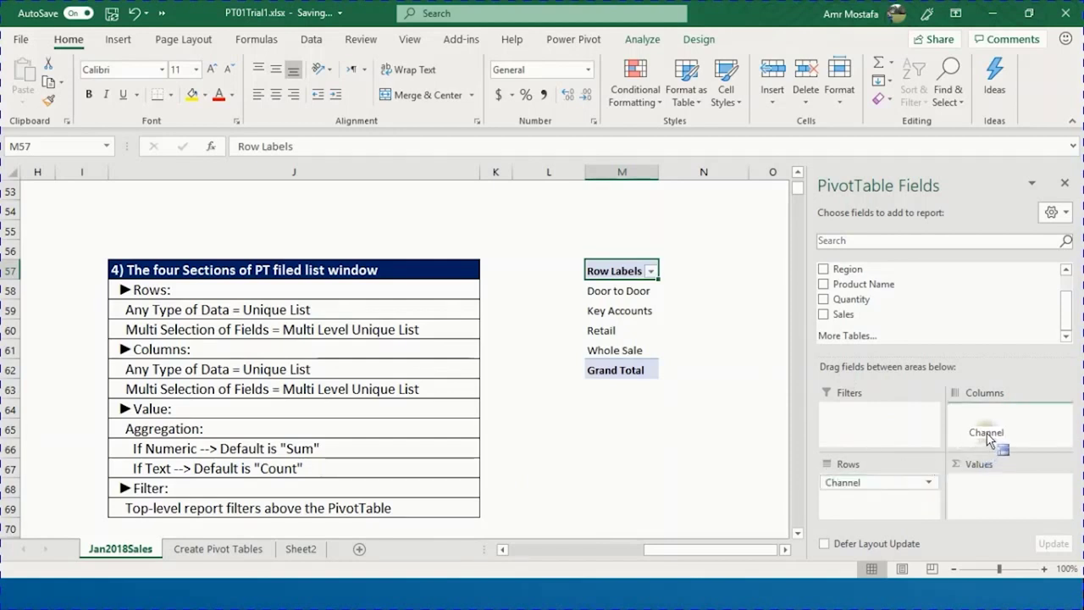
left_click_drag(987, 438, 966, 434)
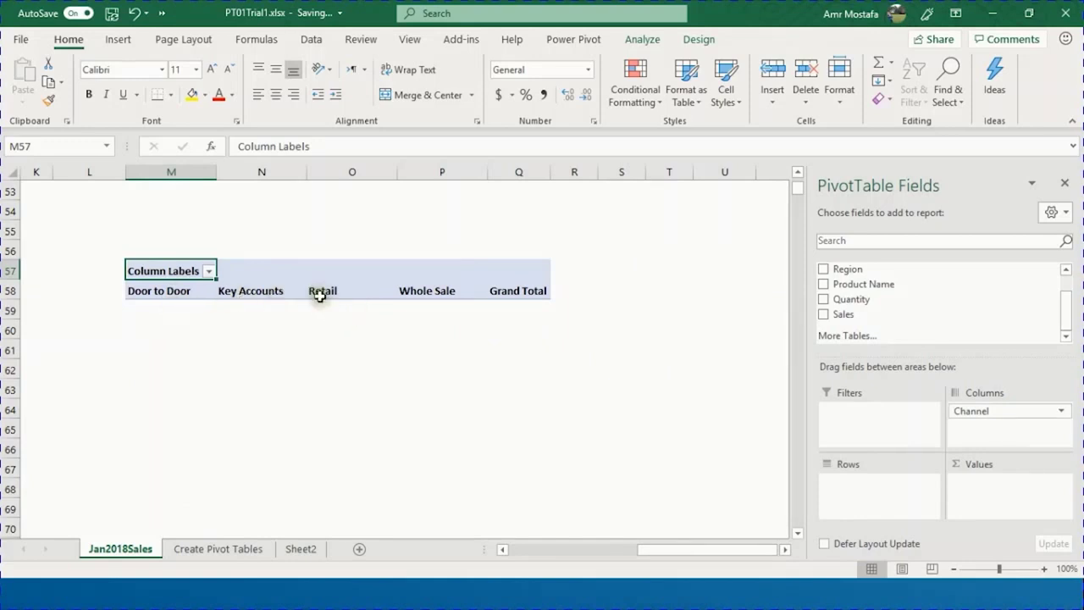
left_click(169, 291)
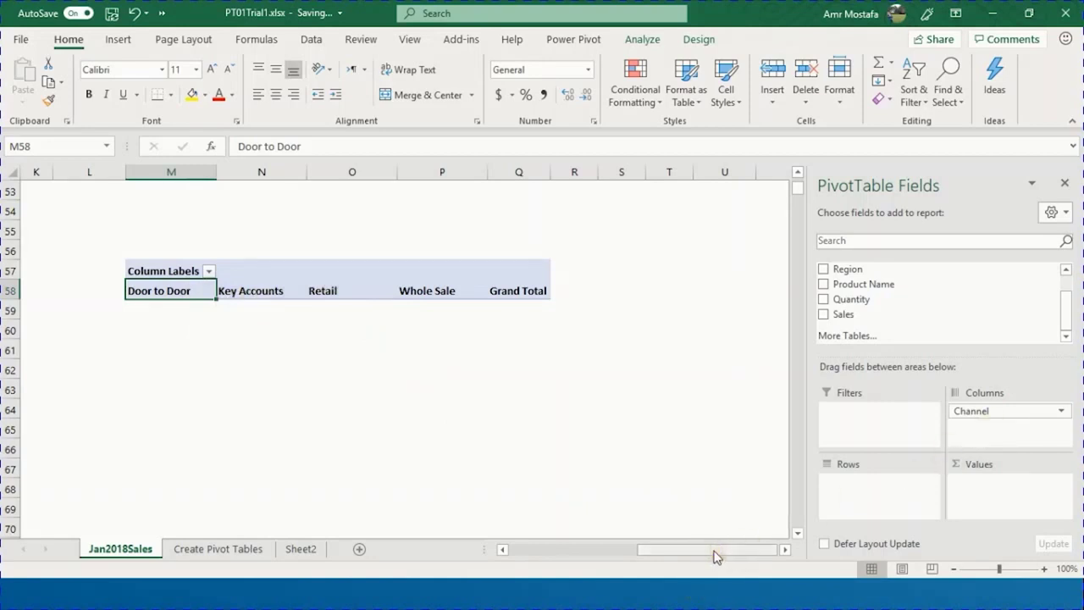
Step: Add the Region field below Channel in Columns and review the regions nested under the Door to Door column label
left_click_drag(714, 556, 643, 554)
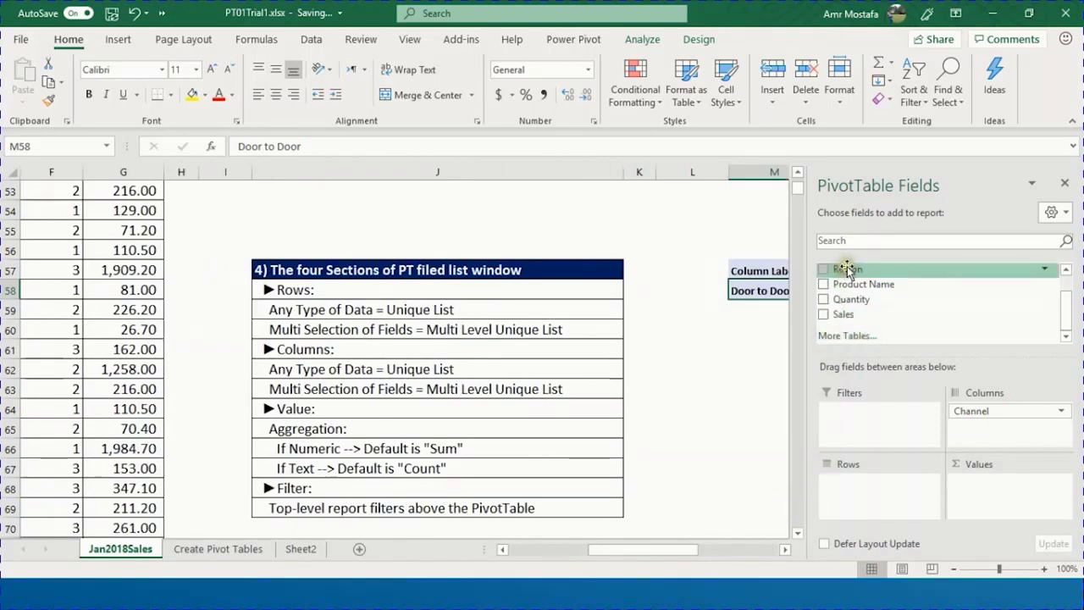
left_click_drag(850, 273, 983, 428)
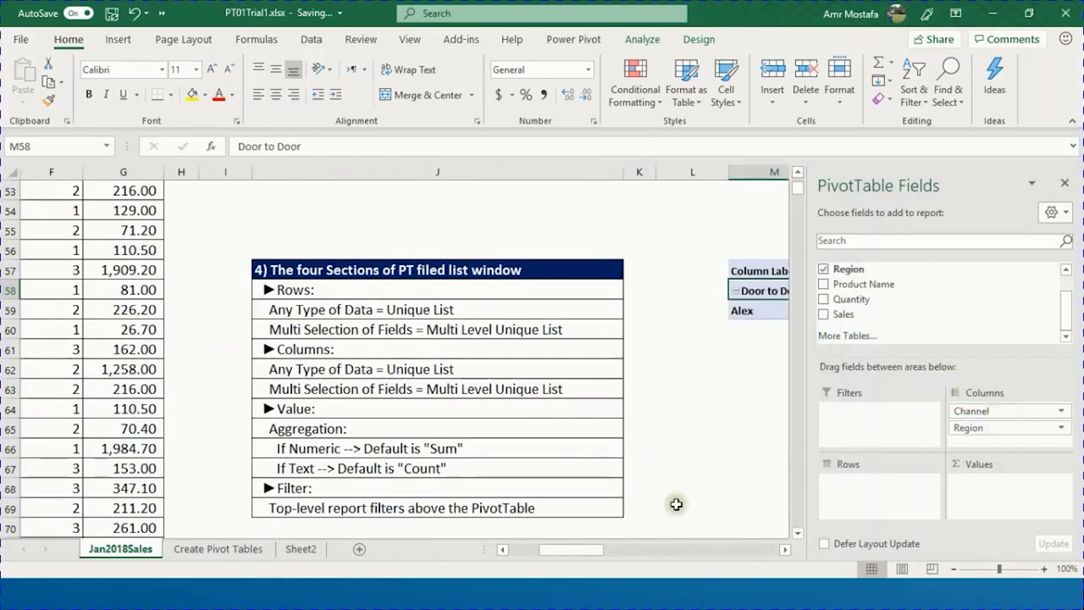
left_click_drag(585, 557, 621, 549)
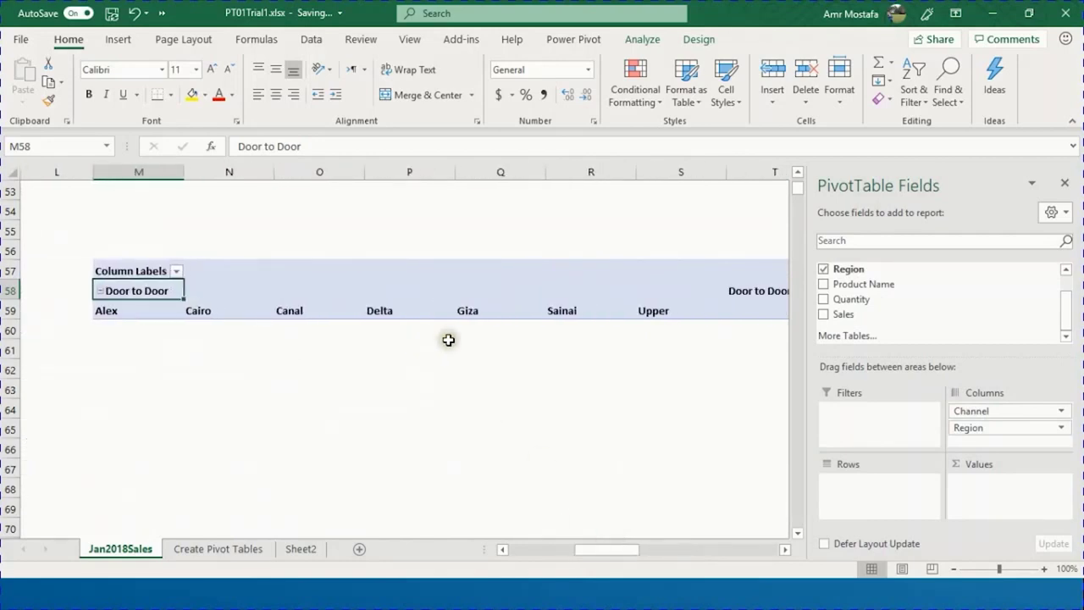
scroll(451, 346, "down", 1)
left_click(433, 246)
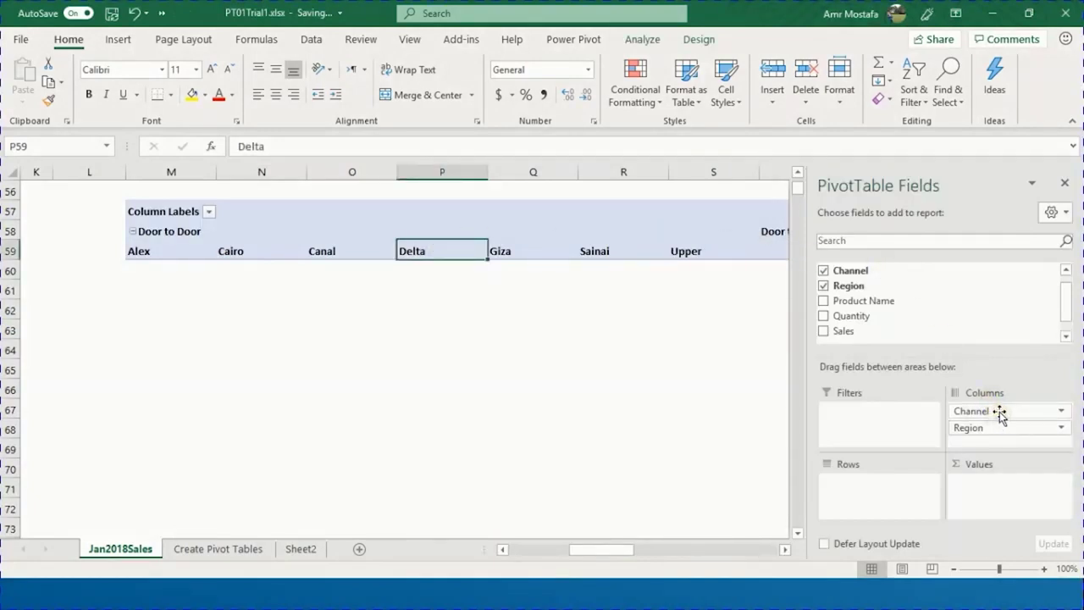
Step: Remove the Channel and Region fields from Columns so that the PivotTable is empty
left_click_drag(999, 413, 635, 392)
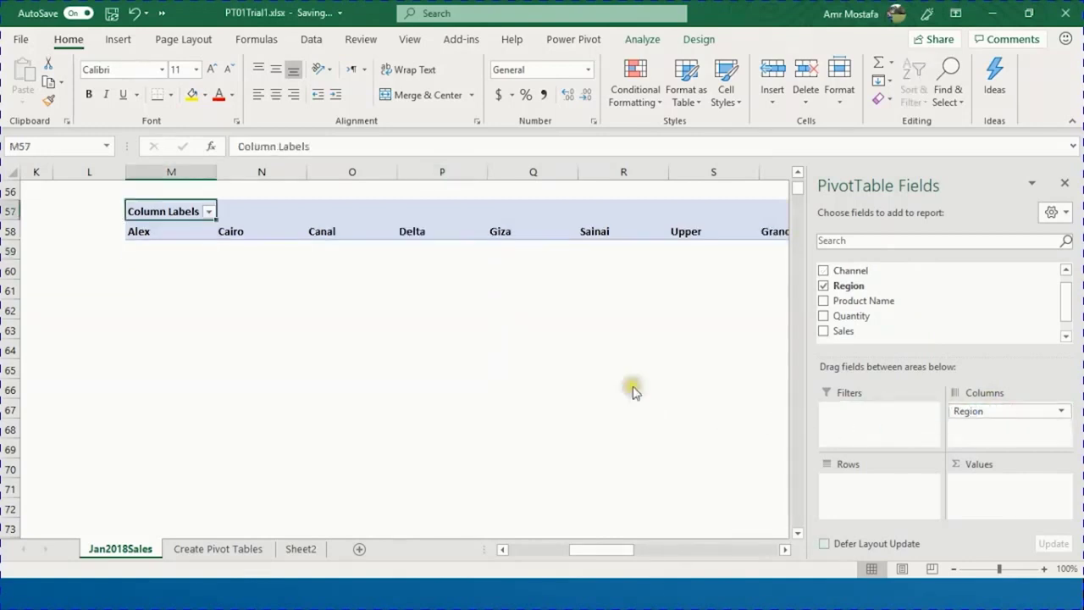
left_click_drag(980, 412, 689, 404)
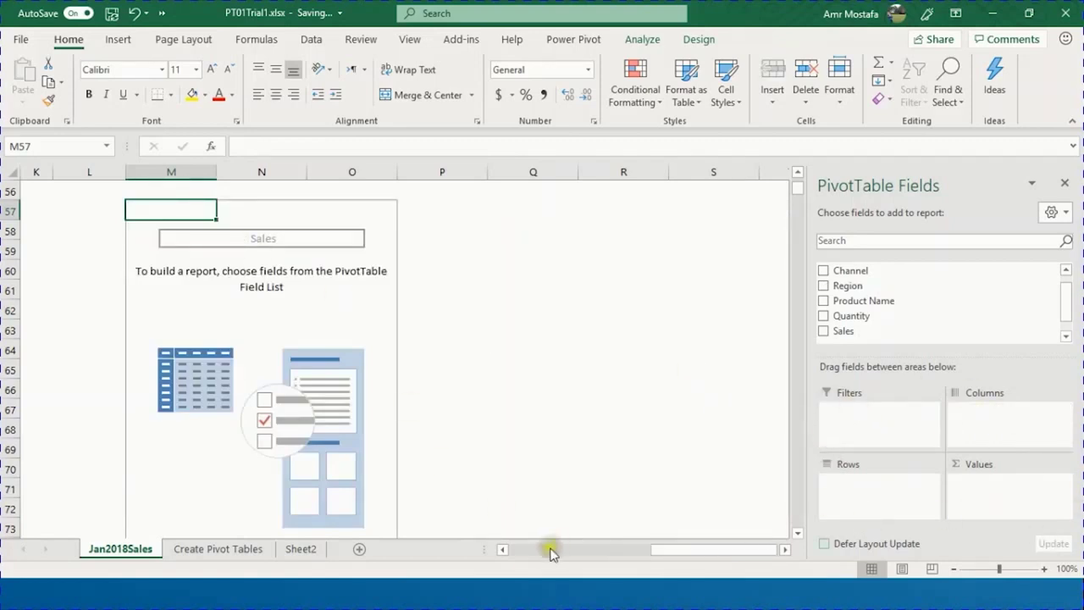
left_click(502, 549)
left_click(502, 549)
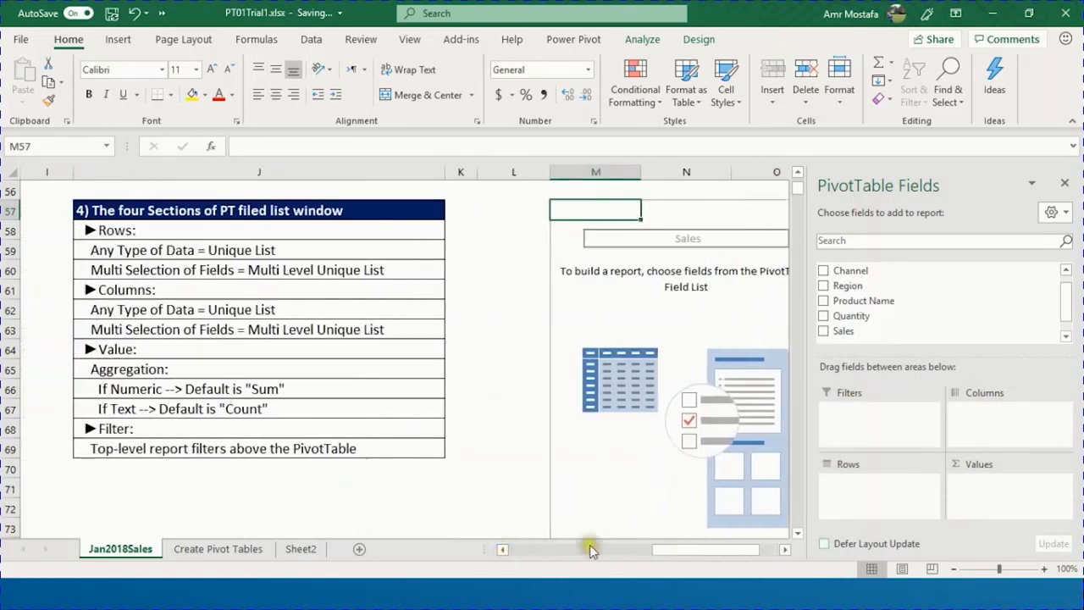
left_click(787, 550)
left_click(787, 550)
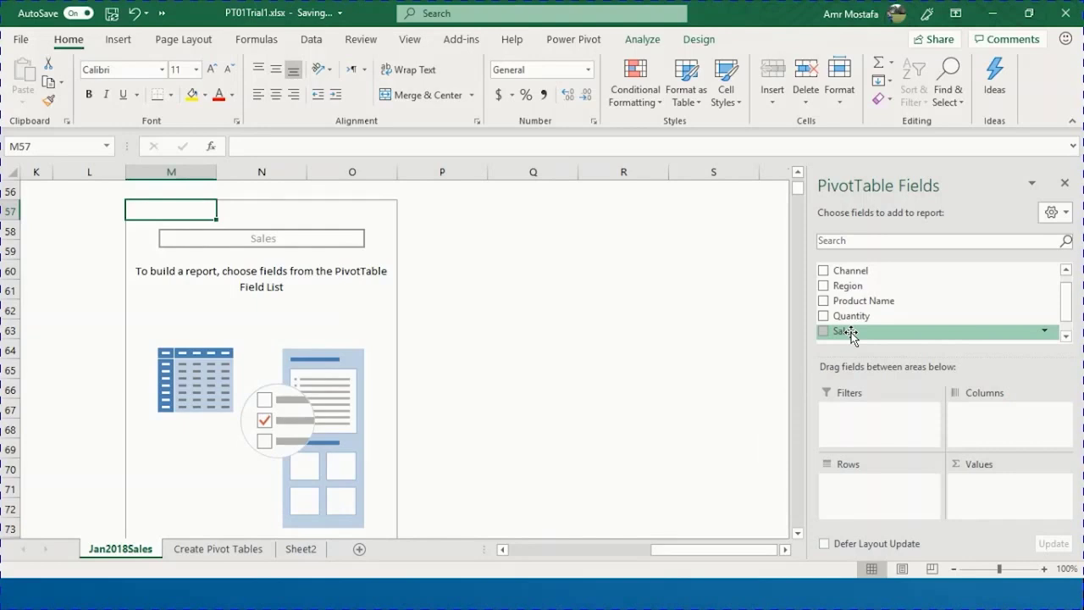
Step: Add the Sales field to Values and select its aggregated value in the PivotTable
left_click_drag(850, 333, 995, 501)
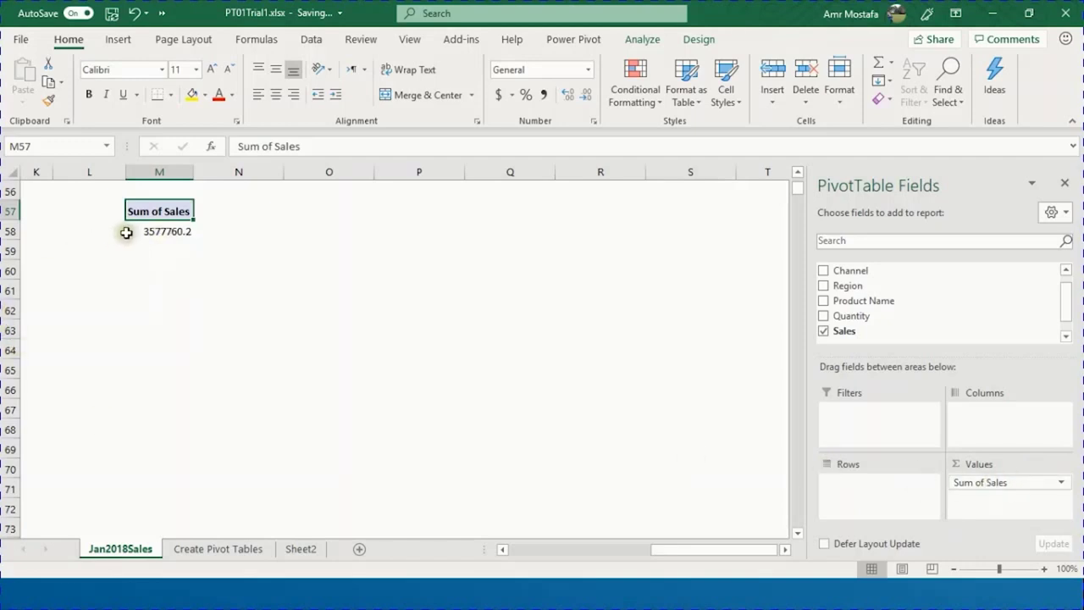
mouse_move(129, 232)
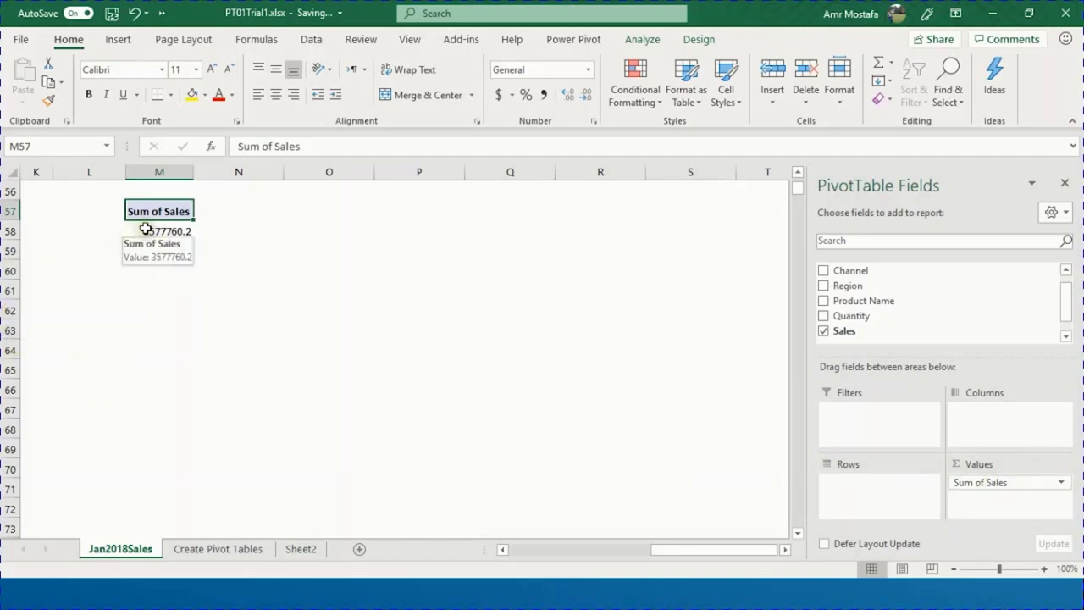
left_click(161, 232)
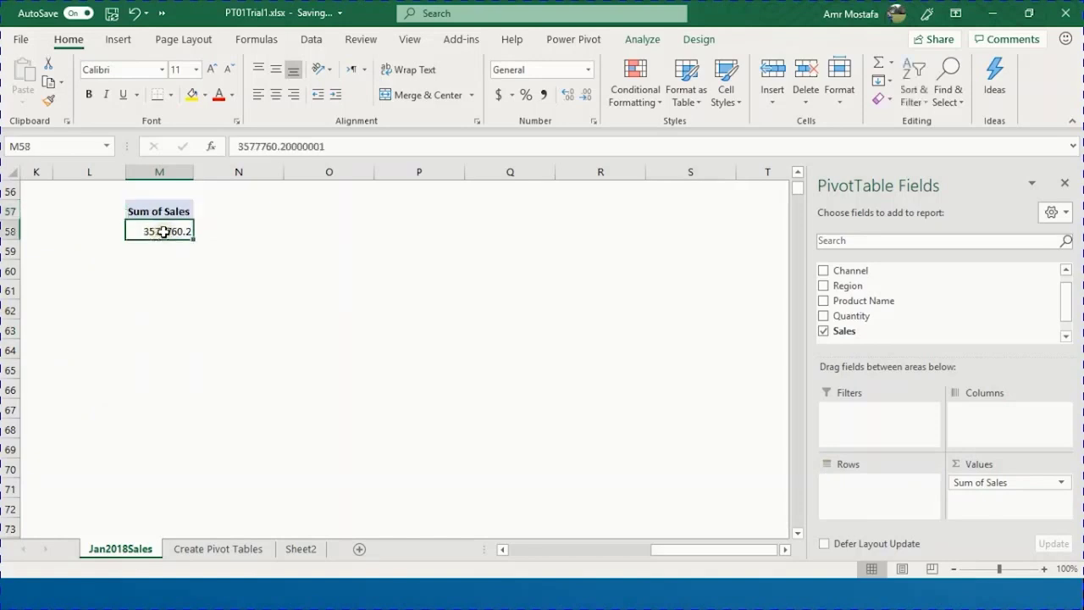
Step: Change the value field settings of Sales to summarize by Count and check the PivotTable value
right_click(162, 232)
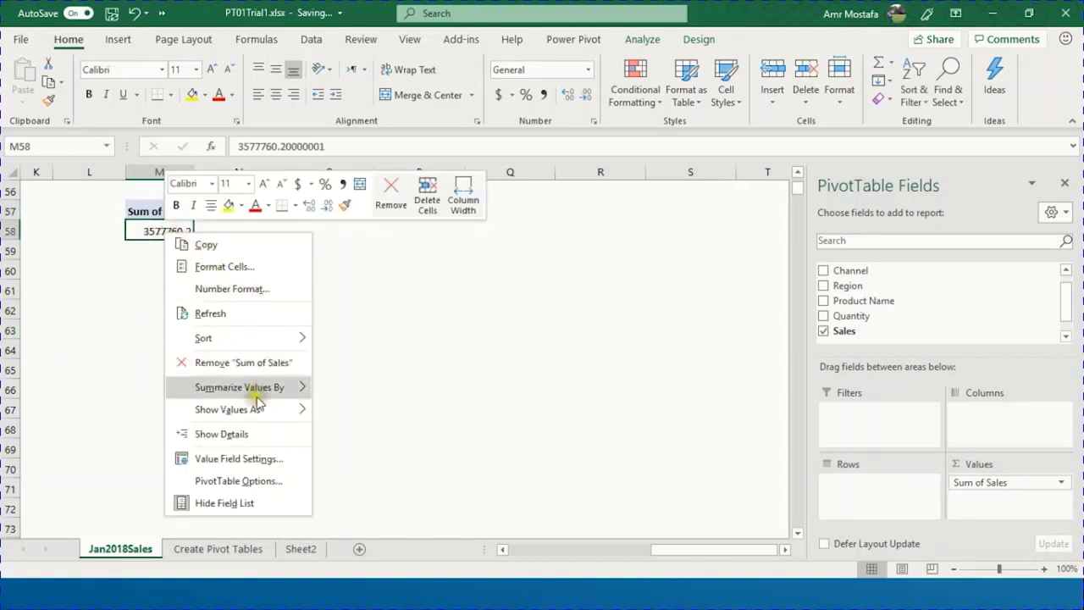
left_click(258, 460)
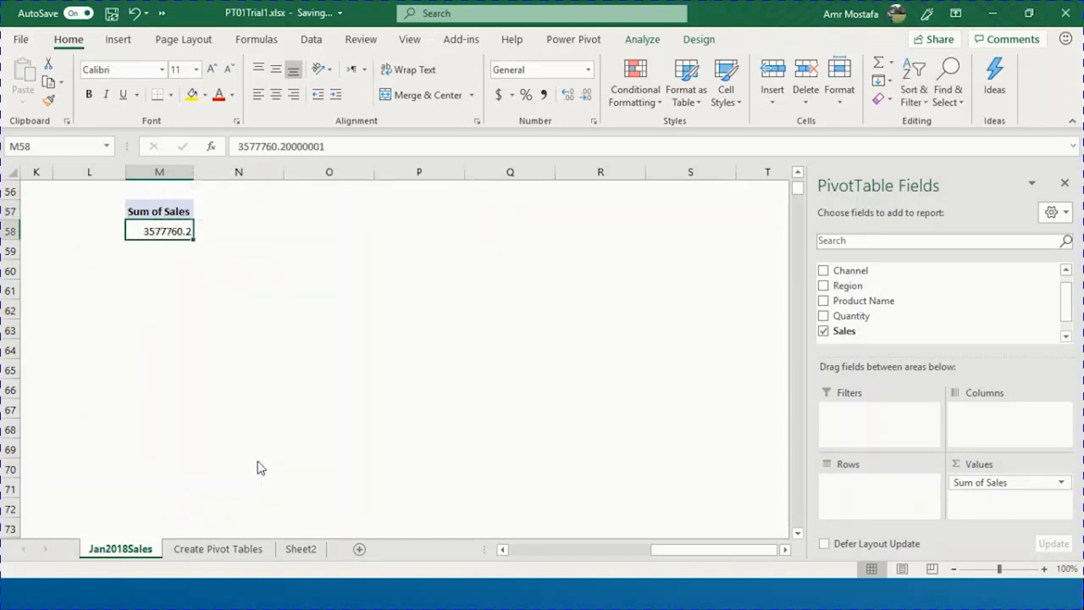
left_click(154, 473)
left_click(155, 483)
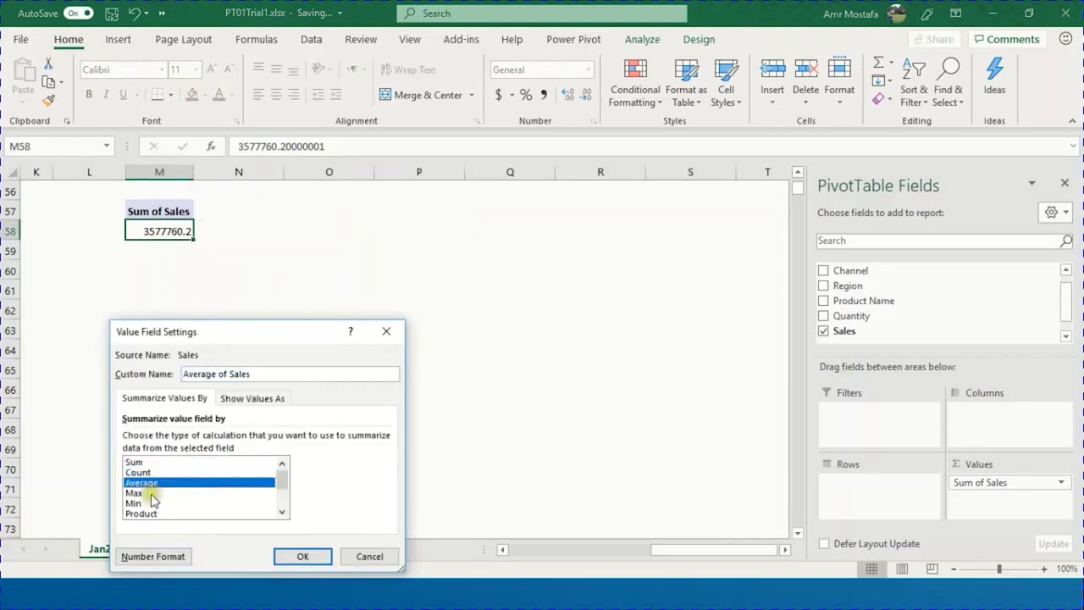
left_click(153, 493)
left_click(152, 503)
left_click(142, 472)
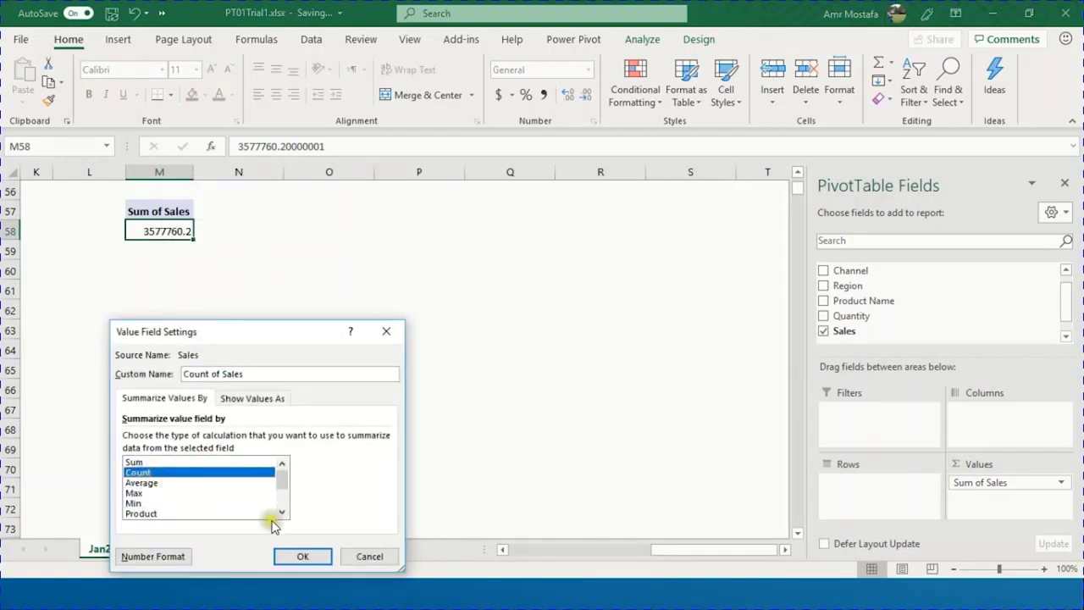
left_click(298, 557)
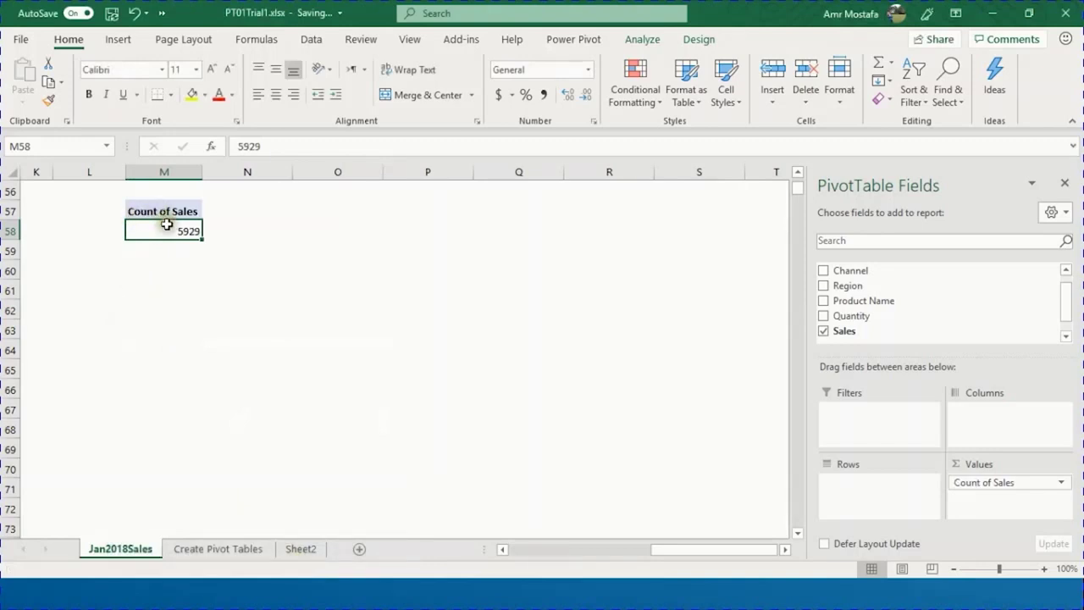
left_click(504, 551)
left_click(533, 237)
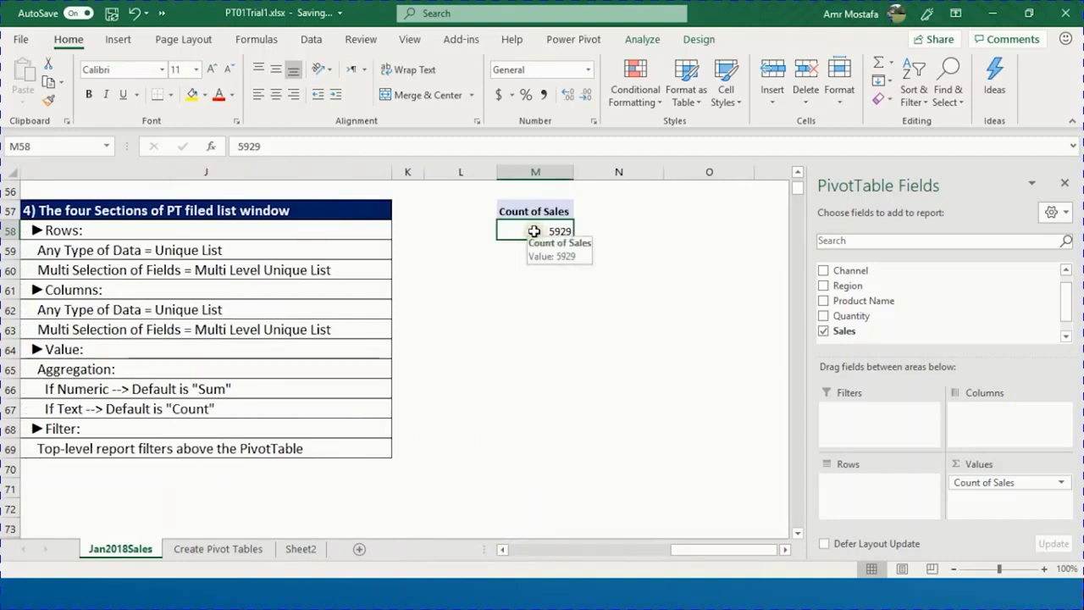
left_click(519, 238)
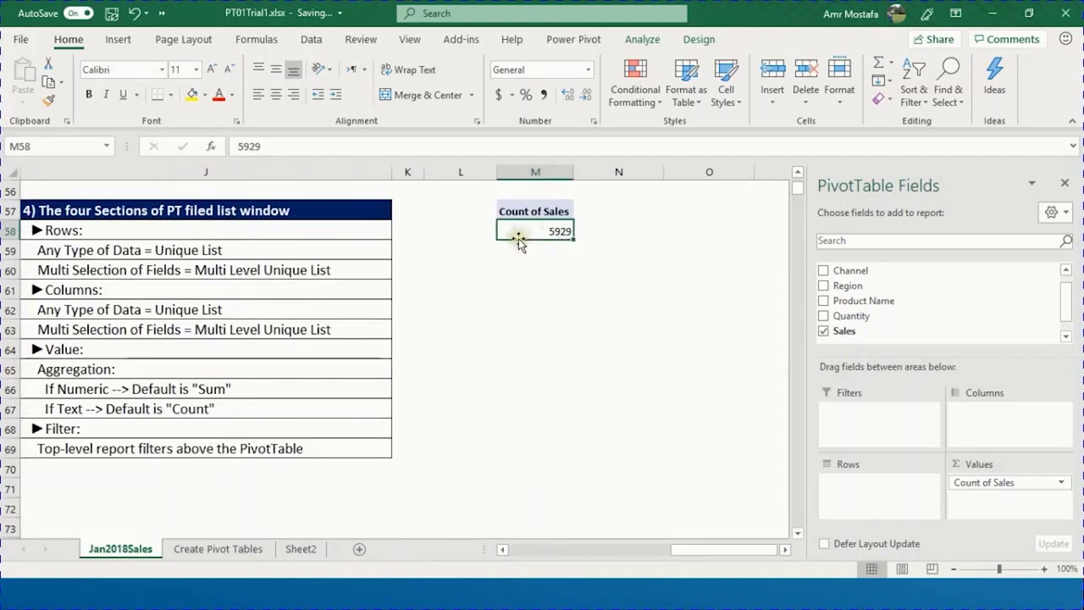
Step: Set the Sales value field back to summarize by Sum
left_click(987, 487)
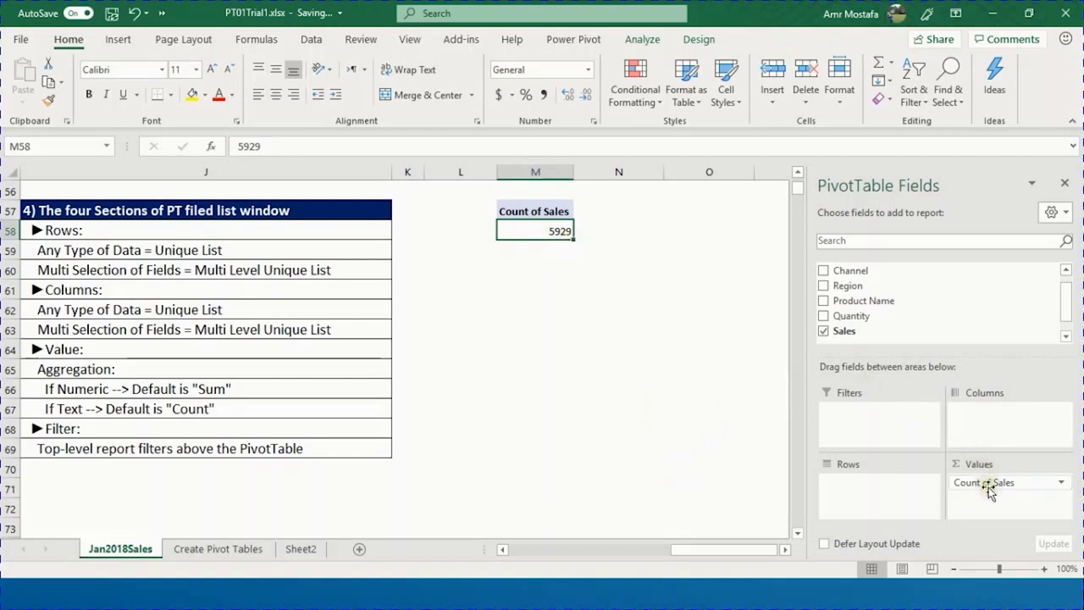
right_click(559, 228)
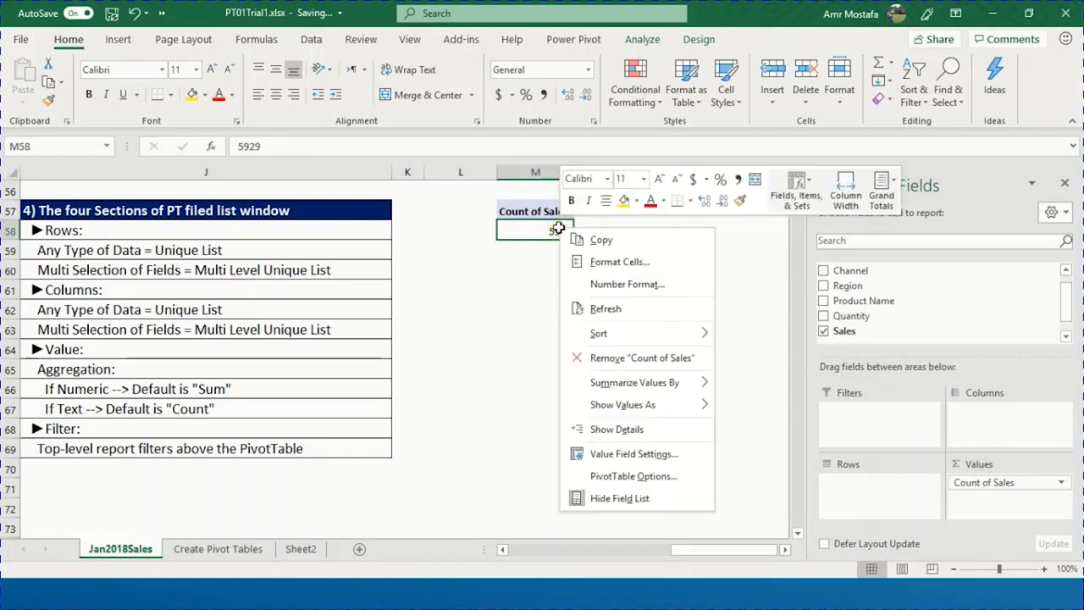
left_click(627, 461)
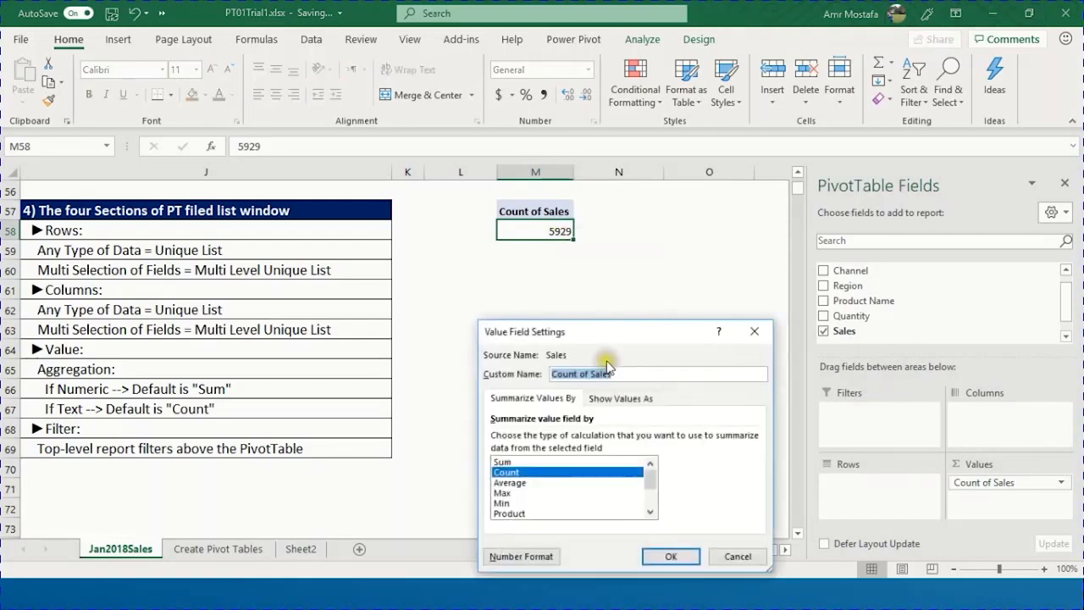
left_click(542, 462)
left_click(671, 556)
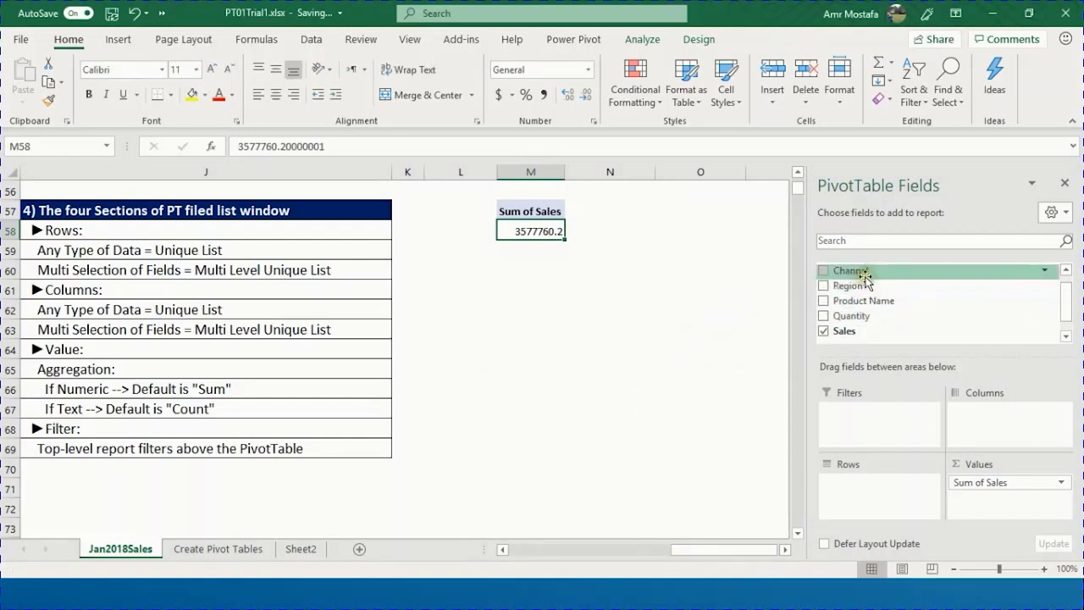
Step: Add the Channel field to Rows and check the Grand Total against the sales sums of the channels
left_click_drag(864, 273, 916, 502)
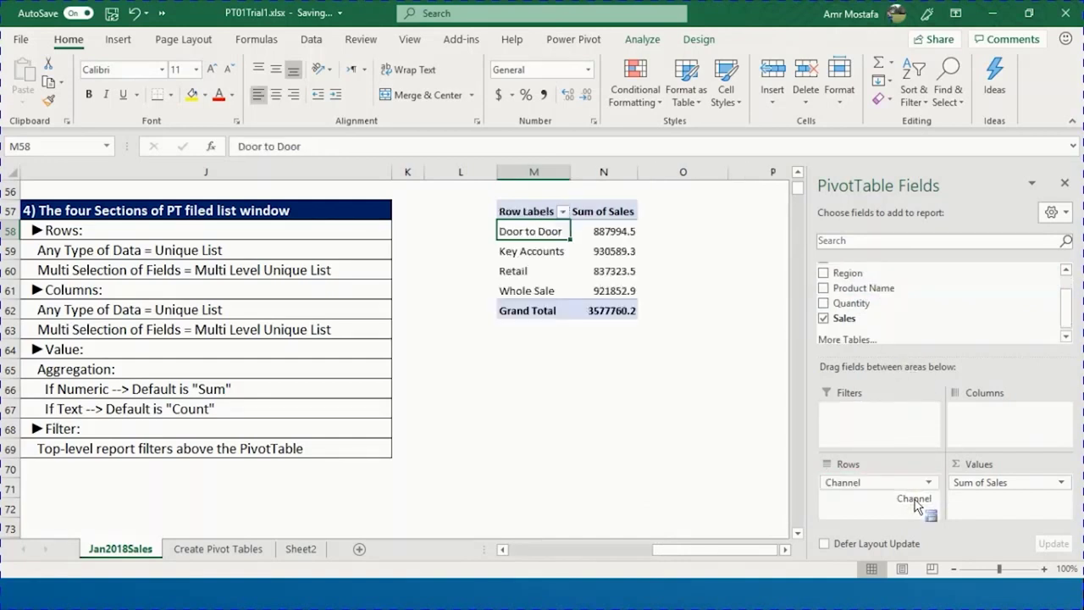
left_click(539, 310)
left_click(598, 310)
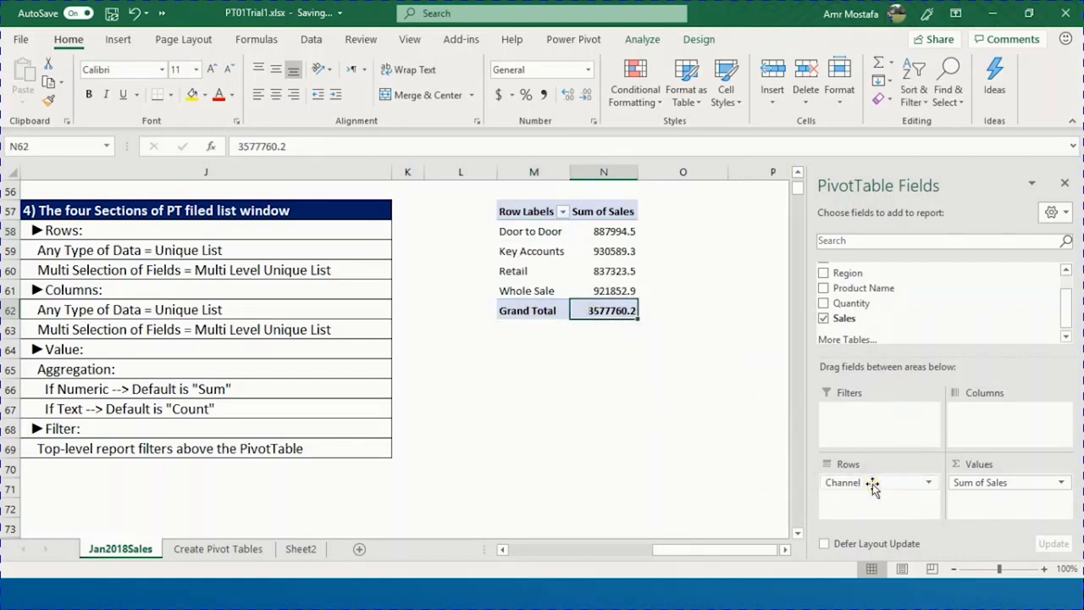
left_click_drag(610, 231, 624, 287)
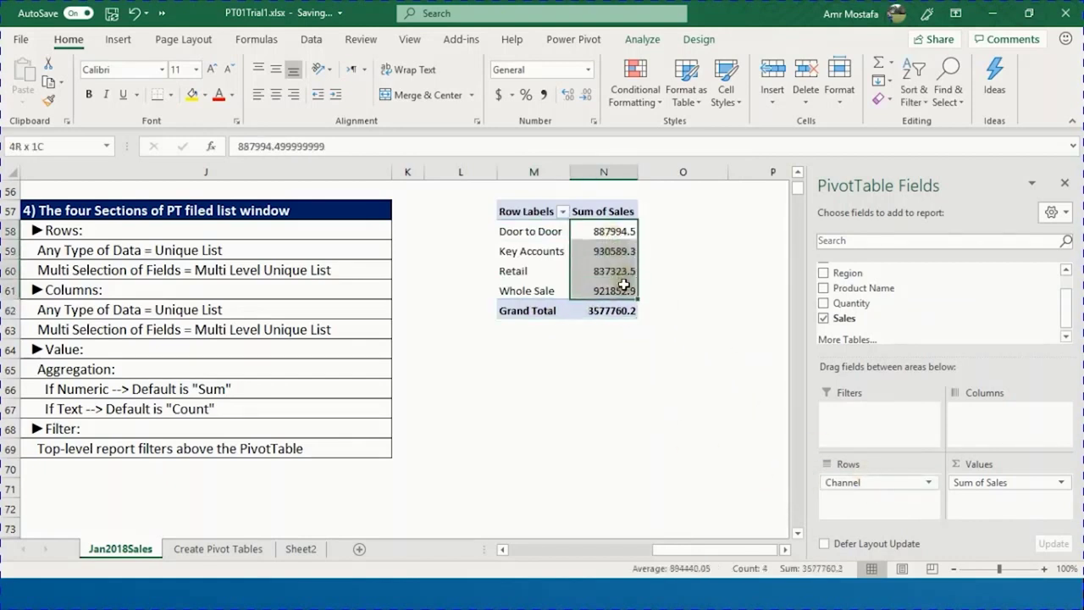
Step: Compare the Door to Door and Key Accounts row labels with their Sum of Sales values
left_click(528, 234)
left_click(535, 251)
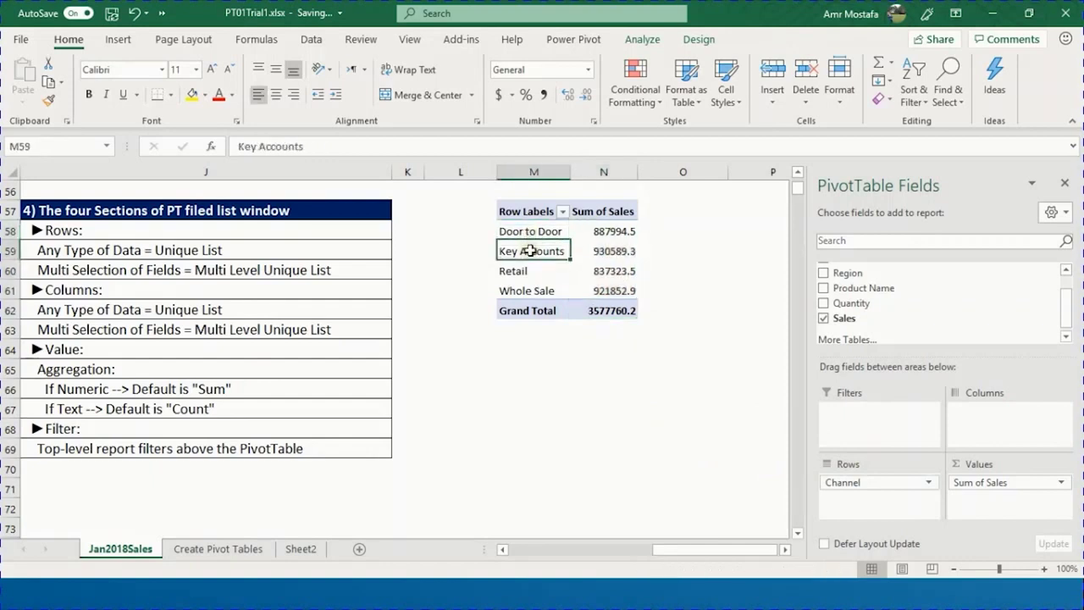
left_click(599, 231)
left_click(527, 249)
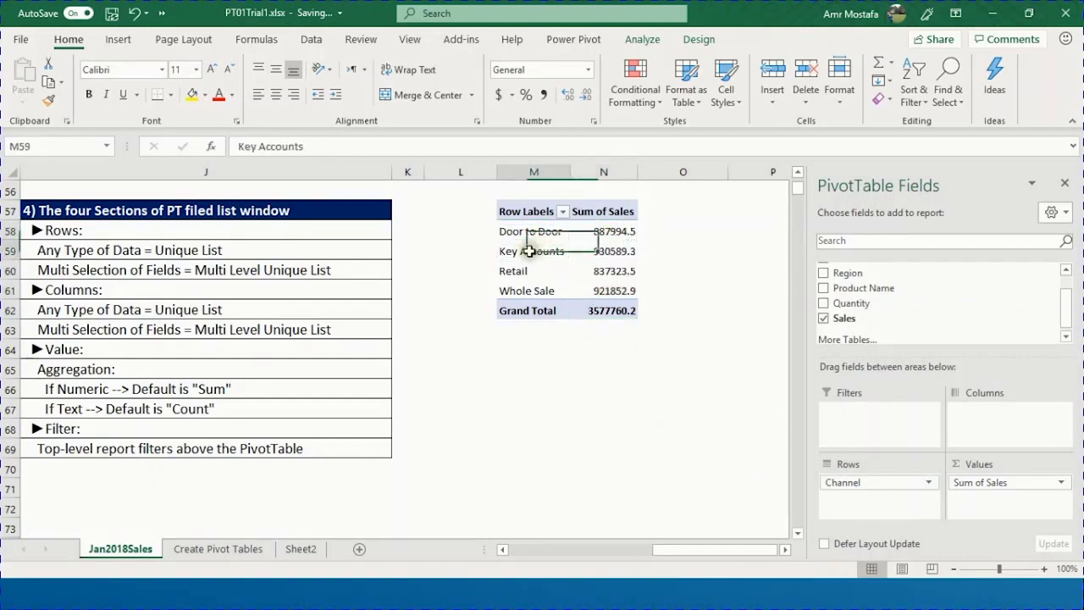
left_click(607, 253)
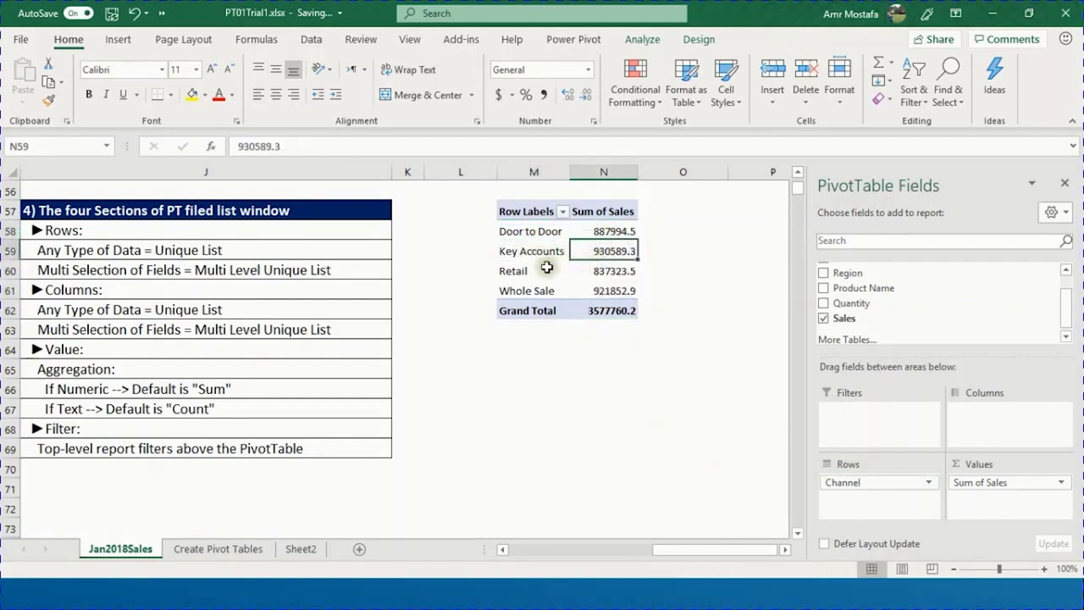
left_click(529, 231)
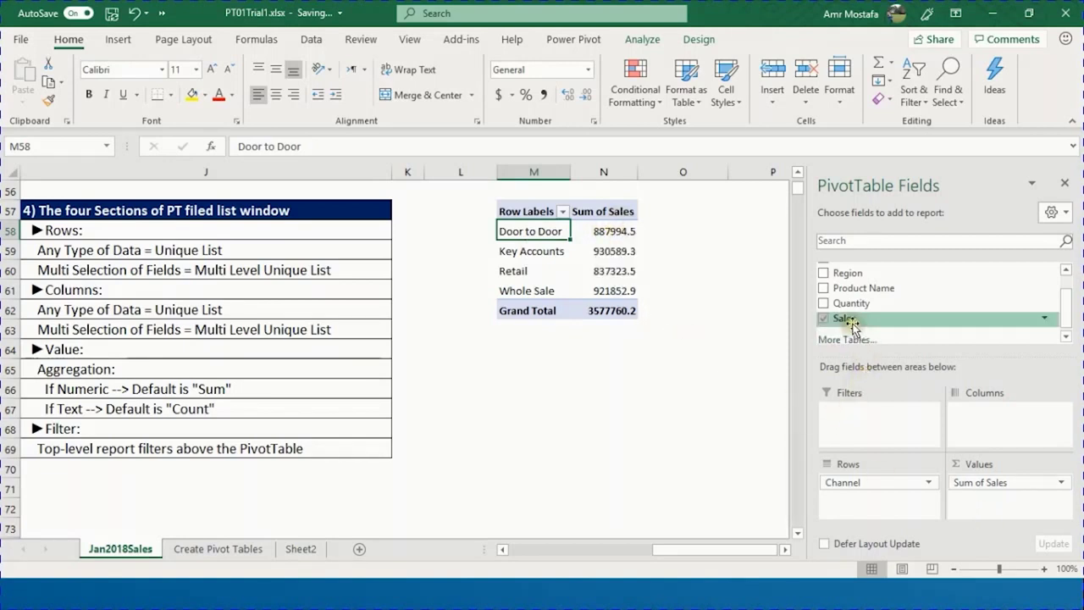
Step: Add the Sales field to Values a second time and summarize the new value field by Count
left_click_drag(864, 320, 1031, 500)
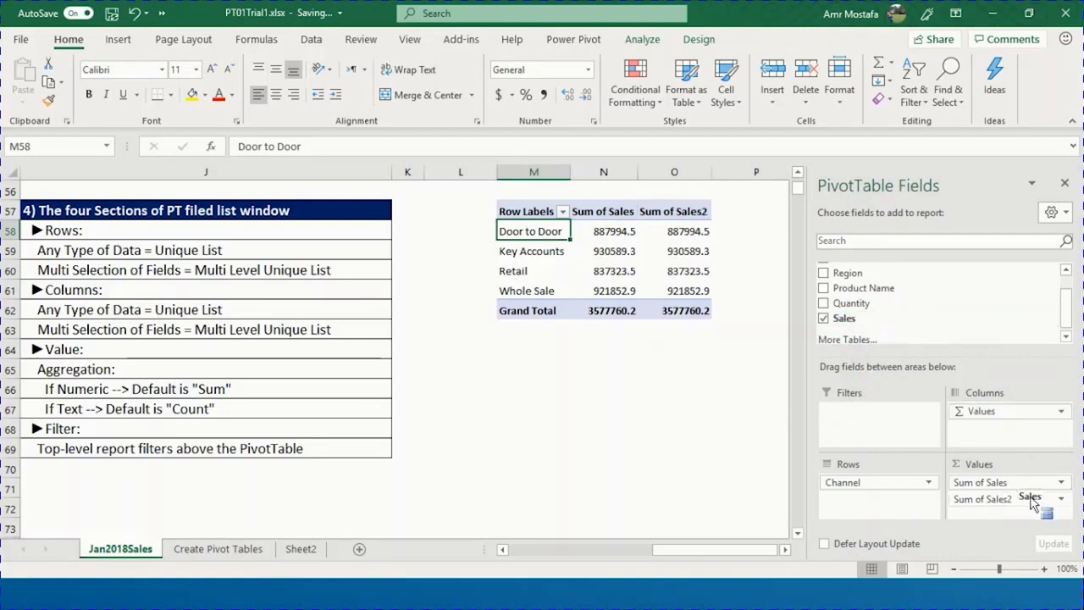
left_click(675, 233)
right_click(675, 233)
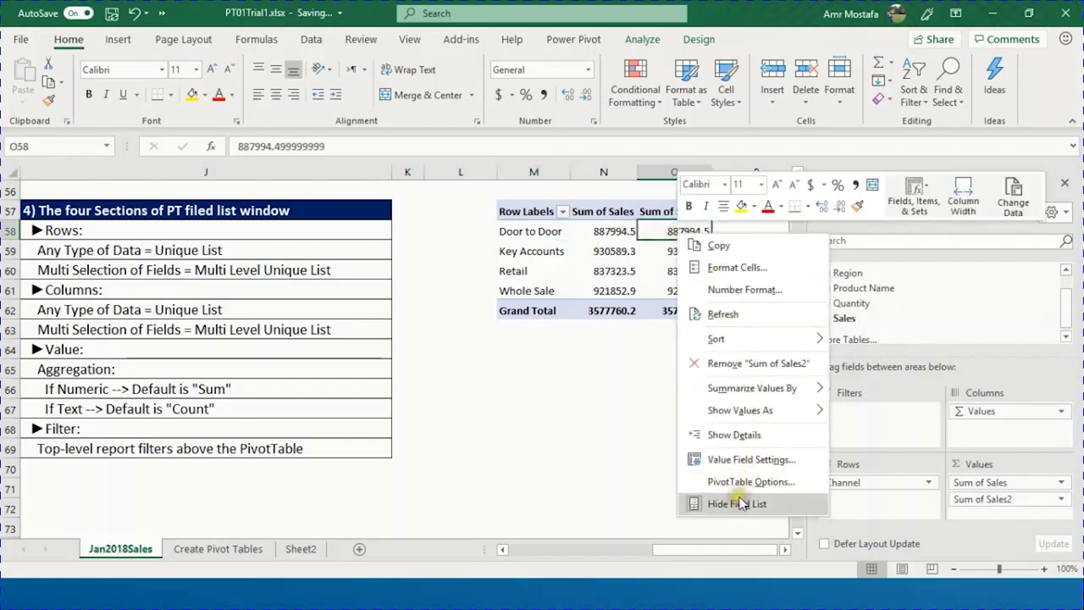
left_click(753, 460)
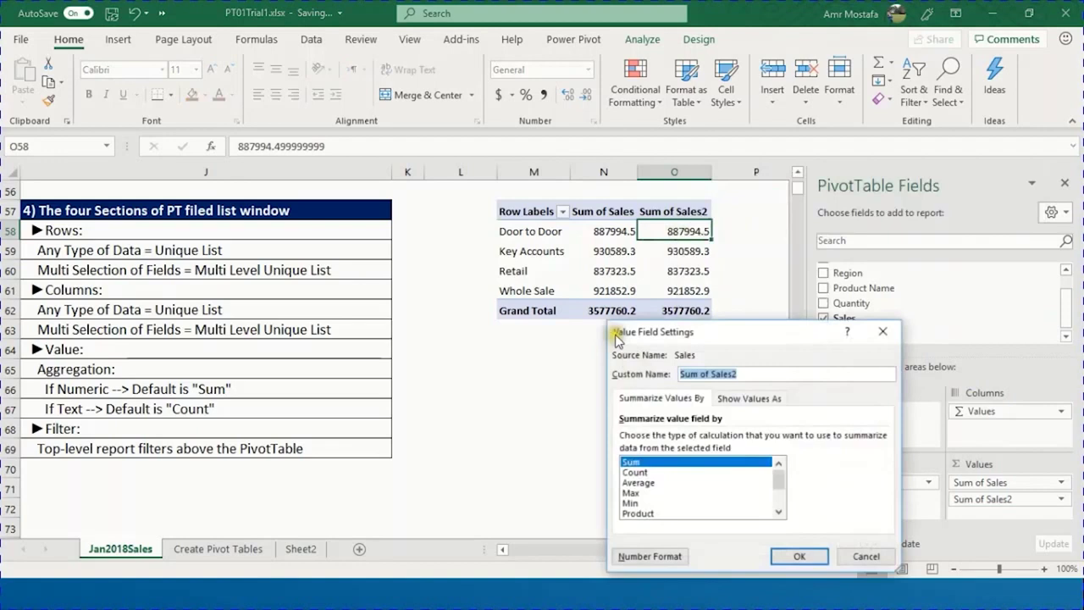
left_click(637, 473)
left_click(800, 556)
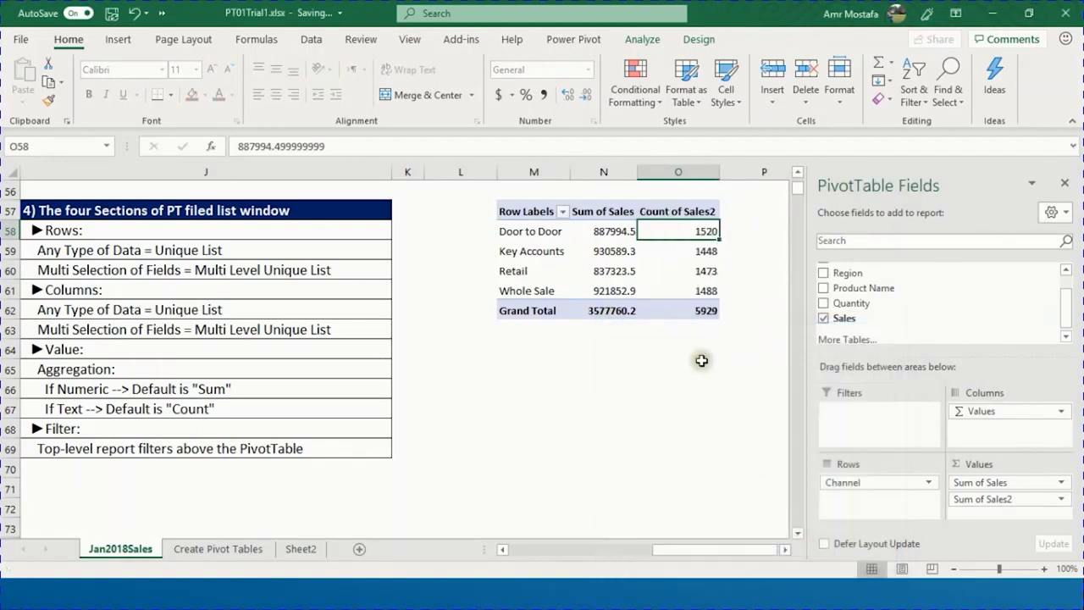
left_click(610, 232)
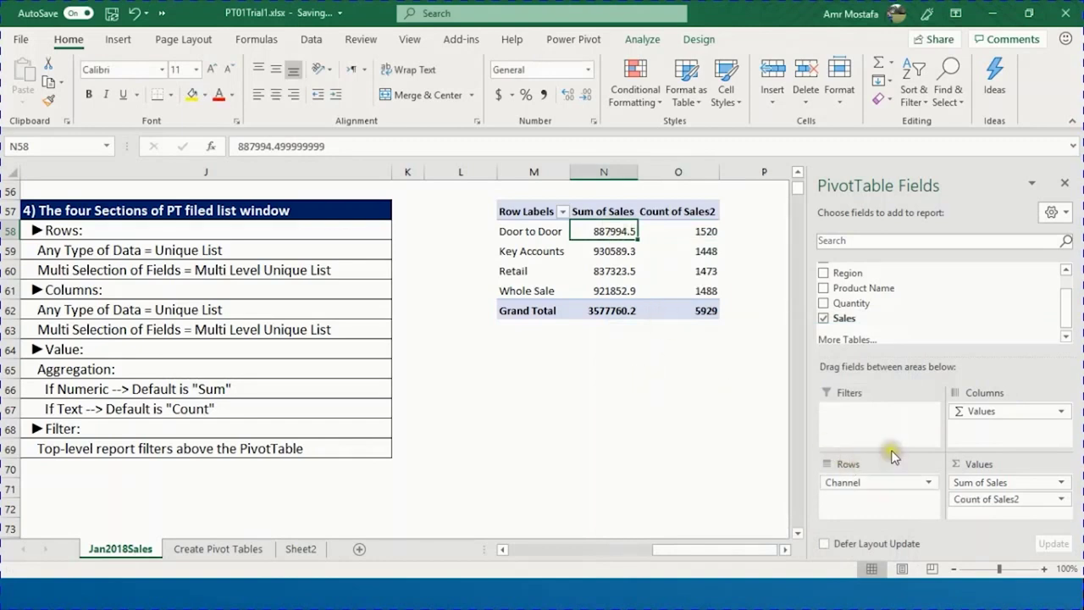
Step: Add the Region field to Filters and filter the report to the Alex region
scroll(900, 330, "up", 1)
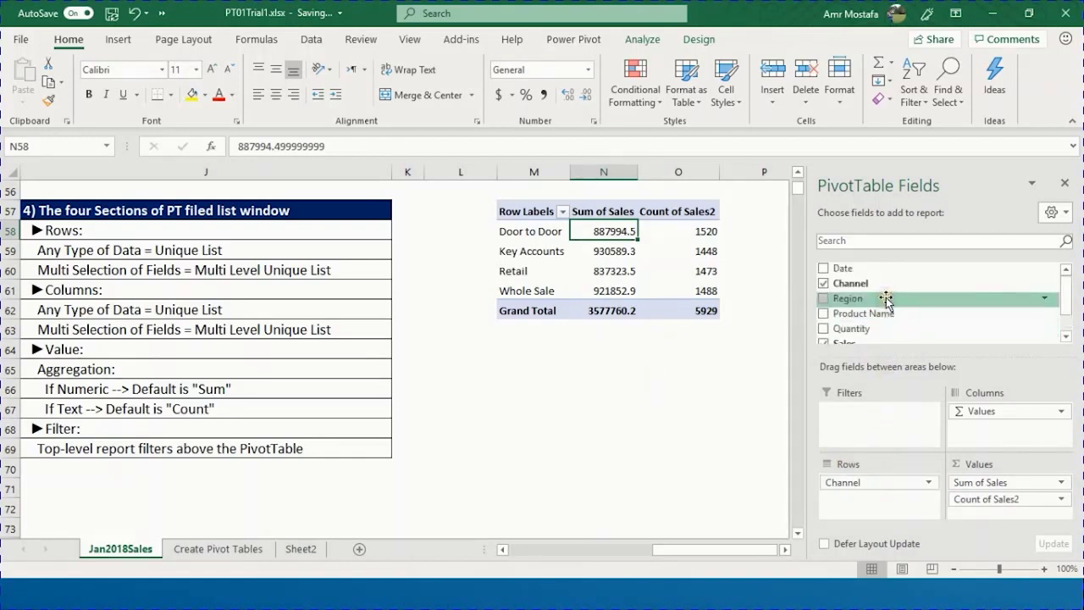
left_click_drag(885, 298, 925, 435)
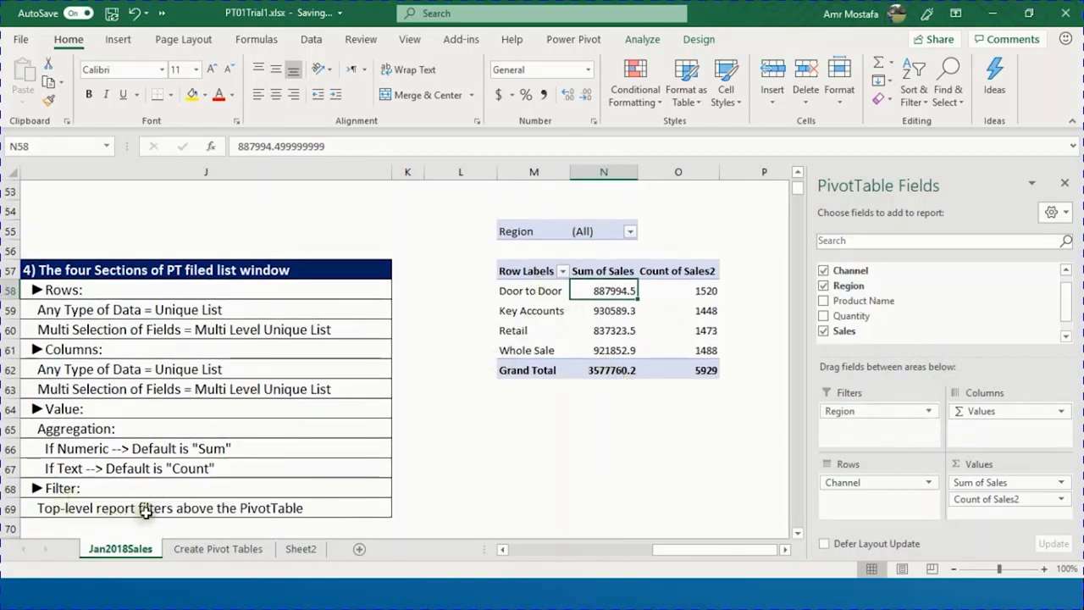
left_click(630, 232)
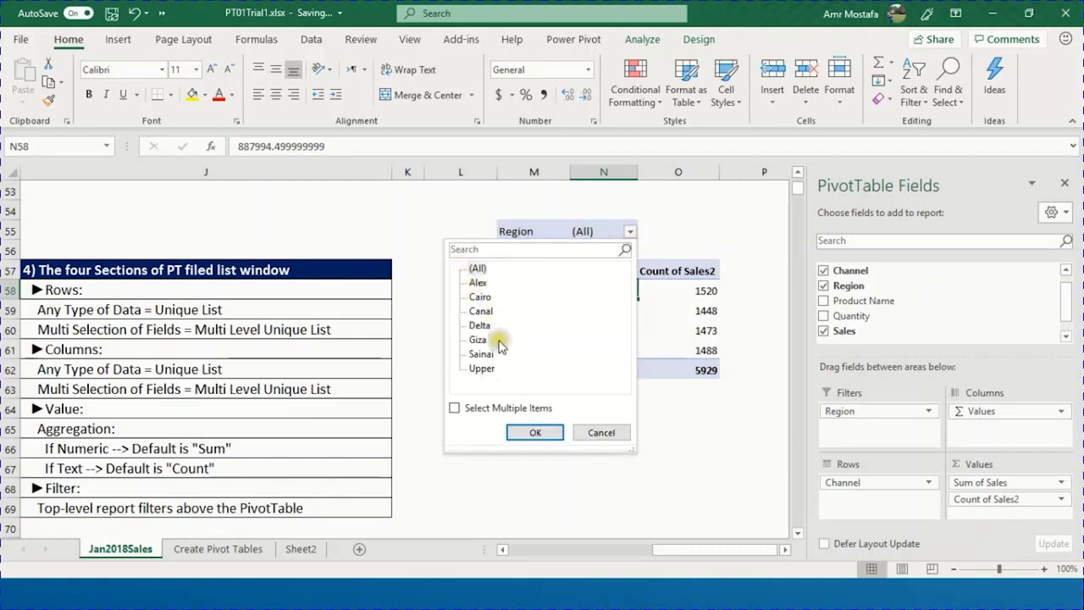
left_click(480, 283)
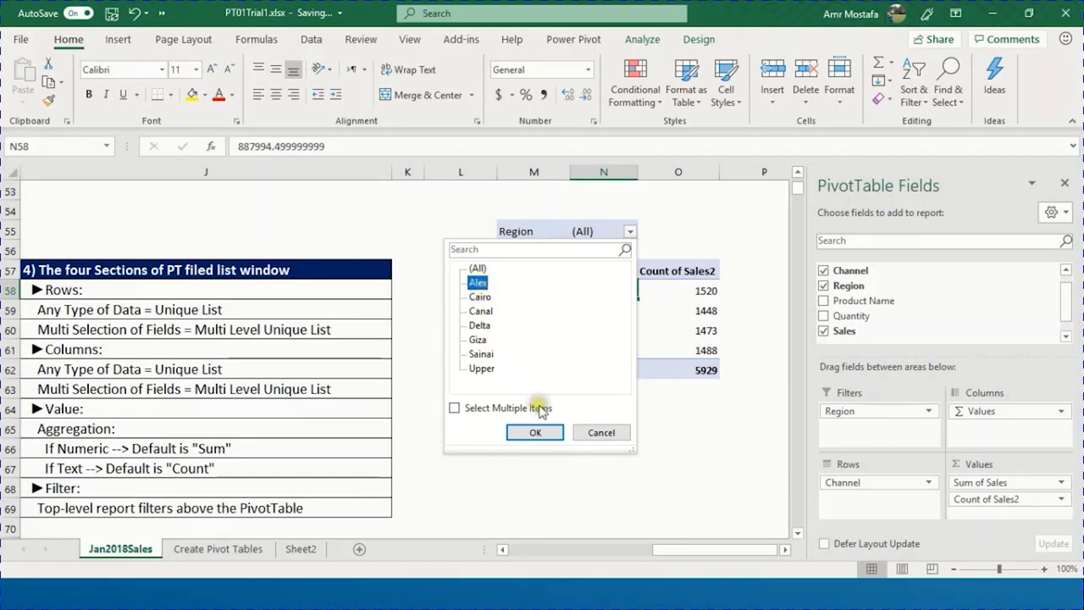
left_click(539, 432)
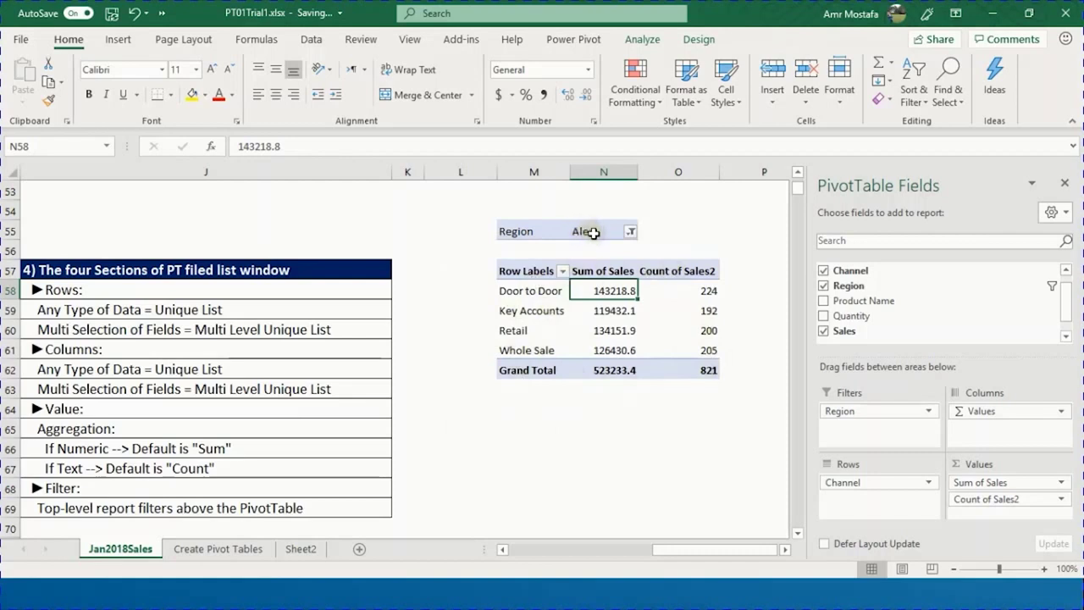
Step: Filter Region by the multiple items Alex, Cairo, Canal and Delta, and return the filter to (All)
left_click(630, 232)
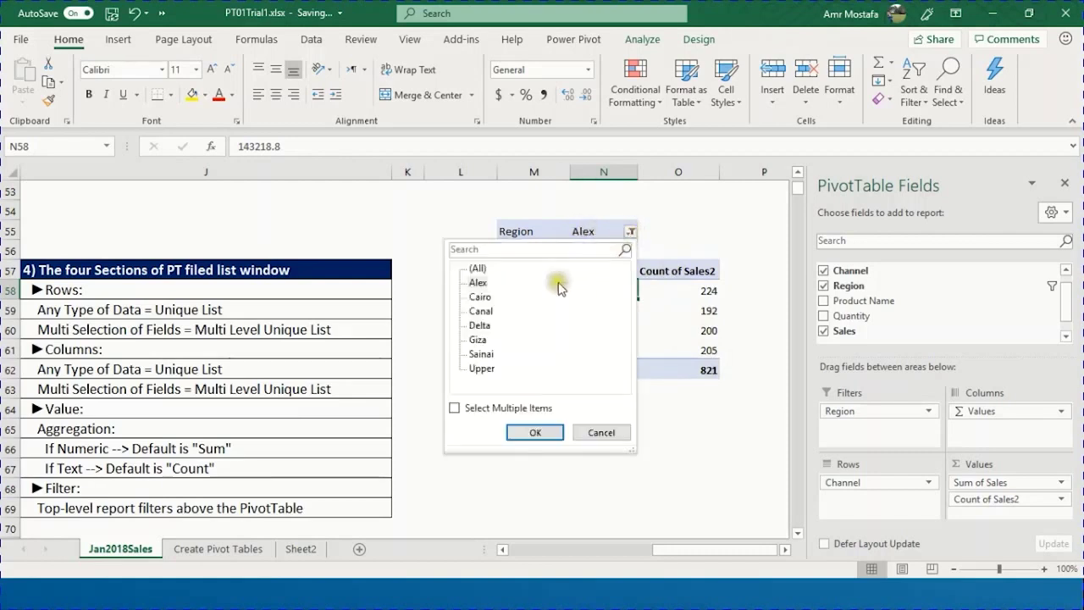
left_click(461, 410)
left_click(474, 298)
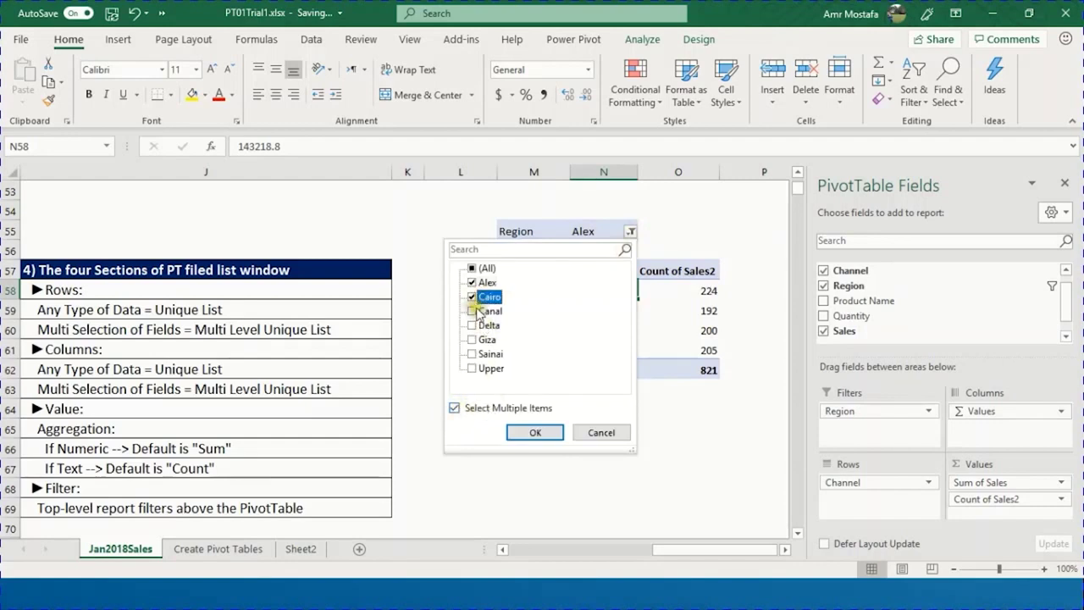
left_click(475, 312)
left_click(473, 326)
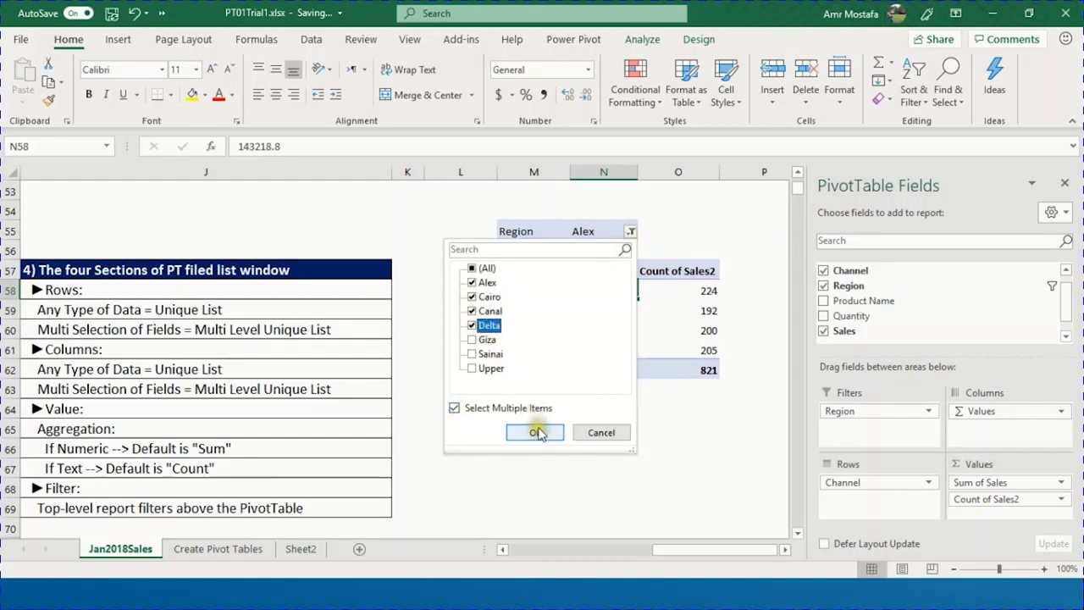
left_click(536, 432)
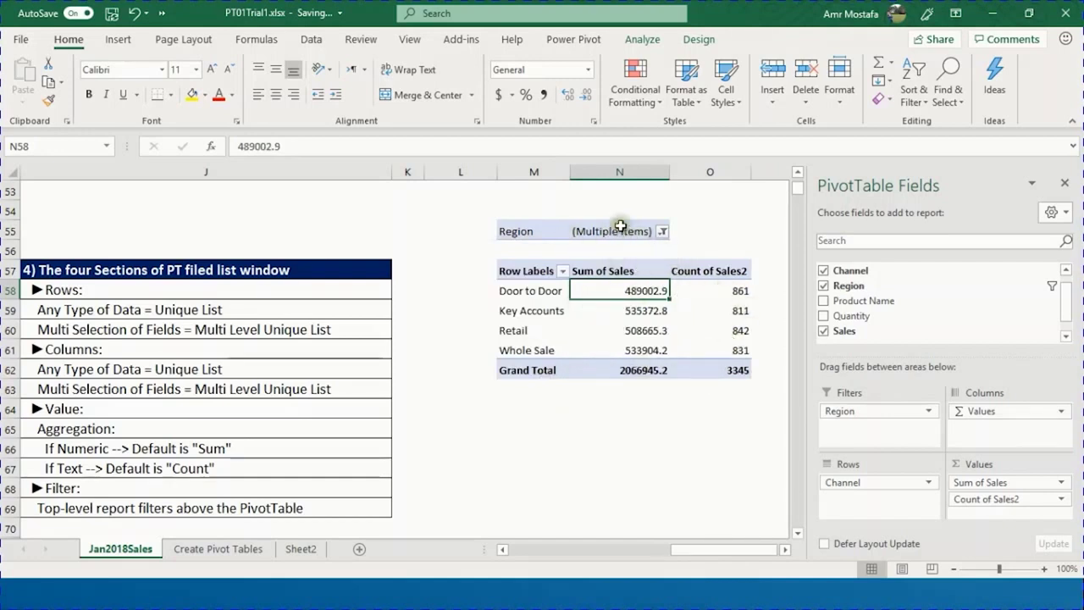
left_click(662, 231)
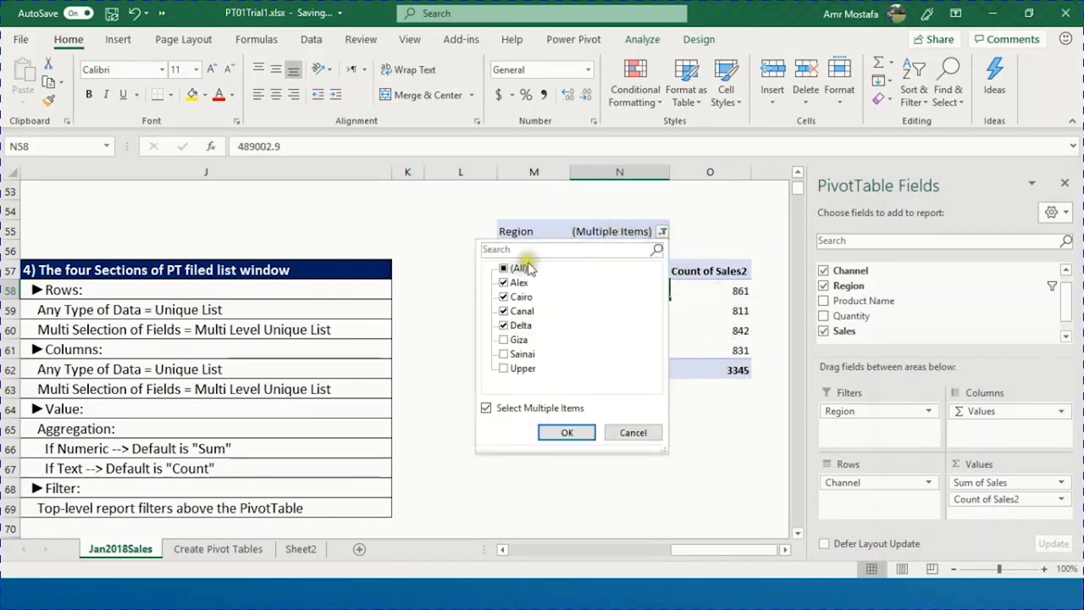
left_click(565, 432)
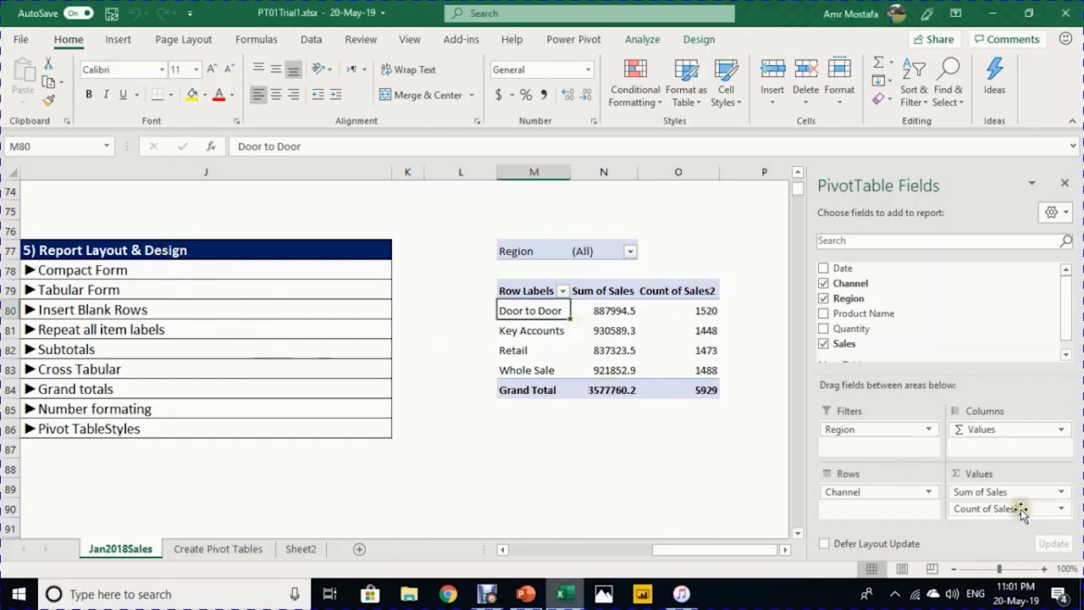
Step: Remove Count of Sales2 from Values and move Region from Filters to Rows below Channel
left_click_drag(1022, 511, 674, 430)
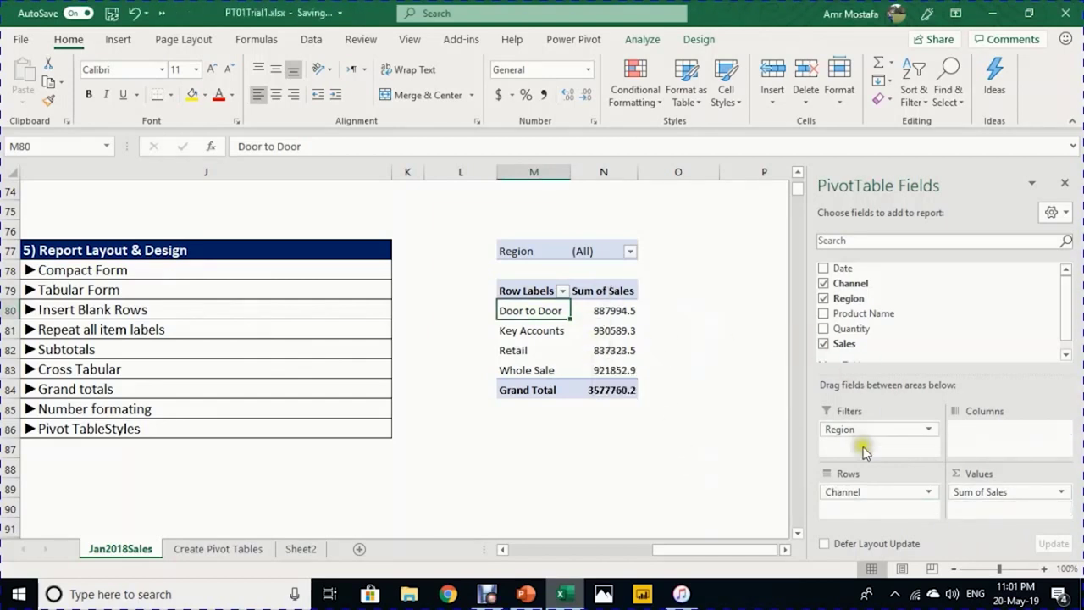
left_click_drag(865, 431, 886, 507)
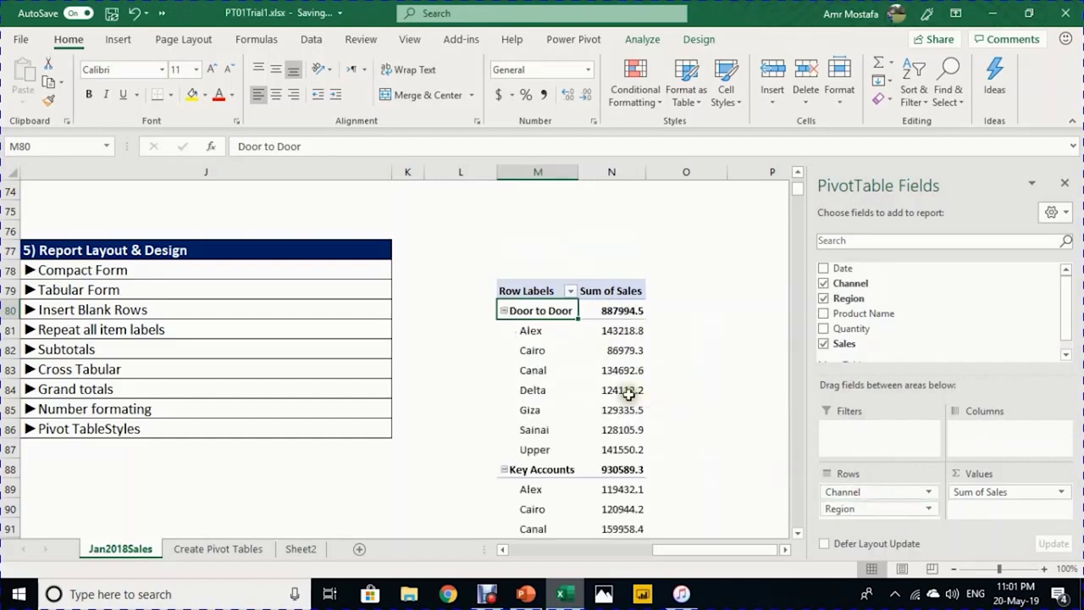
mouse_move(606, 340)
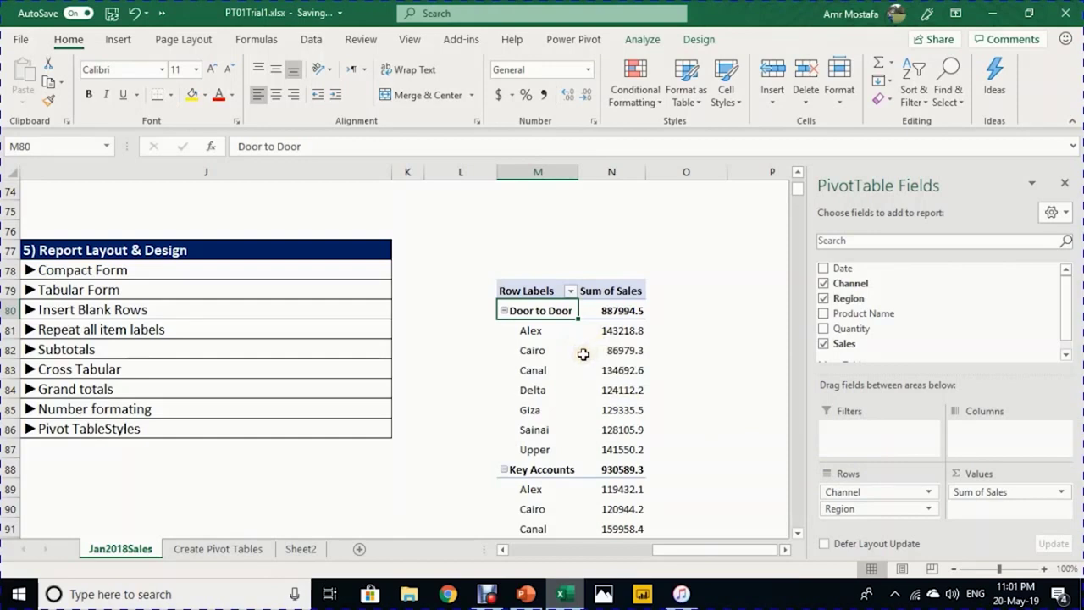
mouse_move(583, 354)
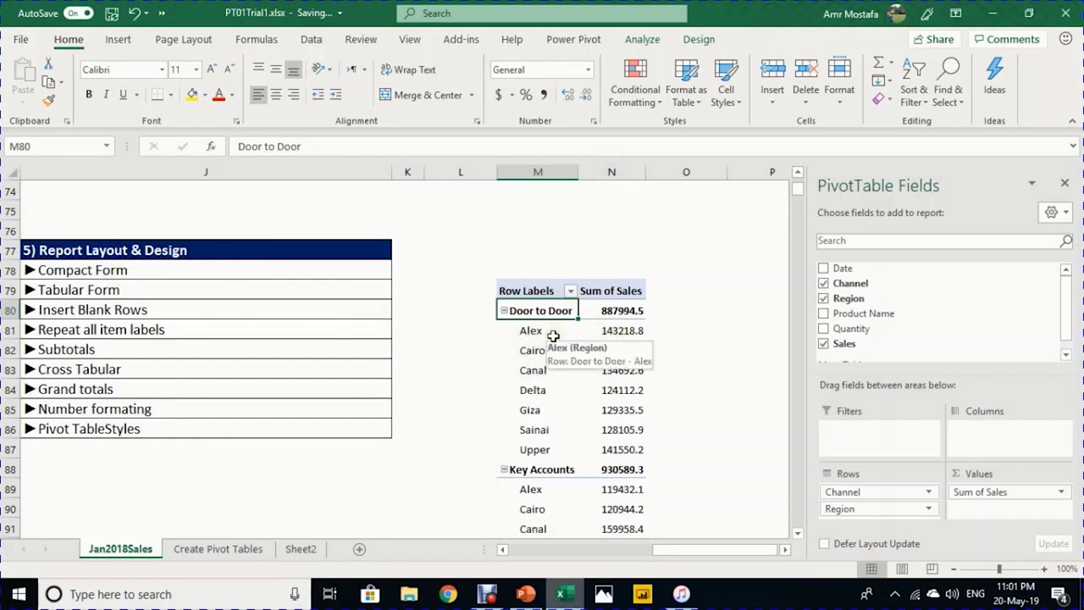
Step: Show the PivotTable report in Outline Form and select the Door to Door regions from Alex to Upper
left_click(691, 43)
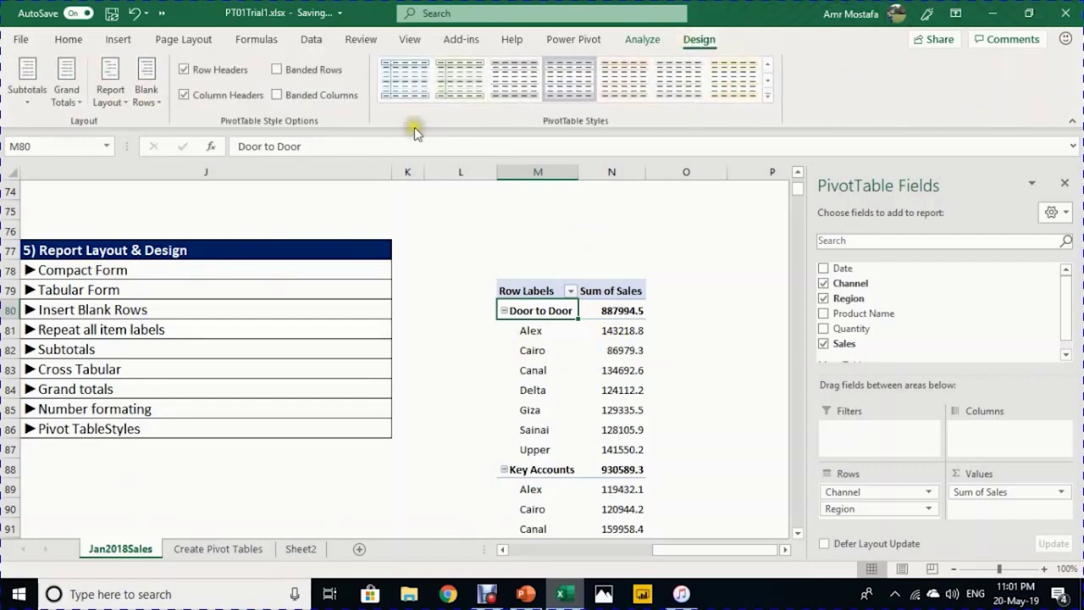
left_click(112, 101)
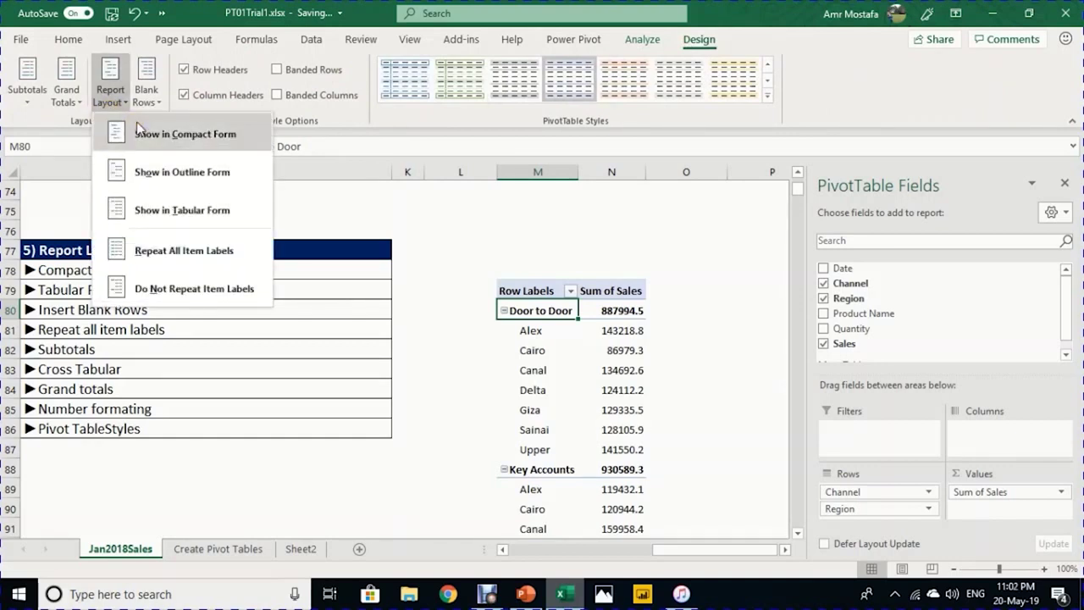
left_click(164, 175)
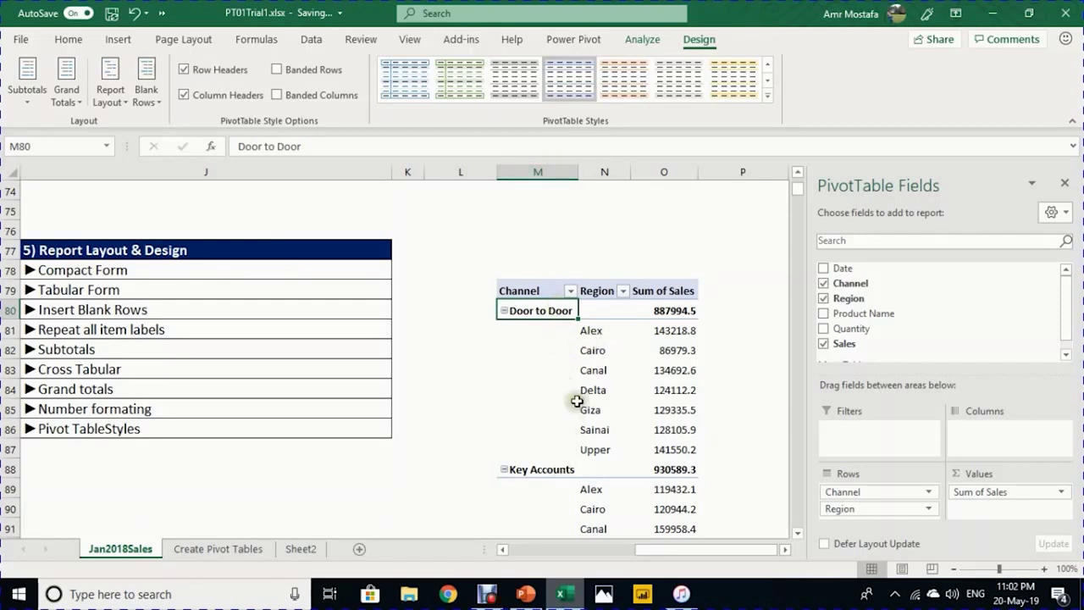
left_click_drag(595, 328, 593, 448)
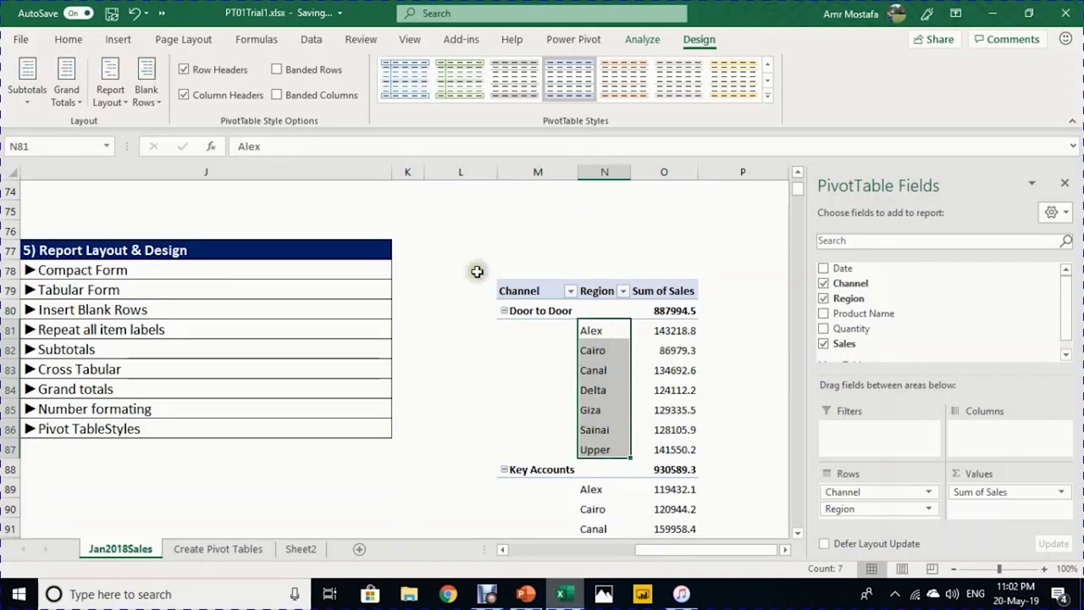
Step: Change the PivotTable's report layout to Tabular Form
left_click(148, 292)
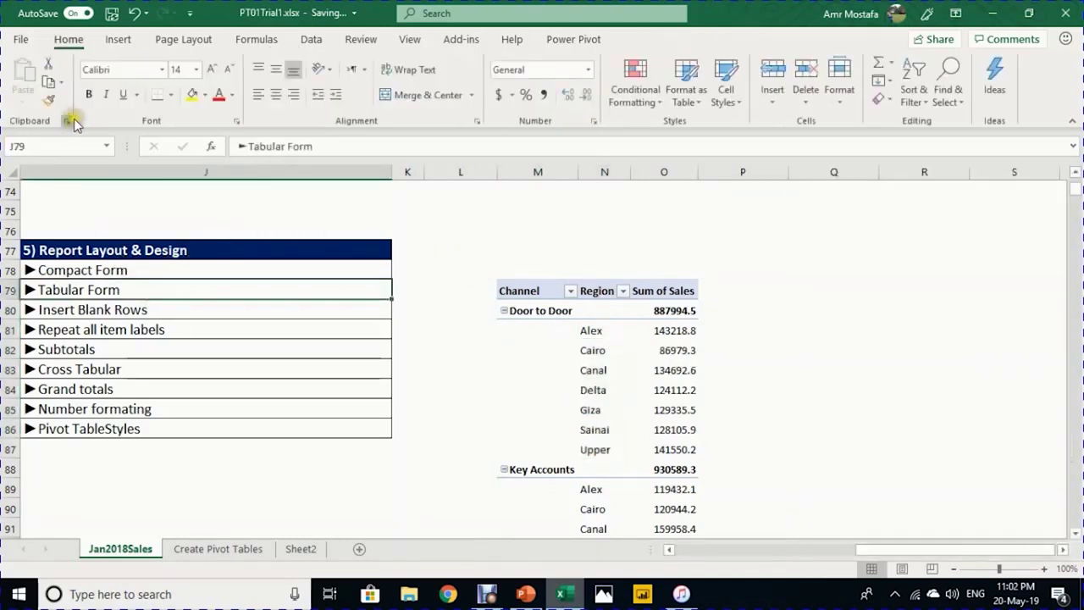
left_click(663, 406)
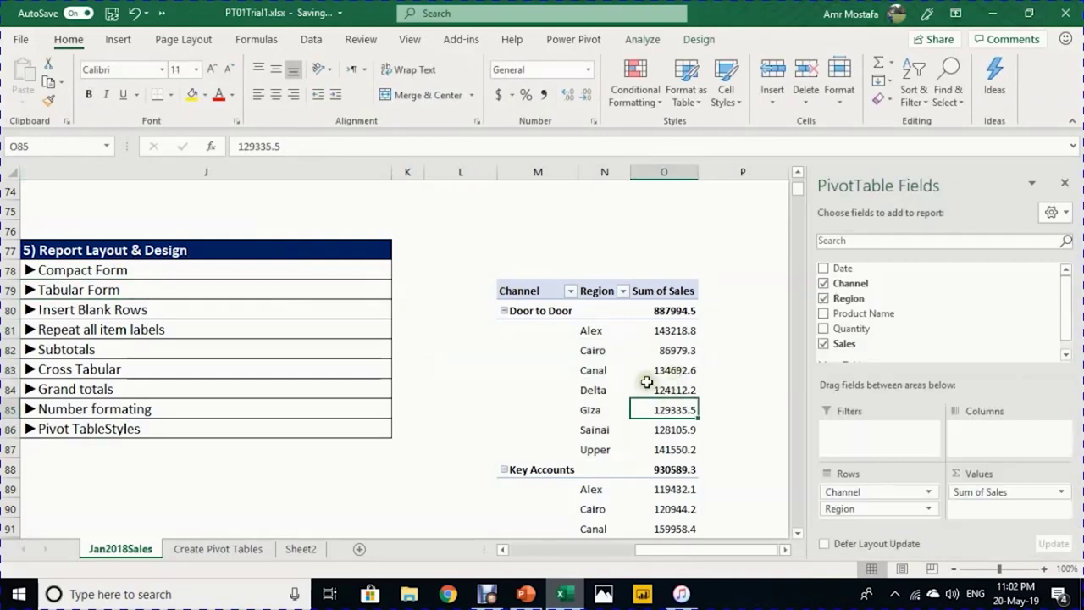
left_click(696, 39)
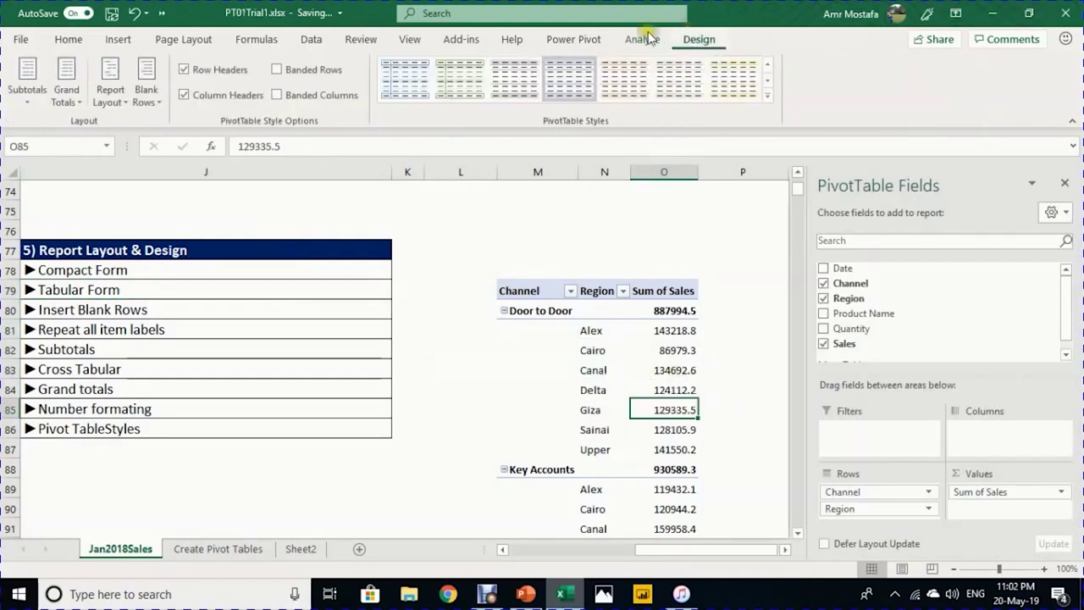
left_click(112, 100)
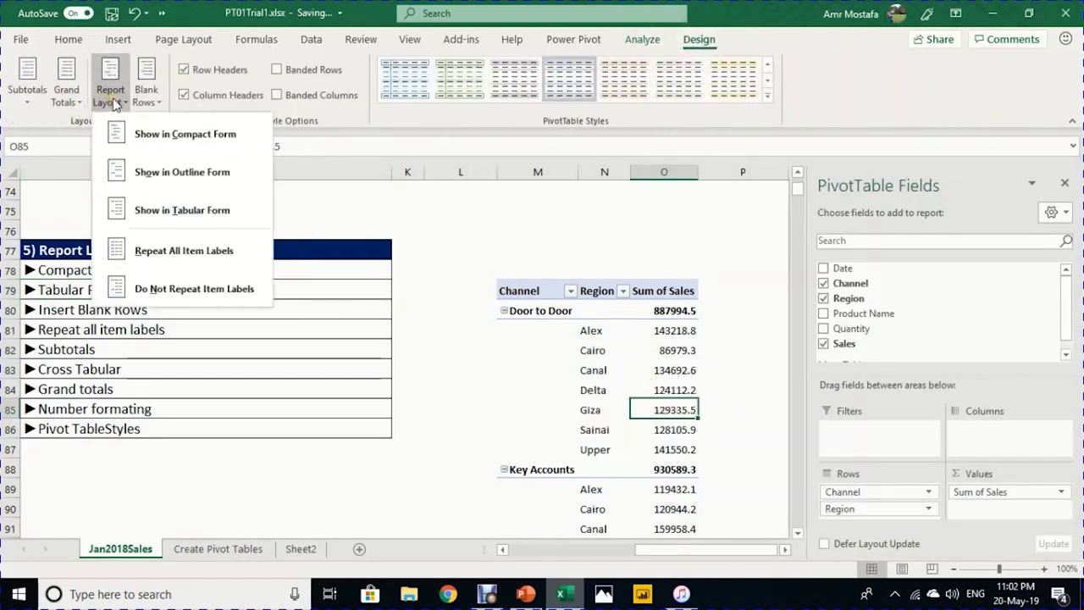
left_click(179, 211)
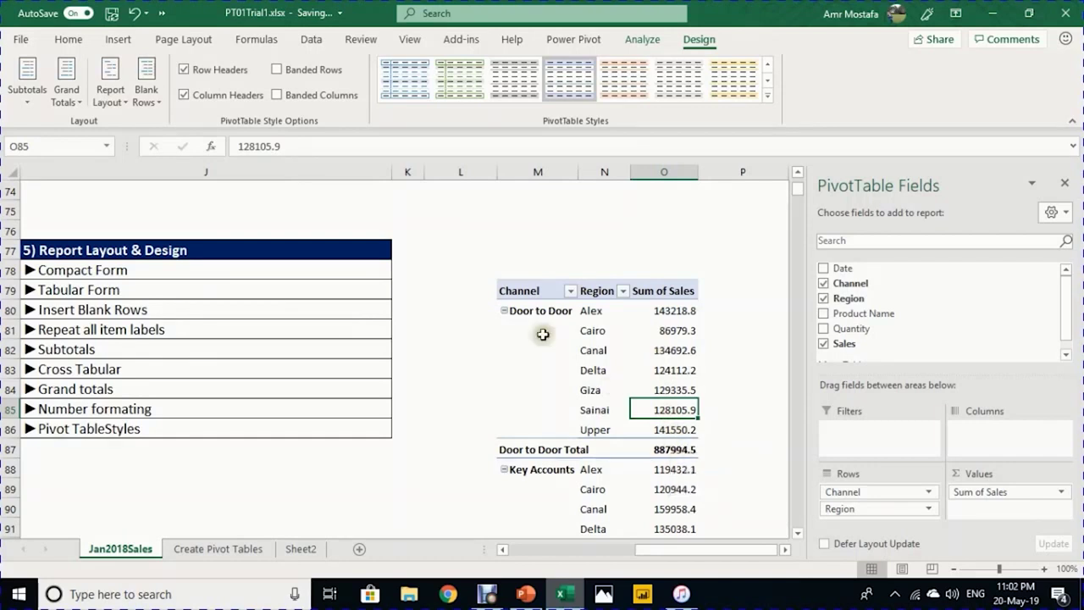
Step: Insert a blank line after each item in the PivotTable and check the blank rows between the channel groups
left_click(152, 102)
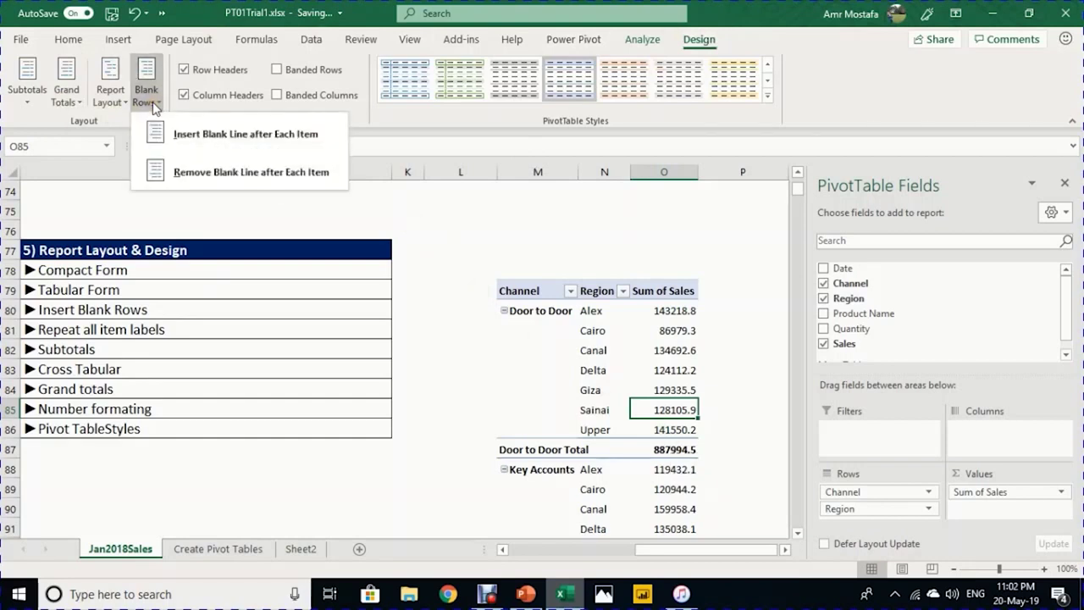
left_click(188, 140)
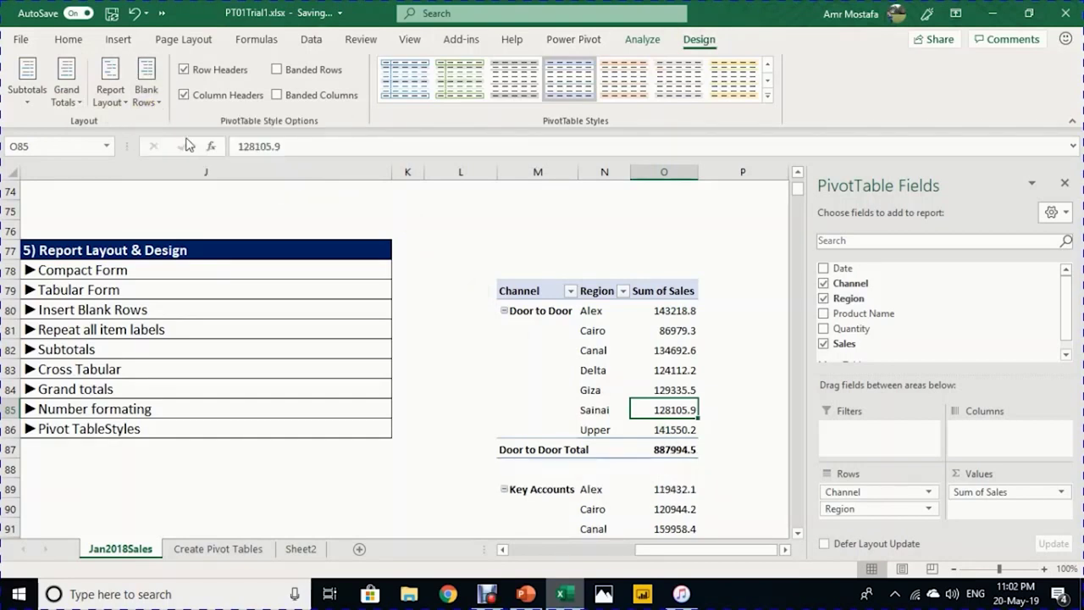
left_click_drag(545, 468, 663, 467)
scroll(629, 374, "down", 1)
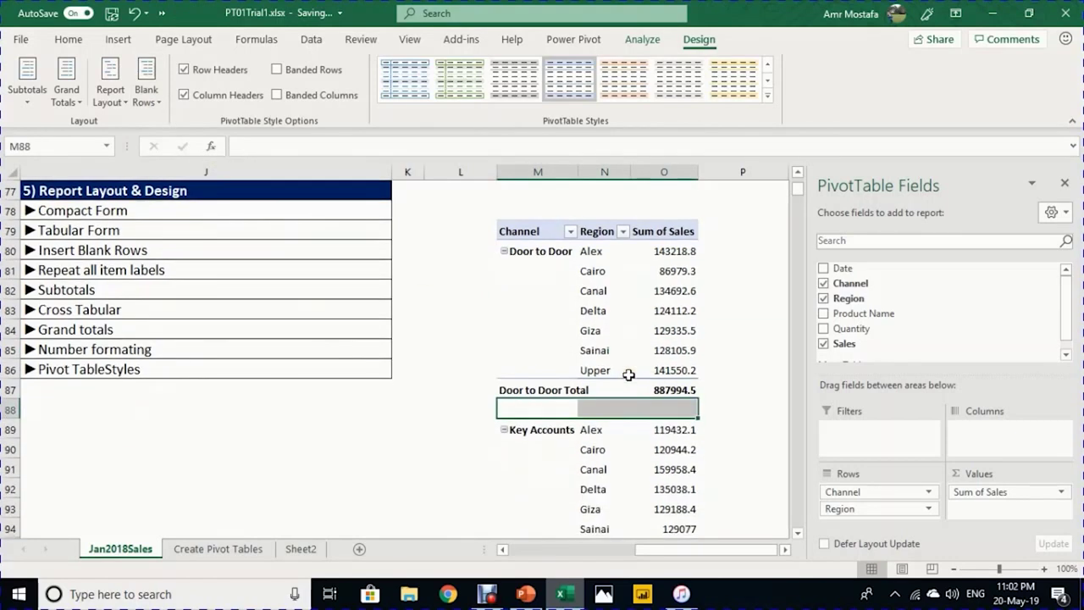
scroll(628, 374, "down", 1)
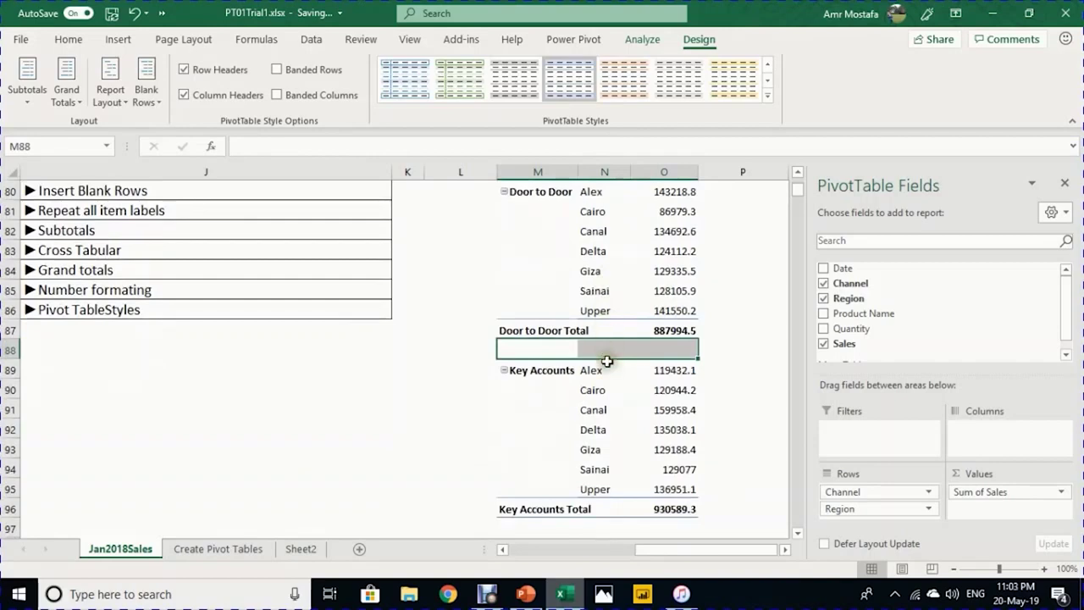
scroll(605, 358, "up", 1)
left_click(613, 411)
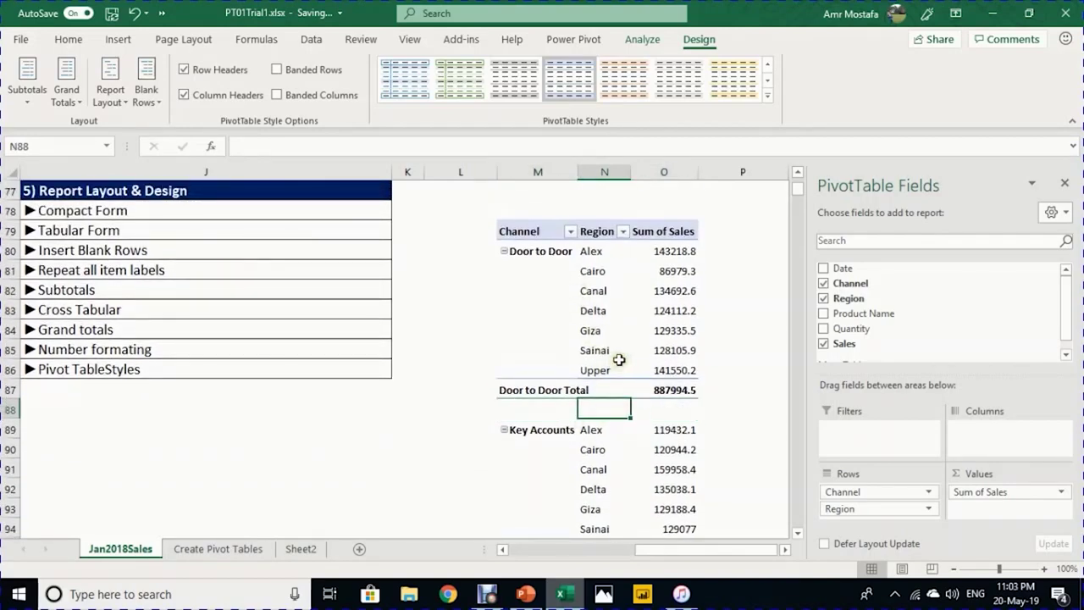
scroll(619, 360, "down", 2)
scroll(619, 360, "down", 2)
scroll(619, 360, "up", 4)
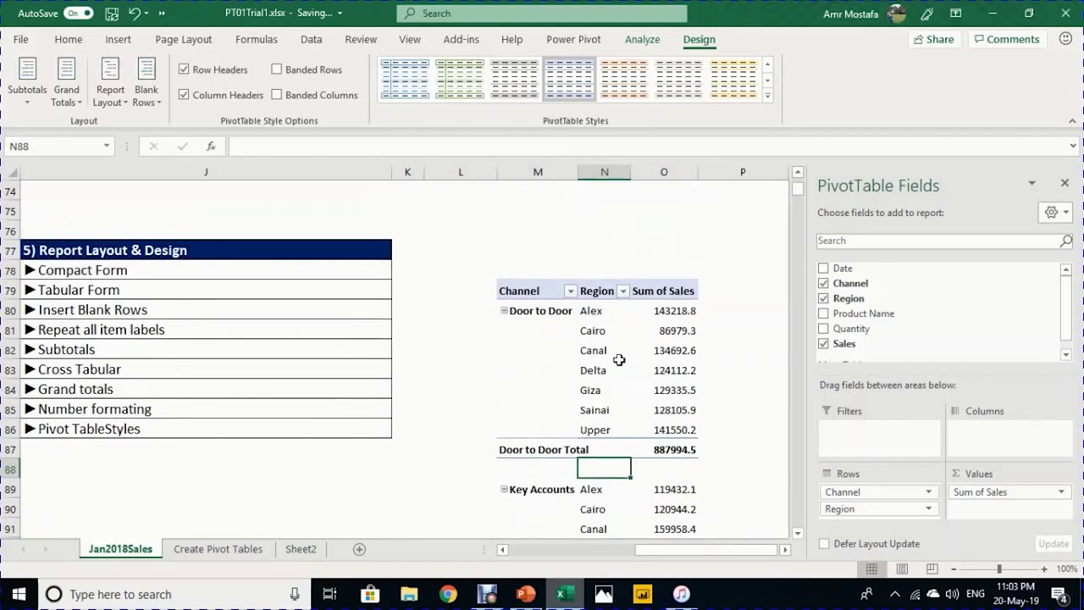
Step: Repeat all item labels in the PivotTable so each region row carries its channel name
left_click(124, 101)
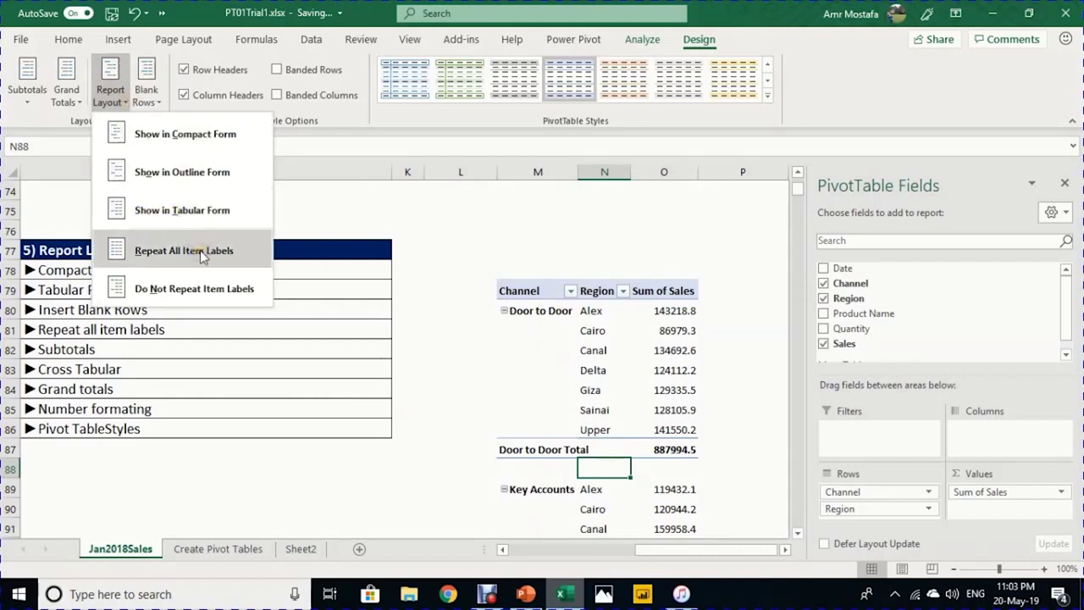
left_click(538, 314)
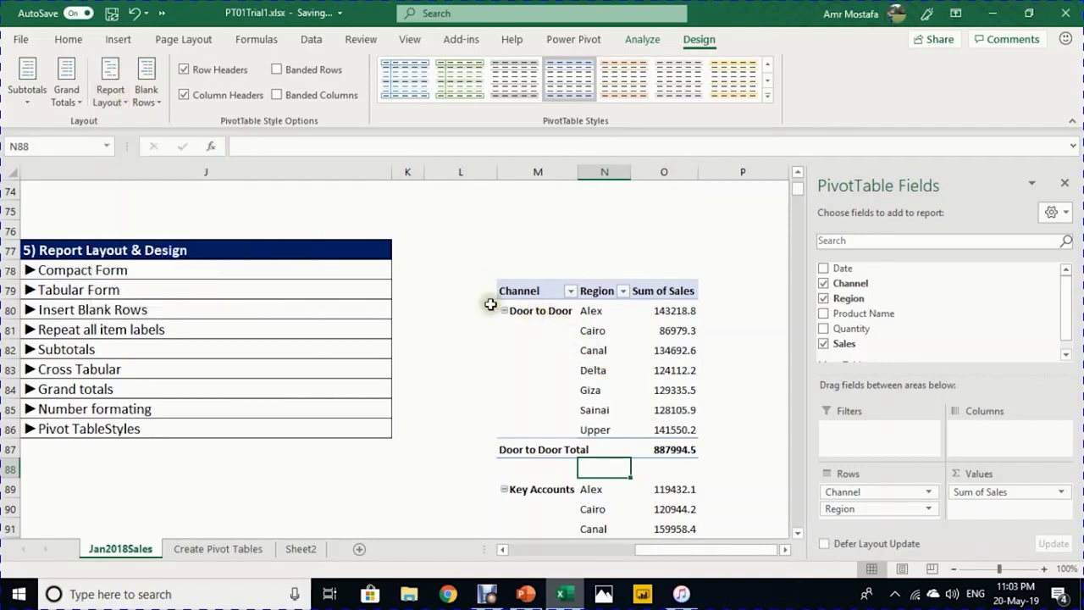
left_click(542, 312)
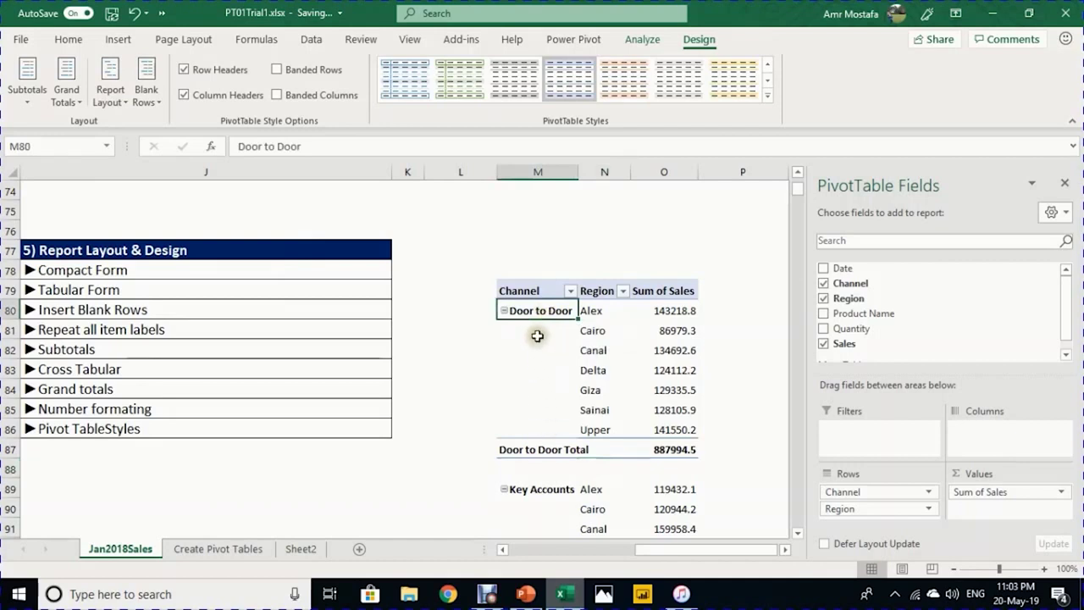
left_click(110, 95)
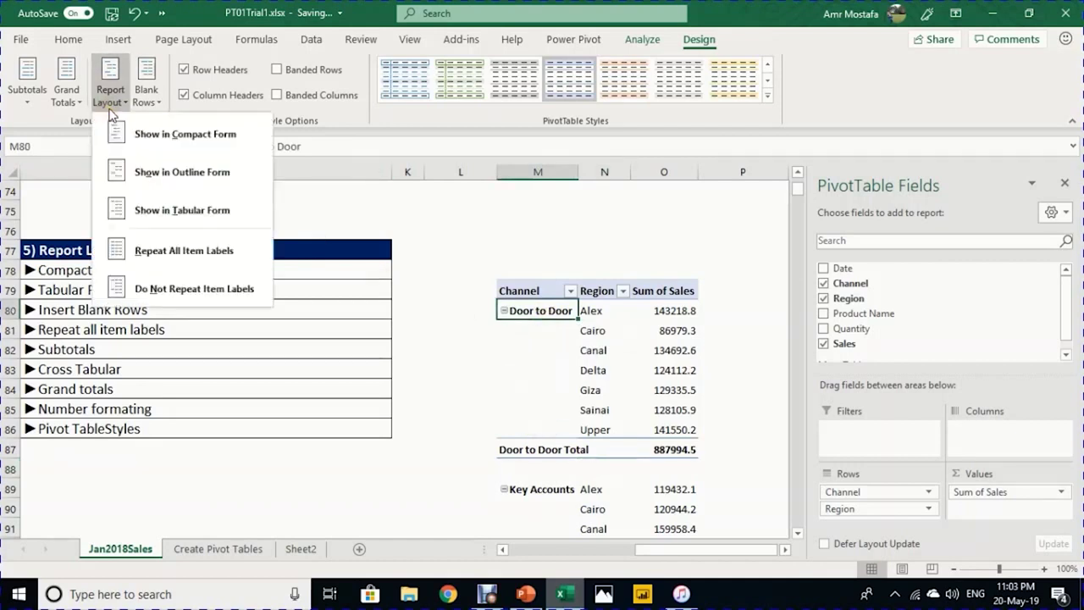
left_click(188, 251)
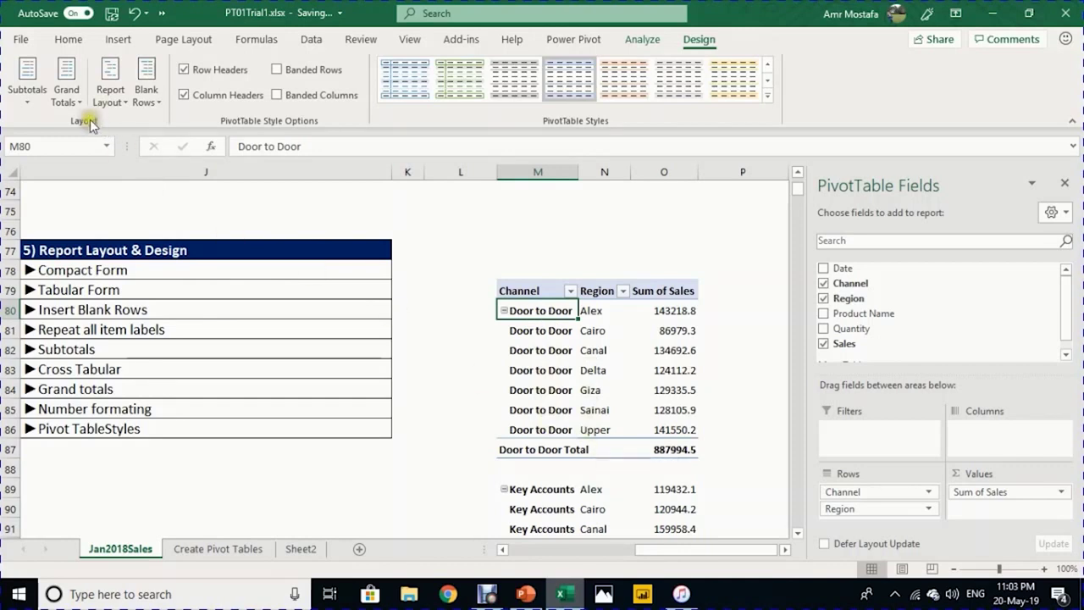
Step: Hide the PivotTable's subtotals and show all subtotals at the top of each group in Compact Form
left_click(23, 103)
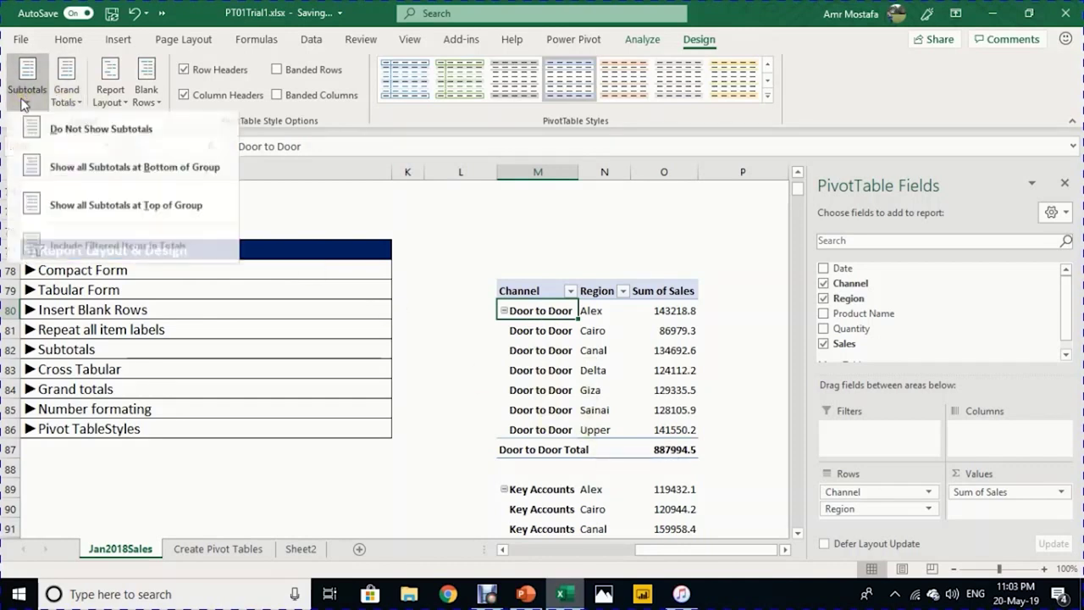
left_click(89, 138)
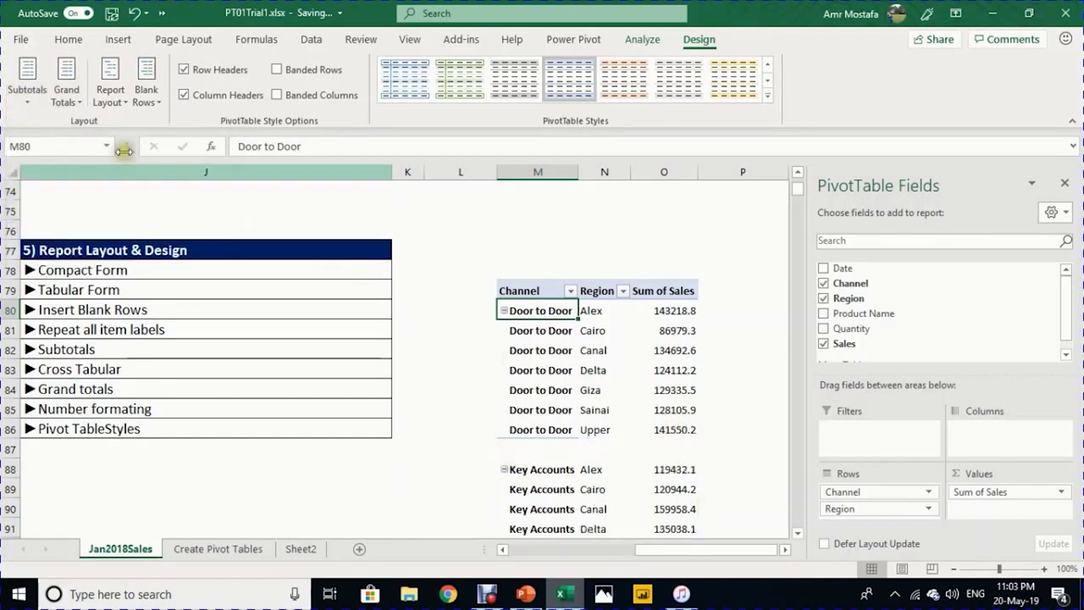
left_click(35, 109)
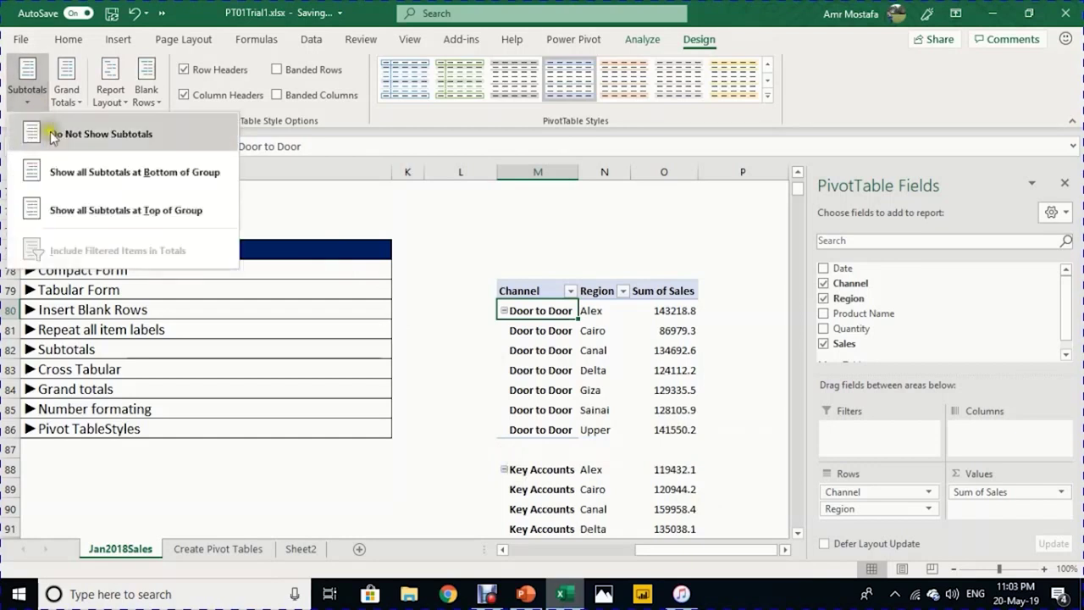
left_click(96, 210)
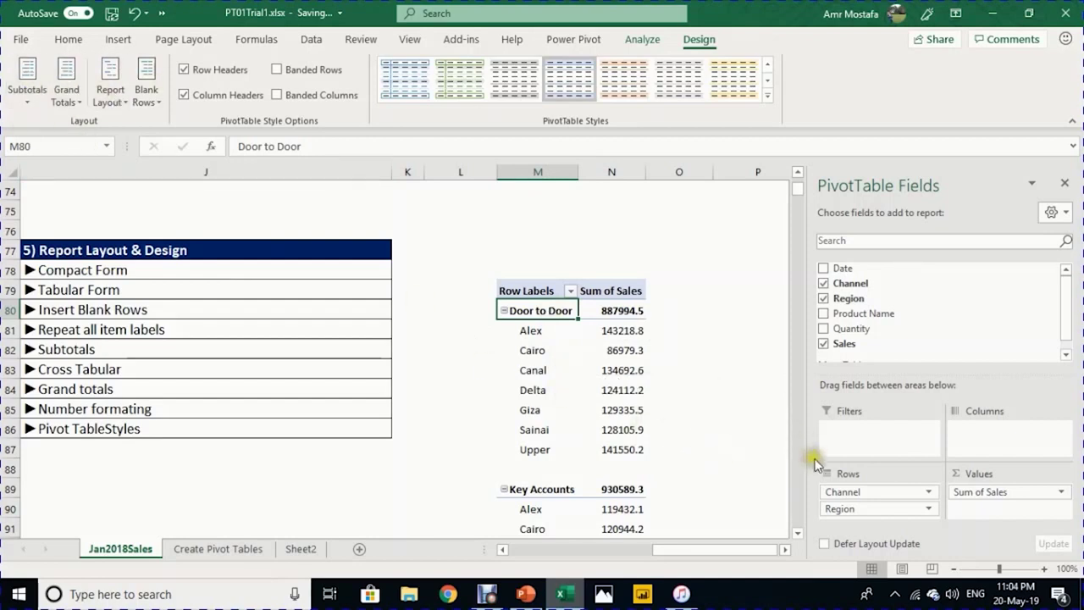
Step: Move Region from Rows to Columns for a cross-tabular report and check the channel labels and region headings
left_click(864, 513)
left_click_drag(864, 515, 976, 449)
left_click_drag(530, 330, 529, 381)
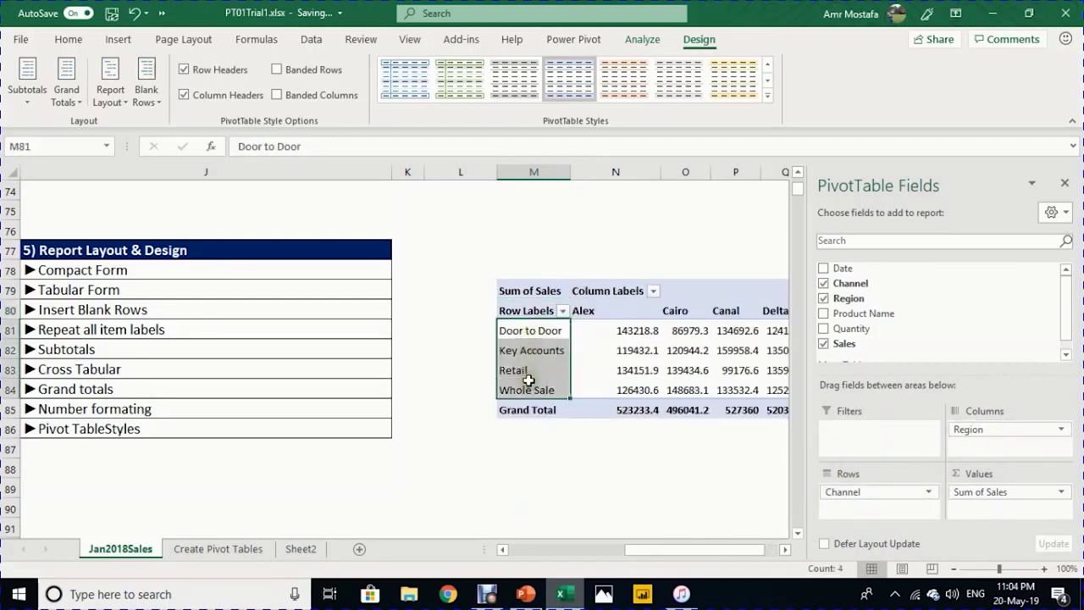
left_click(785, 549)
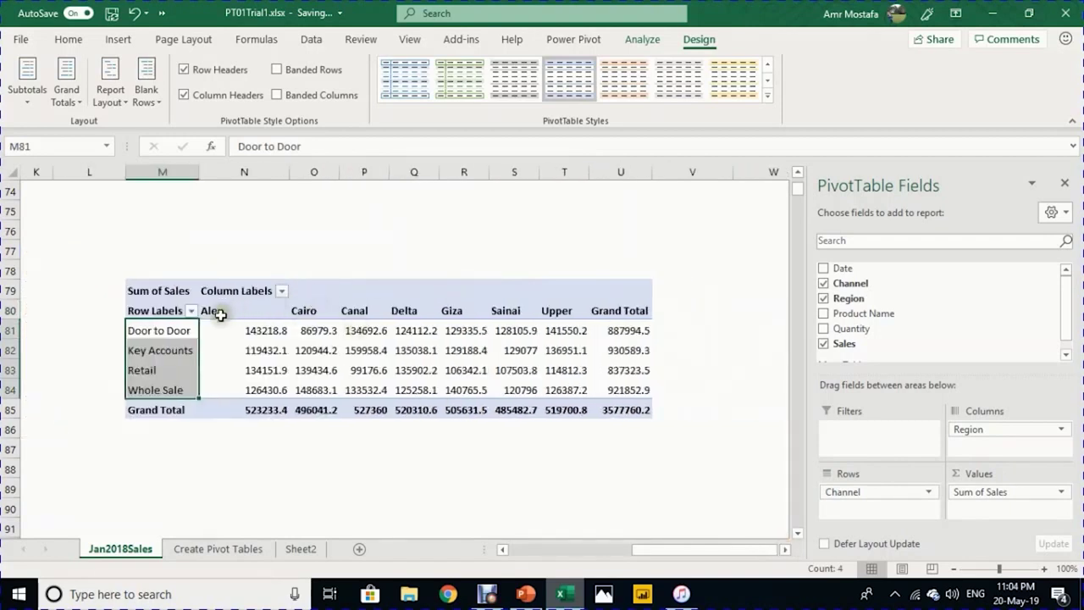
left_click_drag(213, 311, 563, 307)
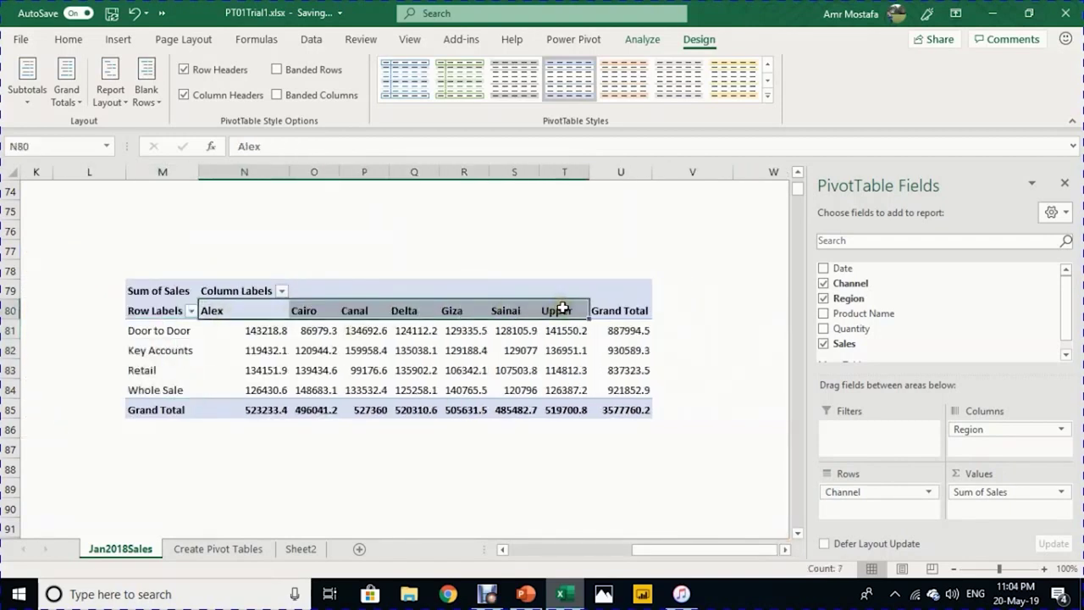
left_click(254, 331)
left_click(310, 331)
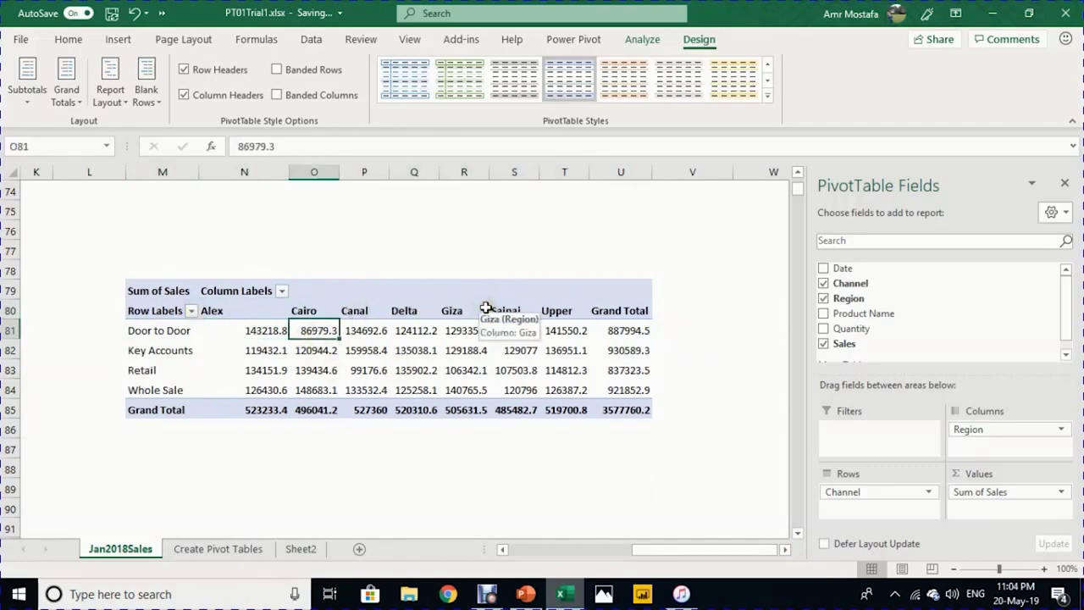
Step: Select the Grand Total column, the Grand Total row and the overall total cell to examine them
left_click_drag(674, 550, 667, 552)
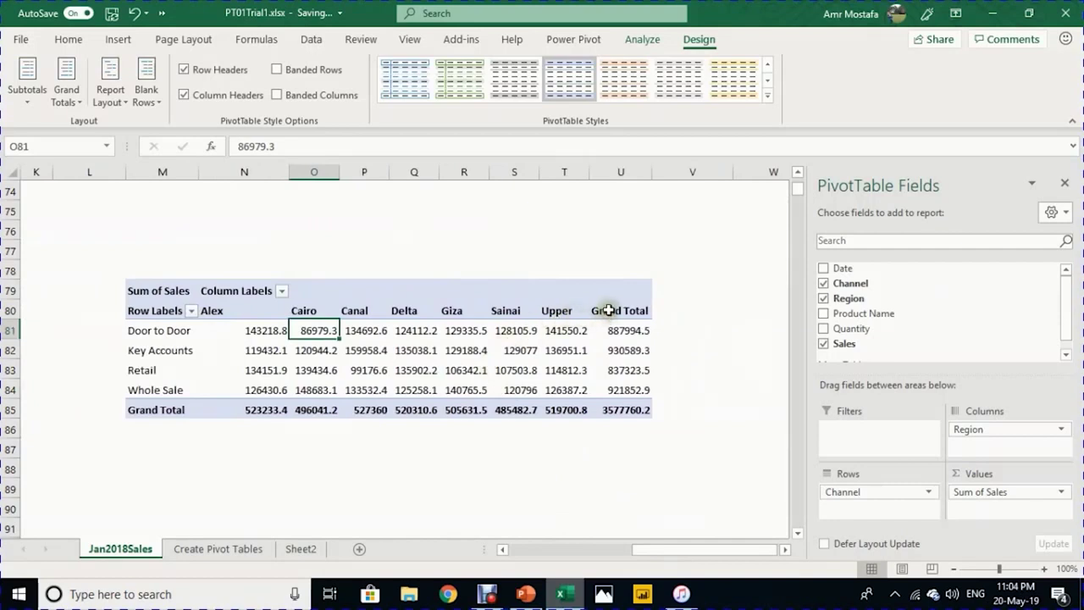
left_click_drag(610, 309, 627, 409)
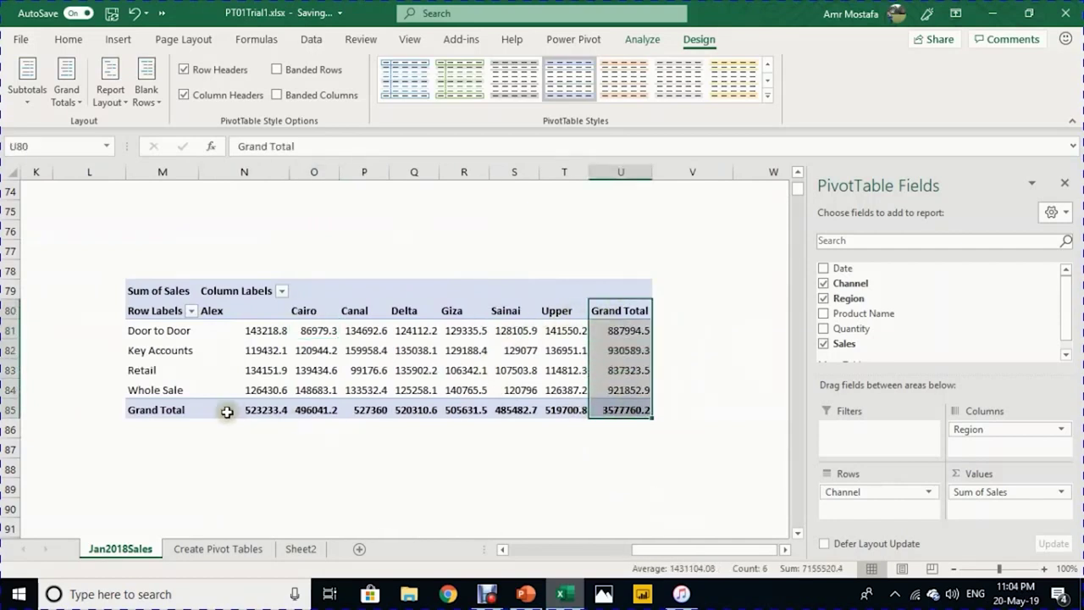
left_click_drag(157, 411, 586, 407)
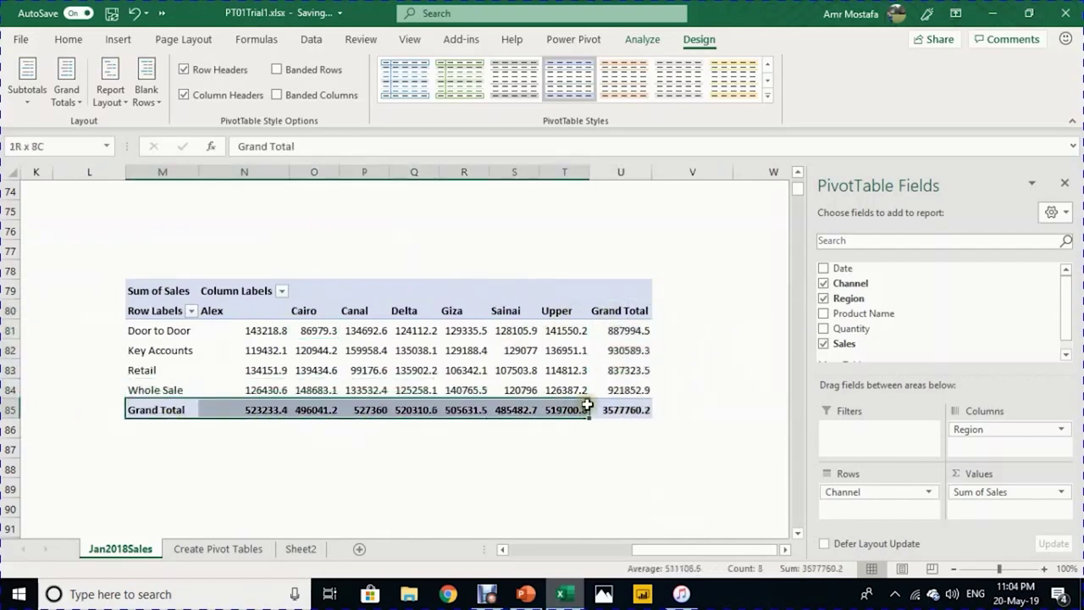
left_click(631, 410)
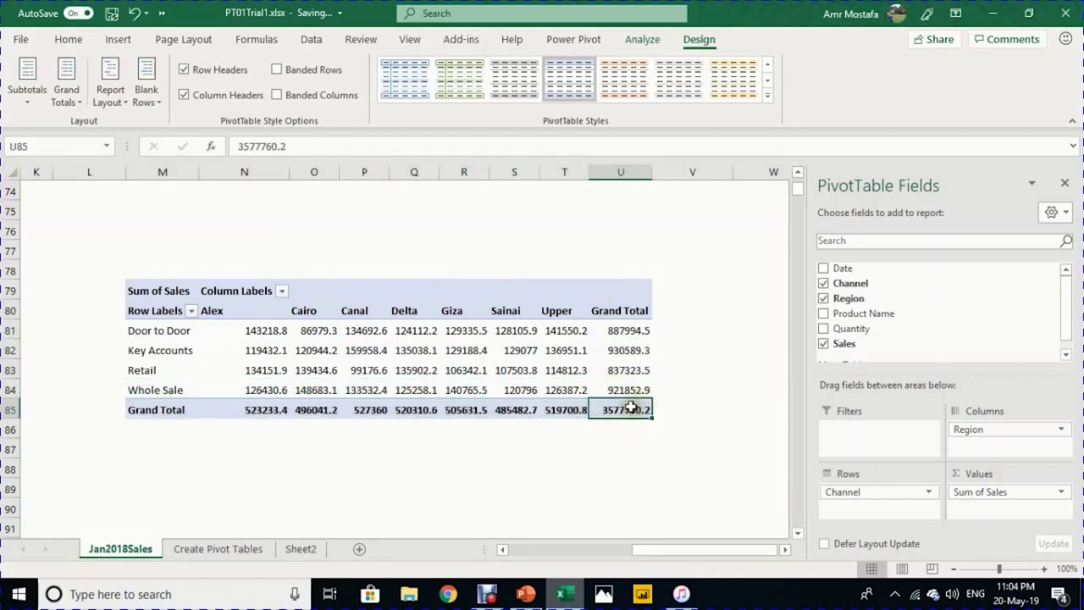
mouse_move(627, 410)
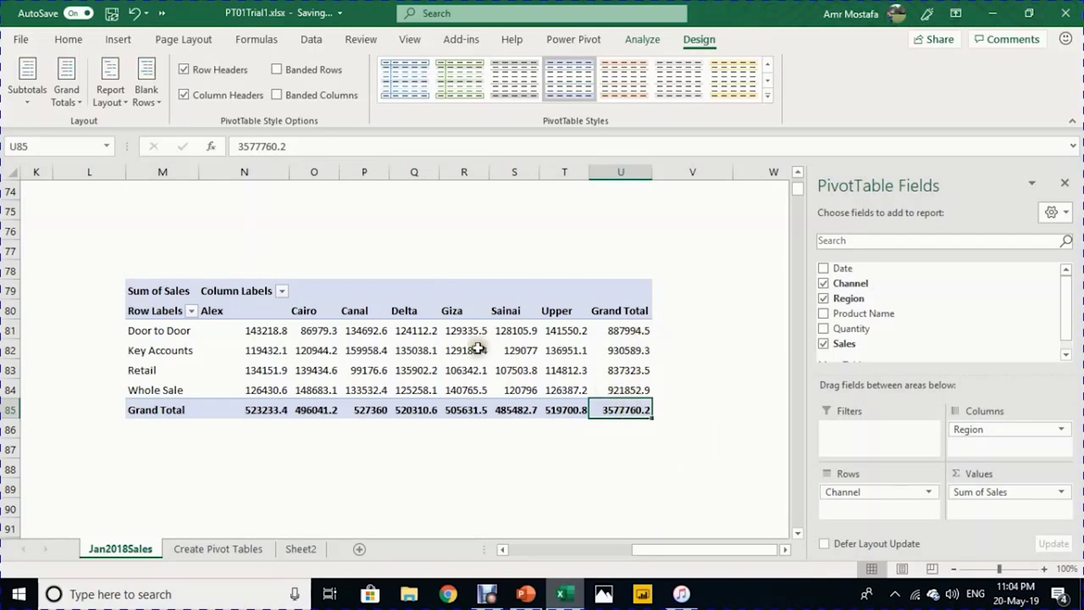
Step: Try grand totals off, on for rows only and on for columns only, and restore them for rows and columns
left_click(61, 100)
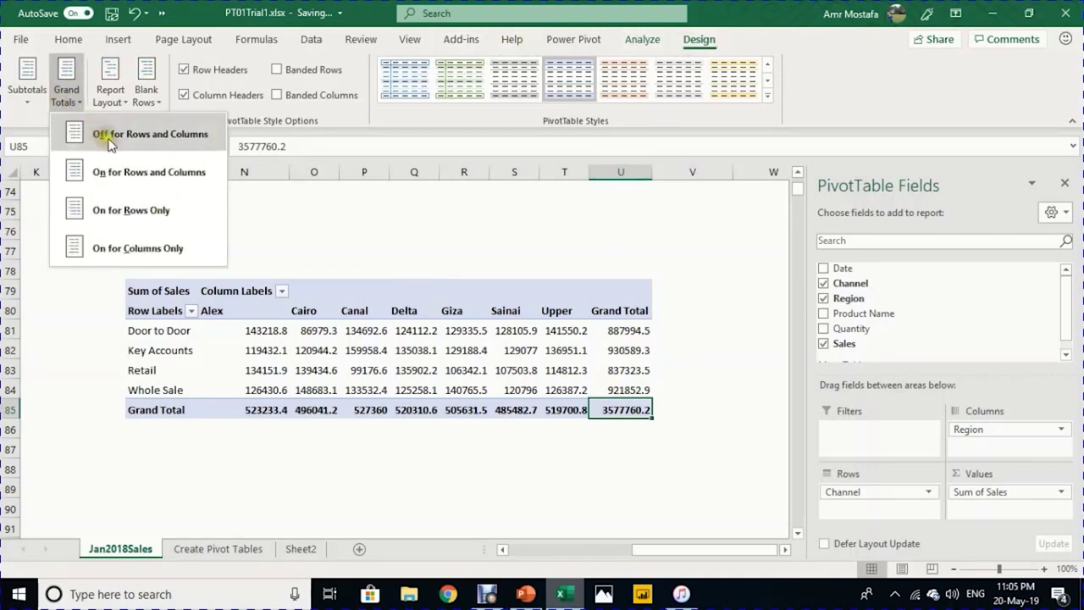
left_click(108, 144)
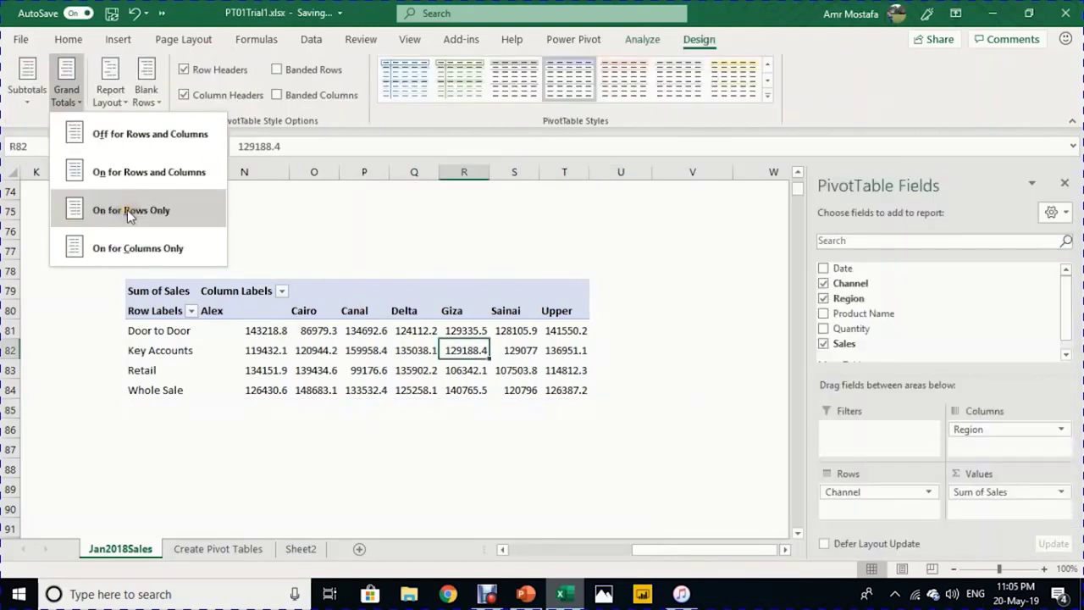
left_click(129, 213)
left_click(58, 100)
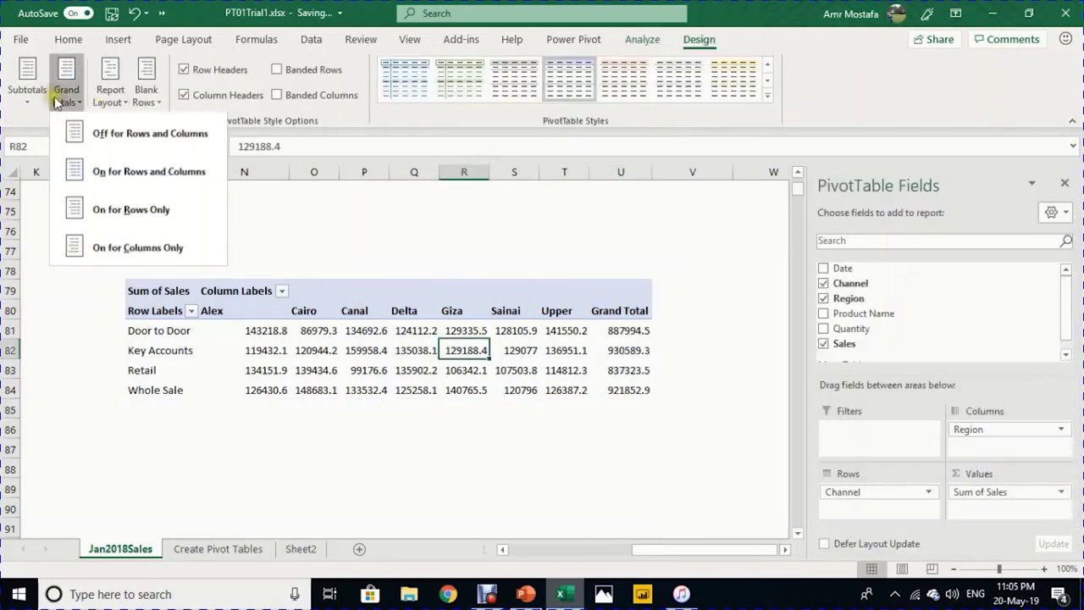
left_click(111, 246)
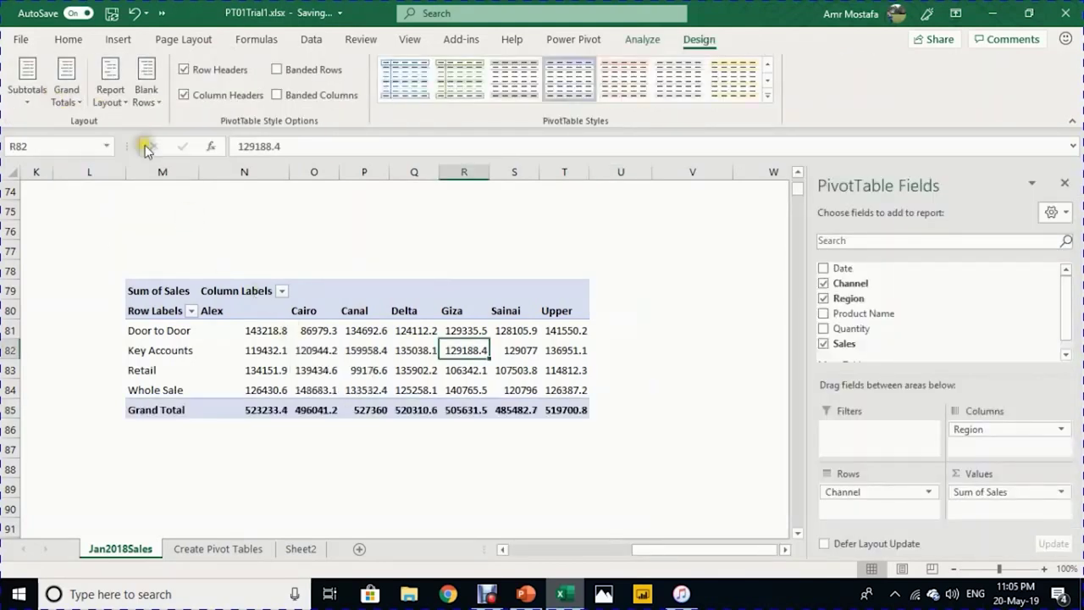
left_click(67, 99)
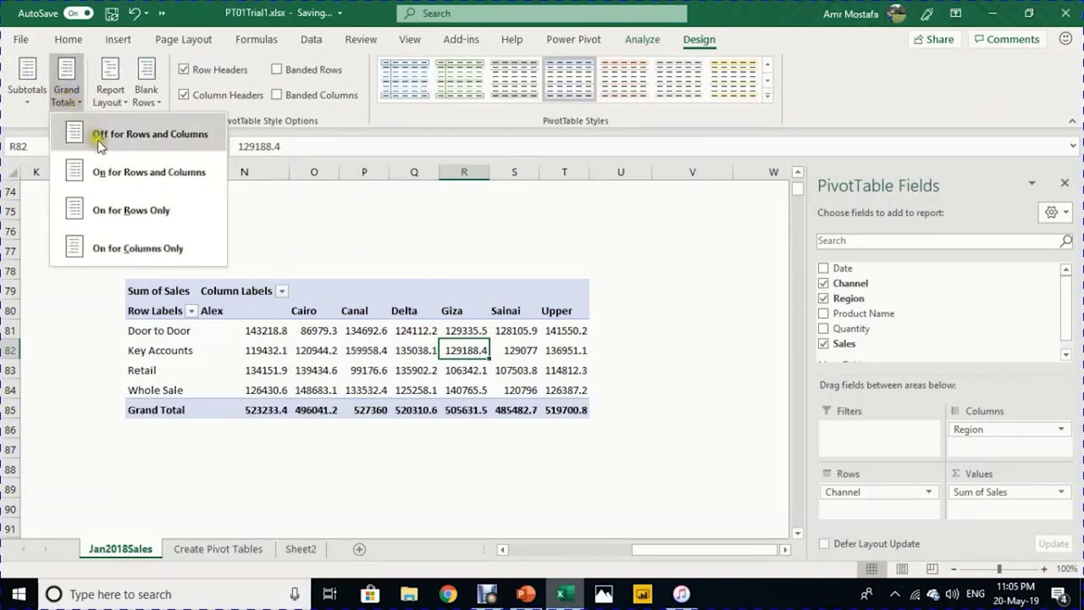
left_click(145, 177)
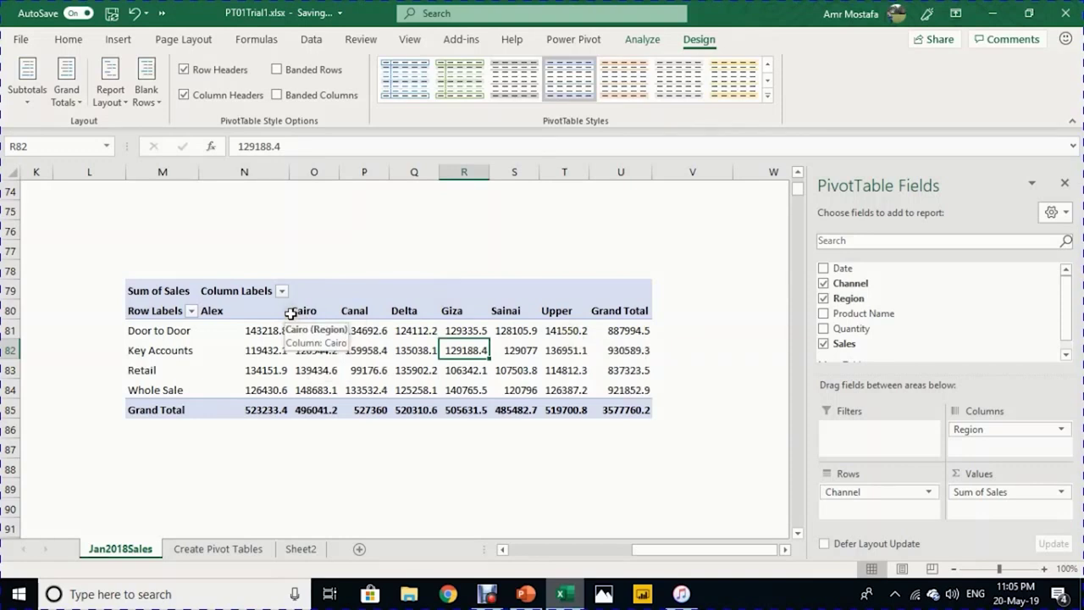
Step: Set the number format of the PivotTable's Sum of Sales values to Currency with the $ symbol and 0 decimal places
left_click_drag(275, 337, 616, 382)
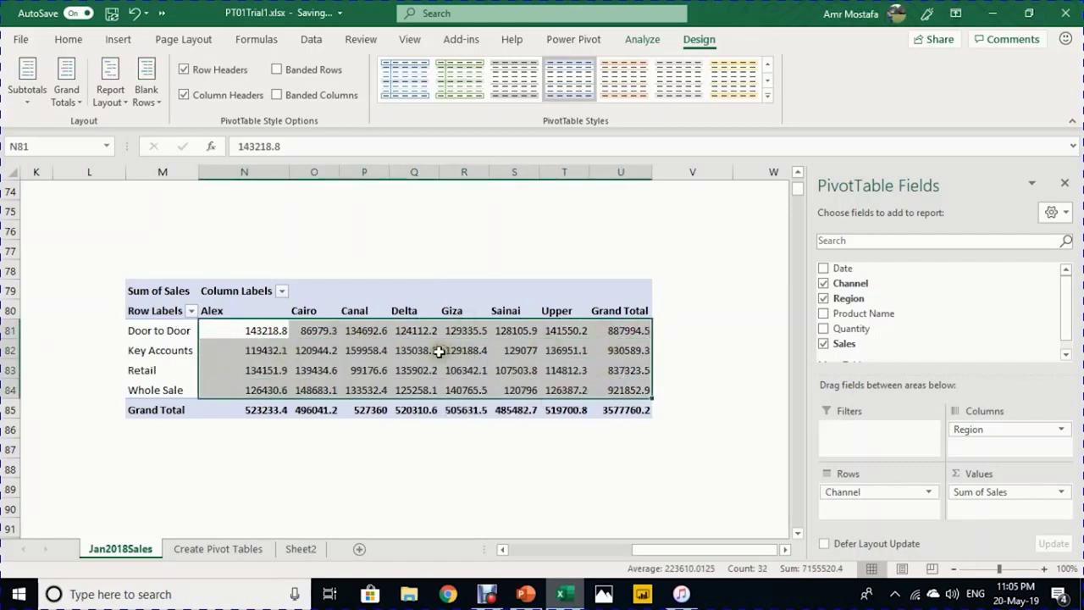
left_click(317, 353)
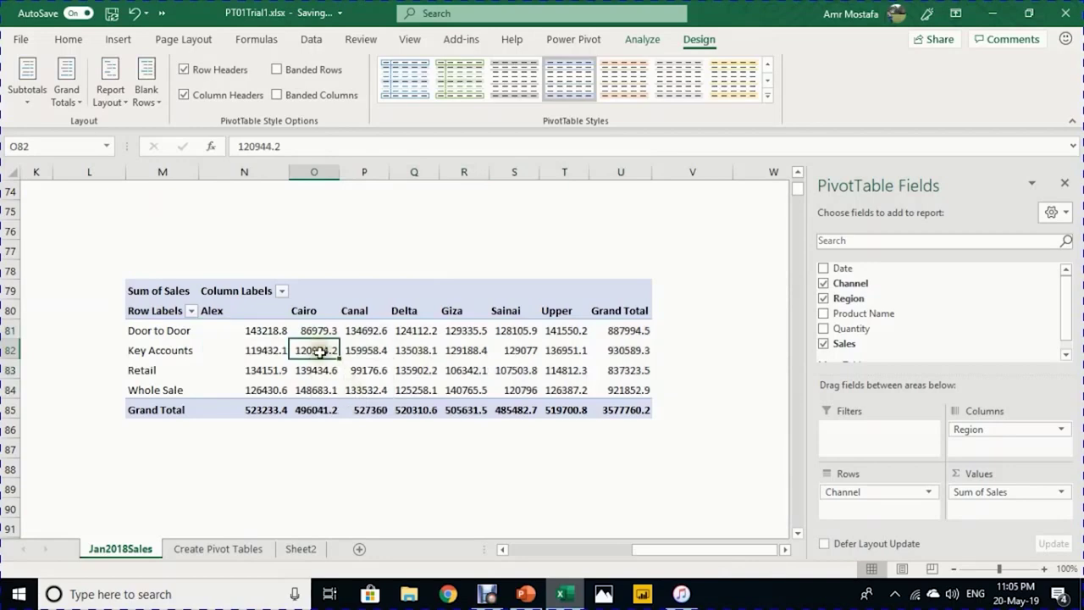
right_click(317, 353)
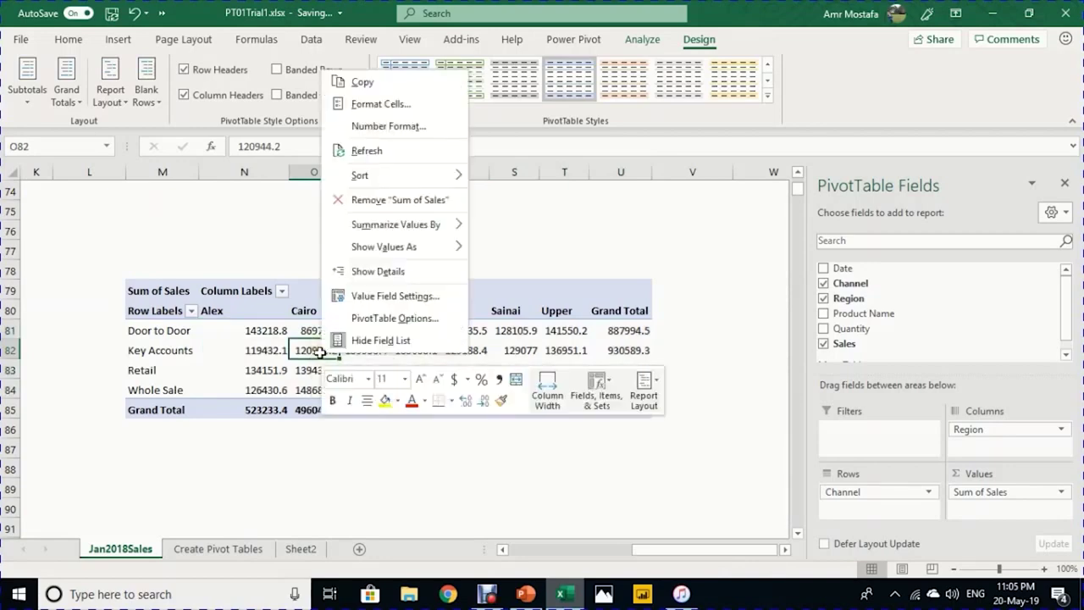
left_click(388, 129)
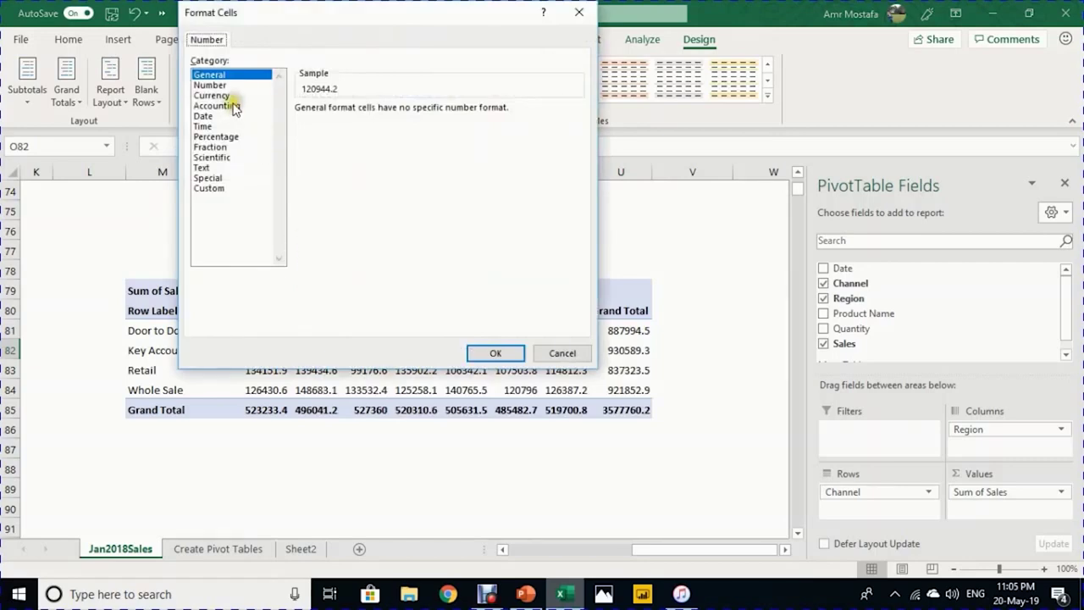
left_click(221, 86)
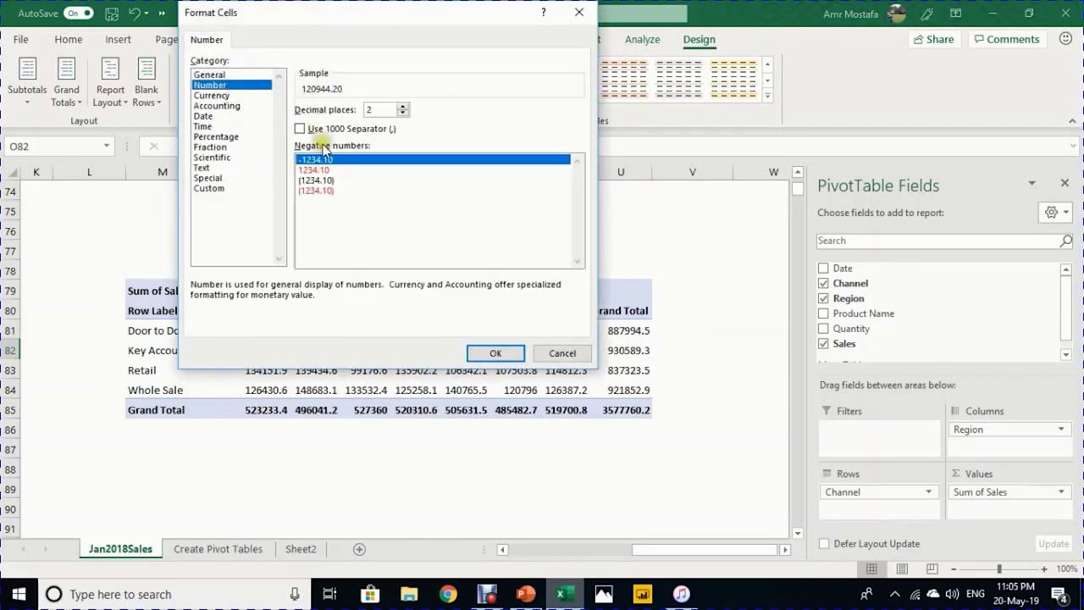
left_click_drag(333, 15, 311, 56)
left_click(189, 138)
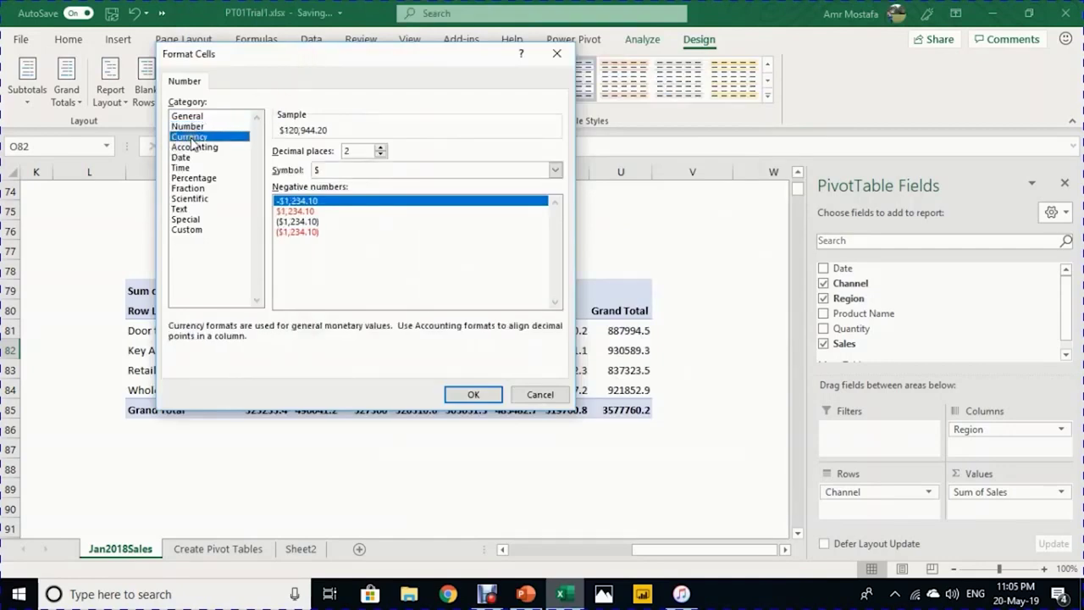
left_click(380, 161)
left_click(381, 161)
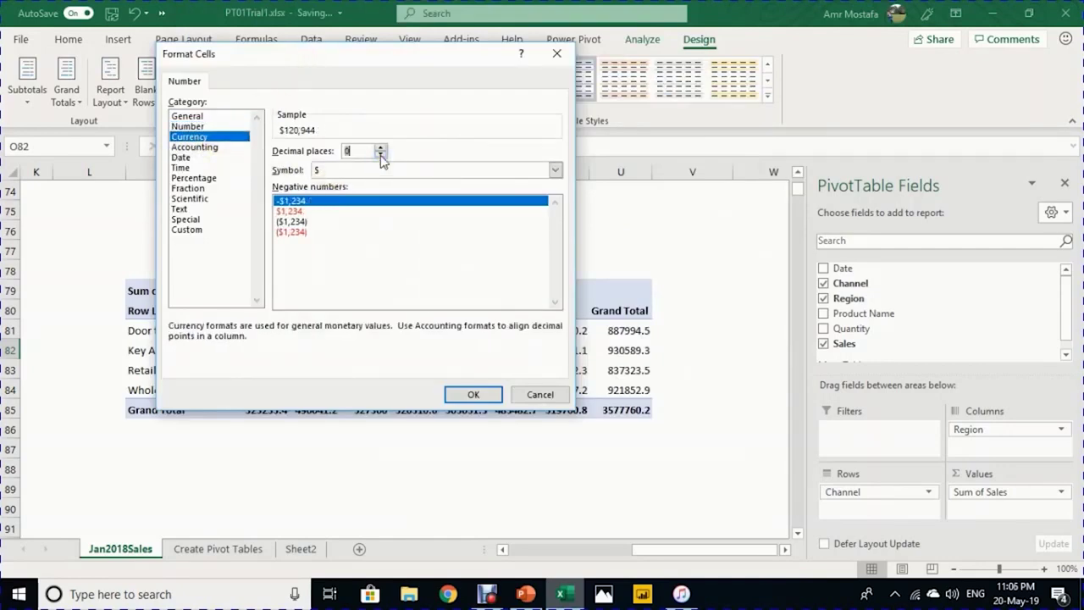
left_click(476, 394)
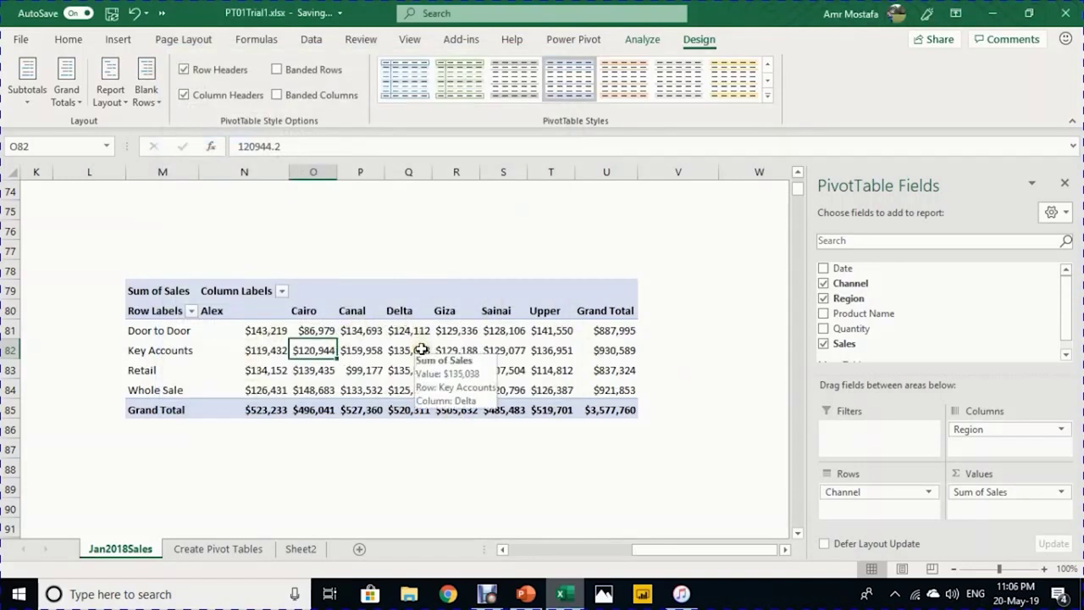
Step: Browse the PivotTable styles and apply the light grey style with shaded header and Grand Total rows to the cross-tabular report
scroll(784, 552, "left", 2)
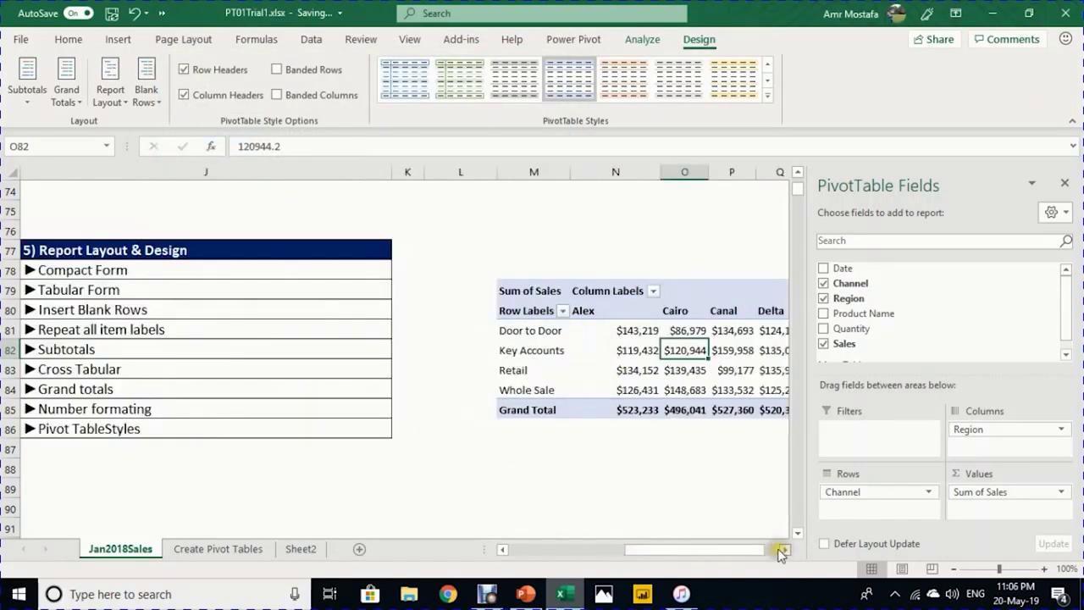
left_click(788, 551)
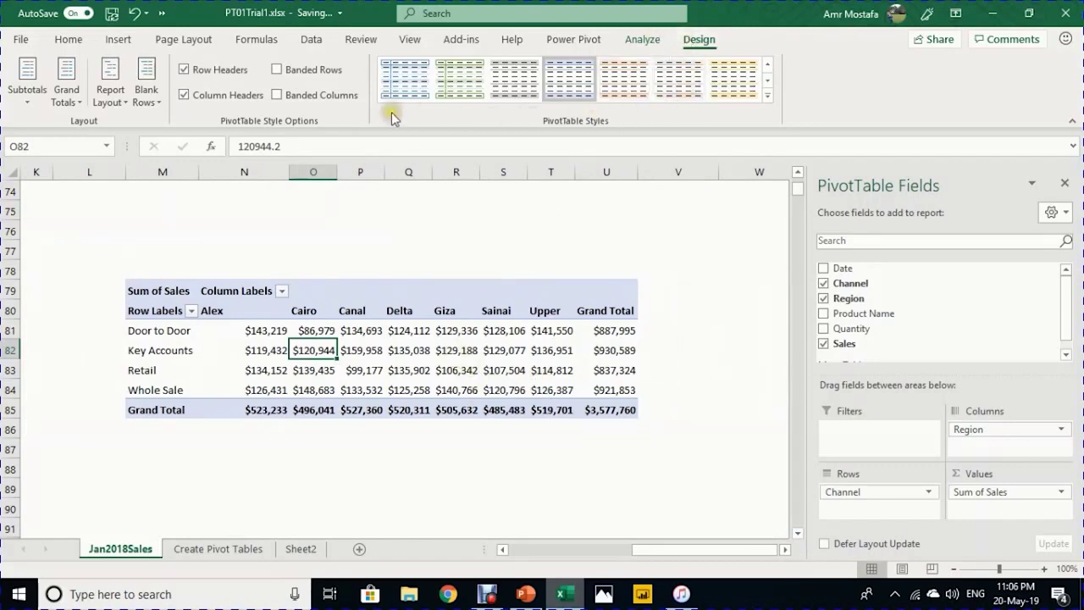
left_click(768, 98)
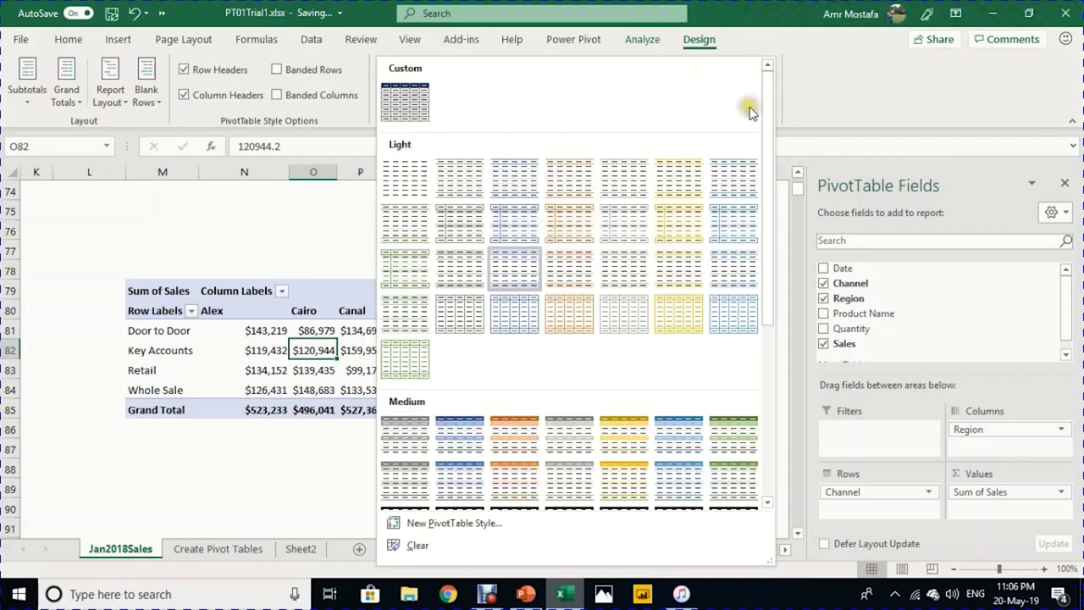
scroll(574, 318, "down", 3)
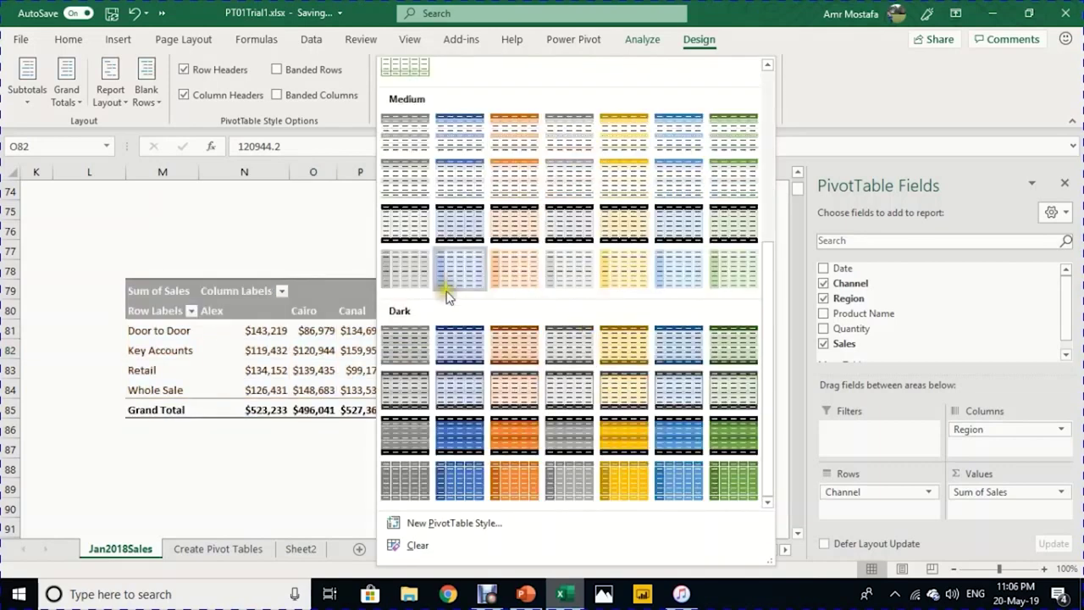
scroll(720, 200, "up", 3)
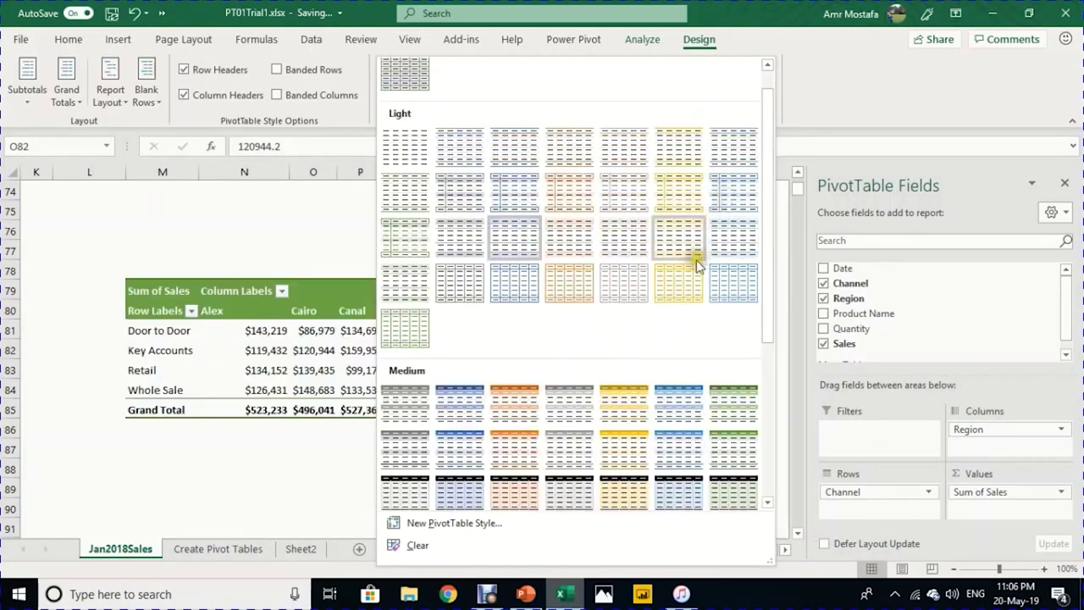
left_click(464, 253)
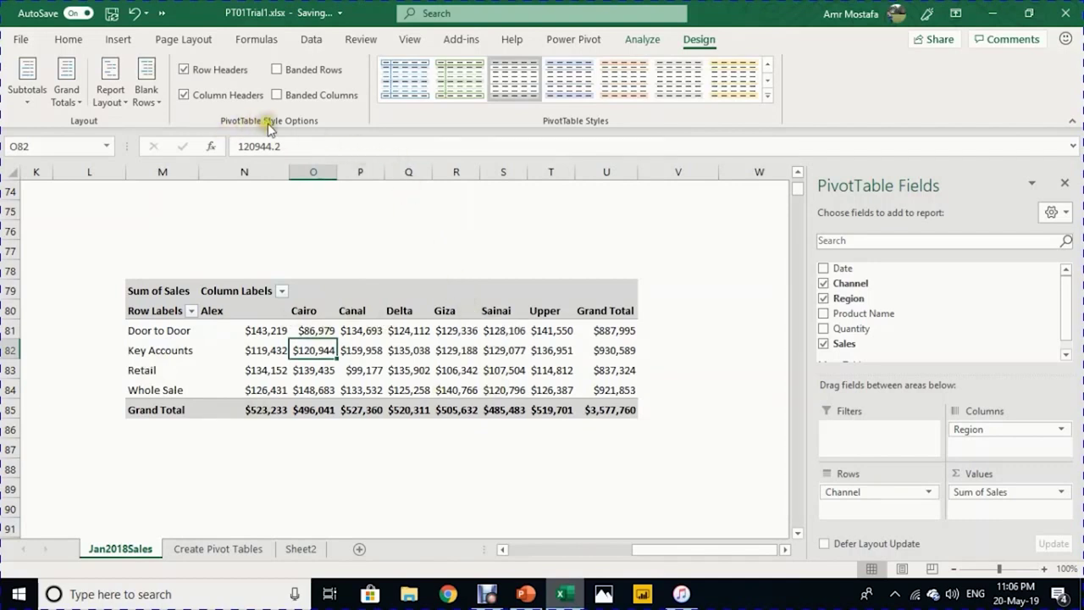
Step: Try banded rows and banded columns on the PivotTable, switching each option off again
left_click(278, 71)
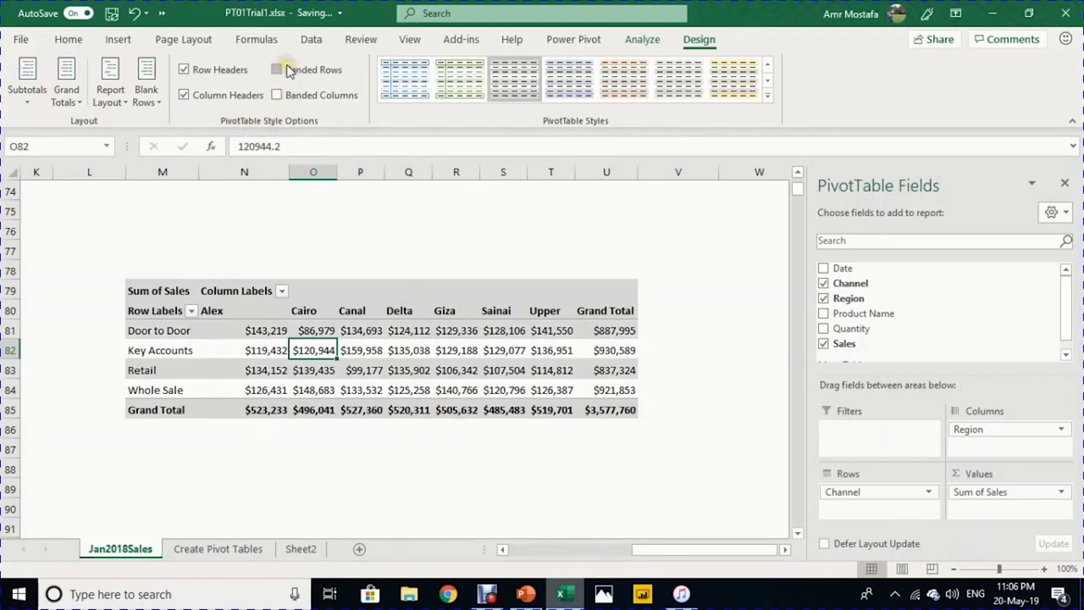
left_click(288, 71)
left_click(289, 95)
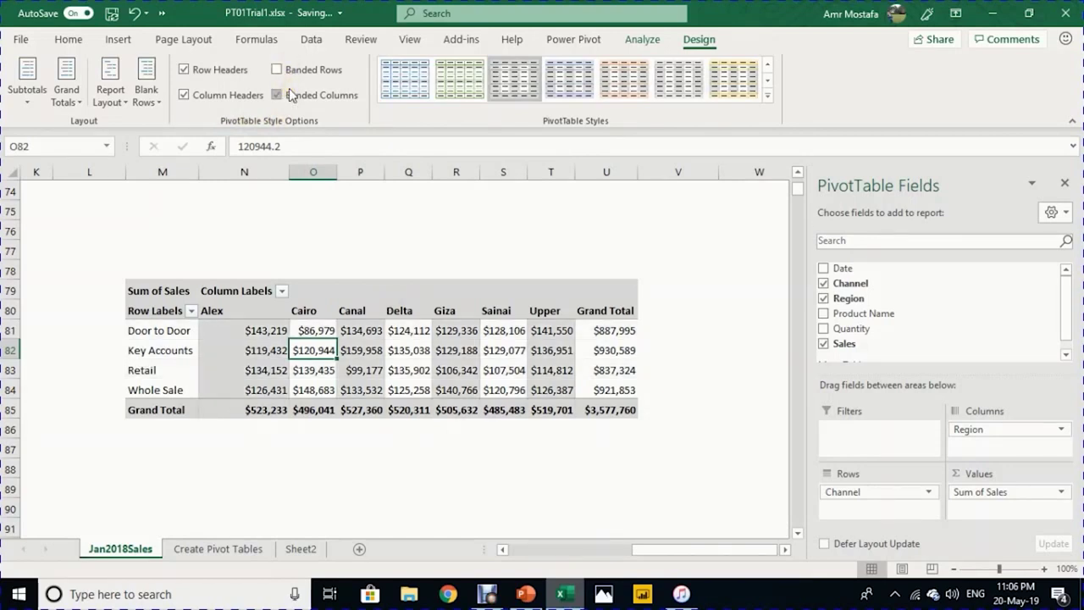
left_click(290, 94)
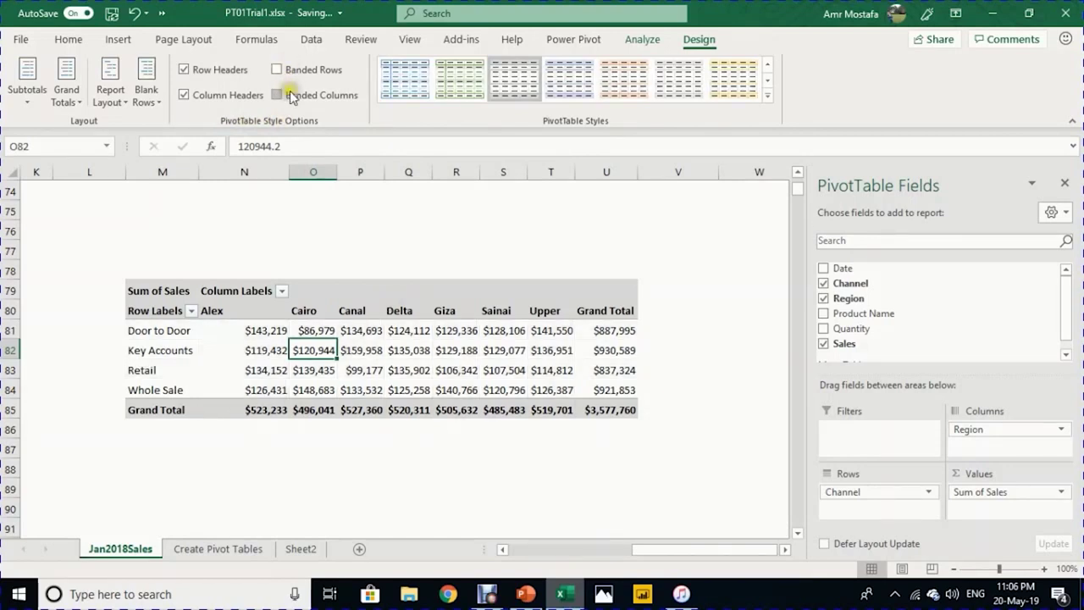
Step: Apply the custom PivotTable style with dark blue headers and cell borders to the report
left_click(770, 91)
scroll(703, 254, "down", 5)
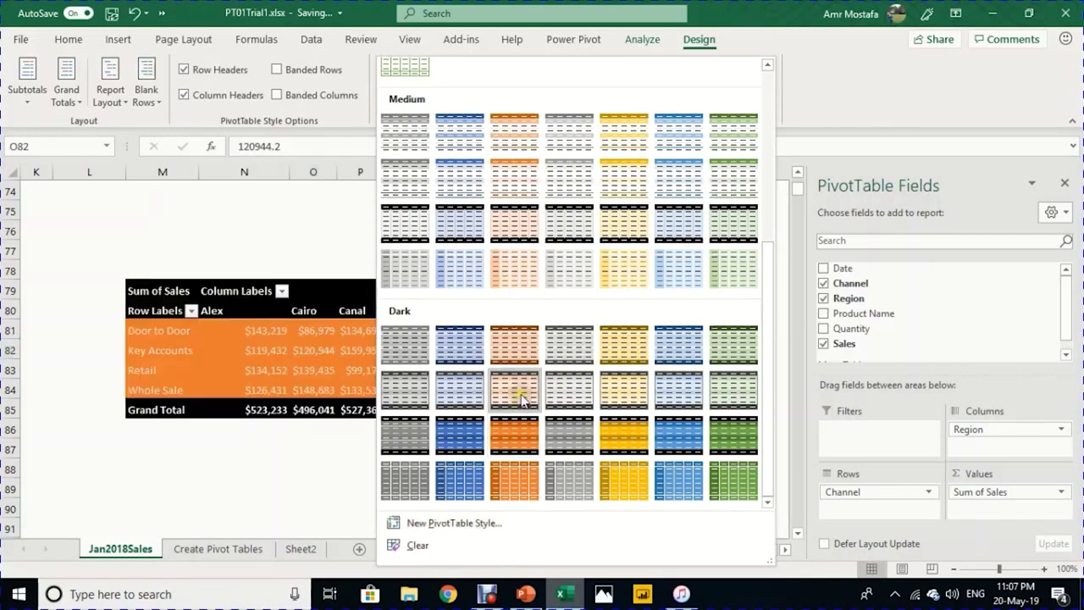
scroll(559, 279, "up", 5)
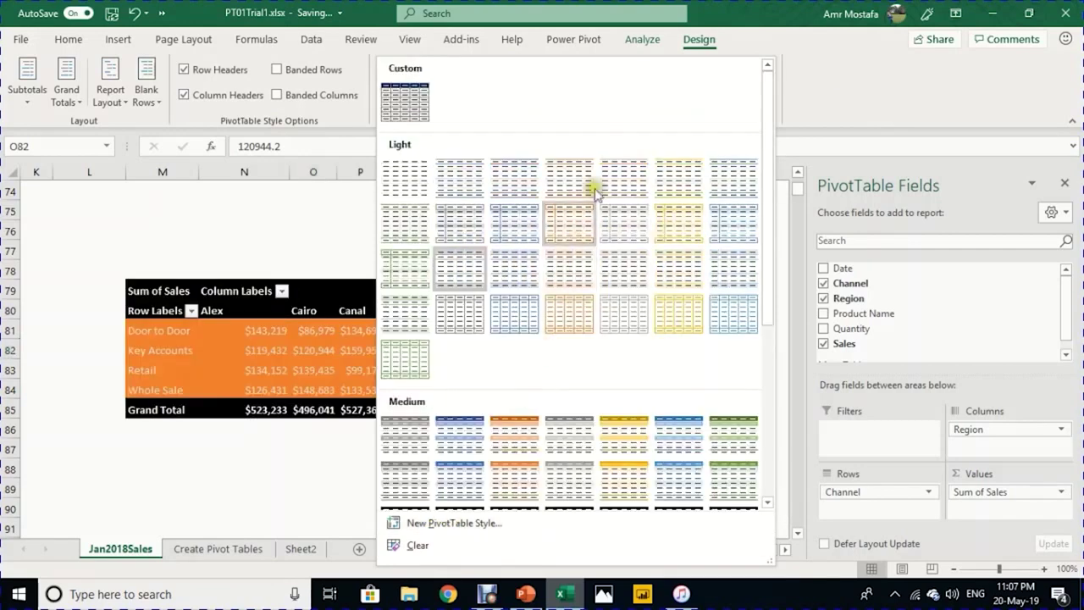
left_click(422, 100)
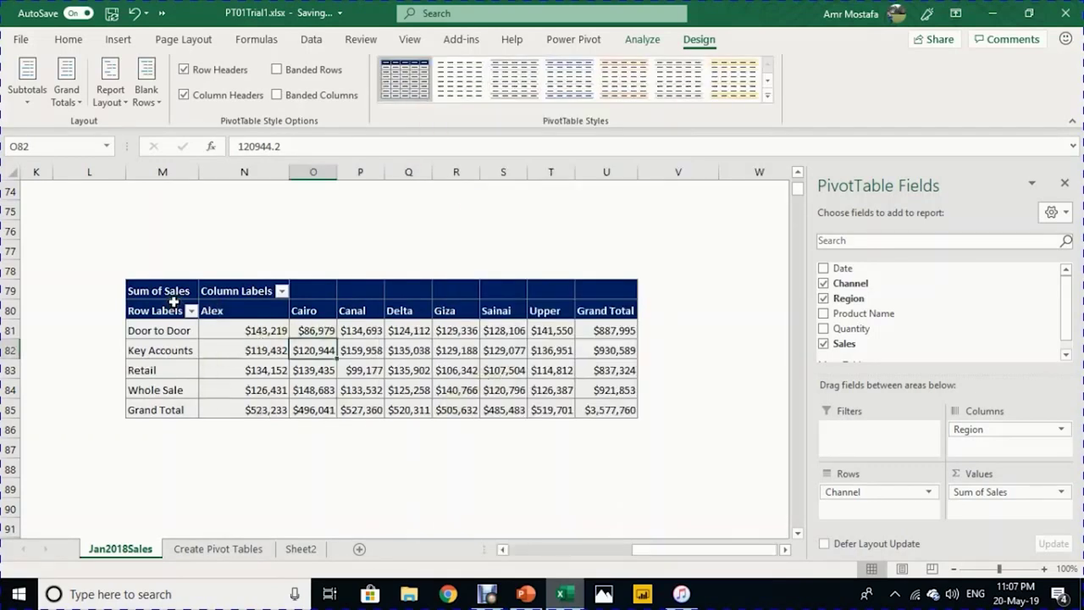
mouse_move(251, 364)
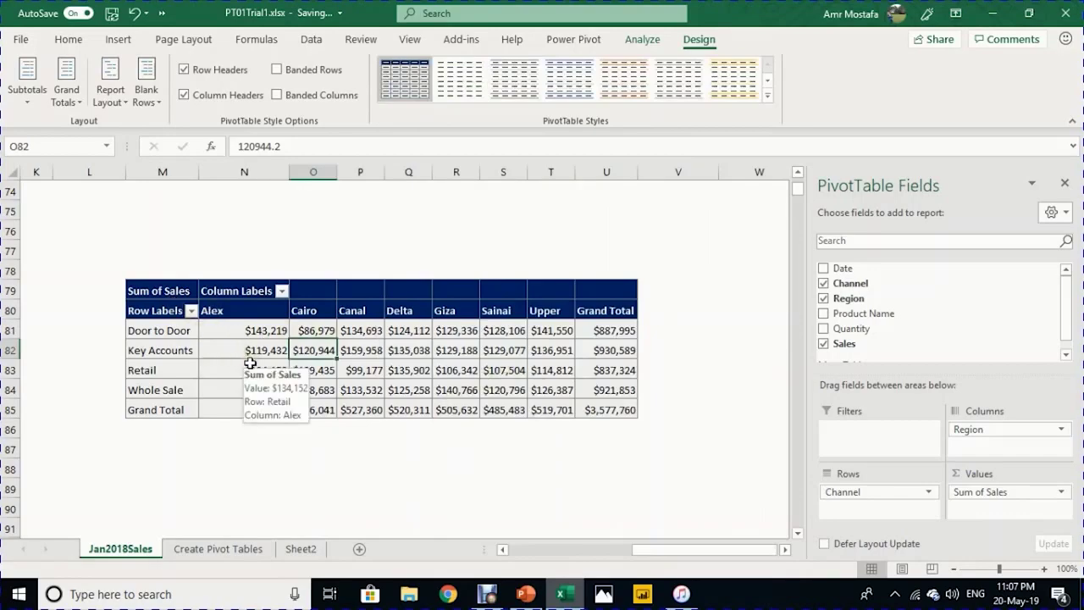
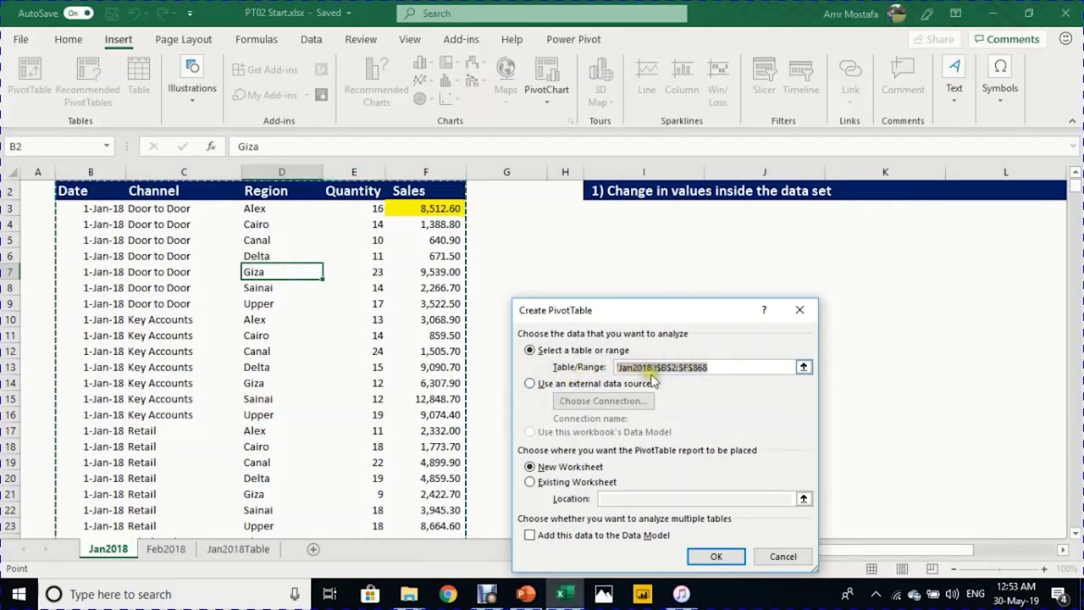
Step: Create the PivotTable from 'Jan2018'!$B$2:$F$868 on the existing worksheet at cell I7 of the Jan2018 sheet
left_click(553, 483)
left_click(621, 497)
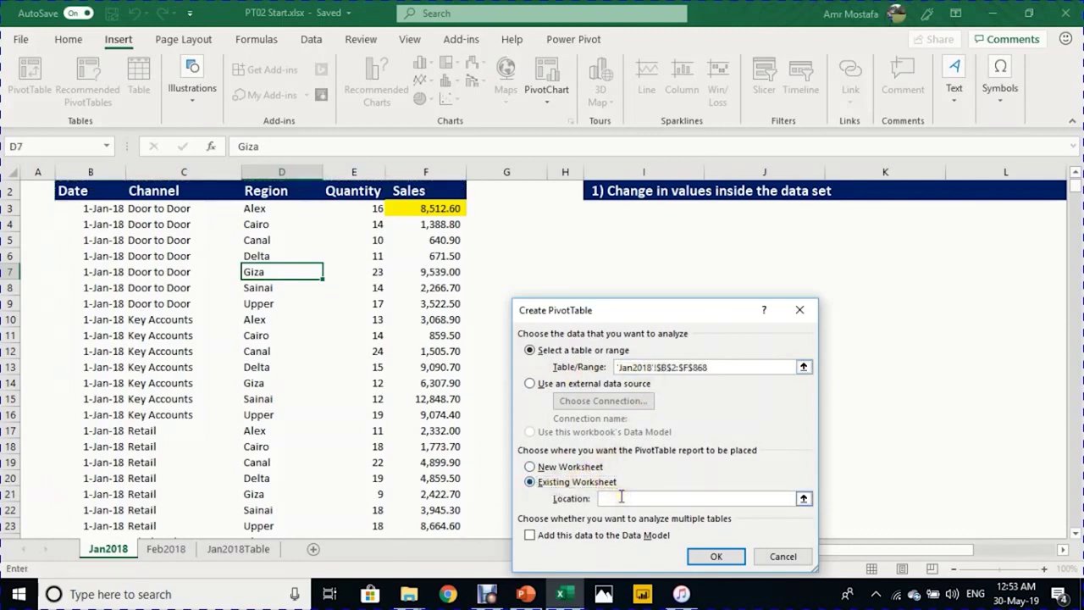
left_click(650, 264)
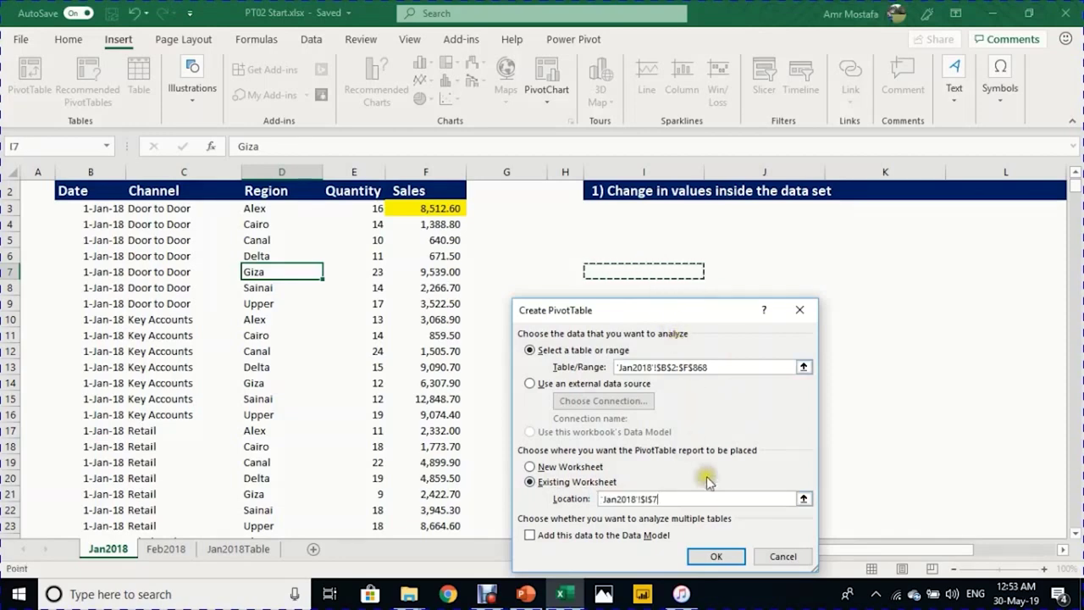
left_click(716, 557)
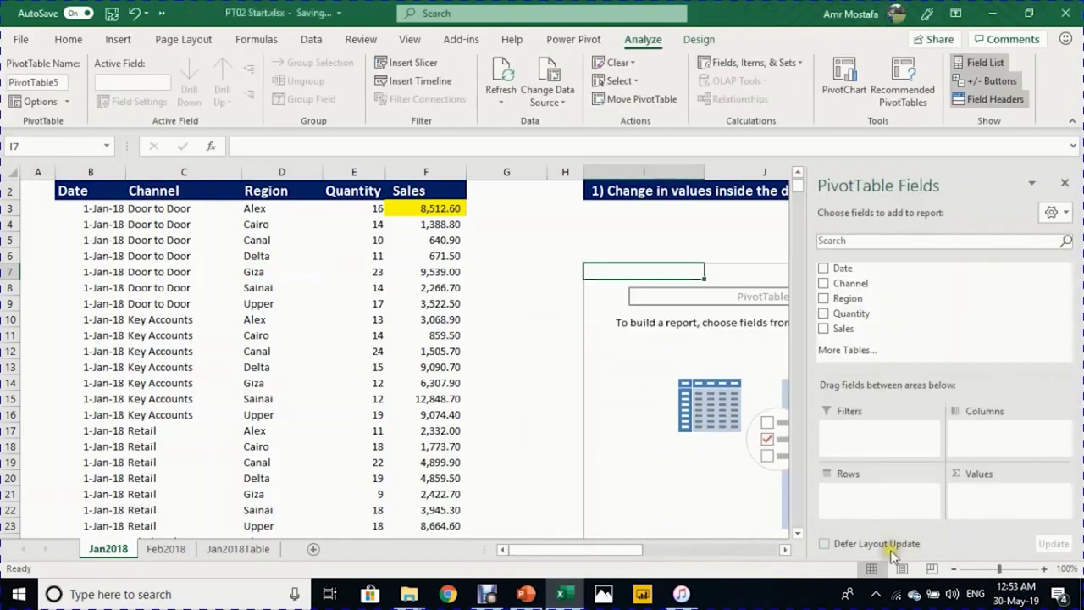
Step: Rename the new PivotTable as SalesJan18
left_click(785, 549)
left_click(785, 549)
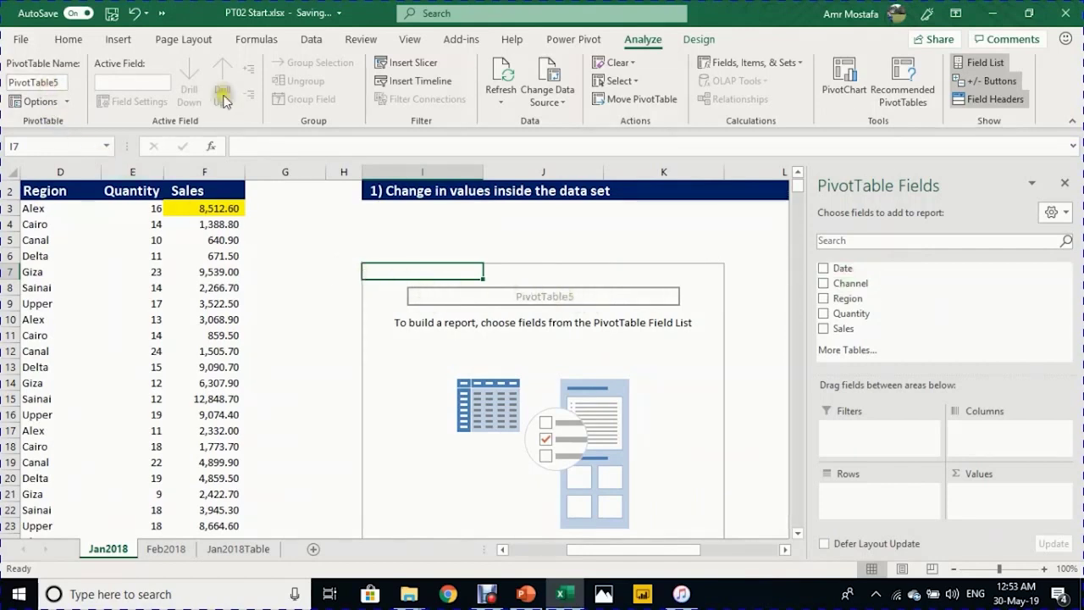
left_click(32, 82)
type("SalesJan18")
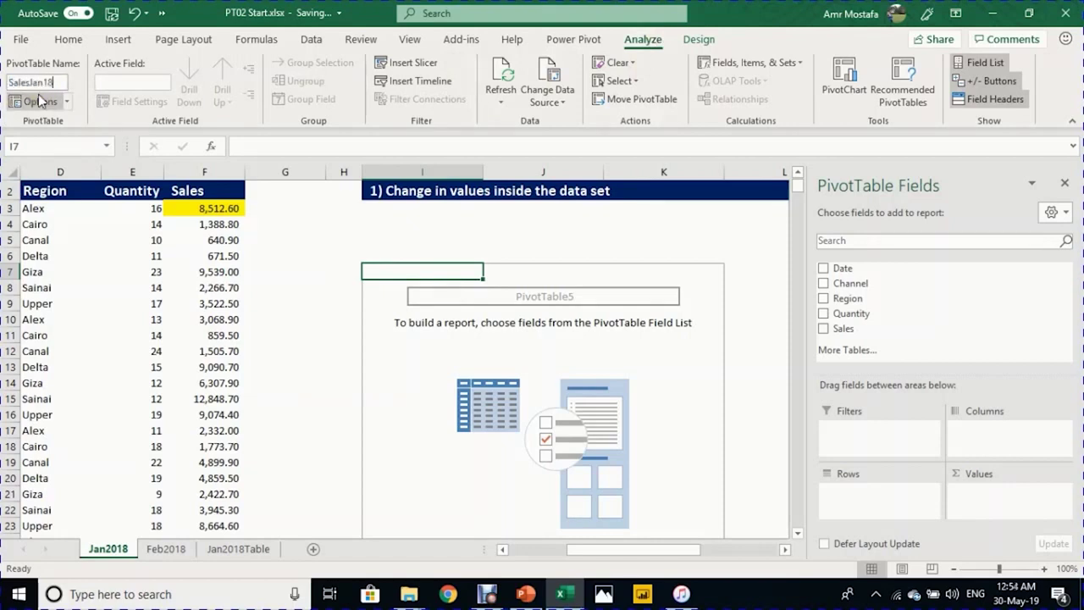
key("Return")
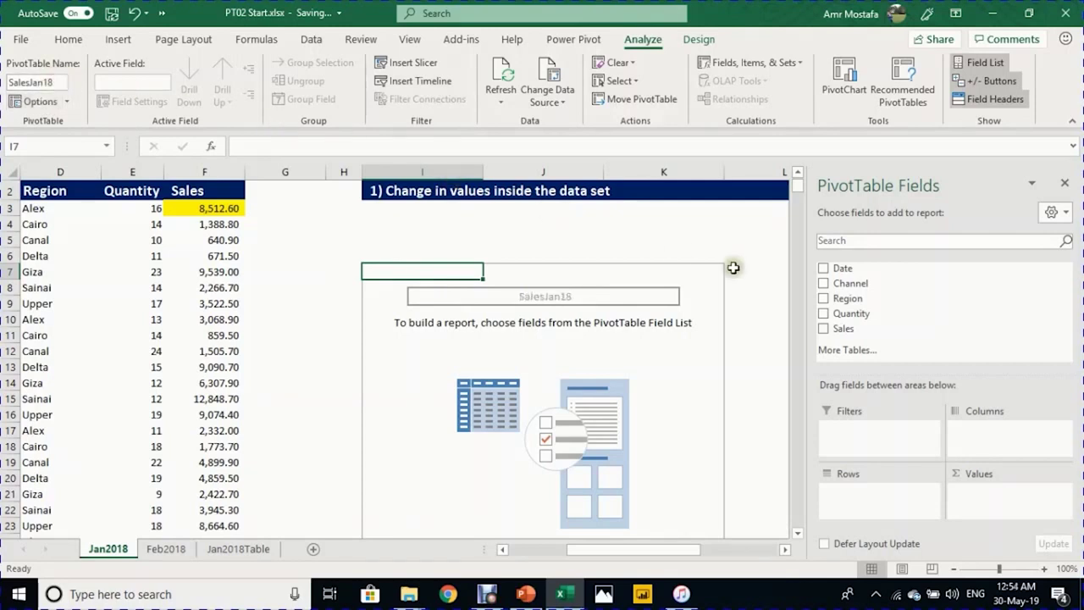
Step: Lay out the PivotTable with Date in Filters, Channel in Rows and Sales in Values
left_click_drag(859, 269, 881, 451)
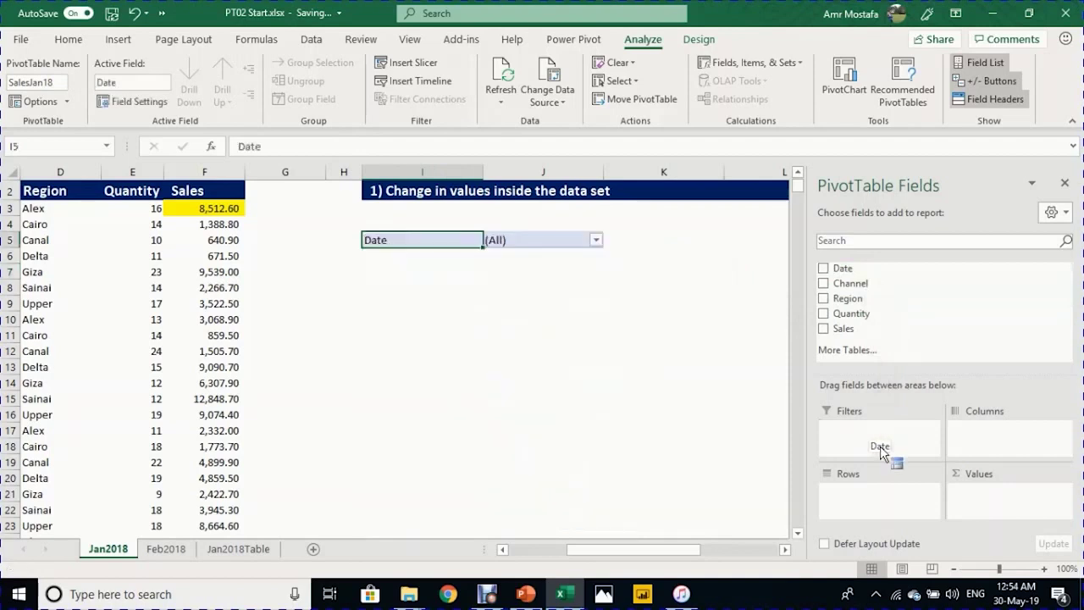
left_click_drag(879, 283, 889, 508)
left_click_drag(852, 332, 1008, 506)
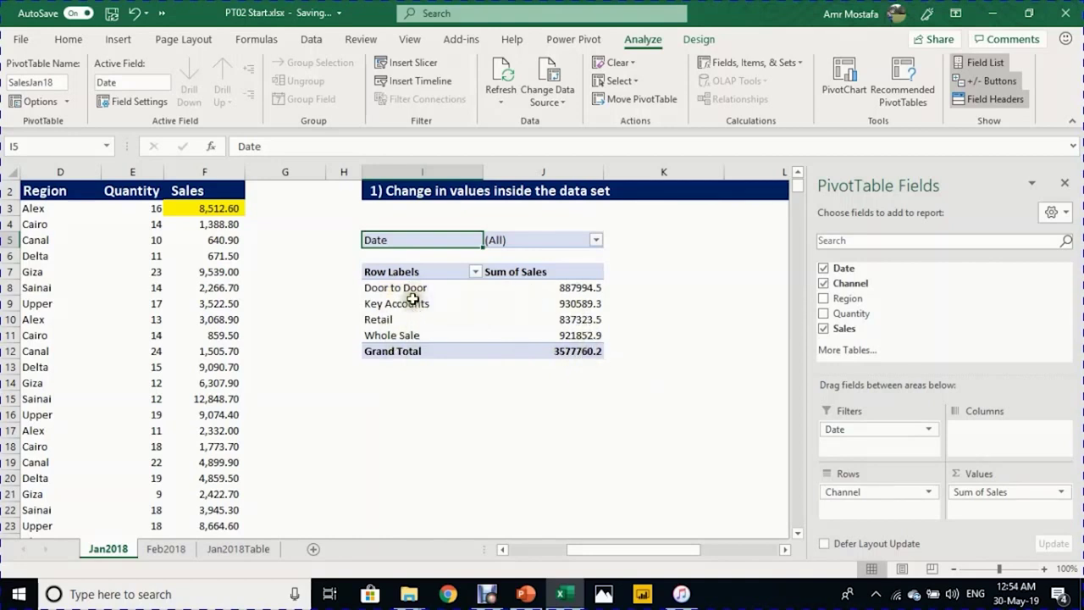
Step: Set the number format of SalesJan18's Sum of Sales to Currency with the $ symbol and 0 decimal places
left_click(574, 289)
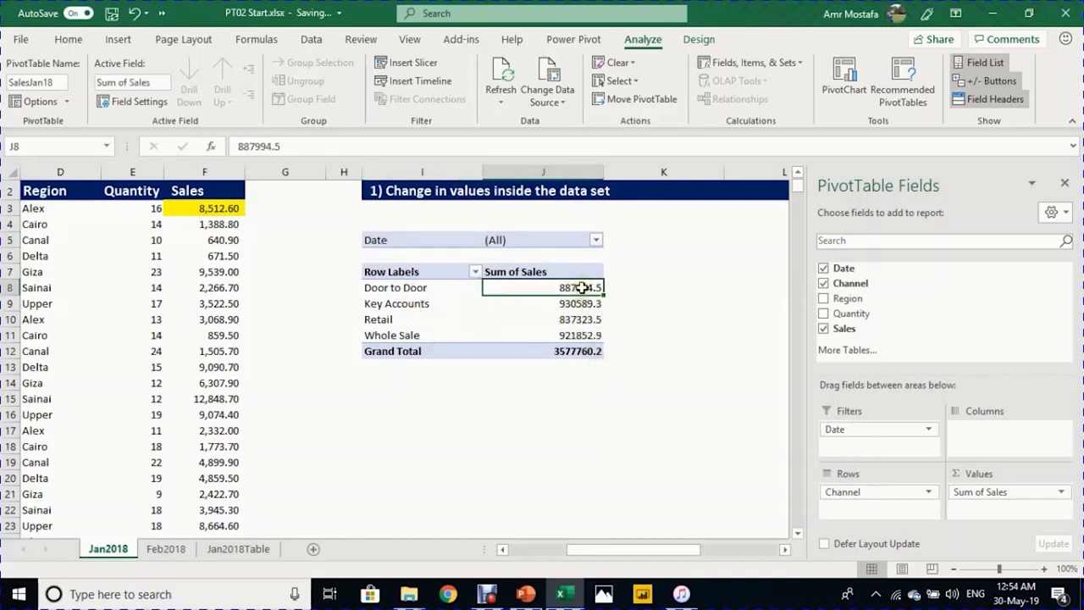
right_click(581, 288)
left_click(620, 346)
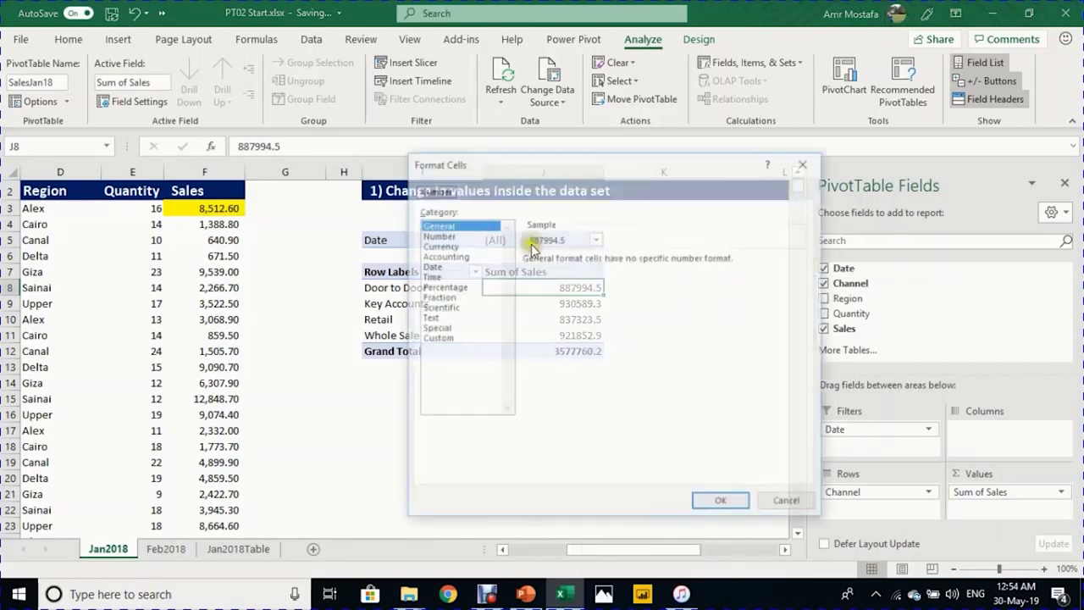
left_click(449, 245)
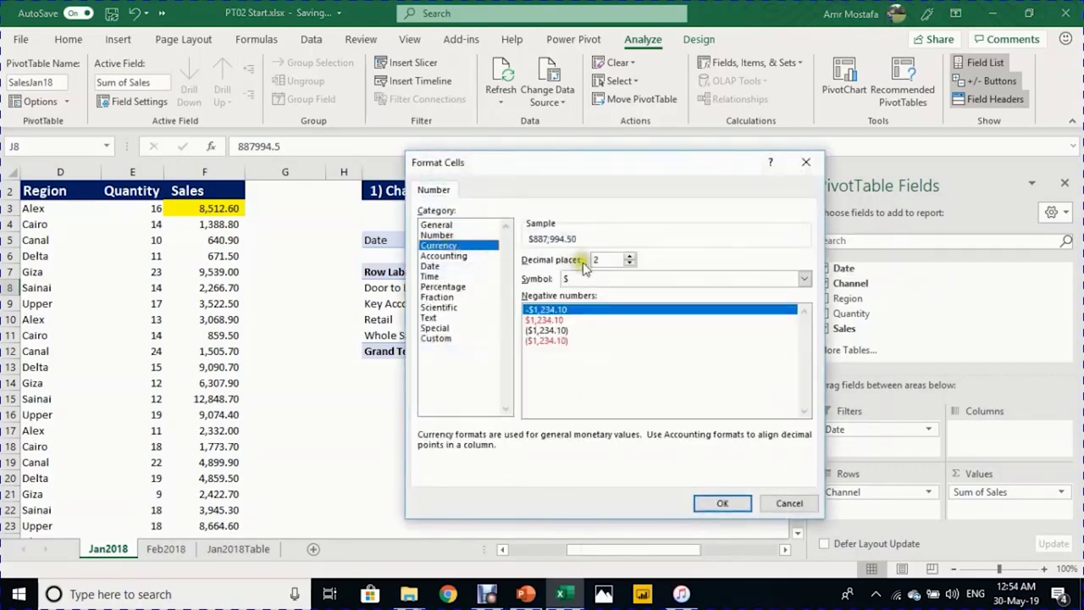
double_click(631, 264)
left_click(721, 504)
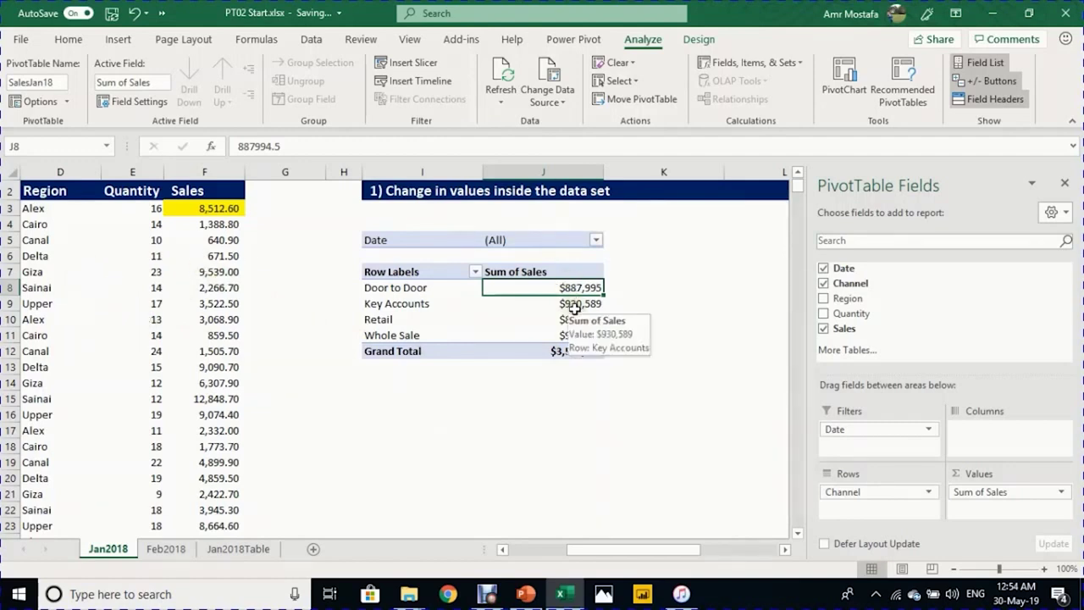
Step: Change the highlighted Sales value in source cell F3 to =8512.6+10000000 and reselect the cell to check it
left_click(227, 208)
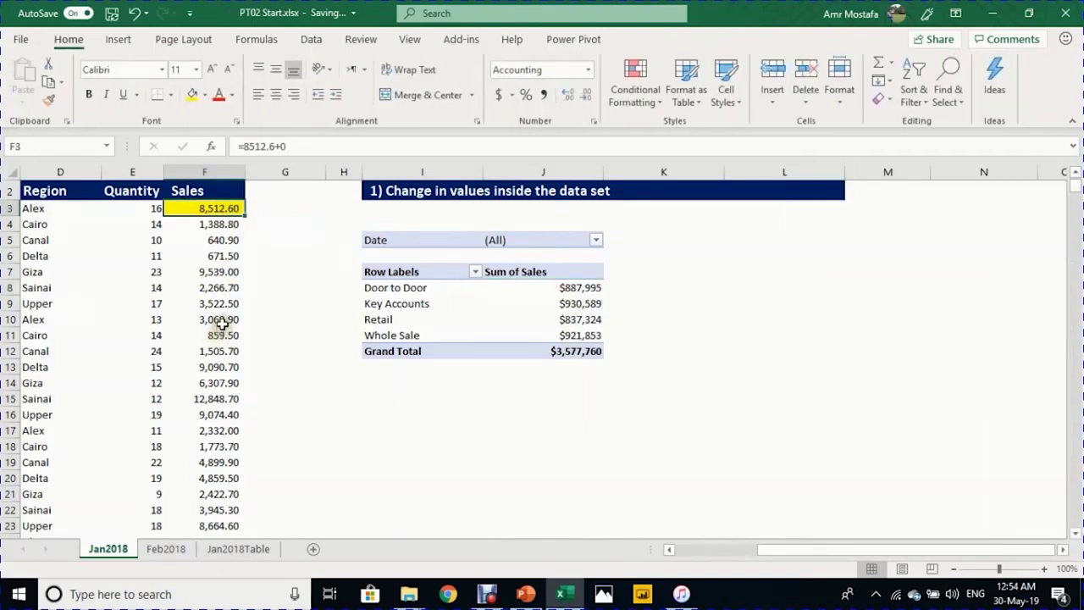
left_click(298, 146)
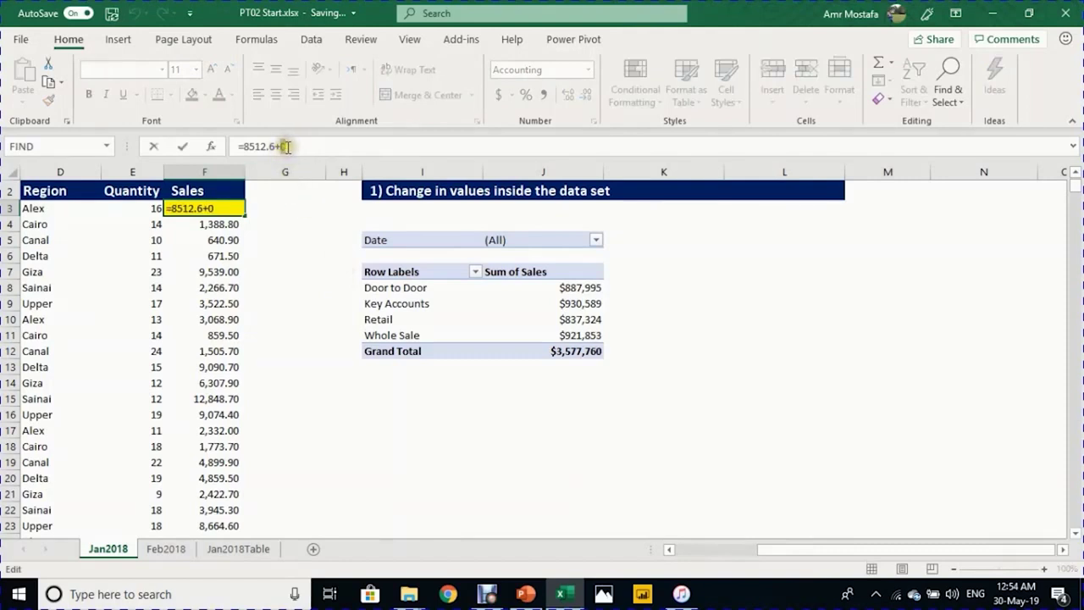
type("00")
key("Return")
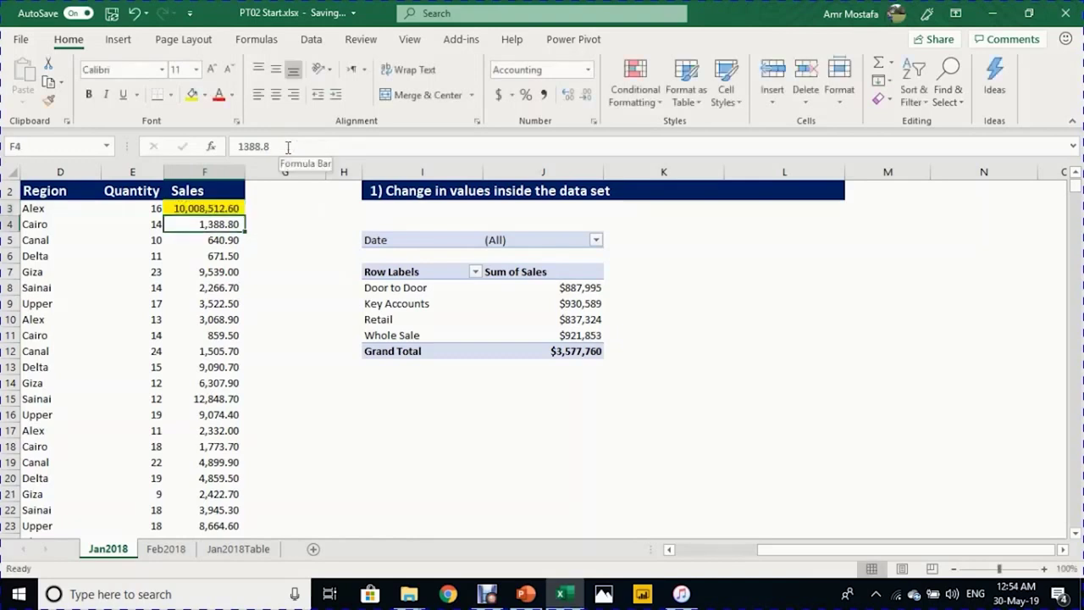
left_click(224, 207)
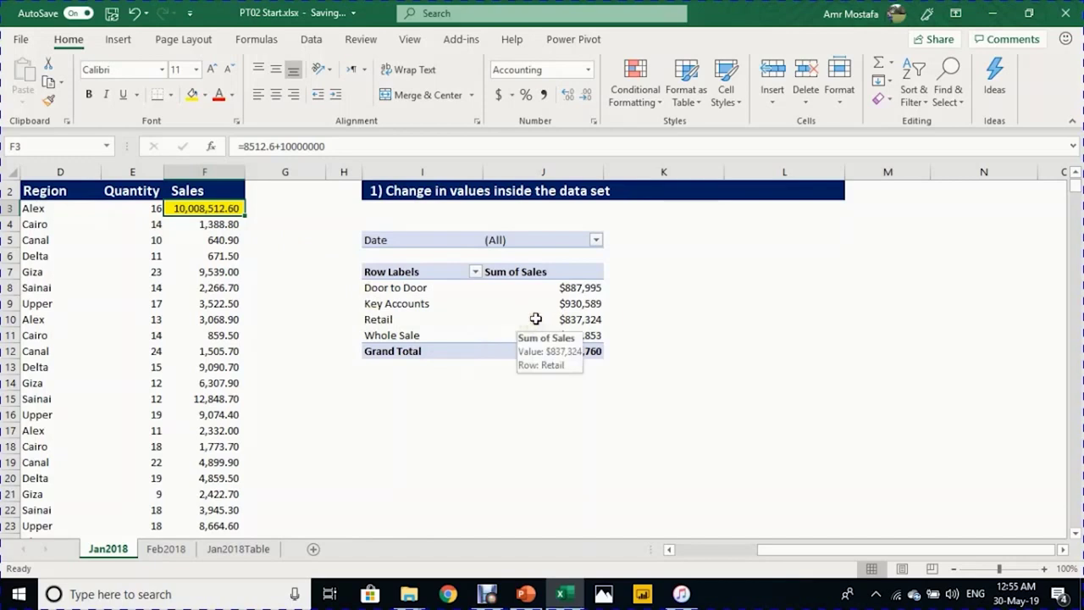
Step: Refresh the SalesJan18 PivotTable so that it picks up the changed source data
left_click(544, 304)
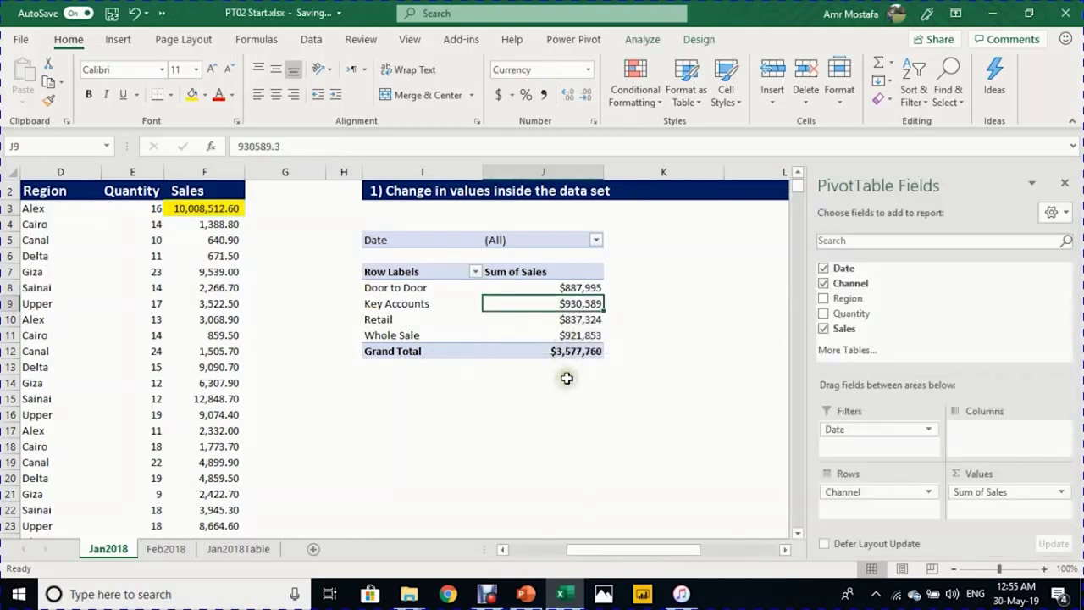
left_click(648, 39)
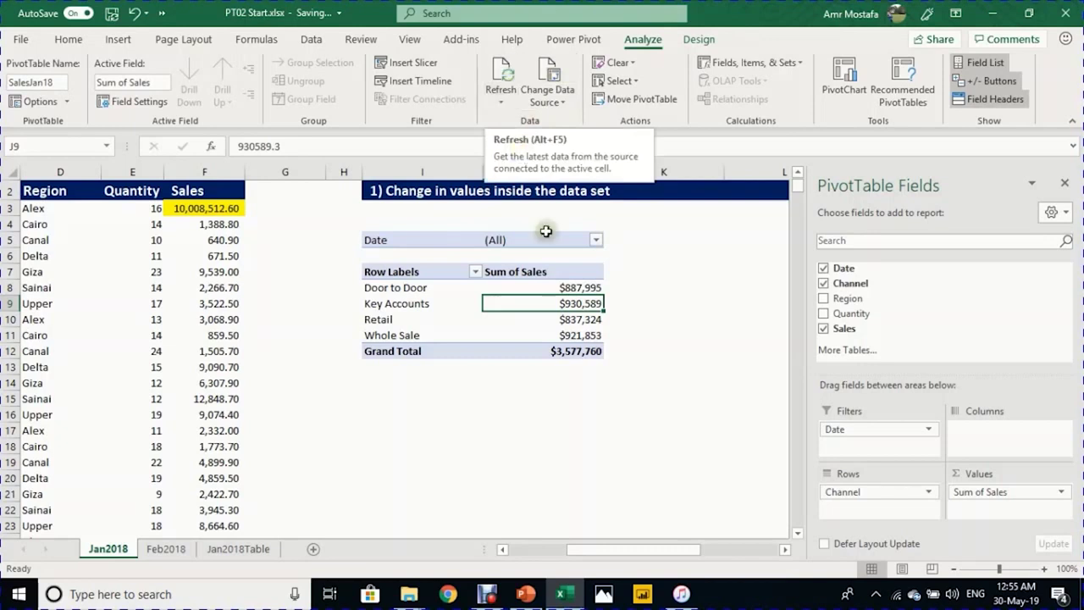
right_click(564, 305)
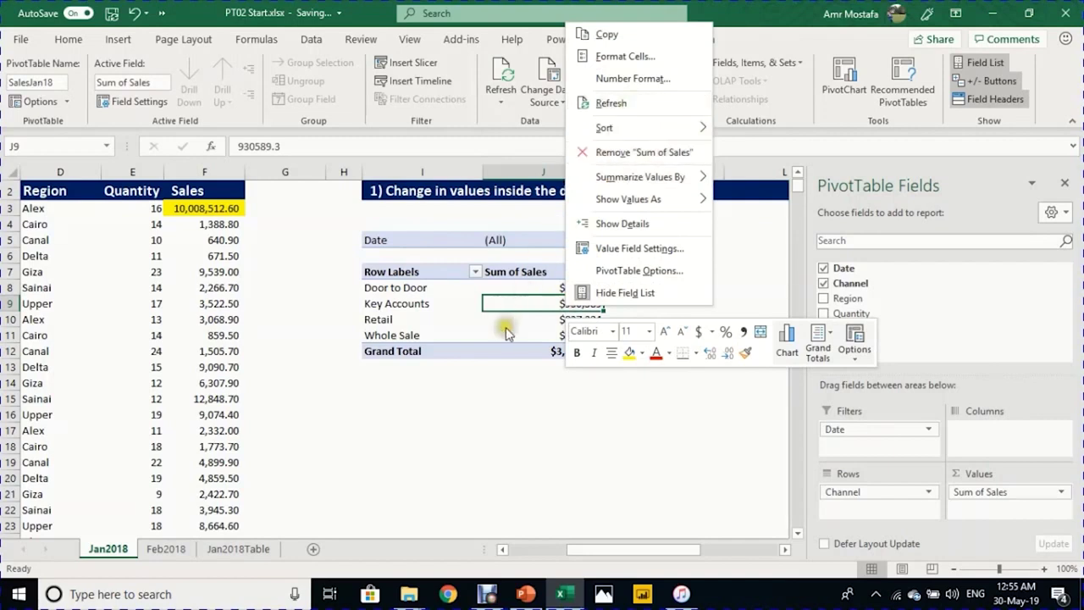
left_click(526, 308)
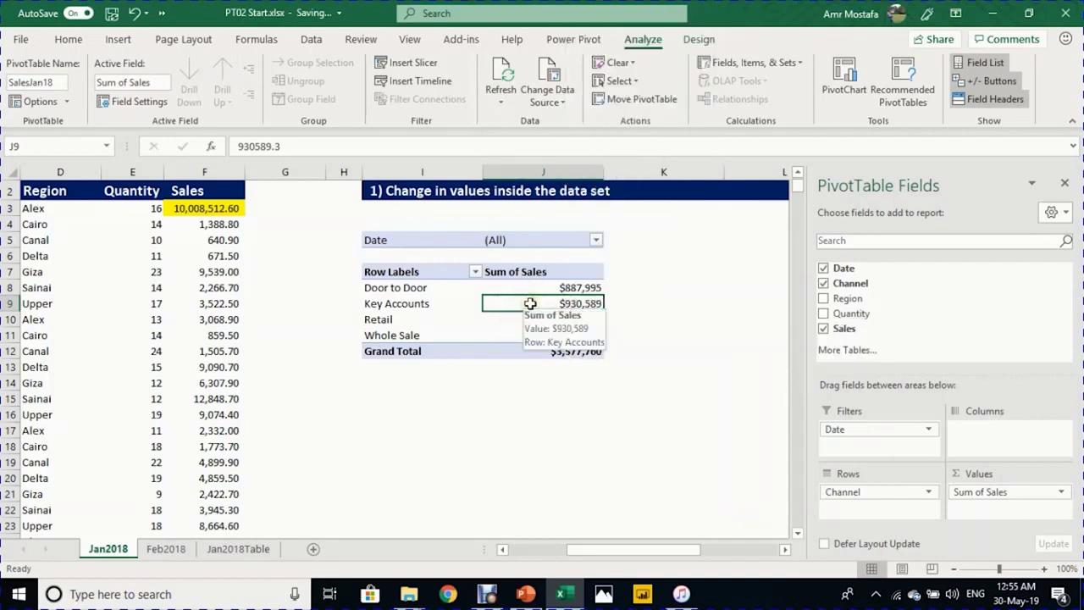
key("alt+F5")
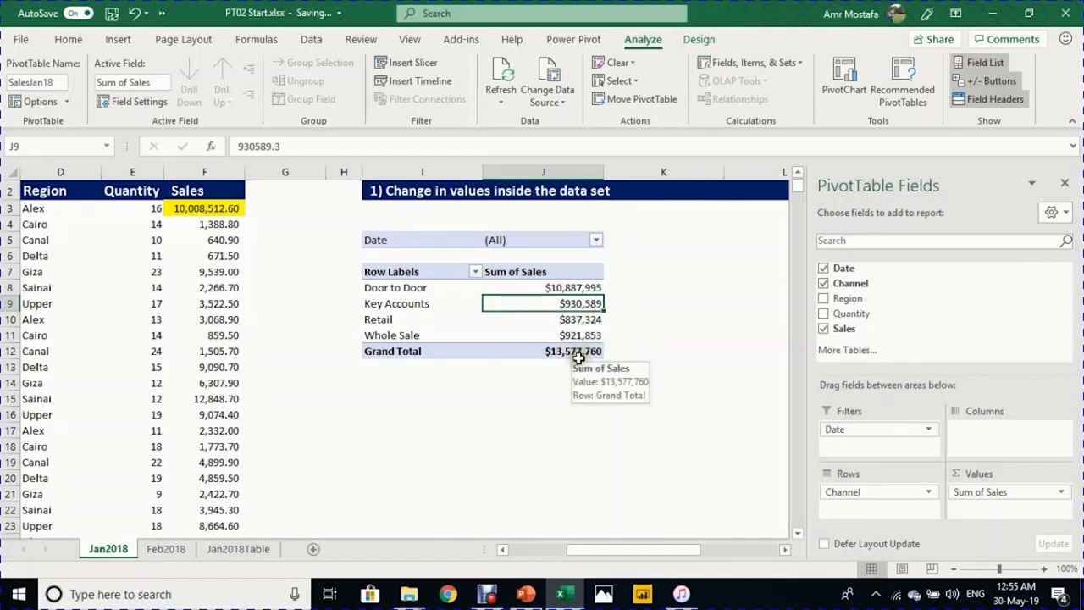
Step: Undo the last PivotTable refresh and the change to the highlighted Sales value in source cell F3
left_click(574, 288)
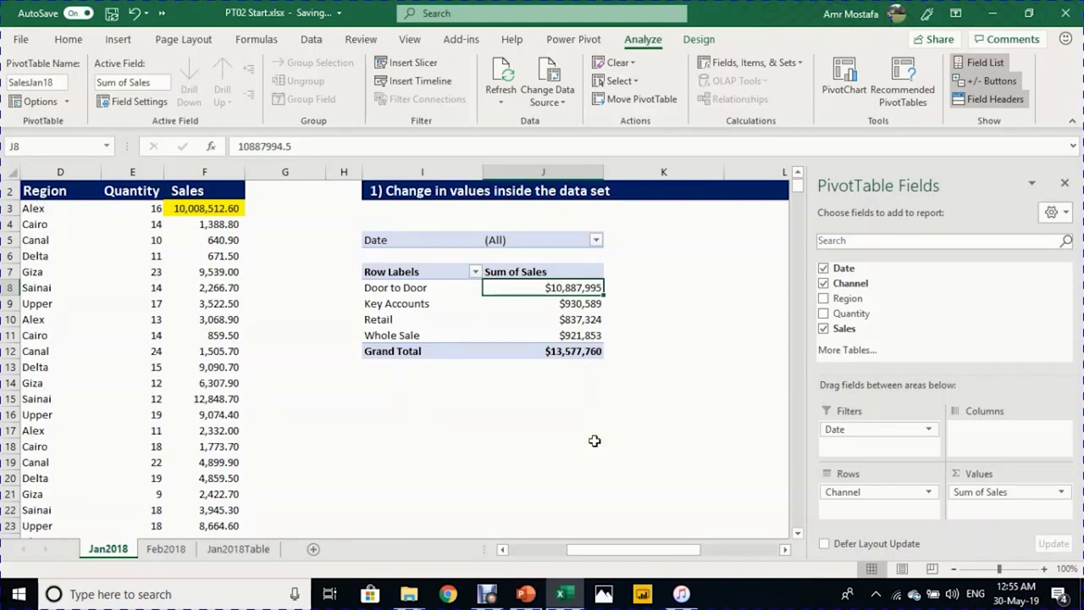
key("ctrl+z")
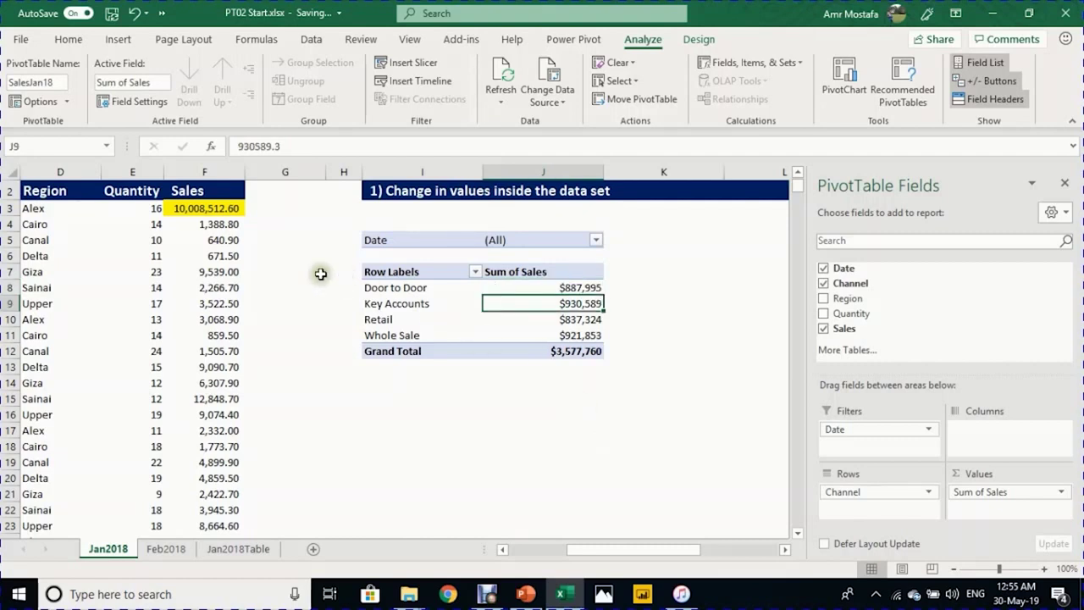
key("ctrl+z")
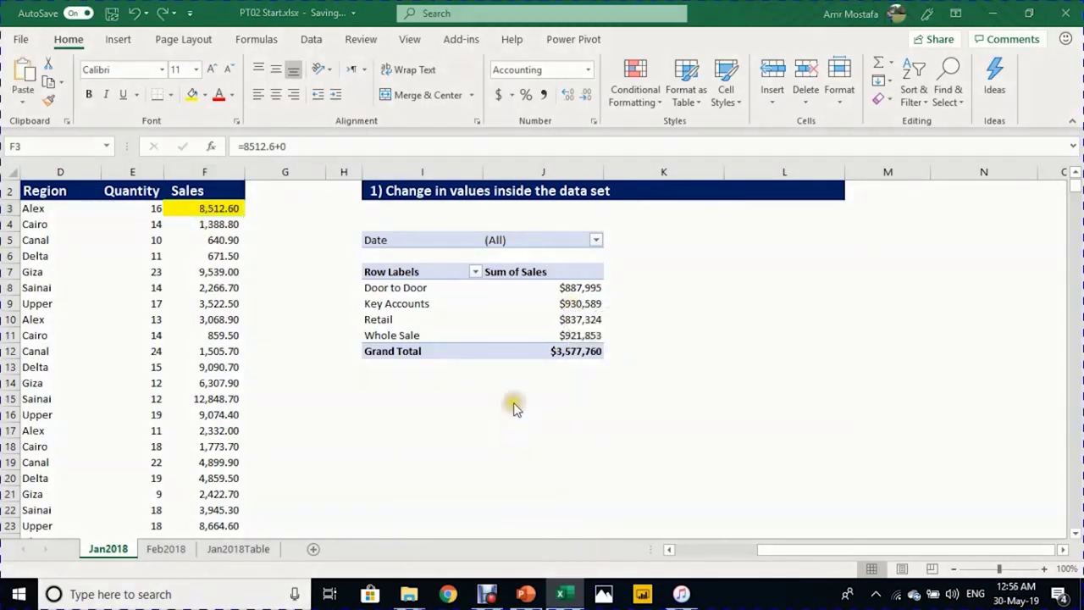
Step: Copy the whole Channel PivotTable with its Date filter and paste it at cell I35 below the section headings
scroll(508, 383, "down", 4)
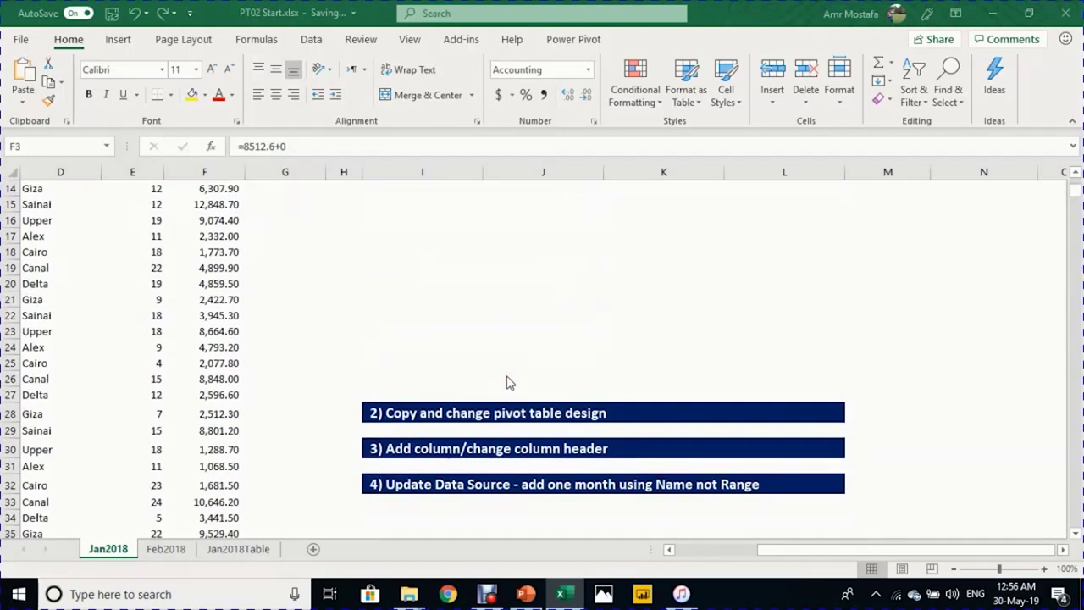
scroll(508, 383, "up", 4)
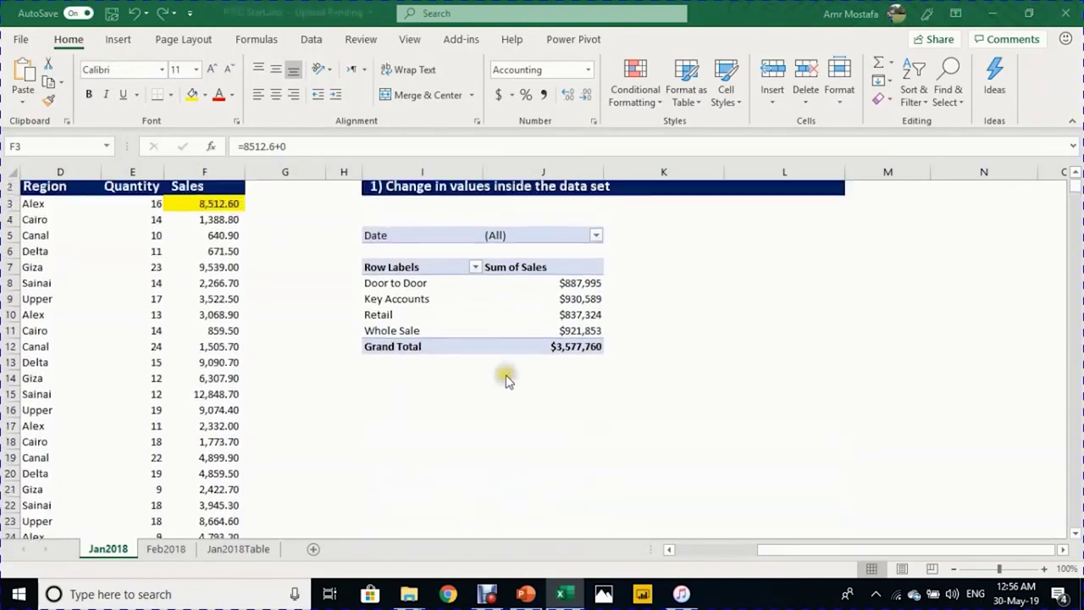
left_click_drag(391, 284, 402, 333)
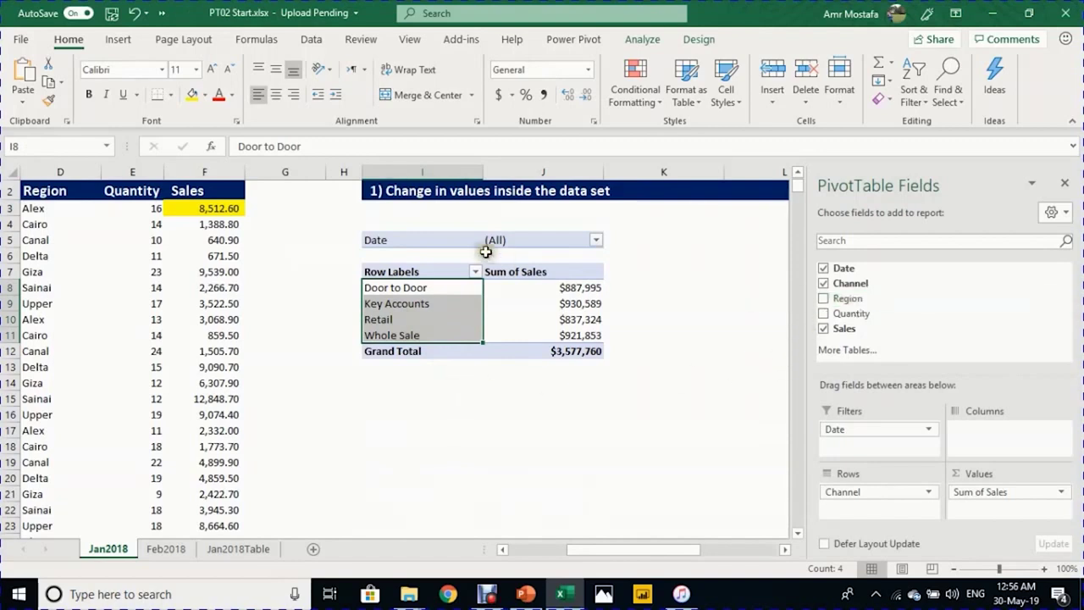
left_click_drag(386, 239, 500, 348)
key("ctrl+c")
scroll(530, 455, "down", 5)
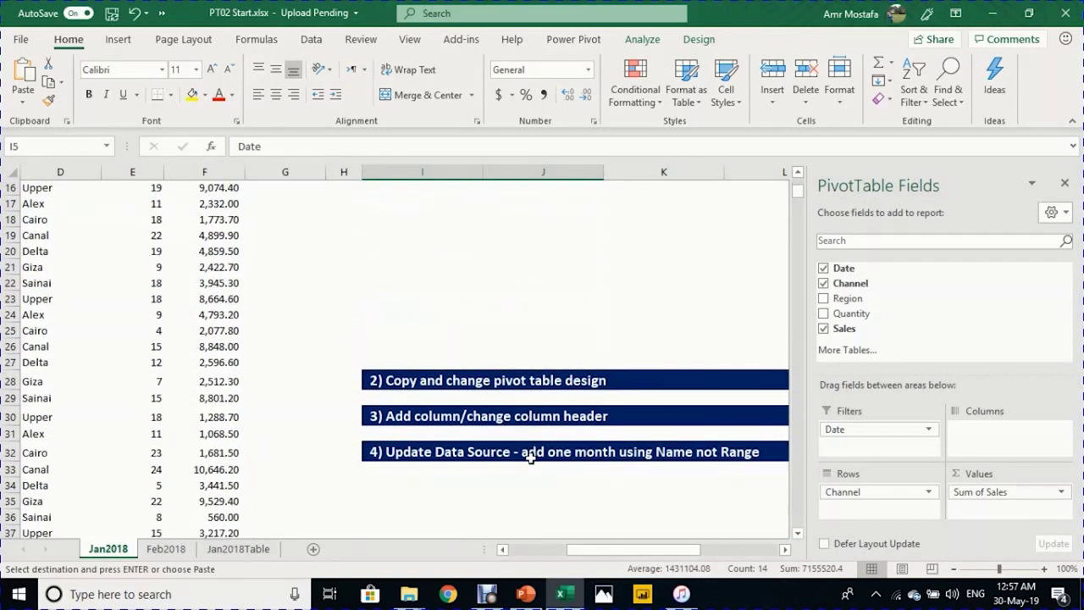
scroll(530, 455, "down", 1)
left_click(432, 435)
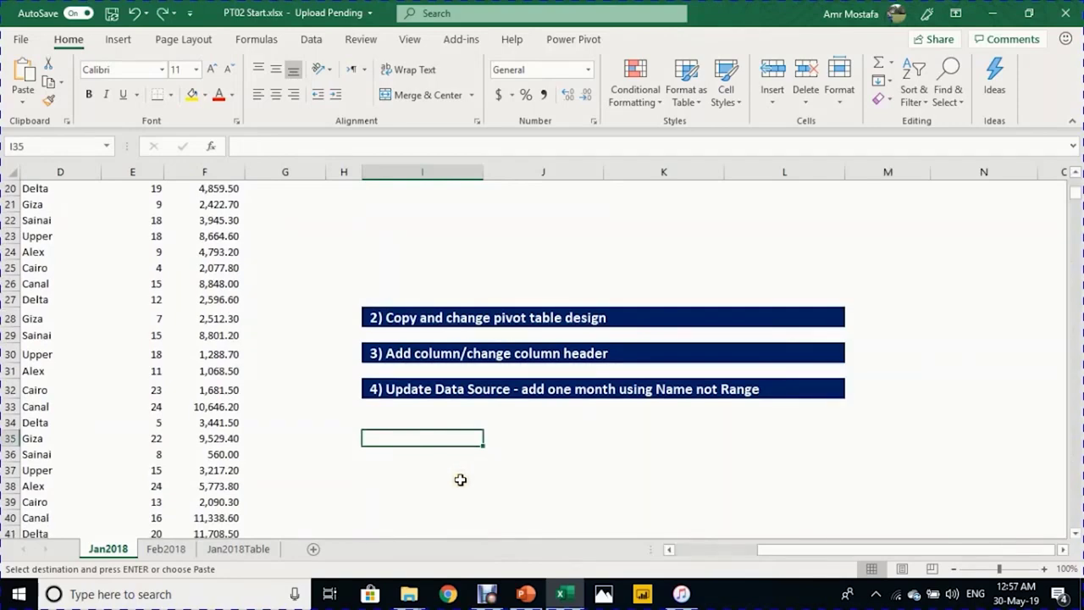
key("ctrl+v")
scroll(460, 477, "up", 3)
scroll(460, 477, "up", 2)
scroll(474, 341, "down", 4)
scroll(475, 341, "down", 3)
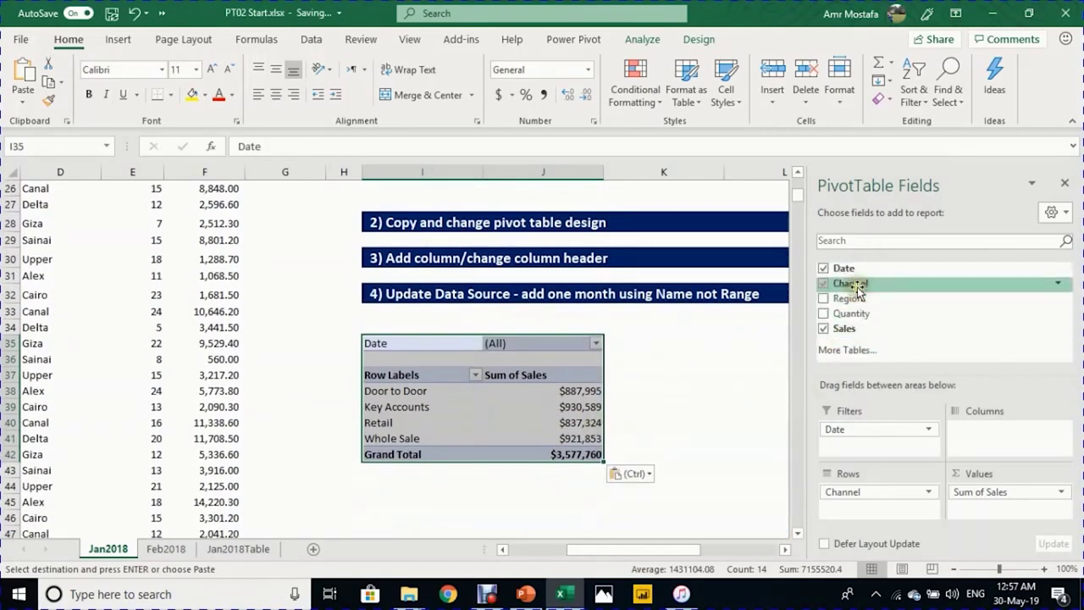
Step: Replace Channel with Region in the Rows of the copied PivotTable
left_click(825, 284)
left_click(826, 299)
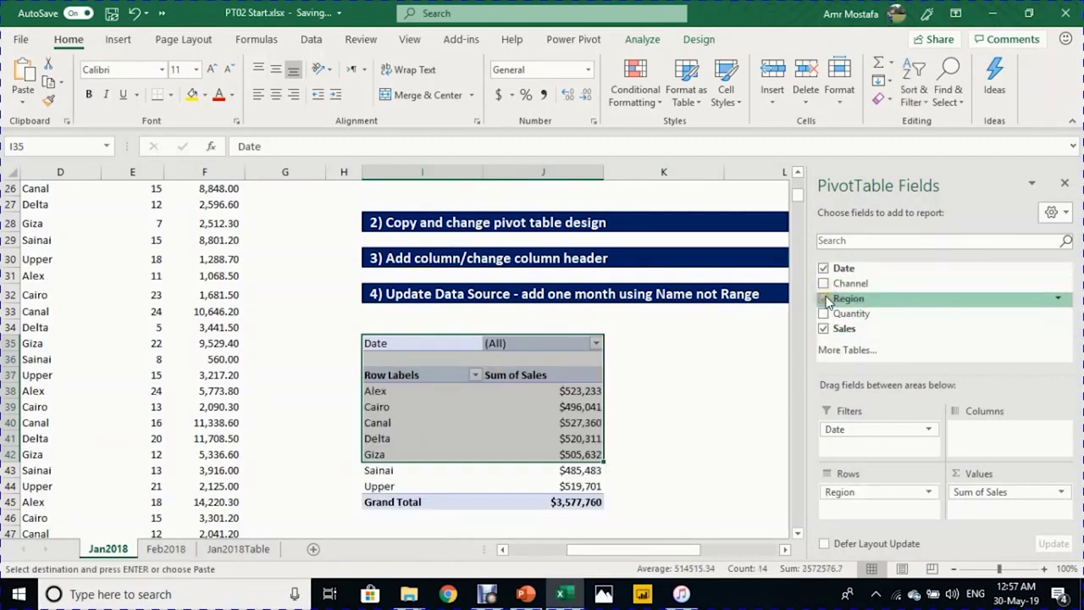
left_click(532, 409)
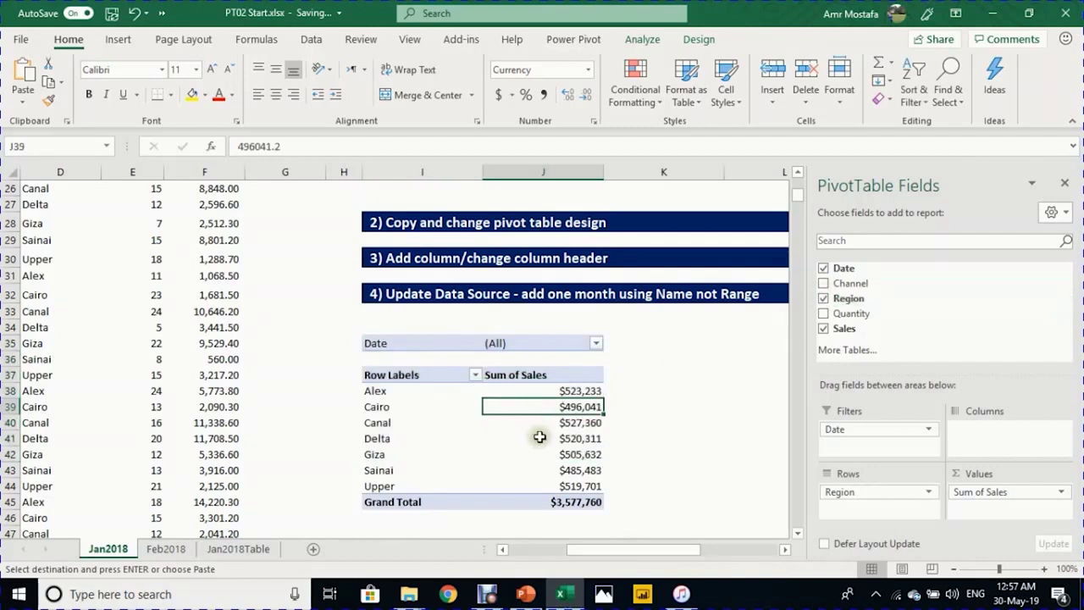
mouse_move(540, 438)
Step: Add the header Discounted Sales in cell G2 beside the Sales column and autofit column G's width
left_click(393, 260)
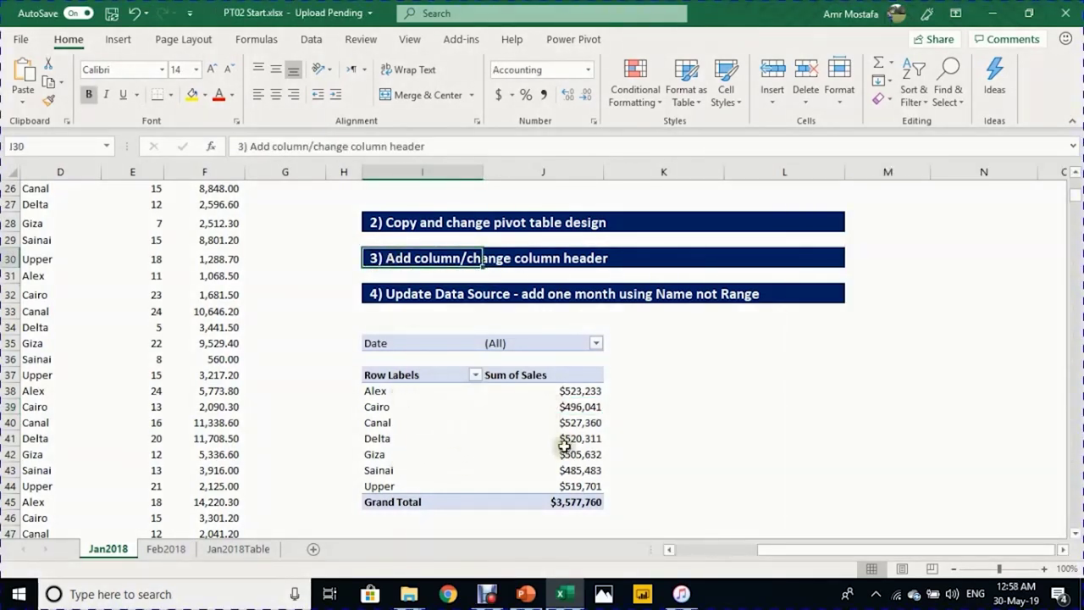
left_click(226, 362)
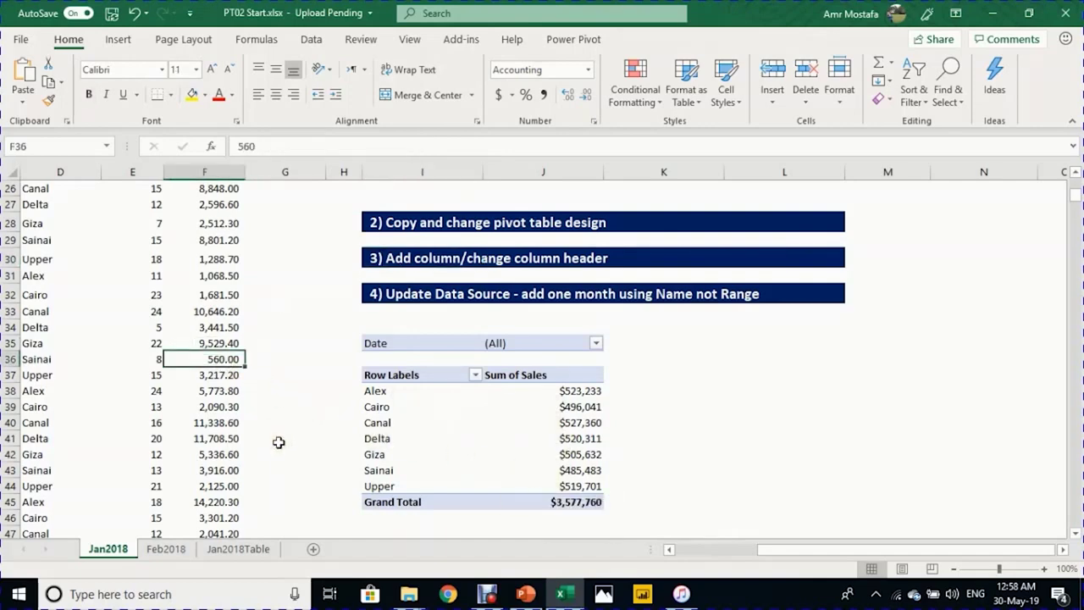
key("ctrl+Up")
key("Right")
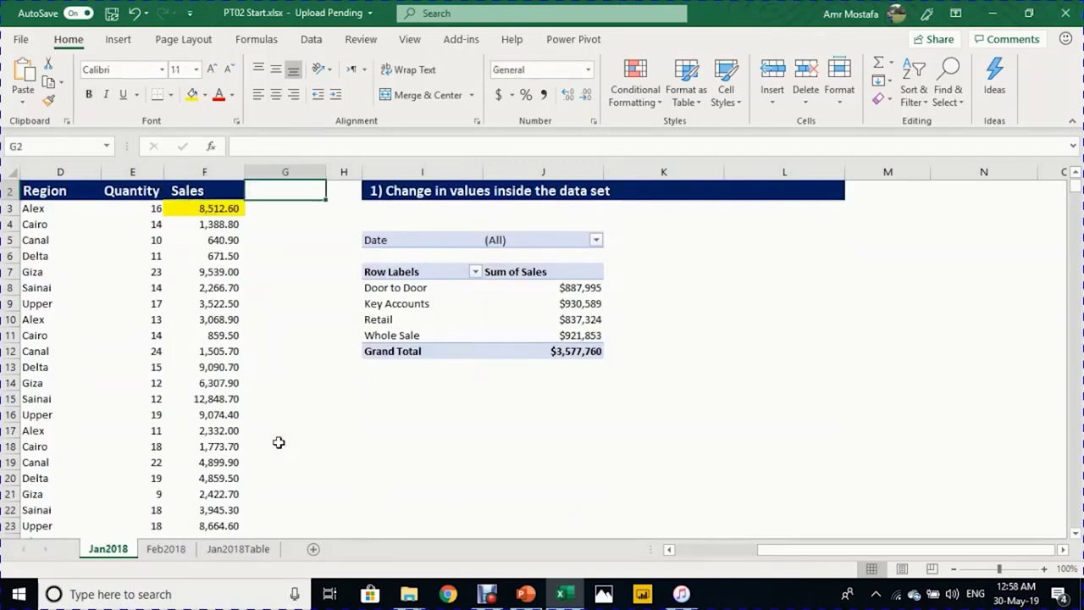
type("Discounted Sa")
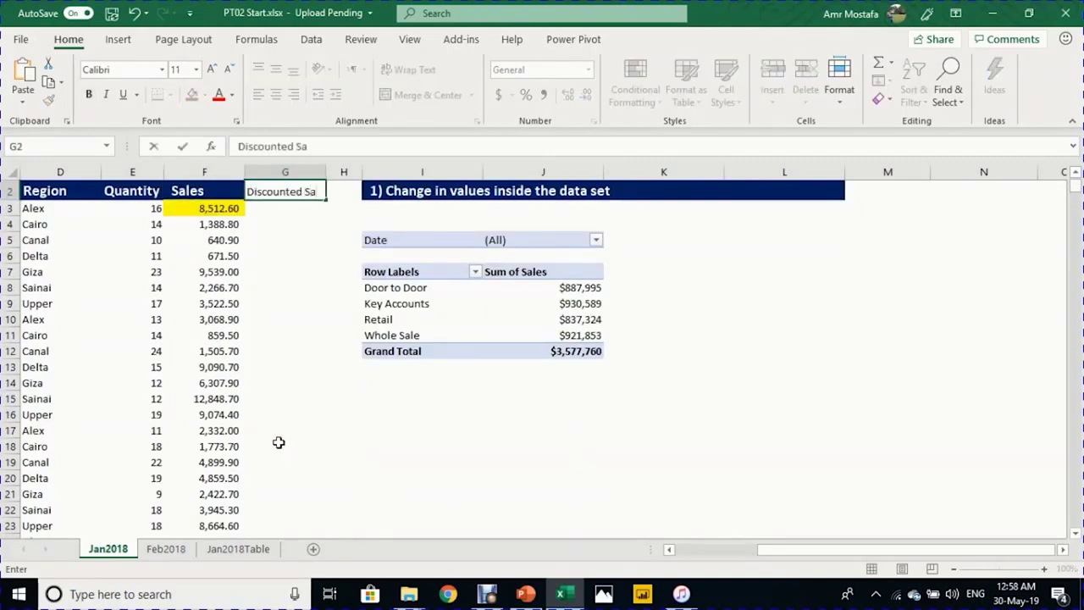
key("Return")
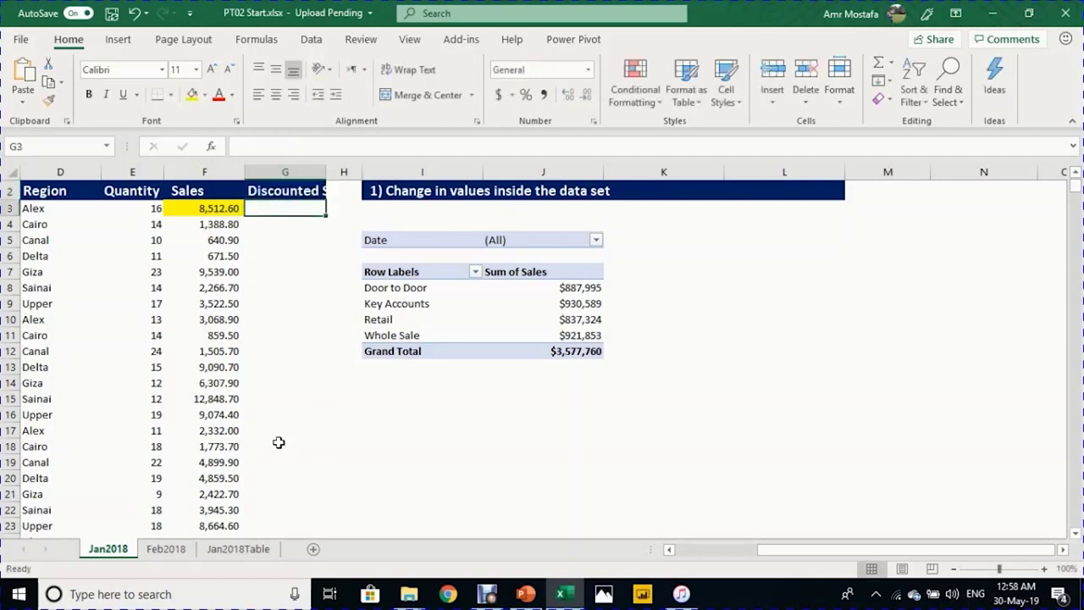
double_click(327, 172)
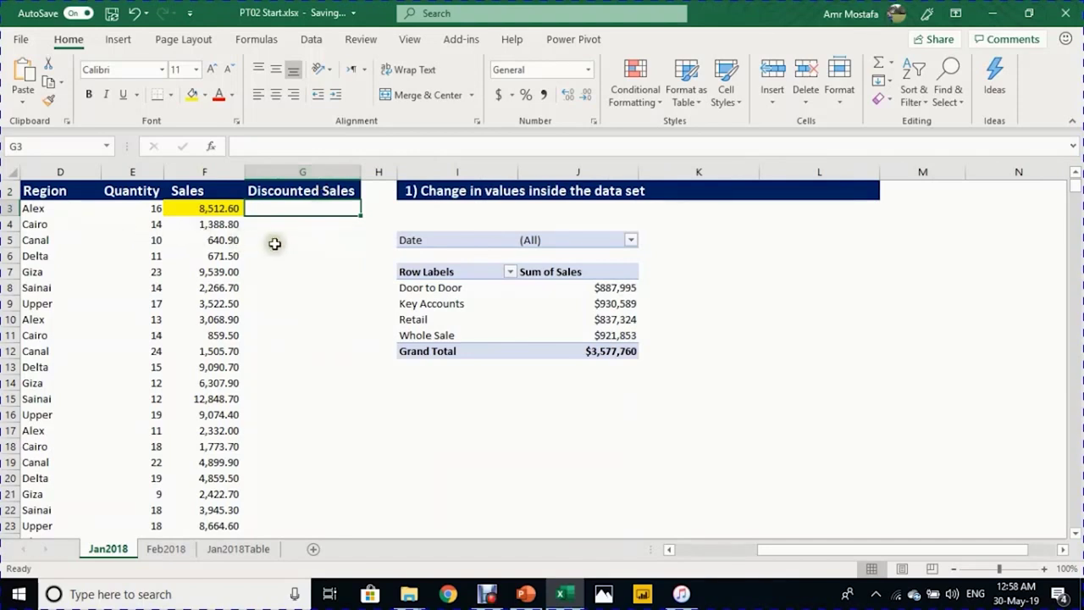
Step: Enter the formula =F3*0.9 in cell G3 and fill it down the whole Discounted Sales column
type("=")
left_click(219, 210)
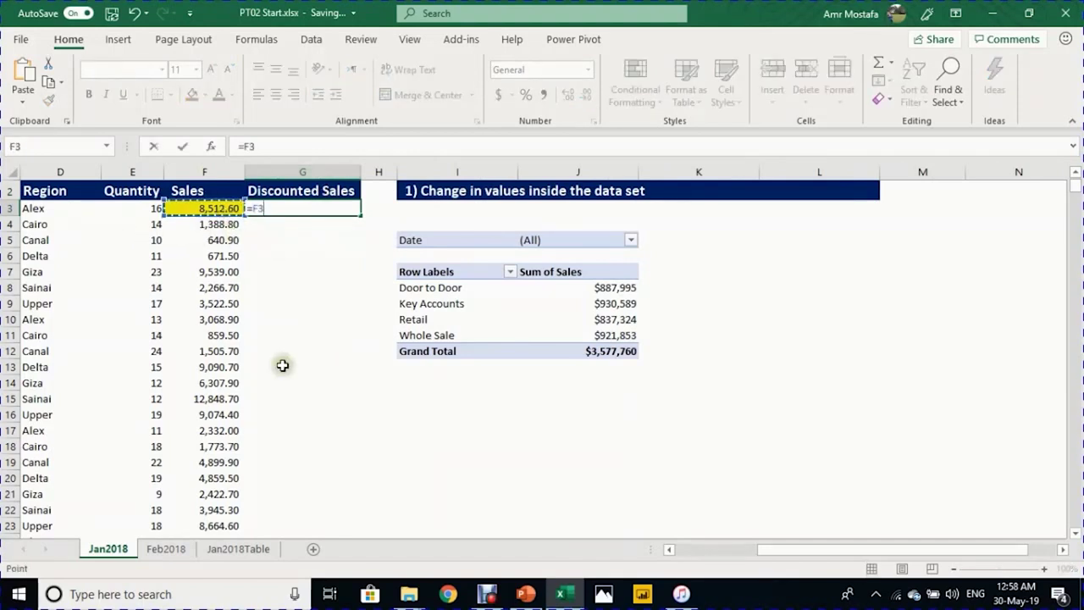
type("*")
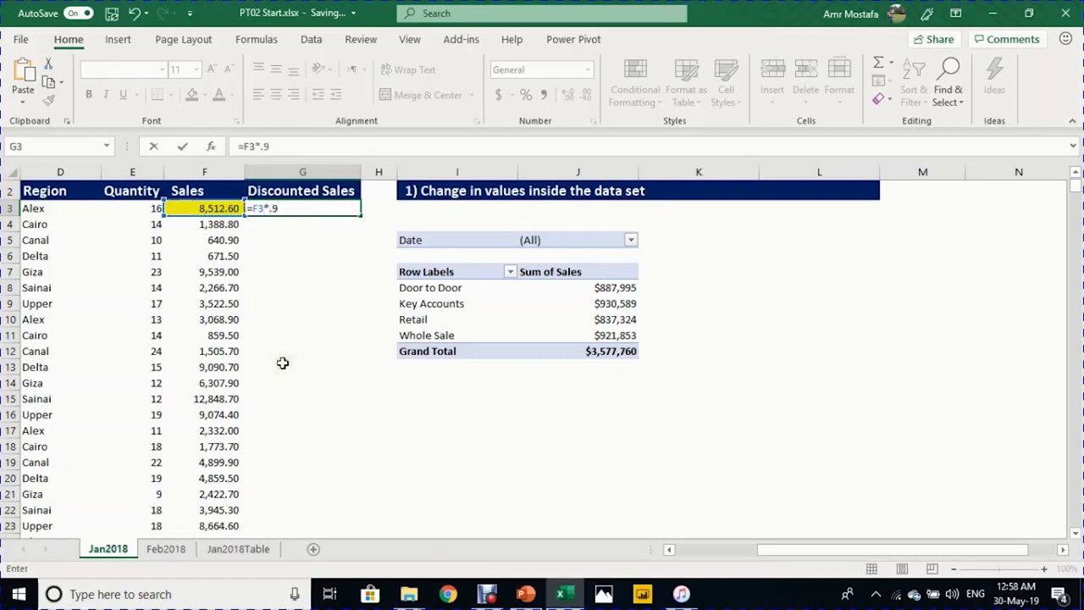
key("Return")
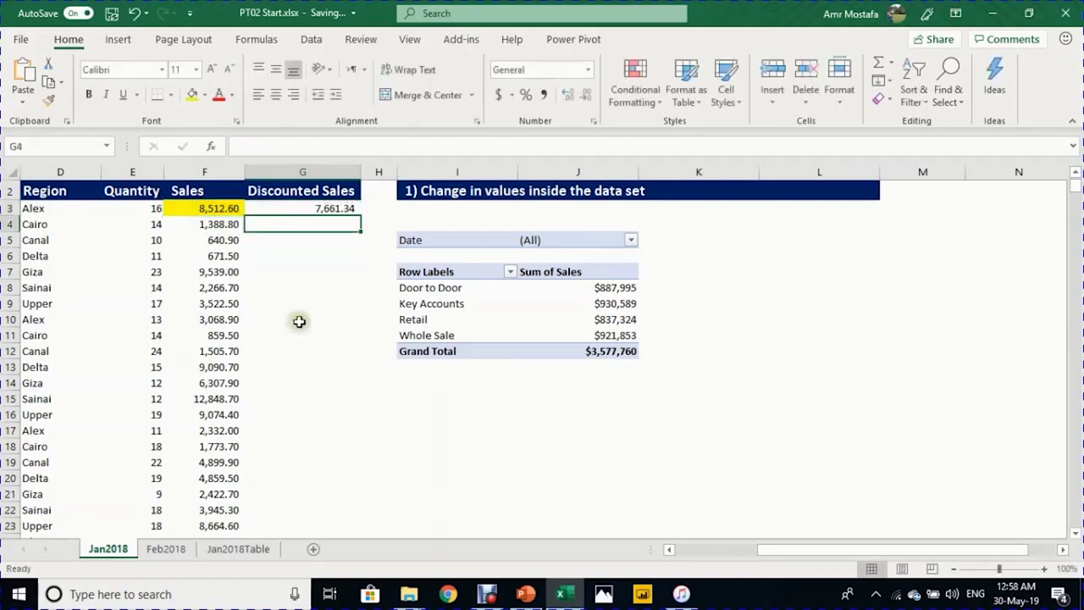
left_click(342, 206)
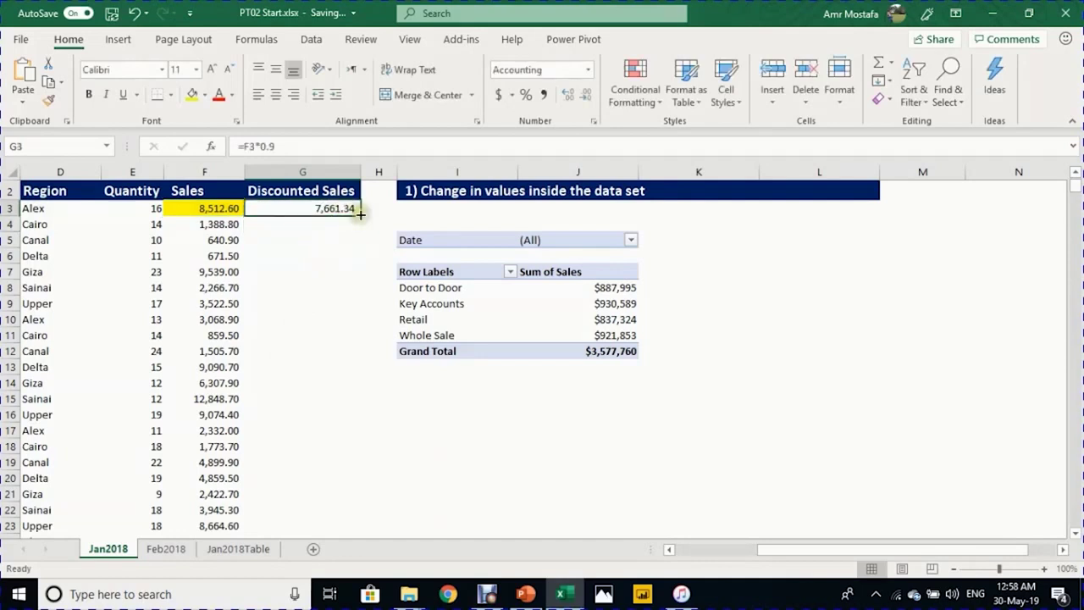
double_click(360, 214)
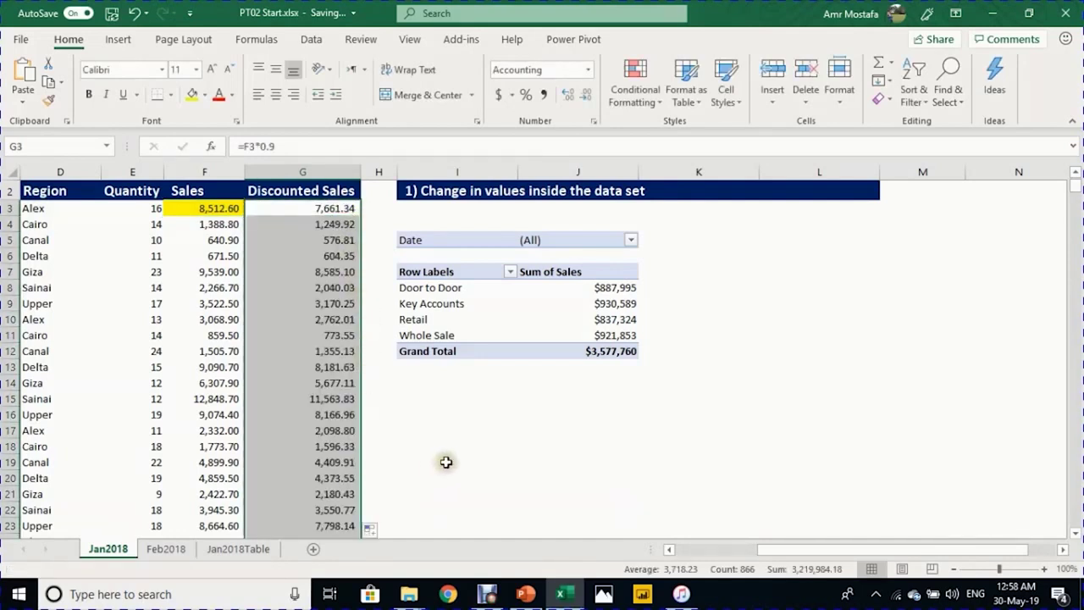
Step: Change the Region PivotTable's data source to 'Jan2018'!$B$2:$G$868 so that it includes the Discounted Sales column
scroll(436, 464, "down", 8)
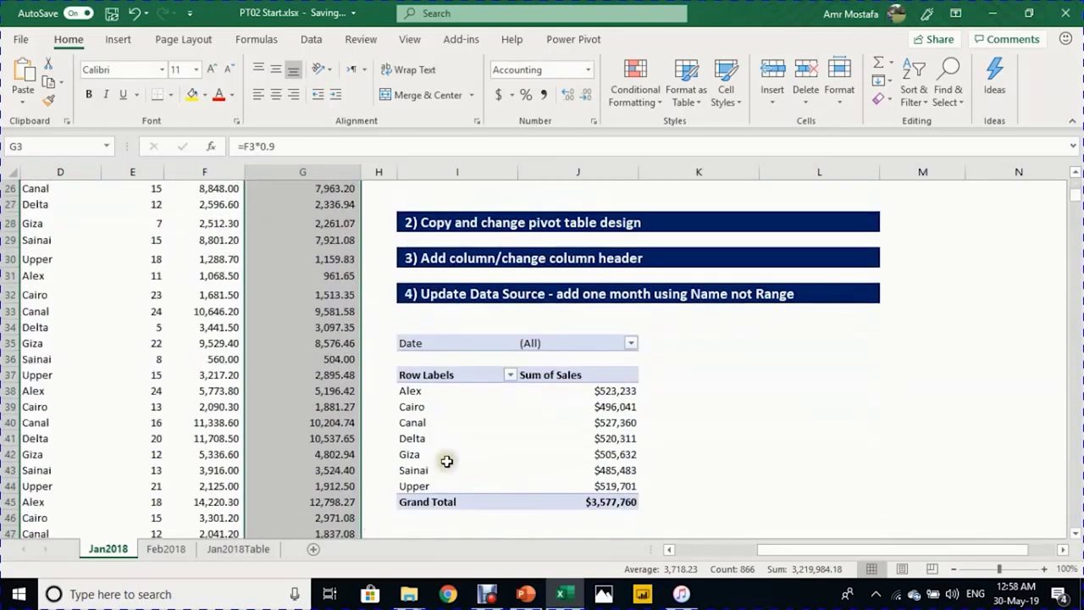
scroll(446, 461, "down", 1)
left_click(504, 370)
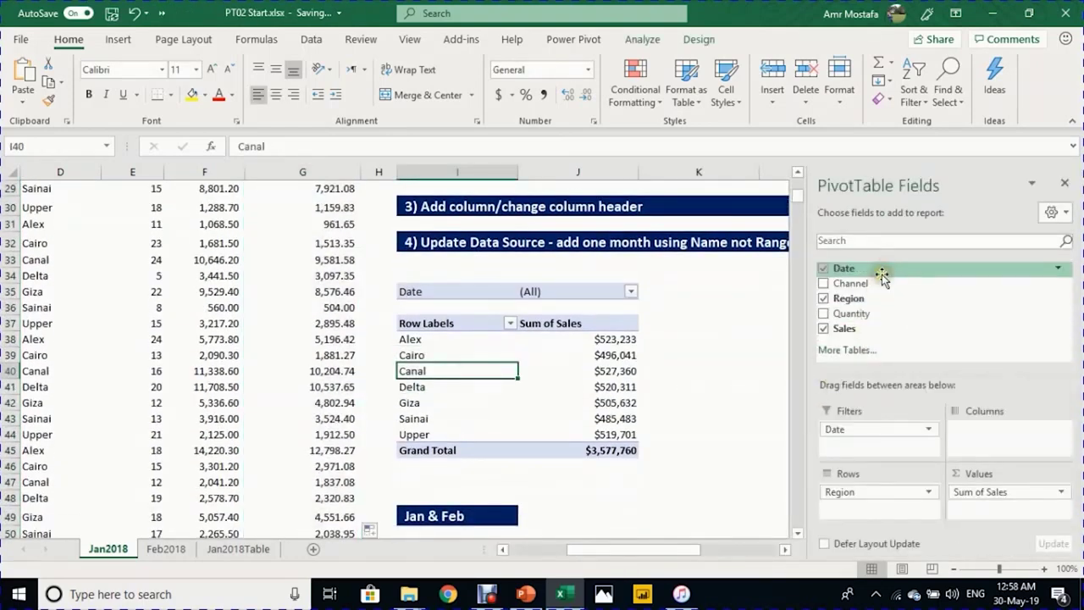
left_click_drag(872, 330, 872, 332)
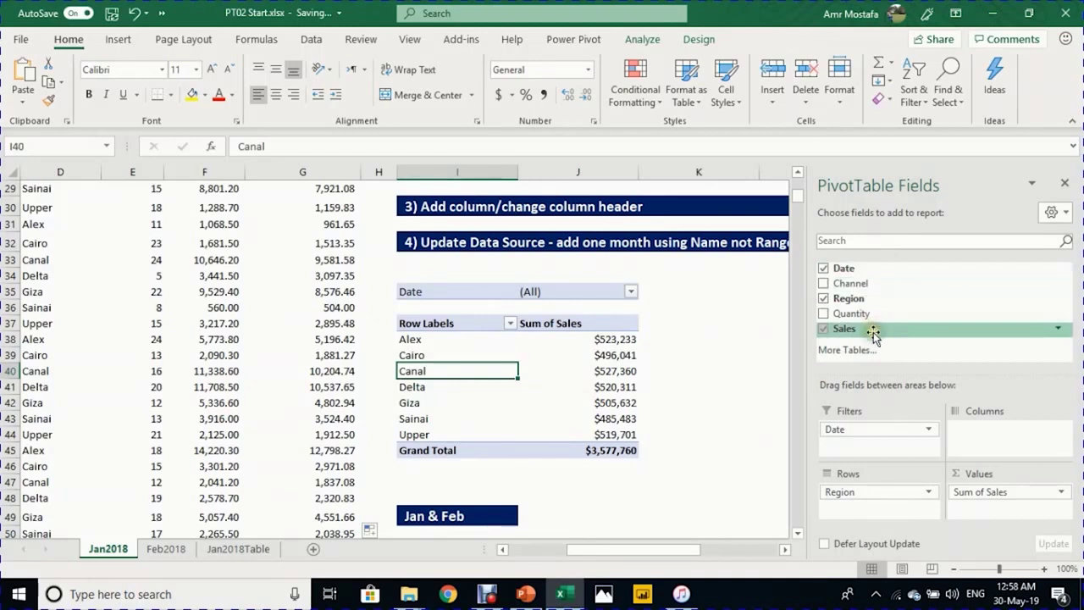
left_click_drag(873, 335, 848, 335)
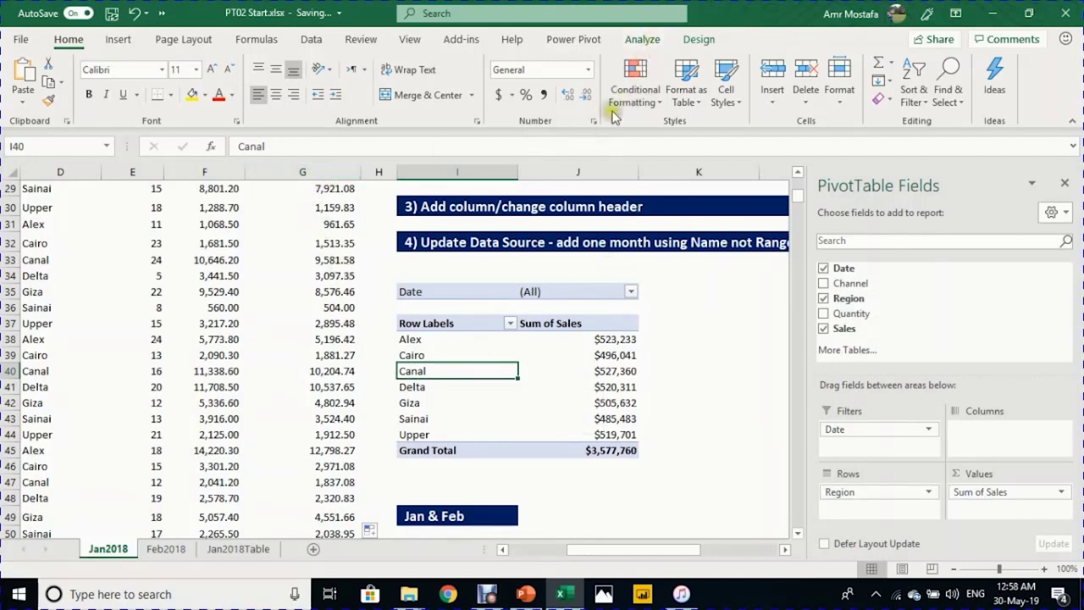
left_click(649, 40)
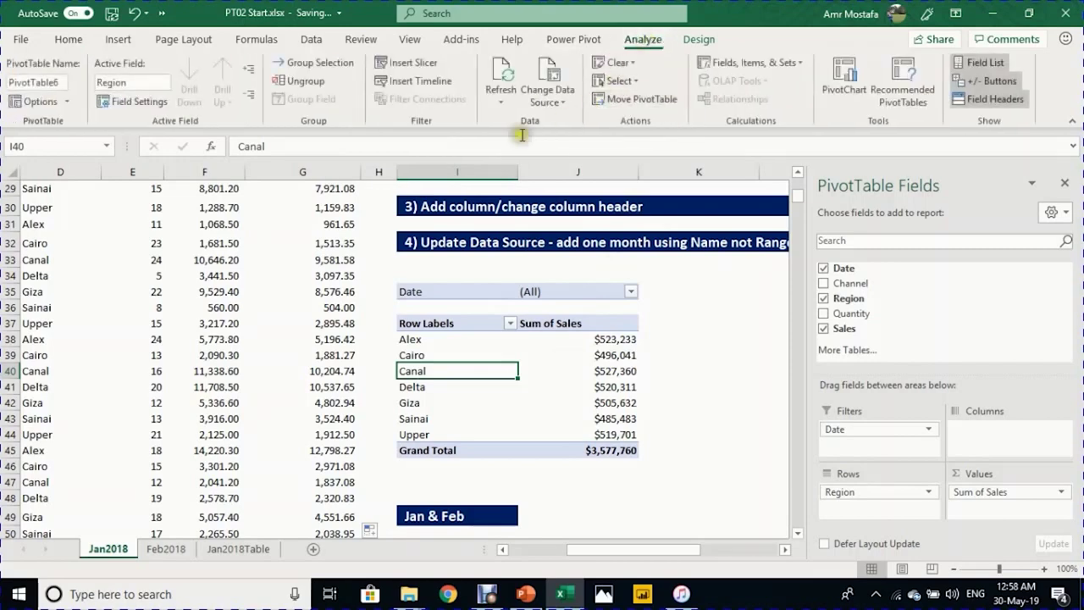
left_click(557, 79)
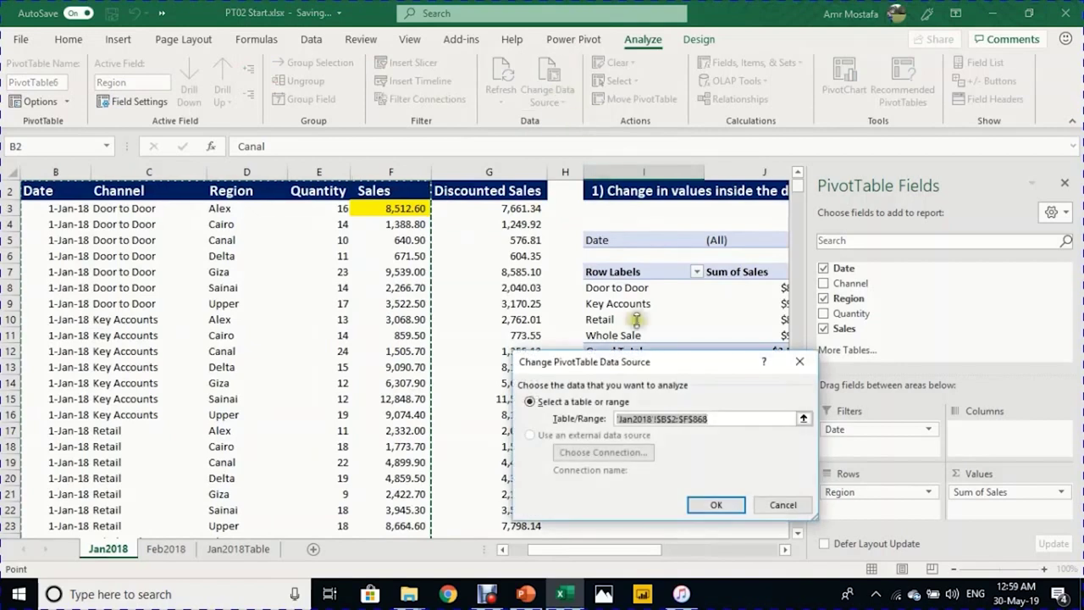
left_click_drag(671, 364, 627, 242)
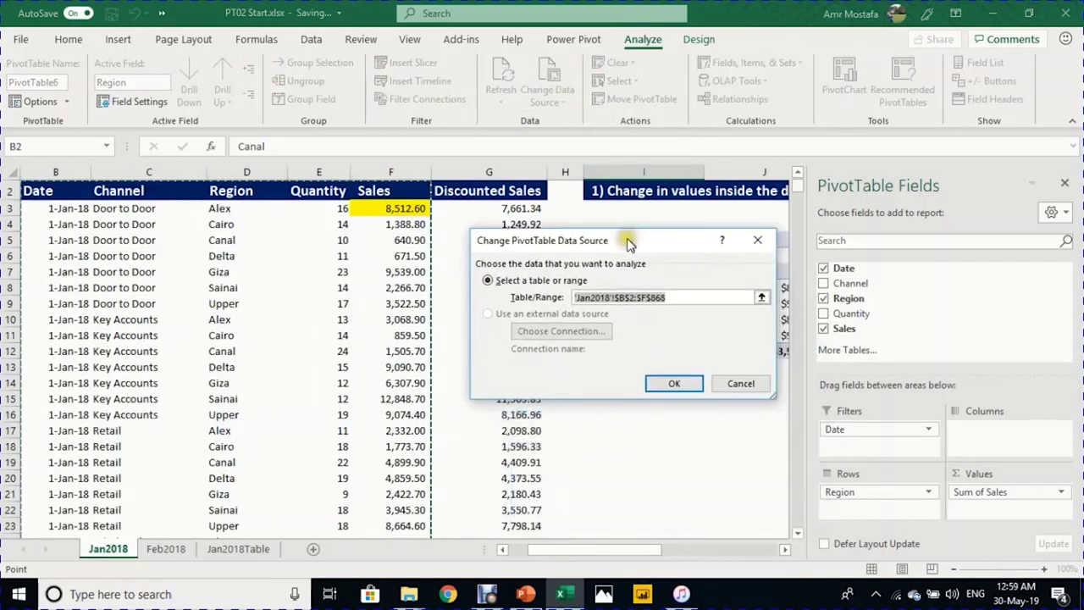
left_click(646, 297)
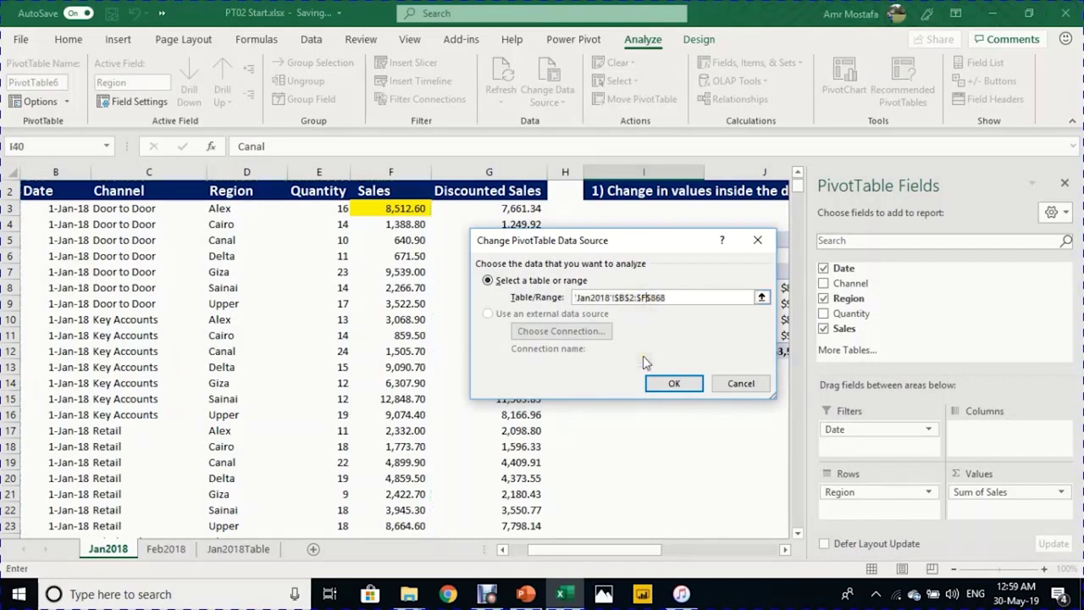
key("BackSpace")
type("g")
left_click(665, 385)
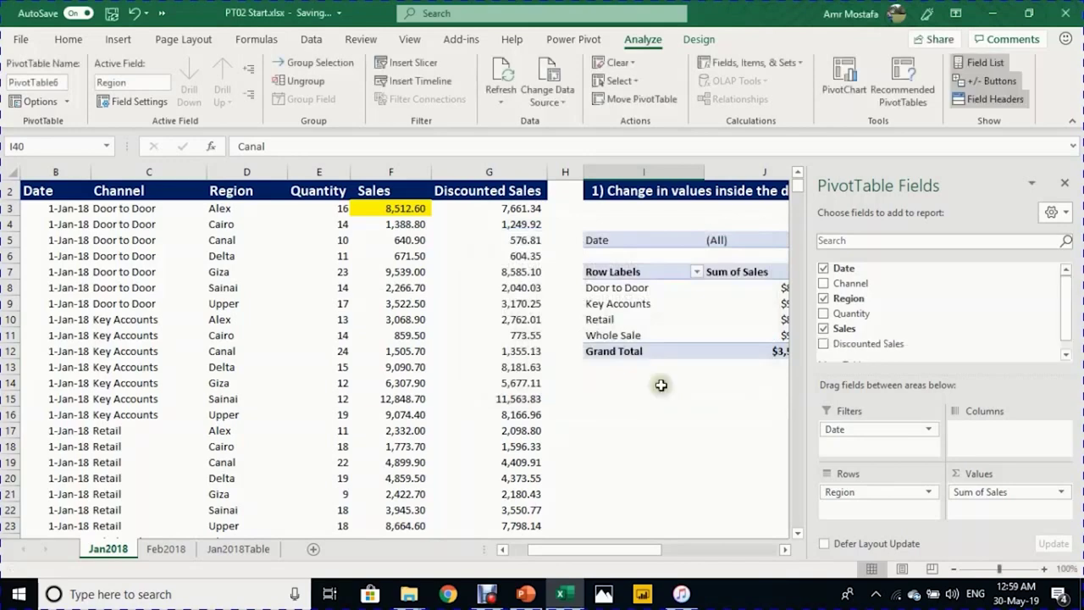
Step: Add the Discounted Sales field to the Region PivotTable's Values and dismiss the offline notification
scroll(661, 434, "down", 7)
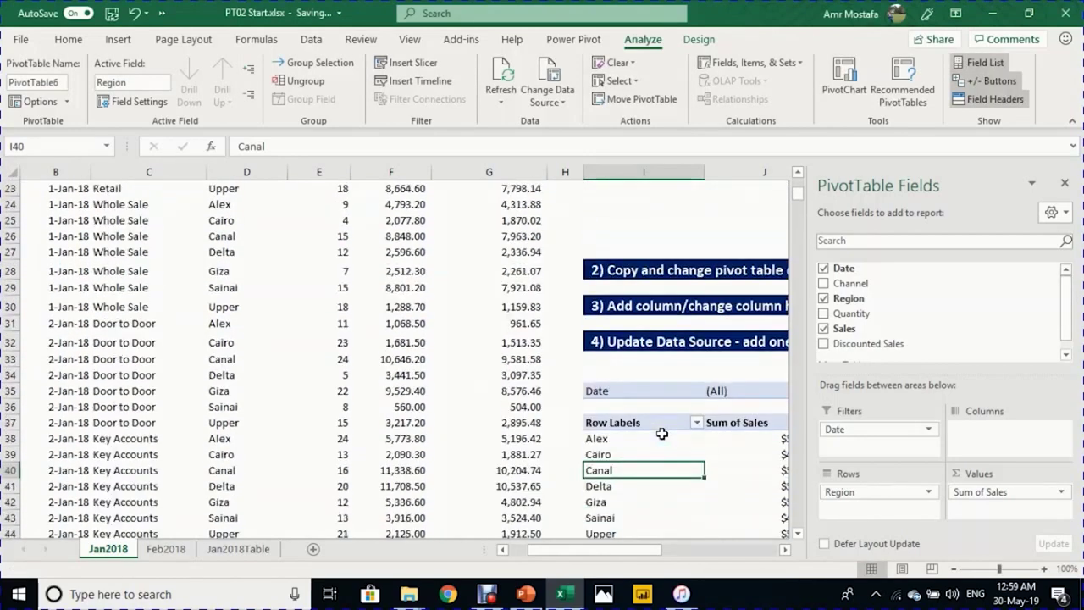
scroll(662, 434, "down", 2)
left_click(785, 549)
left_click(786, 549)
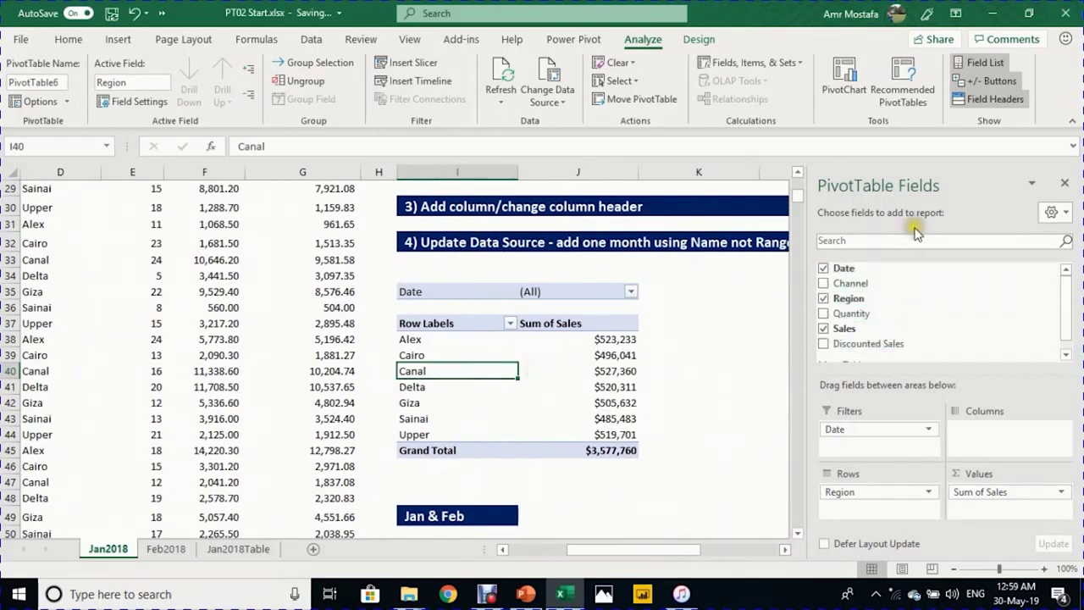
left_click(826, 343)
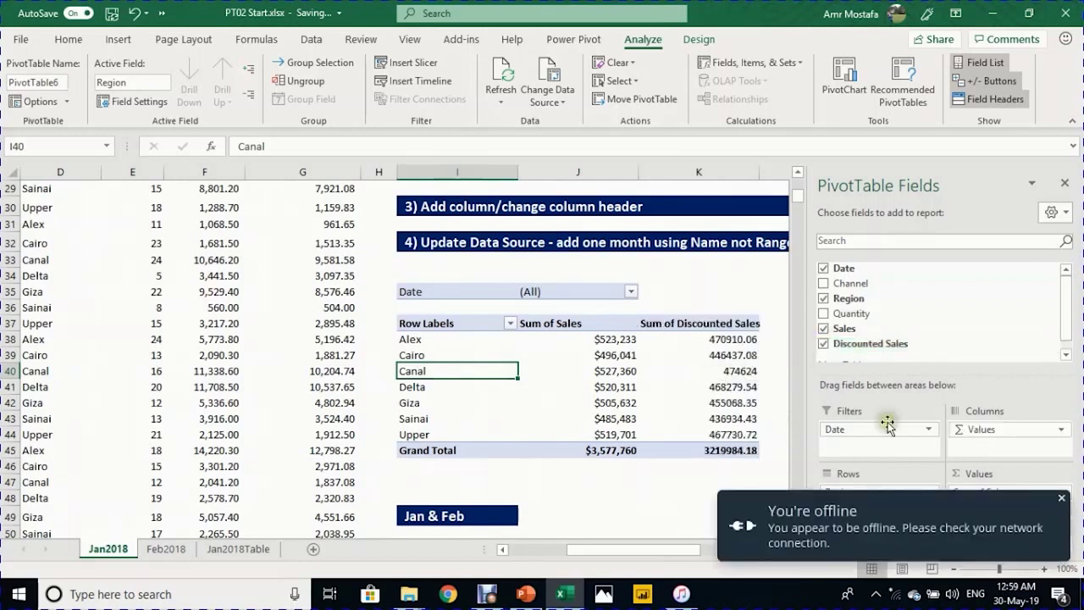
left_click(1061, 498)
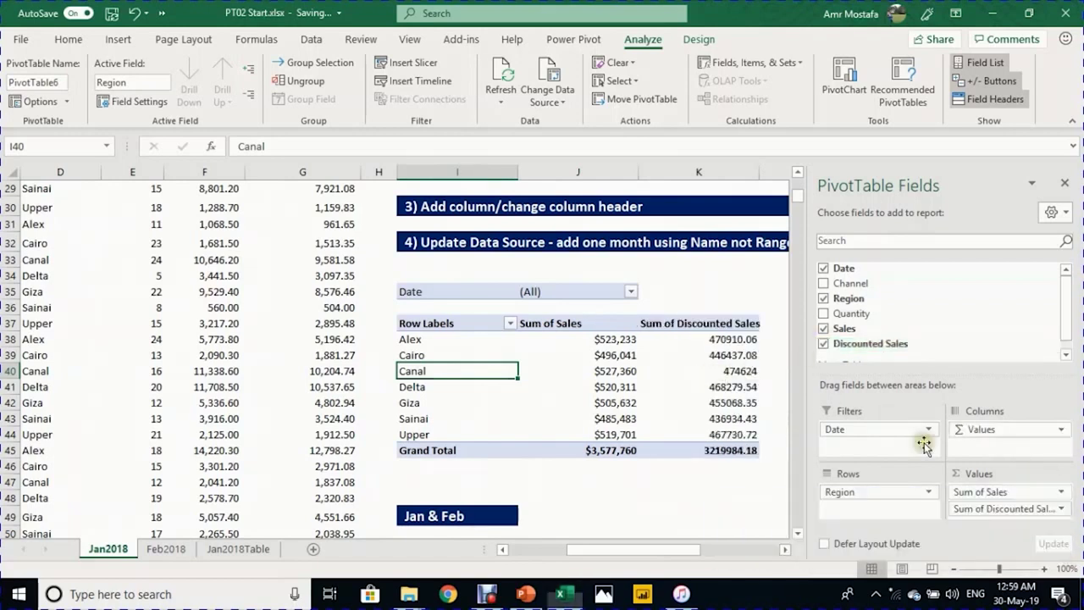
Step: Format the Sum of Discounted Sales values in the Region PivotTable as Number with zero decimal places
left_click(692, 356)
right_click(692, 356)
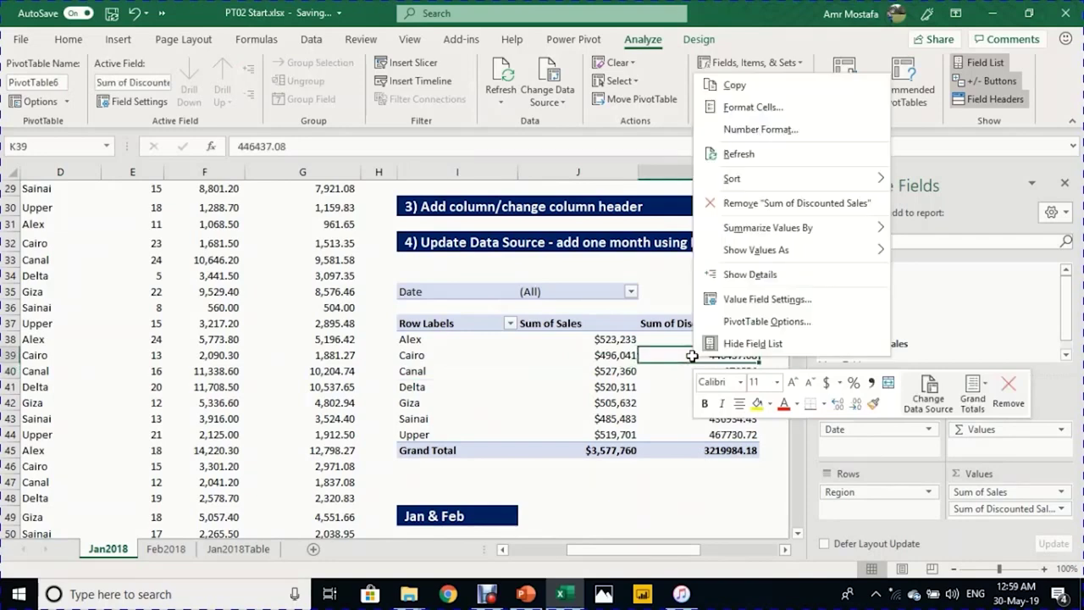
left_click(797, 129)
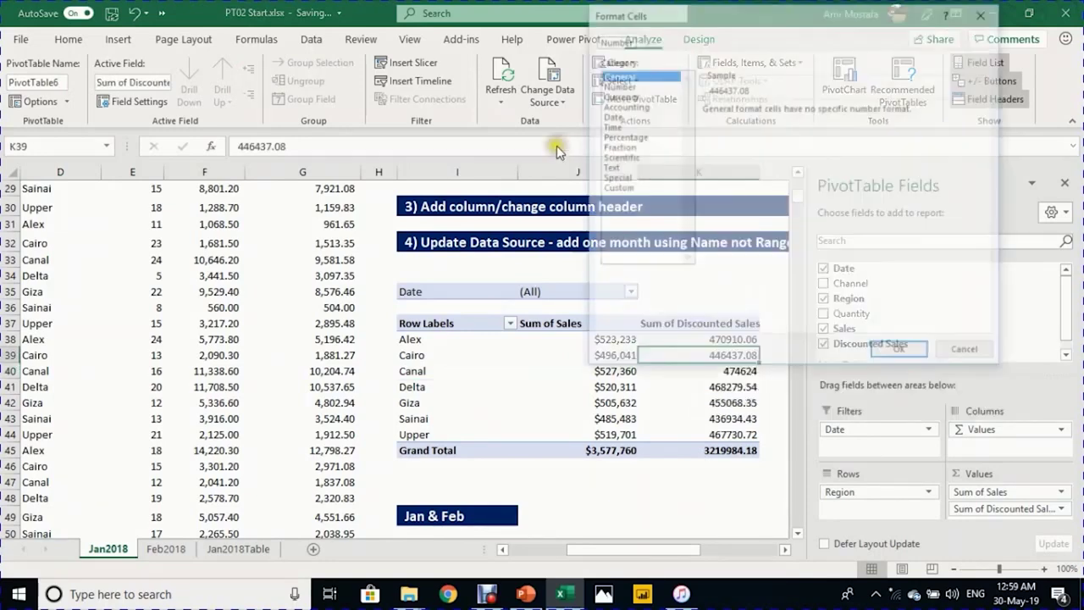
left_click(617, 84)
left_click(811, 115)
left_click(811, 114)
left_click(898, 354)
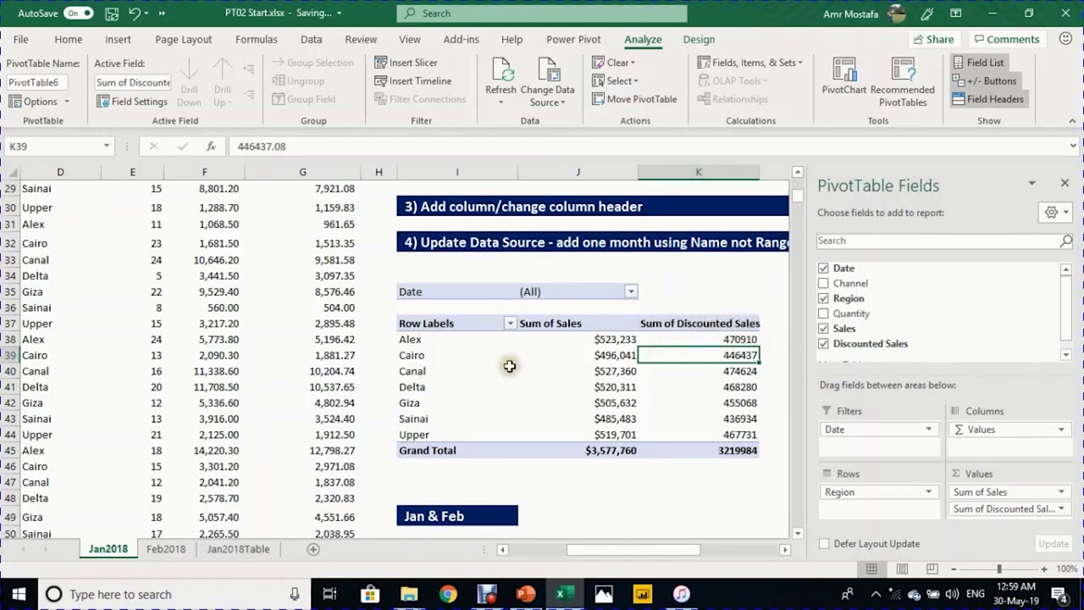
Step: Rename the Discounted Sales header in cell G2 of the source data to Disc_Sales
left_click(345, 353)
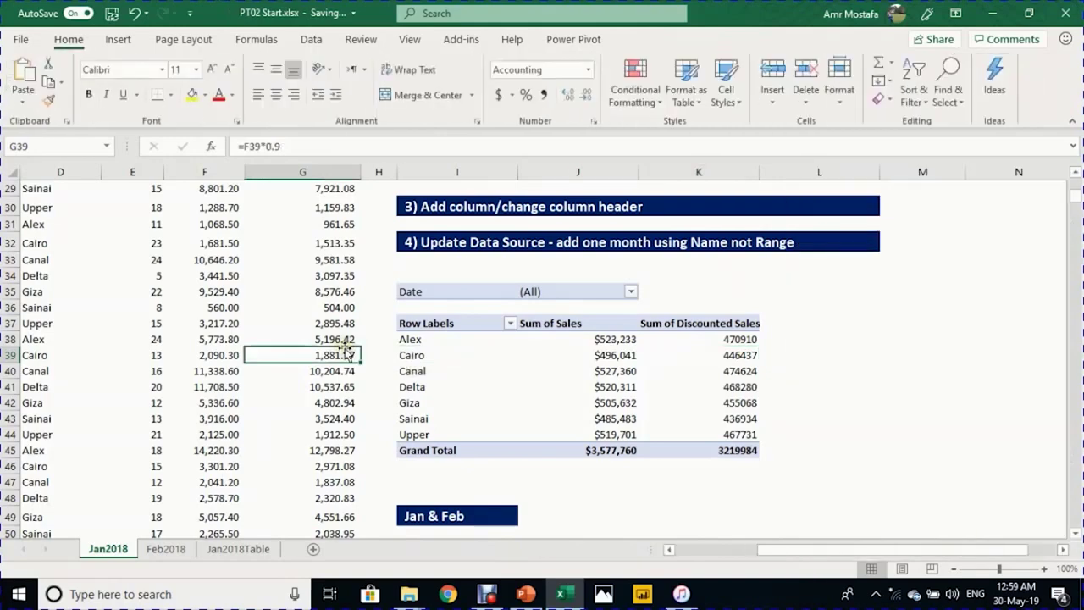
key("ctrl+Up")
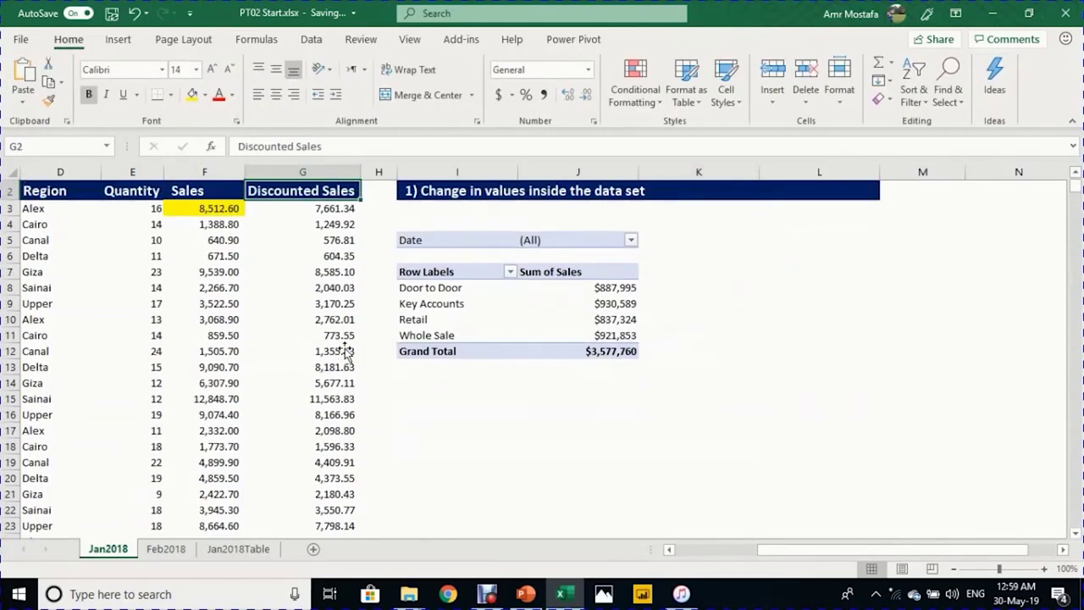
left_click(293, 147)
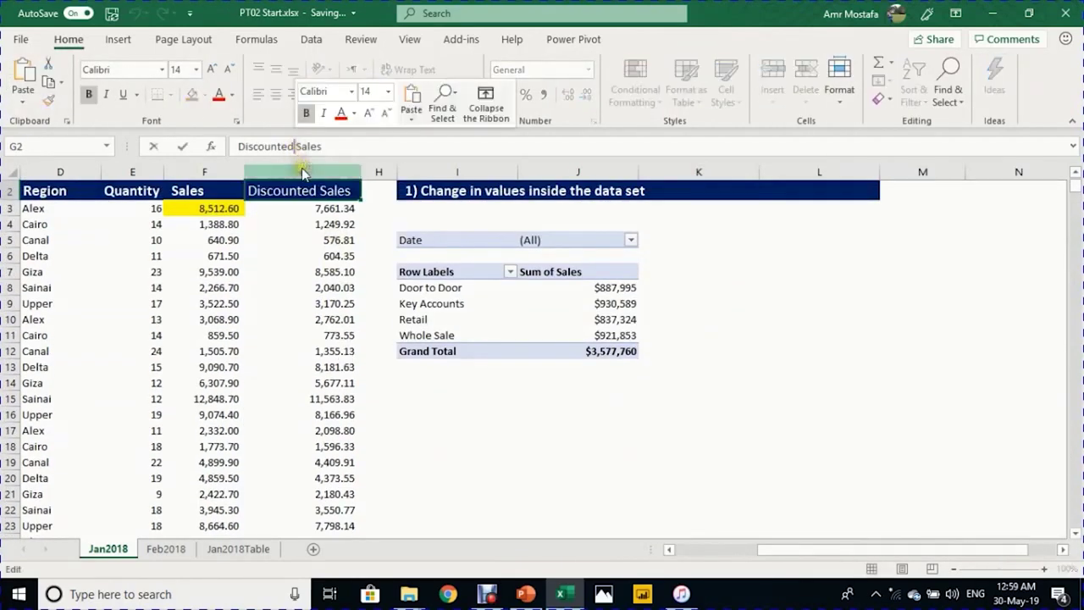
key("BackSpace")
key("BackSpace")
key("BackSpace")
key("BackSpace")
key("BackSpace")
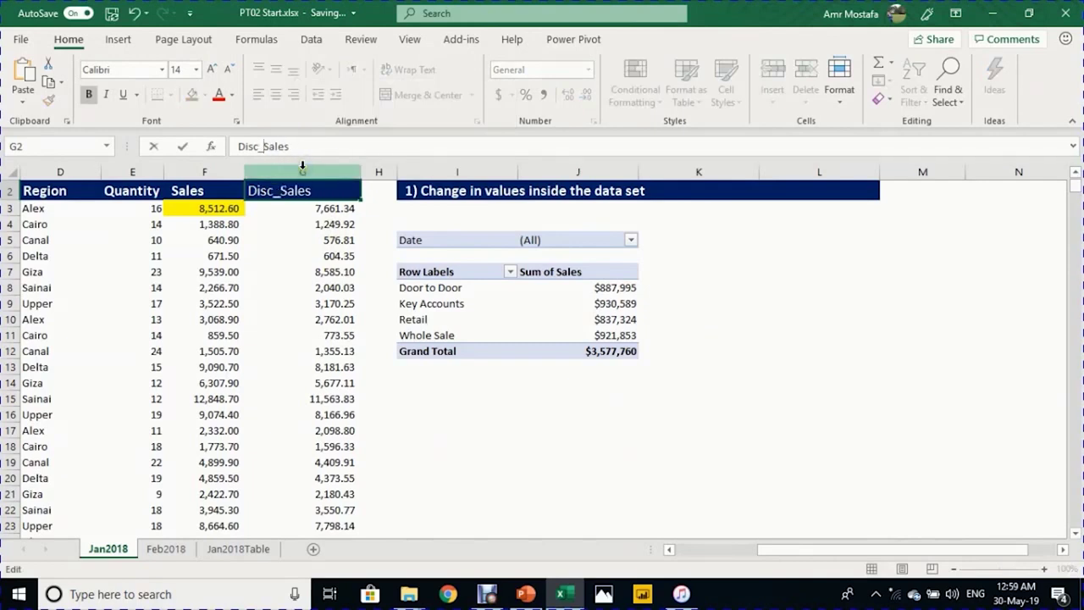
key("Return")
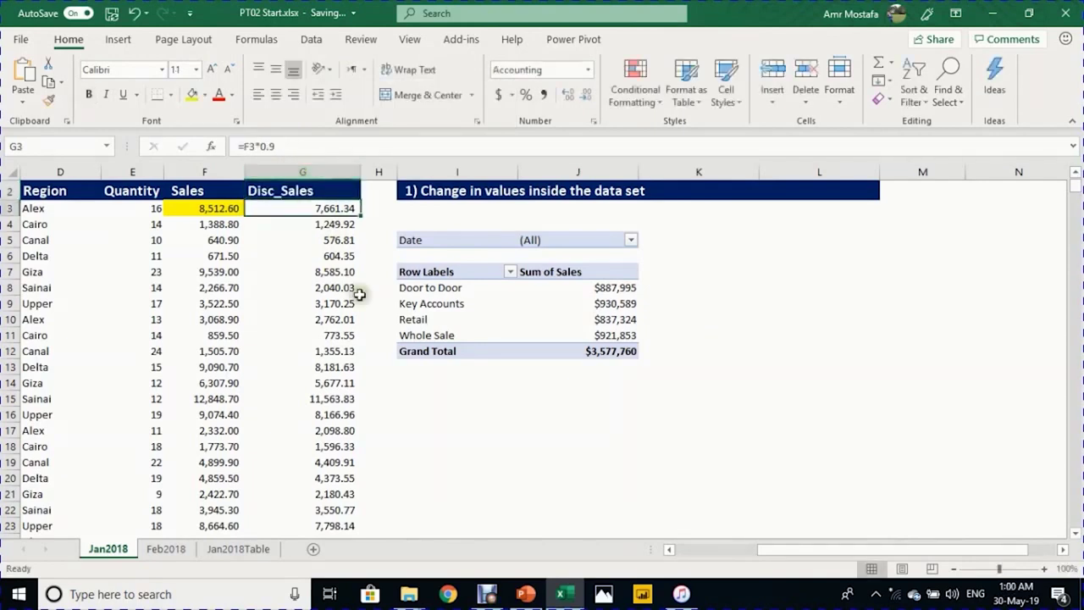
Step: Refresh the Region PivotTable and add the renamed Disc_Sales field to its Values
scroll(354, 363, "down", 10)
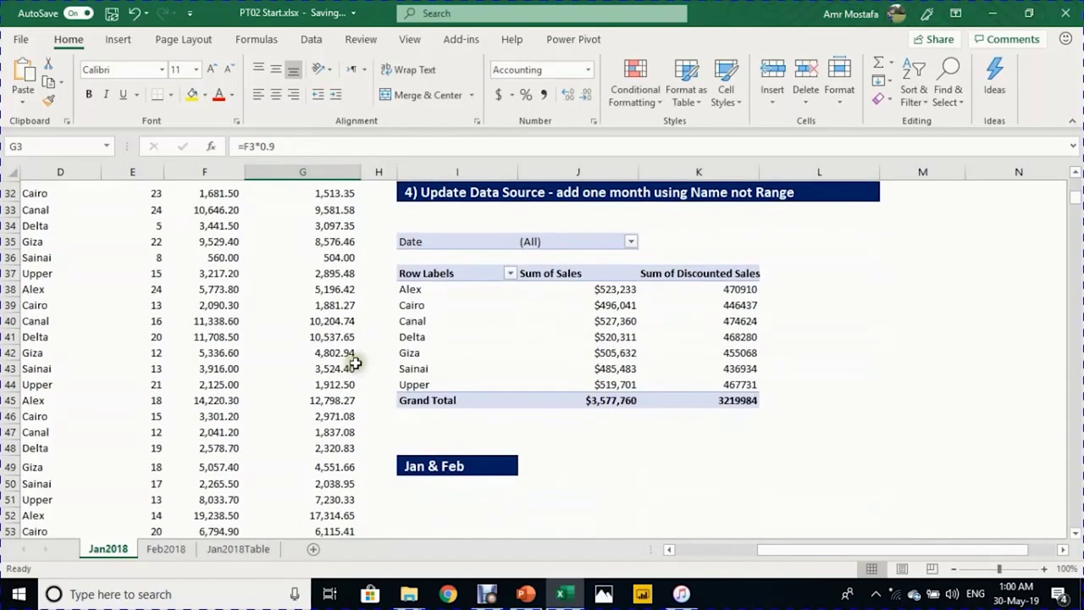
left_click(576, 323)
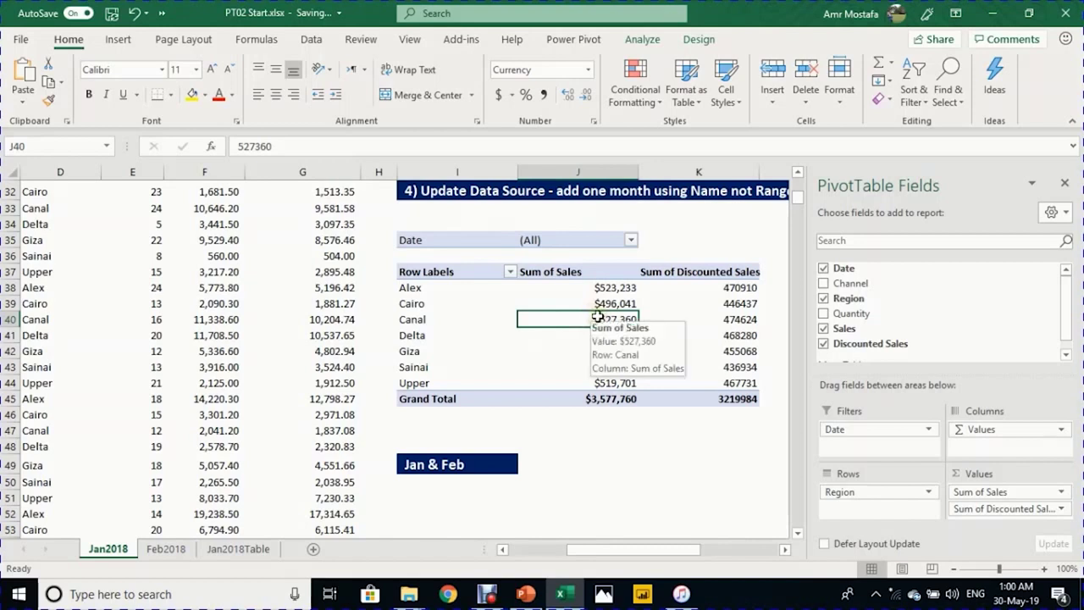
key("alt+F5")
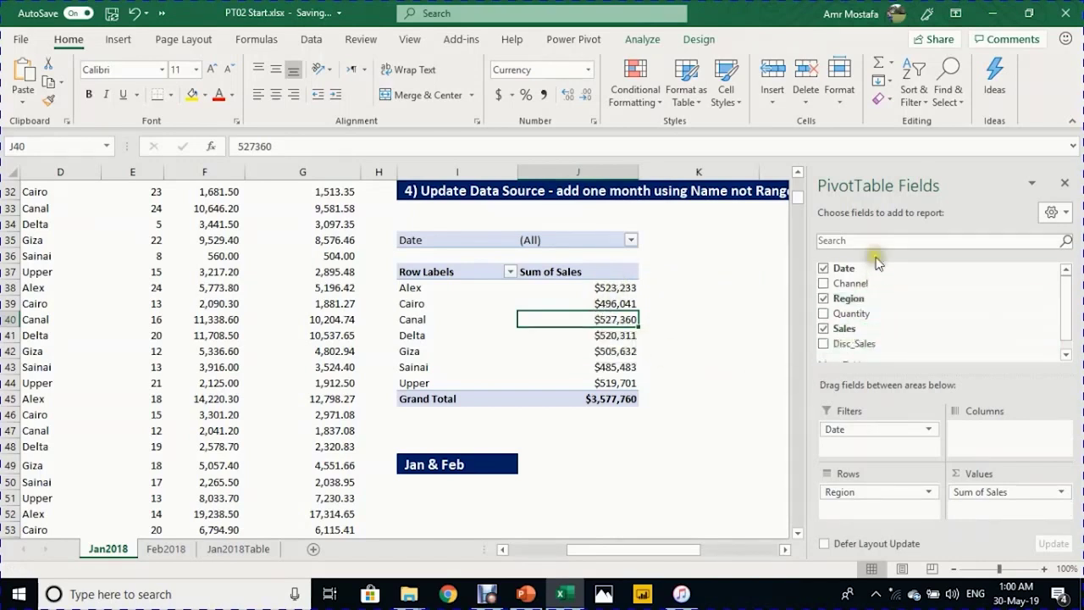
left_click(824, 344)
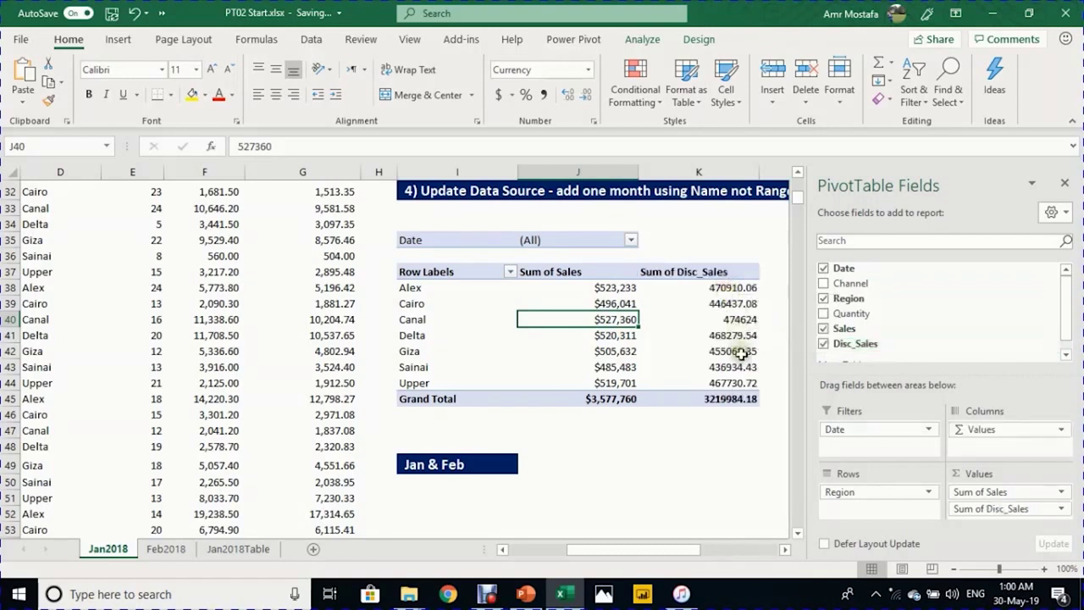
Step: Format the Sum of Disc_Sales values in the Region PivotTable as Currency with zero decimal places
right_click(743, 288)
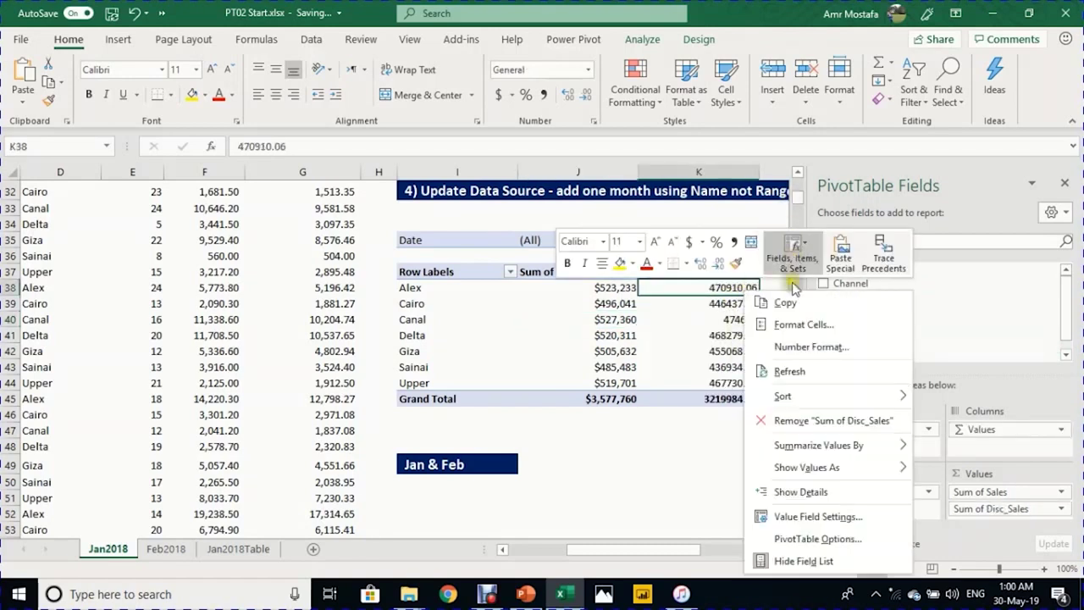
left_click(796, 346)
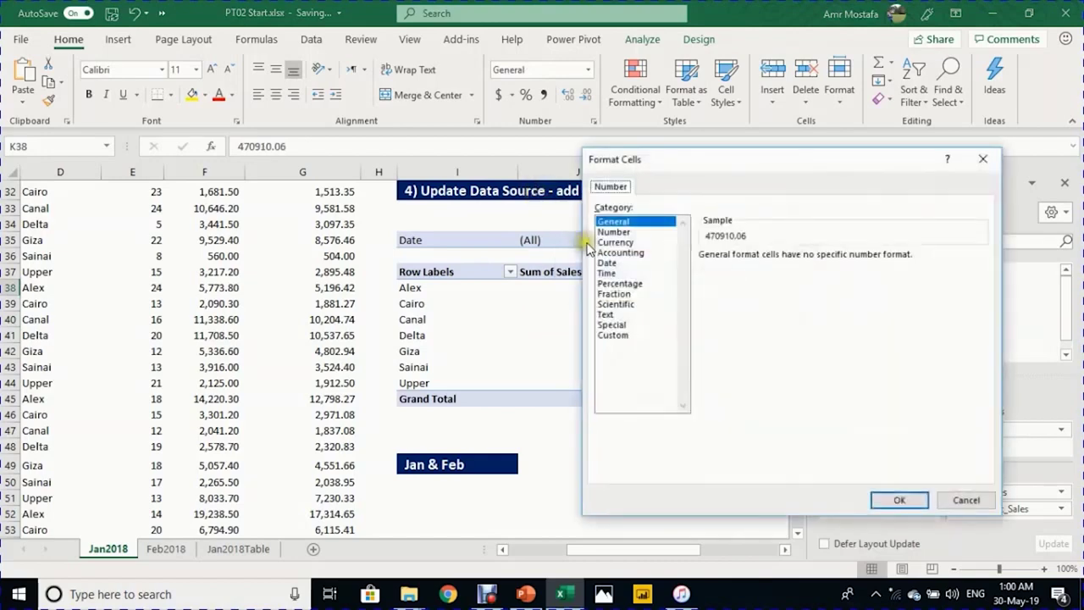
left_click(616, 242)
left_click(806, 260)
left_click(807, 260)
left_click(900, 502)
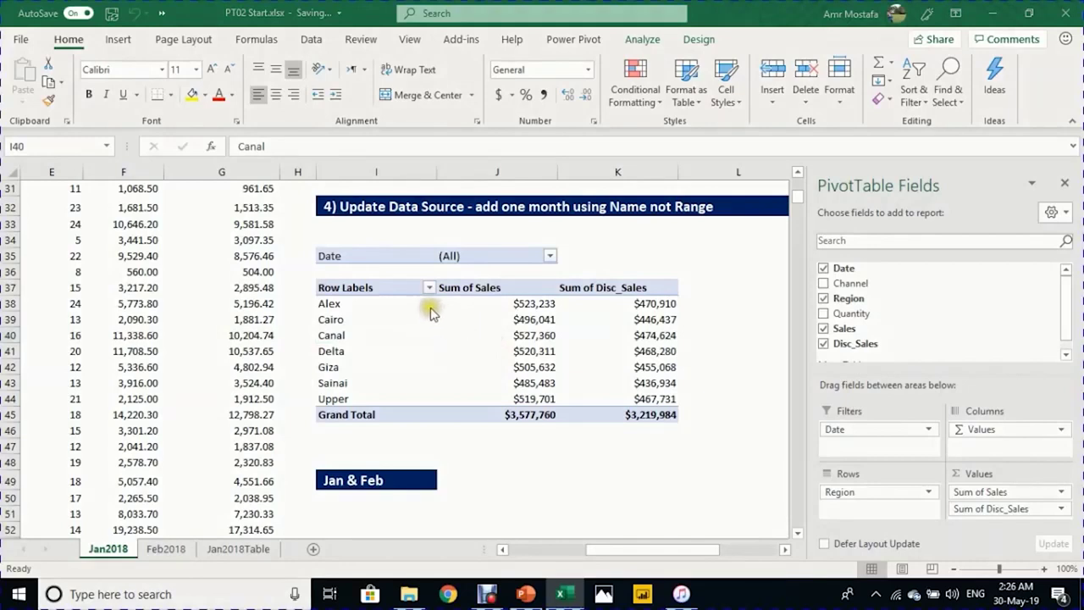
Step: Check which dates the Region PivotTable's Date filter offers and look at the data on the Feb2018 sheet
left_click(413, 335)
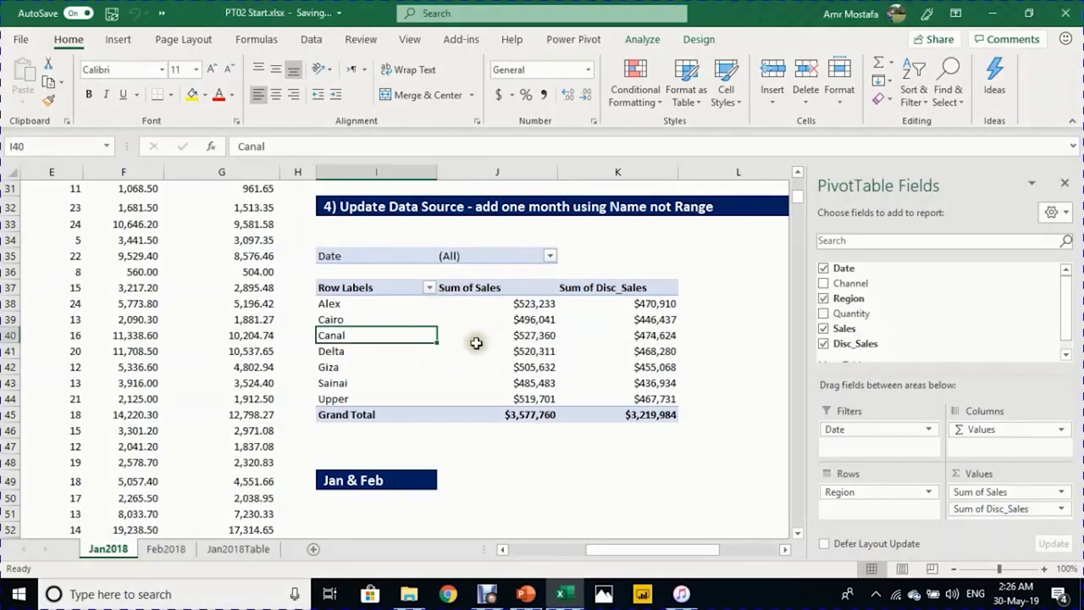
left_click(550, 256)
mouse_move(546, 314)
left_mouse_down()
mouse_move(551, 396)
mouse_move(557, 303)
left_mouse_up()
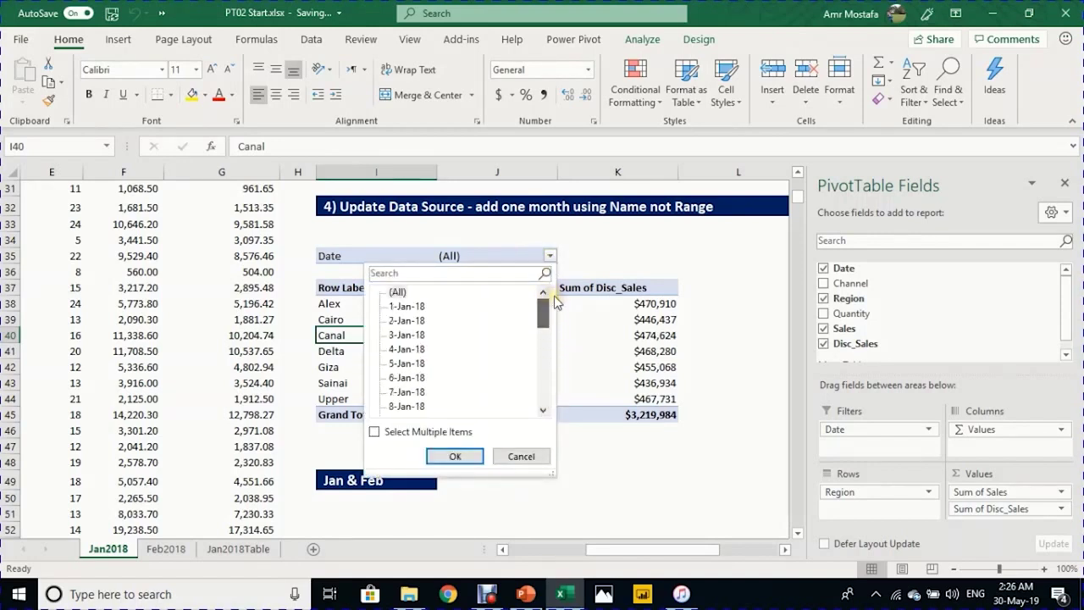
left_click(521, 456)
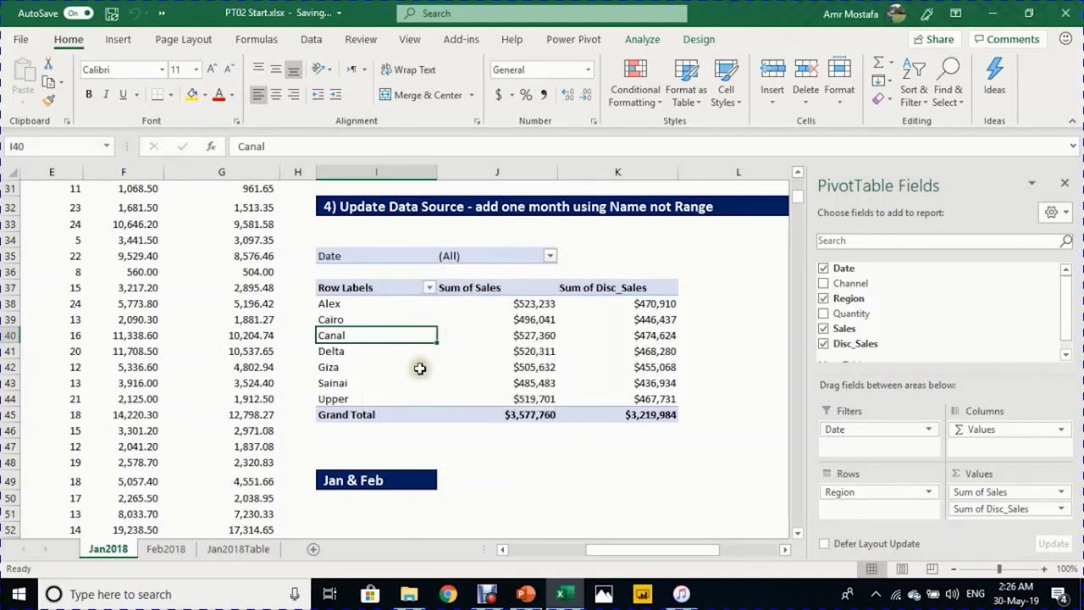
left_click(167, 552)
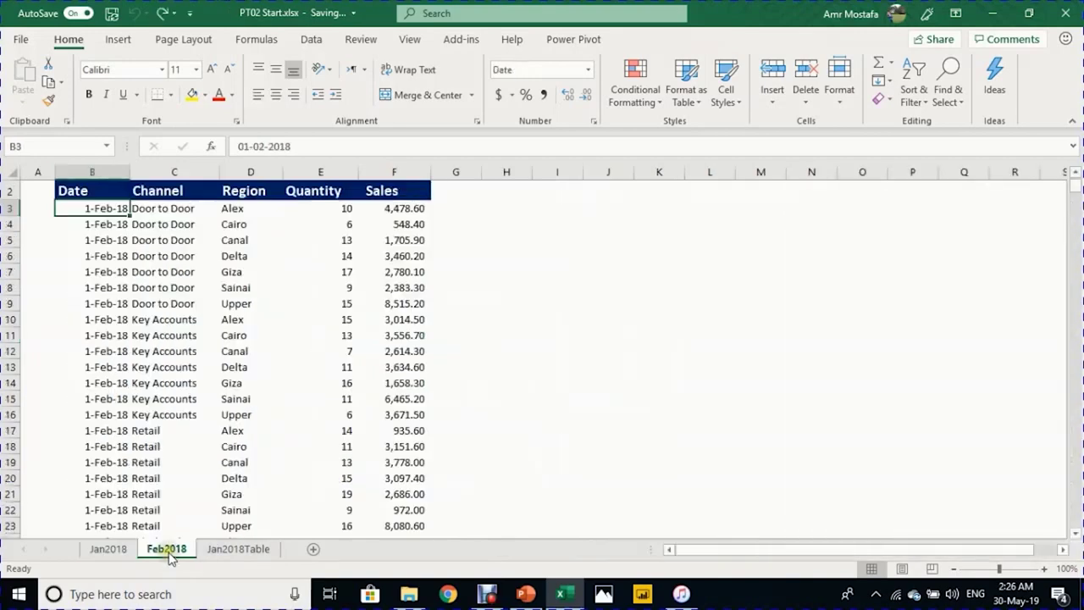
left_click(109, 548)
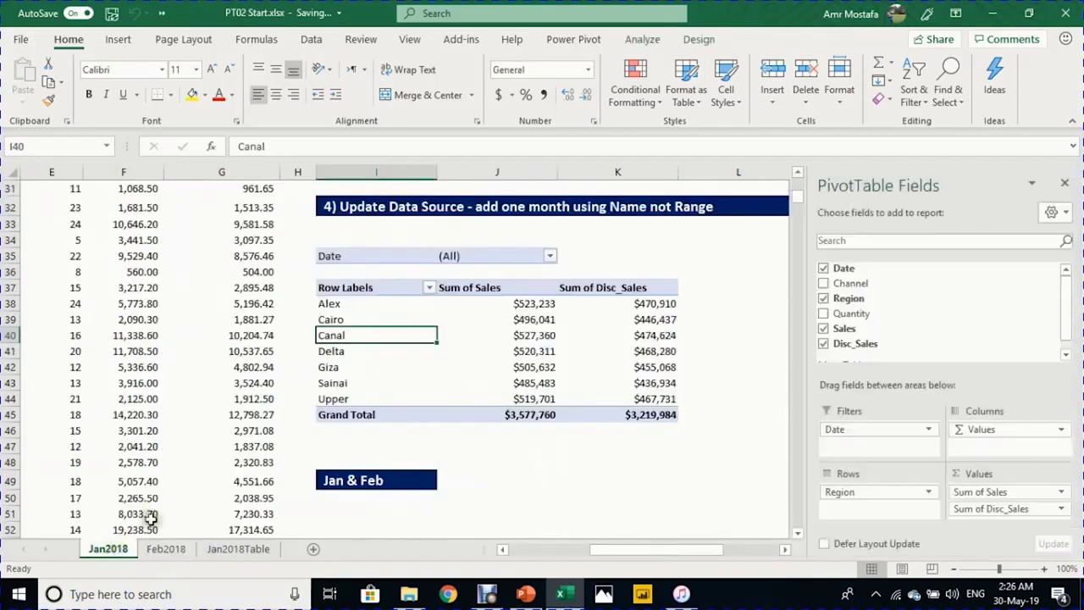
Step: Copy the whole Region PivotTable, including its Date filter, to cell I52 under the Jan & Feb heading
left_click_drag(349, 257, 626, 413)
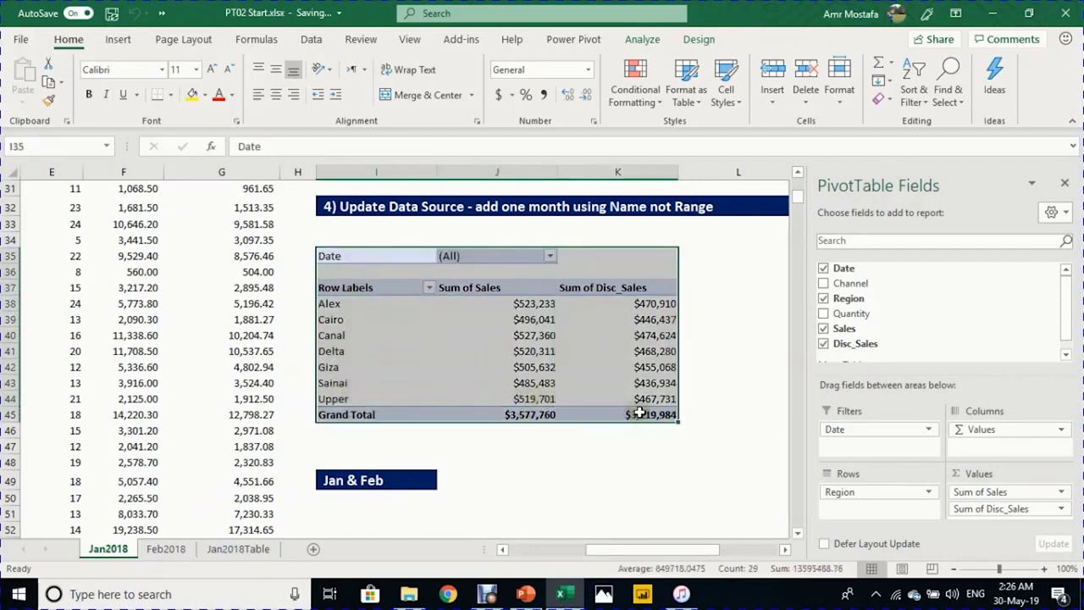
key("ctrl+c")
scroll(424, 428, "down", 2)
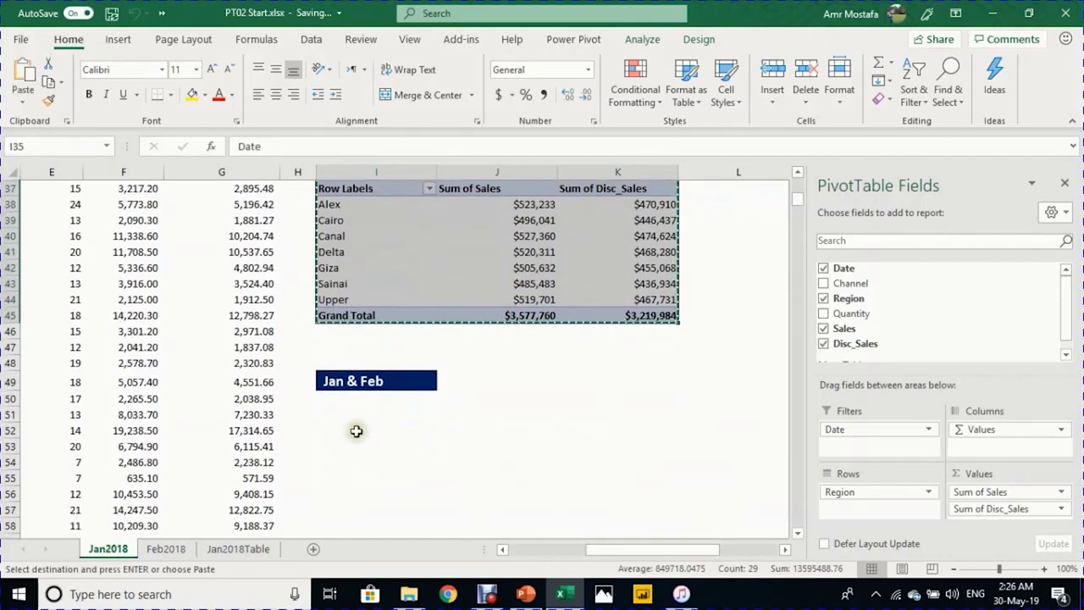
left_click(369, 433)
key("ctrl+v")
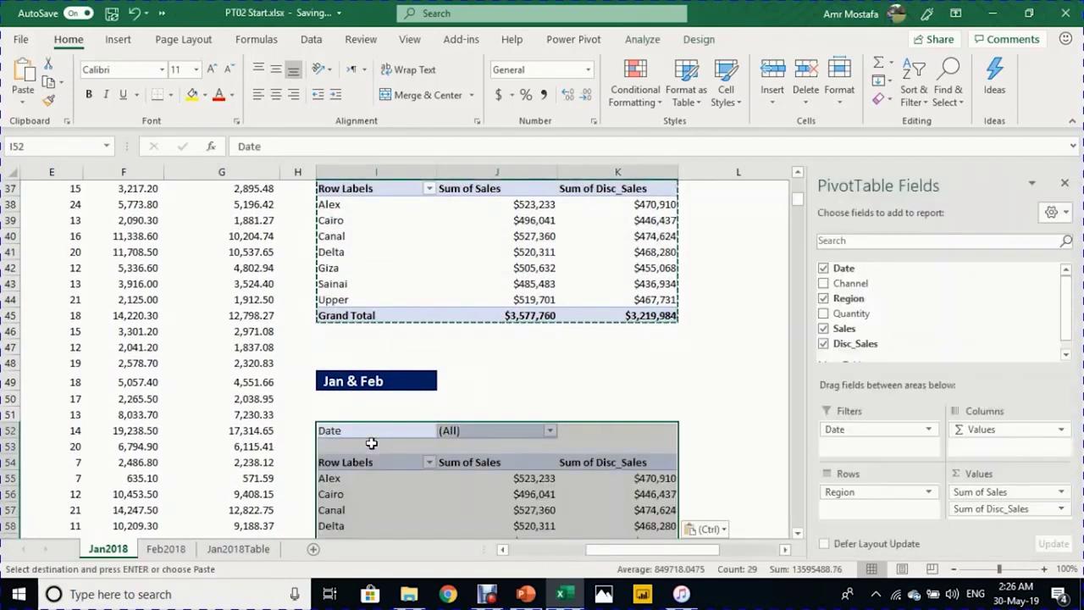
scroll(371, 443, "down", 2)
left_click(360, 415)
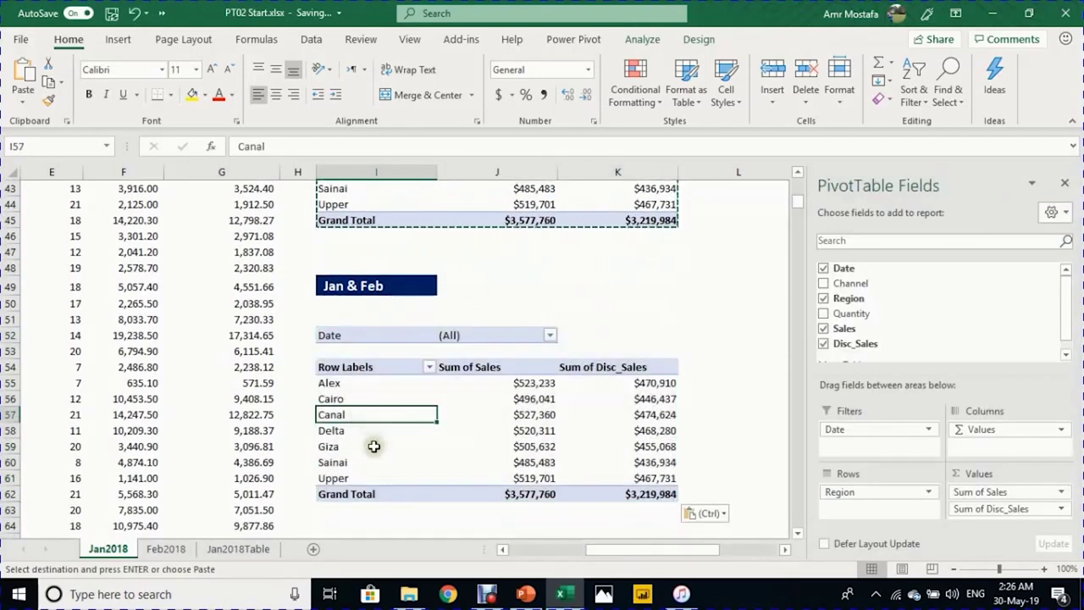
Step: Copy all February records without the header row, B3:F785, from the Feb2018 sheet
left_click(167, 549)
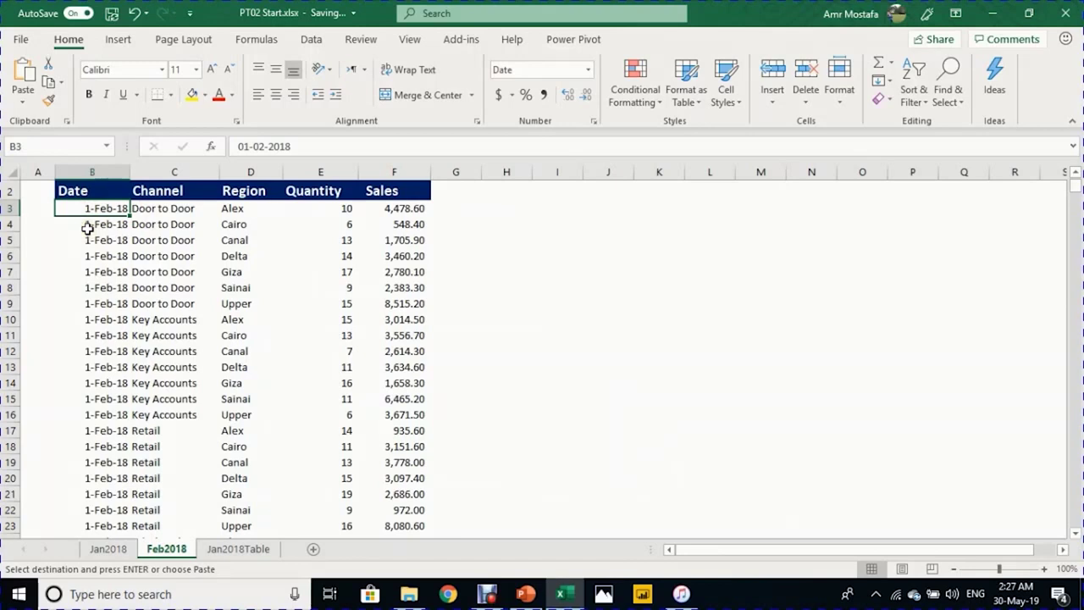
key("ctrl+v")
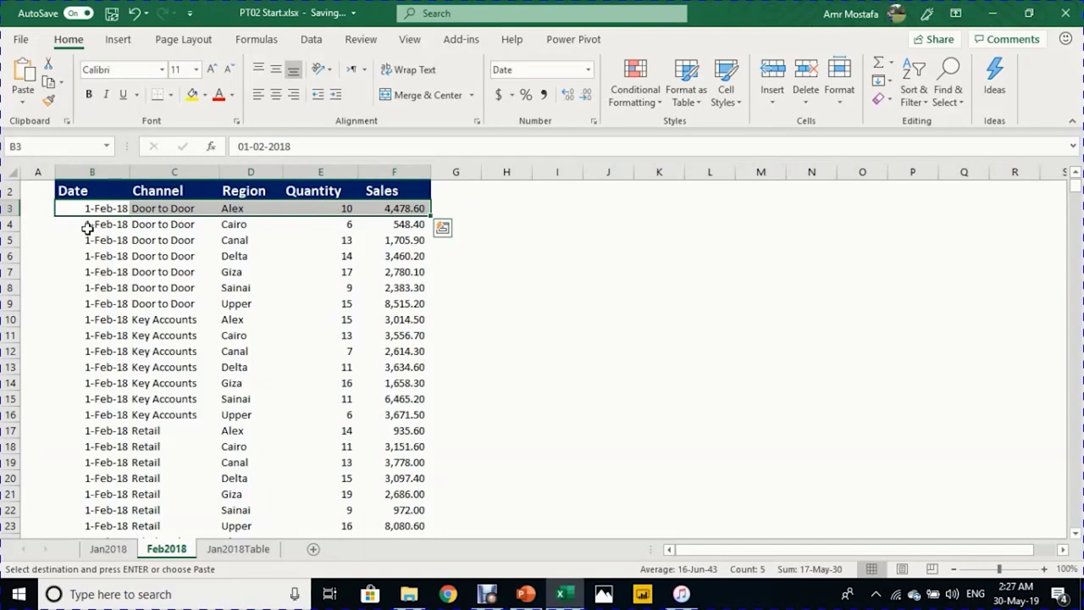
key("ctrl+shift+Down")
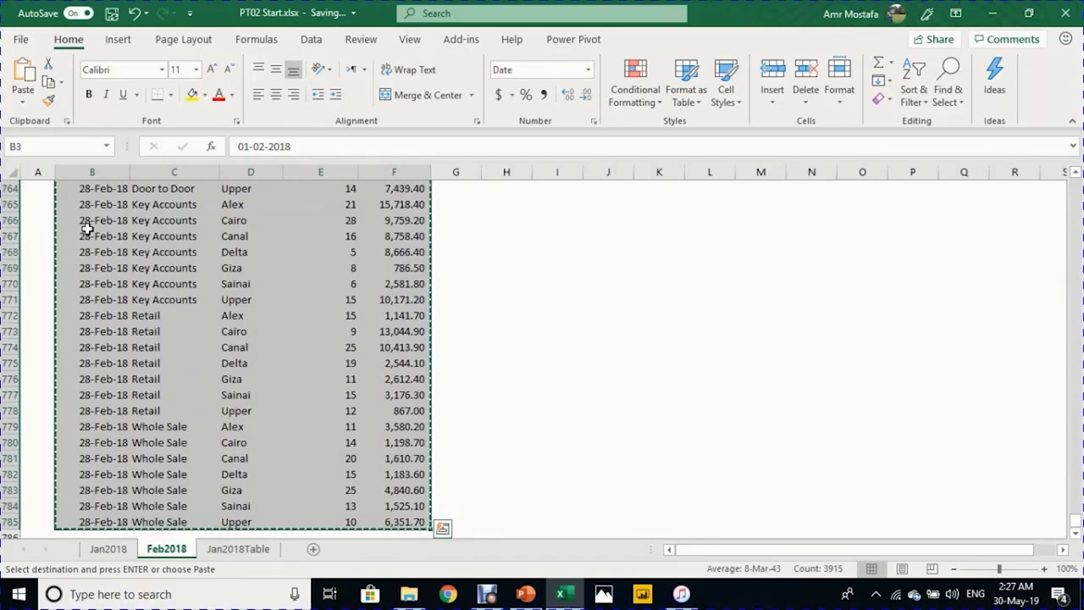
Step: Paste the copied February records on the Jan2018 sheet directly below the January data, starting at cell B869
left_click(124, 548)
left_click(63, 357)
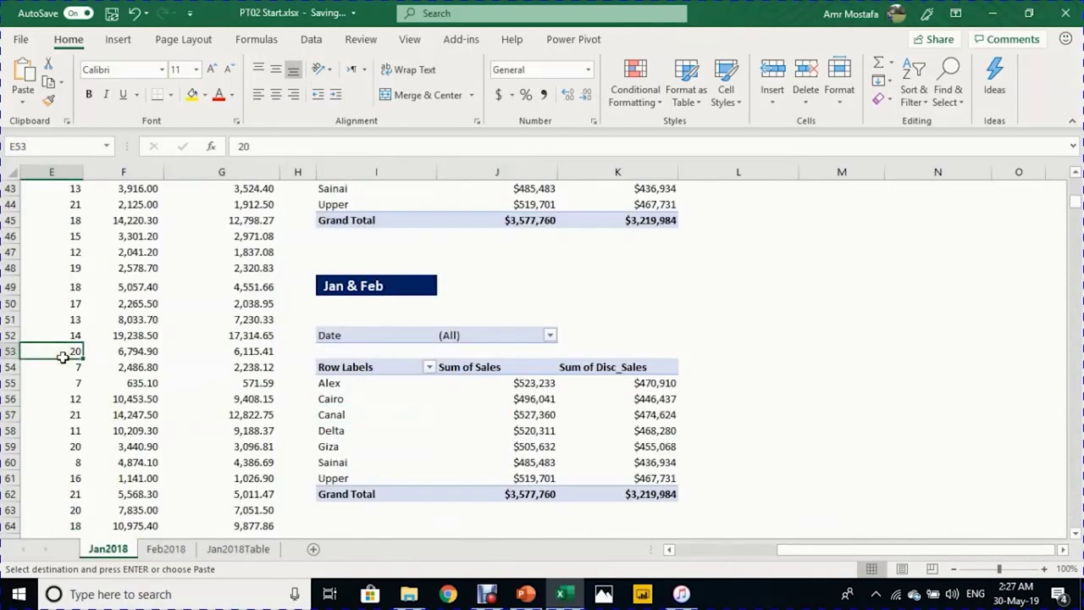
key("Left")
key("Left")
key("Left")
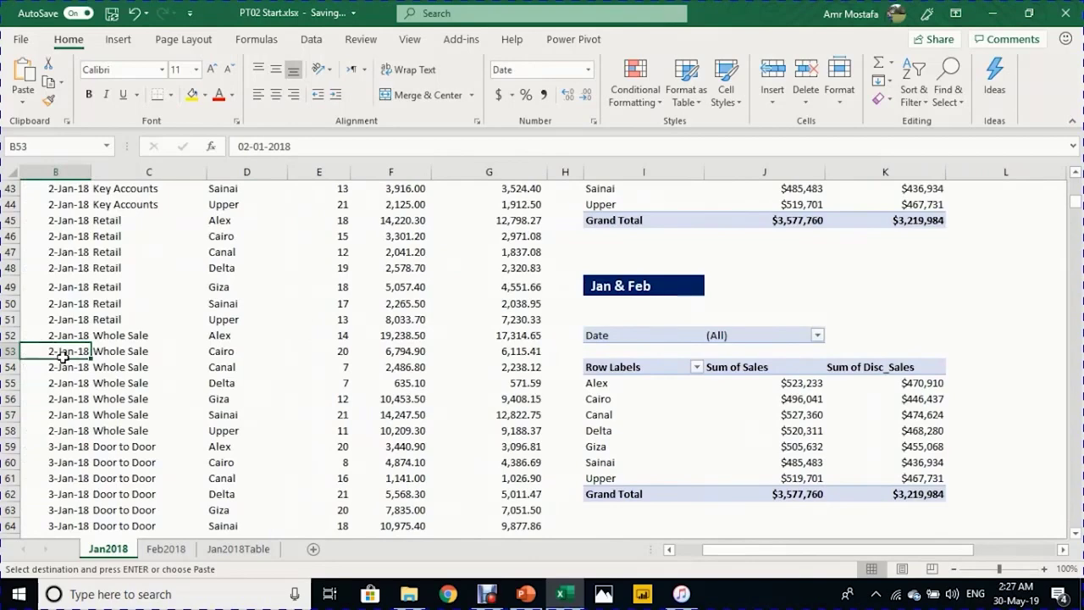
key("ctrl+Down")
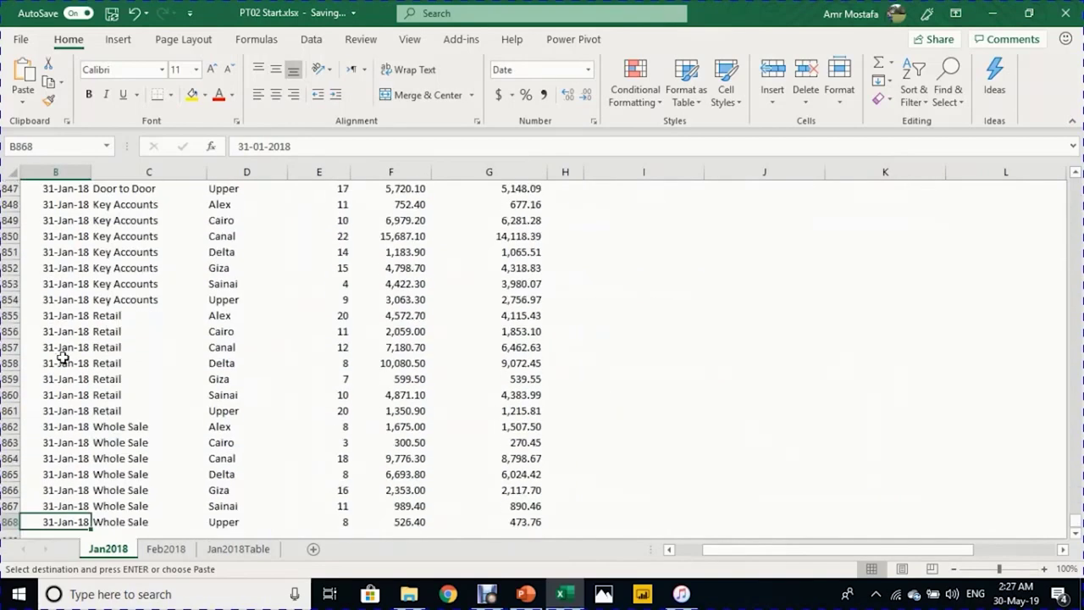
key("Down")
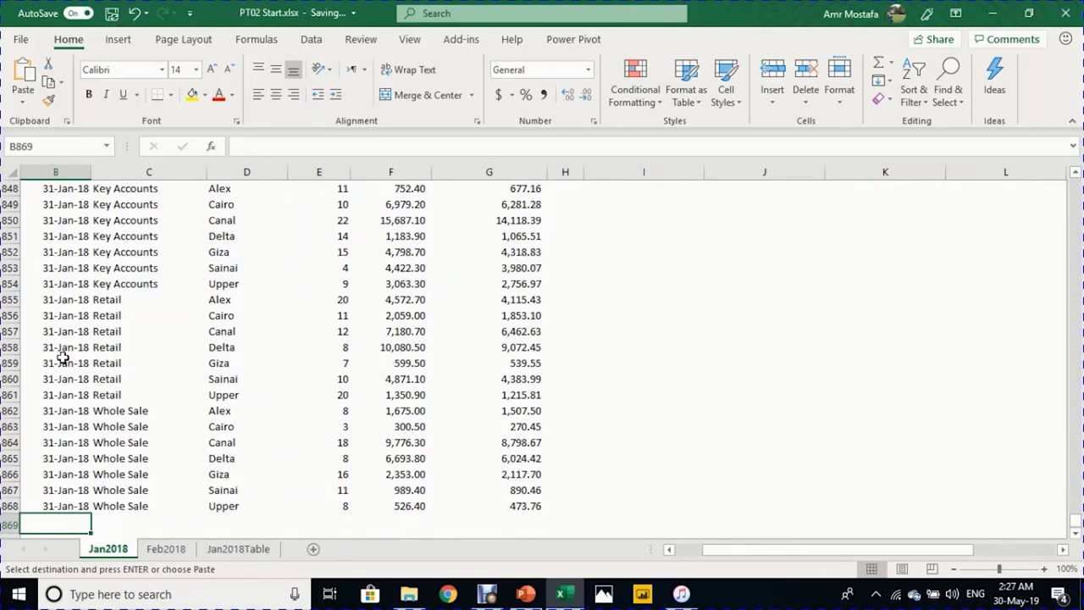
key("ctrl+v")
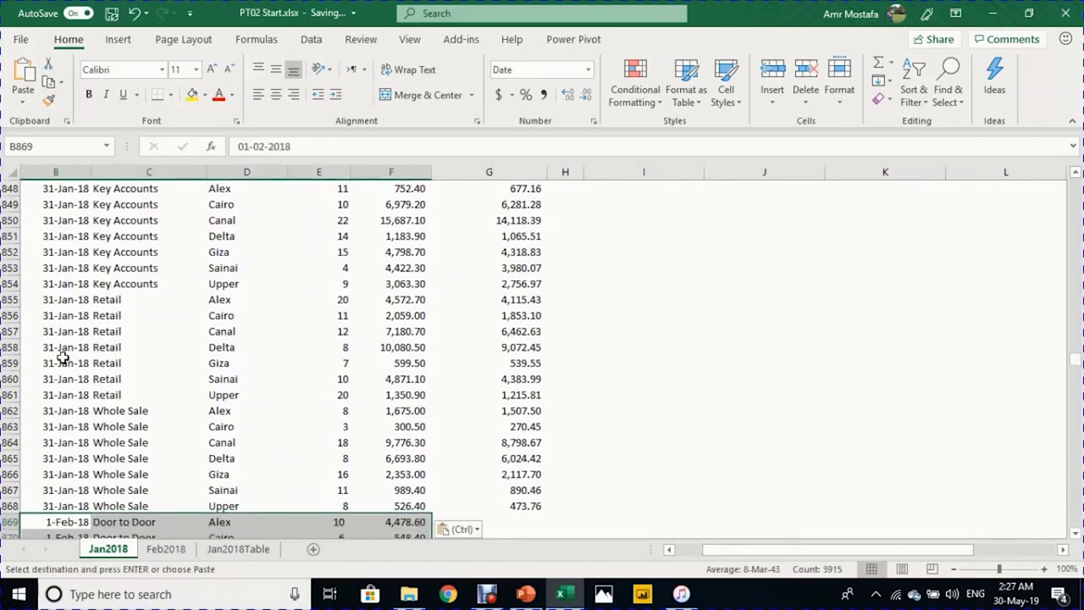
Step: Fill the Disc_Sales formula from cell G868 down through all the pasted February rows
scroll(142, 401, "down", 2)
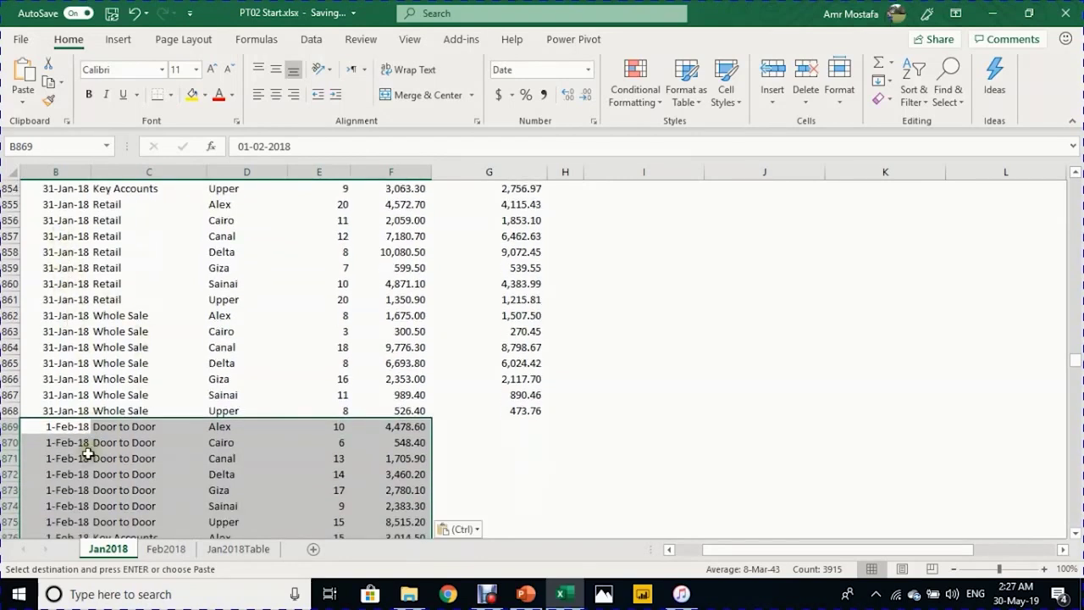
left_click(516, 412)
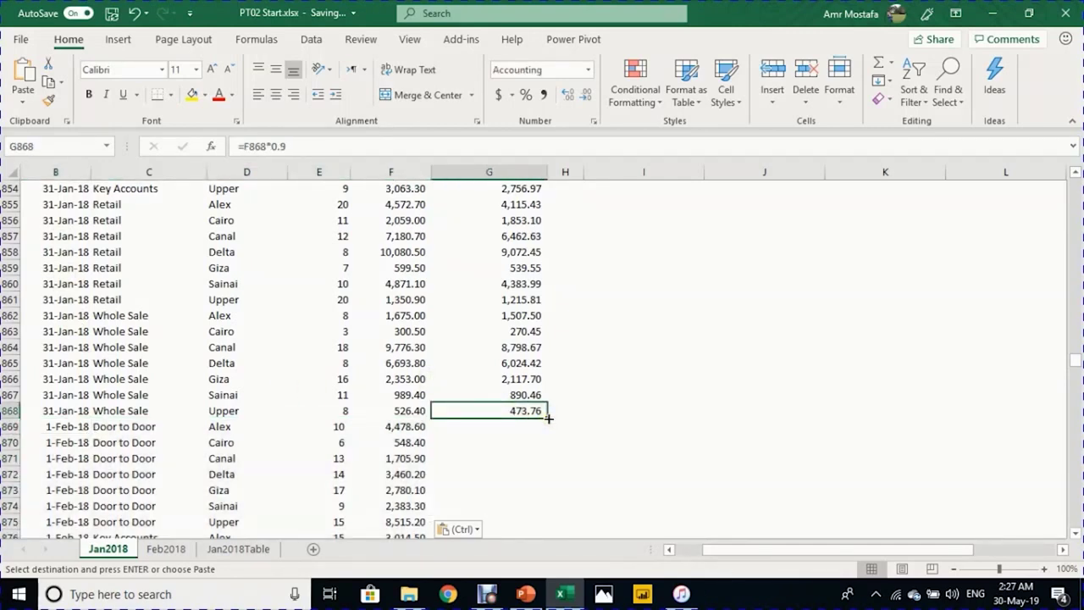
double_click(548, 416)
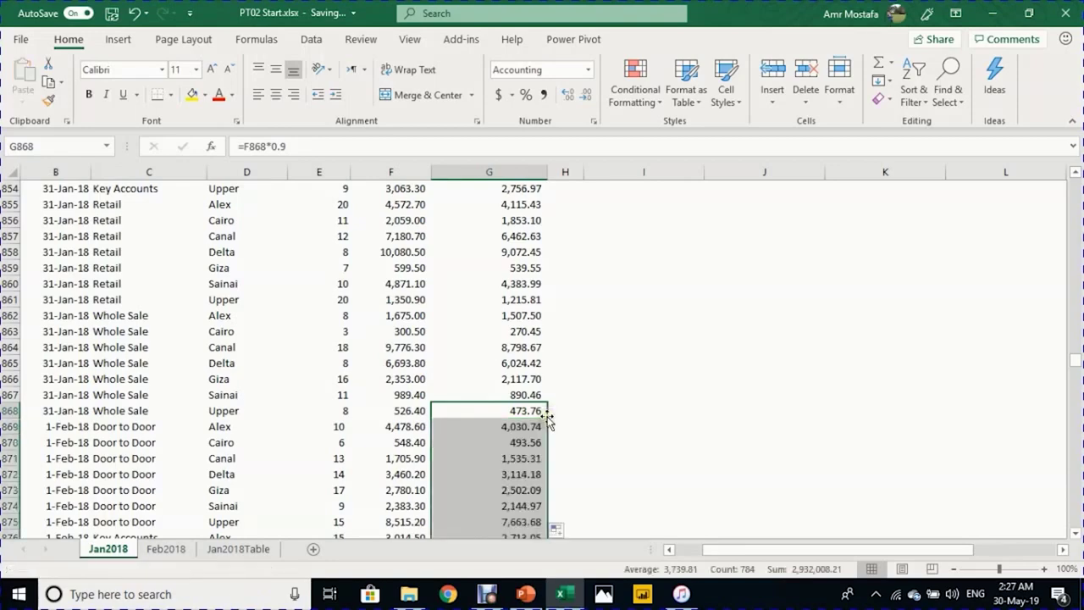
Step: Check that the Disc_Sales formula in column G reaches the last February record
key("ctrl+Down")
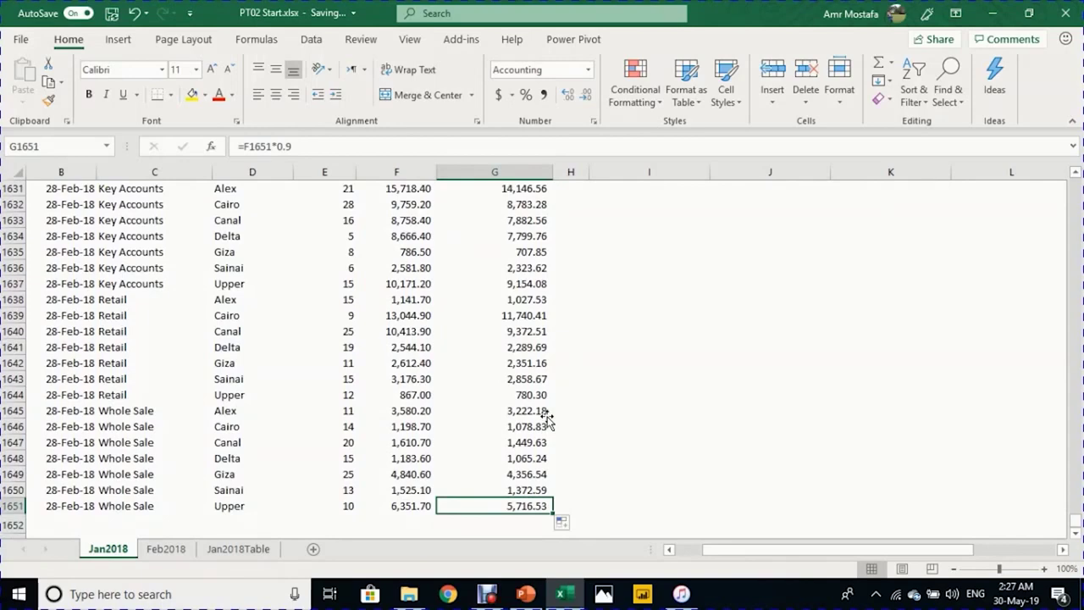
key("Right")
key("Right")
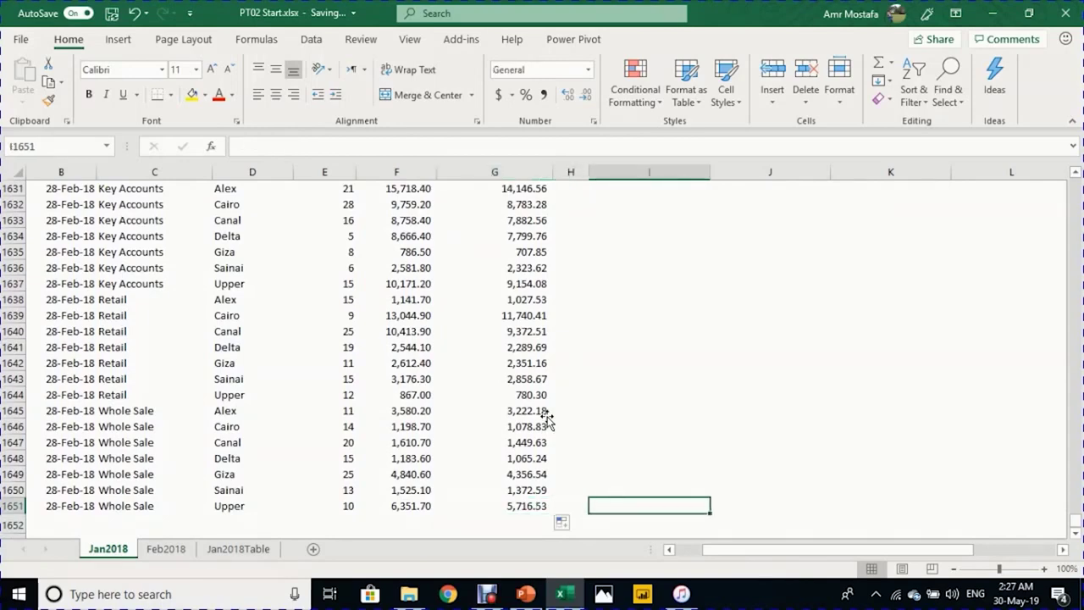
Step: Name the entire January and February data range on the Jan2018 sheet, including the headers and Disc_Sales column, Jan_Feb
key("ctrl+shift+p")
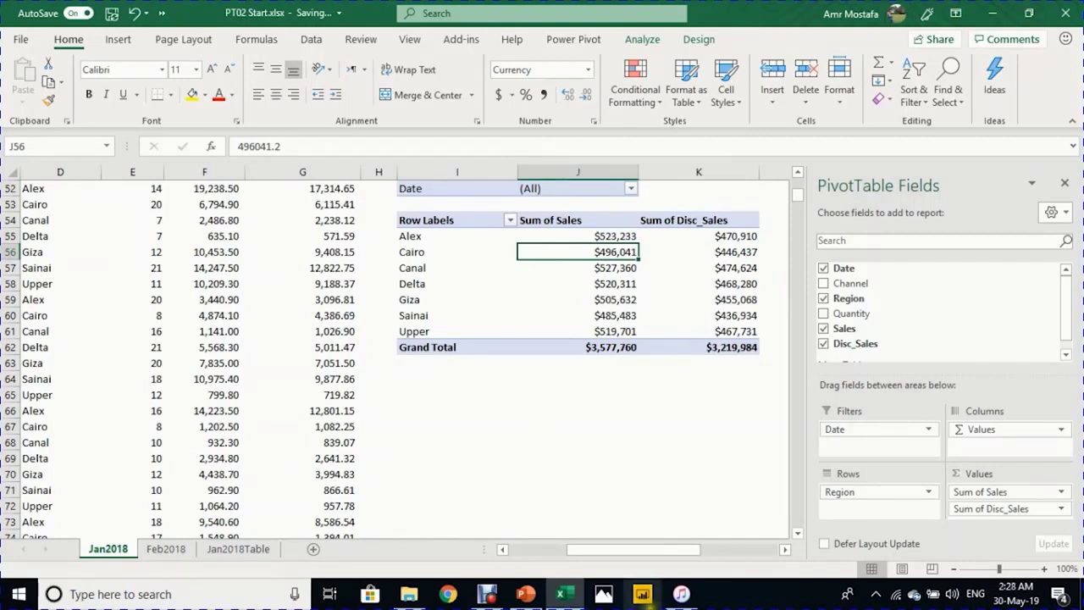
left_click(644, 40)
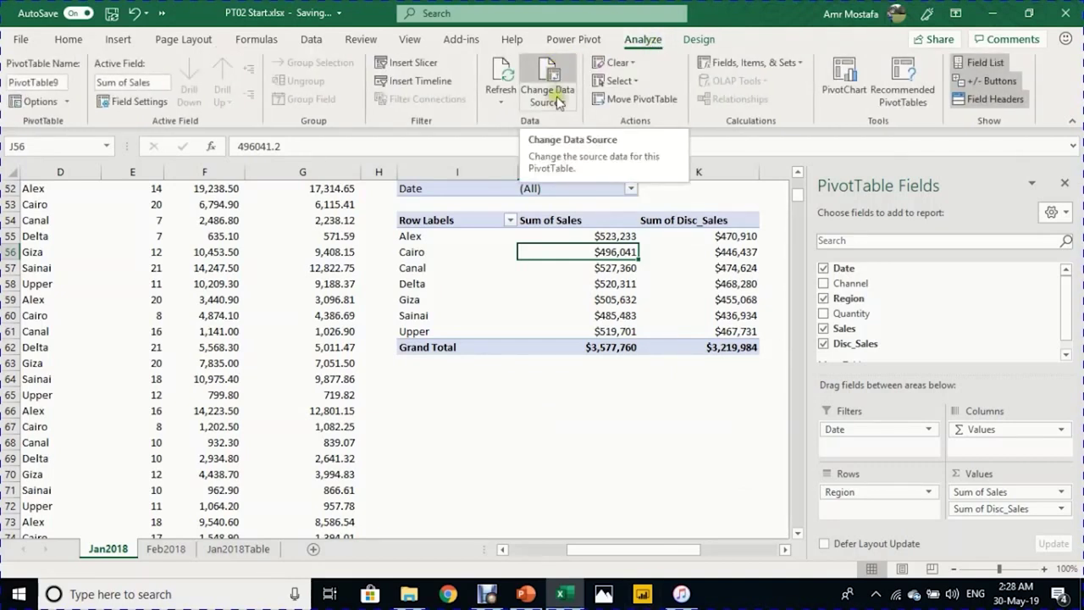
left_click(133, 282)
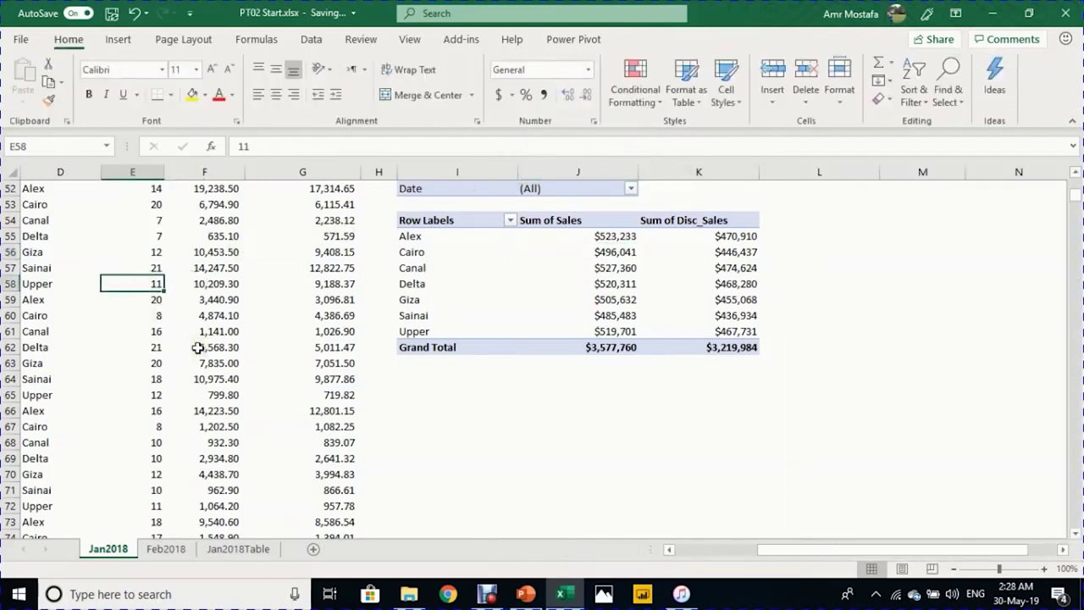
key("ctrl+a")
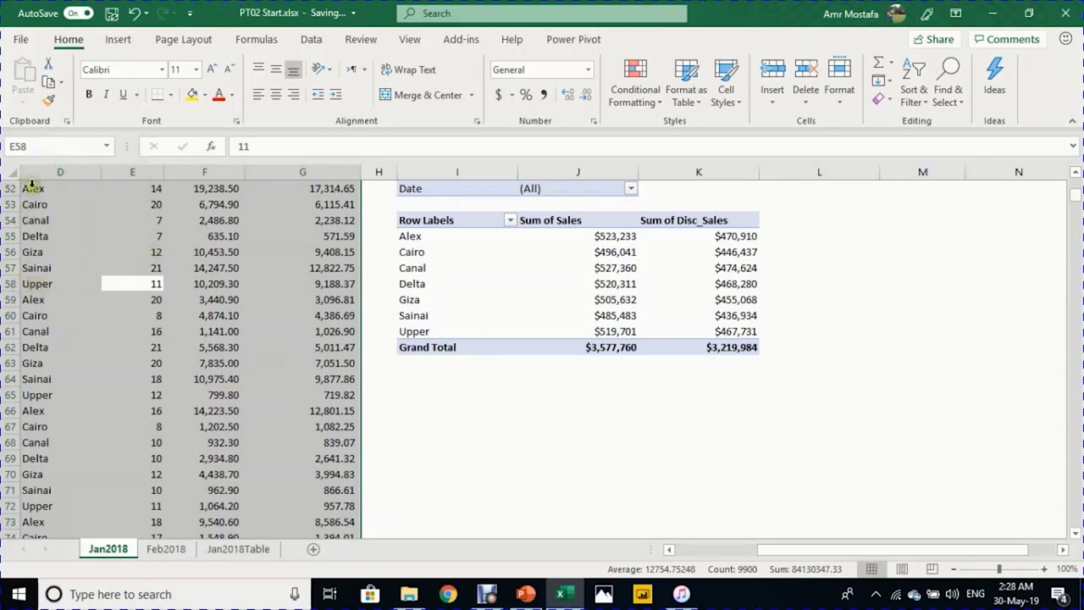
left_click(36, 146)
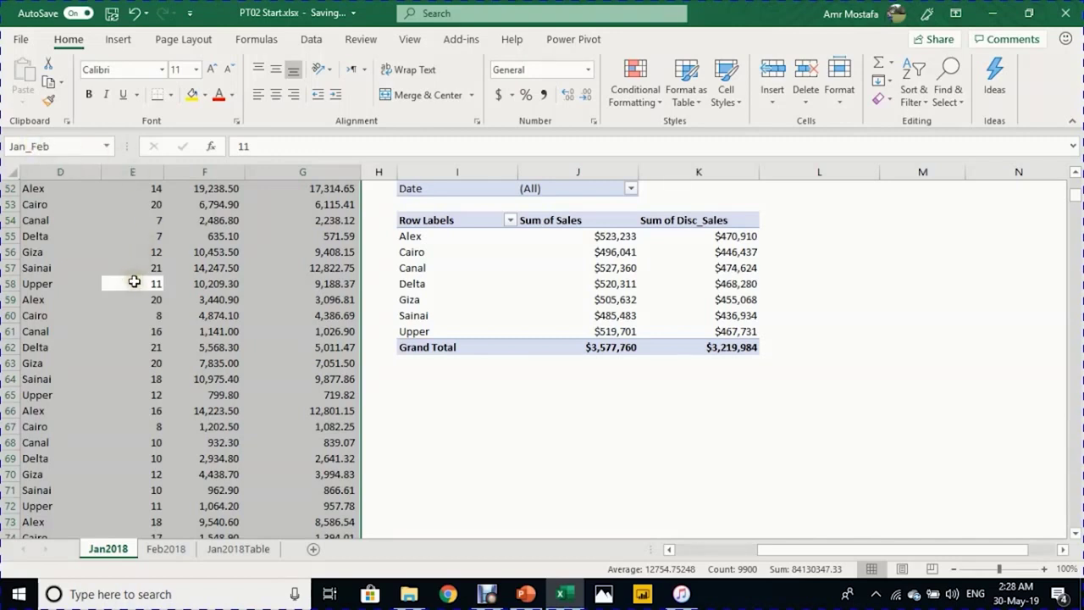
Step: Jump to the named range Jan_Feb to check that it covers the whole data set
left_click(134, 281)
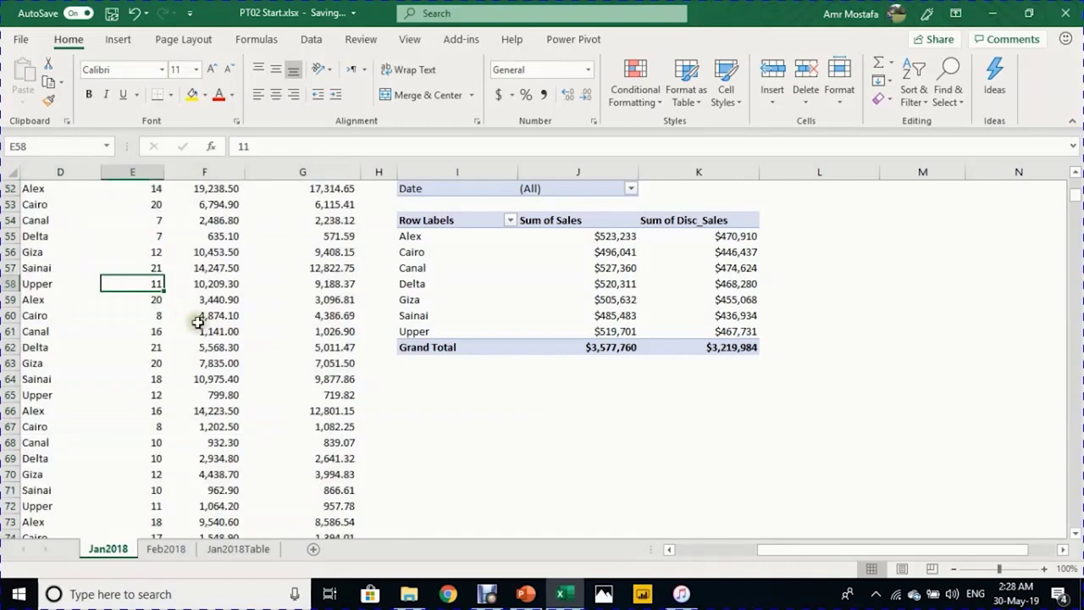
left_click(108, 146)
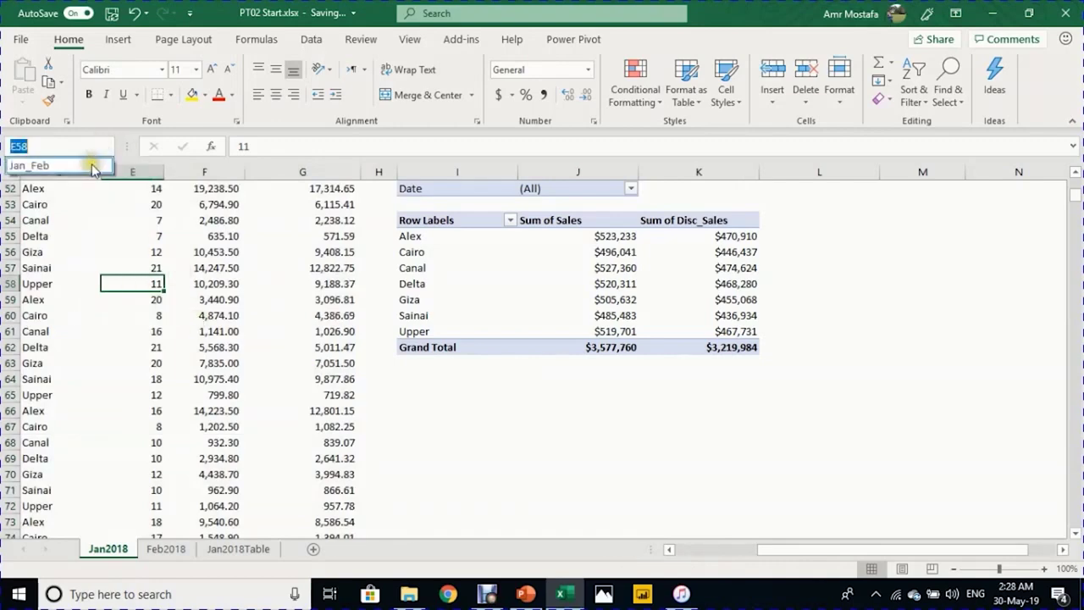
left_click(94, 165)
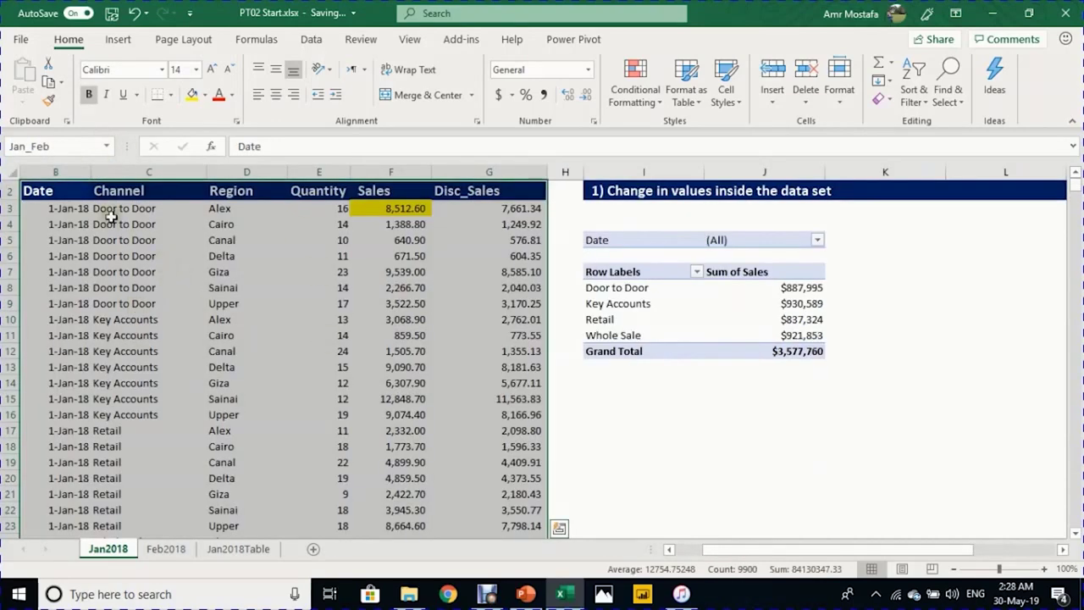
left_click(60, 147)
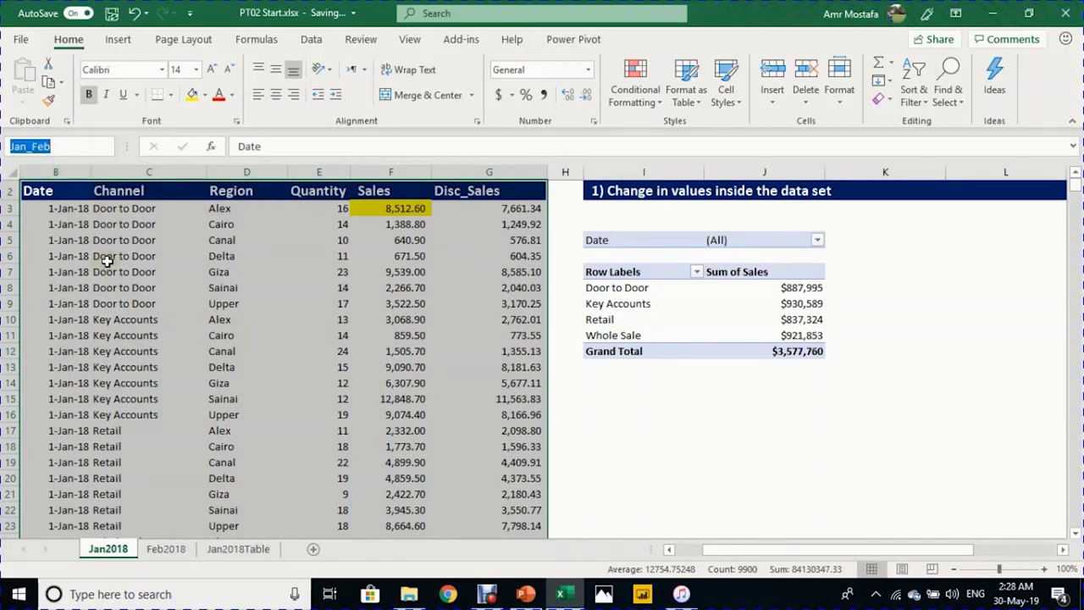
key("Escape")
Step: Change the data source of the PivotTable under the Jan & Feb heading to the named range Jan_Feb
scroll(844, 383, "down", 13)
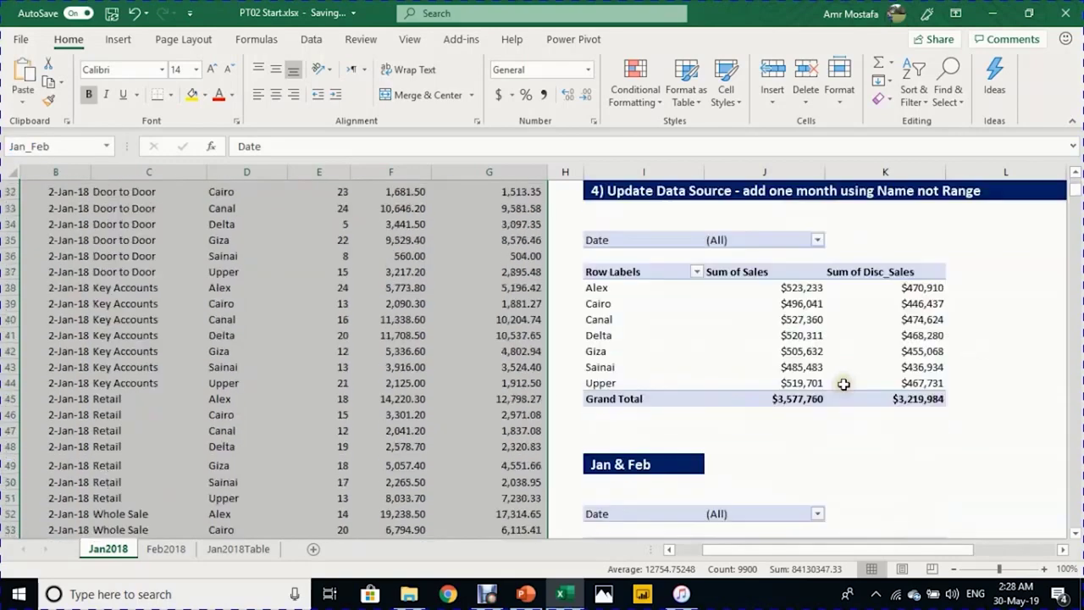
scroll(845, 383, "down", 2)
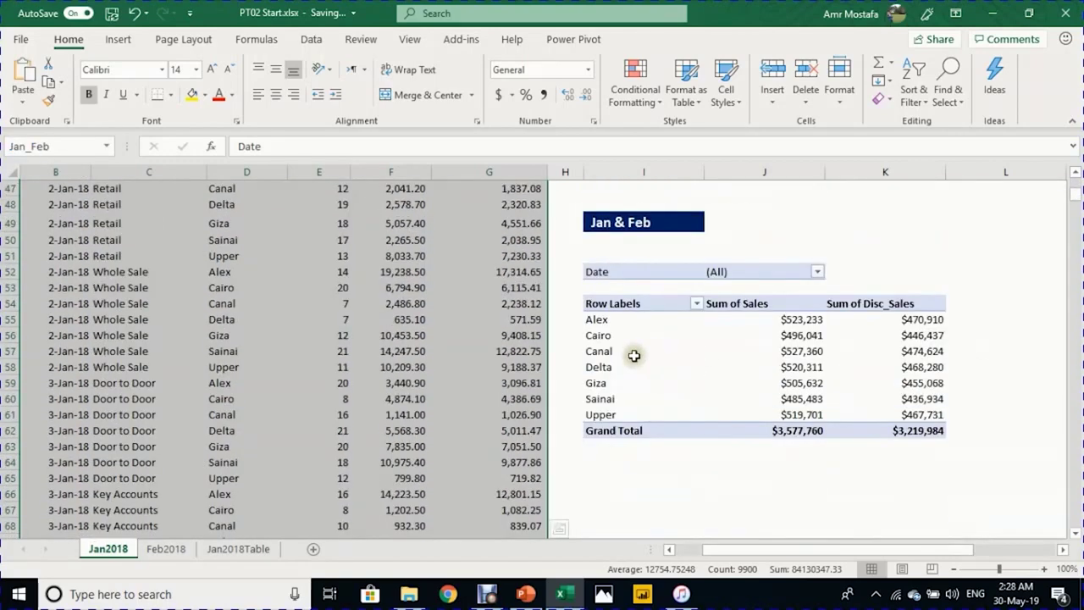
left_click(636, 350)
left_click(636, 43)
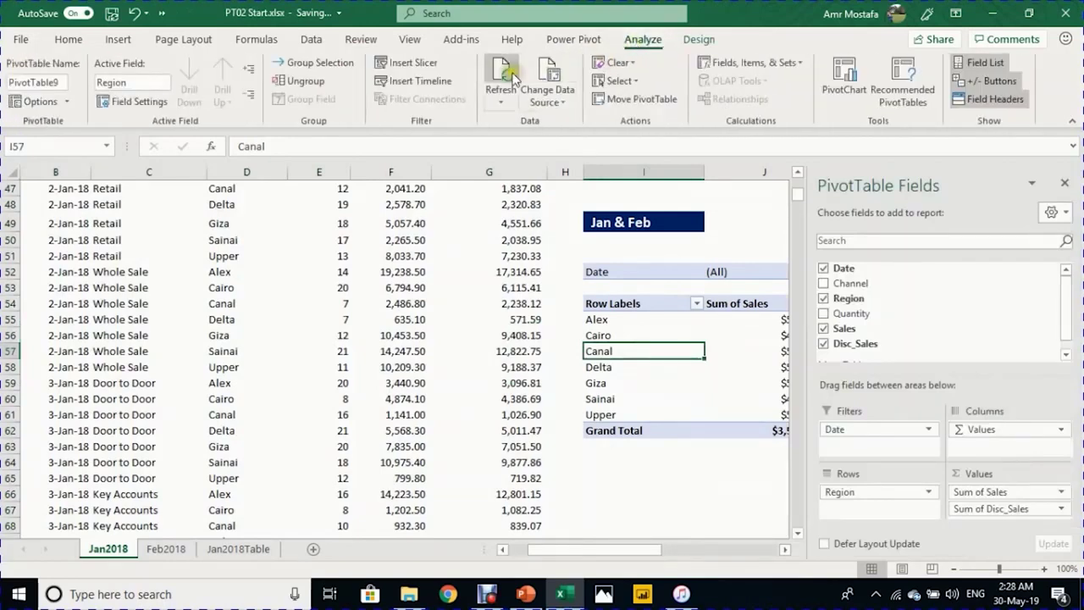
left_click(545, 76)
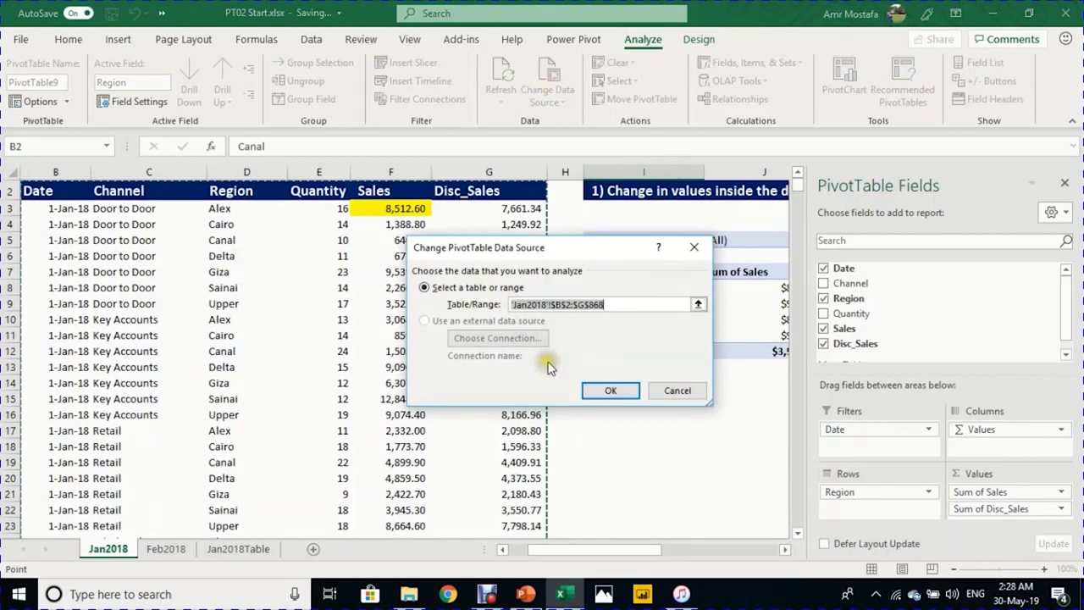
type("Jan_Feb")
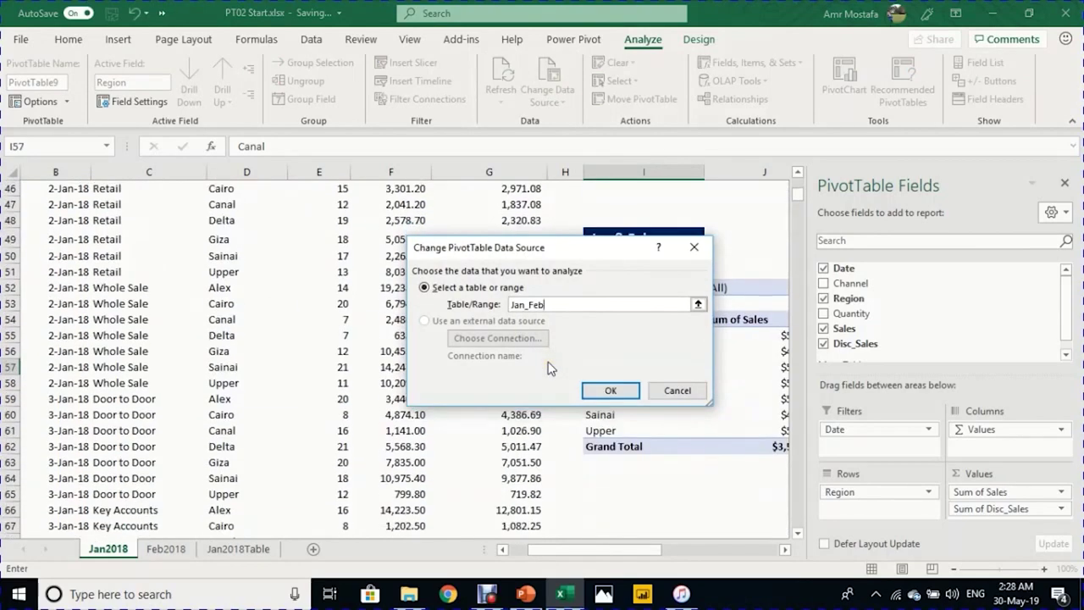
left_click(610, 390)
left_click(785, 549)
left_click(784, 549)
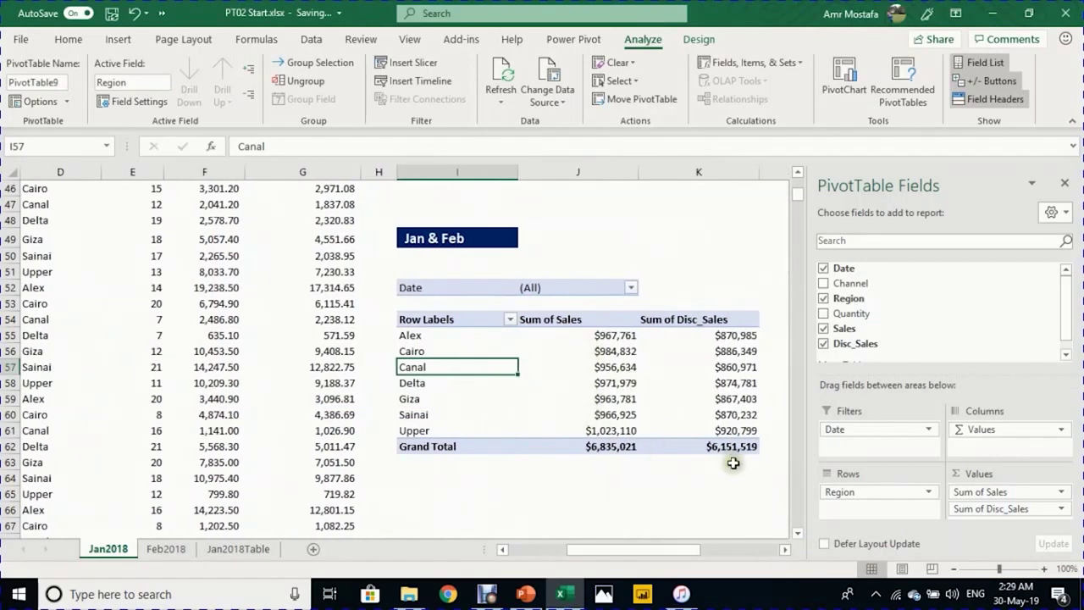
Step: Look through the Date filter list of the Jan & Feb PivotTable for the February dates, leaving the filter unapplied
left_click(632, 288)
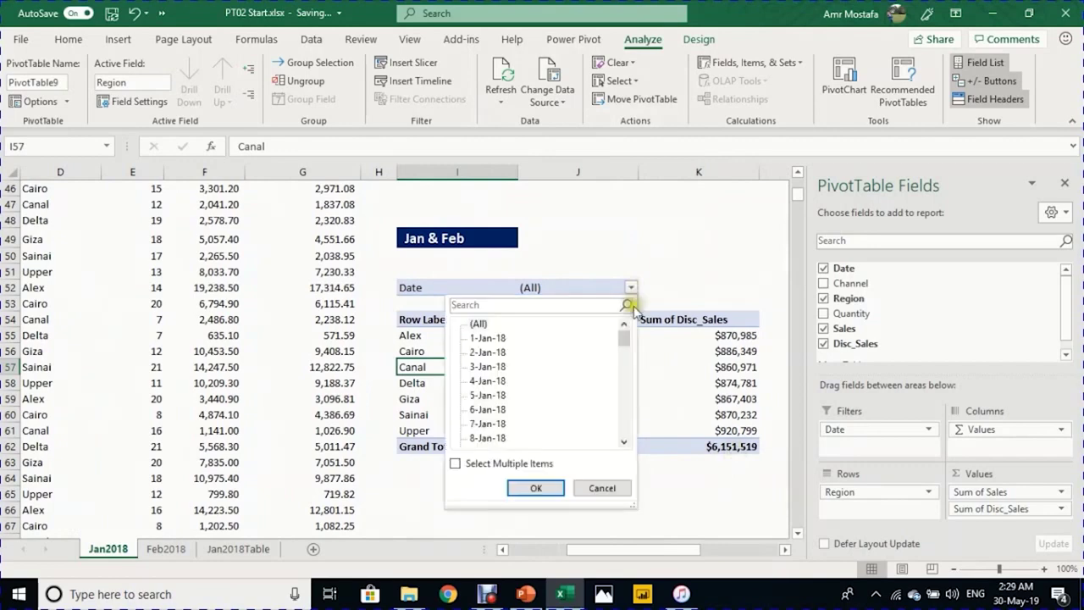
left_click_drag(625, 335, 628, 460)
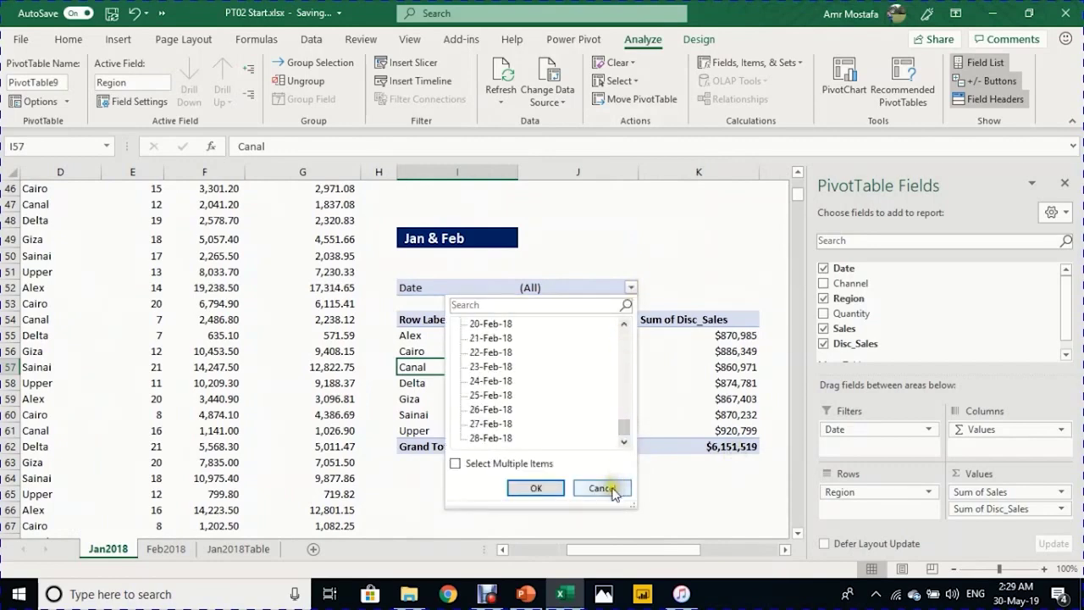
left_click(607, 487)
Step: Convert the sales data B2:F868 on the Jan2018Table sheet into a table with headers
key("ctrl+Page_Down")
key("ctrl+Page_Down")
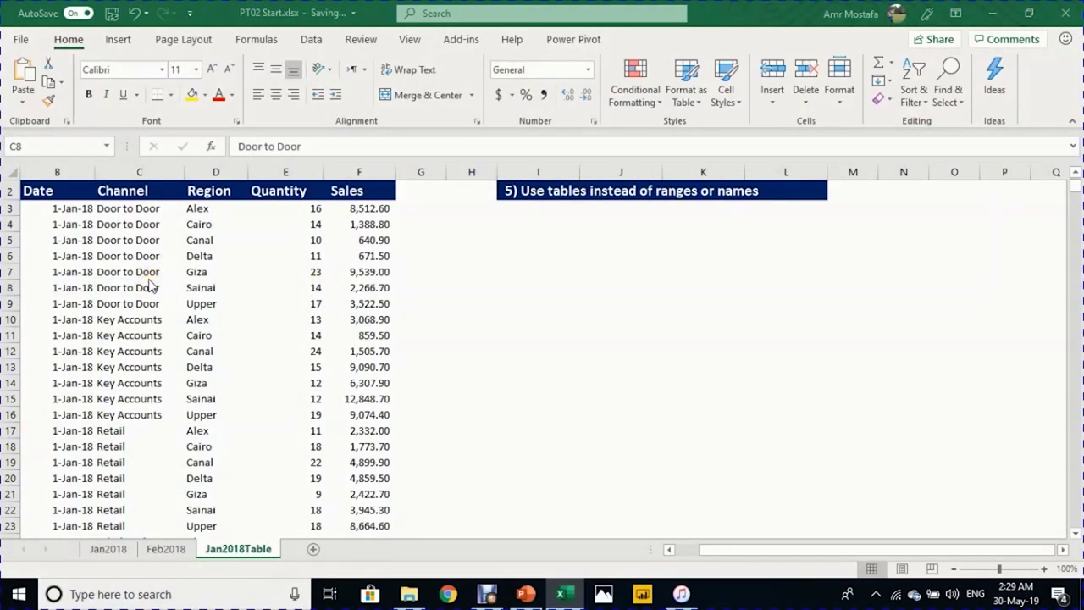
left_click(670, 551)
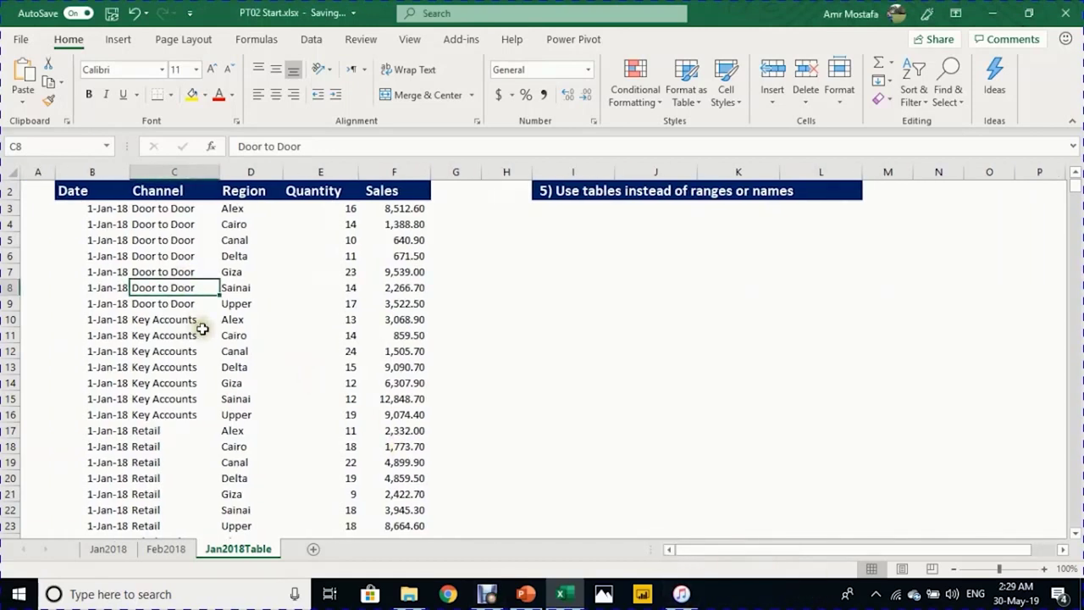
scroll(203, 329, "up", 1)
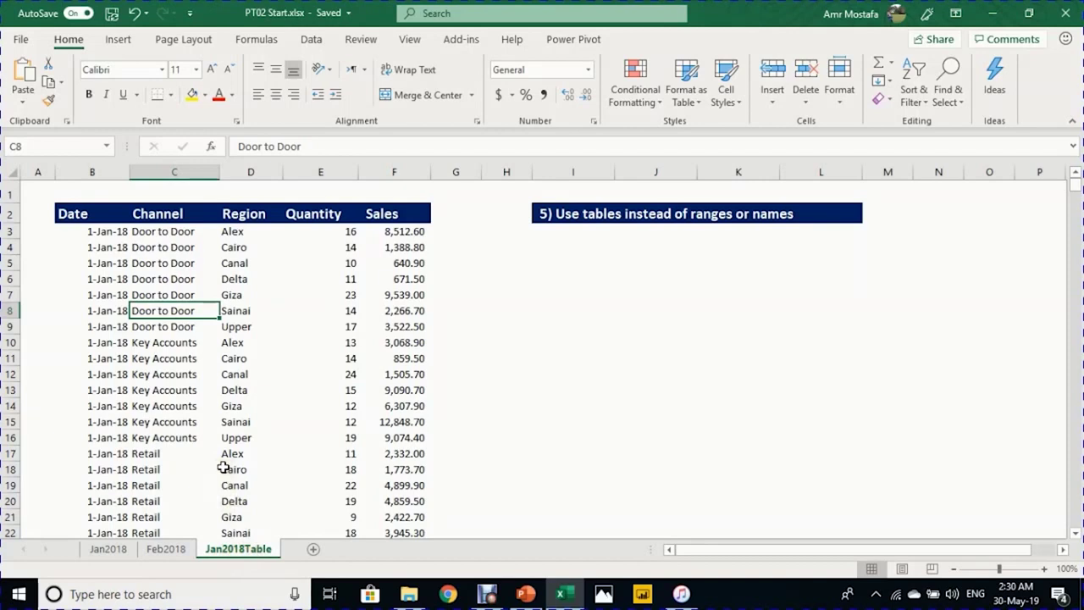
key("ctrl+t")
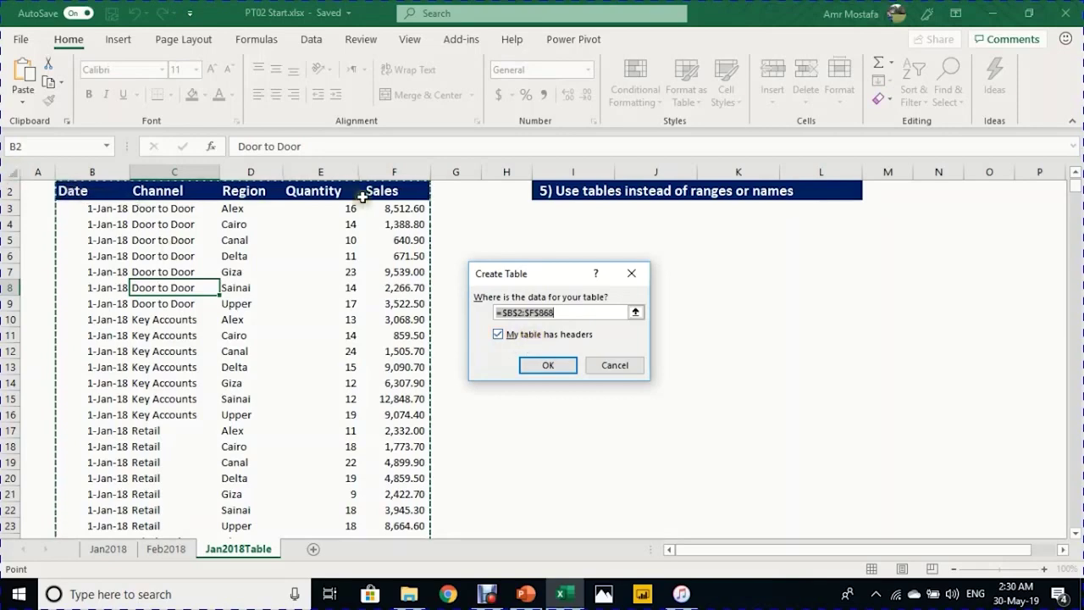
left_click(542, 370)
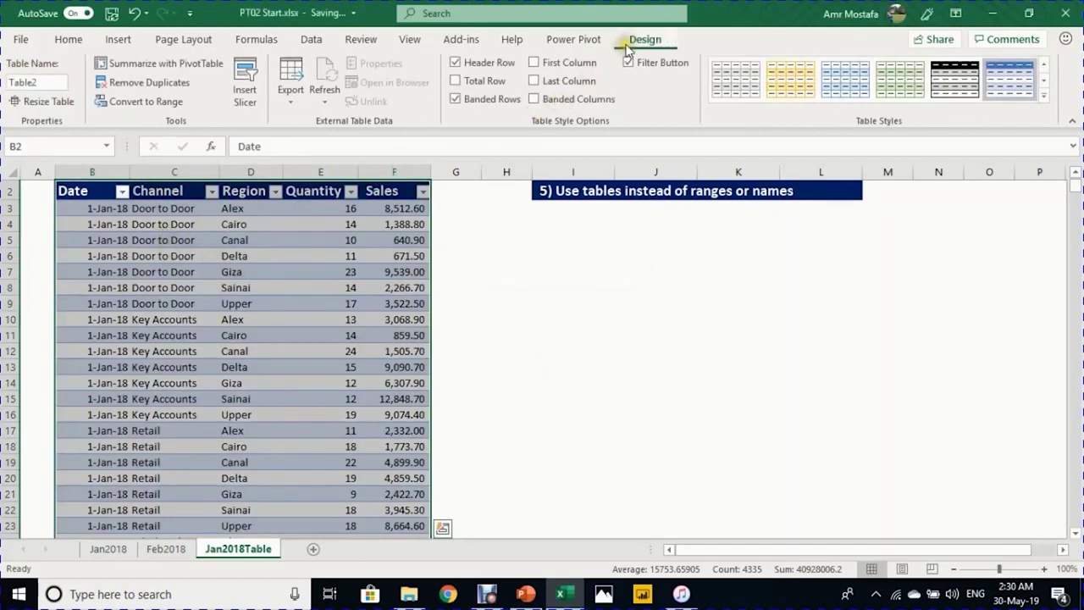
Step: Rename the new table on the Jan2018Table sheet as AllSales
left_click(48, 80)
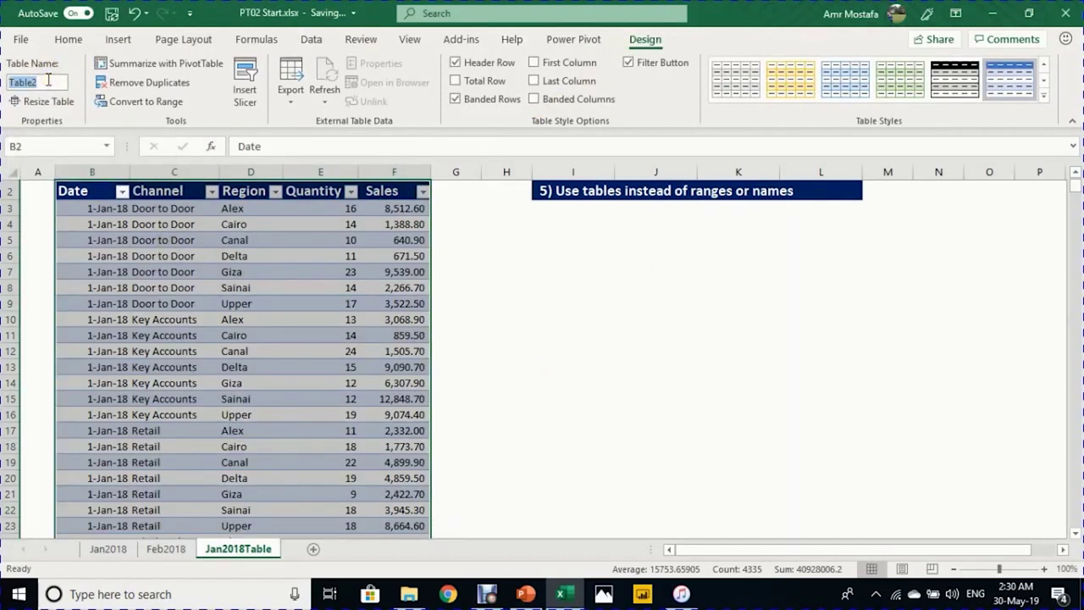
type("AllSales")
key("Return")
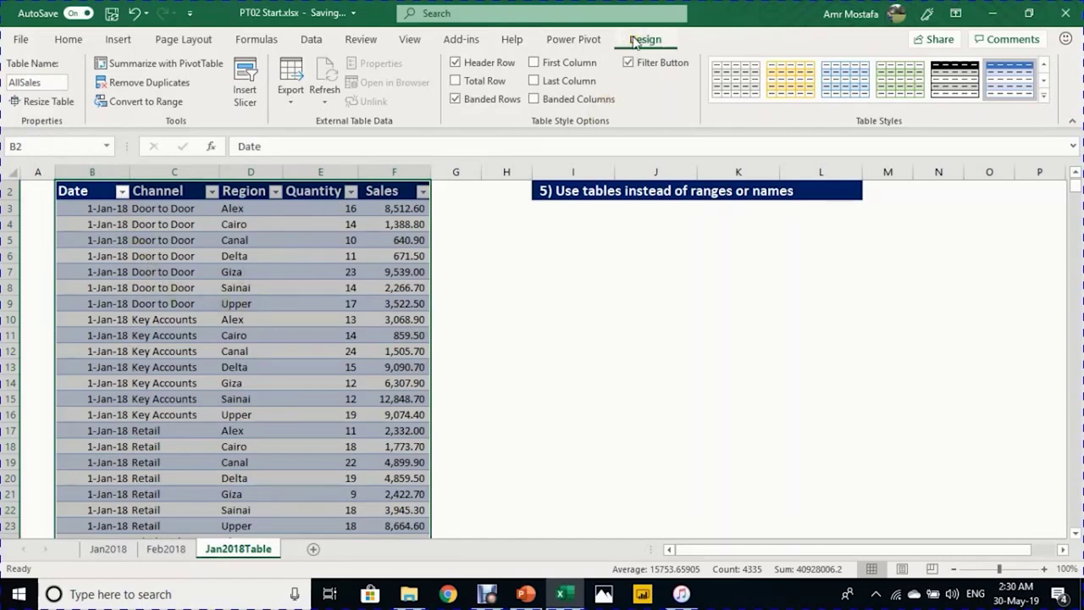
Step: Create a PivotTable from the AllSales table at cell I6 of the existing Jan2018Table sheet and name it AllSalesPT
left_click(133, 68)
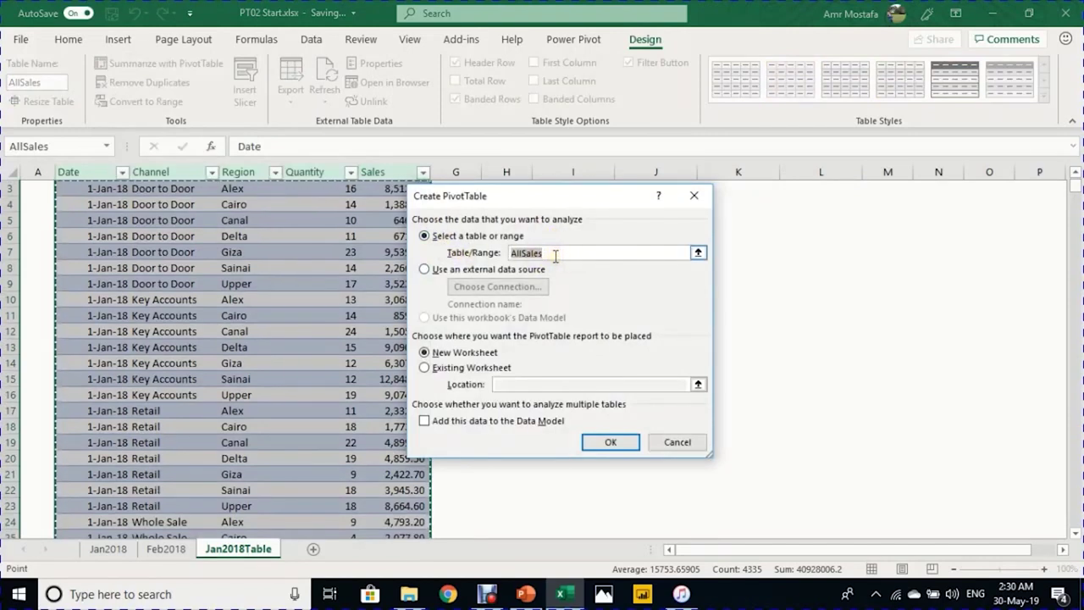
left_click_drag(562, 195, 339, 217)
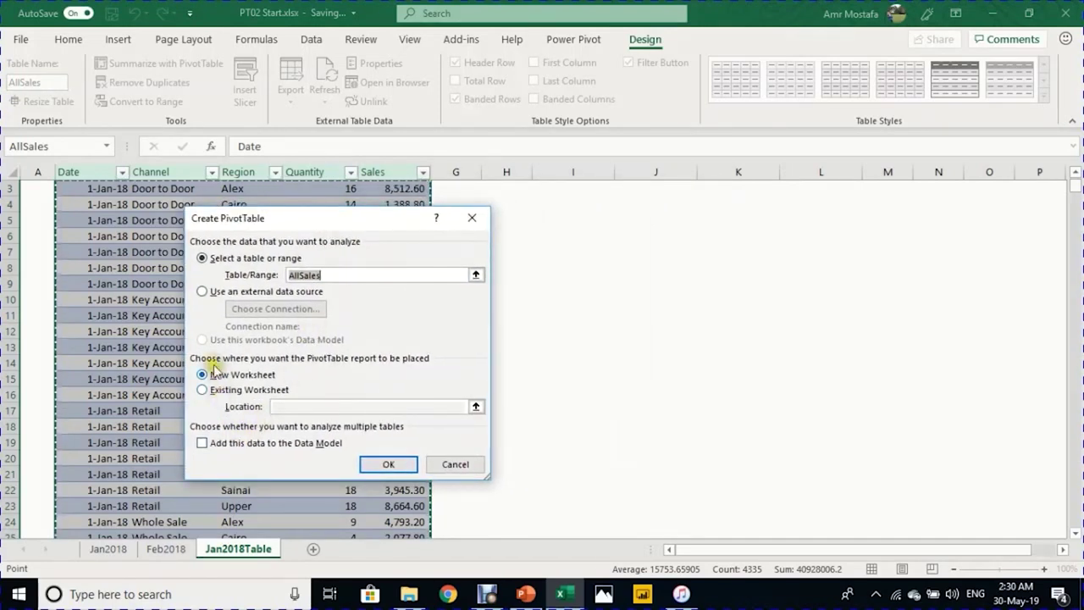
left_click(202, 390)
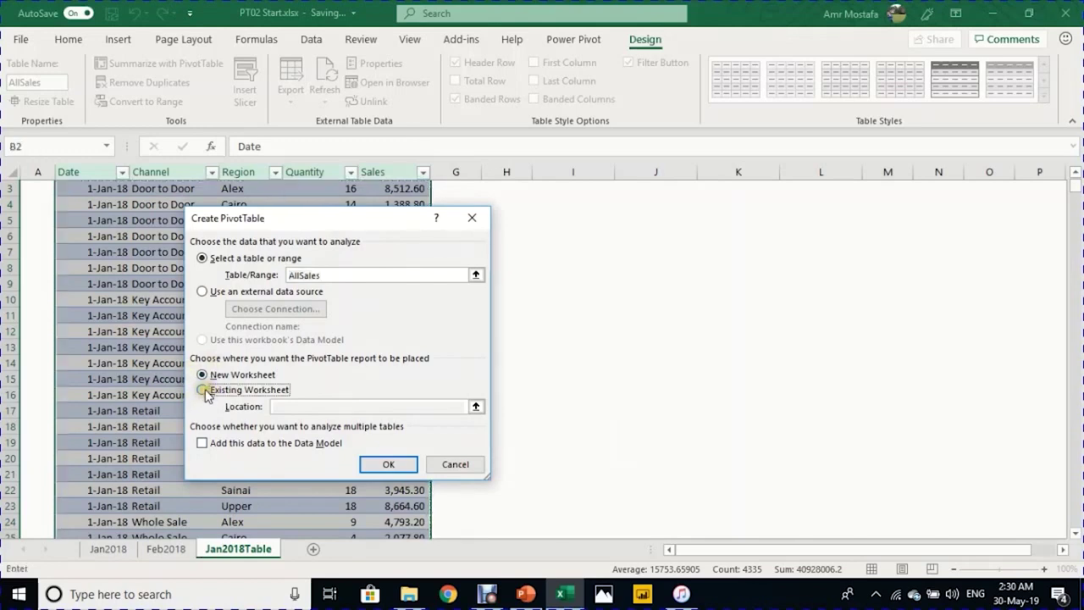
left_click(578, 234)
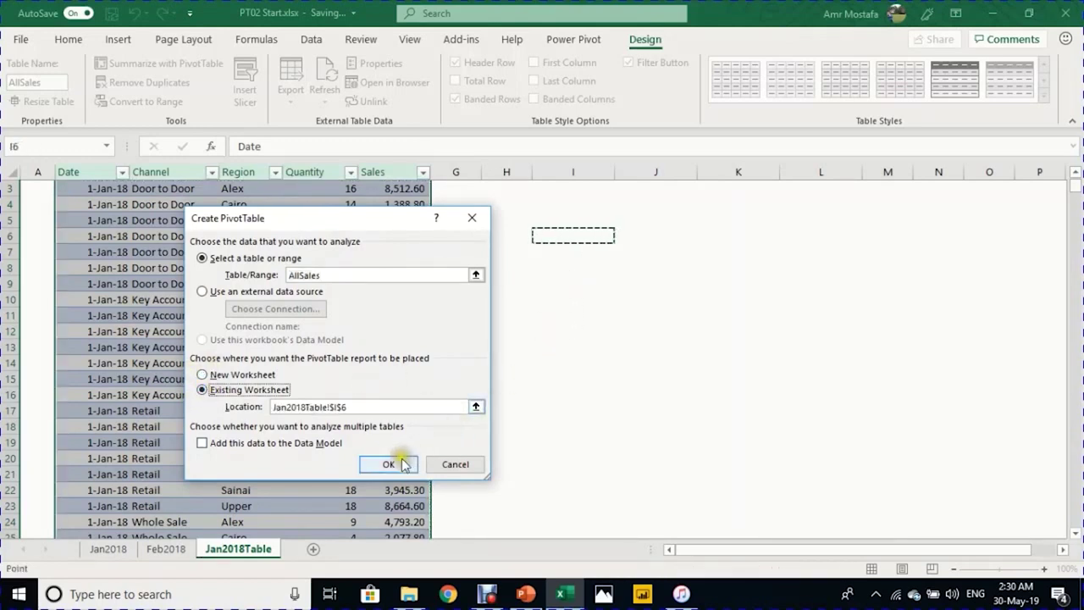
left_click(390, 465)
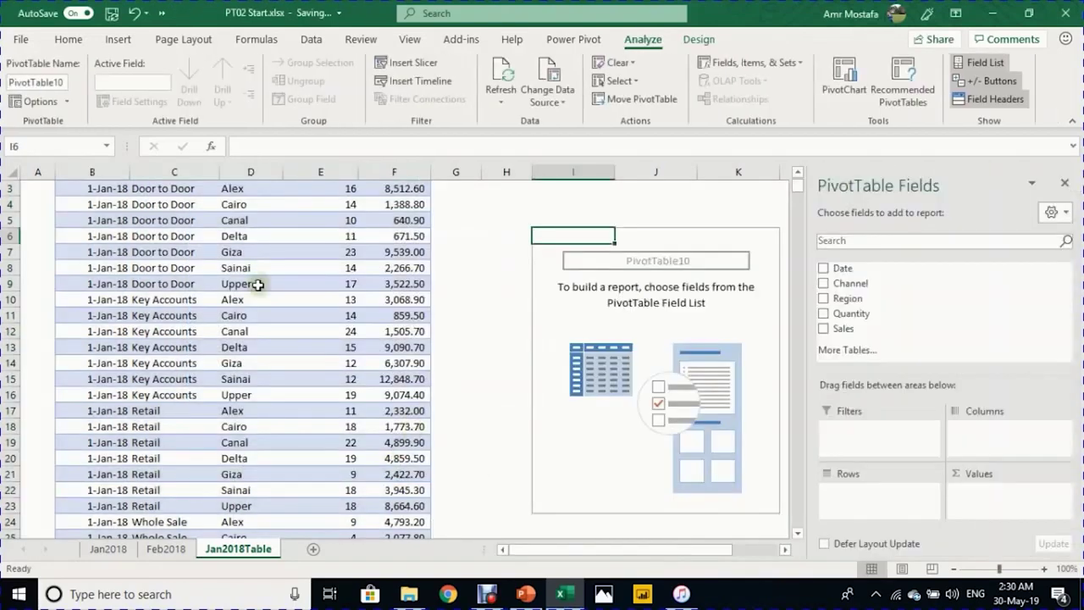
left_click(28, 84)
type("AllSalesPT")
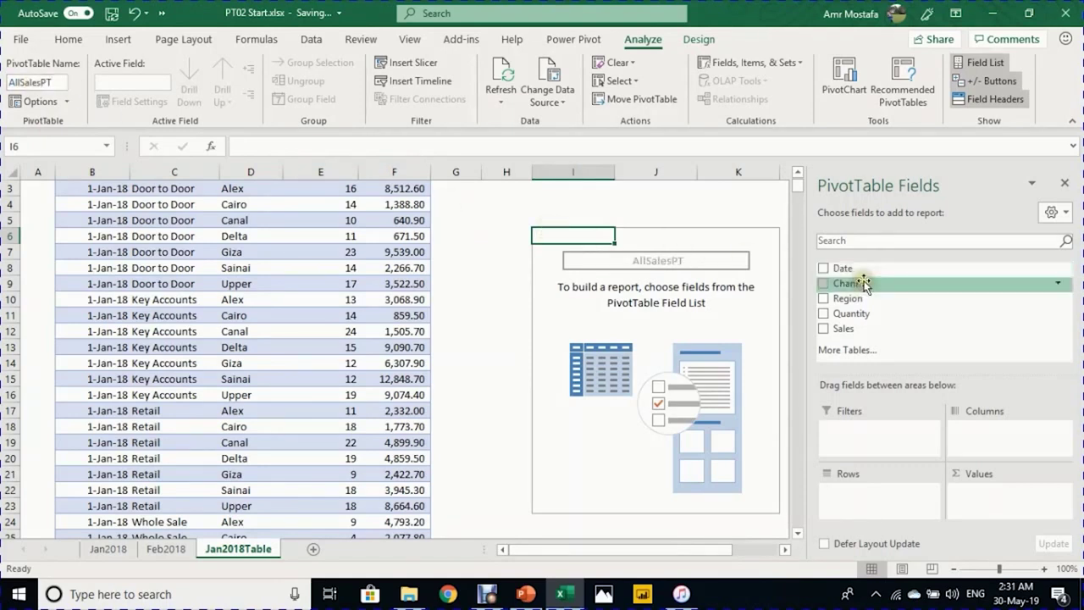
Step: Lay out the AllSalesPT PivotTable with Date as filter, Region as rows and Sales as values
left_click_drag(856, 269, 894, 429)
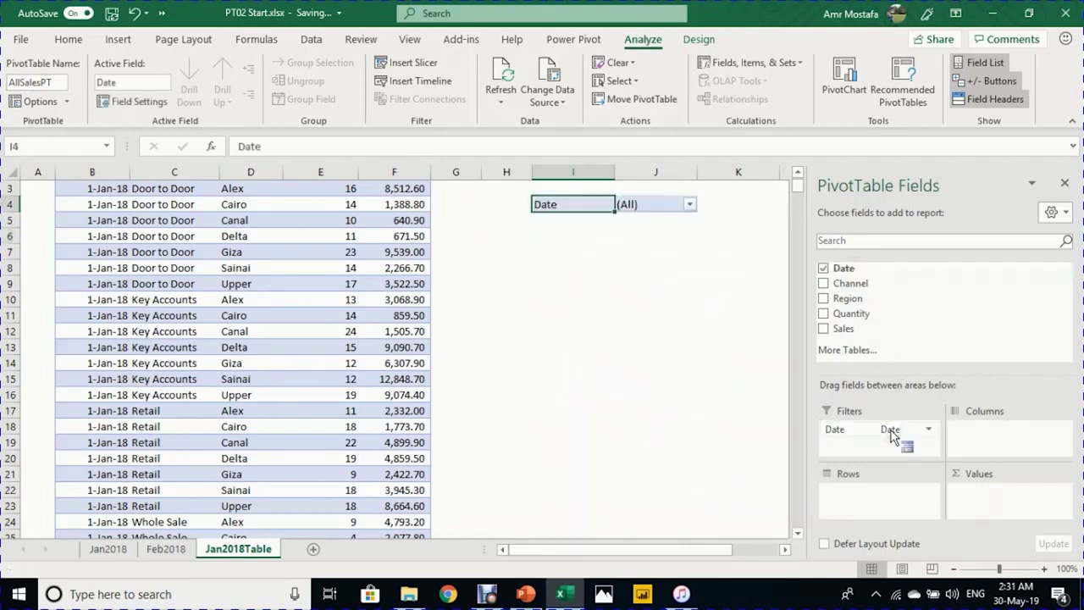
left_click_drag(849, 299, 913, 497)
left_click_drag(844, 330, 998, 517)
Step: Format the Sum of Sales values in the AllSalesPT PivotTable as Currency with $ symbol and 0 decimal places
left_click(675, 251)
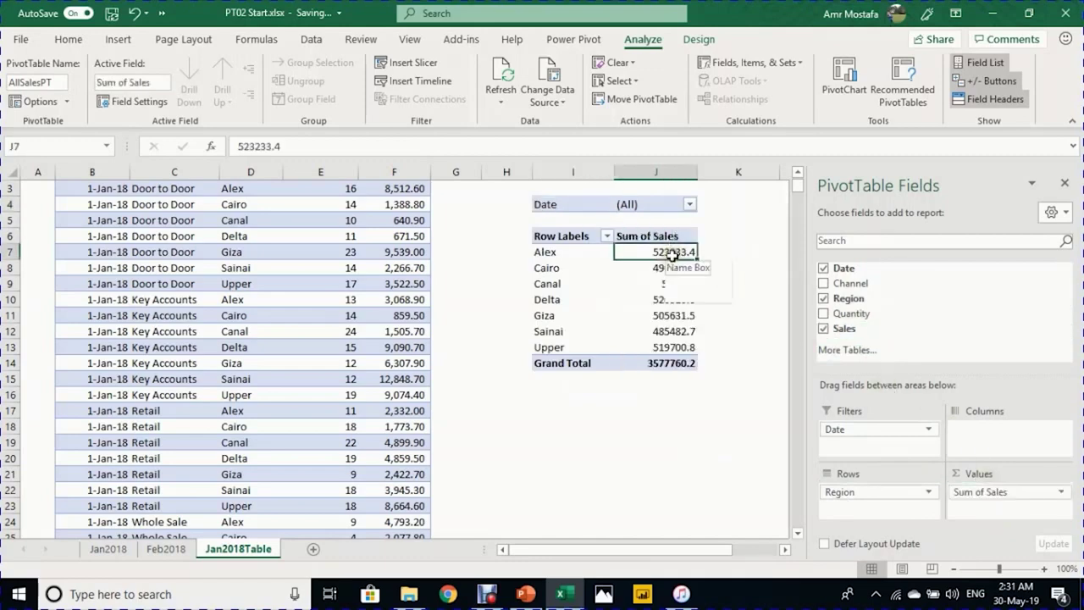
right_click(674, 252)
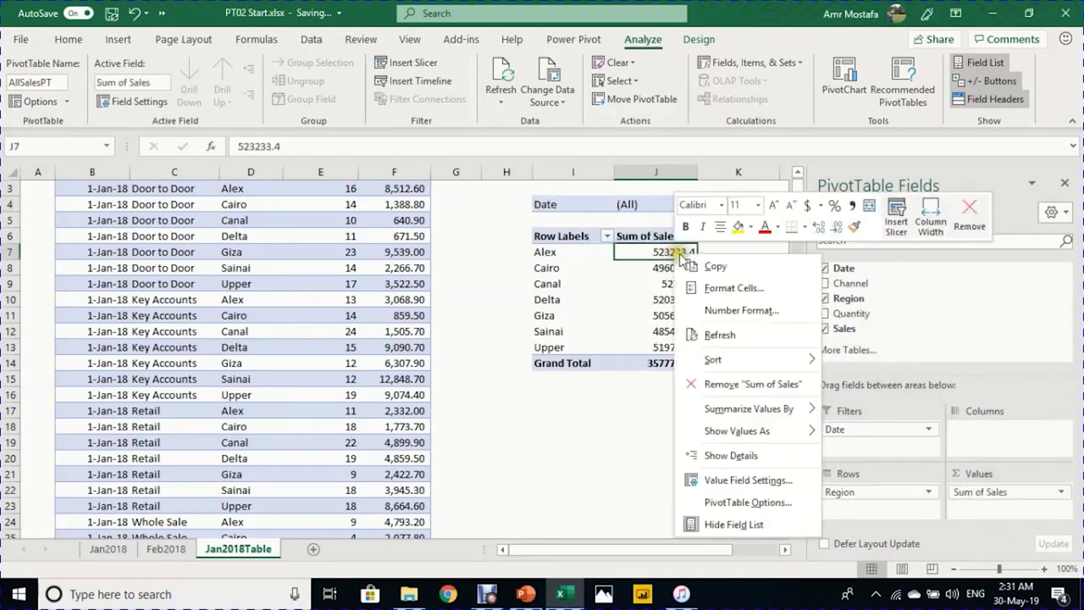
left_click(729, 310)
left_click(559, 214)
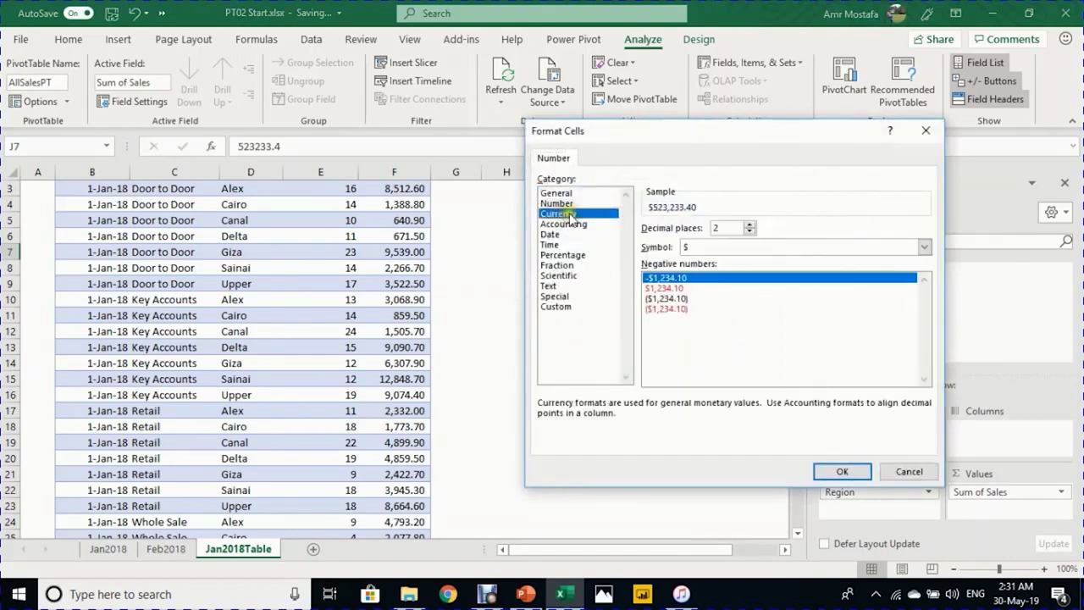
left_click(750, 233)
left_click(749, 233)
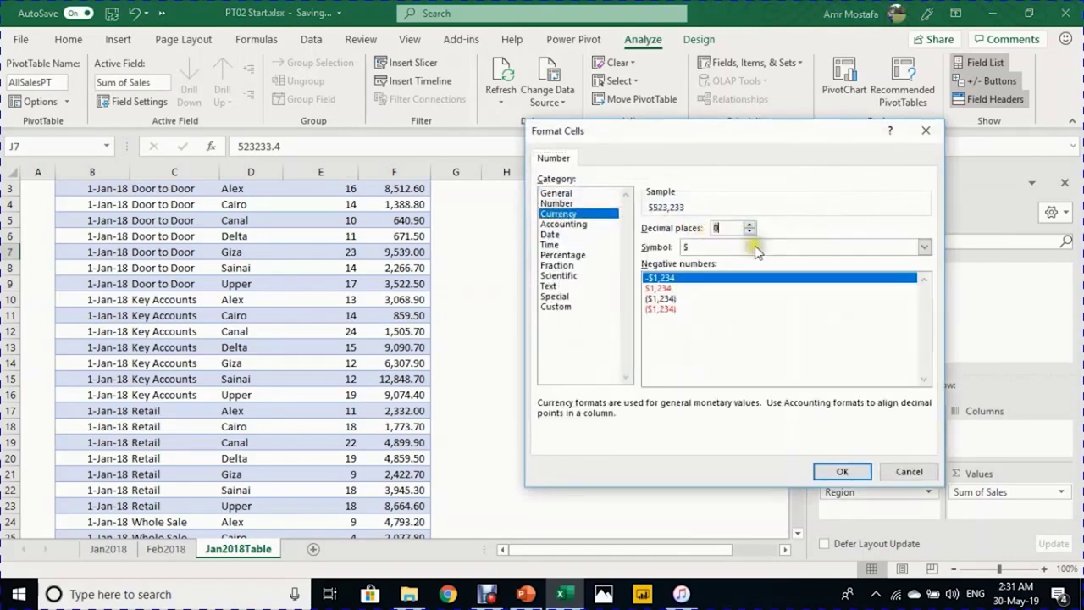
left_click(842, 471)
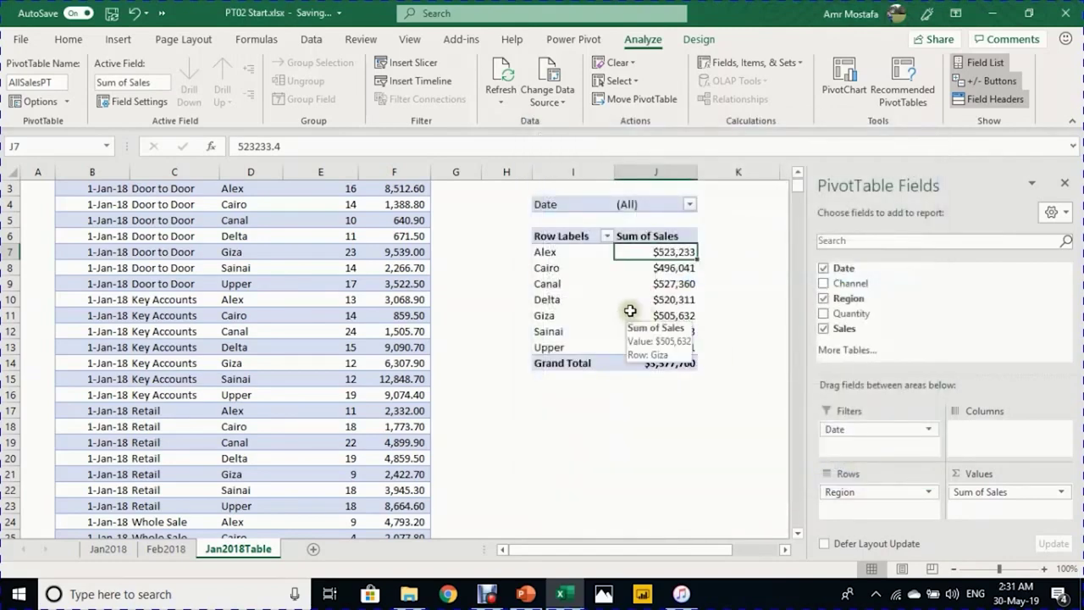
Step: Widen column G and add a new table column with the header Disc_Sales in G2
scroll(458, 266, "up", 1)
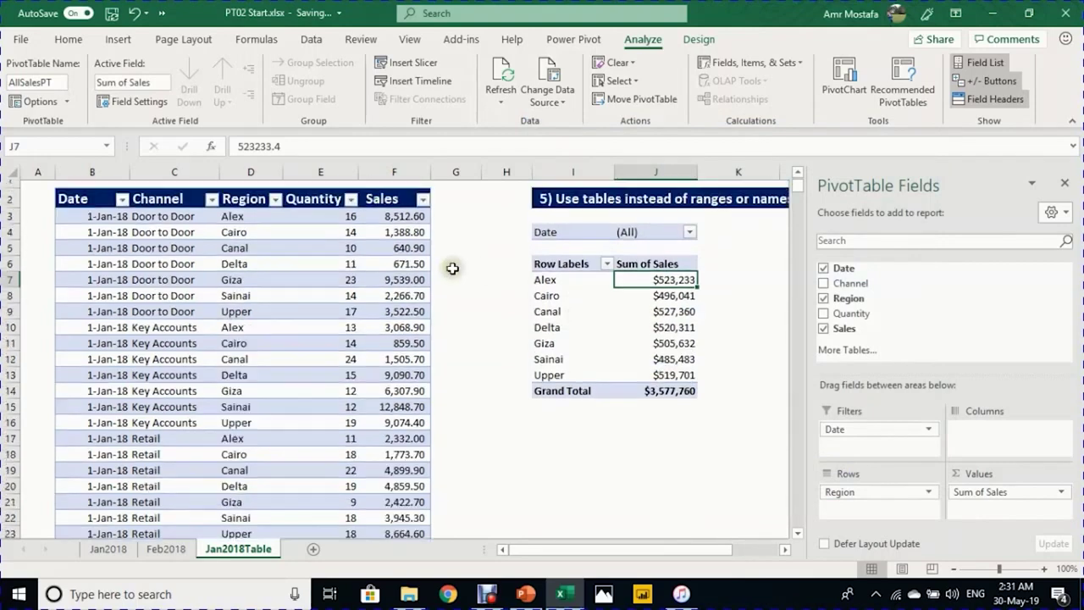
left_click_drag(482, 170, 521, 171)
left_click(462, 216)
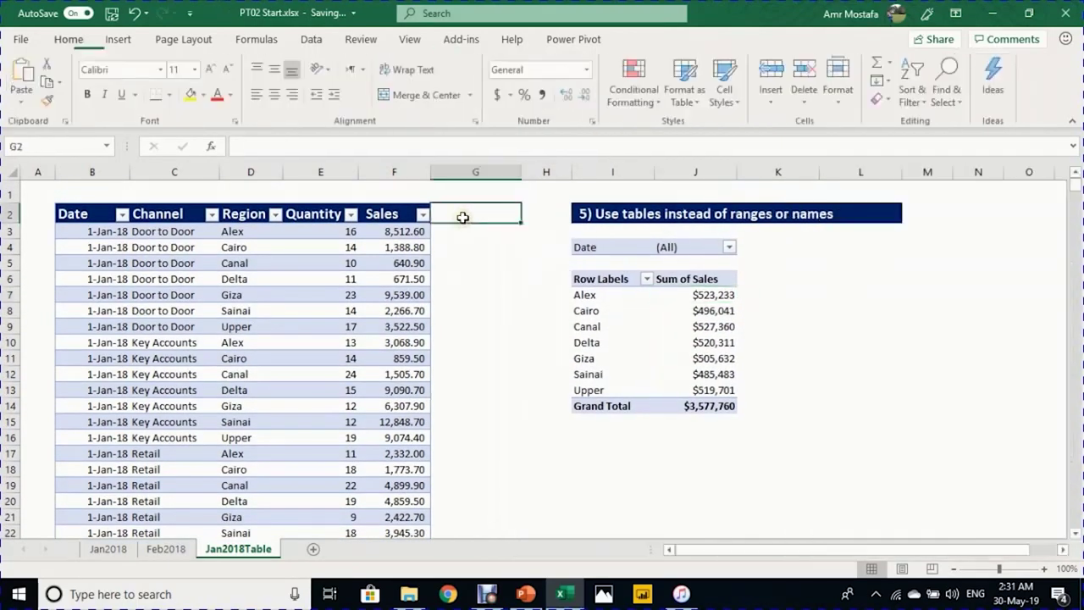
type("Disc_Sales")
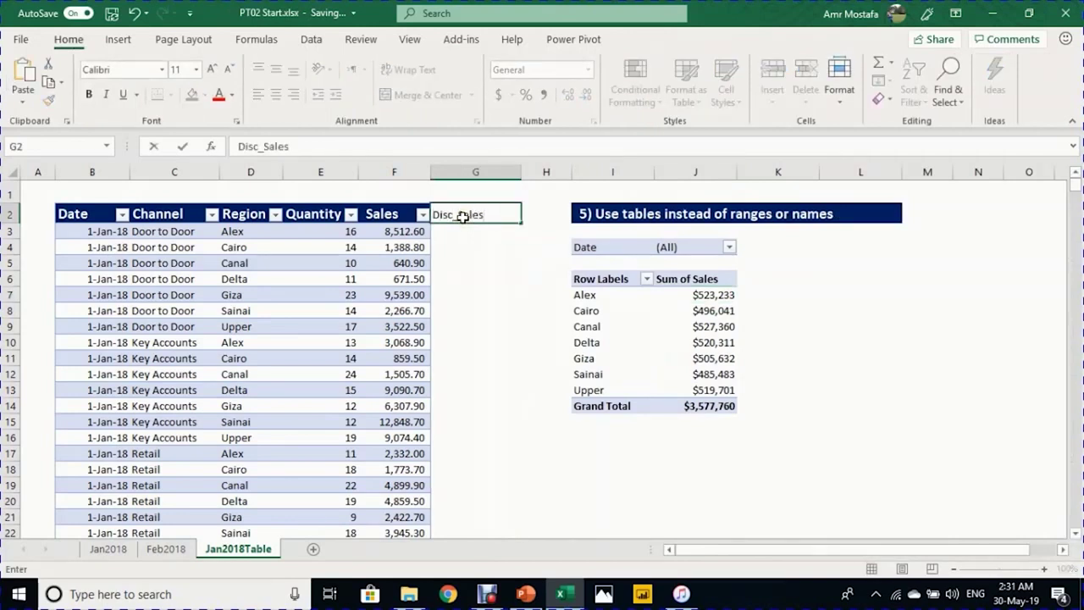
key("Return")
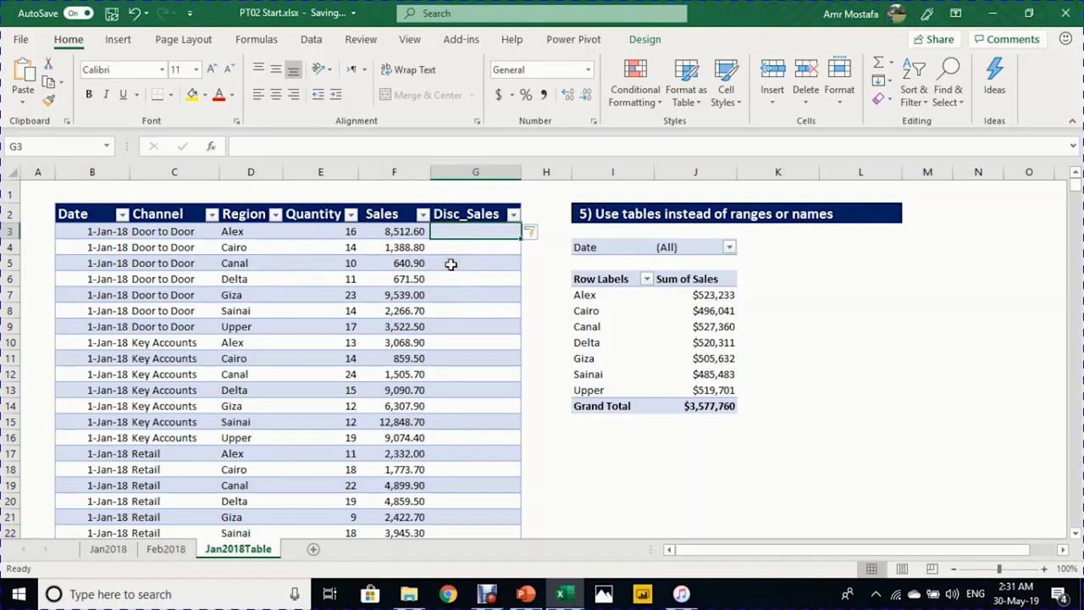
type("=")
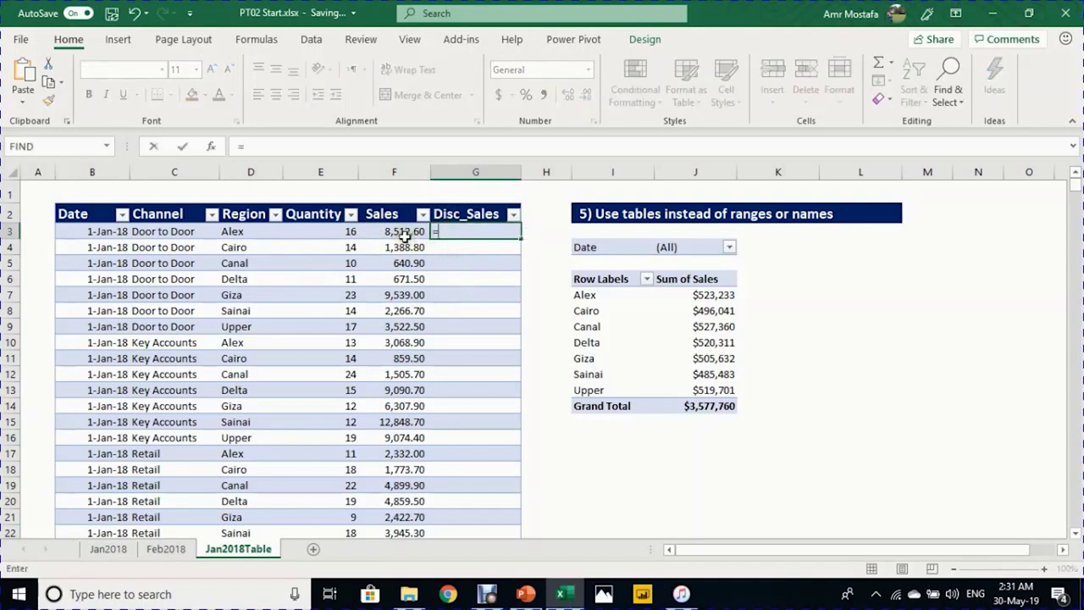
left_click(404, 236)
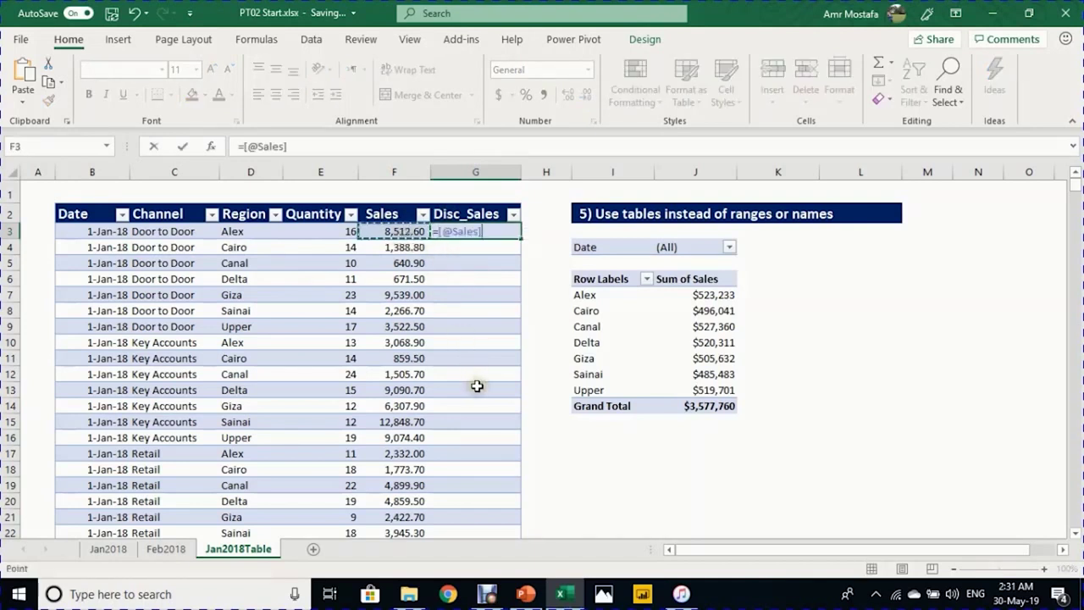
type("*")
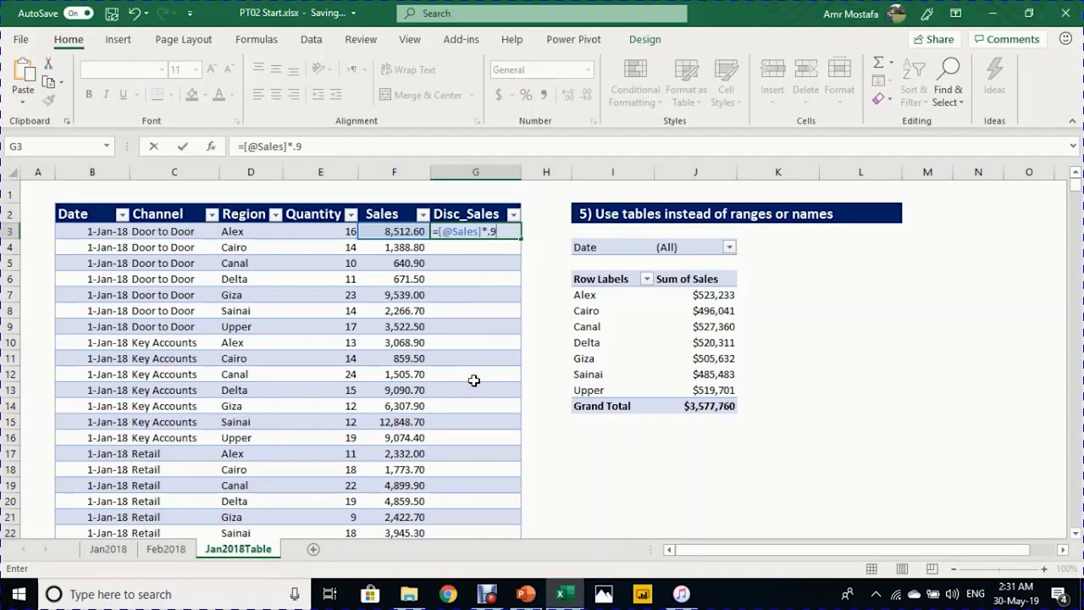
key("Return")
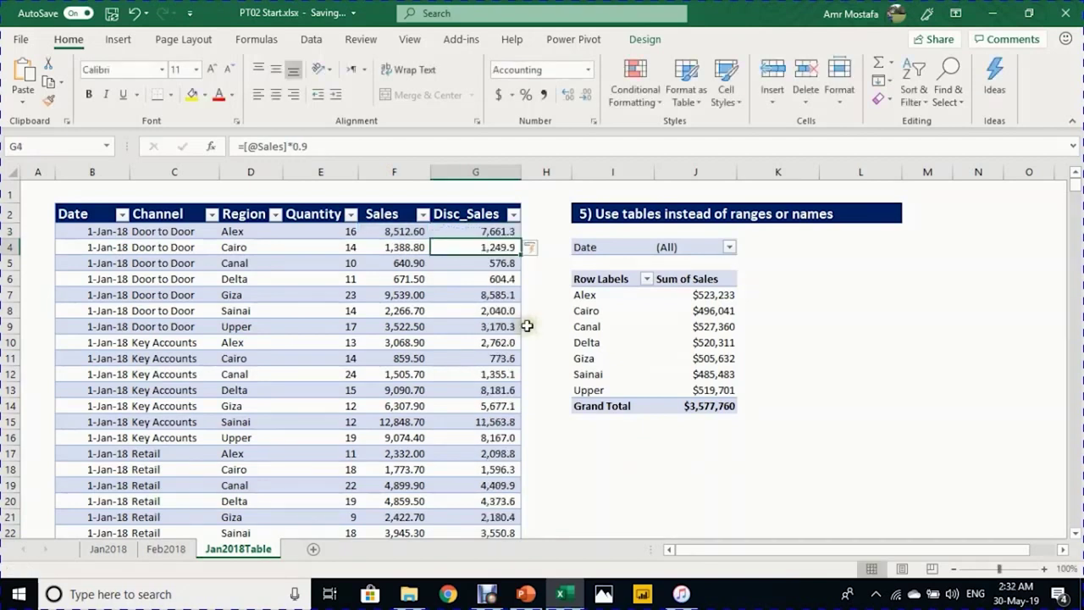
Step: Refresh the AllSalesPT PivotTable and add the Disc_Sales field to its values
left_click(695, 315)
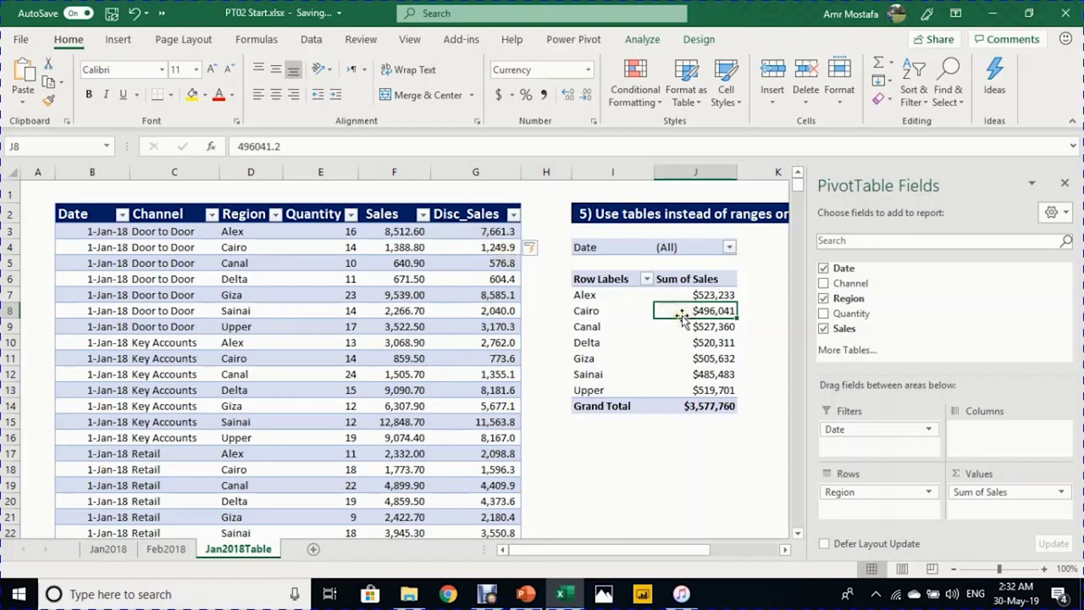
key("alt+F5")
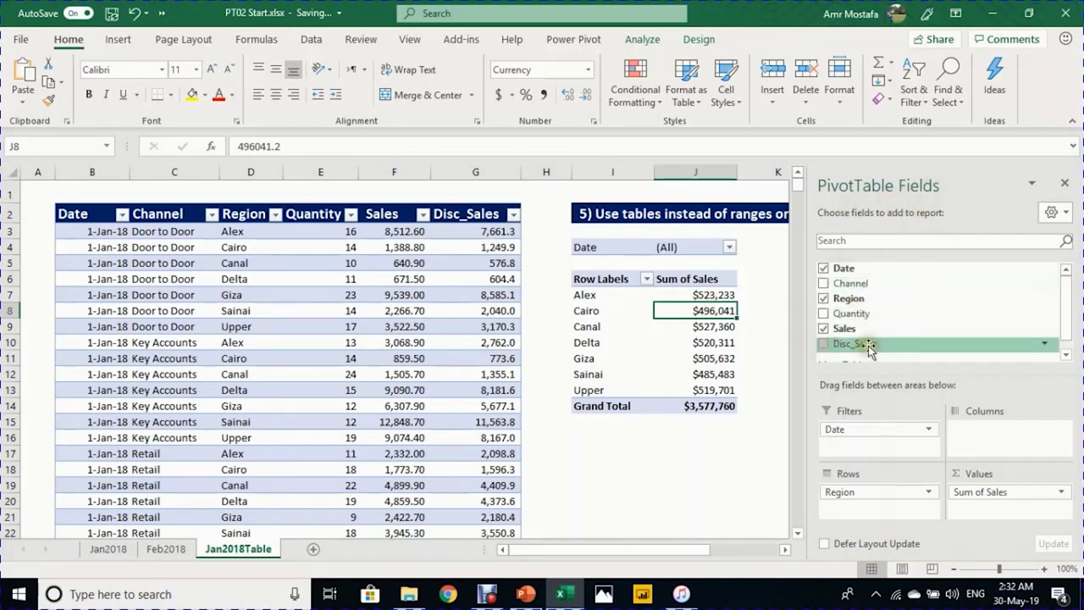
left_click(825, 345)
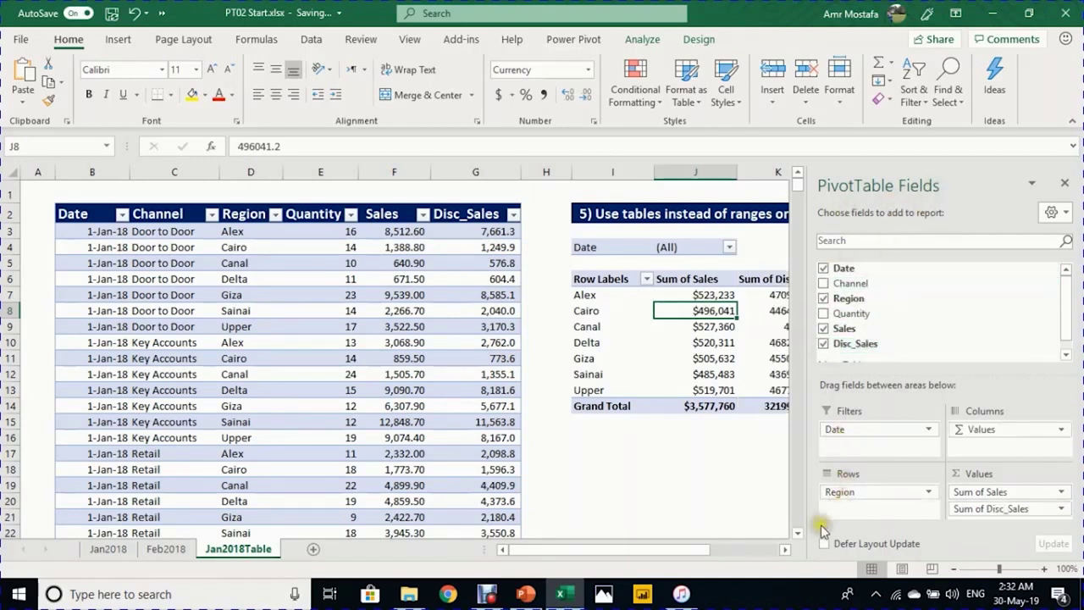
Step: Format the Sum of Disc_Sales values as Currency with 0 decimal places and autofit column K
left_click(784, 549)
left_click(784, 549)
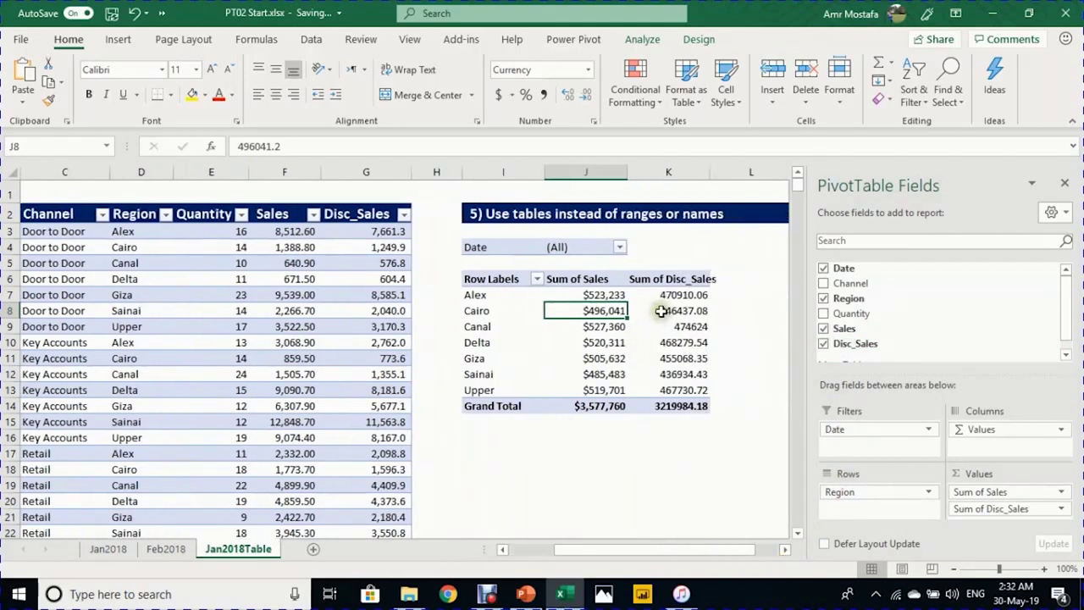
right_click(663, 311)
left_click(745, 85)
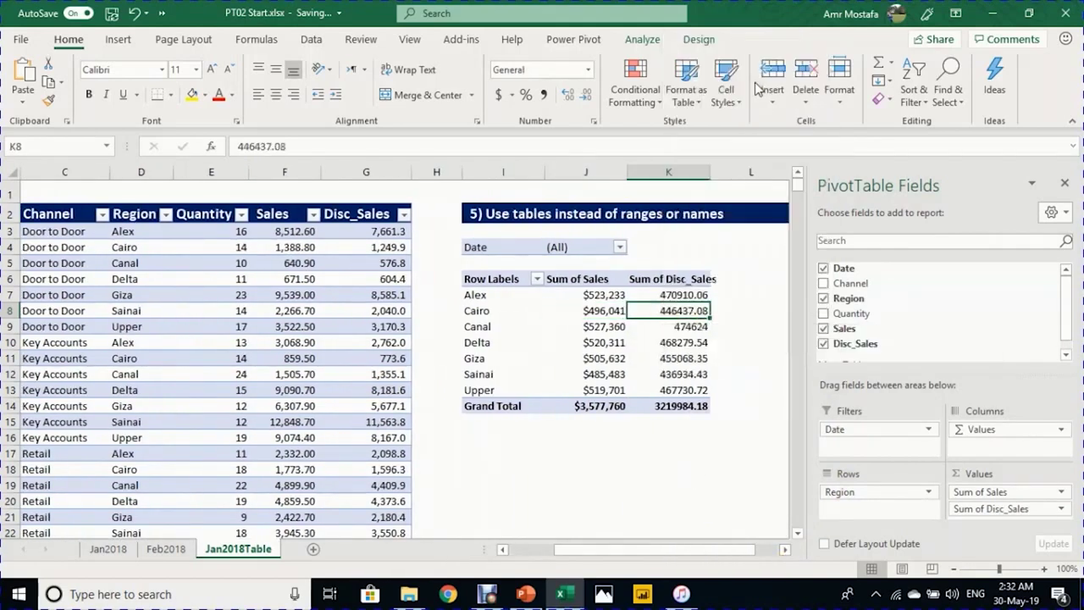
left_click(581, 84)
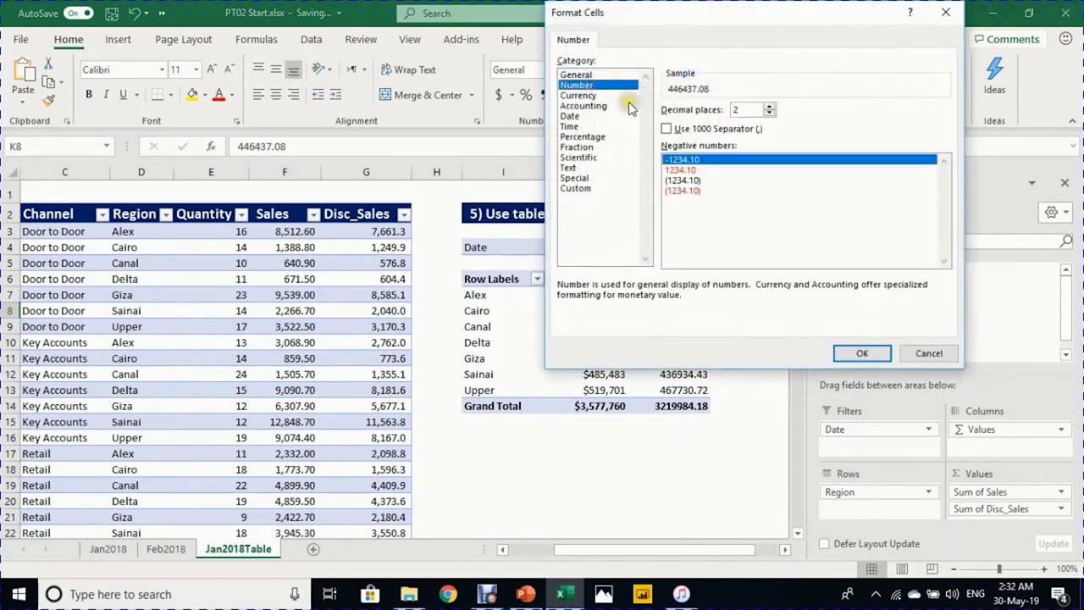
left_click(593, 95)
double_click(770, 114)
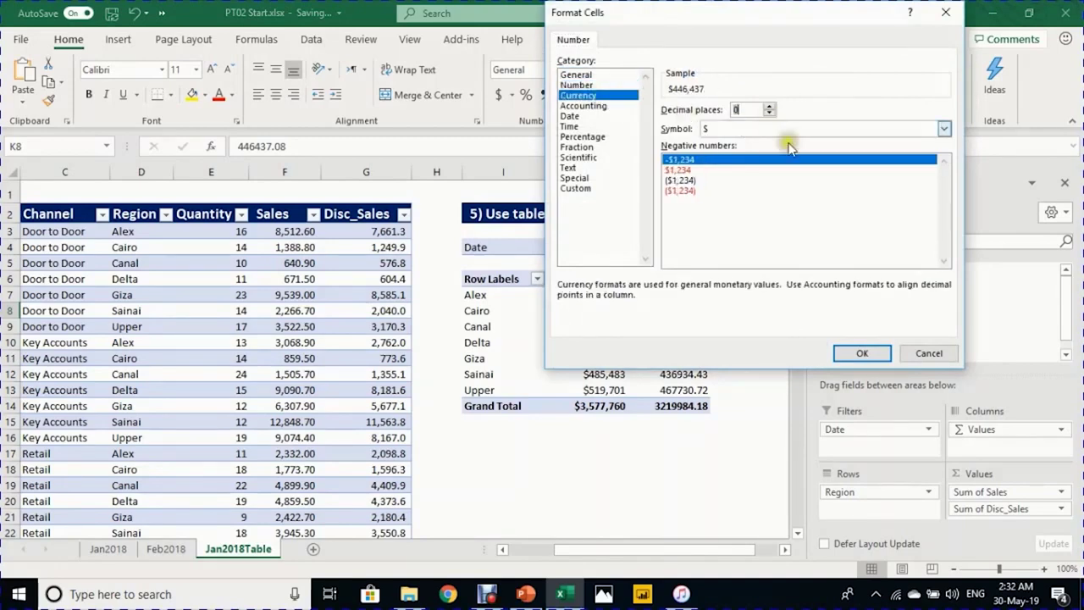
left_click(862, 353)
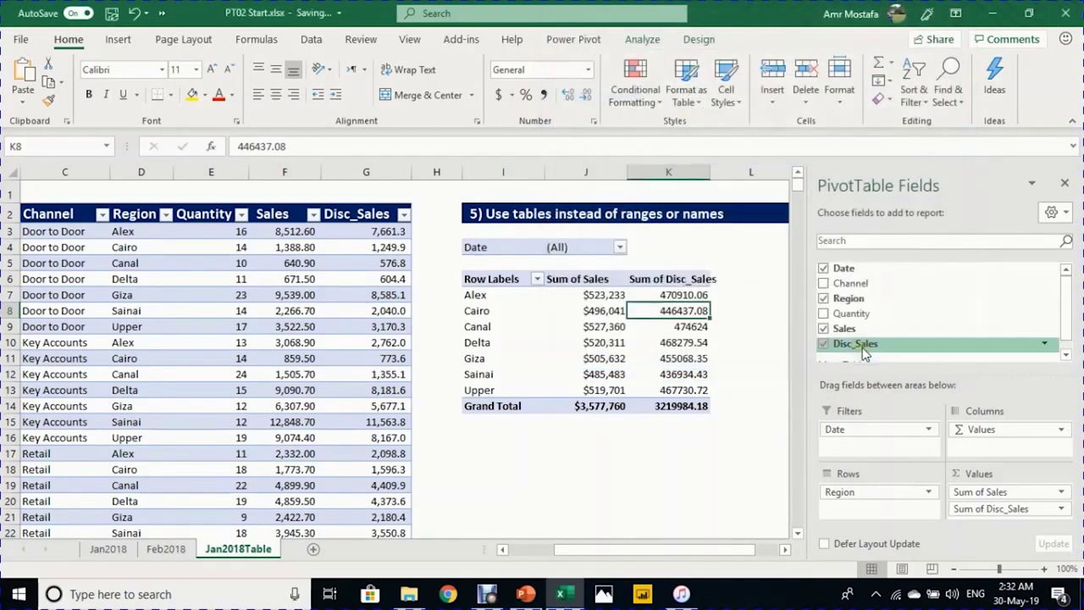
double_click(711, 172)
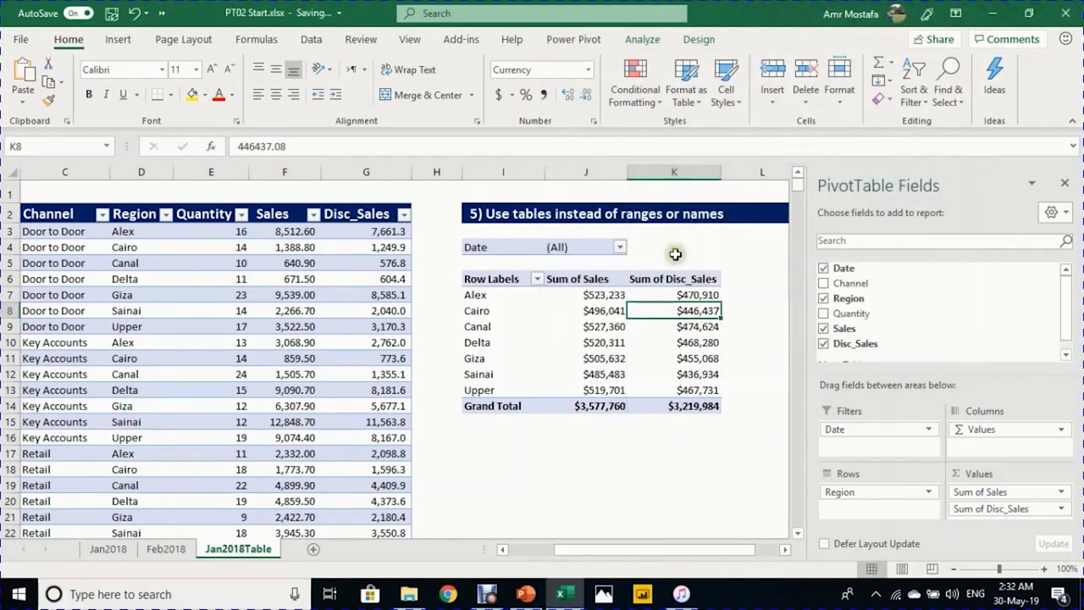
Step: Copy the selected February data from the Feb2018 sheet and append it below the Jan2018Table table at B869
left_click(167, 549)
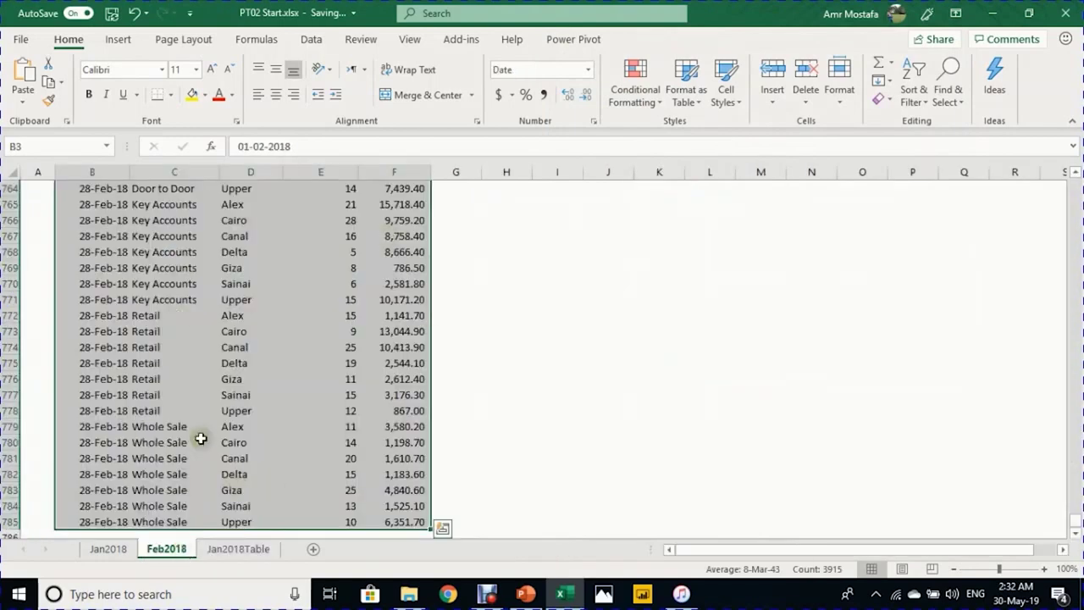
key("ctrl+c")
left_click(213, 548)
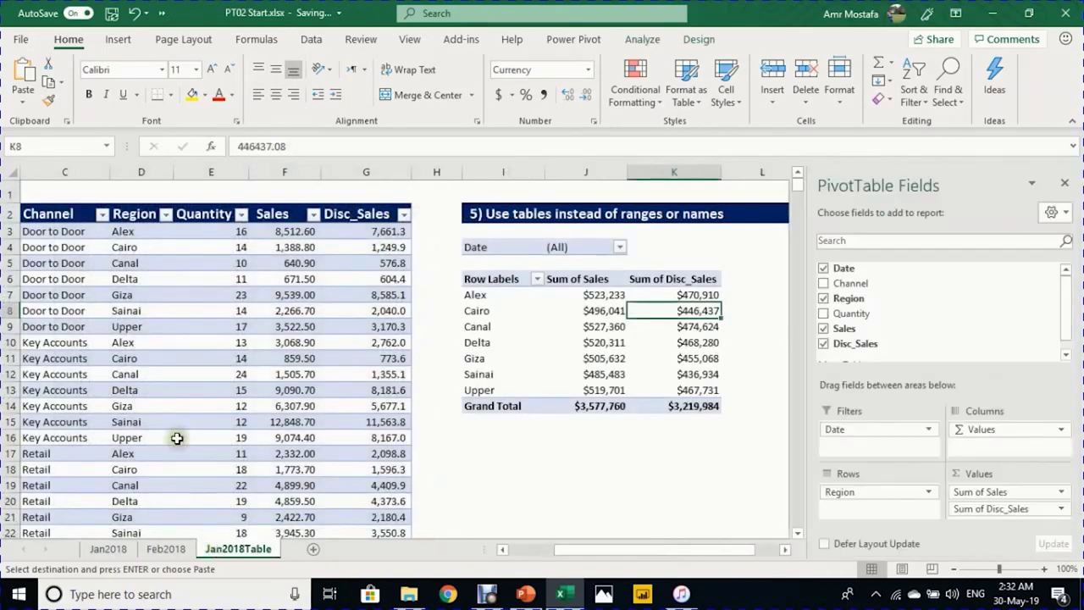
left_click(90, 358)
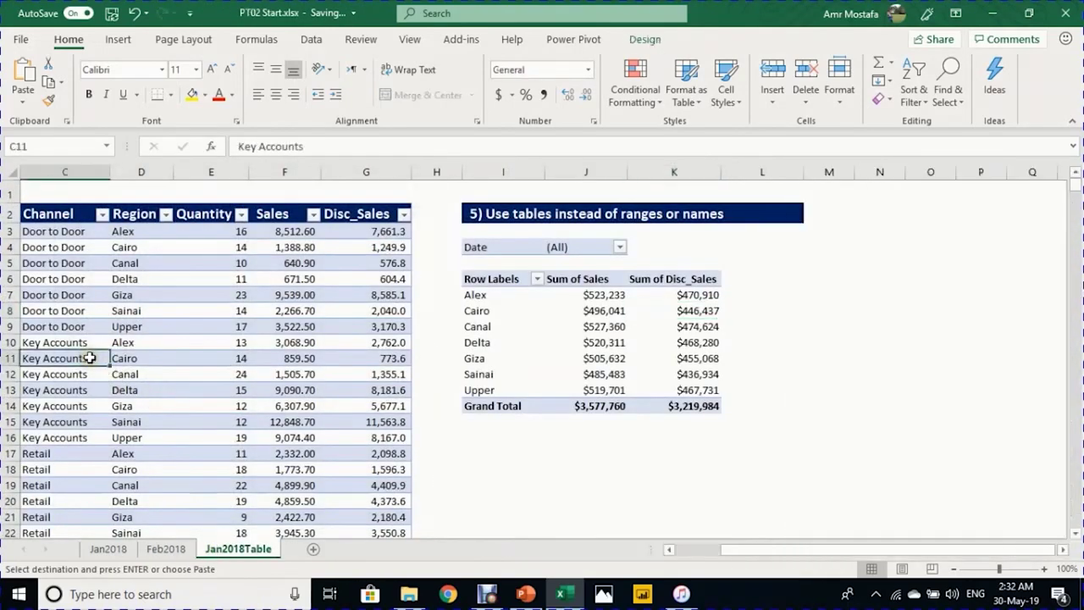
key("ctrl+Down")
key("Down")
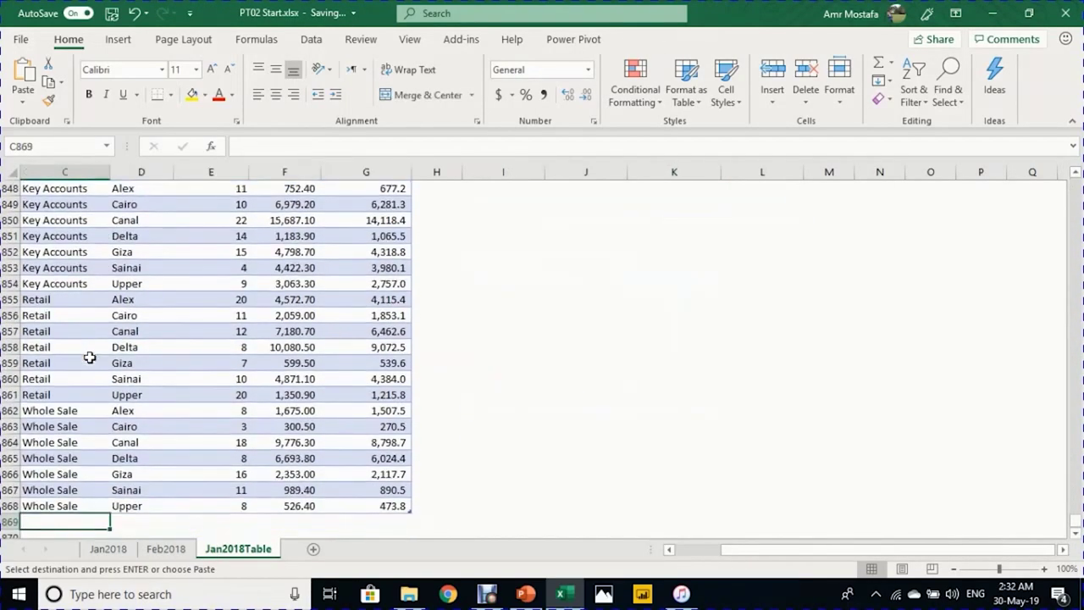
key("Left")
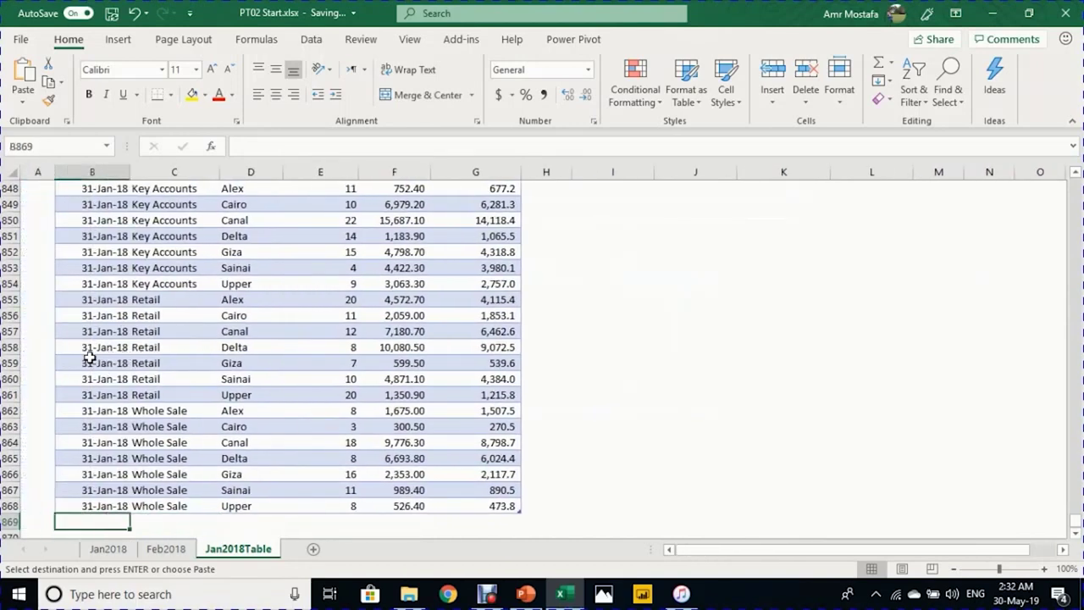
key("ctrl+v")
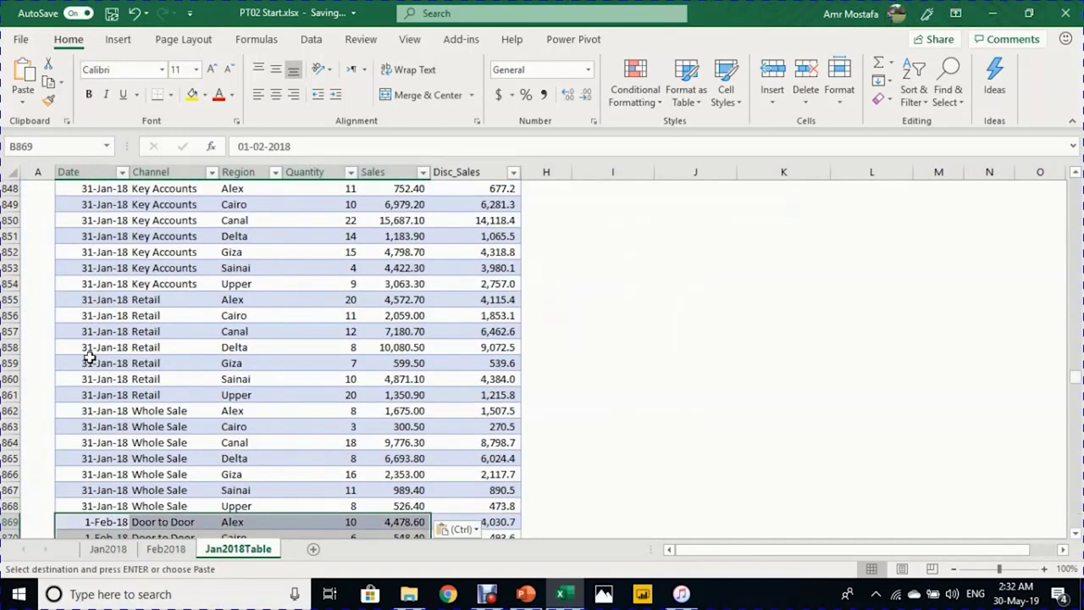
scroll(278, 356, "down", 4)
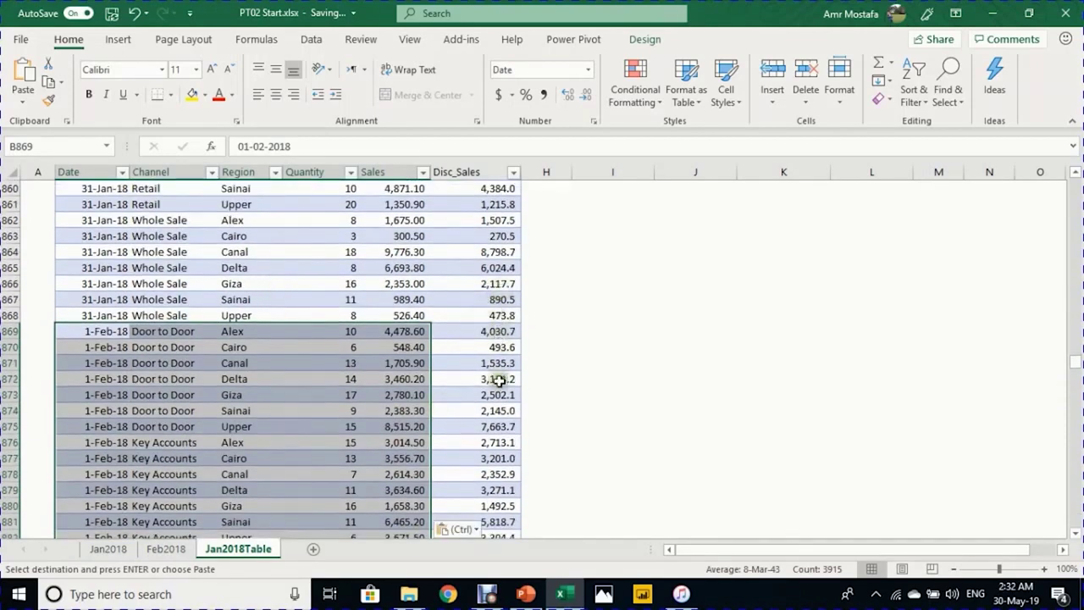
Step: Return to the AllSalesPT PivotTable and refresh it to include the appended February rows
left_click(678, 348)
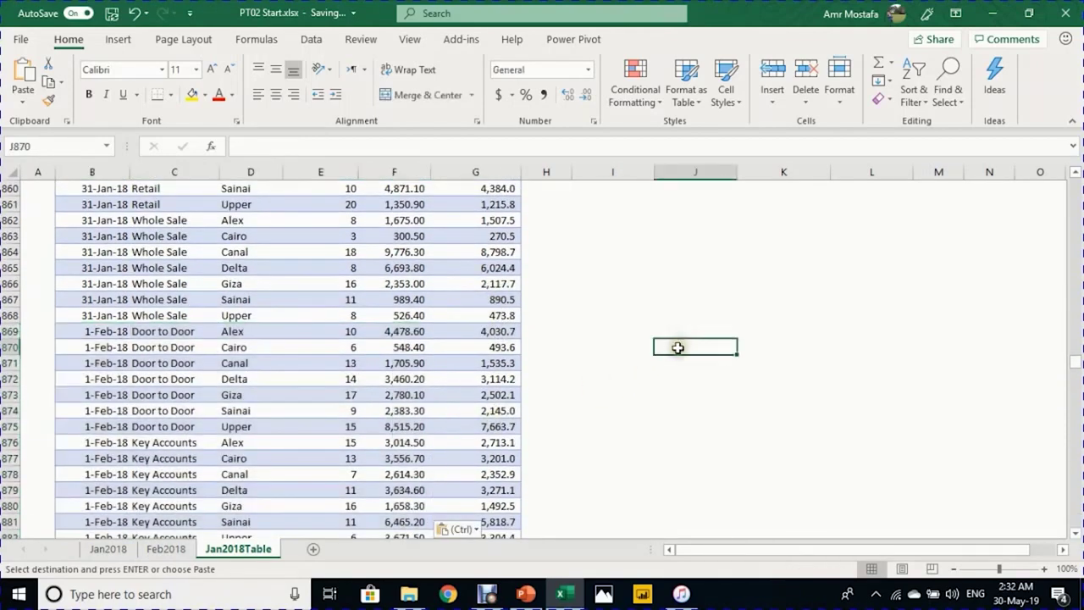
key("ctrl+Up")
key("Up")
key("Up")
key("Up")
key("Up")
key("Up")
key("Up")
key("Up")
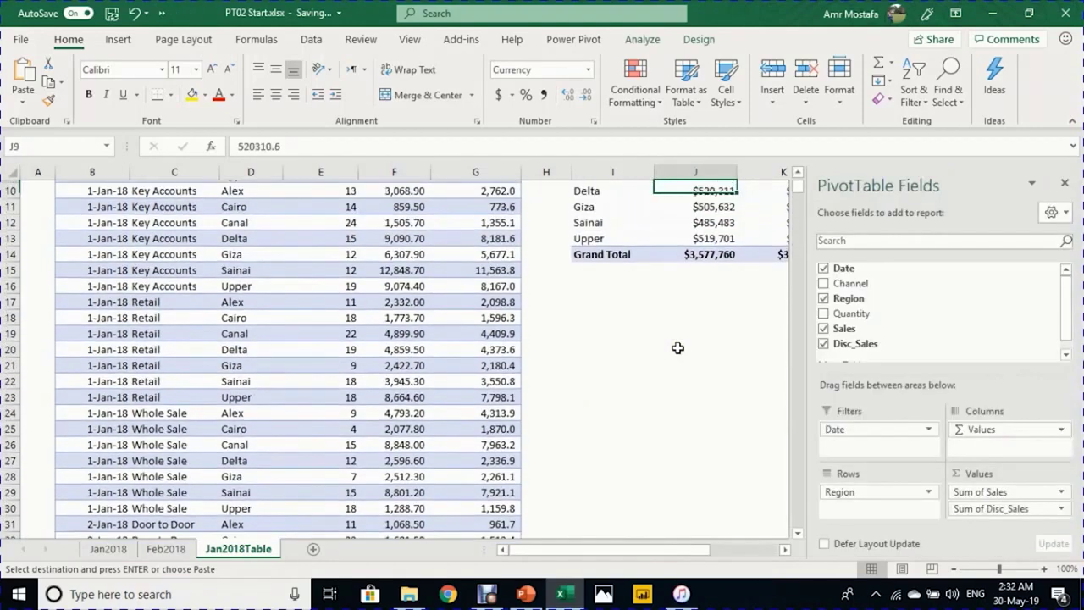
key("Up")
key("Up")
key("Down")
key("Down")
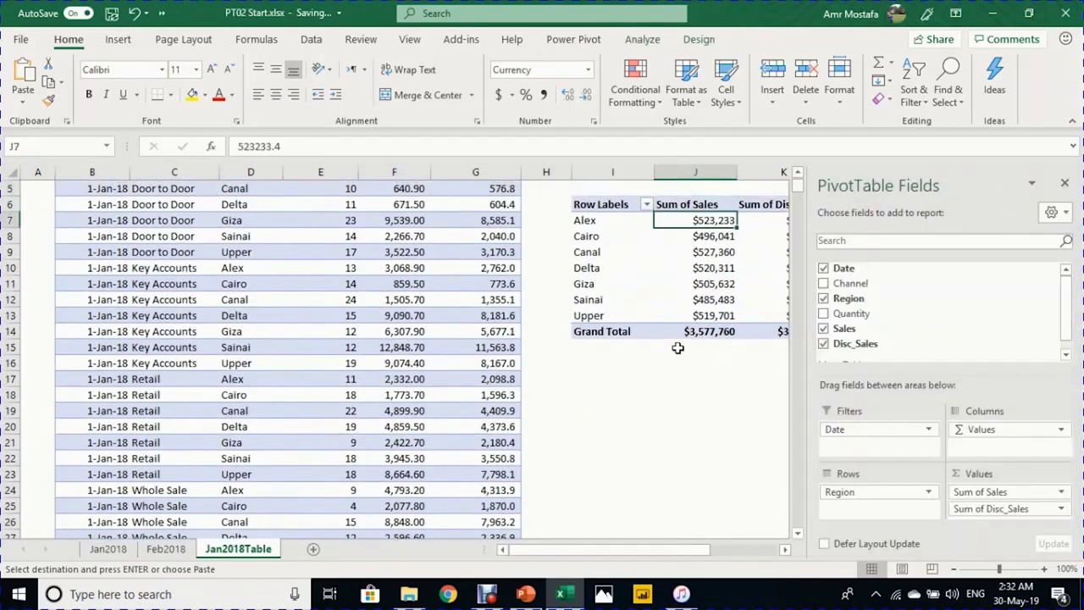
key("Right")
key("Right")
key("Left")
key("Up")
key("Up")
key("Up")
key("Up")
key("Down")
key("Down")
key("Down")
key("Down")
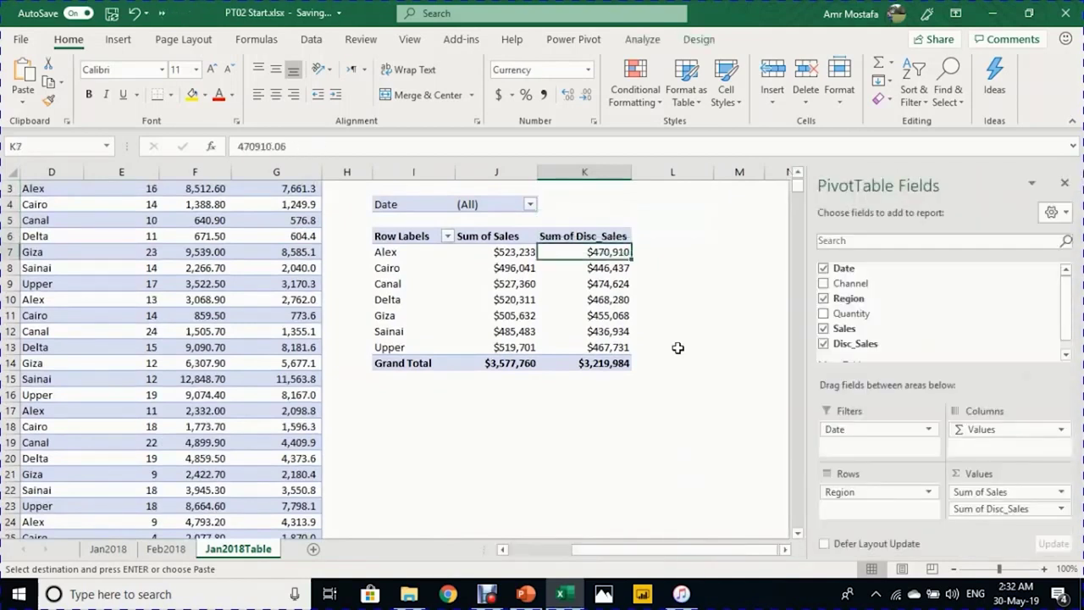
key("alt+F5")
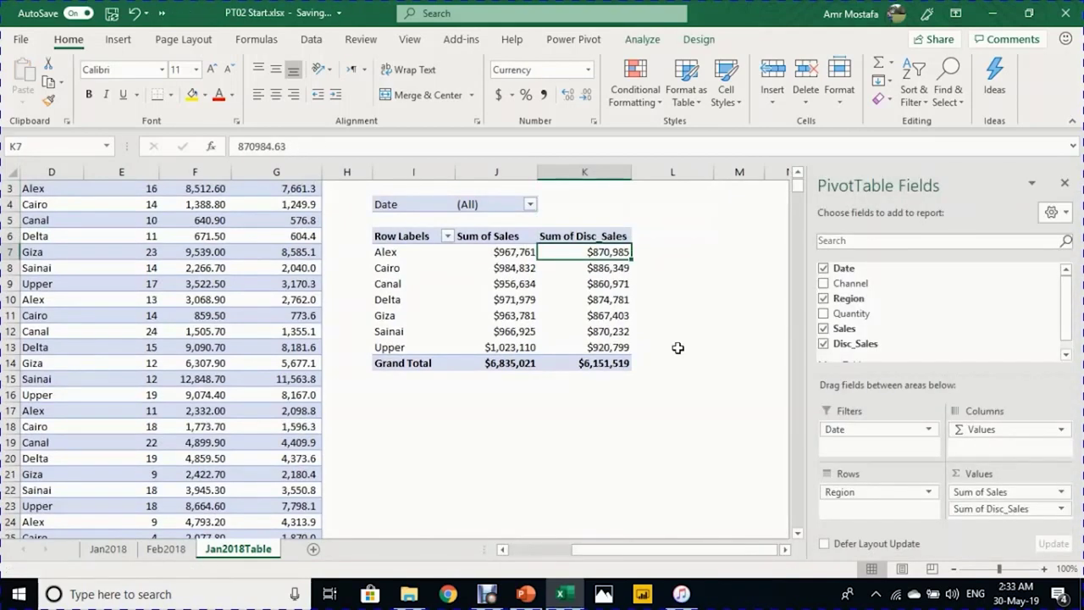
Step: Check the dates available in the PivotTable's Date filter down to the end of the list, keeping all dates selected
left_click(529, 206)
left_click_drag(520, 242, 521, 349)
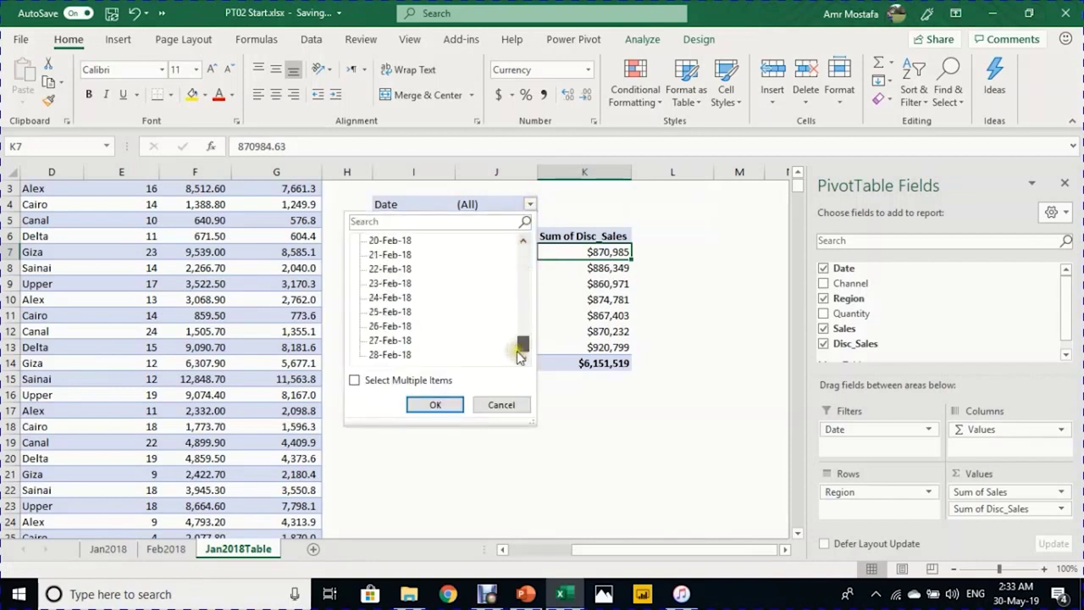
left_click(436, 407)
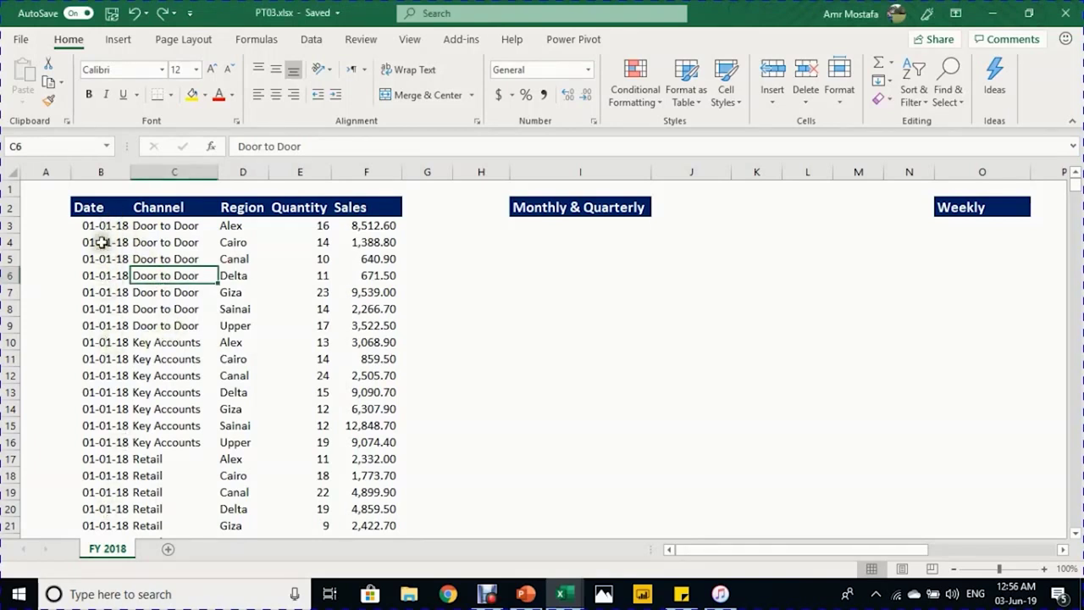
Step: Review the Date, Channel, Region, Quantity and Sales column headers of the FY 2018 data in PT03.xlsx
left_click(95, 207)
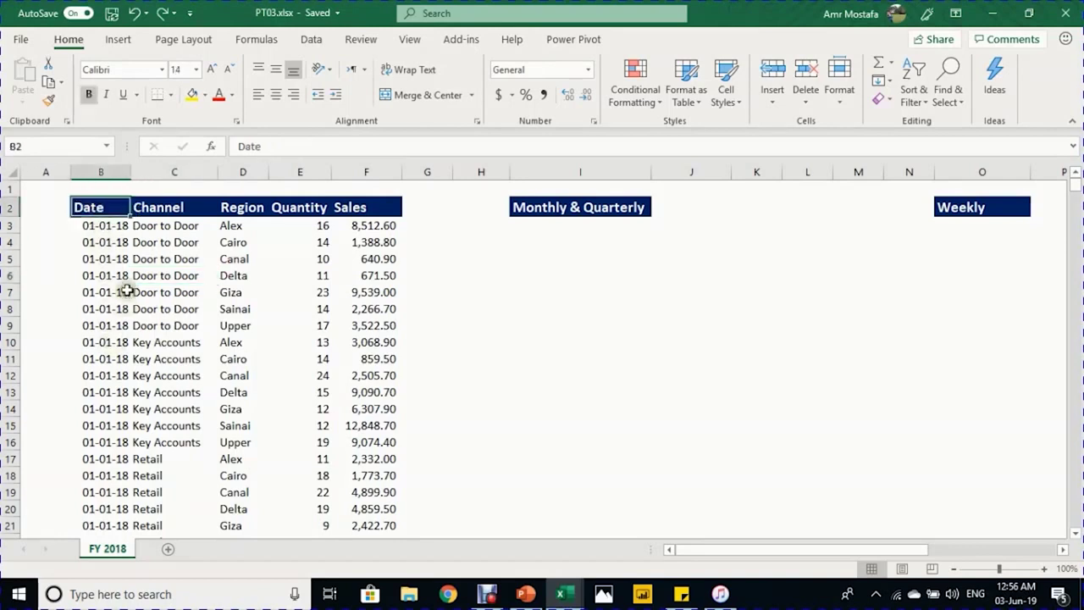
left_click_drag(131, 208, 142, 207)
left_click(141, 207)
left_click(230, 207)
left_click(303, 207)
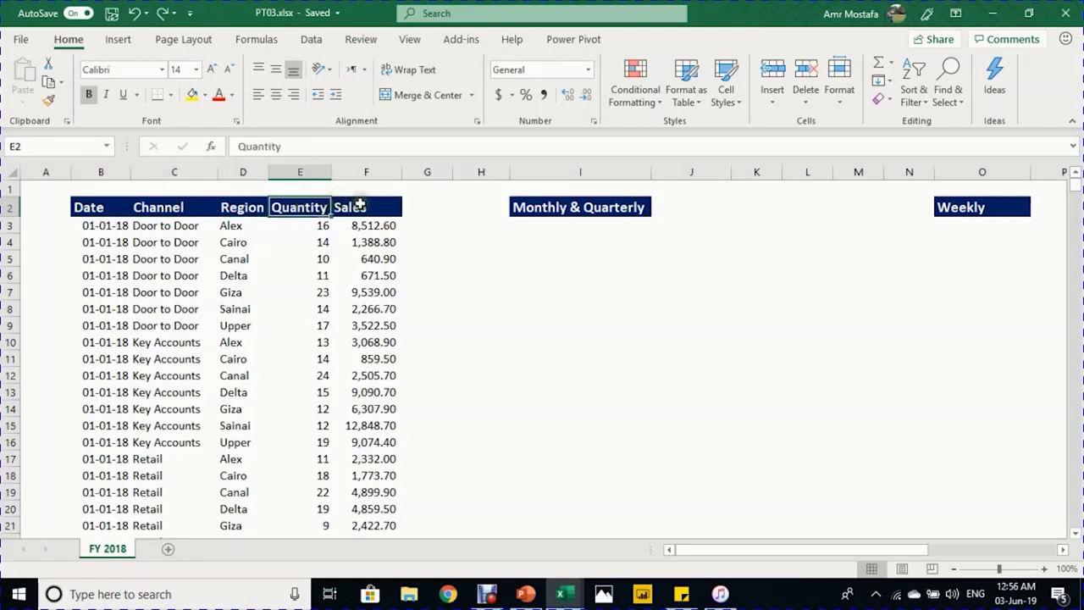
left_click(360, 206)
Step: Create a PivotTable from the FY 2018 data range B2:F10212, placed on the existing worksheet at cell I6
left_click(258, 293)
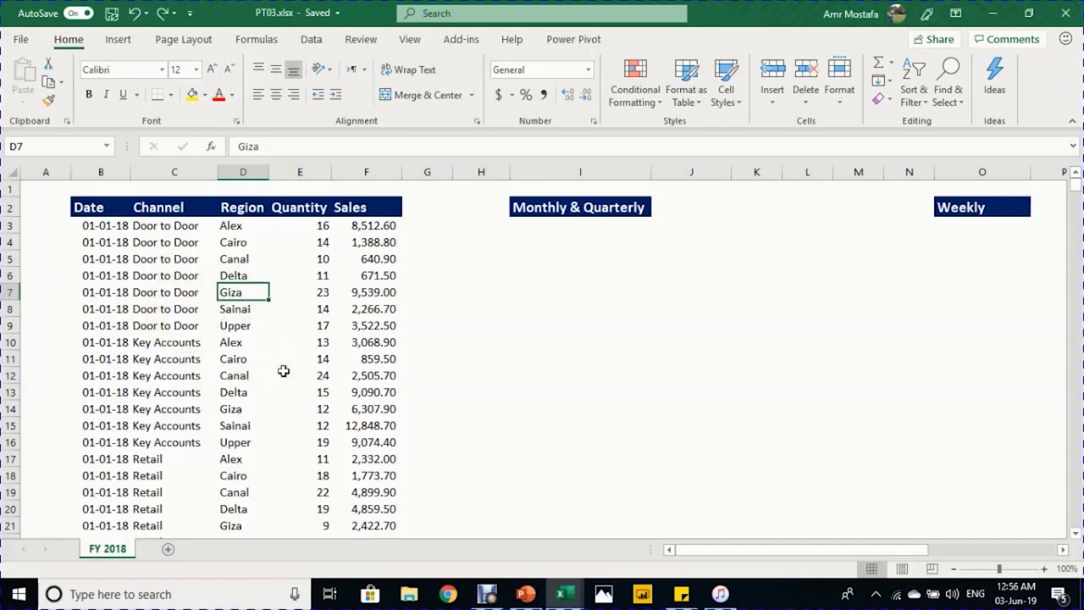
key("alt+n")
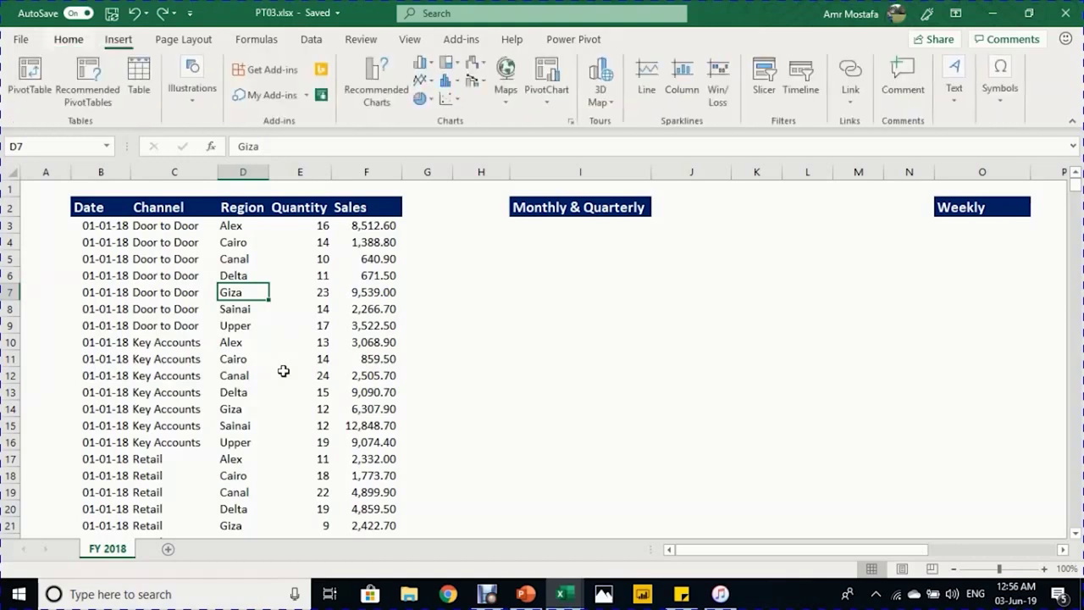
key("v")
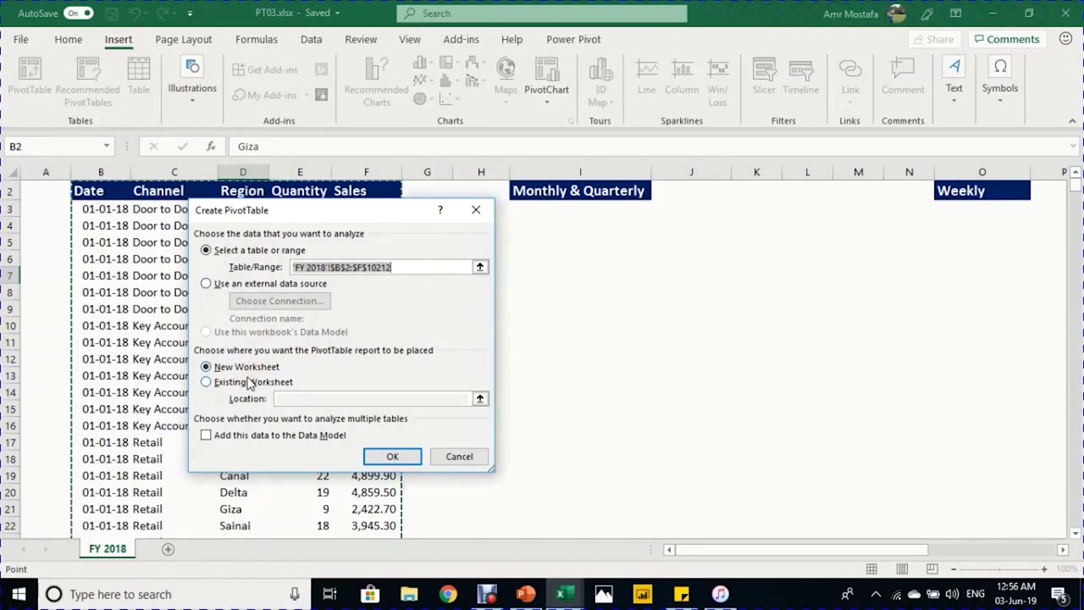
left_click(208, 383)
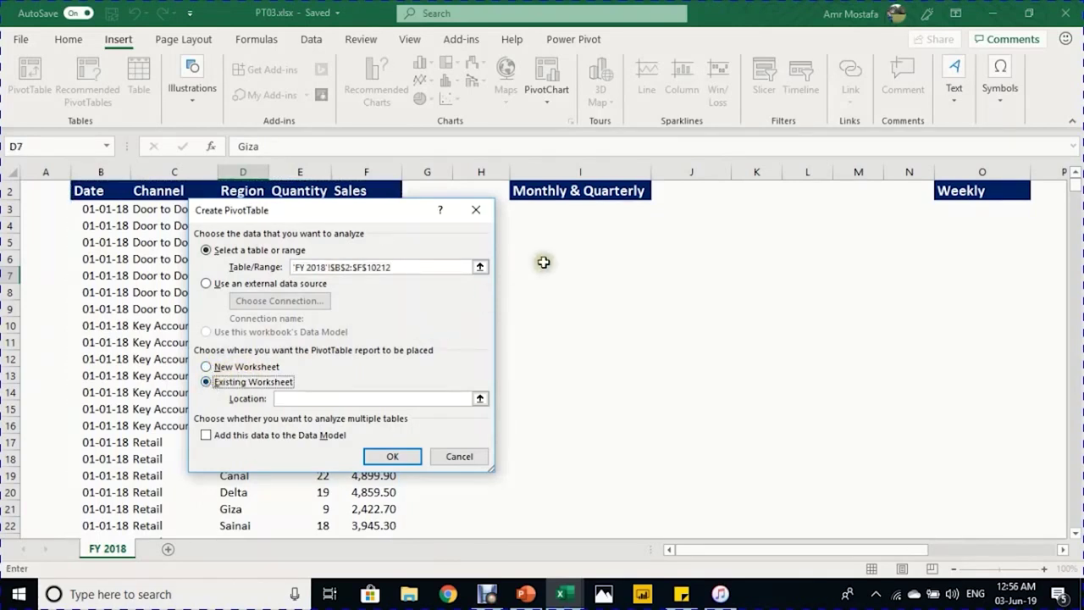
left_click(571, 254)
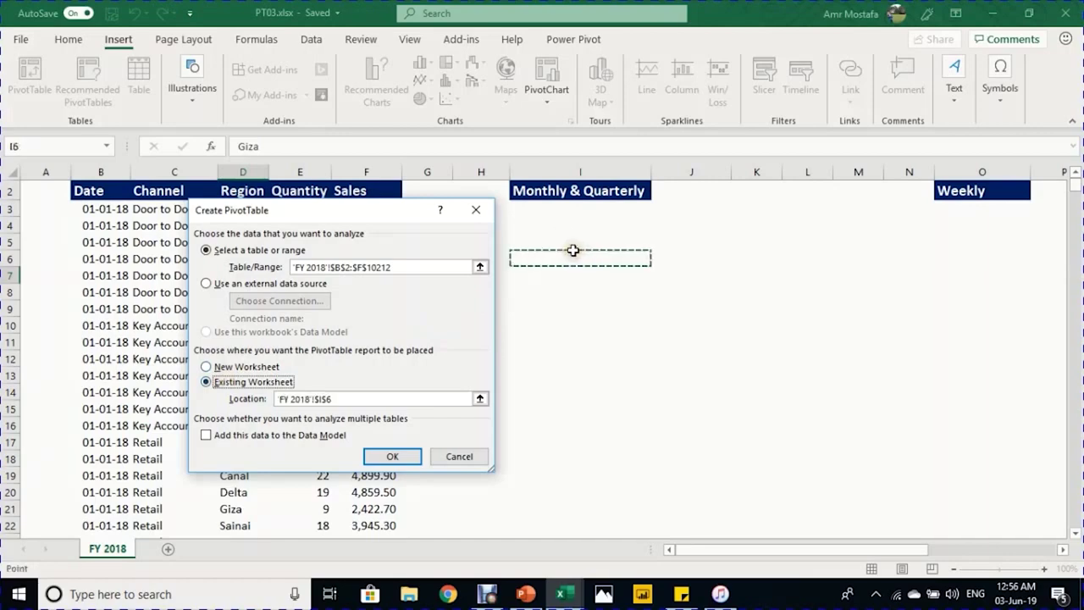
left_click(403, 456)
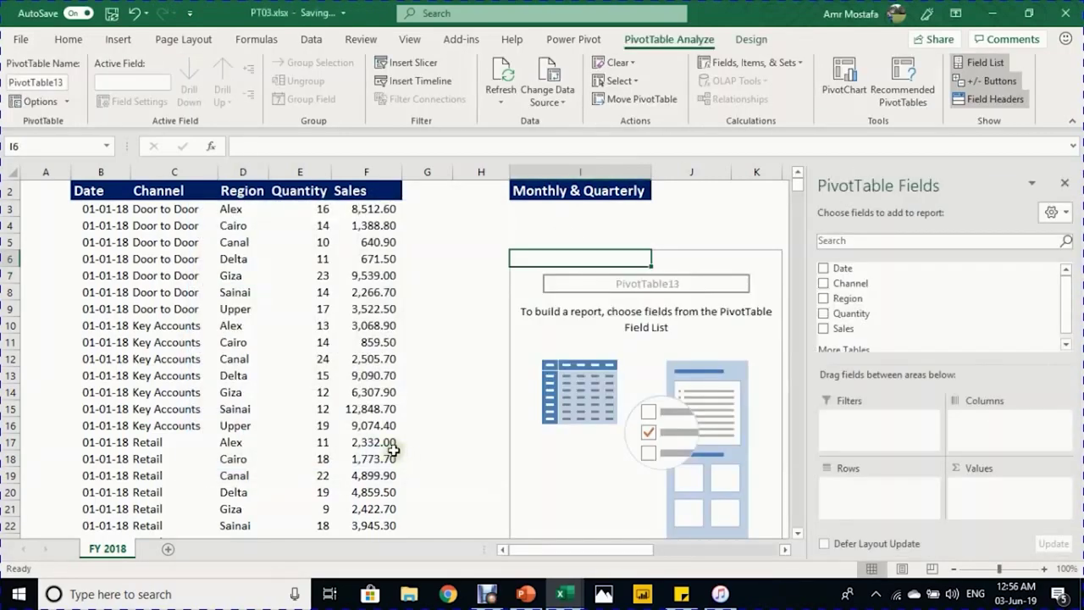
Step: Name the new PivotTable MothlySales and add the Sales field to its values
left_click(33, 82)
type("MothlySales")
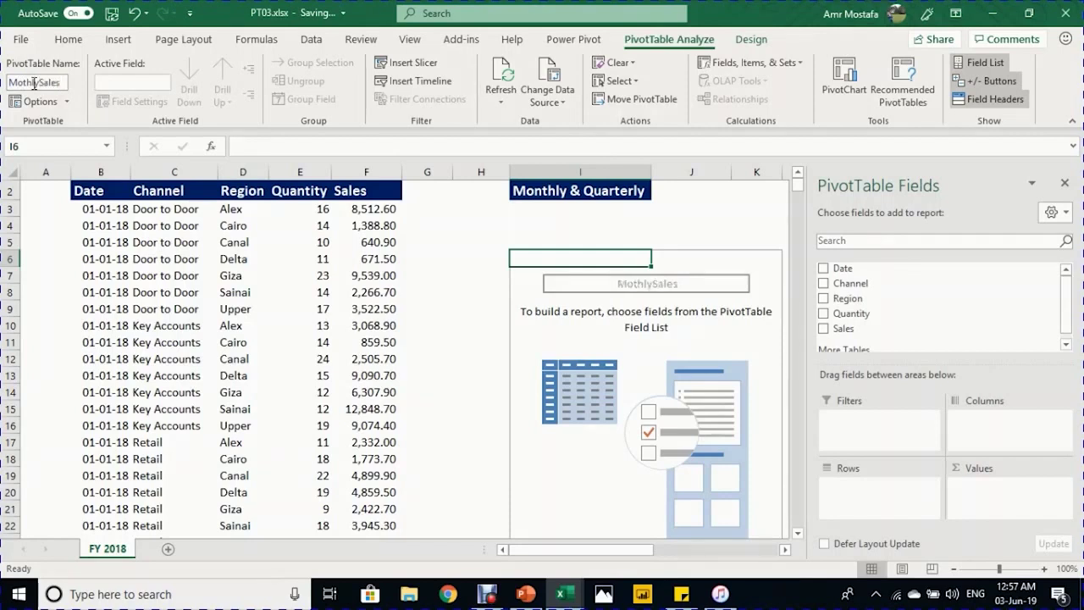
left_click_drag(615, 550, 634, 544)
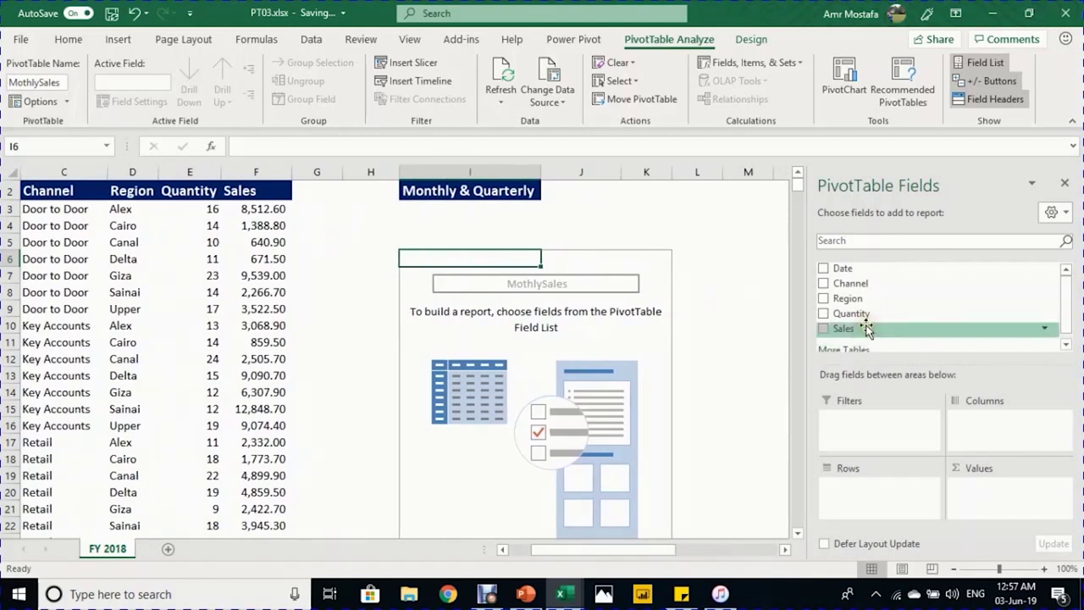
left_click_drag(866, 329, 1029, 499)
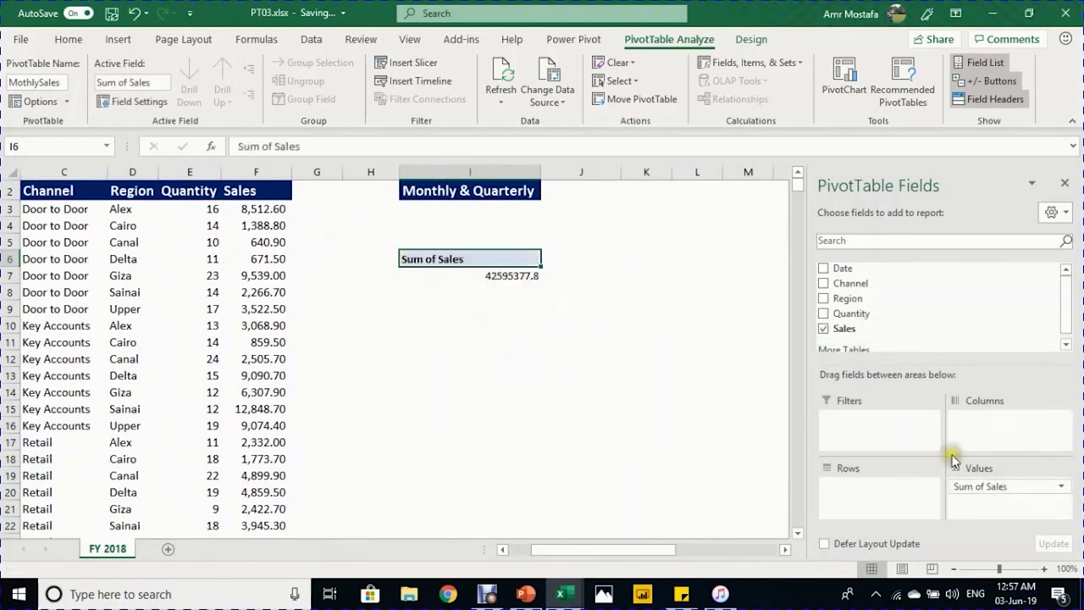
Step: Select the Sum of Sales value in cell I7 of the MothlySales PivotTable
left_click(502, 275)
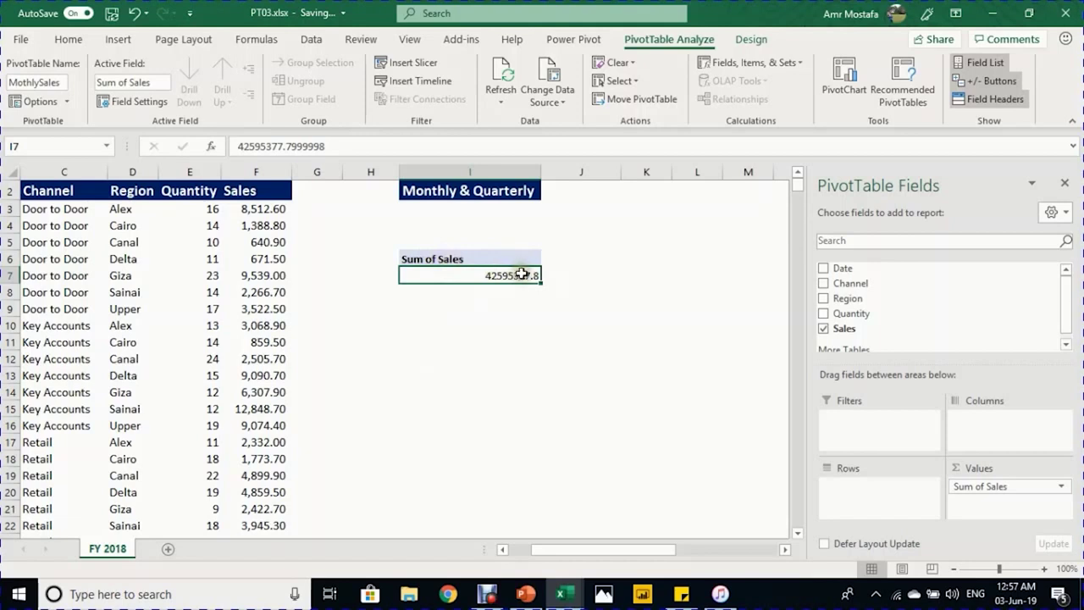
mouse_move(529, 274)
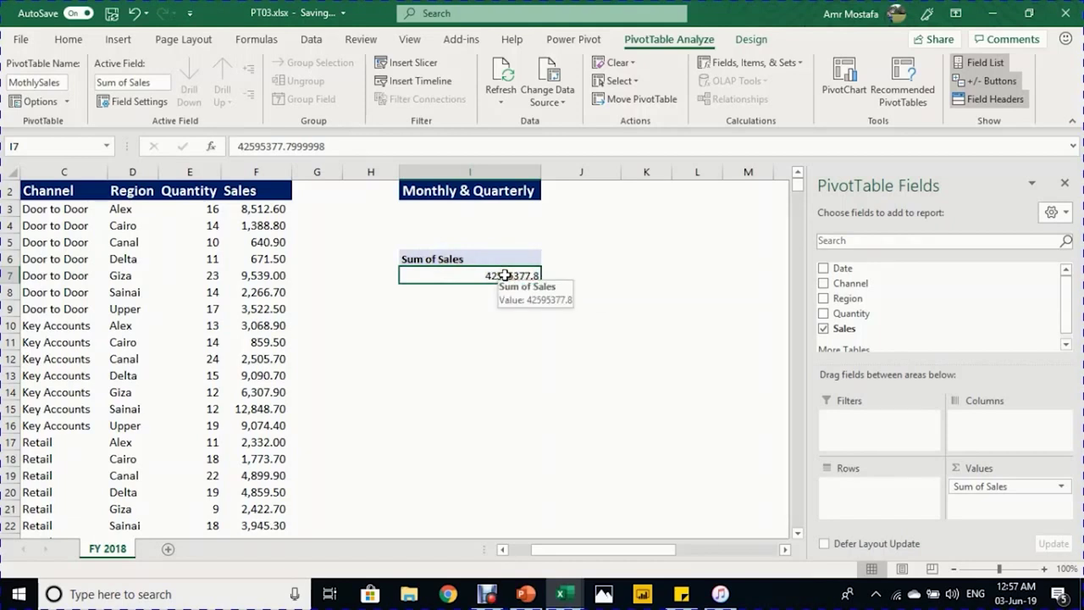
Step: Format the Sum of Sales values as Currency with the $ symbol and 0 decimal places
right_click(506, 275)
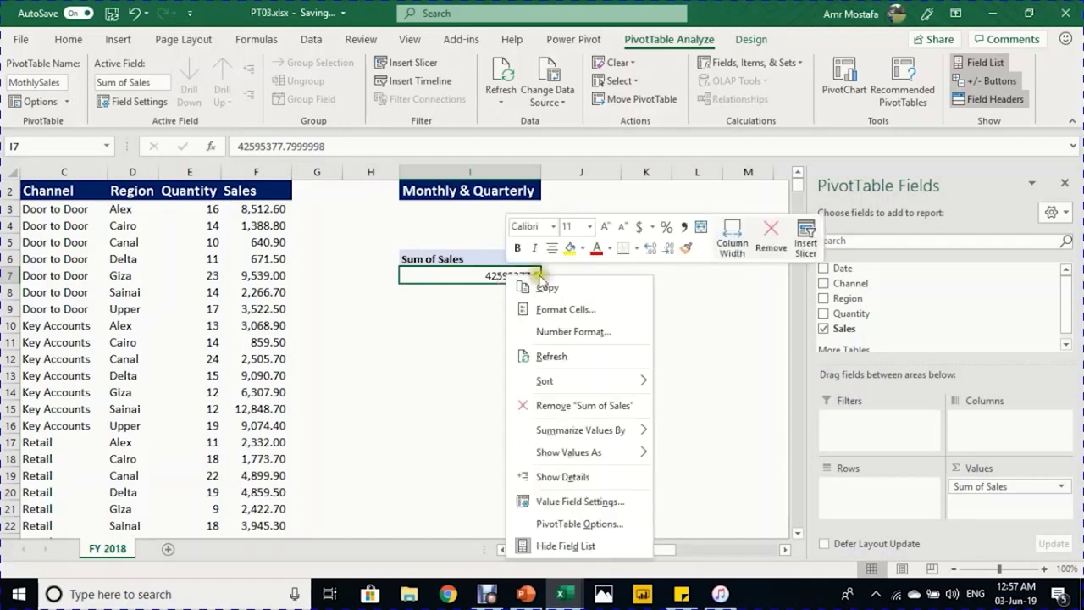
left_click(584, 331)
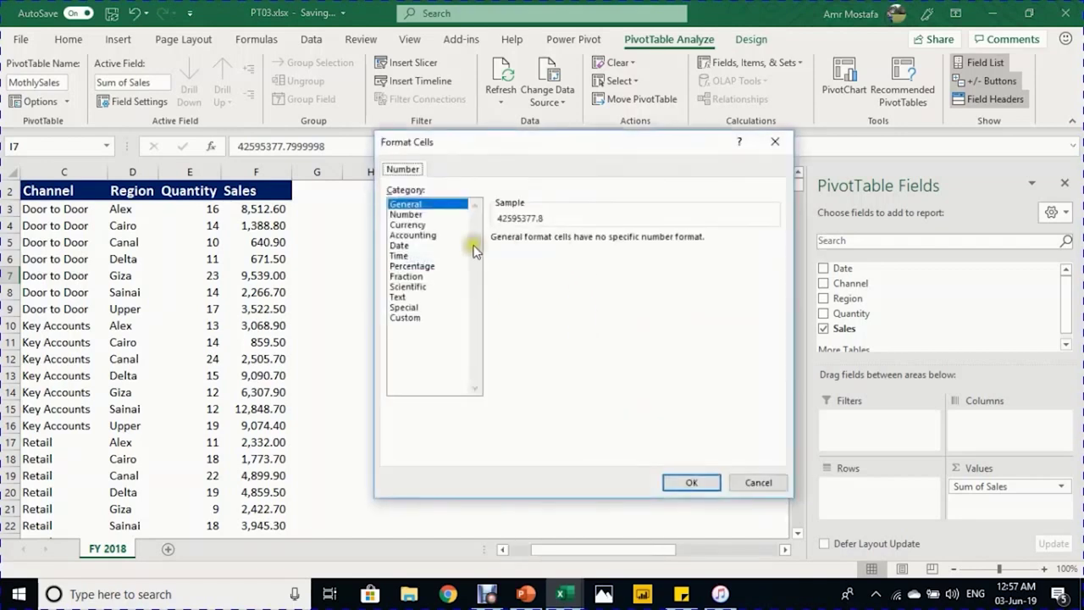
left_click(428, 224)
left_click(599, 243)
left_click(599, 243)
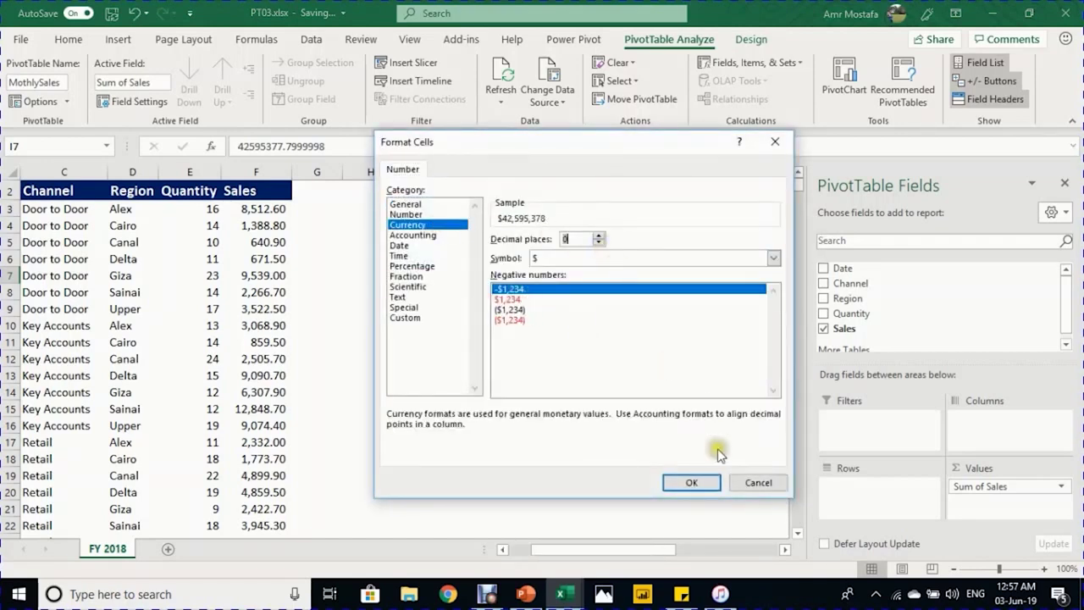
left_click(692, 482)
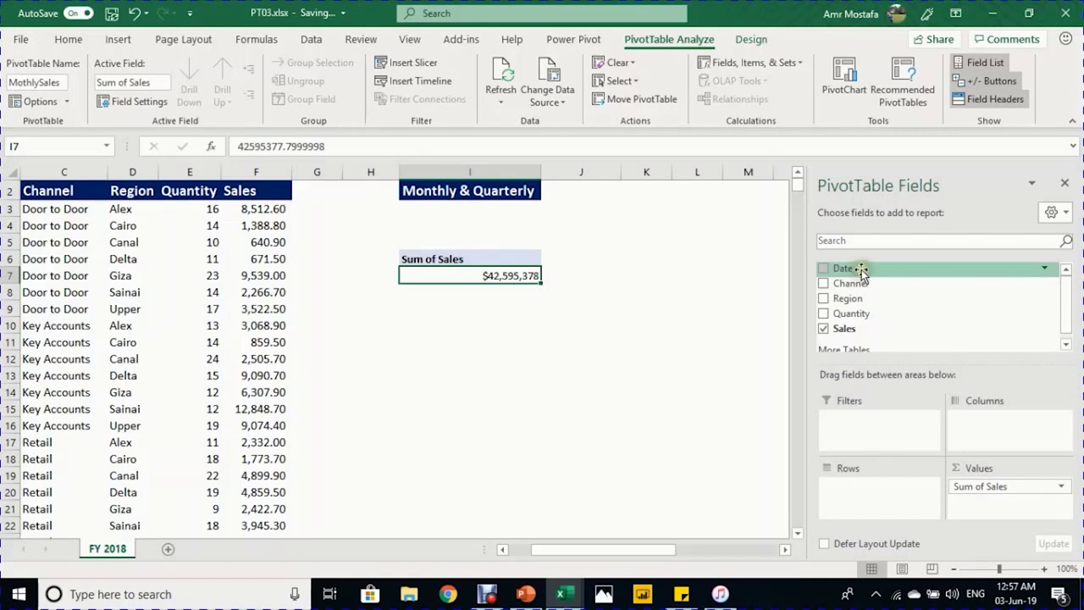
Step: Add the Date field to the pivot table's rows and look through its filter list to the last date
left_click_drag(860, 270, 898, 487)
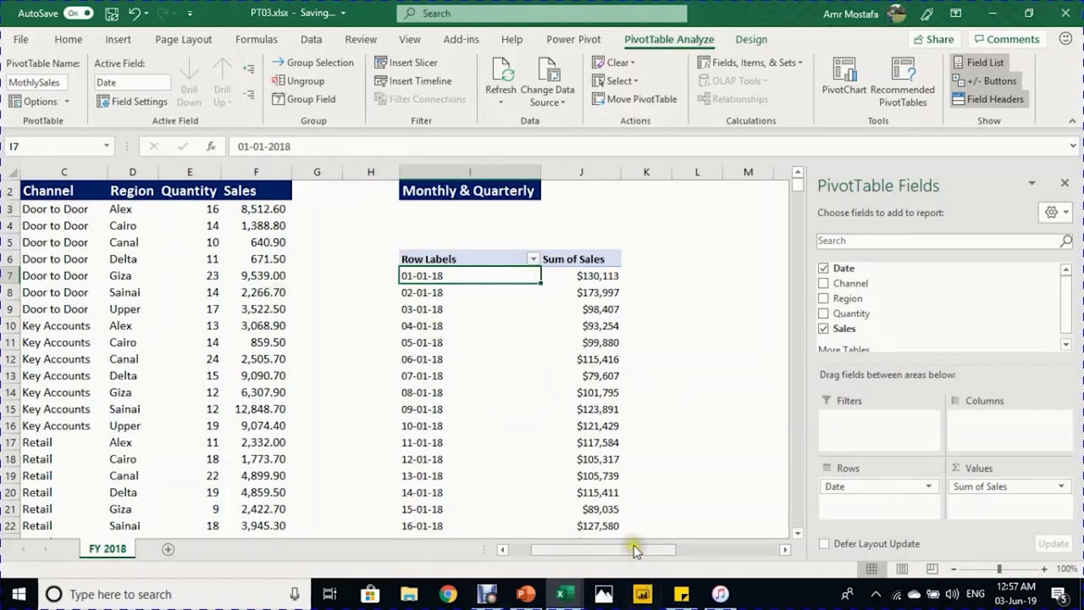
left_click_drag(634, 545, 557, 547)
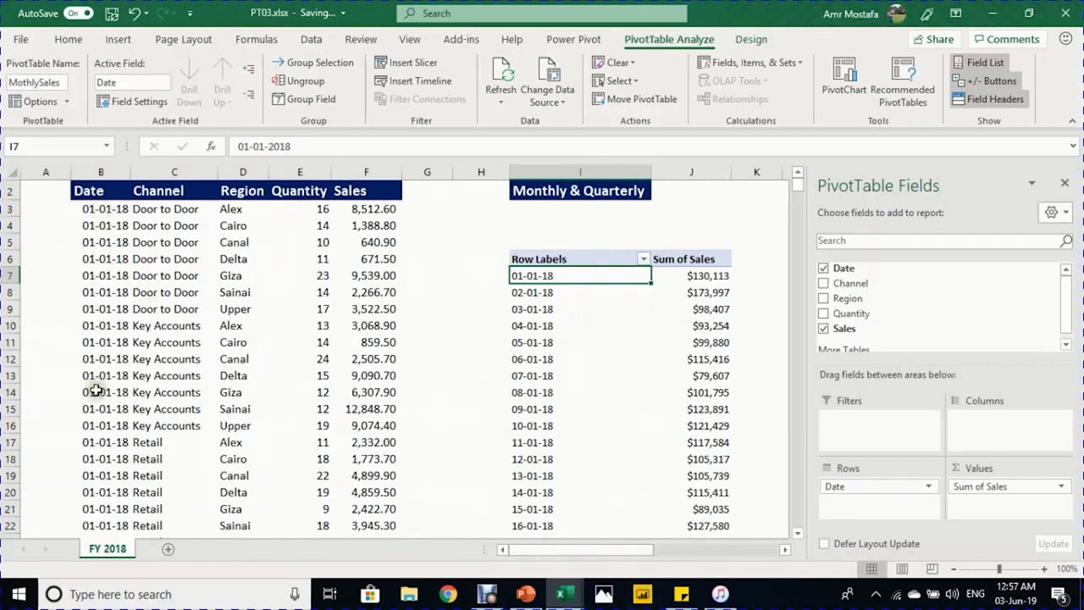
left_click(643, 260)
left_click_drag(623, 424, 625, 515)
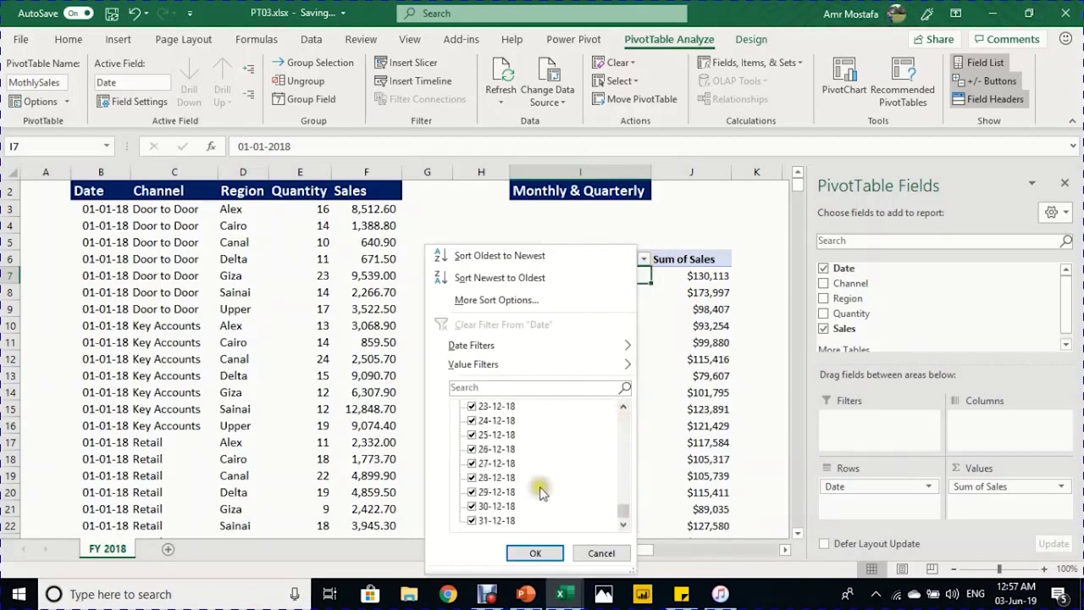
left_click(602, 554)
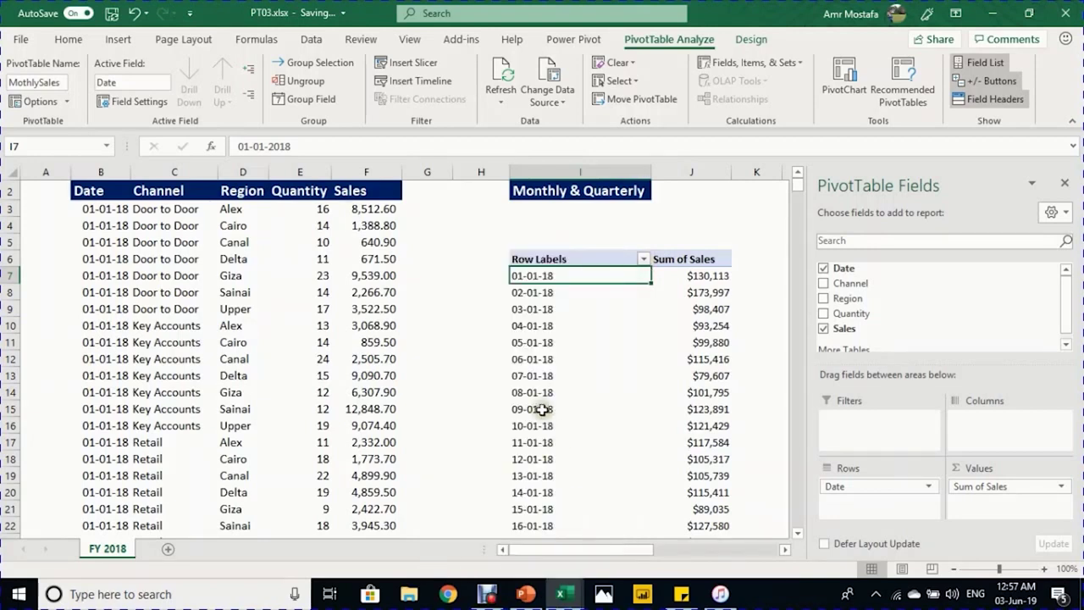
Step: Group the pivot table's dates by Months and review the monthly labels and sales values
left_click(539, 328)
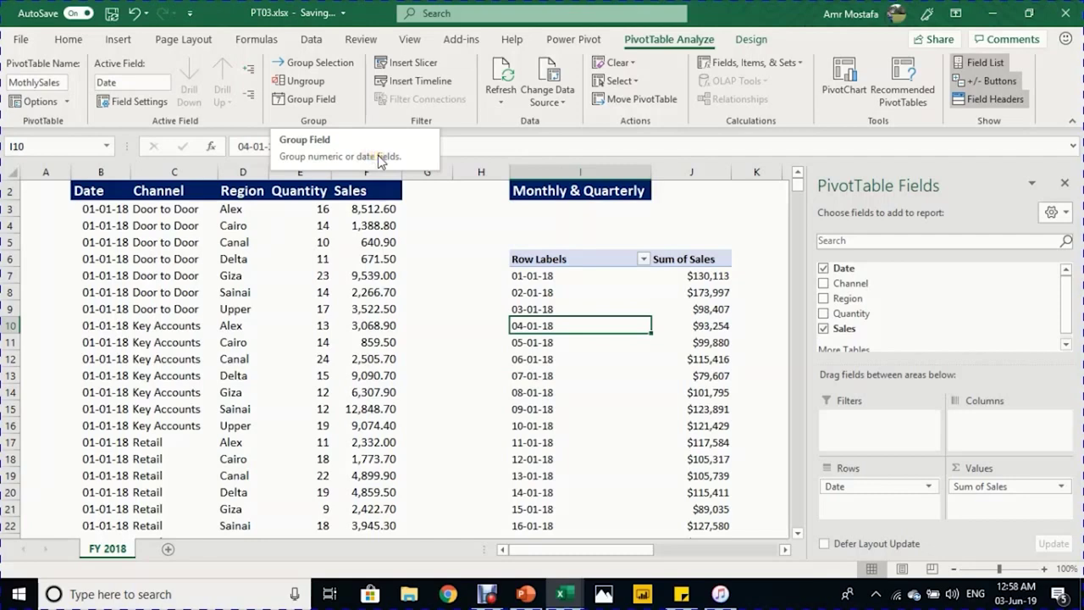
left_click(309, 100)
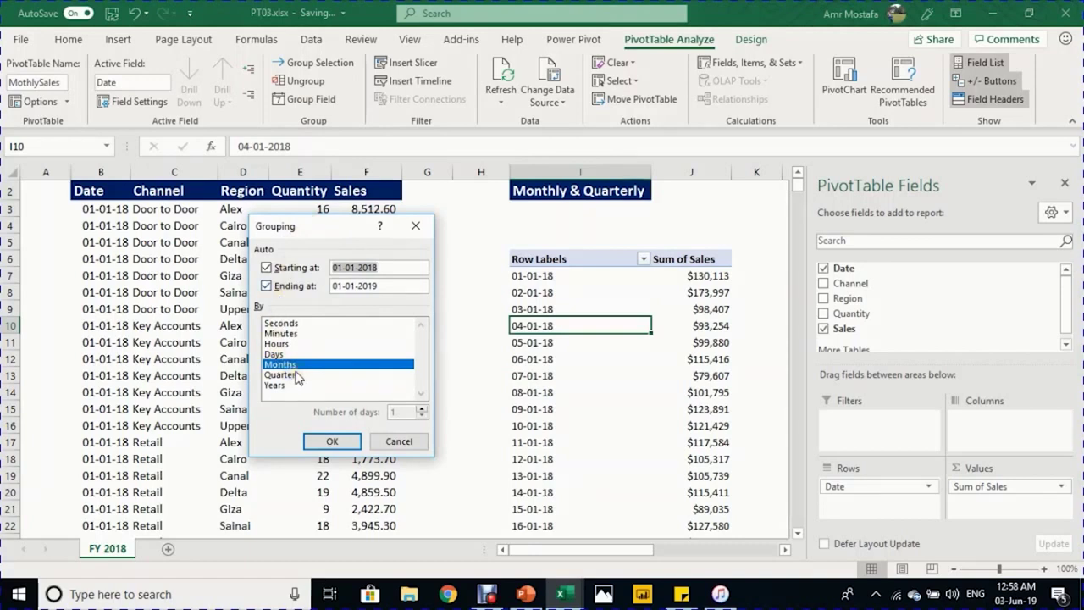
left_click(334, 442)
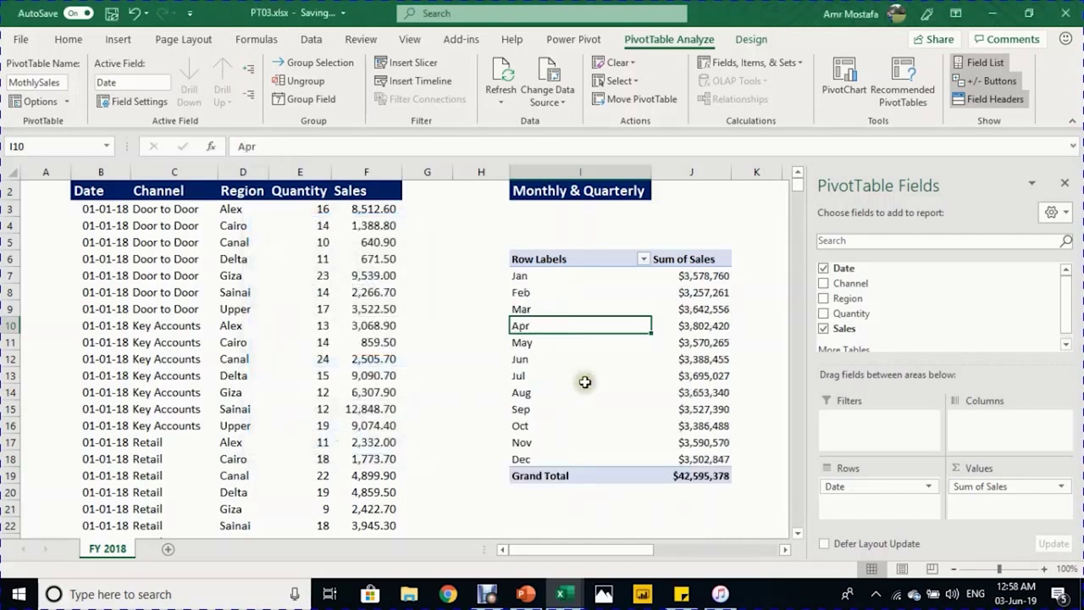
left_click_drag(576, 275, 605, 455)
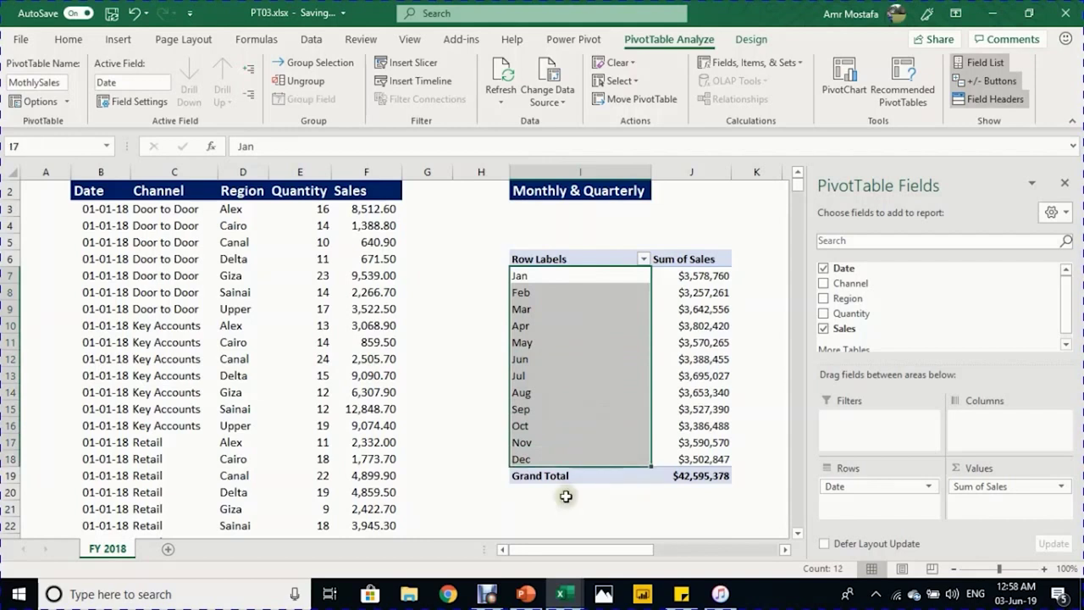
left_click_drag(700, 276, 707, 464)
key("Left")
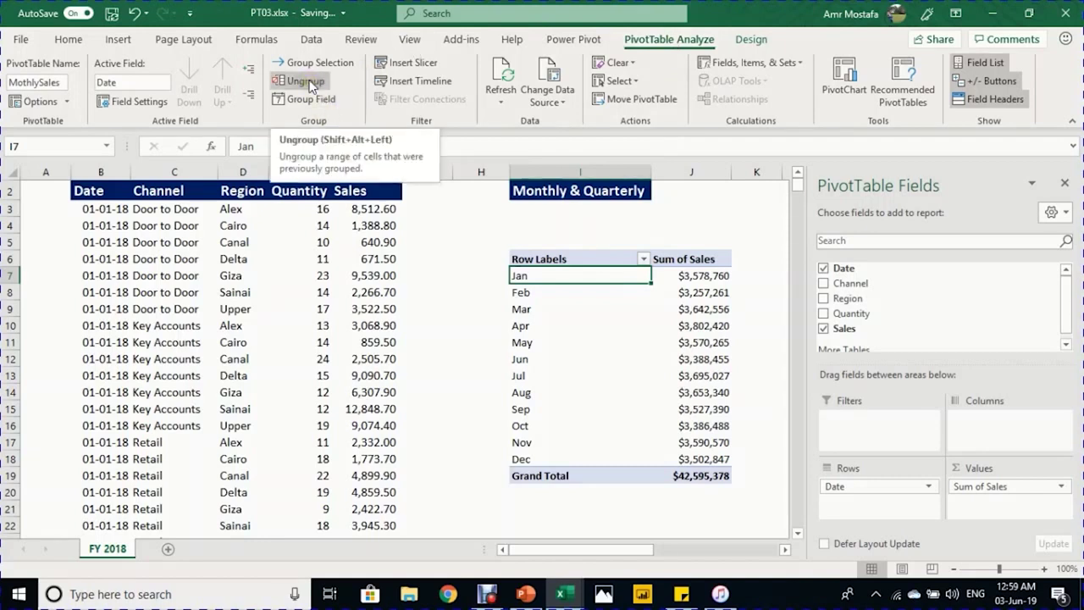
Step: Ungroup the monthly row labels back to individual dates
left_click(562, 310)
right_click(564, 310)
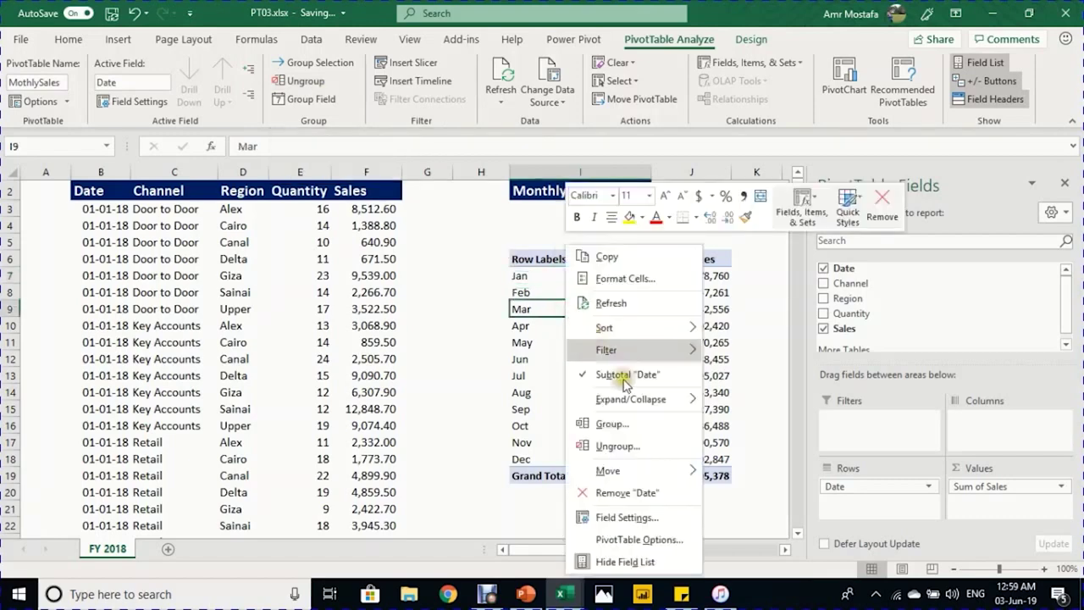
left_click(637, 447)
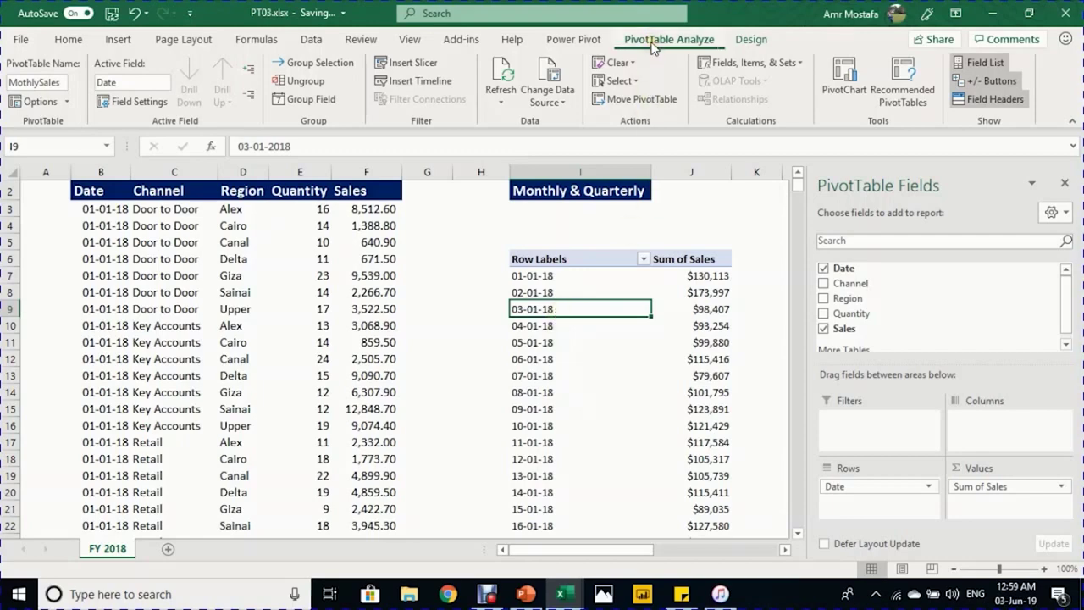
Step: Group the pivot table's dates by Days and Months and check January's sales subtotal
left_click(308, 99)
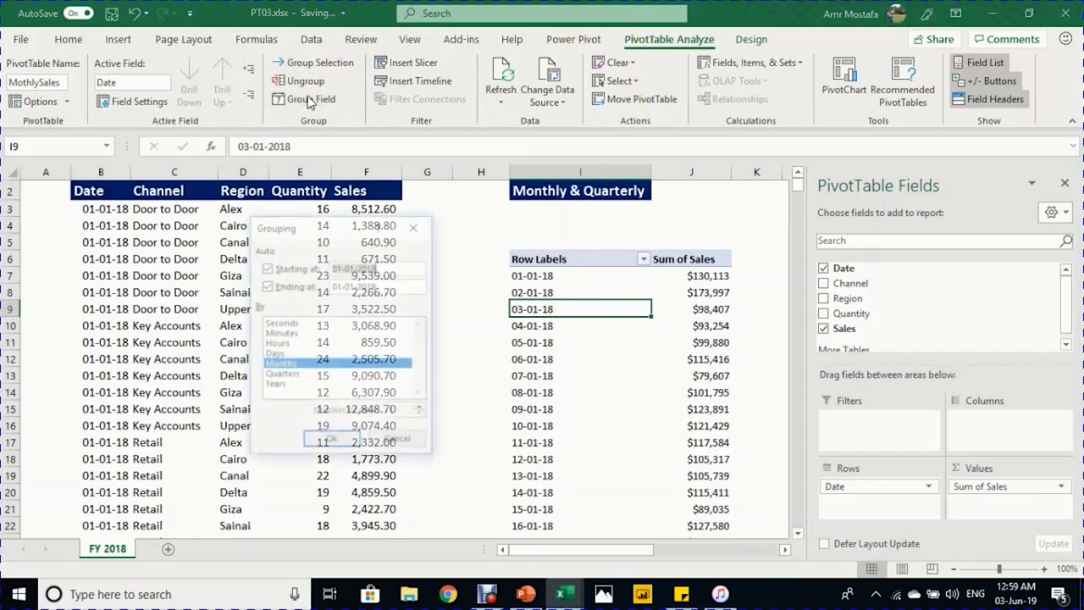
left_click(278, 355)
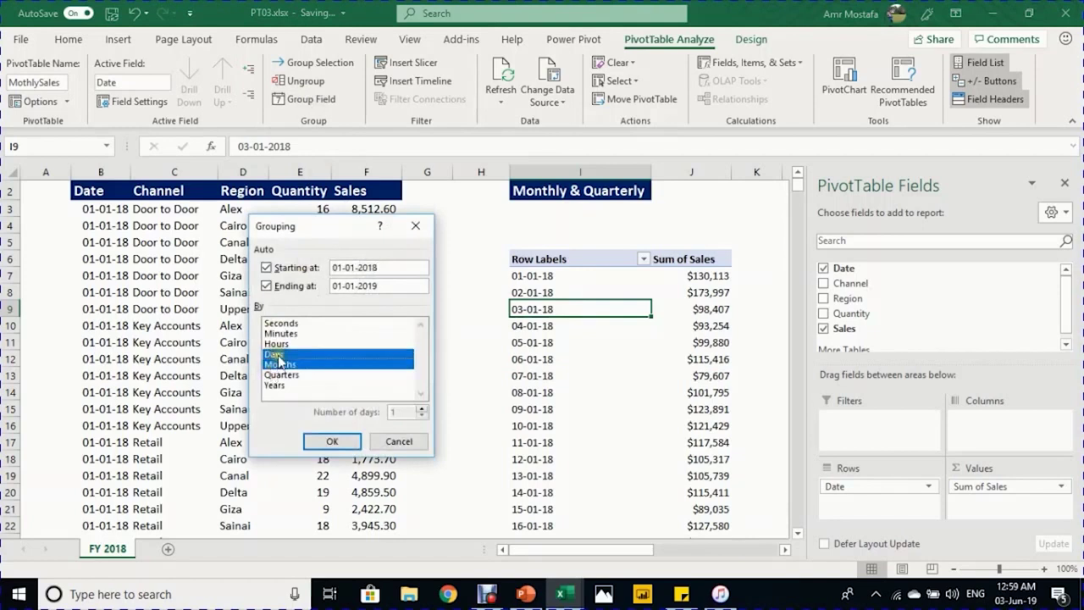
left_click(332, 442)
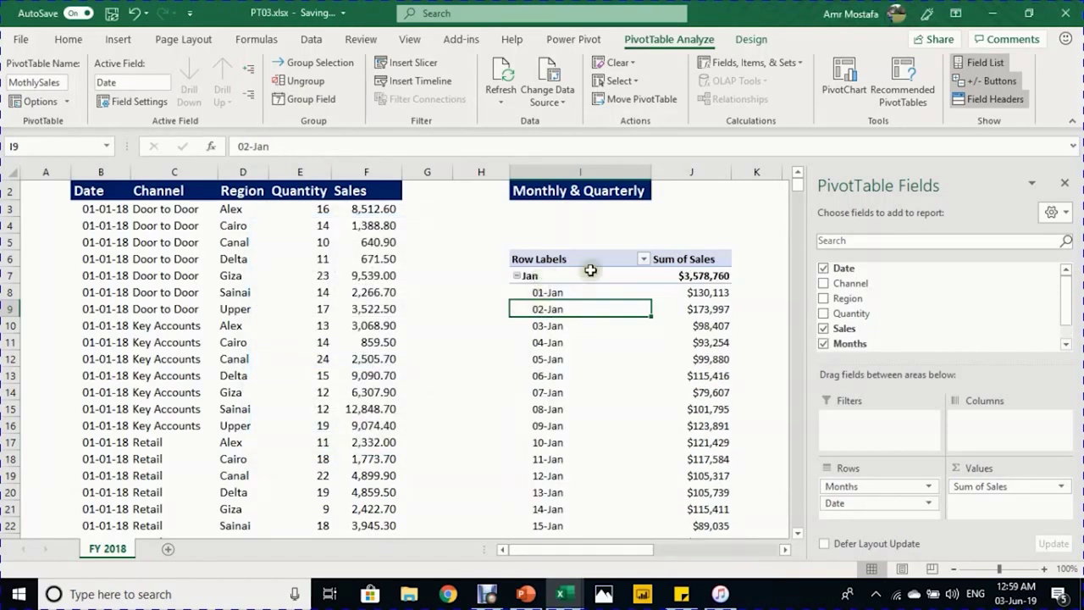
left_click(706, 275)
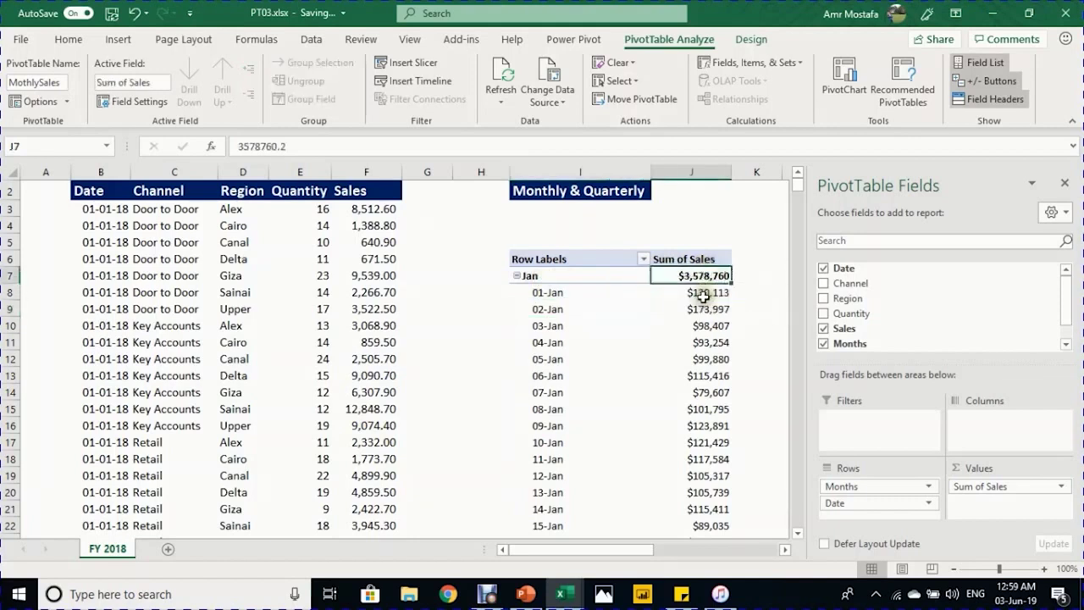
Step: Collapse January, February and the entire Months field to monthly totals, and test expanding and collapsing January
left_click(515, 277)
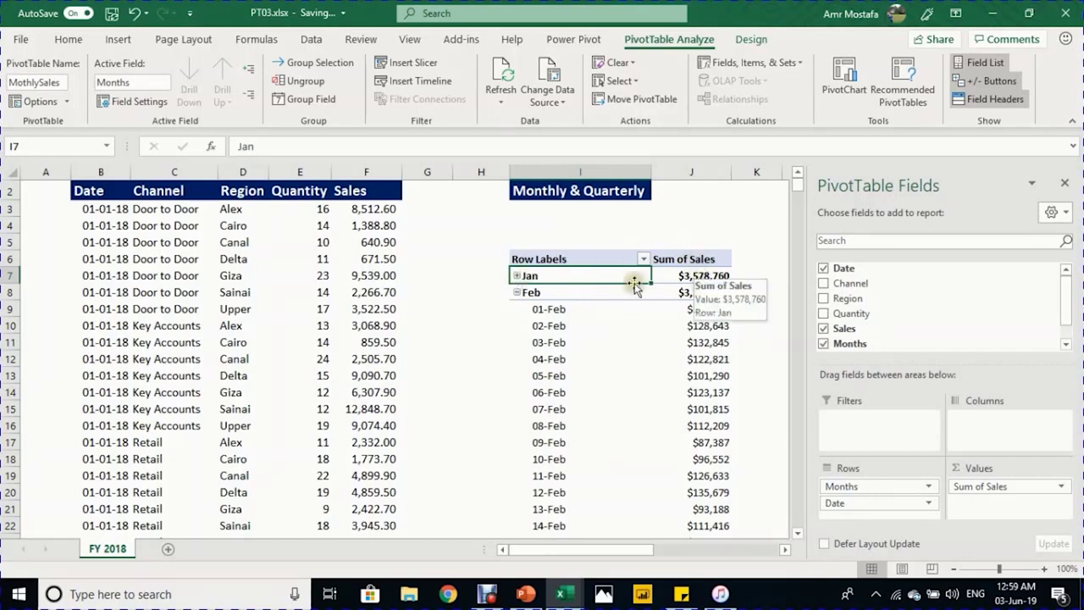
left_click(517, 292)
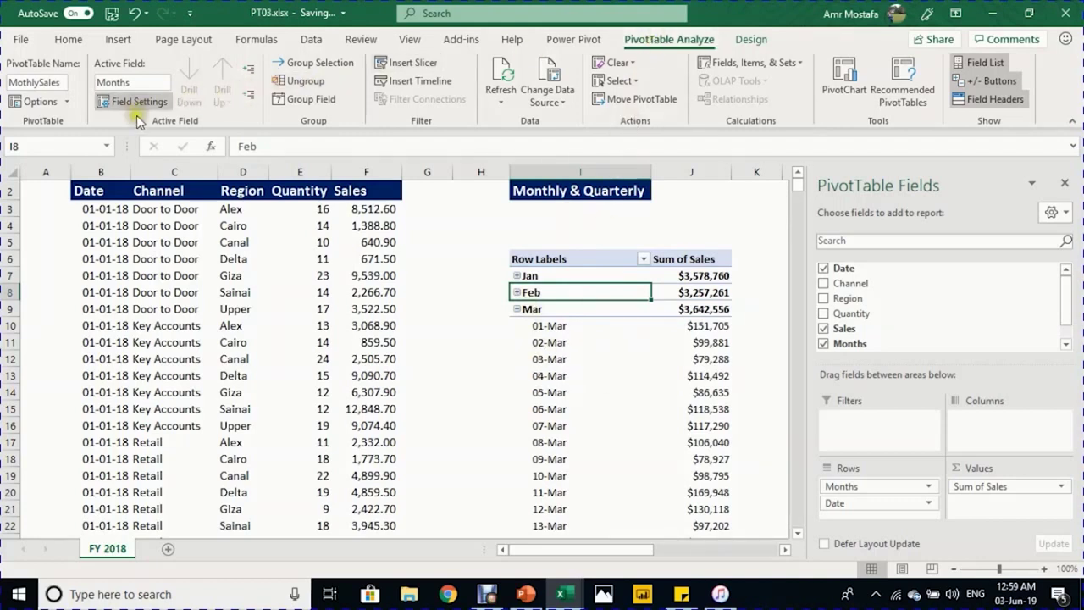
left_click(249, 101)
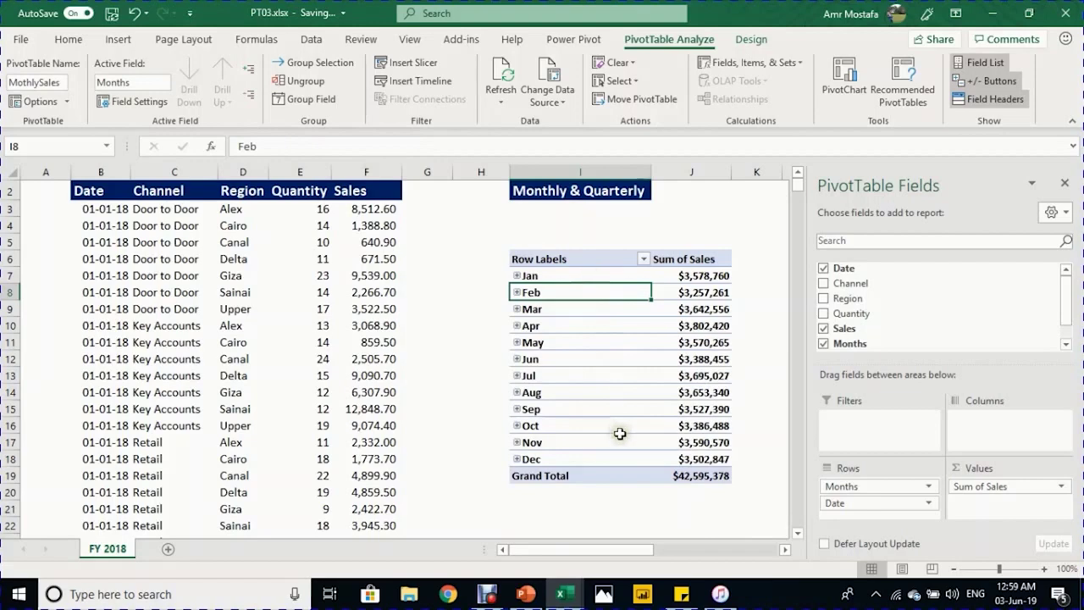
scroll(607, 313, "down", 1)
left_click(607, 309)
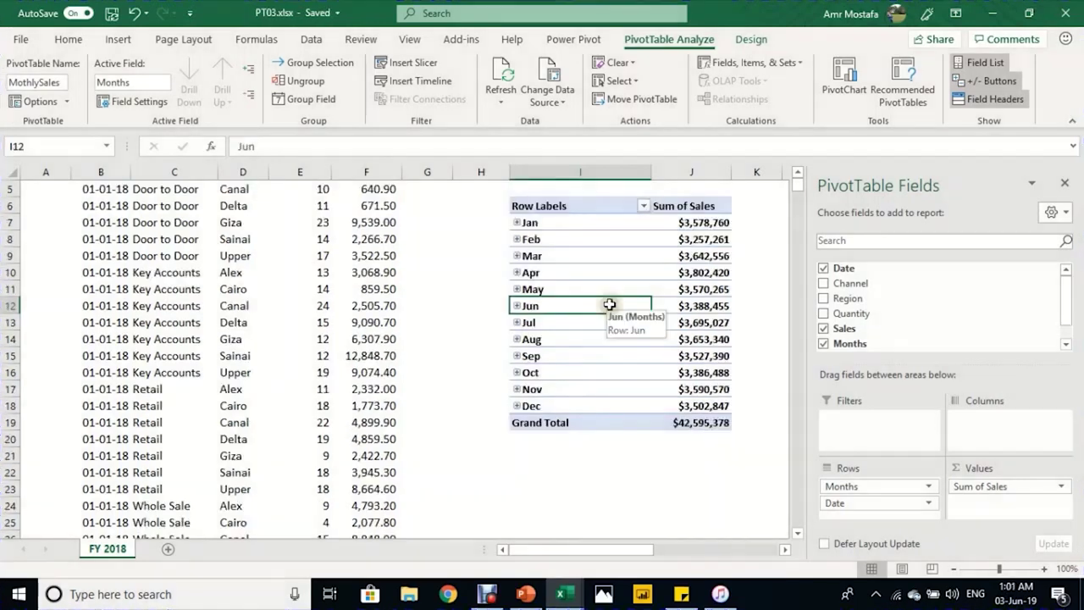
left_click(518, 223)
left_click(518, 223)
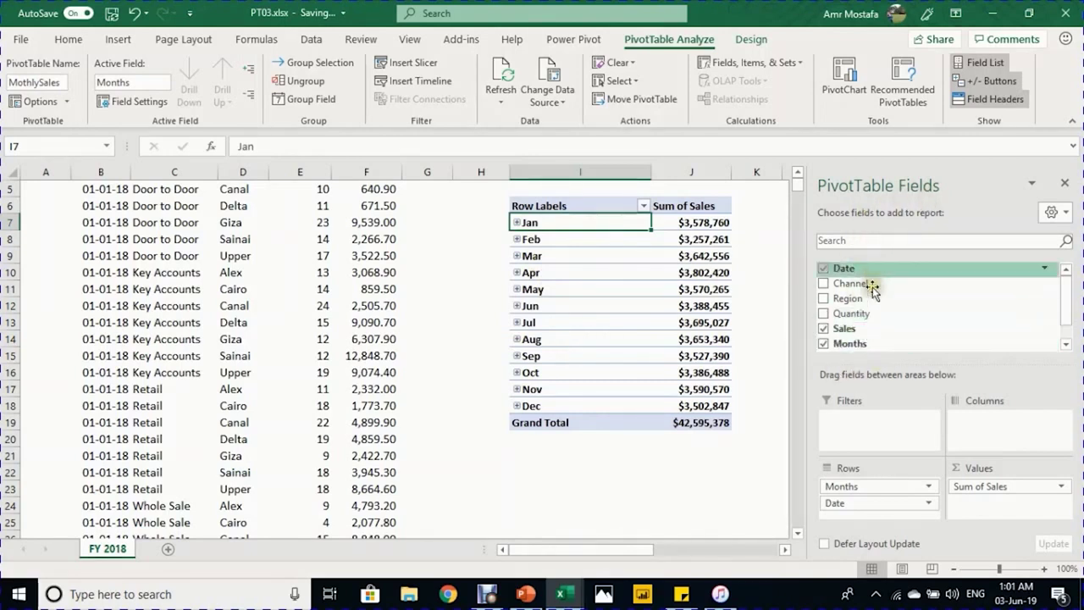
Step: Toggle the Months and Date fields so that the pivot table's rows use Months only
left_click(825, 345)
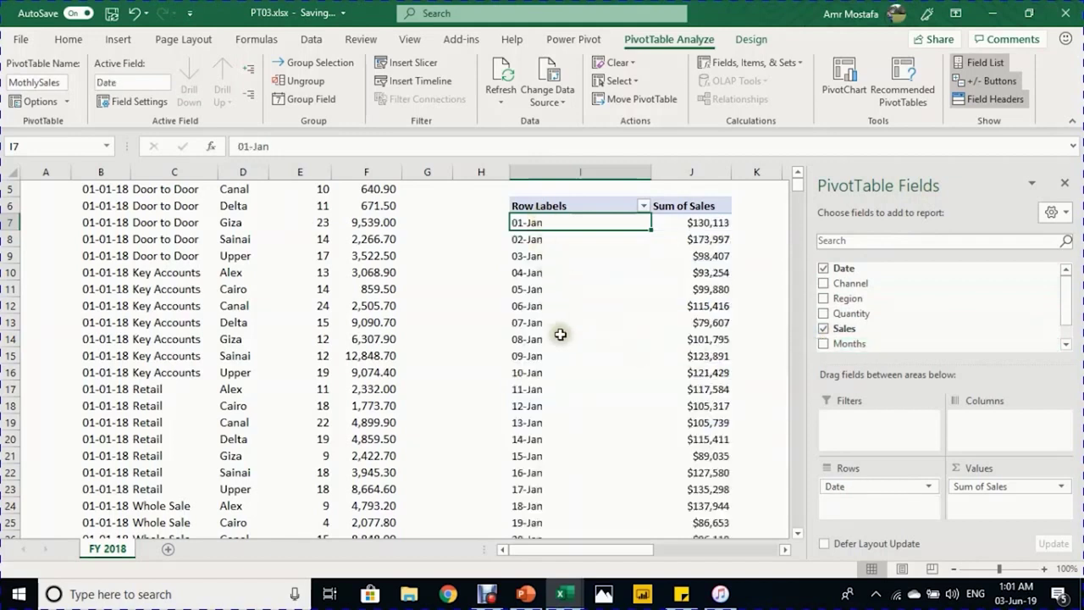
left_click(850, 344)
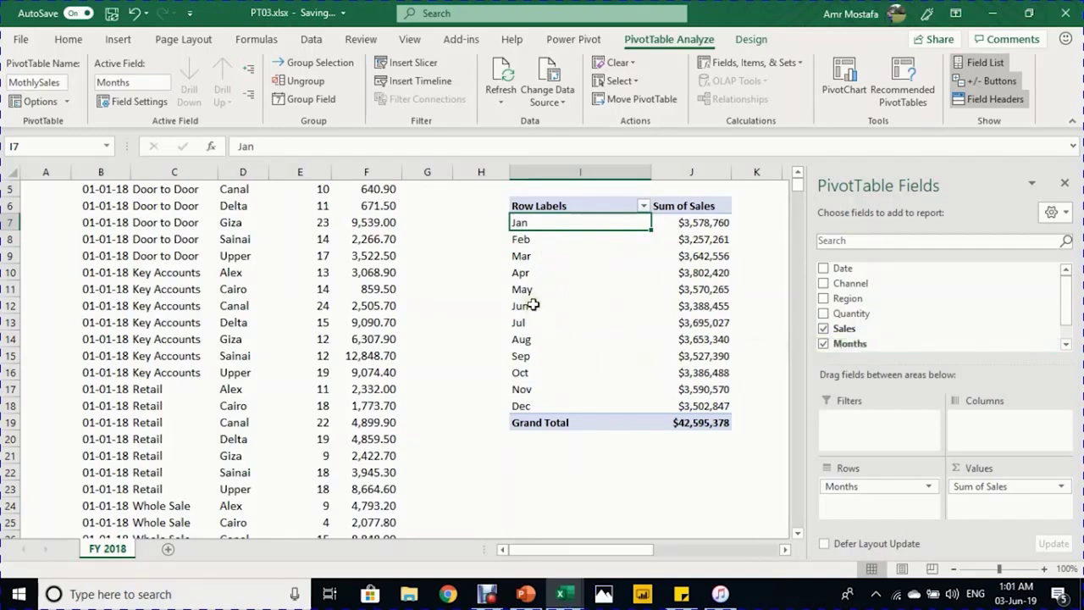
Step: Add Quarters to the date grouping alongside Days and Months
left_click(314, 99)
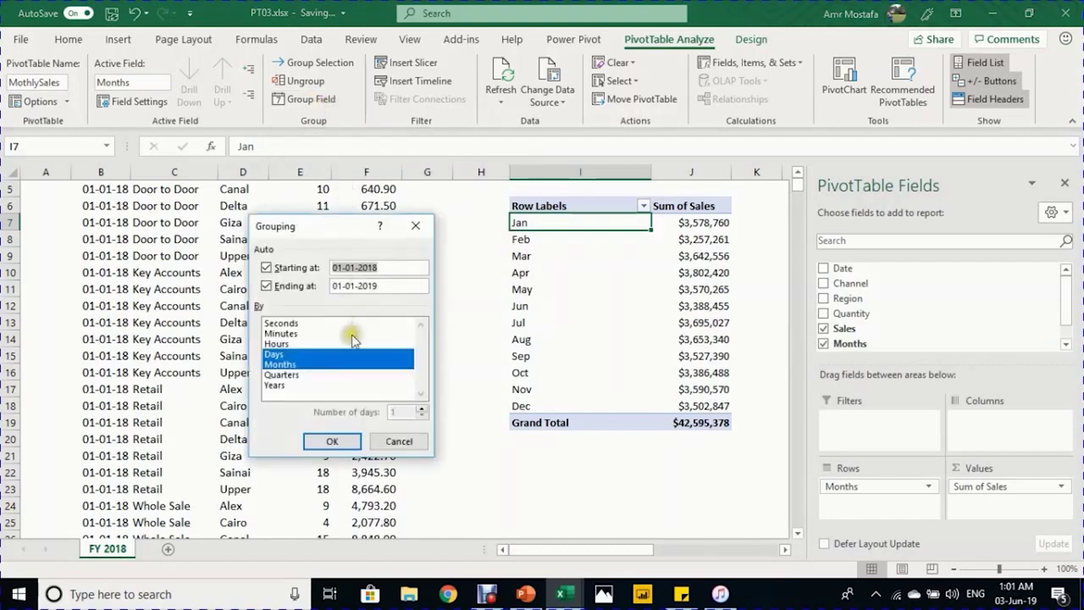
left_click(299, 377)
left_click(332, 442)
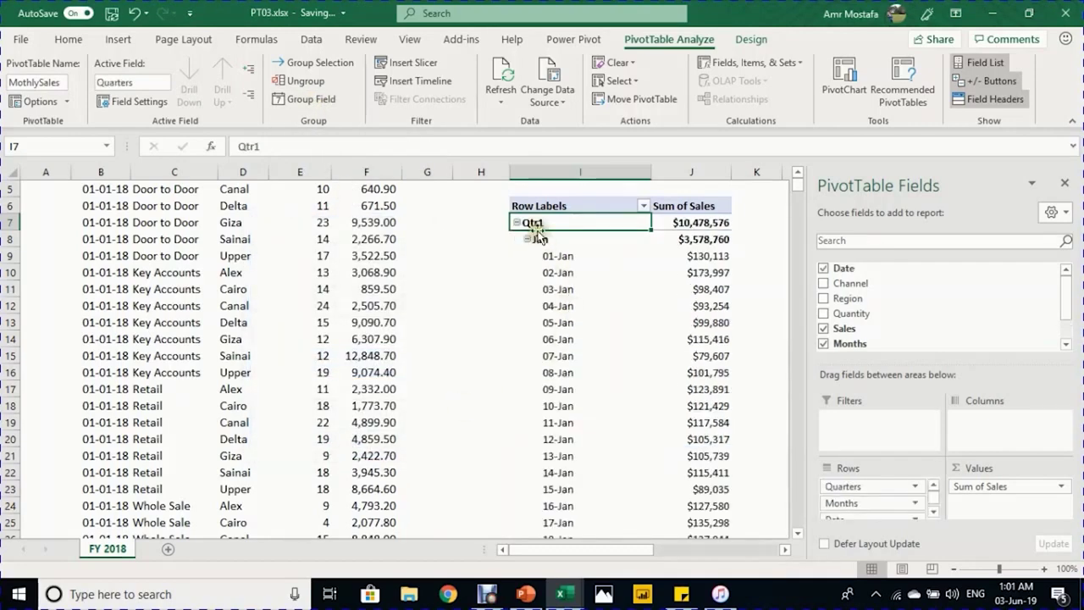
Step: Collapse the daily rows of January, February and March under Qtr1
left_click(528, 240)
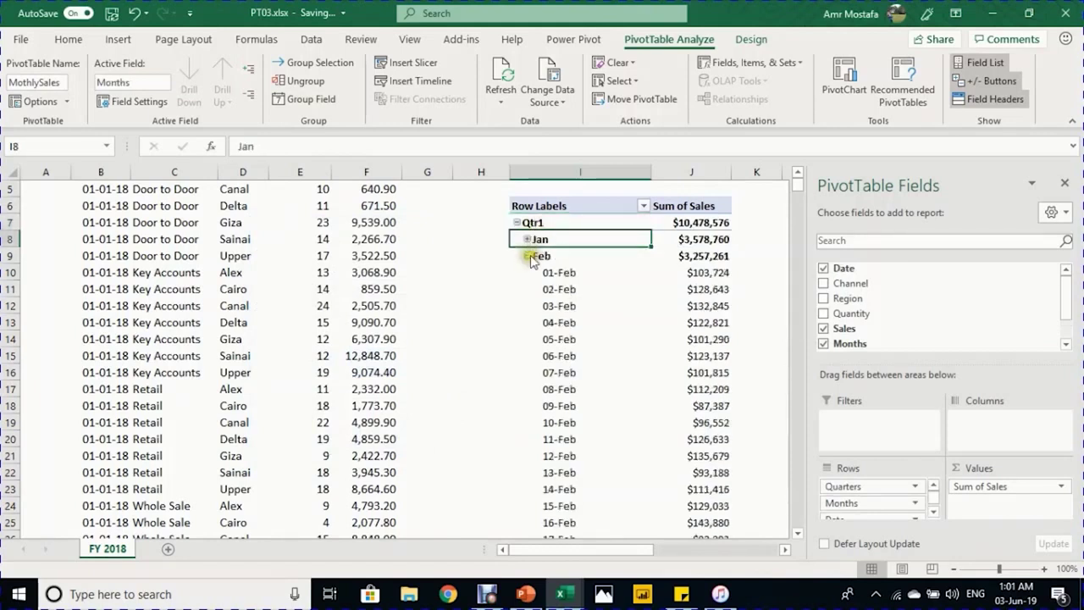
left_click(527, 256)
left_click(527, 272)
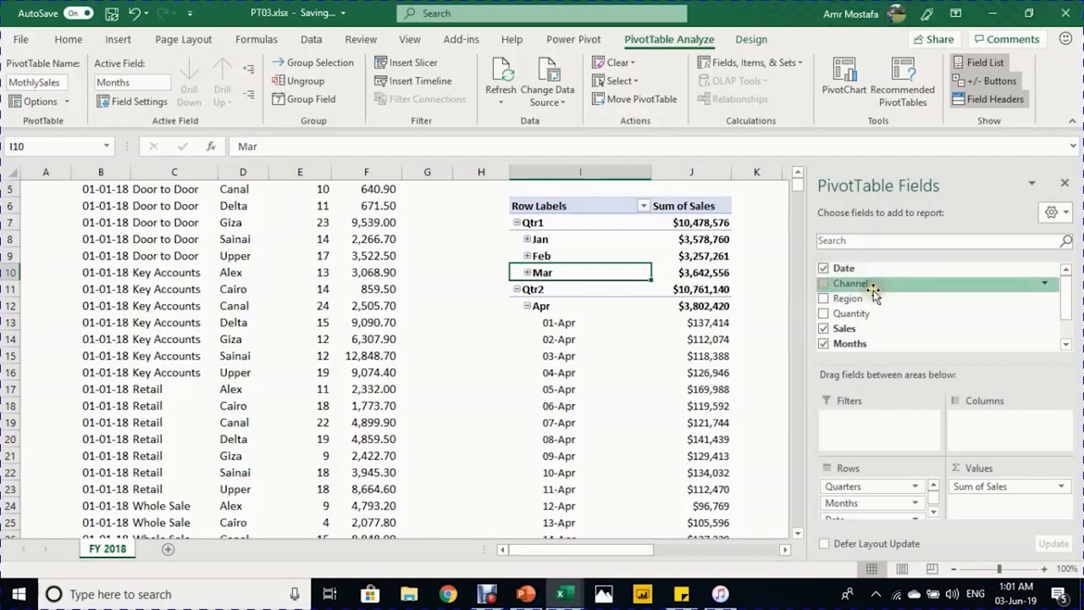
Step: Remove the Date field from the rows to keep only Quarters and Months, and check the monthly sales under Qtr1
scroll(873, 288, "down", 1)
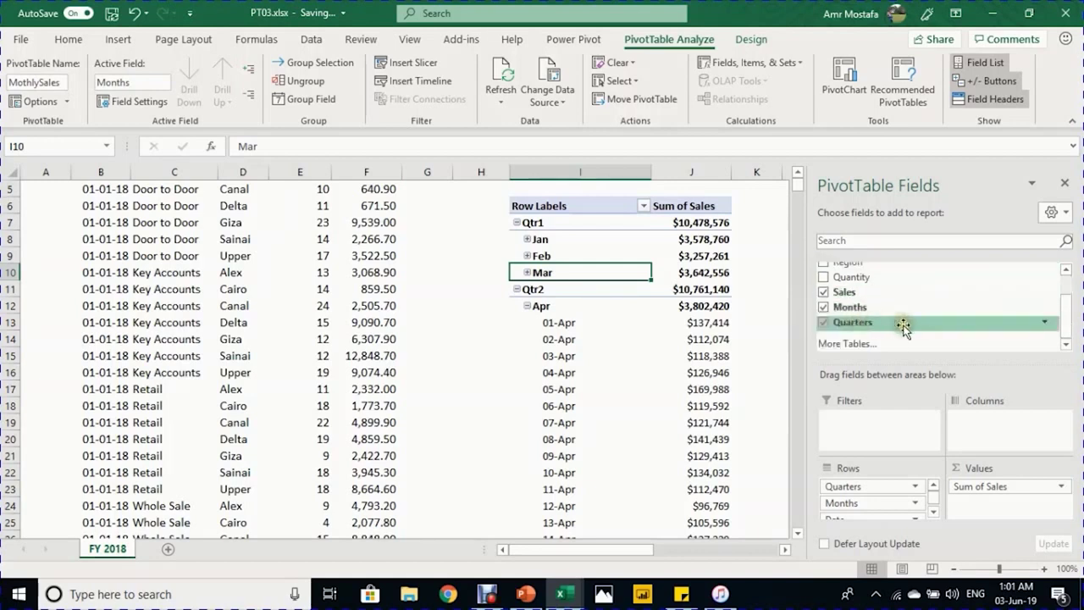
scroll(876, 320, "up", 1)
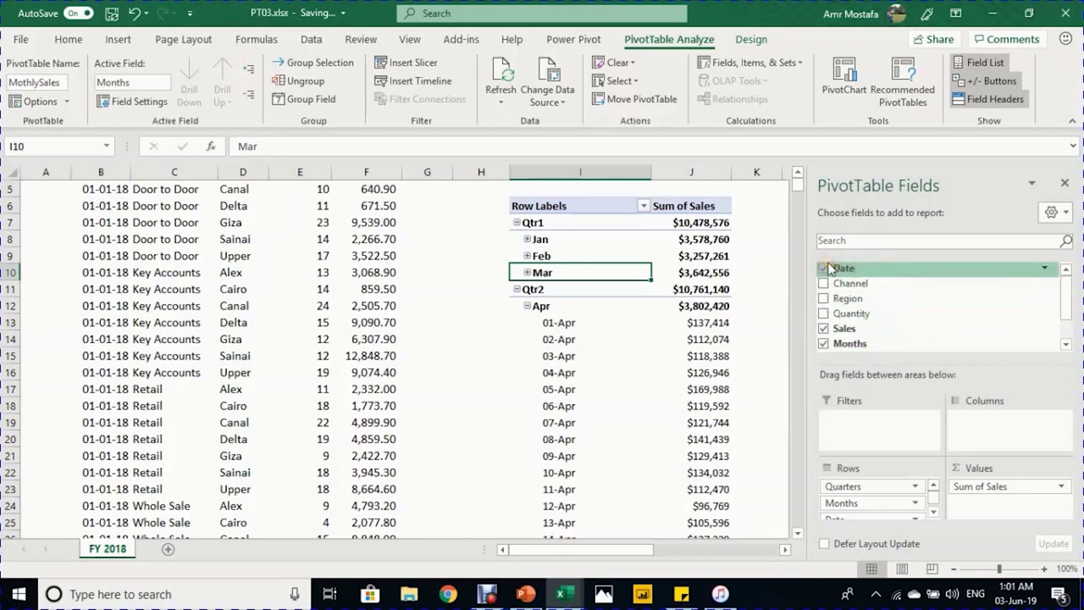
scroll(850, 301, "down", 1)
scroll(849, 307, "up", 1)
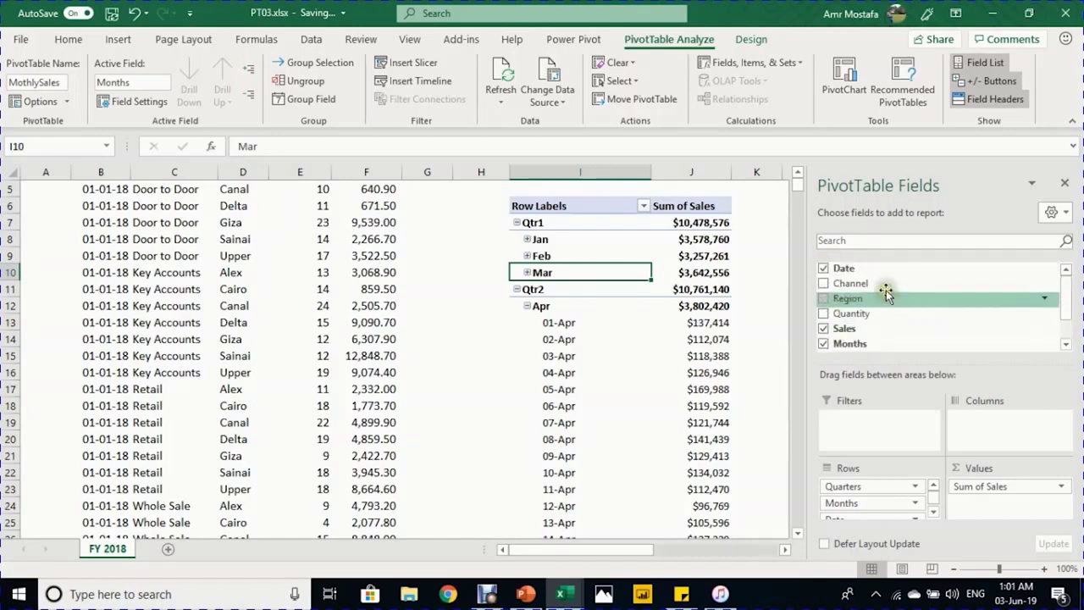
left_click(823, 269)
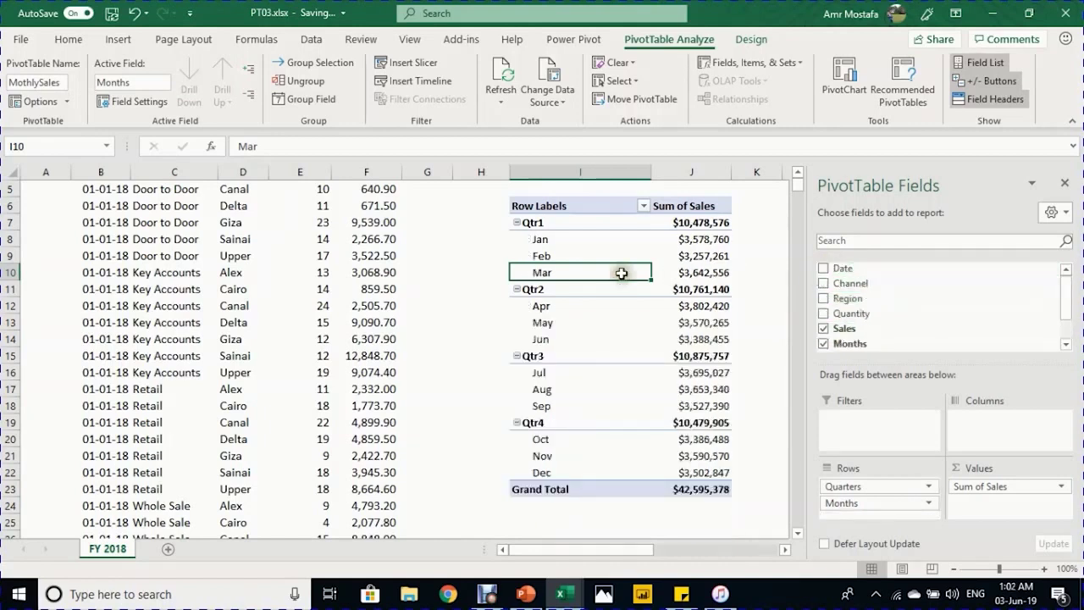
left_click(542, 223)
left_click_drag(678, 239, 684, 273)
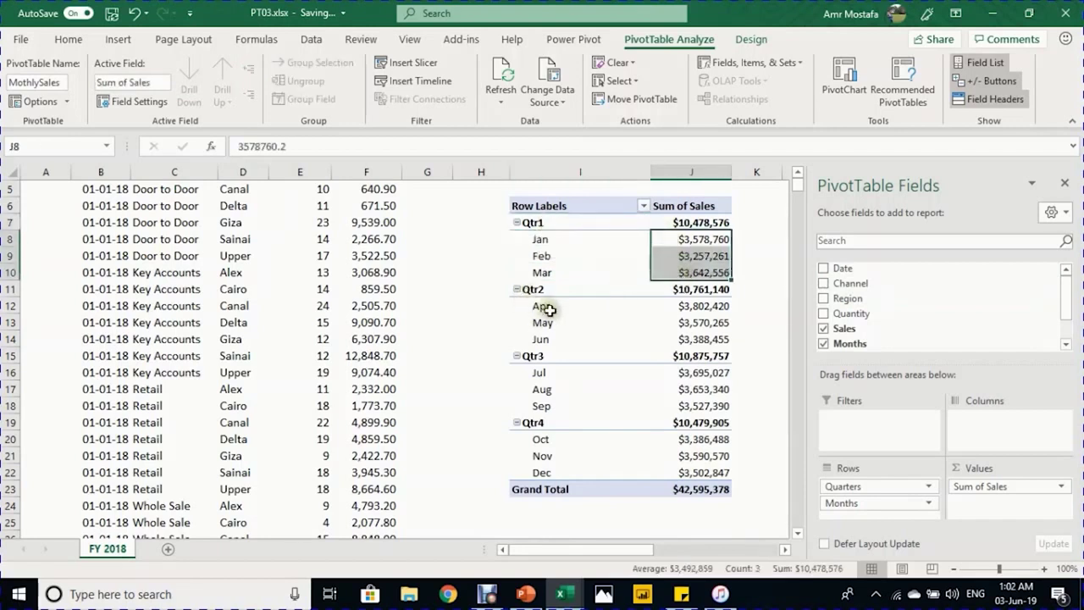
left_click(702, 492)
scroll(743, 438, "up", 2)
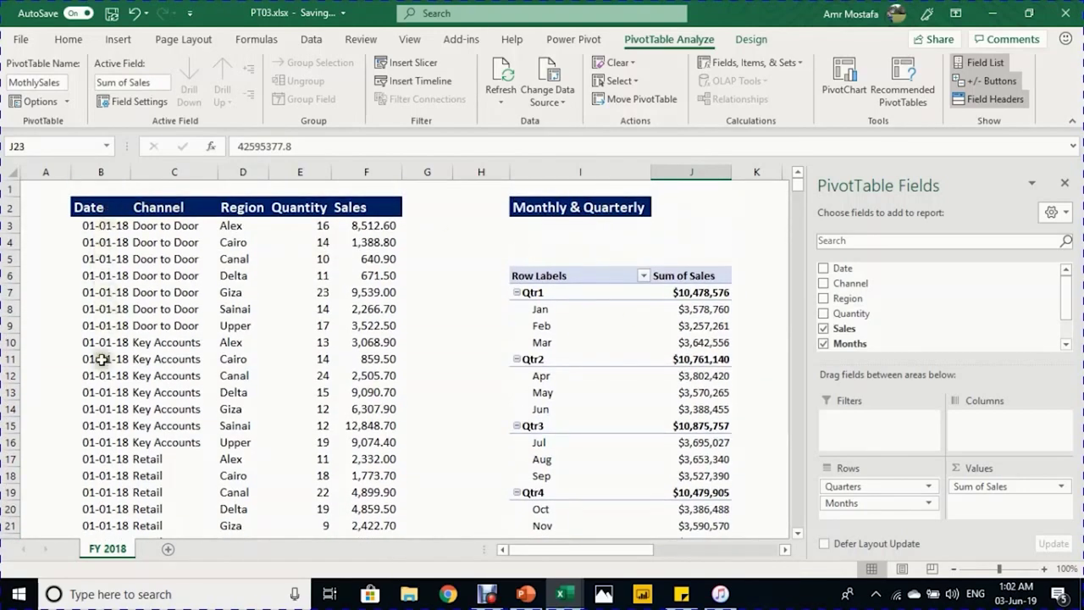
left_click_drag(542, 342, 569, 309)
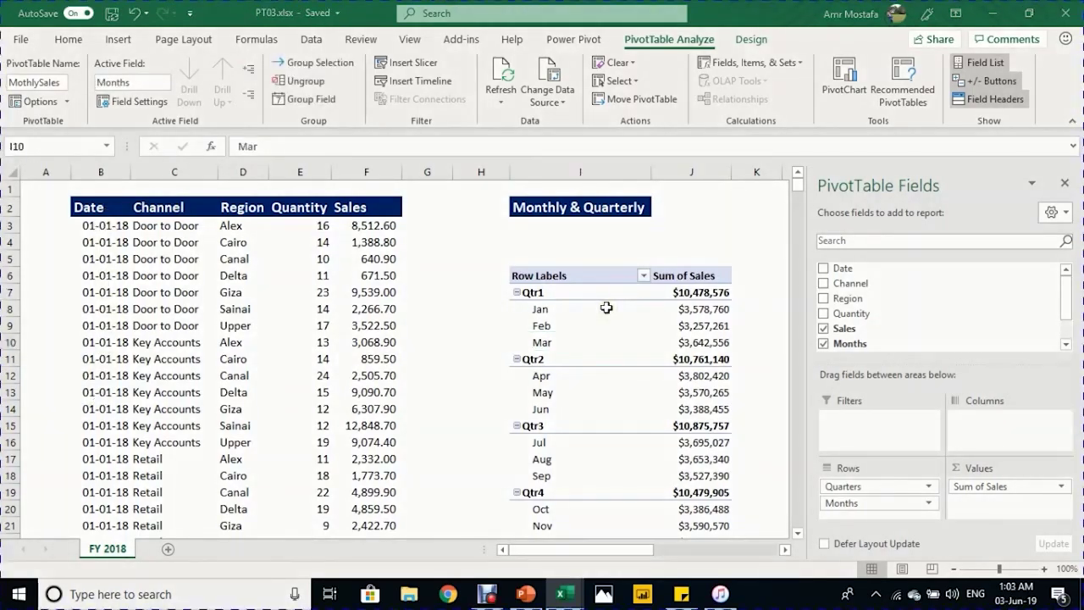
Step: Copy the entire monthly and quarterly pivot table, from its Row Labels header down to the Grand Total row
left_click_drag(787, 551, 787, 551)
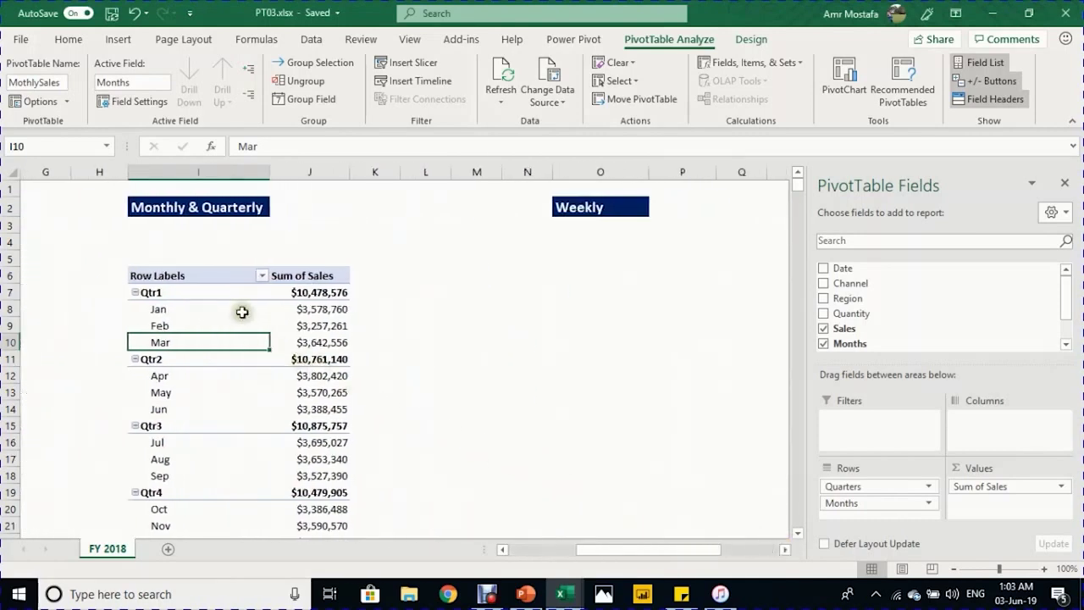
left_click(201, 275)
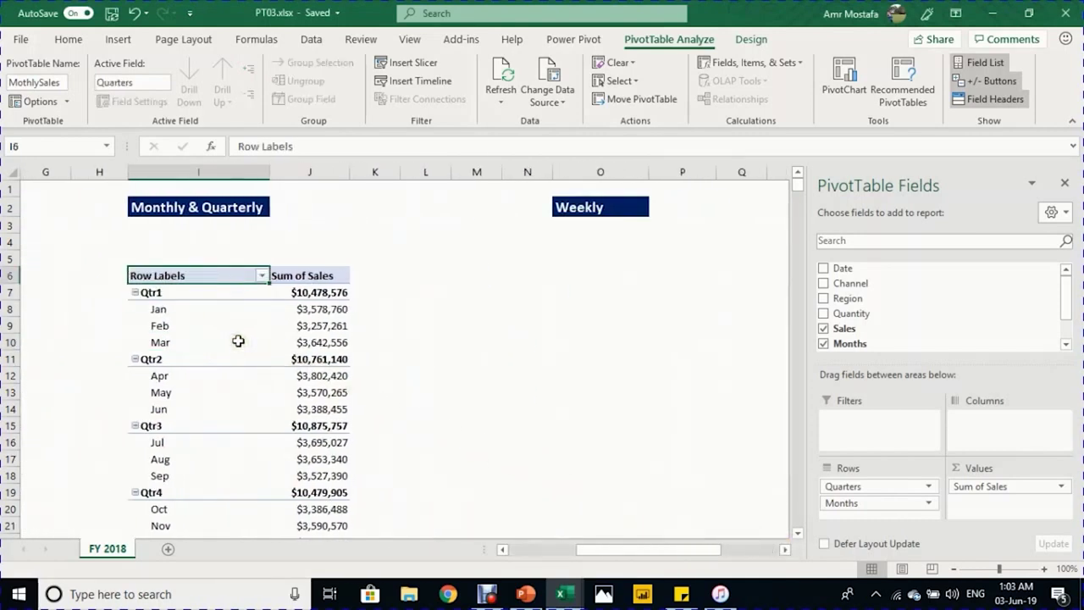
key("shift+Right")
key("ctrl+shift+Down")
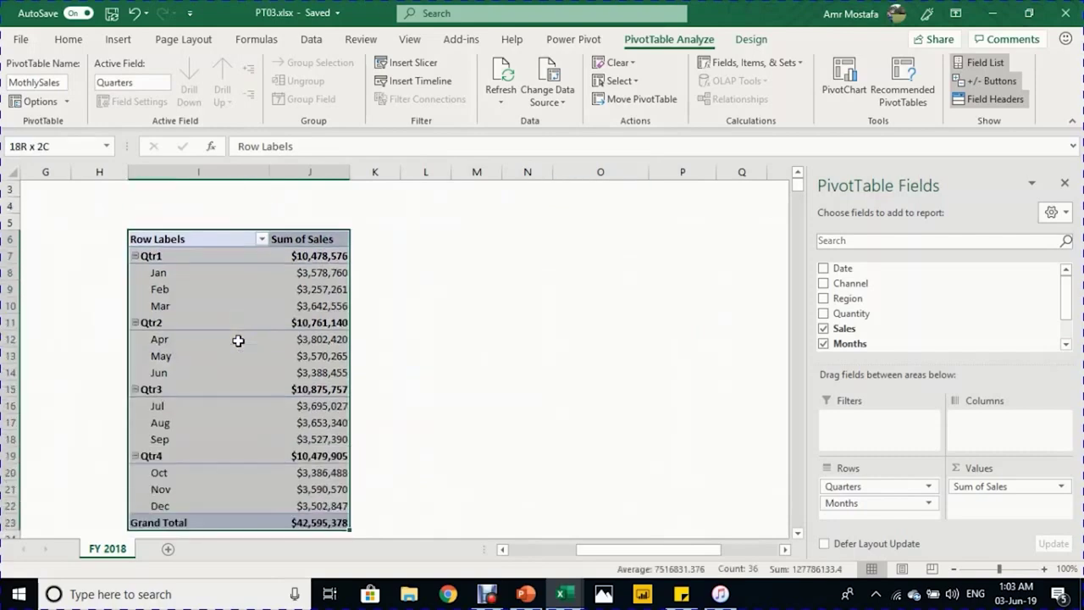
key("ctrl+c")
Step: Paste the copied pivot table at cell O6 under the Weekly heading
key("Right")
key("Right")
key("Right")
key("Right")
key("Right")
key("Right")
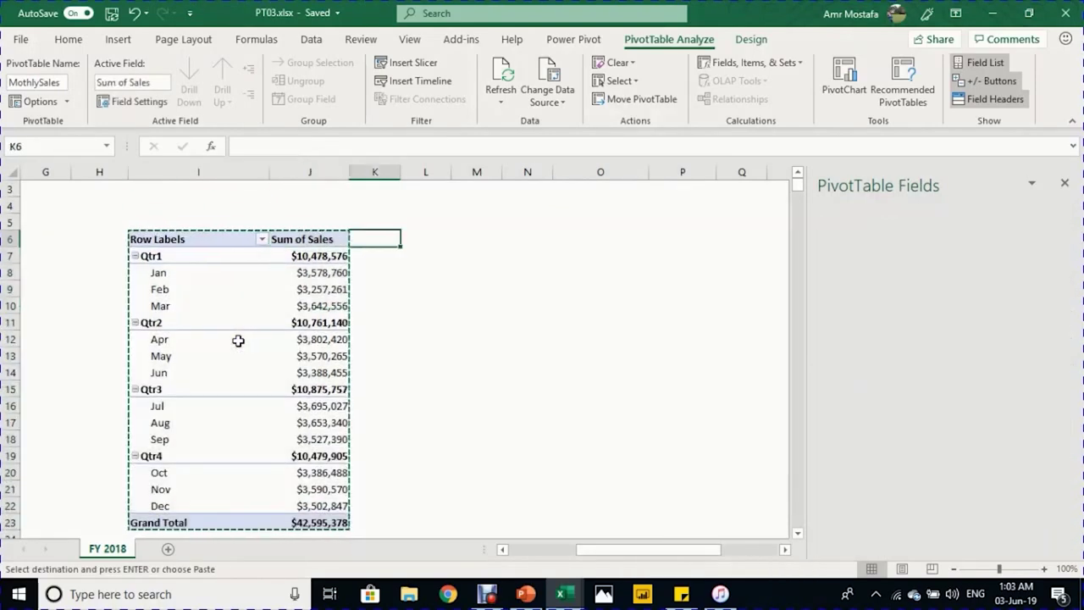
key("ctrl+v")
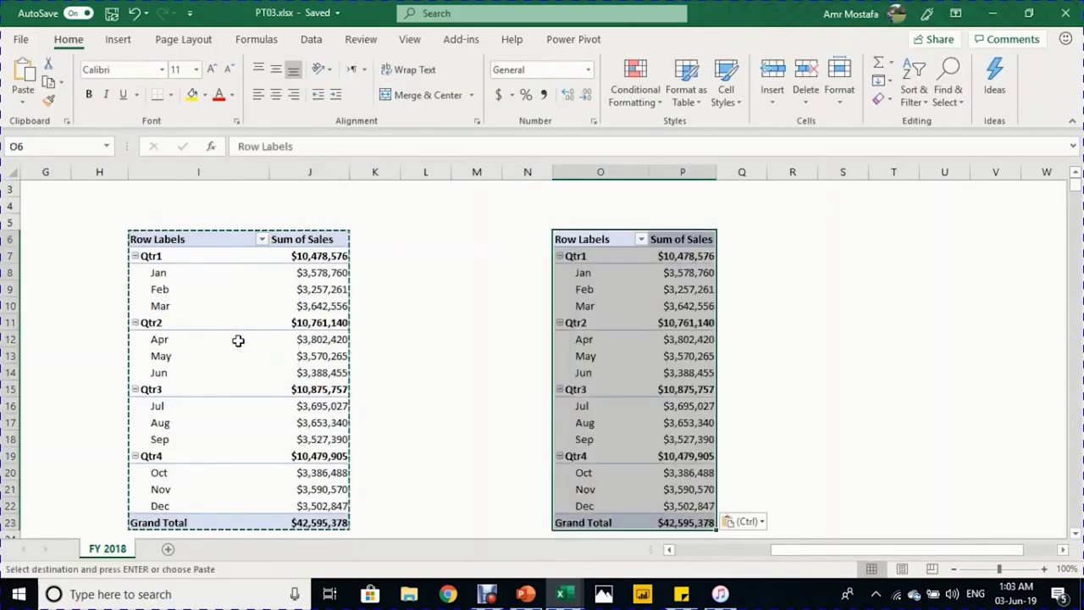
Step: Try to ungroup the months in the pivot table copy under the Weekly heading
scroll(601, 342, "up", 1)
left_click(600, 343)
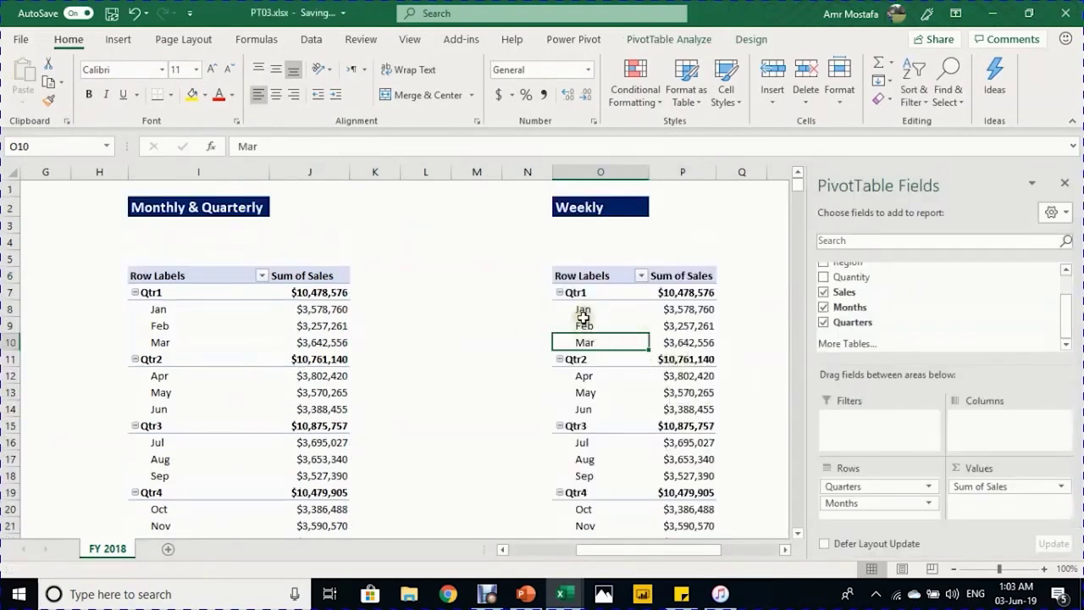
left_click(693, 40)
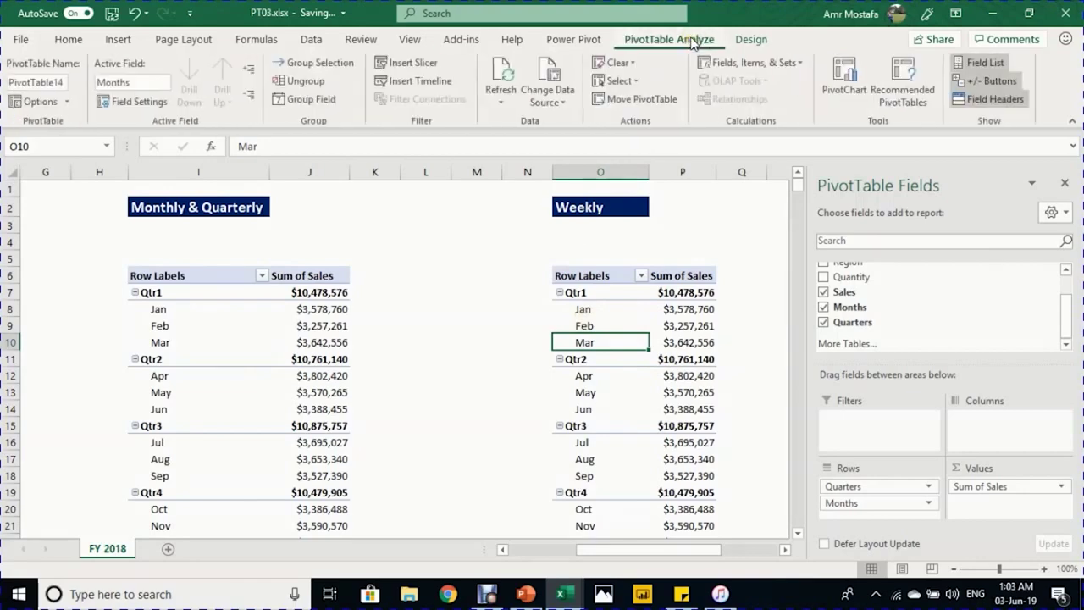
left_click(312, 89)
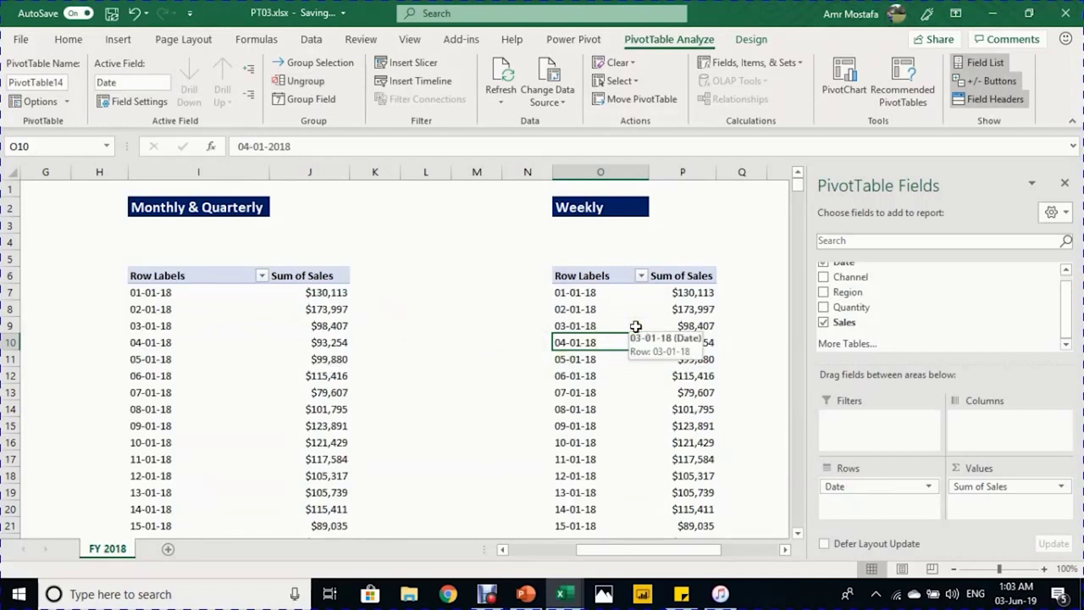
Step: Undo the ungrouping and the pasted pivot table copy, and select cell O6 under the Weekly heading
key("ctrl+z")
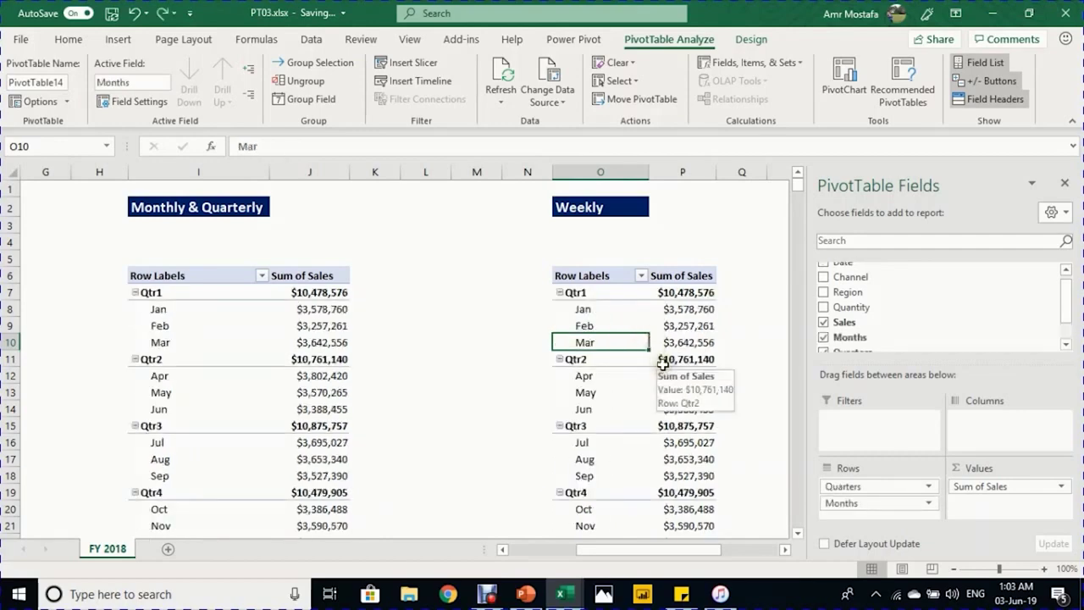
key("ctrl+a")
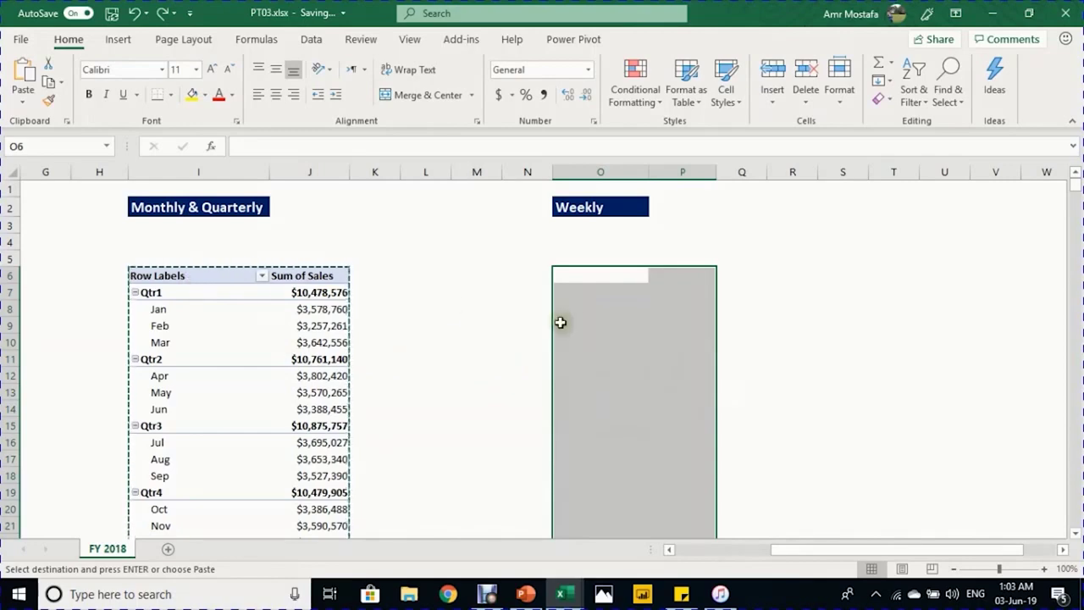
left_click(593, 278)
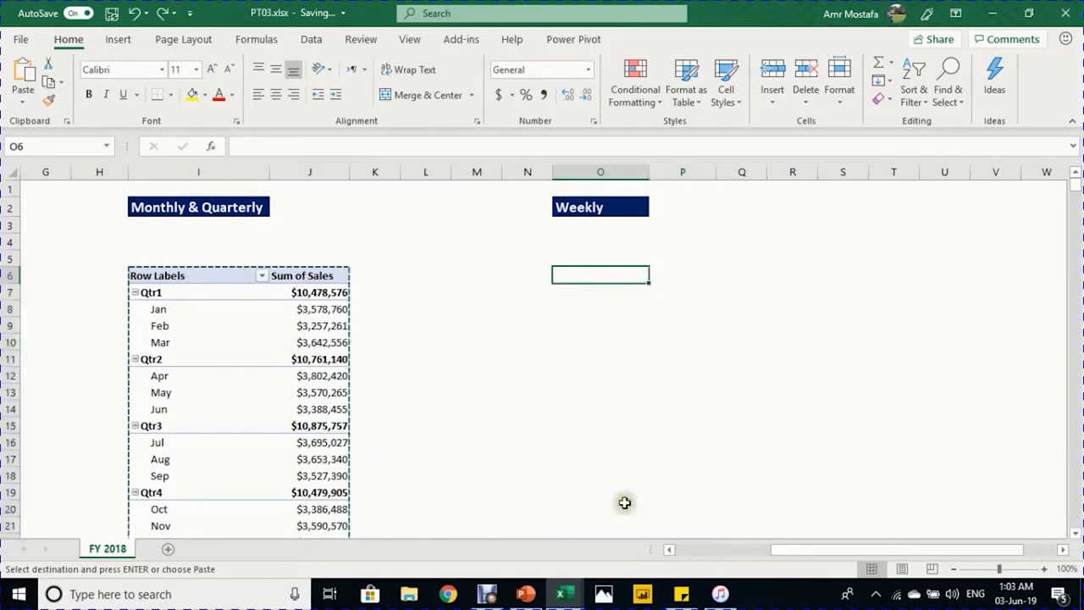
Step: Switch to the Book1 workbook and paste the copied pivot table at cell E9
mouse_move(566, 593)
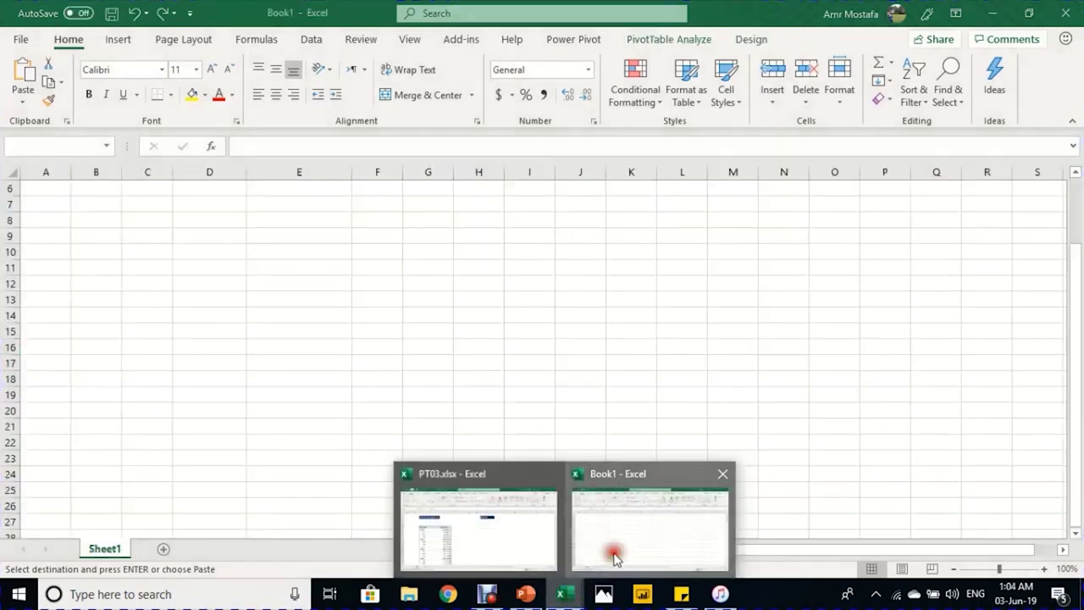
left_click(613, 551)
left_click(317, 242)
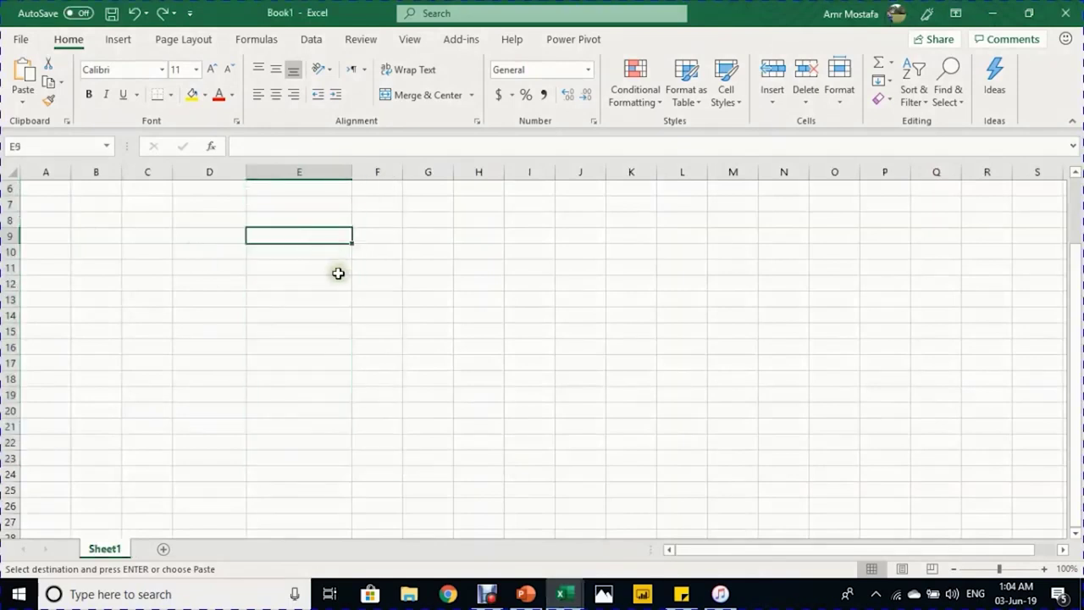
key("ctrl+v")
Step: Ungroup the quarters and months of the pivot table in Book1 so its rows list individual dates
left_click(339, 284)
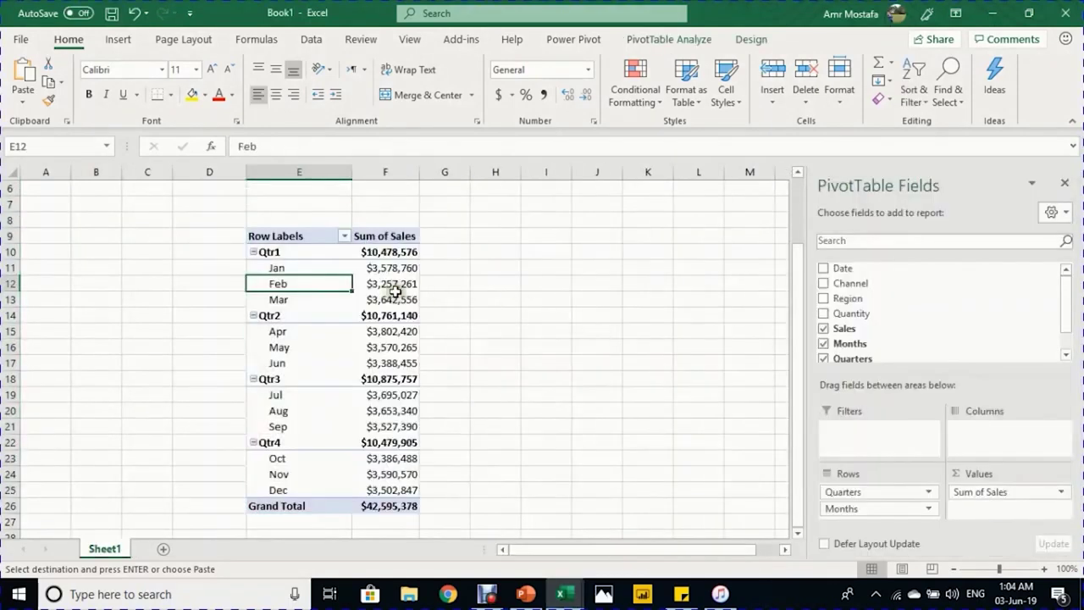
right_click(312, 284)
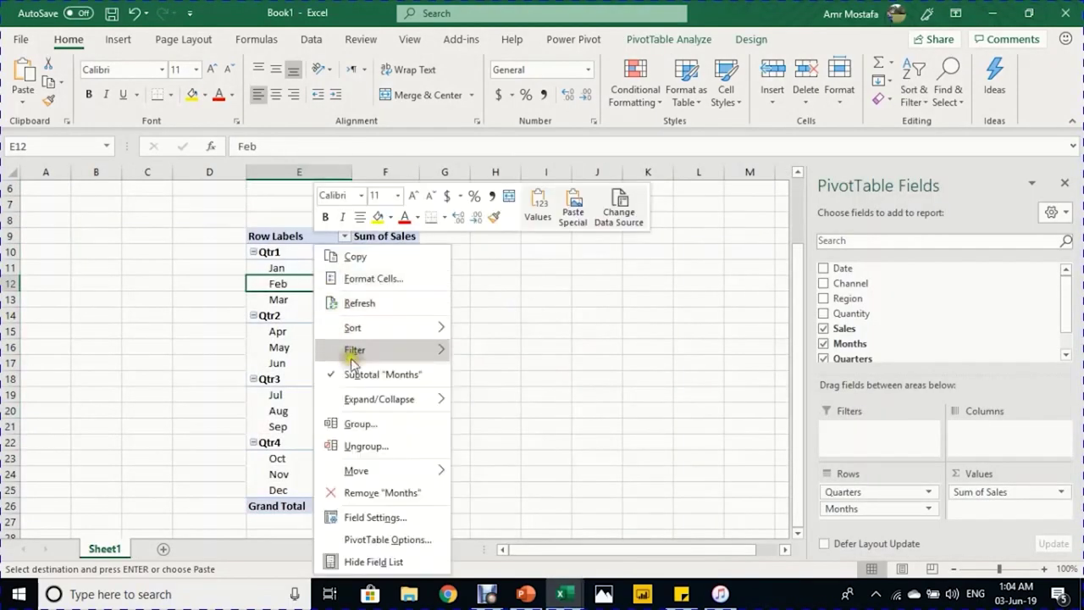
left_click(366, 446)
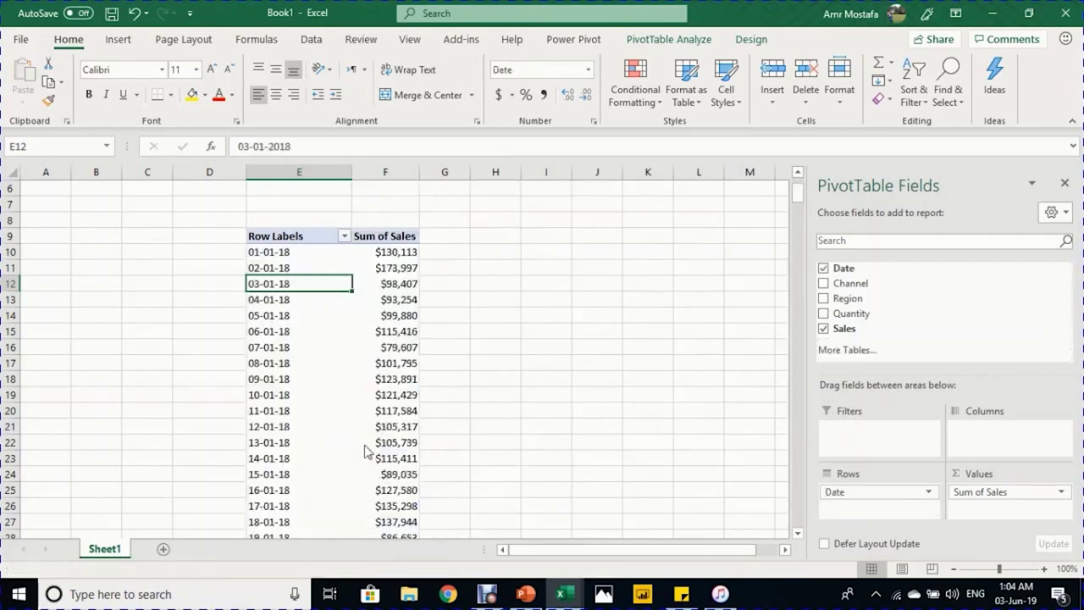
Step: Copy the whole daily pivot table from Book1 to cell O6 of PT03.xlsx and compare its fields with the monthly table's
left_click(311, 238)
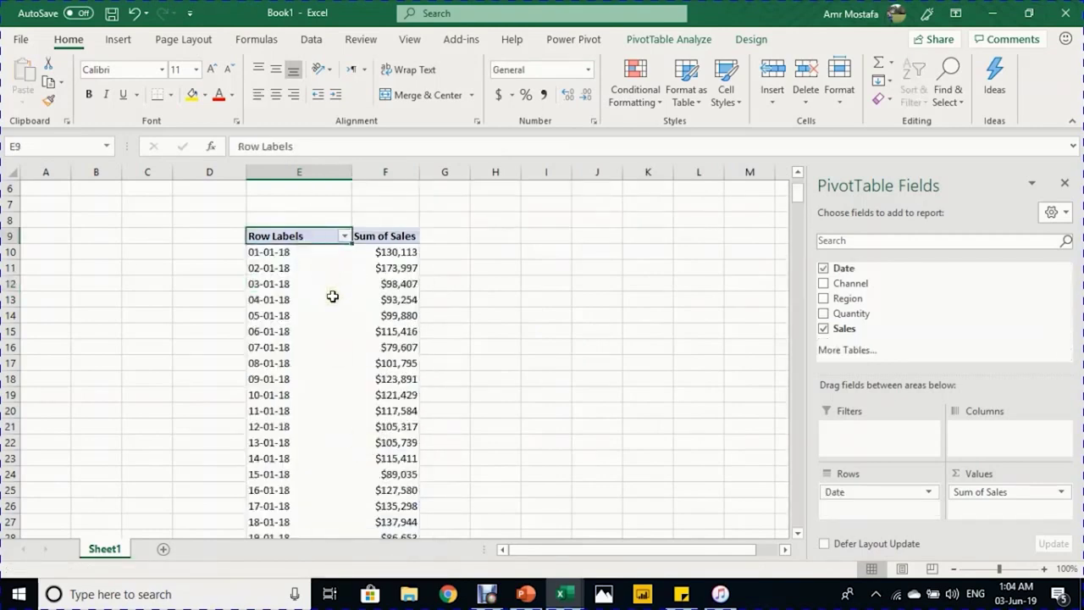
key("ctrl+shift+End")
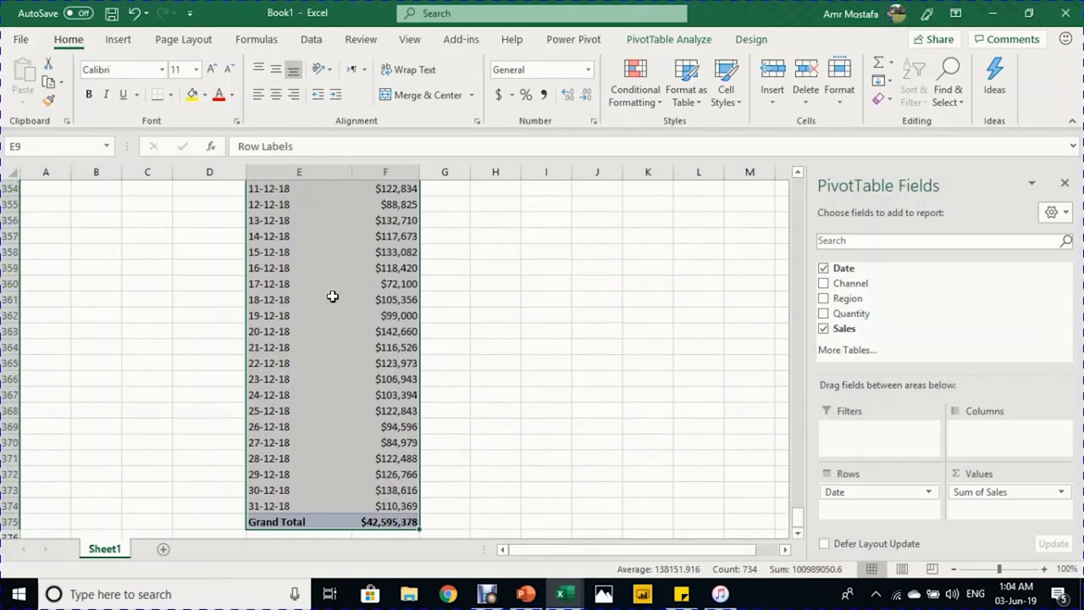
key("ctrl+c")
key("alt+Tab")
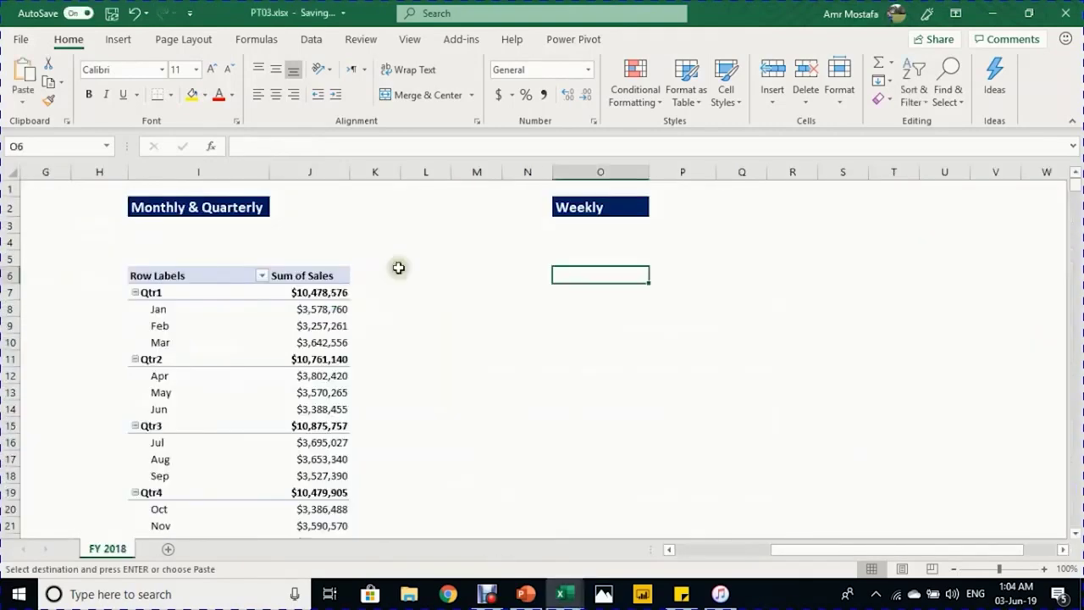
key("ctrl+v")
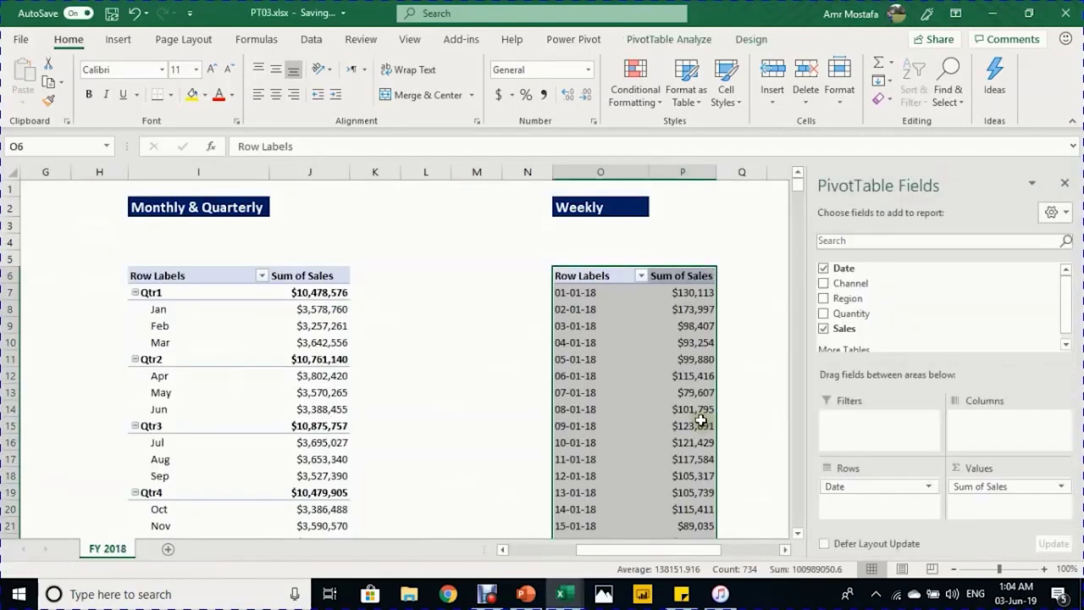
left_click(188, 323)
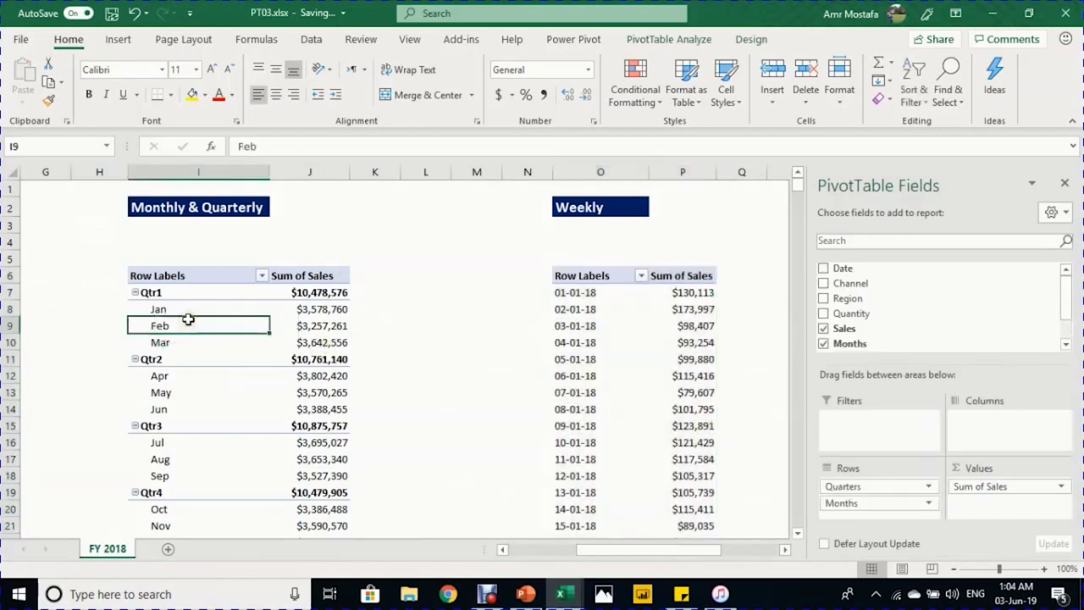
left_click(573, 325)
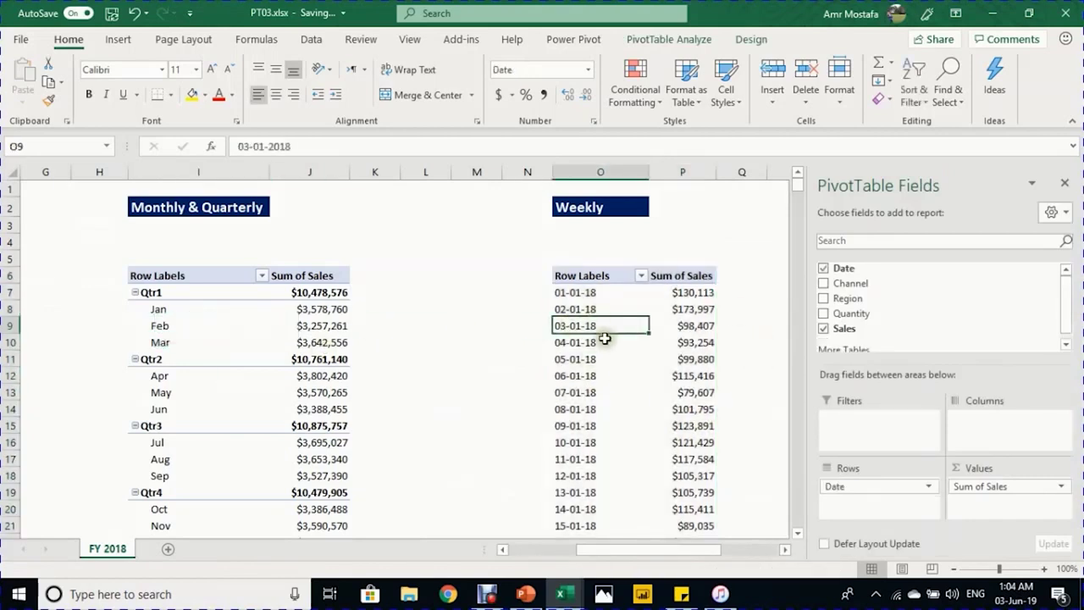
Step: Group the dates of the Weekly pivot table by Days only, with 7 days per group
left_click(189, 312)
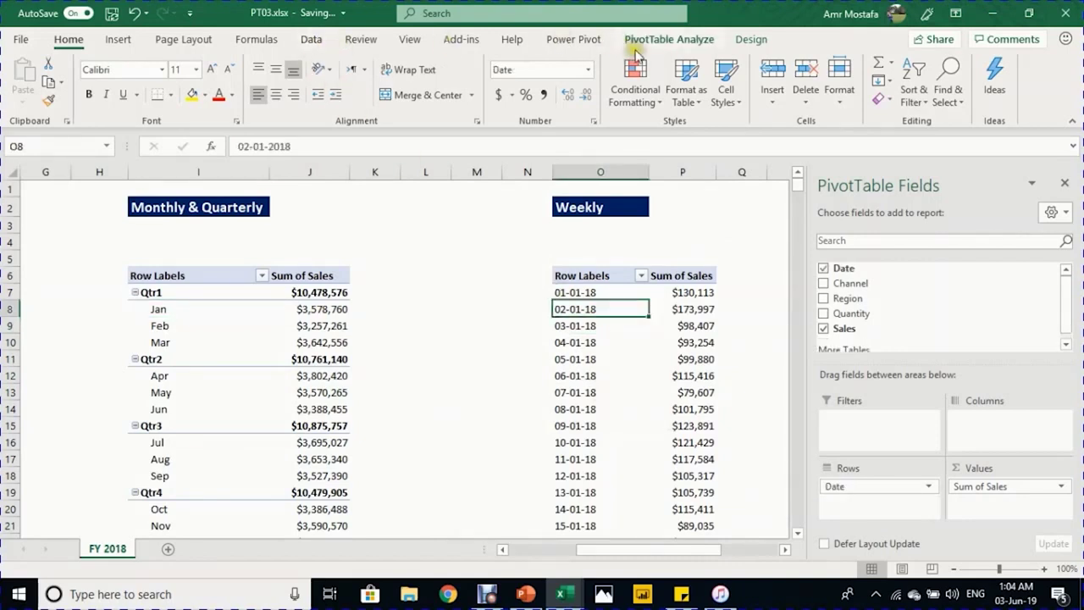
left_click(661, 40)
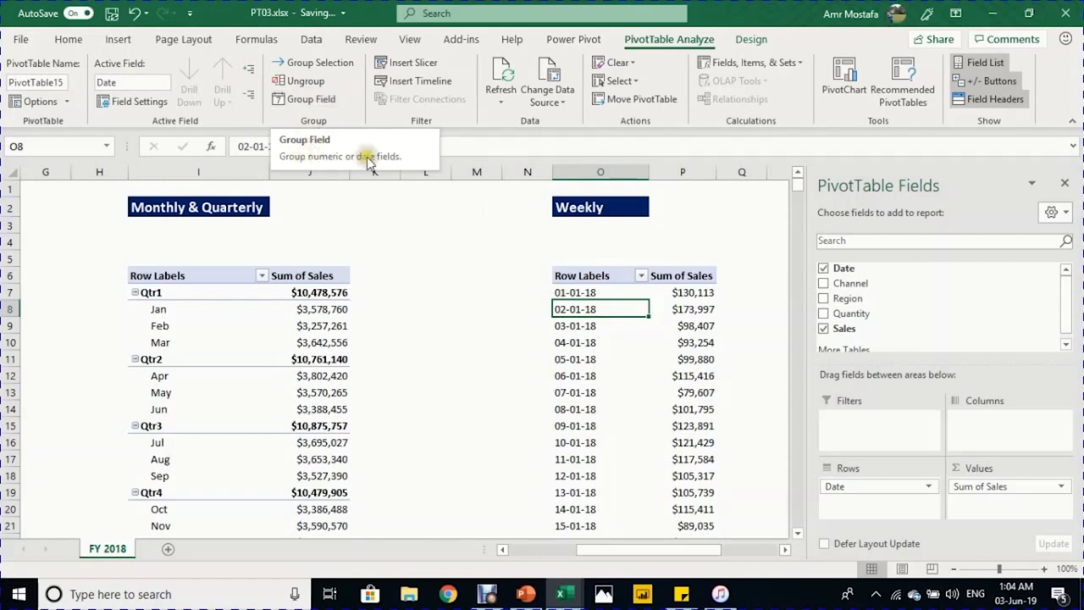
left_click(319, 99)
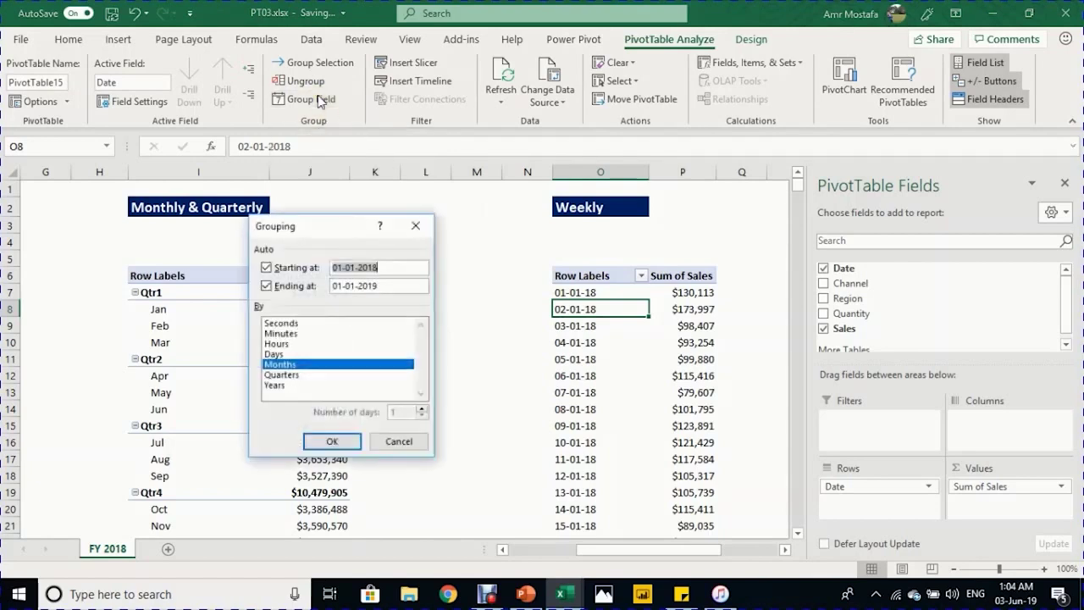
left_click(311, 364)
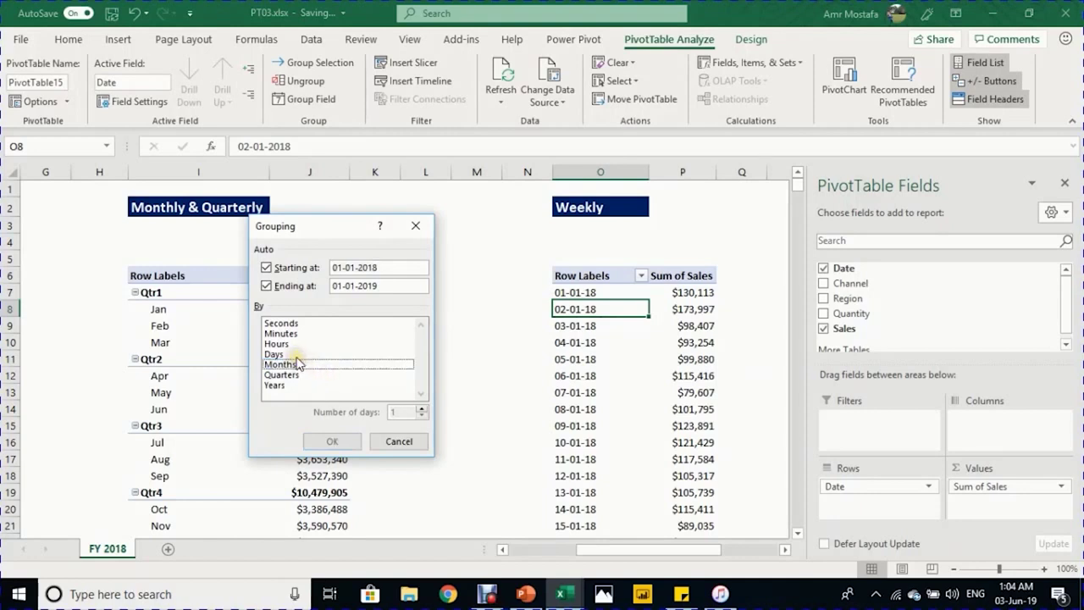
left_click(296, 355)
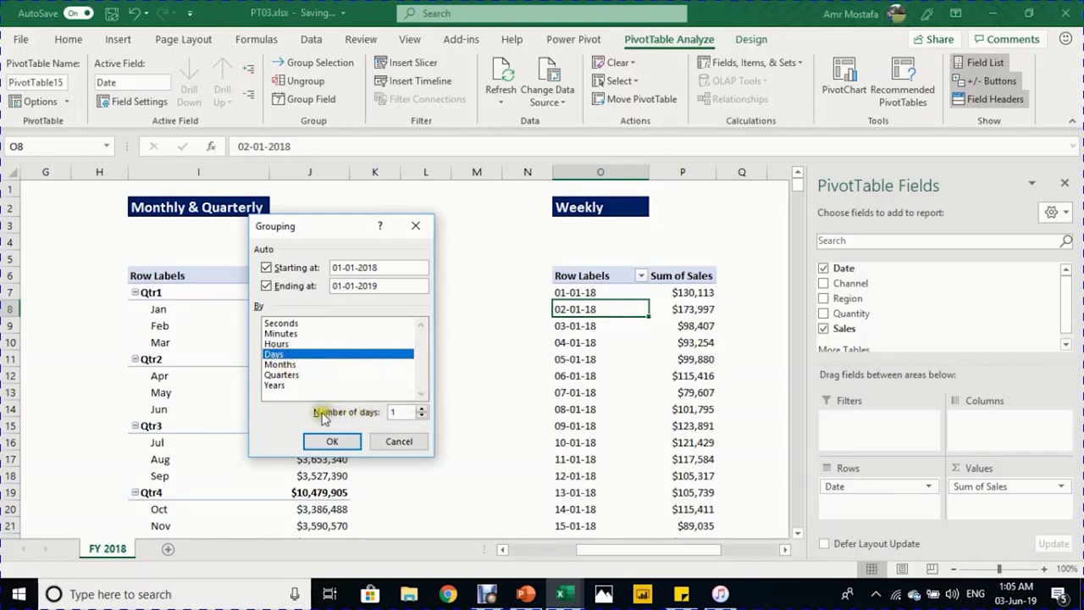
double_click(394, 413)
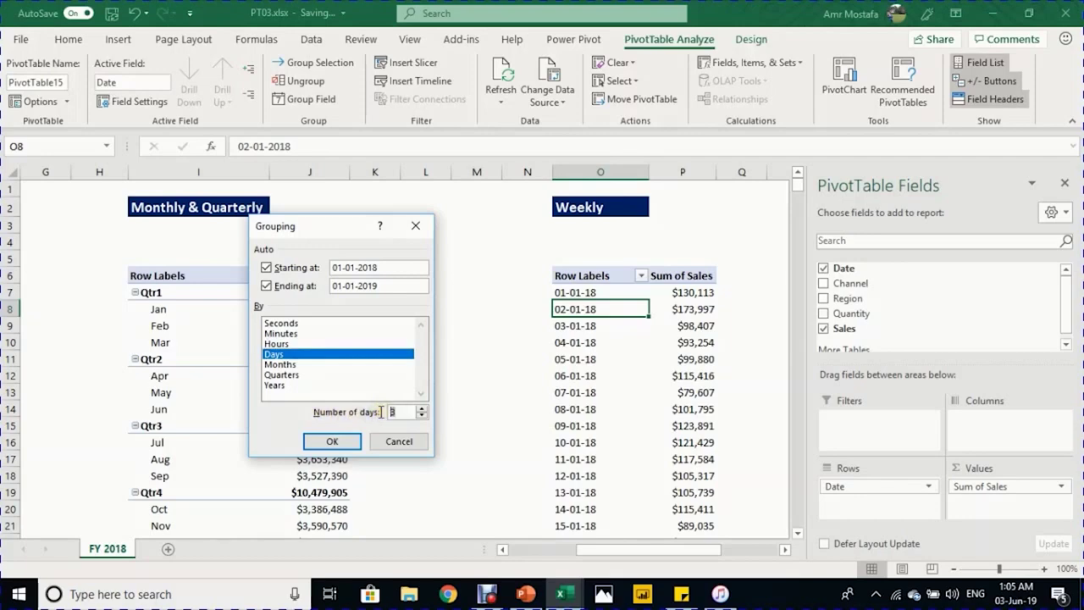
left_click(339, 440)
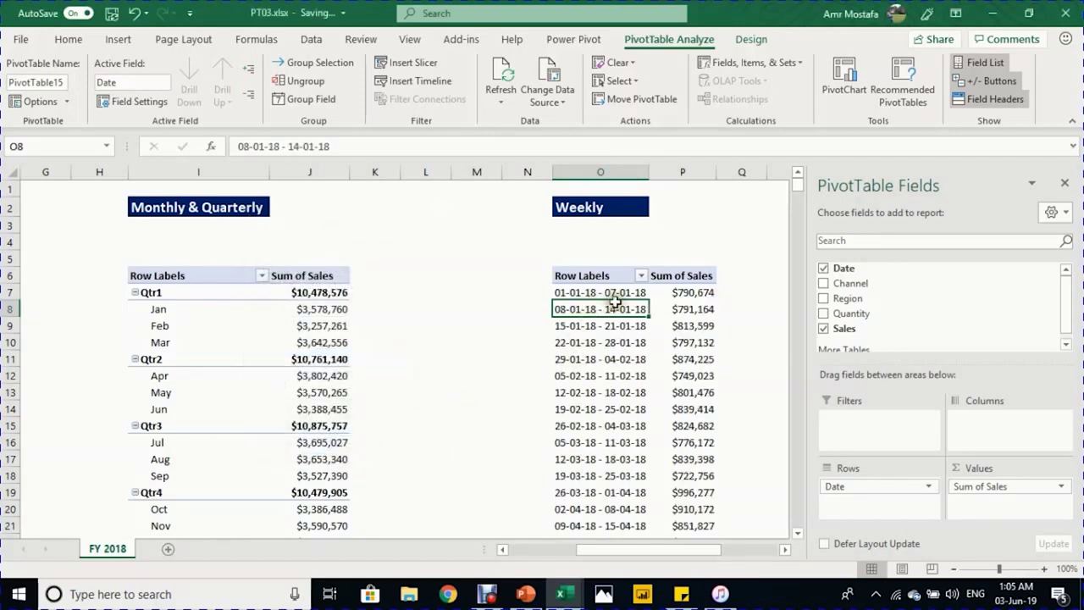
Step: Review the seven-day date ranges and their sales in the Weekly pivot table
scroll(641, 310, "down", 5)
scroll(641, 313, "down", 7)
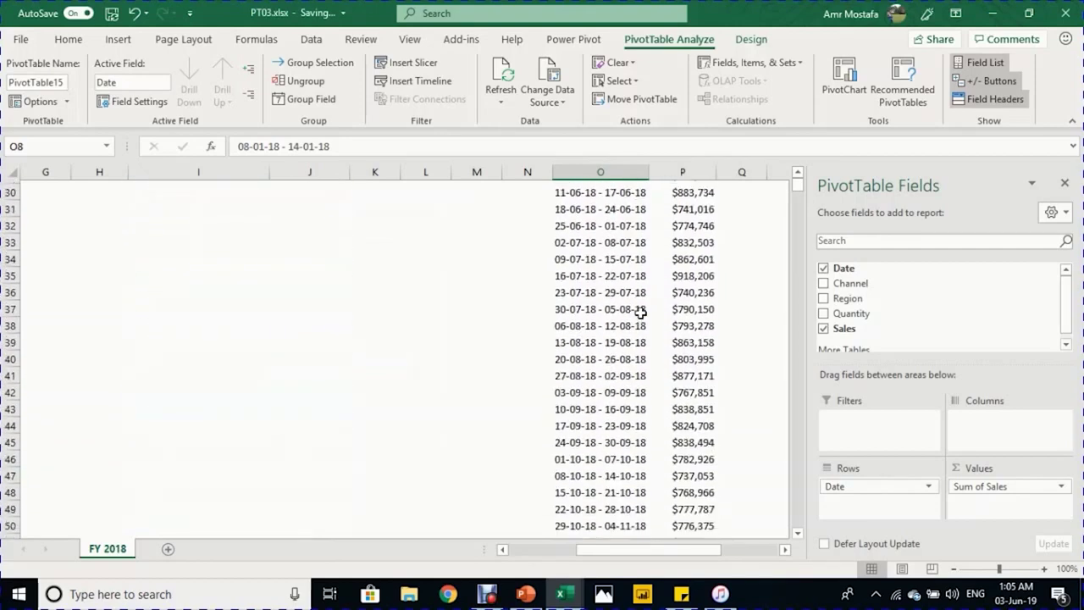
scroll(642, 313, "up", 7)
scroll(641, 313, "up", 5)
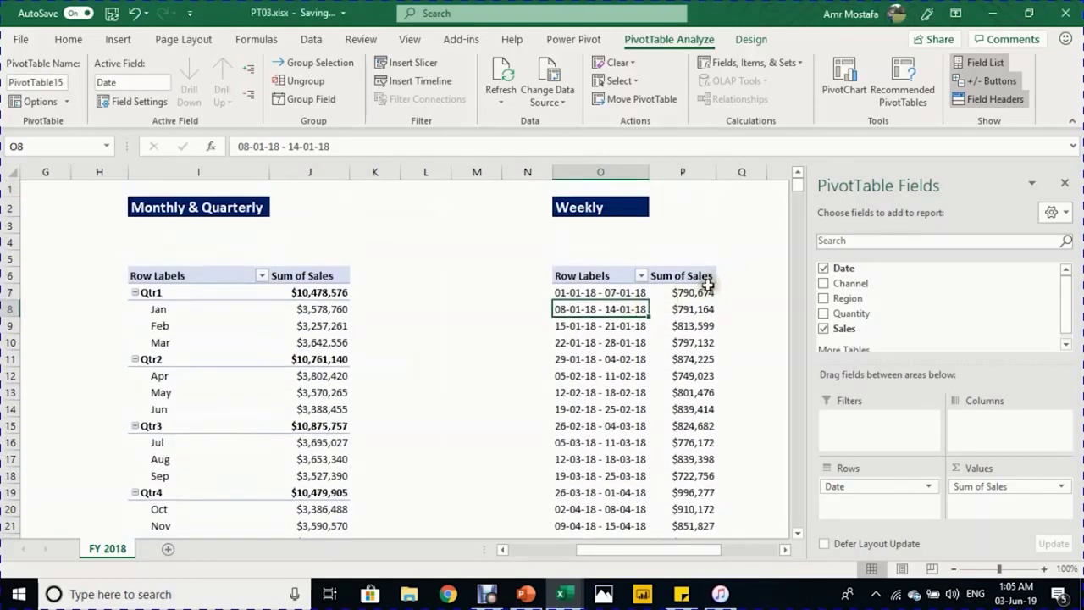
left_click(703, 291)
left_click(624, 294)
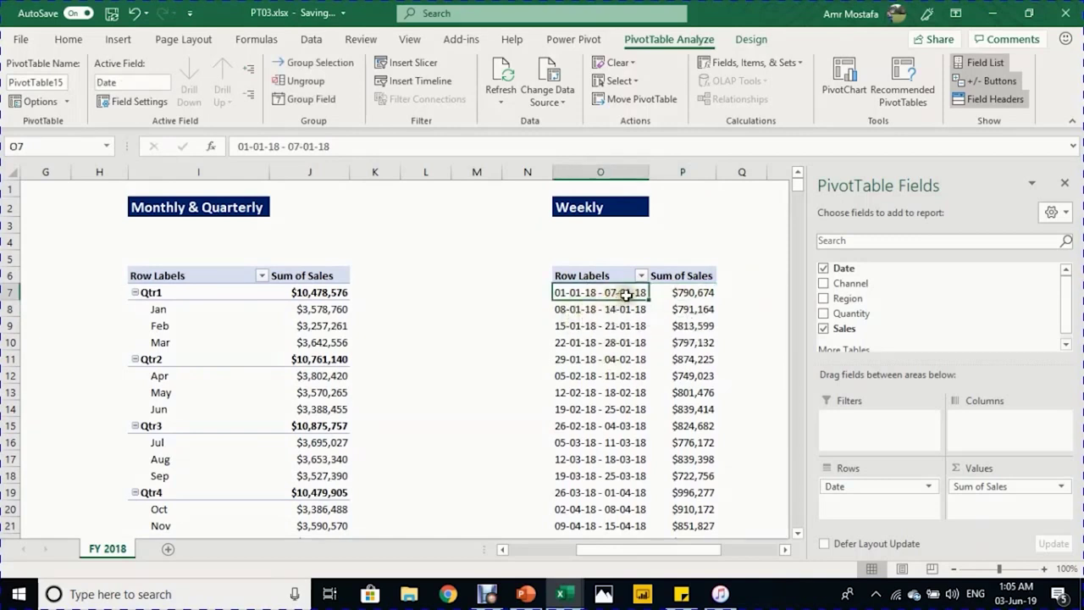
left_click(604, 309)
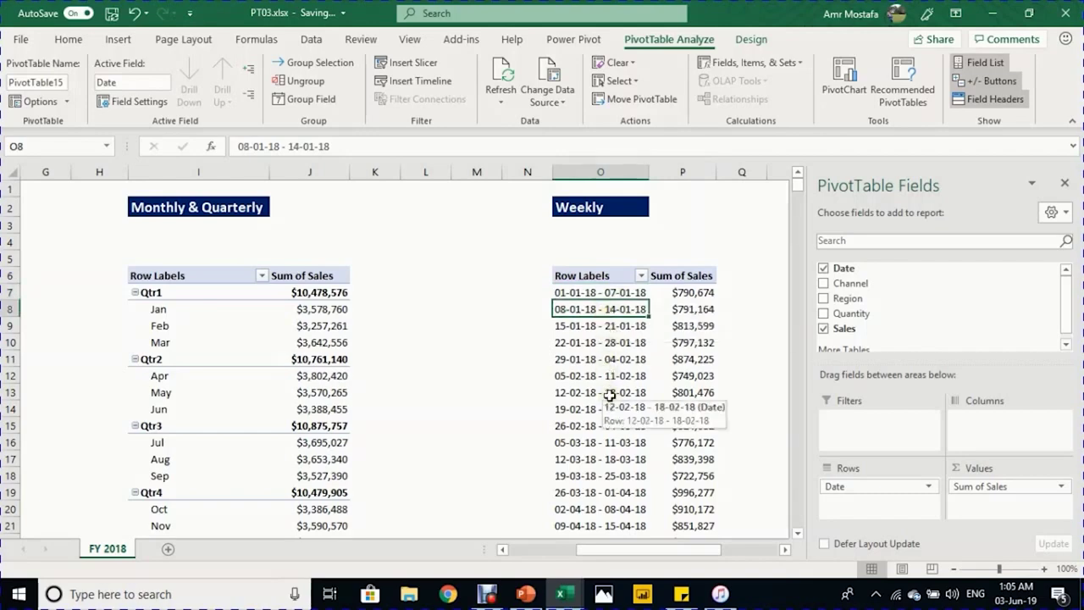
left_click_drag(670, 546, 518, 566)
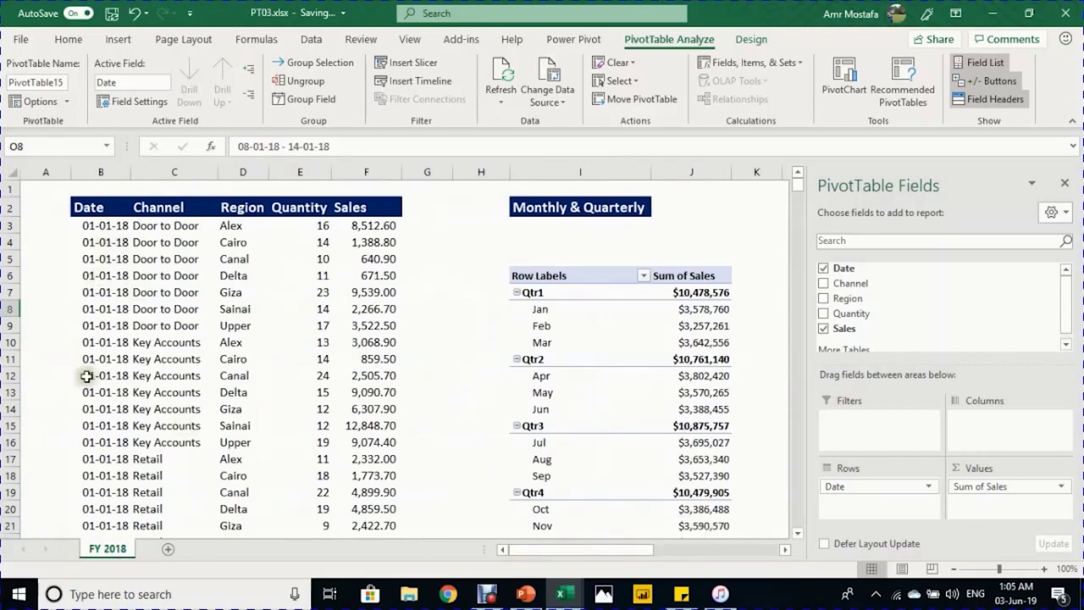
left_click_drag(585, 549, 666, 534)
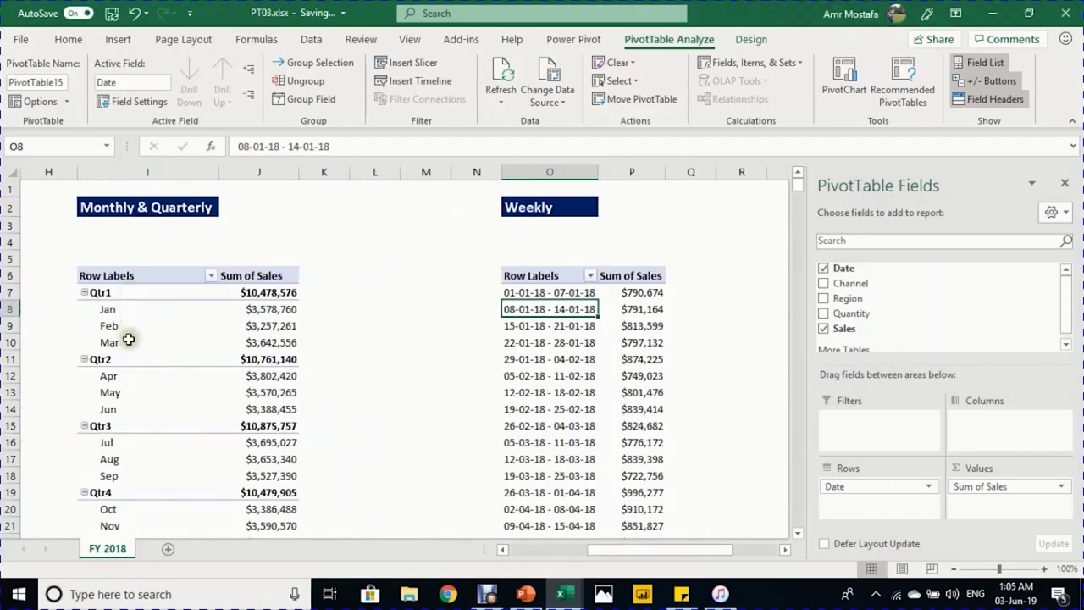
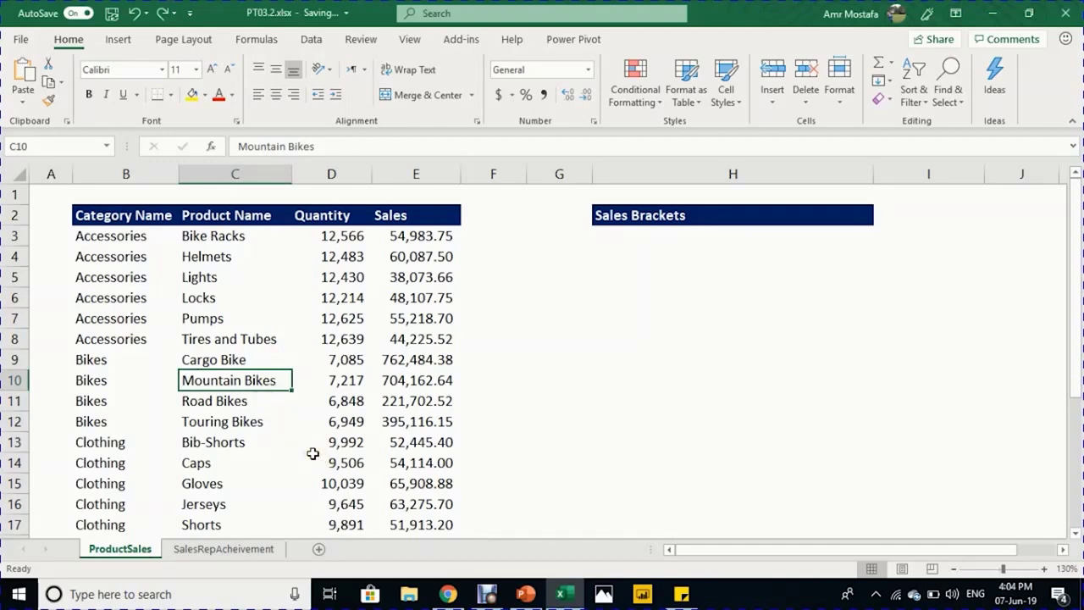
Step: Create a PivotTable from ProductSales range B2:E27 and place it at cell H6 of the same sheet
key("alt+n")
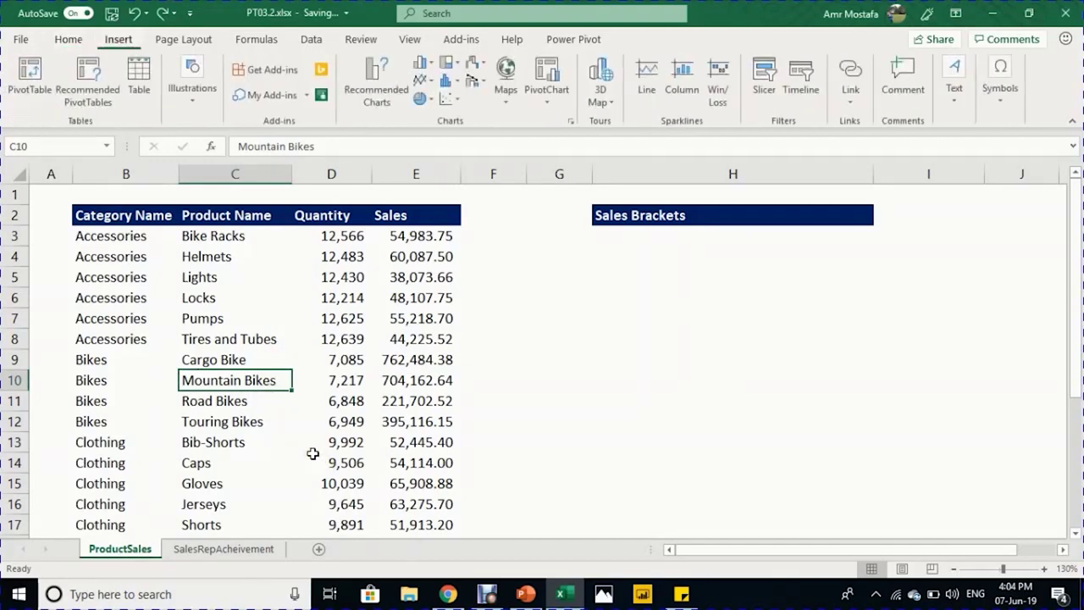
key("v")
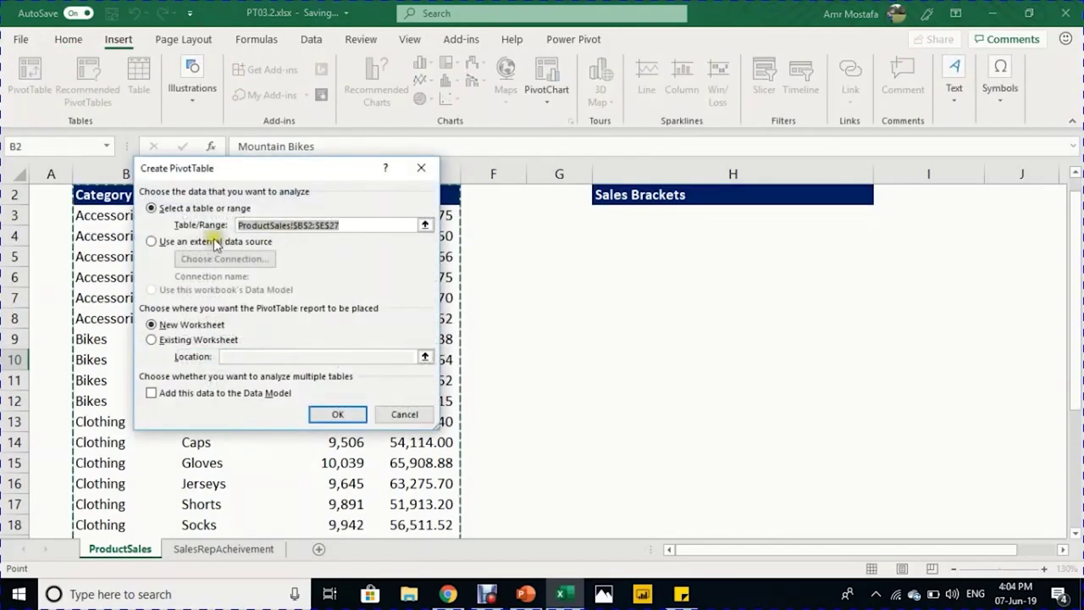
left_click(191, 339)
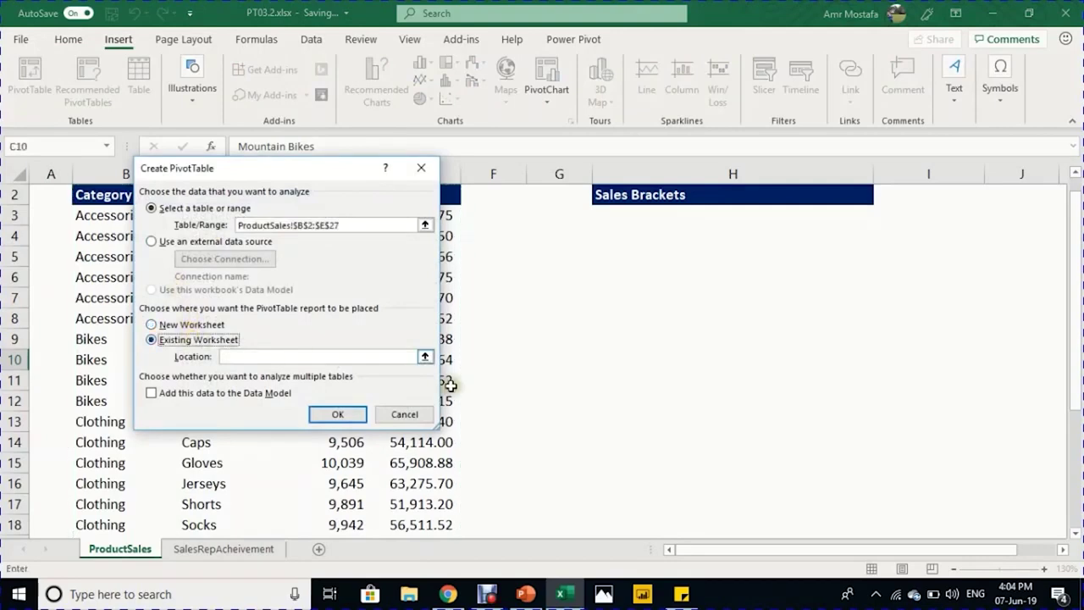
left_click(691, 287)
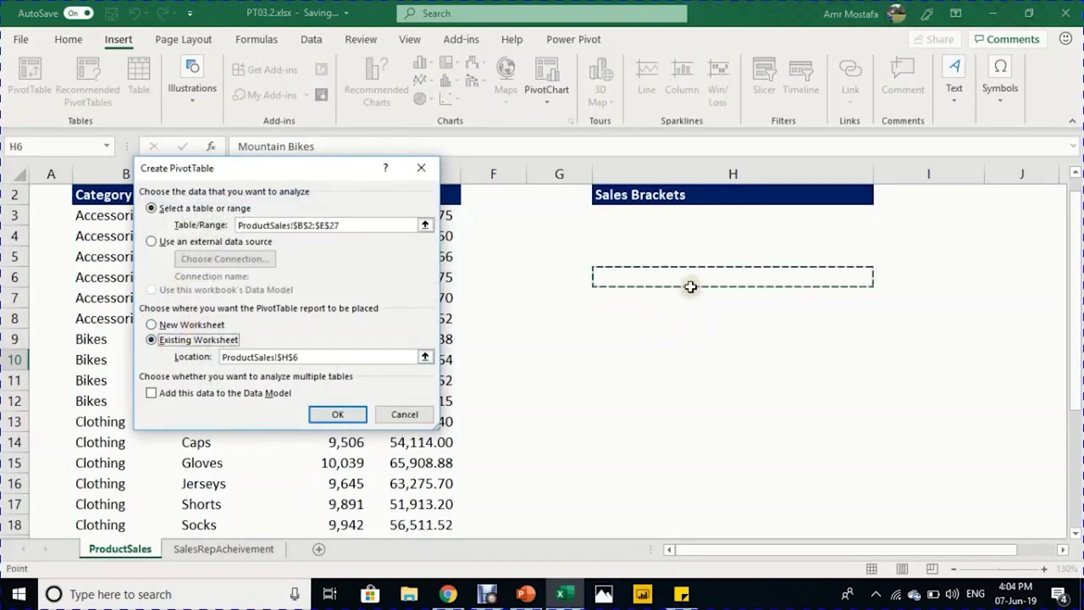
left_click(338, 414)
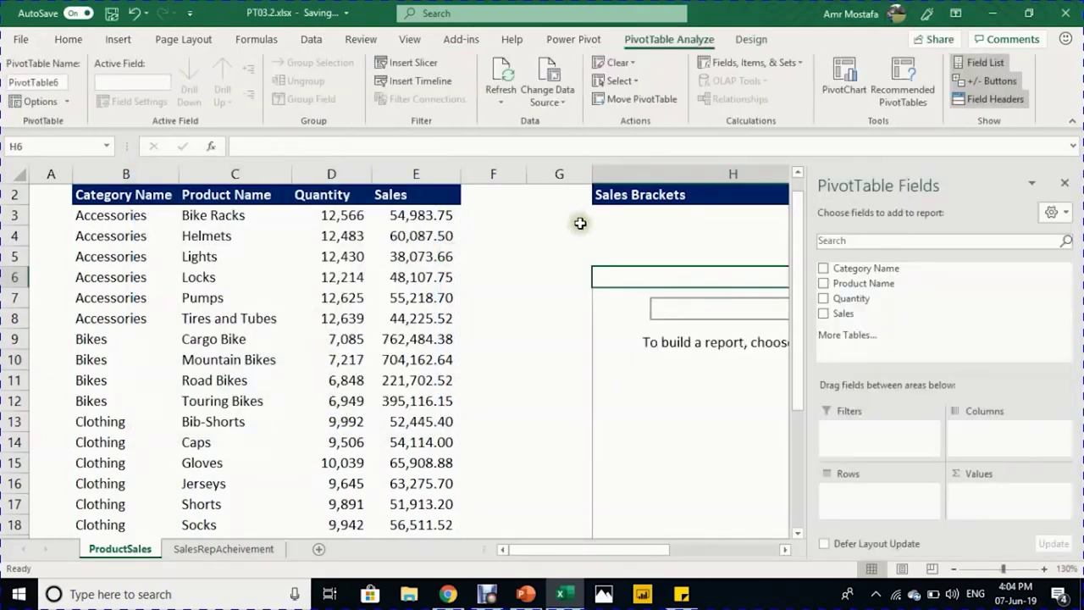
Step: Name the new PivotTable Sales Brackets, matching the heading text in cell H2
left_click(630, 195)
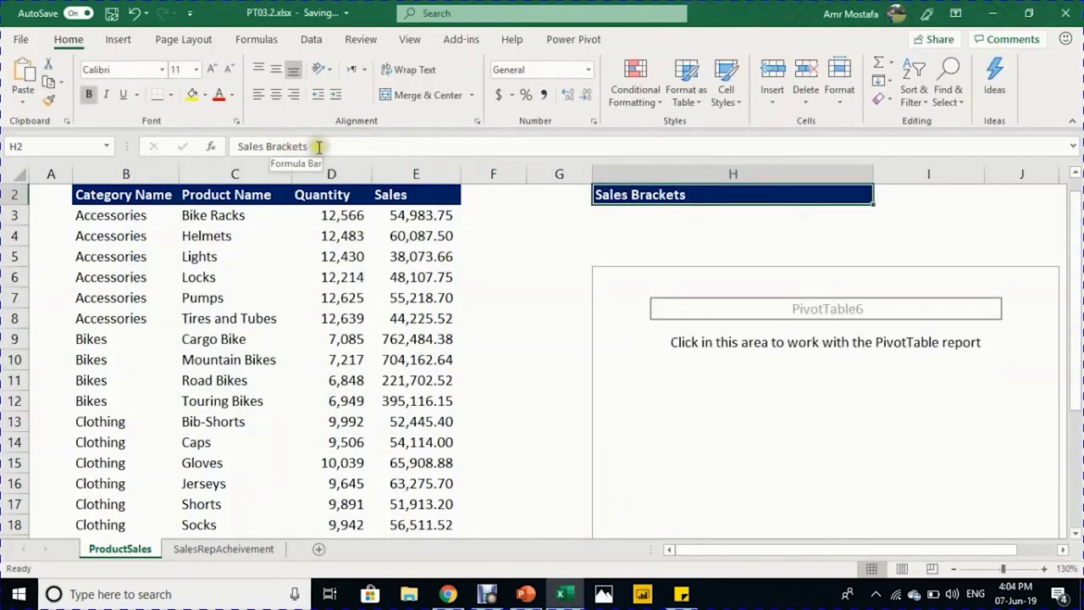
left_click_drag(314, 145, 217, 141)
key("Escape")
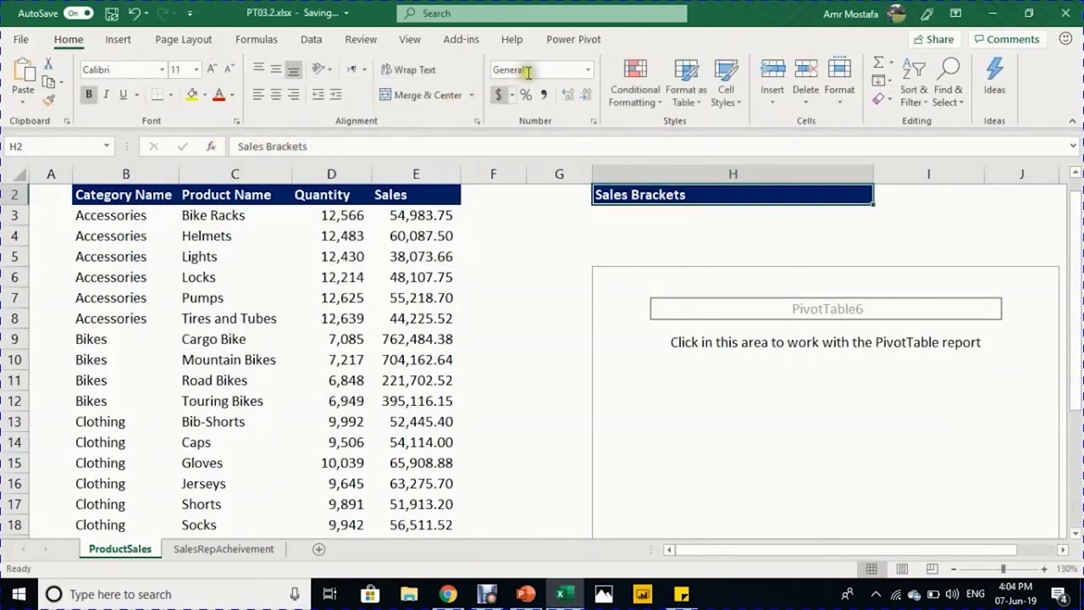
left_click(821, 336)
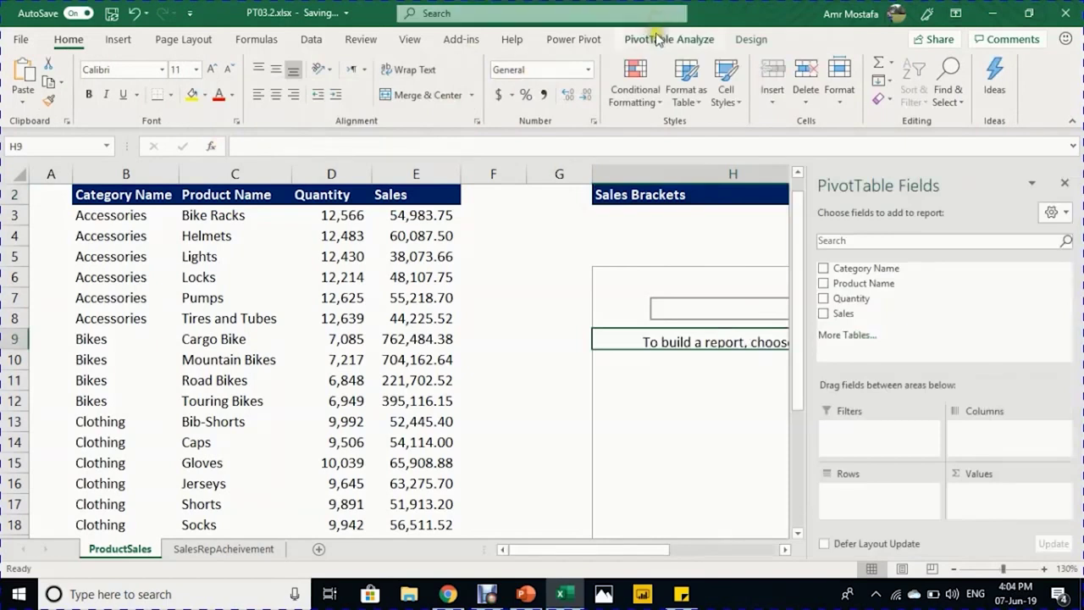
left_click(659, 39)
left_click(55, 82)
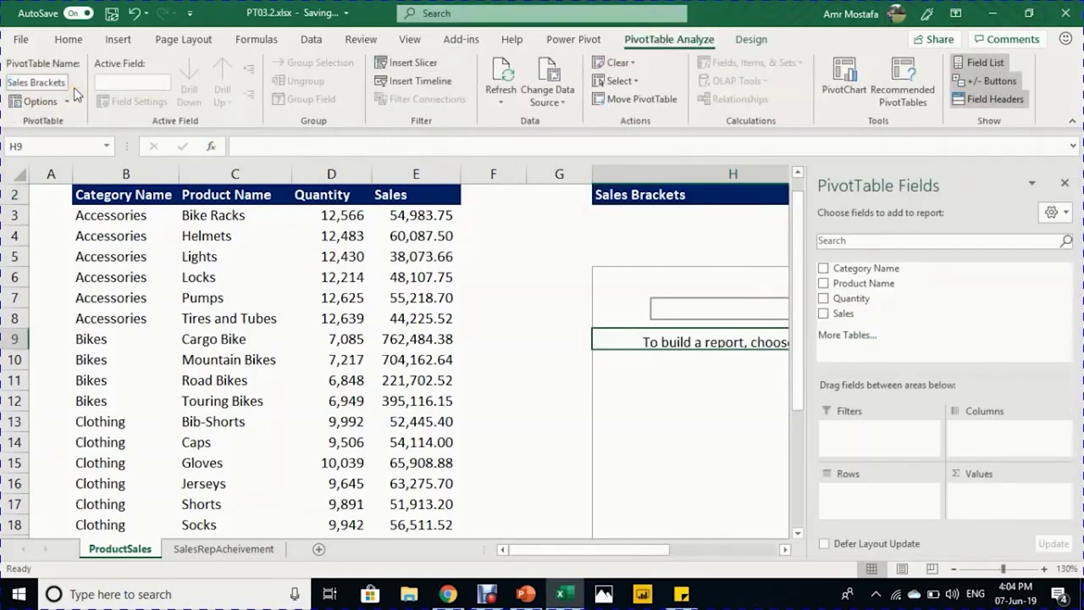
Step: Add Sales and Quantity to the Sales Brackets PivotTable as summed values, with Quantity placed ahead of Sales
left_click(784, 549)
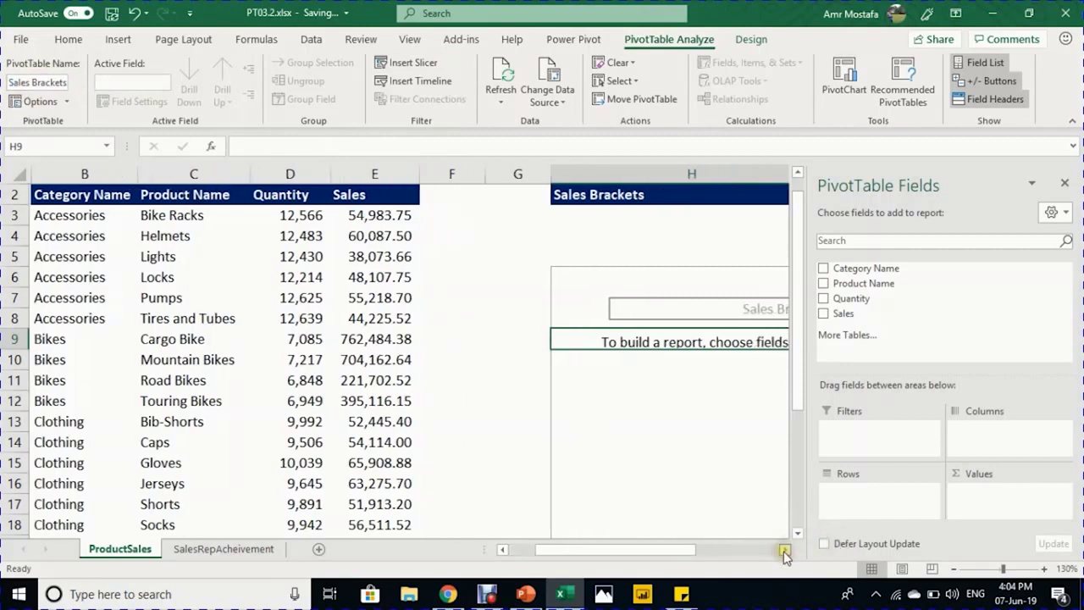
left_click(785, 549)
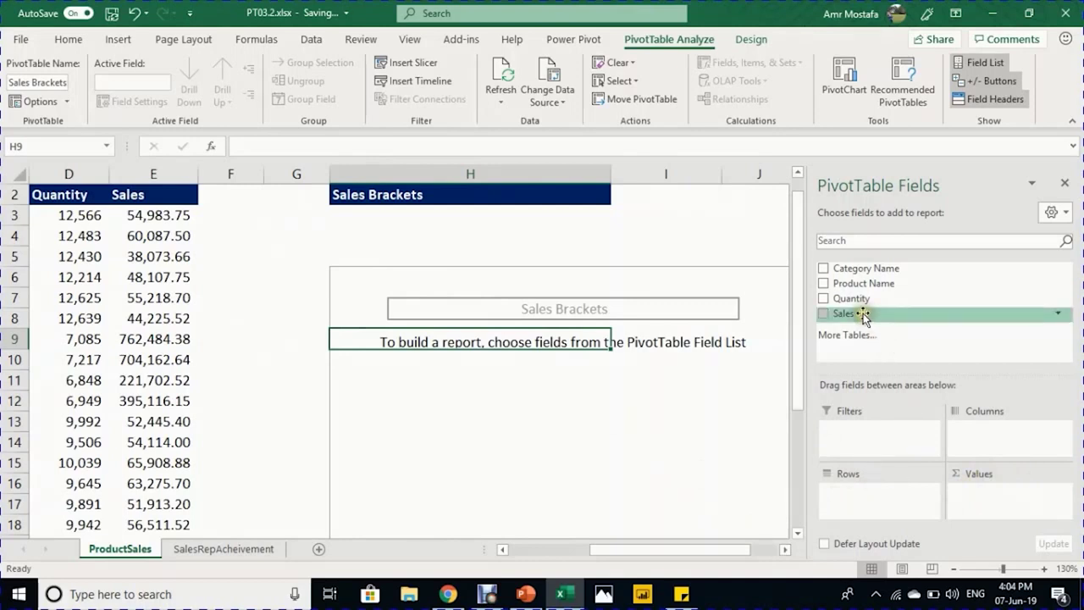
left_click_drag(862, 315, 994, 496)
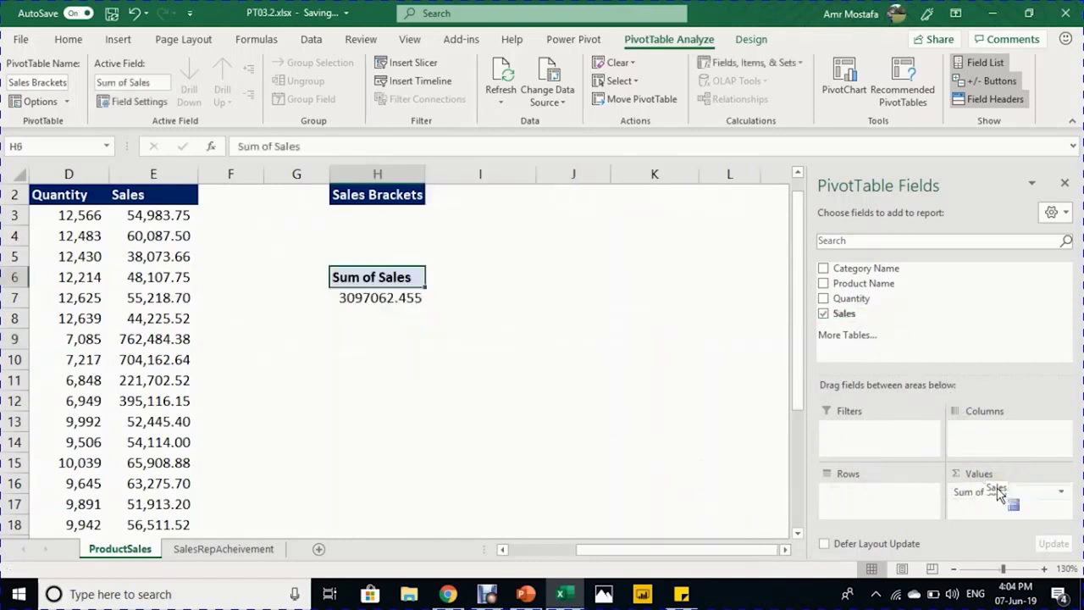
left_click_drag(855, 299, 988, 498)
Step: Set the number format of the Sum of Quantity field to Number with a thousands separator and 0 decimal places
left_click(411, 296)
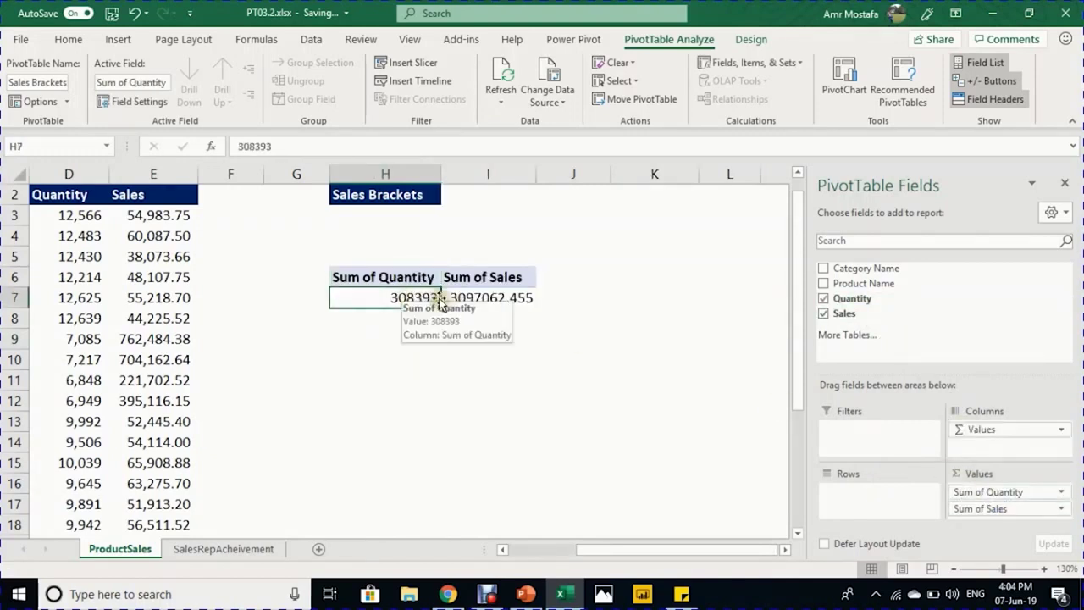
left_click(471, 297)
left_click(419, 296)
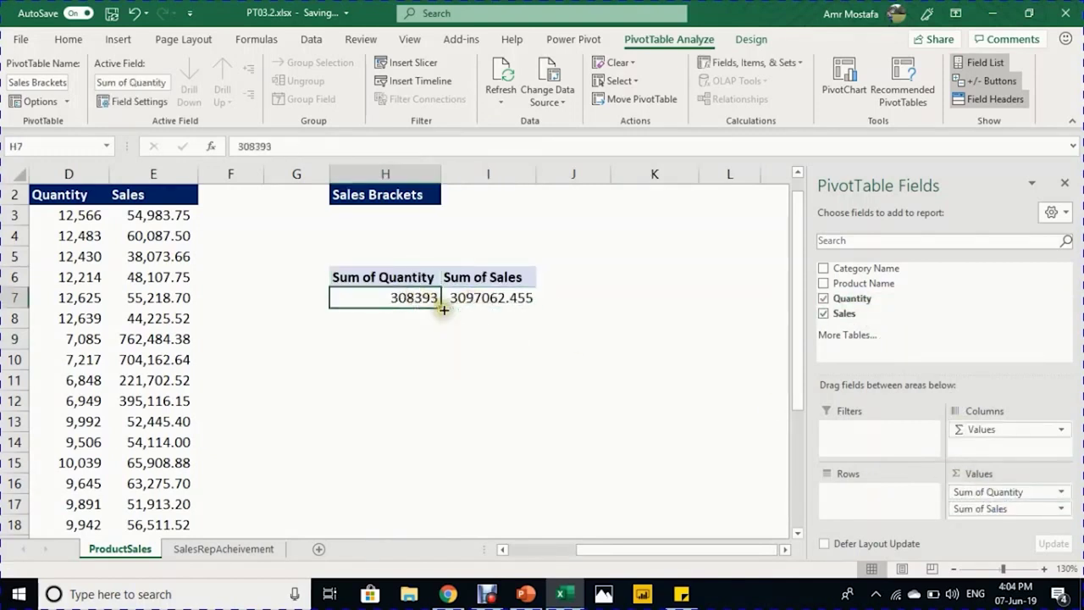
right_click(419, 297)
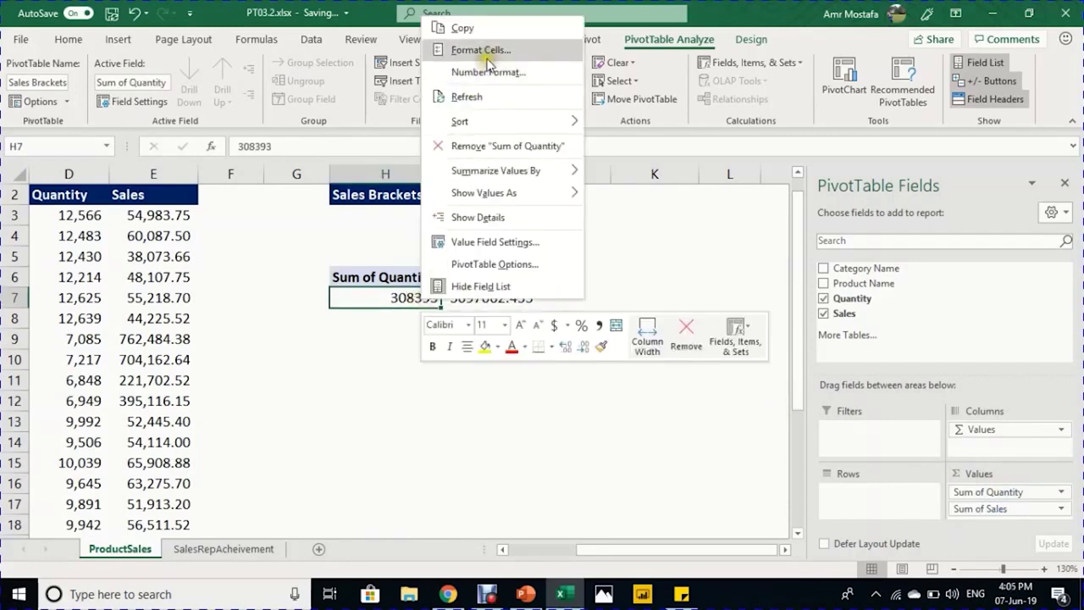
left_click(489, 75)
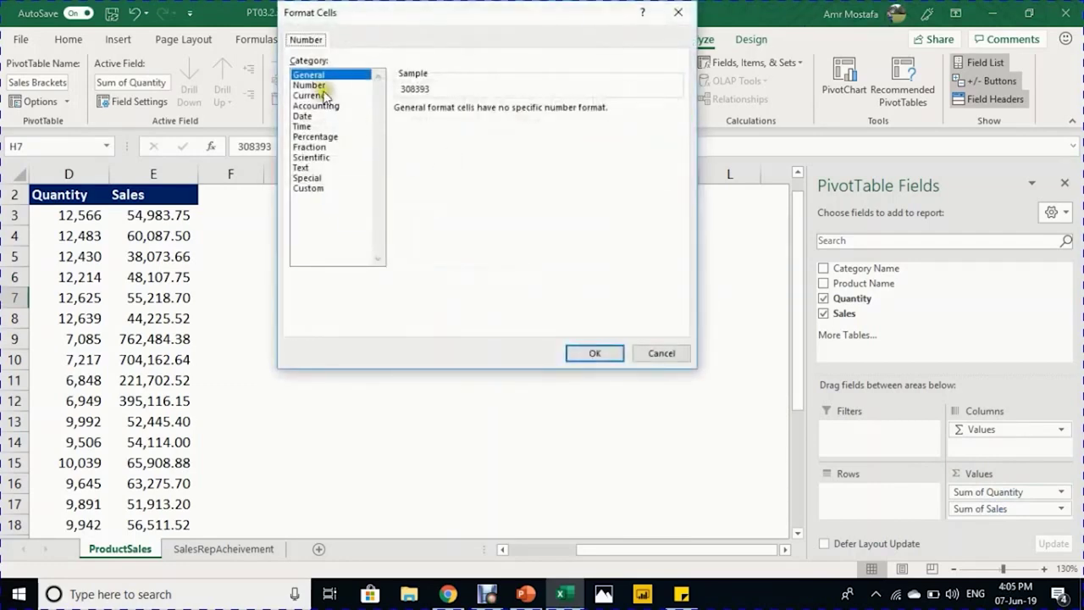
left_click(339, 88)
left_click(399, 129)
left_click(502, 113)
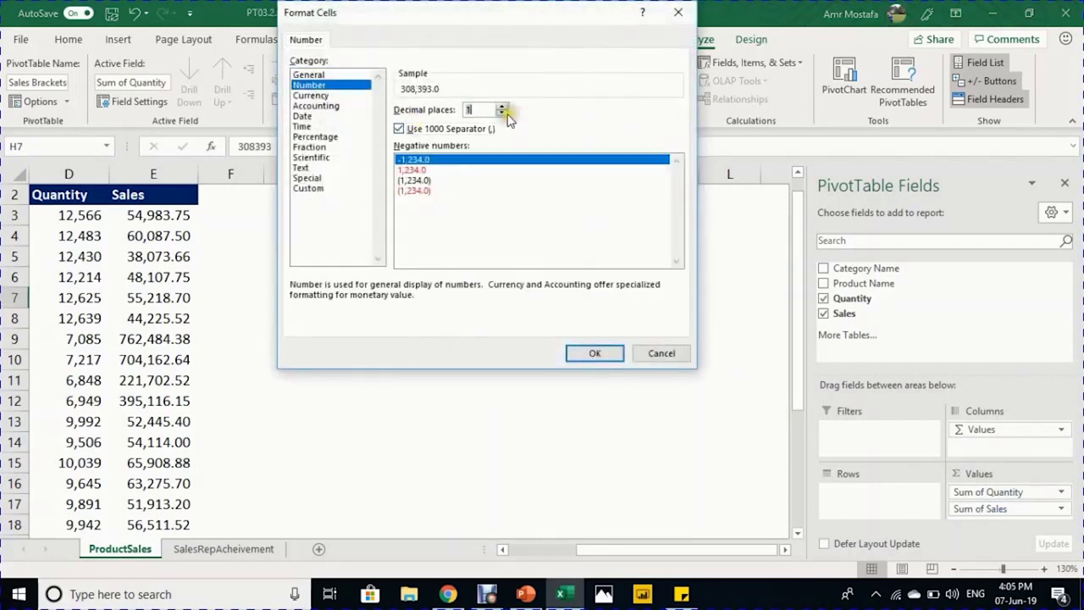
left_click(501, 114)
left_click(594, 354)
Step: Set the number format of the Sum of Sales field to Currency with the $ symbol and 0 decimal places
left_click(502, 298)
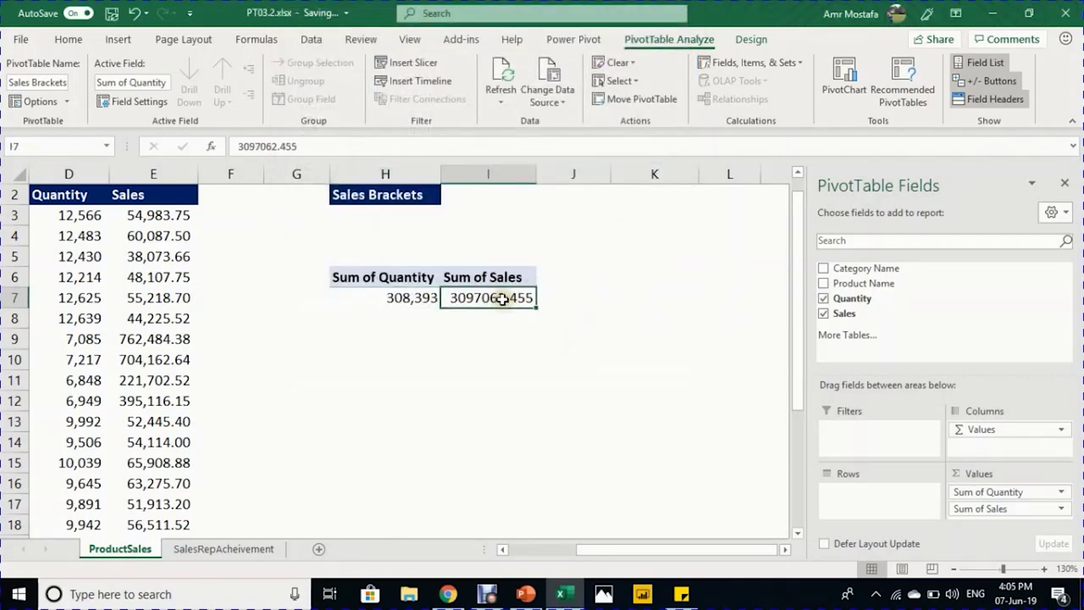
right_click(503, 299)
left_click(566, 73)
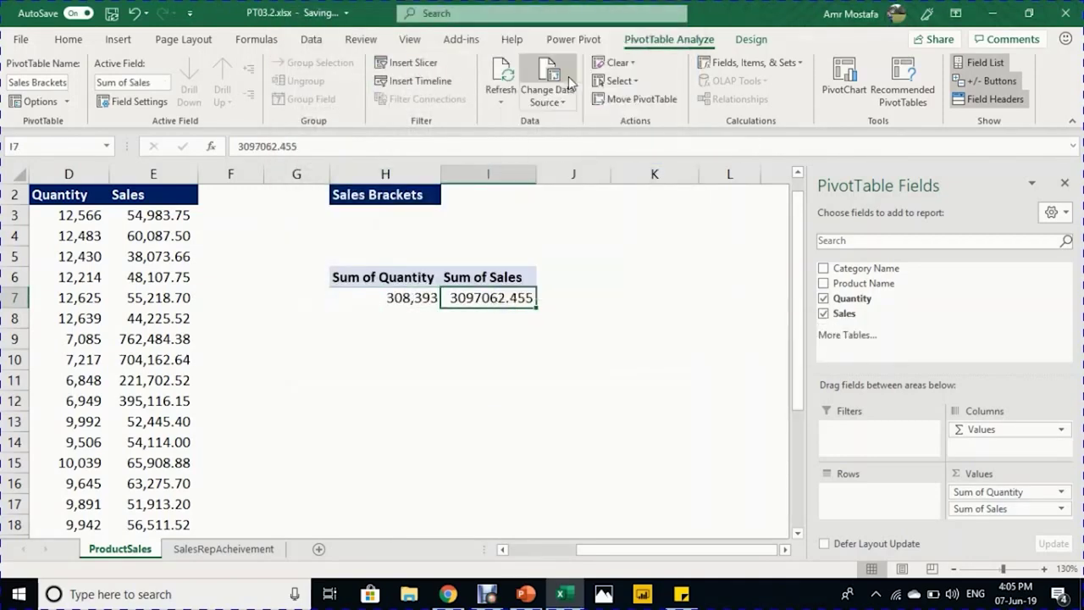
left_click(393, 96)
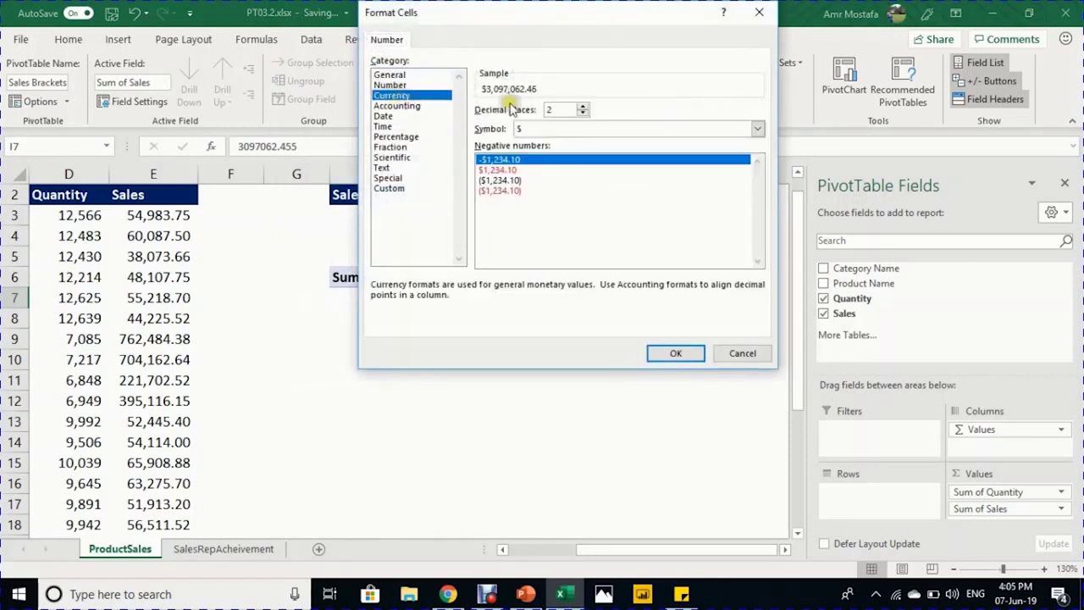
left_click(582, 115)
left_click(582, 115)
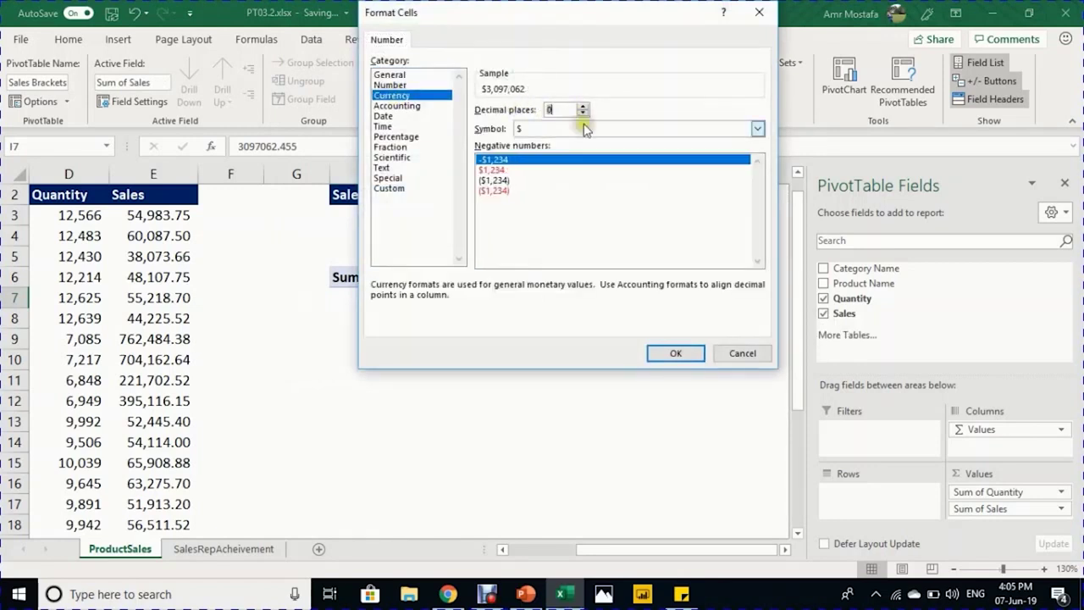
left_click(683, 355)
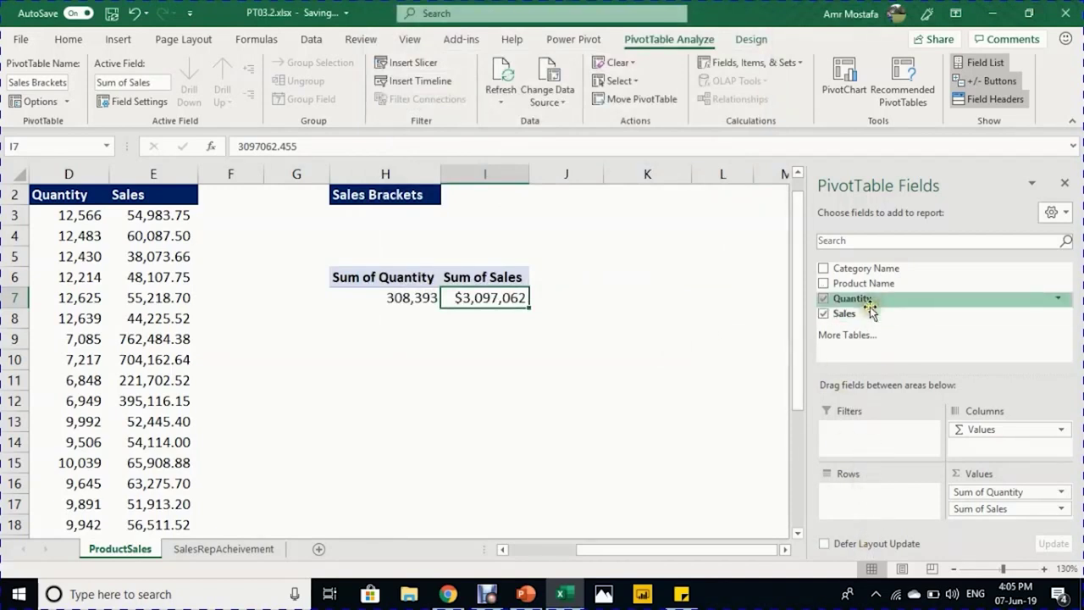
Step: Add Quantity a second time between the two value fields and show it as % of Column Total
left_click_drag(869, 305, 1013, 500)
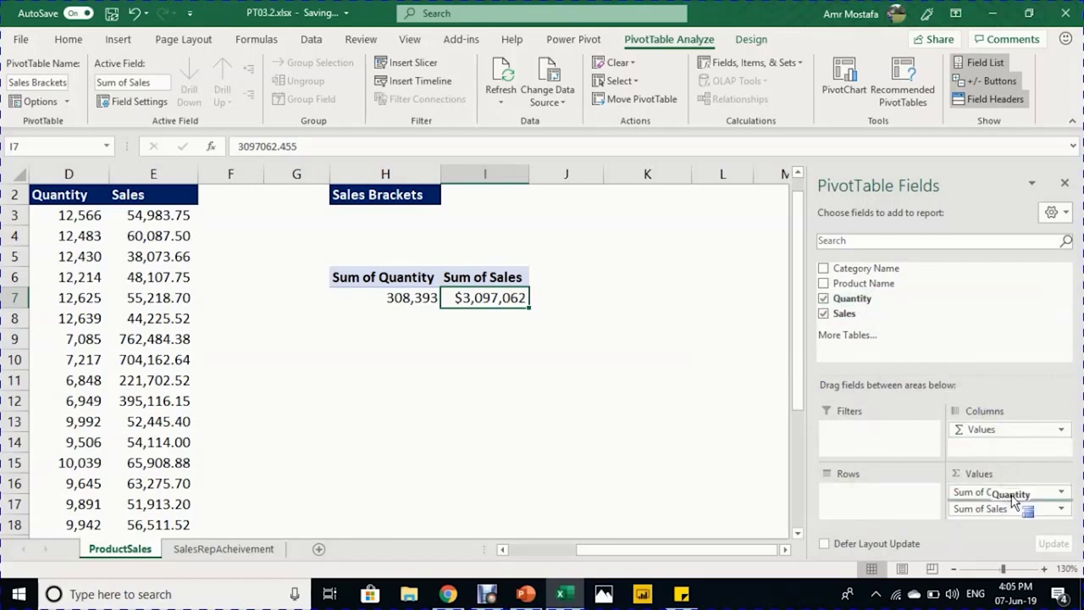
left_click_drag(1015, 500, 1014, 498)
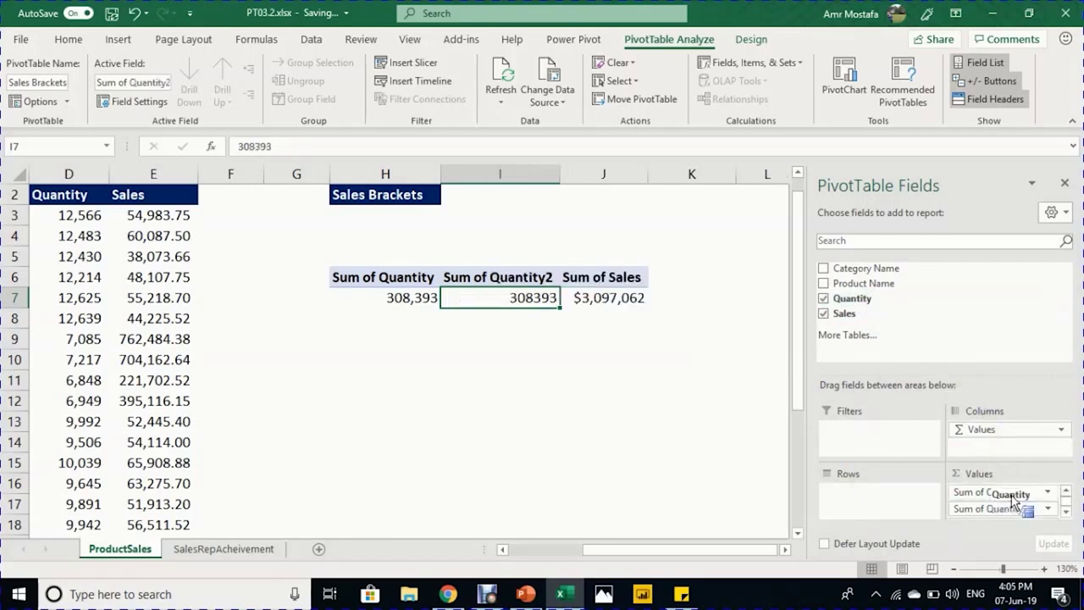
right_click(532, 298)
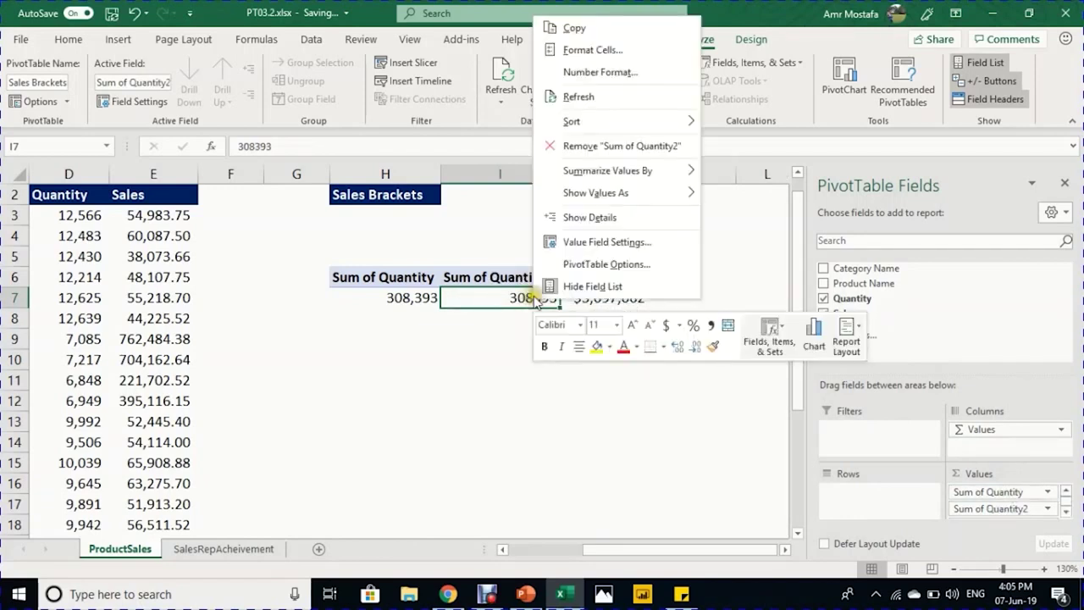
mouse_move(600, 193)
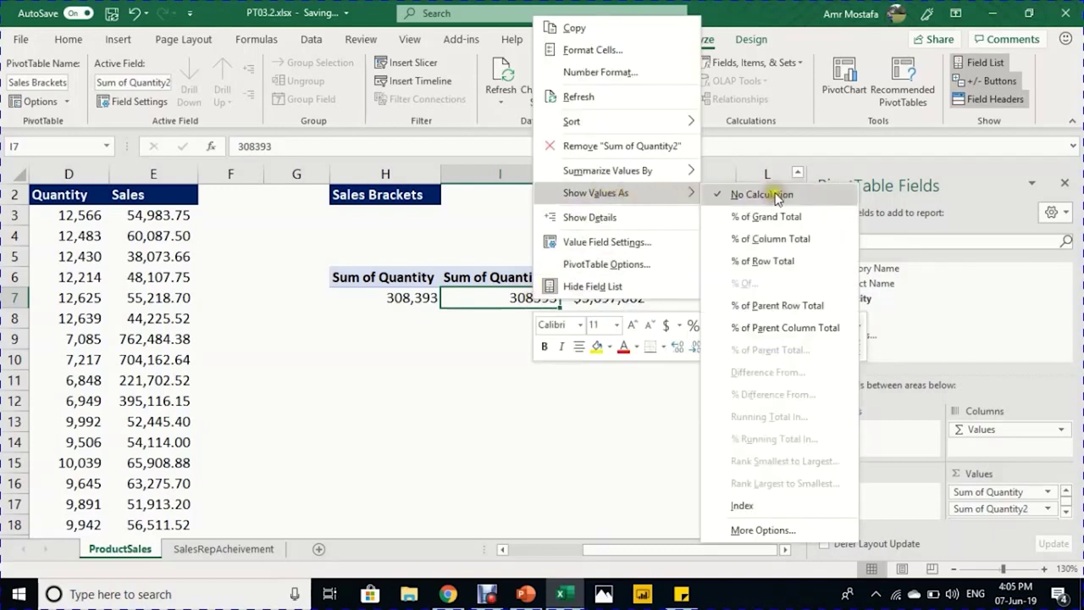
left_click(790, 239)
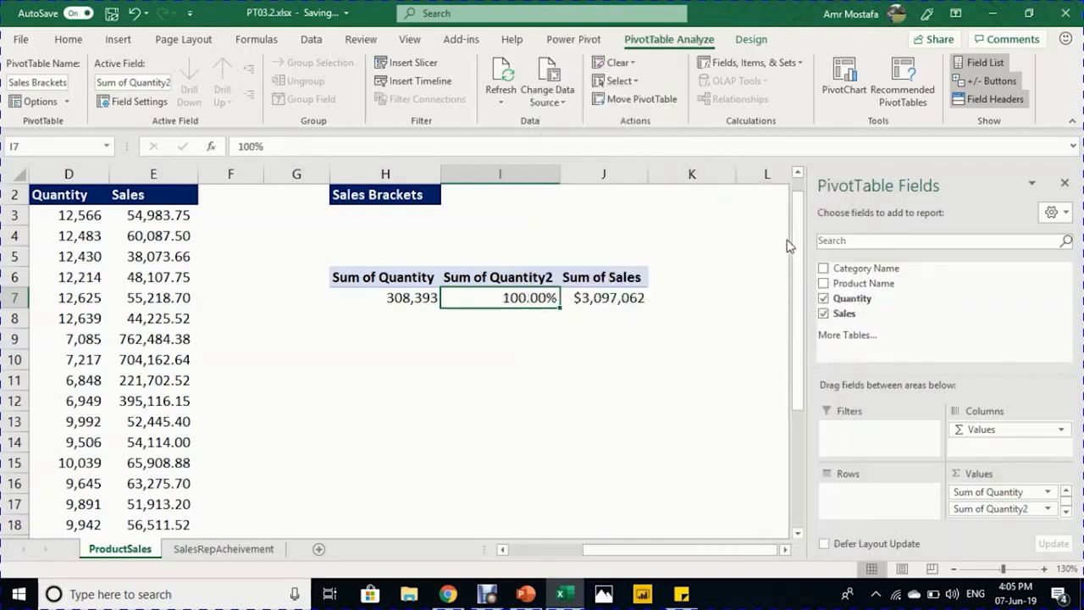
Step: Rename the Sum of Quantity2 field heading in the Sales Brackets PivotTable to %Q
left_click(406, 300)
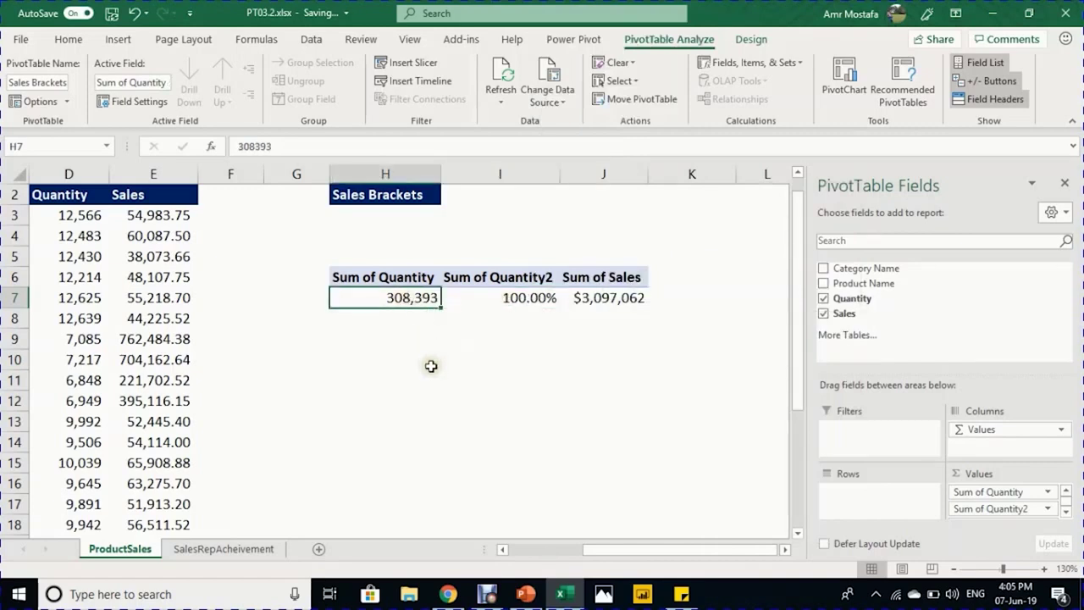
left_click(496, 301)
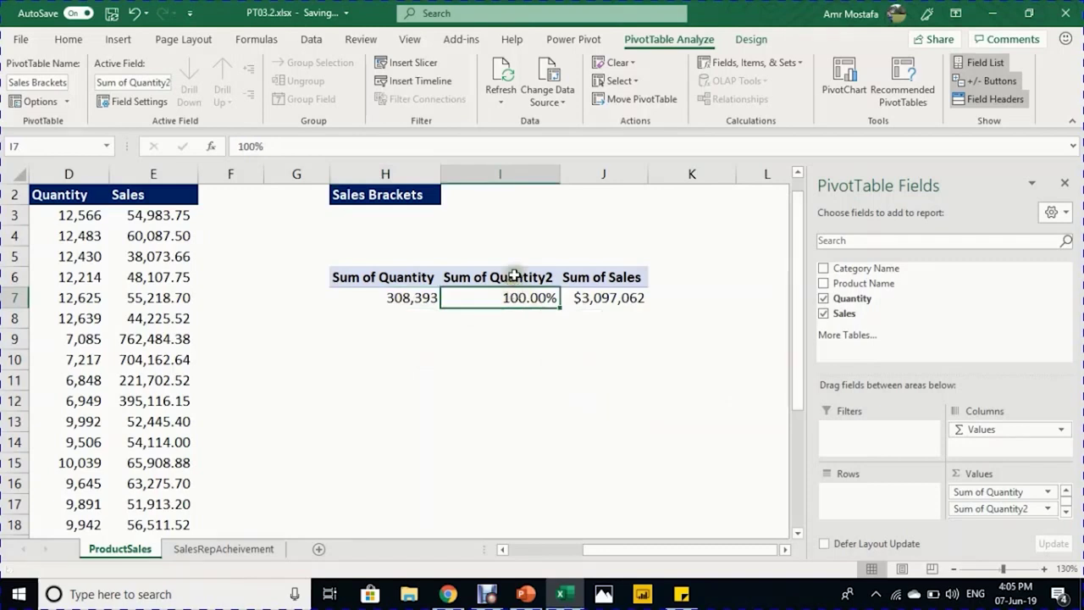
left_click(513, 276)
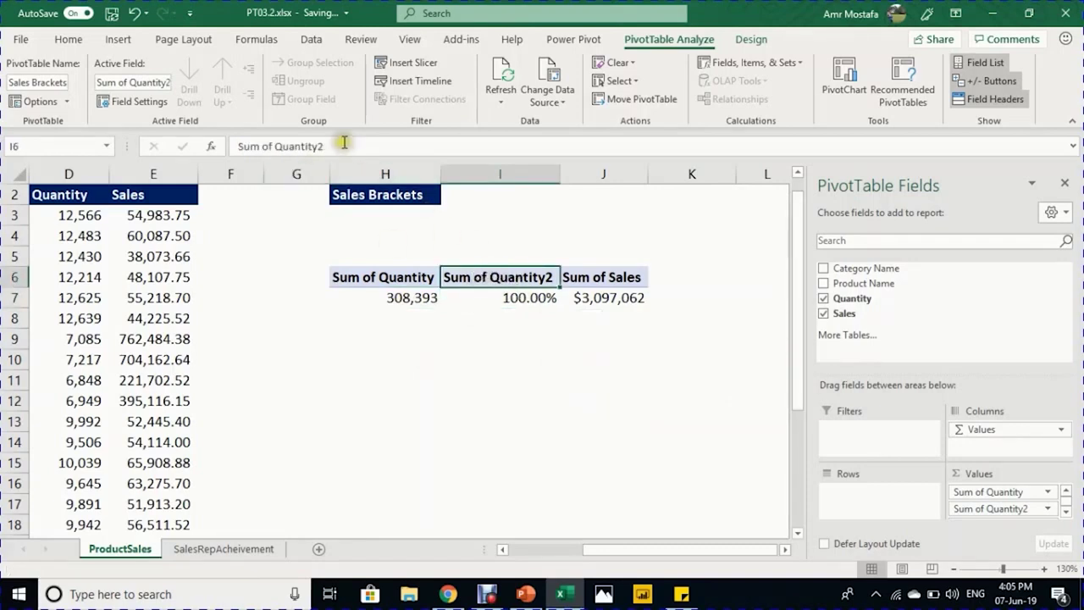
left_click_drag(324, 146, 233, 146)
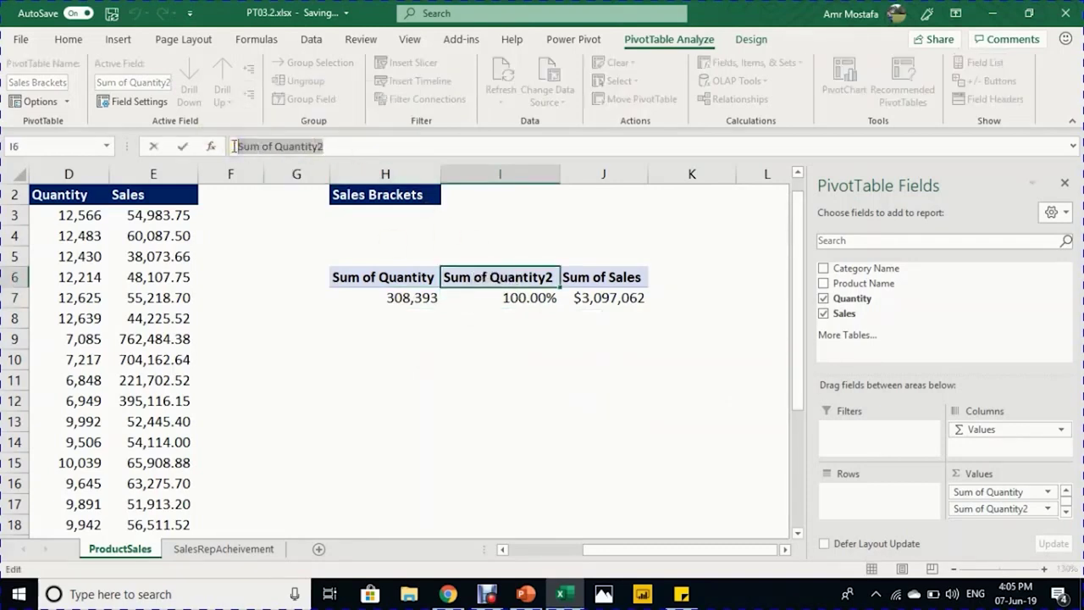
type("%")
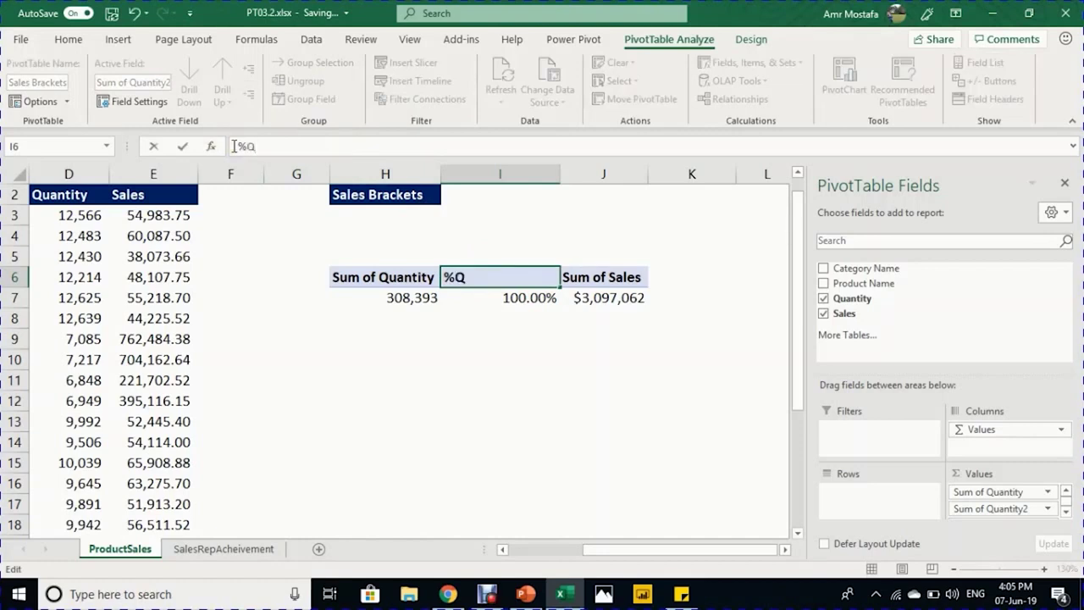
type("Q")
key("Return")
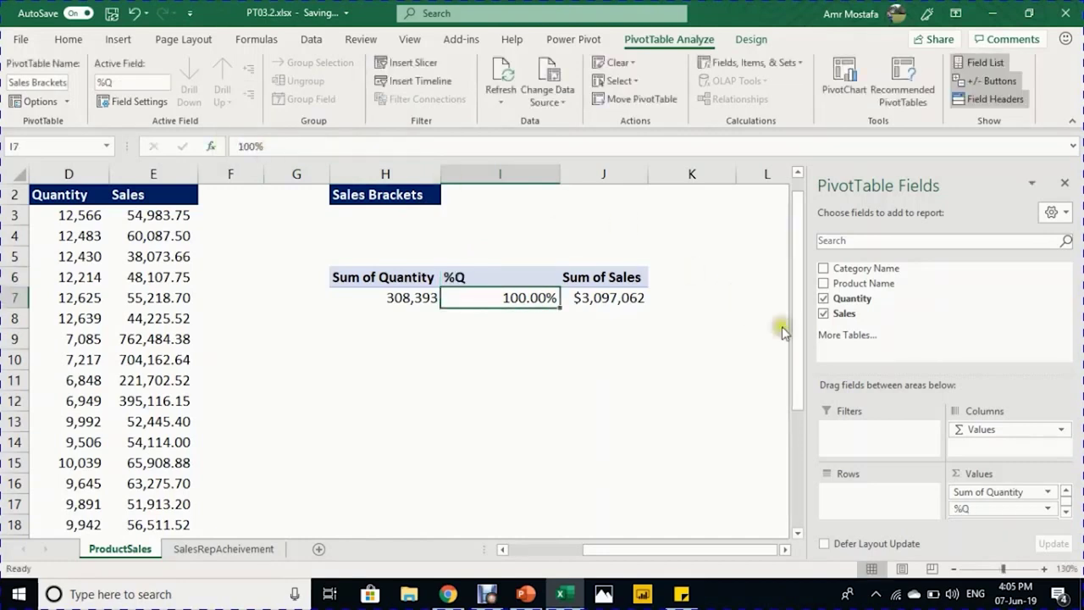
Step: Add Sales a second time as the last value field and show it as % of Column Total
left_click_drag(881, 327, 1017, 516)
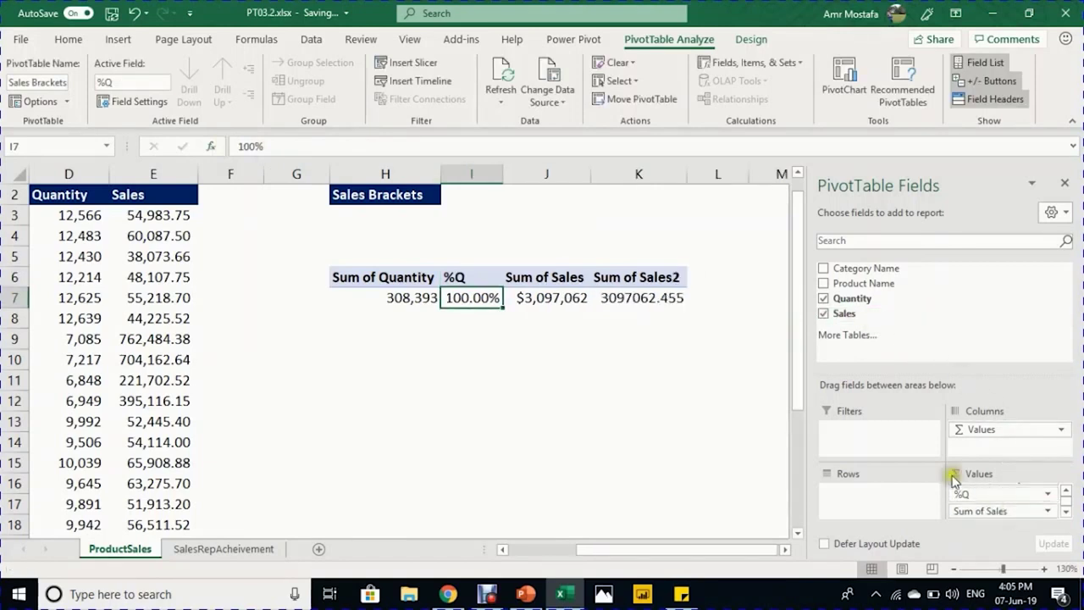
left_click(634, 297)
right_click(633, 296)
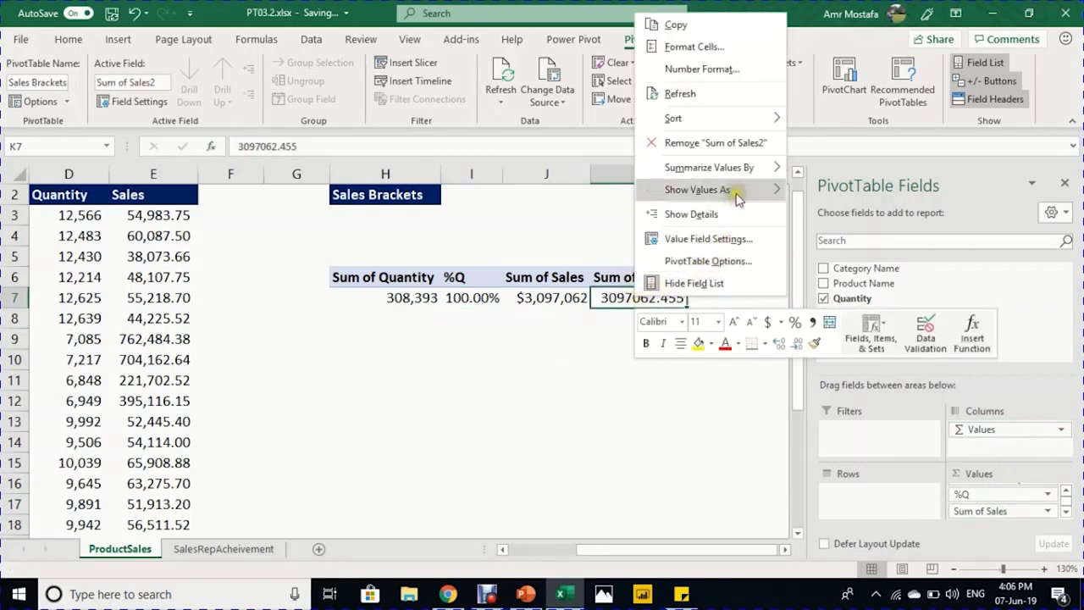
mouse_move(738, 188)
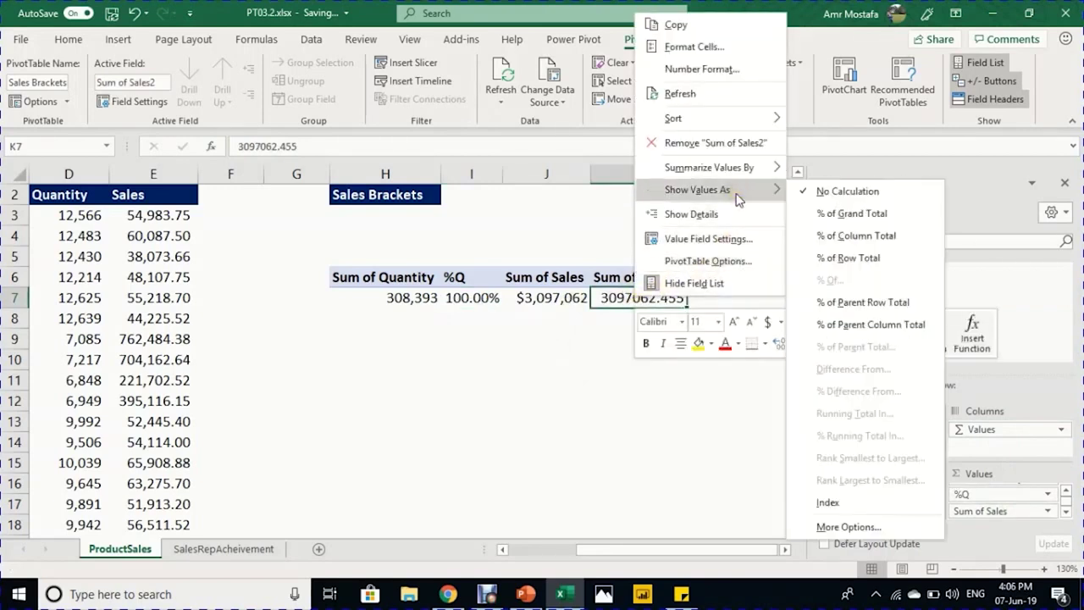
left_click(844, 237)
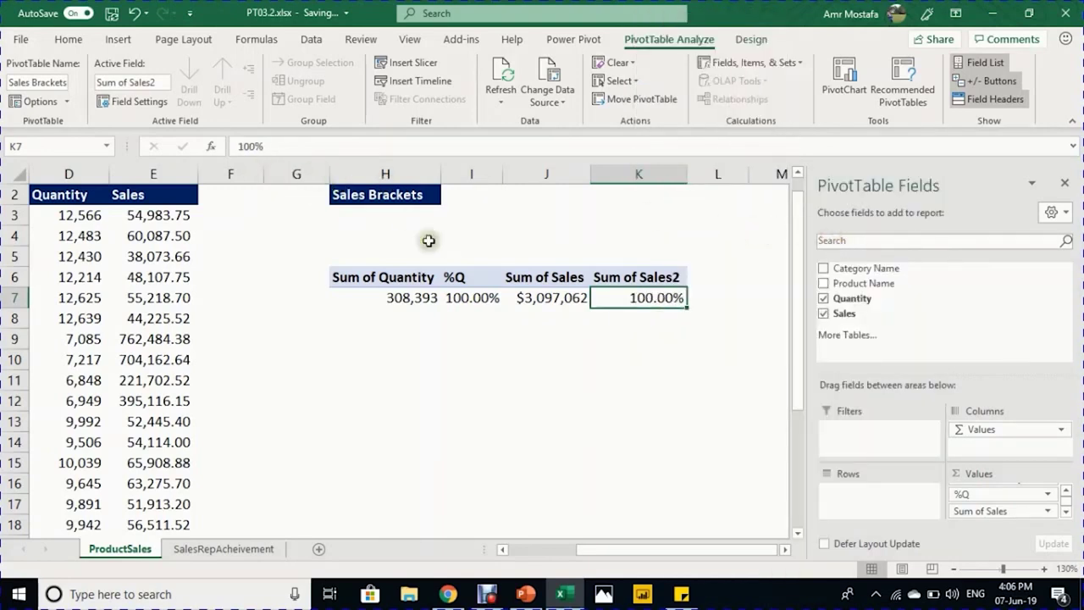
Step: Rename the Sum of Sales2 field heading to %S
left_click(623, 278)
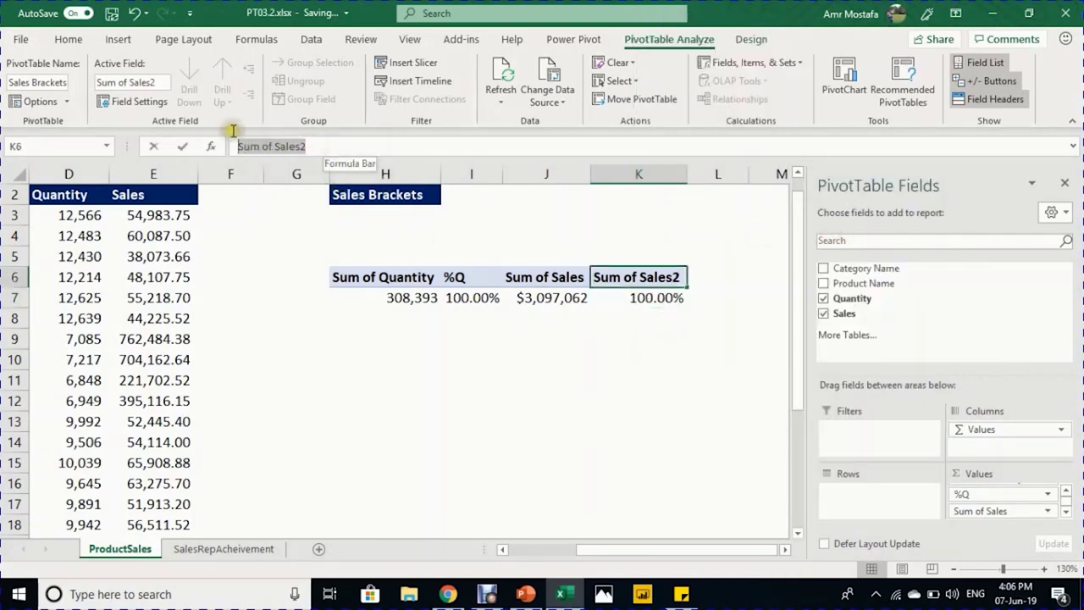
left_click(212, 146)
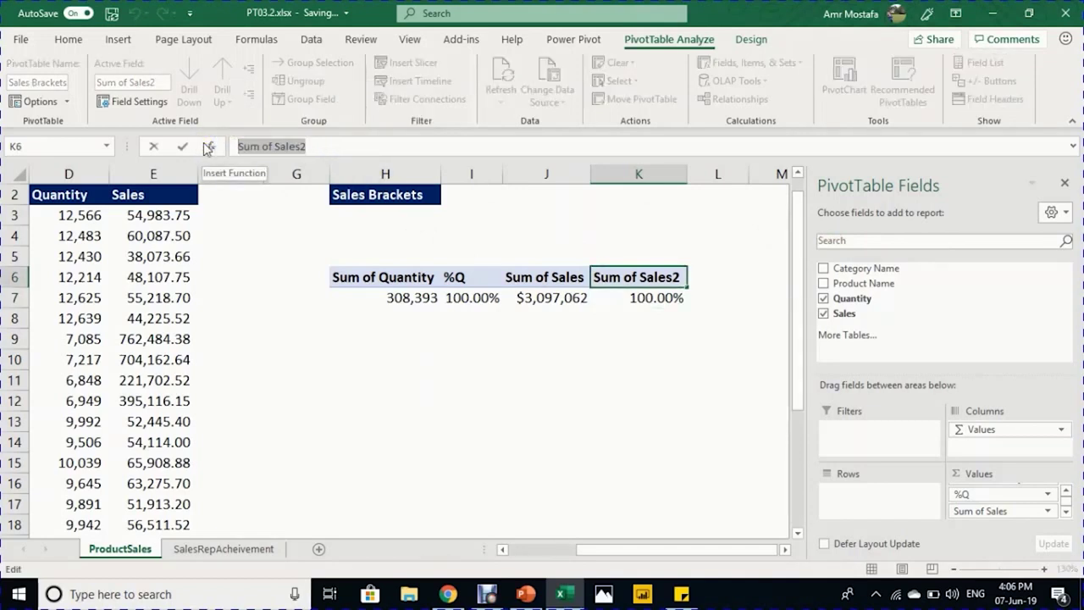
type("%S")
key("Return")
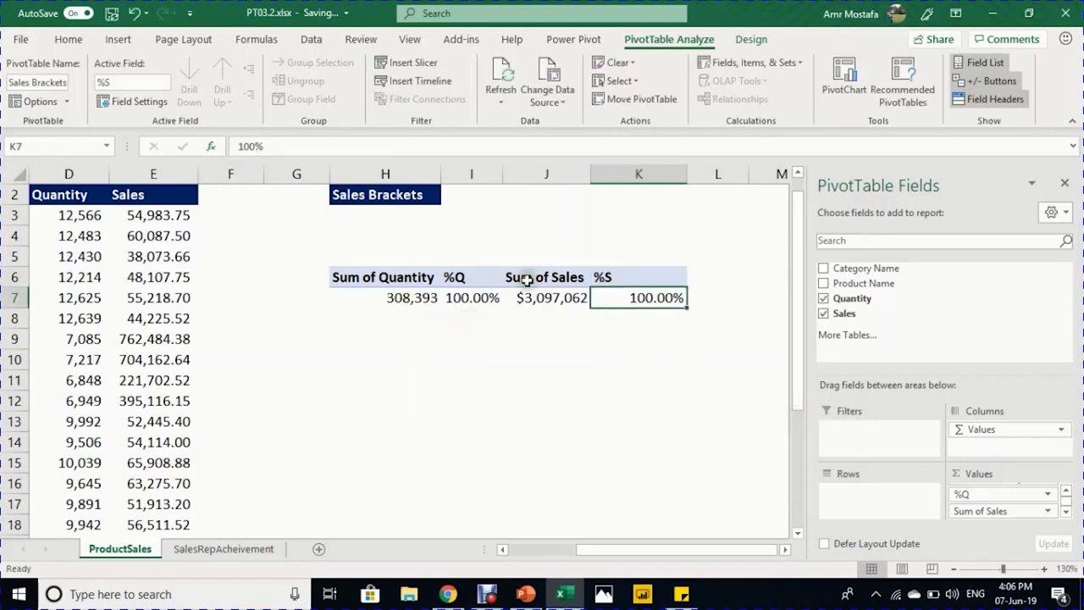
Step: Add the Sales field to the PivotTable's rows and look through the individual sales amounts listed as row labels
left_click(389, 299)
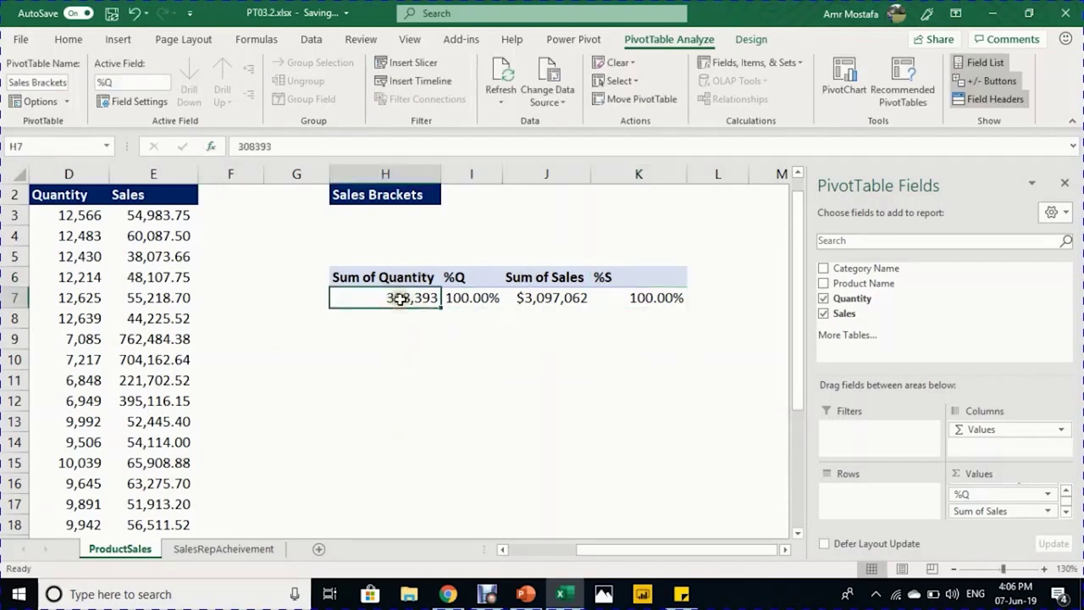
left_click(561, 302)
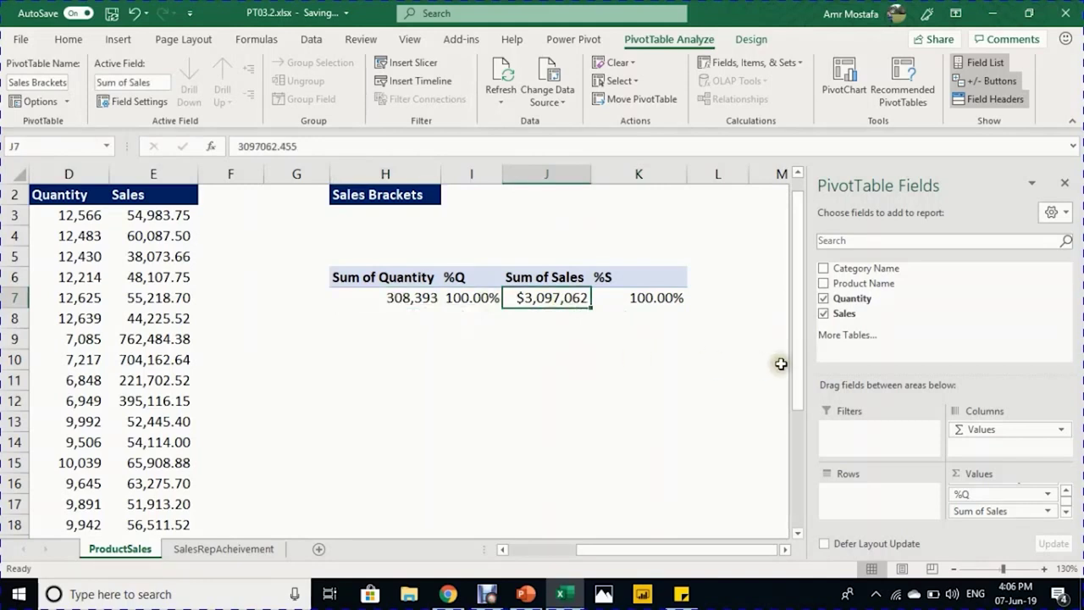
left_click_drag(866, 315, 896, 496)
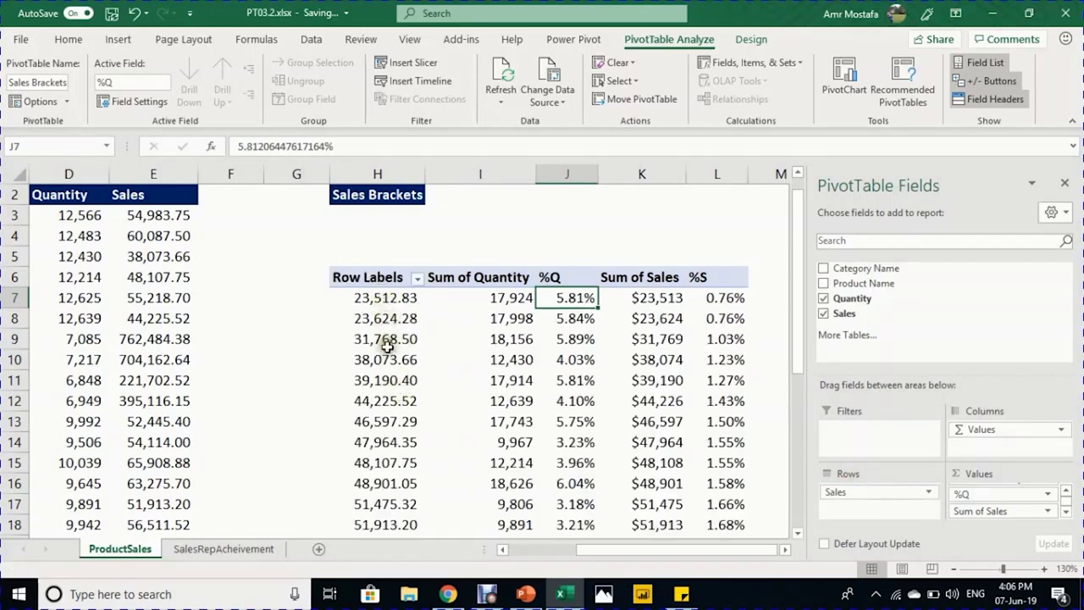
scroll(387, 347, "down", 6)
scroll(387, 350, "up", 6)
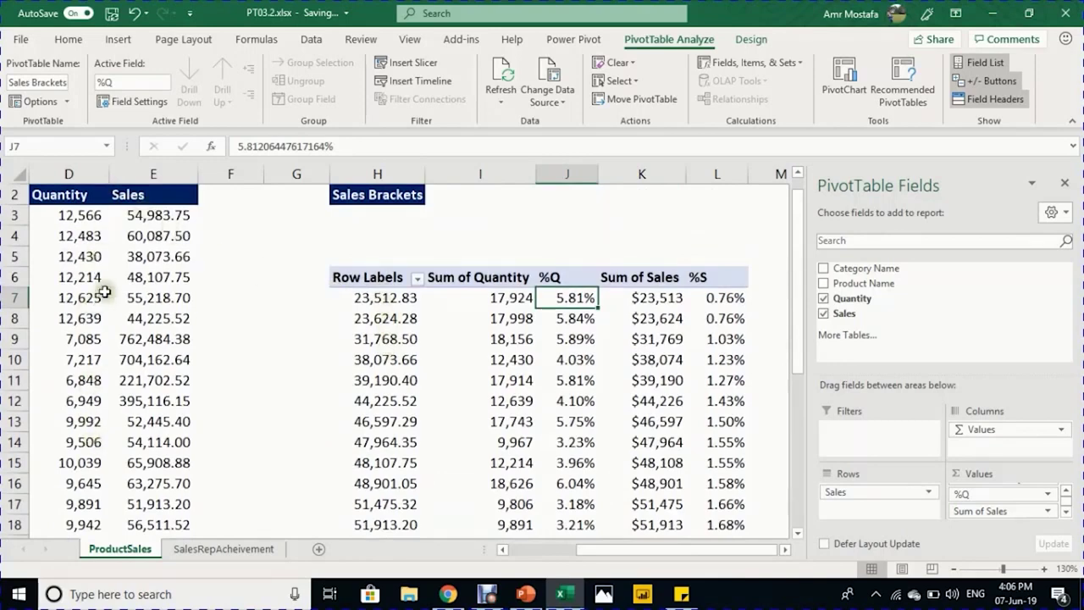
scroll(389, 295, "down", 4)
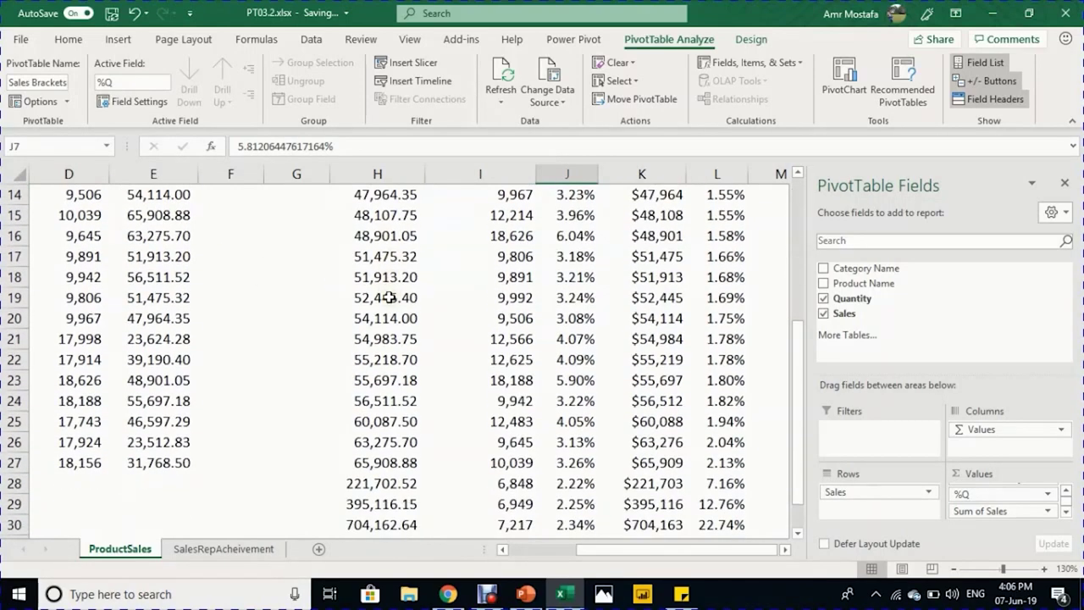
scroll(389, 296, "up", 4)
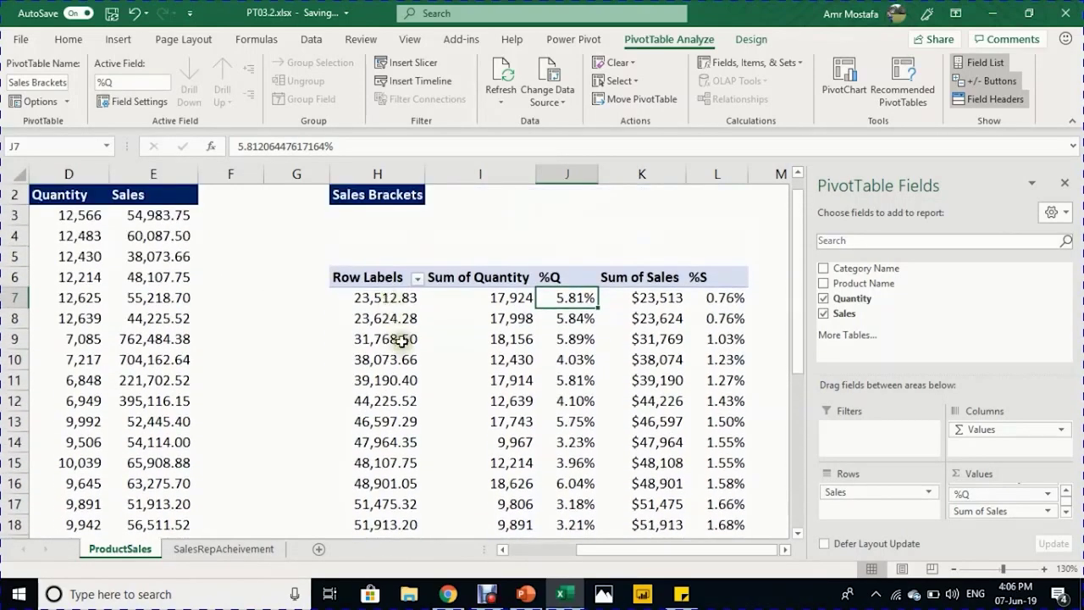
Step: Group the Sales row labels into brackets starting at 0 and ending at 300000, in intervals of 100000
left_click(385, 318)
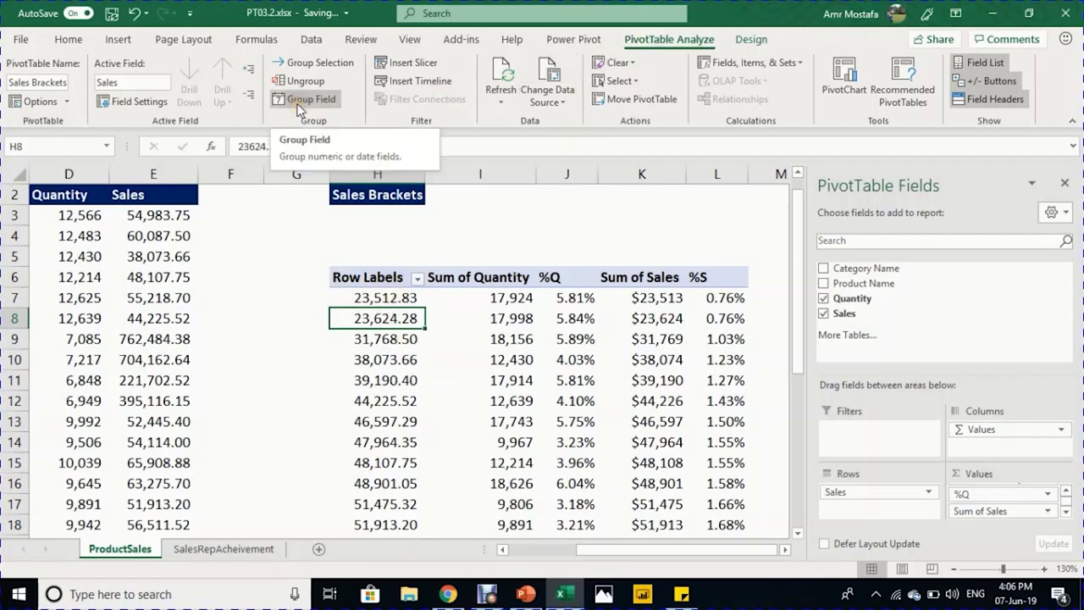
right_click(382, 319)
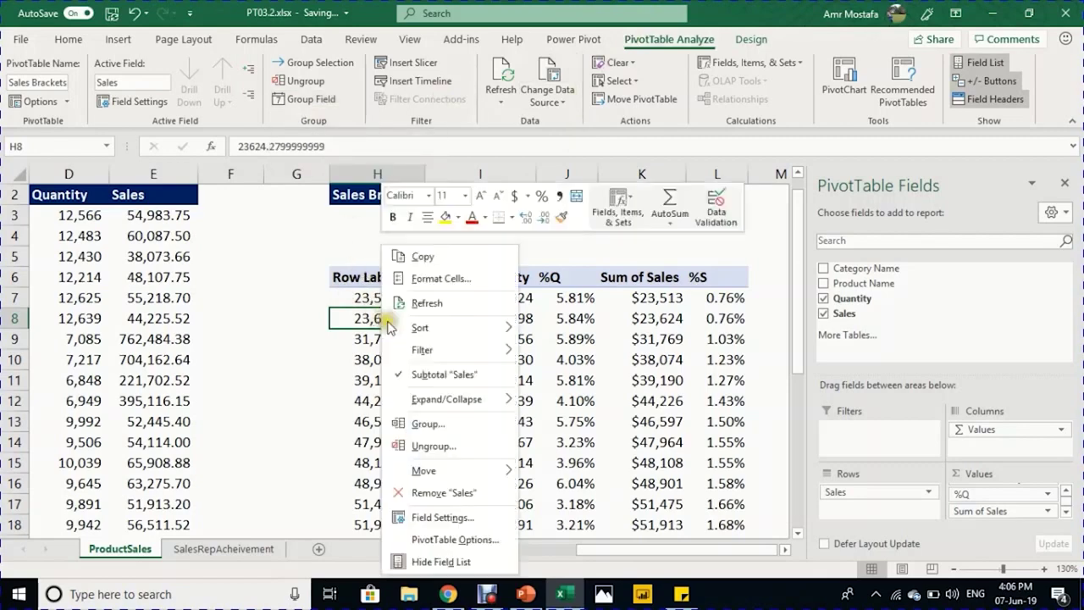
left_click(449, 428)
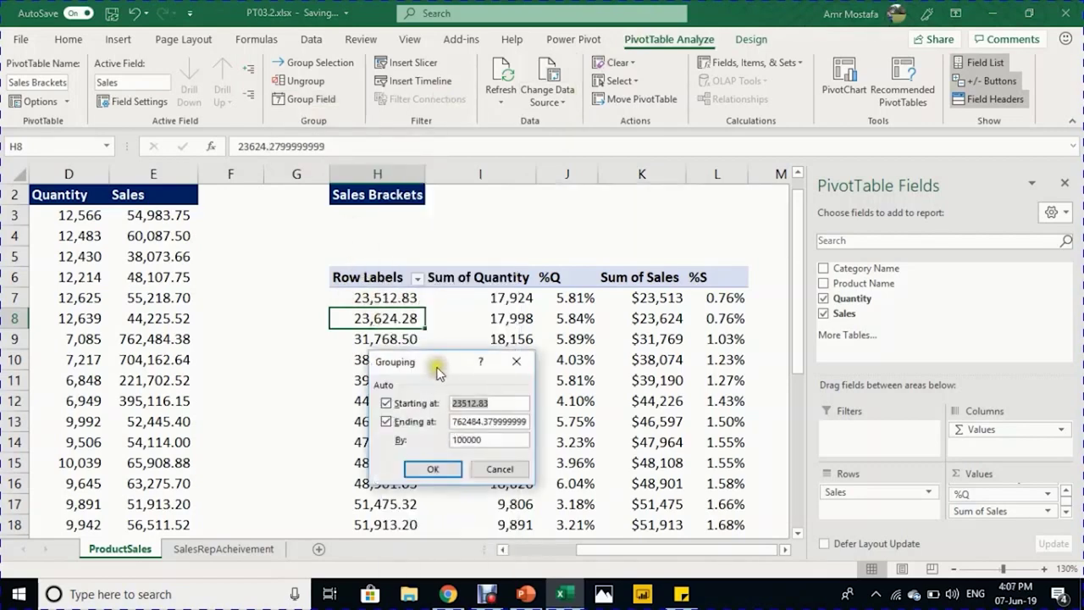
left_click_drag(437, 373, 178, 284)
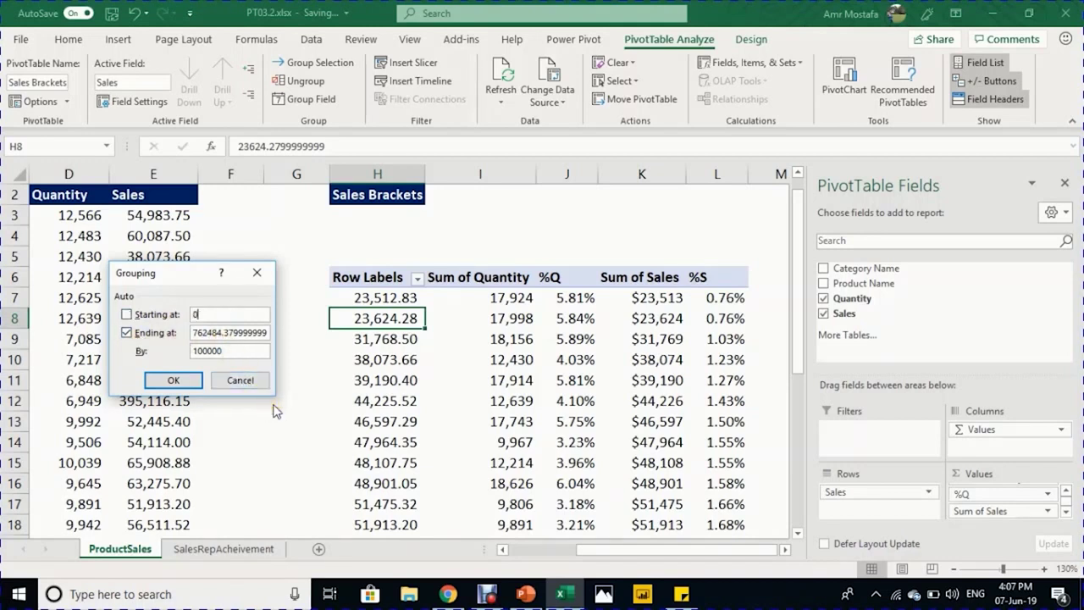
double_click(243, 332)
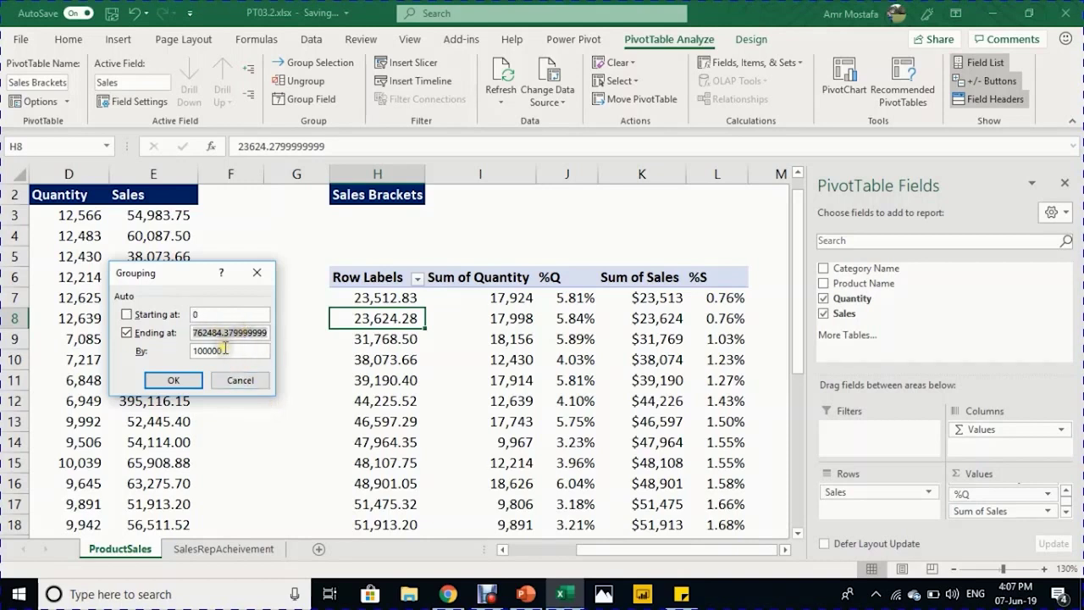
type("300000")
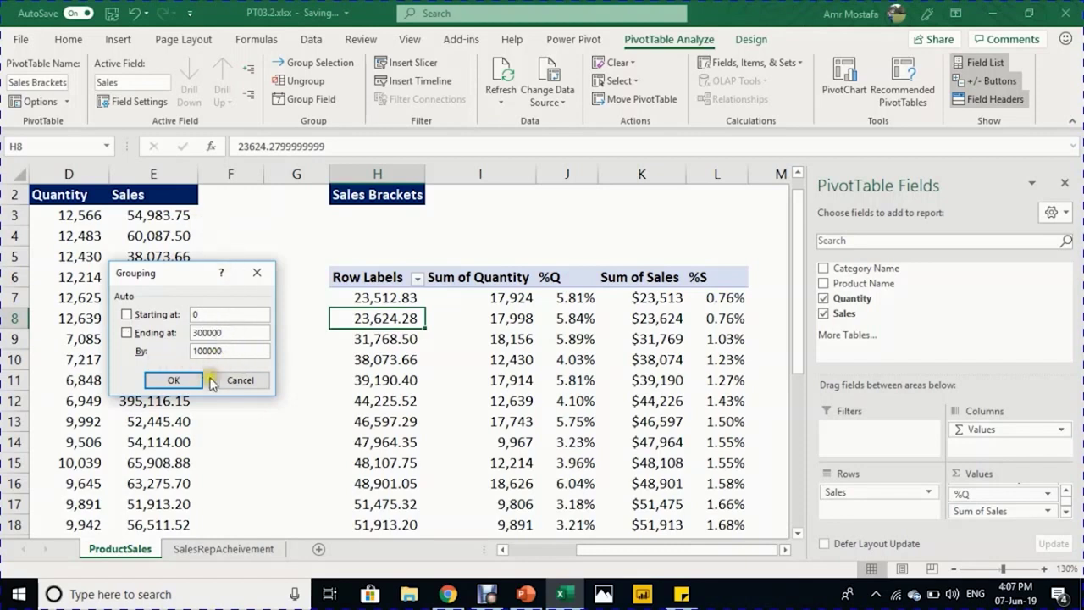
left_click(173, 380)
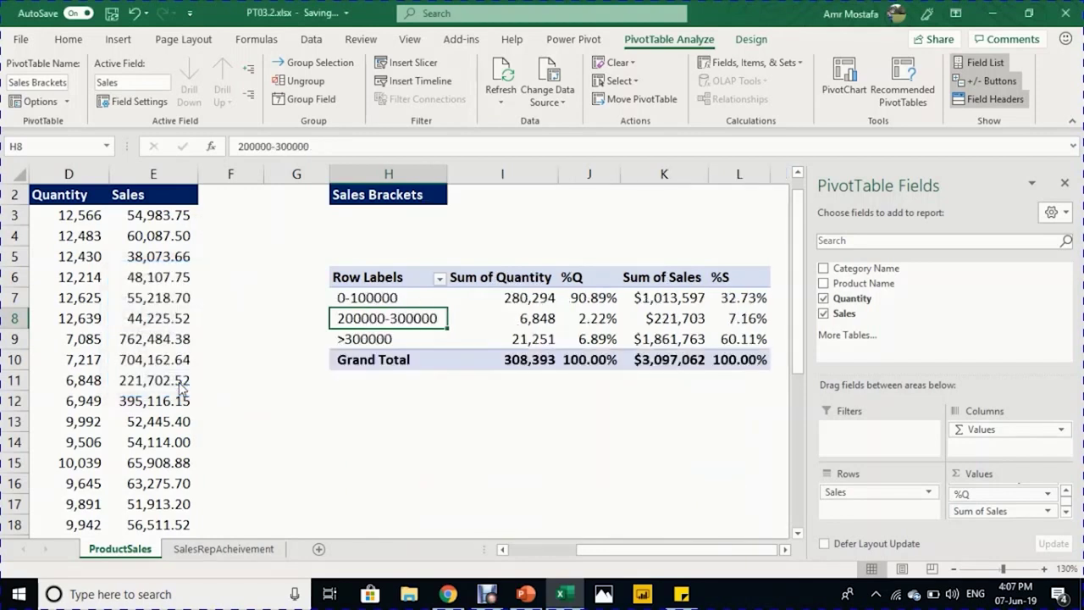
Step: Compare the quantity and sales figures and their percentages for the 0-100000 and >300000 brackets
left_click(785, 549)
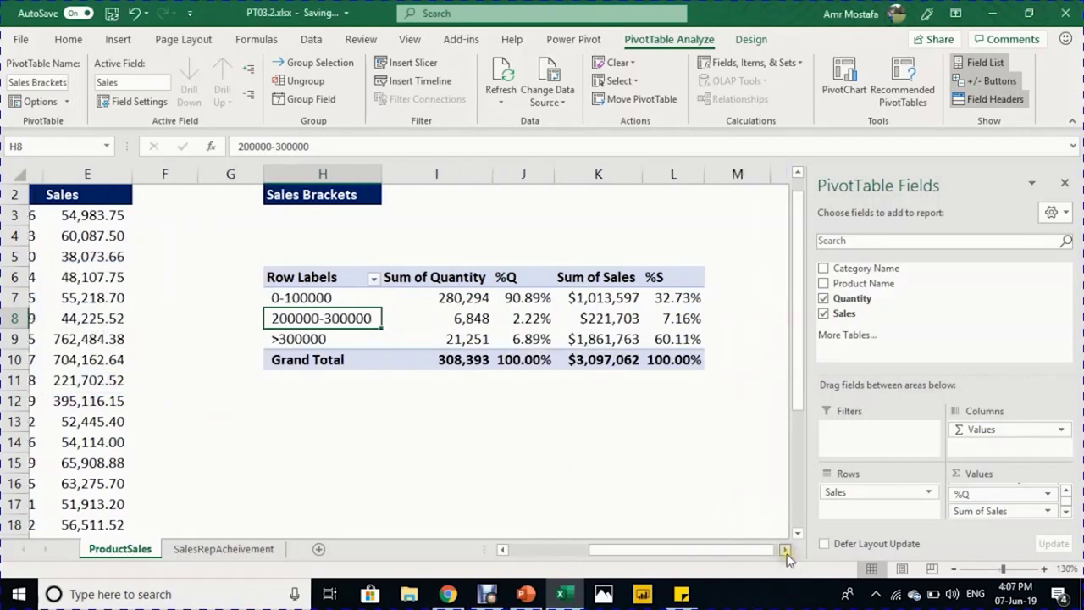
left_click(440, 294)
left_click(517, 297)
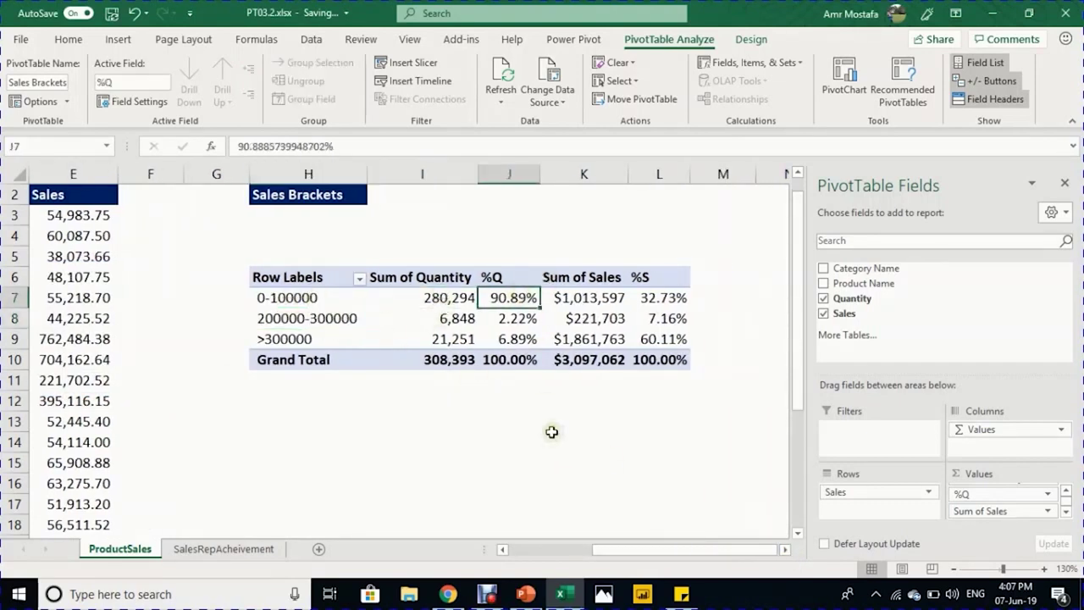
left_click(590, 303)
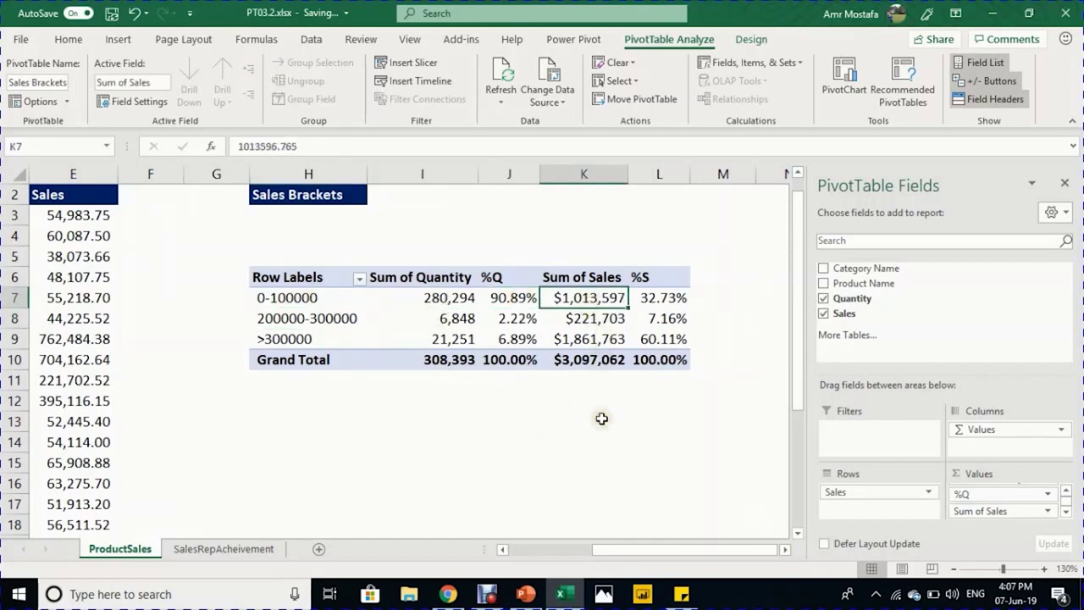
left_click(659, 297)
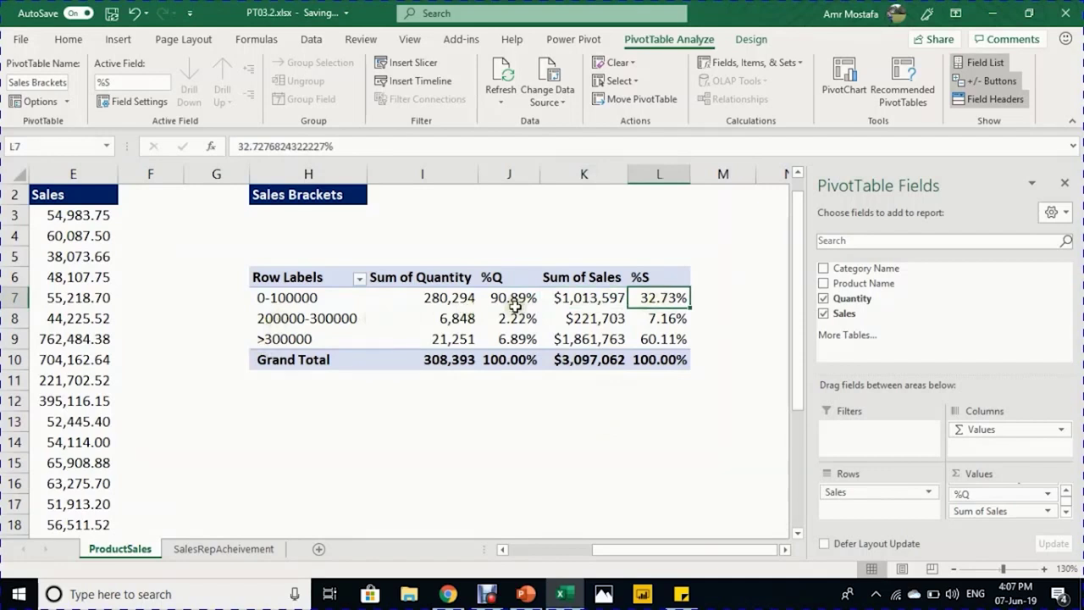
left_click(458, 338)
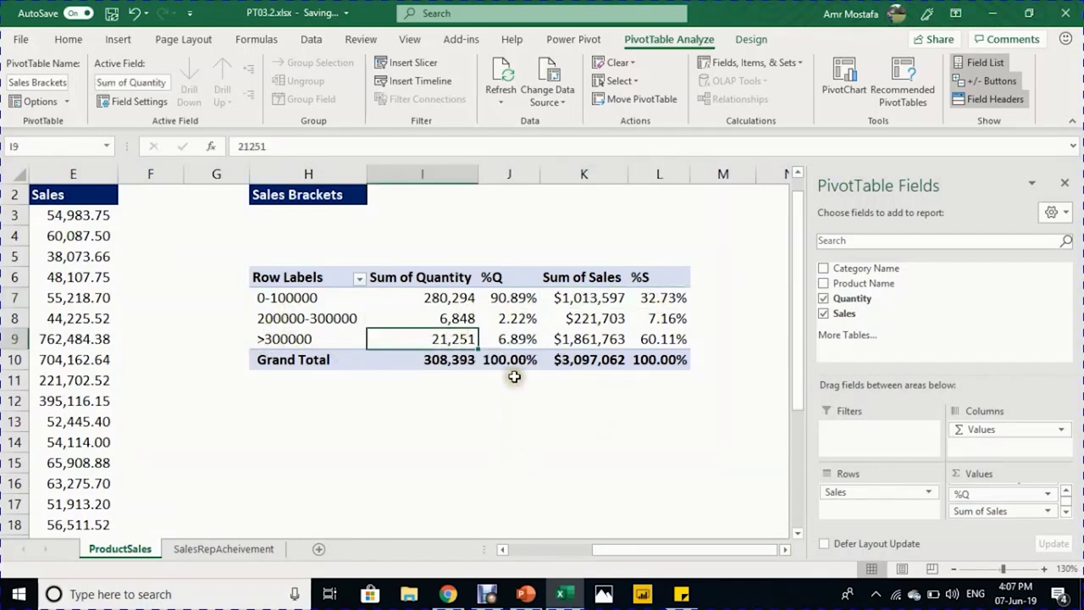
left_click(516, 340)
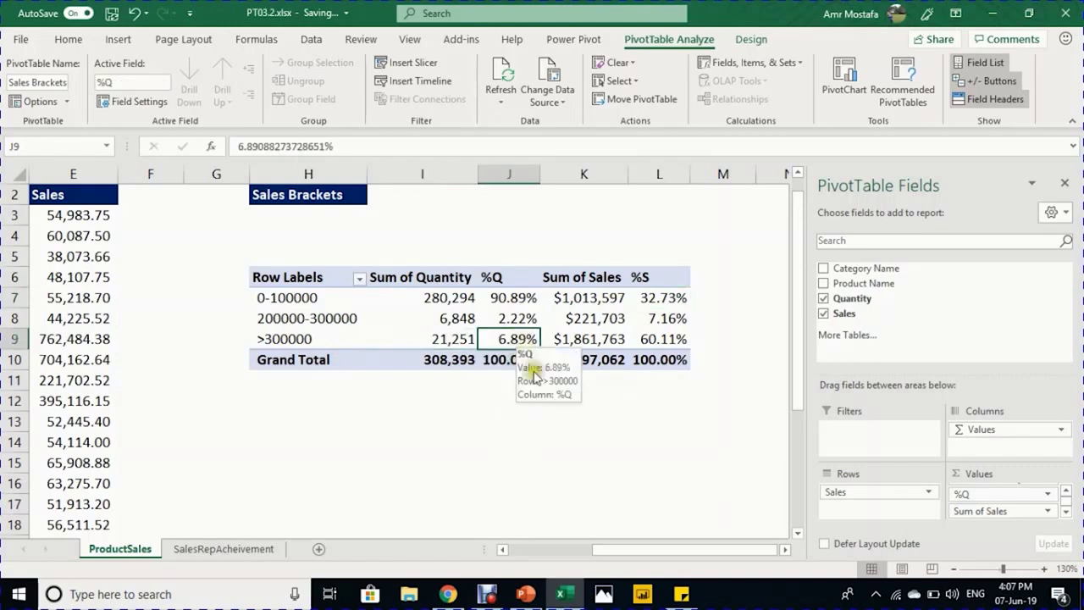
left_click(603, 340)
left_click(670, 342)
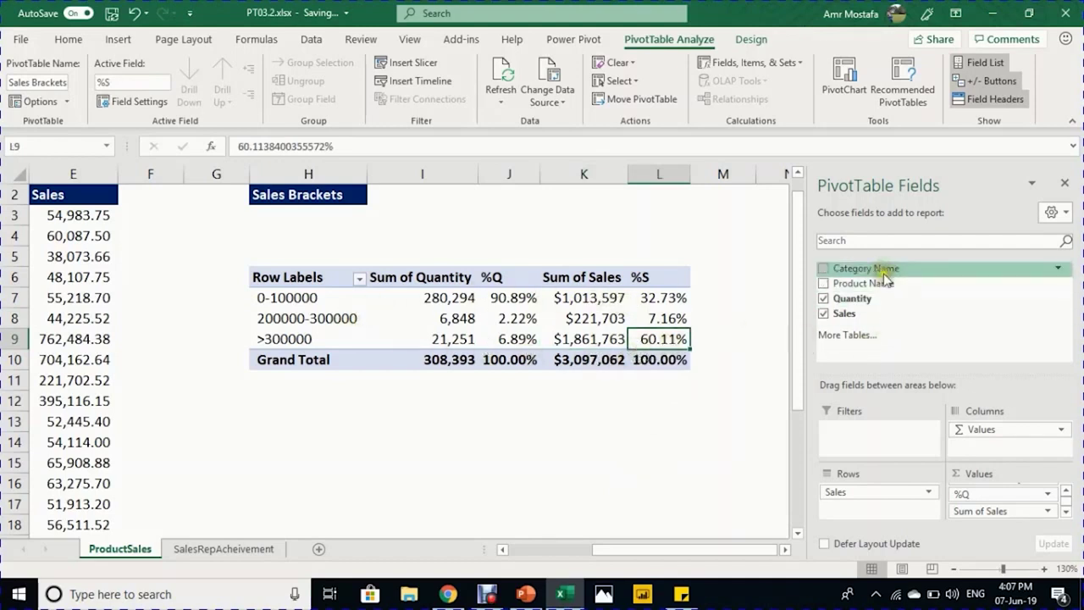
Step: Add Category Name to the rows beneath Sales and check the categories in the 0-100000 bracket
left_click_drag(884, 275, 889, 512)
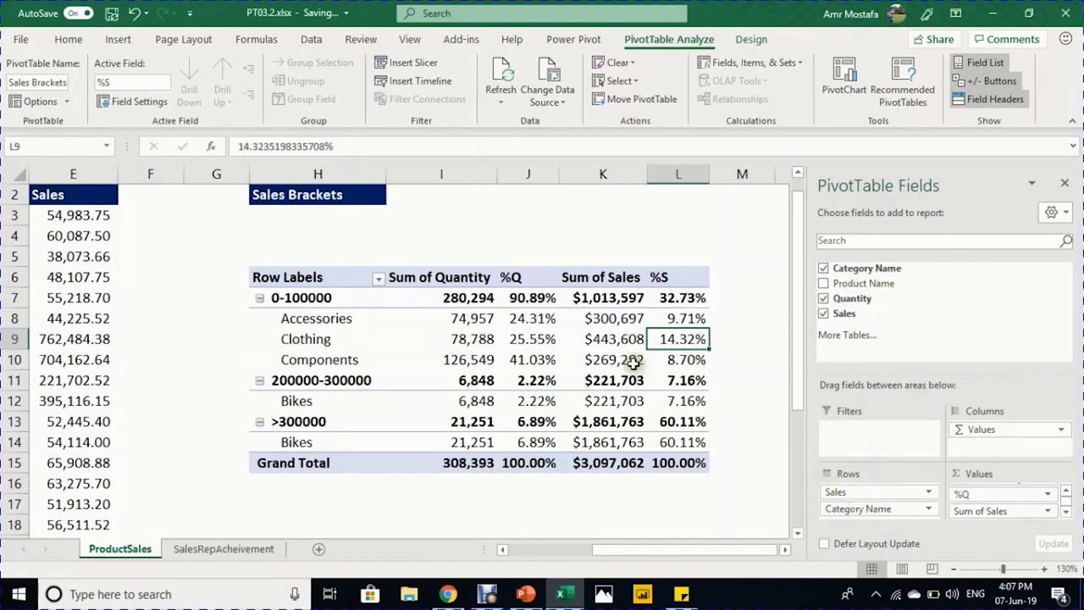
left_click(328, 323)
left_click(329, 340)
left_click(333, 361)
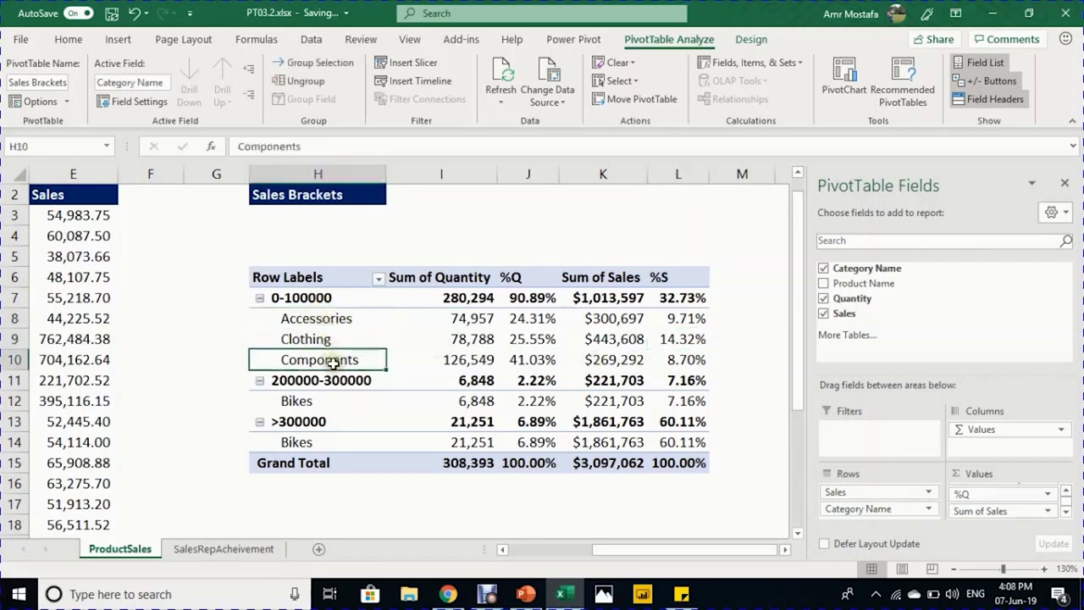
Step: Add Product Name to the rows beneath Category Name and look through the products listed in each sales bracket
left_click(654, 299)
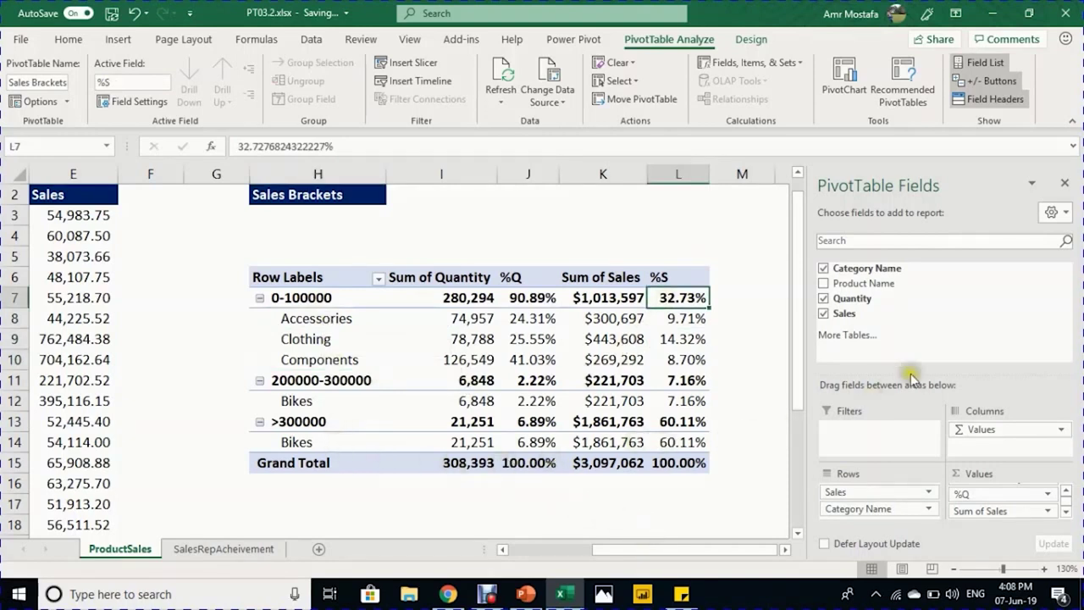
left_click_drag(895, 288, 898, 514)
scroll(441, 362, "down", 1)
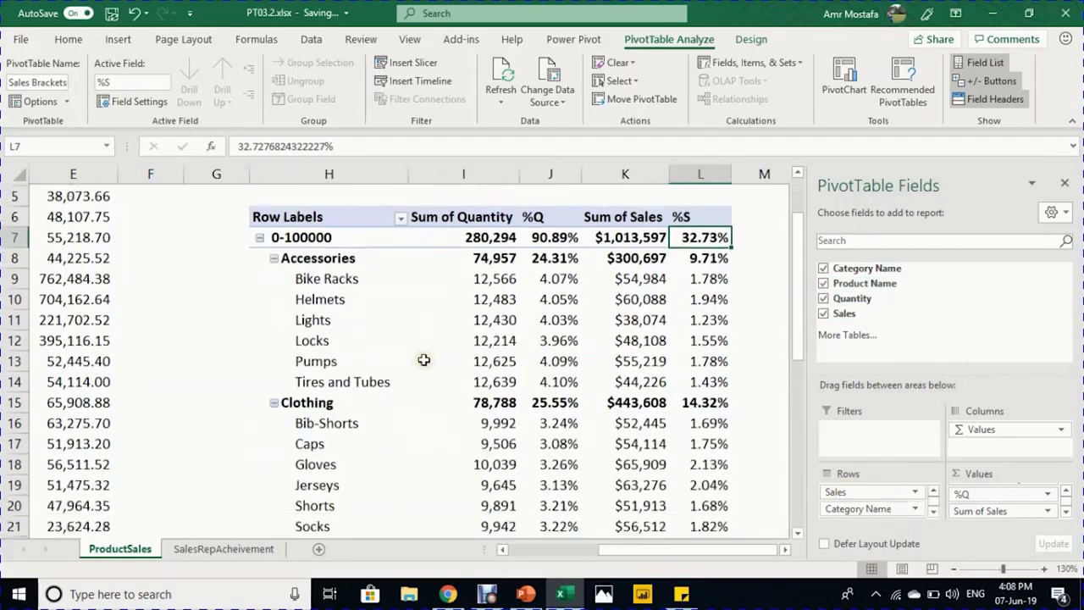
scroll(424, 359, "up", 1)
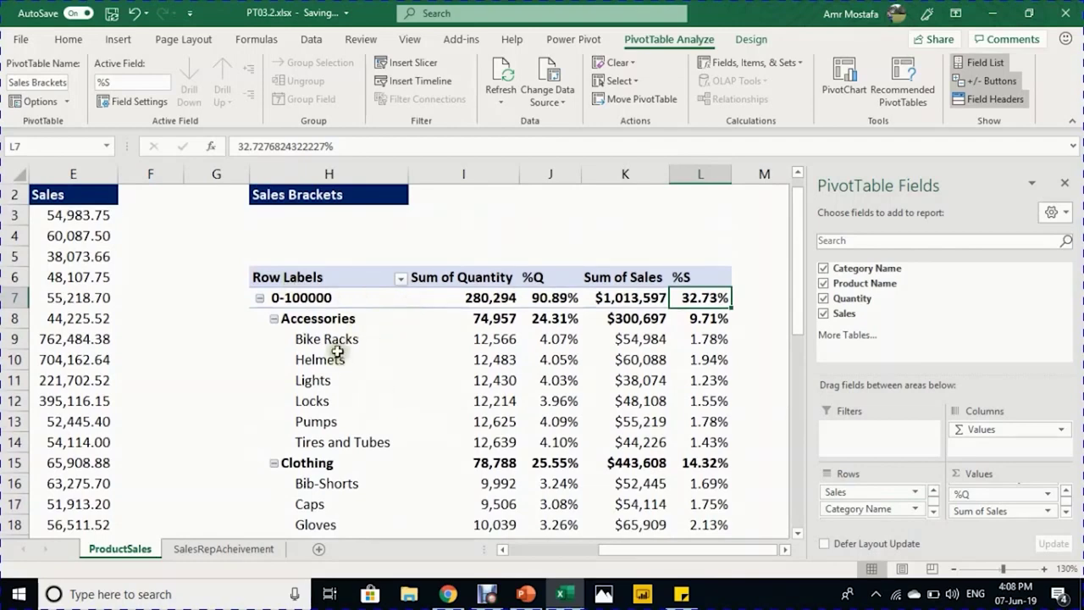
left_click(351, 319)
left_click(369, 340)
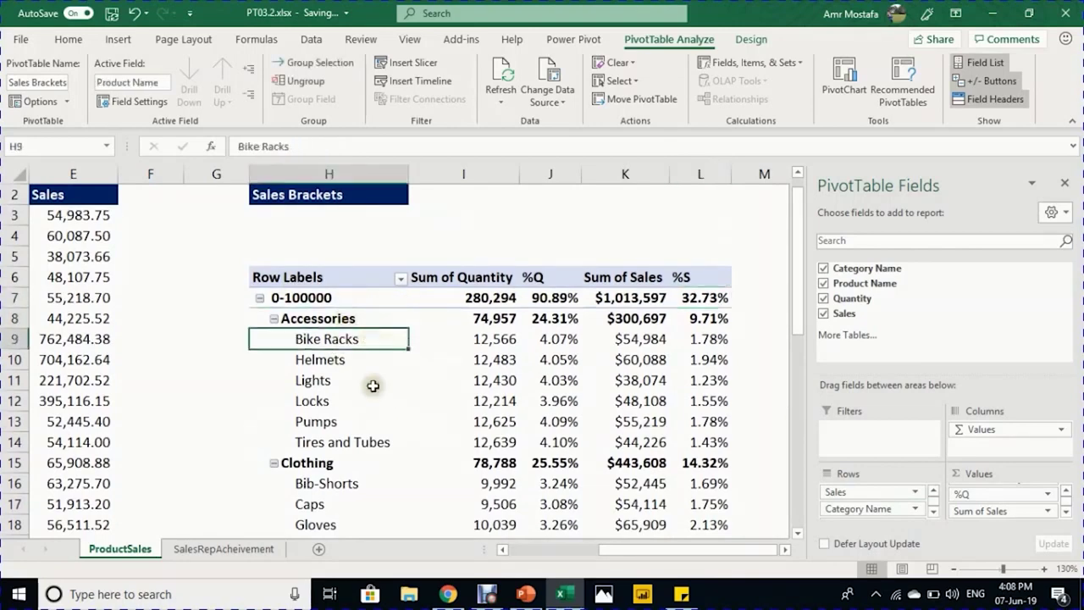
scroll(380, 390, "down", 9)
scroll(382, 390, "up", 8)
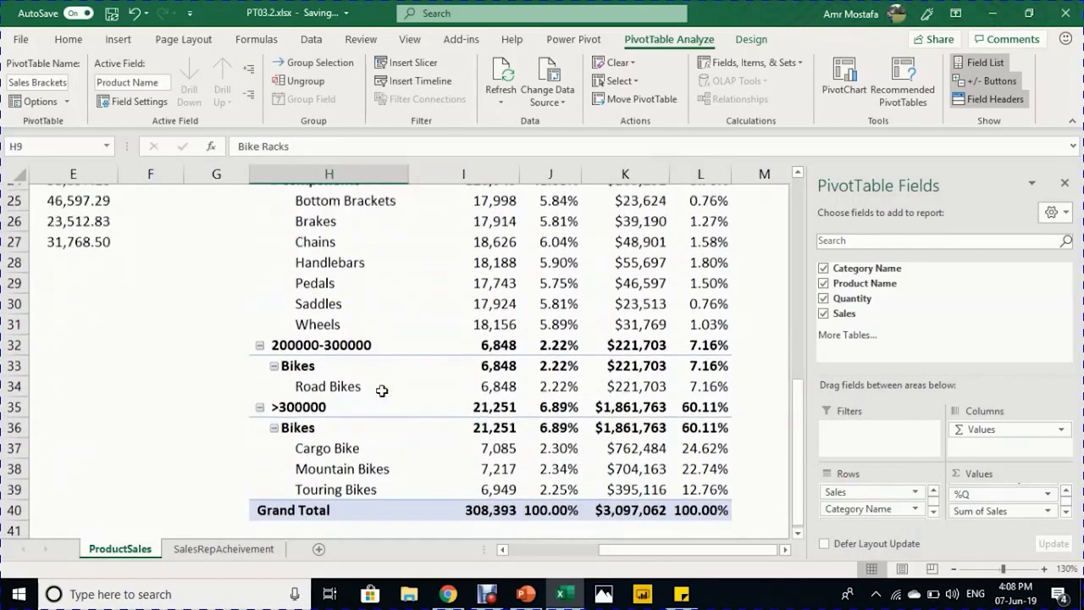
scroll(383, 391, "up", 1)
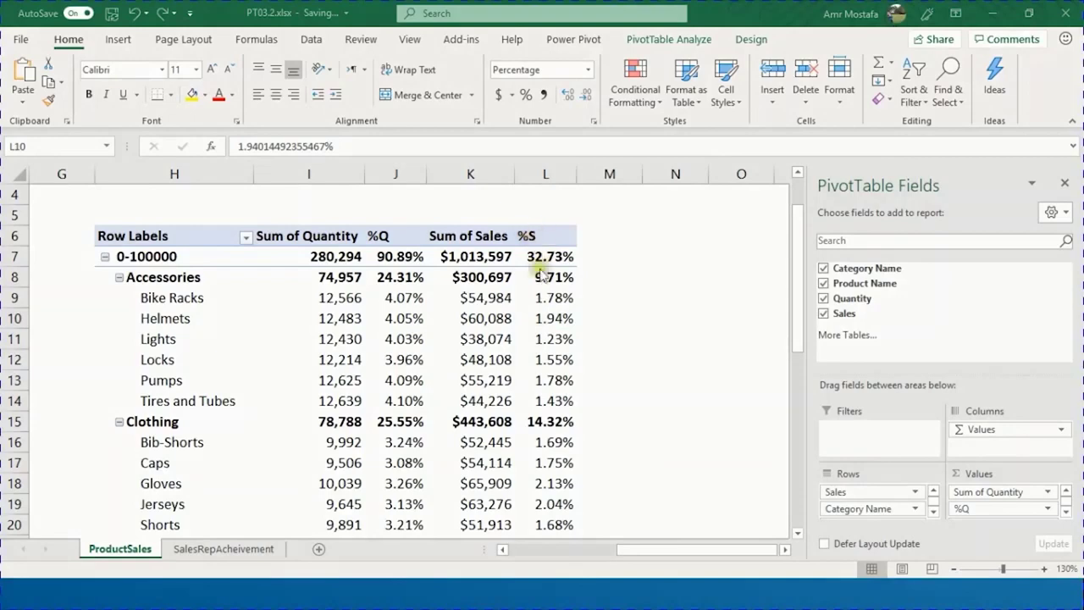
Step: Apply blue gradient-fill data bars to the %S value for Helmets
left_click(547, 326)
mouse_move(563, 354)
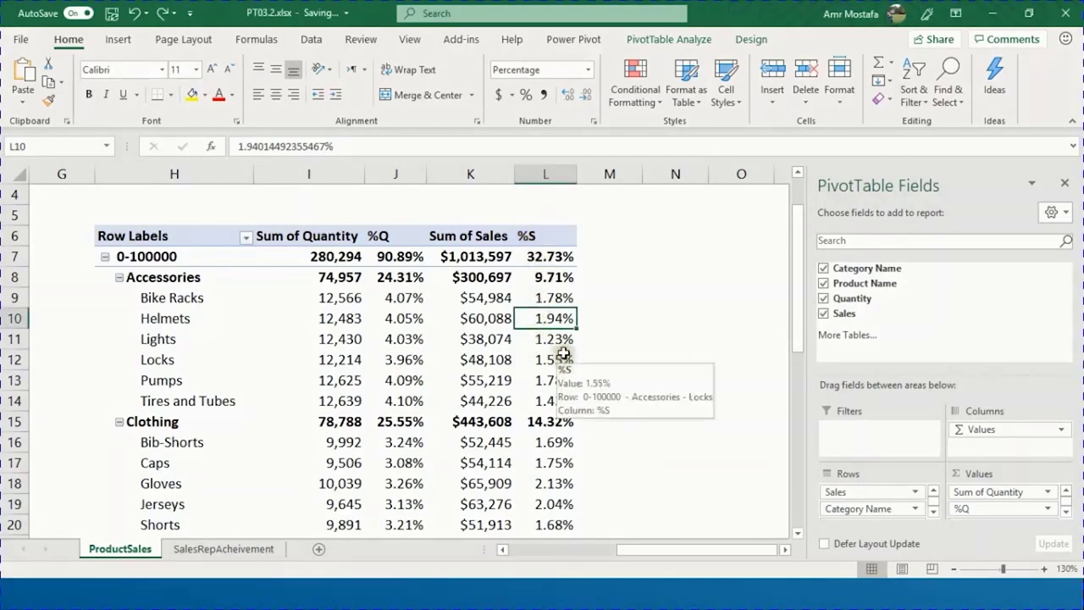
scroll(559, 352, "down", 2)
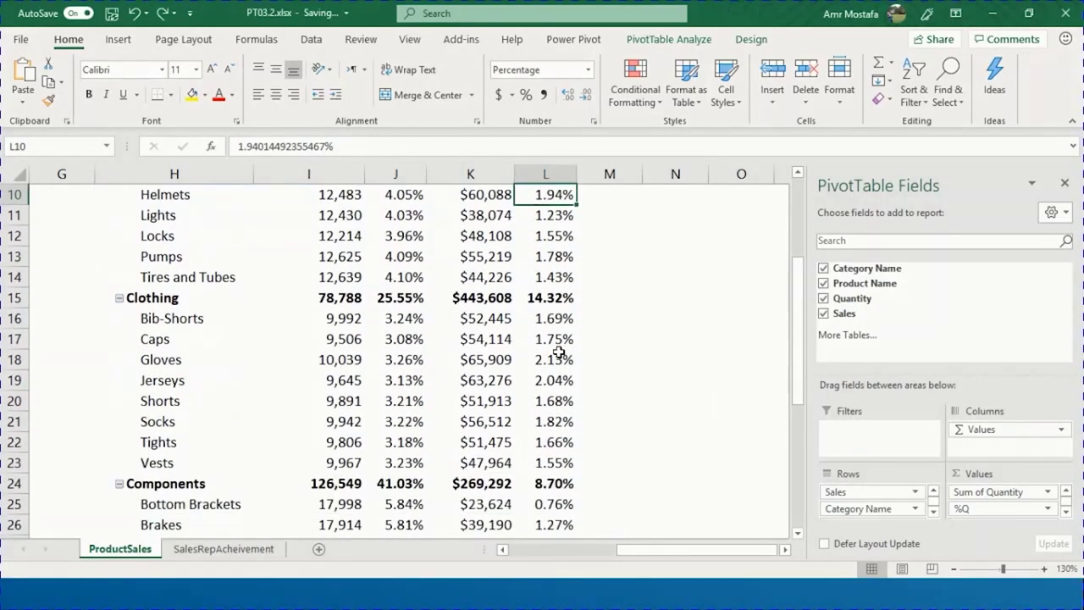
scroll(559, 352, "up", 2)
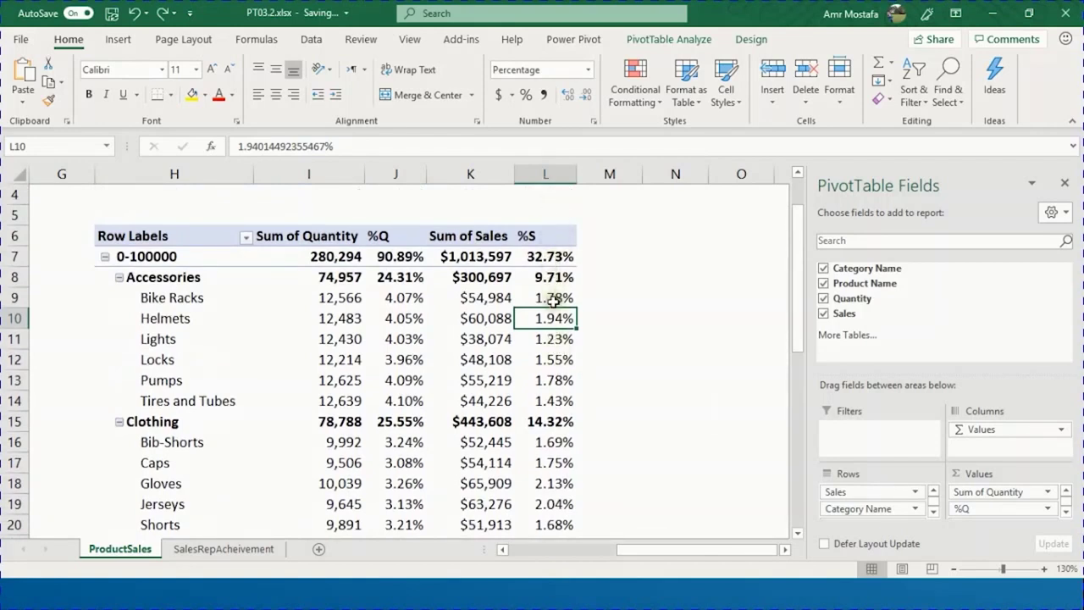
mouse_move(553, 301)
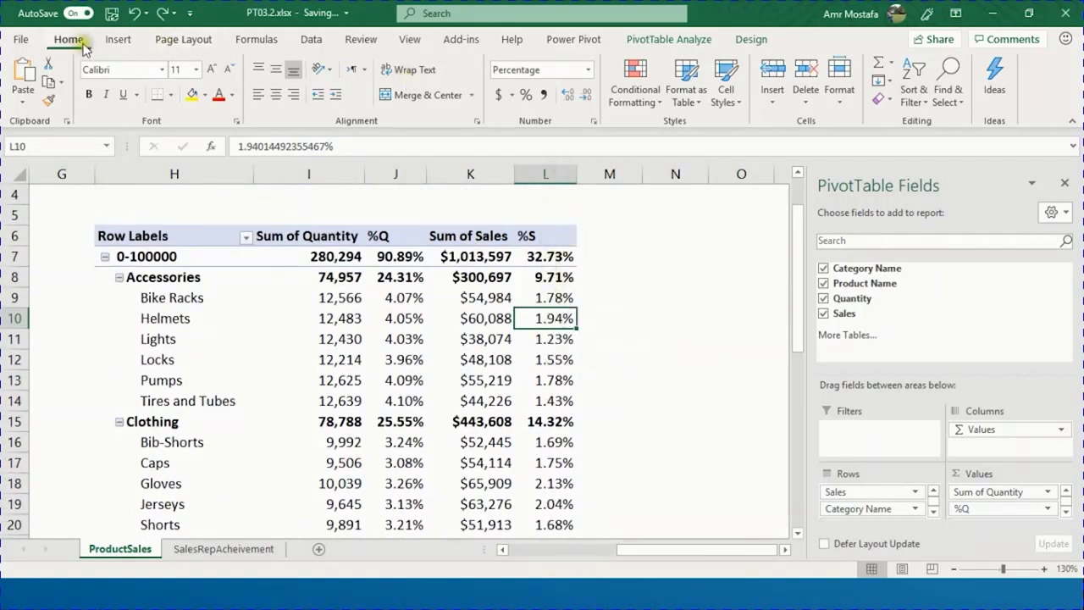
left_click(632, 110)
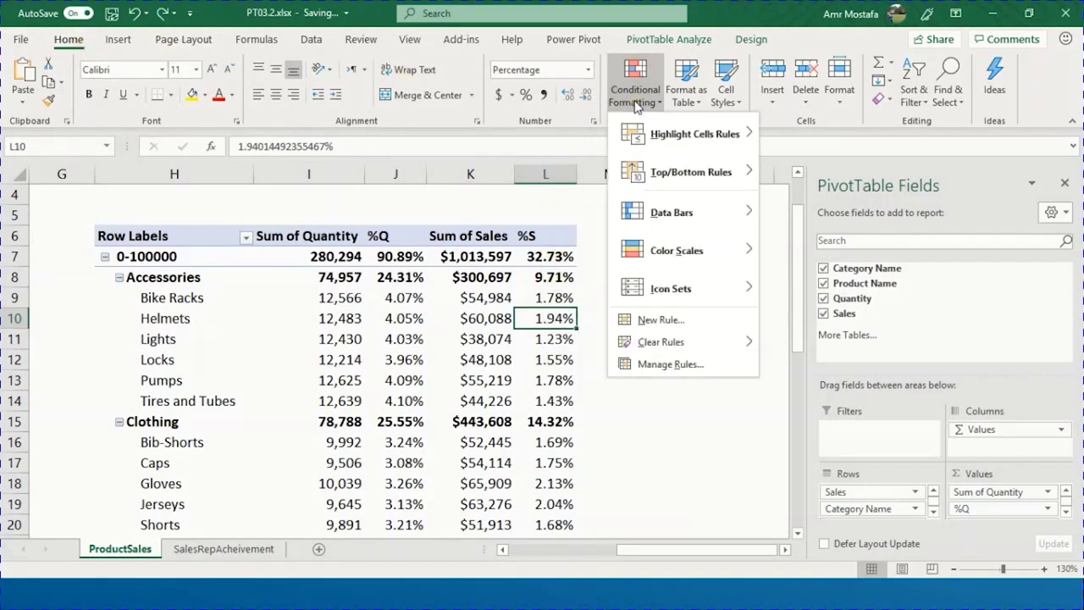
mouse_move(661, 225)
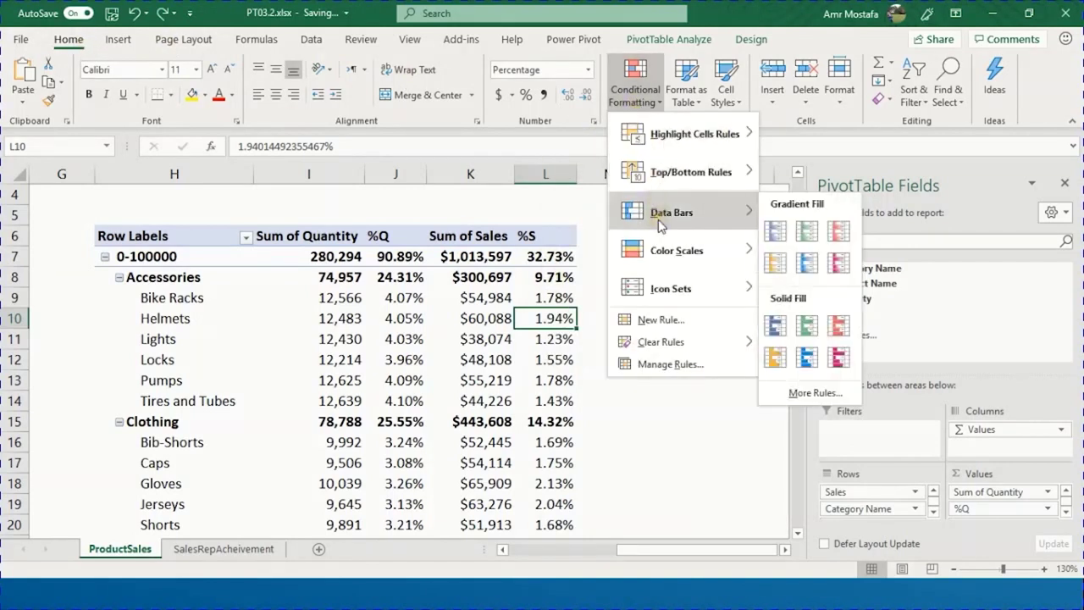
left_click(775, 234)
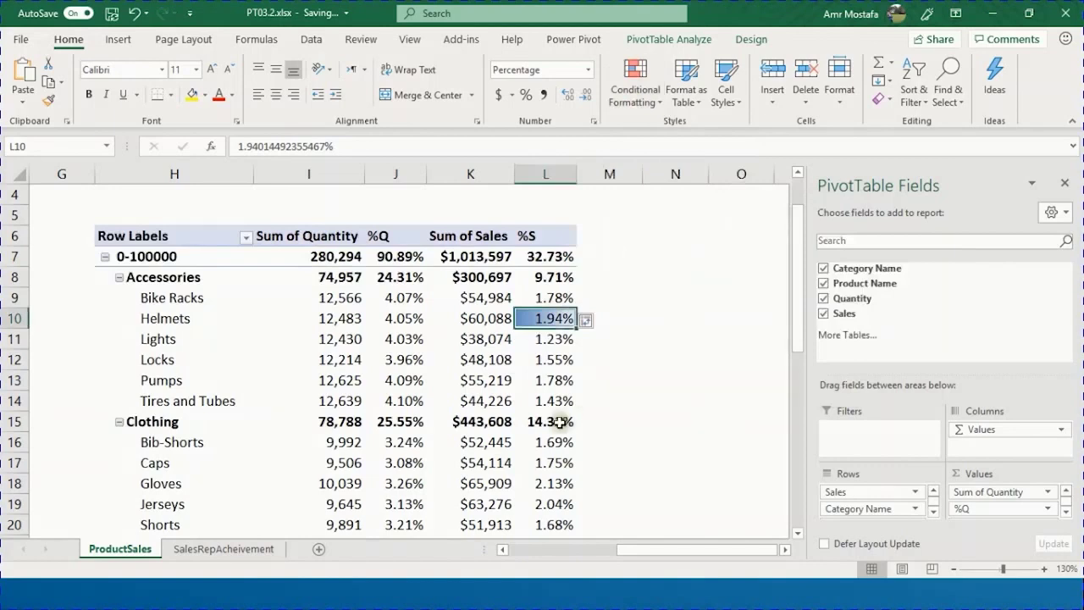
Step: Extend the data bar rule to all cells showing "%S" values and check the bars down to the grand total
left_click(543, 363)
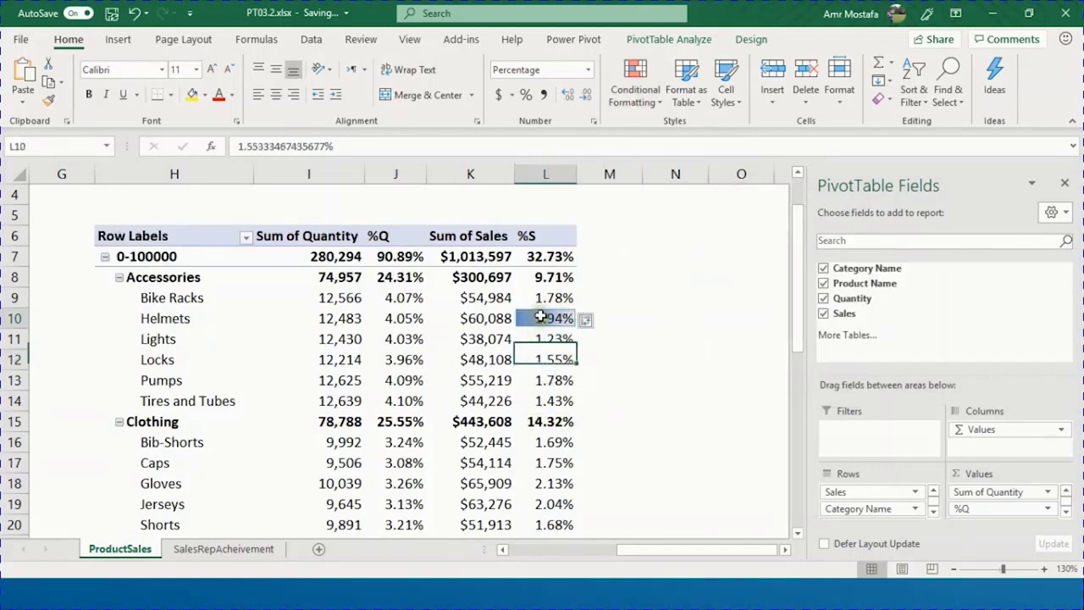
left_click(543, 326)
left_click(599, 324)
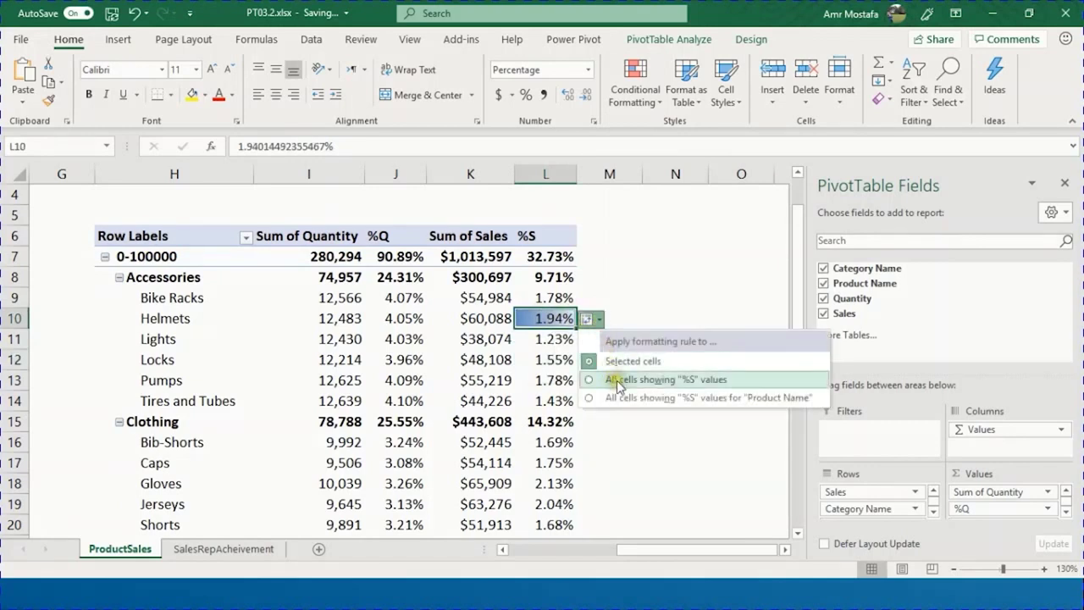
left_click(623, 383)
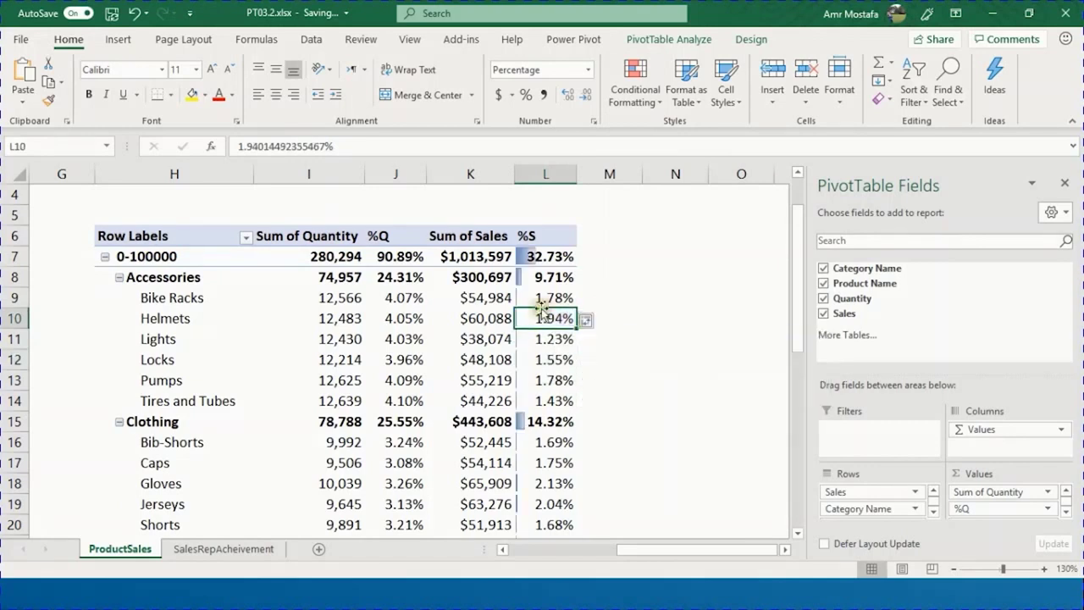
scroll(543, 307, "down", 8)
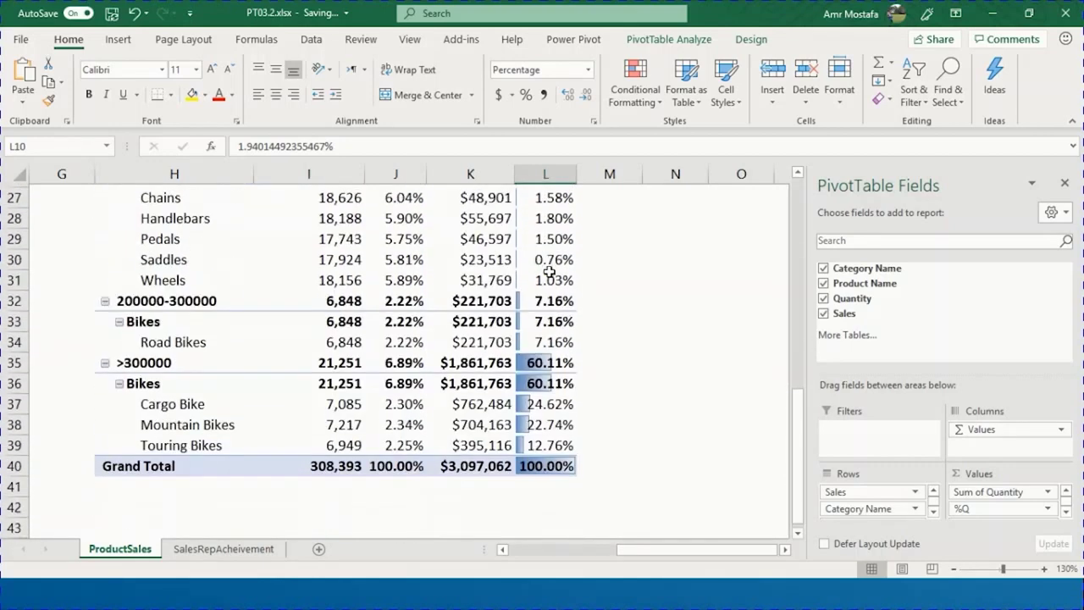
scroll(549, 272, "down", 1)
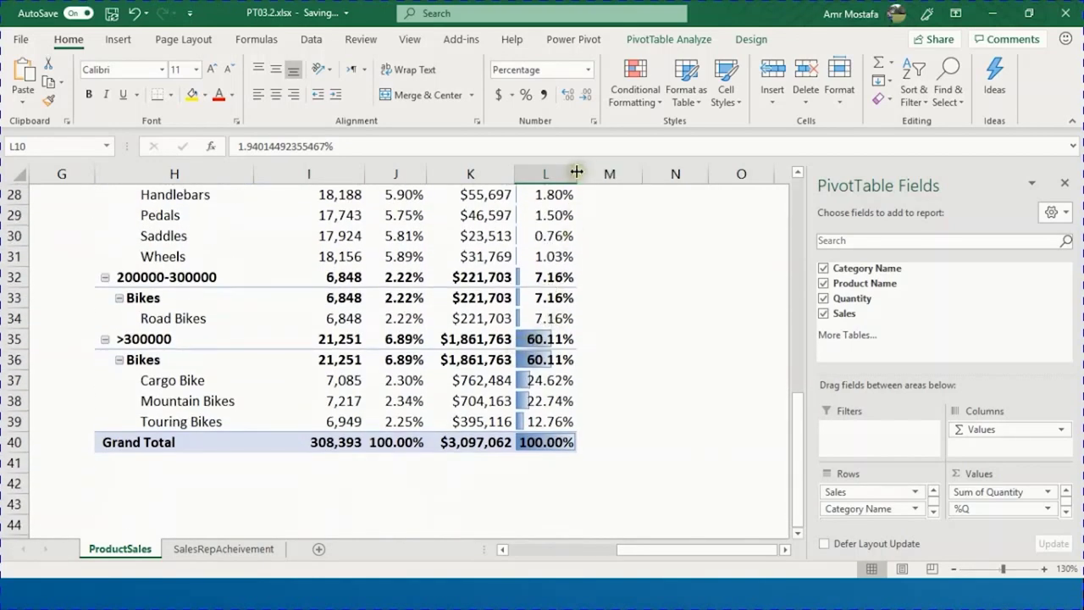
Step: Widen column L to lengthen the %S data bars and compare them across the sales brackets
left_click_drag(577, 174, 632, 174)
scroll(582, 388, "up", 5)
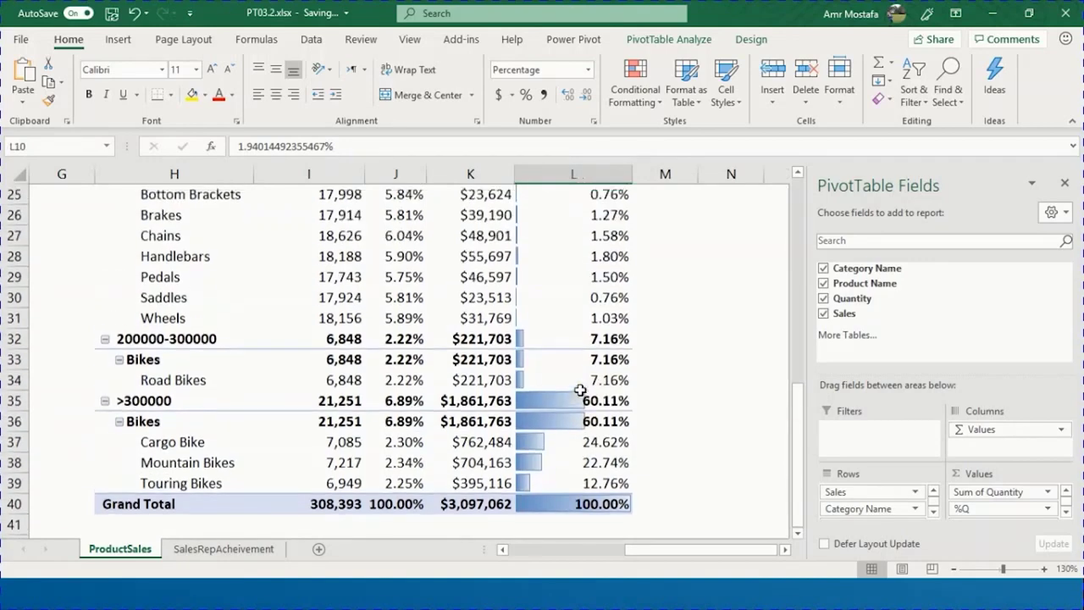
scroll(581, 388, "up", 3)
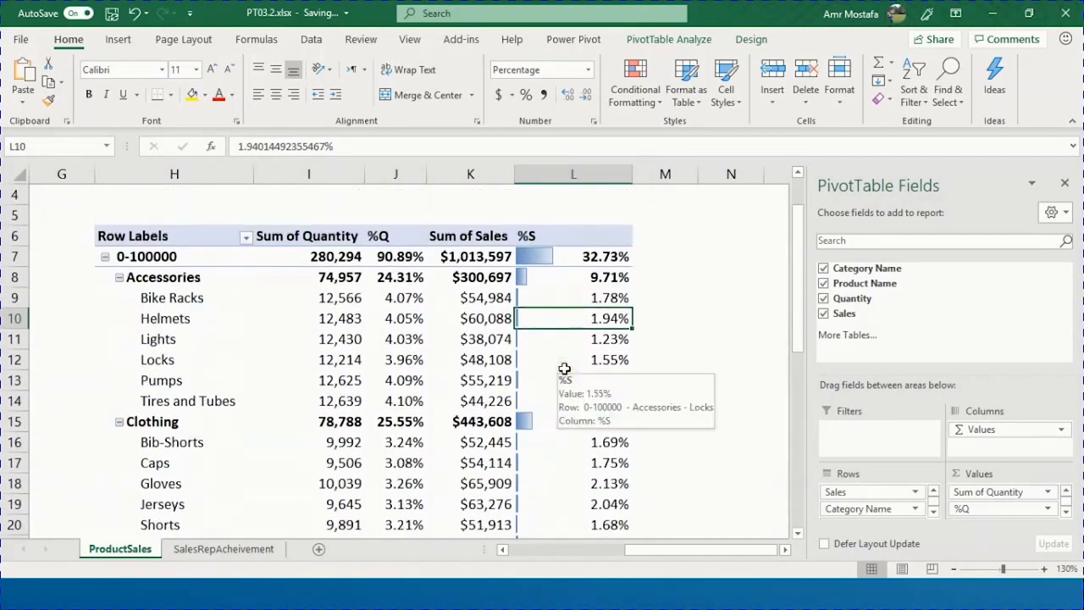
scroll(571, 364, "down", 7)
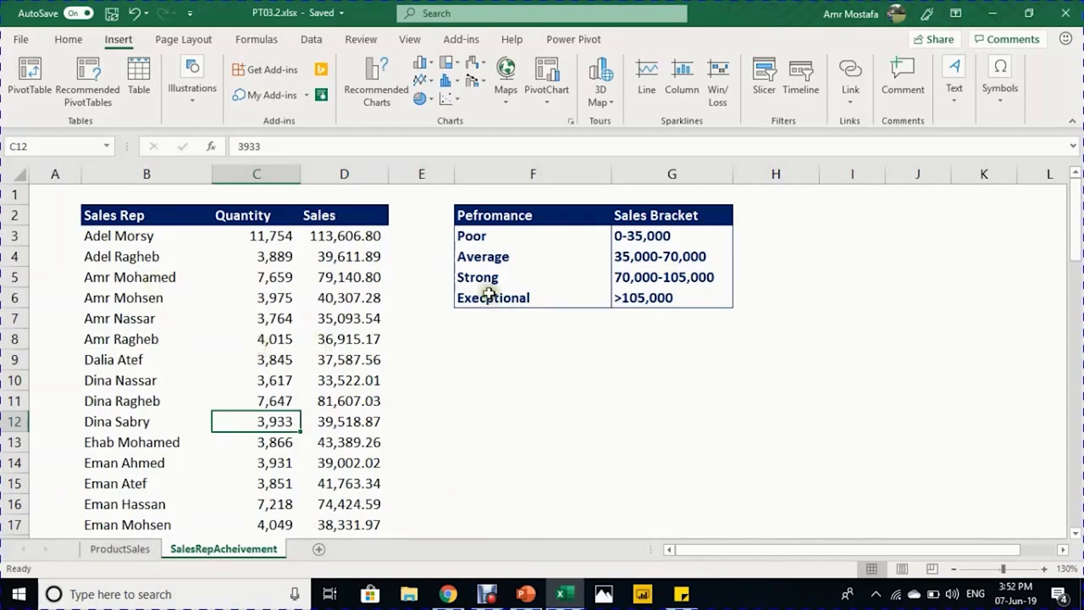
Step: Review the performance ratings Poor, Average, Strong and Execptional and their sales brackets on the SalesRepAcheivement sheet
left_click(654, 236)
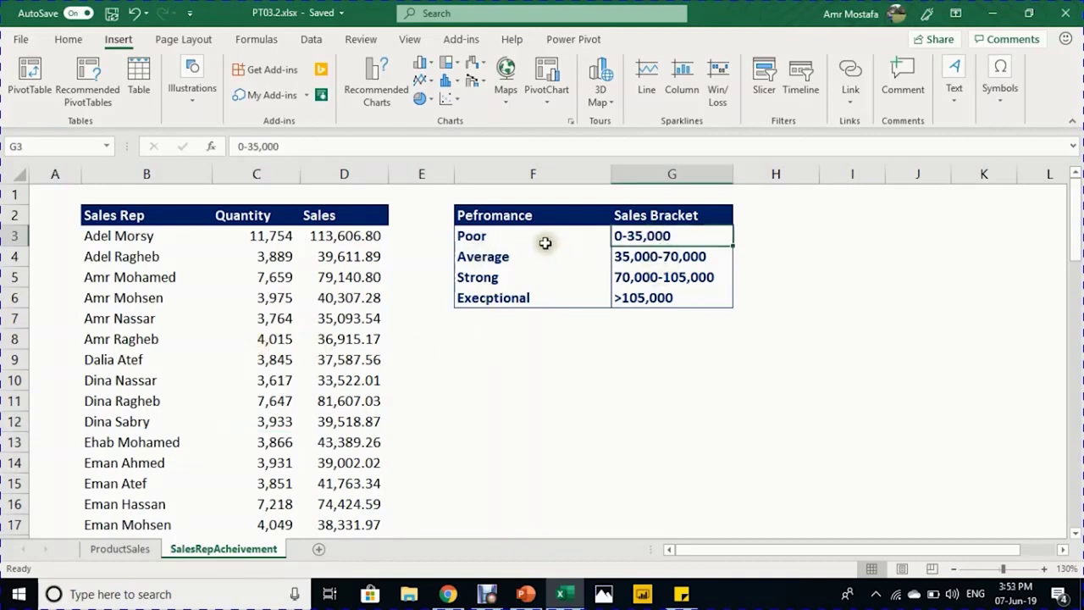
left_click(500, 237)
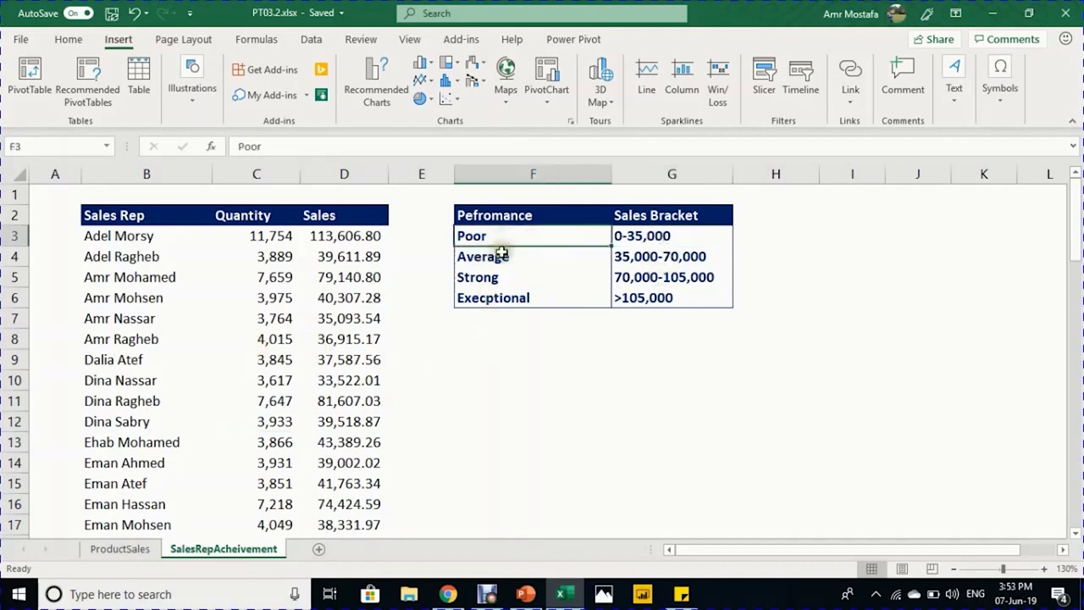
left_click(502, 258)
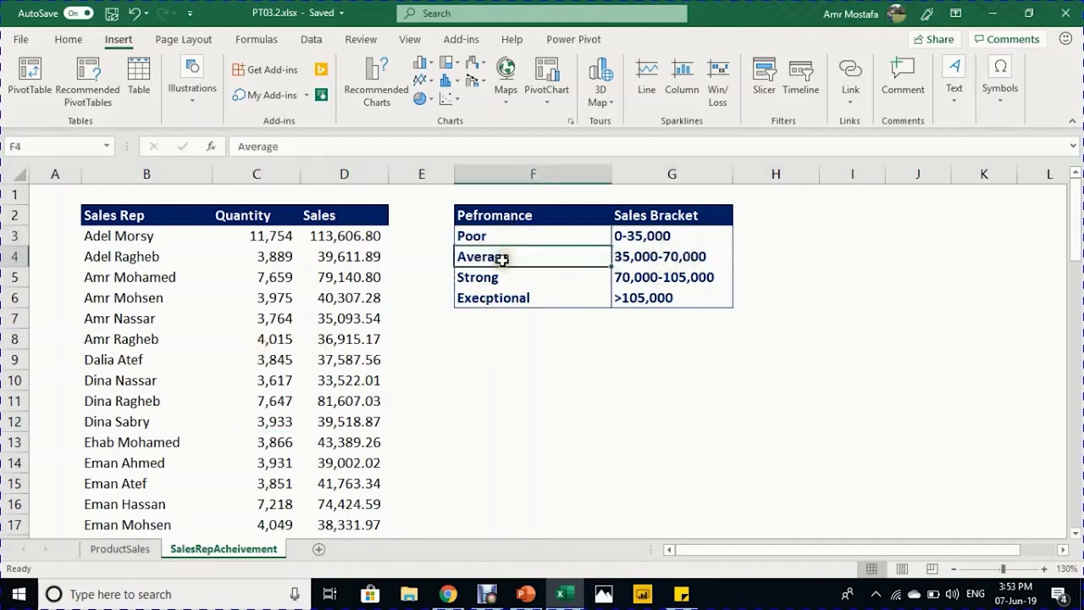
left_click(477, 282)
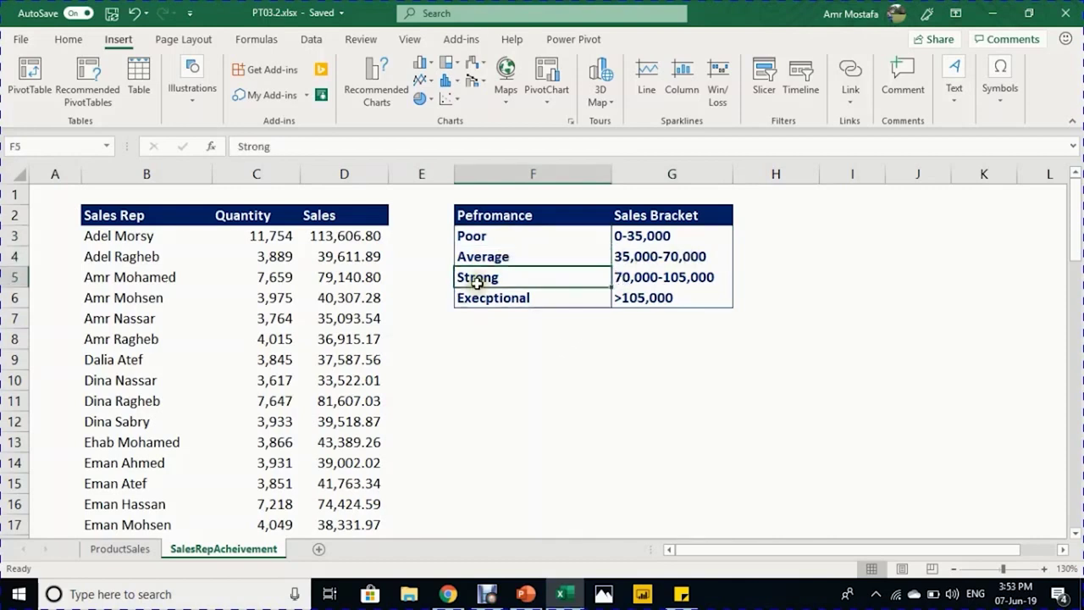
left_click(645, 297)
left_click(518, 301)
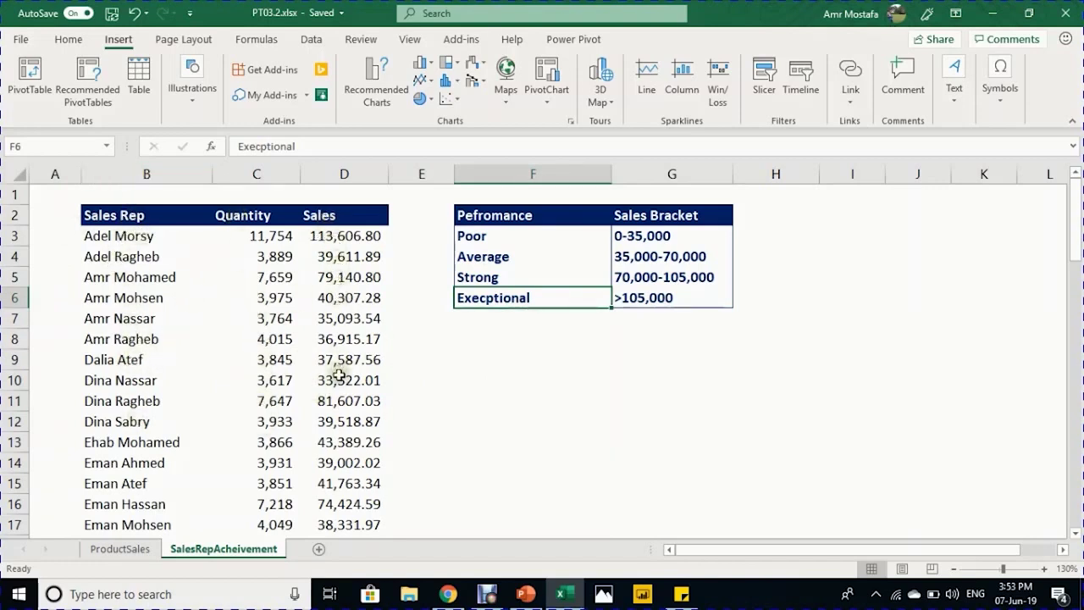
Step: Create a PivotTable from the sales rep data in B2:D71 at cell F10 of the existing worksheet and name it SalesRepPER
left_click(259, 379)
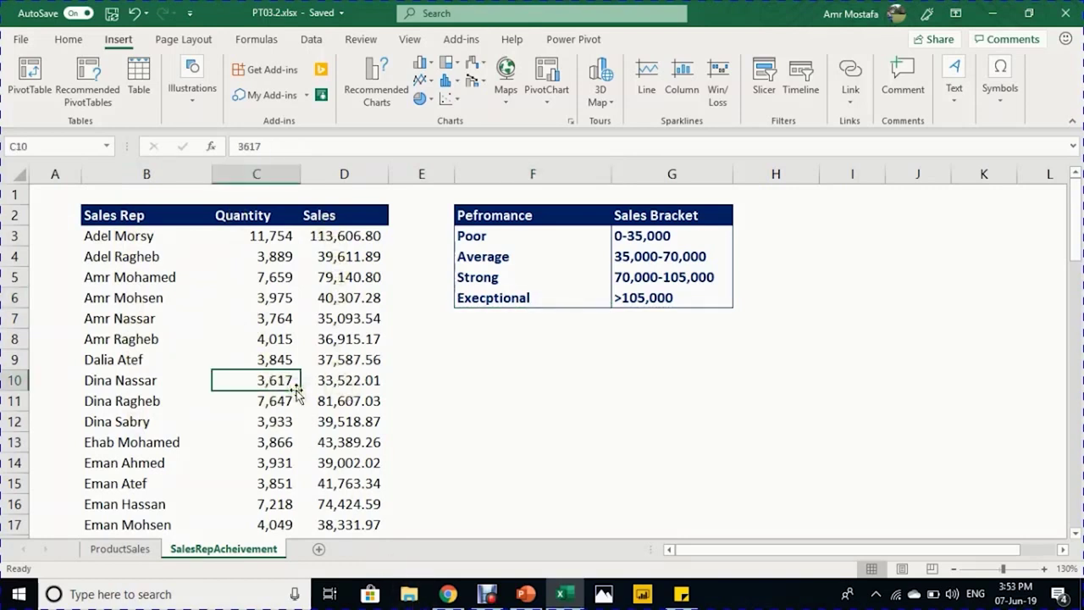
key("alt+n+v")
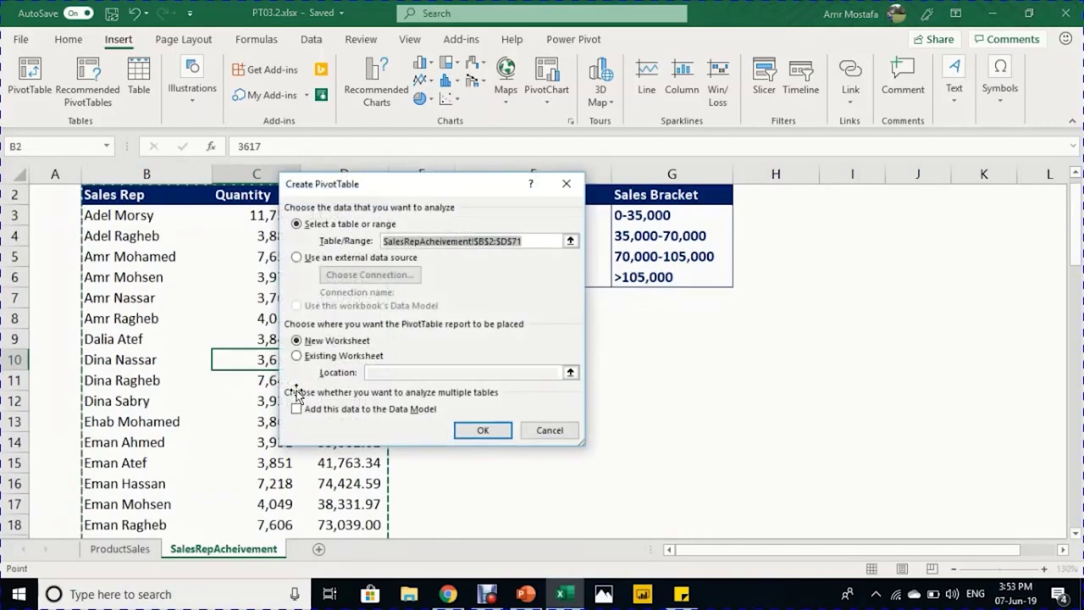
left_click(318, 356)
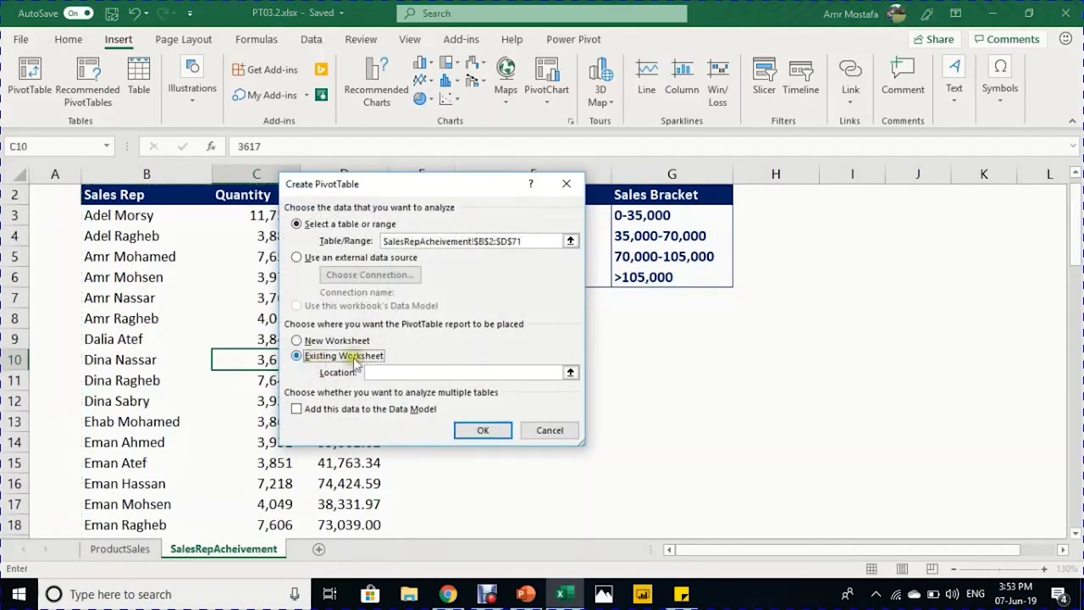
left_click_drag(506, 185, 360, 168)
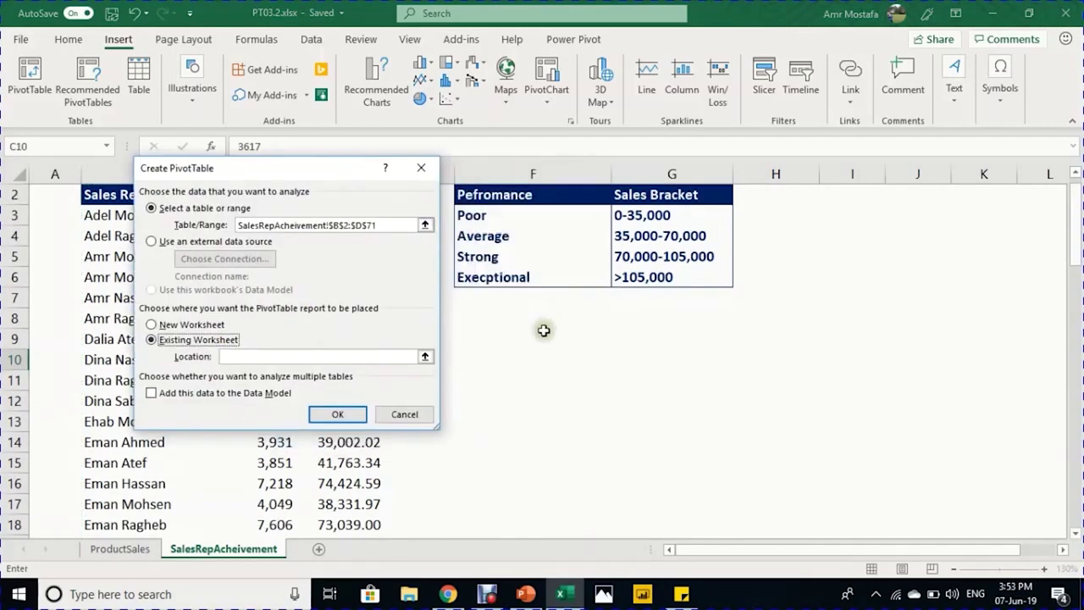
left_click(537, 362)
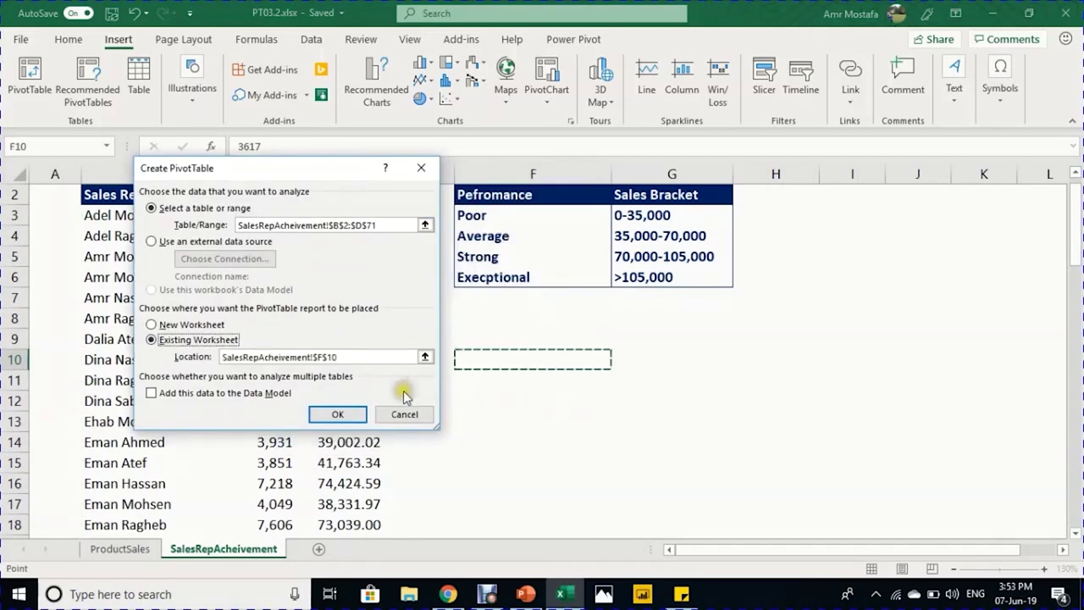
left_click(339, 414)
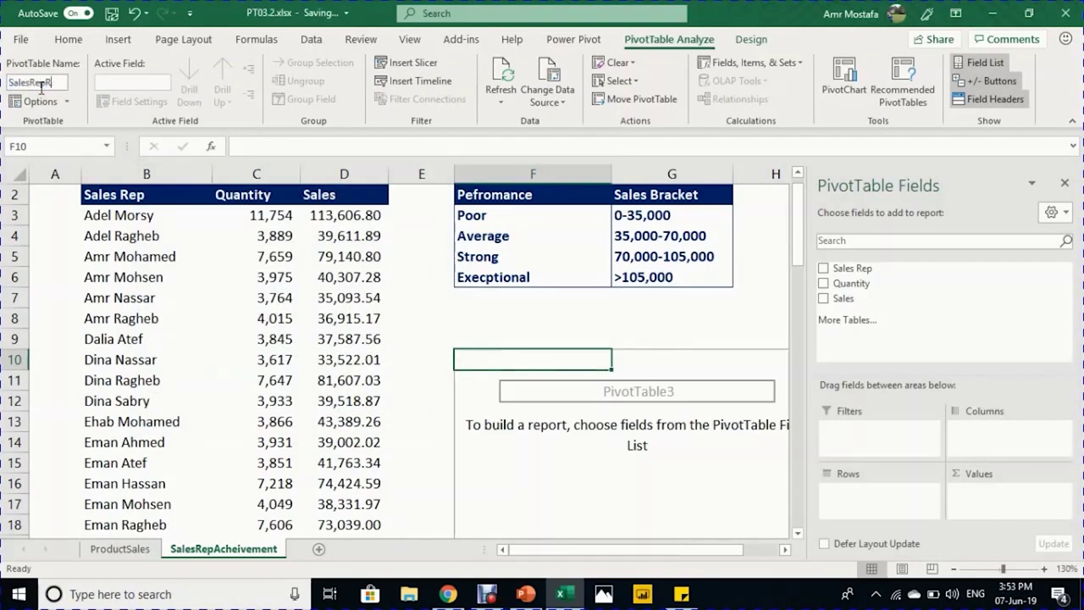
Step: Add Sales to the values of the SalesRepPER PivotTable and format it as Currency with $ and 0 decimal places
scroll(423, 211, "down", 1)
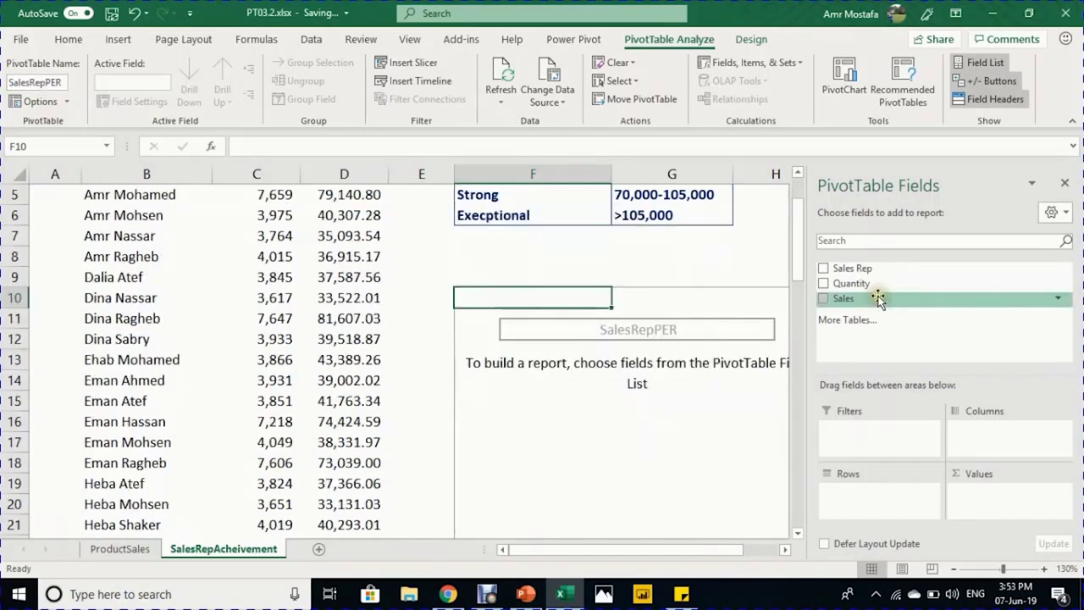
left_click_drag(877, 299, 1016, 499)
right_click(538, 318)
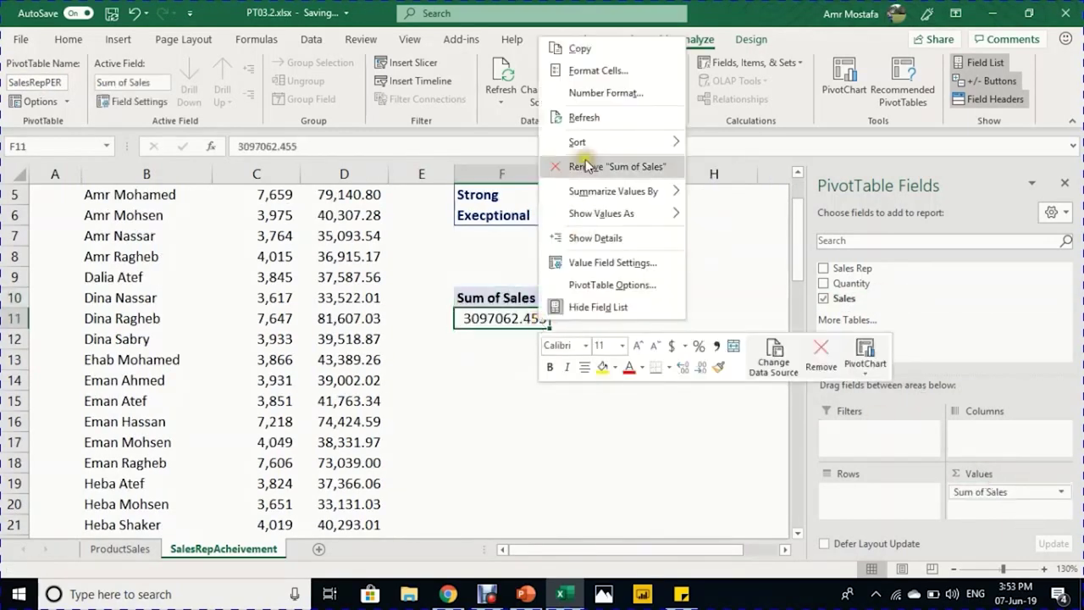
left_click(694, 130)
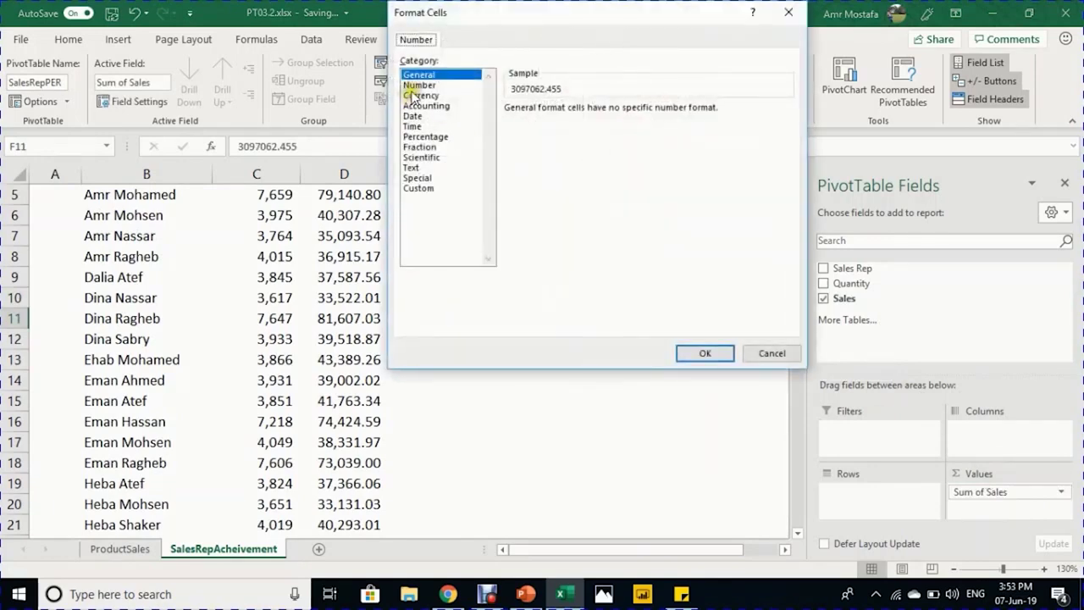
left_click(421, 95)
left_click(617, 111)
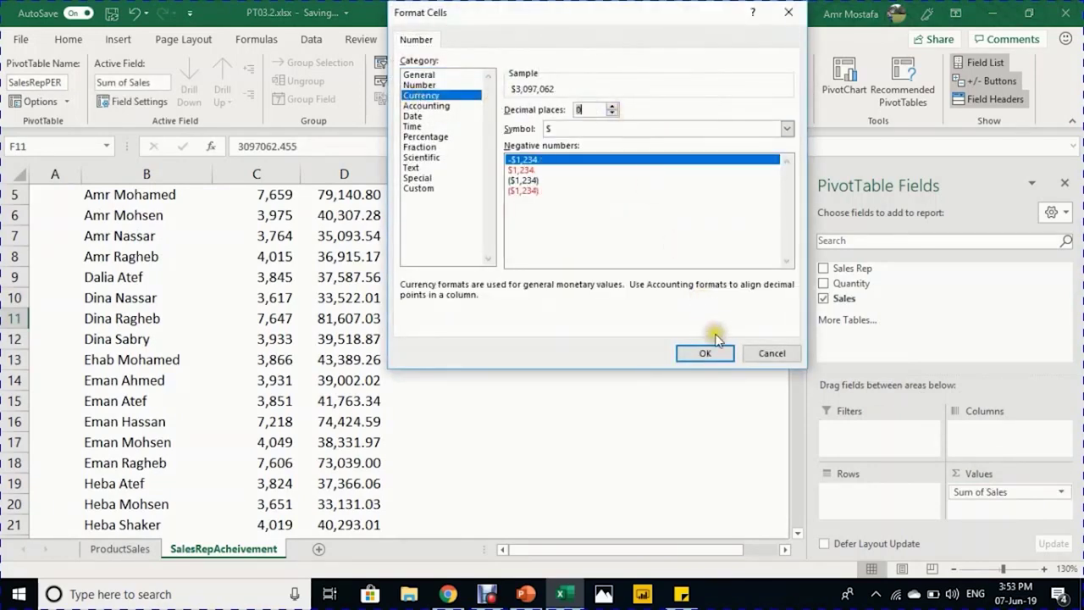
left_click(705, 354)
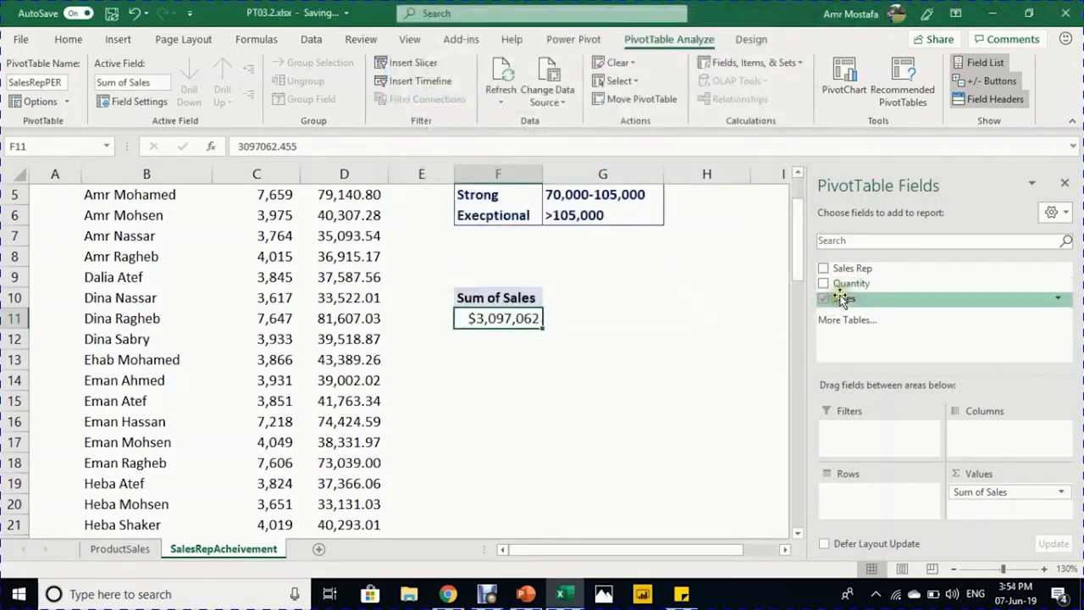
Step: Add Sales as a row field, group it from 0 to 105000 by 35000, and fit column G to its contents
left_click_drag(833, 302, 907, 512)
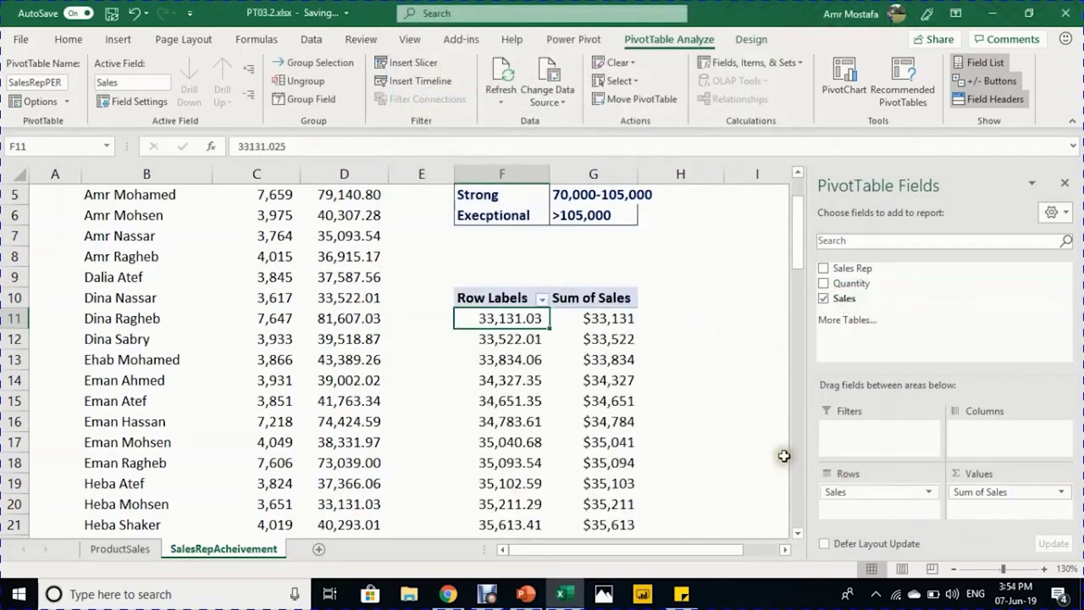
left_click(306, 100)
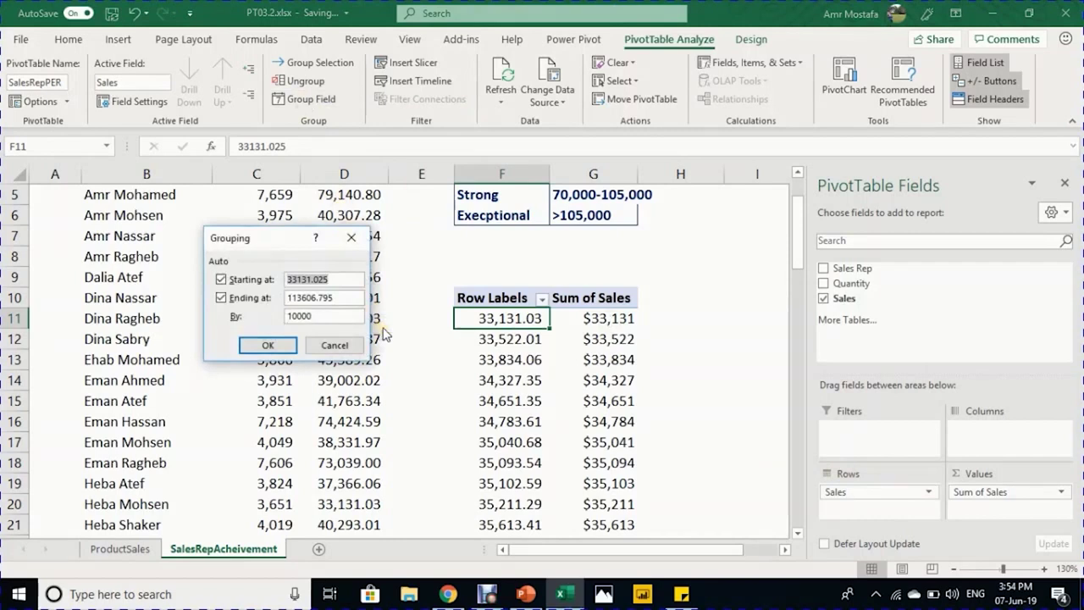
type("0")
key("Tab")
key("Tab")
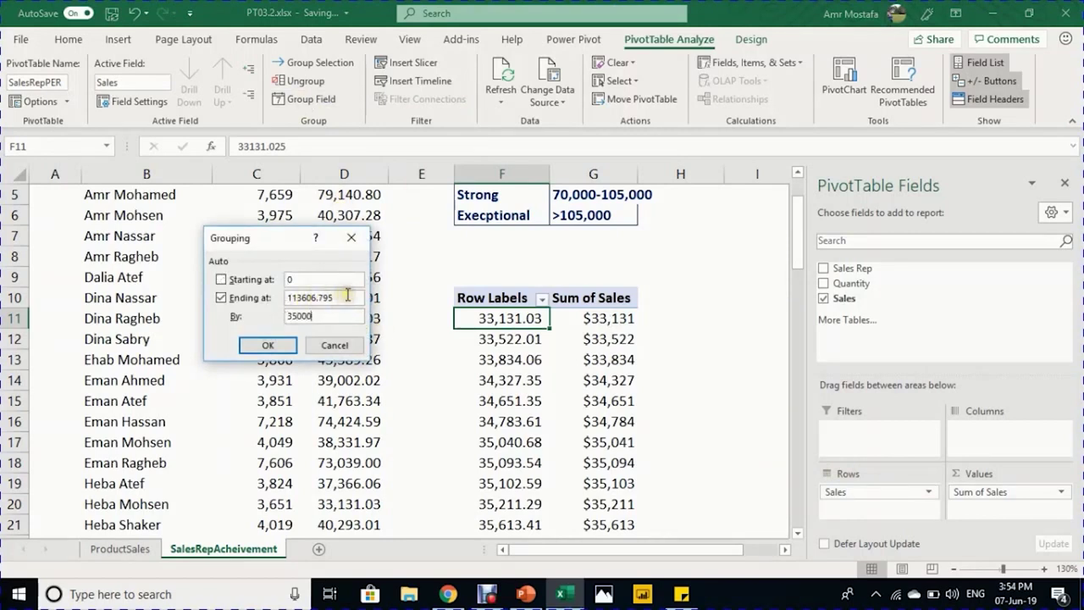
left_click_drag(348, 295, 289, 289)
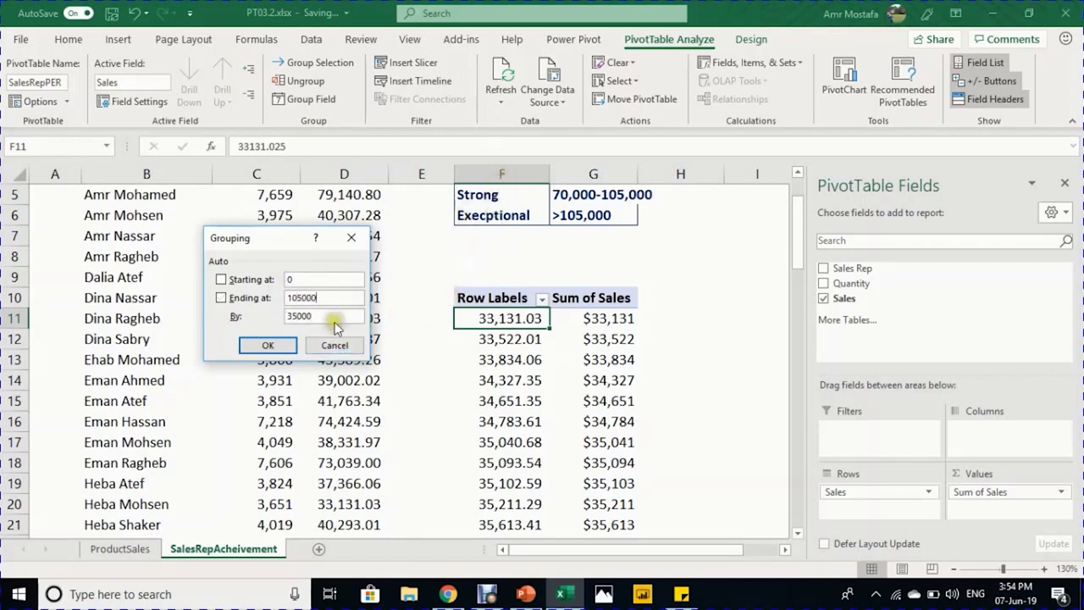
left_click(268, 346)
scroll(600, 351, "up", 1)
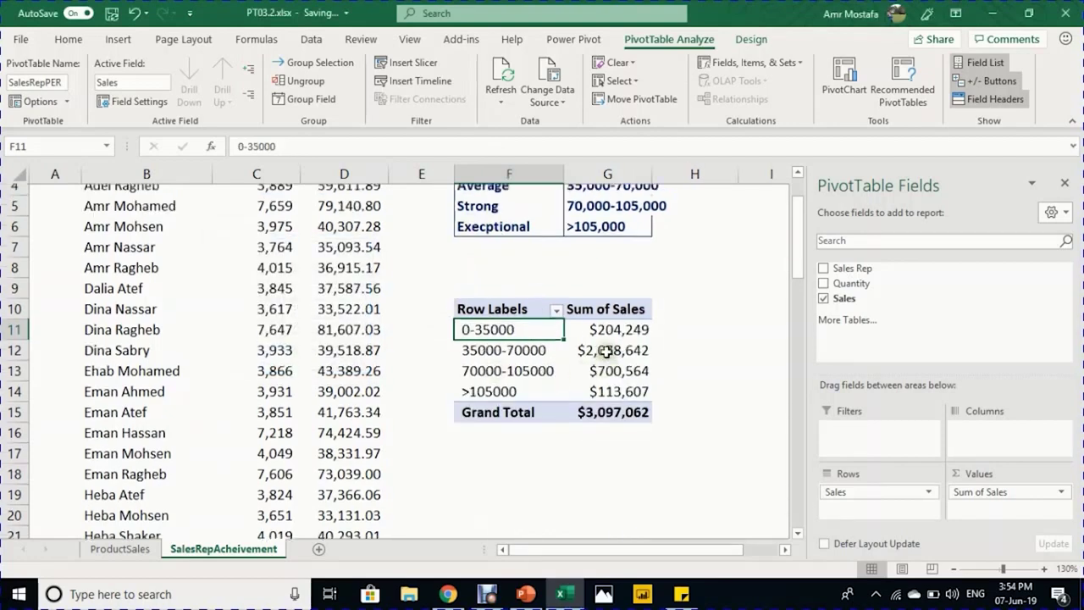
double_click(648, 175)
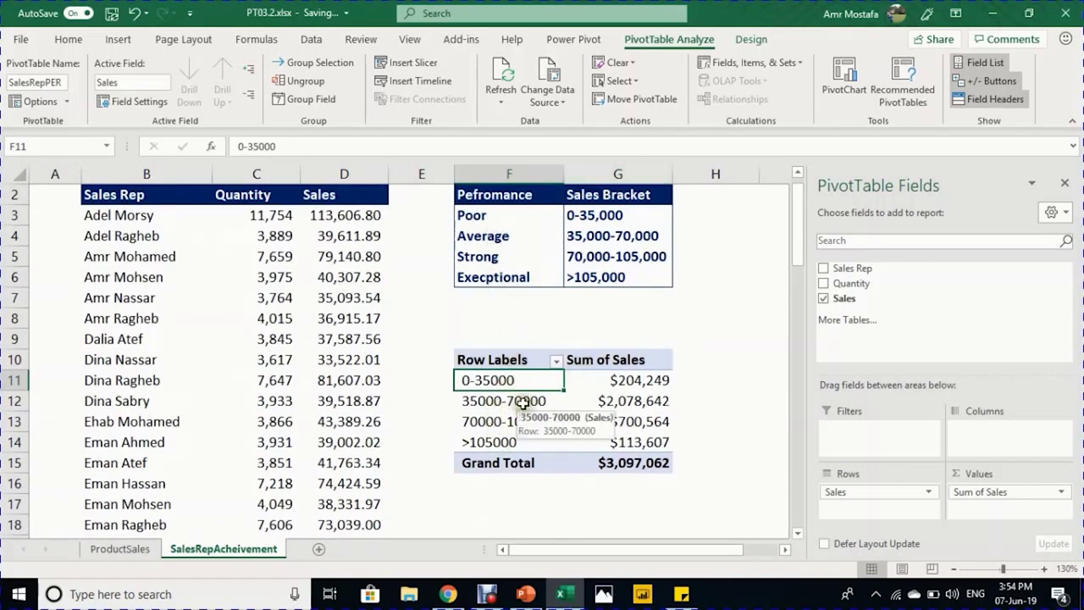
Step: Rename the 0-35000 row label in the PivotTable as Poor, matching the performance table
left_click(486, 215)
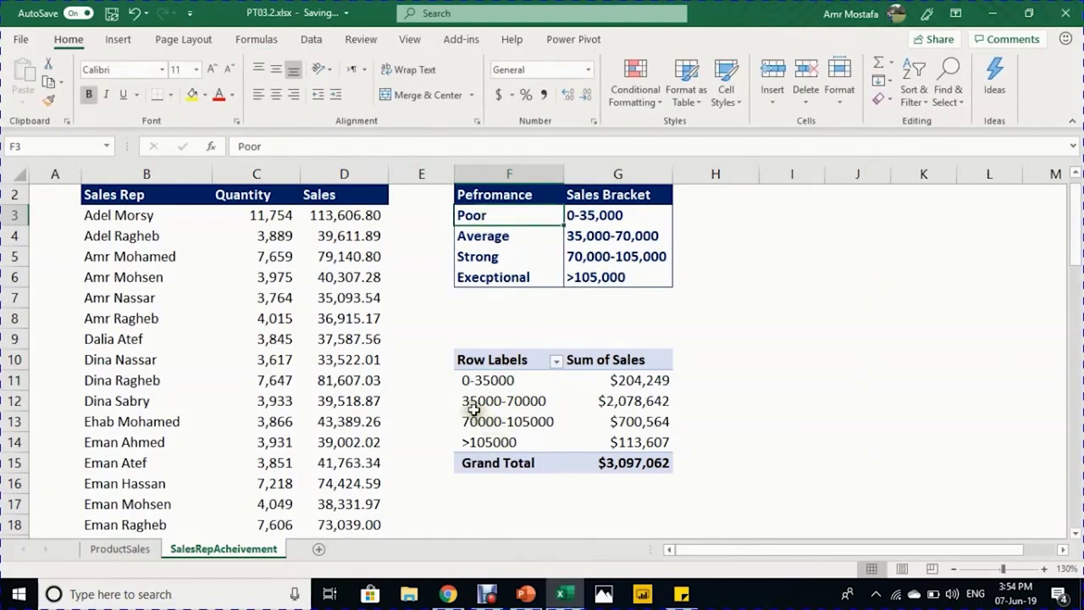
left_click_drag(288, 146, 230, 149)
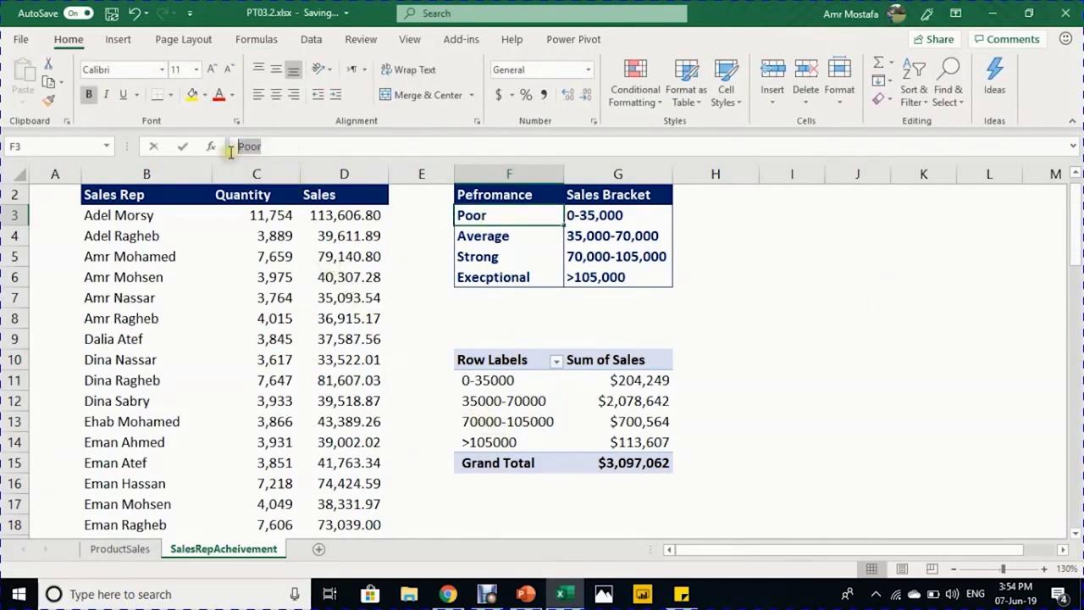
left_click(520, 380)
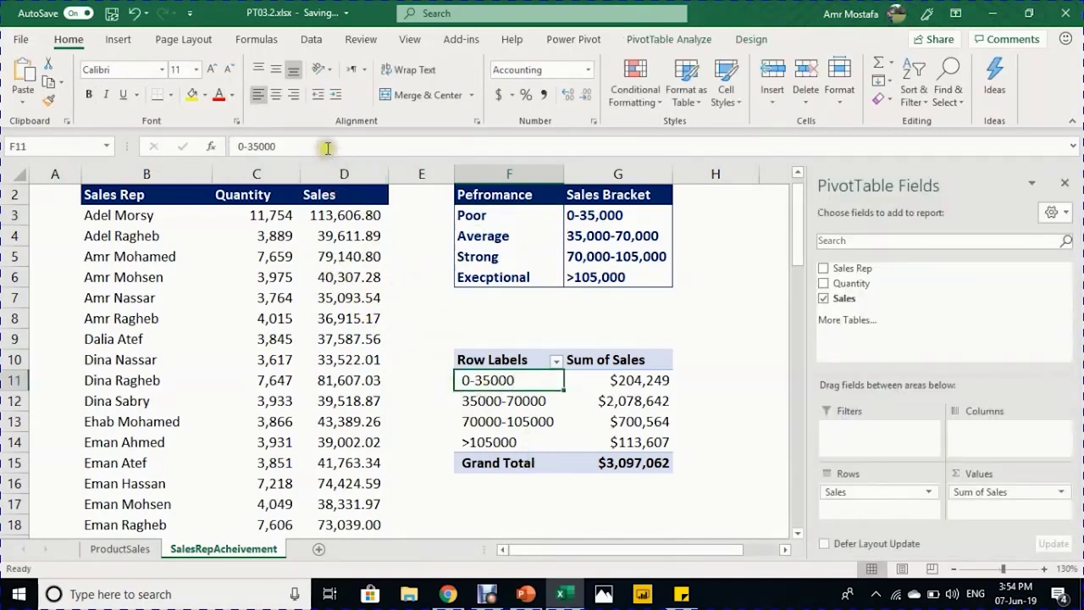
left_click_drag(322, 145, 234, 147)
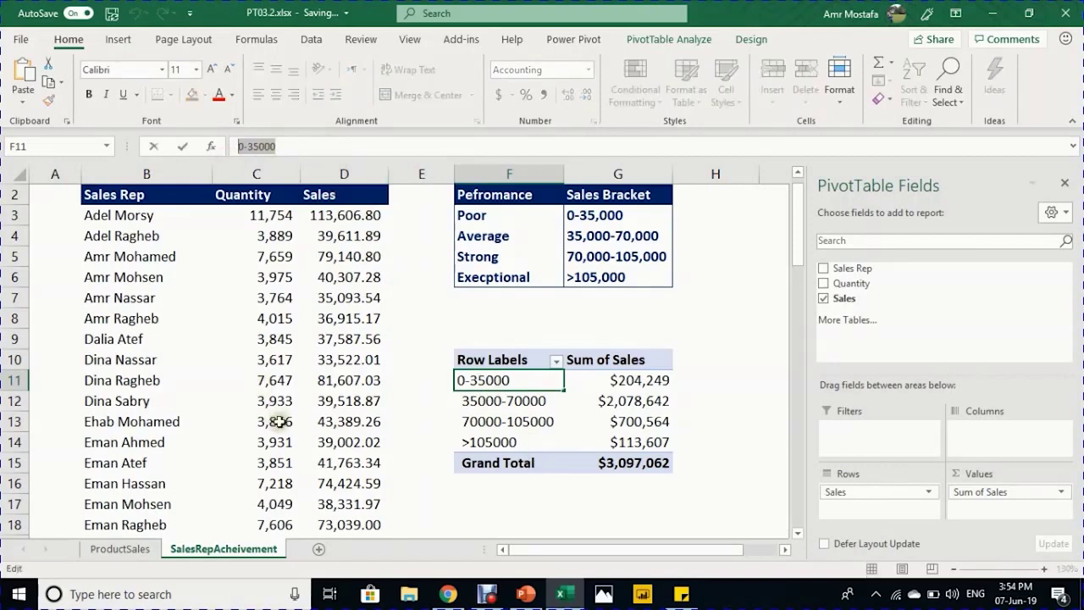
type("Poor")
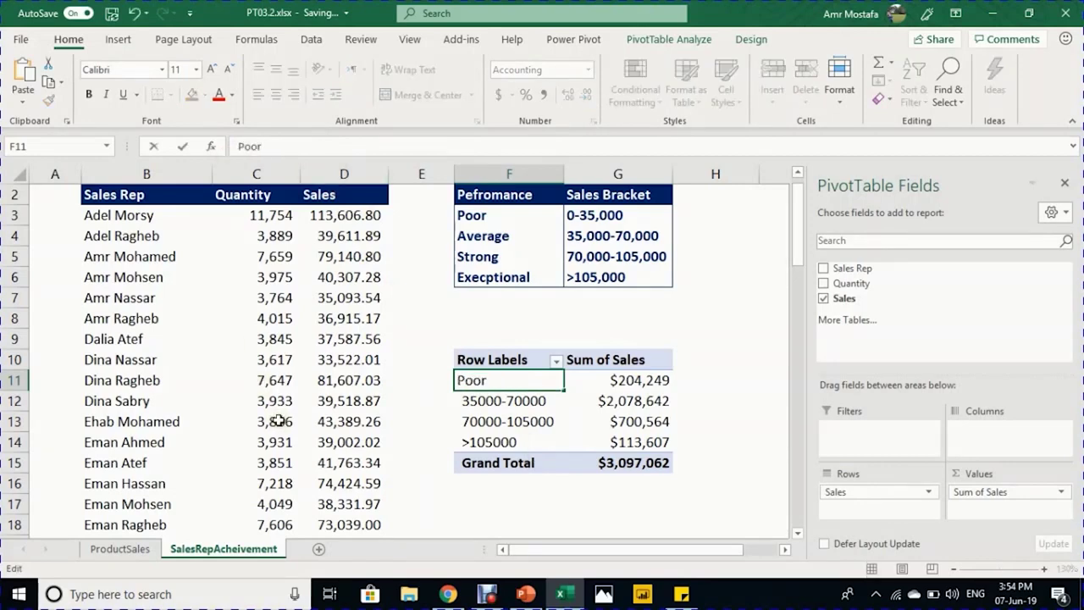
key("Return")
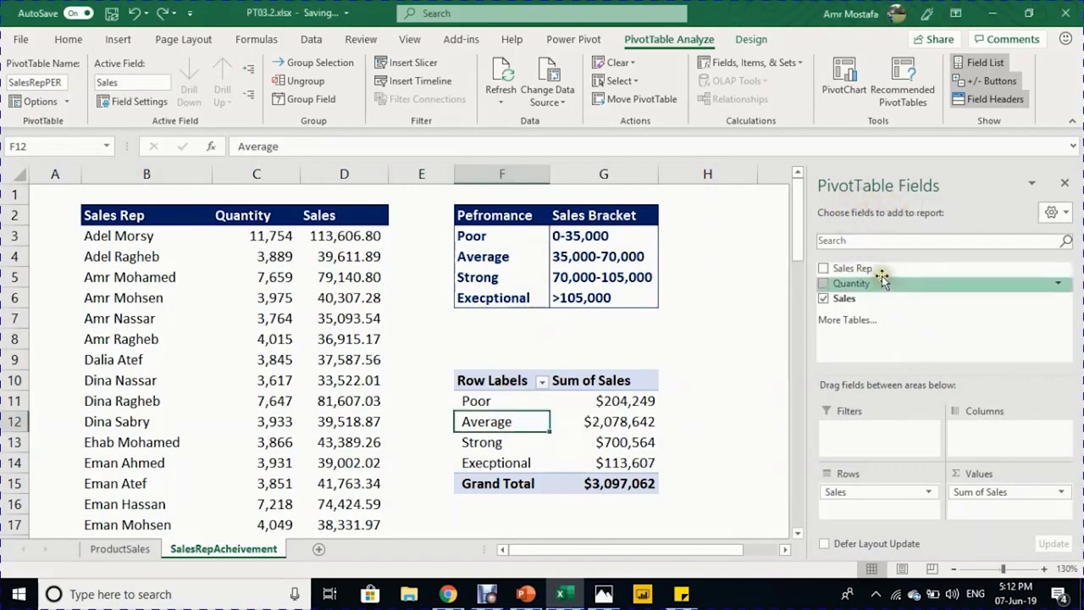
Step: Add Sales Rep beneath Sales in the rows and expand the Execptional and Poor groups to list their reps
left_click_drag(878, 270, 935, 363)
left_click_drag(900, 523, 896, 514)
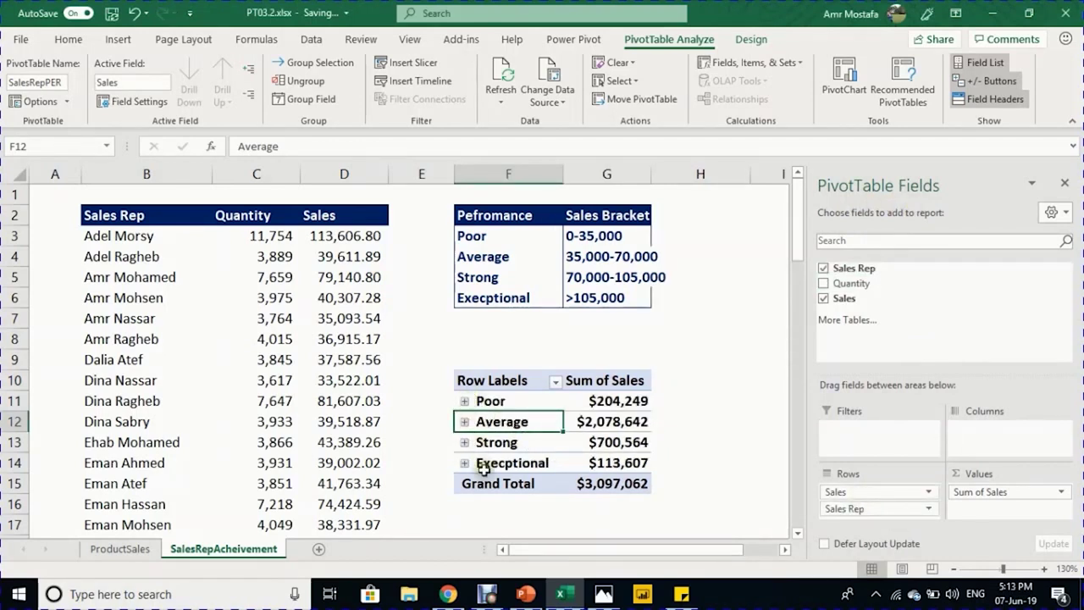
left_click(466, 464)
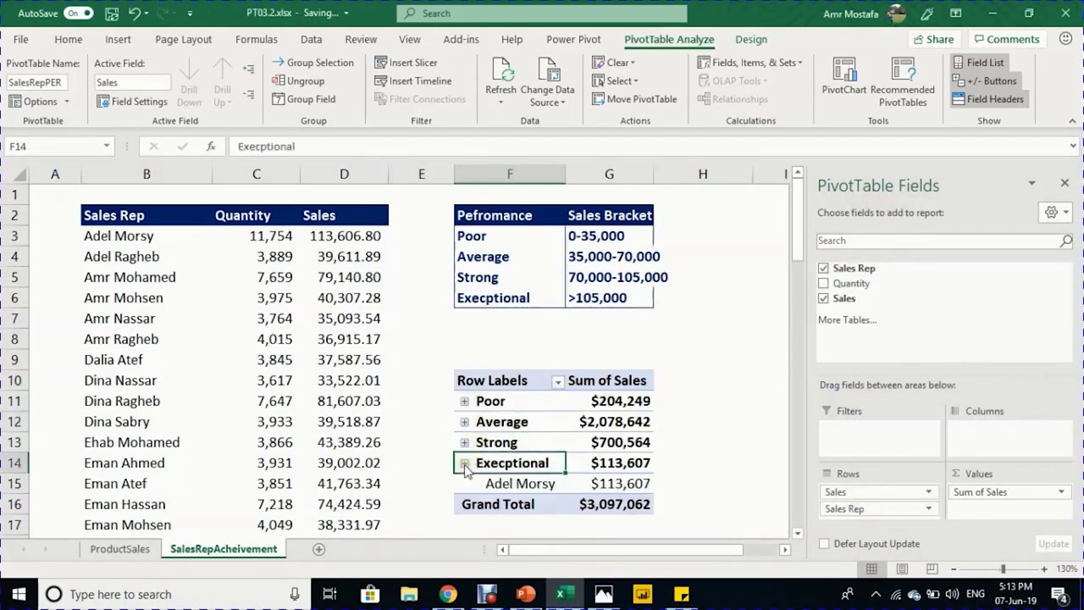
left_click(465, 402)
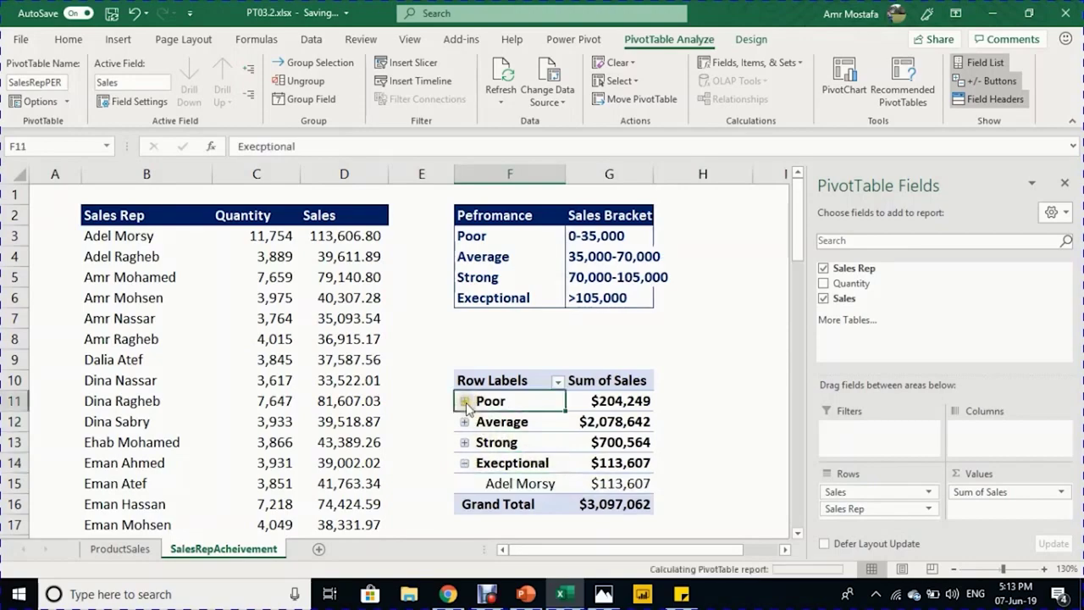
scroll(552, 447, "down", 1)
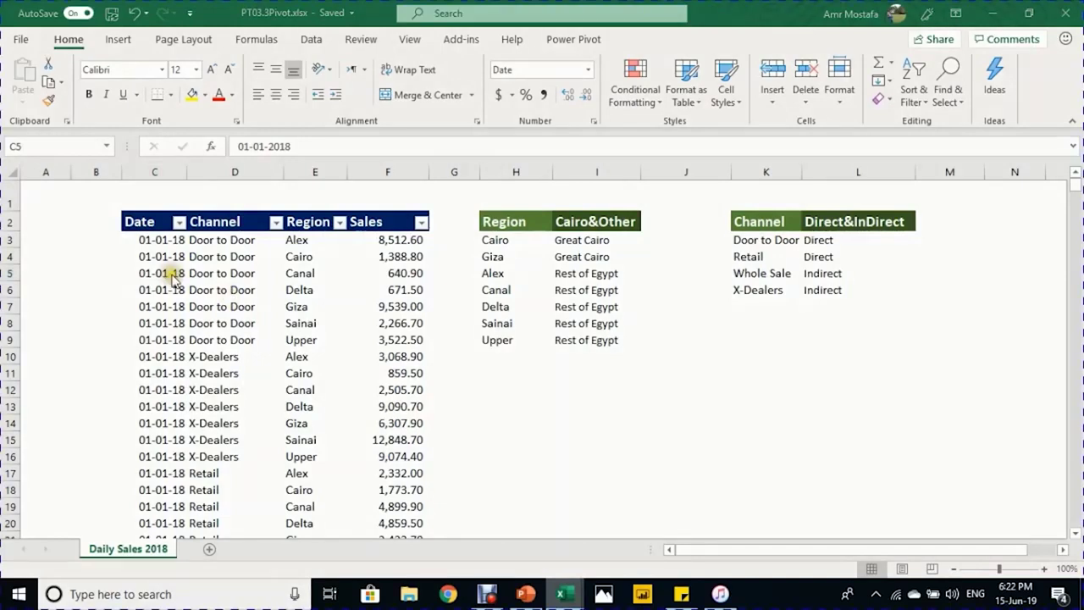
Step: Examine the daily sales data down to its last row, along with the Month and Year helper columns
left_click(171, 272)
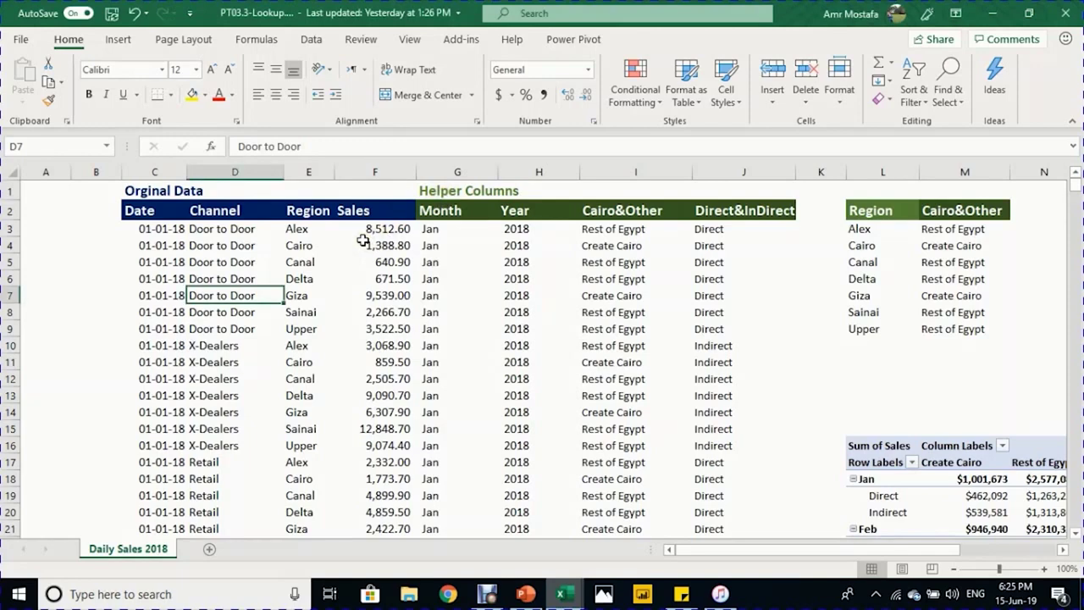
key("ctrl+Down")
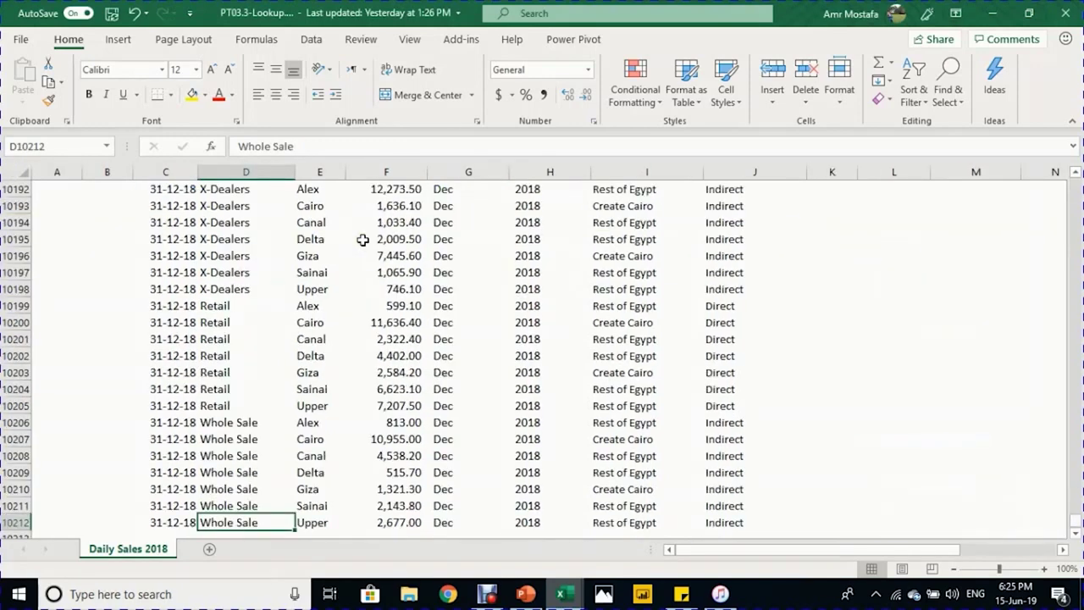
key("Left")
key("ctrl+Up")
key("Down")
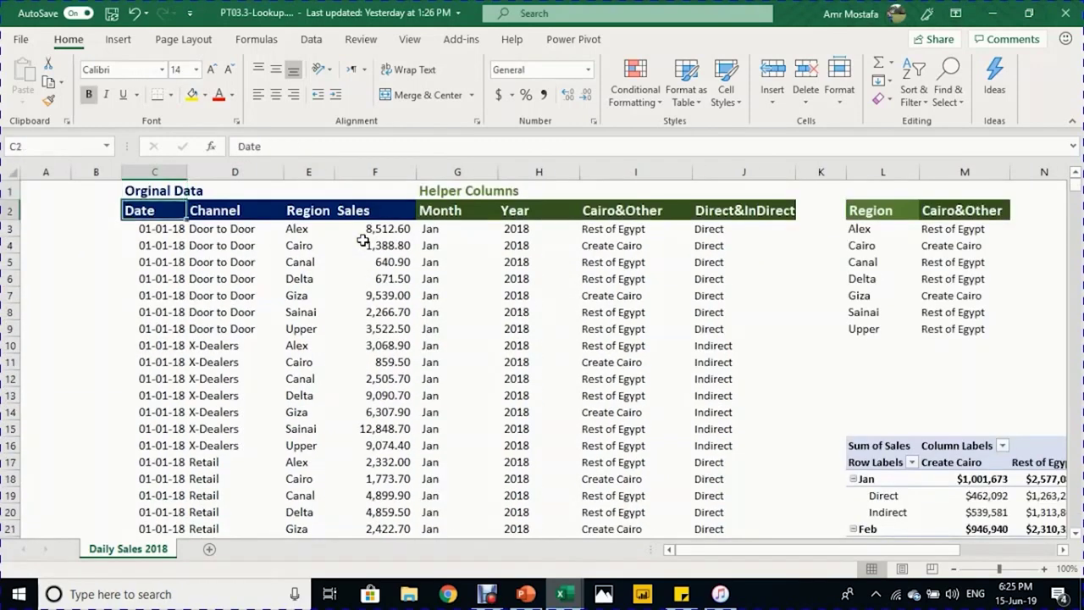
key("Right")
key("Right")
key("Right")
key("Right")
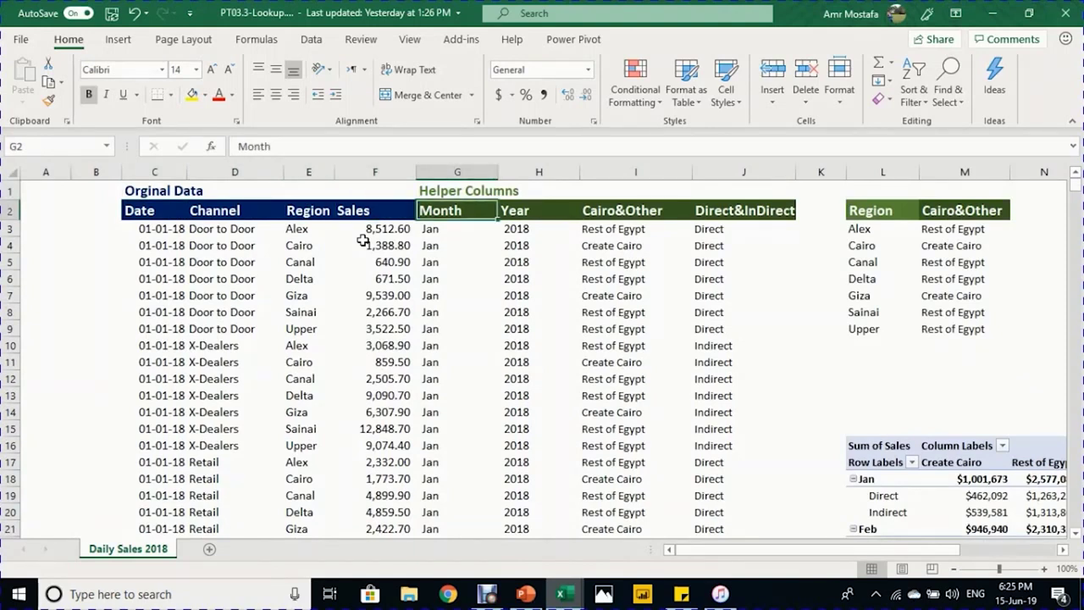
key("Down")
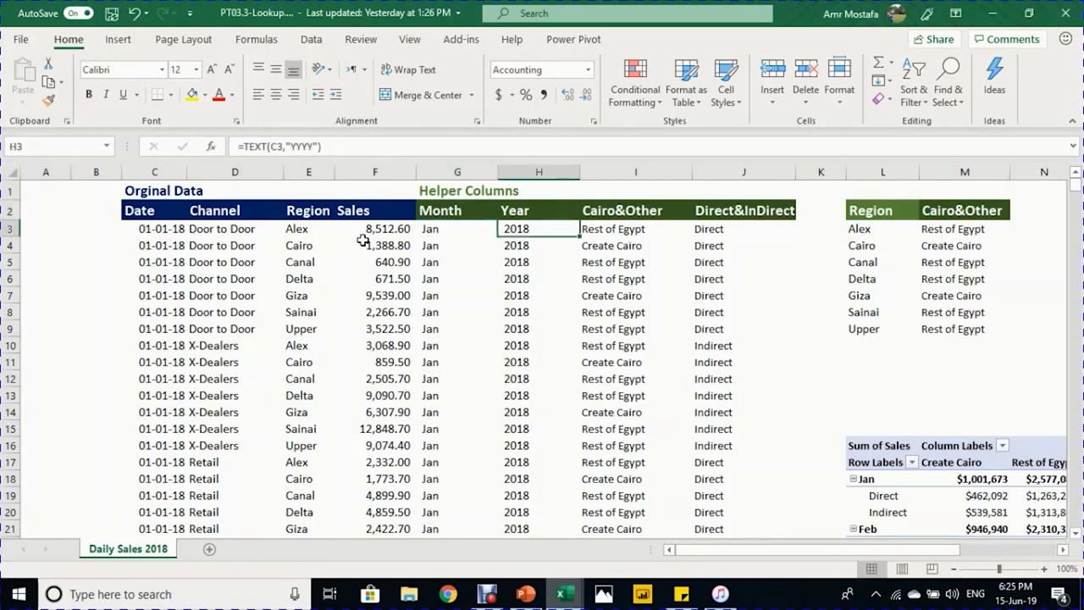
key("Up")
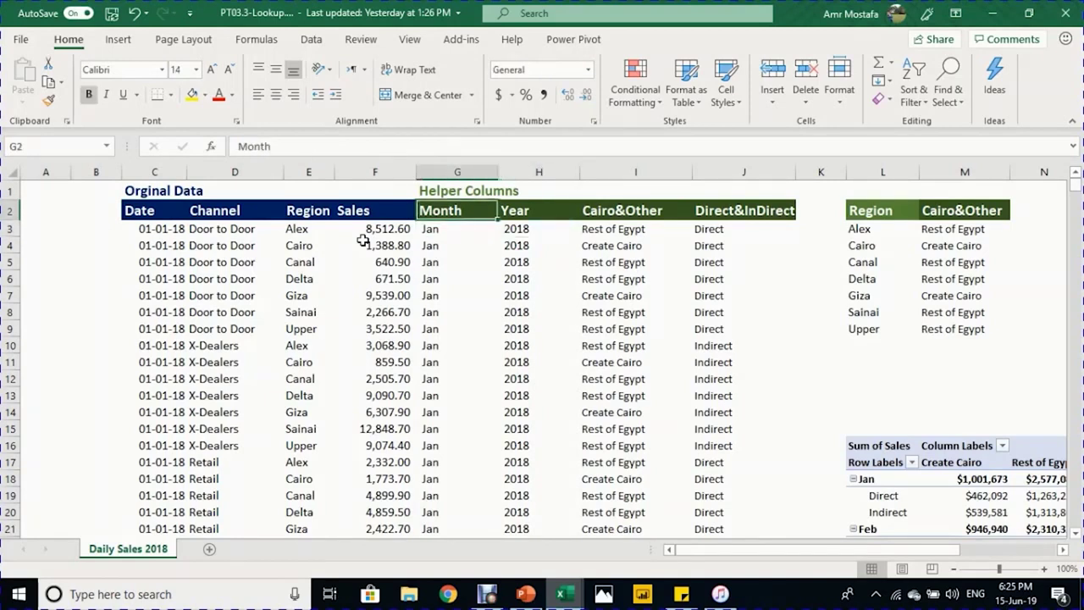
key("Right")
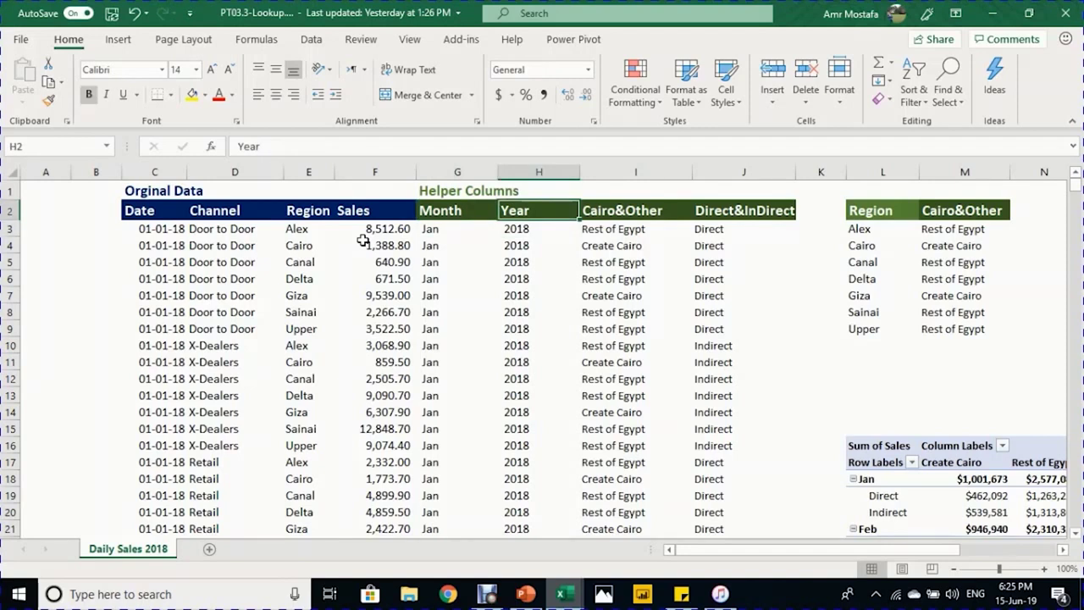
key("Down")
Step: Examine the VLOOKUP formulas in the Cairo&Other and Direct&InDirect helper columns and the Region and Channel lookup tables they use
key("Right")
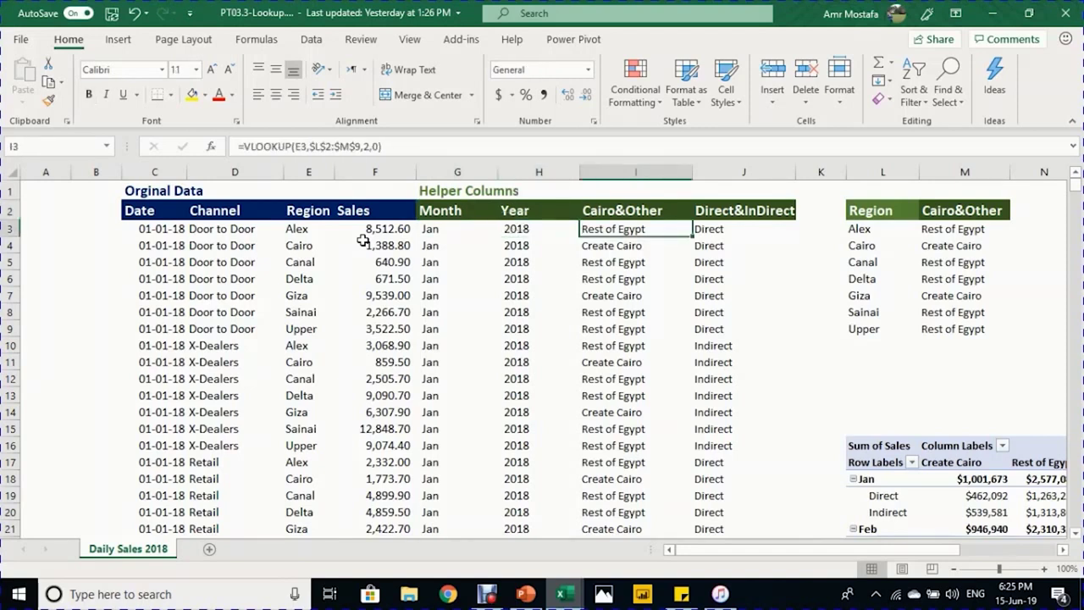
key("Right")
key("Right")
key("Right")
key("Right")
key("Right")
key("Right")
key("Right")
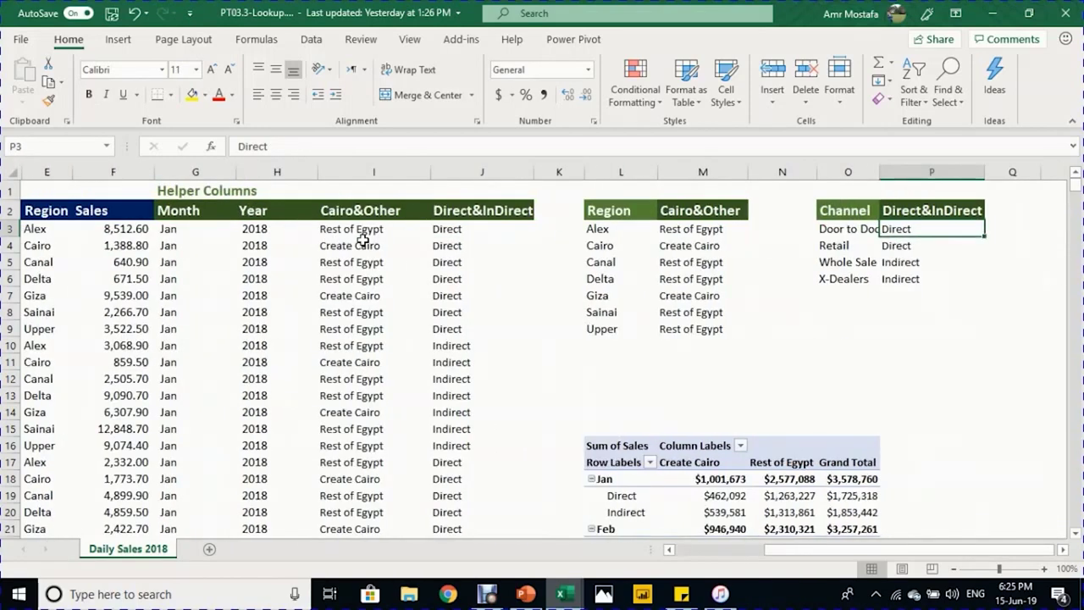
key("Left")
key("Left")
key("Left")
key("Left")
key("Left")
key("Left")
key("Left")
key("Left")
key("Right")
key("Right")
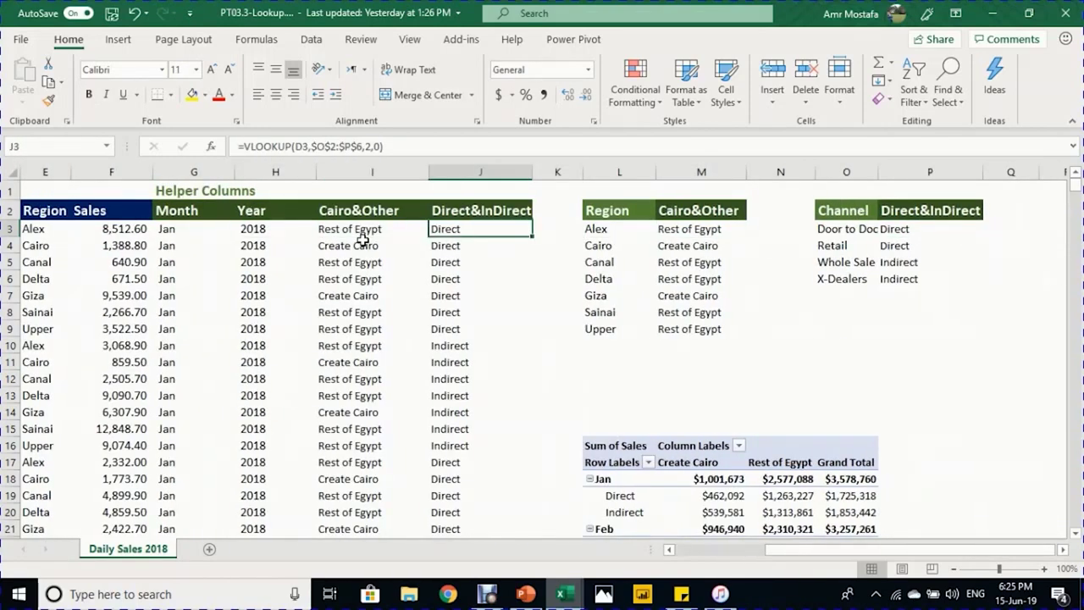
Step: Review the PivotTable that summarizes sales by Month and Direct&InDirect in rows and Cairo&Other in columns
scroll(820, 344, "down", 2)
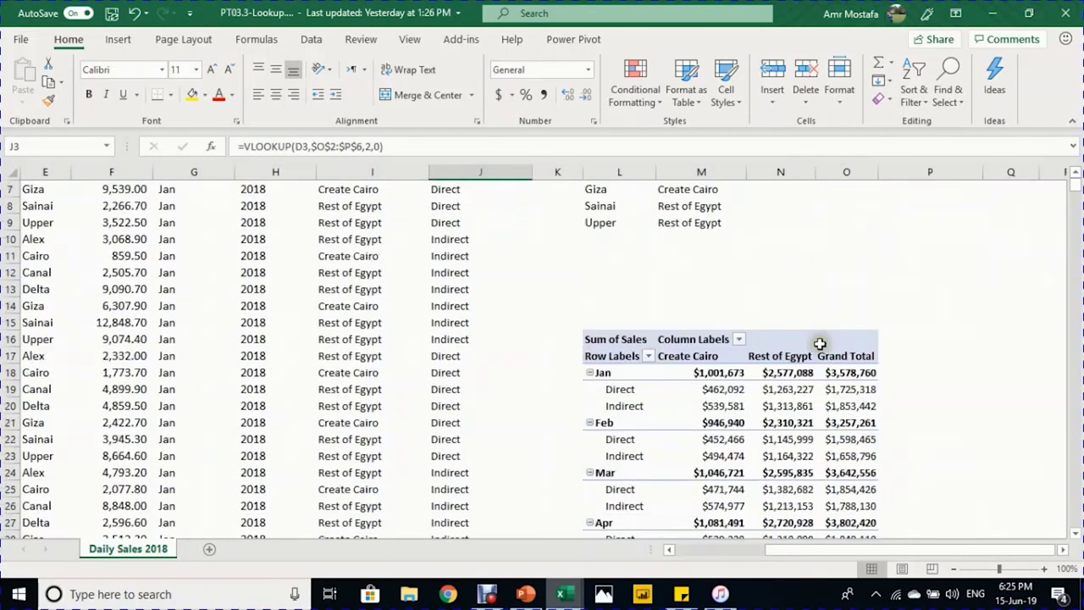
left_click(796, 421)
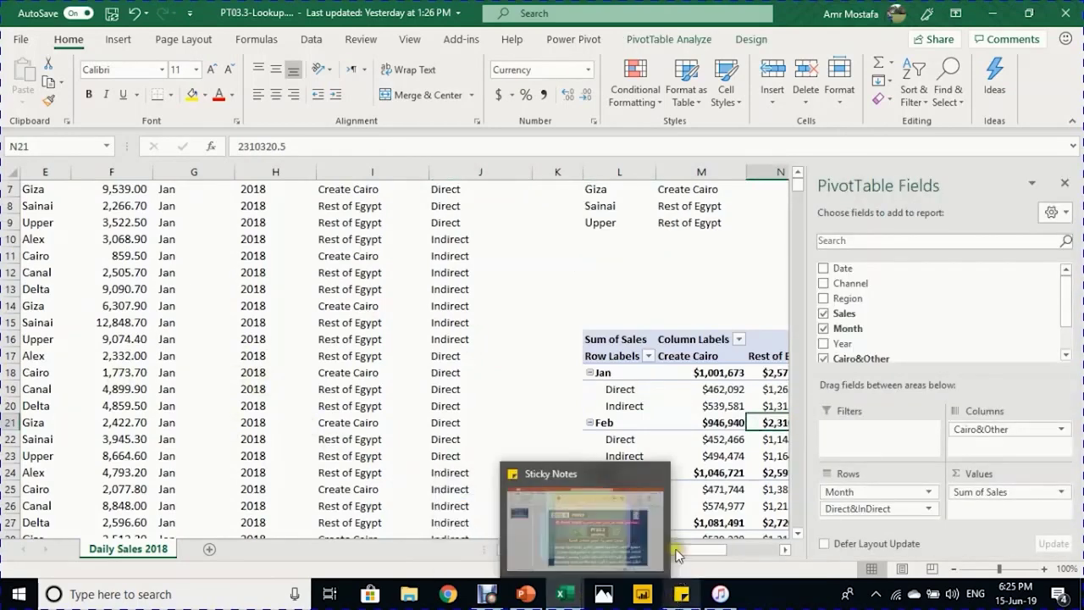
scroll(310, 304, "up", 2)
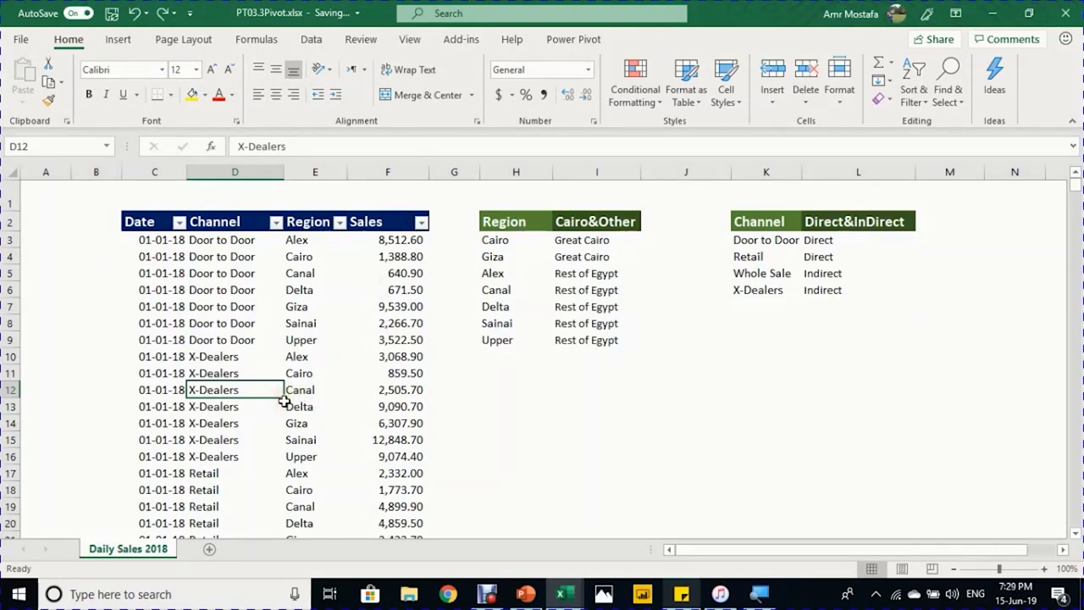
Step: Insert a PivotTable from the daily sales range C2:F10212, placed on the existing worksheet at H11
key("alt+n")
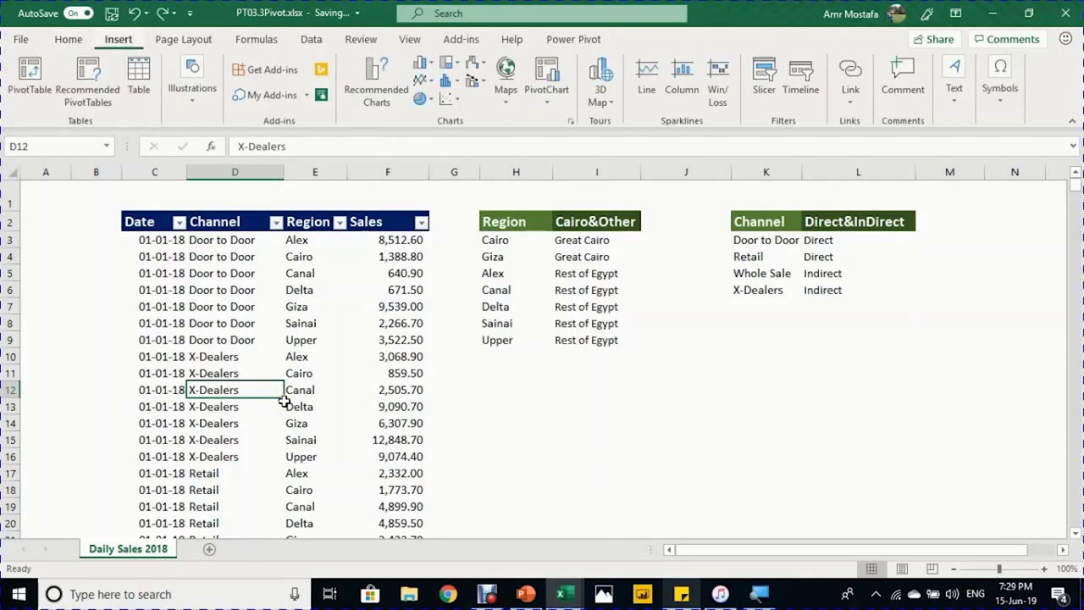
key("v")
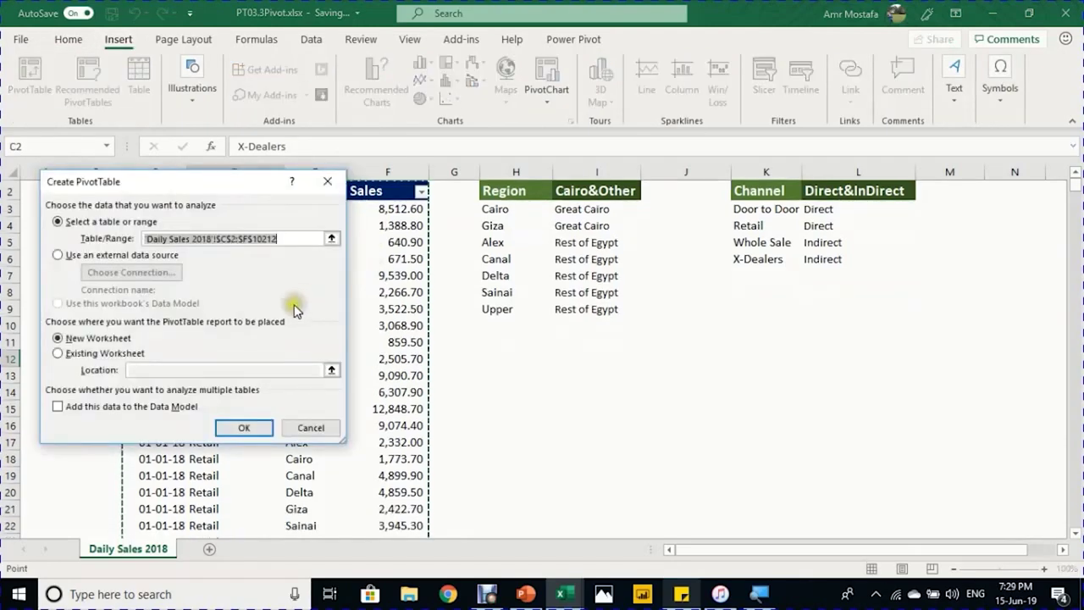
left_click(89, 352)
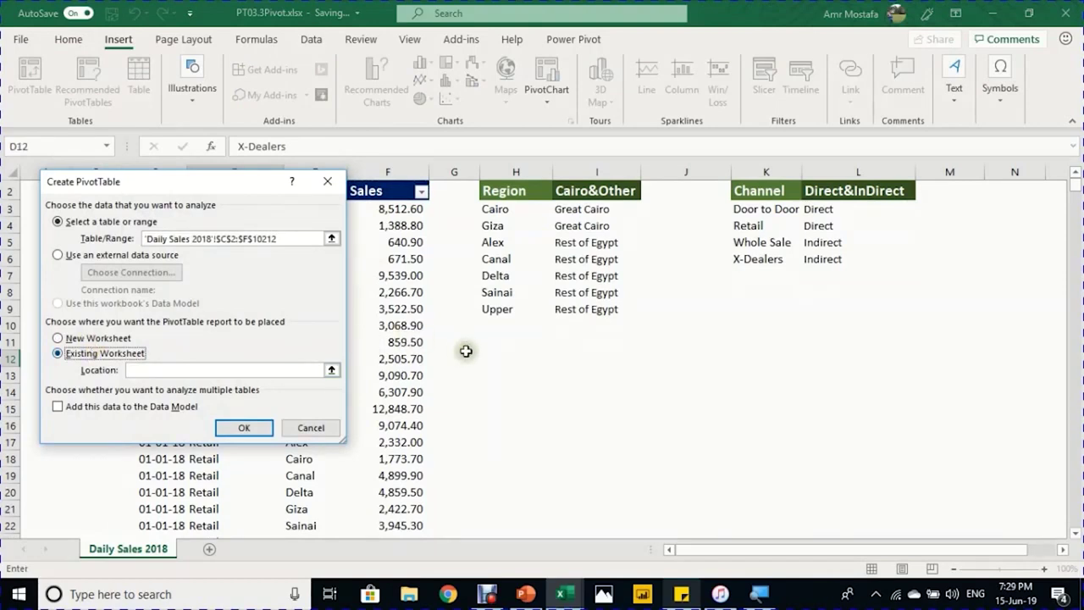
left_click(492, 343)
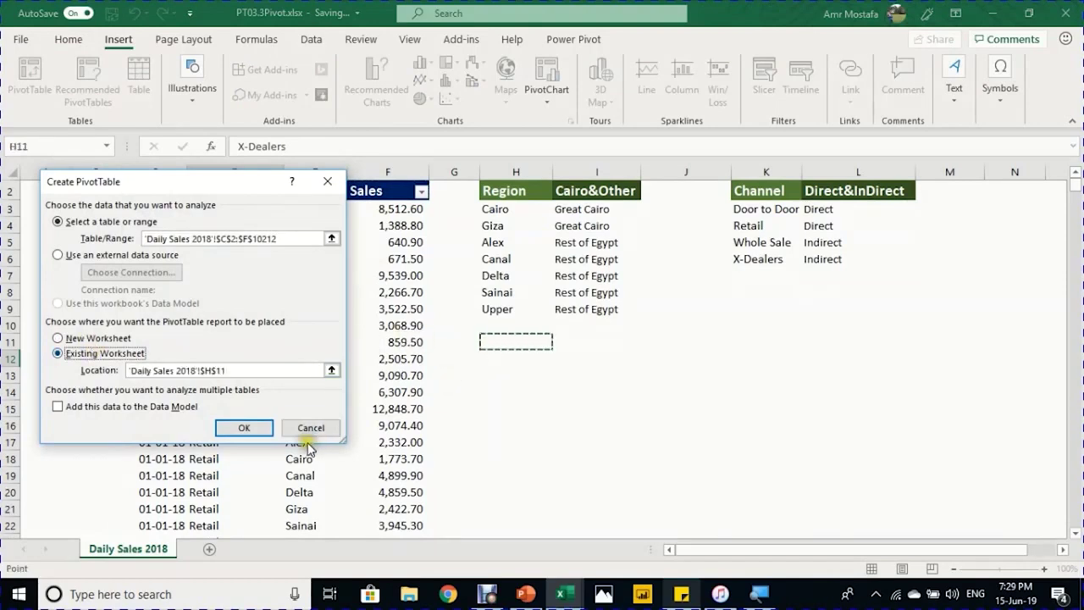
left_click(265, 432)
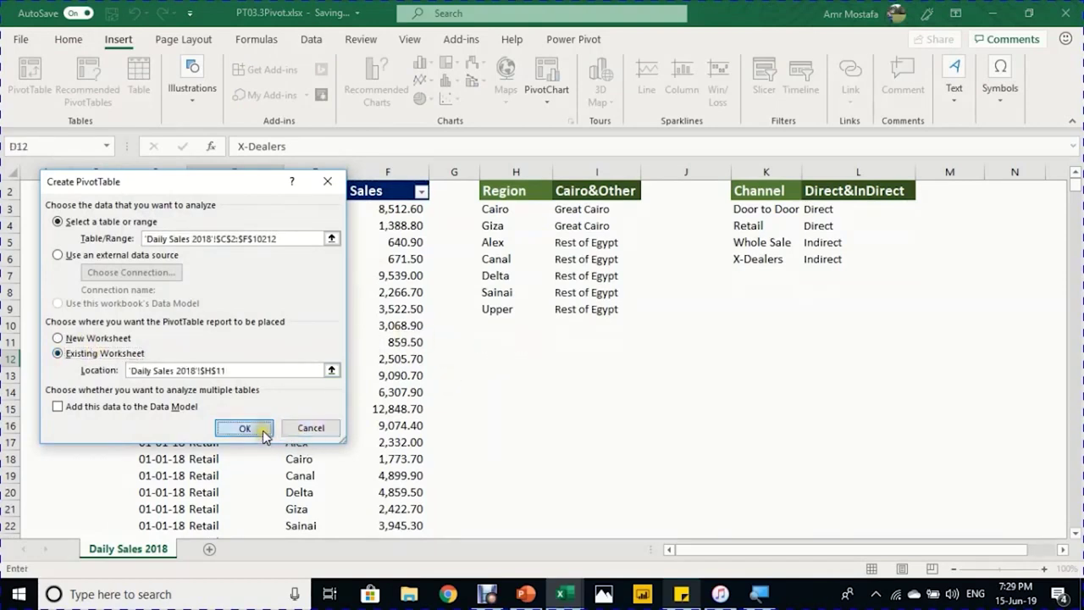
left_click(245, 429)
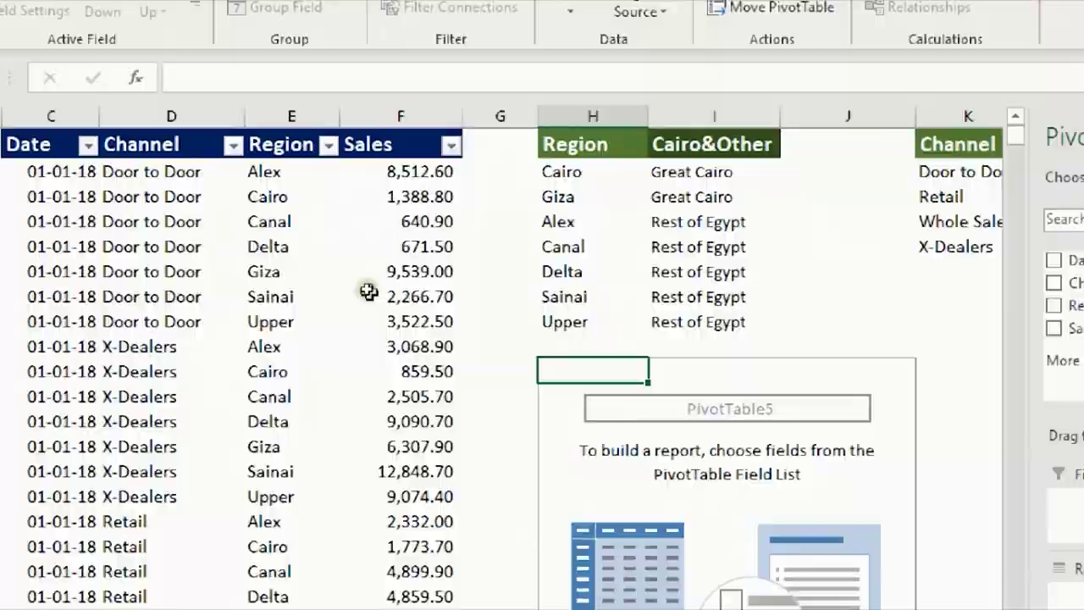
Step: Rename the new PivotTable as SalesReport
key("alt")
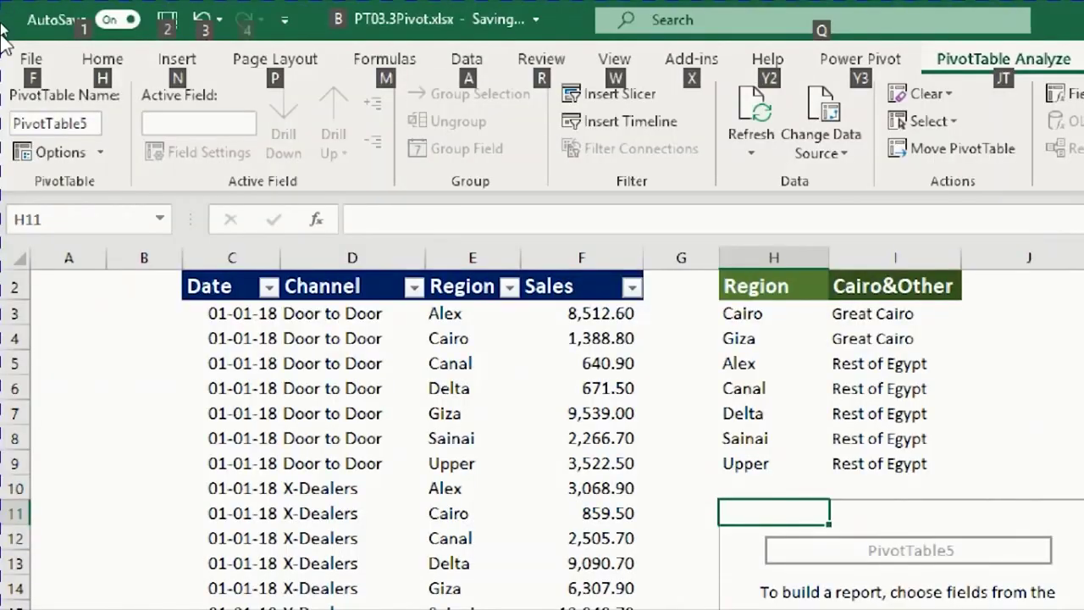
left_click(42, 120)
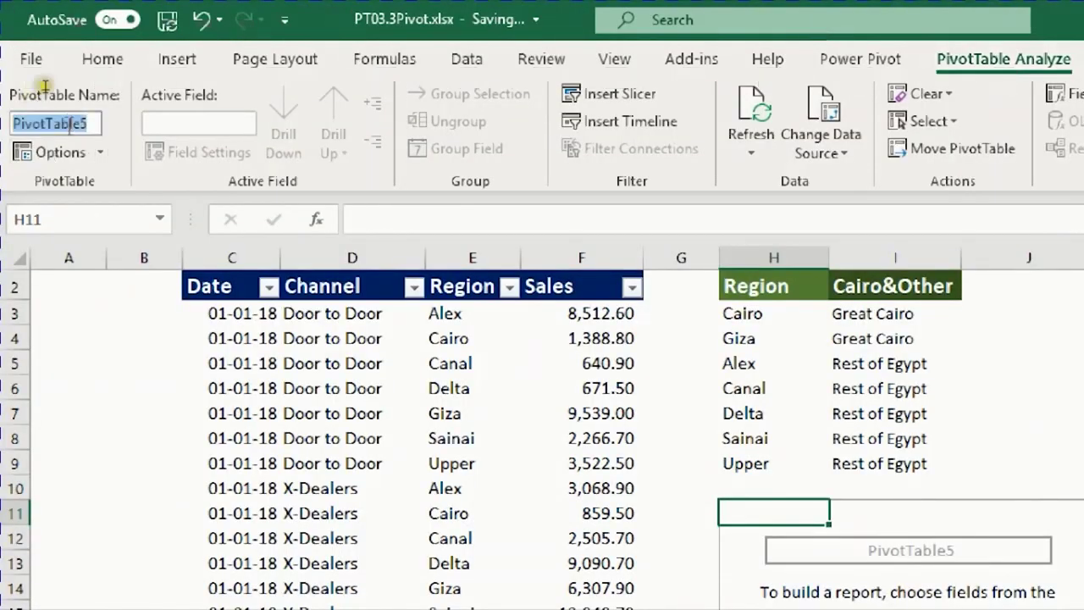
type("Sales")
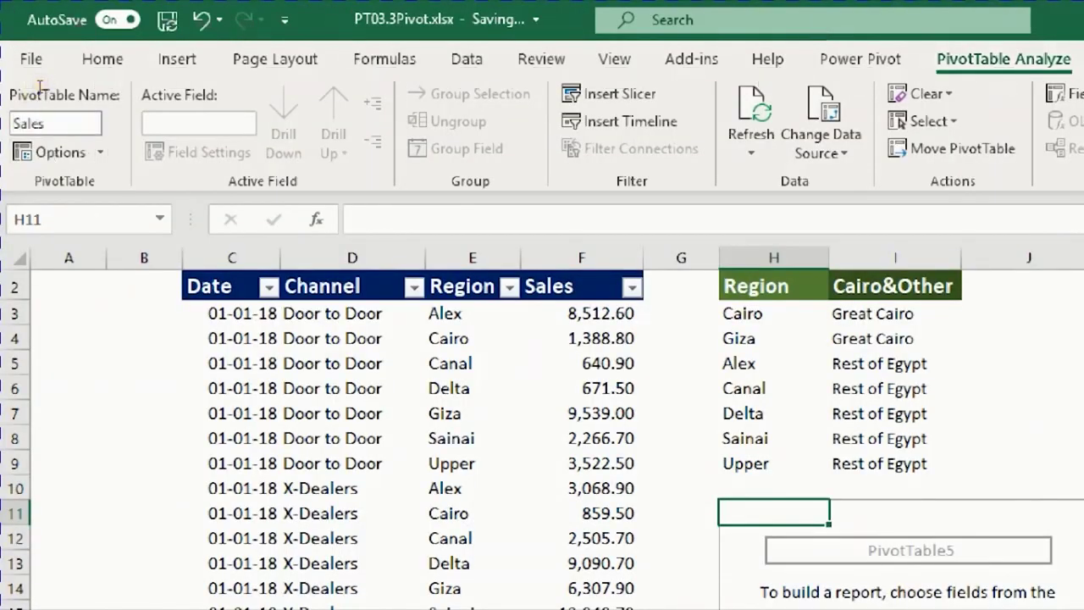
type("Report")
key("Return")
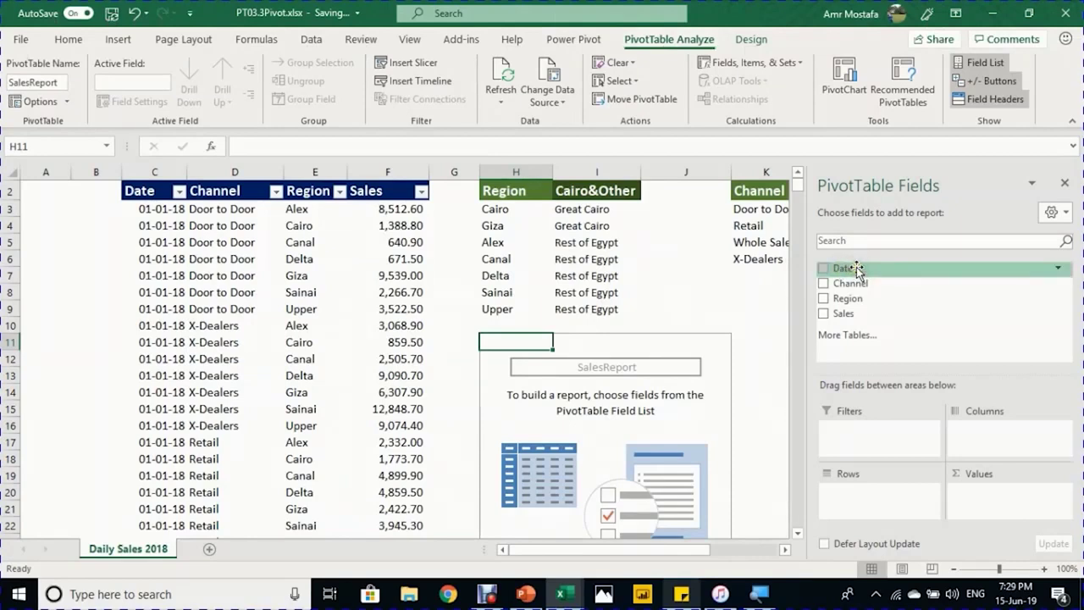
Step: Add Date to the PivotTable rows and group the dates by Days and Months
left_click_drag(856, 267, 850, 509)
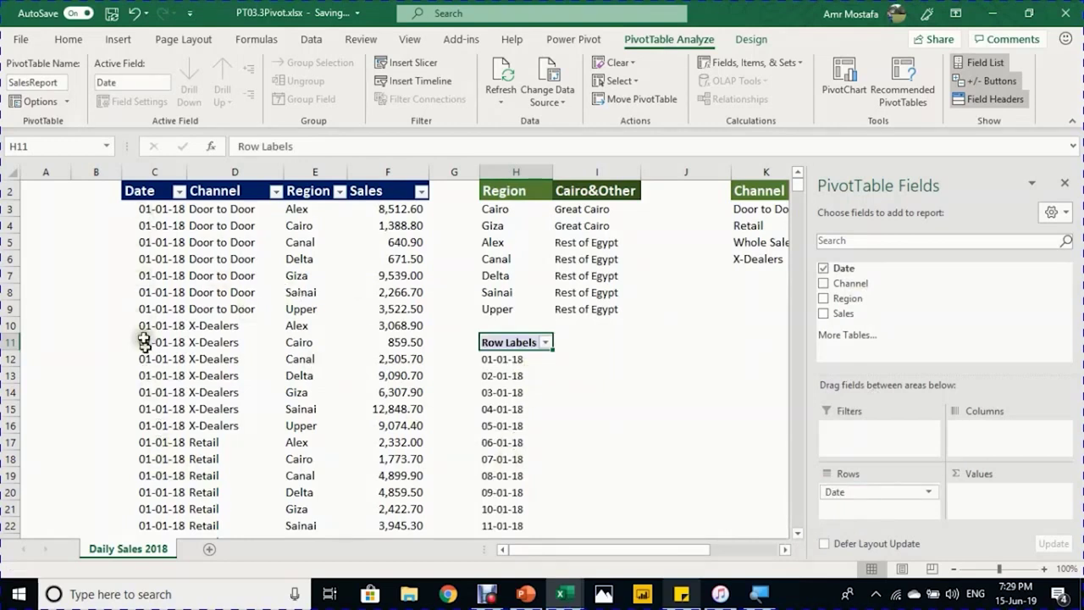
left_click(524, 390)
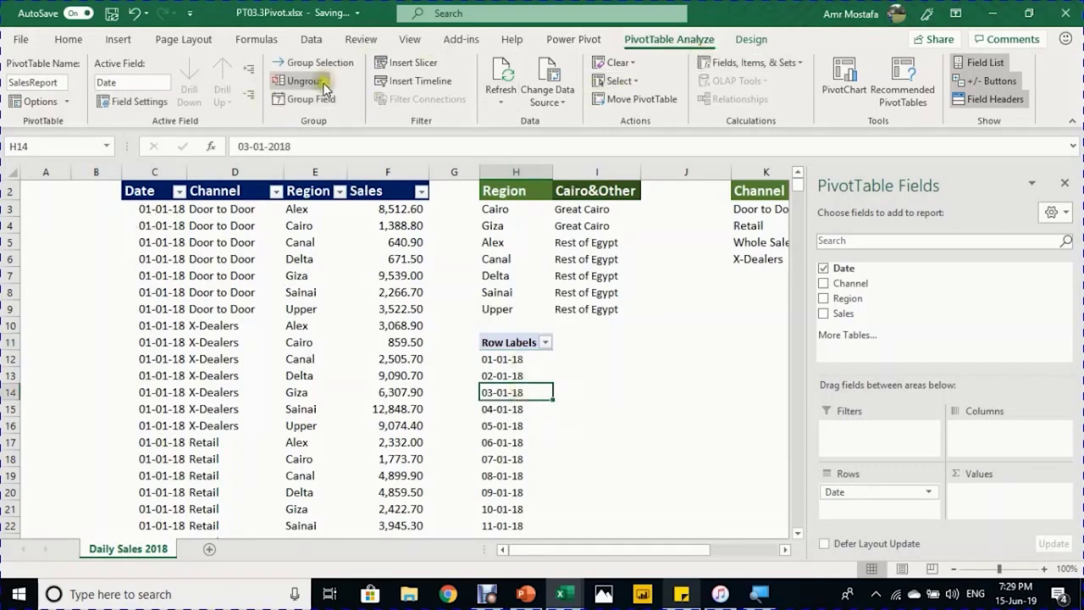
left_click(320, 100)
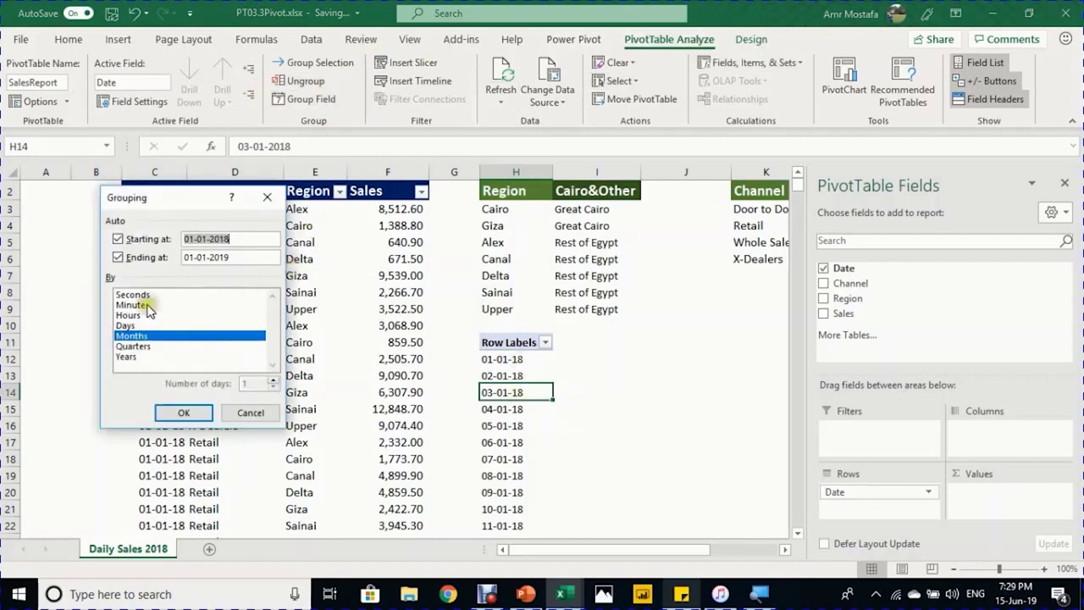
left_click(139, 327)
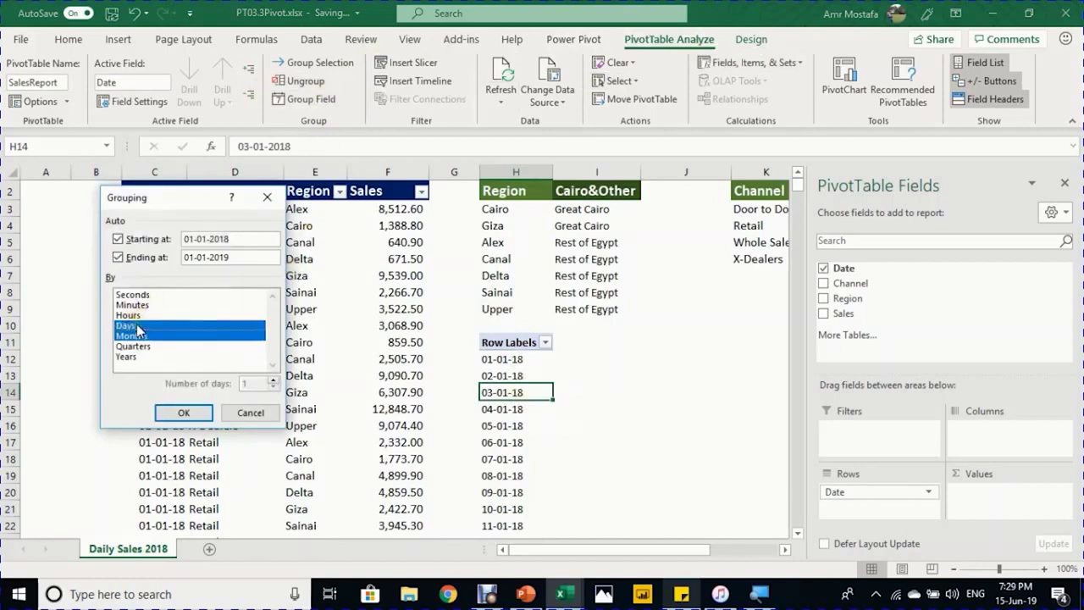
left_click(185, 412)
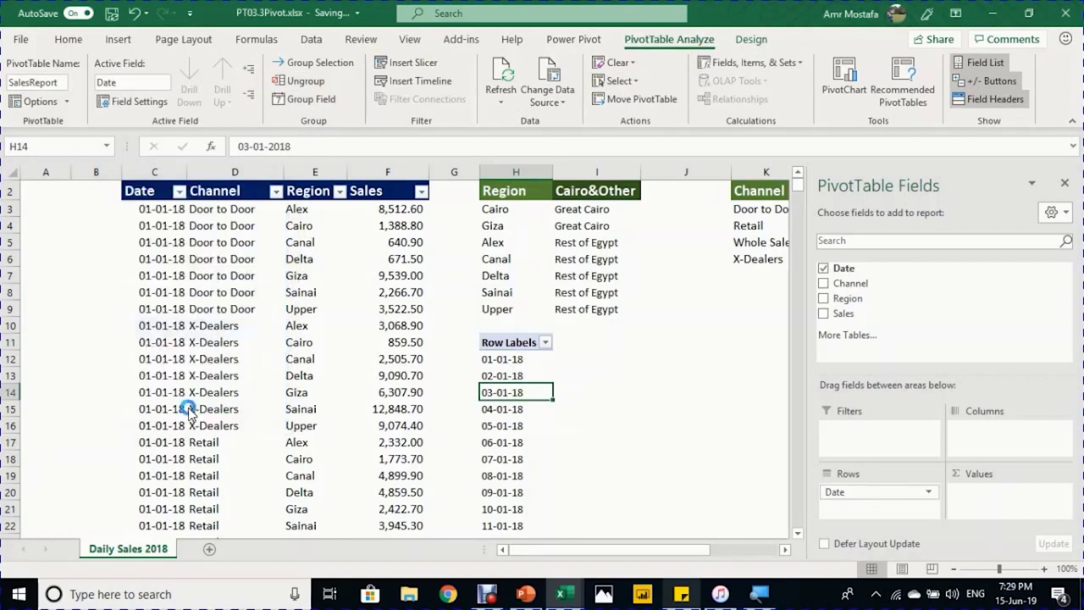
Step: Remove Date from the rows so only Months remains, and add Sales to the values
left_click(827, 269)
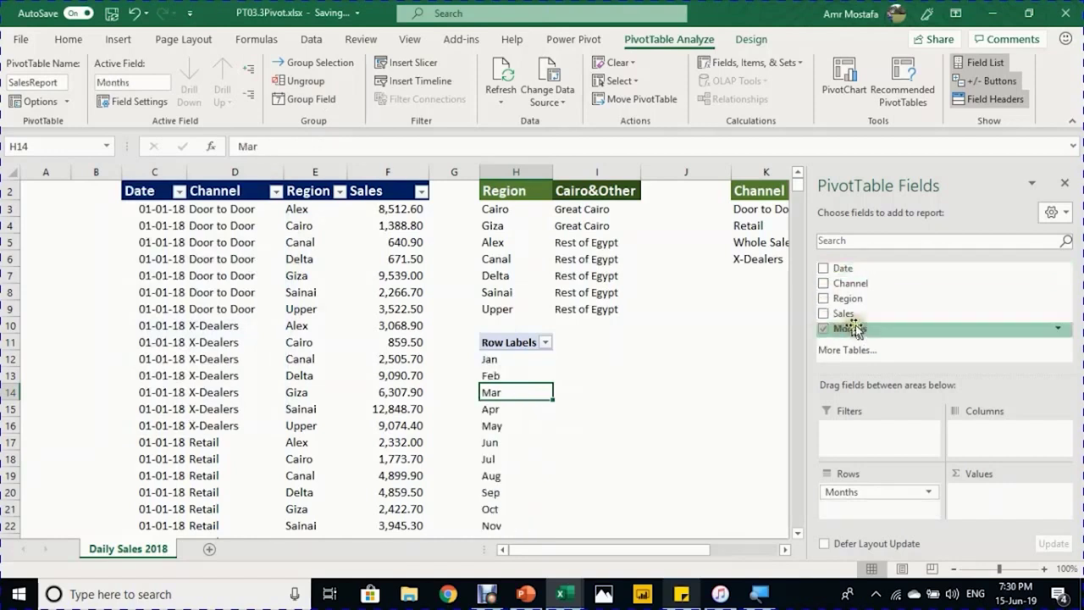
scroll(576, 436, "down", 1)
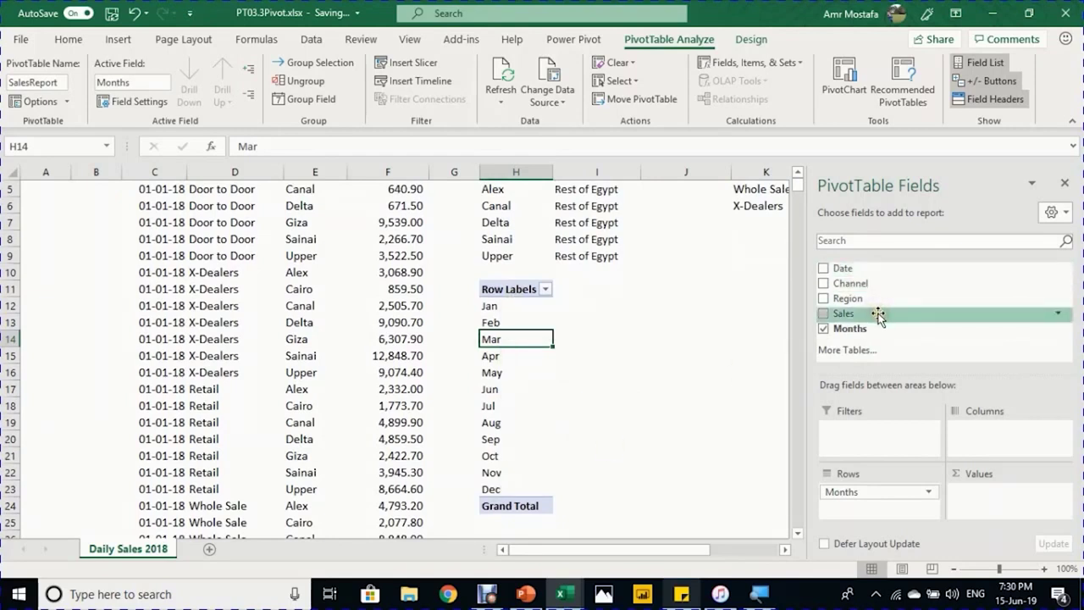
left_click_drag(879, 315, 985, 504)
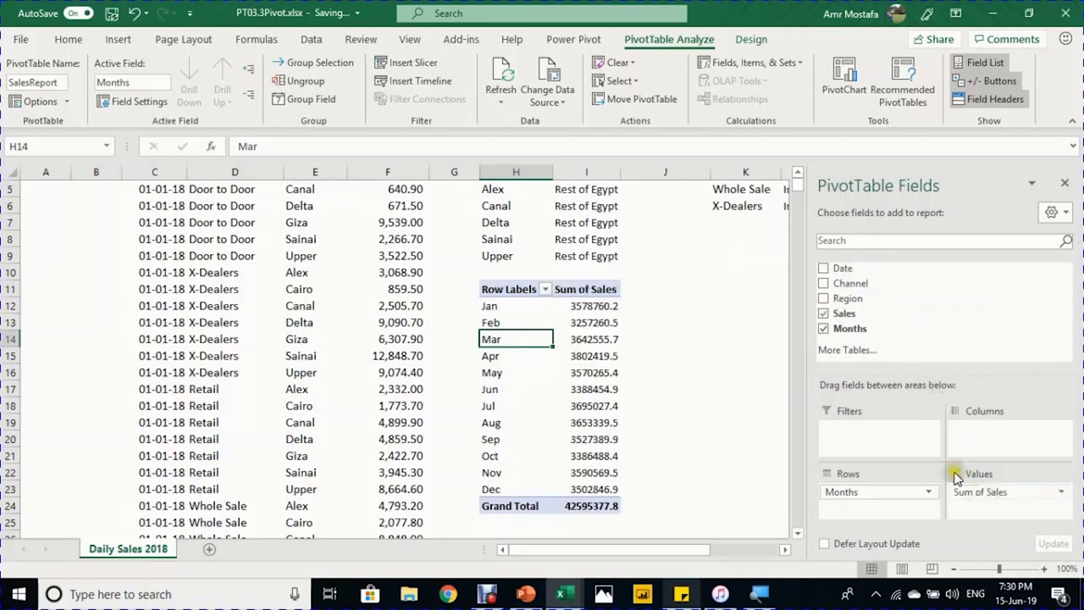
Step: Set the number format of Sum of Sales to Currency with the $ symbol and 0 decimal places
left_click(604, 305)
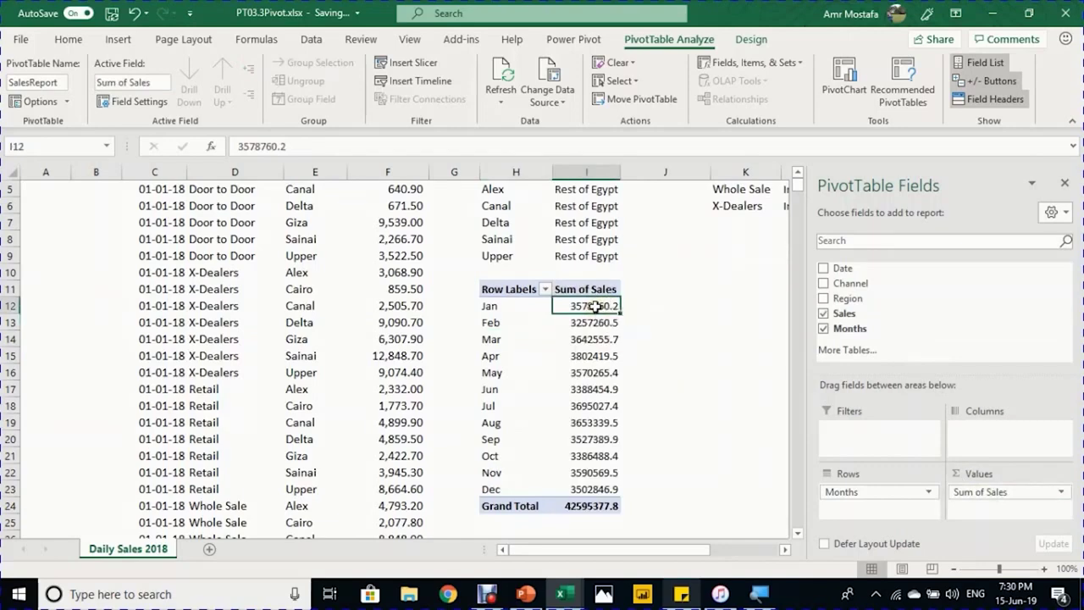
right_click(596, 306)
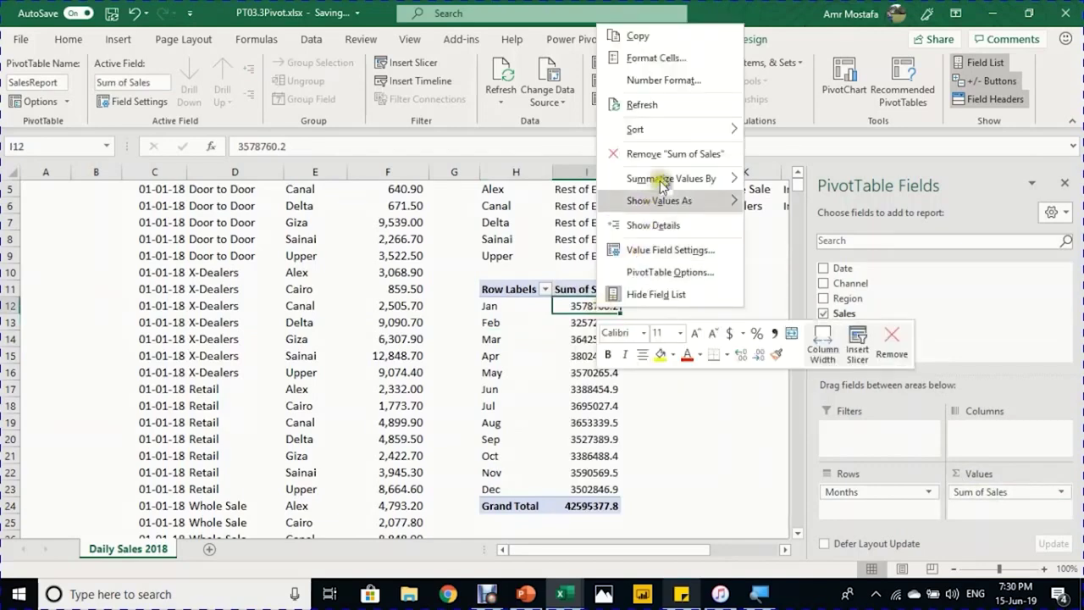
left_click(665, 81)
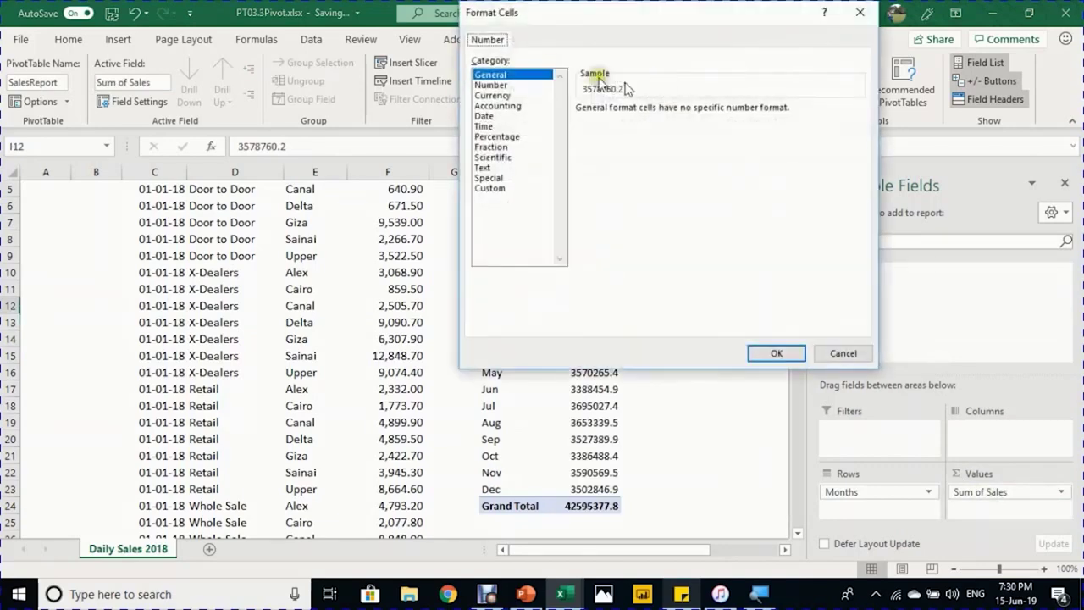
left_click(489, 96)
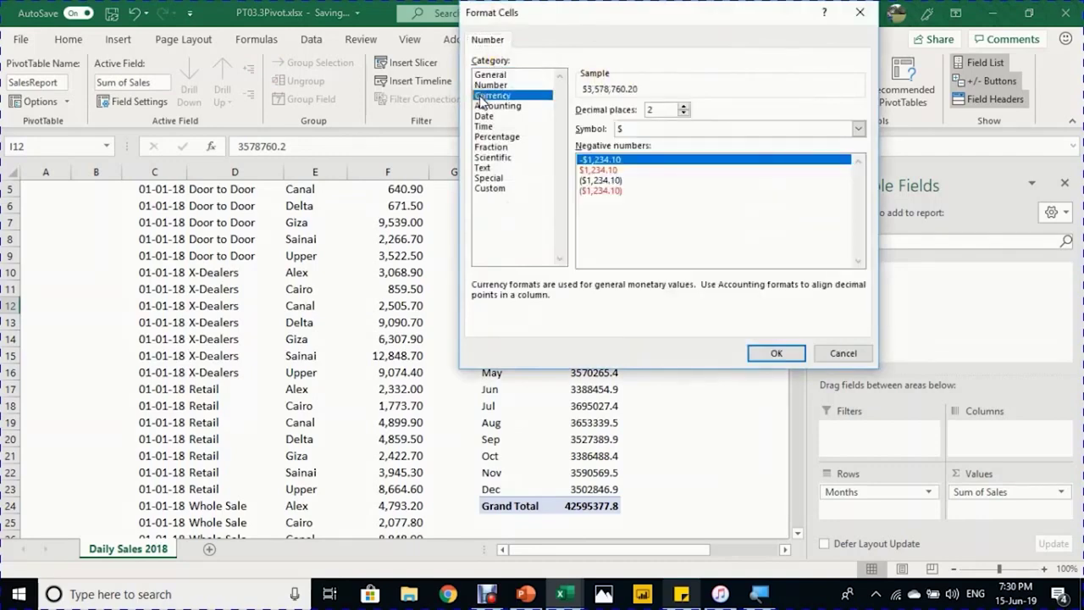
left_click(684, 113)
left_click(684, 114)
left_click(775, 355)
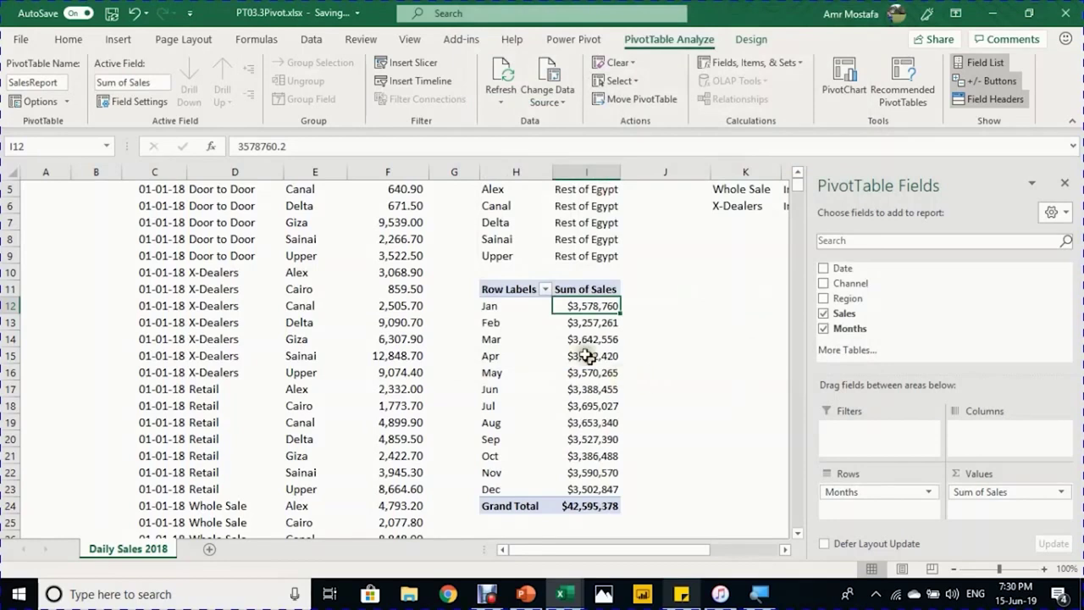
Step: Replace Months with Region in the PivotTable rows
left_click(825, 330)
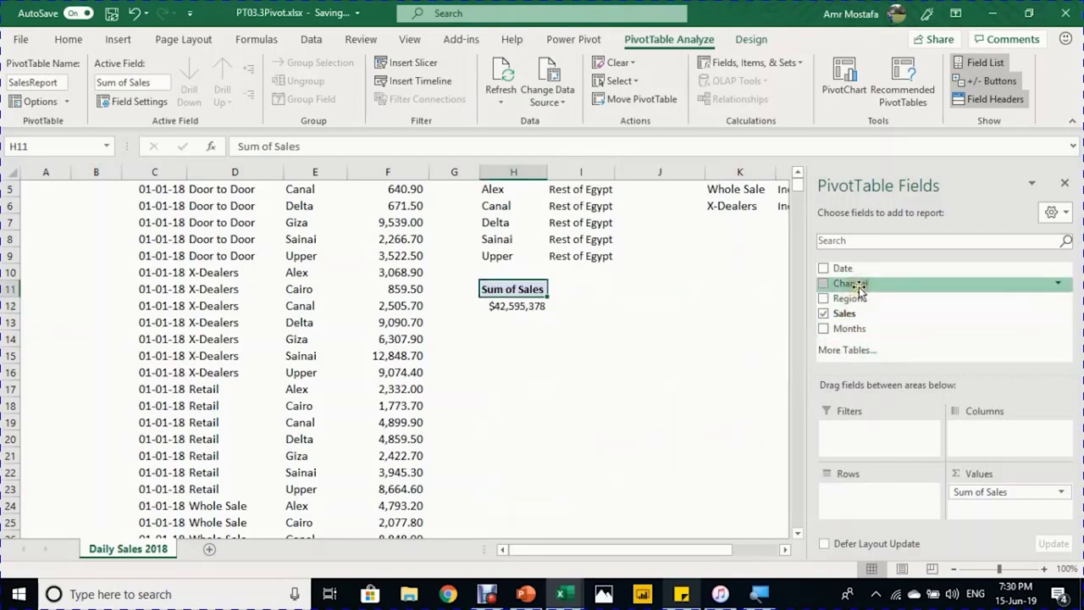
scroll(653, 339, "up", 2)
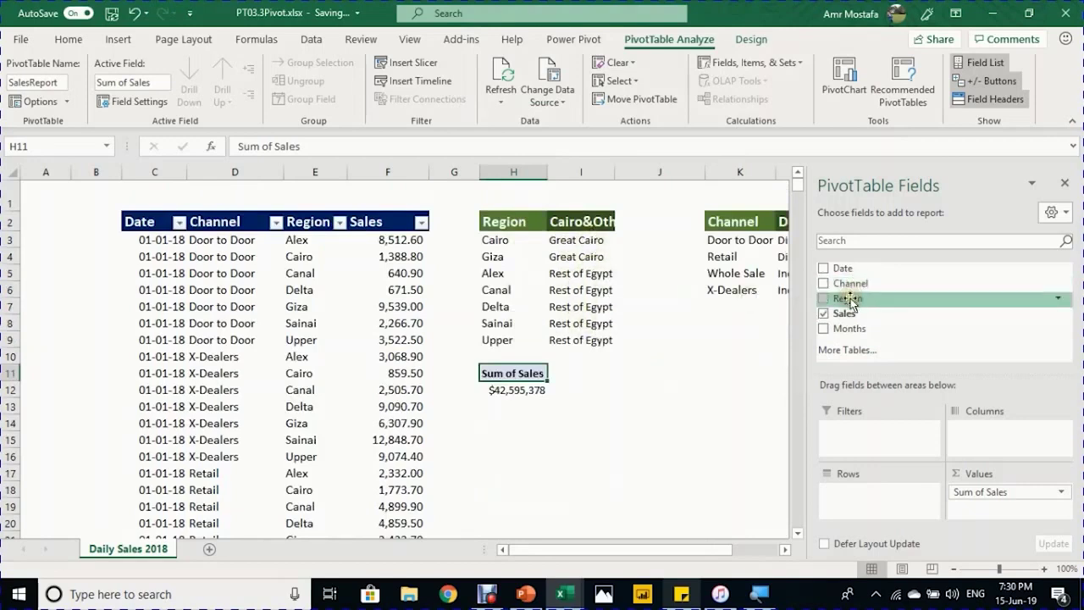
left_click_drag(848, 298, 857, 507)
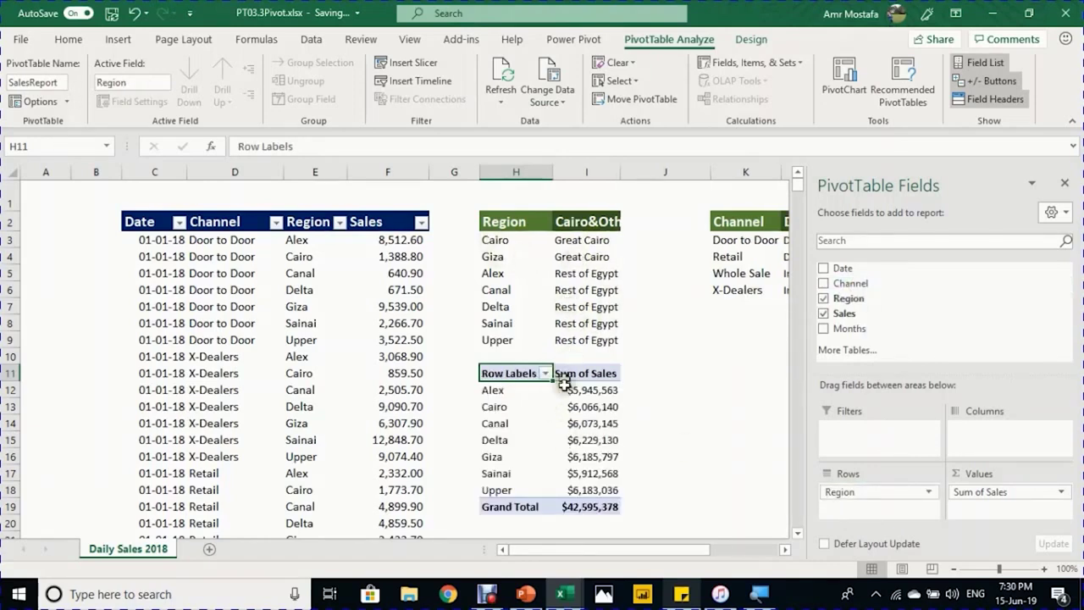
Step: Group the Cairo and Giza region items in the PivotTable and select the resulting group with its two members
left_click(508, 458)
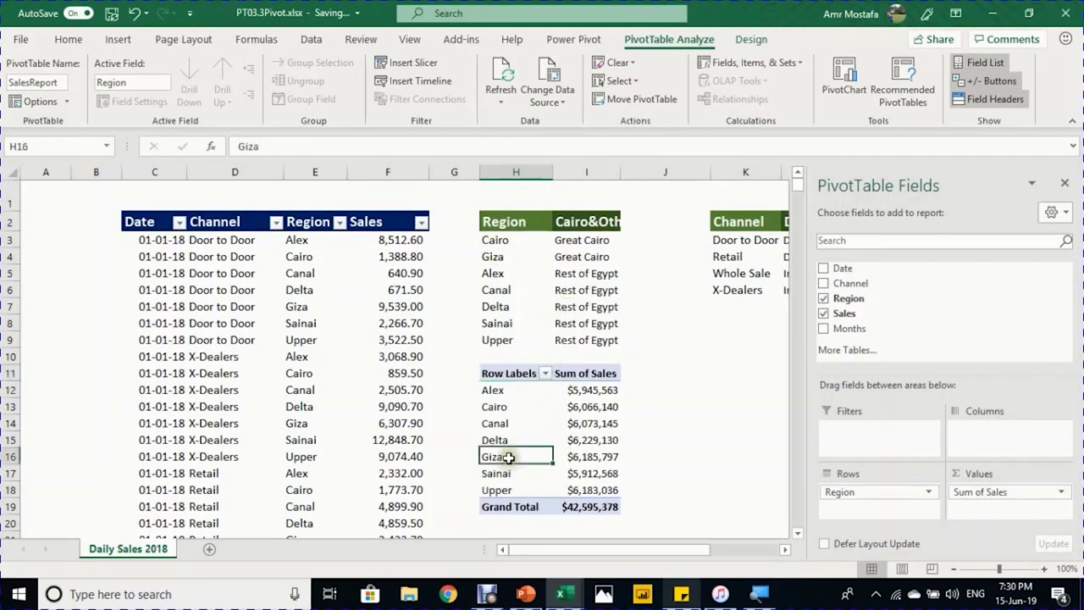
left_click(511, 403, "ctrl")
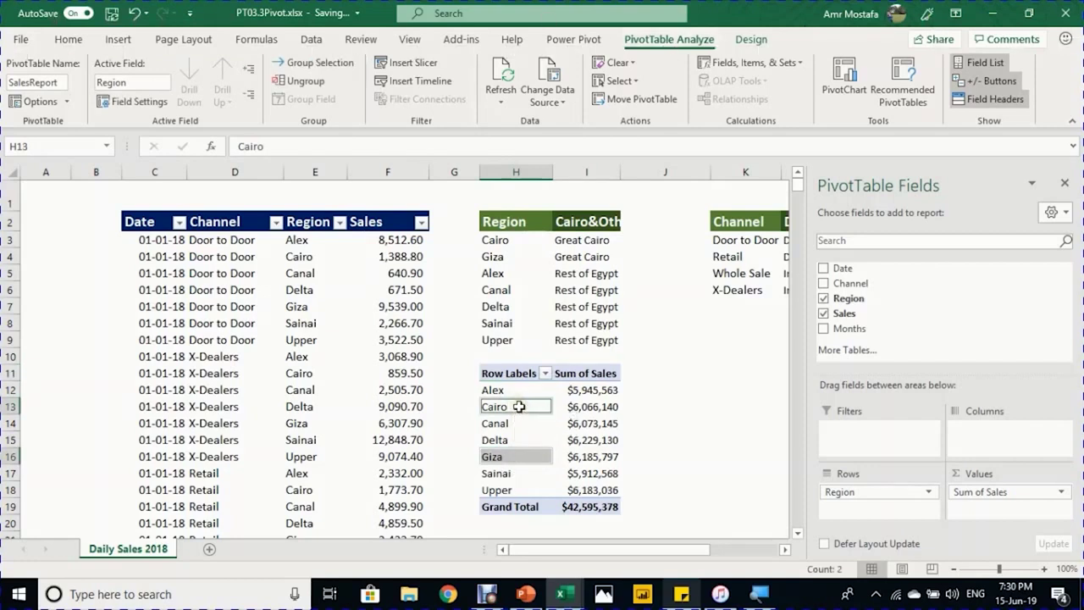
right_click(518, 406)
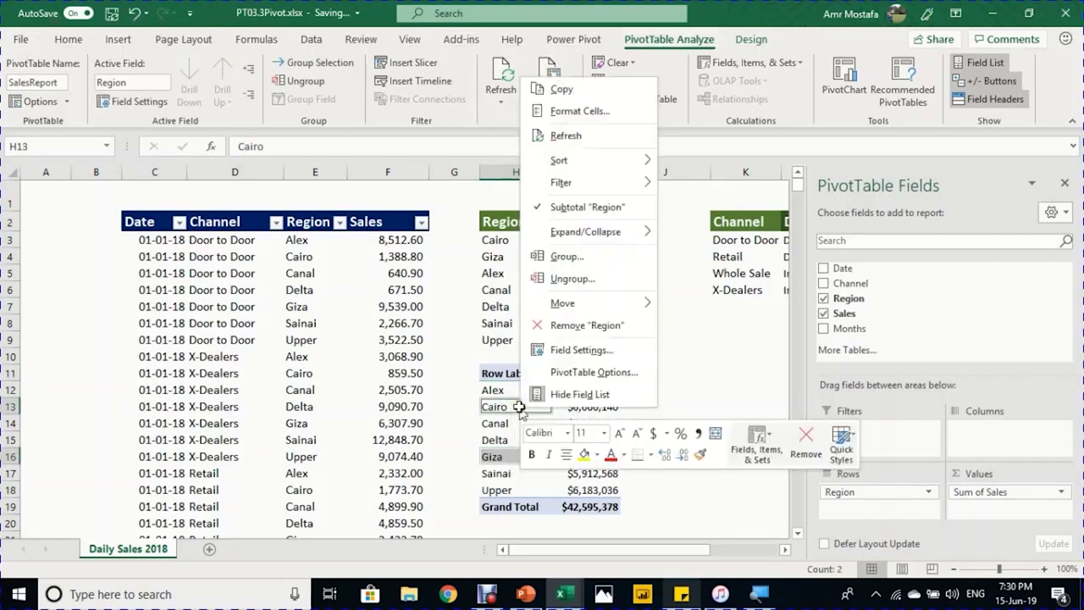
left_click(573, 264)
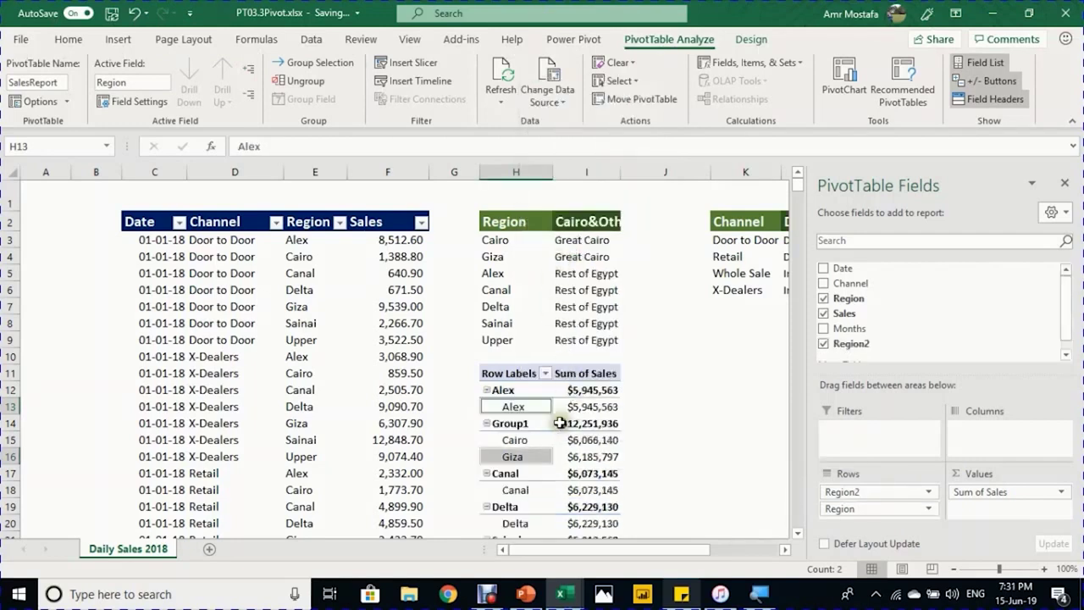
left_click(533, 440)
left_click_drag(526, 424, 548, 457)
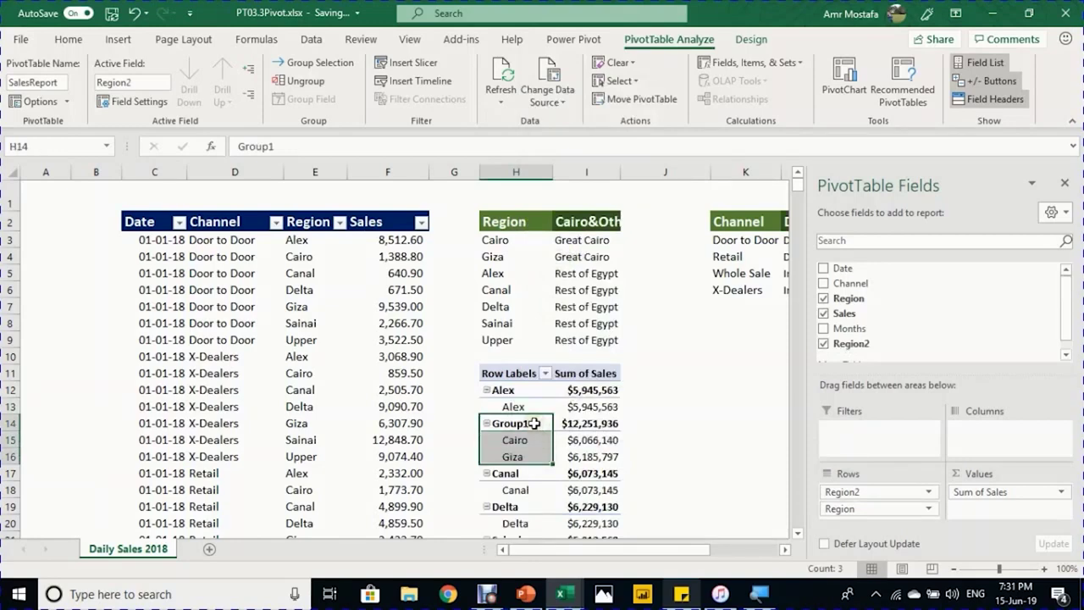
Step: Group the Alex, Canal, Delta, Sainai and Upper region items in the PivotTable and select the new group's label
scroll(526, 445, "down", 1)
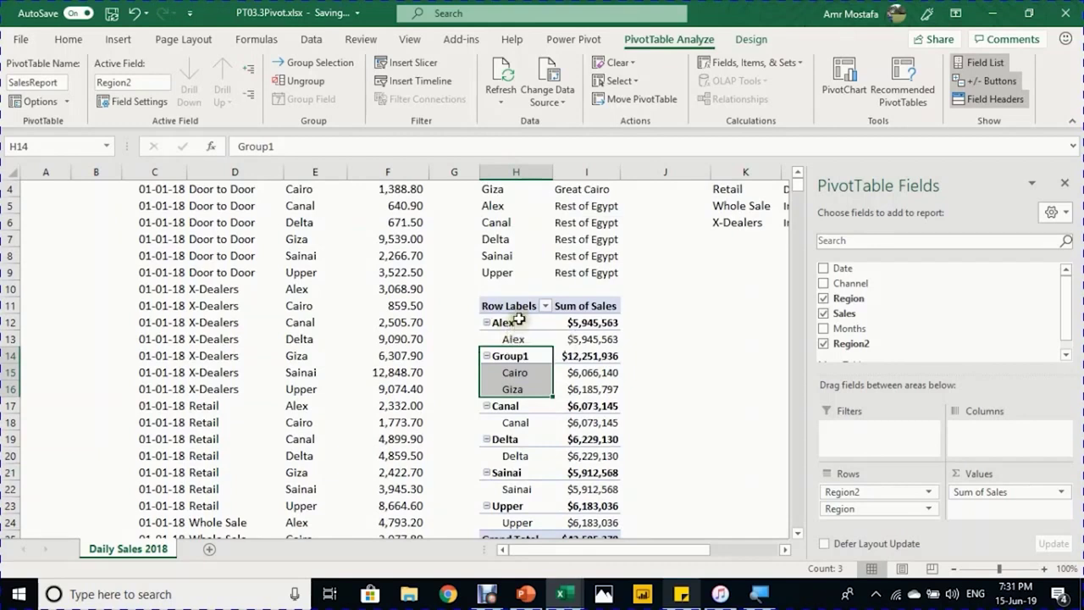
left_click(518, 339)
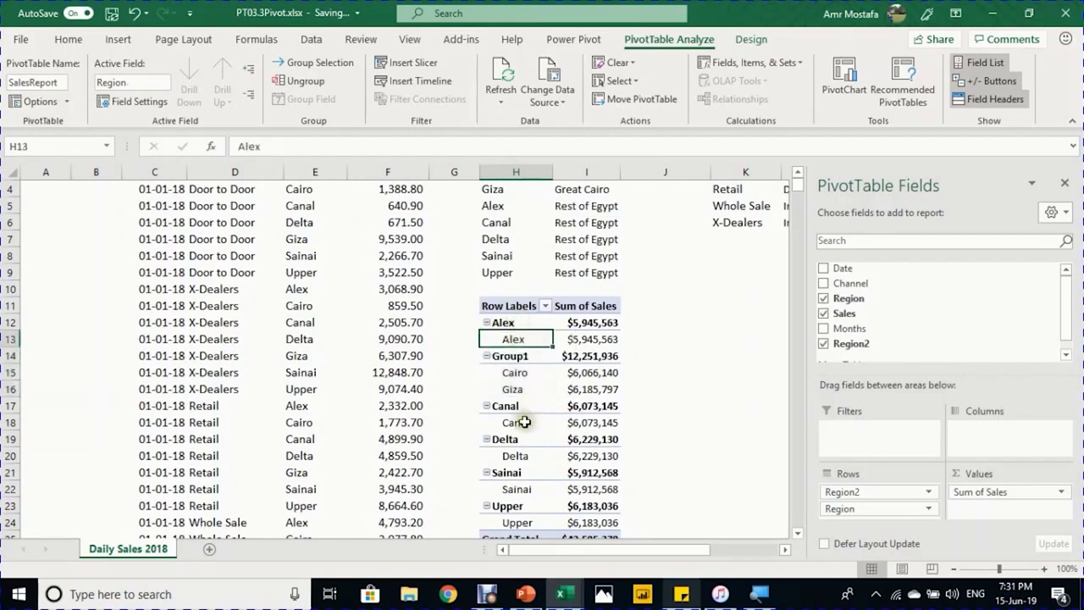
left_click(525, 422, "ctrl")
left_click(539, 457, "ctrl")
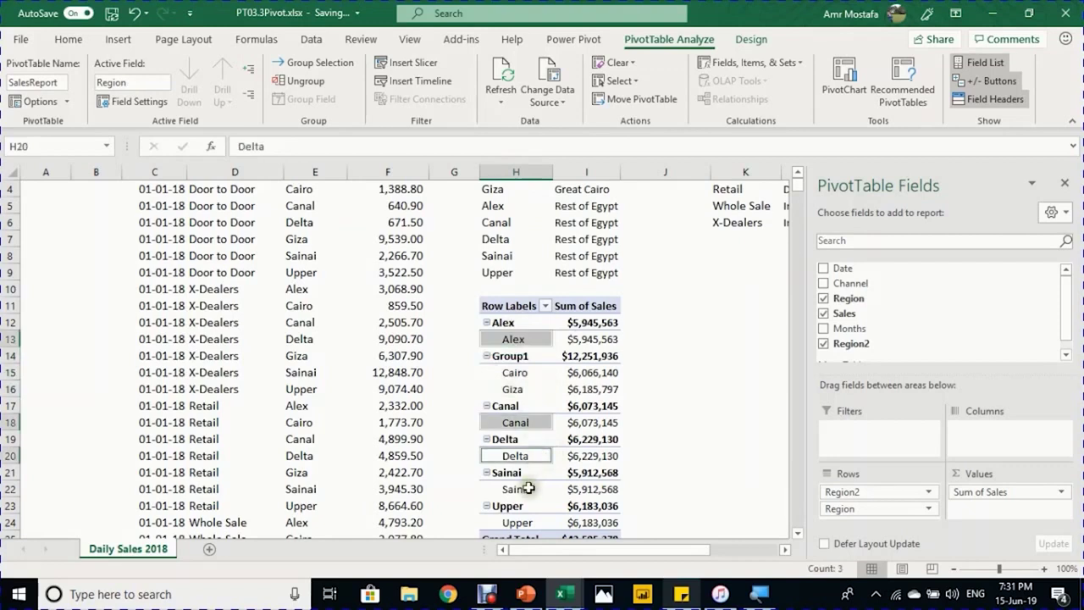
left_click(521, 490, "ctrl")
left_click(518, 522, "ctrl")
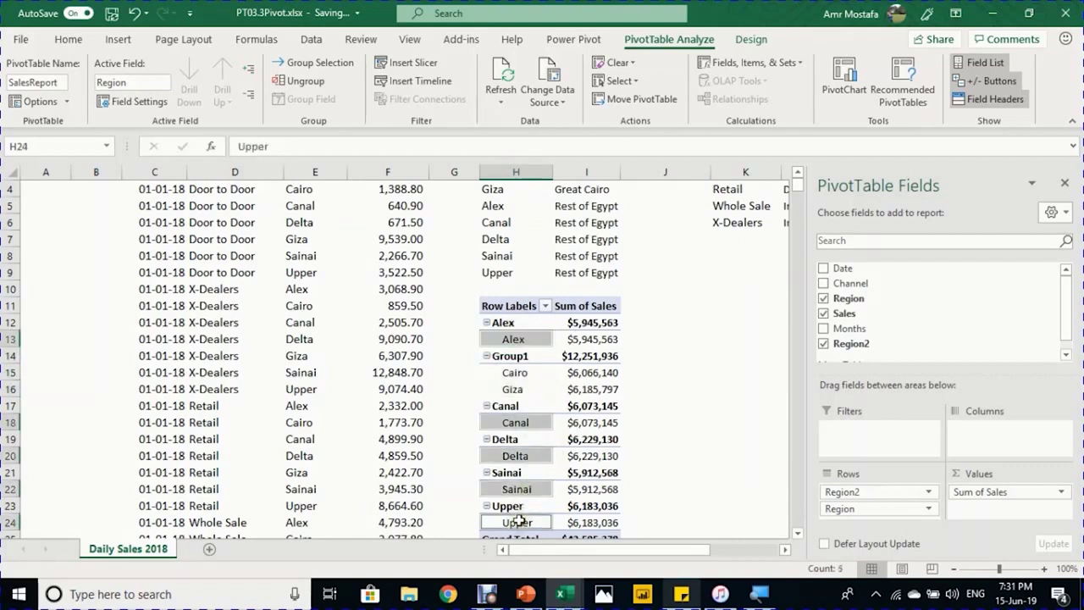
right_click(542, 422)
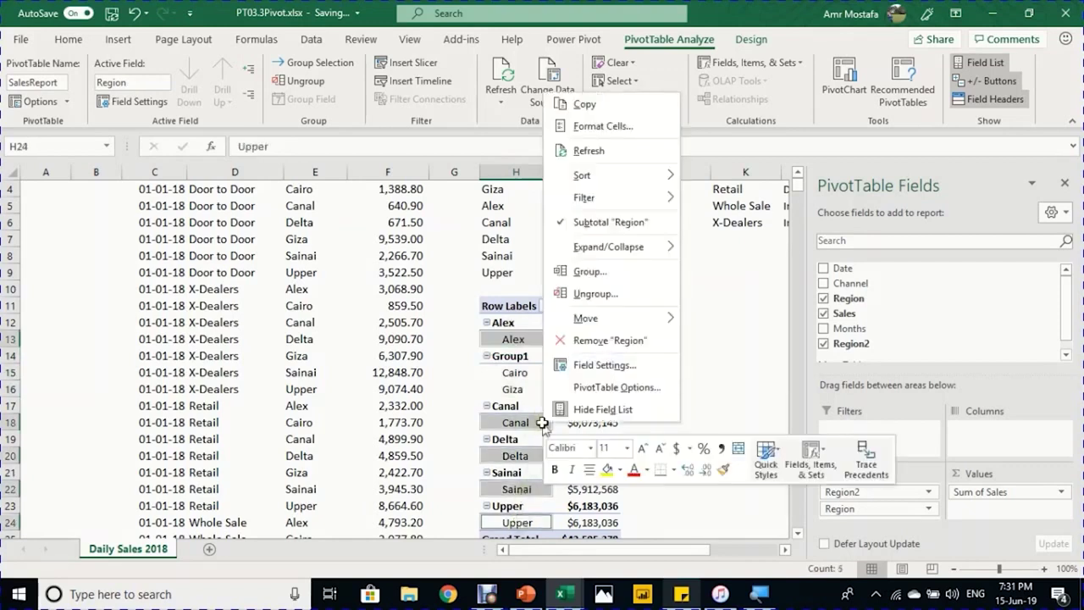
left_click(624, 273)
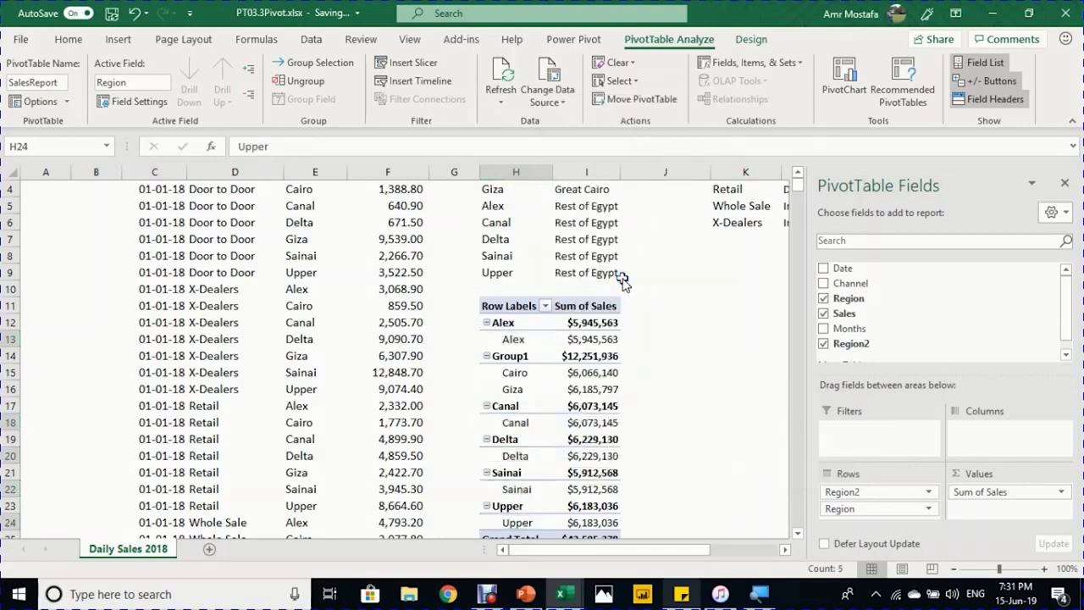
left_click(534, 427)
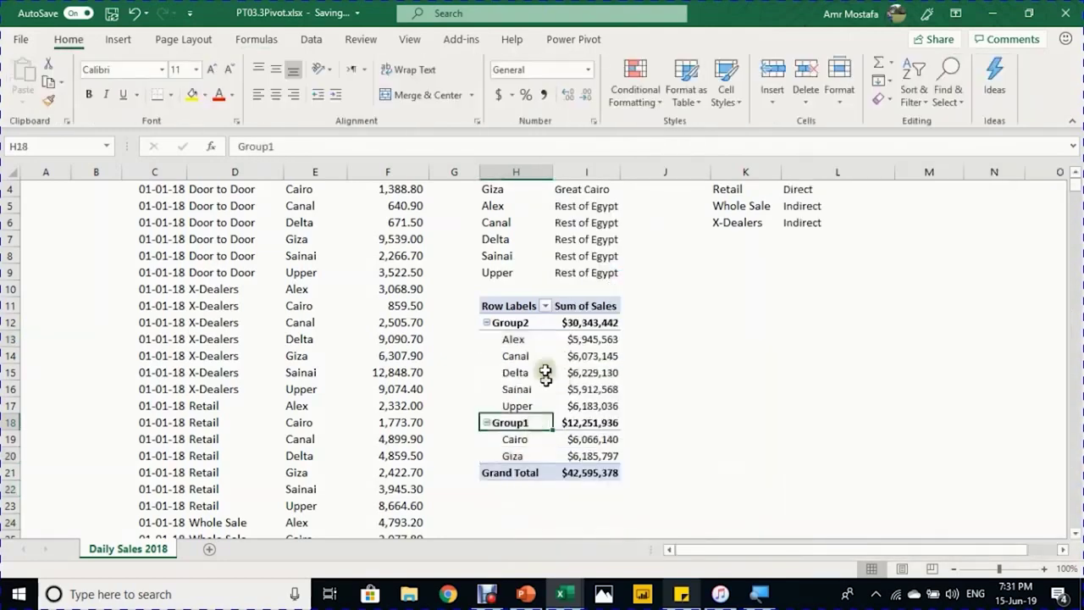
left_click(514, 322)
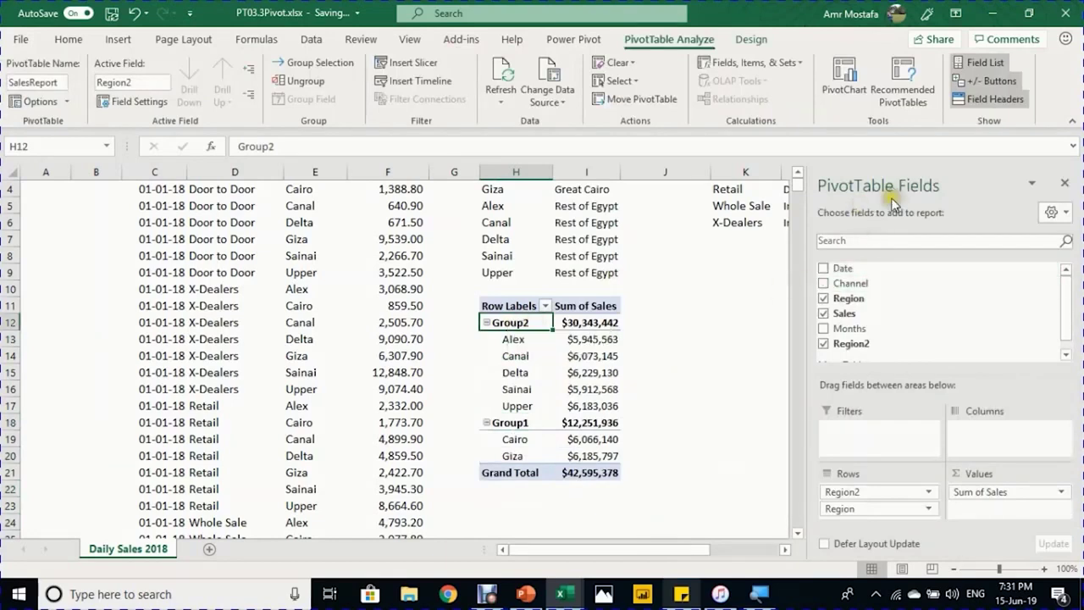
Step: Widen column I to fit its heading and copy the text Cairo&Other from cell I2
left_click_drag(871, 344, 878, 346)
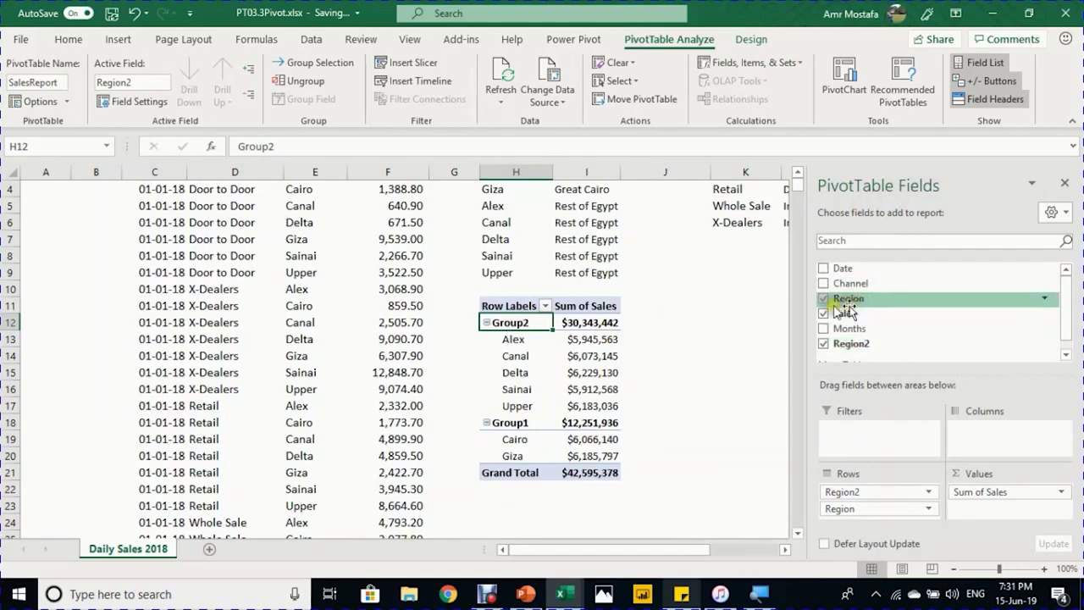
scroll(421, 363, "up", 2)
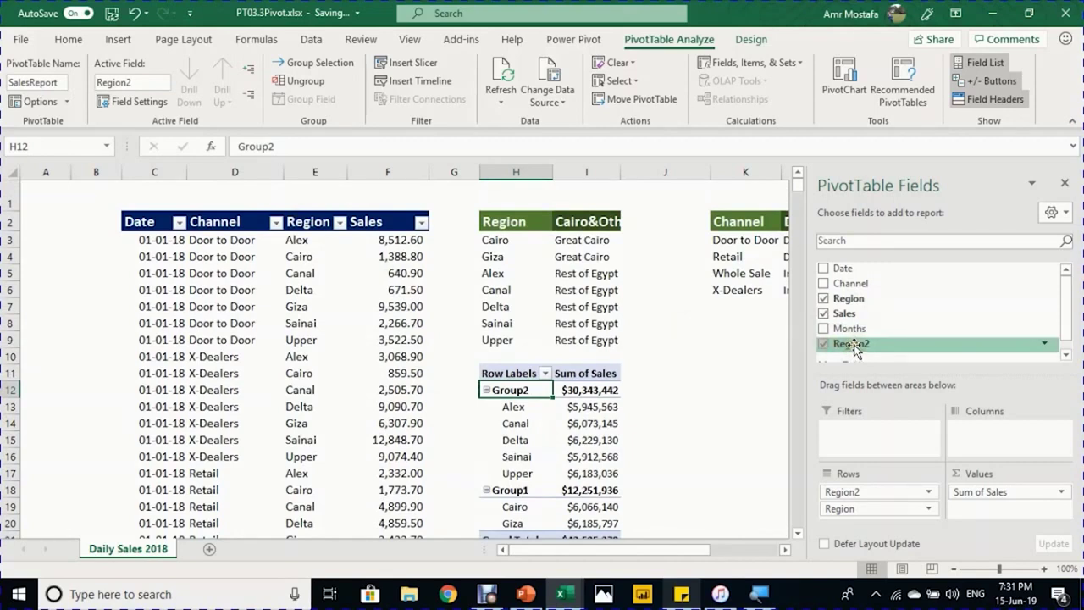
left_click_drag(622, 172, 664, 172)
left_click(646, 217)
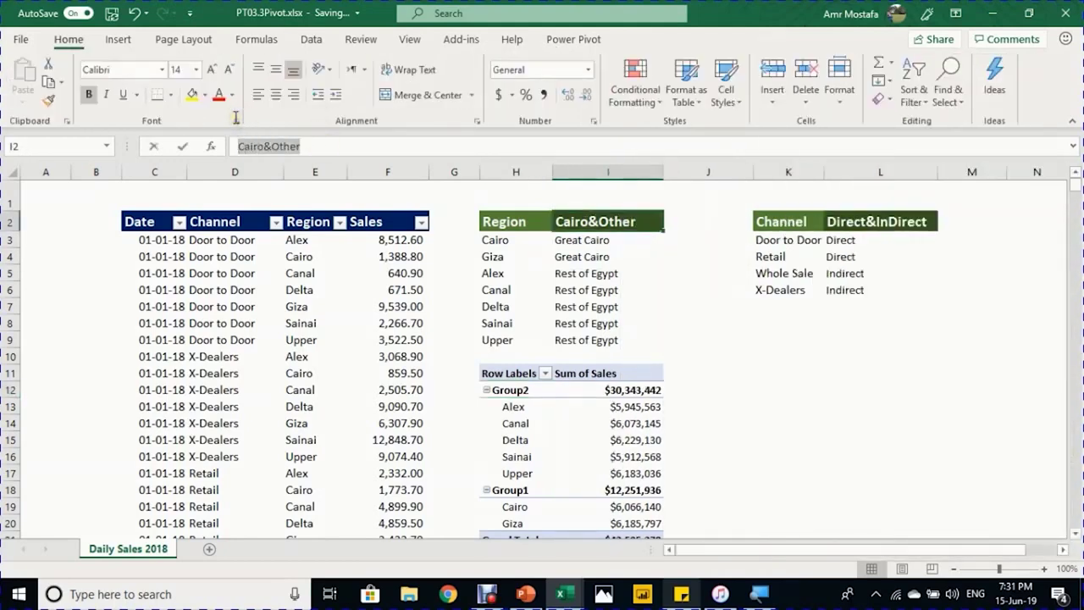
key("F2")
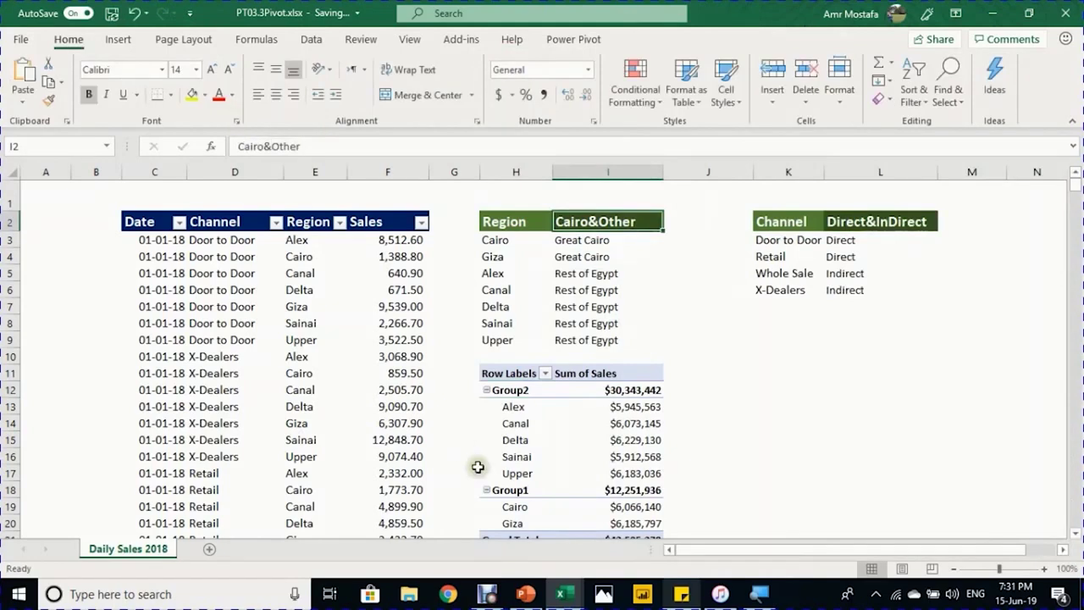
Step: Rename the PivotTable's grouped field Region2 as Cairo&Other
left_click(510, 390)
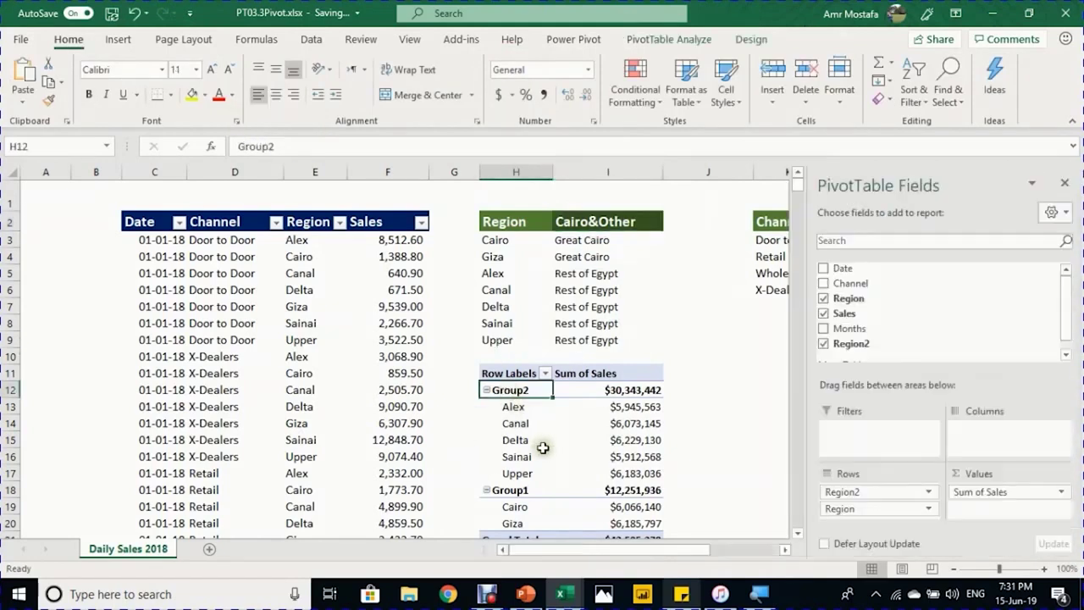
left_click(656, 39)
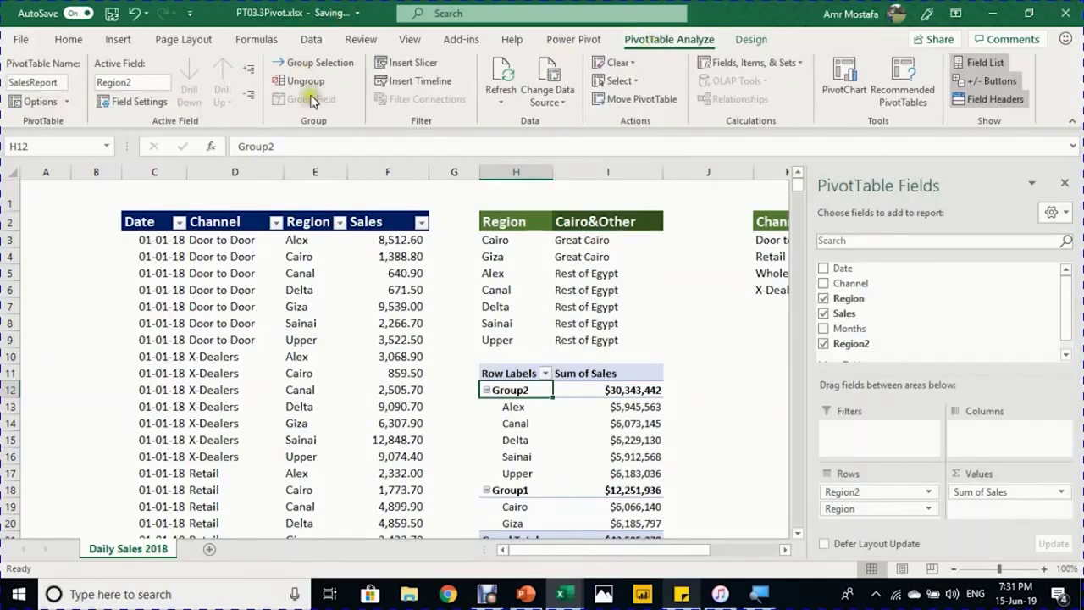
key("alt")
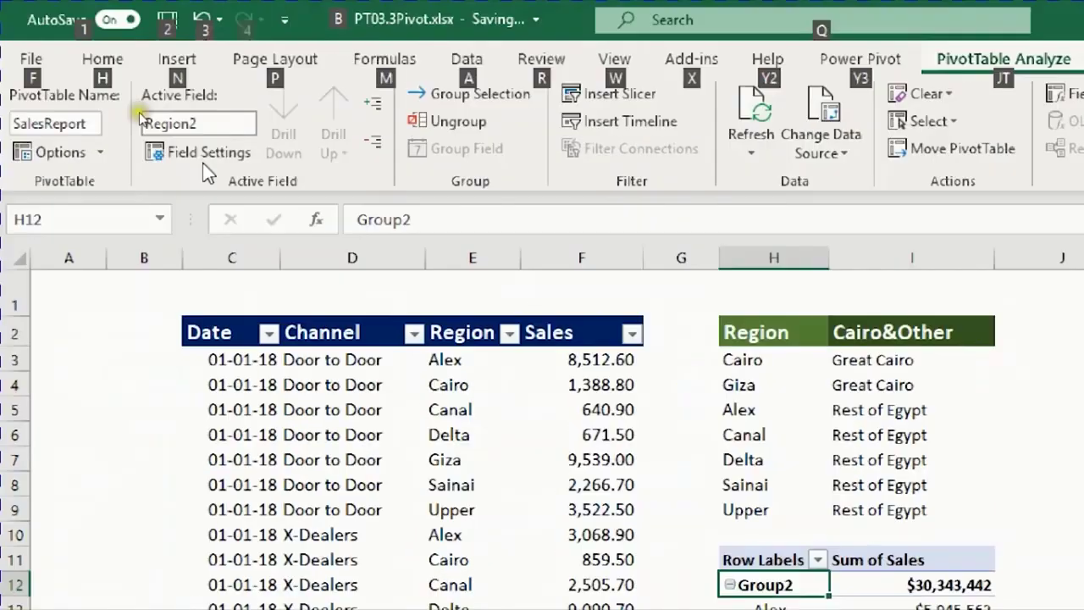
left_click(191, 124)
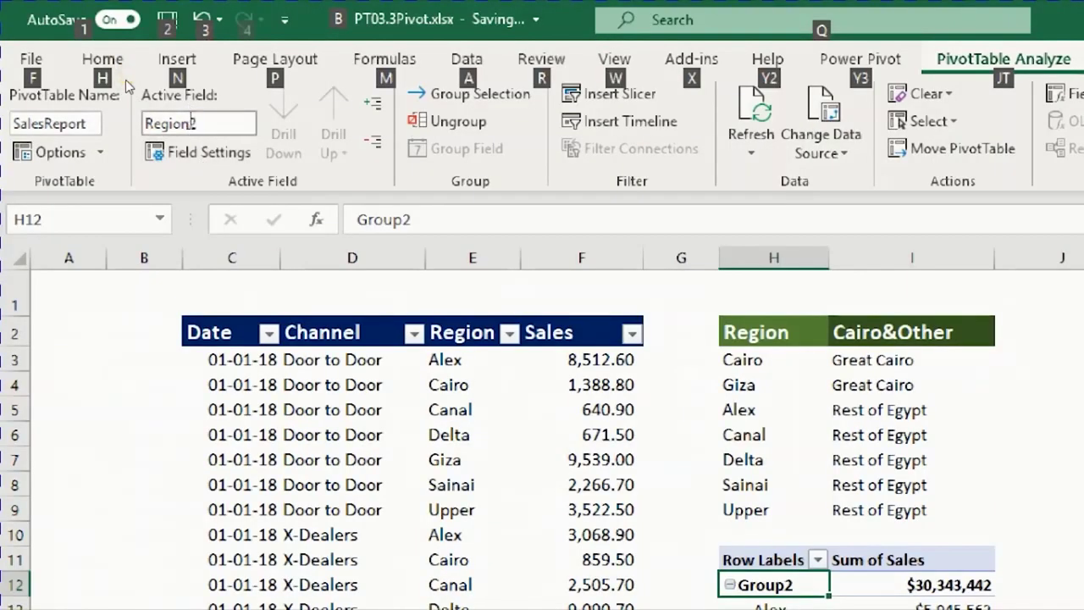
double_click(194, 121)
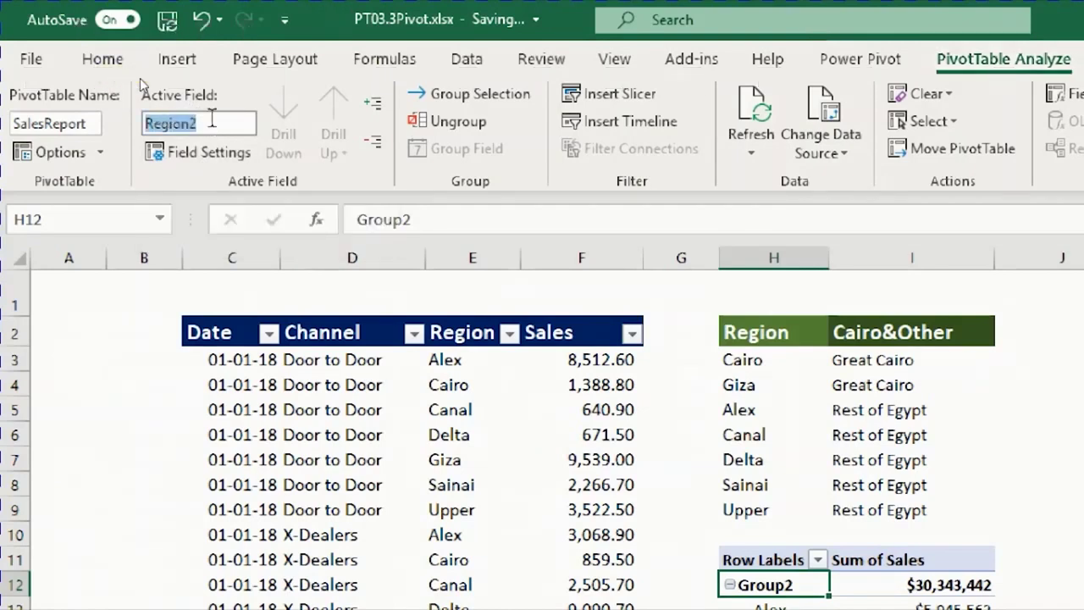
type("Cairo&Other")
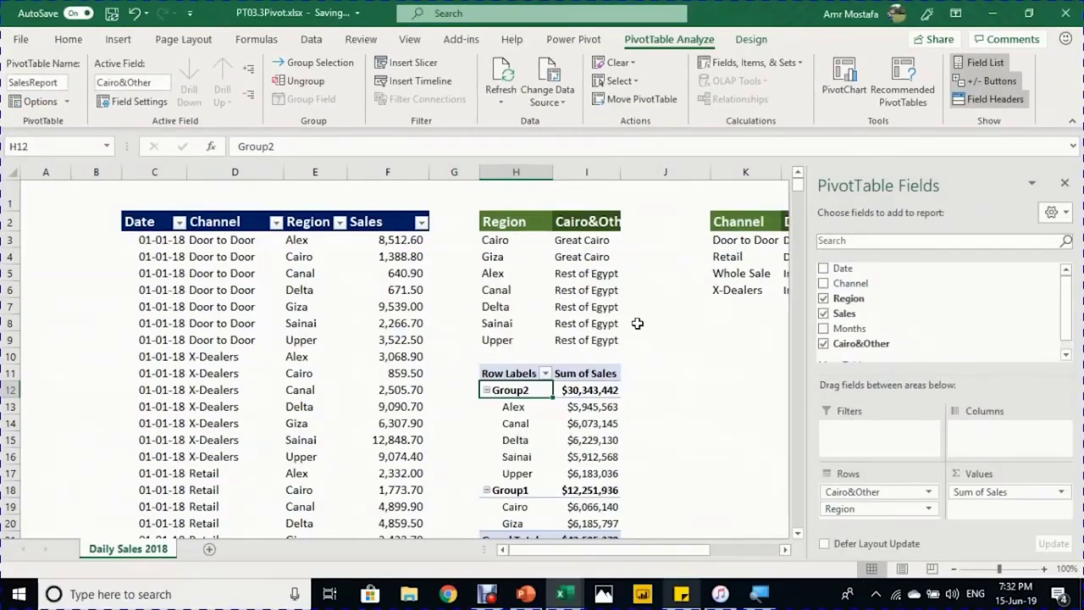
key("alt")
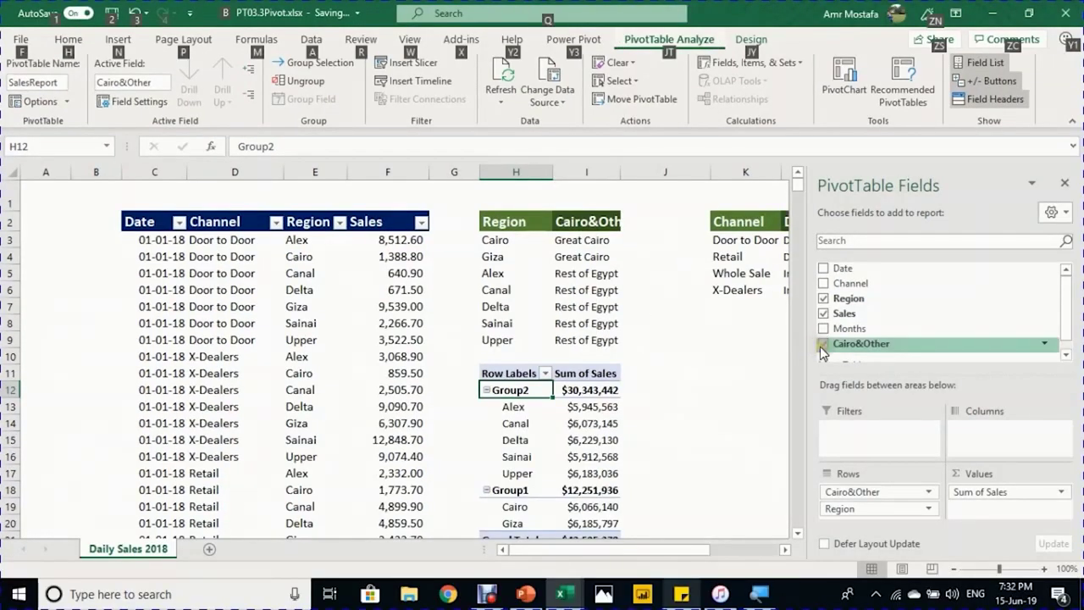
key("alt")
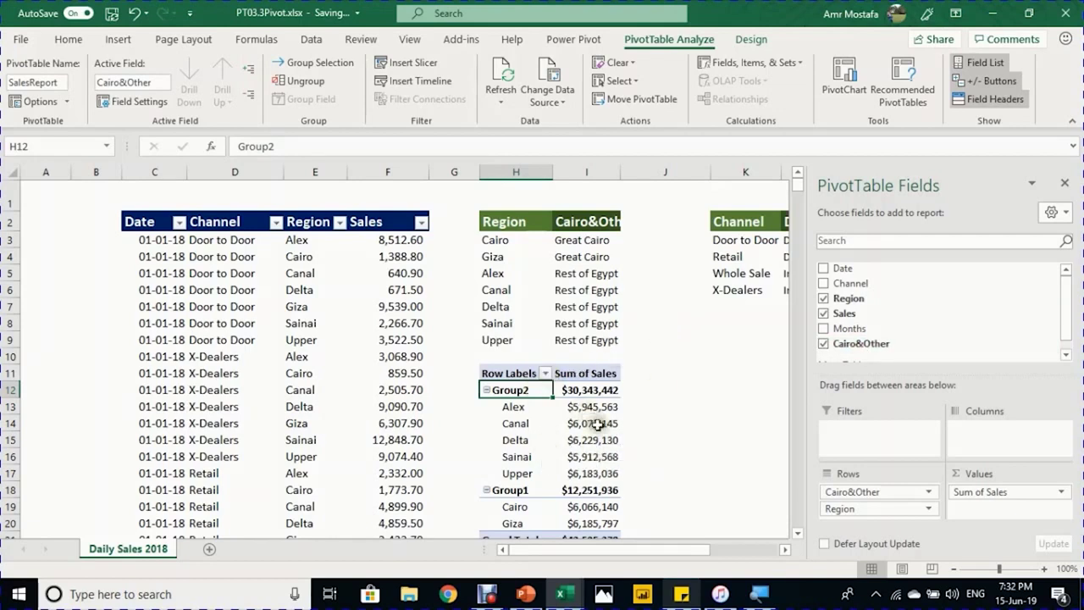
Step: Rename the five-region group as Rest of Egypt and the Cairo and Giza group as Great Cairo
mouse_move(593, 426)
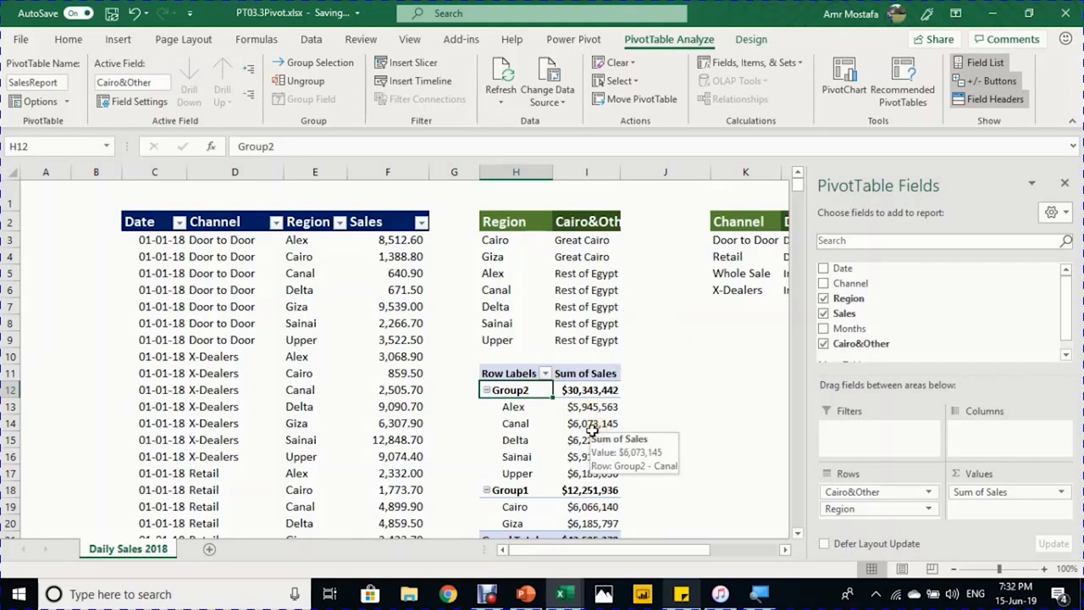
type("Rest of Egypt")
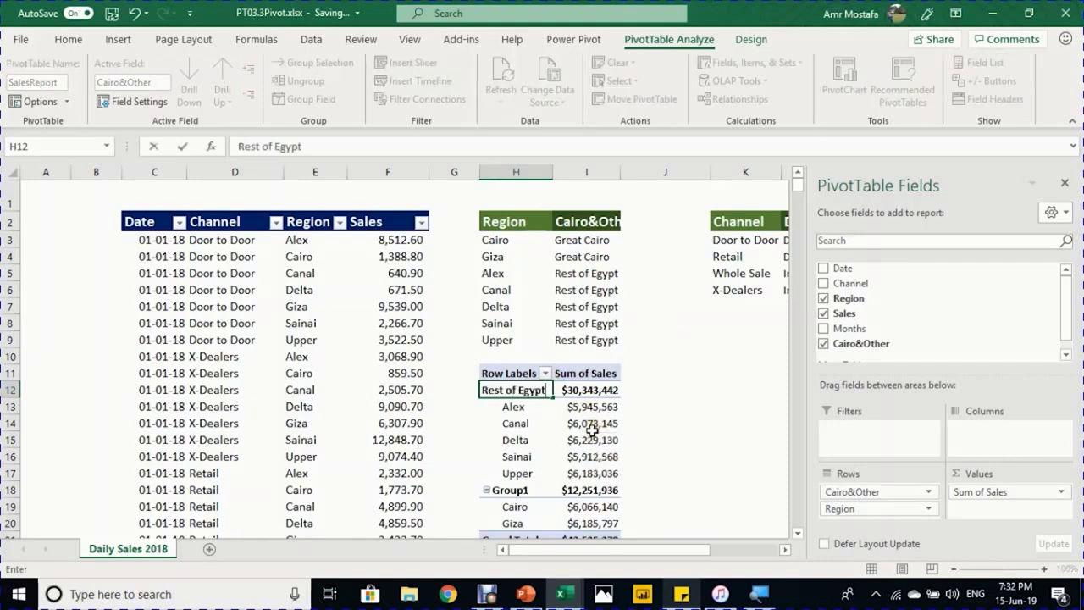
key("Return")
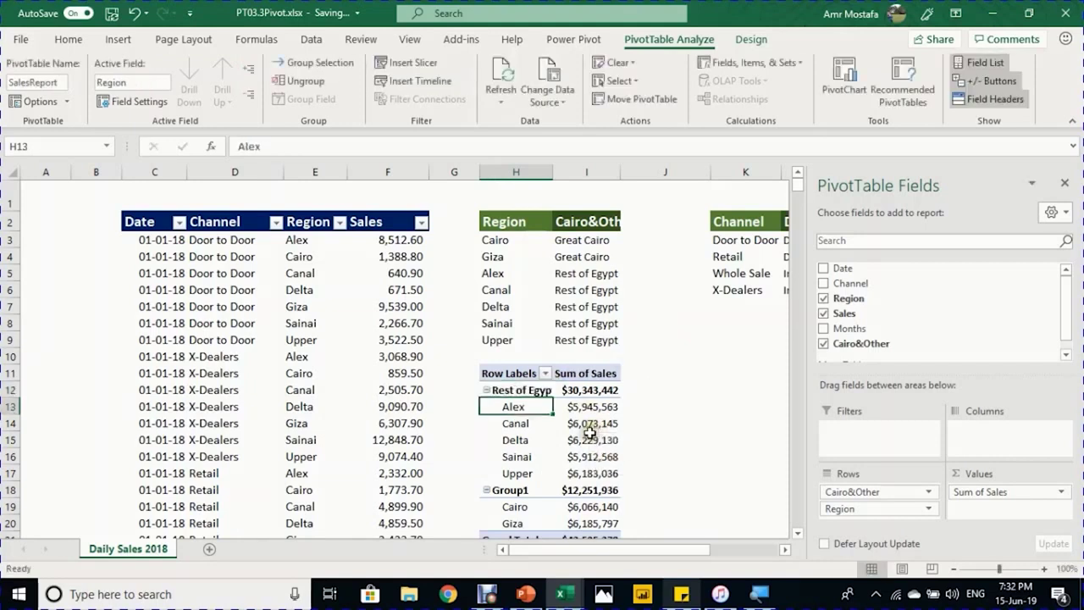
left_click(527, 492)
type("Great Cairo")
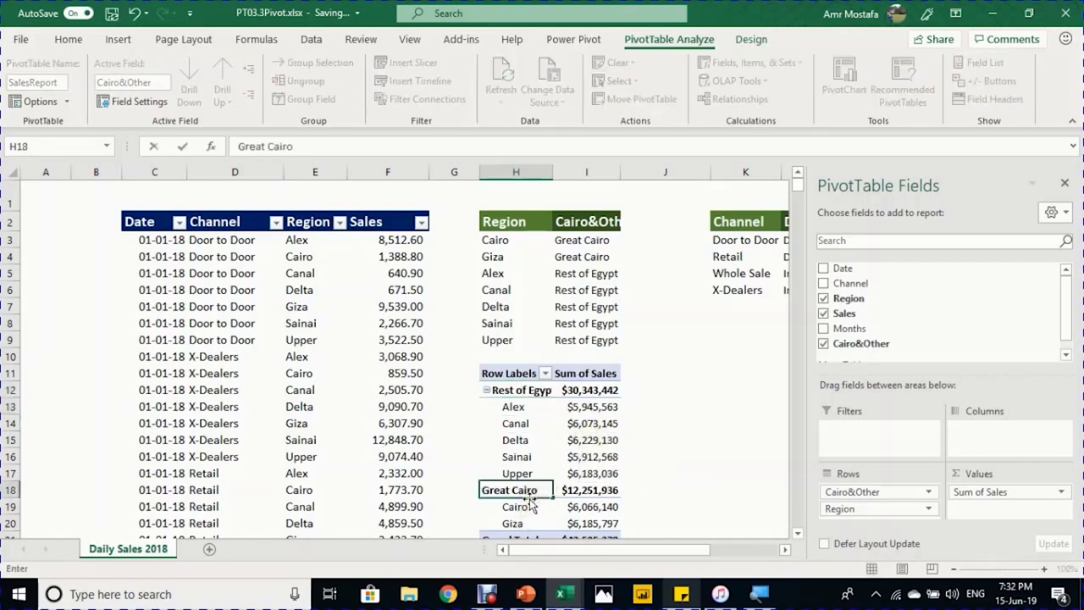
key("Return")
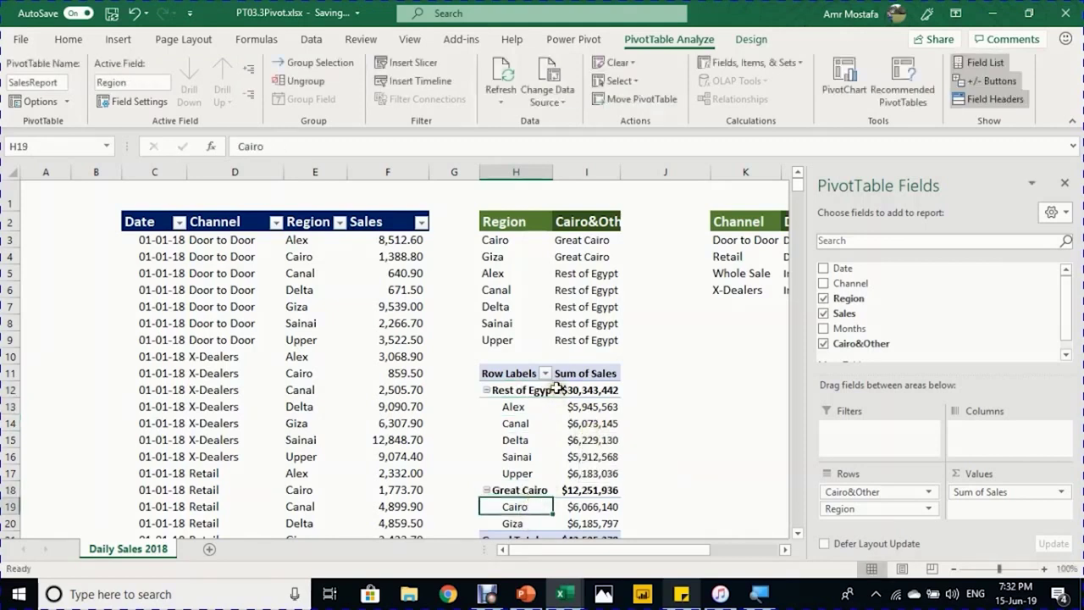
Step: Replace Cairo&Other and Region with Channel in the PivotTable rows
scroll(551, 390, "down", 1)
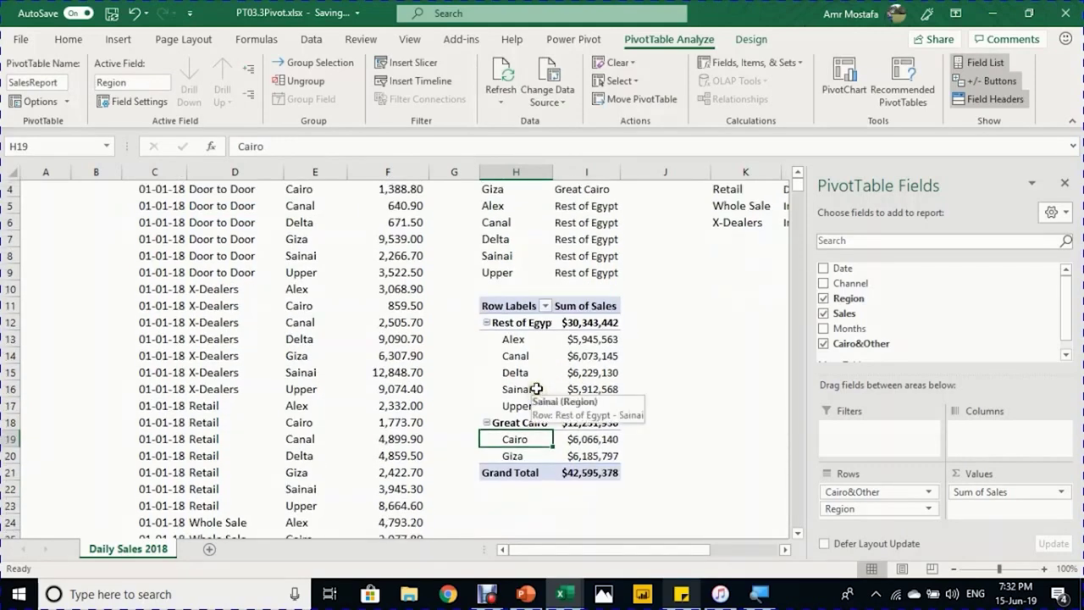
left_click(825, 345)
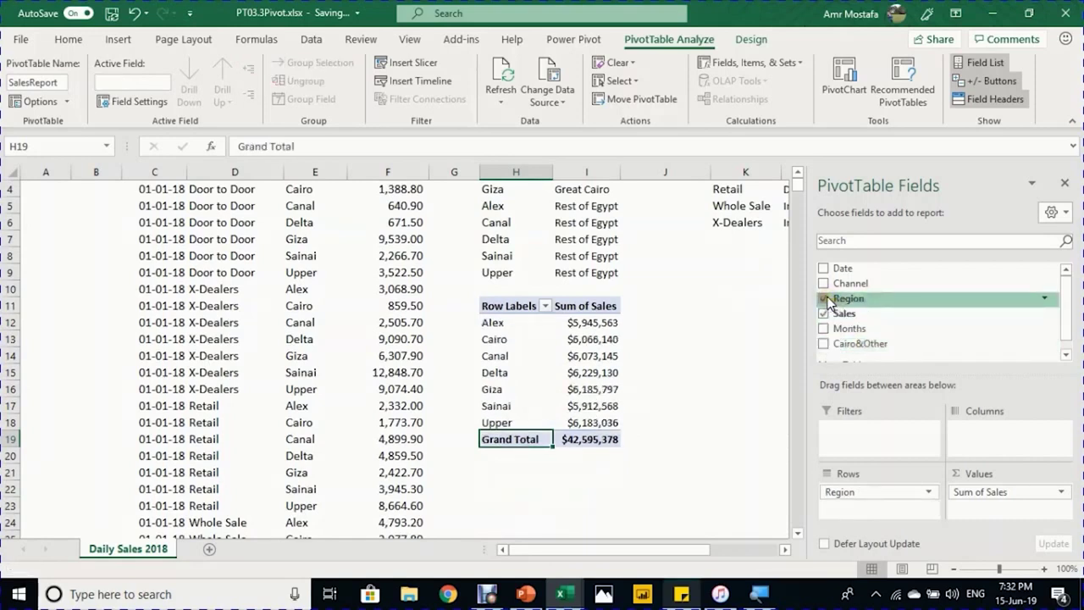
left_click(828, 300)
left_click_drag(857, 284, 847, 504)
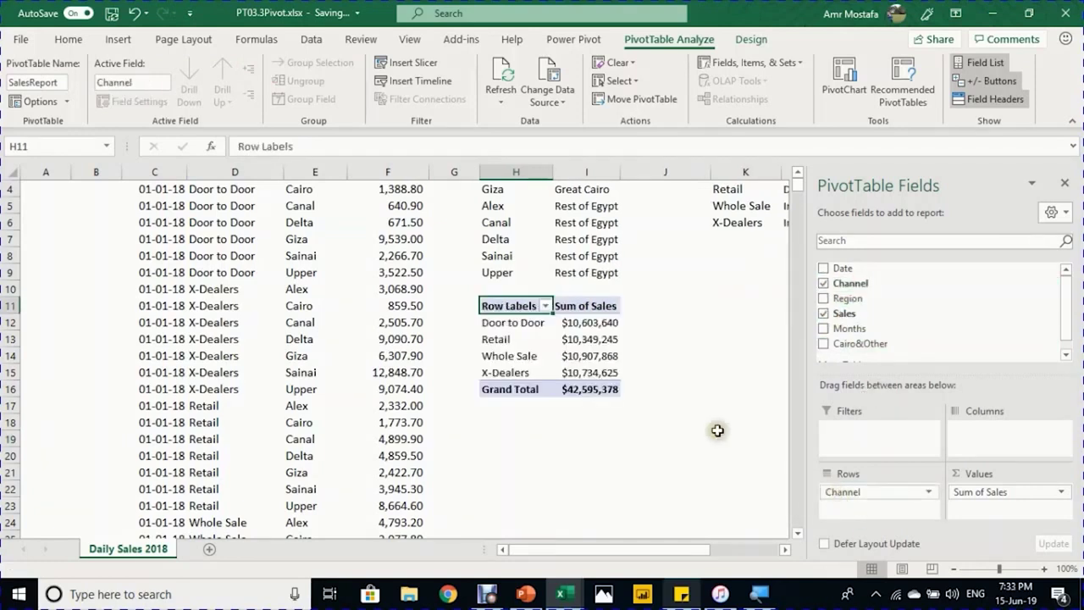
Step: Group the Door to Door and Retail channel items and name the group Direct
left_click(532, 323)
left_click(511, 338, "ctrl")
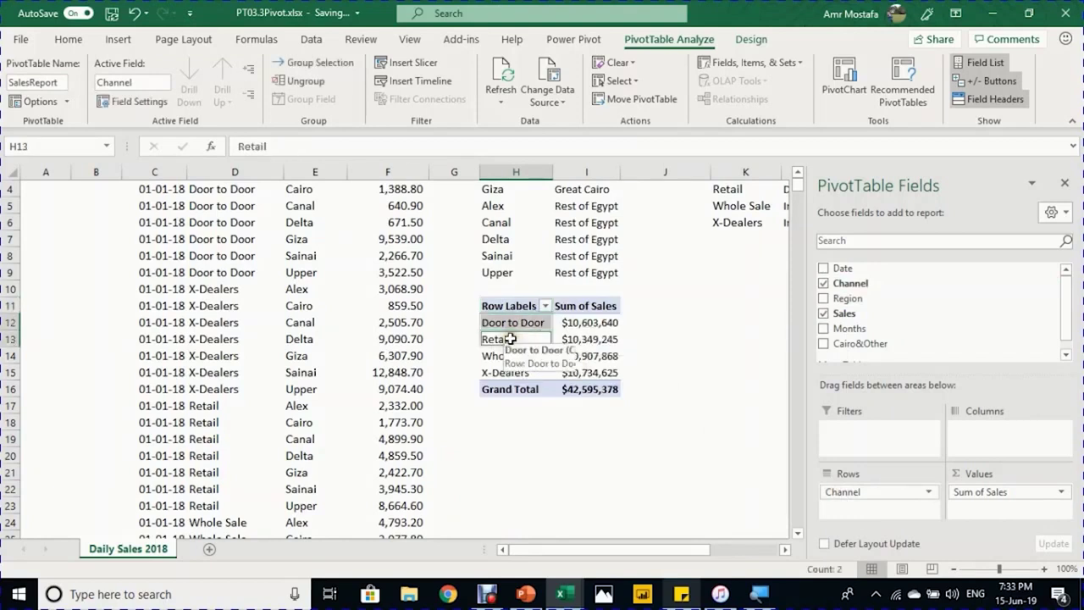
right_click(511, 339)
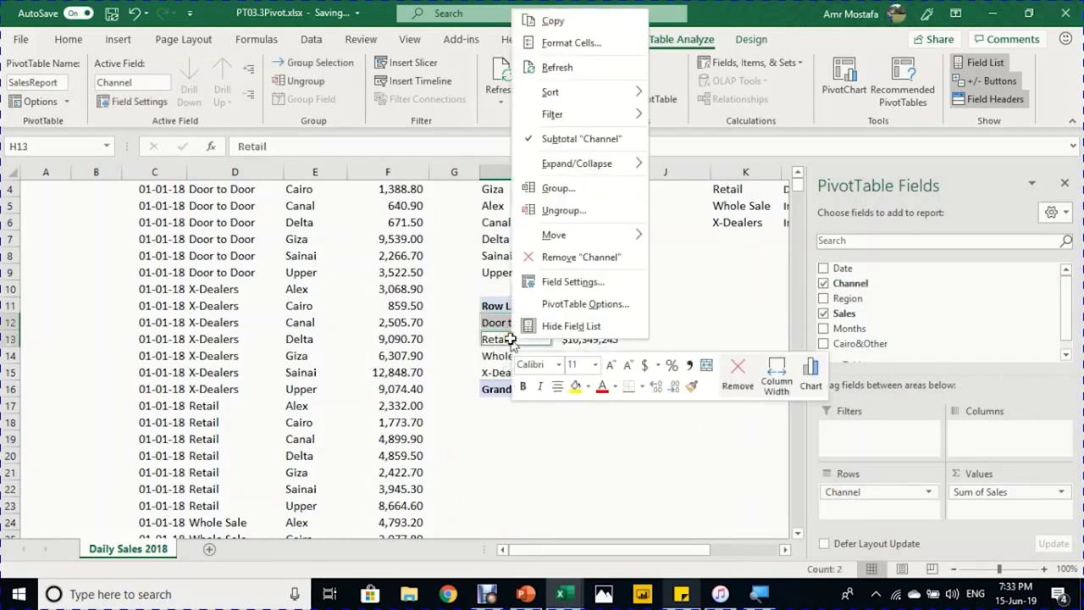
left_click(555, 189)
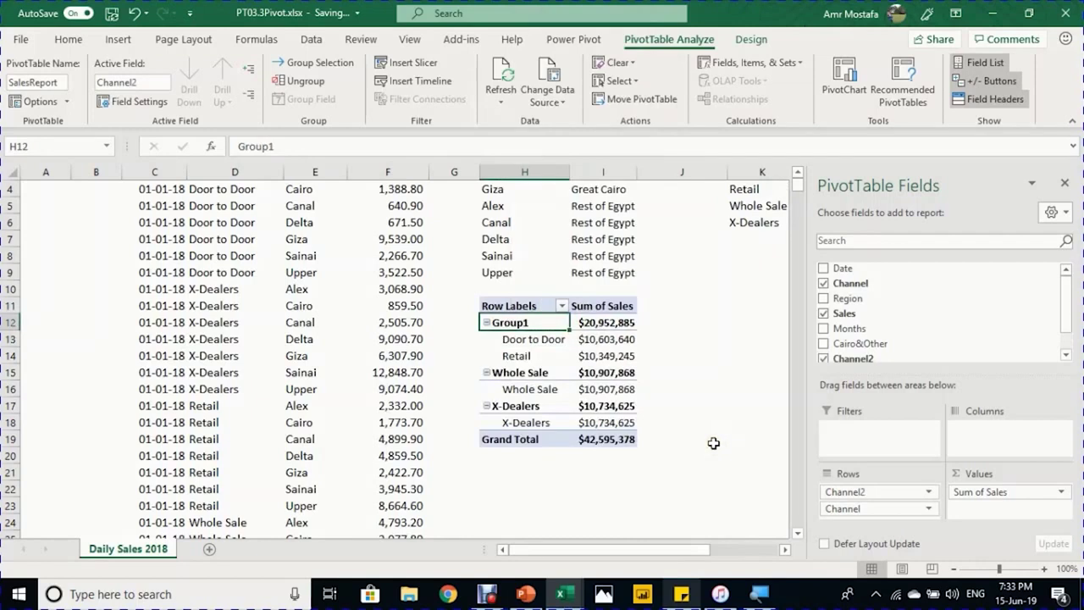
type("Direct")
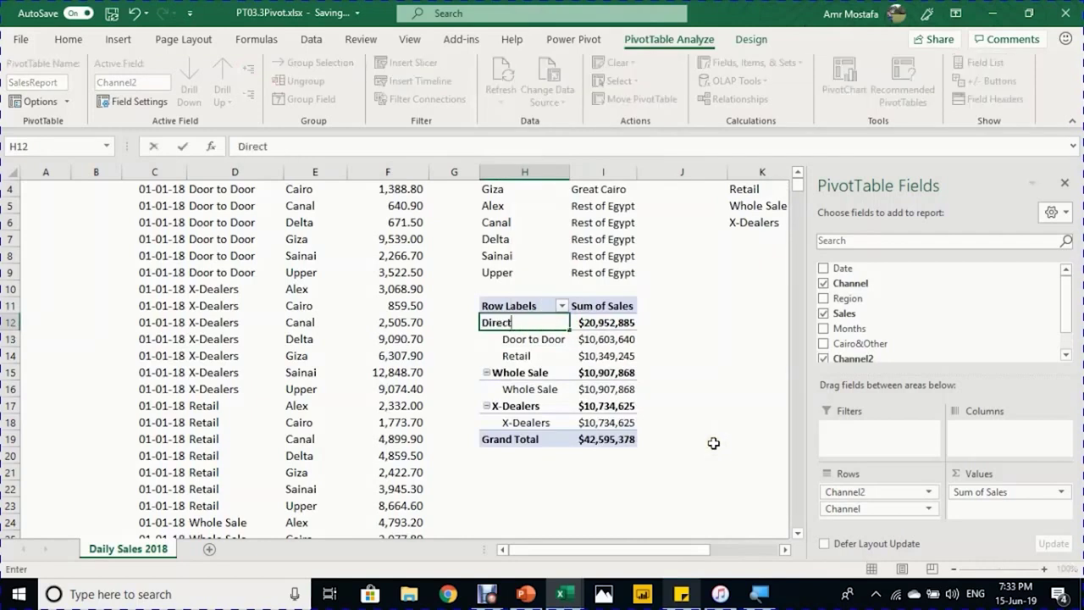
key("Return")
Step: Group the Whole Sale and X-Dealers channel items in the PivotTable and name the group Indirect
left_click(547, 363)
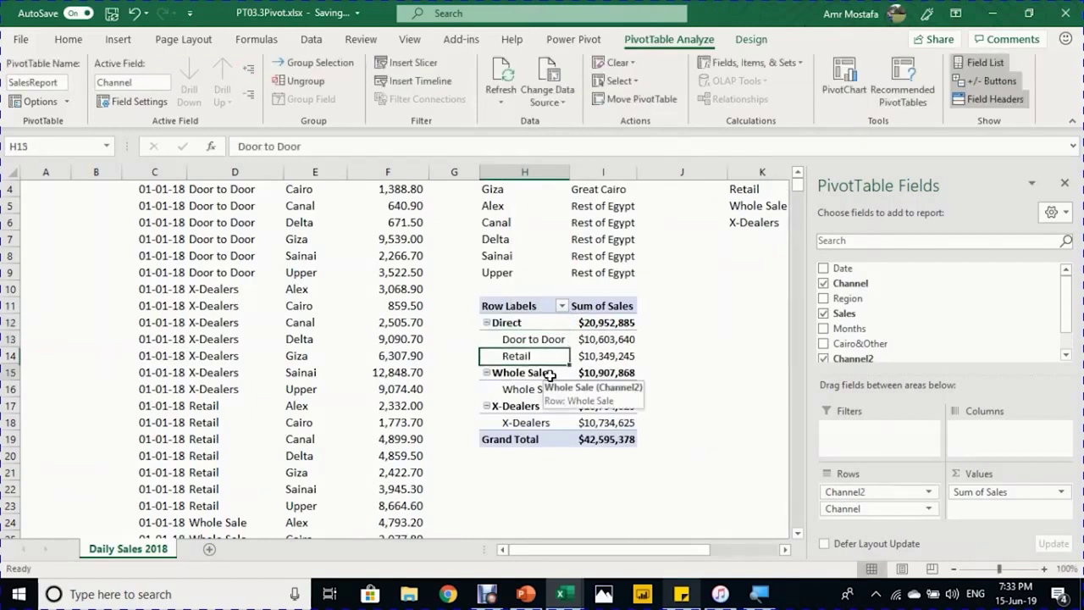
left_click_drag(549, 375, 555, 423)
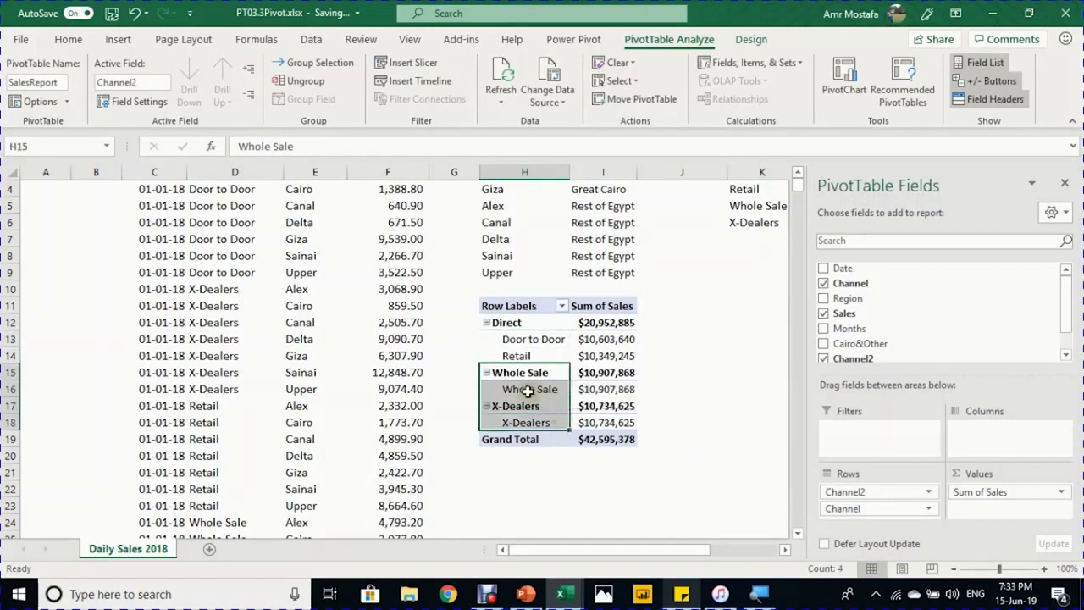
right_click(528, 390)
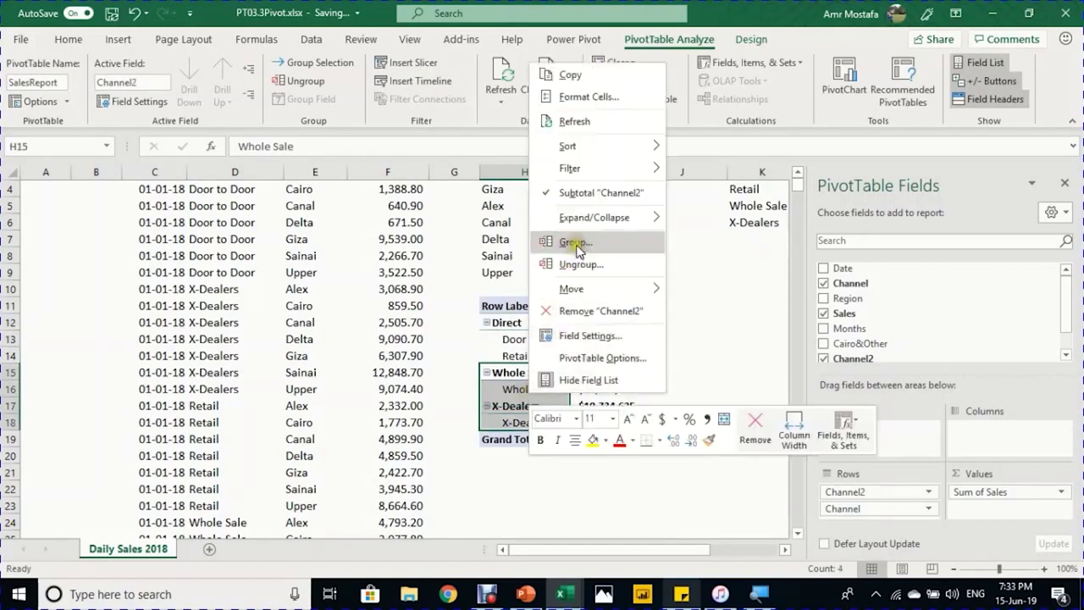
left_click(576, 244)
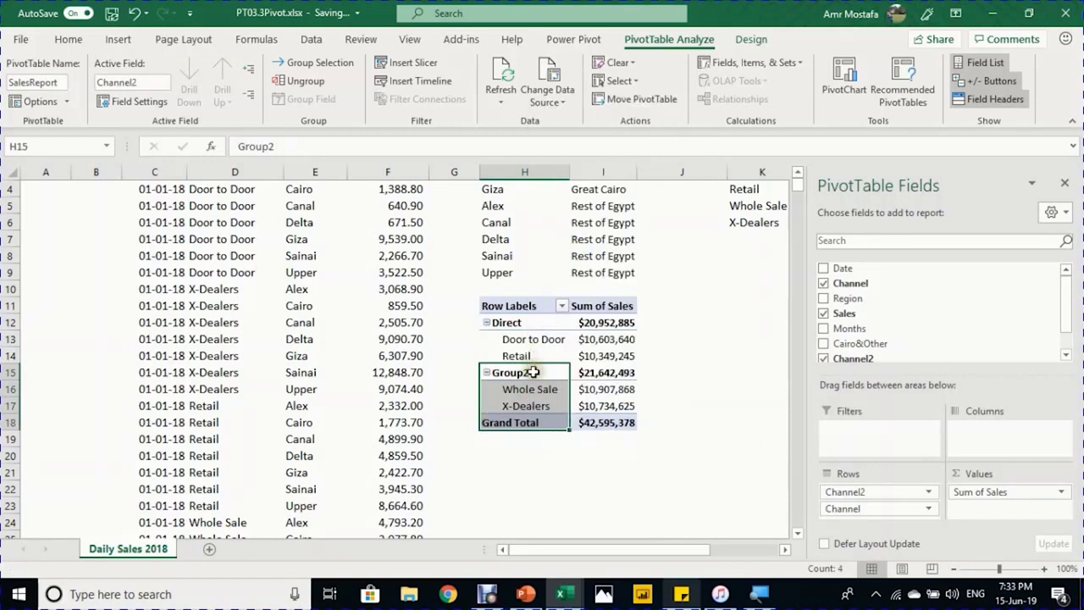
left_click(533, 373)
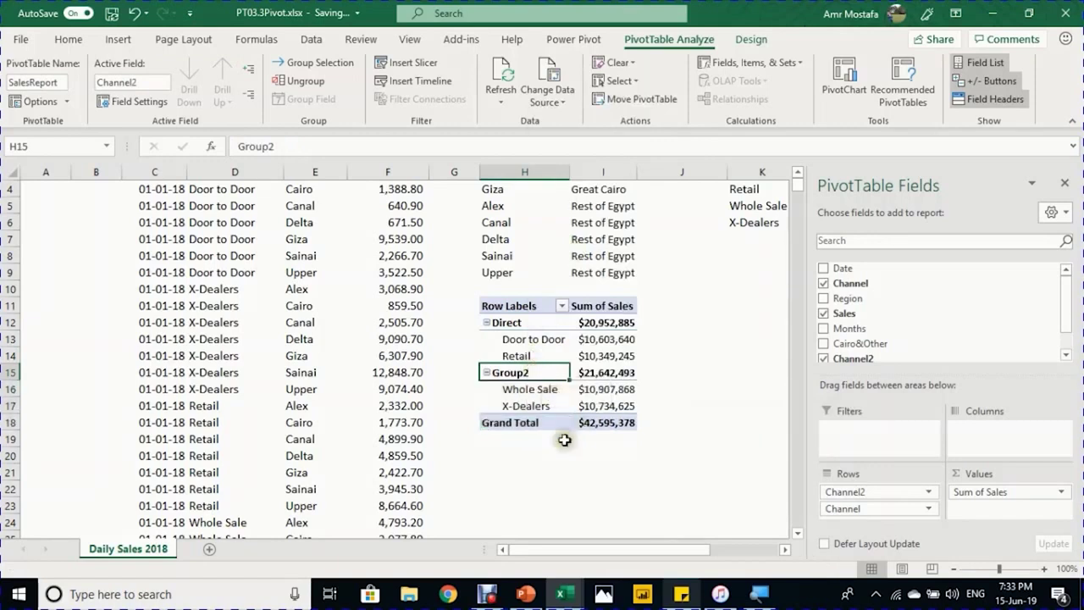
type("Indirect")
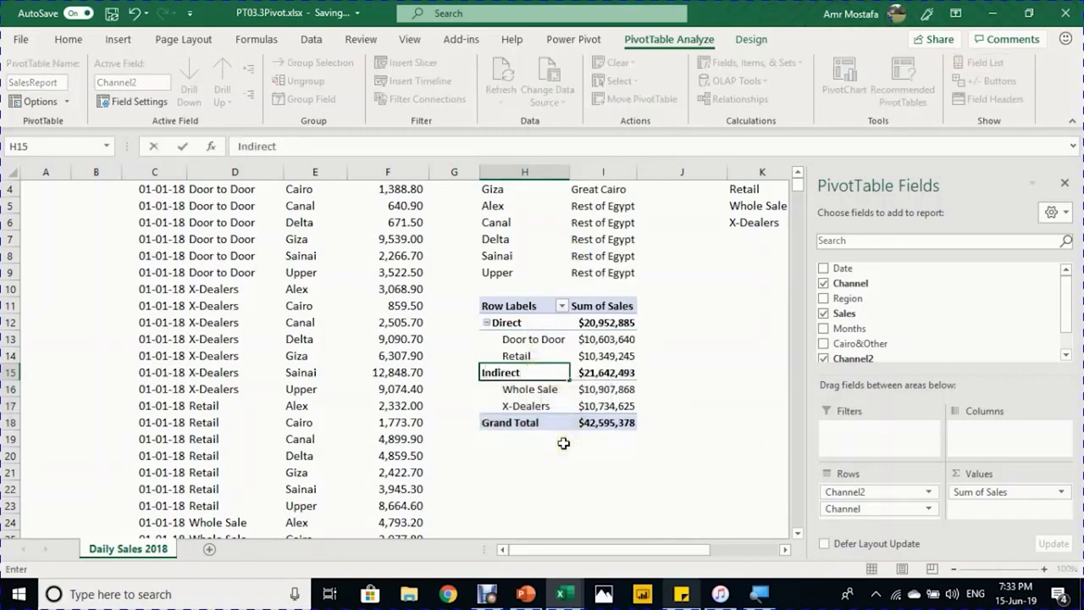
key("Return")
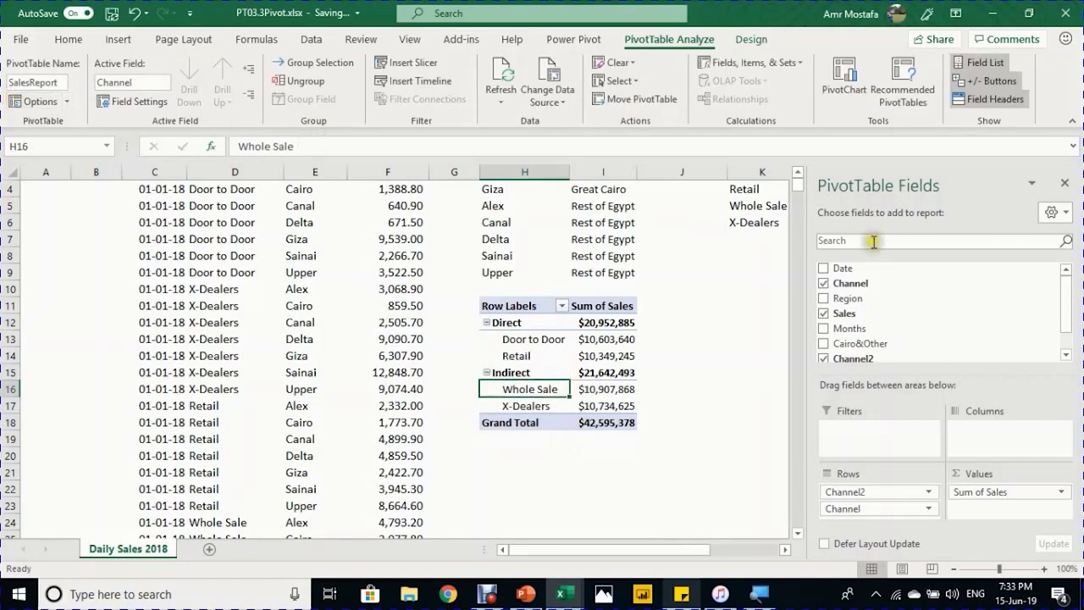
Step: Rename the PivotTable's grouped channel field Channel2 as Direct_Indirect
scroll(888, 322, "down", 2)
scroll(890, 318, "up", 2)
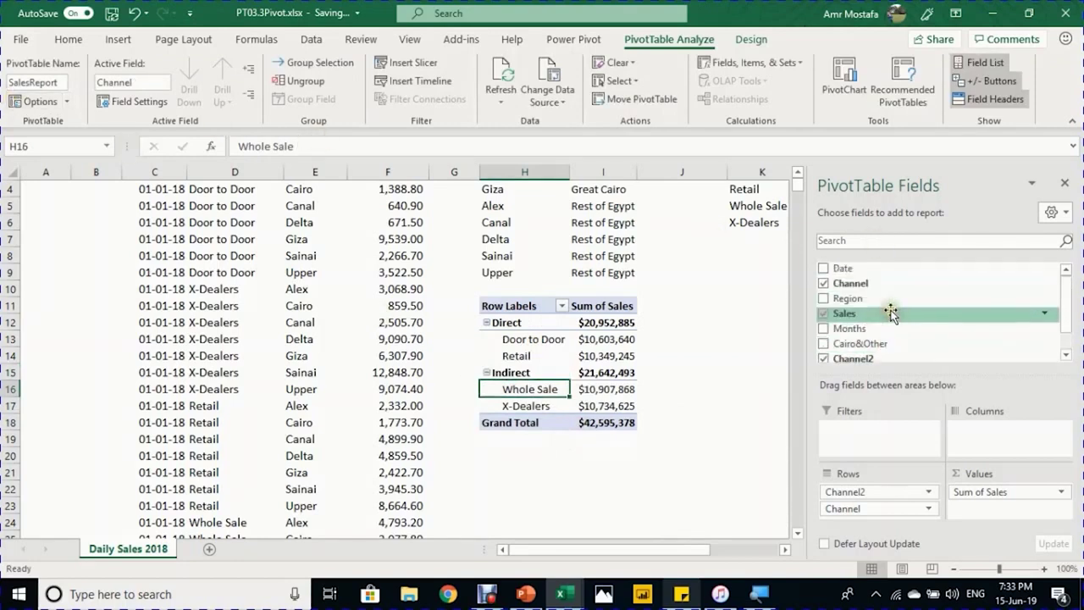
scroll(889, 314, "down", 2)
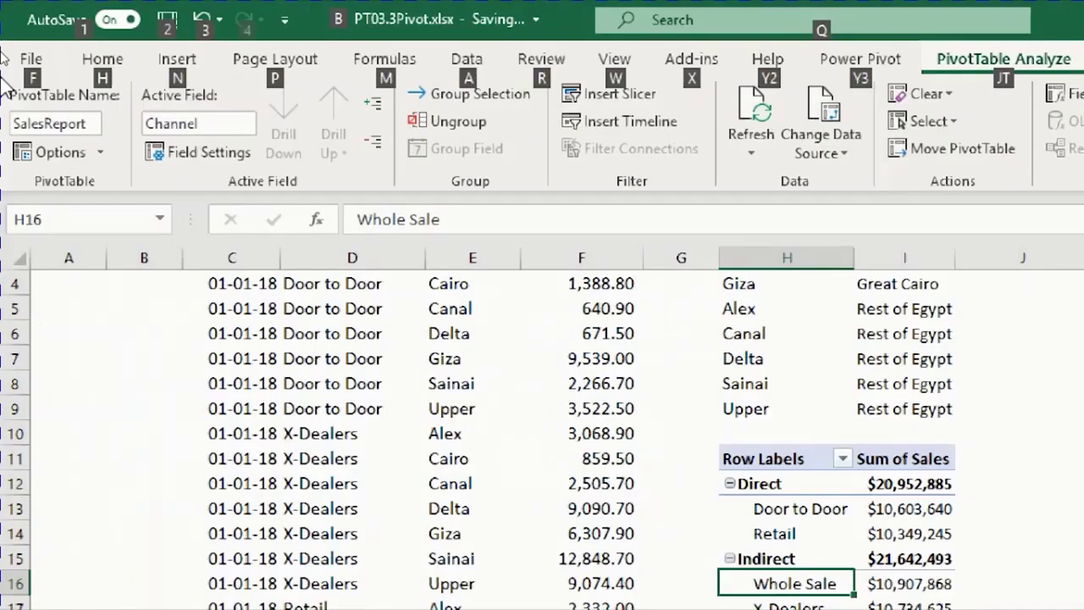
key("alt")
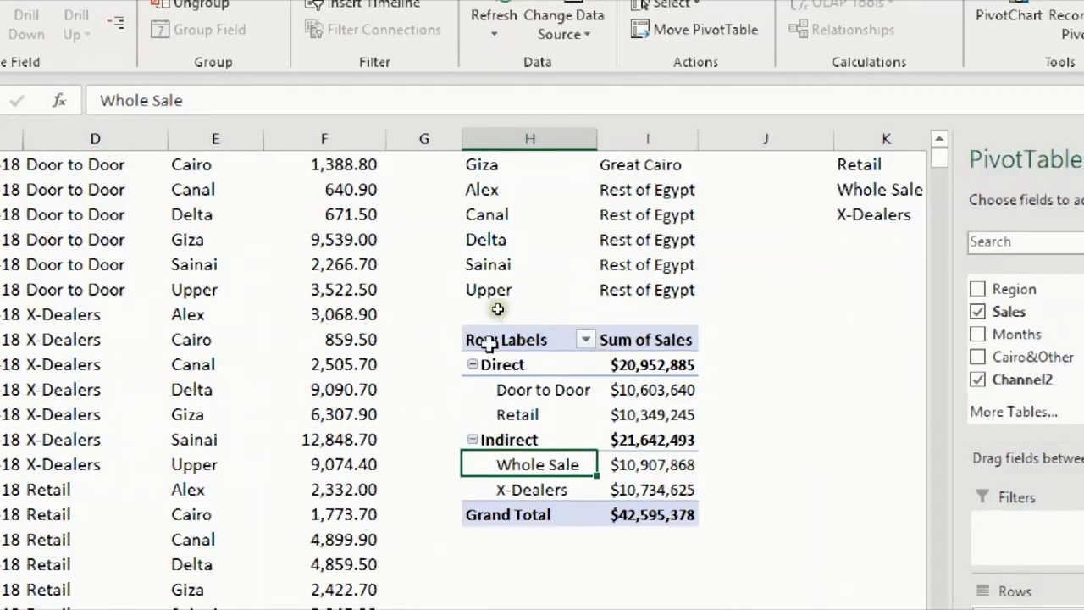
left_click(529, 439)
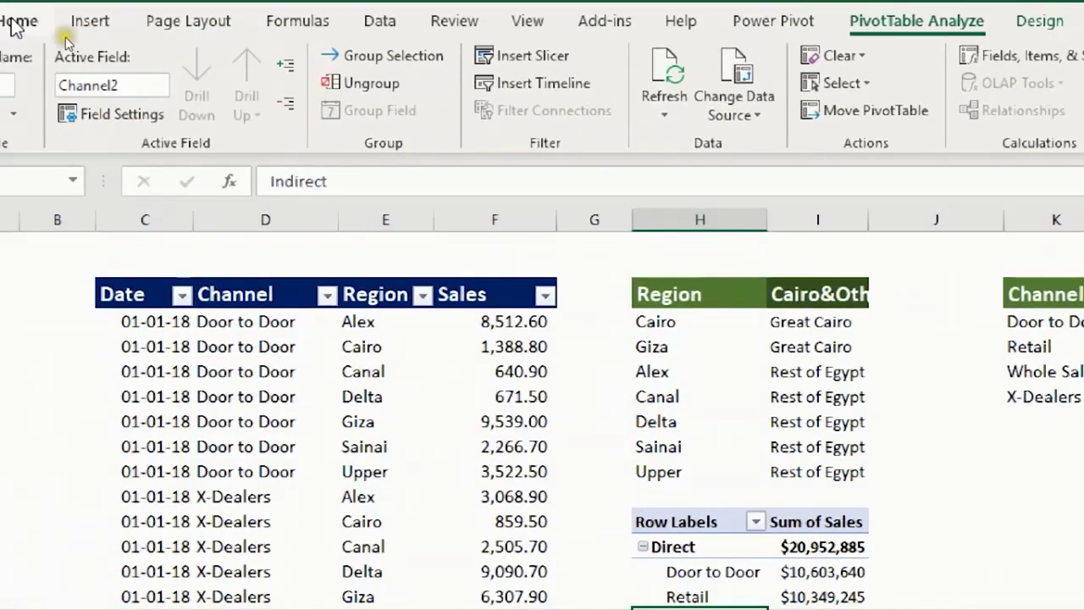
double_click(134, 85)
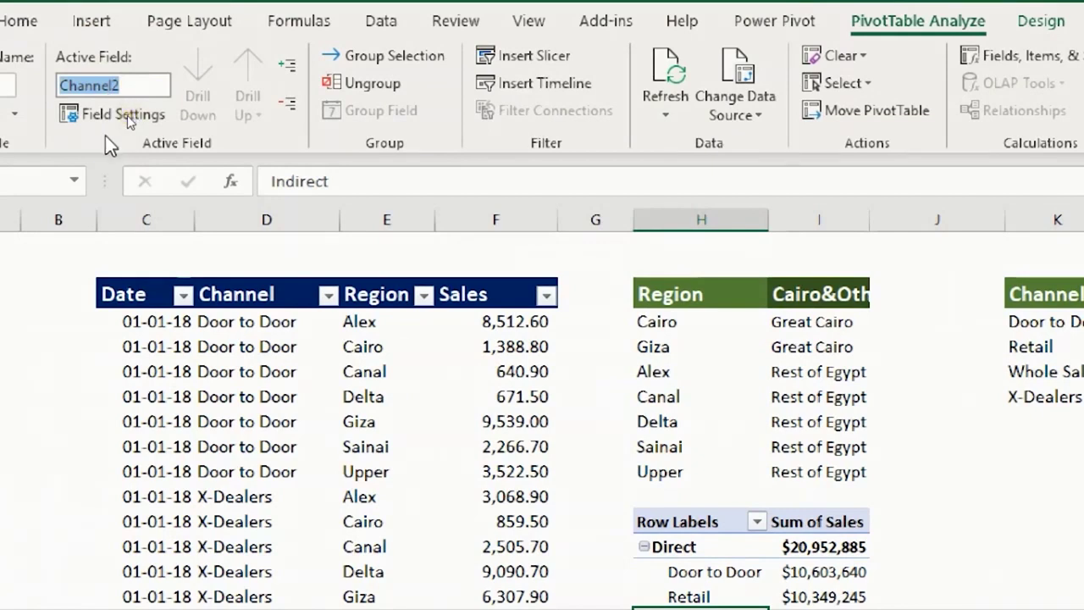
type("Dir")
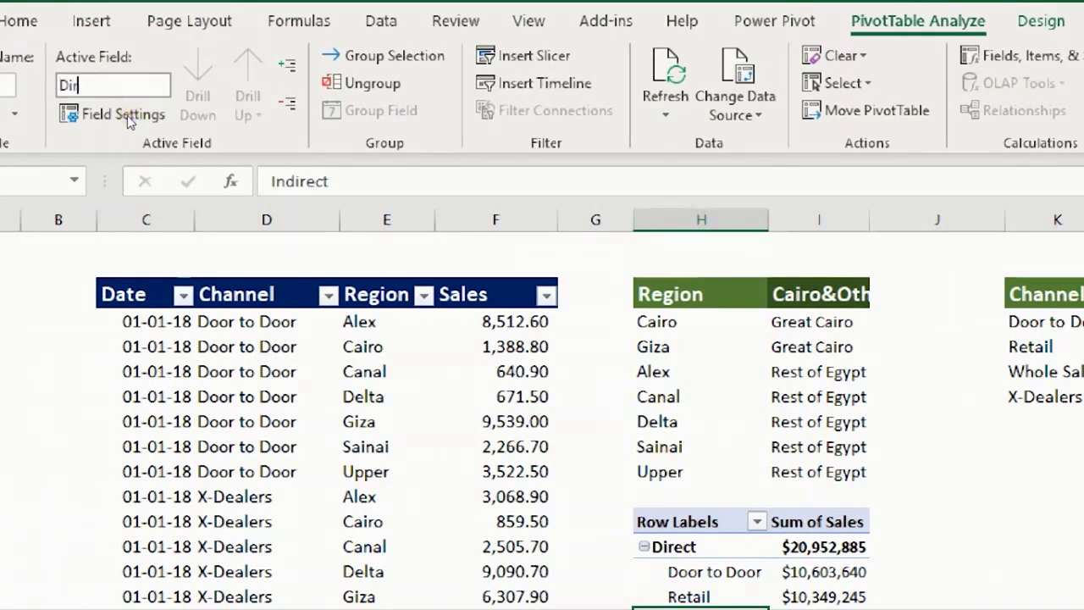
type("ect_Indir")
key("BackSpace")
type("irect")
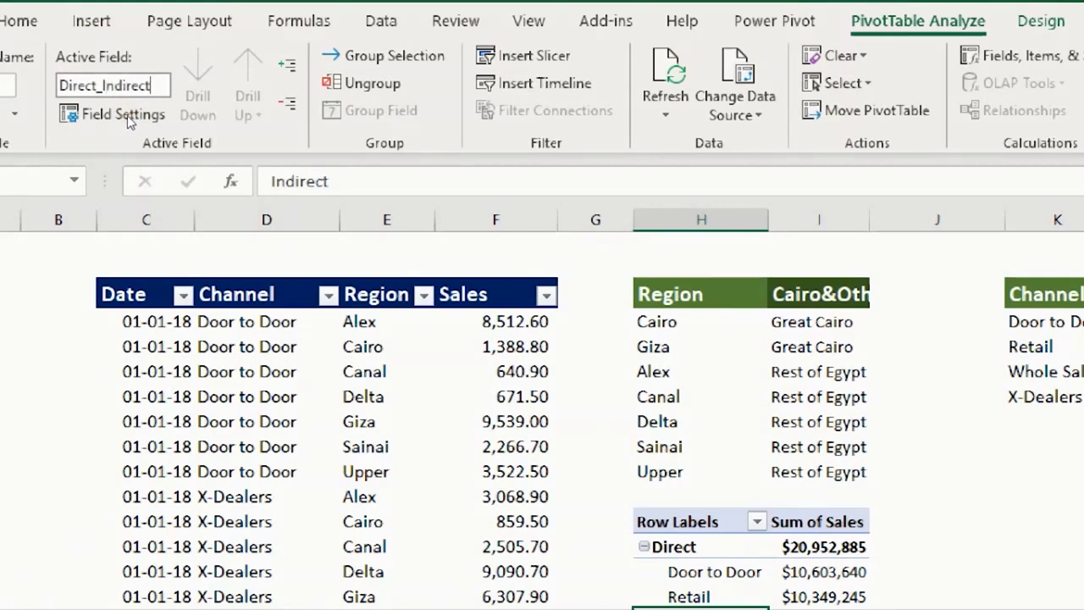
key("Return")
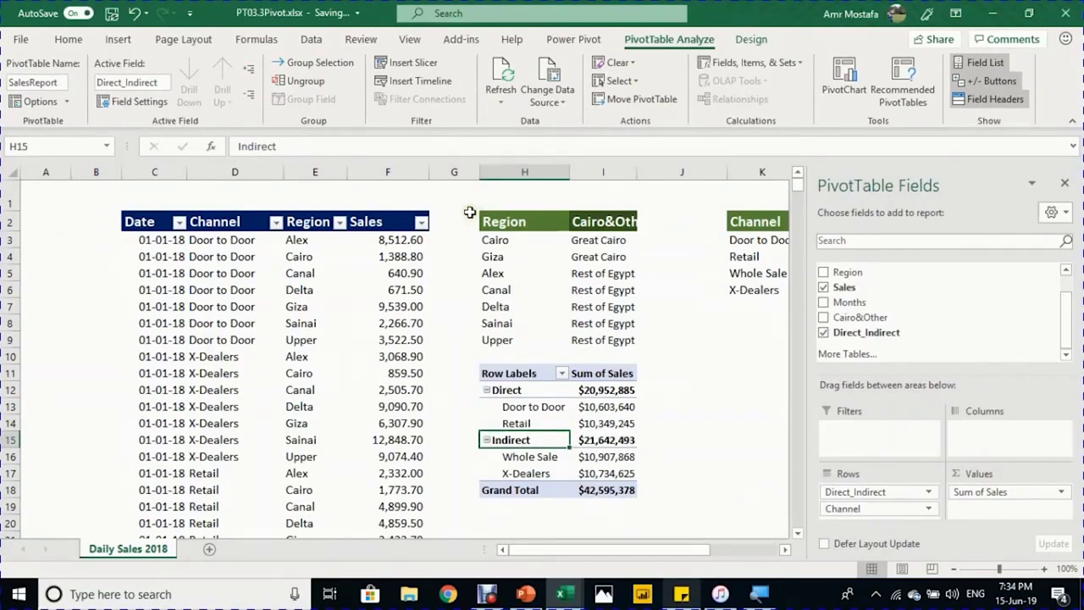
Step: Remove the Channel field from the PivotTable rows, keeping the Direct_Indirect field
key("alt")
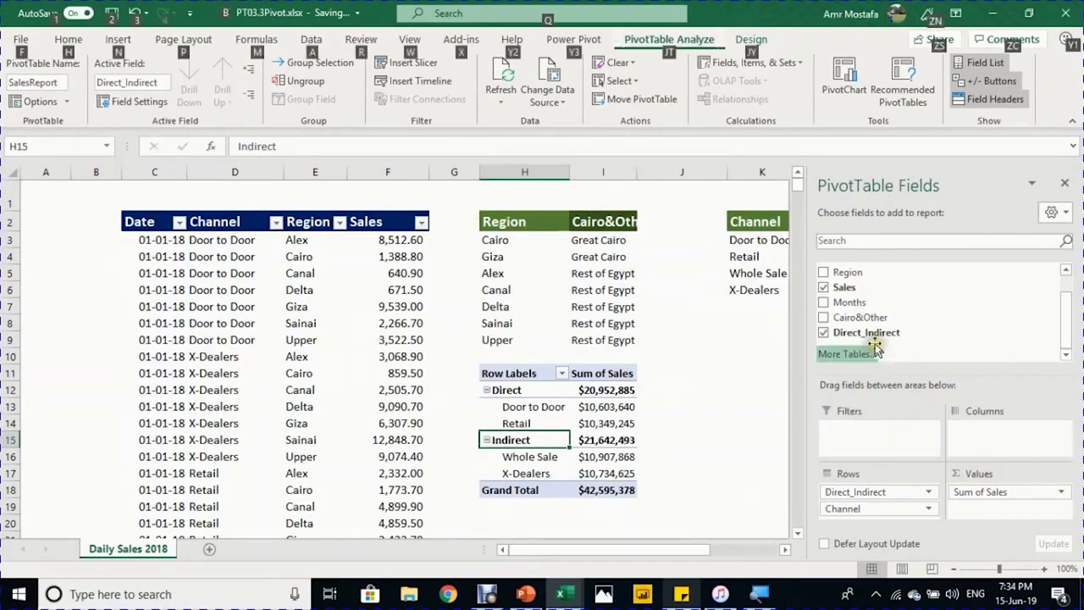
key("Escape")
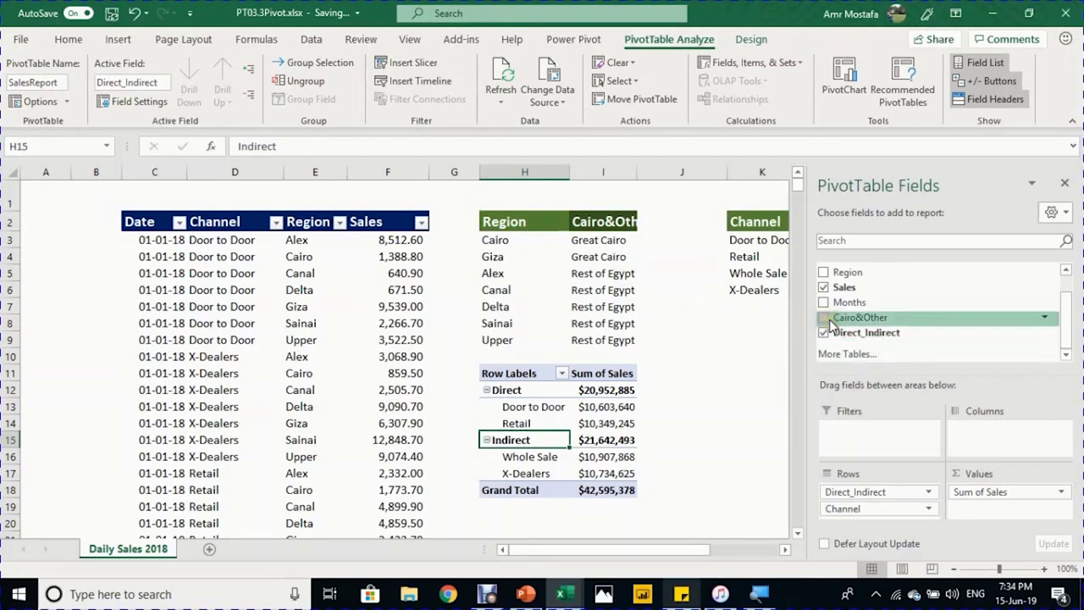
scroll(839, 322, "up", 1)
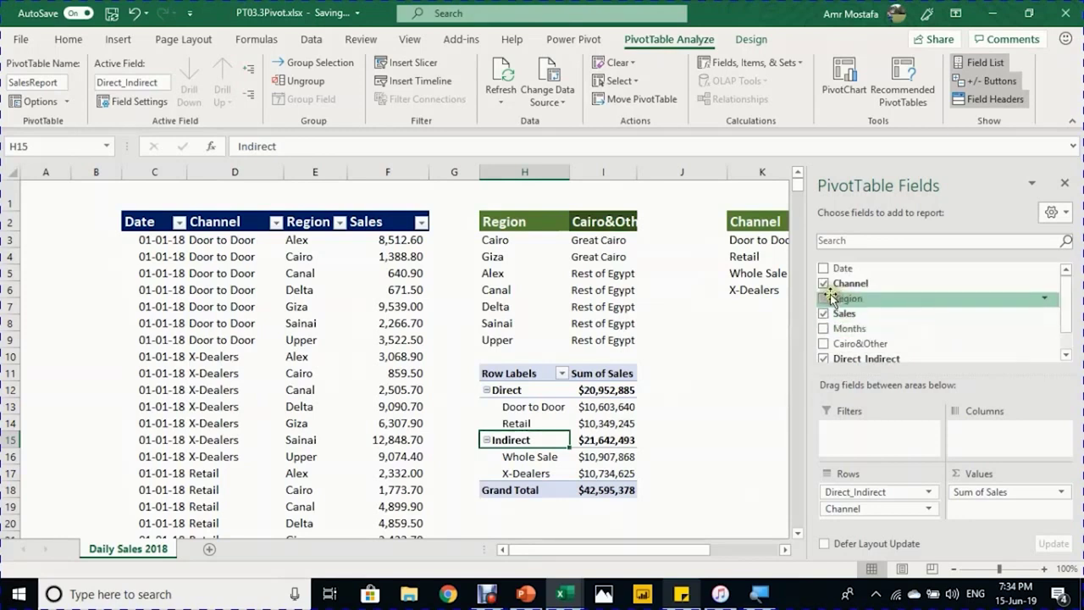
scroll(835, 298, "down", 1)
scroll(838, 304, "up", 1)
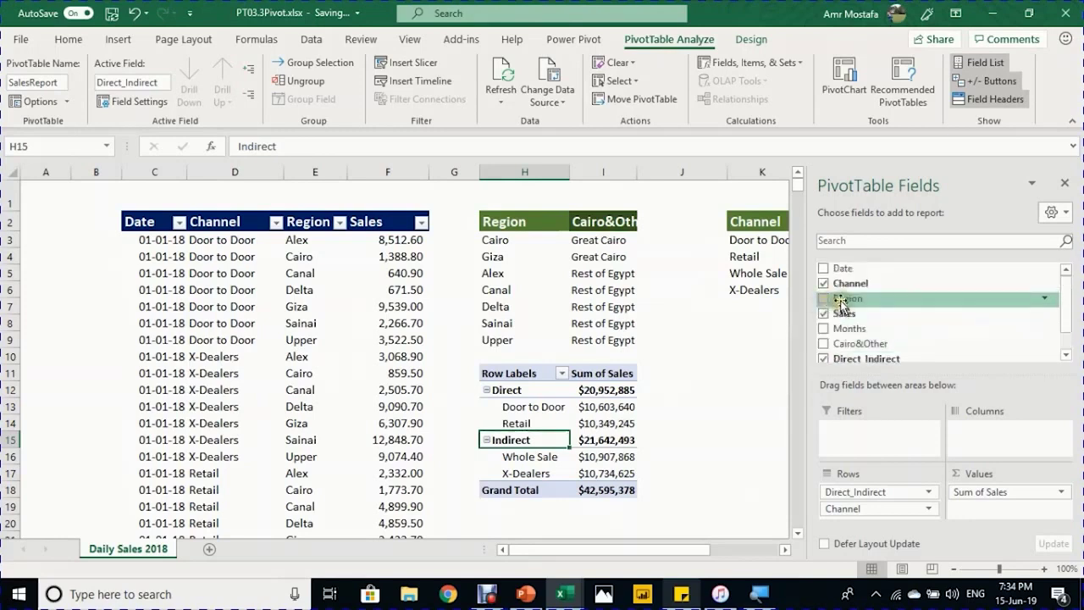
left_click(824, 283)
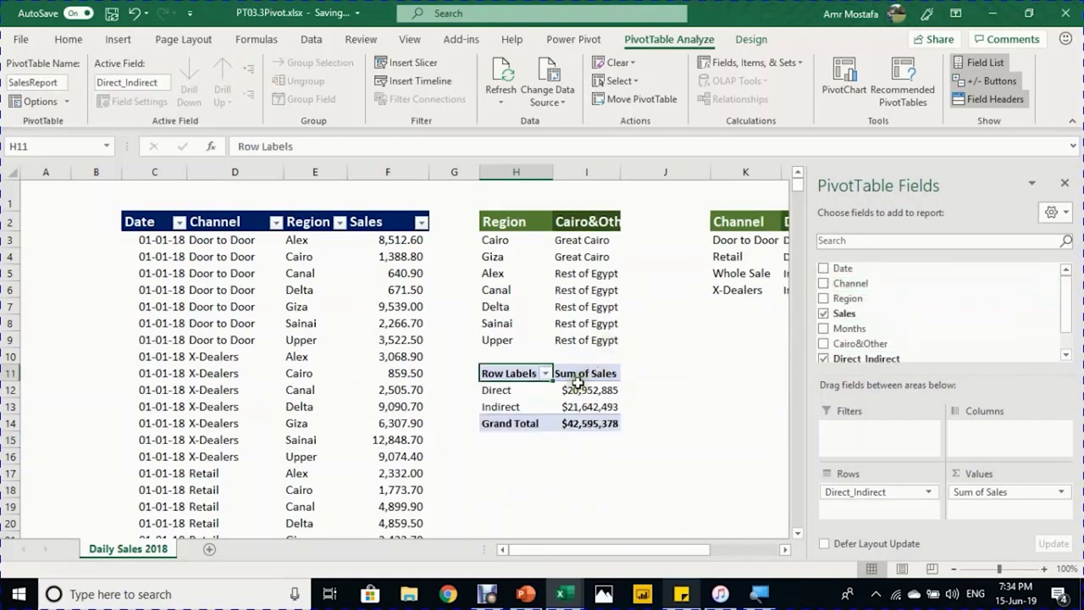
Step: Add Months above Direct_Indirect in the PivotTable rows and place Cairo&Other in the columns
scroll(907, 327, "down", 1)
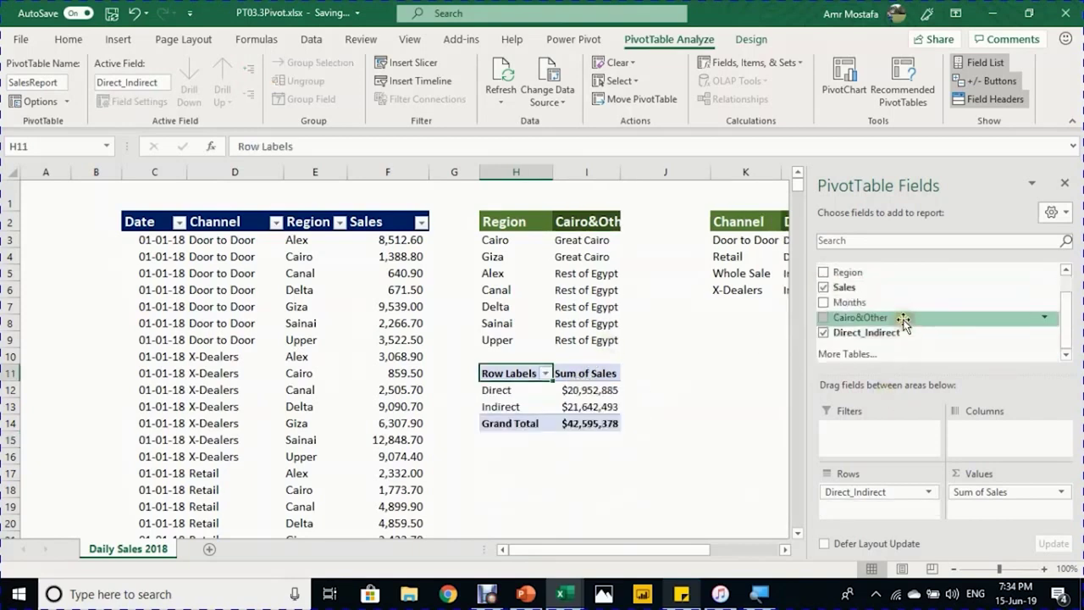
left_click_drag(860, 303, 903, 486)
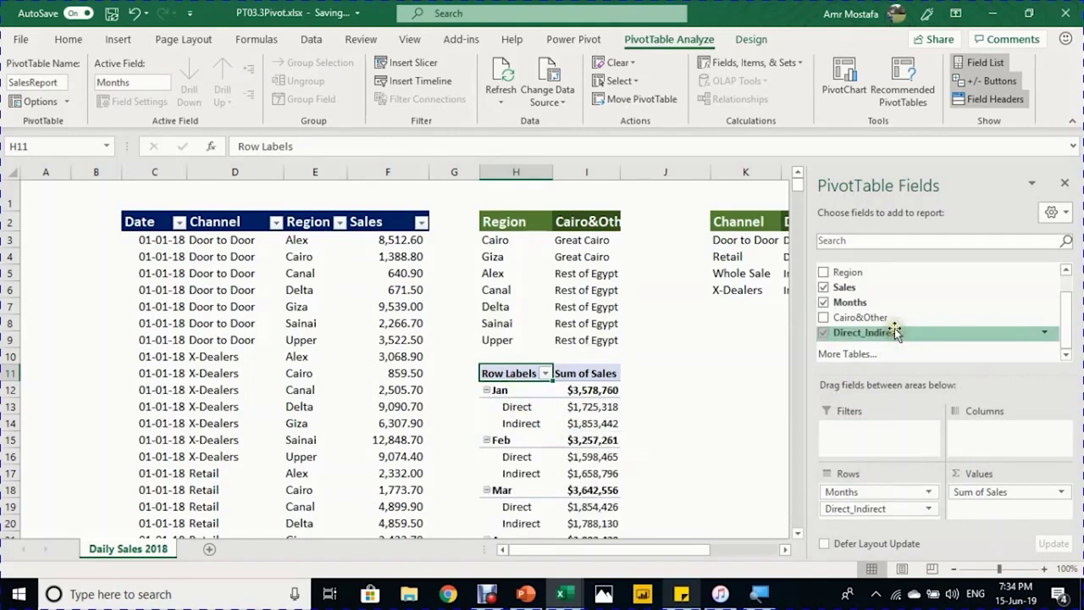
left_click_drag(881, 317, 1010, 449)
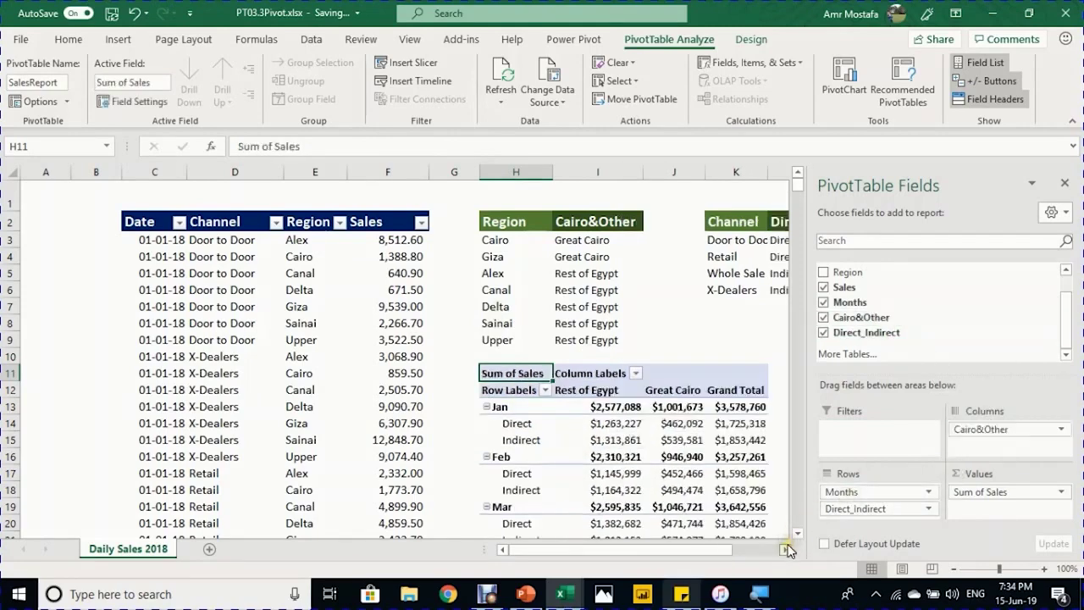
Step: Examine the monthly direct and indirect sales split by Great Cairo and Rest of Egypt
left_click(785, 549)
left_click(784, 549)
scroll(508, 373, "down", 1)
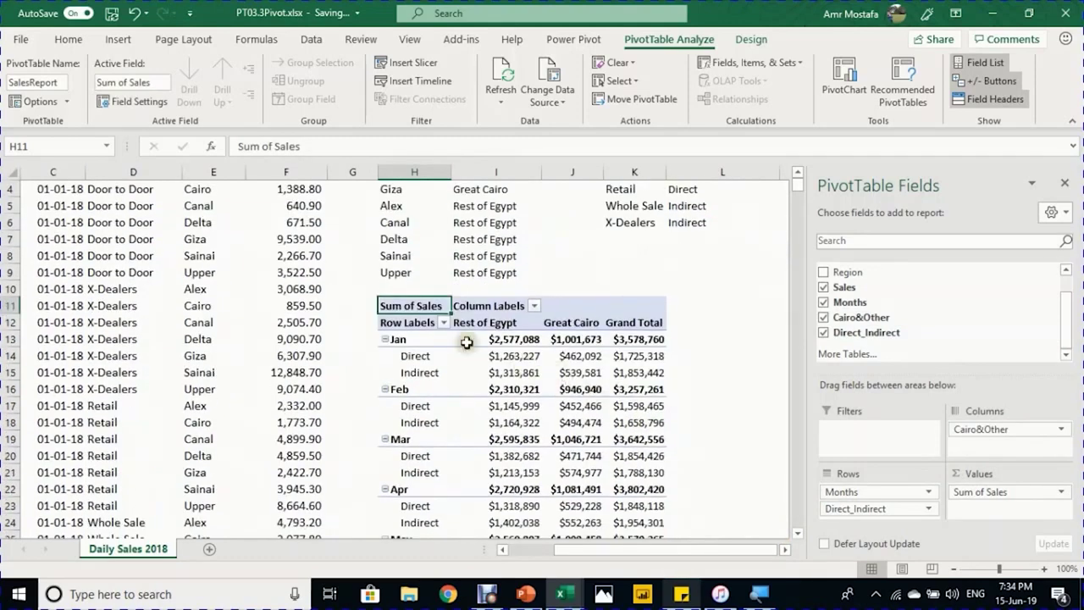
mouse_move(577, 341)
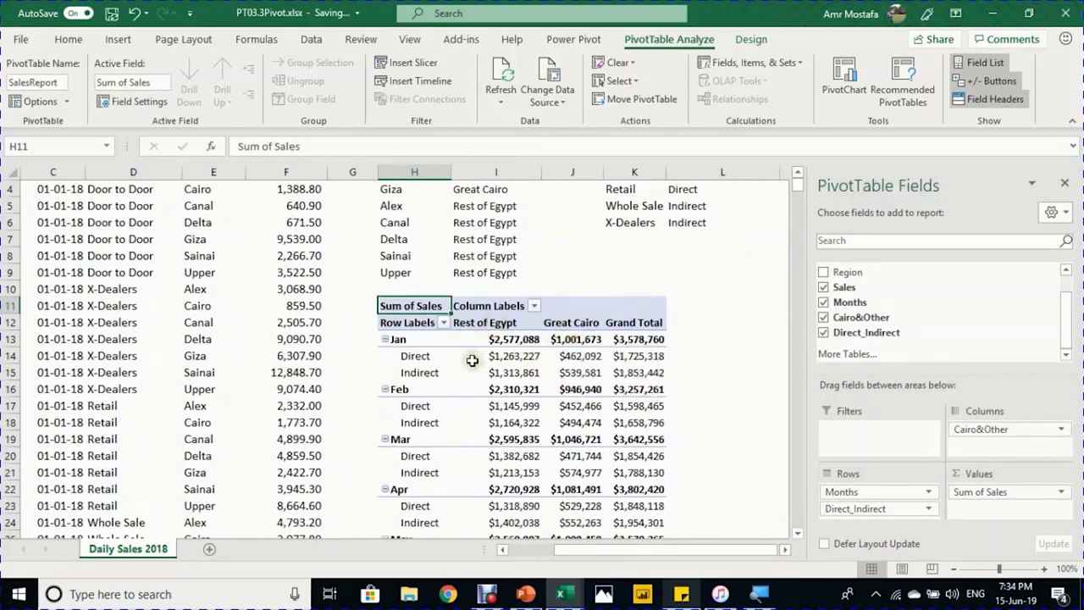
scroll(472, 362, "down", 3)
scroll(472, 362, "down", 1)
scroll(472, 358, "up", 5)
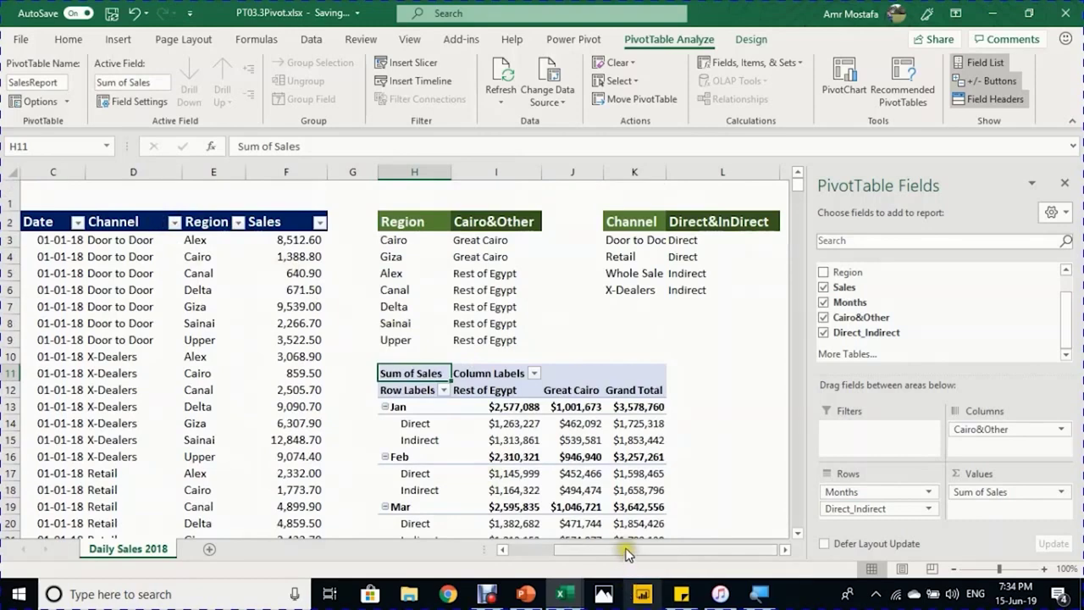
left_click_drag(625, 549, 578, 543)
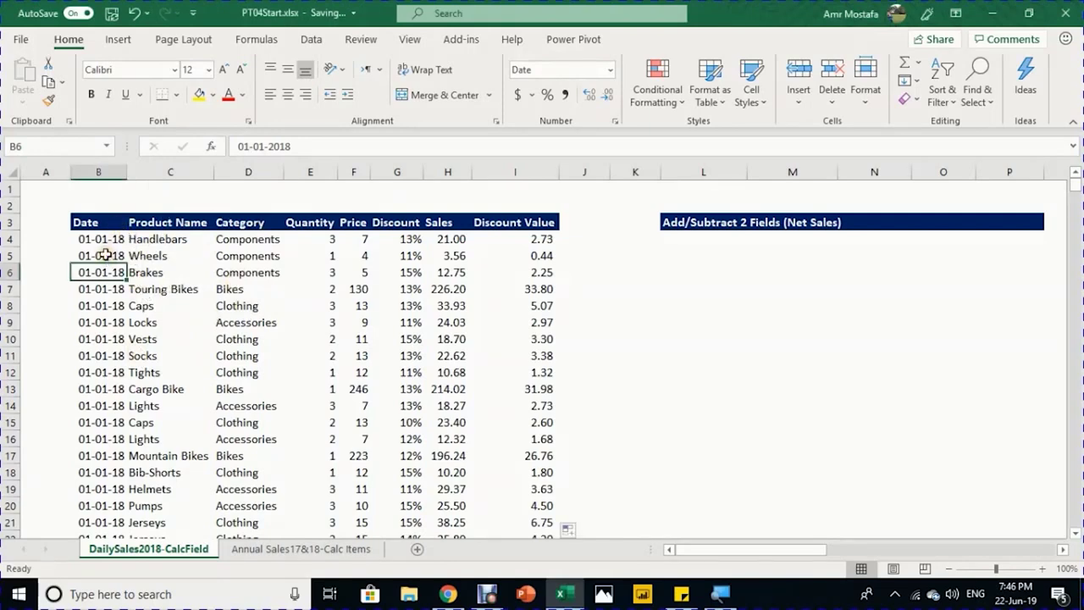
Step: Check how far the daily sales records in the PT04Start workbook extend, and return to the first record
key("ctrl+Down")
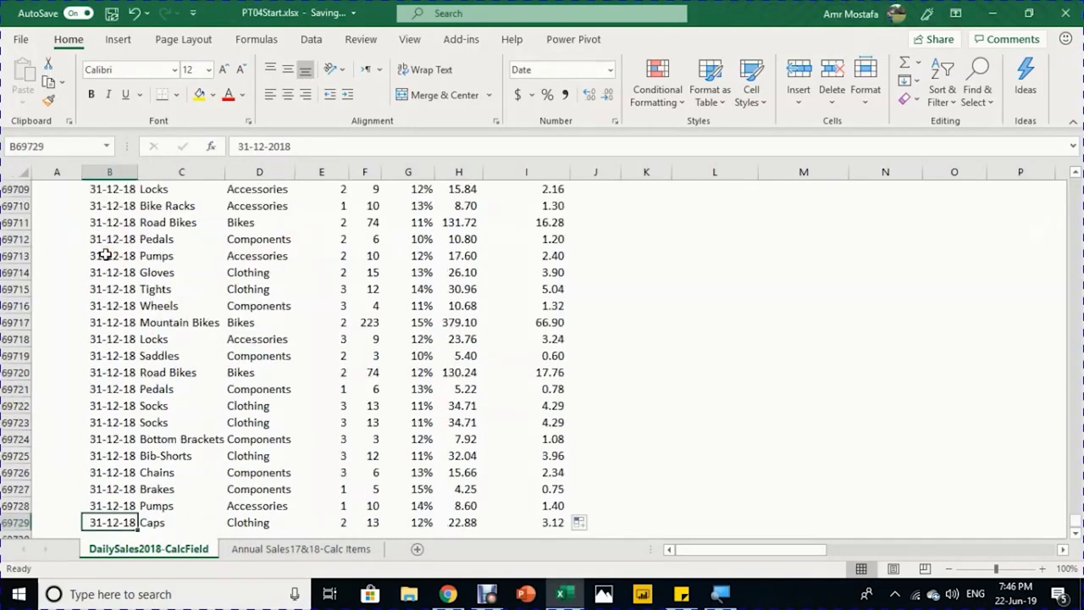
key("ctrl+Up")
key("ctrl+Up")
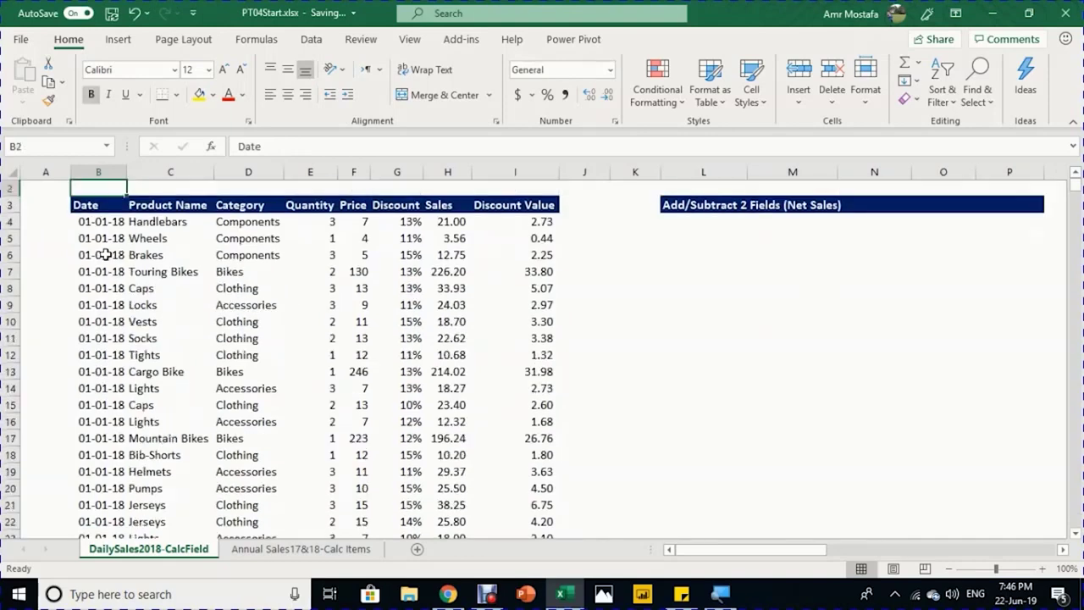
key("ctrl+Down")
key("Down")
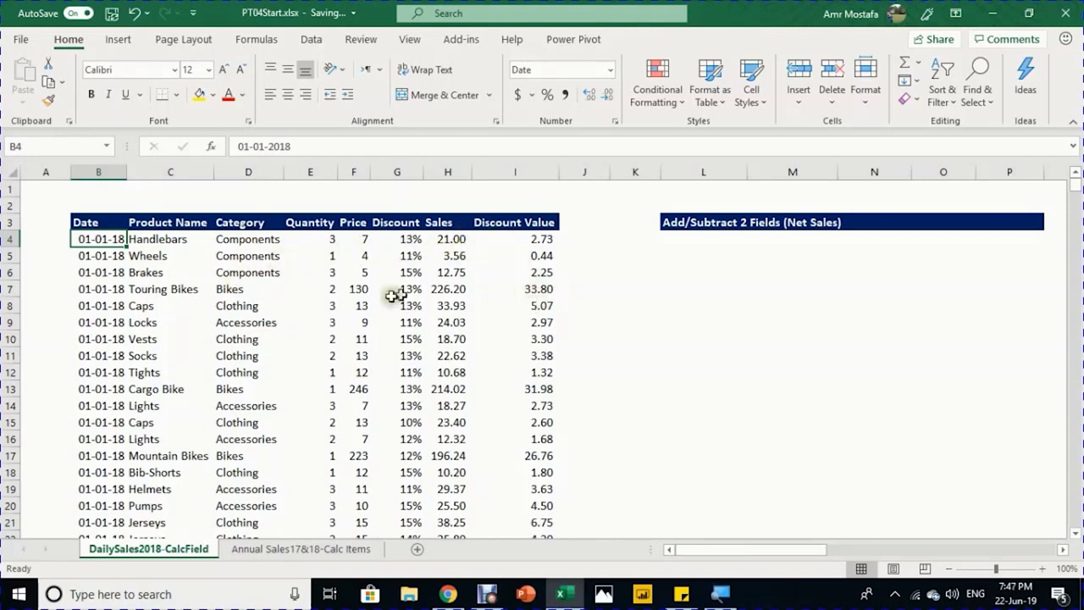
Step: Create a PivotTable from the daily sales data at cell L6 of the existing worksheet and name it NetSales
left_click(302, 338)
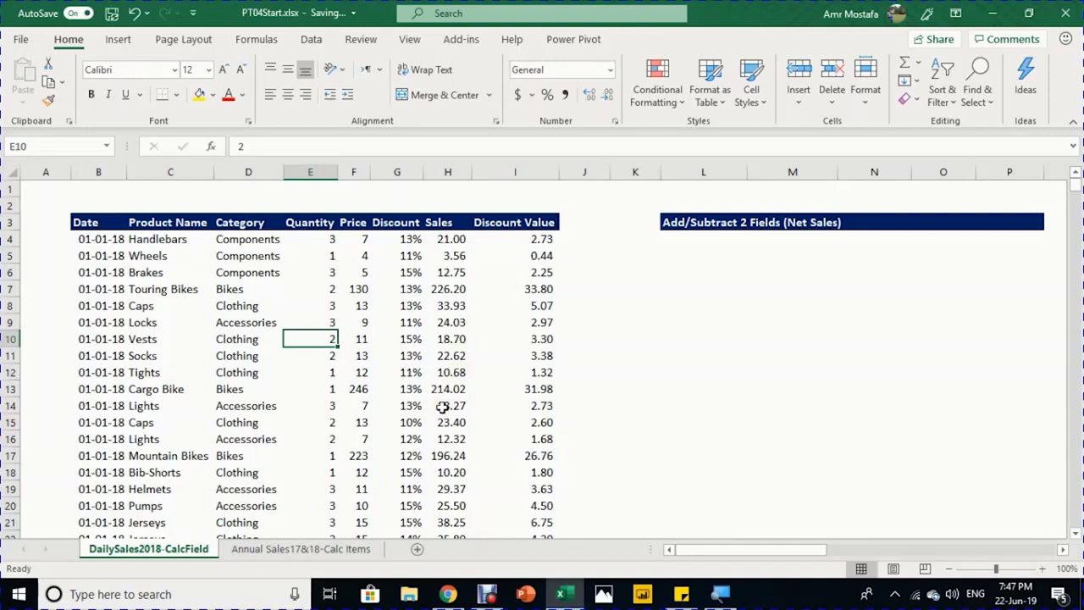
key("alt+n")
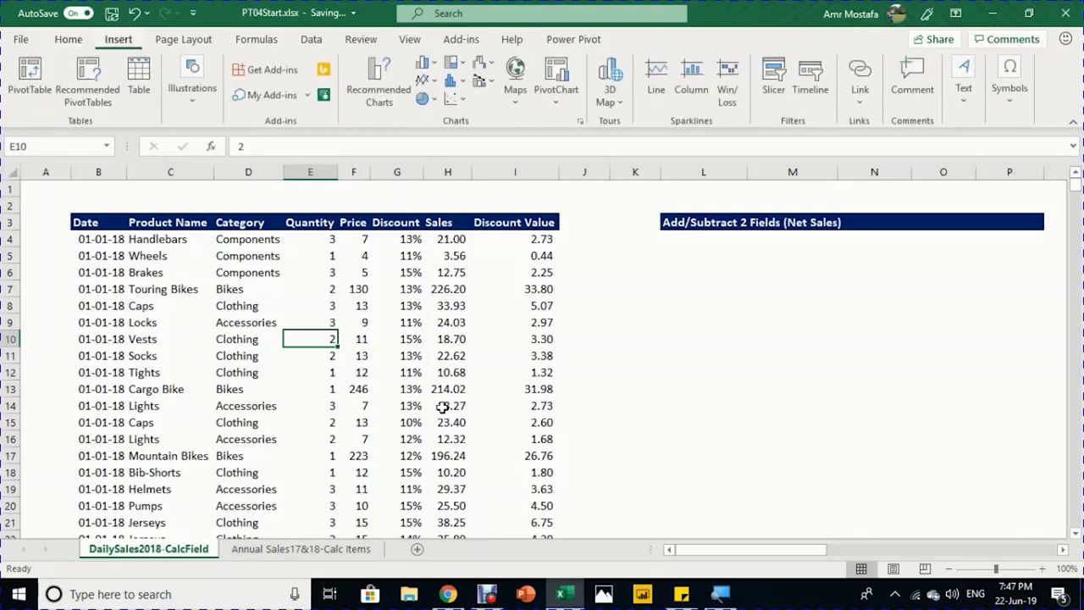
key("v")
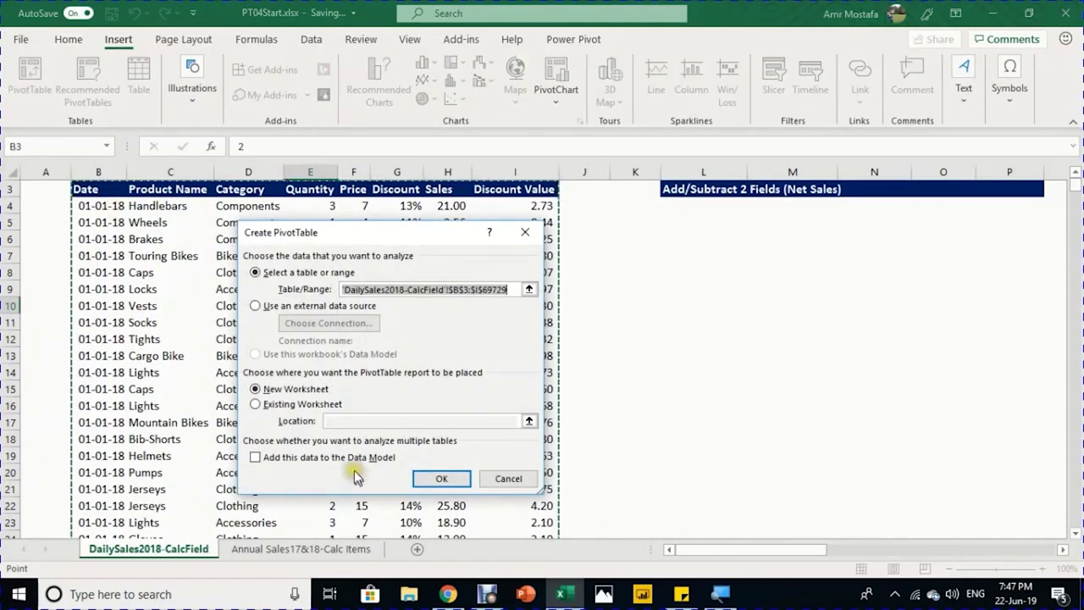
left_click(294, 406)
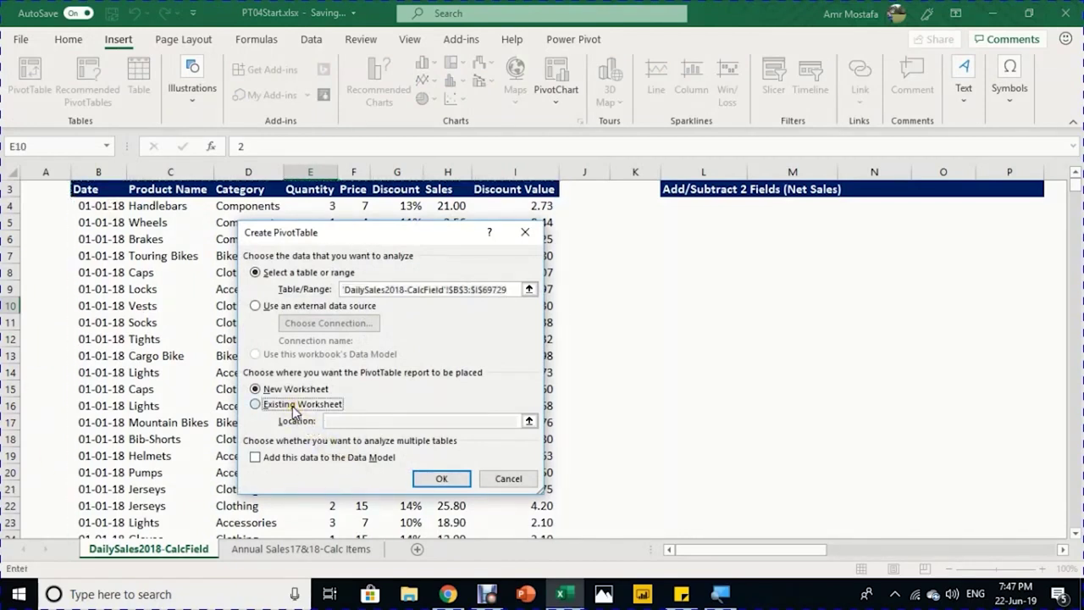
left_click(716, 235)
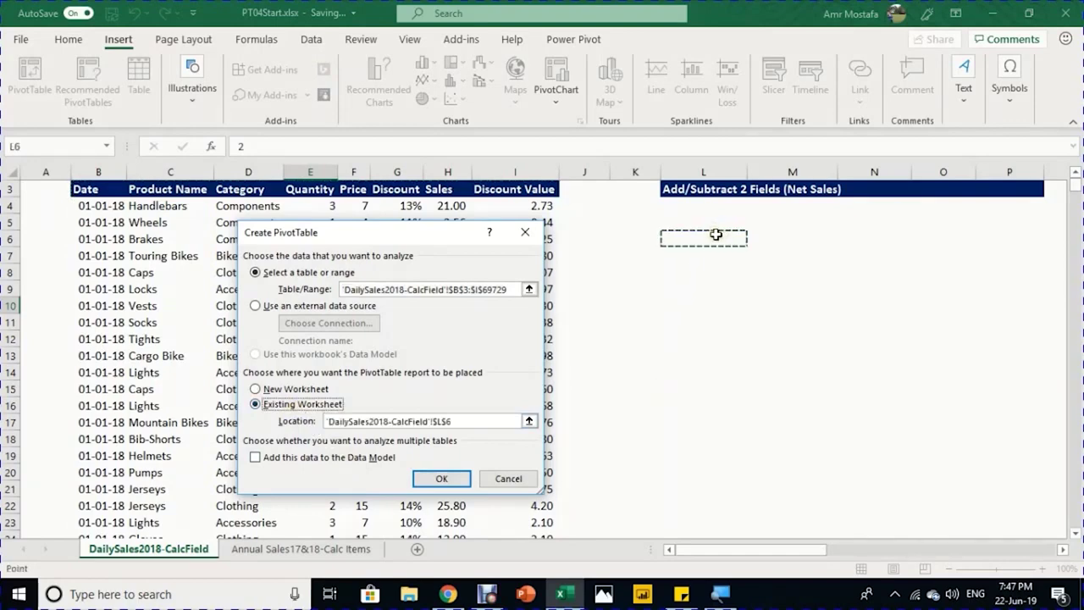
left_click(449, 481)
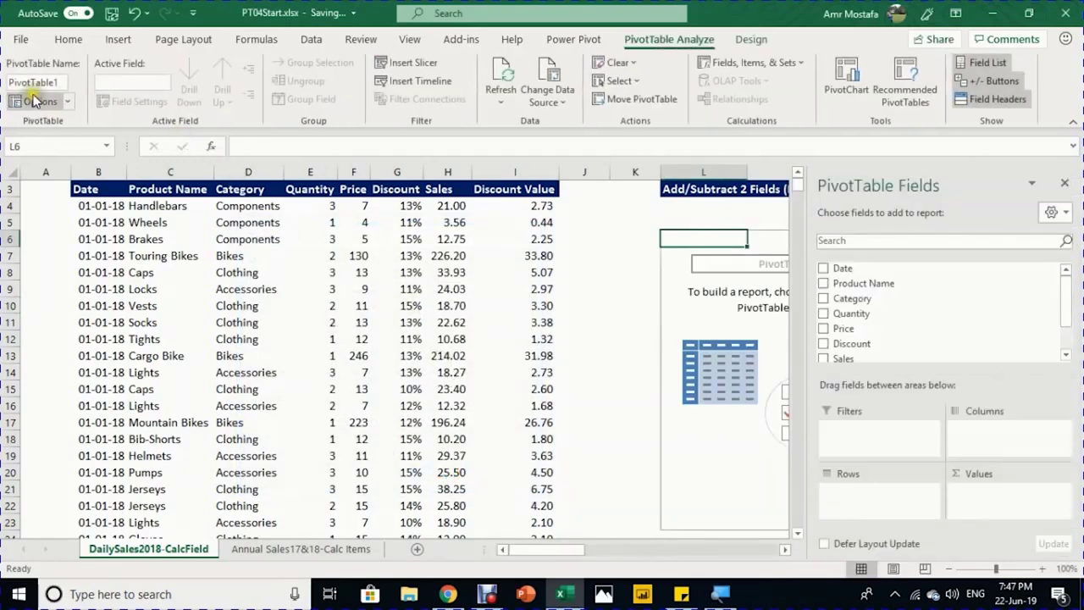
left_click(37, 83)
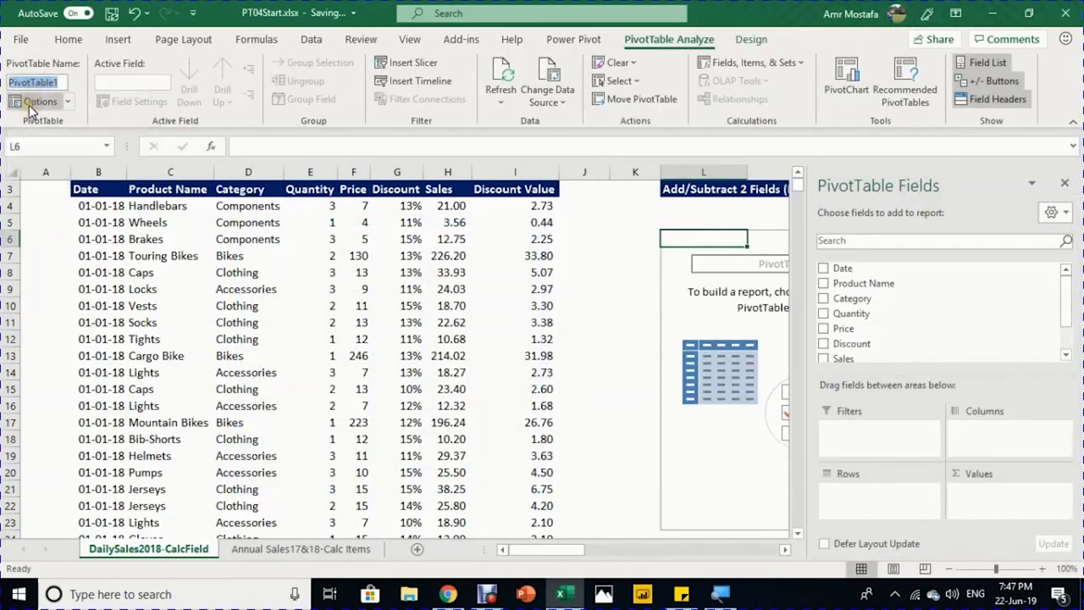
type("NetSales")
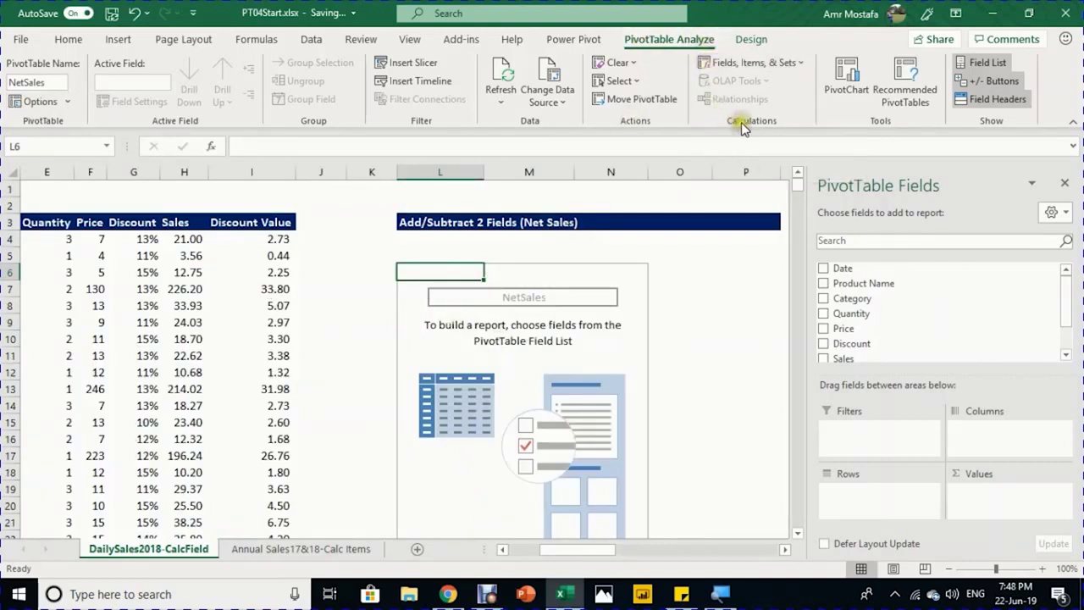
Step: Start a new calculated field in the PivotTable and name it NetSales
left_click(783, 63)
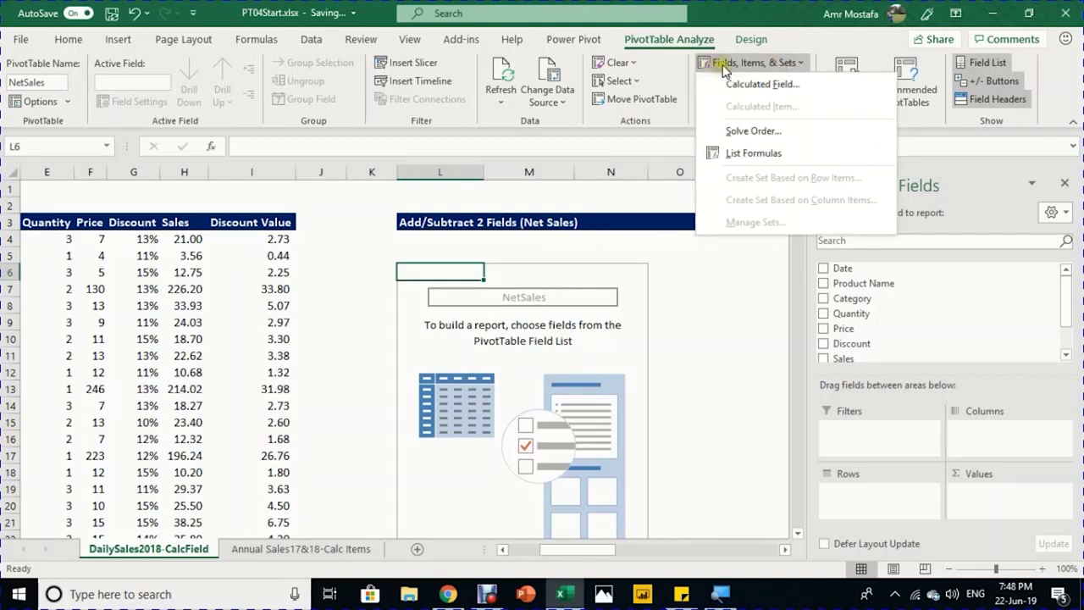
left_click(773, 66)
left_click(780, 65)
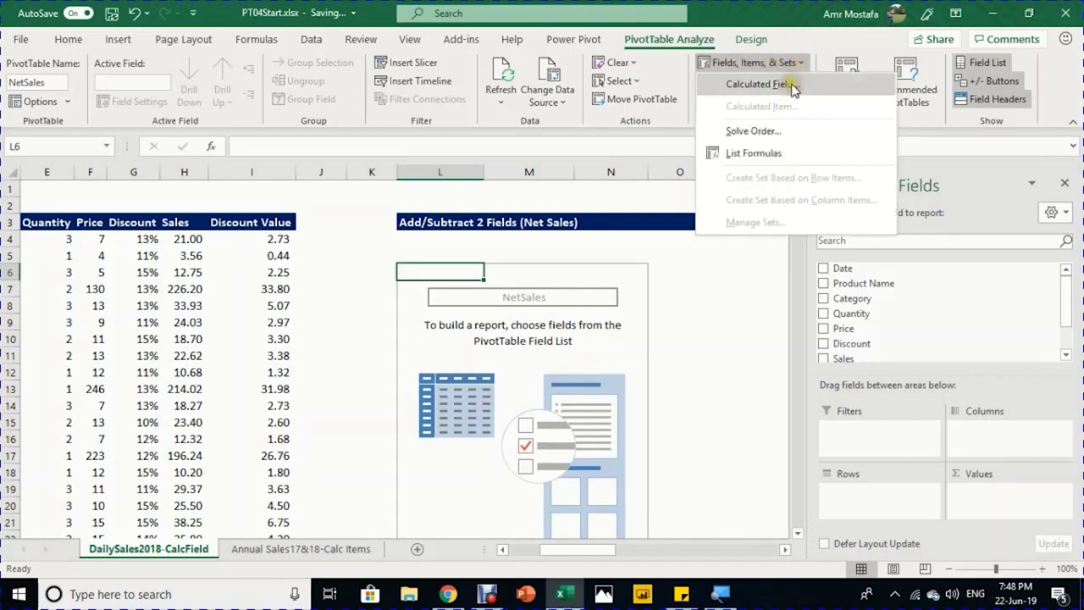
left_click(793, 85)
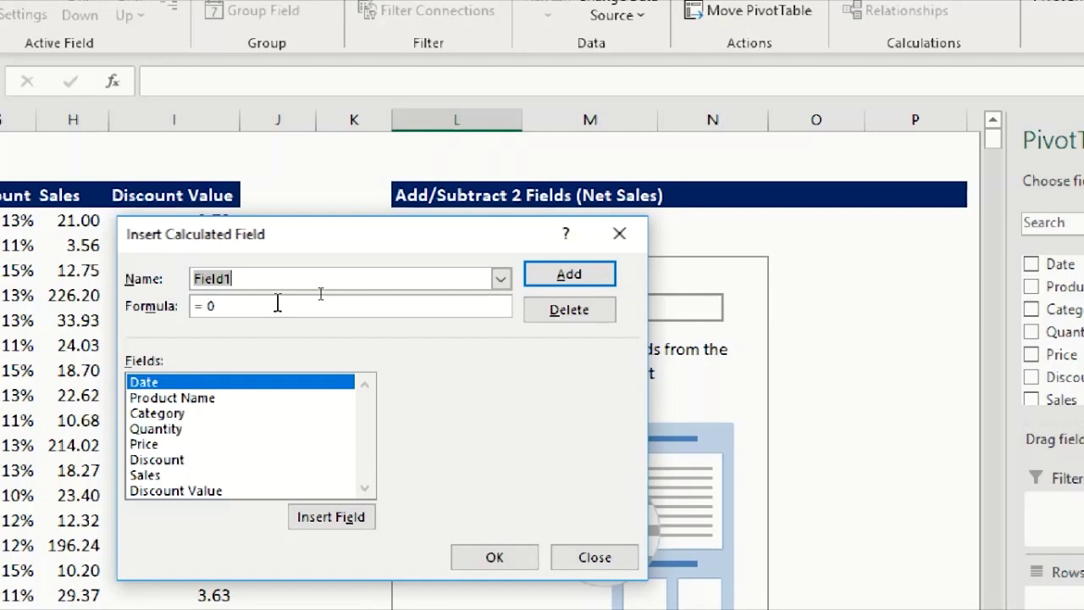
type("NetSales")
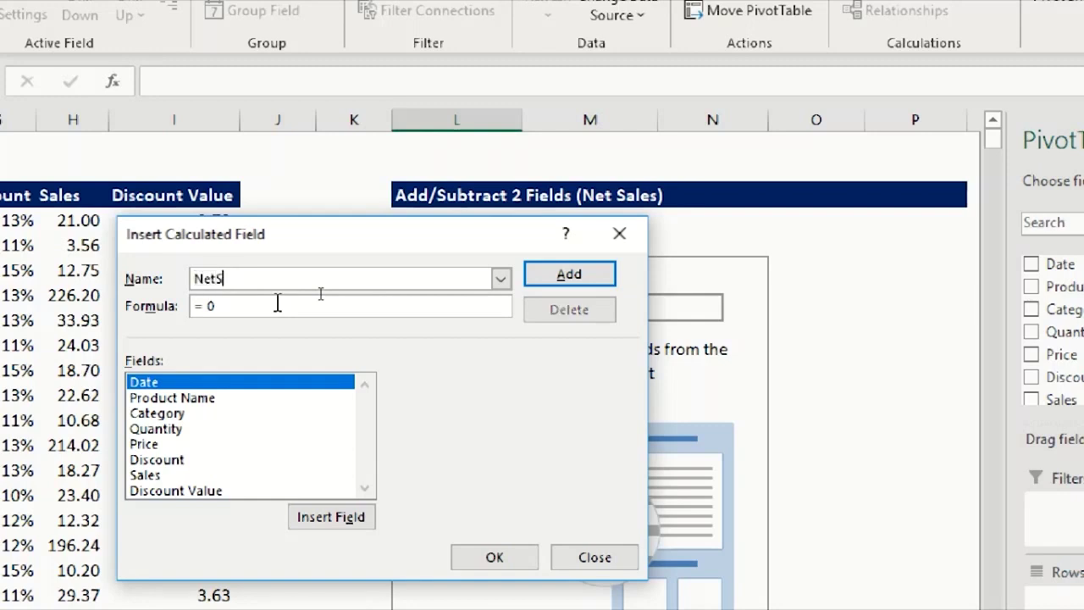
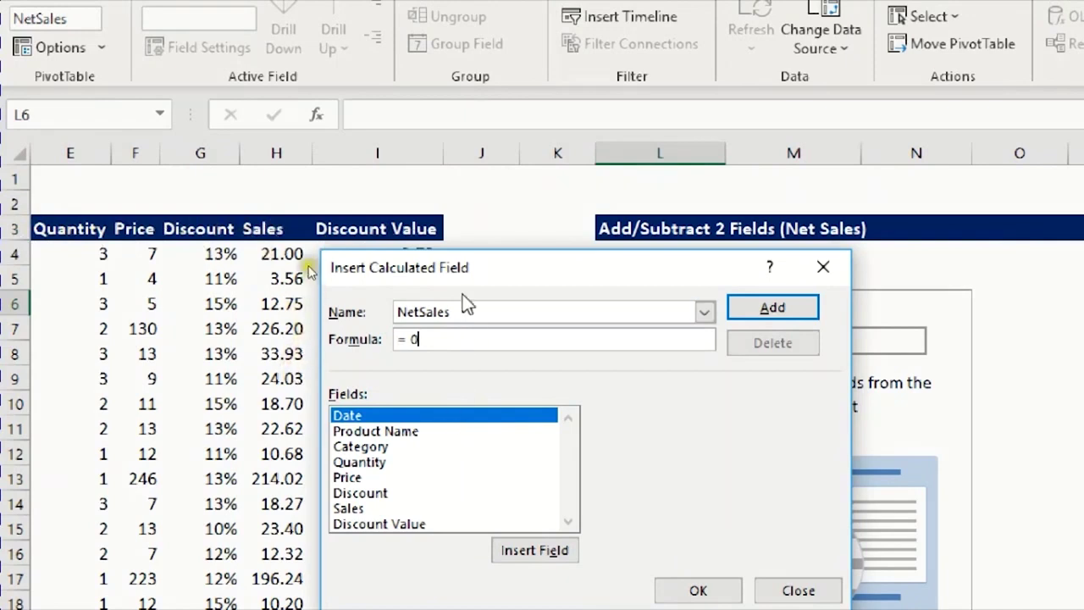
Step: Define the calculated field's formula as = Sales - 'Discount Value' and insert the field into the PivotTable
left_click(348, 509)
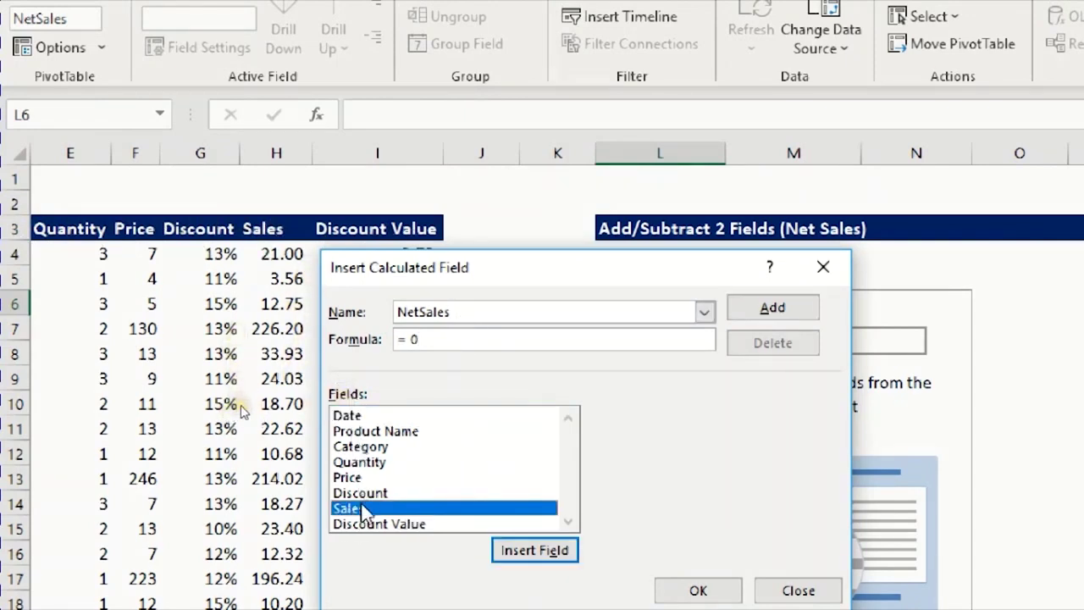
left_click(534, 551)
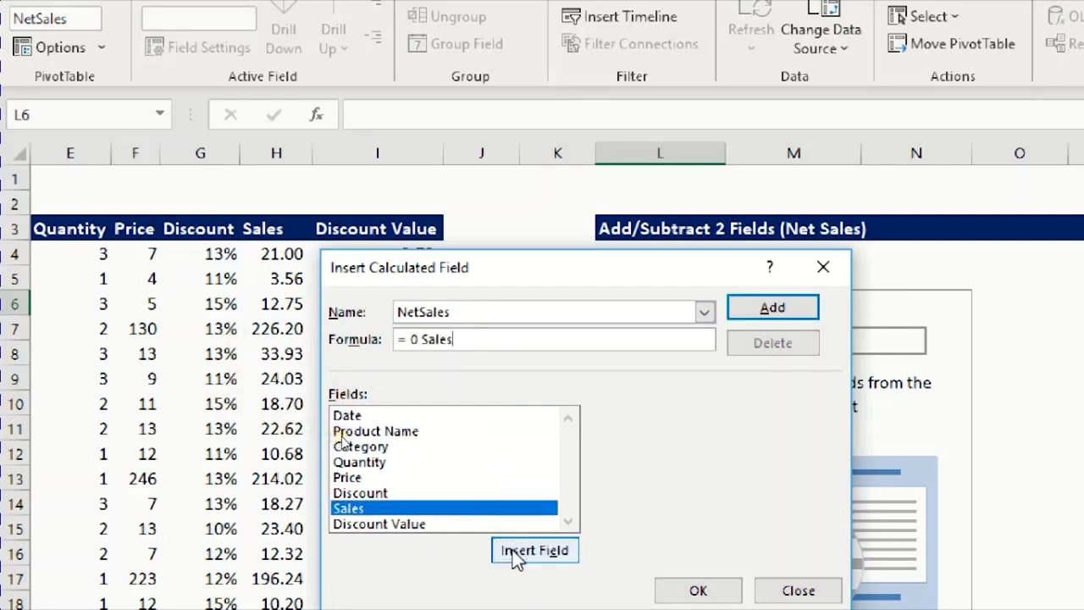
left_click(405, 339)
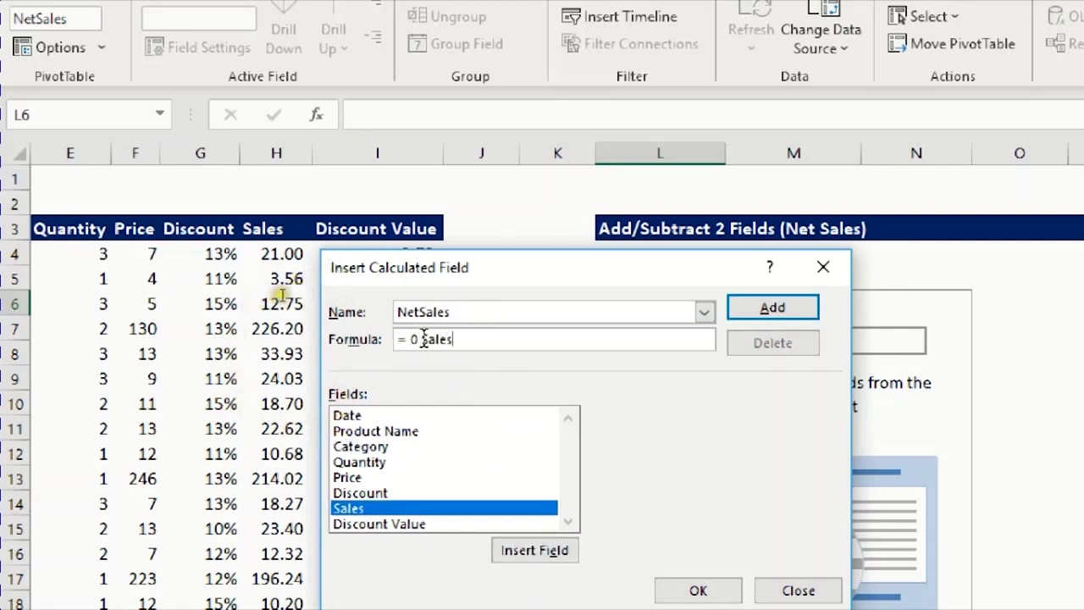
key("Delete")
key("Delete")
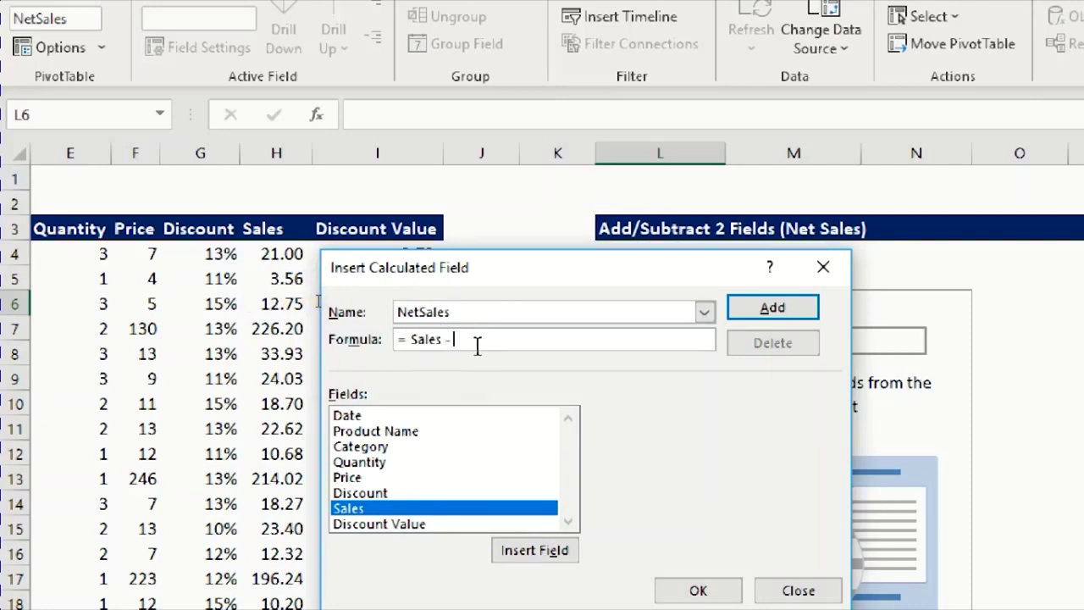
left_click(421, 523)
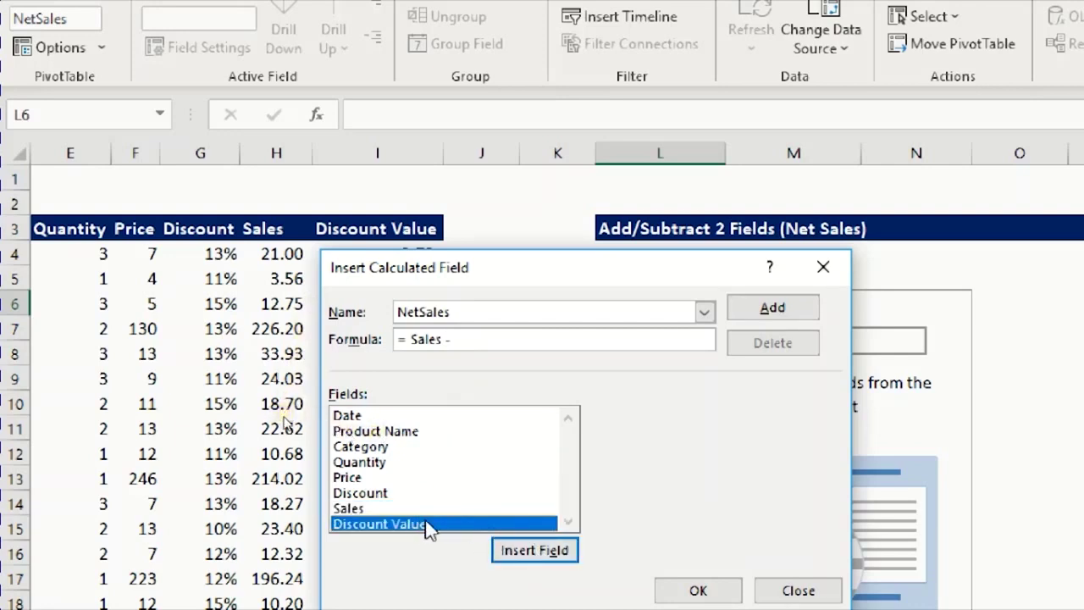
double_click(450, 525)
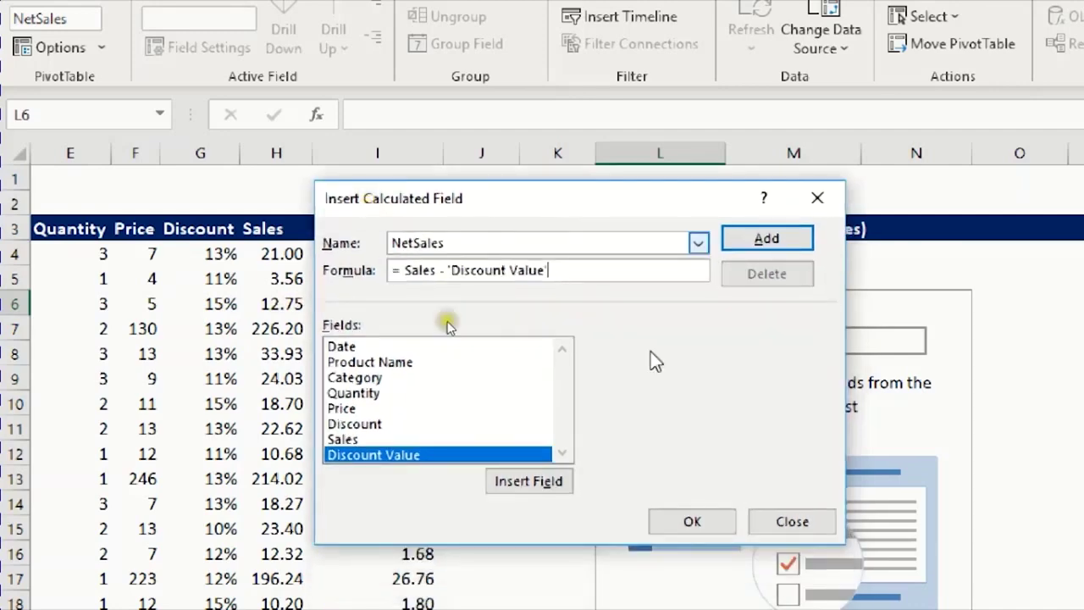
left_click(716, 529)
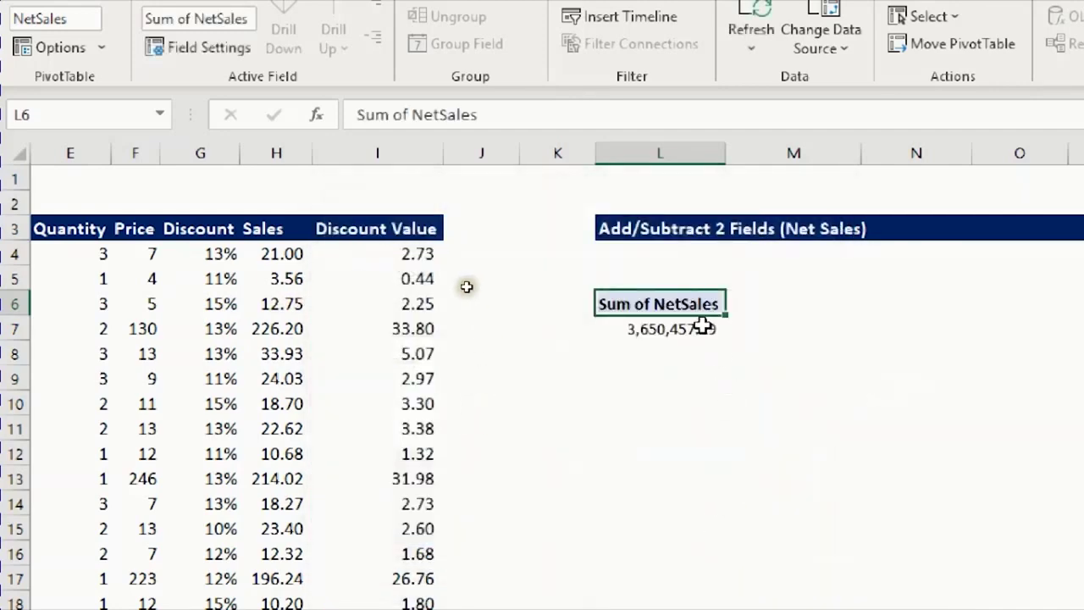
Step: Add the Category field to the PivotTable rows to split net sales by category
left_click(671, 332)
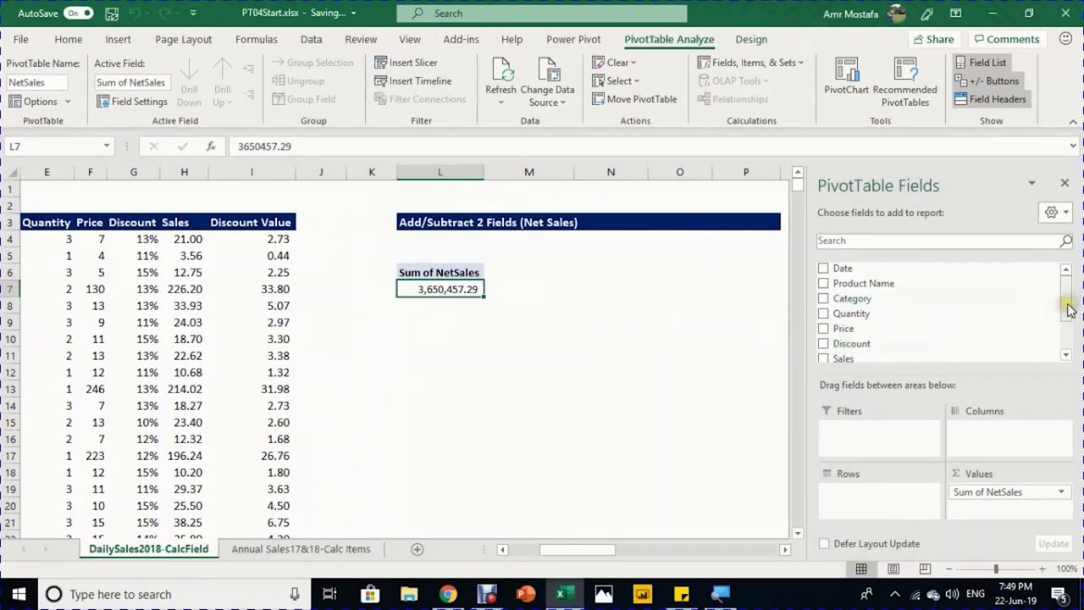
mouse_move(1069, 310)
left_mouse_down()
mouse_move(1069, 298)
mouse_move(1071, 323)
left_mouse_up()
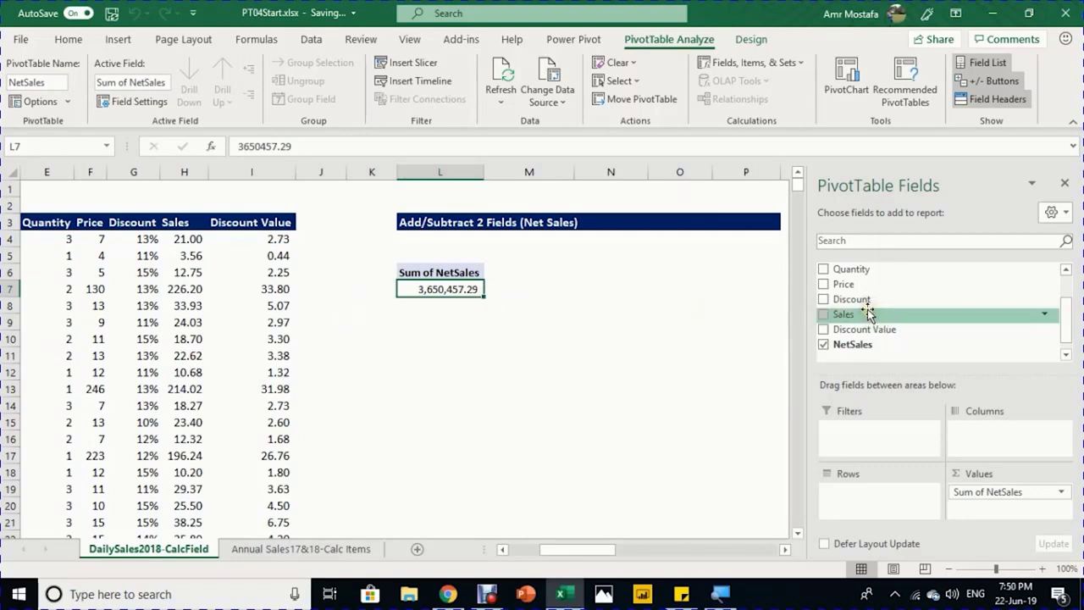
scroll(872, 298, "up", 1)
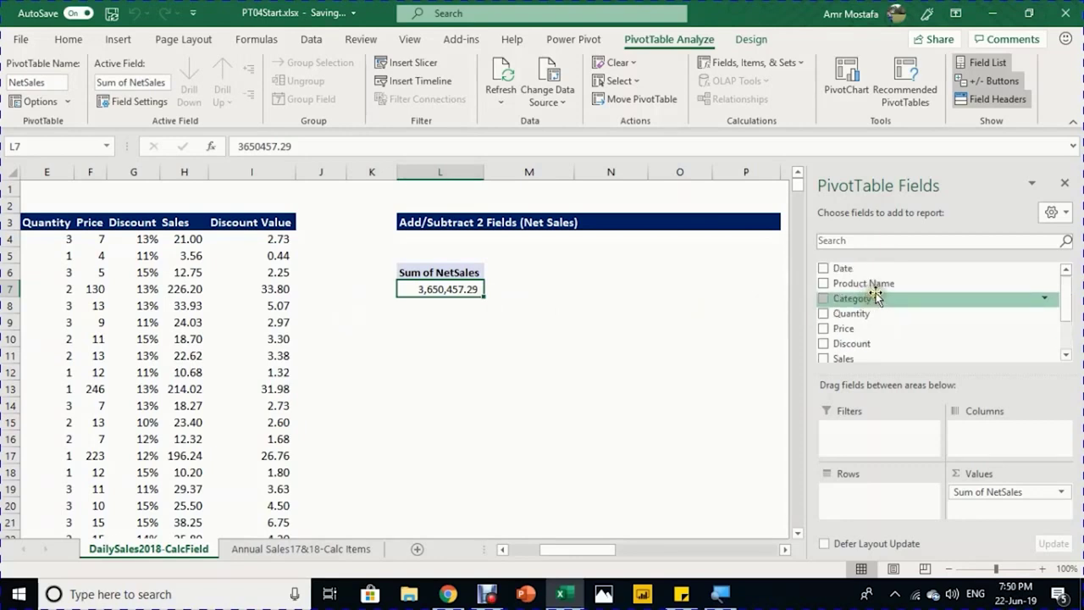
left_click_drag(881, 298, 901, 502)
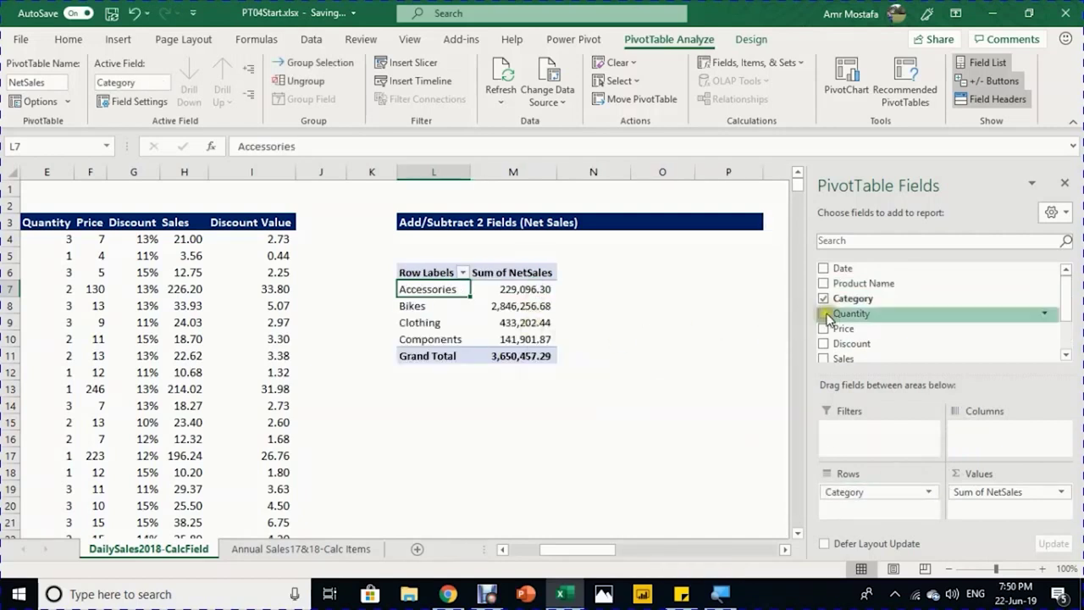
Step: Try Product Name beneath Category in the PivotTable rows, and remove Product Name again
left_click_drag(856, 285, 931, 510)
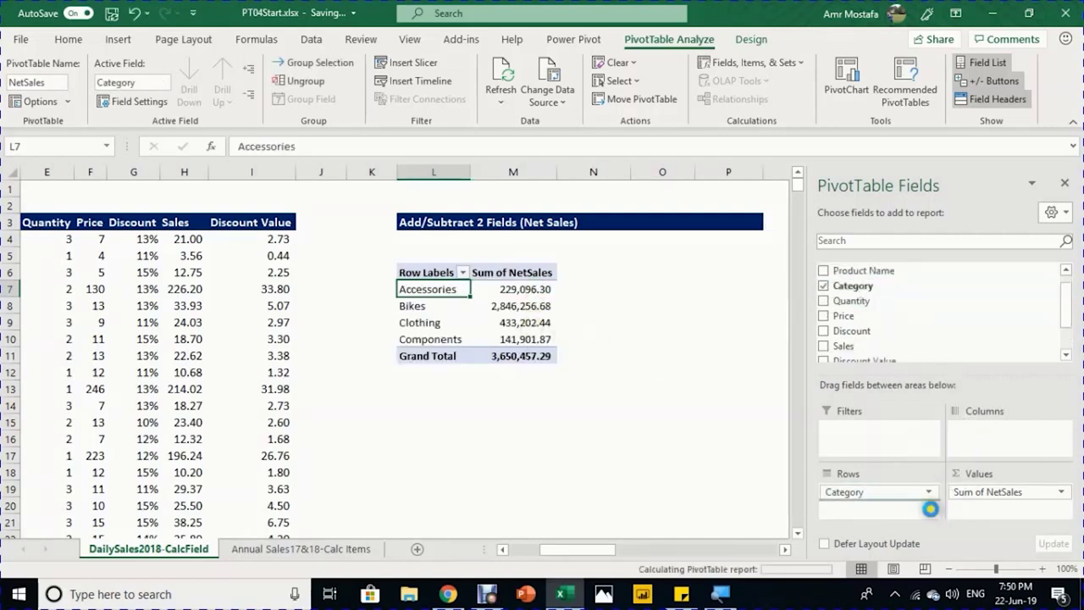
scroll(547, 339, "down", 1)
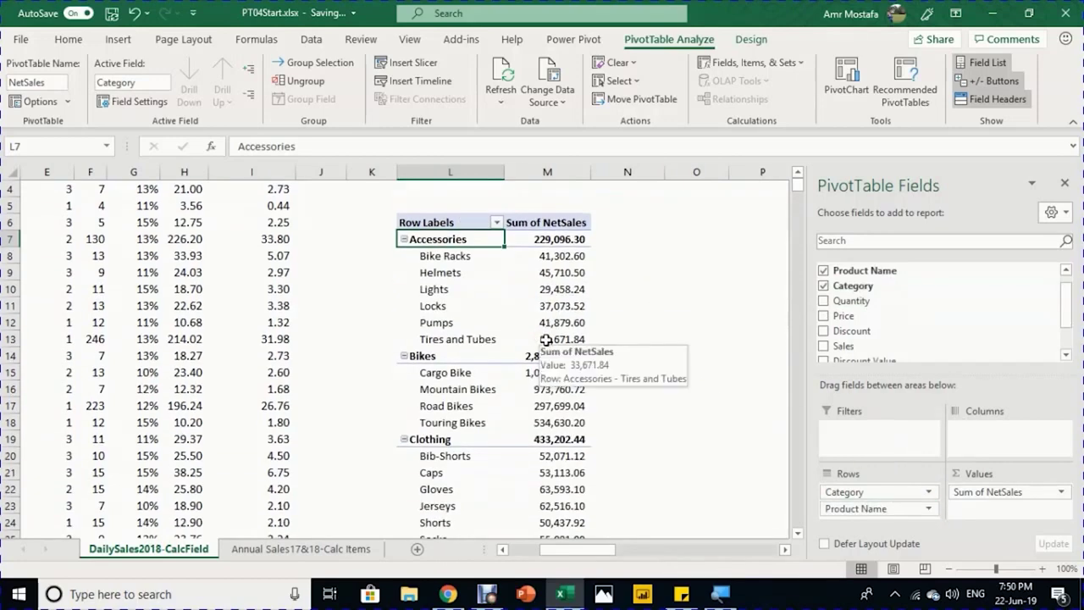
scroll(547, 349, "up", 1)
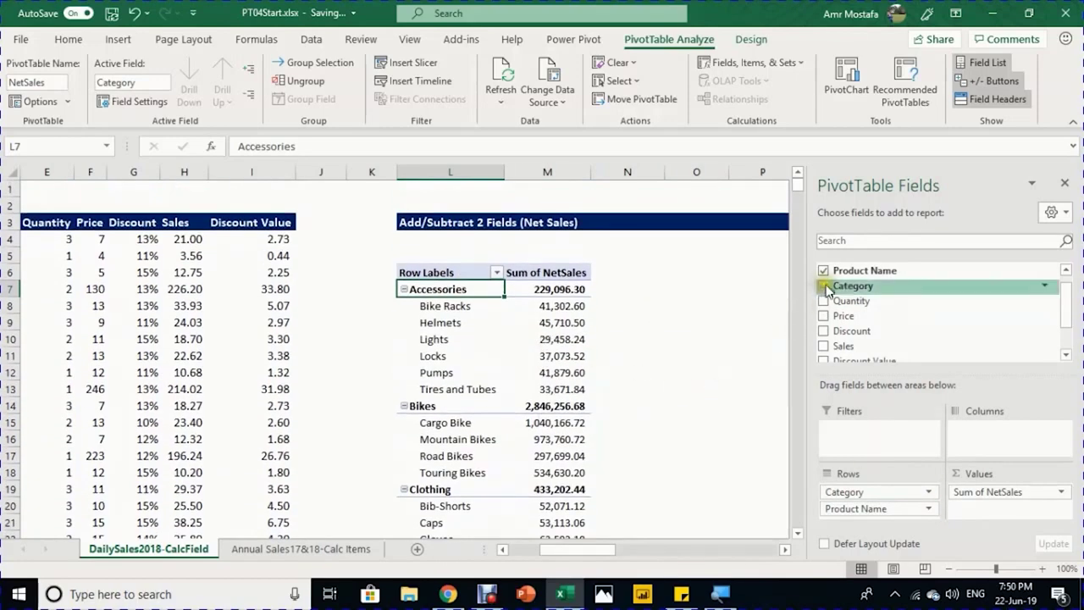
left_click(823, 270)
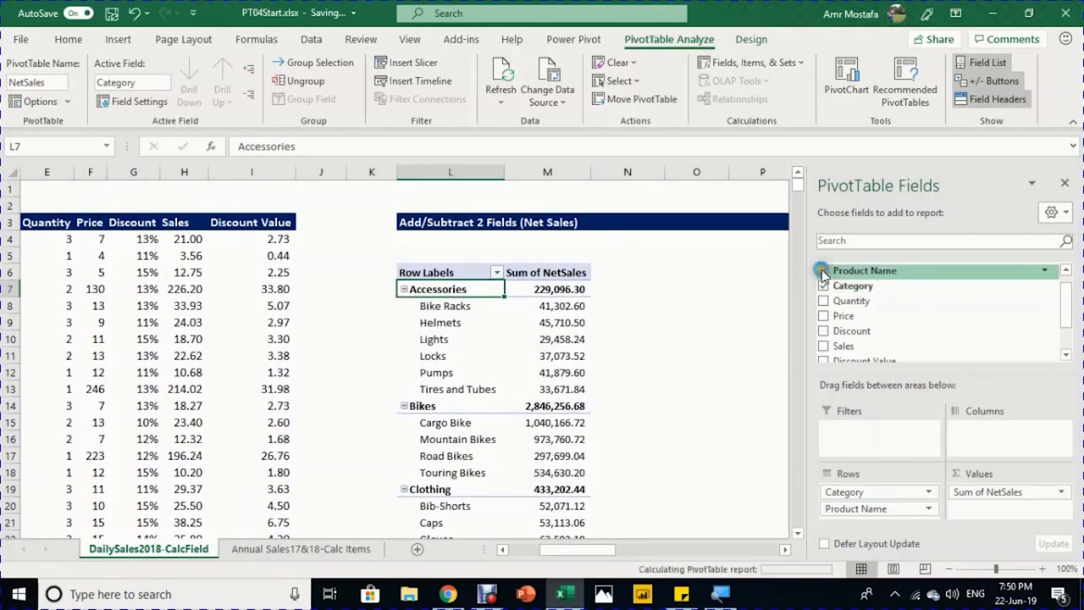
Step: Add Date above Category in the PivotTable rows, group the dates by Months, and review the monthly net sales
scroll(832, 292, "up", 1)
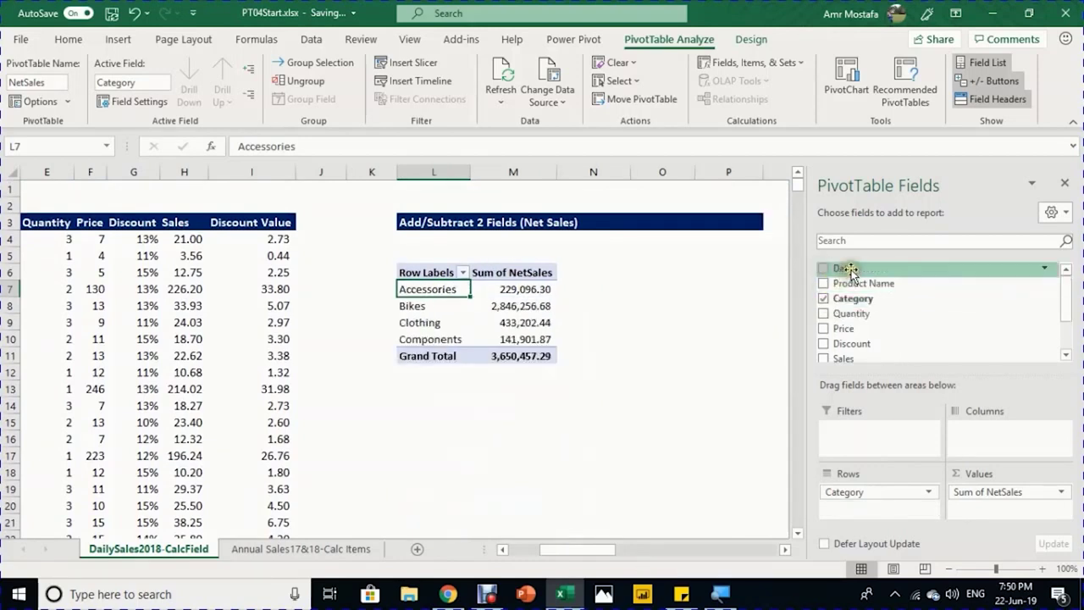
left_click_drag(840, 268, 891, 489)
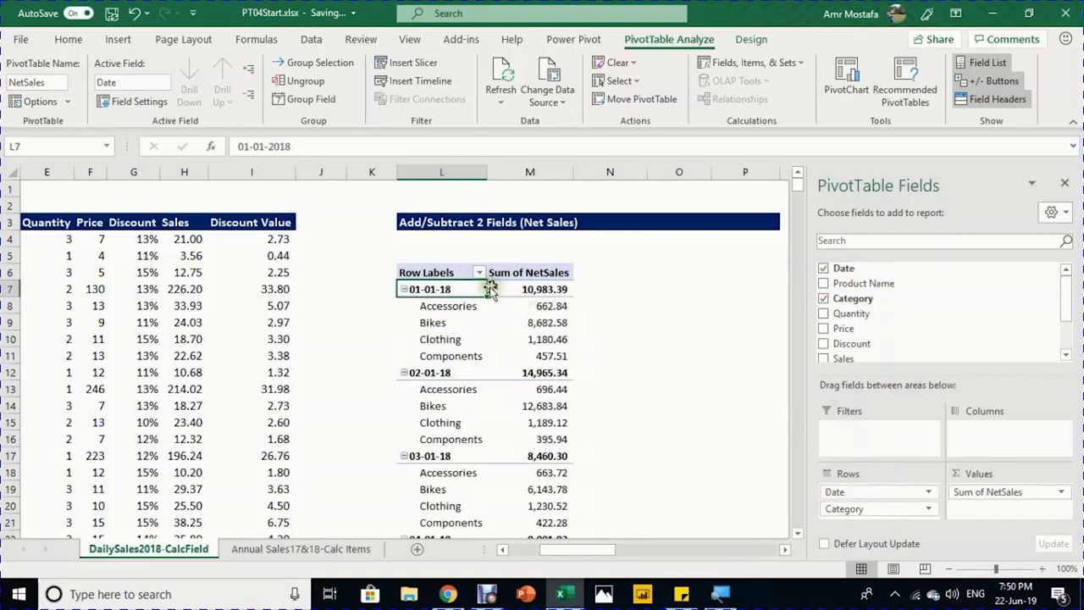
right_click(440, 289)
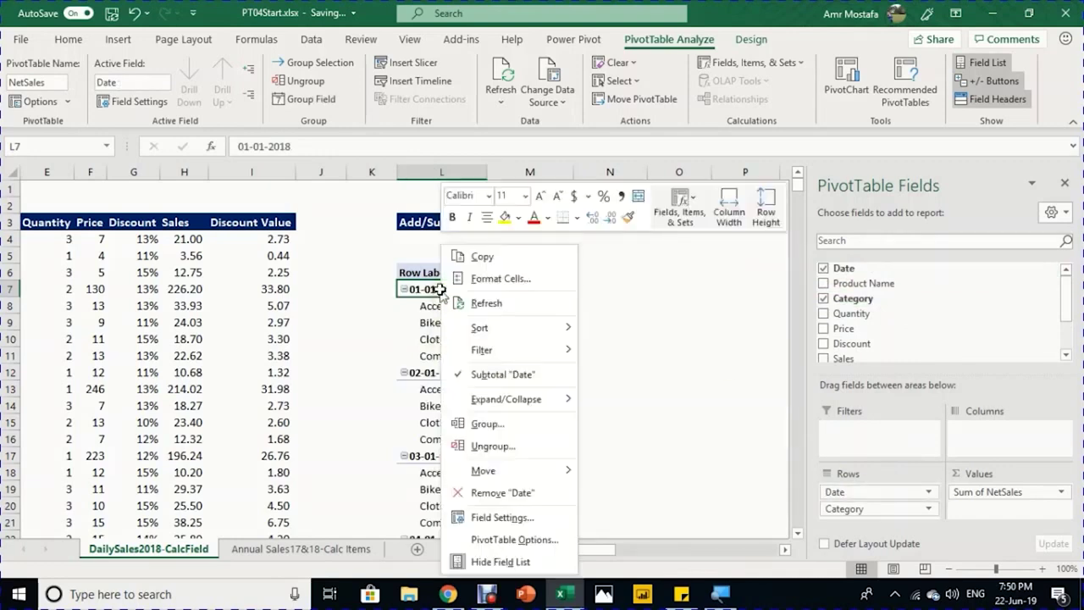
left_click(474, 424)
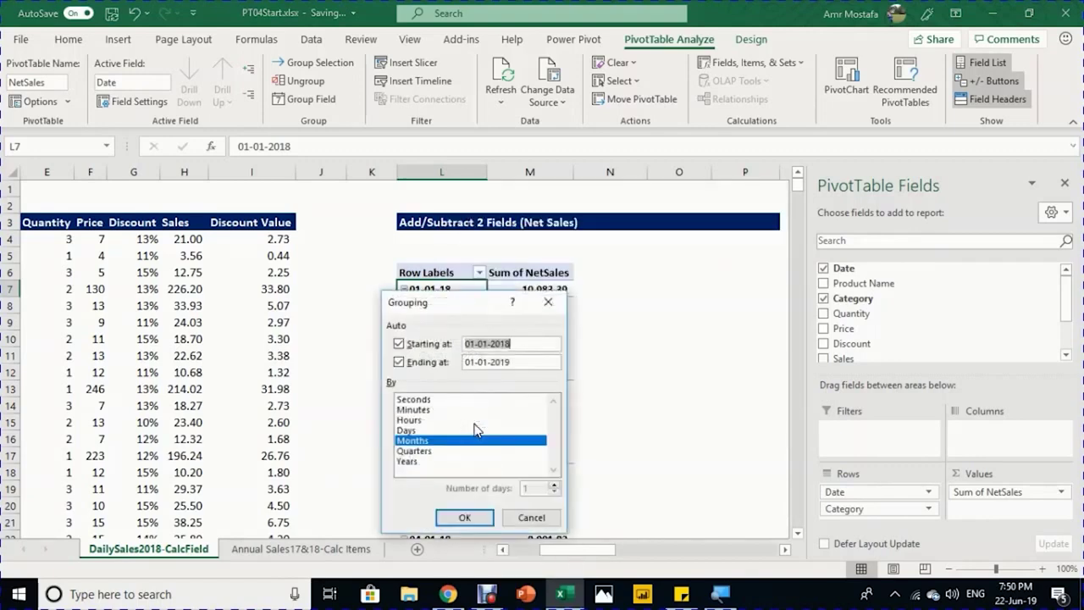
left_click(464, 517)
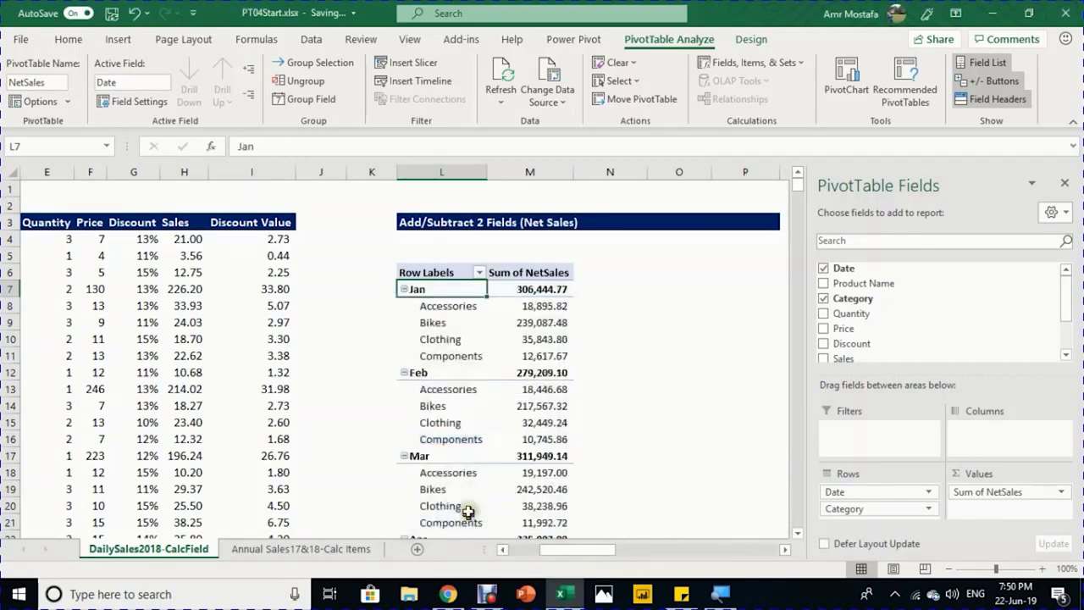
scroll(479, 327, "down", 6)
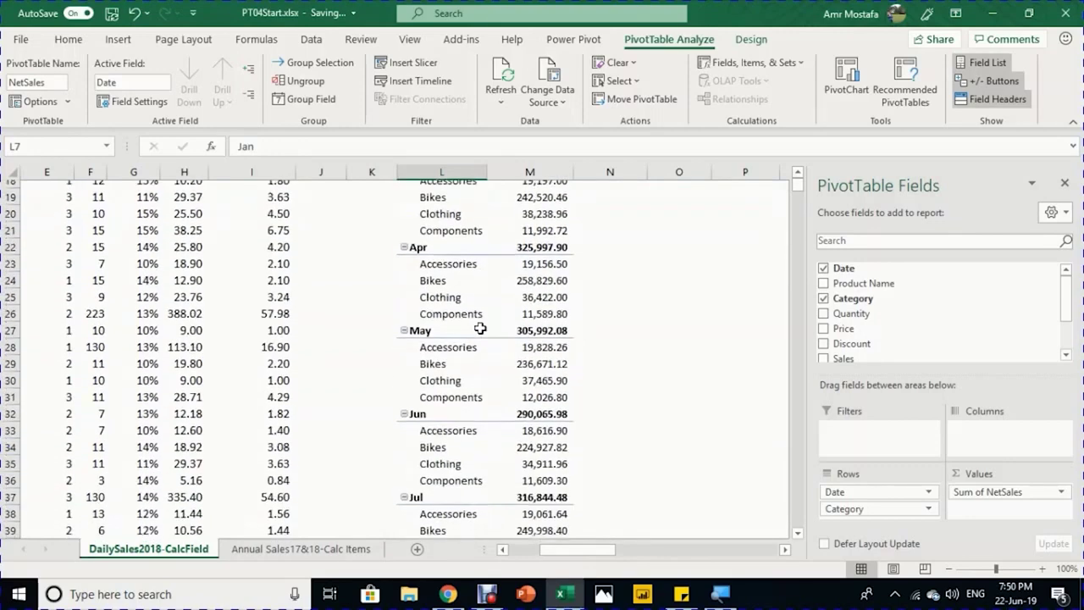
scroll(480, 328, "down", 7)
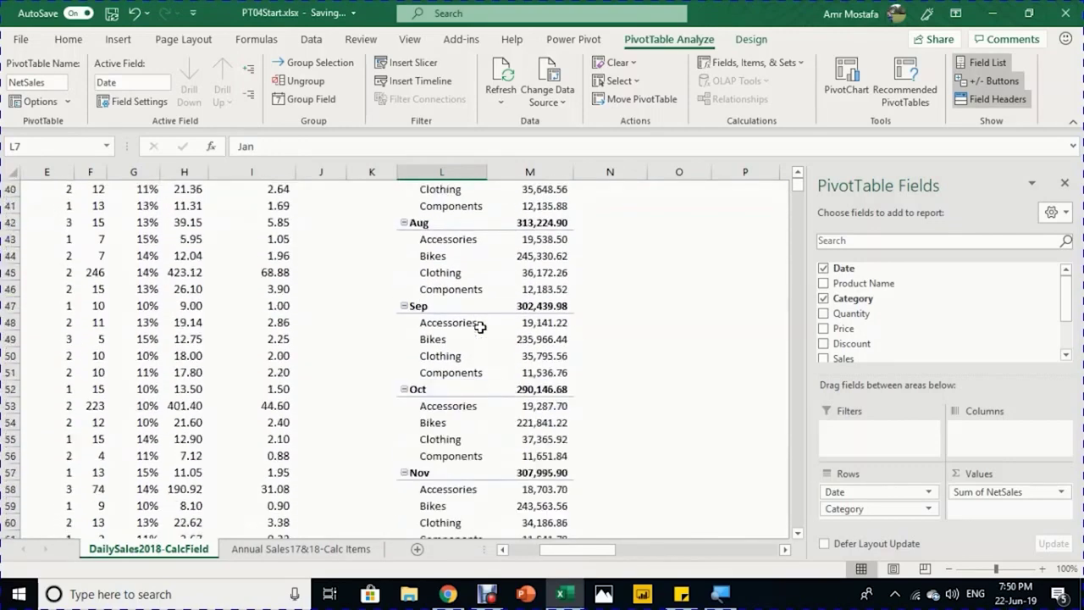
Step: Move Category from the PivotTable rows to the columns so net sales show months down and categories across
scroll(479, 328, "up", 12)
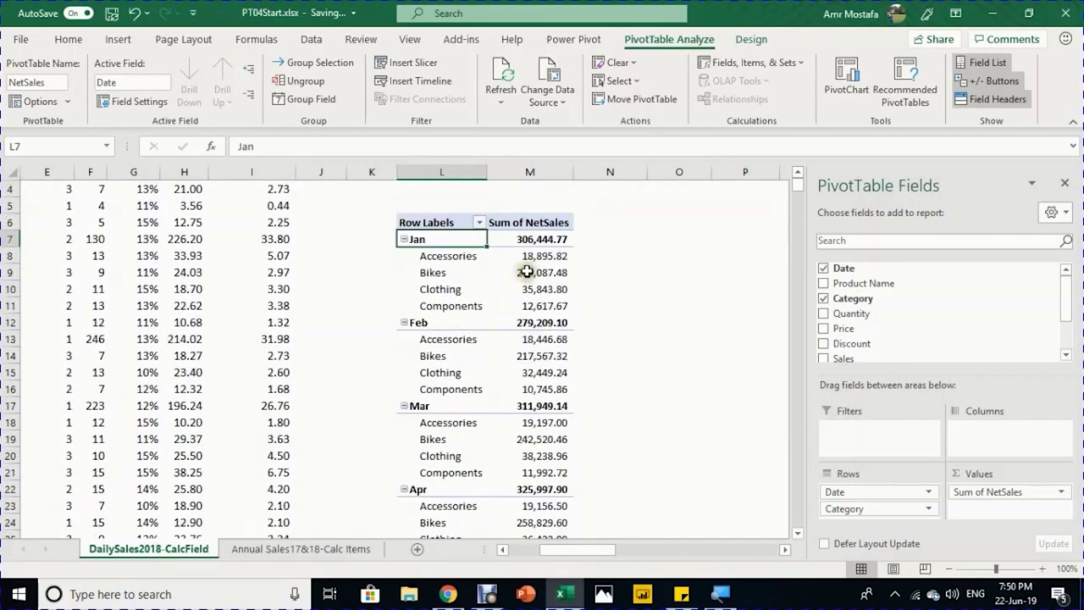
left_click_drag(850, 298, 1008, 430)
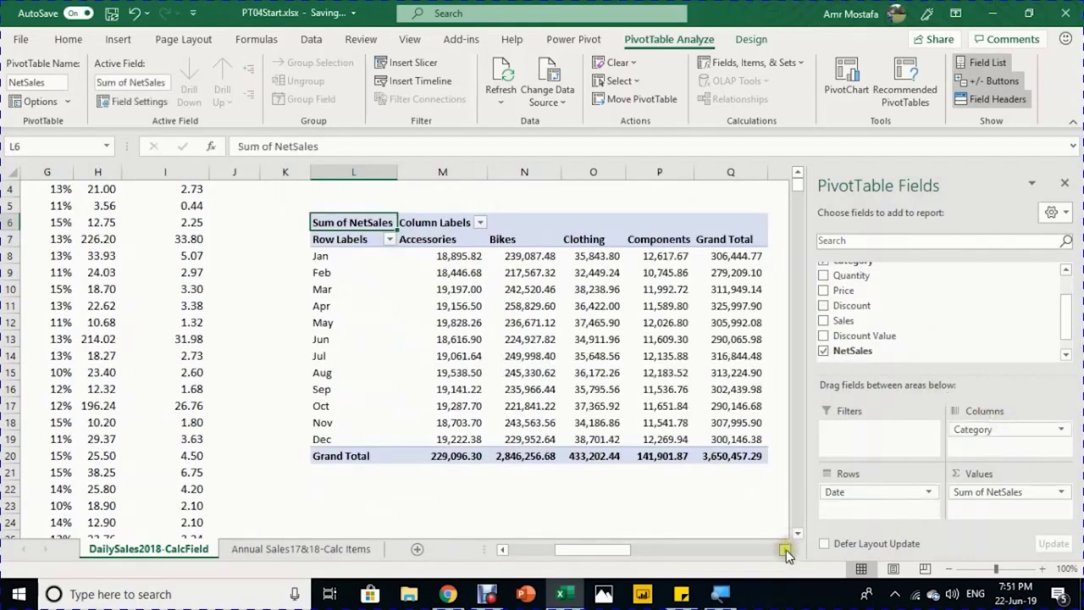
left_click(786, 550)
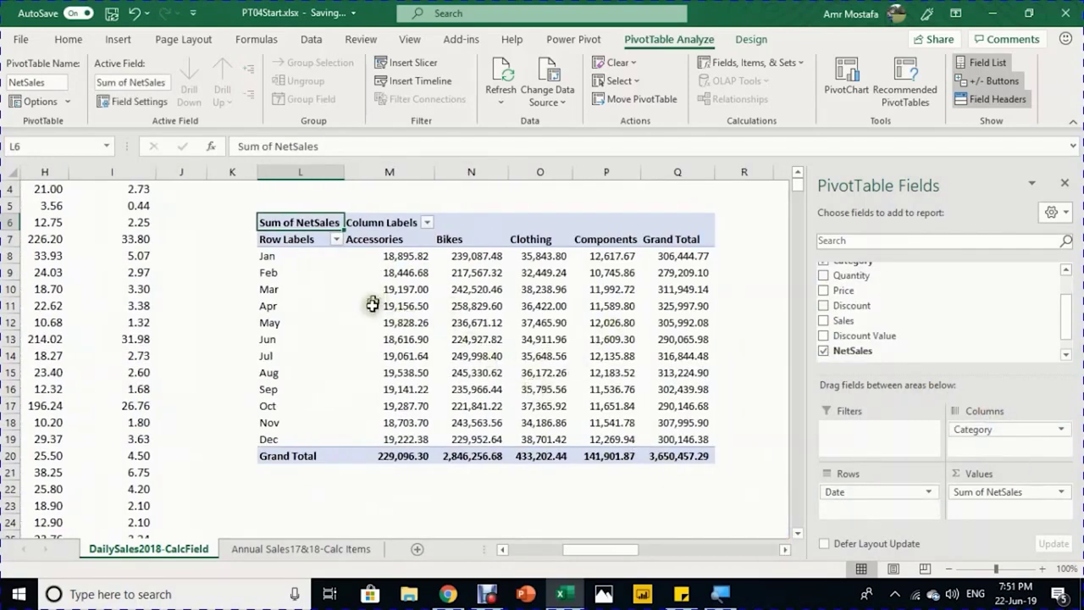
scroll(348, 387, "up", 1)
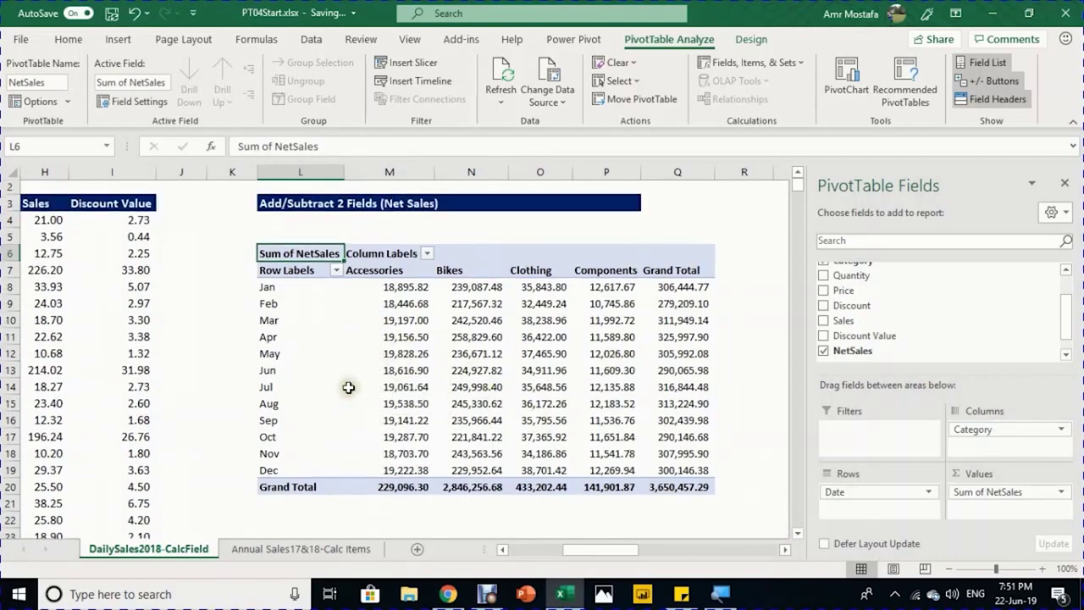
scroll(348, 387, "up", 1)
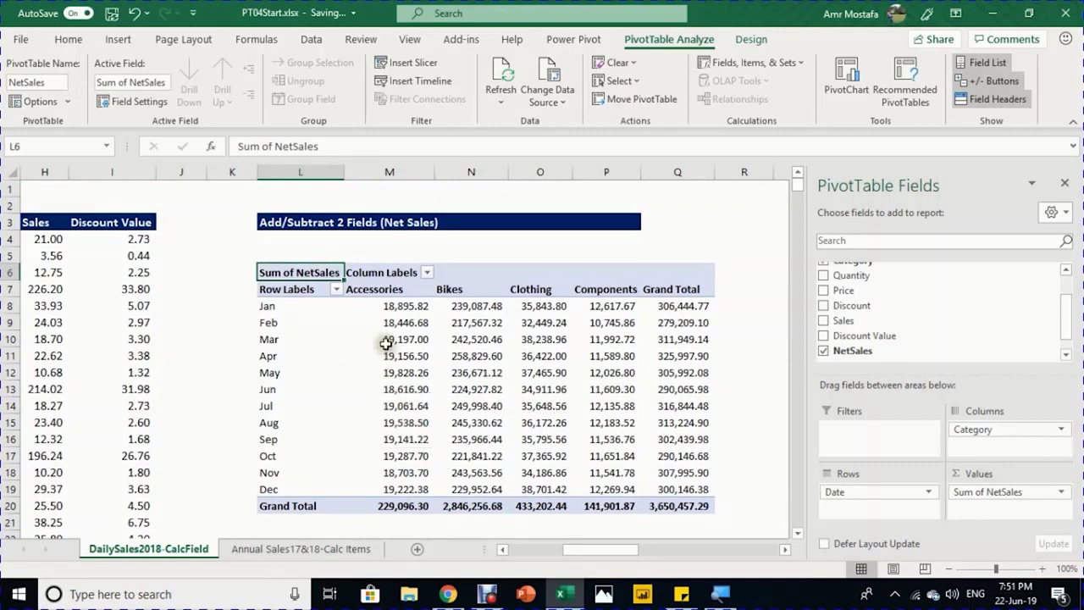
mouse_move(397, 315)
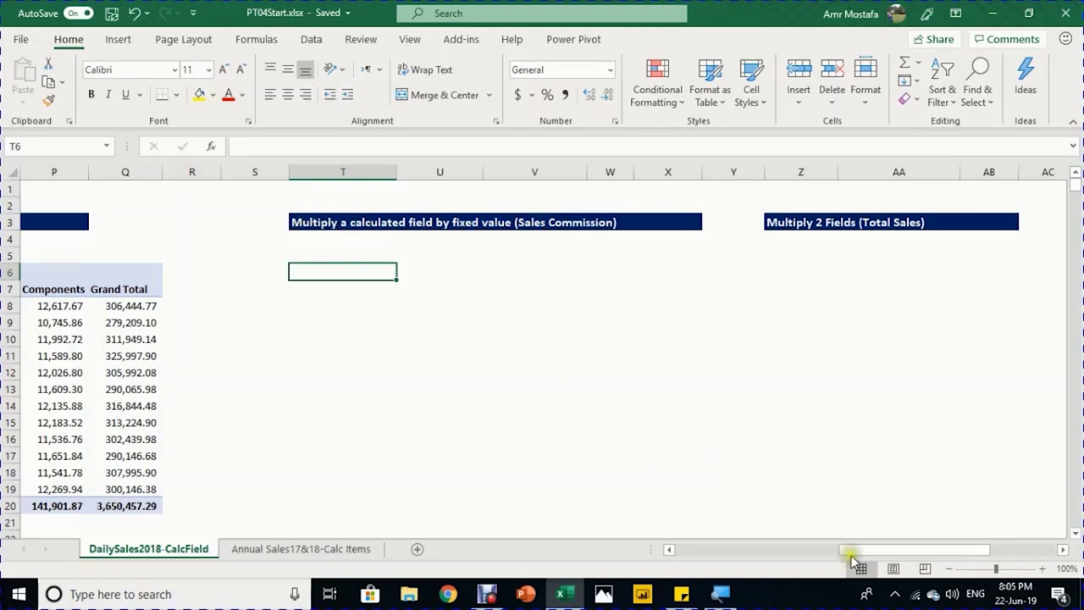
Step: Create a PivotTable from the daily sales data on the existing worksheet at cell T6, under the Sales Commission heading
left_click_drag(875, 549, 767, 559)
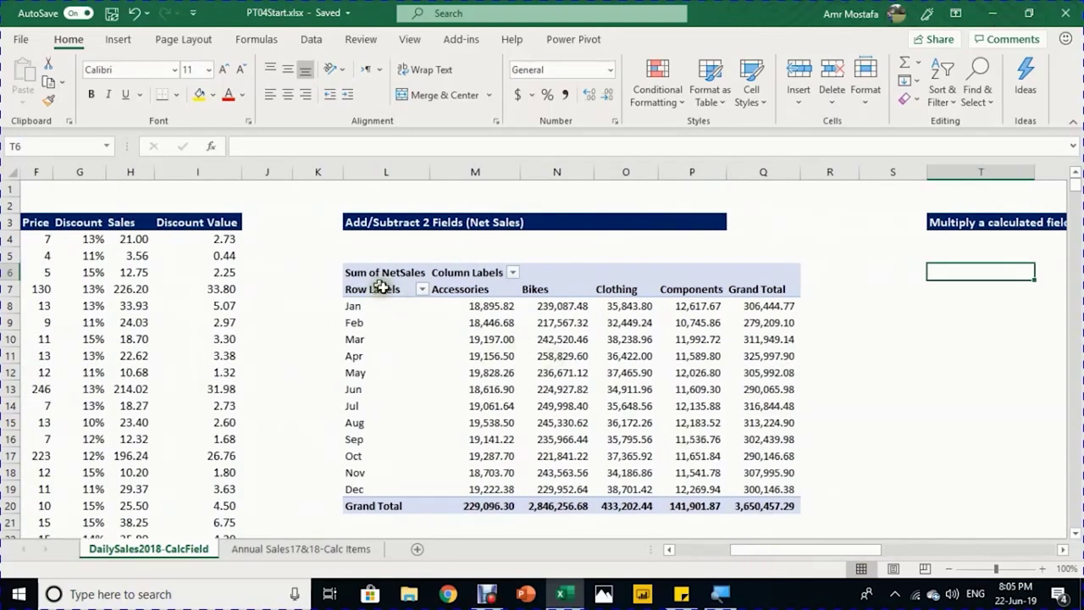
mouse_move(516, 374)
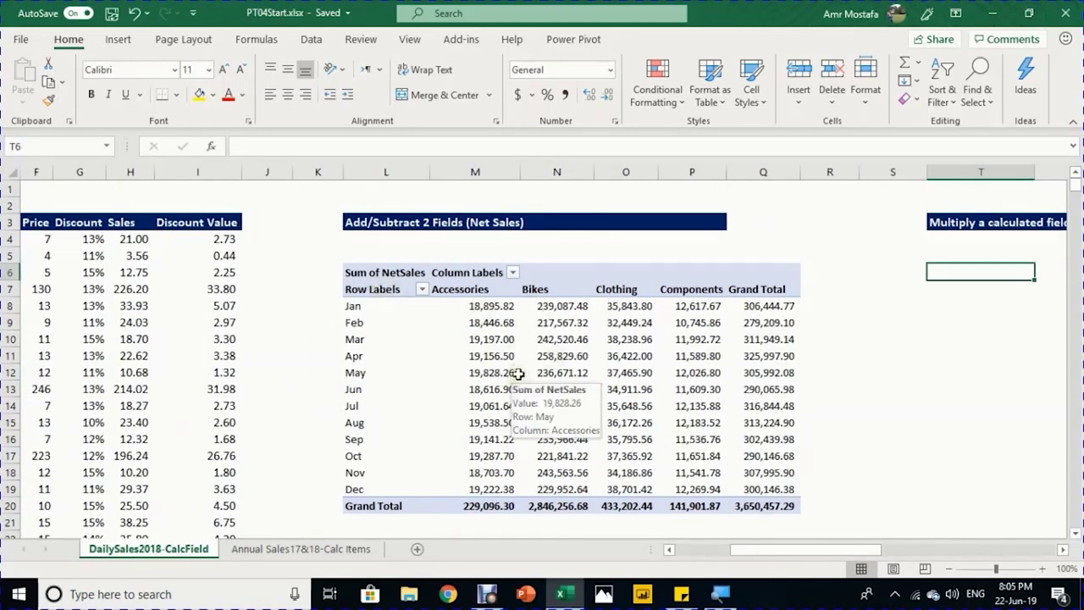
mouse_move(743, 548)
left_mouse_down()
mouse_move(756, 553)
mouse_move(734, 549)
mouse_move(758, 551)
left_mouse_up()
left_click_drag(775, 545, 736, 547)
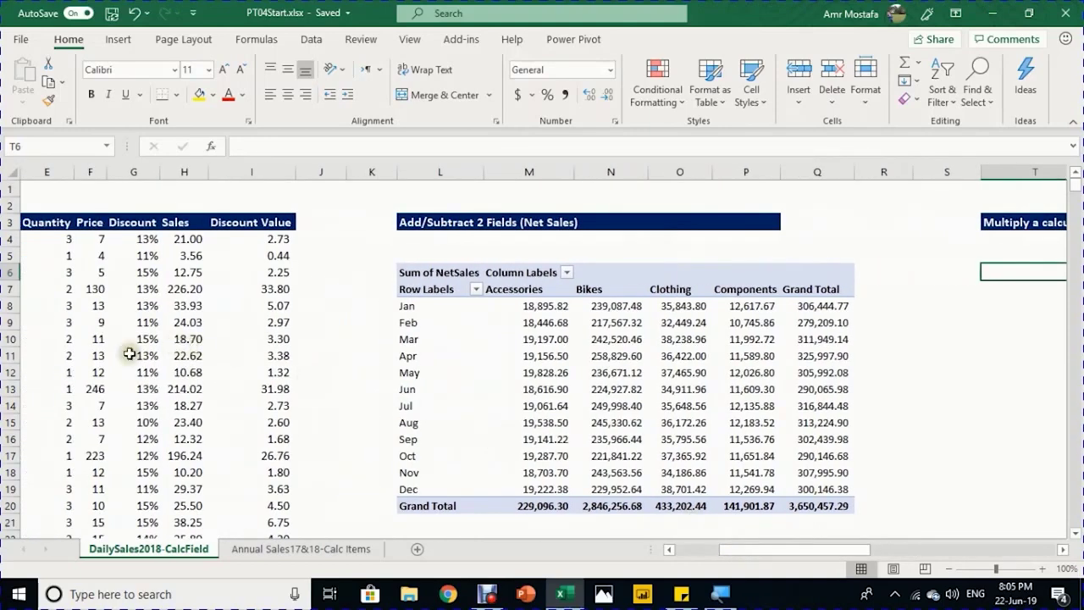
left_click(89, 357)
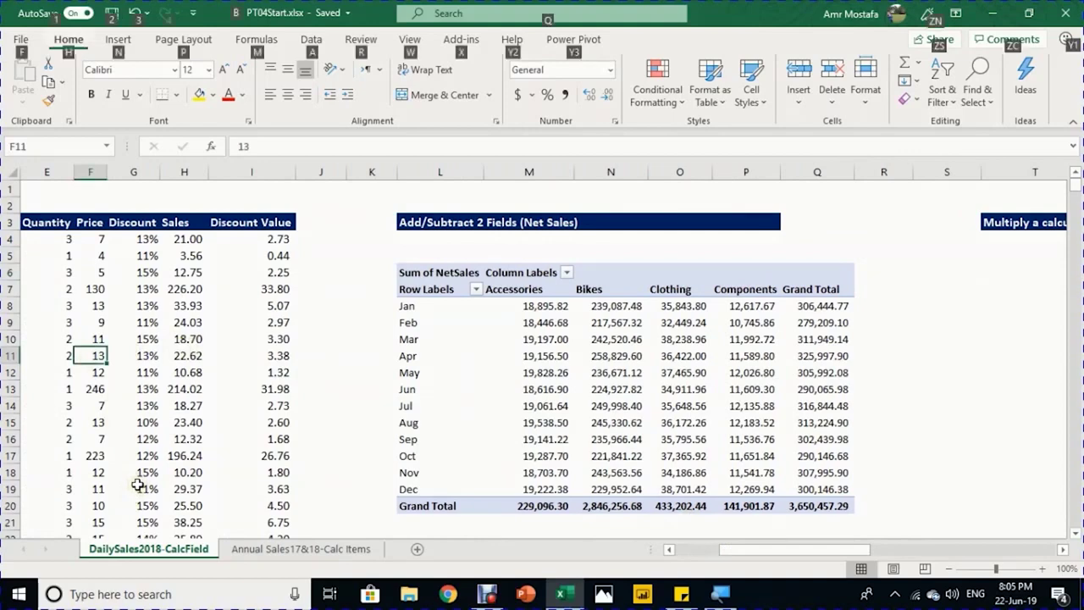
key("alt+n")
key("v")
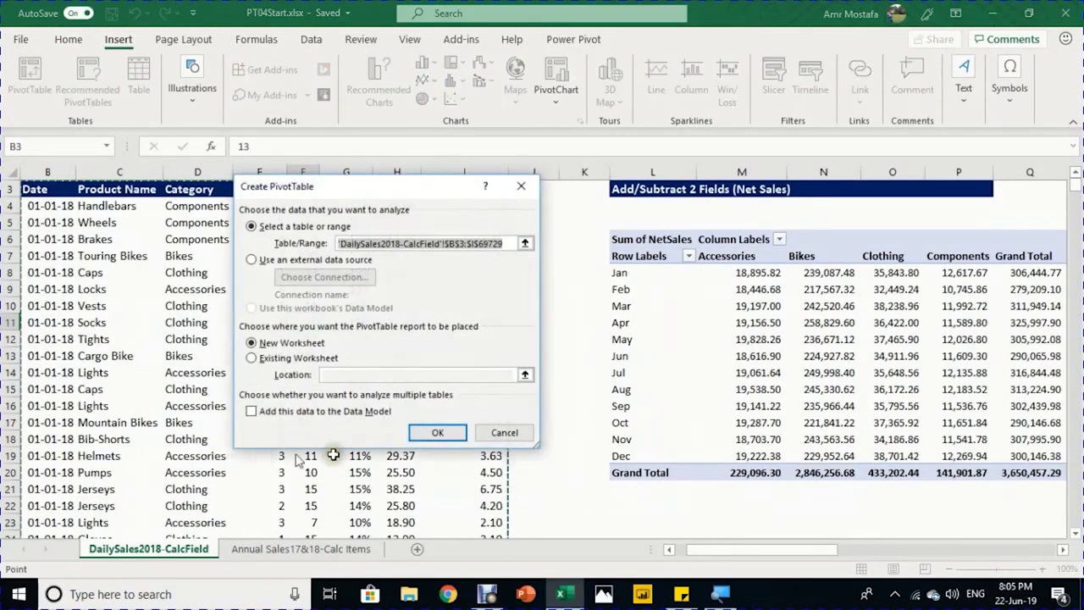
left_click(286, 361)
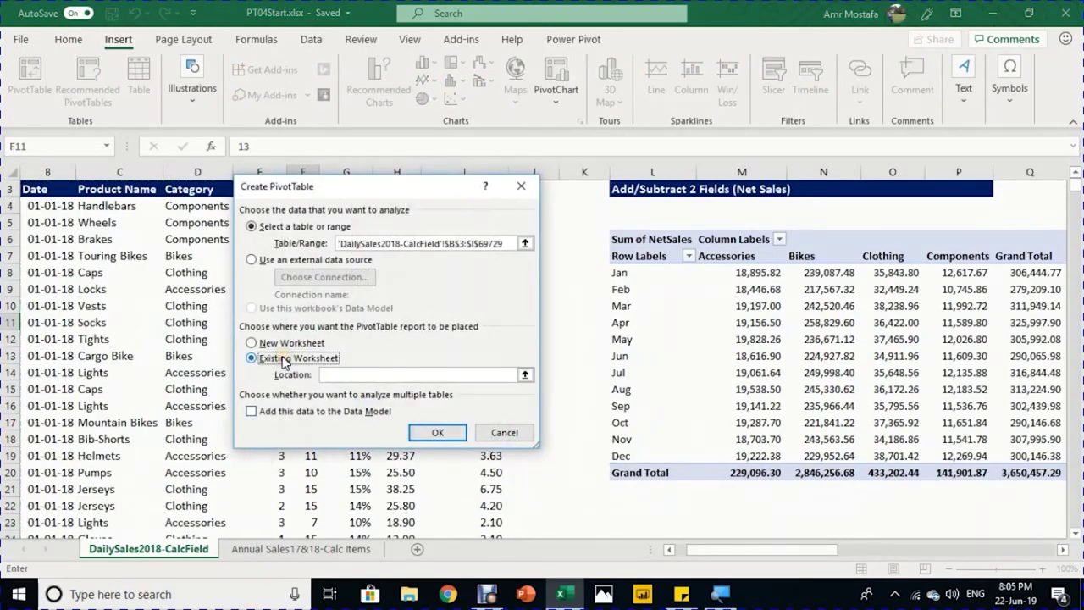
left_click_drag(719, 549, 772, 549)
left_click(927, 244)
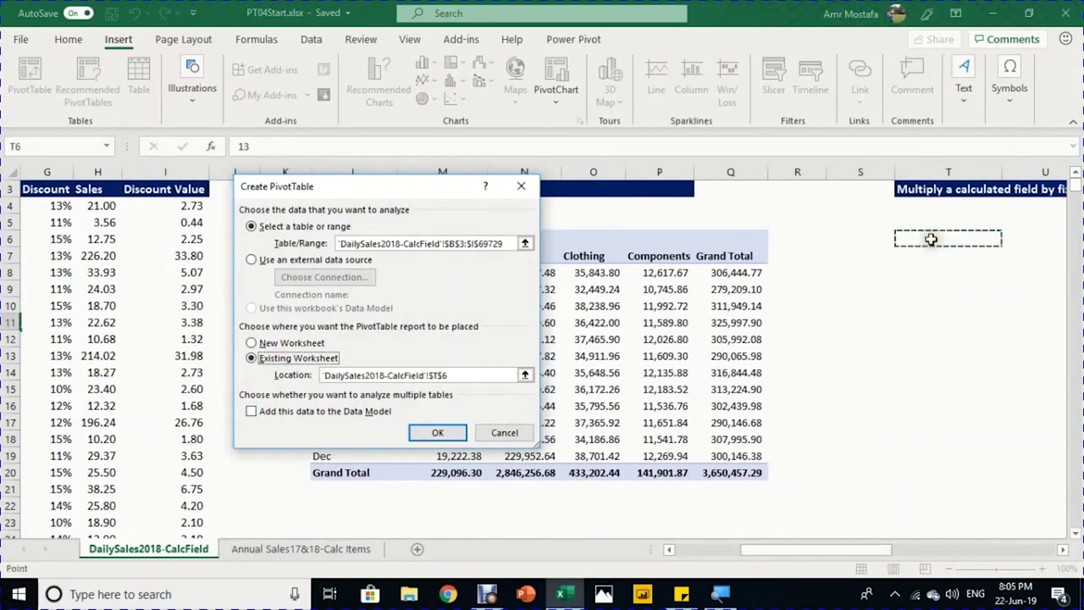
left_click(439, 432)
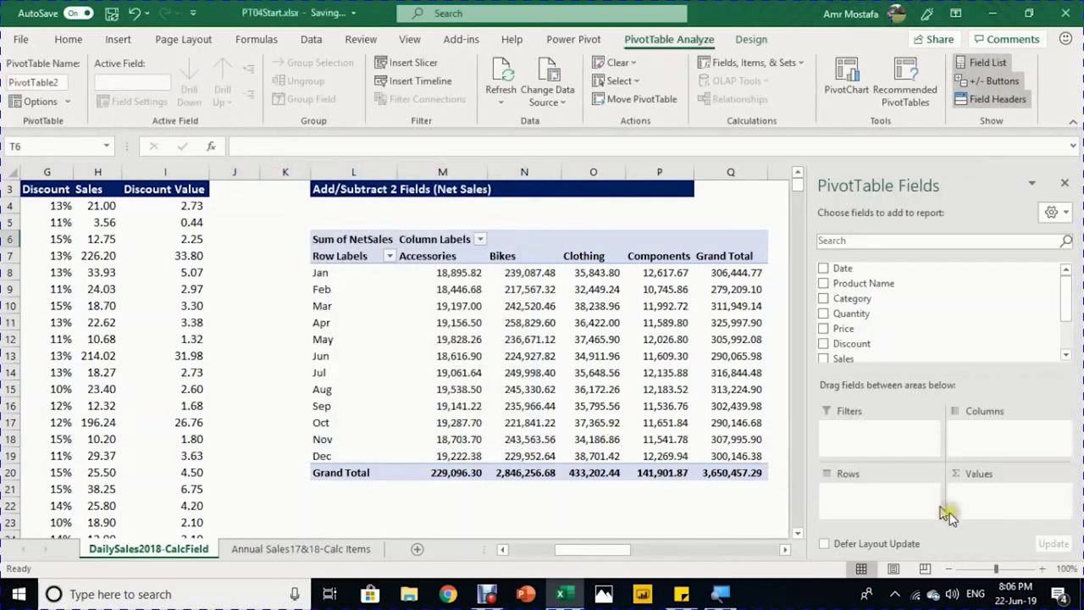
Step: Name the new empty PivotTable under the Sales Commission heading Commission
left_click(784, 549)
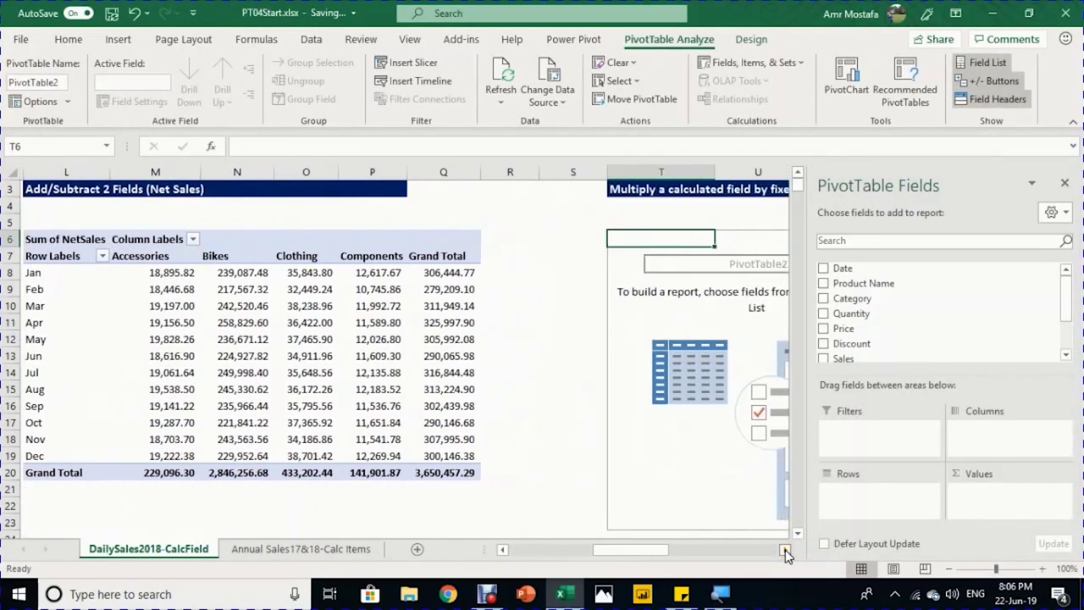
left_click(785, 549)
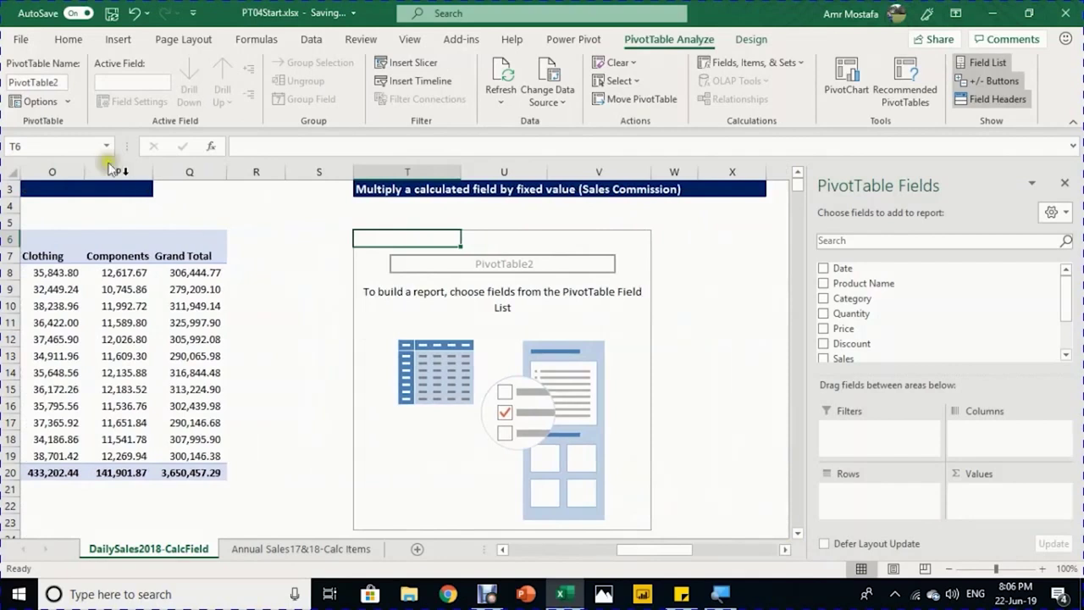
left_click(52, 81)
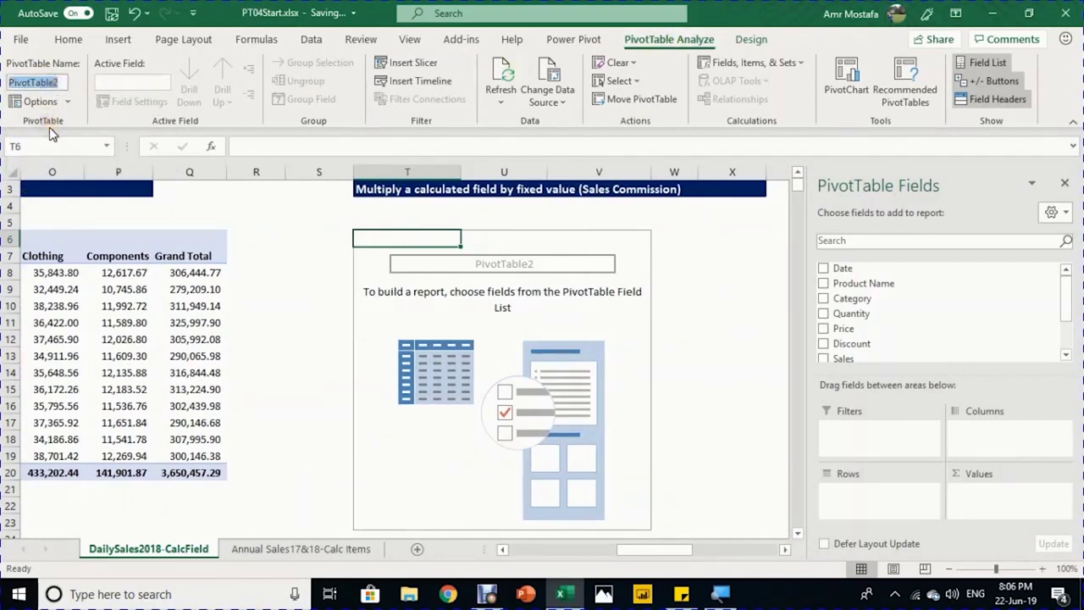
type("Commission")
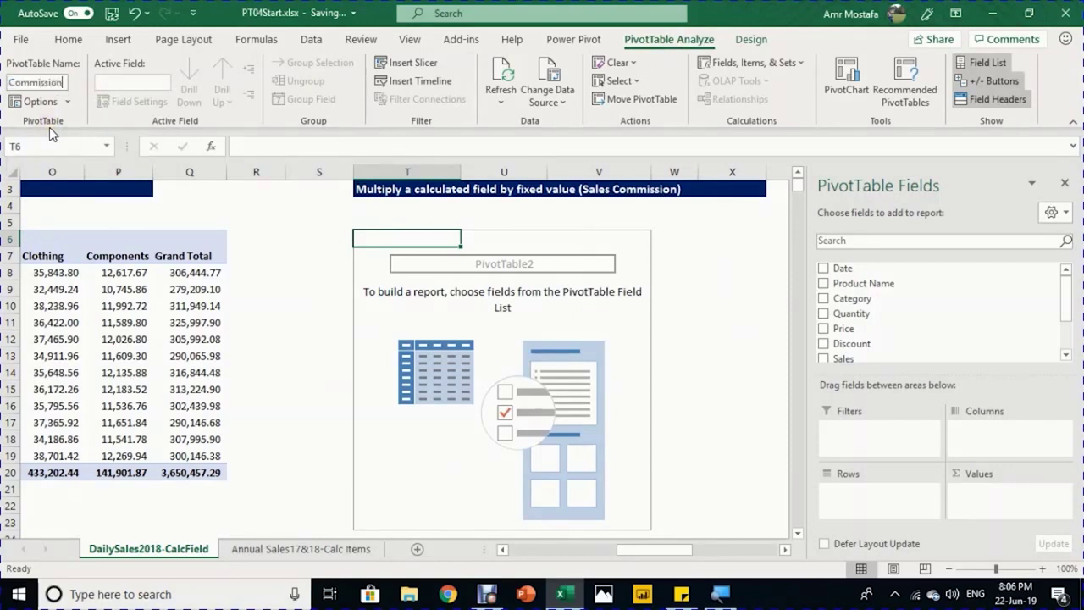
key("Return")
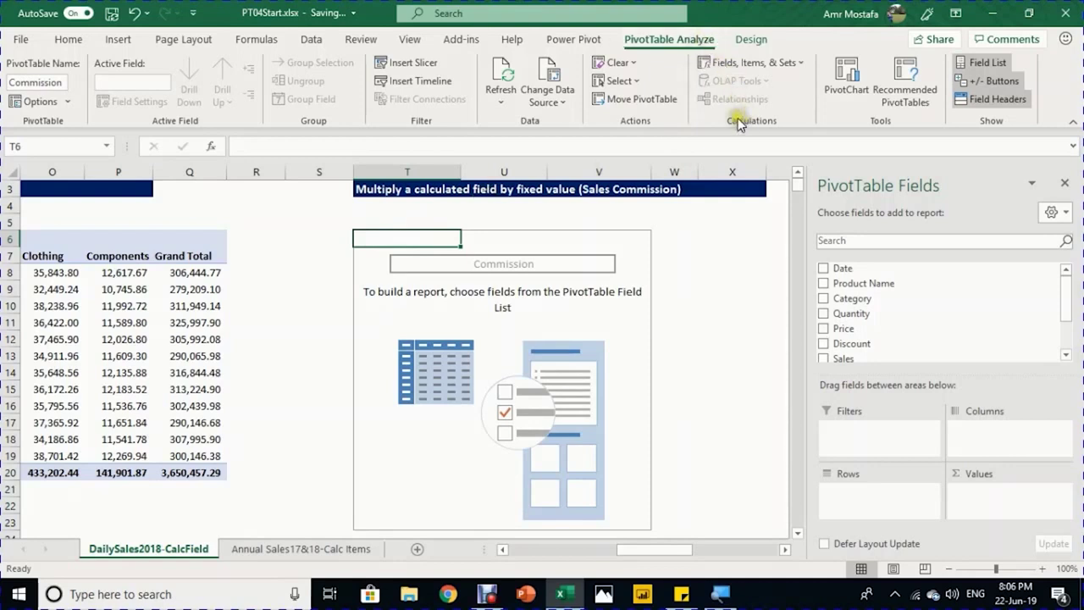
Step: Define a calculated field named Commission with the formula =NetSales * 3%
left_click(785, 68)
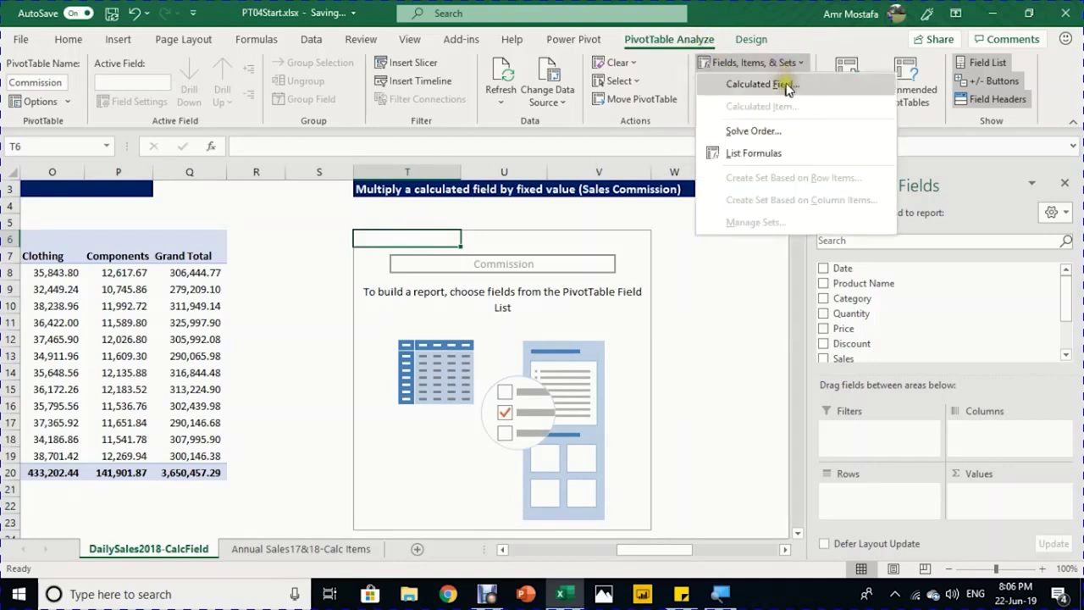
left_click(785, 85)
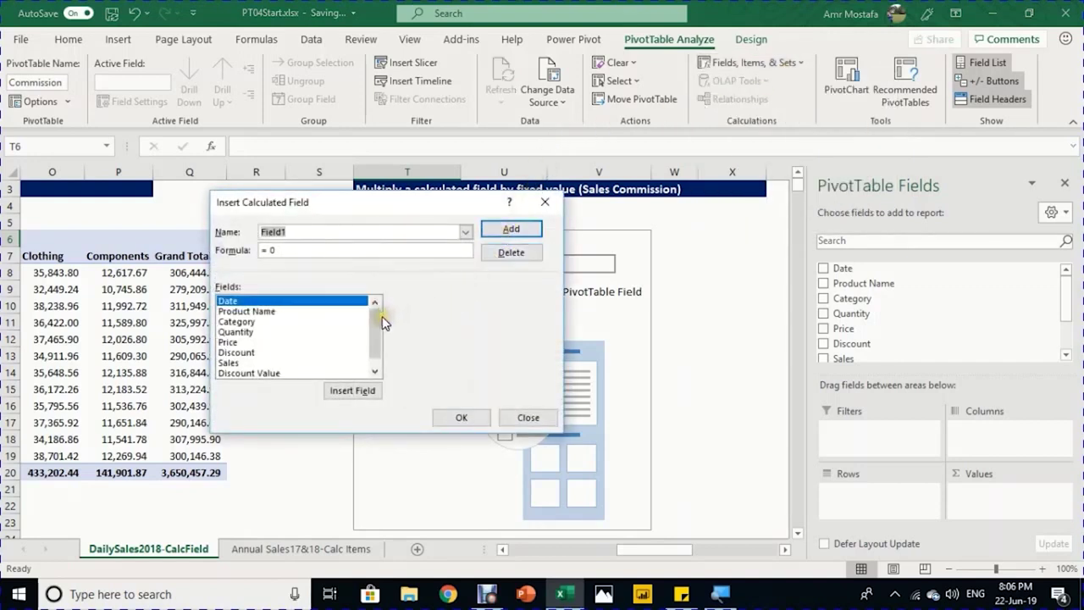
scroll(377, 318, "down", 1)
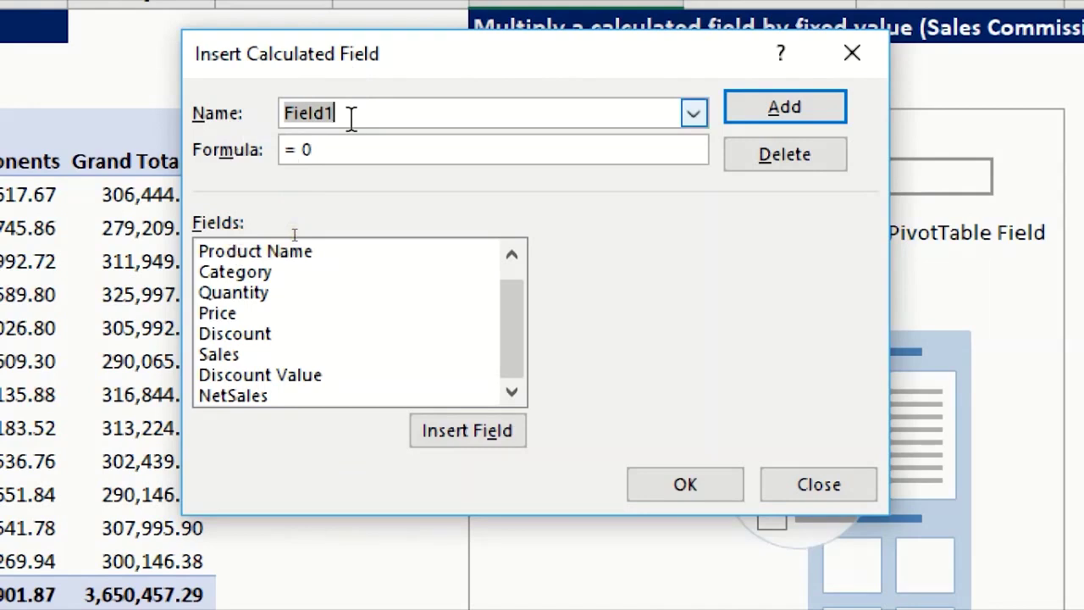
type("Commission")
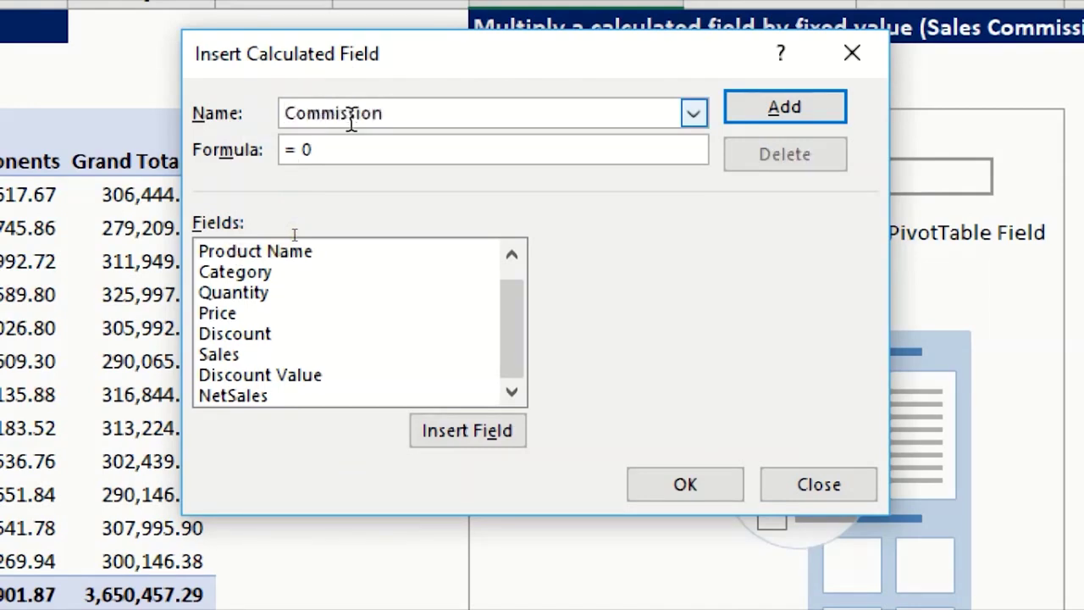
key("Tab")
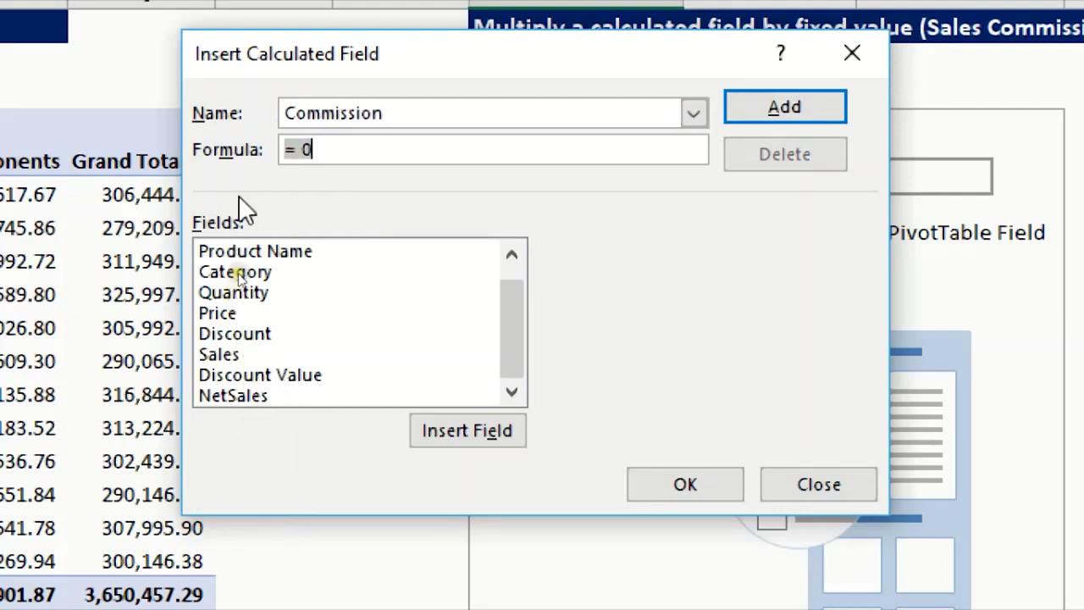
left_click(235, 397)
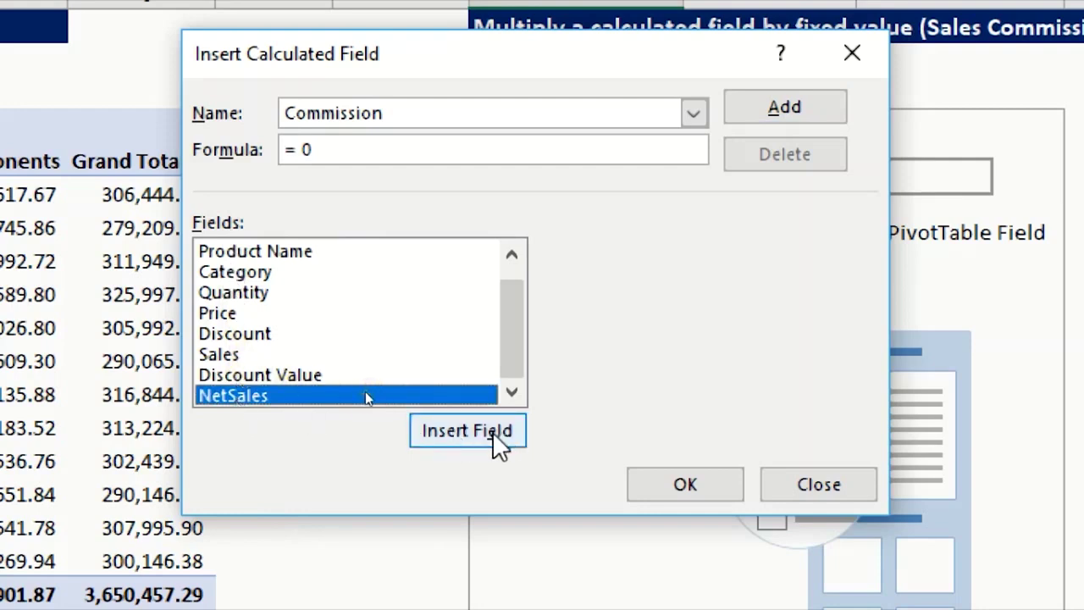
double_click(289, 395)
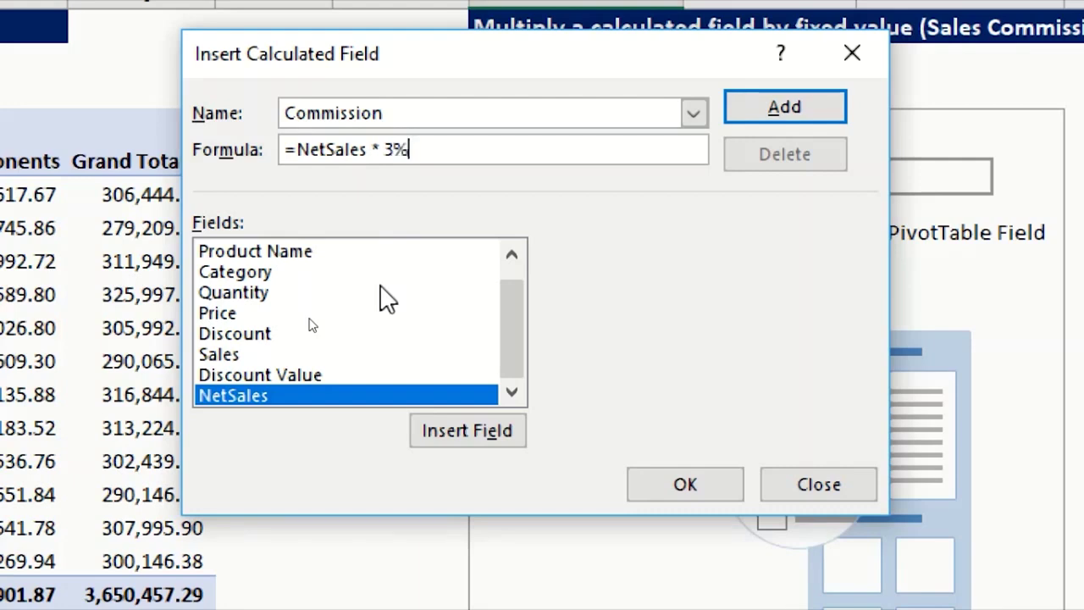
Step: Insert the calculated field Commission with the formula =NetSales * 3% into the Sales Commission PivotTable
left_click(707, 479)
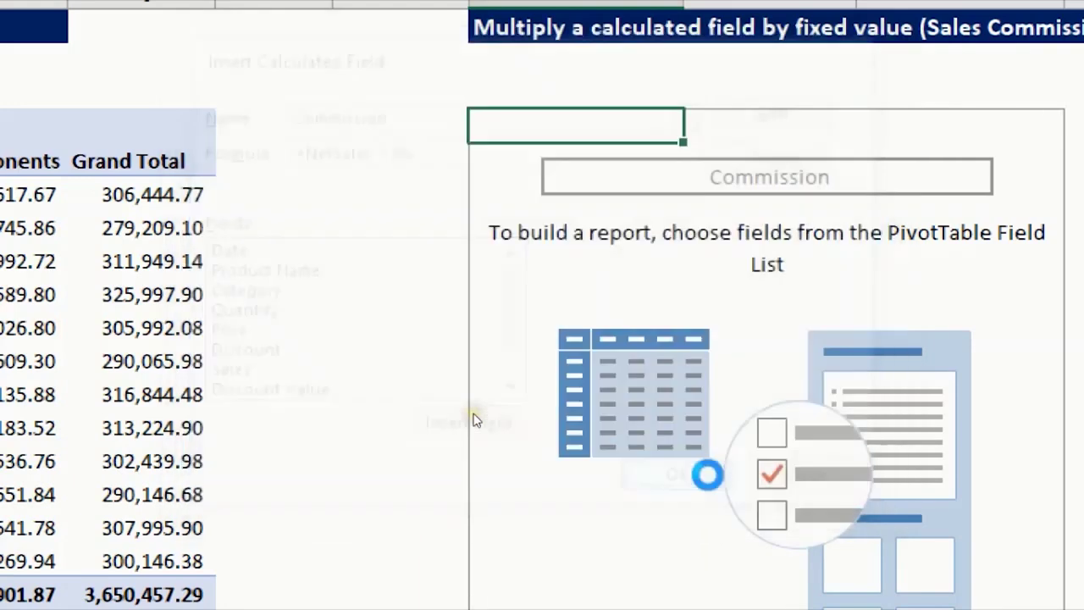
scroll(593, 150, "up", 1)
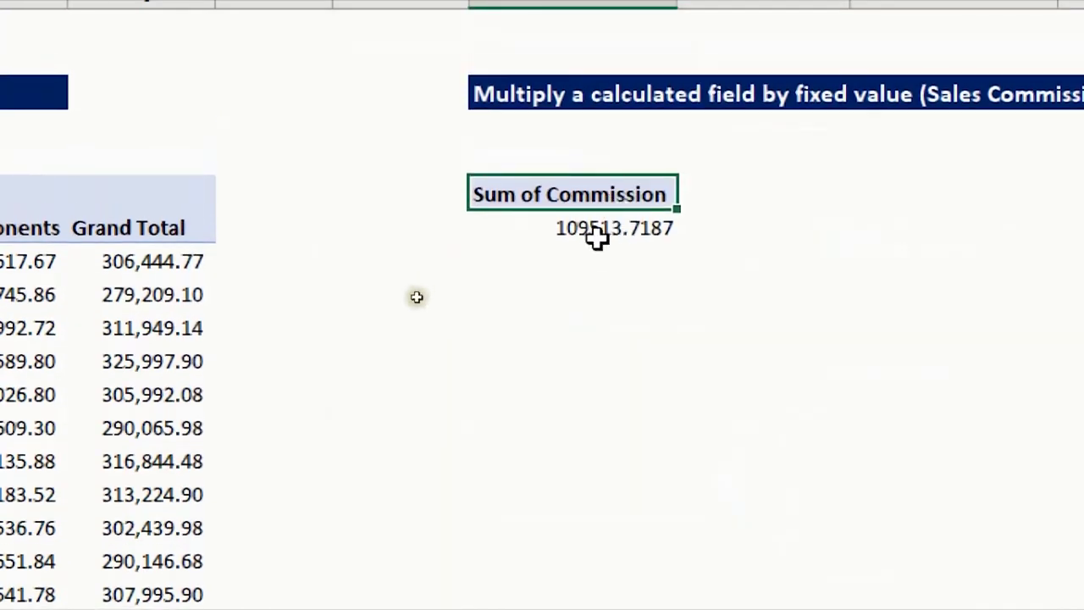
mouse_move(597, 238)
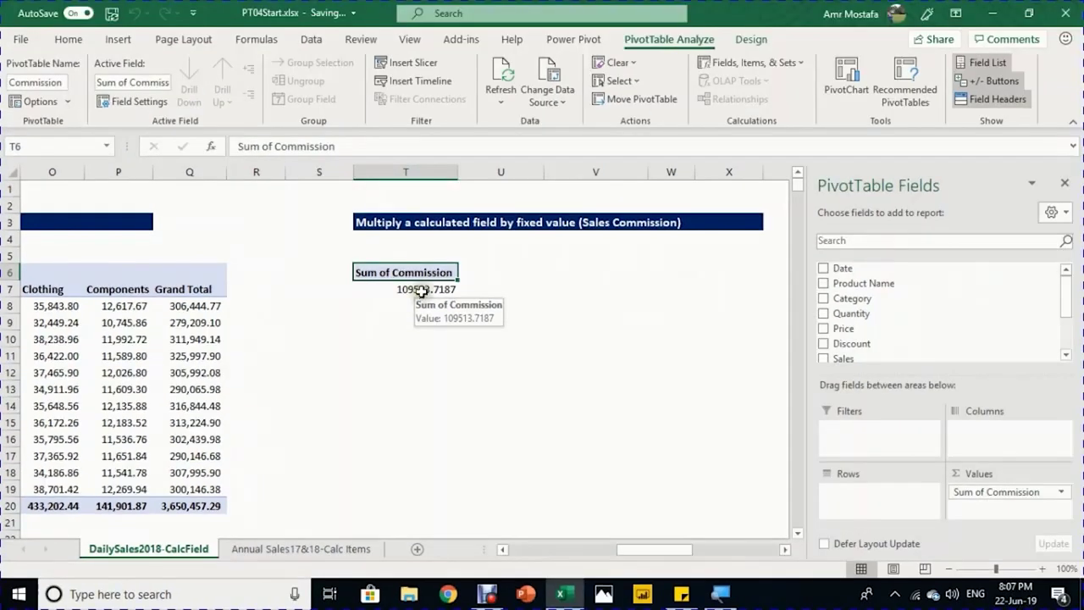
key("alt")
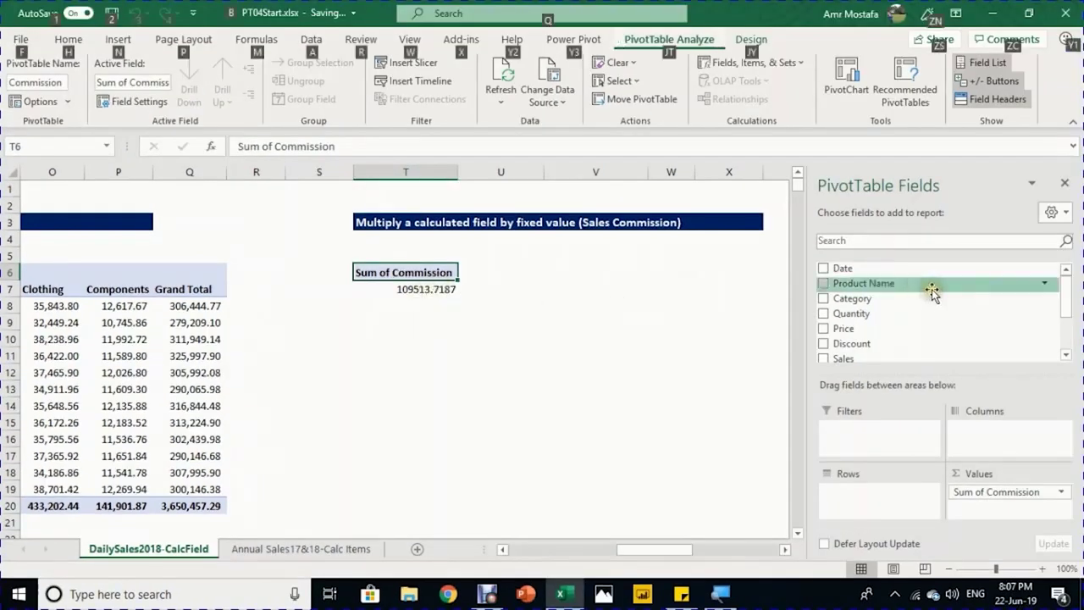
key("alt")
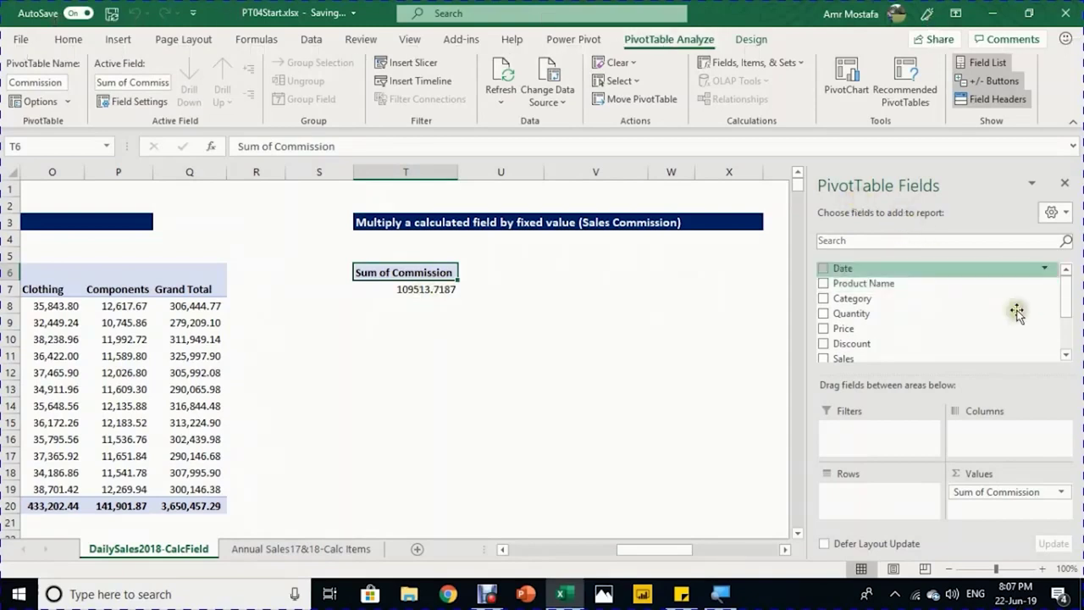
left_click_drag(1068, 305, 1067, 343)
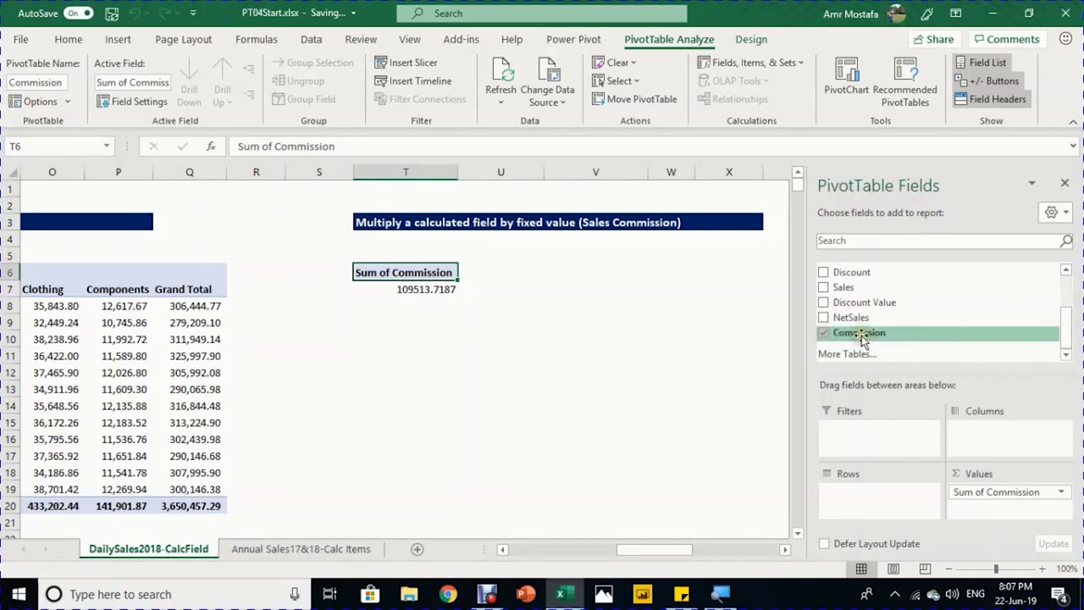
Step: Format the Sum of Commission value as Currency with the $ symbol and 0 decimal places
left_click(431, 290)
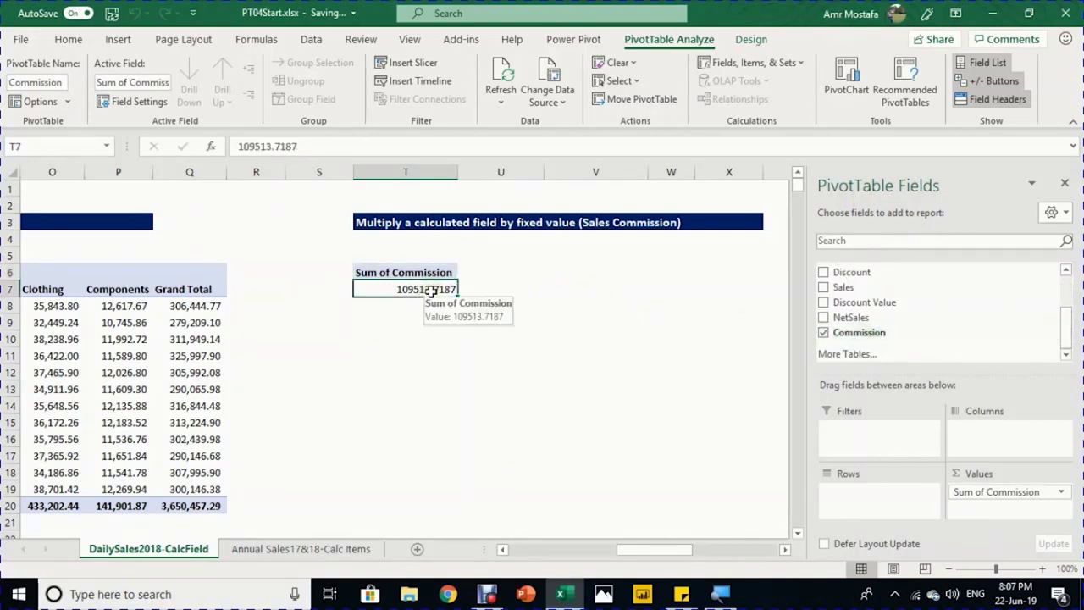
right_click(431, 291)
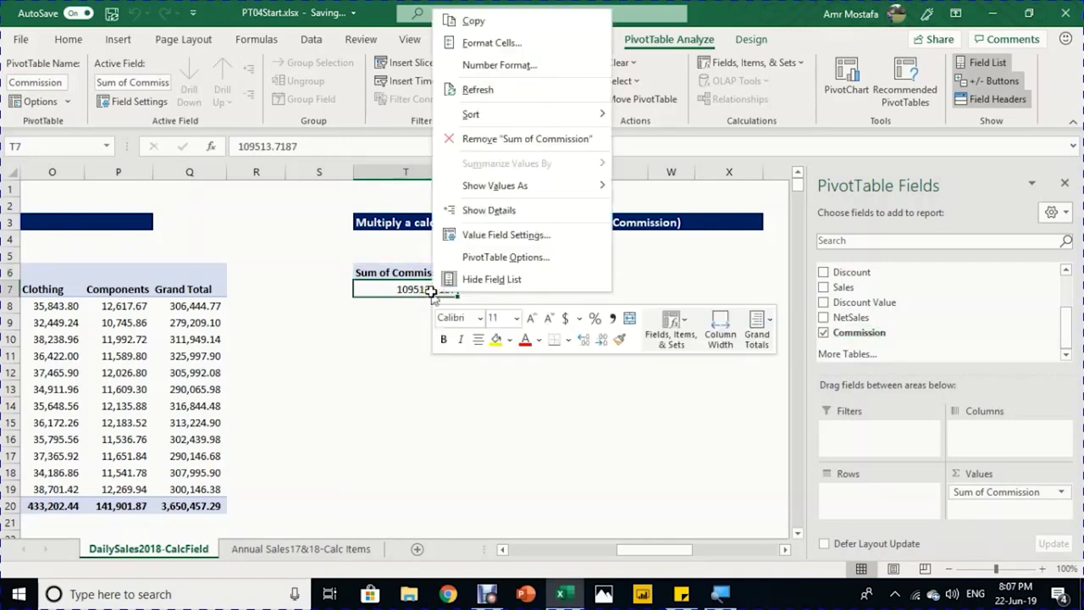
key("Escape")
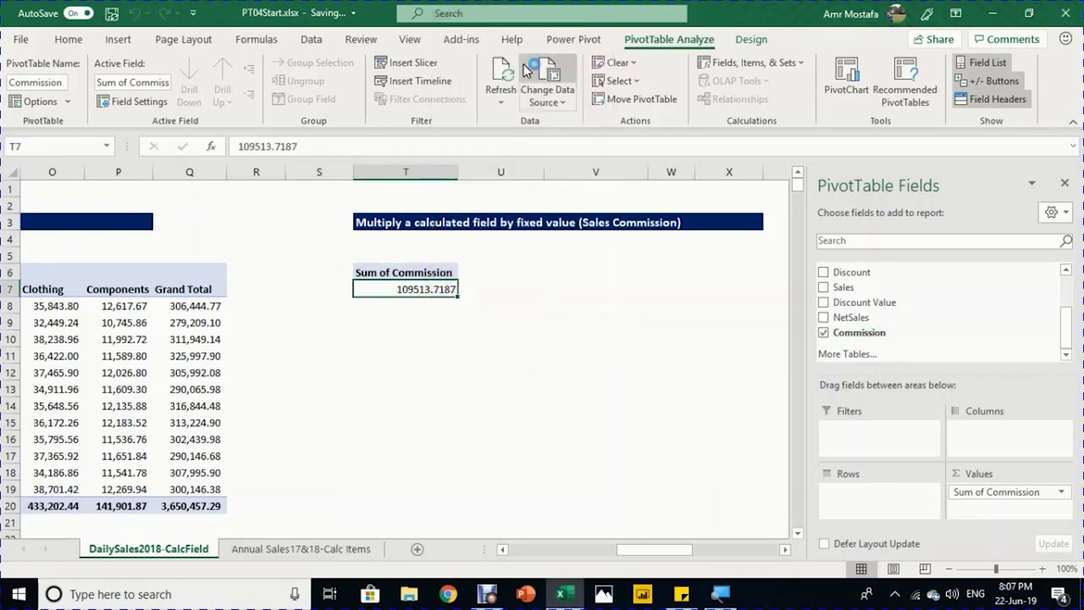
left_click(417, 288)
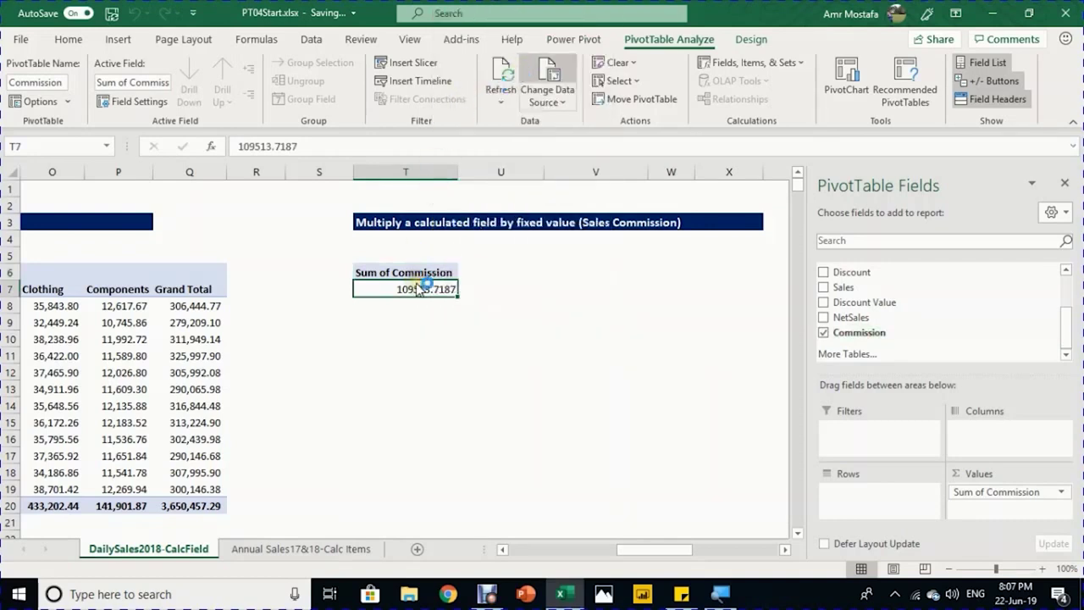
key("ctrl+1")
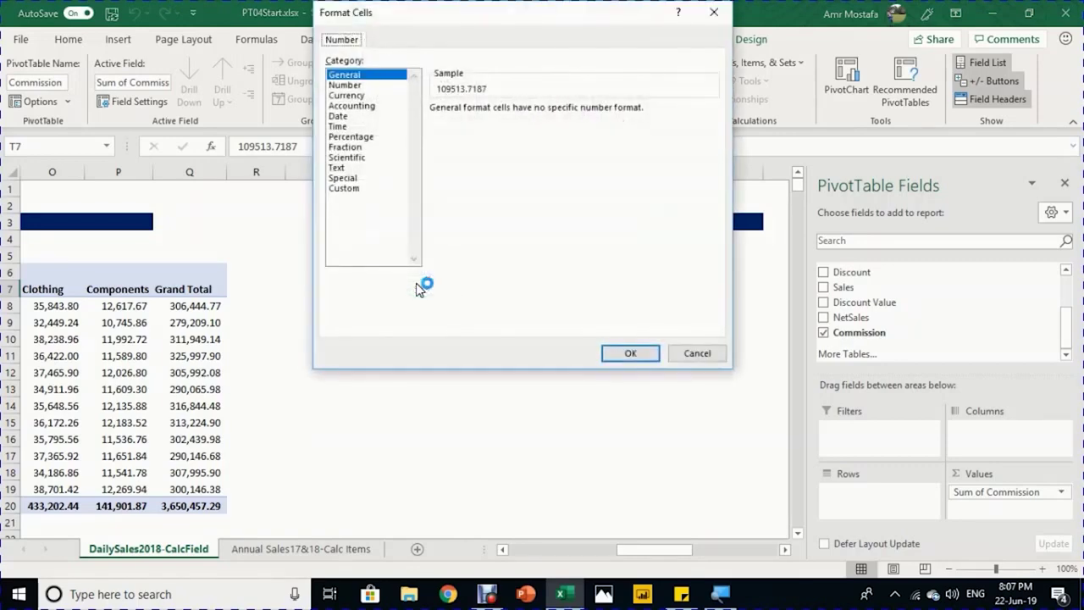
left_click(361, 95)
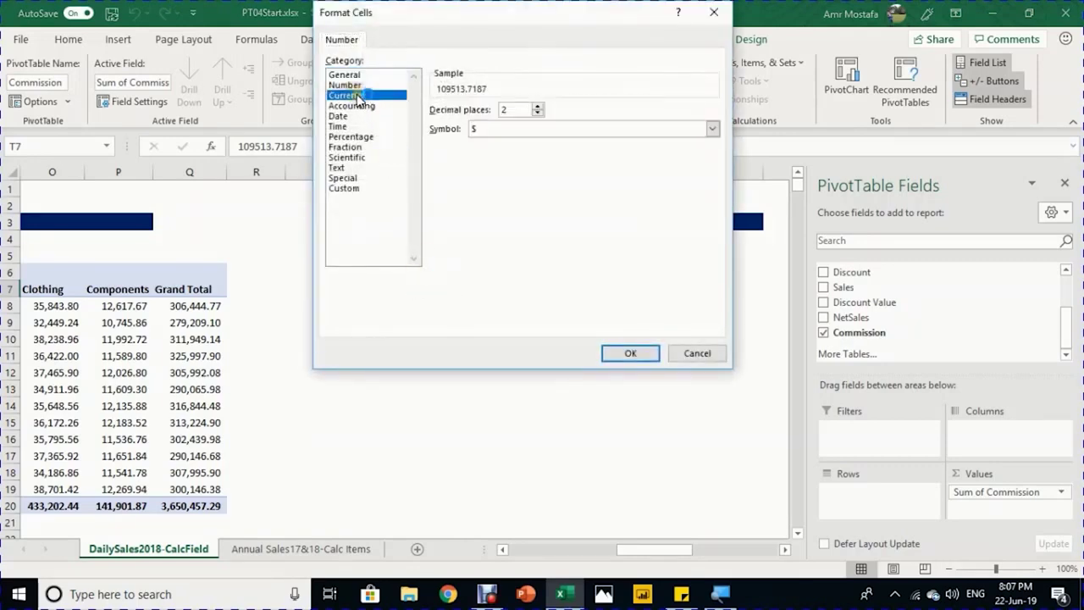
left_click(539, 113)
left_click(539, 113)
left_click(630, 354)
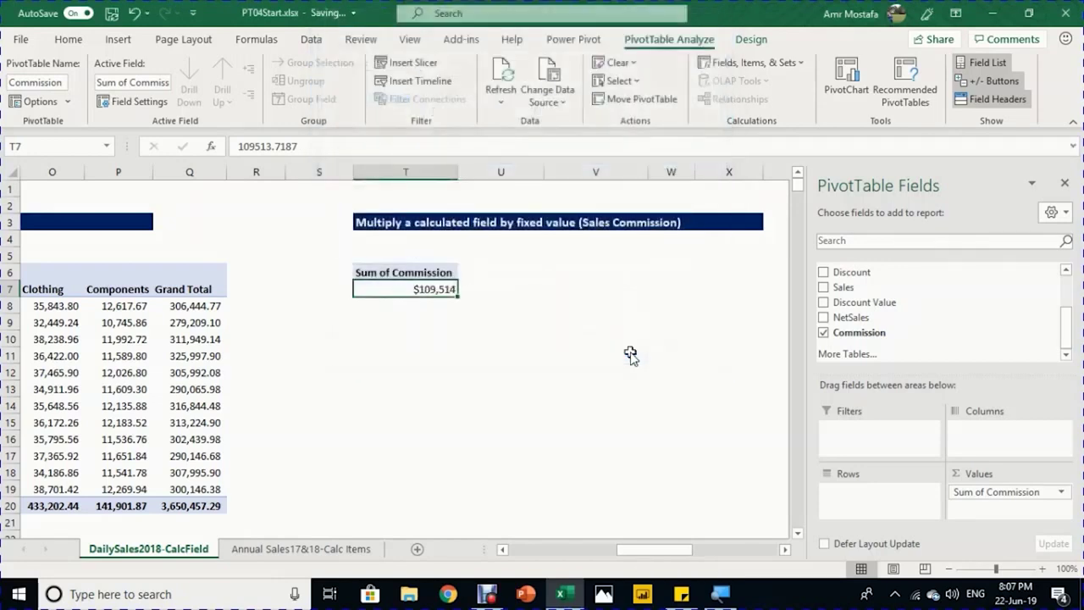
Step: Break down the commission PivotTable with Category as columns and Date as rows
left_click_drag(874, 324, 859, 344)
scroll(881, 315, "up", 1)
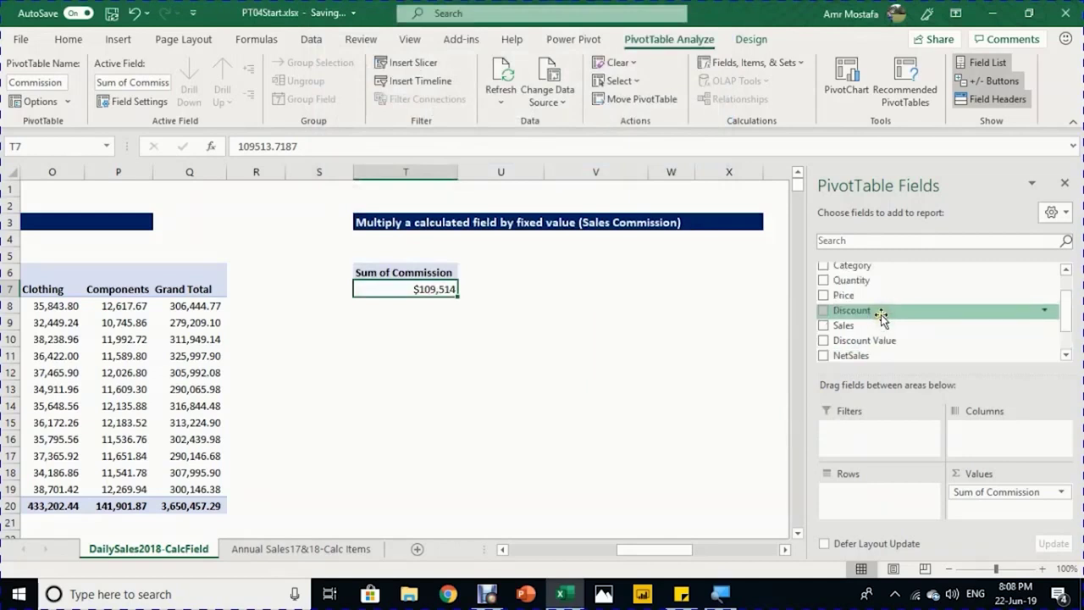
scroll(881, 315, "up", 1)
left_click_drag(883, 303, 1002, 434)
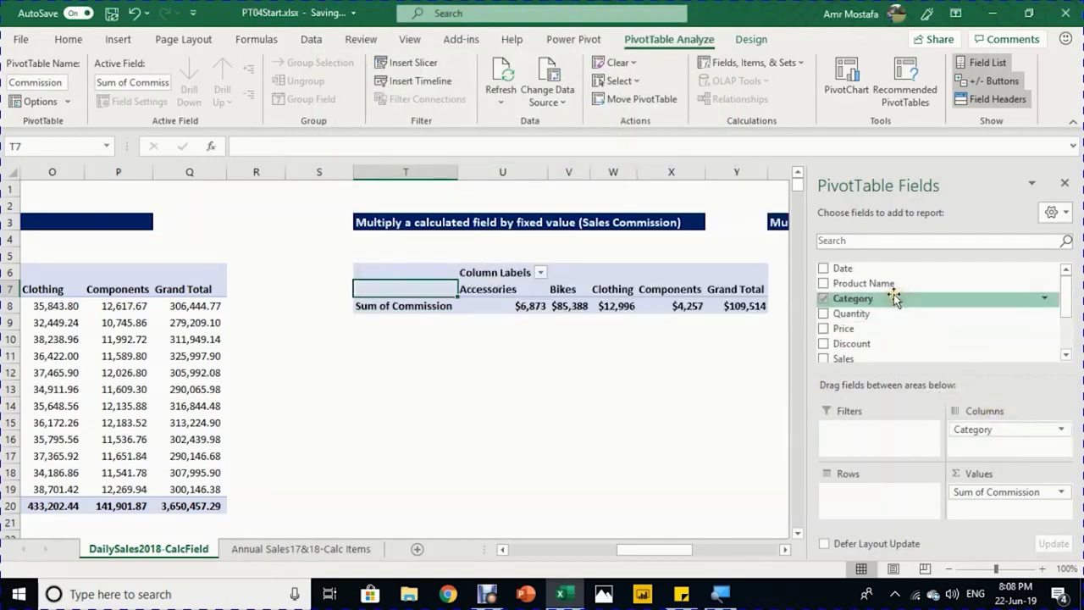
left_click_drag(884, 270, 901, 500)
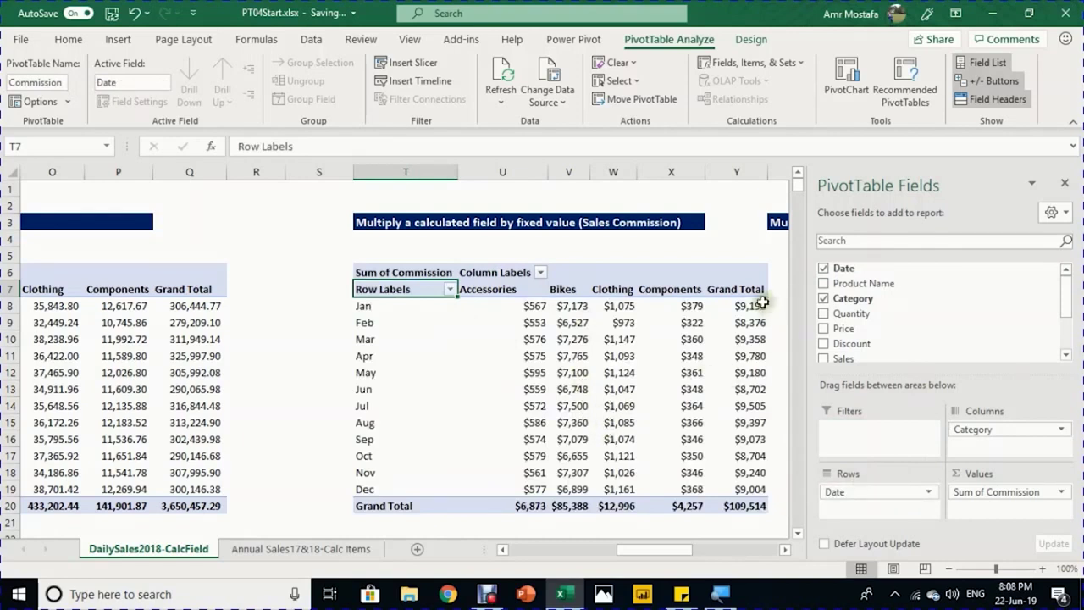
Step: Examine the monthly commission by category and the source sales data beside the Net Sales PivotTable
left_click(785, 551)
left_click(784, 552)
left_click(784, 552)
left_click(785, 552)
left_click(785, 551)
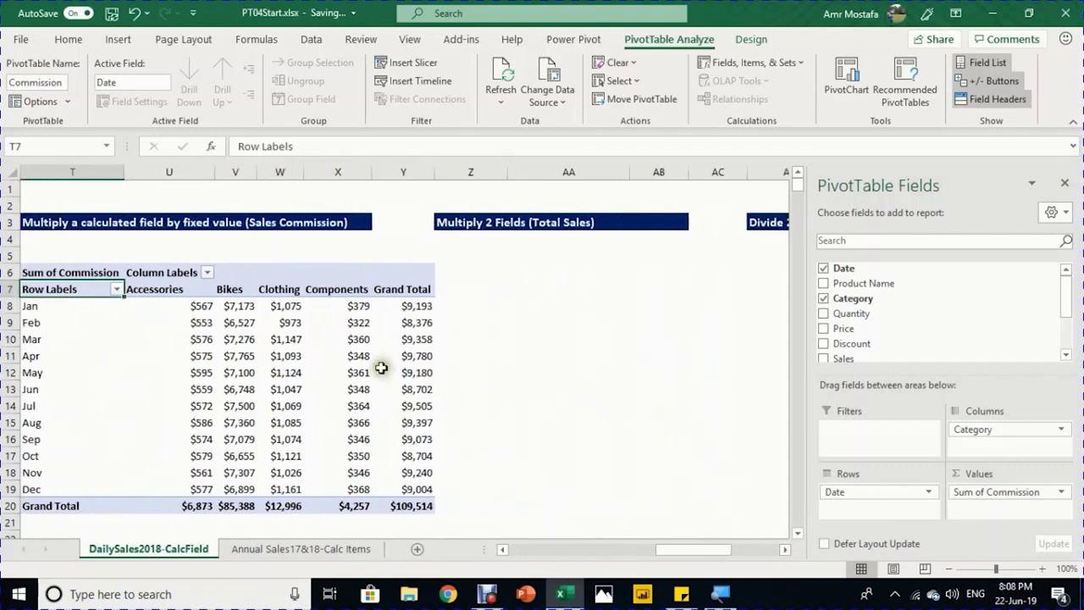
mouse_move(315, 316)
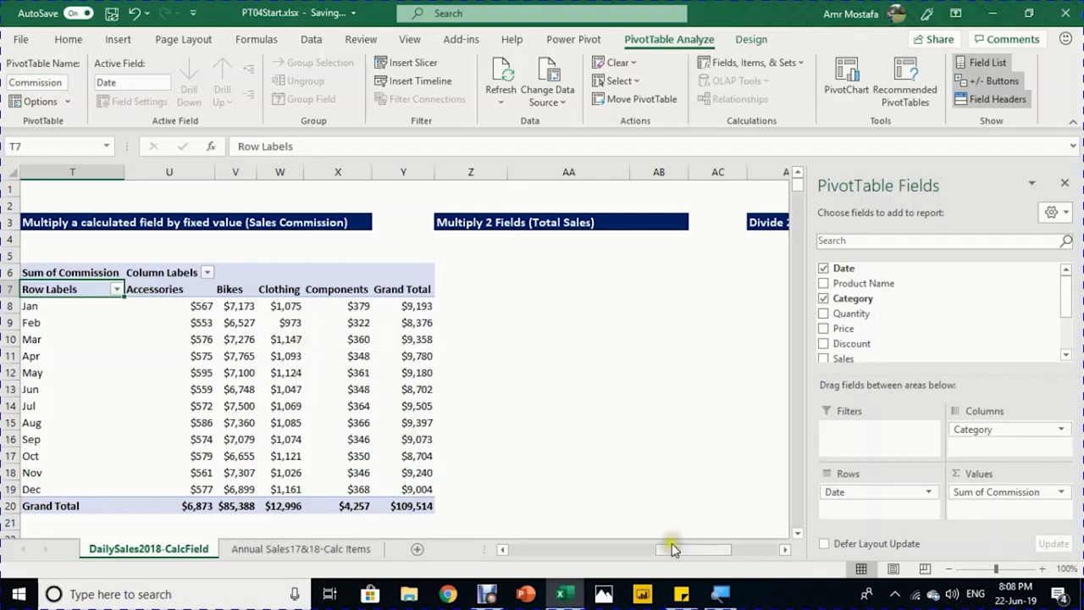
left_click_drag(678, 552, 536, 547)
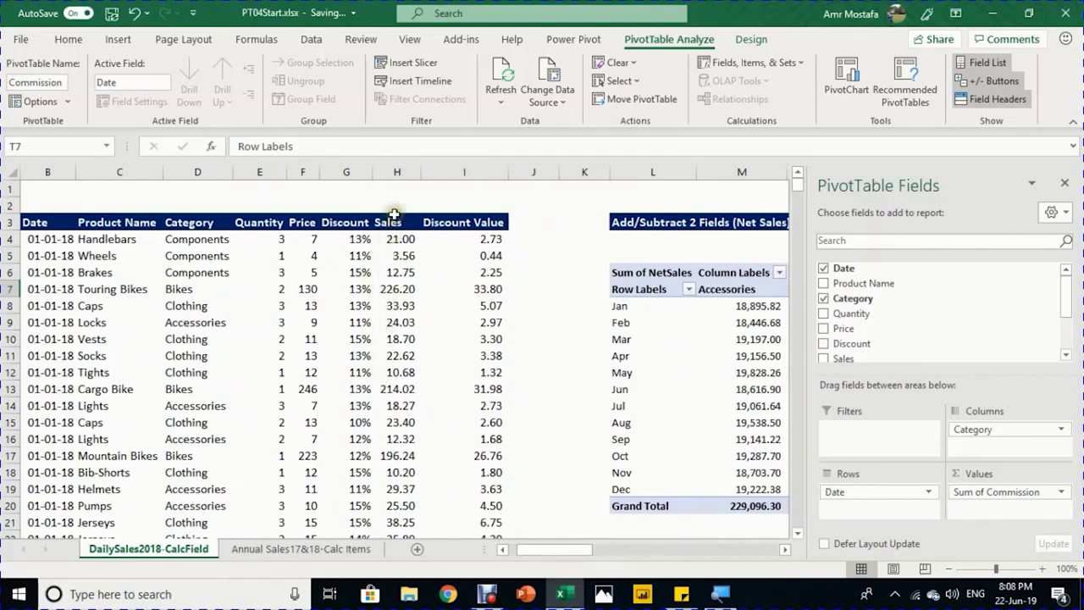
Step: Copy the entire commission PivotTable and paste it at cell AA6 under the Multiply 2 Fields (Total Sales) heading
key("Up")
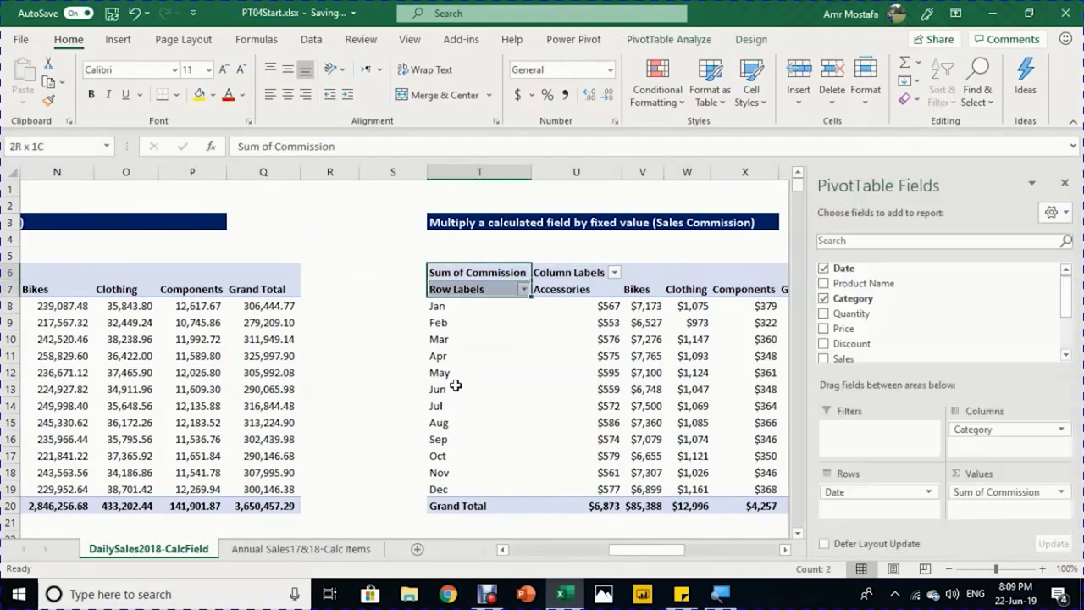
key("shift+Down")
key("shift+Down")
key("shift+Down")
key("shift+Down")
key("shift+Down")
key("shift+Down")
key("shift+Down")
key("shift+Down")
key("shift+Down")
key("shift+Down")
key("shift+Down")
key("shift+Down")
key("shift+Down")
key("shift+Down")
key("shift+Right")
key("shift+Right")
key("shift+Right")
key("shift+Right")
key("shift+Right")
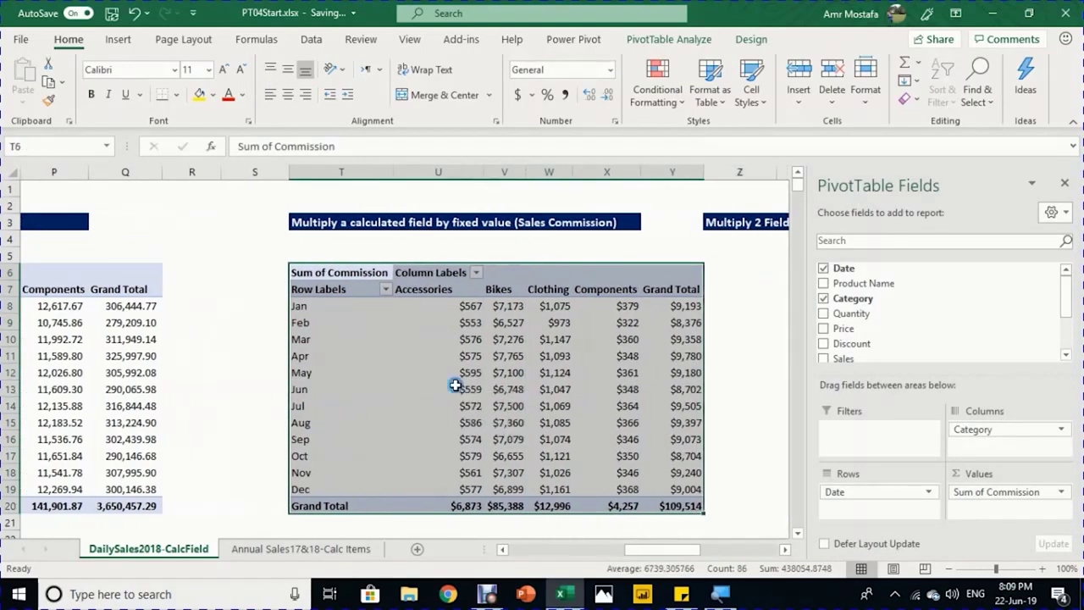
key("ctrl+c")
key("Right")
key("Right")
key("Right")
key("Right")
key("Right")
key("Right")
key("Right")
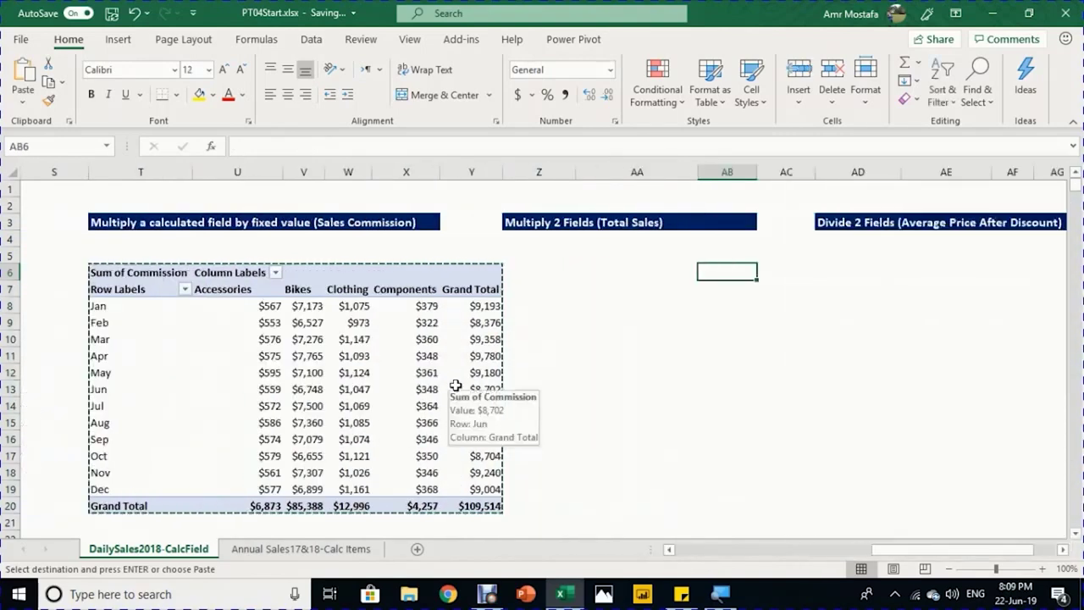
key("Return")
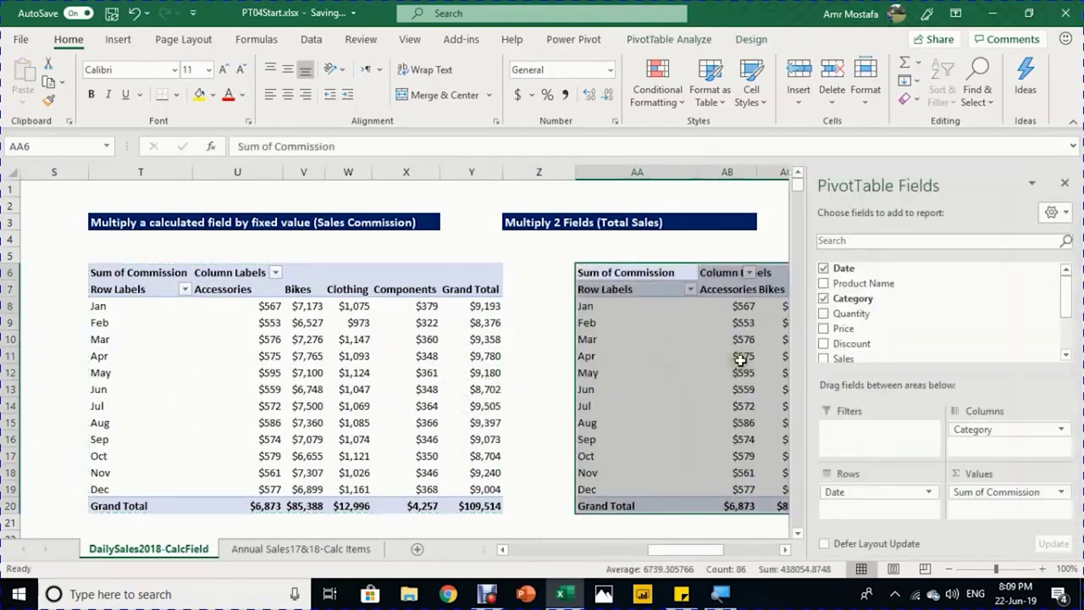
Step: Remove the Category and Commission fields from the copied PivotTable, leaving only Date in the rows
left_click_drag(971, 430, 838, 320)
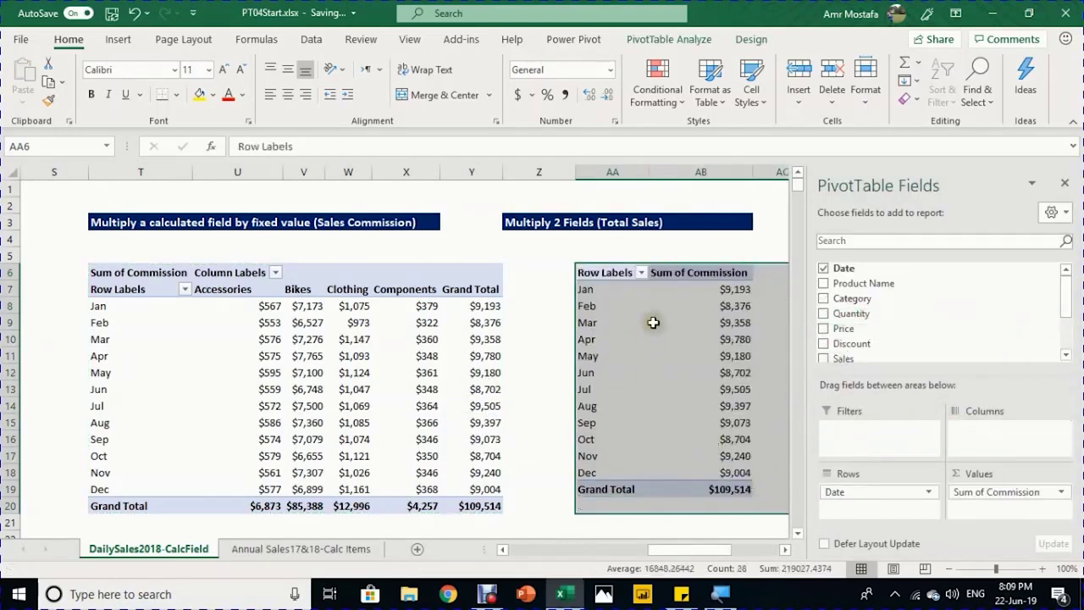
left_click(619, 288)
scroll(870, 325, "down", 2)
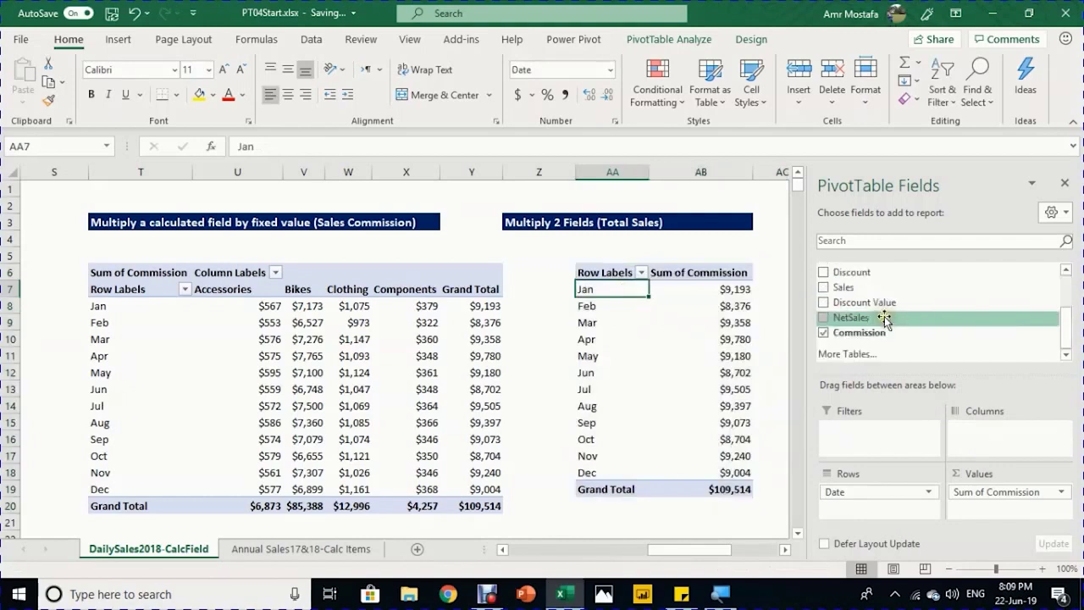
left_click(825, 333)
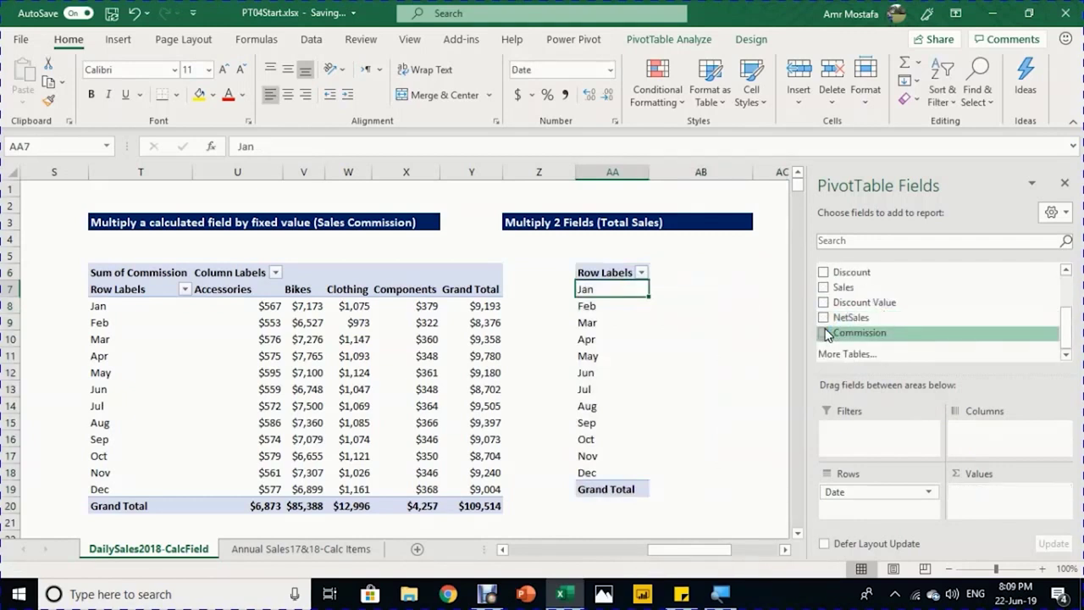
Step: Insert a calculated field named TotalSales with the formula =Quantity * Price into the copied PivotTable
left_click(786, 551)
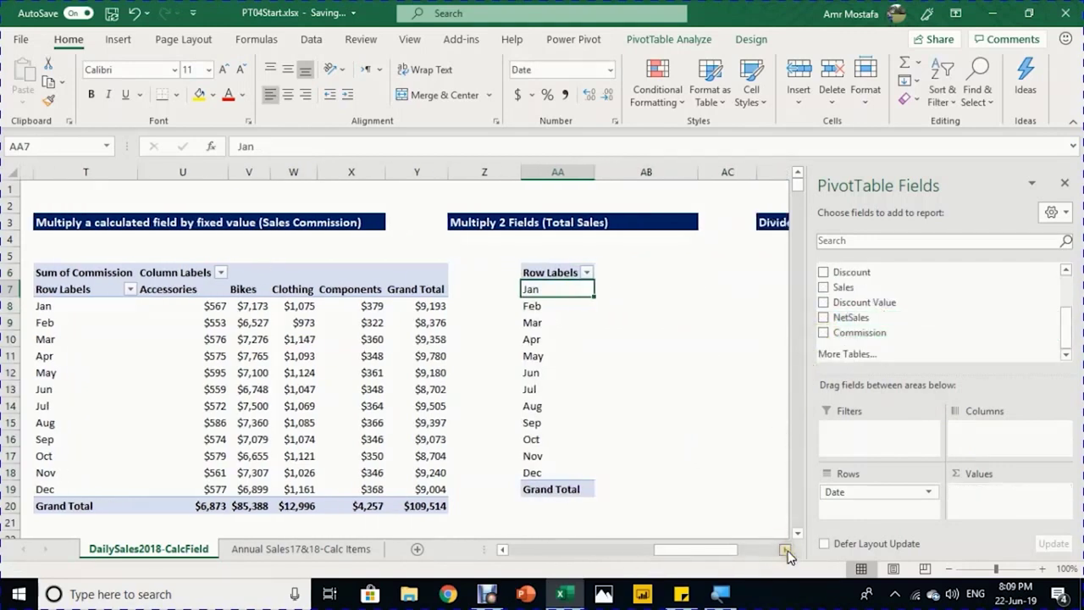
left_click(786, 550)
left_click(787, 551)
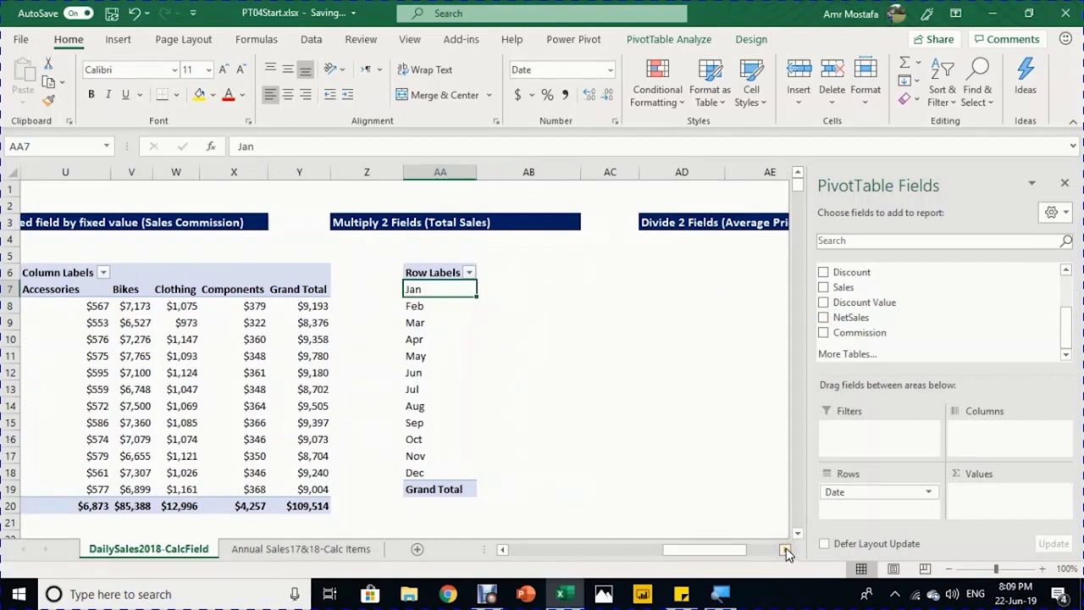
left_click(660, 40)
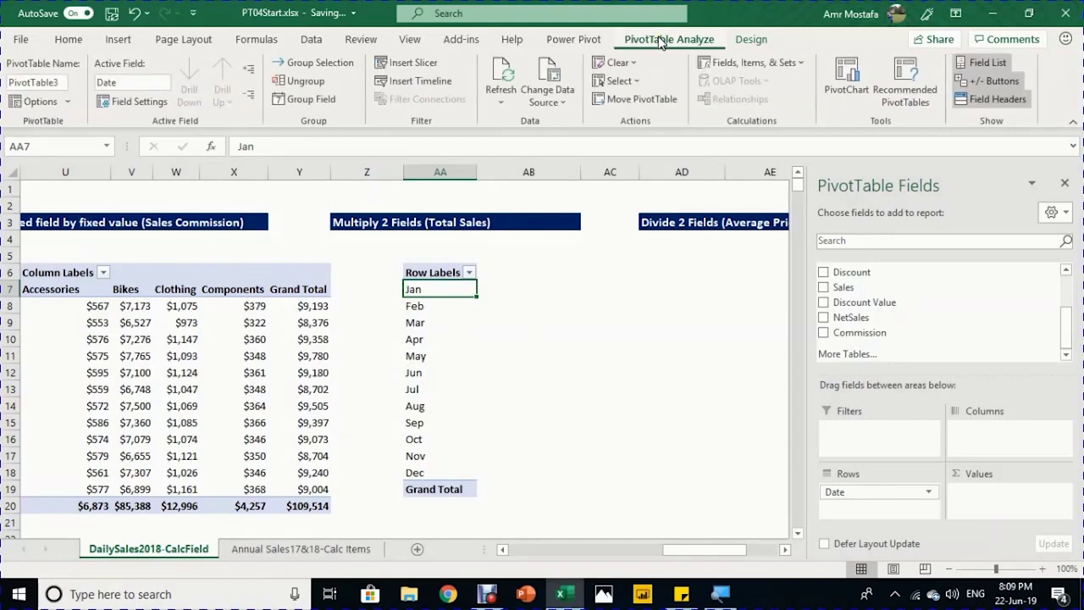
left_click(758, 62)
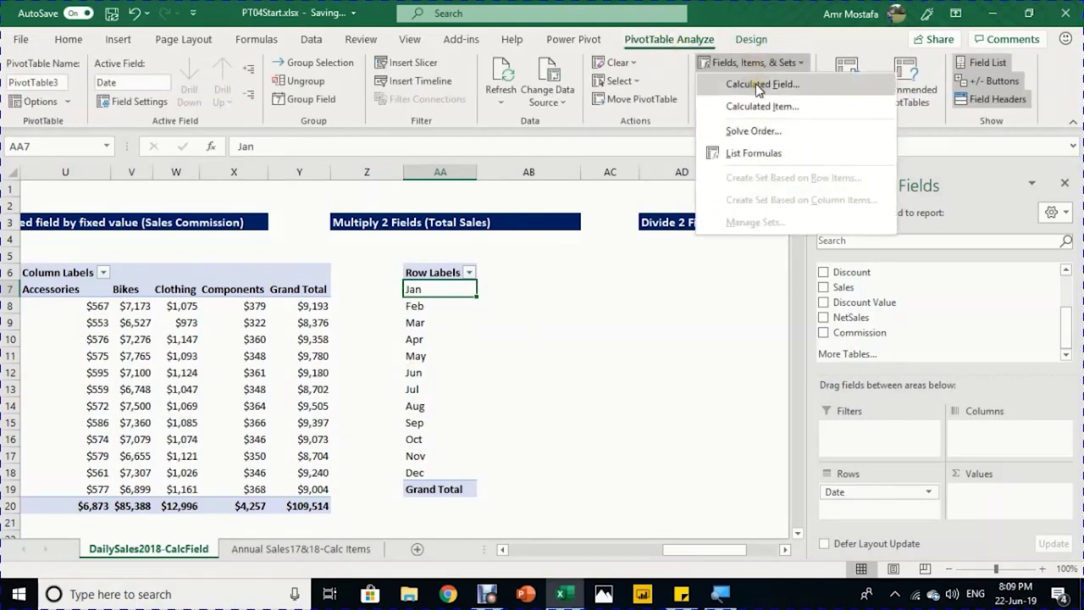
left_click(759, 85)
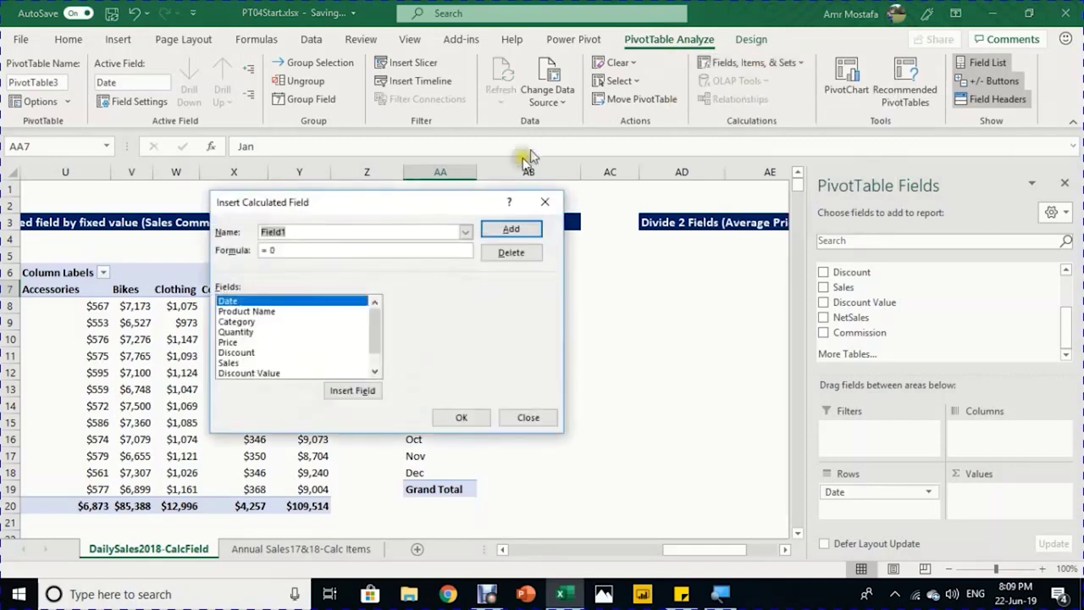
type("TotalSales")
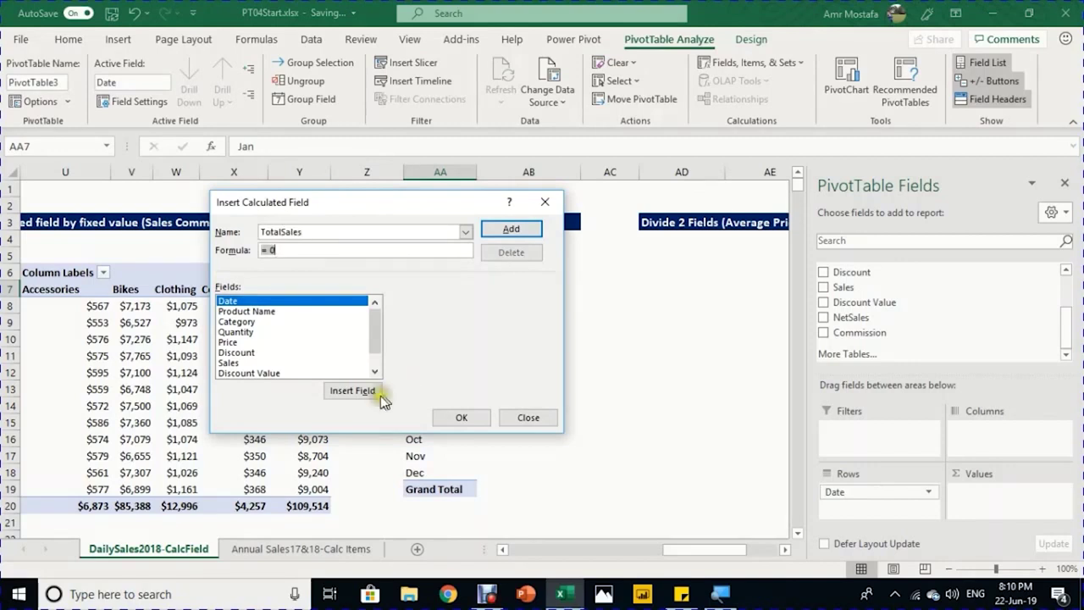
double_click(250, 333)
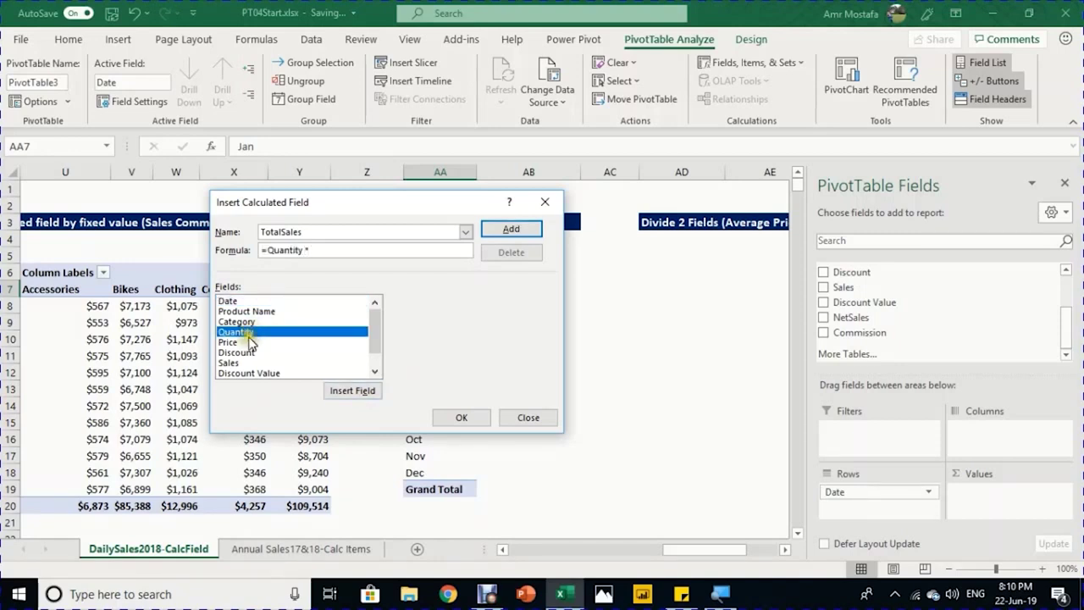
double_click(246, 342)
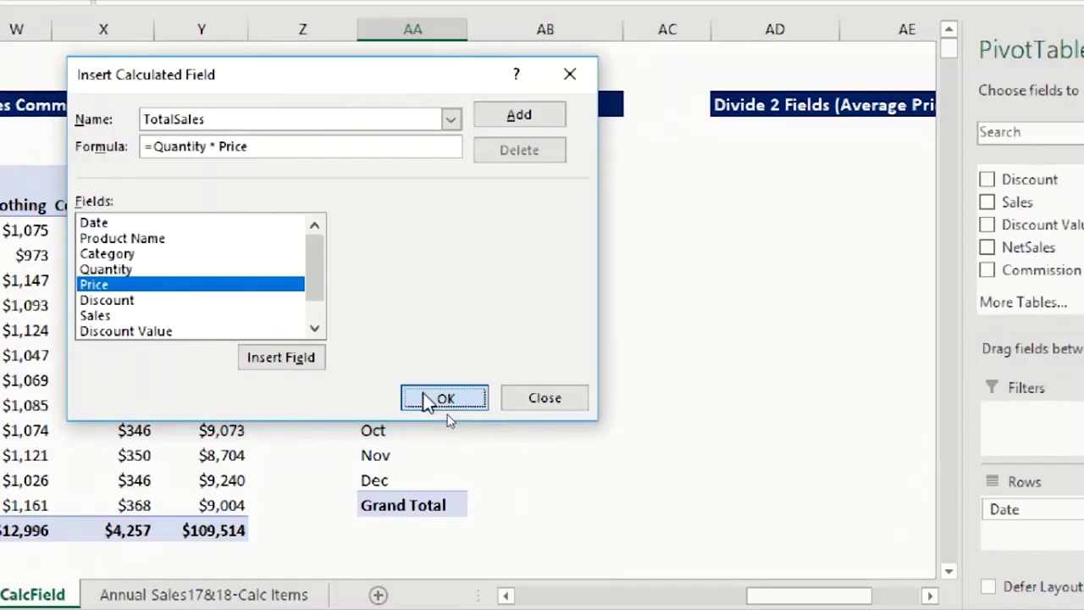
left_click(457, 419)
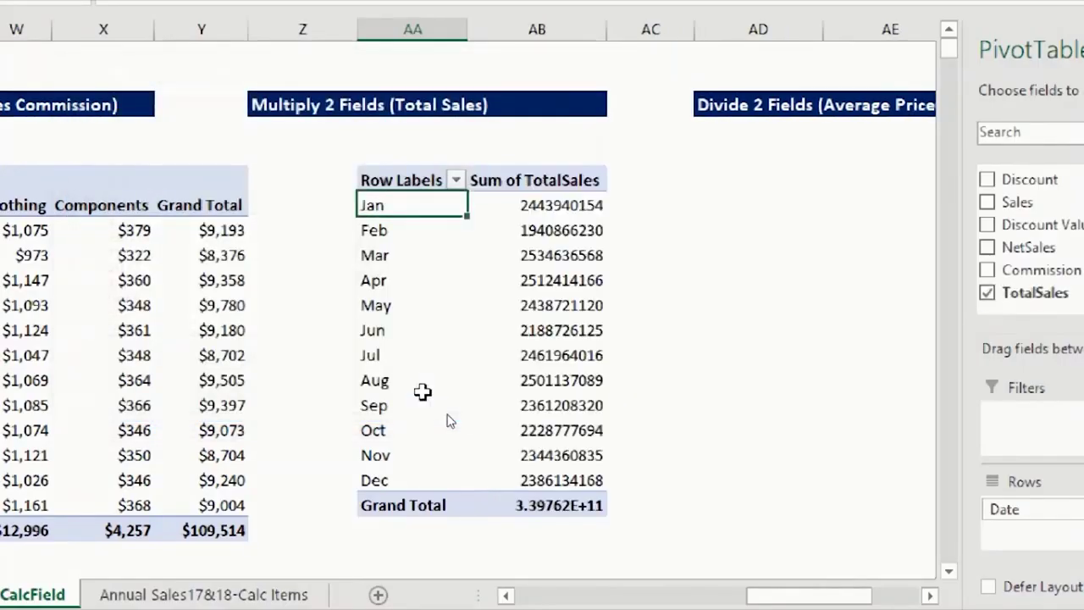
Step: Format the Sum of TotalSales values, including the grand total, with thousands separators and no decimals
left_click_drag(534, 205, 518, 499)
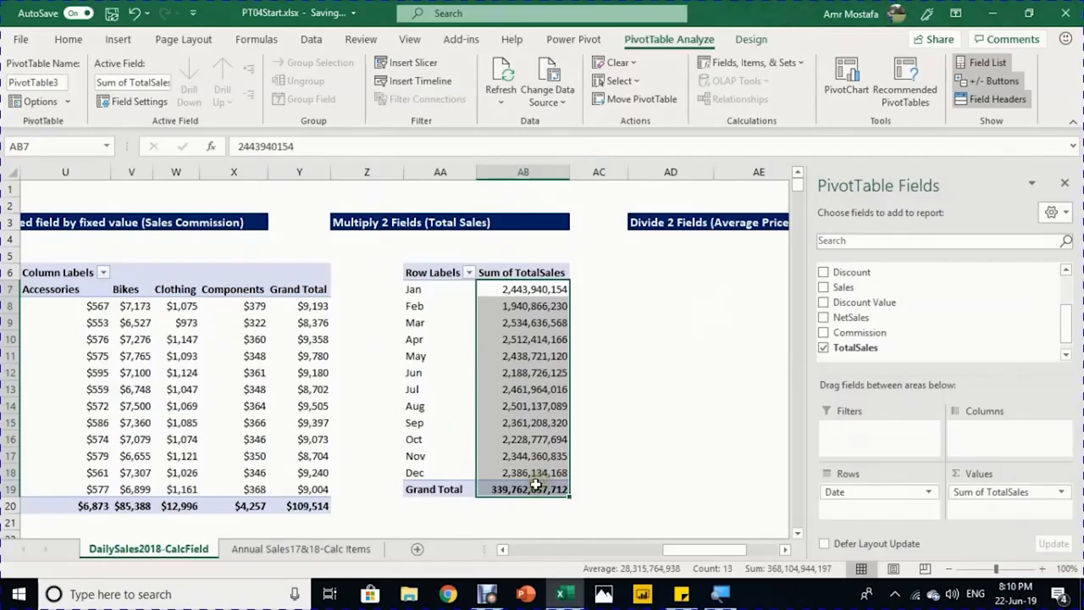
left_click(536, 487)
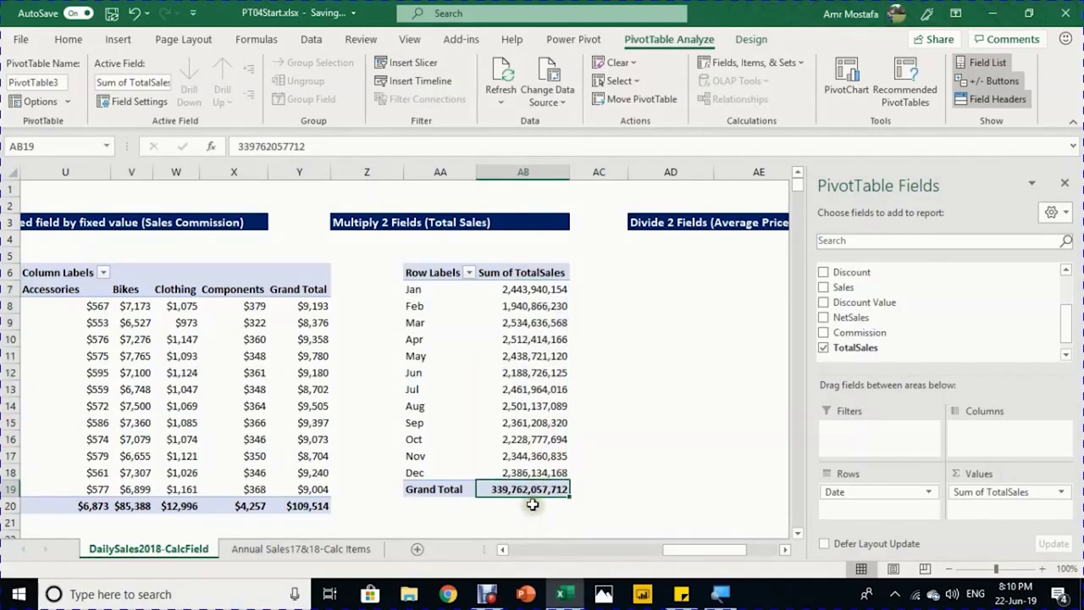
mouse_move(525, 469)
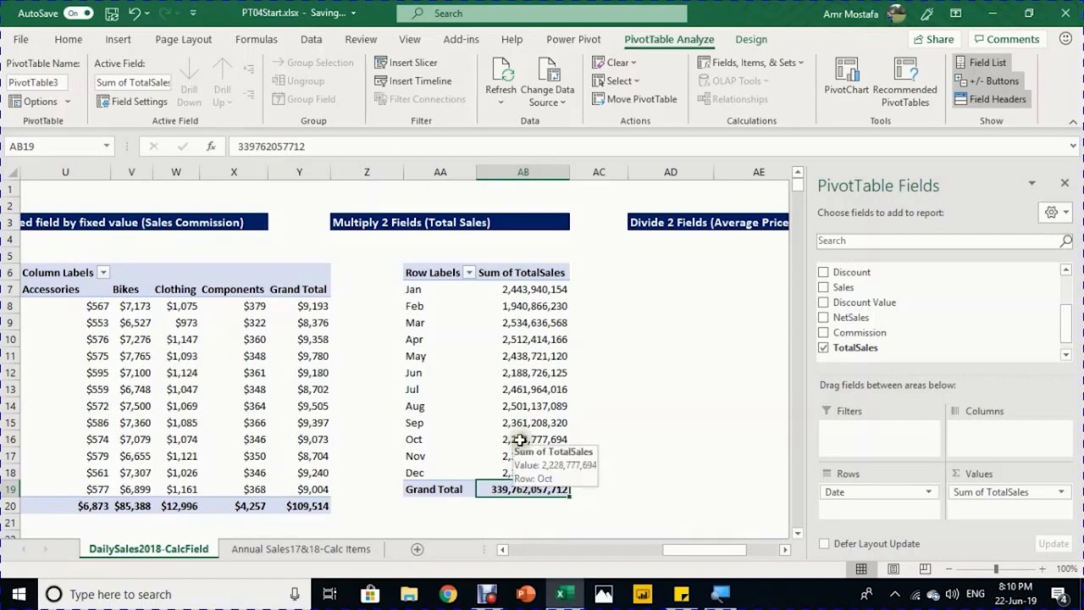
mouse_move(547, 290)
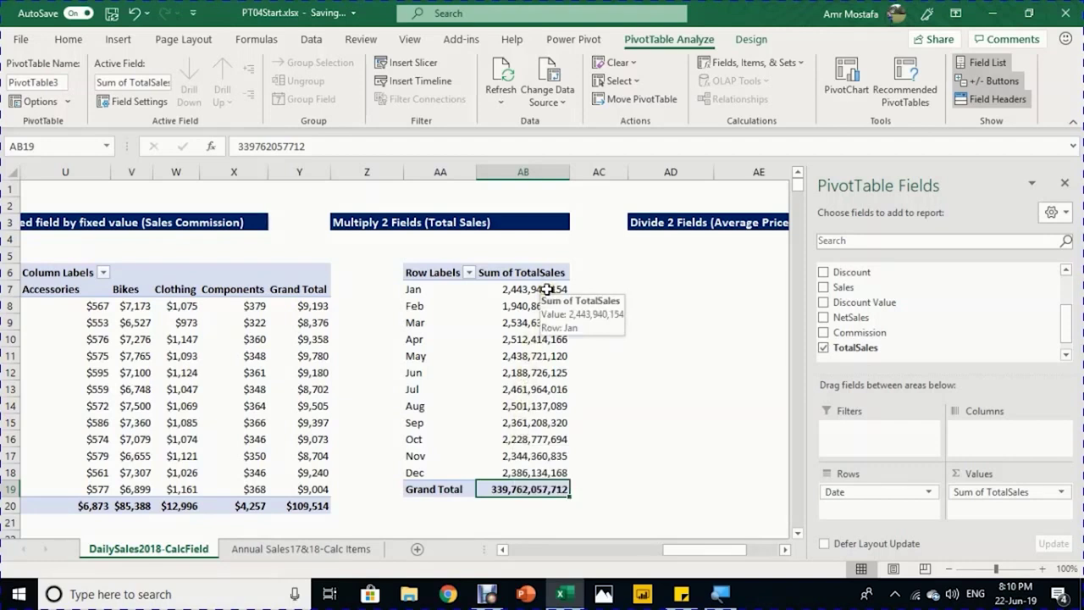
Step: Sum the Quantity and Price columns of the source data in cells E69730 and F69730
left_click(442, 289)
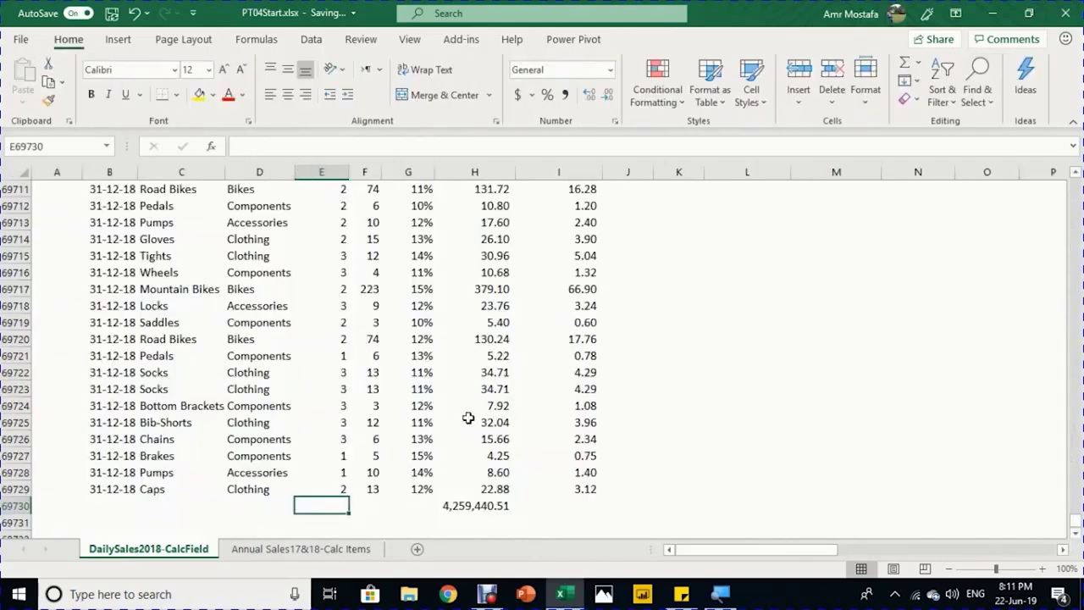
key("alt+equal")
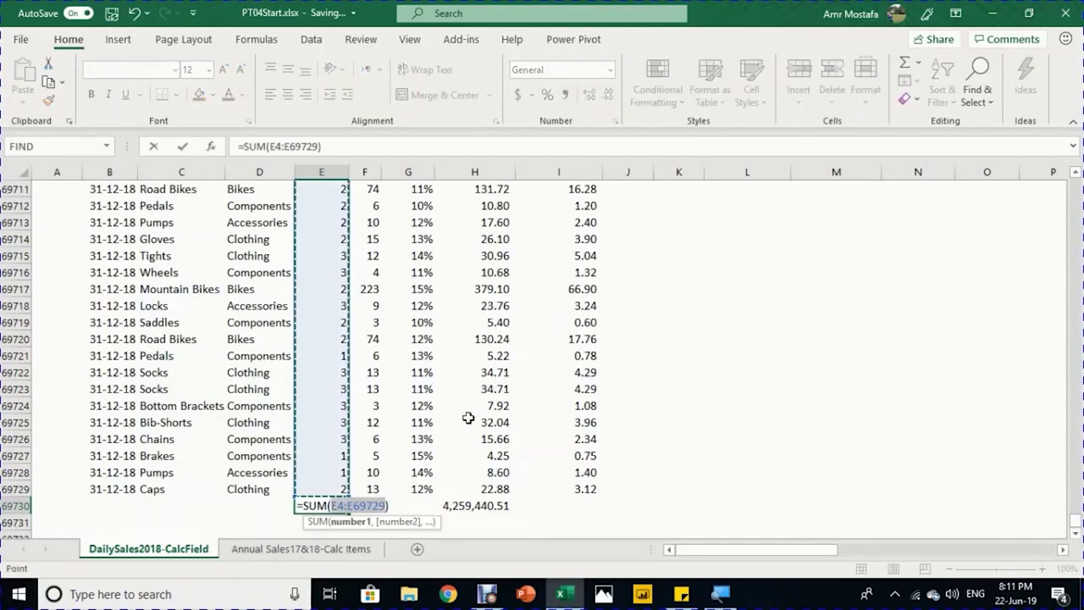
key("Return")
key("Up")
key("Right")
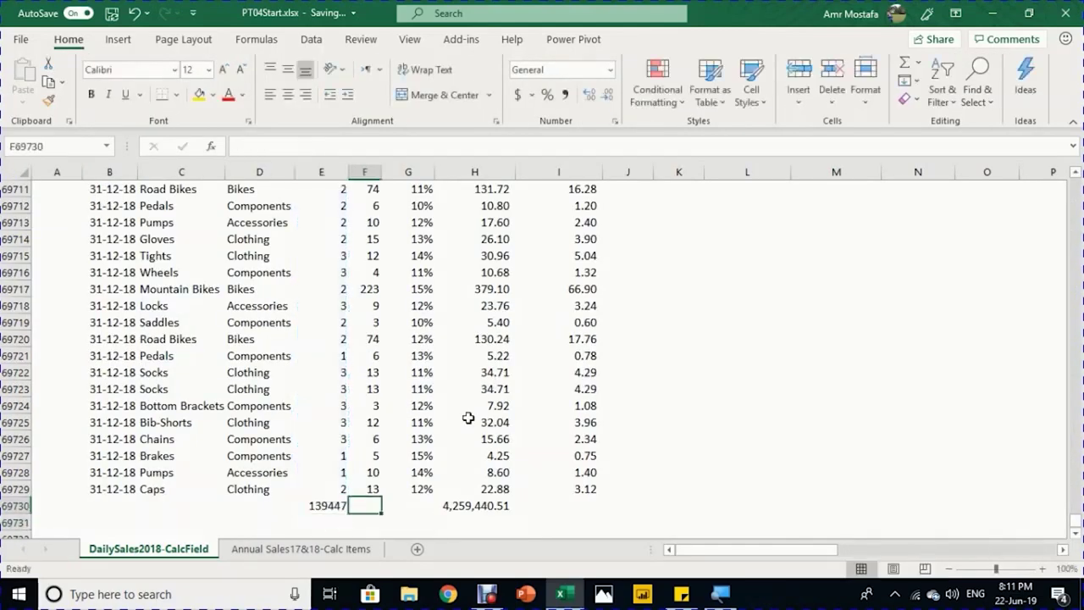
key("alt+equal")
key("Return")
key("Up")
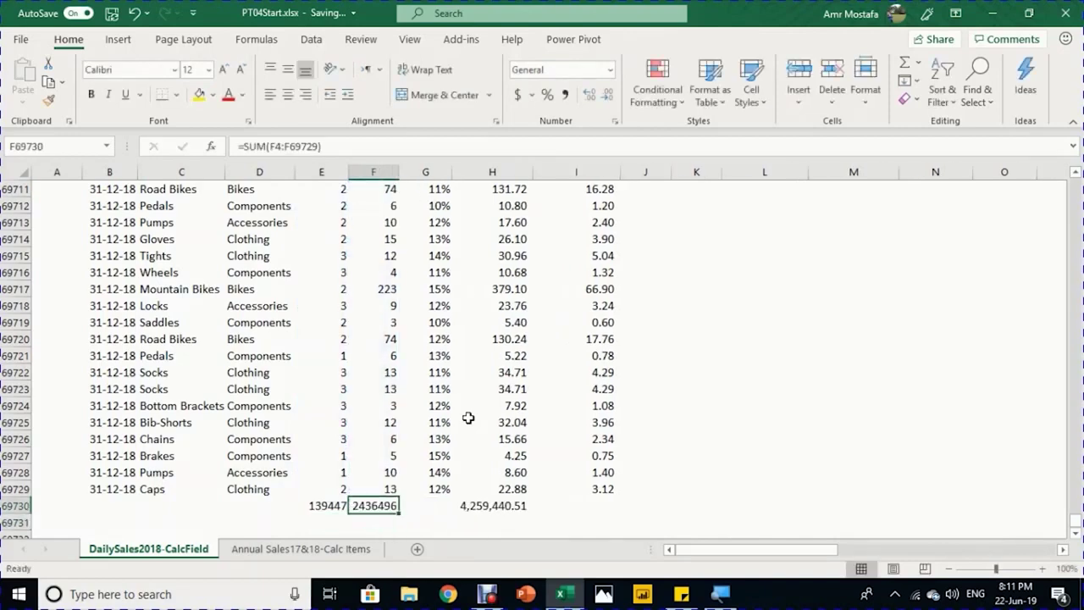
Step: Multiply the price and quantity totals in cell F69731 with the formula =F69730*E69730
key("Down")
type("=")
key("Up")
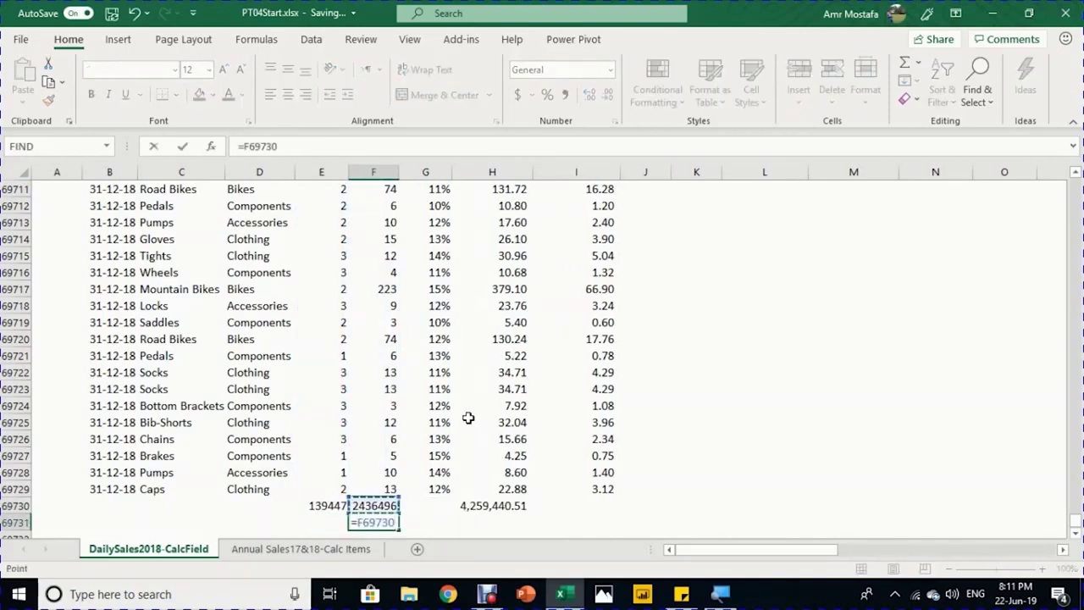
type("*")
key("Left")
key("Return")
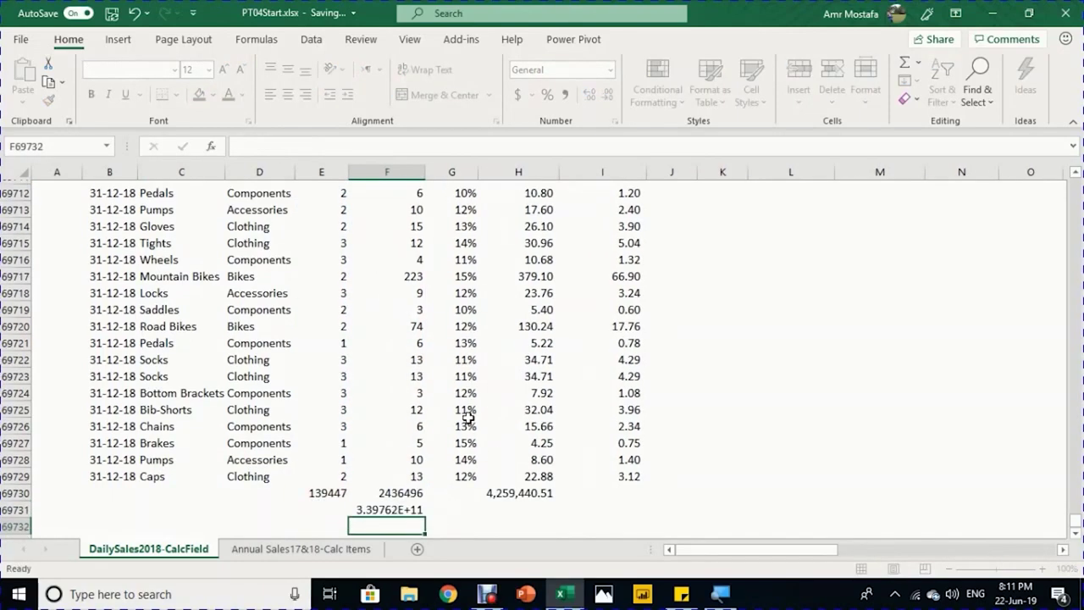
key("Up")
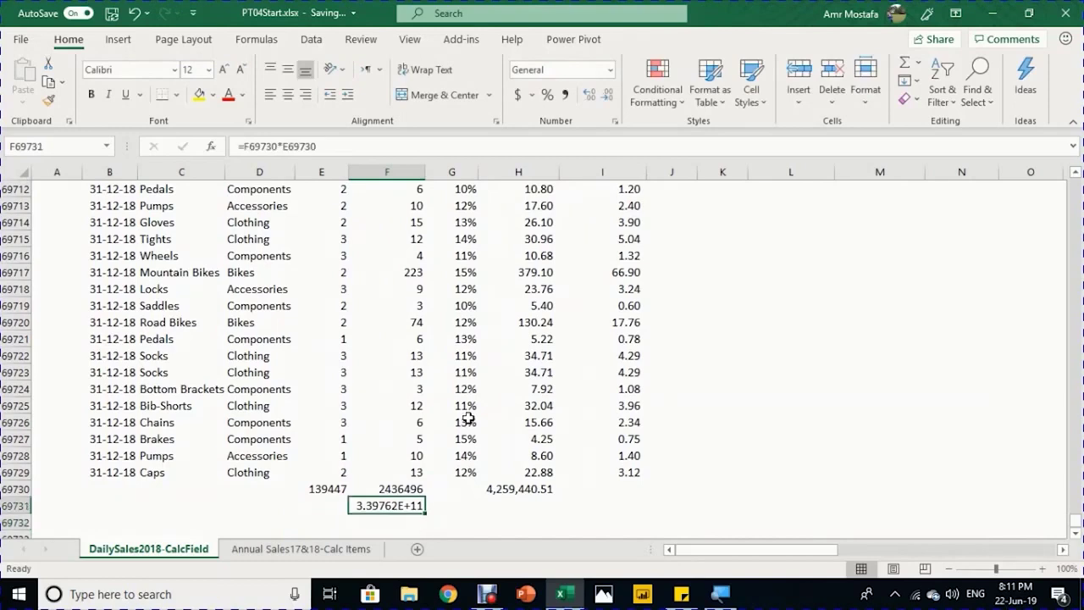
Step: Format the product in F69731 with thousands separators and no decimal places
left_click(572, 96)
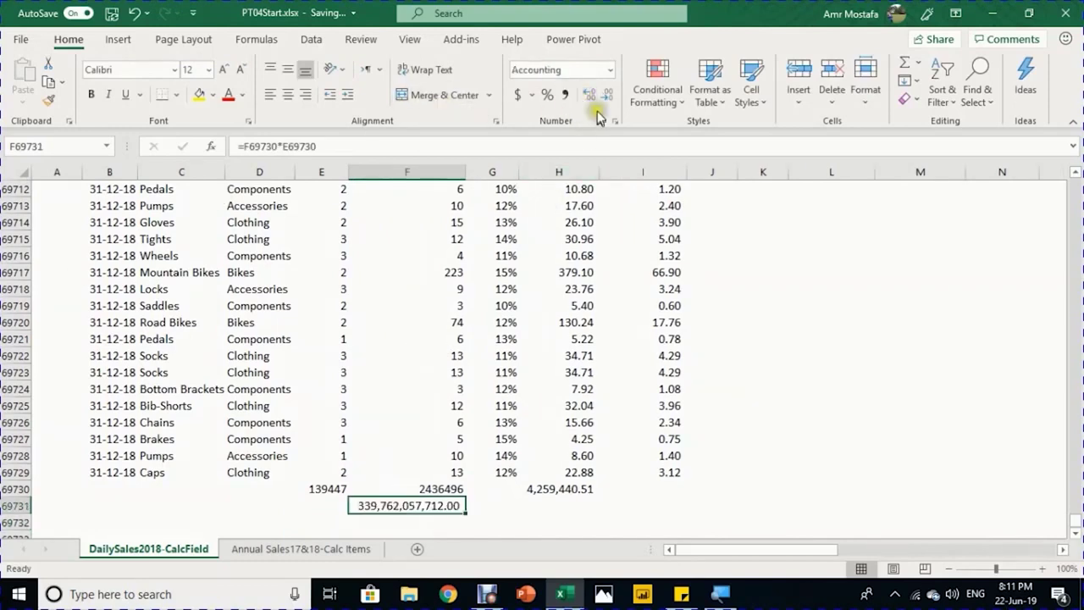
left_click(605, 97)
left_click(605, 98)
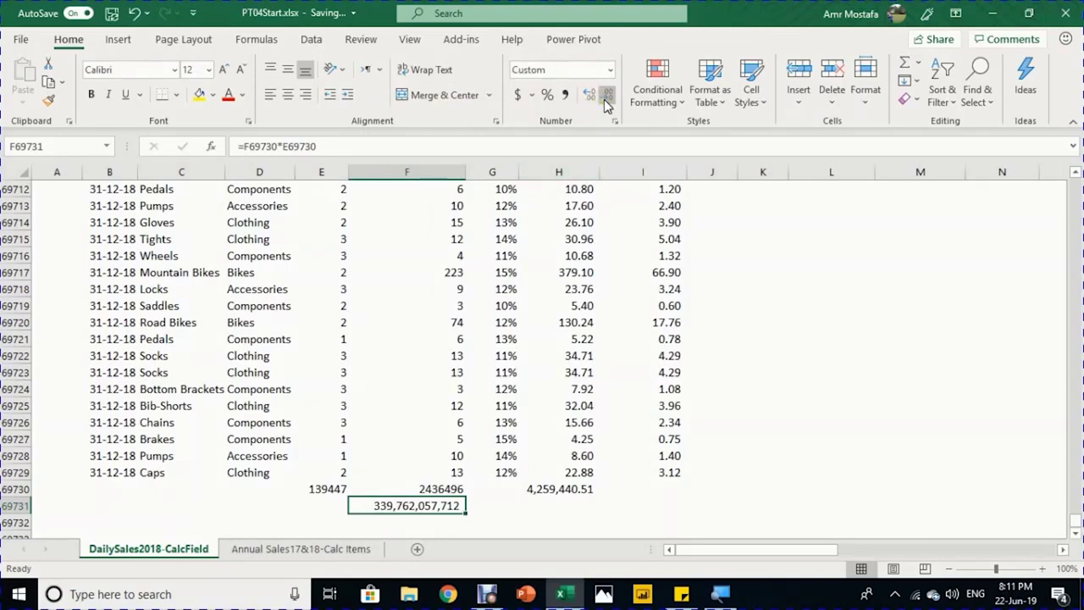
Step: Return to the Total Sales PivotTable and compare its grand total with the product calculated below the source data
left_click_drag(702, 551, 792, 534)
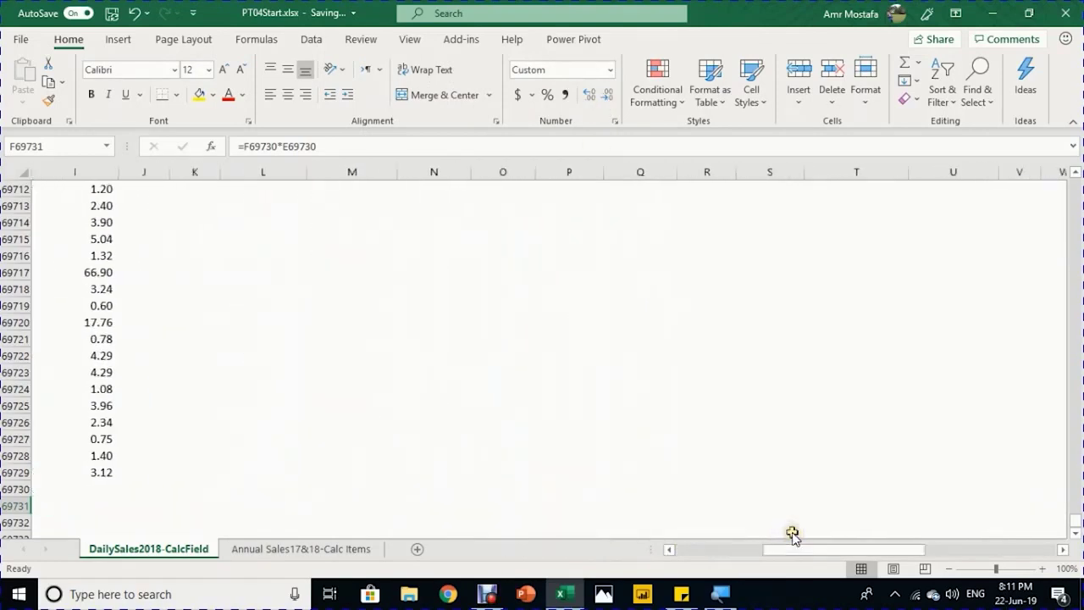
left_click(883, 386)
key("ctrl+Up")
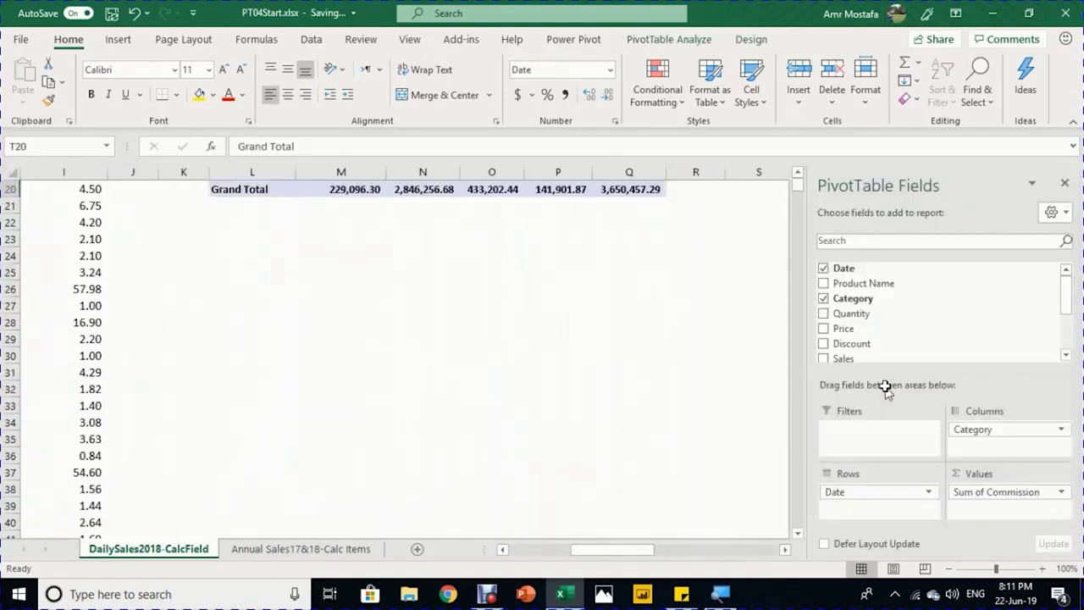
key("Right")
key("Up")
key("Up")
key("Up")
key("Up")
key("Up")
key("Up")
key("Up")
key("Up")
key("Up")
key("Up")
key("Up")
key("Up")
key("Up")
key("Up")
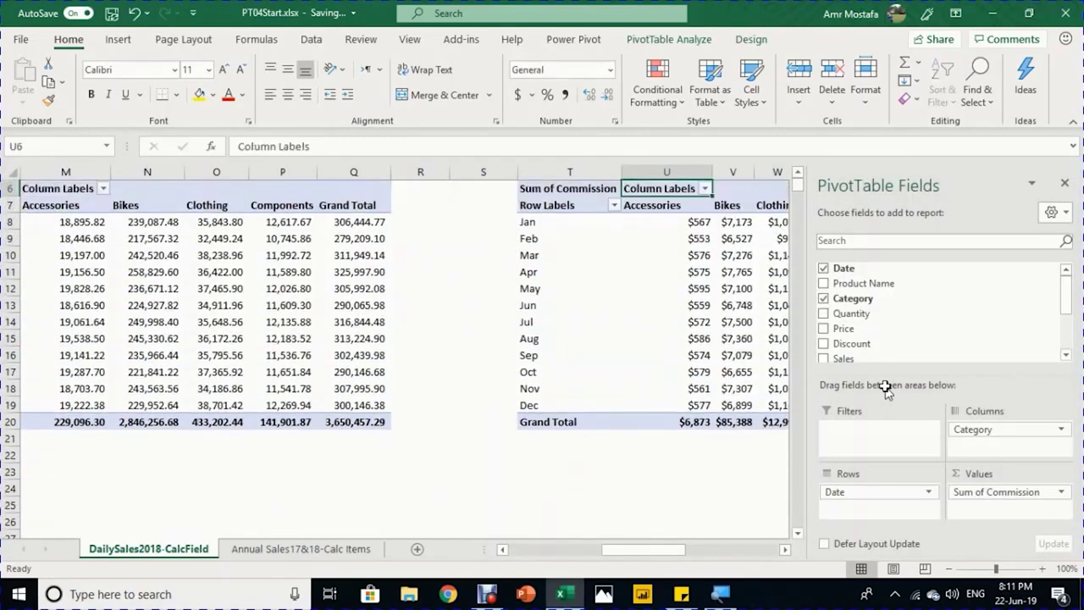
key("Right")
key("Right")
key("Right")
key("Right")
key("Right")
key("Right")
key("Right")
key("Right")
key("ctrl+Up")
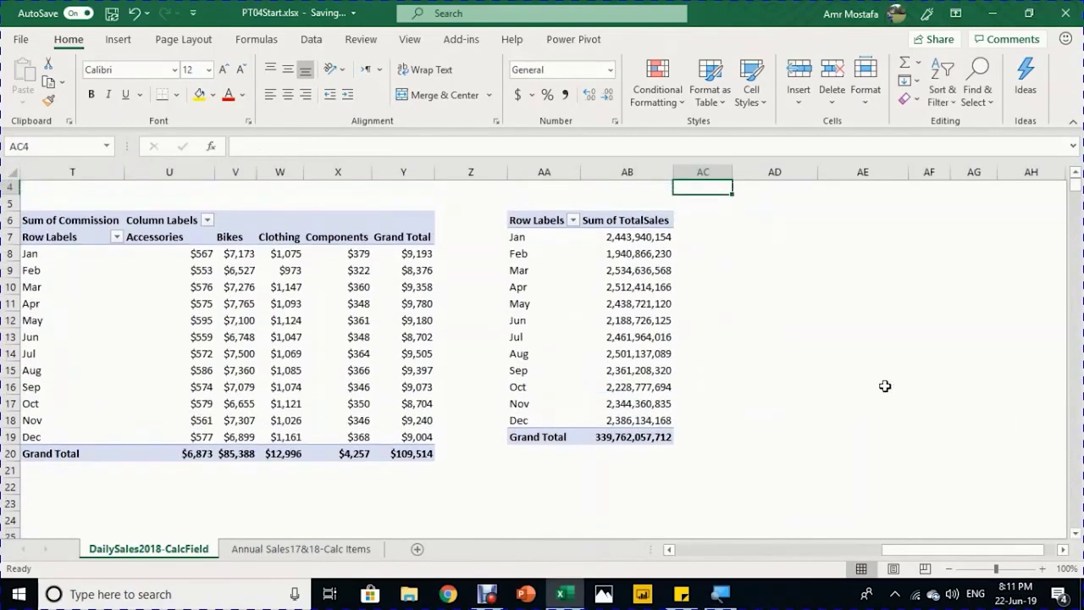
key("Down")
key("Down")
key("Down")
key("Down")
key("Down")
key("Left")
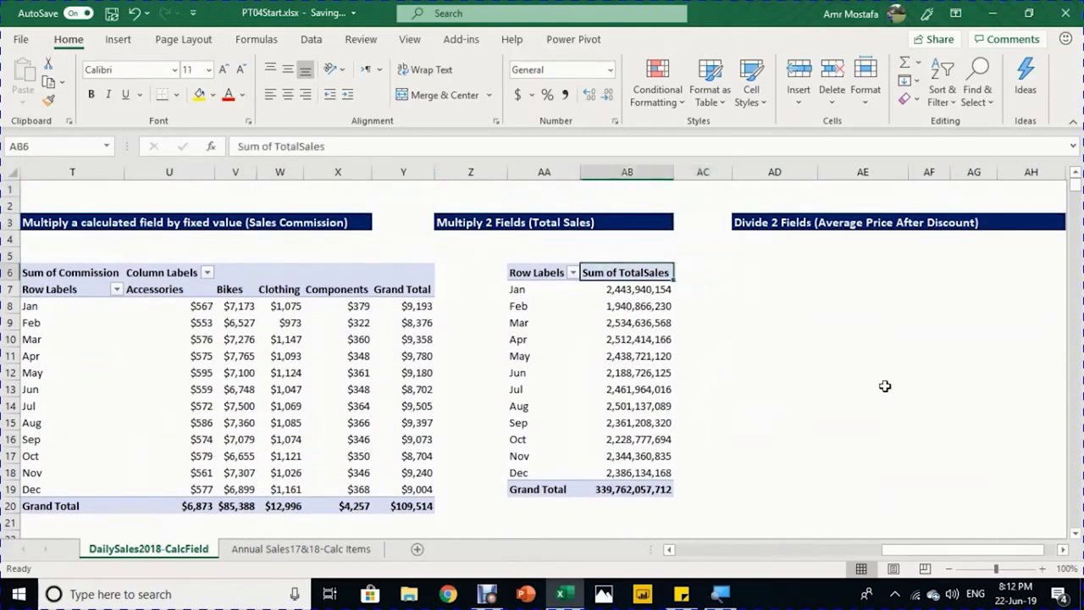
key("Down")
key("Down")
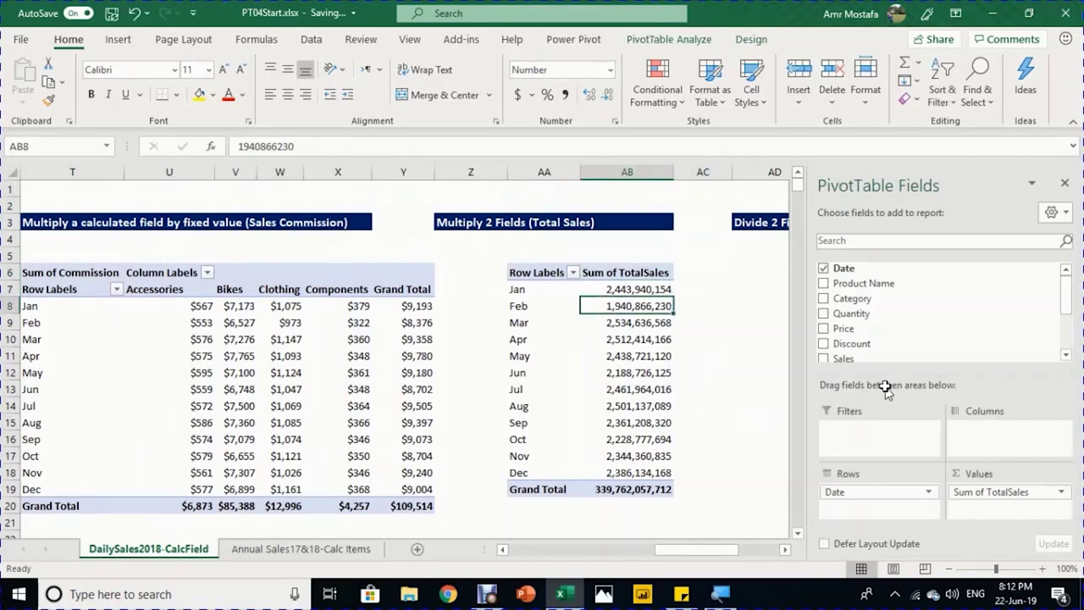
key("Right")
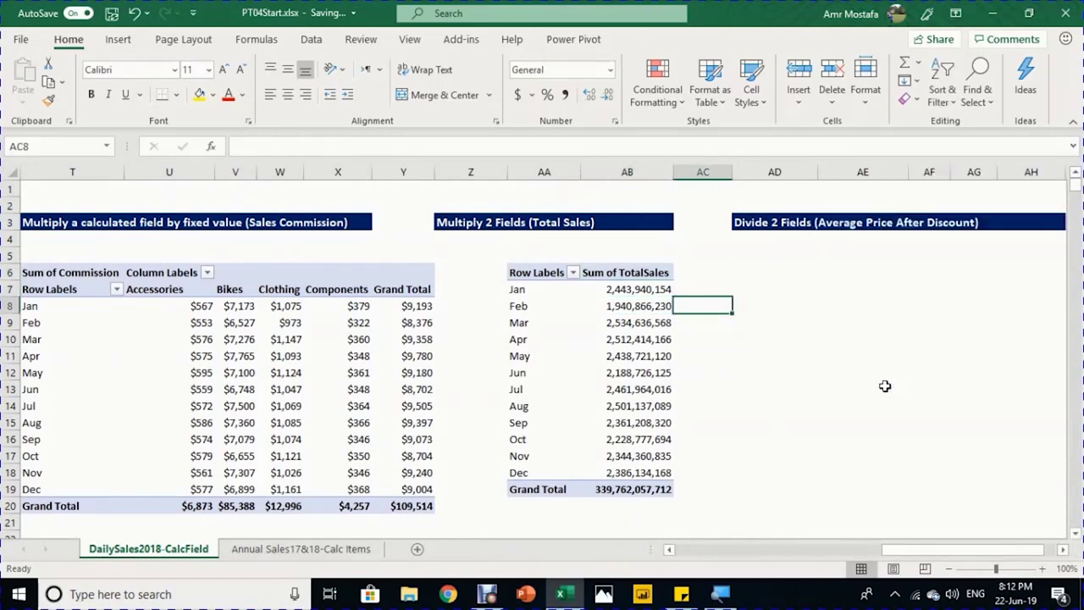
Step: Examine the empty area under the Divide 2 Fields (Average Price After Discount) heading, ending at cell AD6
key("Left")
key("Right")
key("Right")
key("Right")
key("Right")
key("Right")
key("Right")
key("Right")
key("Left")
key("Left")
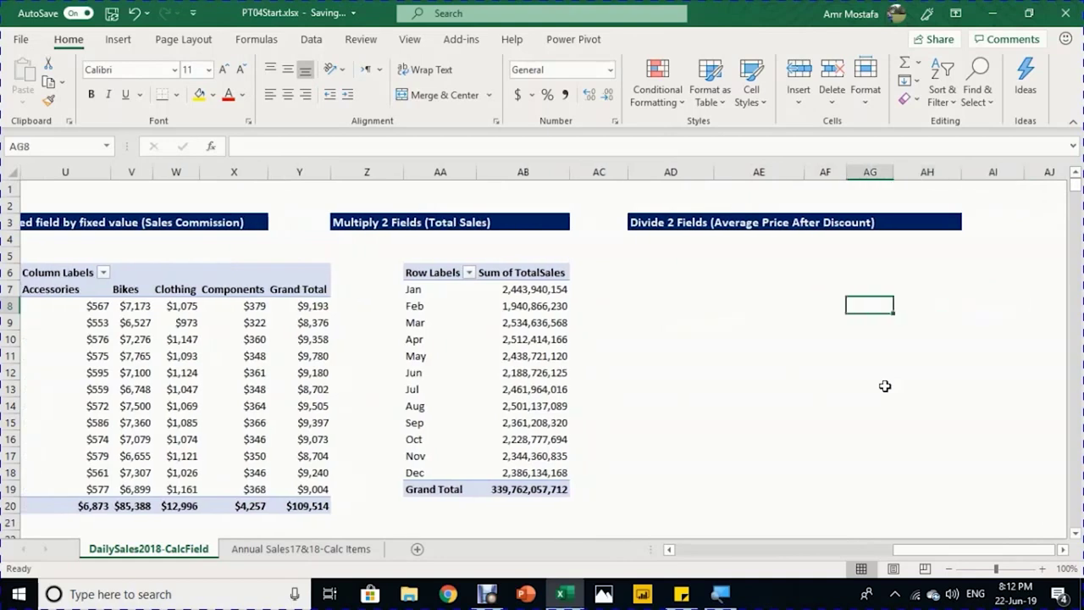
key("Left")
key("Left")
key("Left")
key("Up")
key("Up")
key("Up")
key("Up")
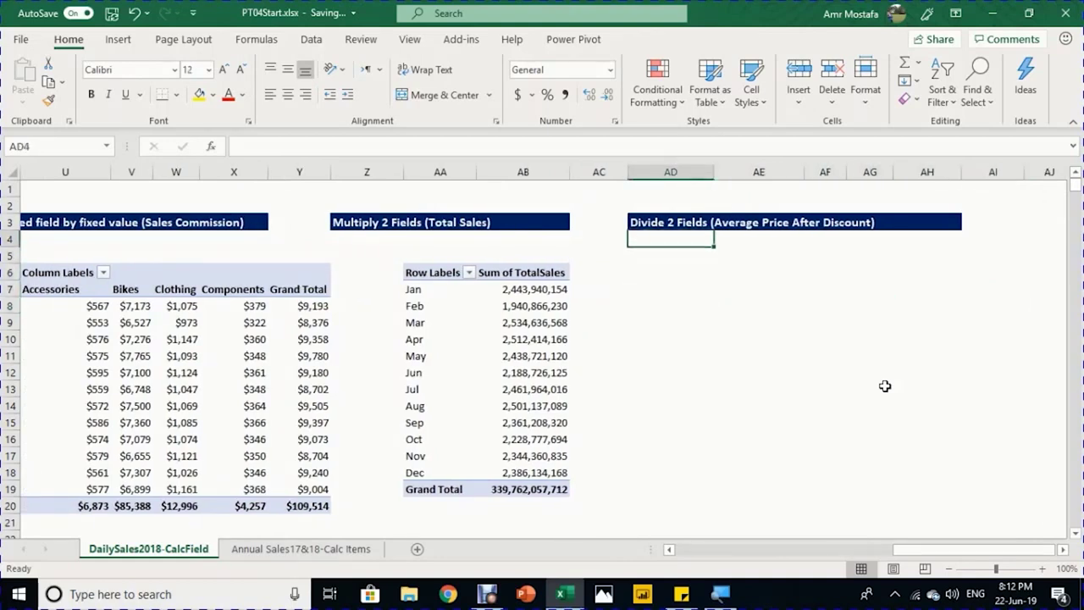
key("Down")
key("Down")
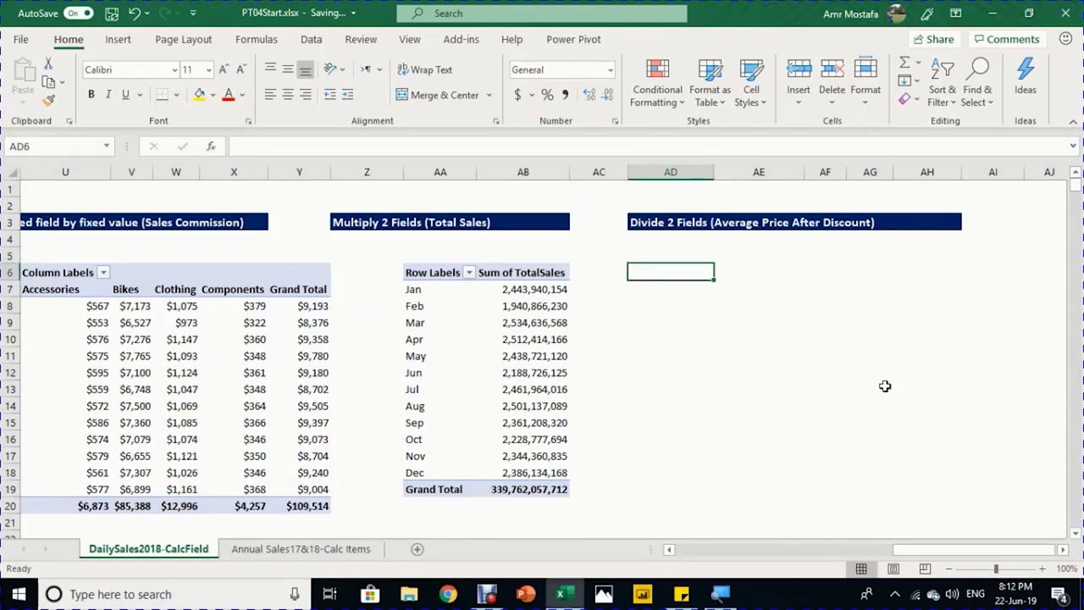
Step: Copy the entire Total Sales PivotTable and paste it at cell AD6 under the Divide 2 Fields heading
key("Left")
key("Left")
key("Left")
key("Left")
key("Right")
key("shift+Down")
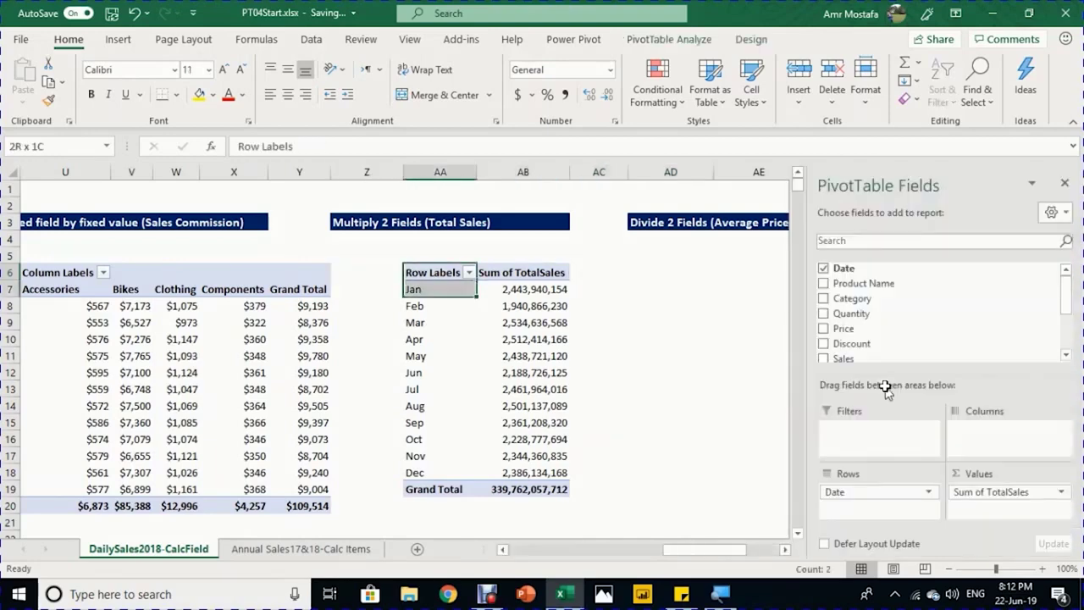
key("ctrl+shift+Down")
key("shift+Right")
key("ctrl+c")
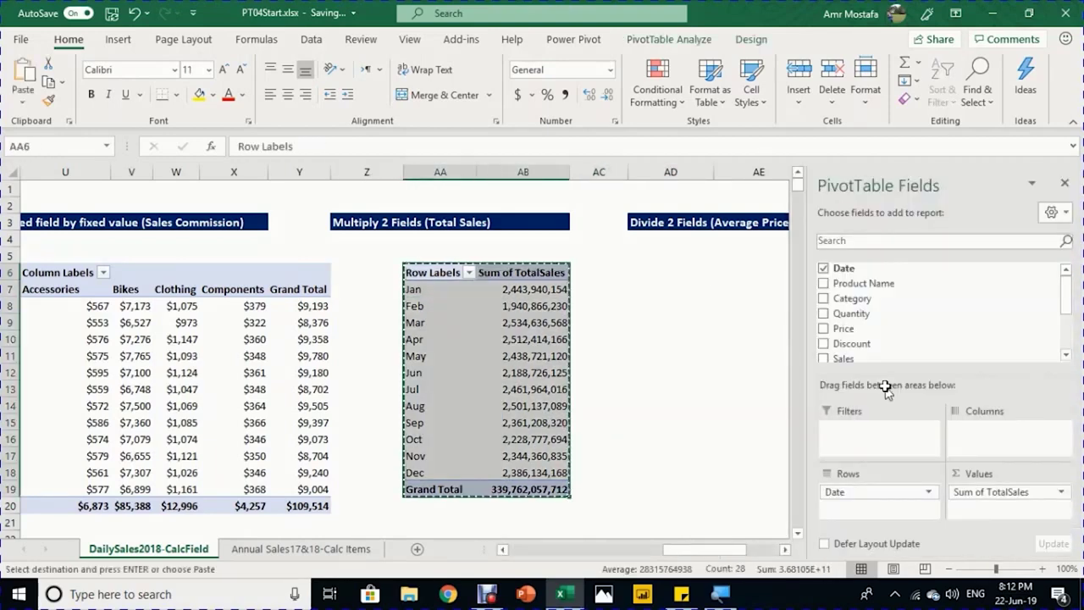
key("Right")
key("Right")
key("Right")
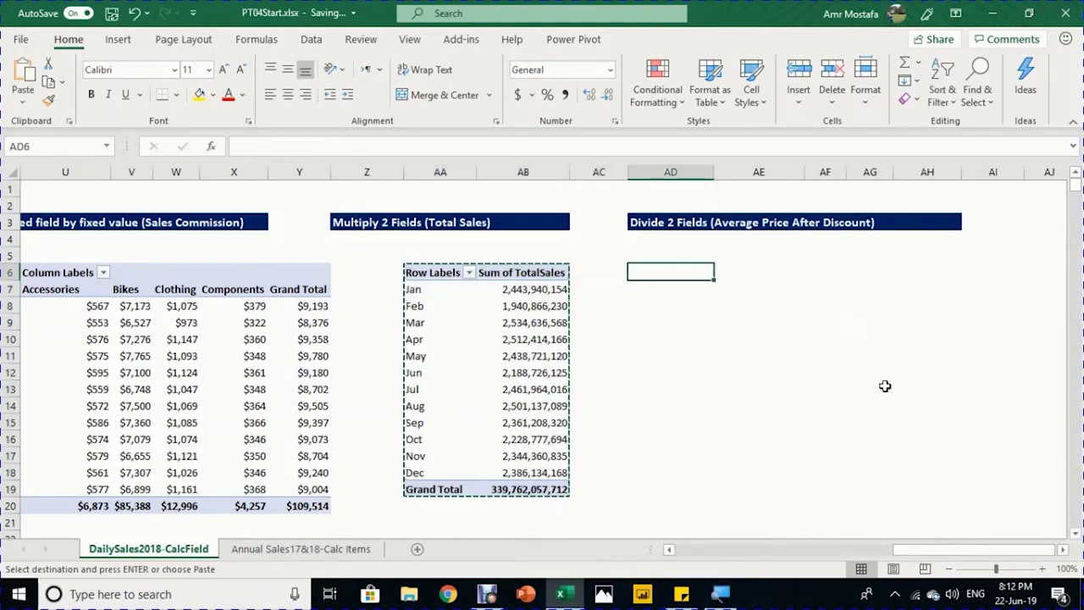
key("ctrl+v")
key("Right")
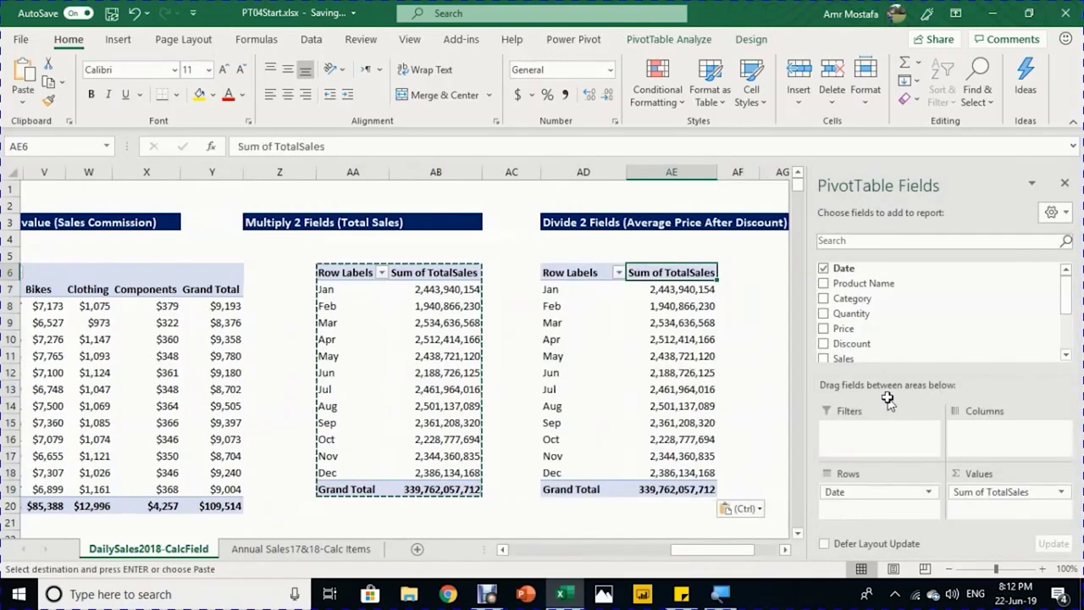
Step: Remove the TotalSales field from the PivotTable pasted at AD6, leaving only Date in the rows
key("Right")
key("Down")
key("Left")
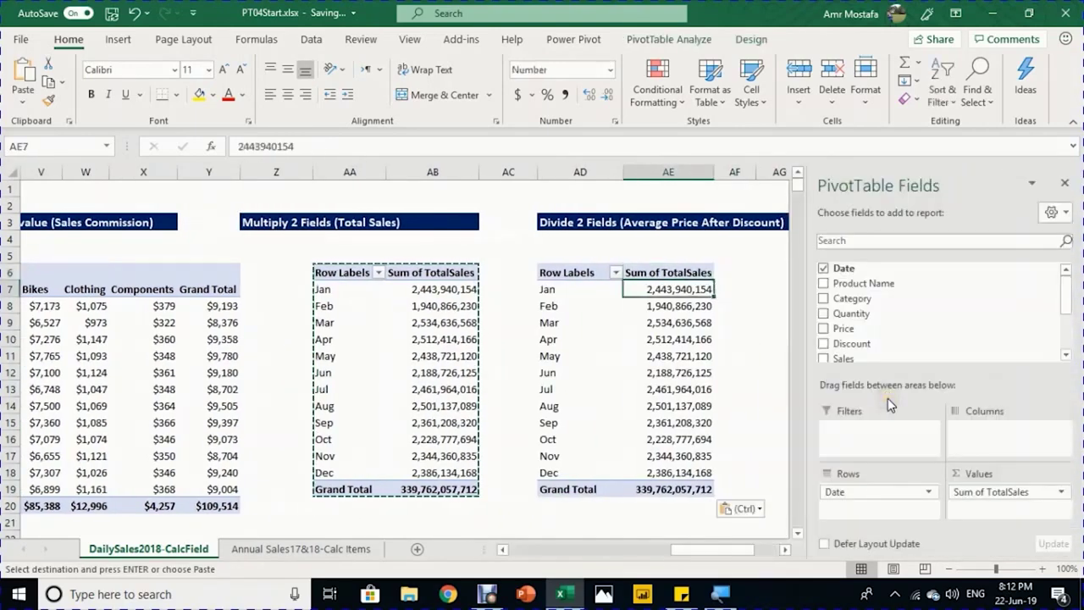
scroll(911, 343, "down", 2)
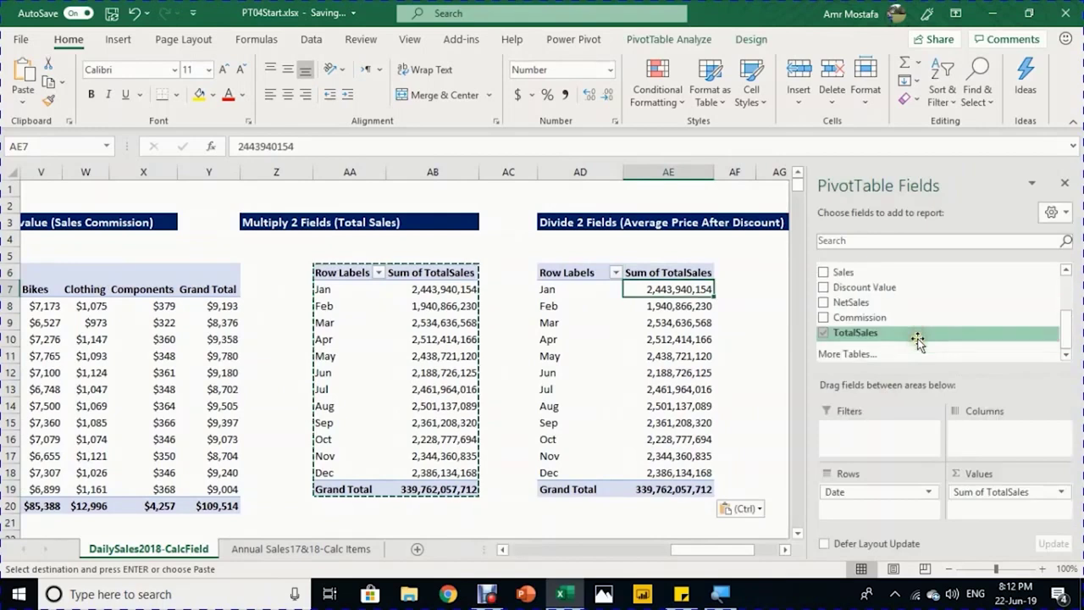
left_click(824, 333)
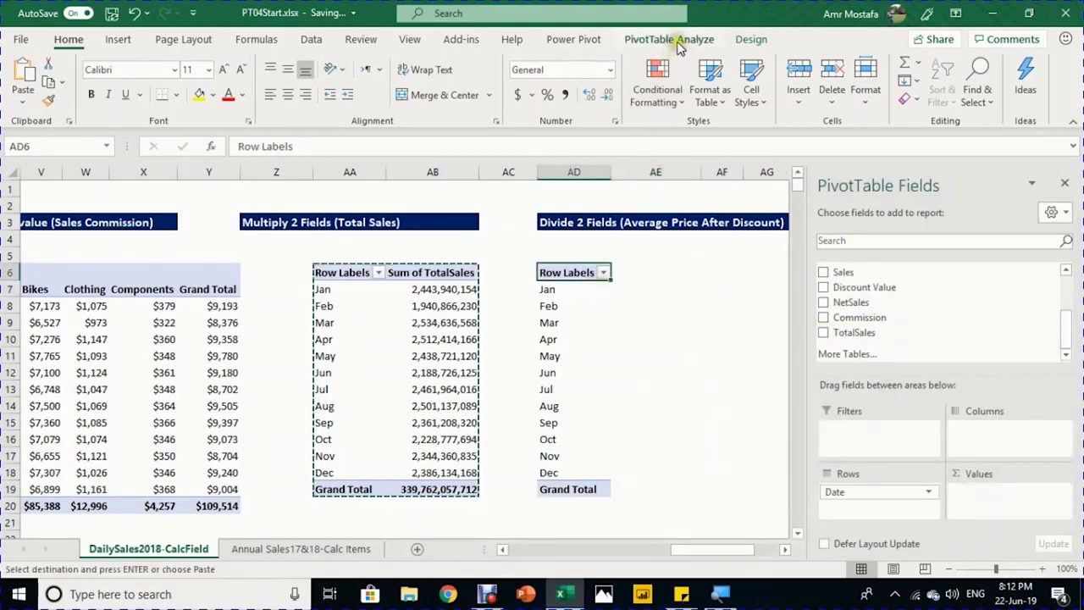
Step: Add a calculated field named AvgPrice with the formula =NetSales/ Quantity to the PivotTable at AD6
left_click(676, 41)
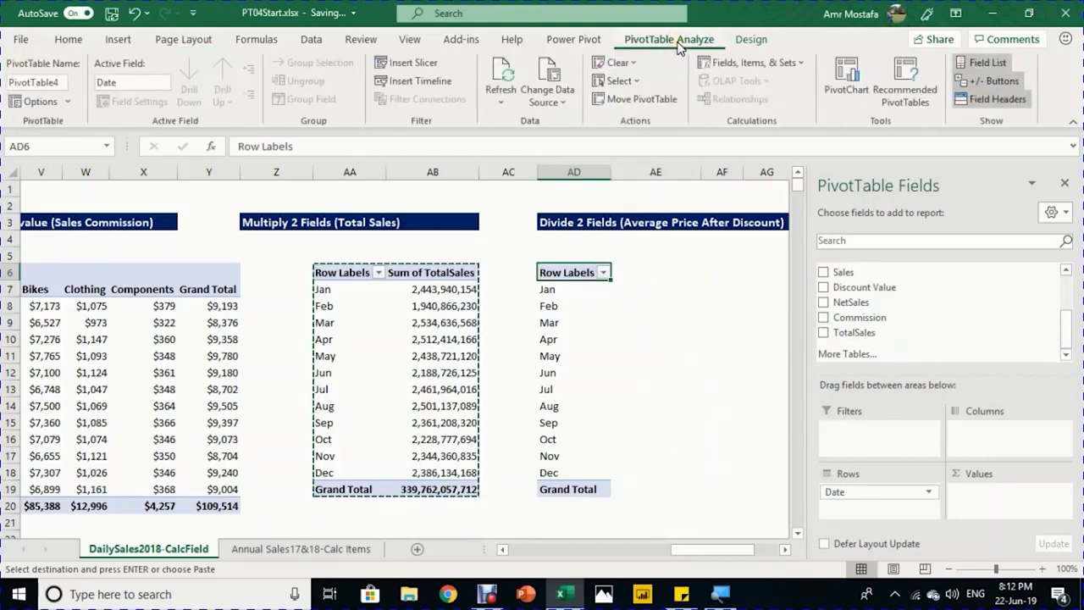
left_click(742, 67)
left_click(744, 85)
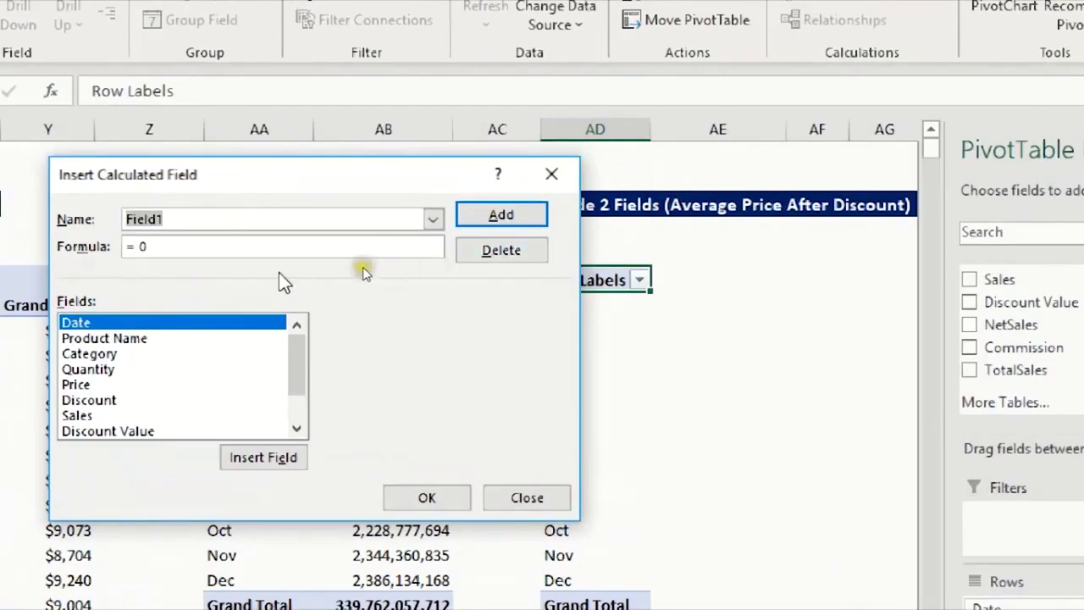
type("A")
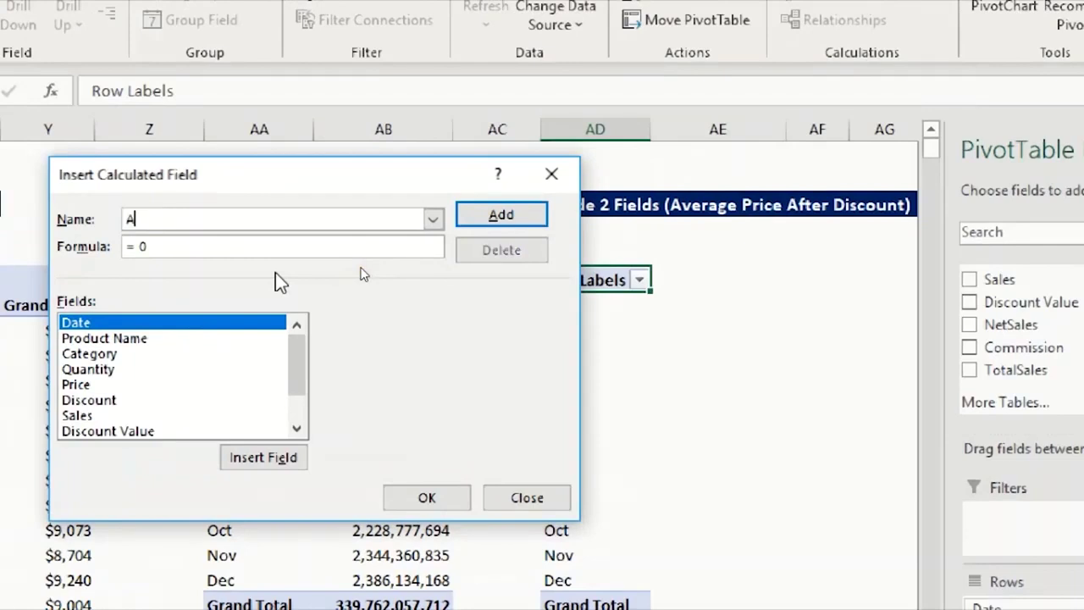
type("vgPrice")
key("Tab")
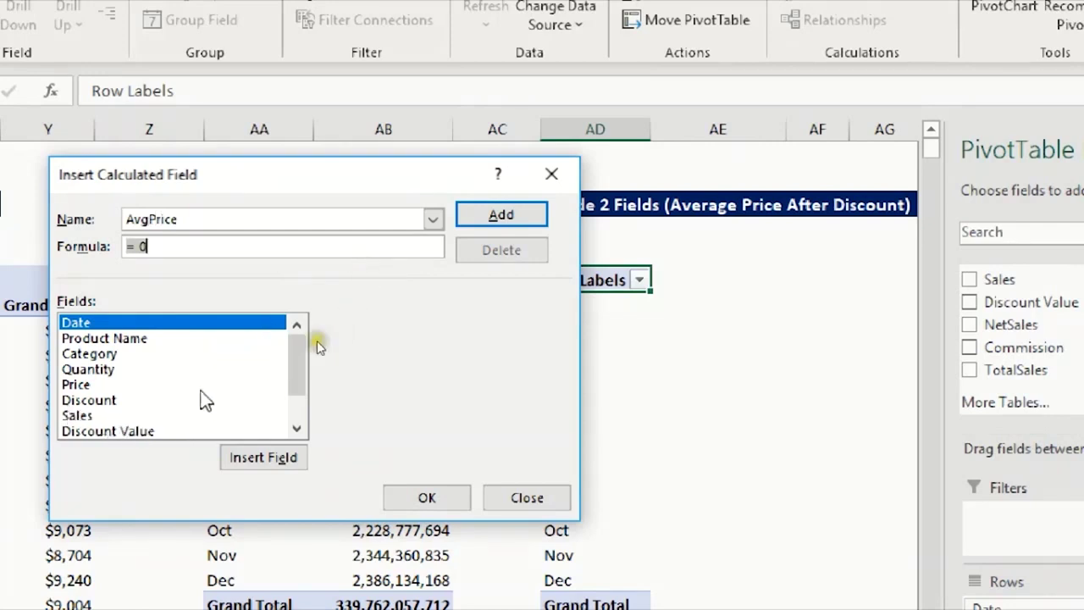
scroll(300, 380, "down", 1)
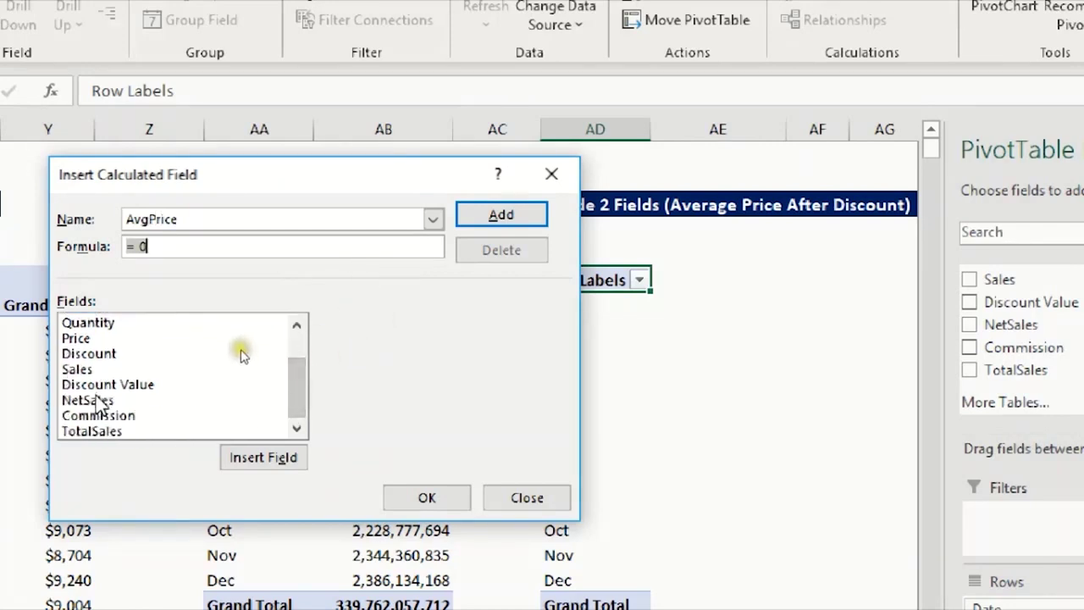
double_click(136, 399)
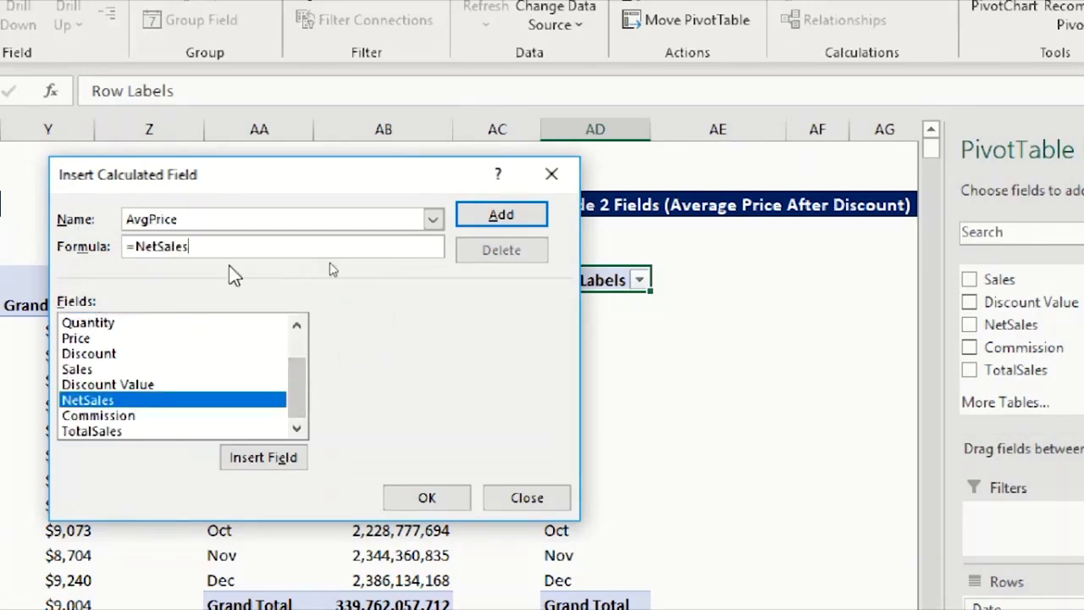
left_click(110, 356)
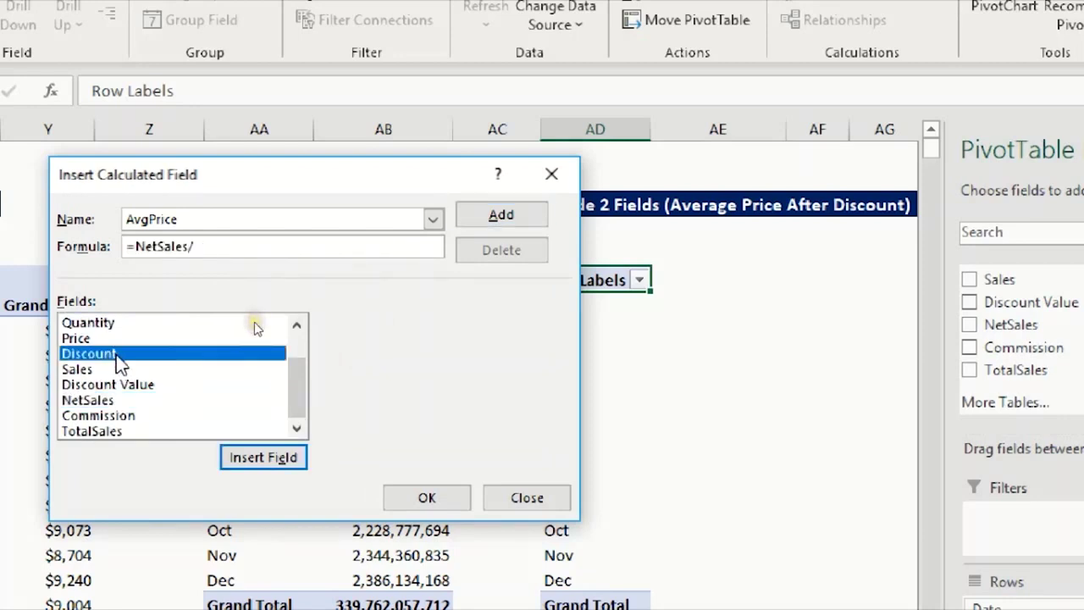
double_click(242, 323)
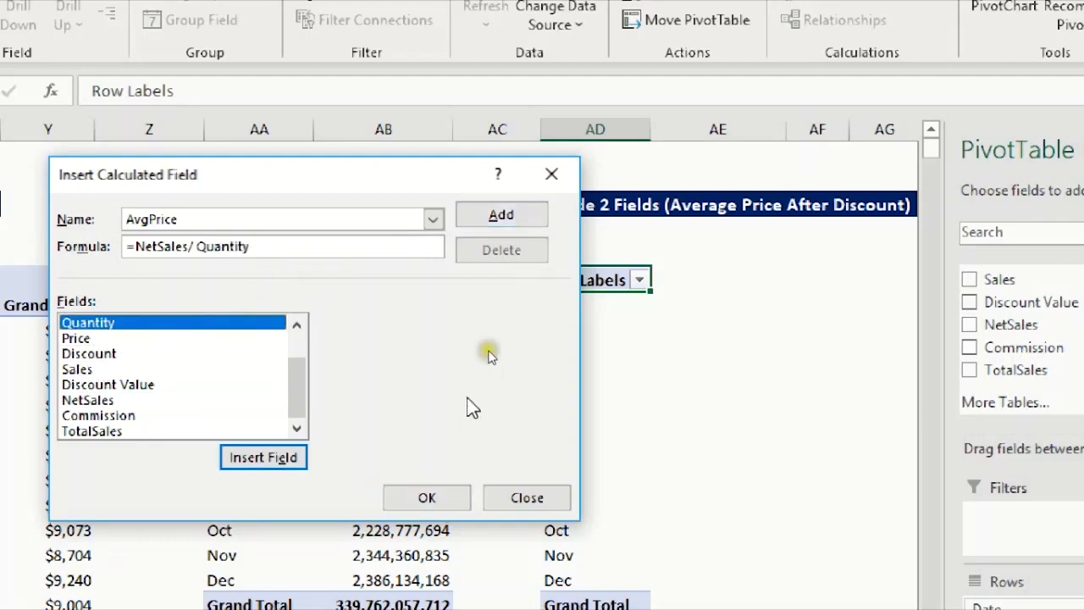
left_click(431, 498)
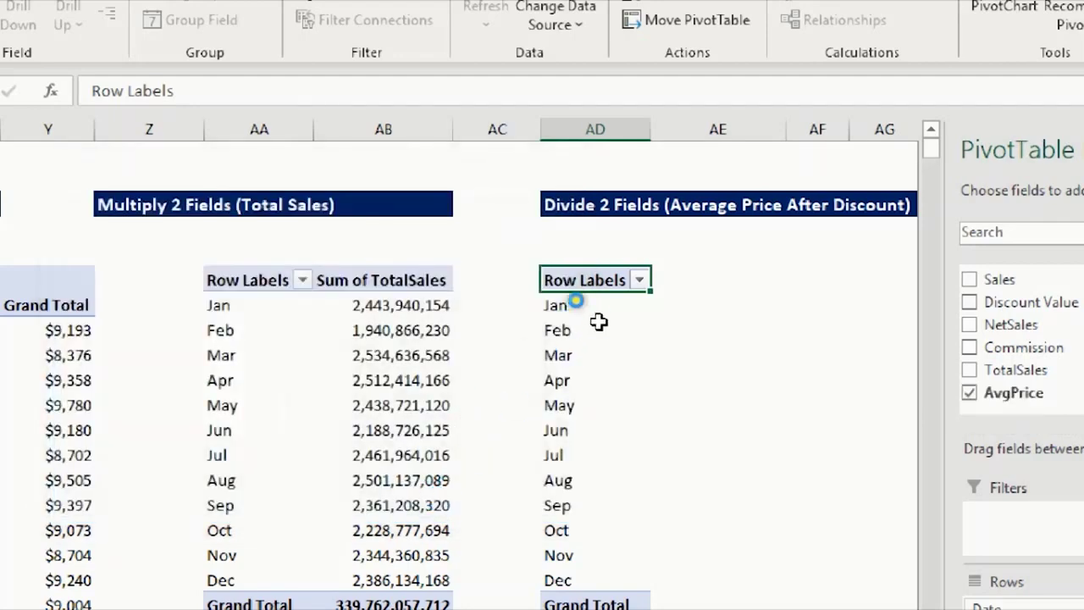
Step: Format the Sum of AvgPrice values with the Number category and 1 decimal place
left_click(707, 303)
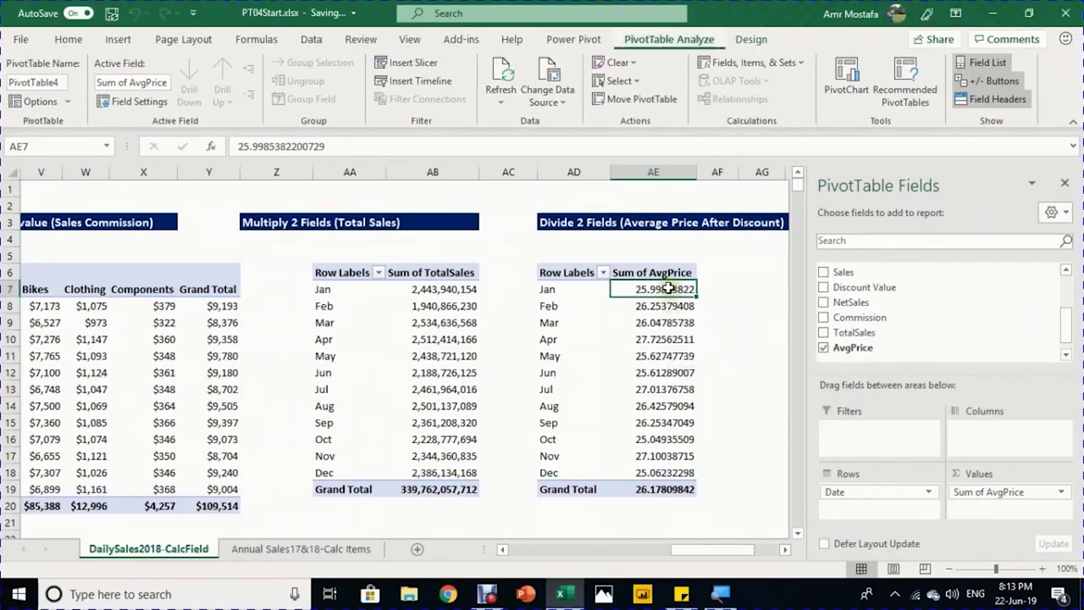
right_click(668, 290)
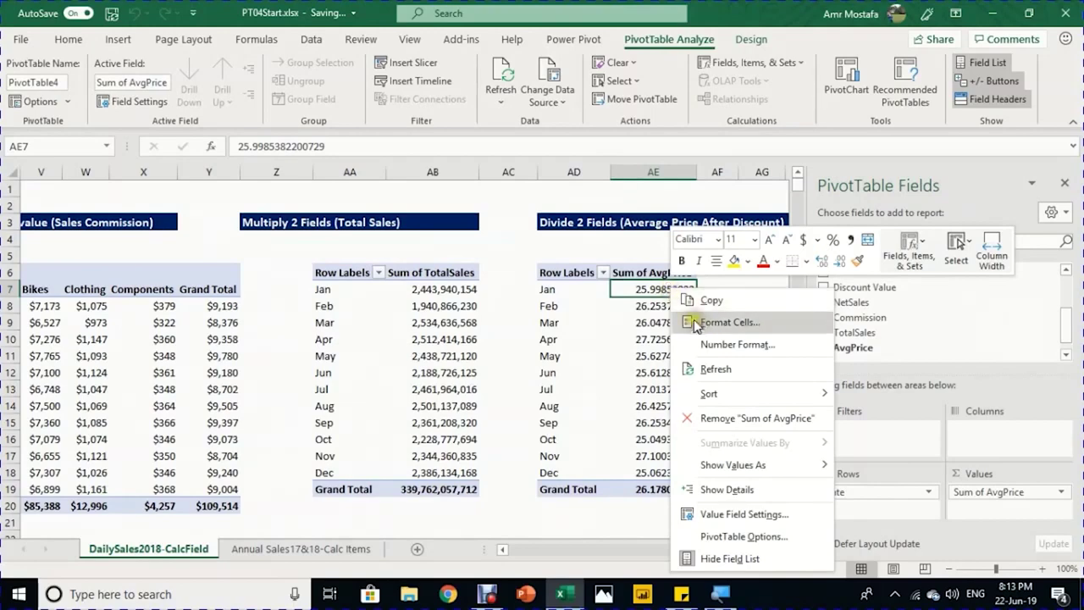
left_click(703, 344)
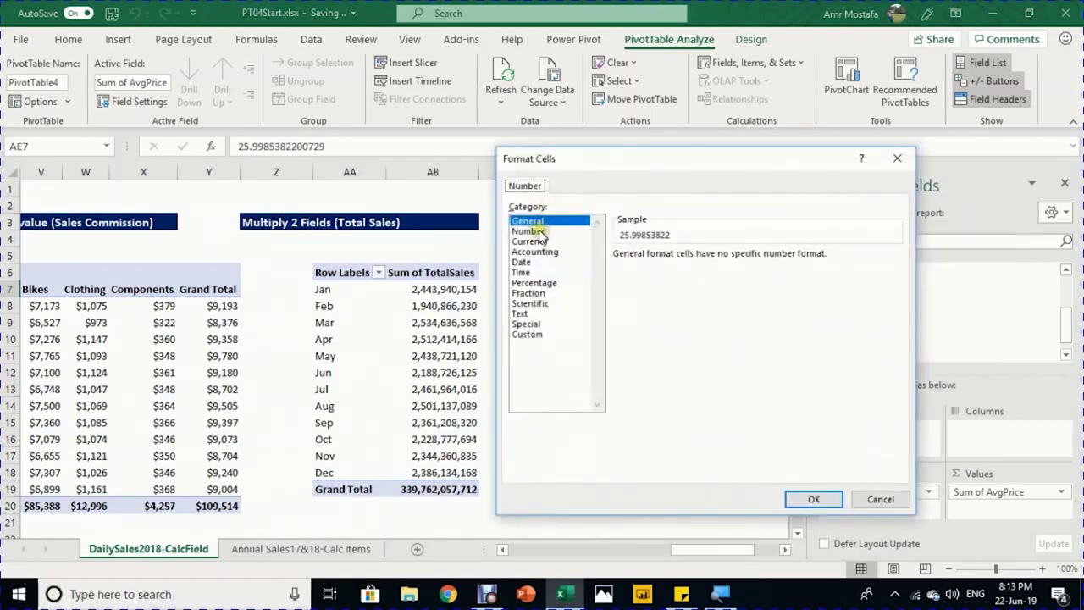
left_click(576, 232)
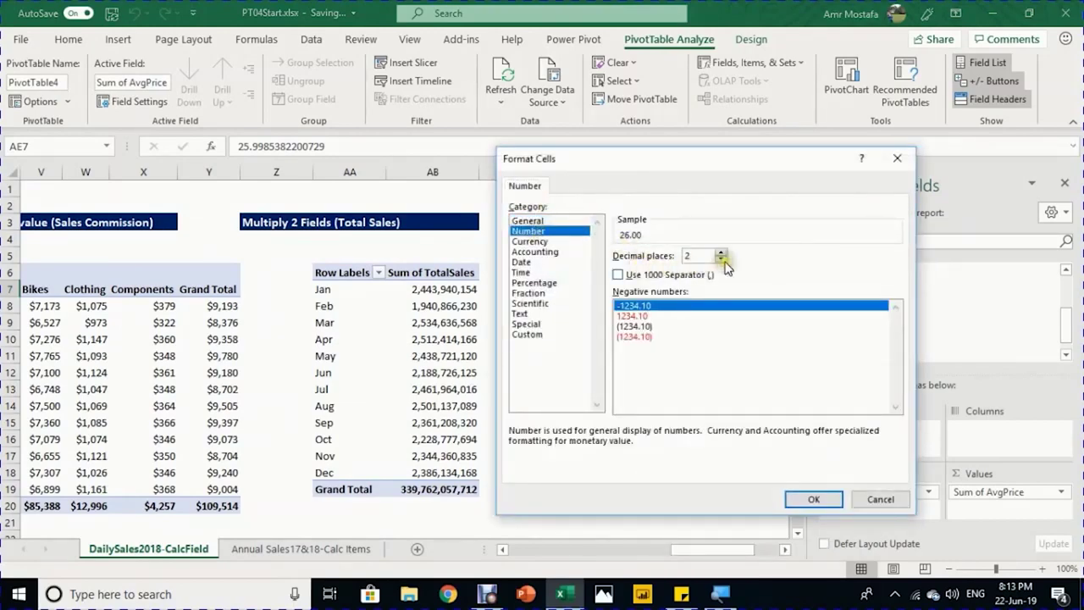
left_click(721, 258)
left_click(815, 499)
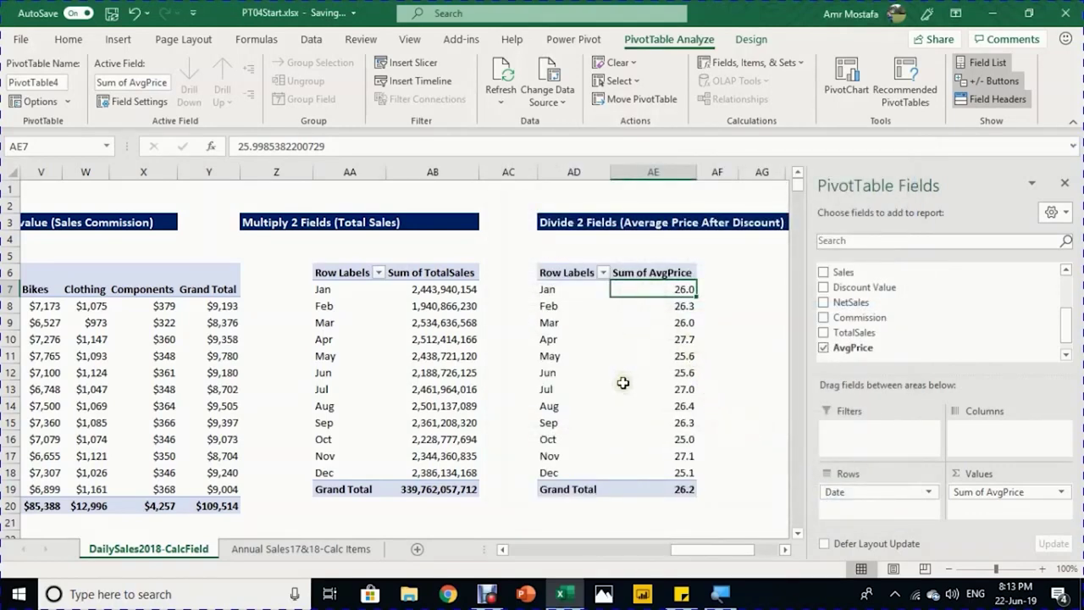
Step: Replace the Date field with Category in the rows of the AvgPrice PivotTable
scroll(837, 330, "up", 1)
scroll(837, 331, "up", 3)
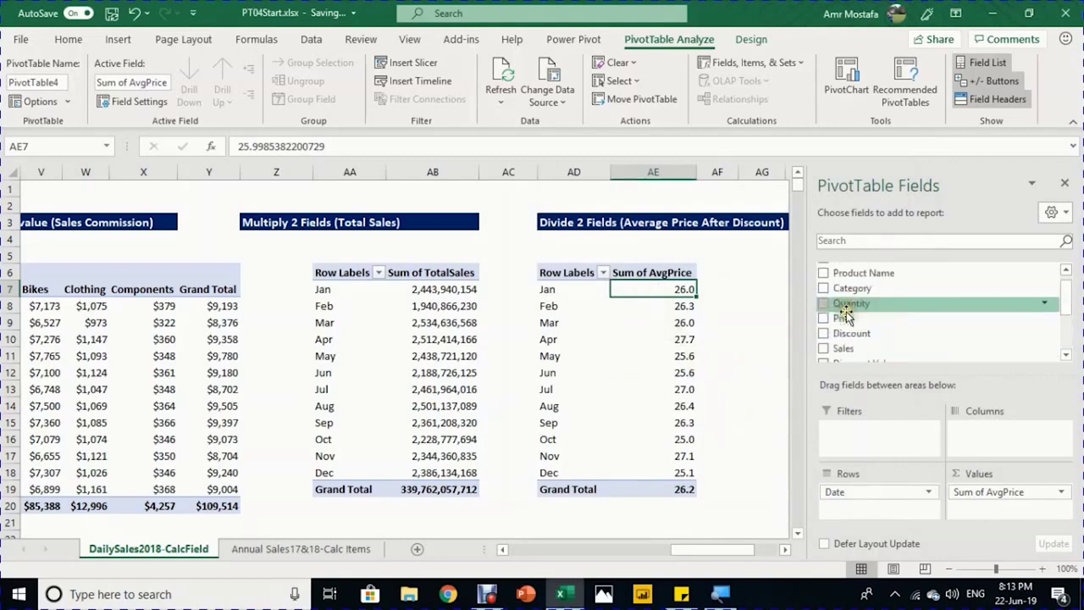
left_click(825, 270)
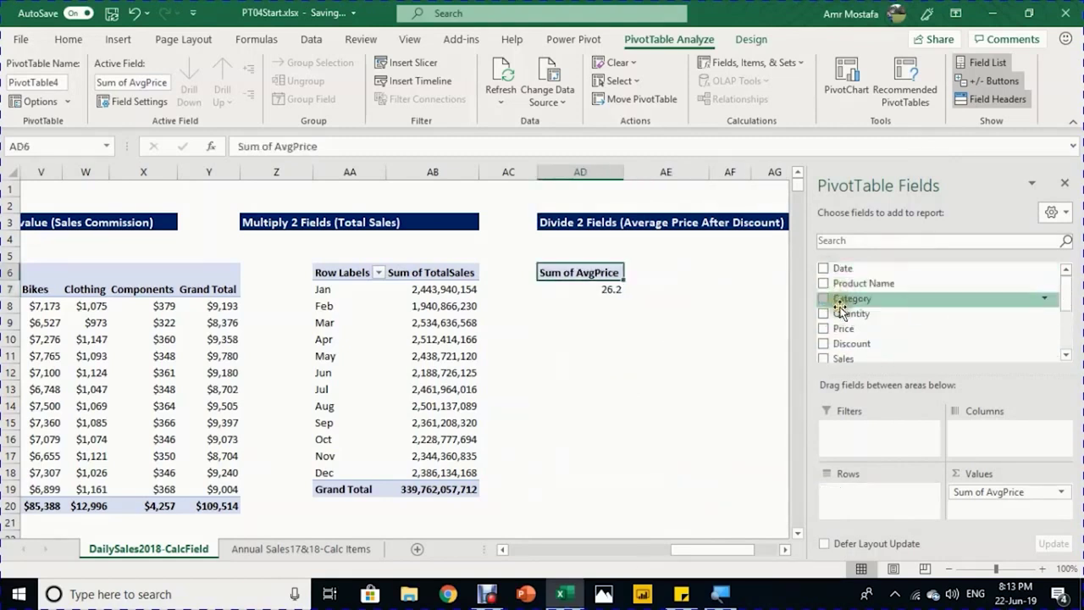
left_click_drag(868, 360, 869, 495)
Step: Examine the average price of each category and its grand total, and compare the layout with the Total Sales PivotTable
left_click(576, 290)
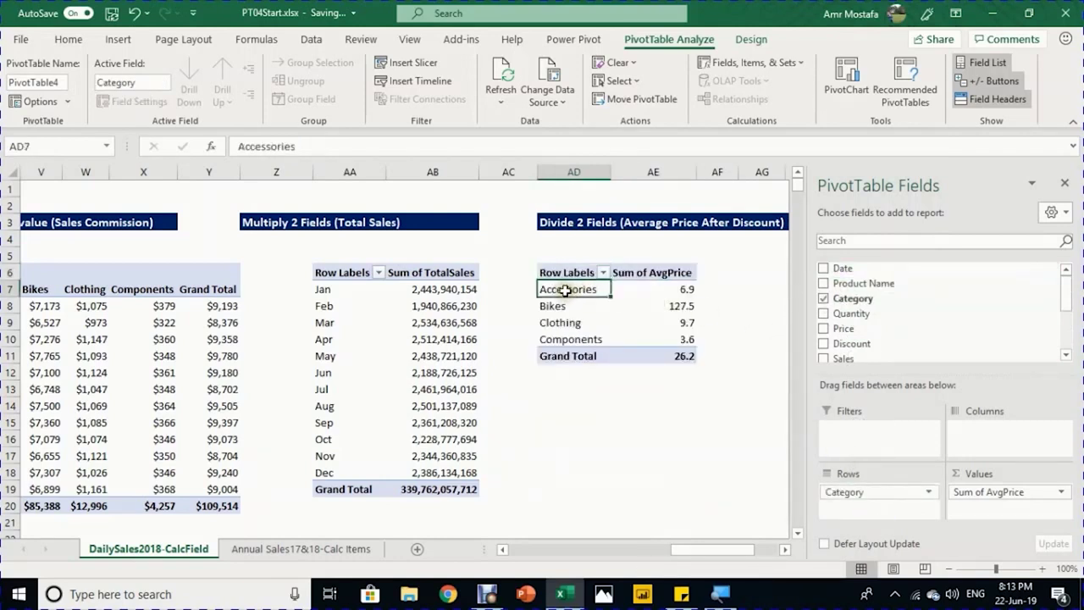
left_click(669, 289)
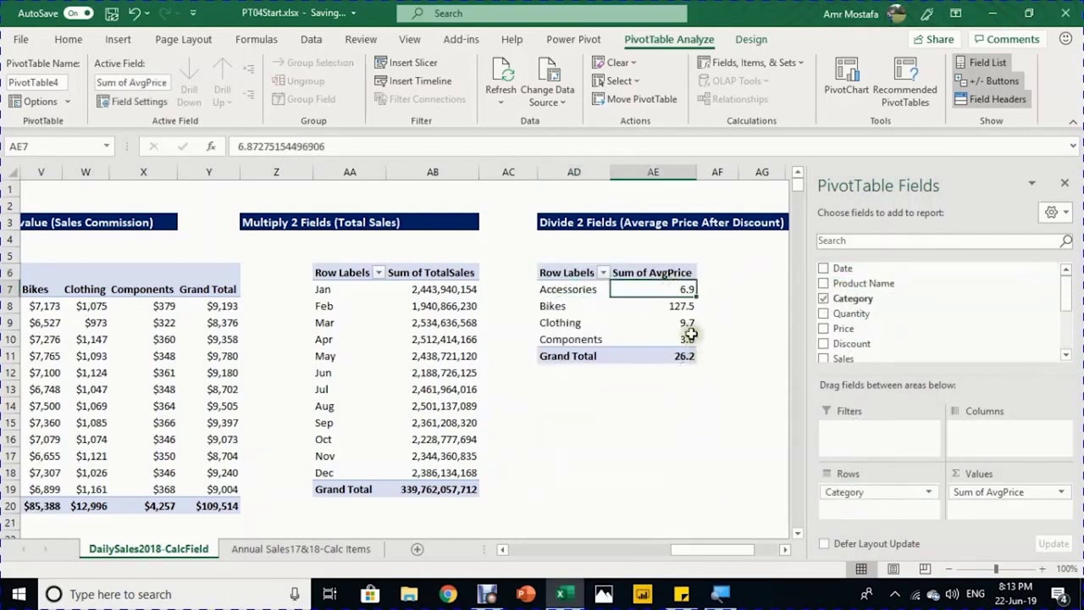
left_click(688, 305)
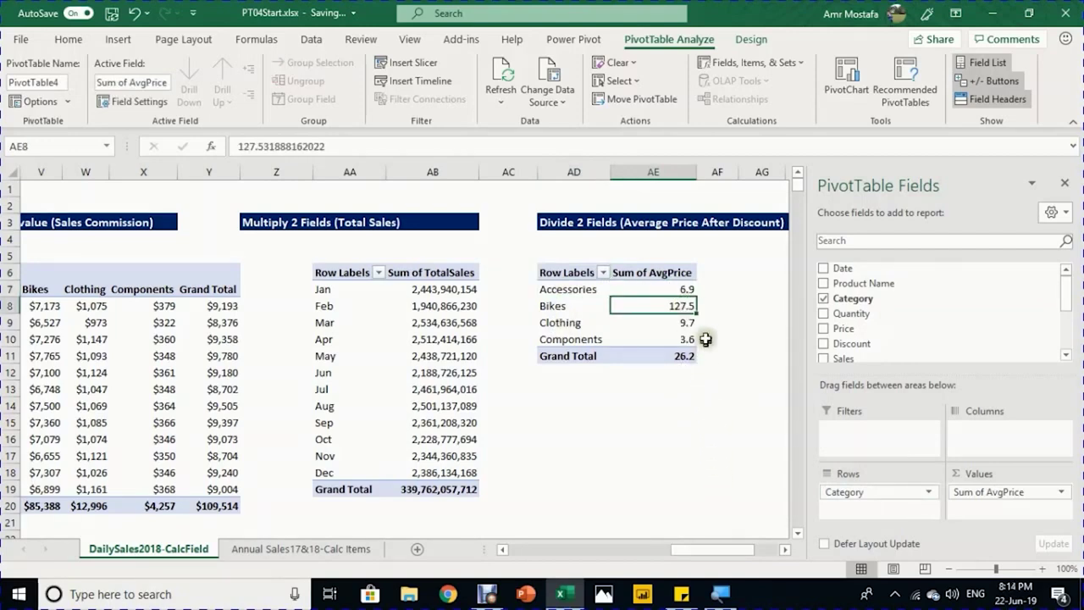
scroll(690, 356, "down", 1)
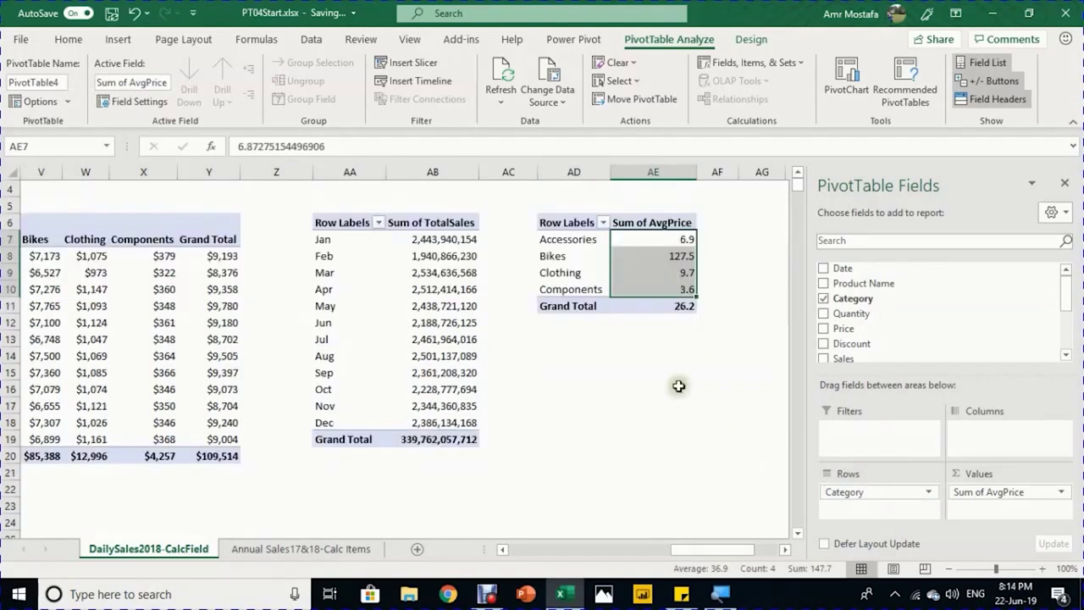
left_click(670, 305)
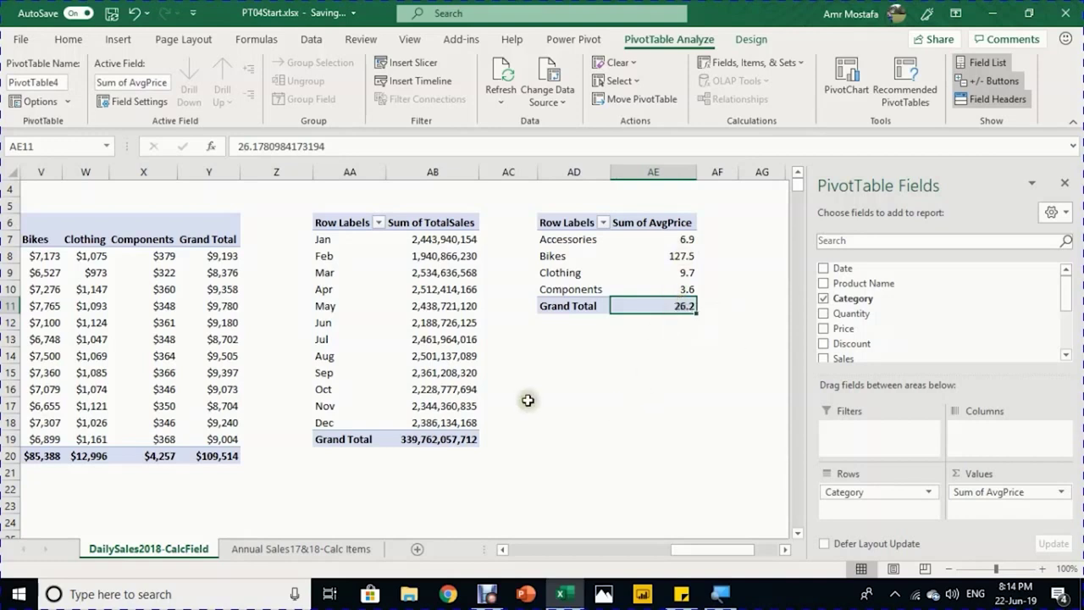
scroll(528, 399, "up", 1)
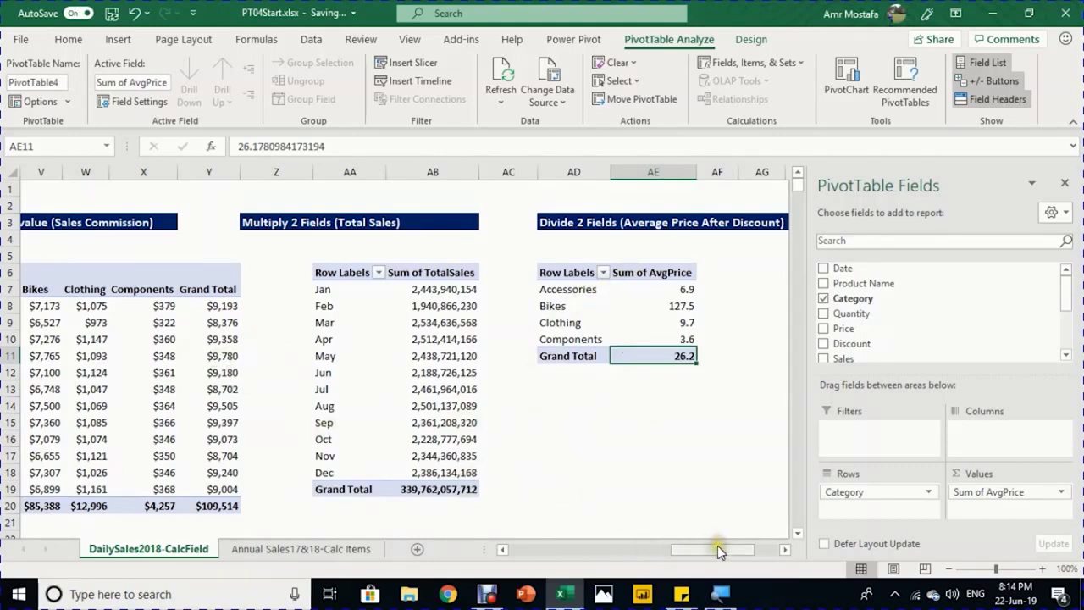
mouse_move(718, 546)
left_mouse_down()
mouse_move(646, 541)
mouse_move(720, 547)
left_mouse_up()
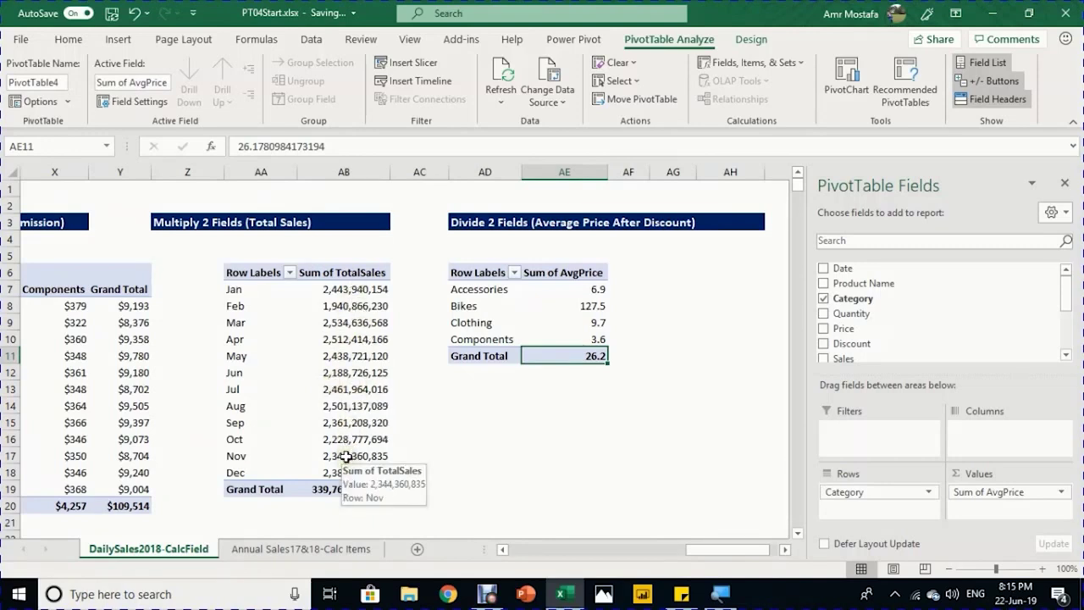
left_click(357, 373)
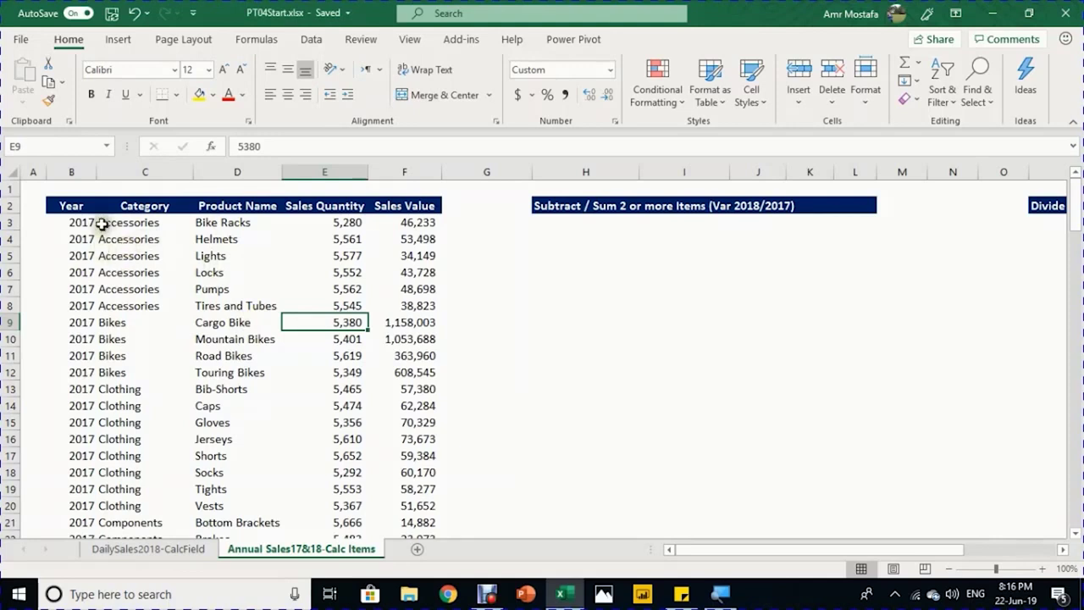
Step: Turn on filtering for the Year to Sales Value headers of the source data on the Annual Sales17&18-Calc Items sheet
left_click_drag(76, 205, 388, 209)
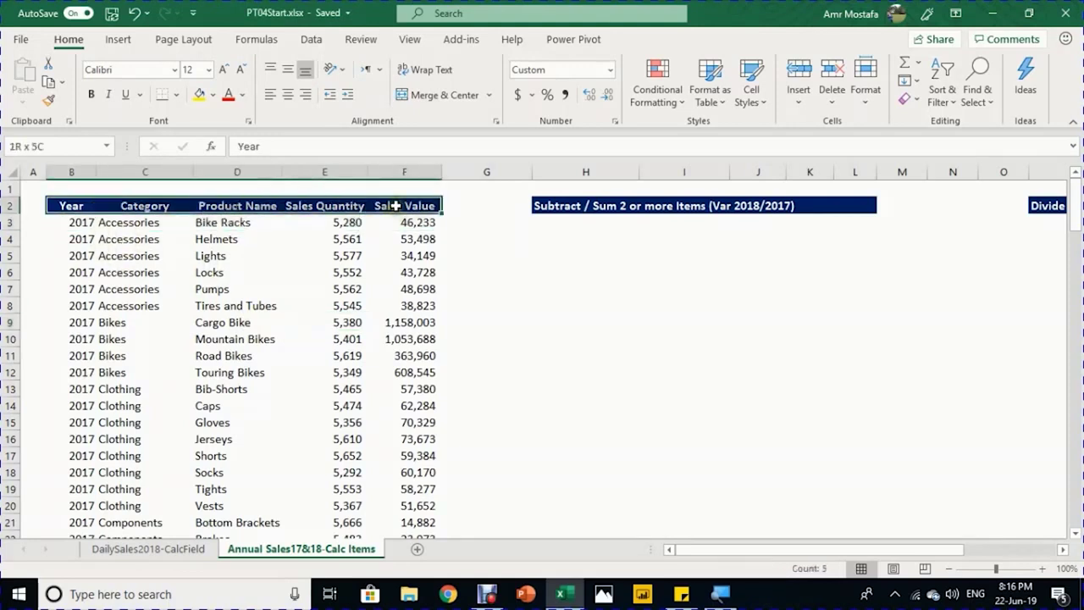
left_click(312, 39)
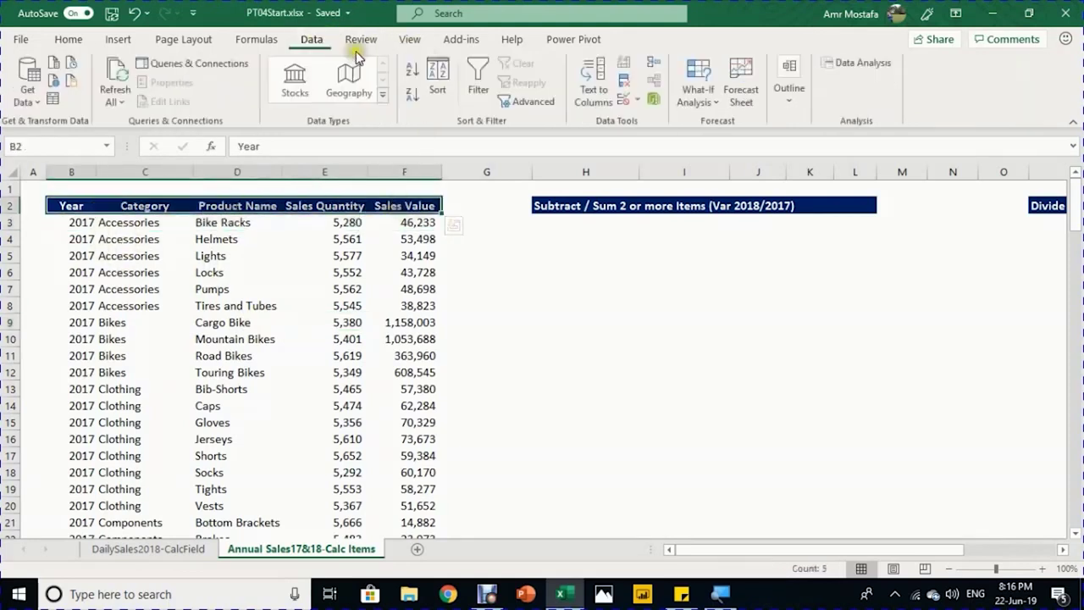
left_click(479, 76)
Step: Check which years the Year column contains and inspect the Category, Sales Quantity and Sales Value columns
left_click(88, 206)
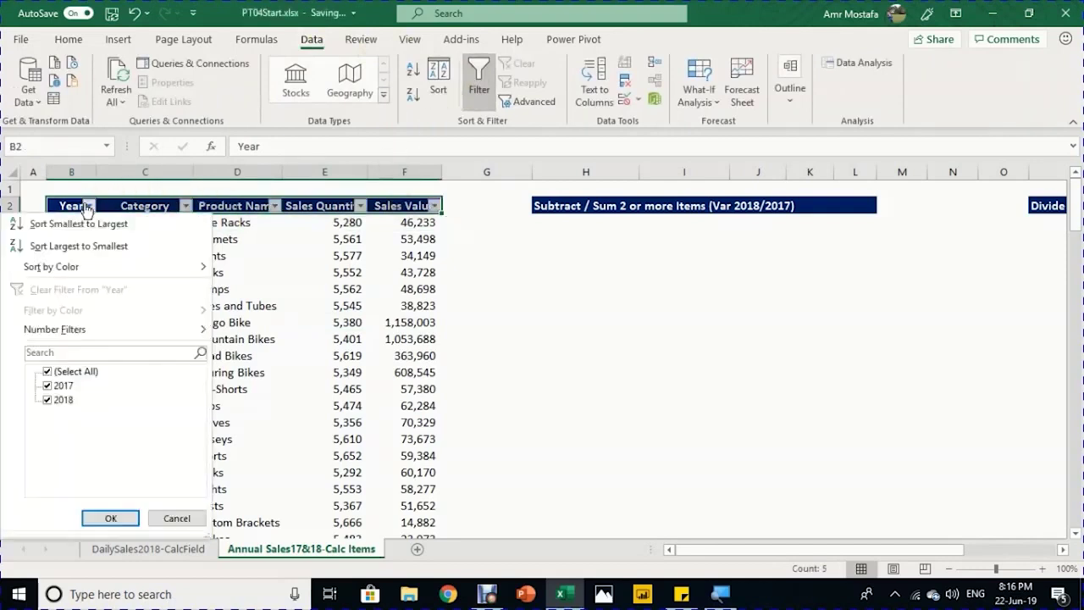
key("Escape")
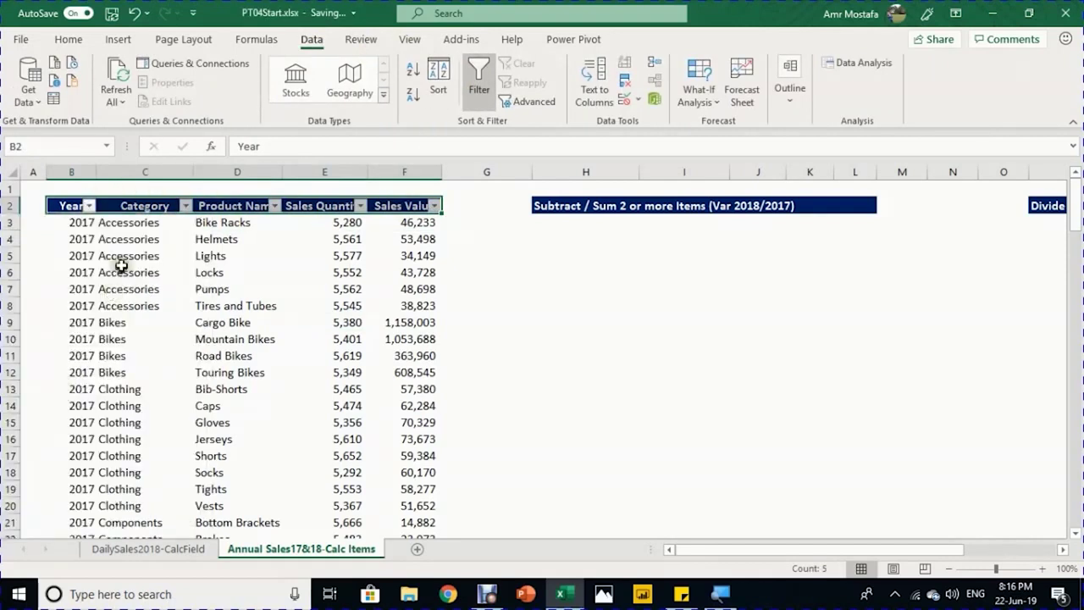
left_click(136, 254)
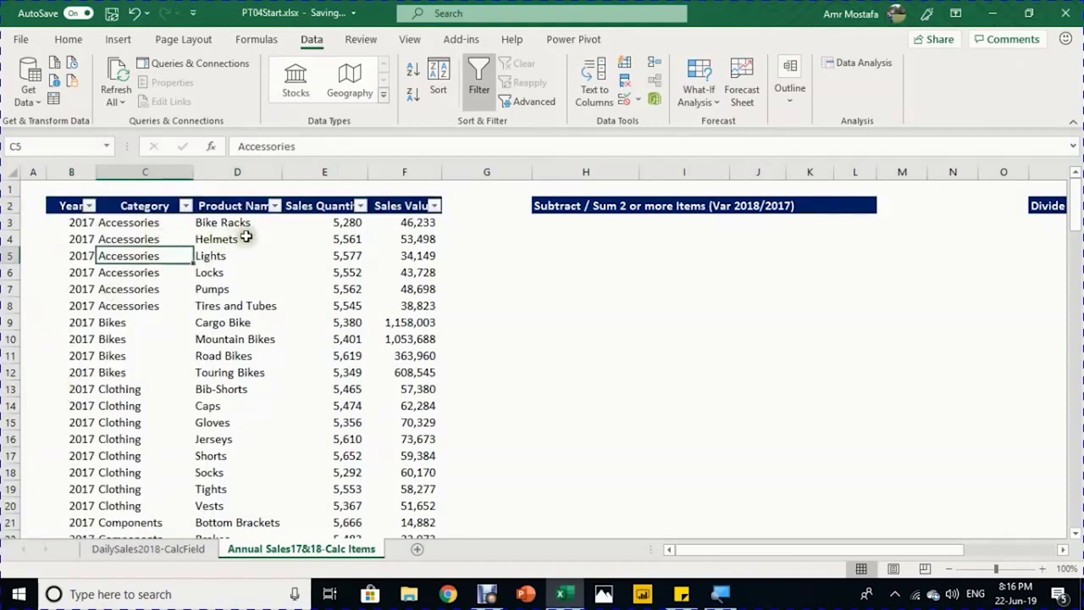
left_click(315, 235)
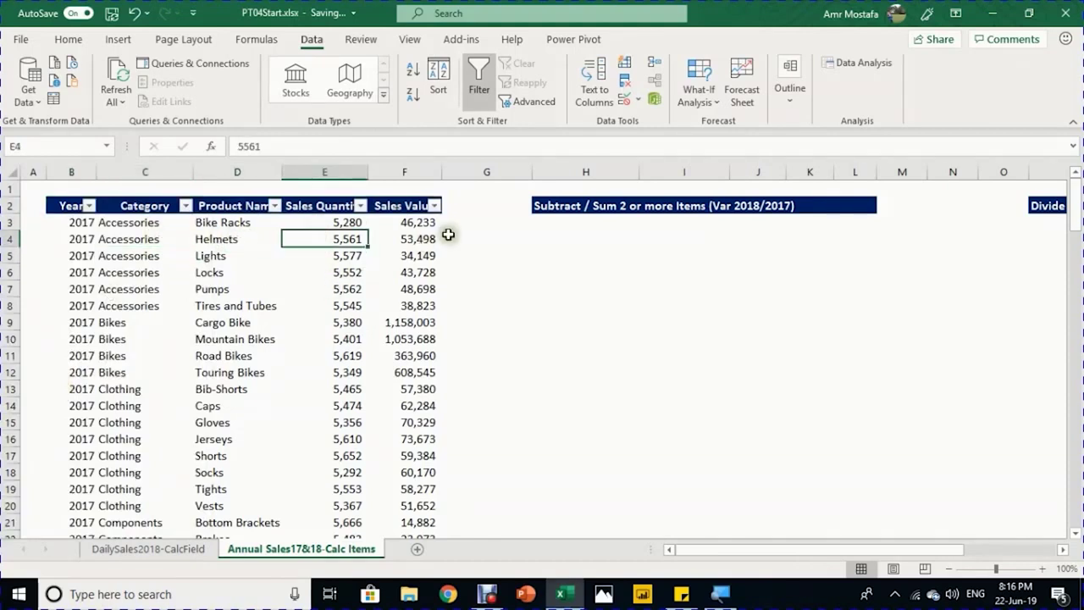
left_click(420, 238)
left_click(356, 239)
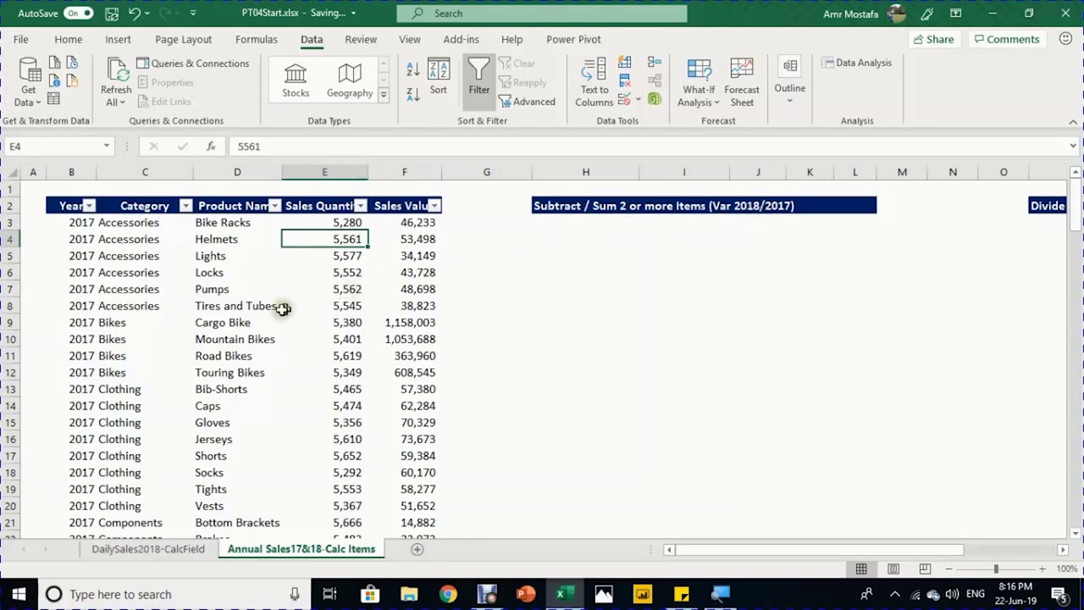
Step: Create a PivotTable from the annual sales data on the existing worksheet at cell H6
left_click(237, 308)
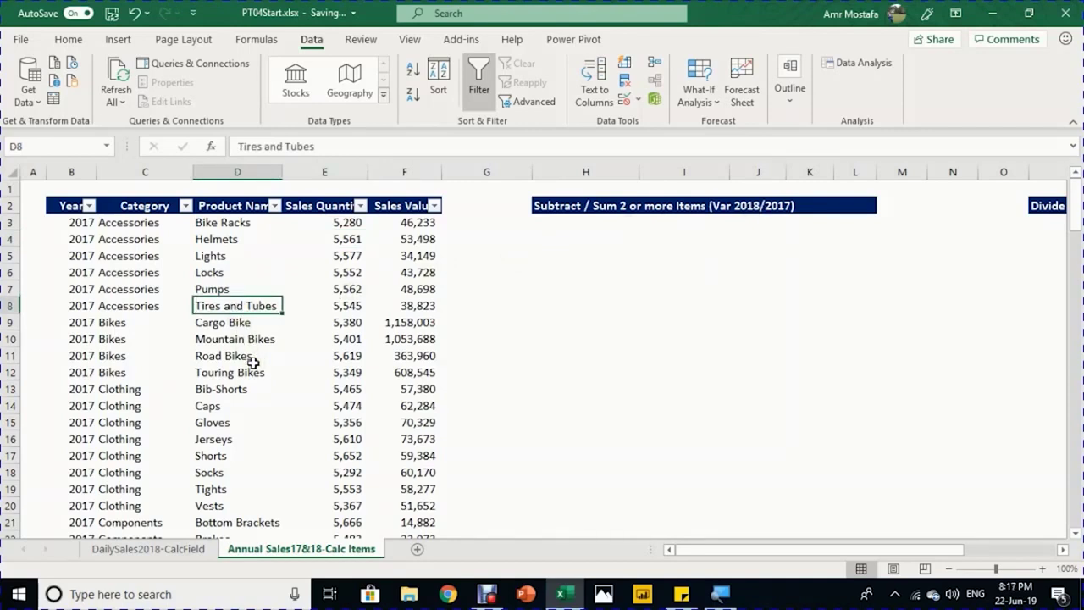
key("alt")
key("n")
key("v")
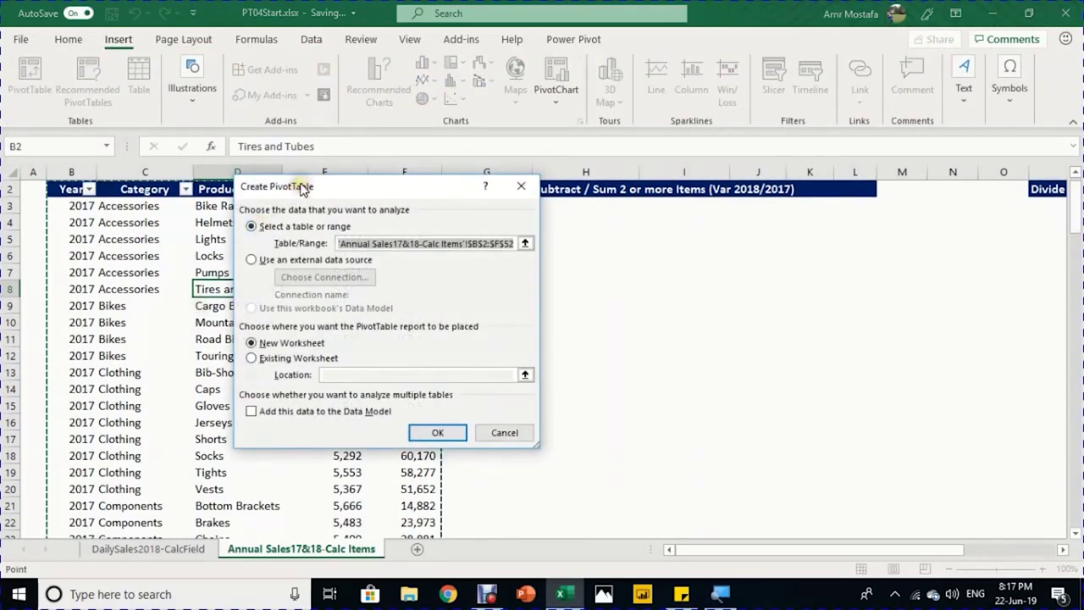
left_click(253, 359)
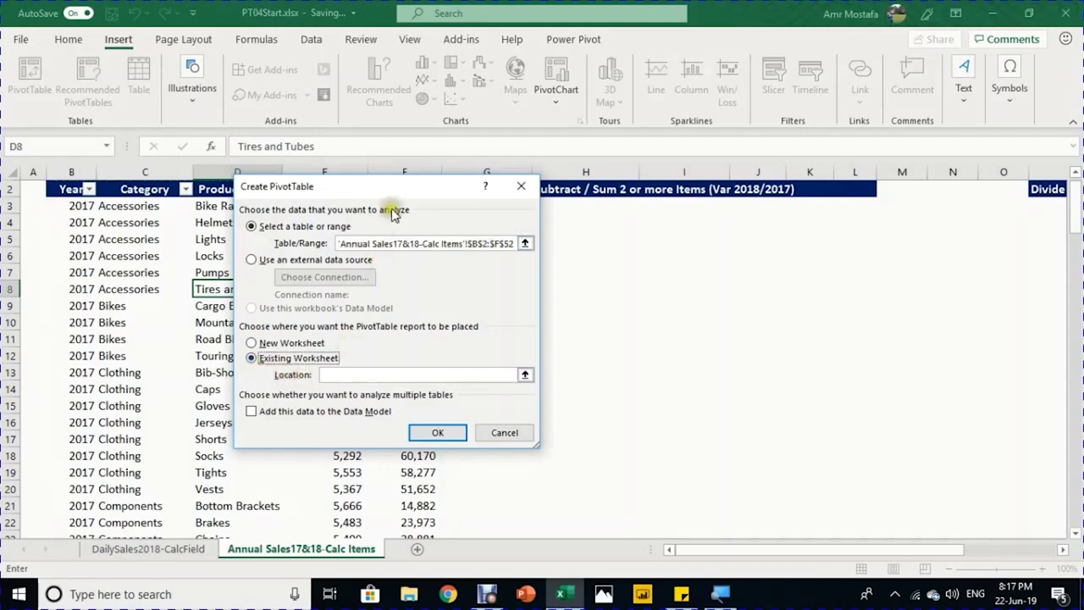
left_click_drag(398, 196, 277, 188)
left_click(576, 252)
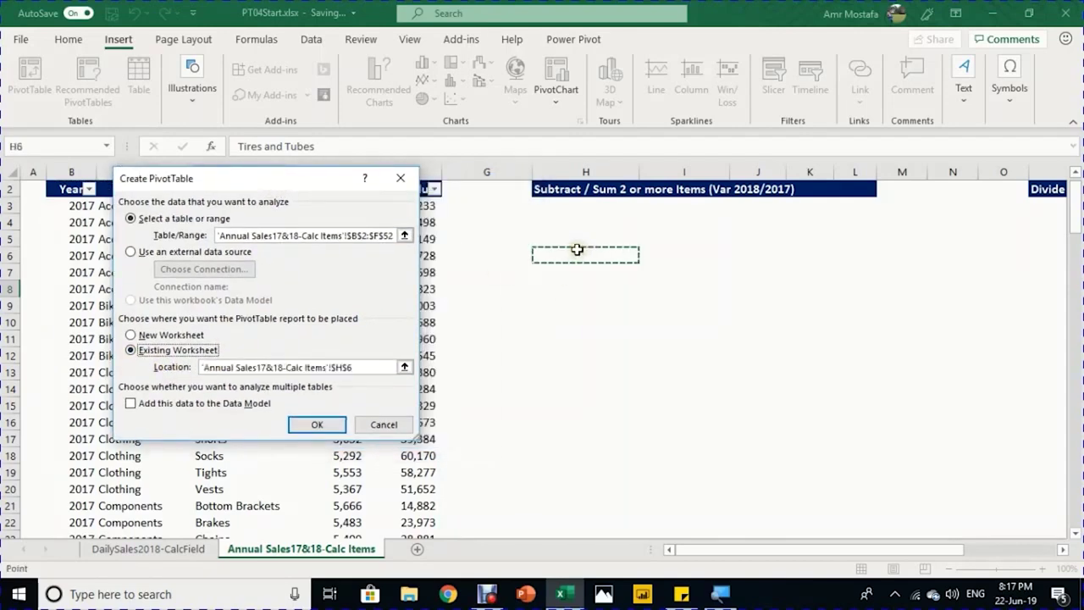
left_click(338, 427)
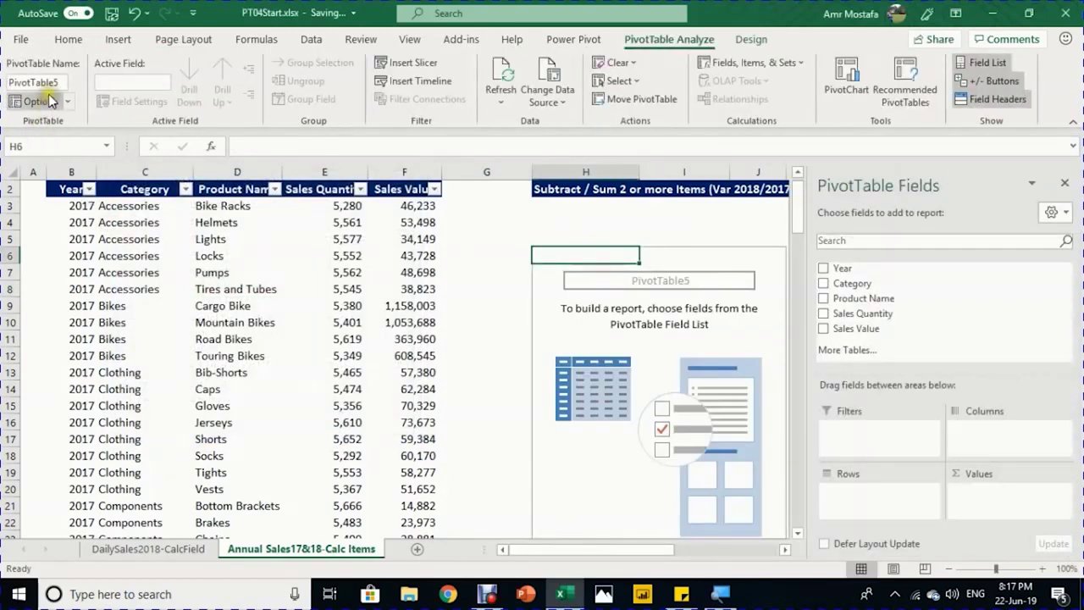
Step: Rename the new PivotTable as 2018vs2017
left_click(50, 83)
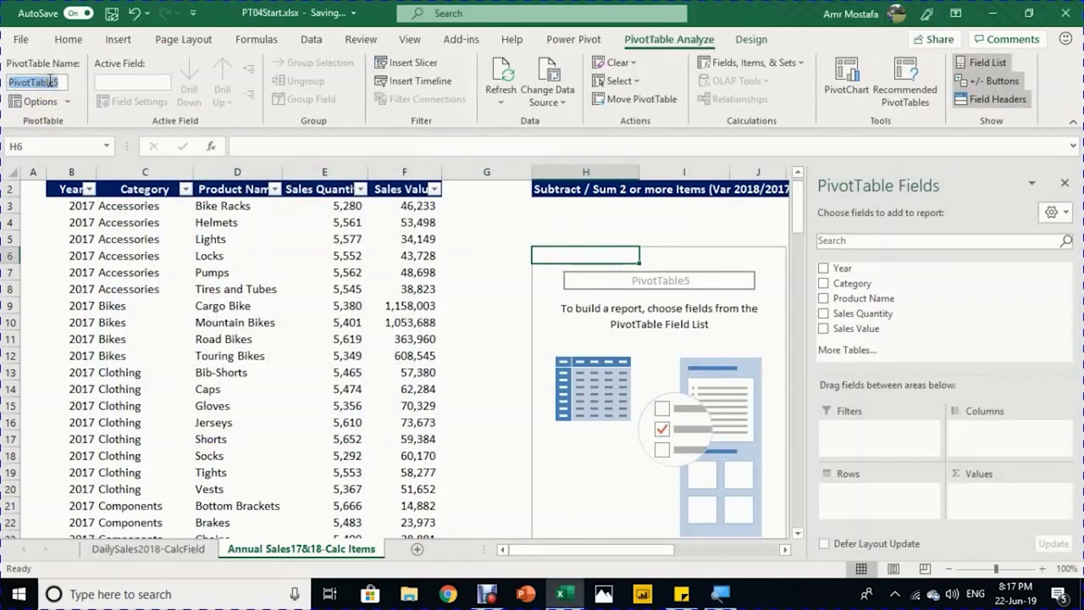
type("2018vs201")
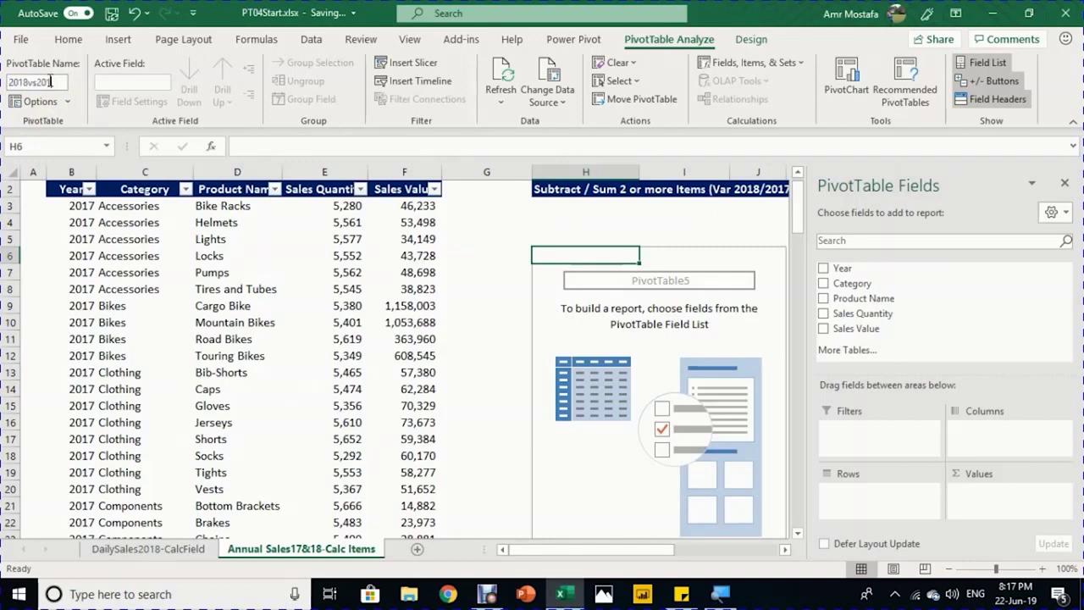
key("Return")
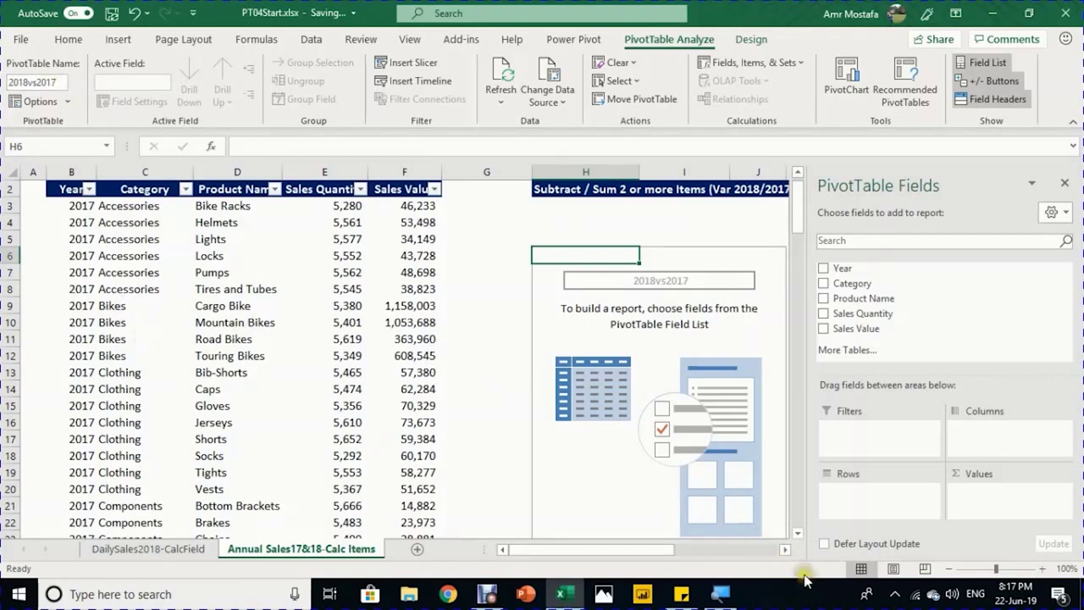
Step: Lay out the 2018vs2017 PivotTable with Year in columns, Category in rows and Sales Value in values
left_click(785, 549)
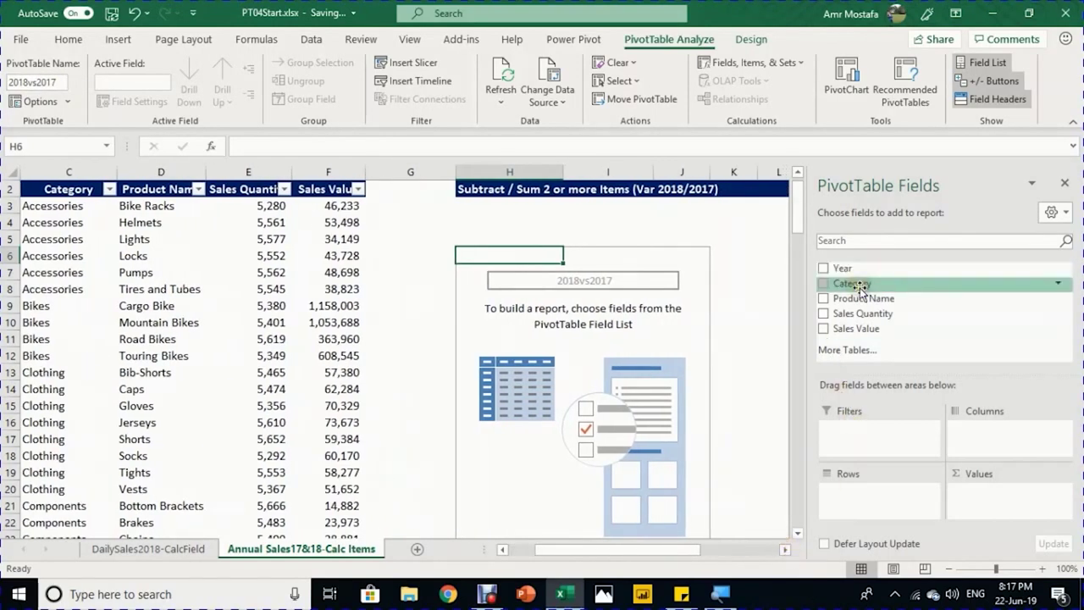
left_click_drag(843, 267, 993, 453)
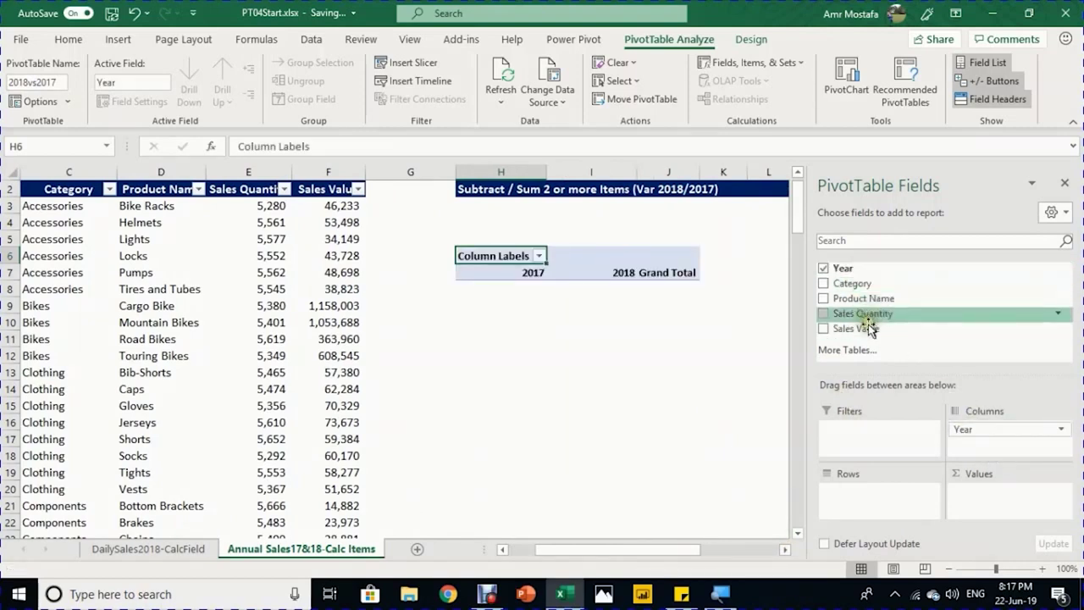
left_click_drag(855, 328, 1016, 515)
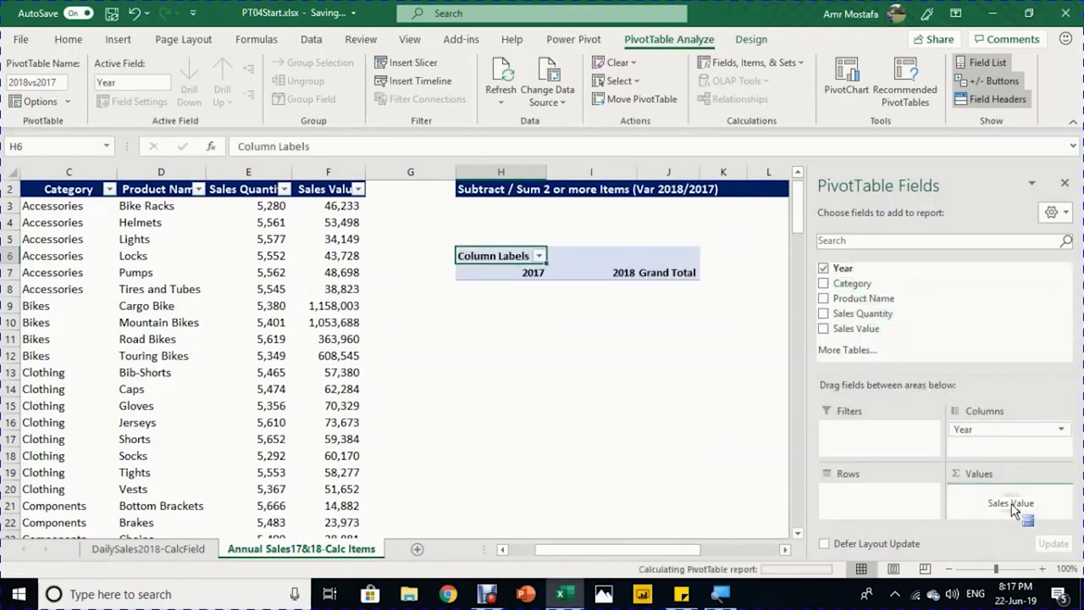
left_click_drag(869, 287, 882, 498)
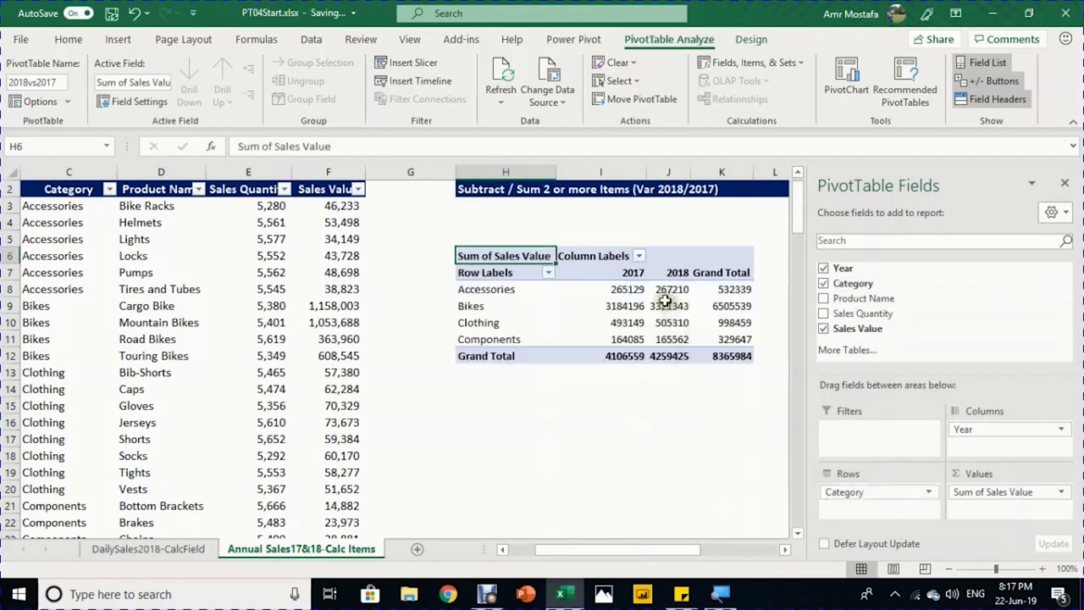
Step: Format the PivotTable's sales values as dollars without decimals and turn grand totals on for columns only
left_click(632, 288)
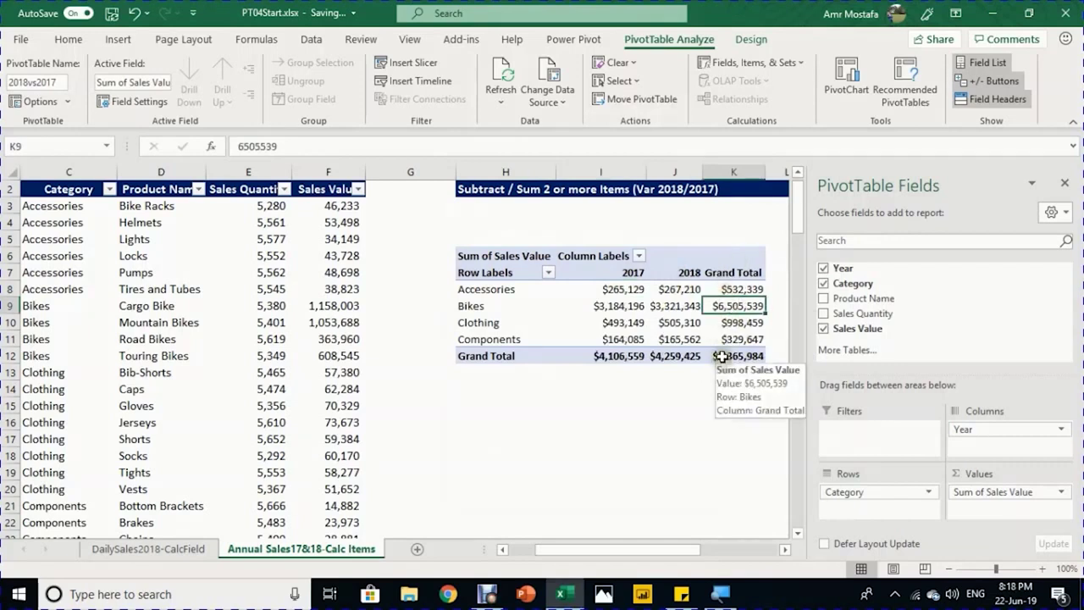
left_click(752, 40)
left_click(66, 94)
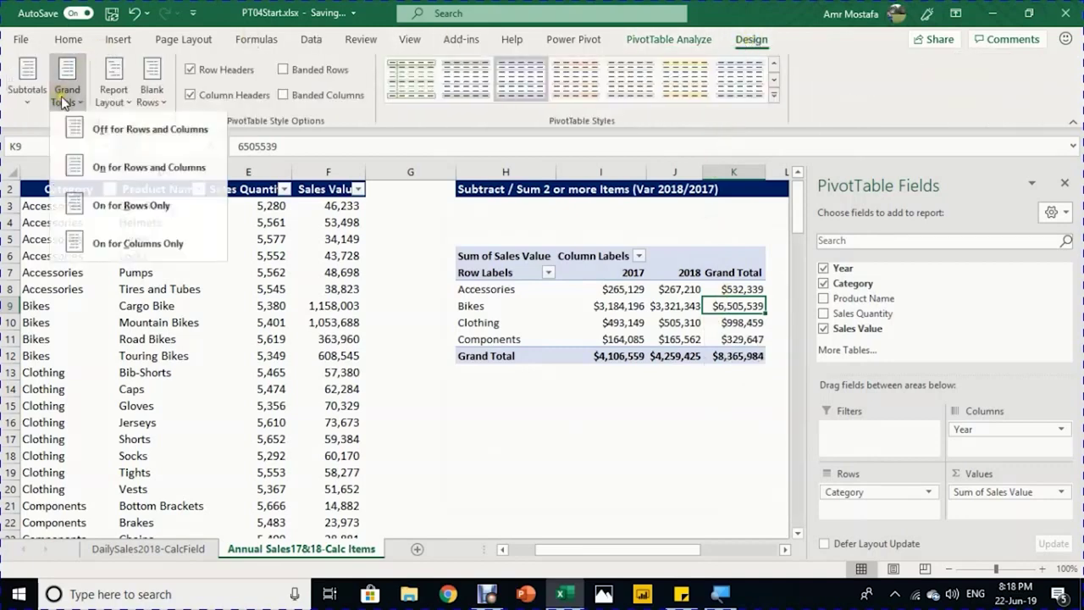
left_click(113, 249)
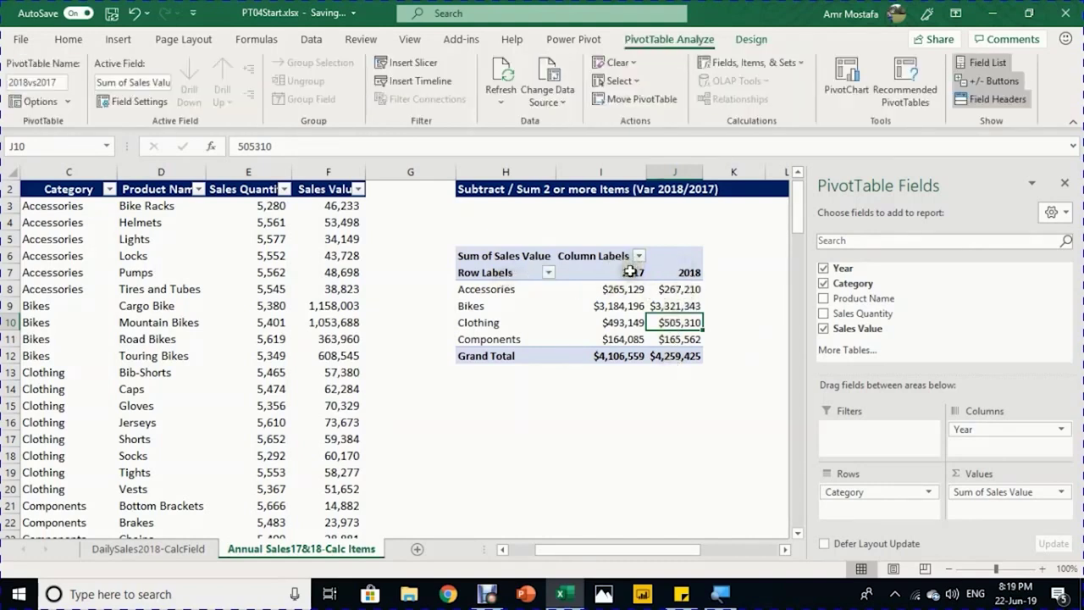
Step: Add a calculated item named Var to the Year field with the formula ='2018' - '2017'
left_click(677, 272)
left_click(627, 272)
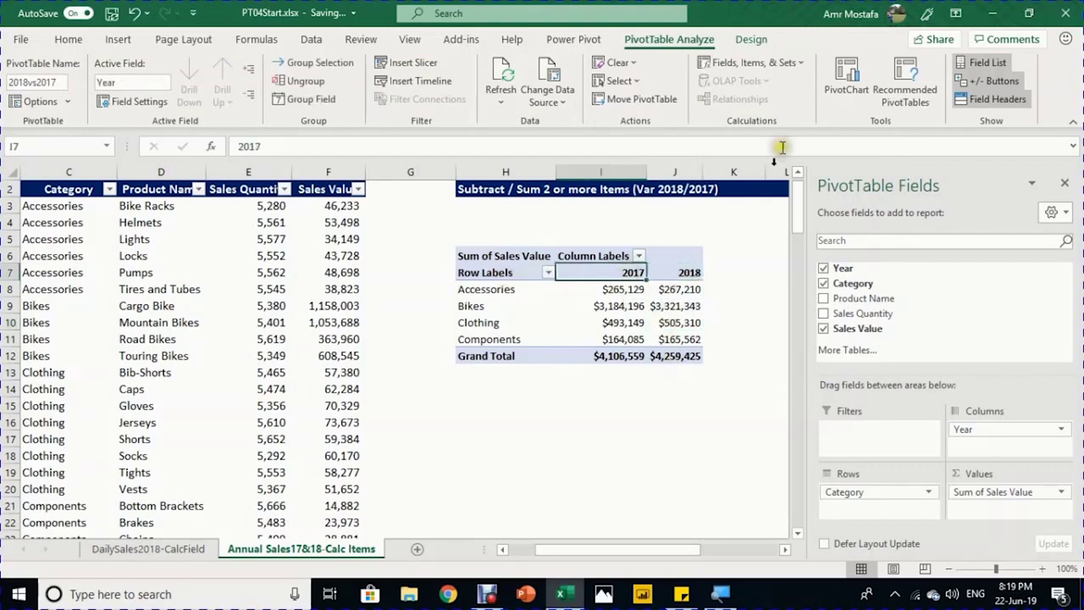
left_click(795, 67)
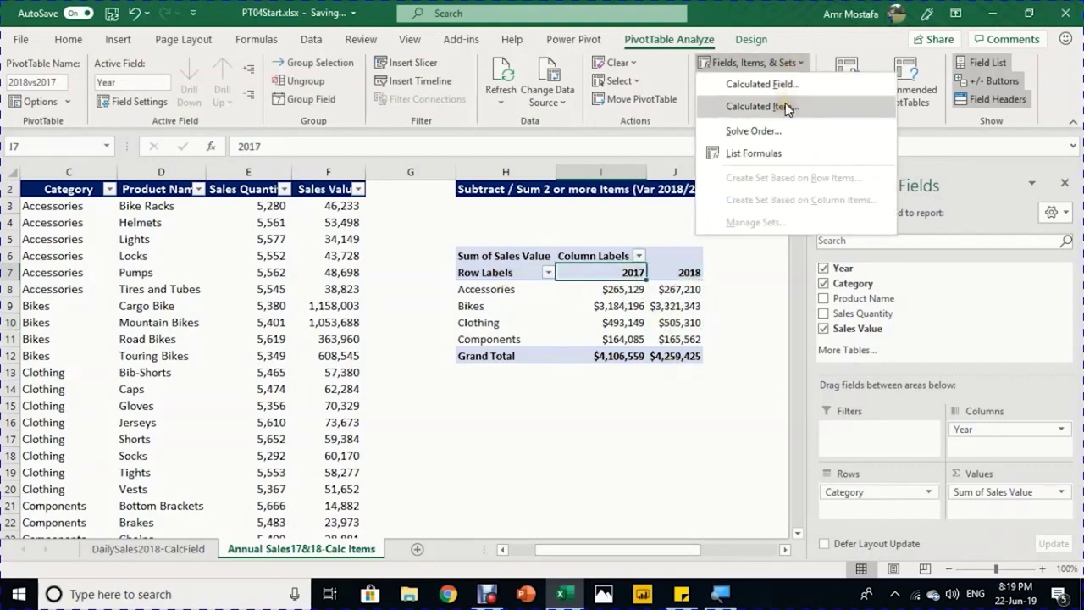
left_click(786, 106)
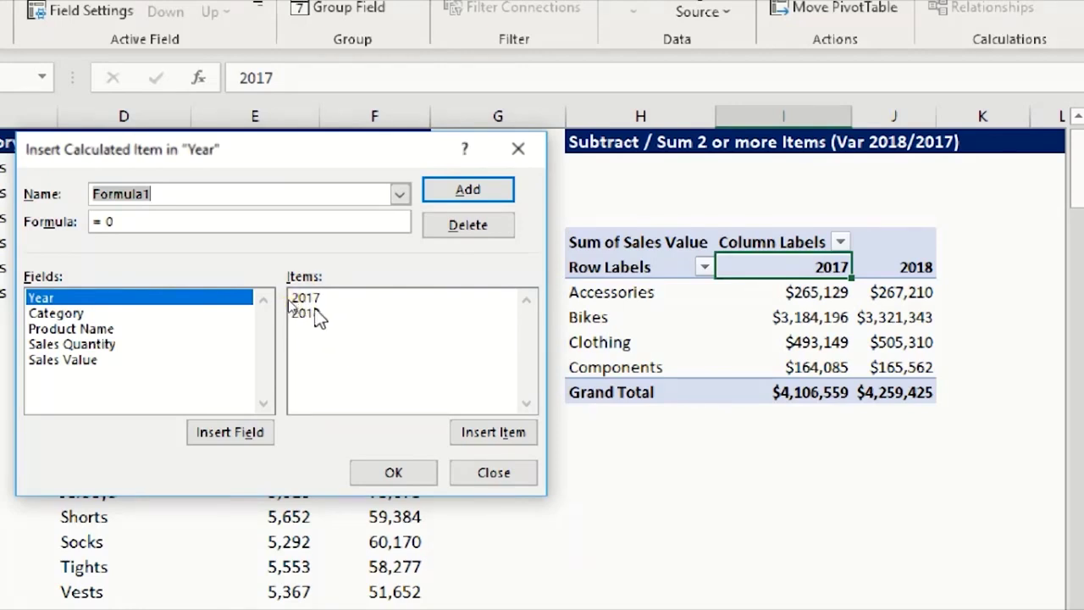
type("Var")
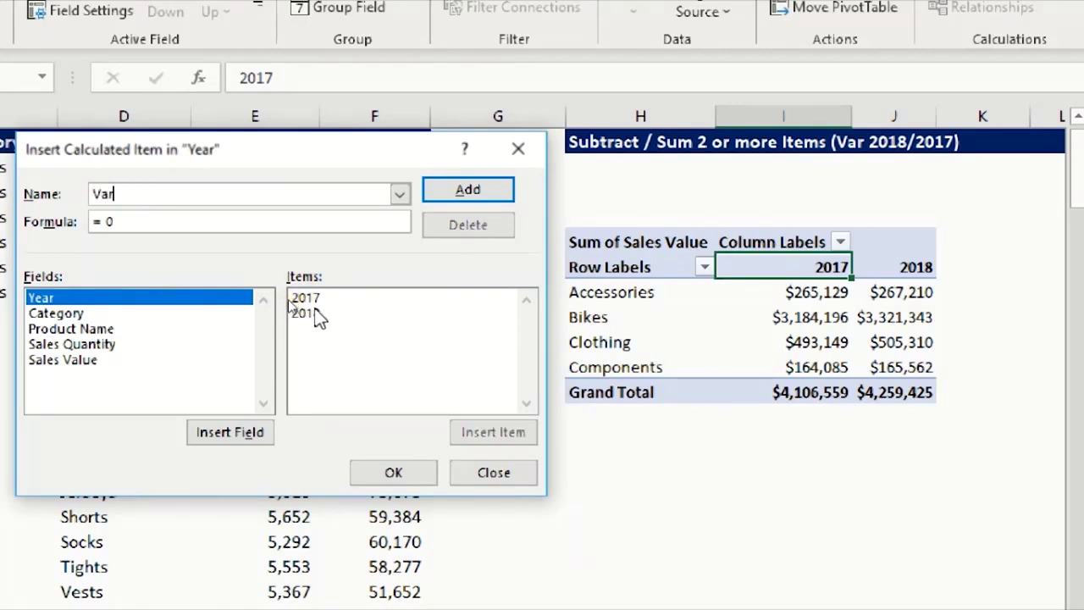
key("Tab")
key("End")
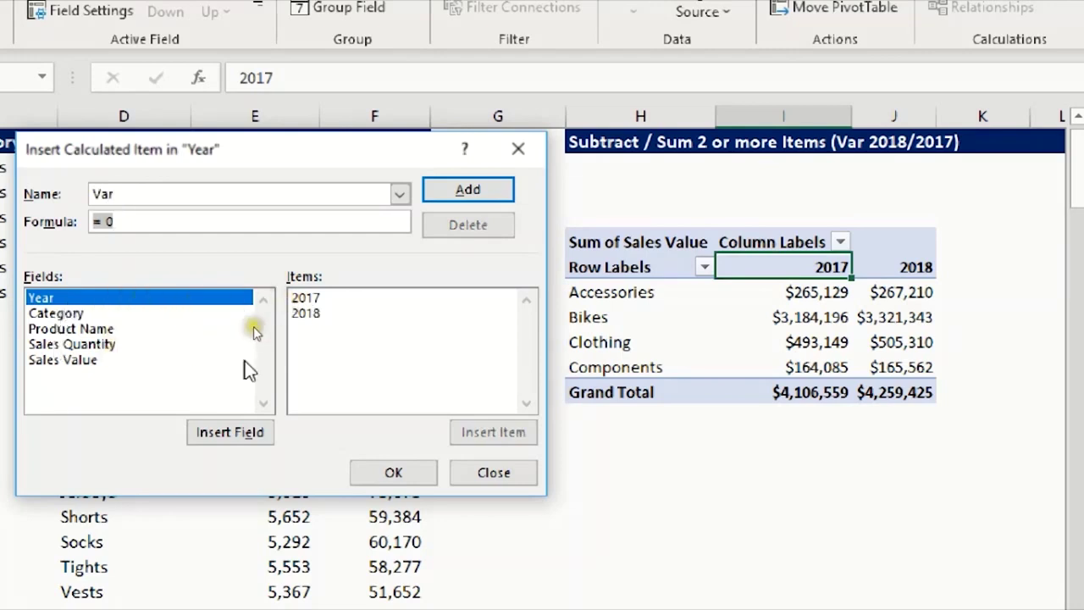
double_click(319, 314)
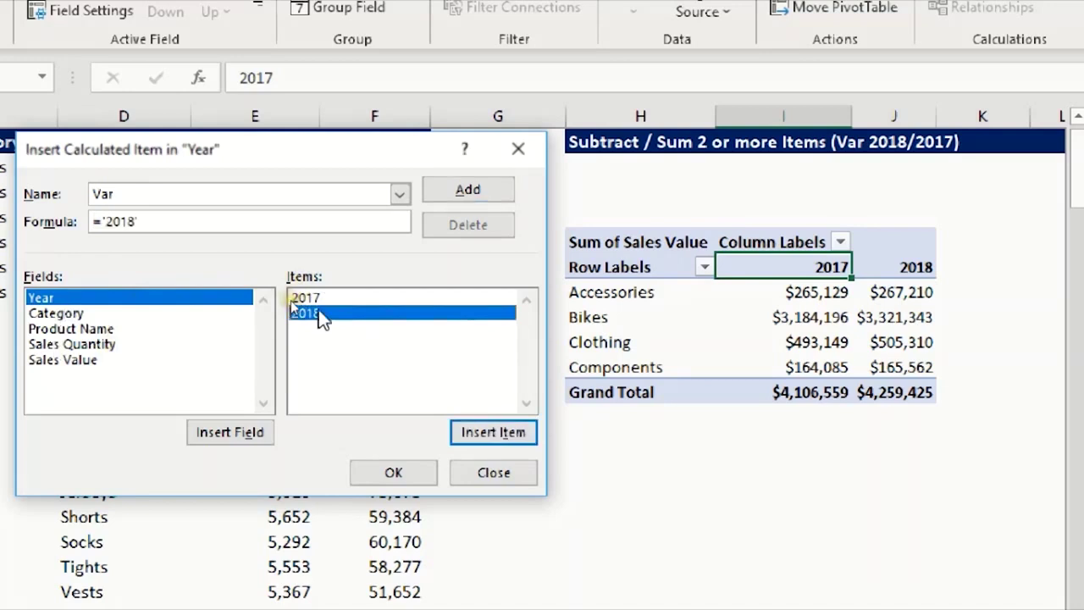
left_click(168, 222)
type("-")
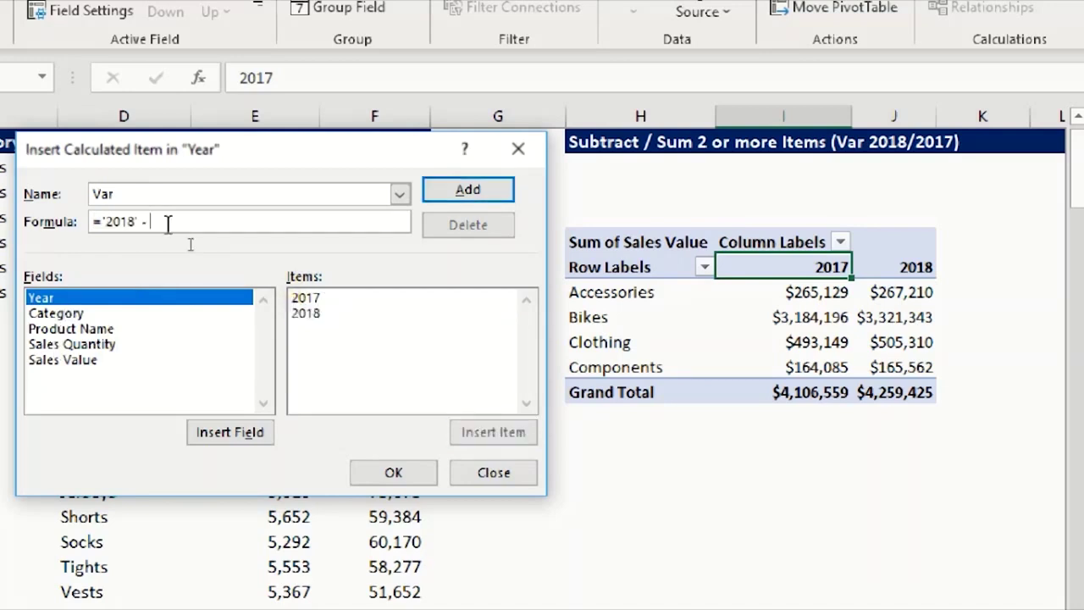
double_click(312, 299)
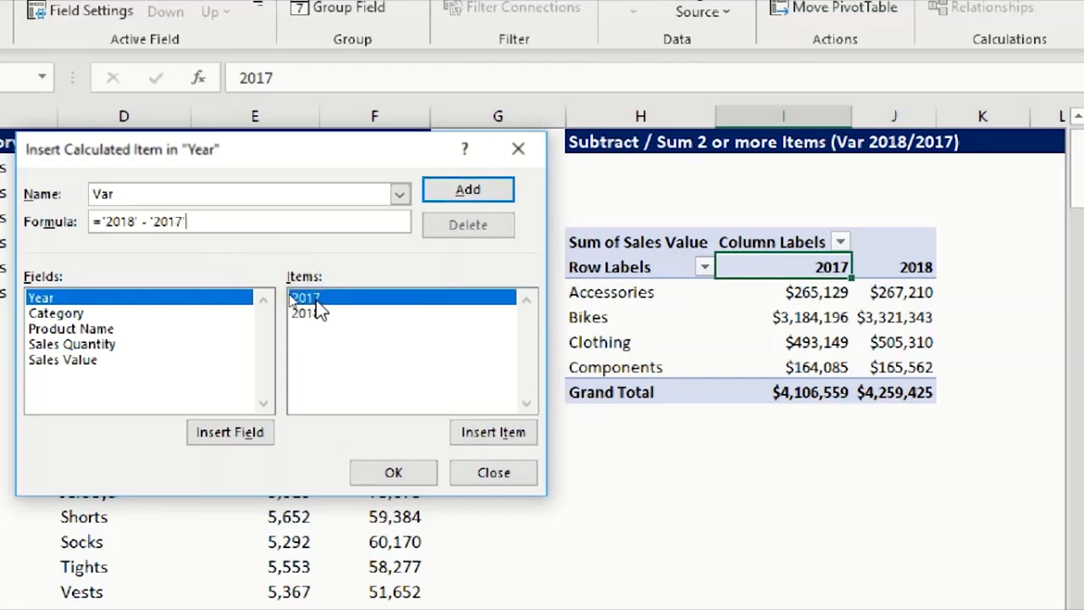
left_click(386, 470)
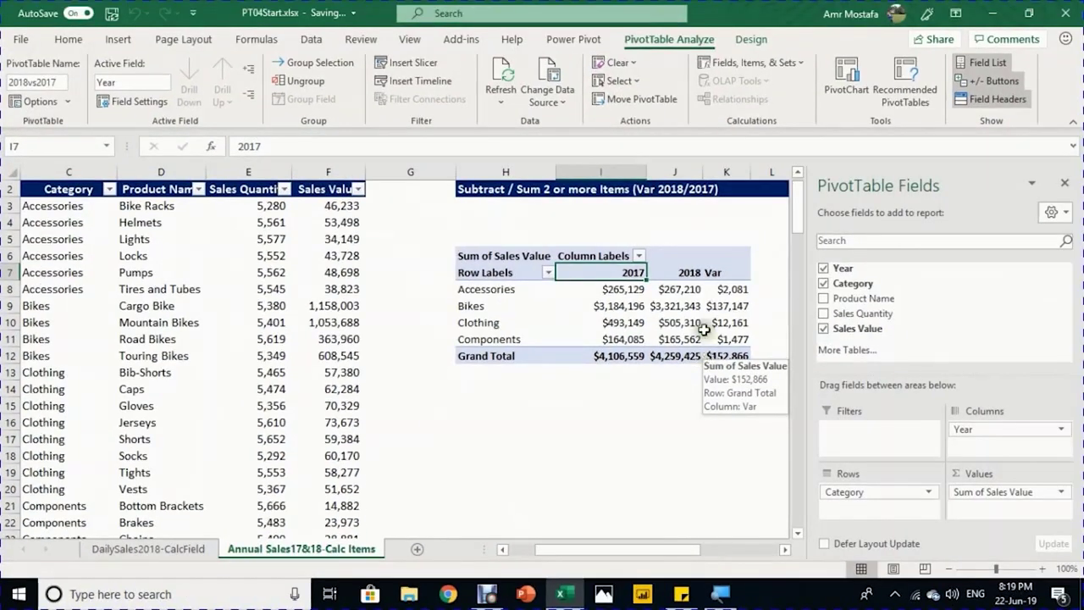
Step: Inspect the formula behind the Var value of the Accessories row
key("alt")
key("alt")
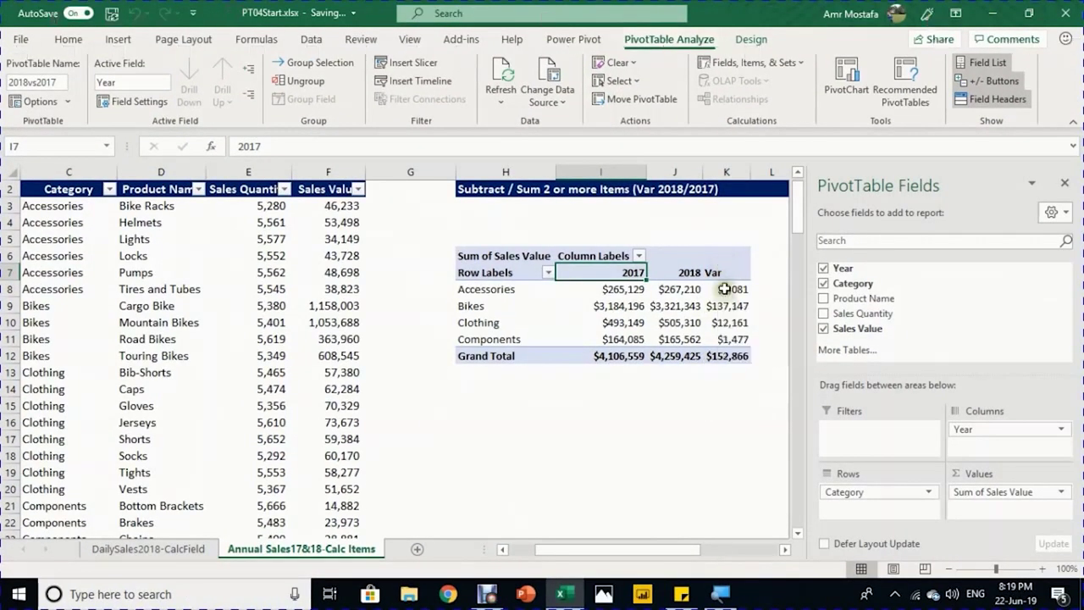
left_click(722, 289)
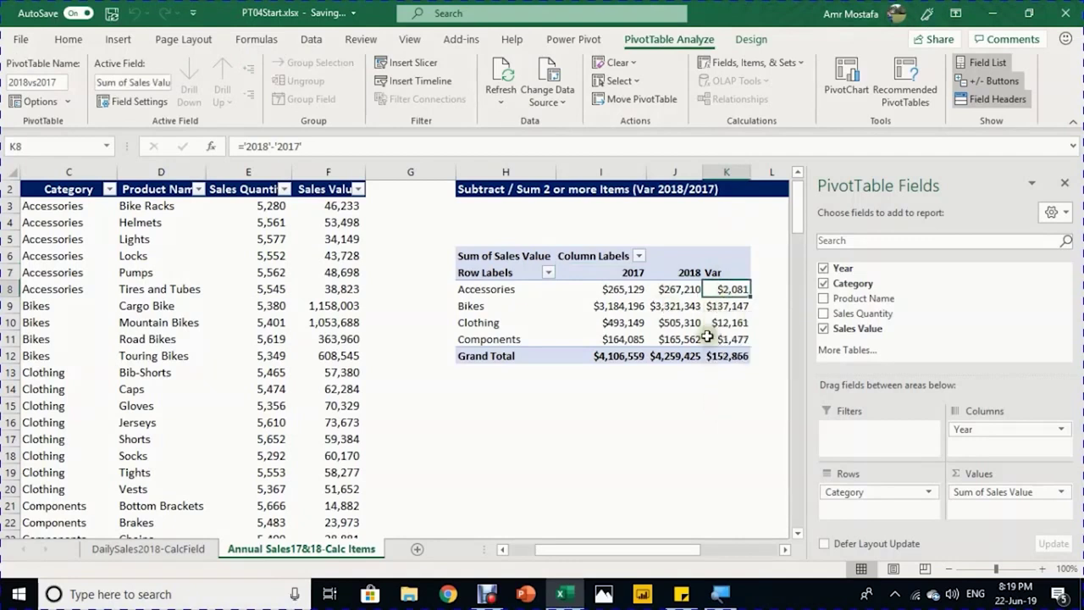
left_click(786, 549)
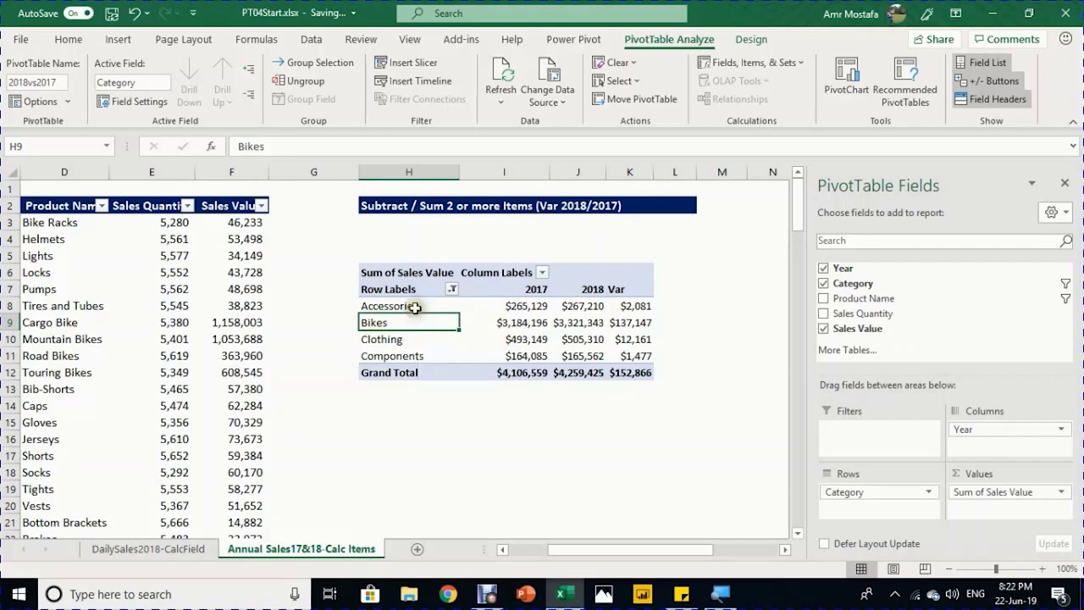
Step: Start a calculated item in the Category field of the 2018vs2017 PivotTable and name it TotalCat
left_click(527, 291)
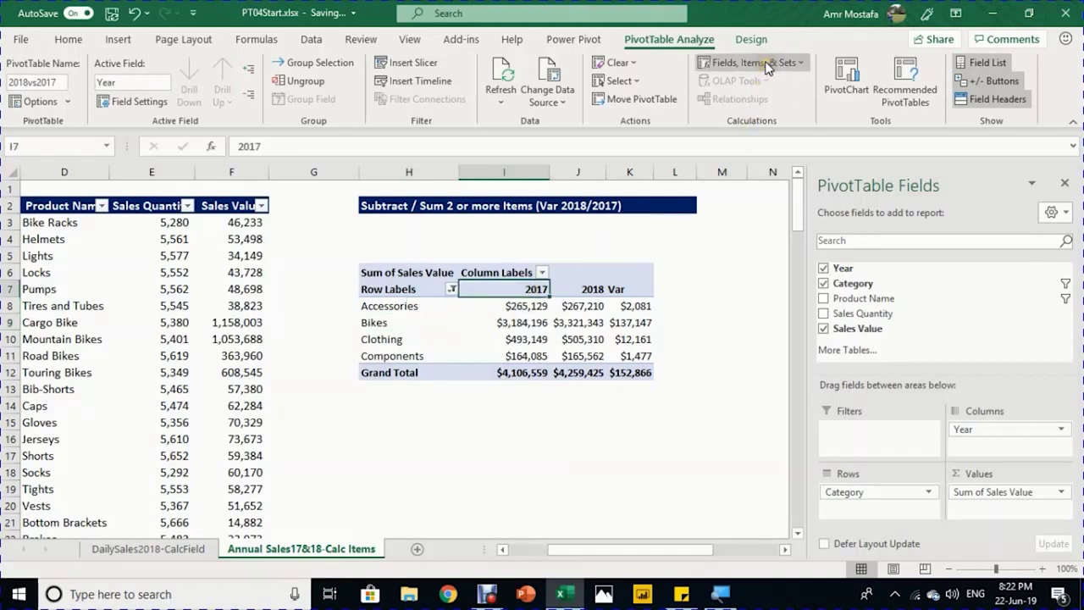
left_click(387, 321)
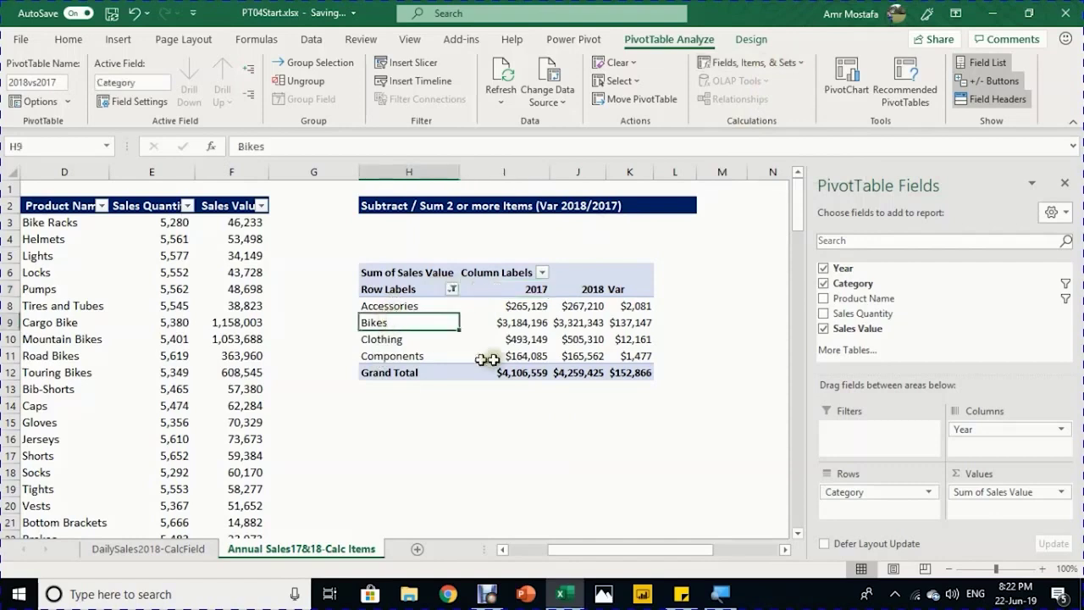
left_click(760, 68)
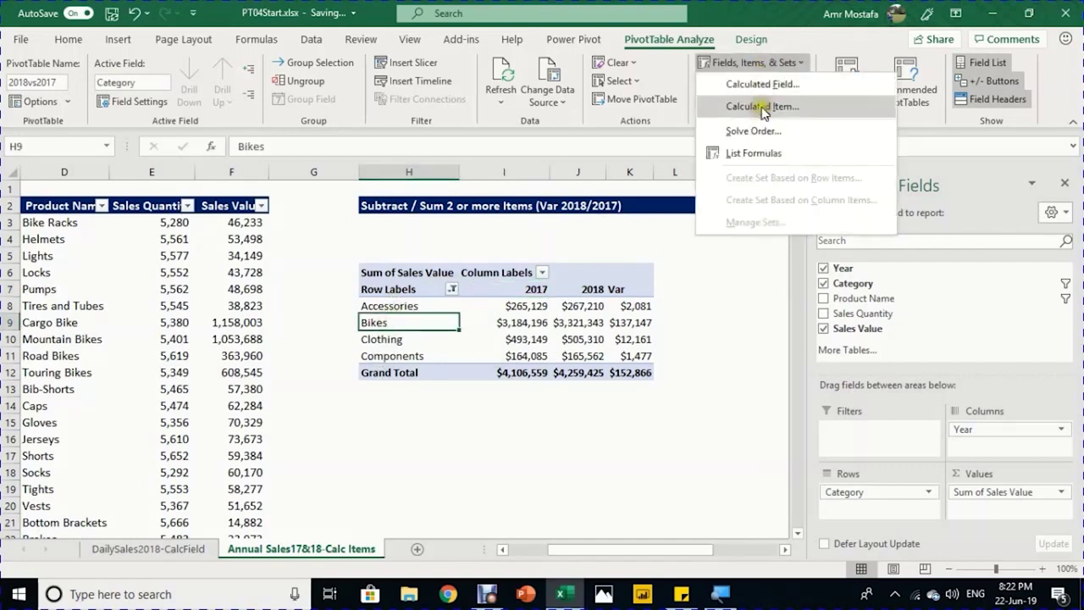
left_click(762, 106)
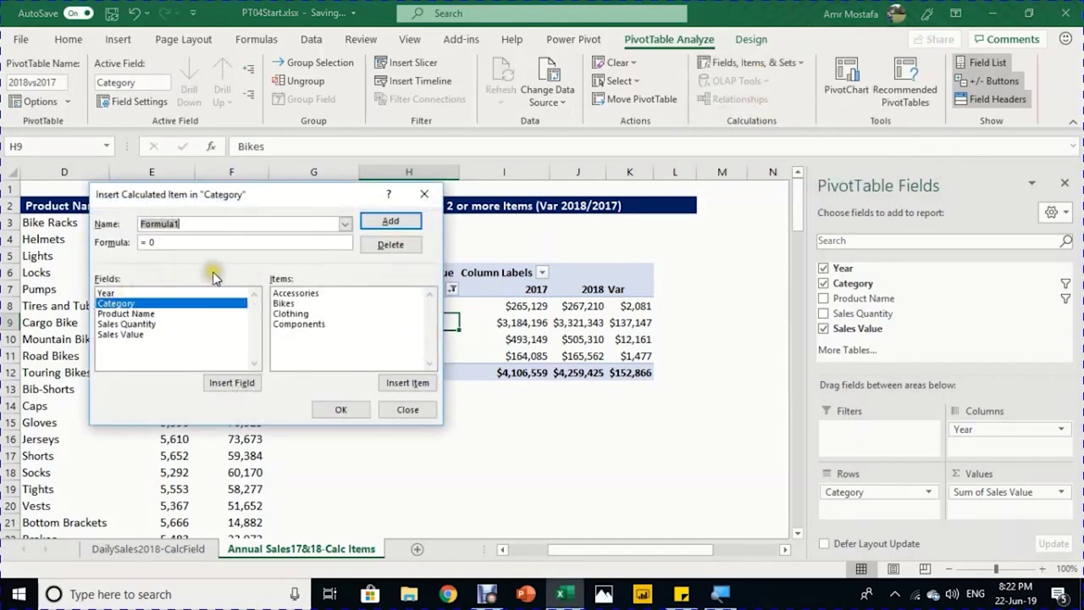
type("TotalCat")
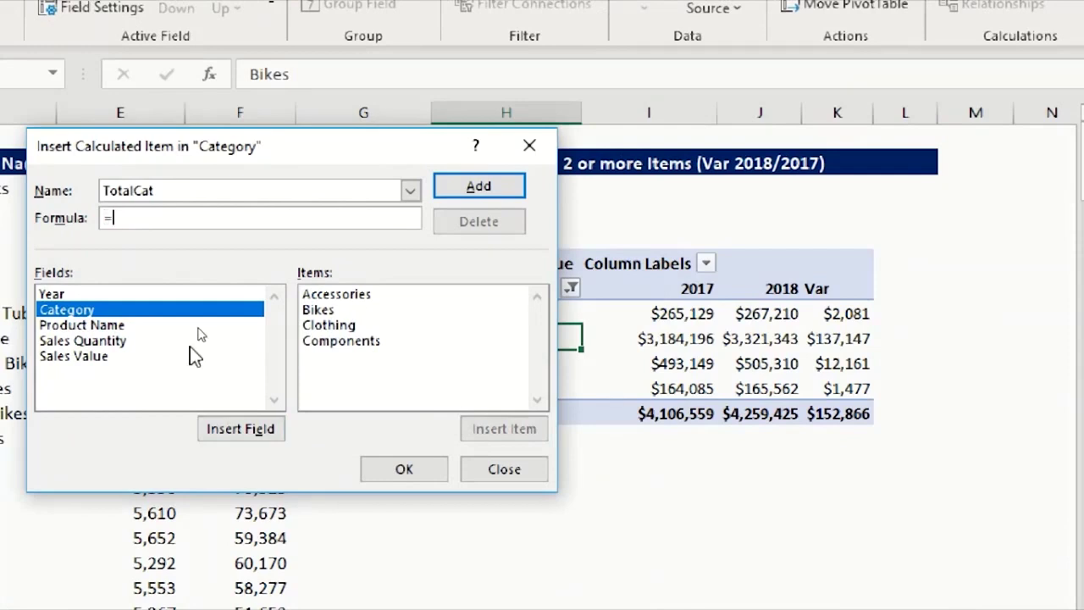
Step: Give the TotalCat item the formula =sum(Accessories, Bikes, Clothing, Components) and add it to the PivotTable
type("sum(")
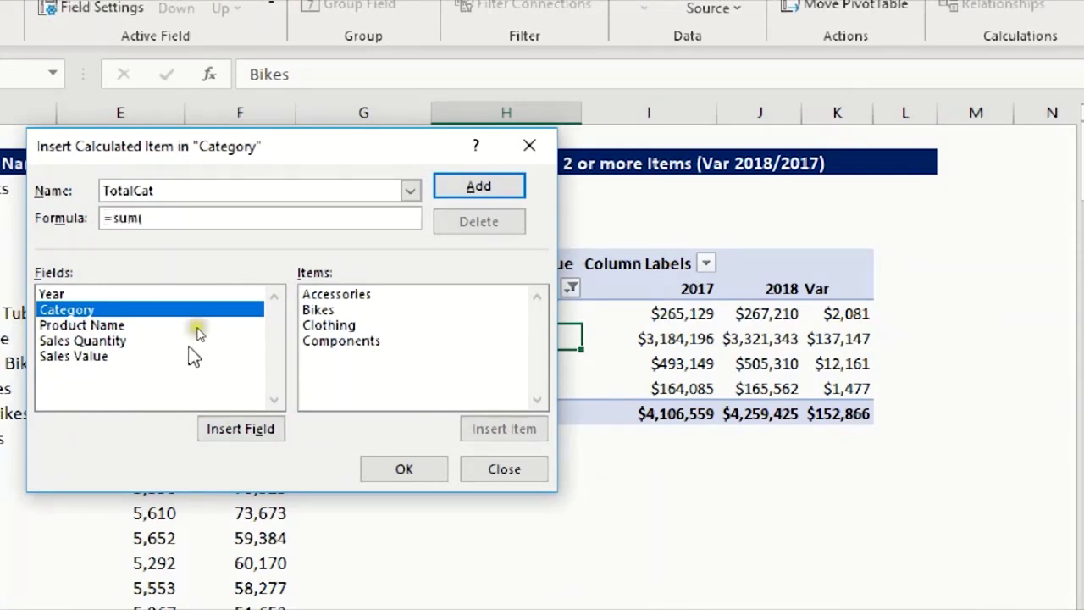
left_click(341, 295)
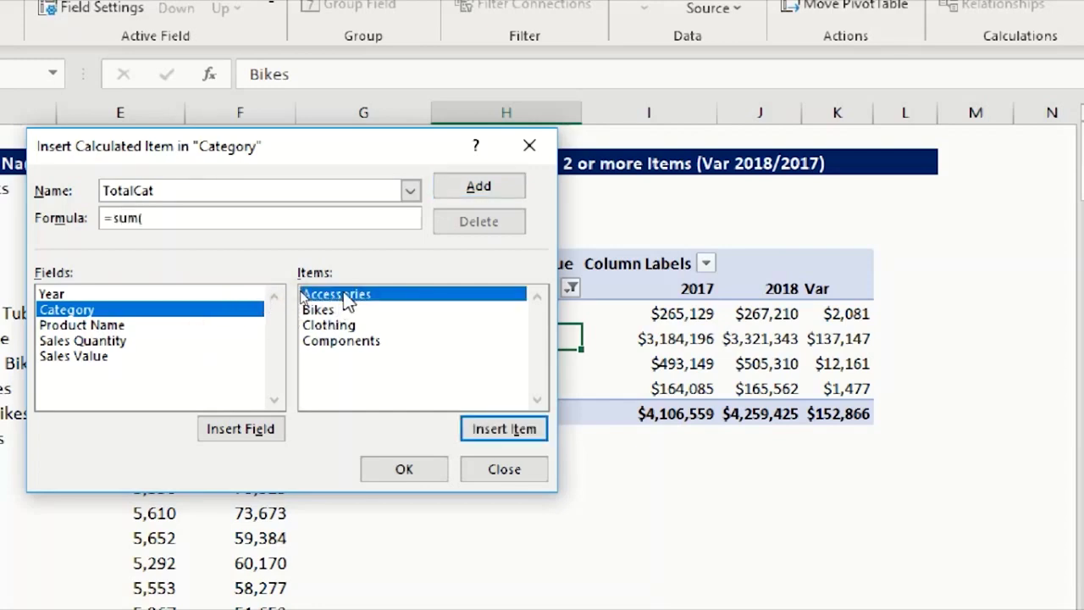
double_click(344, 296)
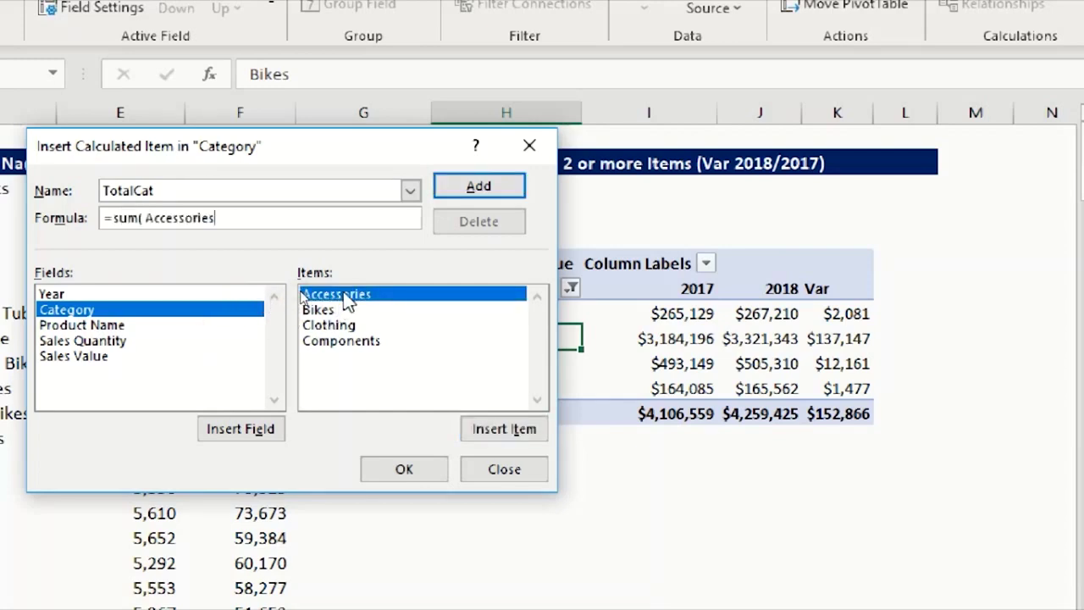
type(",")
double_click(342, 308)
type(",")
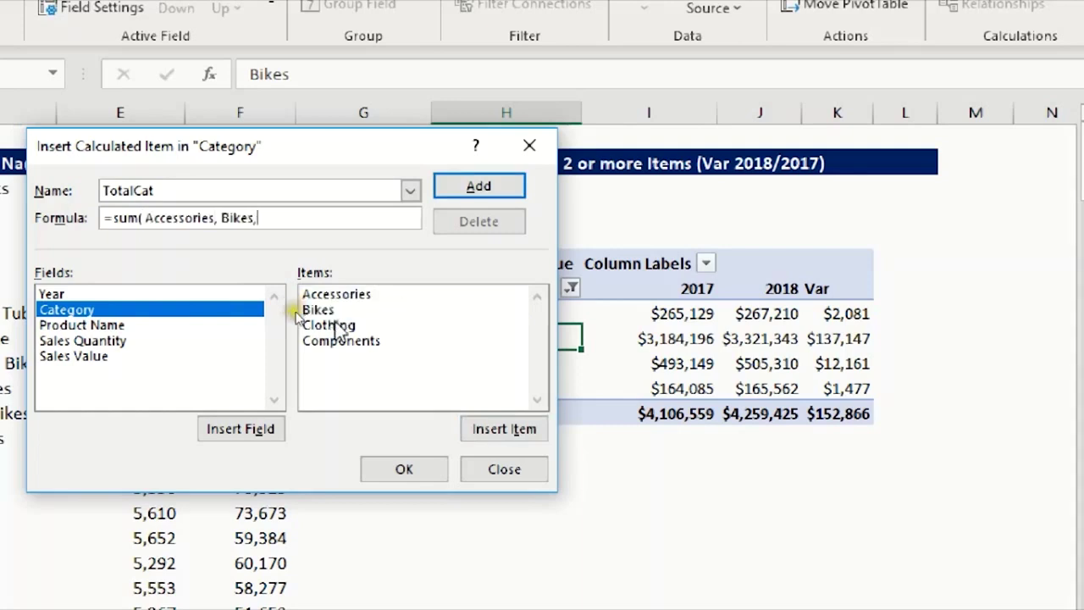
left_click(334, 325)
double_click(334, 325)
type(",")
left_click(345, 342)
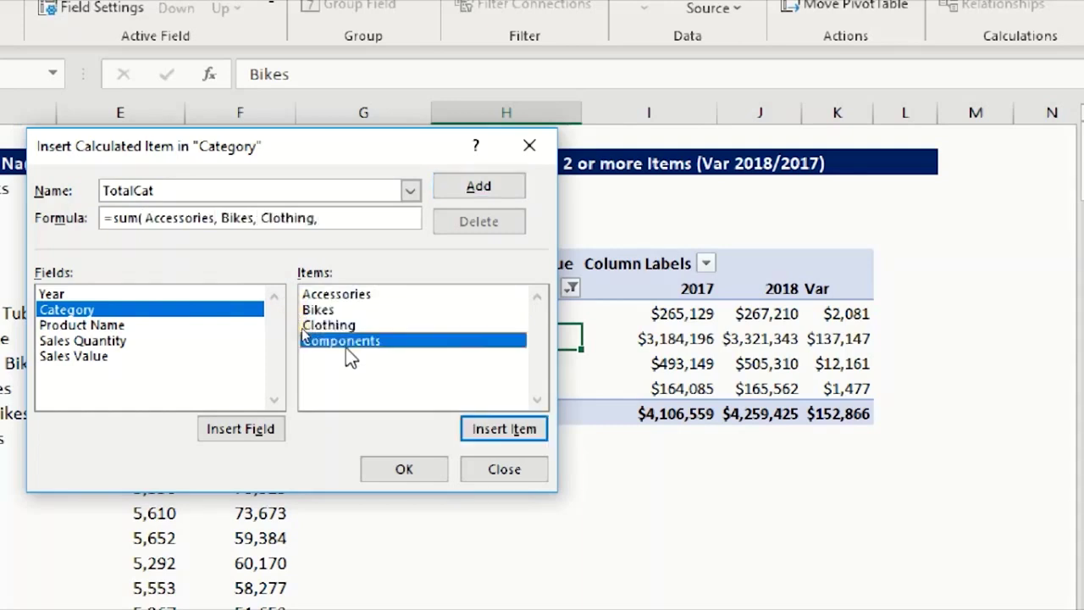
double_click(346, 343)
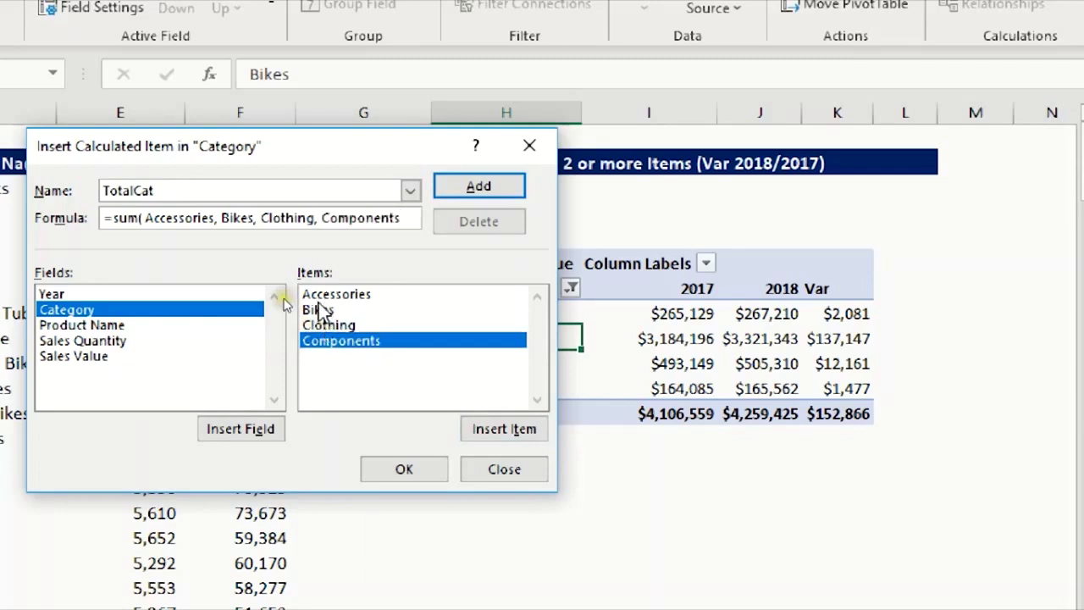
type(")")
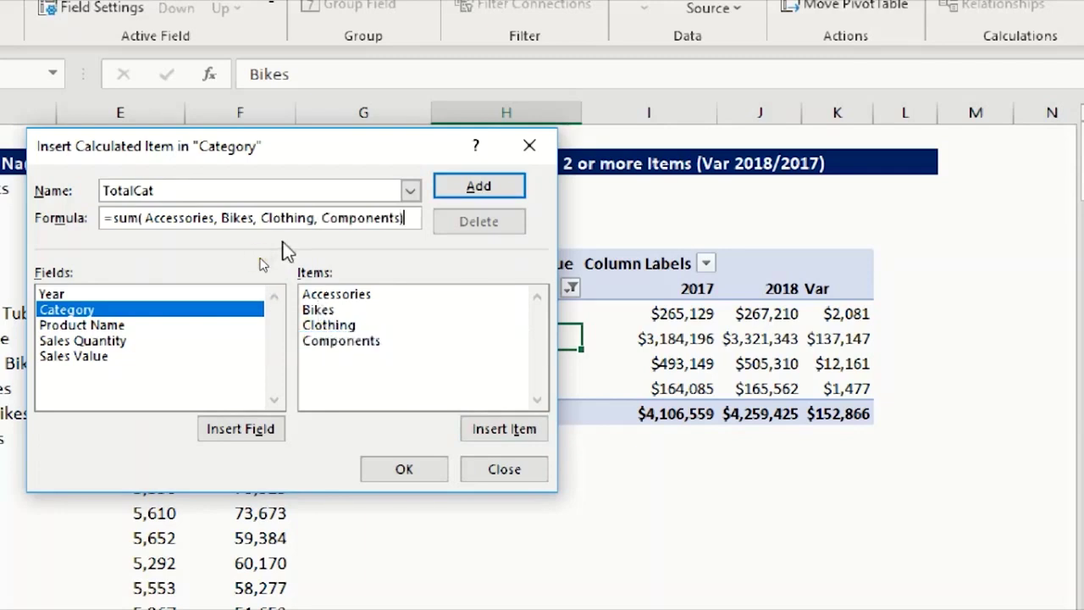
left_click(402, 471)
Step: Compare the sum of the 2017 category values, with and without TotalCat, against the Grand Total row
left_click(460, 413)
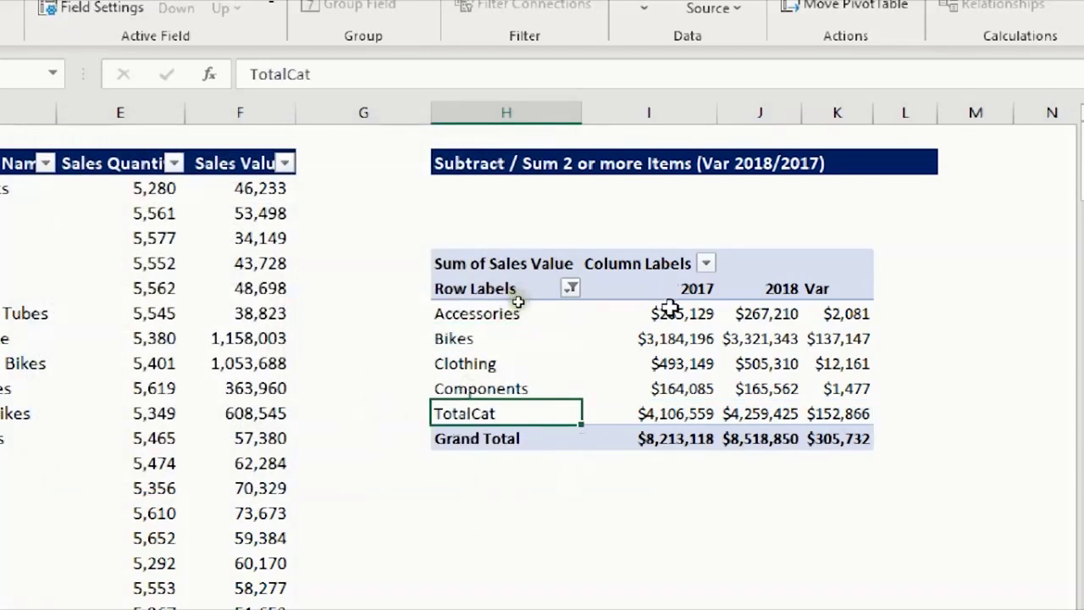
left_click_drag(669, 313, 669, 386)
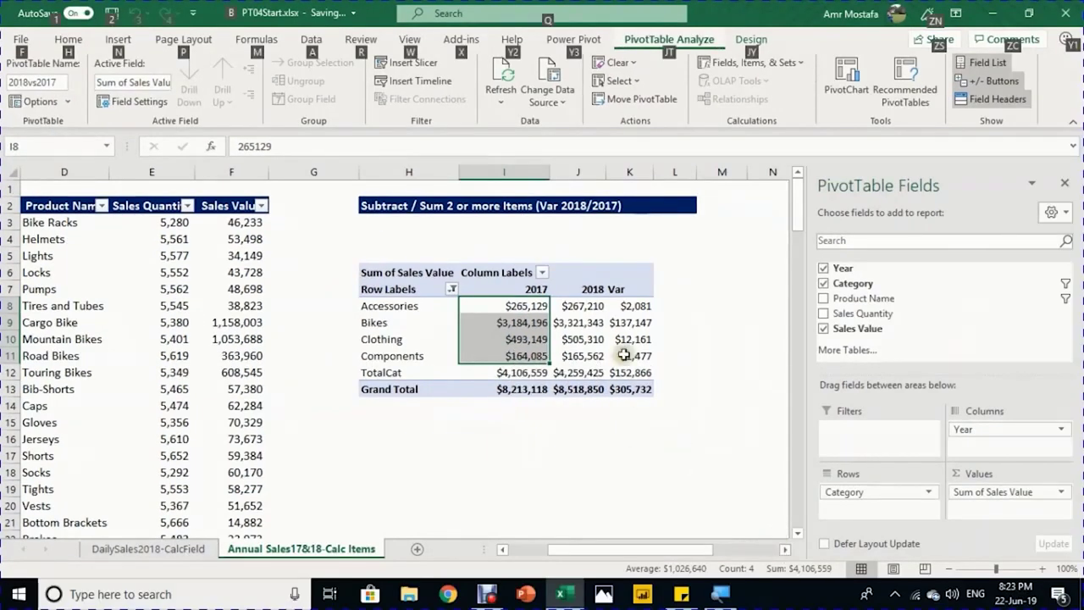
left_click(583, 306)
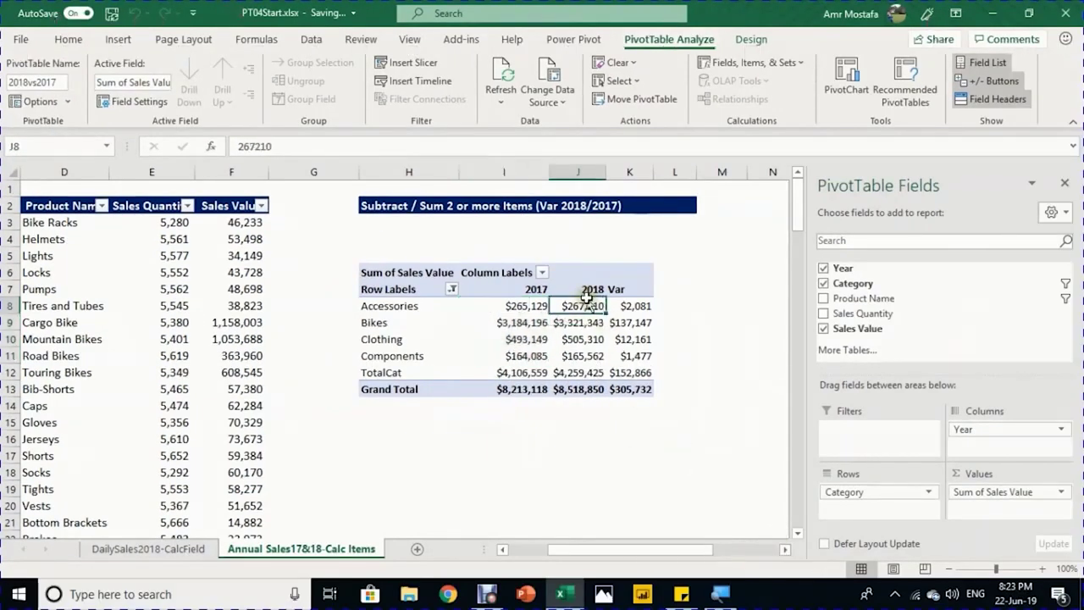
left_click(506, 392)
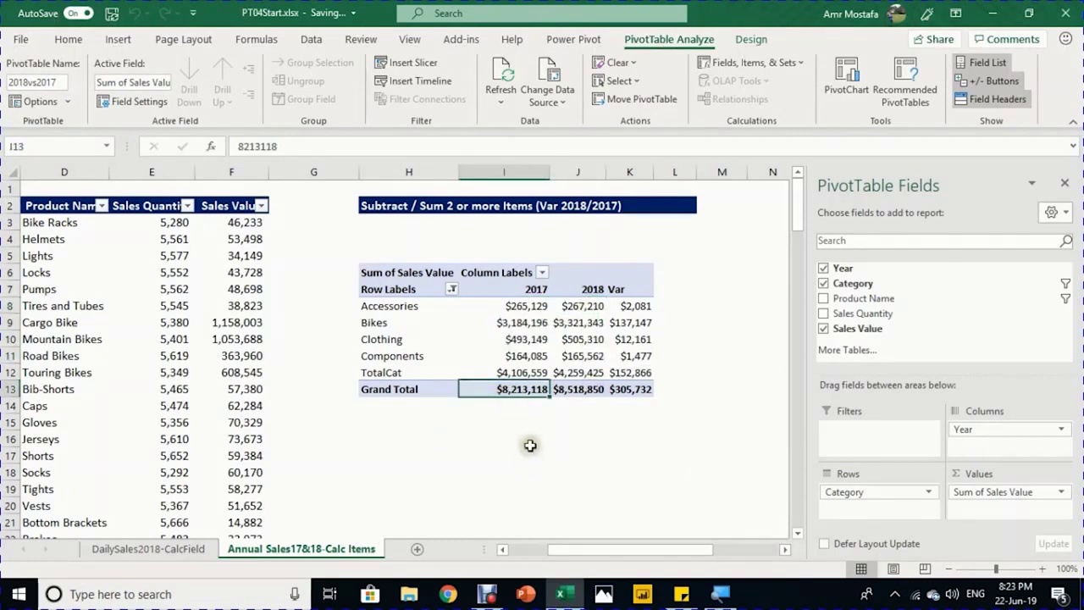
left_click_drag(527, 306, 529, 377)
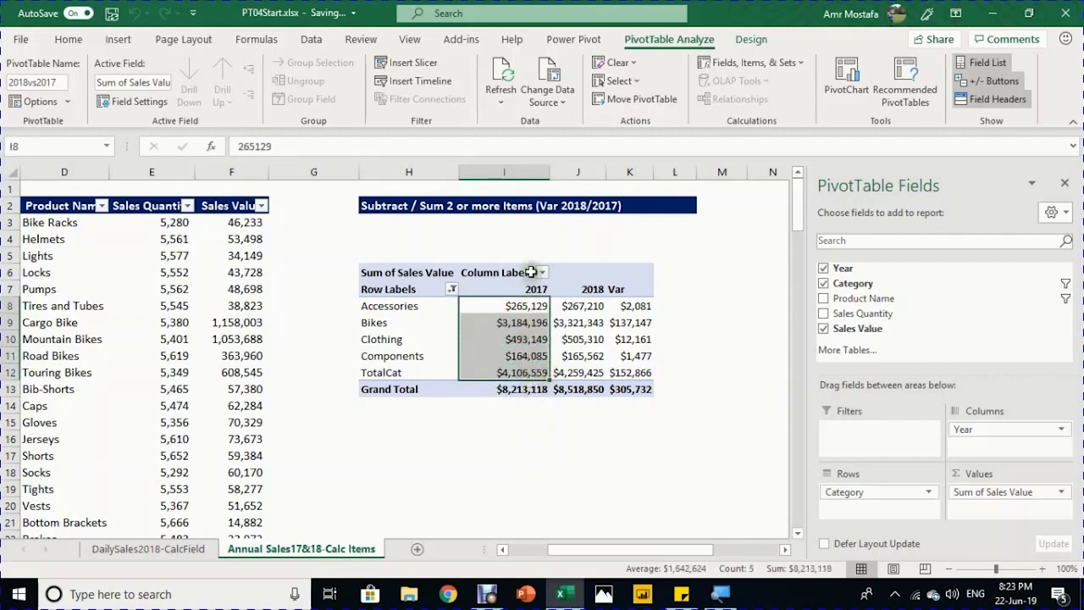
left_click(543, 389)
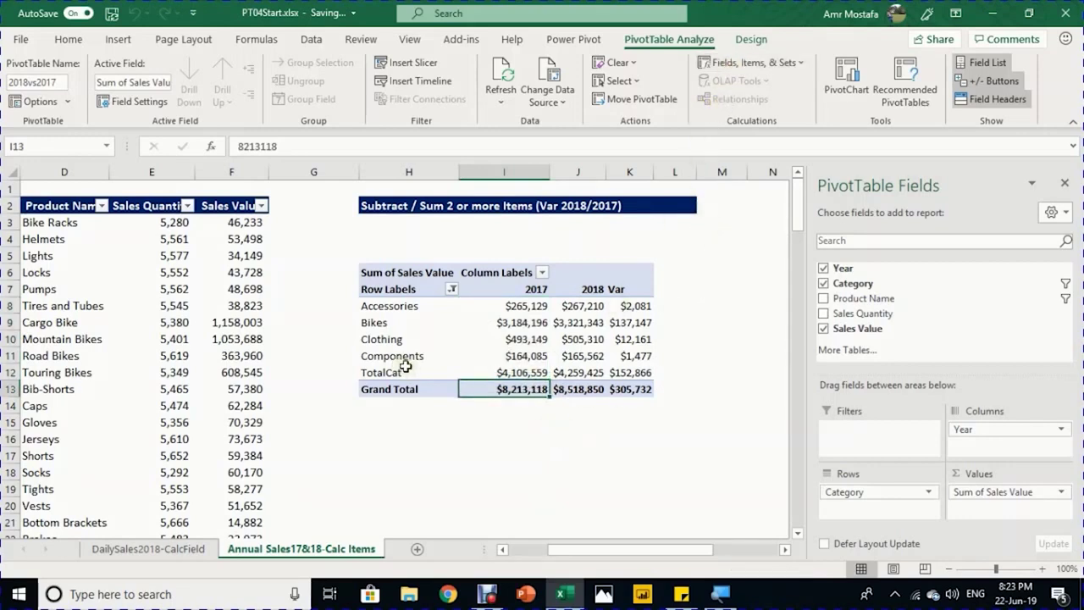
Step: Turn off the PivotTable's grand totals for both rows and columns
left_click(746, 40)
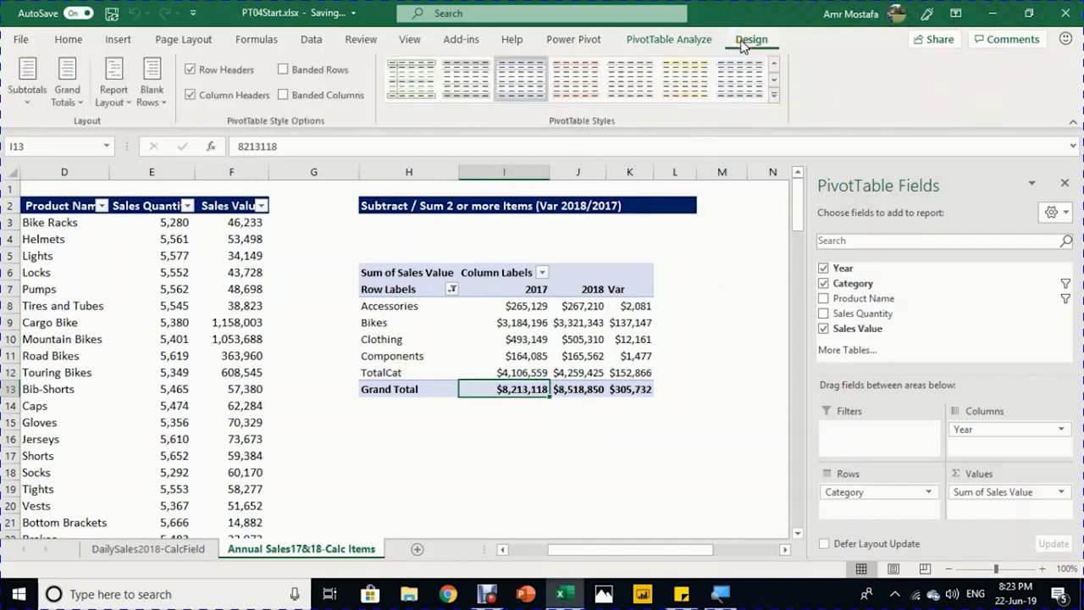
left_click(66, 94)
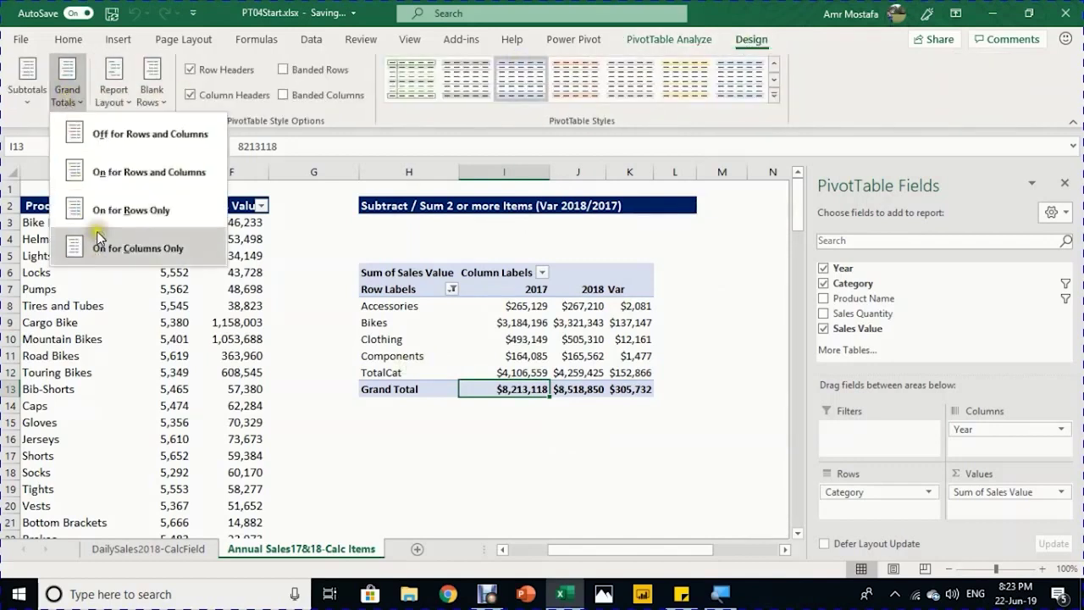
left_click(112, 142)
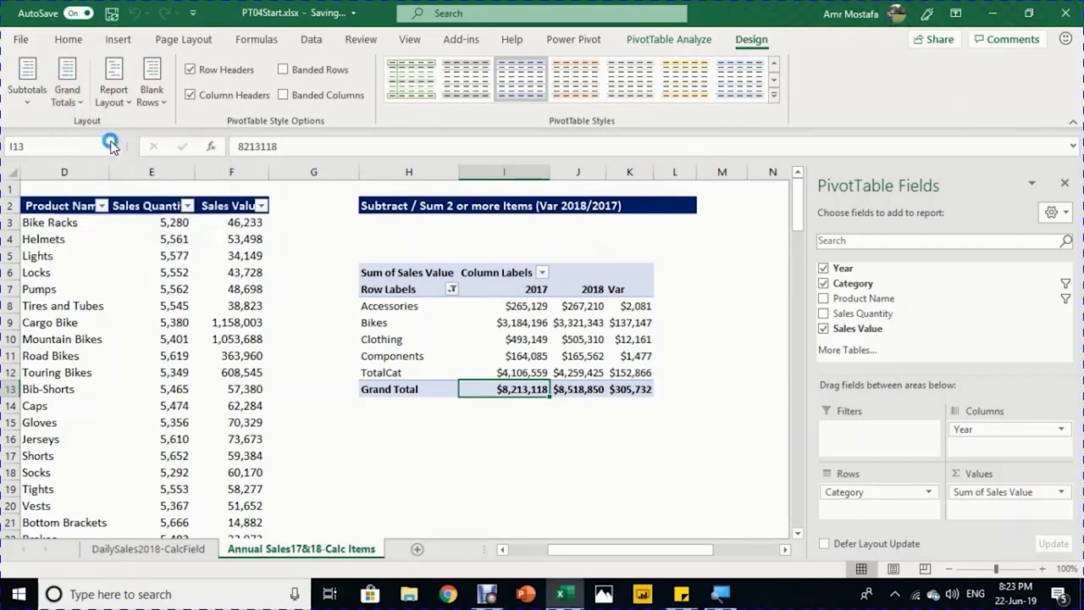
left_click(479, 339)
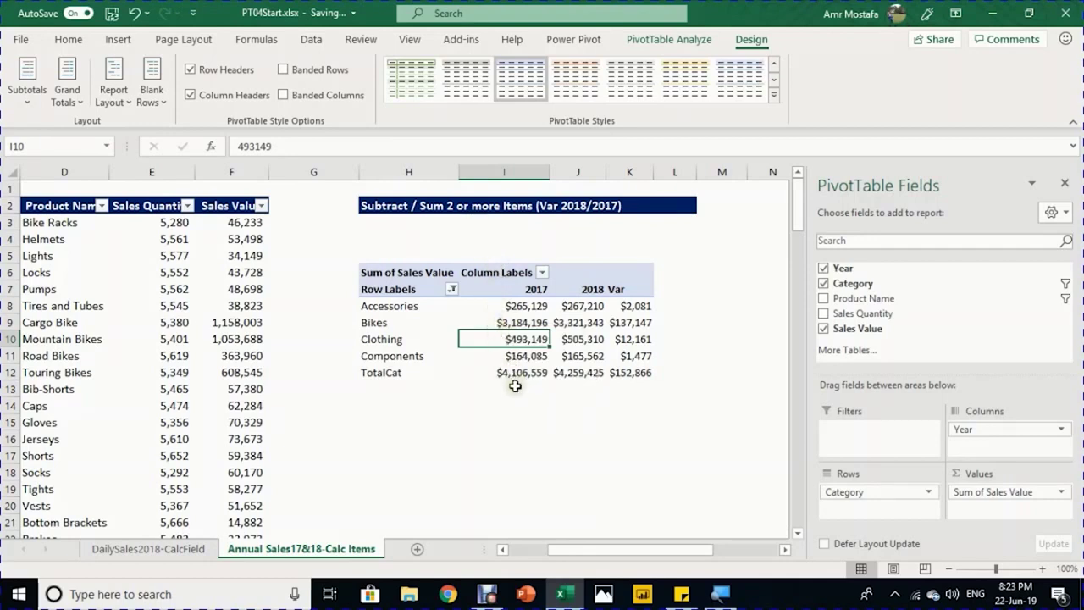
Step: Copy the whole 2018vs2017 PivotTable to cell P6 under the Divide 2 Items (YoY% 2018/2017) heading
left_click(784, 552)
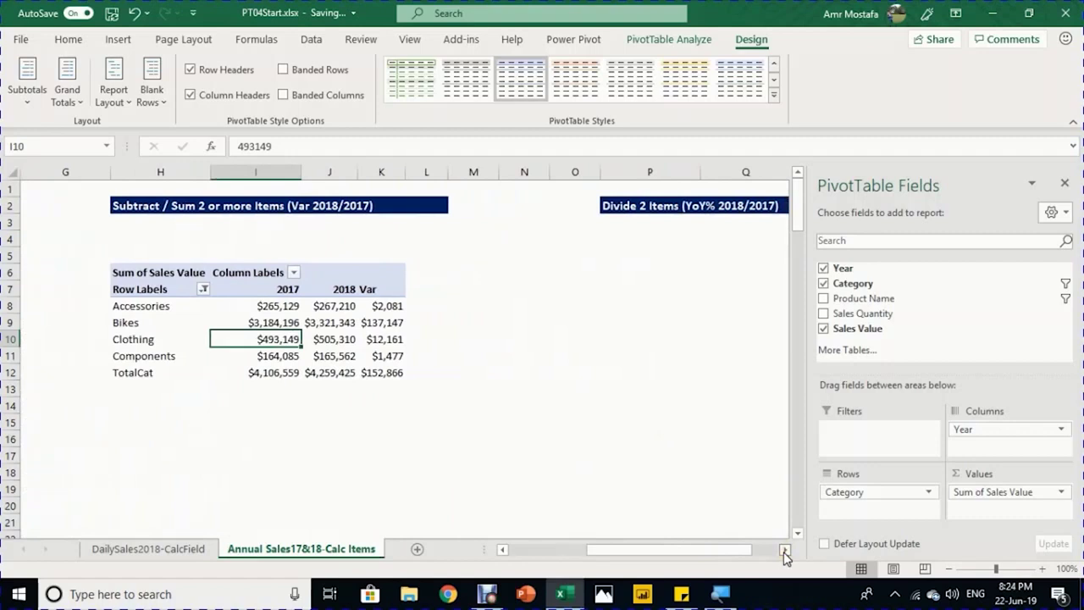
left_click(785, 552)
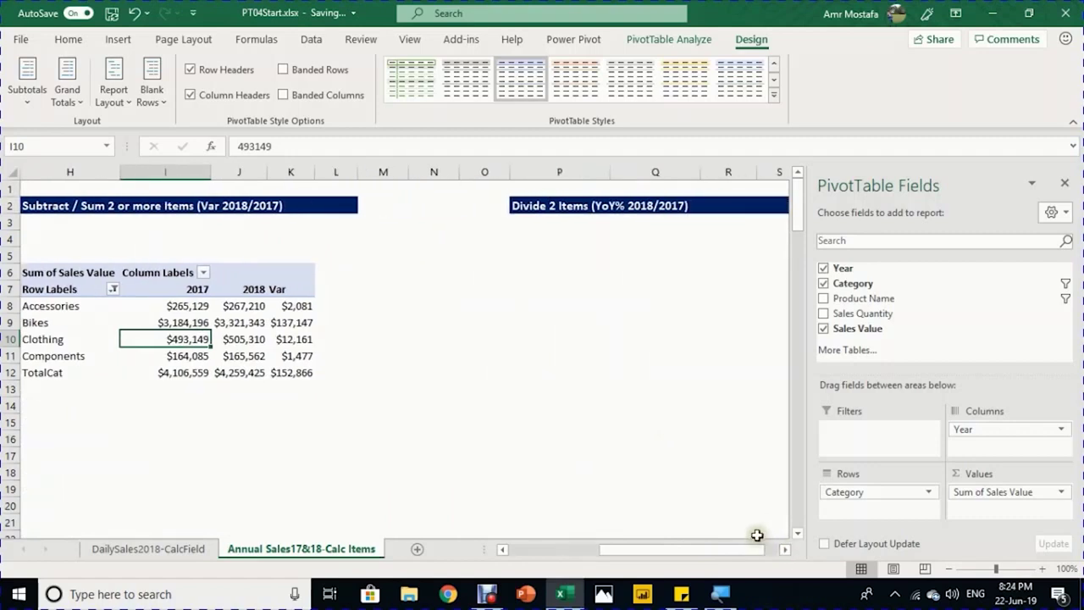
left_click_drag(749, 556, 733, 550)
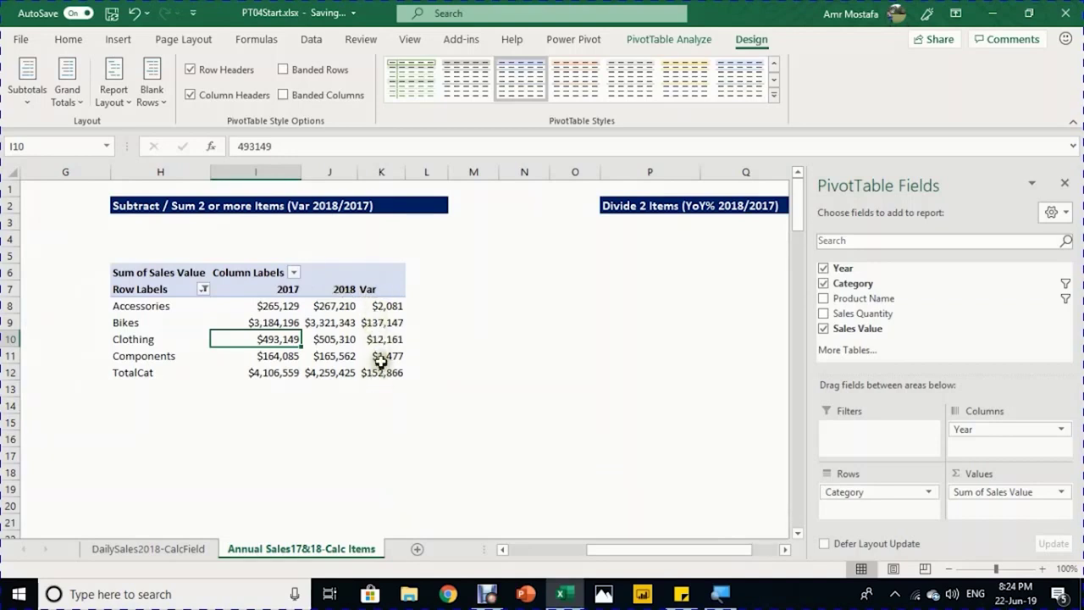
mouse_move(385, 305)
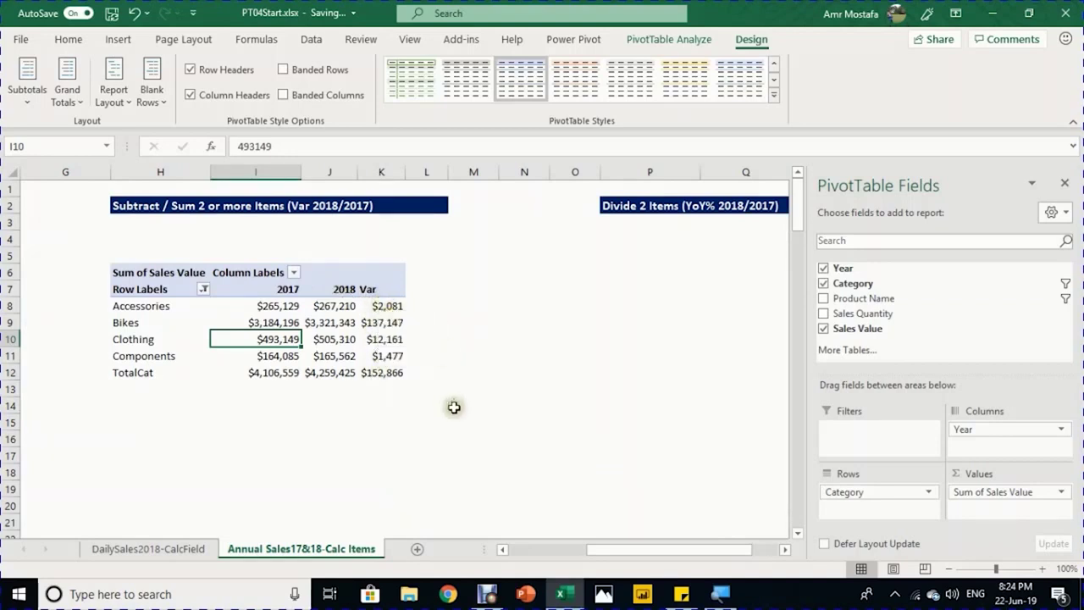
left_click(389, 307)
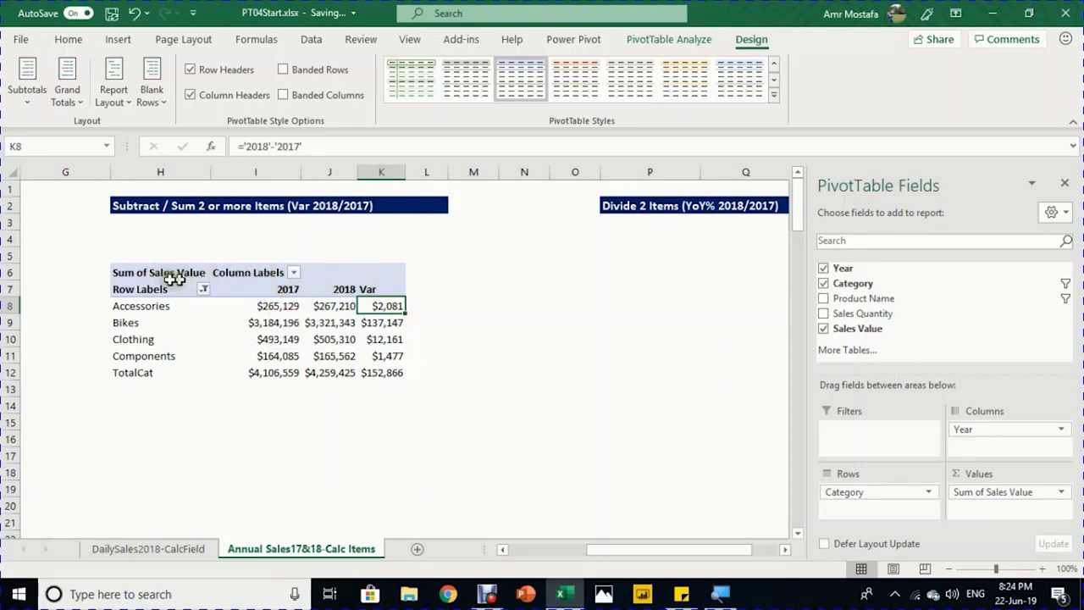
left_click_drag(132, 272, 363, 373)
key("ctrl+c")
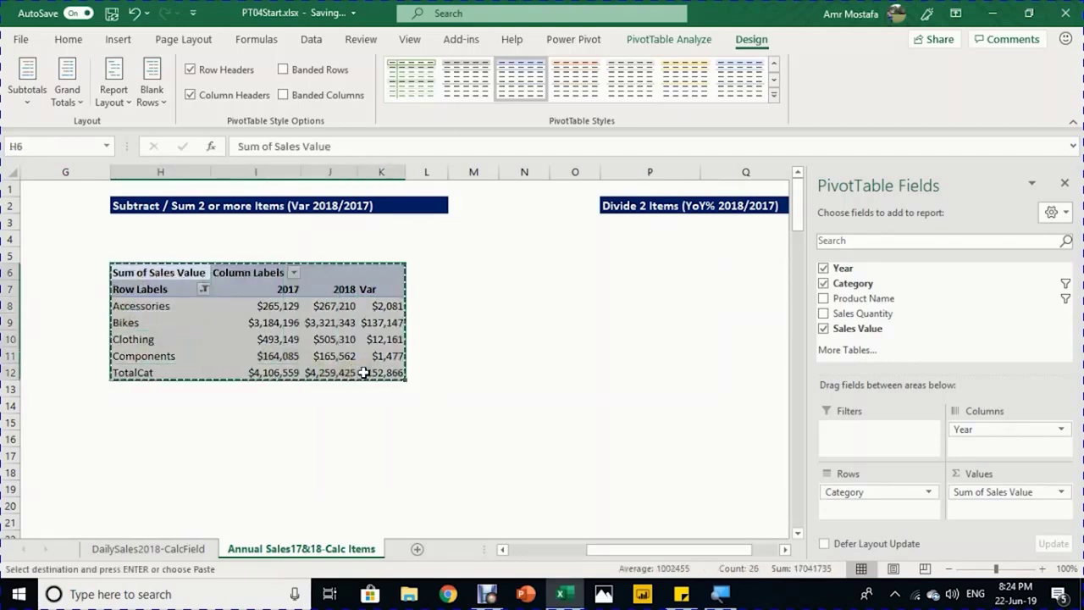
left_click(628, 270)
key("ctrl+v")
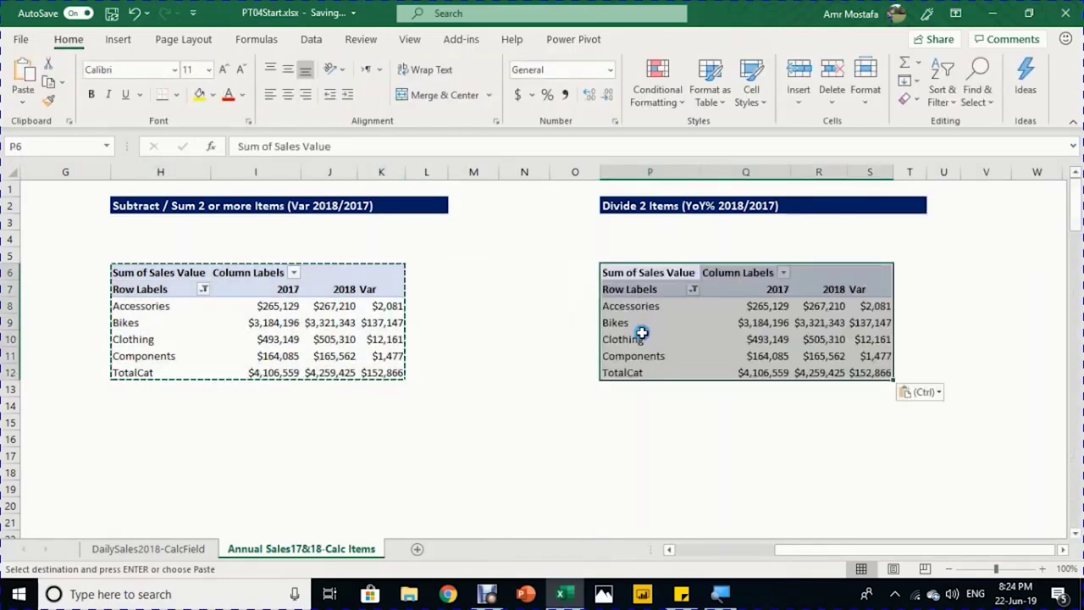
Step: Start a new calculated item named YoY% in the Year field of the copied PivotTable
left_click(784, 550)
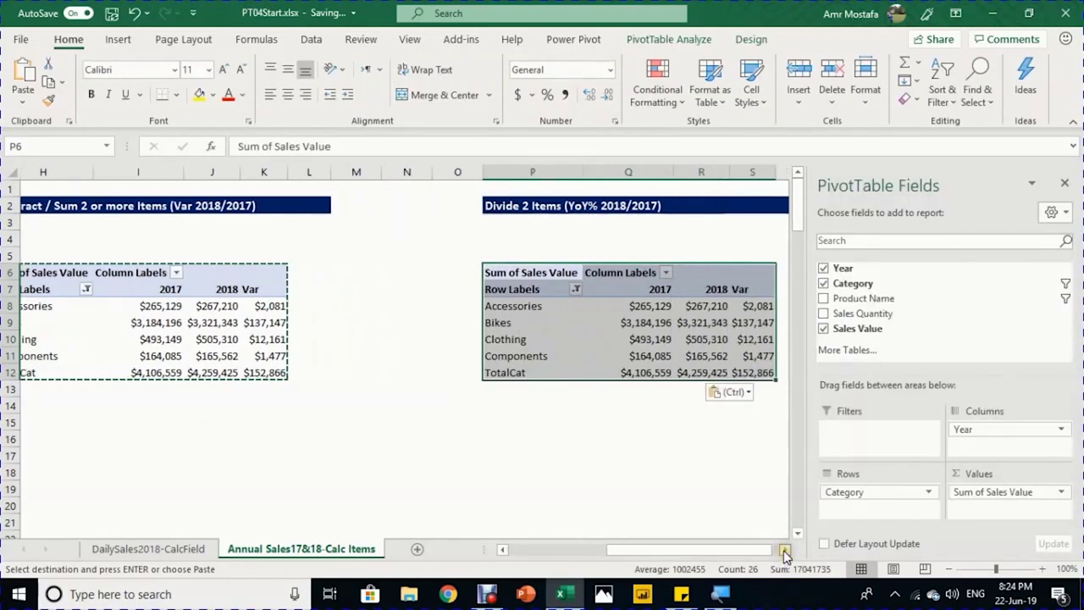
left_click(471, 320)
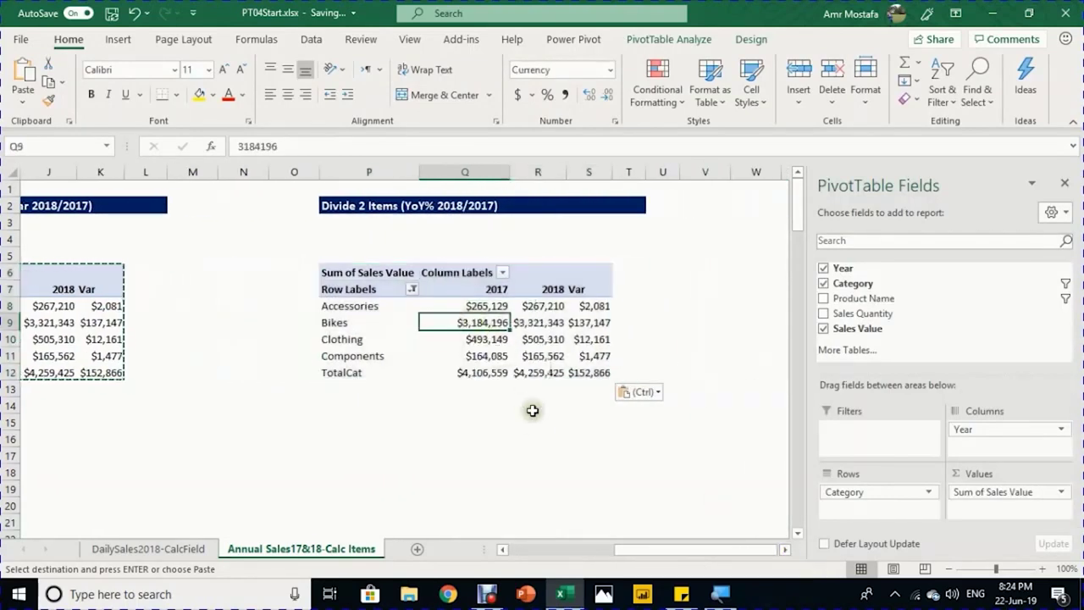
left_click(557, 288)
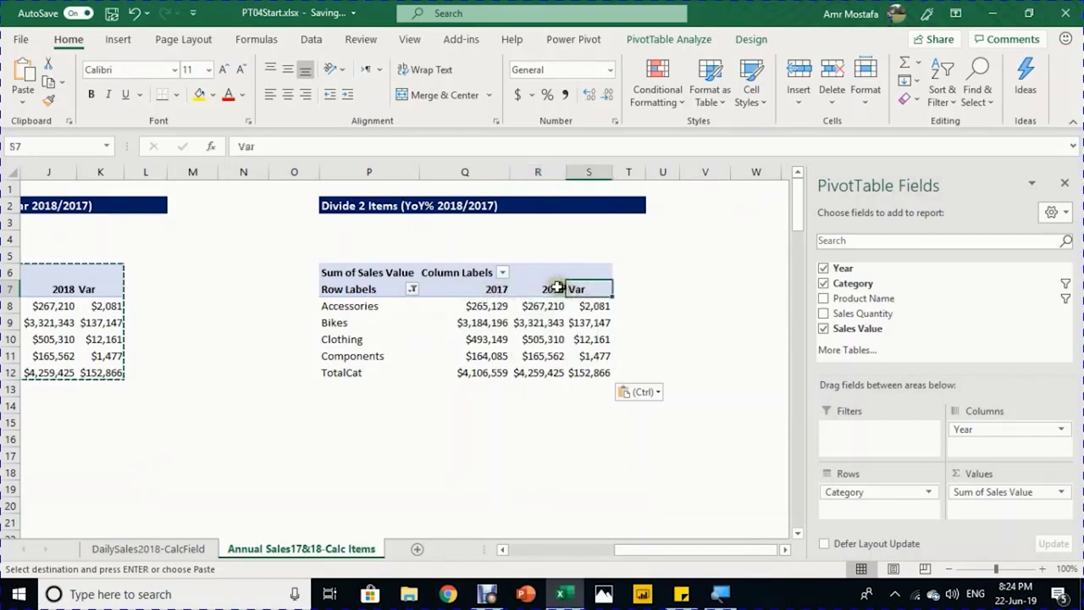
left_click(479, 286)
left_click(576, 288)
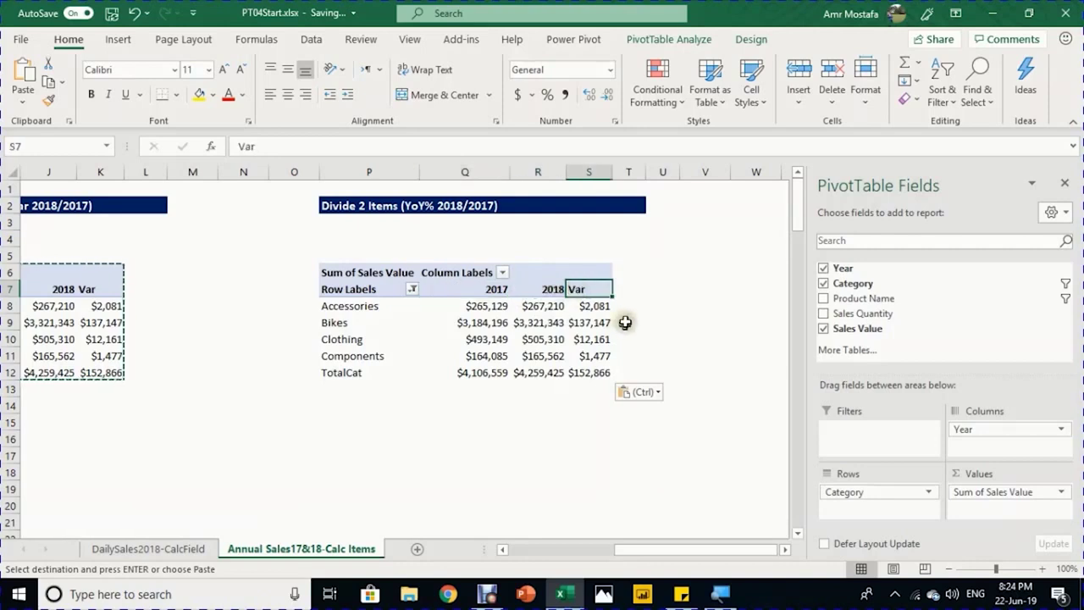
left_click(683, 45)
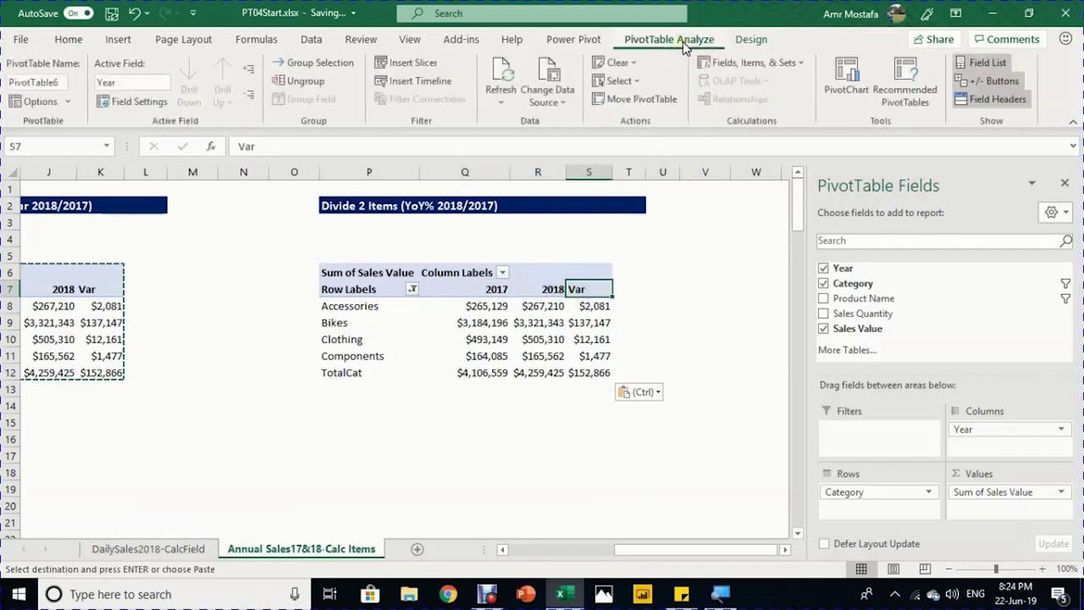
left_click(724, 68)
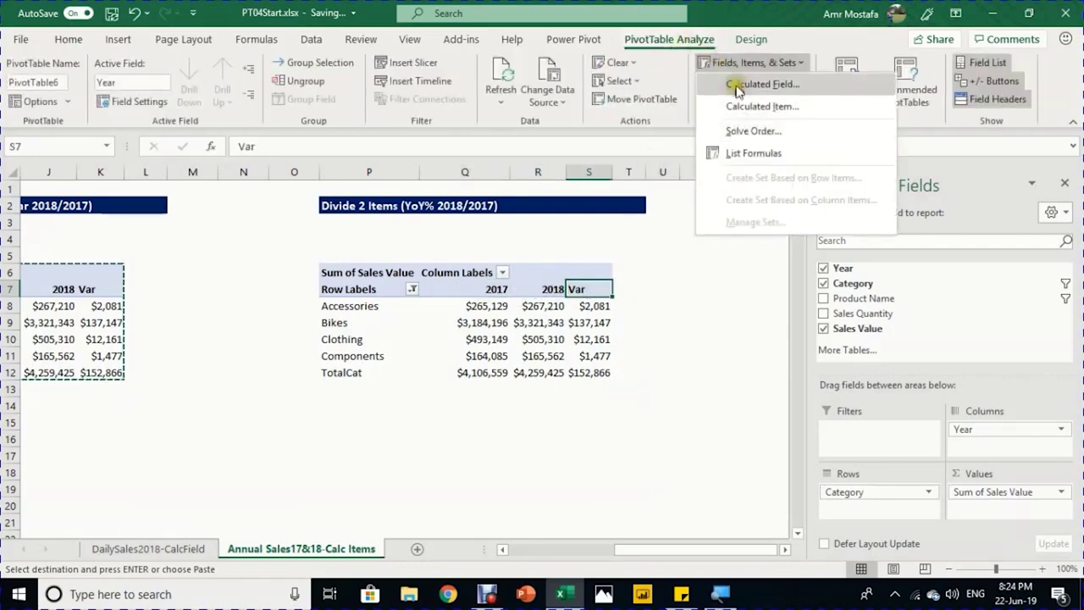
left_click(749, 107)
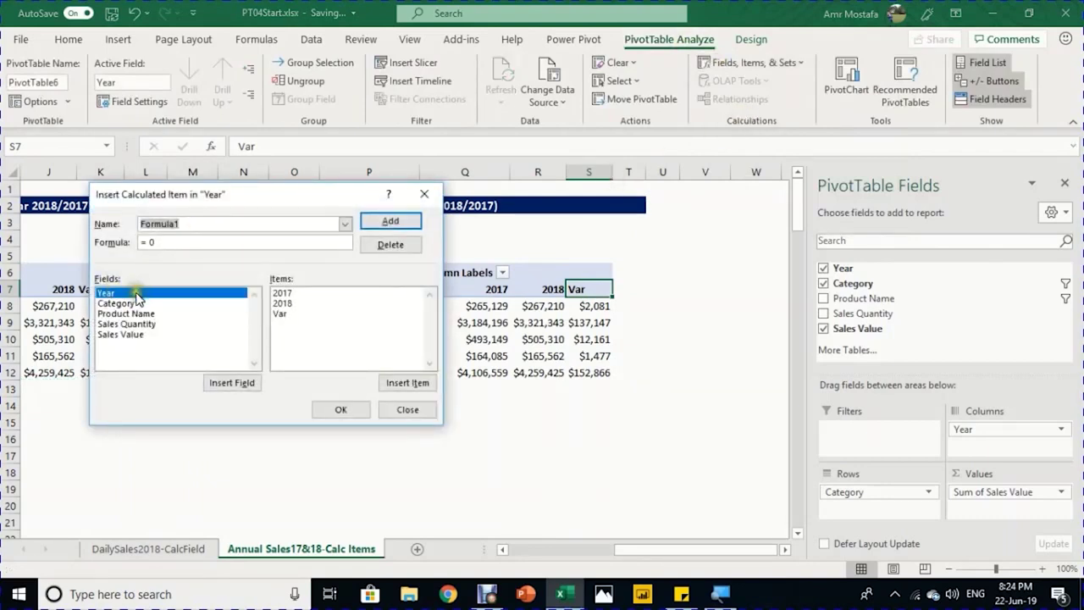
type("V")
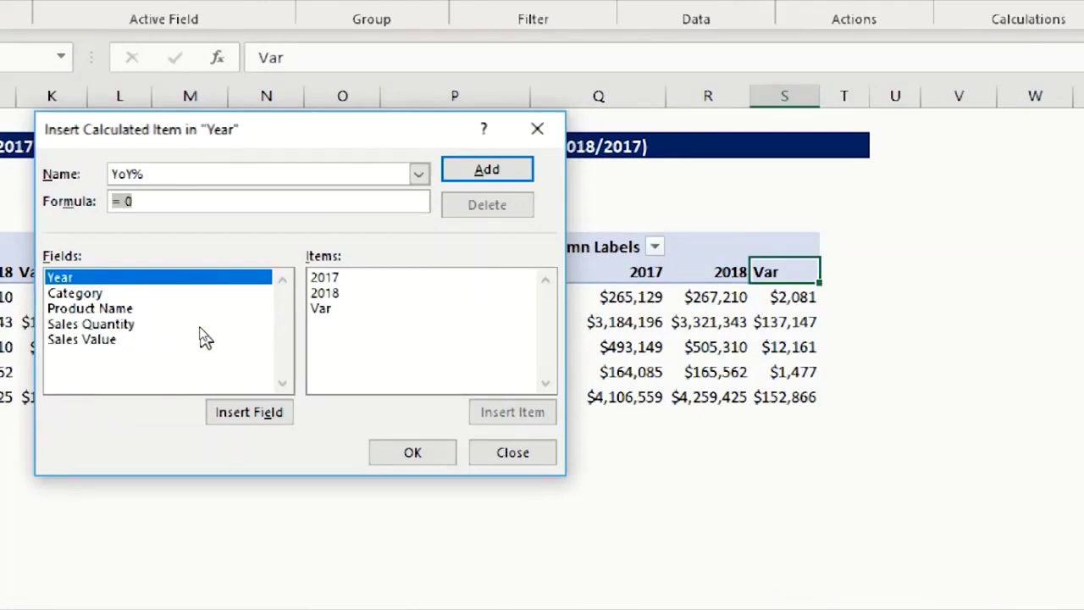
Step: Give the YoY% item the formula =Var/'2017' and add it to the PivotTable
left_click(325, 314)
double_click(325, 310)
type("/")
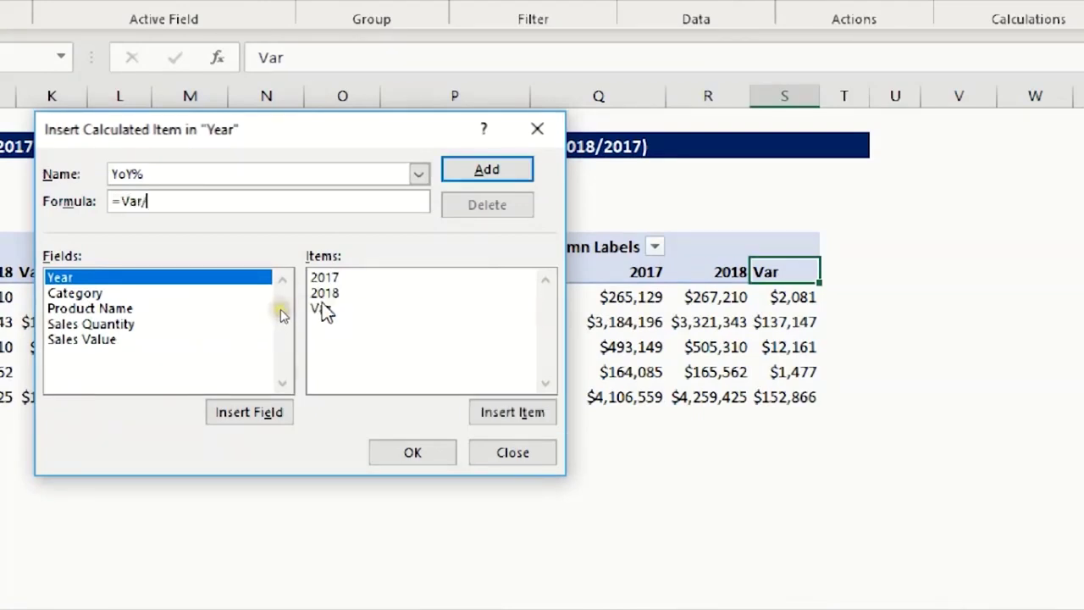
double_click(348, 280)
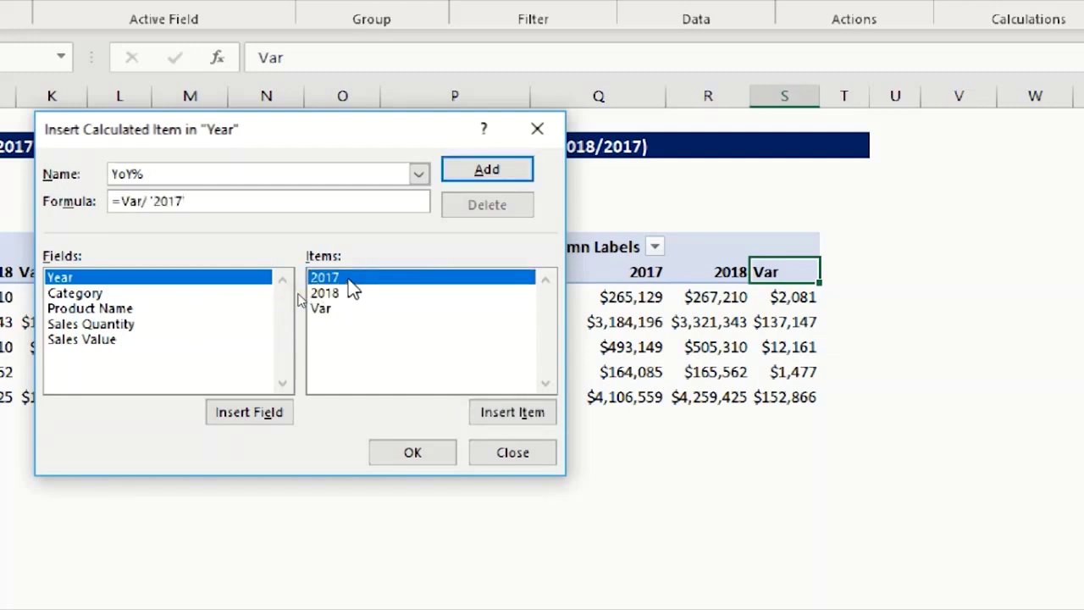
left_click(415, 452)
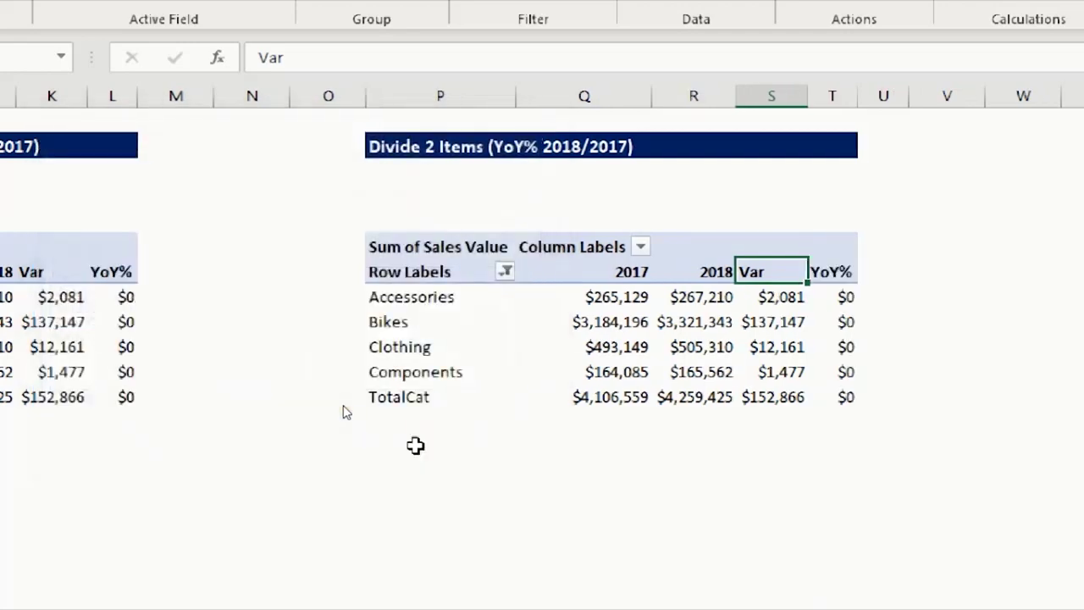
Step: Format the YoY% values from Accessories to TotalCat as percentages with one decimal place
mouse_move(821, 297)
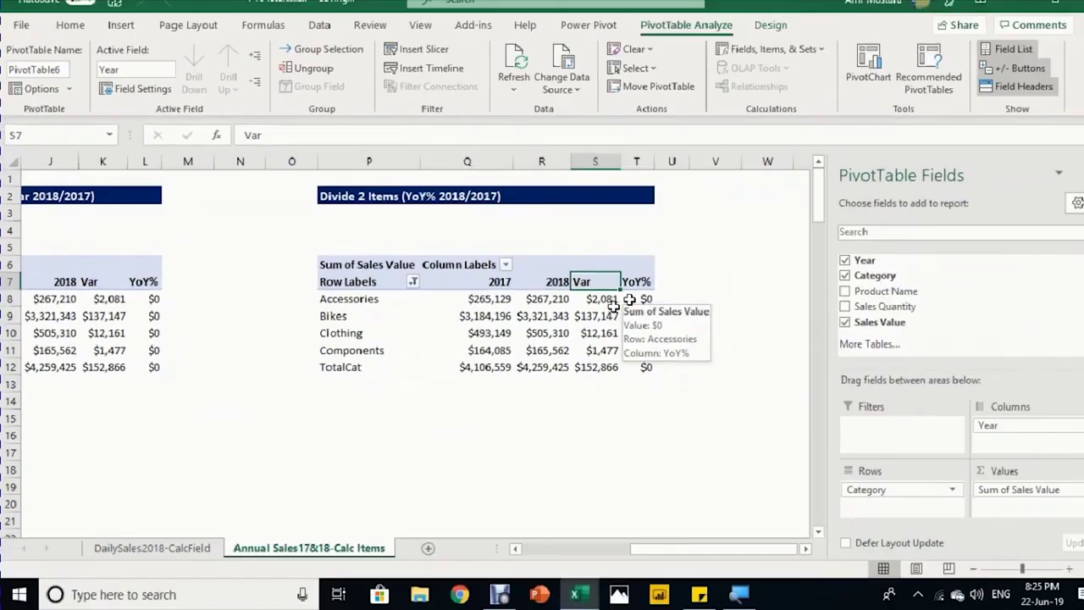
left_click_drag(821, 297, 847, 397)
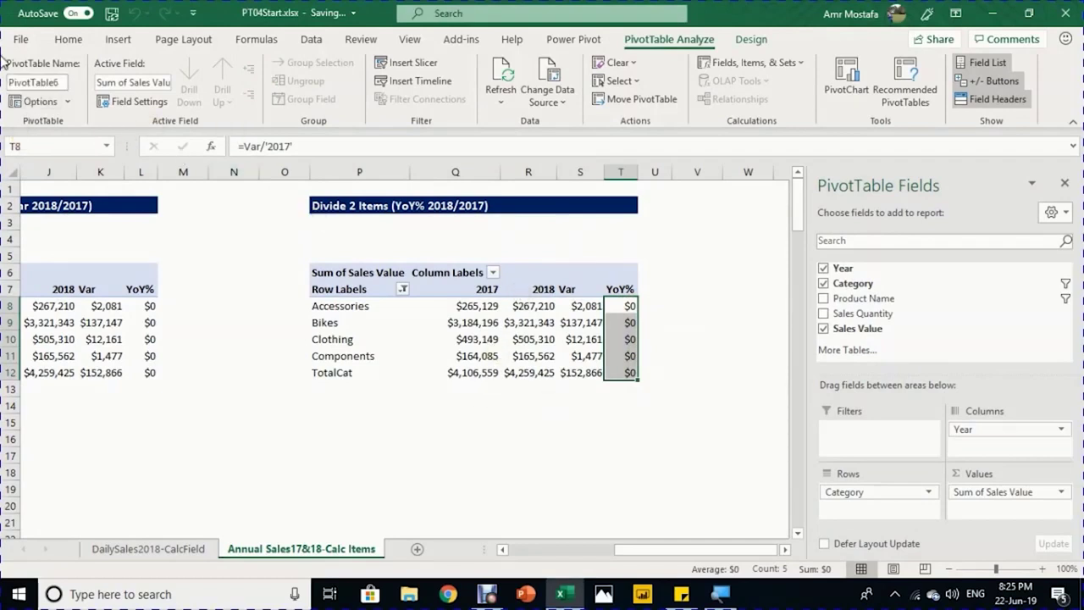
left_click(69, 40)
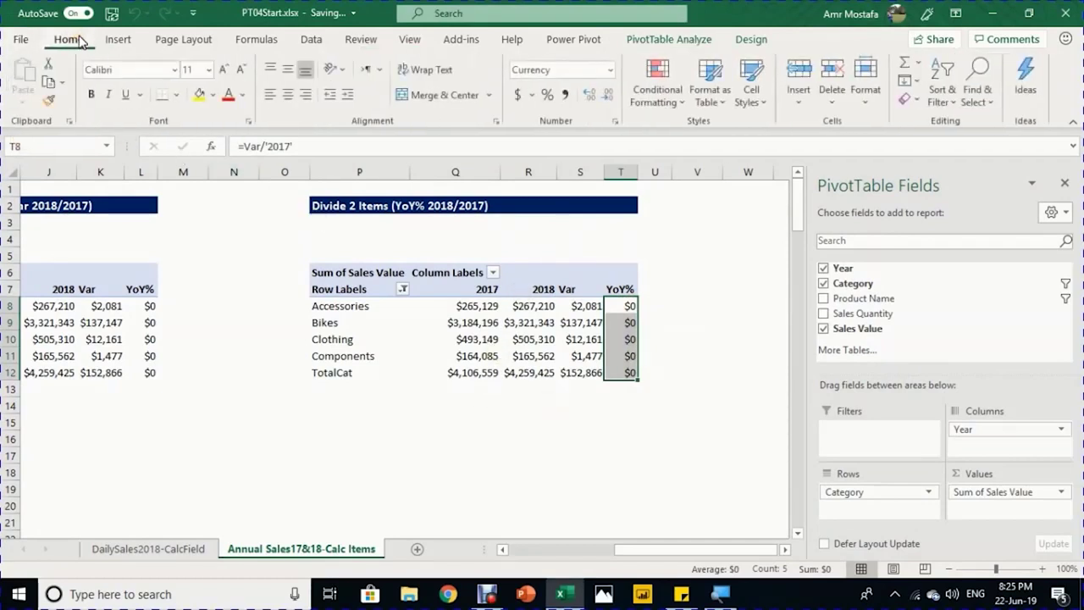
left_click(547, 95)
left_click(586, 94)
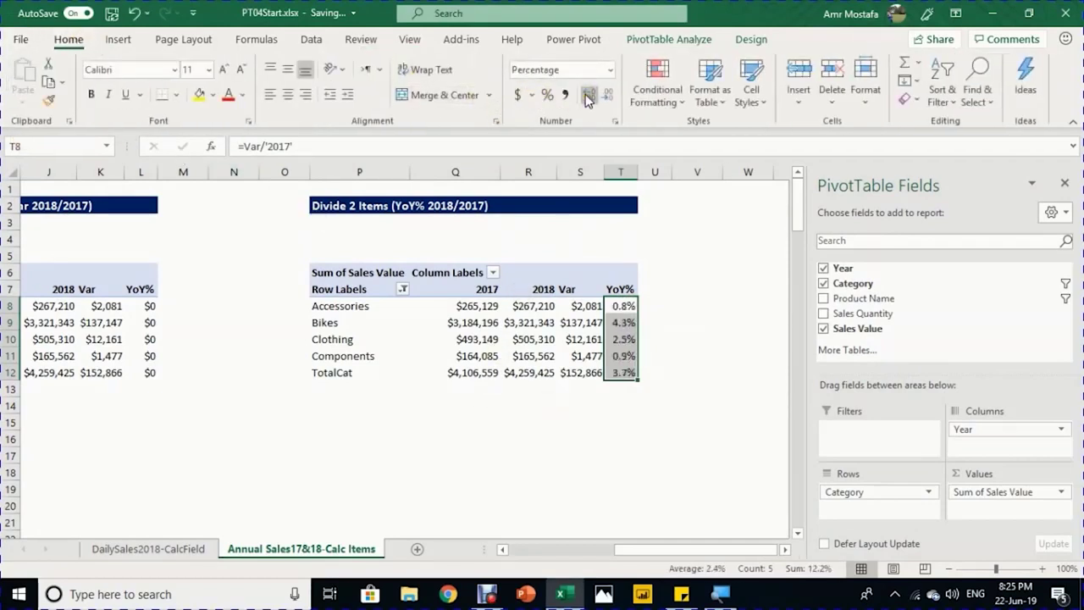
left_click(651, 404)
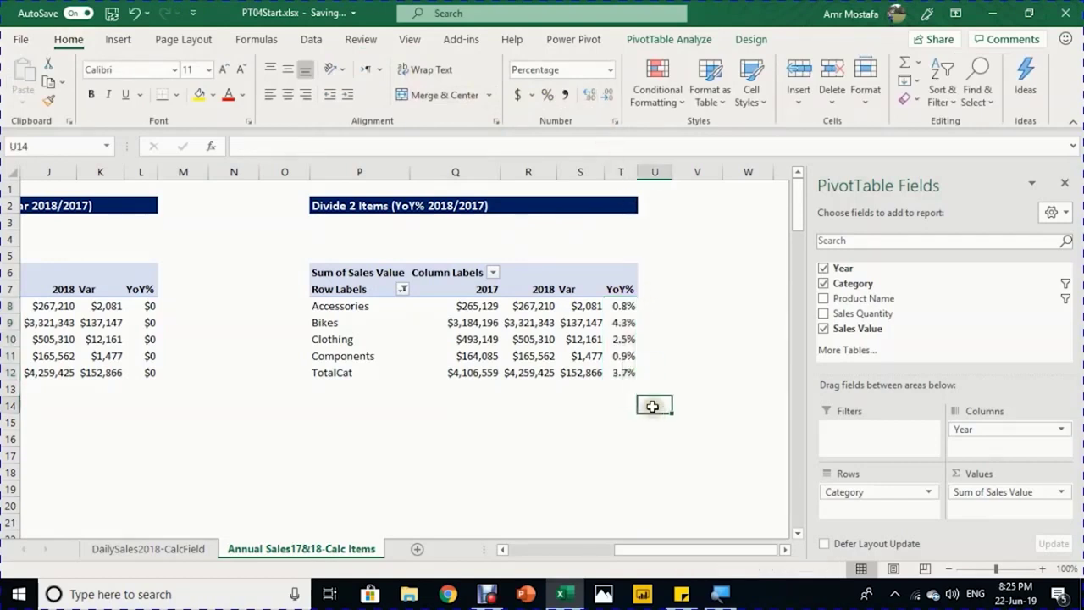
Step: Turn on grand totals for columns only in the Divide 2 Items PivotTable
left_click_drag(627, 305, 634, 355)
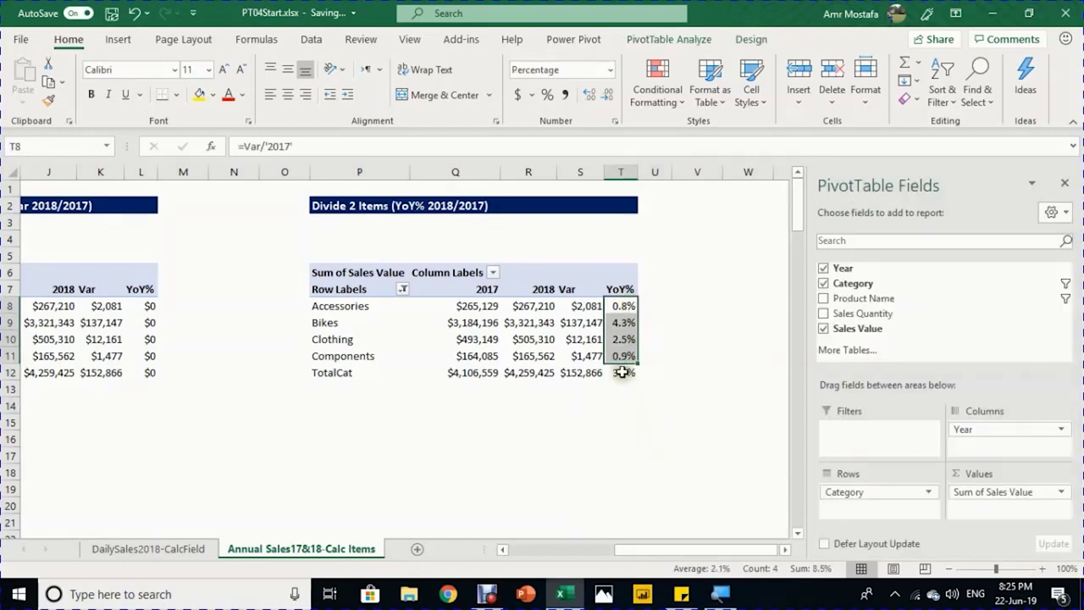
left_click(624, 373)
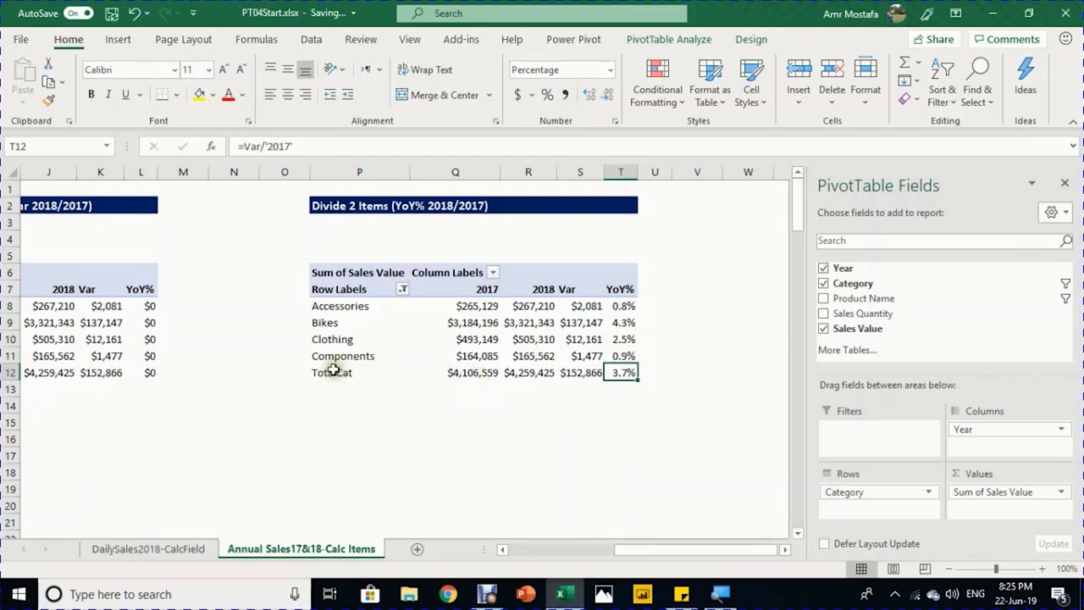
left_click(751, 39)
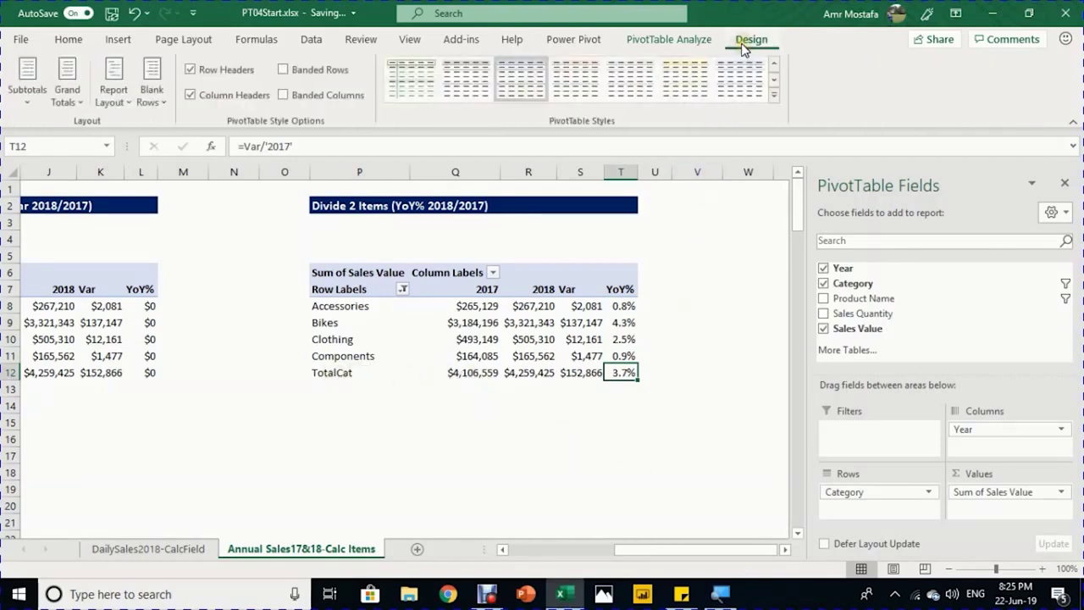
left_click(75, 101)
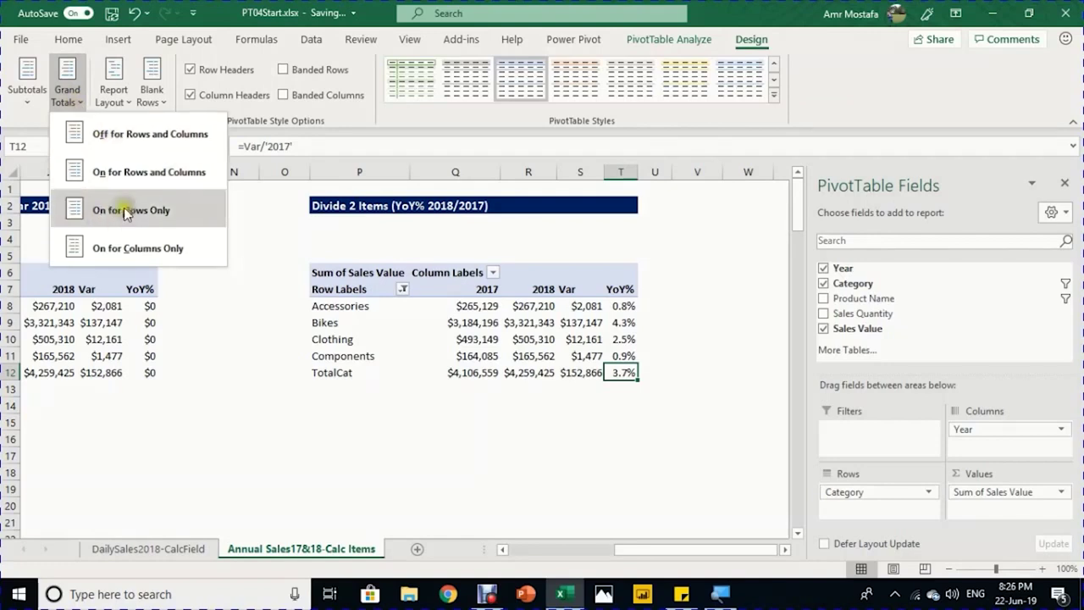
left_click(126, 250)
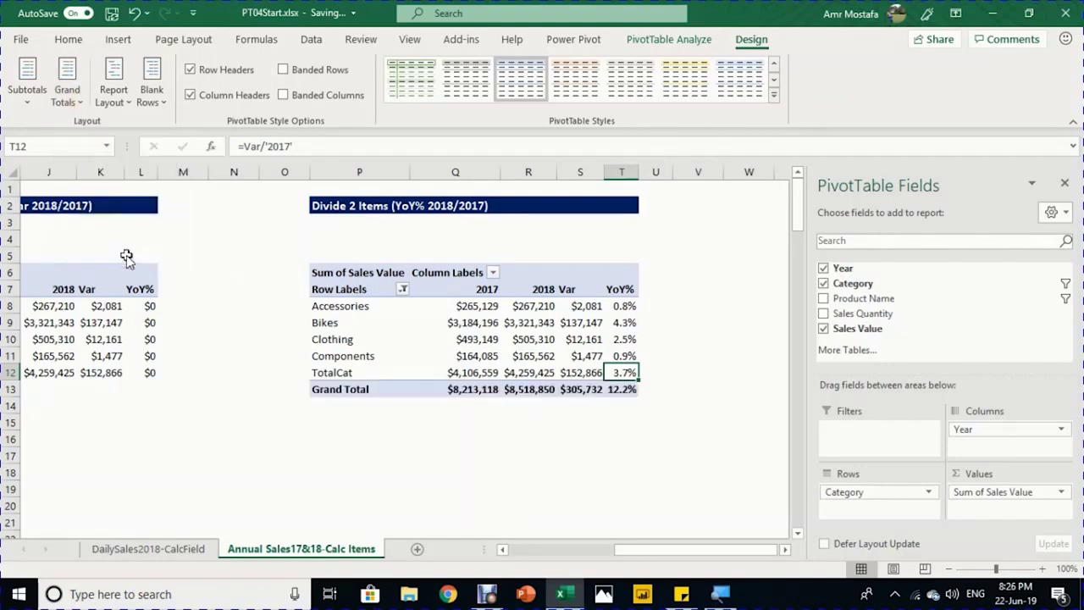
Step: Compare the sum of the YoY% column values, TotalCat included, with the YoY% cell in the Grand Total row
left_click(745, 342)
left_click_drag(631, 304, 631, 367)
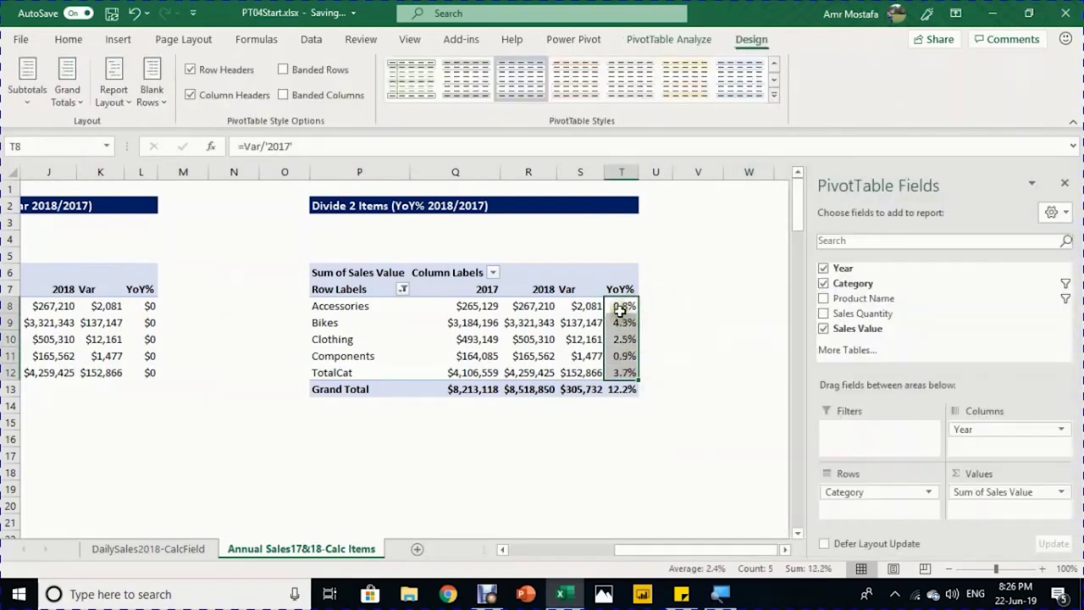
left_click(633, 440)
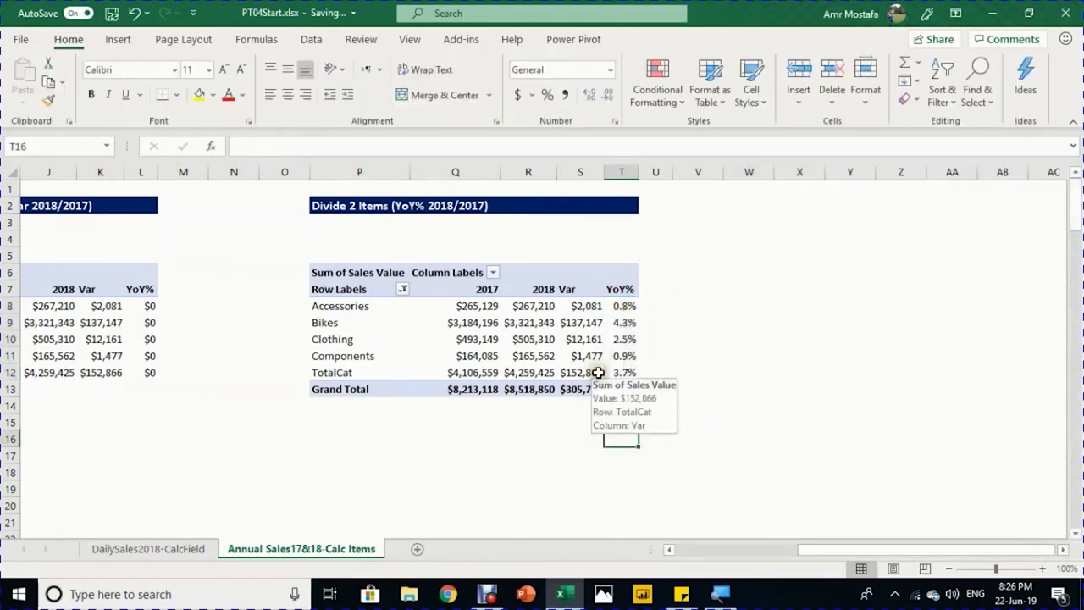
left_click(598, 373)
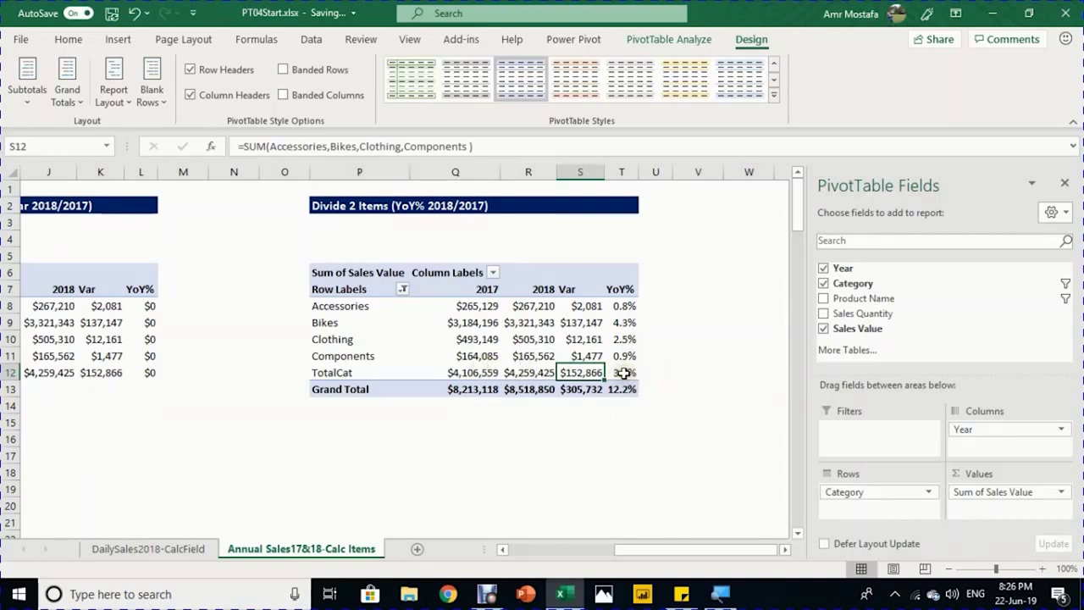
mouse_move(624, 374)
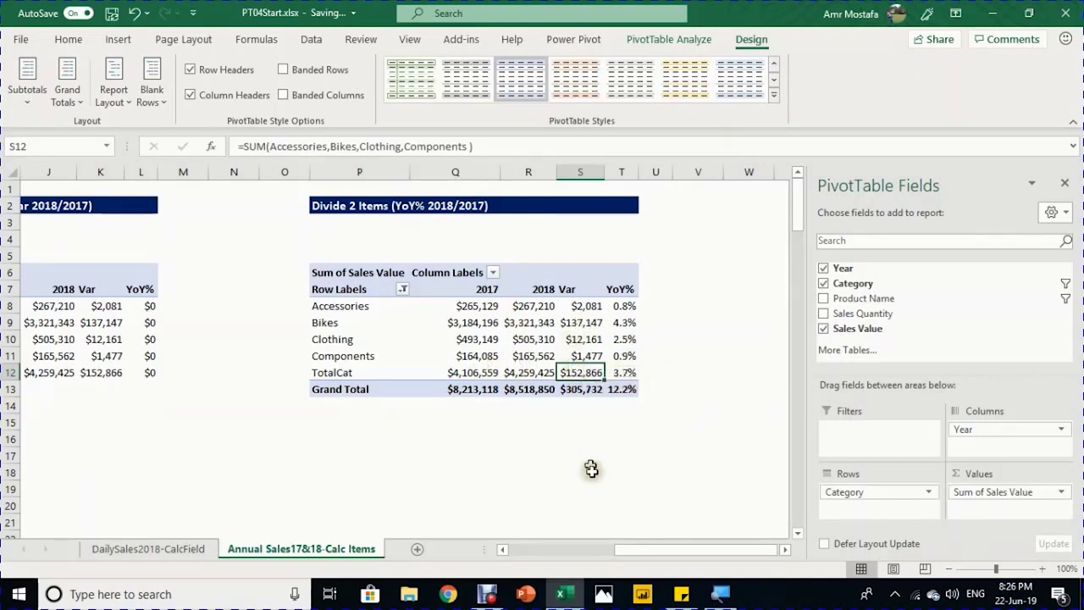
left_click(621, 389)
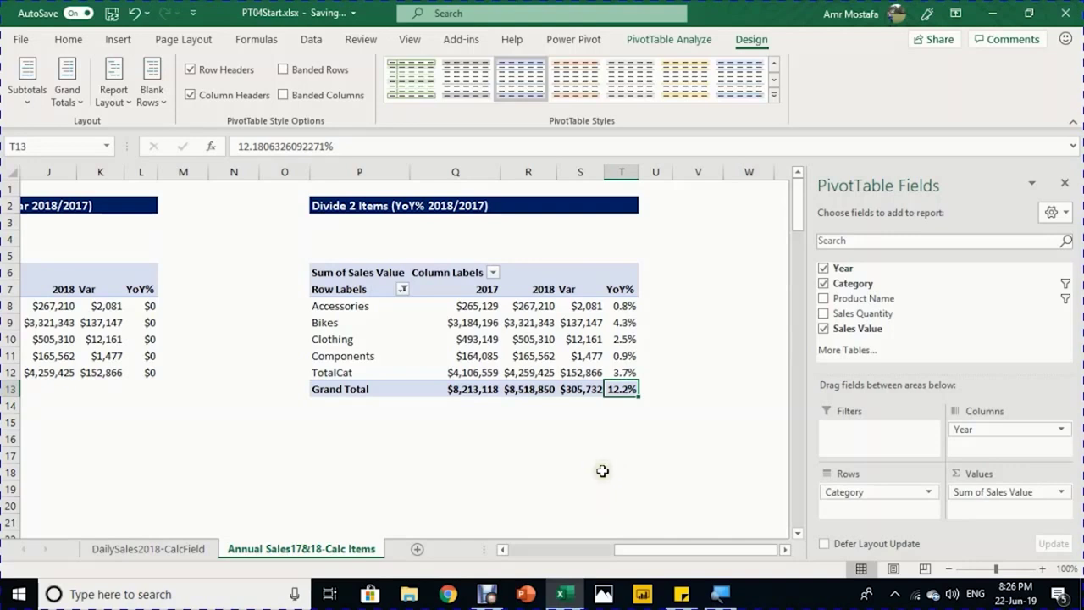
left_click(621, 373)
left_click(622, 389)
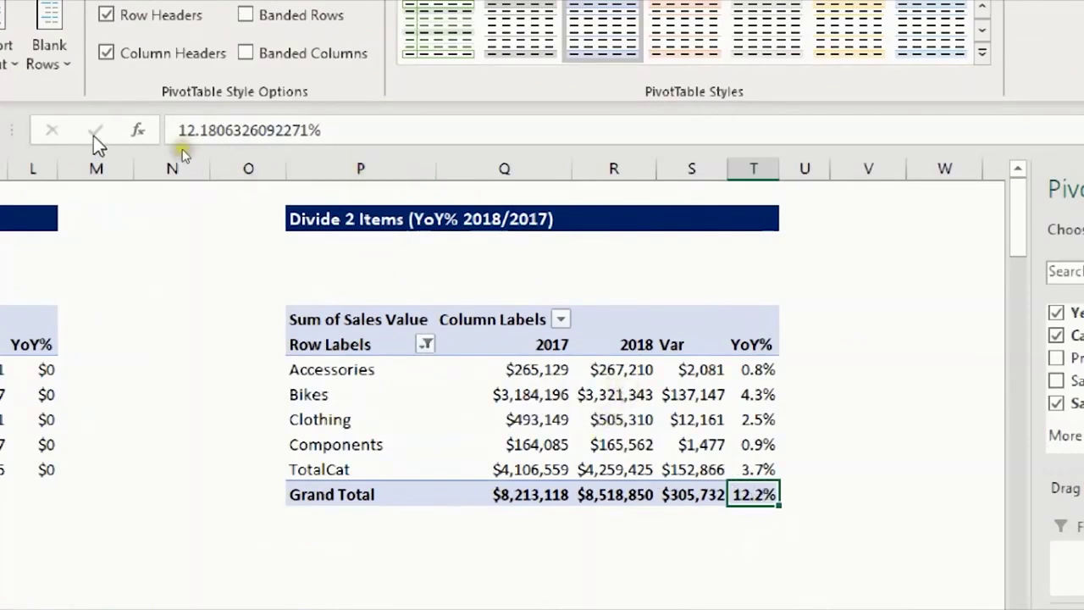
Step: Inspect the formulas behind the TotalCat and Var cells and compare them with the contents of the Grand Total cells
left_click(756, 468)
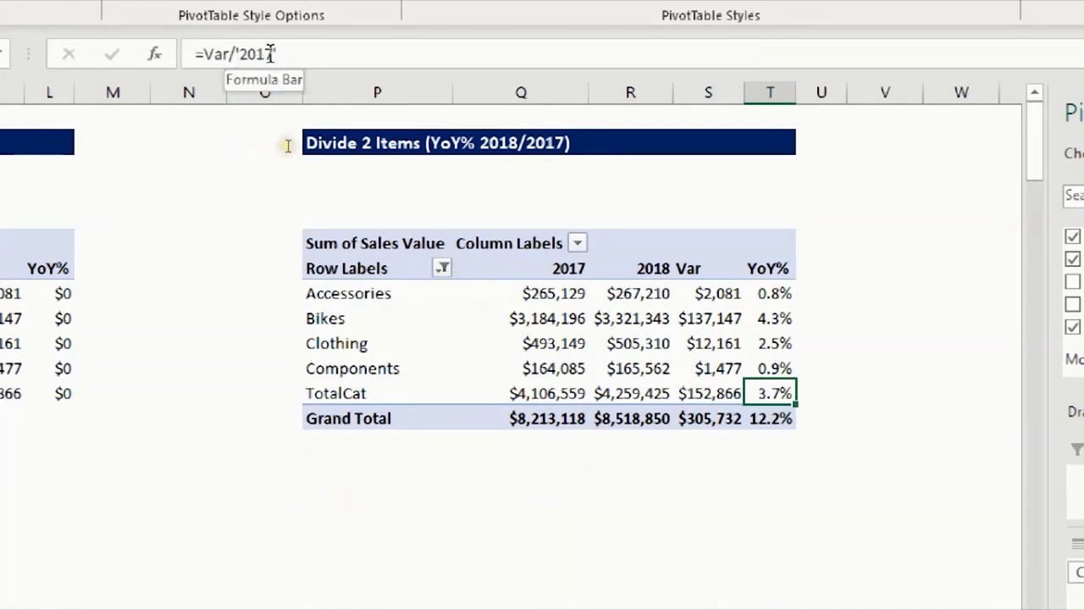
left_click(727, 367)
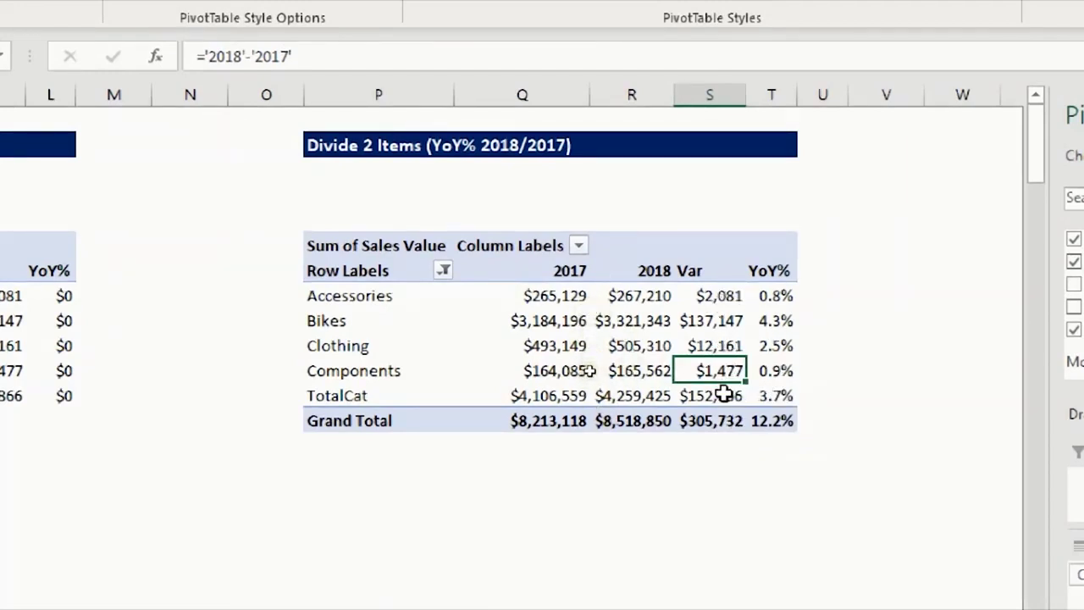
left_click(549, 391)
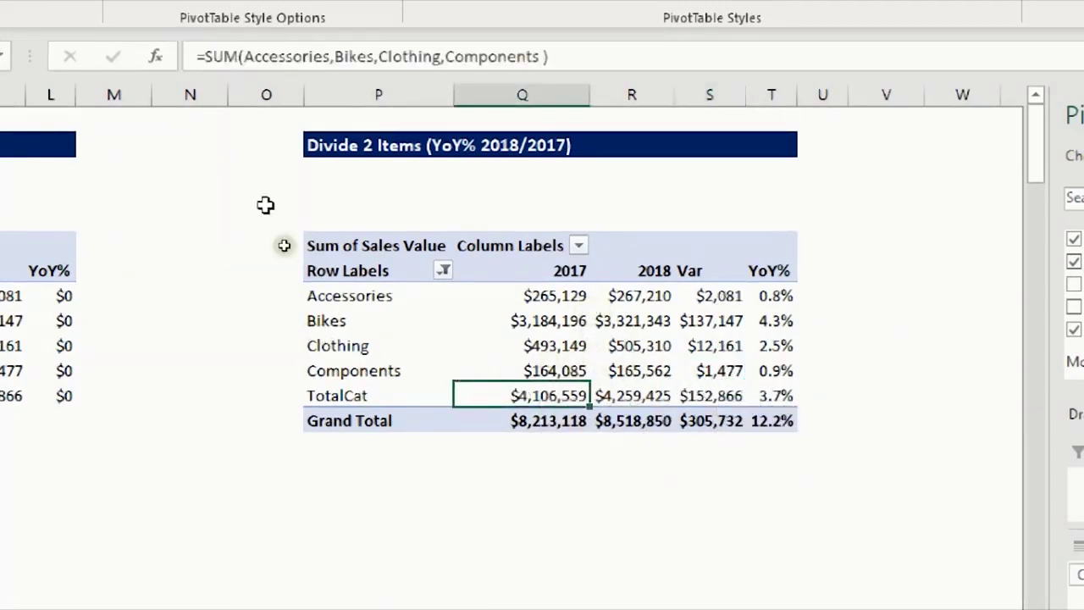
left_click(708, 395)
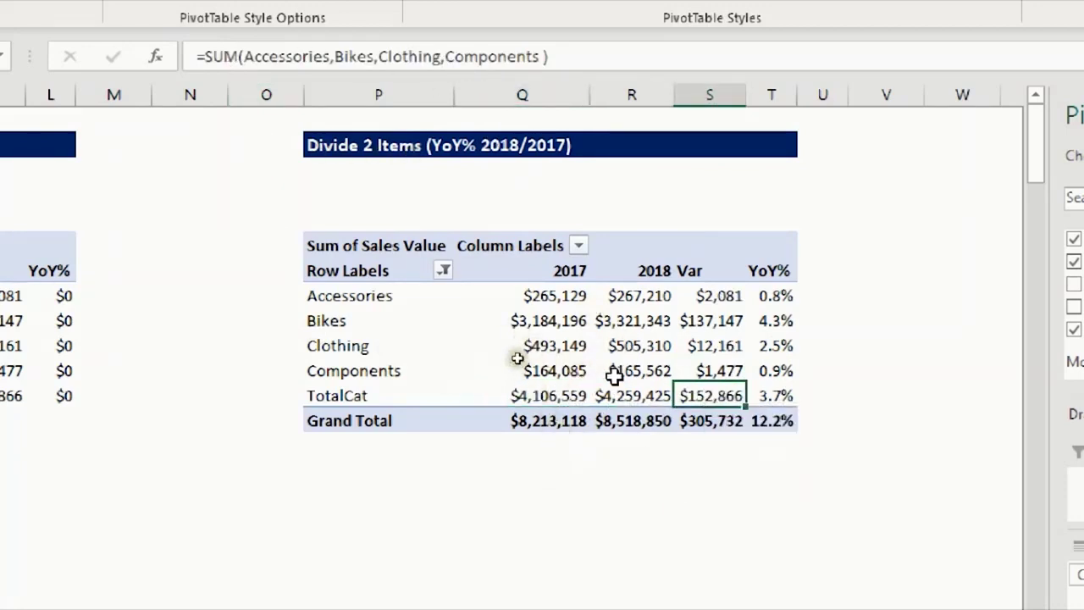
left_click(699, 424)
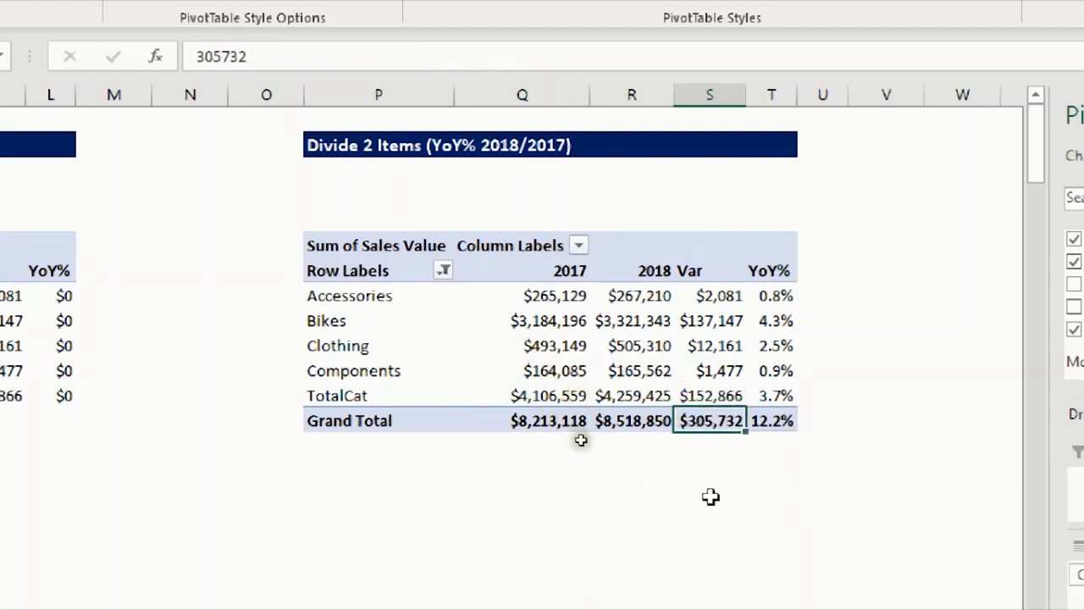
left_click(624, 419)
left_click(546, 419)
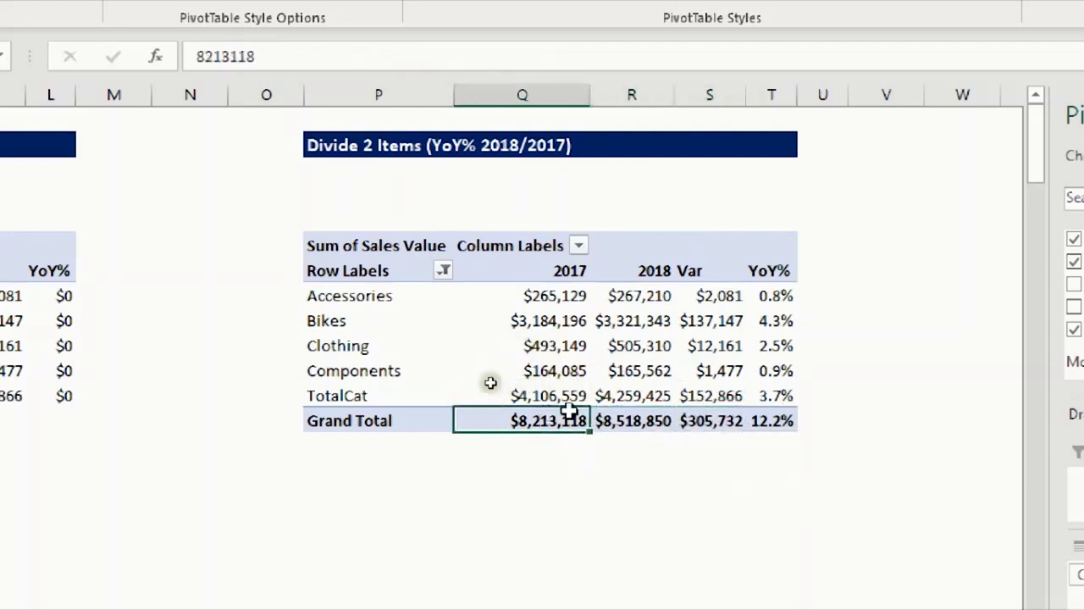
left_click(644, 420)
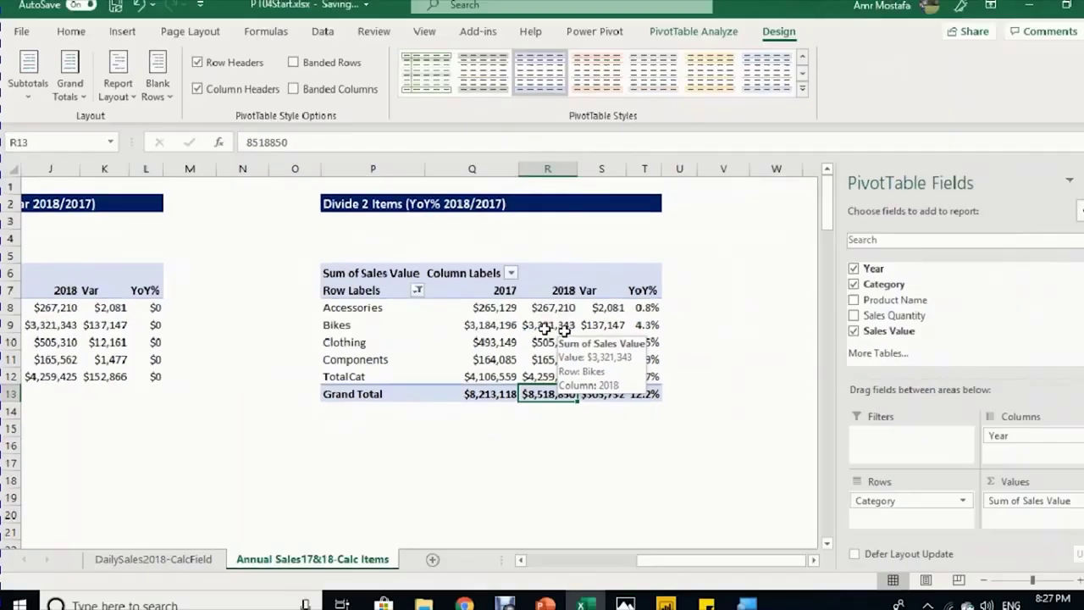
key("alt")
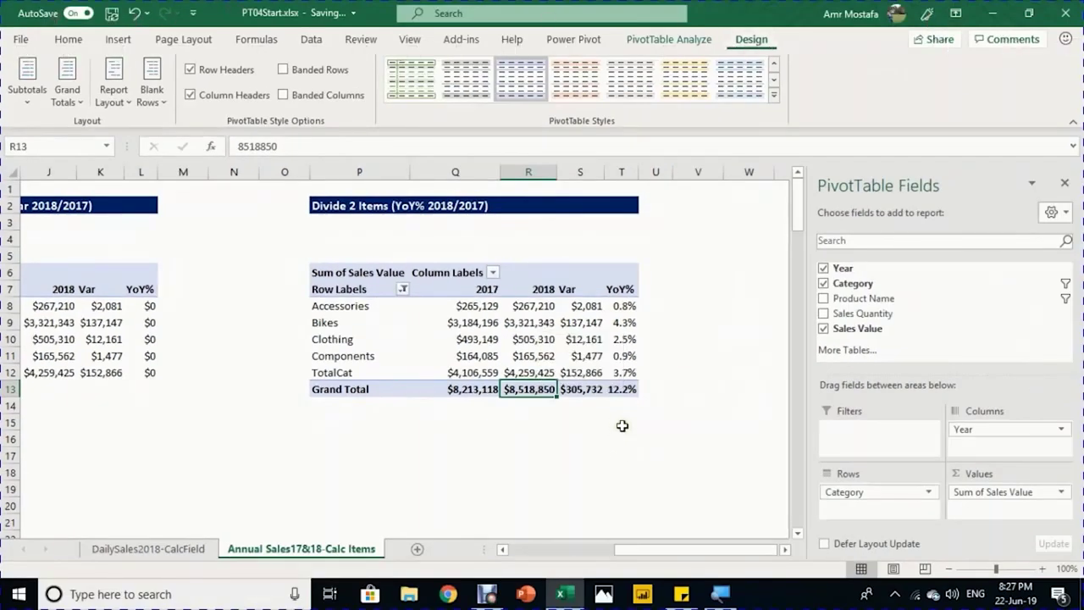
Step: Move TotalCat after YoY% in the calculated item solve order of the Divide 2 Items PivotTable
left_click(583, 373)
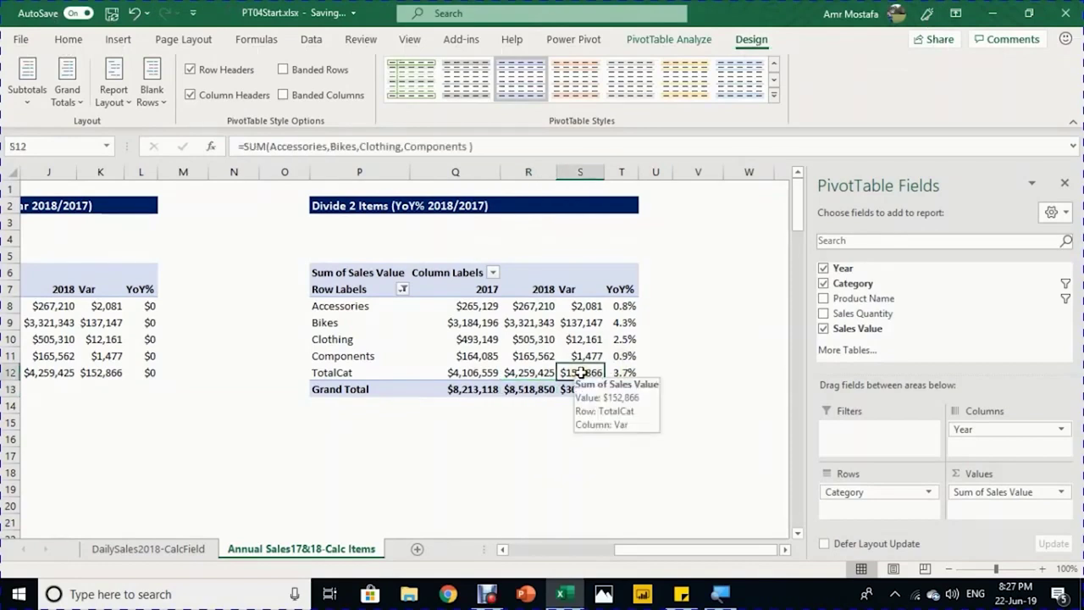
left_click(621, 374)
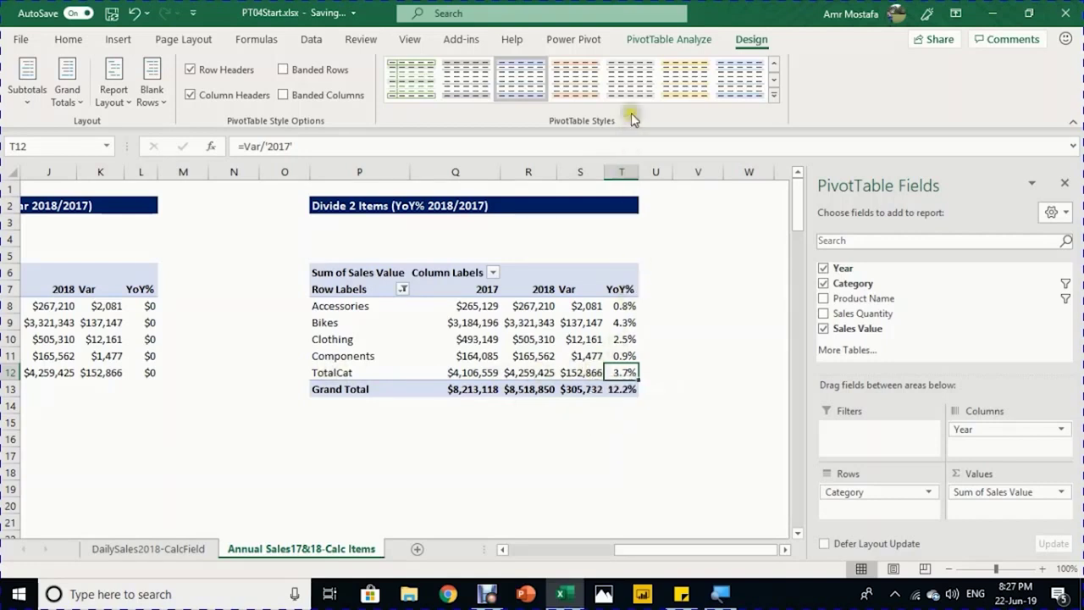
left_click(638, 41)
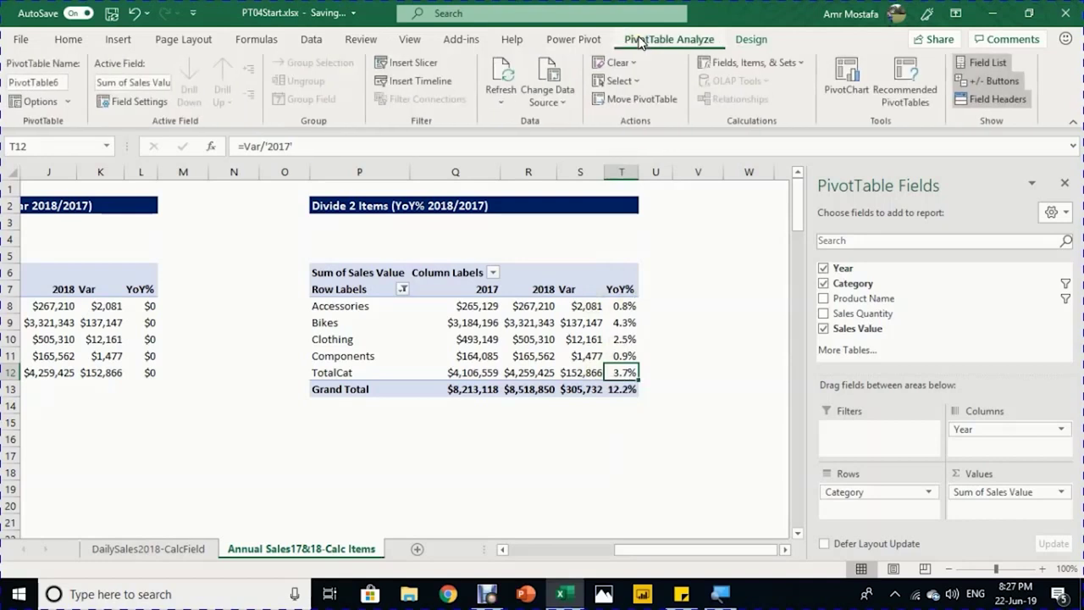
left_click(742, 63)
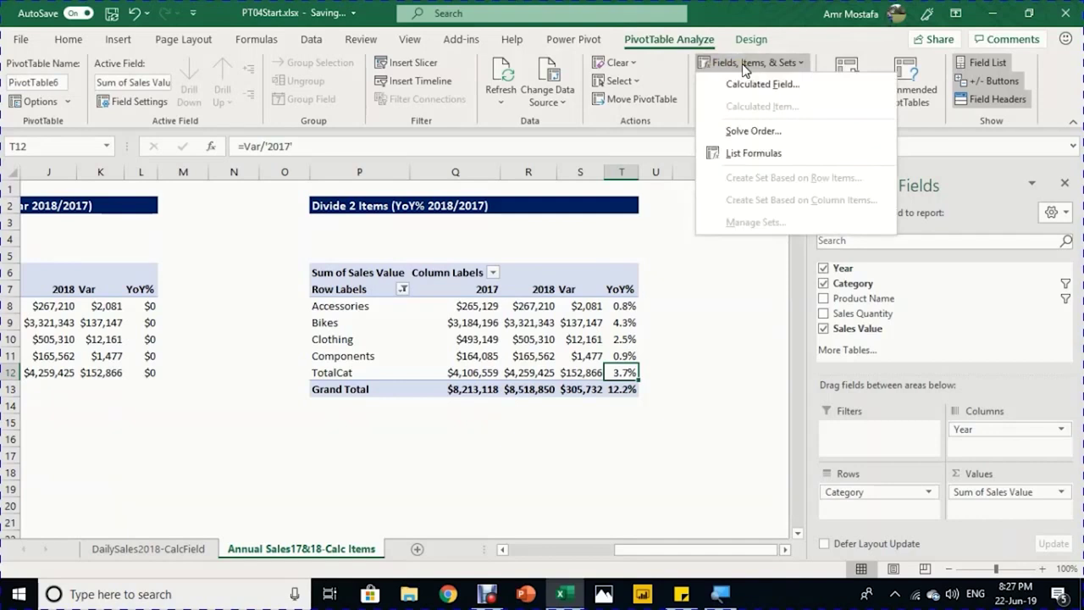
left_click(753, 131)
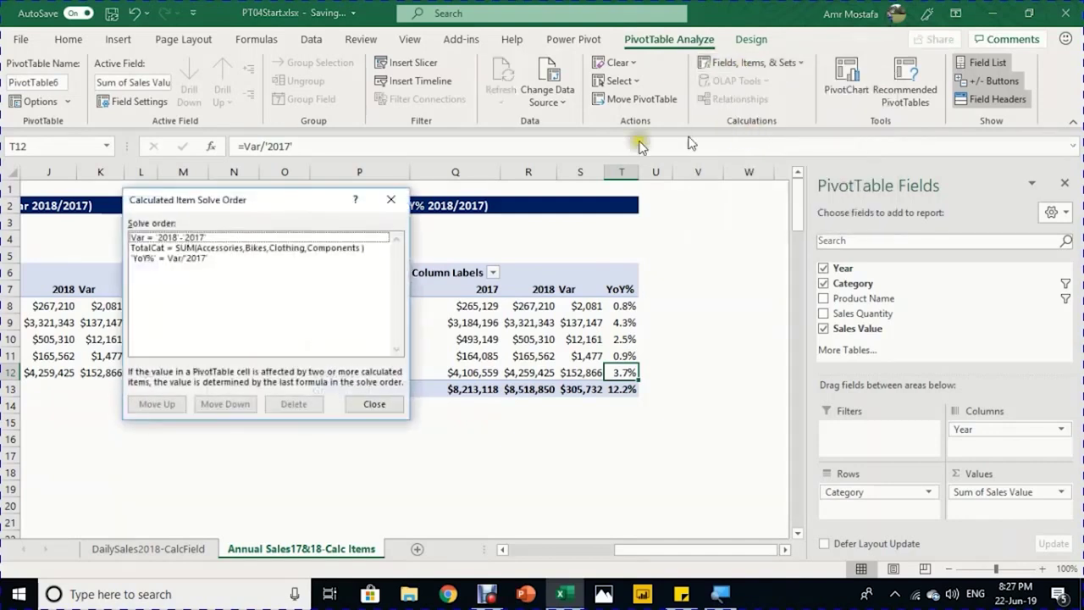
left_click_drag(313, 204, 298, 248)
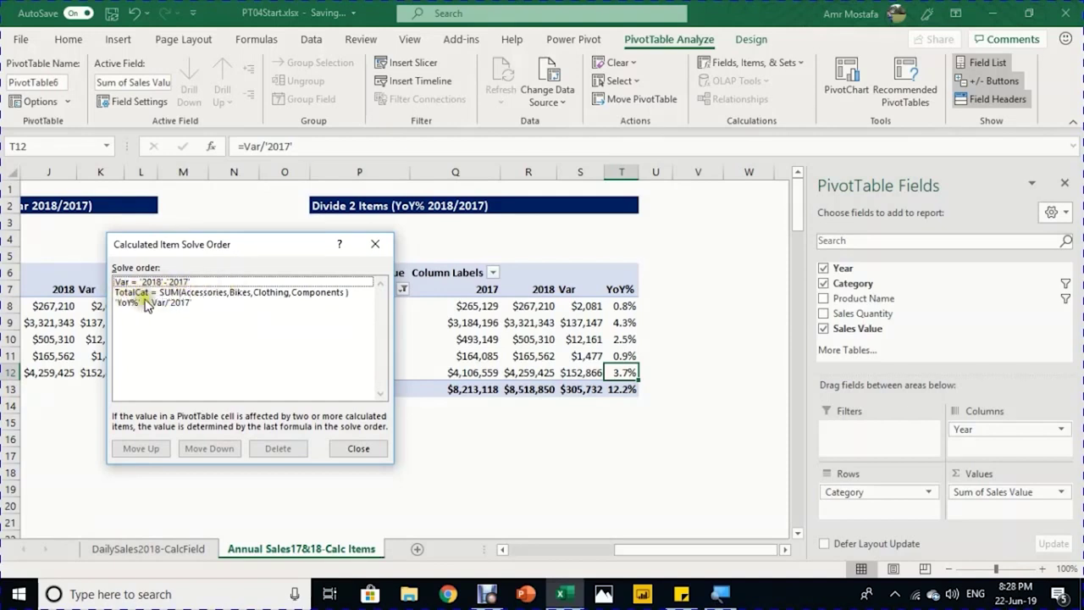
left_click(197, 293)
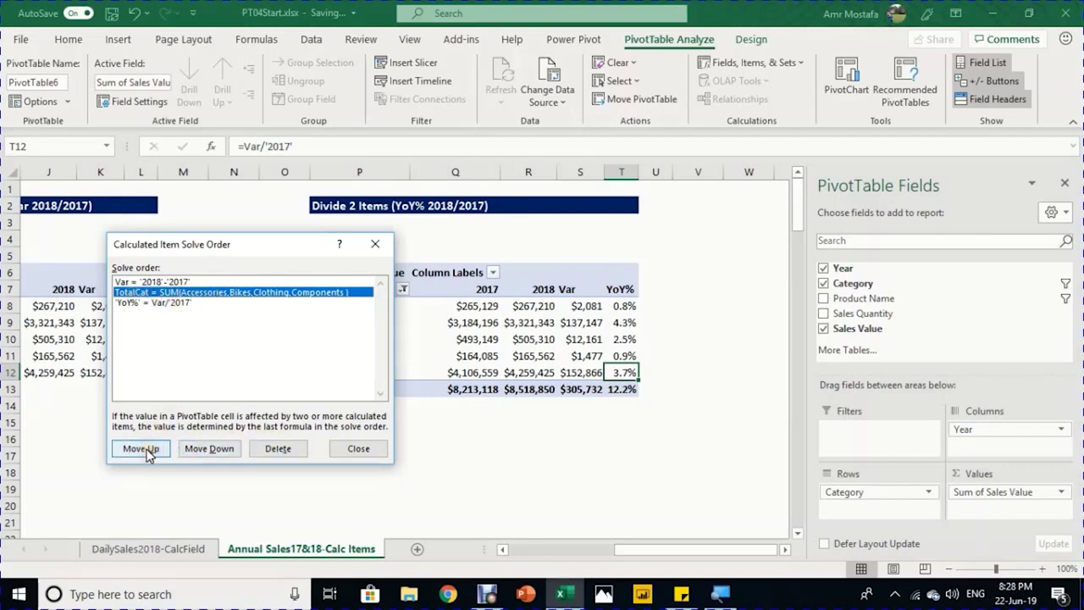
left_click(212, 451)
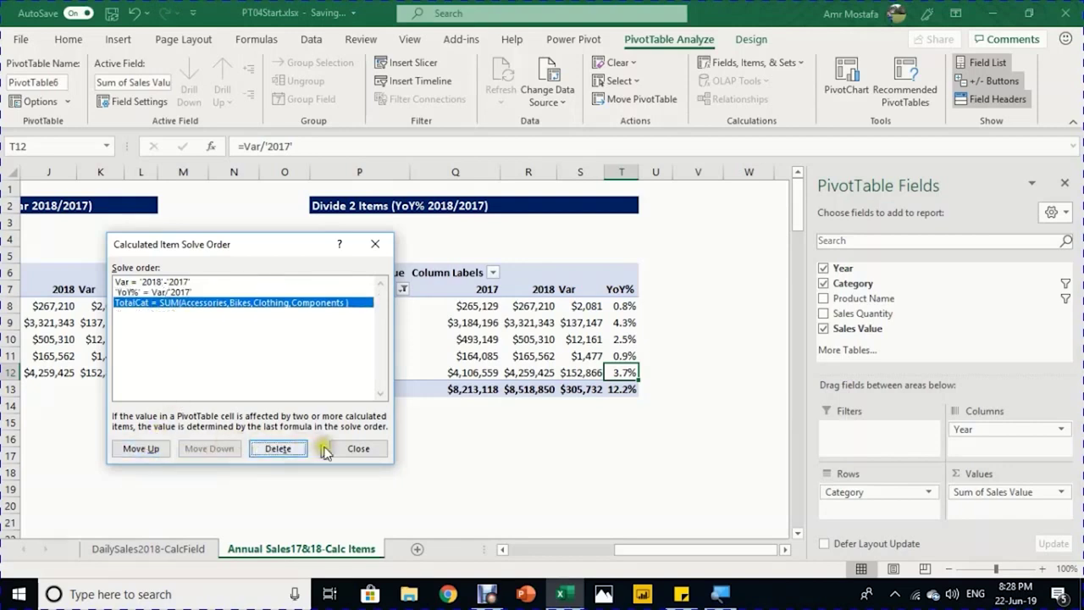
left_click(354, 448)
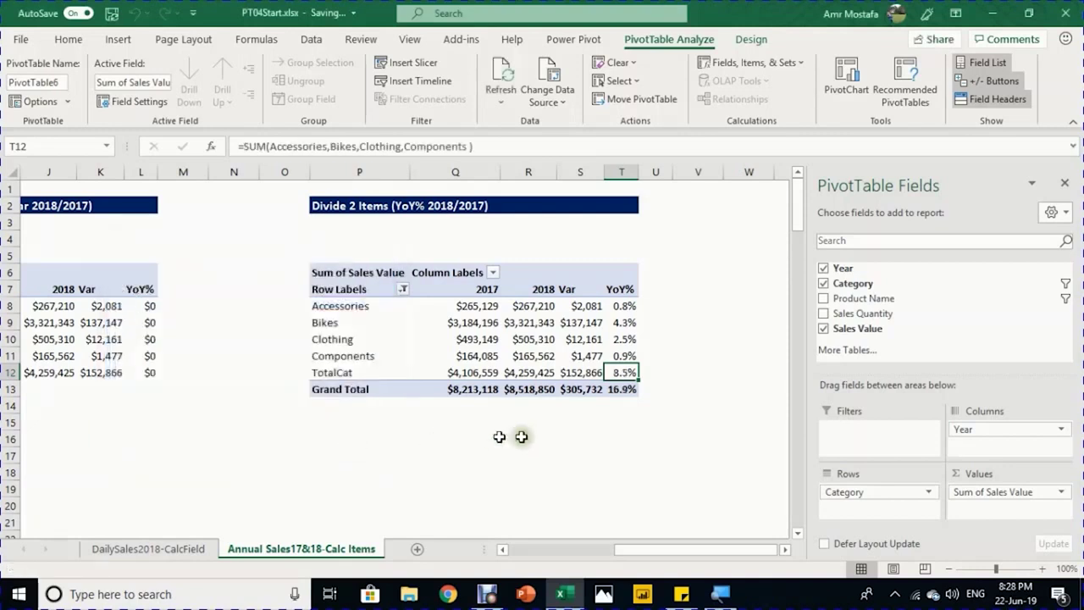
Step: Compare the sum of the YoY% values from Accessories to Components with the TotalCat YoY% cell
left_click(621, 307)
left_click_drag(621, 307, 622, 356)
left_click(627, 373)
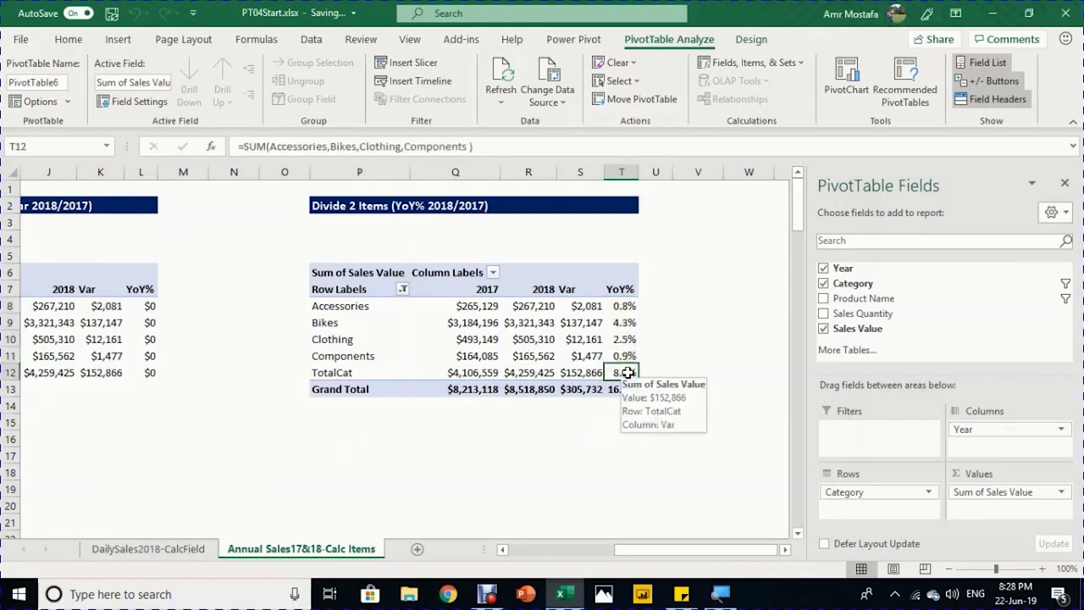
left_click_drag(625, 305, 631, 357)
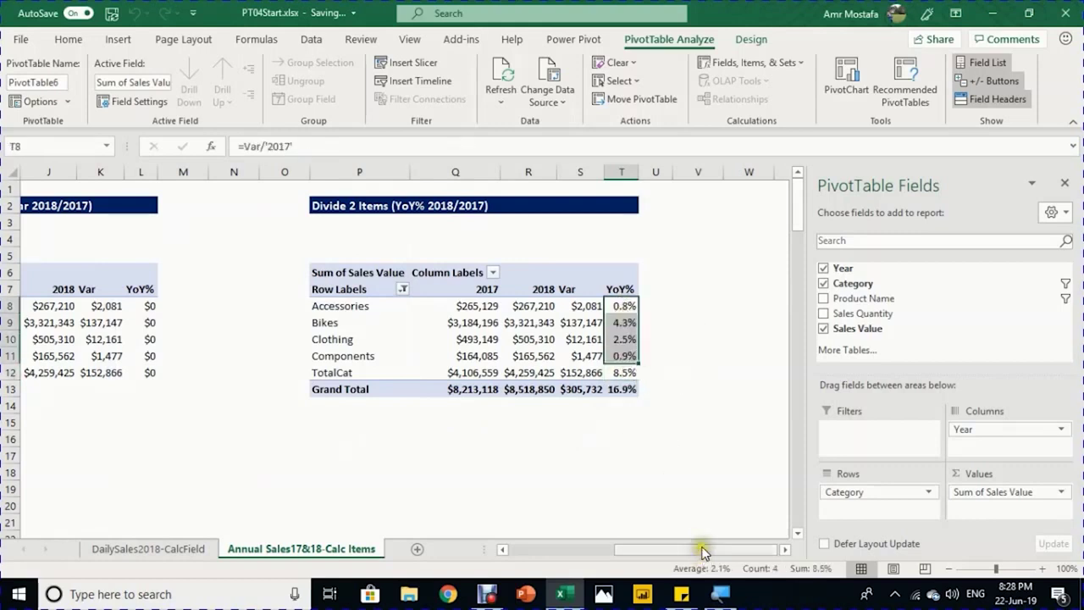
Step: Move TotalCat back ahead of YoY% in the calculated item solve order and check the TotalCat YoY% cell
left_click(747, 64)
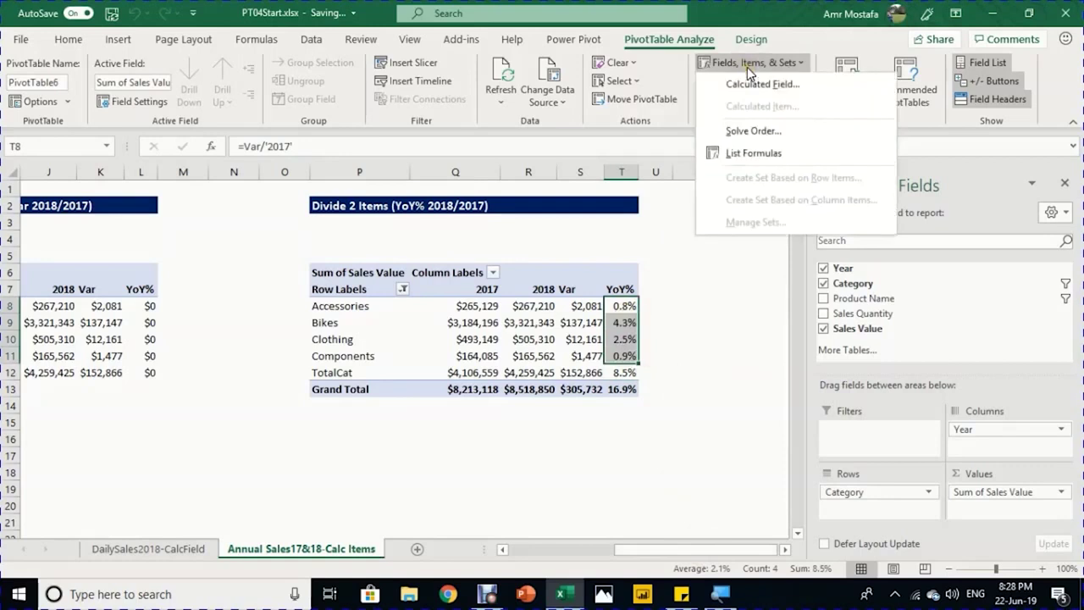
left_click(756, 131)
left_click(204, 303)
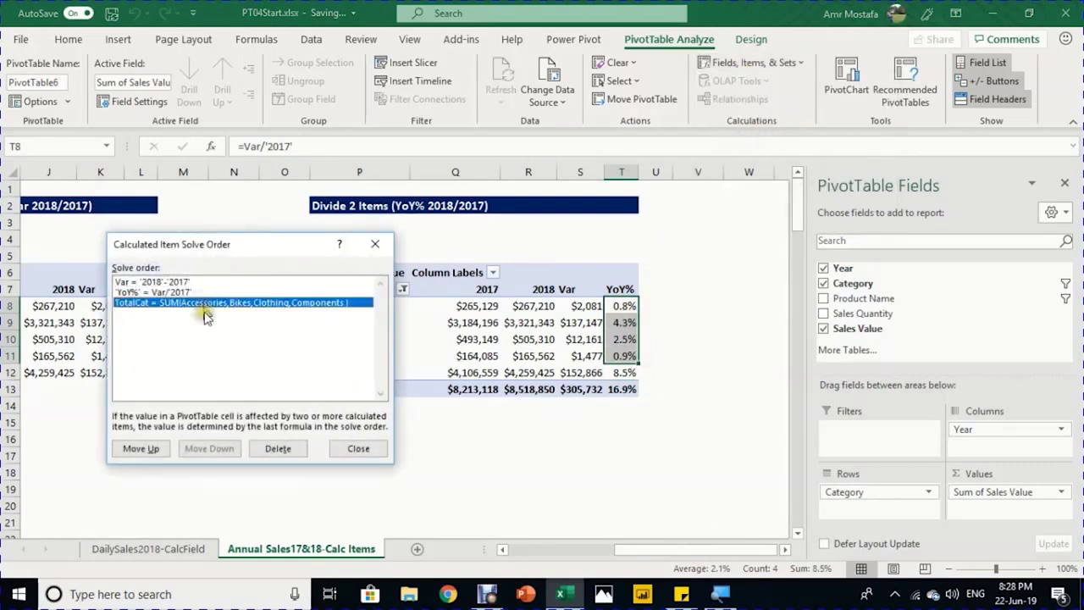
left_click(140, 448)
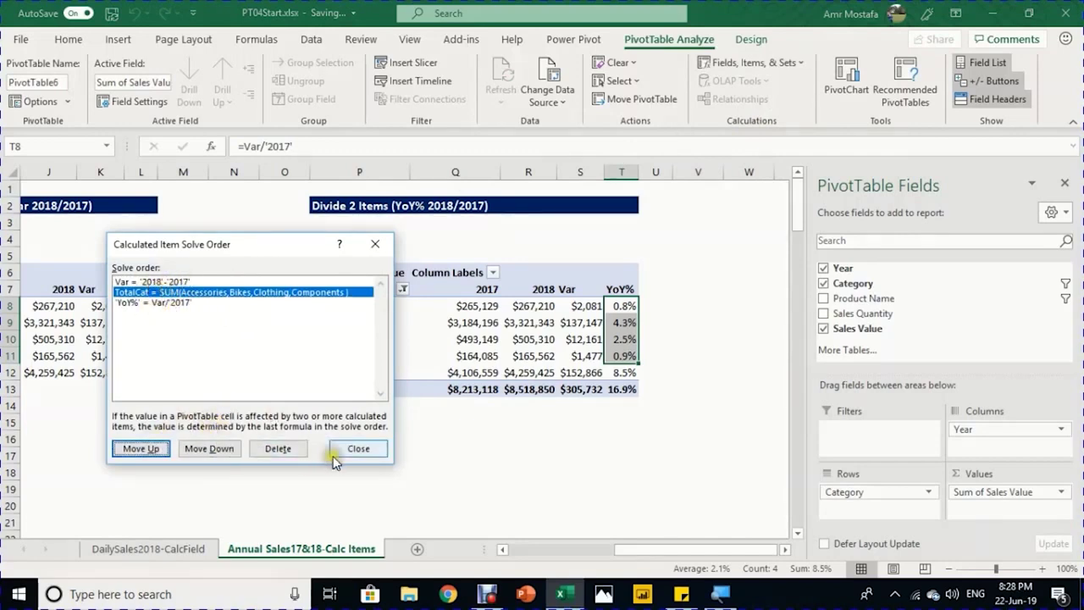
left_click(358, 448)
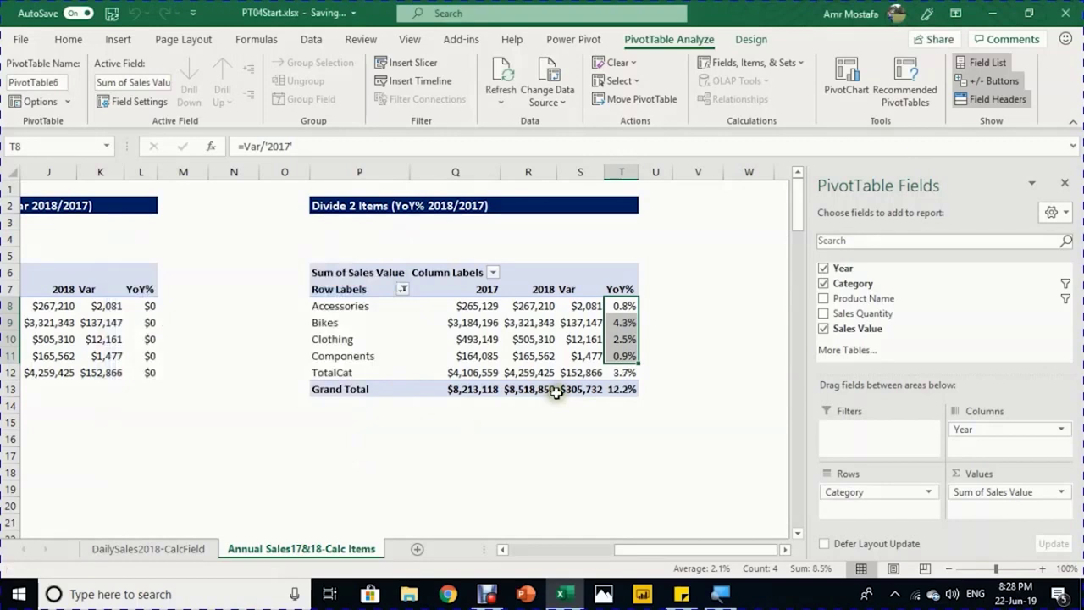
left_click(627, 372)
Step: Turn off grand totals for rows and columns in the Divide 2 Items PivotTable
left_click(530, 389)
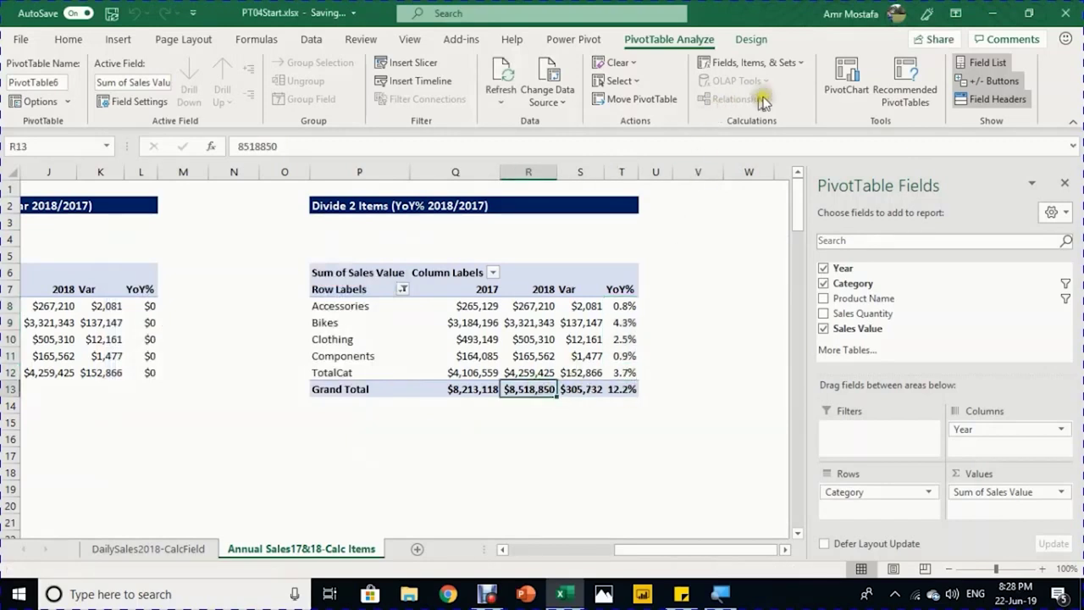
left_click(751, 39)
left_click(65, 100)
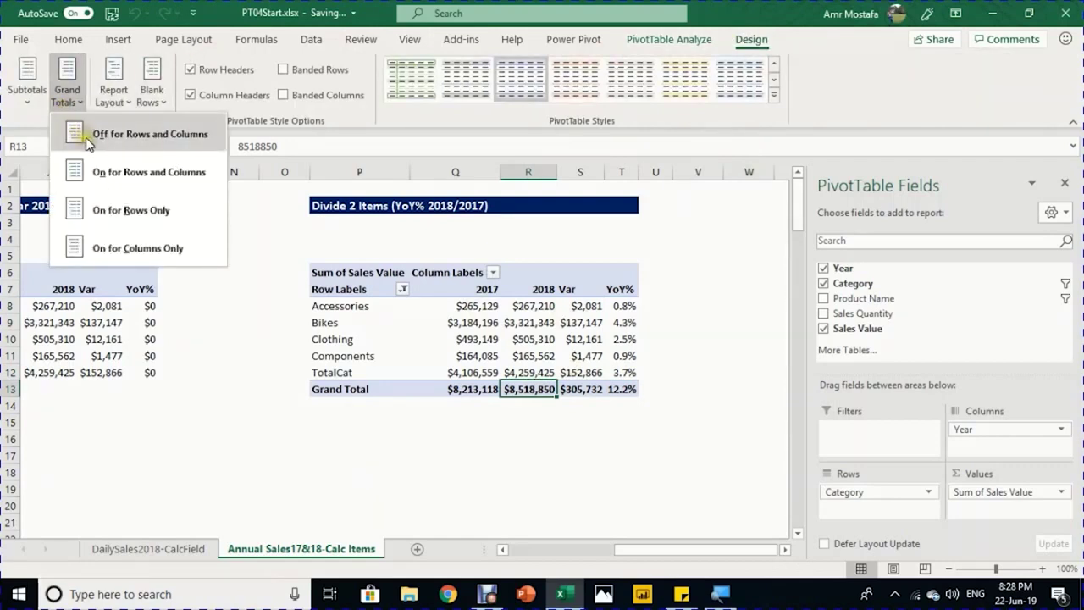
left_click(77, 137)
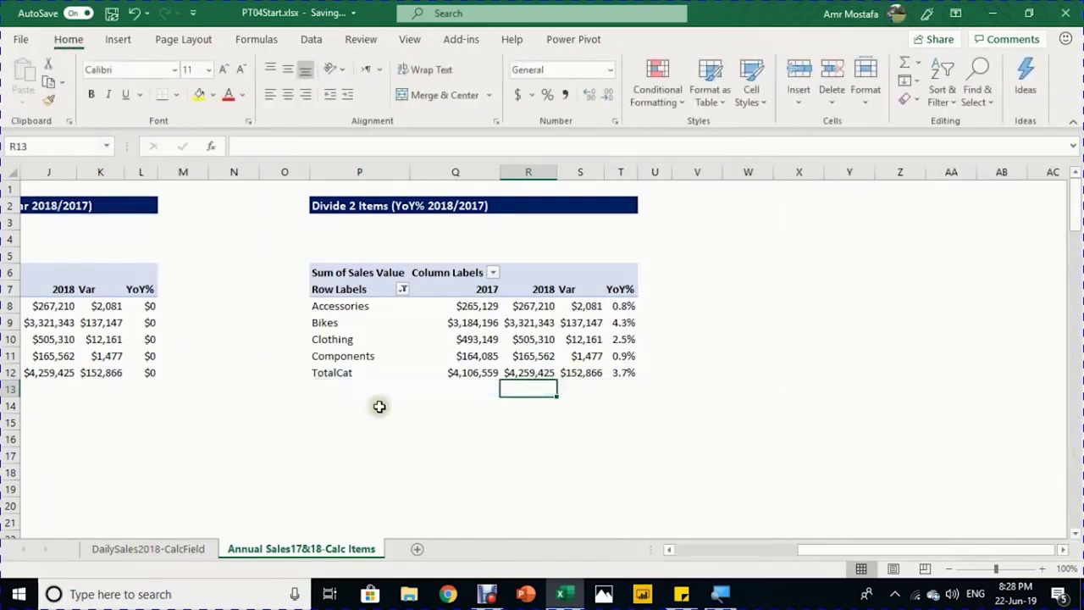
left_click(449, 324)
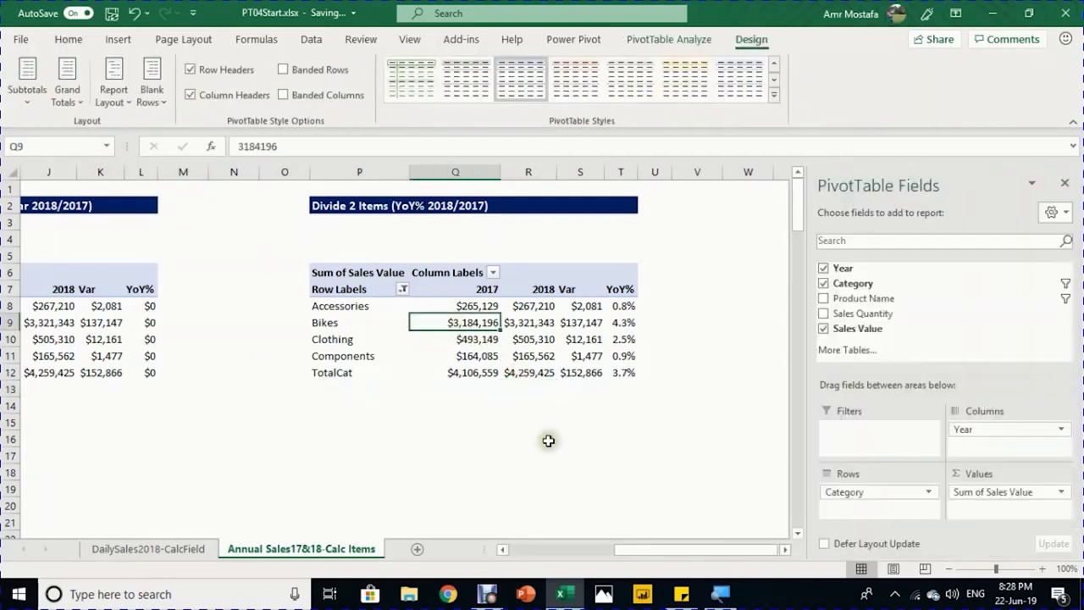
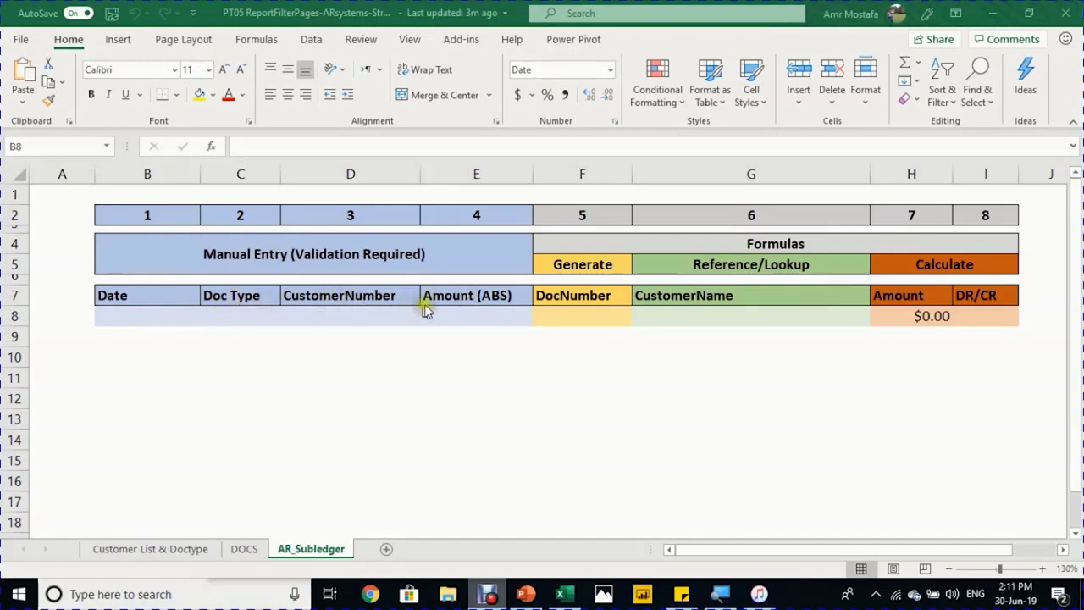
Step: Examine the manual-entry cells and the DocNumber, CustomerName, Amount and DR/CR formulas in row 8 of AR_Subledger
left_click(468, 320)
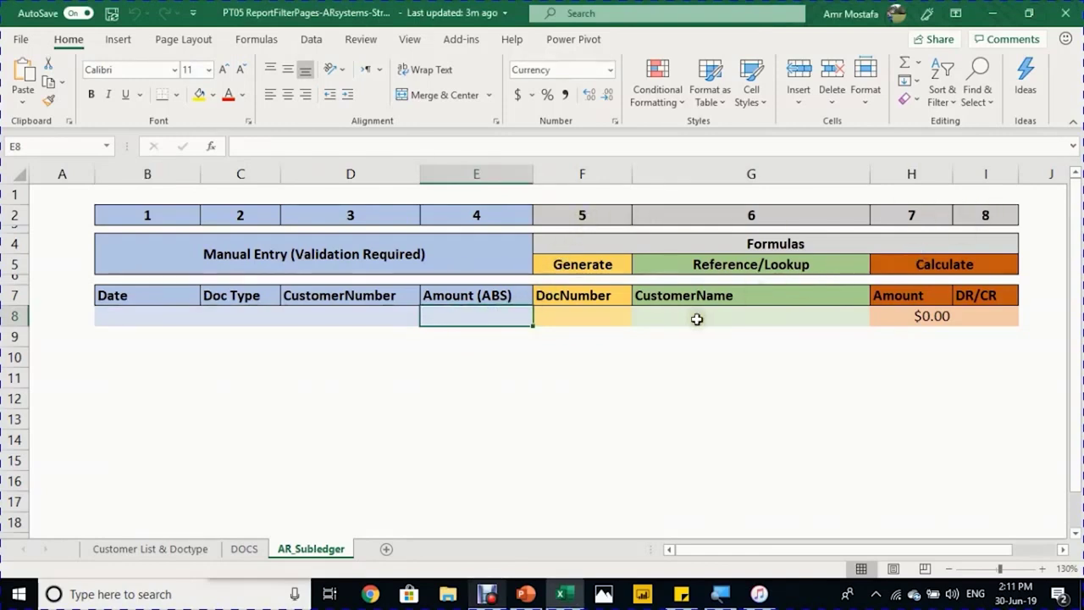
left_click(608, 313)
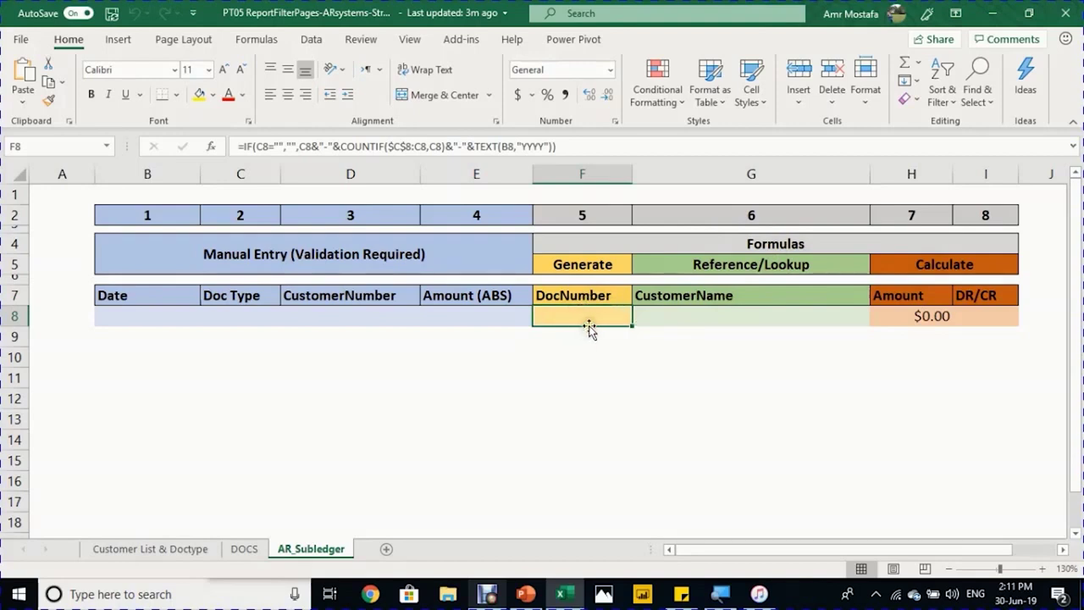
left_click(663, 317)
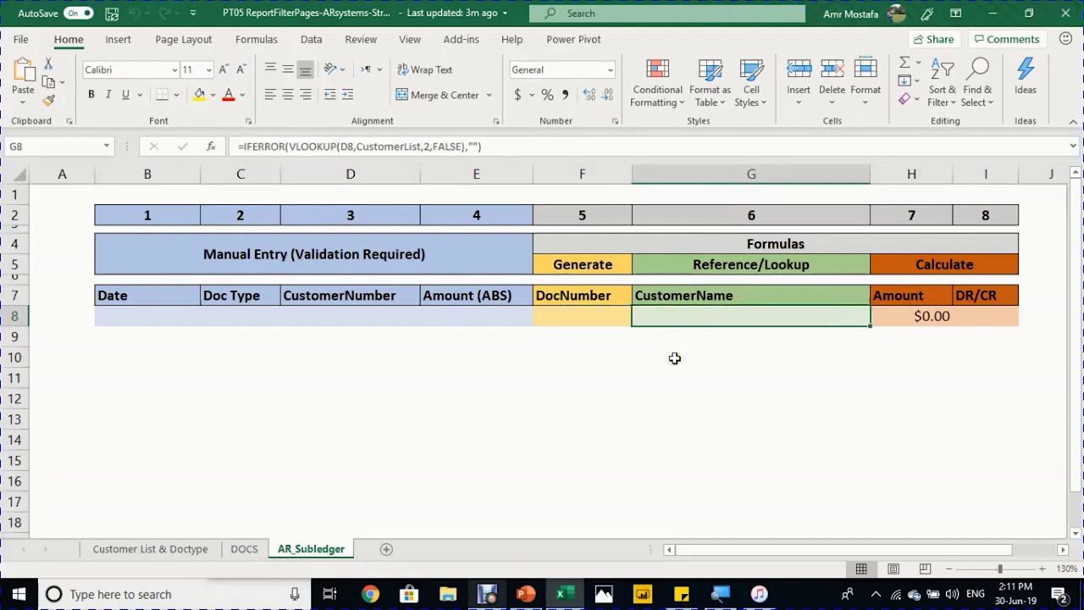
left_click(371, 317)
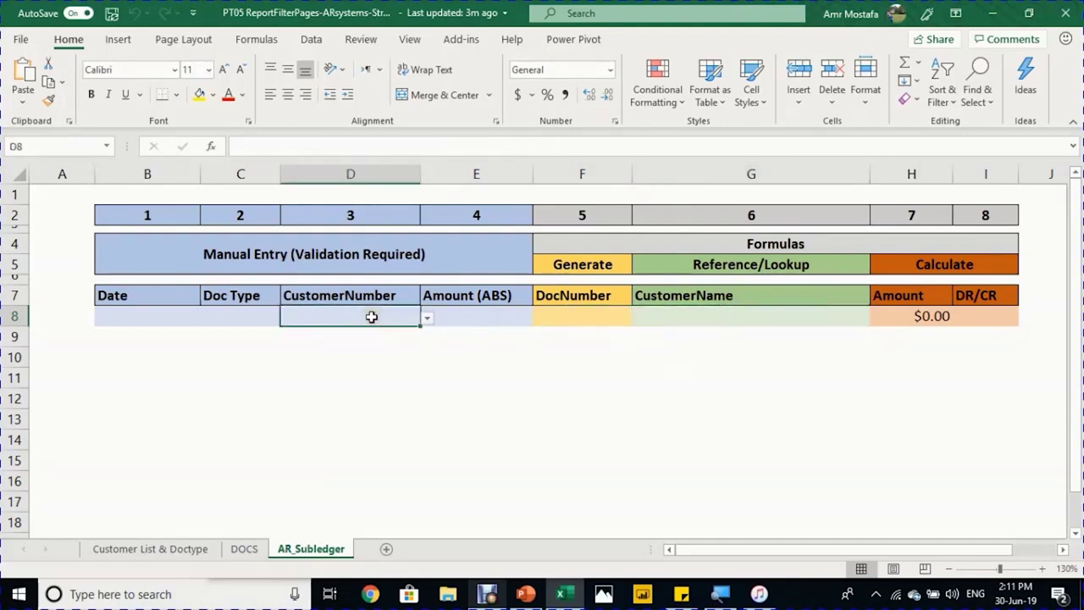
left_click(903, 315)
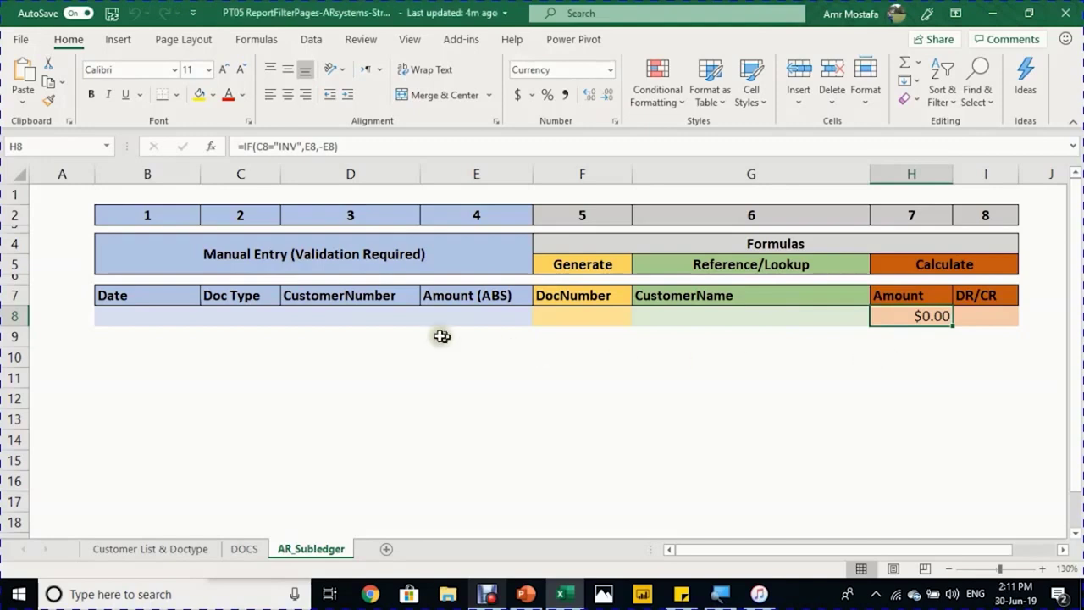
left_click(978, 316)
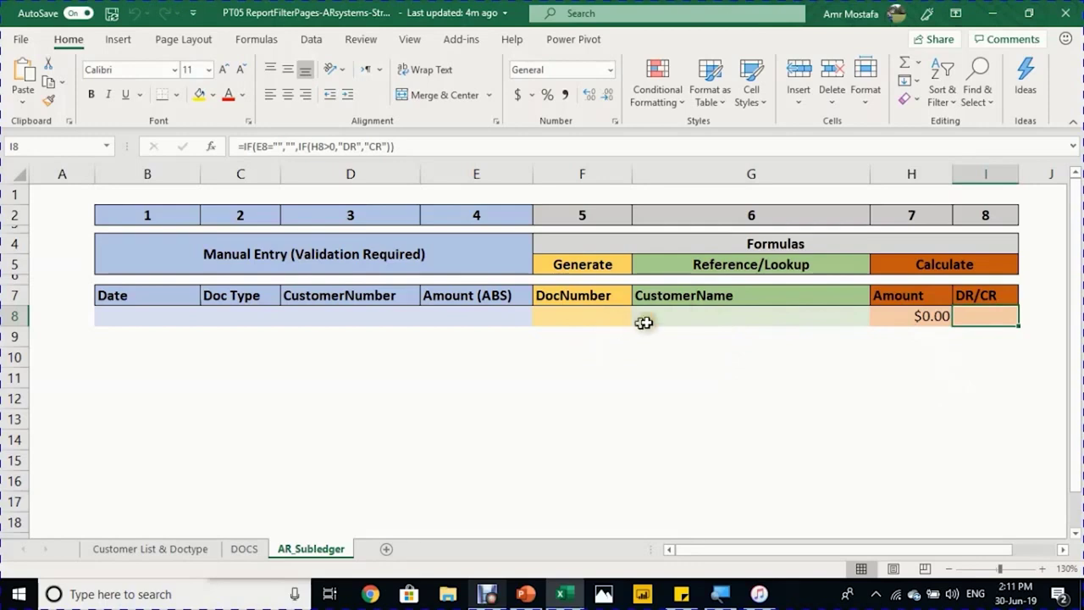
Step: Review the range of customer codes in the Customer Code filter list on the Customer List & Doctype sheet
left_click(176, 547)
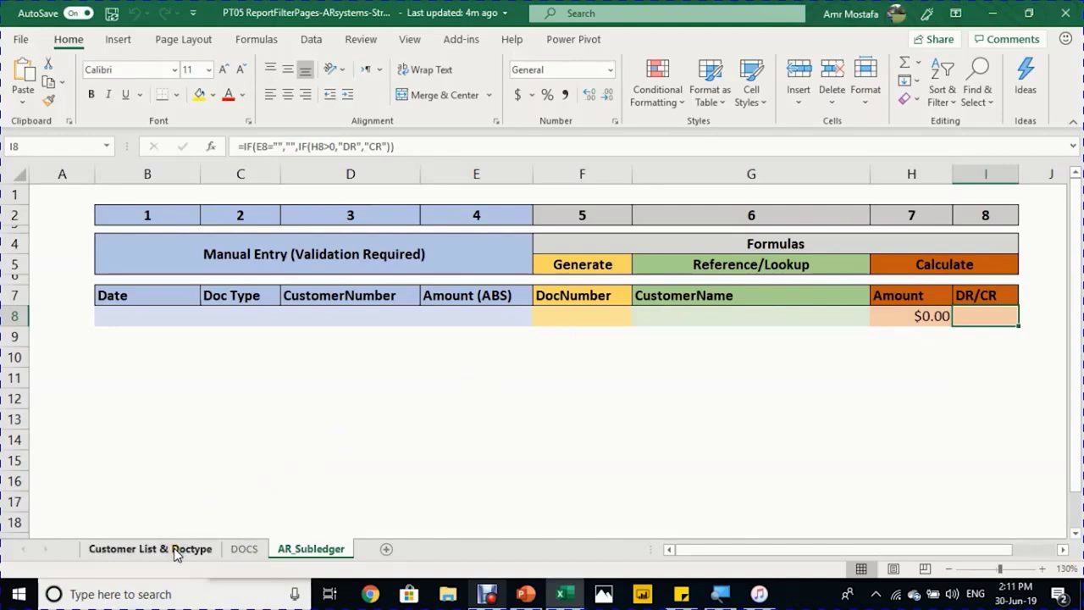
left_click(177, 550)
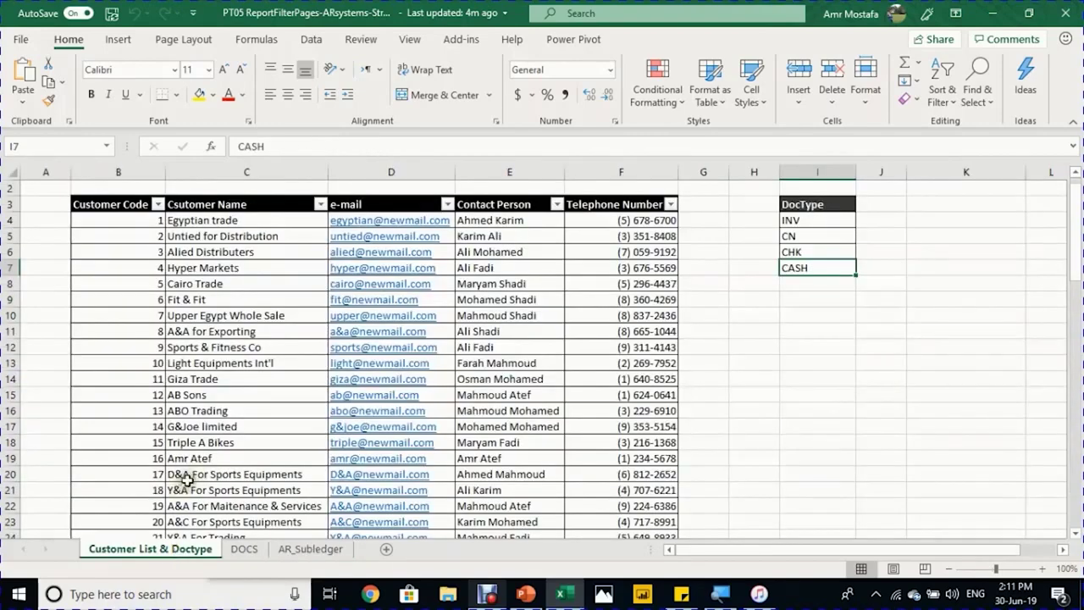
left_click(159, 204)
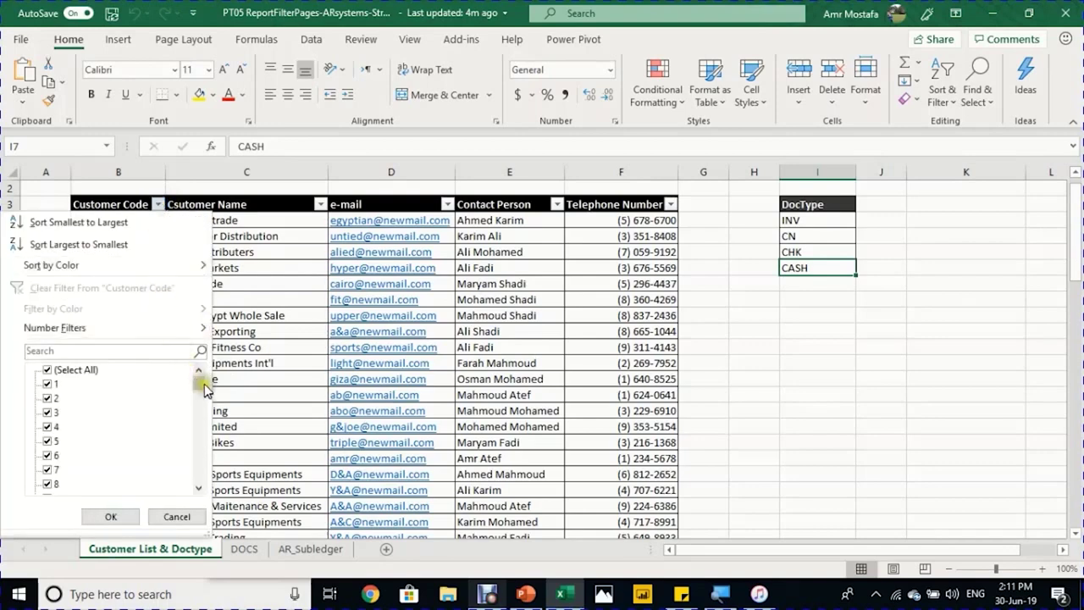
left_click_drag(204, 386, 166, 466)
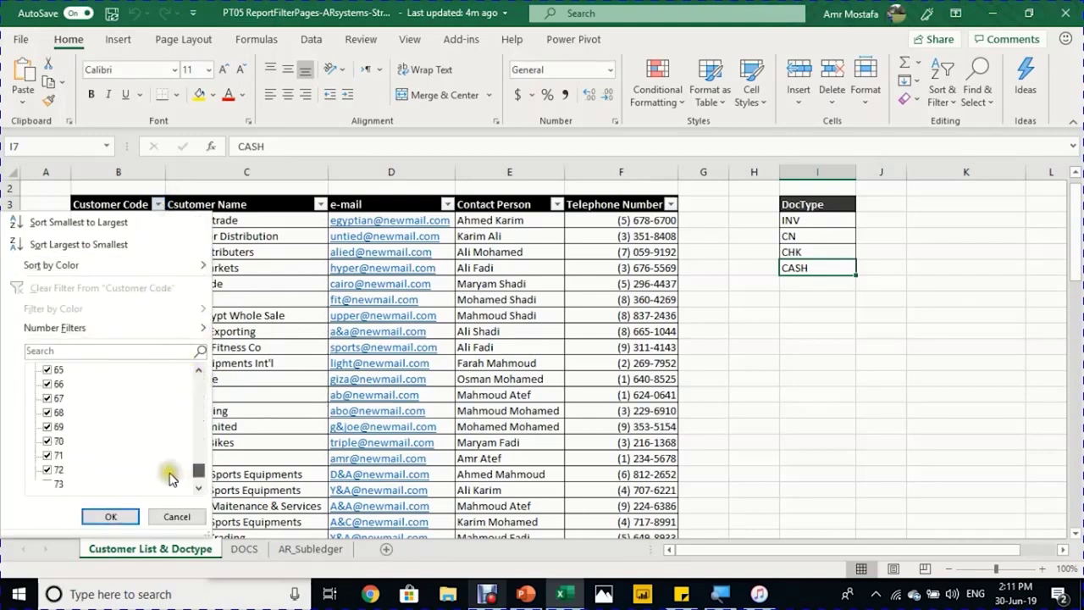
left_click(177, 516)
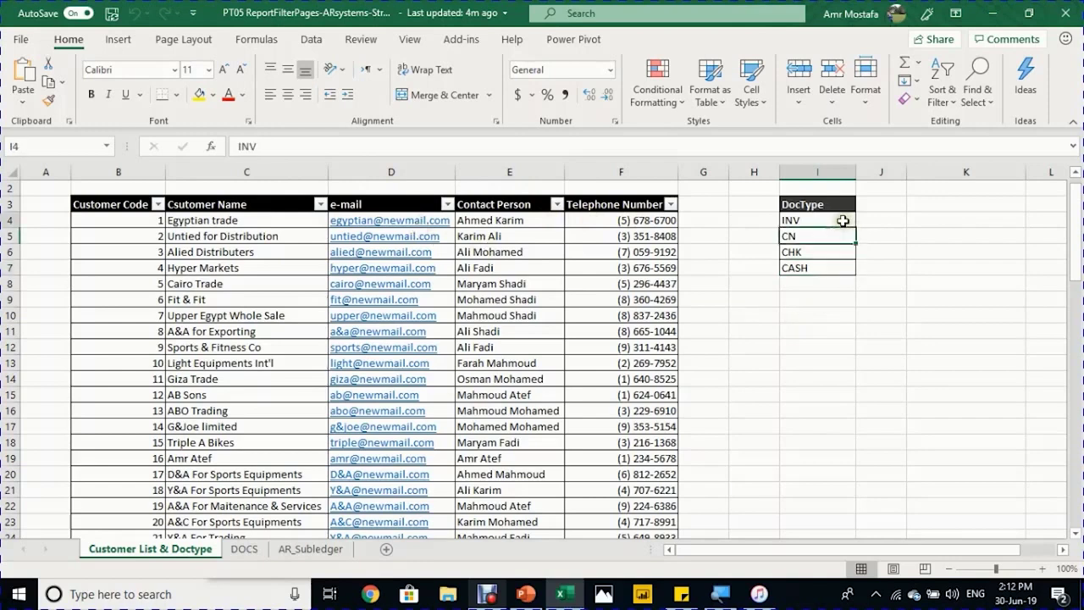
Step: Review the document types listed under DocType on the Customer List & Doctype sheet
left_click_drag(840, 221, 835, 264)
left_click(841, 223)
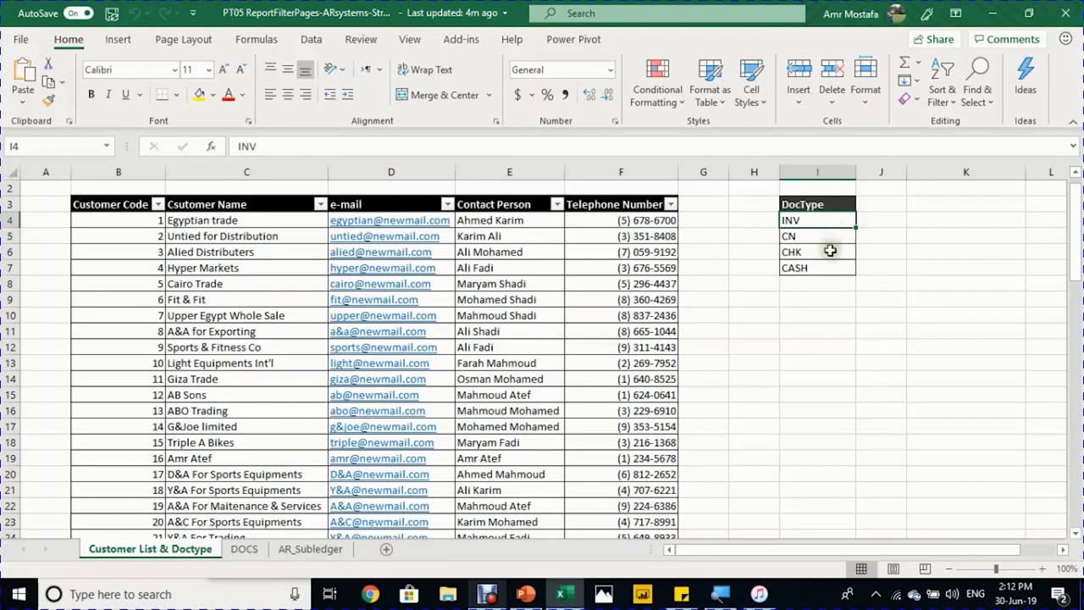
left_click(831, 251)
left_click(825, 268)
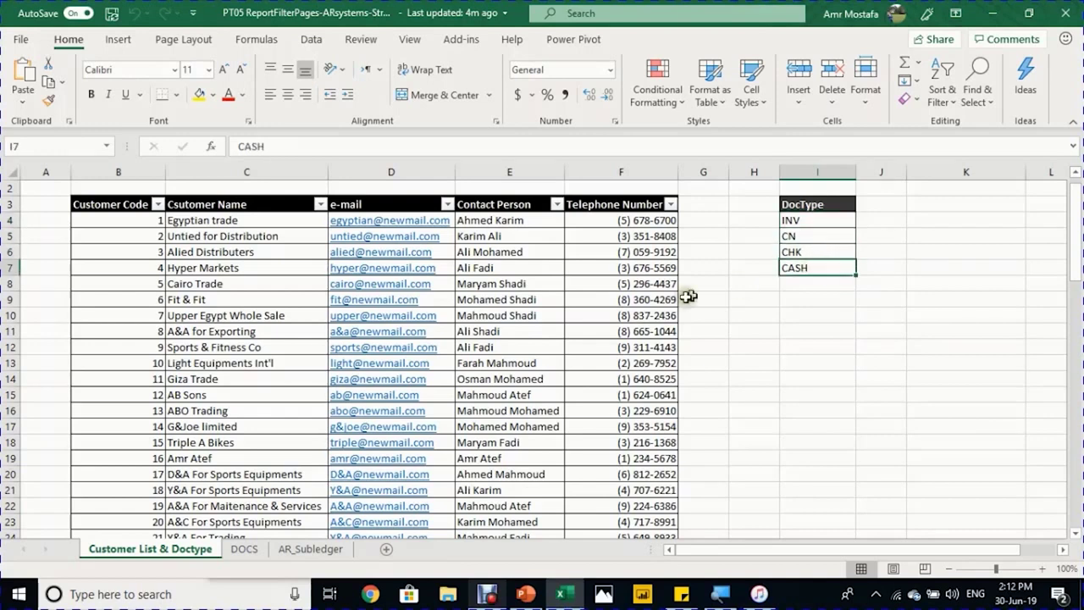
Step: On the AR_Subledger sheet, enter today's date, 30-06-19, in the Date cell of row 8
left_click(302, 550)
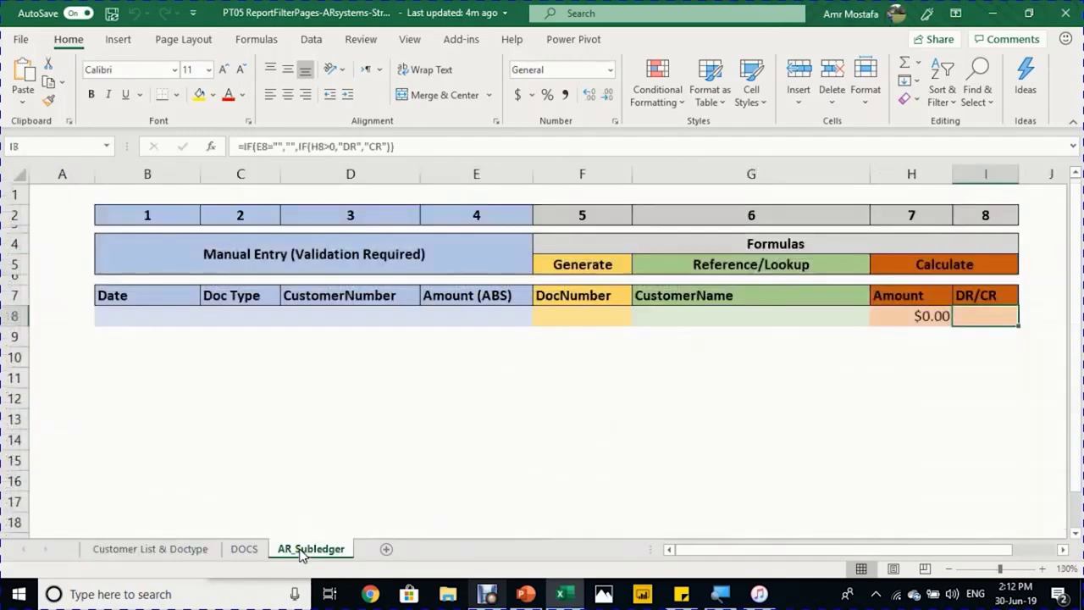
left_click(155, 317)
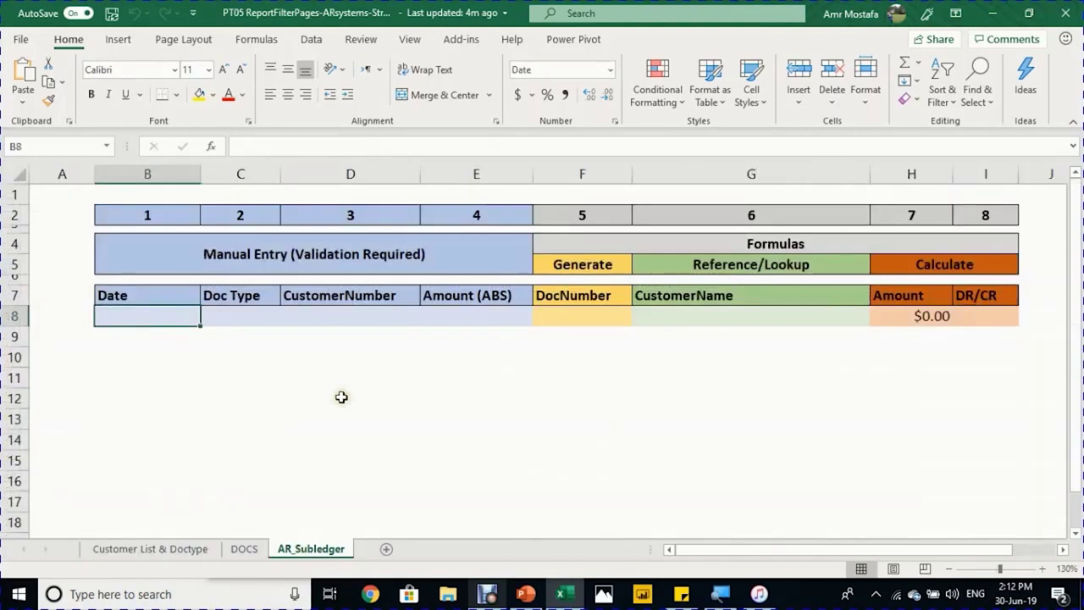
key("ctrl+semicolon")
key("Tab")
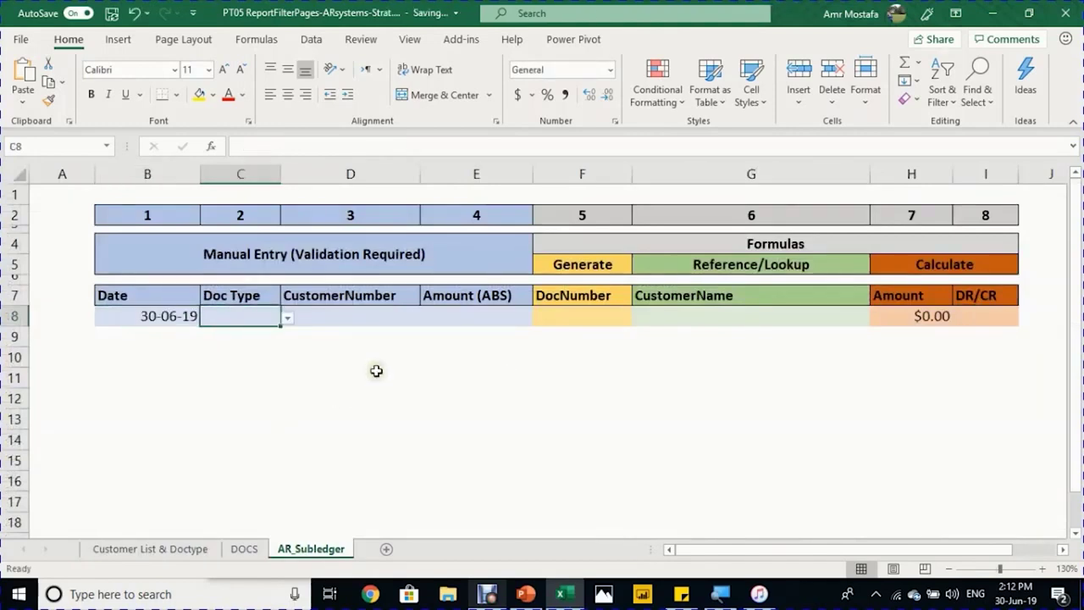
Step: Test the data validation of the Doc Type cell in row 8 with the invalid entries wqq and 1
type("wqq")
key("Tab")
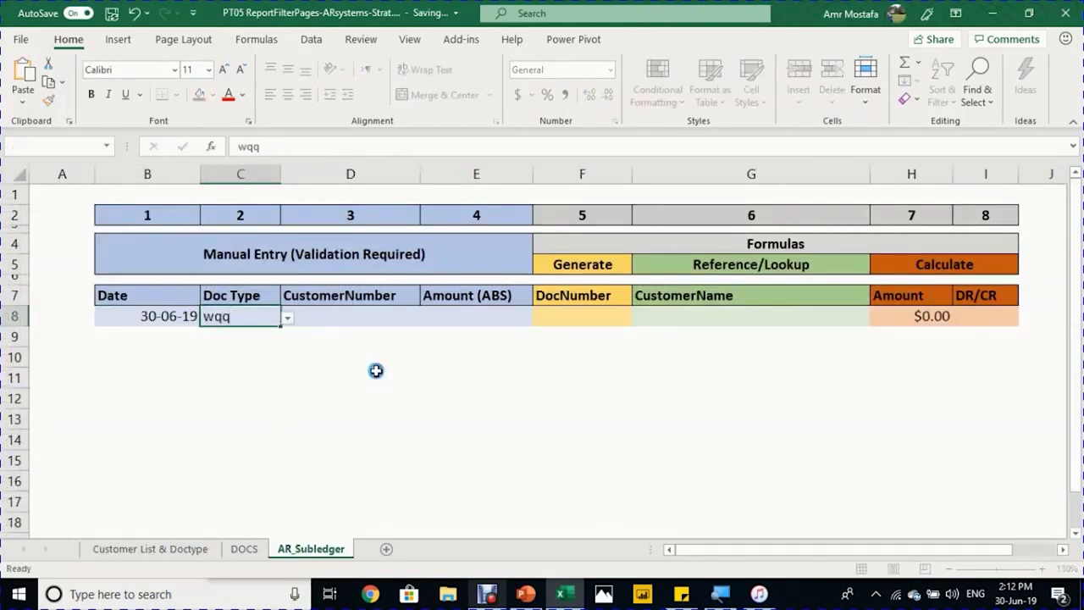
key("Escape")
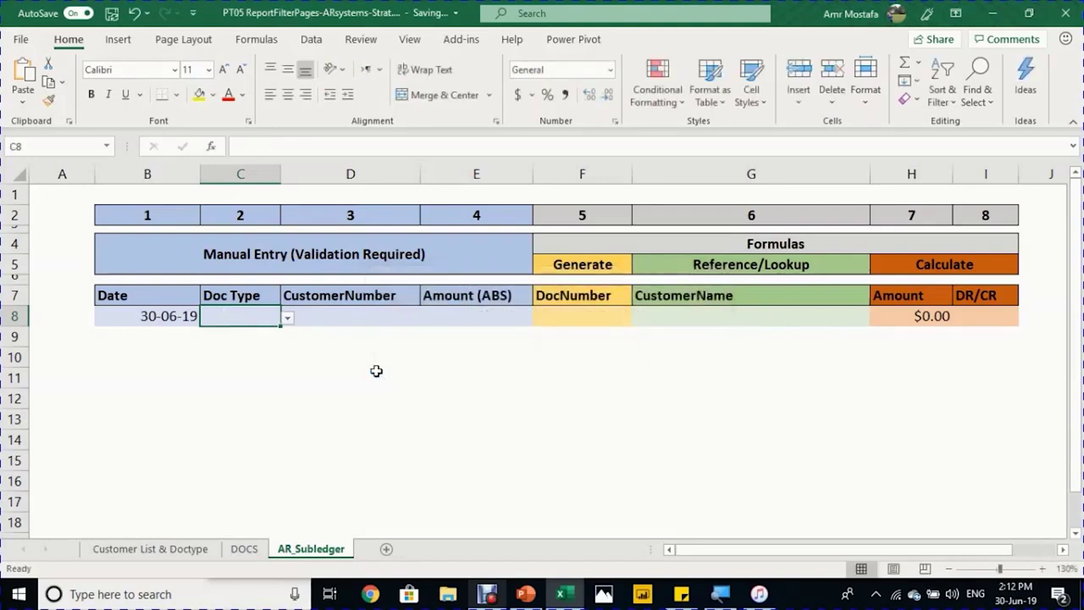
type("1")
key("Tab")
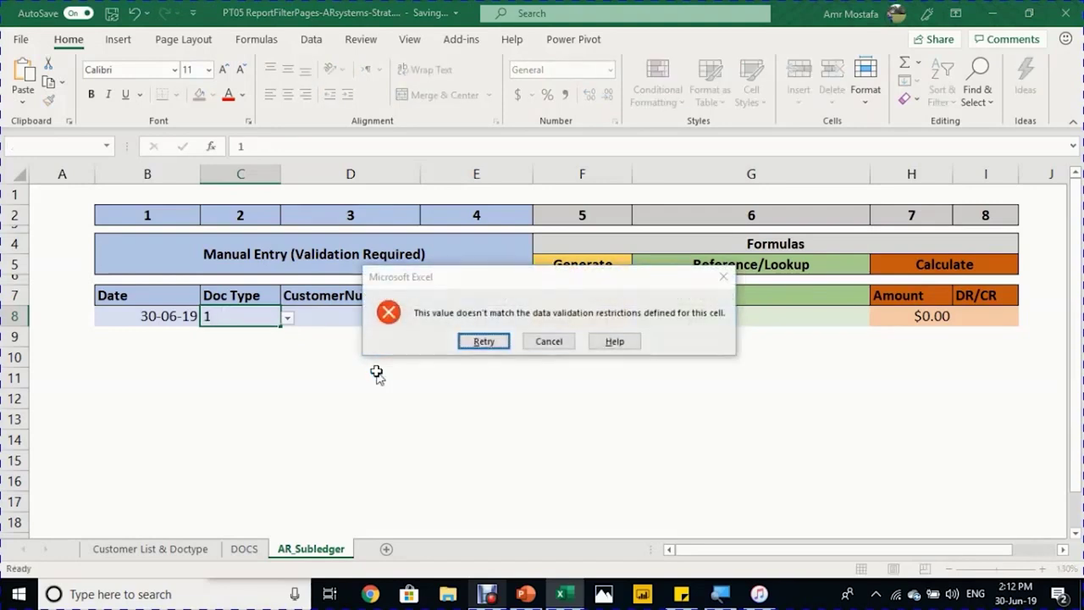
key("Escape")
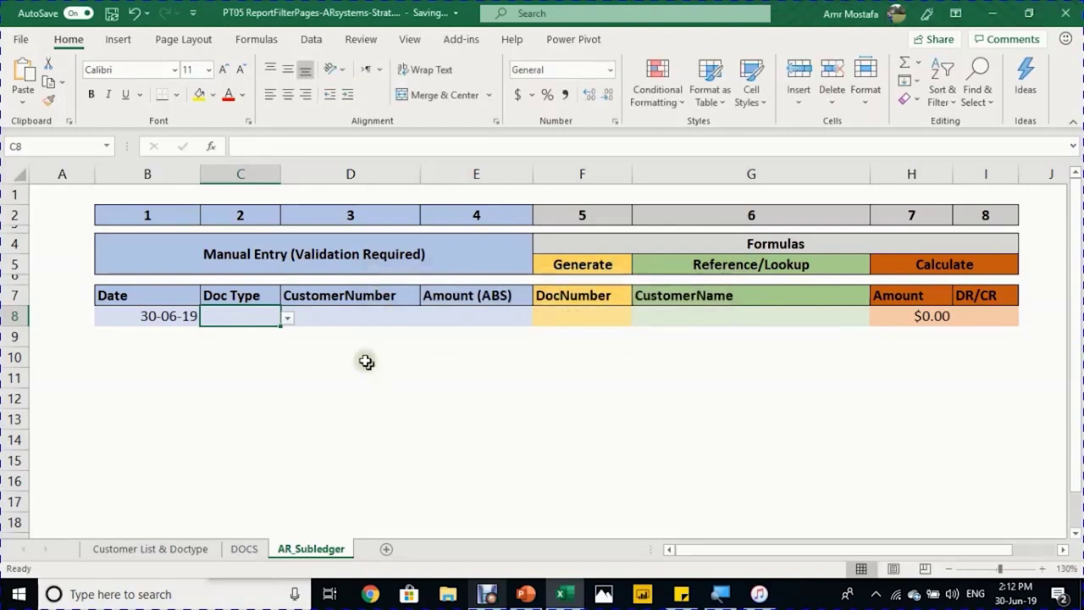
Step: Set the row 8 Doc Type to INV and the CustomerNumber to 3 from their validation lists
left_click(287, 318)
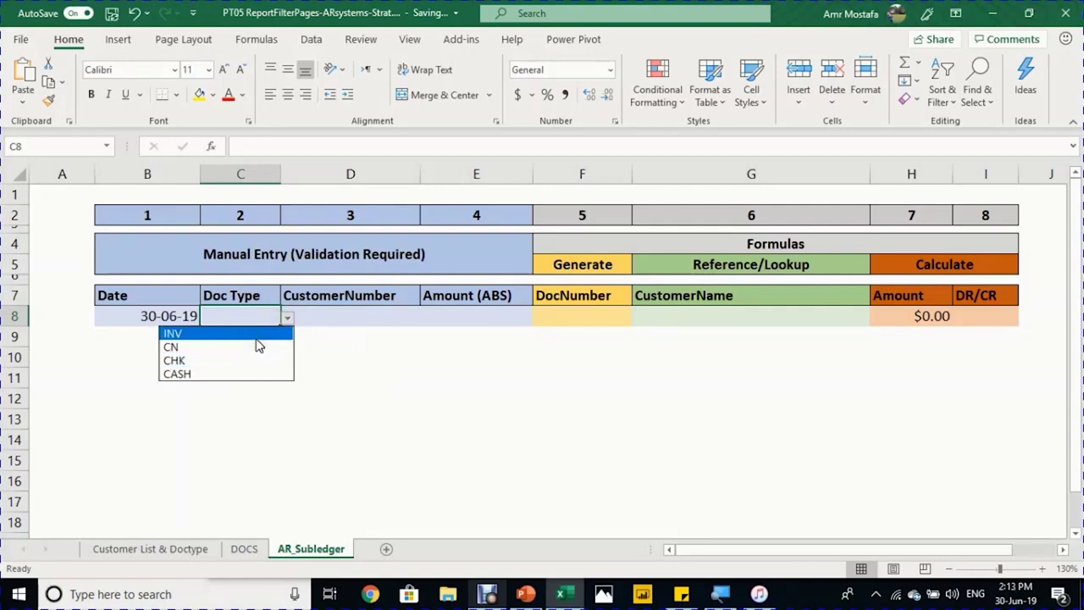
left_click(284, 318)
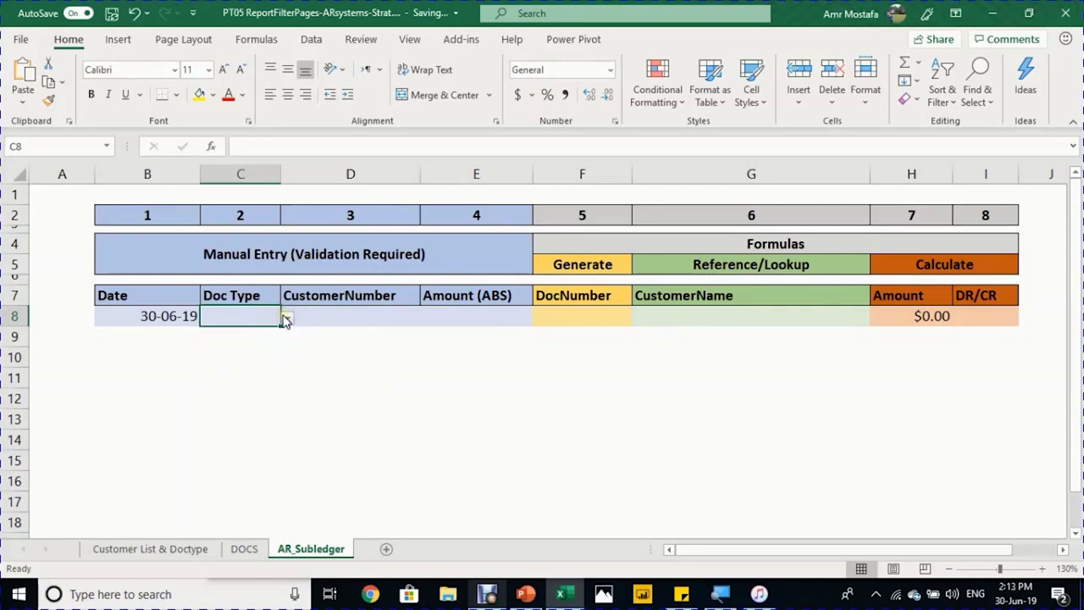
left_click(285, 318)
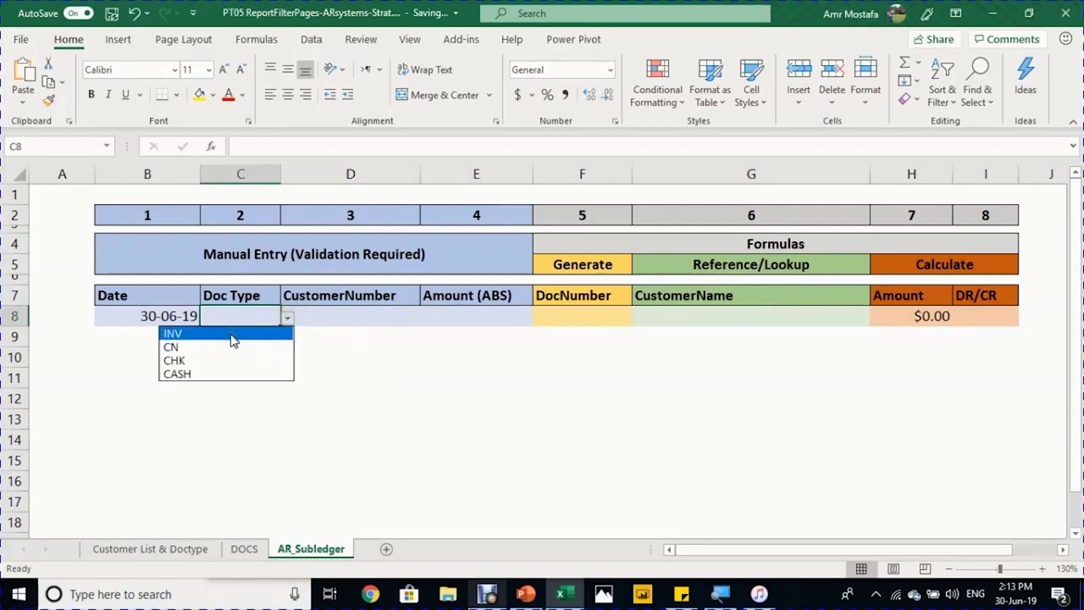
left_click(233, 339)
left_click(329, 313)
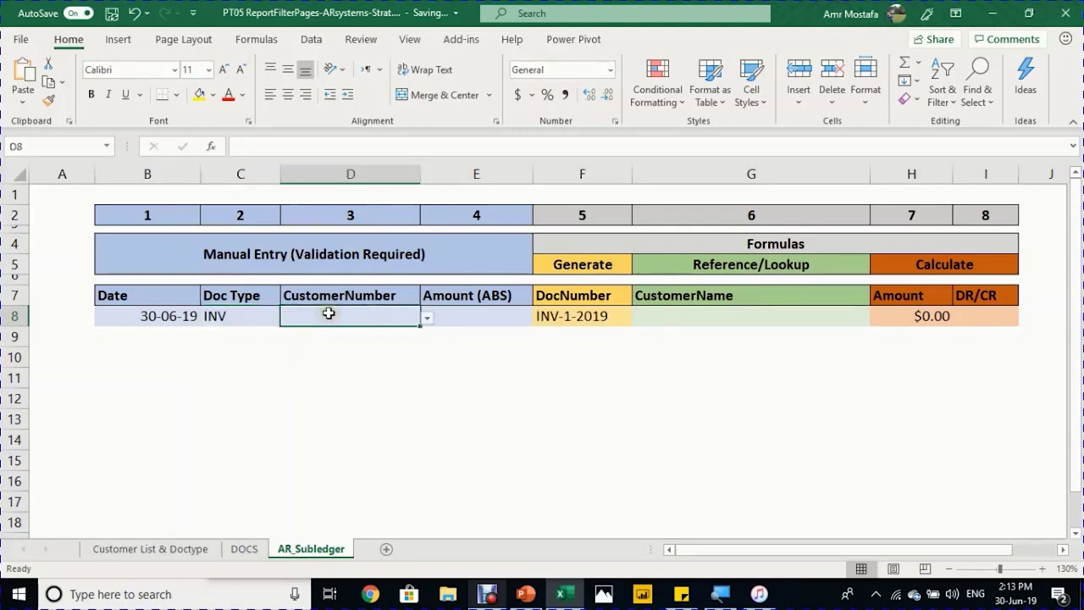
left_click(428, 319)
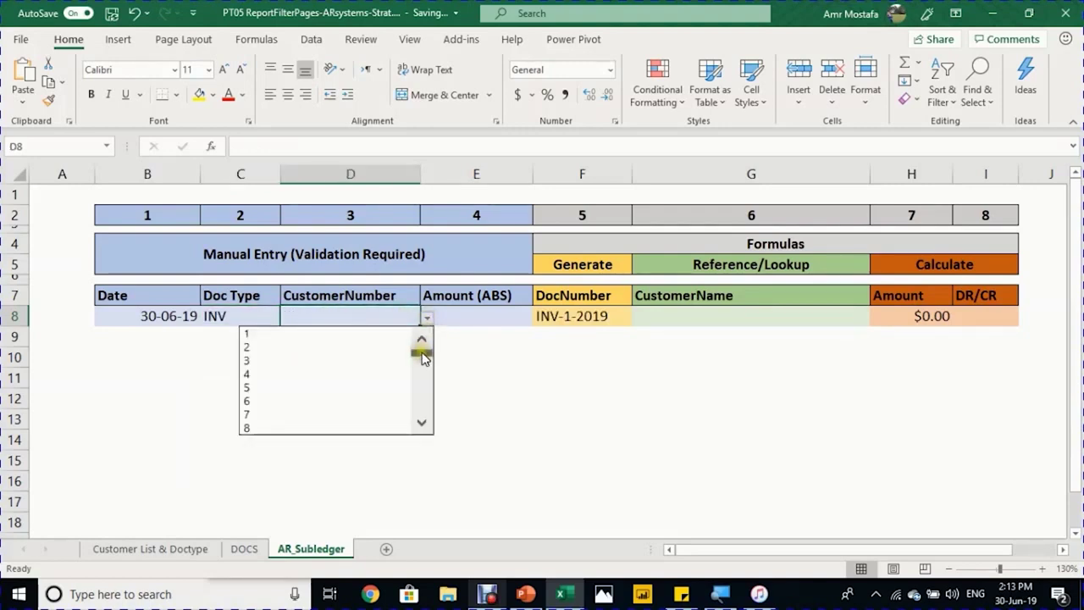
mouse_move(419, 351)
left_mouse_down()
mouse_move(416, 418)
mouse_move(419, 346)
left_mouse_up()
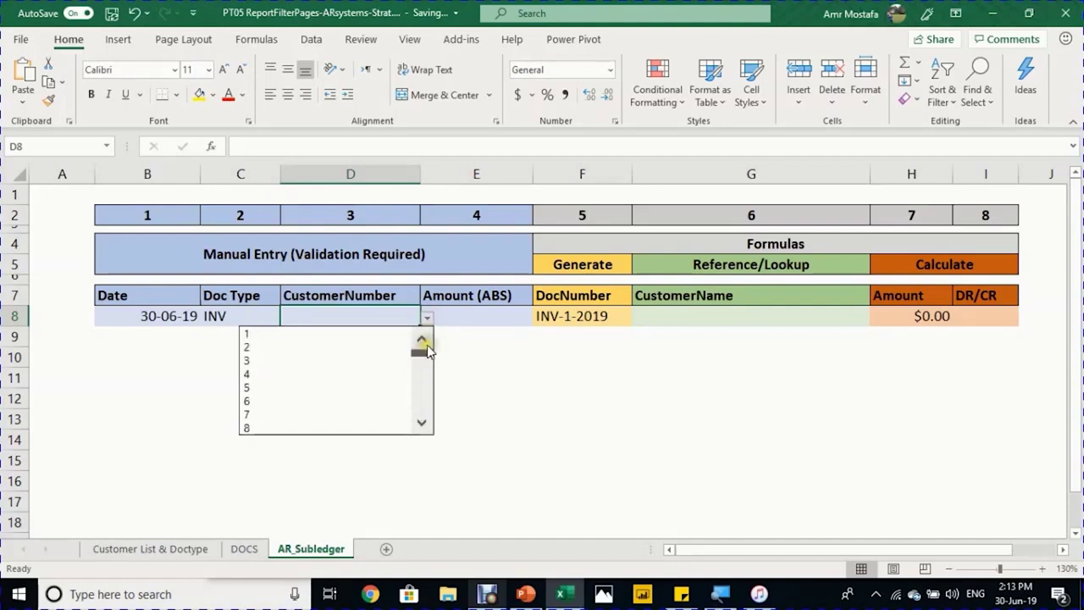
left_click(303, 361)
Step: Test the text aaa in the Amount (ABS) cell of row 8, and enter 10000 instead
left_click(473, 319)
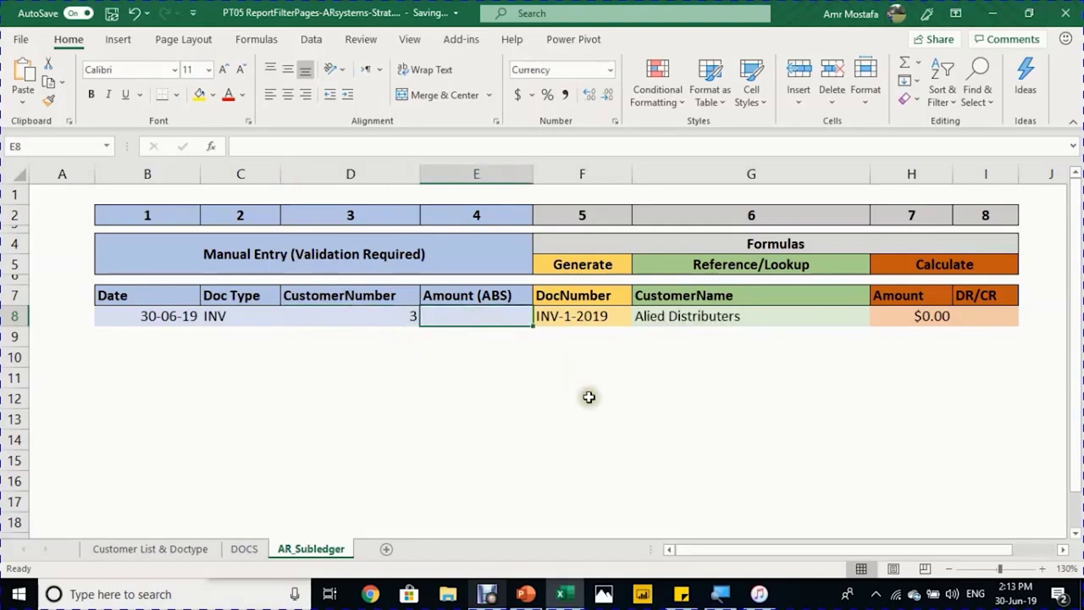
type("aaa")
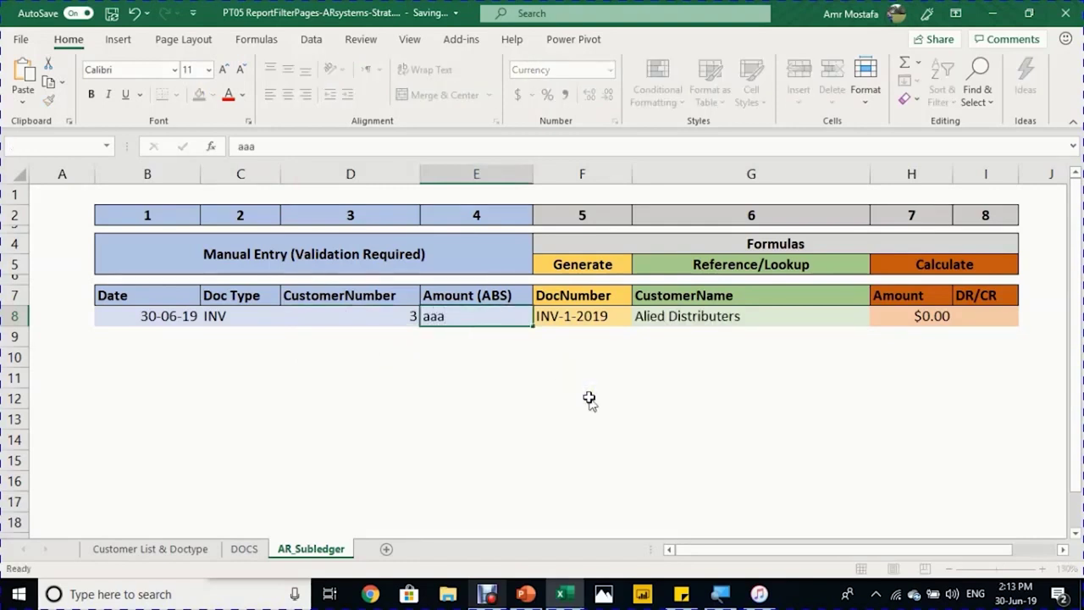
key("Return")
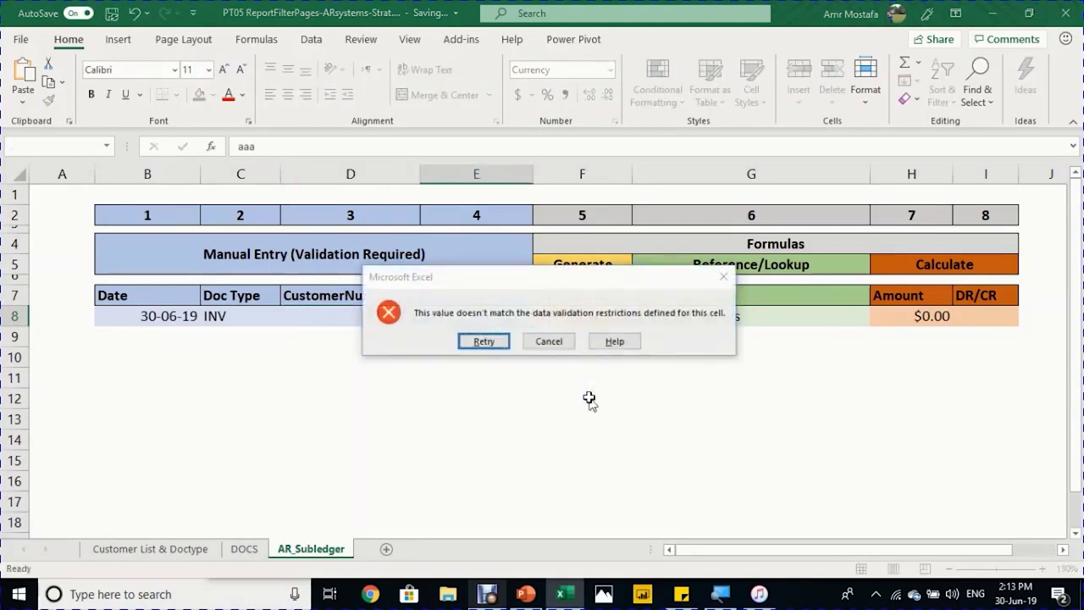
key("Escape")
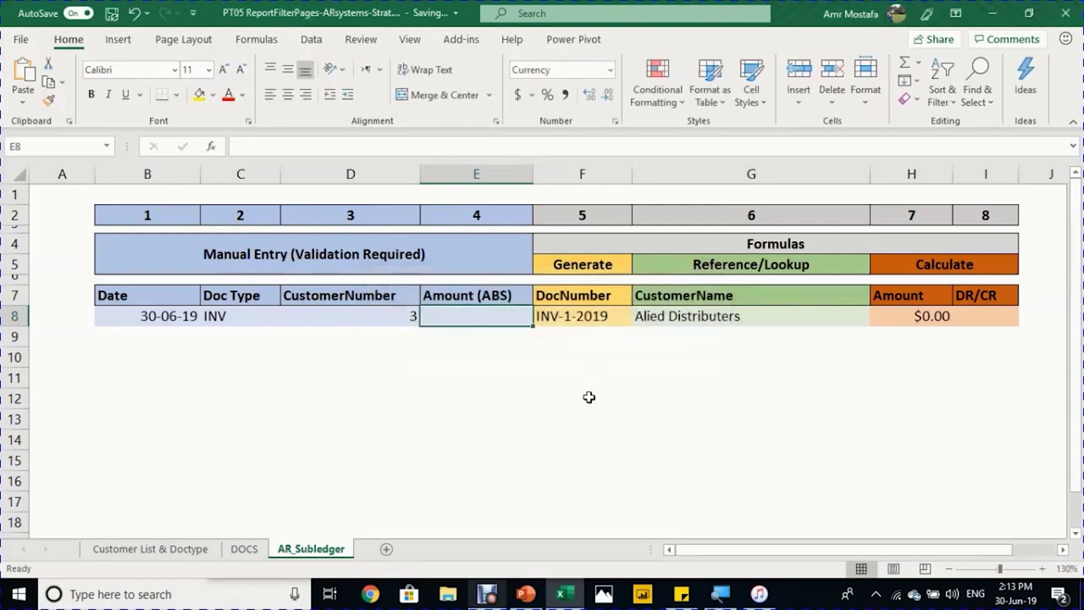
type("10000")
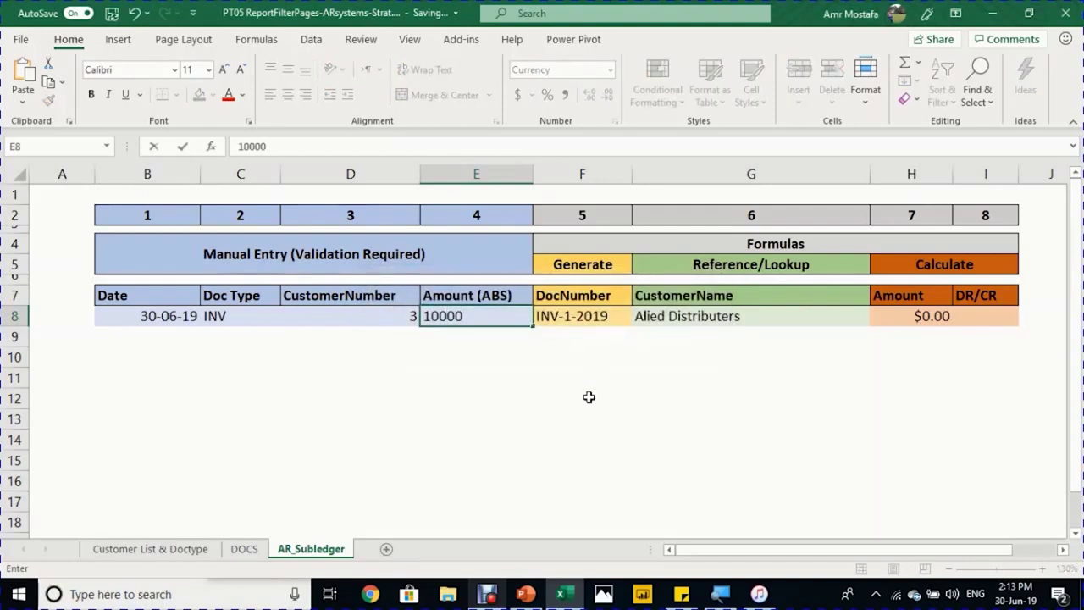
key("Return")
key("Up")
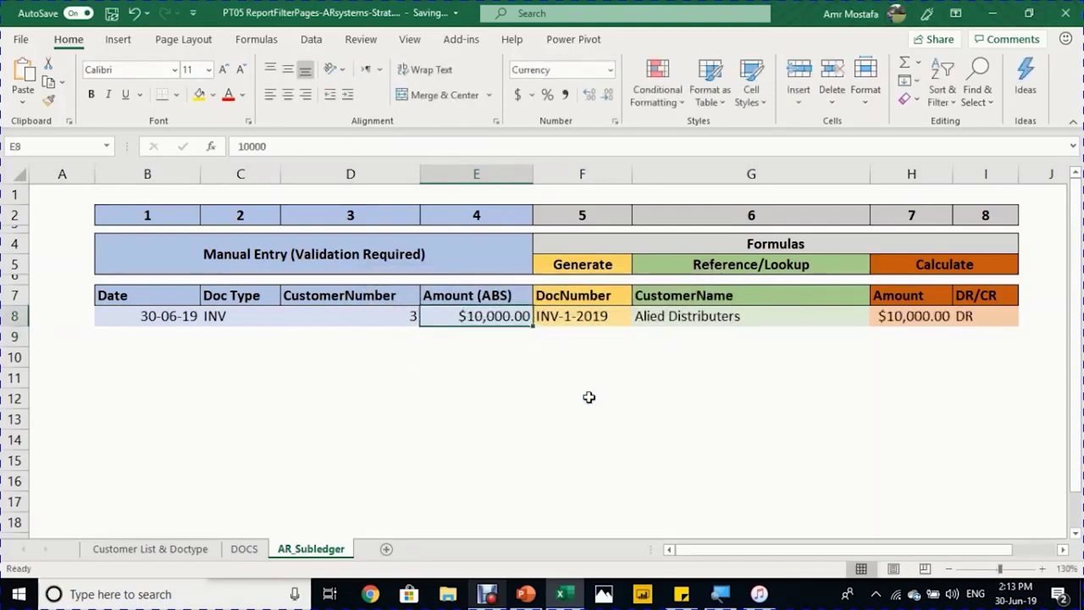
Step: Examine how the DocNumber and CustomerName formulas in row 8 use the manually entered values
key("Right")
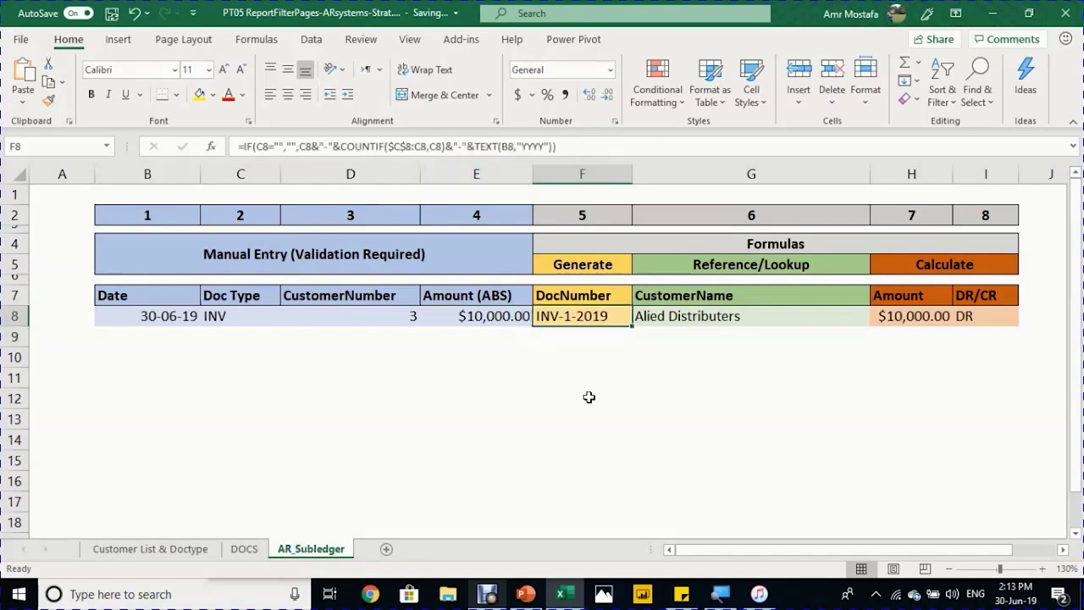
key("Left")
key("Left")
key("Left")
key("Right")
key("Right")
key("Right")
key("Right")
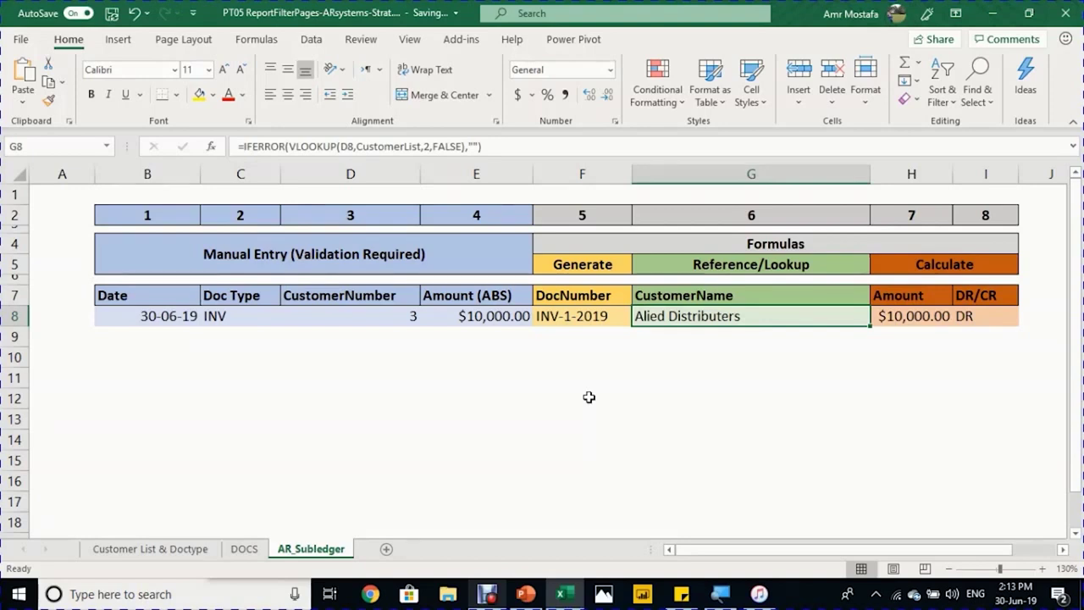
Step: Examine how the Amount and DR/CR formulas in row 8 depend on the document type and the entered amount
key("Right")
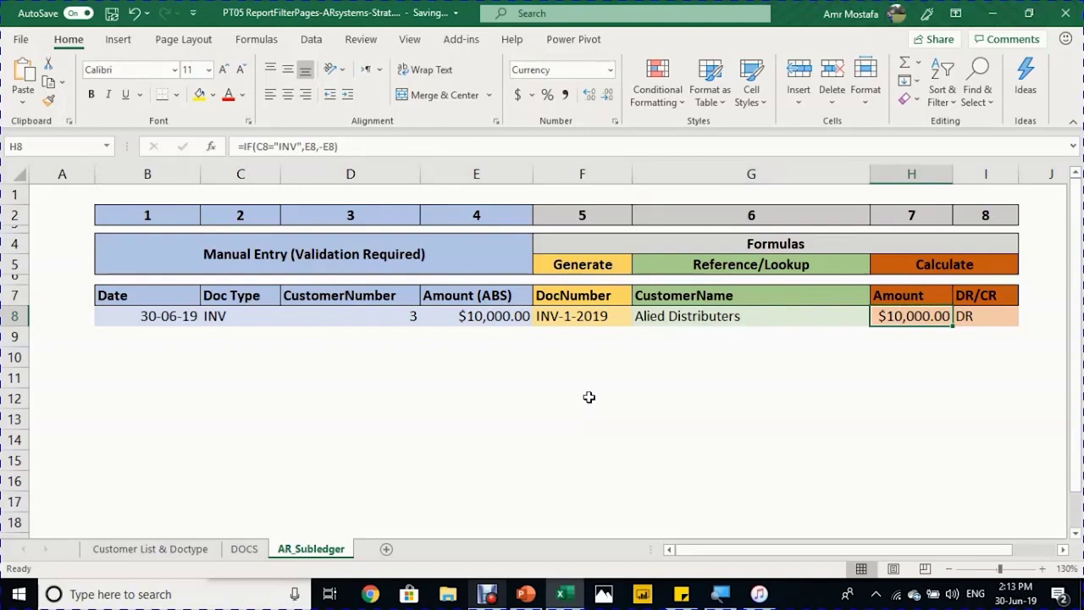
key("Left")
key("Left")
key("Left")
key("Left")
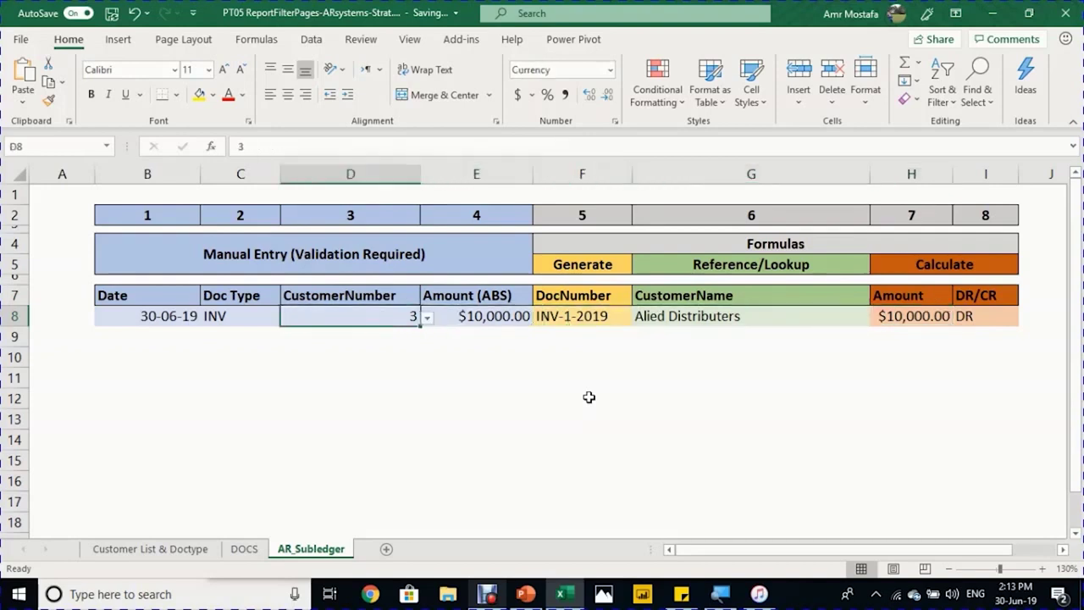
key("Right")
key("Right")
key("Right")
key("Right")
key("Right")
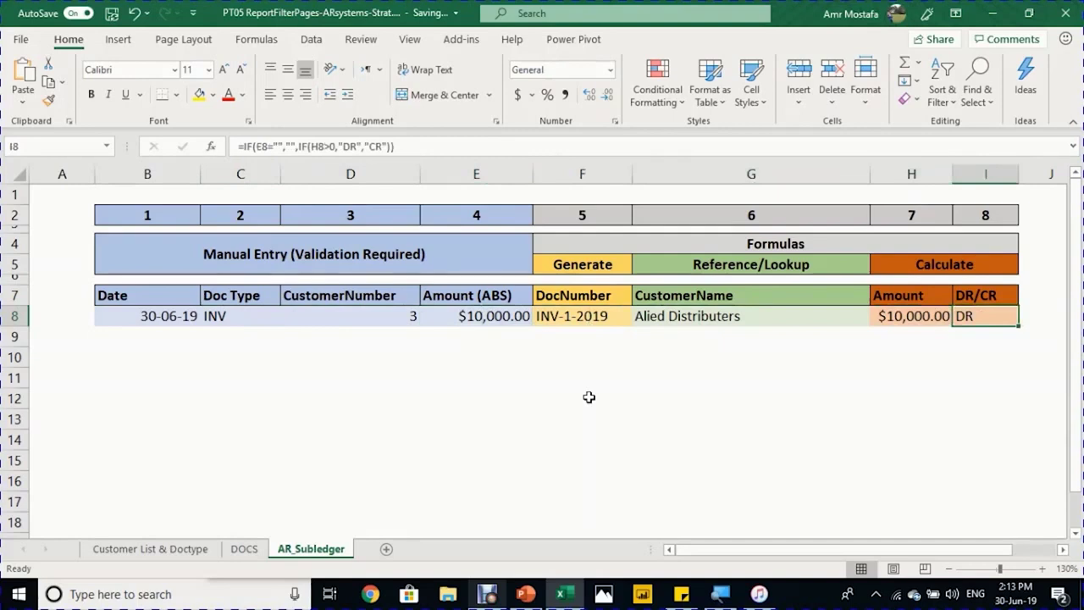
Step: Clear the Date, Doc Type, CustomerNumber and Amount (ABS) entries in row 8, keeping the formulas
key("Left")
key("Left")
key("Left")
key("Left")
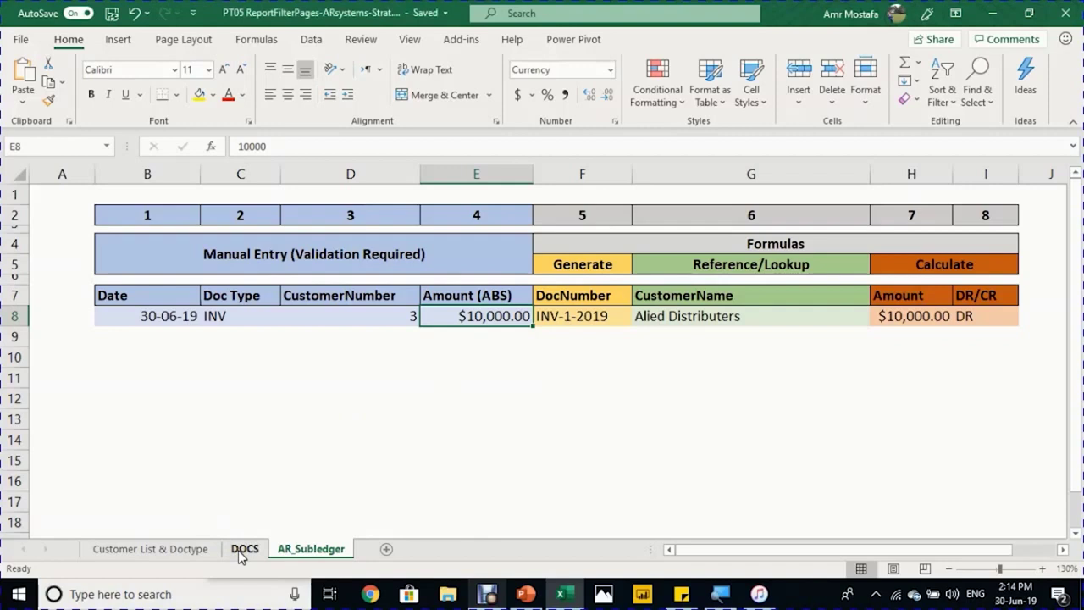
key("shift+Left")
key("shift+Left")
key("shift+Left")
key("Delete")
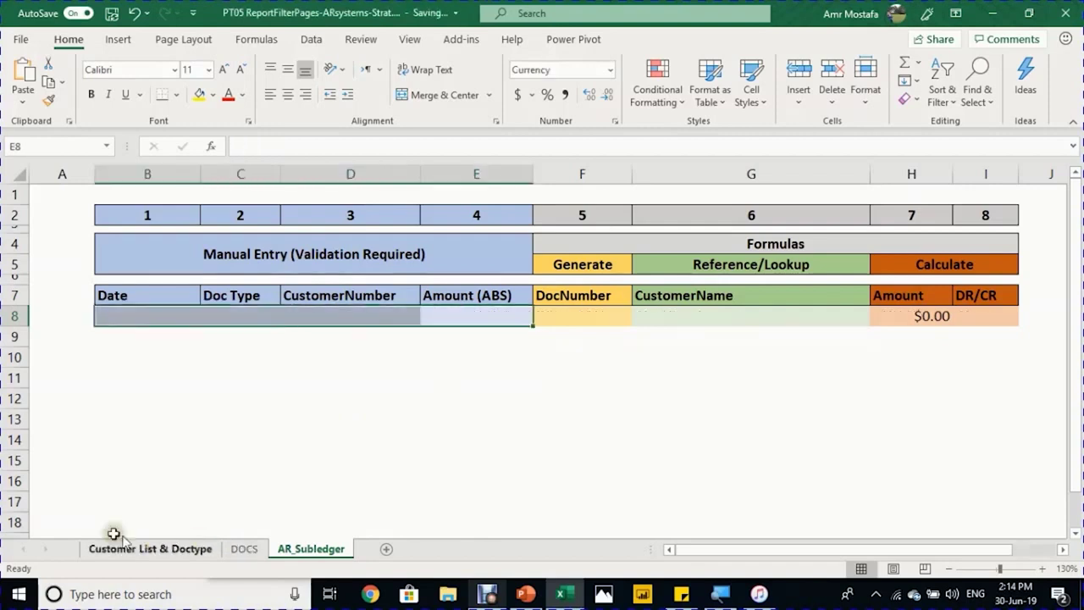
Step: Convert the range B7:I8 into an Excel table with headers
left_click(356, 317)
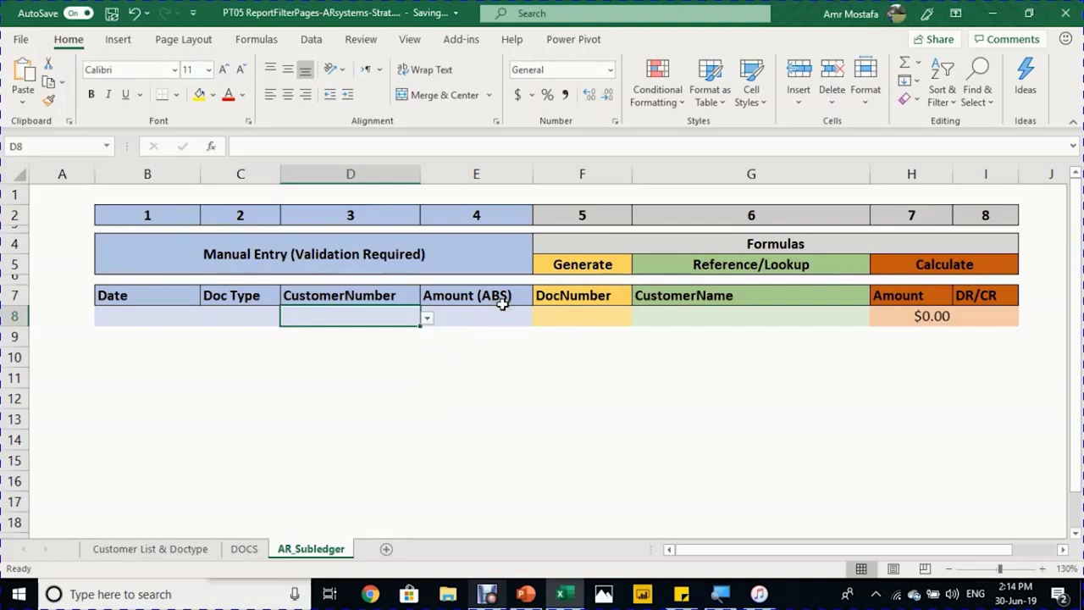
left_click(118, 39)
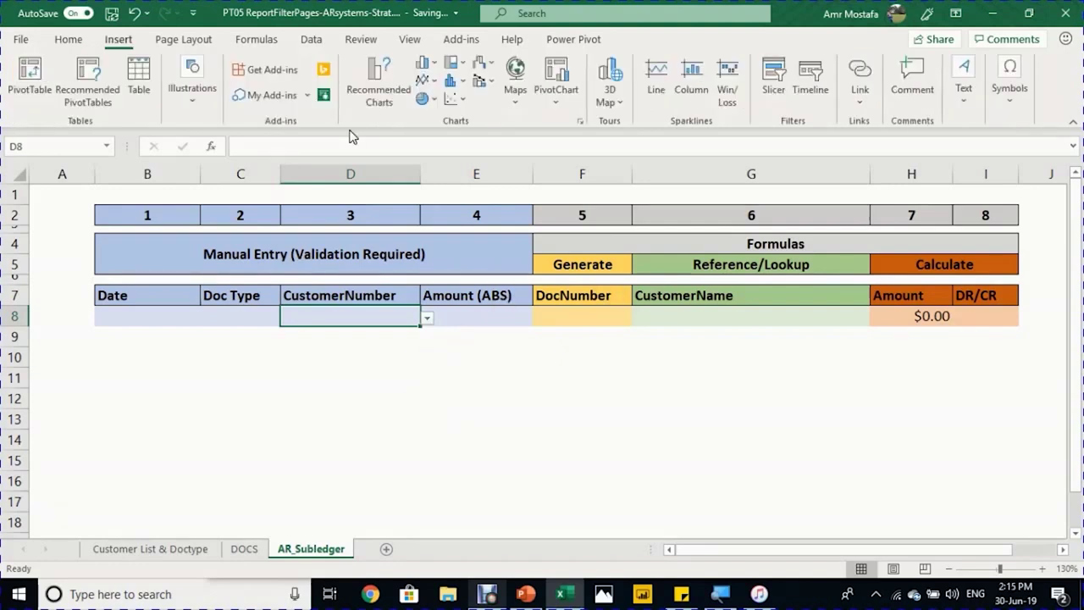
key("ctrl+t")
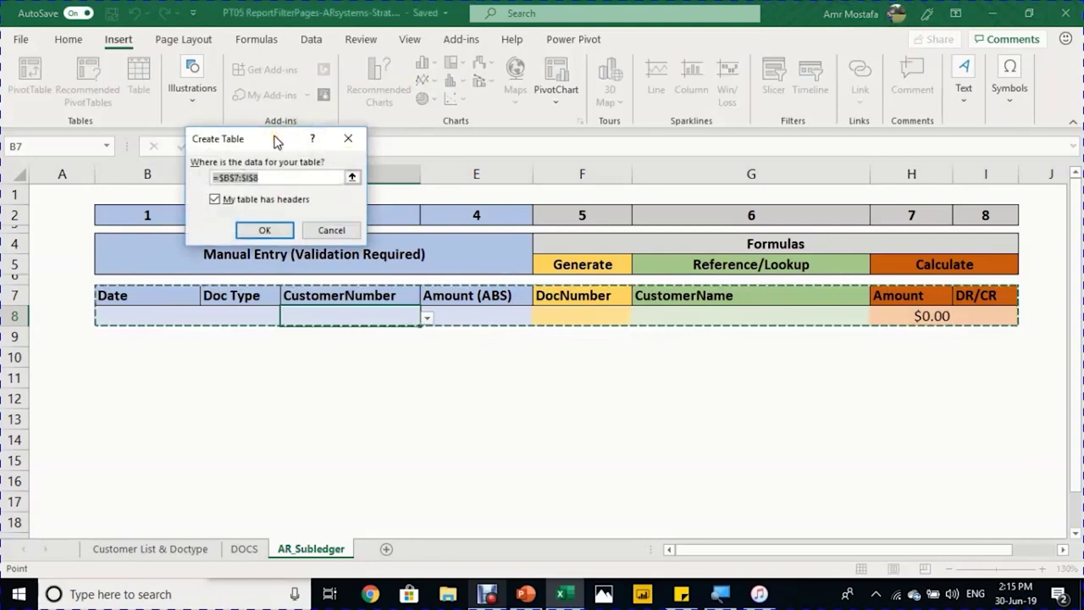
left_click_drag(274, 138, 795, 370)
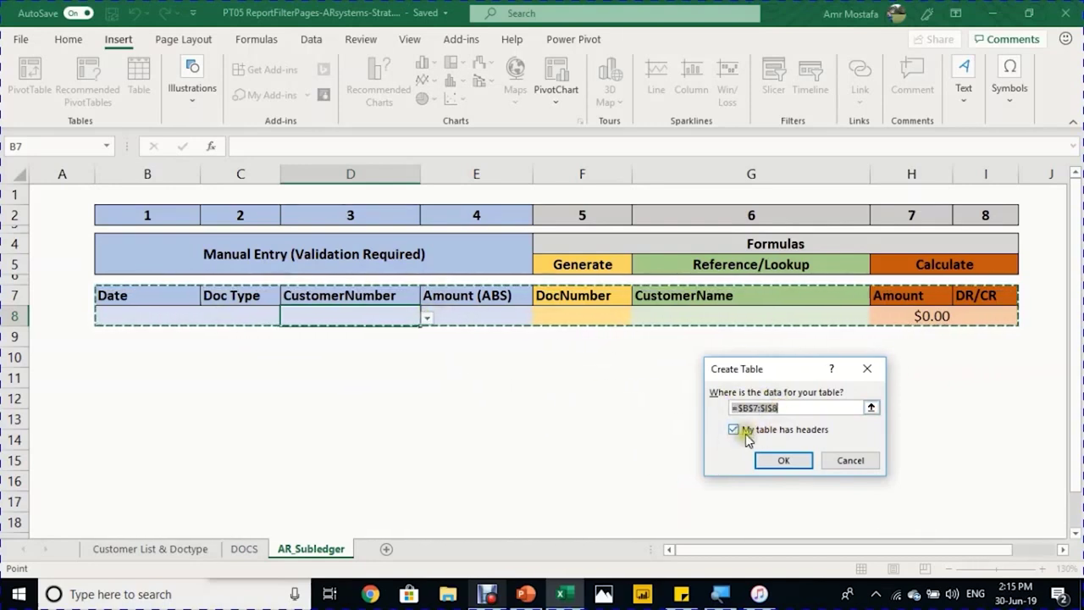
left_click(776, 461)
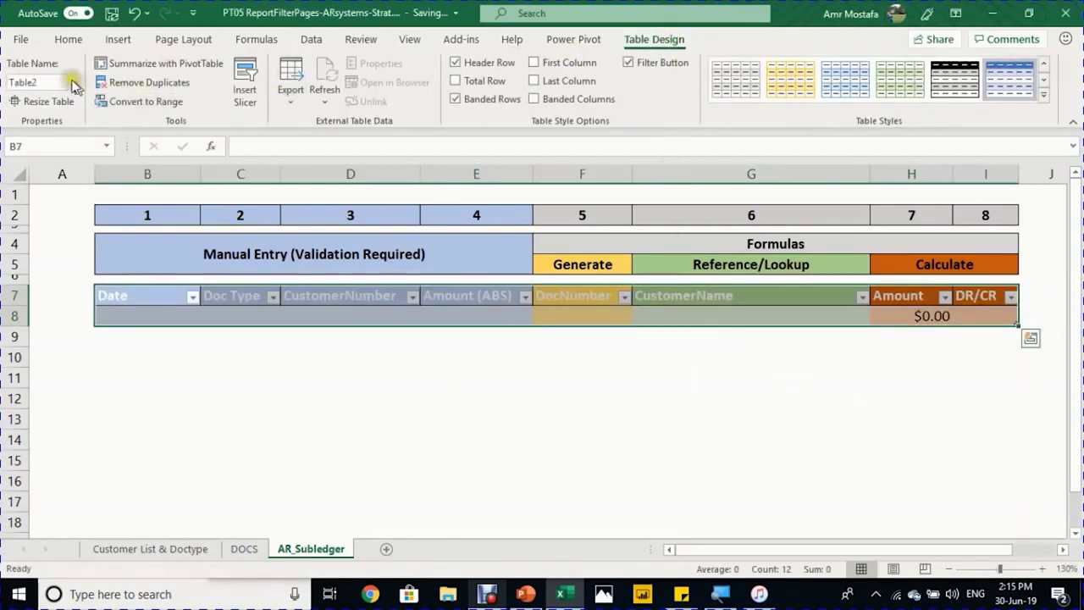
Step: Rename the new table as AR_Subledger
left_click(46, 80)
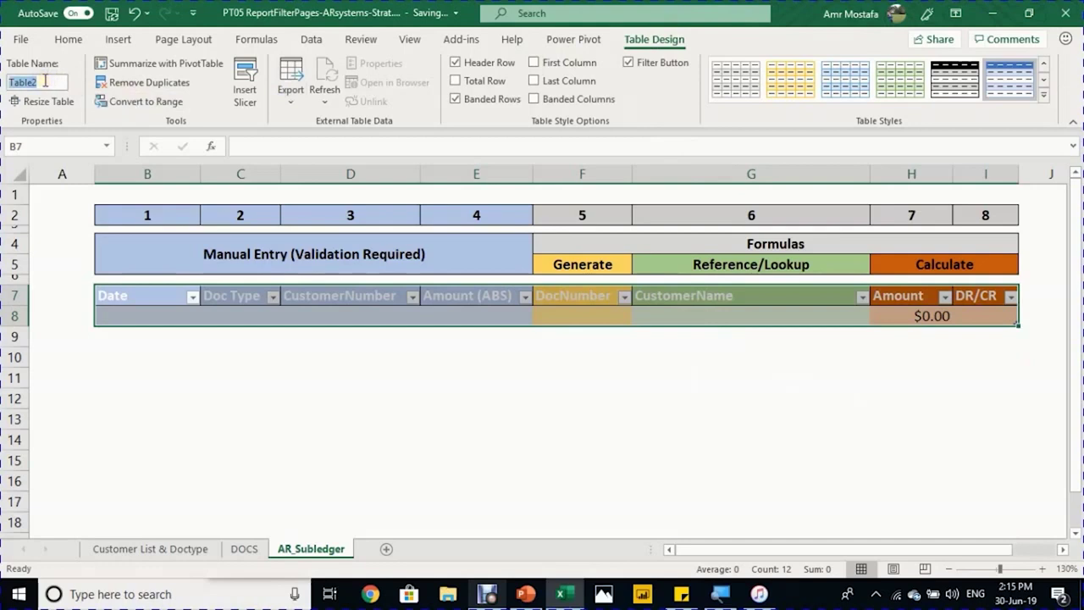
type("AR_Subledger")
left_click(372, 314)
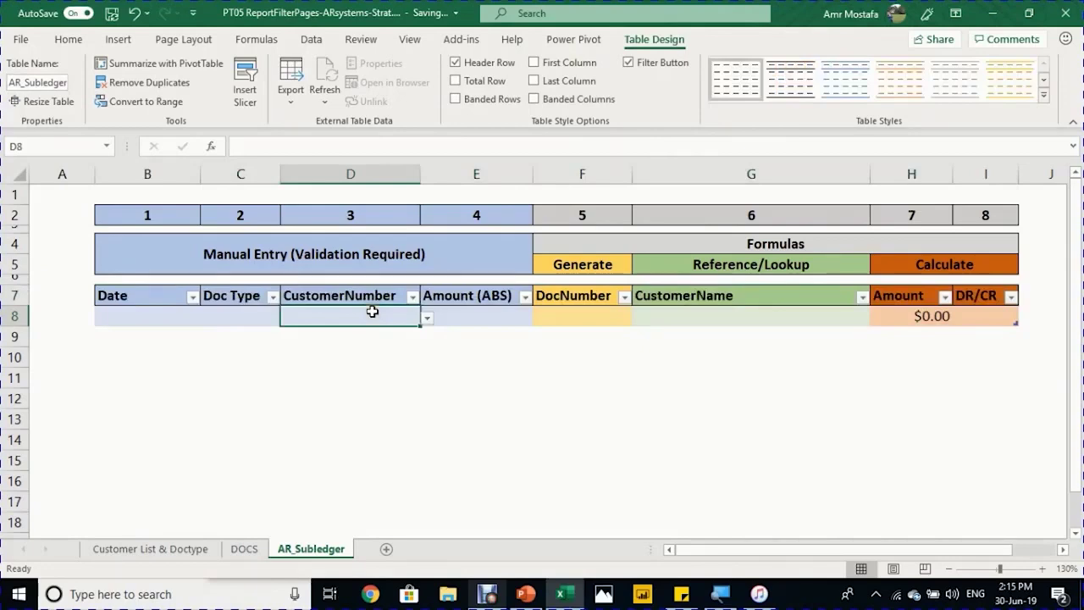
left_click(251, 319)
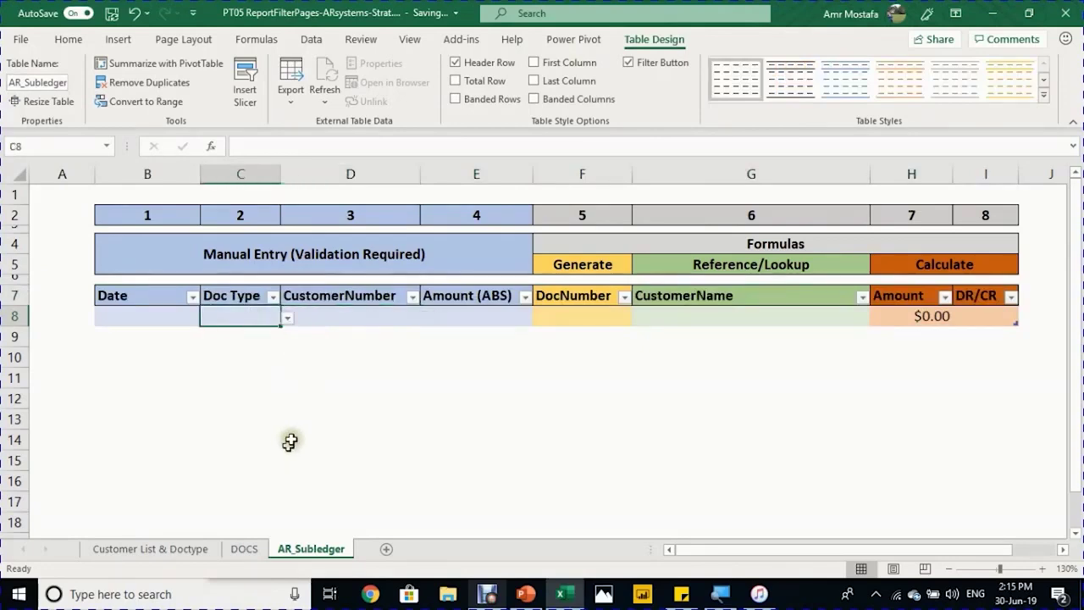
Step: Copy the whole May data block B3:E1002 from the DOCS sheet
left_click(244, 549)
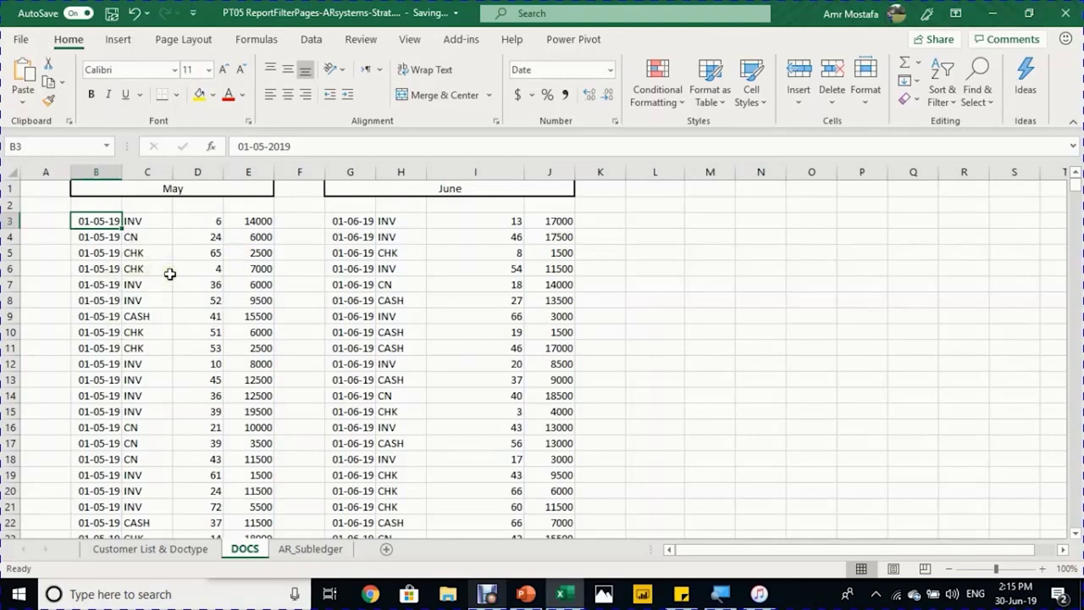
key("ctrl+shift+Down")
key("ctrl+shift+Right")
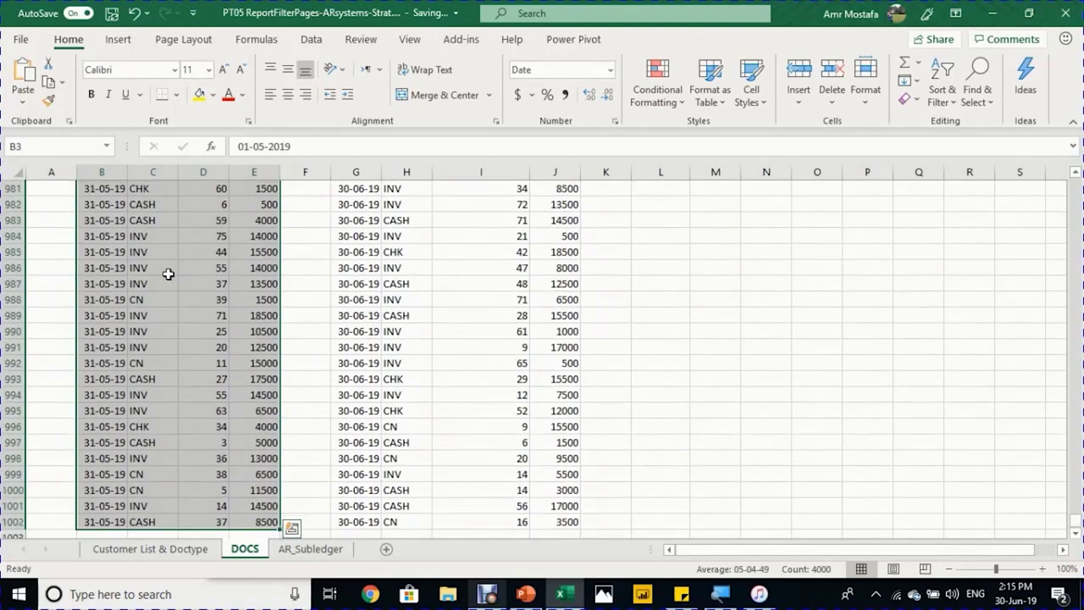
key("ctrl+c")
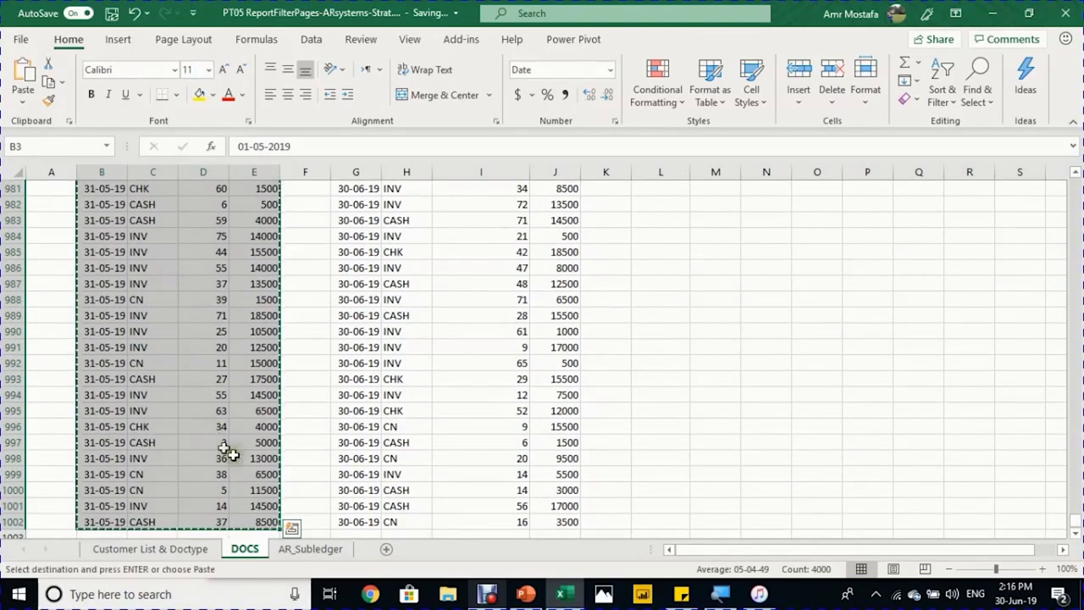
Step: Paste the copied May records as values only into the AR_Subledger table, starting at cell B8
left_click(310, 549)
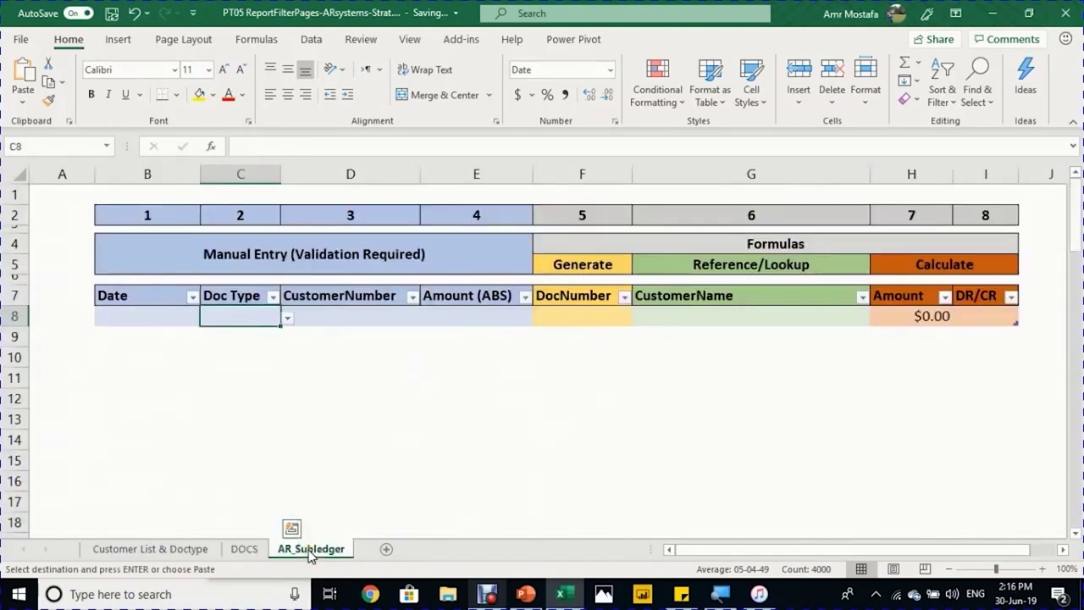
left_click(166, 319)
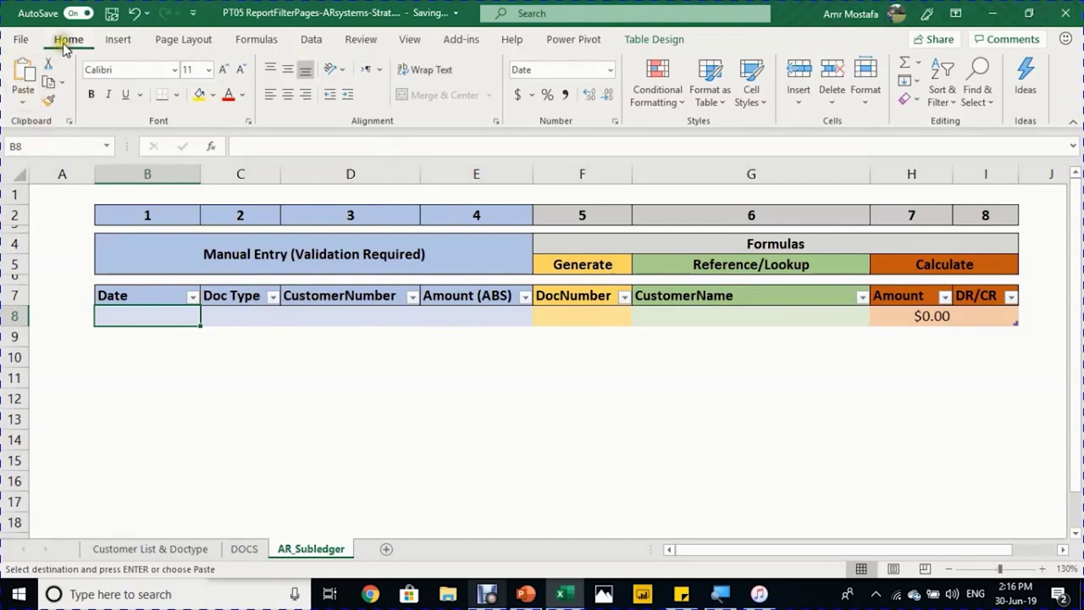
left_click(21, 101)
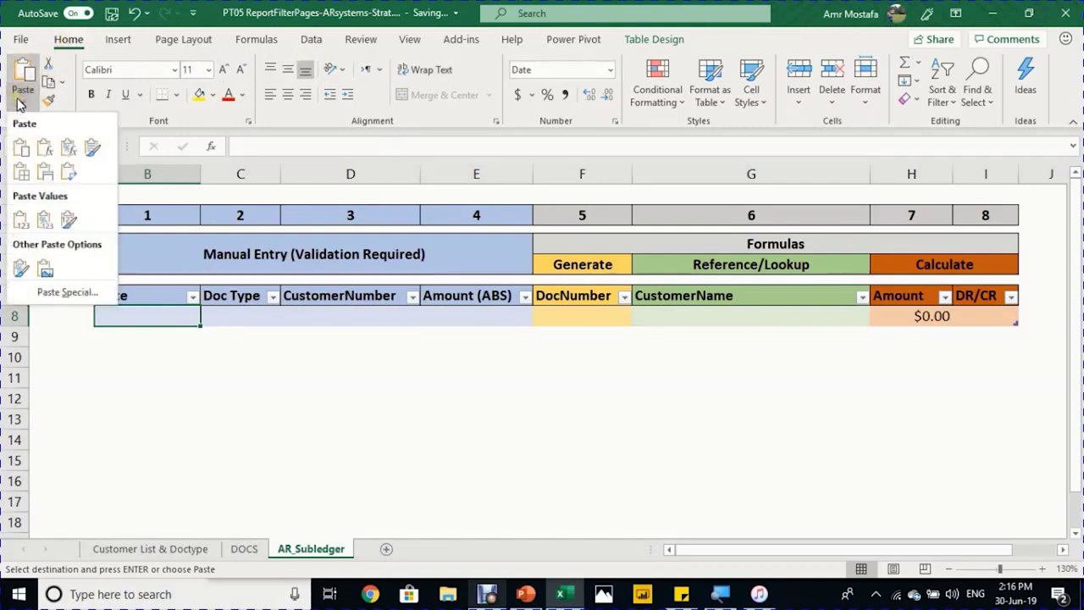
left_click(21, 219)
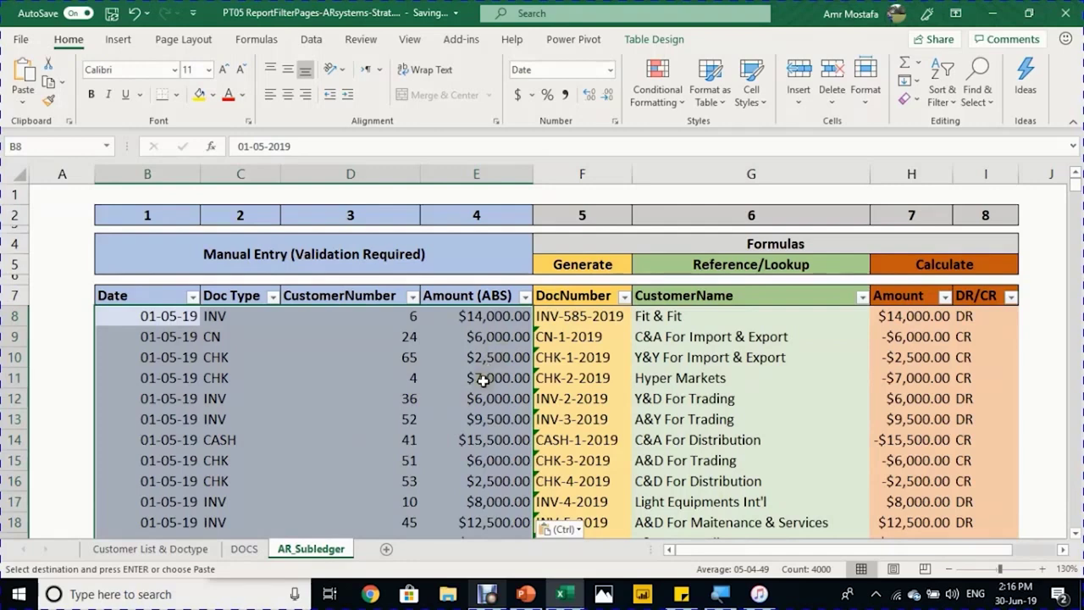
Step: Examine the filled AR_Subledger table down to its last row and check the DocNumber and Amount formulas
key("ctrl+Down")
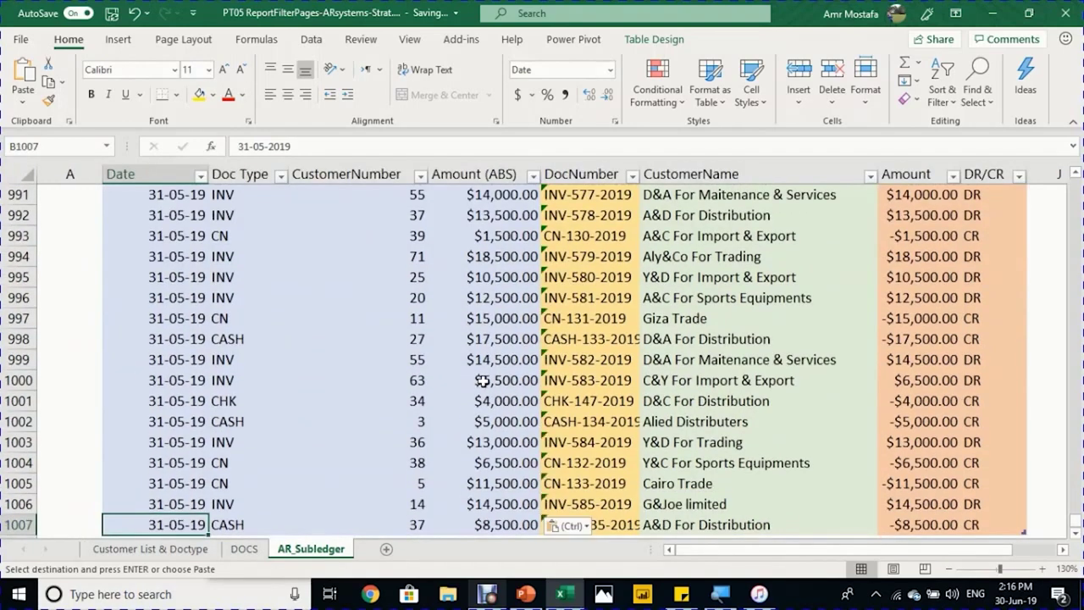
key("Down")
key("Up")
key("ctrl+Up")
key("Up")
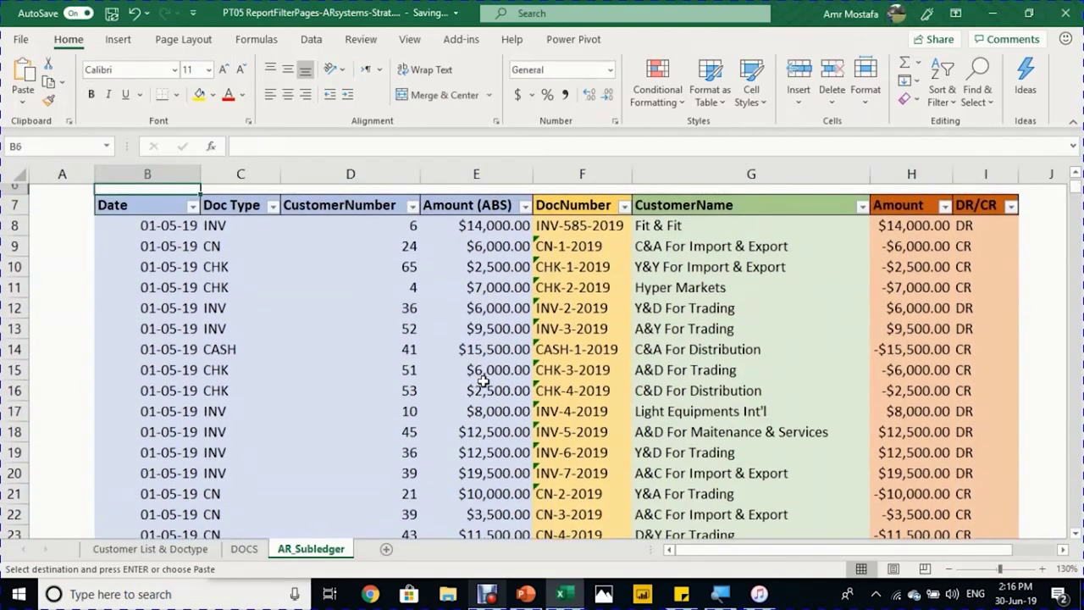
key("Down")
key("Down")
key("Right")
key("Right")
key("Right")
key("Right")
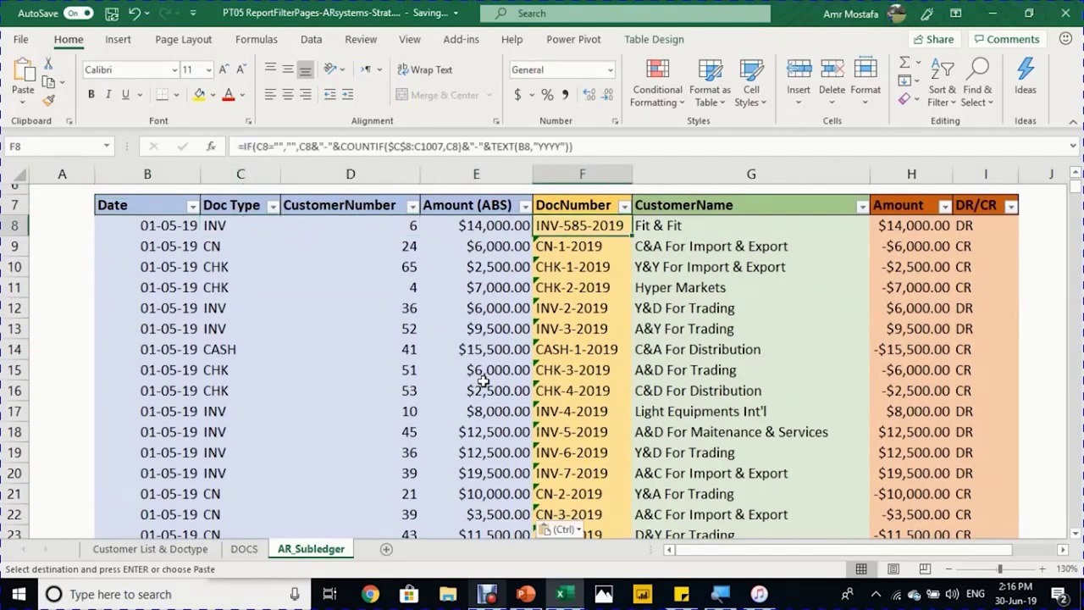
key("Down")
key("Down")
key("Down")
key("Down")
key("Down")
key("Right")
key("Right")
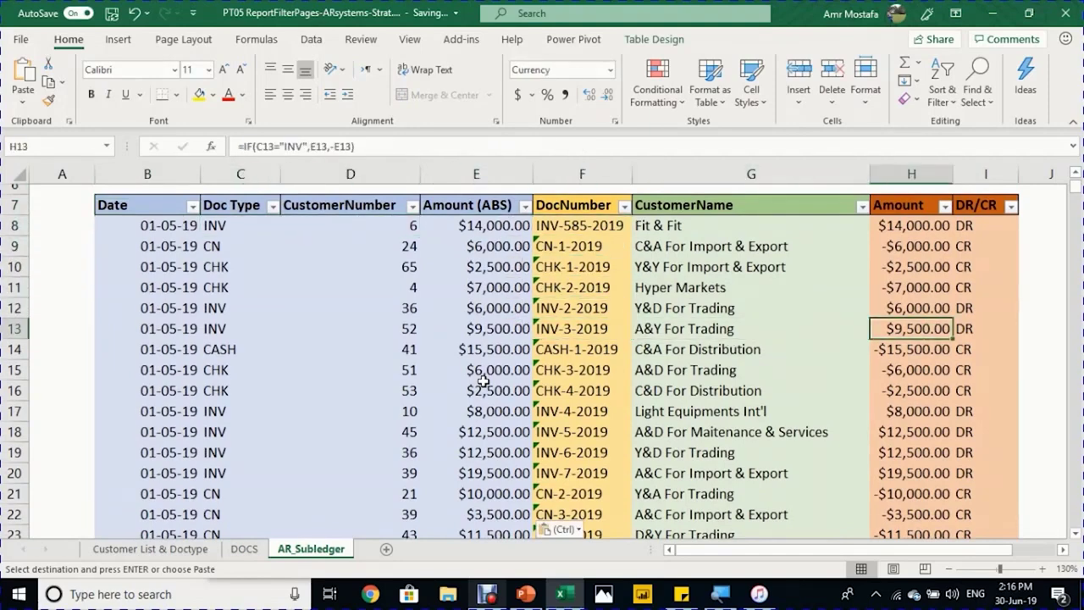
key("Left")
key("Left")
key("Left")
key("Left")
key("ctrl+Up")
key("ctrl+Up")
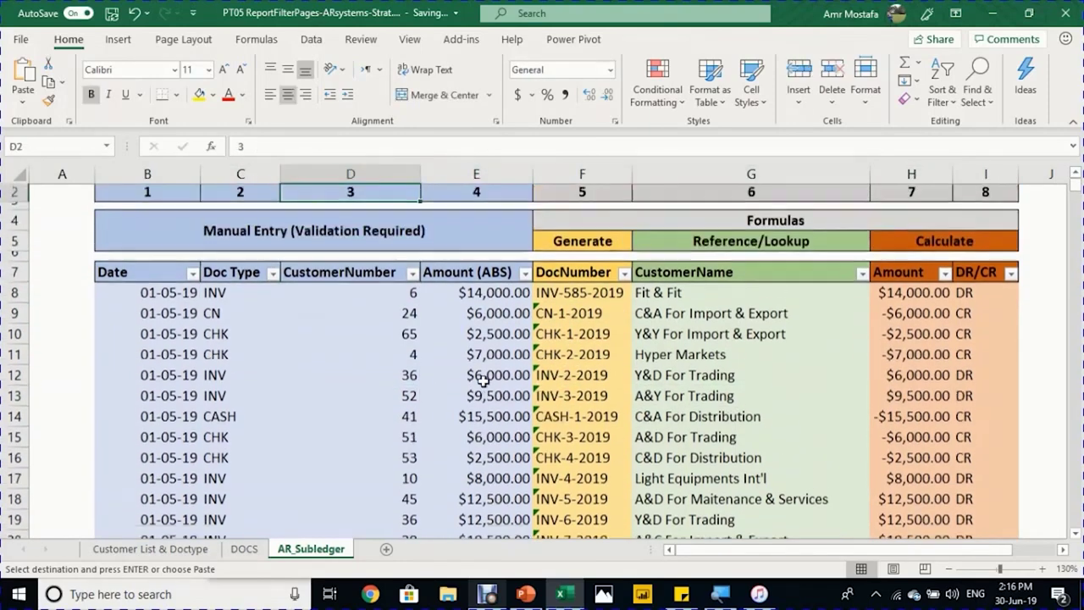
Step: Create a PivotTable from the AR_Subledger table on a new worksheet
key("Up")
key("Down")
key("Down")
key("Down")
key("Down")
key("Down")
key("Down")
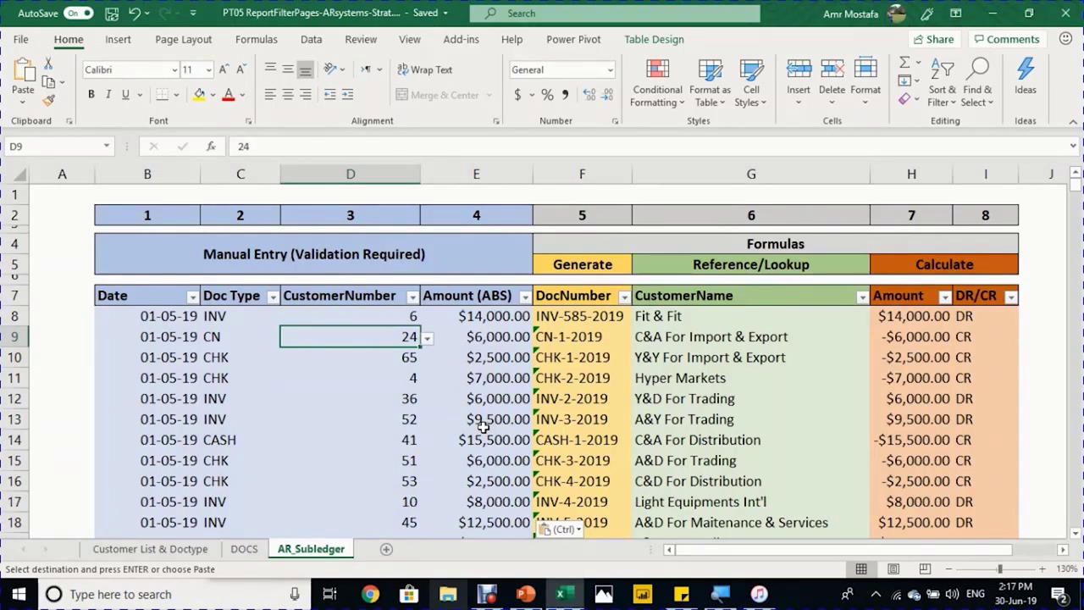
key("alt+n")
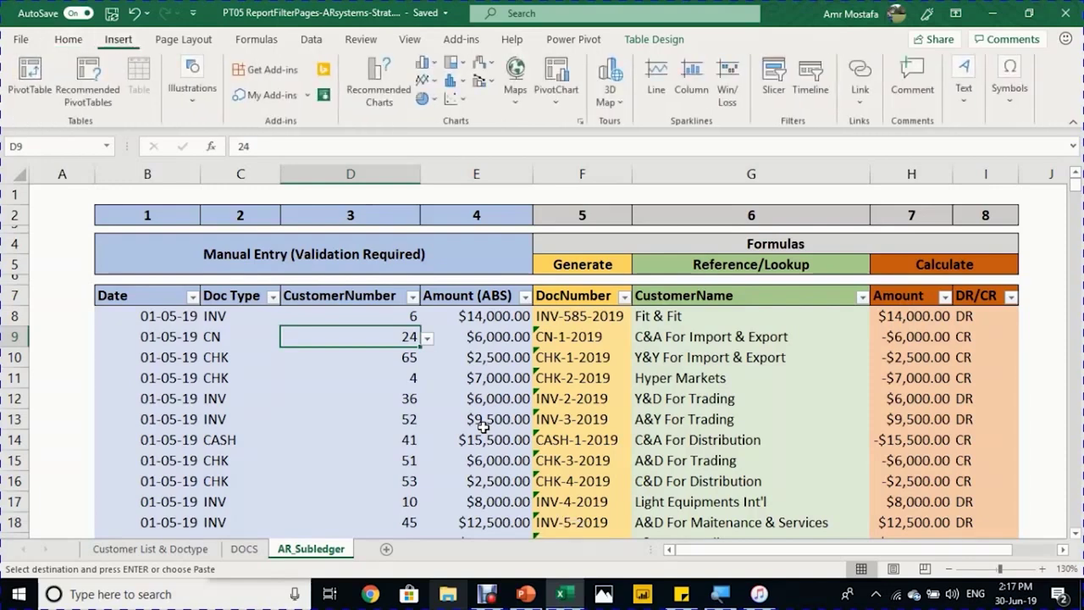
key("v")
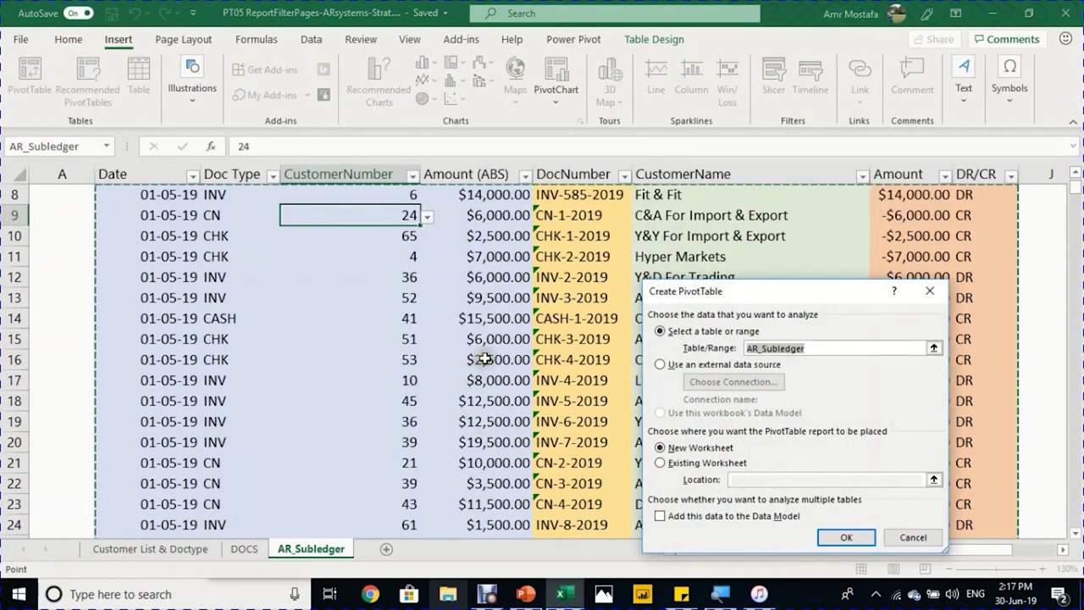
left_click_drag(700, 296, 558, 229)
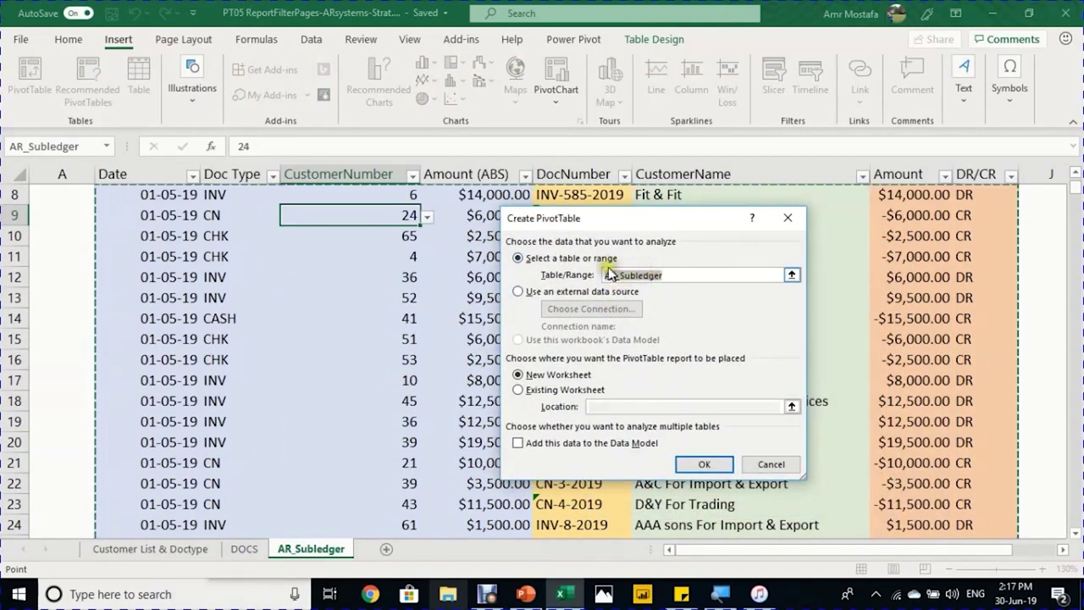
left_click(568, 376)
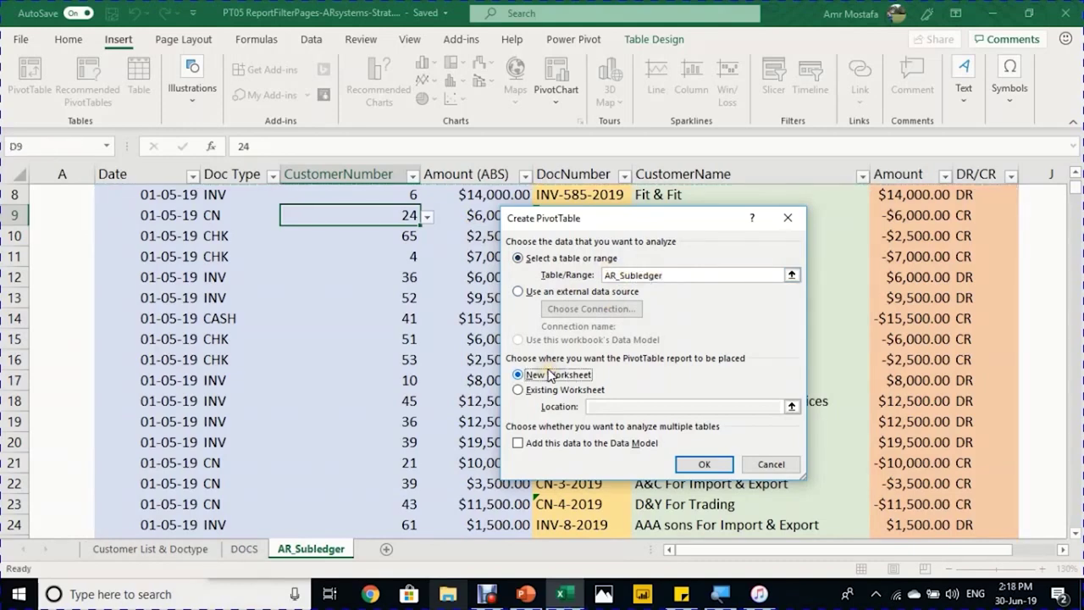
left_click(703, 465)
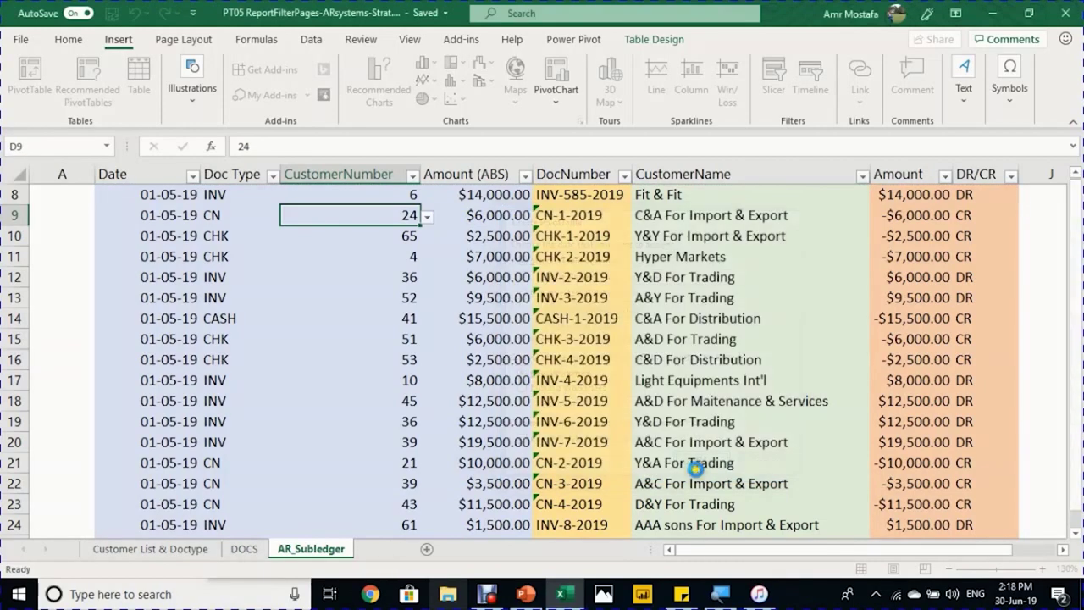
Step: Move the new PivotTable sheet after AR_Subledger and rename it CustomerStatement
left_click(308, 547)
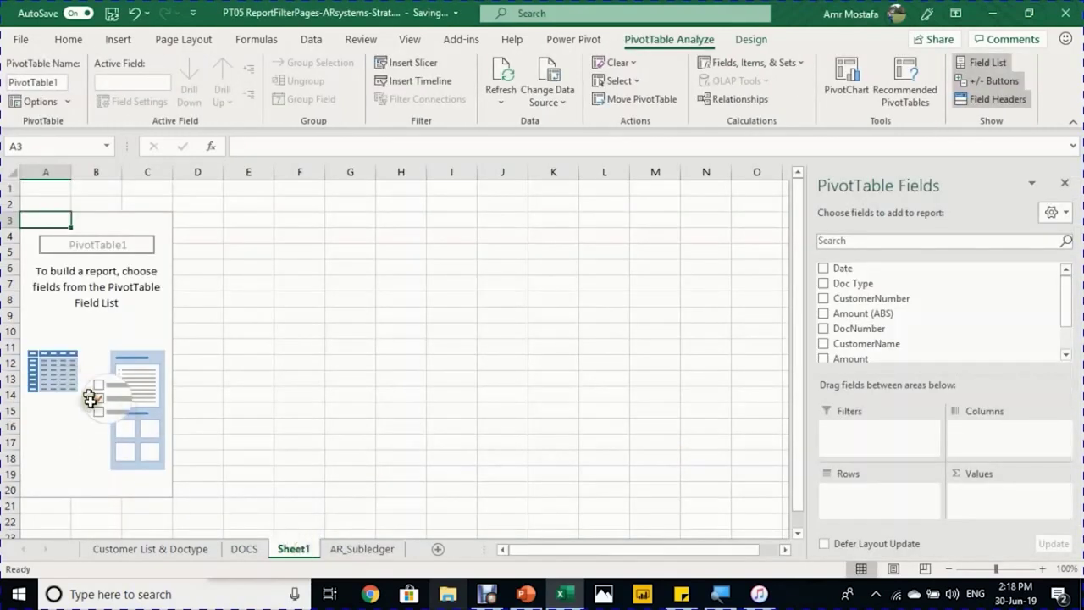
left_click_drag(295, 547, 390, 552)
left_click(391, 556)
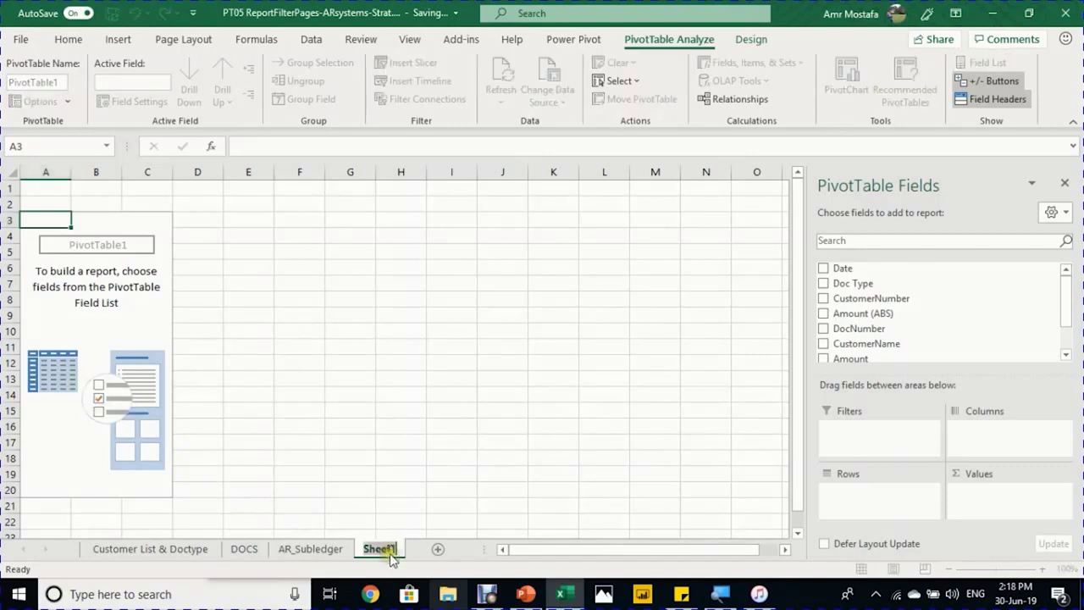
type("cus")
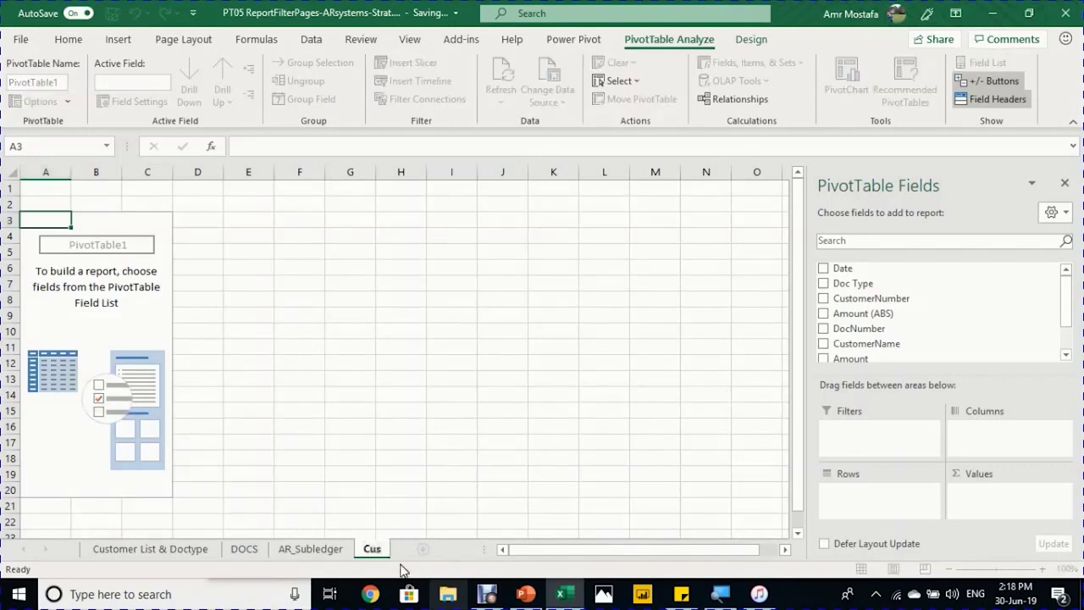
type("tomerStatement")
key("Return")
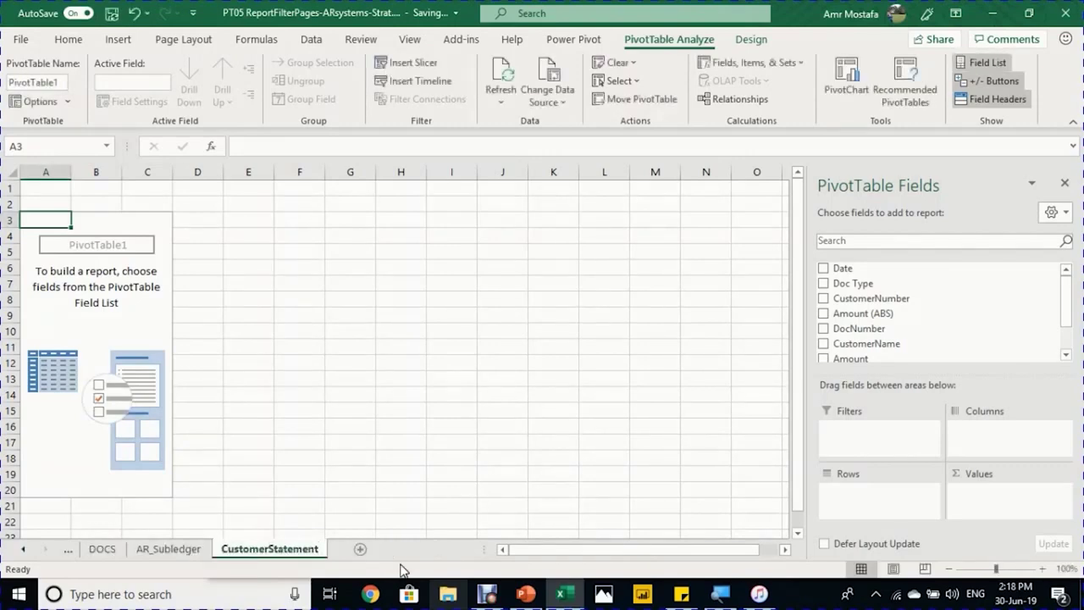
Step: Give the PivotTable the same name as its sheet, CustomerStatement
double_click(306, 550)
key("Return")
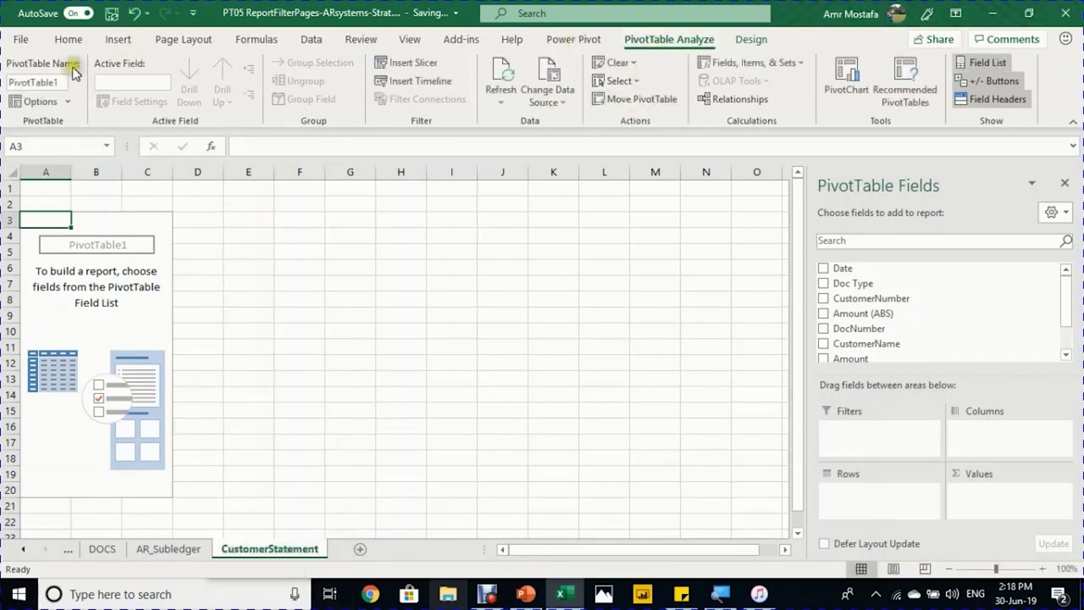
left_click(38, 82)
key("ctrl+v")
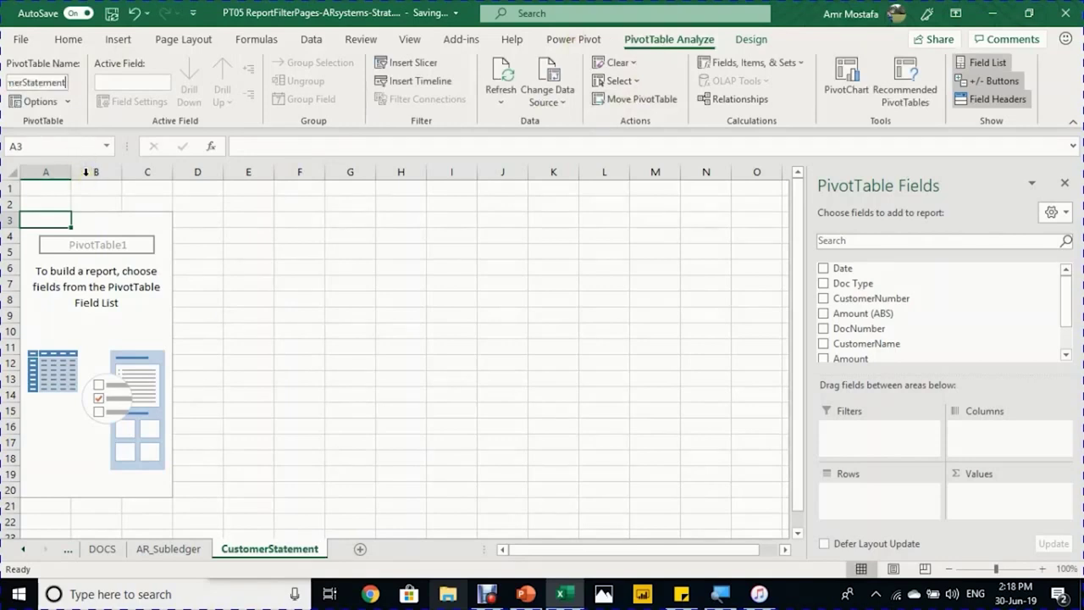
key("Return")
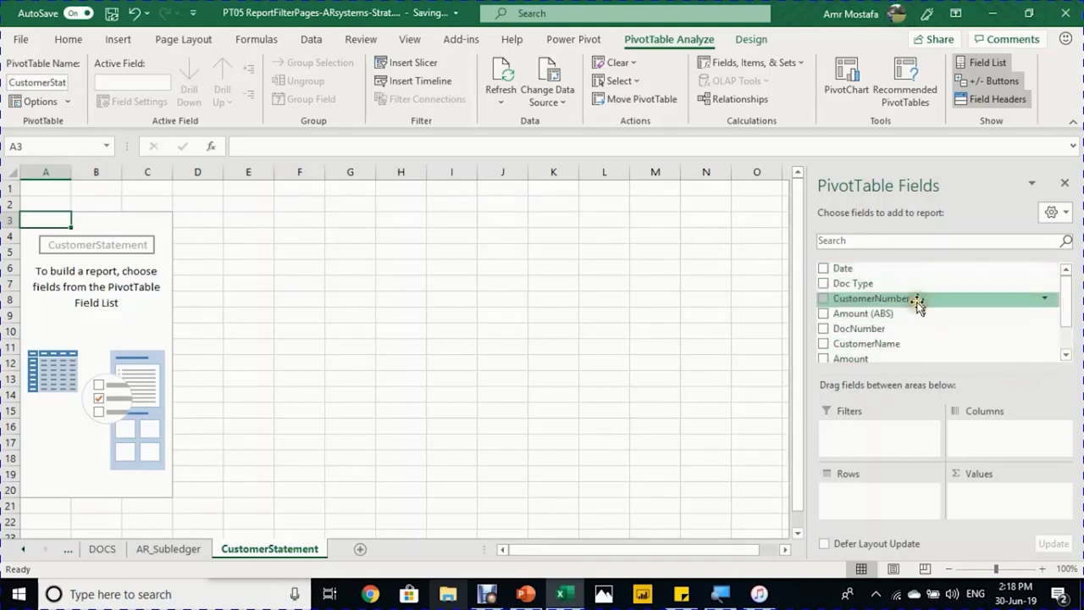
Step: Add CustomerNumber as the report filter and sum the Amount field in the PivotTable's values
left_click_drag(917, 305, 915, 429)
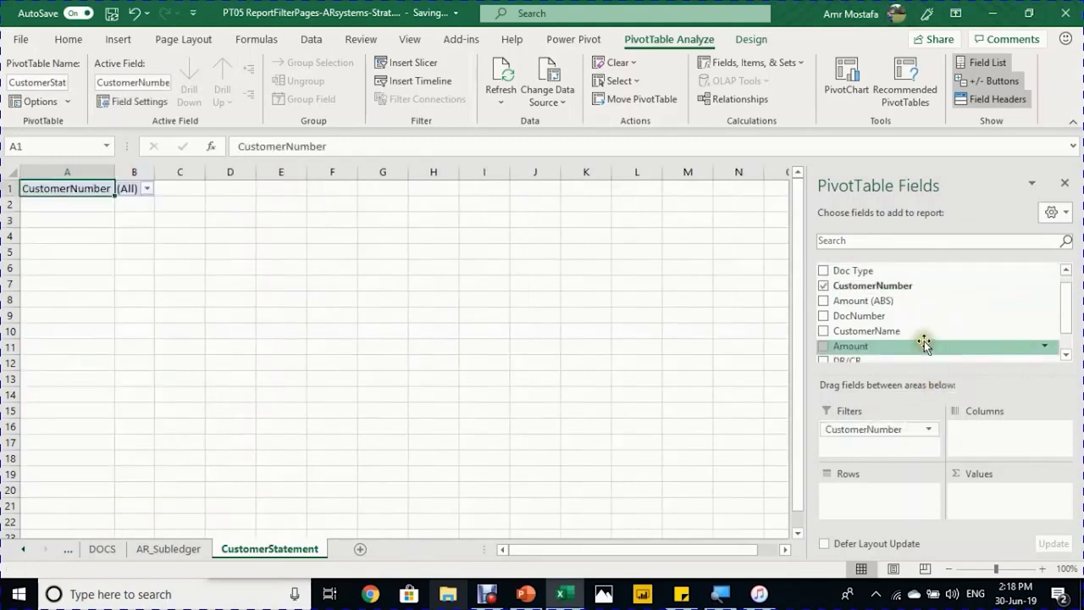
left_click_drag(924, 343, 1011, 508)
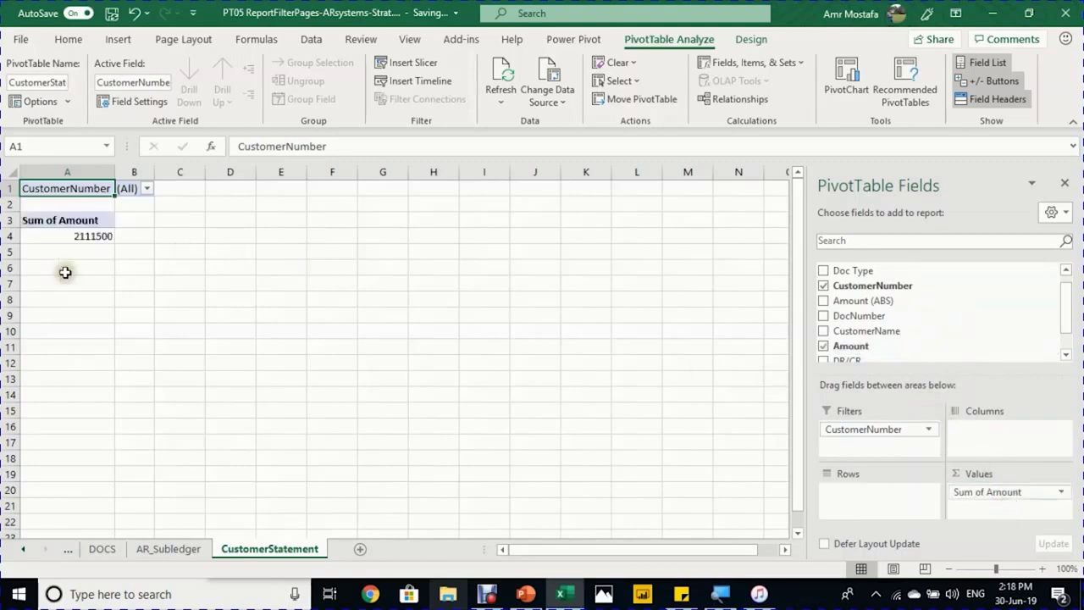
Step: Set the number format of Sum of Amount to Currency with 2 decimal places and the $ symbol
left_click(81, 238)
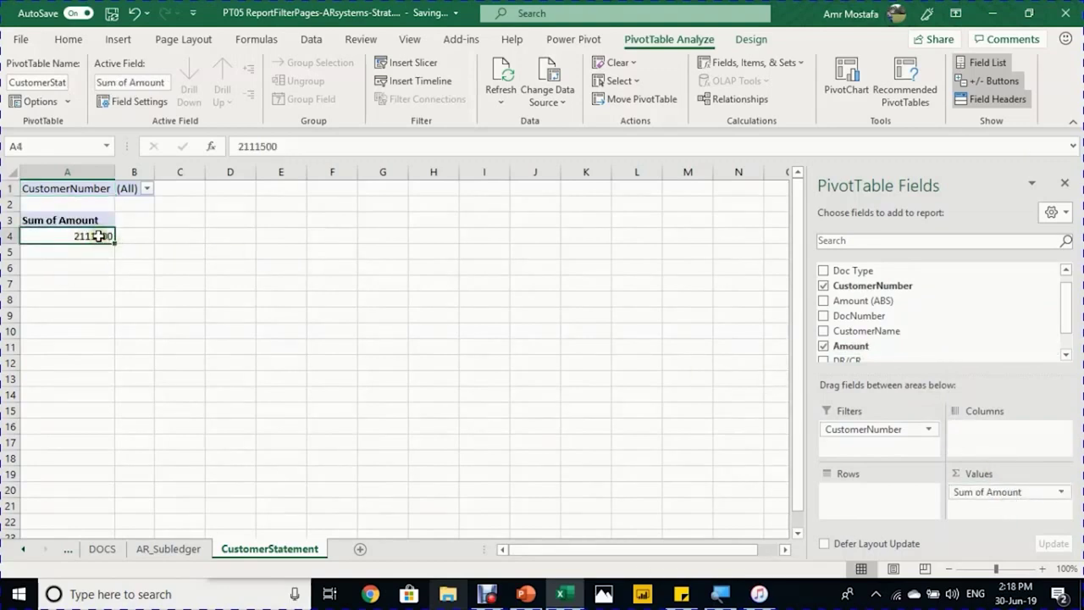
right_click(100, 237)
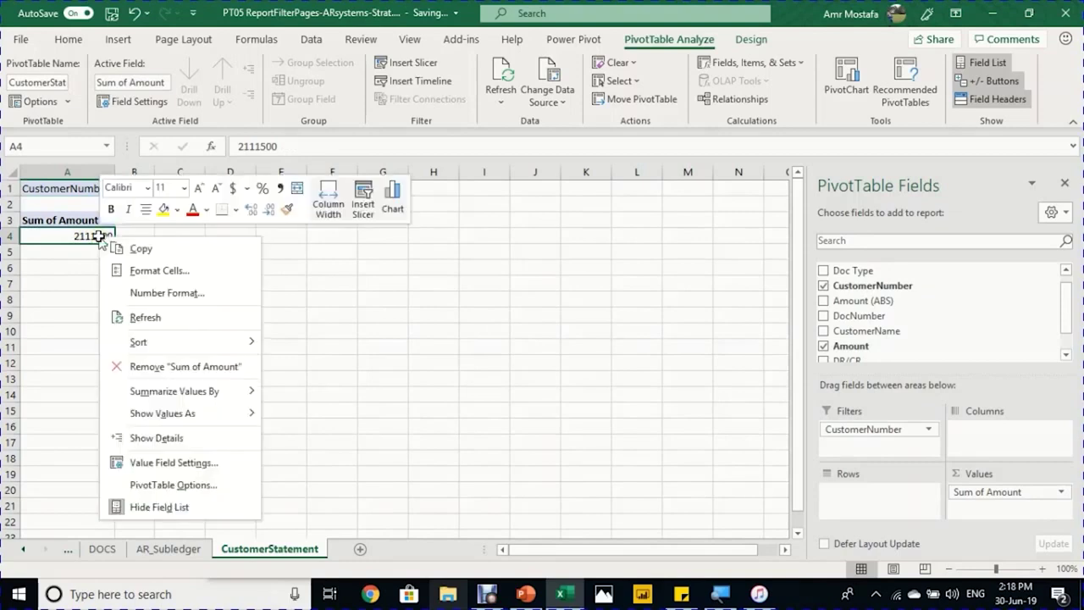
left_click(156, 294)
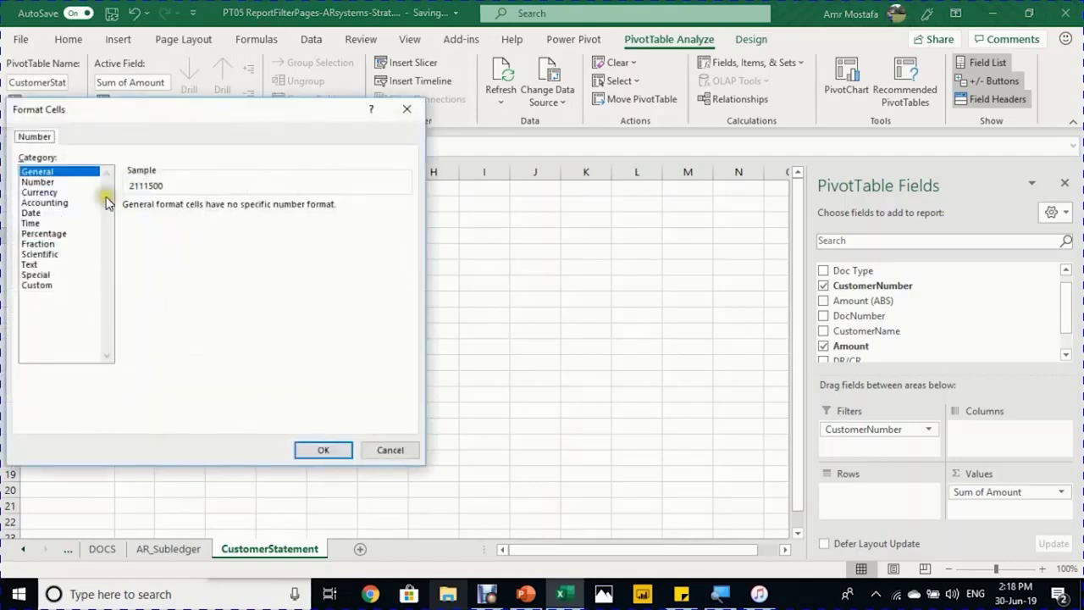
left_click(51, 193)
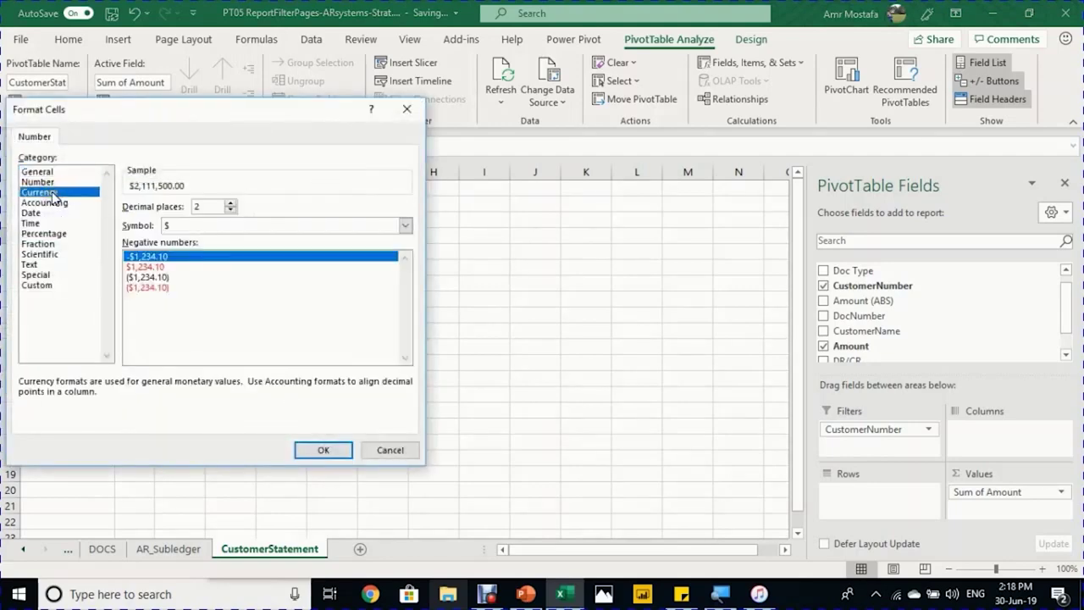
left_click(322, 450)
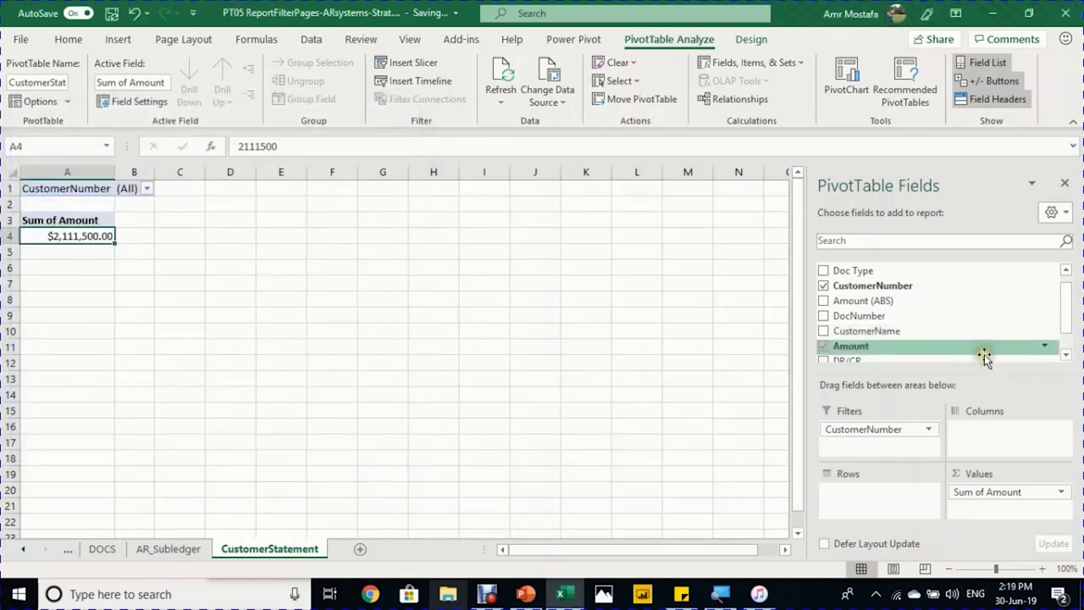
Step: Add the DR/CR field as the PivotTable's columns and select the resulting DR column label
left_click(1066, 354)
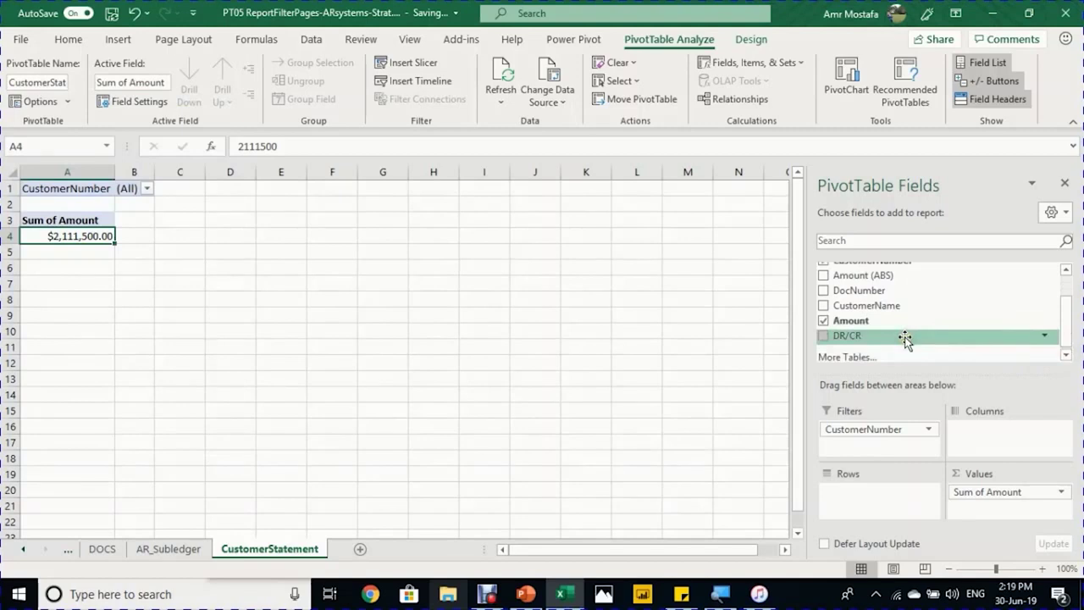
left_click_drag(905, 337, 991, 432)
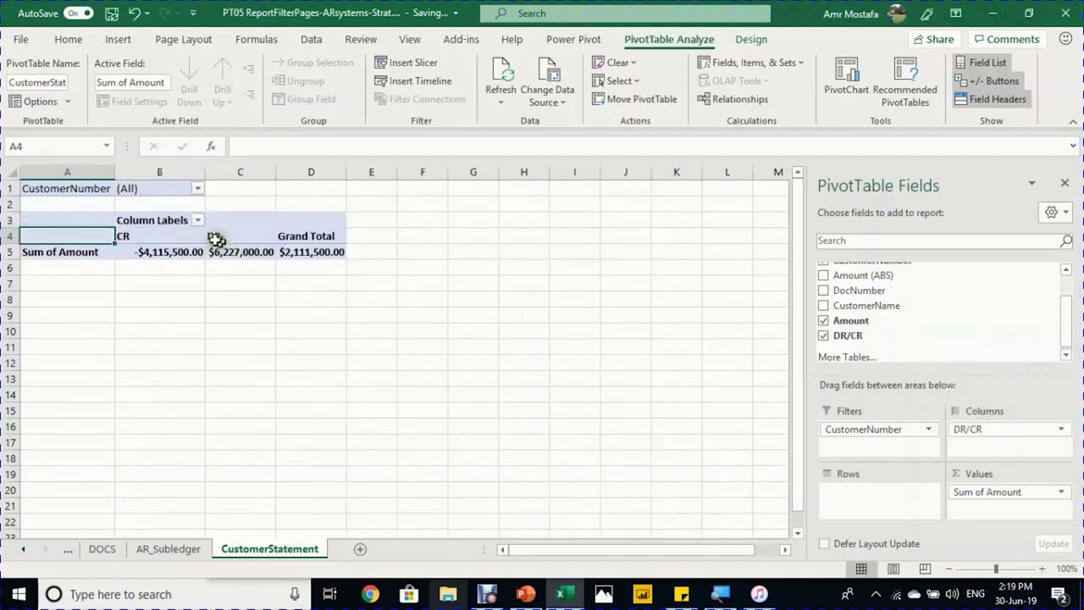
left_click(158, 235)
left_click(240, 234)
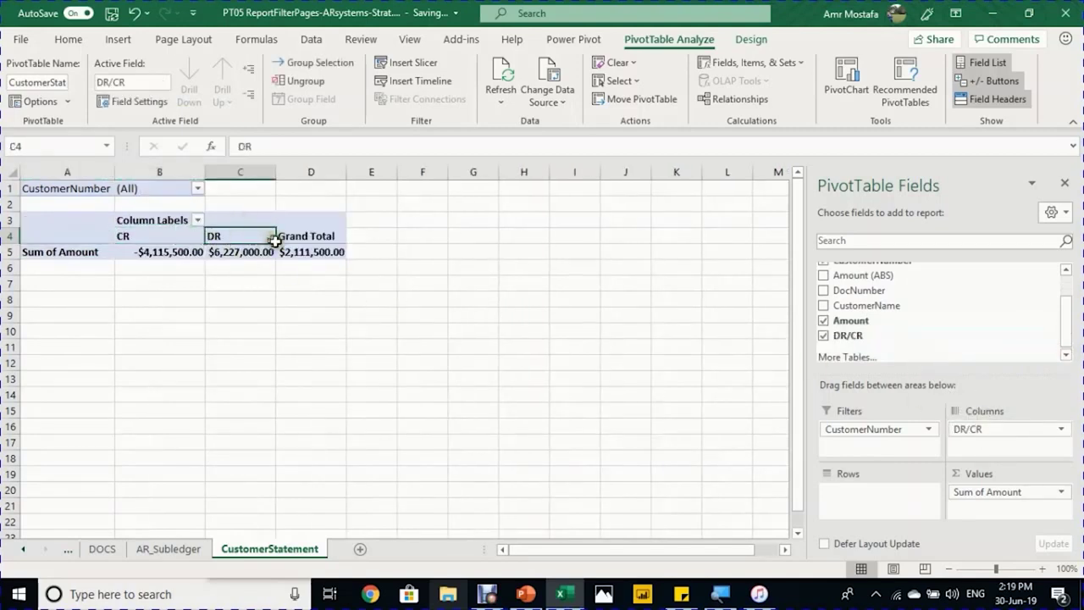
Step: Move the DR column ahead of the CR column in the PivotTable
left_click(310, 251)
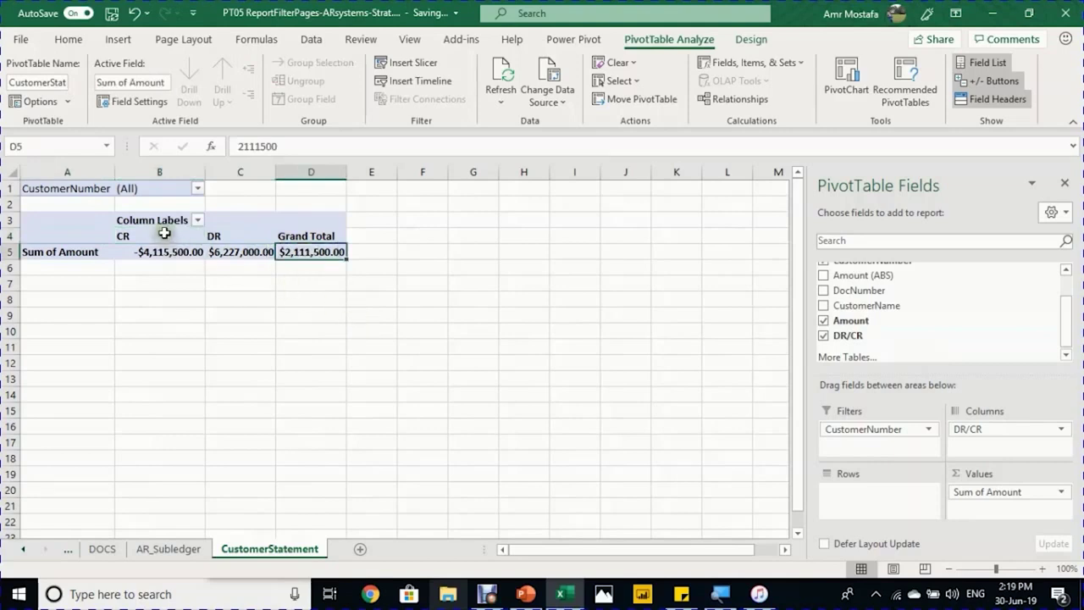
left_click(227, 236)
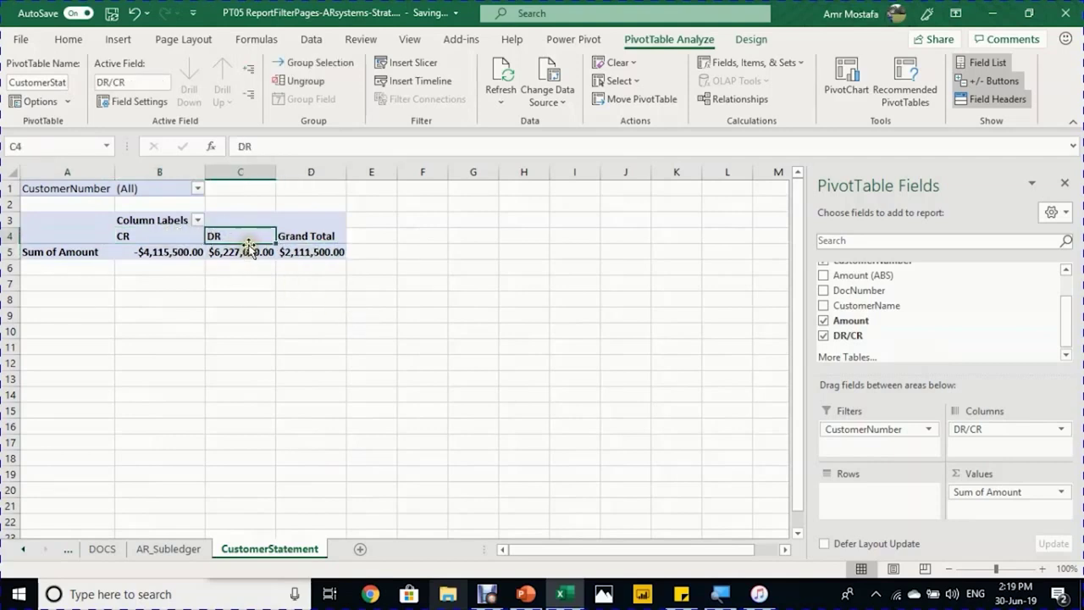
left_click_drag(249, 246, 129, 236)
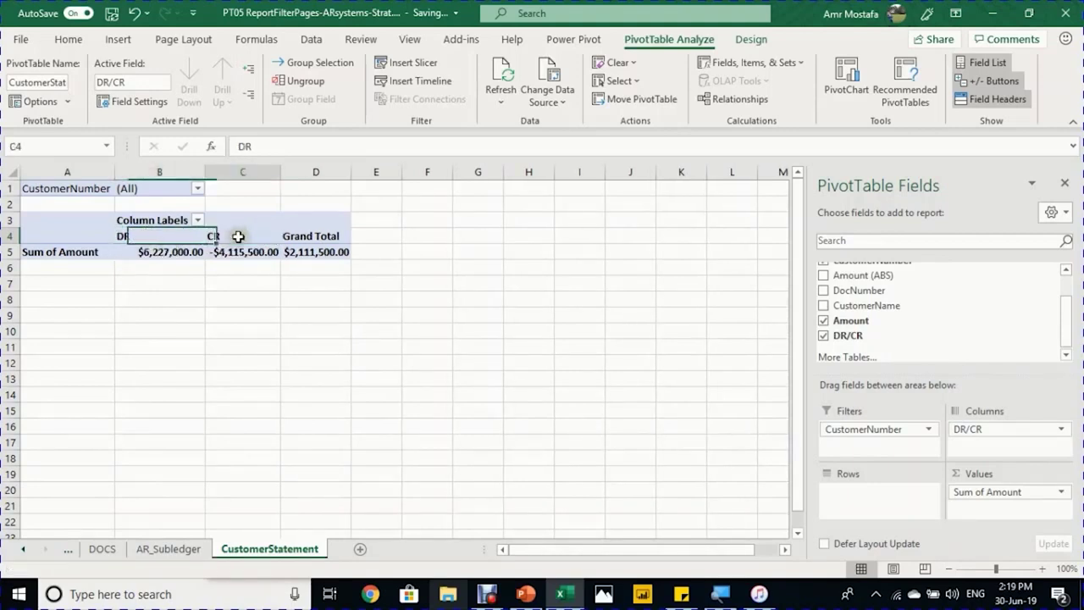
Step: Add Date, Doc Type and DocNumber, in that order, as the PivotTable's row fields
scroll(903, 334, "up", 1)
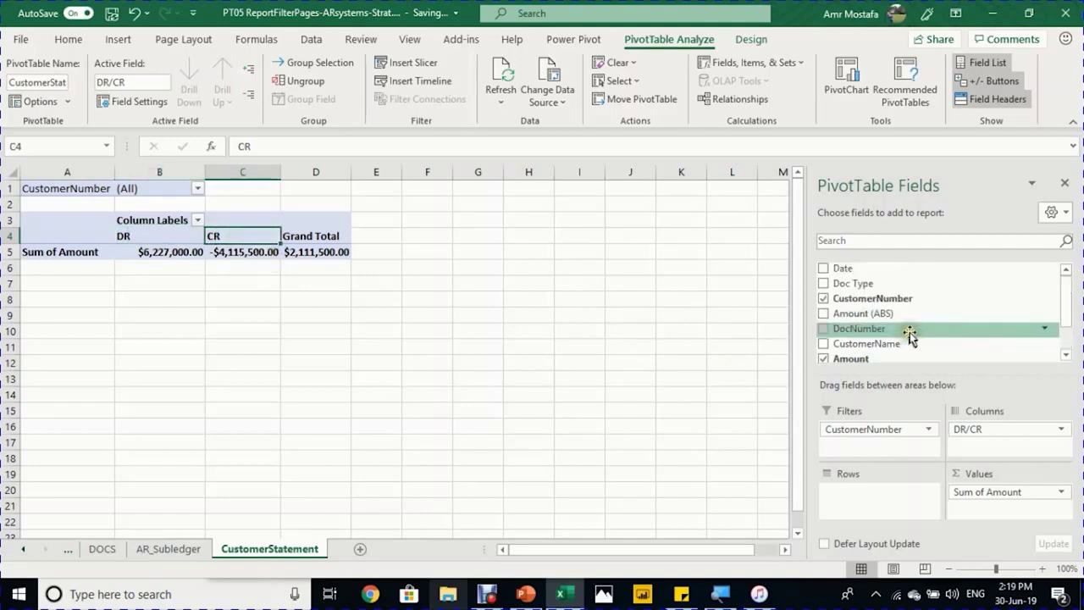
left_click_drag(896, 271, 883, 499)
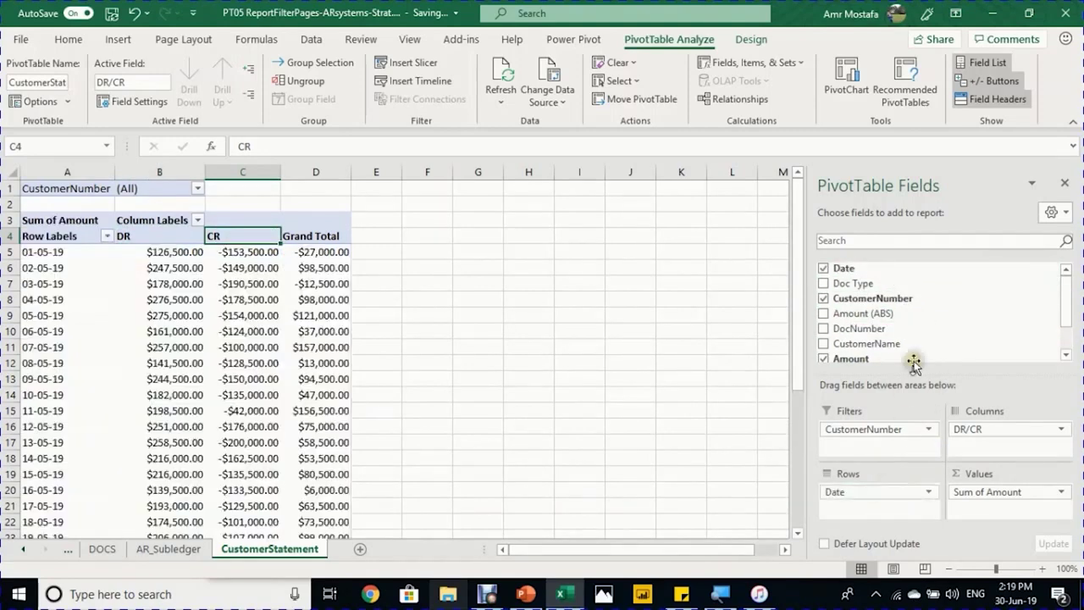
left_click_drag(896, 284, 884, 511)
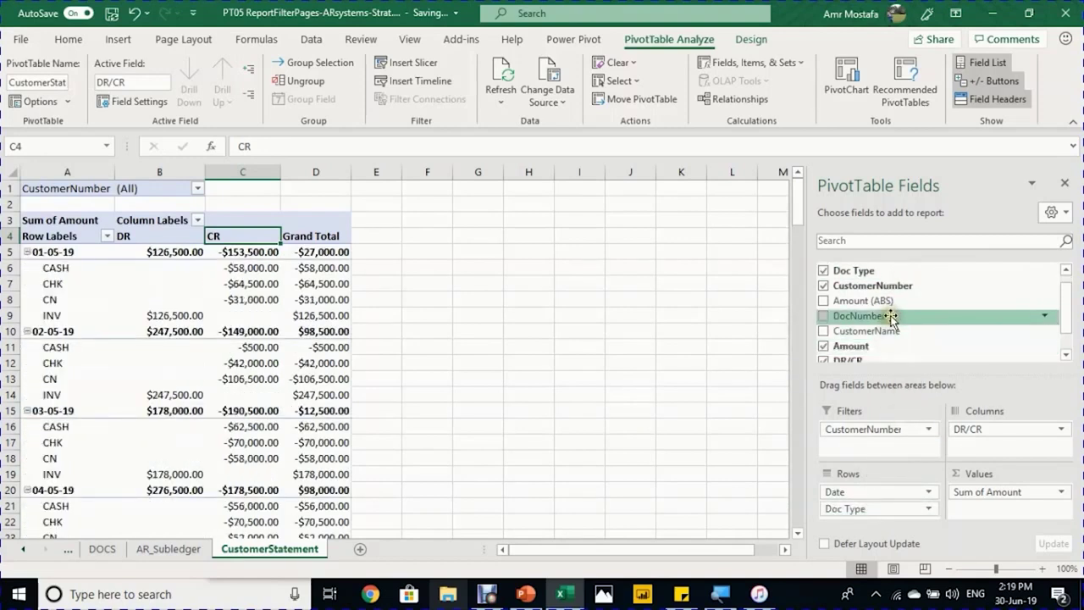
left_click_drag(894, 318, 882, 522)
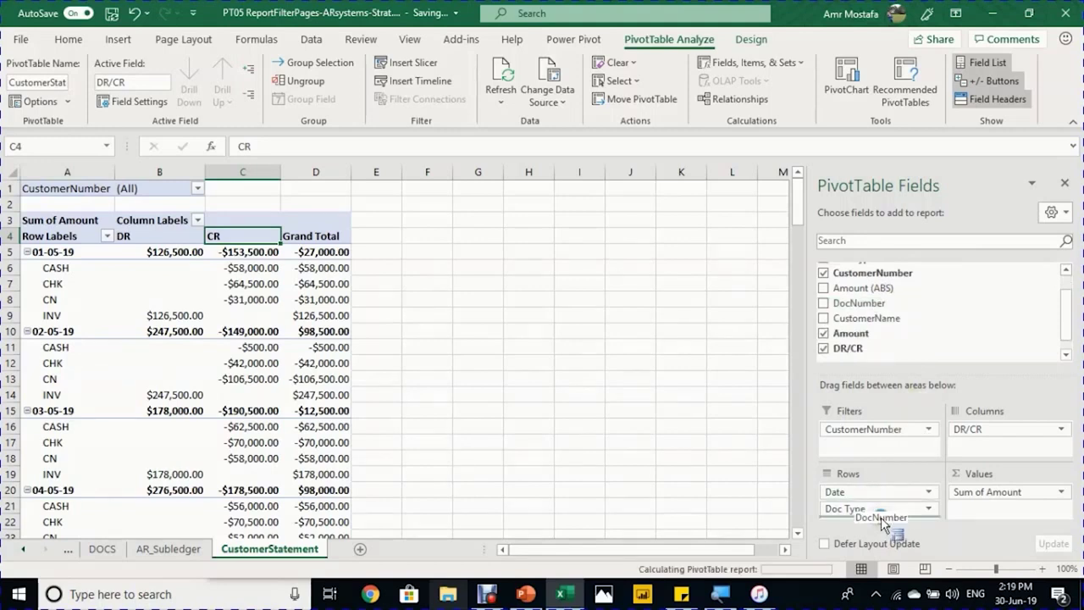
Step: Show the PivotTable's report layout in Tabular Form
left_click(161, 314)
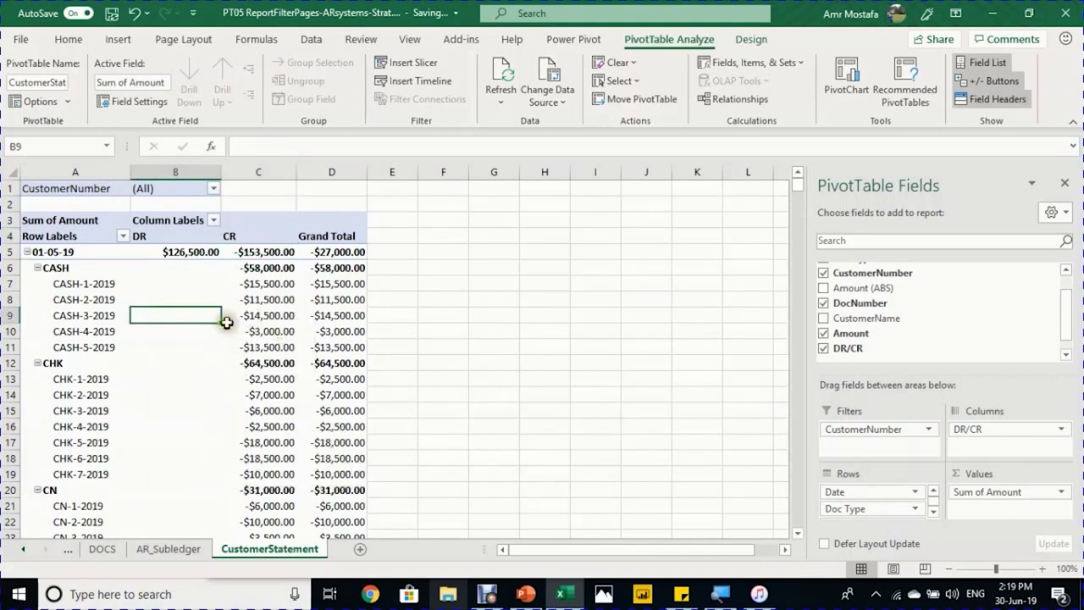
left_click(753, 40)
left_click(103, 102)
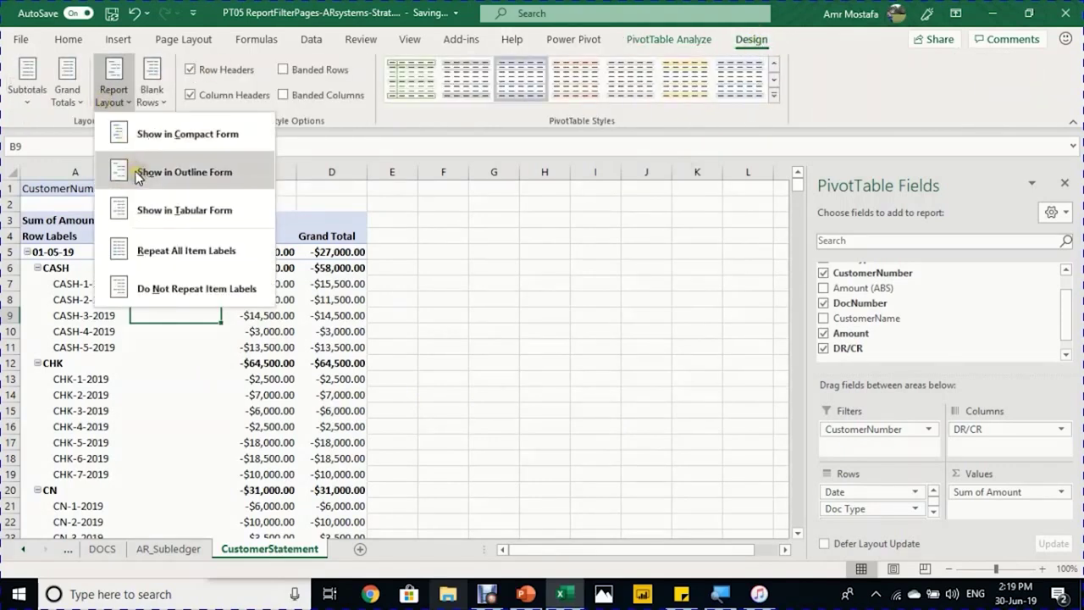
left_click(142, 214)
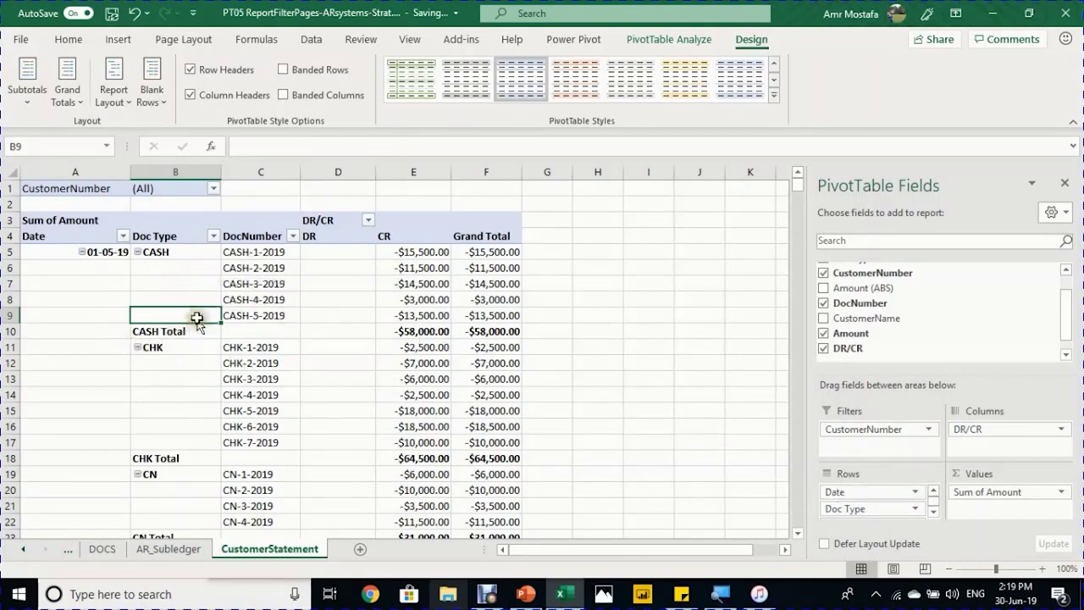
Step: Remove the Doc Type and Date subtotals from the PivotTable
left_click(171, 252)
left_click(187, 331)
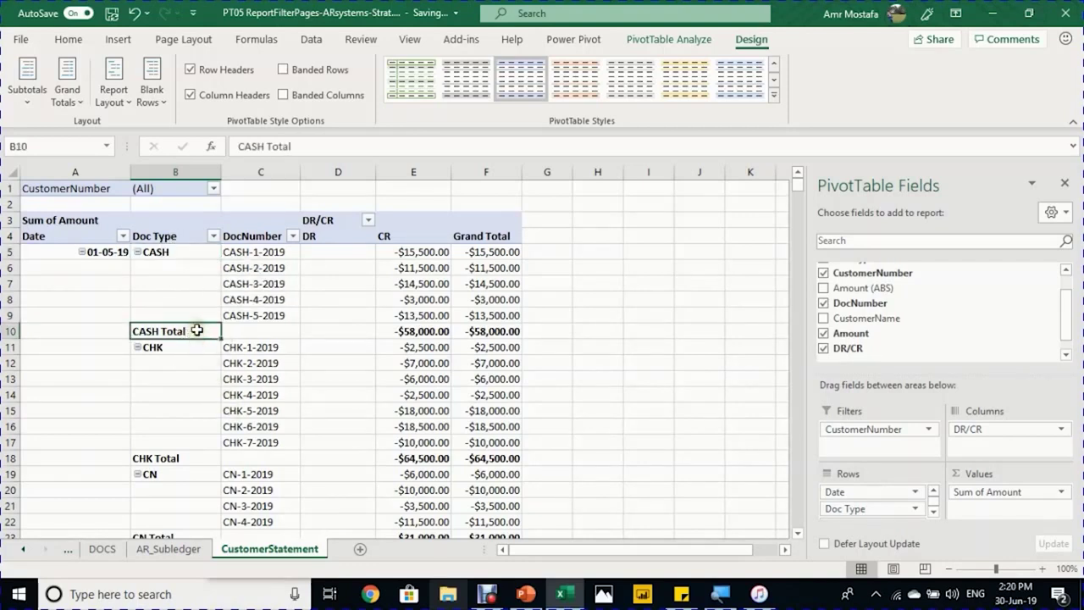
right_click(197, 331)
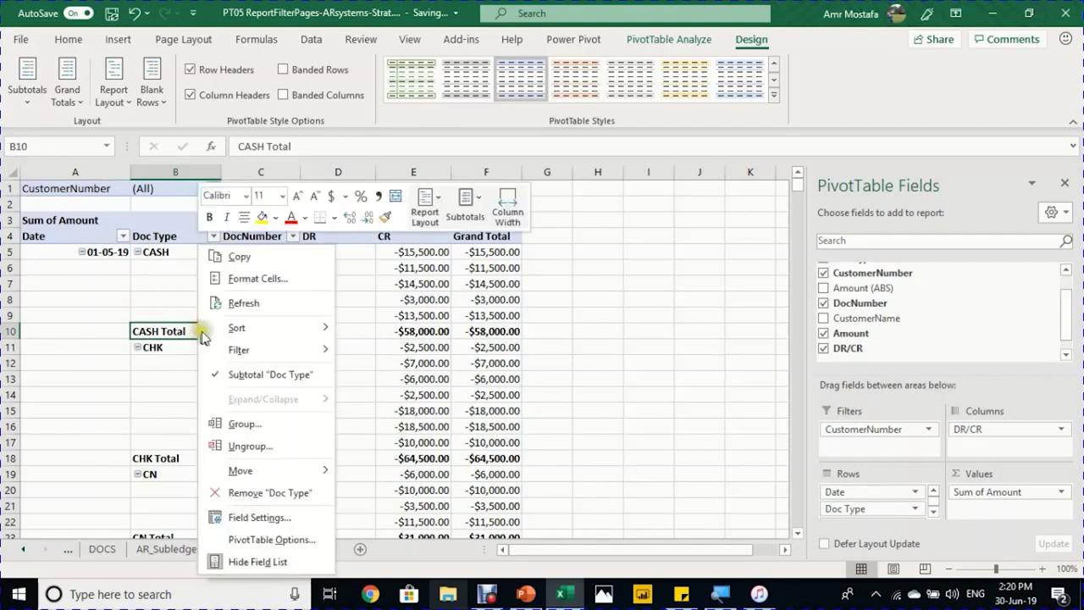
left_click(219, 383)
scroll(216, 424, "down", 1)
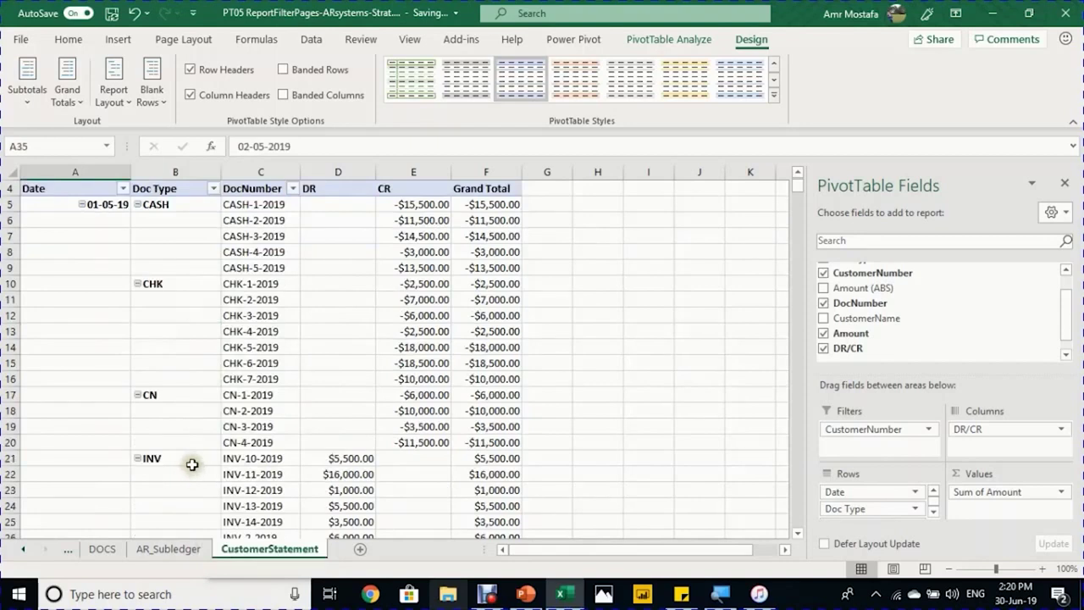
Step: Reorder the Doc Type items in the PivotTable rows as INV, CN, CASH, CHK and check the order
left_click(196, 459)
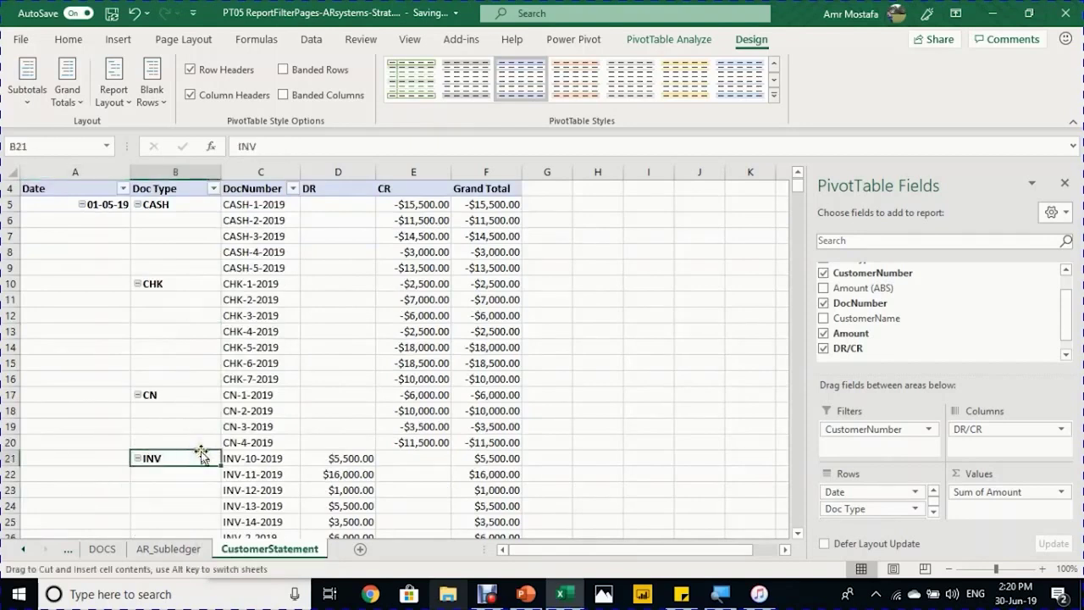
left_click_drag(201, 445, 241, 224)
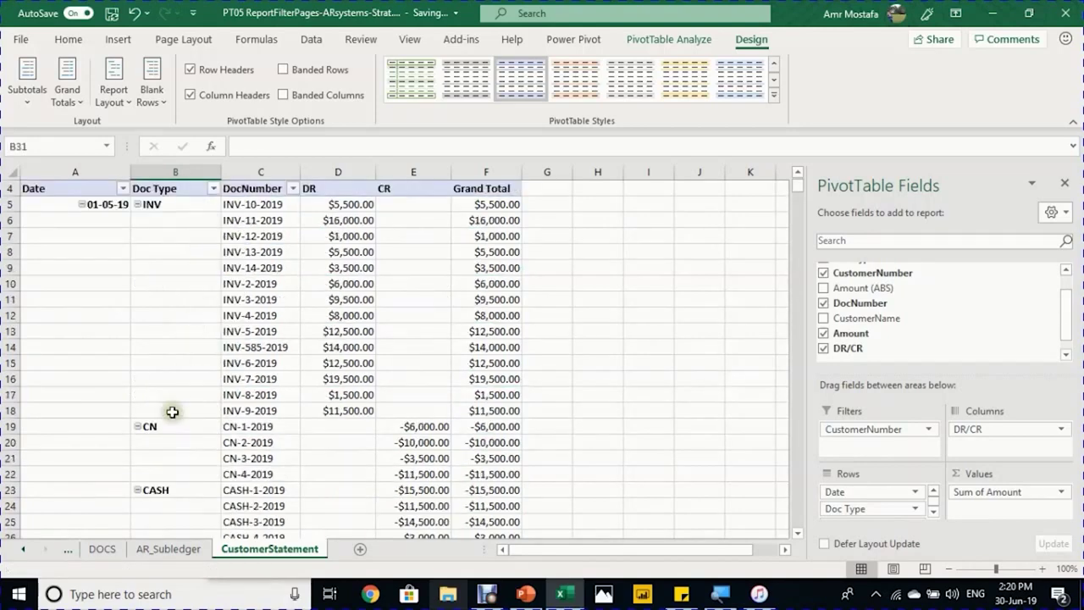
scroll(170, 411, "down", 3)
scroll(196, 421, "down", 1)
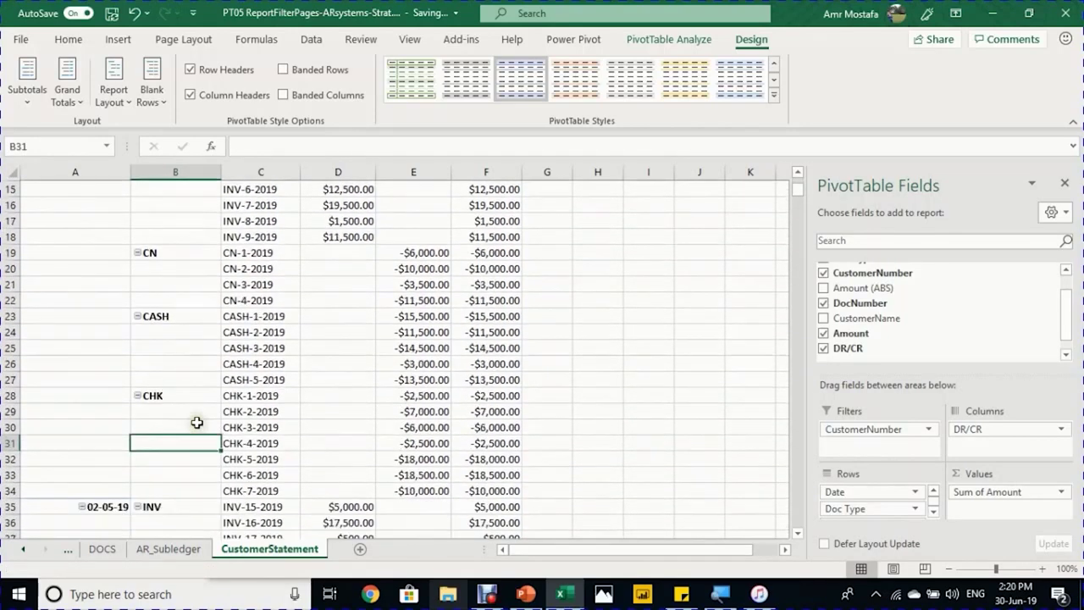
scroll(196, 421, "up", 5)
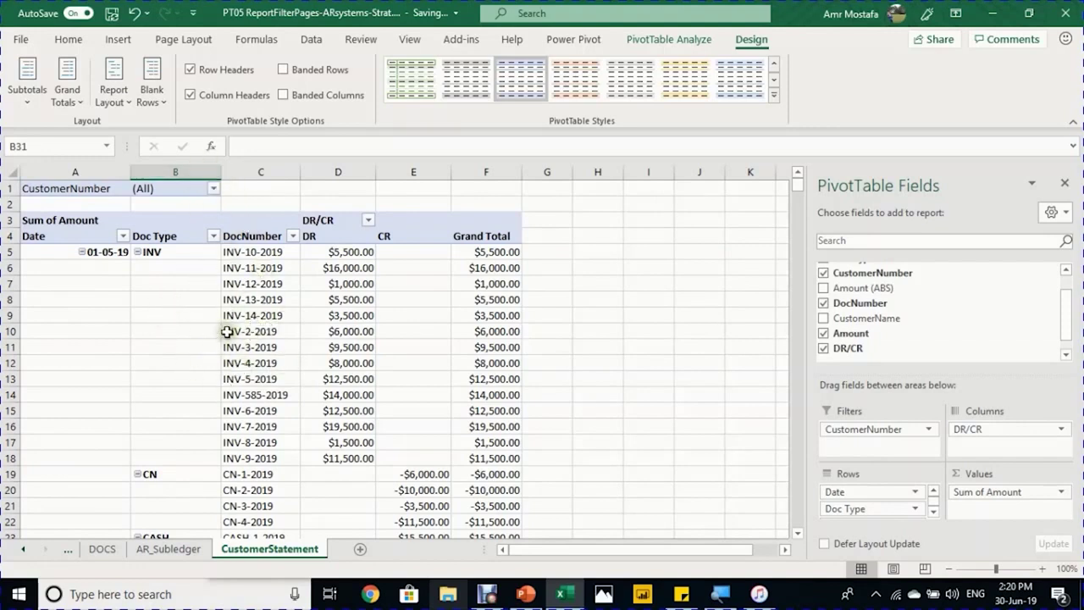
Step: Filter the PivotTable to the second customer number in the list, and reset the CustomerNumber filter to (All)
left_click(215, 192)
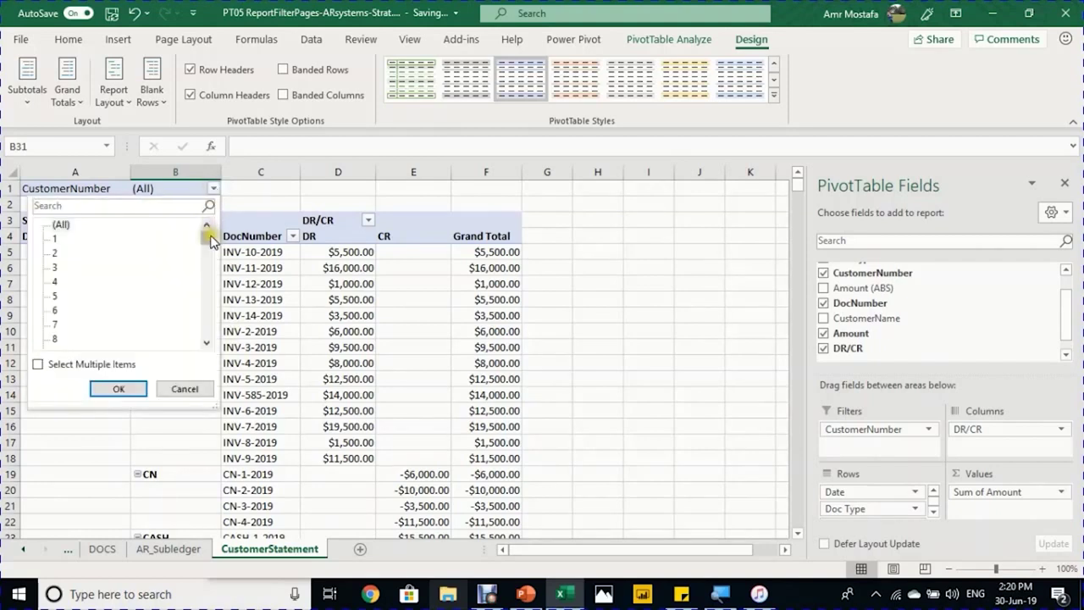
mouse_move(211, 241)
left_mouse_down()
mouse_move(177, 339)
mouse_move(211, 224)
left_mouse_up()
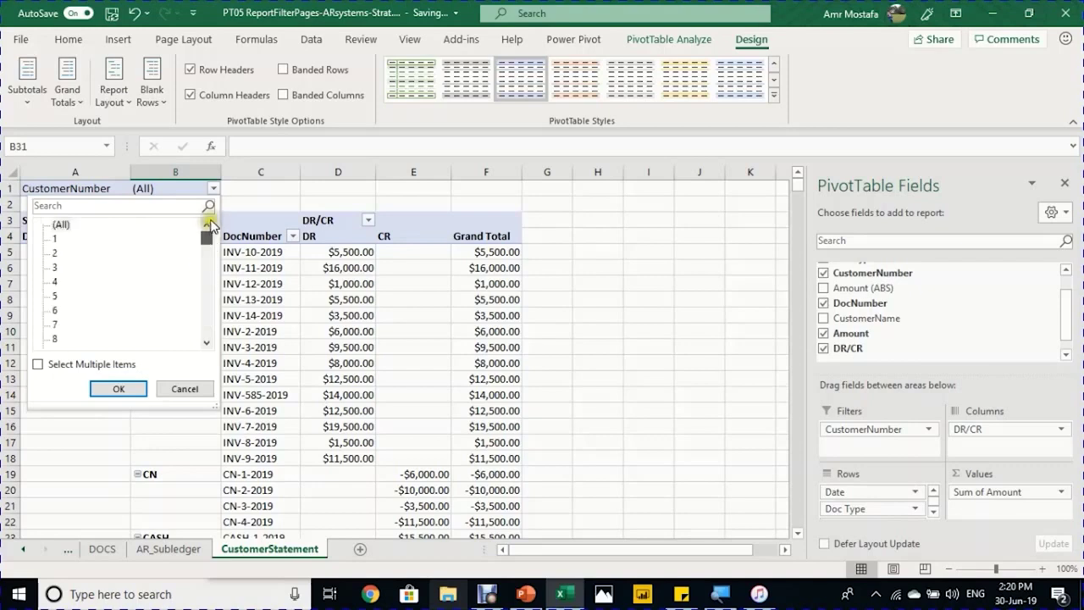
left_click(56, 253)
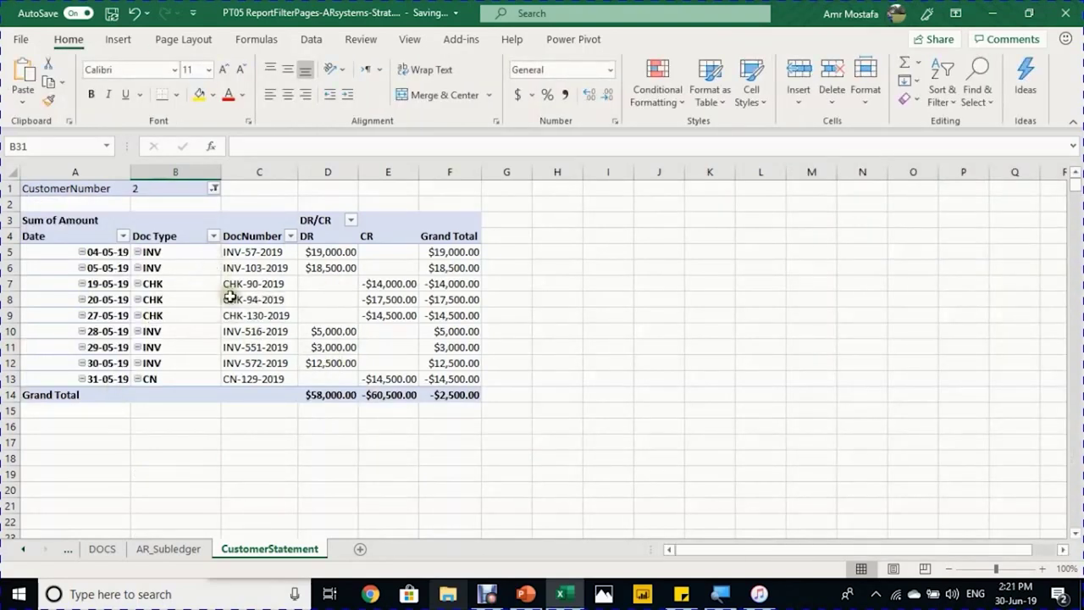
left_click(215, 188)
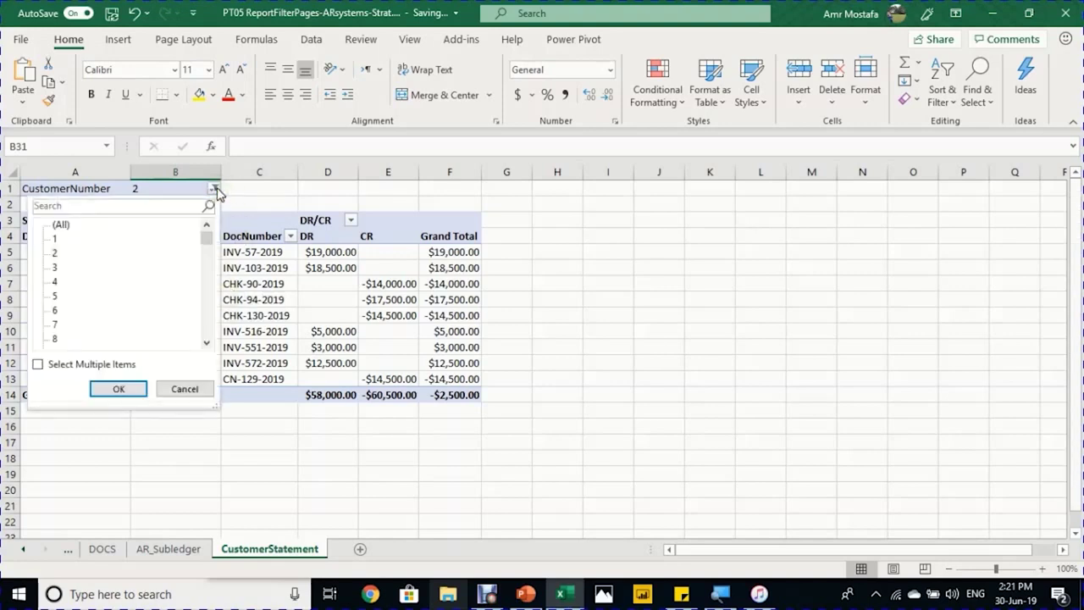
left_click(61, 226)
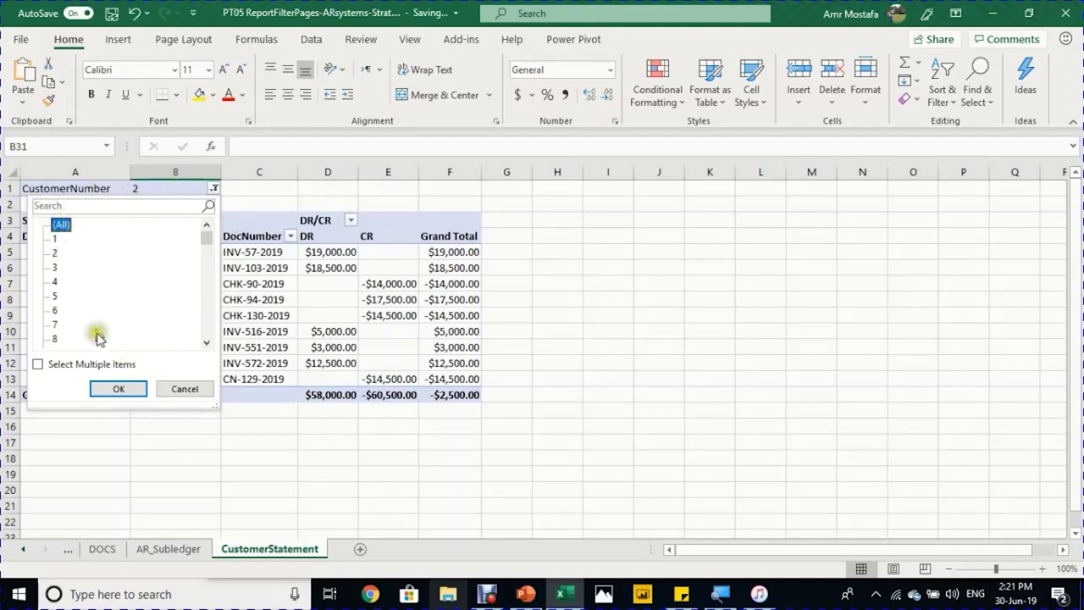
left_click(119, 388)
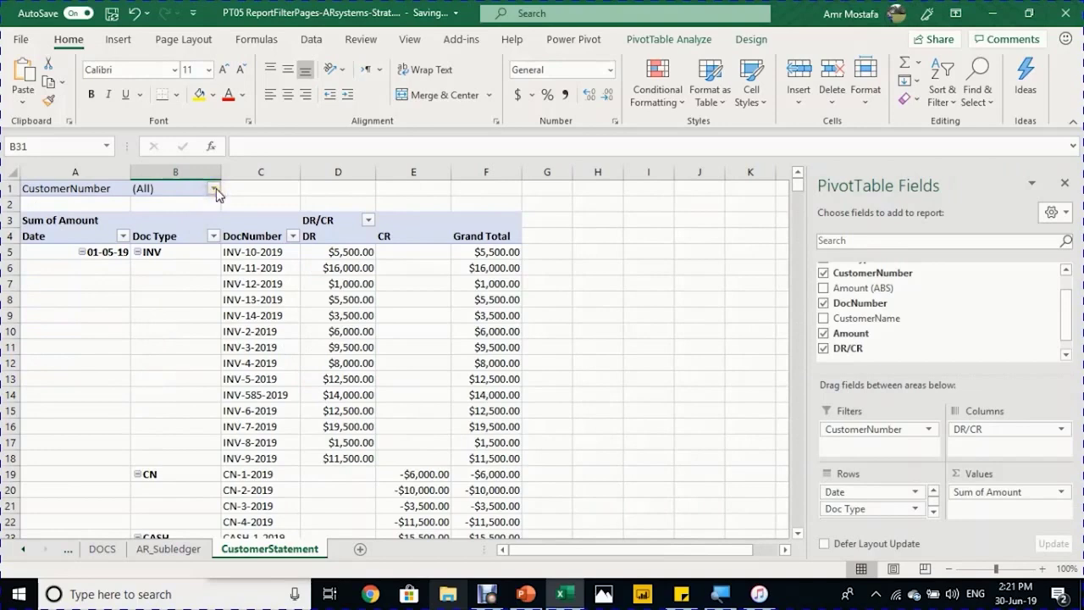
Step: Generate a separate sheet for every customer by showing the report filter pages of CustomerNumber
left_click(207, 298)
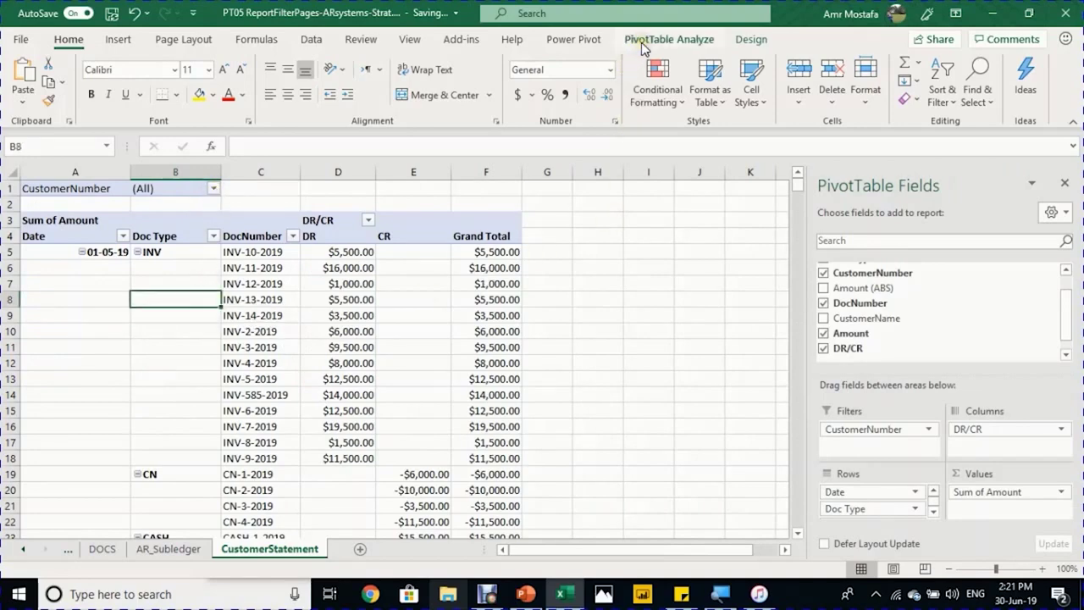
left_click(643, 42)
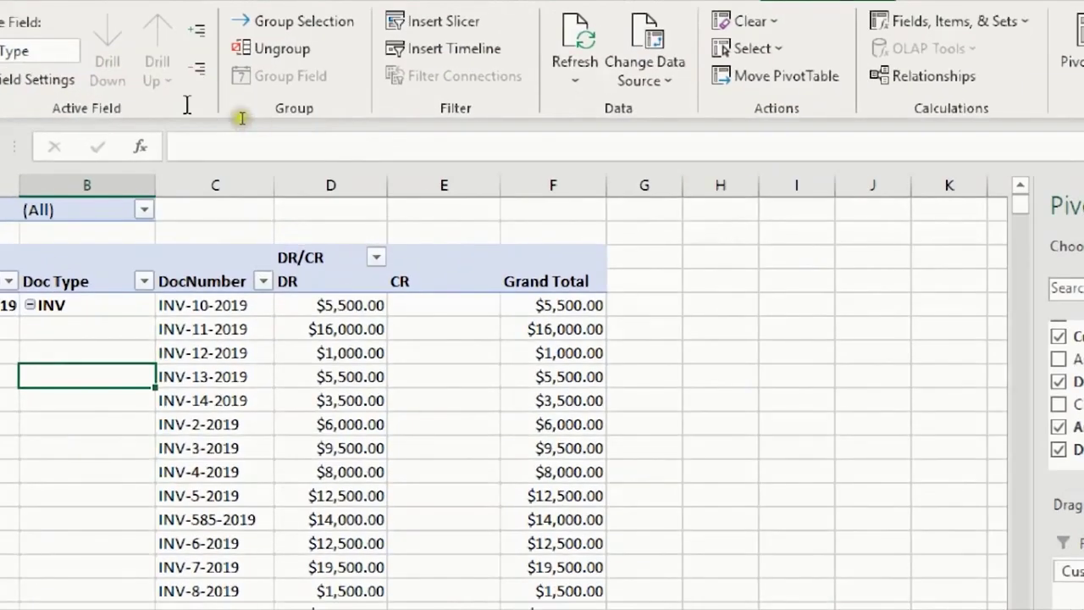
key("alt")
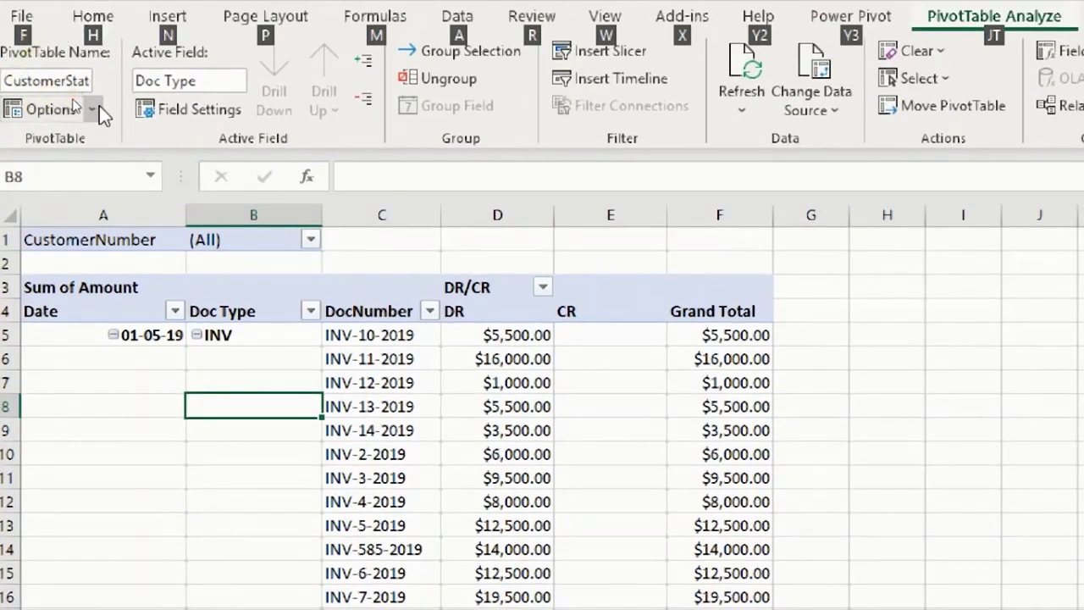
left_click(99, 110)
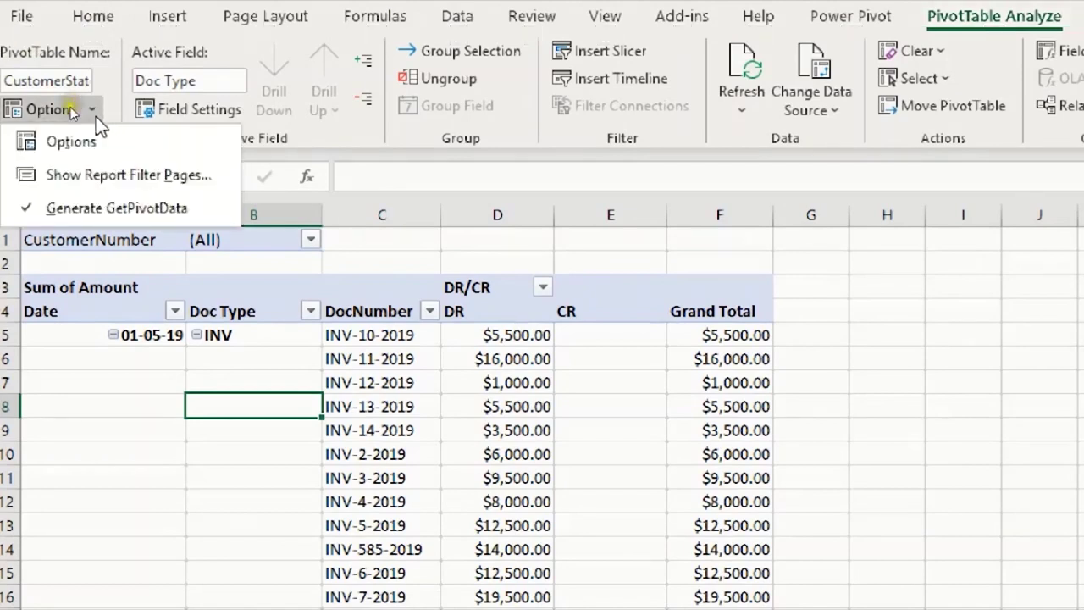
left_click(145, 177)
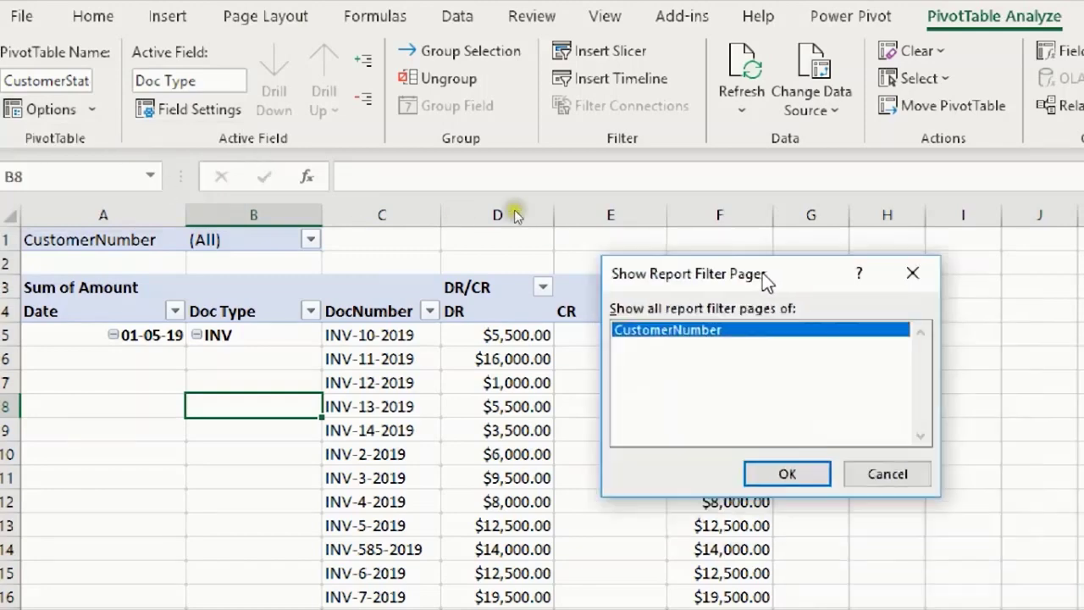
left_click_drag(766, 280, 553, 159)
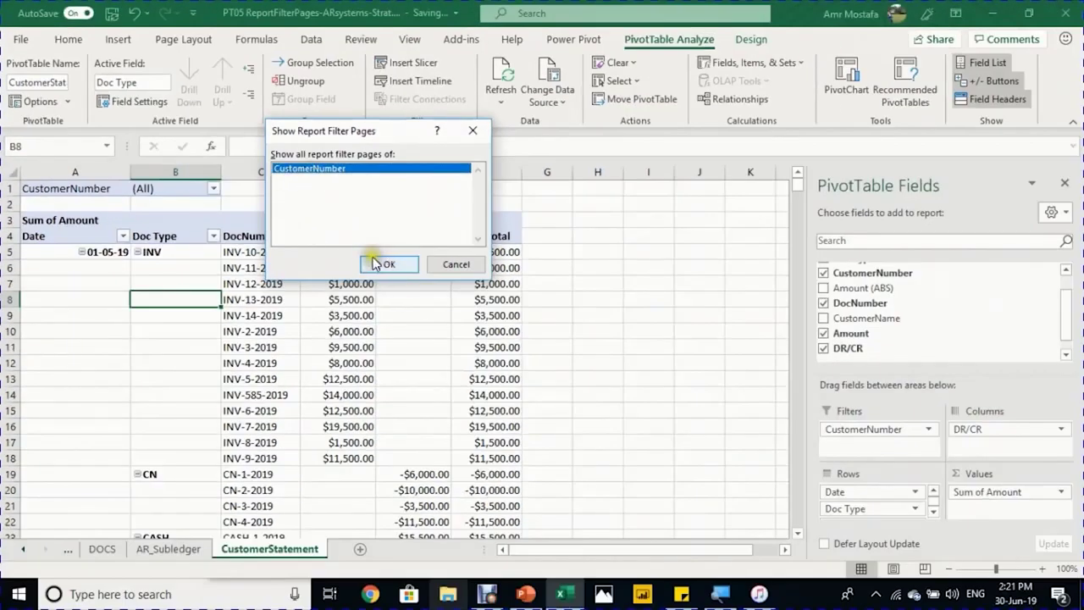
left_click(378, 264)
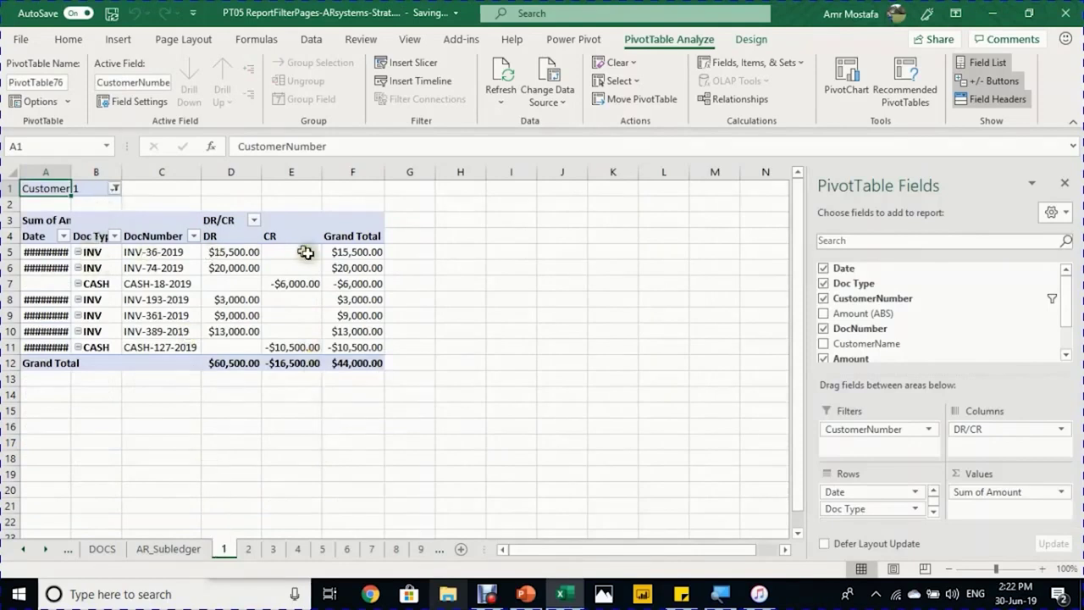
Step: Review the generated statement sheets of the second and third customers
left_click(248, 549)
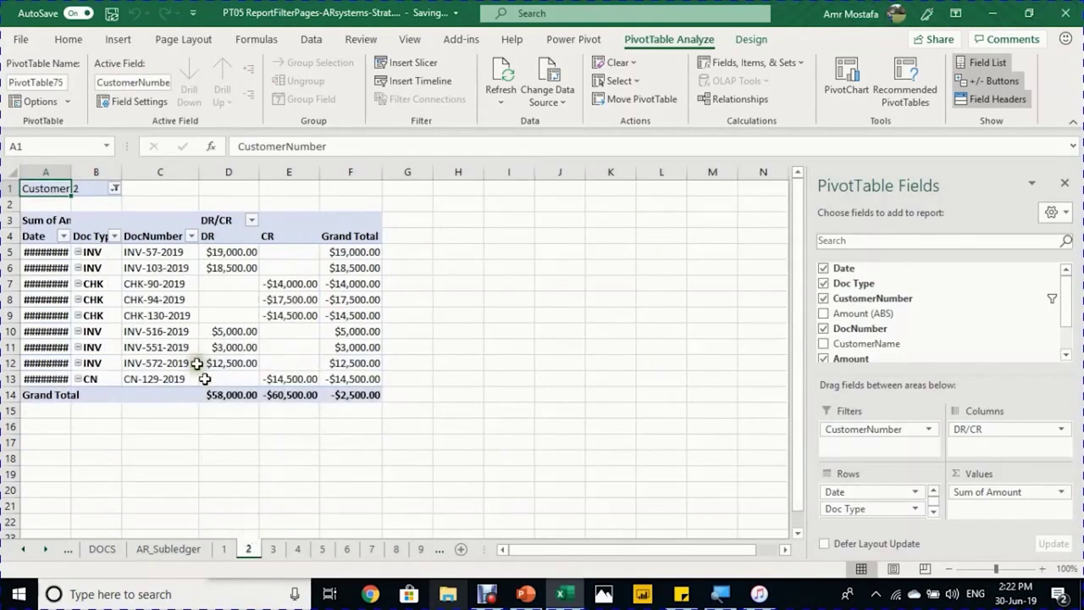
left_click(271, 549)
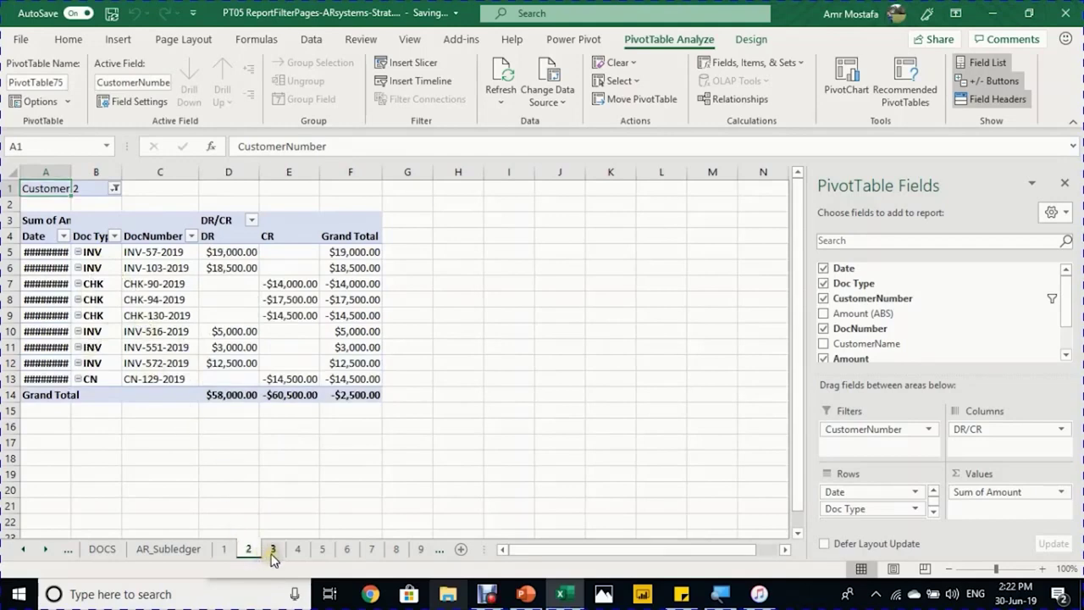
scroll(174, 322, "down", 4)
scroll(172, 344, "up", 4)
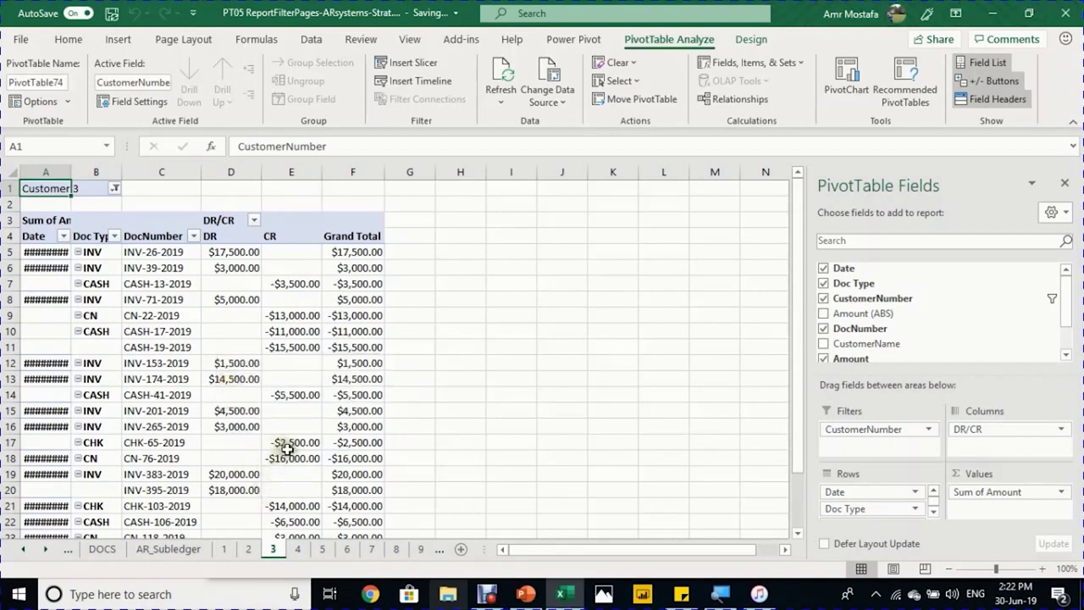
Step: Select all sheets in the workbook as a group
right_click(276, 551)
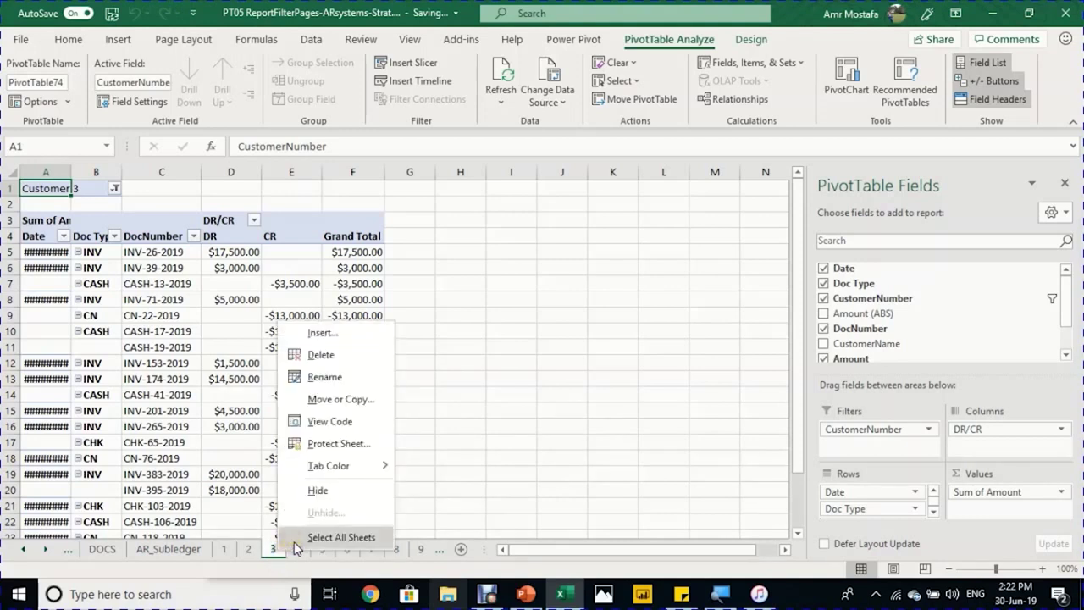
left_click(297, 537)
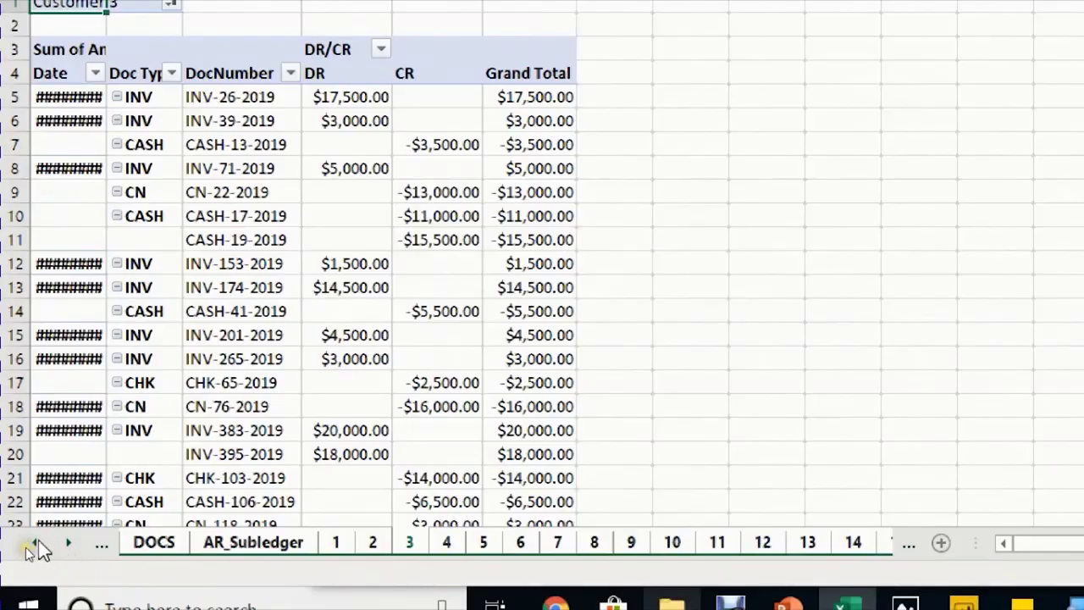
Step: Exclude the Customer List & Doctype, DOCS and AR_Subledger sheets from the sheet group, and autofit column A on the grouped customer sheets
left_click(34, 545)
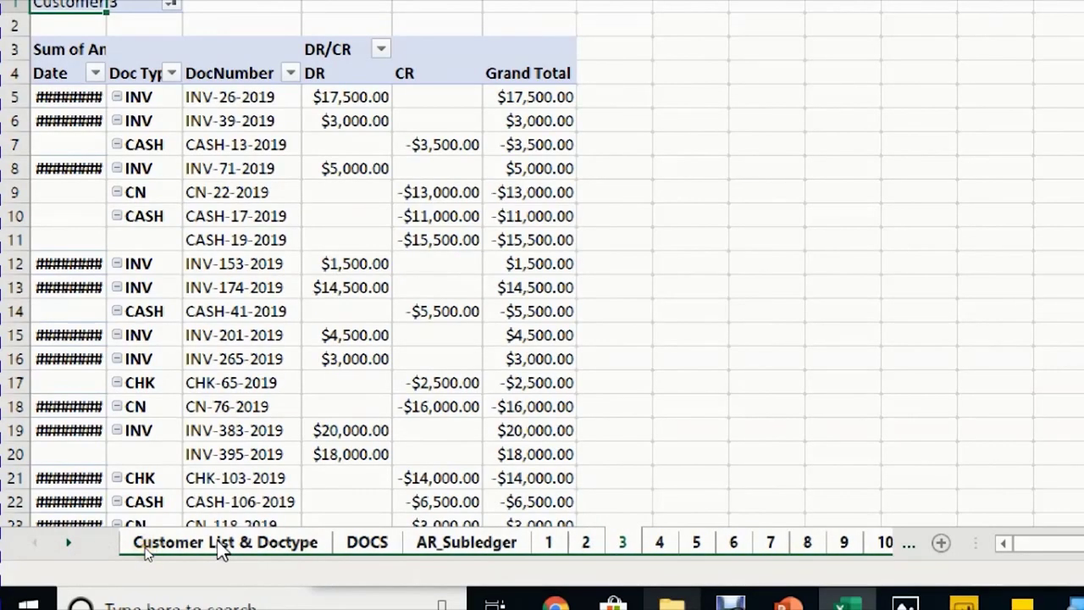
left_click(254, 546, "ctrl")
left_click(373, 547, "ctrl")
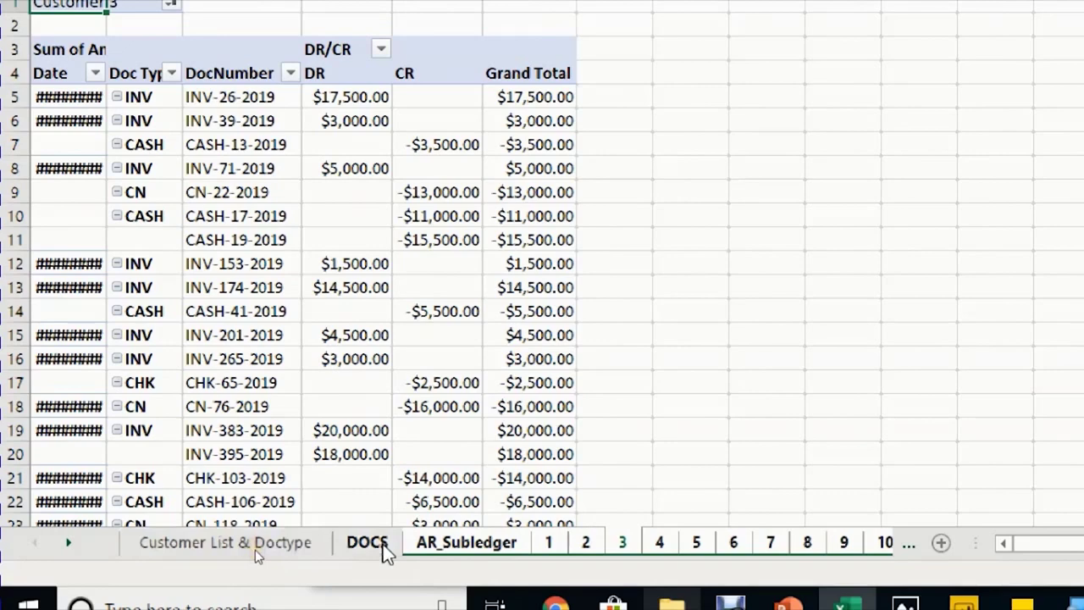
left_click(457, 546, "ctrl")
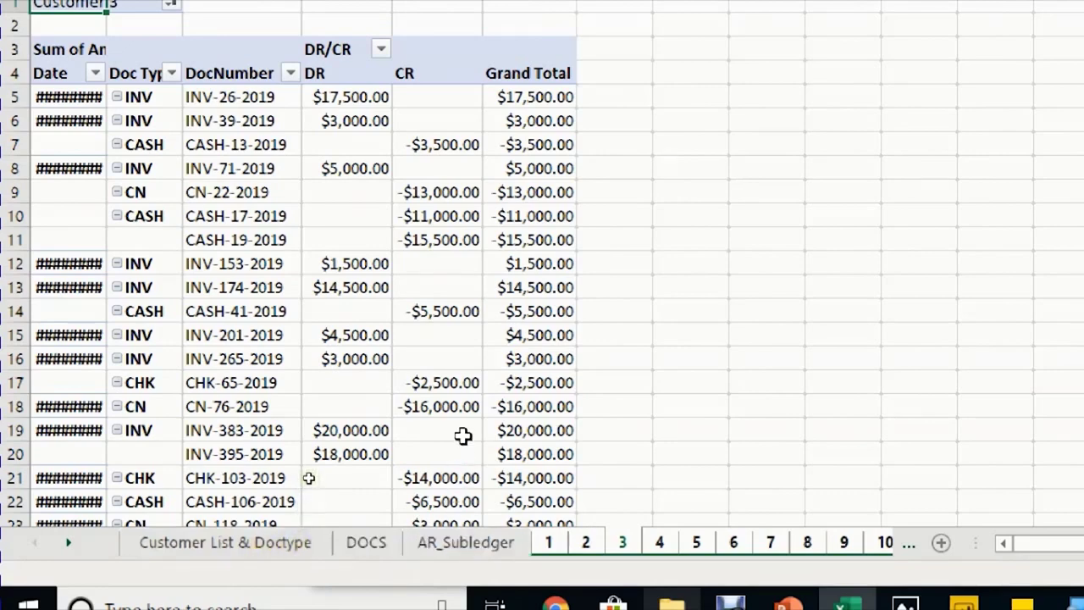
key("alt")
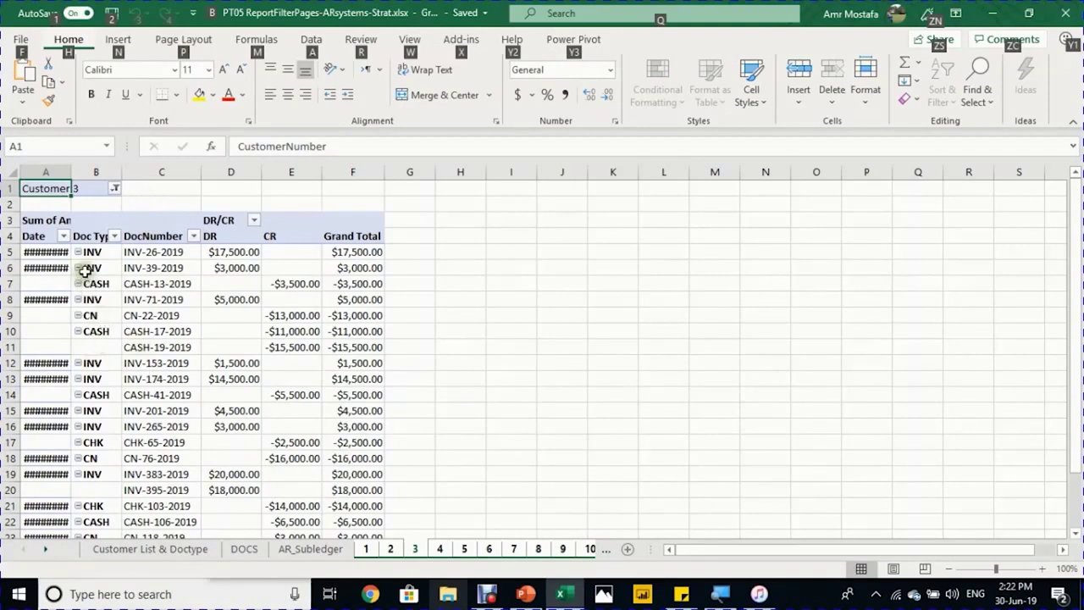
double_click(68, 172)
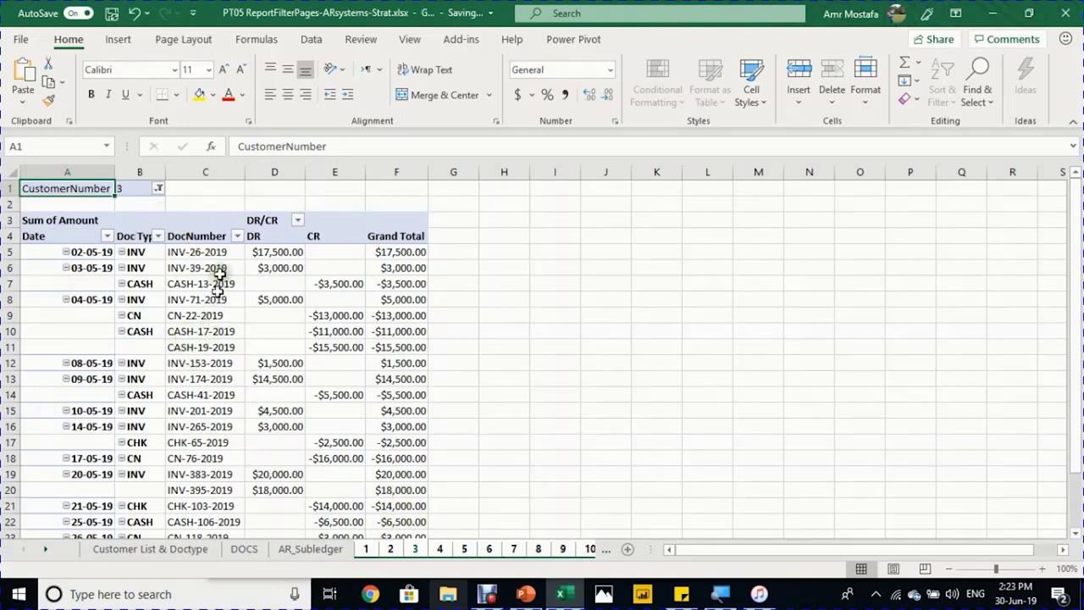
Step: Enter =VLOOKUP(B1,CustomerList,2,FALSE) in cell C1 to look up the customer's name from the Customer List & Doctype sheet
left_click(212, 190)
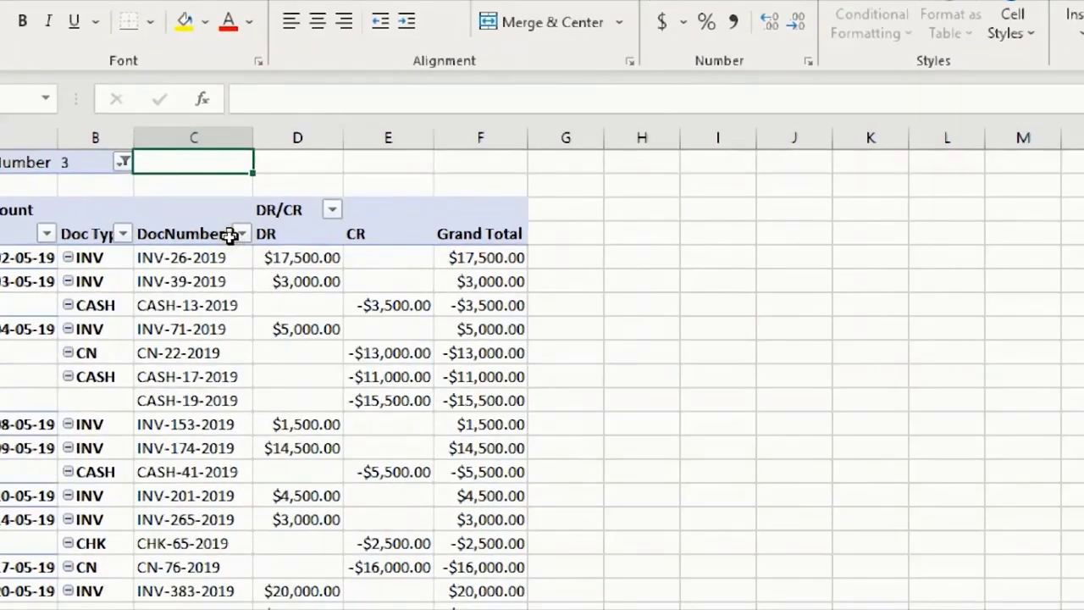
type("=VL")
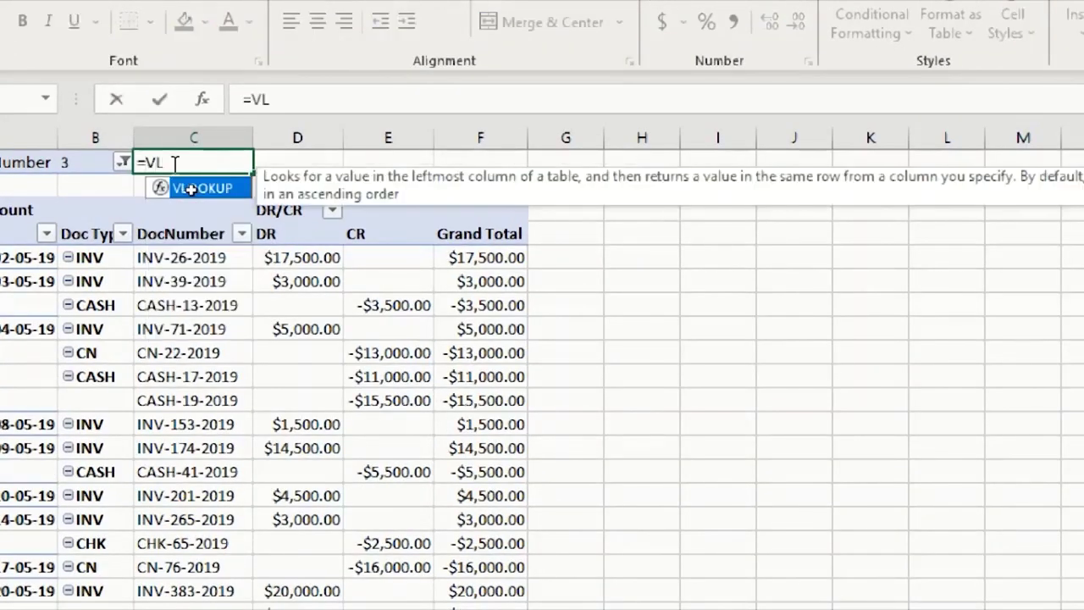
double_click(193, 188)
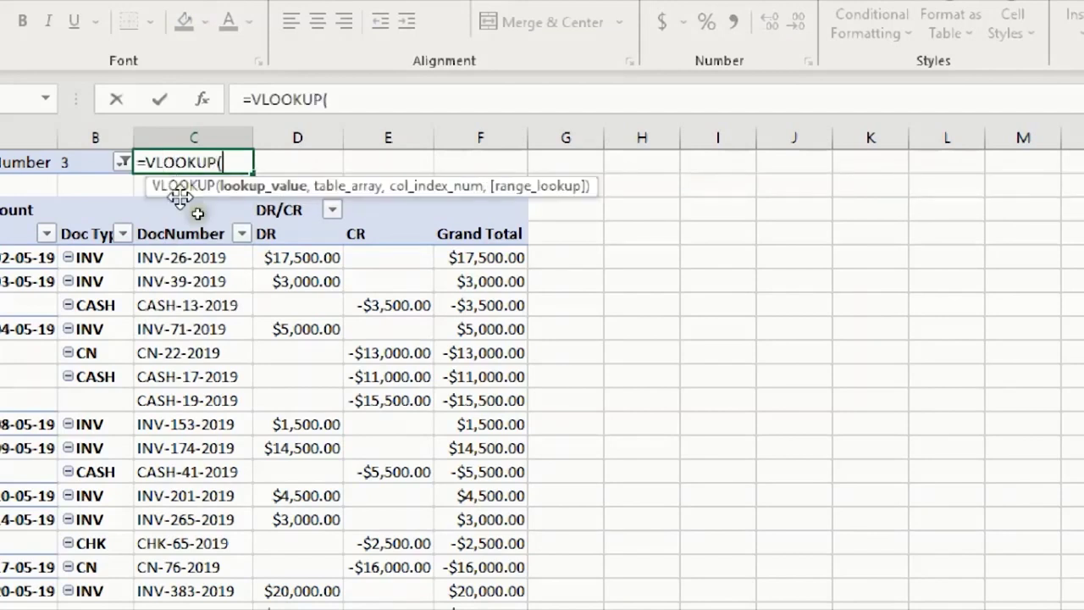
left_click(89, 164)
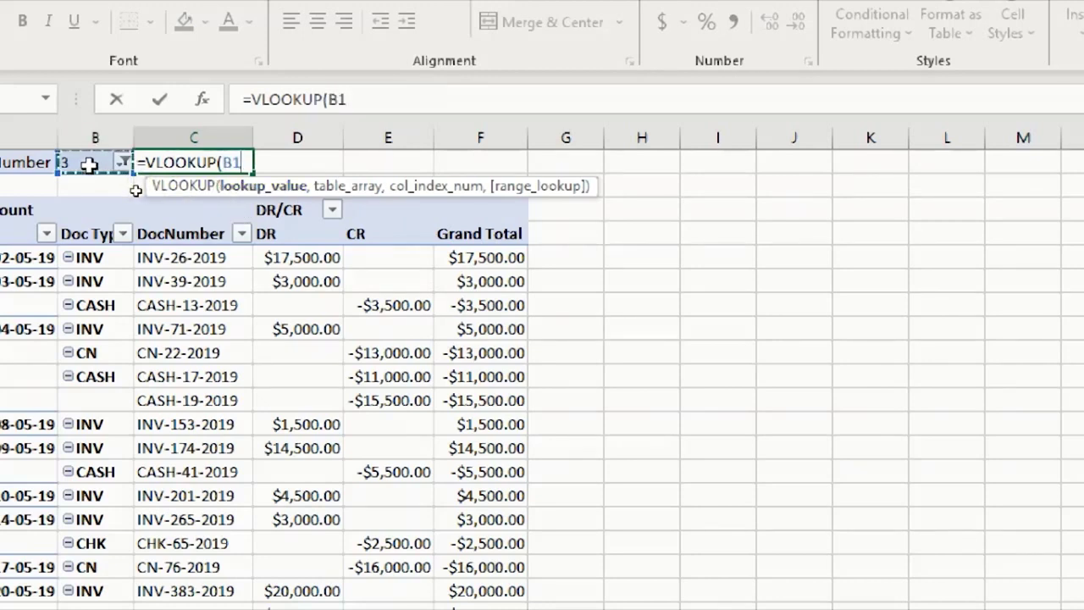
type(",")
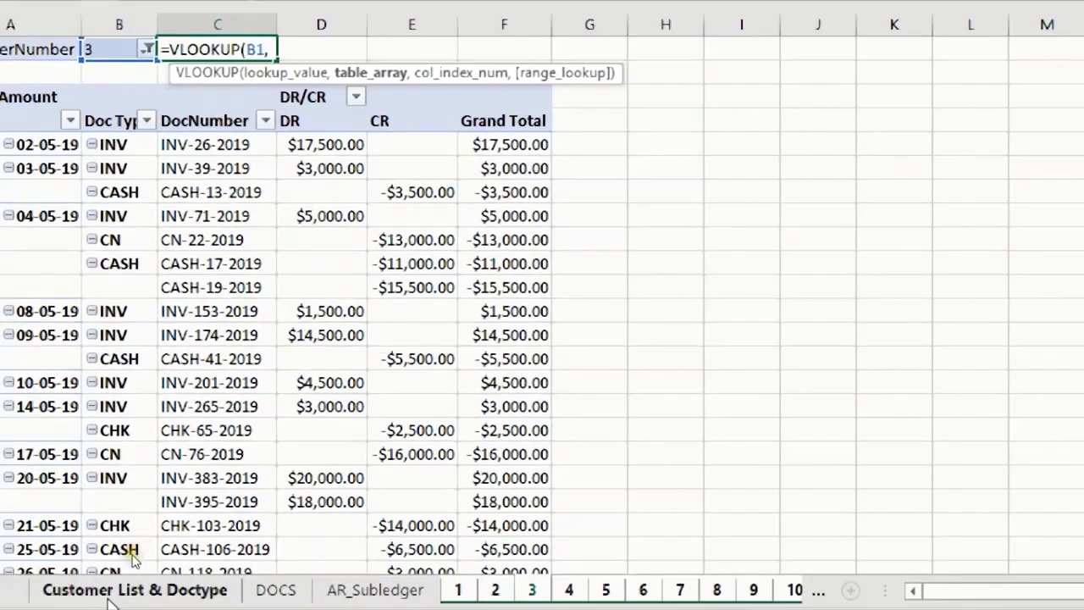
left_click(98, 590)
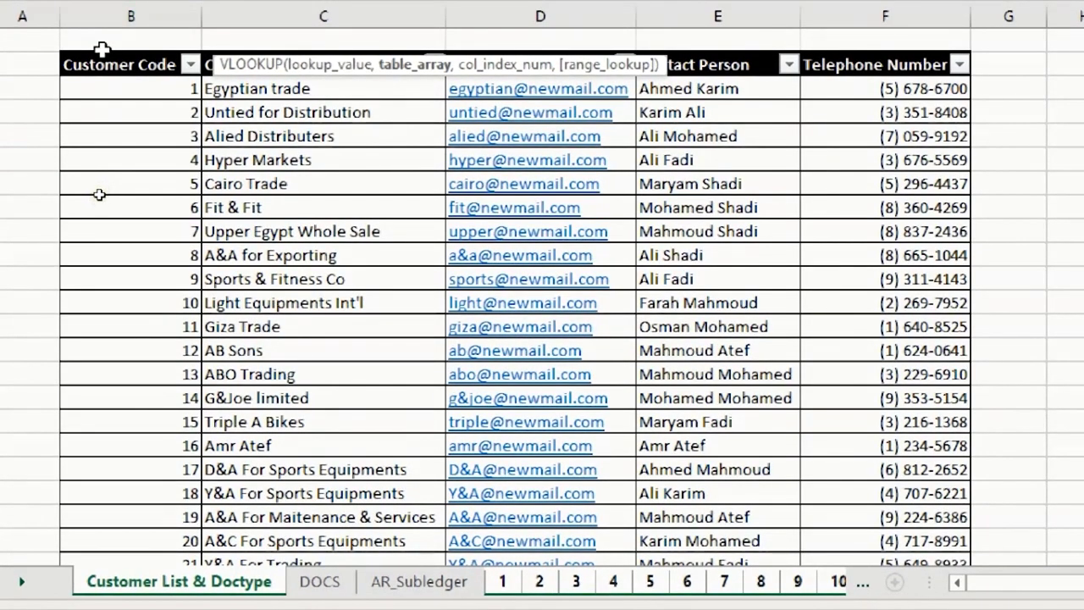
left_click_drag(102, 49, 728, 66)
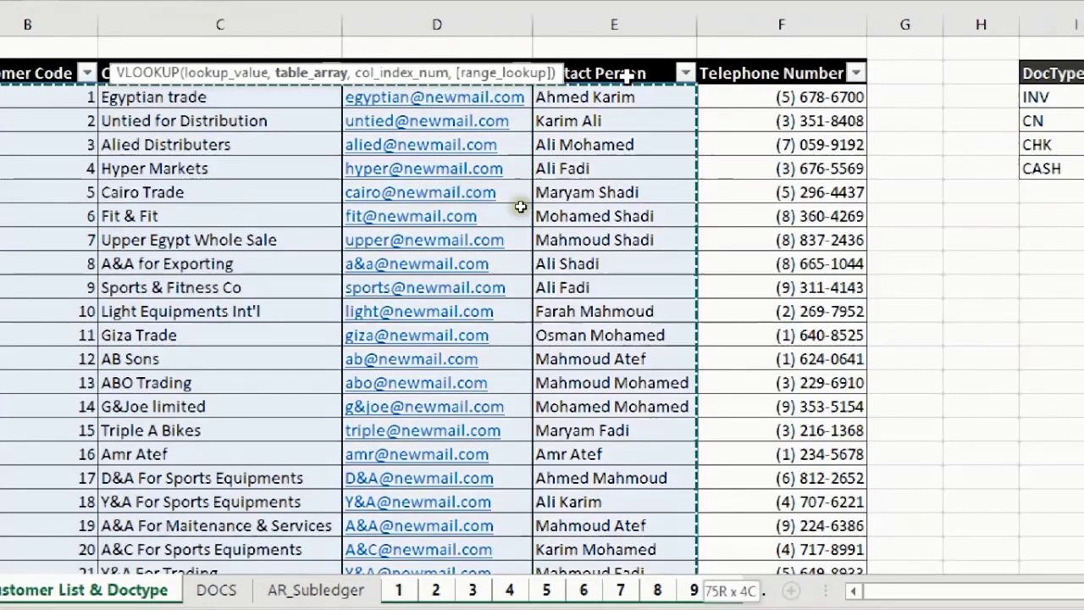
left_click_drag(627, 76, 720, 76)
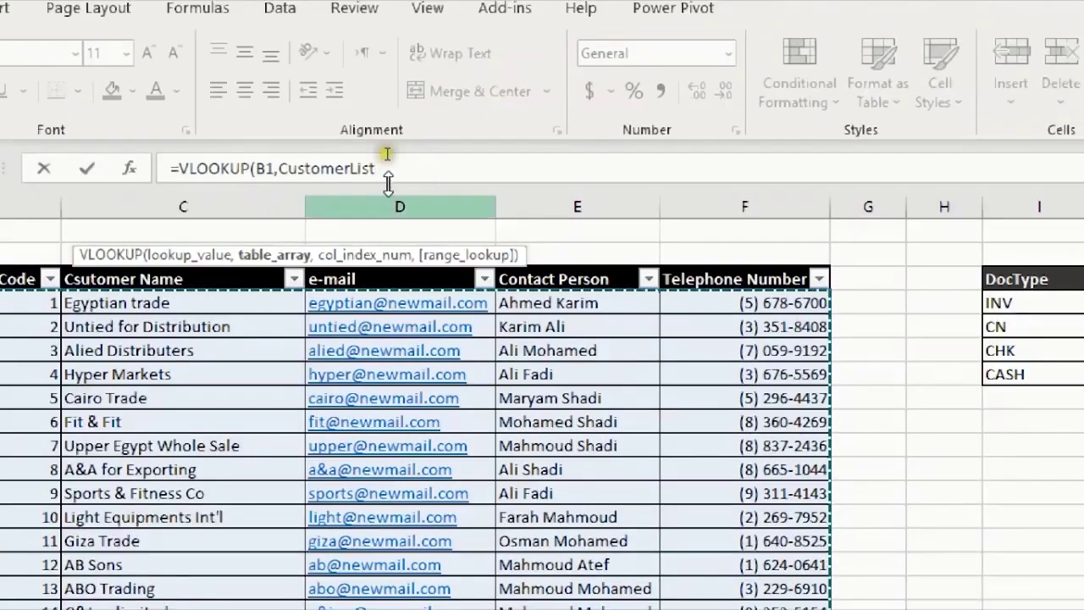
type(",")
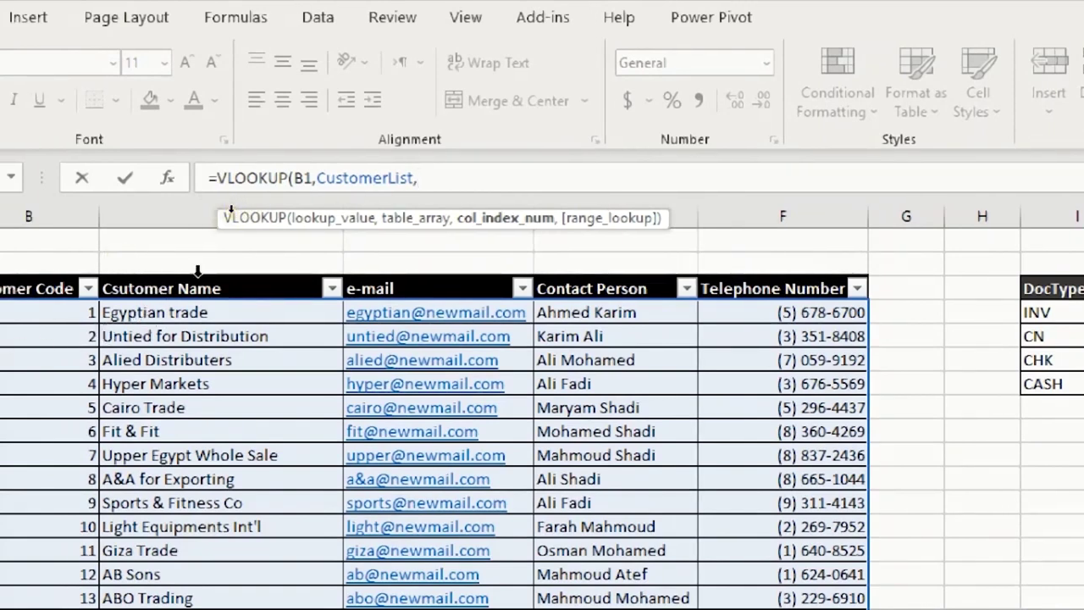
type(",")
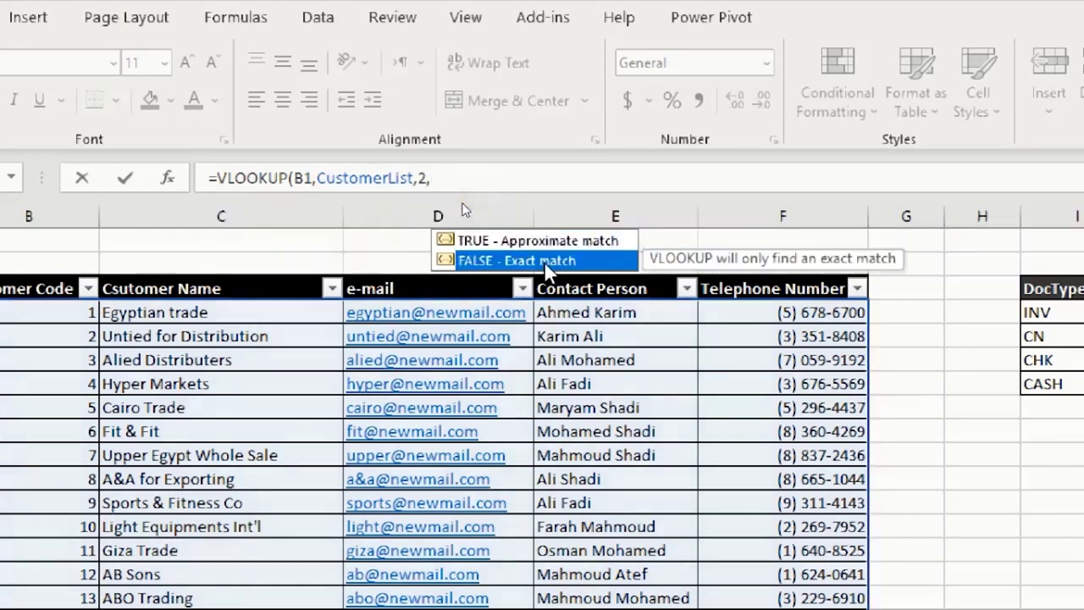
double_click(545, 262)
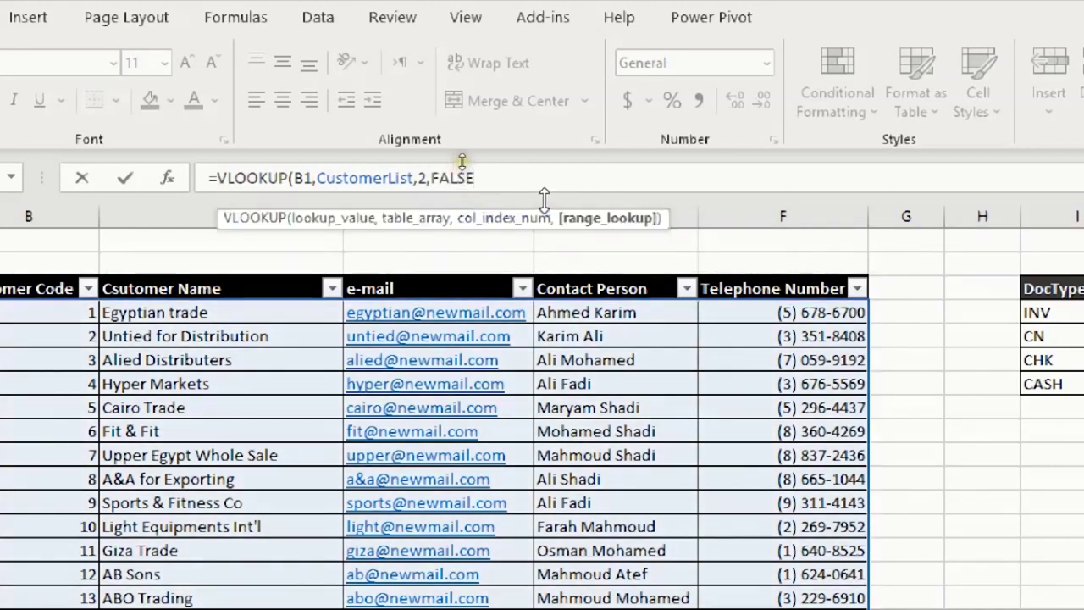
type(")")
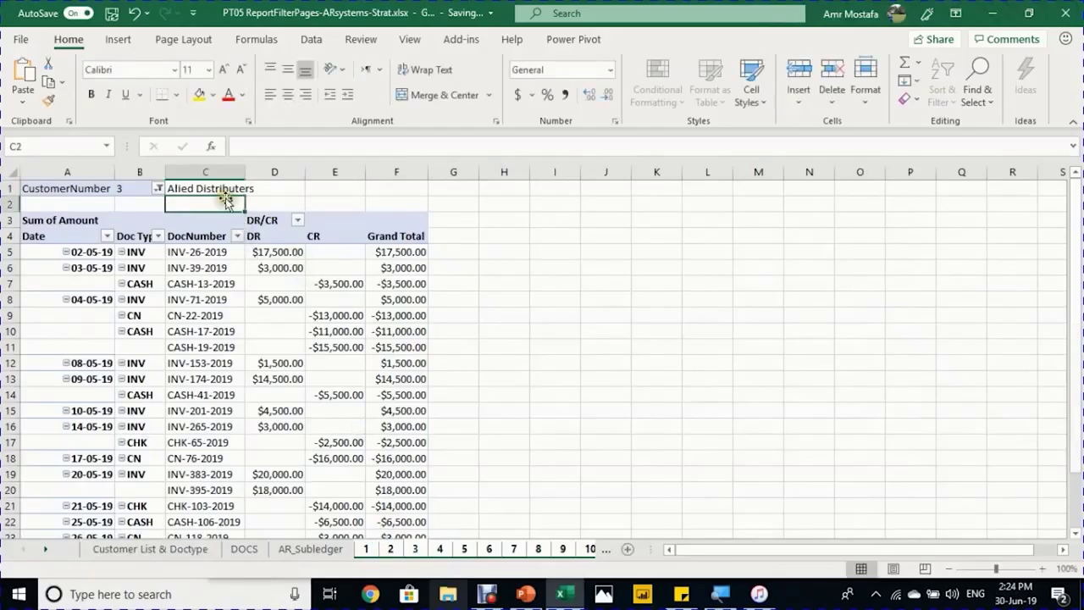
Step: Move the VLOOKUP formula from C1 to D1 and autofit column D to the customer name
left_click(226, 190)
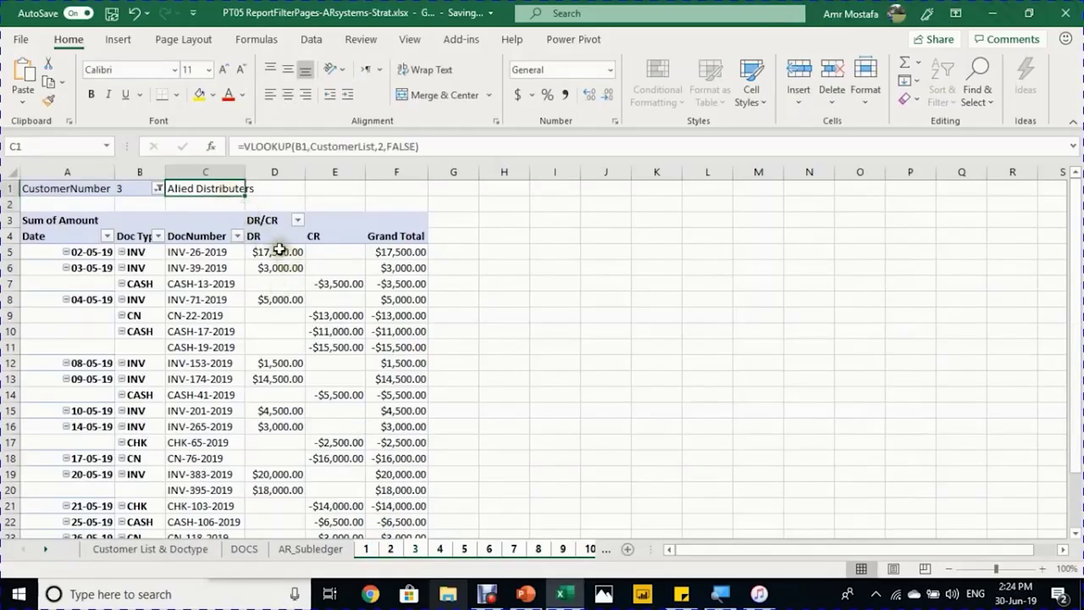
left_click(145, 189)
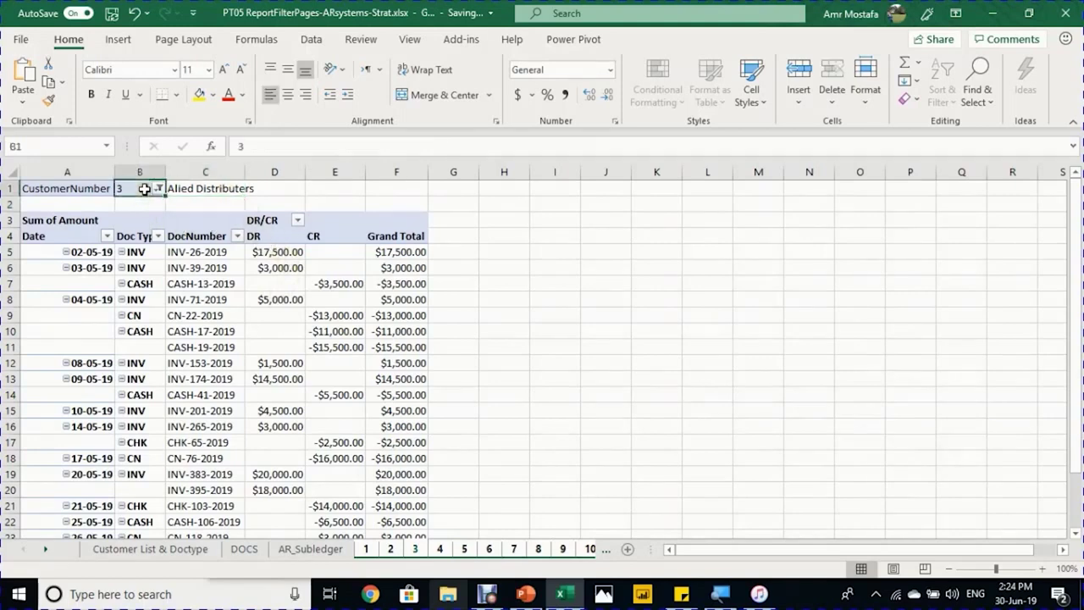
left_click(93, 188)
left_click(184, 187)
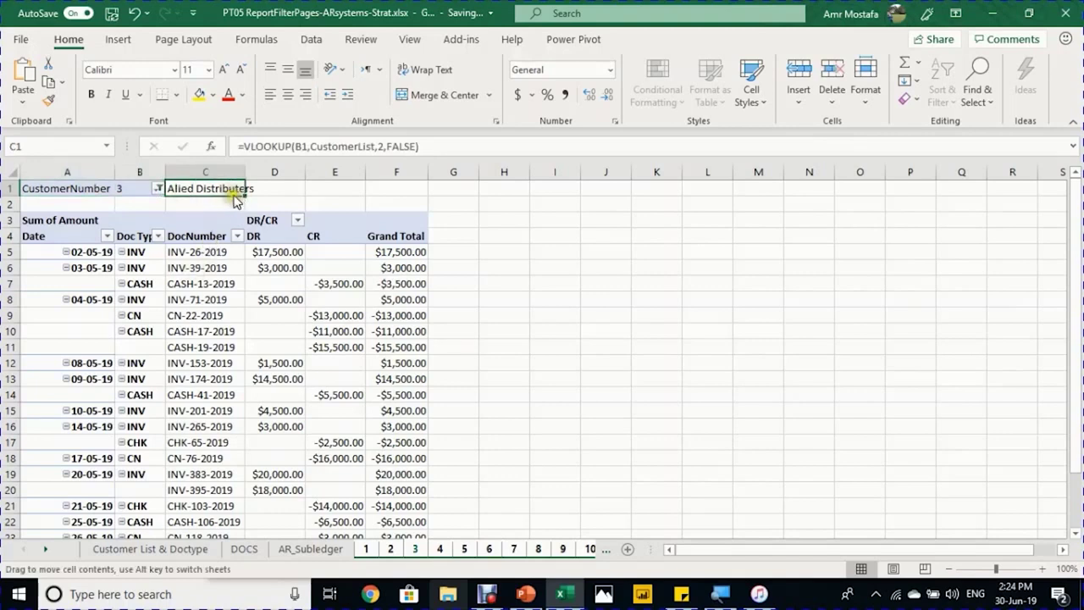
left_click_drag(236, 198, 269, 194)
left_click_drag(270, 191, 283, 187)
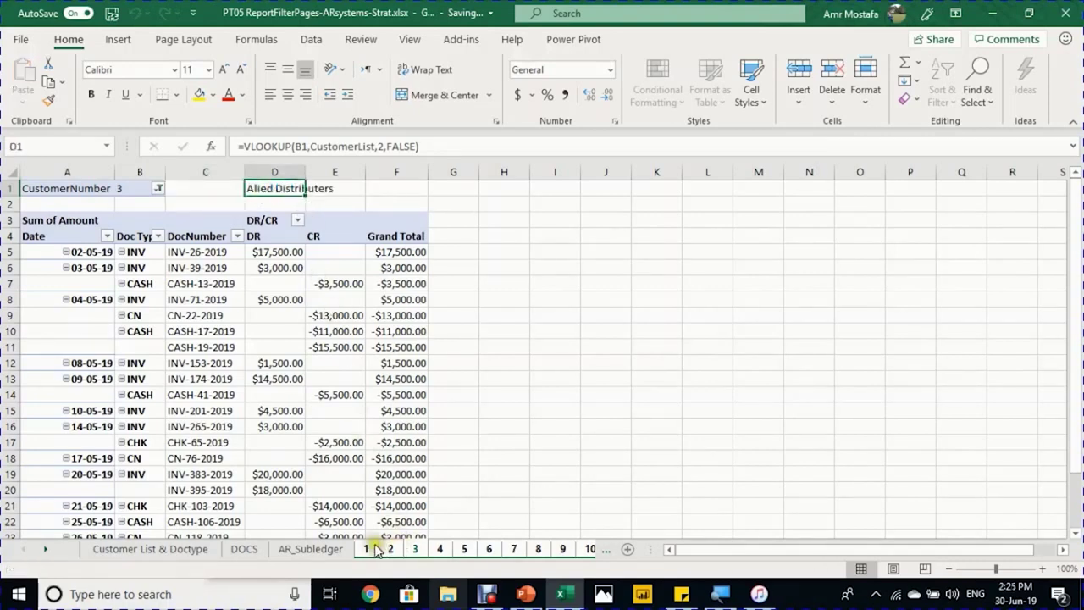
double_click(306, 173)
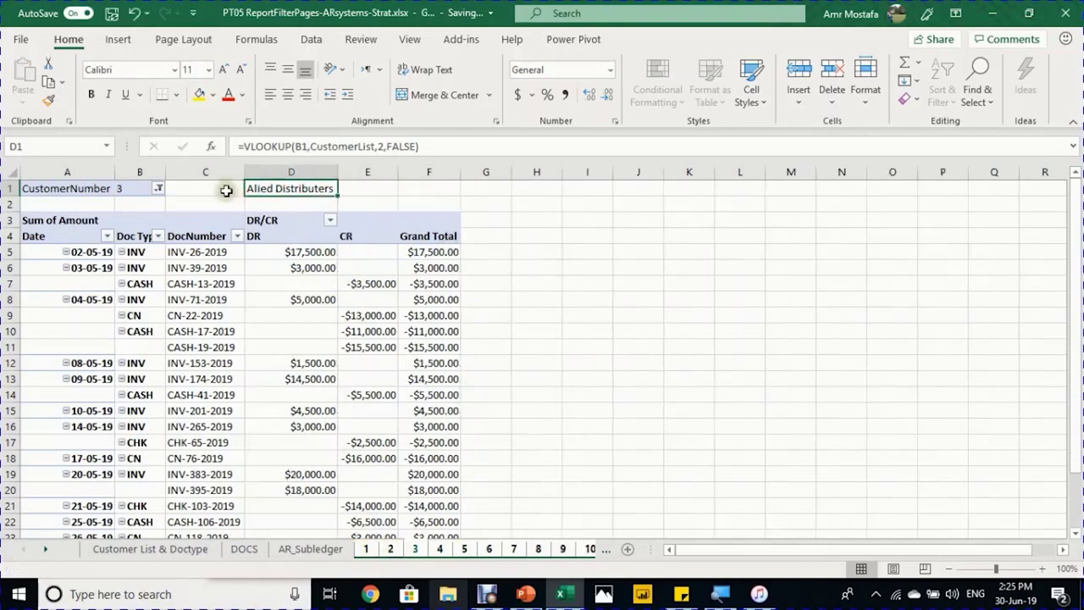
Step: Enter the label "CustomerName:" in cell C1 and fit column C to it
left_click(224, 188)
type("C")
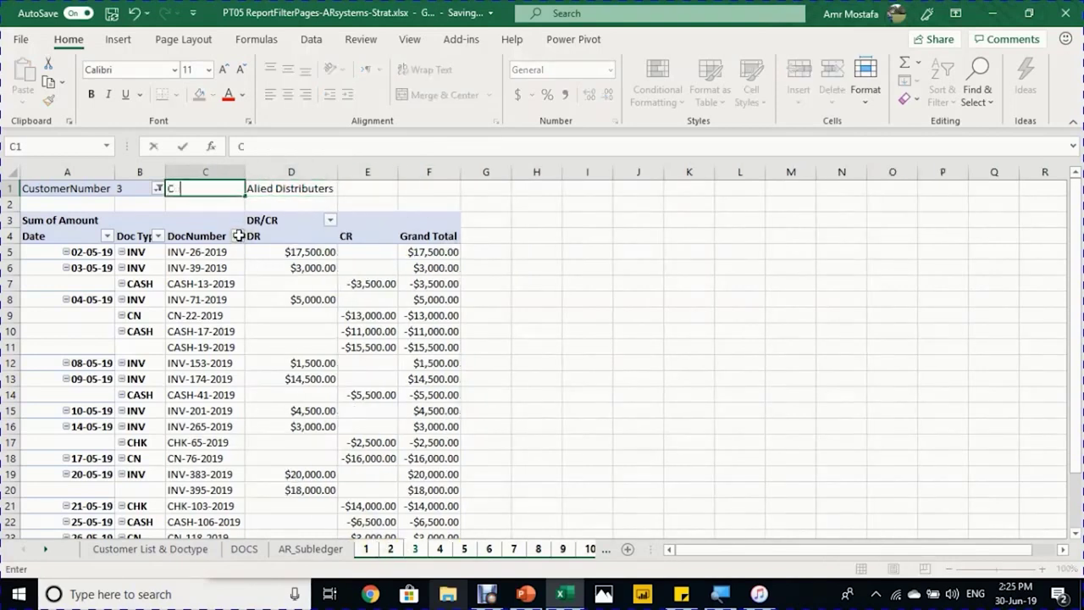
type("ustomerName:")
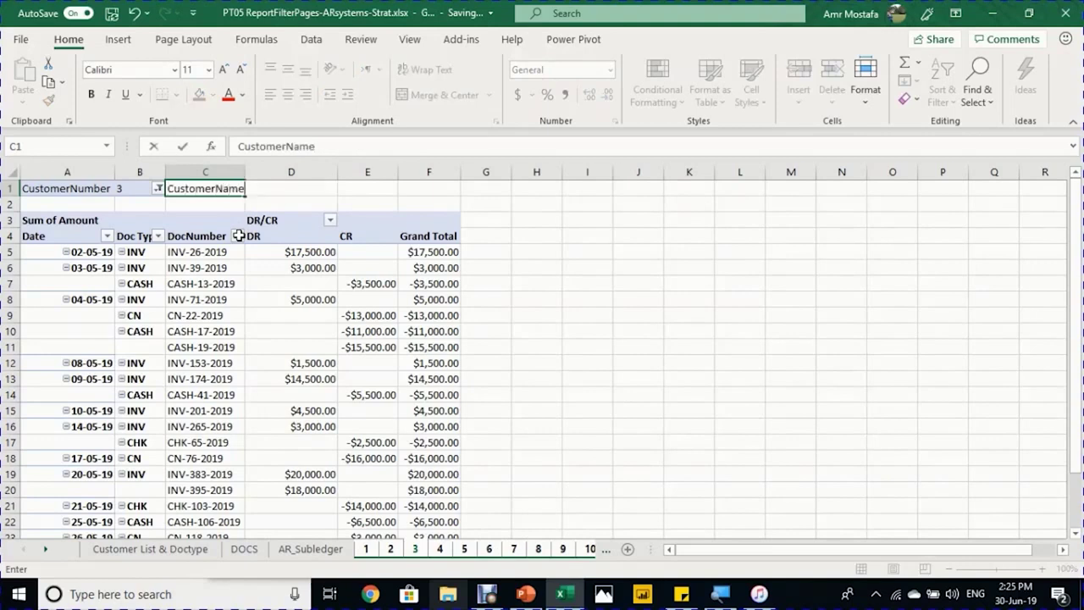
key("Return")
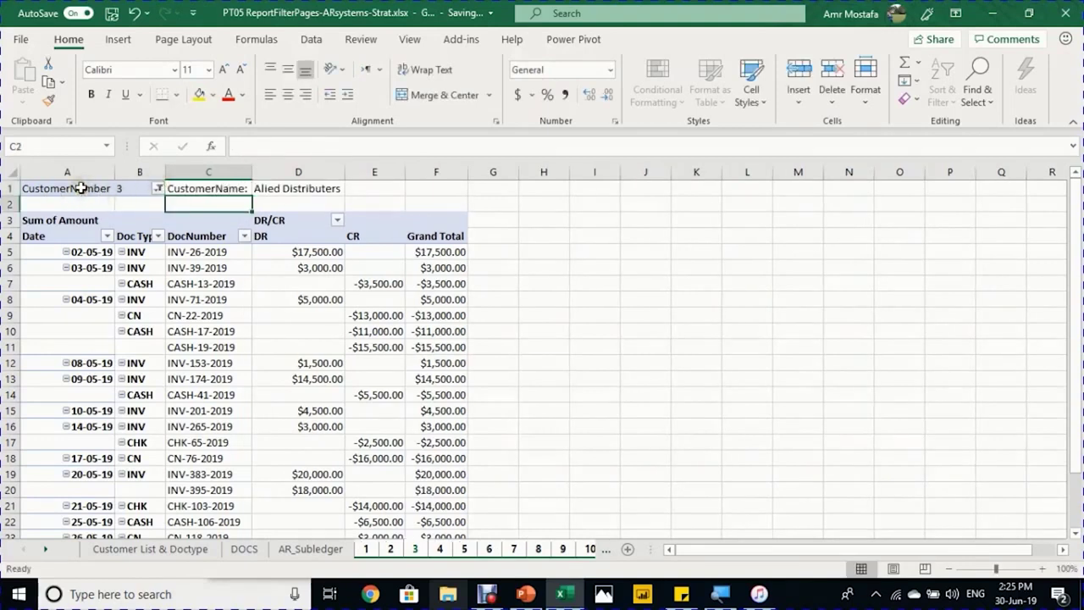
Step: Copy the formatting of cell B1 onto the customer name label and formula in C1:D1
left_click(135, 195)
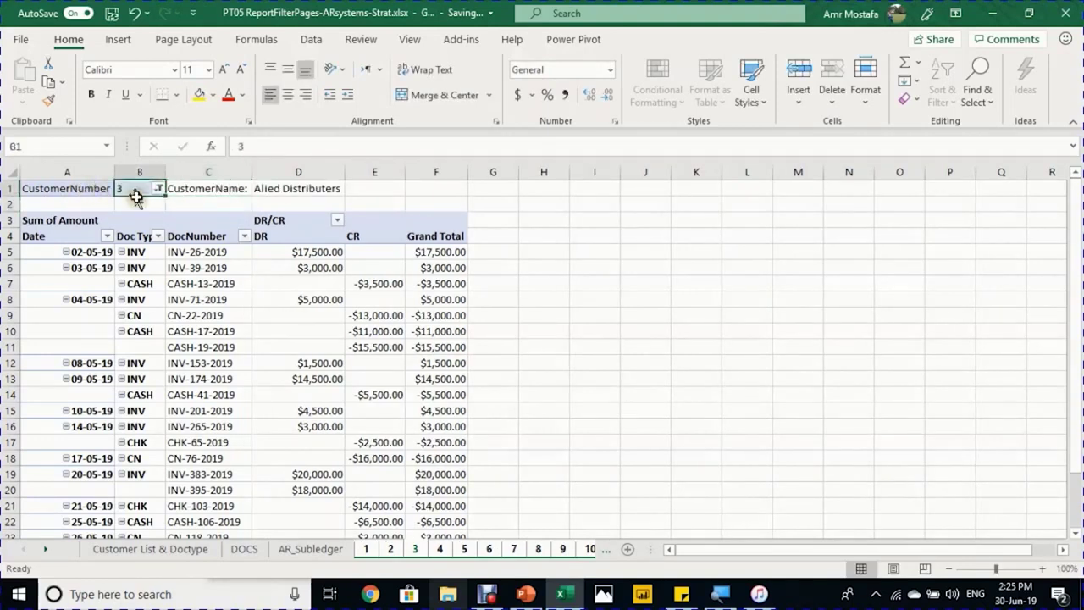
left_click(54, 102)
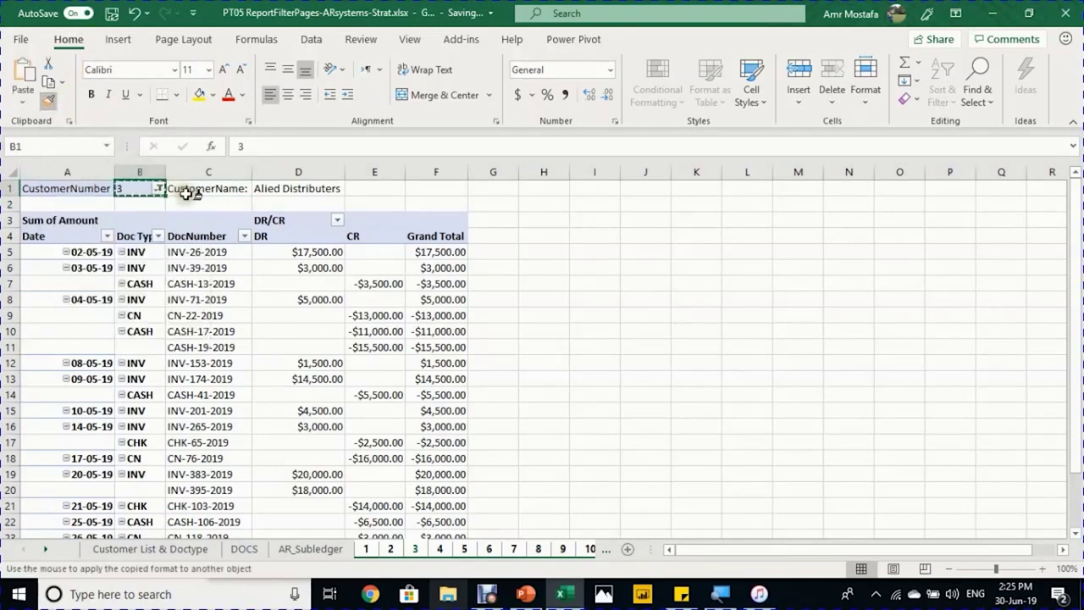
left_click_drag(190, 190, 286, 181)
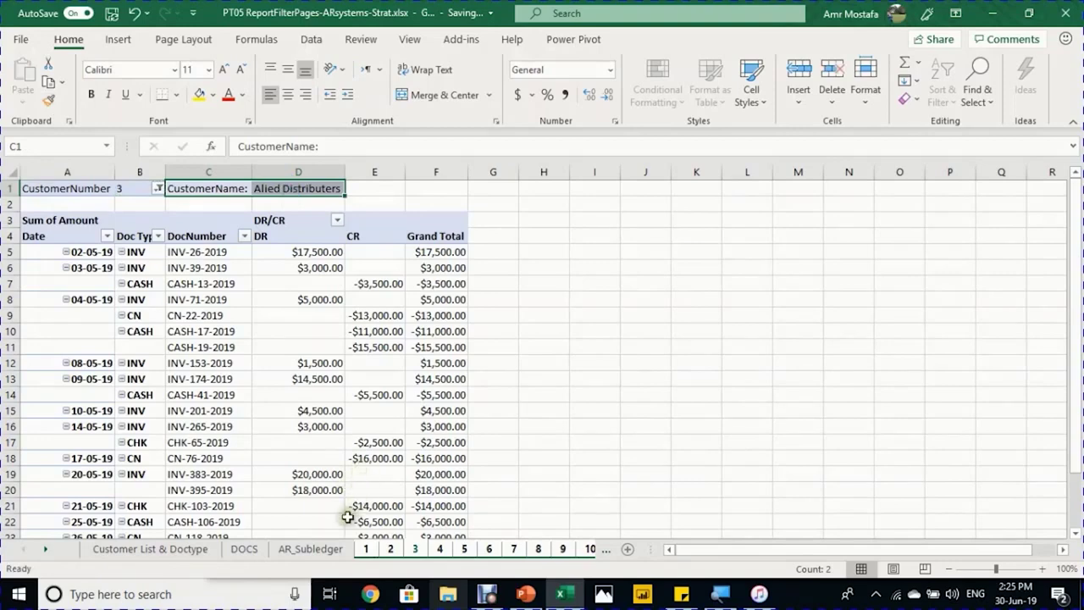
Step: Ungroup the sheets by switching to AR_Subledger, and check the customer name header and CustomerNumber filter on sheet 1
left_click(312, 550)
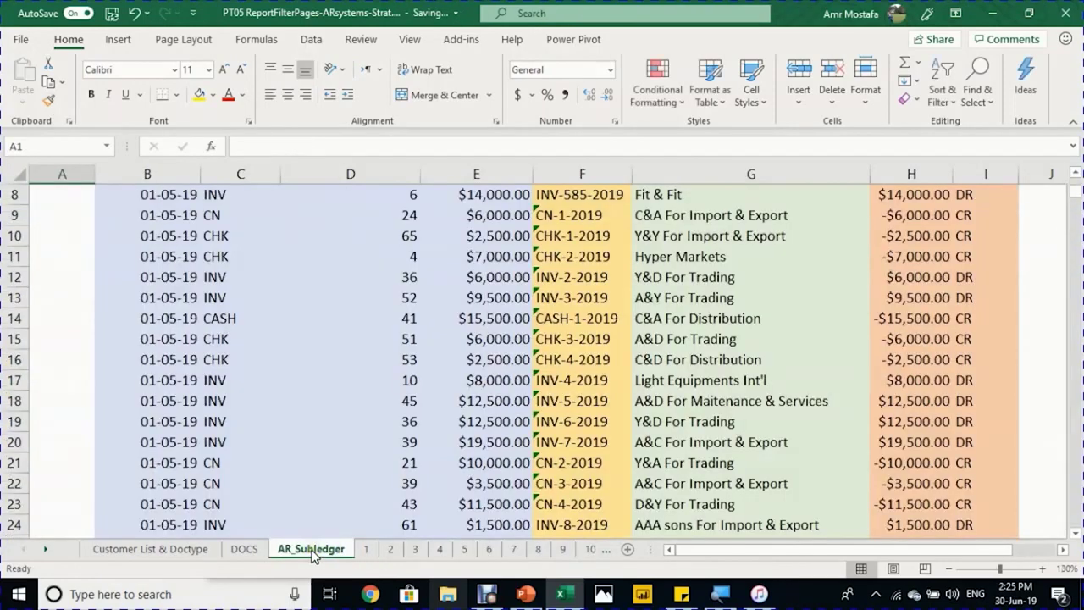
left_click(366, 551)
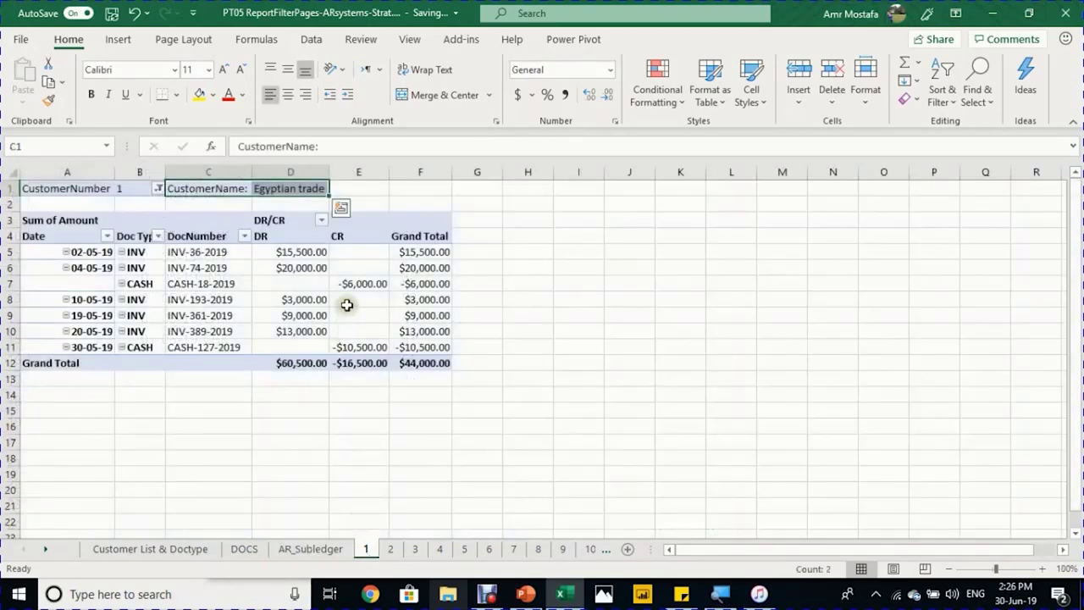
left_click(373, 189)
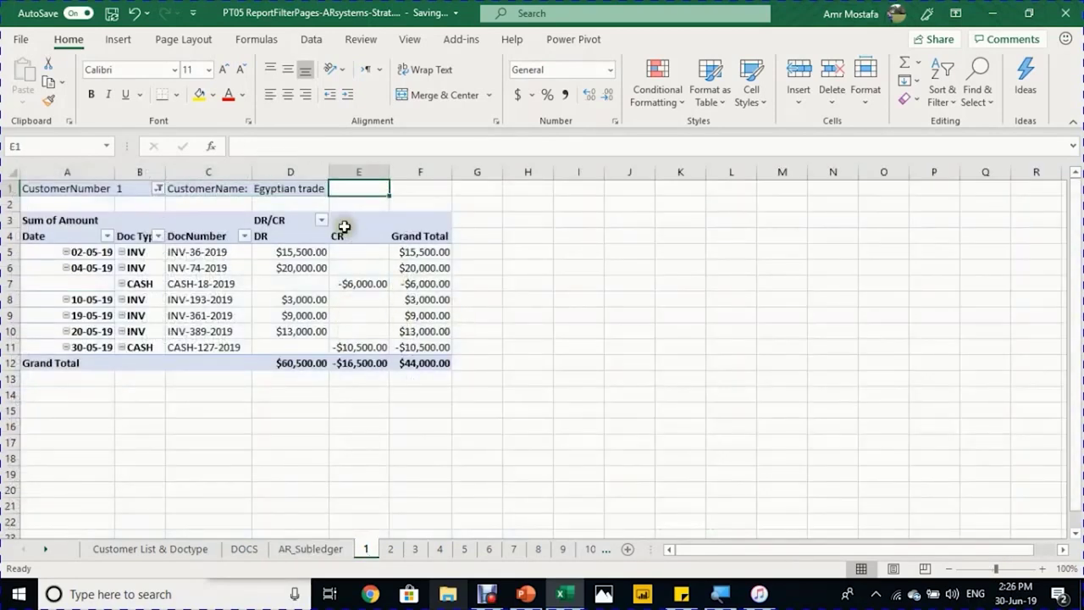
left_click(153, 194)
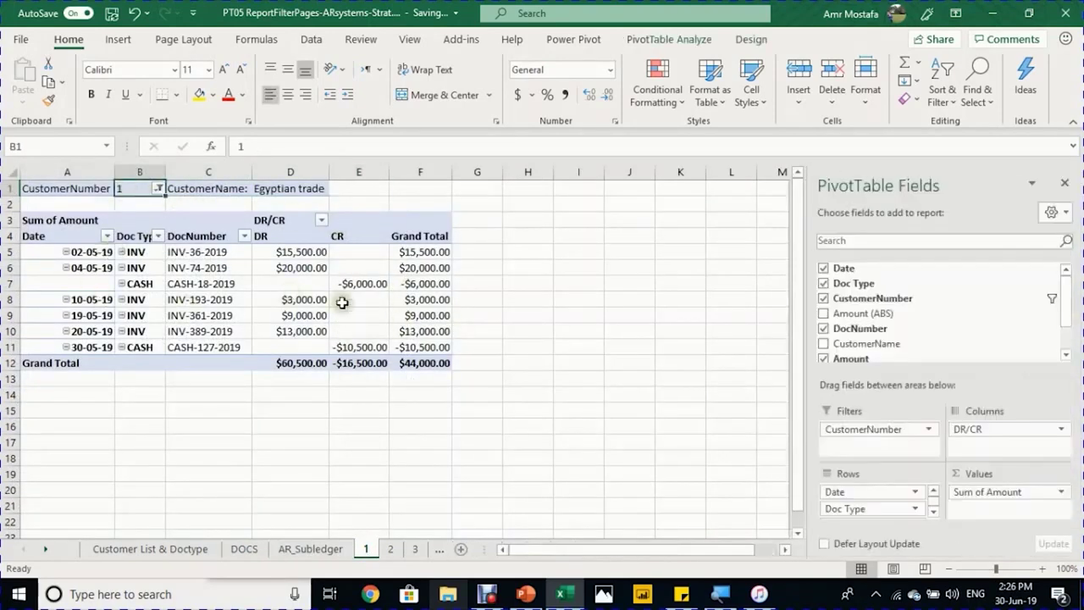
Step: Review the pivot statement for customer 2, including its customer name and grand total
left_click(390, 550)
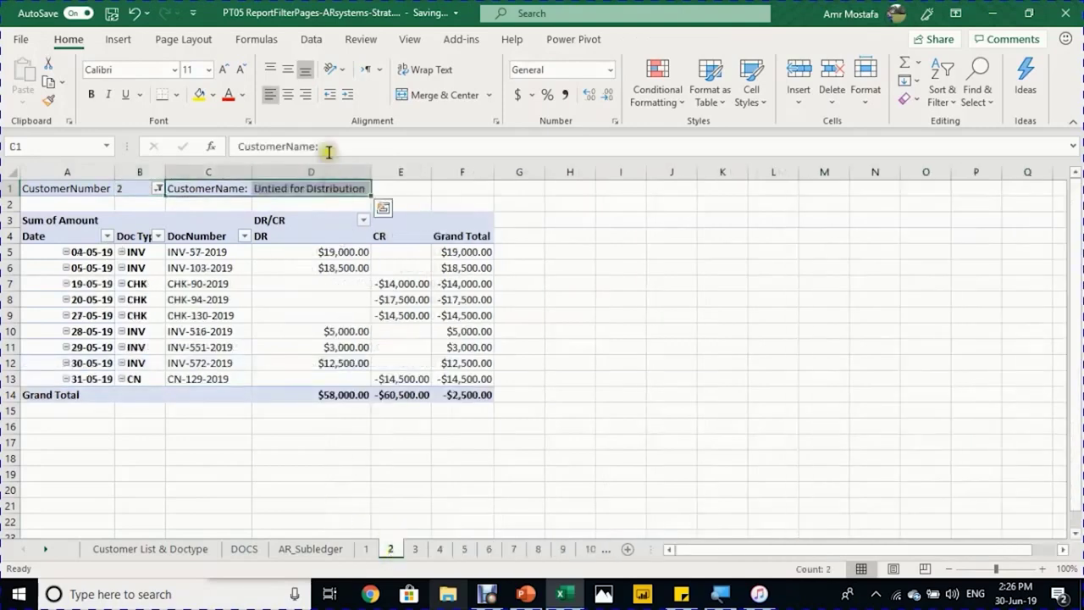
left_click(320, 203)
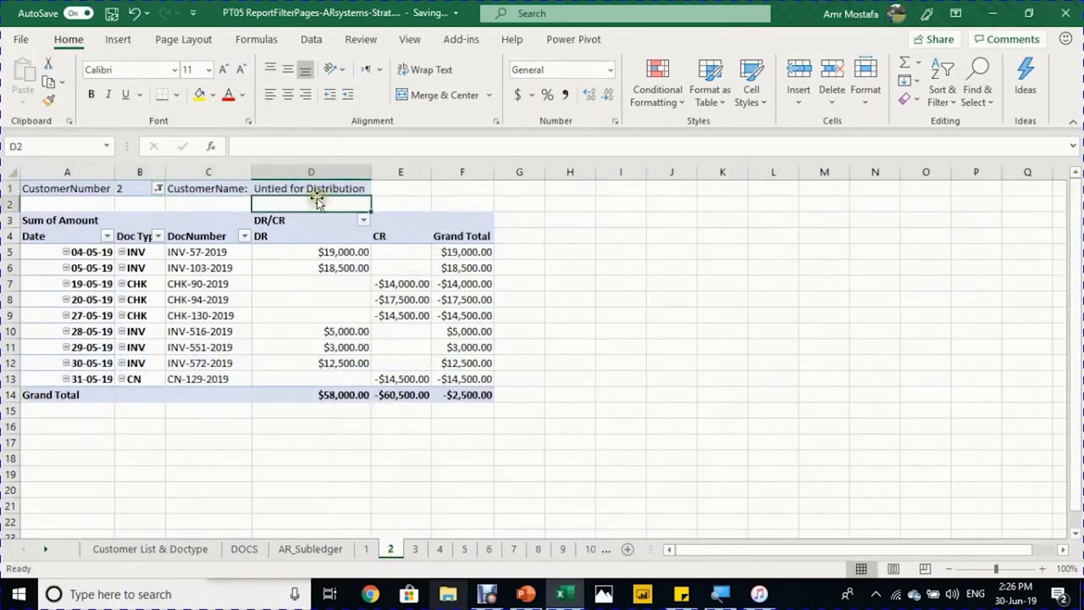
left_click(123, 188)
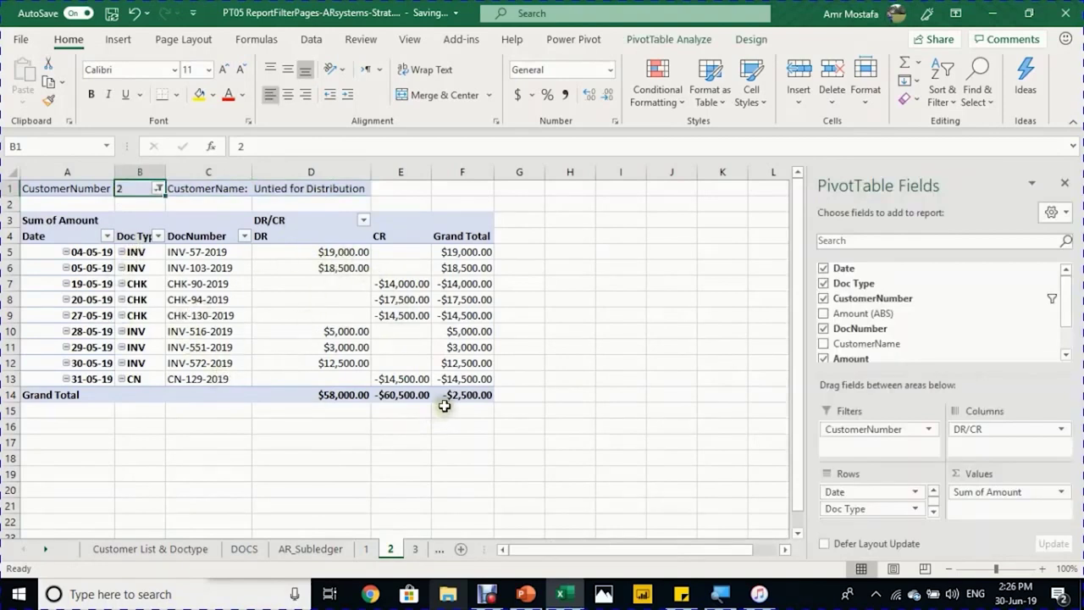
mouse_move(446, 395)
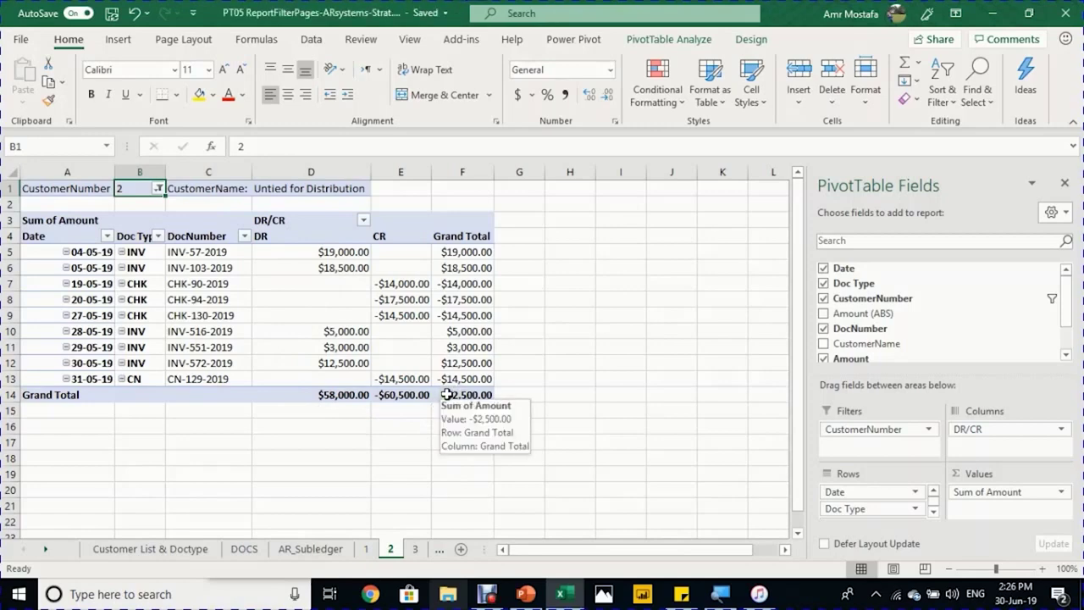
Step: Select cell B1008, the first empty row under the table on the AR_Subledger sheet
left_click(335, 551)
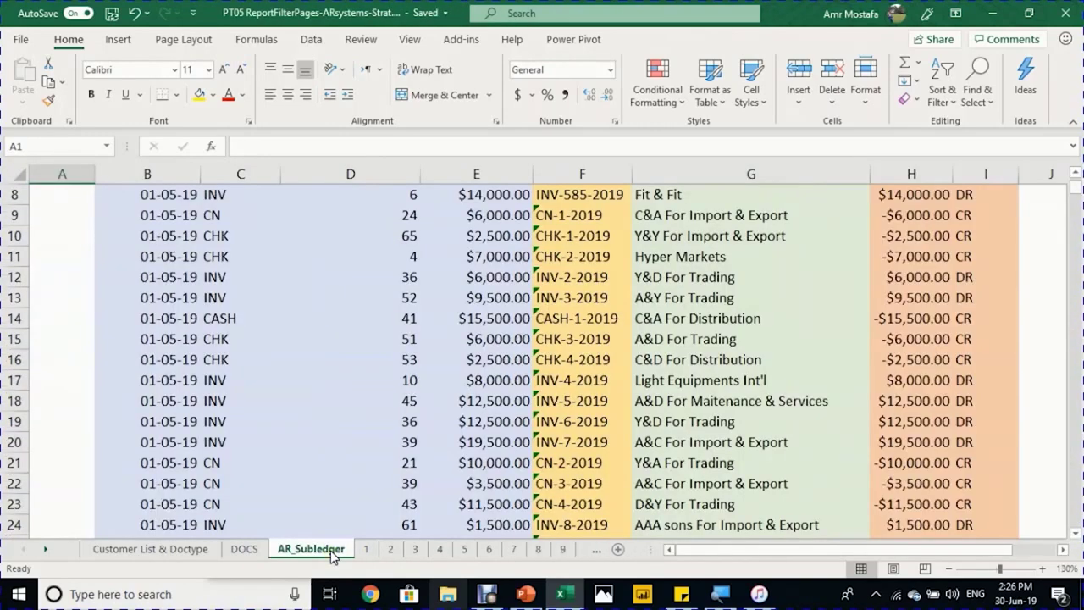
left_click(163, 404)
key("ctrl+Down")
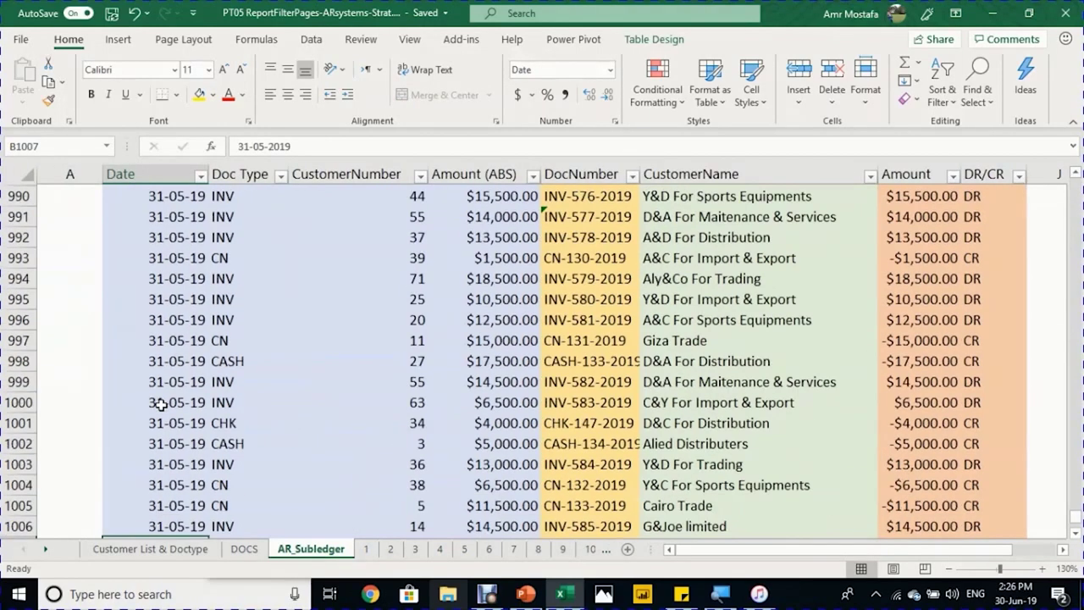
key("Down")
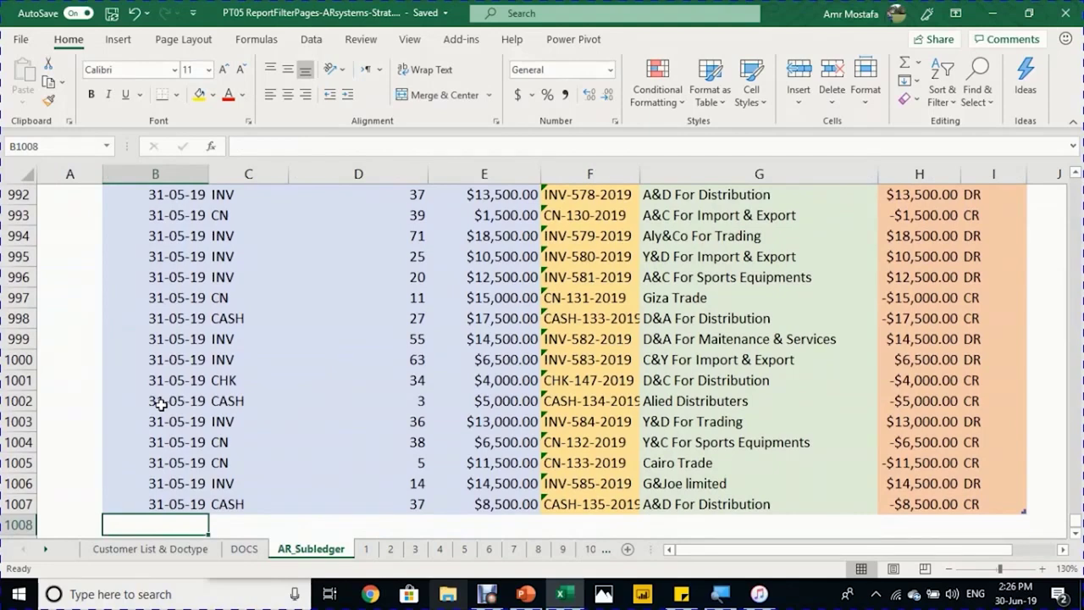
Step: Copy all June records on the DOCS sheet, from G3 through J1002
left_click(242, 549)
left_click(348, 383)
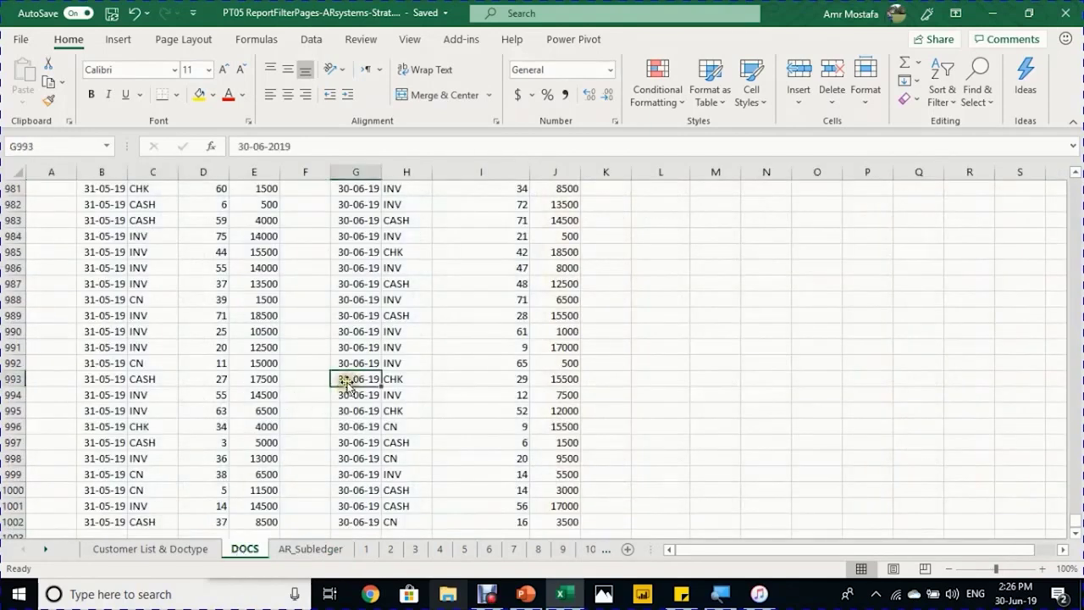
key("ctrl+Up")
key("ctrl+Up")
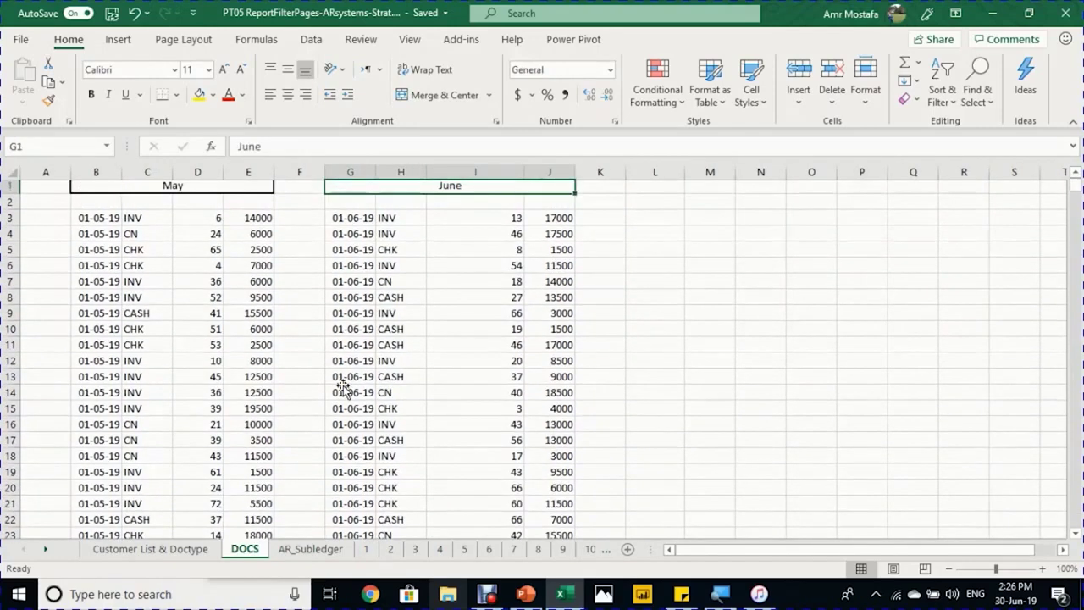
key("ctrl+Down")
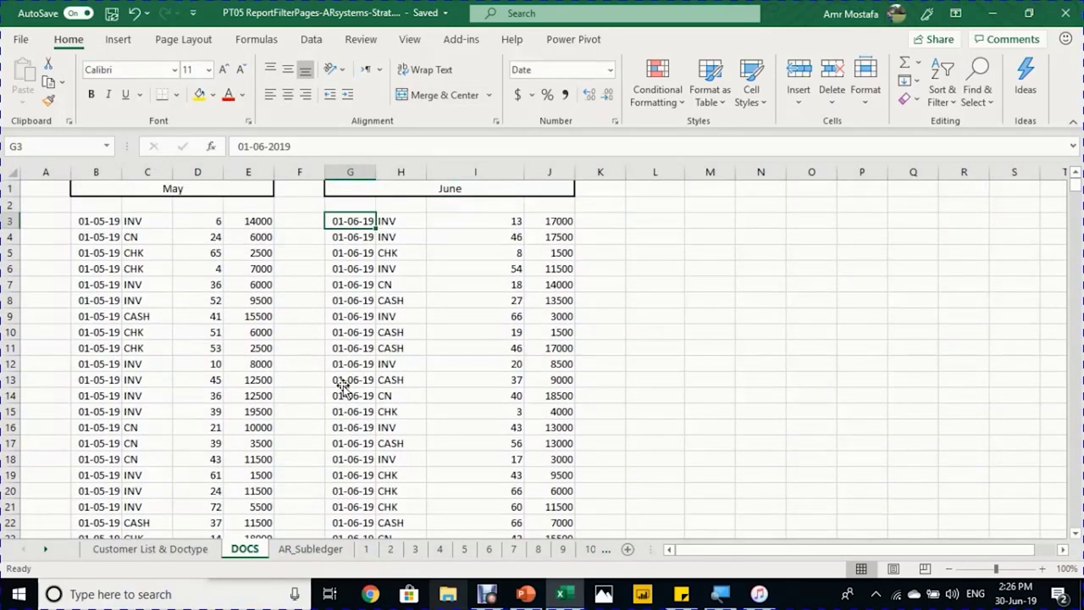
key("ctrl+shift+Right")
key("ctrl+shift+Down")
key("ctrl+c")
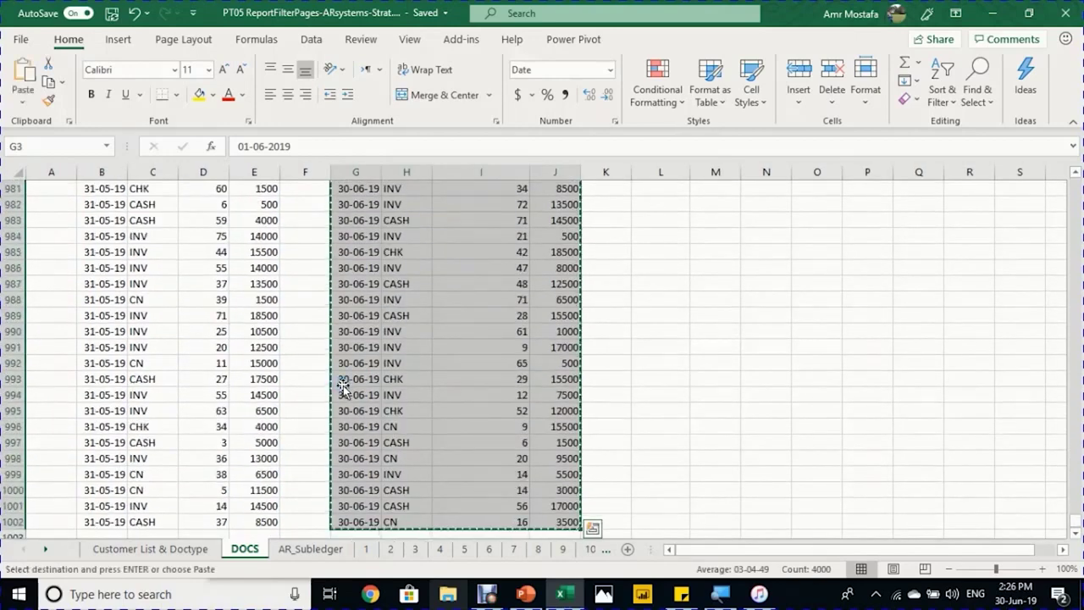
Step: Paste the copied June records as values only at B1008 on the AR_Subledger sheet
left_click(296, 551)
scroll(262, 484, "down", 1)
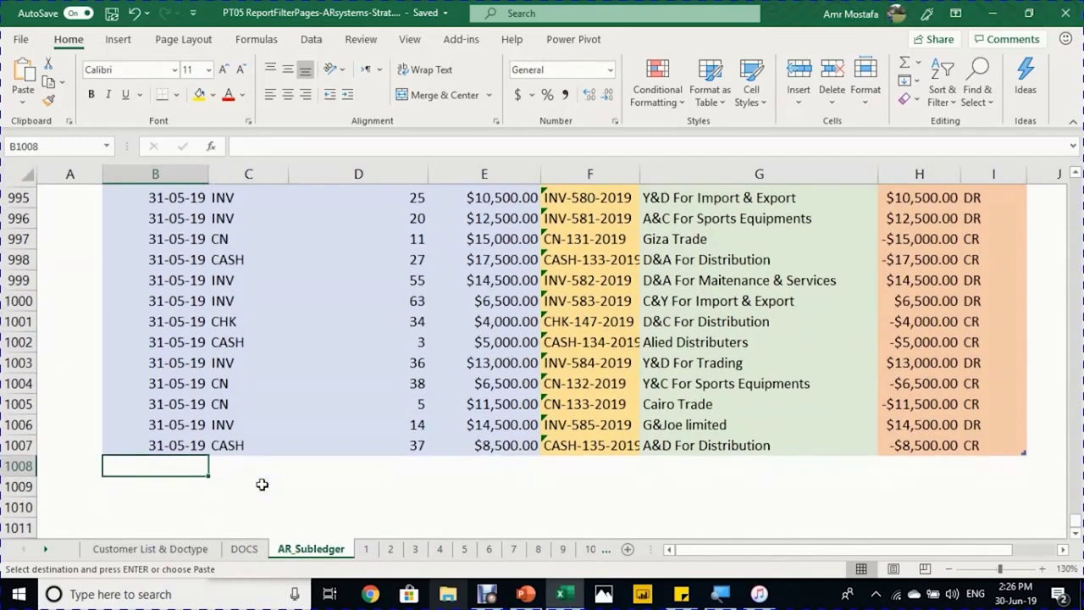
left_click(30, 100)
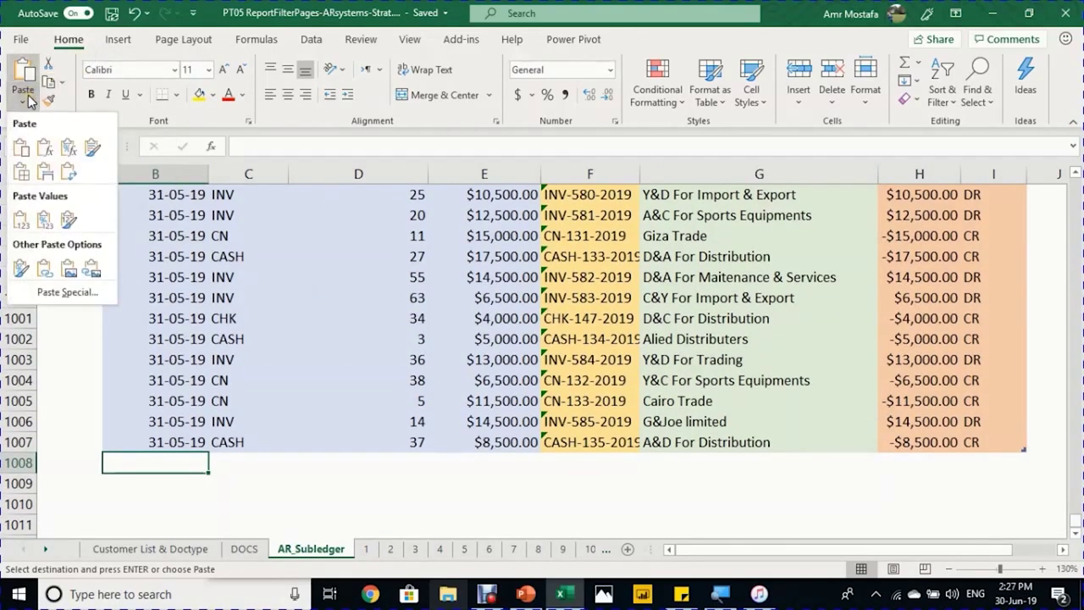
left_click(20, 221)
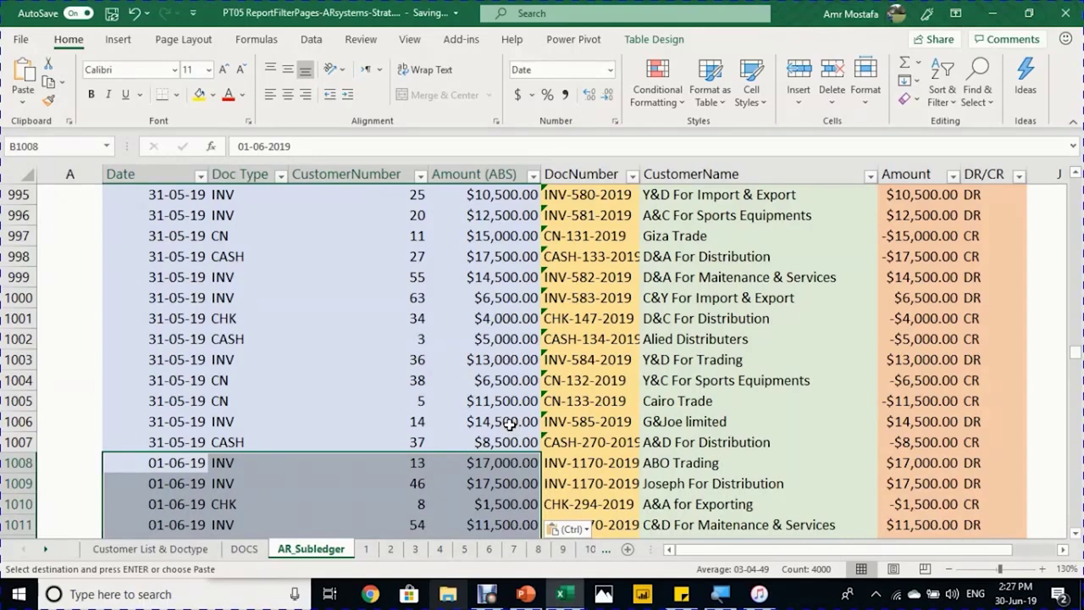
Step: Check that the DocNumber and CustomerName formulas extend through the last rows of the subledger table
key("Right")
key("Right")
key("Right")
key("Right")
key("ctrl+Down")
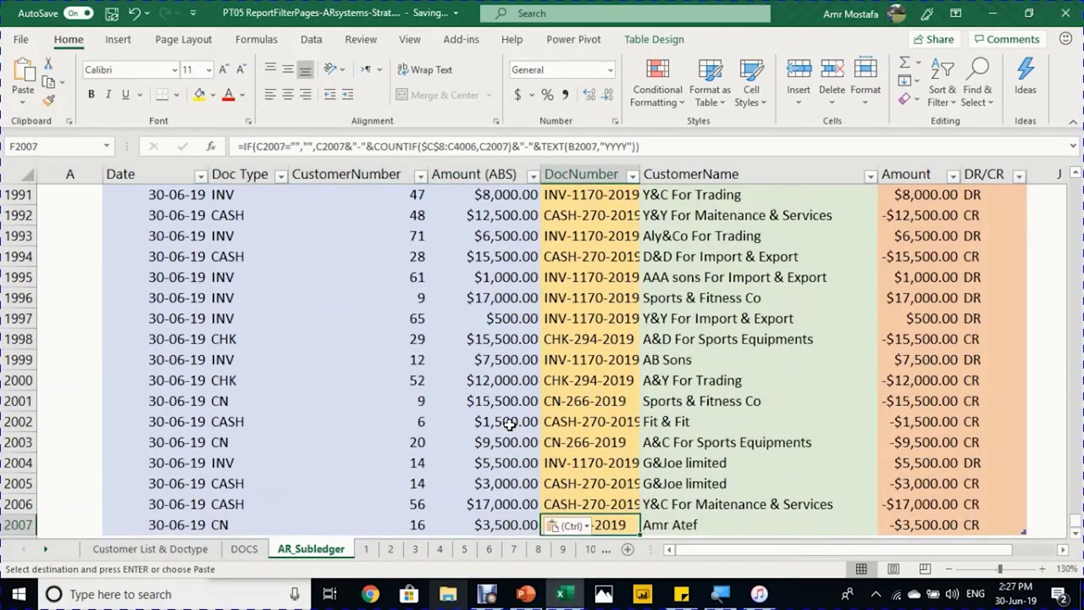
key("Right")
key("Up")
key("Up")
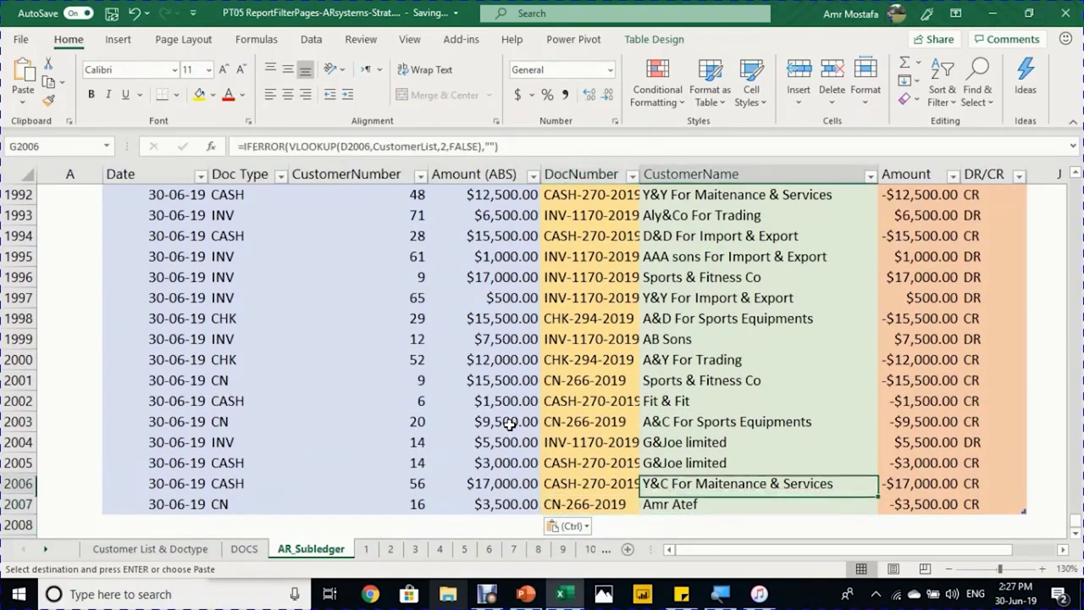
key("Down")
key("Down")
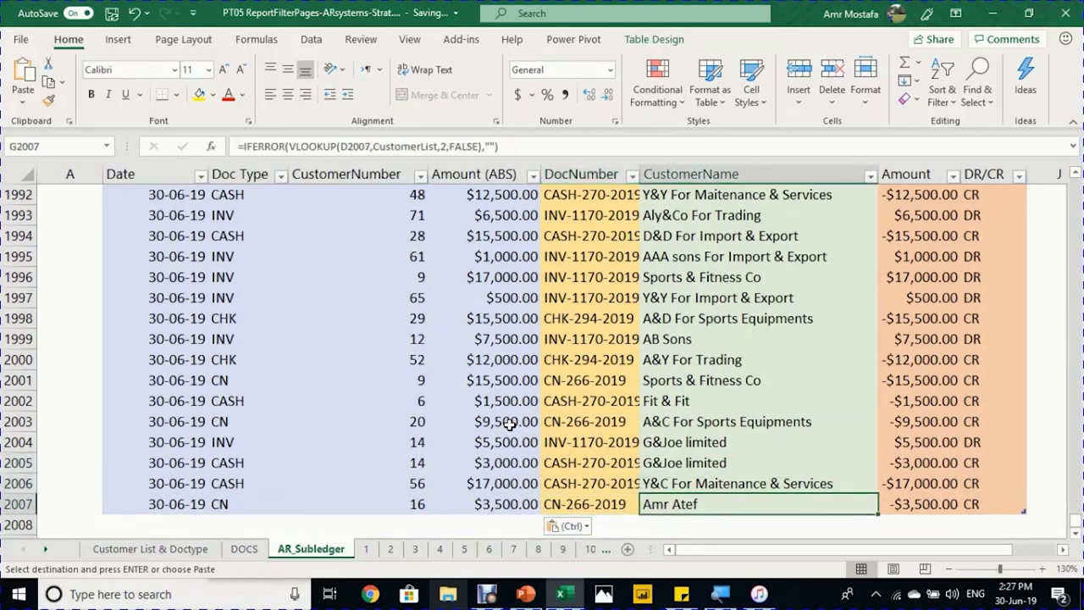
Step: Refresh the pivot table on sheet 1 to include the June transactions
left_click(367, 549)
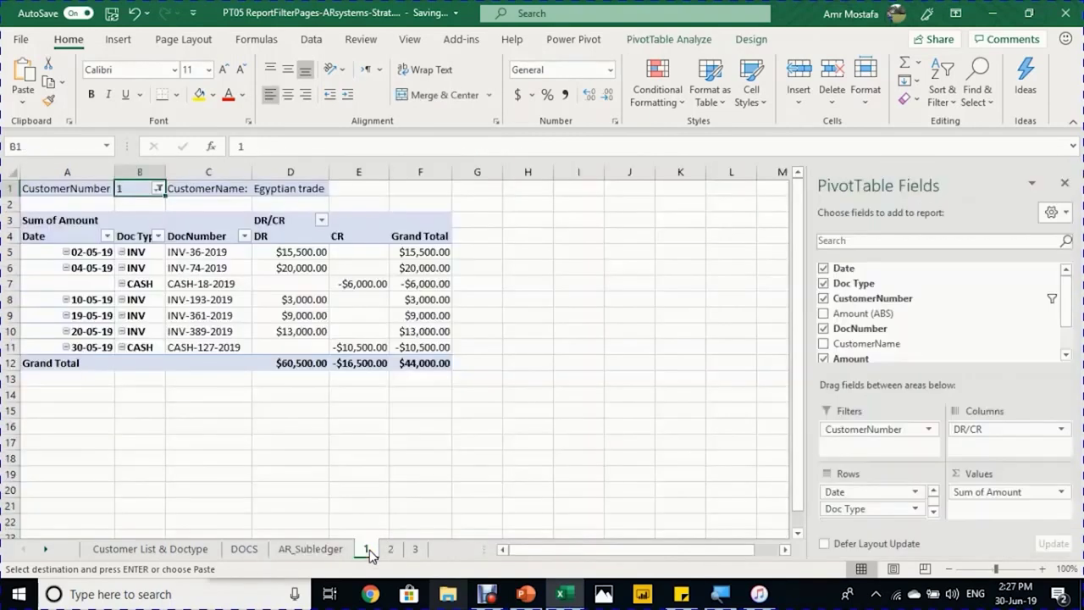
left_click(195, 285)
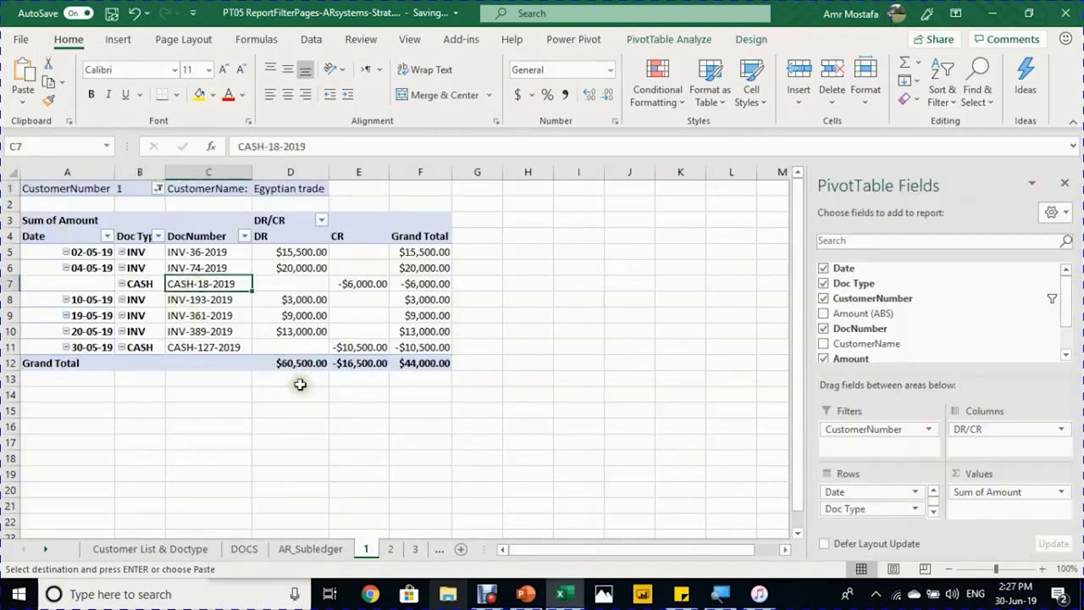
right_click(234, 288)
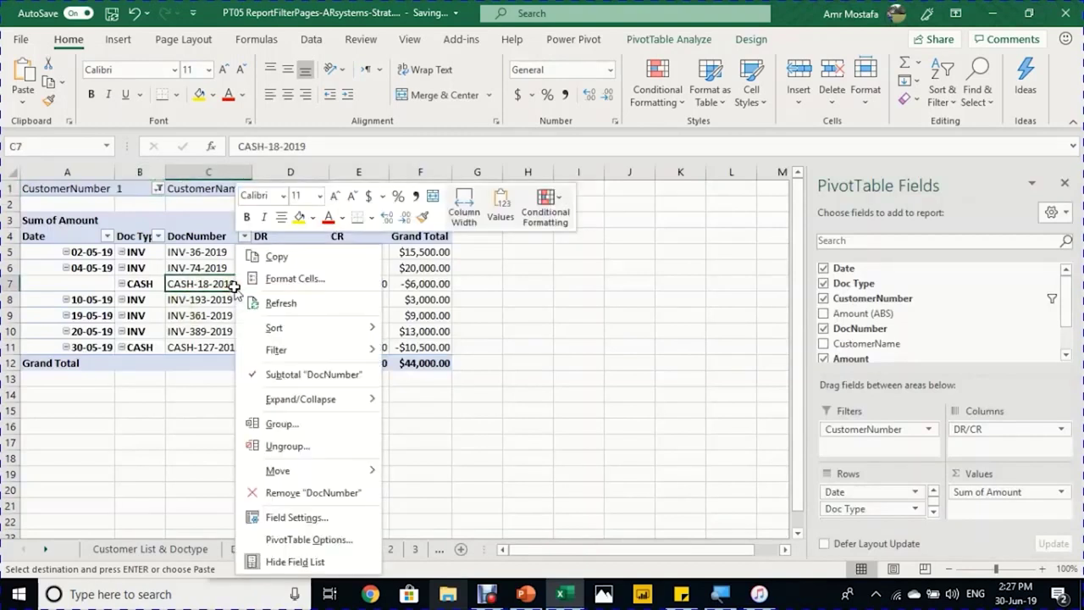
left_click(271, 303)
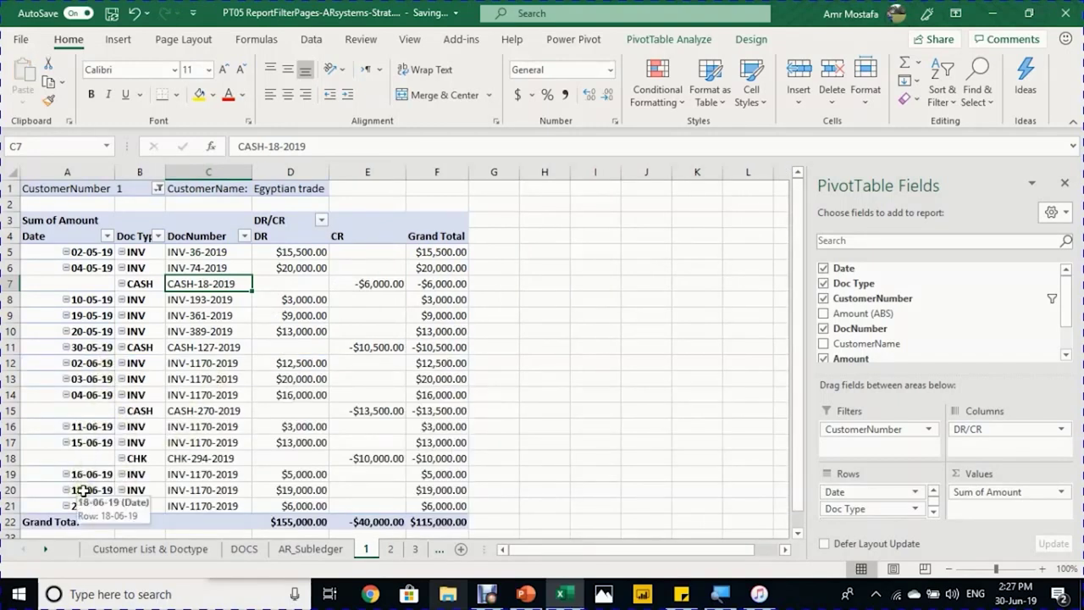
Step: Review the statements on sheets 2 and 3 for the added June transactions
left_click(389, 550)
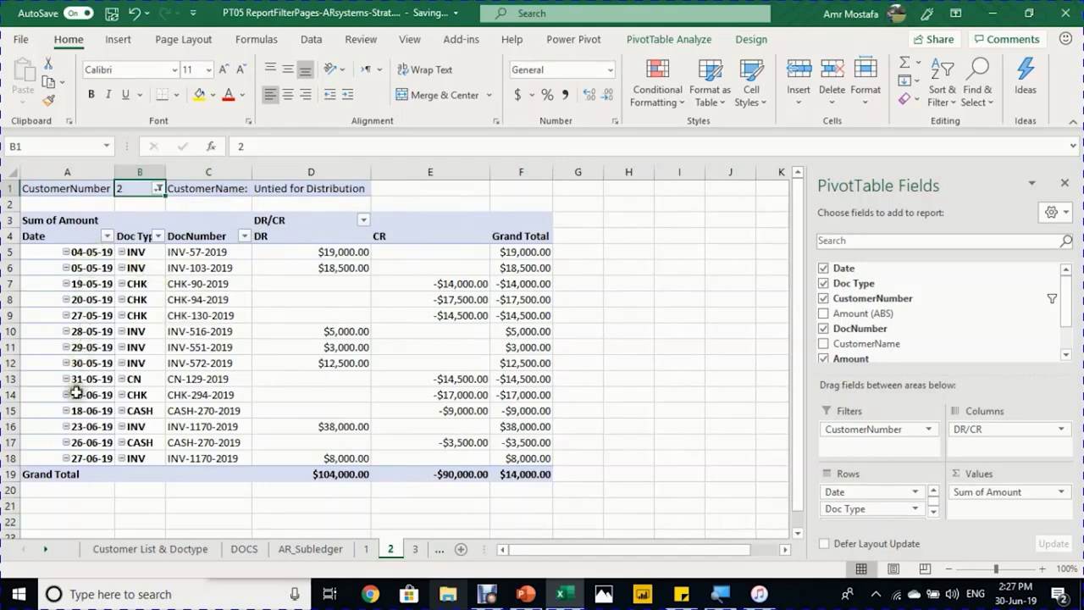
left_click(416, 550)
scroll(254, 414, "down", 5)
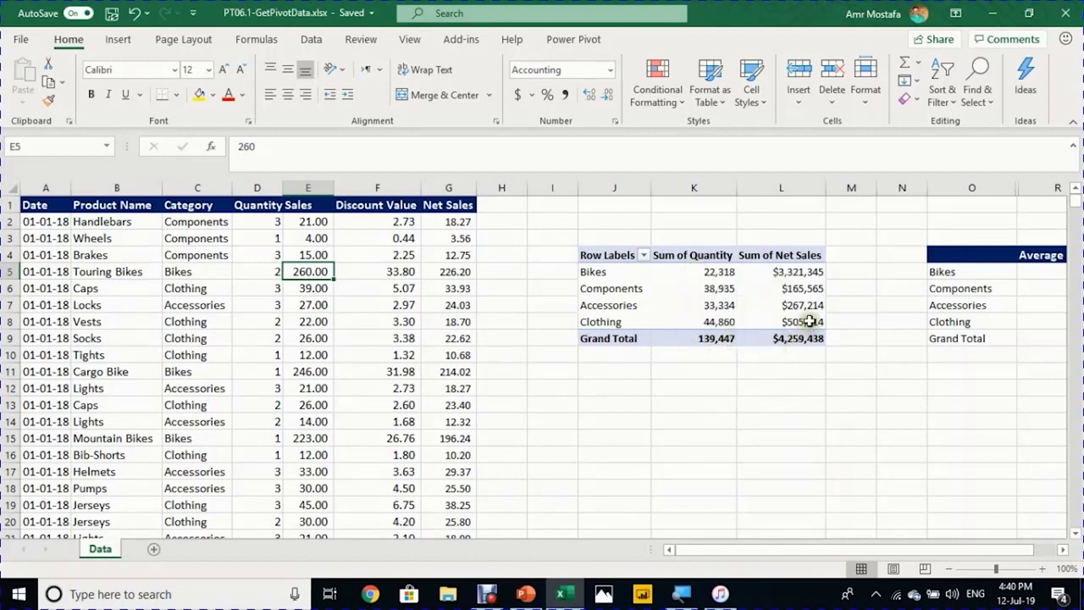
Step: Calculate the Bikes average price in R5 by dividing net sales by quantity with =L5/K5
mouse_move(811, 321)
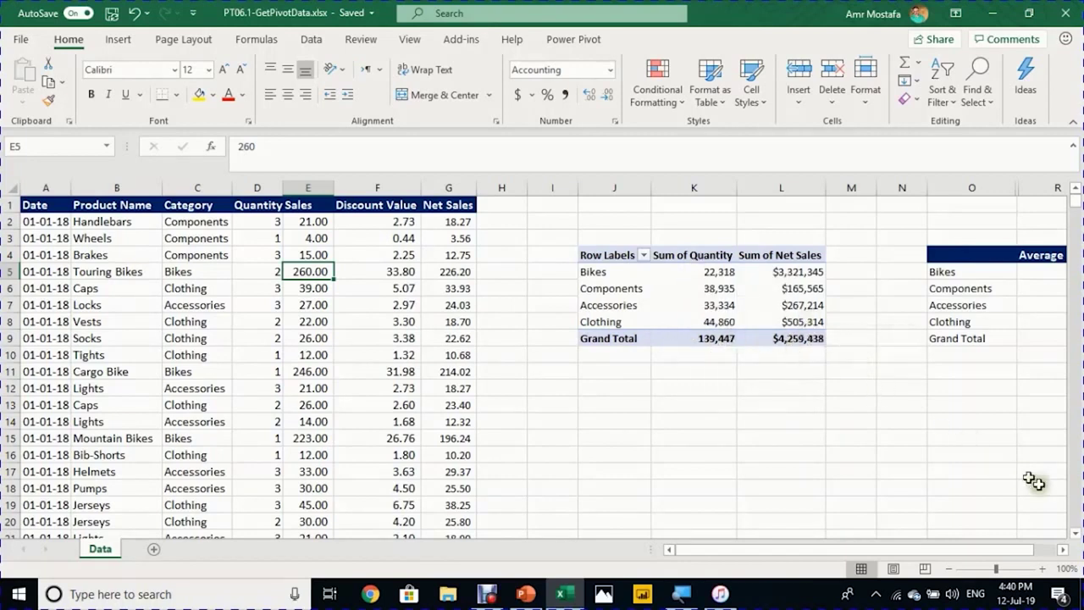
left_click(1066, 551)
left_click(1066, 551)
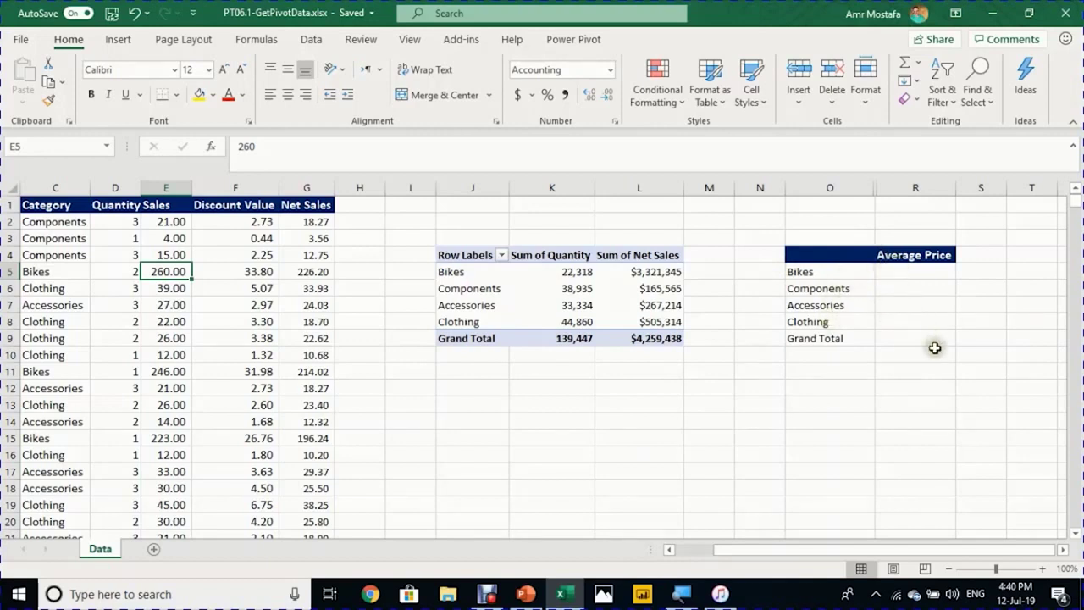
left_click(904, 273)
key("Return")
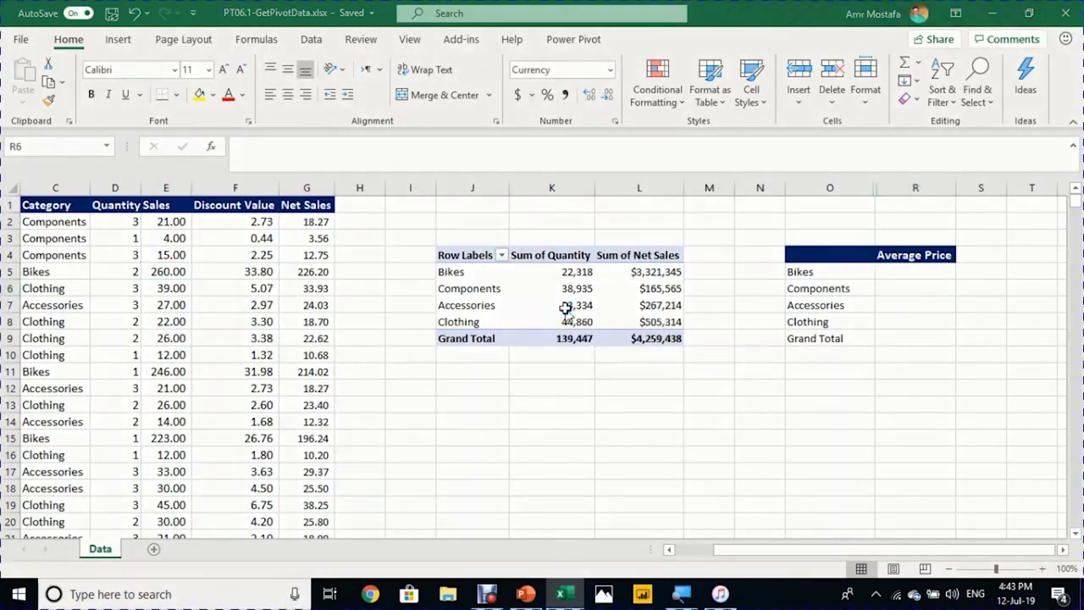
left_click(881, 288)
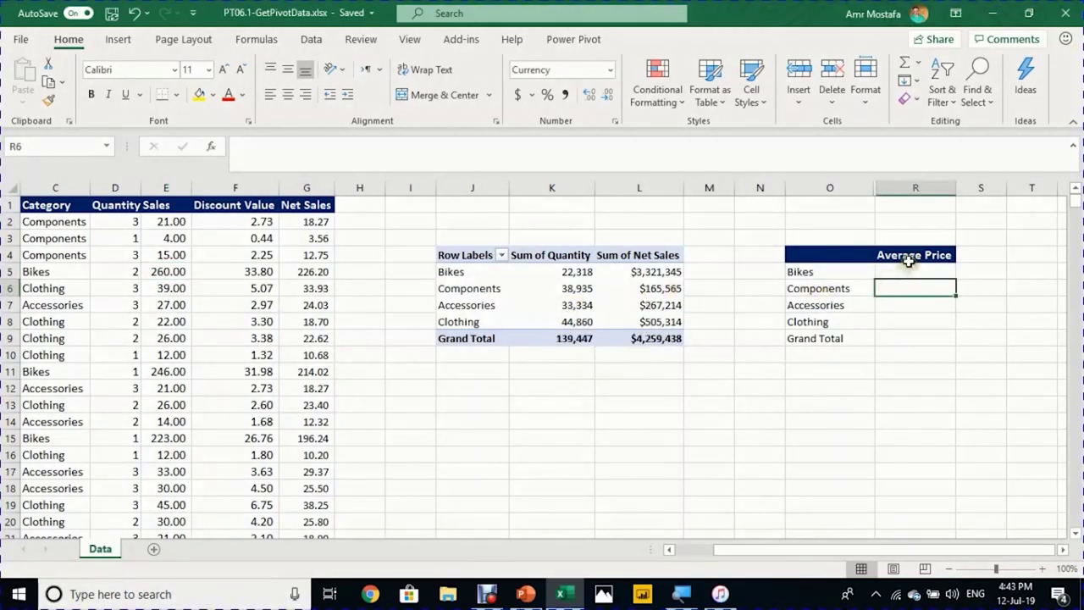
left_click(907, 270)
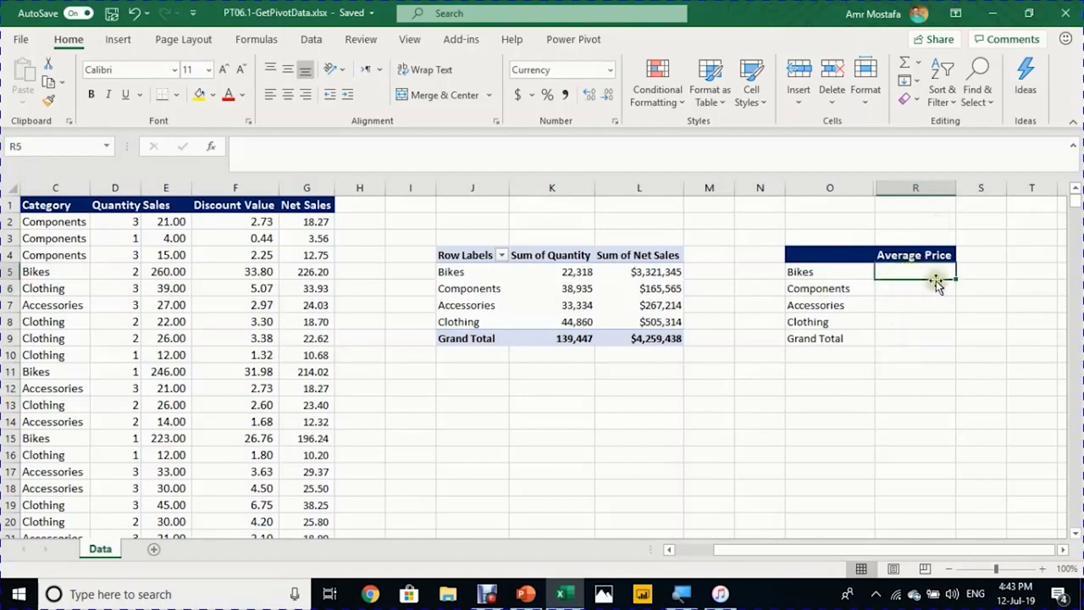
type("=")
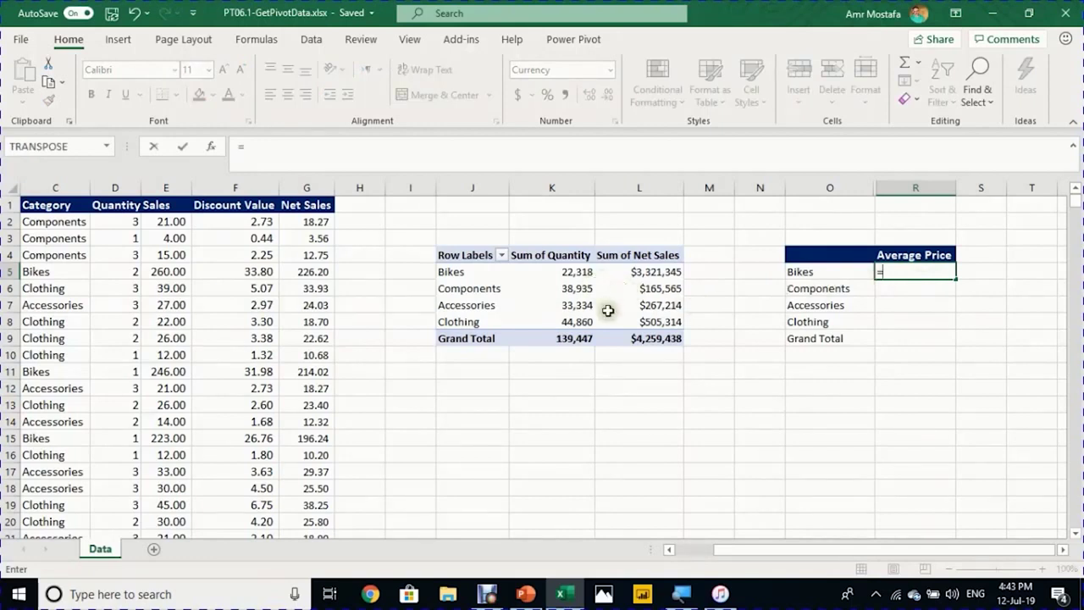
left_click(631, 272)
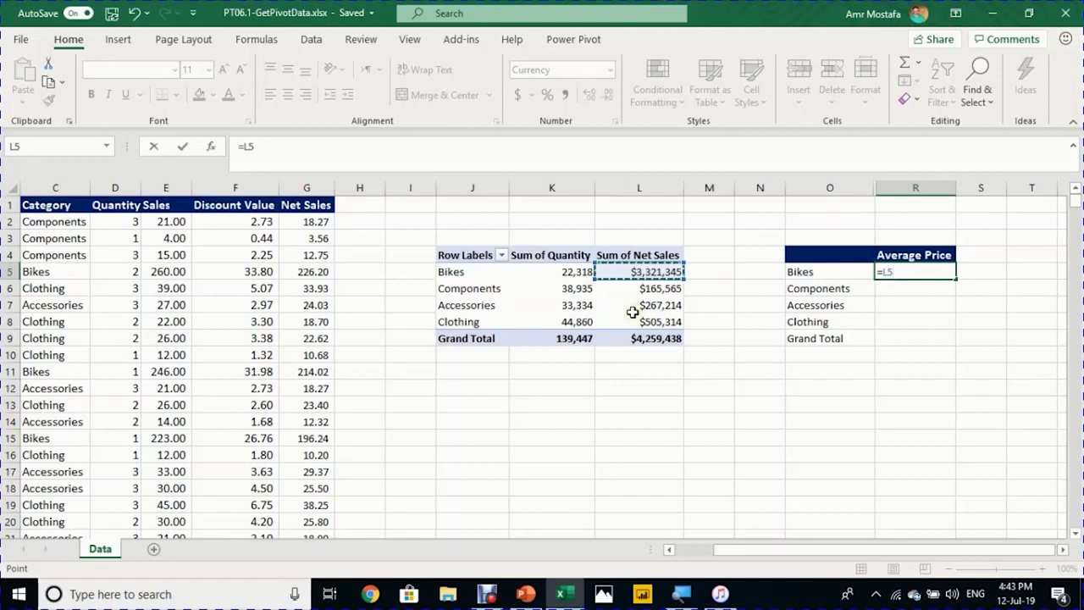
type("/")
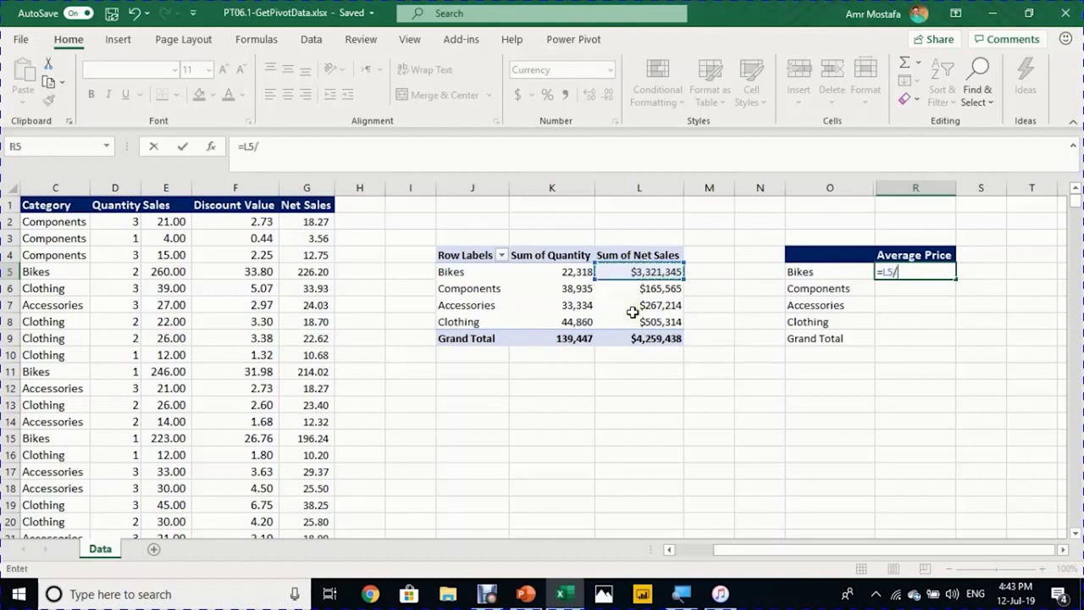
left_click(572, 271)
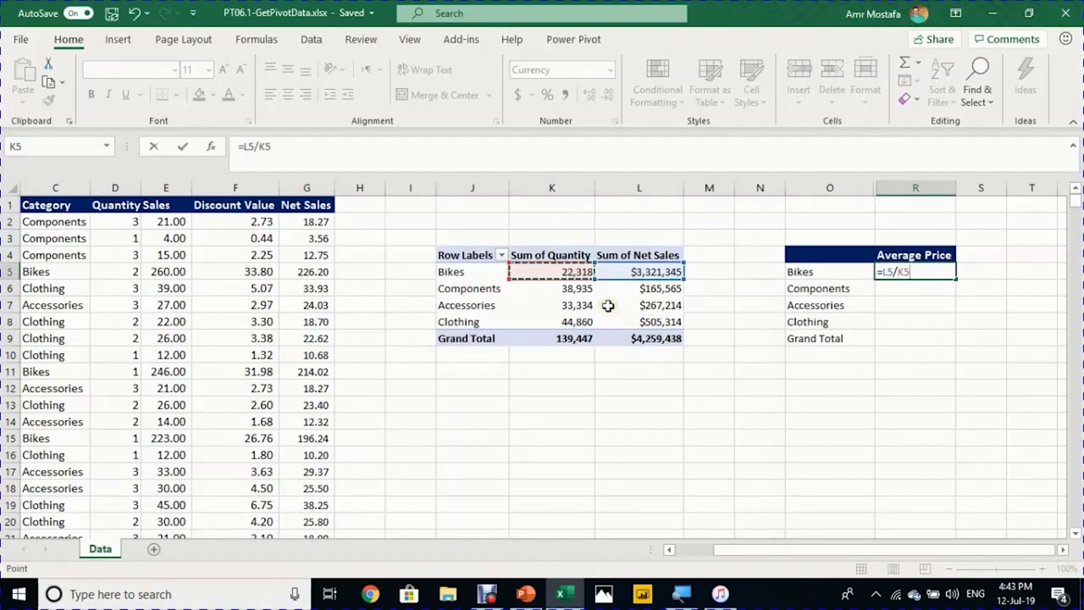
key("Return")
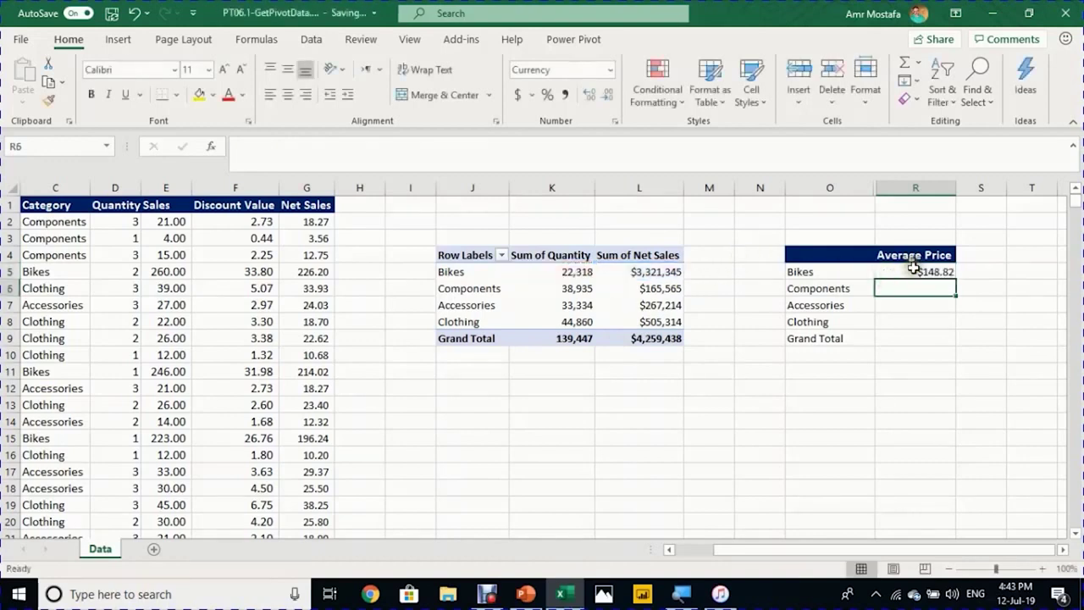
Step: Fill the average price formula from R5 down to the Grand Total row in R9, and select the pivot table's Components label
left_click(913, 269)
left_click_drag(957, 279, 953, 357)
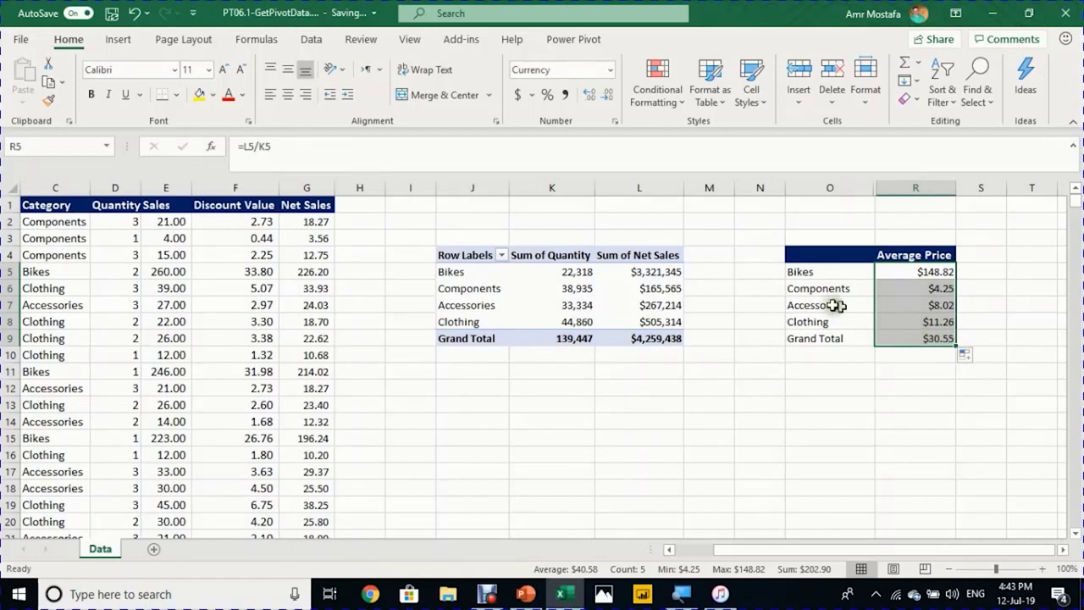
left_click(482, 289)
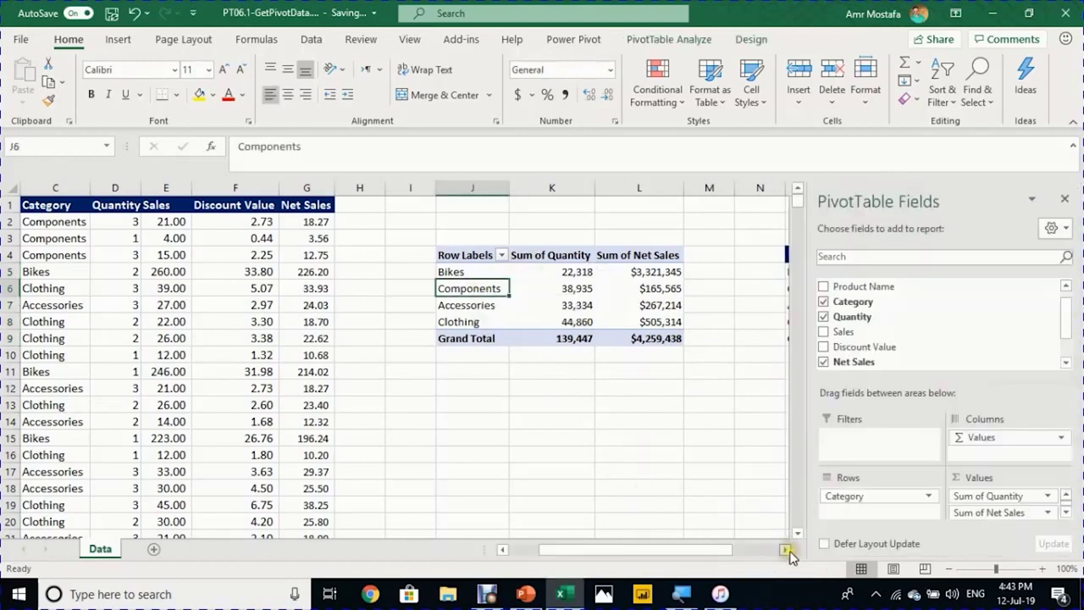
Step: Add the Product Name field below Category in the pivot table's rows
left_click(787, 550)
left_click(786, 550)
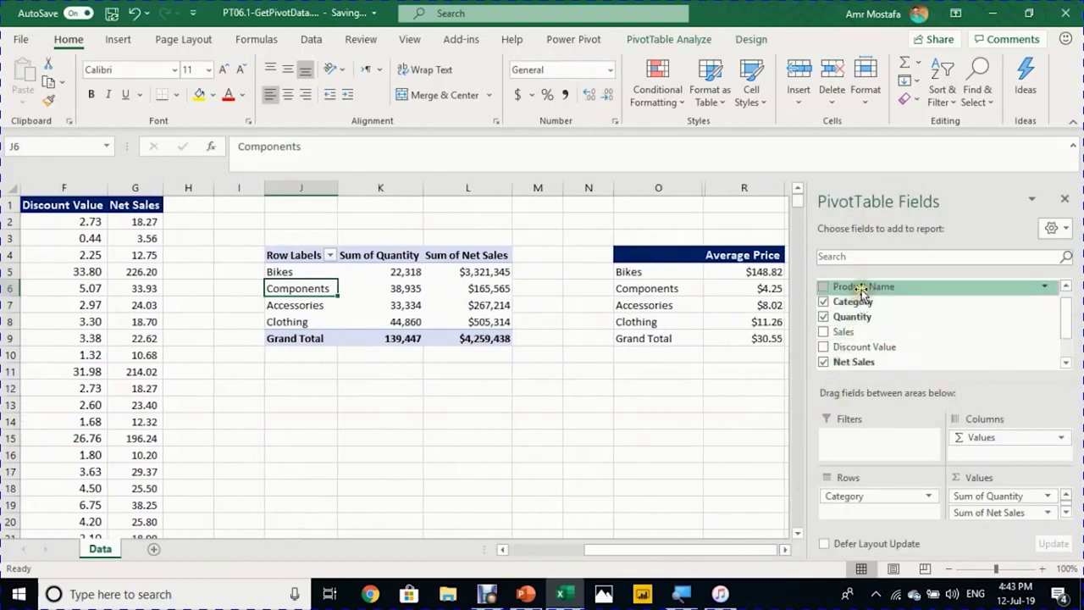
left_click_drag(861, 289, 891, 514)
Step: Examine the product rows under Bikes and the average price formula in R5 against the expanded pivot layout
left_click(294, 272)
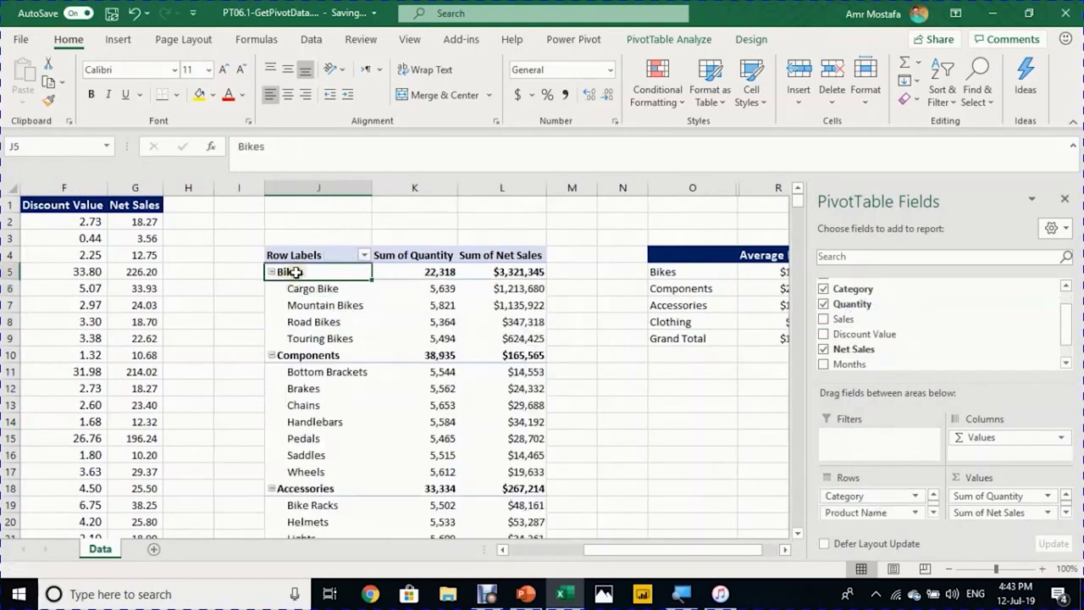
left_click_drag(302, 286, 298, 342)
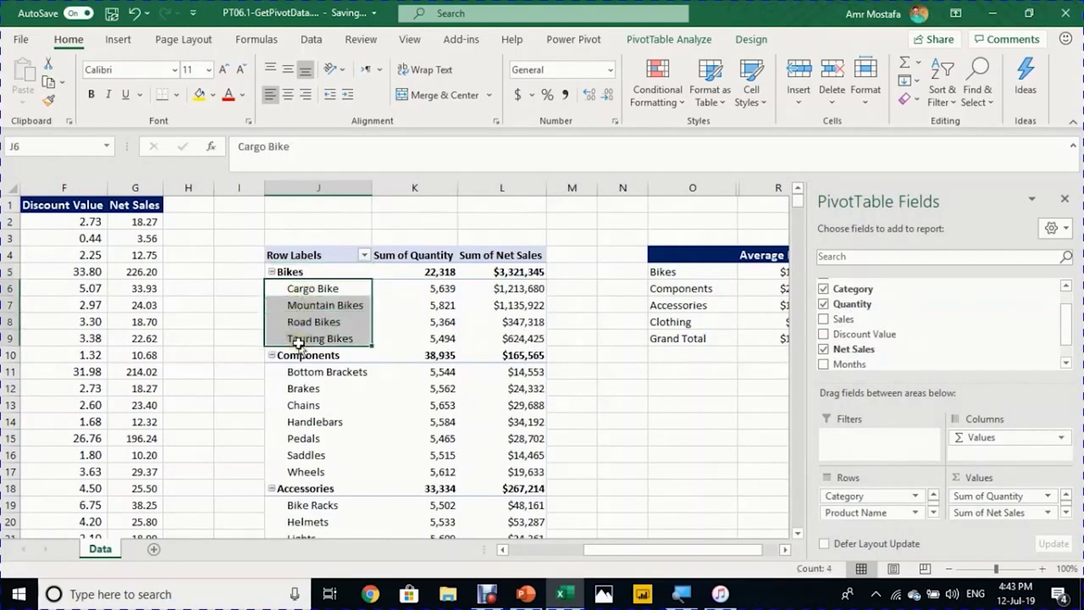
left_click(785, 549)
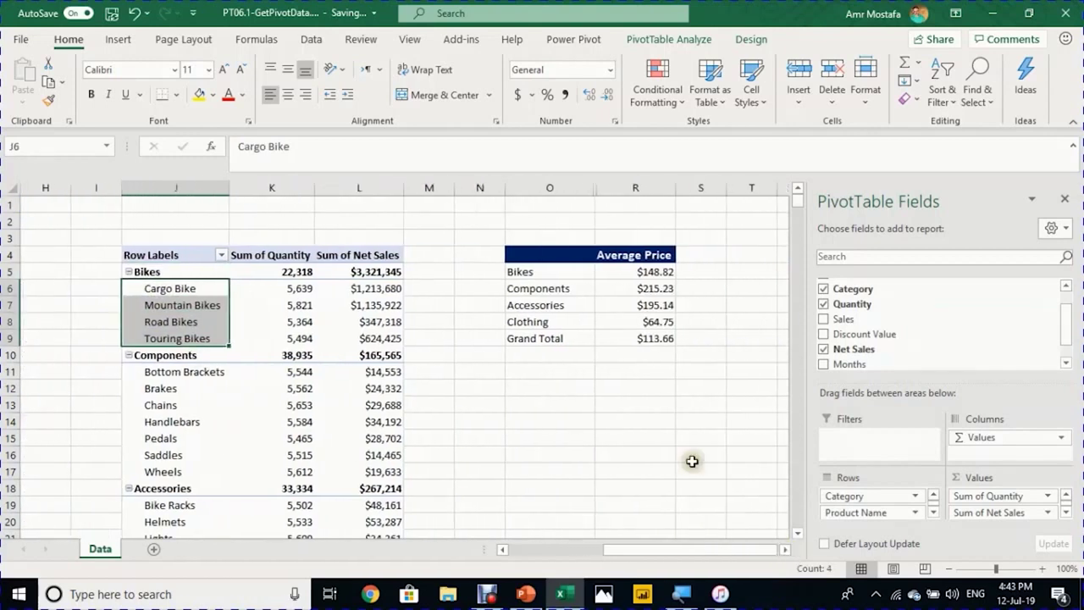
left_click(659, 267)
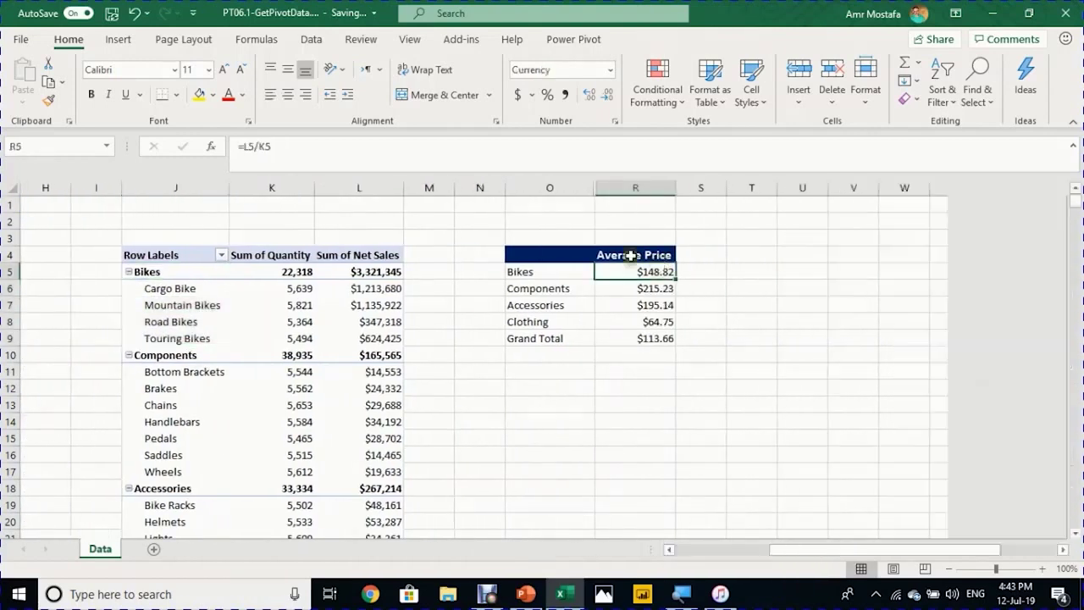
left_click(473, 155)
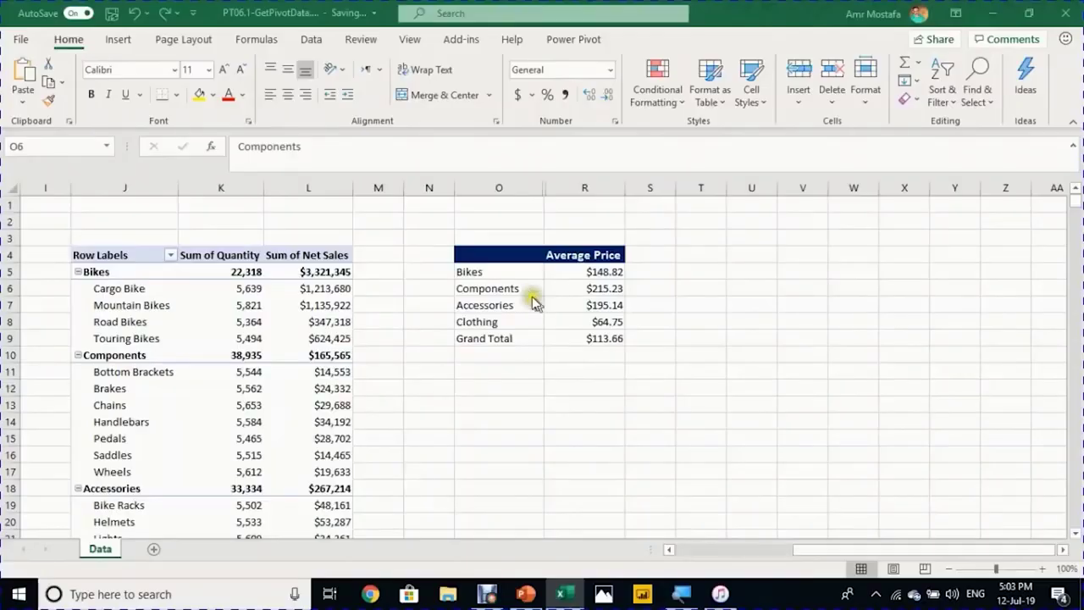
left_click(517, 293)
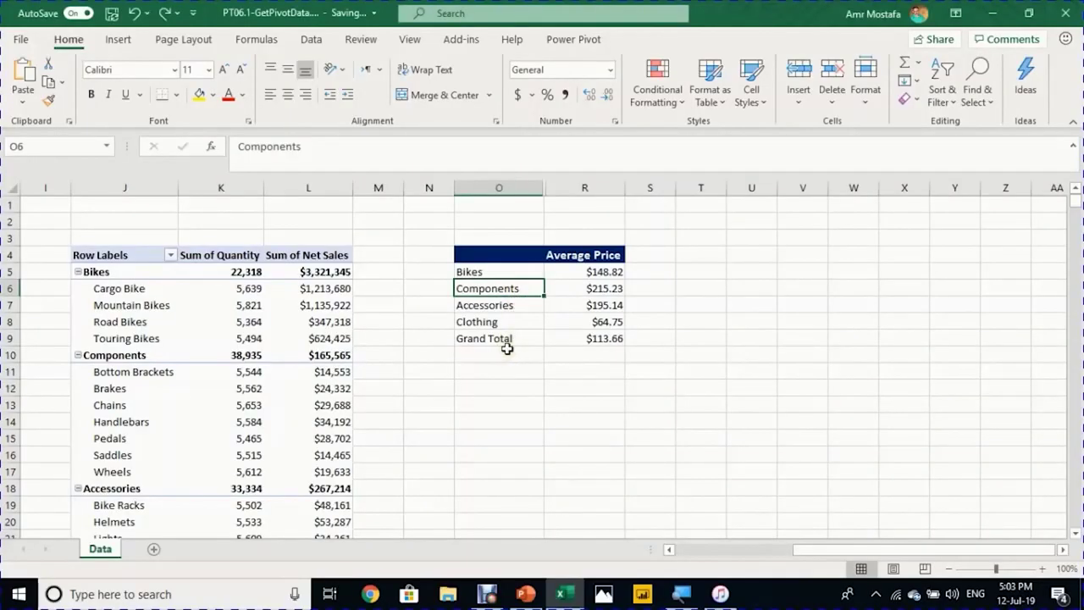
Step: Remove the Product Name field from the pivot table
left_click(247, 322)
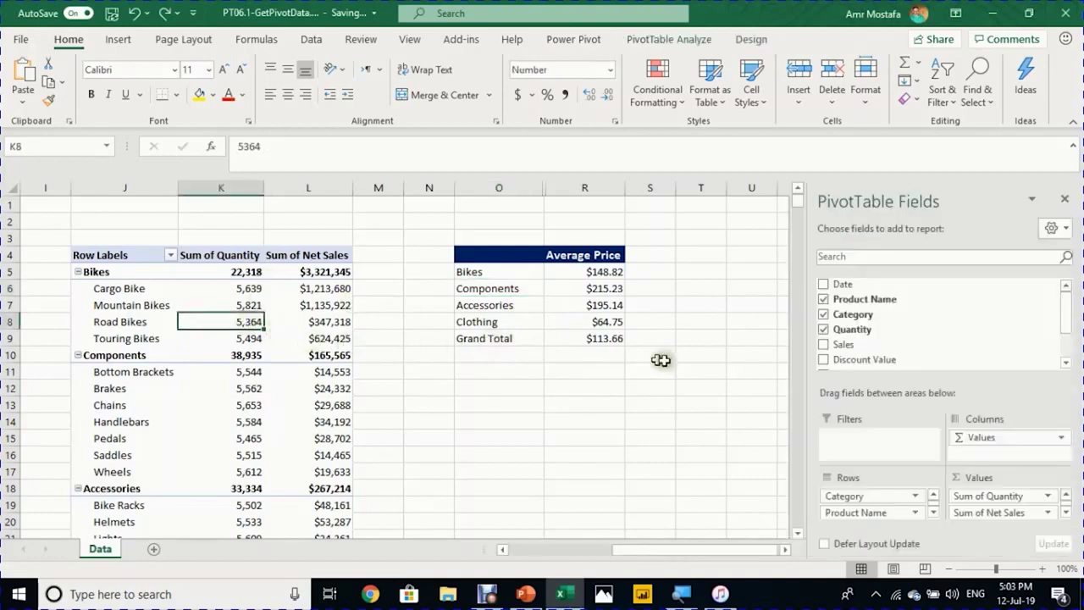
left_click(823, 300)
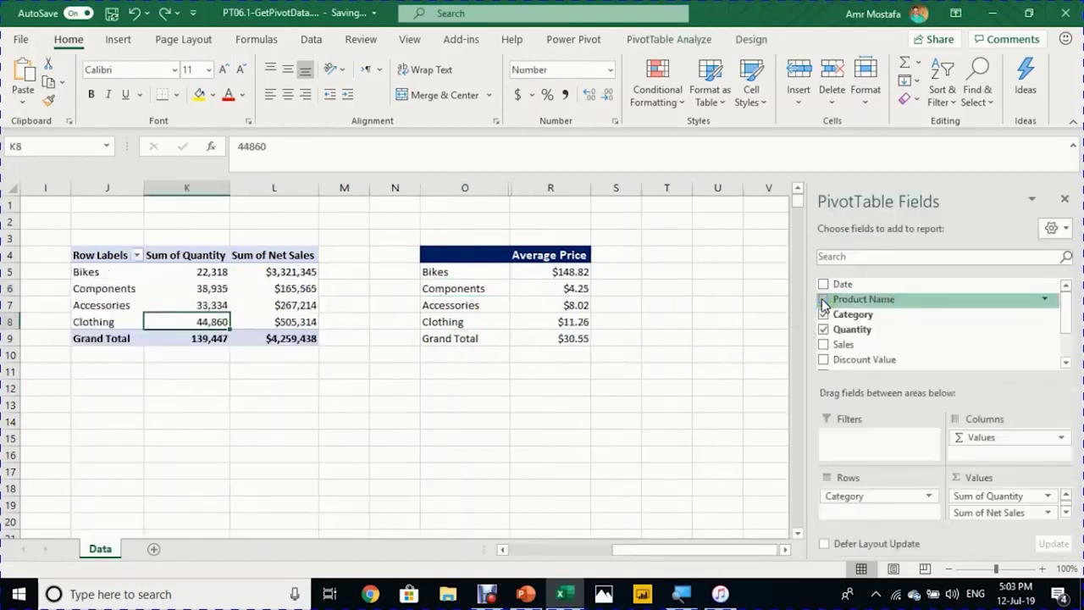
Step: Clear the average prices in R5:R9 and unhide the Quantity and NetSales columns P and Q
left_click_drag(550, 273, 535, 331)
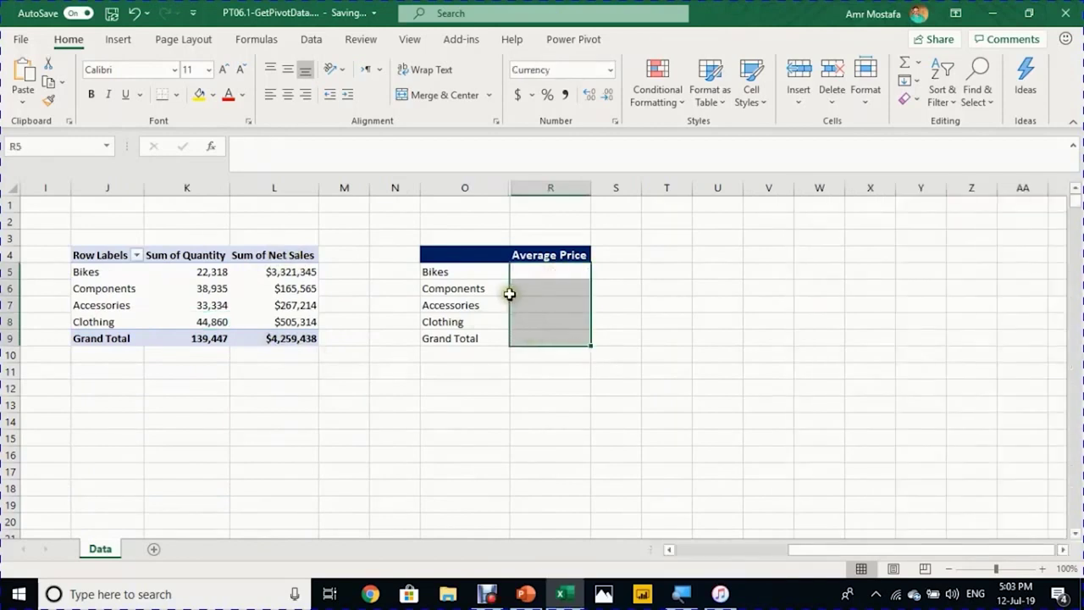
left_click(501, 288)
left_click_drag(492, 188, 516, 189)
right_click(516, 189)
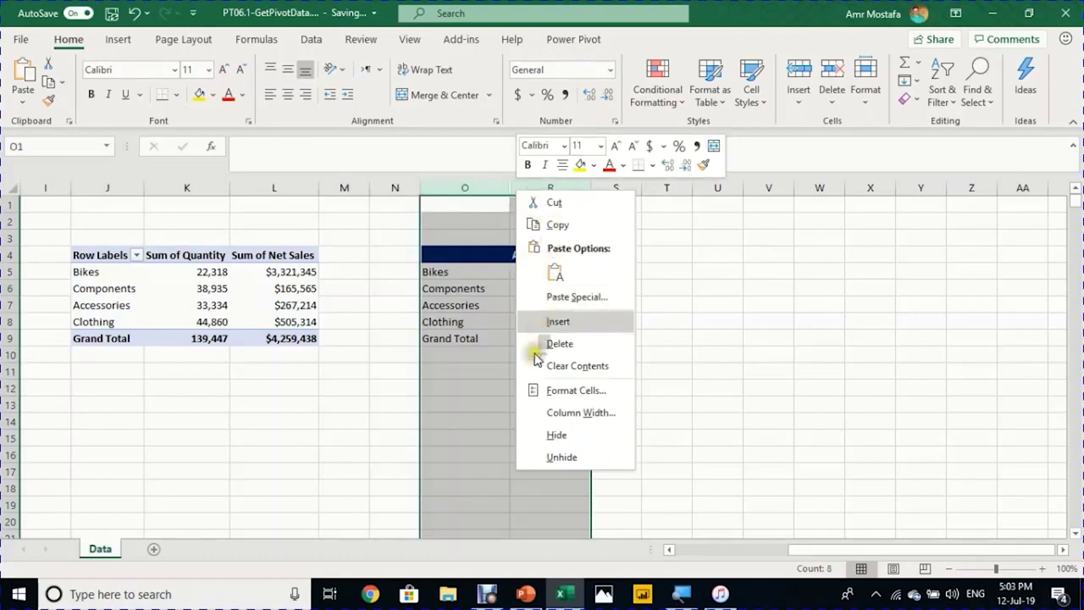
left_click(563, 457)
left_click(549, 292)
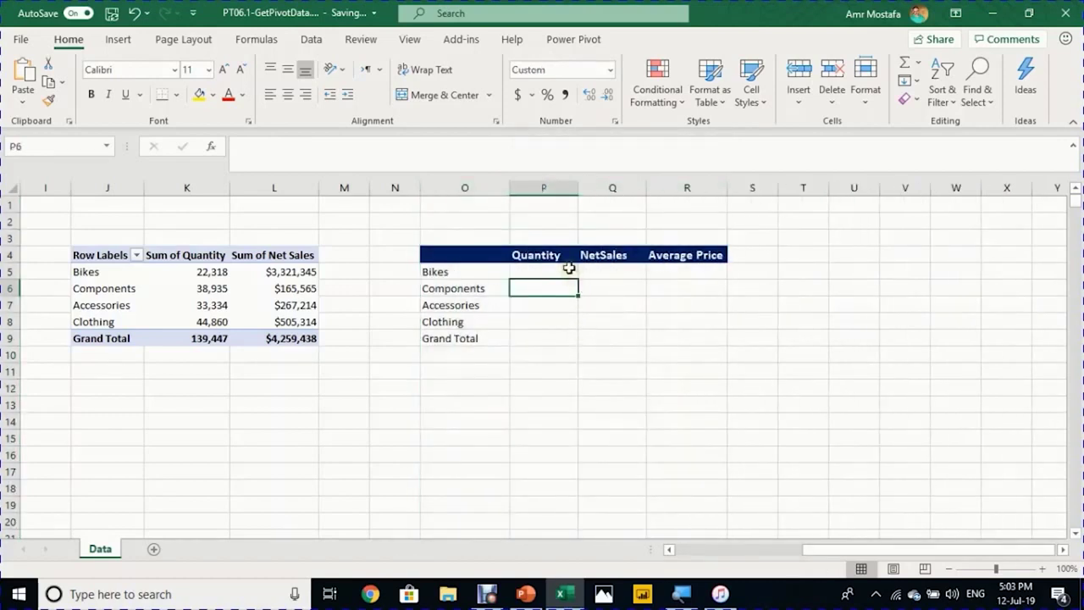
Step: Check the Generate GetPivotData setting in the pivot table's options
left_click(200, 289)
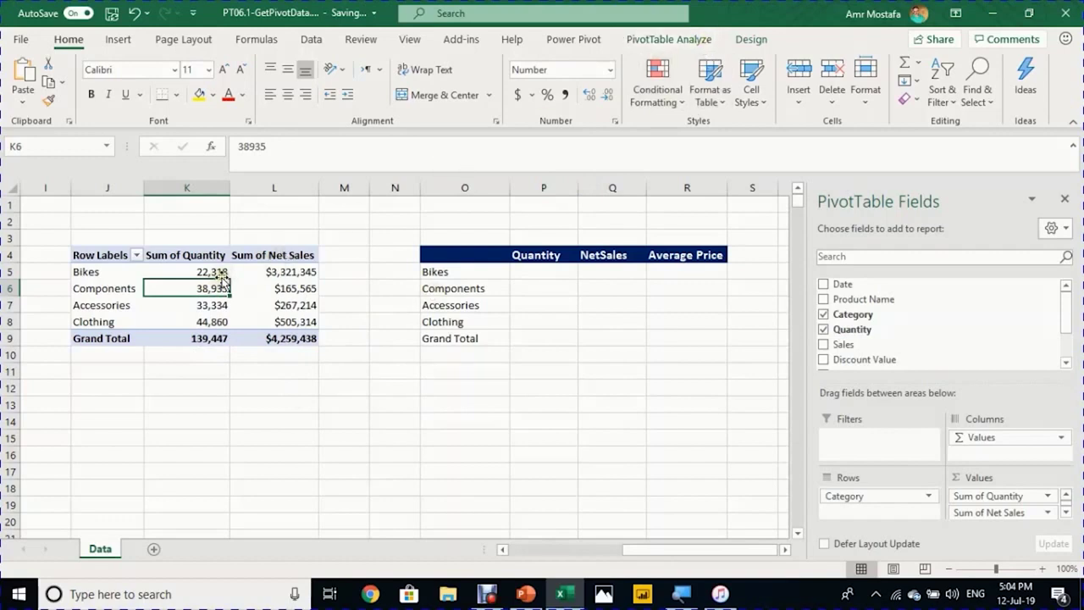
left_click(667, 40)
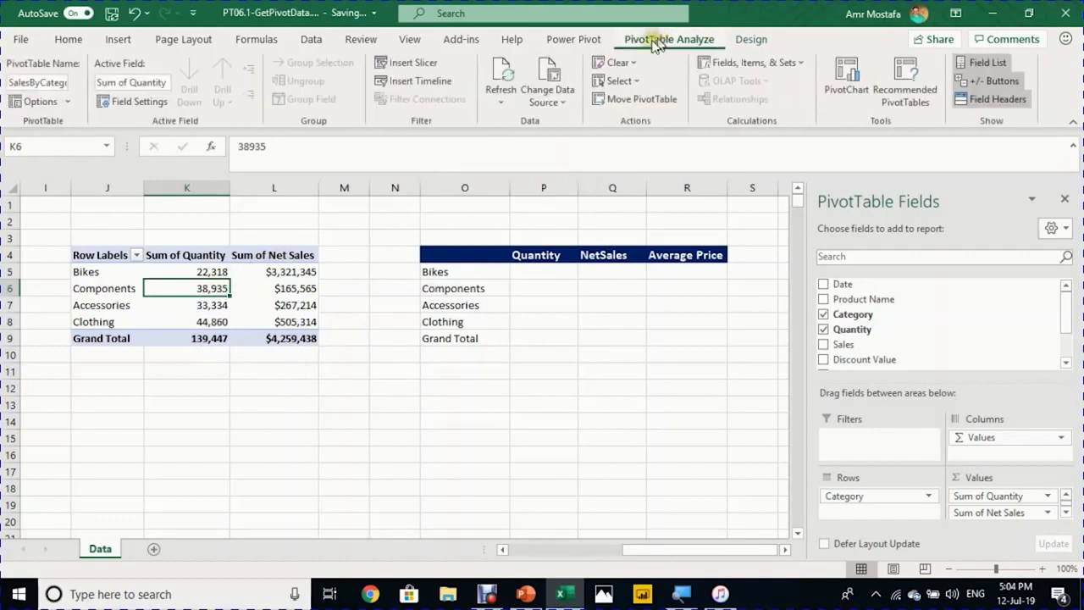
left_click(69, 102)
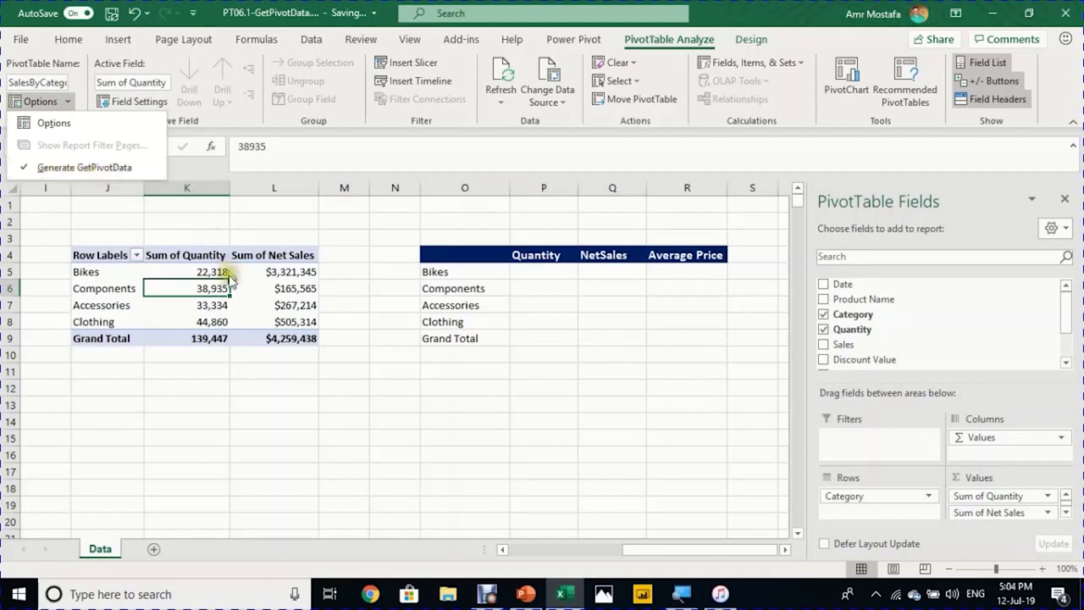
left_click(245, 298)
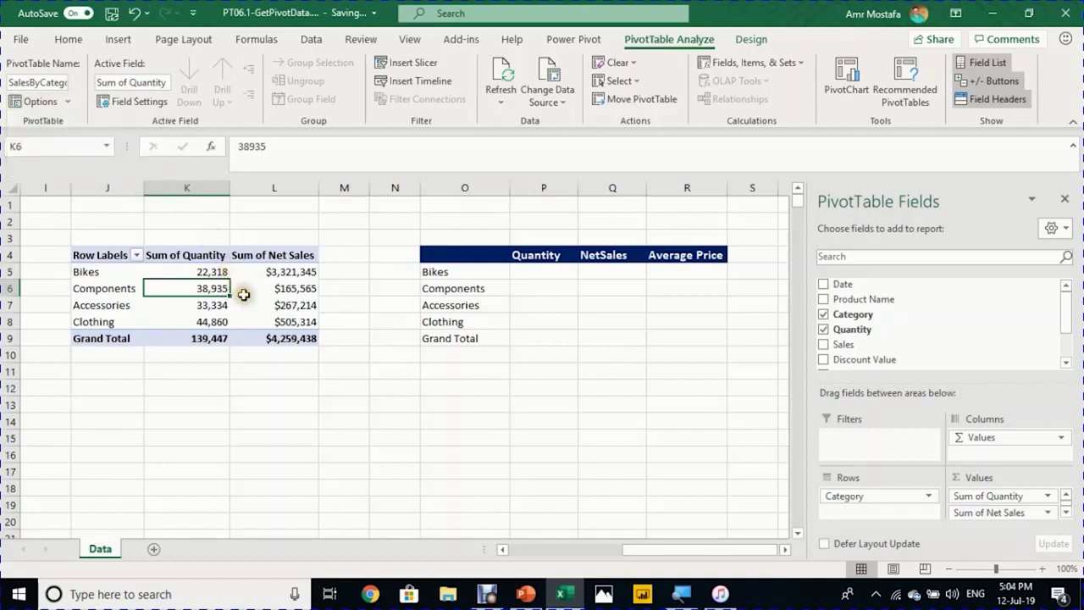
Step: Enter =GETPIVOTDATA("Sum of Quantity",$J$4,"Category","Bikes") in P5 by referencing the Bikes quantity in the pivot table
left_click(554, 273)
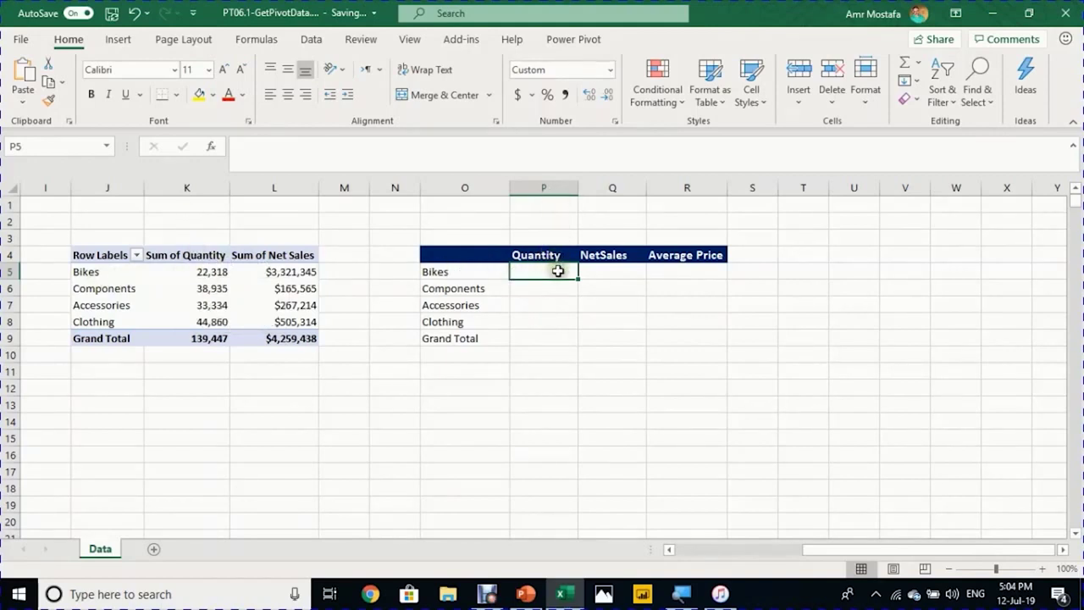
type("=")
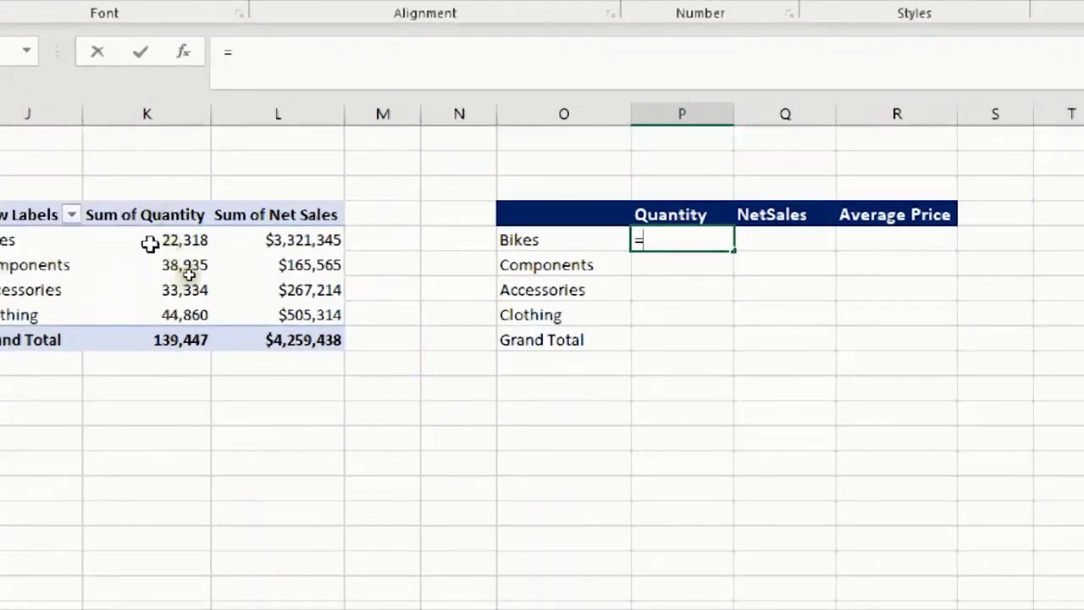
left_click(150, 243)
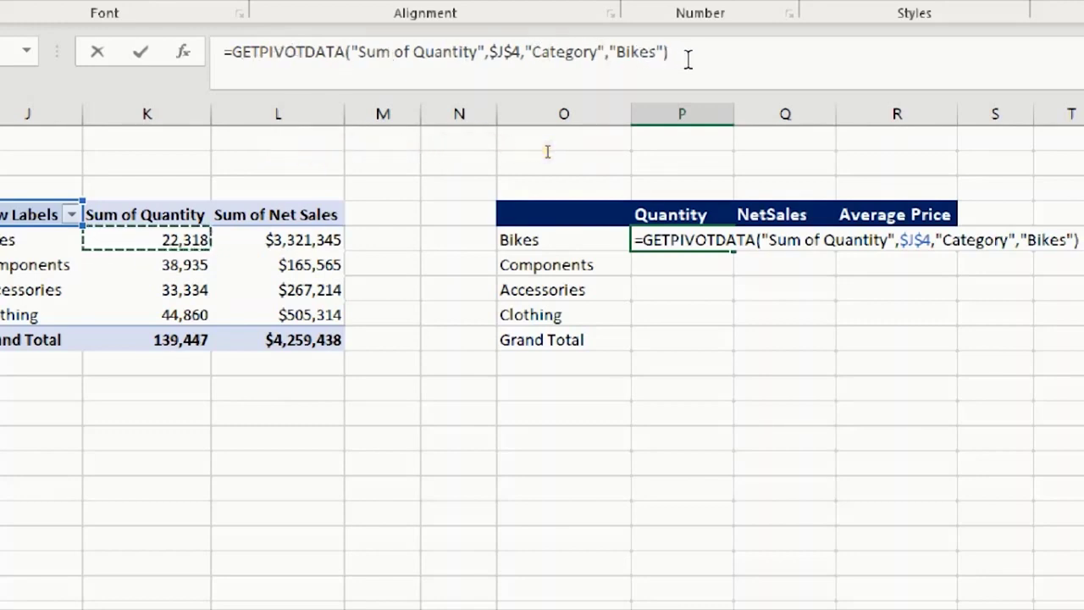
key("Return")
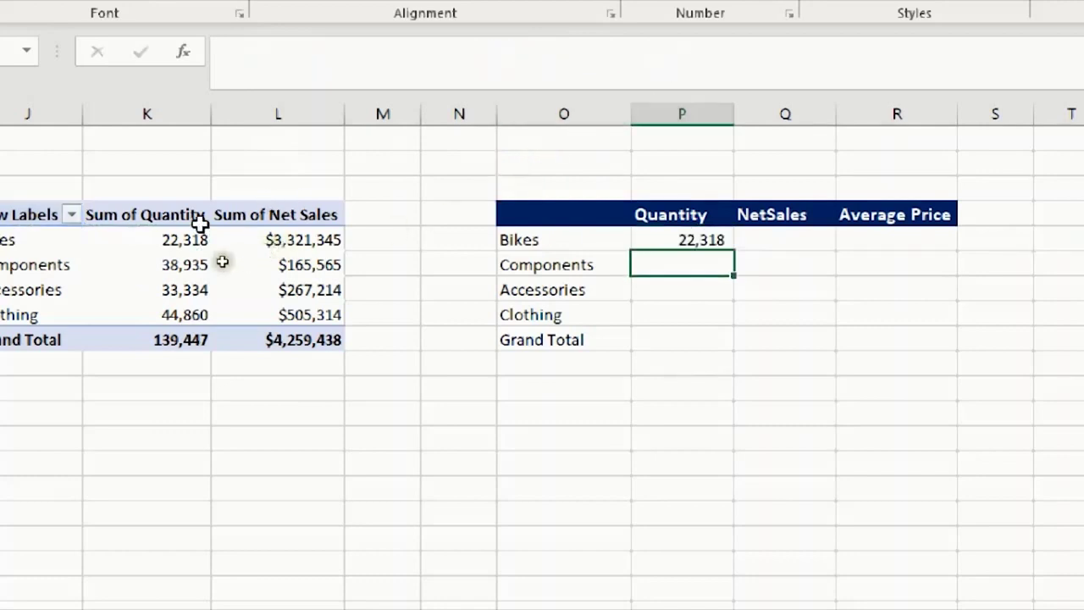
Step: Try to fill the quantity formula from P5 down to the Grand Total row in P9, and undo the fill
left_click(719, 239)
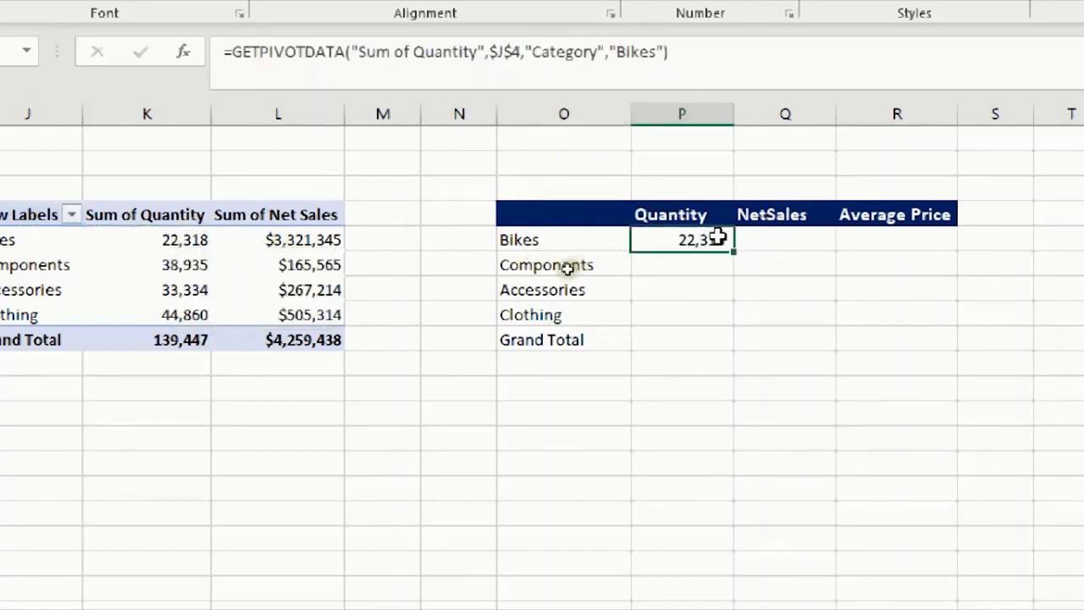
left_click_drag(732, 256, 731, 351)
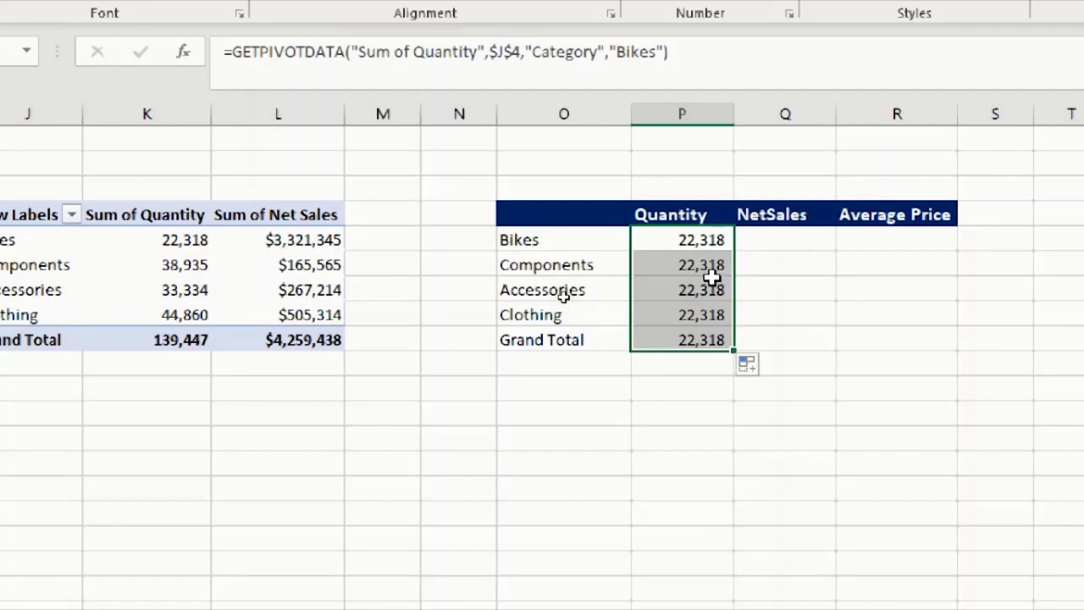
left_click(708, 246)
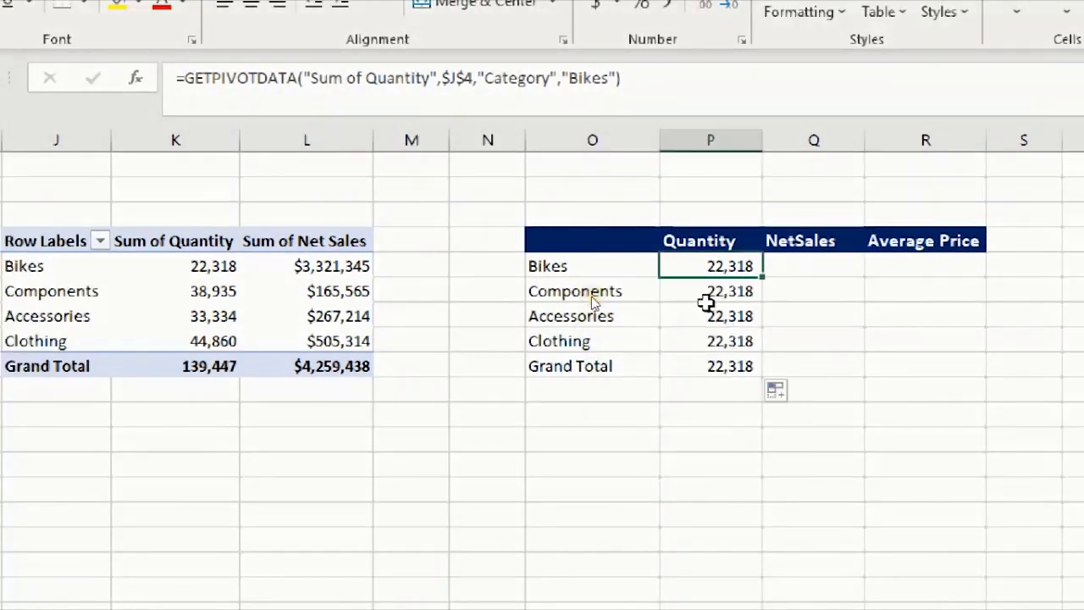
key("ctrl+z")
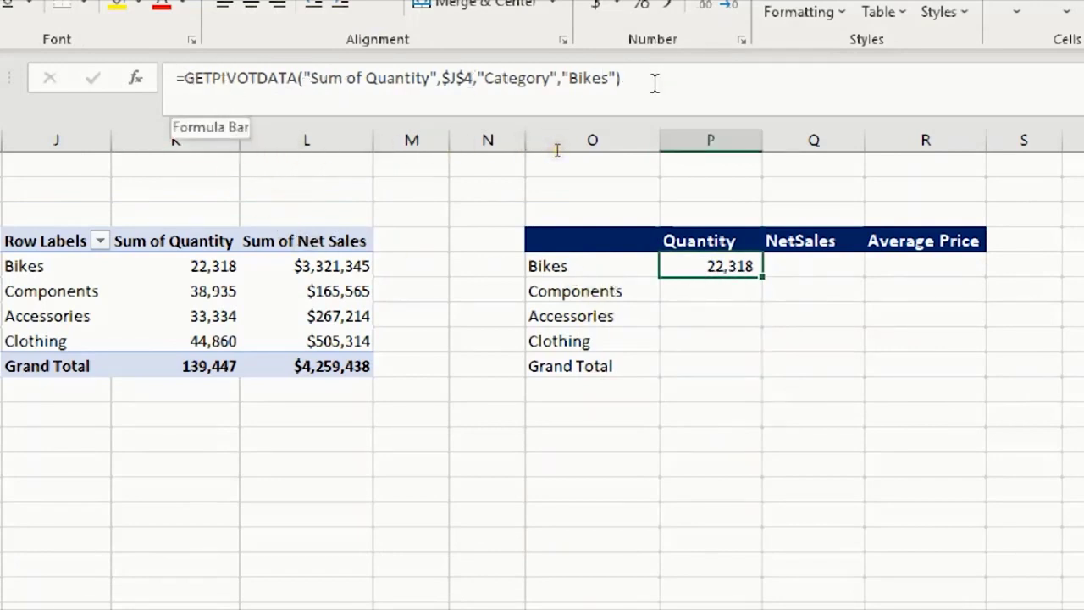
Step: Examine the data_field, pivot_table, field1 and item1 arguments of the GETPIVOTDATA formula in P5
left_click(252, 81)
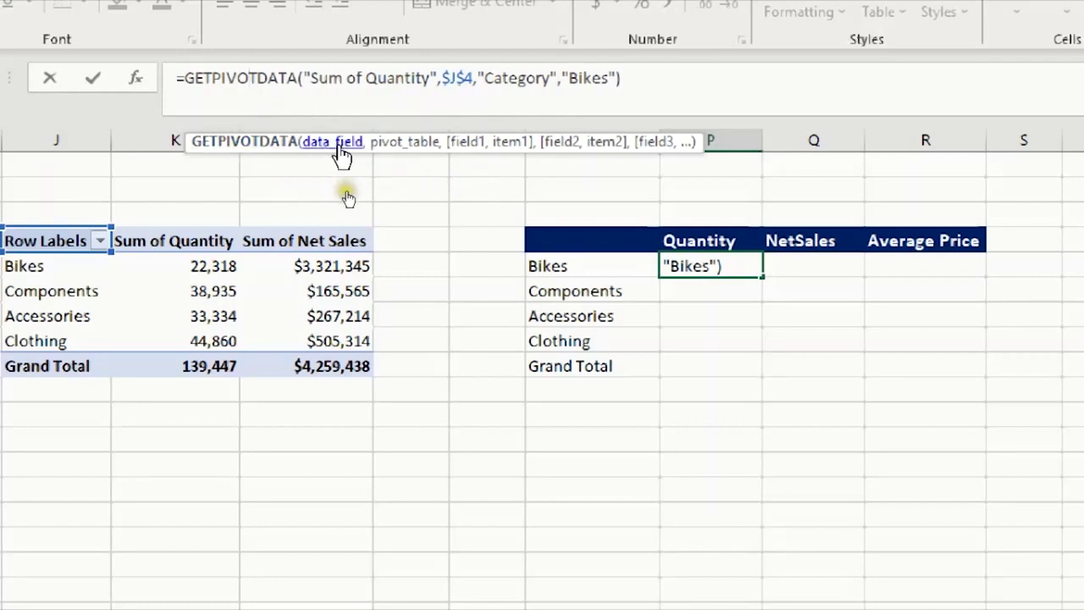
left_click(333, 146)
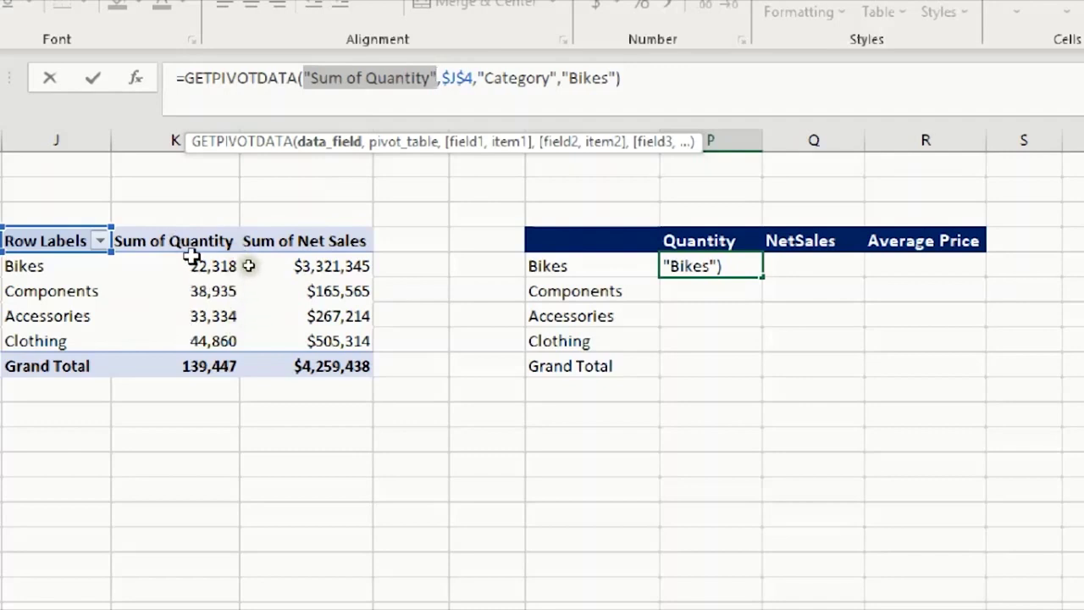
left_click(395, 144)
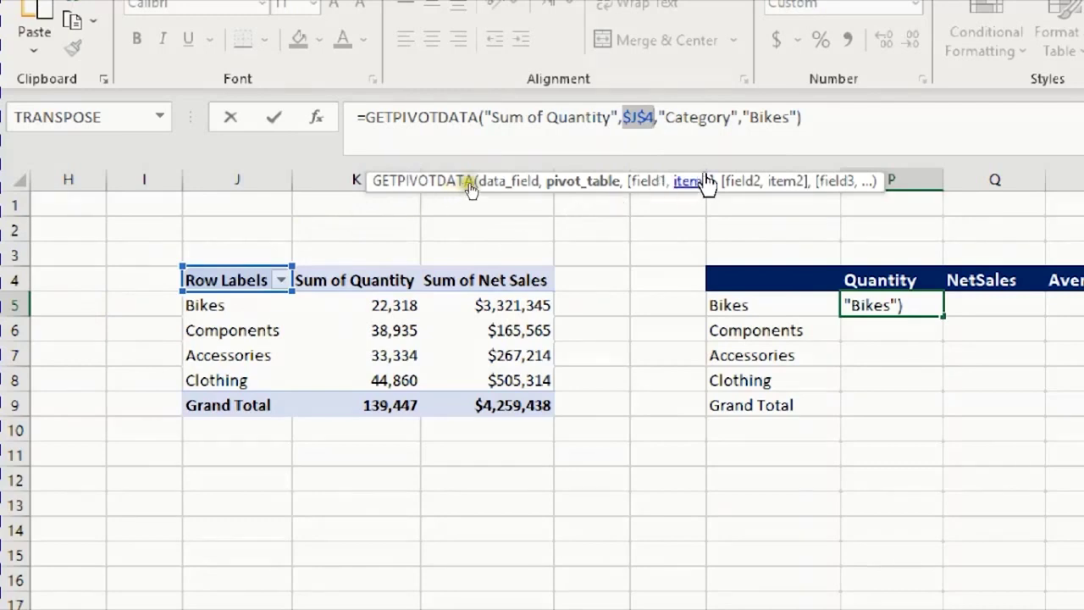
left_click(644, 182)
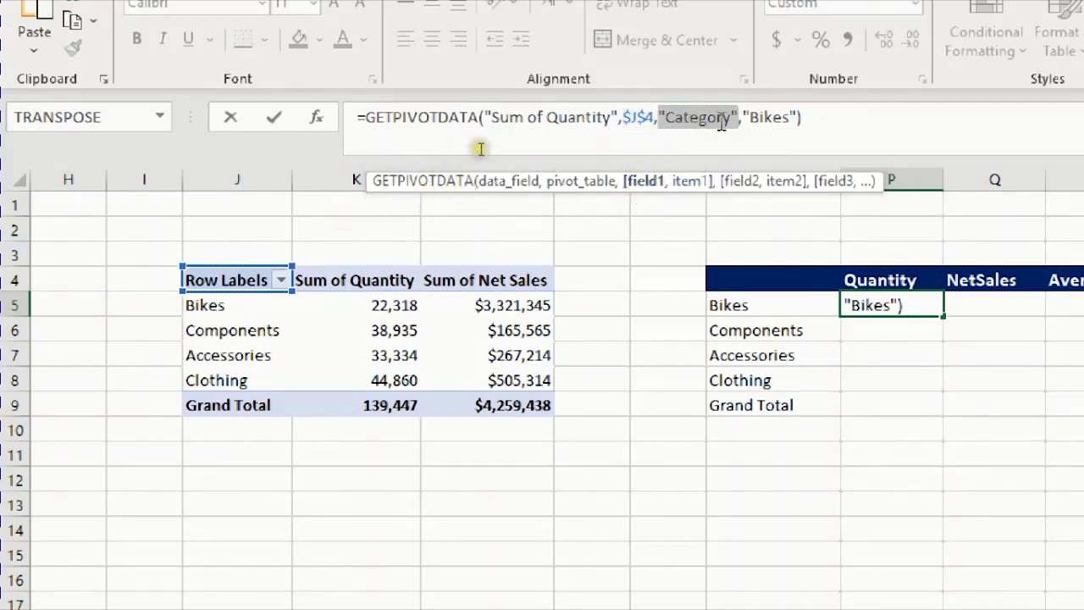
left_click(688, 183)
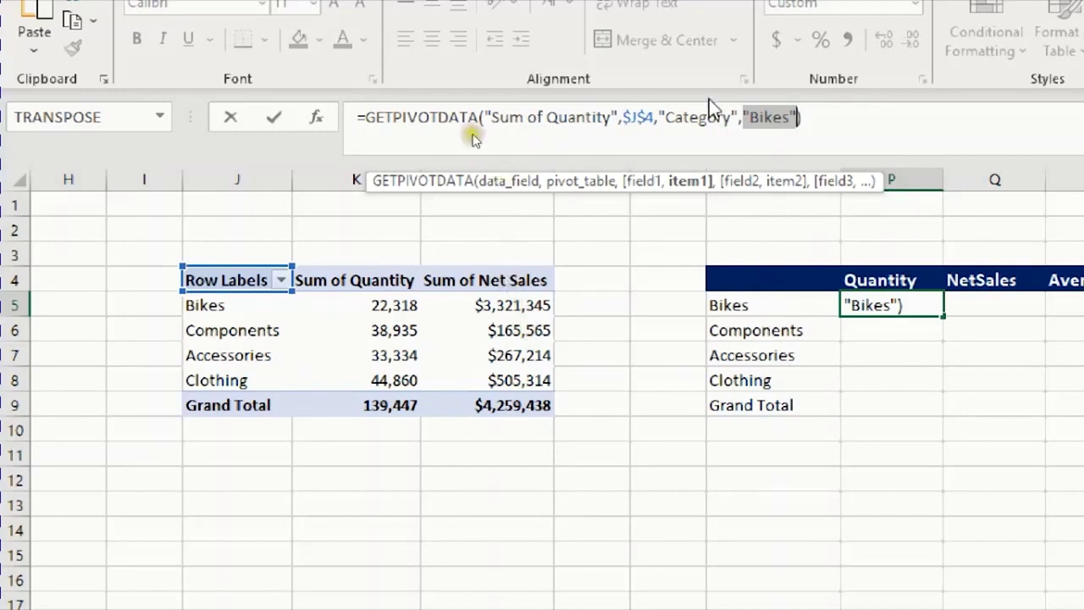
left_click(646, 180)
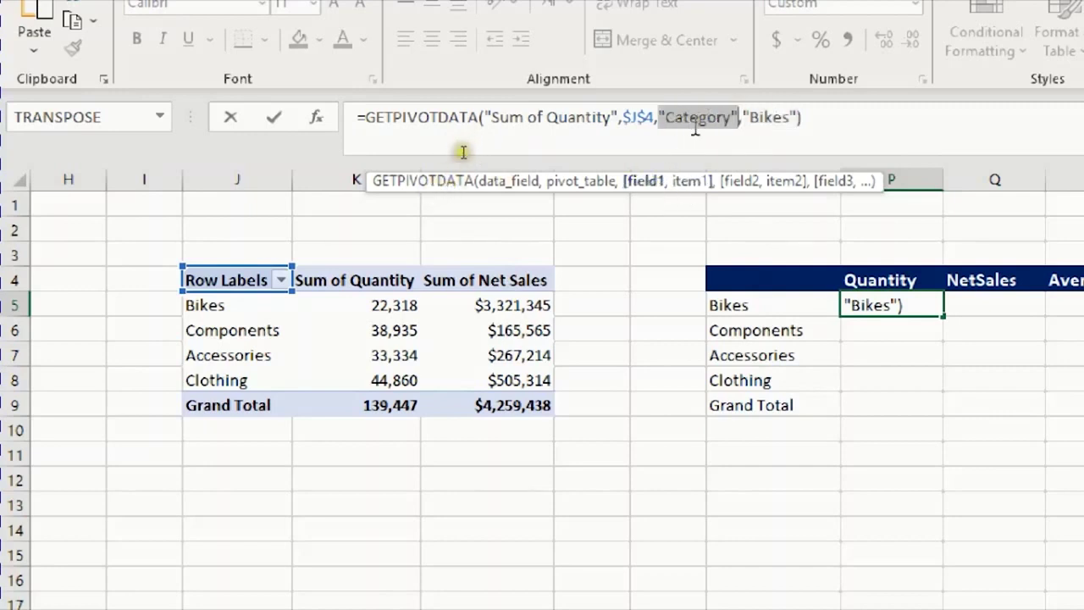
Step: Replace the "Bikes" item in P5's GETPIVOTDATA formula with $O5, and fill the formula down to the Components row in P6
left_click(689, 182)
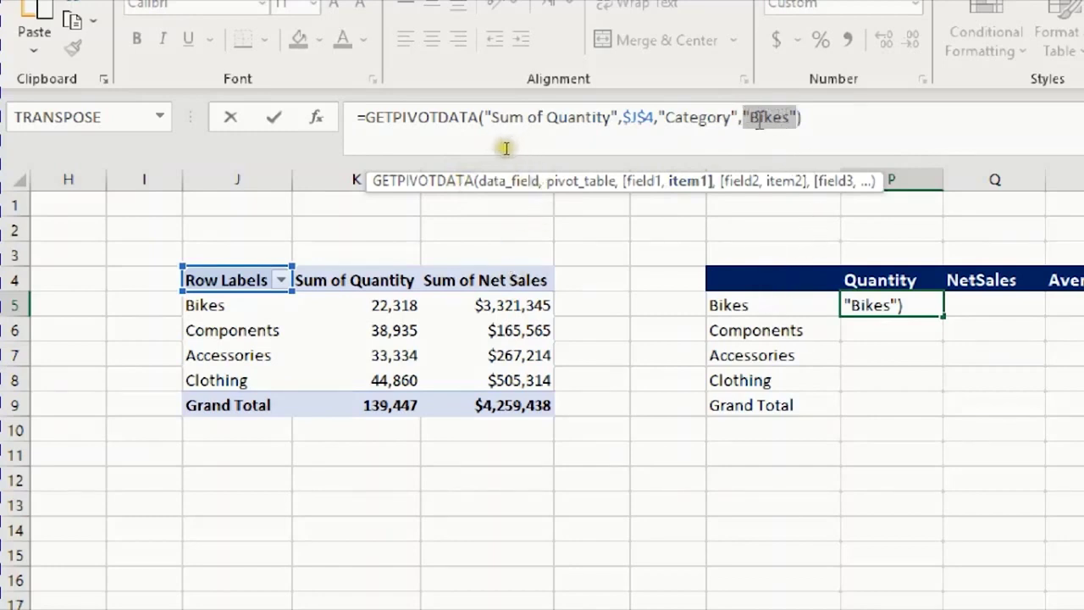
left_click(751, 310)
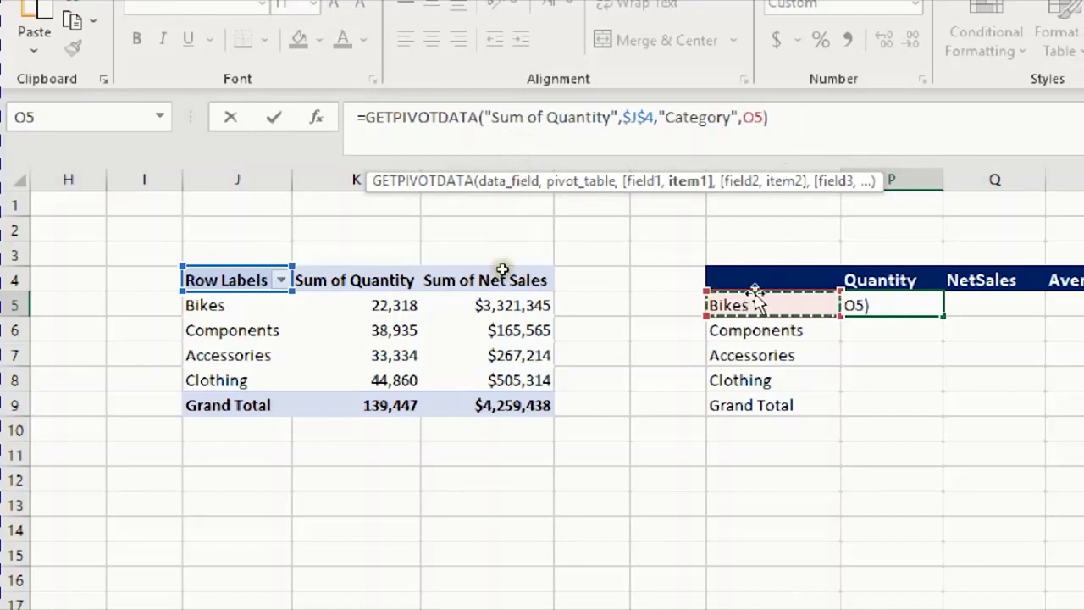
key("Left")
key("Left")
key("Left")
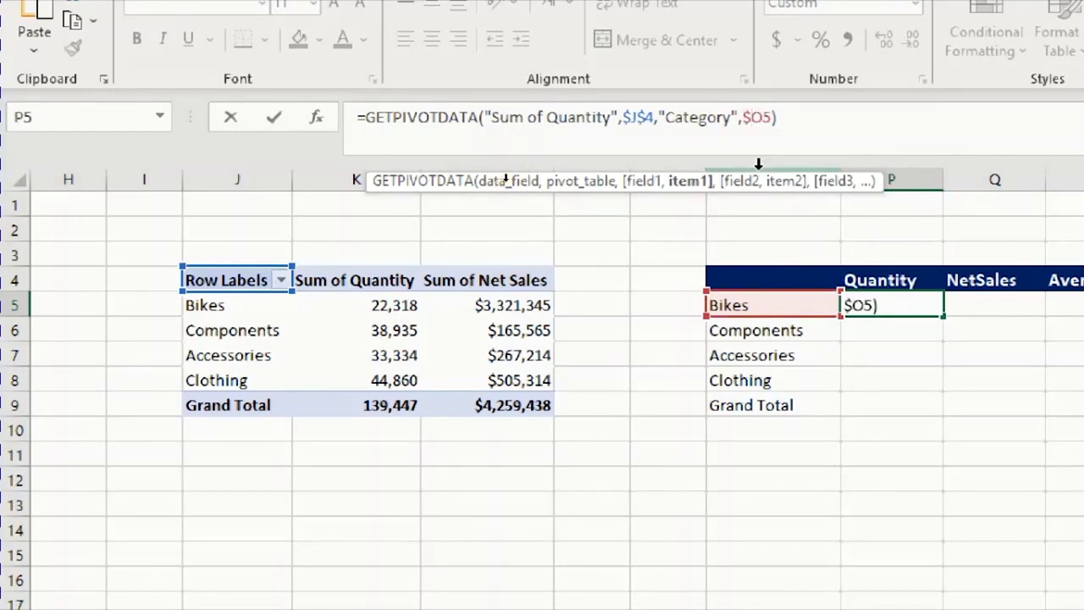
key("Return")
left_click(900, 310)
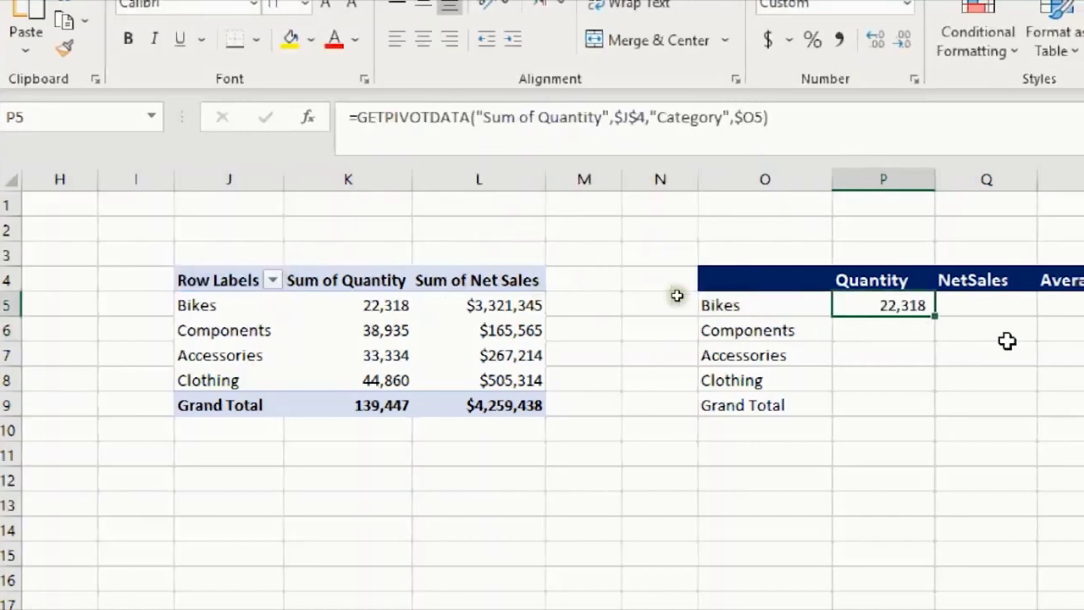
left_click_drag(939, 316, 938, 336)
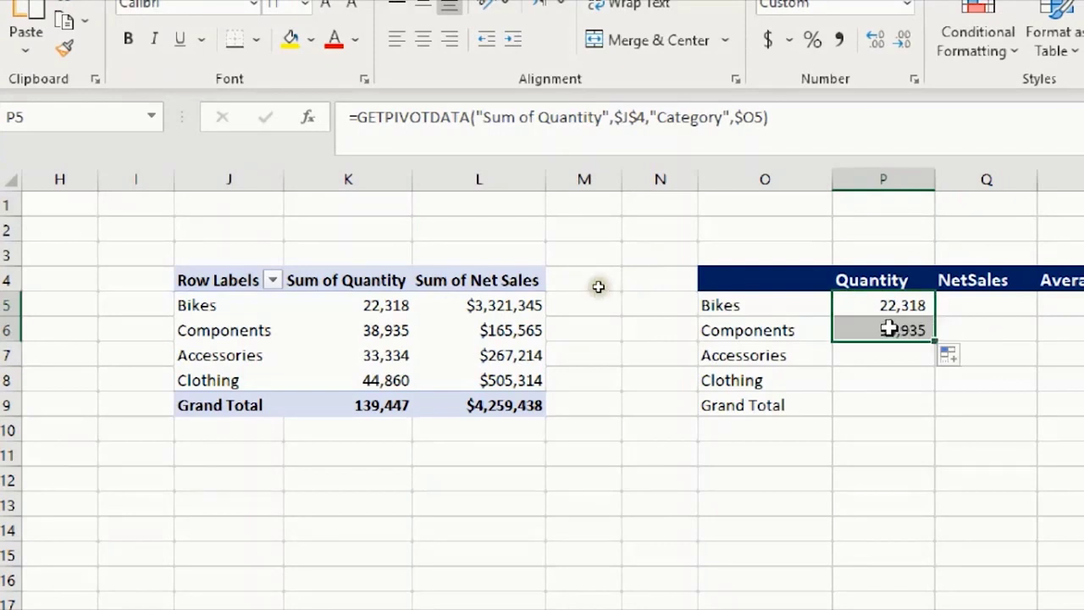
Step: Check the field1 and item1 arguments of P6's GETPIVOTDATA formula, and fill the formula down to the Clothing row in P8
left_click(796, 115)
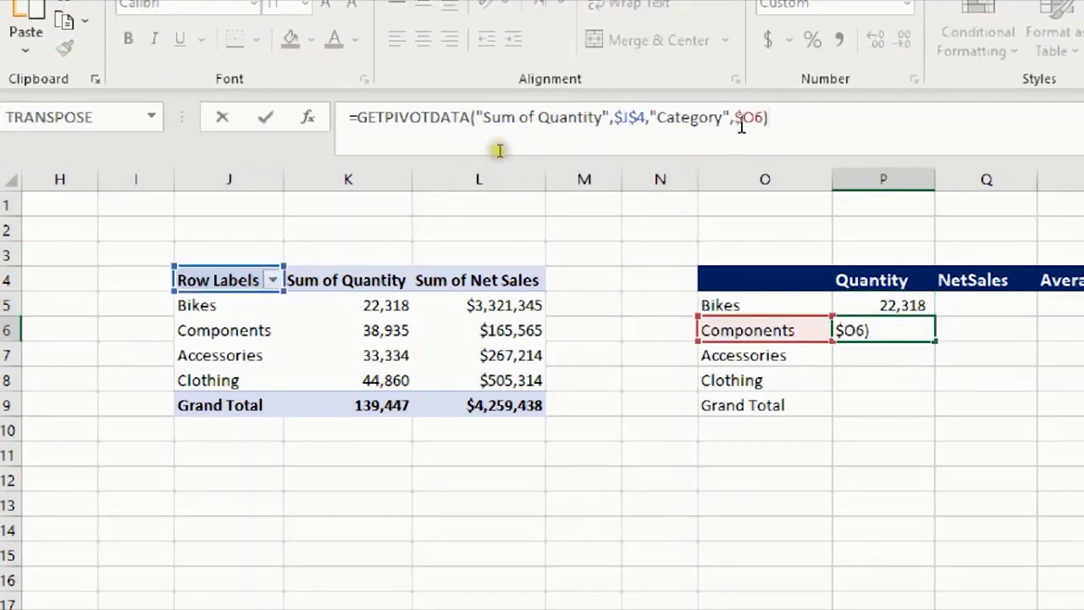
left_click(682, 118)
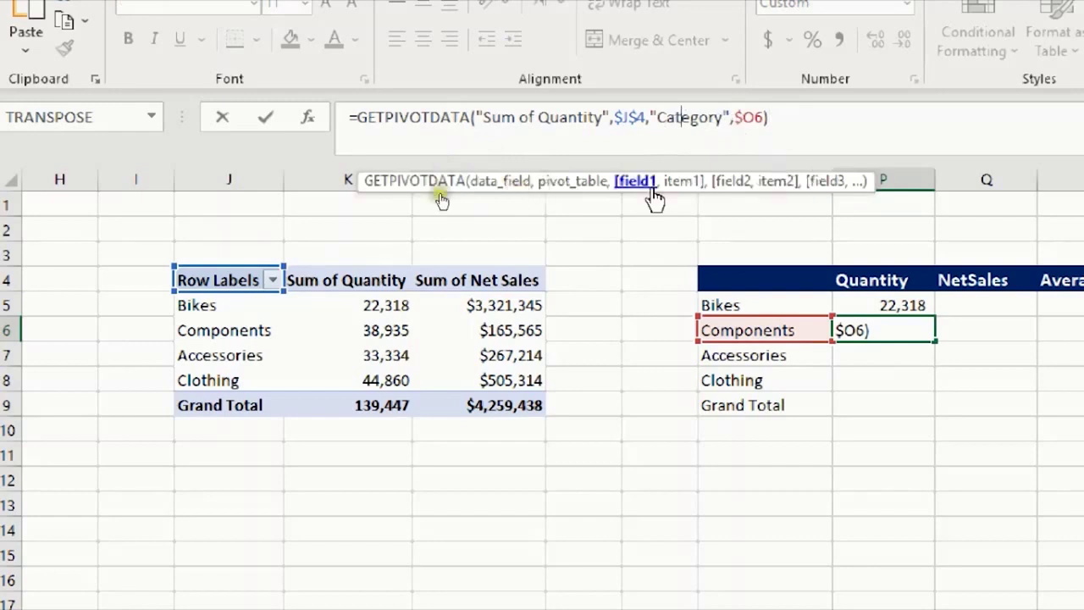
left_click(685, 182)
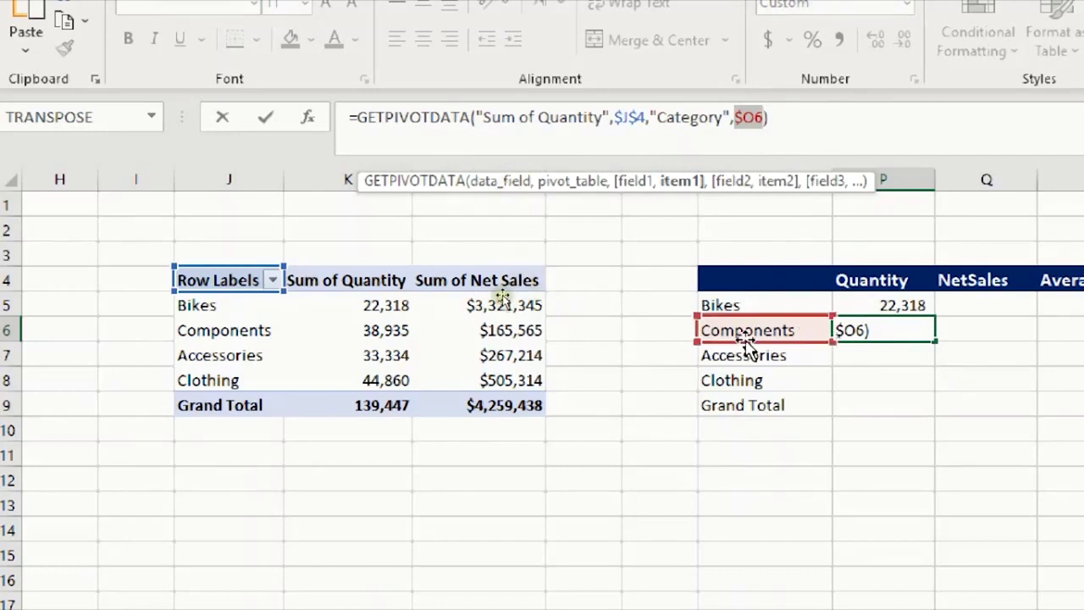
key("Return")
left_click(901, 328)
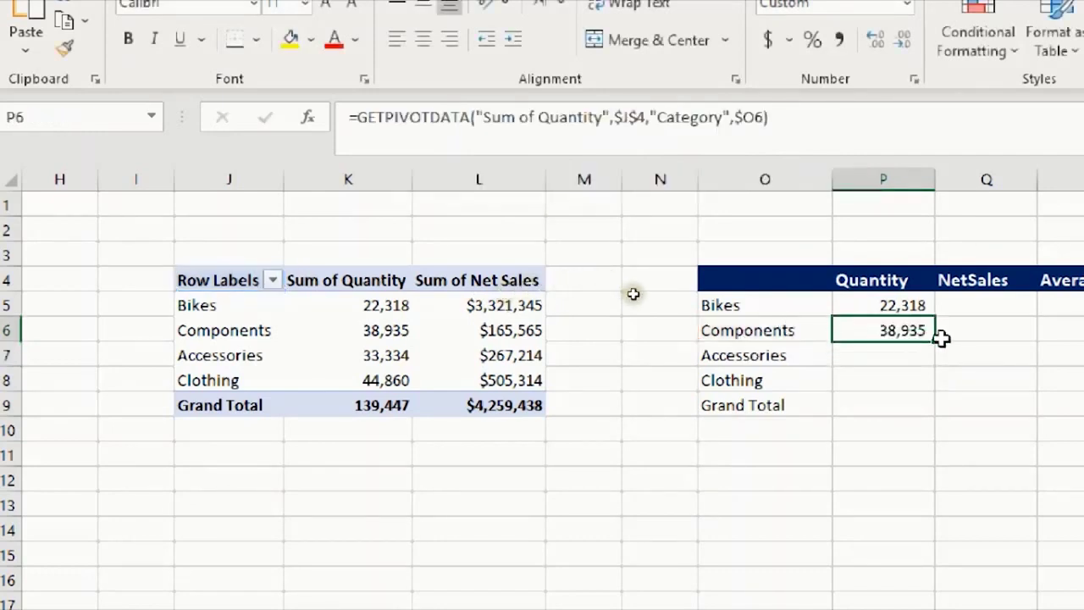
left_click_drag(939, 339, 941, 382)
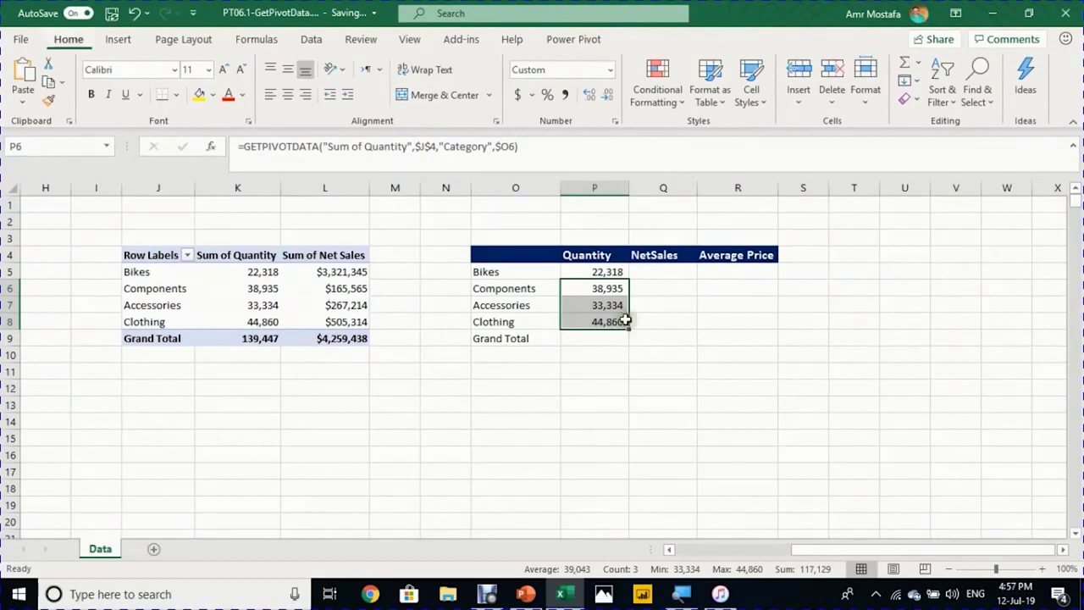
Step: Add Product Name to the pivot table's rows below Category, and check the Bikes quantity formula in P5
left_click(286, 289)
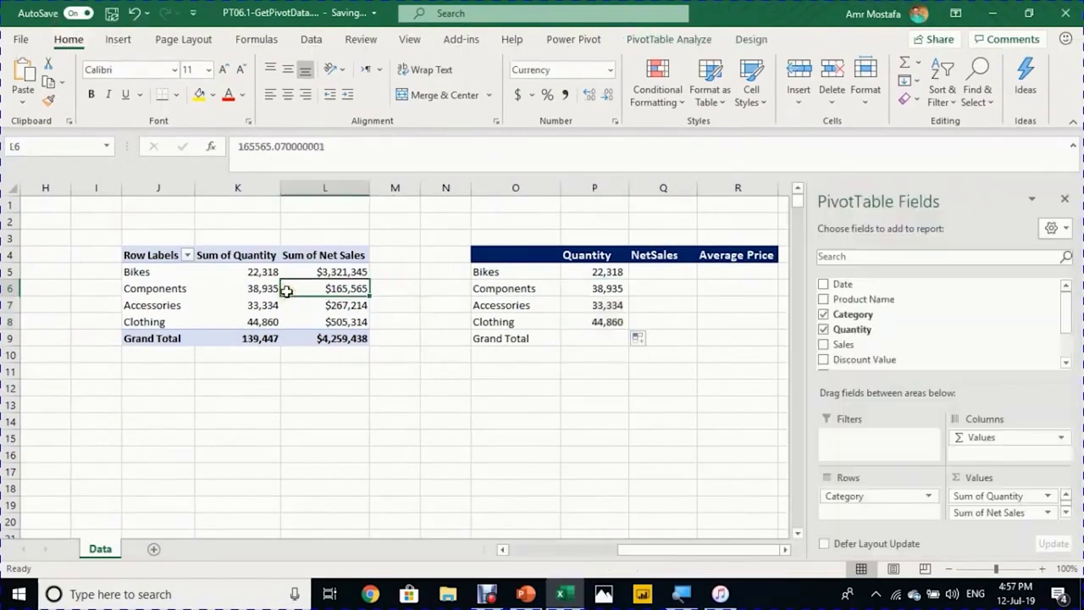
left_click(239, 292)
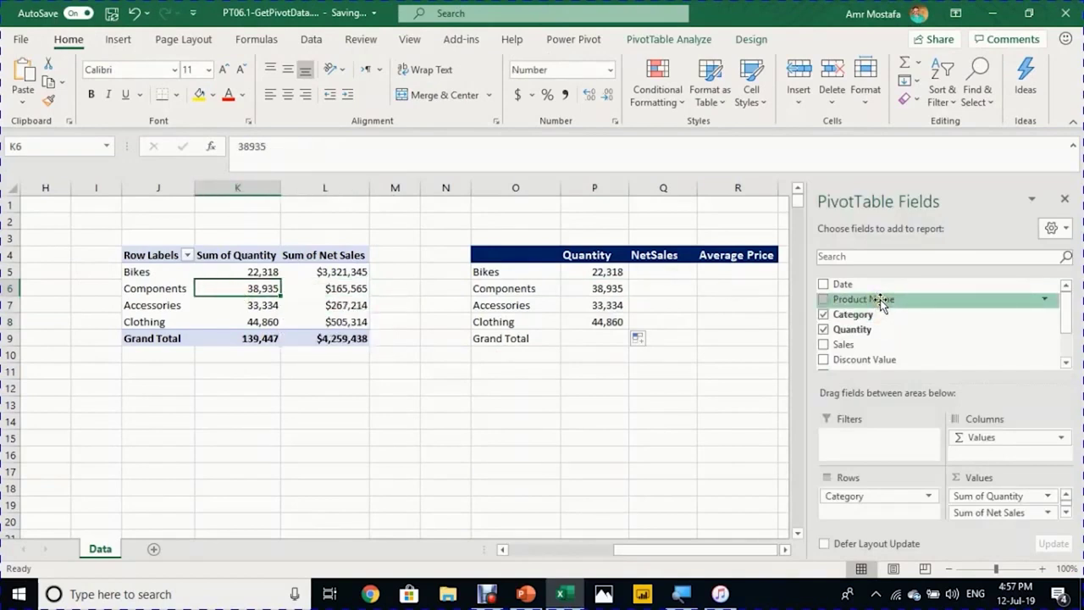
left_click_drag(881, 305, 894, 508)
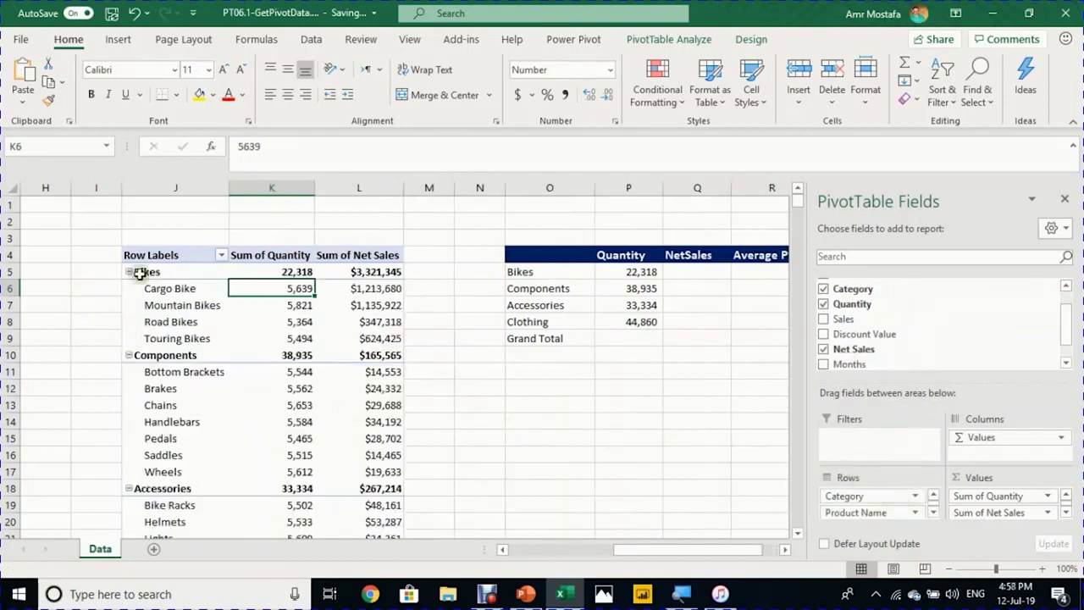
left_click(621, 277)
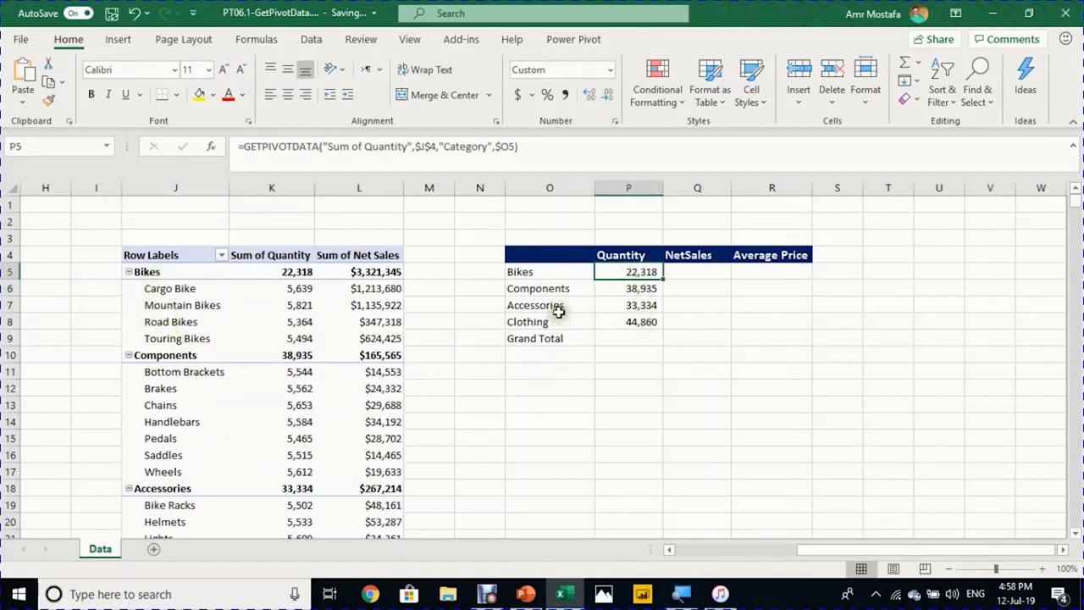
Step: Fill the quantity formula from P8 into the Grand Total row, and reduce P9 to =GETPIVOTDATA("Sum of Quantity",$J$4) by removing the category arguments
left_click(652, 320)
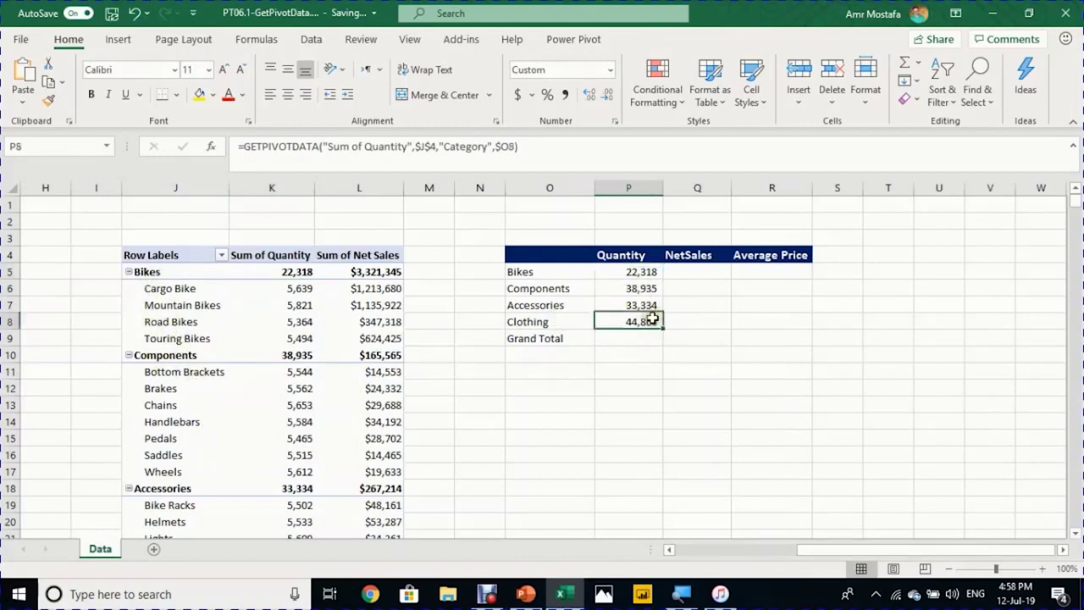
left_click_drag(666, 331, 668, 345)
left_click(632, 340)
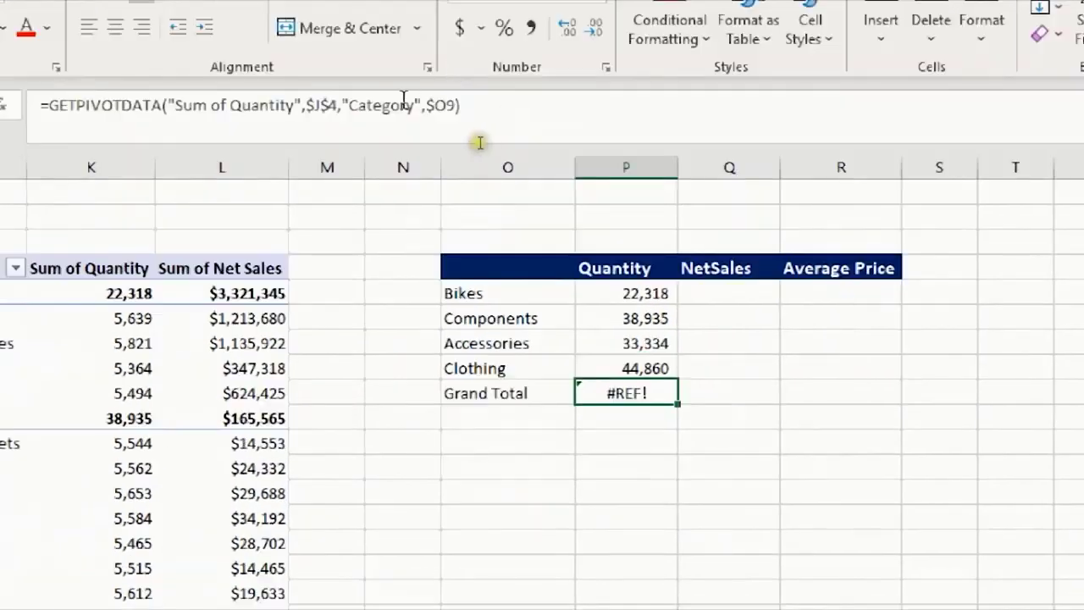
left_click(404, 103)
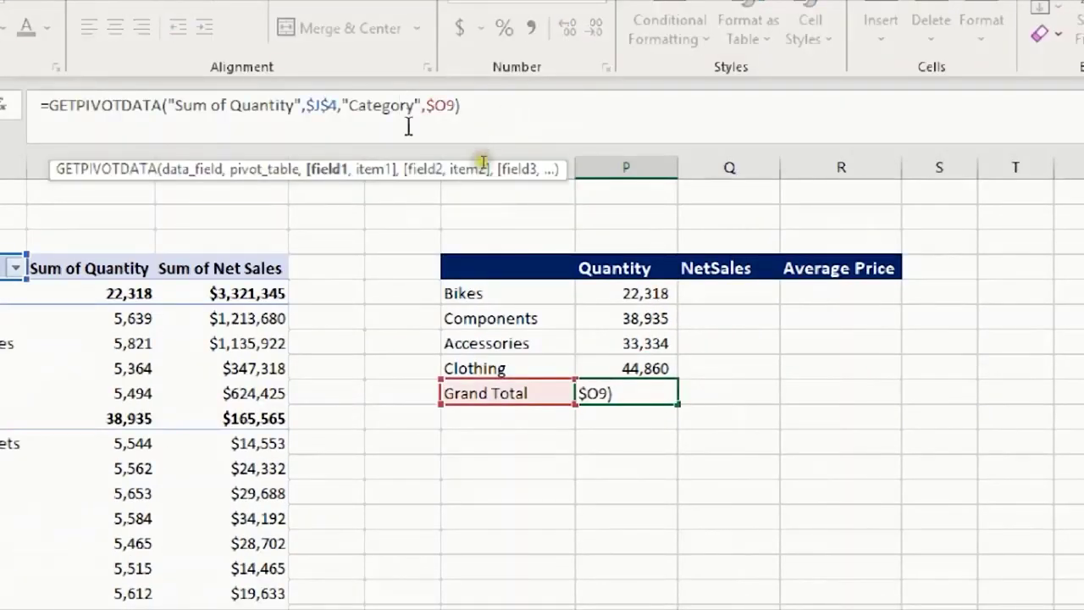
left_click(376, 171)
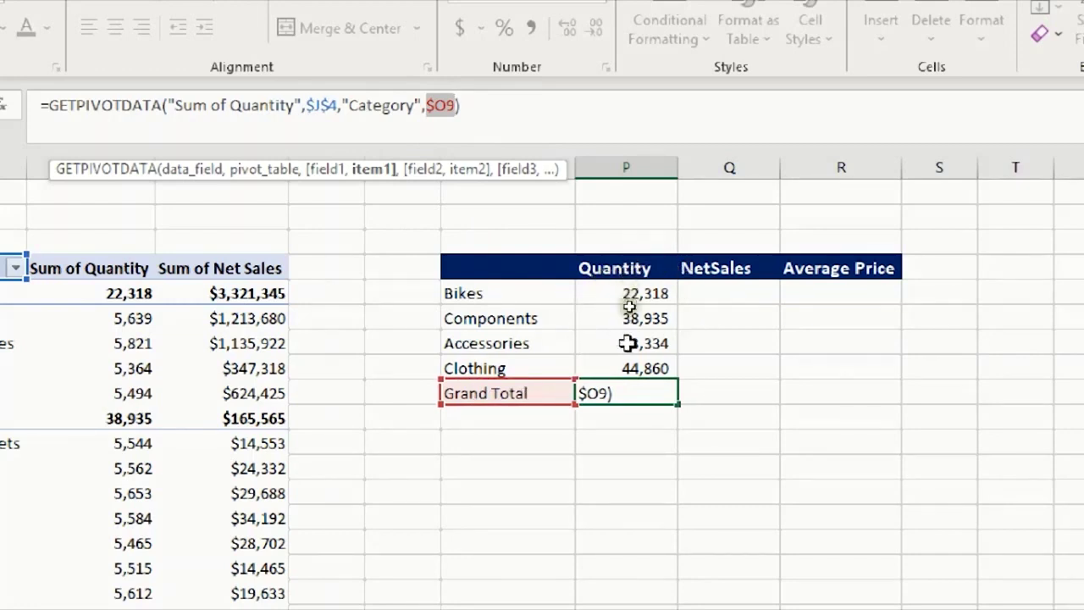
left_click(356, 105)
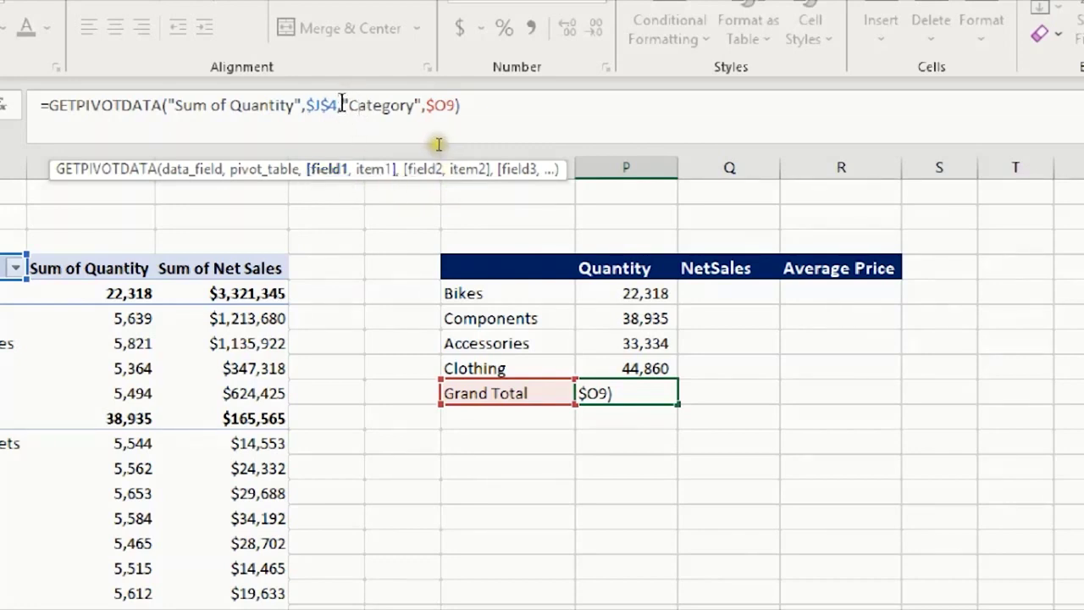
left_click_drag(344, 105, 457, 109)
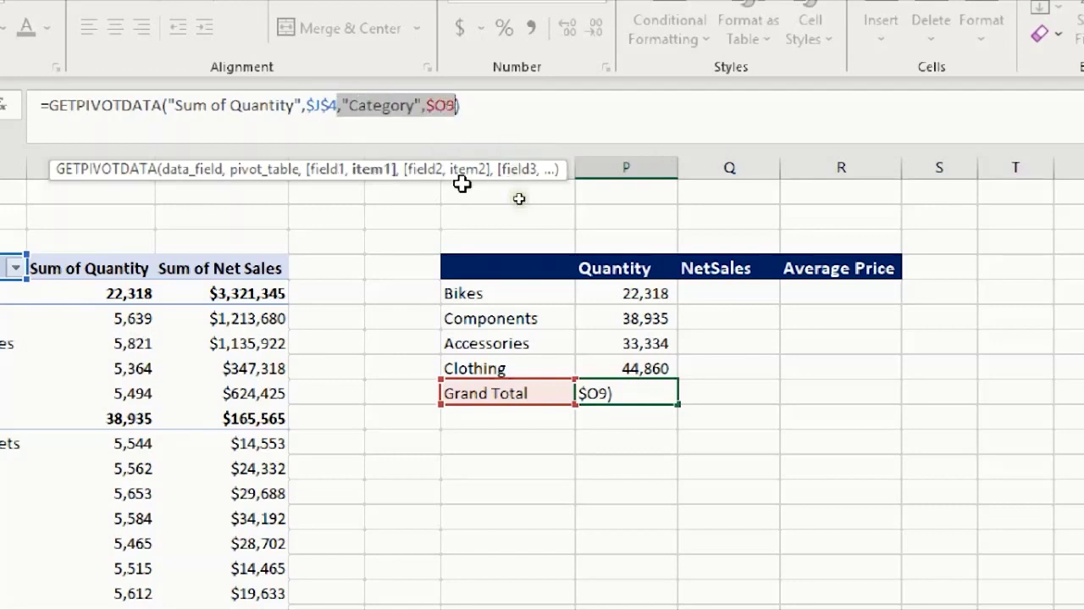
key("BackSpace")
key("Return")
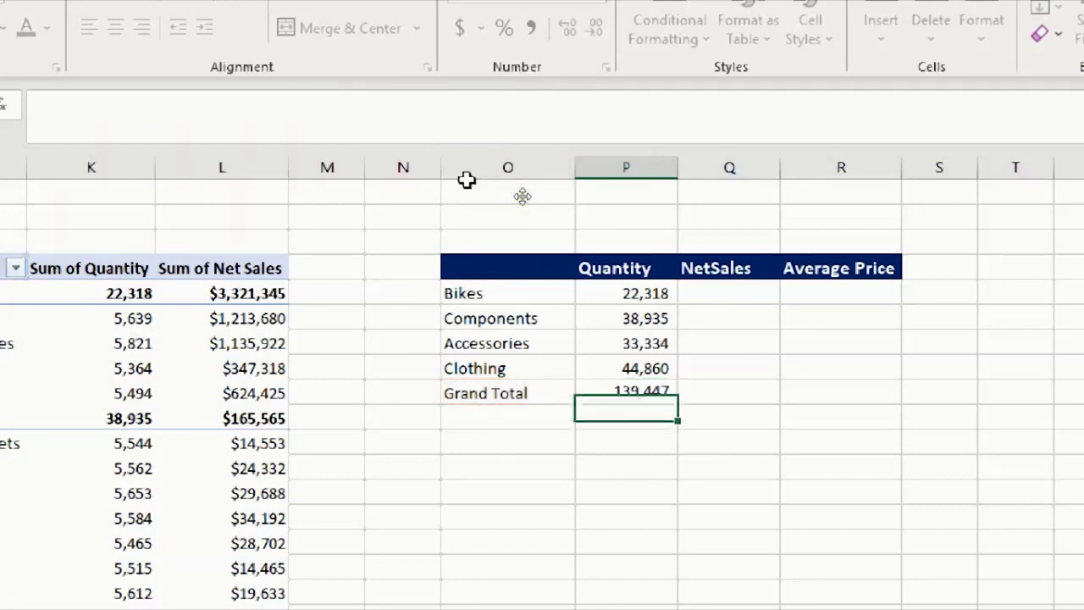
left_click(652, 391)
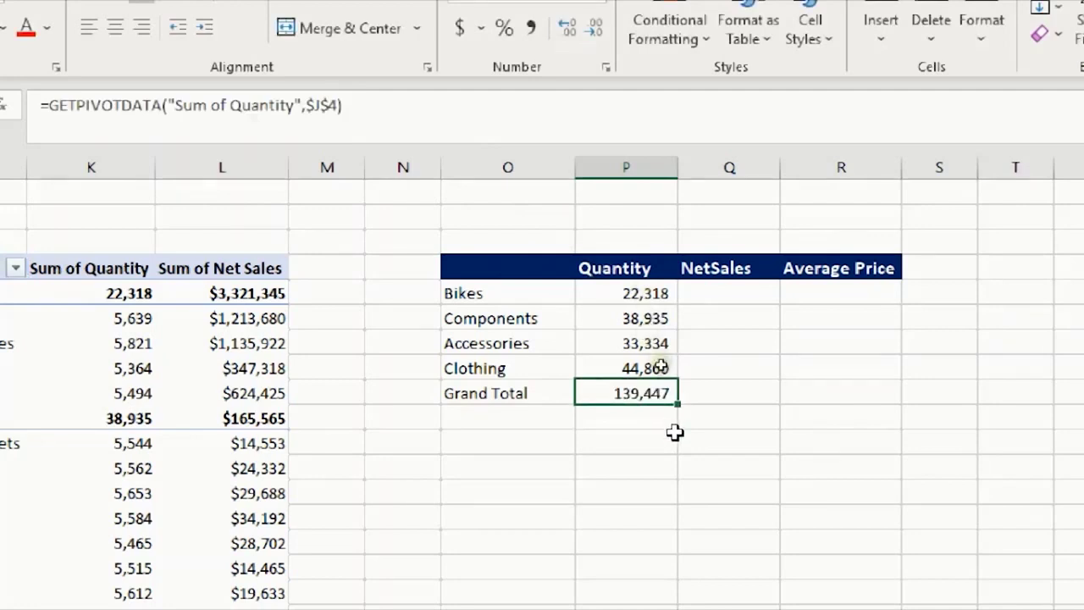
Step: Copy the Bikes quantity formula from P5 into Q5 under NetSales, and change its data field to "Sum of Net Sales"
left_click(627, 294)
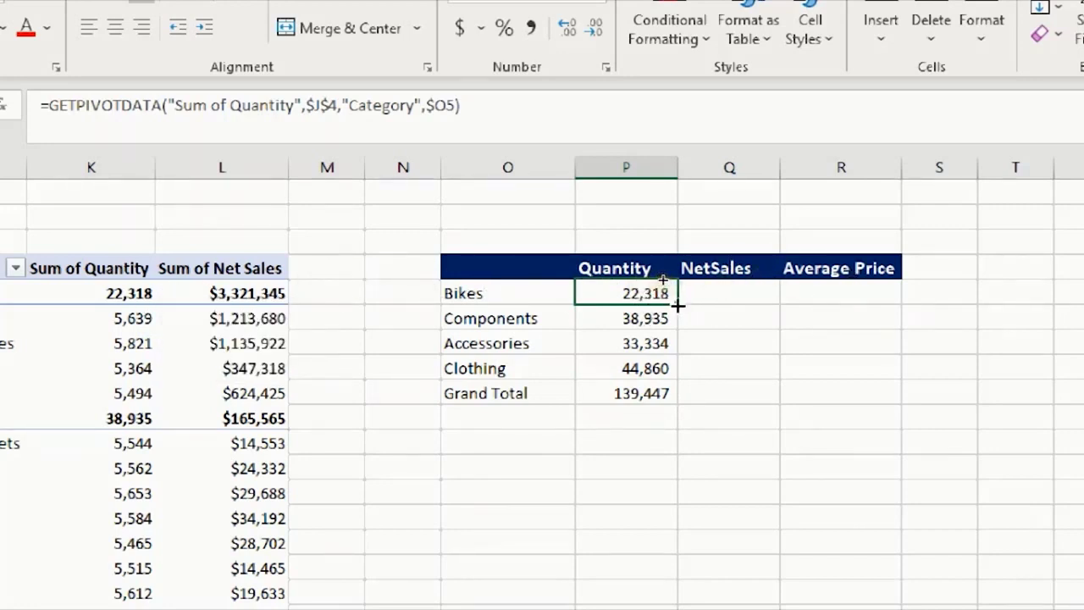
left_click_drag(679, 307, 774, 293)
left_click(731, 290)
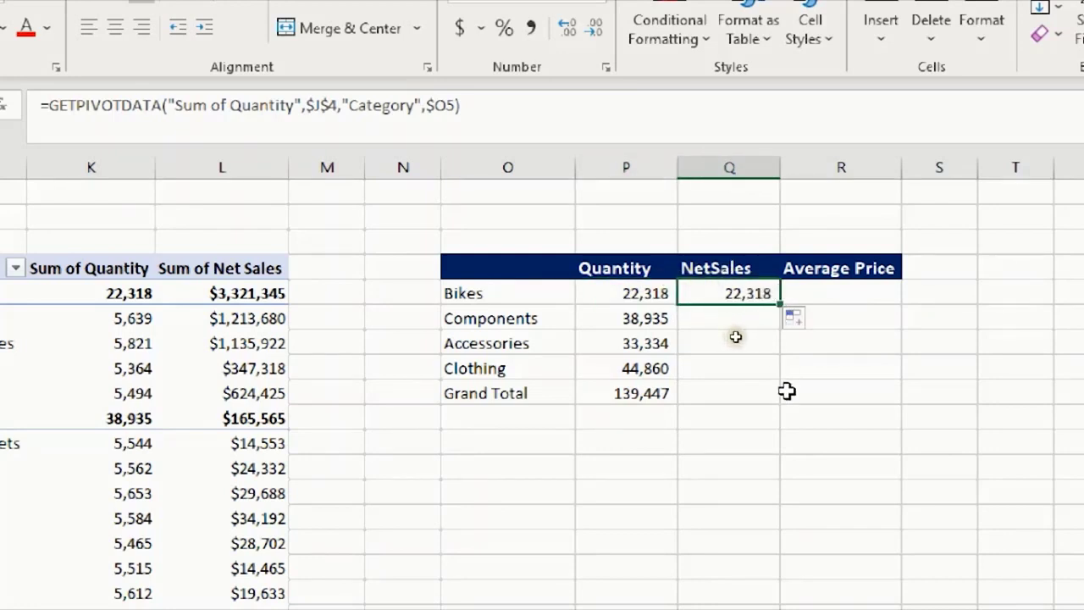
left_click(347, 105)
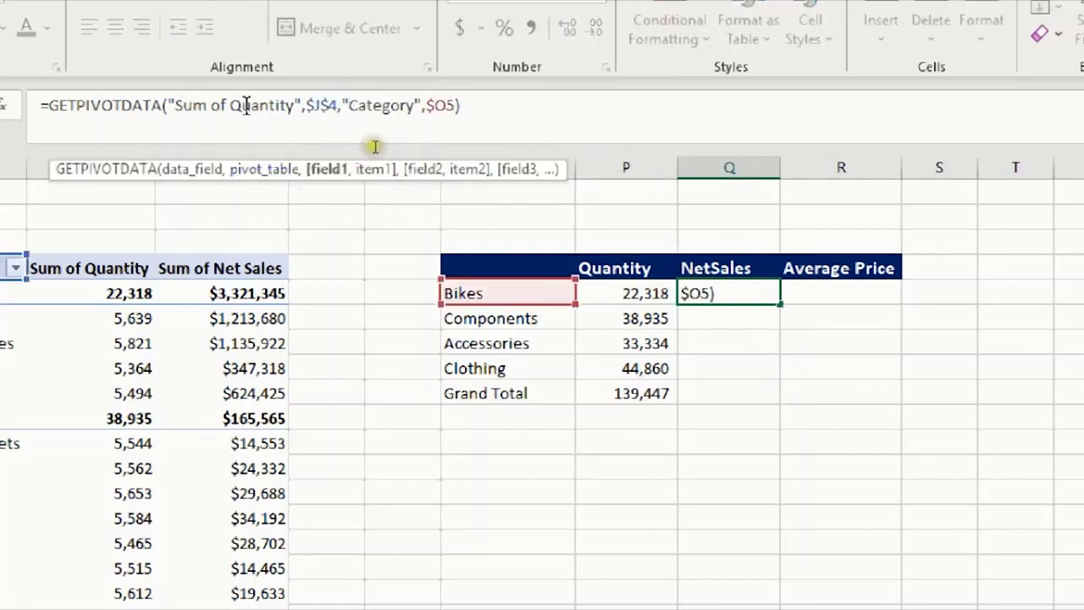
double_click(278, 113)
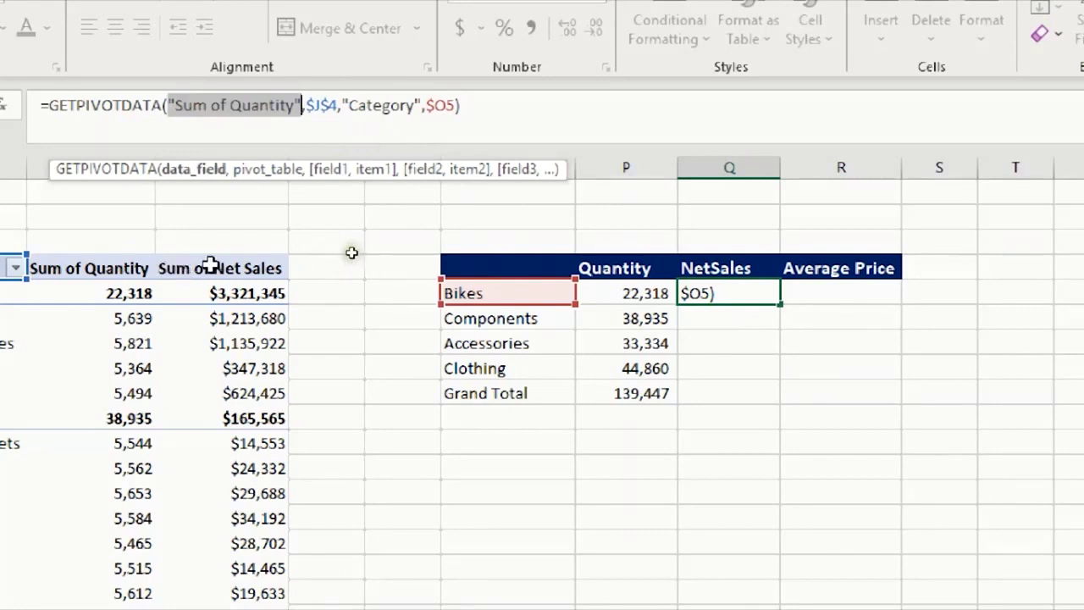
left_click_drag(231, 107, 277, 107)
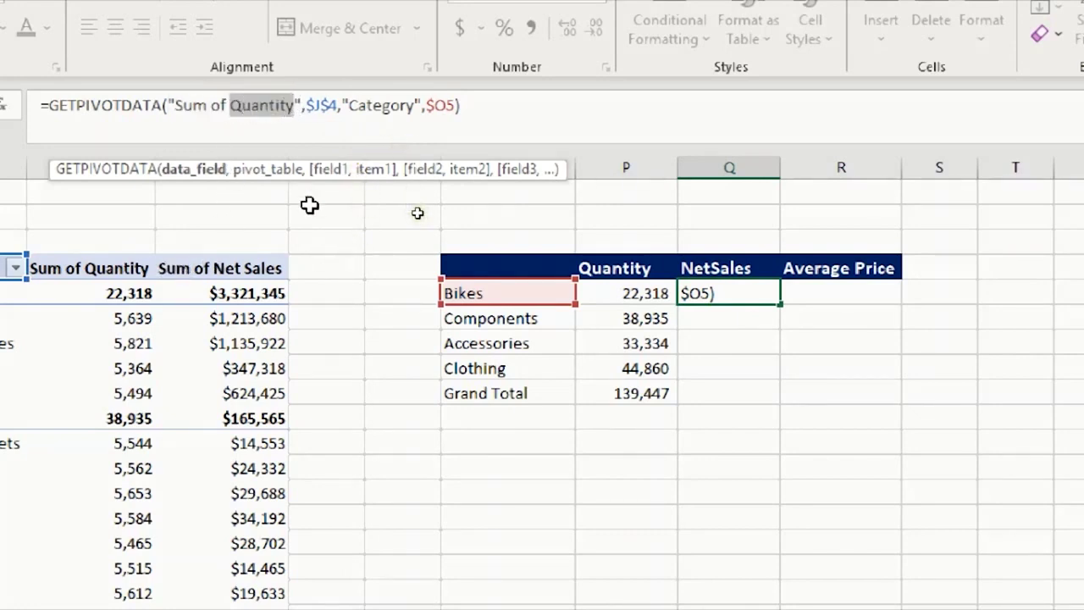
type("N")
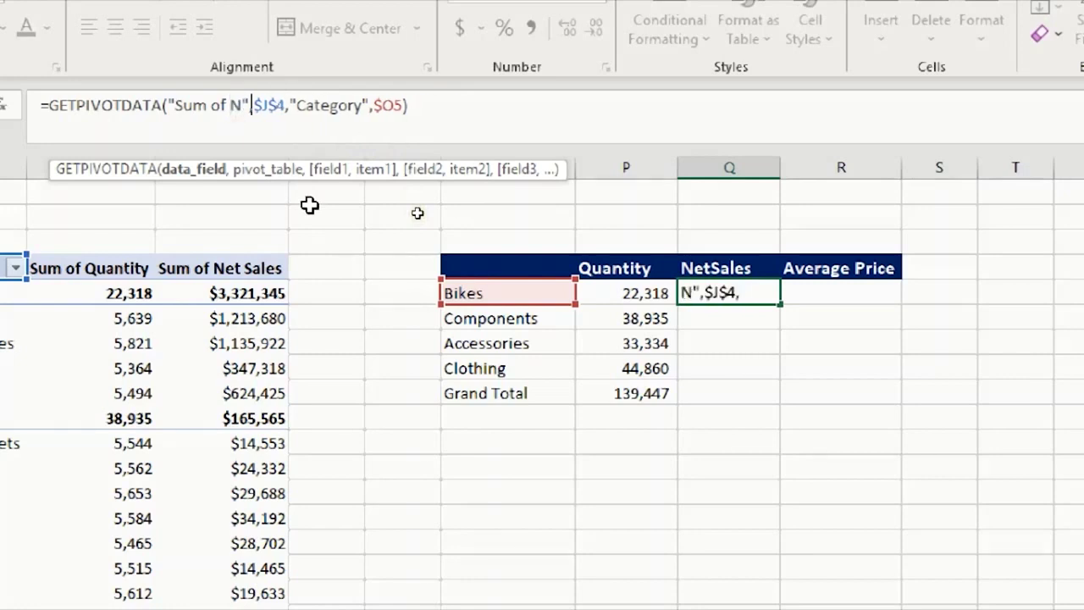
type("et Sales")
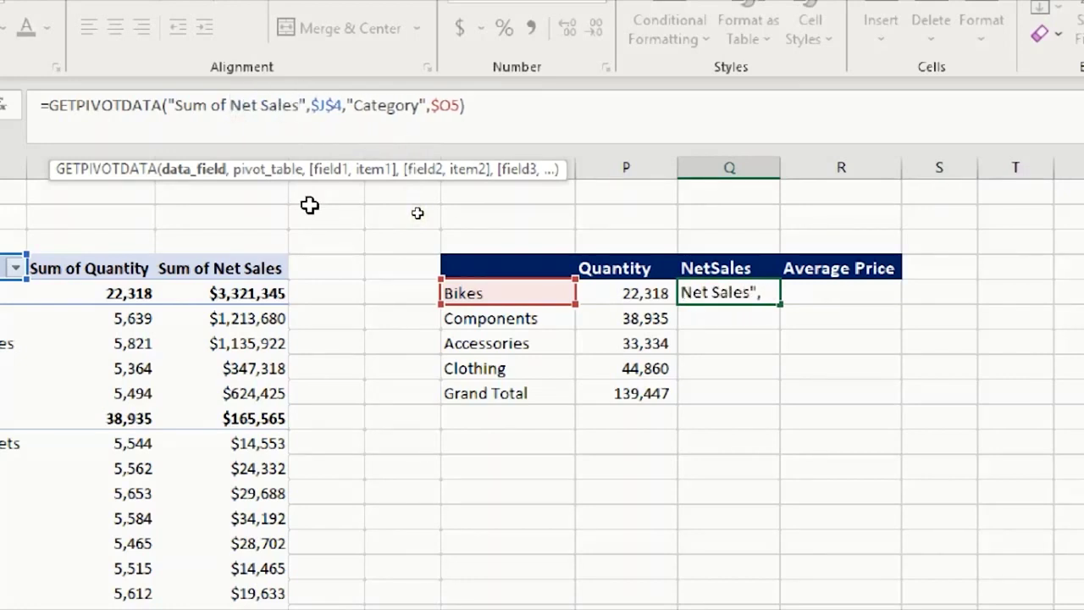
key("Return")
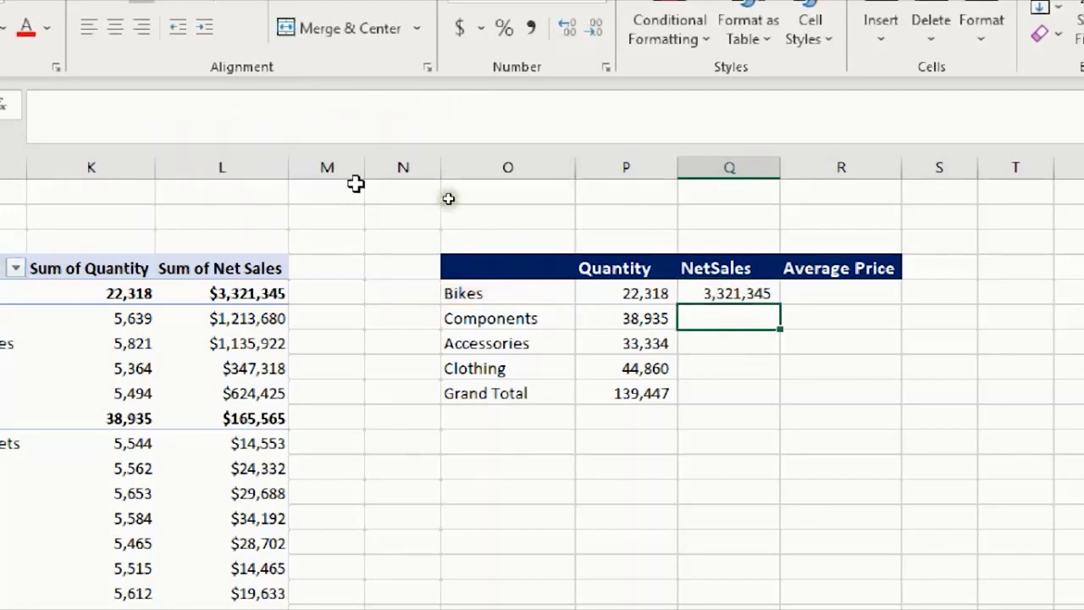
Step: Fill the net sales formula from Q5 down to Q9, and remove the "Category",$O9 arguments from the Grand Total formula in Q9
left_click(712, 293)
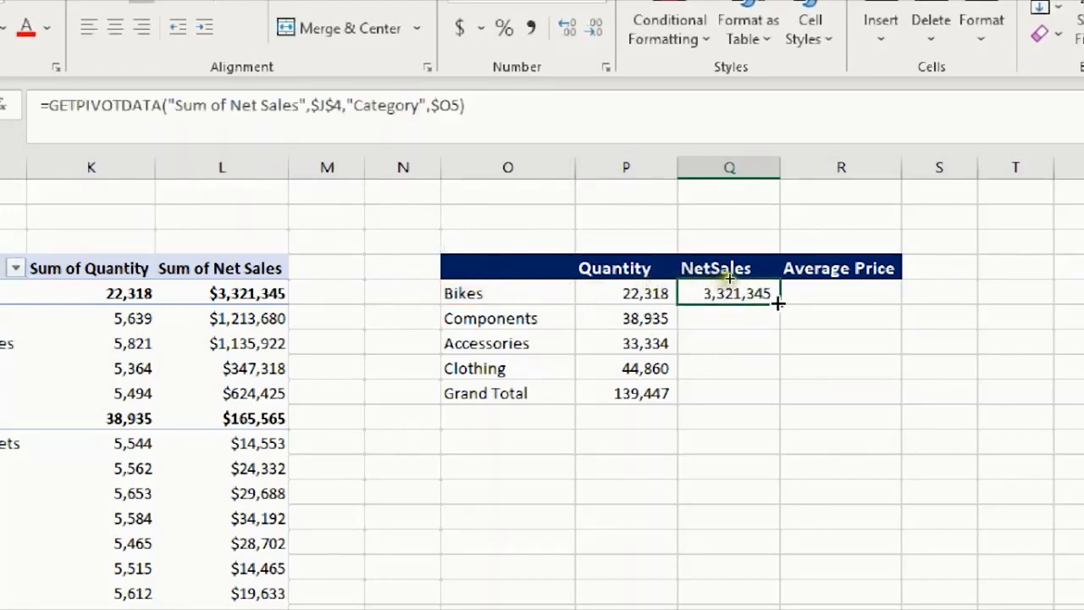
left_click_drag(784, 328, 799, 404)
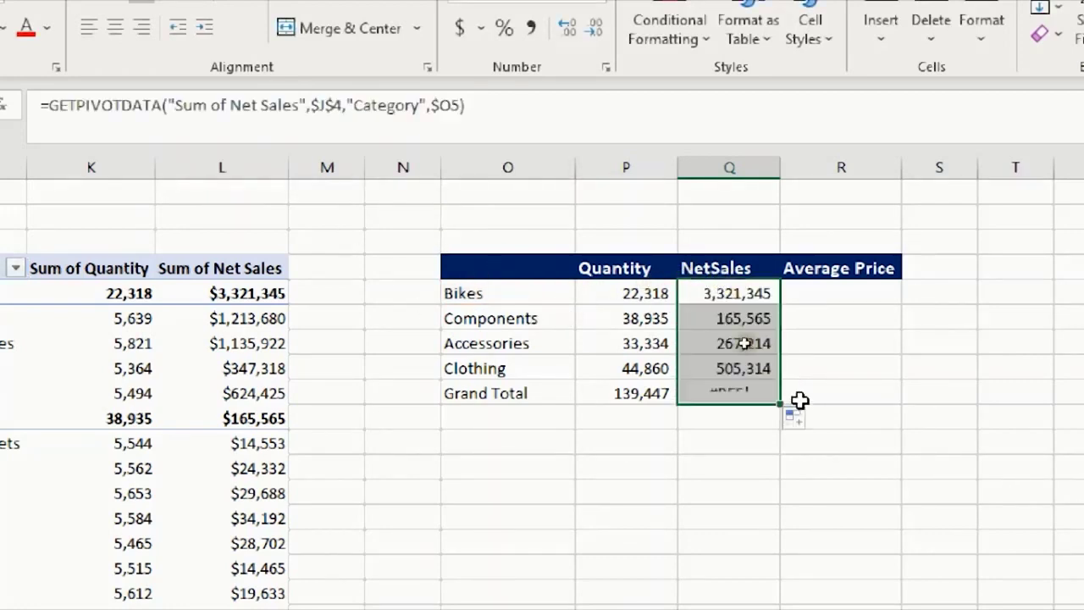
left_click(726, 393)
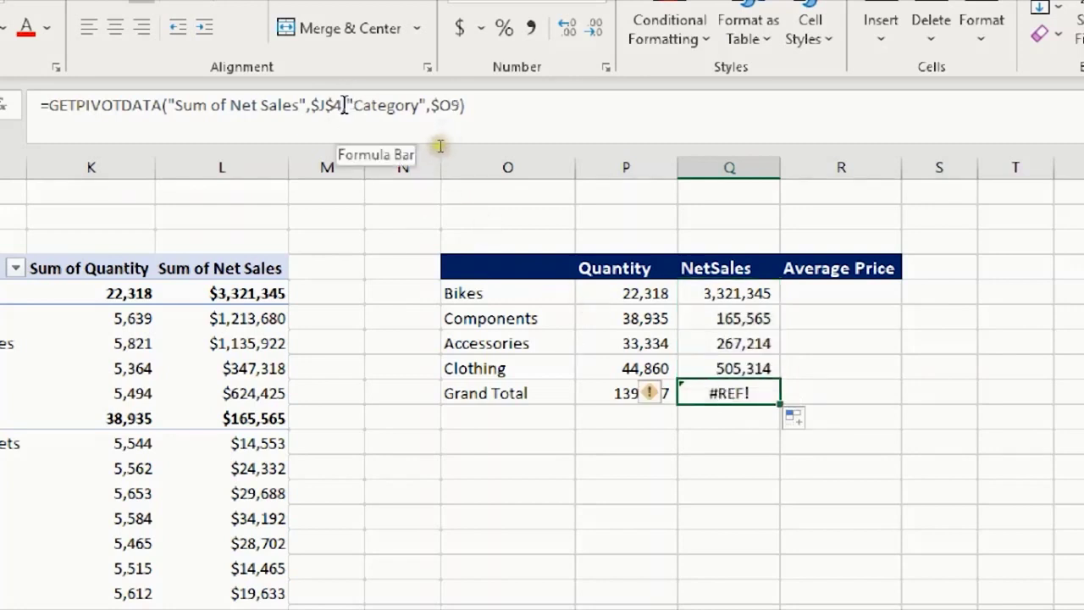
left_click_drag(344, 105, 517, 146)
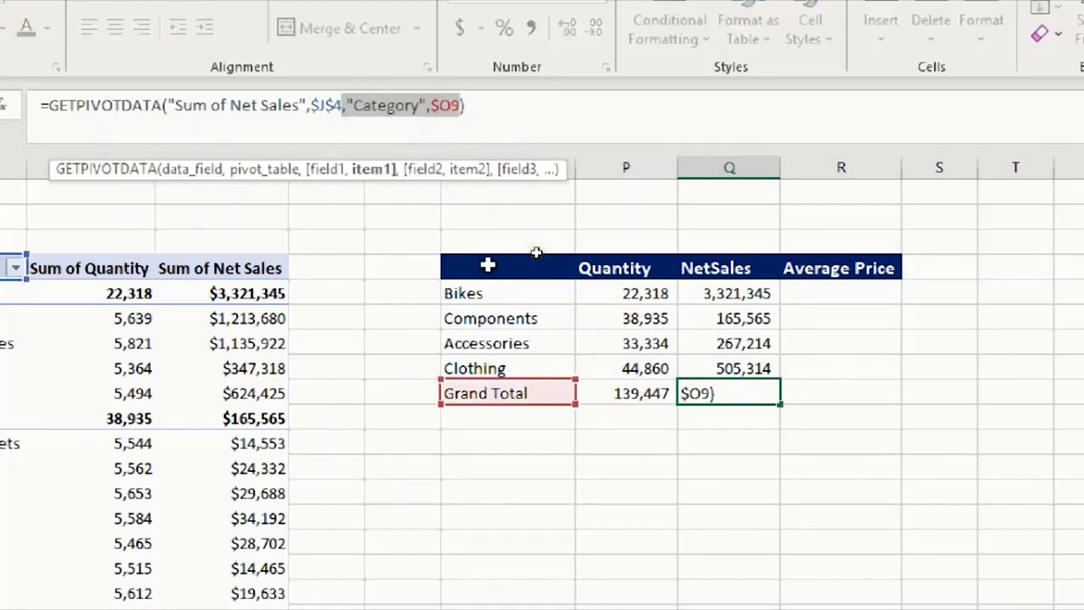
key("BackSpace")
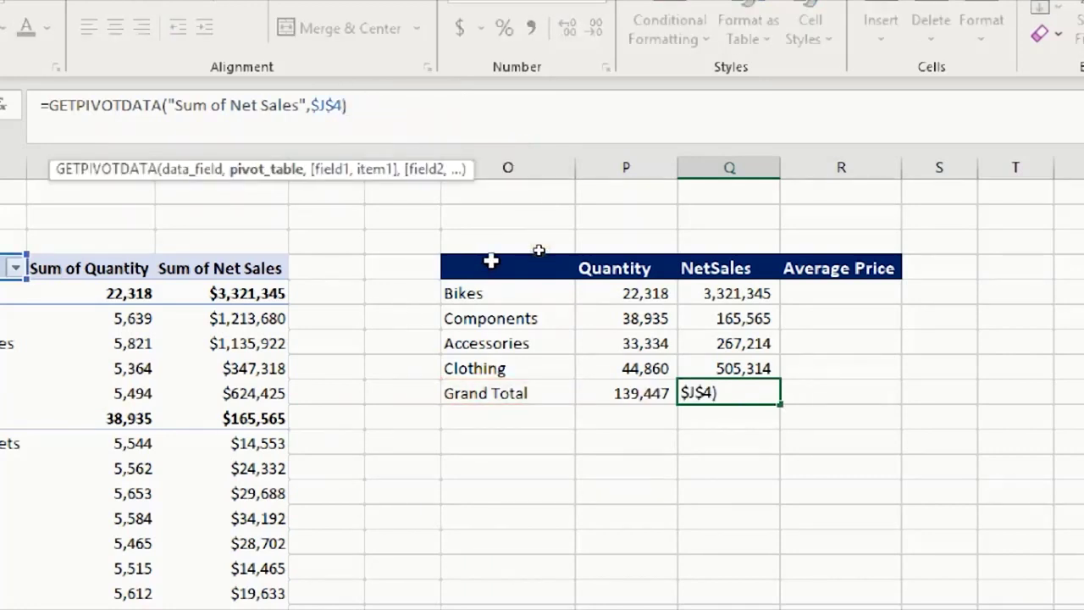
key("Return")
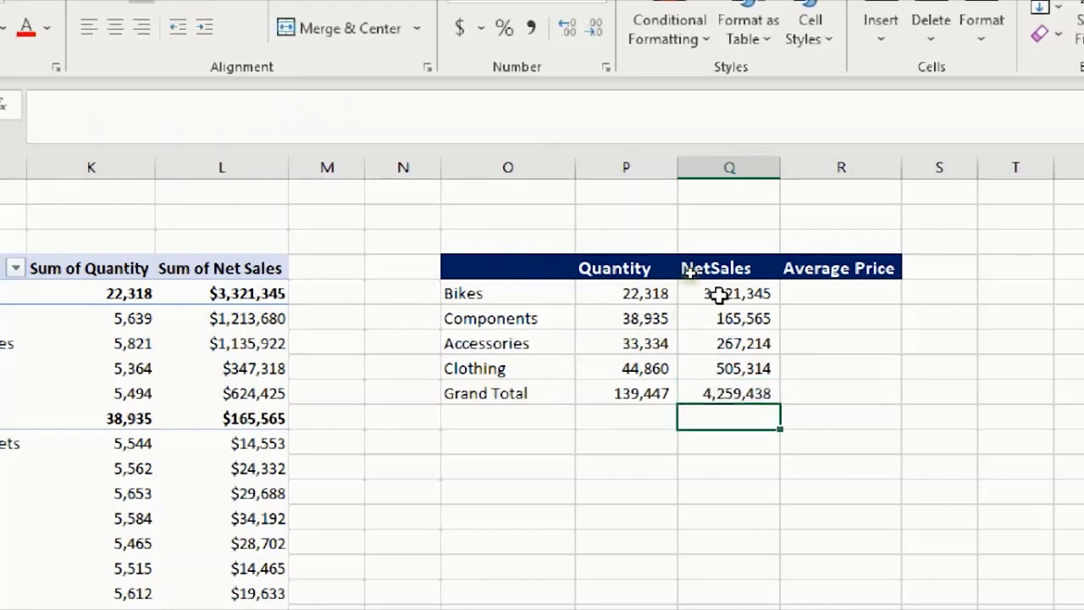
left_click(718, 294)
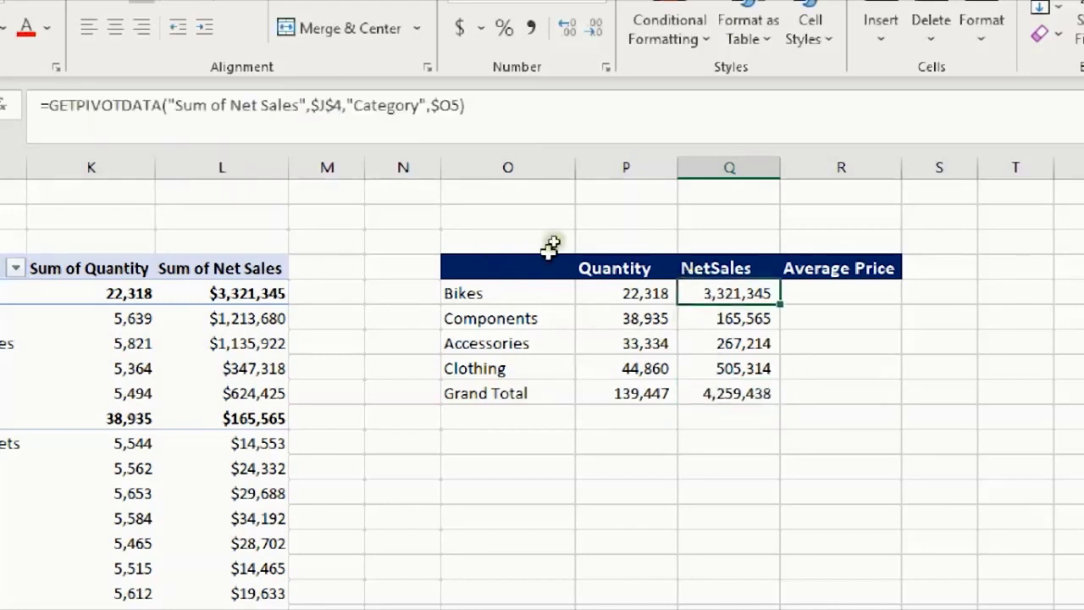
Step: Calculate the Bikes average price in R5 with the formula =Q5/P5
left_click(852, 293)
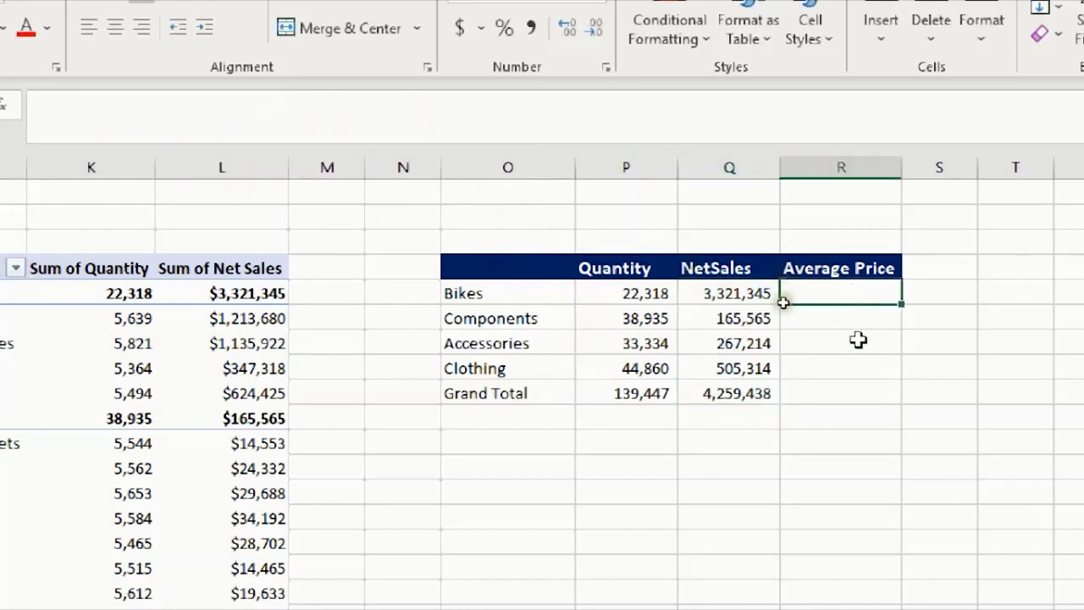
left_click(733, 290)
type("/")
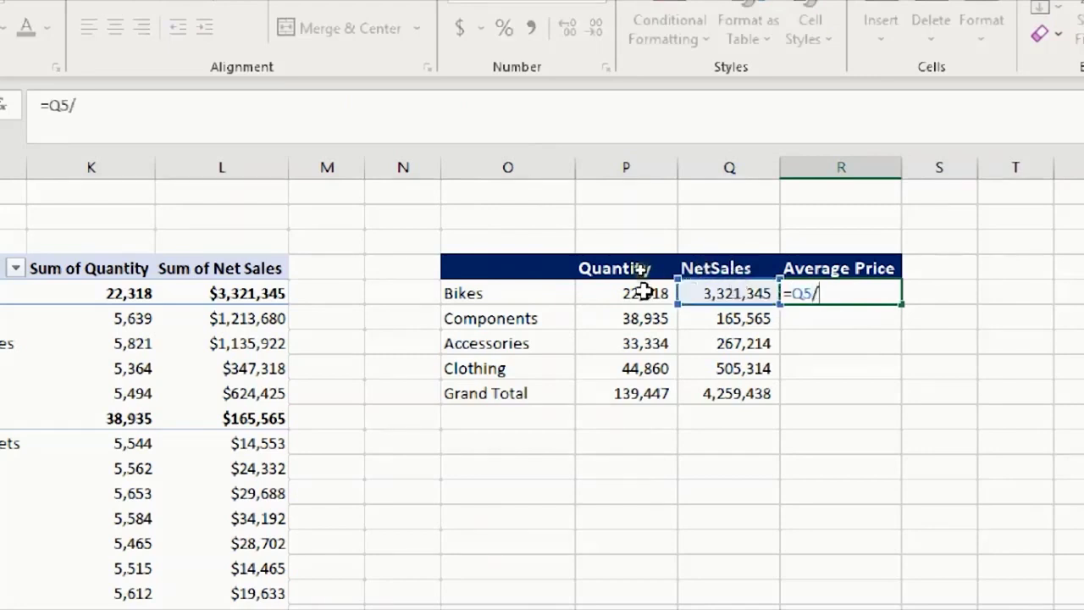
left_click(642, 290)
key("Return")
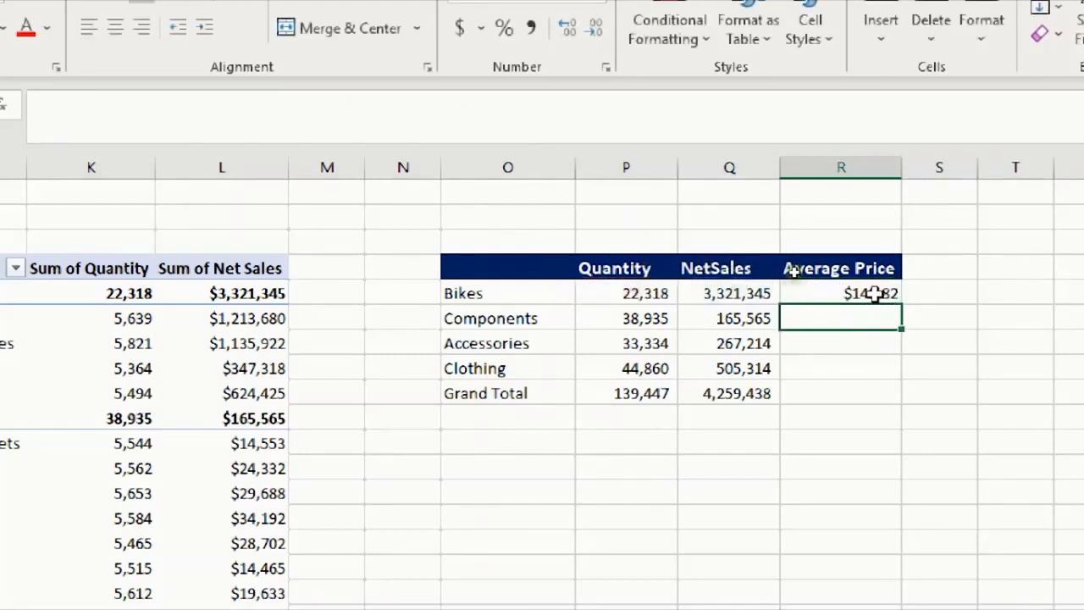
Step: Fill the average price formula from R5 down through the Grand Total row in R9
left_click(814, 286)
left_click_drag(904, 308, 910, 391)
Step: Replace the Product Name field with Date in the pivot table, and check the net sales formula for Components in Q6
left_click(208, 369)
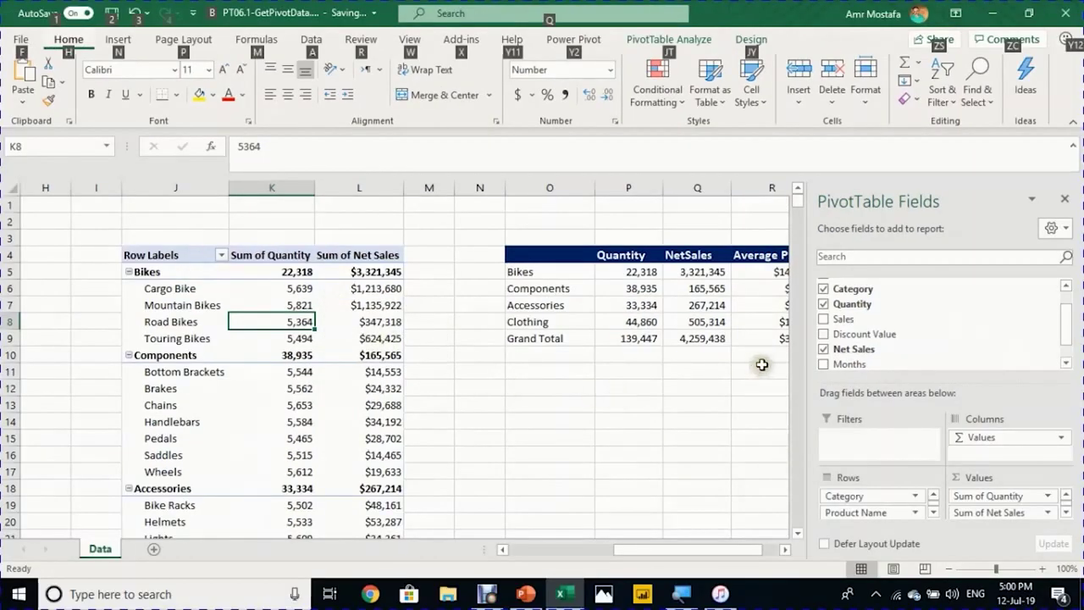
key("alt")
scroll(833, 298, "up", 1)
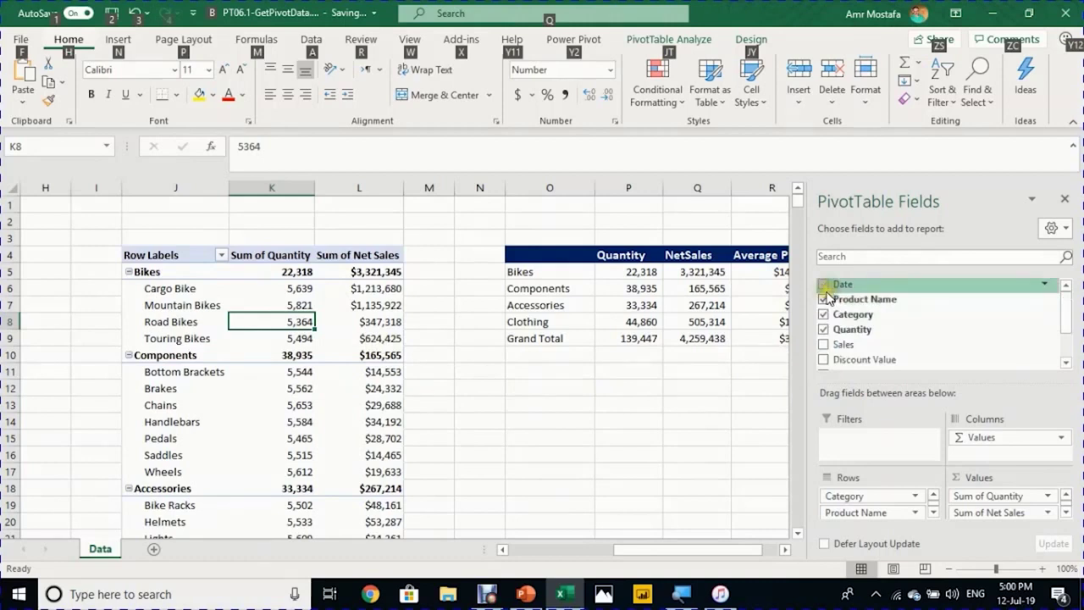
left_click(823, 299)
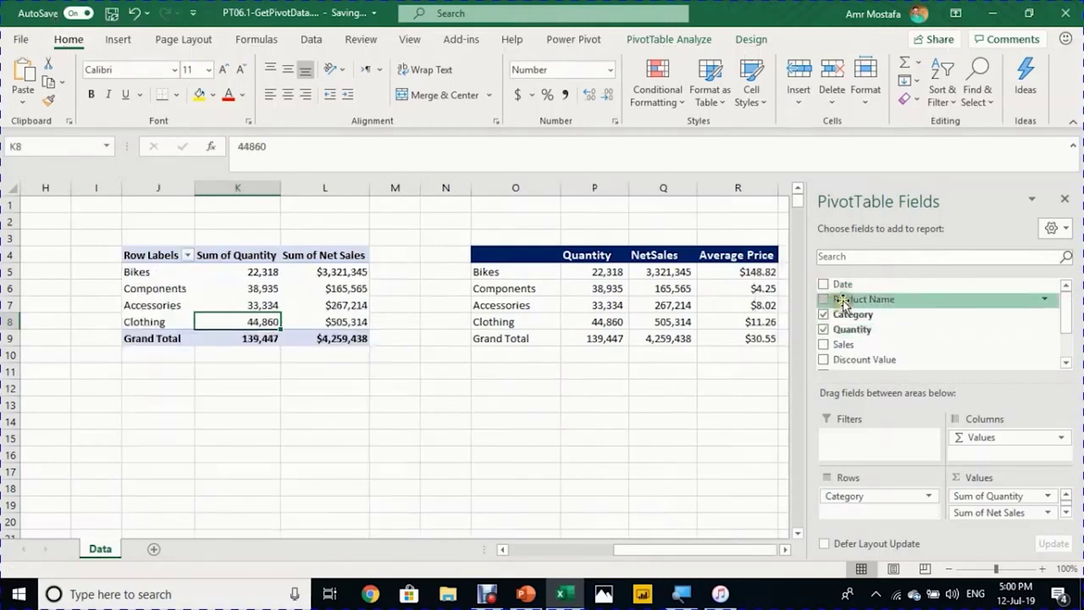
left_click(825, 286)
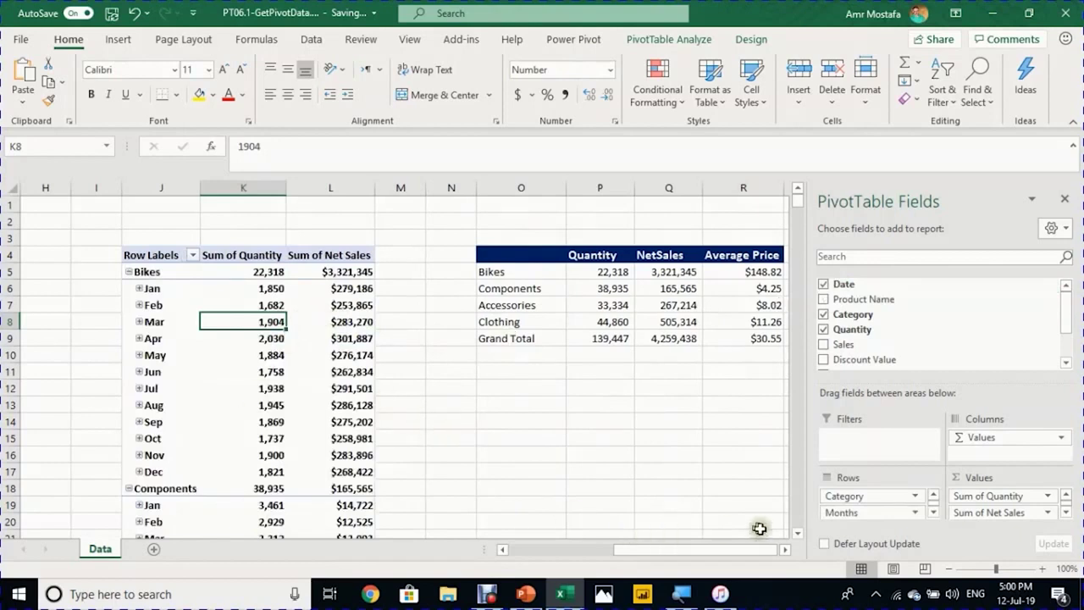
left_click(785, 549)
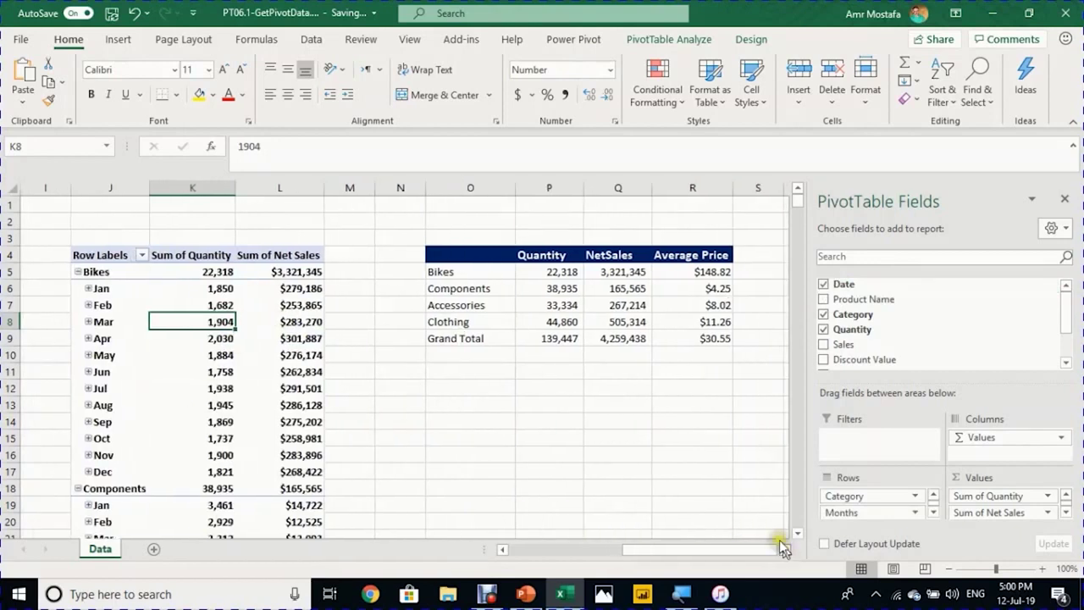
left_click(597, 290)
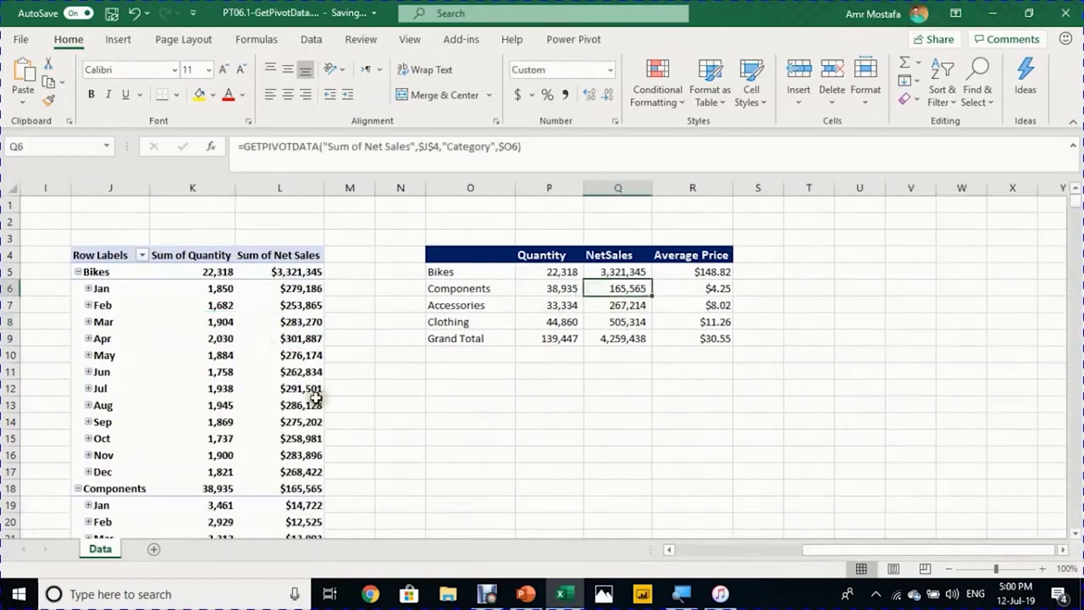
mouse_move(308, 390)
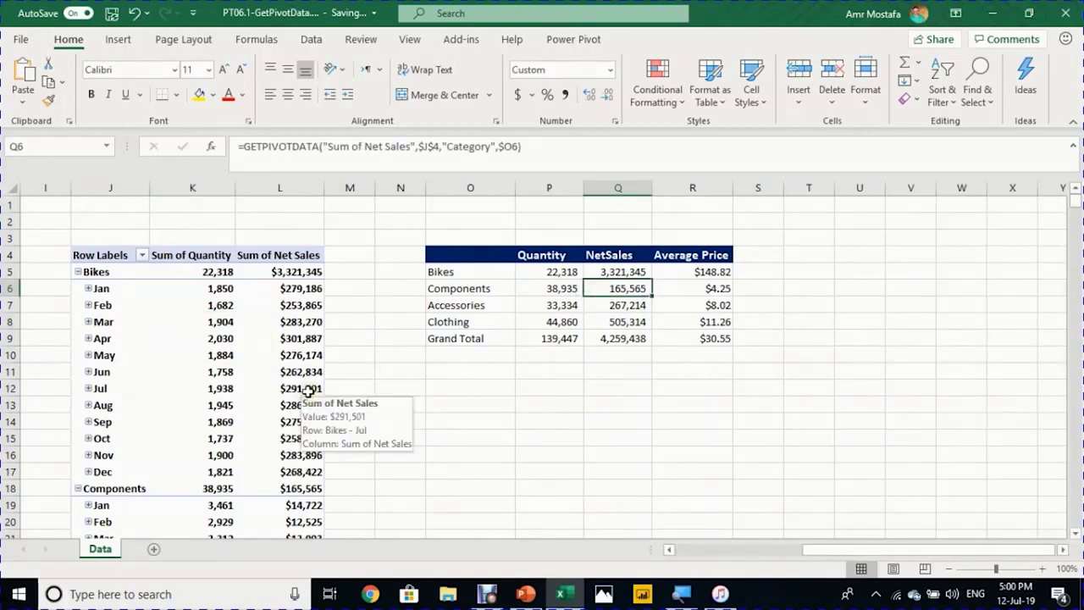
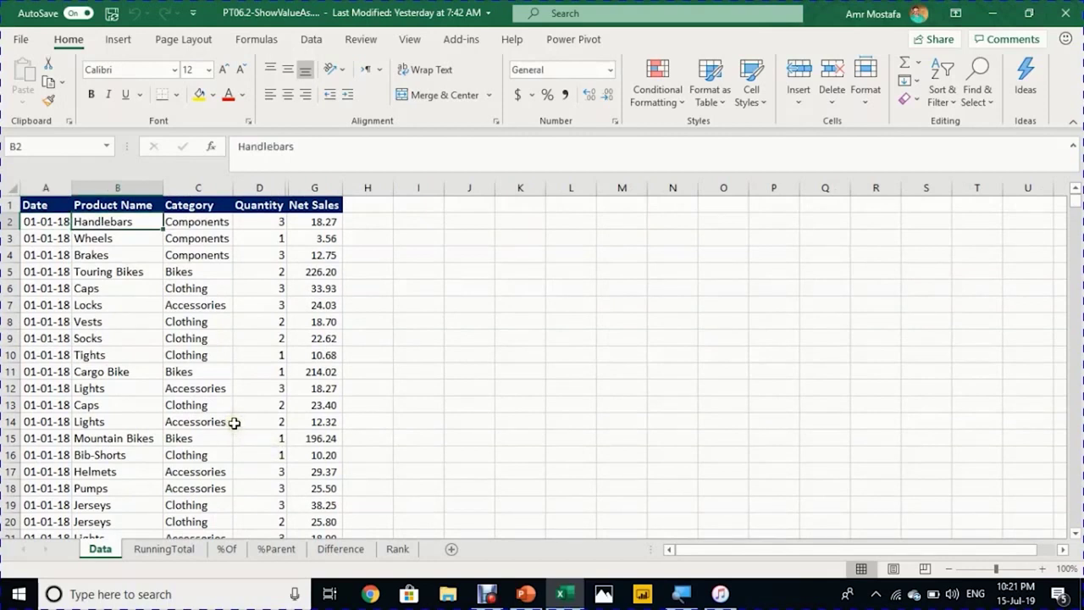
key("Down")
key("Down")
key("Down")
key("Down")
key("Down")
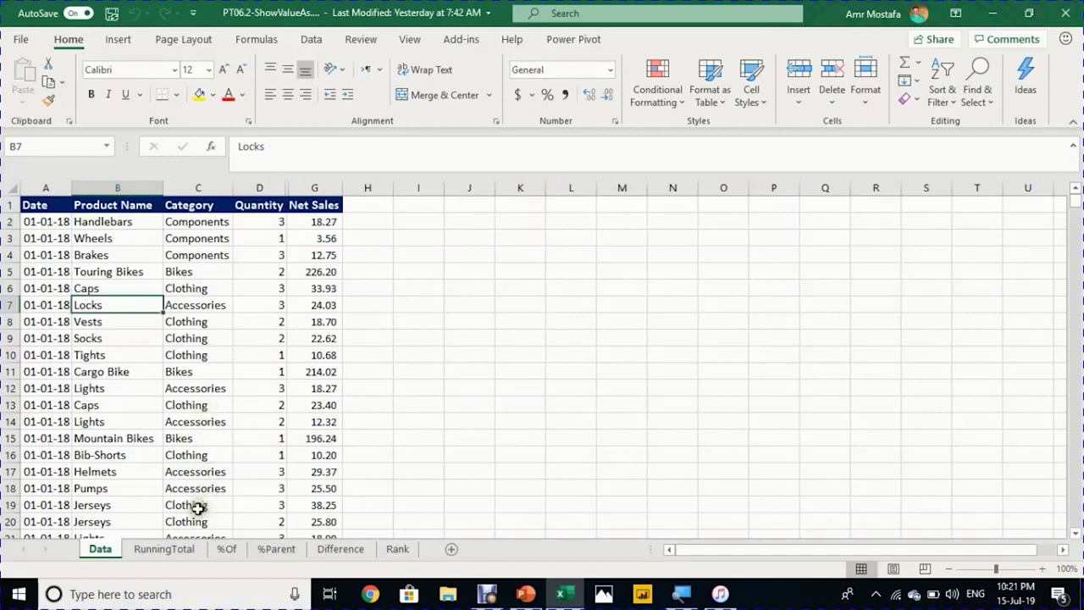
Step: On the RunningTotal sheet, add Net Sales a second time to the pivot table's values, below the existing Net Sales field
left_click(163, 553)
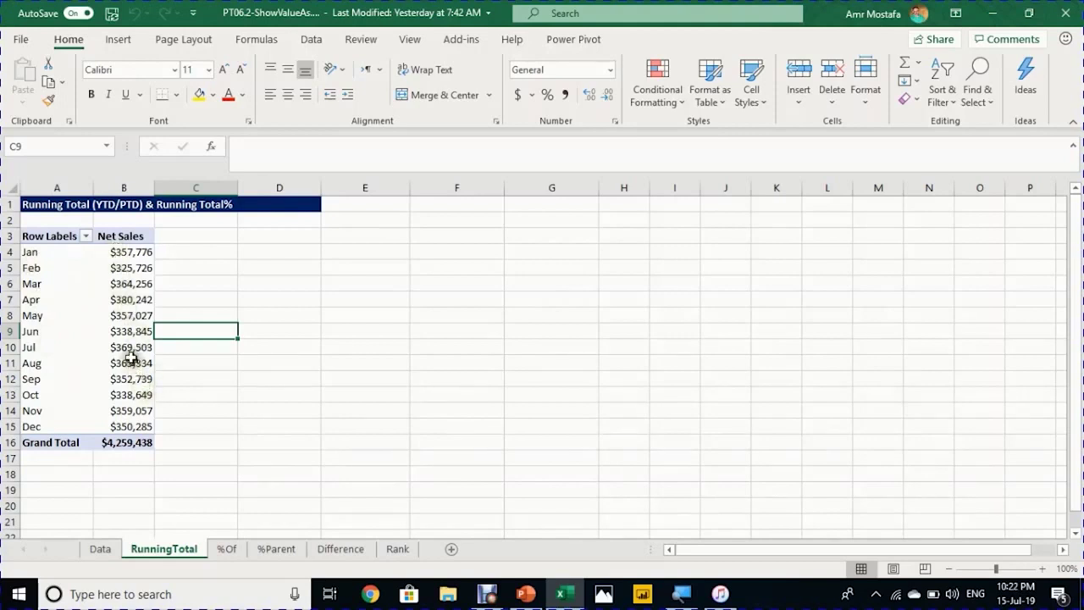
left_click(120, 284)
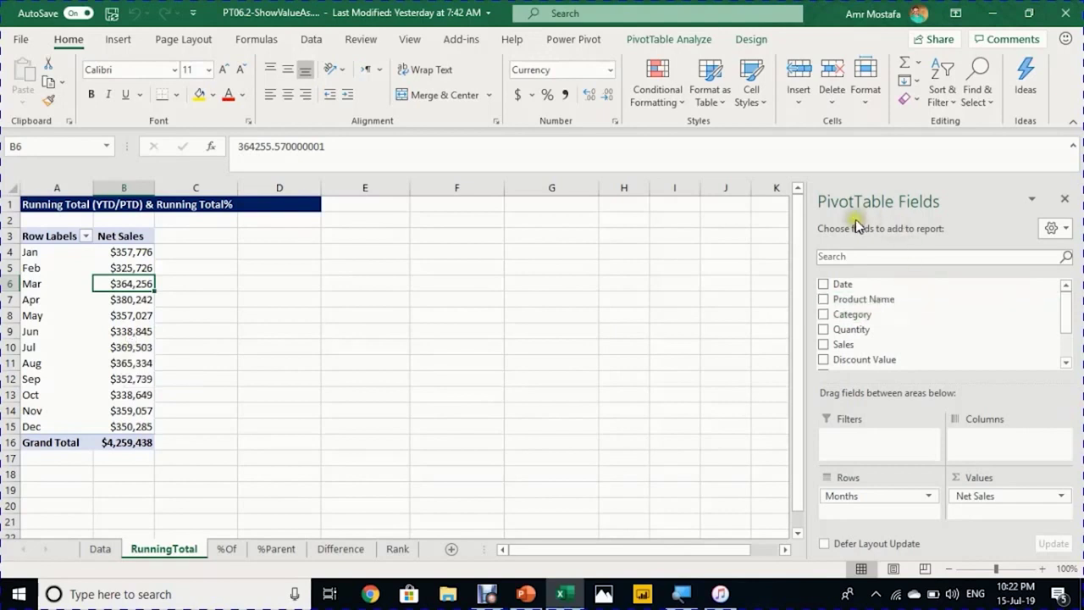
scroll(881, 340, "down", 2)
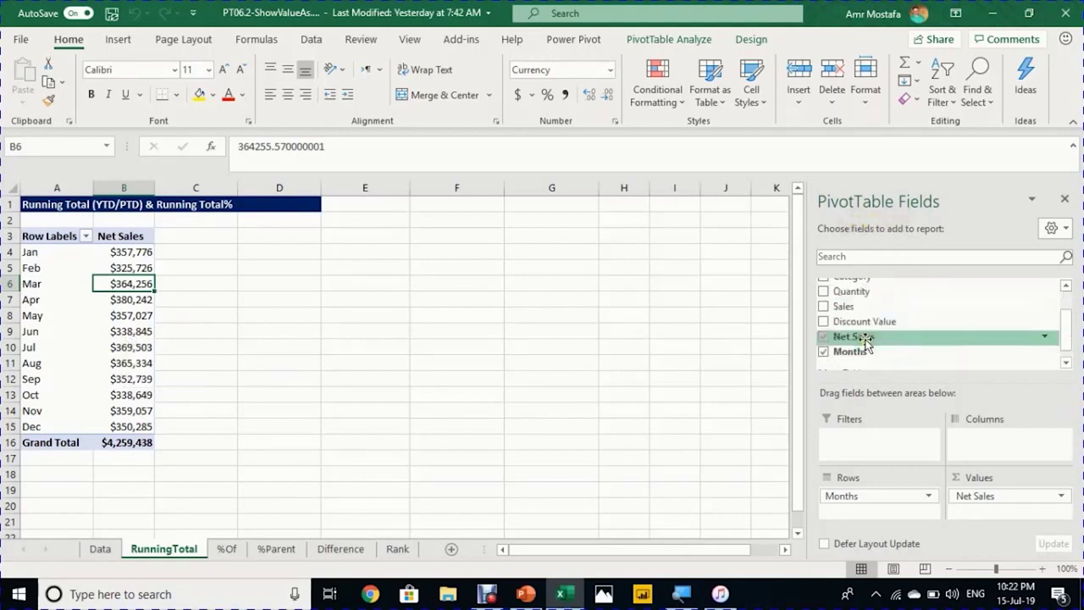
left_click_drag(891, 339, 986, 518)
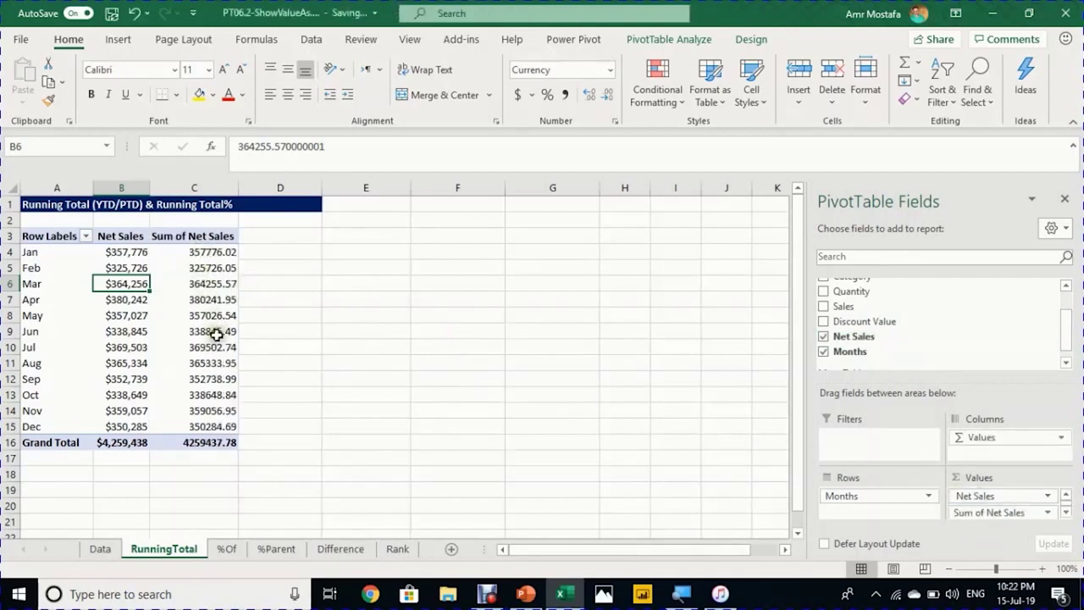
Step: Set the number format of the Sum of Net Sales column to Currency with a dollar sign and no decimals
left_click(198, 254)
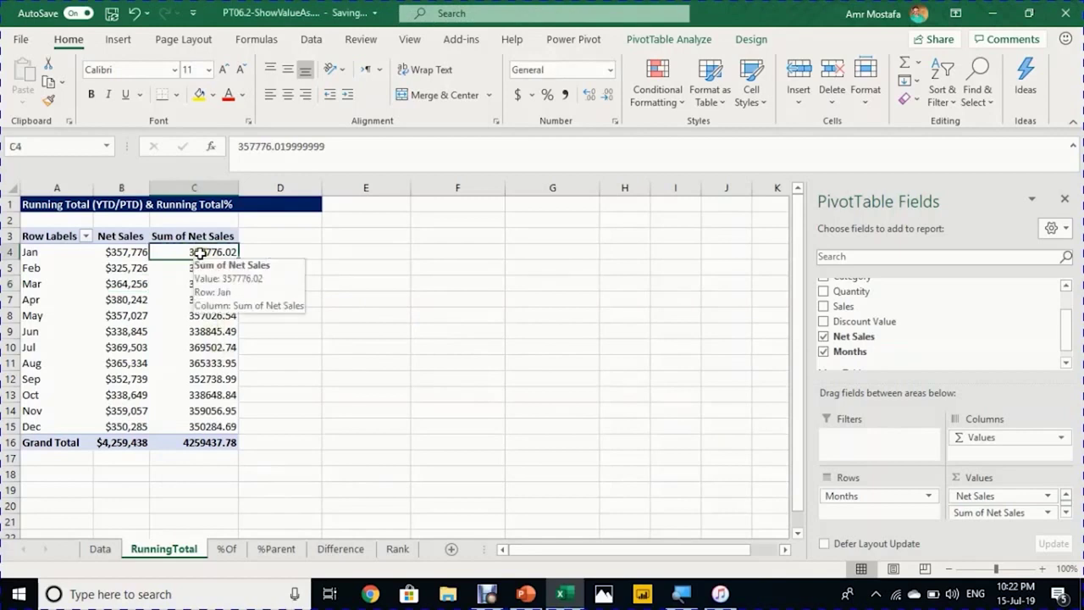
right_click(199, 254)
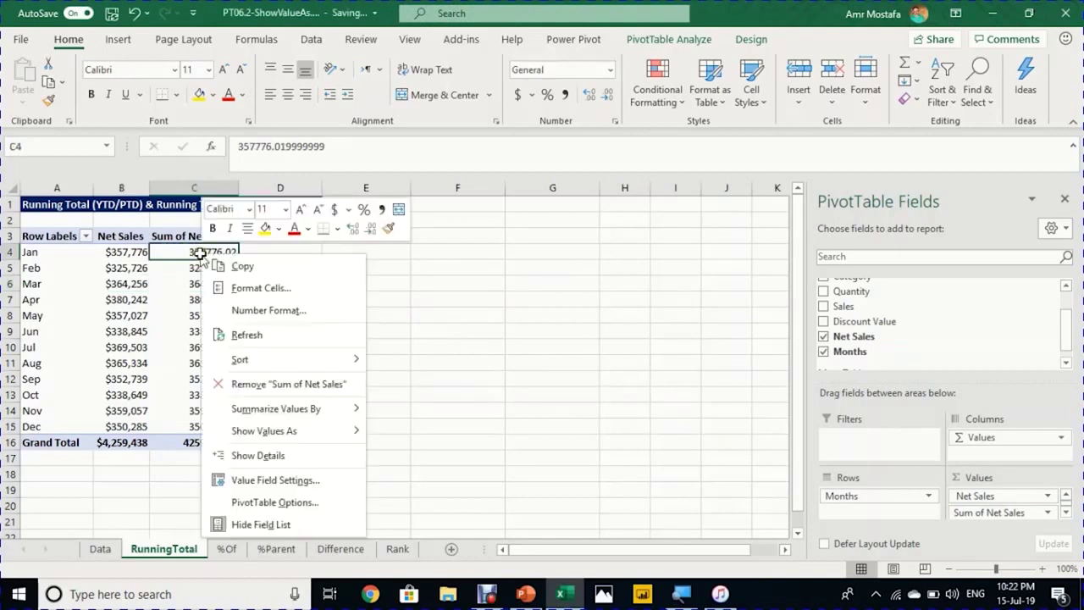
left_click(255, 310)
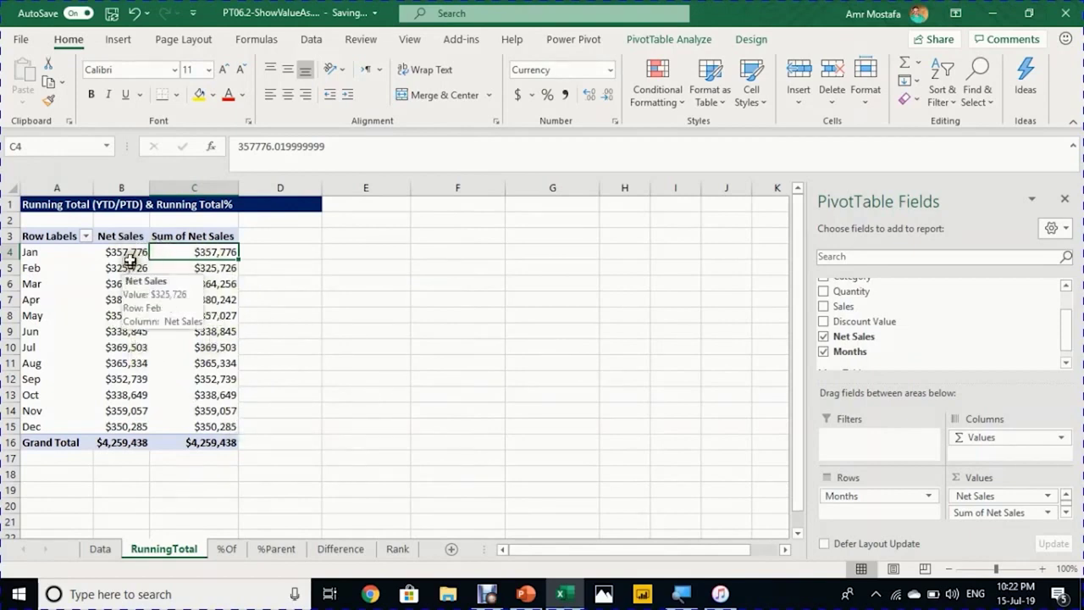
Step: Show the Sum of Net Sales values as Running Total In, with Months as the base field
mouse_move(127, 254)
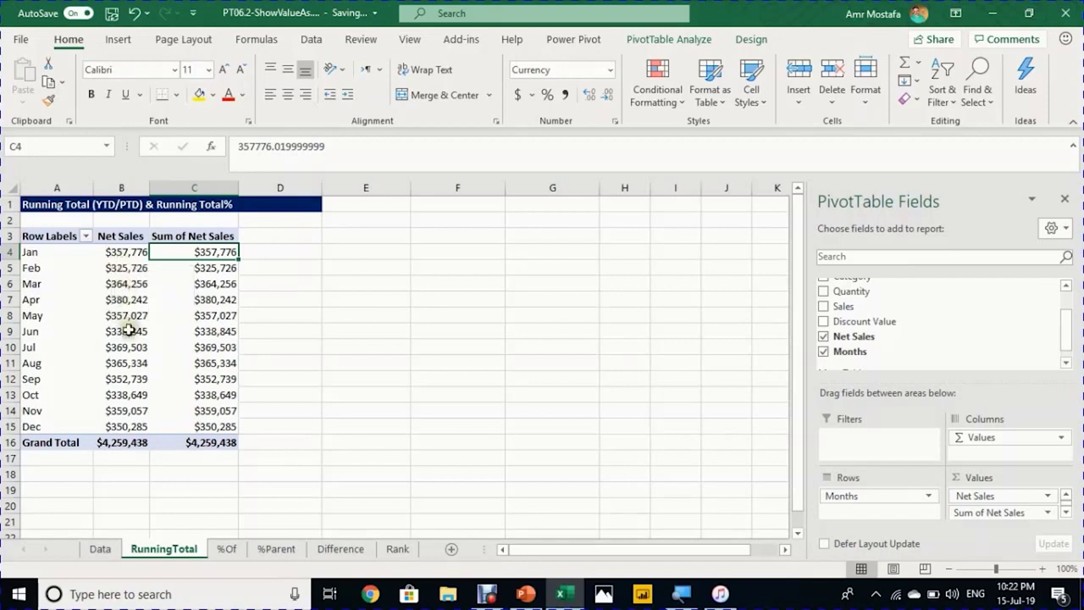
mouse_move(180, 345)
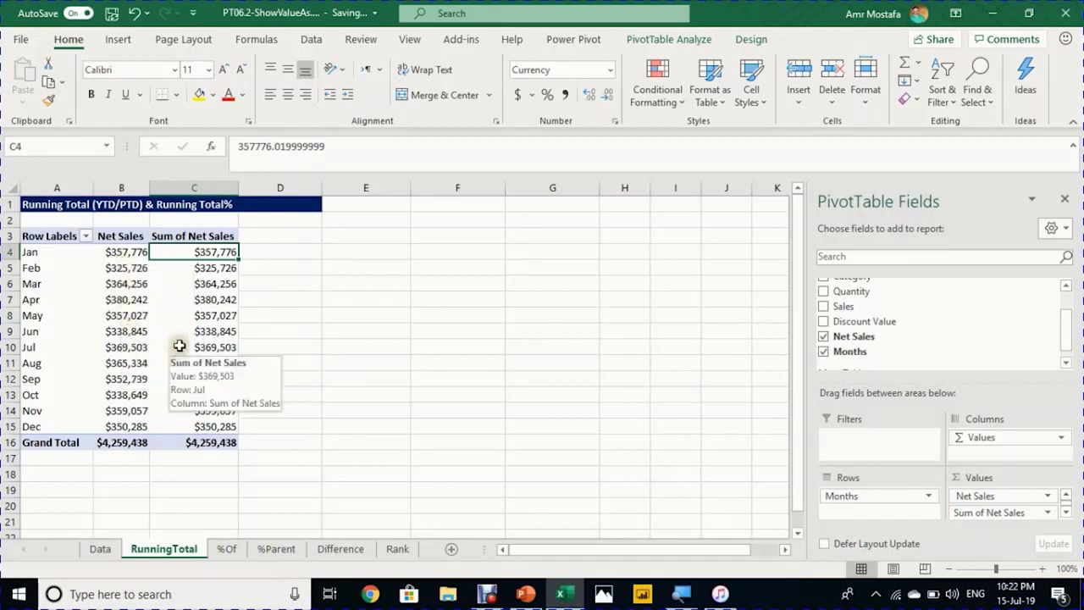
mouse_move(191, 304)
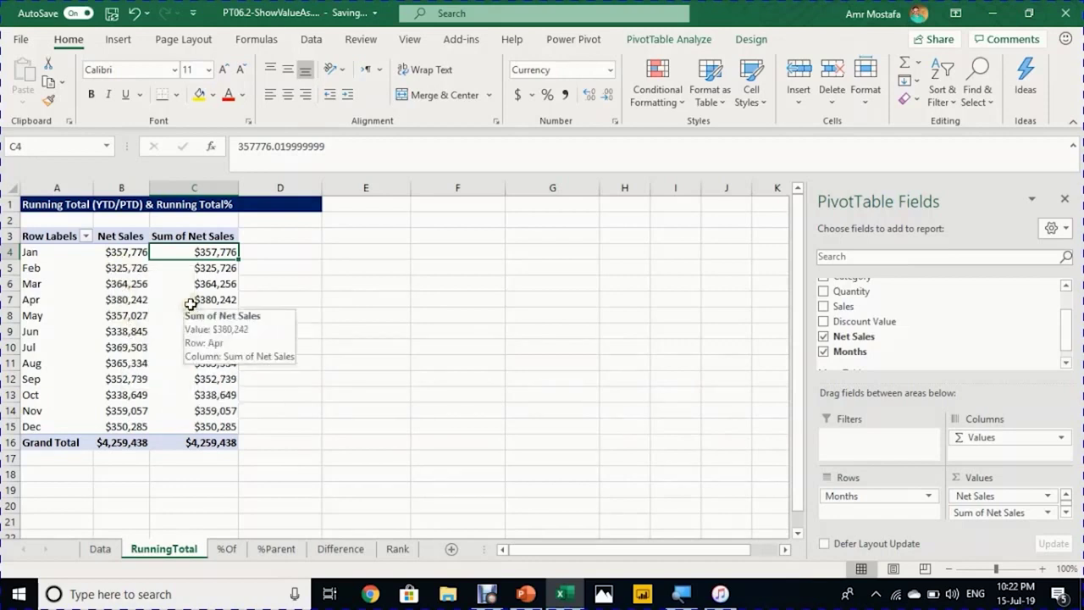
left_click(223, 284)
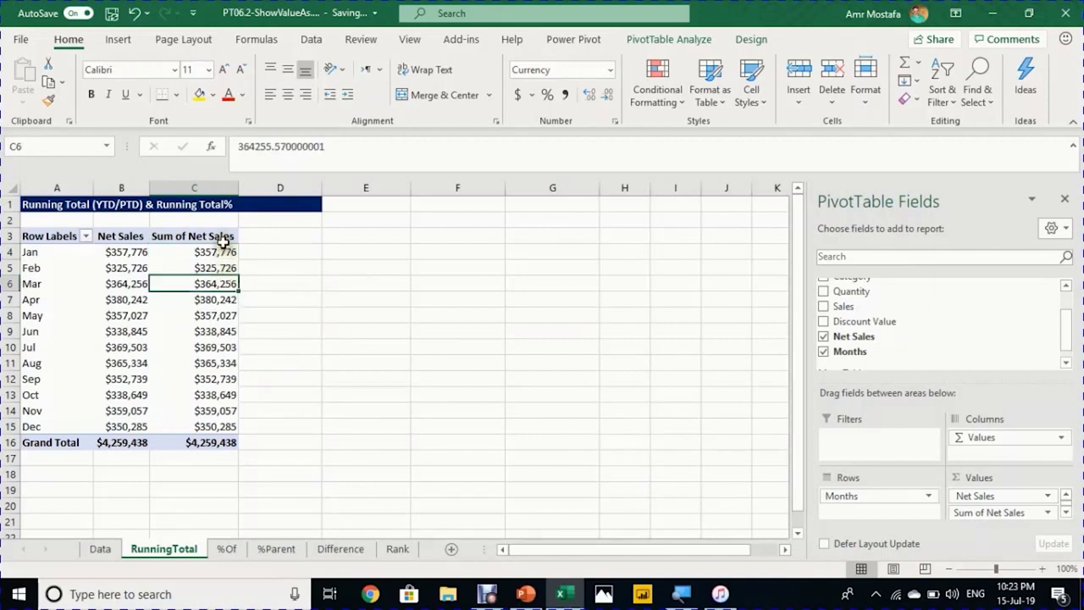
right_click(210, 284)
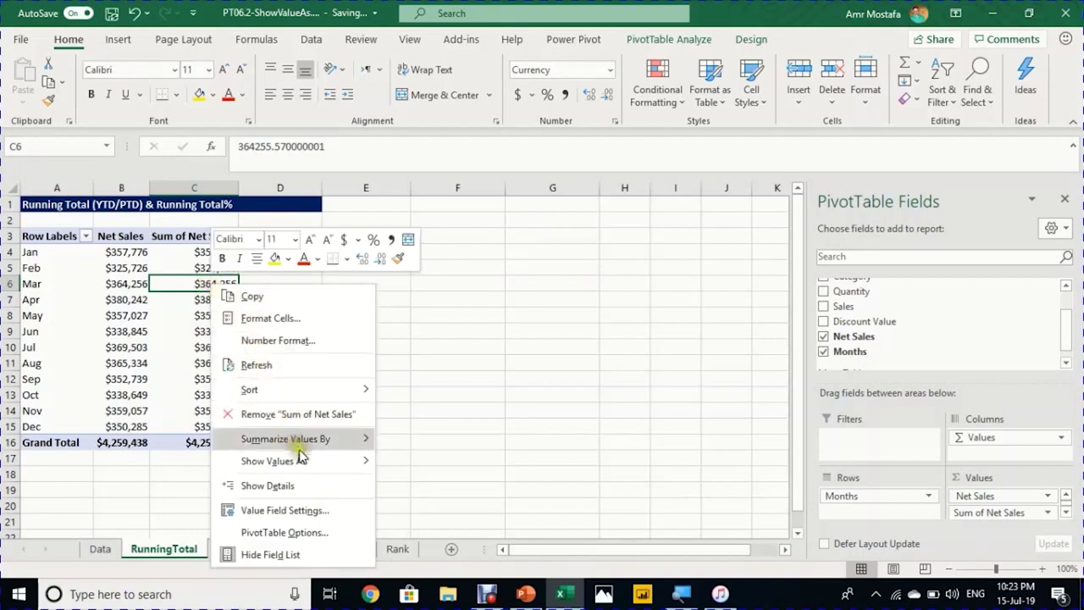
mouse_move(308, 466)
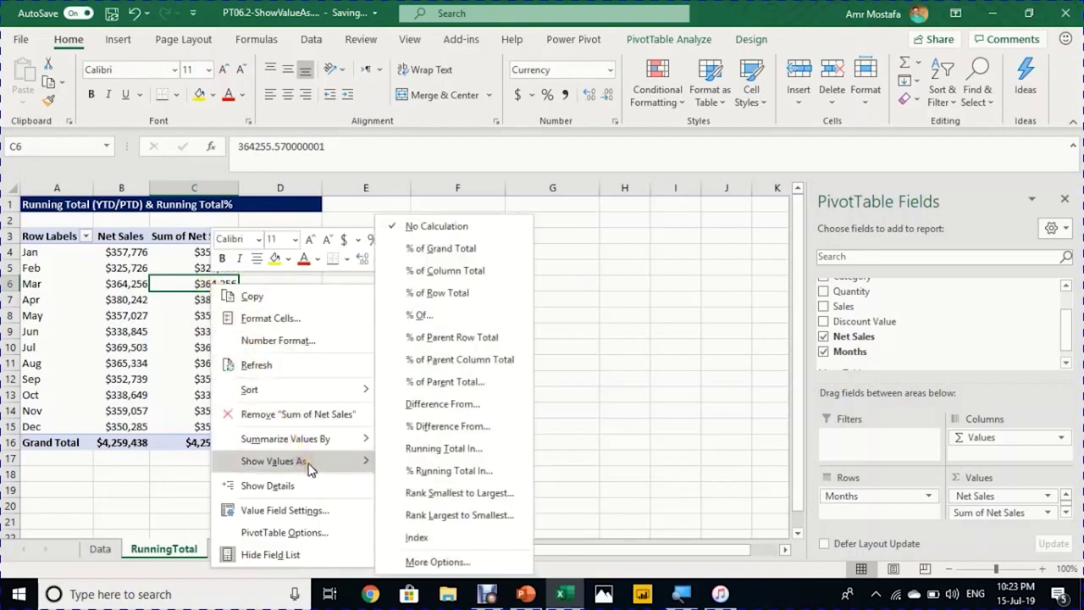
left_click(444, 455)
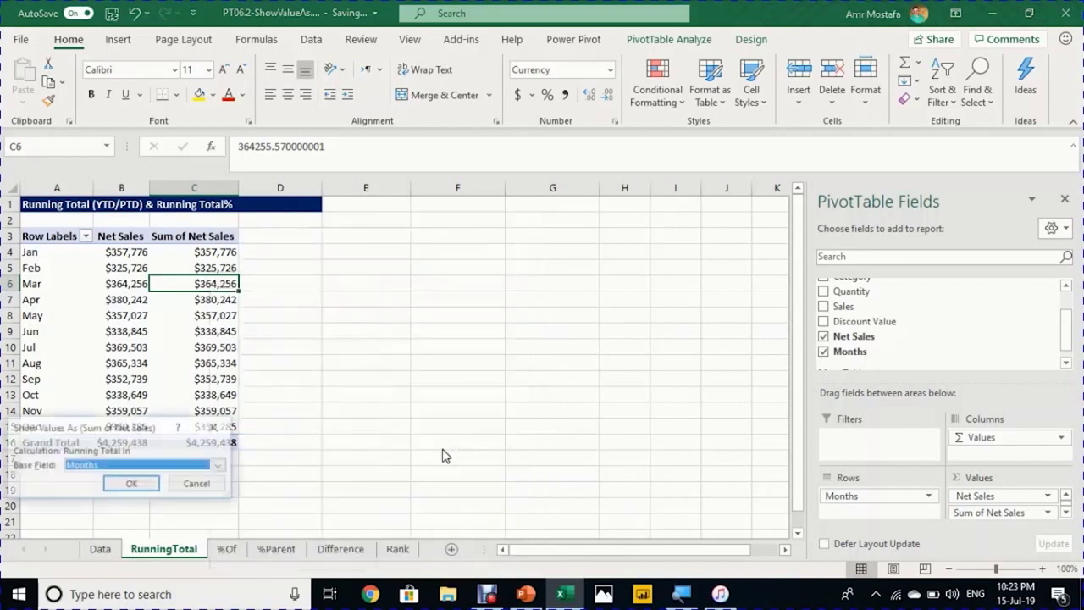
left_click_drag(140, 419, 432, 253)
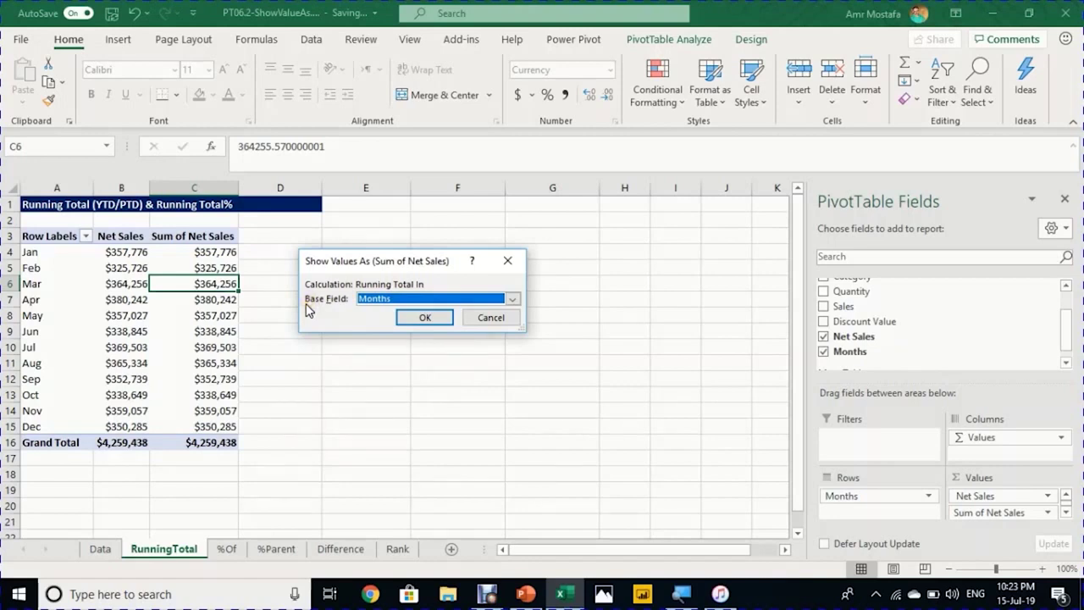
left_click(512, 301)
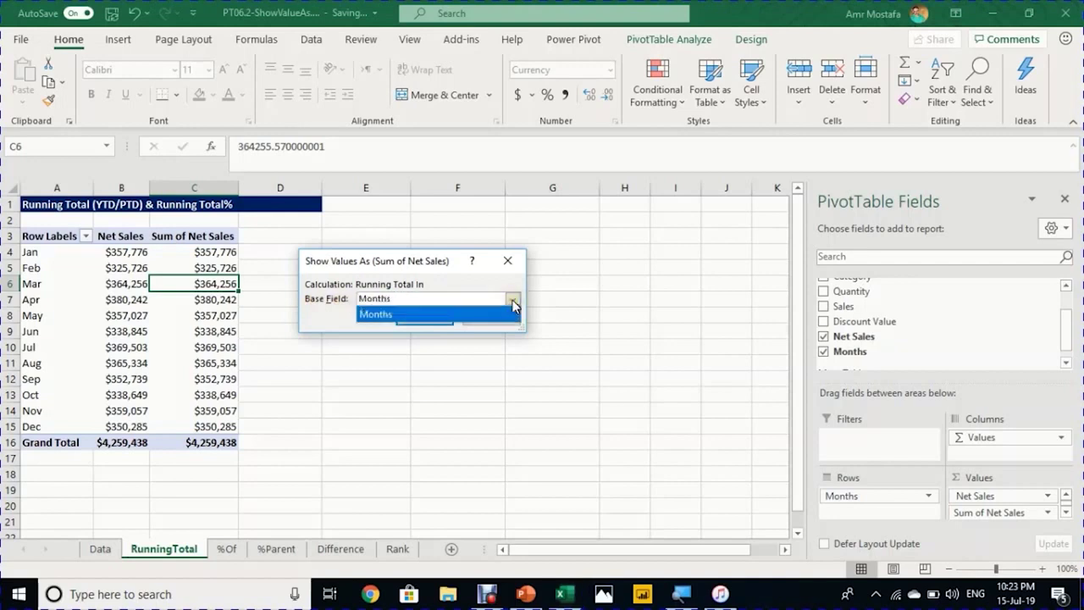
left_click(417, 315)
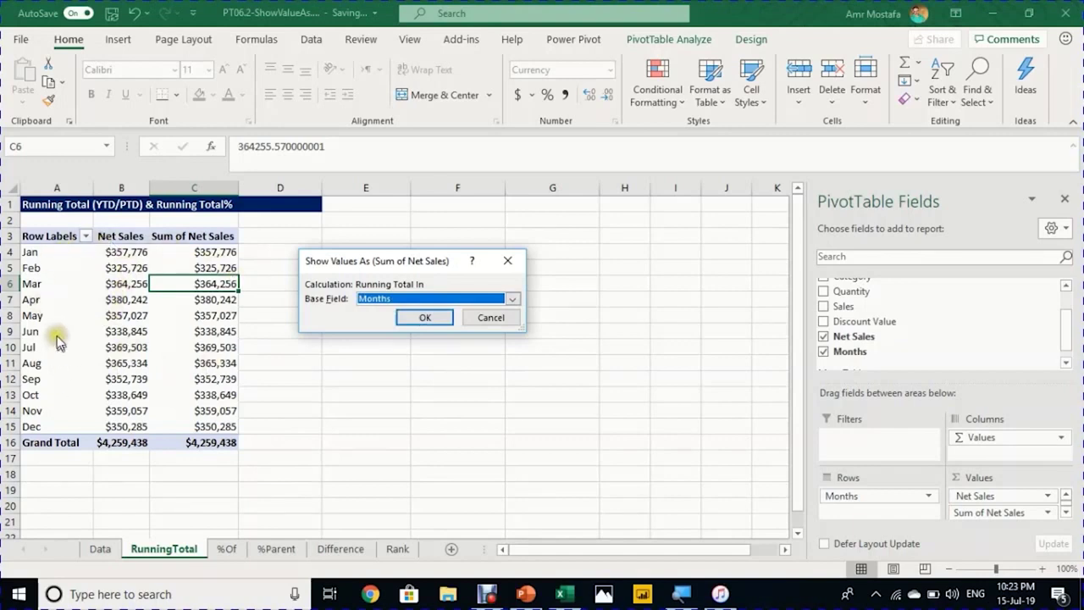
left_click(423, 320)
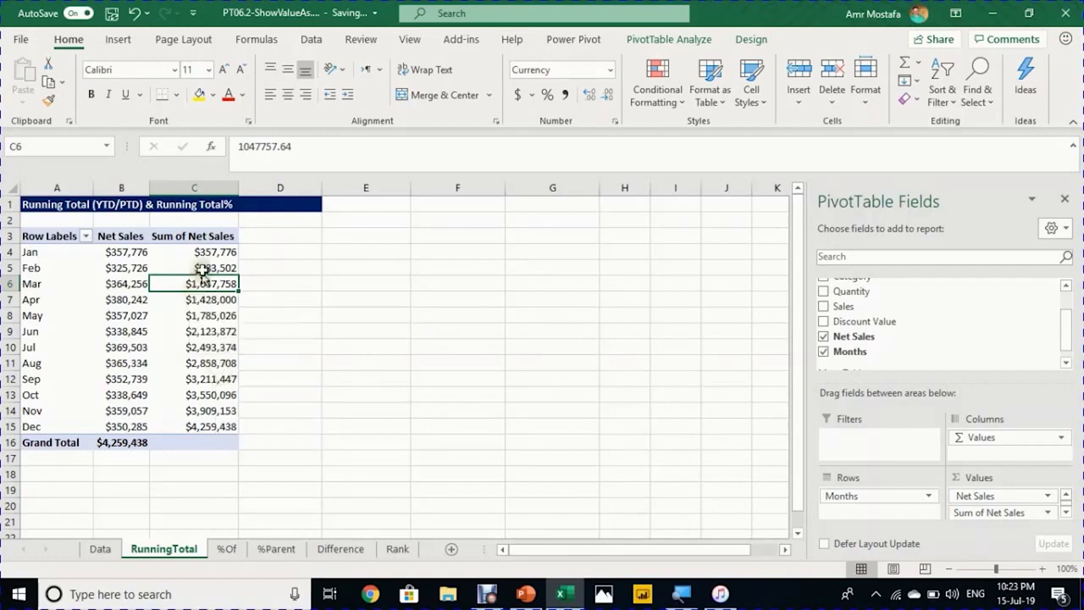
Step: Compare the January to March net sales in B4:B6 with the running total for March
left_click(118, 253)
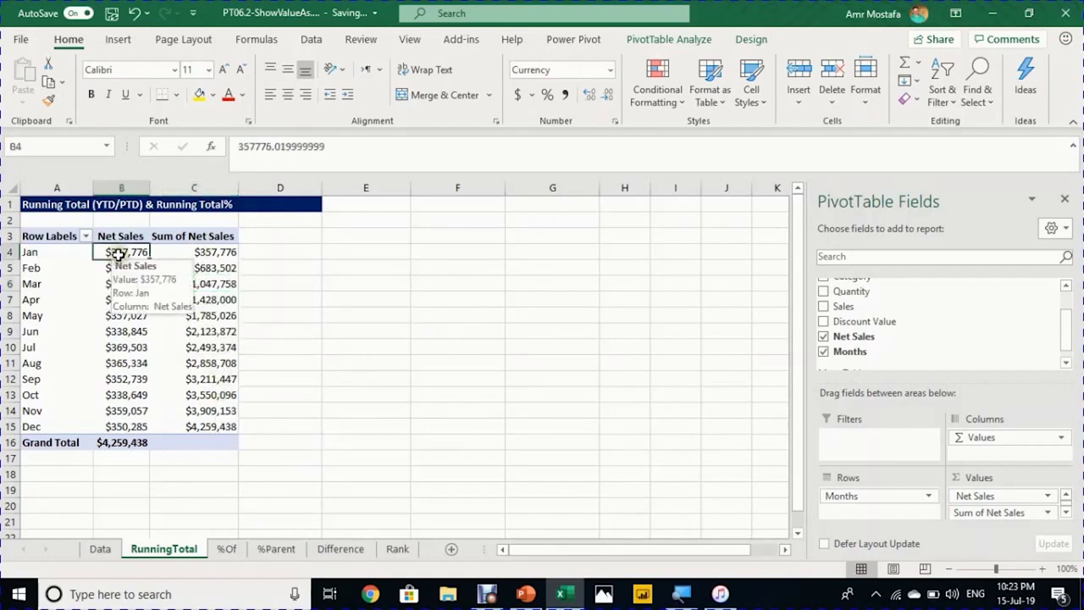
left_click_drag(118, 253, 128, 281)
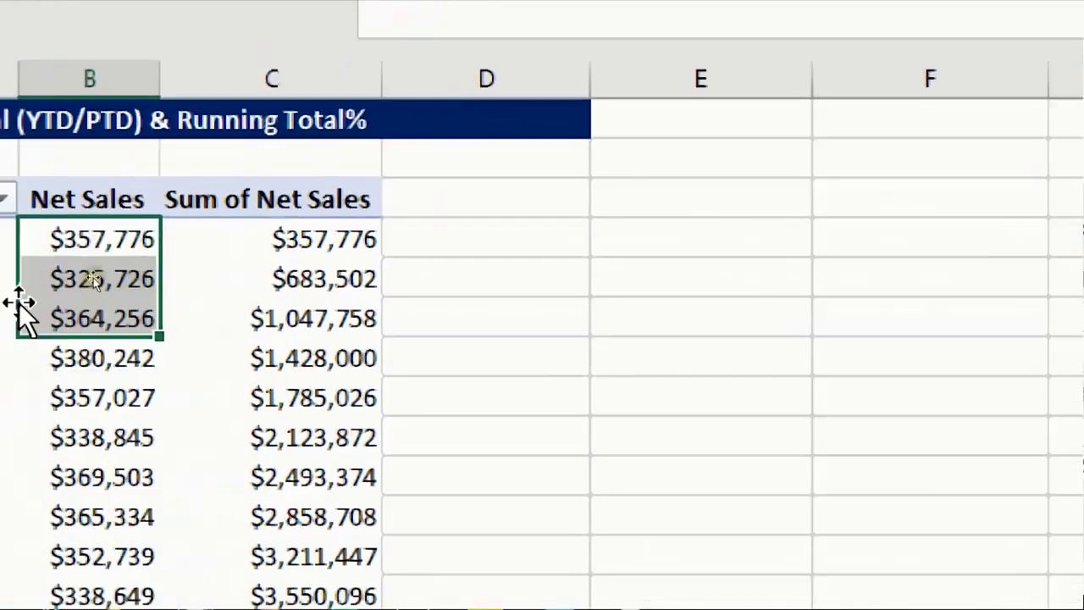
left_click(85, 311)
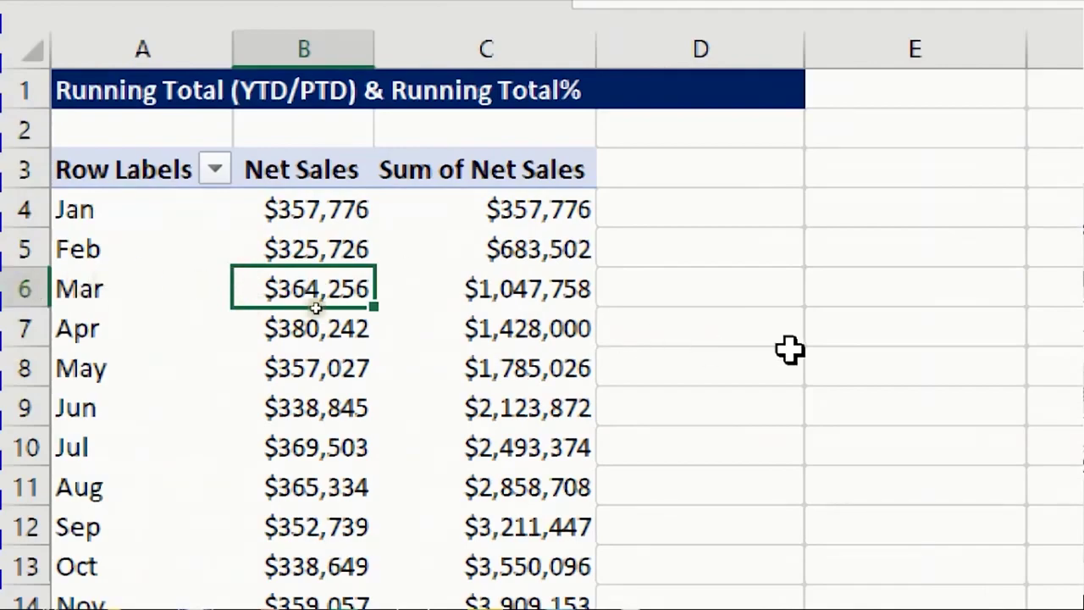
mouse_move(505, 288)
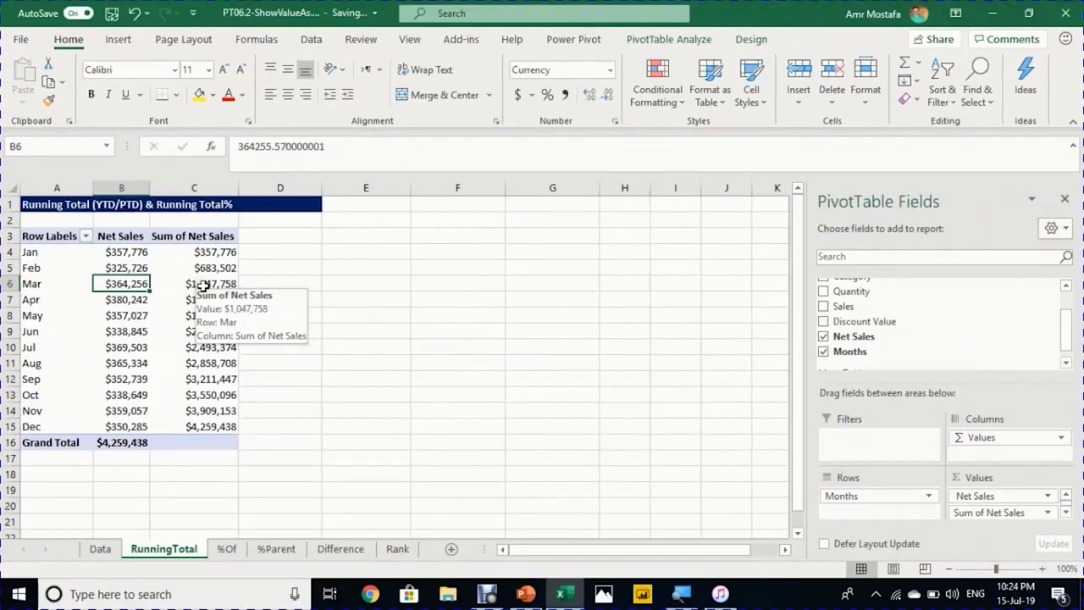
Step: Add Net Sales a third time to the pivot table's values, and select the new column's March value in D6
left_click(201, 287)
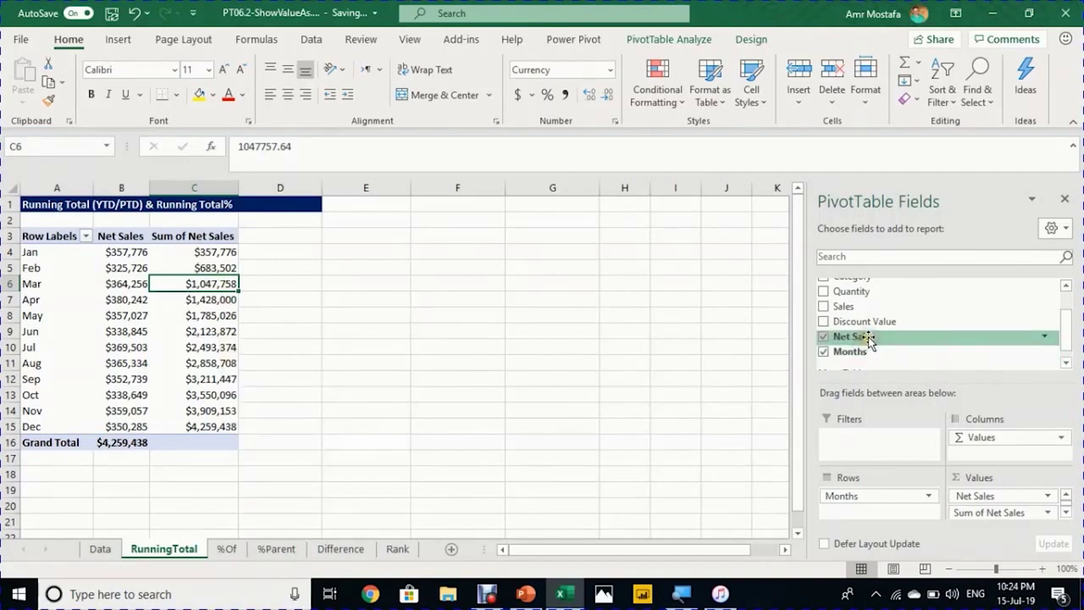
left_click_drag(870, 341, 983, 523)
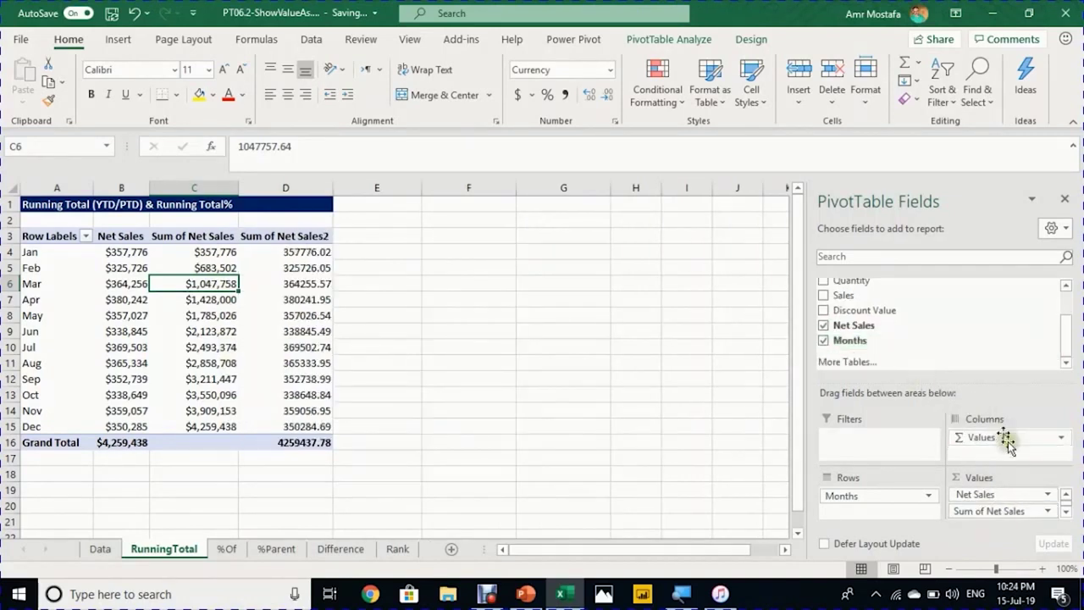
scroll(1010, 500, "down", 1)
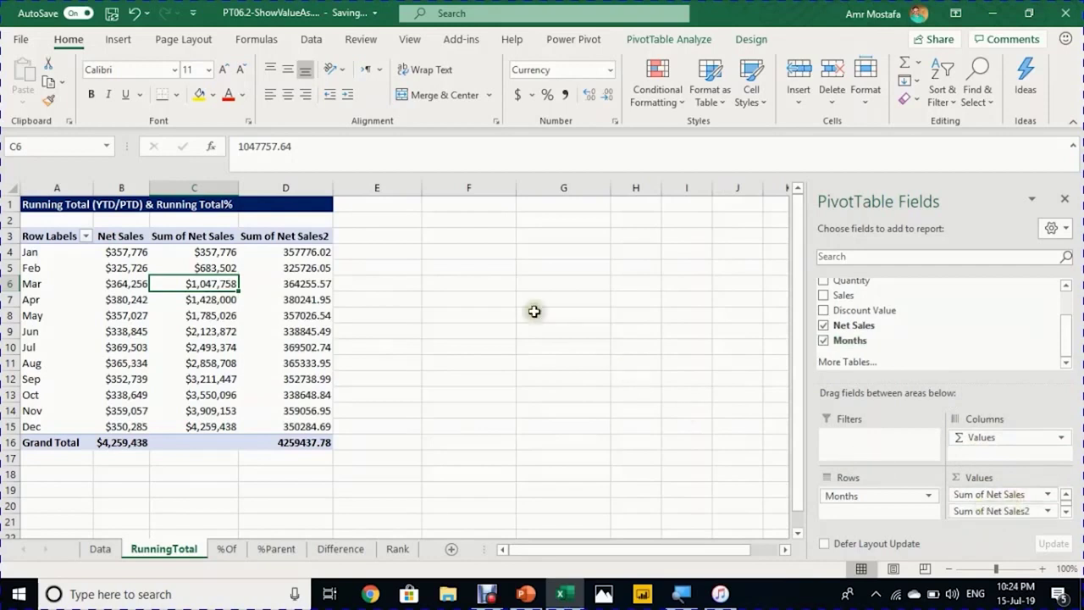
left_click(296, 285)
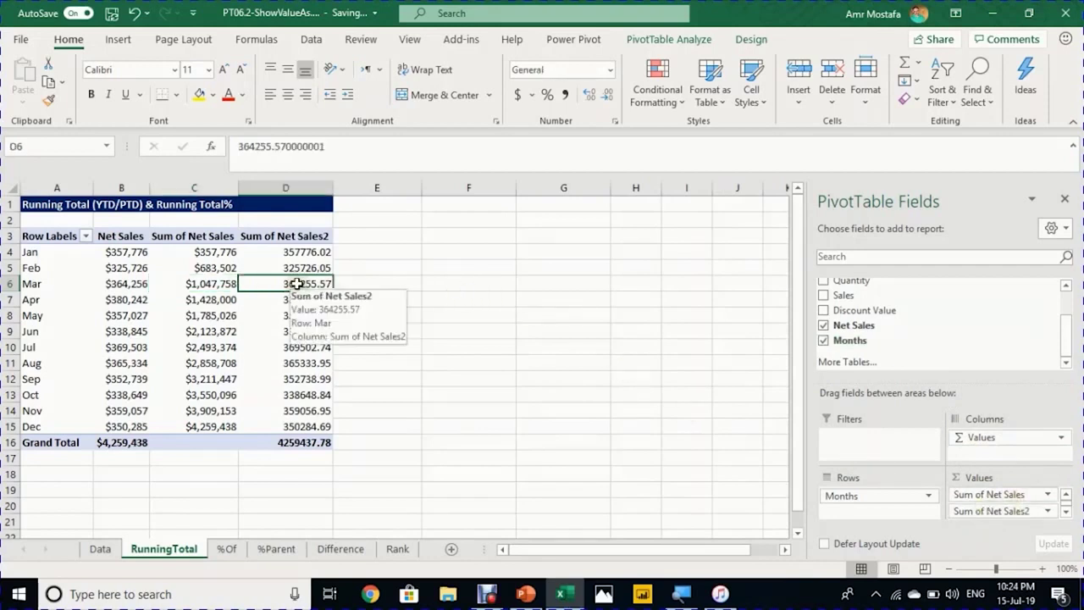
Step: Show the Sum of Net Sales2 values as % Running Total In, with Months as the base field
right_click(296, 285)
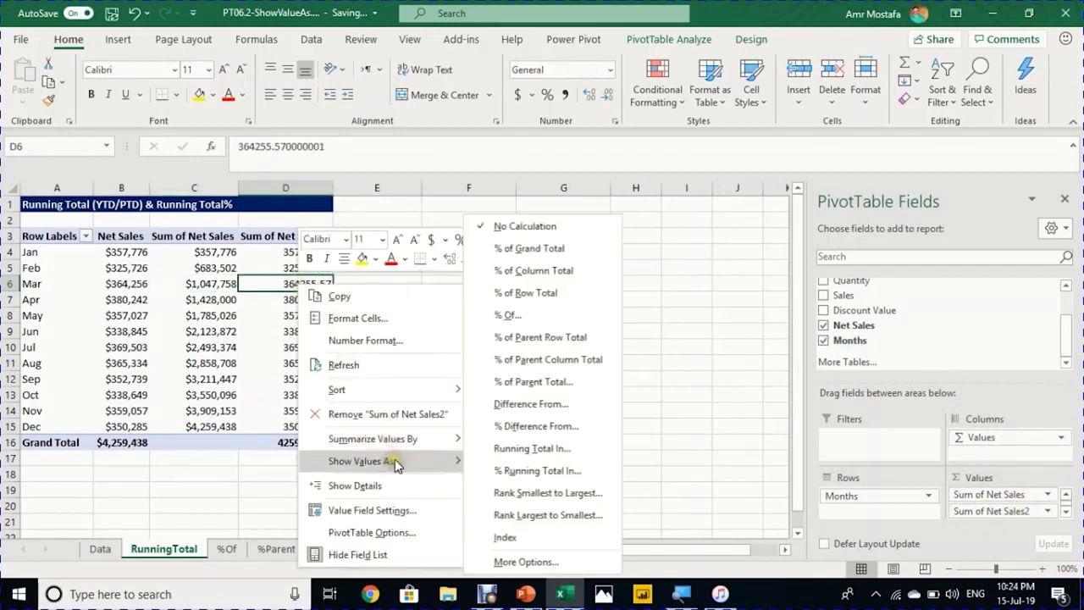
mouse_move(395, 459)
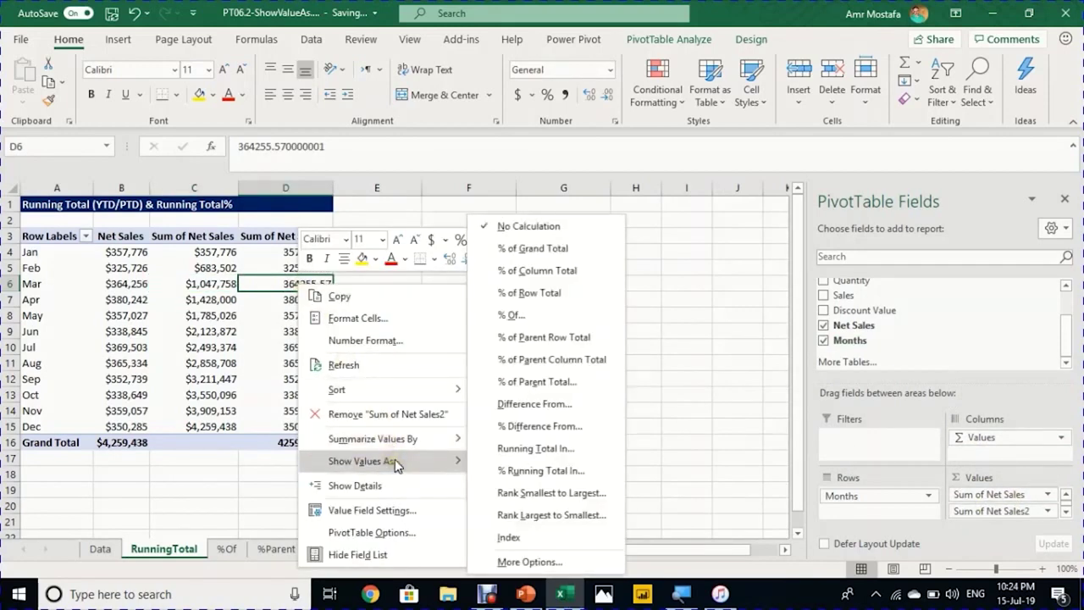
left_click(531, 473)
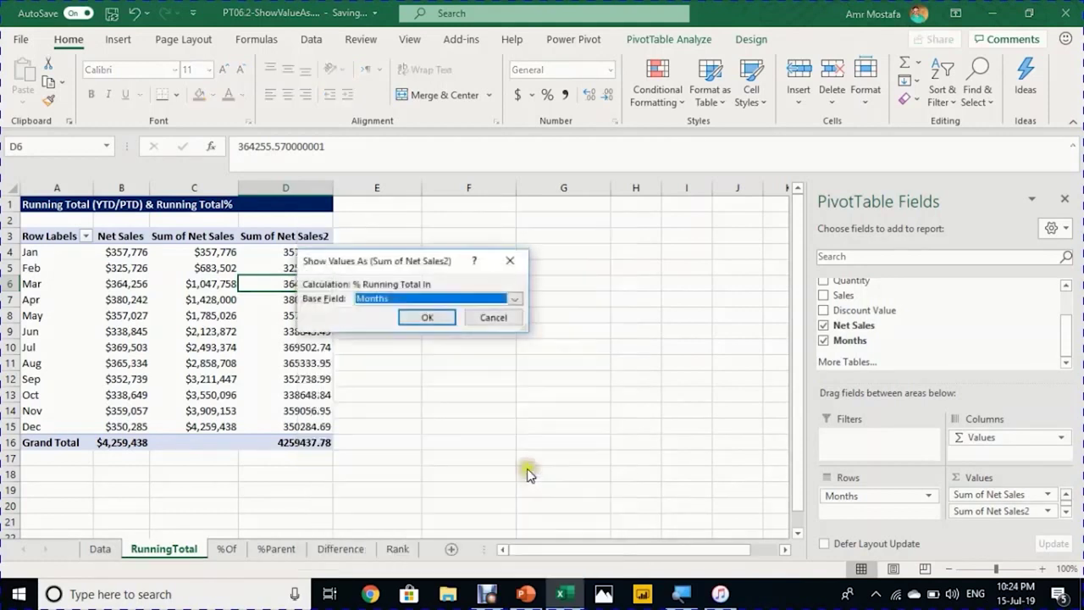
left_click_drag(412, 257, 532, 235)
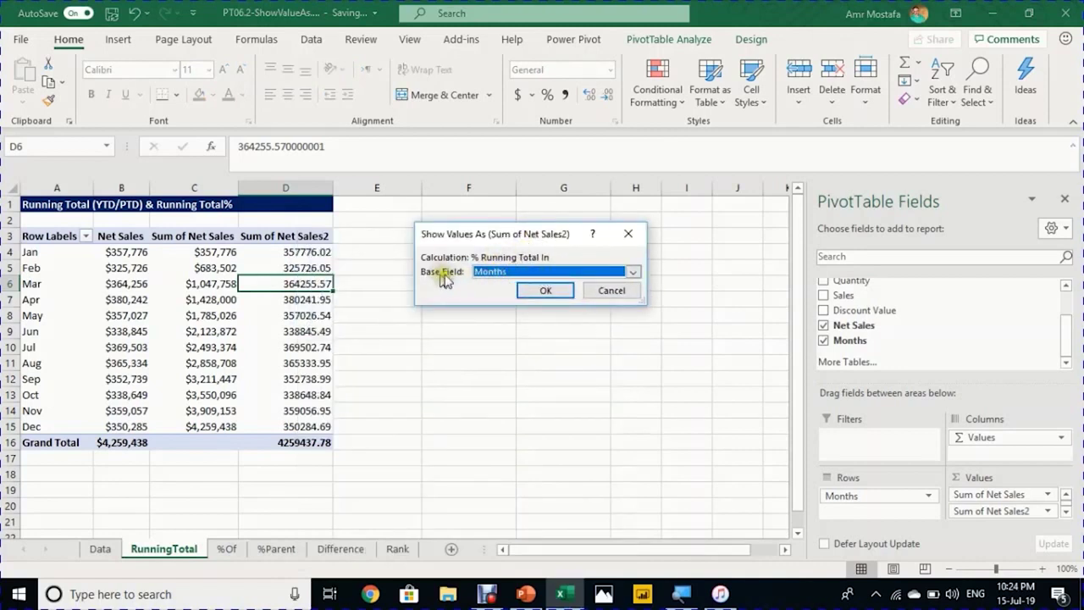
left_click(530, 292)
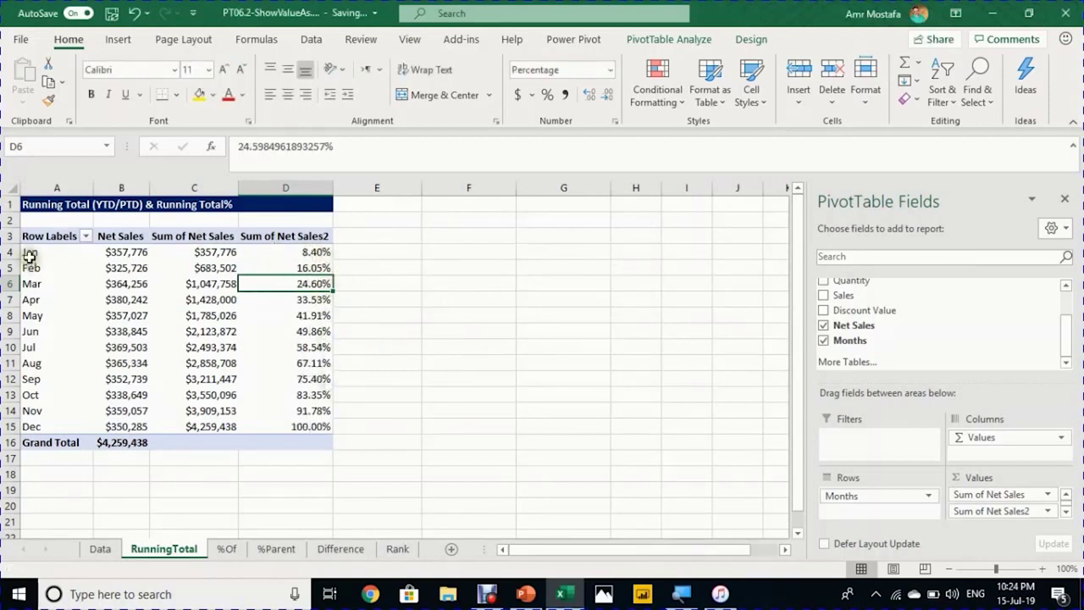
Step: Examine the running total percentages for January, February, March and December against the grand total of net sales
left_click(296, 251)
mouse_move(323, 380)
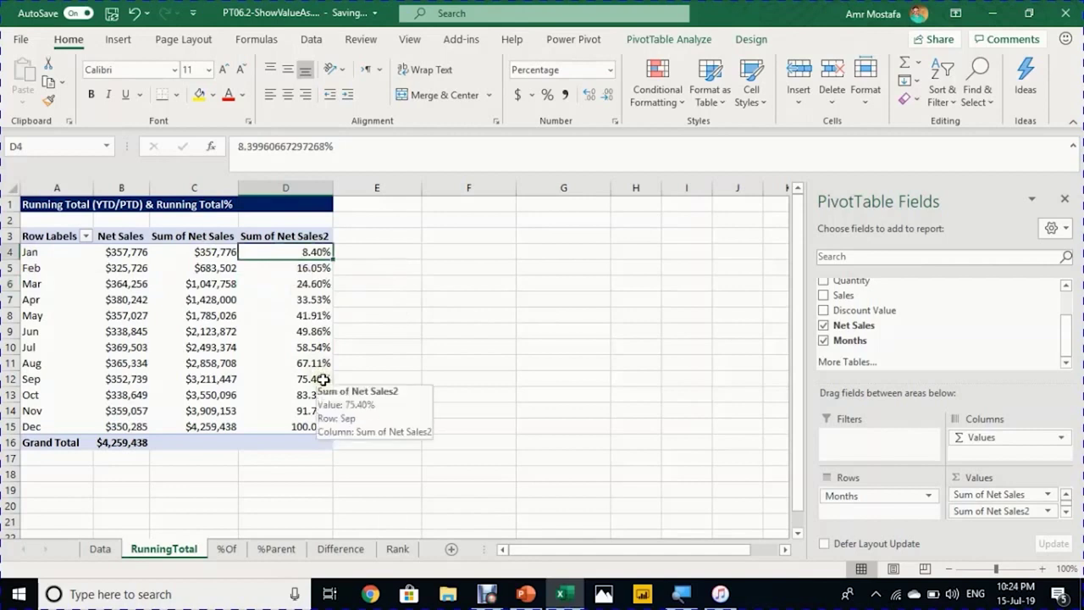
mouse_move(142, 441)
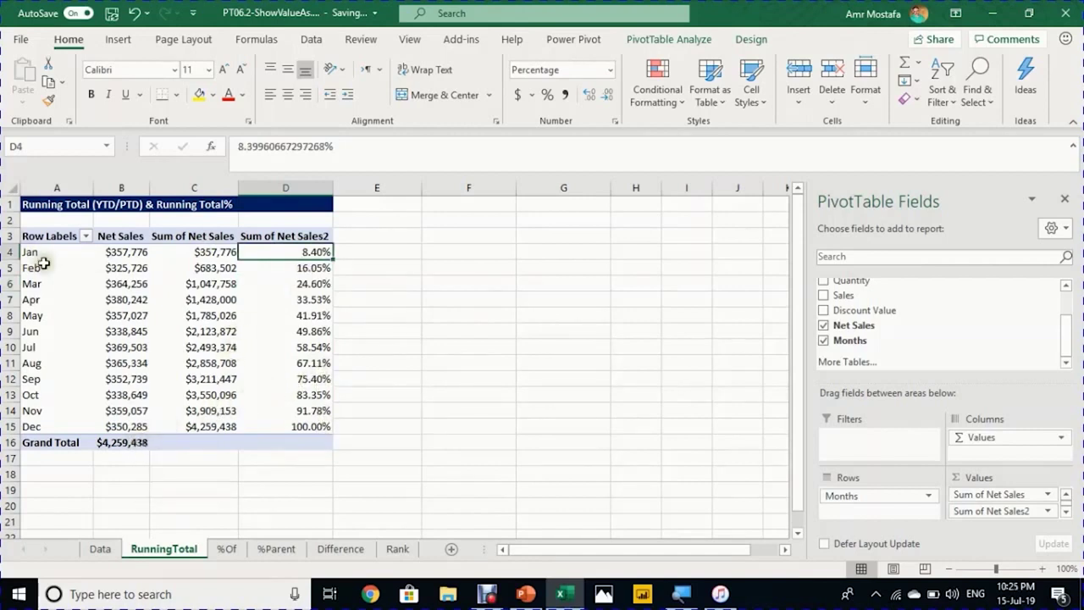
left_click(322, 268)
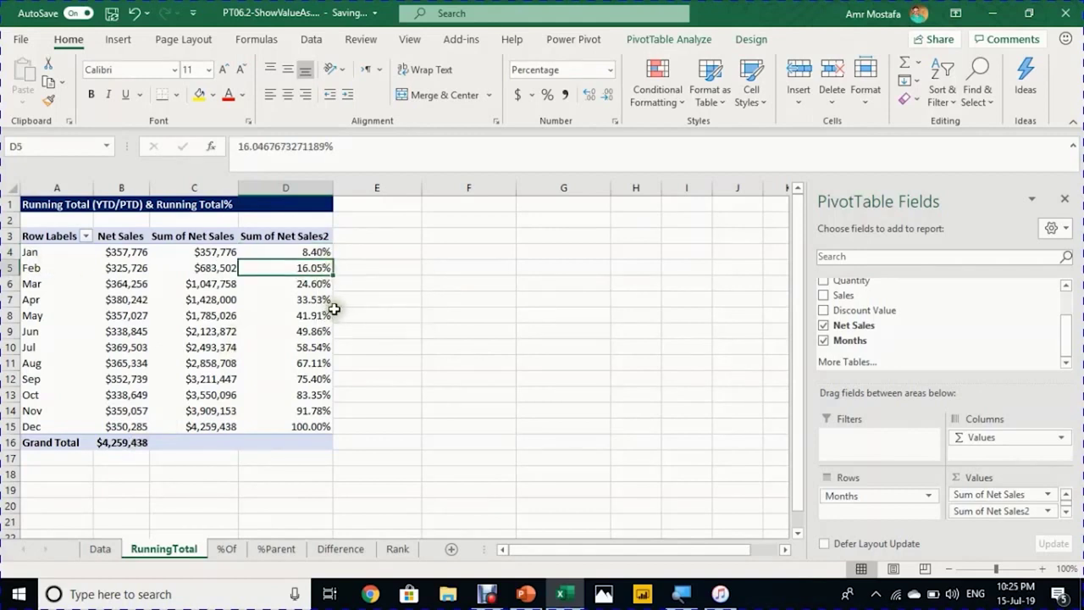
left_click(316, 283)
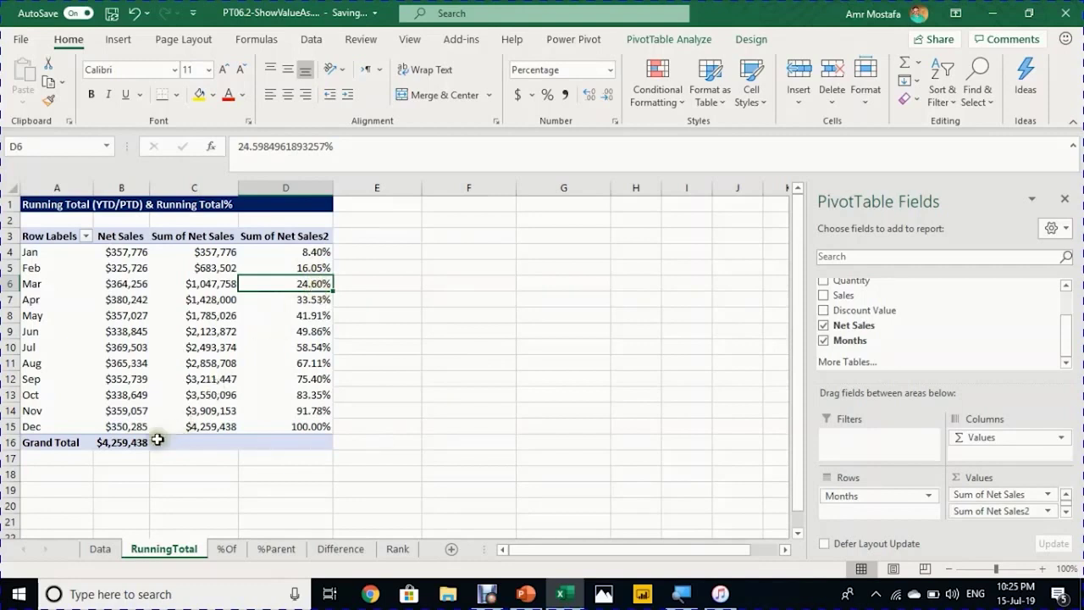
left_click(304, 427)
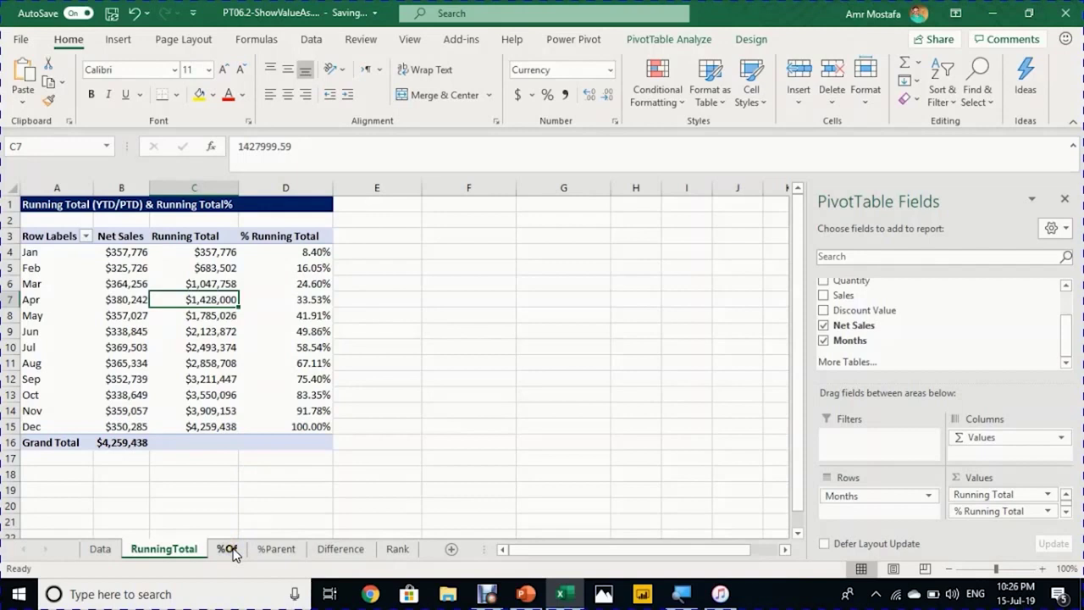
Step: Open the %Of sheet and review the category columns of its monthly net sales pivot table
left_click(227, 549)
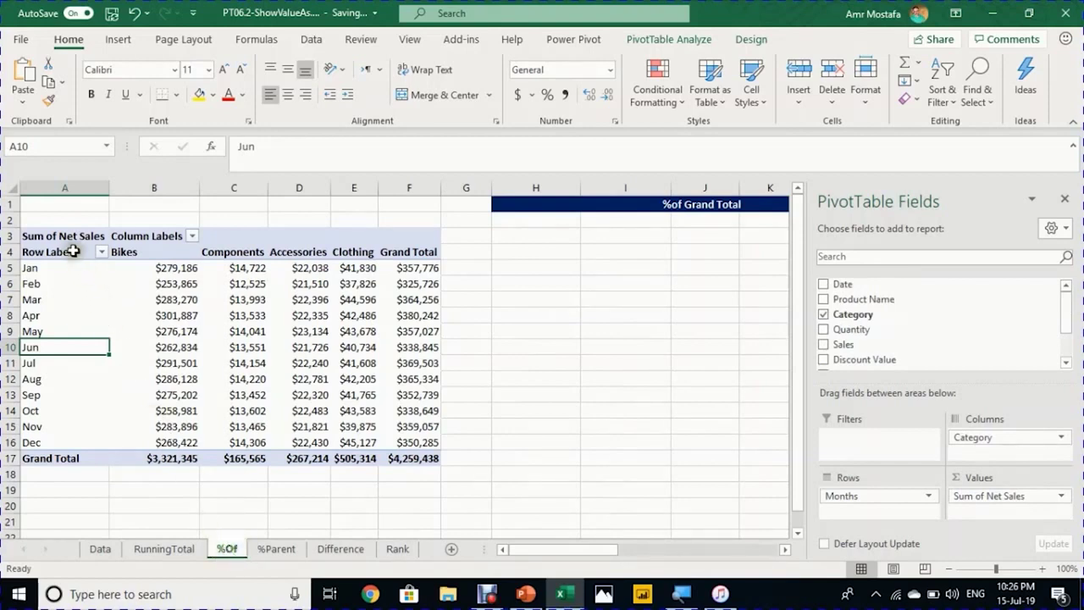
left_click(152, 253)
left_click(212, 251)
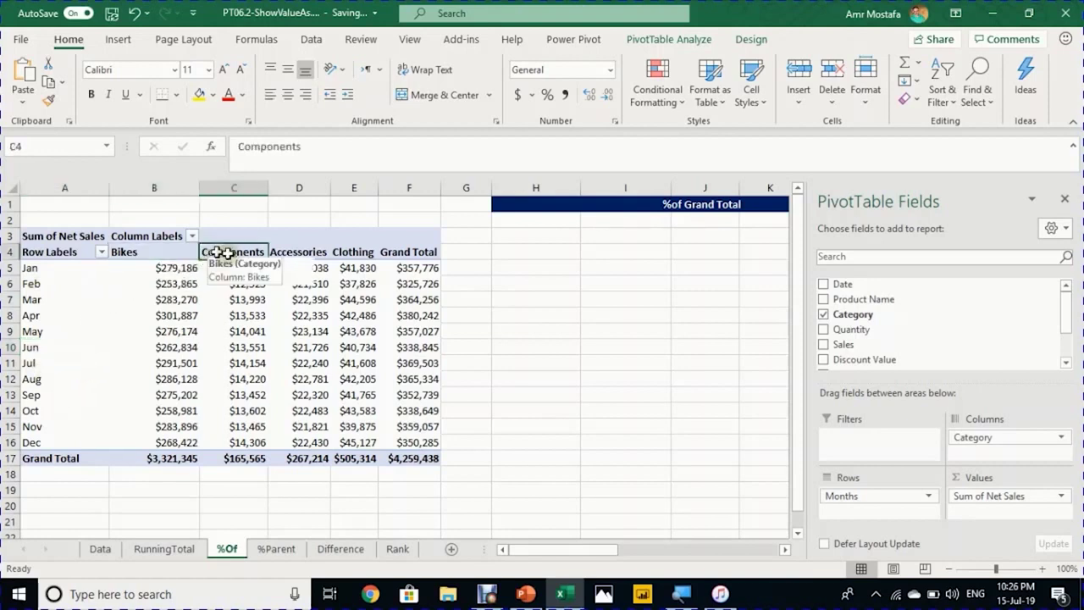
left_click(289, 251)
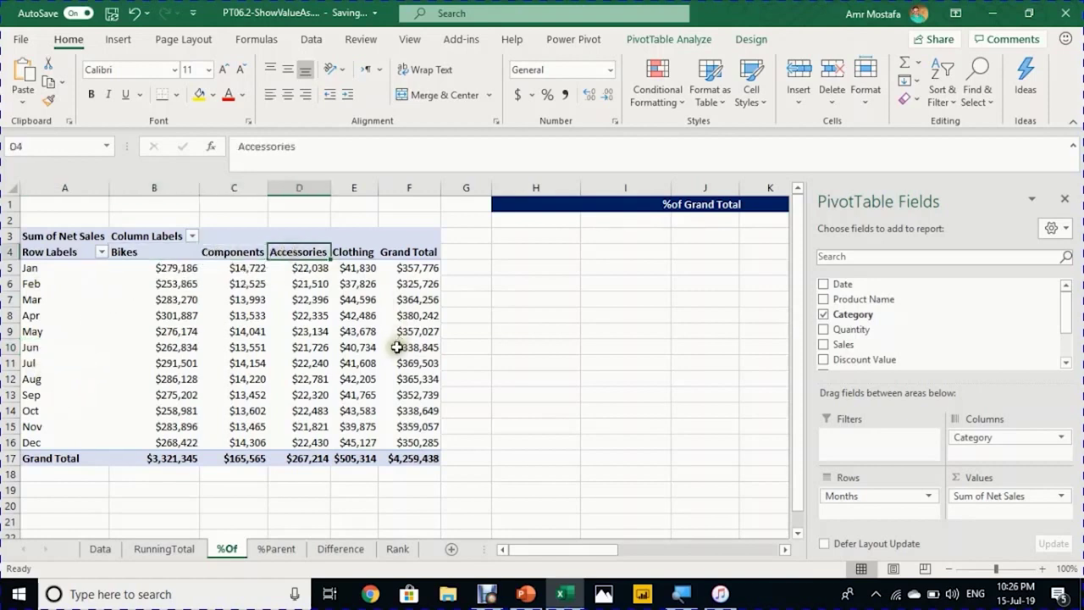
left_click(152, 249)
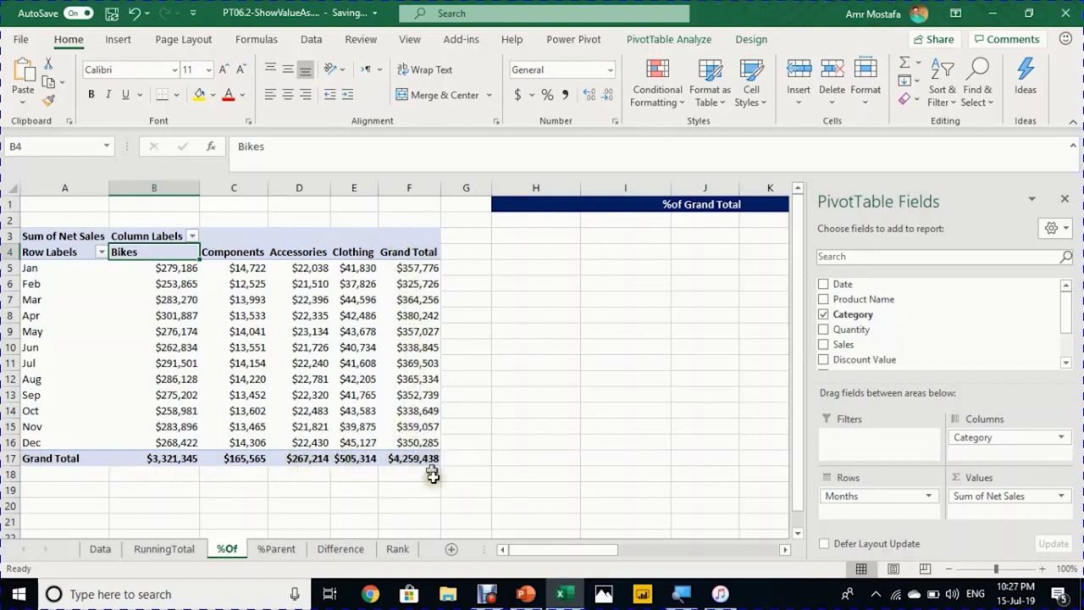
Step: Copy the entire net sales pivot table and paste it at H3, beneath the %of Grand Total heading
key("Down")
key("Down")
key("Down")
key("Down")
key("Down")
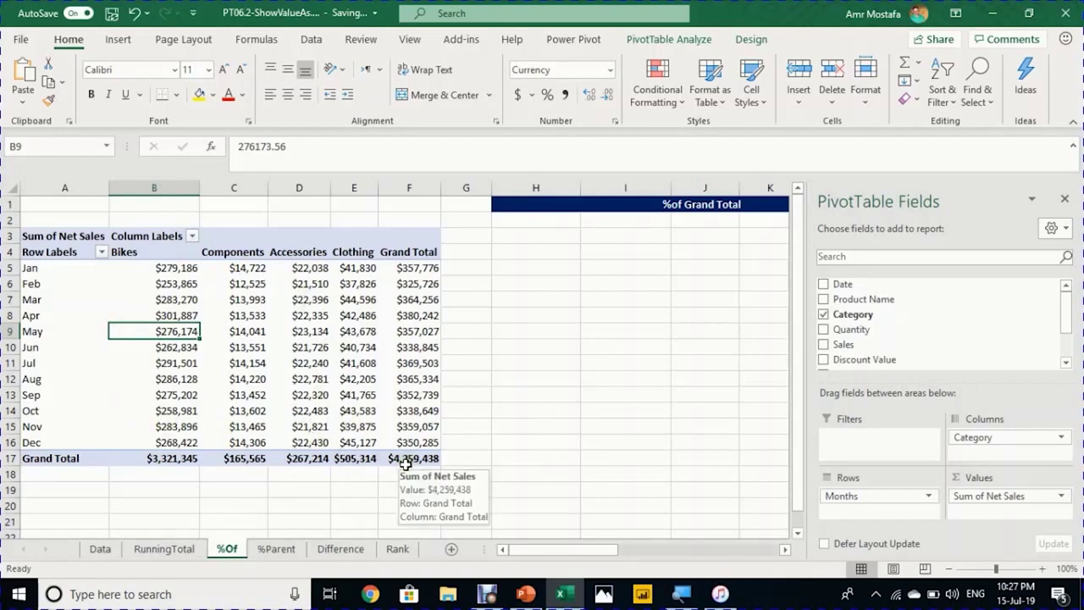
key("ctrl+a")
key("ctrl+c")
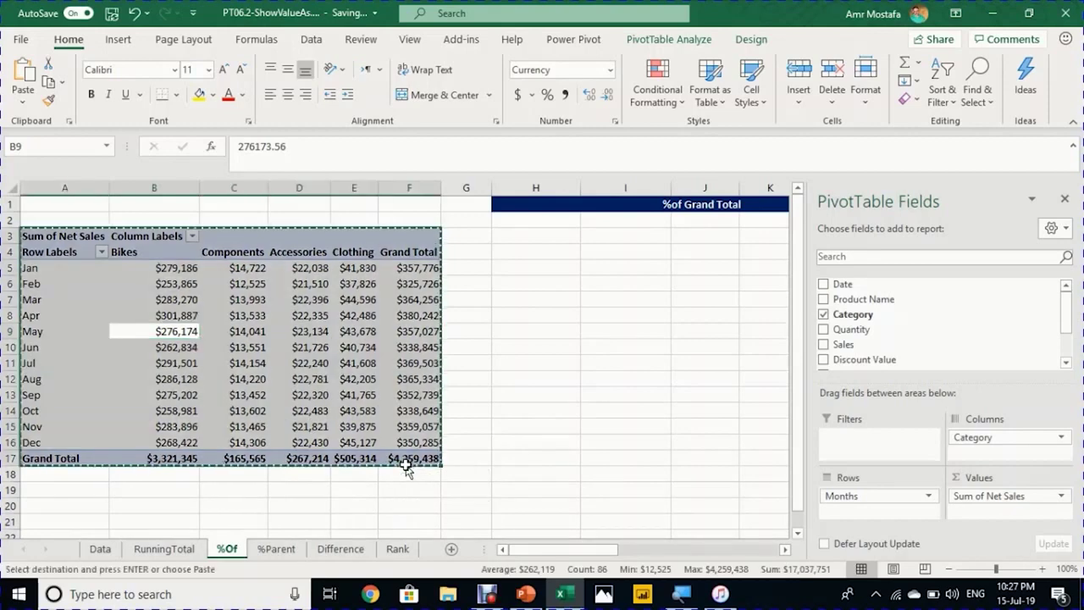
left_click(549, 233)
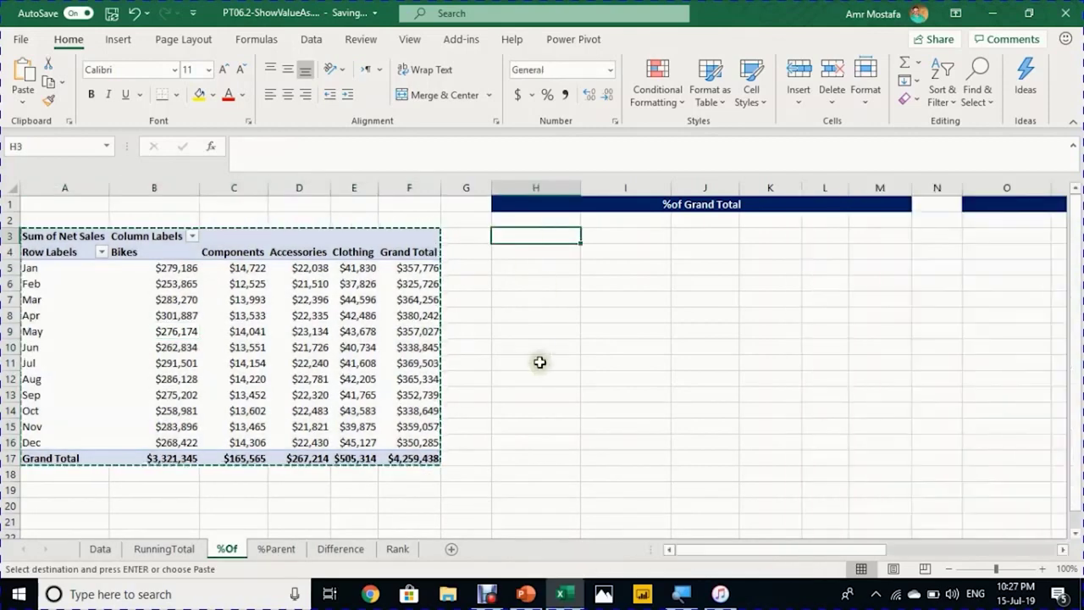
key("ctrl+v")
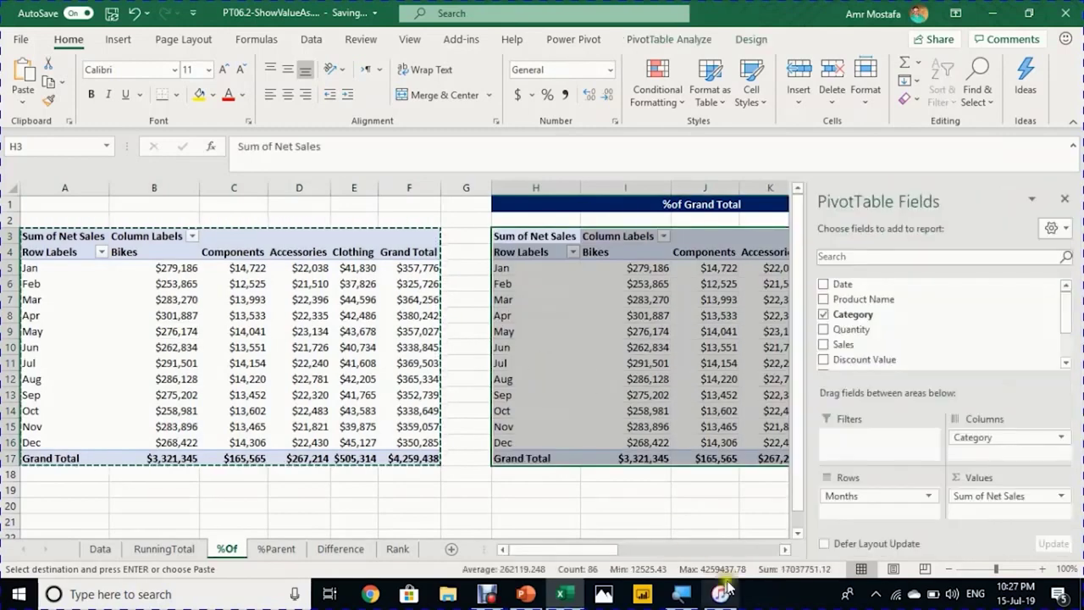
Step: Show the copied pivot table's Sum of Net Sales values as % of Grand Total
left_click(784, 549)
left_click(468, 298)
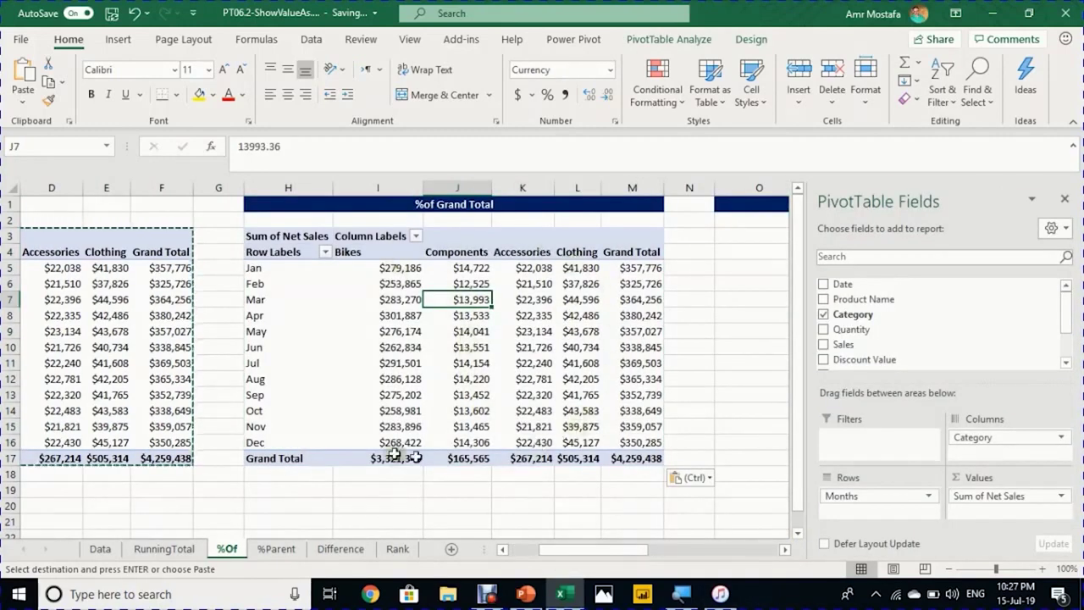
right_click(455, 302)
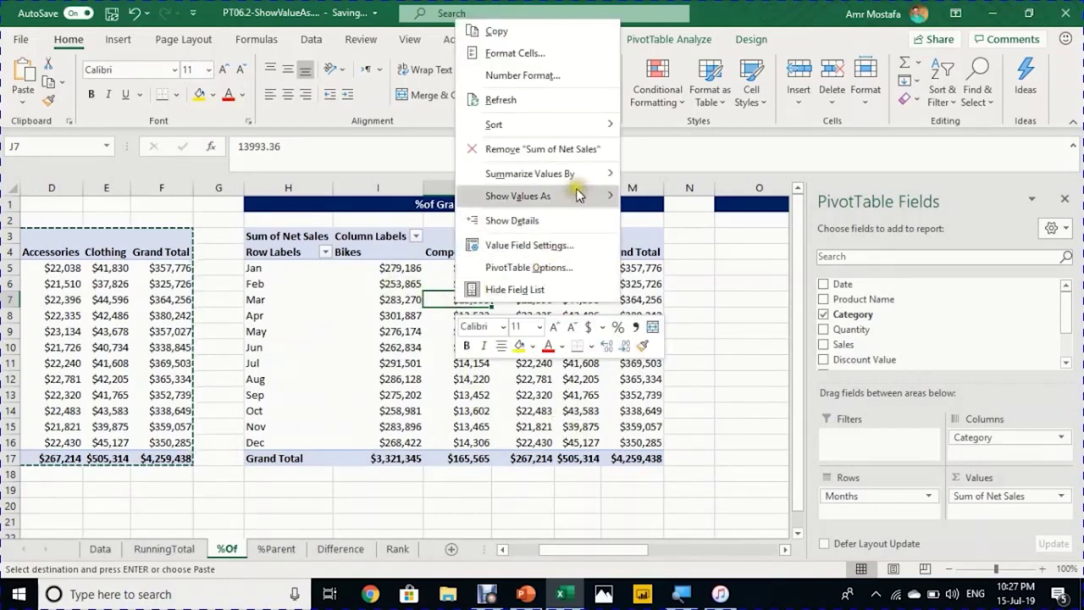
mouse_move(580, 195)
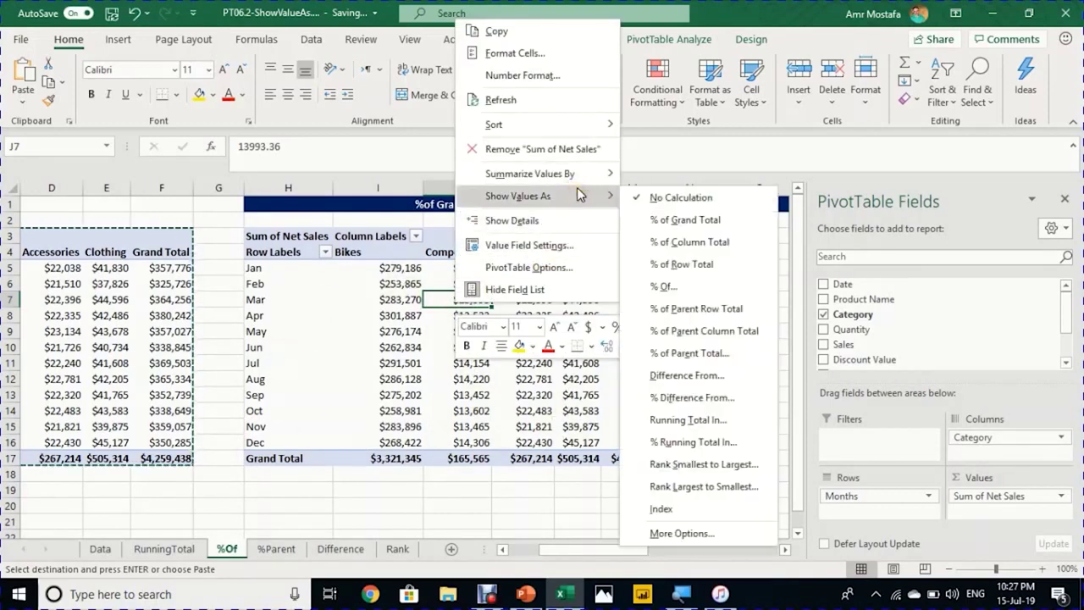
left_click(679, 222)
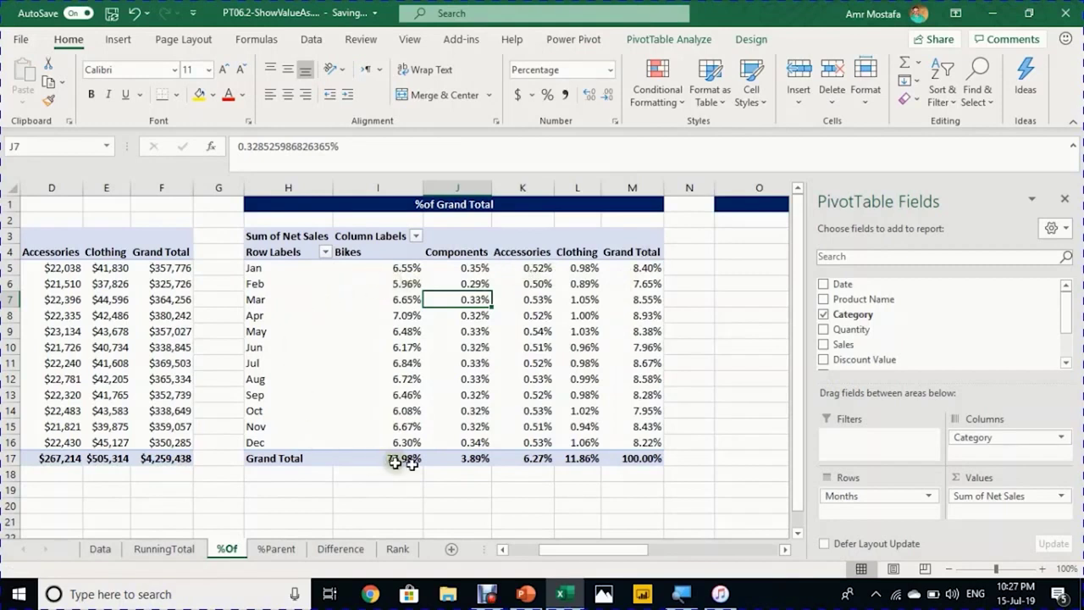
Step: Compare the Bikes and Components shares in the Grand Total row with the overall total in M17
left_click(648, 456)
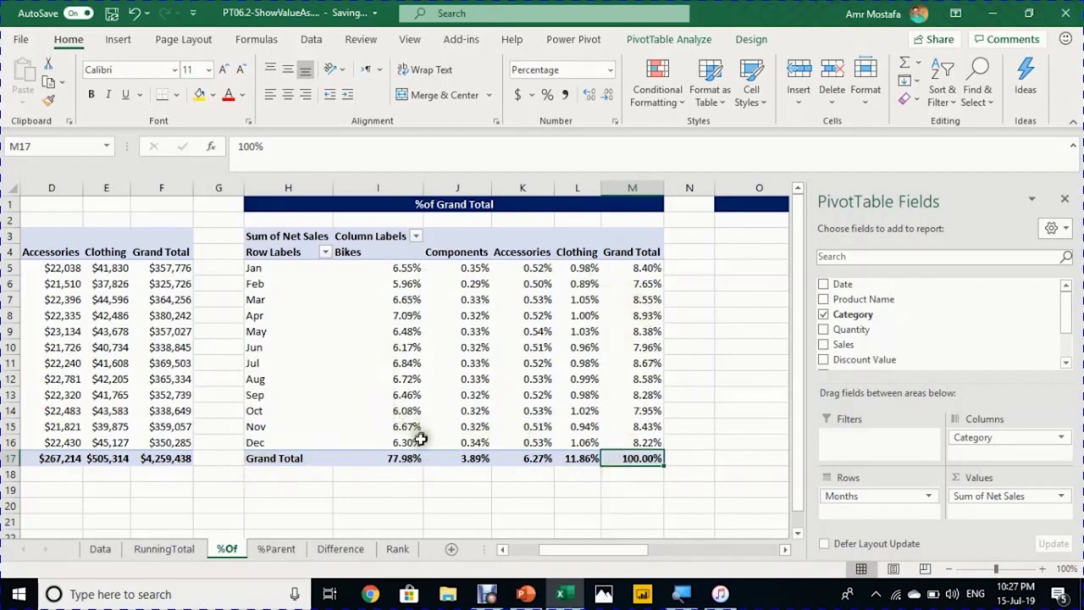
left_click(383, 253)
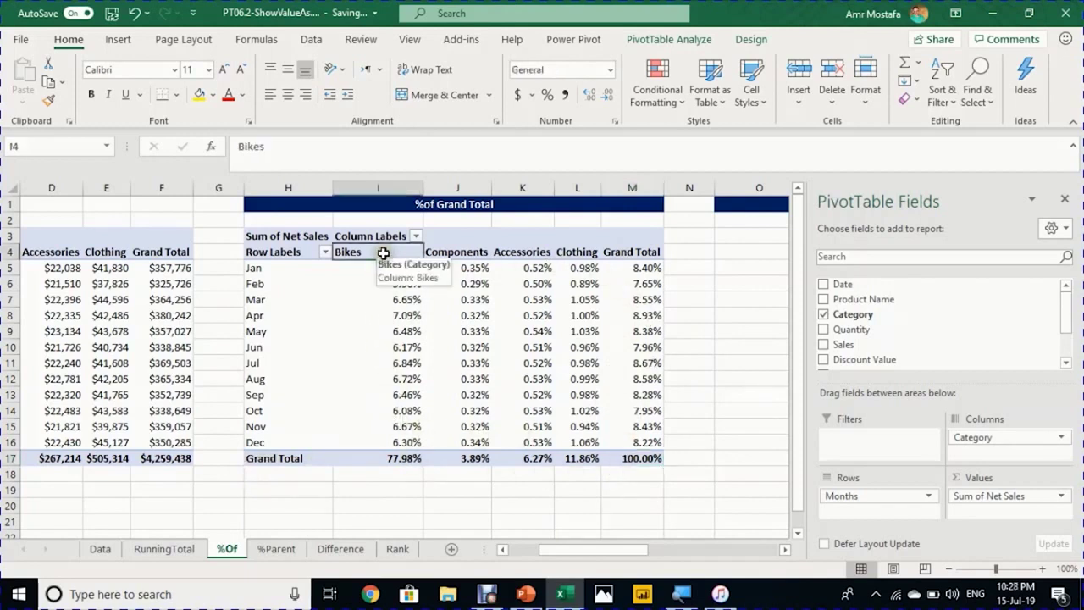
left_click(400, 459)
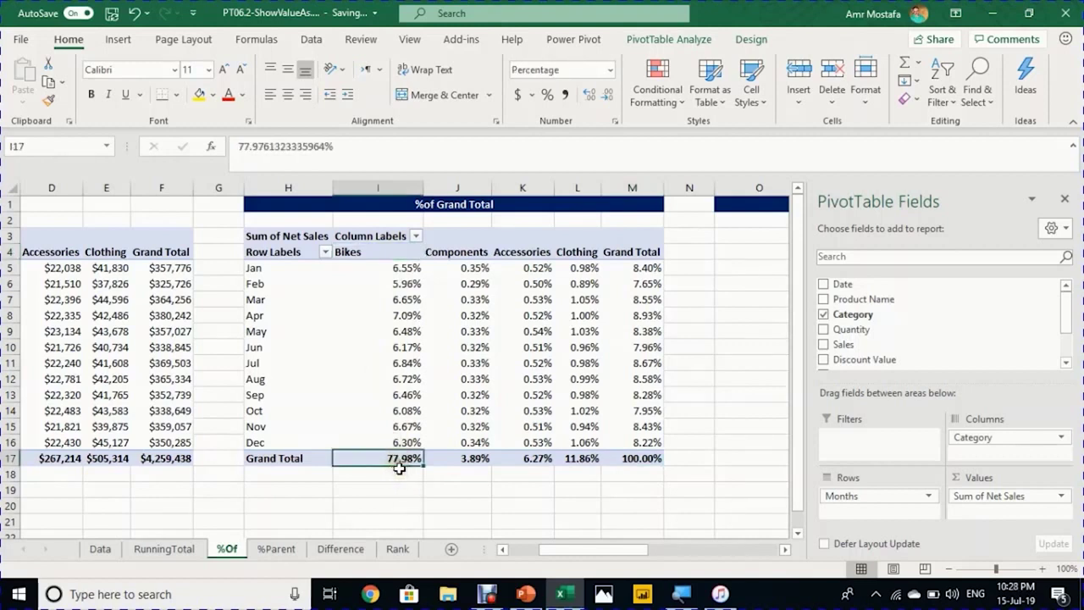
left_click(633, 460)
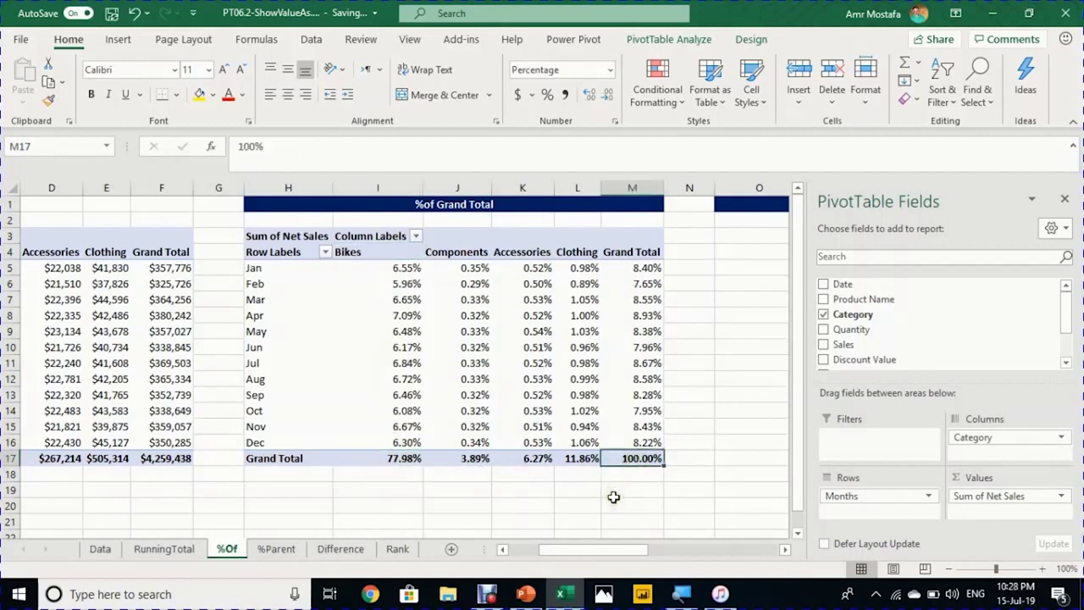
left_click(479, 455)
left_click(612, 456)
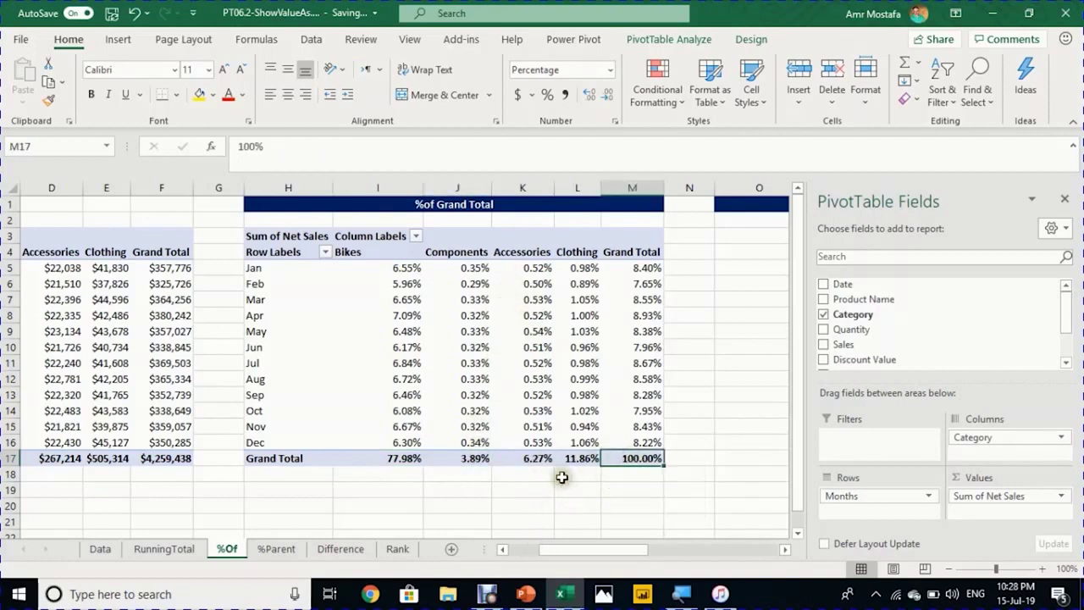
Step: Examine the January and February shares in the Grand Total column against the overall total in M17
left_click(254, 269)
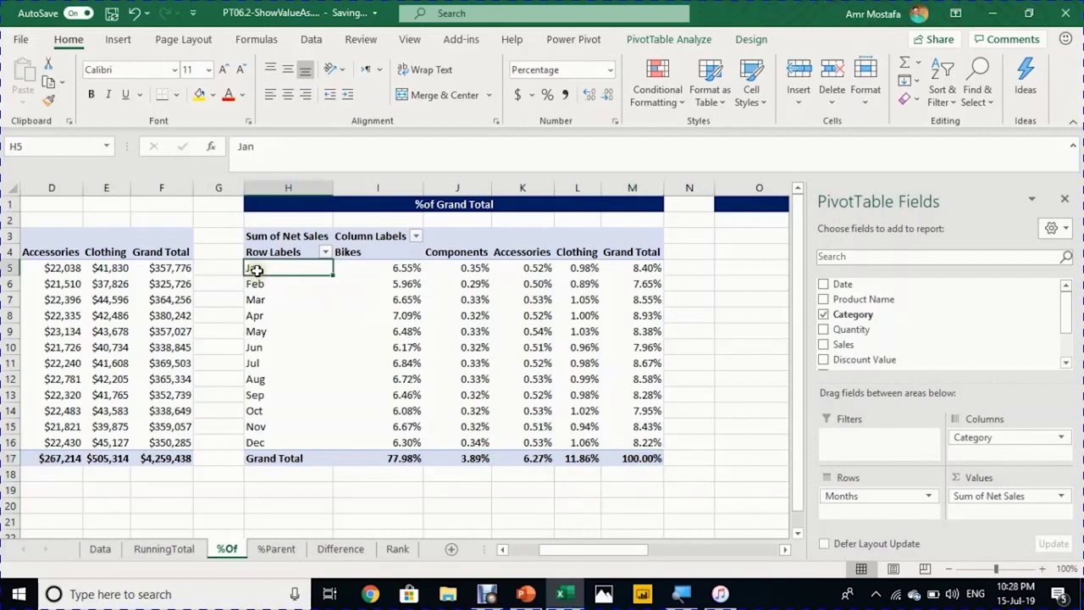
left_click(643, 267)
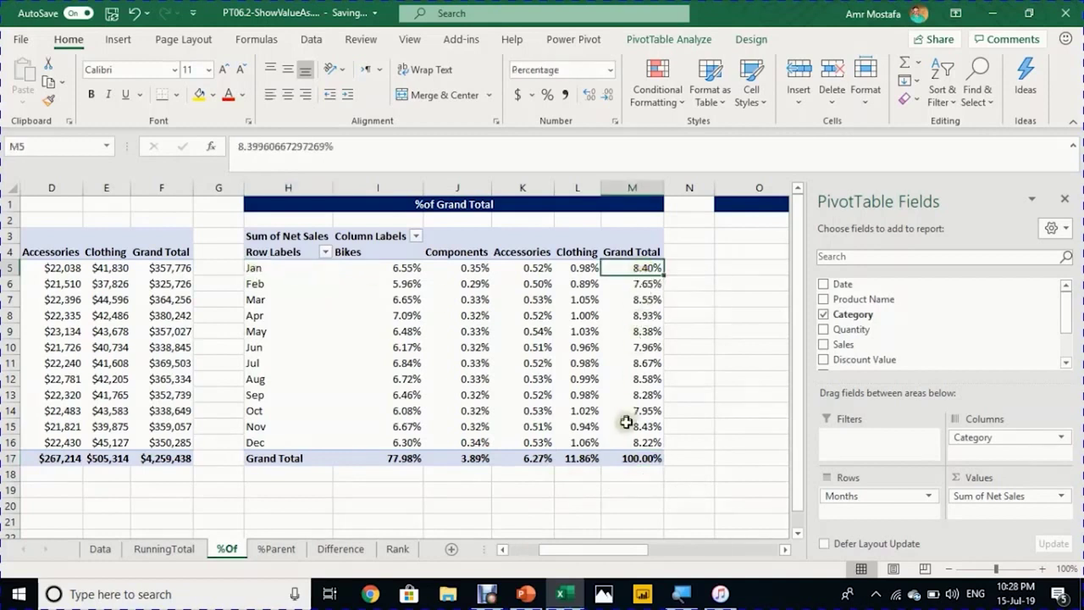
left_click(631, 457)
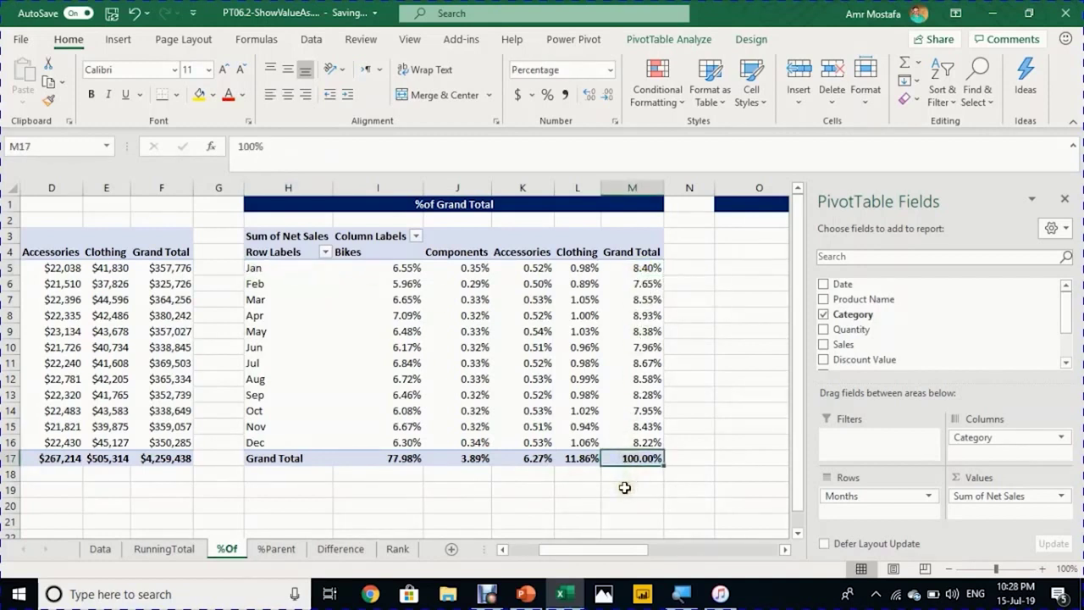
left_click(631, 283)
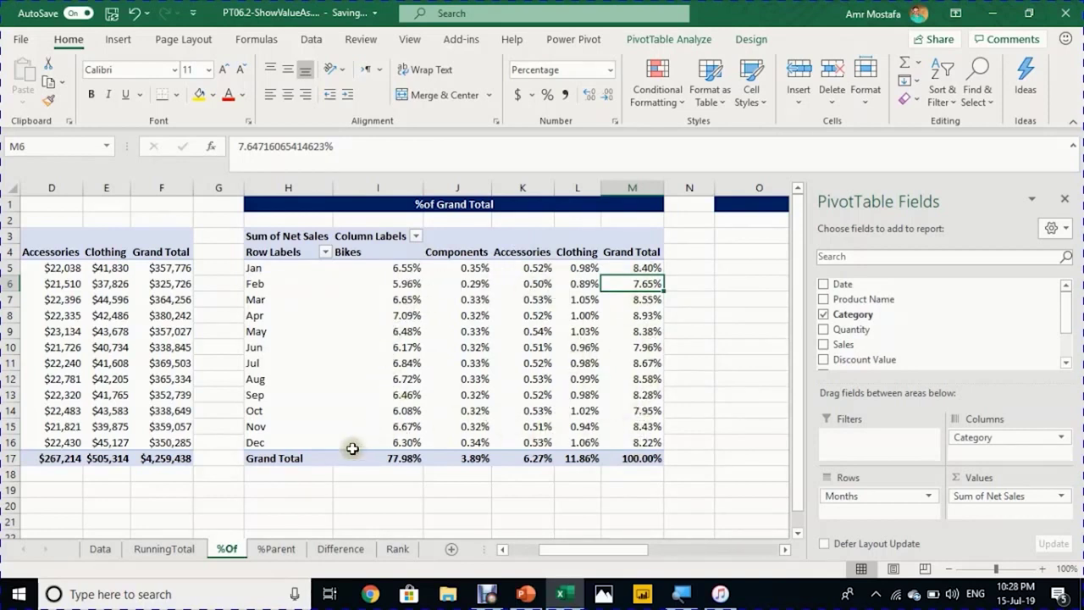
Step: Compare the March Bikes share in I7 with the overall grand total and the Bikes column total
left_click(409, 301)
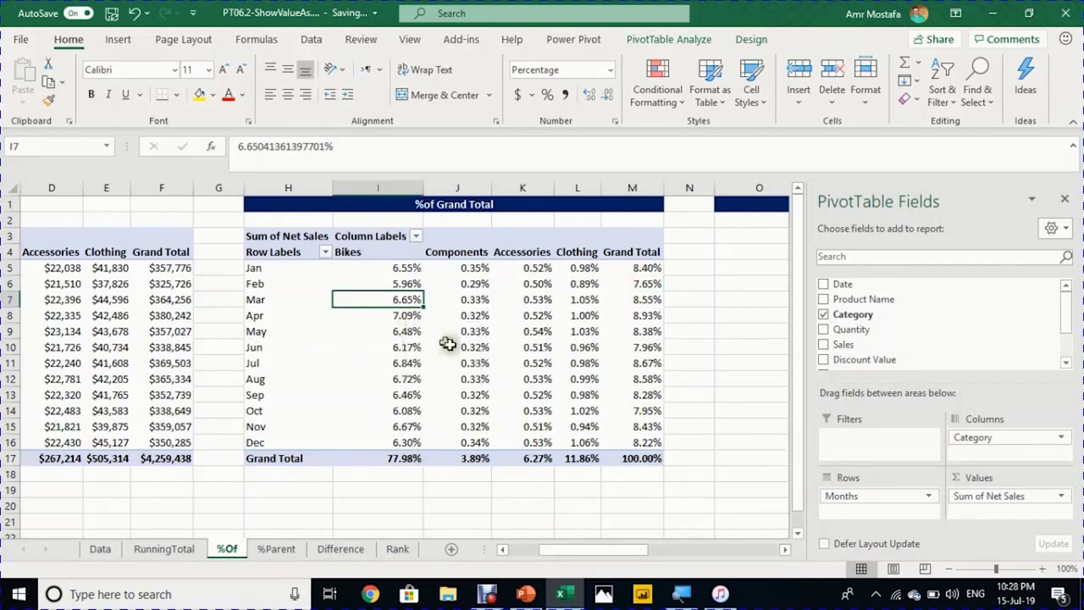
mouse_move(635, 460)
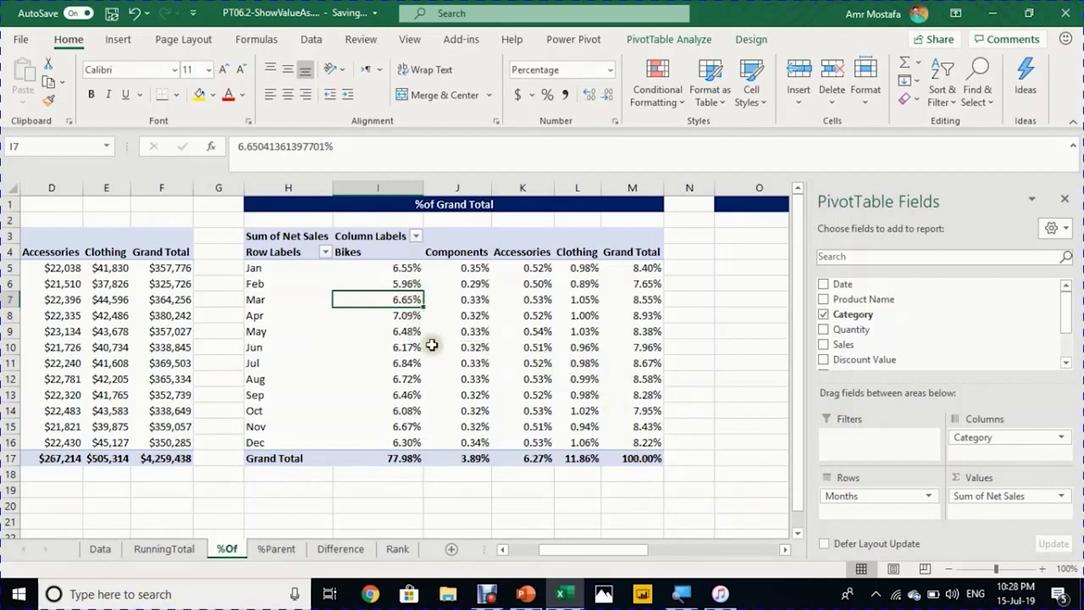
mouse_move(403, 460)
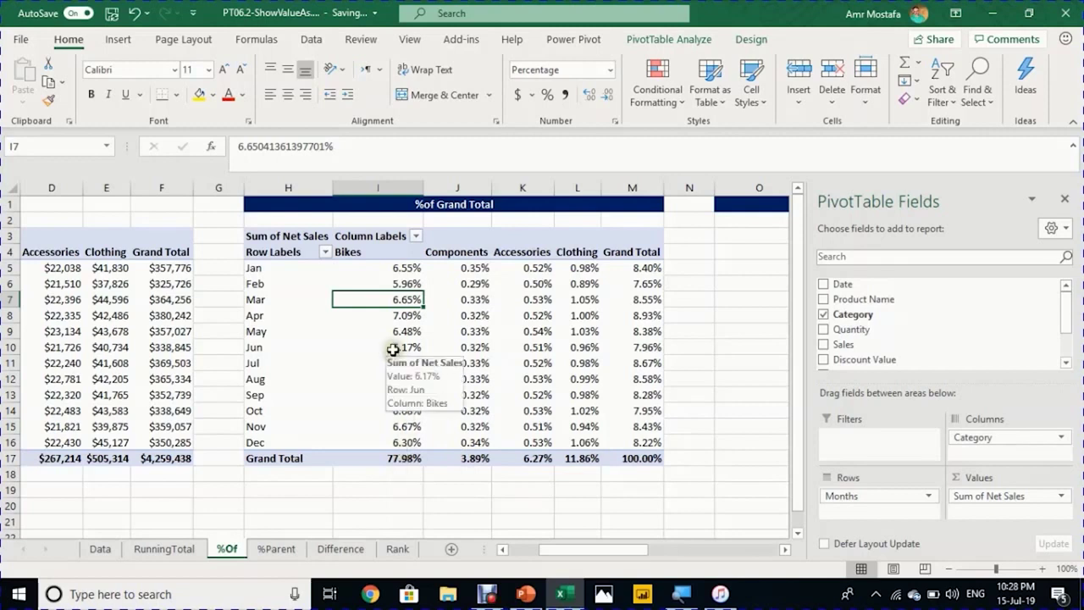
left_click(394, 256)
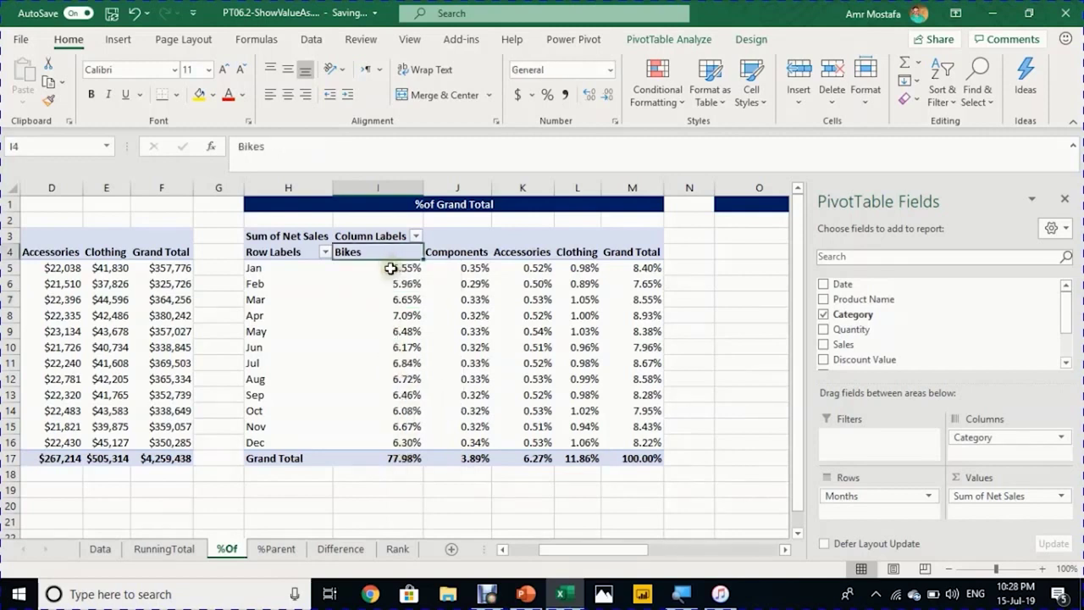
Step: Copy the % of Grand Total pivot table and paste it at O3 under the %of Total Column / Row heading
left_click(394, 268)
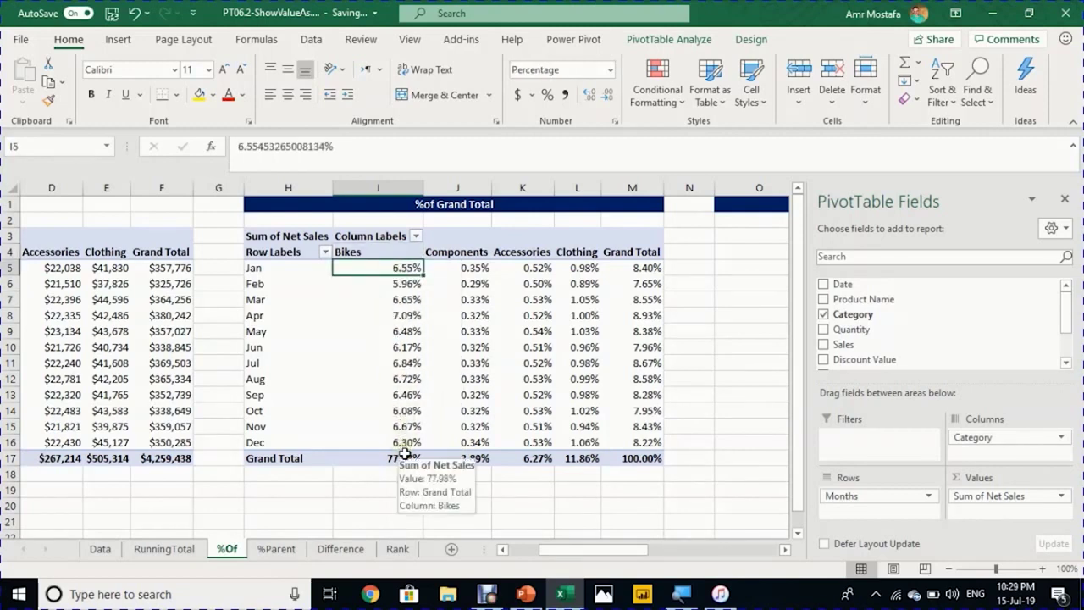
left_click_drag(256, 236, 612, 450)
key("ctrl+c")
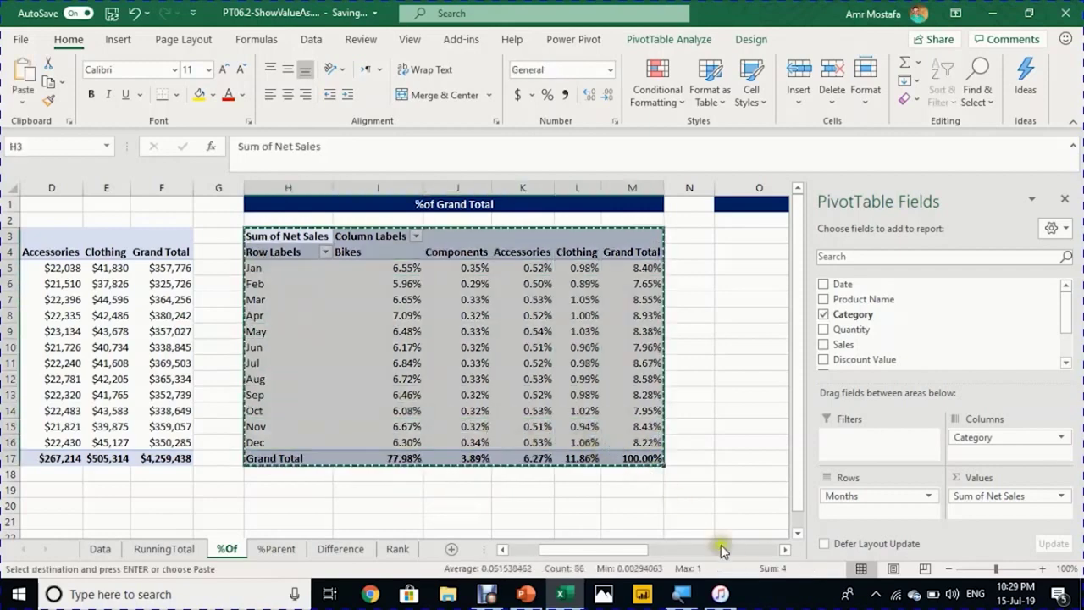
left_click(785, 549)
left_click(785, 549)
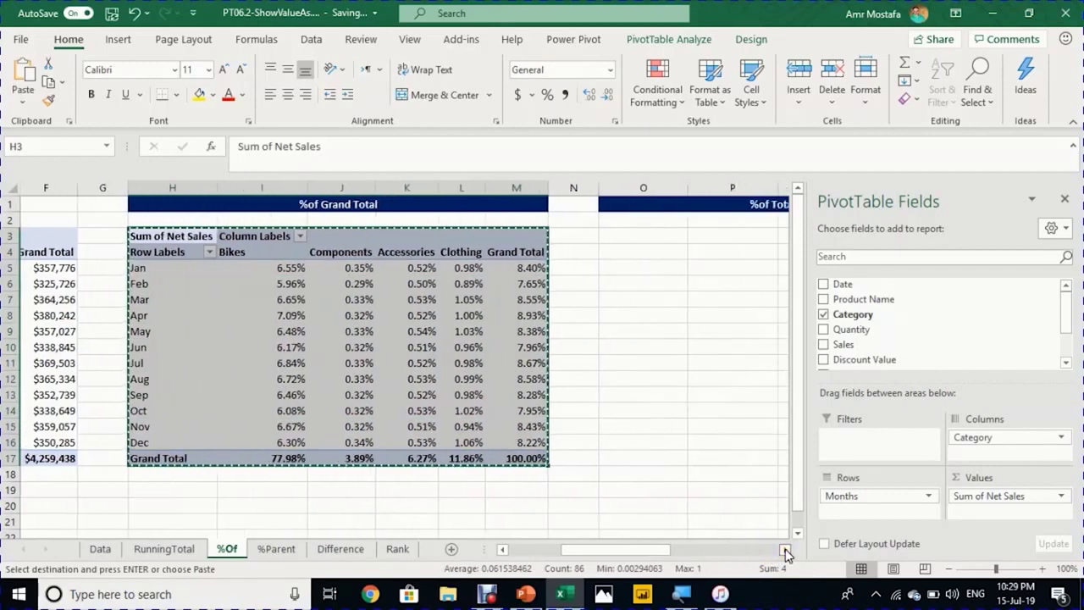
left_click(525, 235)
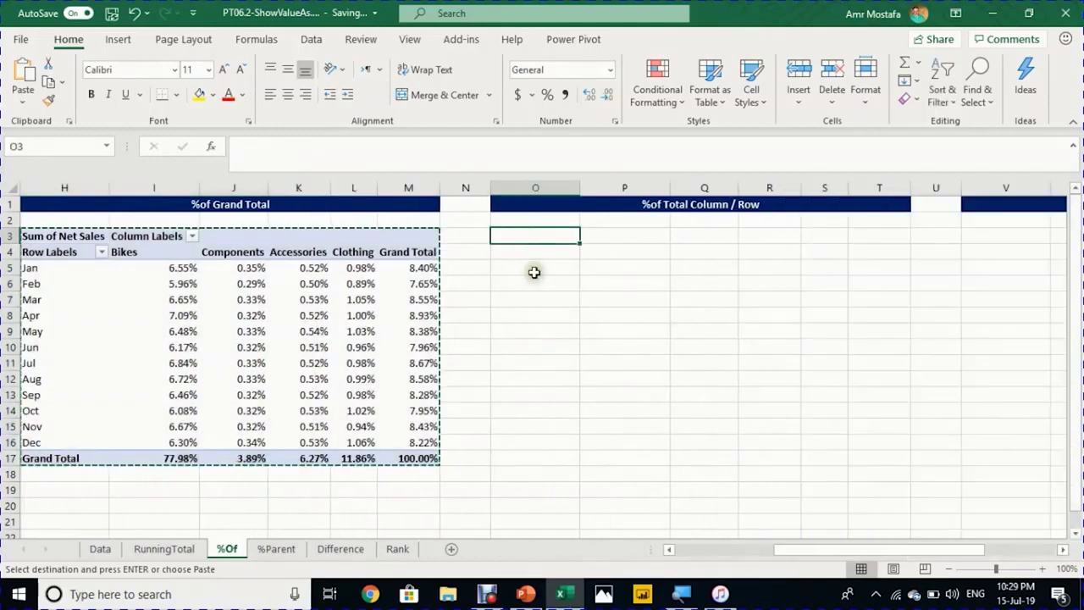
key("ctrl+v")
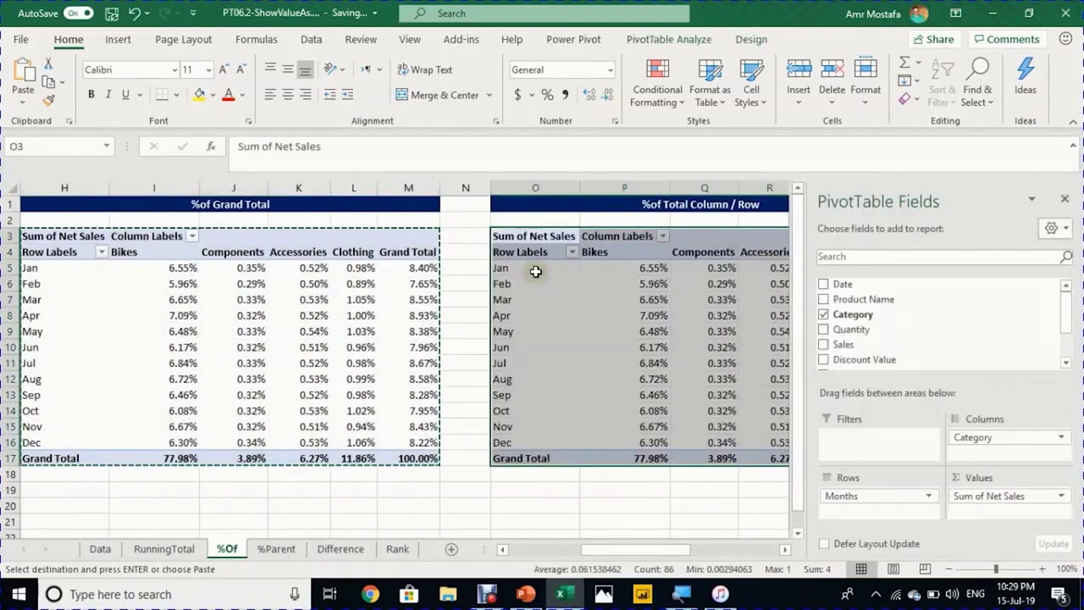
Step: Show the Sum of Net Sales values in the pivot table at O3 as % of Column Total
left_click(786, 549)
left_click(473, 316)
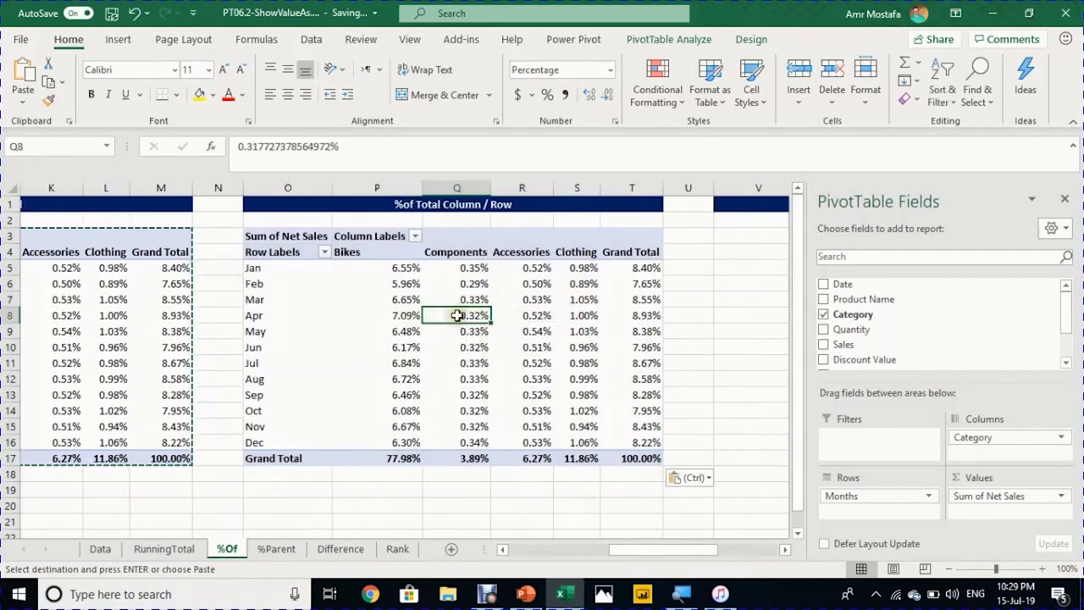
right_click(457, 321)
mouse_move(558, 219)
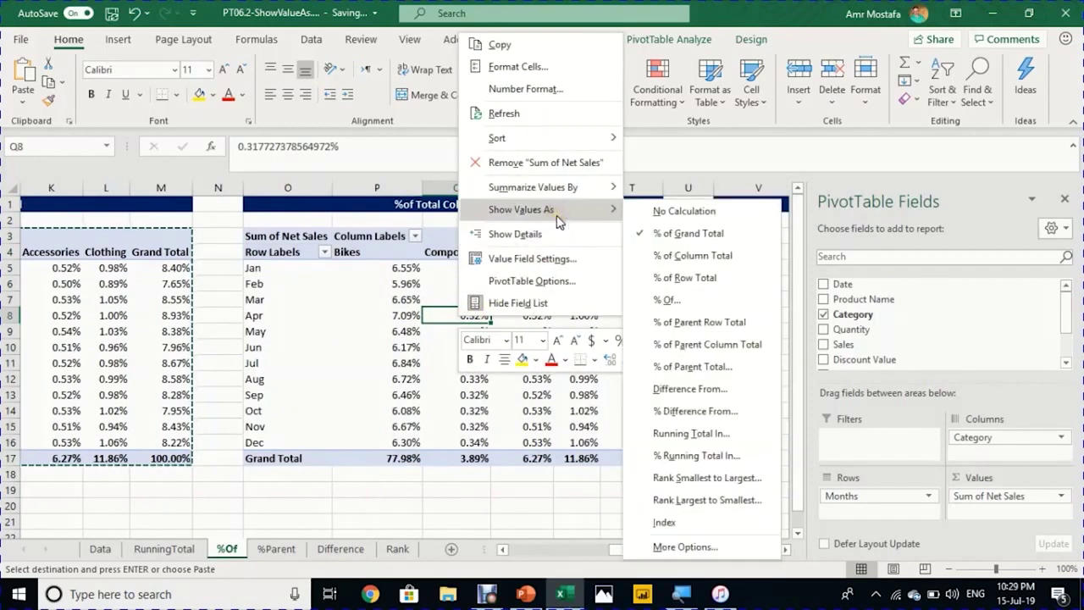
left_click(700, 263)
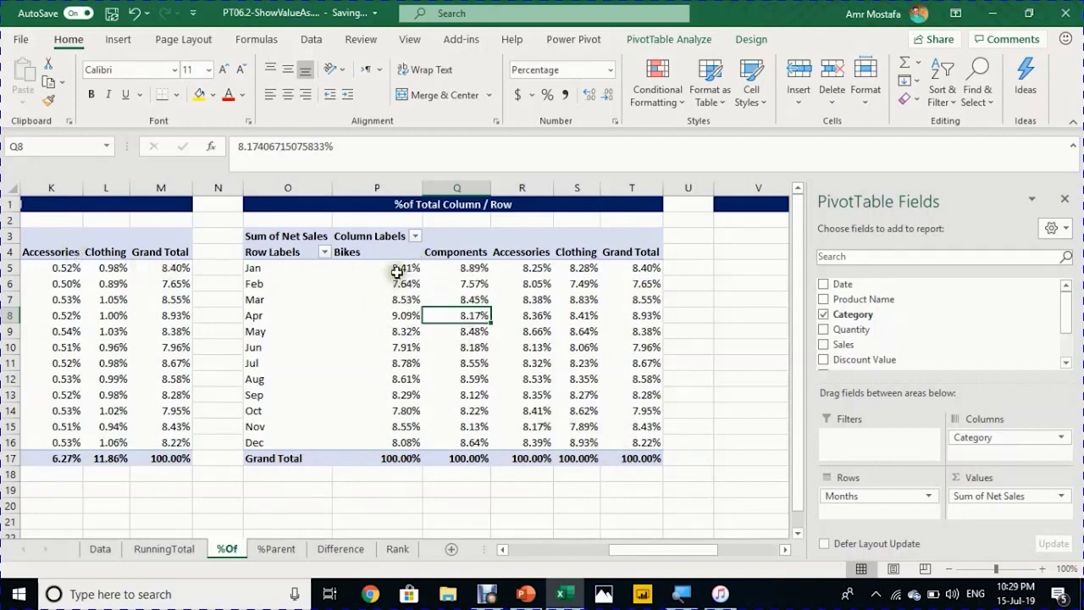
Step: Compare the monthly shares in the Bikes, Components and Grand Total columns with their column totals in row 17
left_click(398, 270)
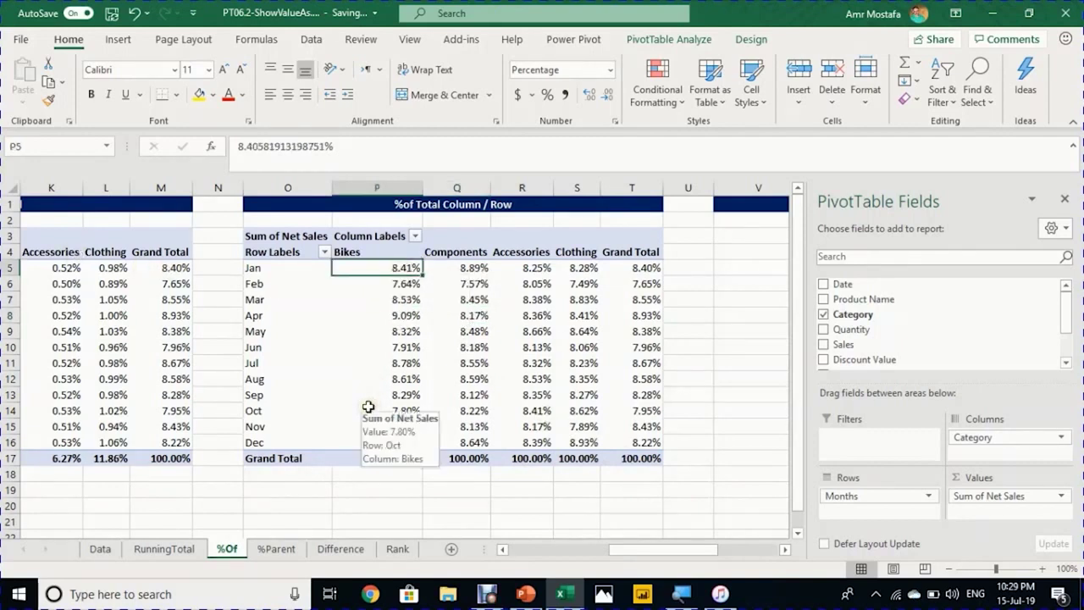
left_click(388, 458)
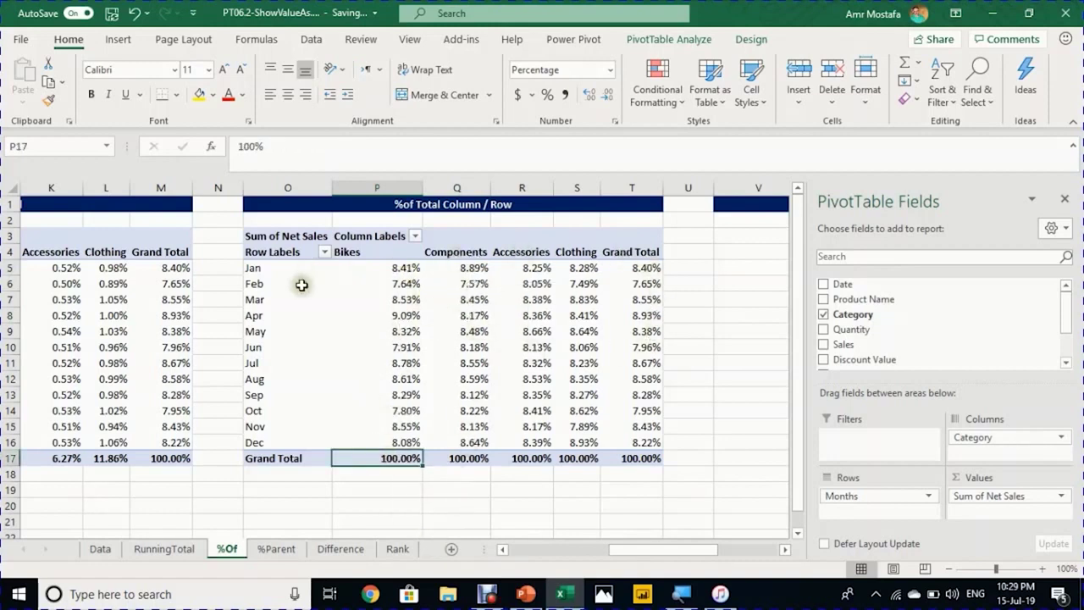
left_click(636, 287)
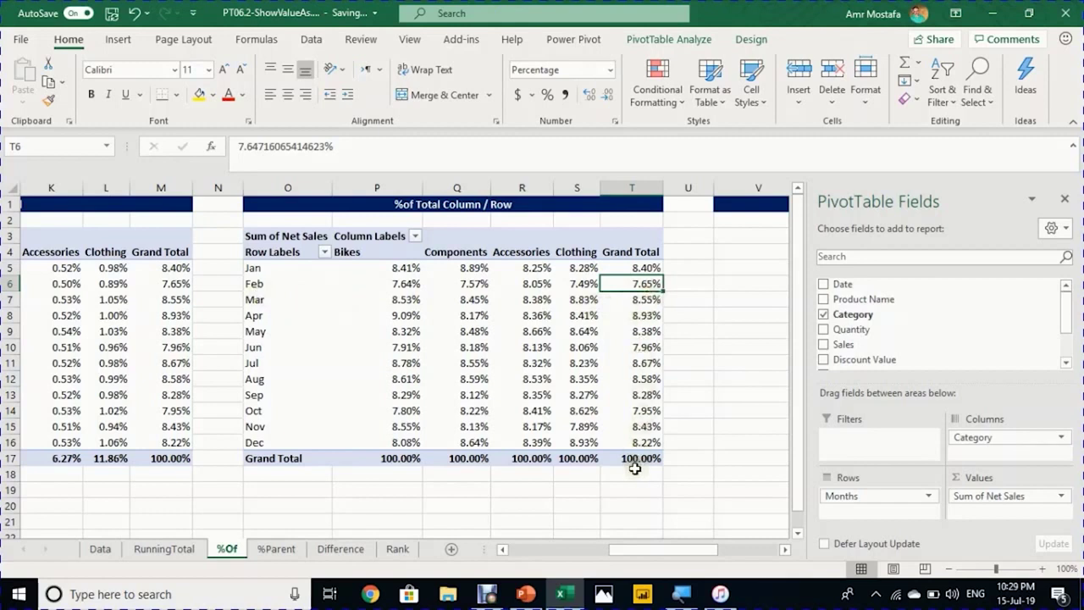
left_click(468, 301)
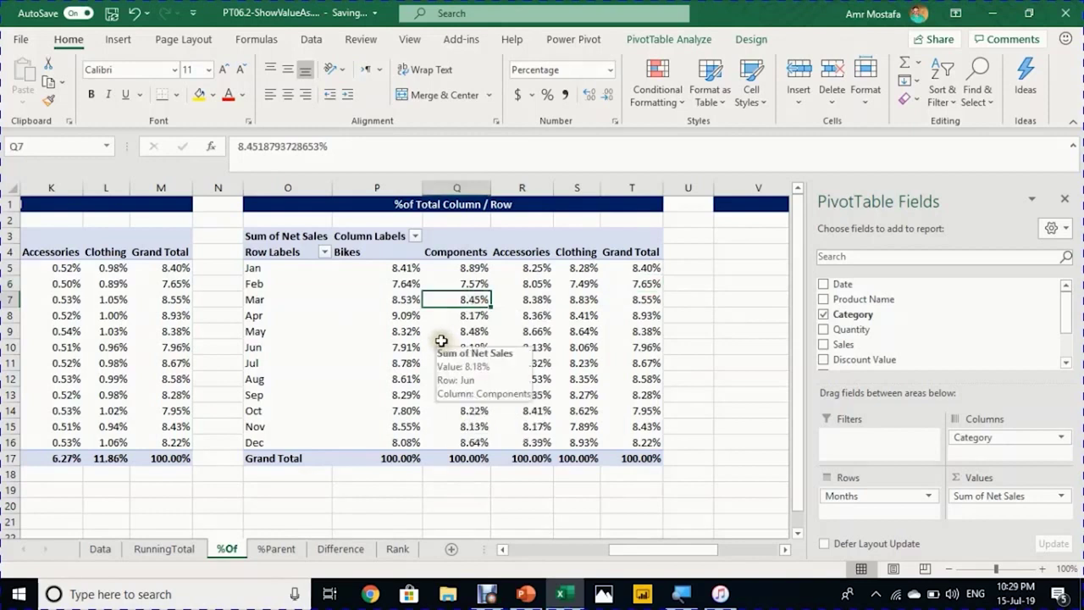
Step: Show the Sum of Net Sales values in the %of Total Column / Row pivot table as % of Row Total
left_click(404, 267)
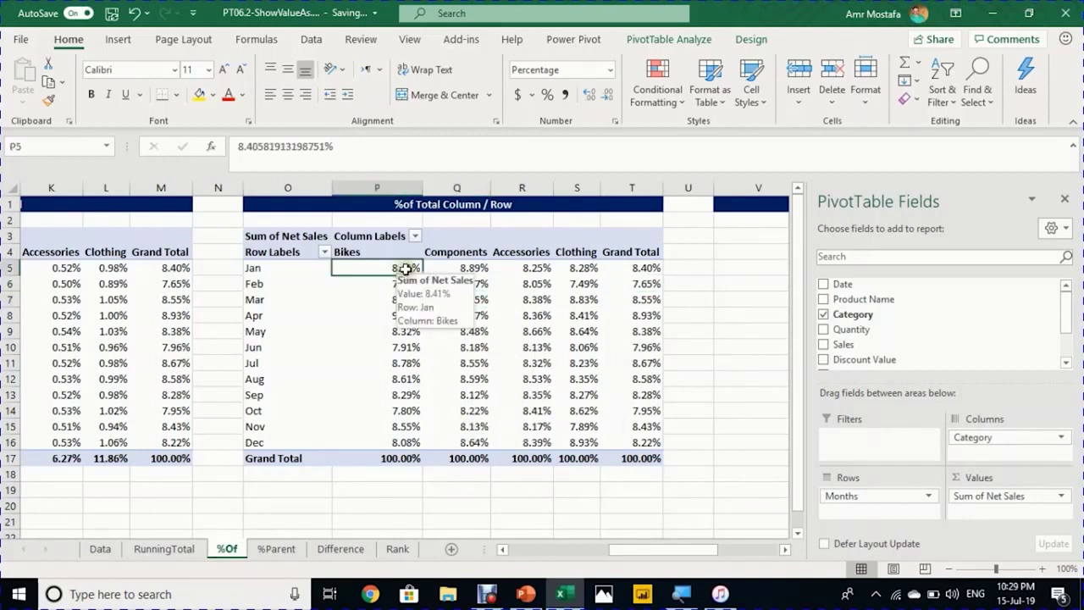
right_click(405, 267)
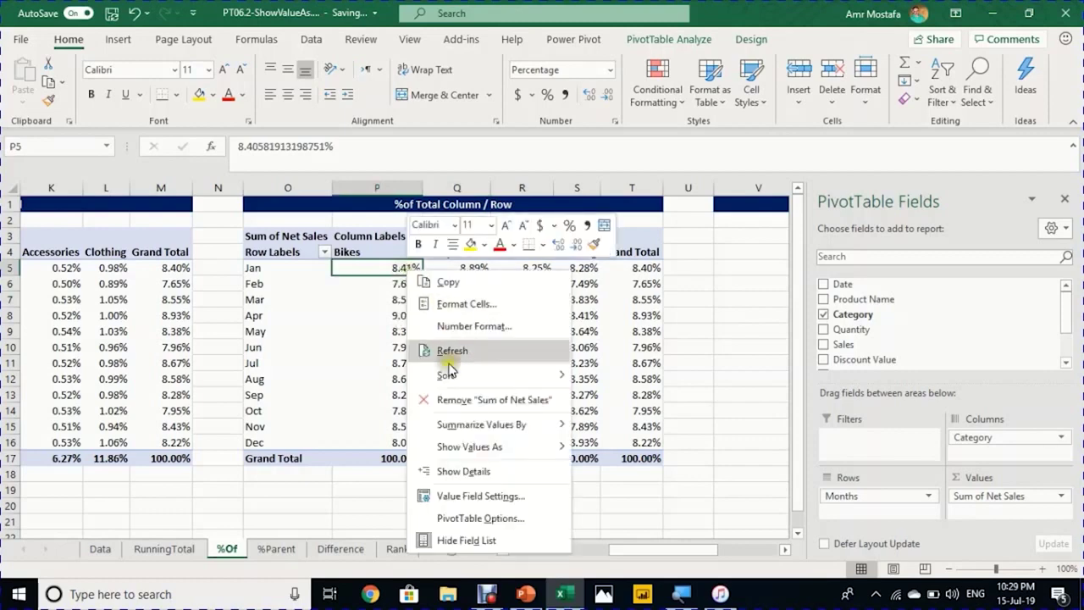
mouse_move(466, 451)
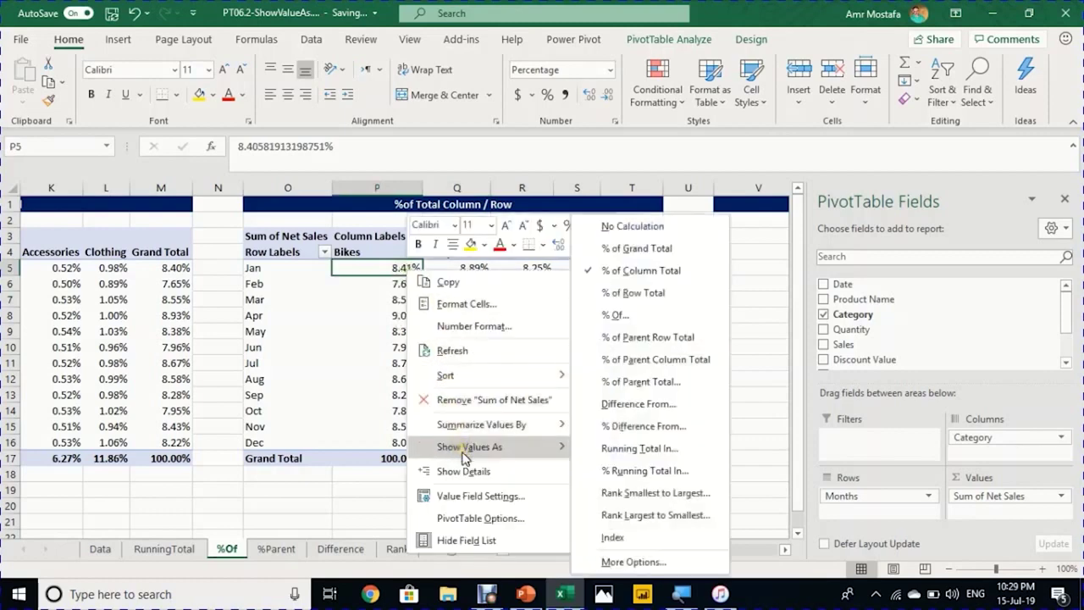
left_click(672, 293)
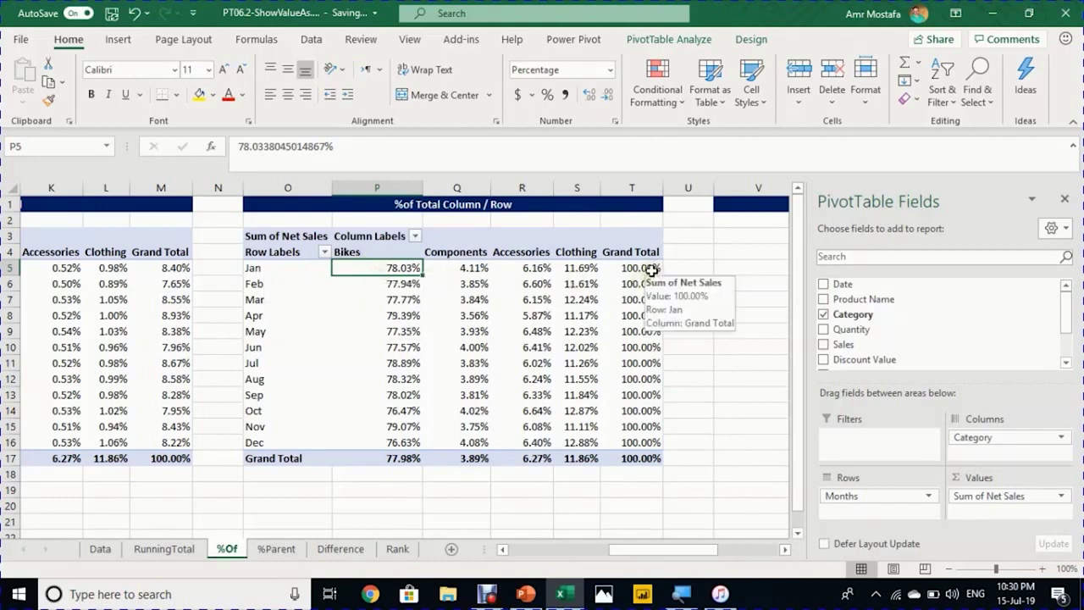
Step: Copy the % of Row Total pivot table and paste it at V3 under the % of heading
mouse_move(525, 444)
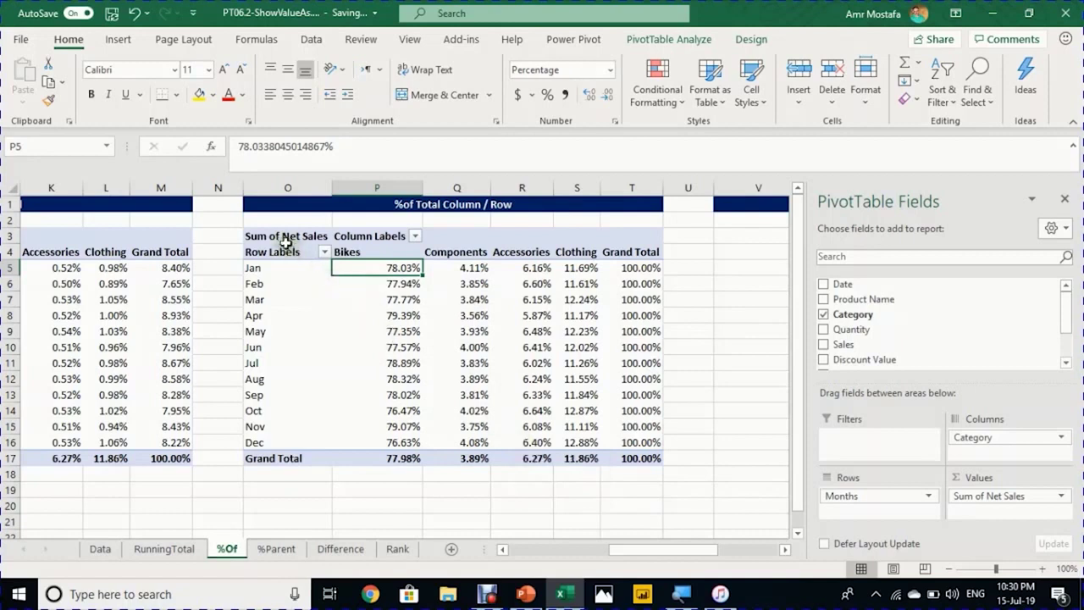
left_click_drag(282, 237, 615, 453)
key("ctrl+c")
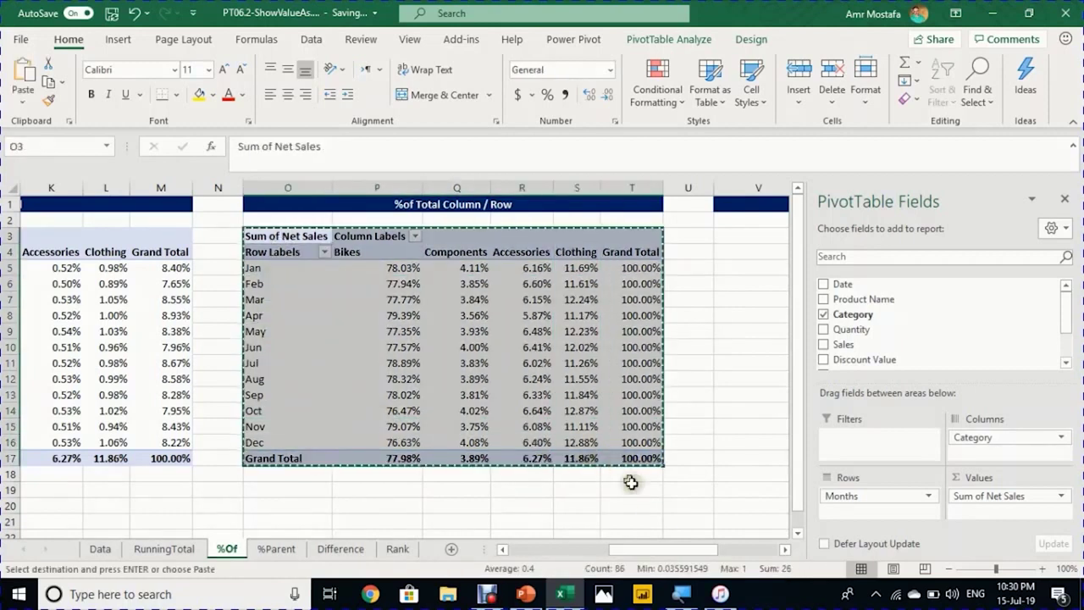
left_click(784, 551)
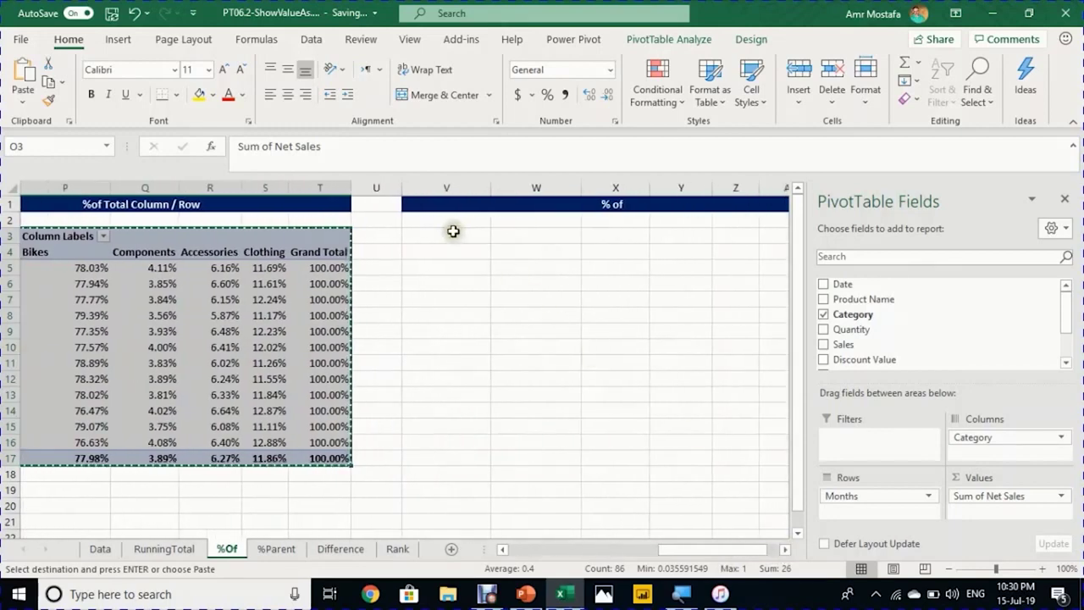
left_click(449, 235)
key("ctrl+v")
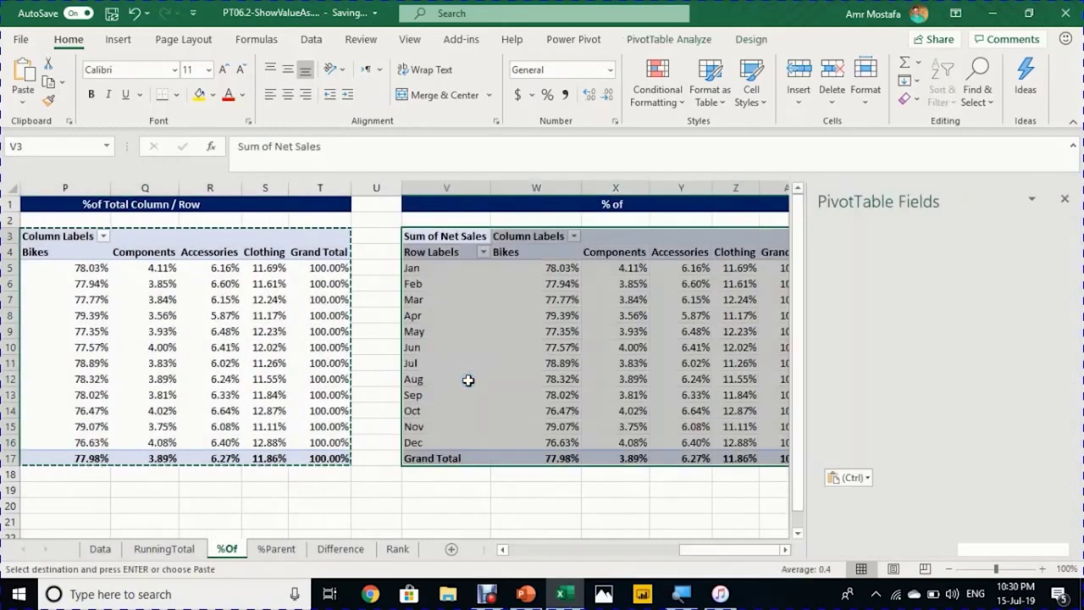
Step: Show the net sales values in the pivot table at V3 as % Of, with base field Months and base item Jan
left_click(784, 549)
right_click(413, 299)
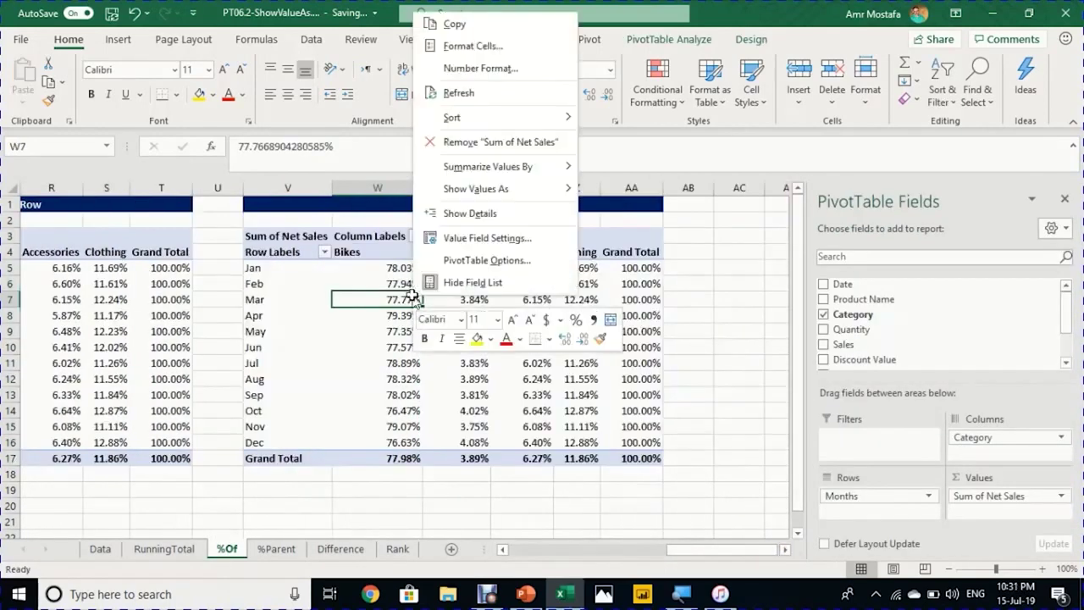
mouse_move(559, 189)
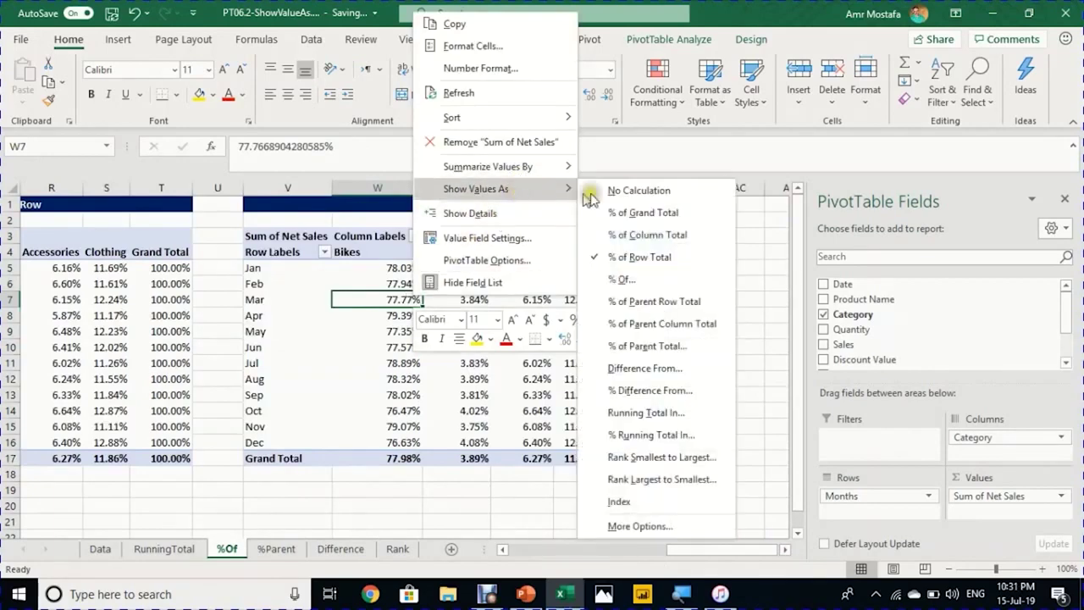
left_click(625, 280)
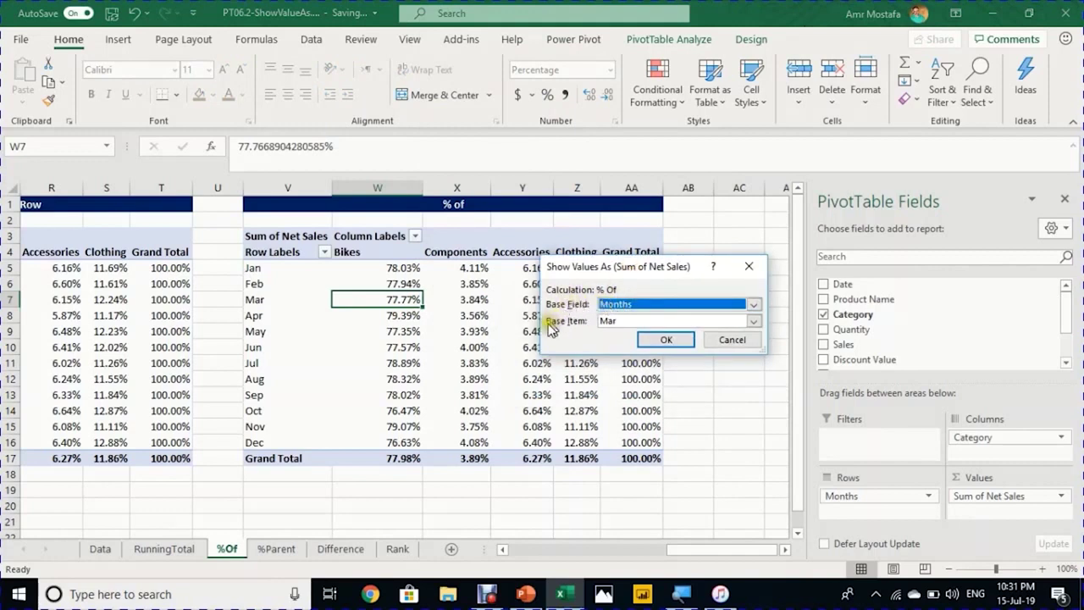
left_click(753, 327)
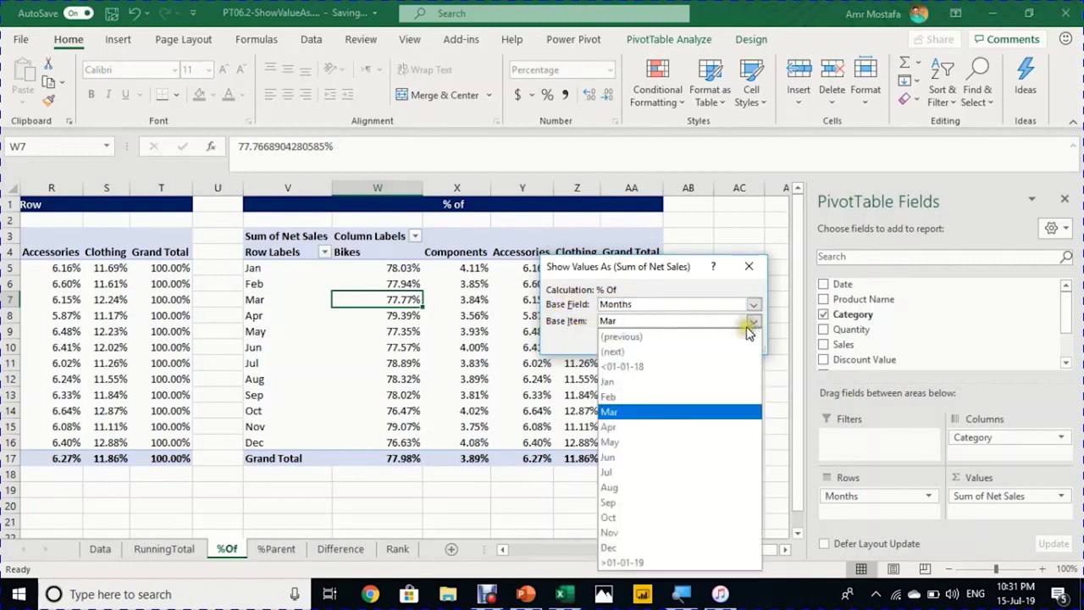
left_click(701, 382)
left_click(688, 340)
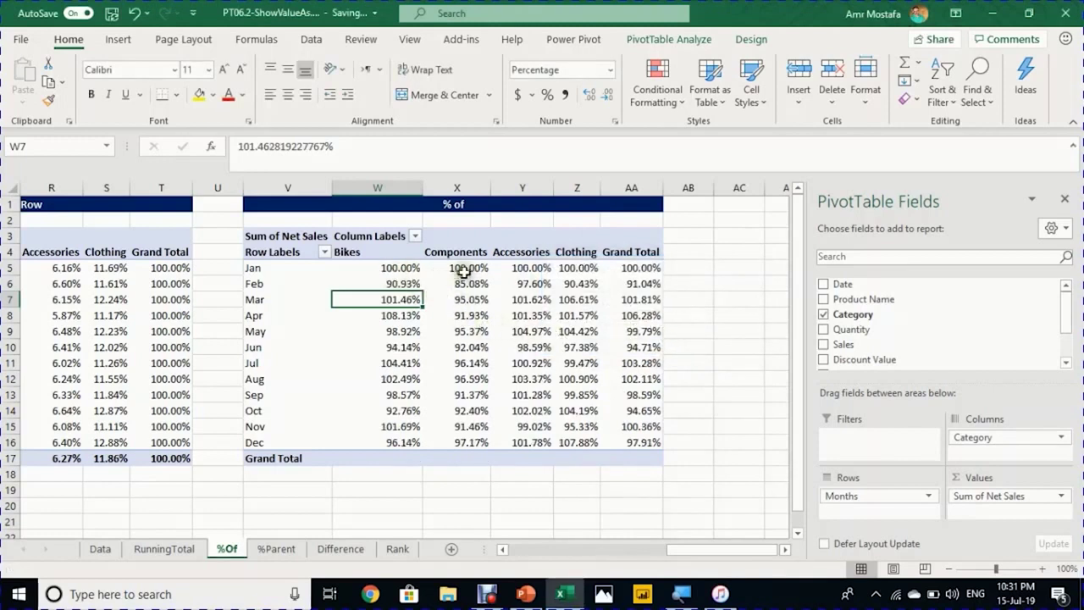
Step: Compare the February and March Bikes percentages in W6 and W7 with the January base
left_click(414, 285)
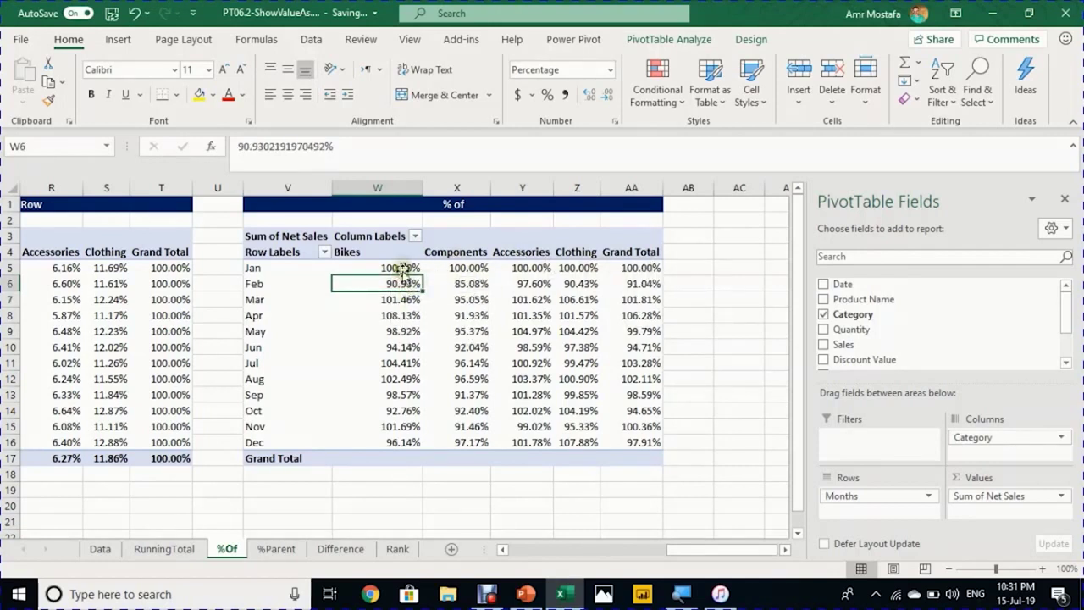
left_click(383, 302)
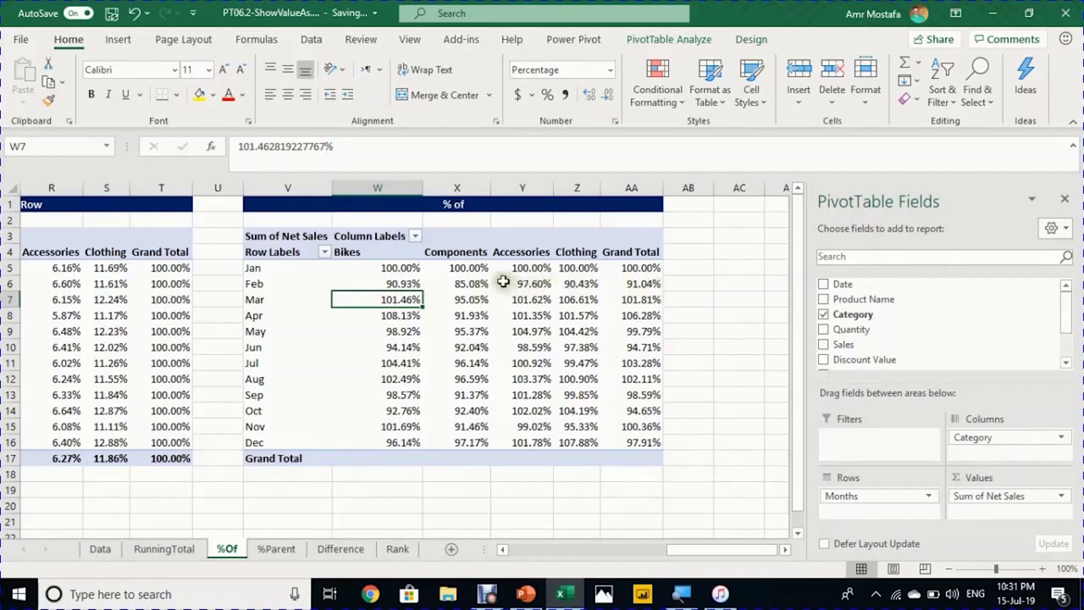
mouse_move(498, 281)
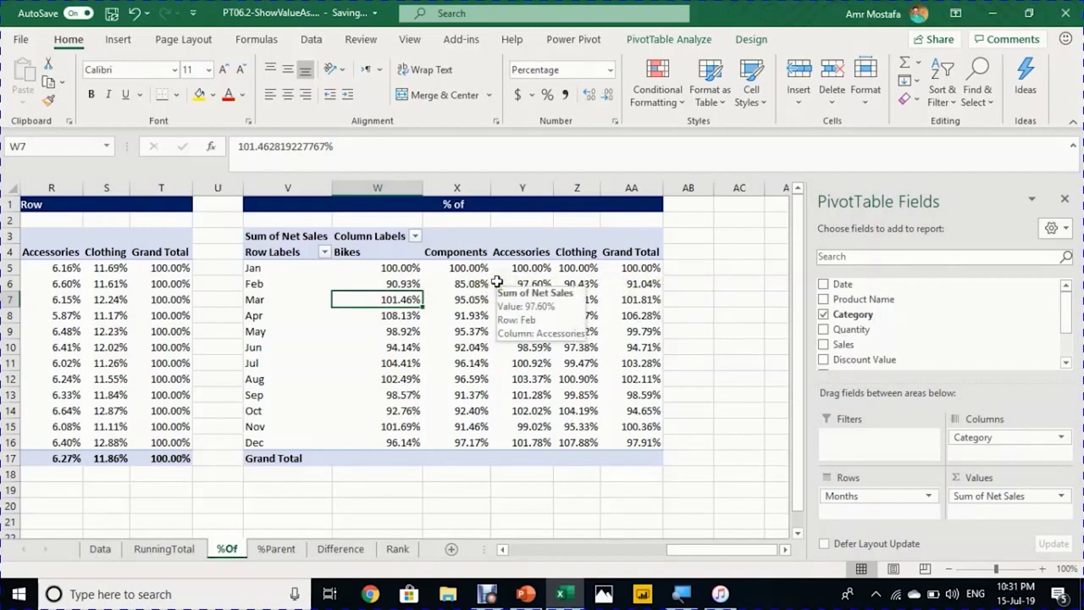
Step: Change the base item of the % Of calculation to (previous), keeping Months as the base field
right_click(408, 301)
mouse_move(519, 208)
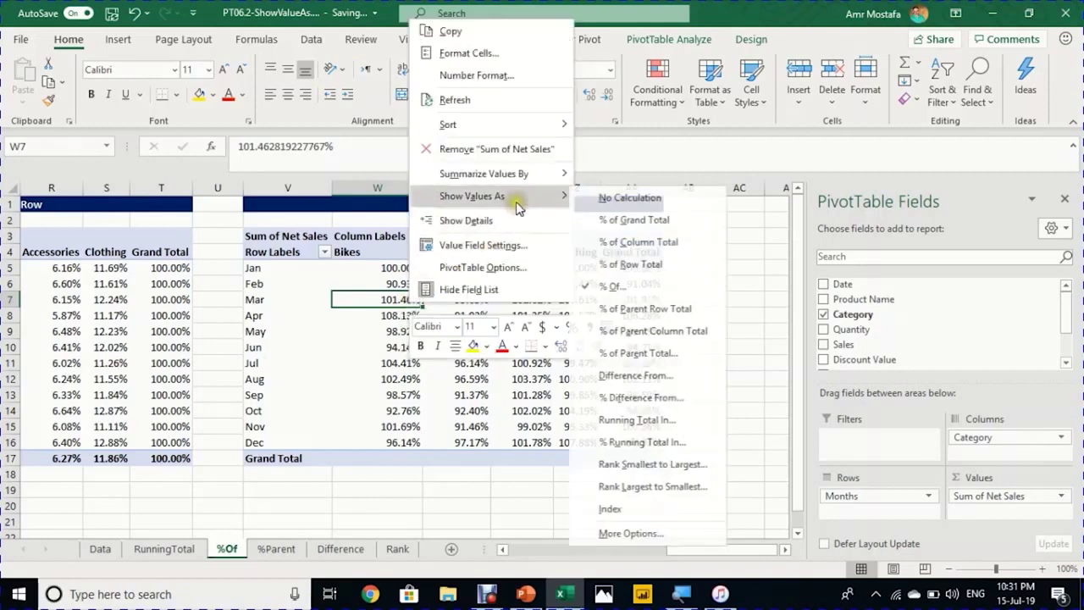
left_click(634, 286)
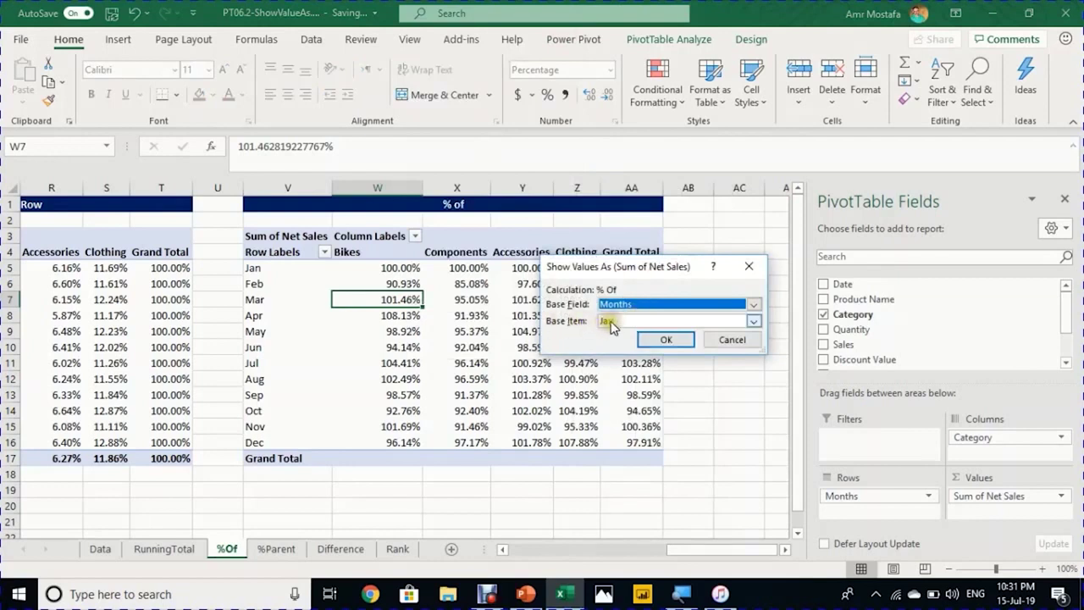
left_click(612, 325)
left_click(619, 340)
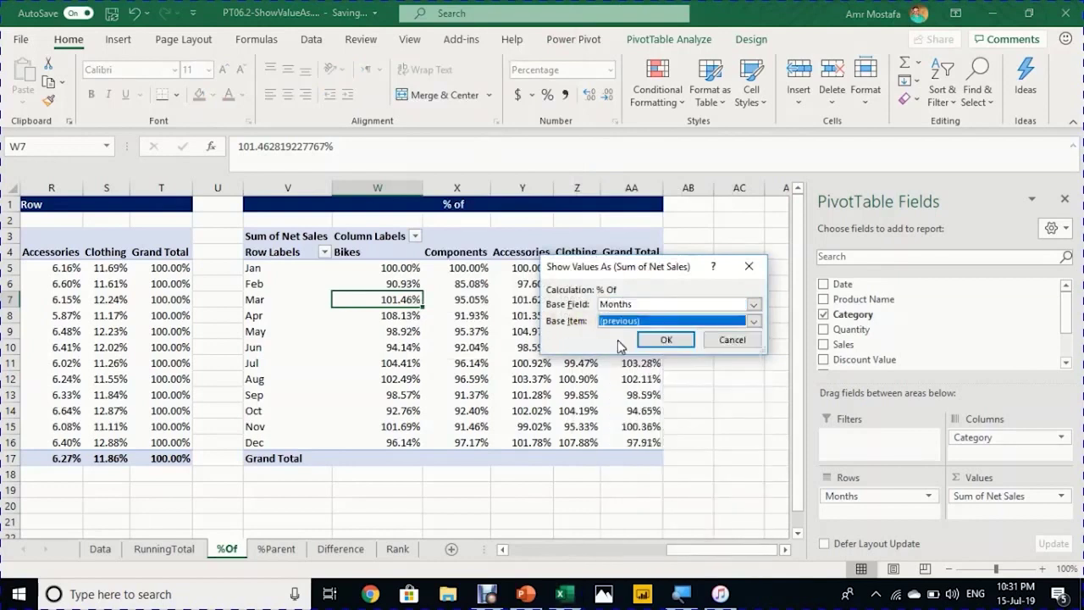
left_click(659, 340)
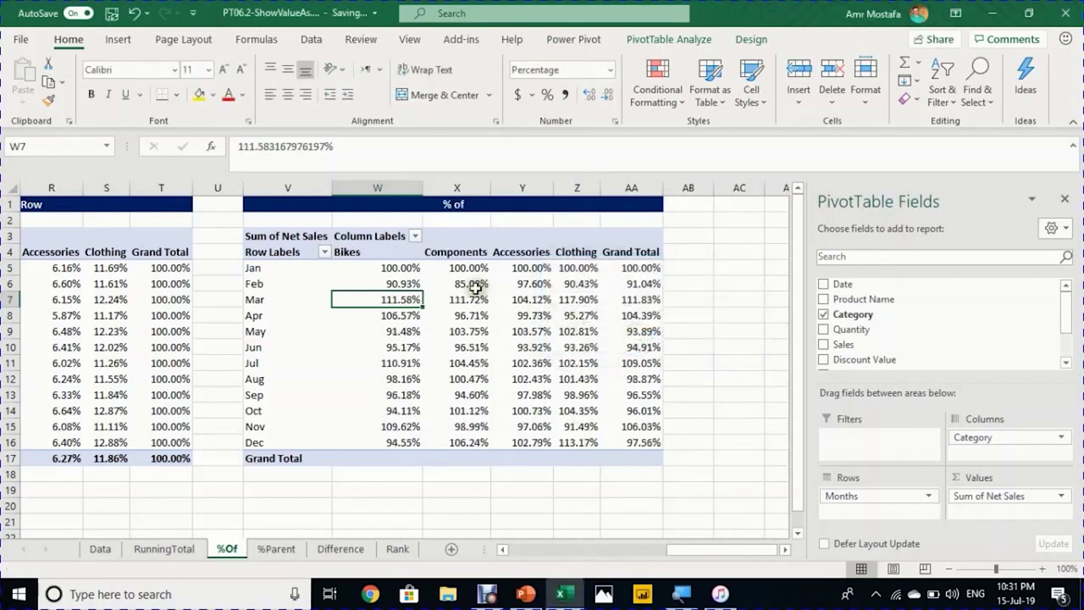
Step: Compare the January to April Bikes percentages in W5 to W8, each against its preceding month
left_click(415, 283)
left_click(415, 268)
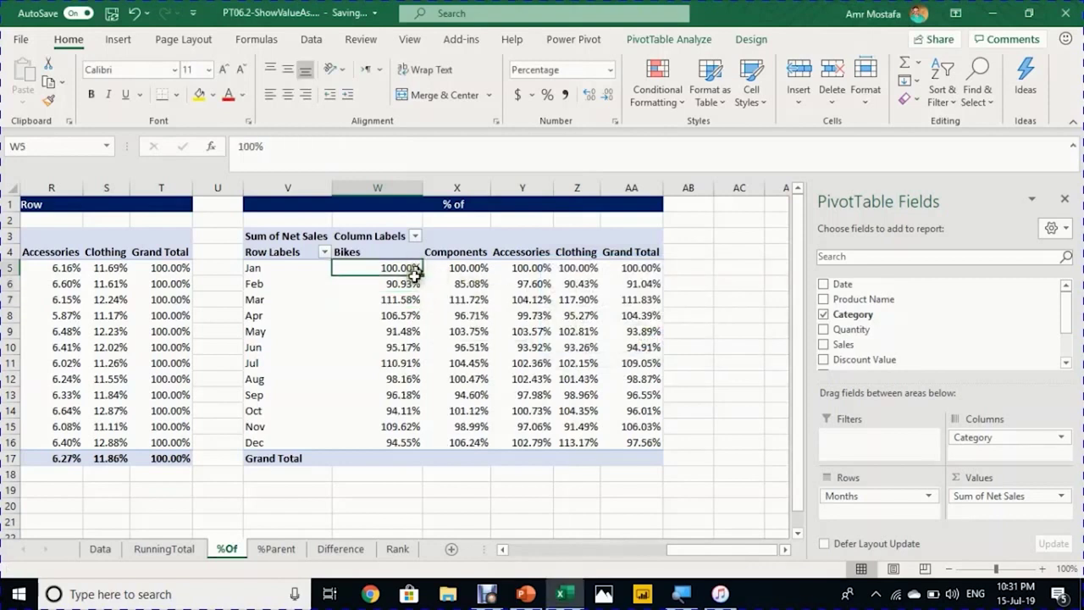
left_click(405, 300)
left_click(410, 283)
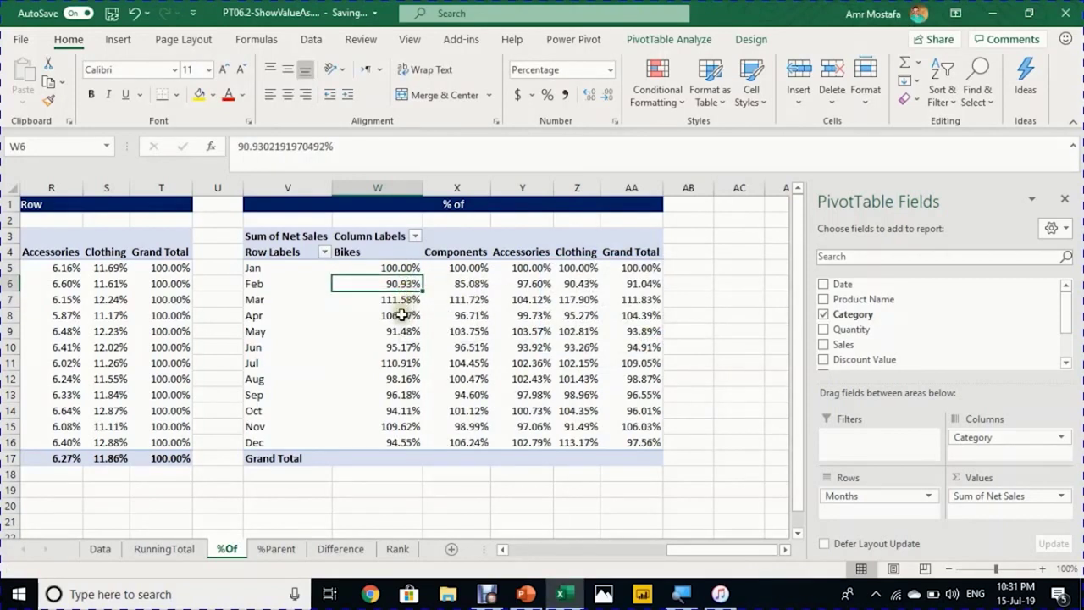
left_click(401, 314)
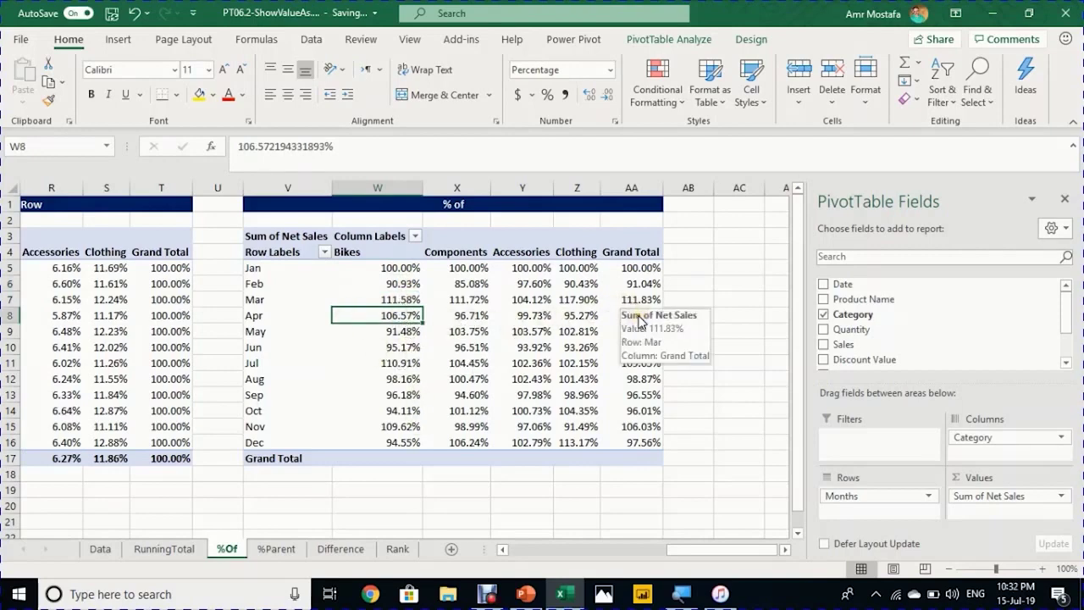
Step: Switch to the %Parent sheet and review the pivot table's net sales by category and product down to the grand total
key("ctrl+Page_Down")
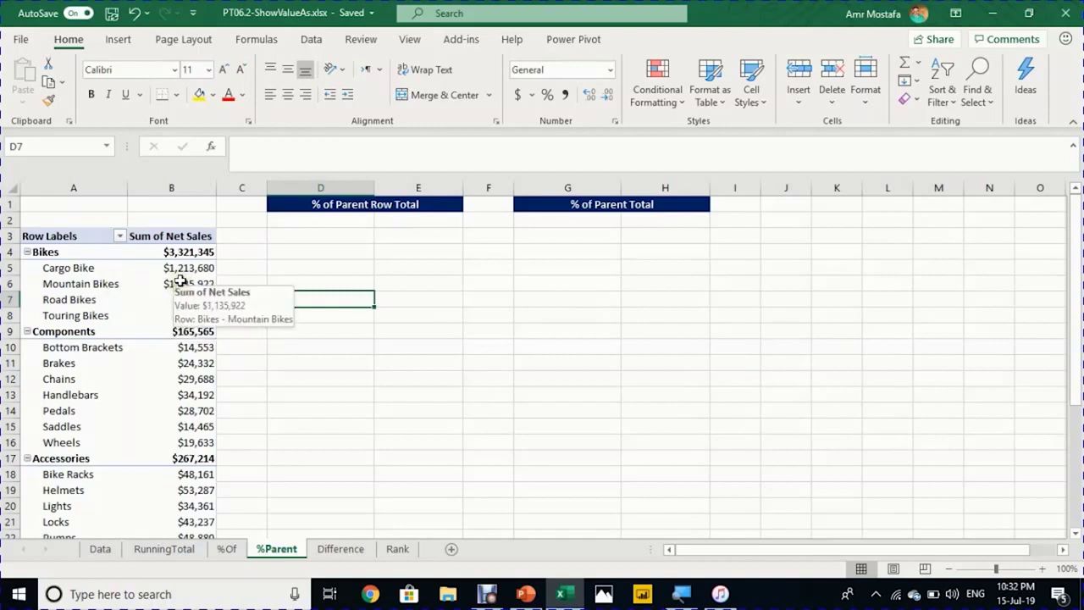
left_click(83, 285)
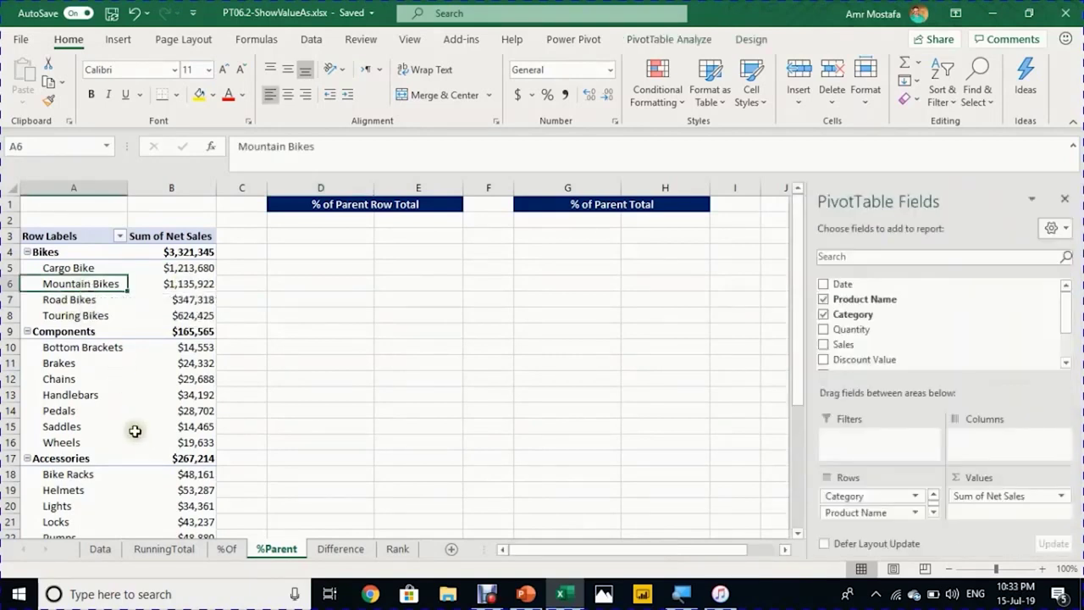
mouse_move(134, 431)
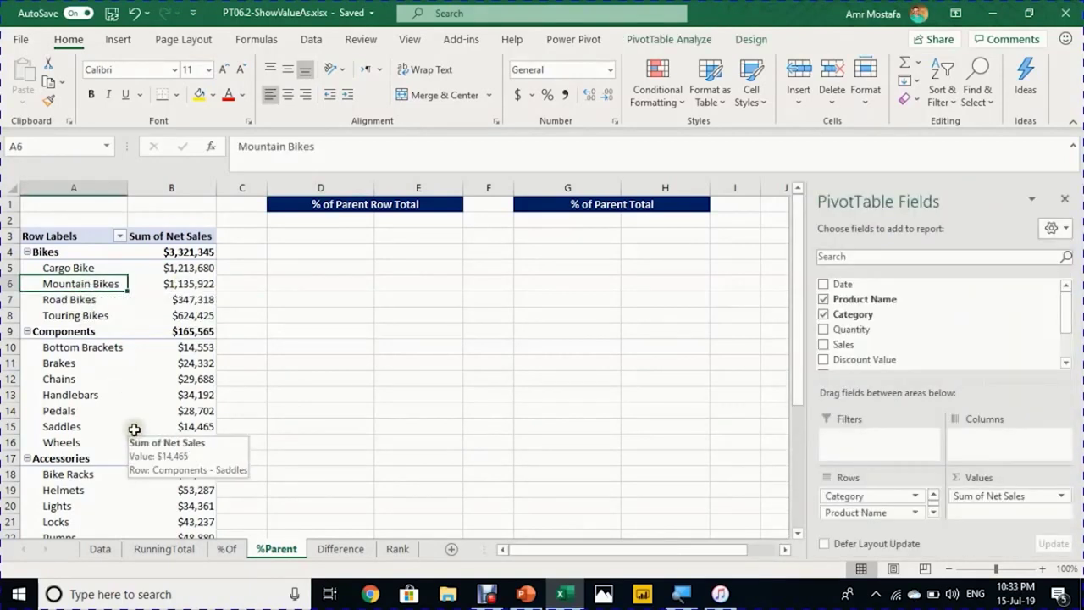
scroll(144, 407, "down", 7)
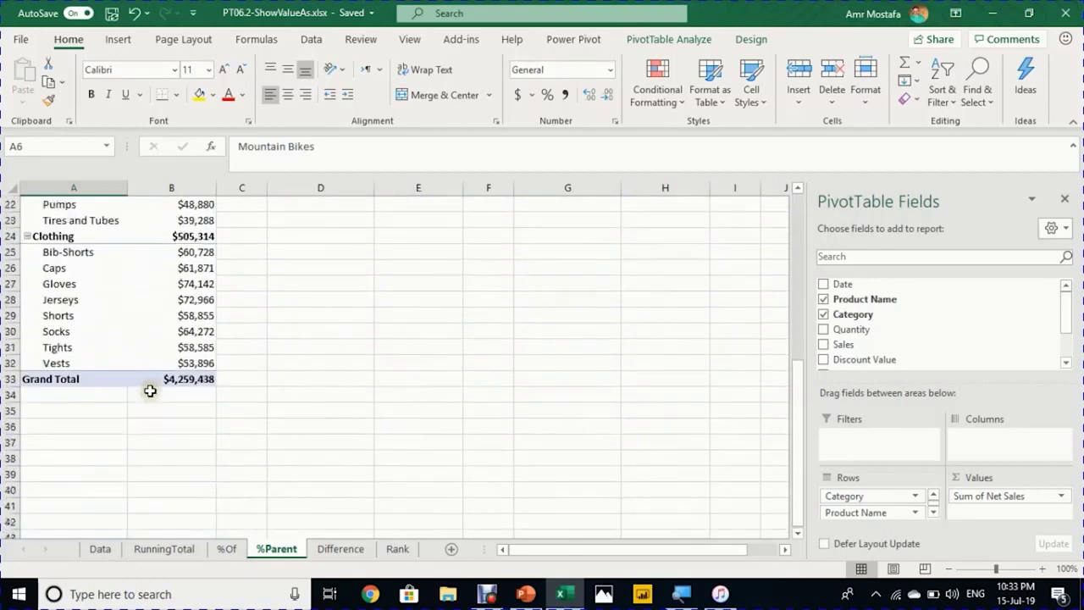
left_click(161, 381)
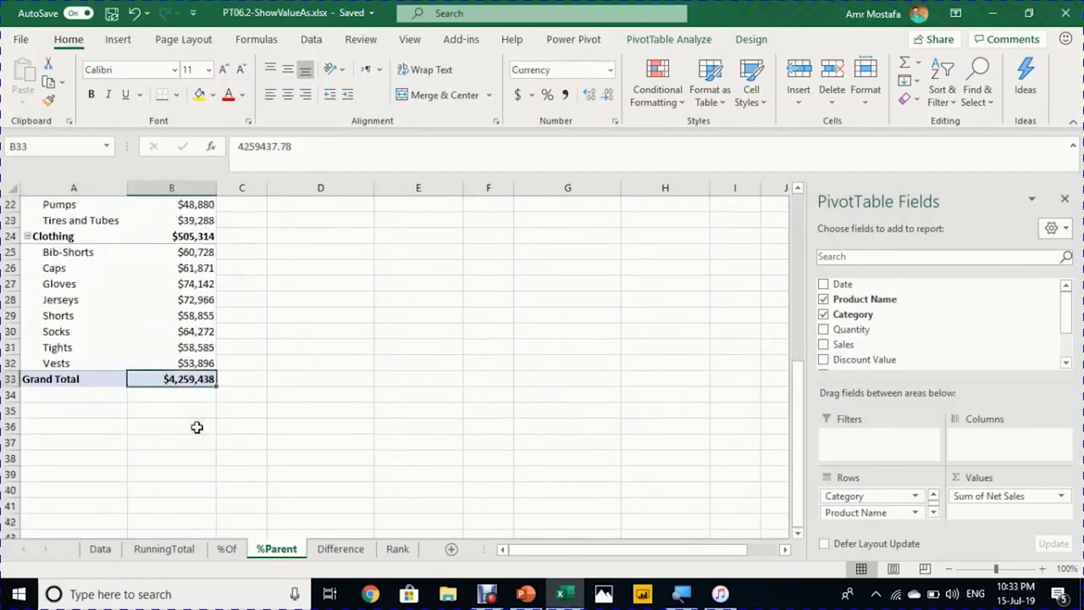
scroll(191, 427, "up", 7)
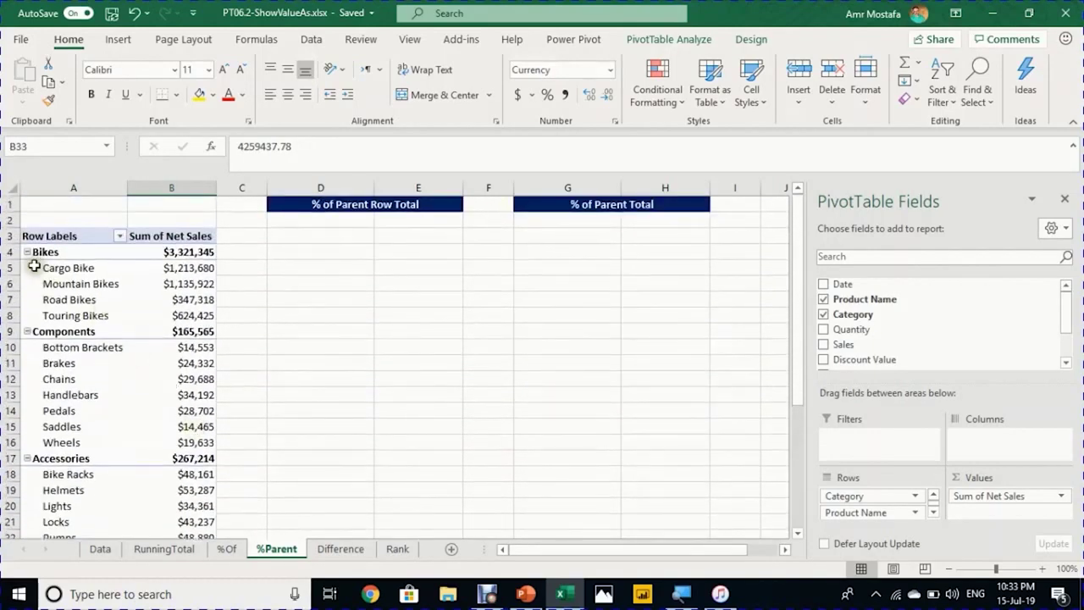
Step: Compare the net sales of the four bike products in B5:B8 with the Bikes category subtotal in B4
left_click(44, 253)
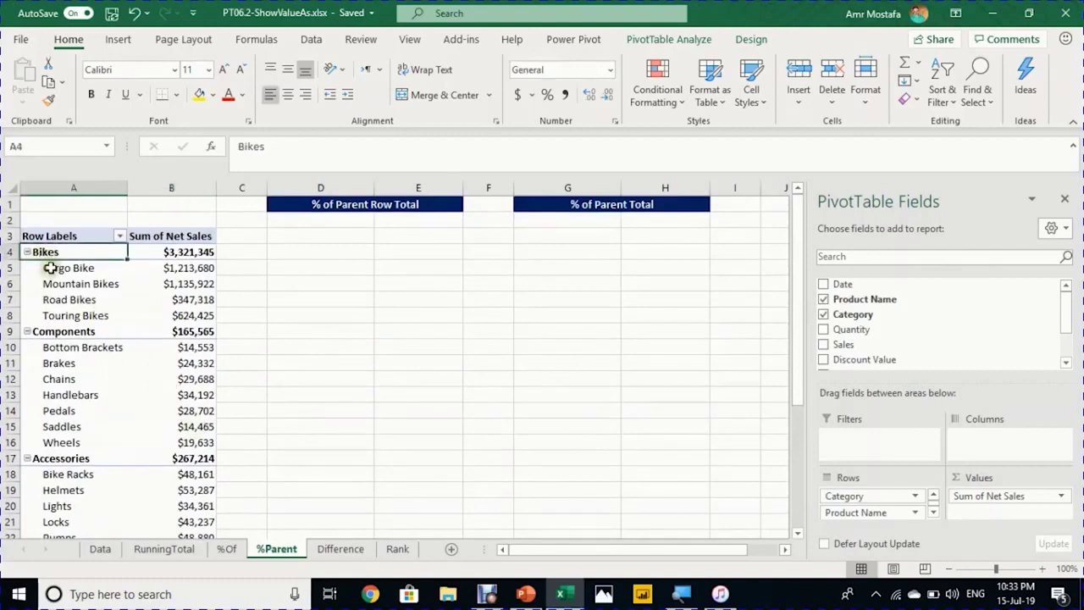
left_click_drag(50, 268, 62, 309)
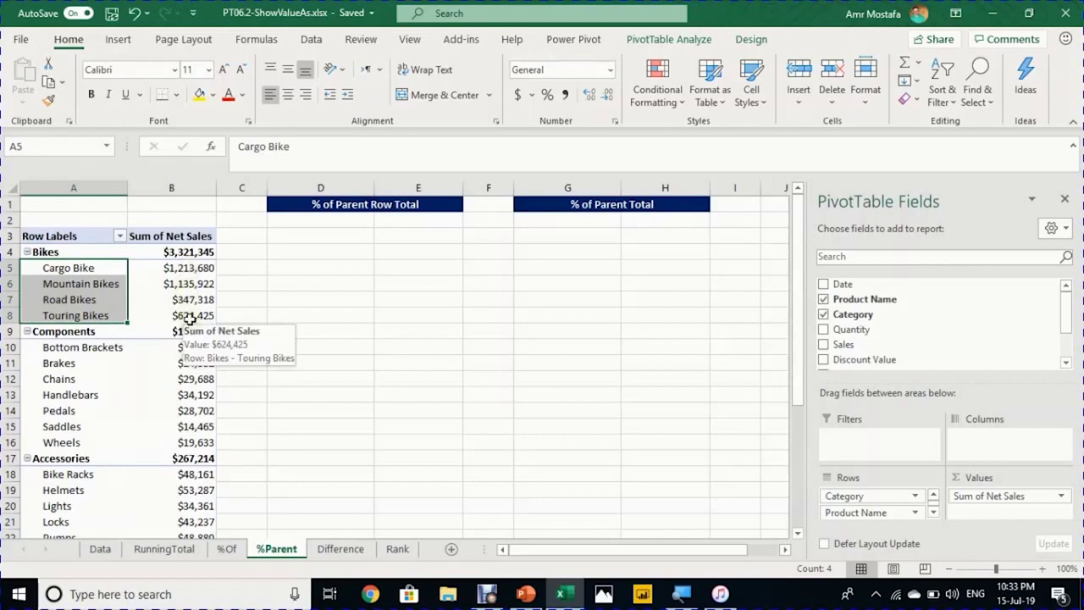
left_click(186, 250)
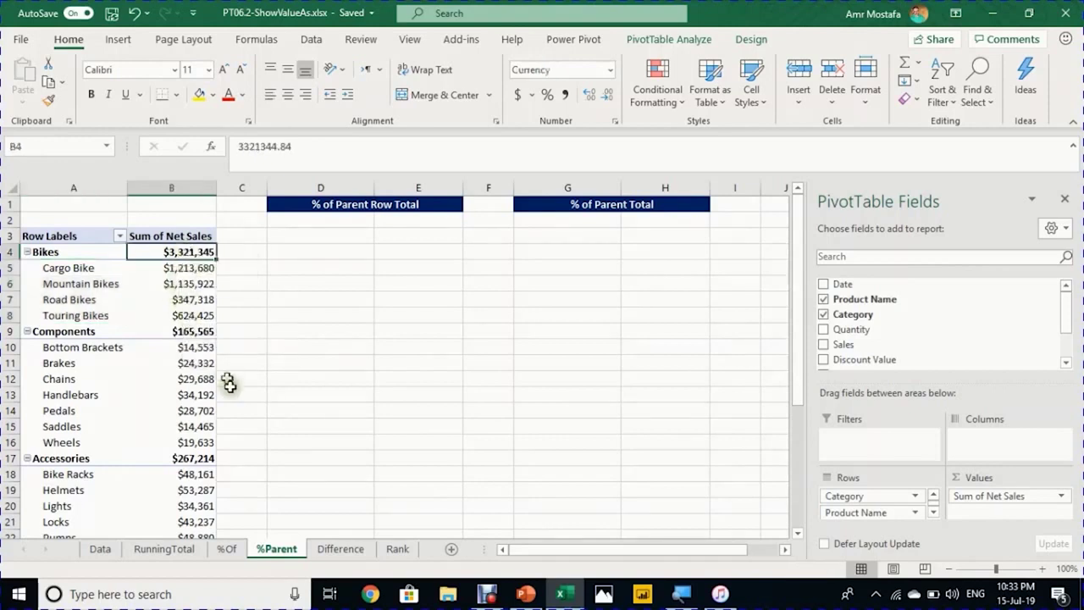
left_click(200, 268)
left_click(195, 284)
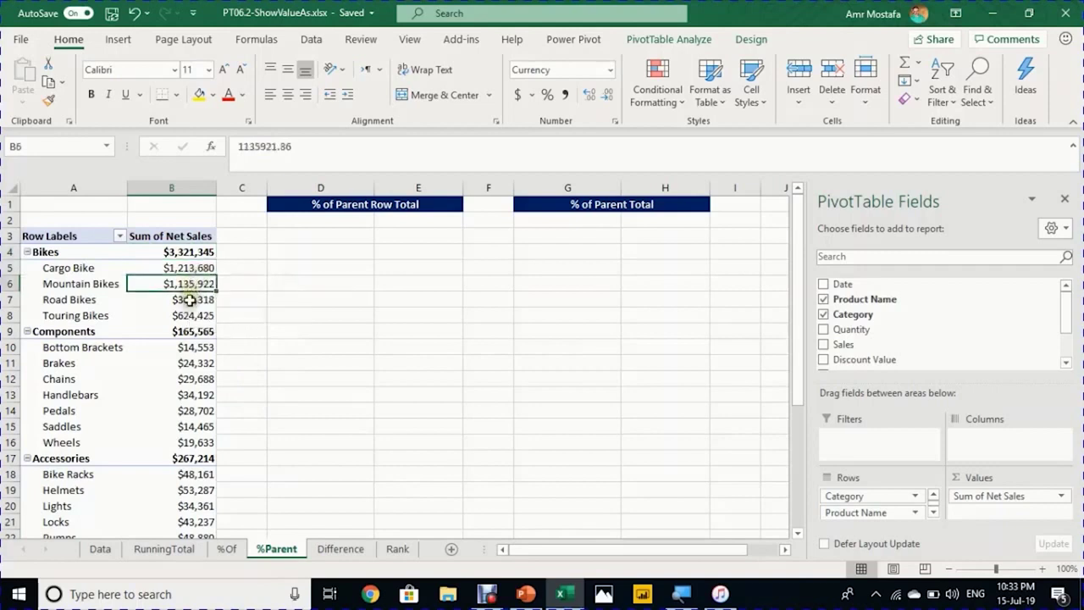
left_click_drag(194, 270, 193, 321)
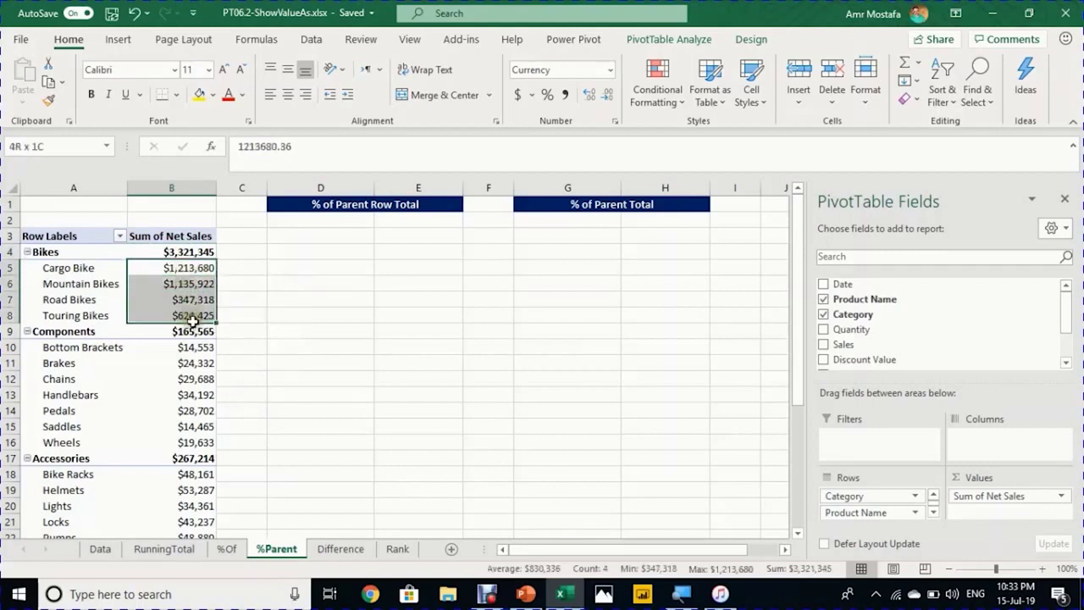
left_click(171, 283)
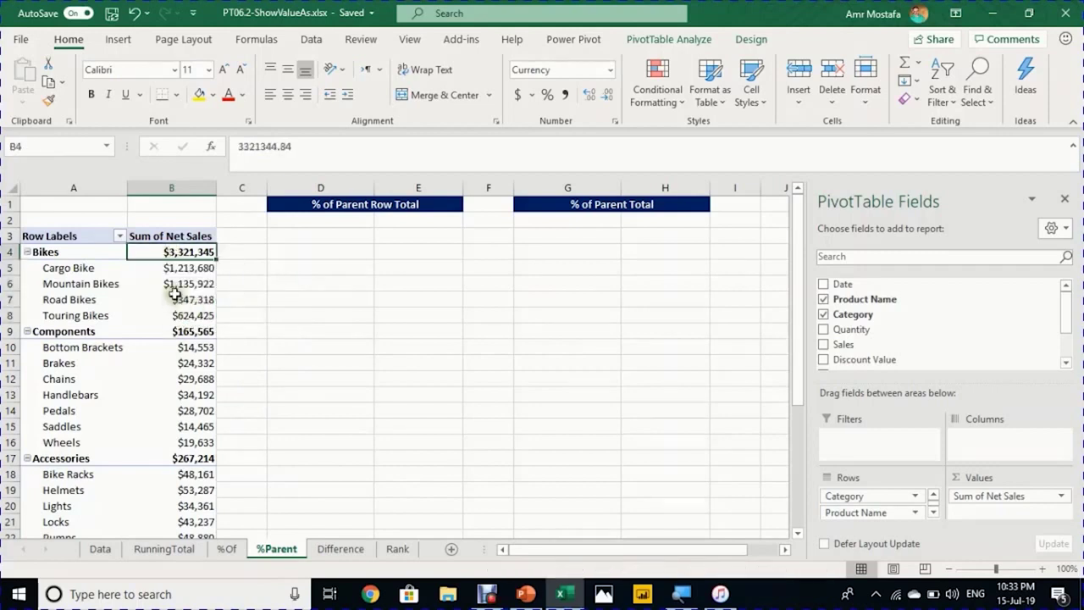
left_click(198, 268)
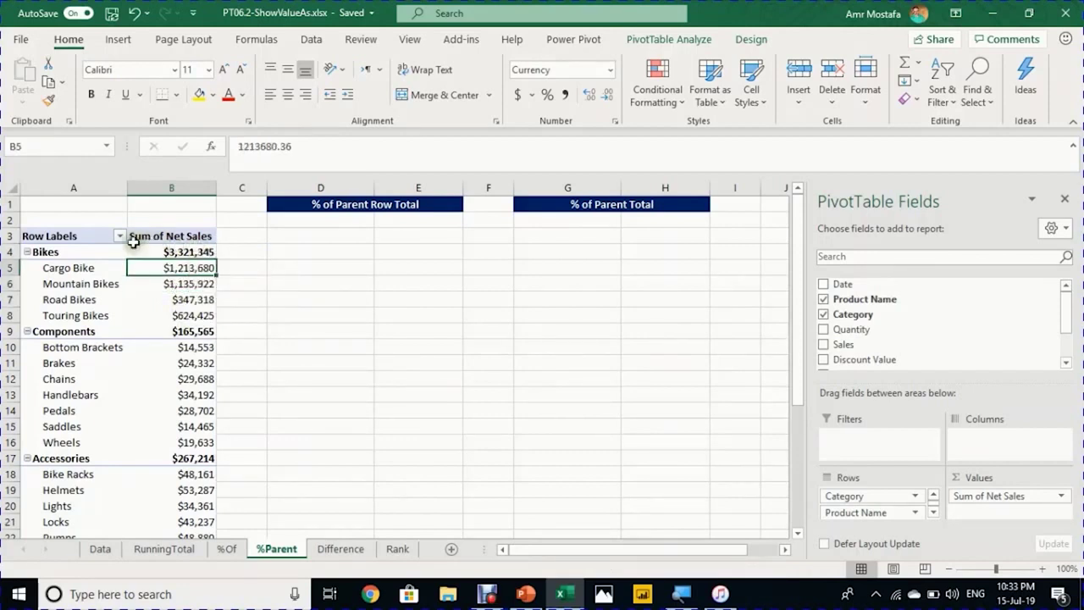
Step: Copy the whole category and product pivot table and paste it at D3 under the % of Parent Row Total heading
left_click(110, 313)
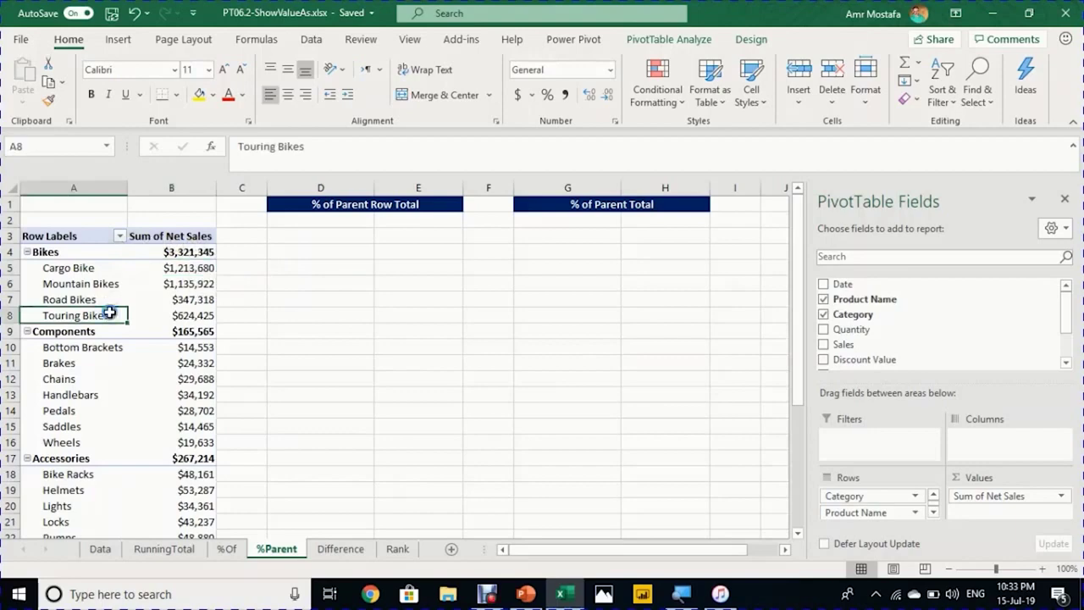
key("ctrl+a")
key("ctrl+c")
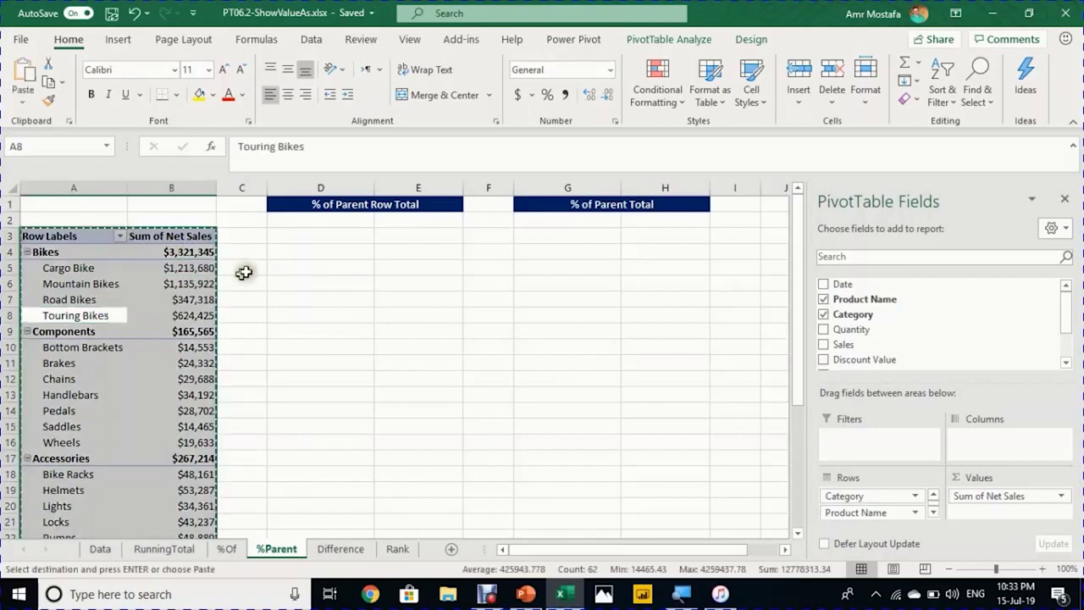
left_click(291, 239)
key("ctrl+v")
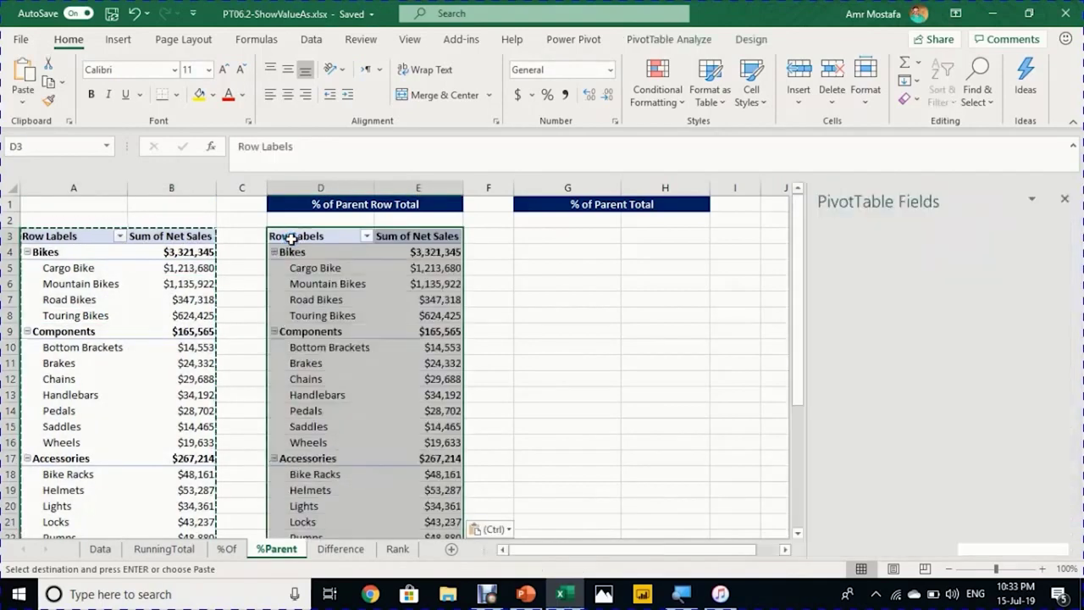
Step: Show the net sales values in the pivot table at D3 as % of Parent Row Total
left_click(429, 265)
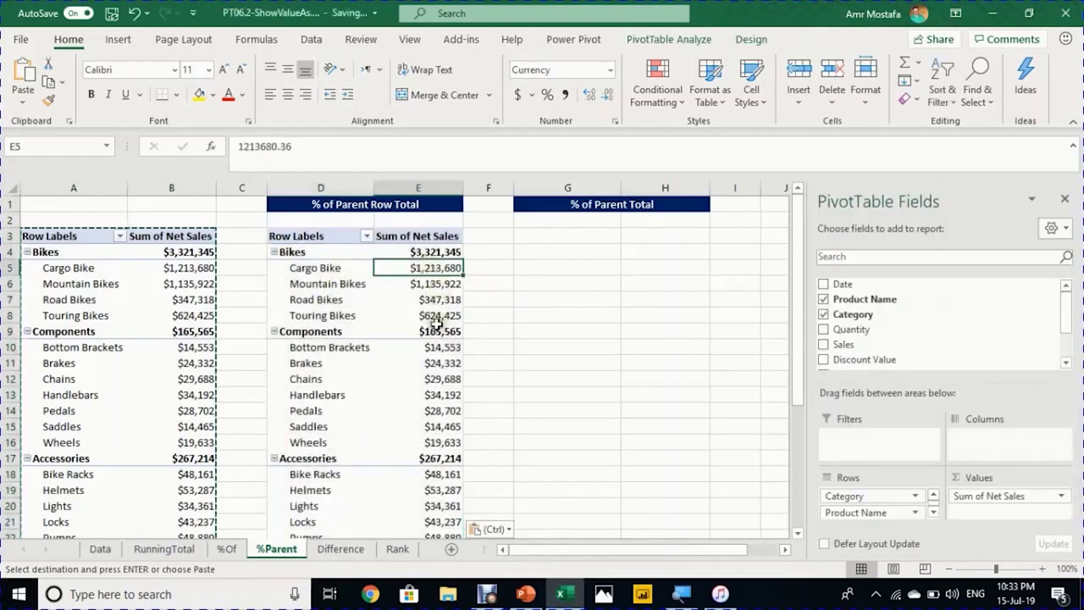
right_click(442, 267)
mouse_move(508, 441)
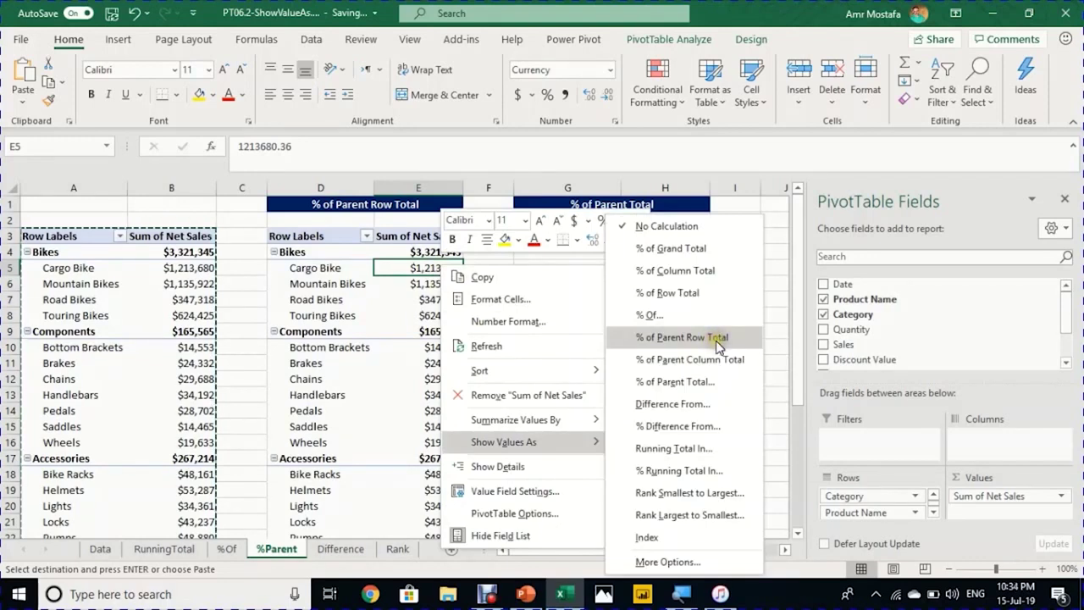
left_click(718, 339)
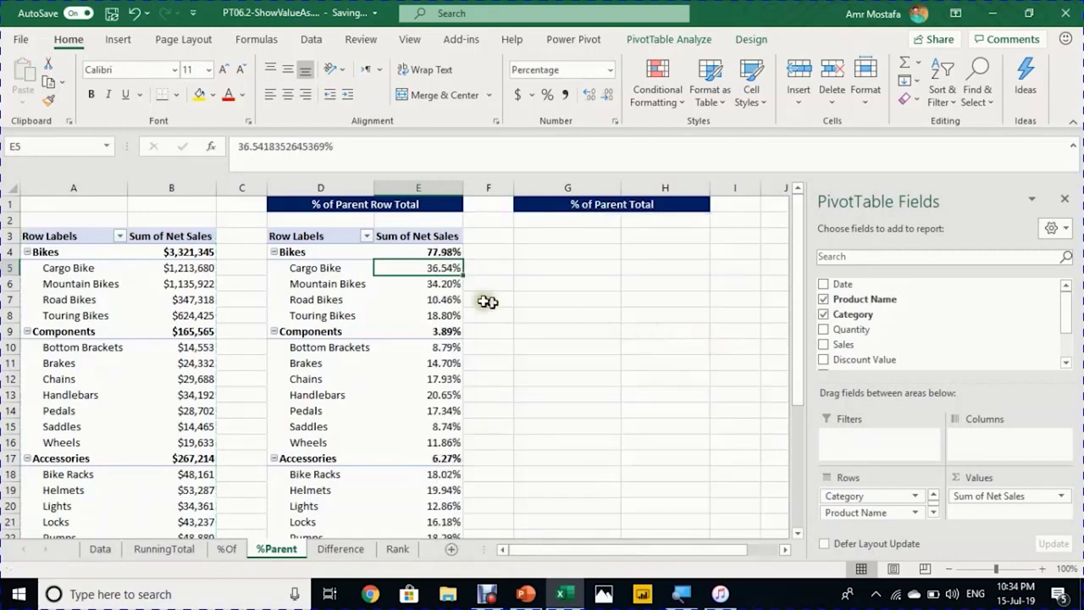
Step: Compare the category percentages, such as Bikes in E4 and Accessories in E17, with the grand total in E33
left_click(438, 249)
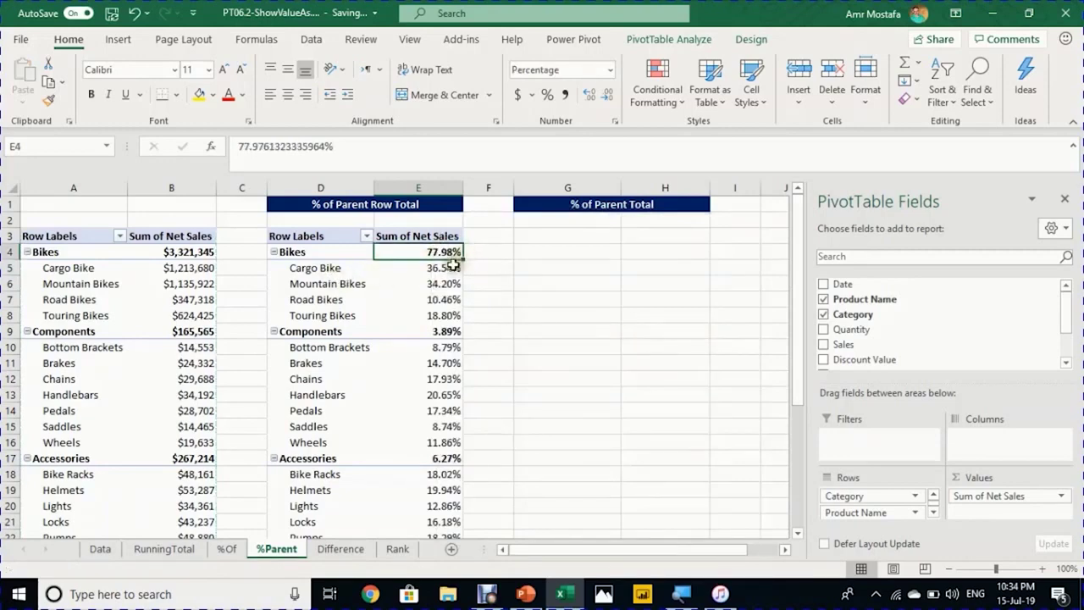
scroll(438, 275, "down", 4)
scroll(438, 276, "down", 3)
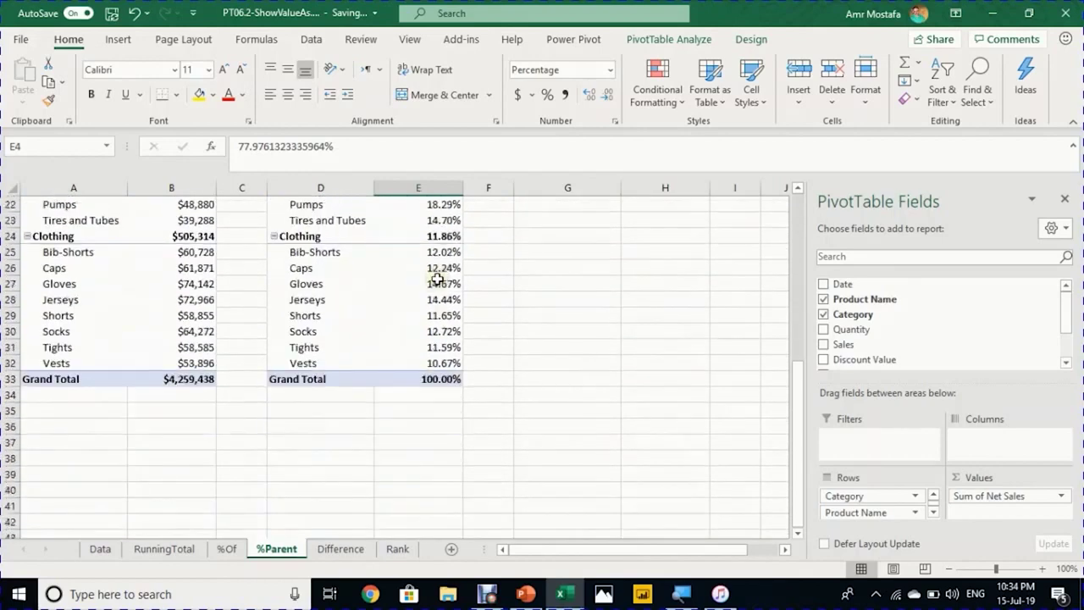
scroll(438, 279, "up", 7)
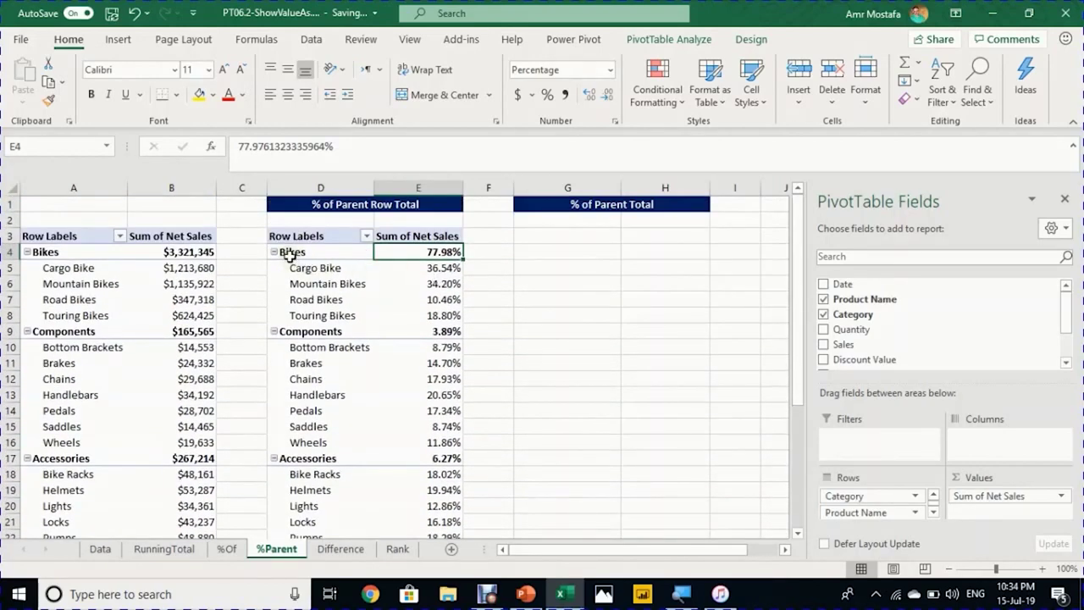
scroll(299, 373, "down", 6)
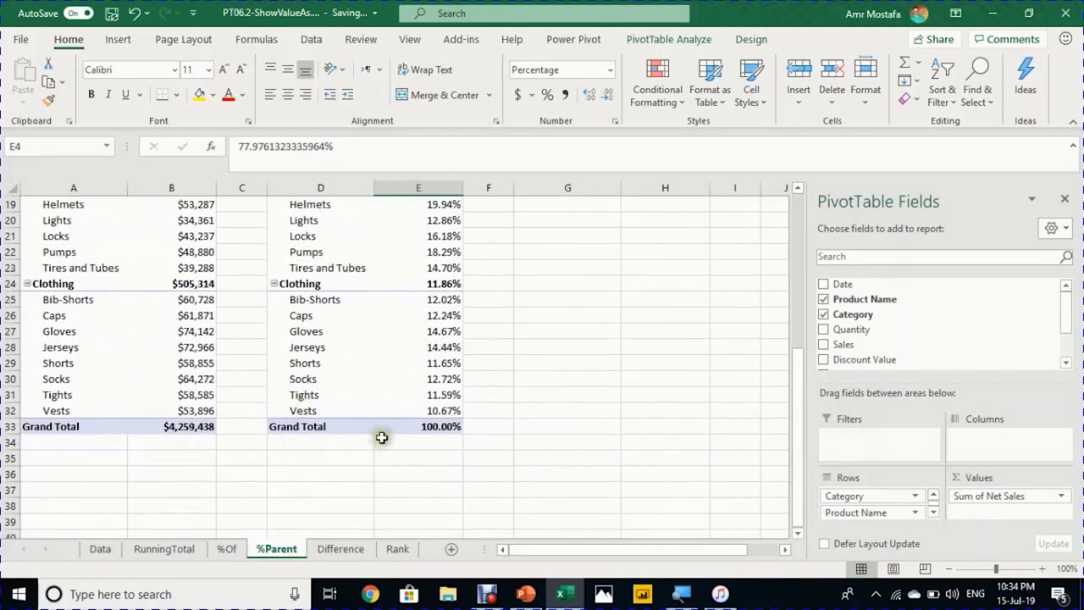
scroll(382, 438, "up", 3)
scroll(382, 438, "up", 3)
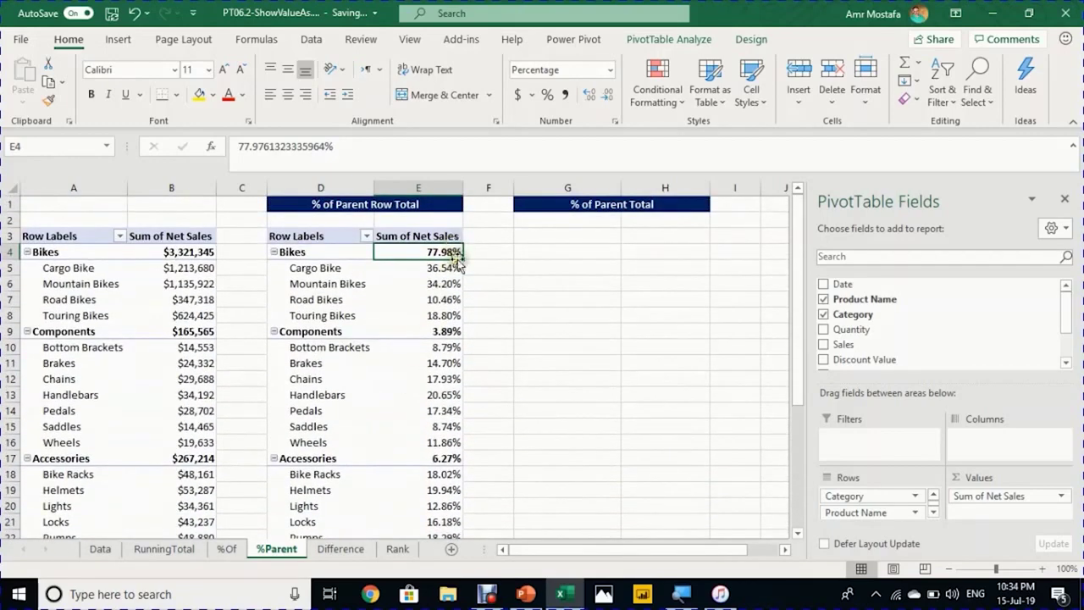
left_click(440, 456)
scroll(460, 398, "down", 4)
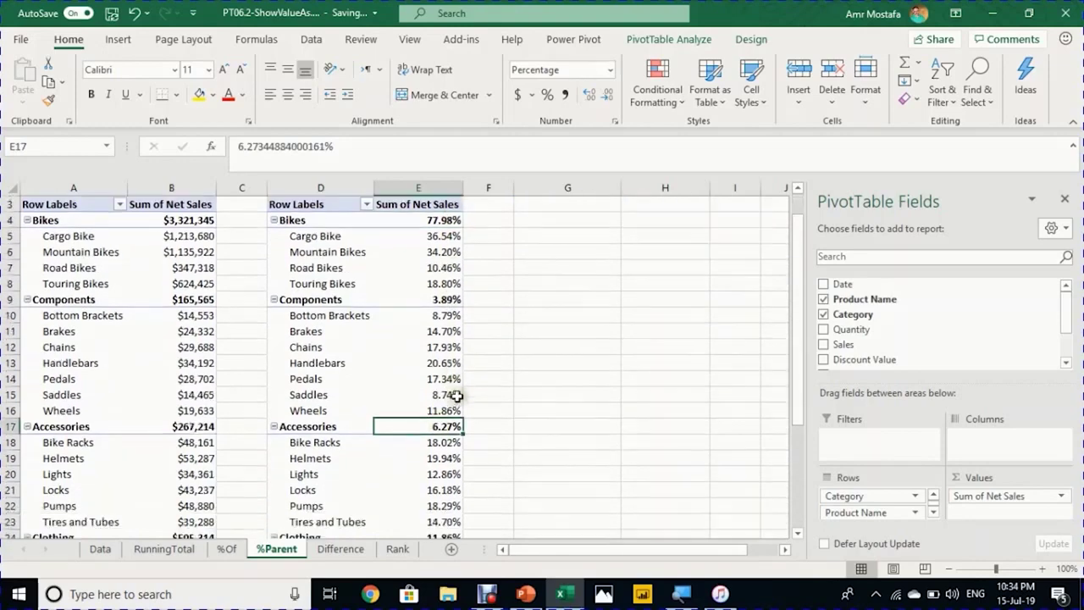
left_click(440, 520)
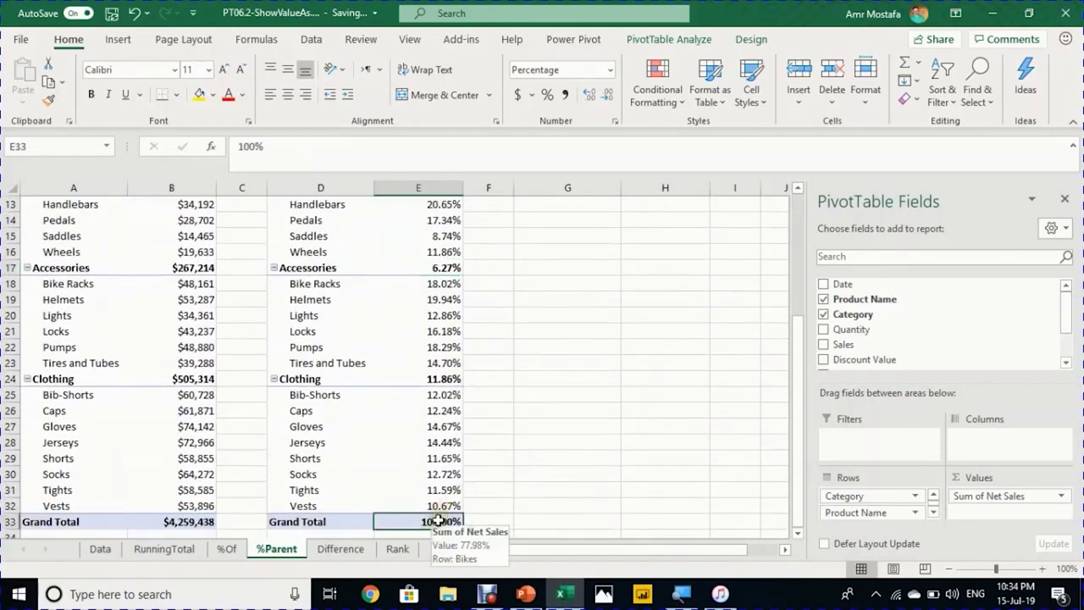
scroll(494, 438, "up", 4)
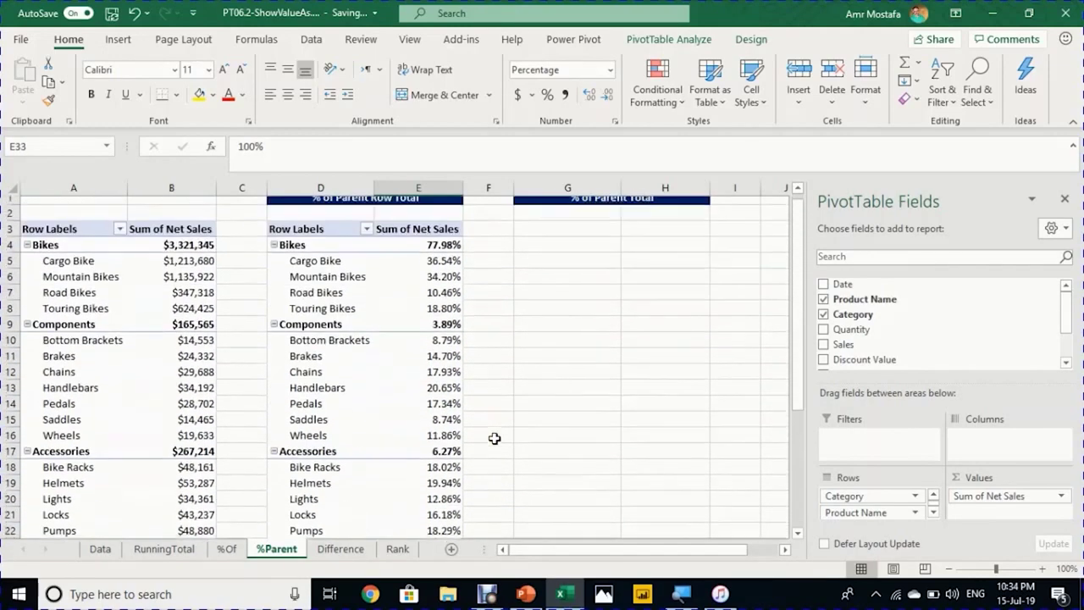
Step: Examine the product percentages within the Bikes and Components categories against their parent category totals
left_click(372, 271)
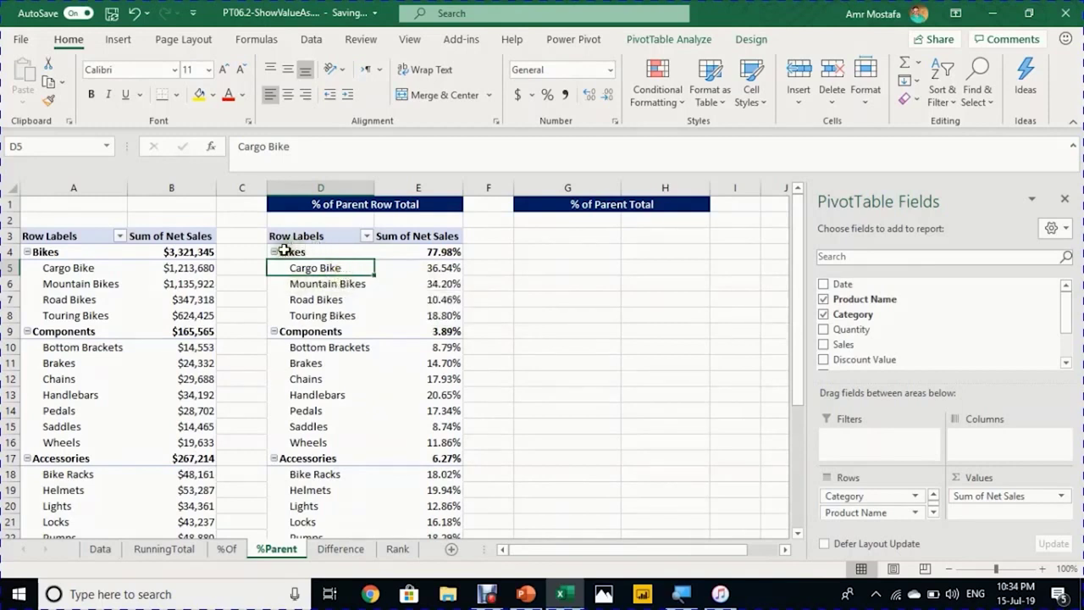
left_click(444, 268)
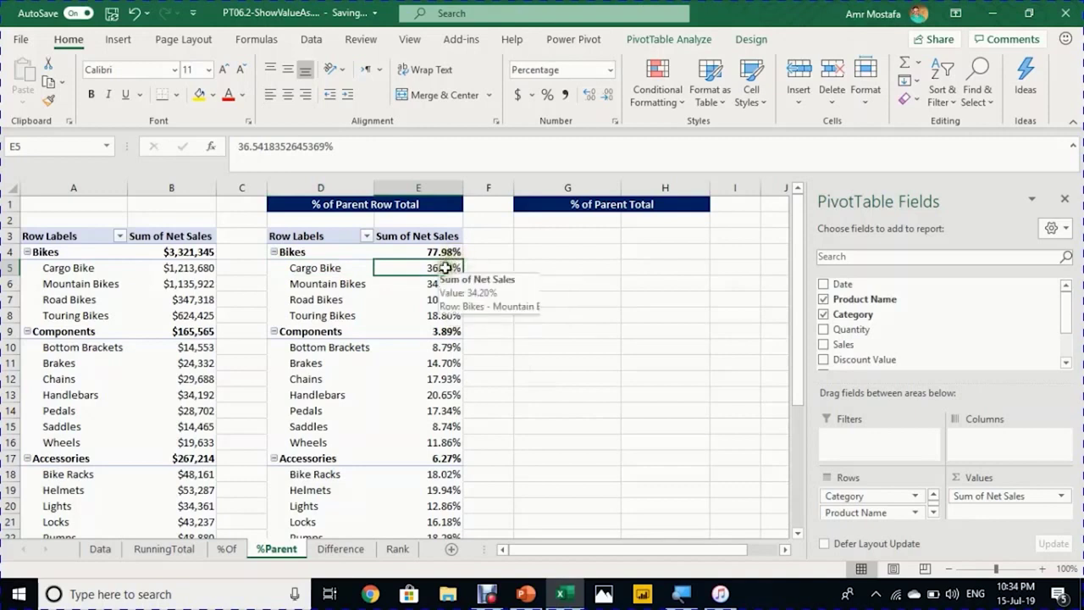
left_click_drag(445, 268, 439, 315)
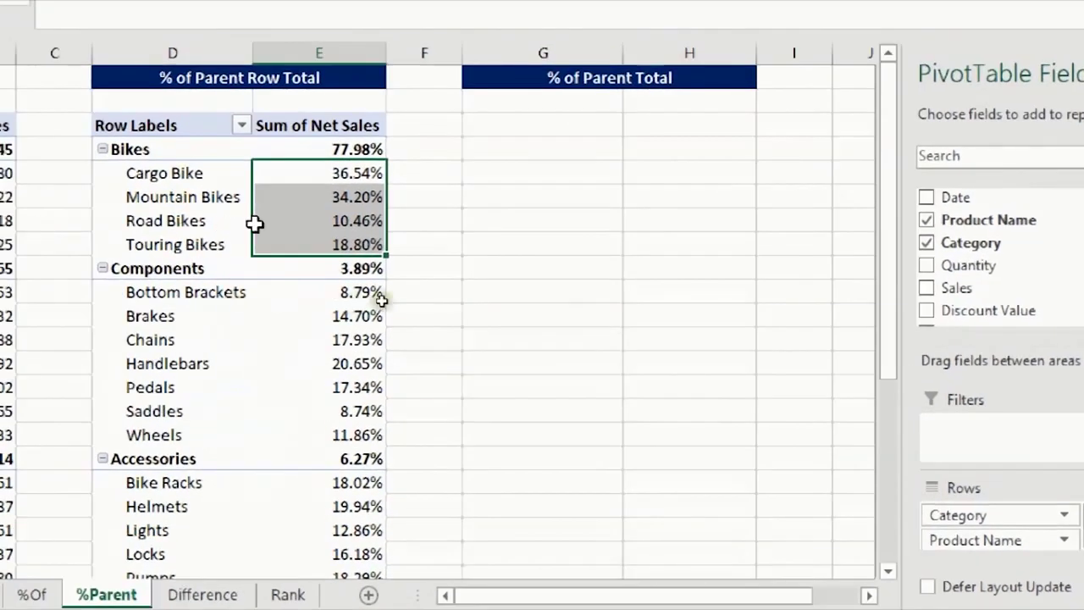
left_click(360, 175)
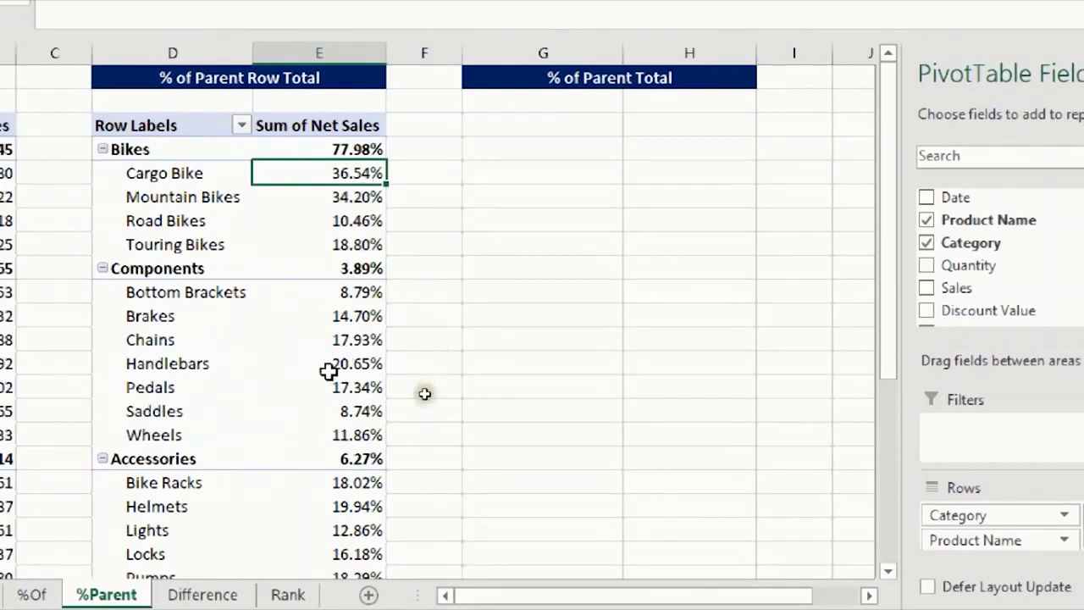
mouse_move(347, 292)
left_mouse_down()
mouse_move(325, 458)
mouse_move(332, 438)
left_mouse_up()
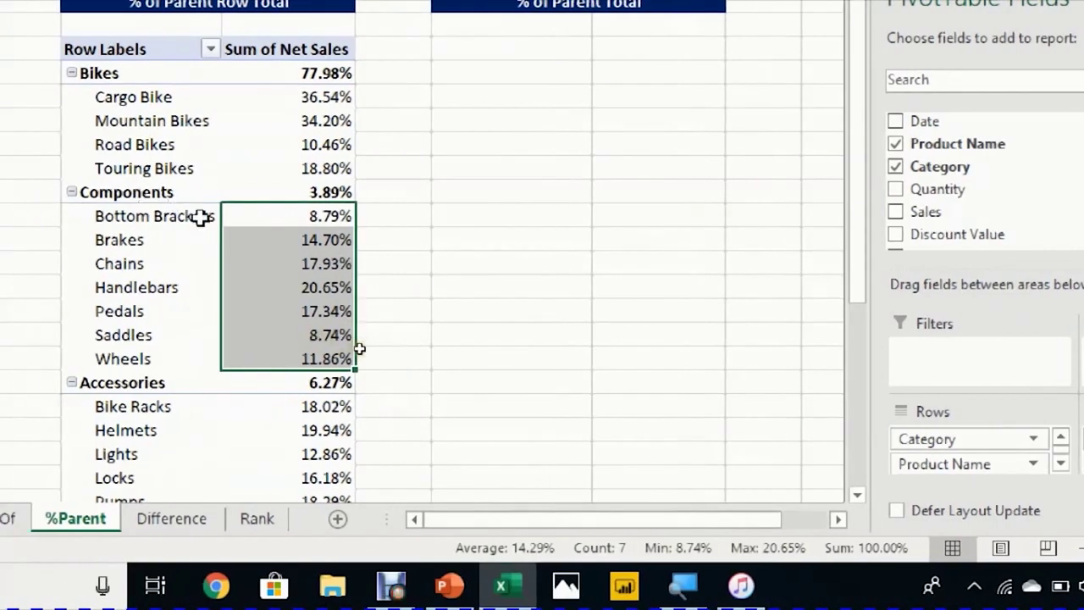
left_click(273, 240)
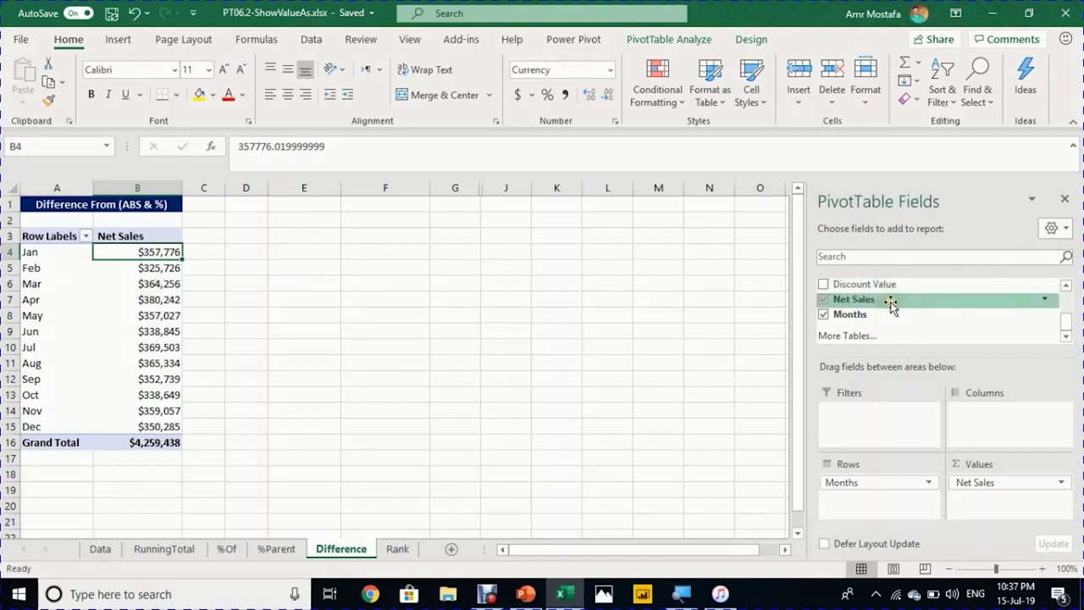
Step: Add the Net Sales field a second time to the values of the monthly pivot table on the Difference sheet
left_click_drag(891, 305, 1033, 502)
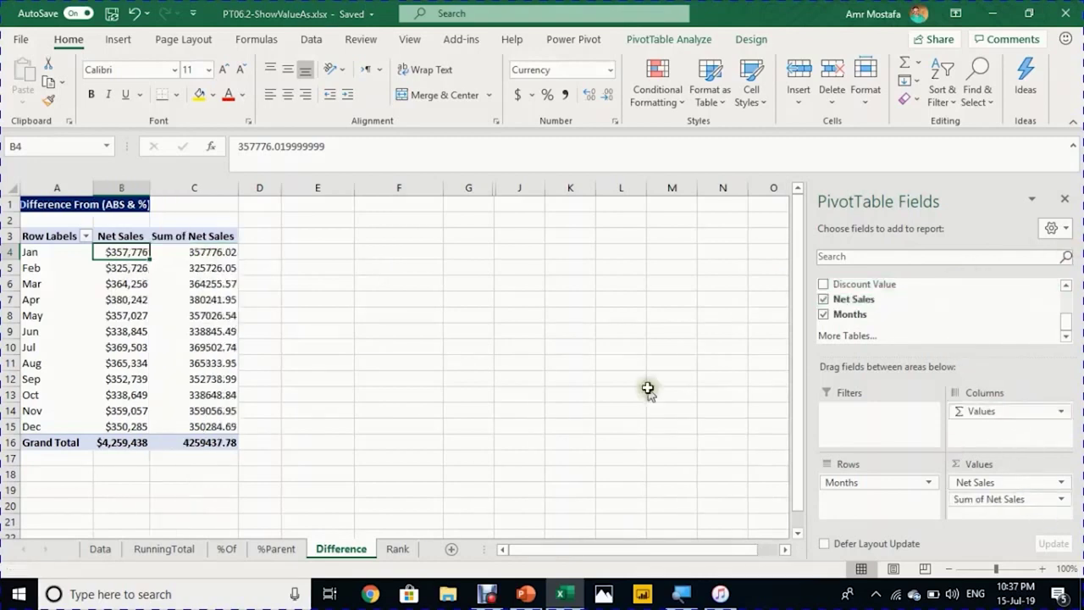
left_click(210, 253)
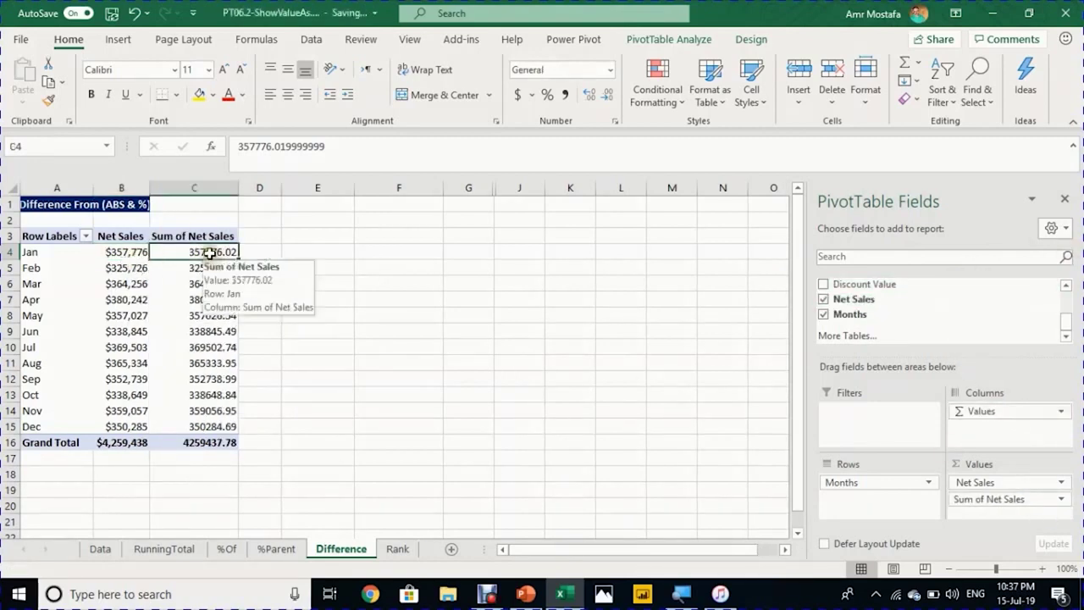
Step: Format the second net sales value field in column C as currency without decimals
right_click(209, 253)
left_click(278, 310)
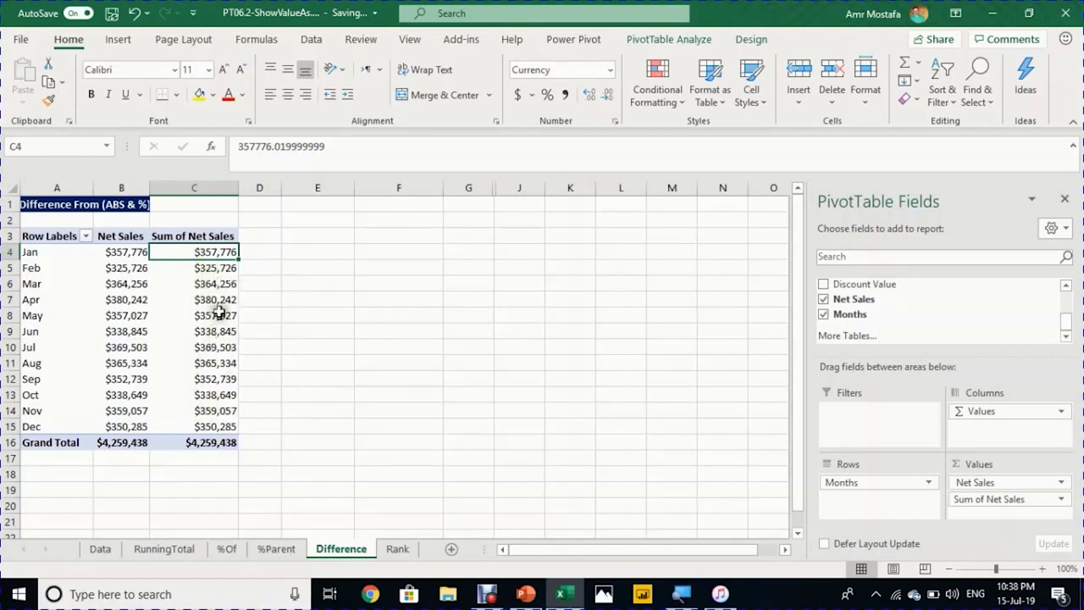
Step: Show the second net sales field in column C as Difference From, with base field Months and base item Jan
left_click(209, 269)
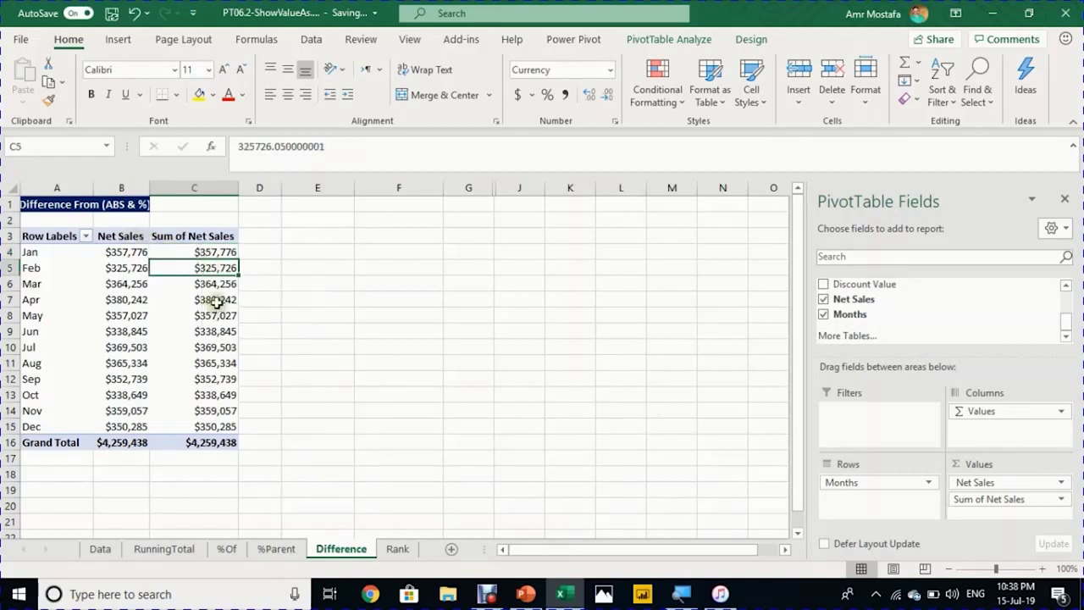
right_click(218, 270)
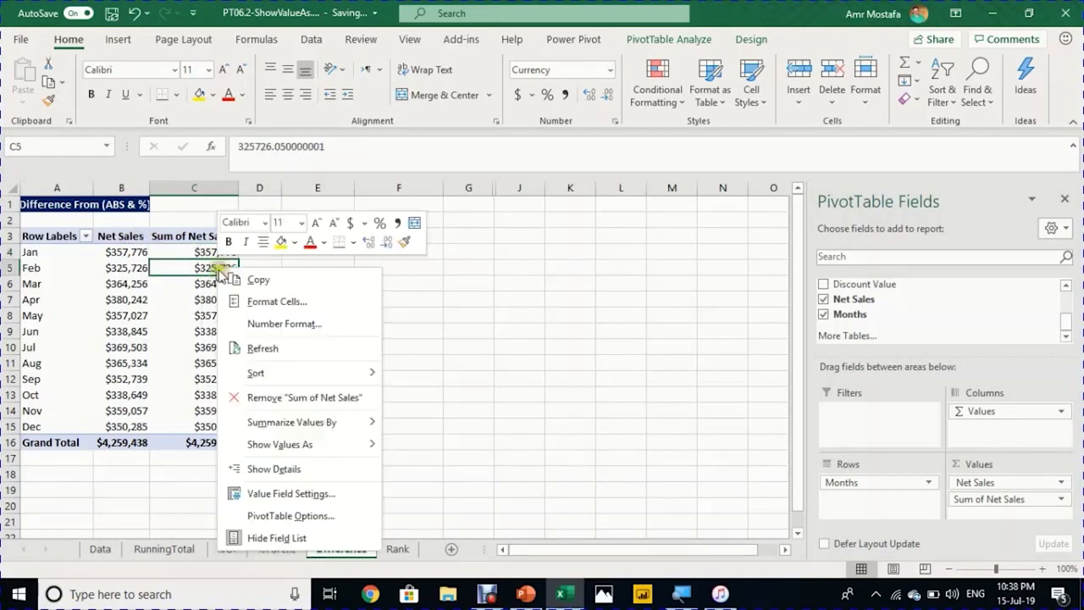
mouse_move(284, 445)
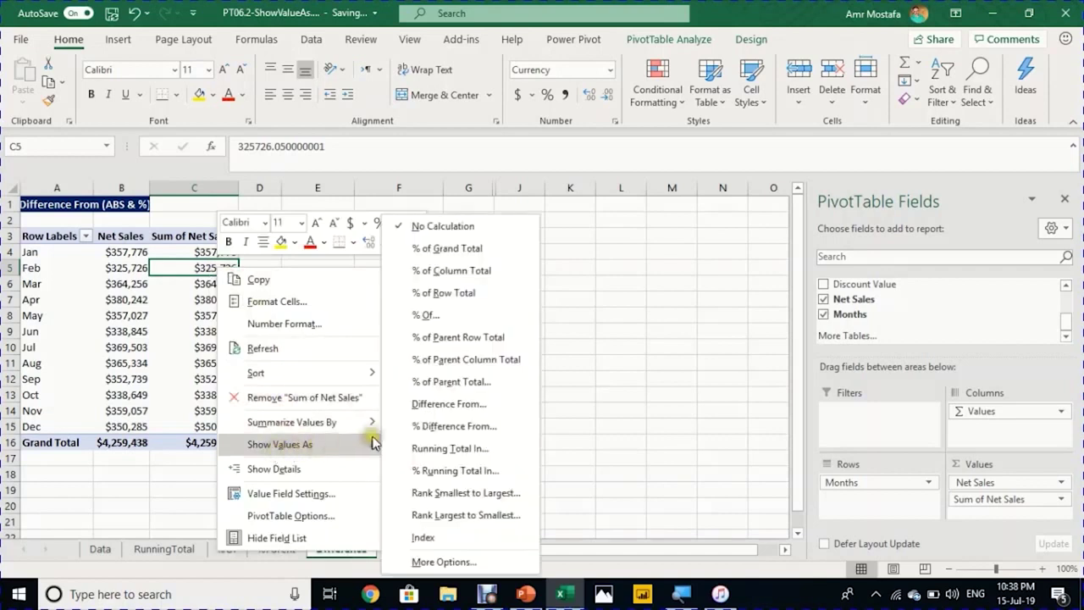
left_click(483, 409)
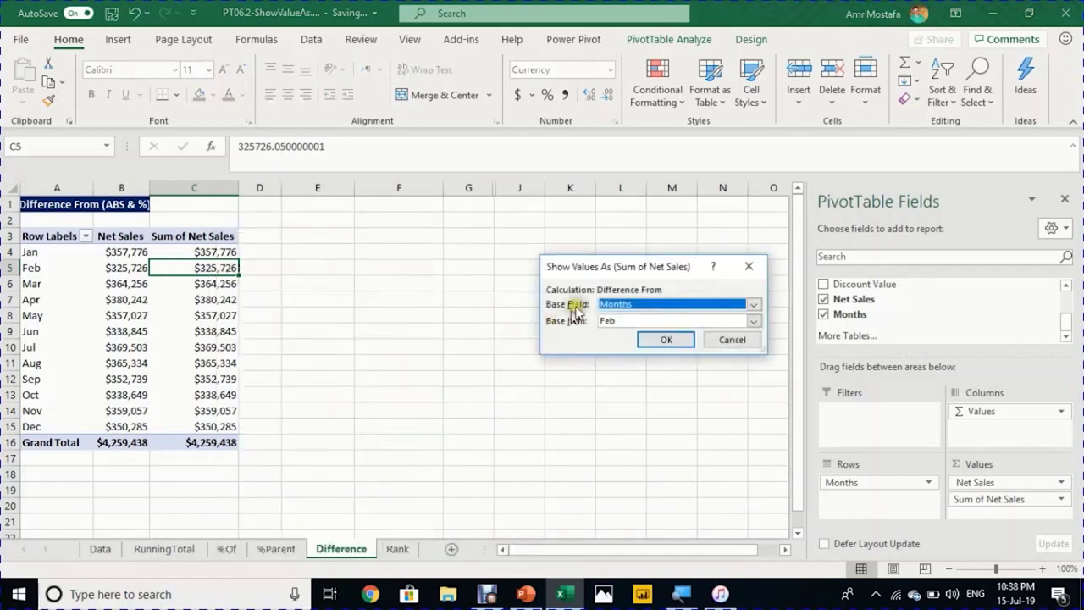
left_click_drag(605, 267, 396, 246)
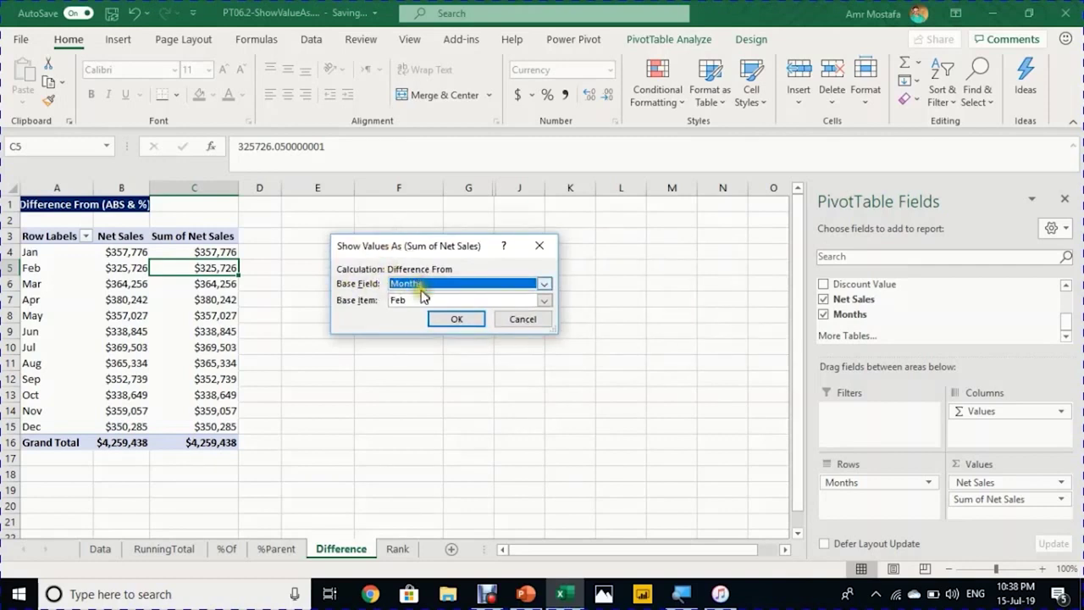
left_click(545, 300)
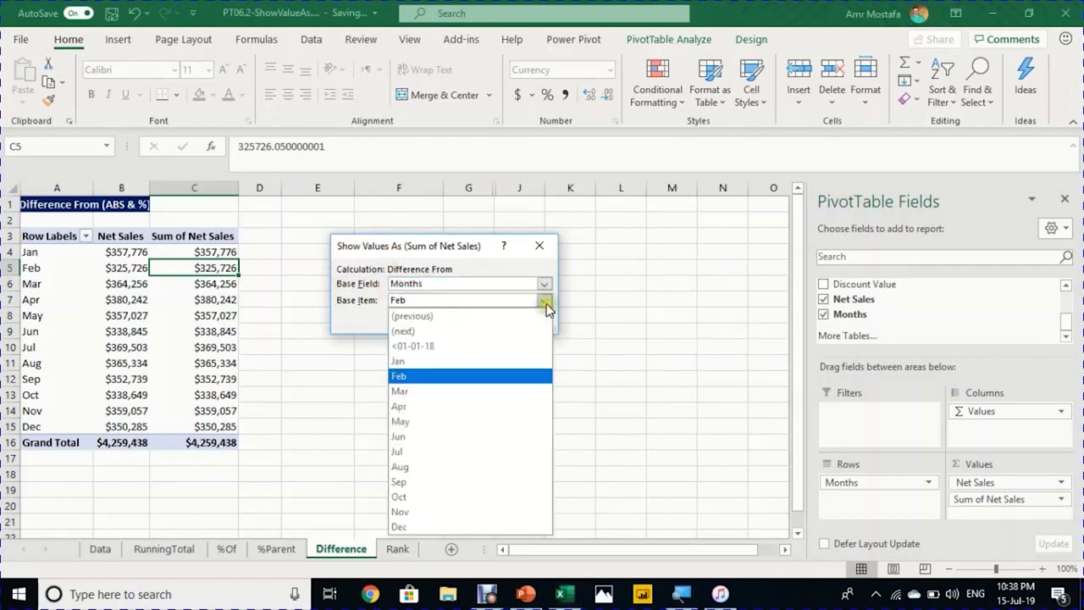
left_click(485, 363)
left_click(462, 324)
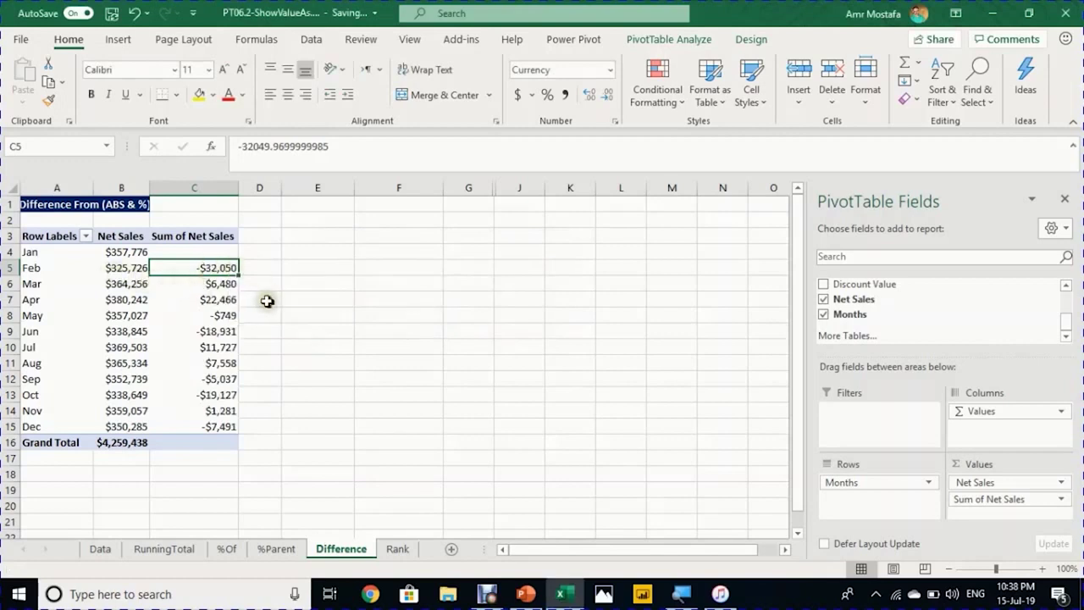
left_click(227, 286)
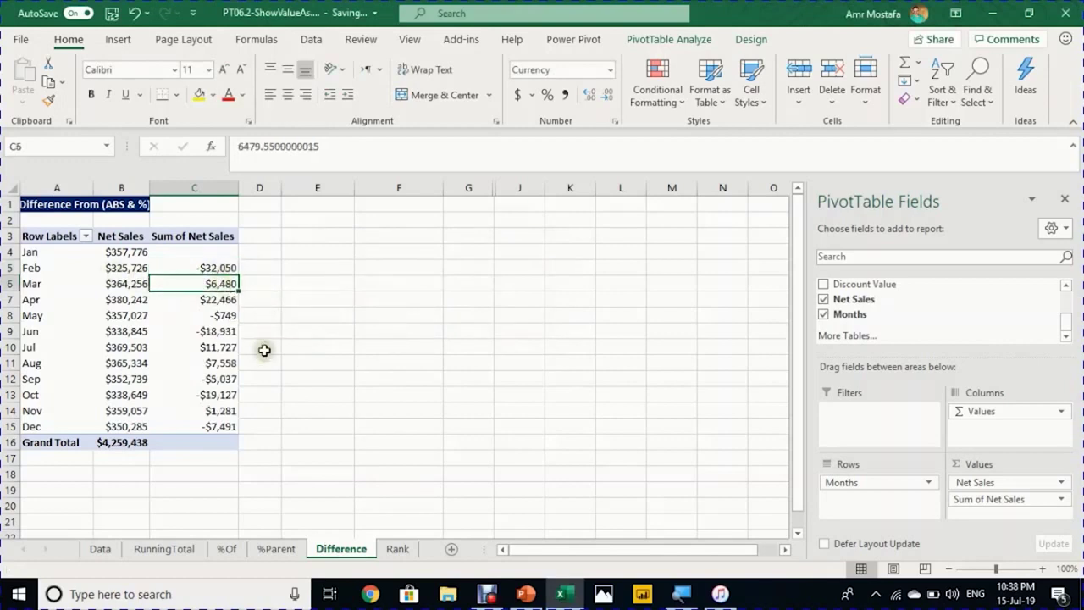
left_click(215, 301)
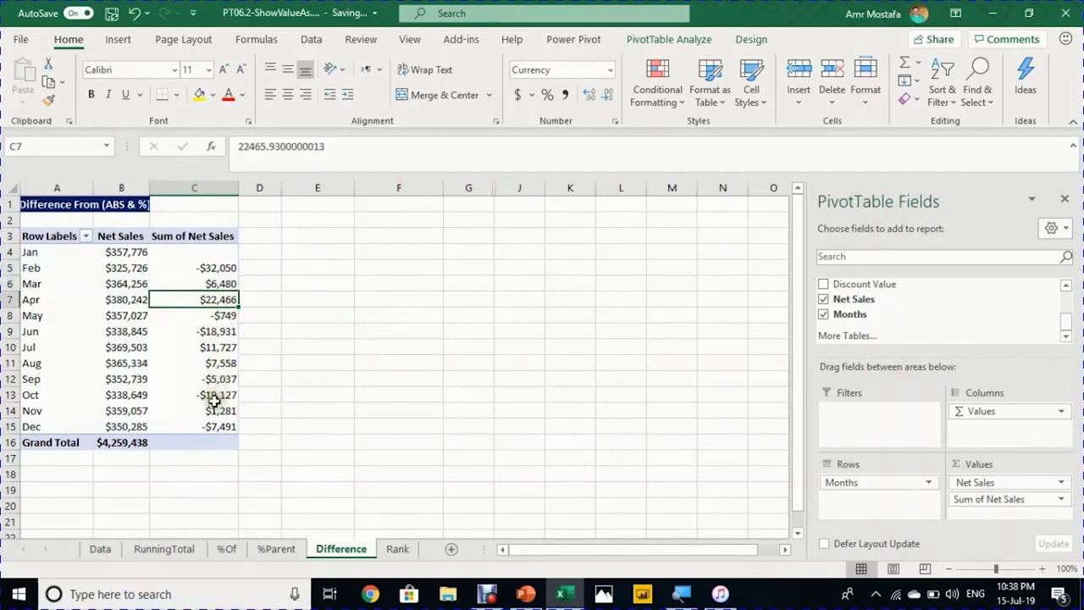
mouse_move(215, 402)
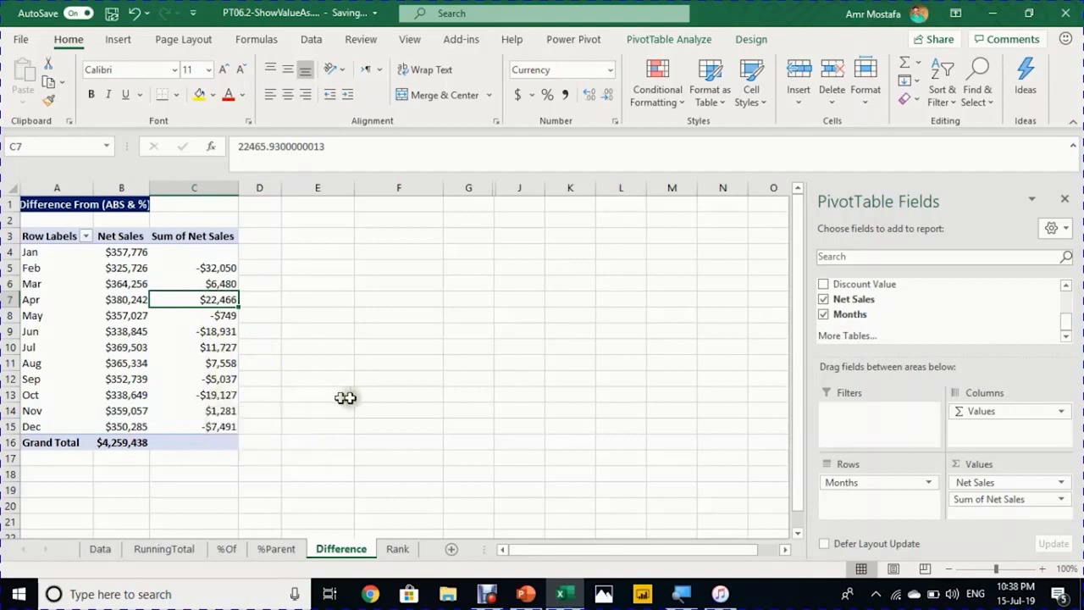
Step: Add Net Sales a third time to the pivot table values and format it as currency without decimals
left_click_drag(886, 299, 1010, 519)
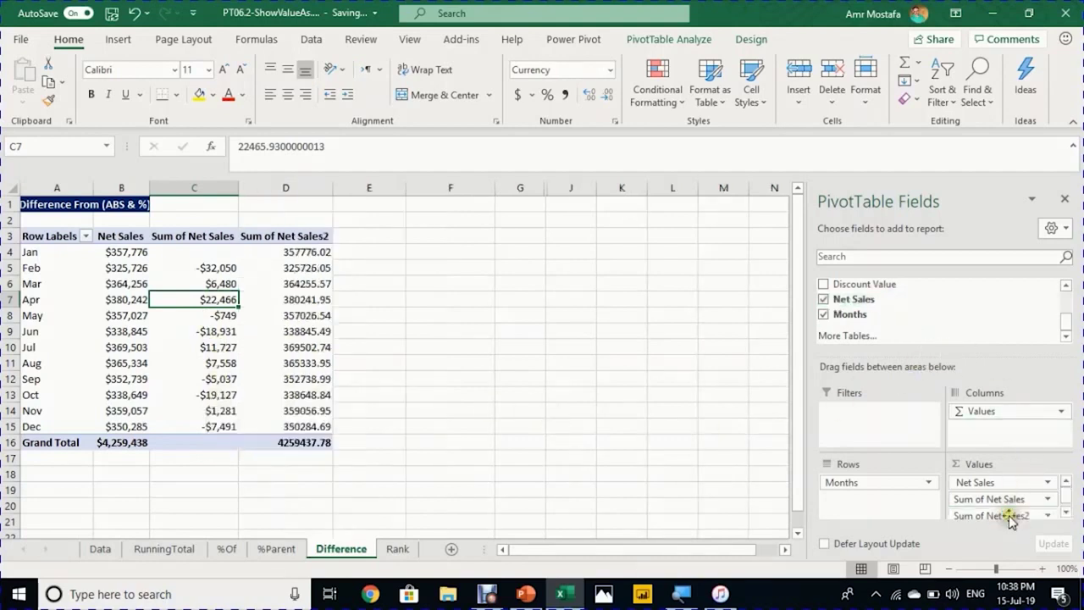
left_click(291, 268)
right_click(292, 268)
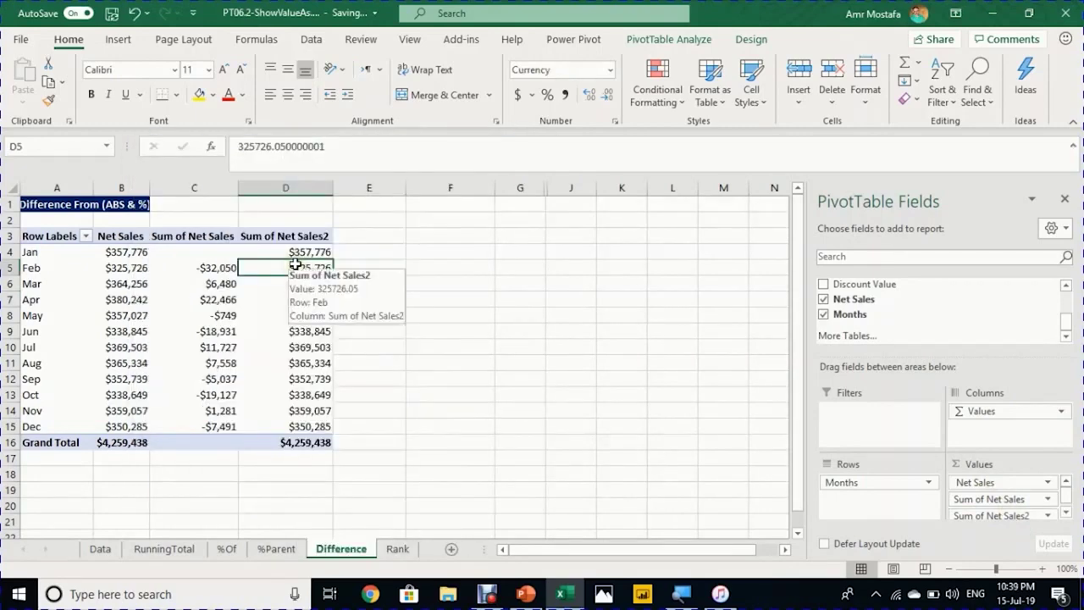
Step: Show the third net sales field in column D as Difference From, with base field Months and base item (previous)
right_click(294, 266)
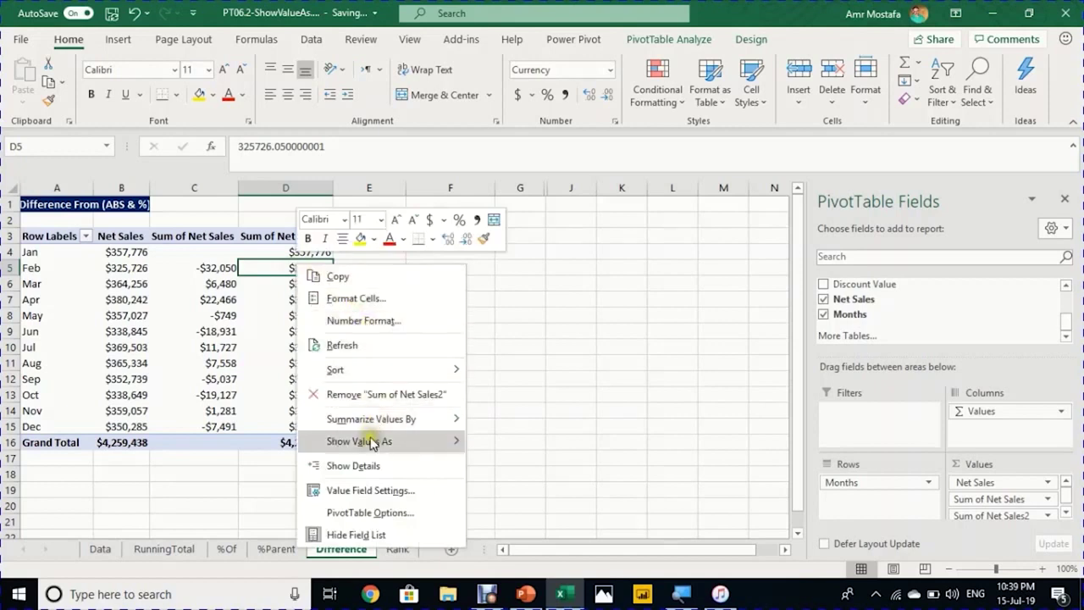
mouse_move(379, 441)
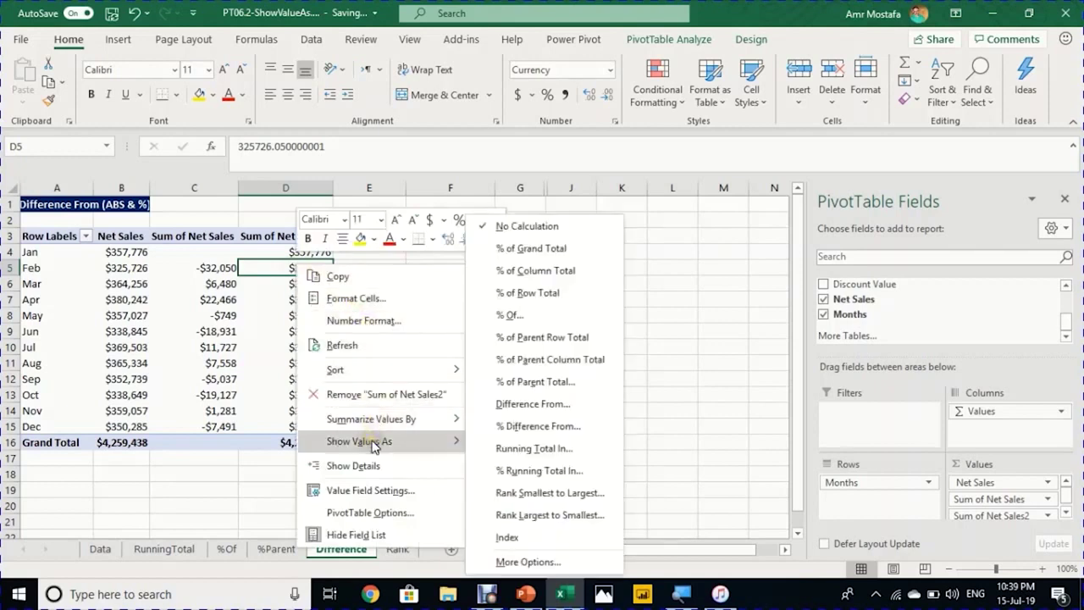
left_click(530, 404)
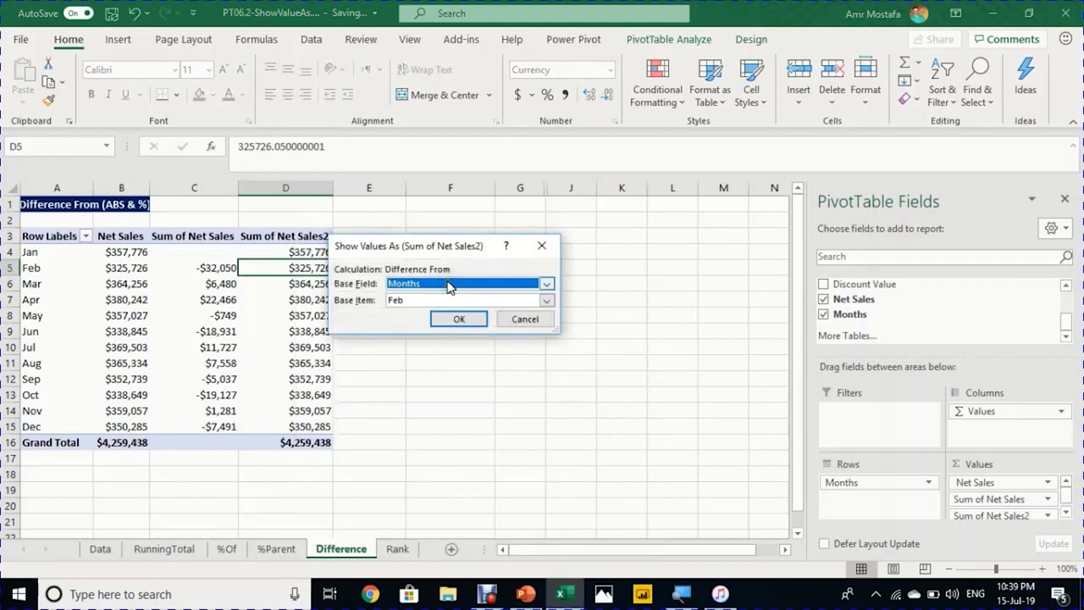
left_click(405, 304)
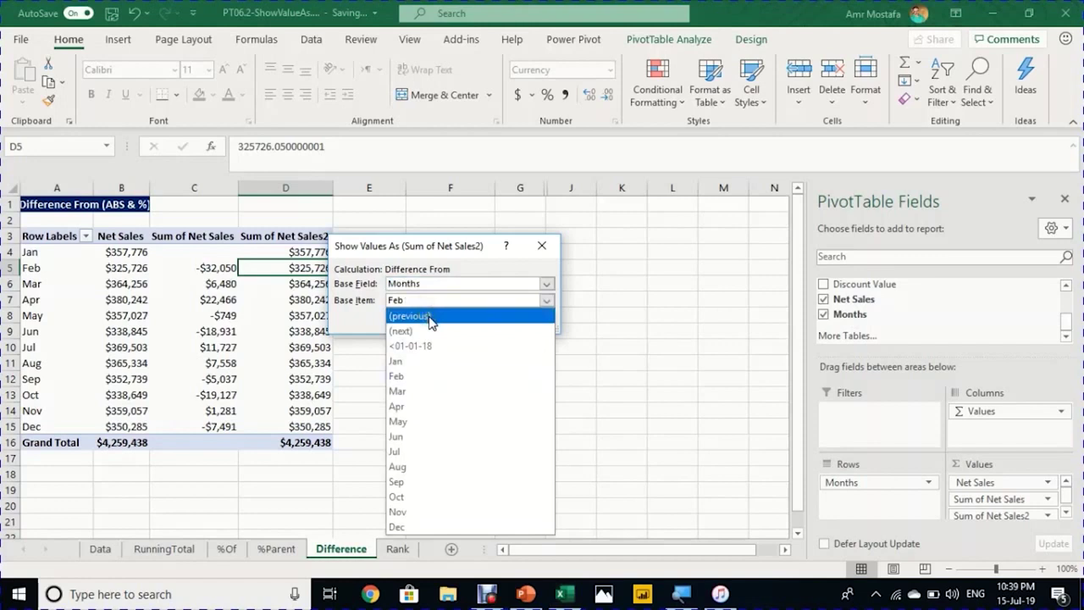
left_click(430, 316)
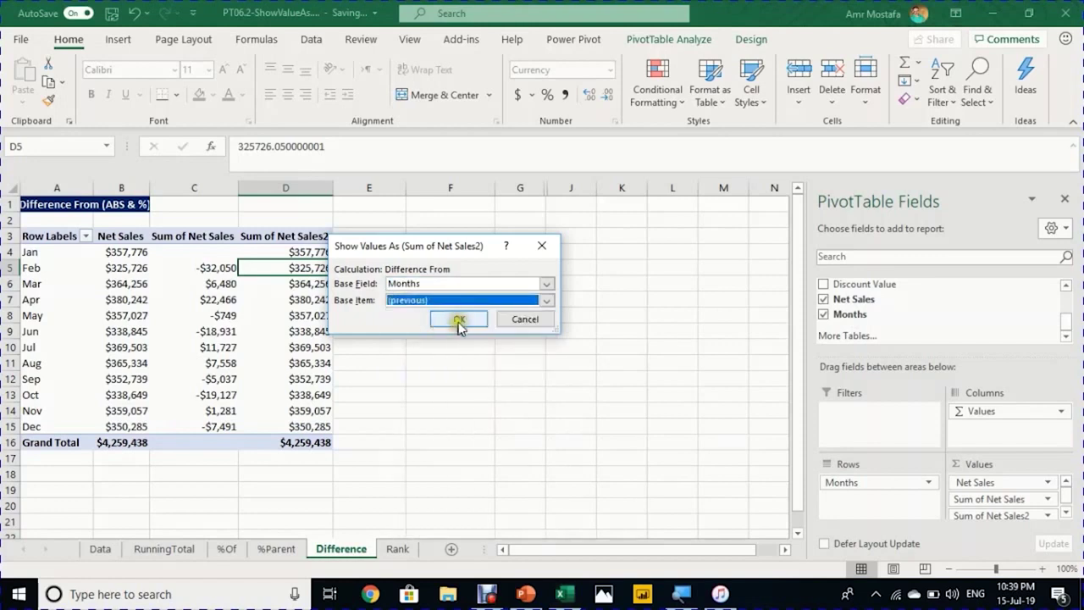
left_click(460, 323)
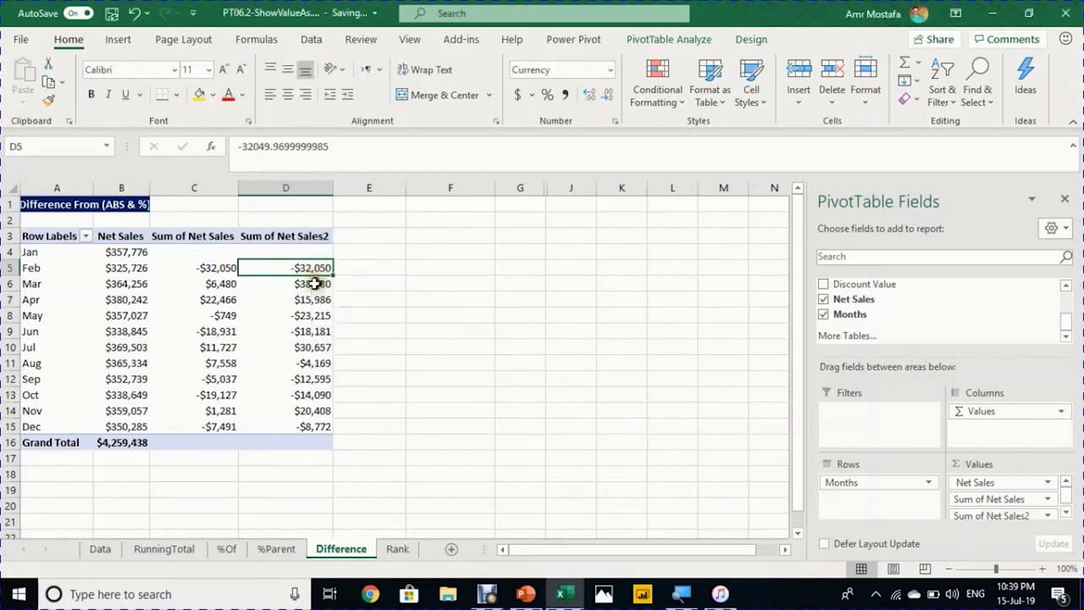
left_click(307, 284)
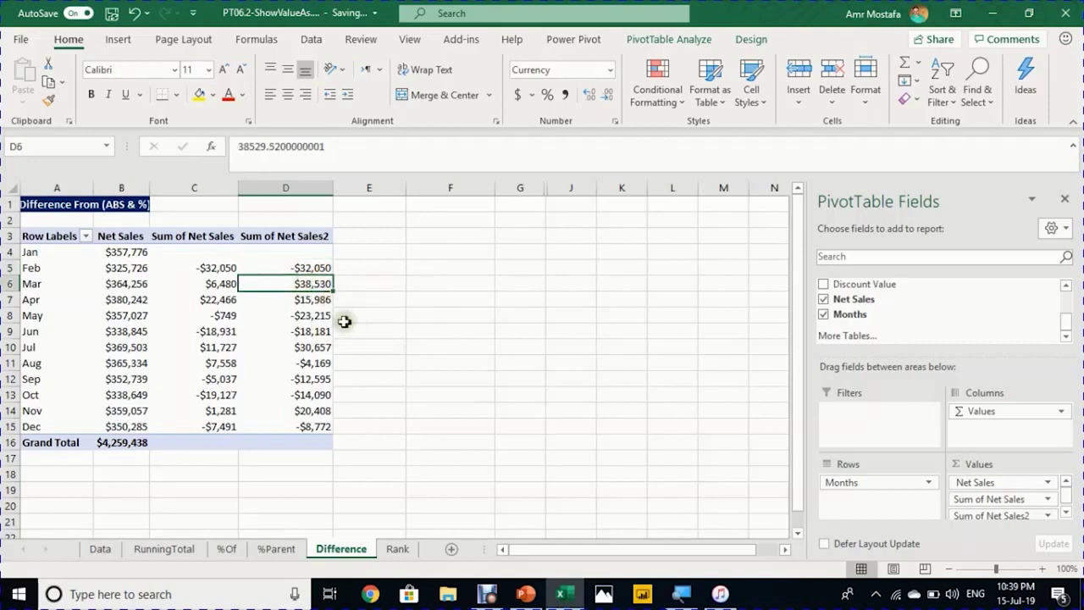
left_click(311, 300)
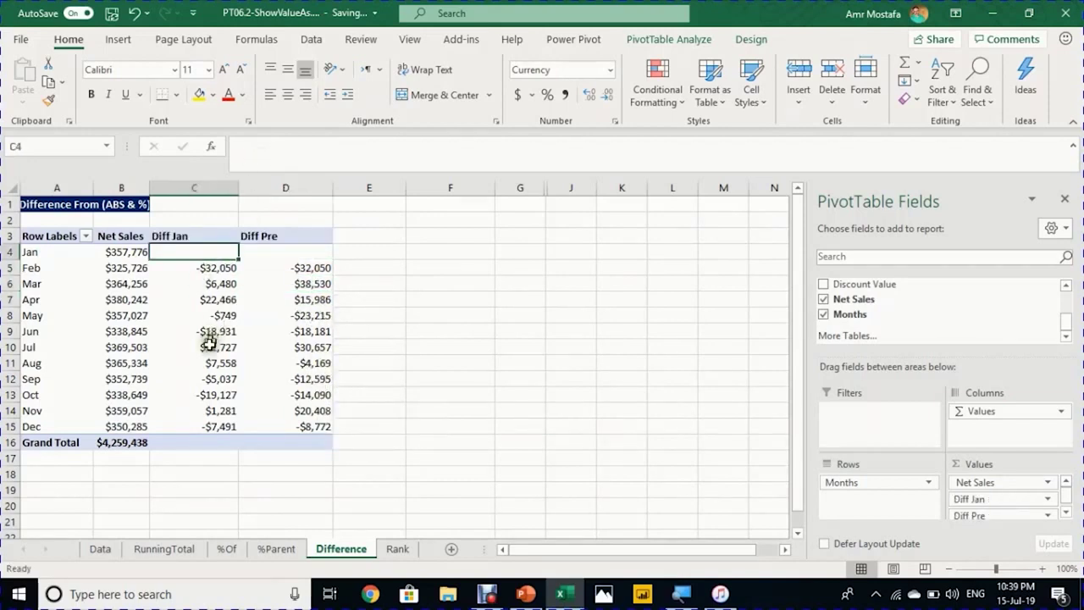
Step: Change the Diff Jan field to % Difference From, with base field Months and base item Jan
left_click(206, 285)
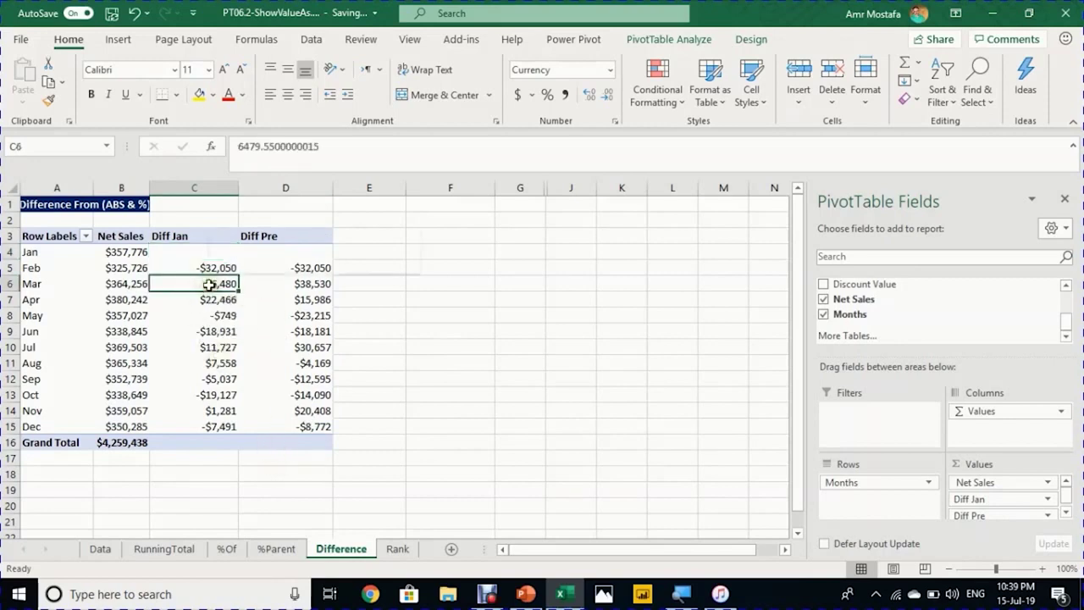
right_click(208, 286)
mouse_move(322, 472)
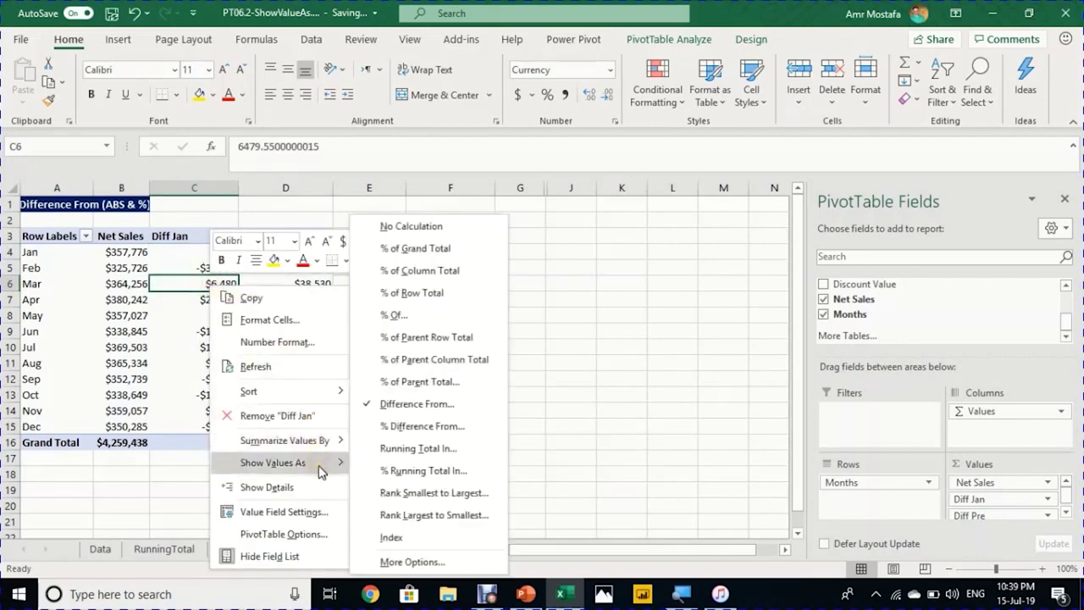
left_click(426, 427)
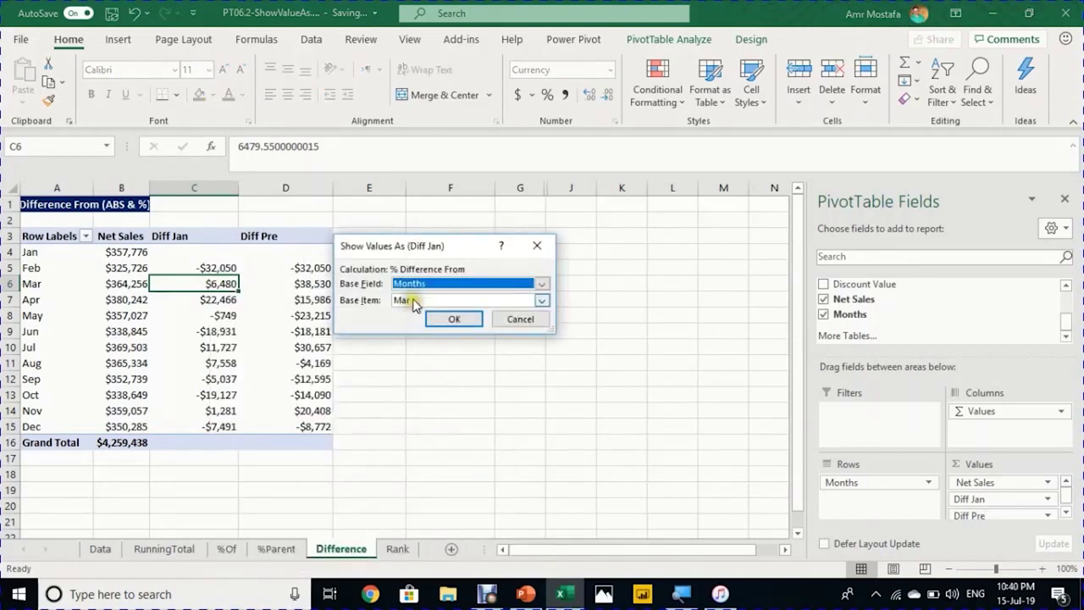
left_click(414, 302)
left_click(427, 354)
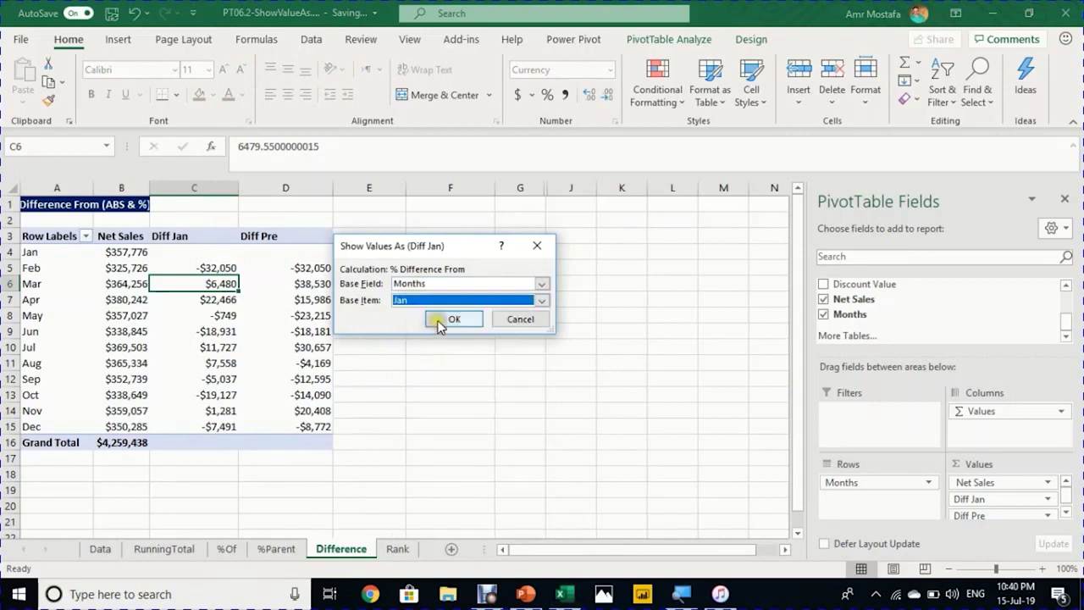
left_click(440, 321)
Step: Change the Diff Pre field to % Difference From, with base field Months and base item (previous)
left_click(222, 269)
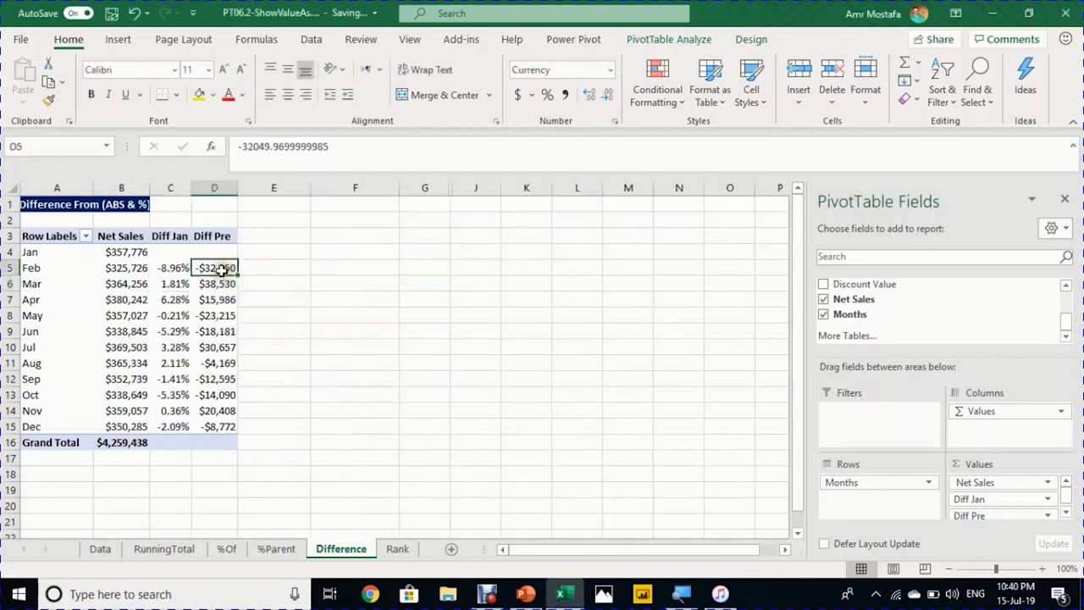
right_click(222, 269)
mouse_move(347, 454)
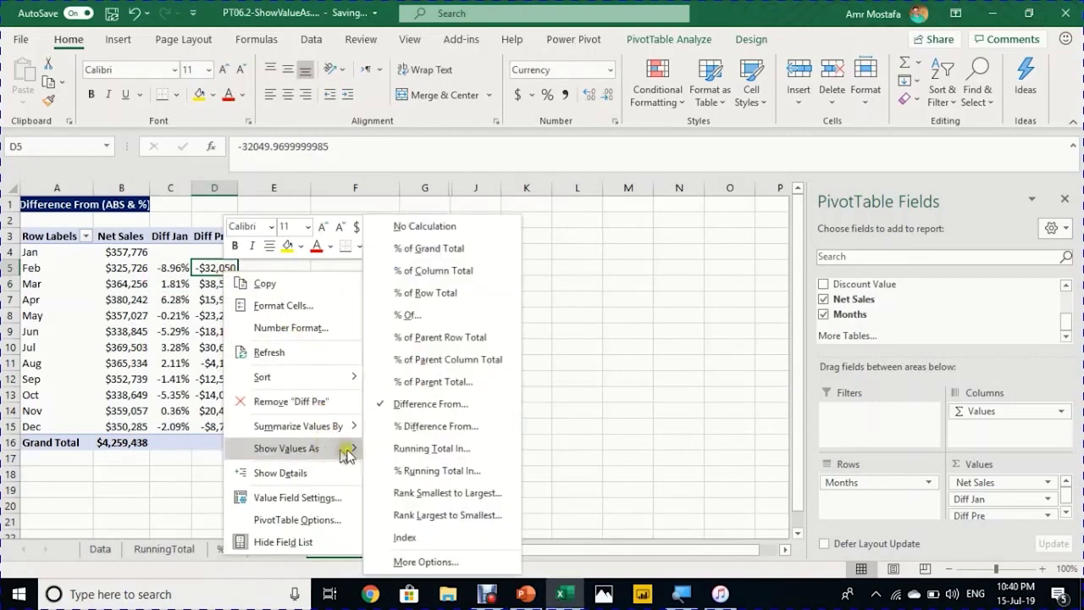
left_click(421, 428)
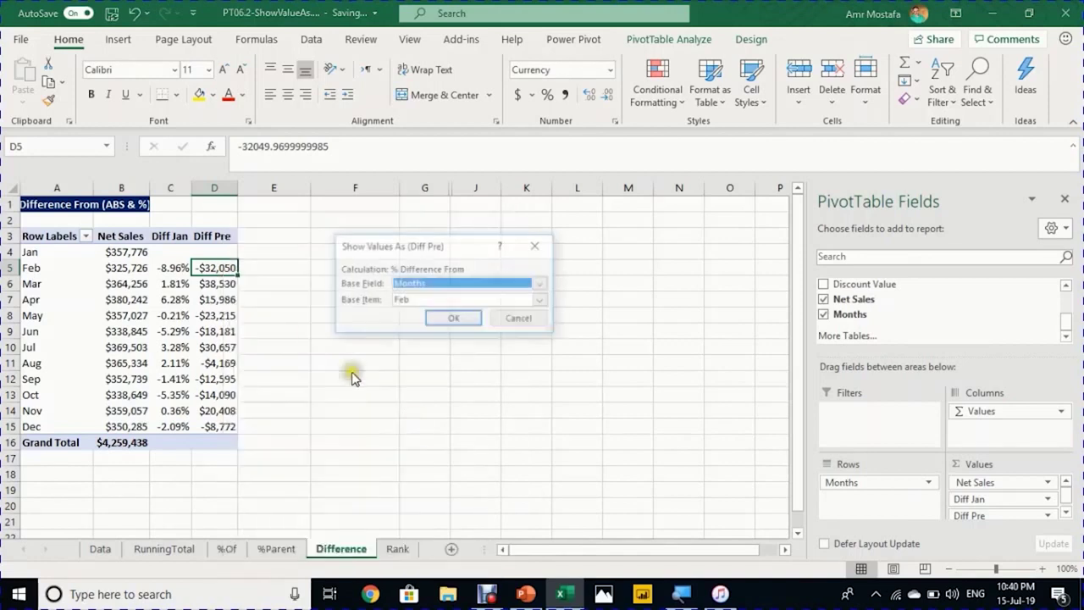
left_click(414, 300)
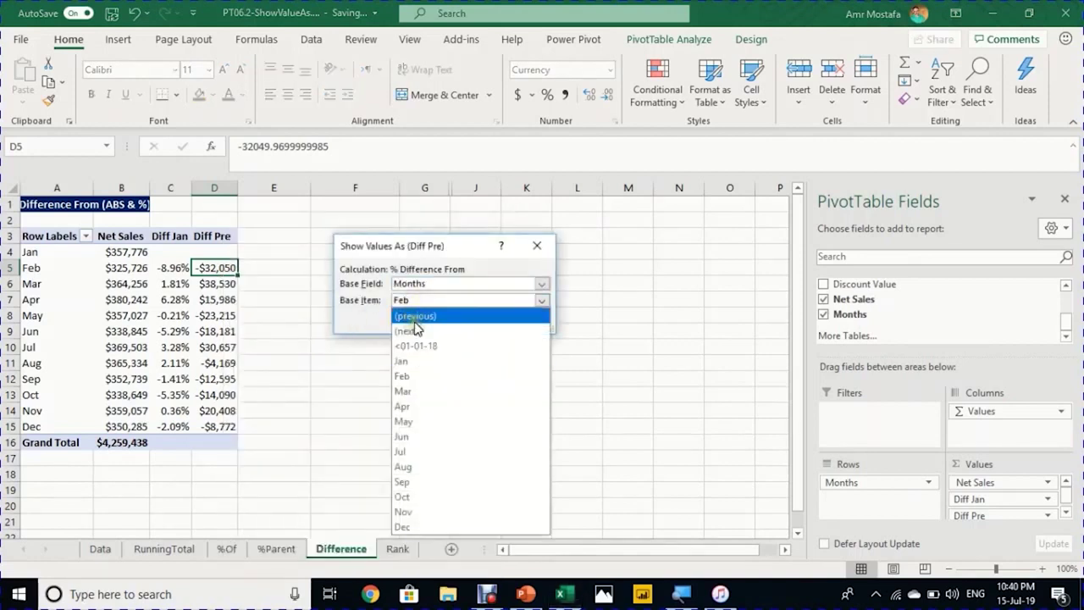
left_click(416, 318)
left_click(441, 318)
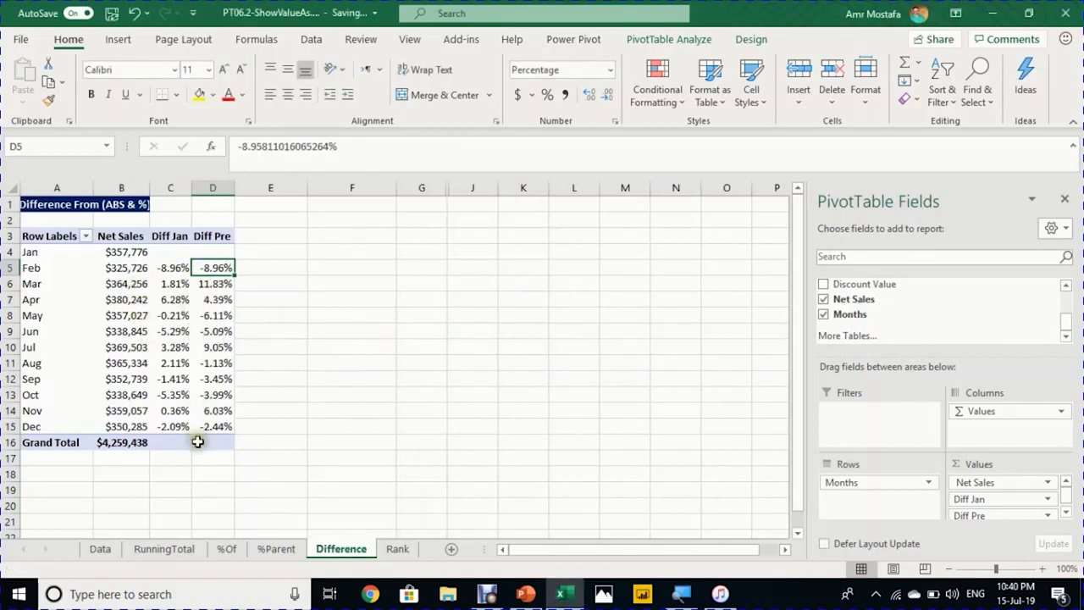
mouse_move(197, 442)
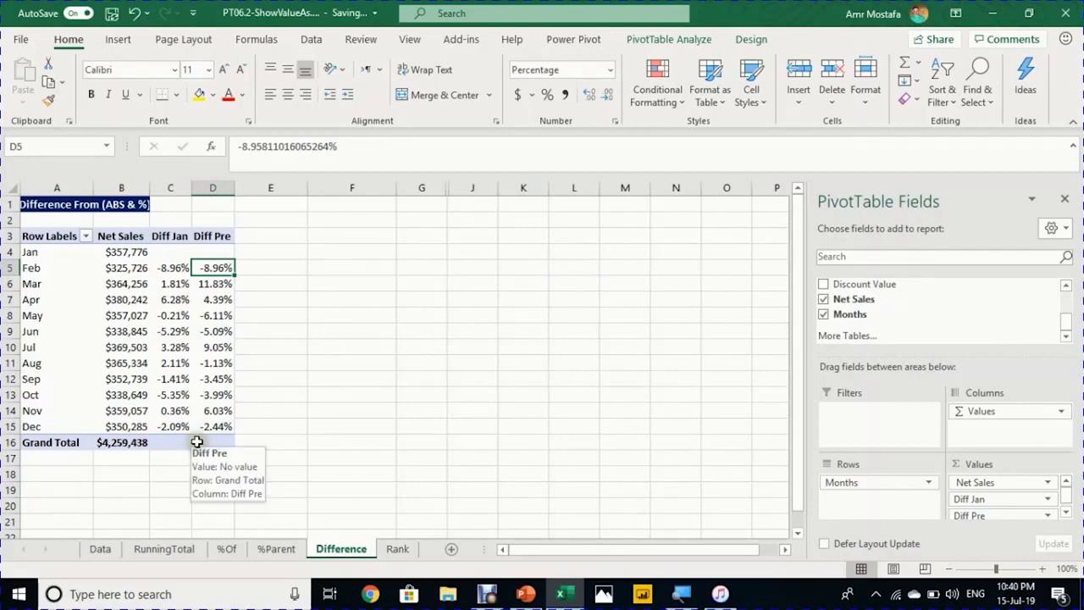
Step: Switch to the Rank sheet and select the product names in column A of the pivot table, starting at A4
key("ctrl+Page_Down")
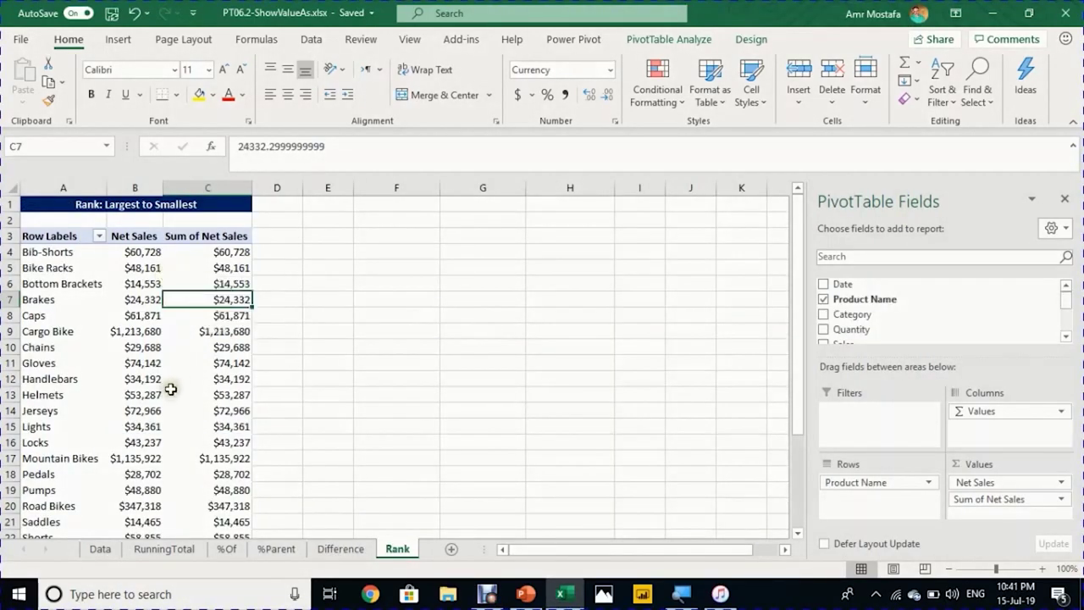
mouse_move(167, 379)
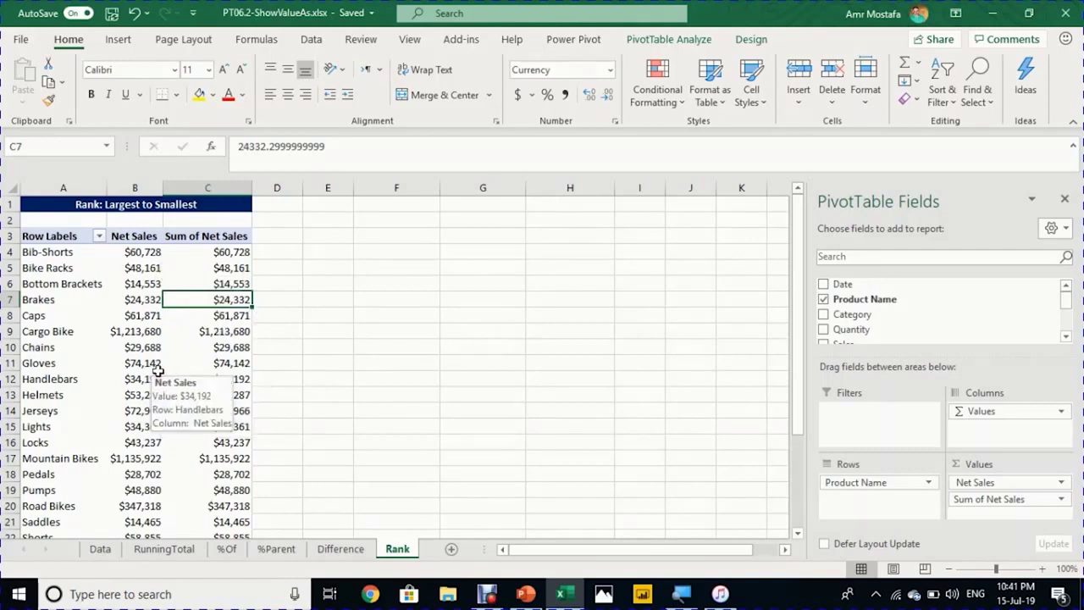
mouse_move(108, 330)
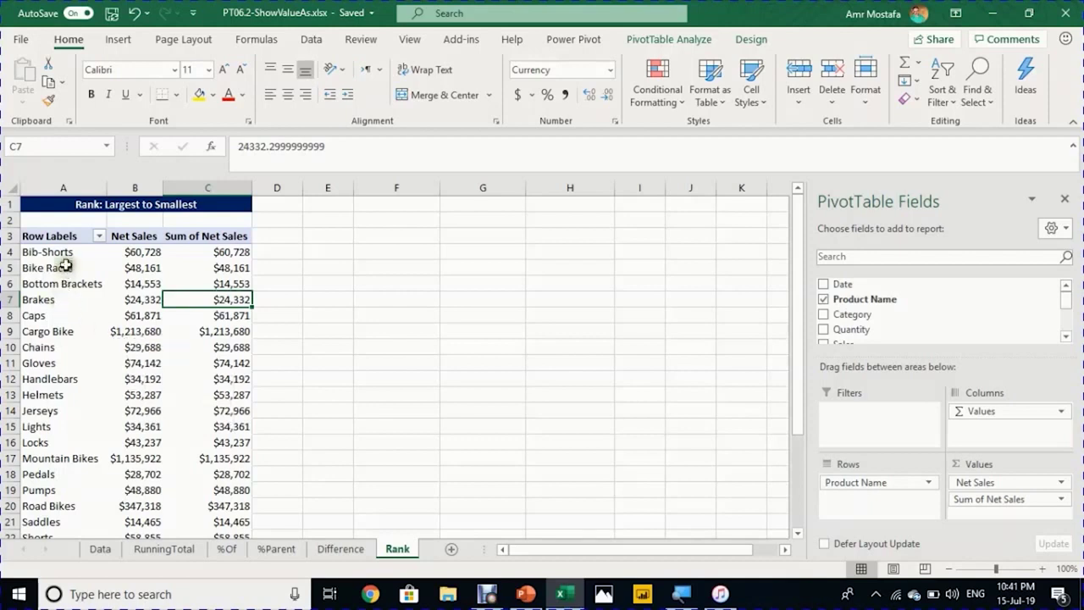
left_click_drag(81, 254, 55, 498)
scroll(76, 466, "up", 3)
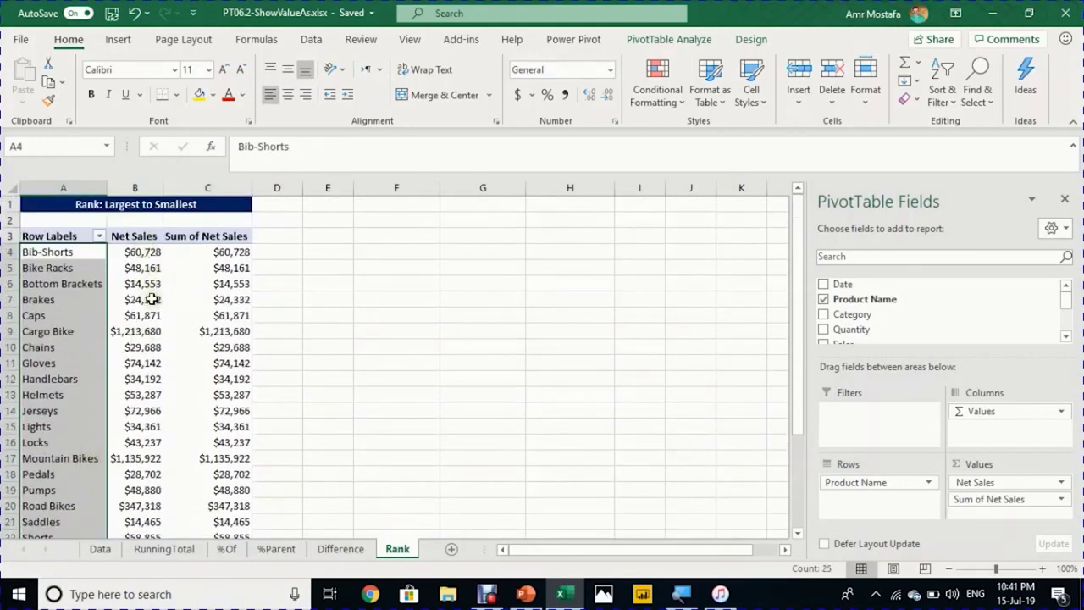
Step: Show the Sum of Net Sales column as Rank Largest to Smallest, with Product Name as the base field
left_click(229, 251)
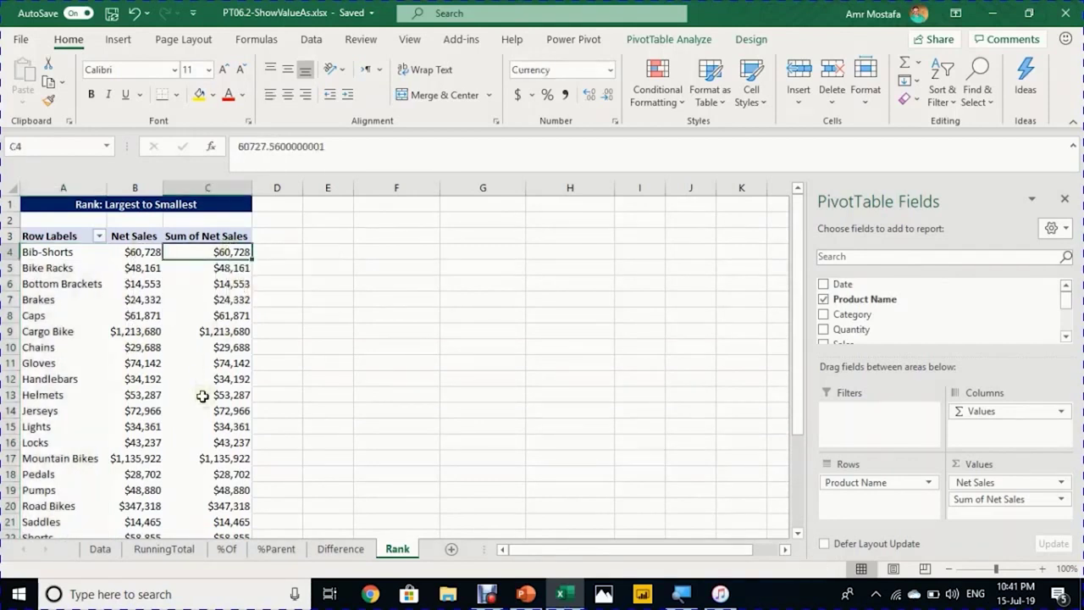
right_click(226, 252)
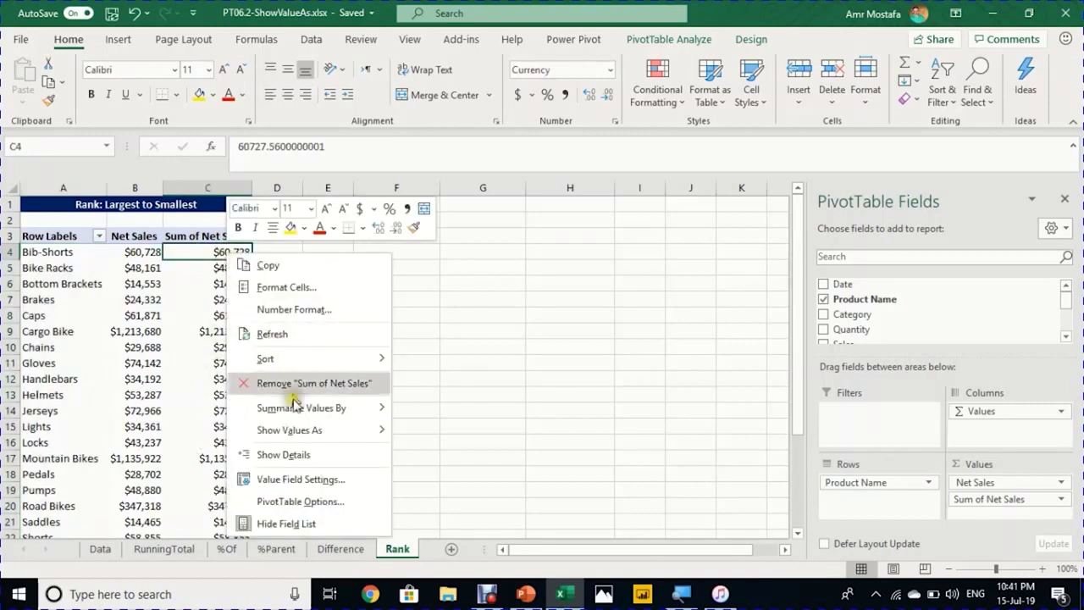
mouse_move(363, 430)
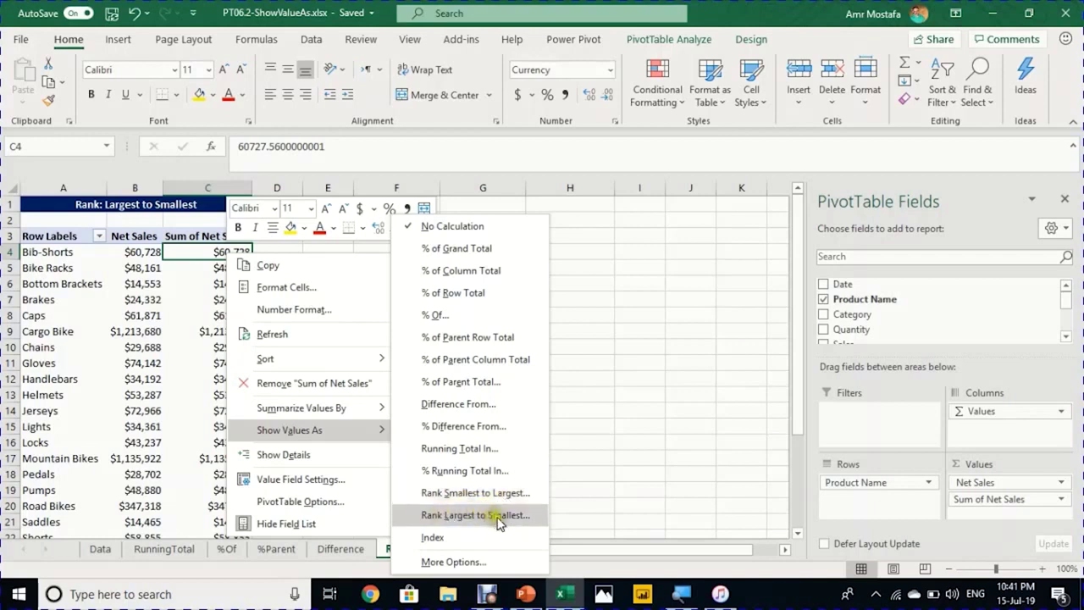
left_click(468, 517)
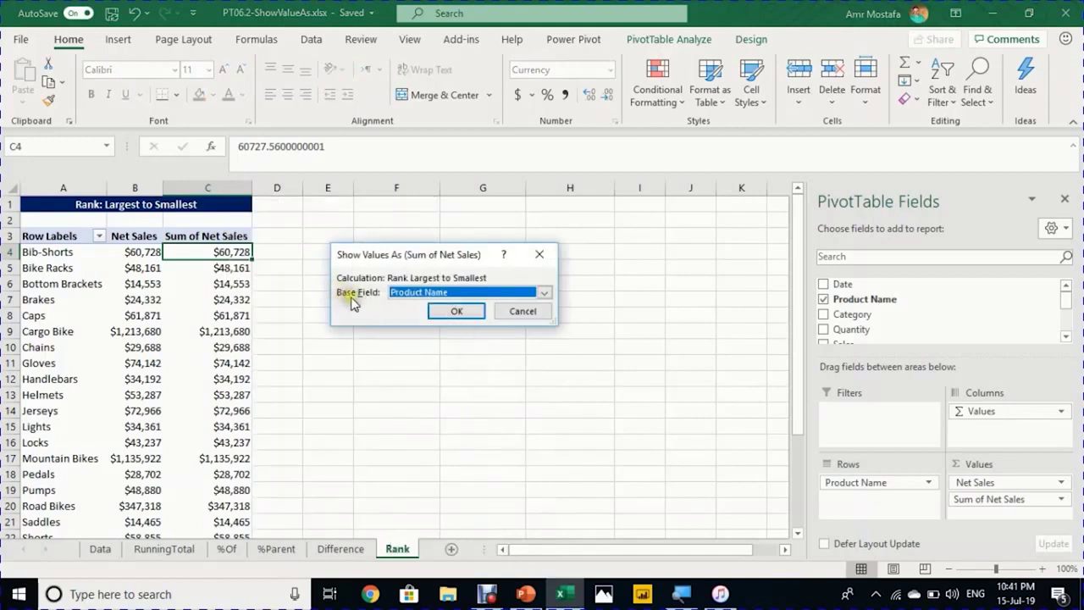
left_click(446, 313)
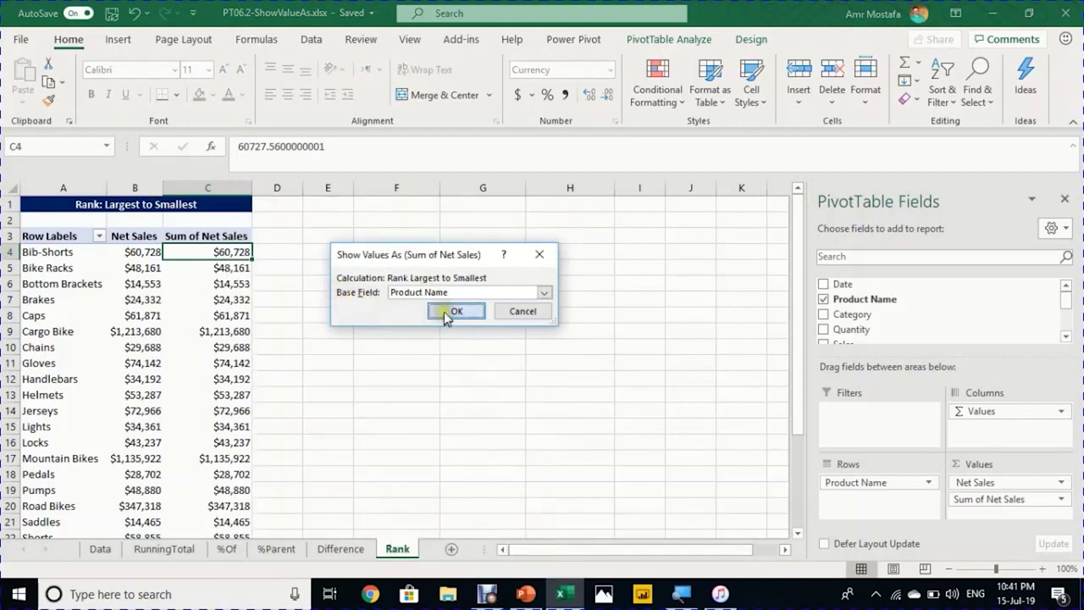
left_click(239, 330)
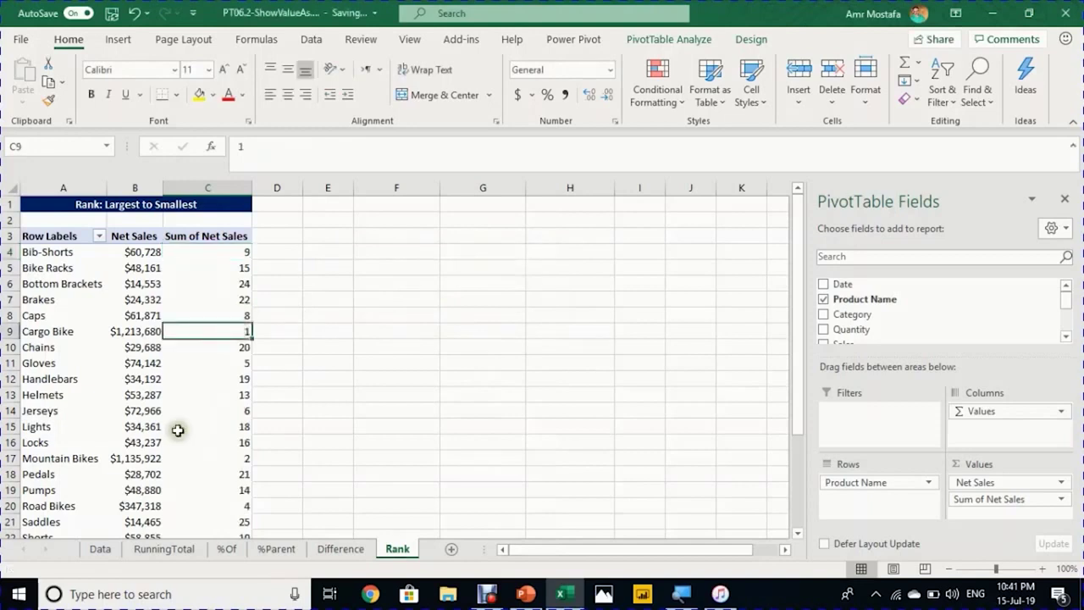
left_click(120, 332)
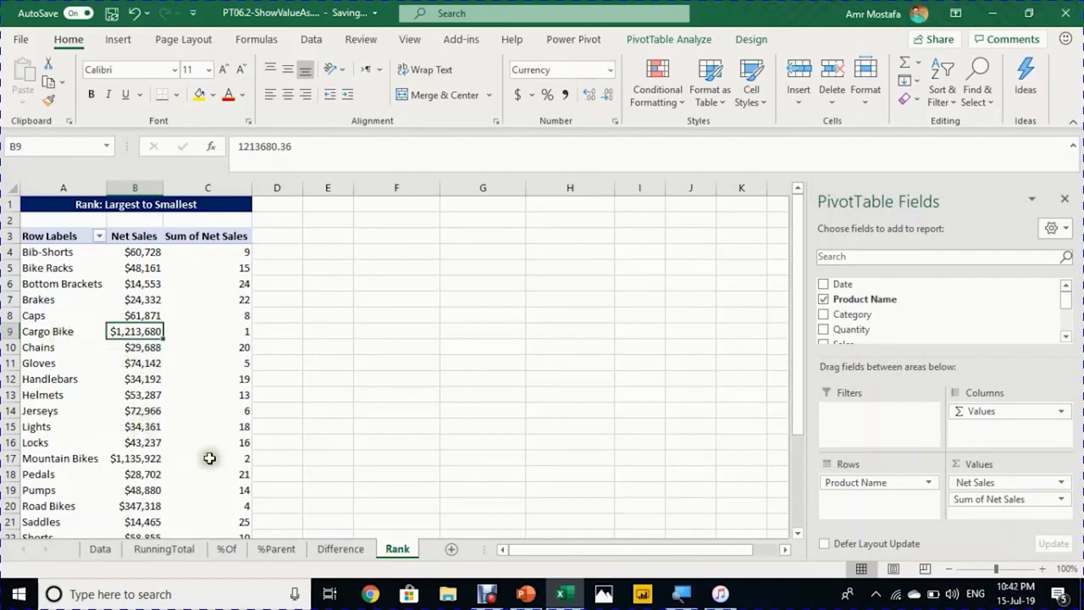
mouse_move(135, 458)
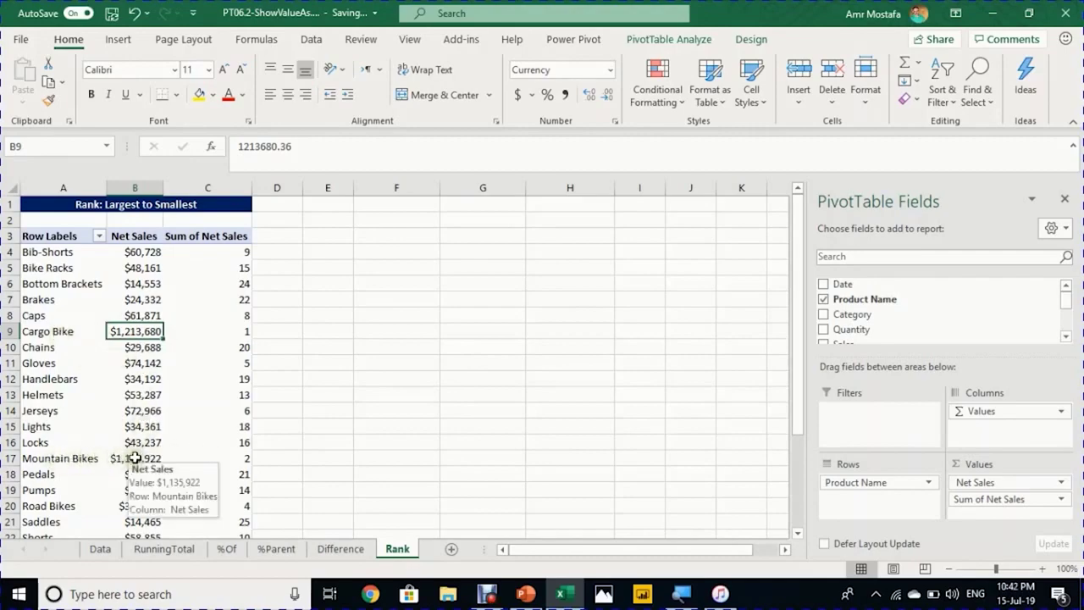
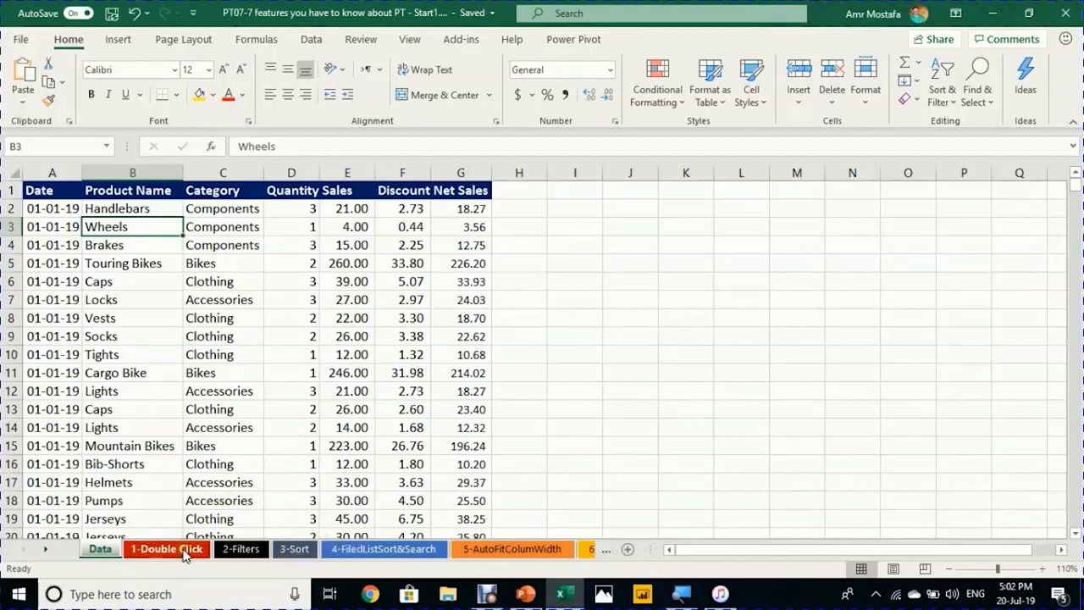
Step: Switch to the 1-Double Click sheet and examine the quarterly net sales by category and product in the pivot table
left_click(167, 549)
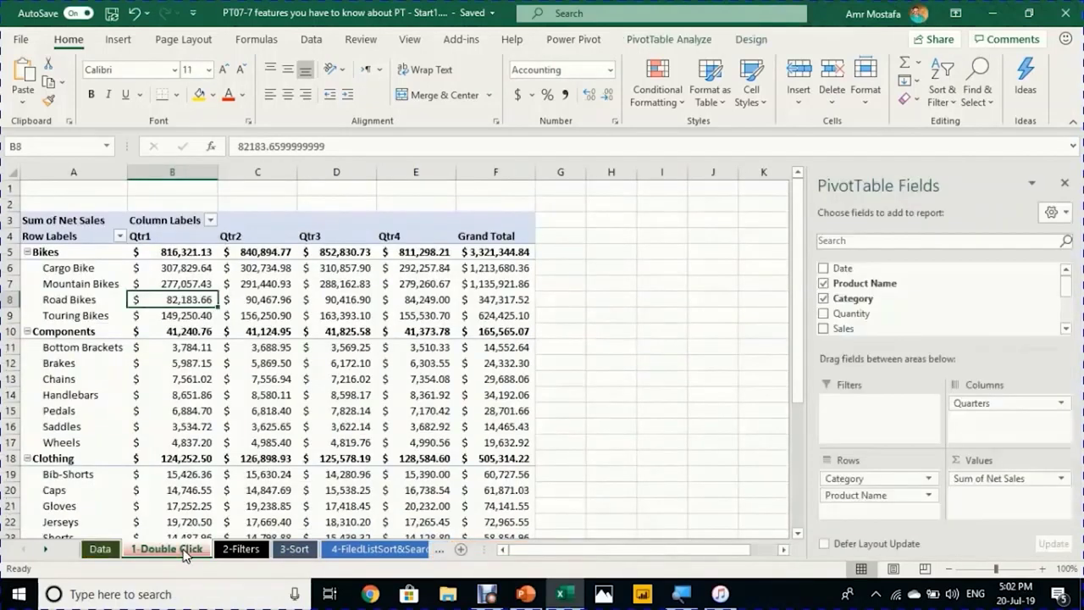
mouse_move(185, 389)
mouse_move(150, 281)
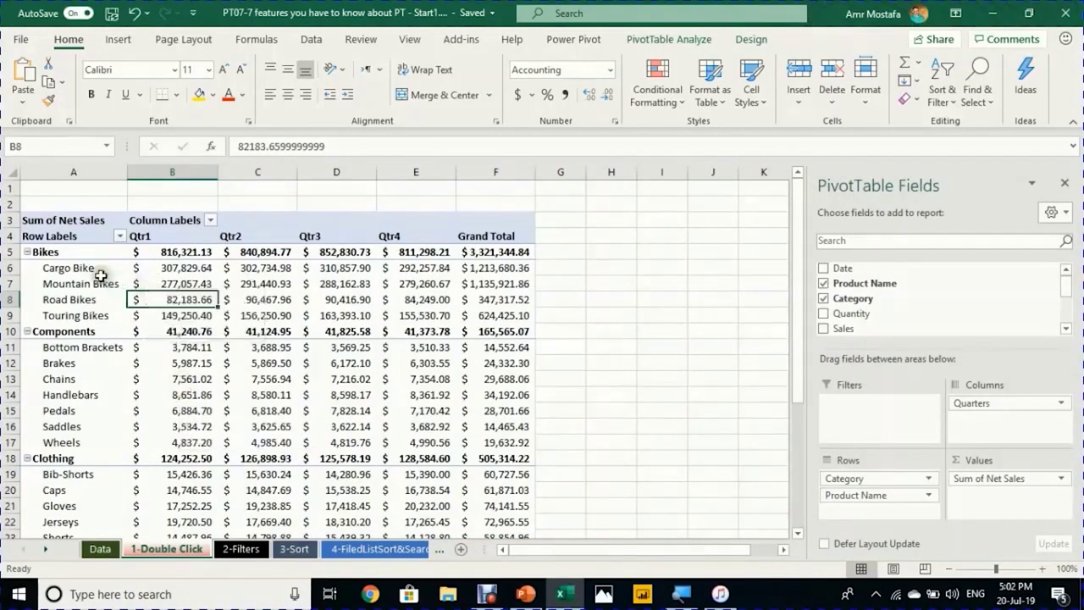
left_click(106, 282)
left_click(73, 250)
left_click(103, 283)
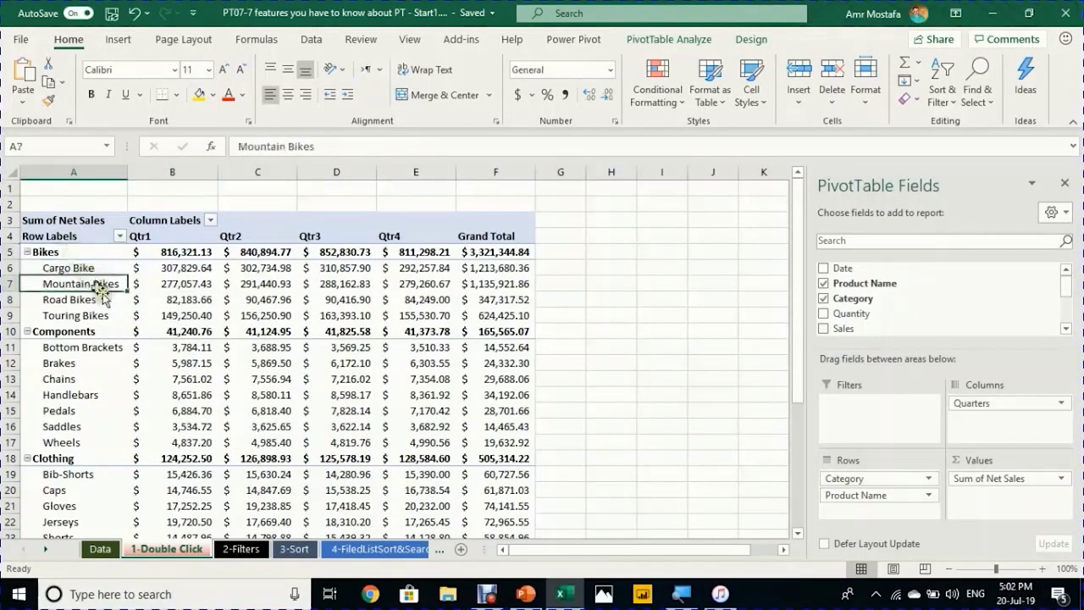
mouse_move(193, 410)
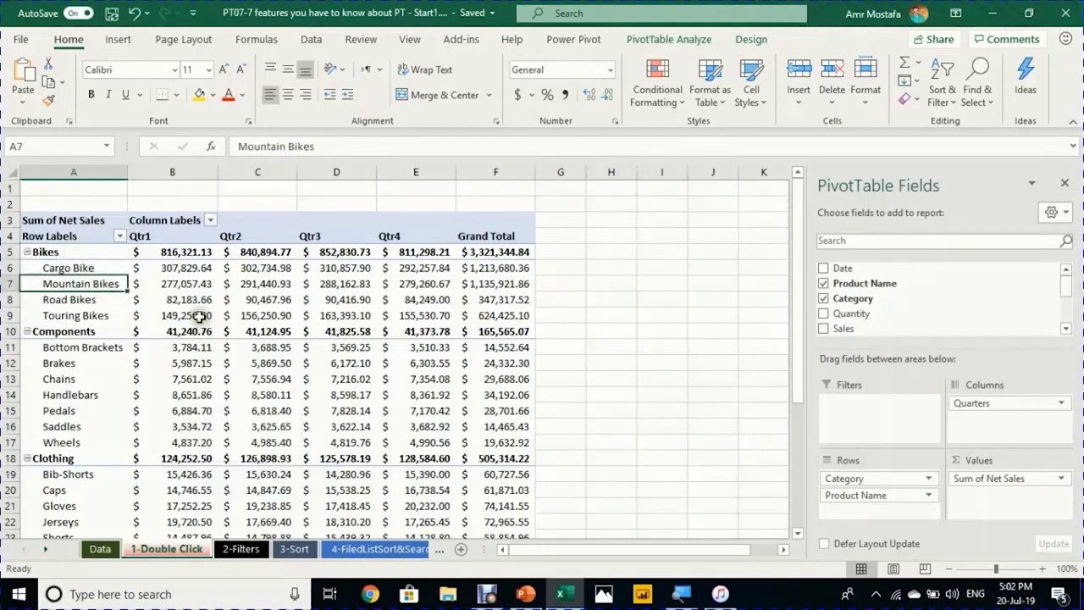
mouse_move(198, 315)
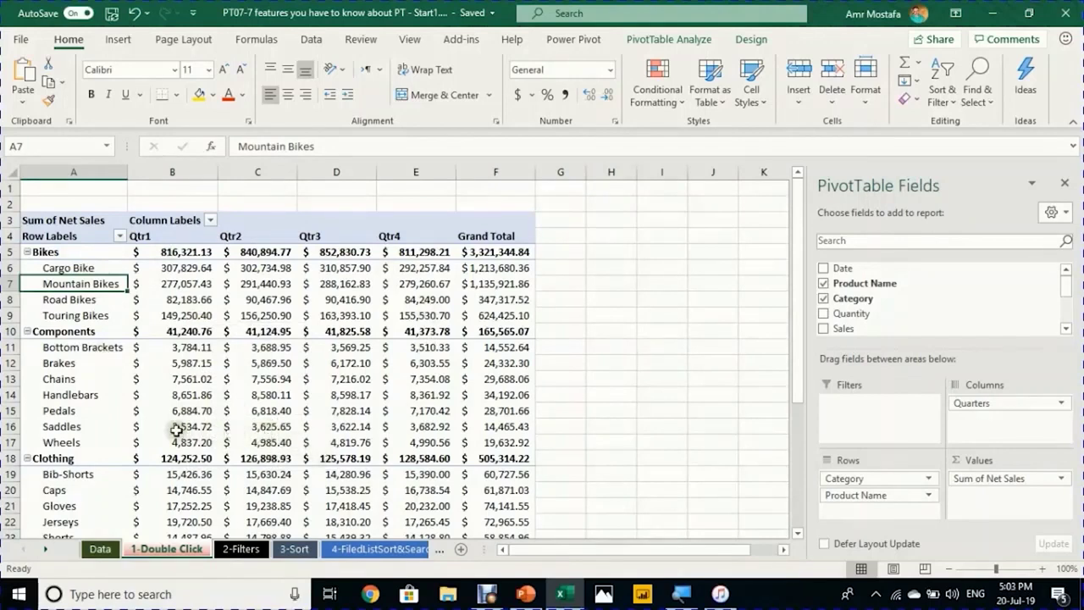
Step: Drill down into the Qtr4 net sales of Brakes to extract the underlying records to a new sheet
left_click(98, 365)
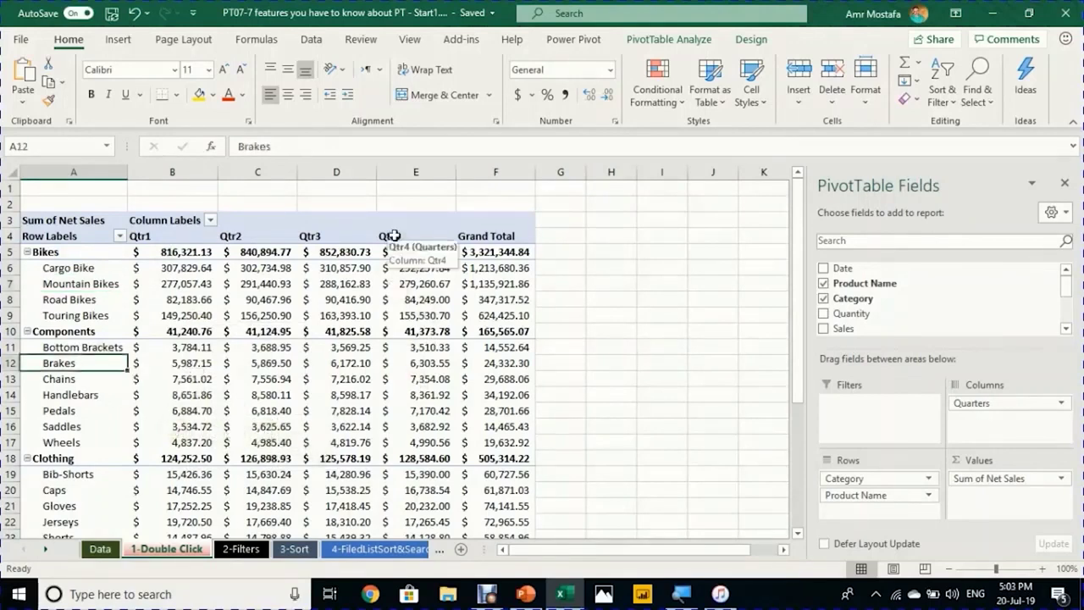
left_click(422, 365)
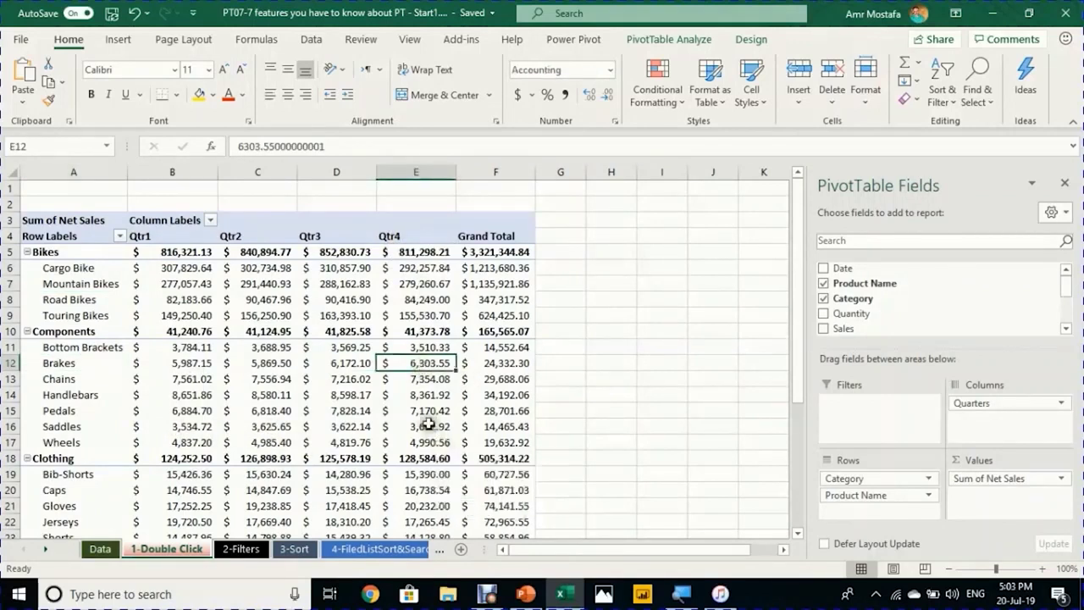
mouse_move(430, 361)
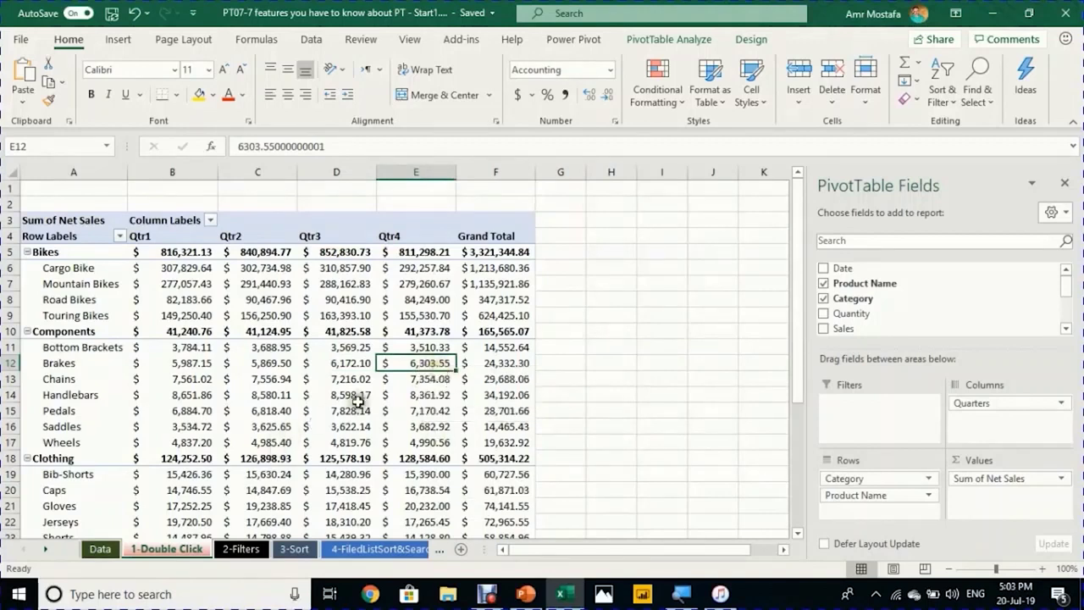
double_click(412, 363)
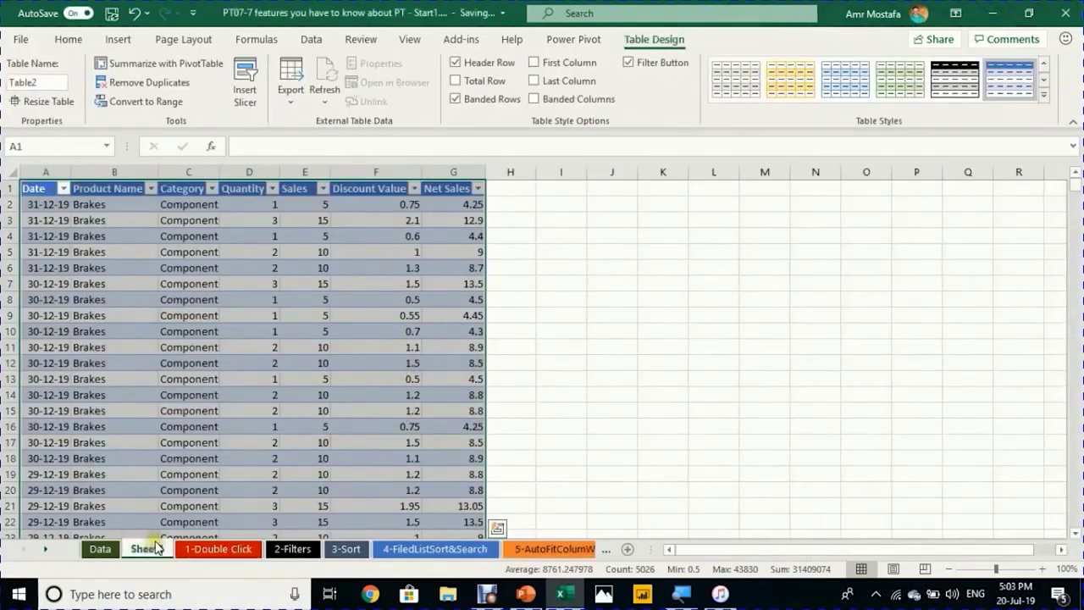
left_click(79, 252)
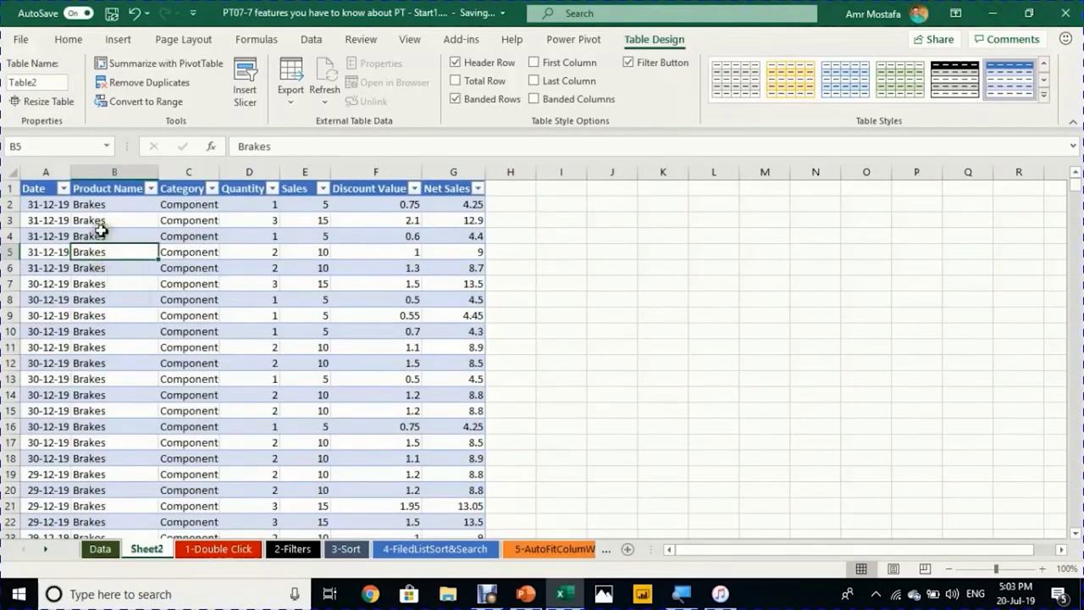
Step: Add a sum total for the Net Sales column directly below the last row of the extracted Brakes table
left_click(441, 301)
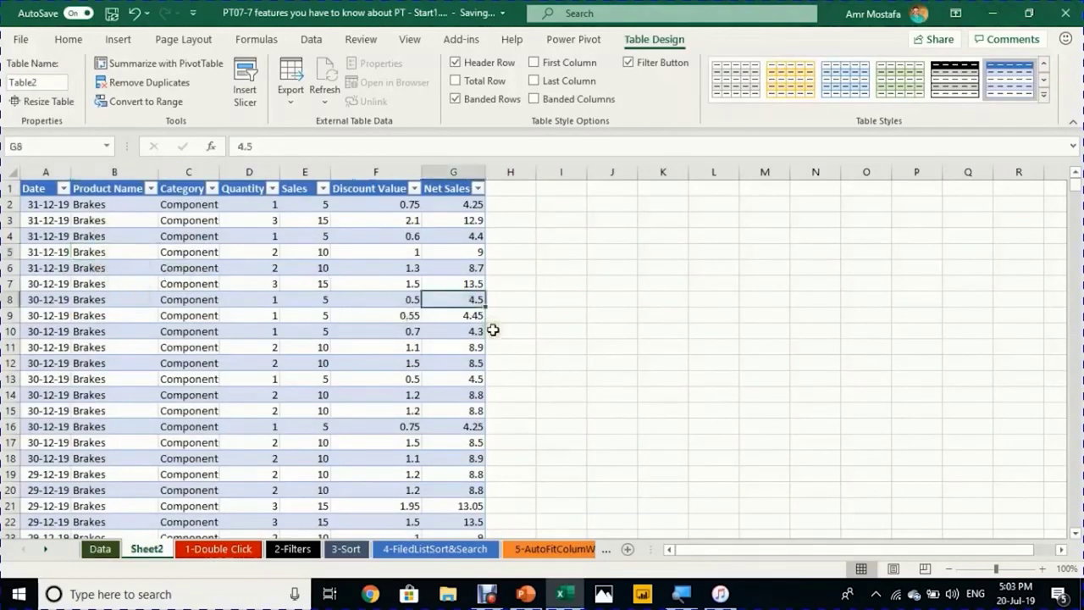
key("ctrl+Down")
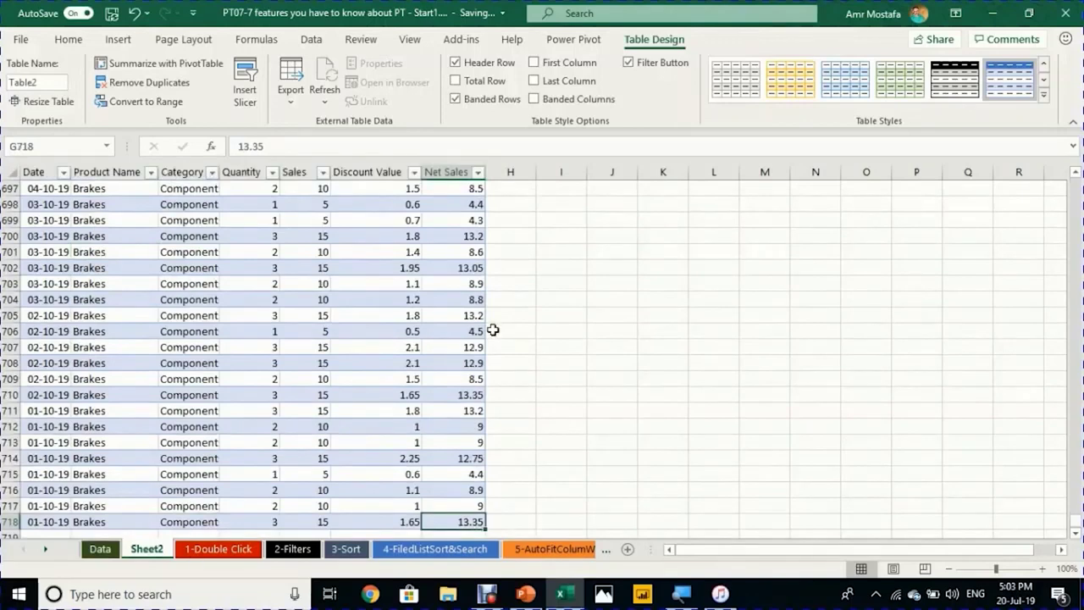
key("Down")
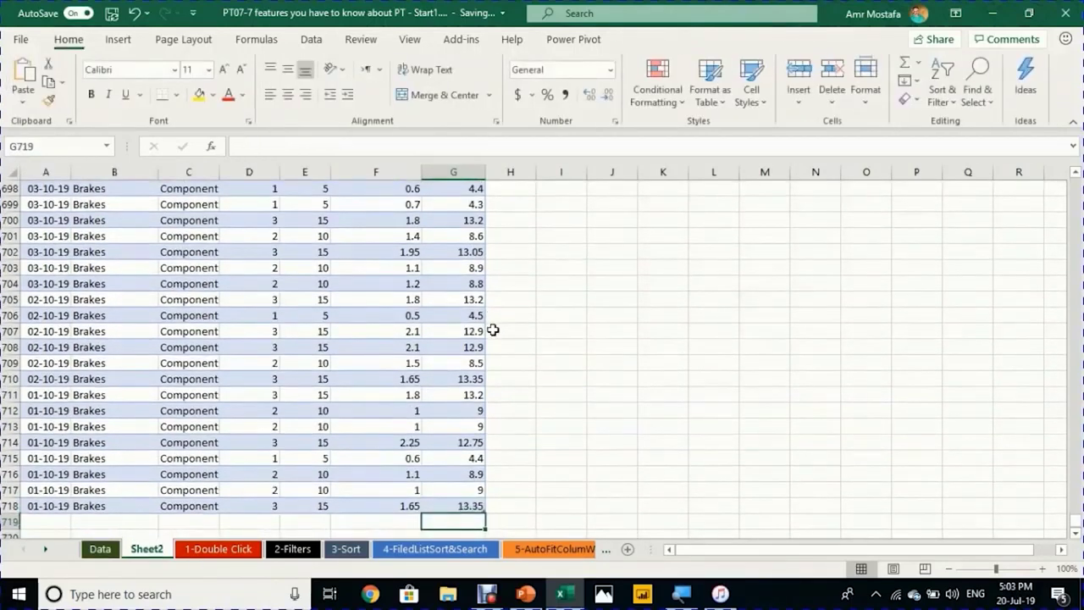
key("alt+equal")
key("alt+equal")
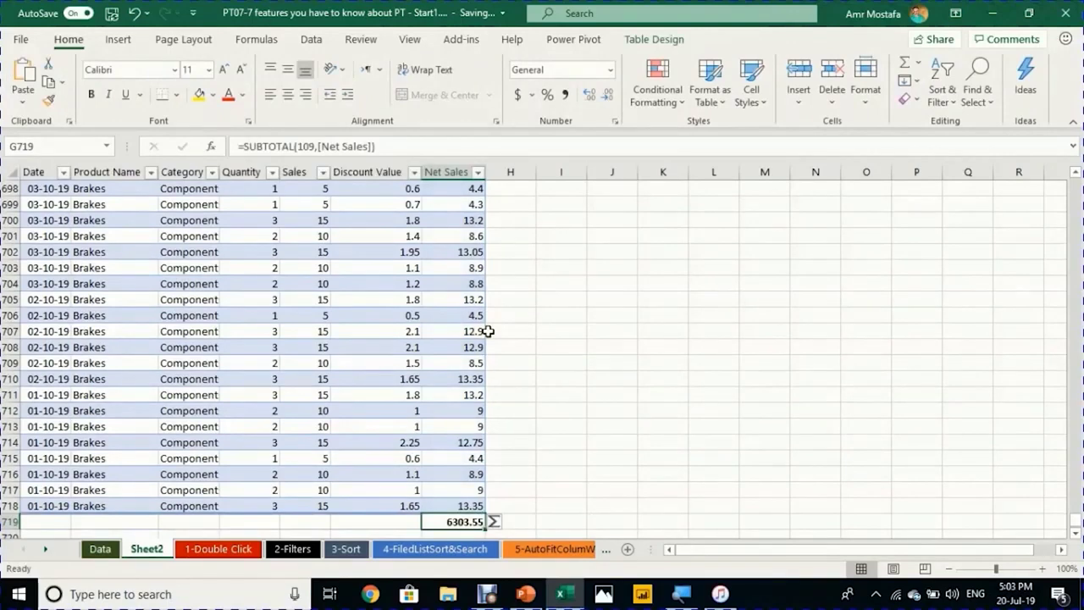
Step: Check which products, categories and months the extracted table contains by viewing the Product Name, Category and Date filter lists
left_click(461, 332)
scroll(455, 334, "up", 1)
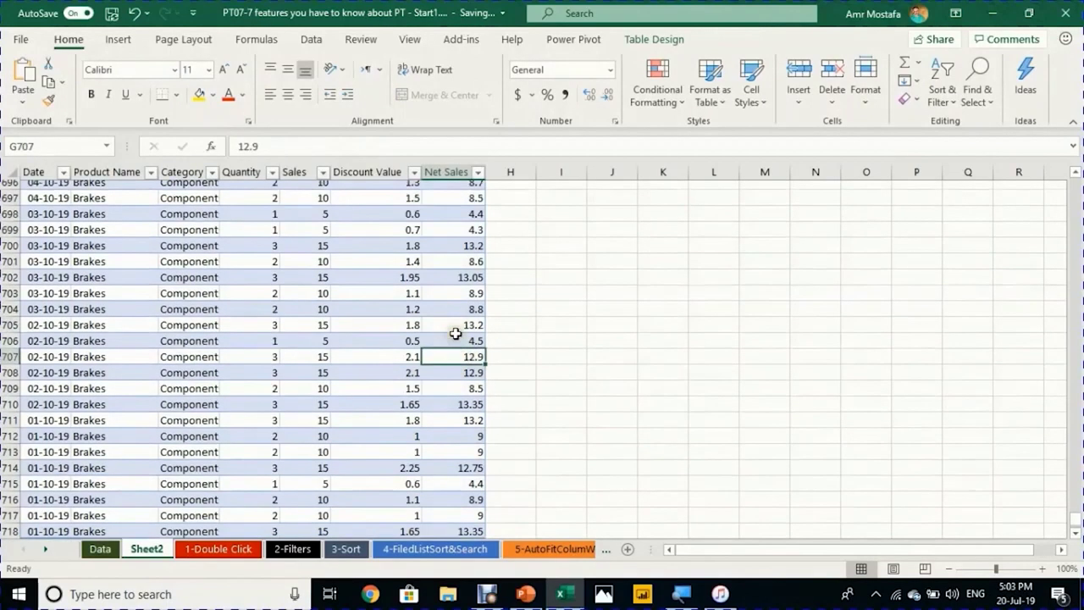
left_click(125, 172)
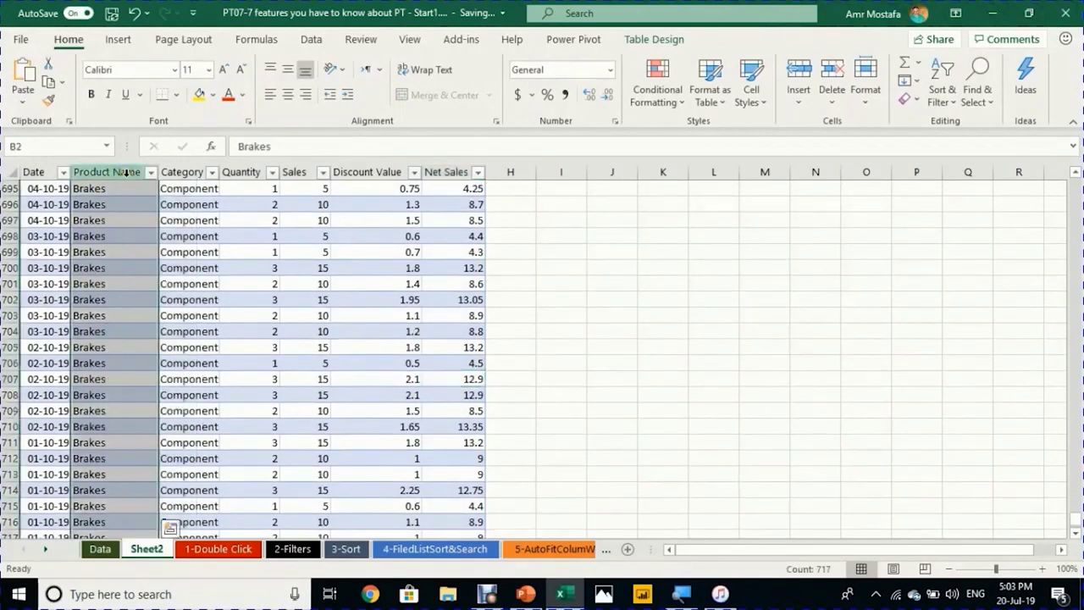
left_click(118, 188)
left_click(152, 172)
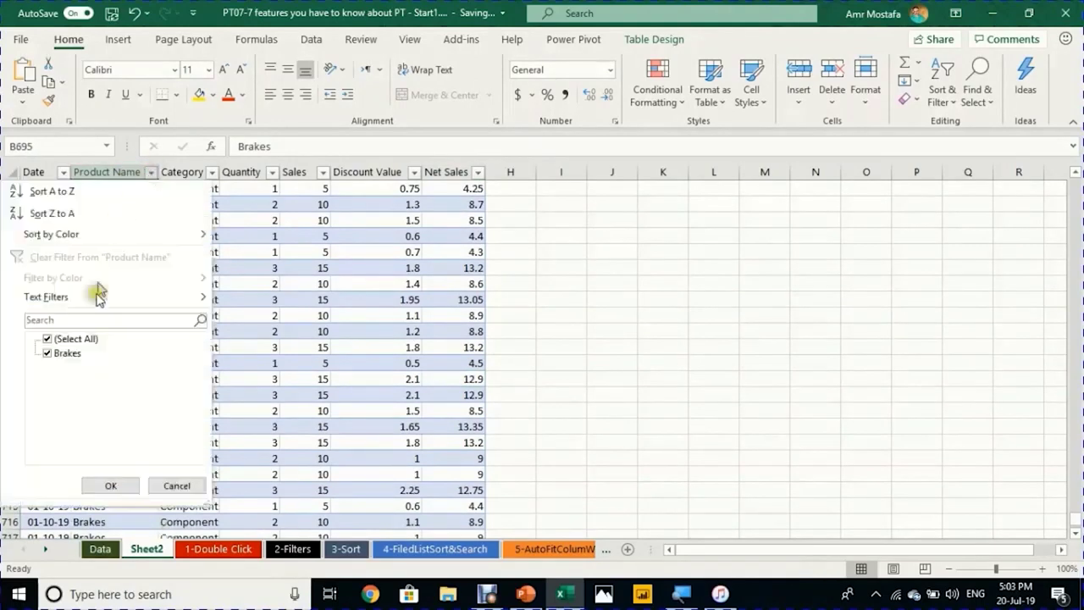
left_click(230, 242)
left_click(211, 173)
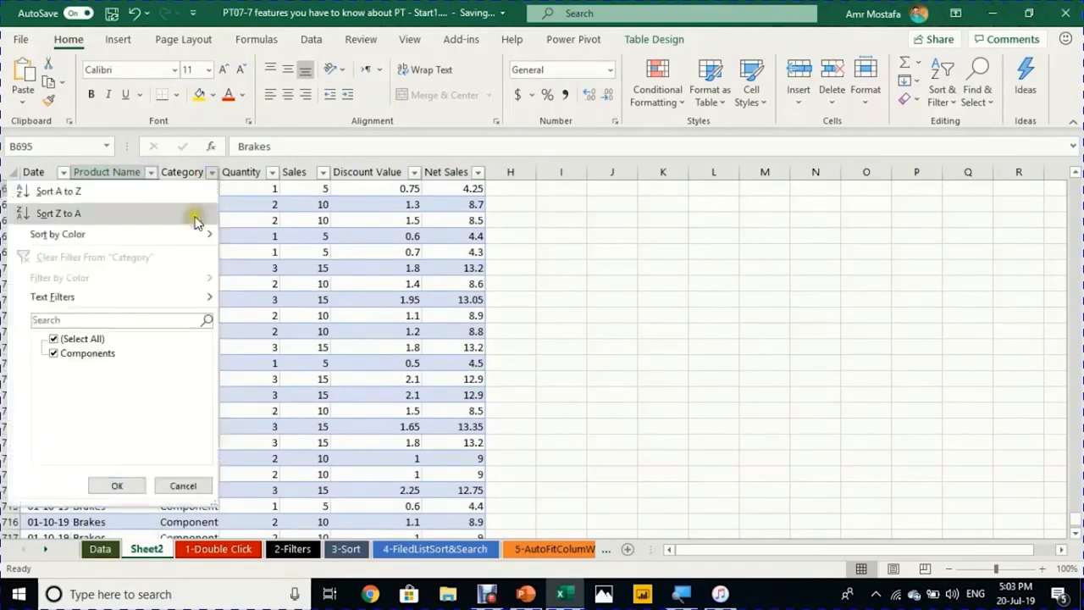
left_click(280, 293)
left_click(252, 222)
scroll(359, 310, "up", 2)
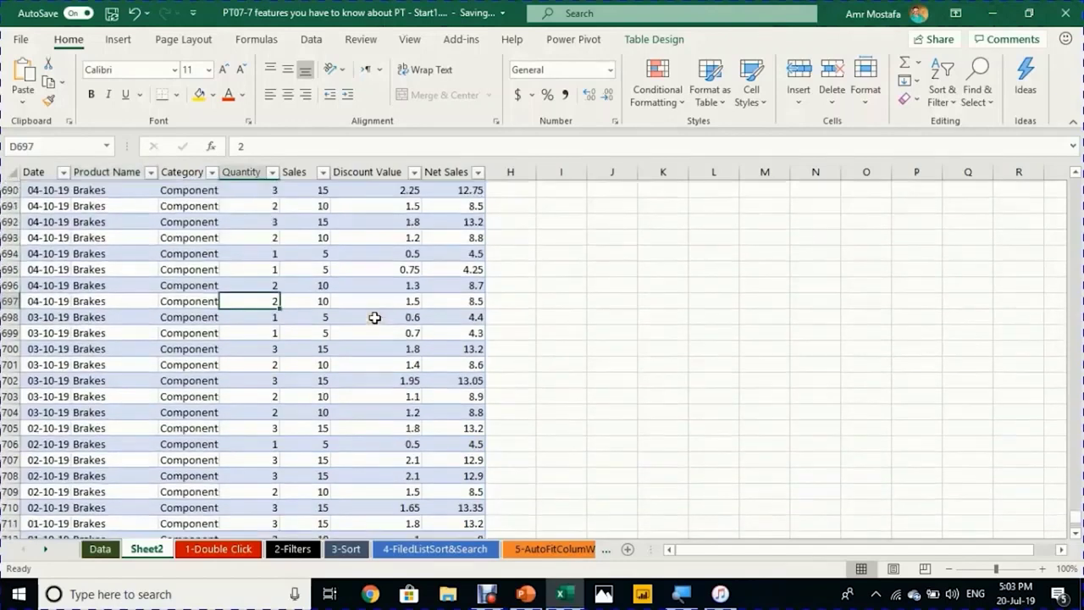
left_click(65, 174)
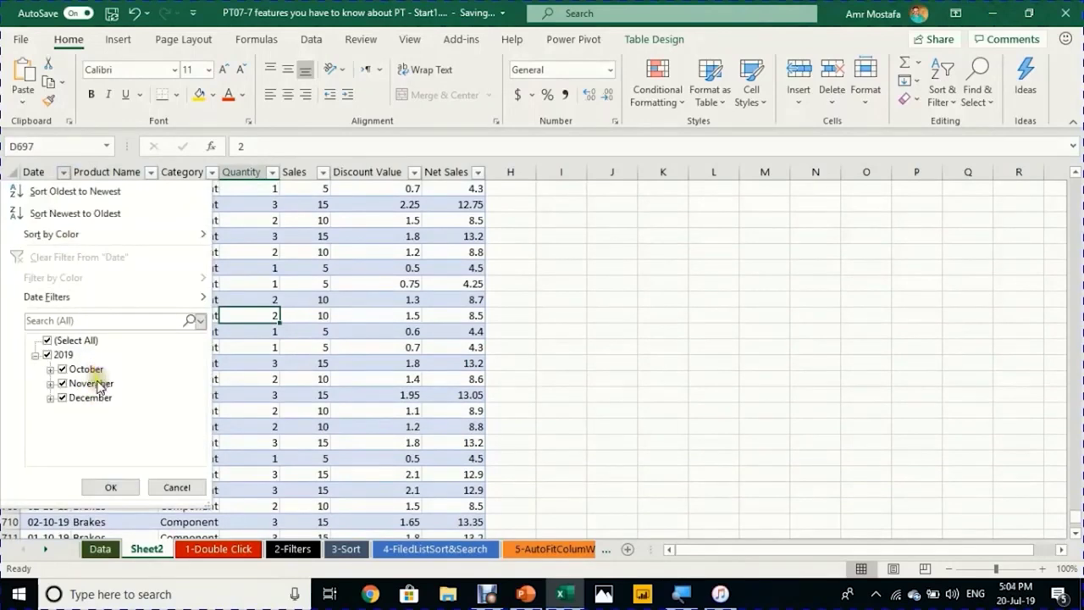
left_click(279, 357)
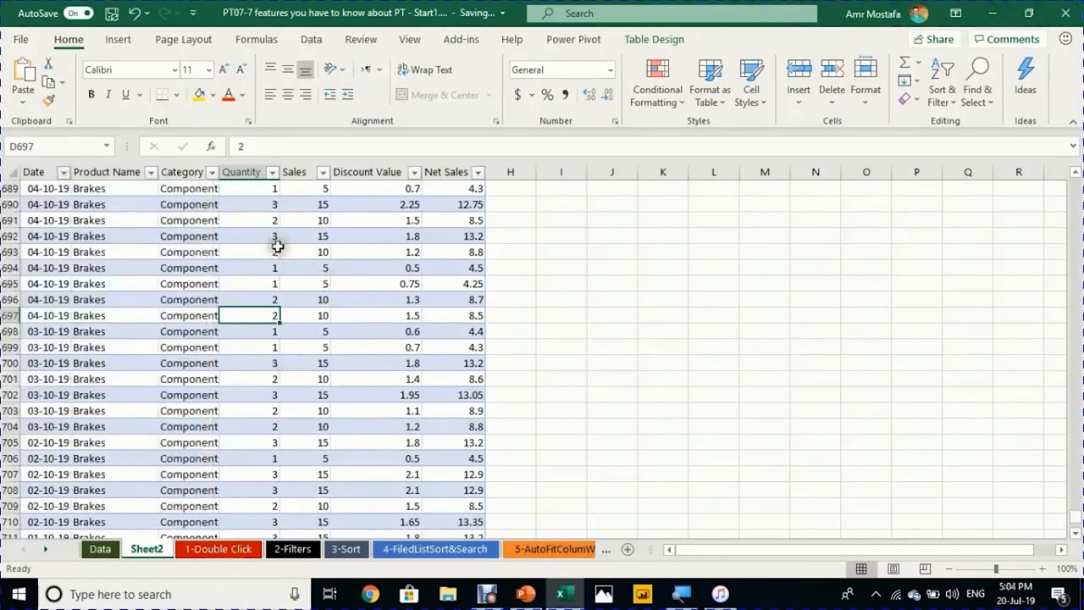
Step: Review the Discount Value and Net Sales columns of the extracted table and return to its first rows
left_click(386, 315)
left_click(458, 318)
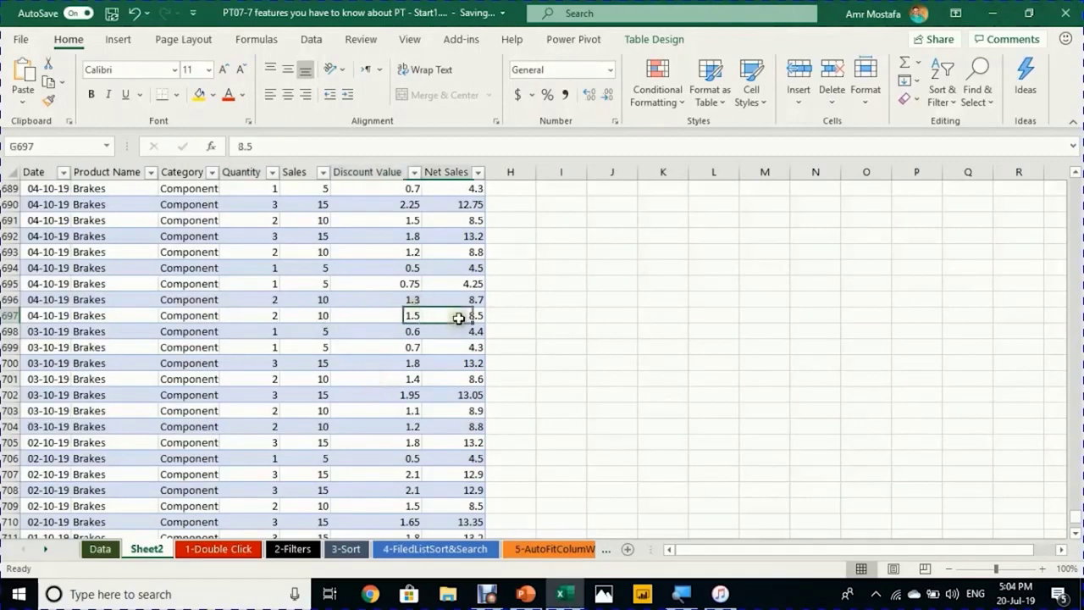
scroll(434, 394, "up", 8)
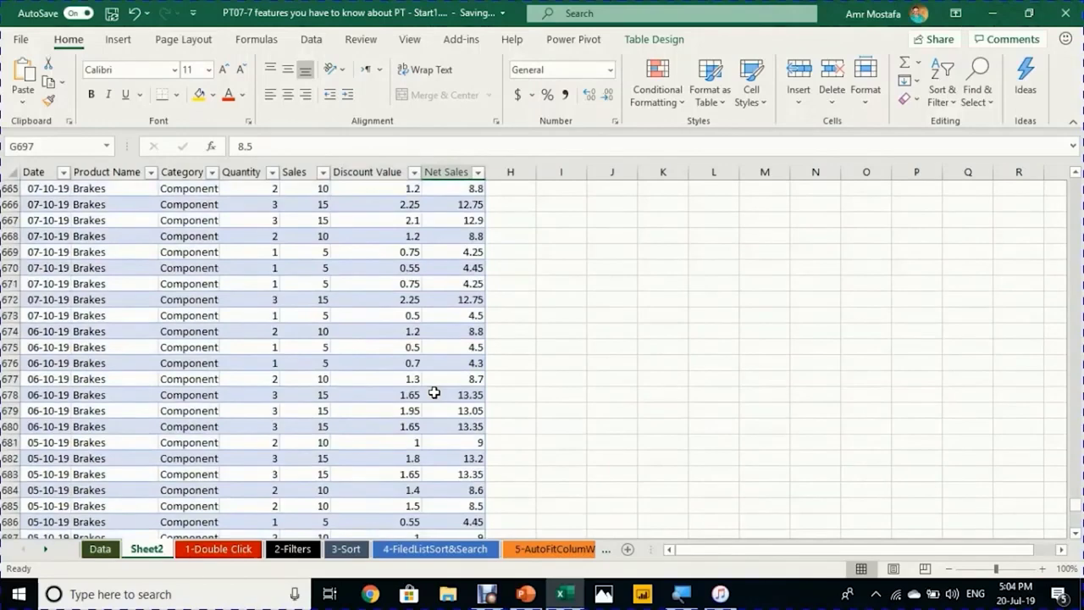
key("ctrl+Up")
key("Down")
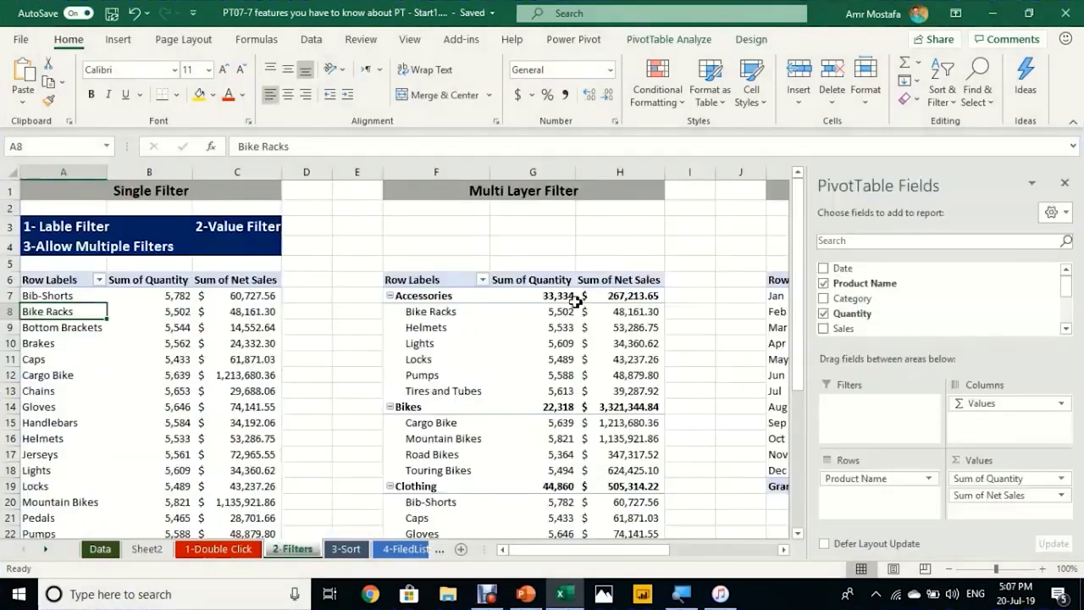
Step: Select the Bottom Brackets quantity in the Single Filter pivot table on the 2-Filters sheet
mouse_move(201, 377)
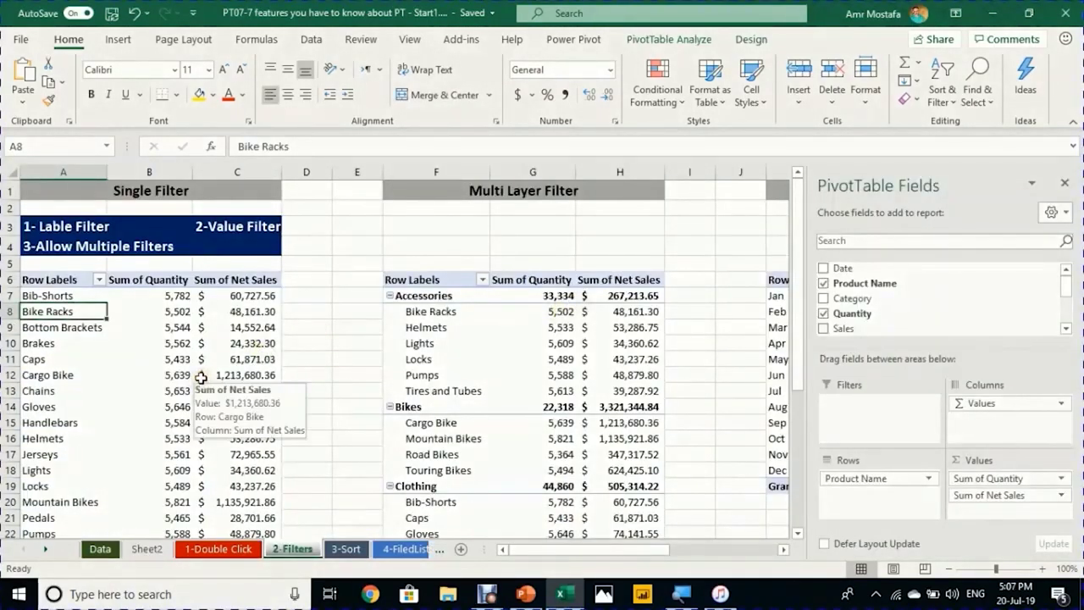
left_click(154, 332)
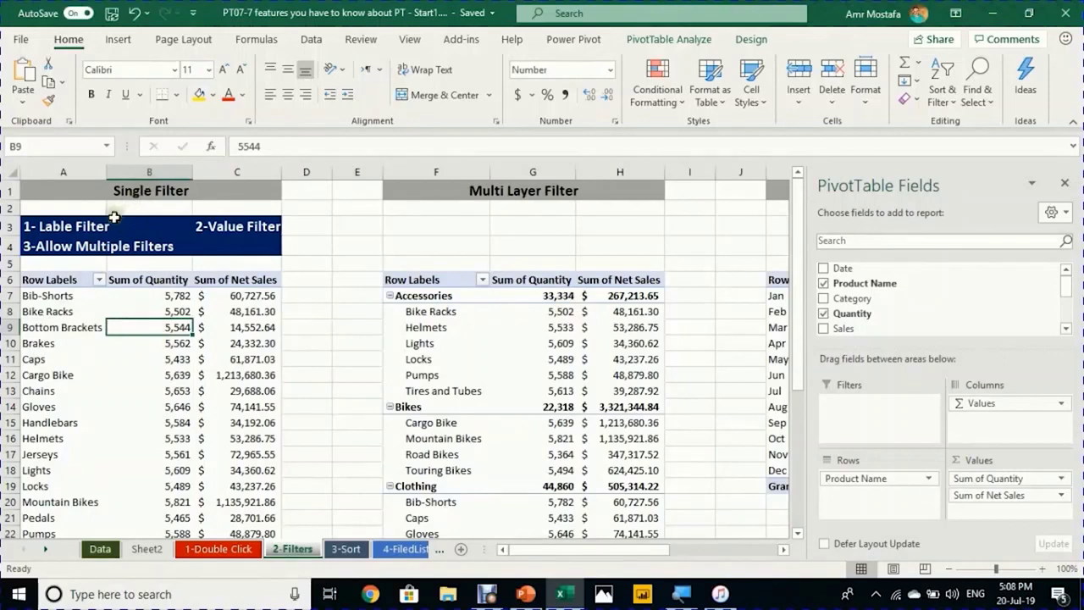
Step: Filter the Single Filter pivot table to Bib-Shorts, Bike Racks, Brakes and Cargo Bike, and check its quantity and net sales grand totals
left_click(99, 280)
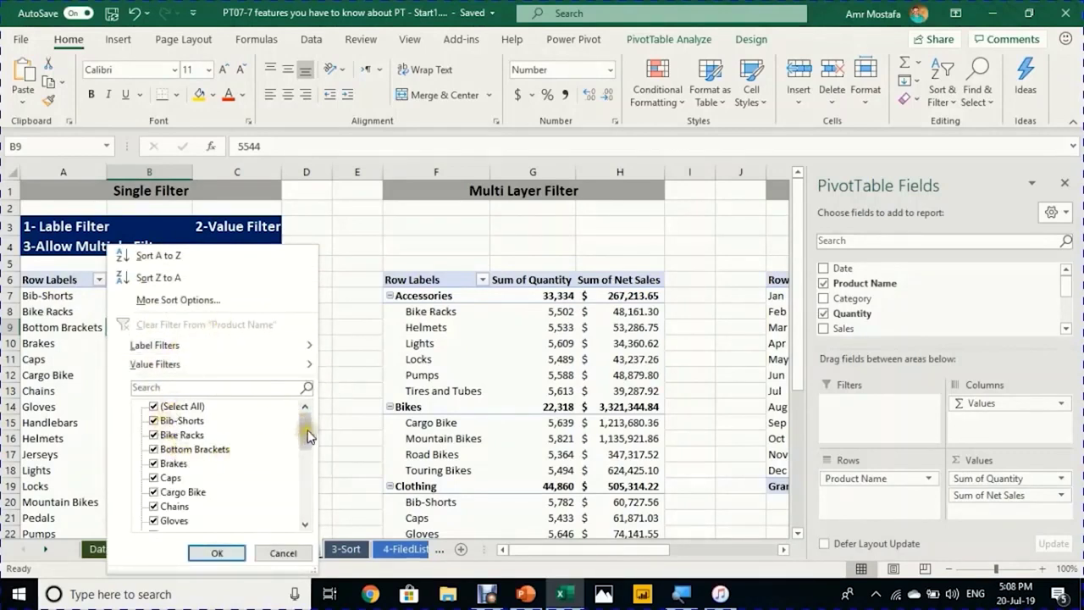
mouse_move(304, 430)
left_mouse_down()
mouse_move(283, 504)
mouse_move(306, 422)
mouse_move(289, 432)
left_mouse_up()
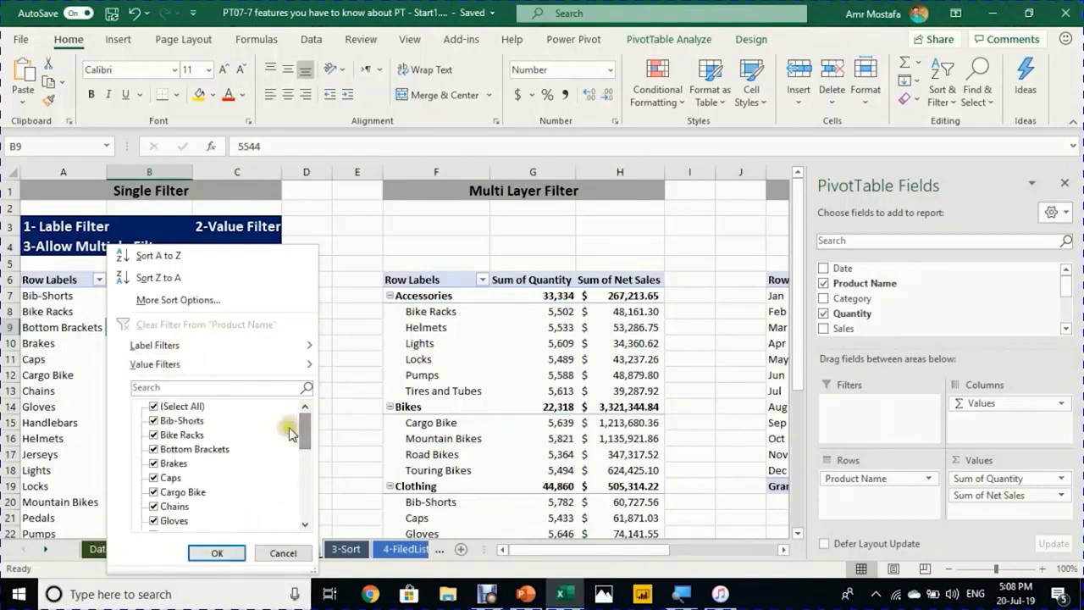
left_click(155, 409)
left_click(153, 406)
left_click(153, 421)
left_click(153, 434)
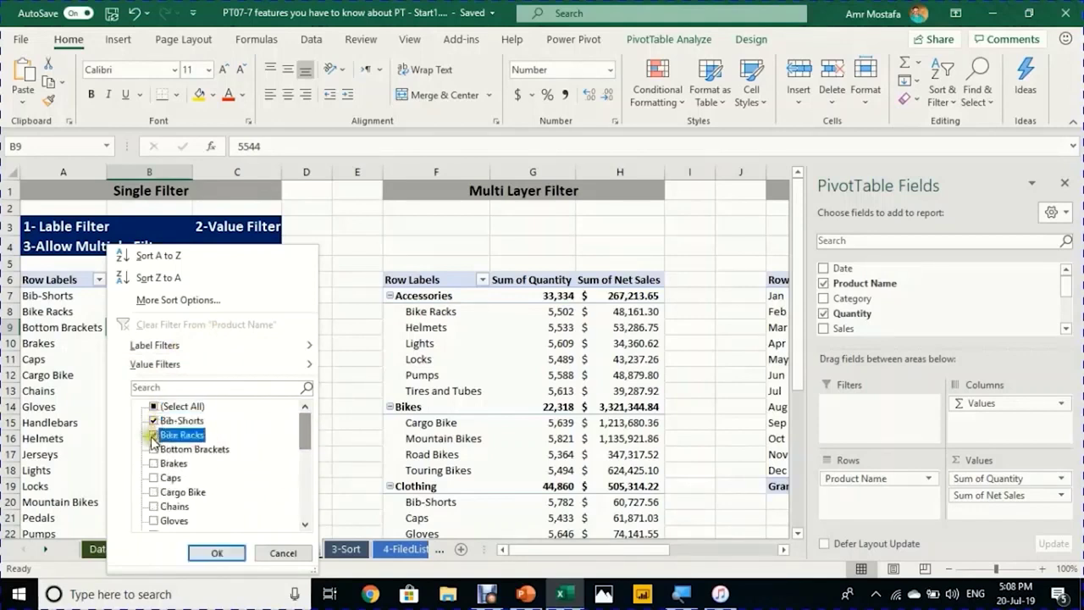
left_click(154, 463)
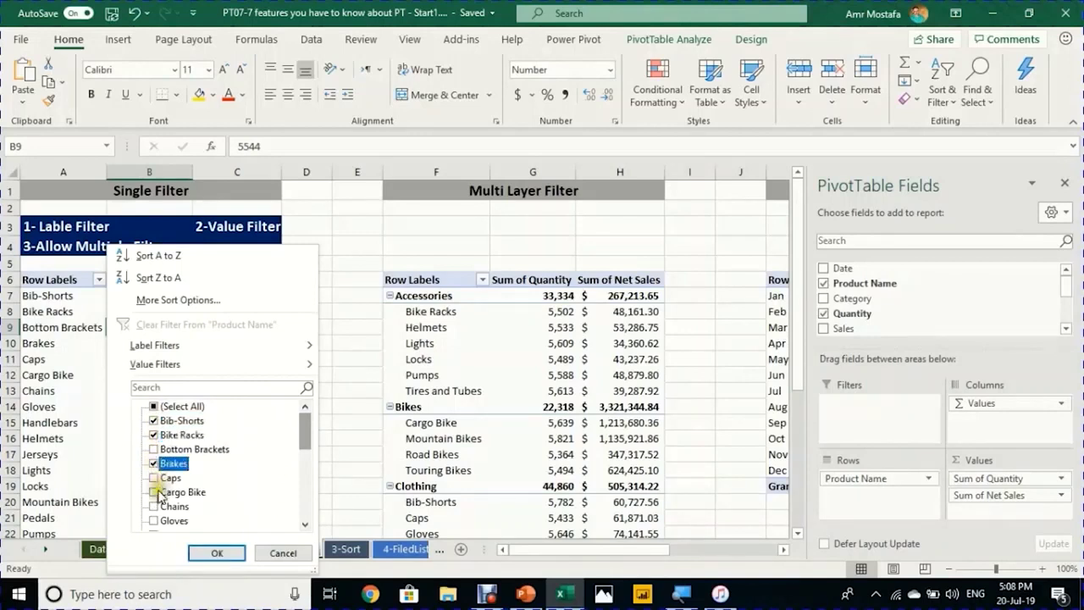
left_click(153, 492)
left_click(214, 553)
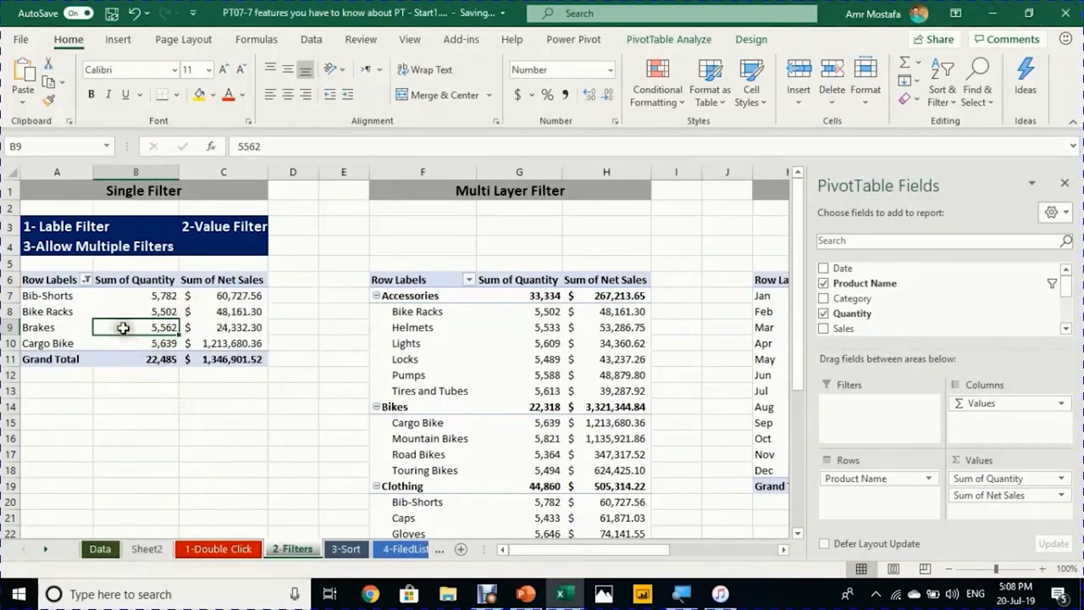
left_click(210, 359)
left_click(158, 357)
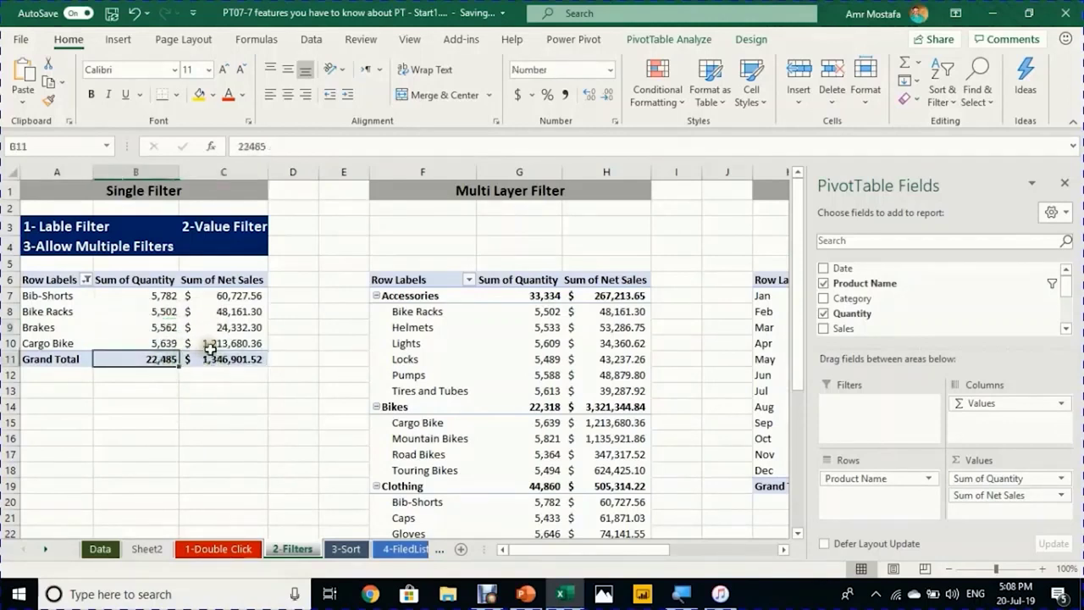
left_click(210, 355)
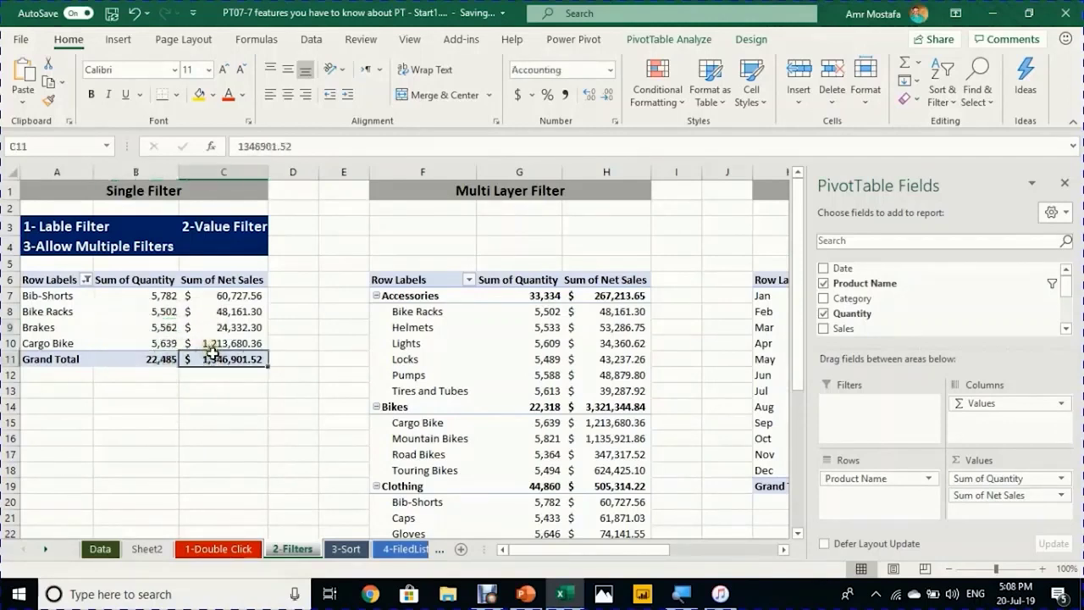
Step: Clear the Product Name filter from the Single Filter pivot table
left_click(88, 279)
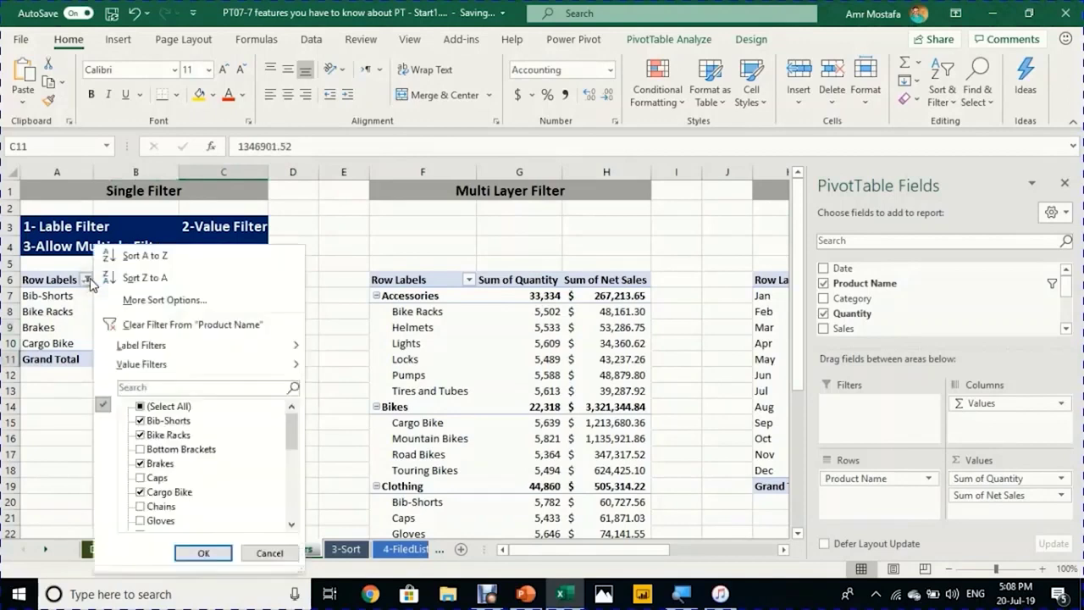
left_click(146, 408)
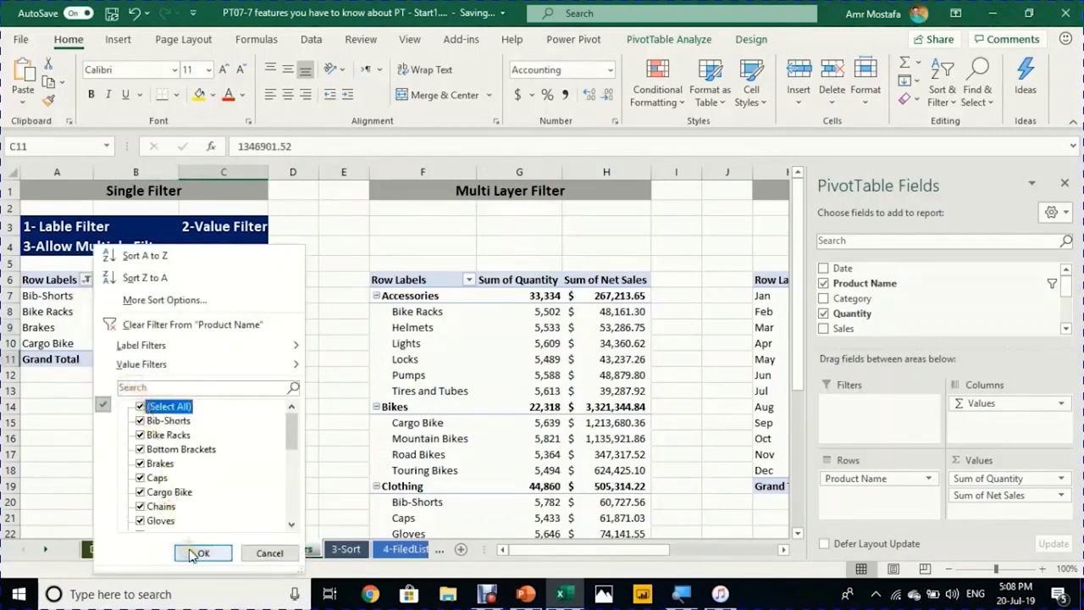
left_click(208, 324)
Step: Apply a label filter showing product names that contain "Bike?" in the Single Filter pivot table, and review the remaining products
left_click(99, 279)
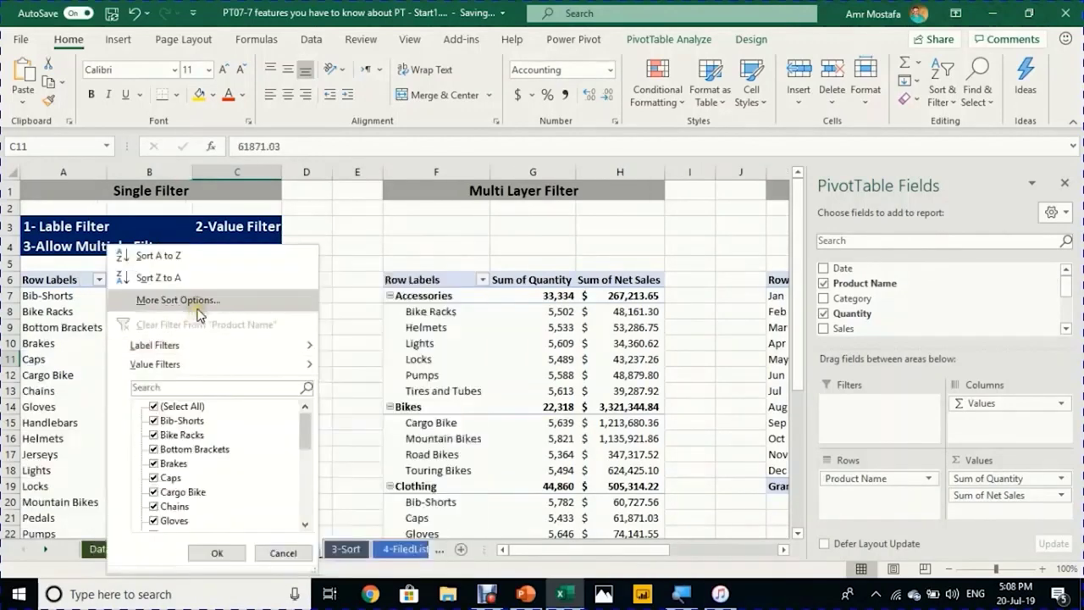
mouse_move(182, 351)
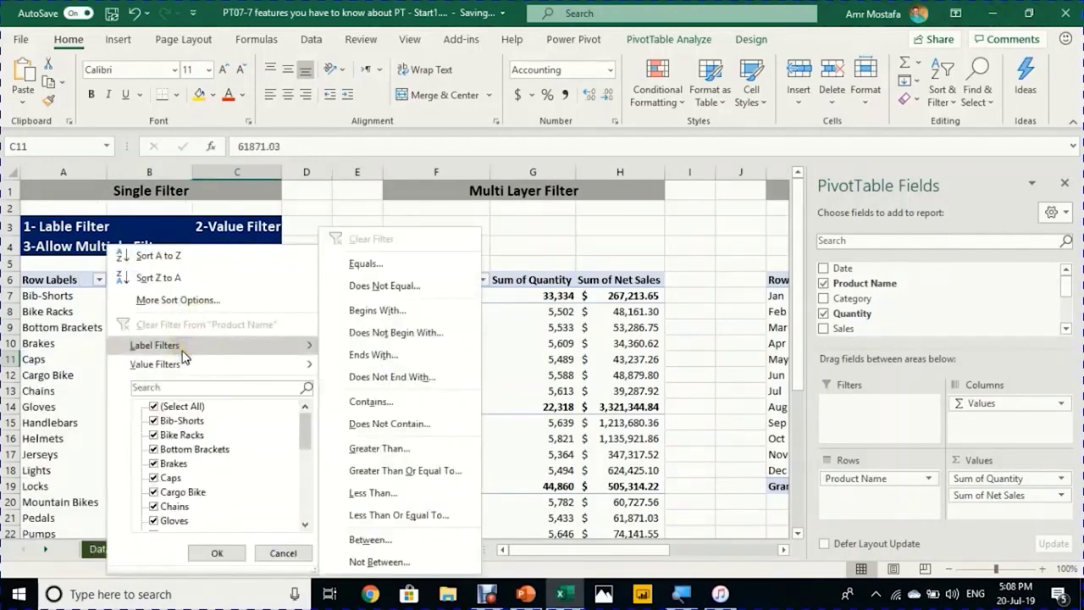
mouse_move(181, 373)
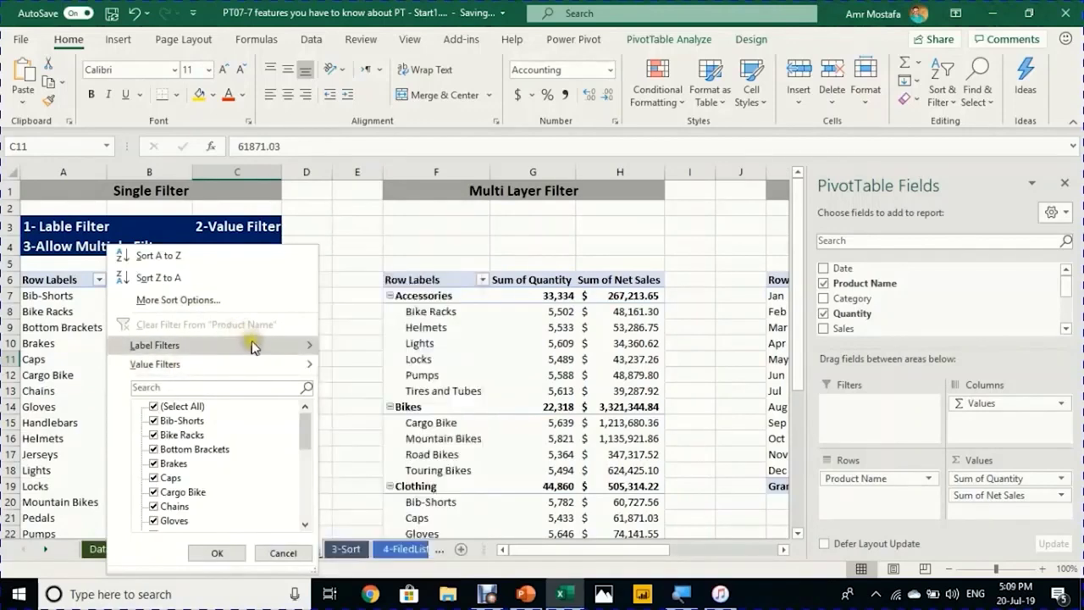
mouse_move(278, 345)
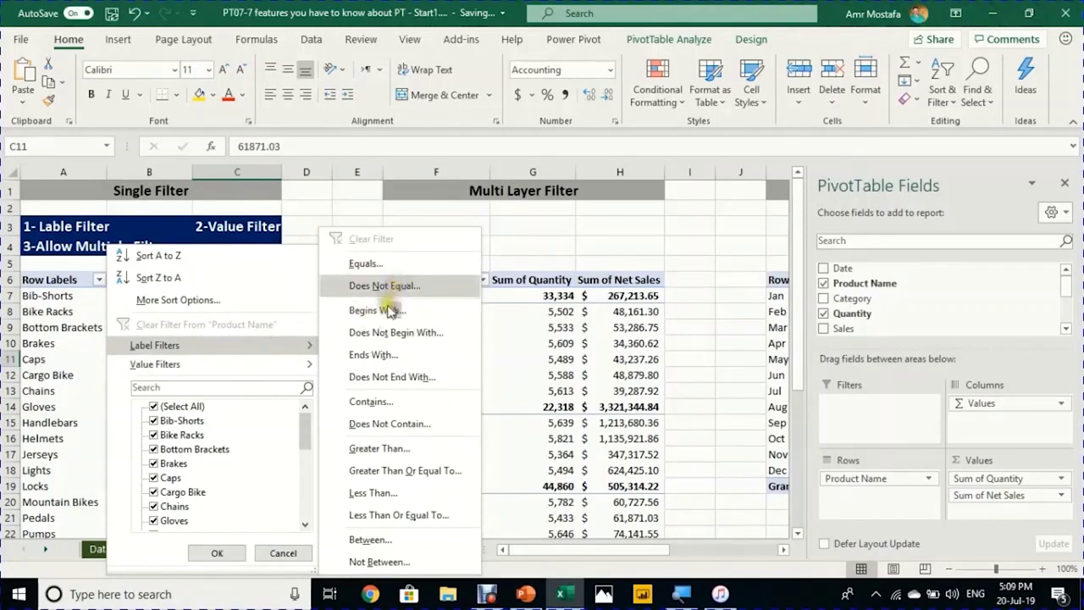
left_click(385, 405)
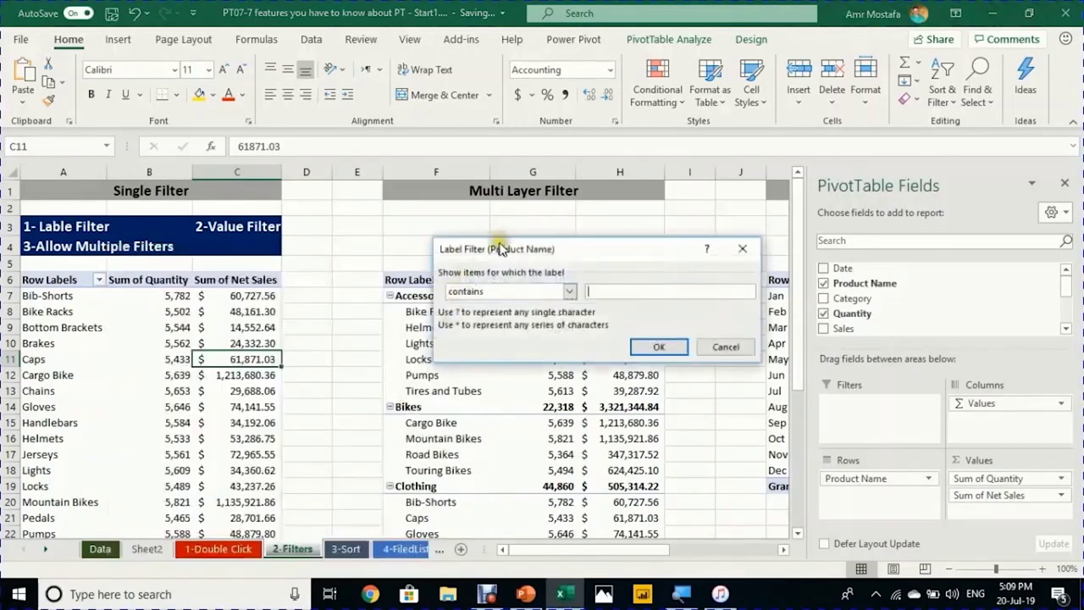
left_click_drag(500, 248, 399, 198)
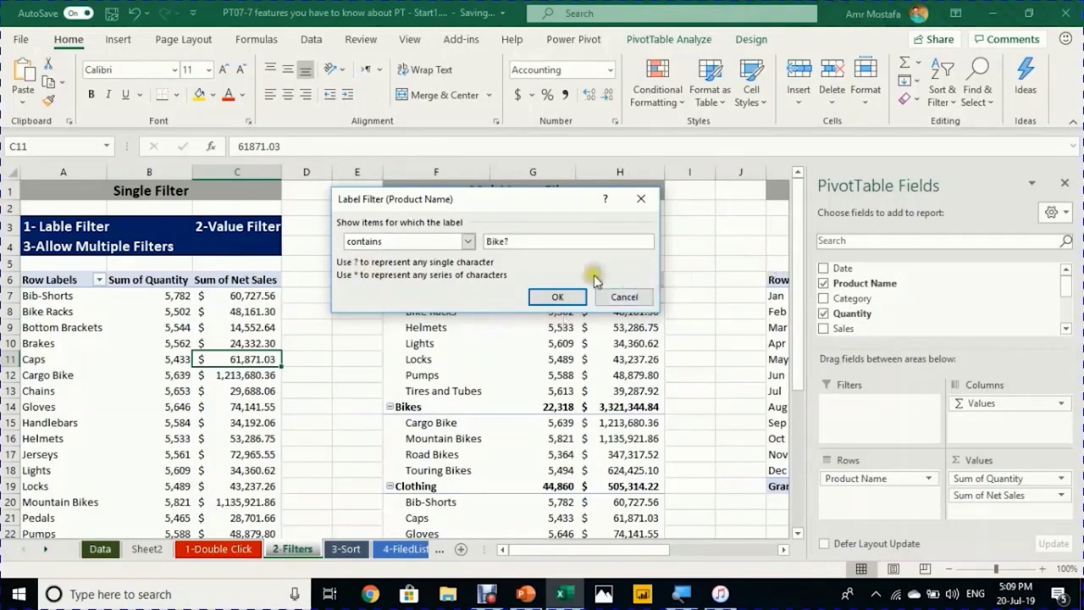
left_click(558, 297)
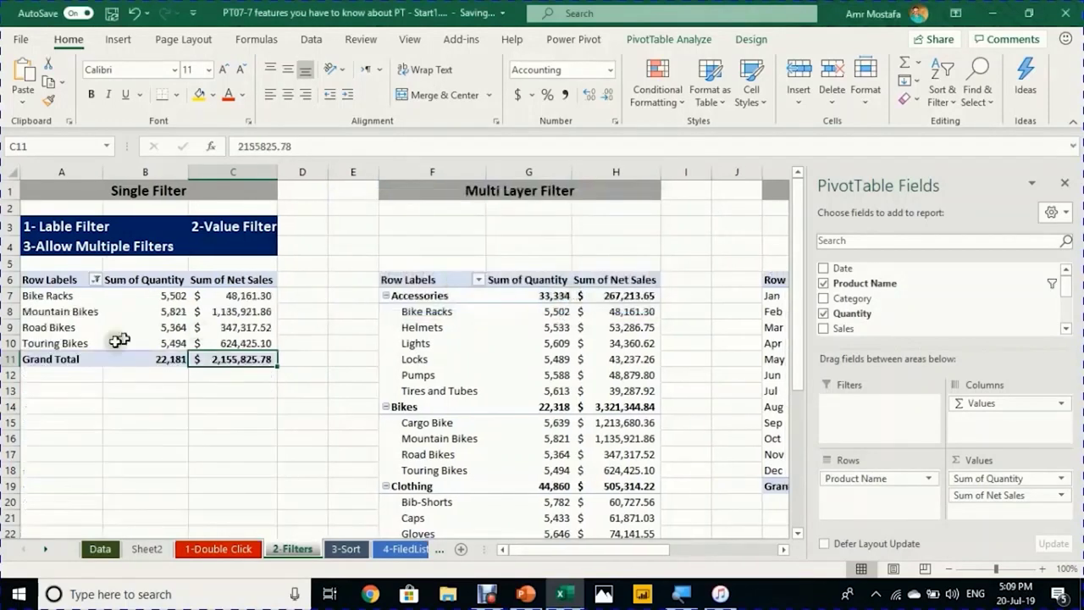
left_click(87, 295)
left_click_drag(86, 296, 69, 344)
left_click(71, 294)
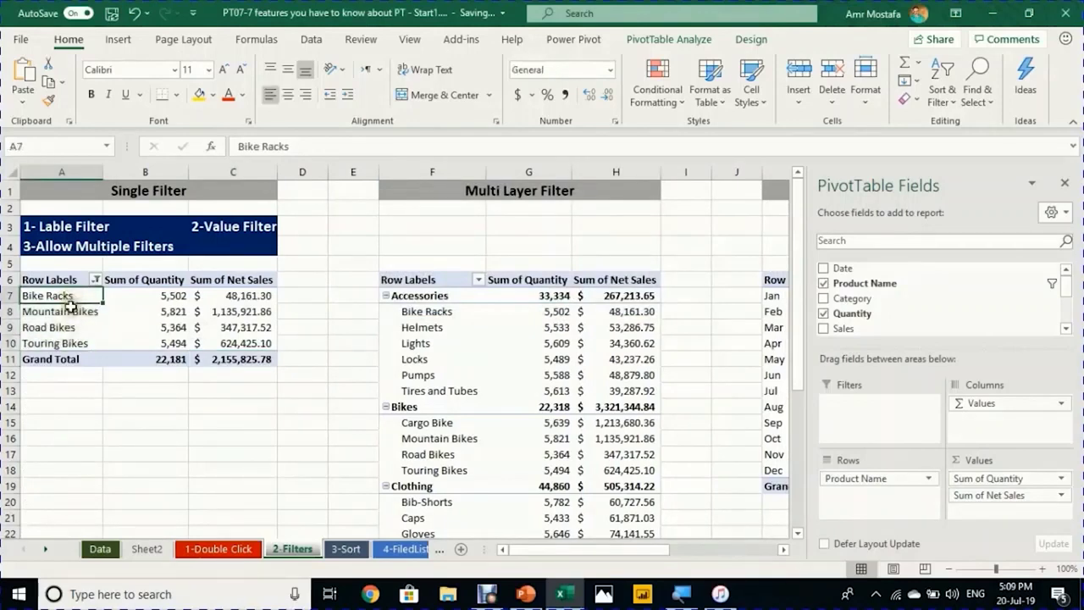
left_click(74, 311)
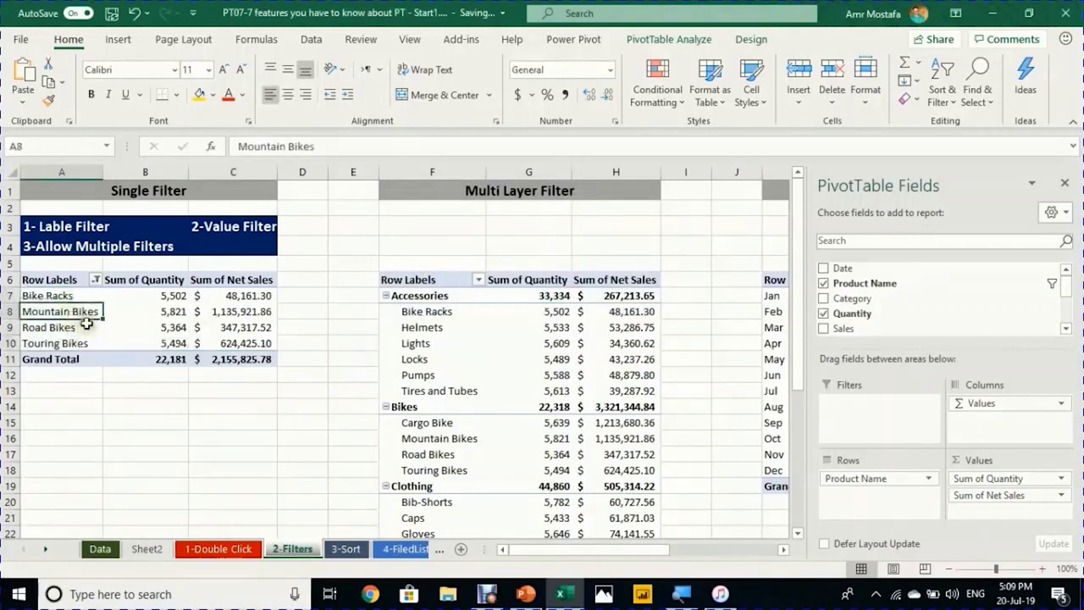
Step: Apply a value filter to the Single Filter pivot table showing products whose Sum of Net Sales is less than 50000
left_click(96, 280)
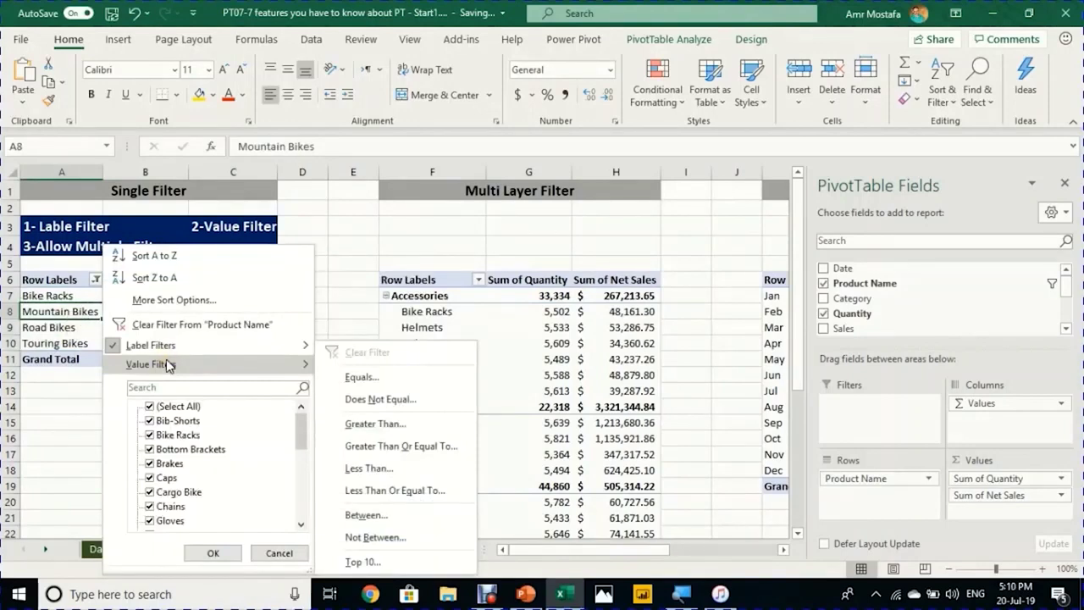
left_click(47, 310)
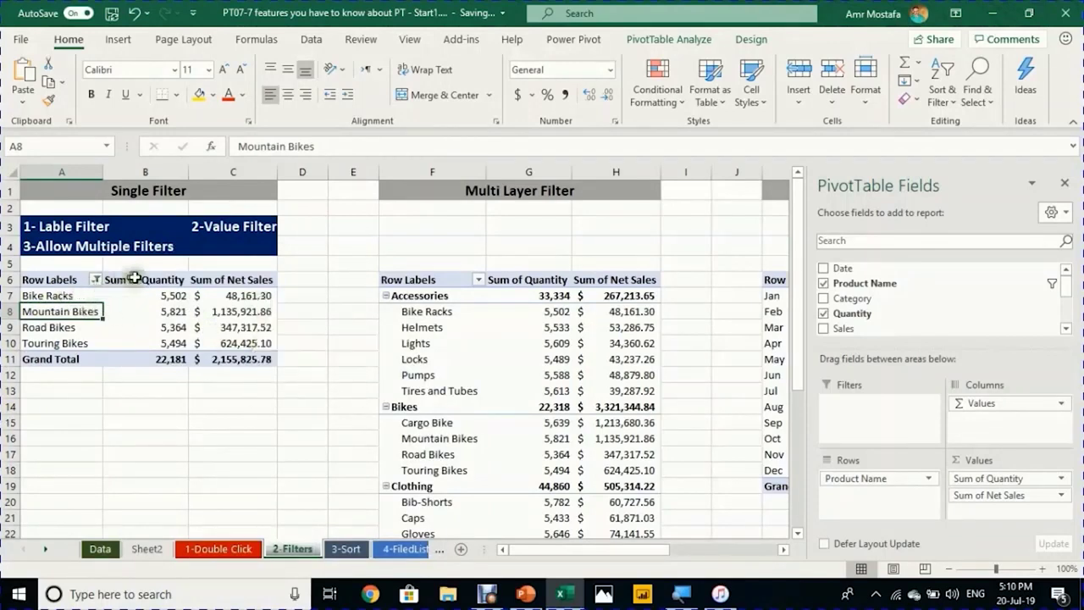
left_click(96, 280)
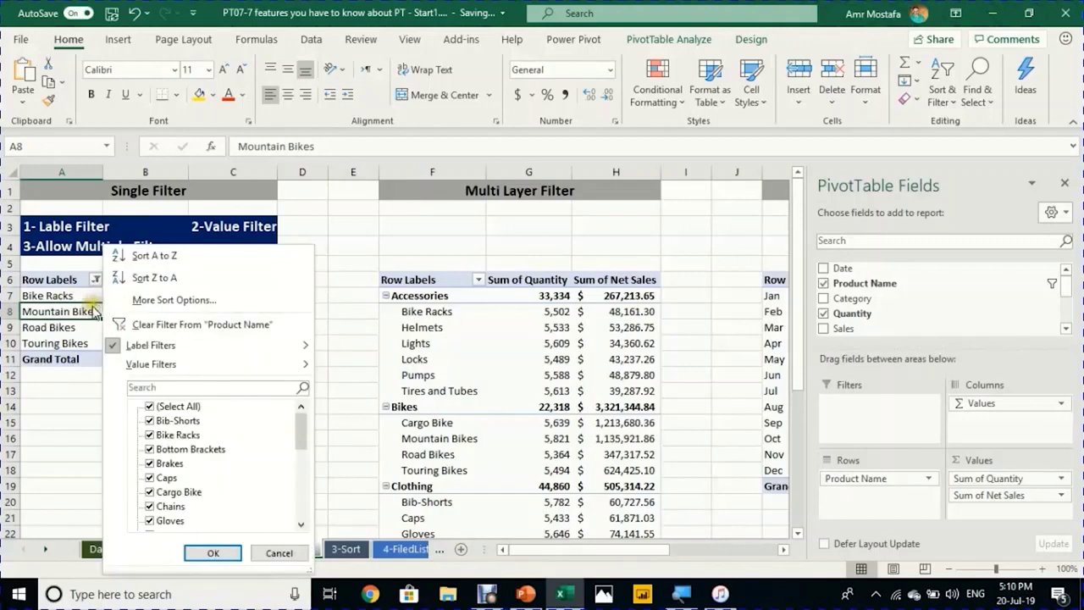
mouse_move(140, 365)
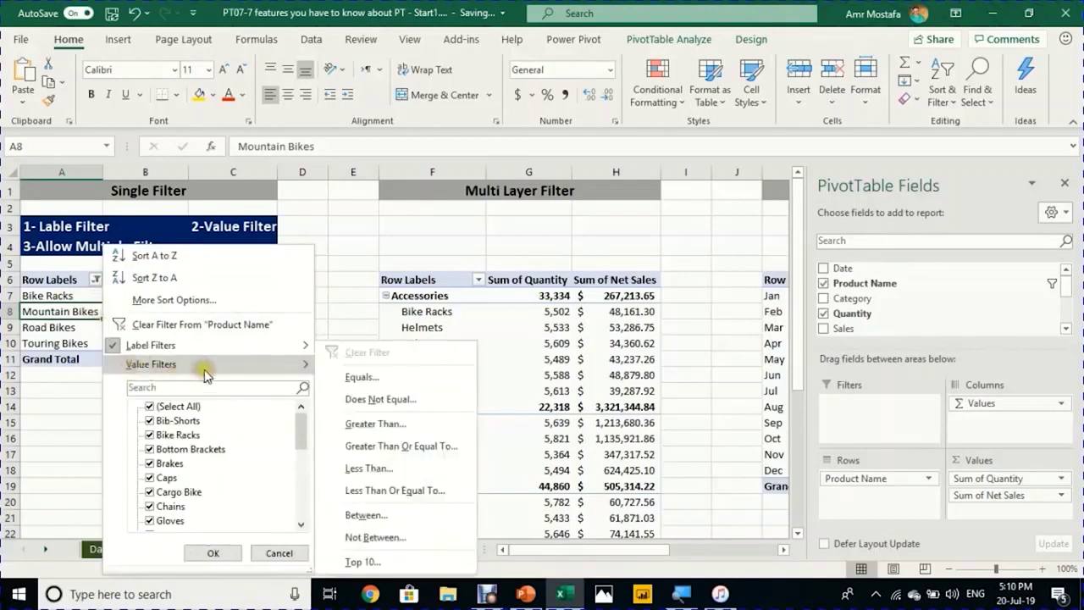
left_click(417, 480)
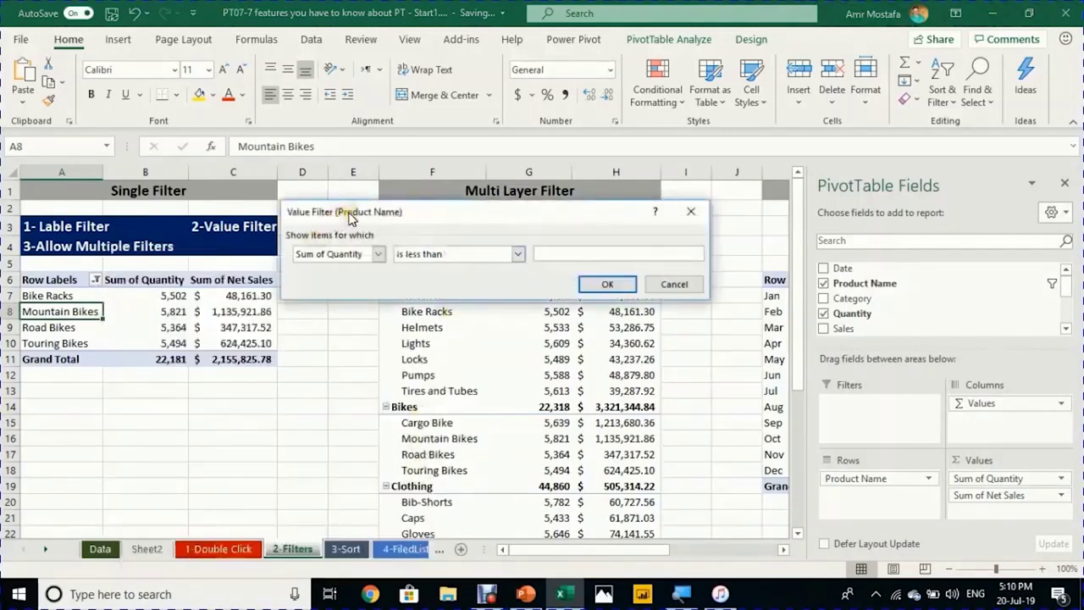
left_click_drag(350, 217, 364, 220)
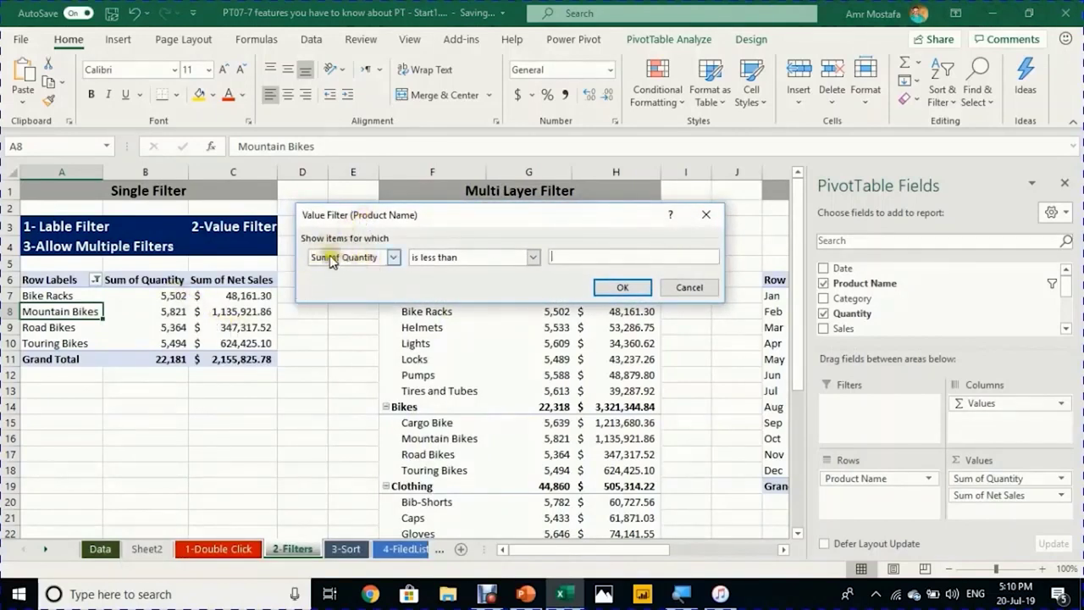
left_click(393, 256)
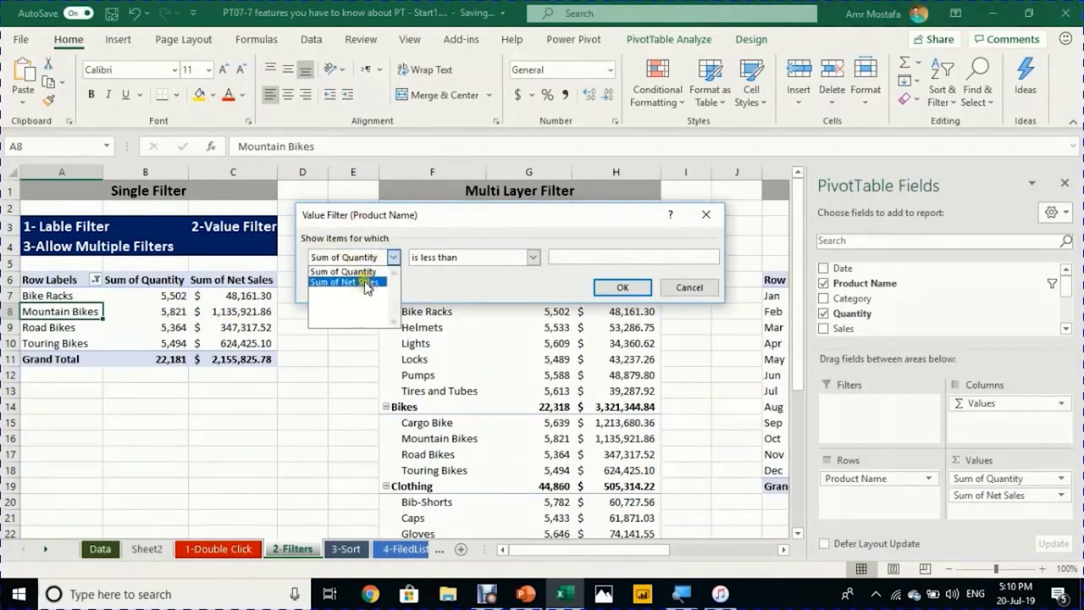
left_click(366, 271)
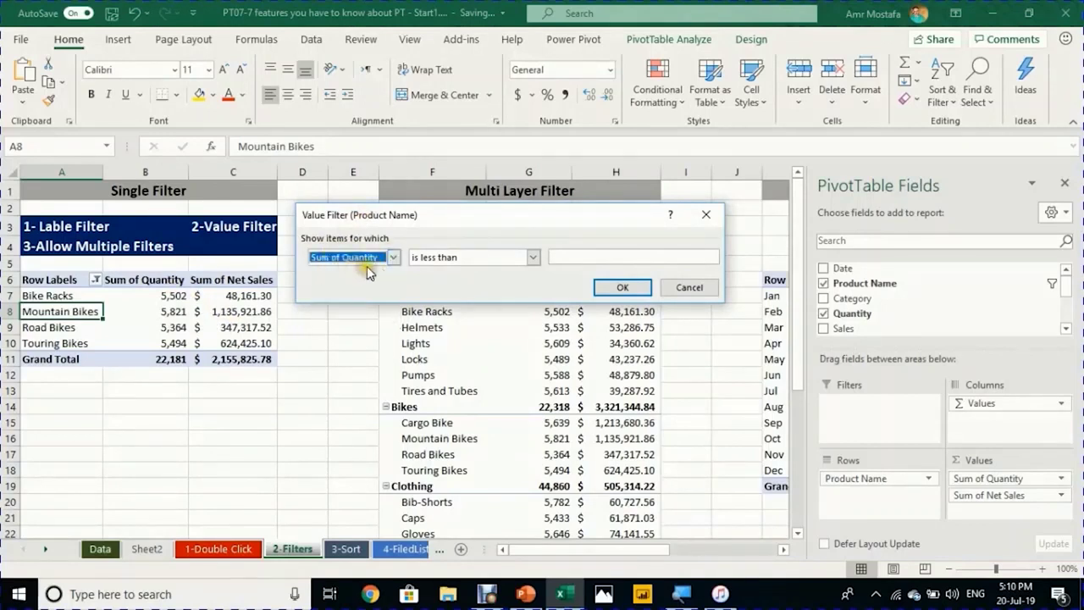
left_click(394, 258)
left_click(394, 258)
left_click(394, 258)
left_click(376, 281)
left_click(573, 256)
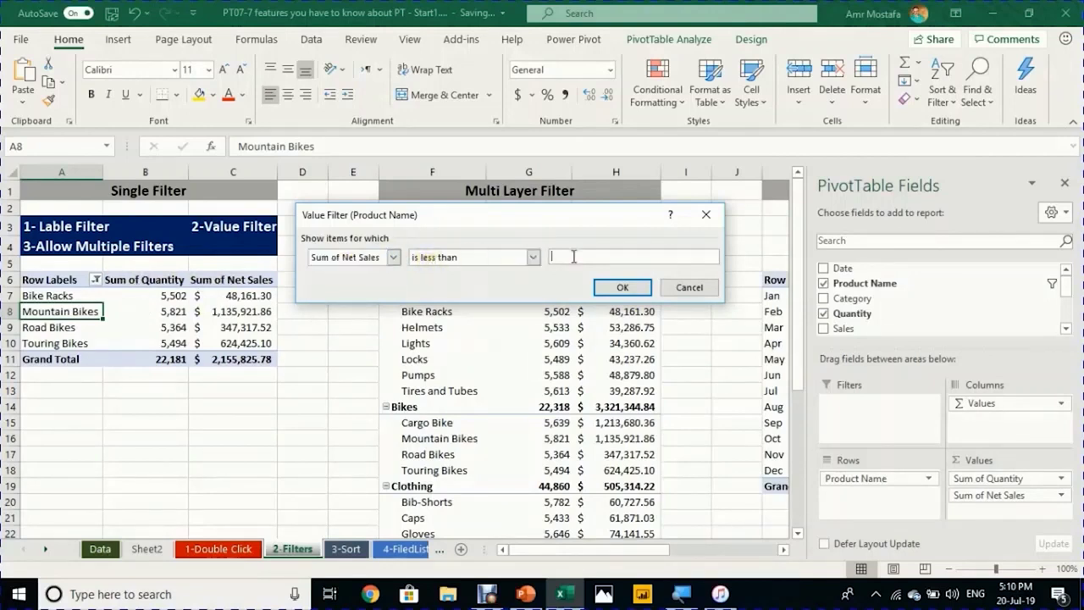
type("50000")
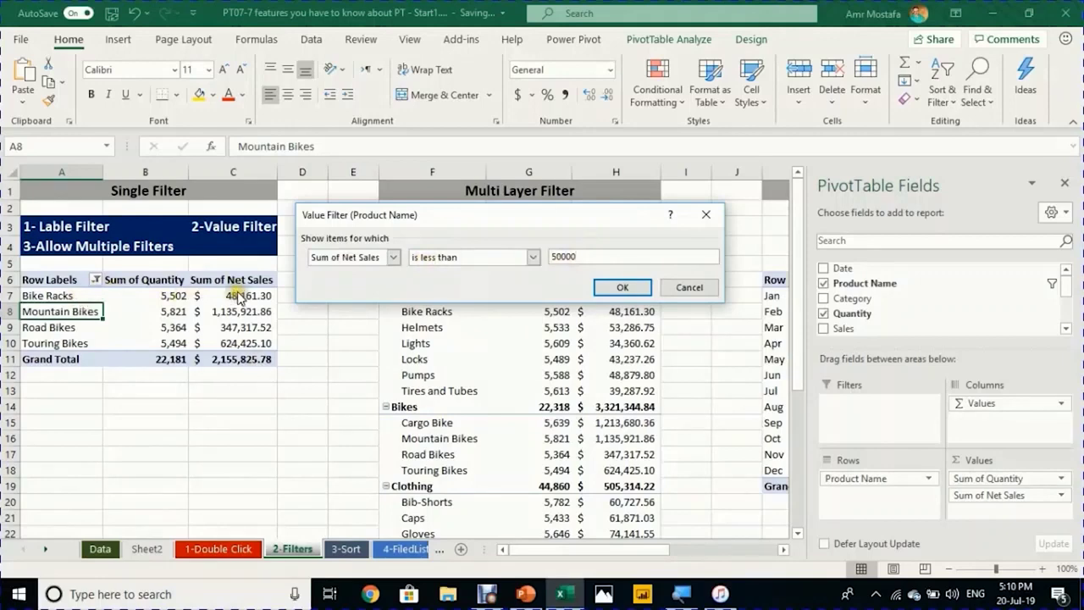
left_click(621, 287)
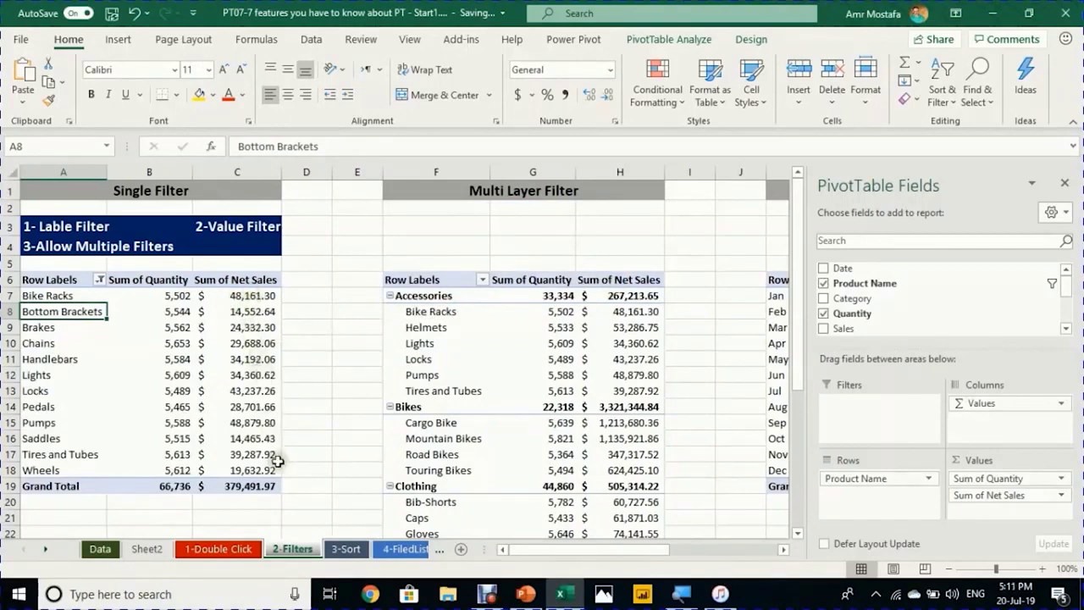
Step: Check the Product Name label and value filters, and allow multiple filters per field in the Single Filter pivot table's options
left_click(100, 280)
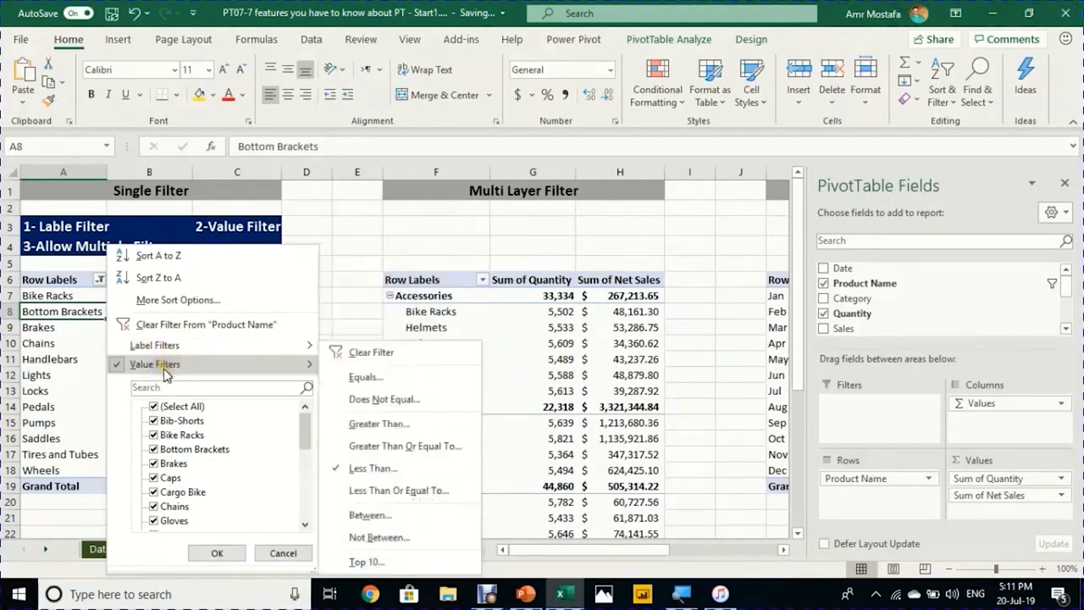
mouse_move(172, 352)
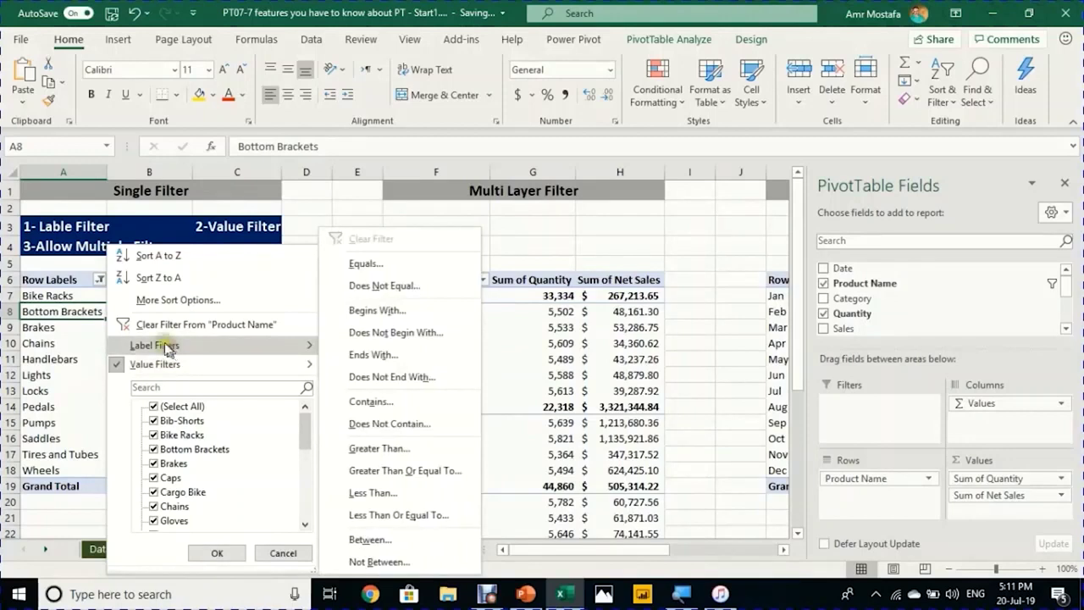
left_click(68, 310)
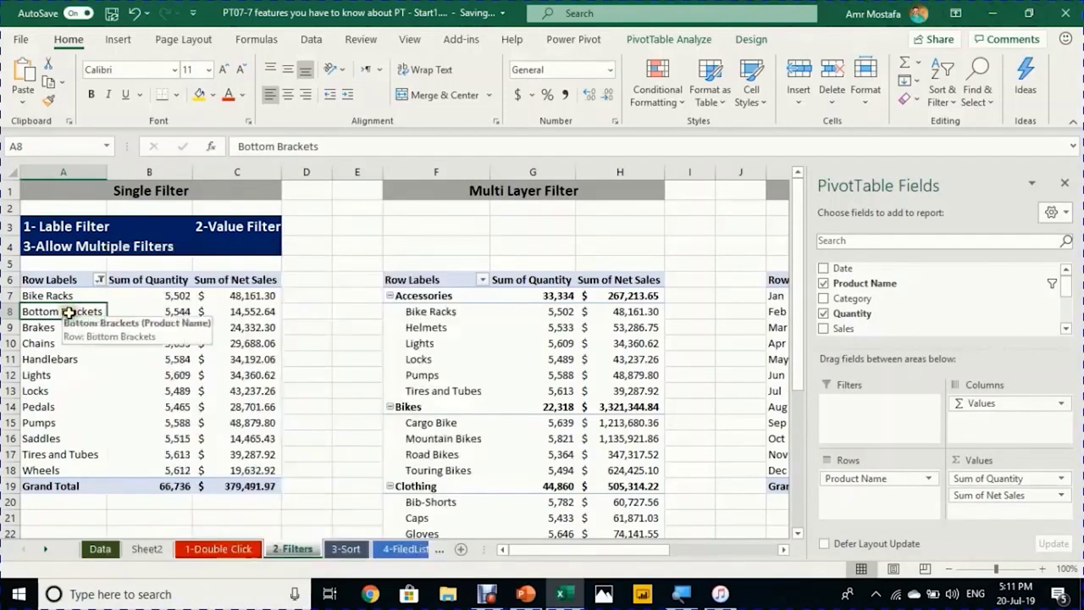
left_click(162, 375)
left_click(65, 314)
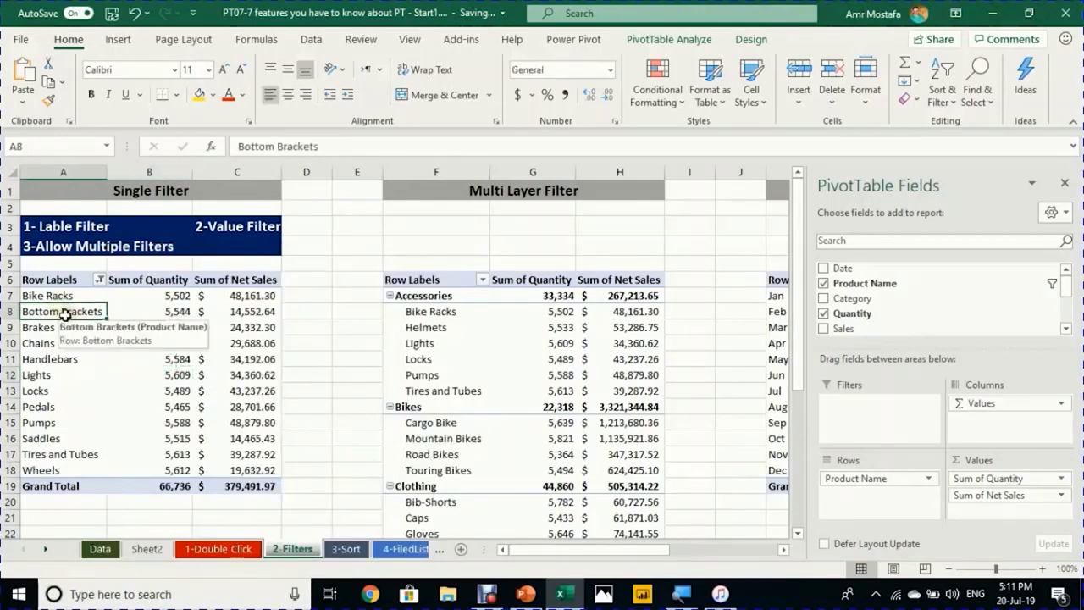
left_click(685, 44)
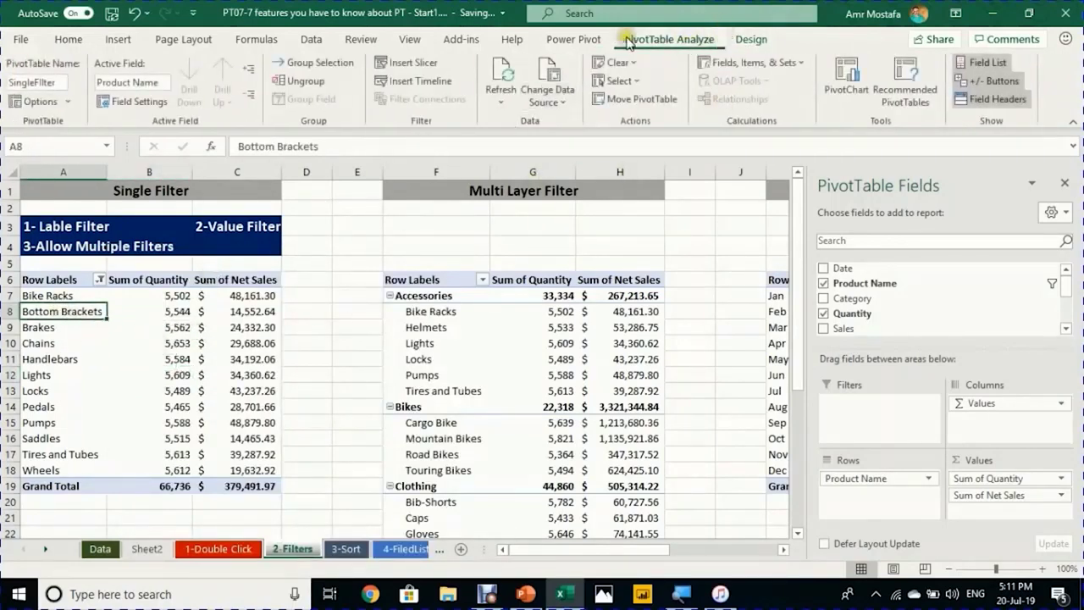
left_click(39, 104)
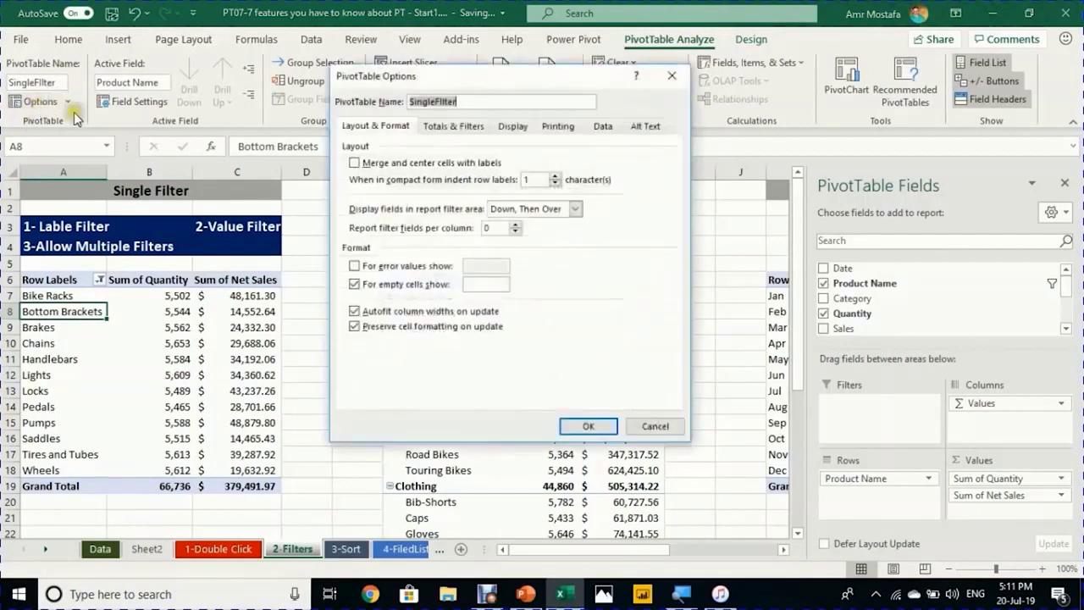
left_click(455, 126)
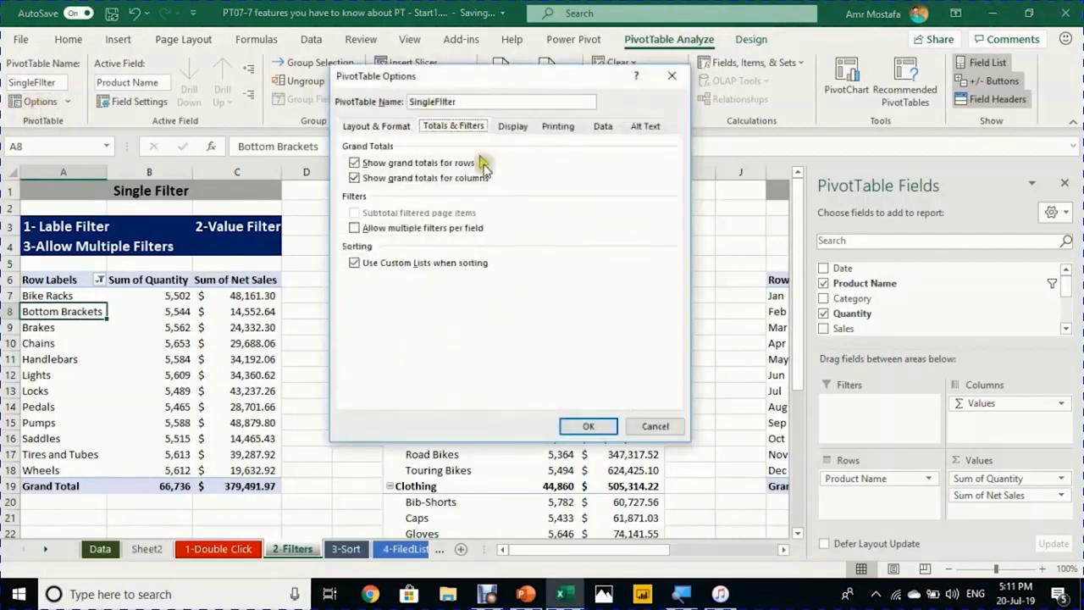
left_click(356, 227)
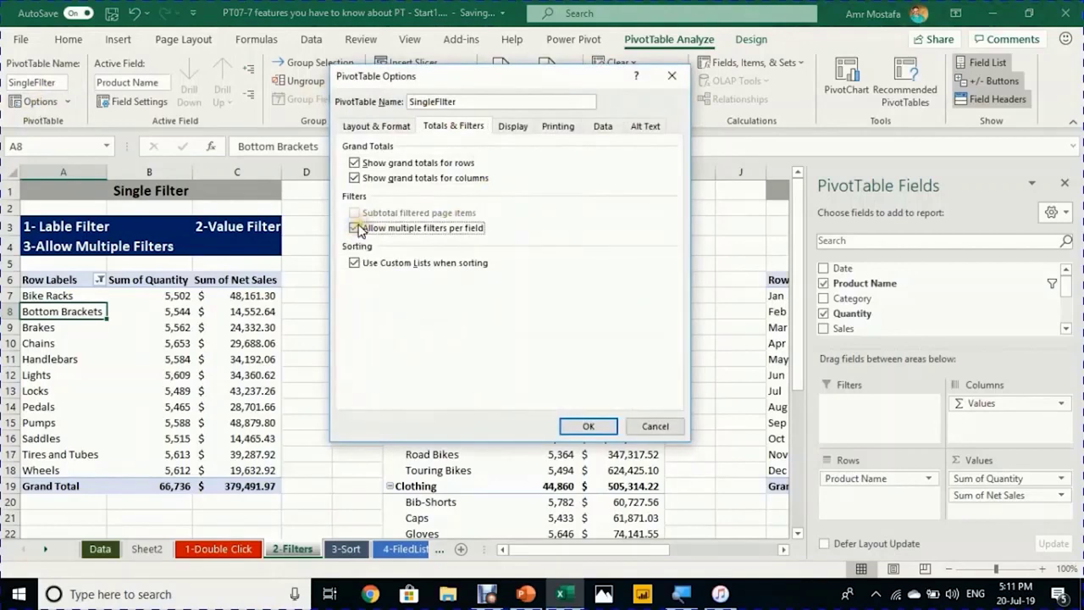
left_click(596, 427)
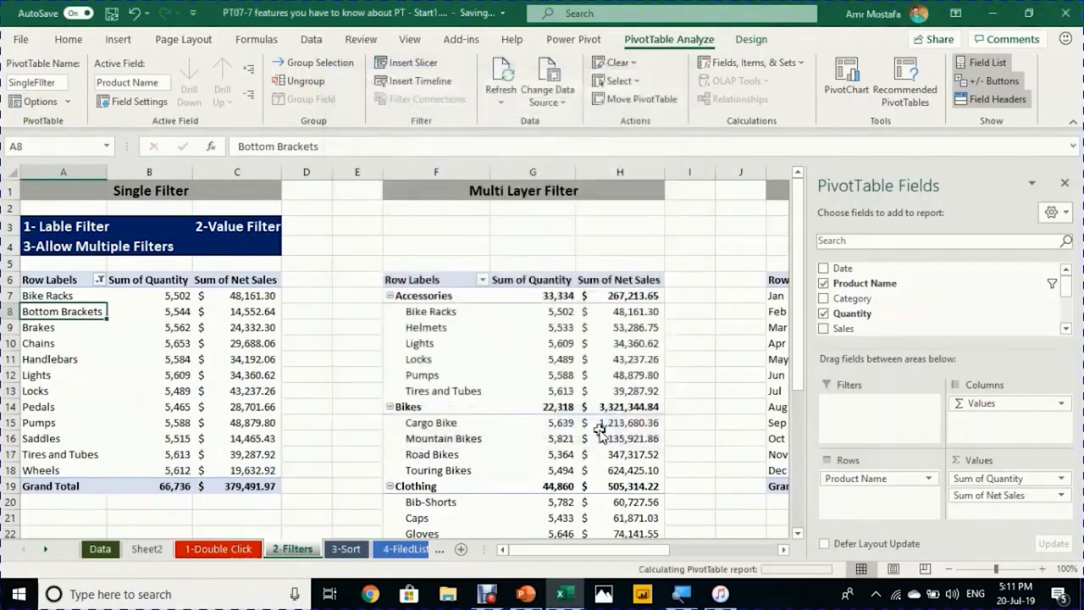
Step: Open the value filter choices for the row labels of the Single Filter pivot table
left_click(100, 280)
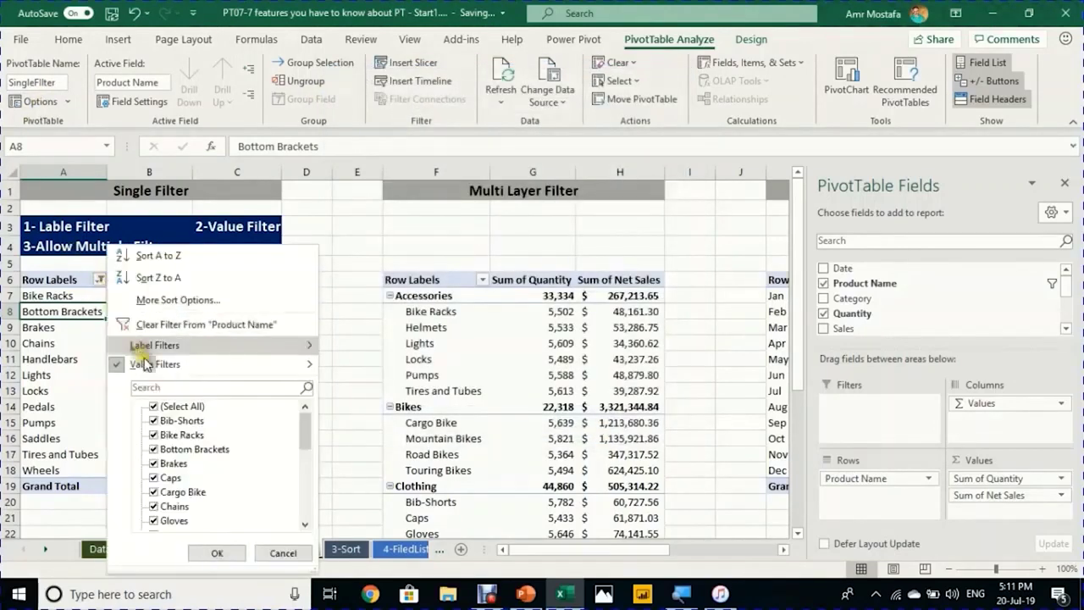
mouse_move(147, 364)
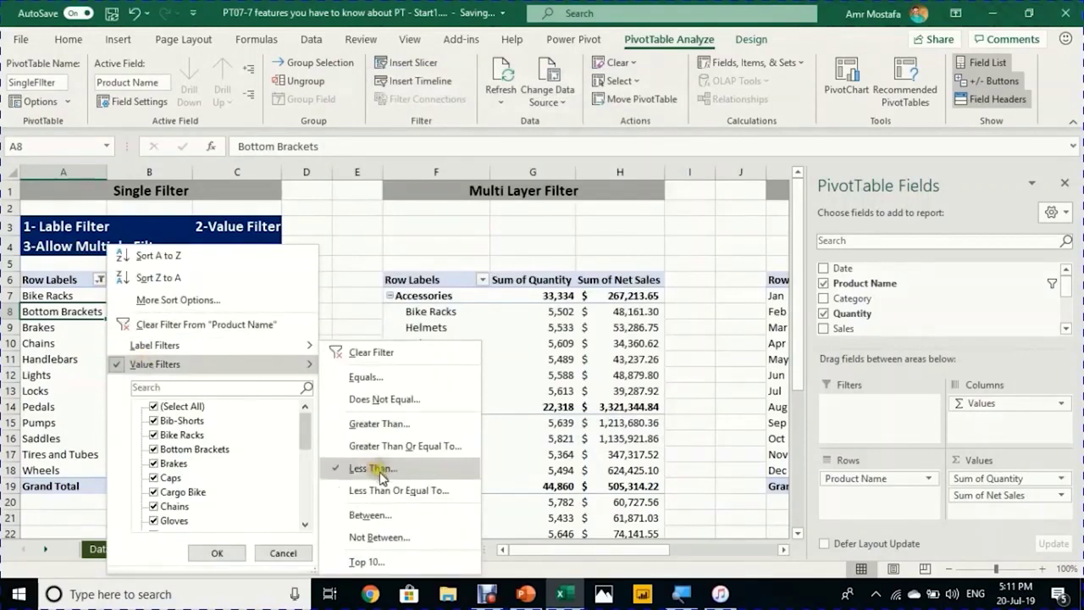
Step: Apply a label filter to Product Name in the Single Filter PivotTable for labels containing "bike?"
left_click(56, 343)
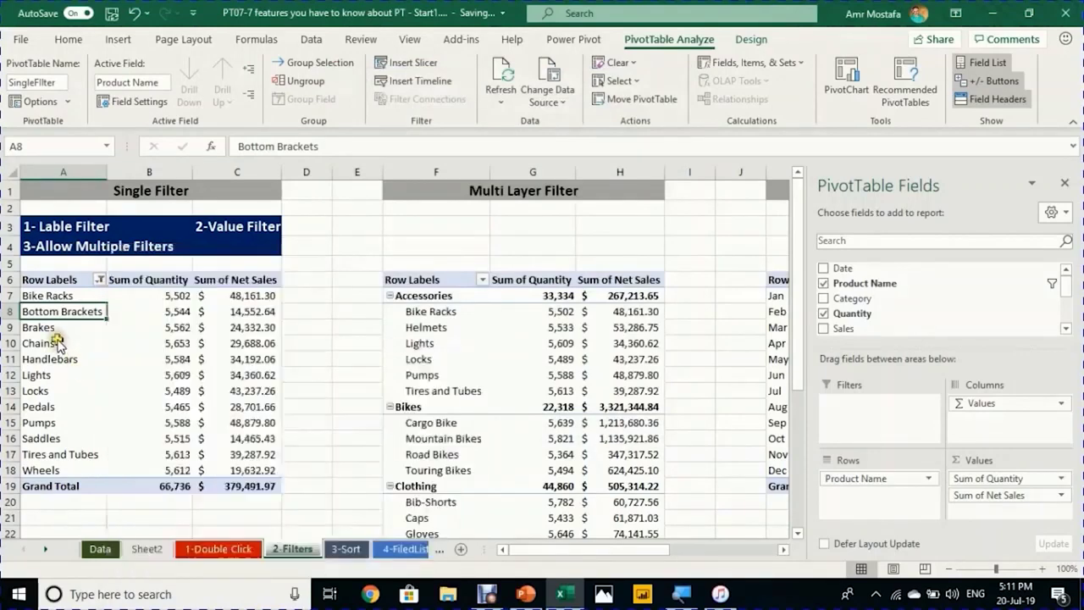
left_click(99, 278)
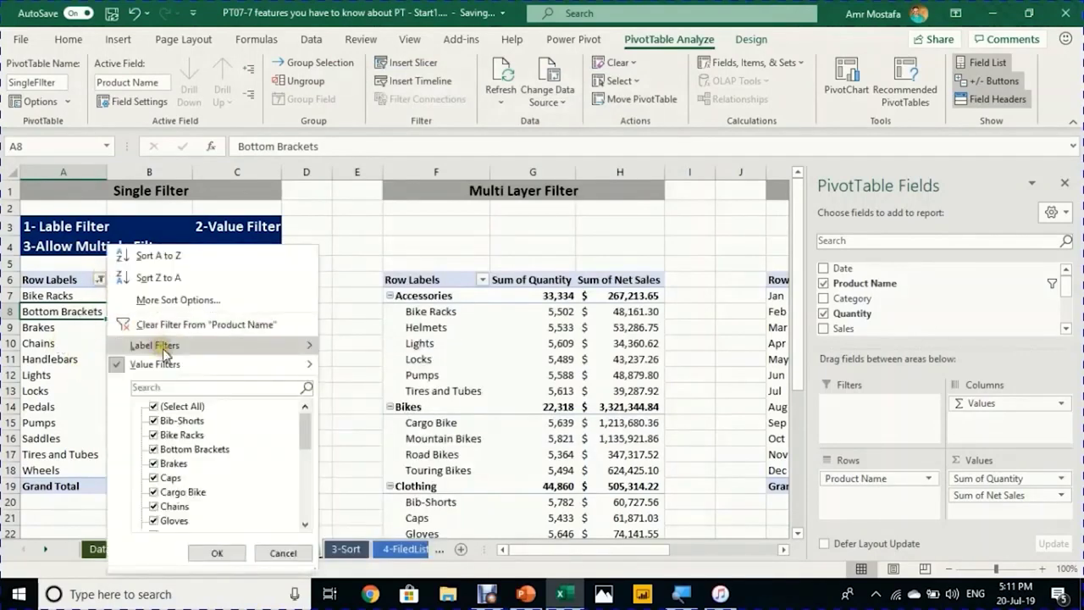
mouse_move(162, 348)
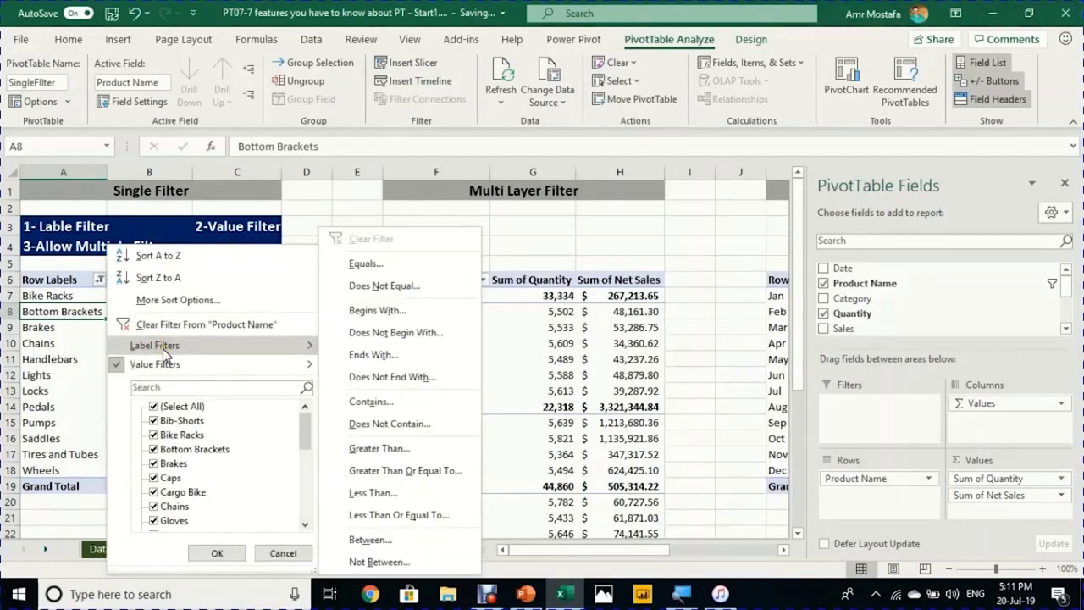
left_click(383, 407)
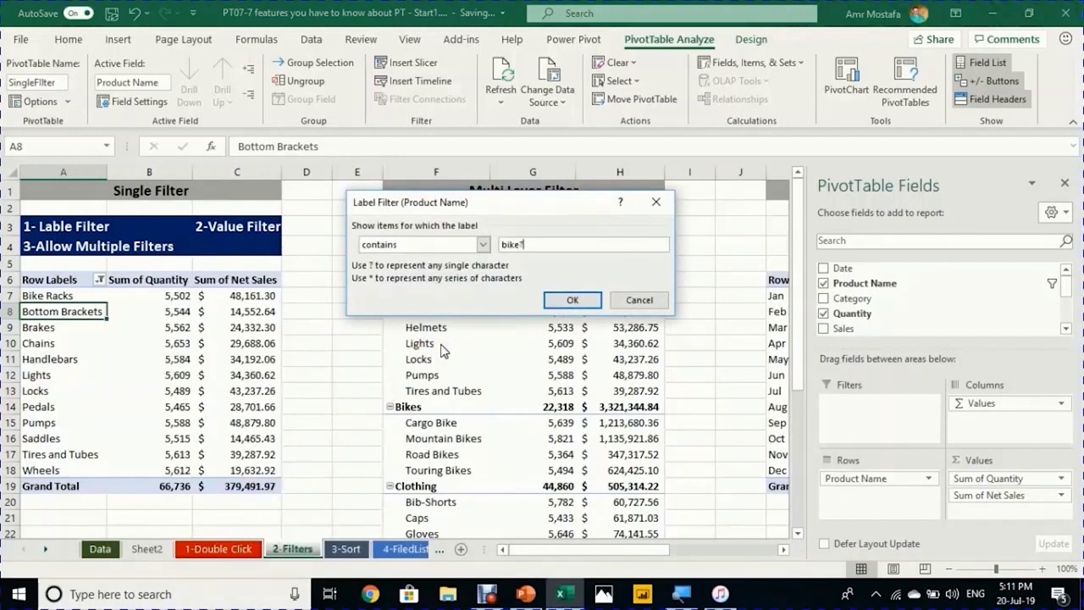
left_click(573, 300)
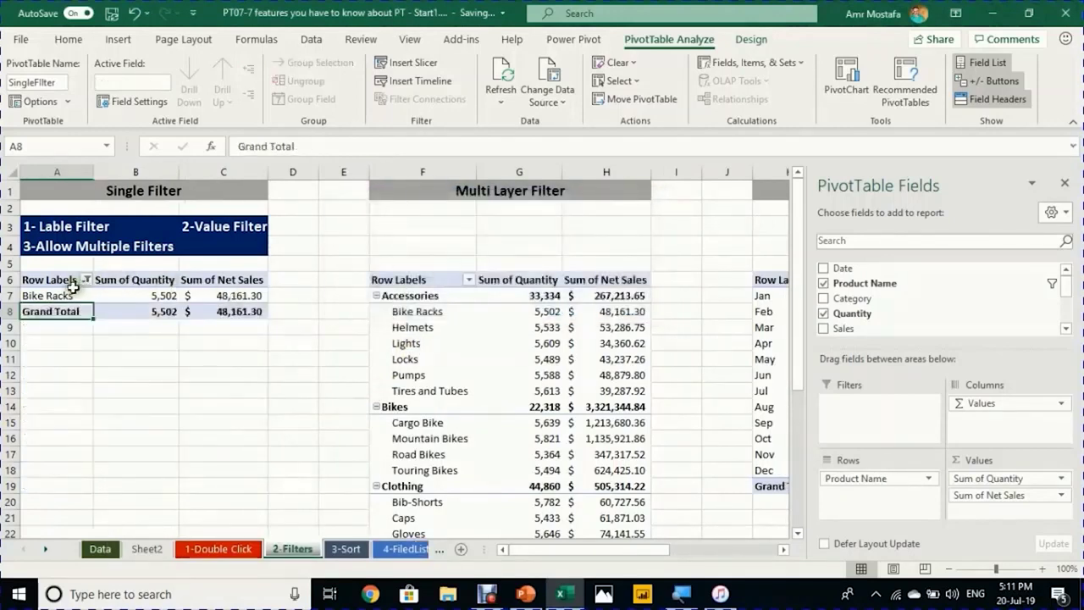
Step: Check the label and value filters active on Product Name in the Single Filter PivotTable and clear them
left_click(73, 290)
left_click(86, 280)
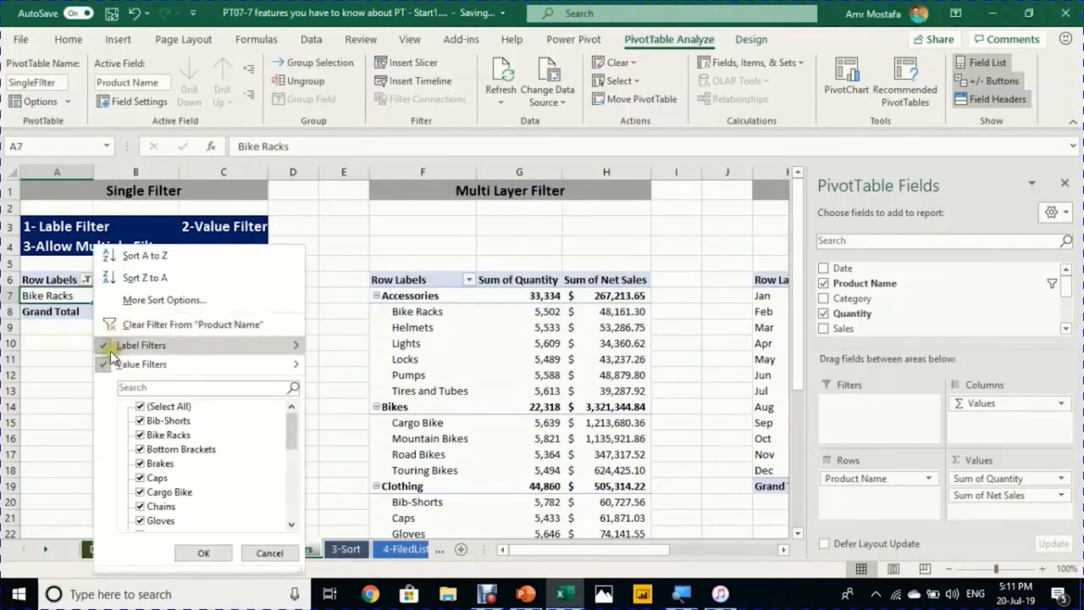
mouse_move(109, 370)
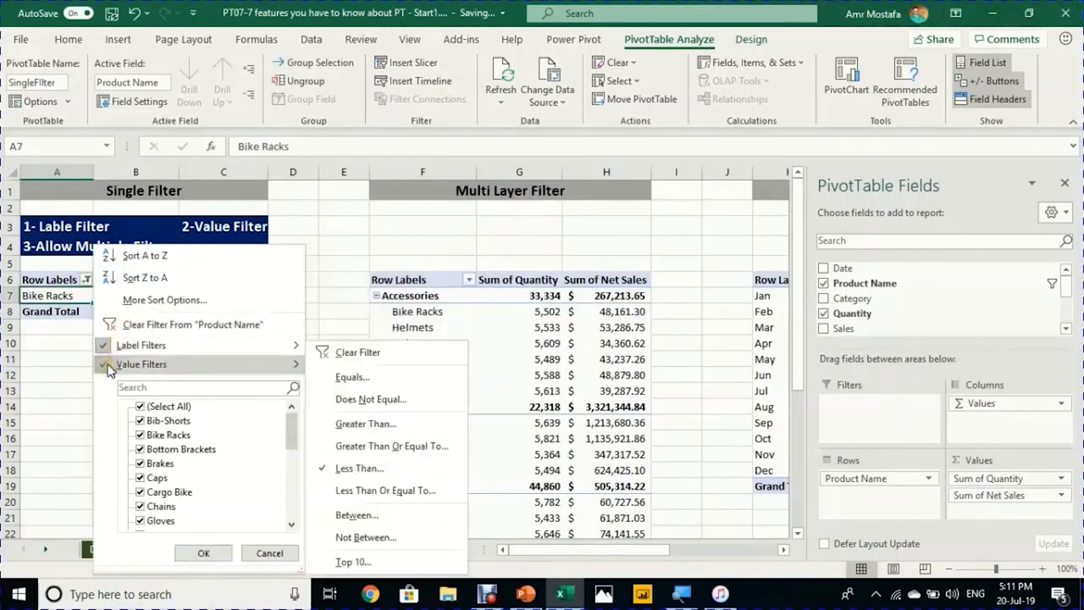
left_click(42, 289)
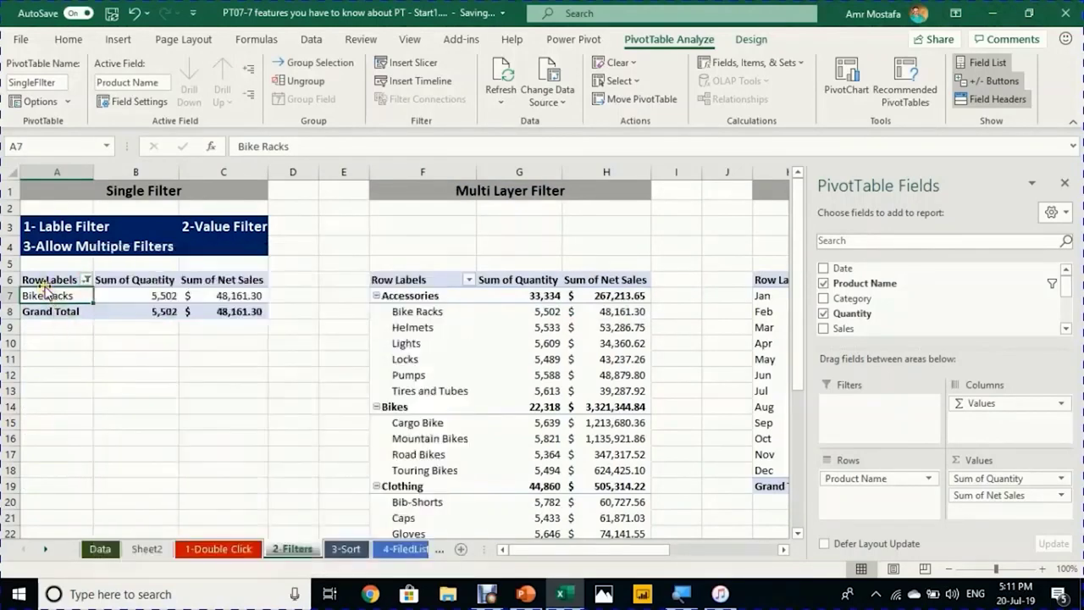
left_click(84, 282)
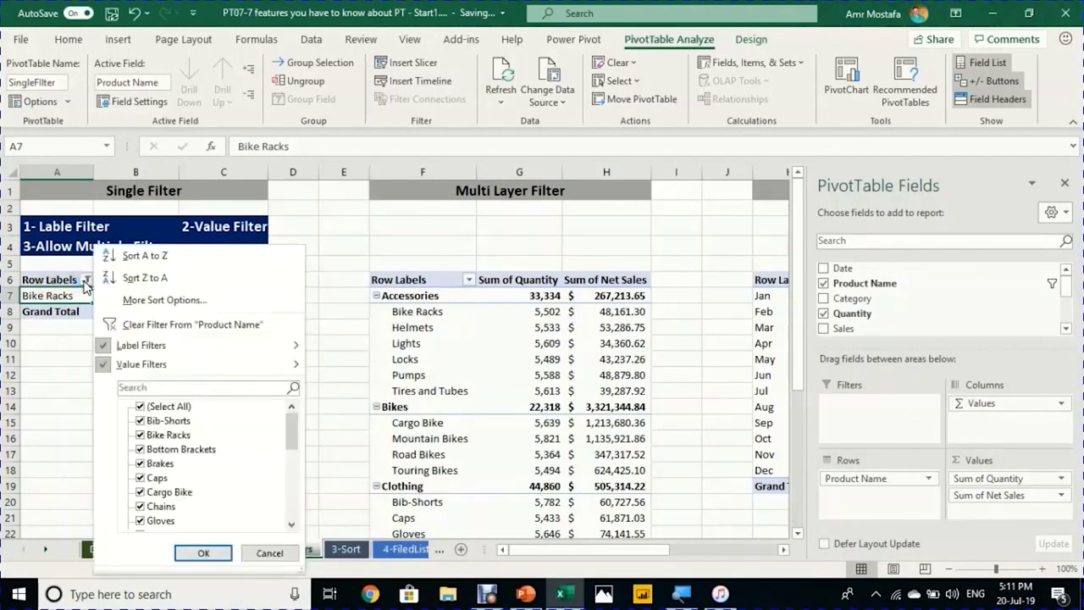
left_click(134, 327)
mouse_move(130, 456)
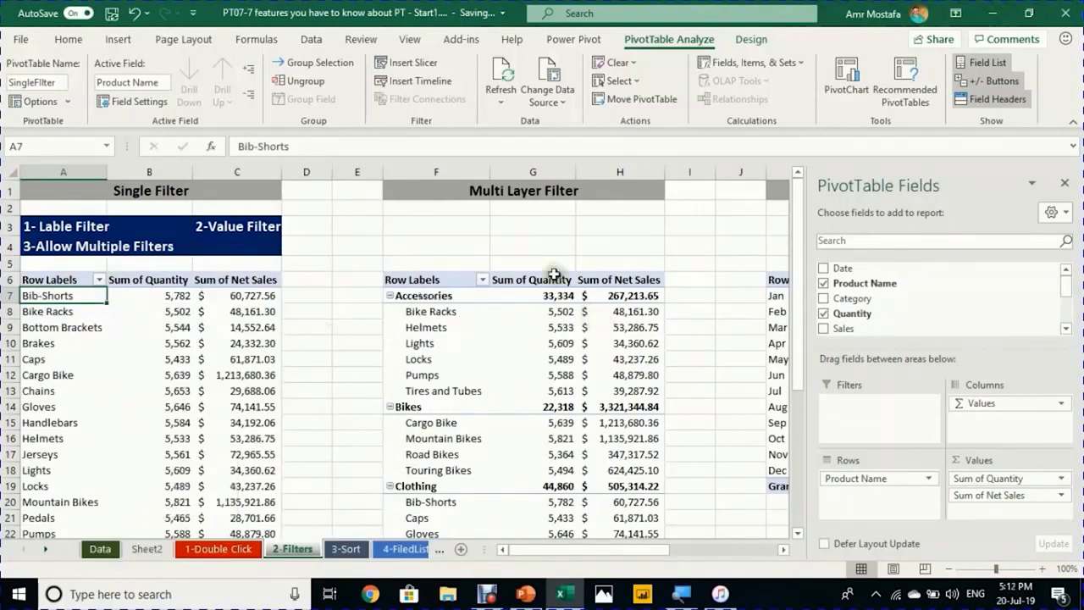
Step: Compare the row fields of the Single Filter and Multi Layer Filter PivotTables and look at the Single Filter table's row filter options
left_click(428, 316)
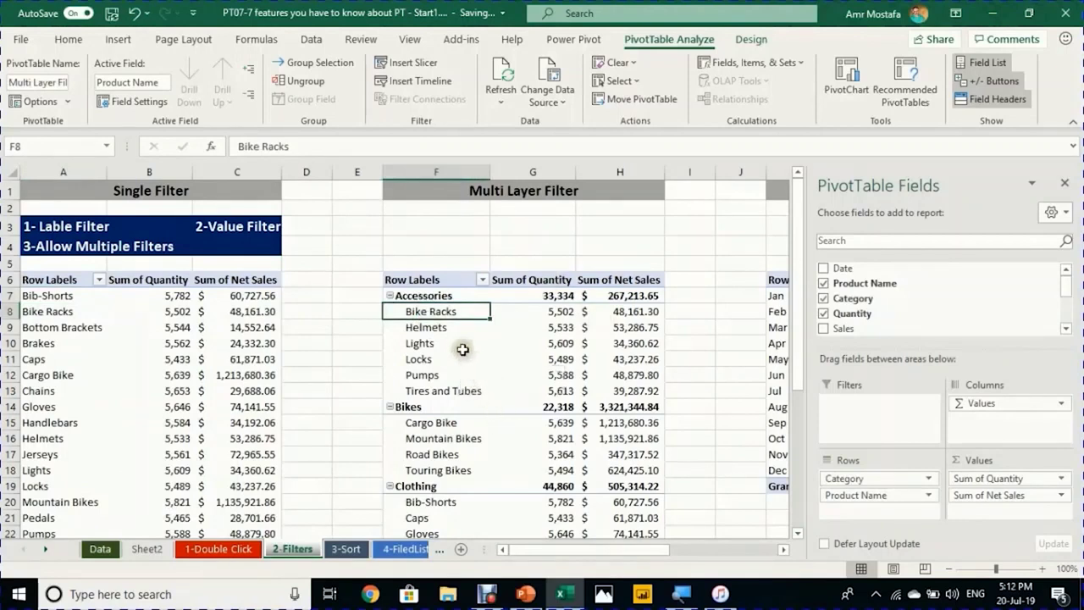
left_click(432, 293)
left_click(102, 295)
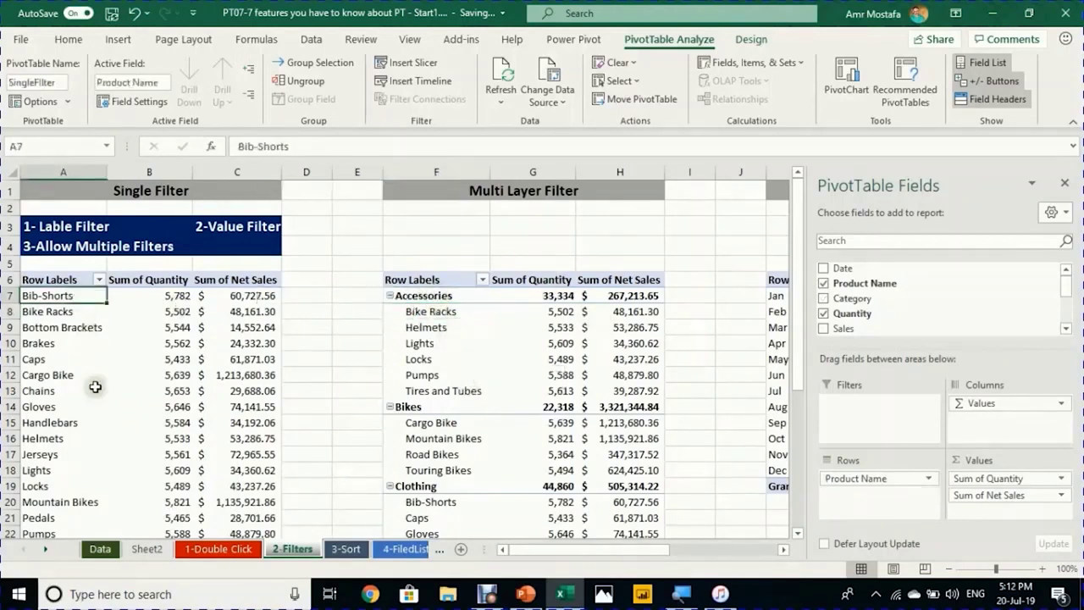
left_click(417, 319)
left_click(436, 296)
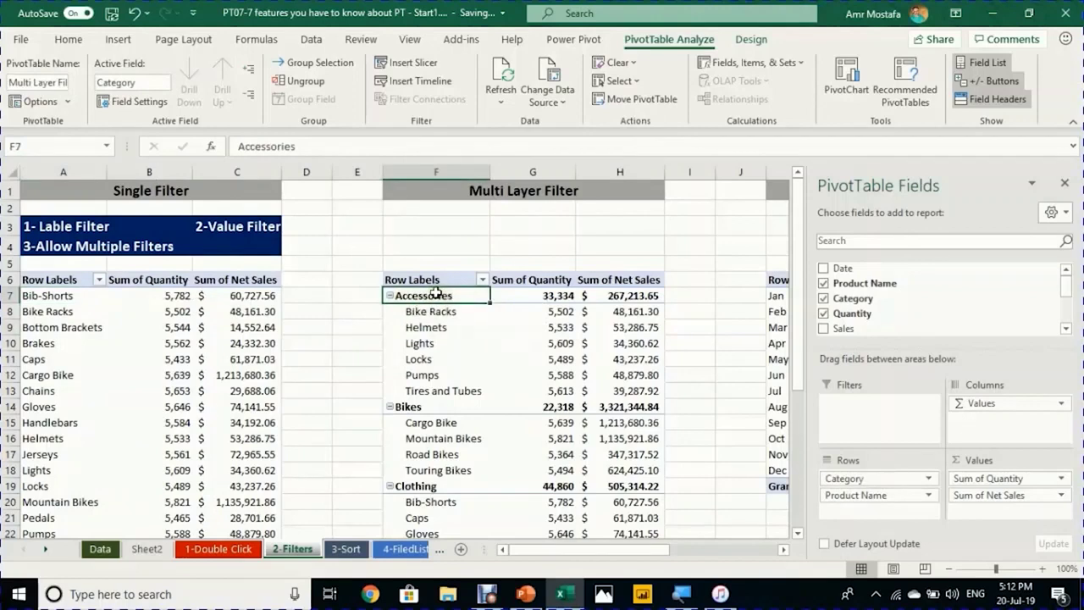
left_click(443, 312)
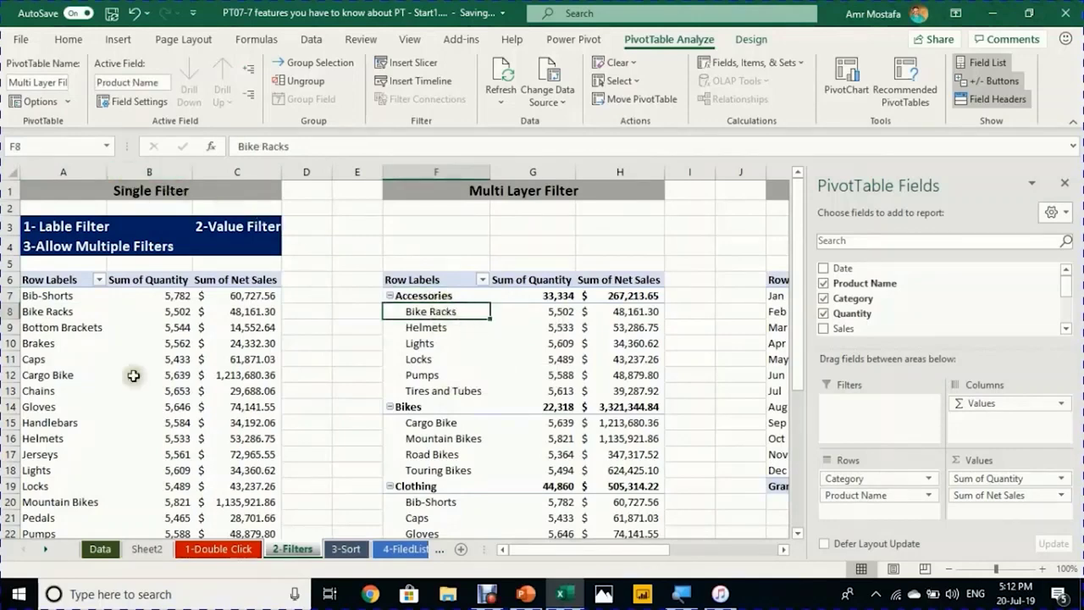
left_click(99, 280)
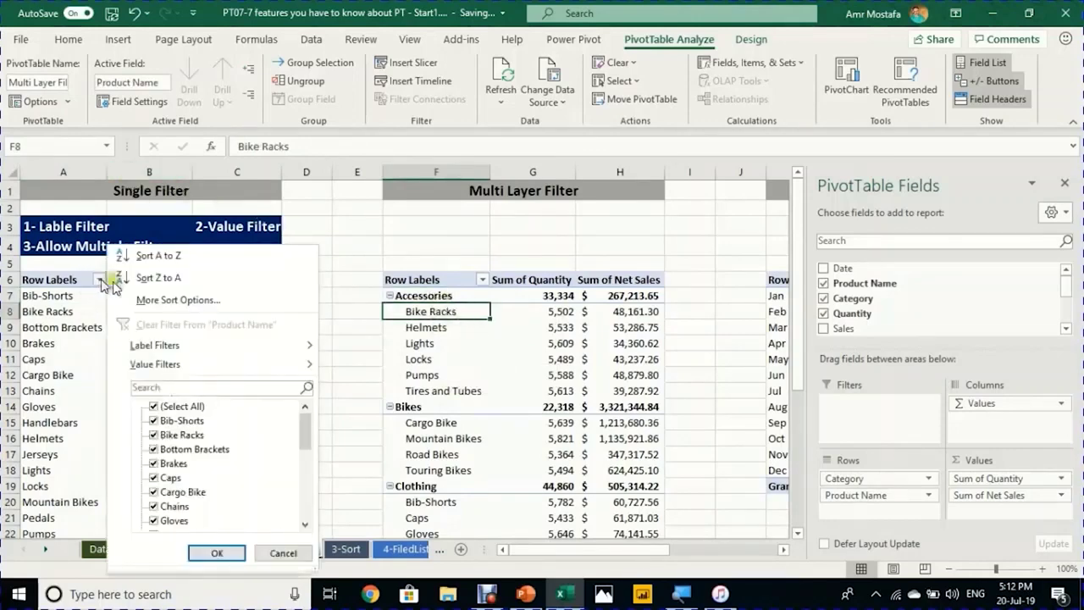
key("Escape")
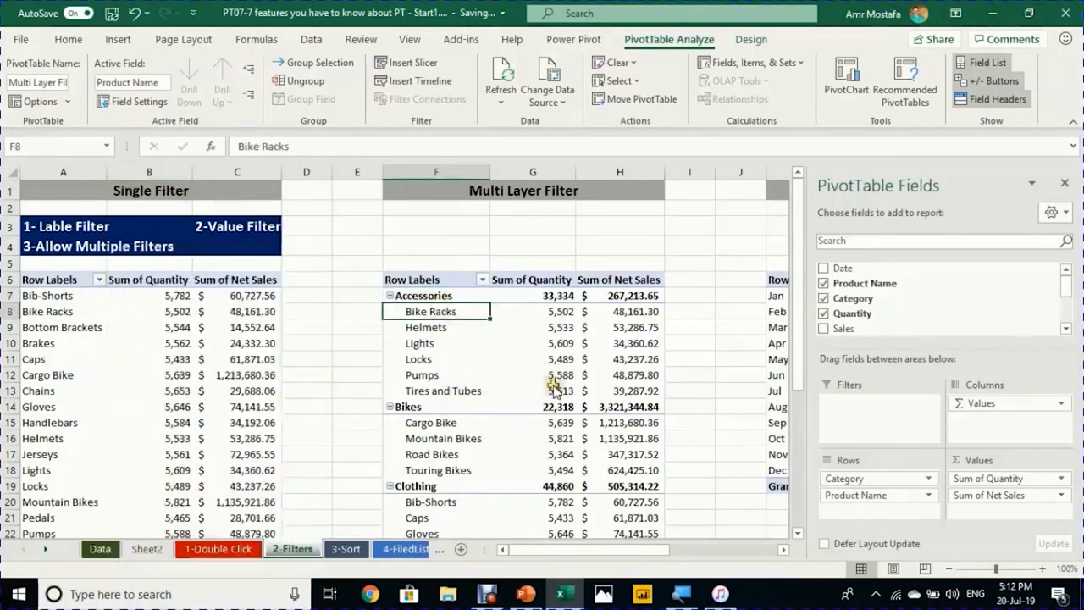
Step: Filter the Category field of the Multi Layer Filter PivotTable to show only Accessories and Bikes
left_click(480, 281)
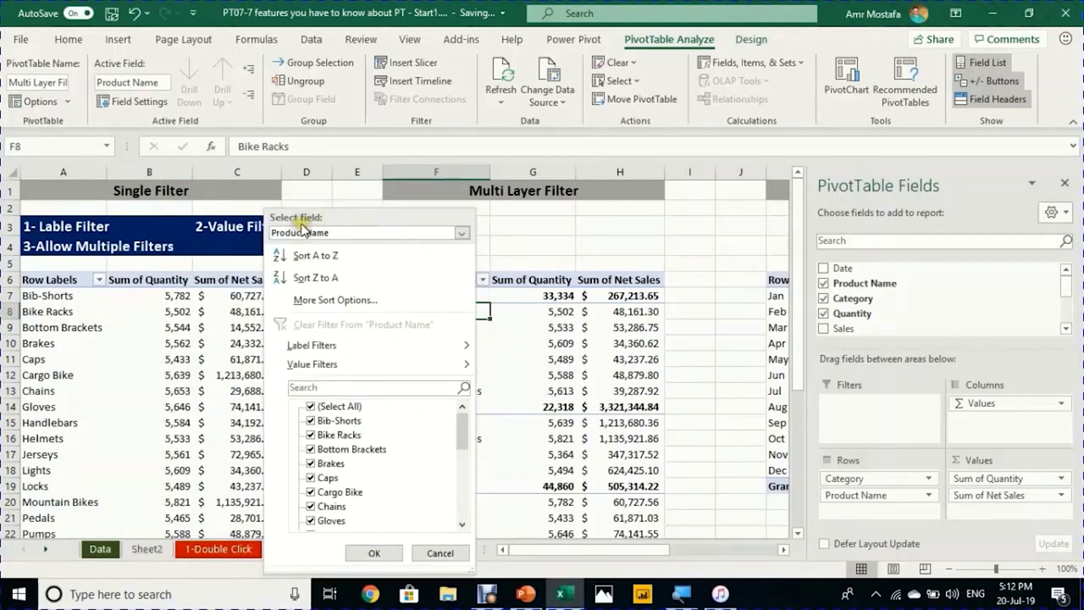
left_click(422, 235)
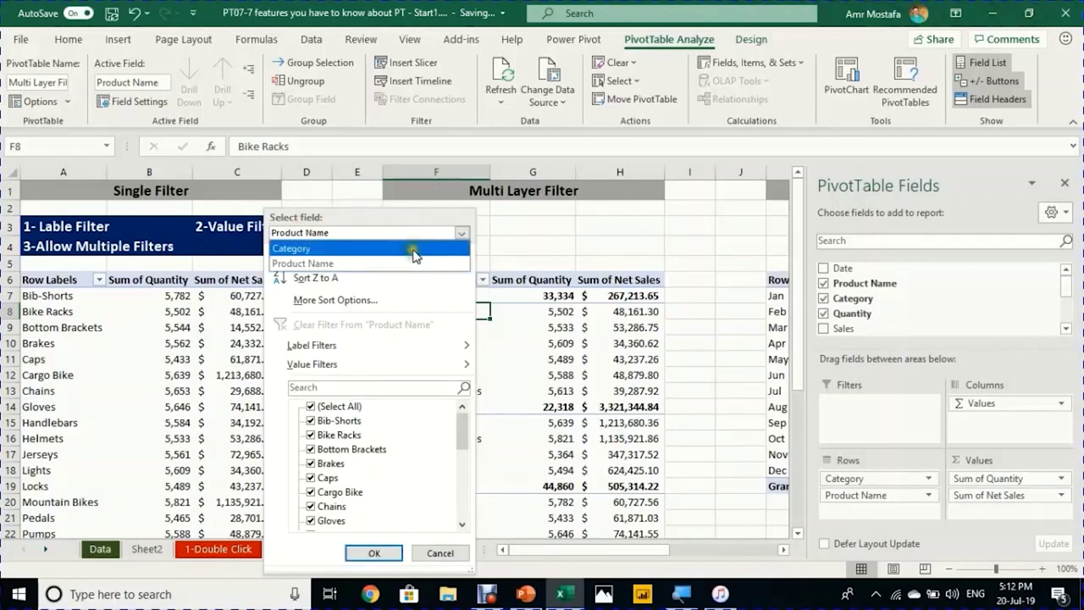
left_click(413, 247)
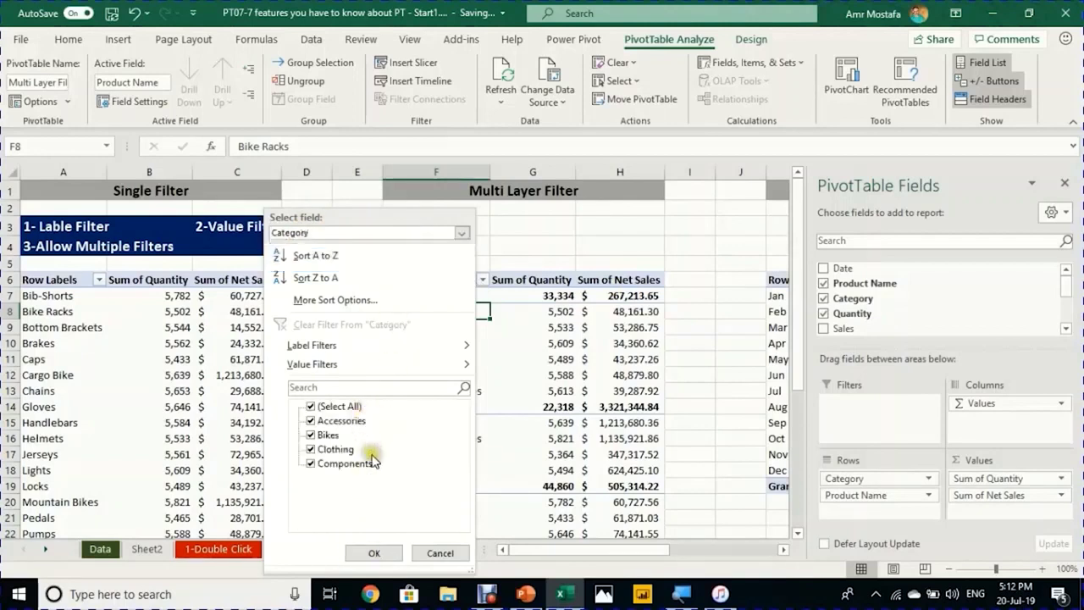
left_click(400, 236)
left_click(392, 262)
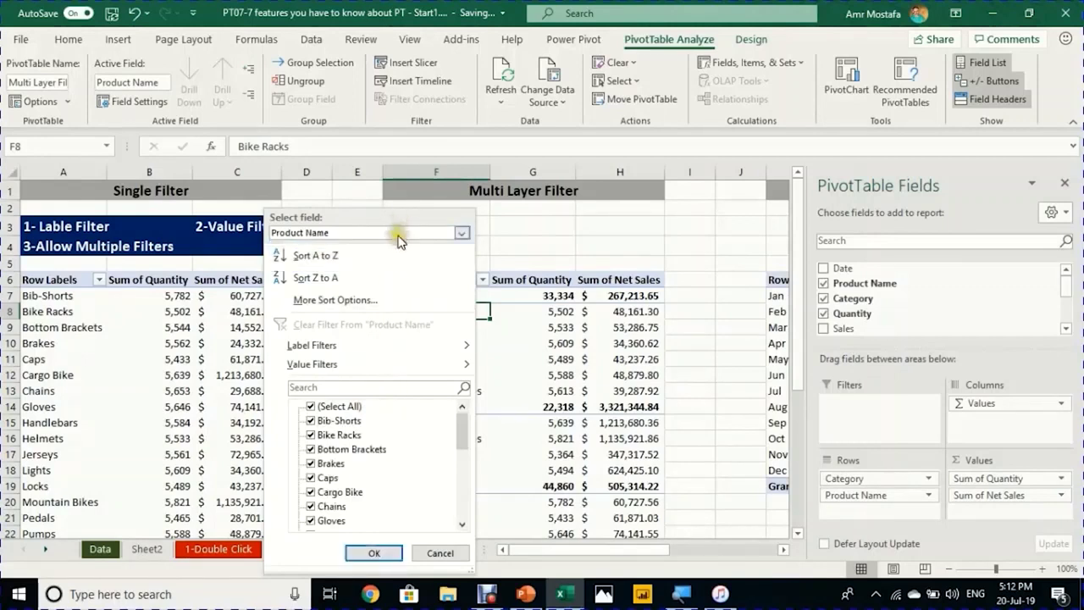
left_click(394, 232)
left_click(394, 248)
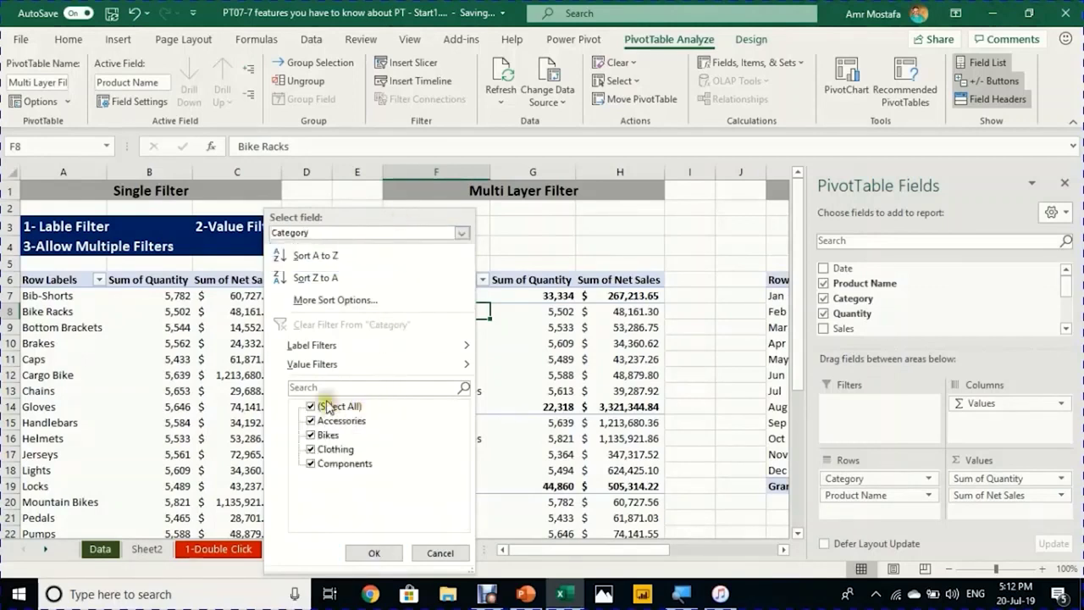
left_click(312, 407)
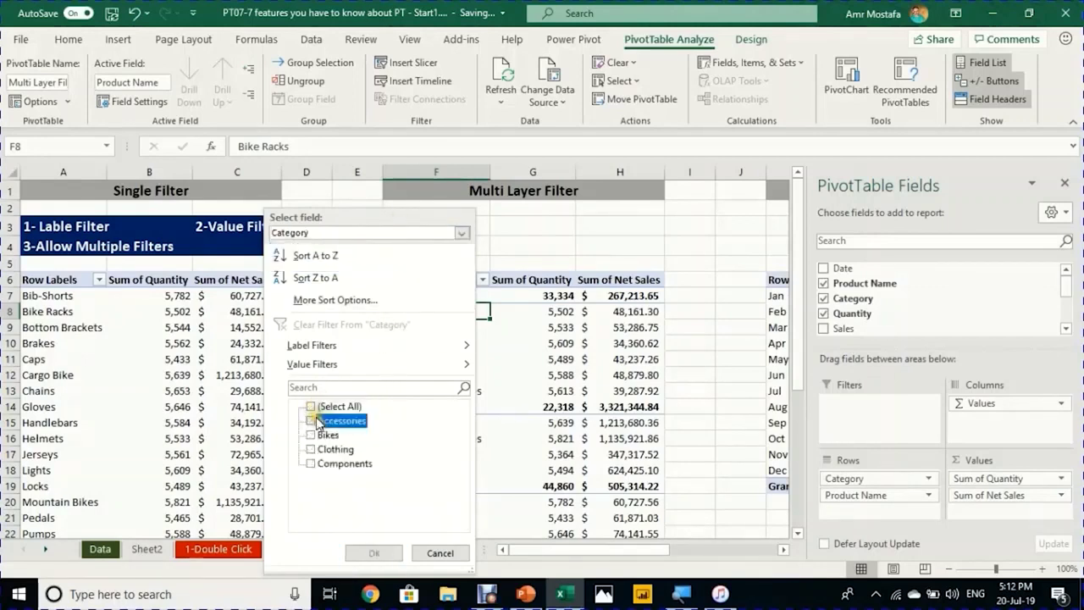
left_click(311, 422)
left_click(311, 435)
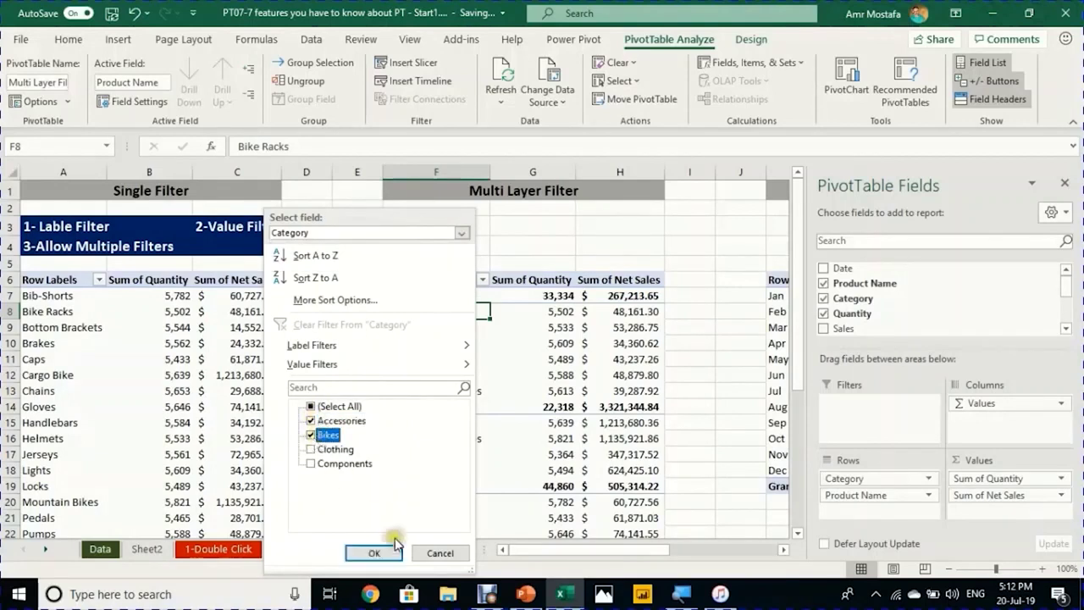
left_click(374, 553)
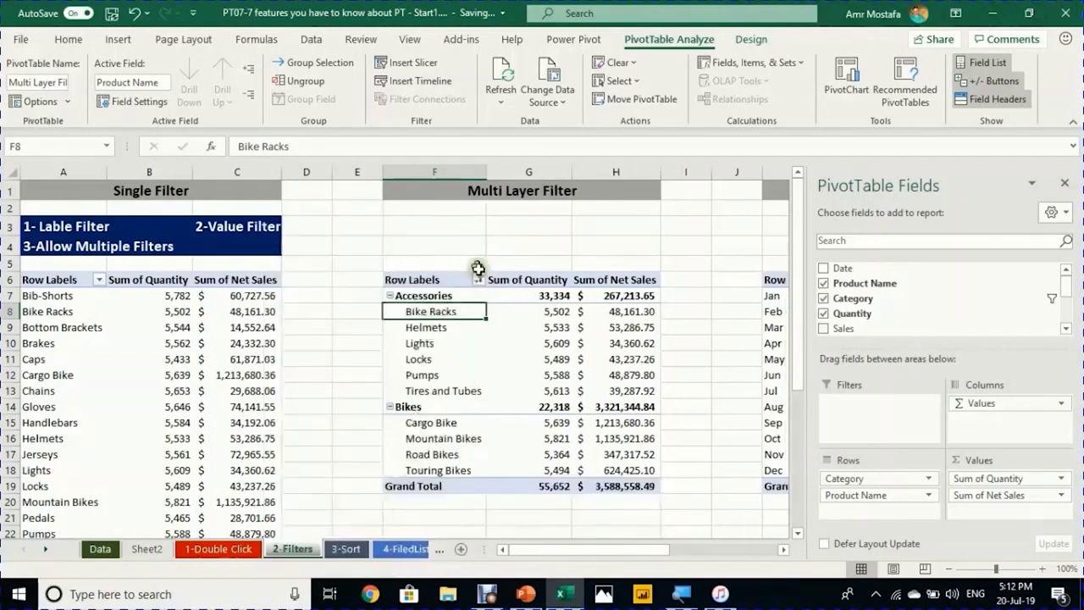
Step: Add a label filter on Product Name in the Multi Layer Filter PivotTable for labels beginning with "b"
left_click(468, 294)
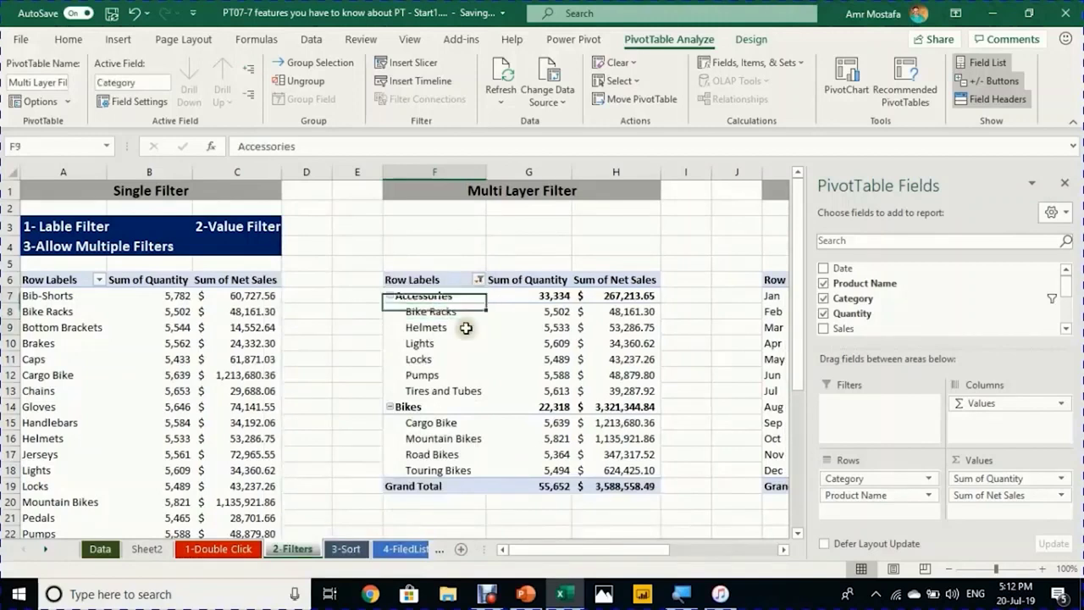
left_click(466, 328)
left_click(480, 280)
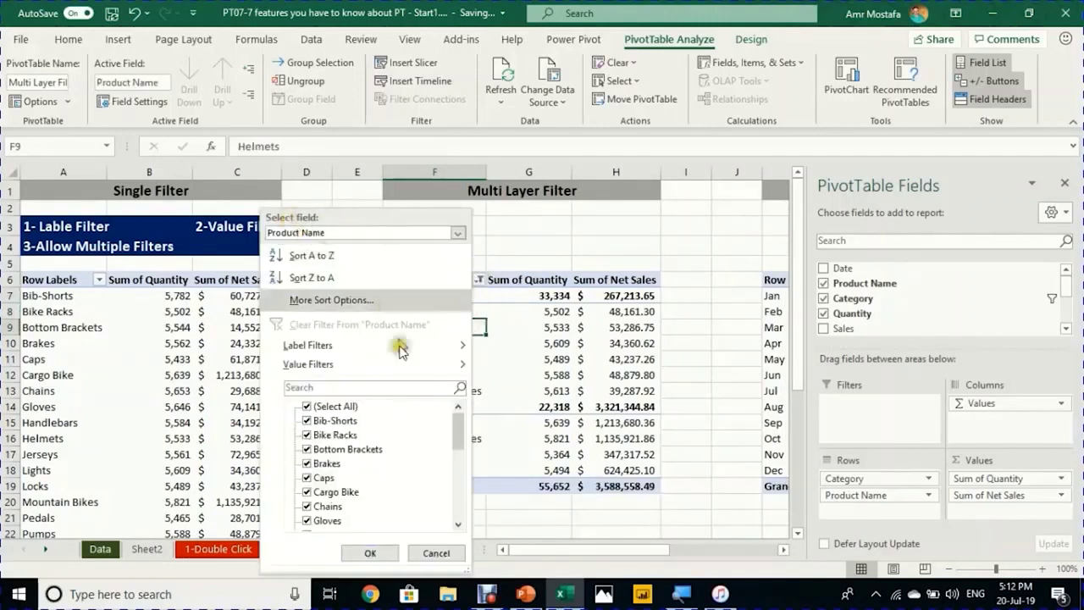
mouse_move(328, 370)
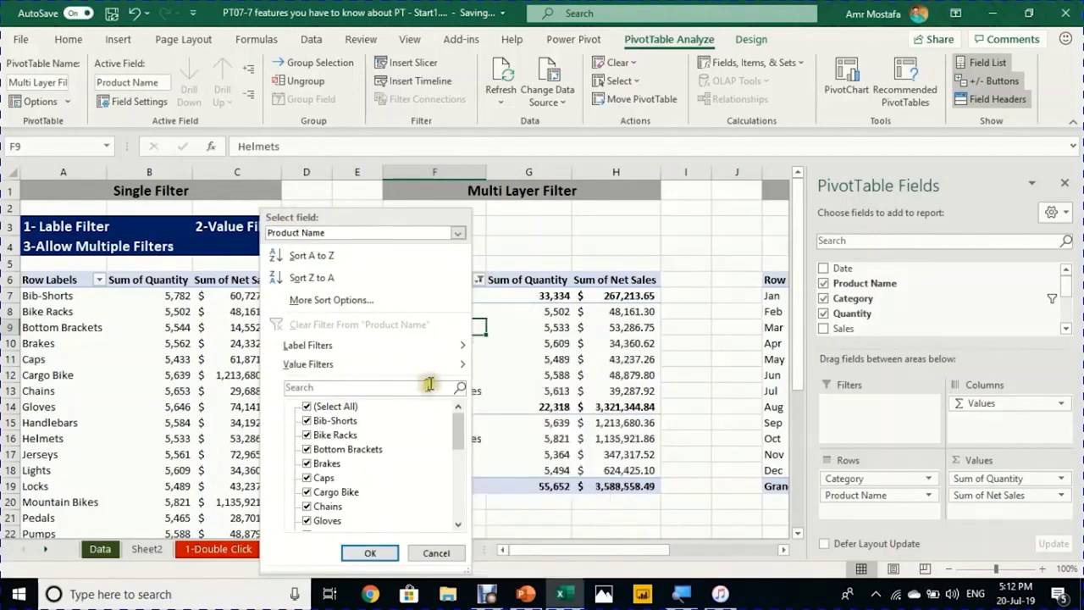
mouse_move(458, 346)
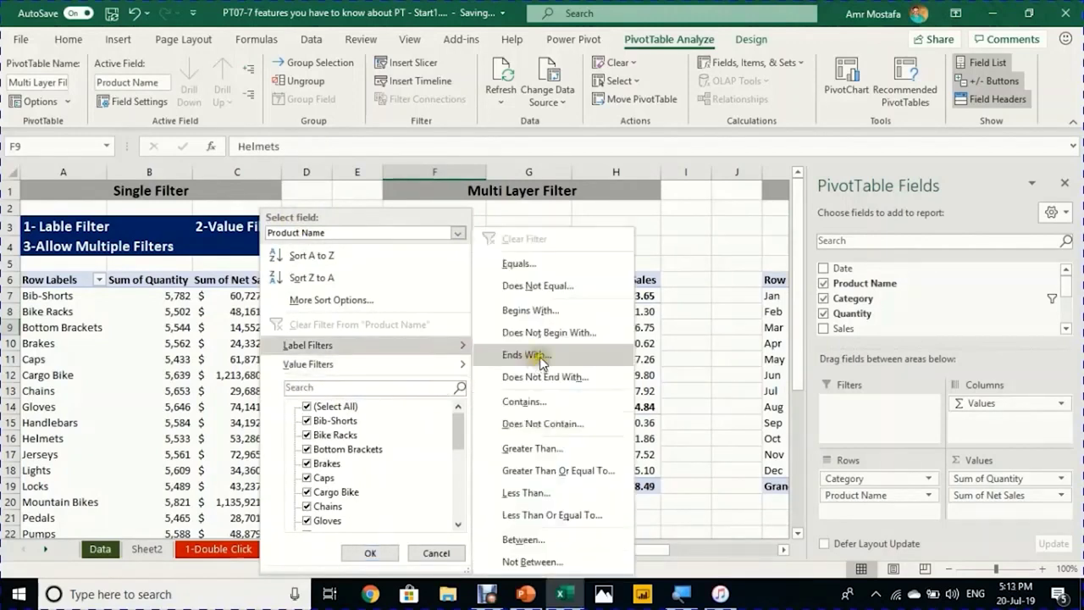
left_click(544, 310)
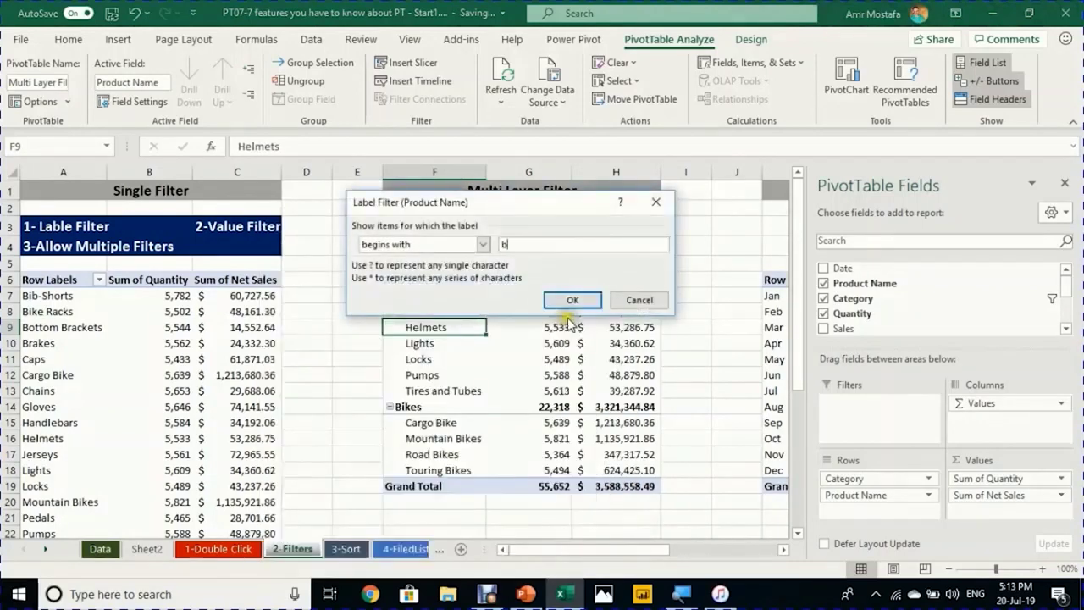
left_click(556, 300)
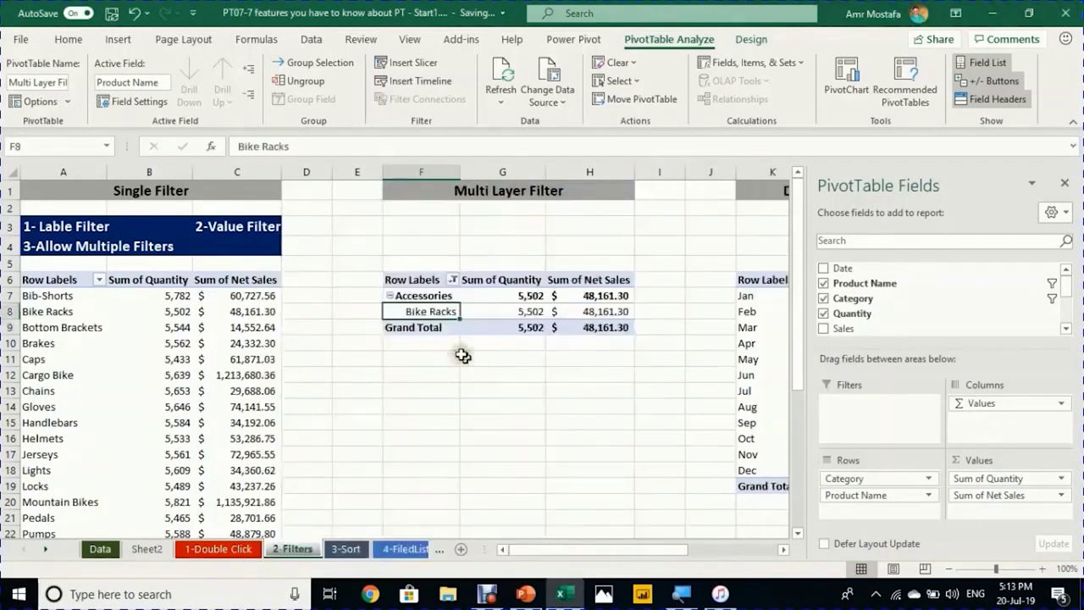
Step: Check which categories are selected in the Multi Layer Filter PivotTable's Category filter, leaving the selection as it is
left_click(450, 279)
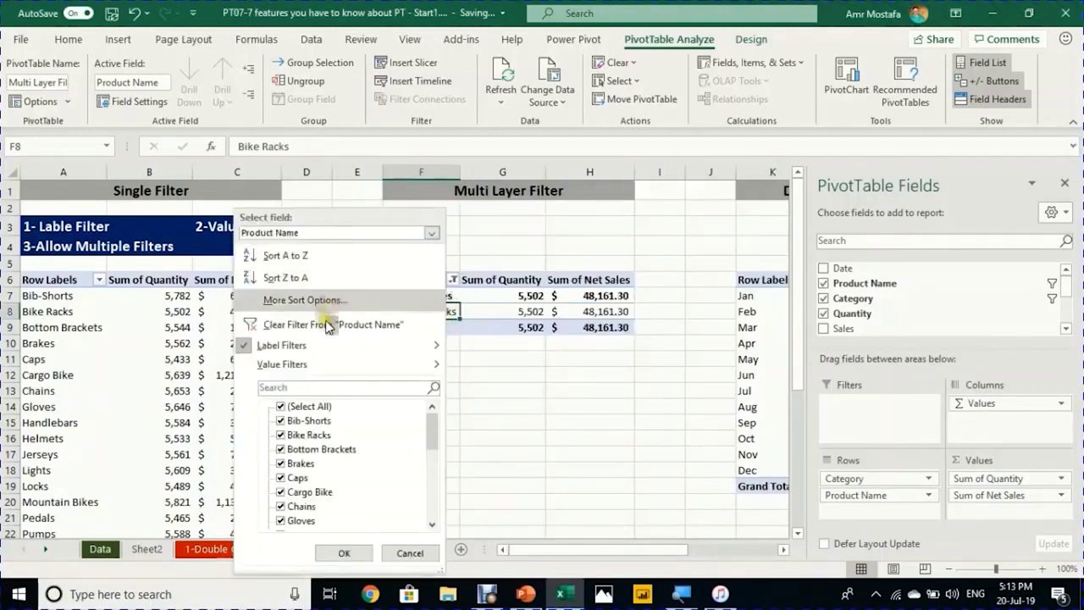
left_click(339, 236)
left_click(337, 245)
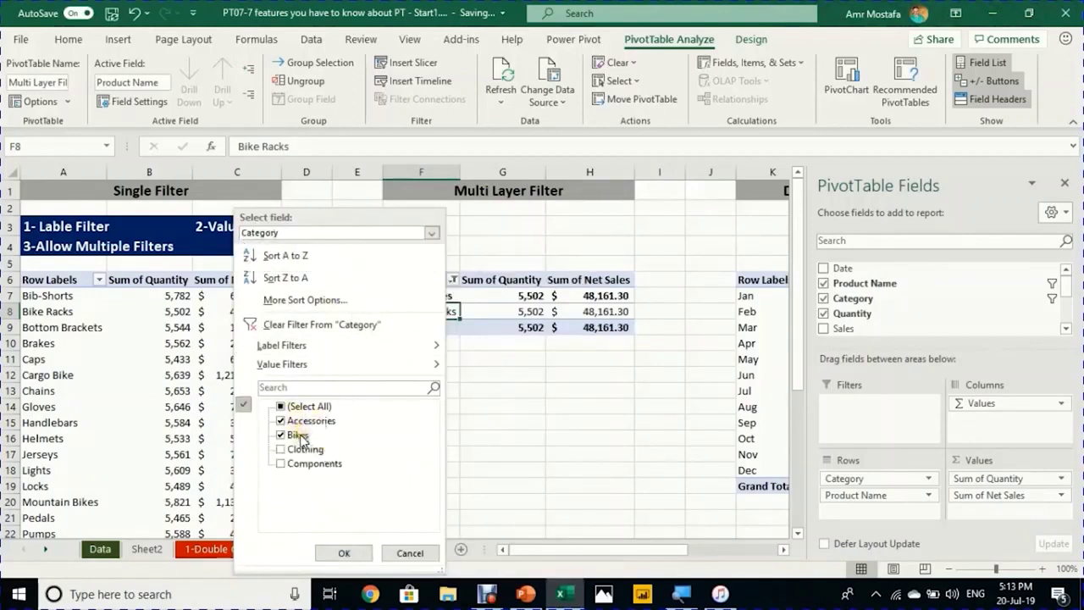
left_click(428, 554)
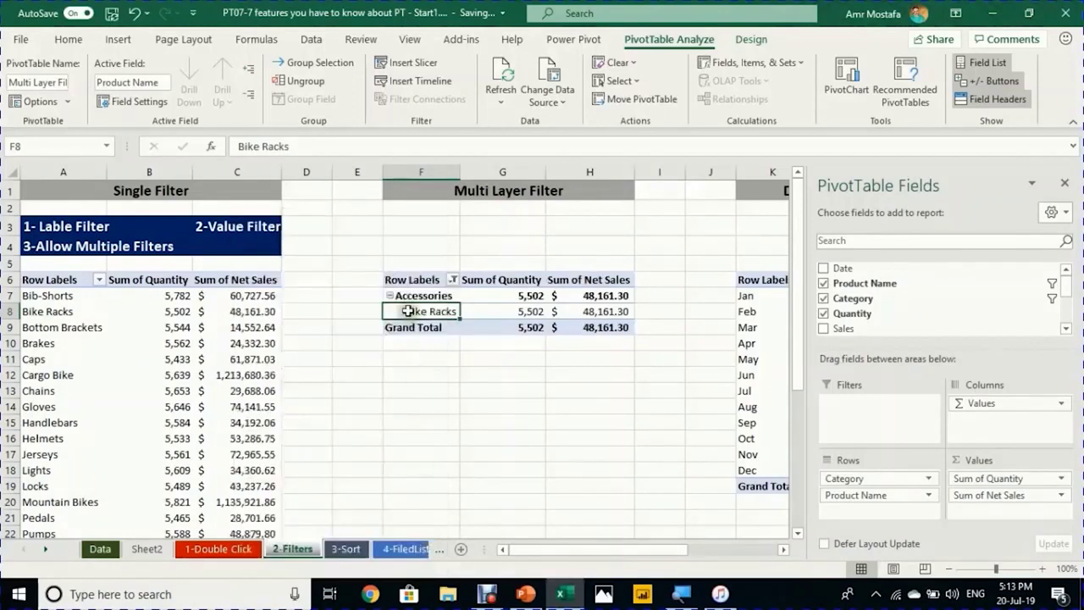
Step: Apply the Today date filter to the Months field of the Date Filter PivotTable
scroll(508, 322, "right", 2)
left_click(598, 329)
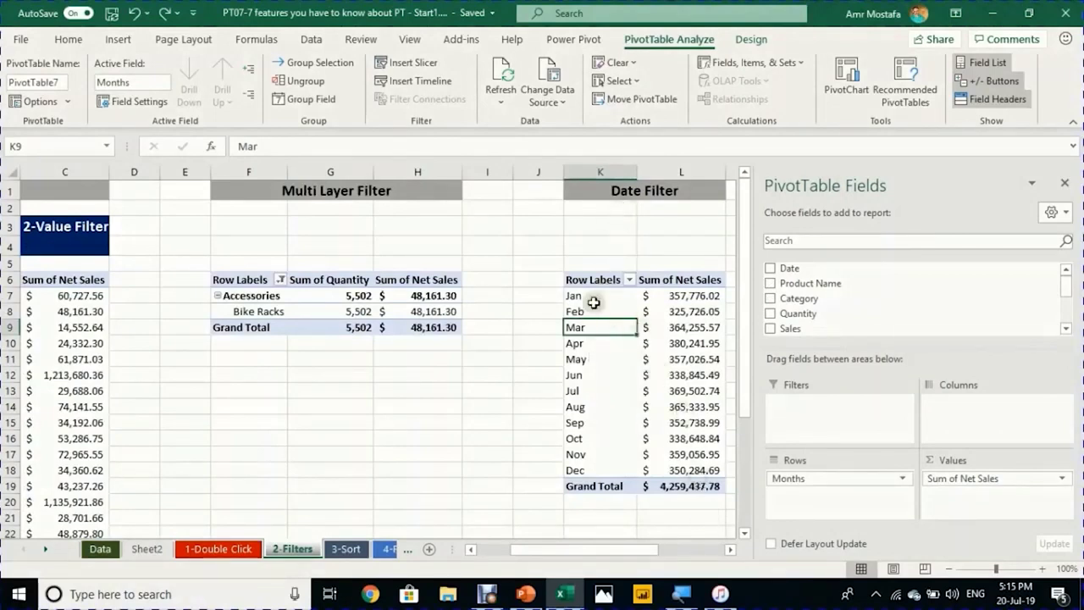
left_click_drag(599, 297, 618, 472)
left_click_drag(682, 298, 583, 375)
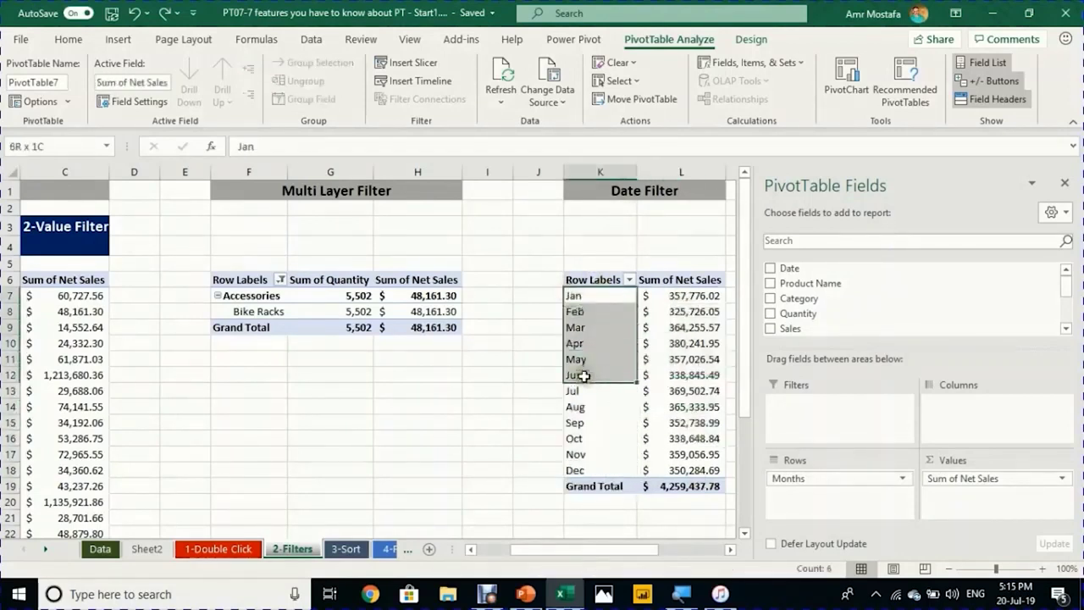
left_click(583, 314)
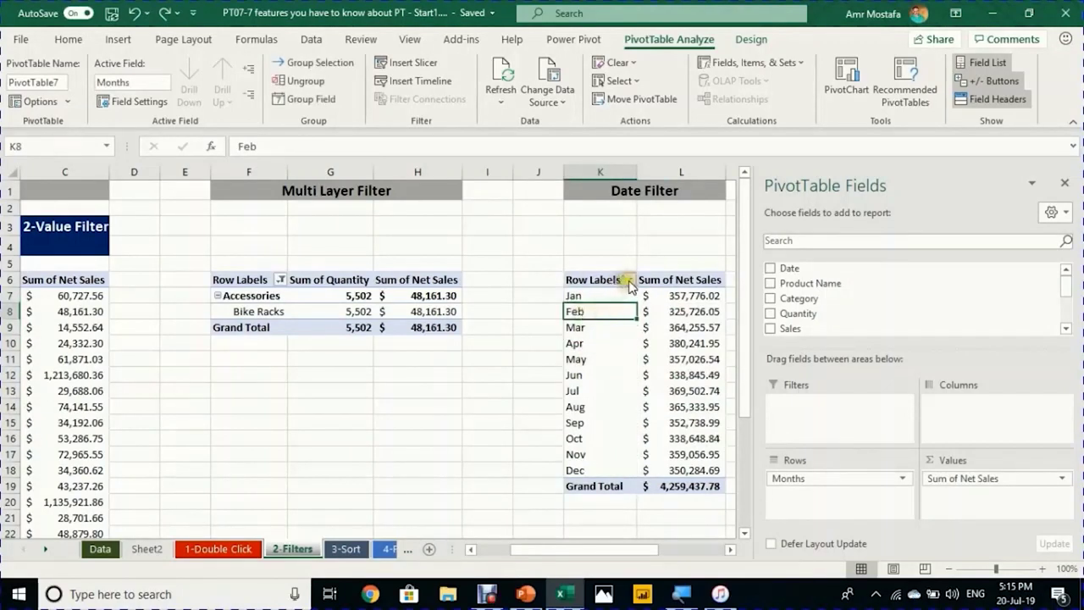
left_click(628, 281)
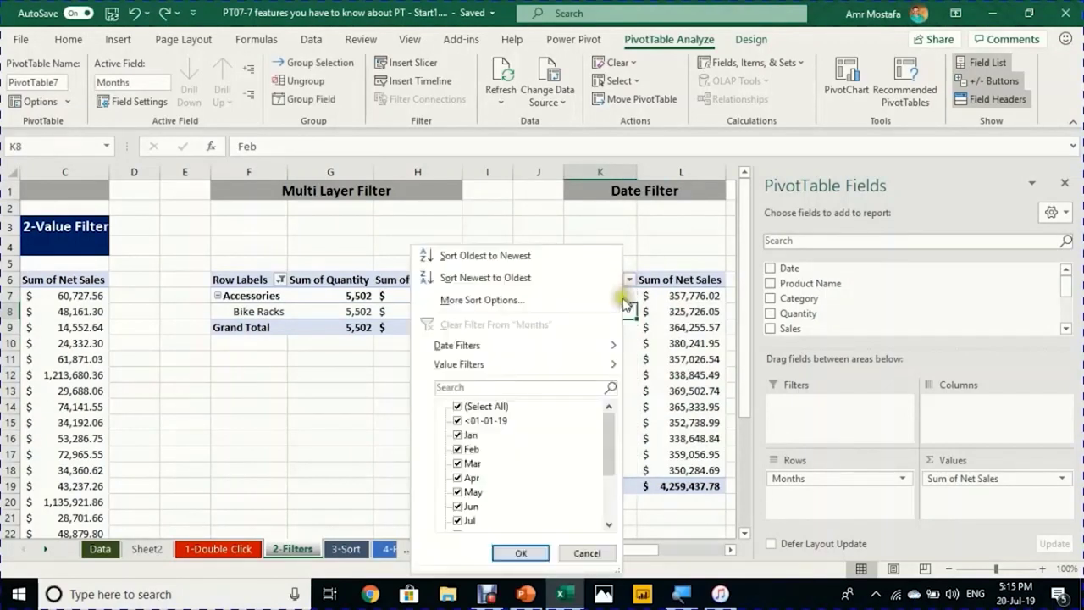
mouse_move(592, 355)
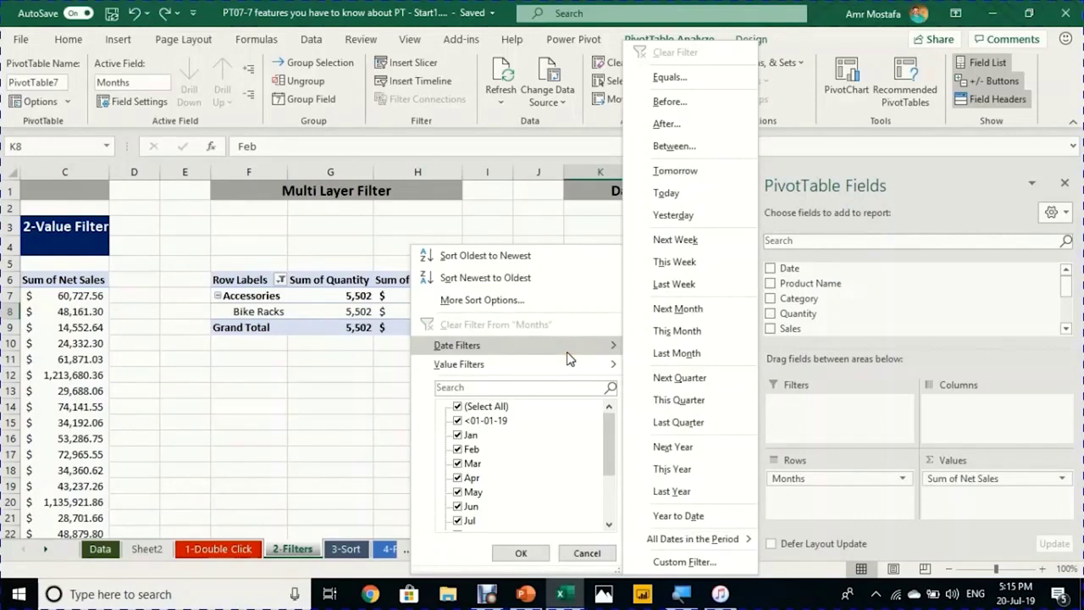
left_click(696, 198)
left_click(618, 297)
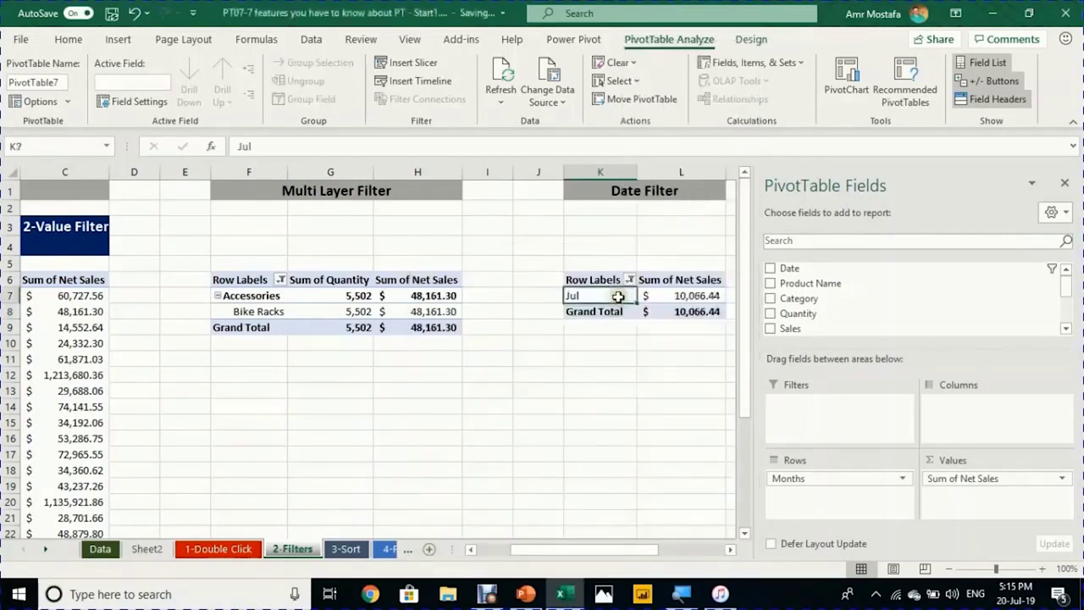
Step: Add the Date field below Months in the Date Filter PivotTable's rows to check the filtered day, and undo the addition
left_click(731, 550)
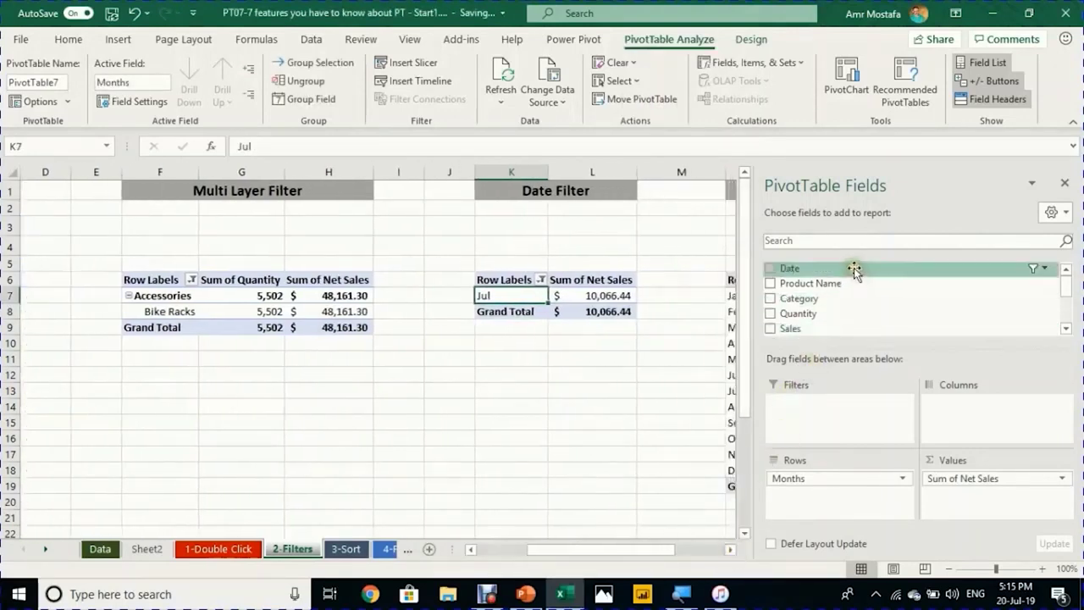
left_click_drag(854, 268, 878, 506)
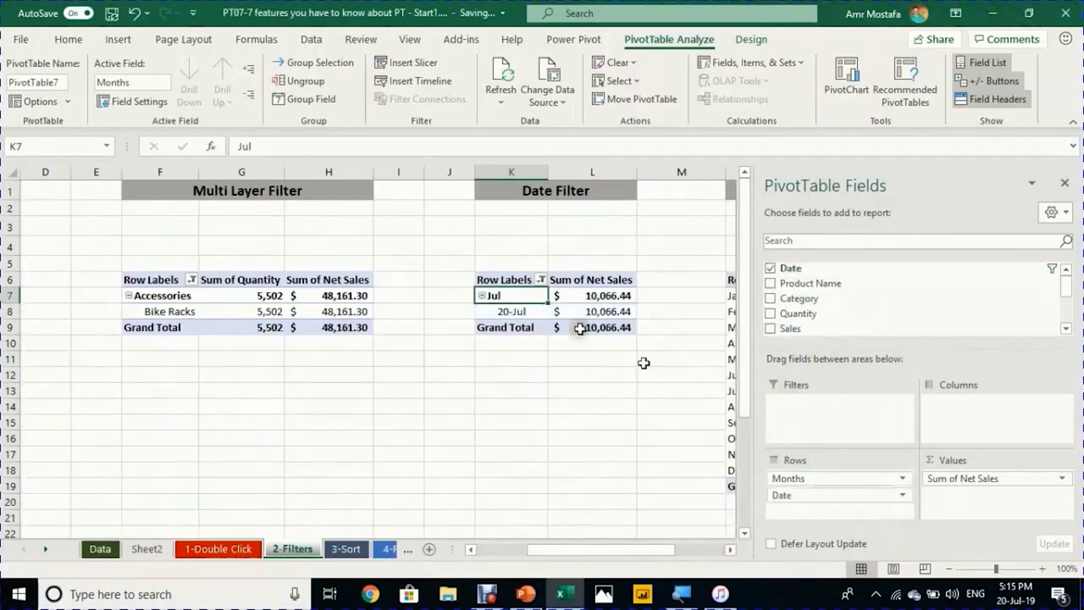
left_click(512, 310)
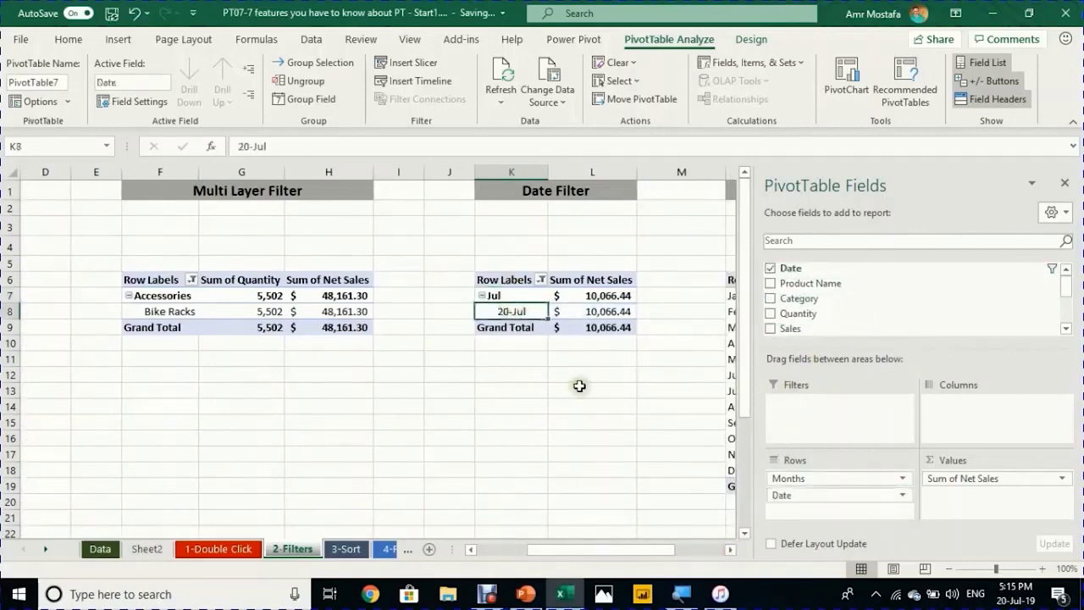
key("ctrl+z")
Step: Change the Date Filter PivotTable's date filter on Months to This Week
left_click(541, 279)
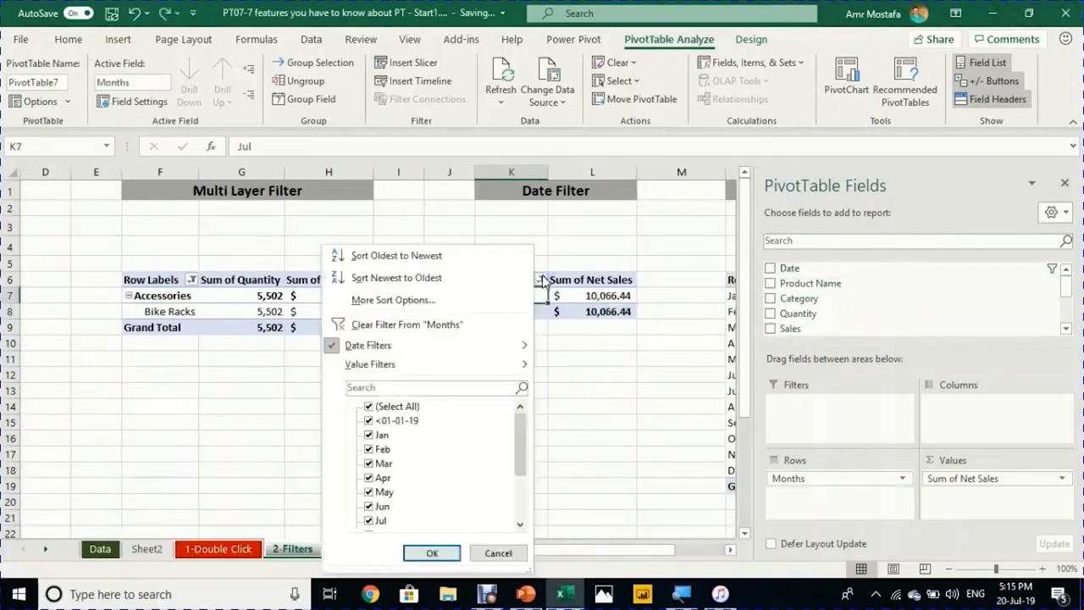
mouse_move(515, 345)
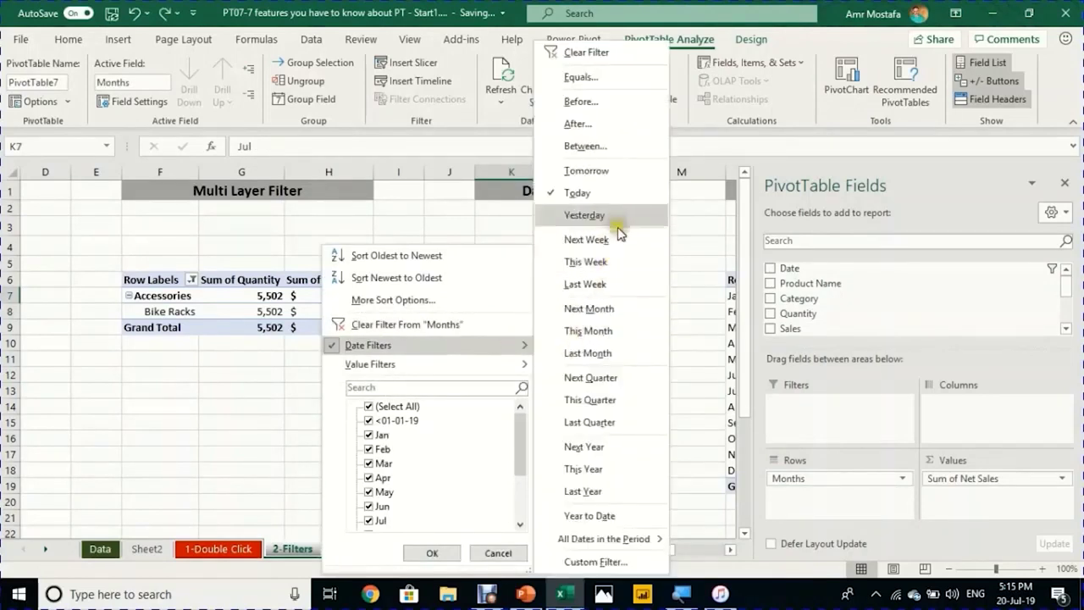
left_click(615, 264)
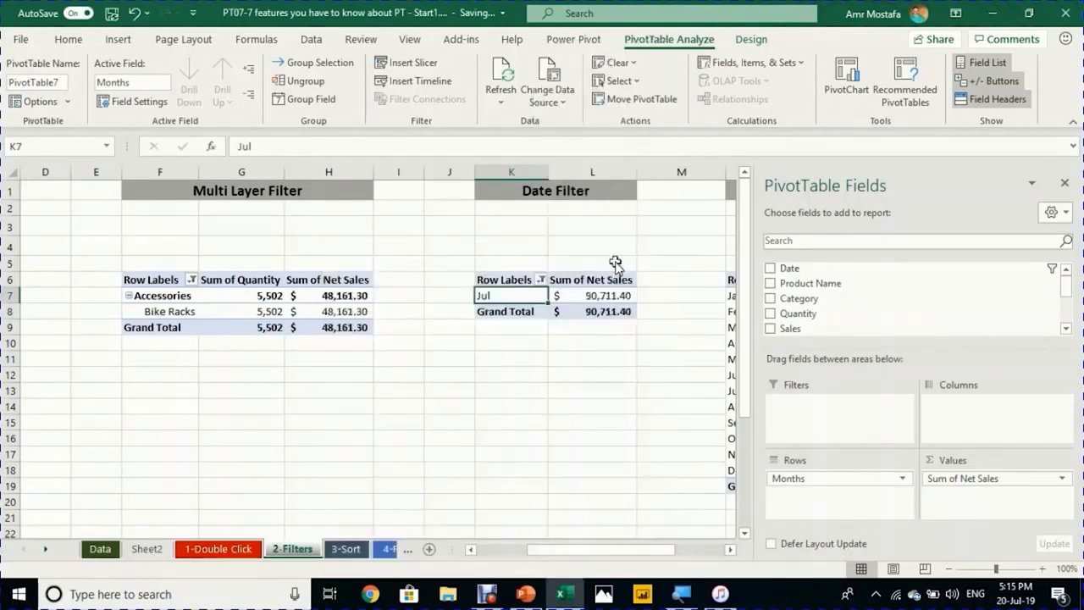
left_click(593, 298)
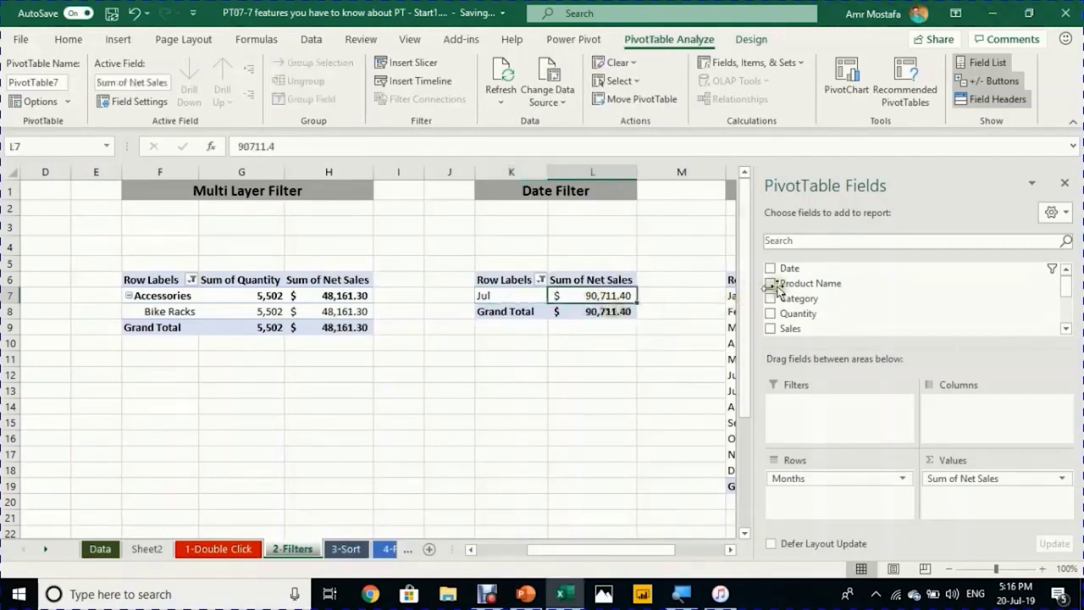
Step: Add the Date field below Months in the Date Filter PivotTable's rows and check the first and last days of the week
left_click_drag(784, 268, 854, 487)
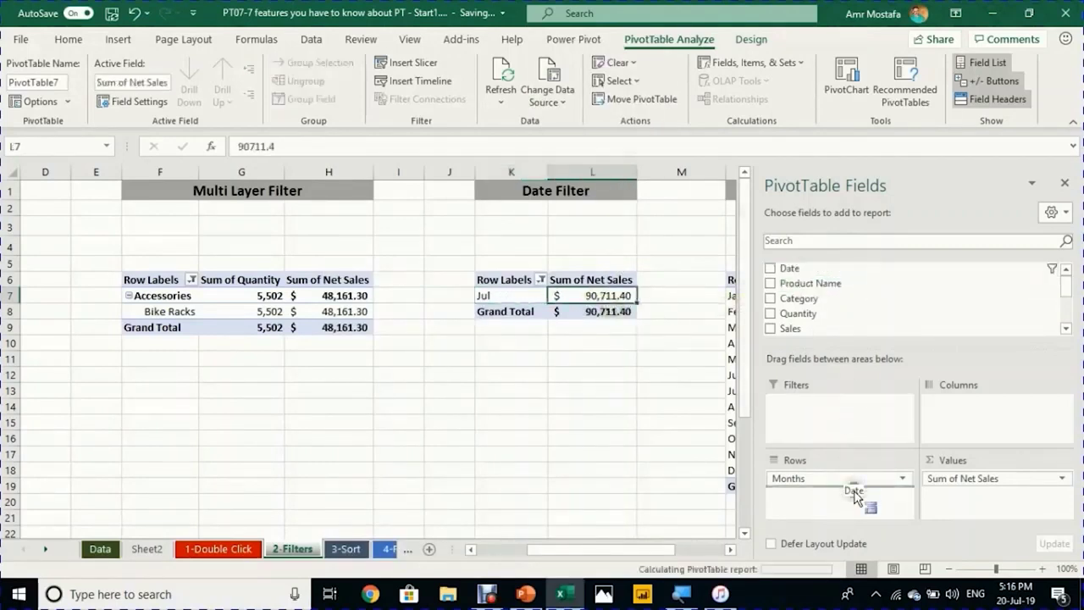
left_click(520, 311)
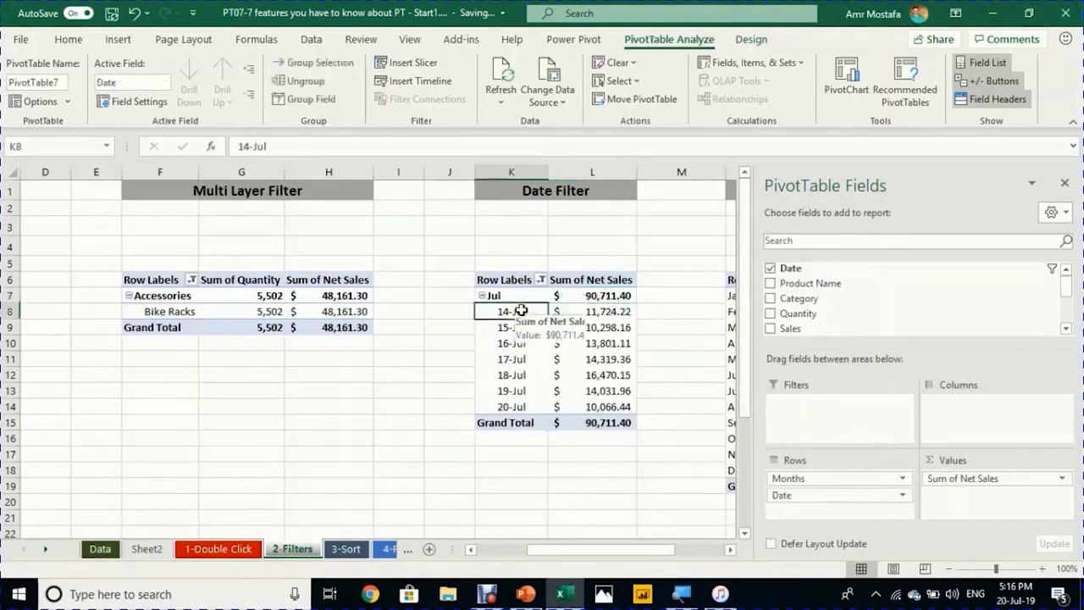
left_click(532, 403)
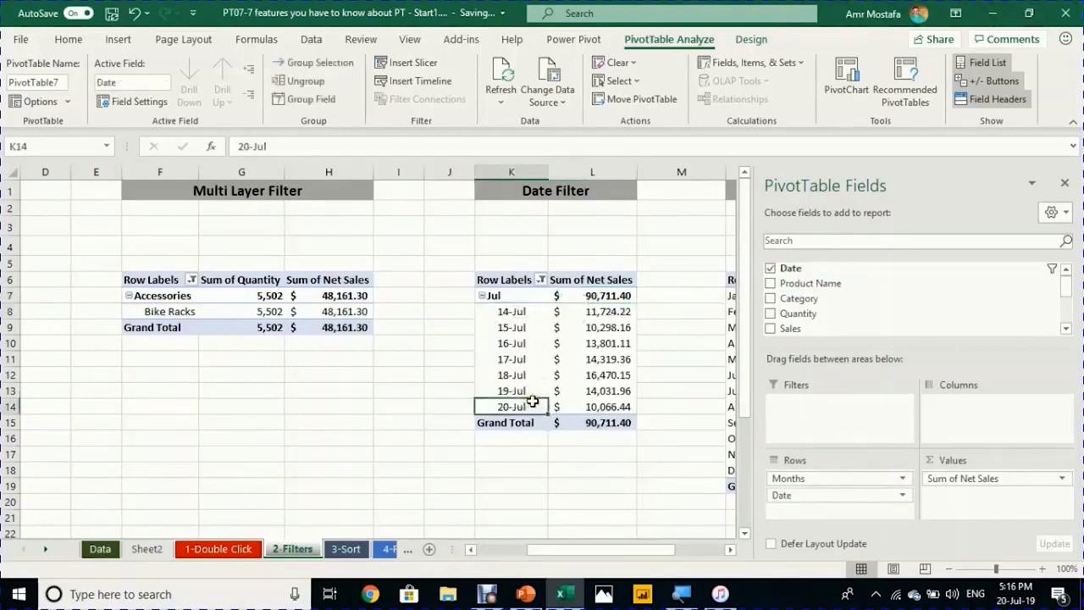
Step: Change the date filter on the Date field of the Date Filter PivotTable to This Quarter
left_click(540, 283)
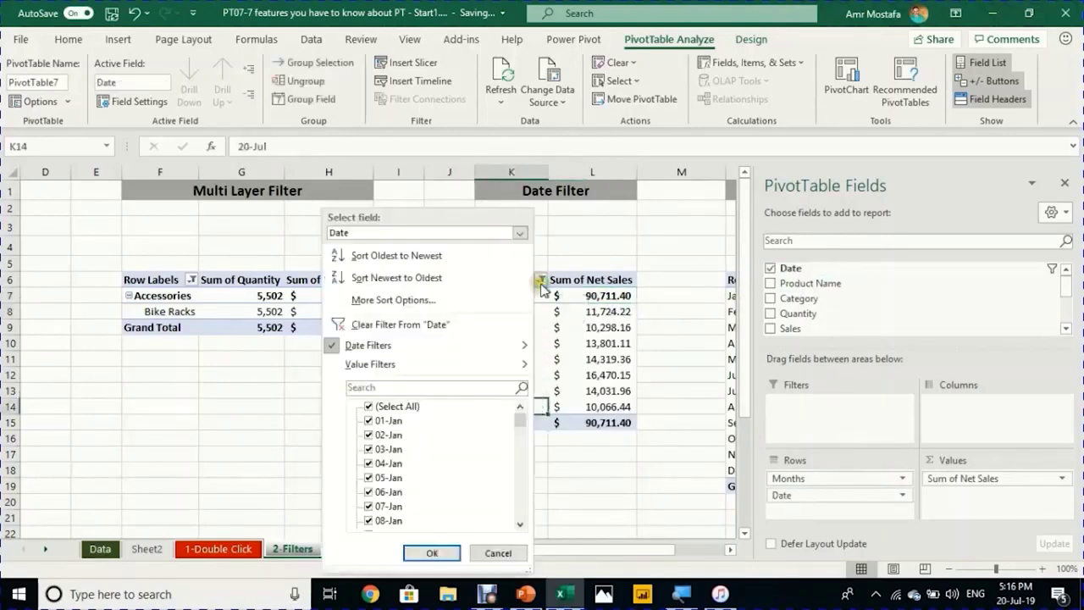
mouse_move(524, 358)
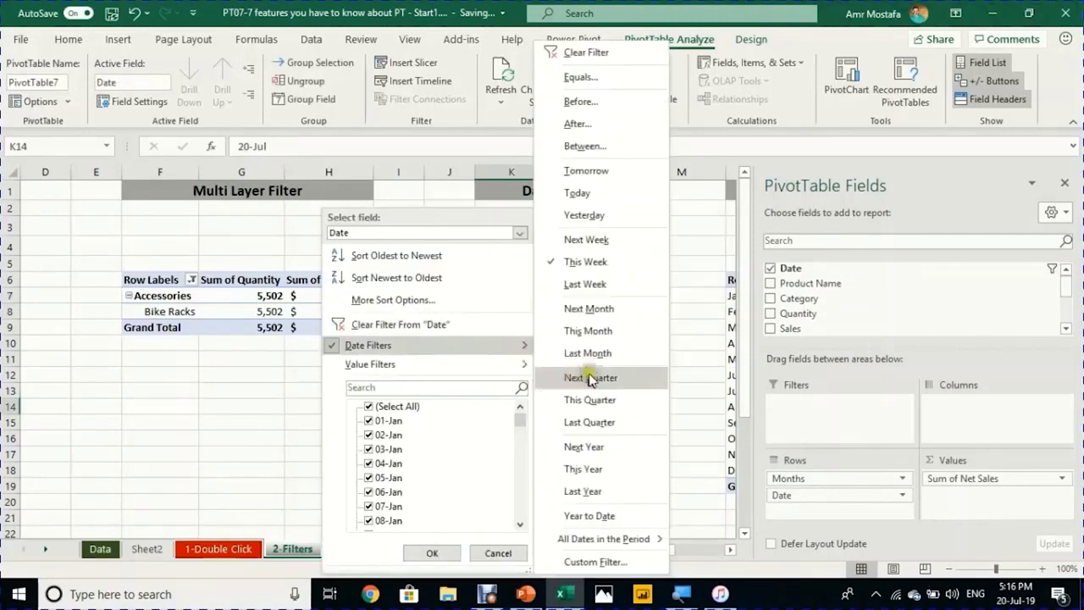
left_click(600, 411)
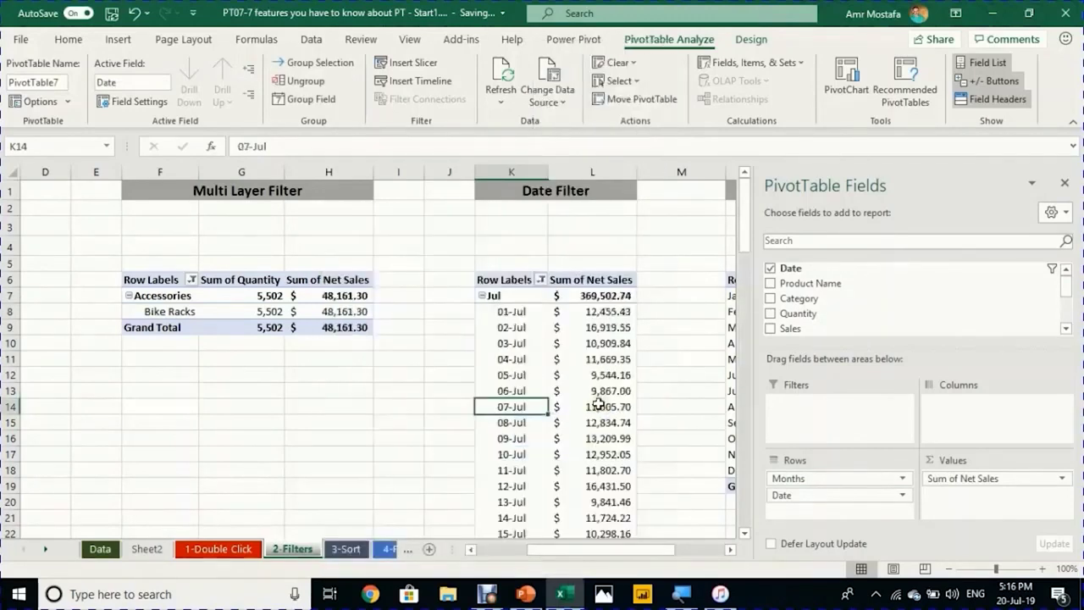
Step: Remove the Date field from the Date Filter PivotTable's rows and check the first and last months of the quarter
left_click_drag(818, 495, 798, 318)
left_click(516, 295)
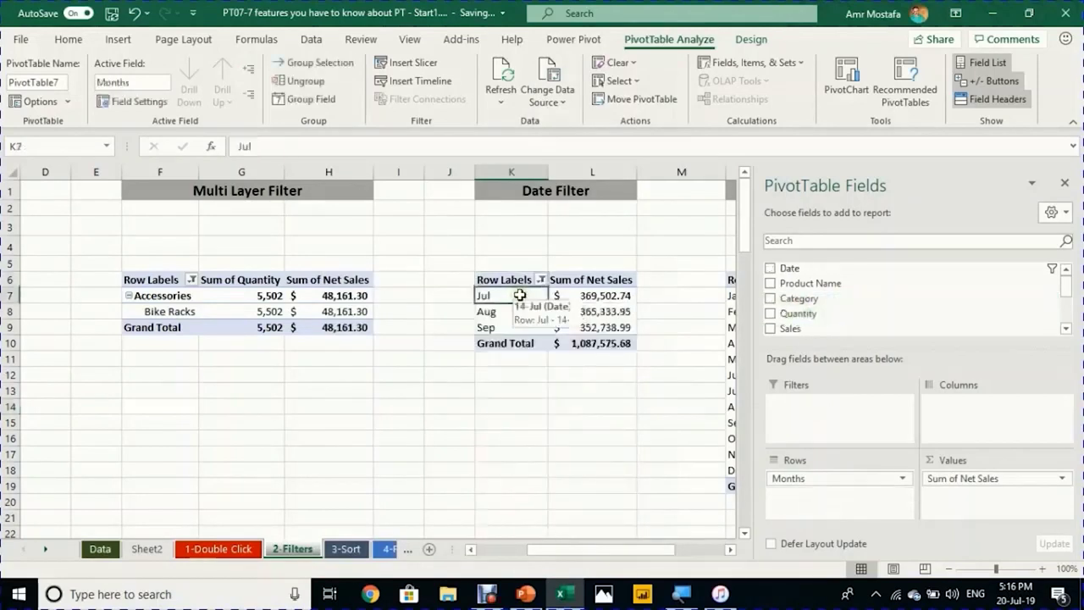
left_click(511, 324)
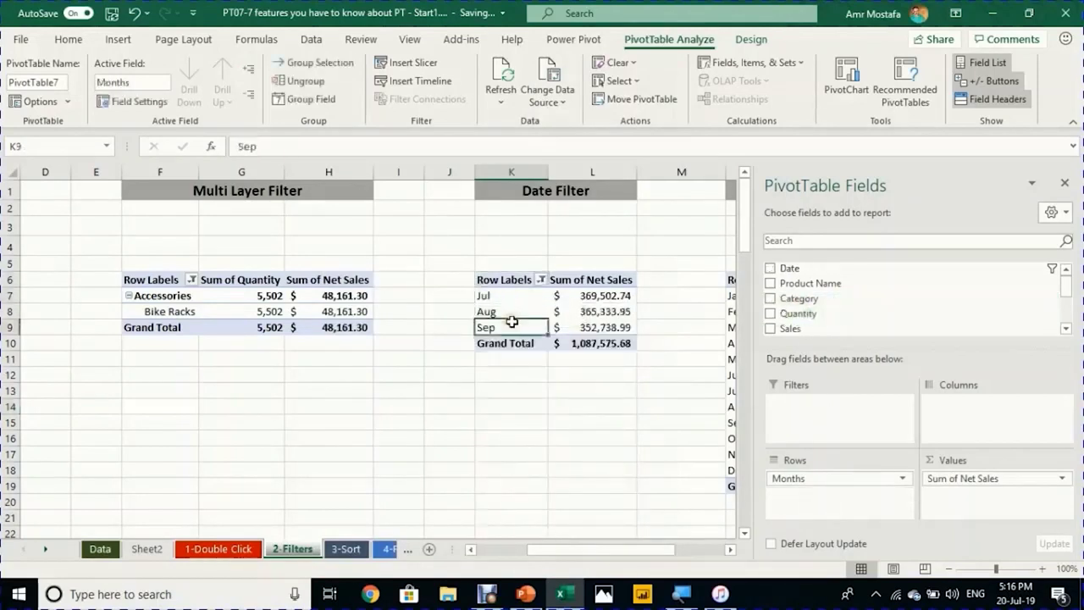
Step: Change the Date Filter PivotTable's date filter on Months to Year to Date and check its first and last months
left_click(542, 280)
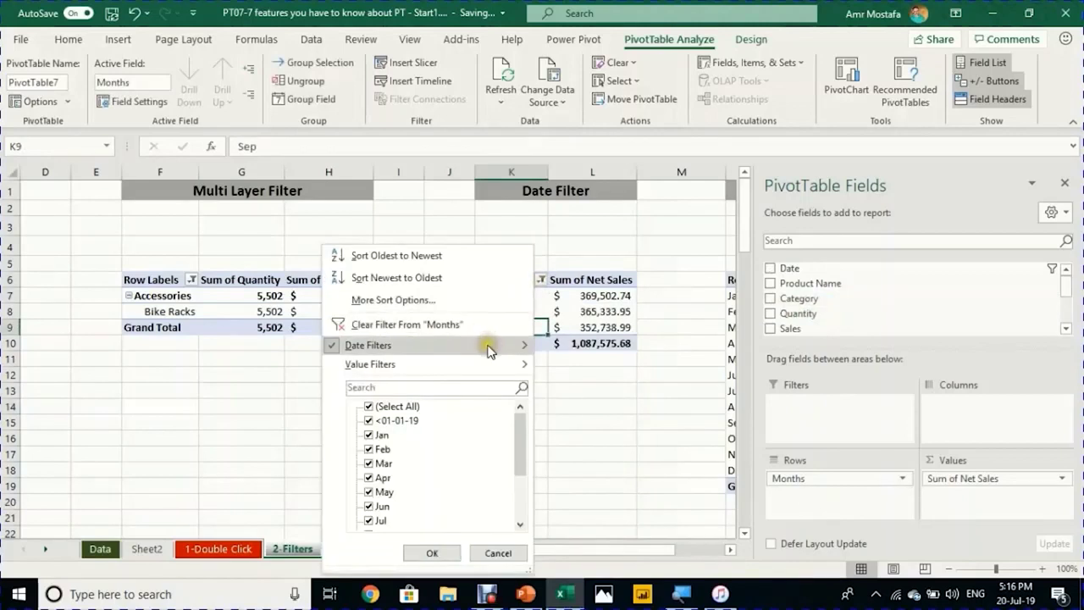
mouse_move(490, 349)
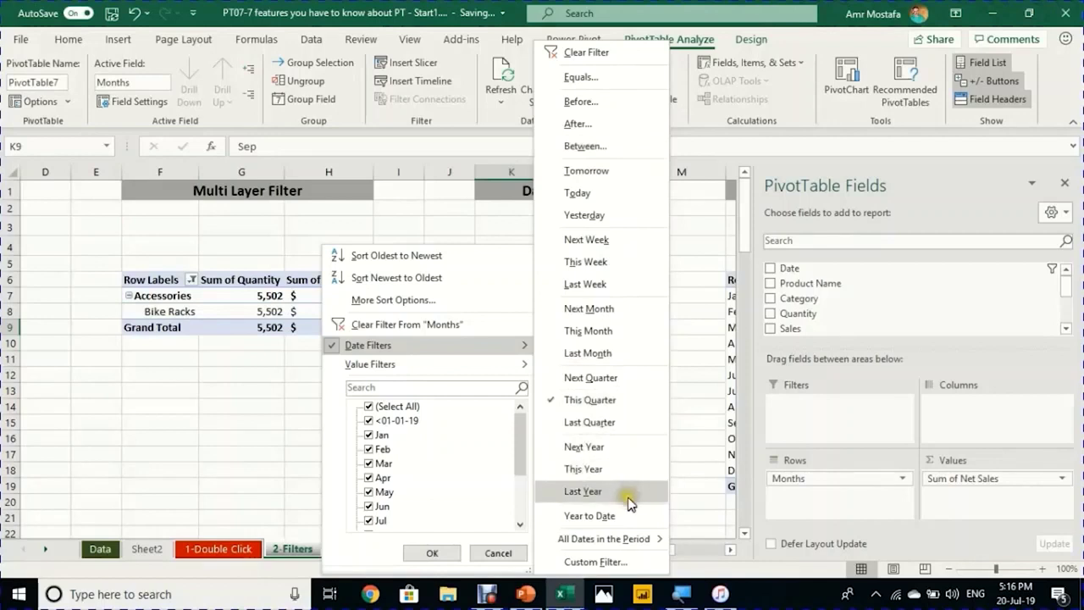
key("Escape")
key("Escape")
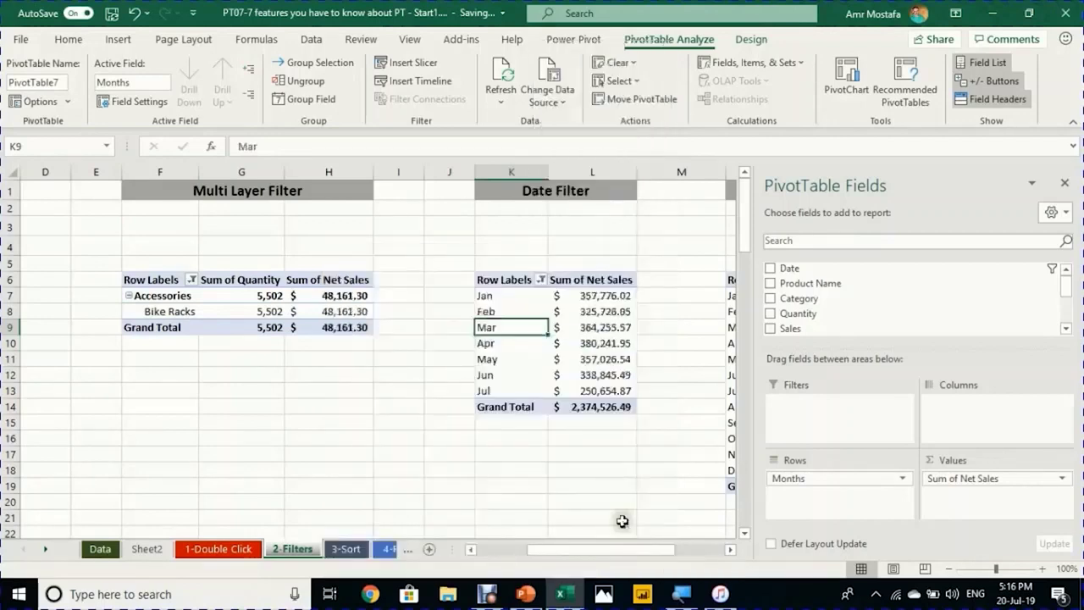
left_click(519, 296)
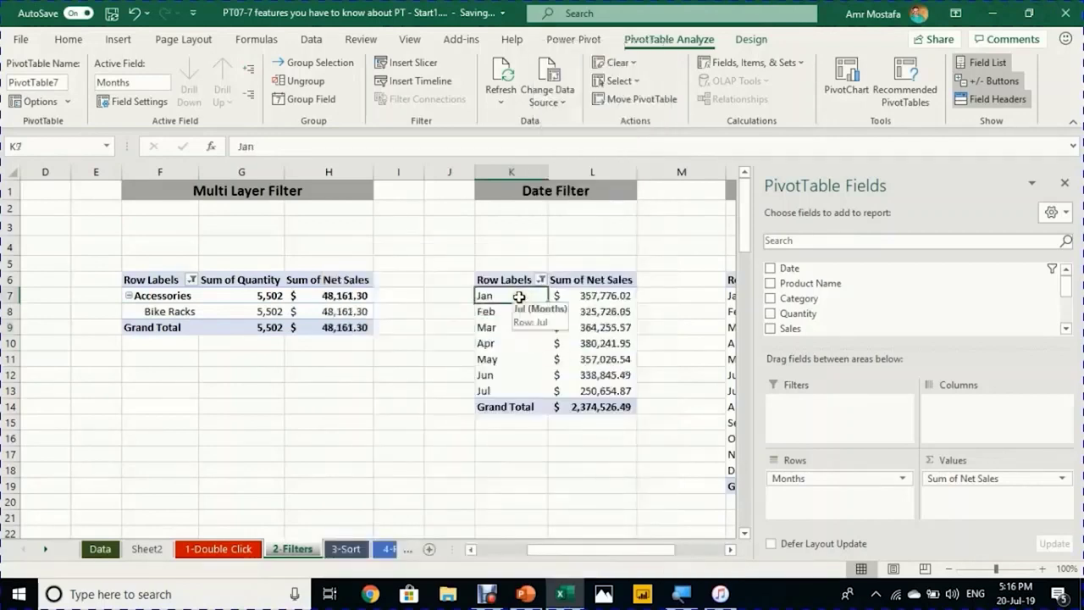
left_click(505, 390)
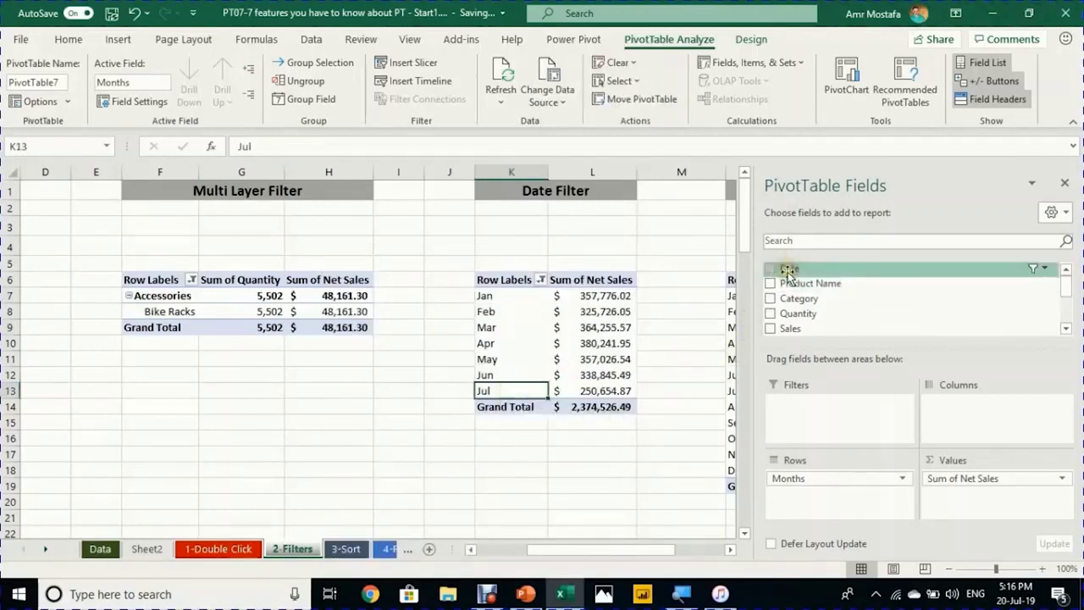
Step: Add the Date field below Months to check the last day of the year-to-date period, and undo the addition
left_click_drag(788, 268, 830, 508)
scroll(555, 386, "down", 12)
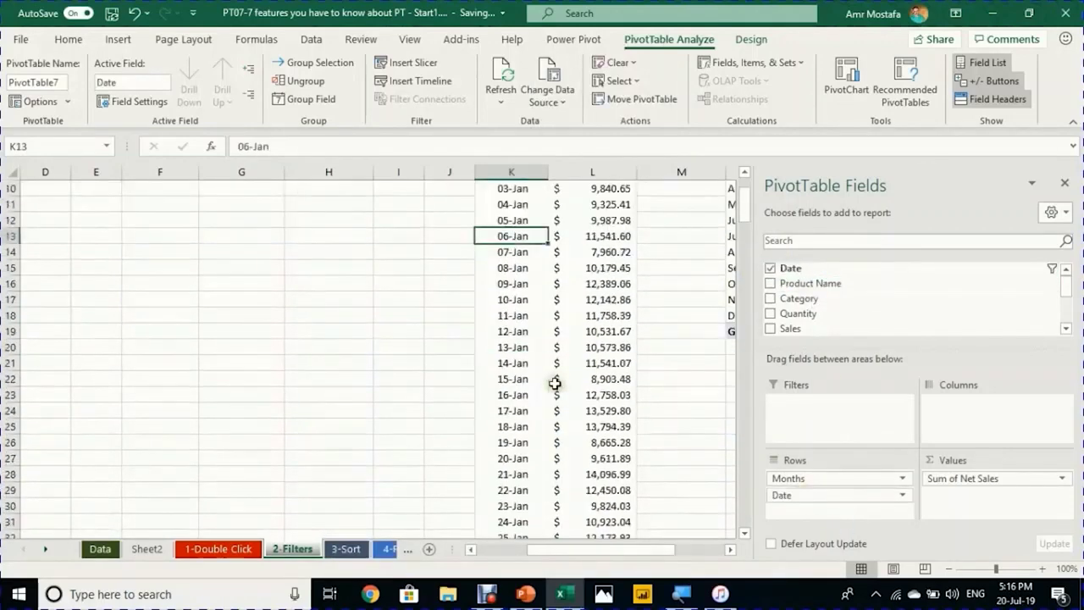
left_click(539, 376)
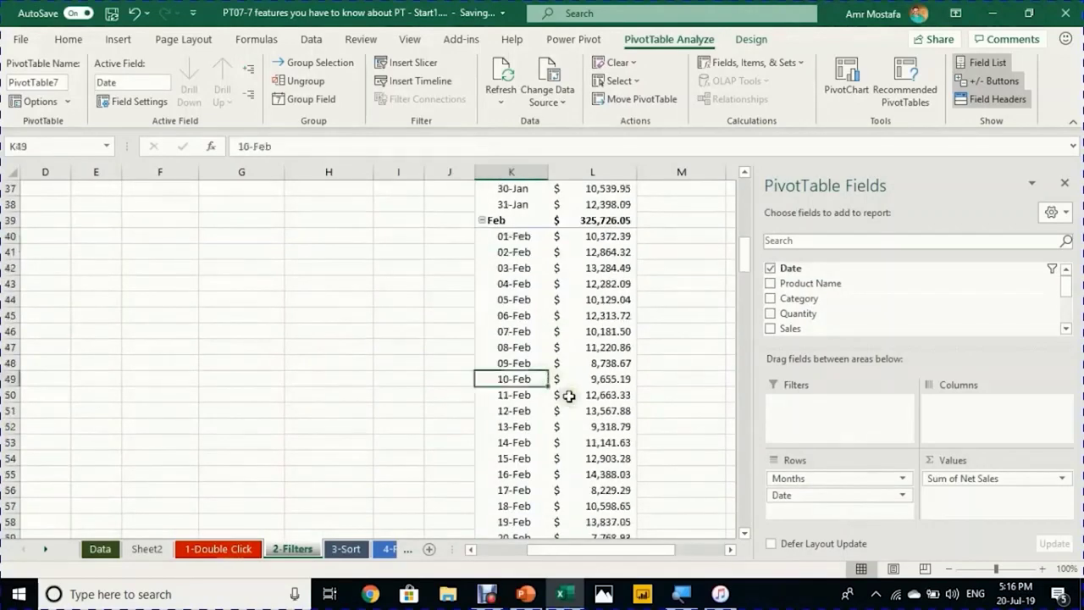
key("ctrl+Down")
key("Up")
key("Right")
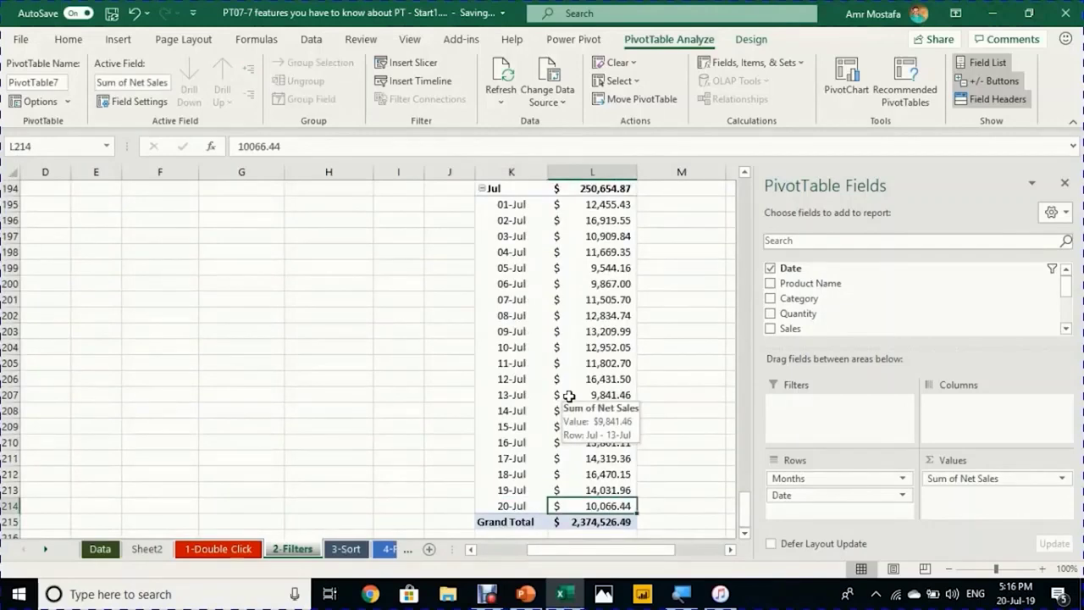
key("ctrl+z")
scroll(567, 396, "up", 3)
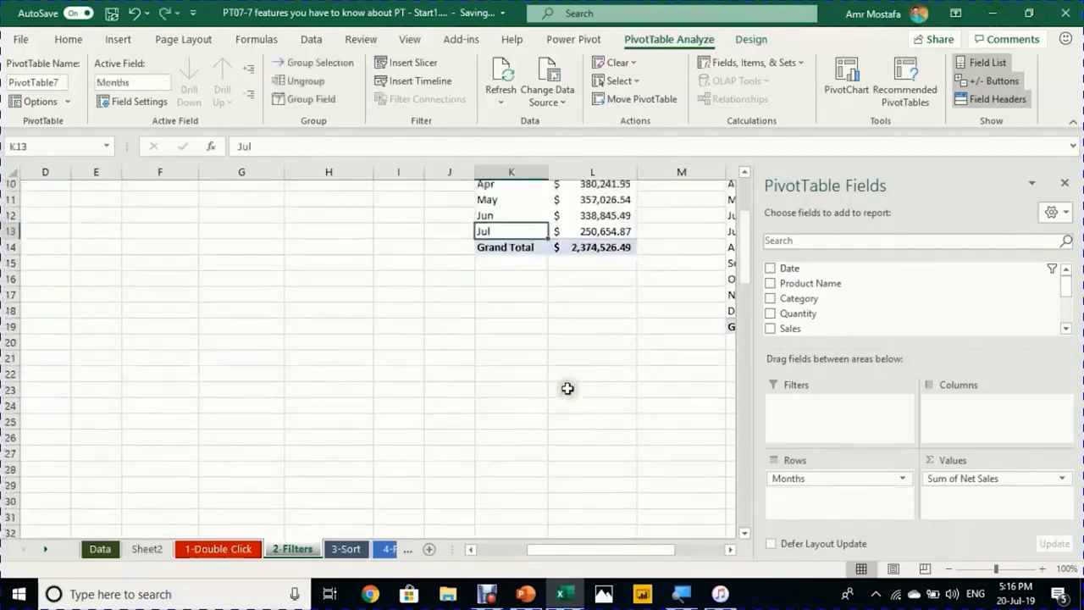
left_click(506, 258)
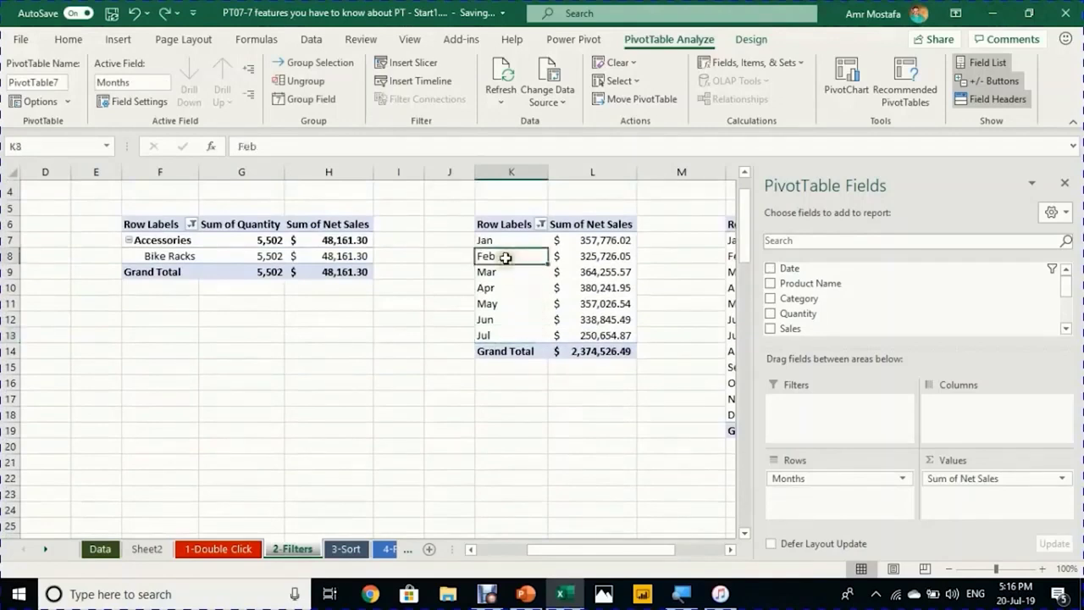
left_click(538, 225)
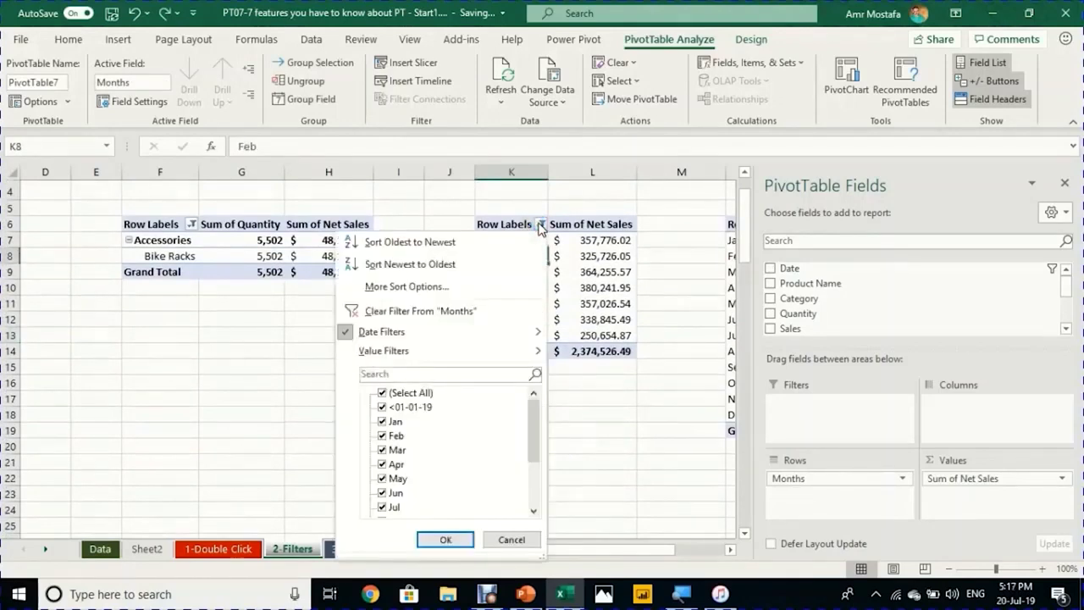
left_click(539, 224)
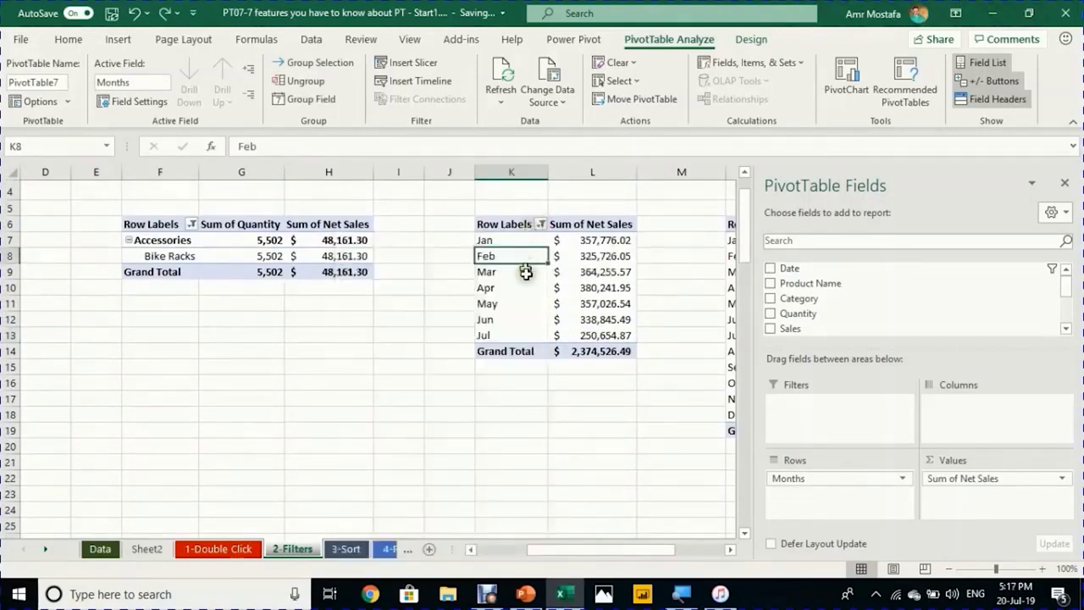
left_click(511, 320)
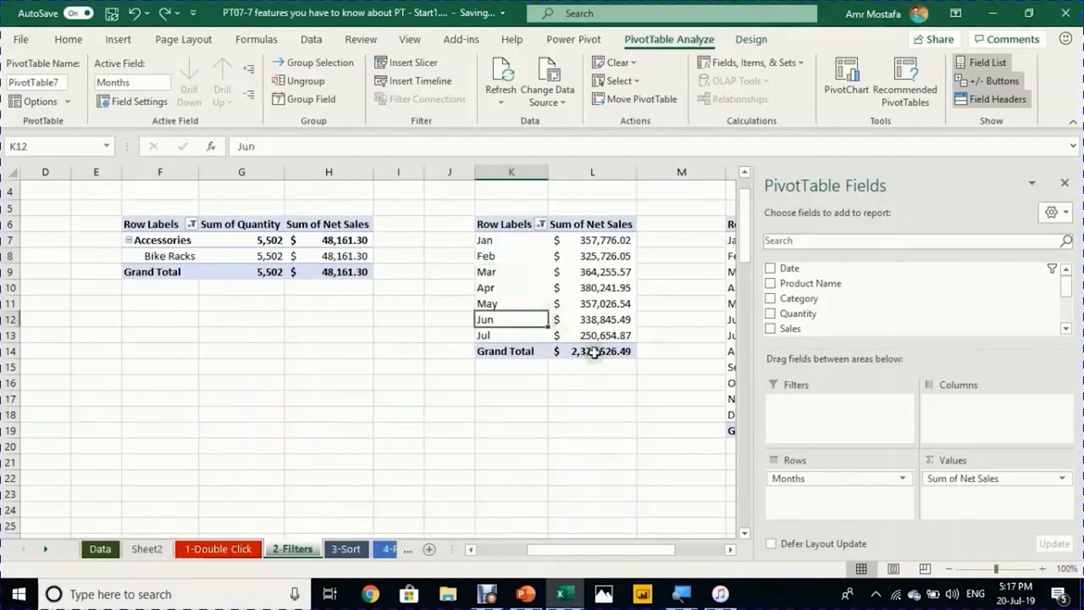
Step: Add the Category field to the report filter area of the Filter Area PivotTable
left_click(731, 549)
left_click(730, 549)
left_click(732, 549)
left_click(731, 549)
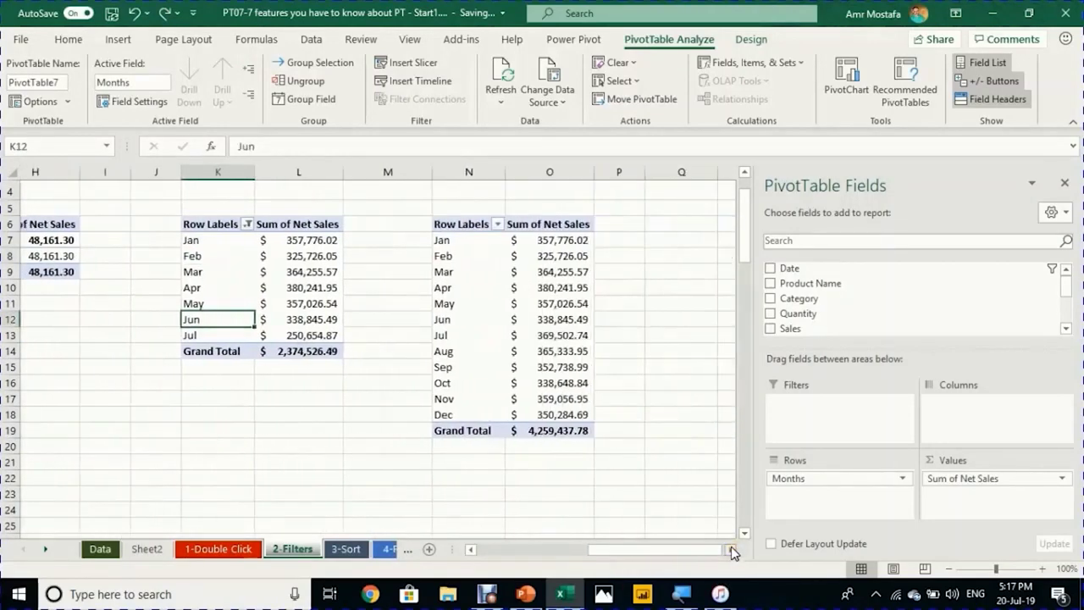
left_click(731, 549)
scroll(461, 293, "up", 1)
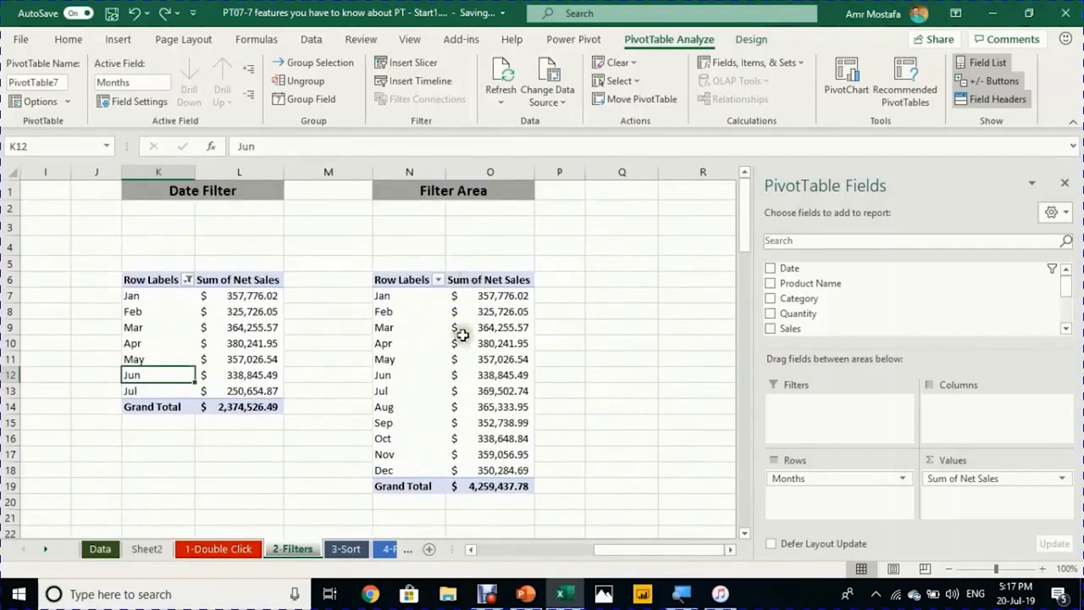
left_click(445, 329)
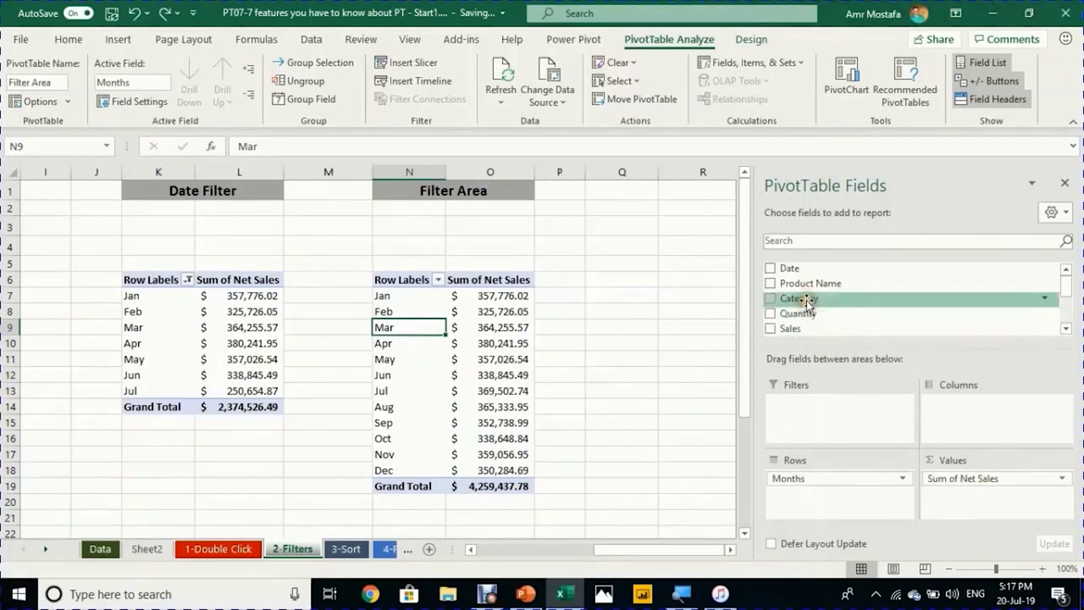
left_click_drag(807, 301, 878, 419)
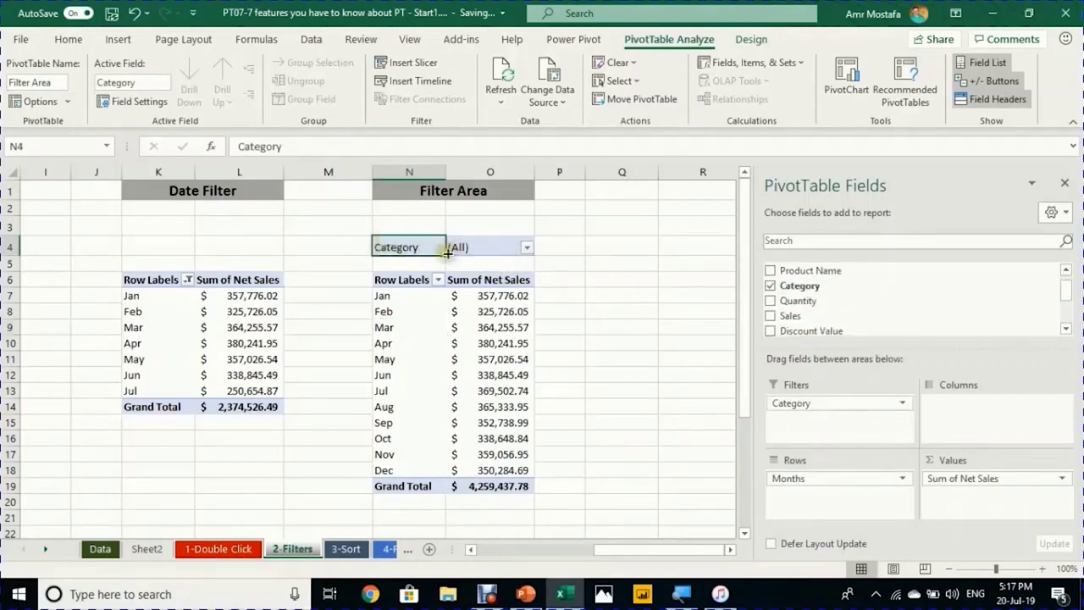
Step: Filter the Filter Area PivotTable's Category report filter to Accessories only, with selection of multiple items enabled
left_click(527, 247)
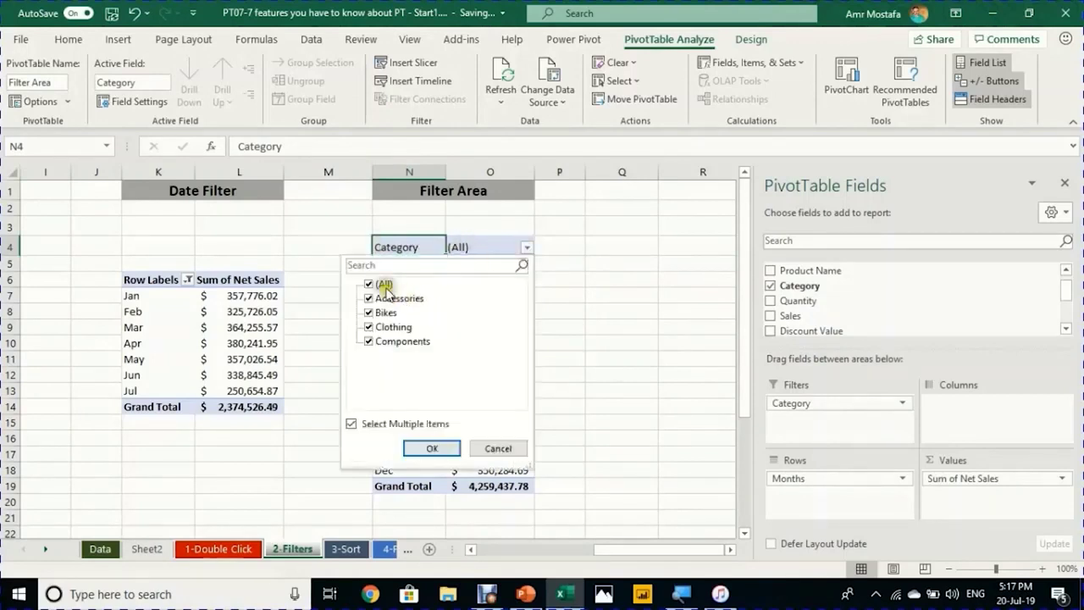
left_click(351, 424)
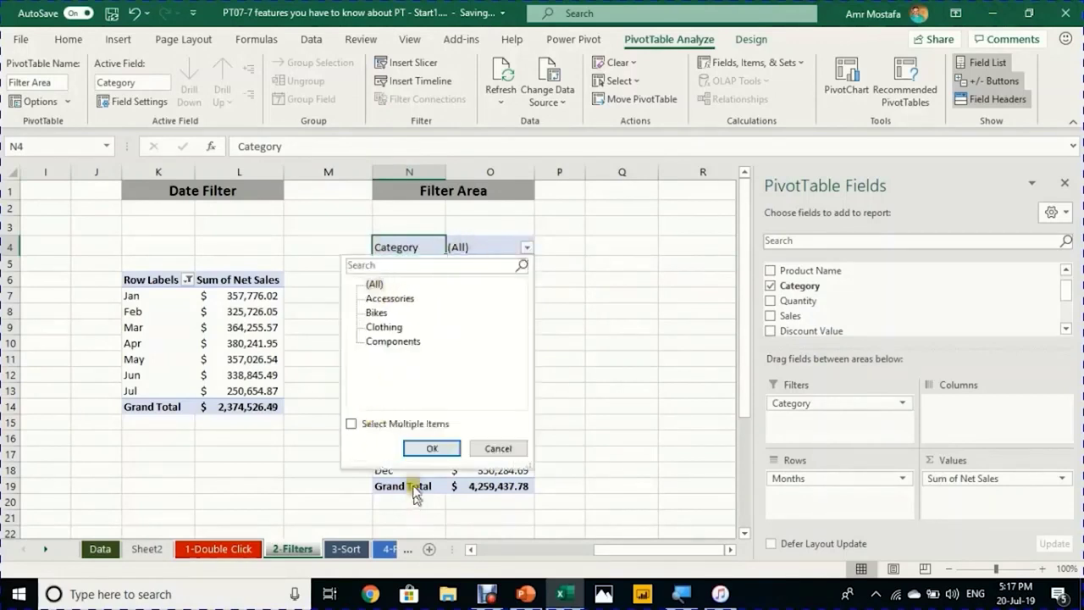
left_click(385, 342)
left_click(355, 421)
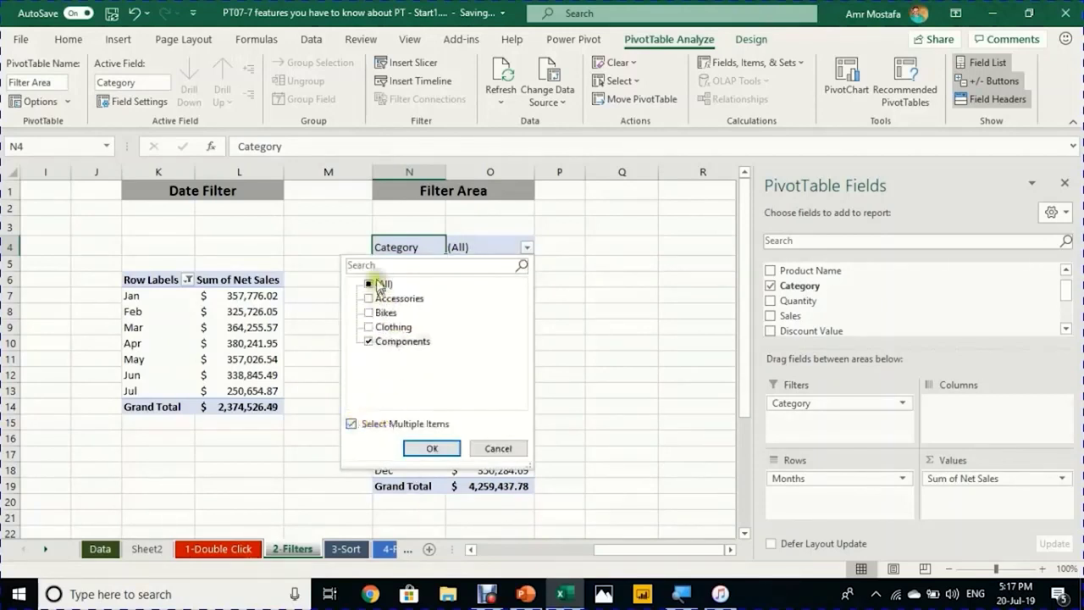
left_click(370, 341)
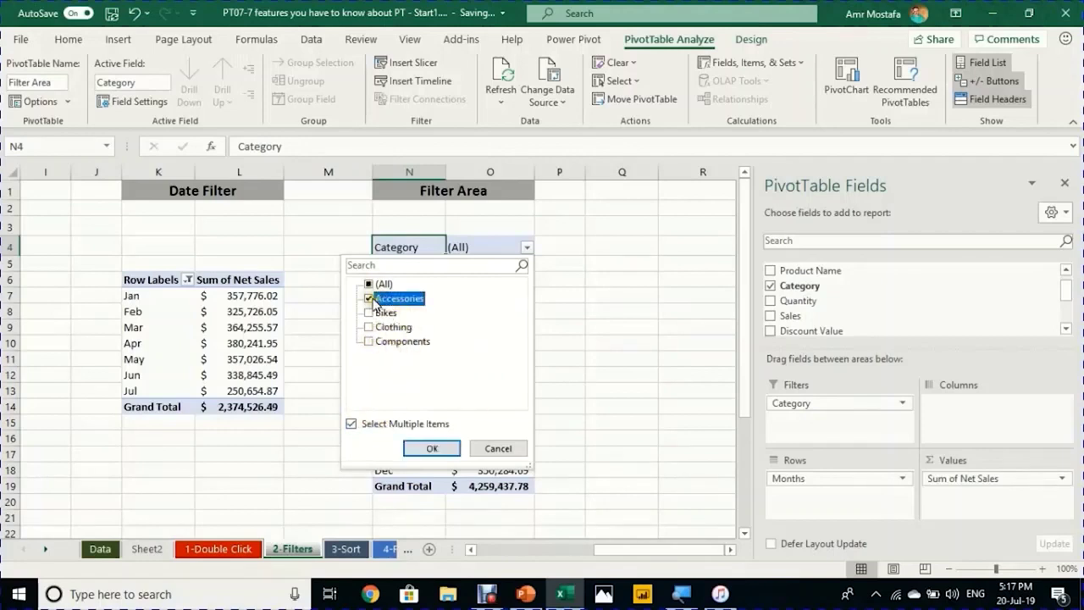
left_click(437, 449)
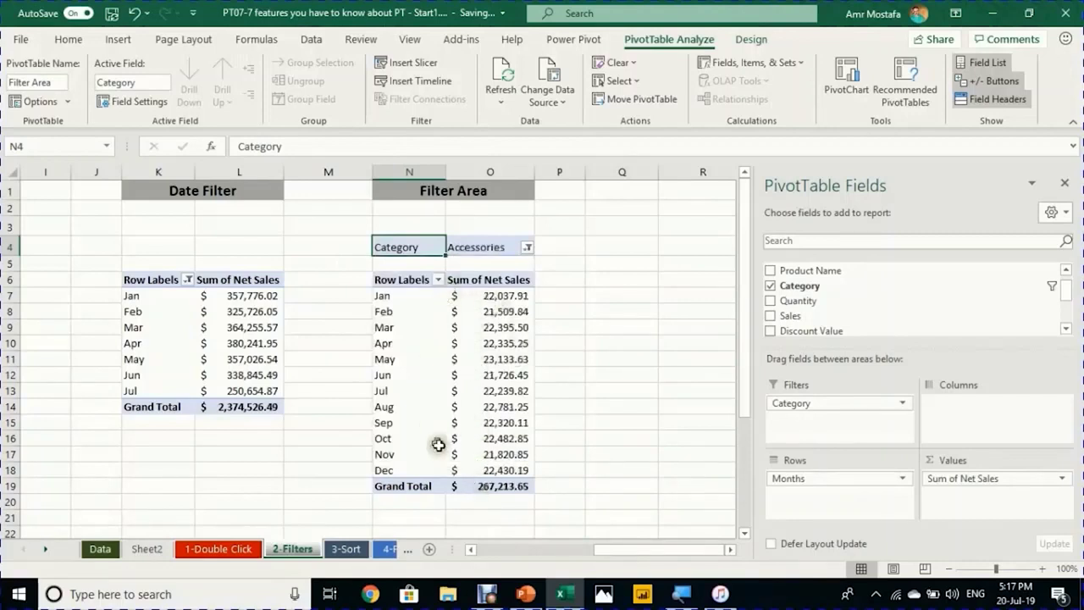
Step: Add Bikes to the Category report filter alongside Accessories and review which categories are selected
left_click(527, 245)
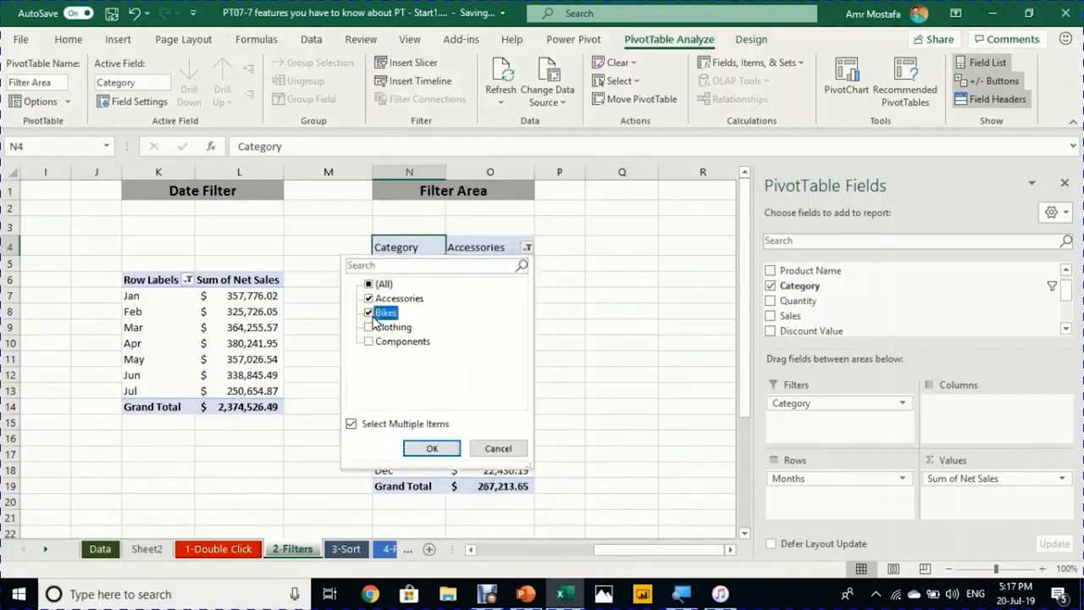
left_click(434, 447)
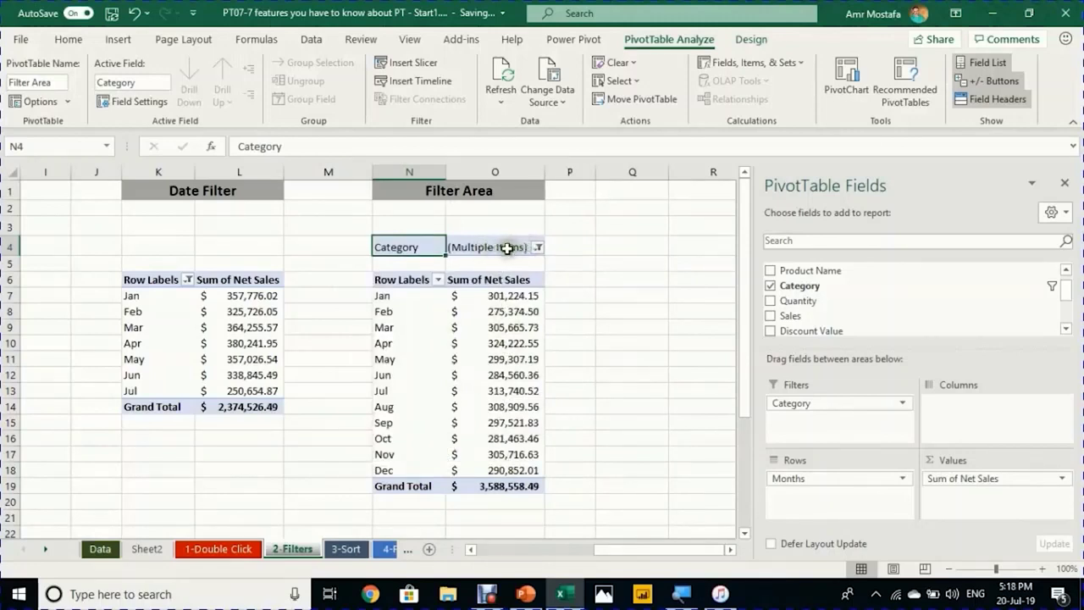
left_click(539, 248)
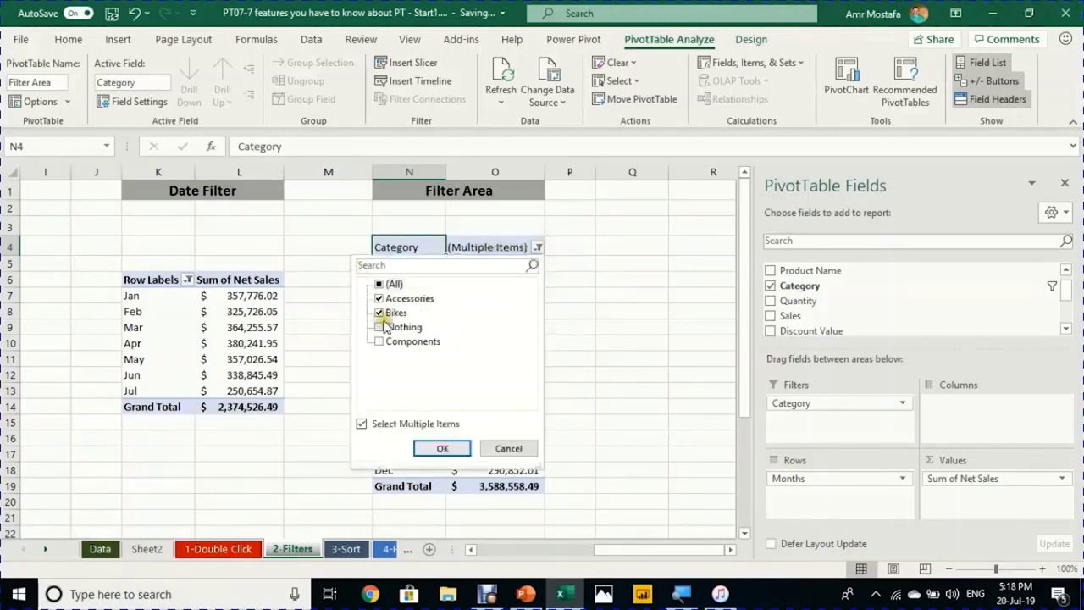
left_click(506, 451)
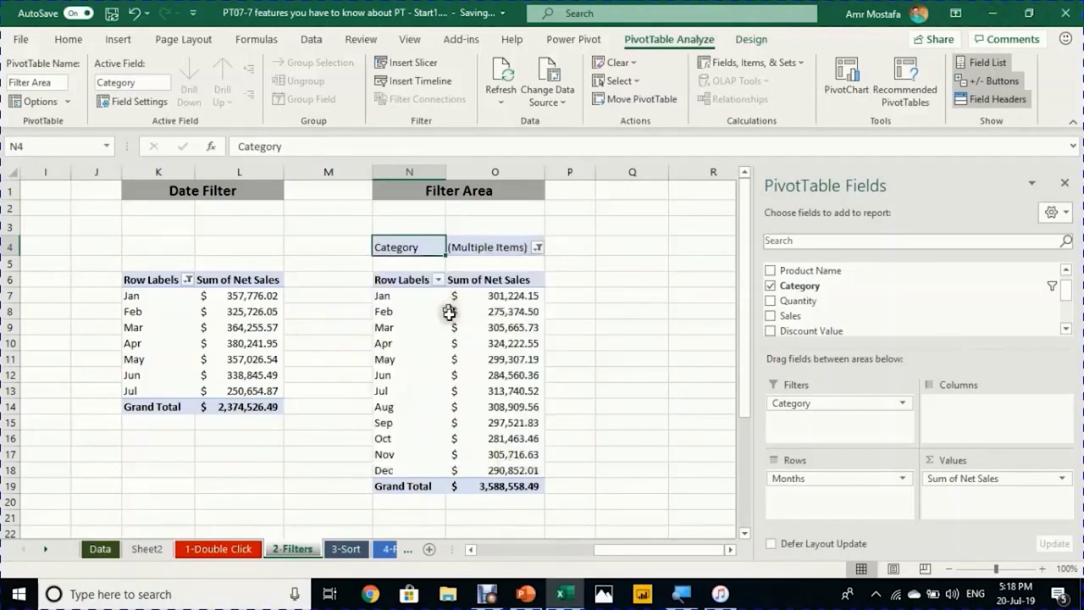
Step: Add a Category slicer to the Filter Area PivotTable and place it just right of the table
left_click(464, 340)
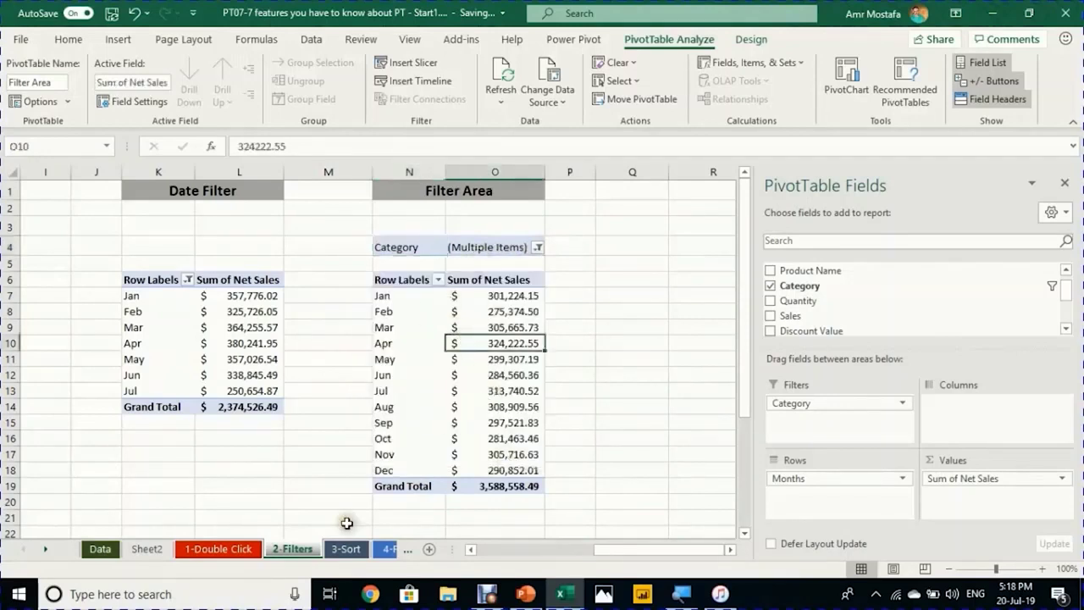
right_click(835, 288)
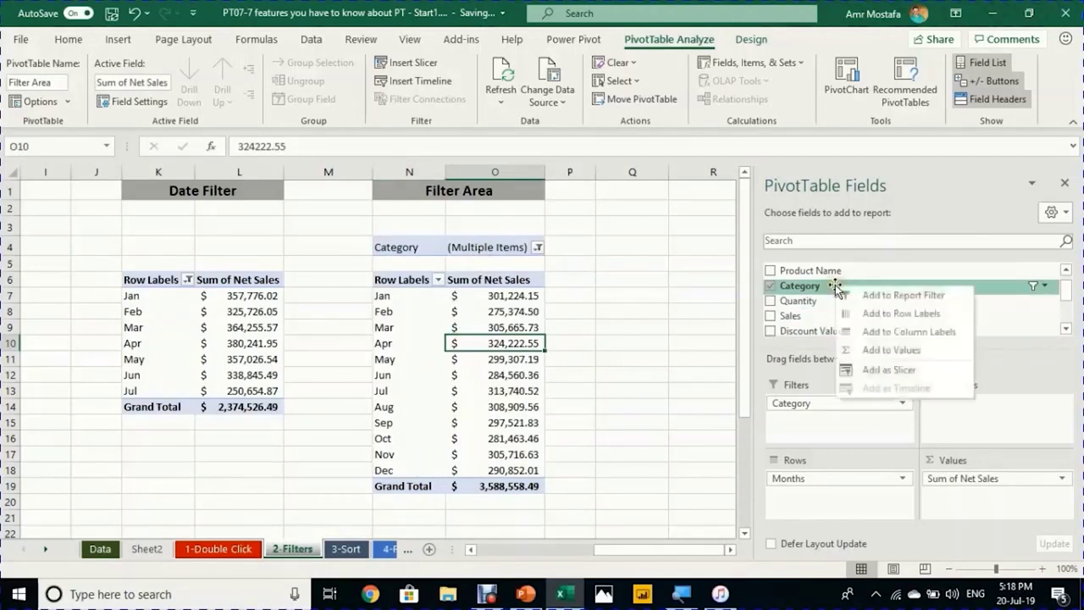
left_click(891, 370)
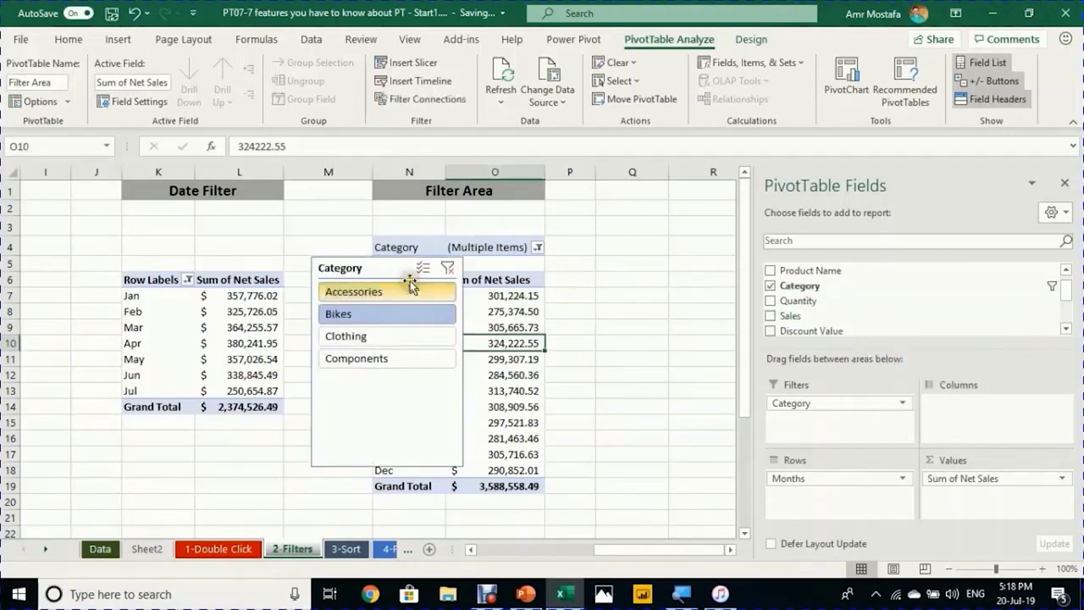
left_click_drag(410, 268, 636, 243)
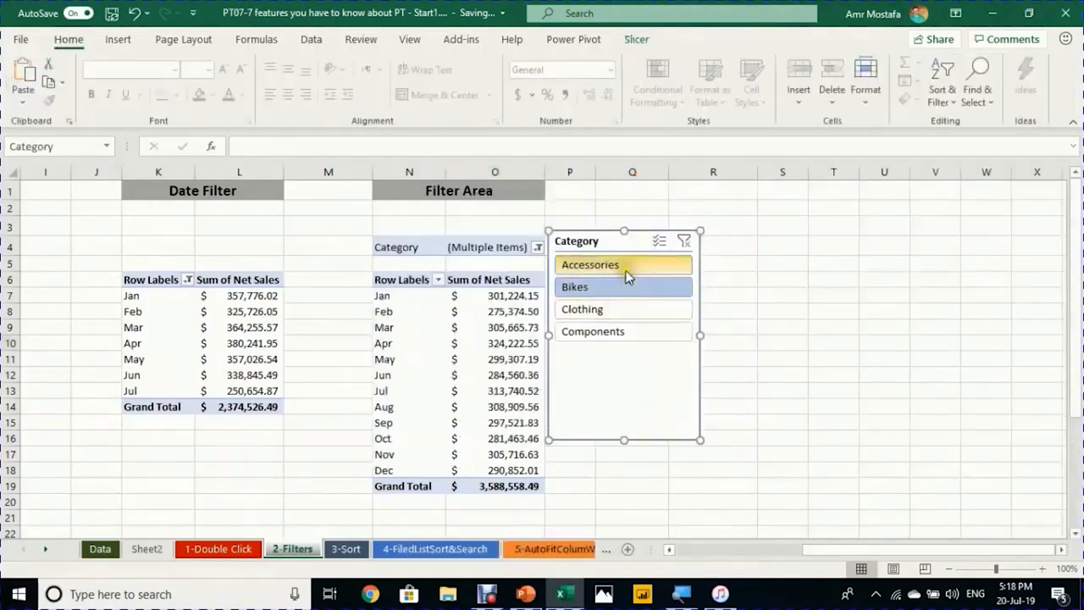
Step: Filter by Clothing and by Components in turn with the Category slicer, and shorten the slicer to fit its four items
left_click(613, 314)
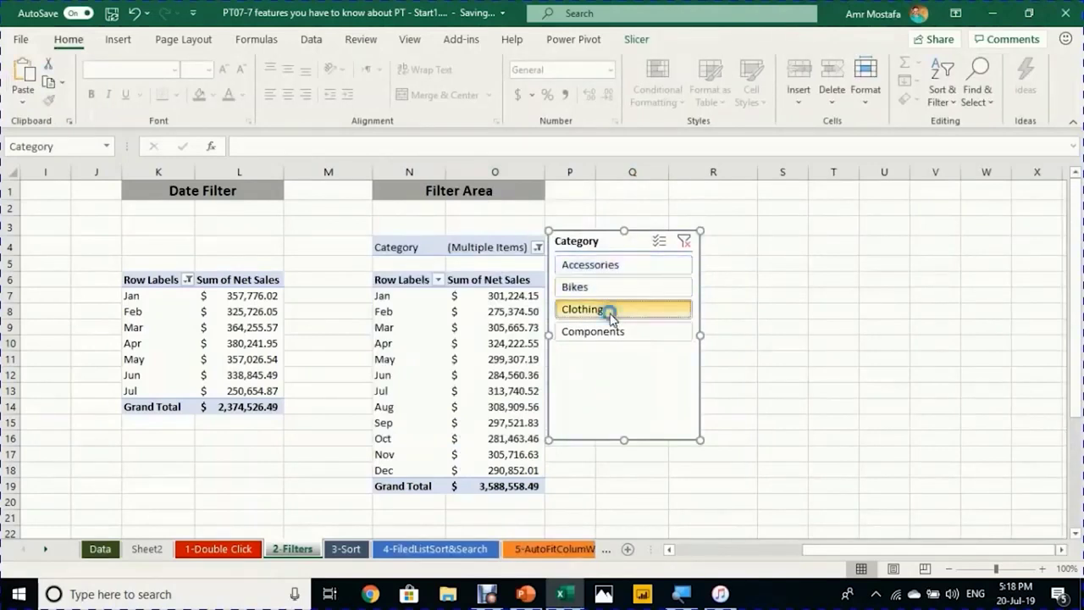
left_click(591, 331)
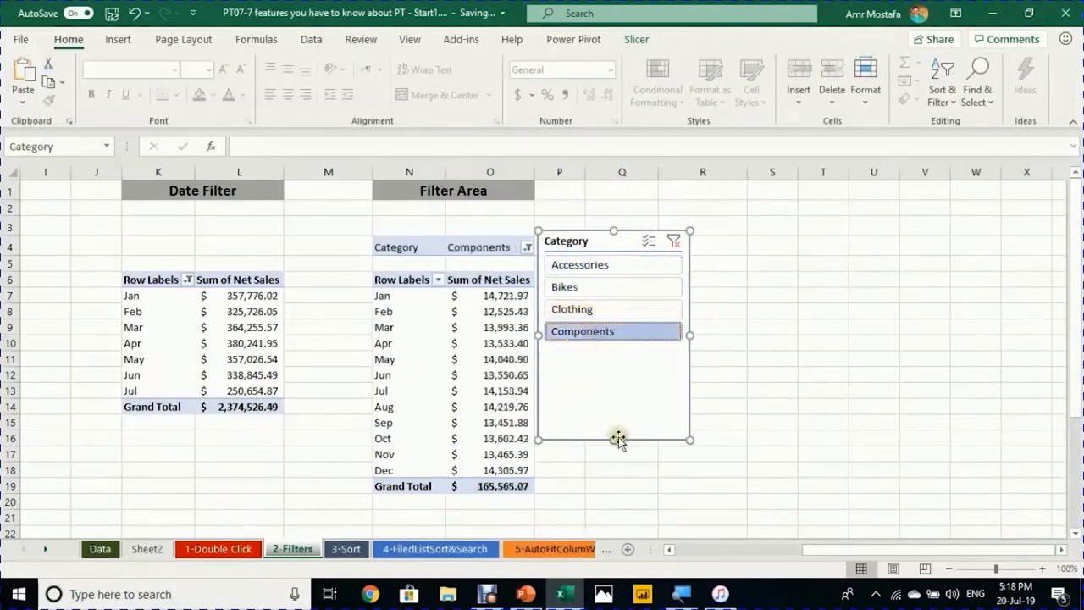
left_click_drag(615, 435, 639, 354)
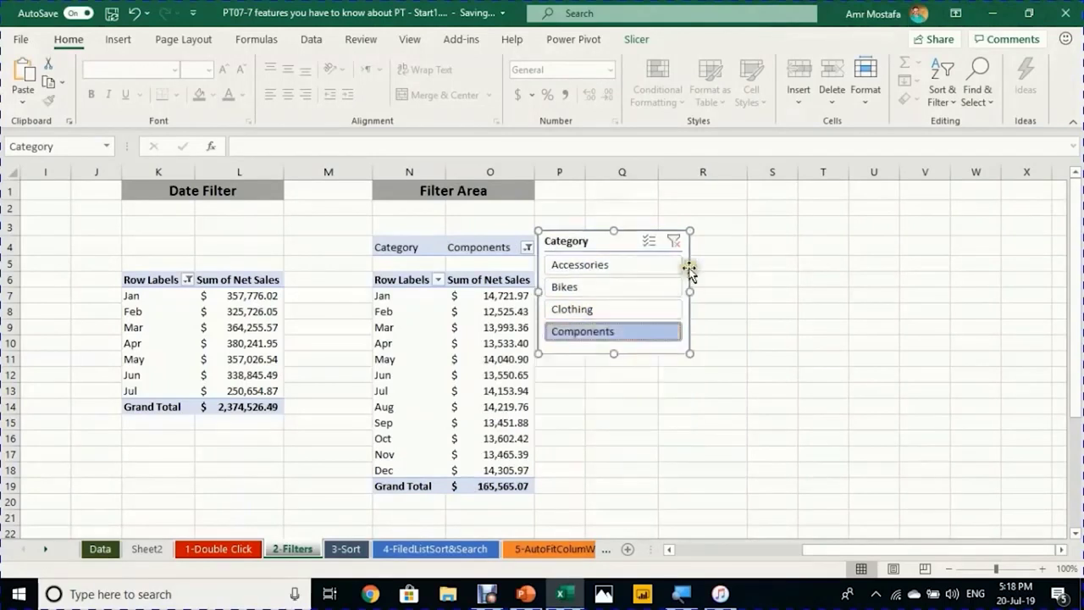
Step: Clear the Category slicer's filter and remove the Category field from the Filter Area PivotTable's report filters
left_click(675, 243)
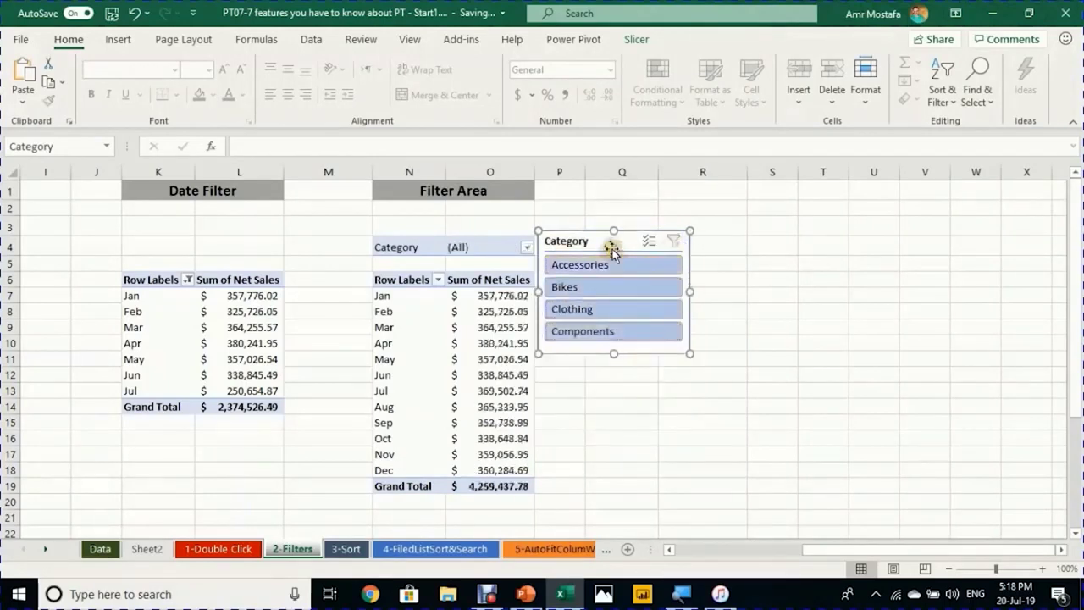
left_click(482, 251)
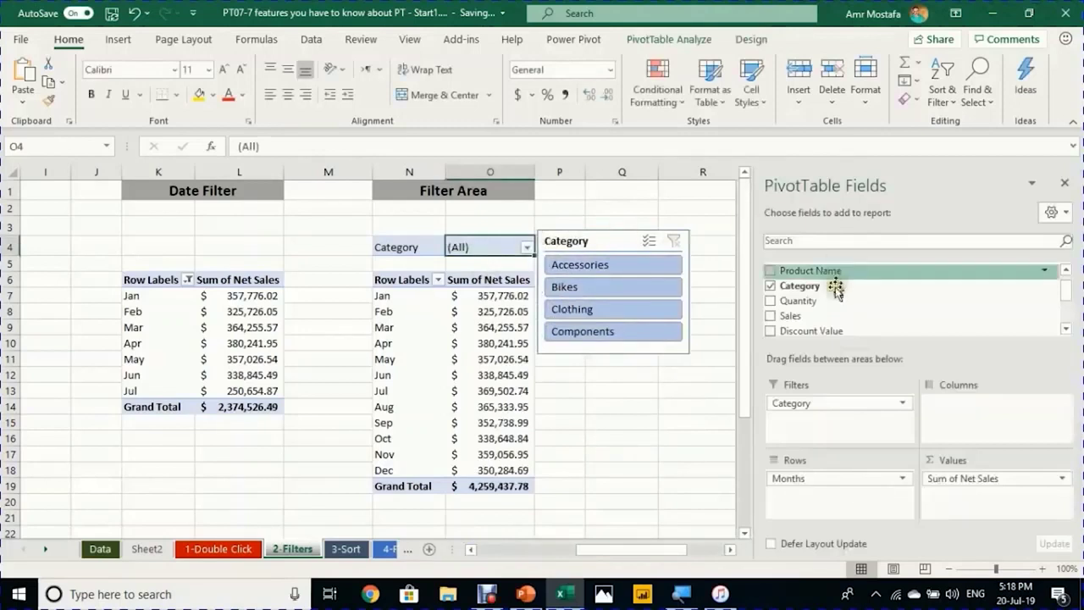
left_click_drag(784, 405, 707, 424)
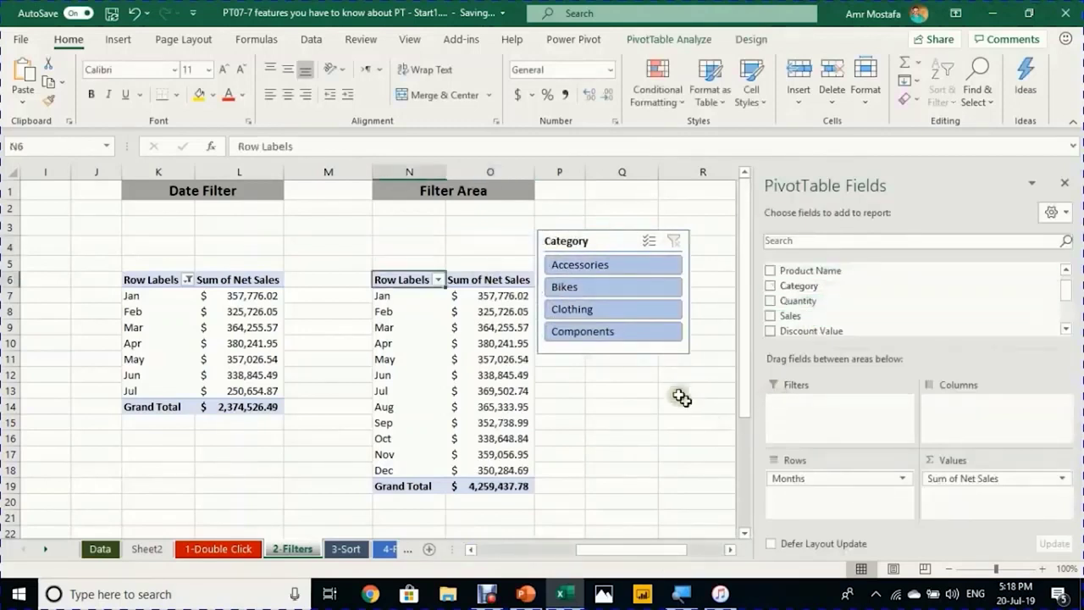
Step: Filter the Filter Area PivotTable through the Category slicer by Accessories, Bikes and Clothing in turn
left_click(657, 273)
left_click(649, 287)
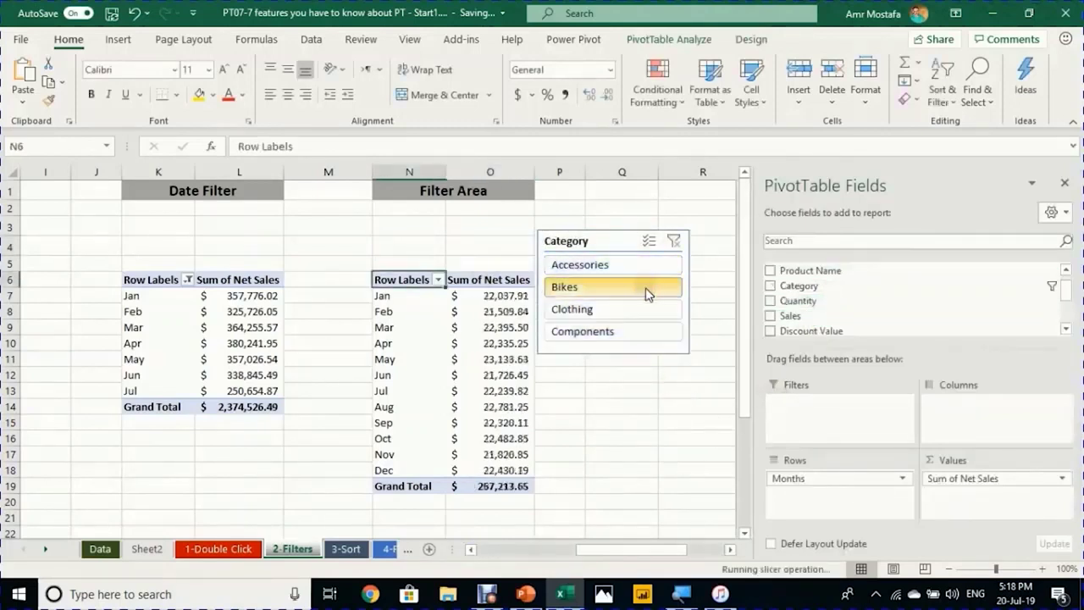
left_click(637, 310)
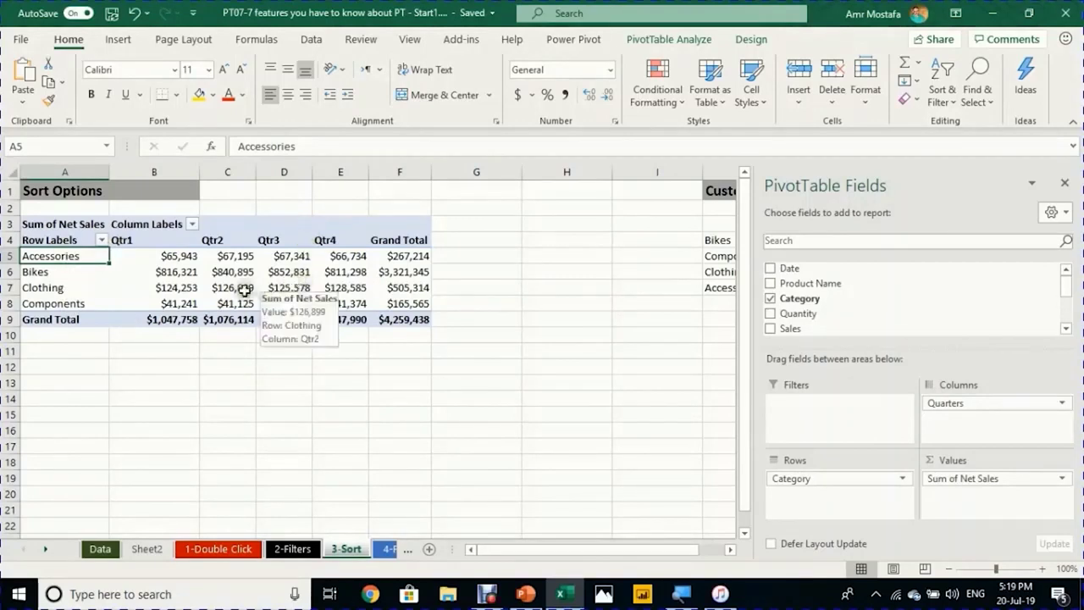
Step: Examine the order of the category row labels and quarter columns in the Sort Options PivotTable on the 3-Sort sheet
left_click(174, 287)
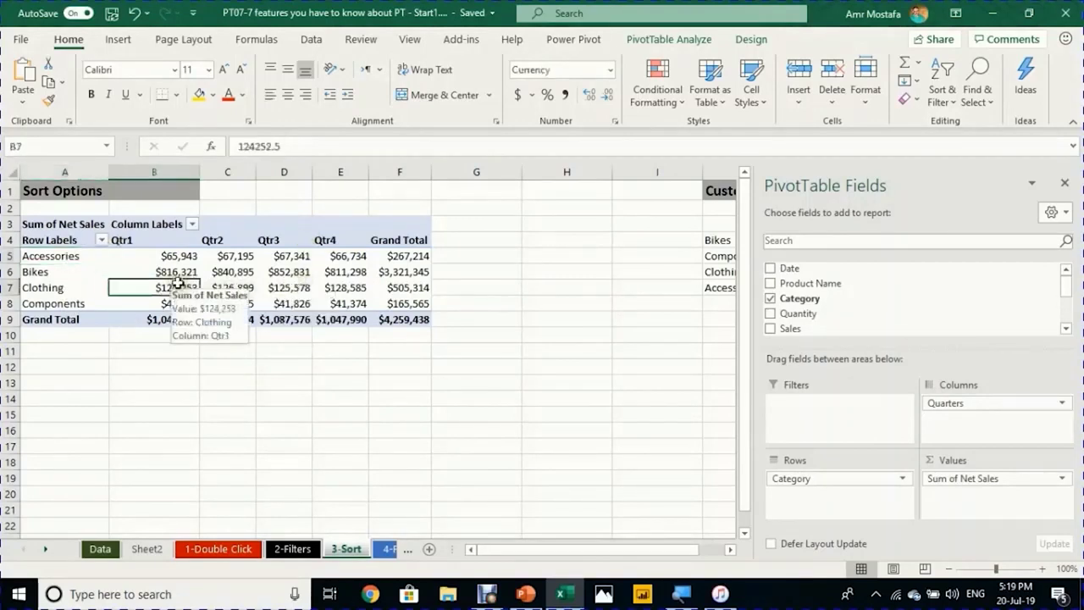
left_click(64, 257)
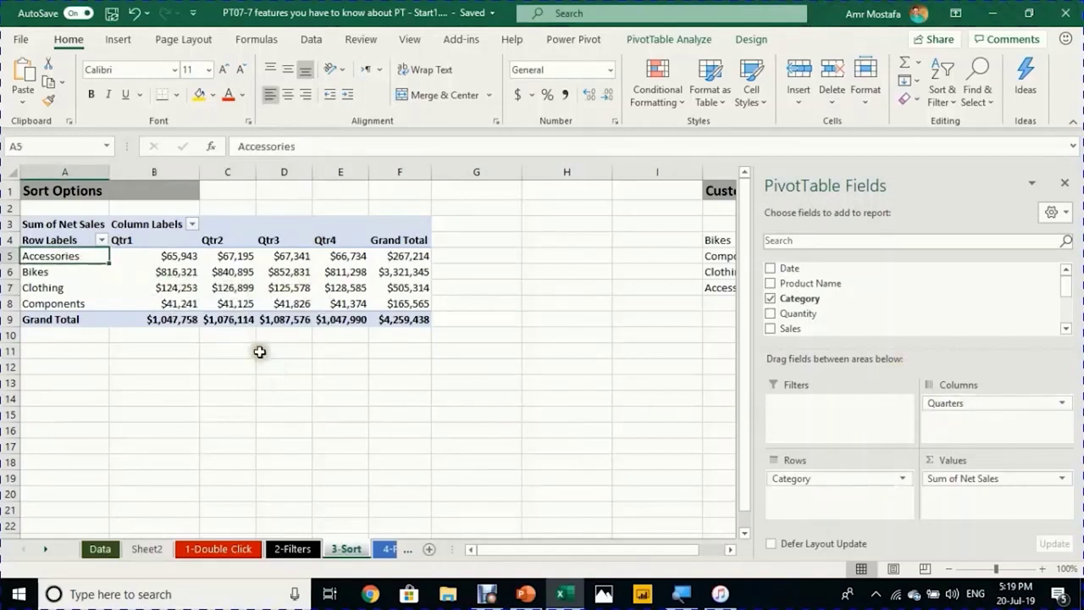
left_click(58, 271)
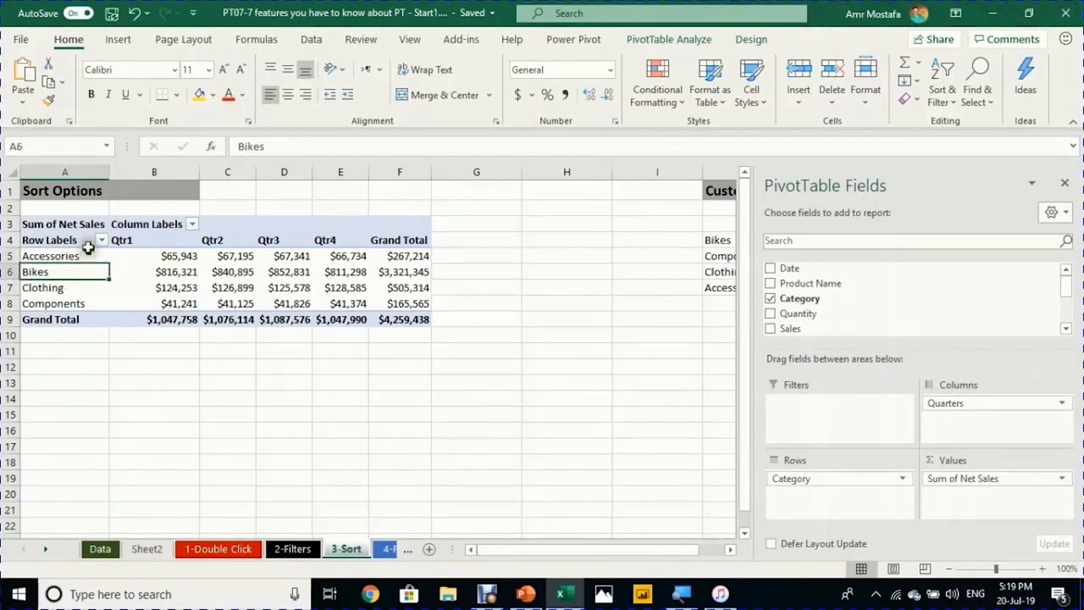
left_click(76, 257)
left_click(71, 270)
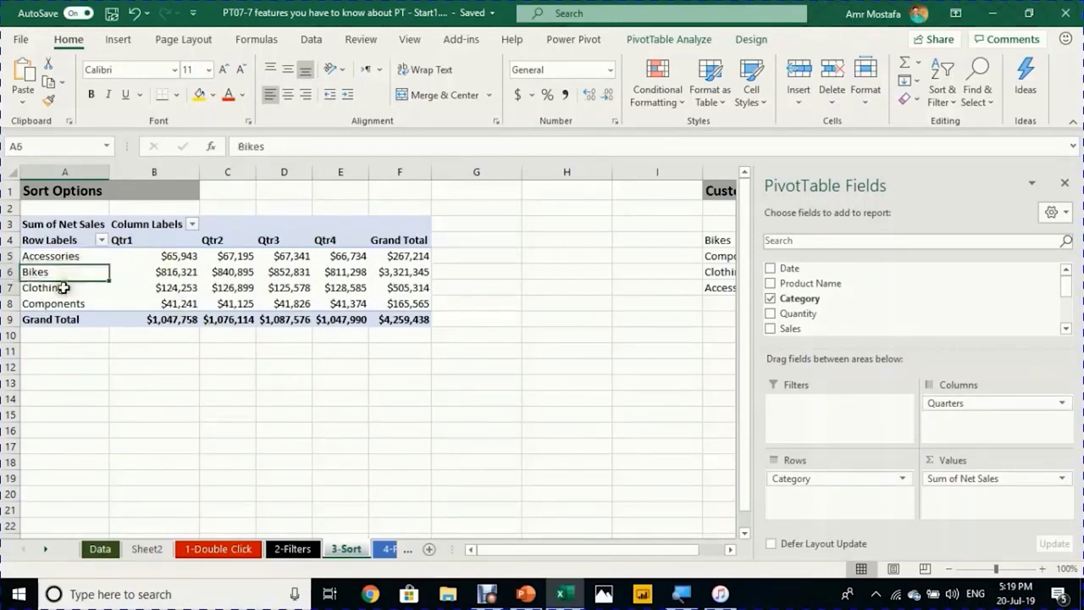
left_click(56, 289)
left_click(59, 299)
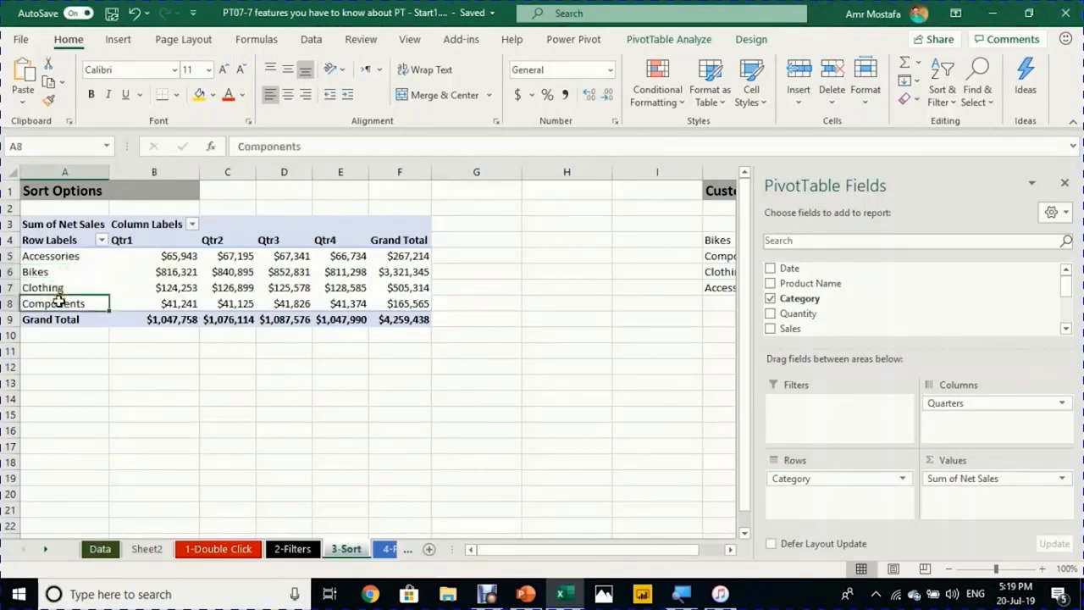
left_click(124, 241)
mouse_move(152, 294)
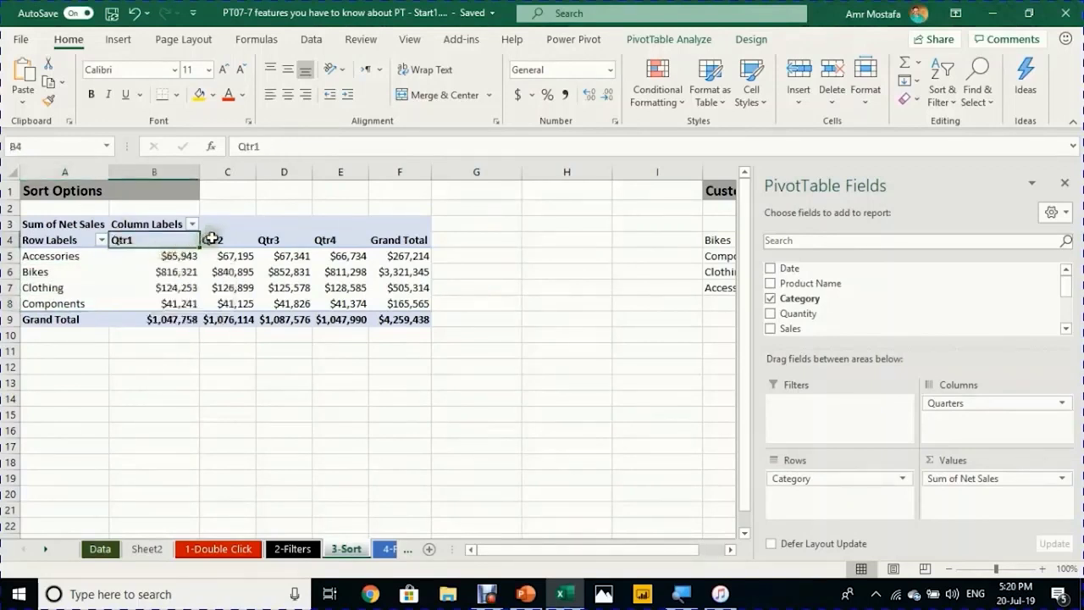
Step: Move the Bikes row above Accessories in the Sort Options PivotTable, and undo the move
left_click(78, 268)
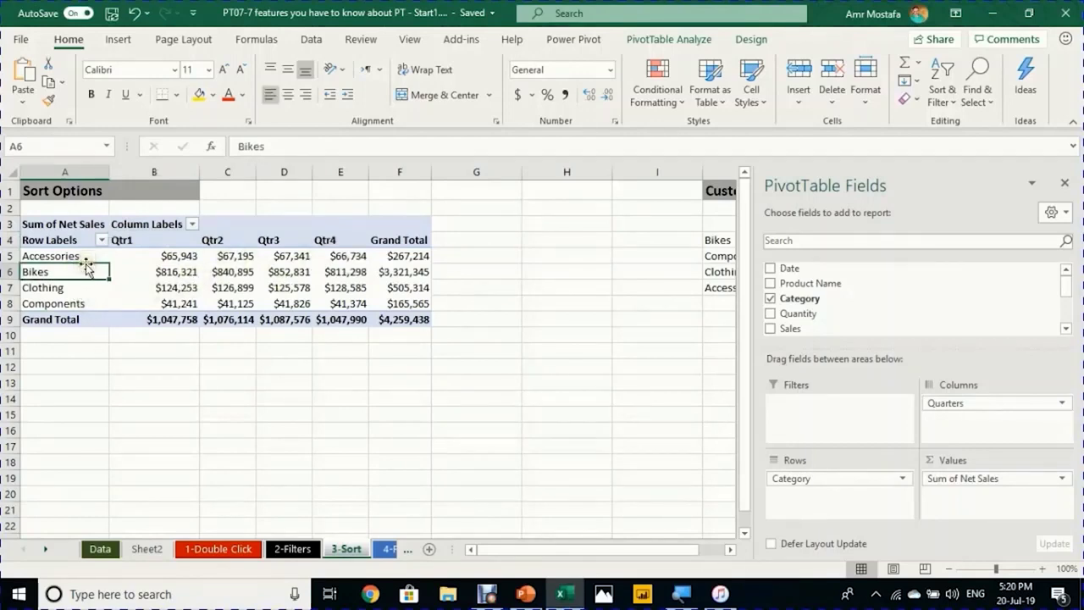
left_click_drag(85, 268, 94, 256)
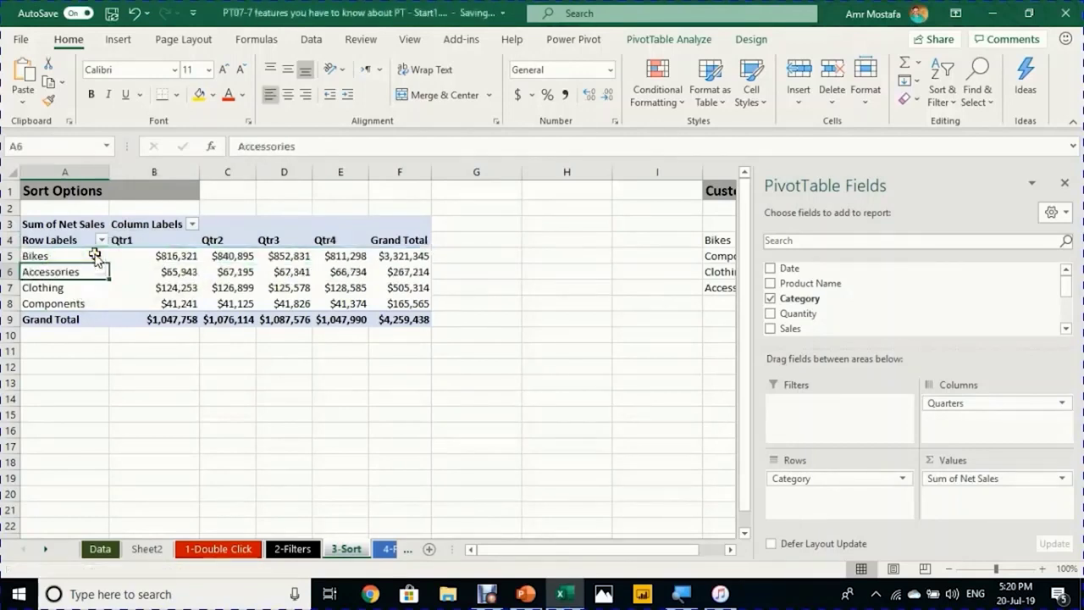
key("ctrl+z")
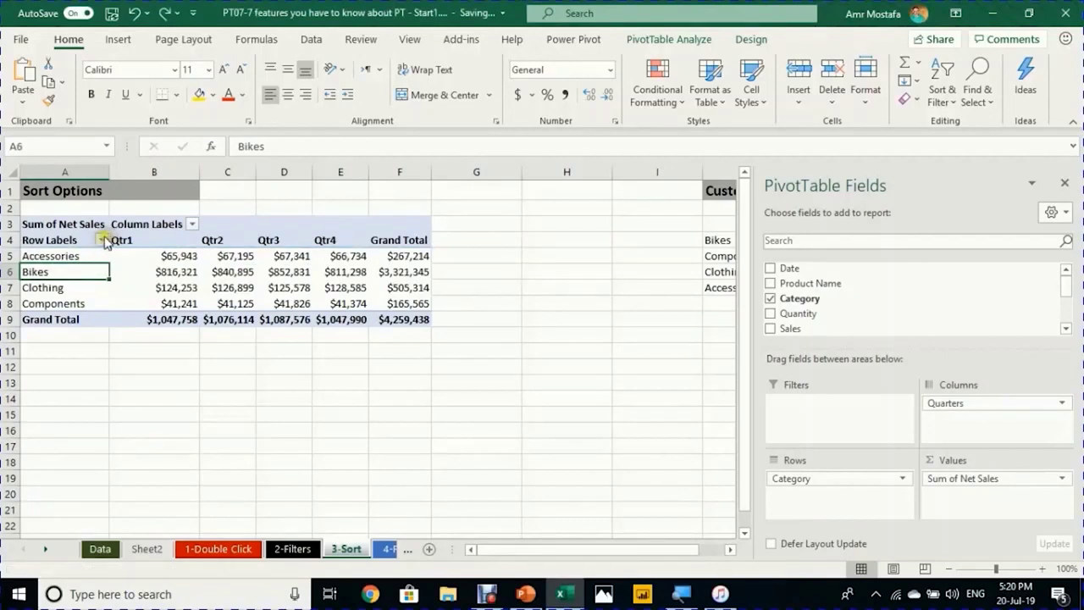
Step: Sort the category row labels of the Sort Options PivotTable from Z to A, and undo the sort
left_click(102, 241)
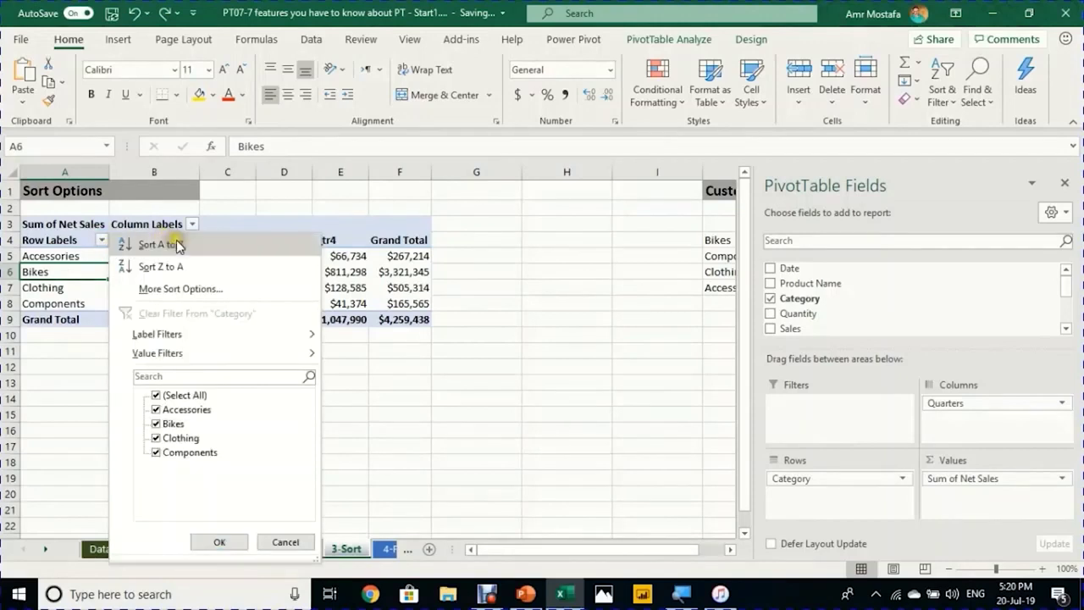
left_click(163, 266)
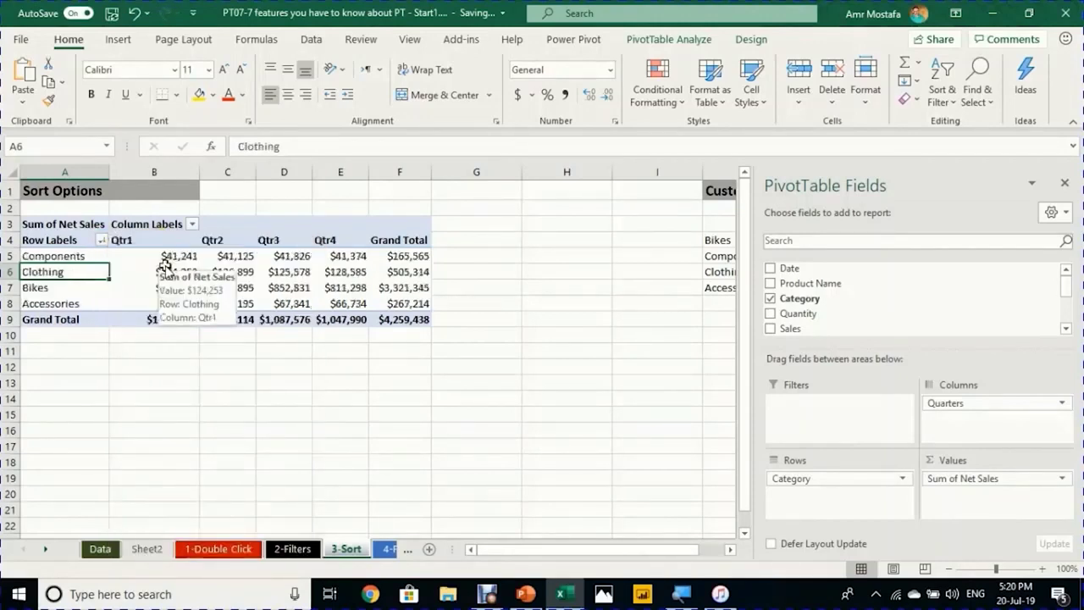
key("ctrl+z")
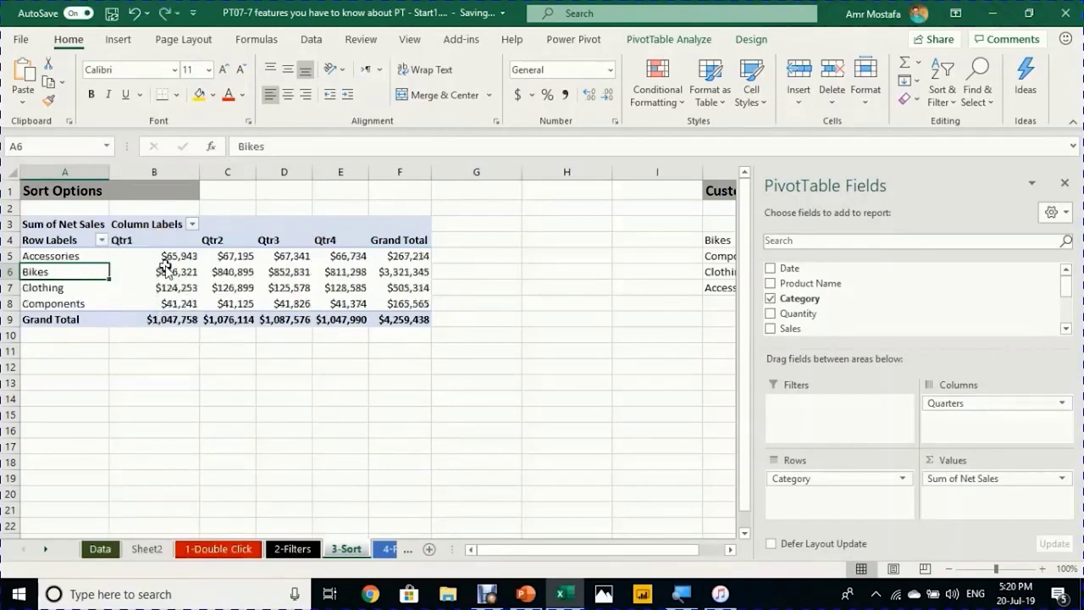
Step: Sort the categories by their Qtr1 net sales from largest to smallest, and undo the sort
left_click(68, 257)
left_click(70, 271)
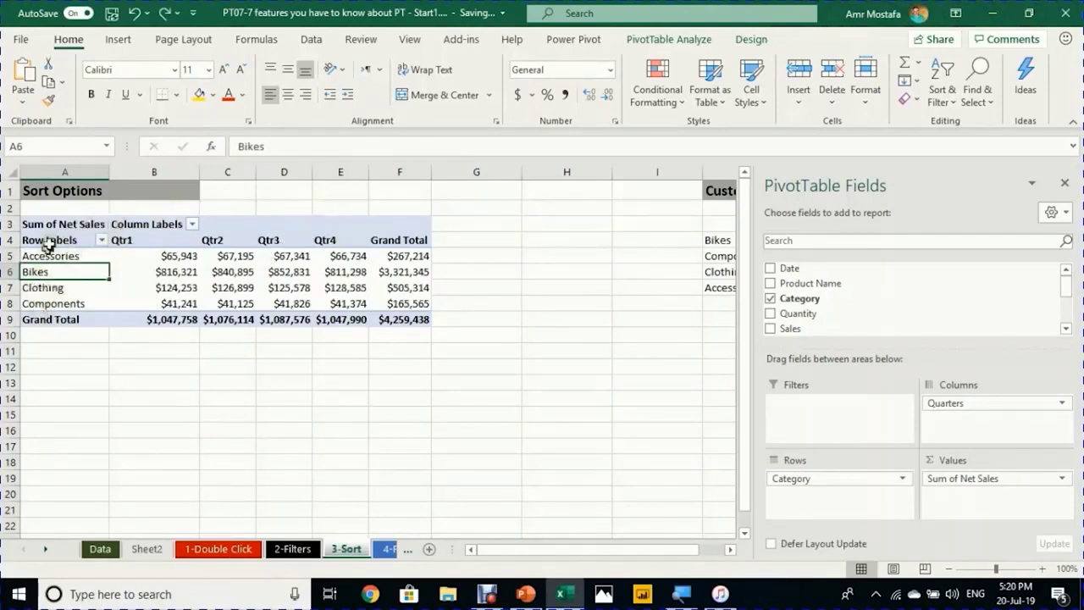
left_click(167, 272)
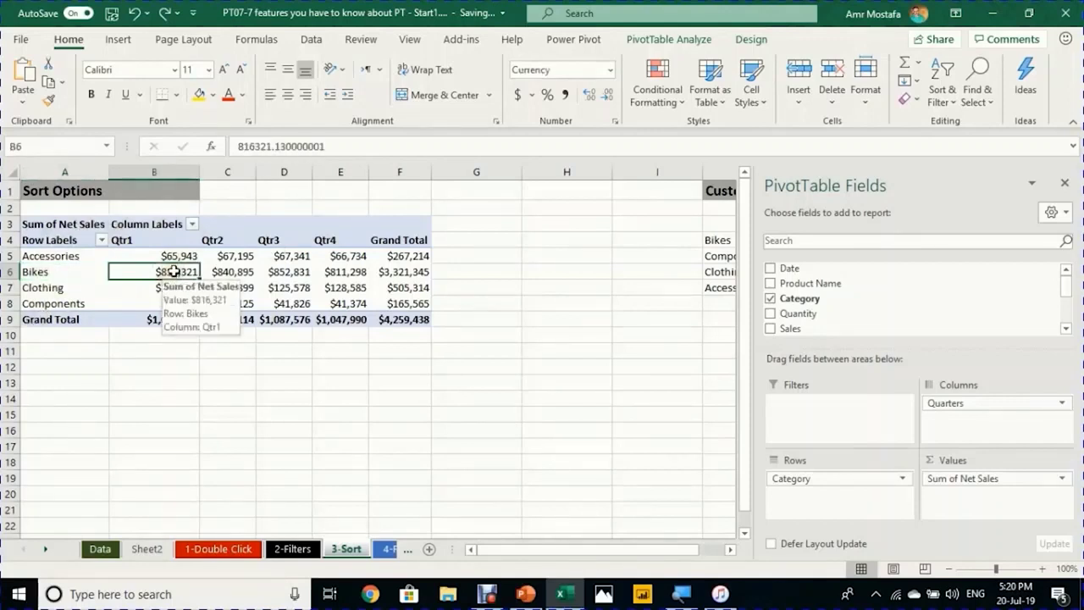
right_click(176, 272)
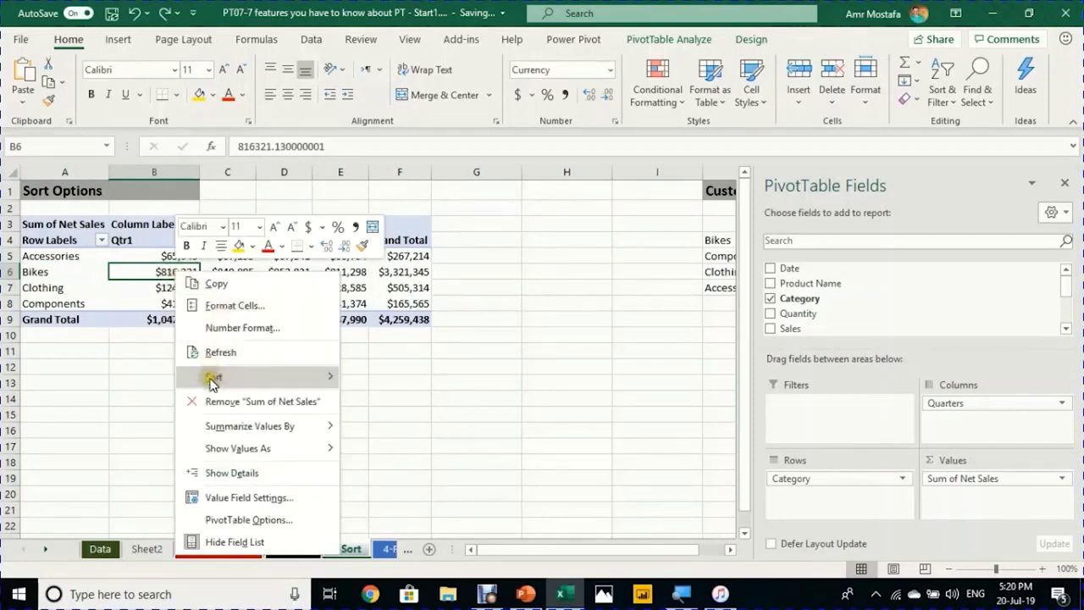
mouse_move(213, 380)
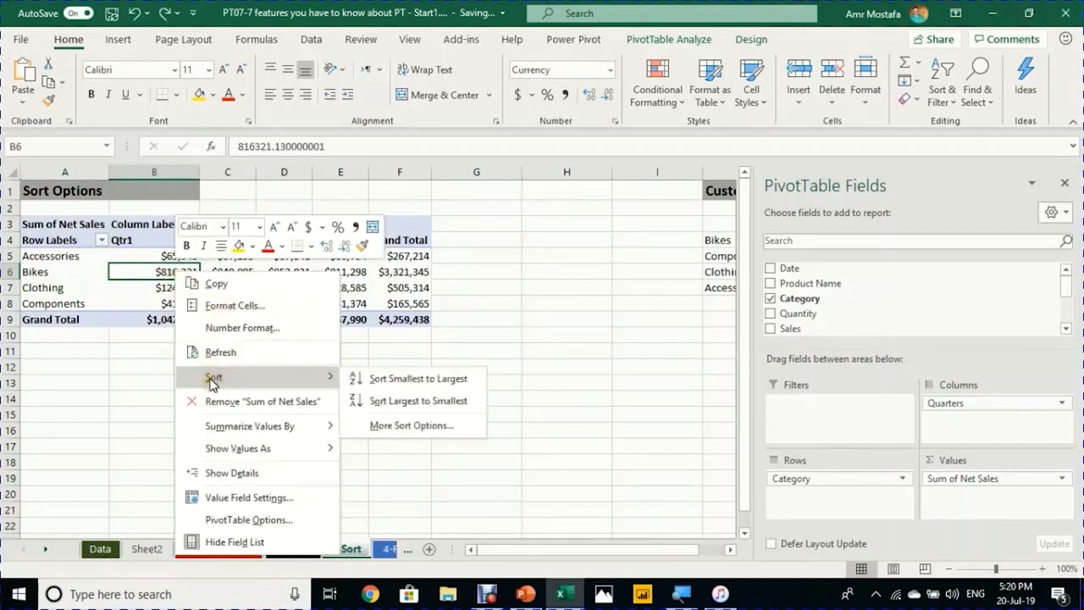
left_click(432, 408)
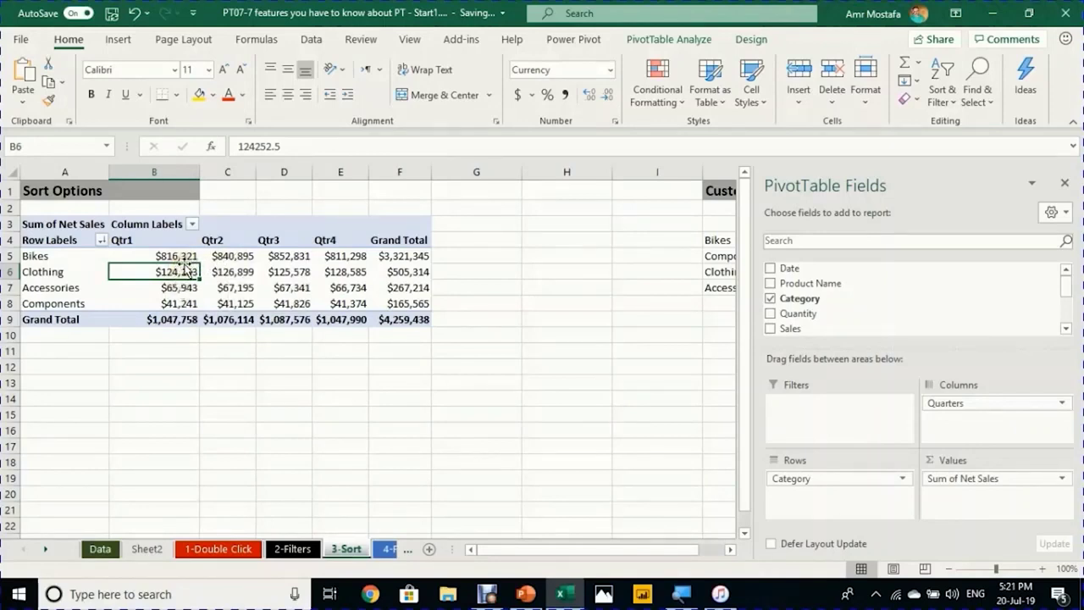
left_click(312, 40)
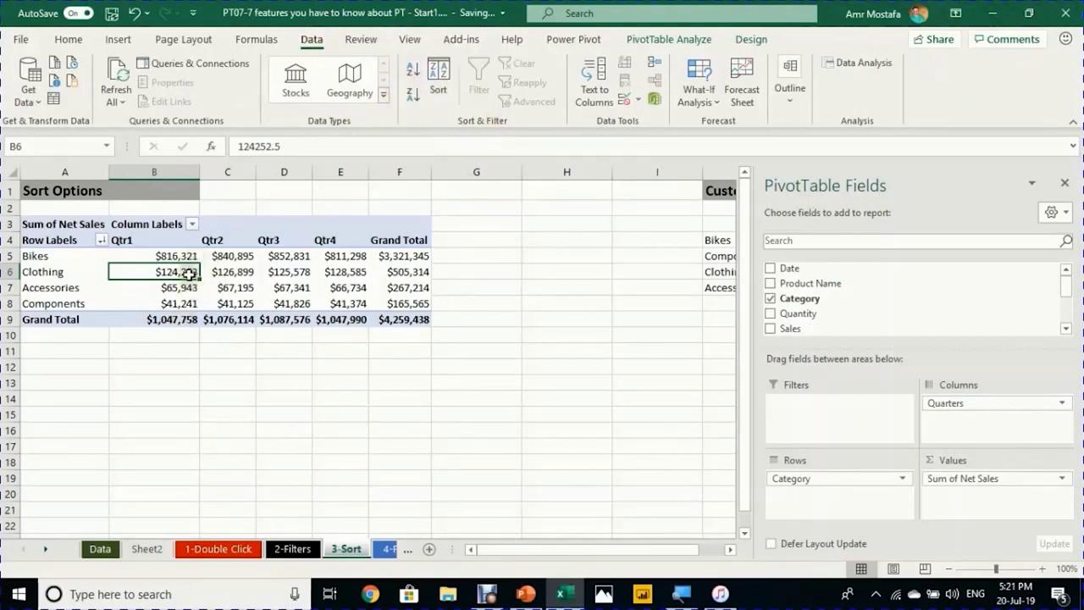
key("ctrl+z")
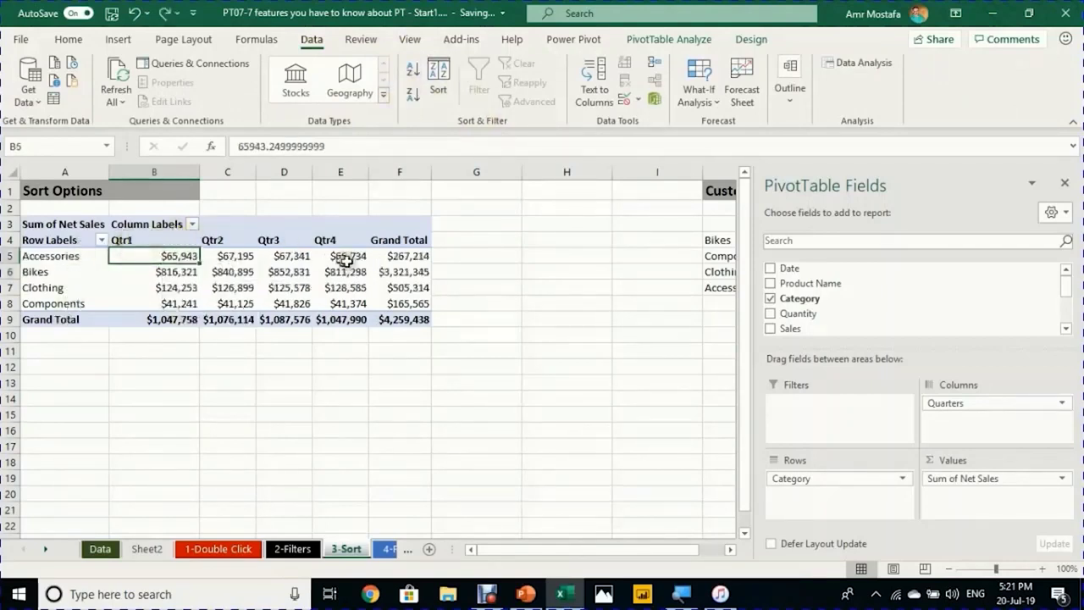
Step: Sort the quarter columns by the Bikes row's net sales, largest to smallest with the Left to Right direction
left_click(181, 272)
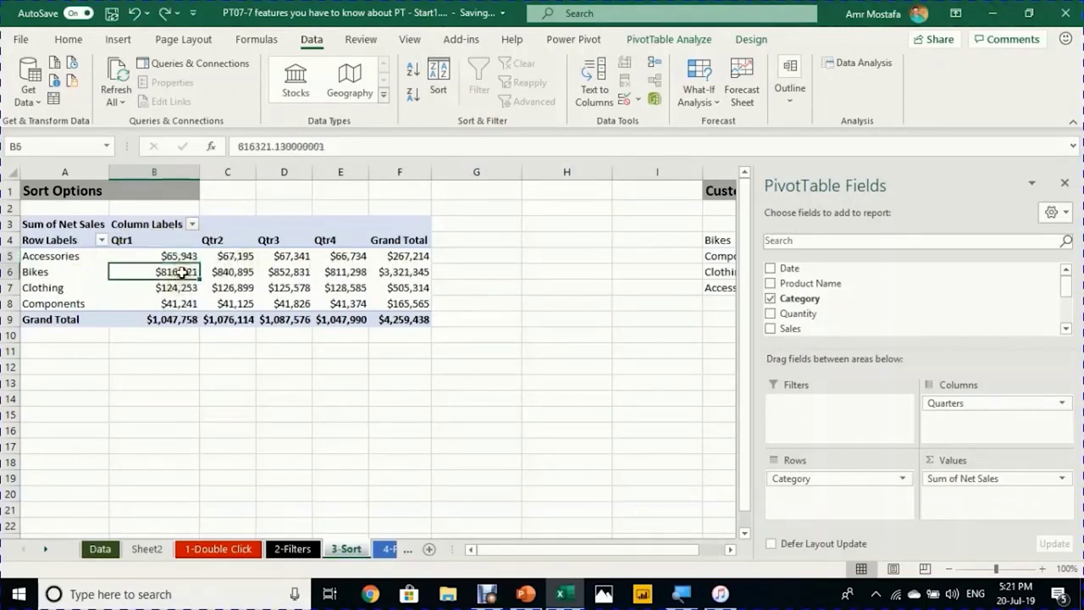
right_click(183, 273)
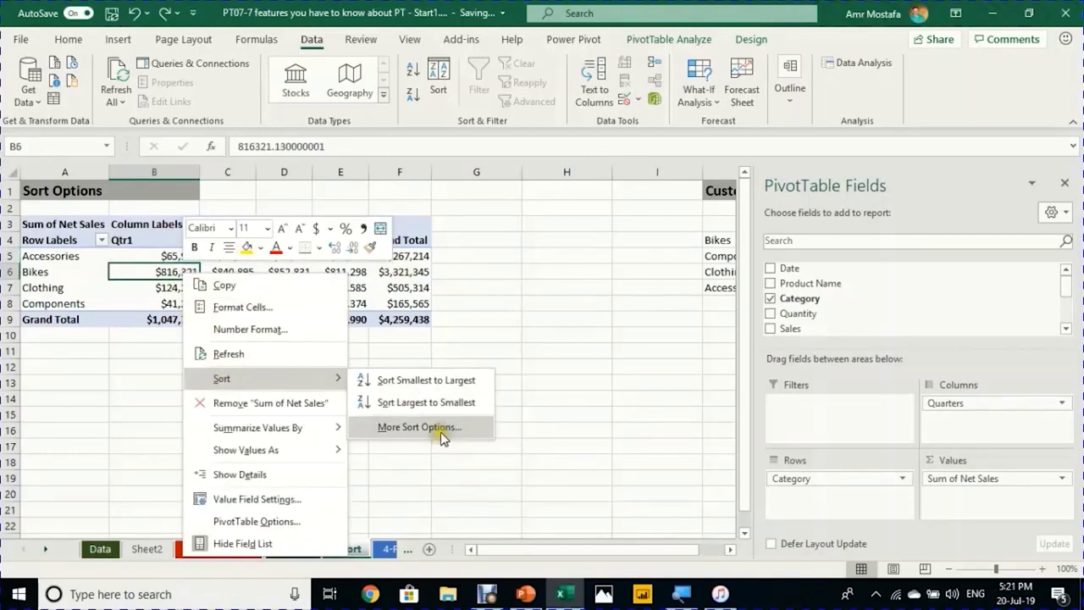
left_click(439, 429)
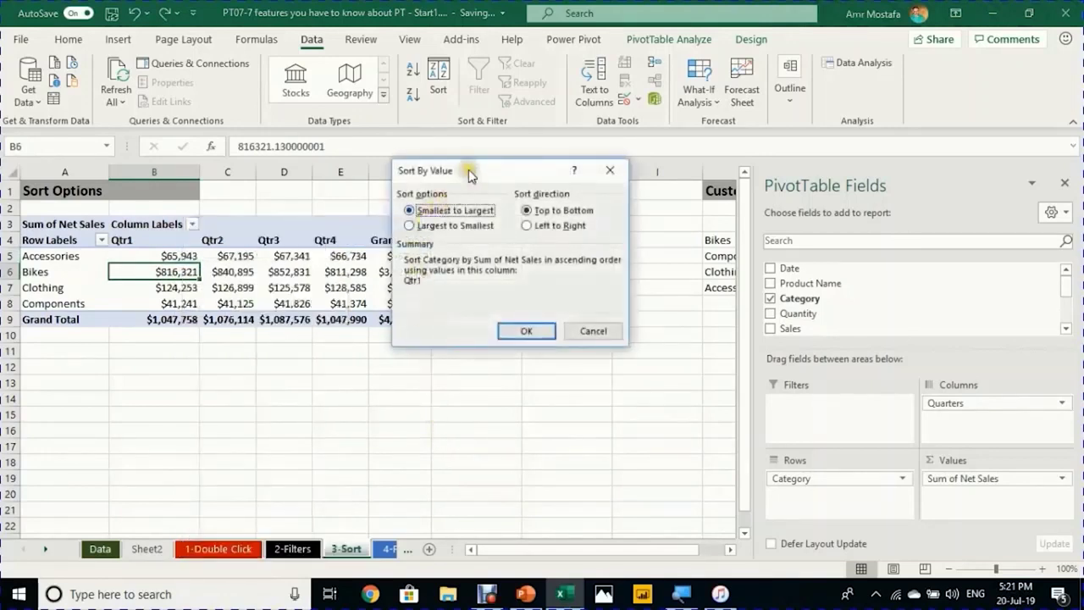
left_click_drag(472, 171, 481, 171)
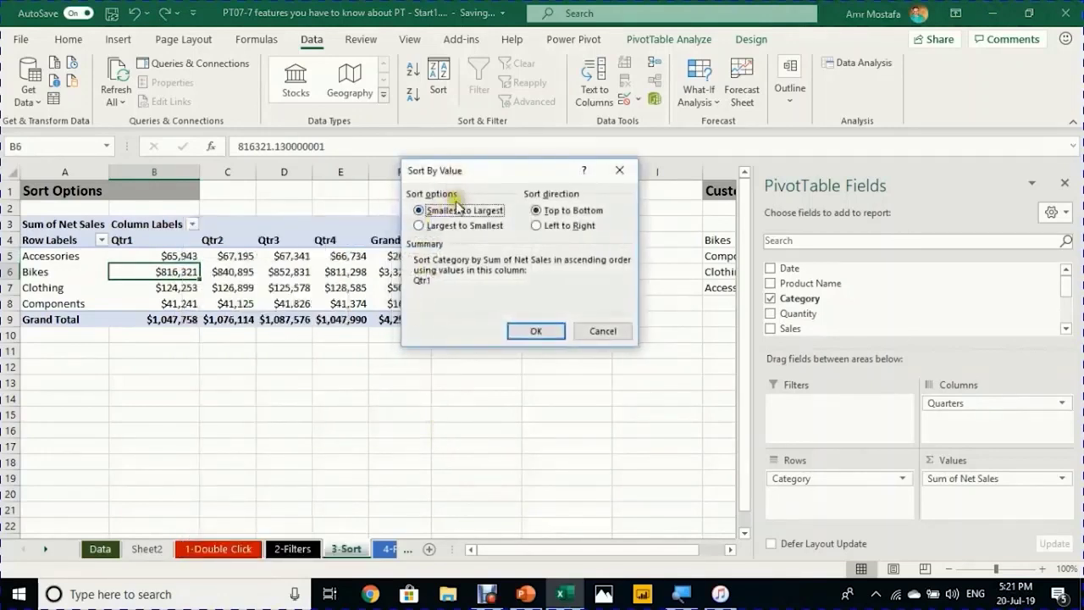
left_click(446, 227)
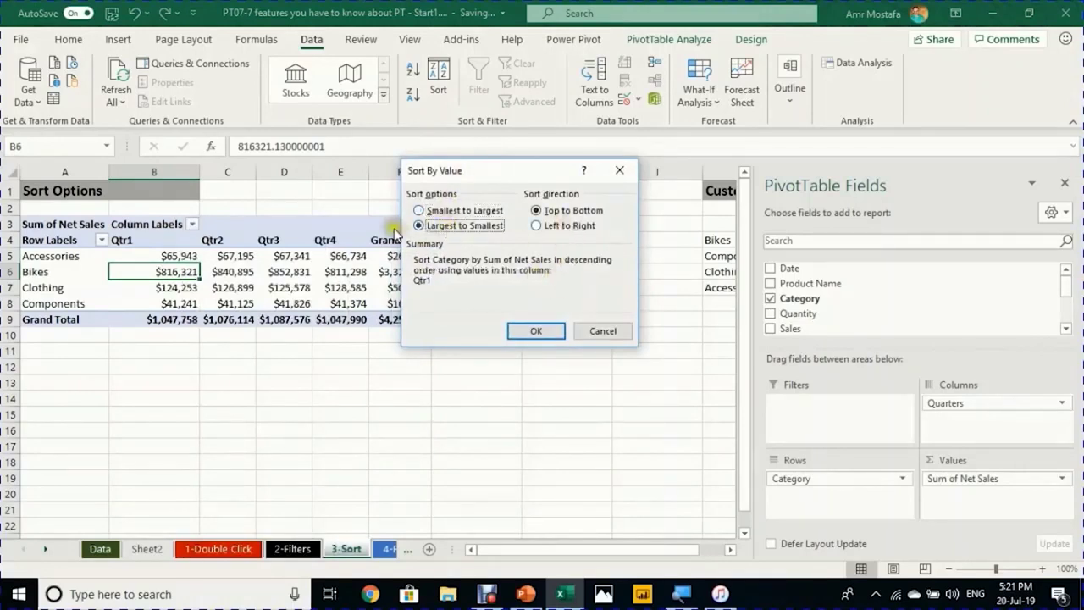
left_click(538, 226)
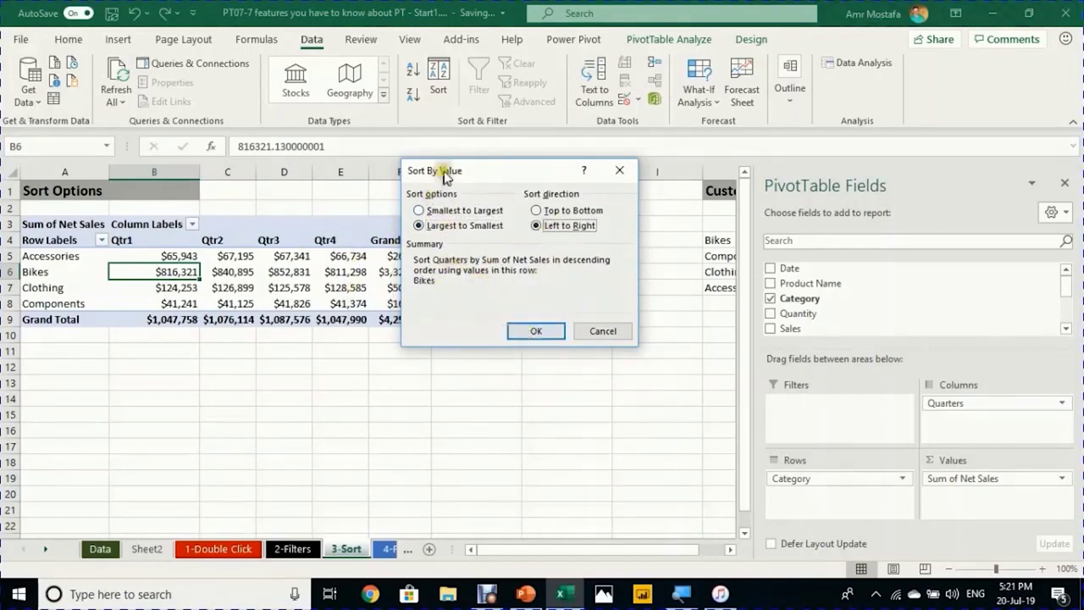
left_click_drag(443, 176, 488, 360)
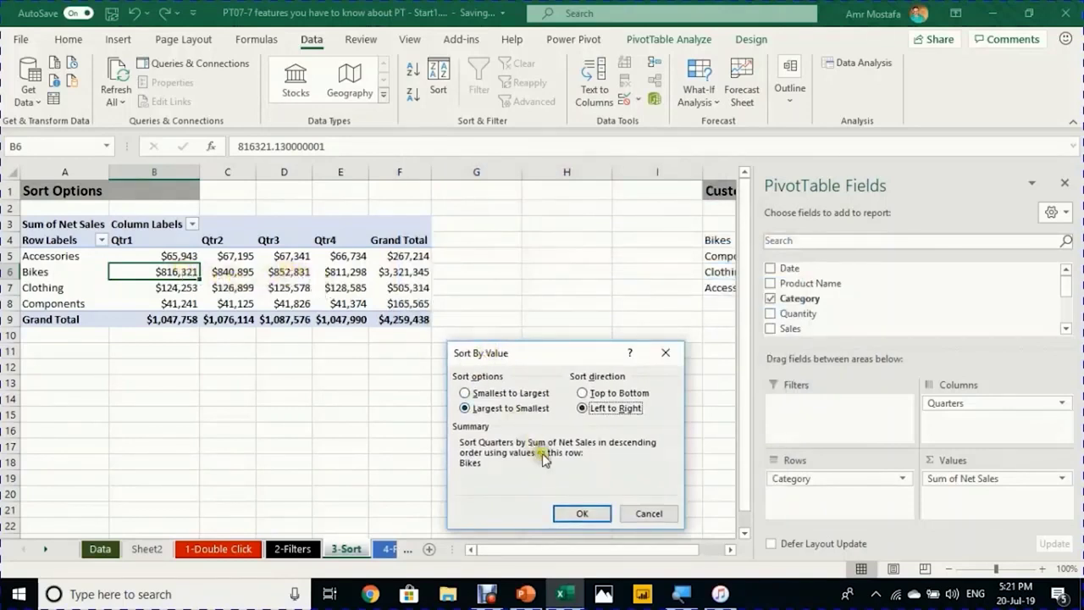
left_click(582, 514)
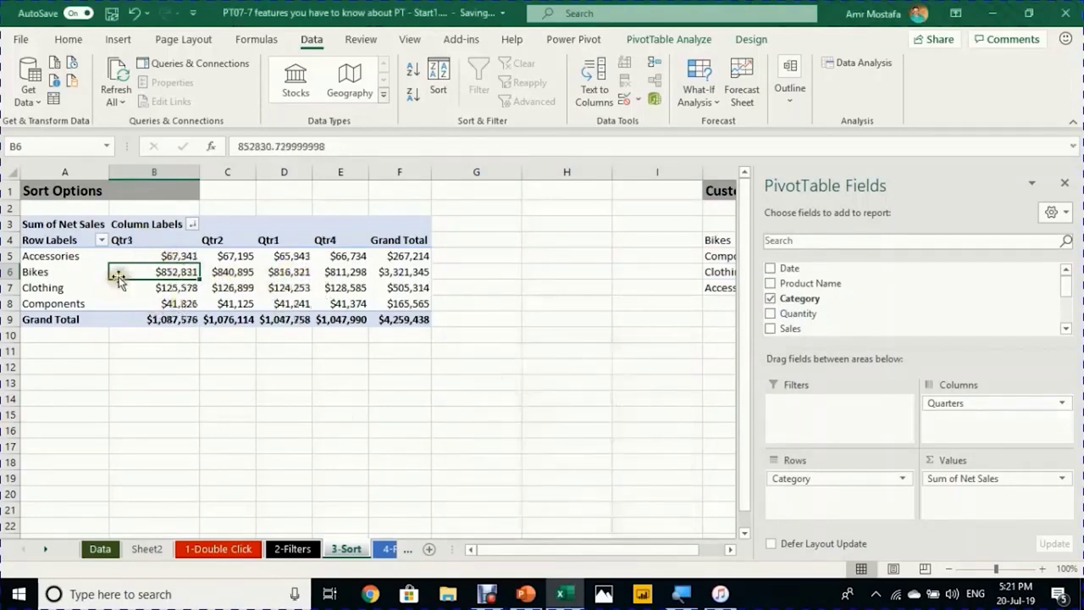
Step: Sort the quarter columns by the Clothing row's net sales from largest to smallest, and undo both quarter sorts
left_click(222, 289)
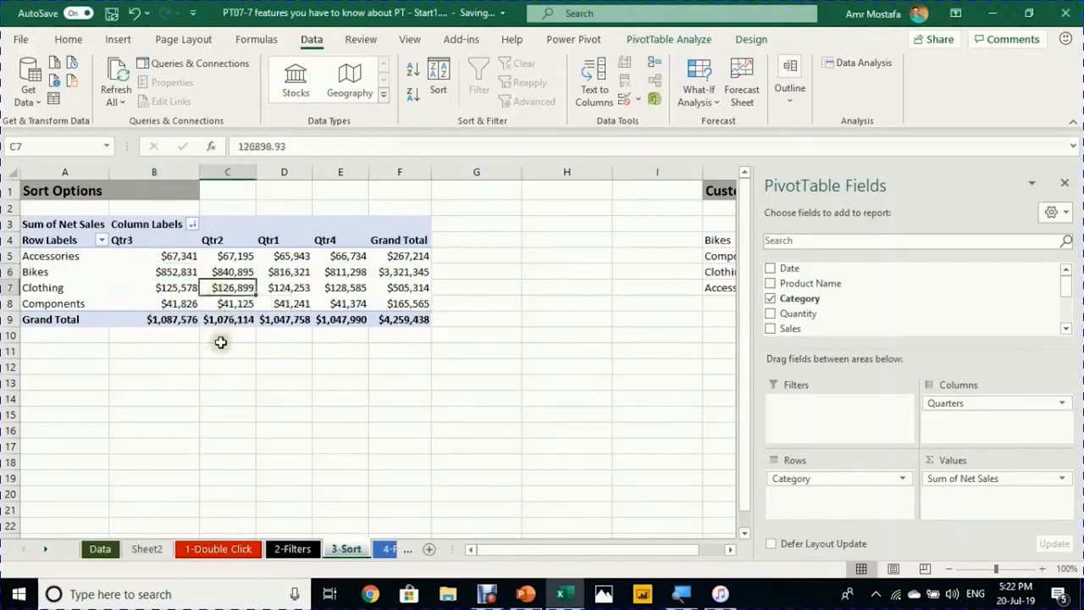
left_click(325, 288)
left_click(174, 287)
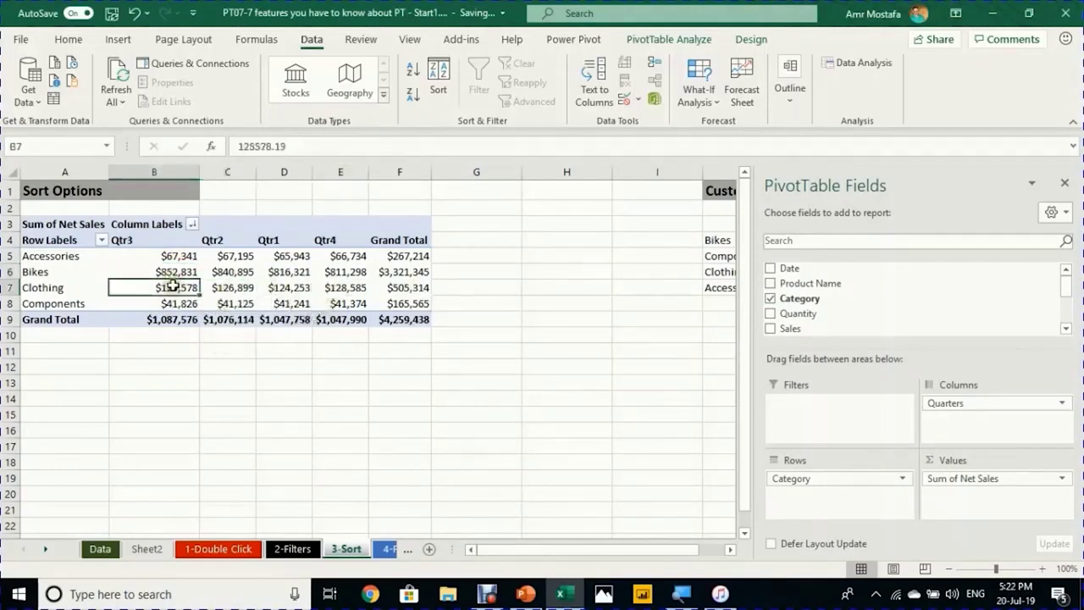
right_click(176, 289)
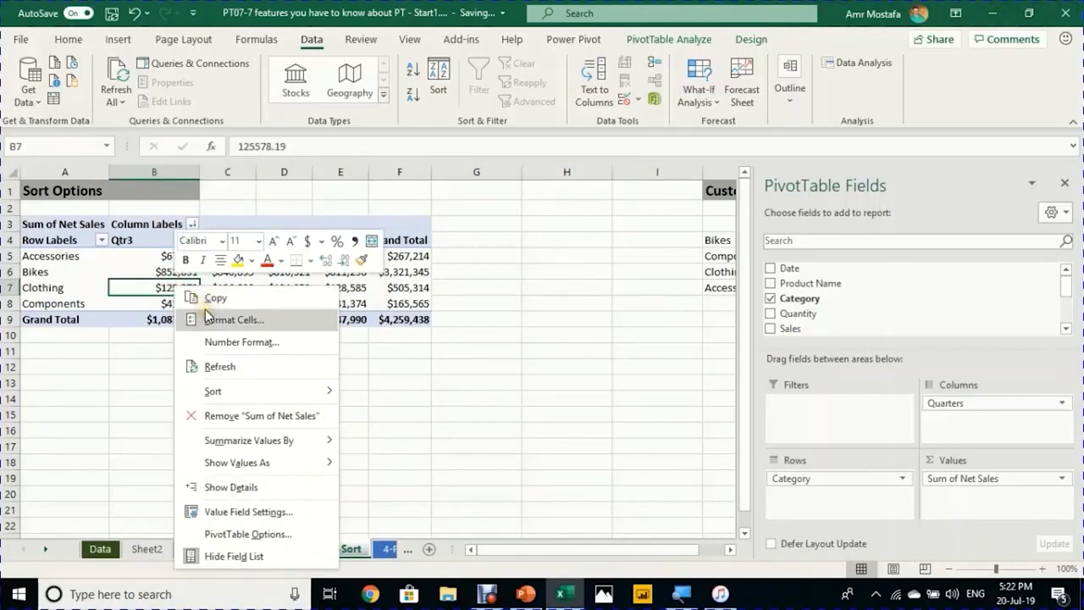
mouse_move(241, 397)
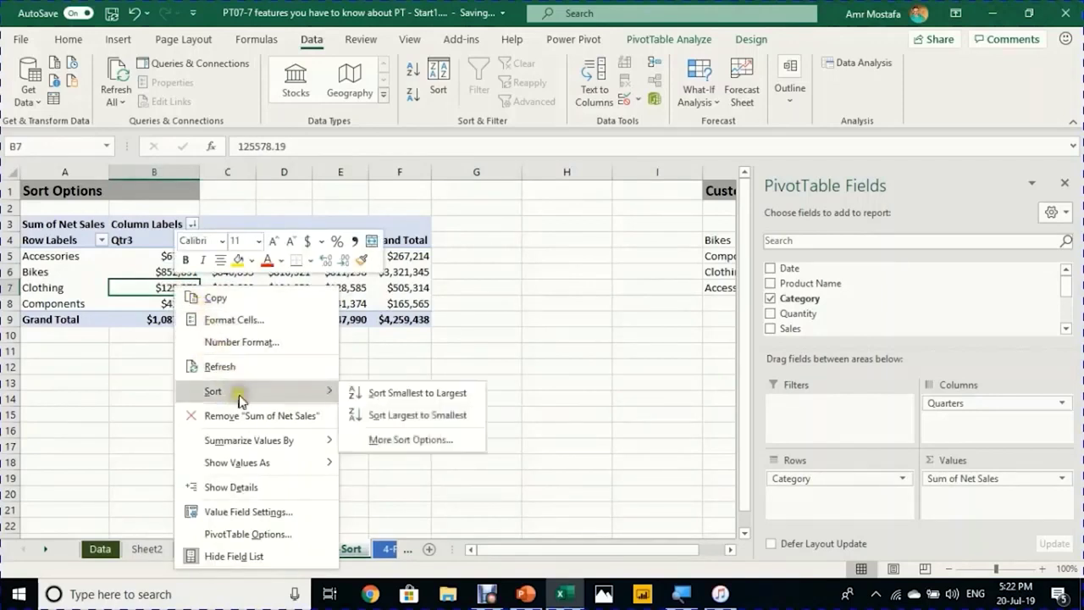
left_click(406, 438)
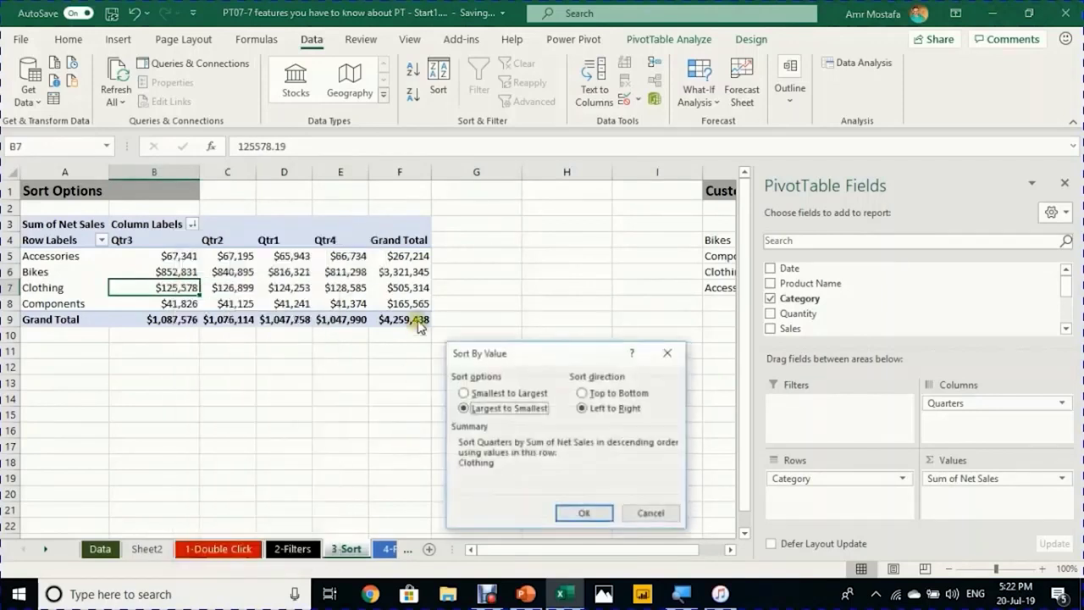
left_click(587, 514)
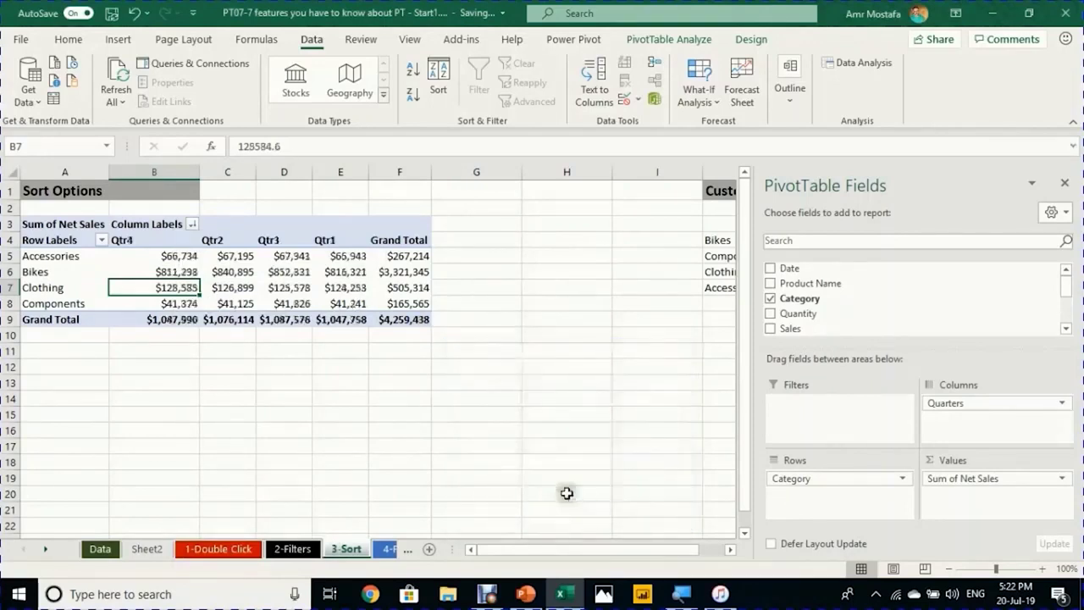
mouse_move(153, 285)
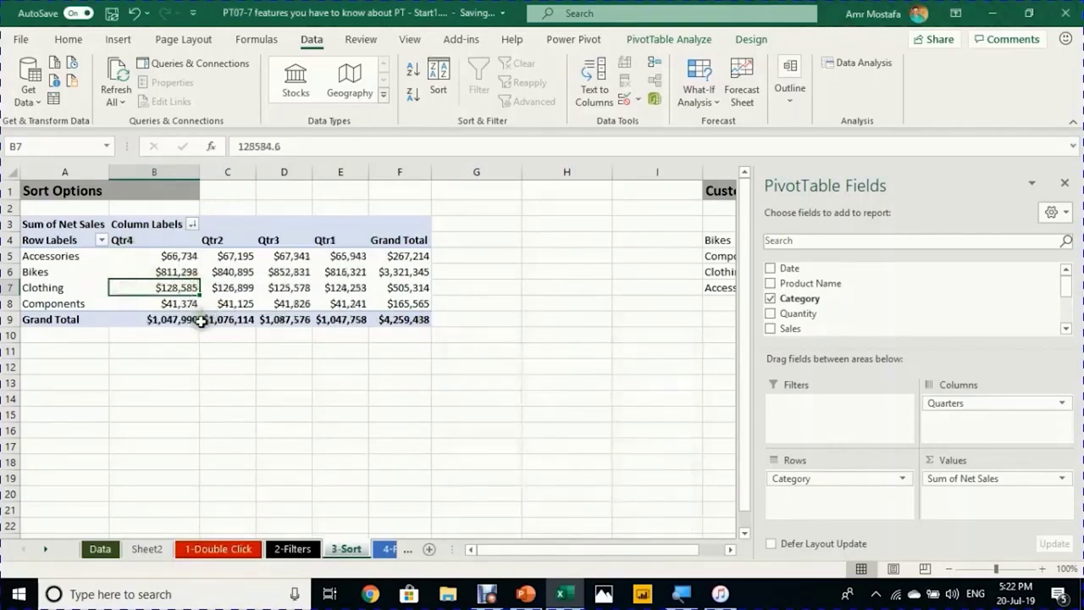
key("ctrl+z")
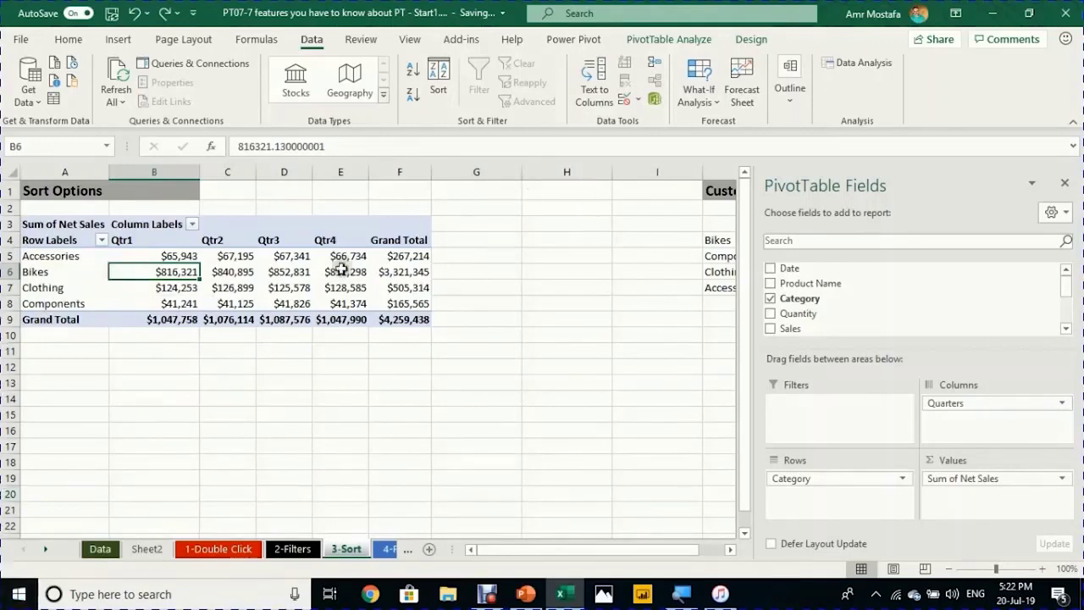
Step: Select the Custom Lists Sort entries Bikes, Components, Clothing and Accessories in cells J4:J7
left_click(727, 550)
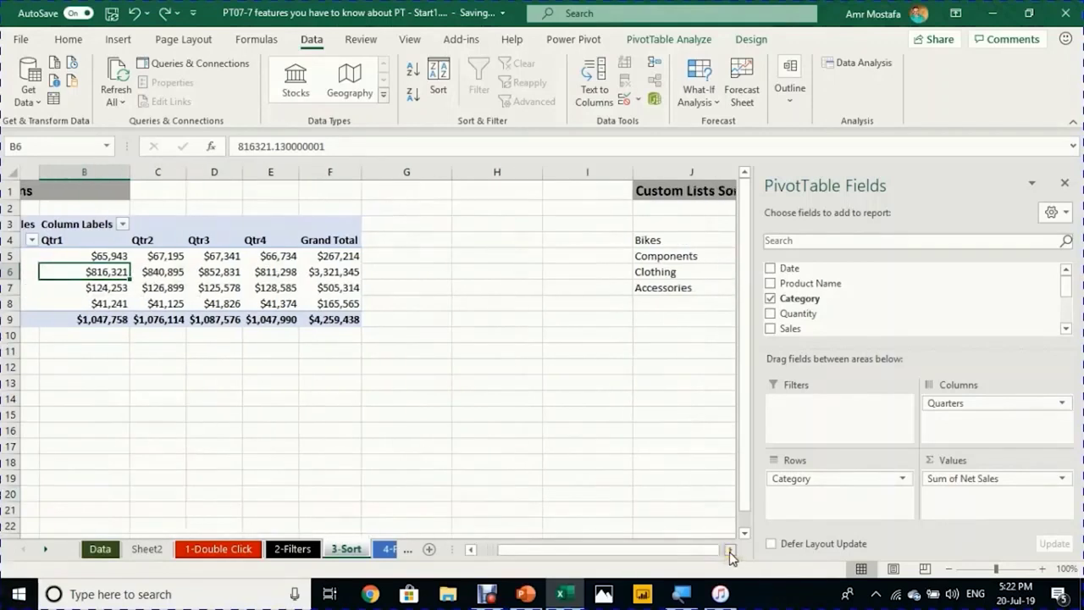
left_click_drag(648, 240, 657, 288)
left_click(644, 243)
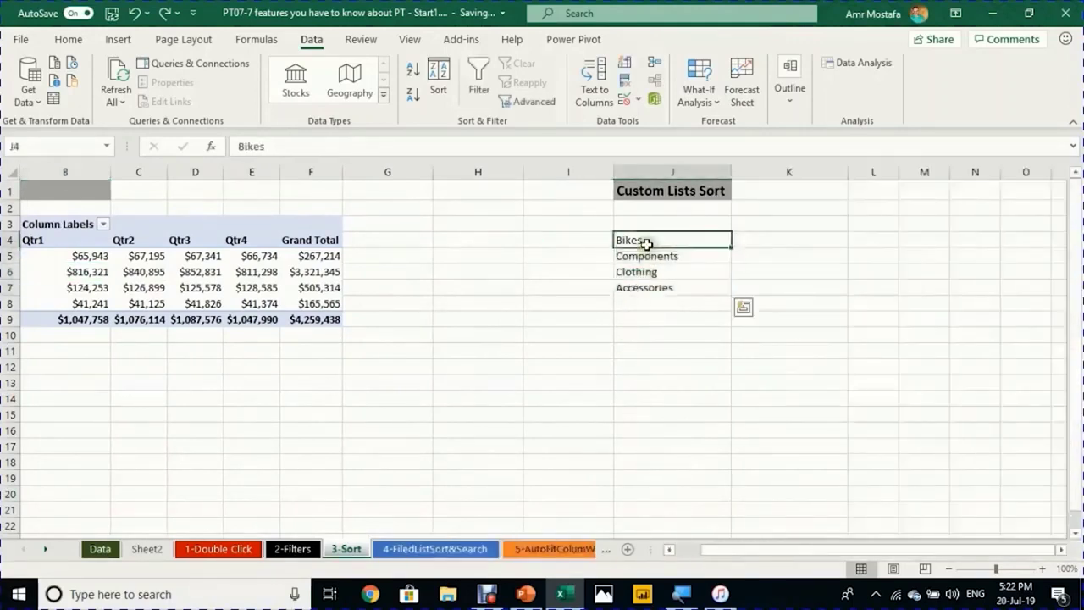
left_click(642, 257)
left_click(647, 271)
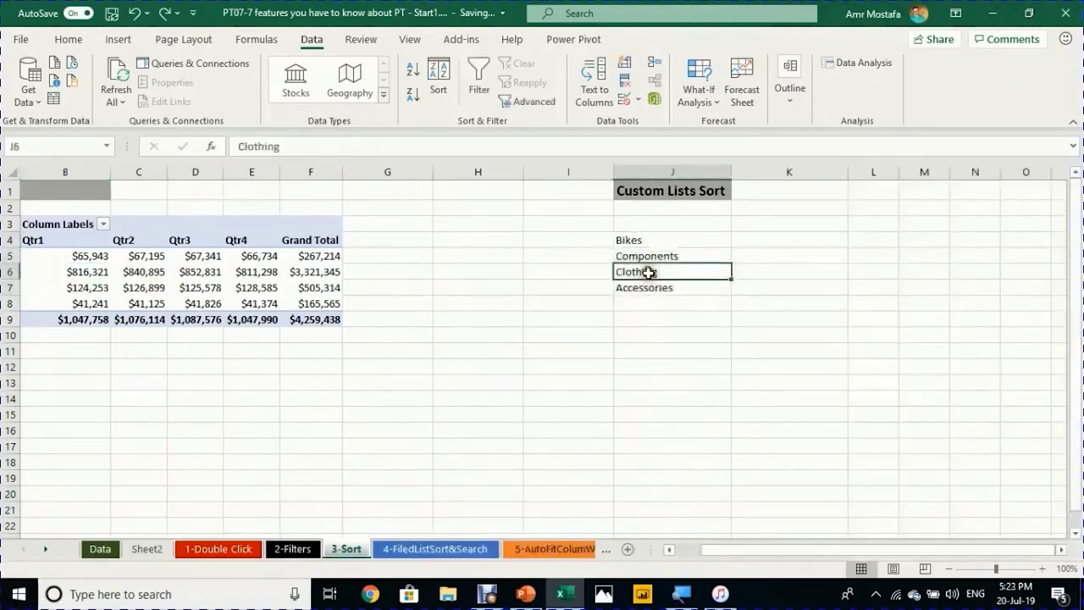
left_click(649, 287)
left_click_drag(643, 240, 652, 288)
left_click_drag(641, 244, 653, 285)
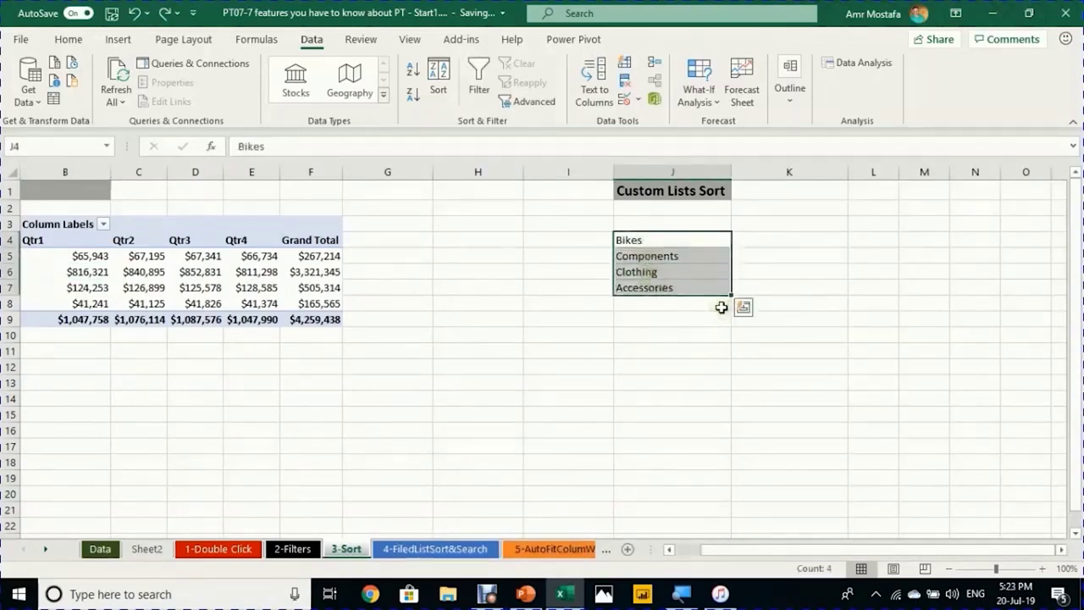
Step: Open the Custom Lists editor from the General section of Excel's Advanced options
left_click(17, 39)
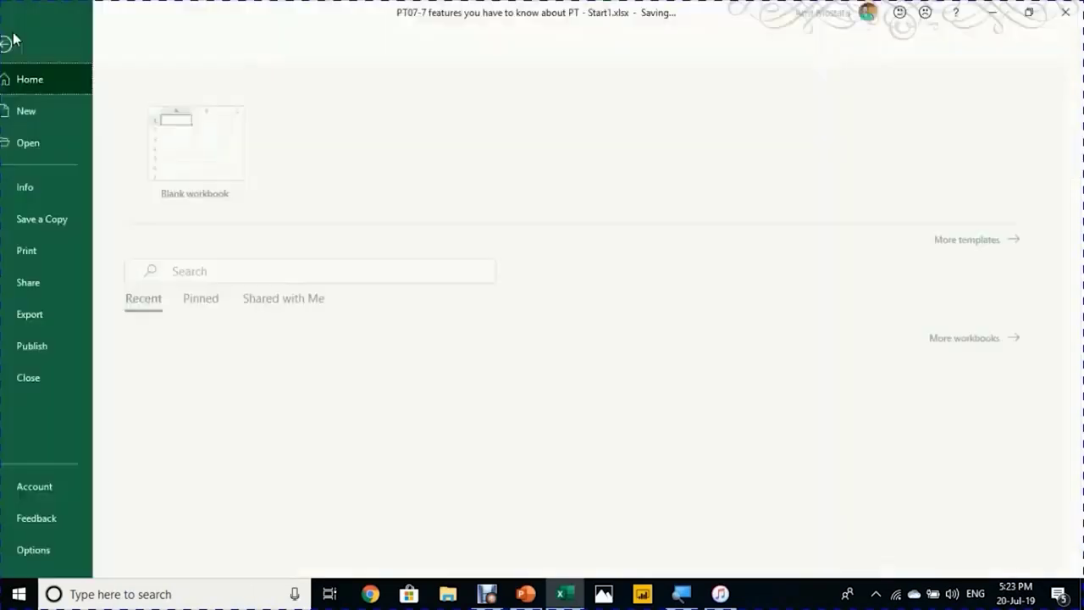
left_click(51, 550)
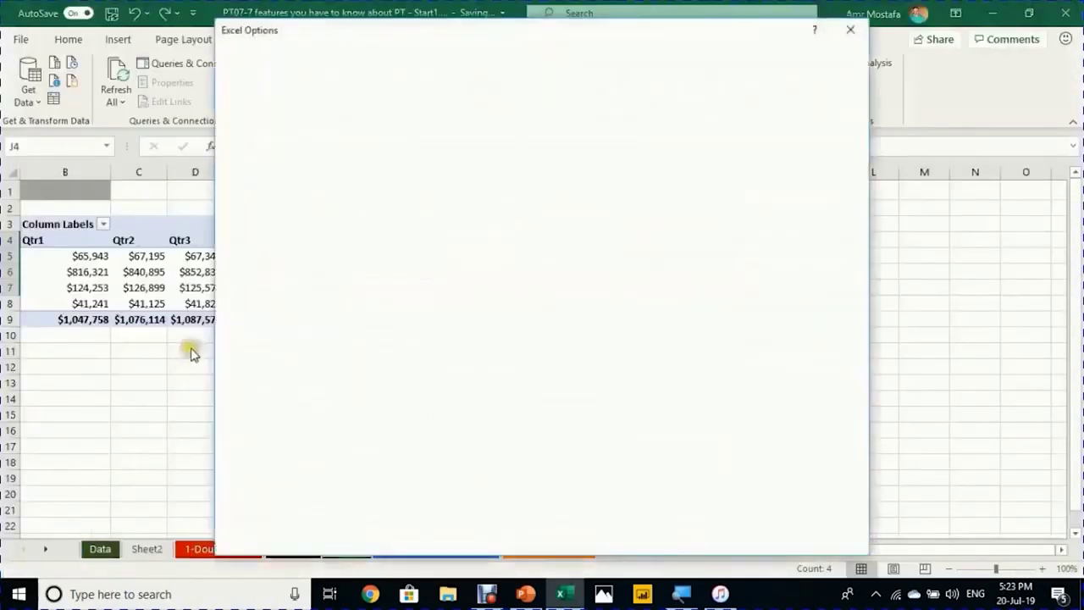
left_click(249, 222)
scroll(780, 297, "down", 10)
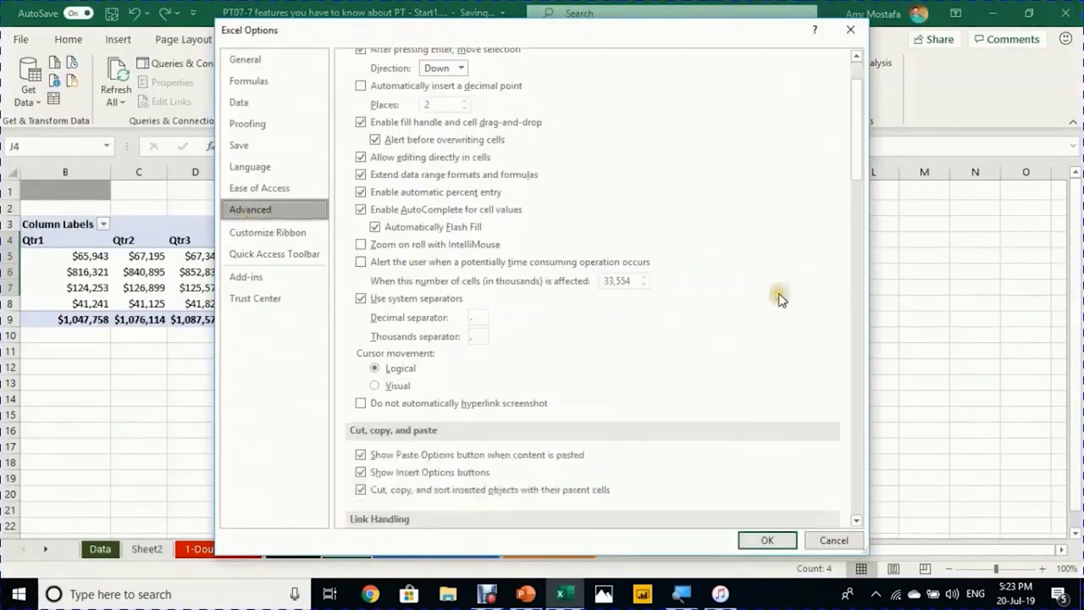
scroll(779, 301, "down", 15)
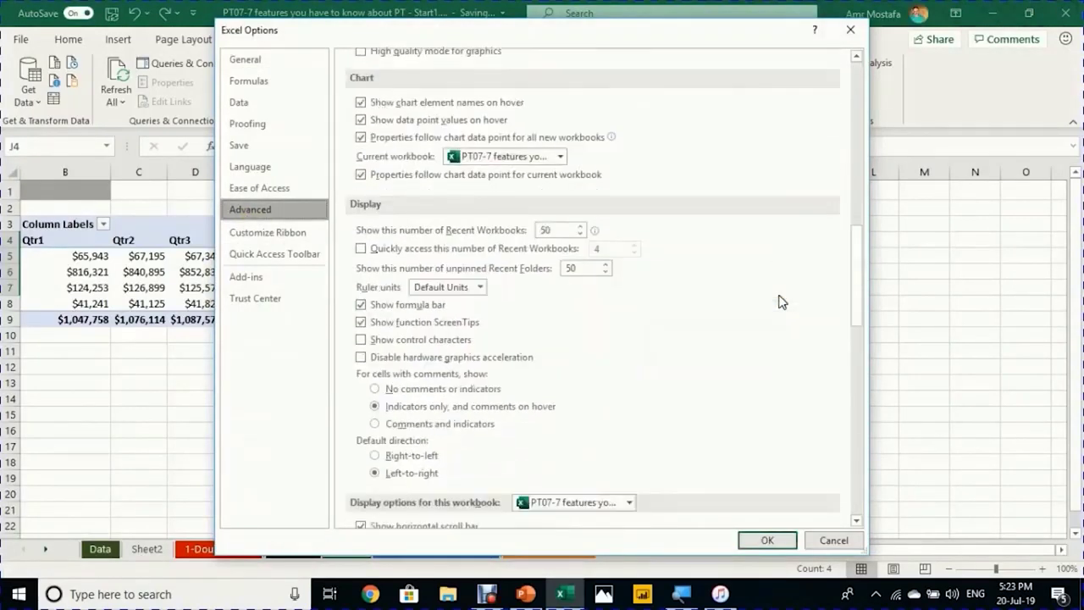
scroll(780, 301, "down", 5)
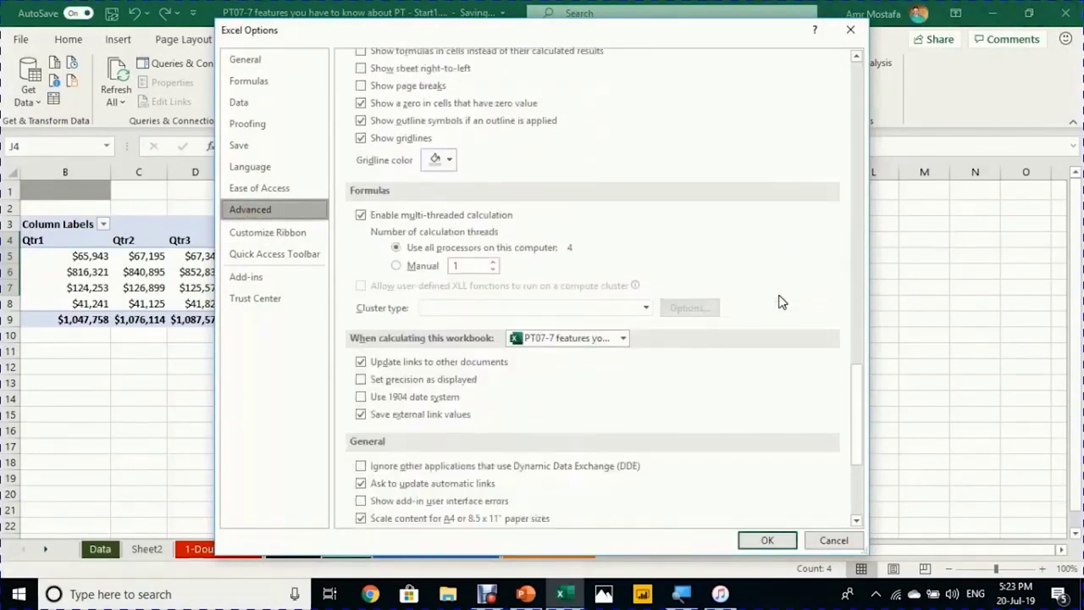
scroll(513, 352, "down", 1)
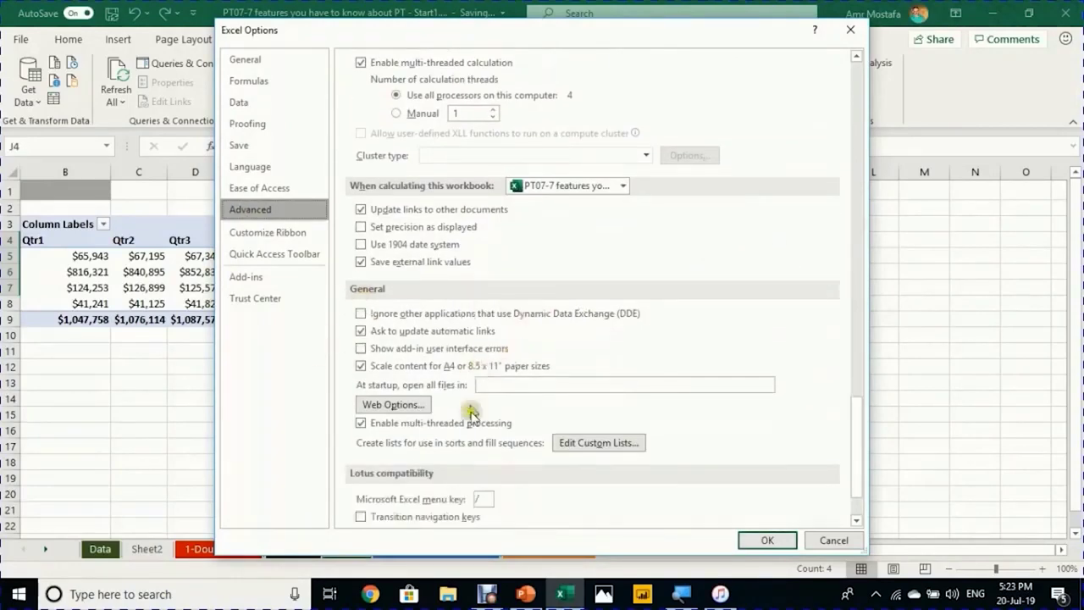
left_click(583, 449)
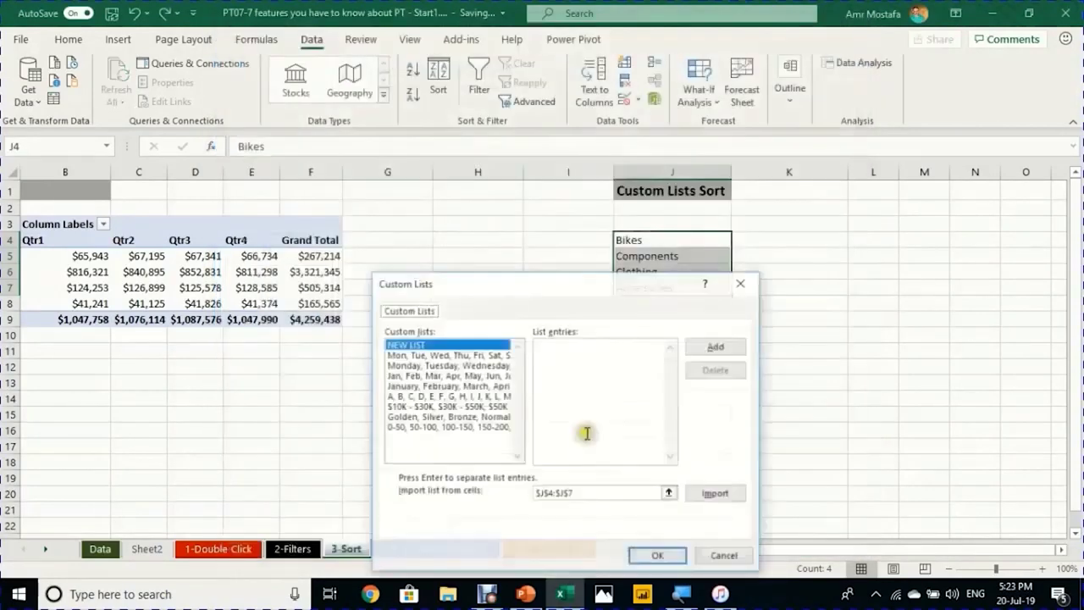
Step: Import cells J4:J7 as a new custom list of Bikes, Components, Clothing and Accessories, and confirm the options
left_click_drag(549, 292, 496, 140)
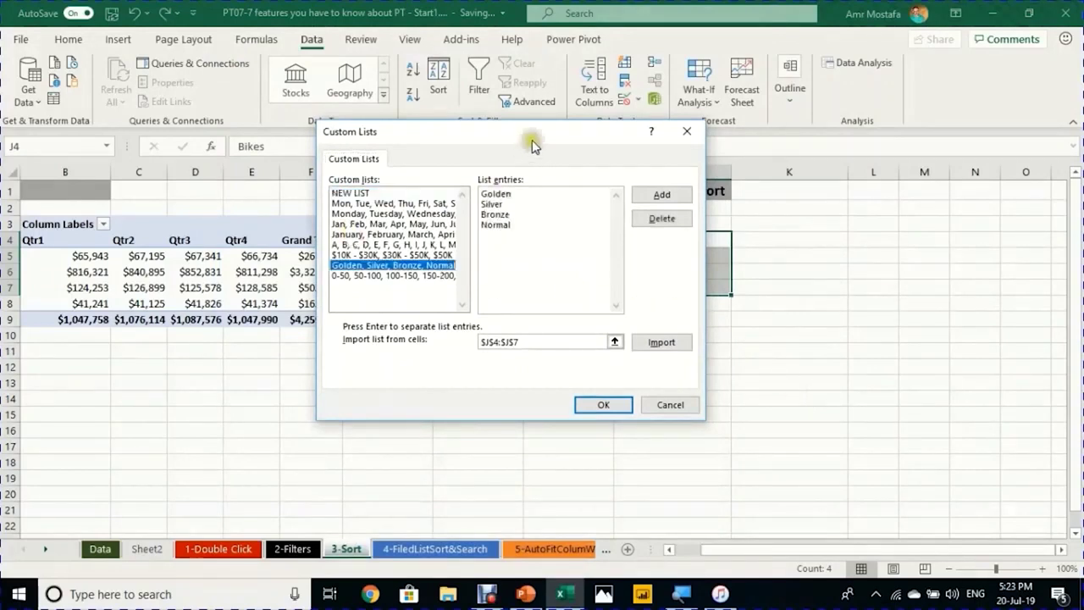
left_click_drag(532, 140, 467, 176)
left_click(305, 229)
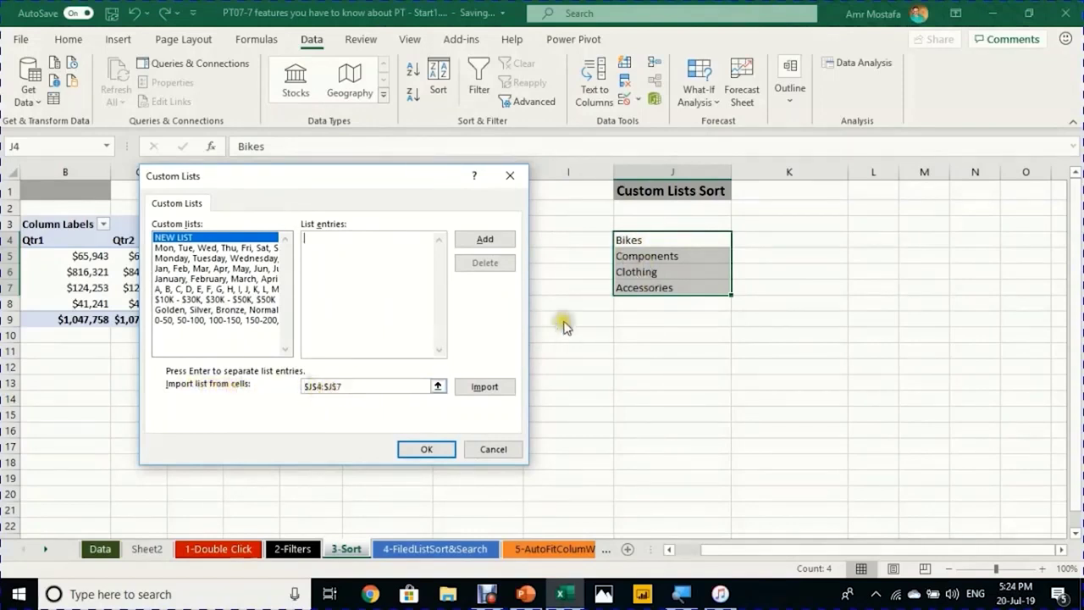
left_click(491, 386)
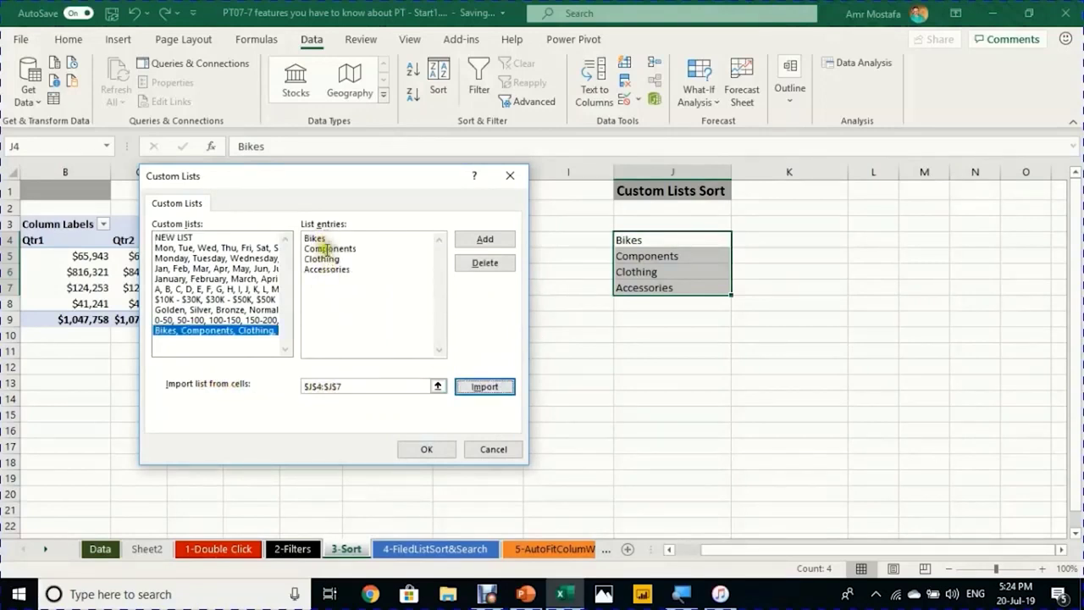
left_click(434, 451)
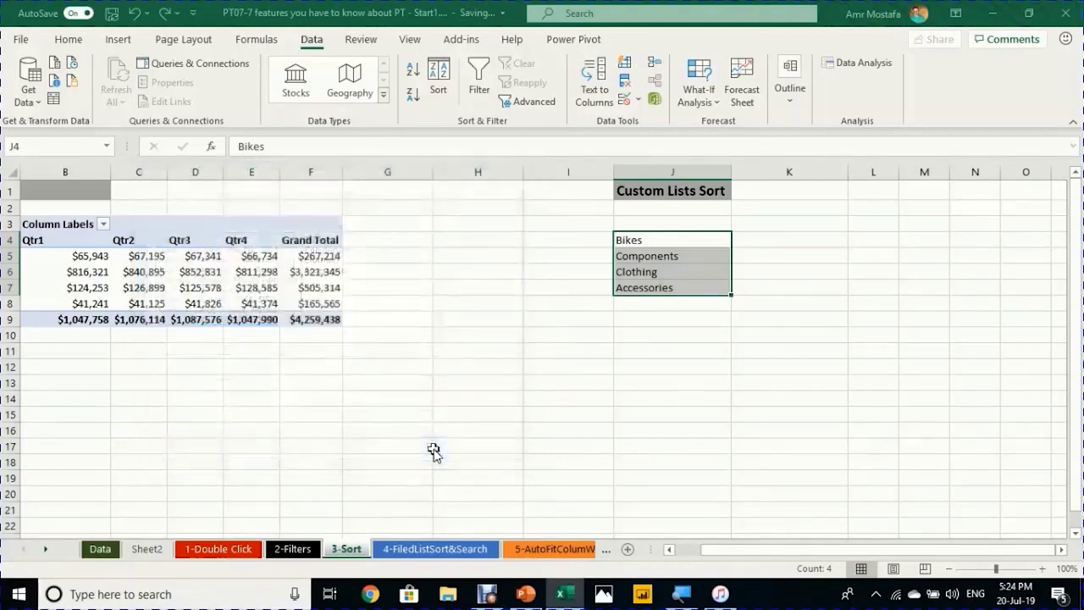
left_click(748, 539)
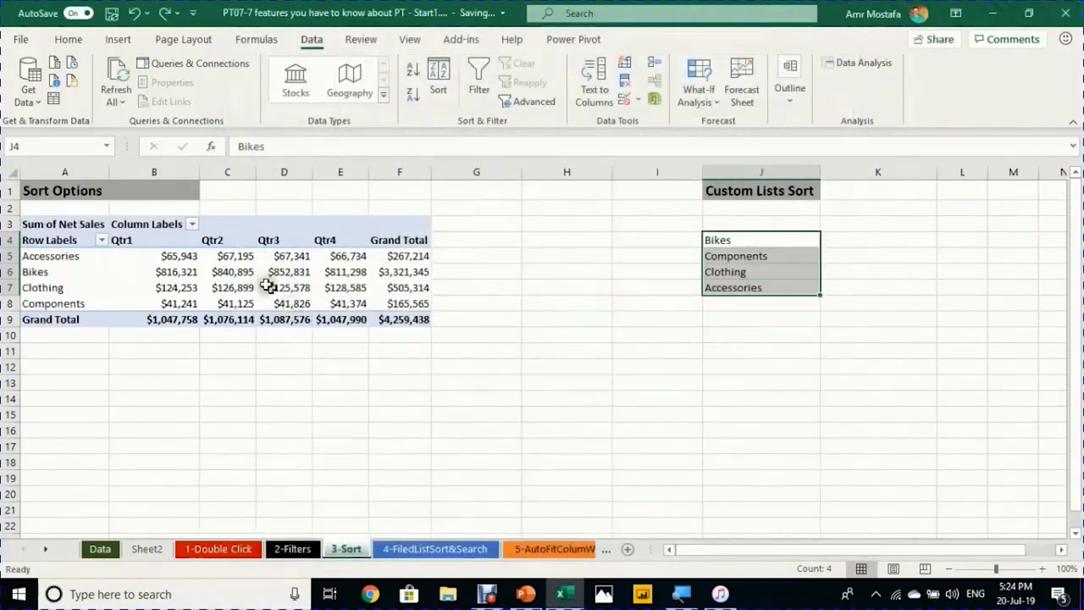
Step: Sort the PivotTable's row labels A to Z using the imported custom list, and compare them with the list in column J
left_click(101, 240)
left_click(157, 245)
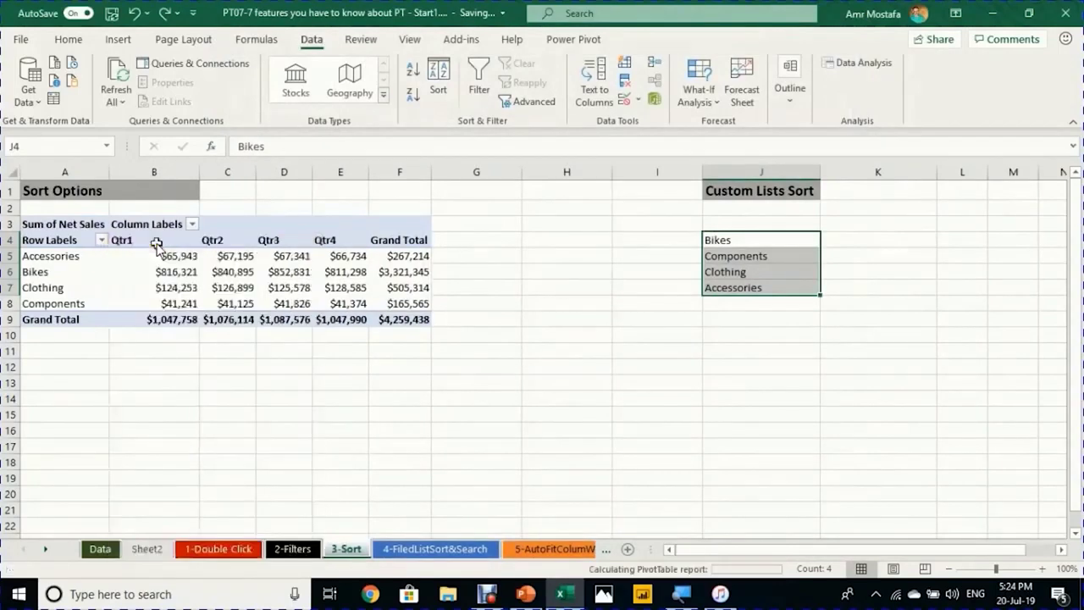
left_click(41, 256)
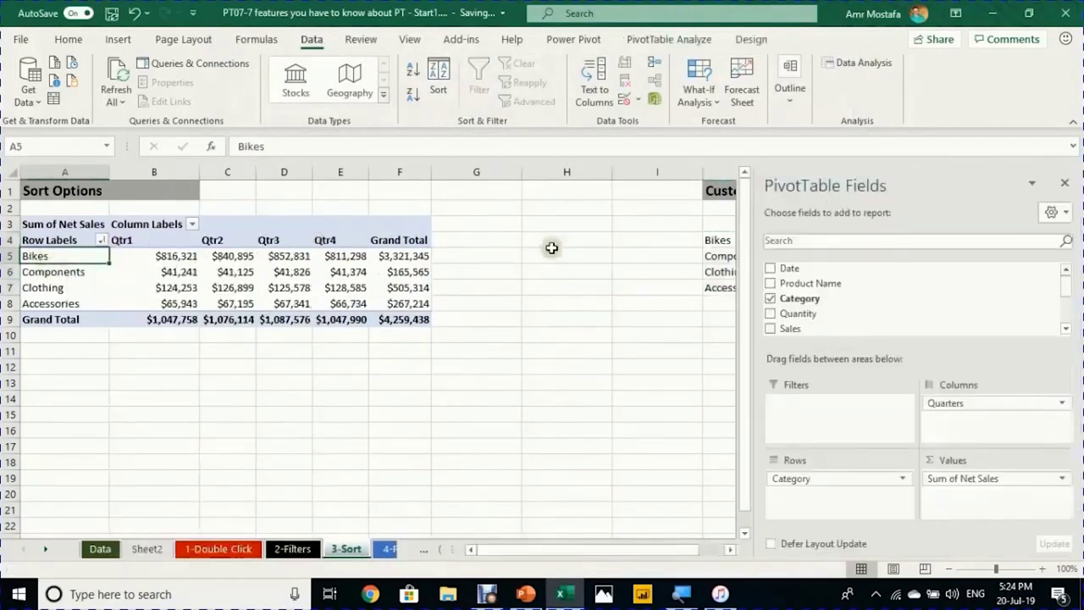
left_click(721, 239)
left_click(69, 255)
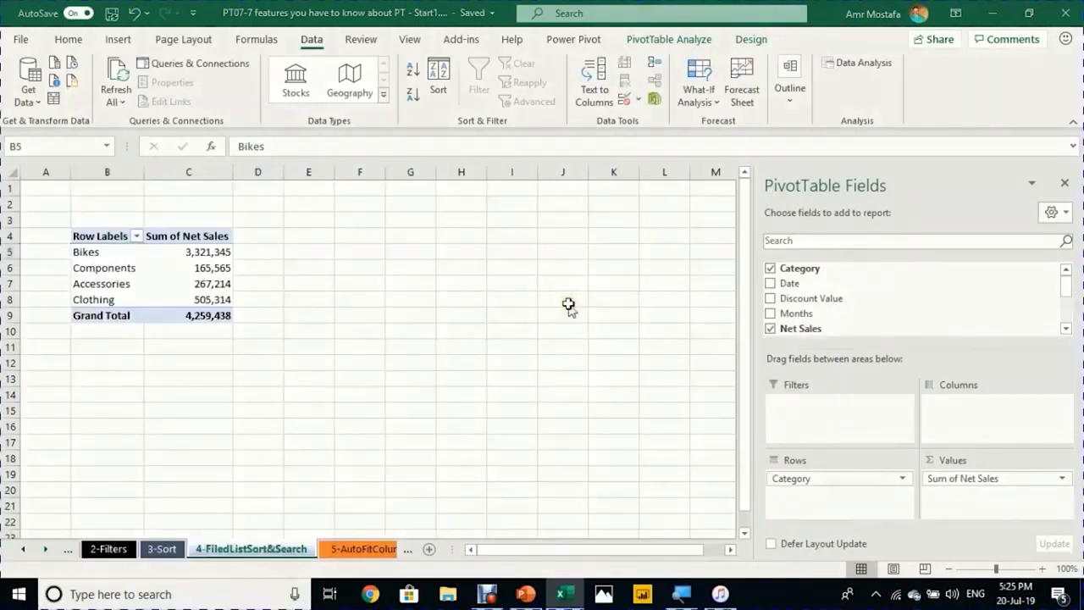
Step: Look through the fields available for the PivotTable on the 4-FiledListSort&Search sheet
left_click(134, 254)
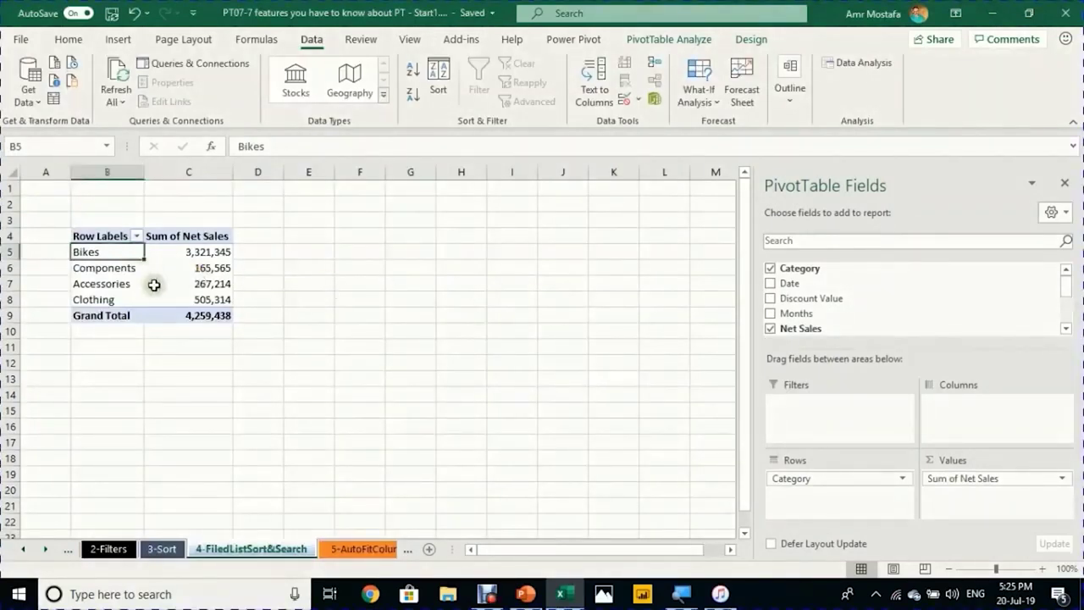
left_click(169, 269)
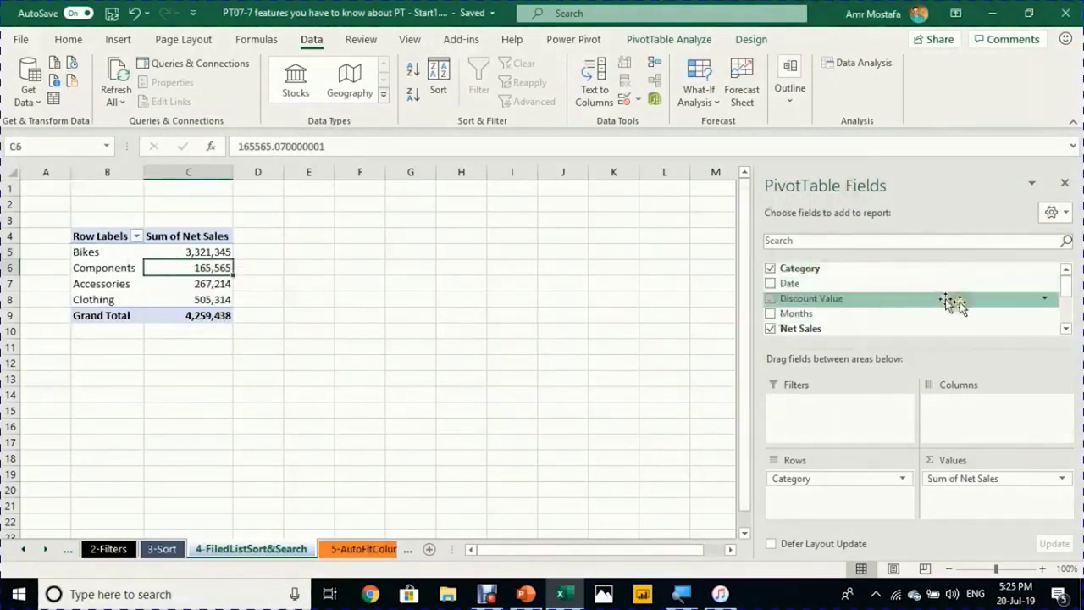
scroll(975, 307, "down", 1)
scroll(979, 308, "down", 1)
scroll(977, 308, "up", 2)
scroll(932, 302, "down", 2)
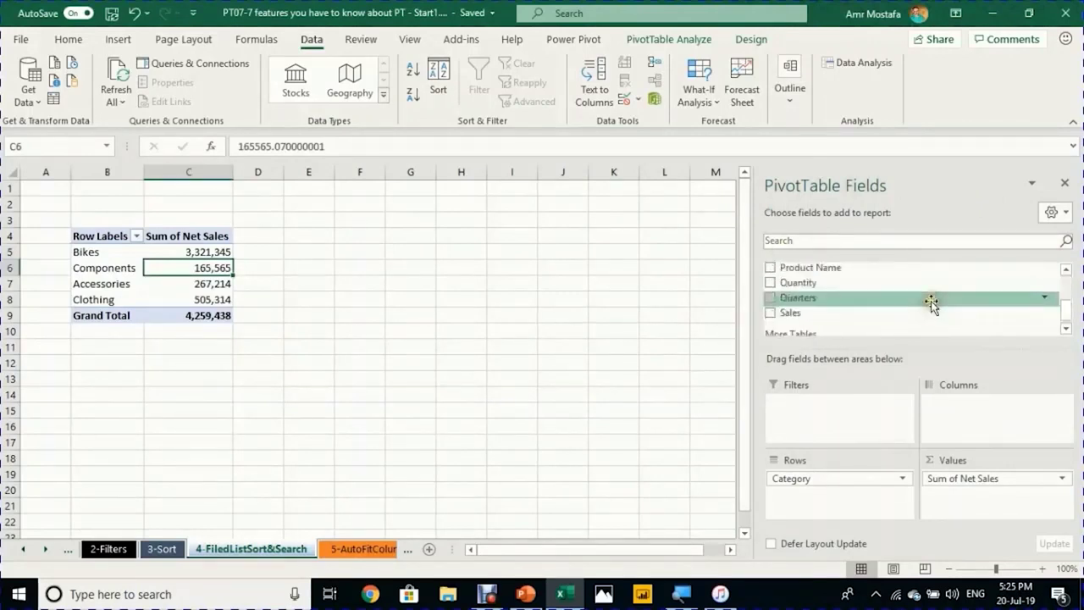
scroll(932, 305, "up", 2)
scroll(900, 285, "down", 2)
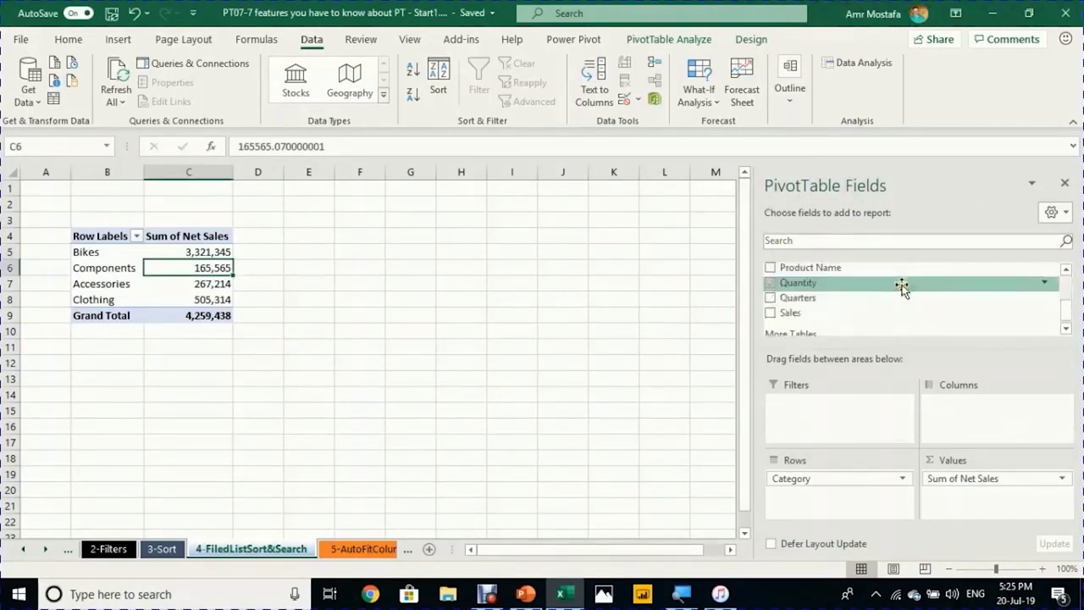
scroll(901, 305, "up", 3)
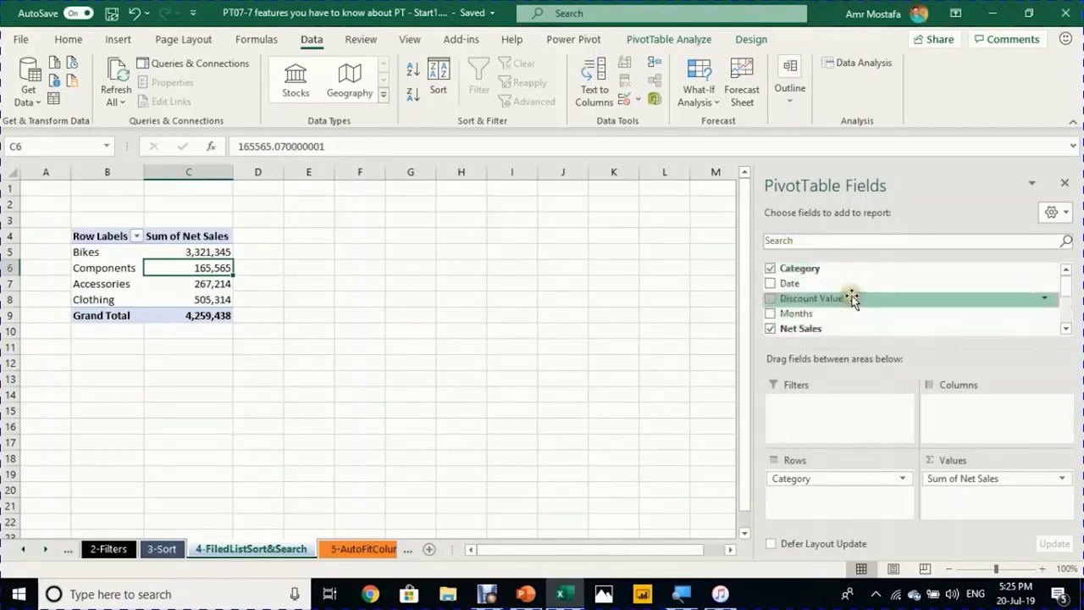
scroll(852, 297, "down", 2)
scroll(852, 297, "up", 3)
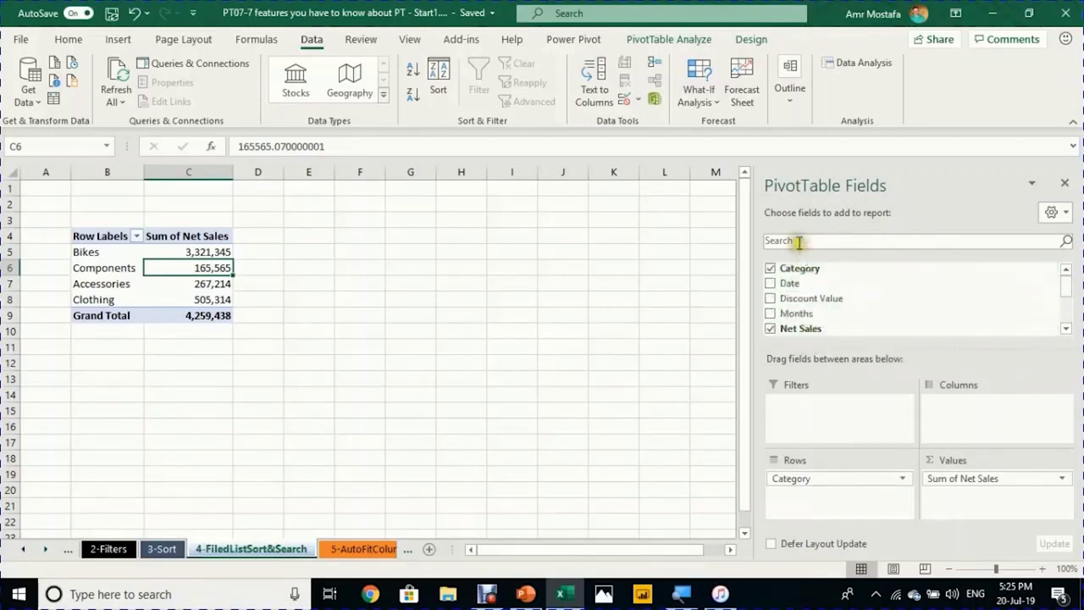
Step: Search the PivotTable field list for "q" and for "p", clearing the search after each
type("q")
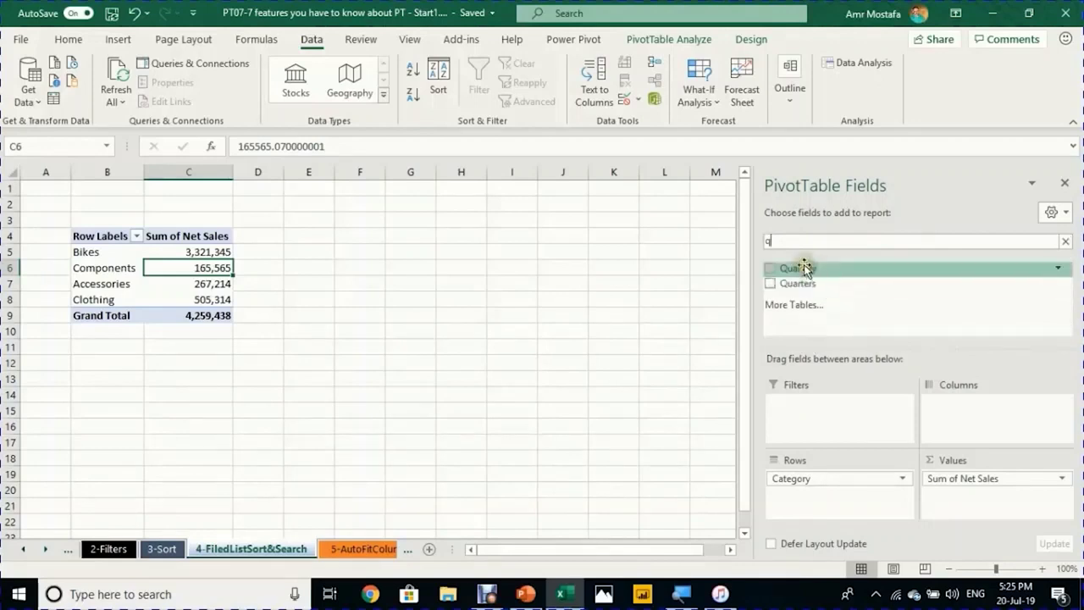
key("BackSpace")
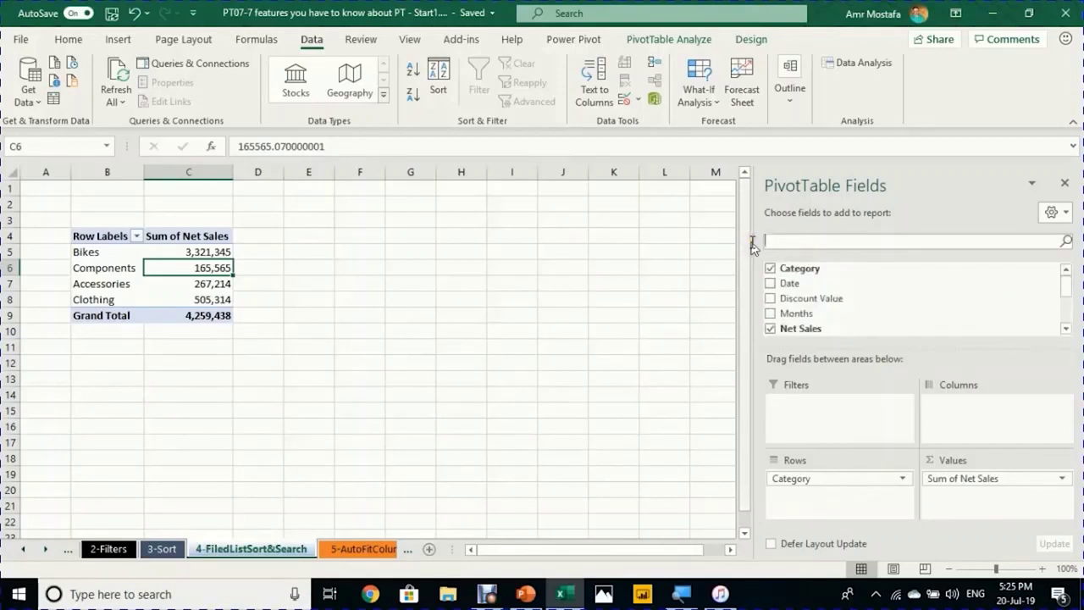
type("p")
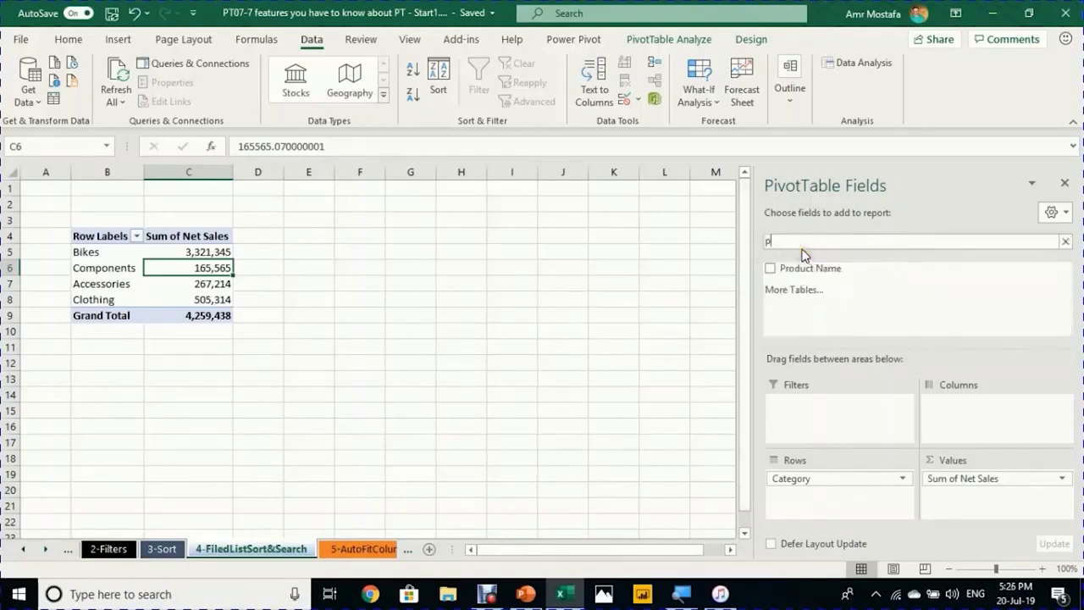
key("BackSpace")
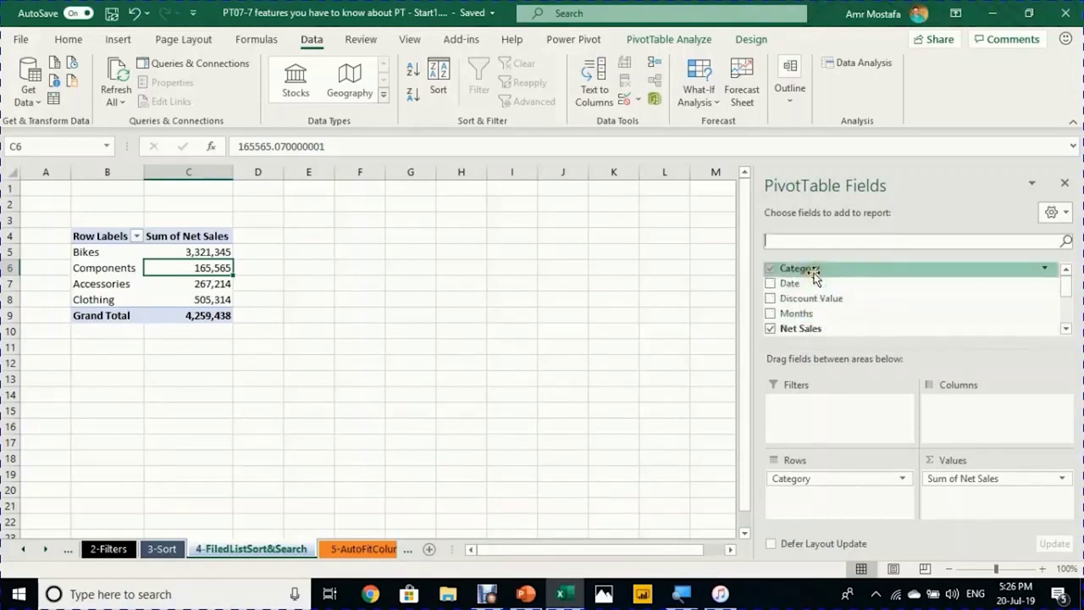
Step: Sort the PivotTable field list in data source order, and switch it back to Sort A to Z
left_click(1068, 212)
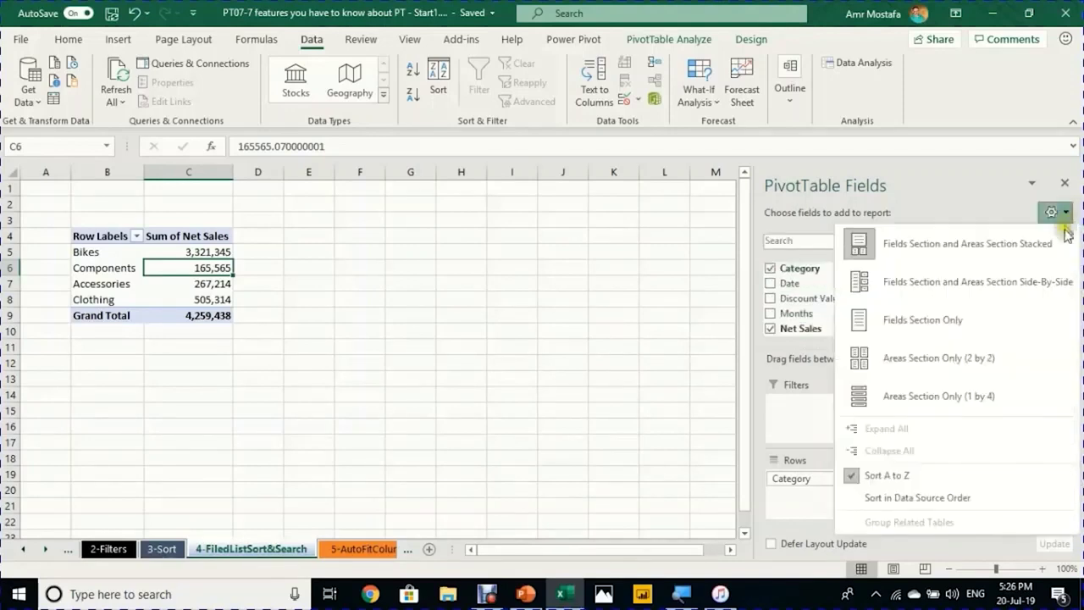
left_click(953, 500)
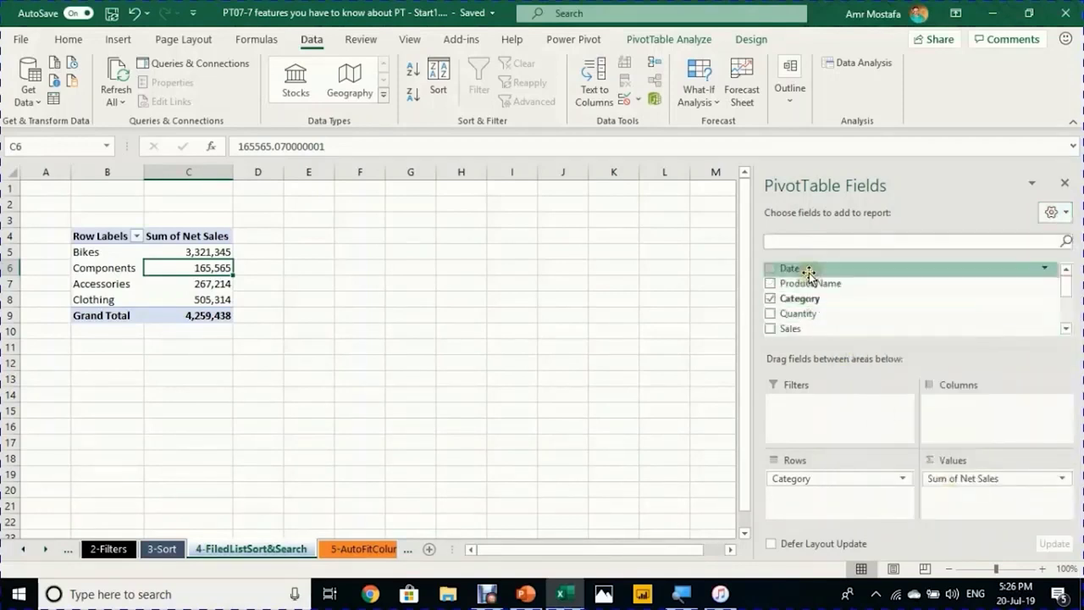
left_click(1067, 213)
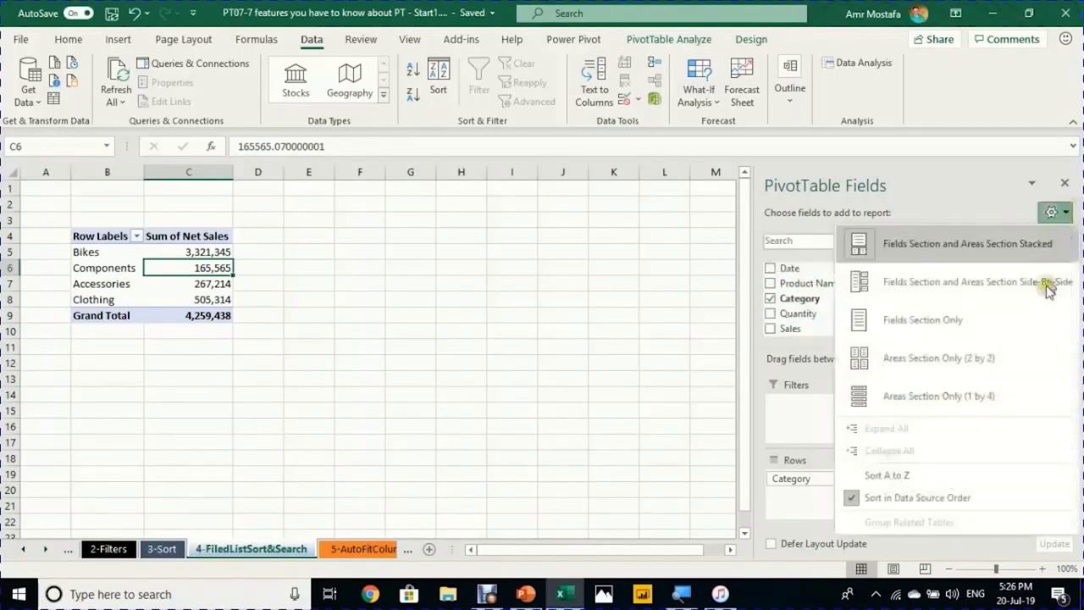
left_click(950, 483)
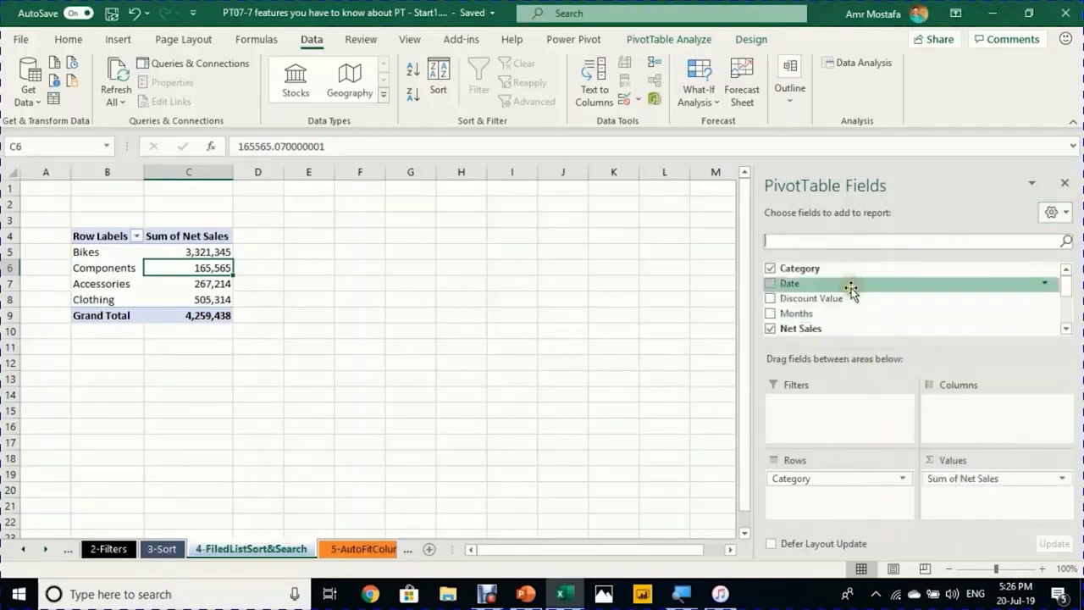
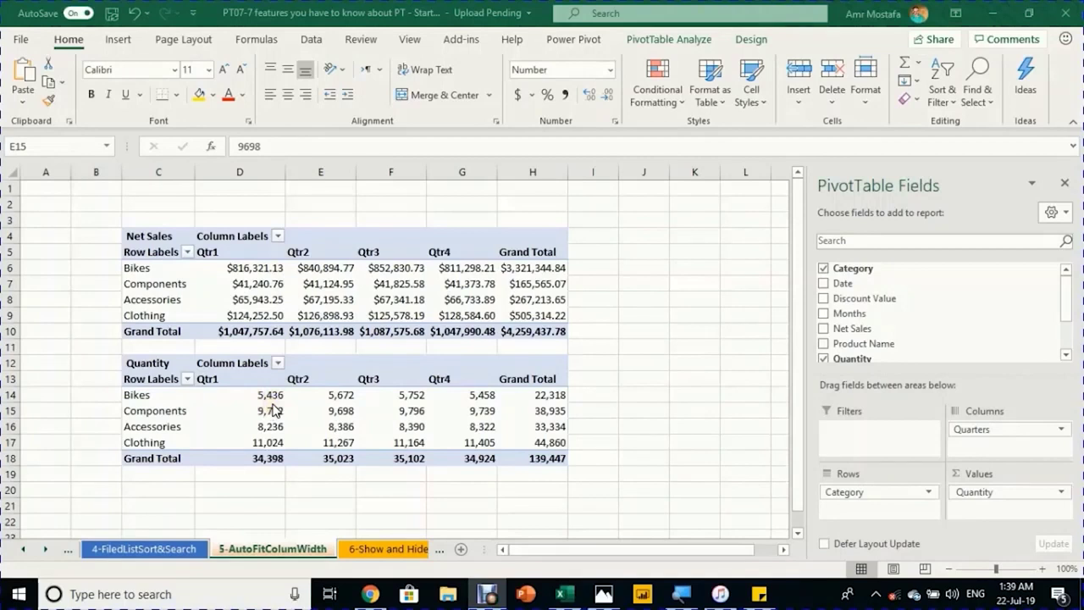
Step: Refresh the Quantity PivotTable on the 5-AutoFitColumWidth sheet
left_click(339, 412)
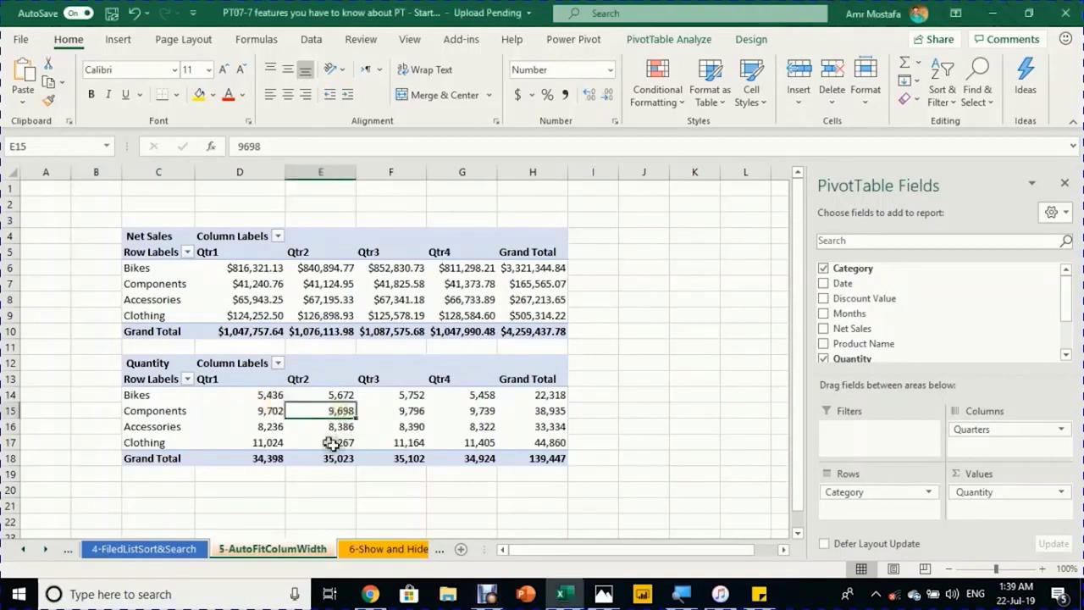
right_click(346, 413)
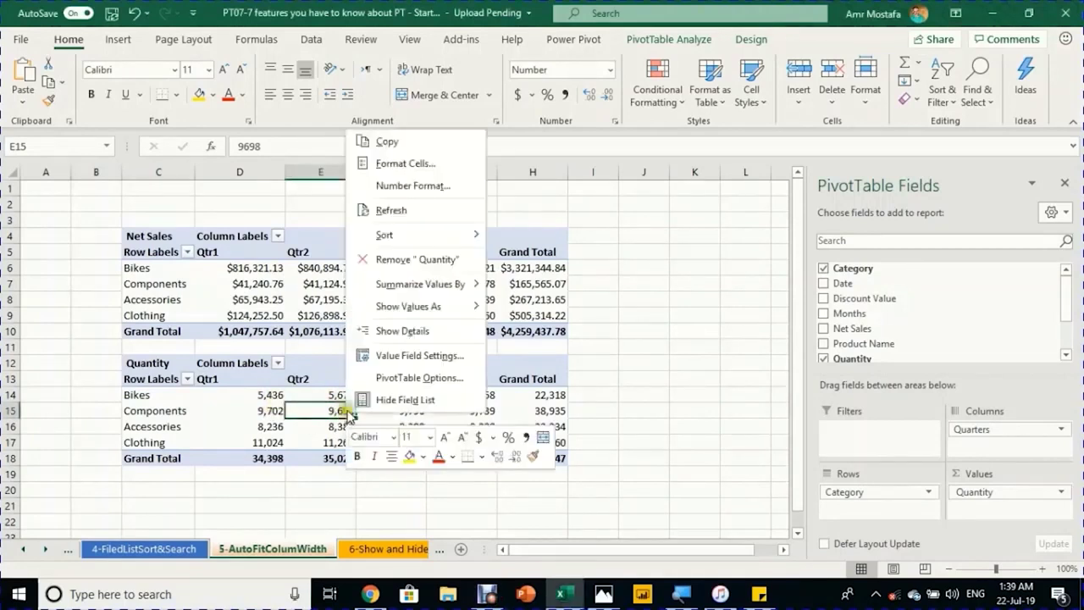
left_click(418, 211)
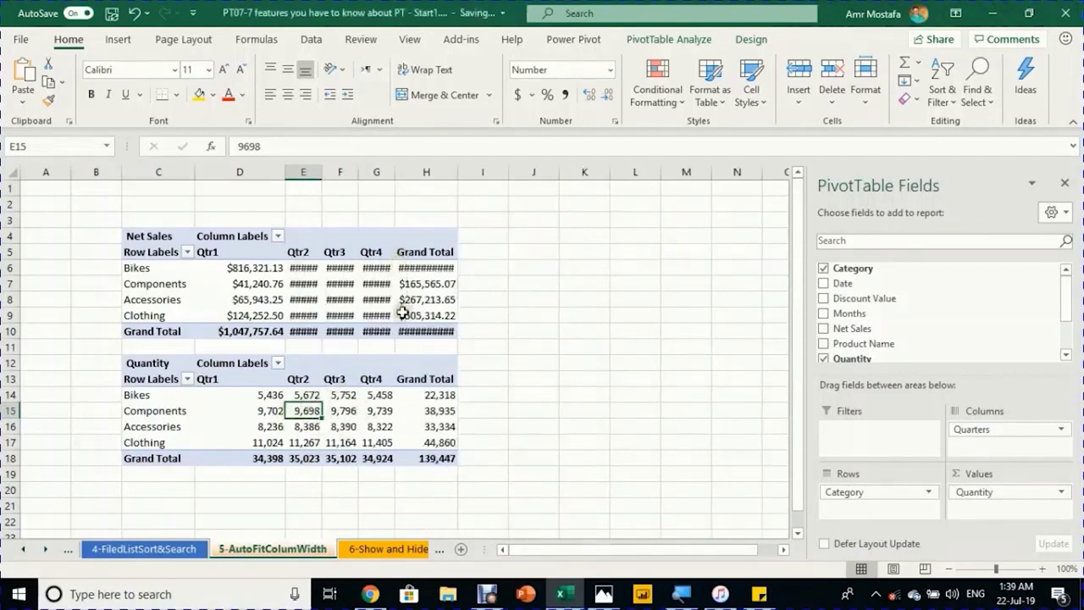
Step: Autofit the widths of columns E to H so the Net Sales values fit
mouse_move(402, 311)
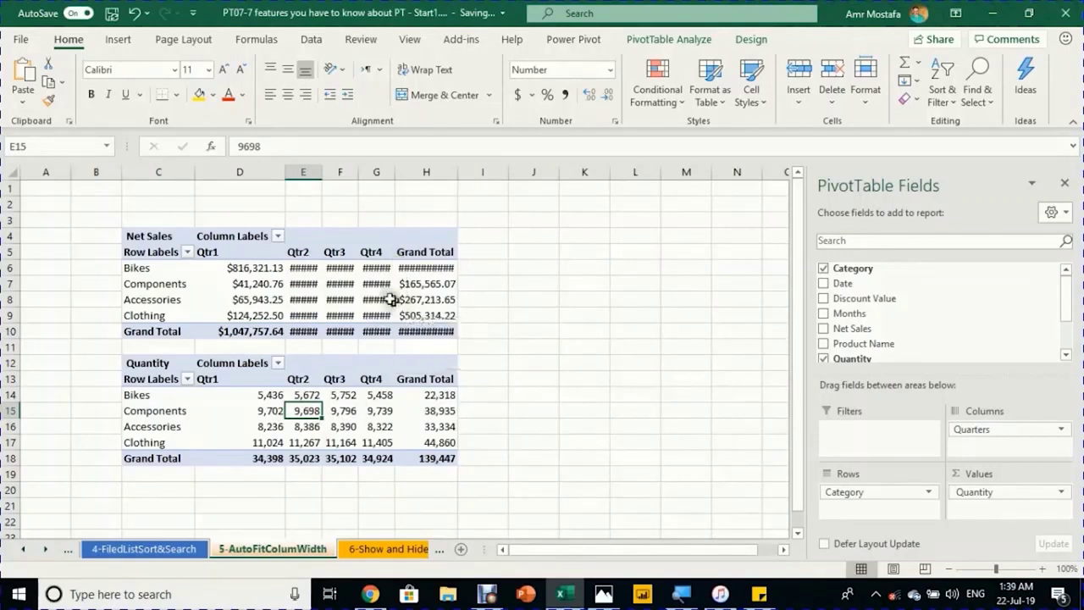
left_click_drag(306, 172, 456, 173)
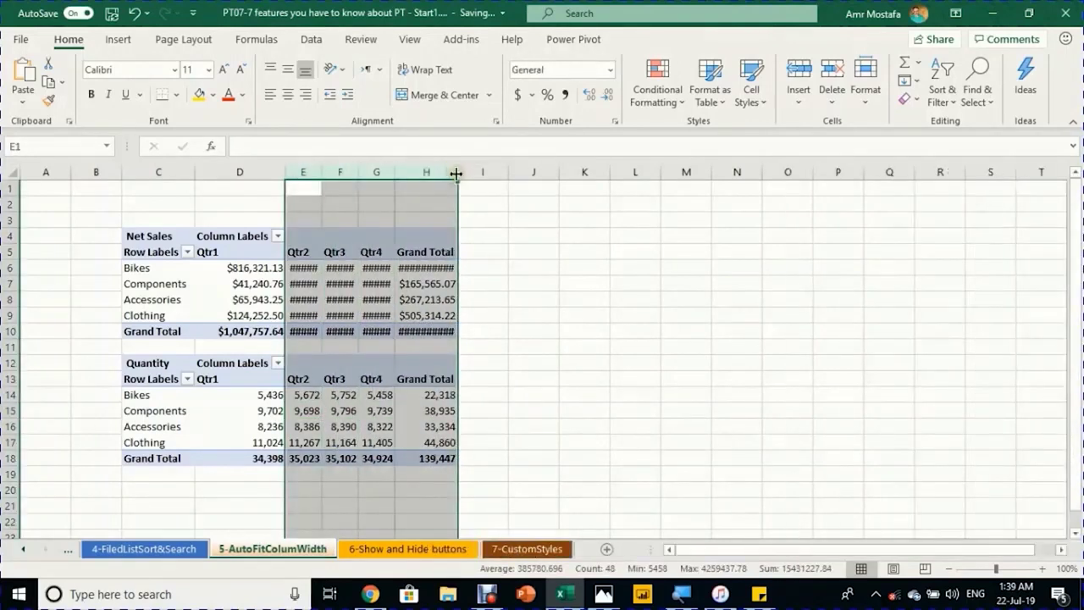
double_click(456, 172)
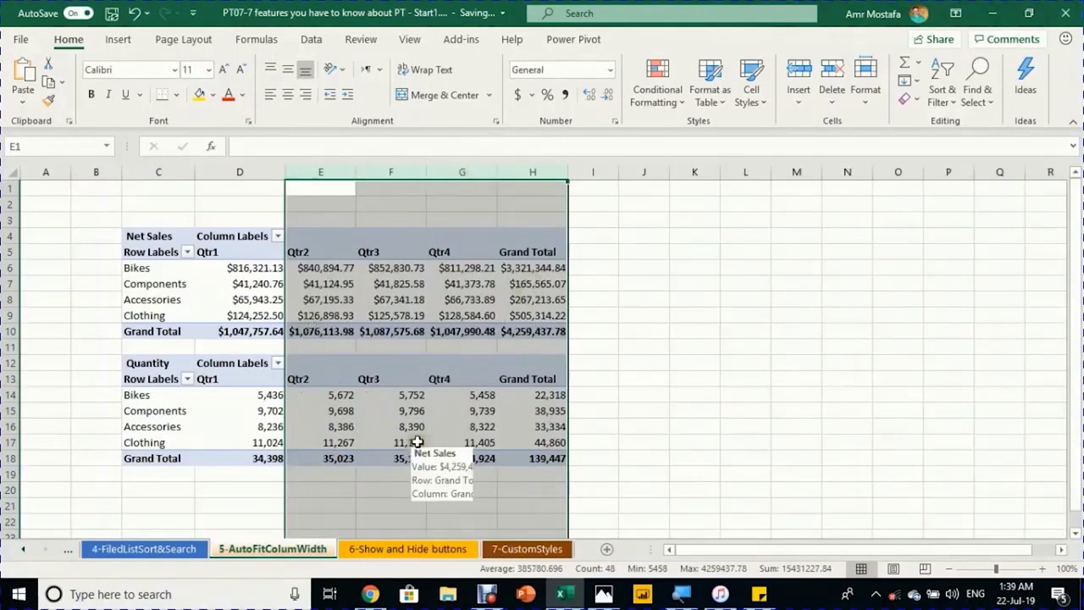
left_click(383, 301)
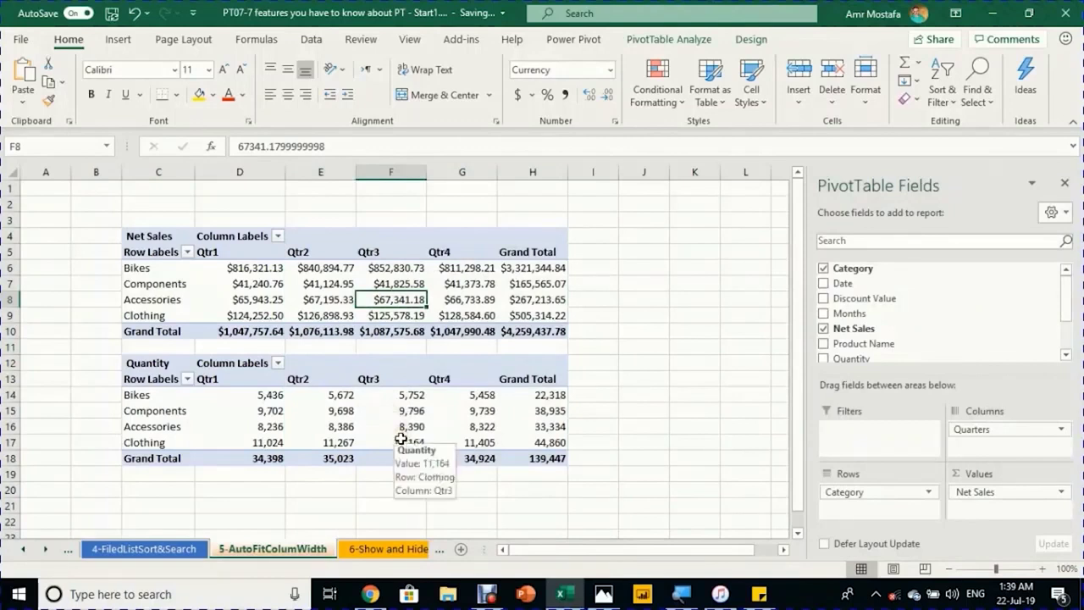
Step: Turn off autofit column widths on update for the Quantity PivotTable and refresh it
left_click(394, 410)
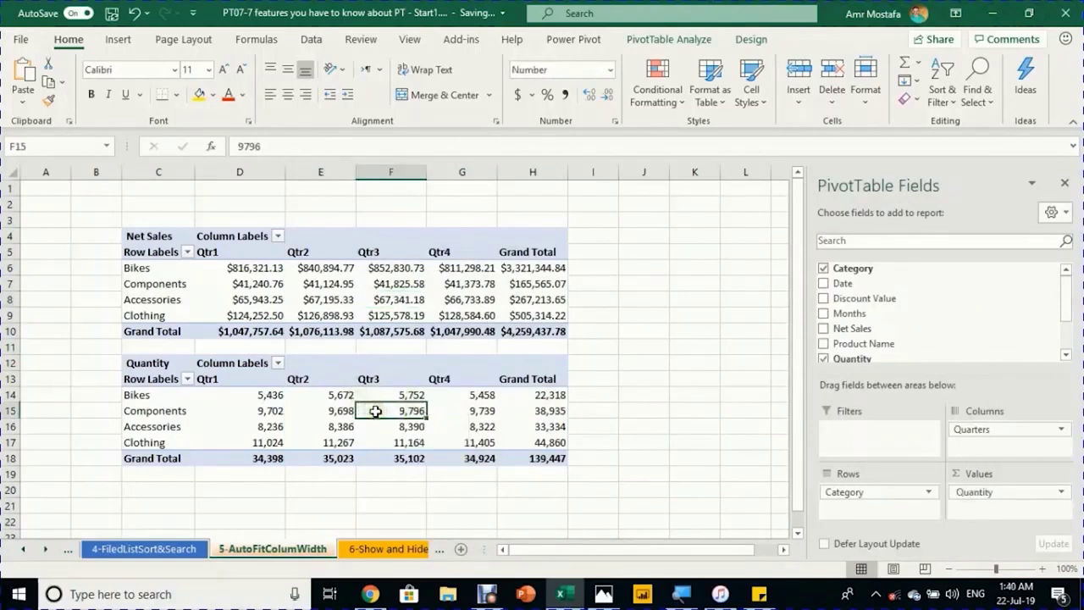
left_click(660, 40)
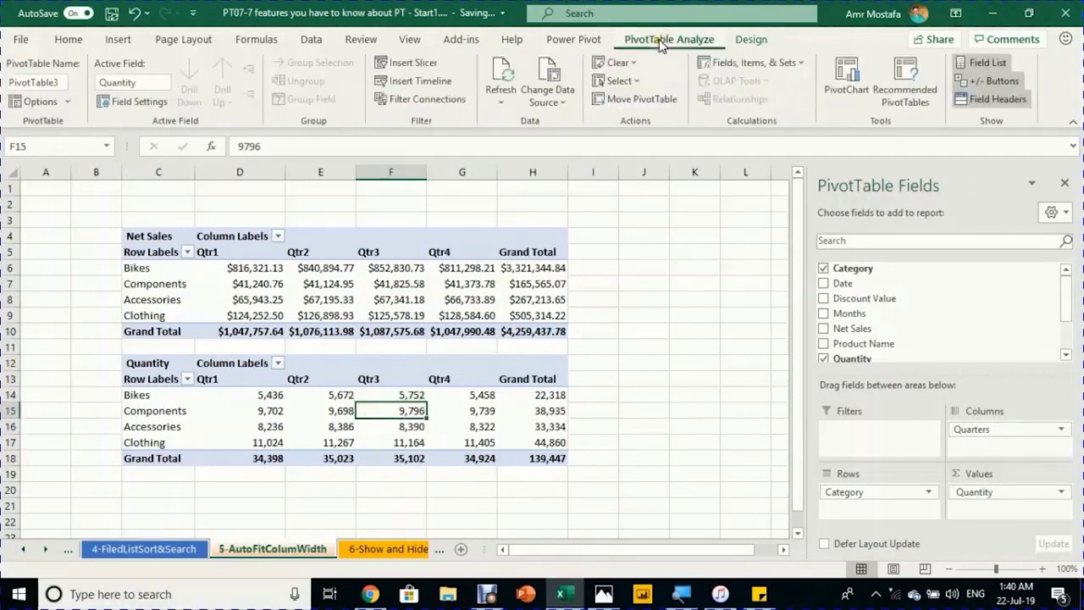
left_click(33, 101)
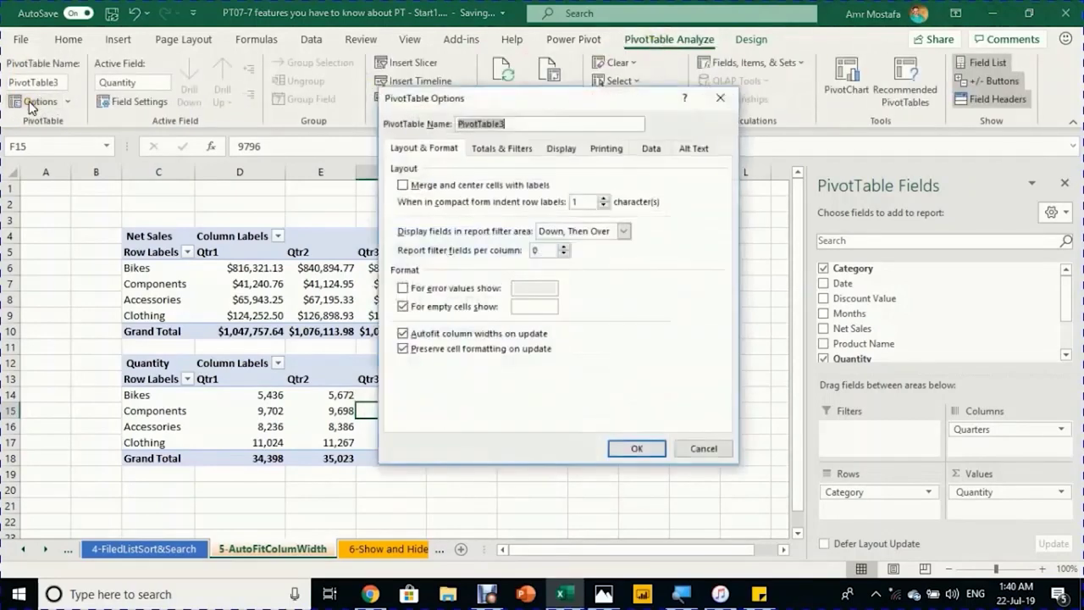
left_click(403, 334)
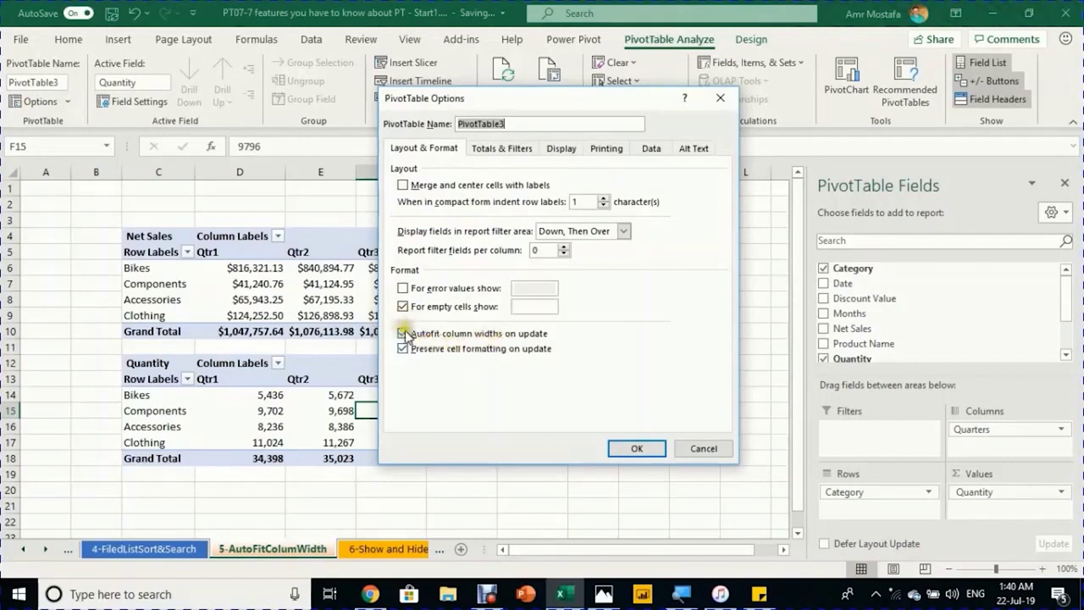
left_click(637, 448)
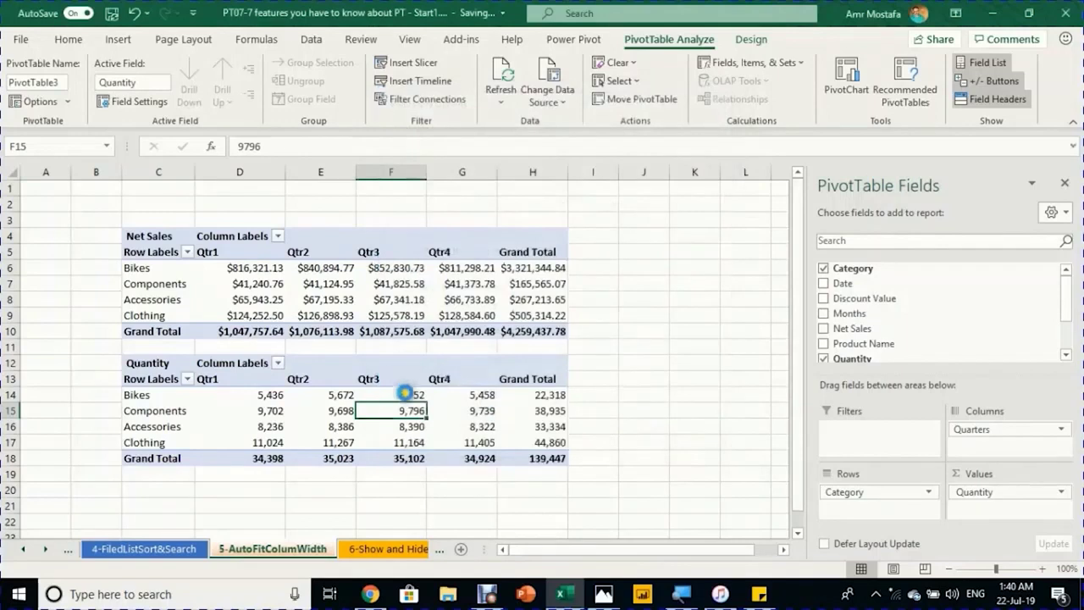
right_click(408, 410)
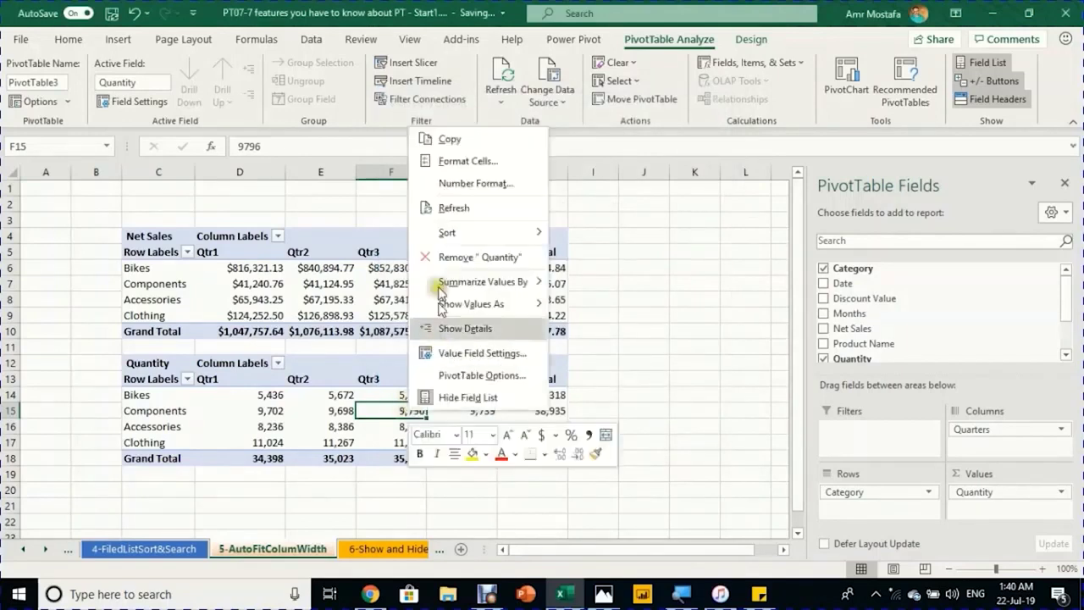
left_click(455, 209)
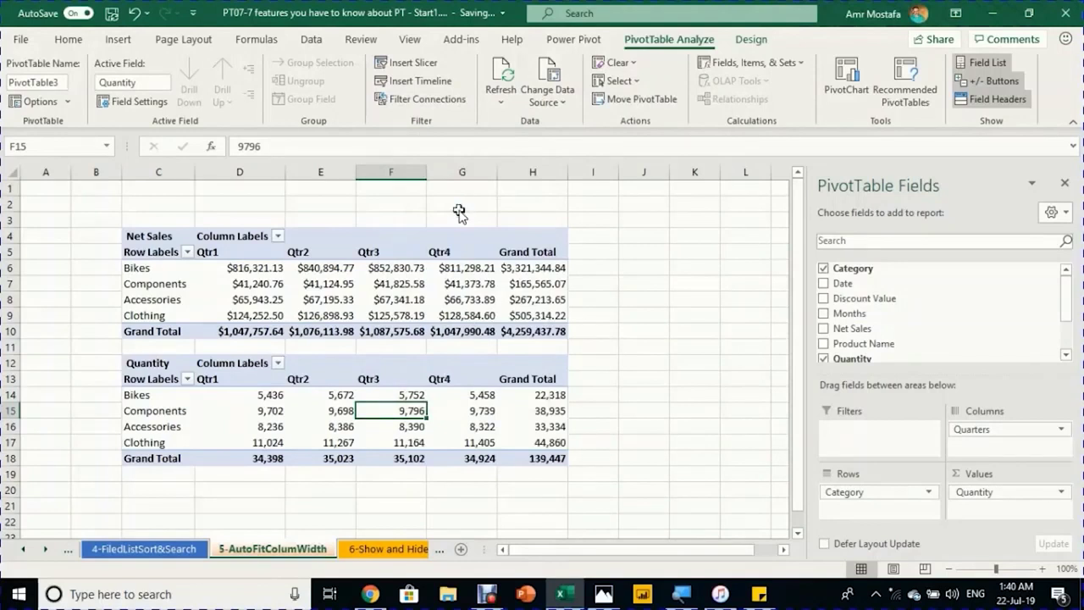
Step: On the 6-Show and Hide buttons sheet, collapse and re-expand the Bikes category twice
left_click(396, 549)
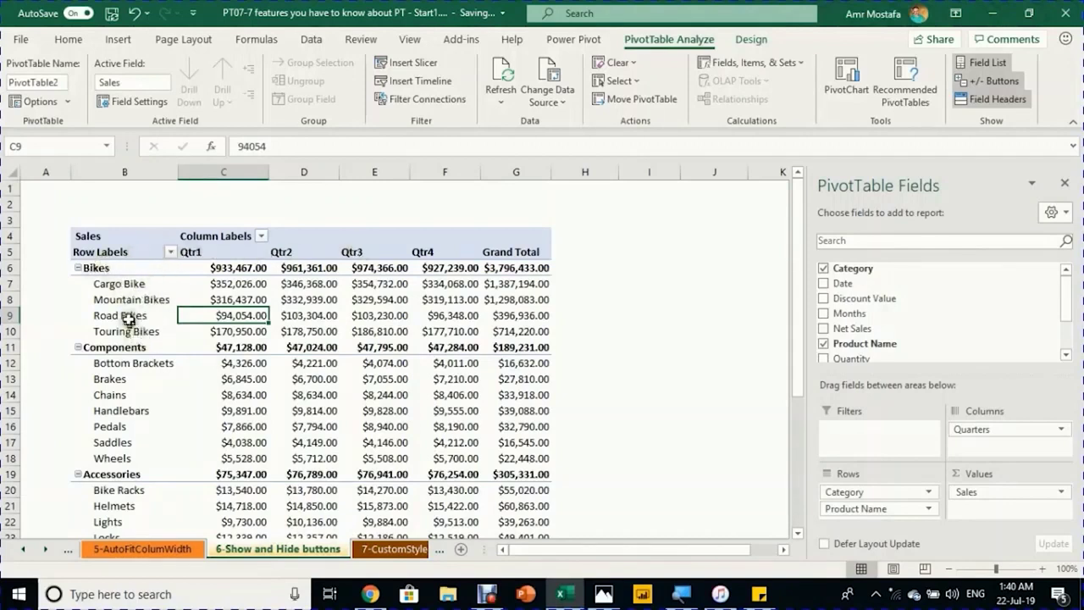
left_click(78, 267)
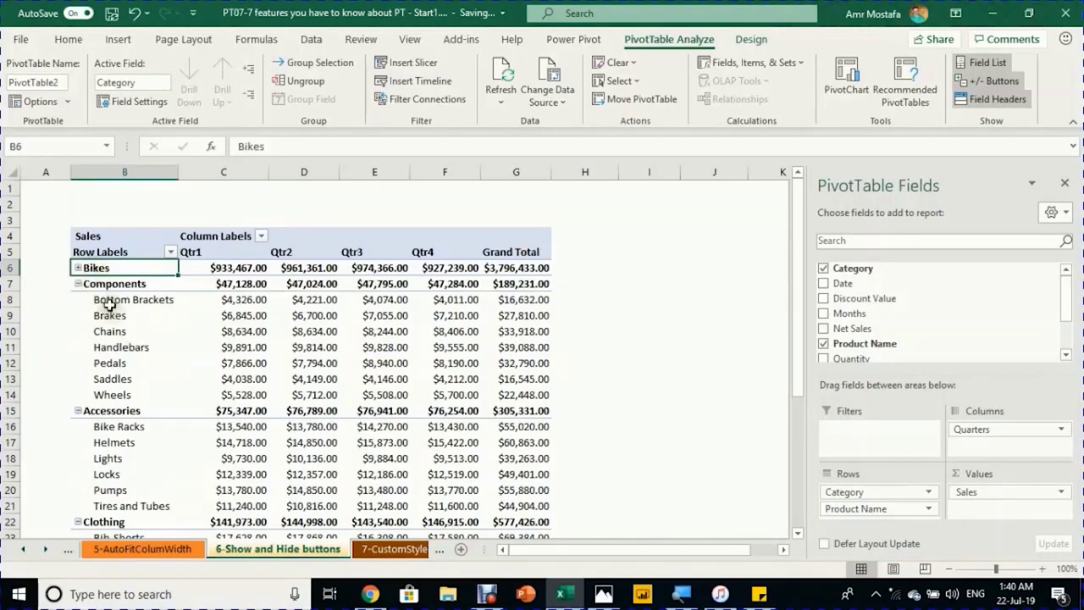
left_click(78, 268)
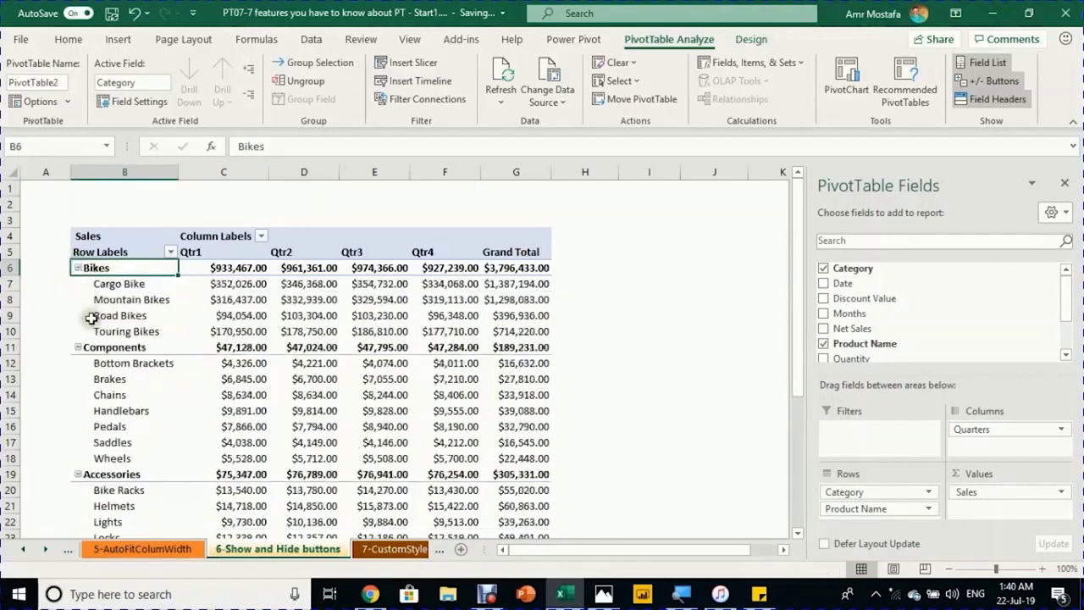
left_click(78, 267)
left_click(78, 268)
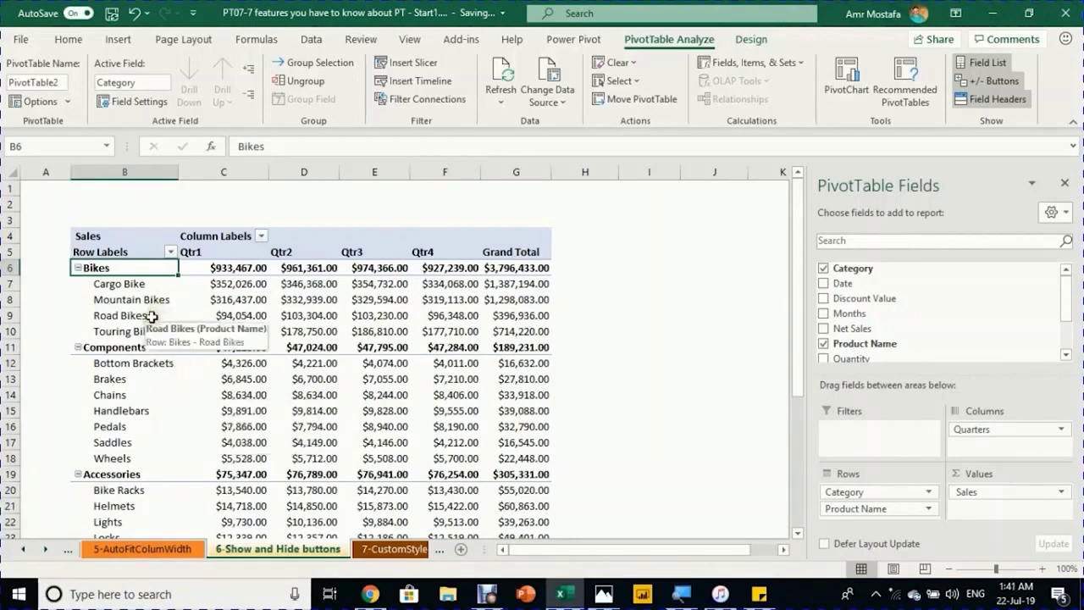
Step: Examine the Row Labels and Column Labels headers of the Sales PivotTable and their filter lists
left_click(106, 252)
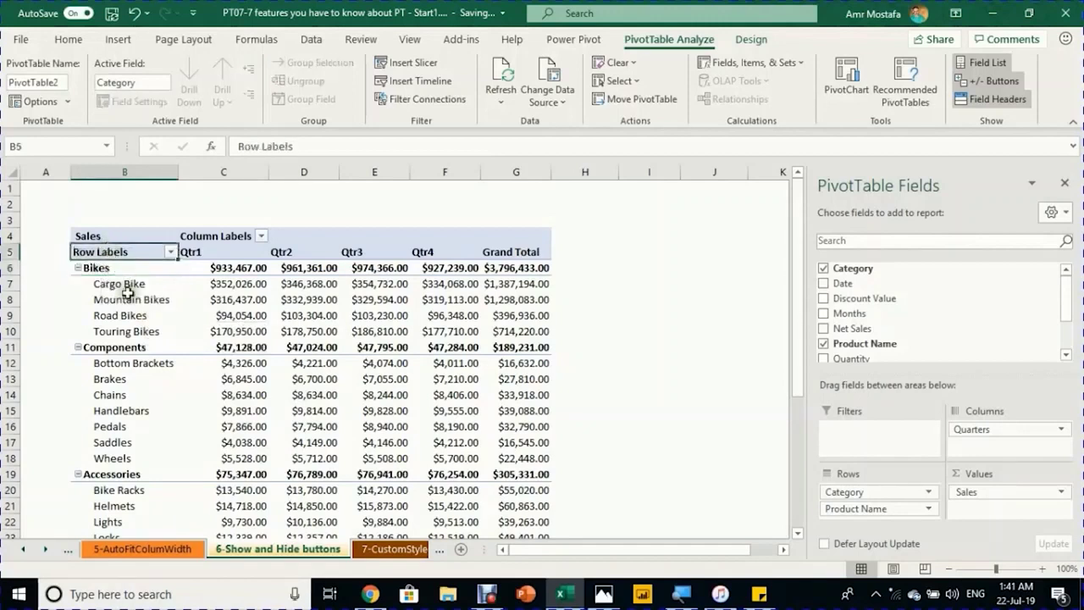
left_click(200, 235)
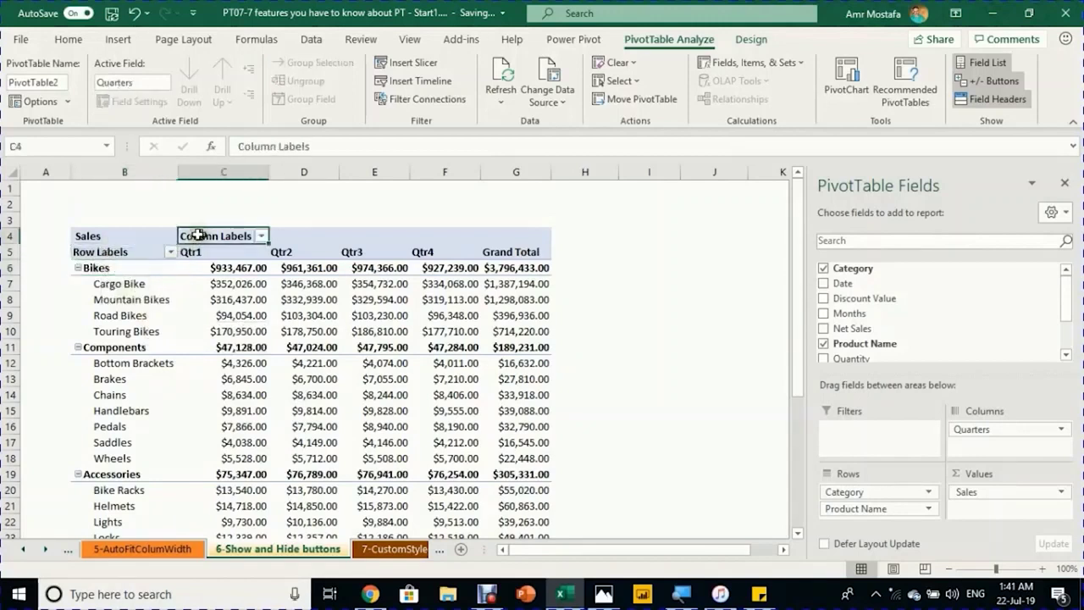
left_click(117, 251)
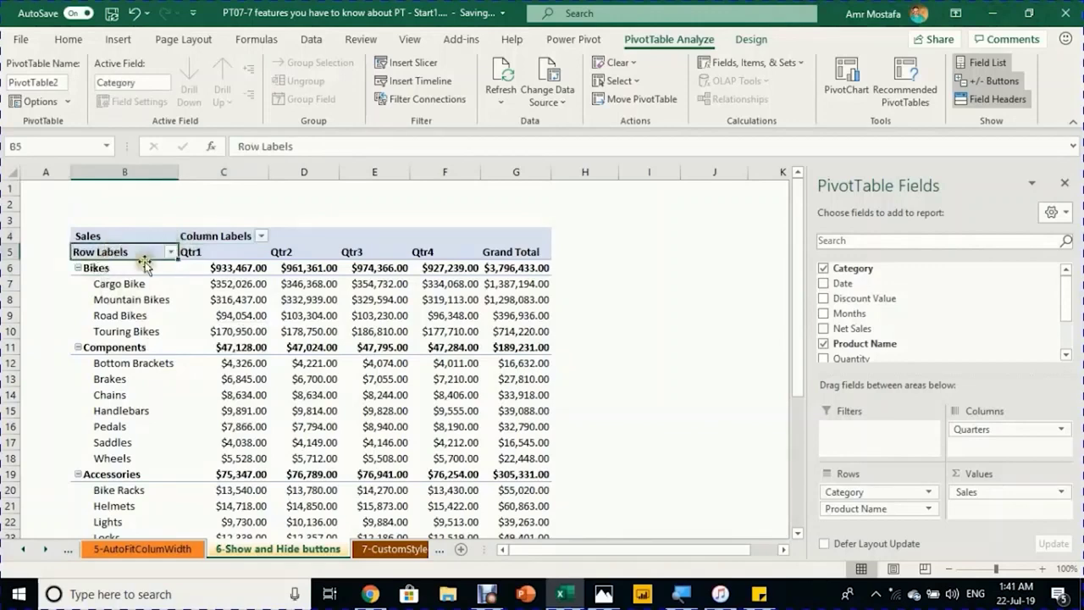
left_click(170, 252)
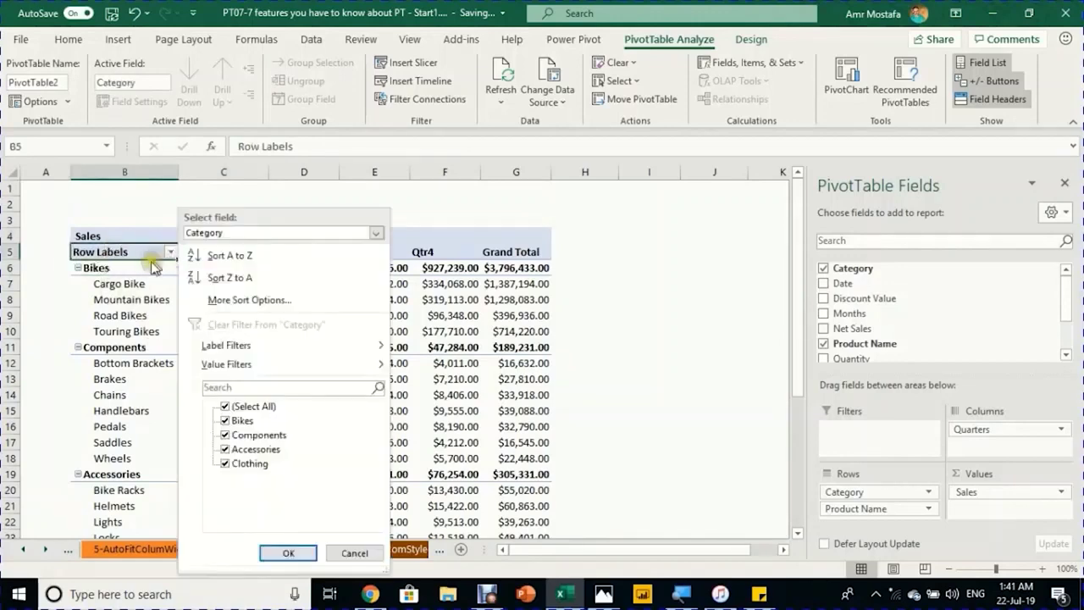
key("Escape")
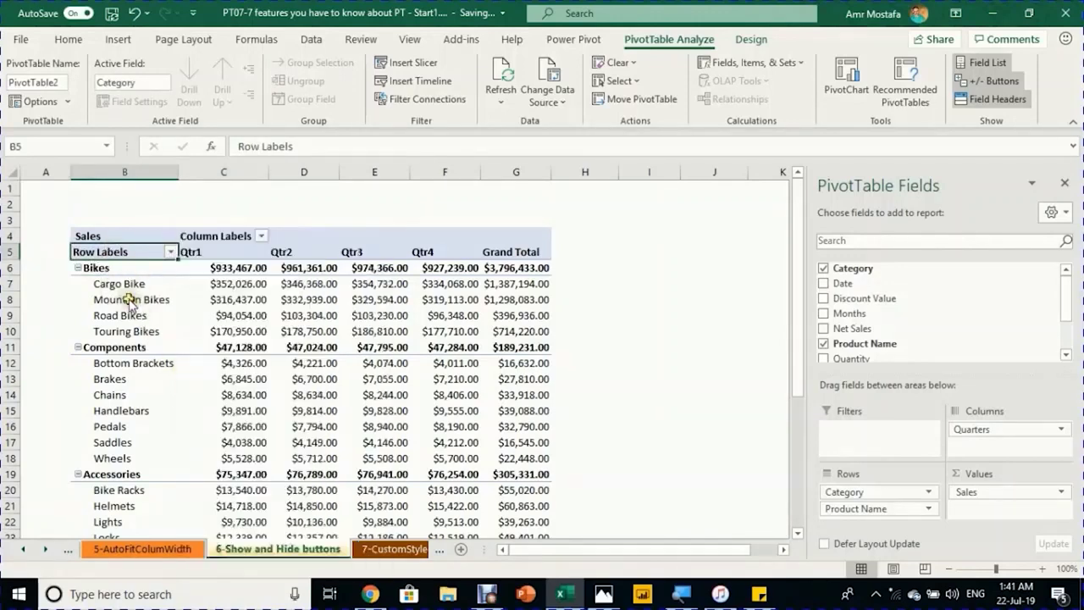
left_click(258, 237)
key("Escape")
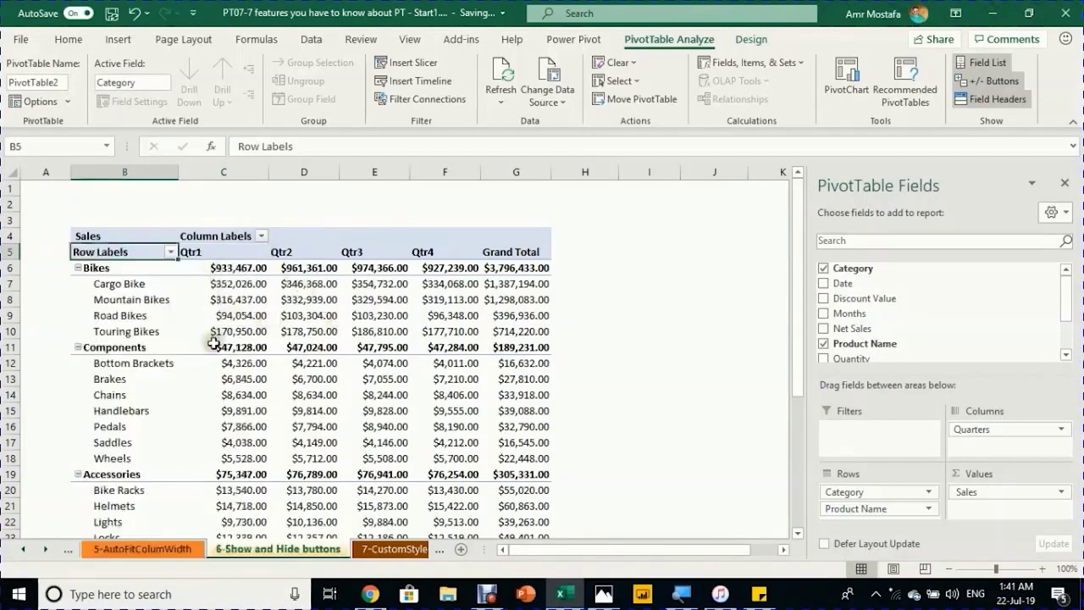
mouse_move(213, 343)
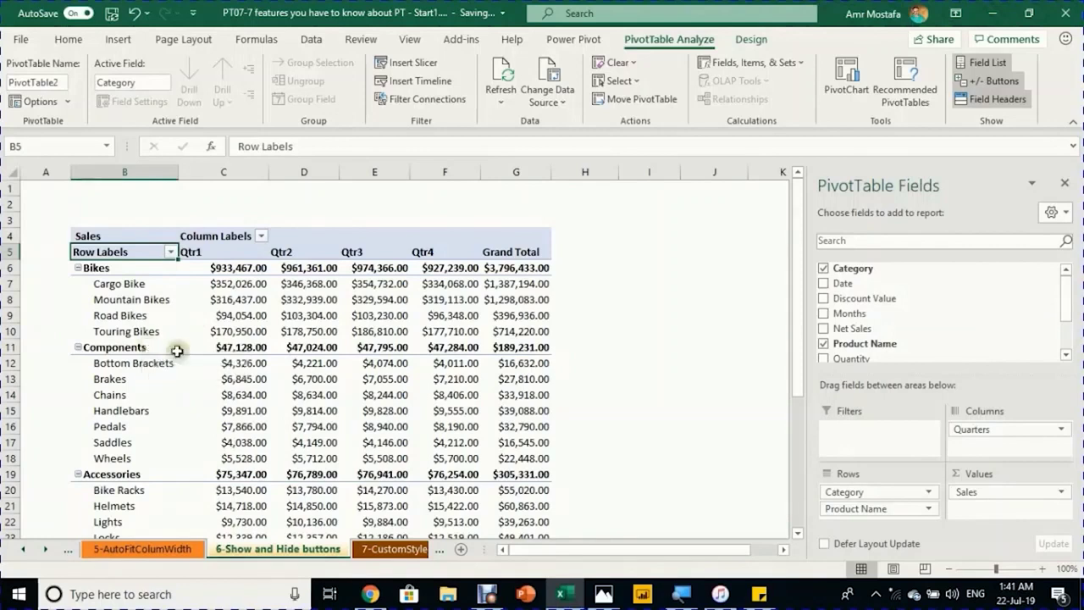
Step: Hide the +/- buttons and the field headers of the Sales PivotTable
left_click(259, 315)
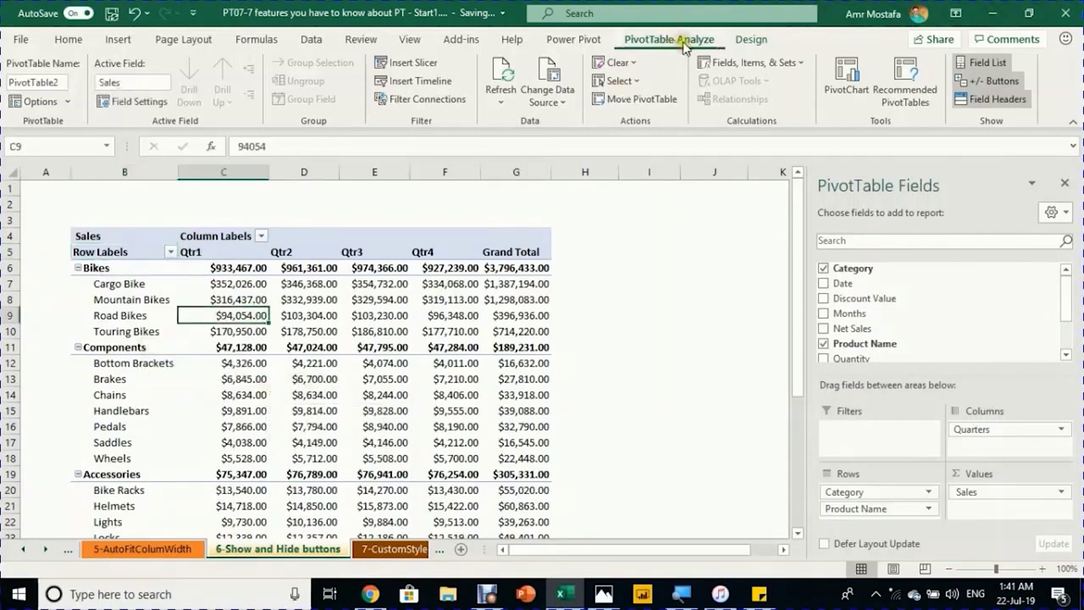
left_click(992, 81)
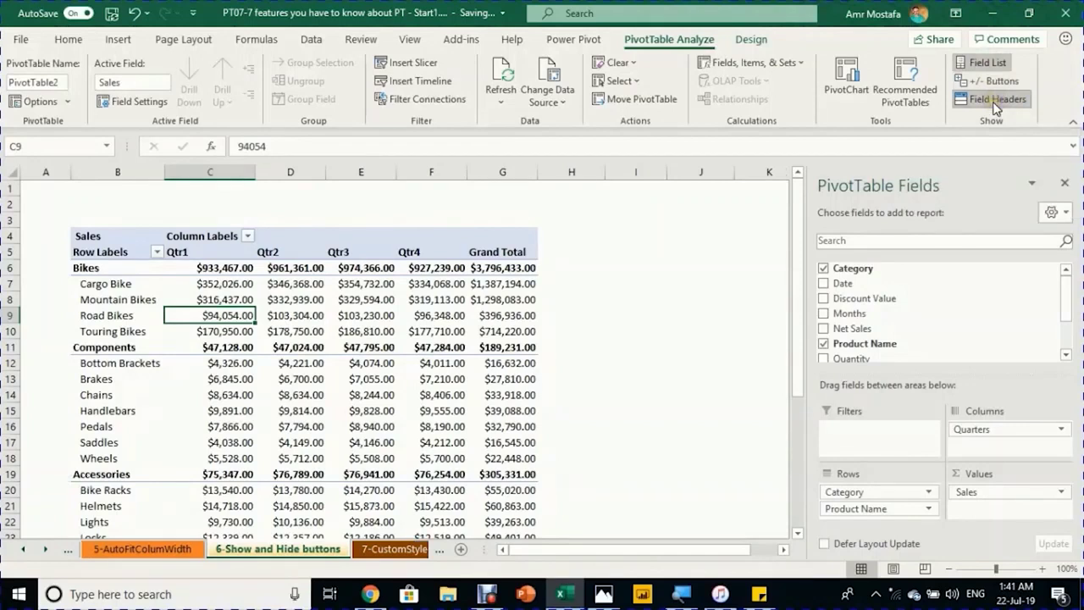
left_click(996, 101)
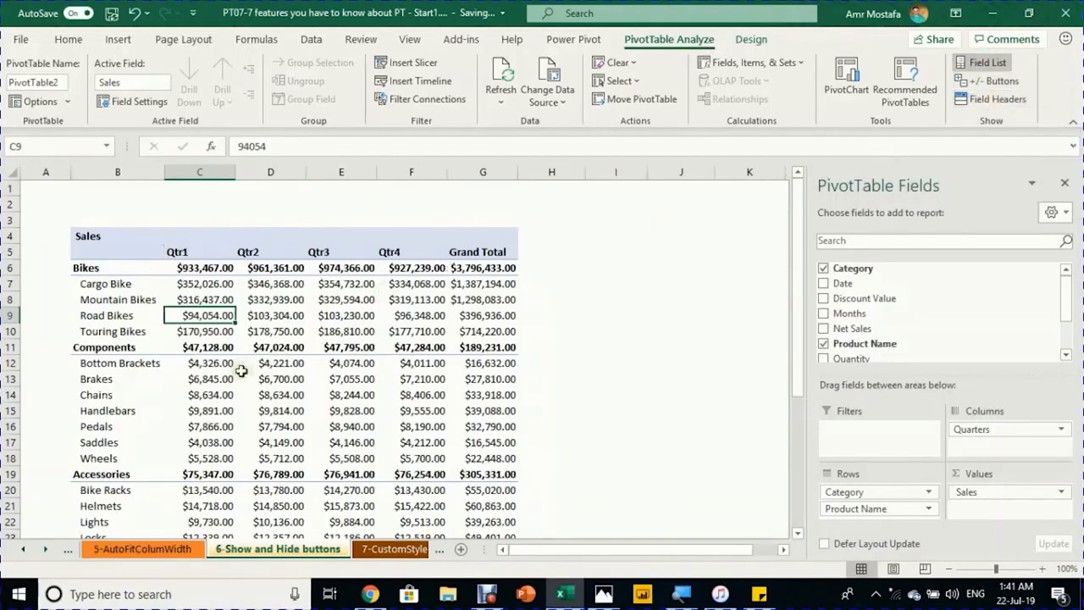
Step: Increase the font size of the Sales title row, B4:G4, to 14
left_click_drag(87, 236, 498, 239)
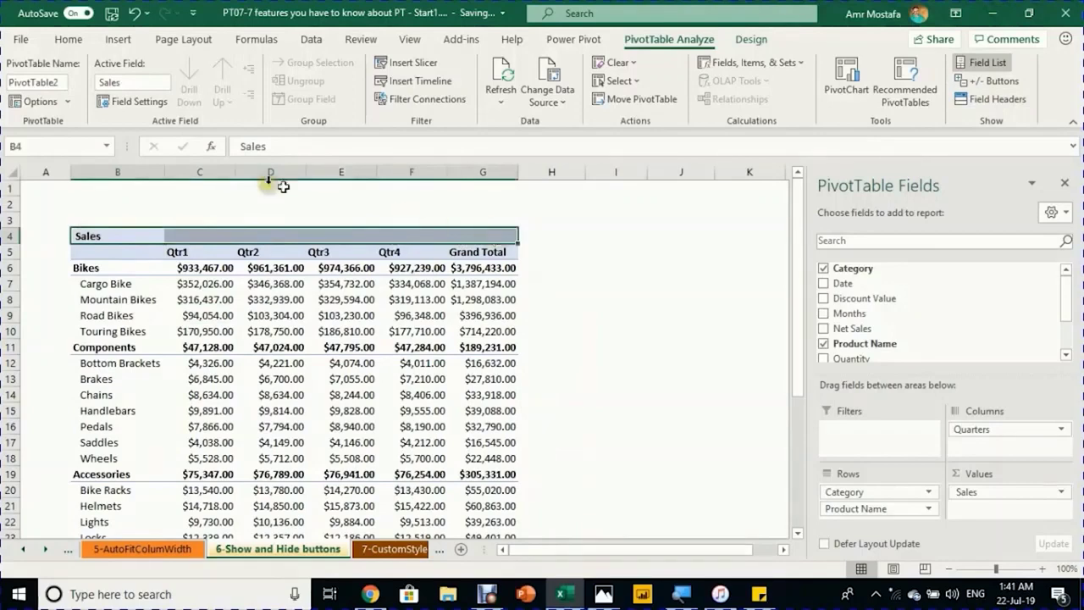
left_click(68, 39)
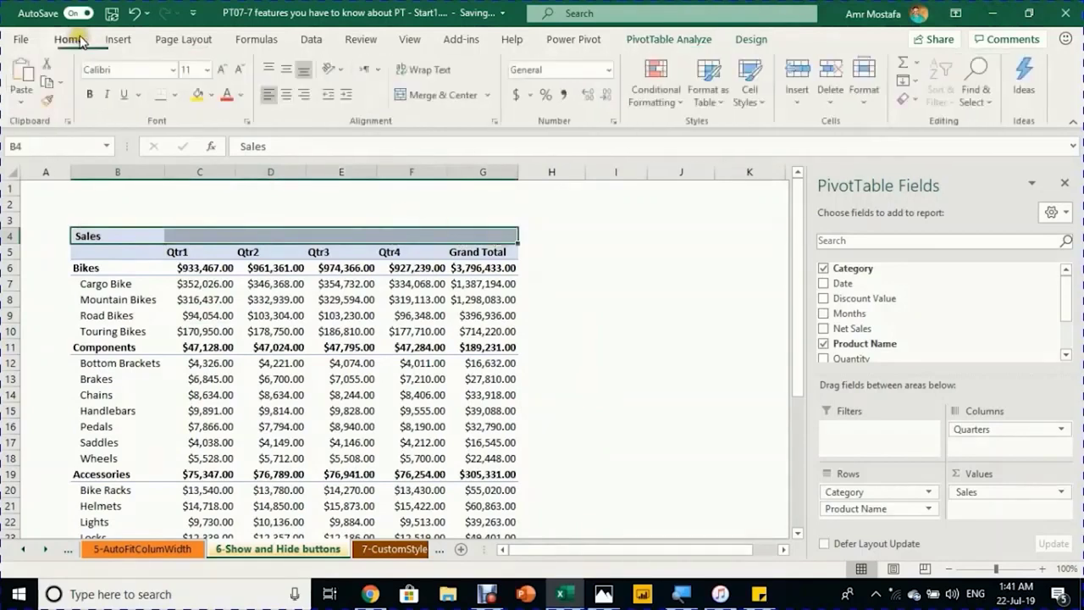
left_click(225, 68)
left_click(224, 69)
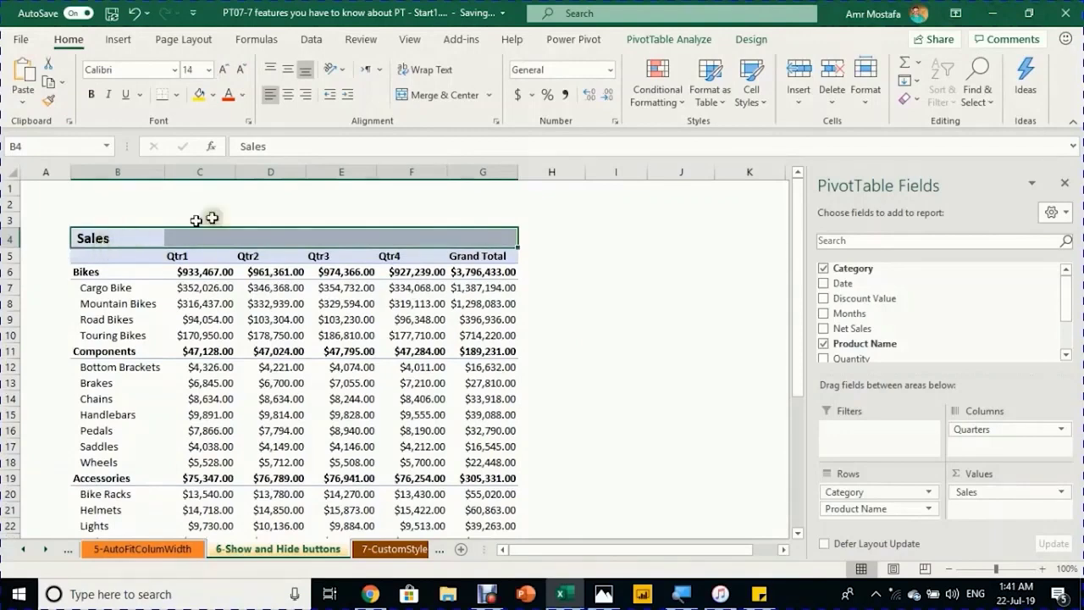
Step: Set the horizontal alignment of the Sales title in B4:G4 to Center Across Selection
left_click(497, 122)
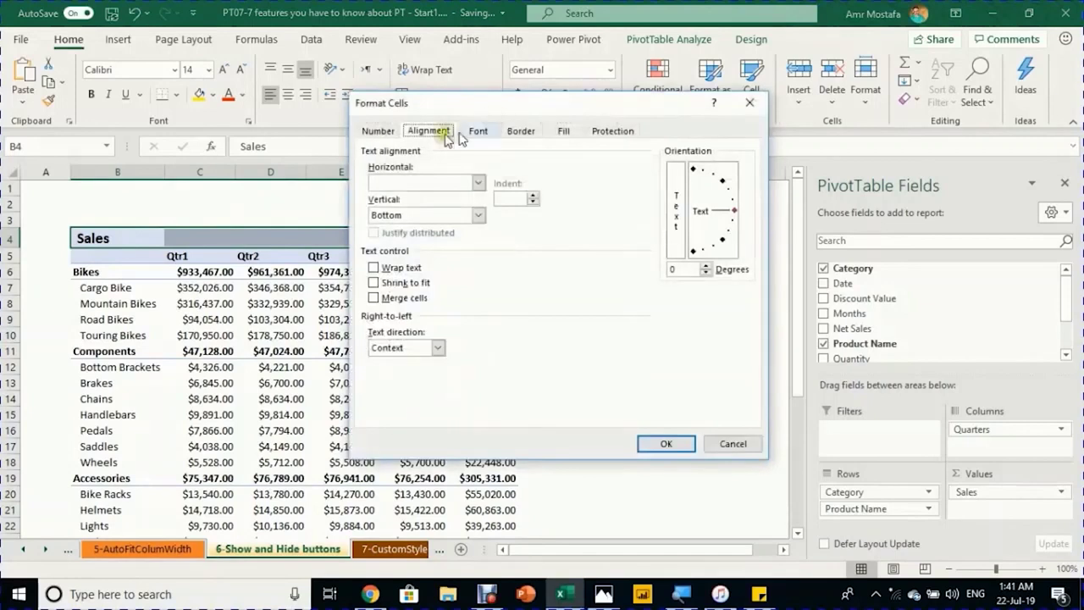
left_click(479, 184)
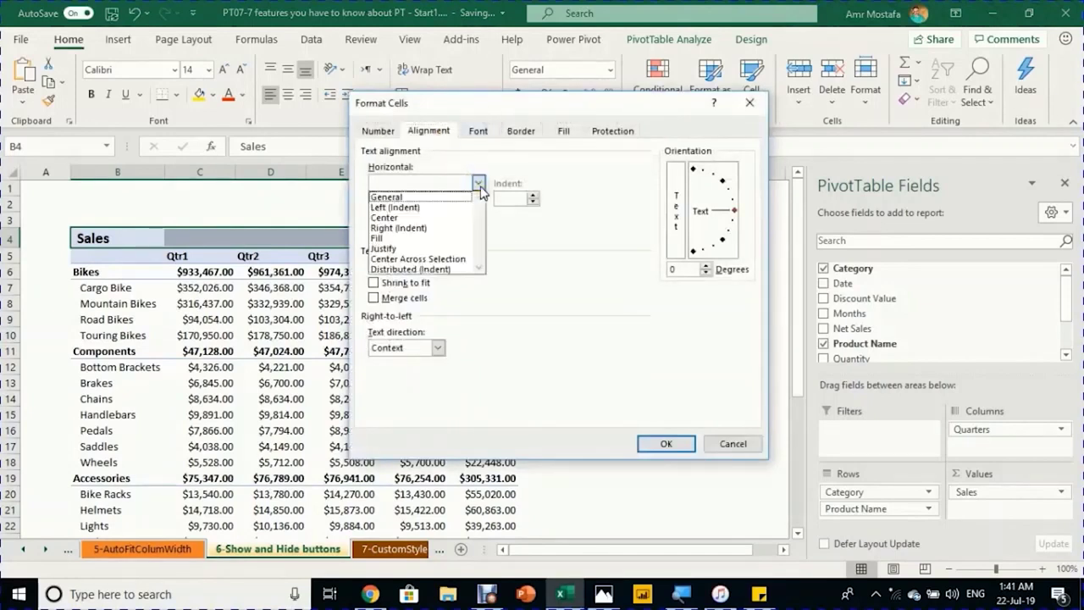
left_click(423, 258)
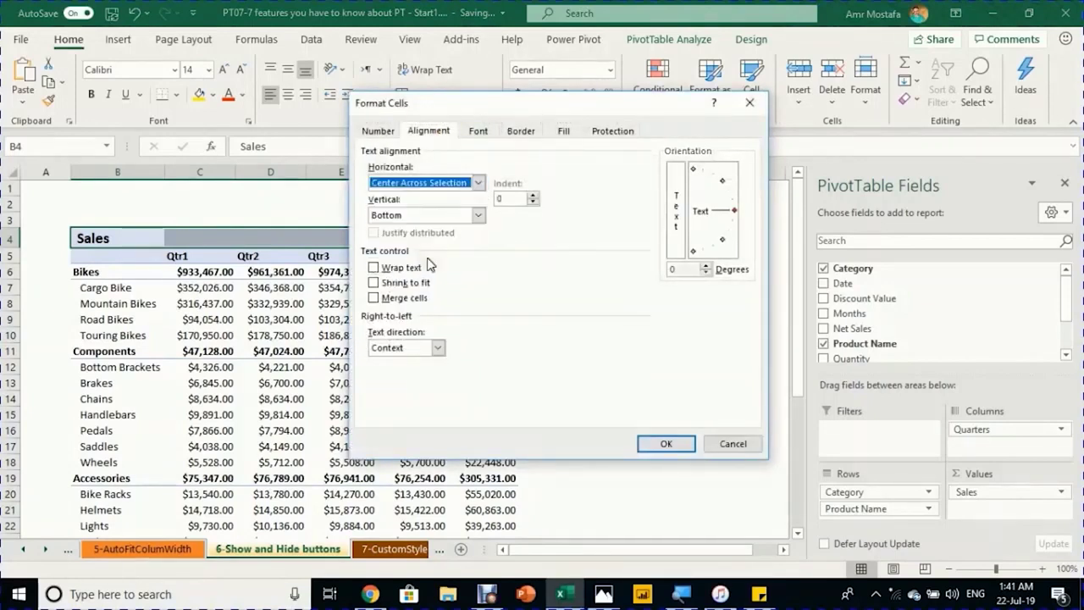
left_click(668, 446)
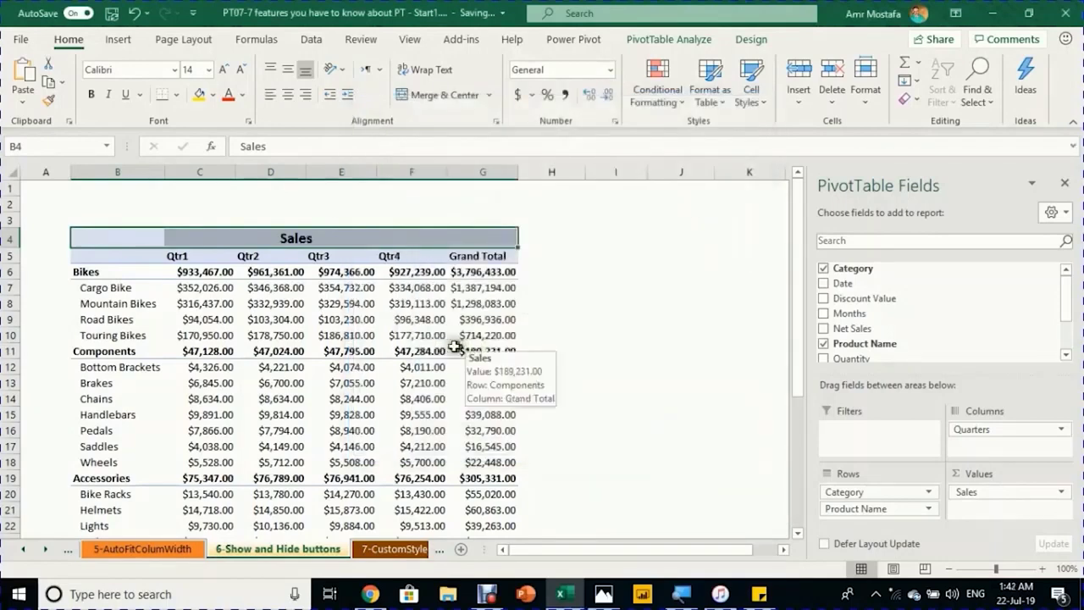
scroll(354, 326, "down", 2)
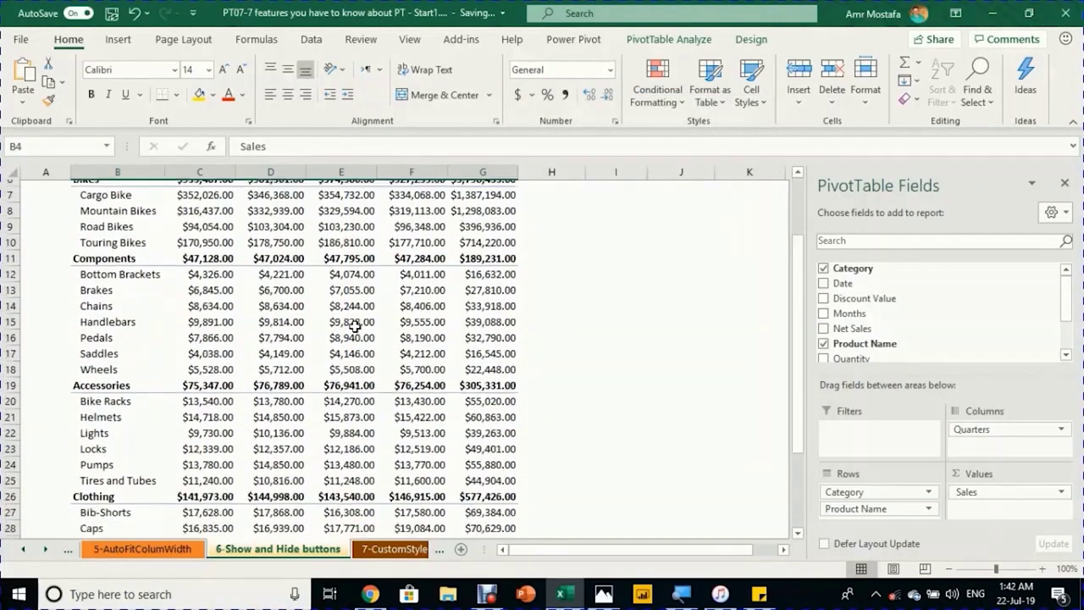
scroll(355, 326, "up", 1)
scroll(354, 326, "up", 1)
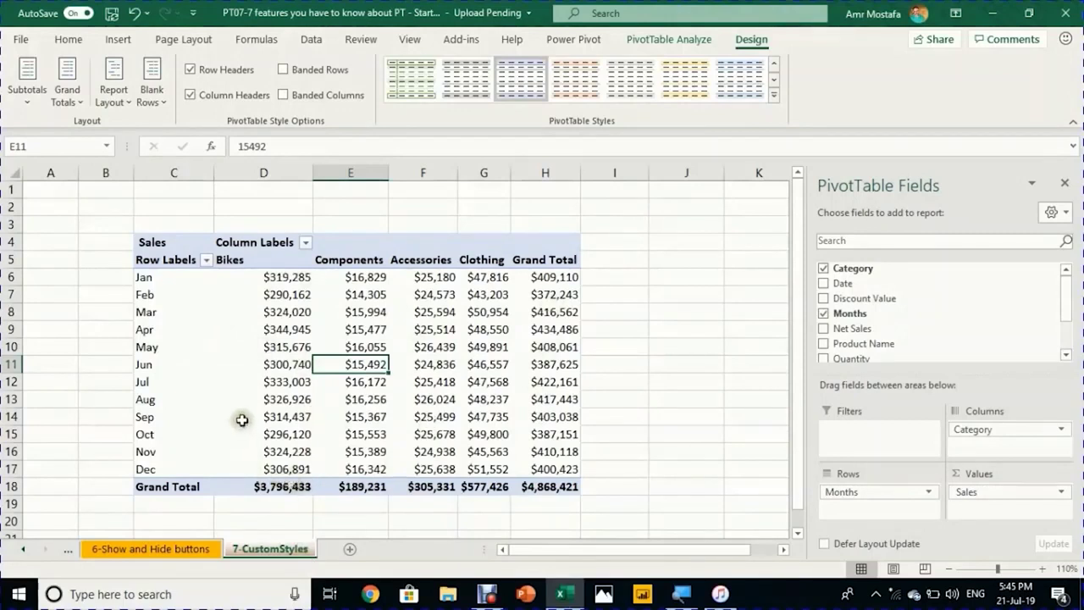
mouse_move(243, 419)
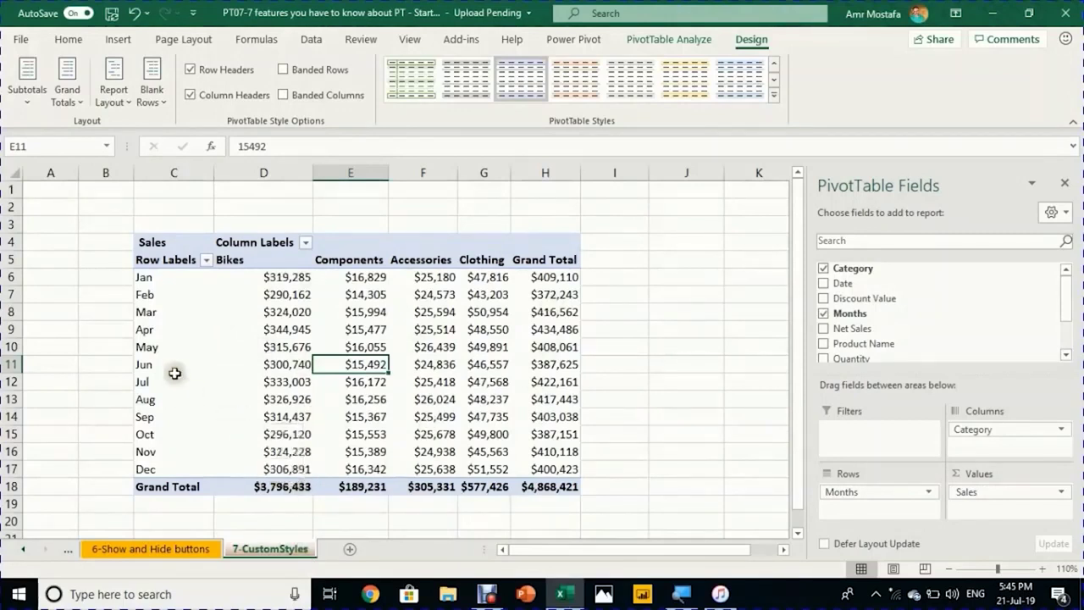
Step: Start a new custom PivotTable style for the Sales PivotTable and name it AAA
mouse_move(515, 458)
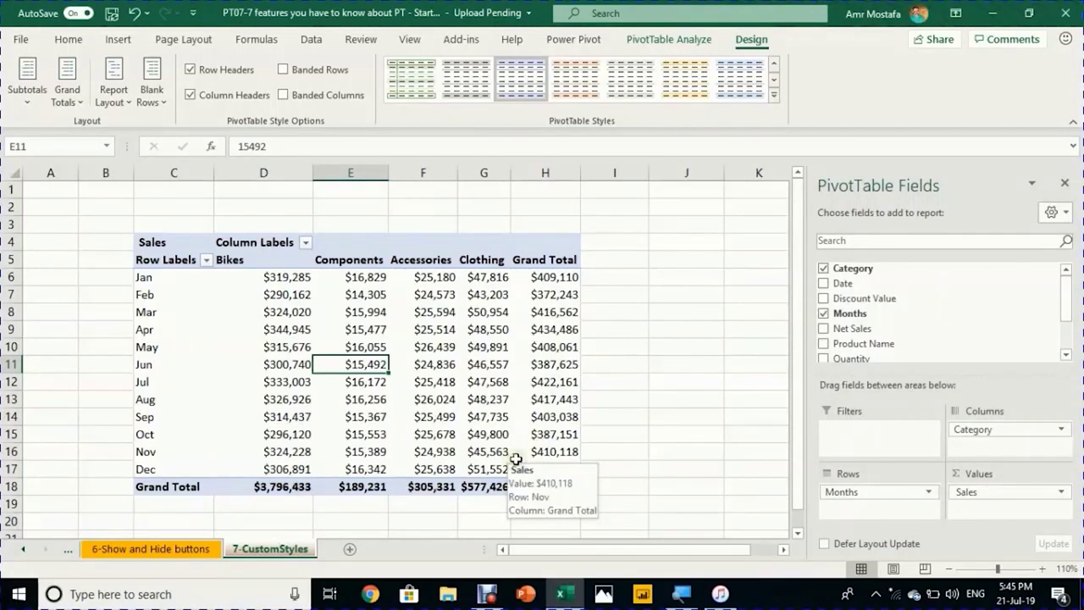
mouse_move(371, 366)
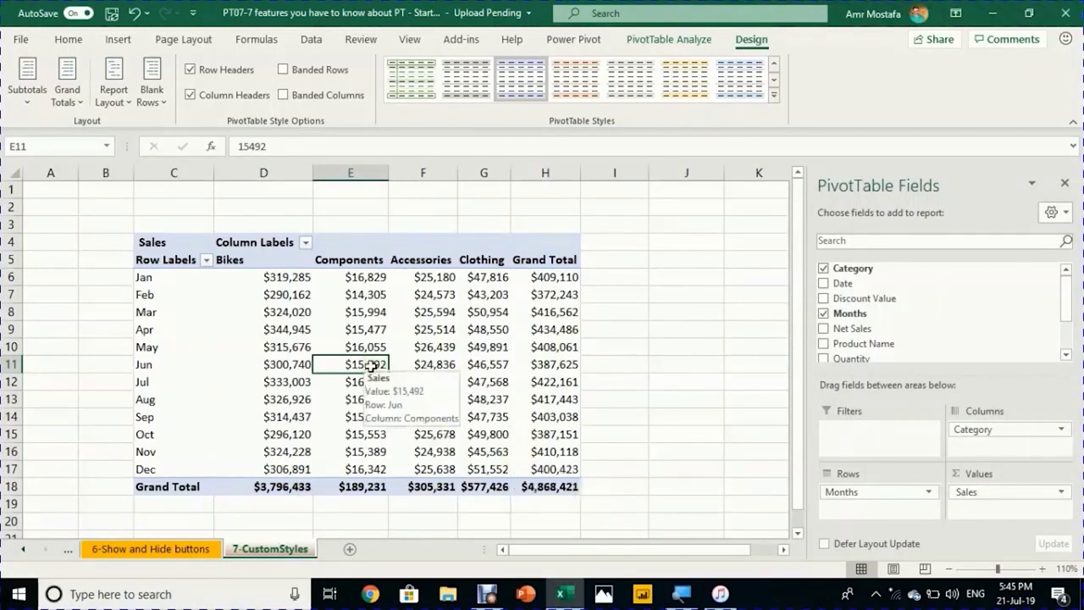
left_click(777, 103)
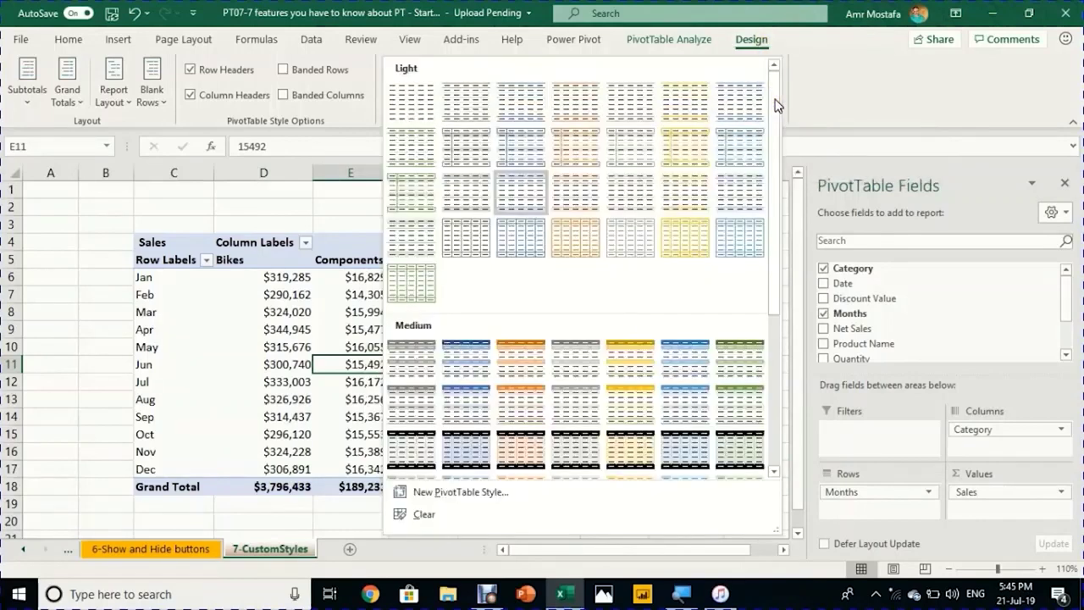
left_click_drag(774, 108, 789, 293)
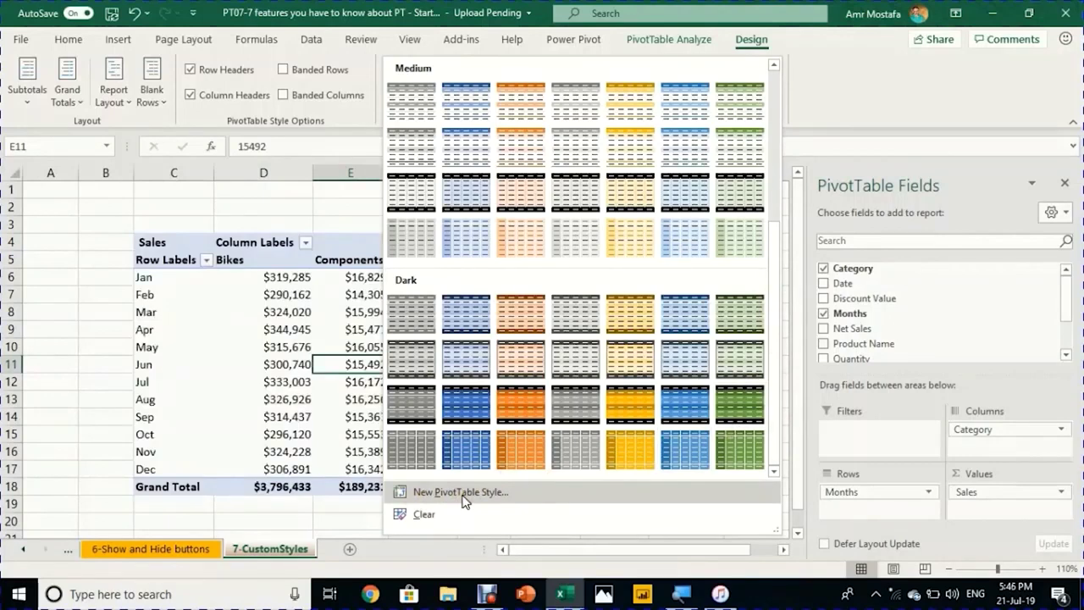
left_click(463, 494)
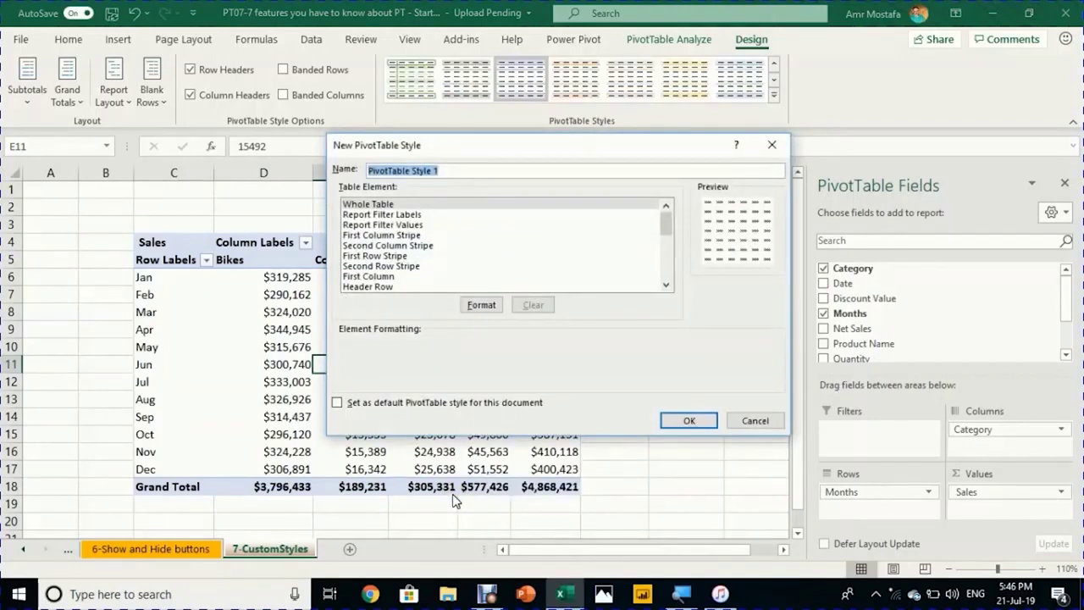
type("AAA")
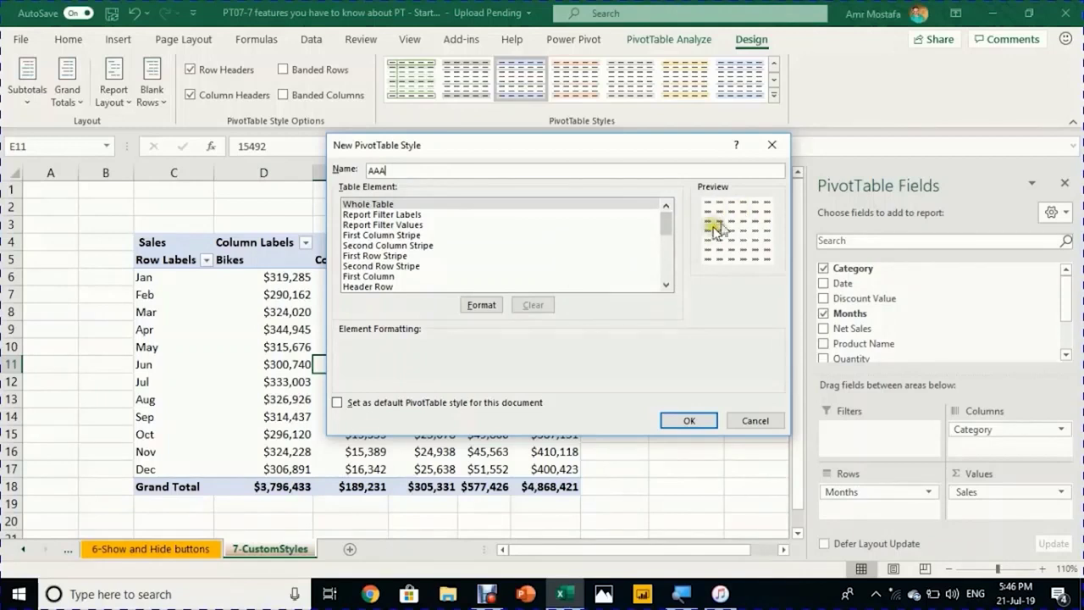
Step: Give the Whole Table element of the AAA style a very light gray background fill
mouse_move(669, 226)
left_mouse_down()
mouse_move(667, 268)
mouse_move(666, 218)
left_mouse_up()
left_click(415, 205)
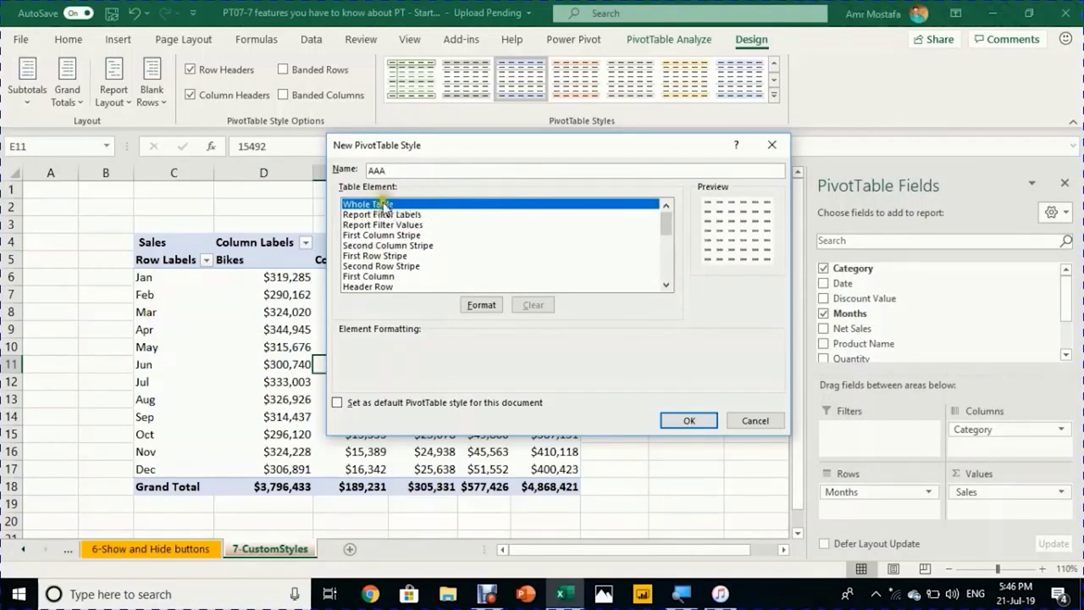
left_click(481, 305)
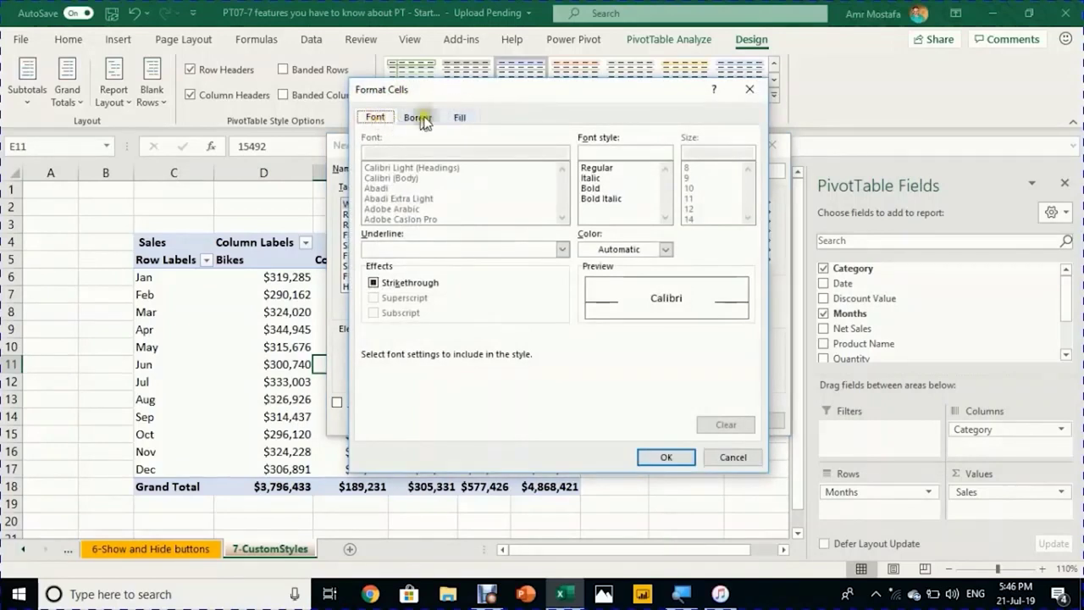
left_click(464, 118)
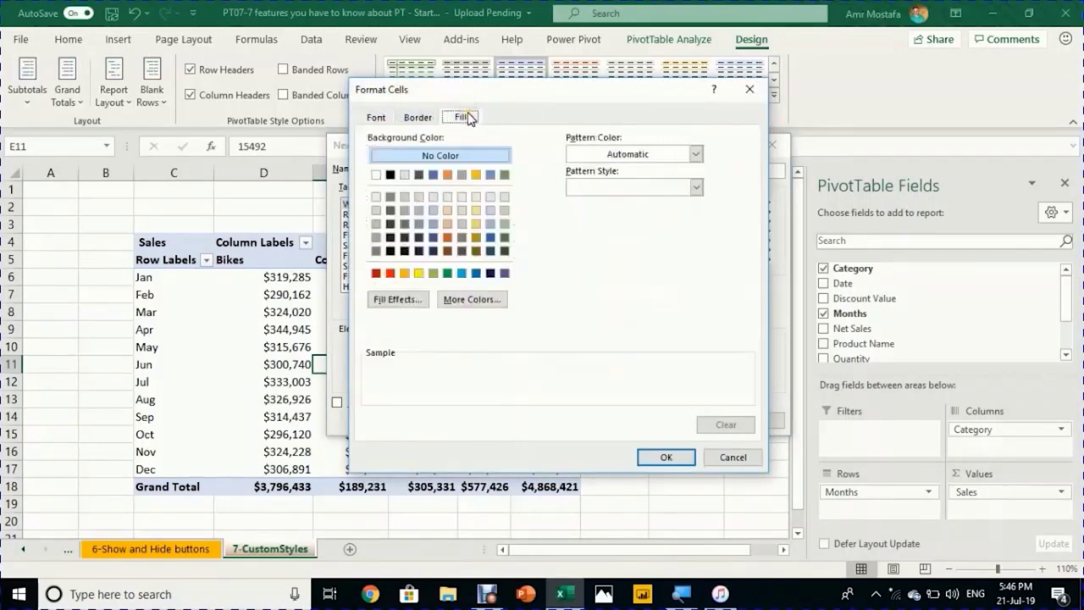
left_click(377, 200)
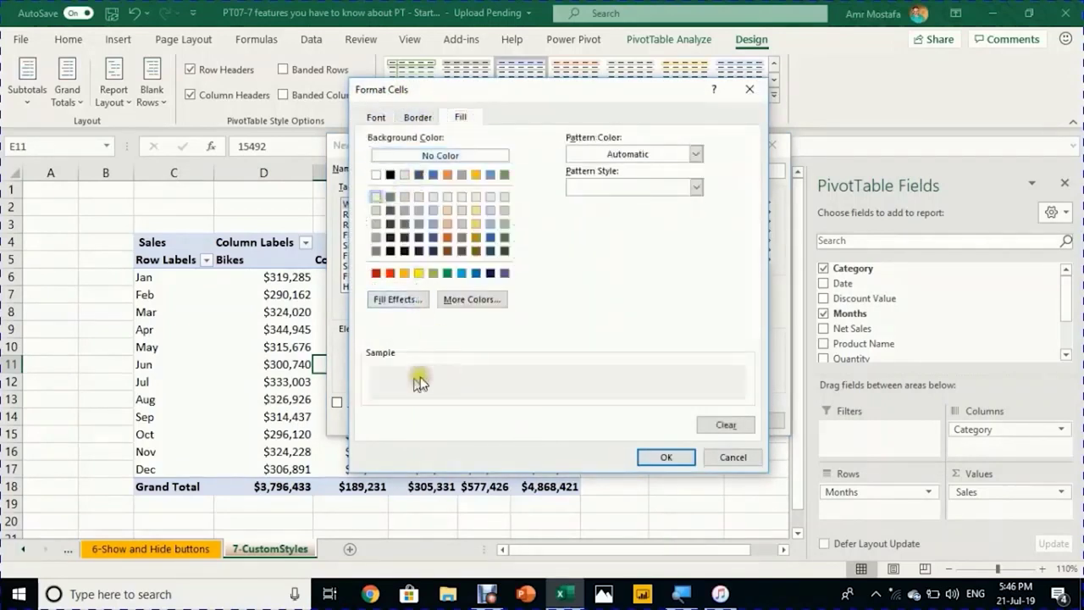
left_click(670, 457)
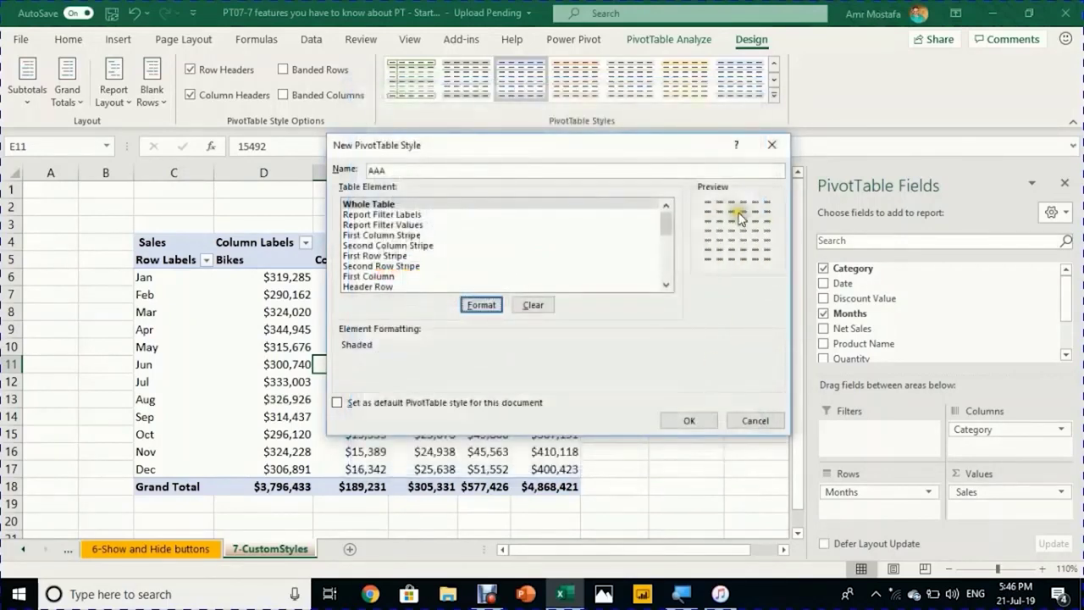
Step: Format the Header Row element of the style with a blue fill and a thin solid bottom border
left_click(373, 286)
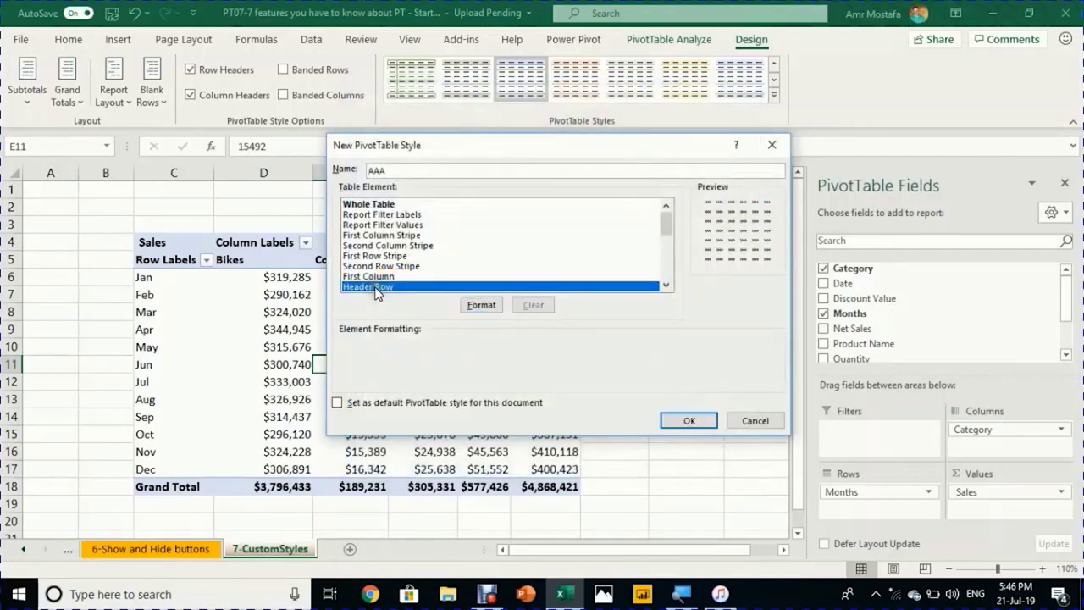
left_click(483, 305)
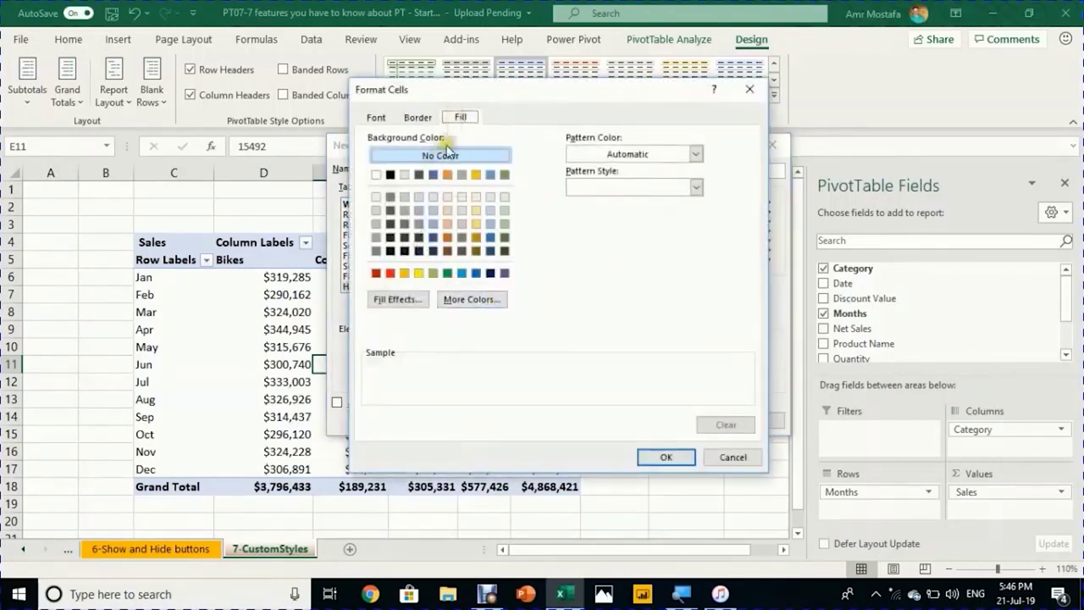
left_click(433, 175)
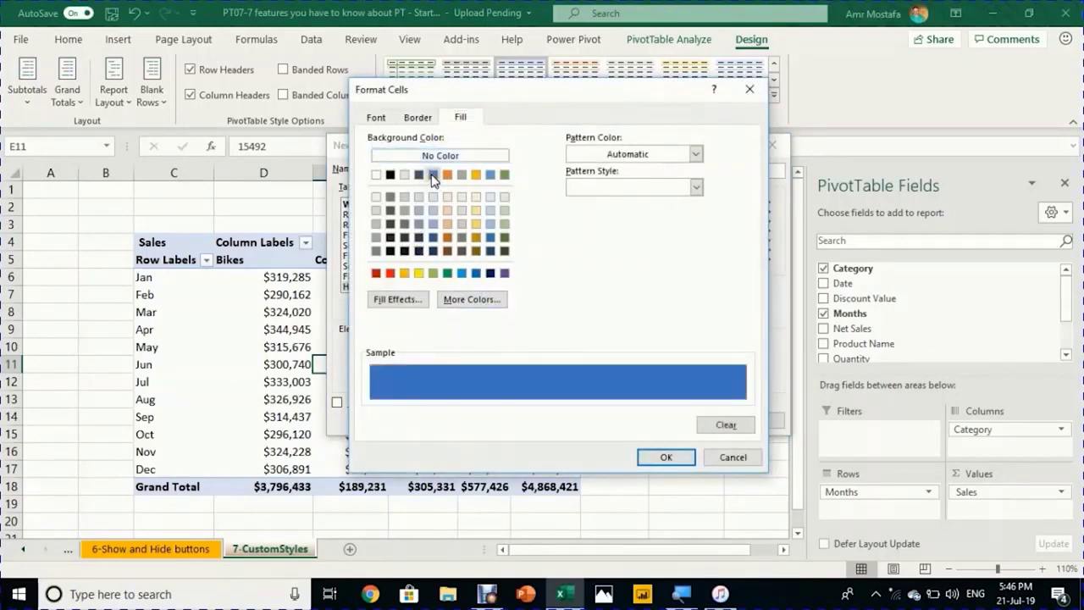
left_click(418, 118)
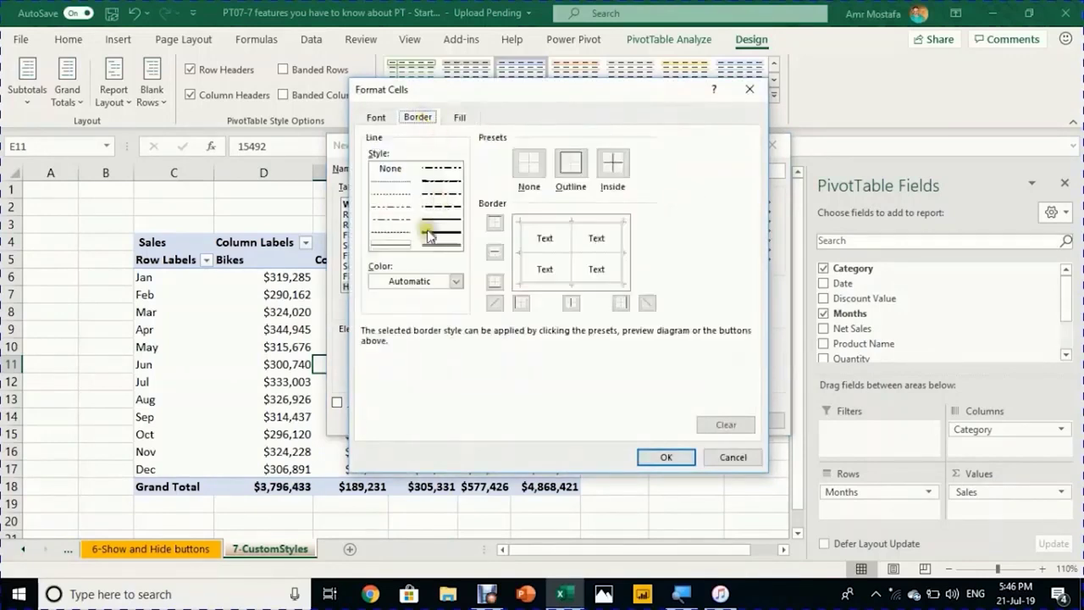
left_click(389, 244)
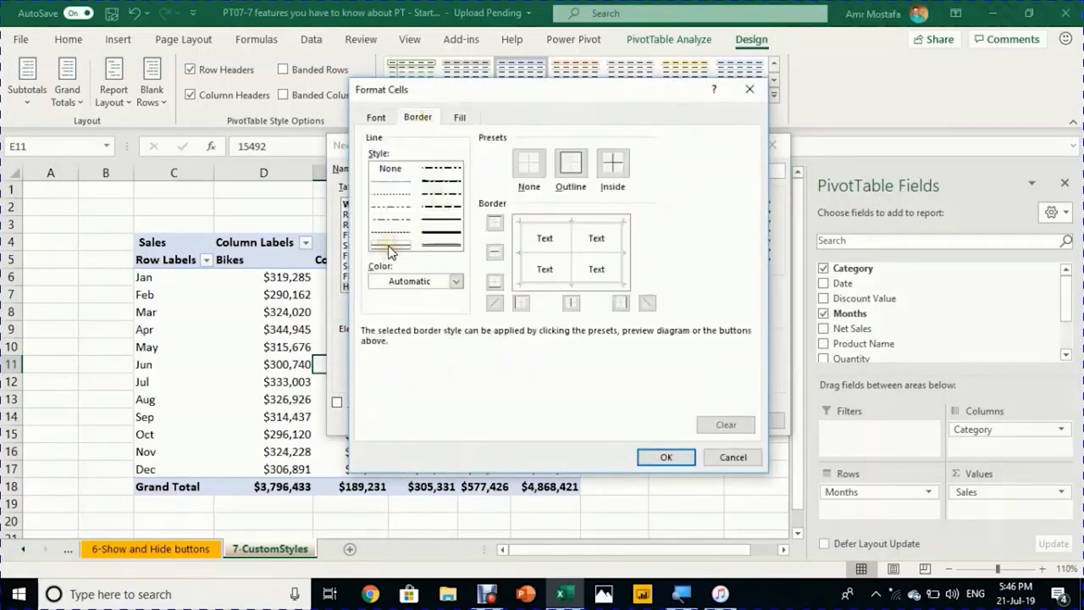
left_click(543, 287)
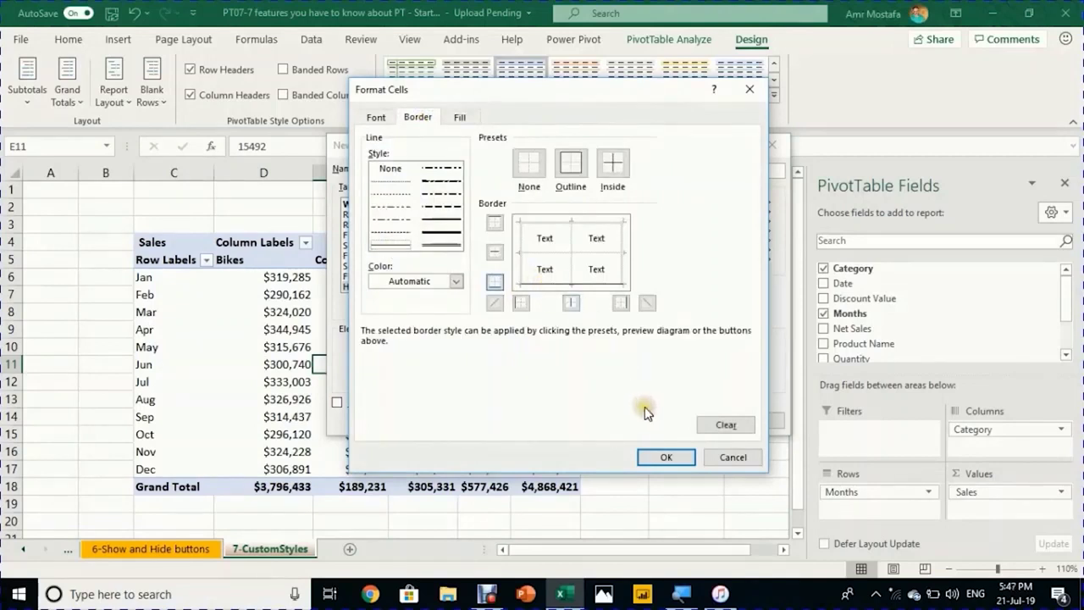
Step: Set the Header Row element's font to white and bold, and apply its formatting
left_click(376, 118)
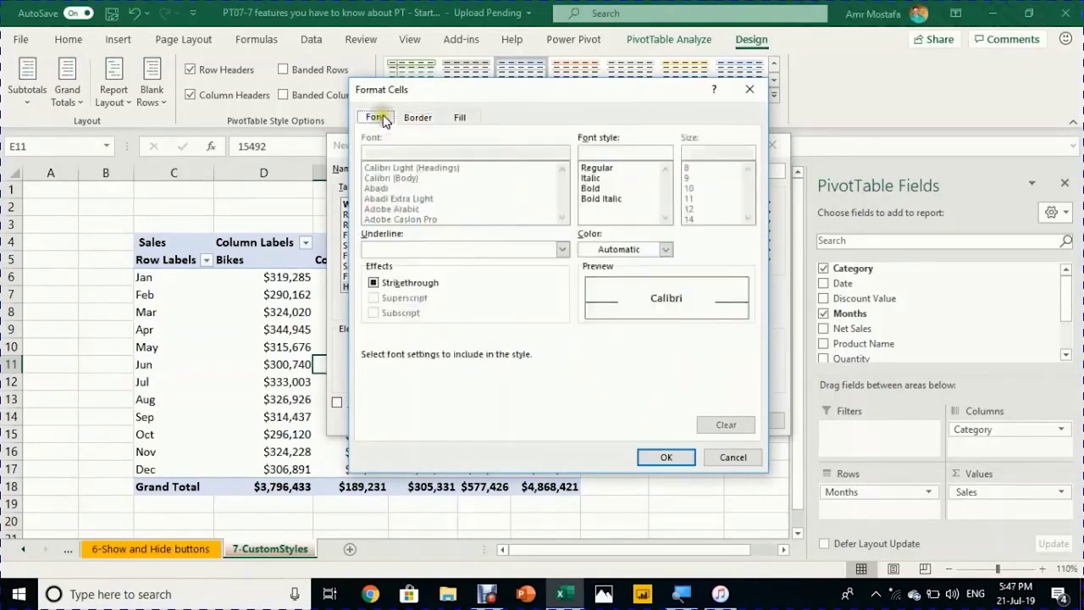
left_click(664, 249)
left_click(593, 306)
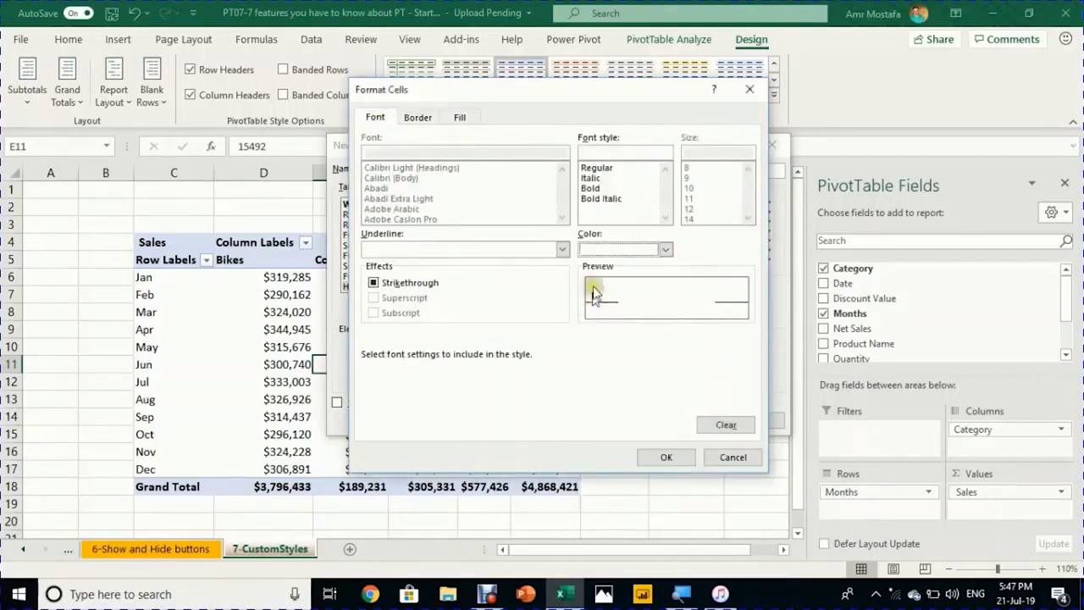
left_click(592, 188)
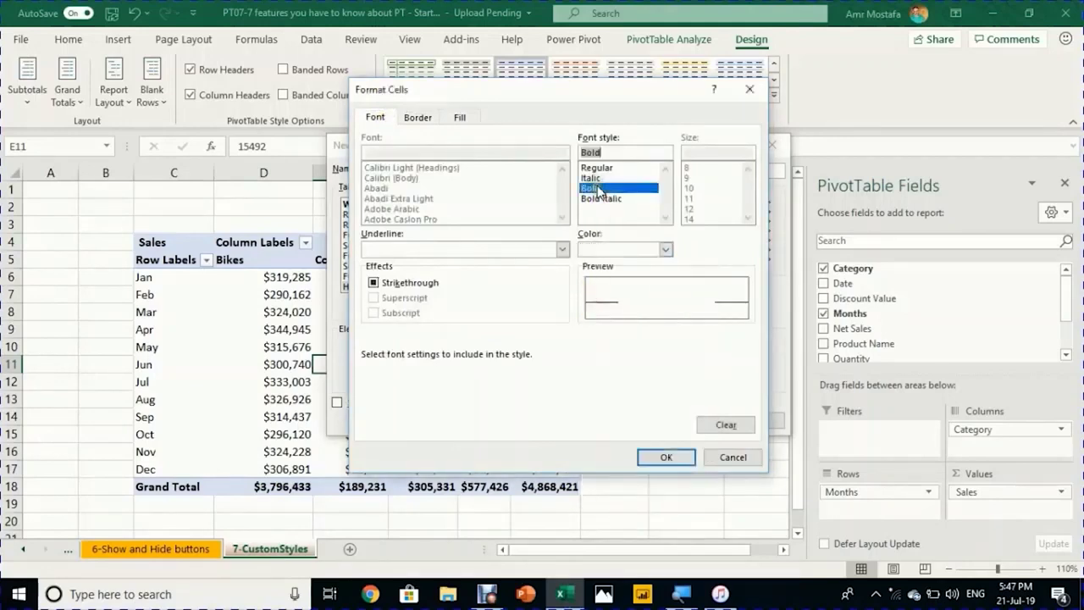
left_click(667, 457)
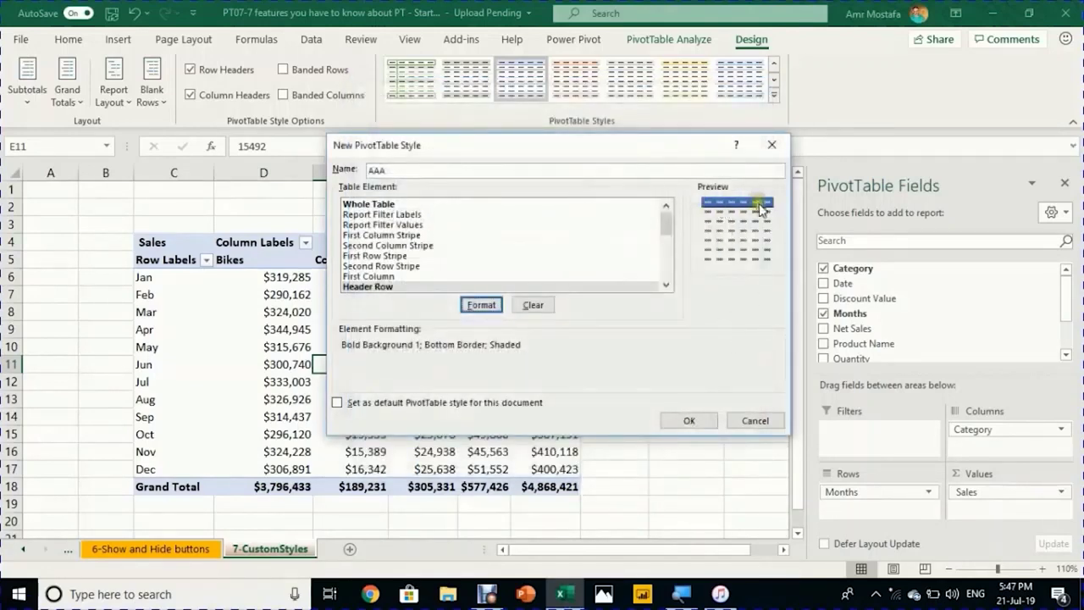
Step: Format the Grand Total Column element of the style with bold text and a hairline left border
left_click(666, 285)
left_click(666, 285)
left_click(666, 286)
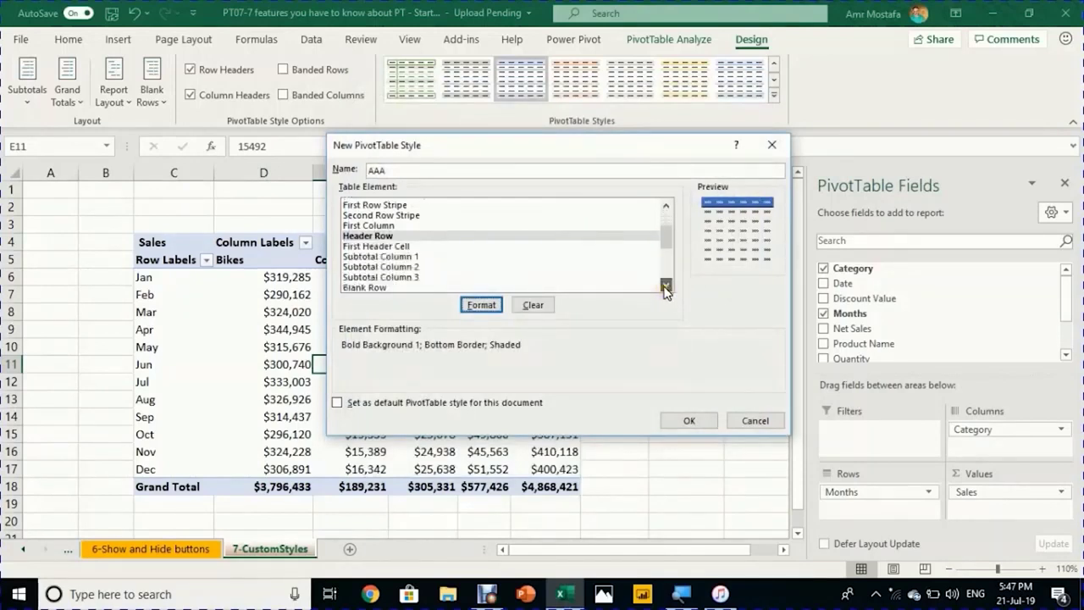
left_click_drag(669, 229, 665, 272)
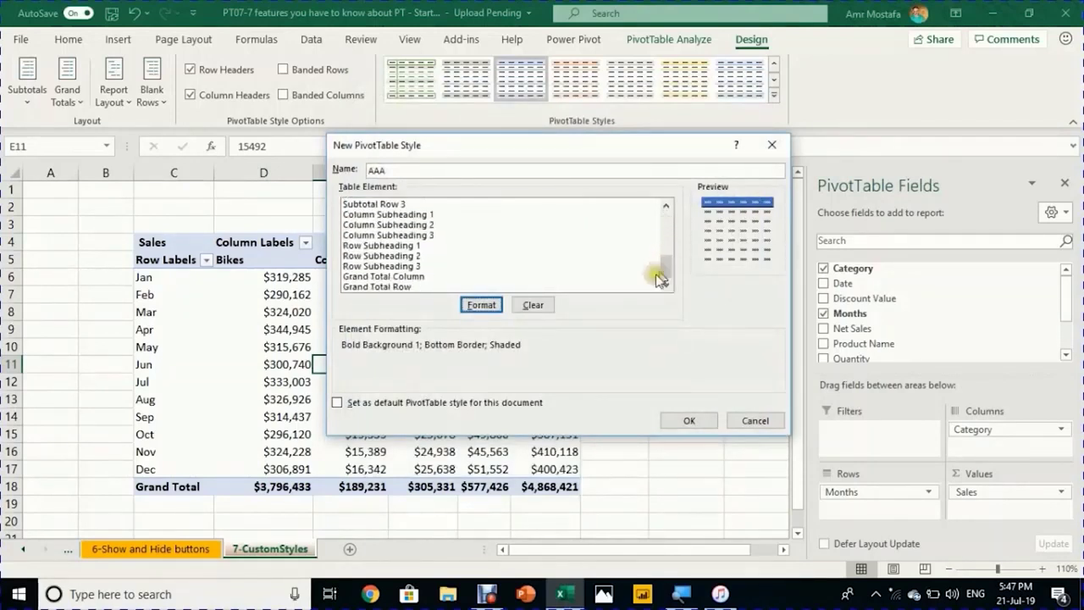
left_click(377, 276)
left_click(486, 305)
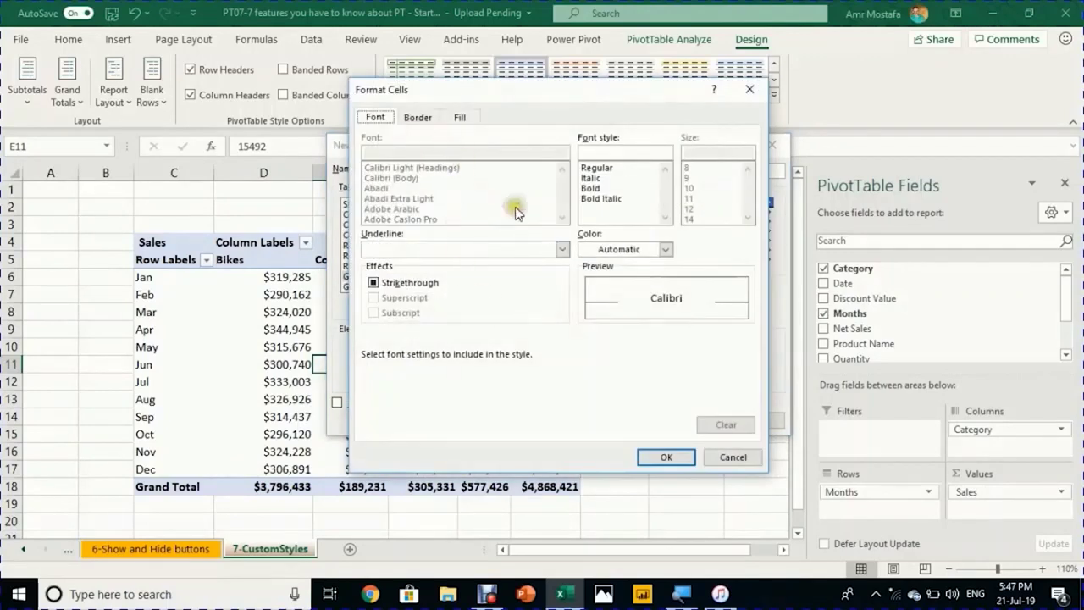
left_click(598, 188)
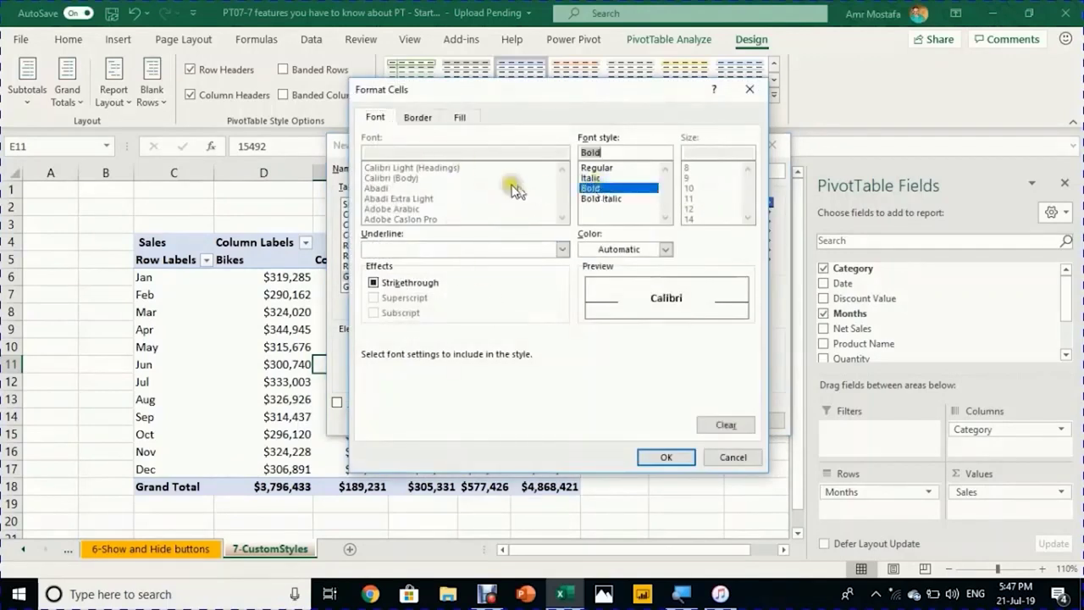
left_click(426, 116)
left_click(390, 182)
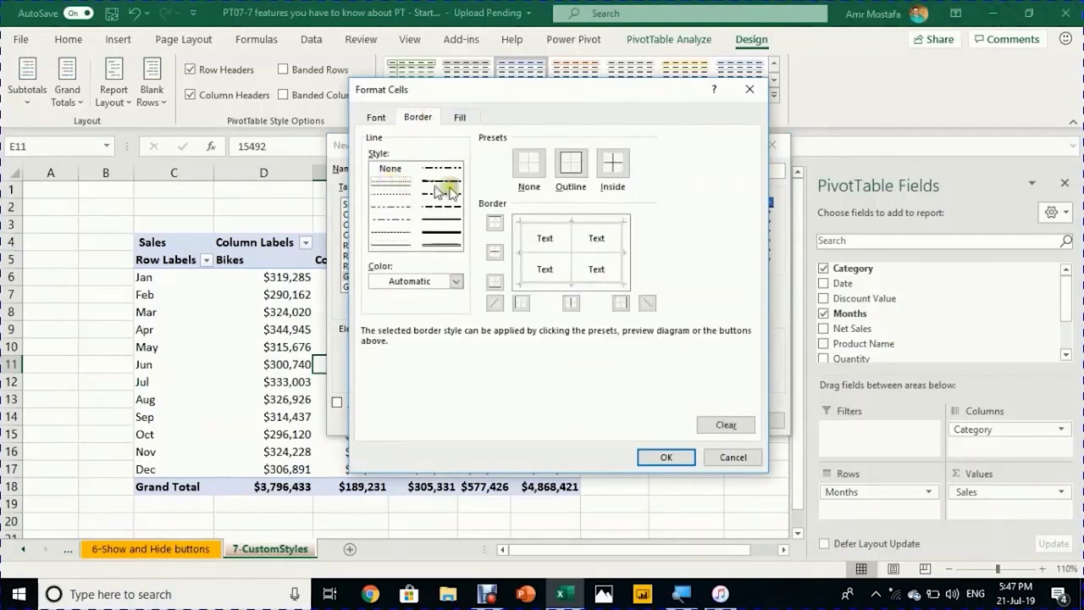
left_click(518, 248)
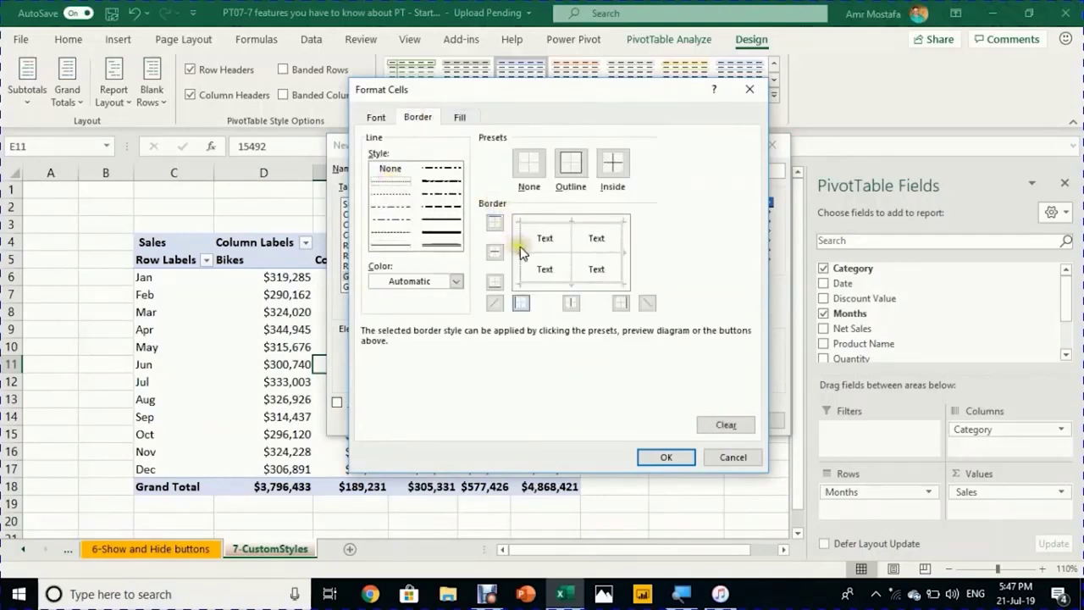
left_click(658, 459)
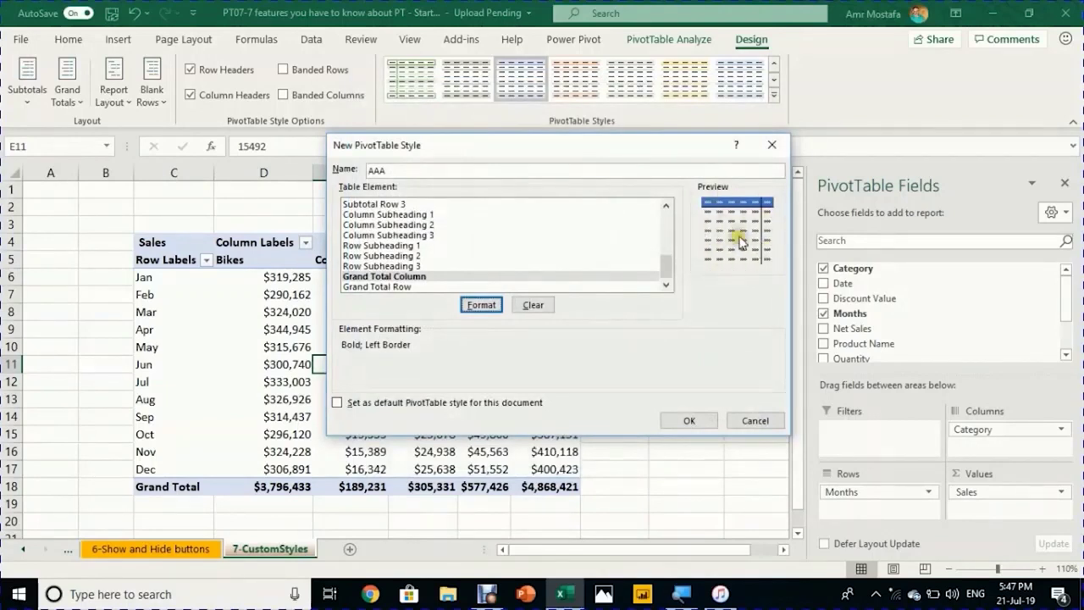
Step: Give the Grand Total Row element a thin solid bottom border and a double-line top border
left_click(389, 287)
left_click(487, 307)
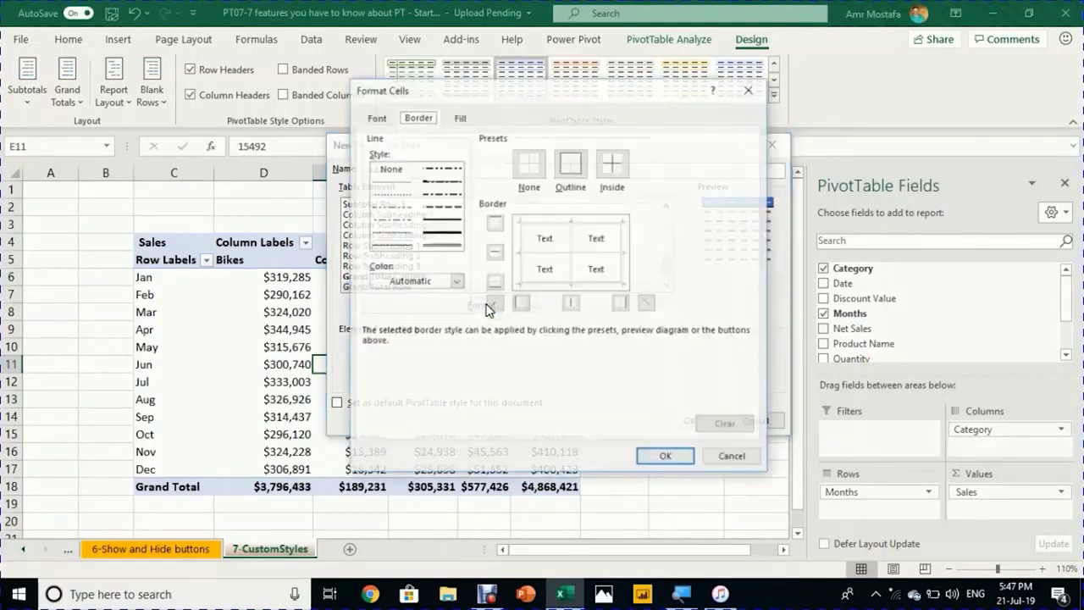
left_click(406, 244)
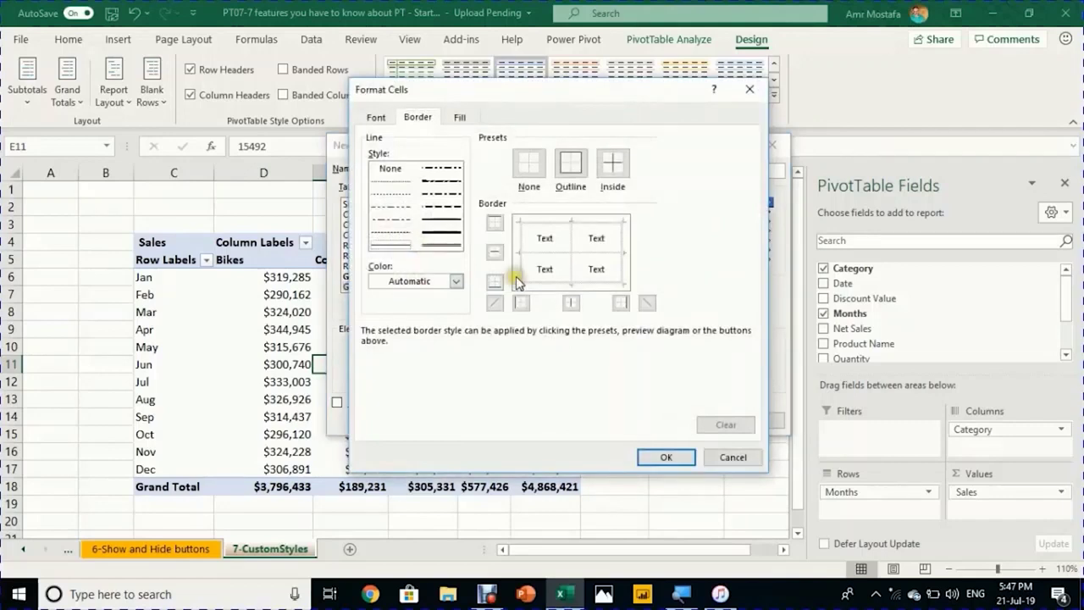
left_click(537, 284)
left_click(434, 243)
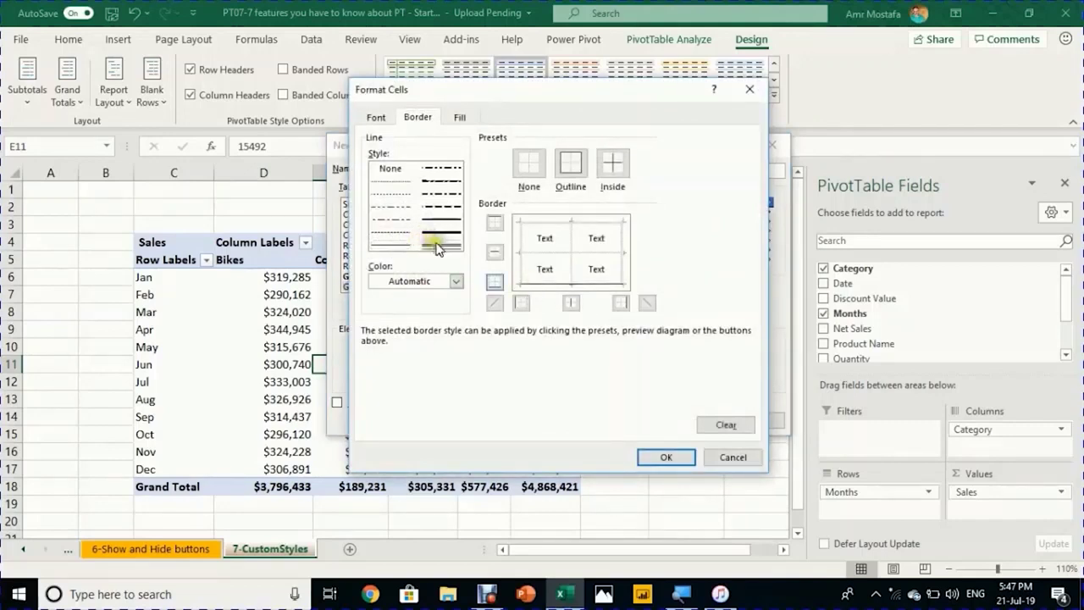
left_click(561, 223)
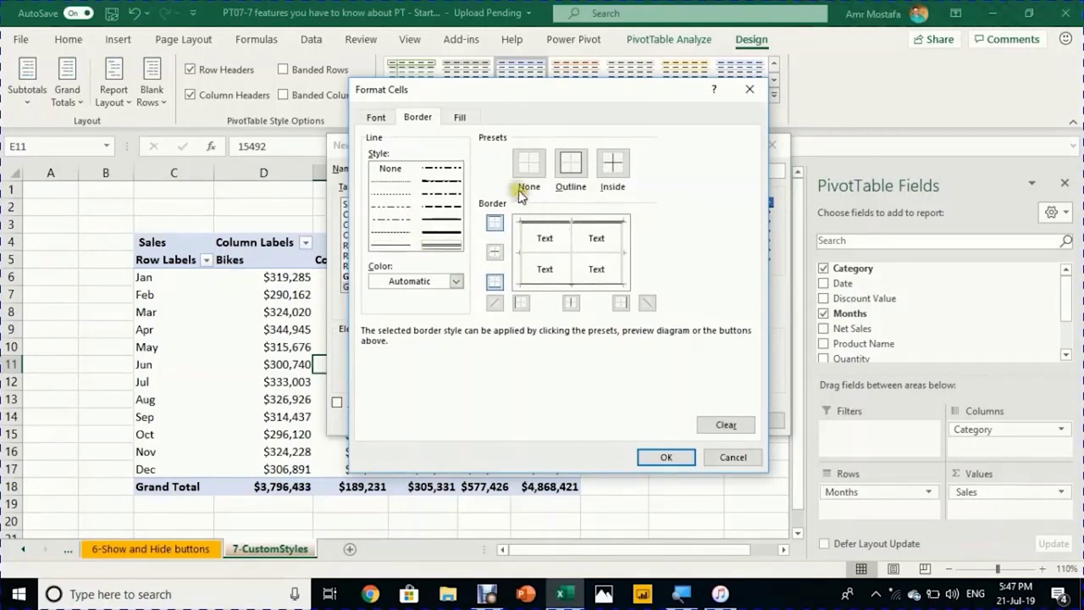
Step: Make the Grand Total Row element's text bold and apply its formatting
left_click(375, 118)
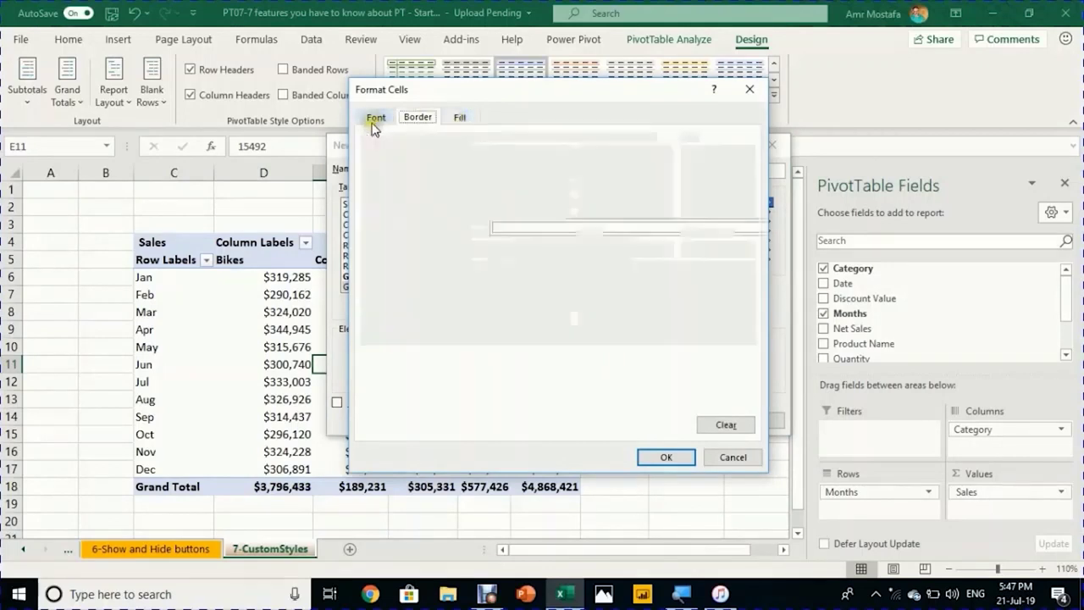
left_click(590, 188)
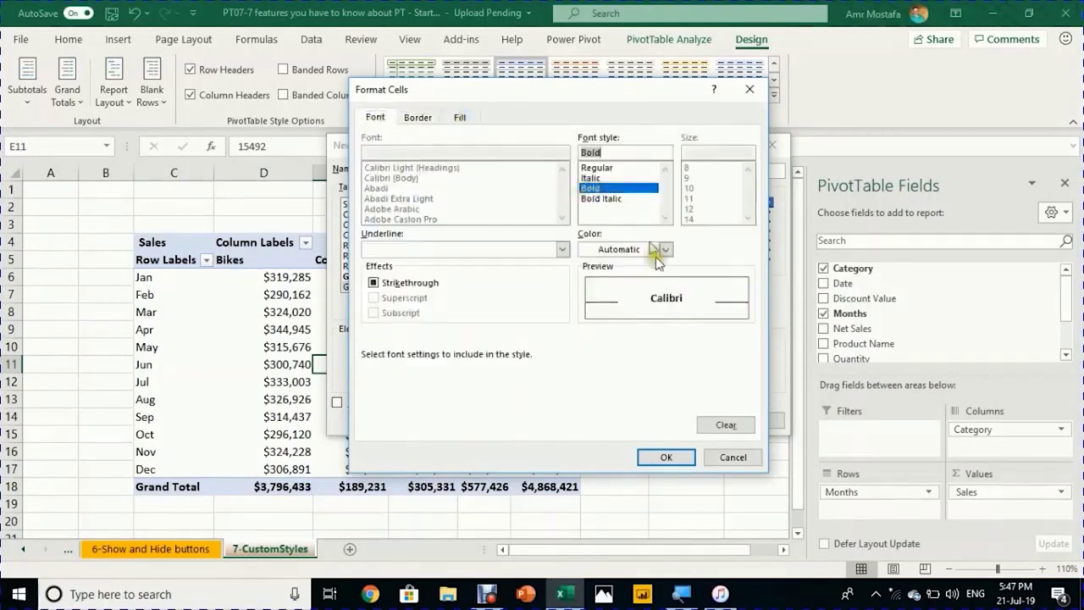
left_click(667, 458)
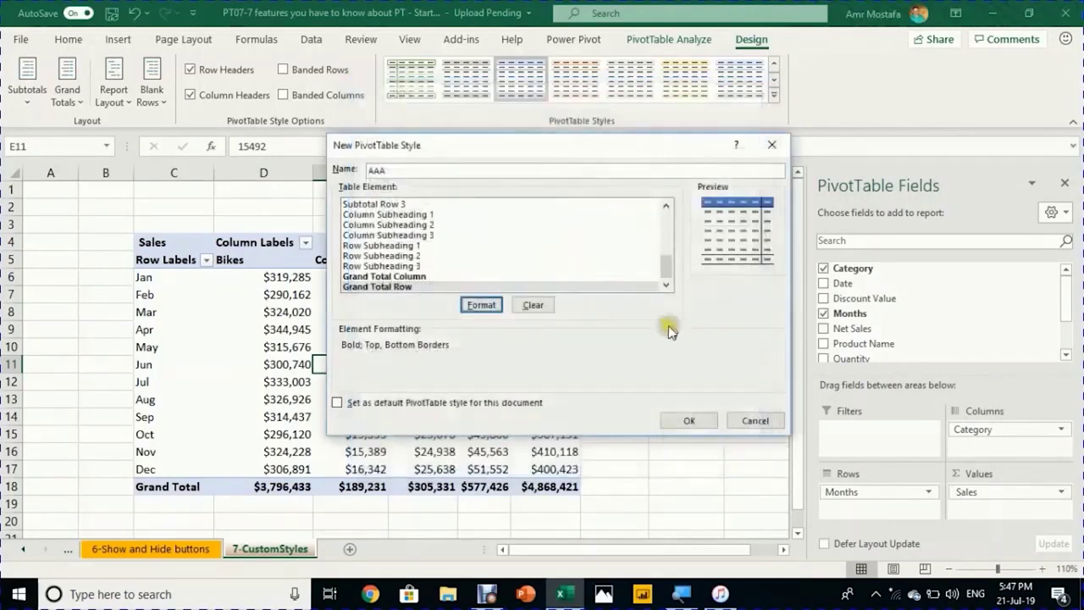
Step: Save the custom PivotTable style AAA and apply it to the sales PivotTable
left_click(689, 421)
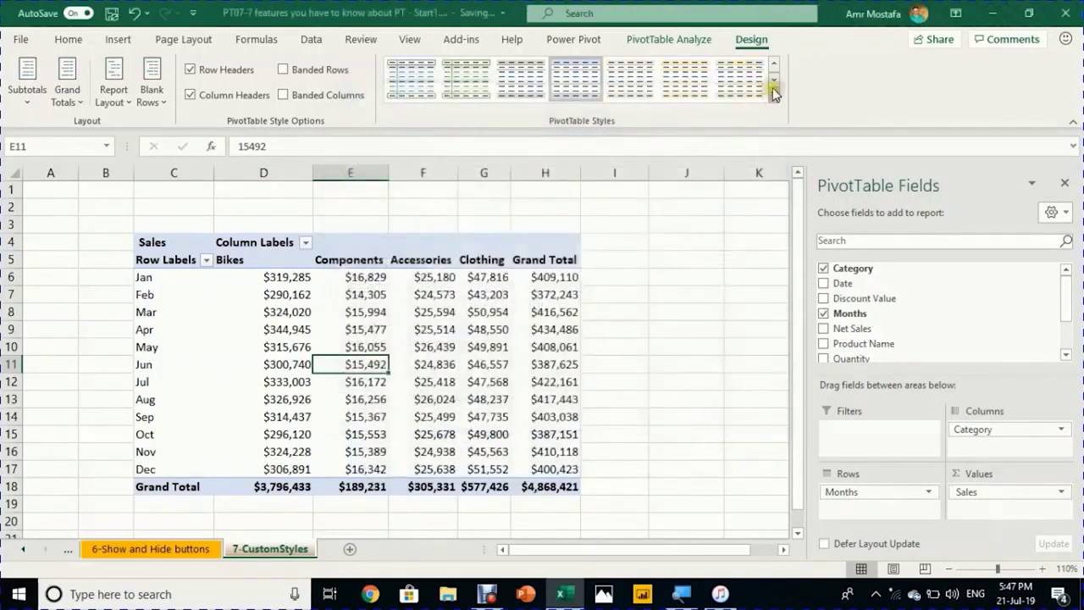
left_click(774, 88)
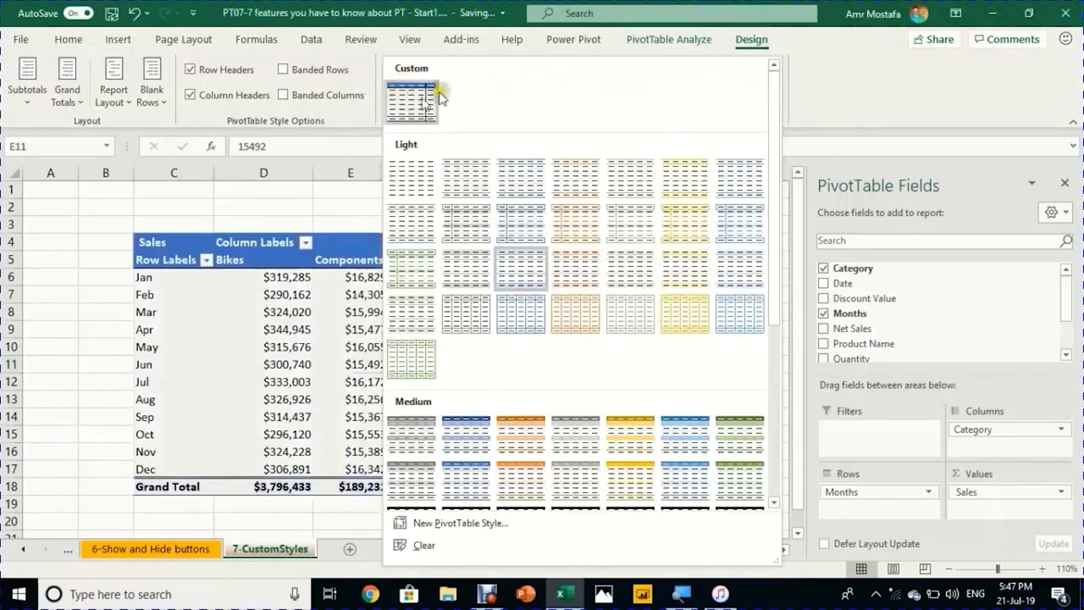
left_click(412, 102)
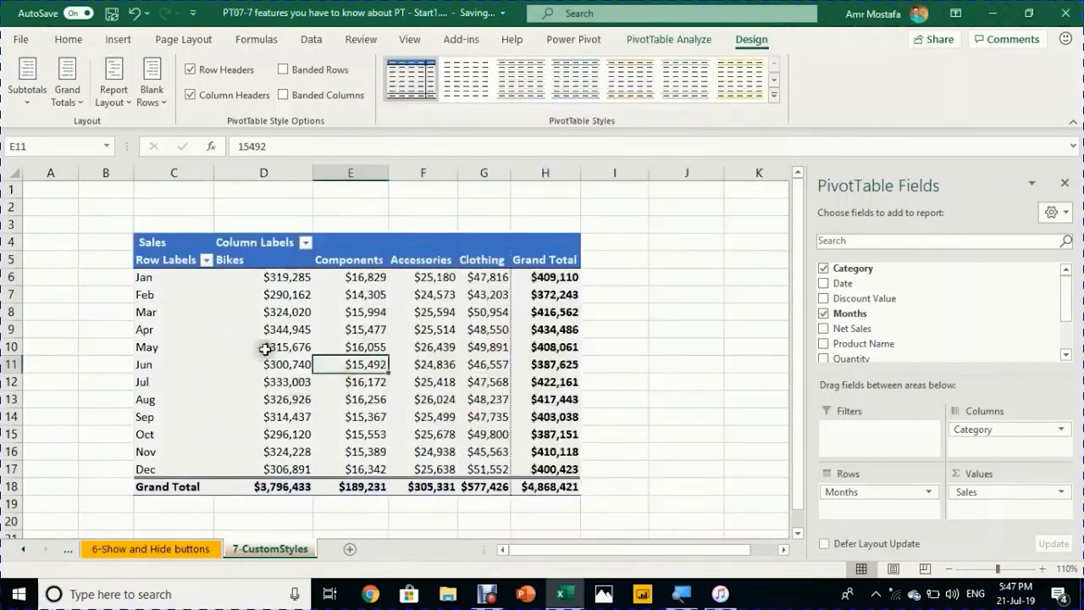
left_click(265, 349)
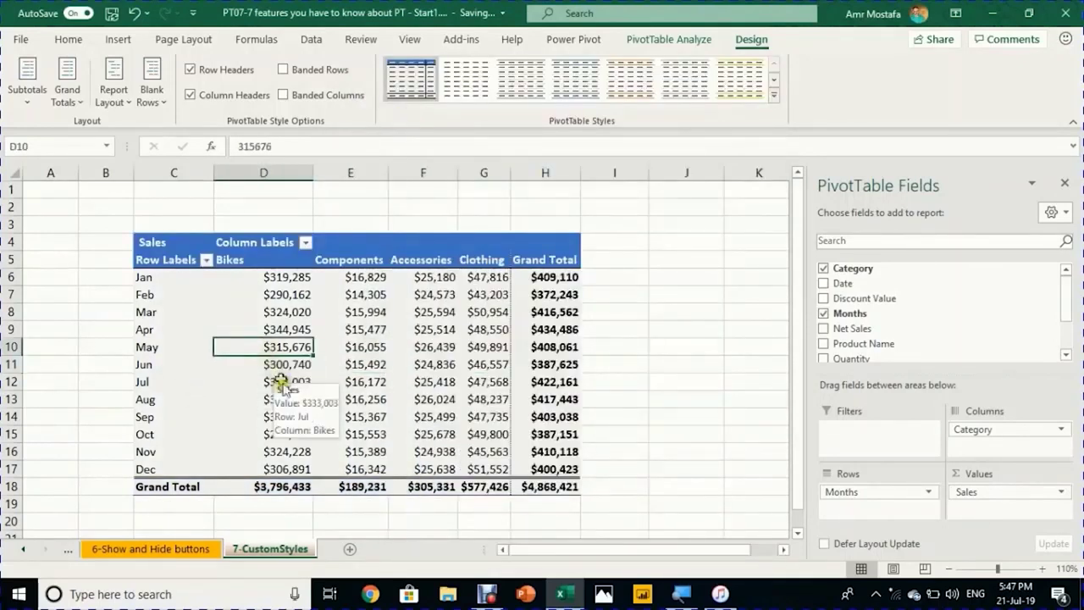
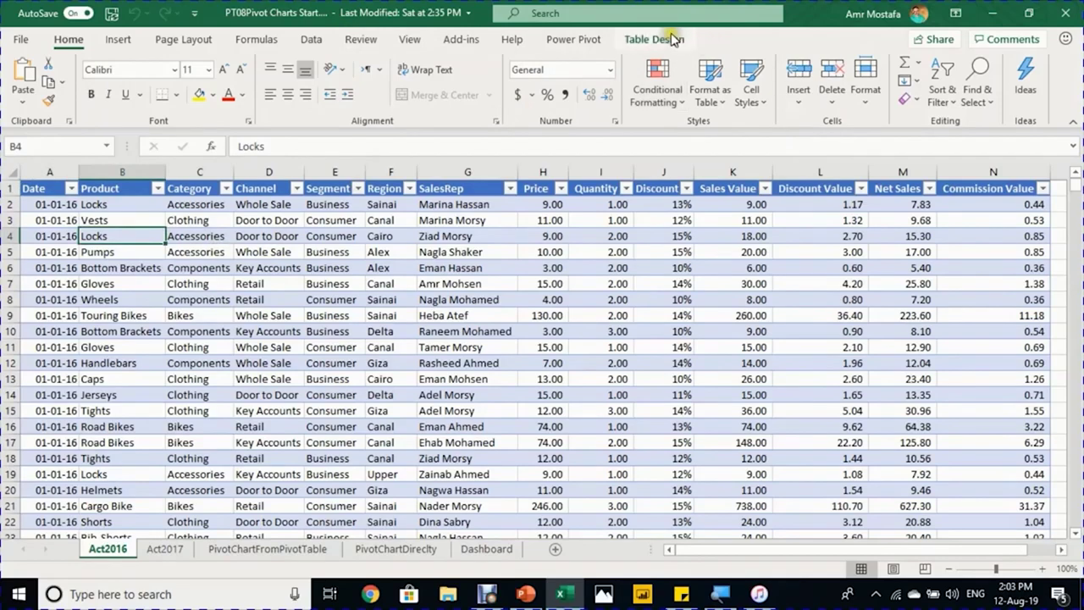
Step: Check the source data table's name on the Act2016 sheet and go to the PivotChartFromPivotTable sheet
left_click(678, 40)
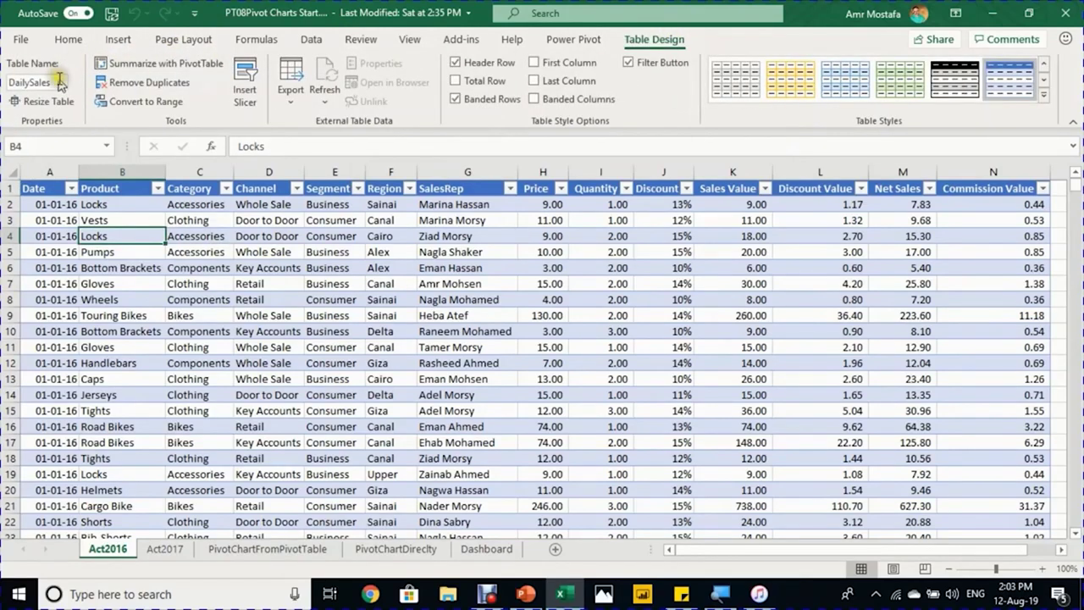
left_click(269, 549)
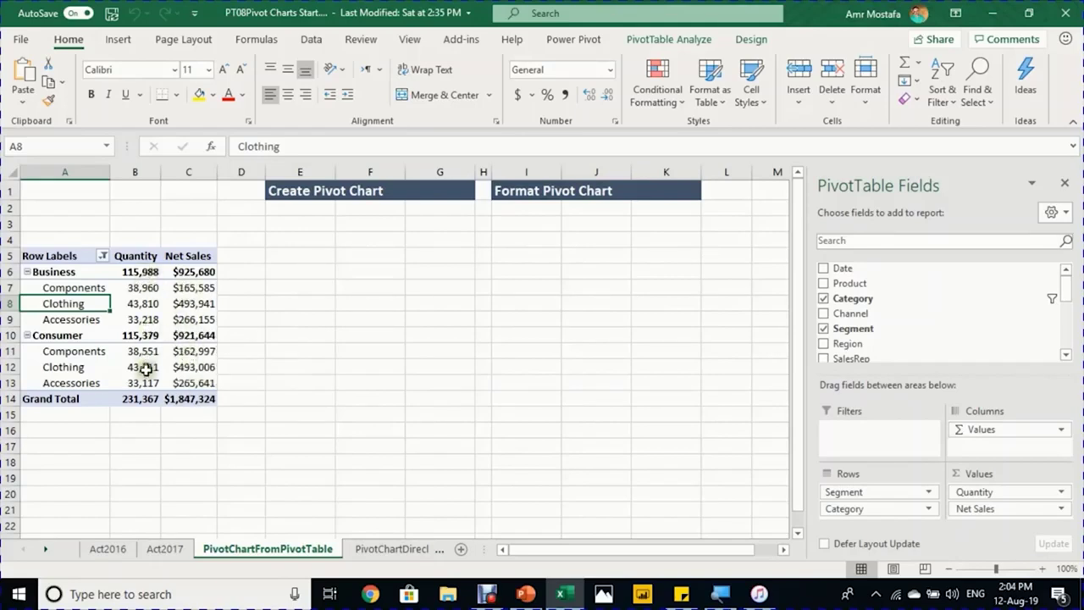
Step: Examine the PivotTable's segment and category row labels and the items selected in its Category filter
left_click(65, 273)
left_click(75, 329)
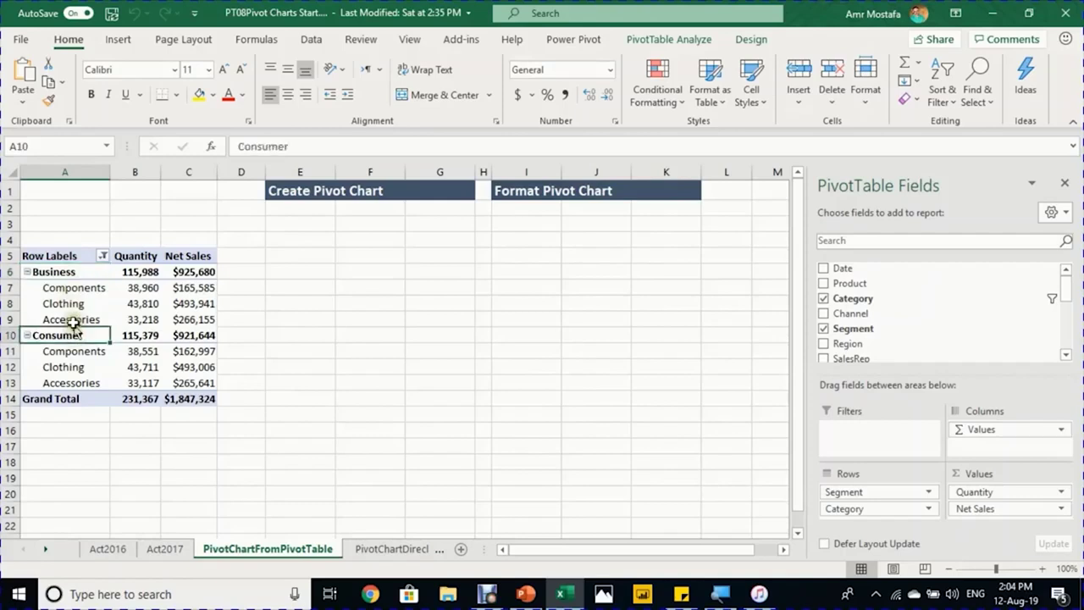
left_click(68, 288)
left_click(65, 303)
left_click(71, 319)
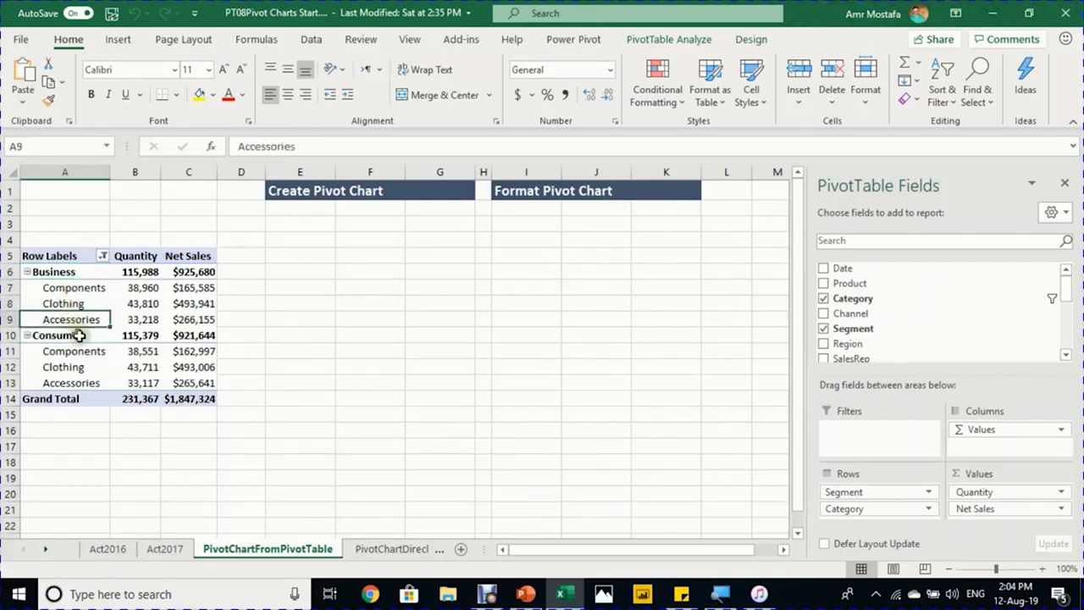
left_click(103, 258)
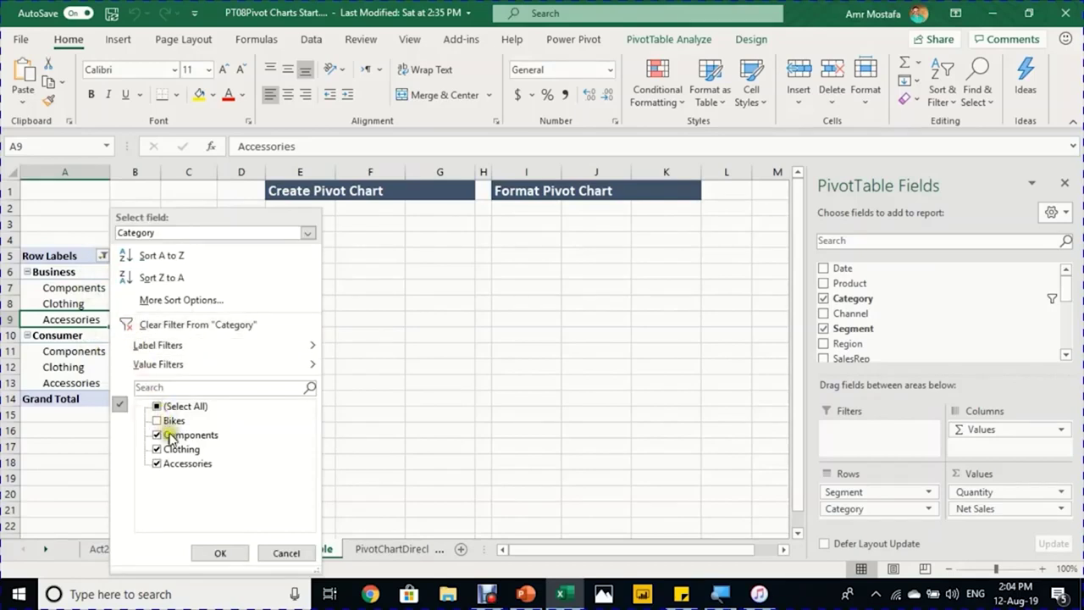
key("Escape")
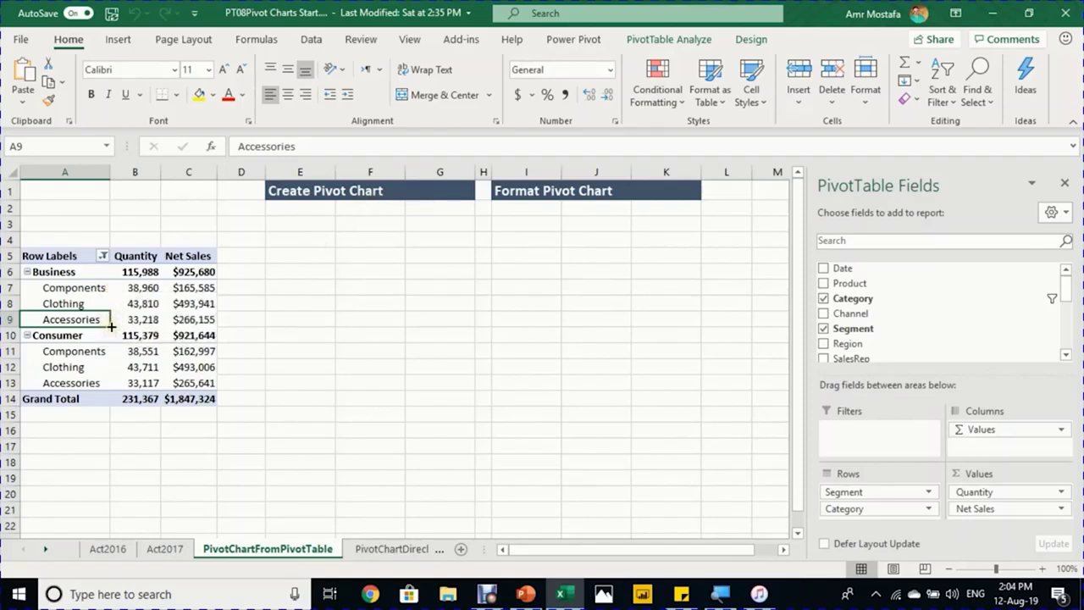
Step: Insert a Clustered Column PivotChart based on the PivotTable
left_click(120, 43)
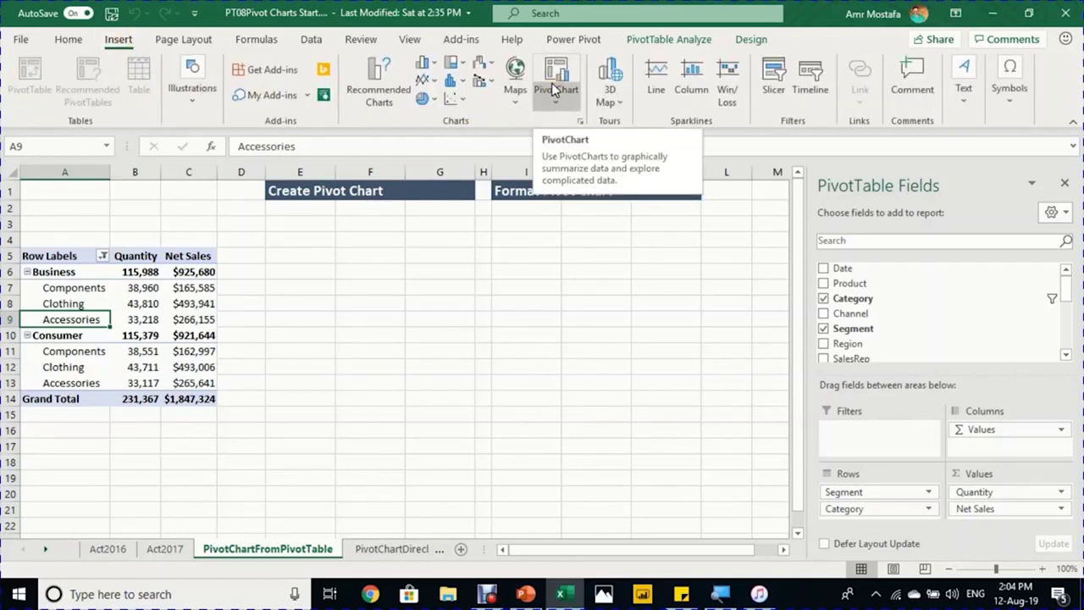
left_click(669, 42)
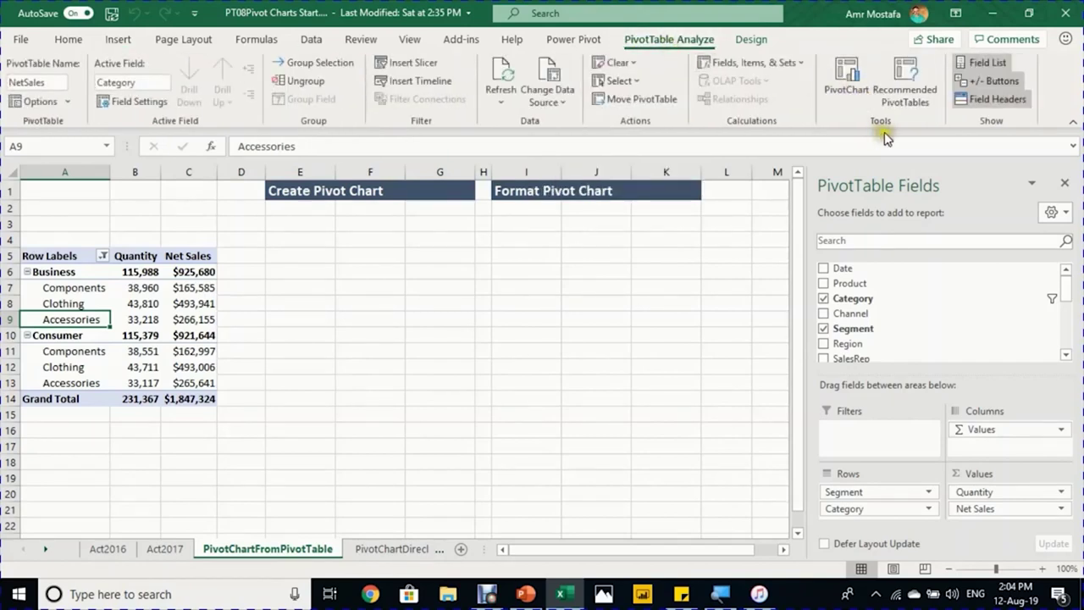
left_click(841, 78)
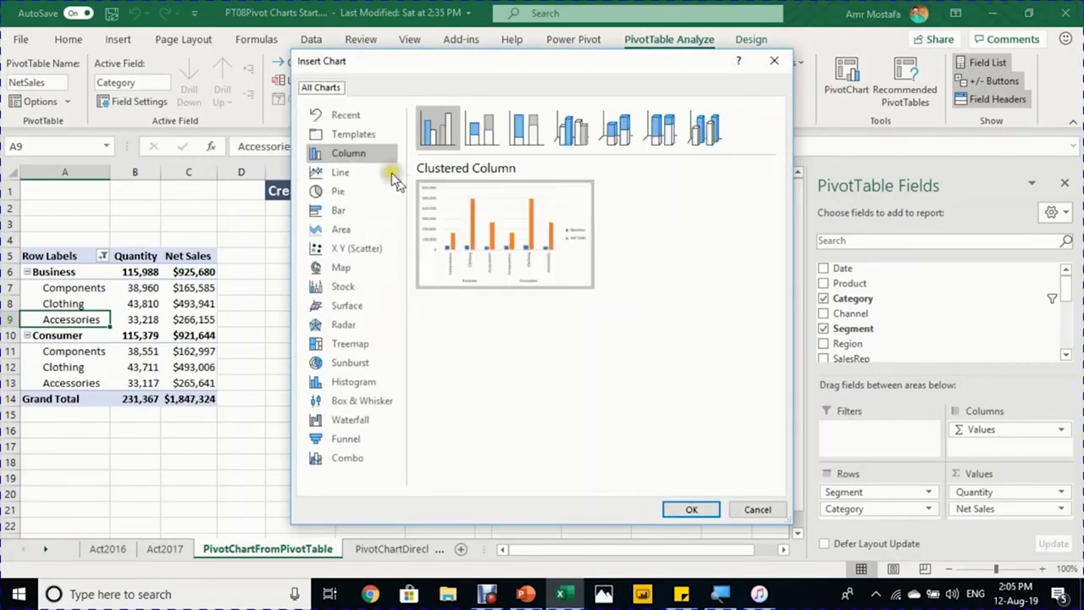
left_click(692, 509)
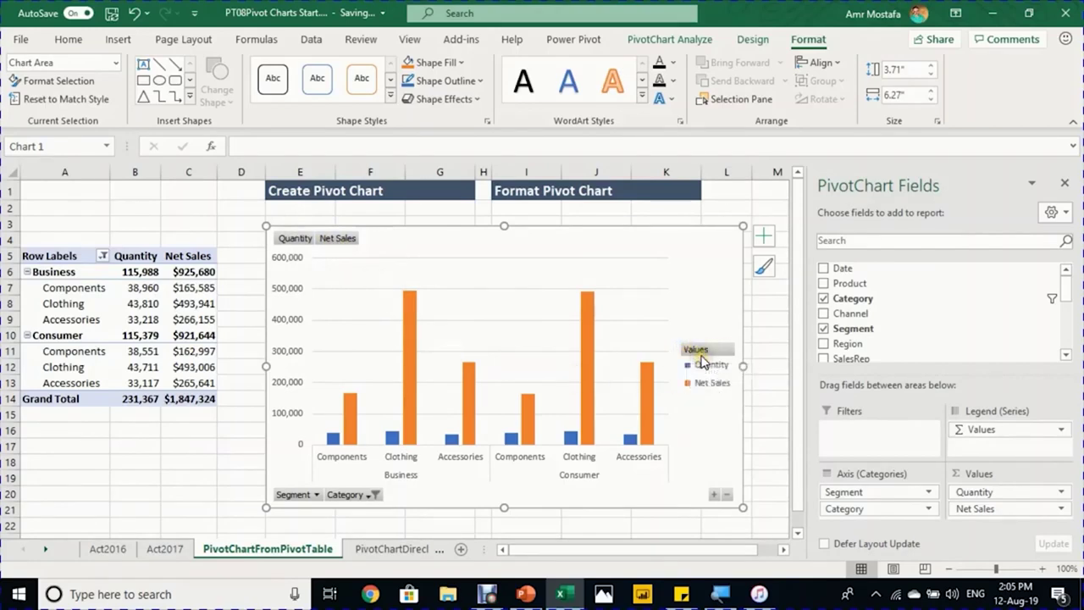
Step: Collapse the Business segment in the PivotTable, collapse the chart's entire field, and expand the entire field again
left_click(295, 238)
left_click(337, 238)
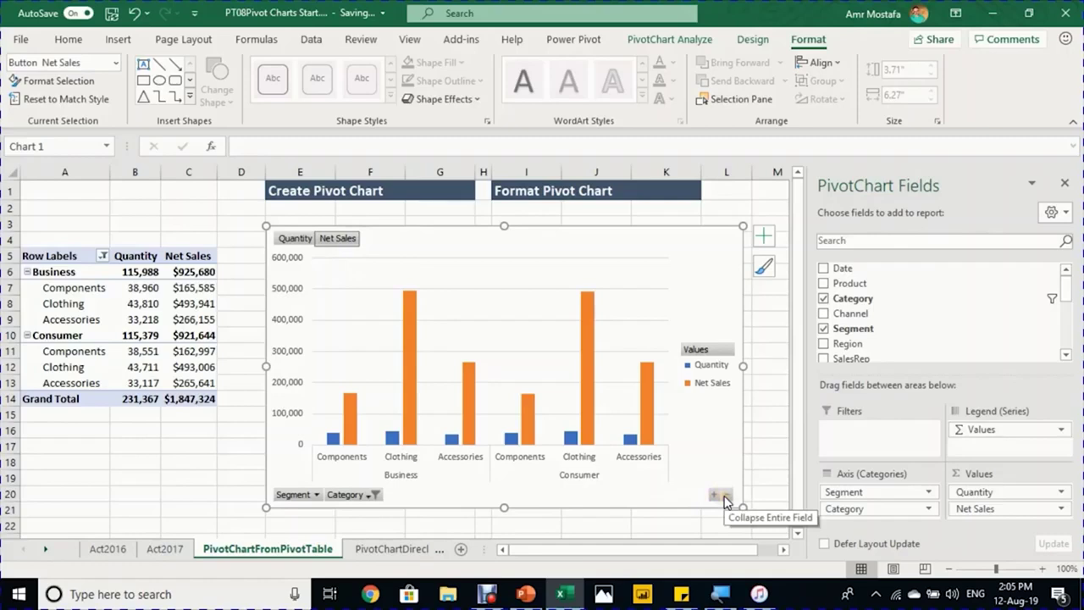
left_click(28, 278)
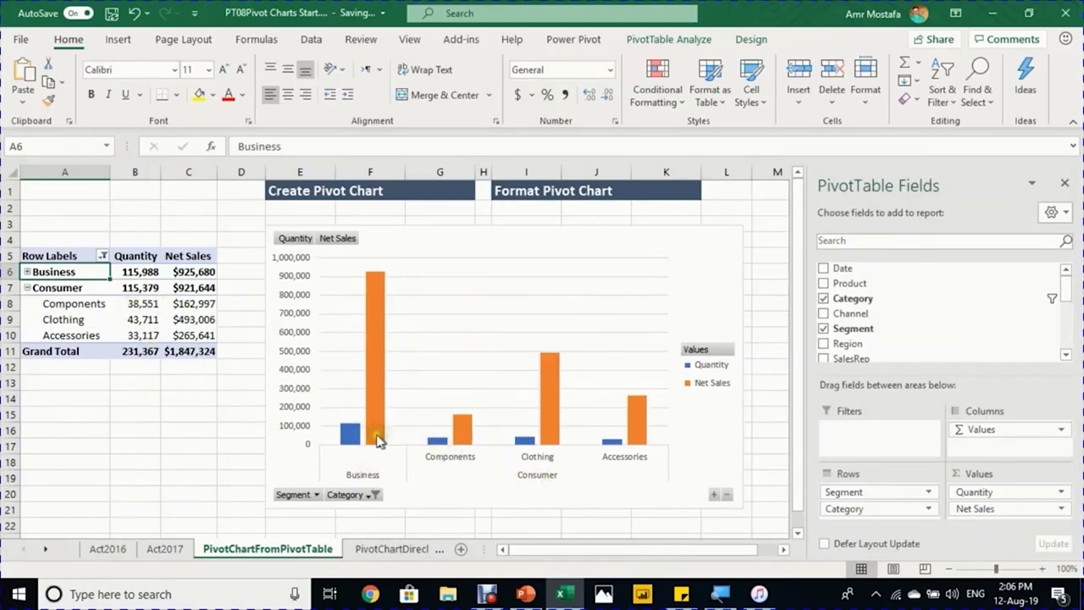
left_click(725, 495)
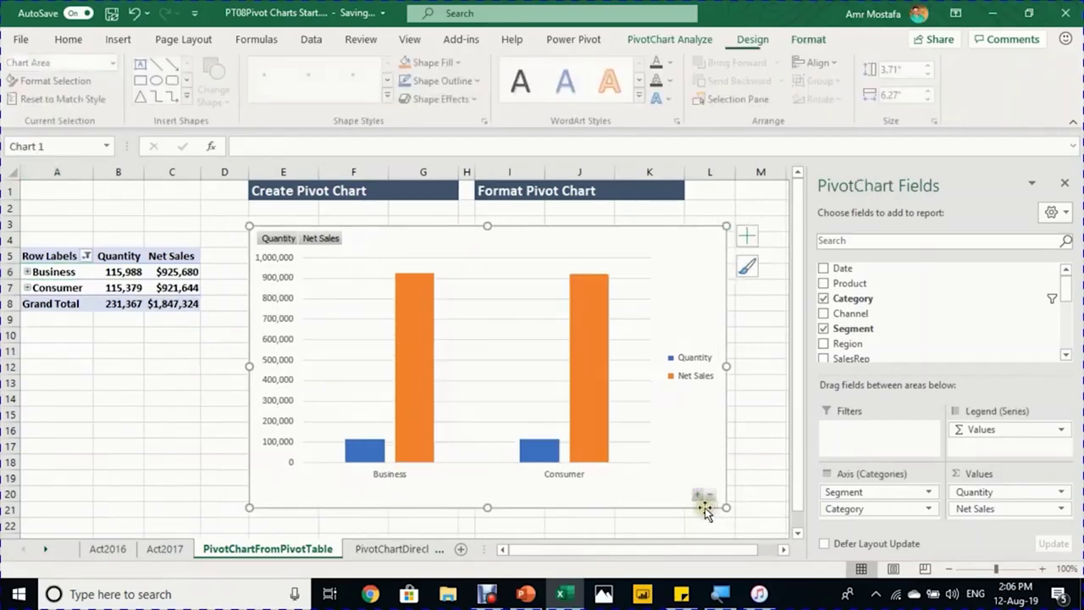
left_click(698, 495)
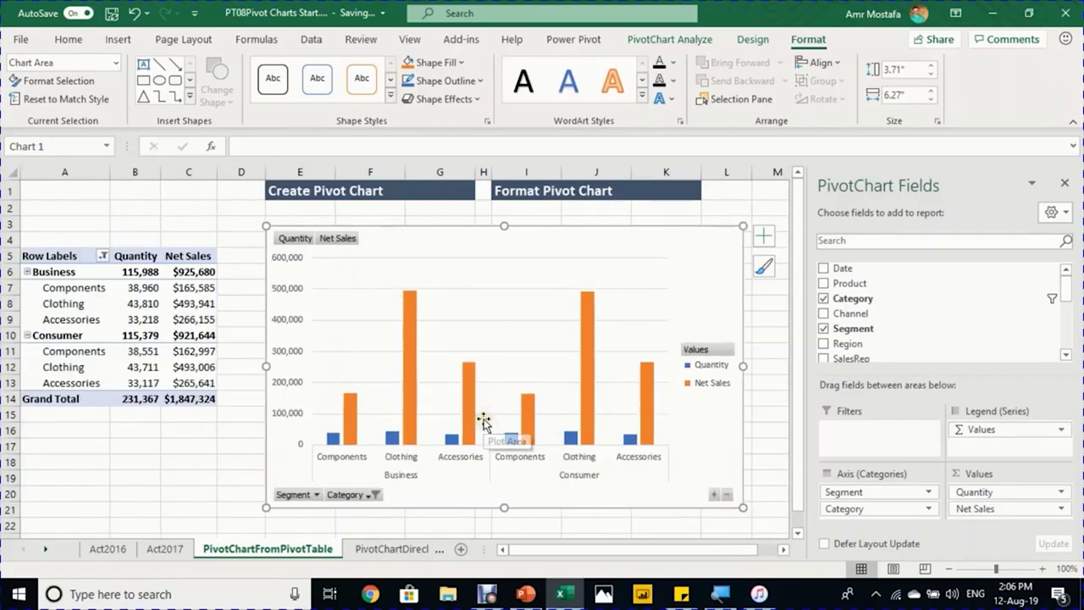
Step: Filter the PivotChart's Segment field to show only Business
left_click(316, 496)
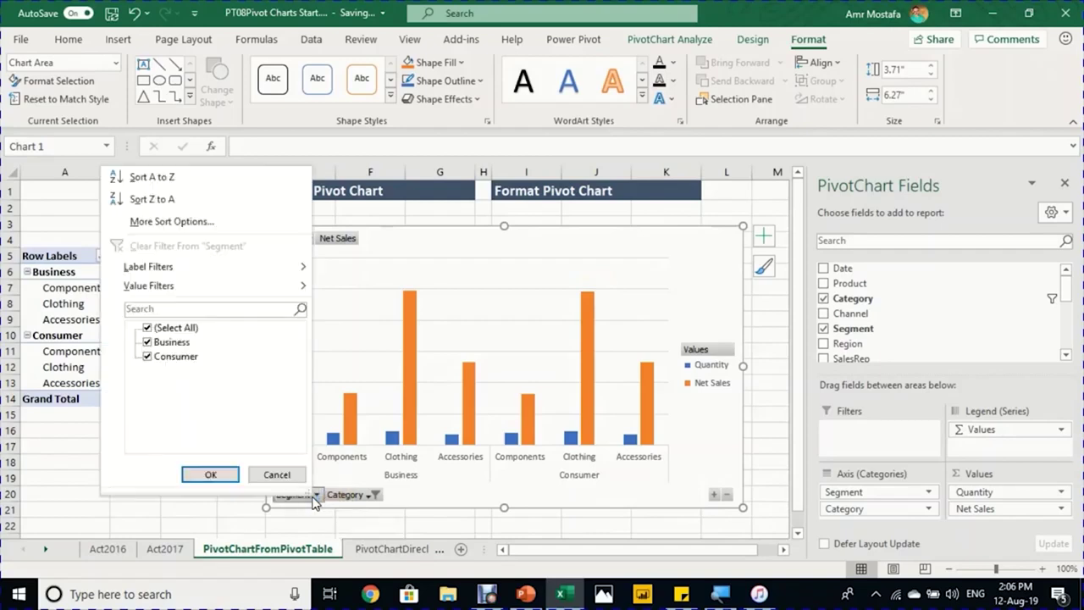
left_click(149, 330)
left_click(149, 342)
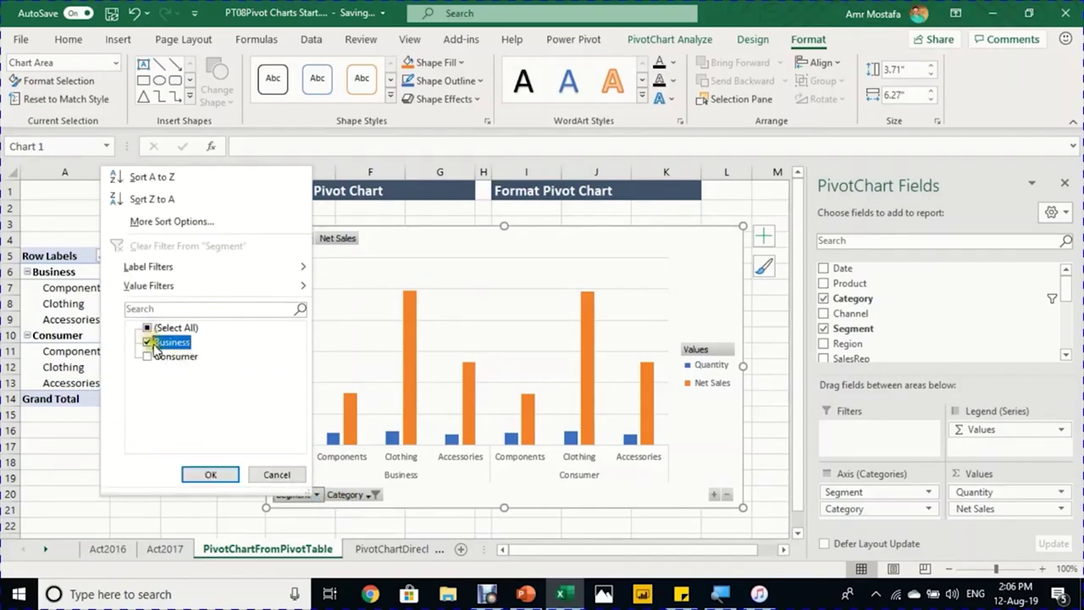
left_click(212, 474)
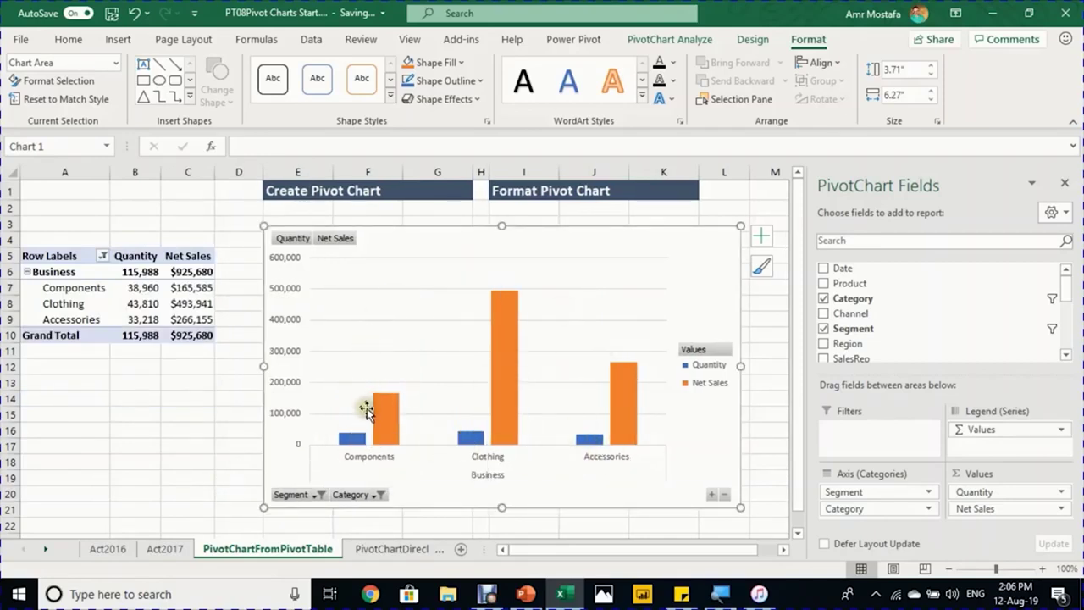
Step: Include Bikes in the PivotChart's Category filter so that all categories are selected
left_click(377, 497)
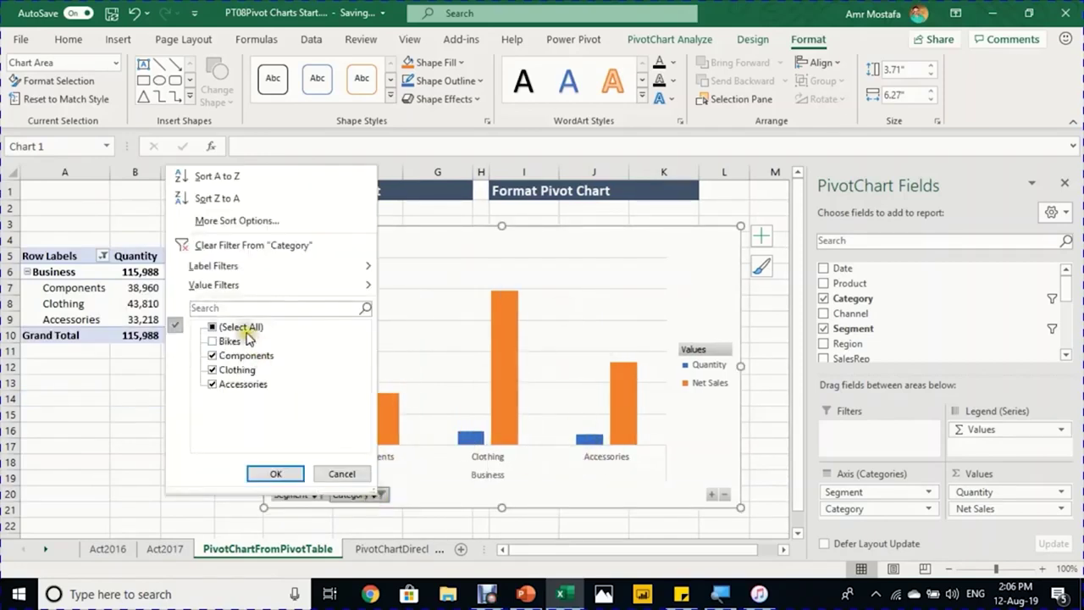
left_click(212, 341)
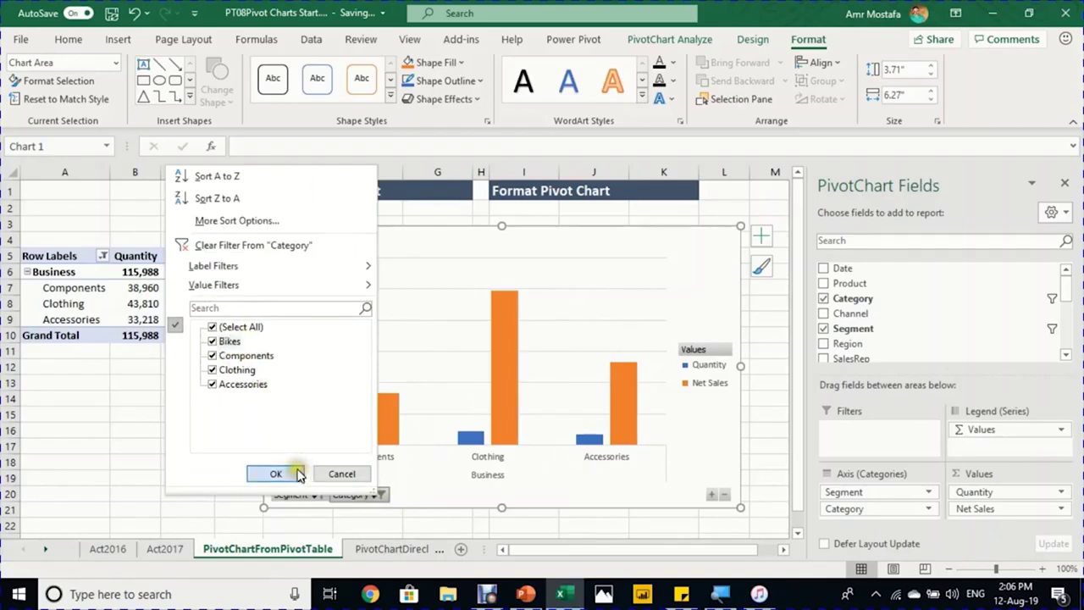
left_click(291, 472)
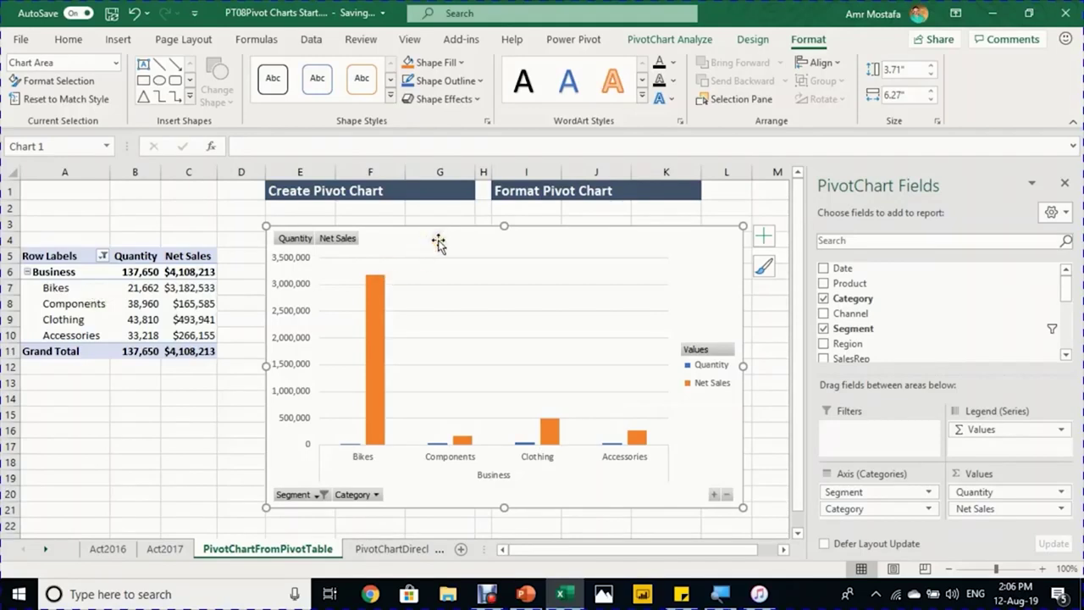
Step: Rename the PivotChart as NetSalesChart
left_click(651, 43)
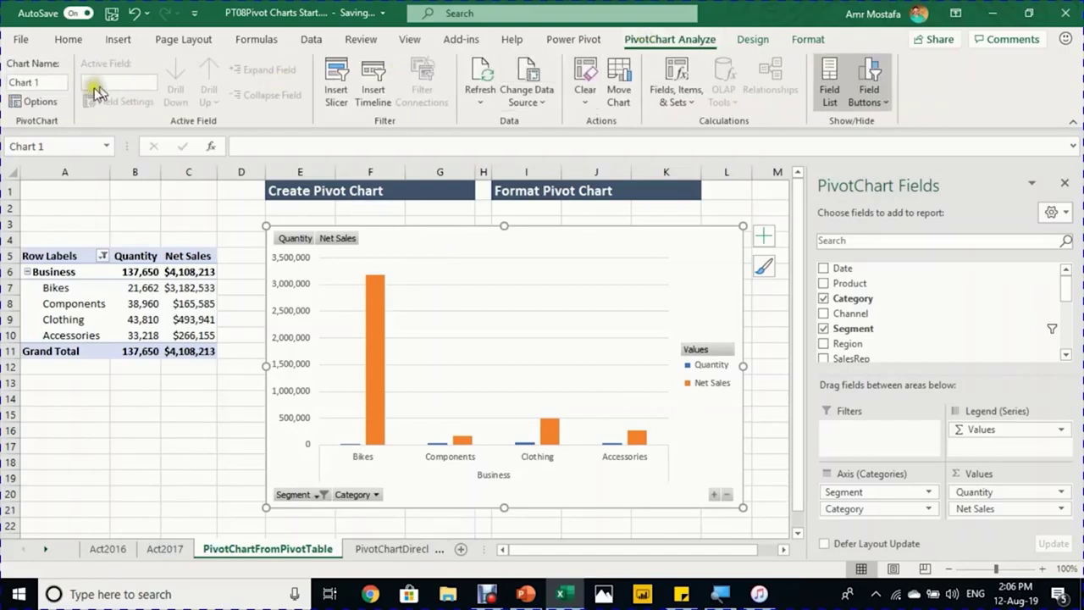
left_click(45, 81)
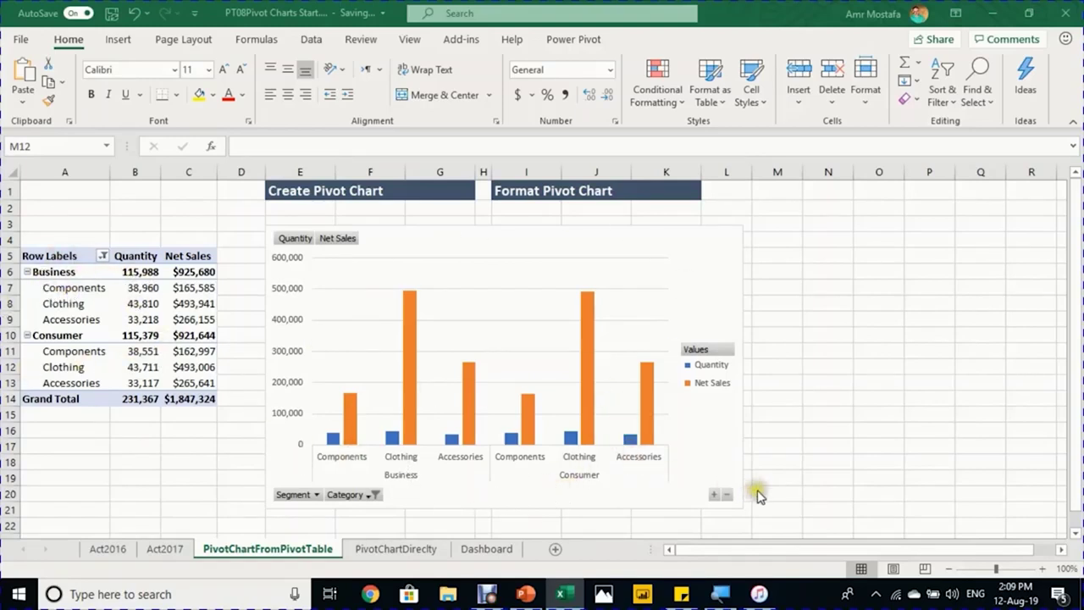
Step: Hide all field buttons on the NetSalesChart PivotChart
left_click(426, 228)
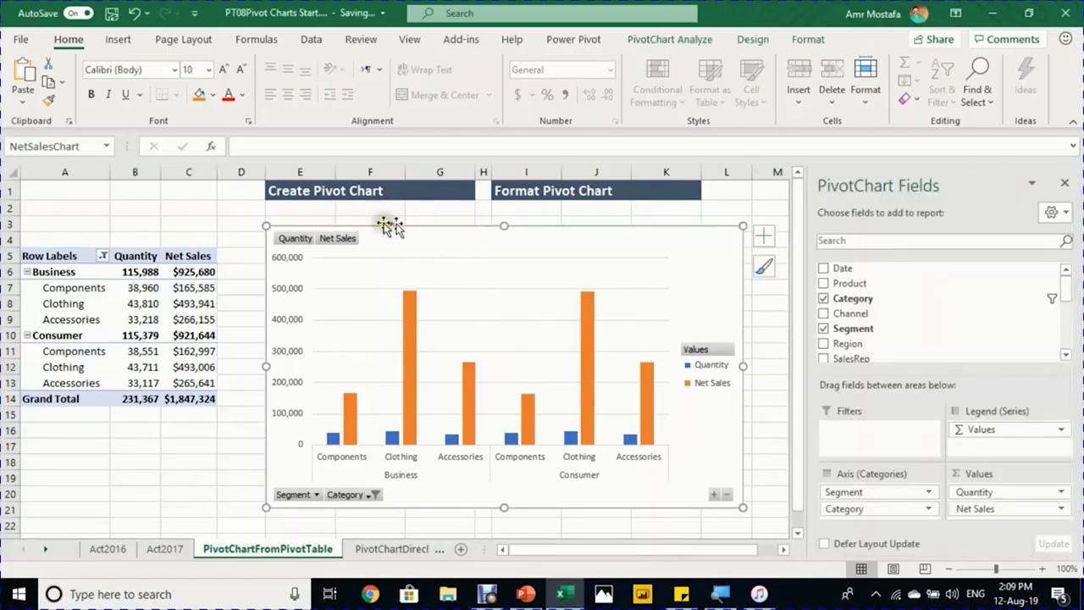
left_click(691, 40)
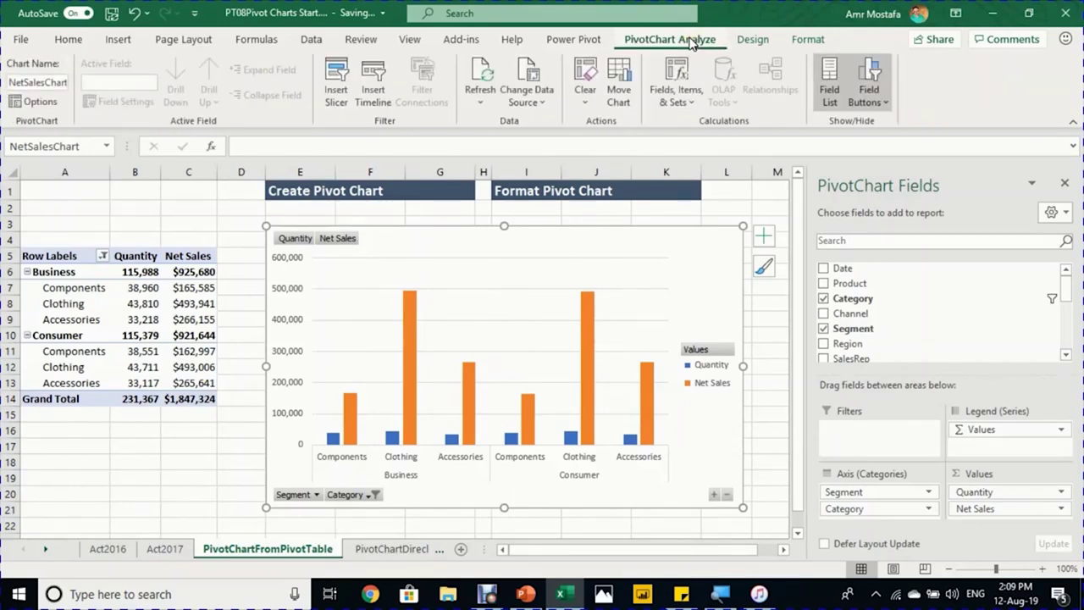
left_click(882, 102)
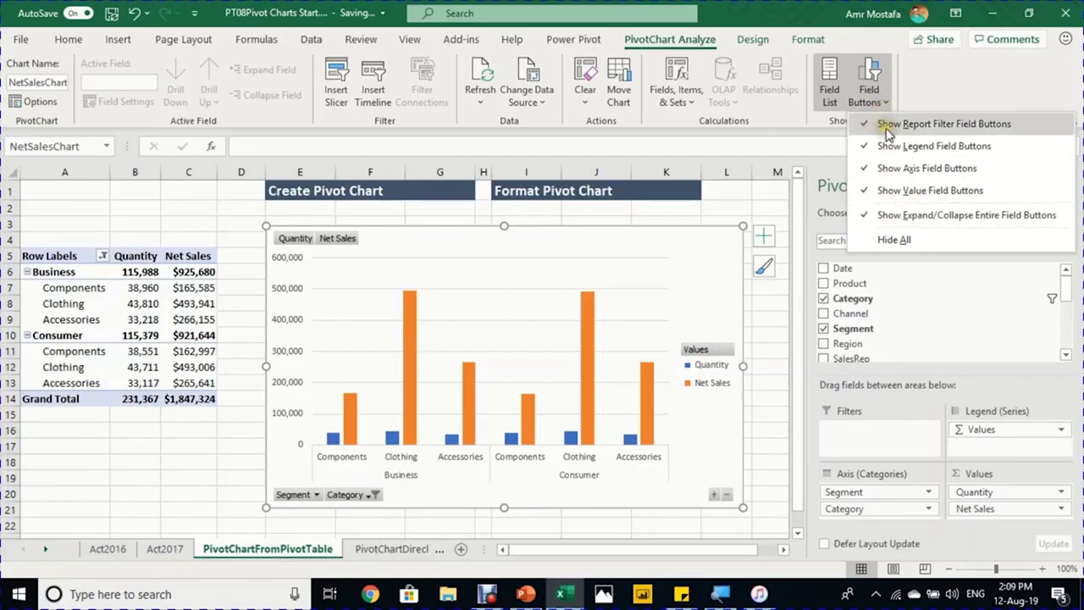
left_click(891, 243)
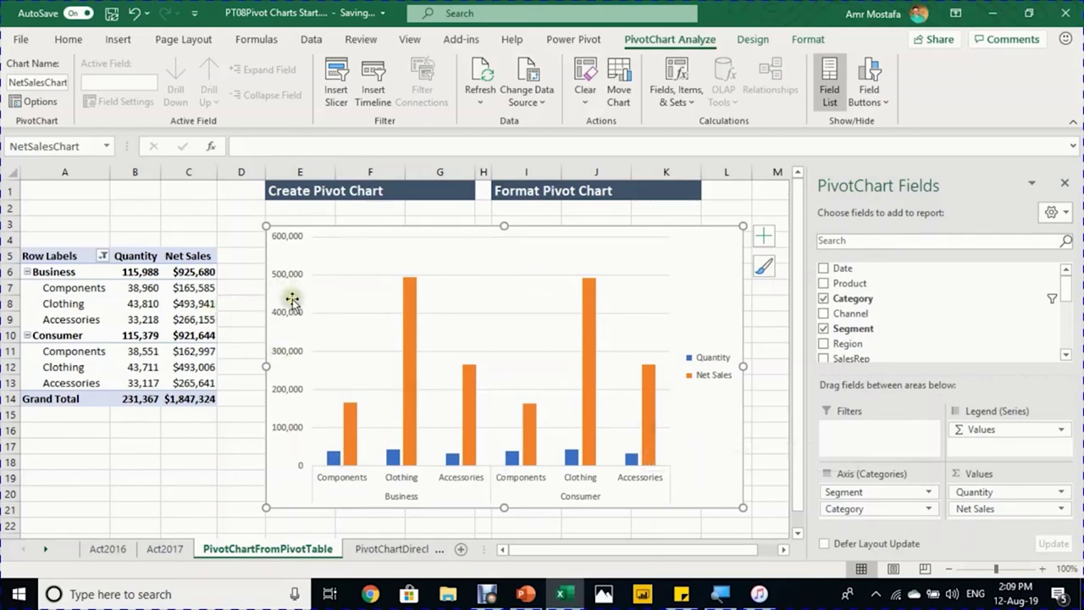
Step: Open the formatting options for the chart's vertical value axis and close the PivotChart field list
left_click(290, 274)
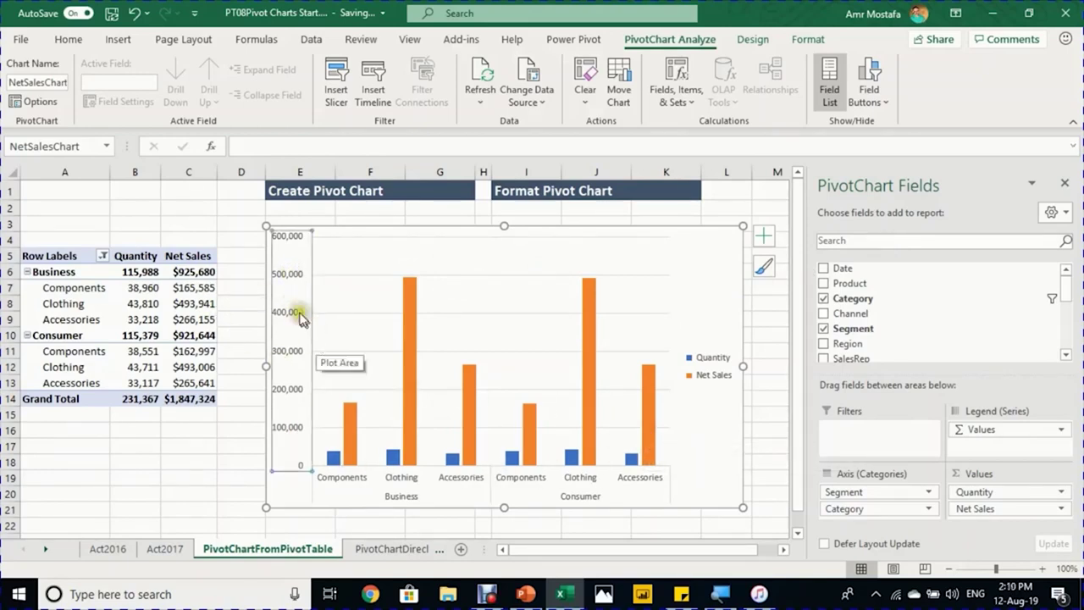
left_click(292, 303)
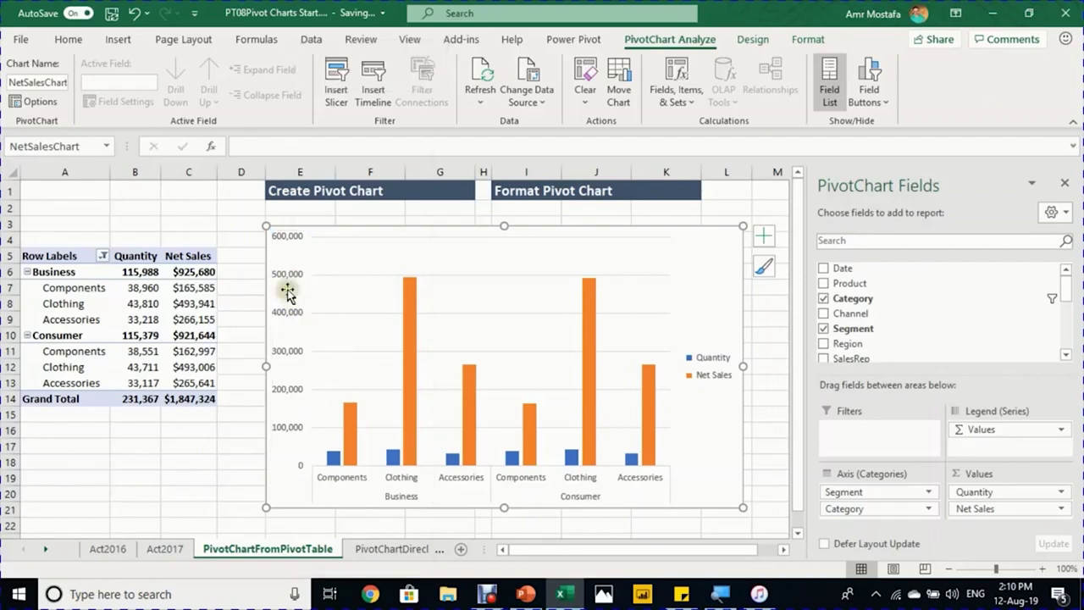
right_click(289, 281)
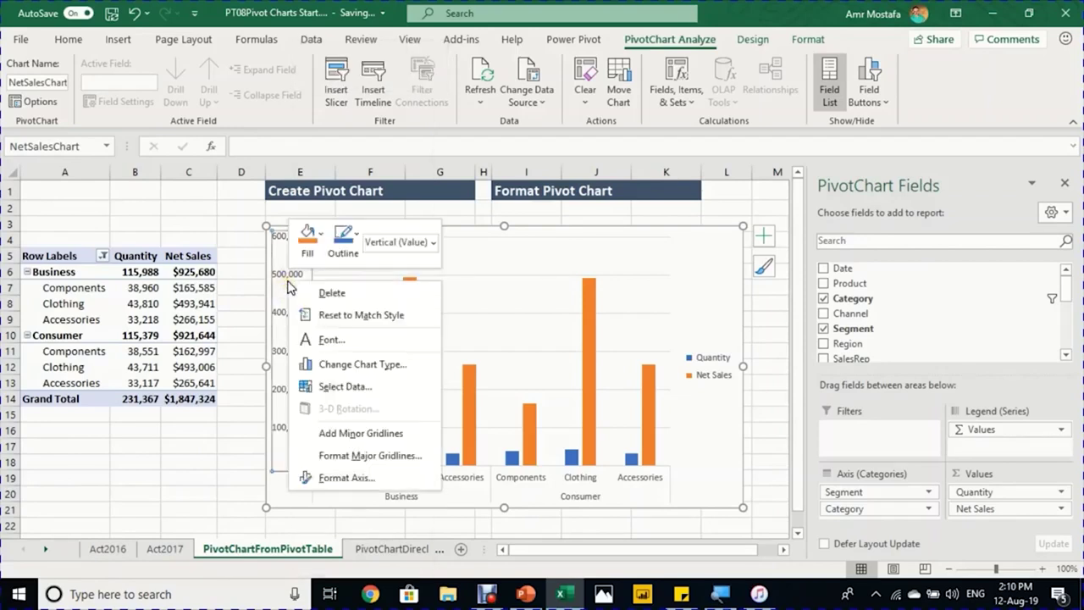
left_click(377, 479)
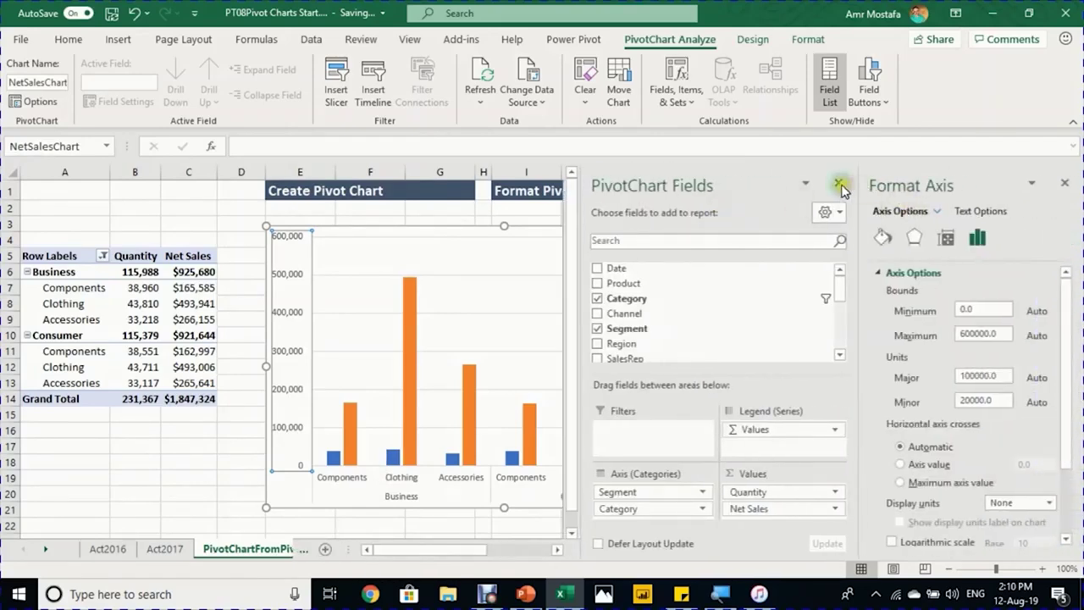
left_click(838, 185)
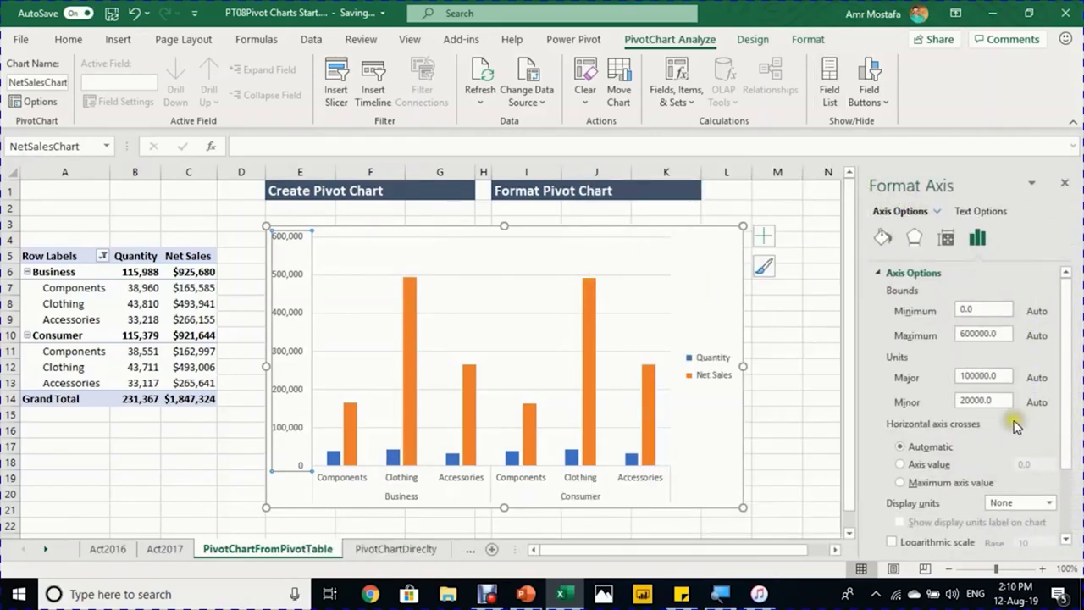
Step: Set the vertical axis label position to None to hide the axis values
scroll(1008, 426, "down", 1)
scroll(1009, 427, "up", 1)
left_click(881, 274)
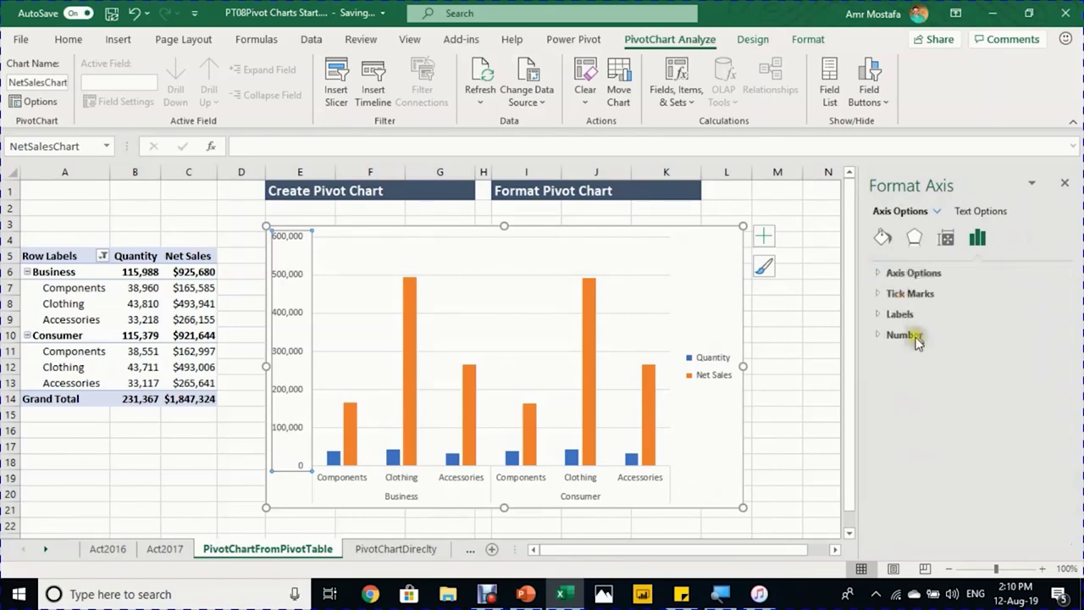
left_click(881, 314)
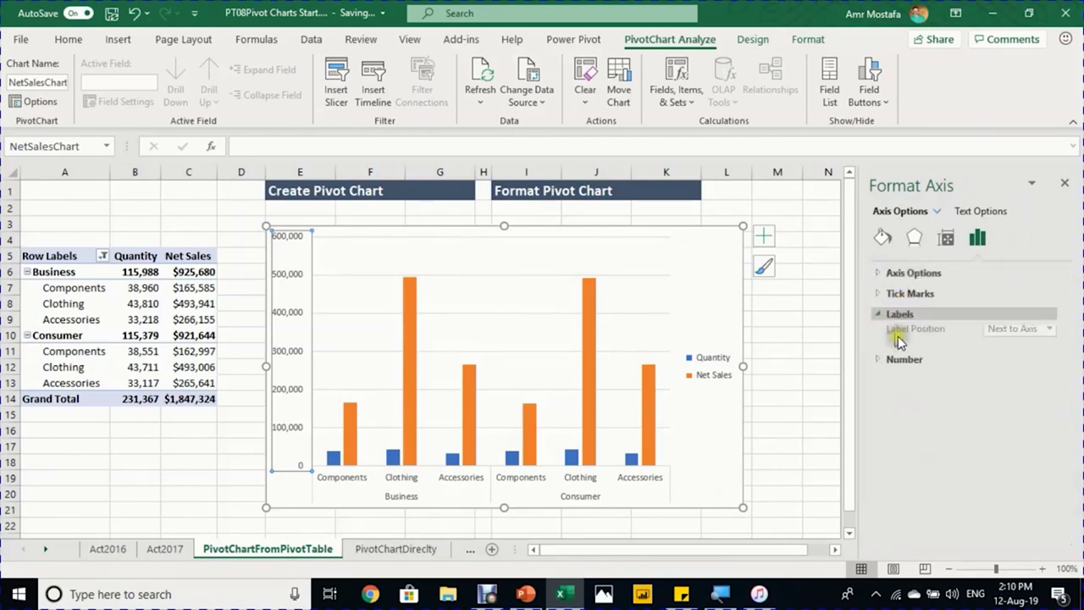
left_click(1008, 334)
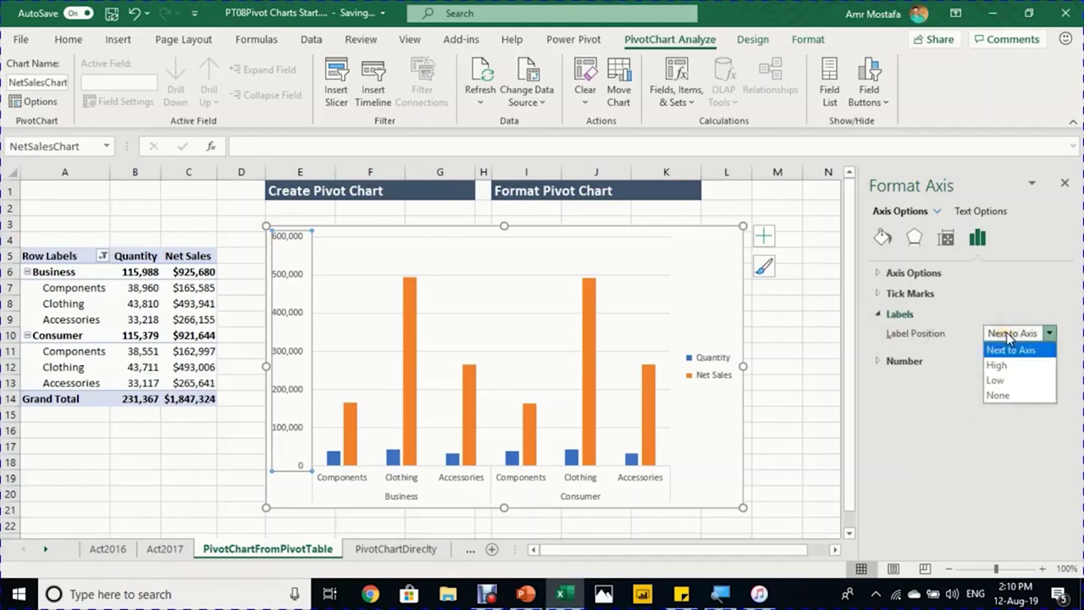
left_click(1014, 396)
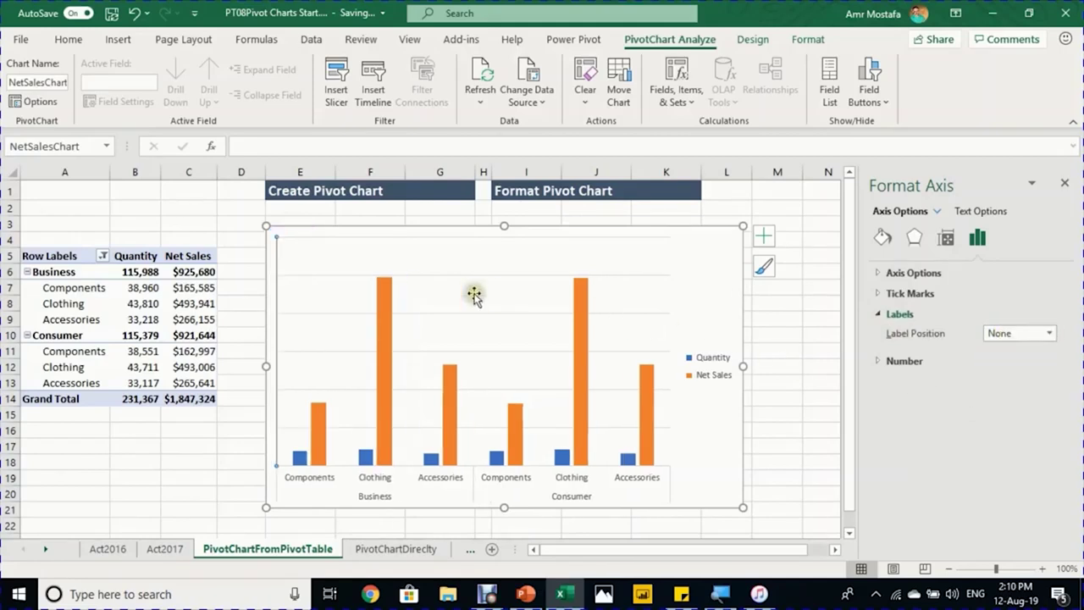
left_click(781, 406)
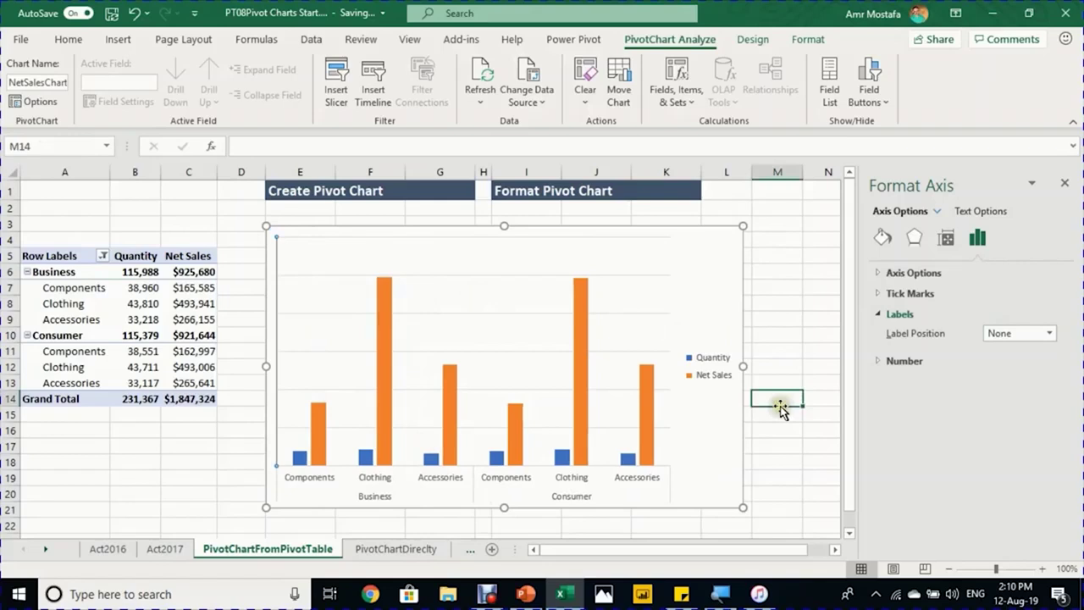
Step: Position the chart legend at the top of the PivotChart
left_click(710, 377)
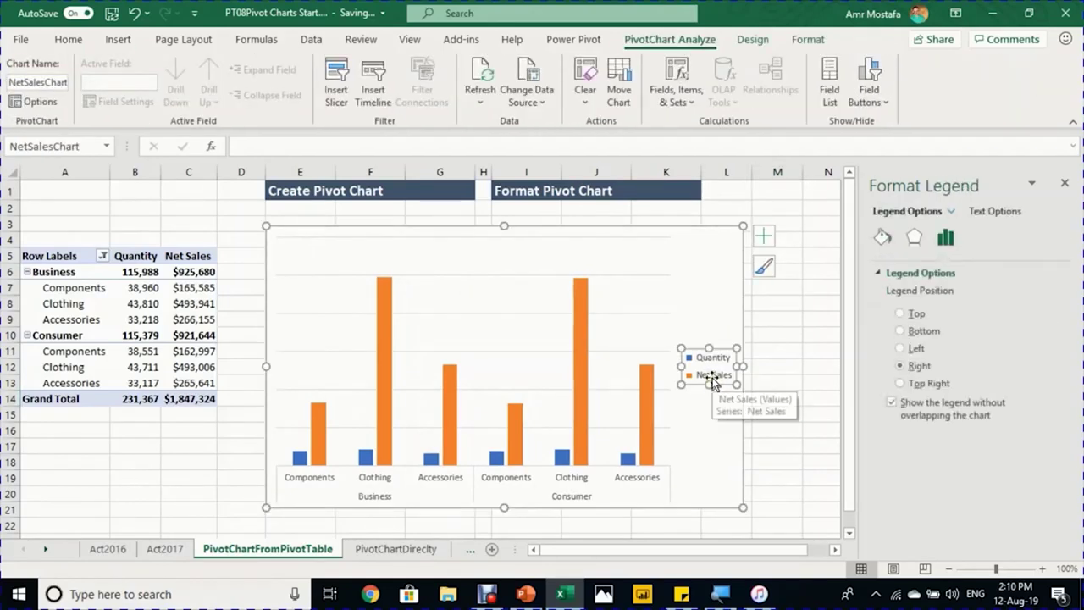
left_click(765, 236)
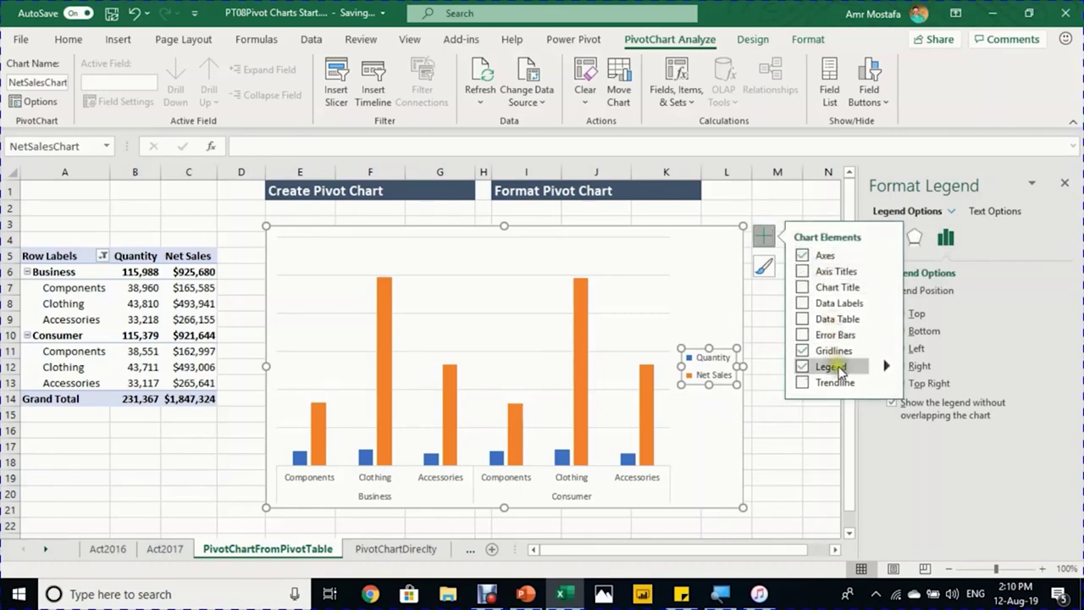
left_click(886, 366)
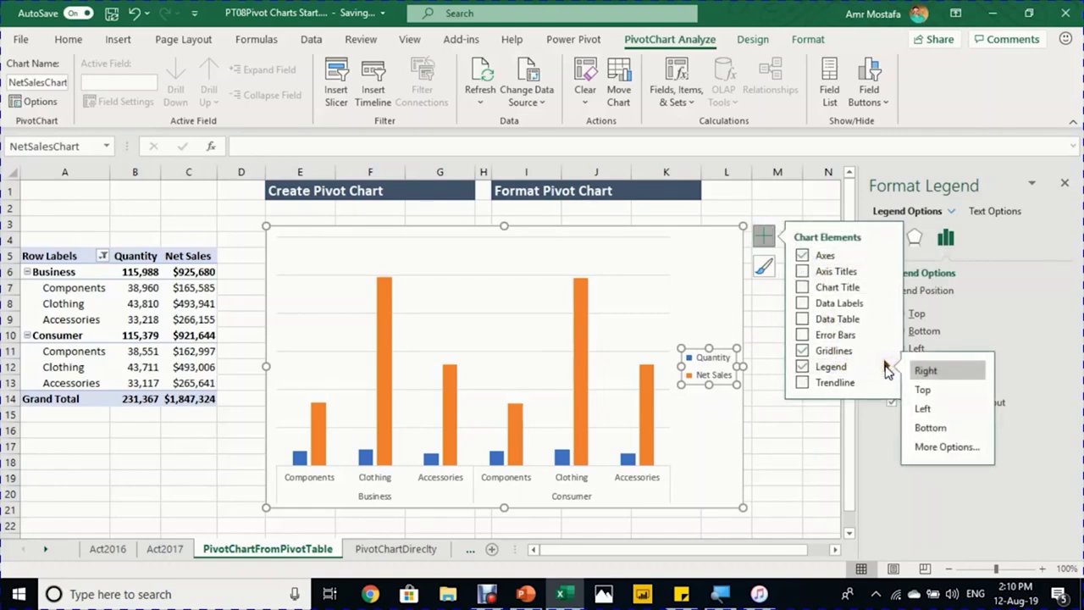
left_click(923, 390)
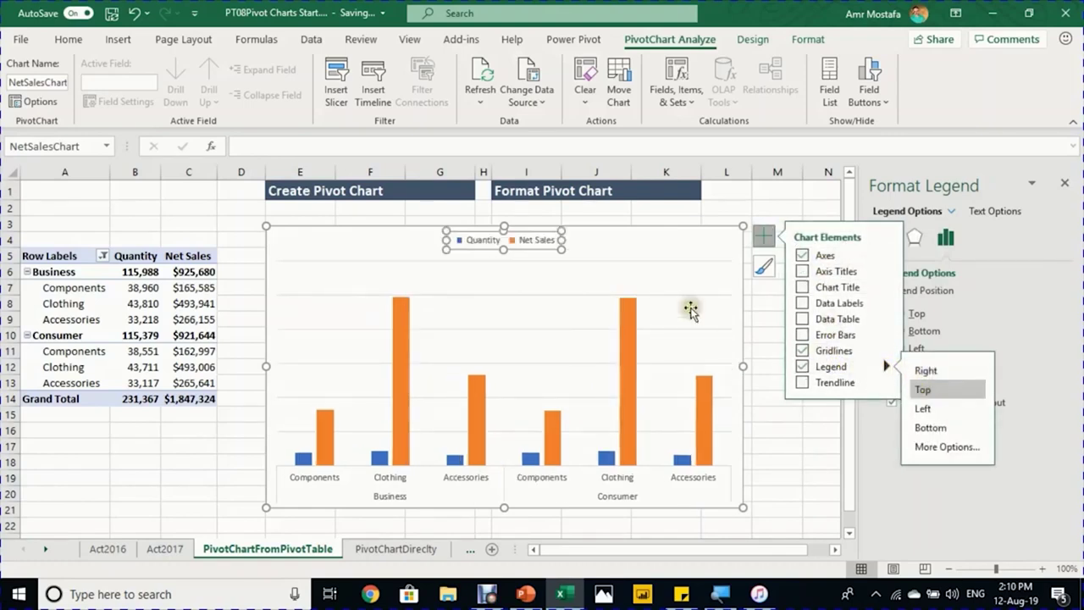
Step: Delete the horizontal gridlines from the chart's plot area
left_click(637, 264)
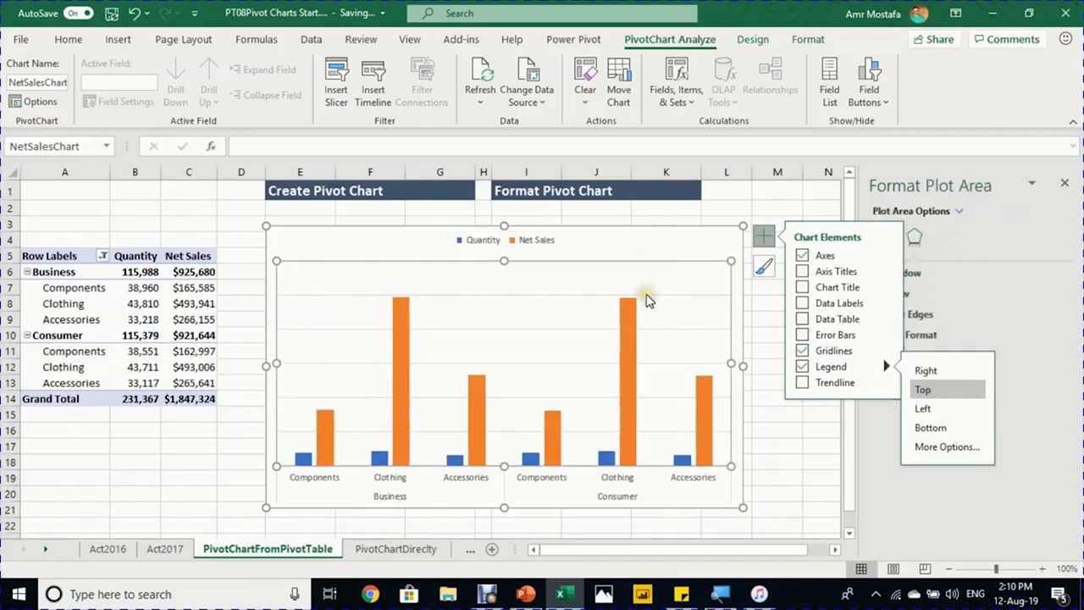
left_click(647, 294)
key("Delete")
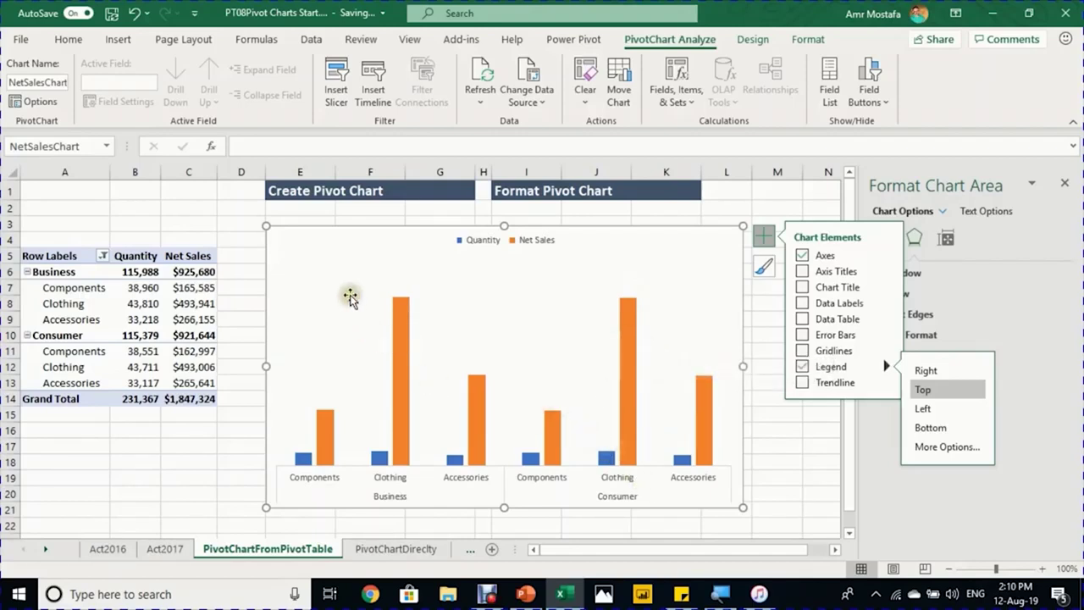
Step: Add data labels to the Net Sales columns and make the labels bold
left_click(630, 355)
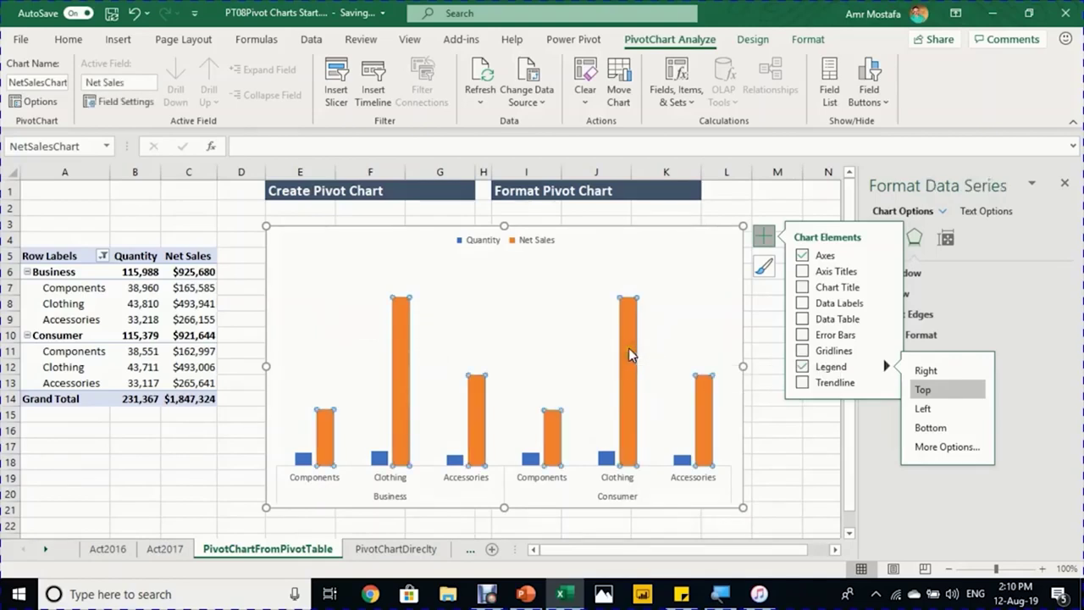
right_click(630, 354)
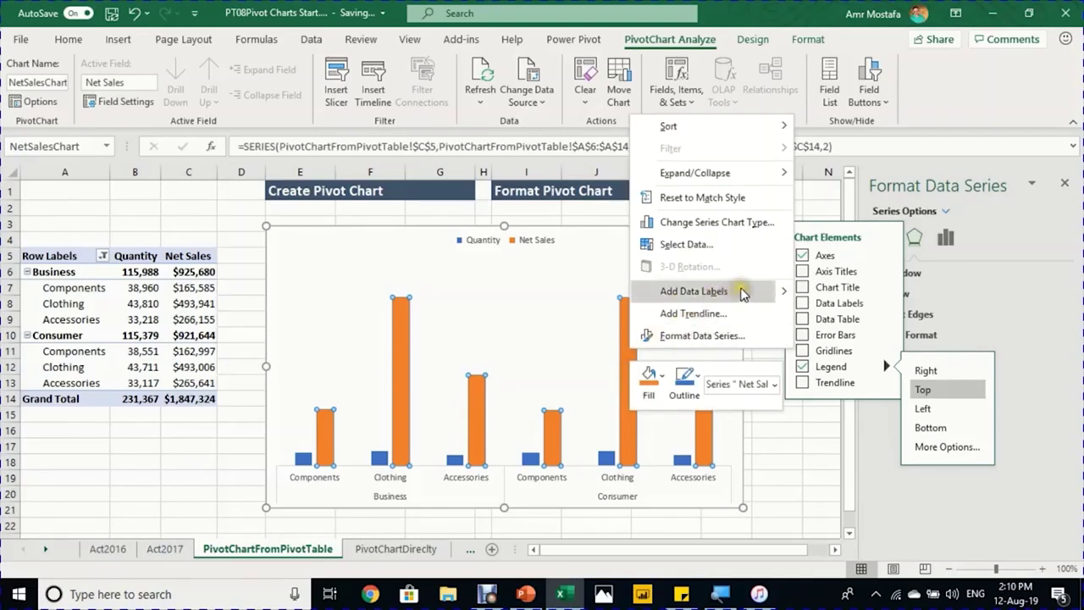
left_click(635, 336)
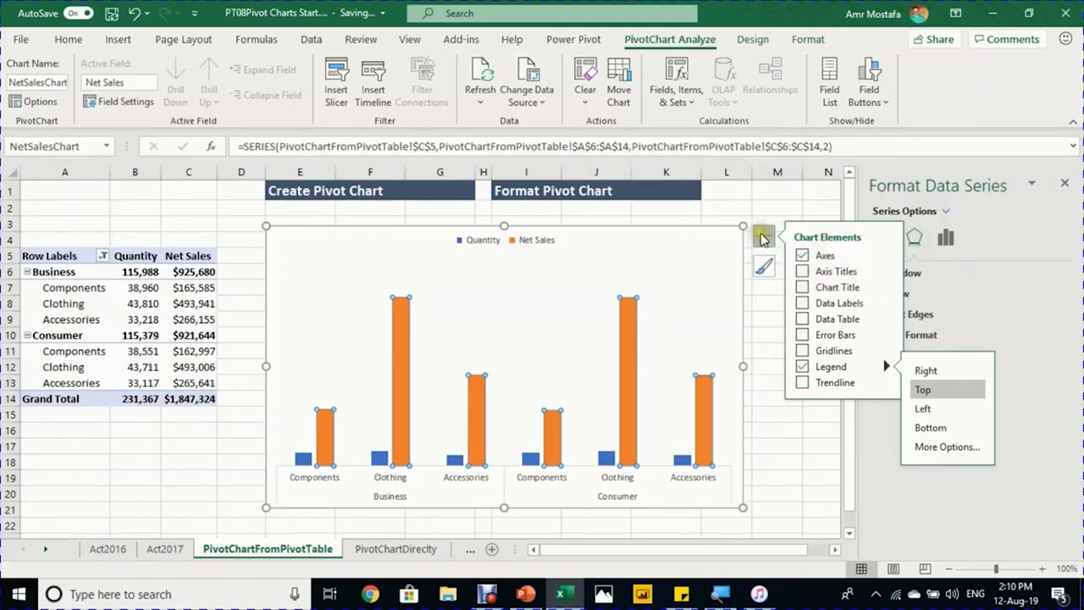
left_click(803, 303)
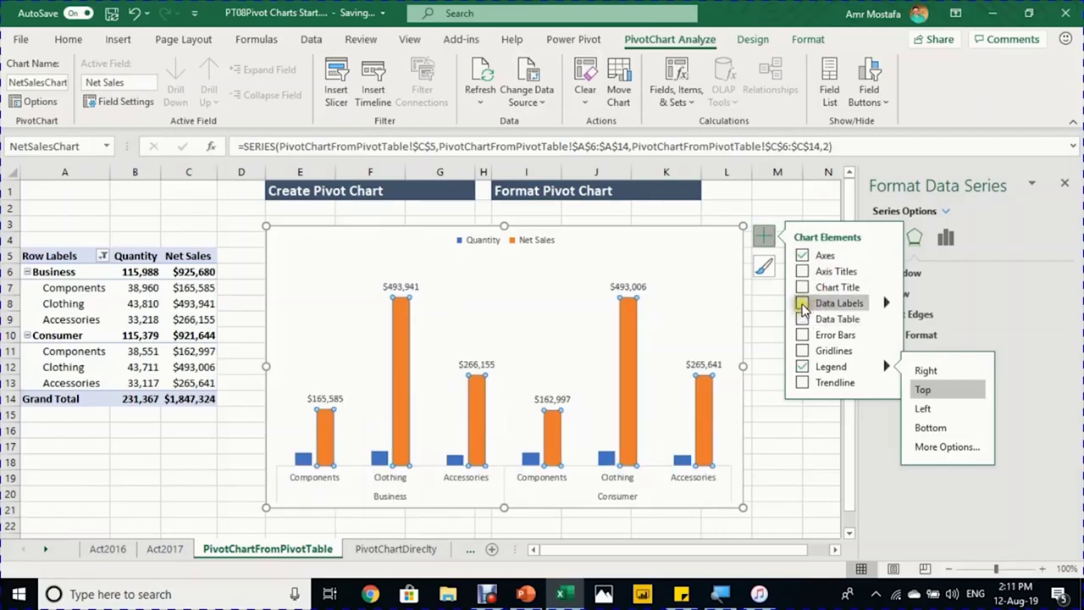
left_click(629, 287)
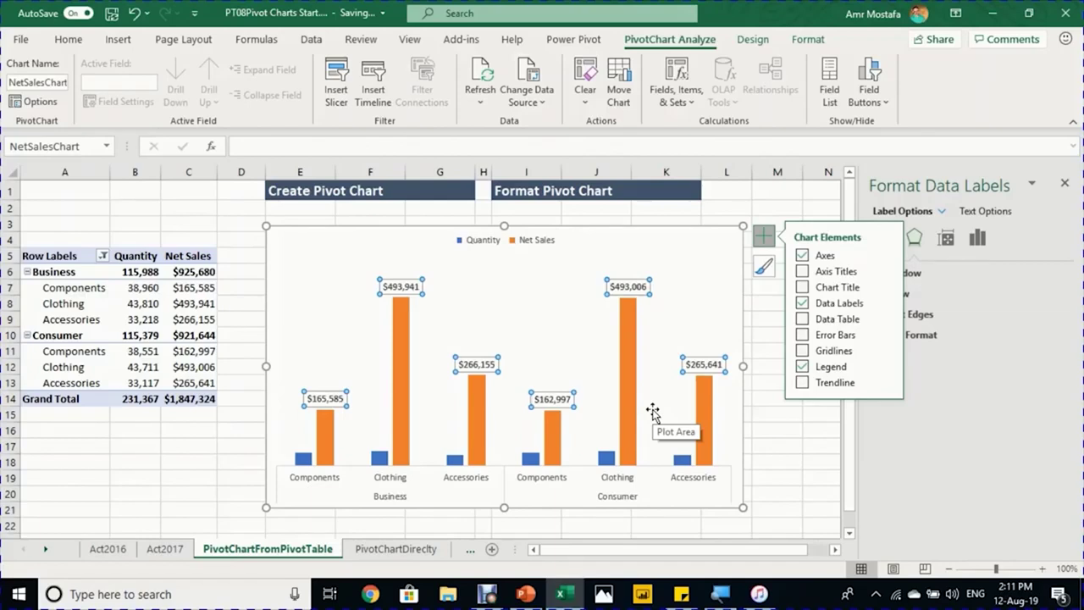
Step: Add data labels to the Quantity columns and make the labels bold
left_click(680, 464)
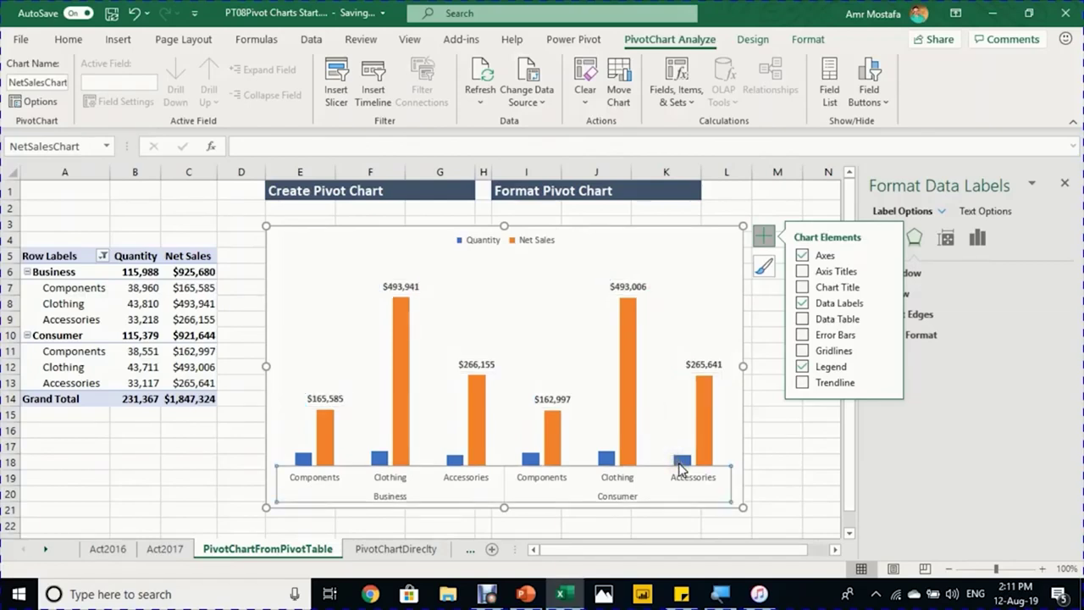
left_click(680, 464)
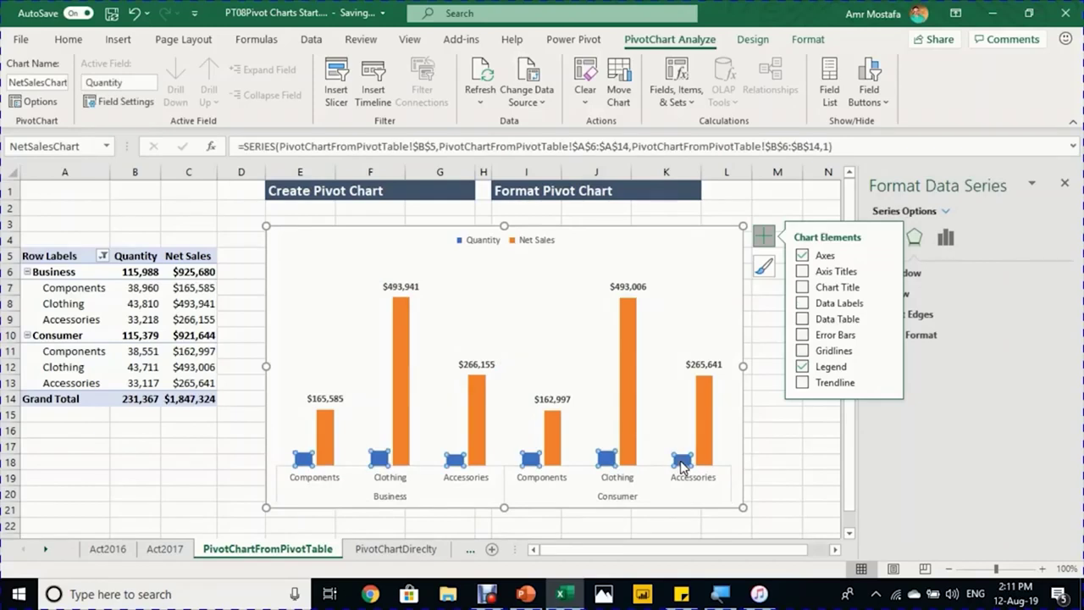
right_click(682, 465)
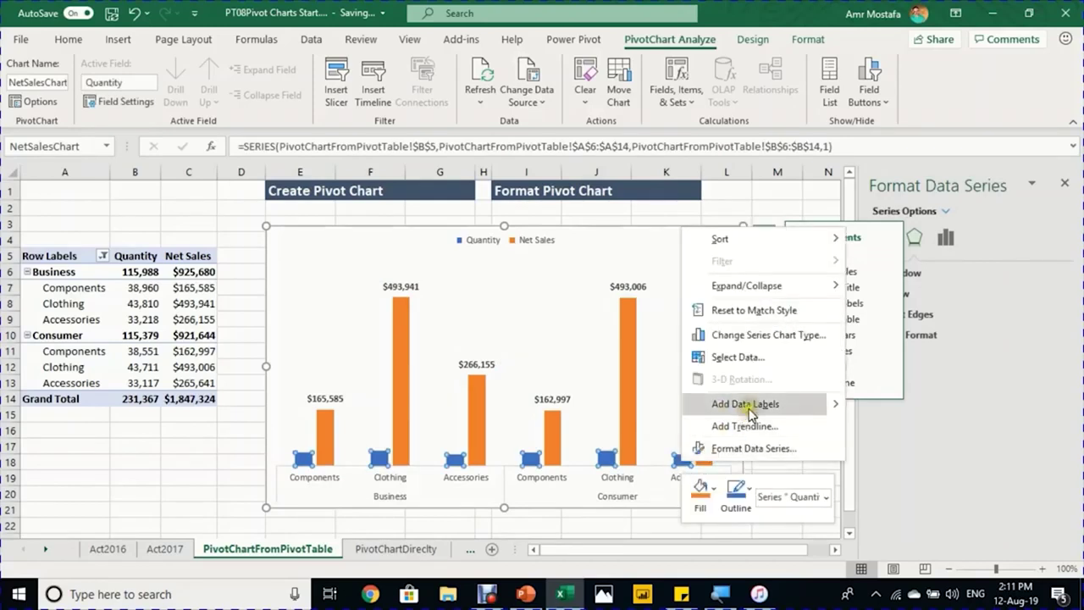
left_click(746, 404)
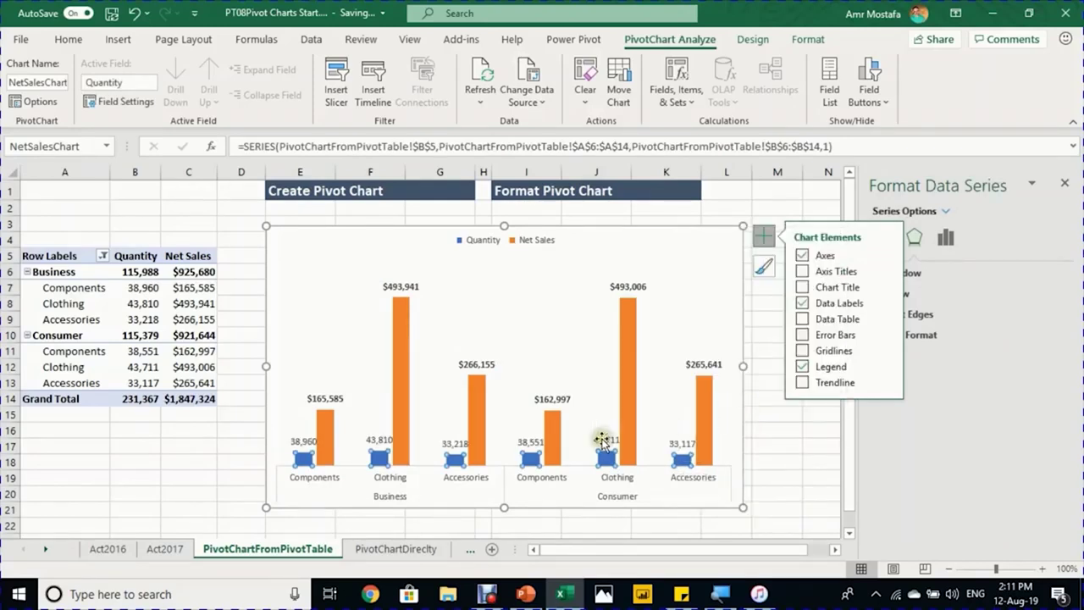
left_click(601, 440)
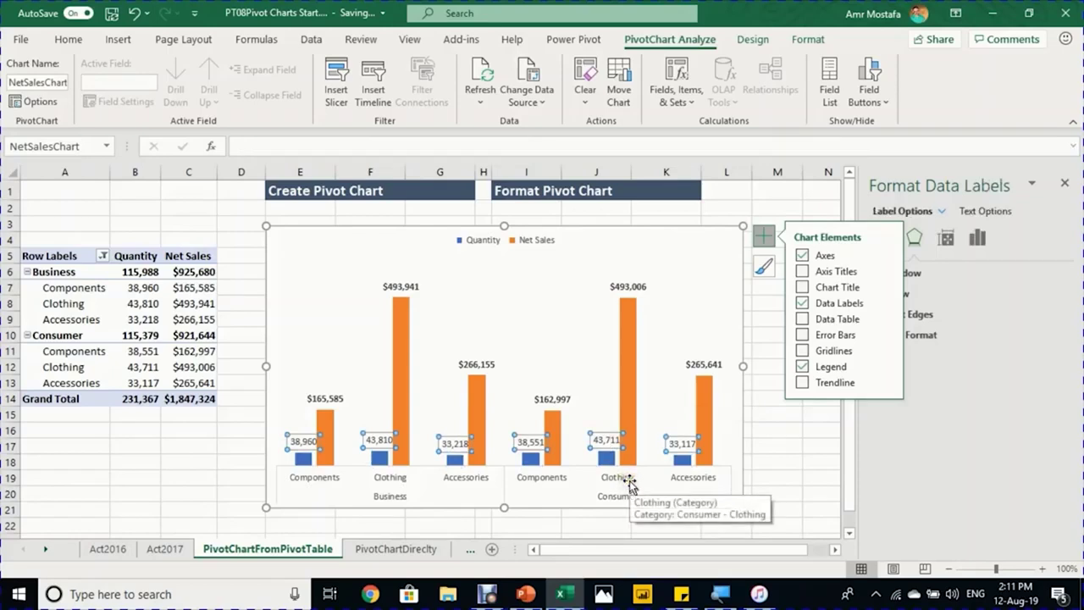
Step: Fill the Net Sales columns with the light blue from the recent colors
left_click(636, 371)
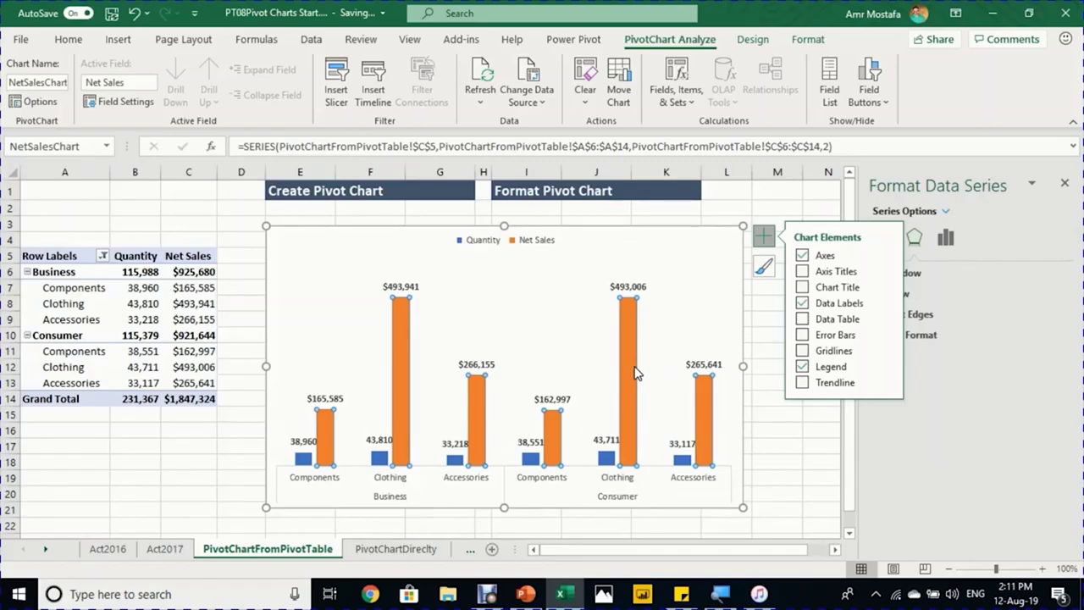
left_click(882, 237)
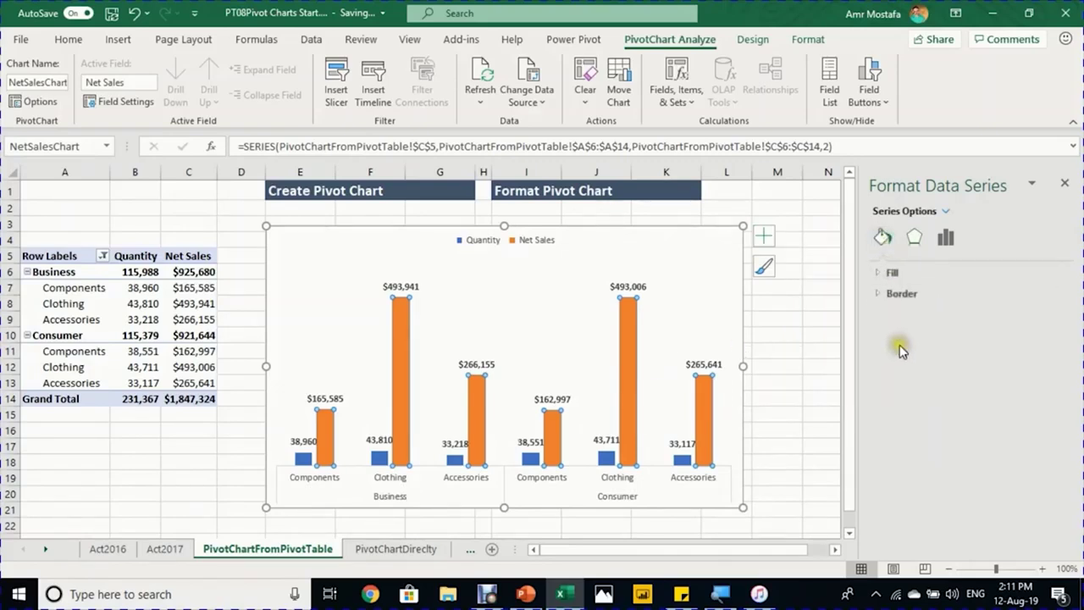
left_click(894, 272)
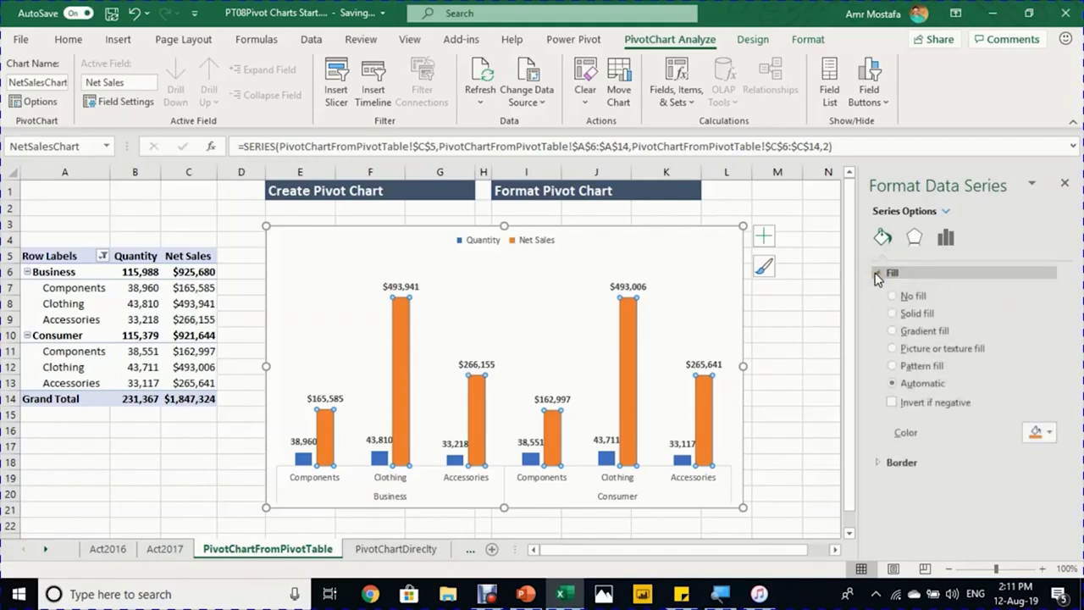
left_click(1049, 433)
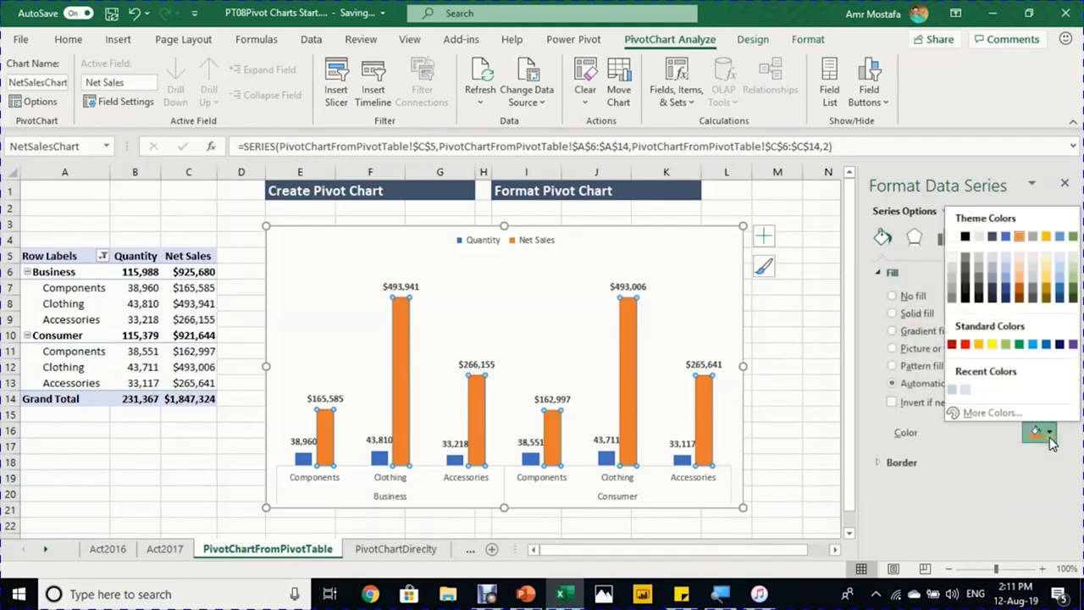
left_click(955, 391)
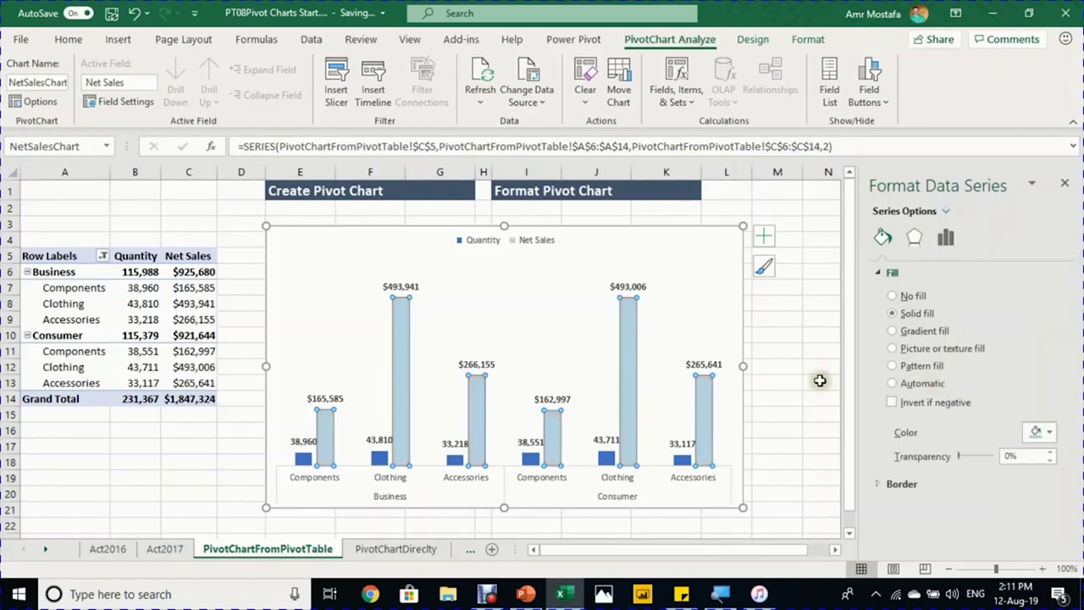
left_click(786, 332)
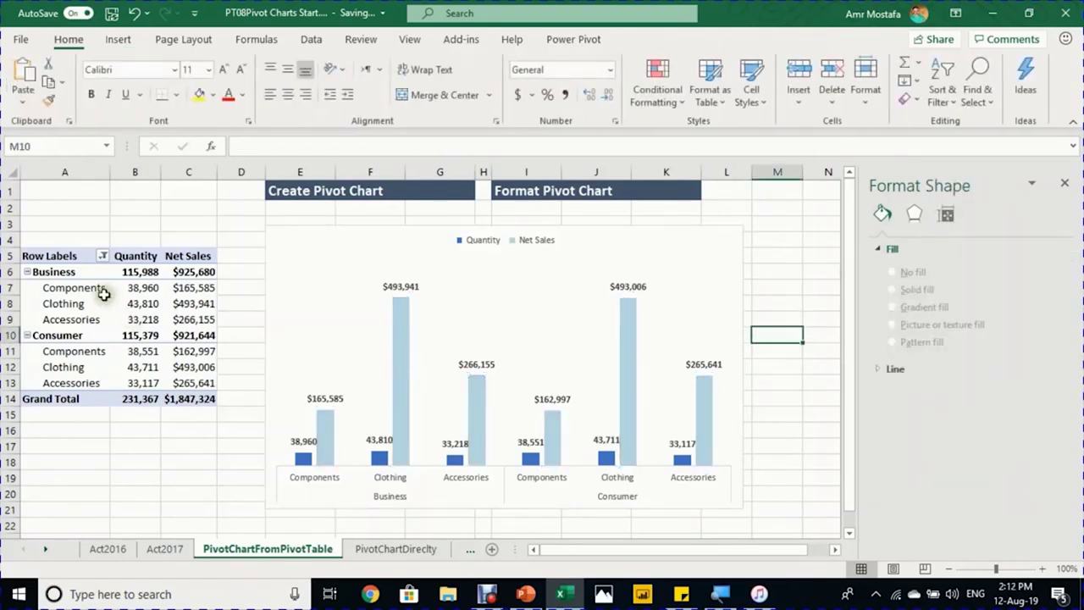
Step: Color the Quantity data labels on the NetSalesChart with the theme blue that matches their columns
left_click(458, 447)
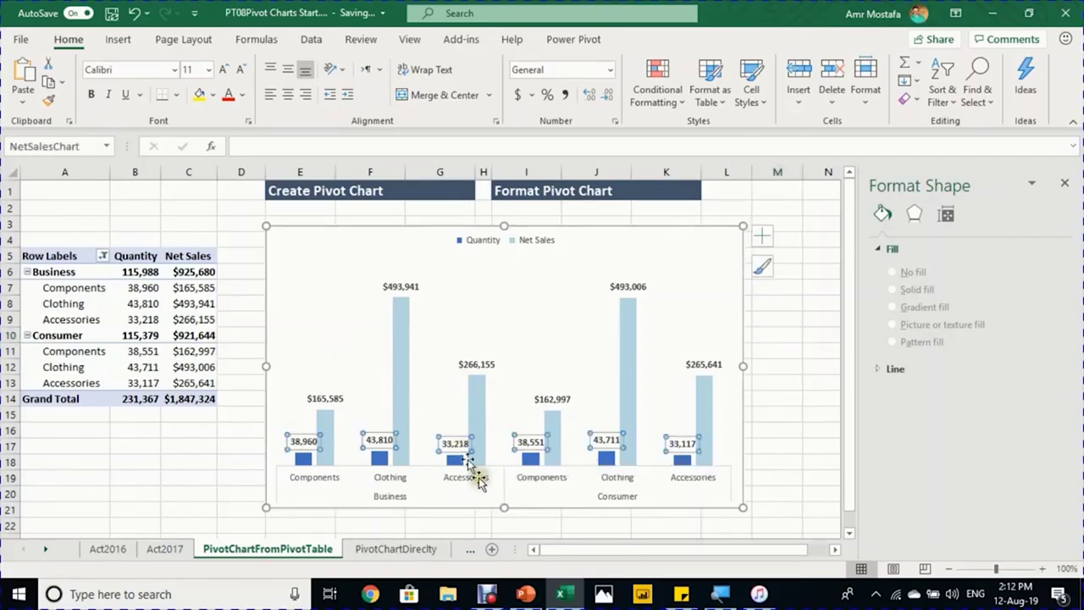
left_click(80, 38)
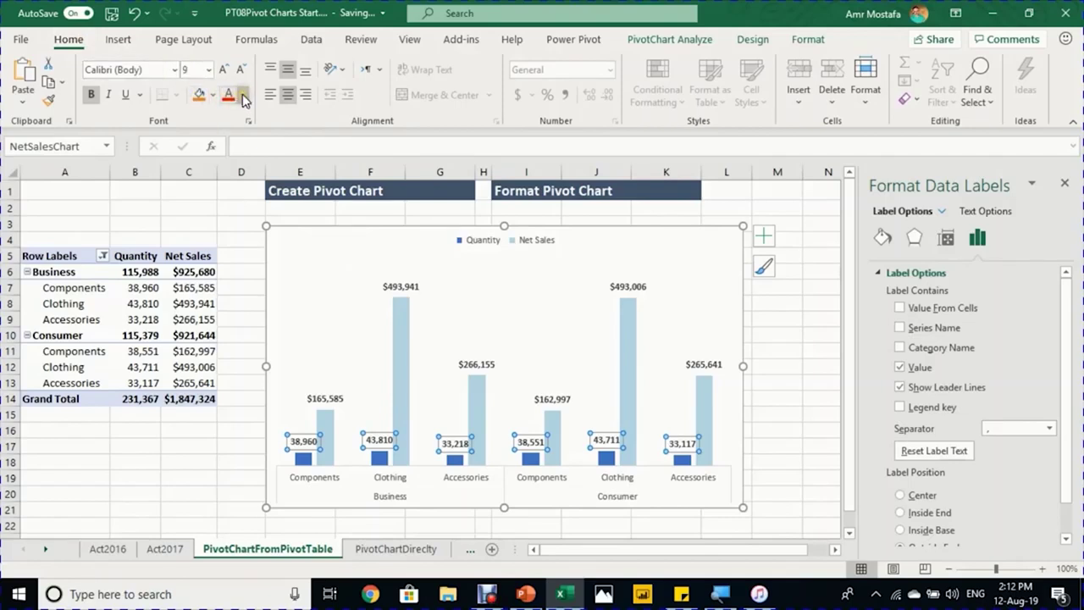
left_click(243, 98)
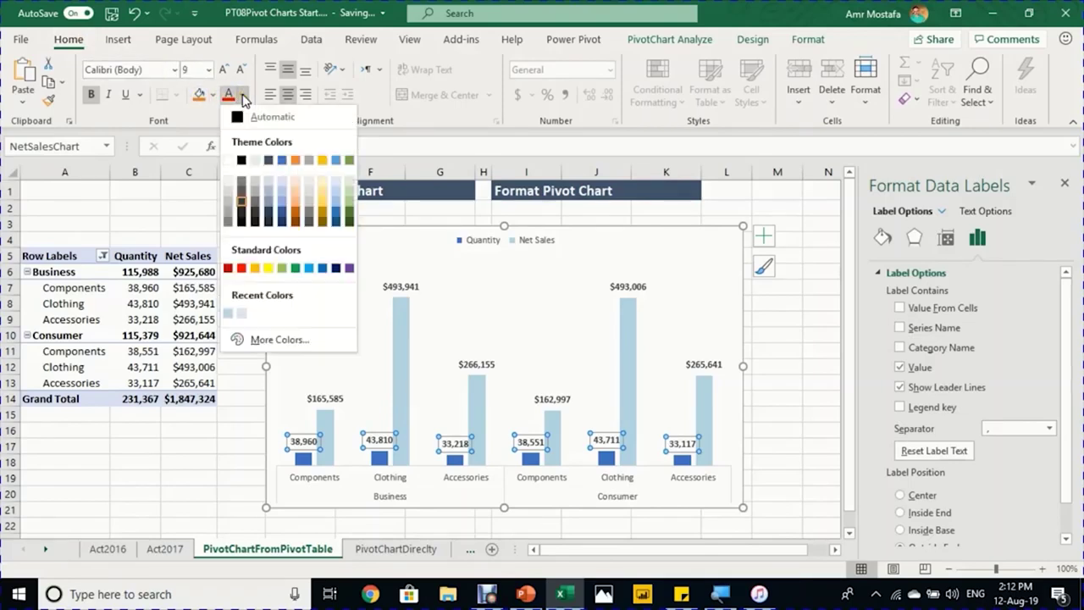
left_click(286, 167)
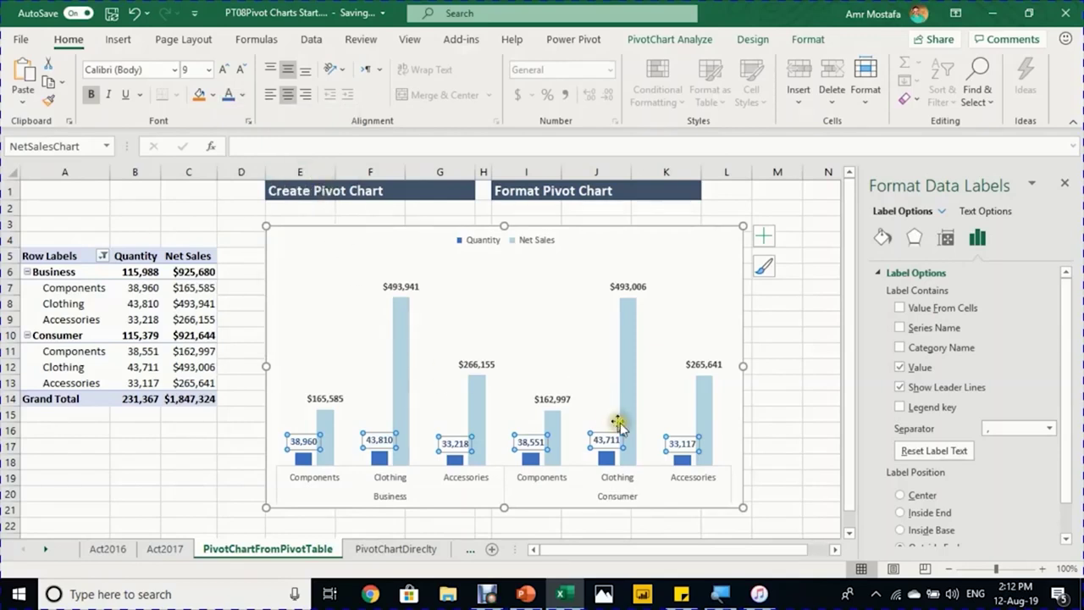
left_click(751, 445)
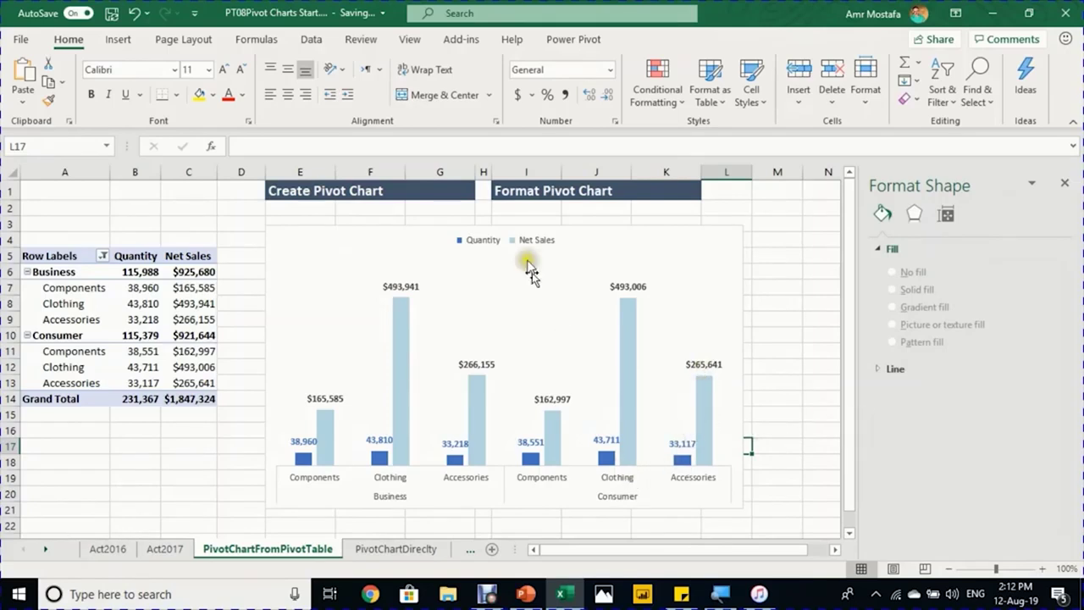
Step: Make the horizontal category axis labels of the NetSalesChart bold
left_click(619, 483)
left_click(623, 491)
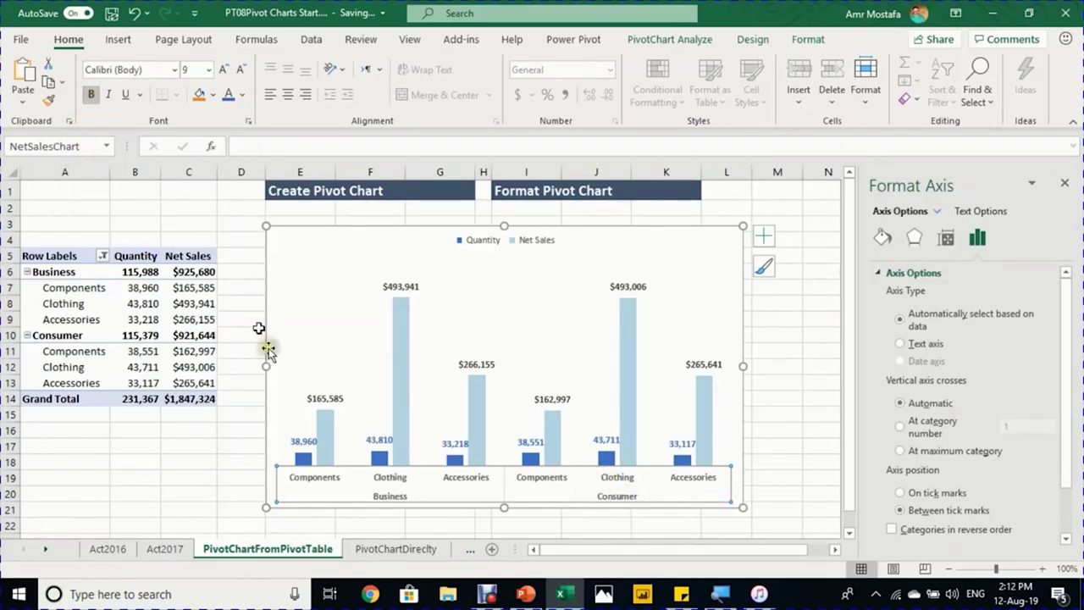
left_click(797, 354)
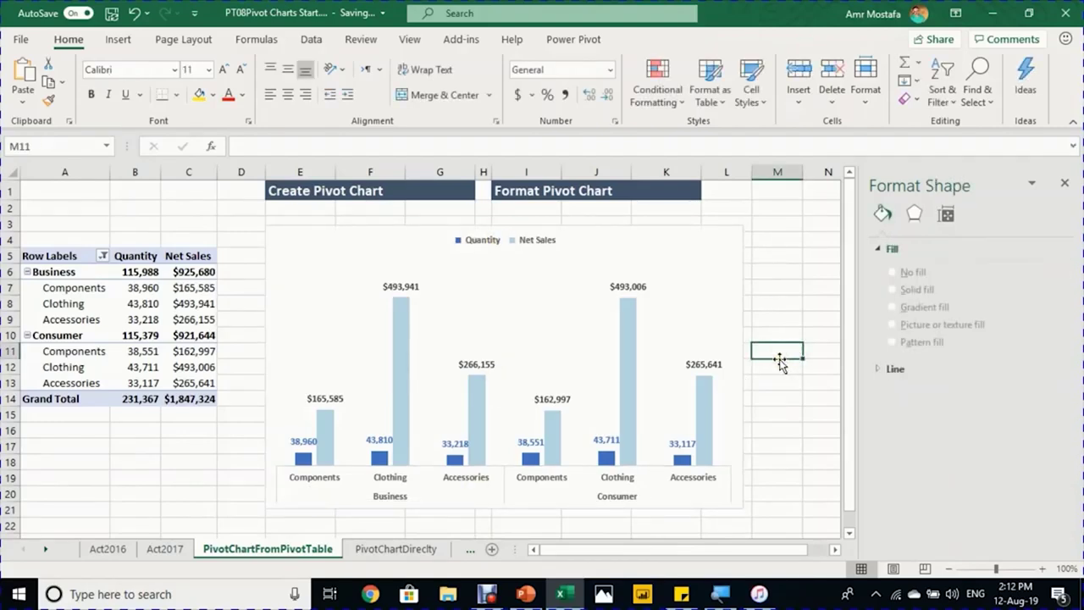
Step: Create a PivotChart from the DailySales table on the Act2016 sheet, placing it at cell A7 of the existing PivotChartDireclty sheet
key("ctrl+Page_Down")
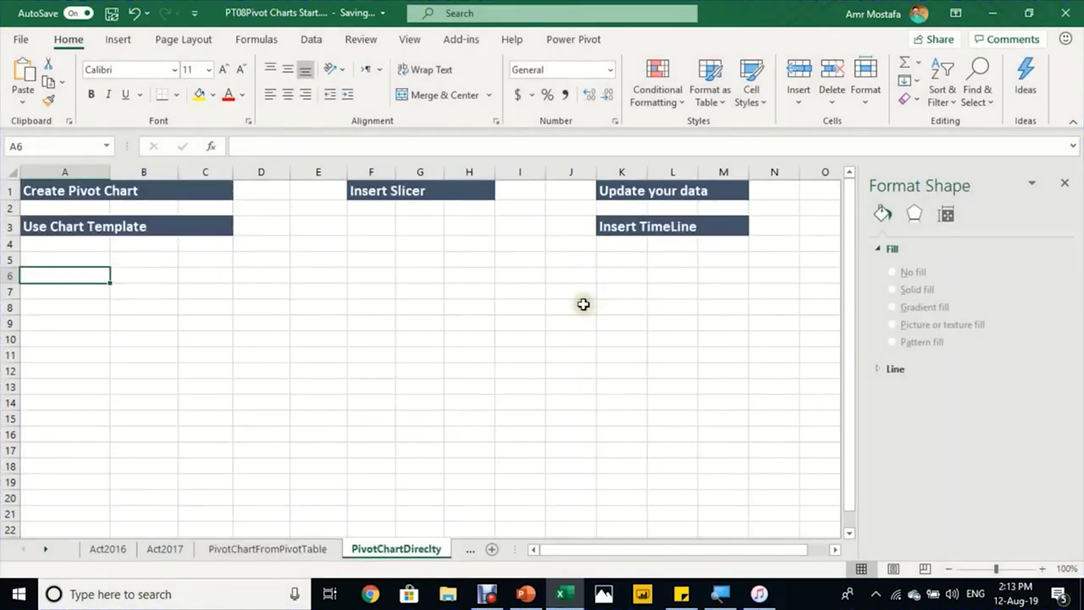
left_click(88, 280)
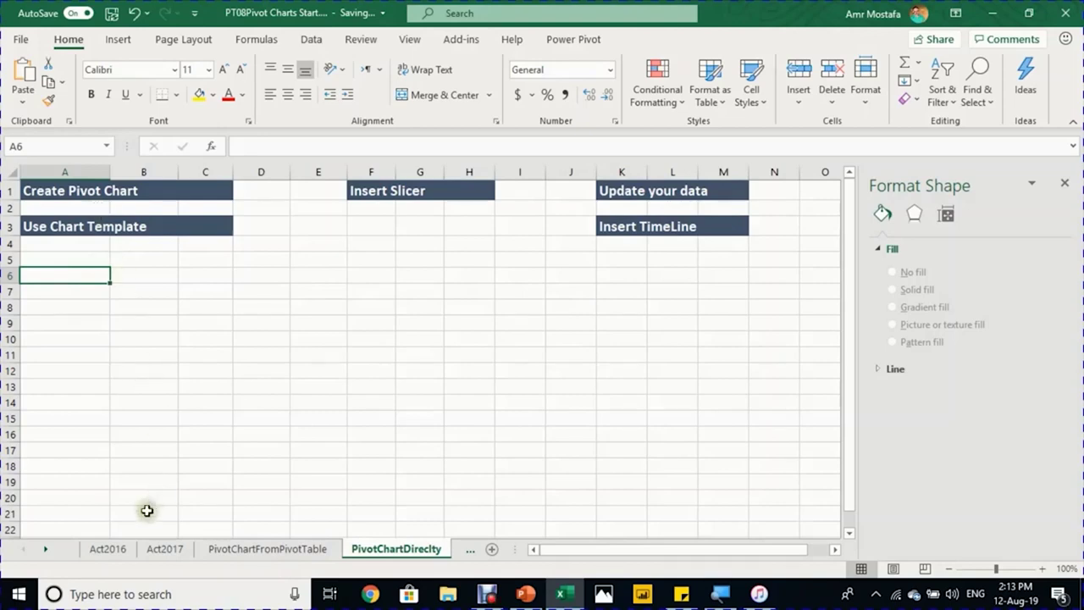
key("ctrl+Page_Up")
key("ctrl+Page_Up")
key("ctrl+Page_Up")
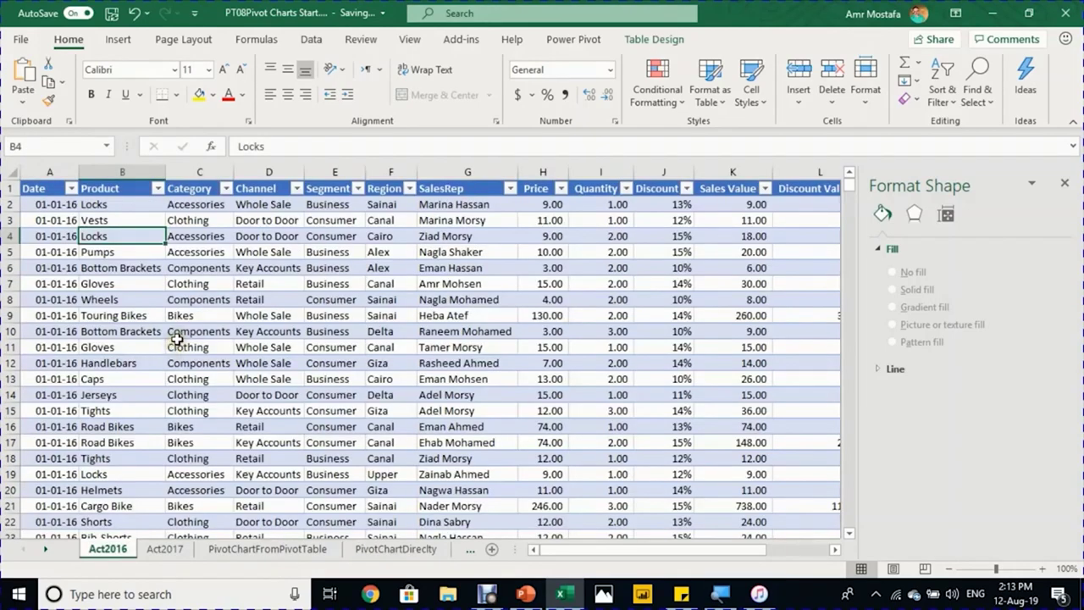
left_click(119, 44)
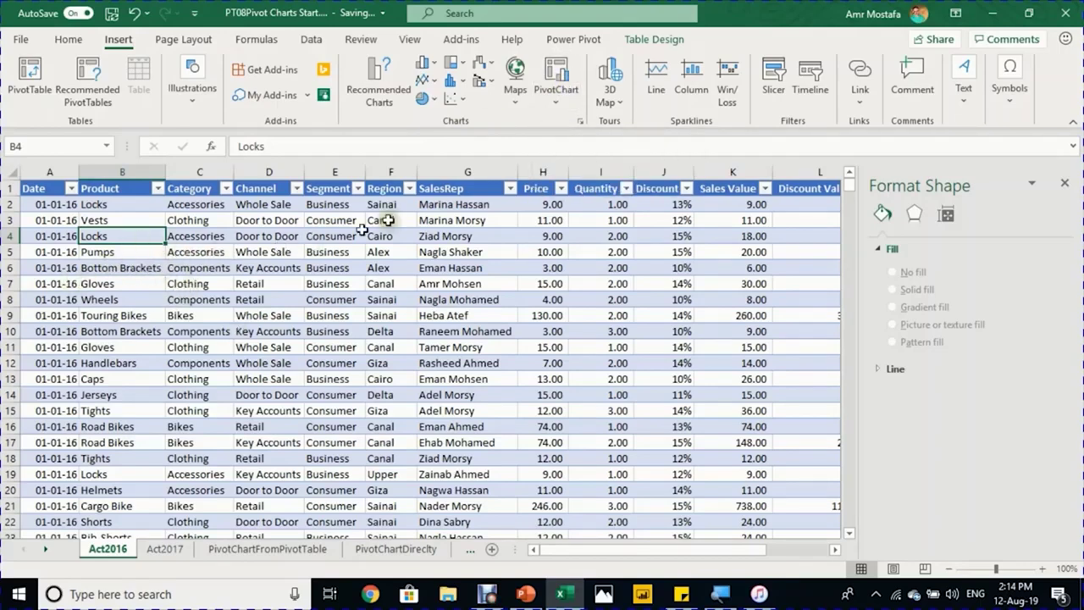
left_click(555, 76)
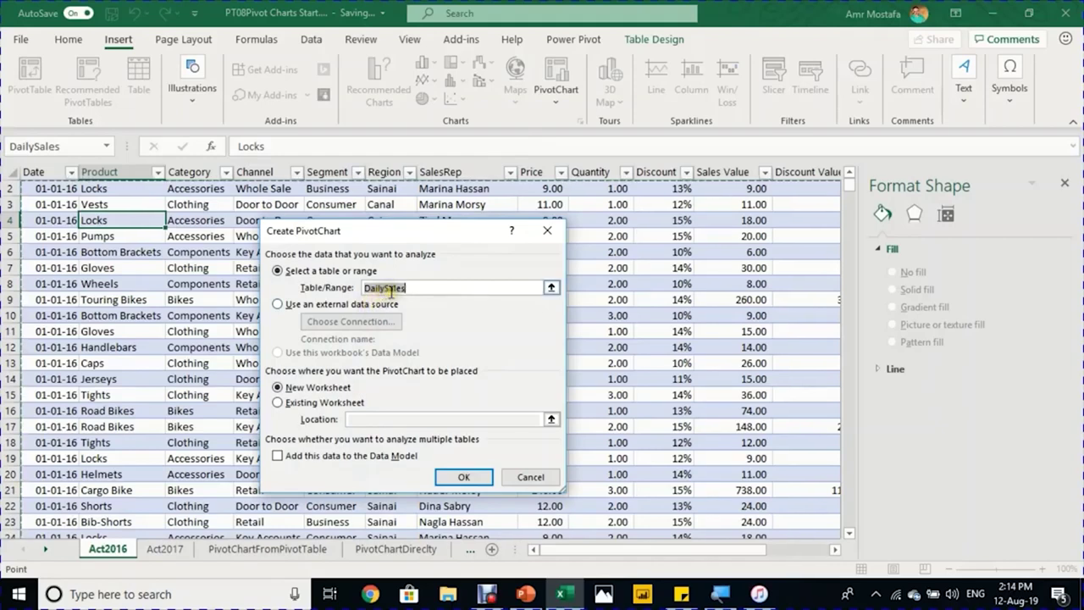
left_click(297, 404)
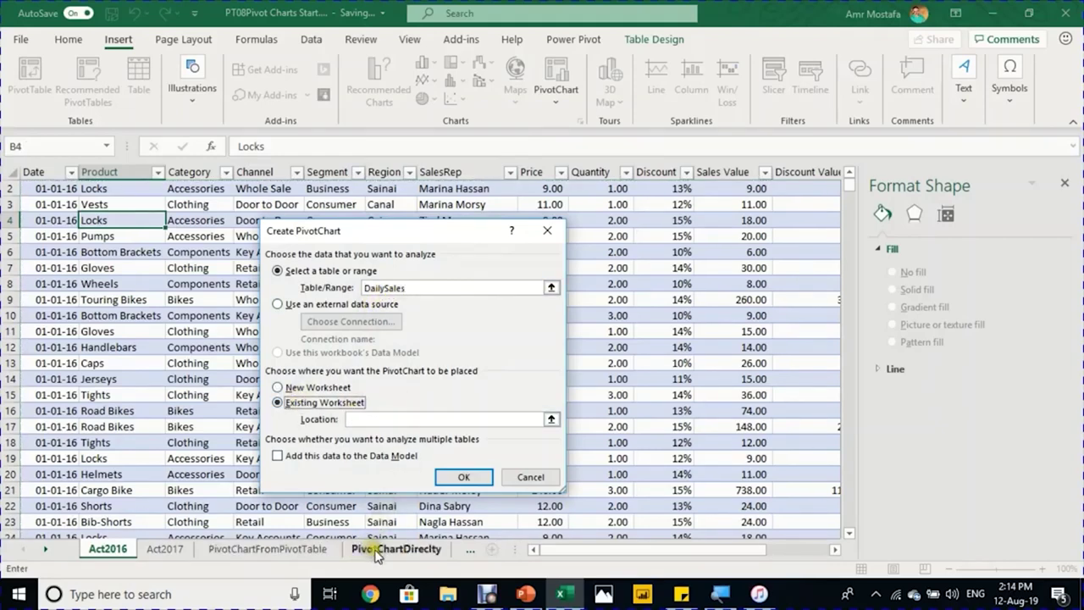
left_click(377, 552)
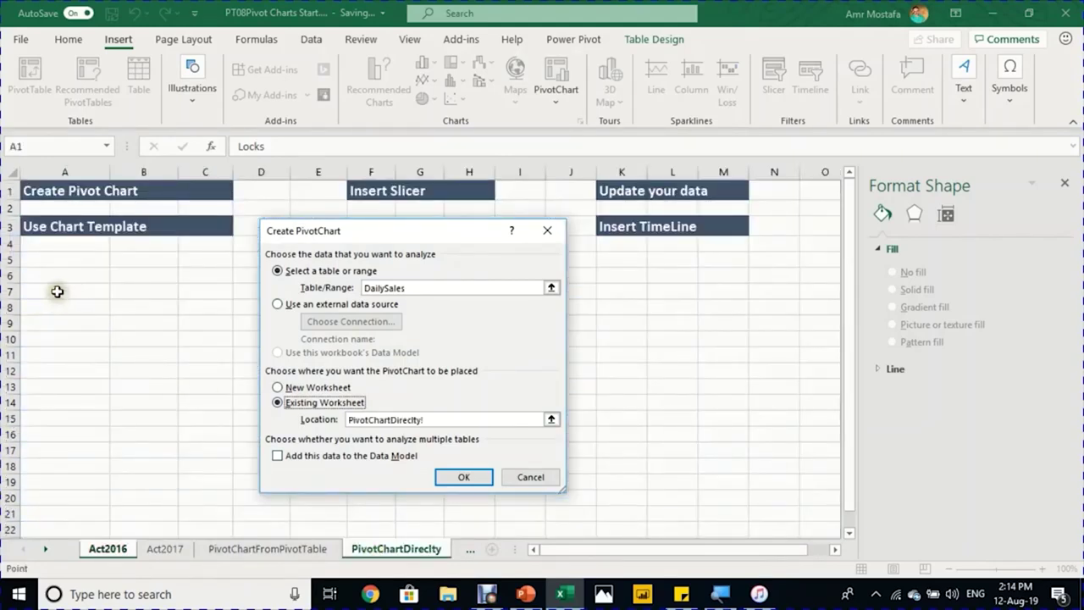
left_click(458, 479)
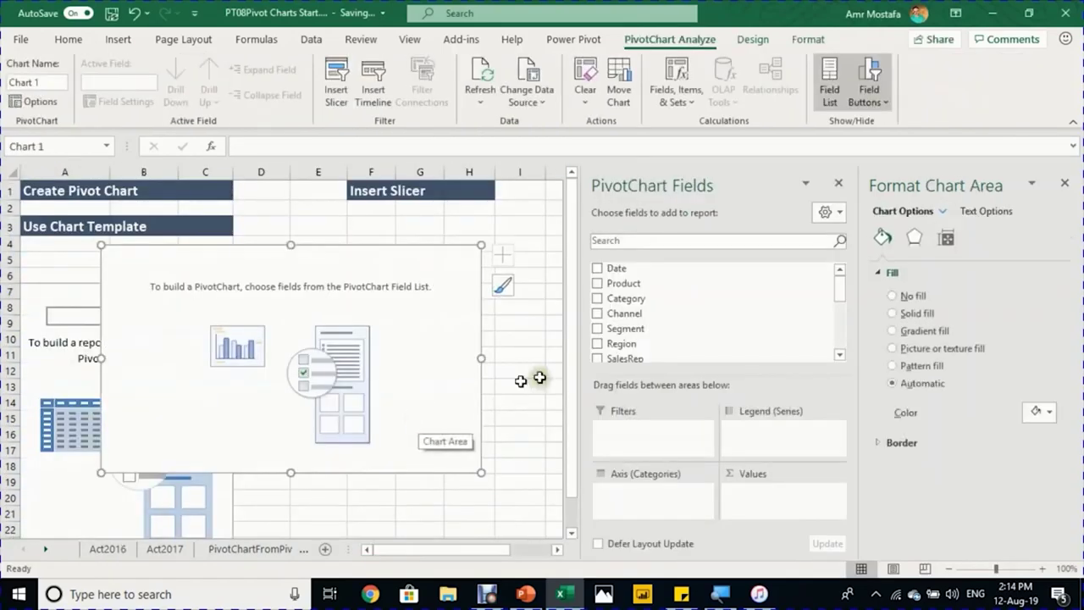
Step: Close the Format Chart Area pane and move the empty PivotChart beside the PivotTable placeholder, clear of it
left_click(1065, 183)
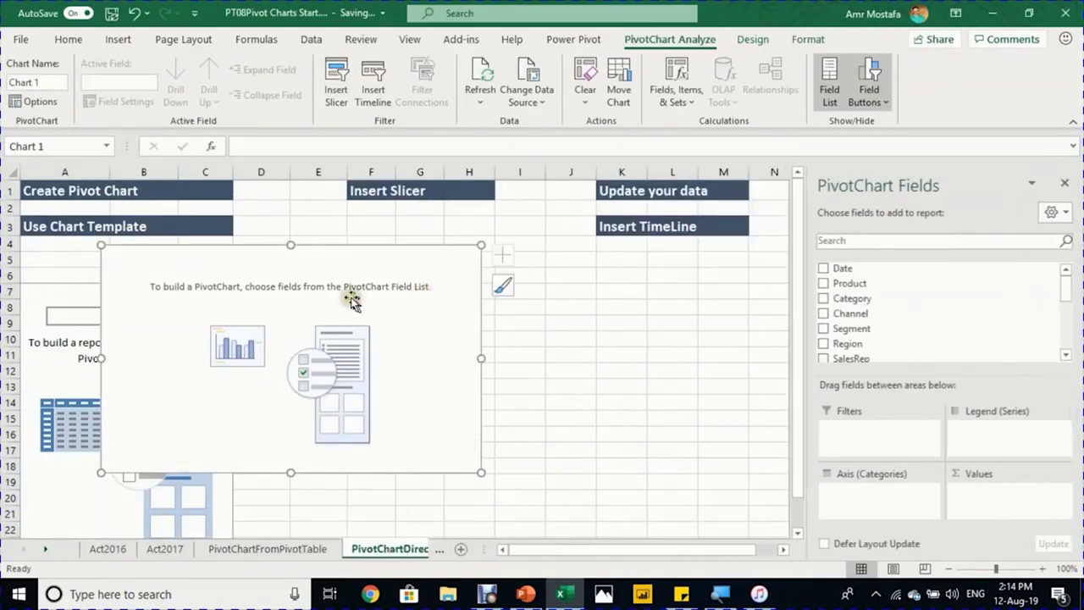
left_click_drag(347, 256, 506, 262)
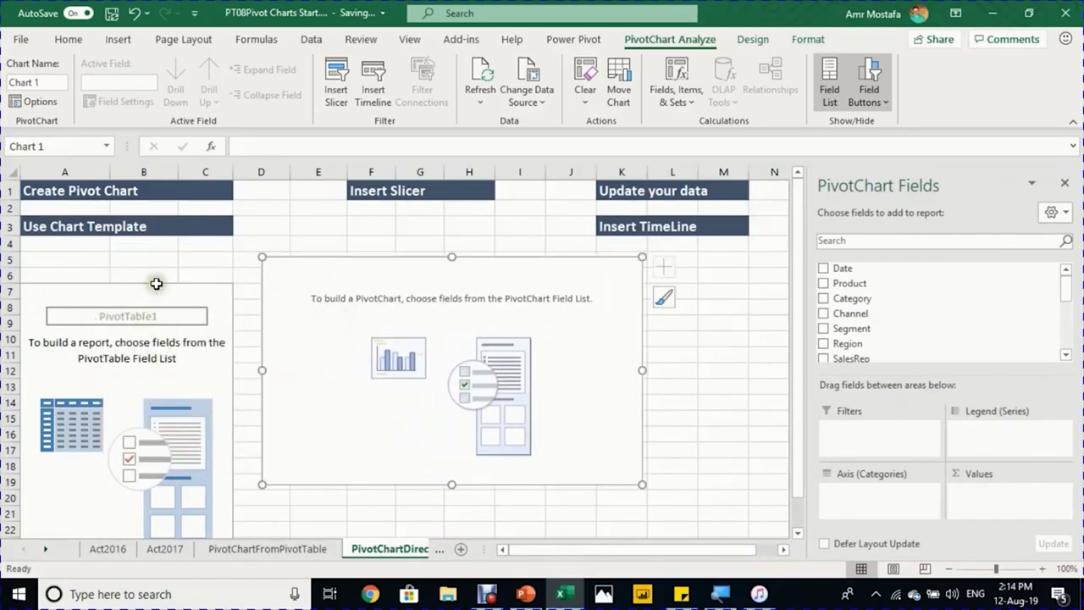
Step: Rename the new empty PivotTable to AVGPrice&Commision
left_click(151, 305)
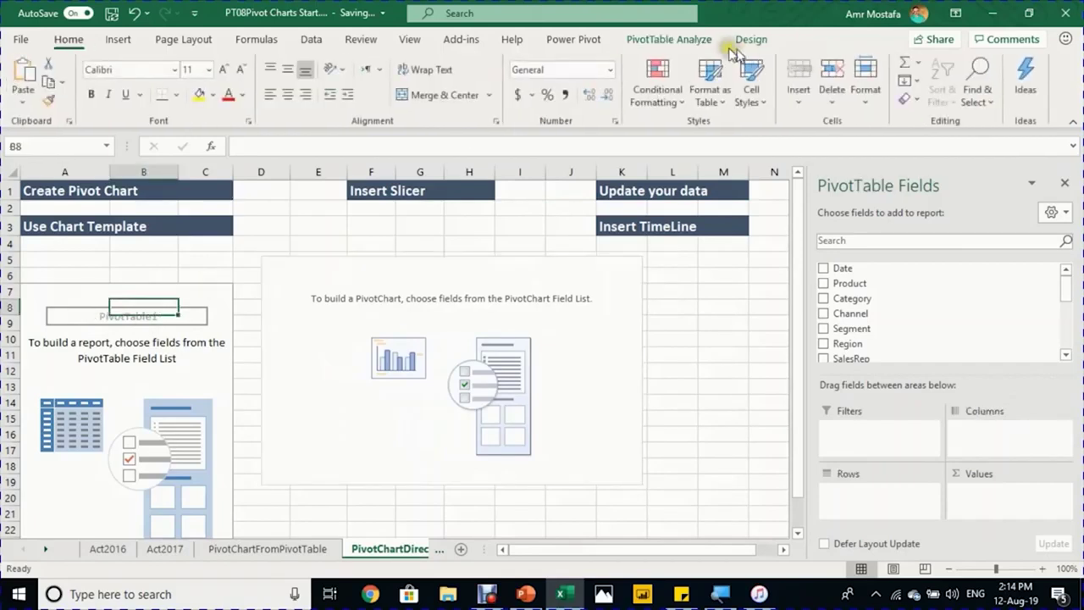
left_click(670, 39)
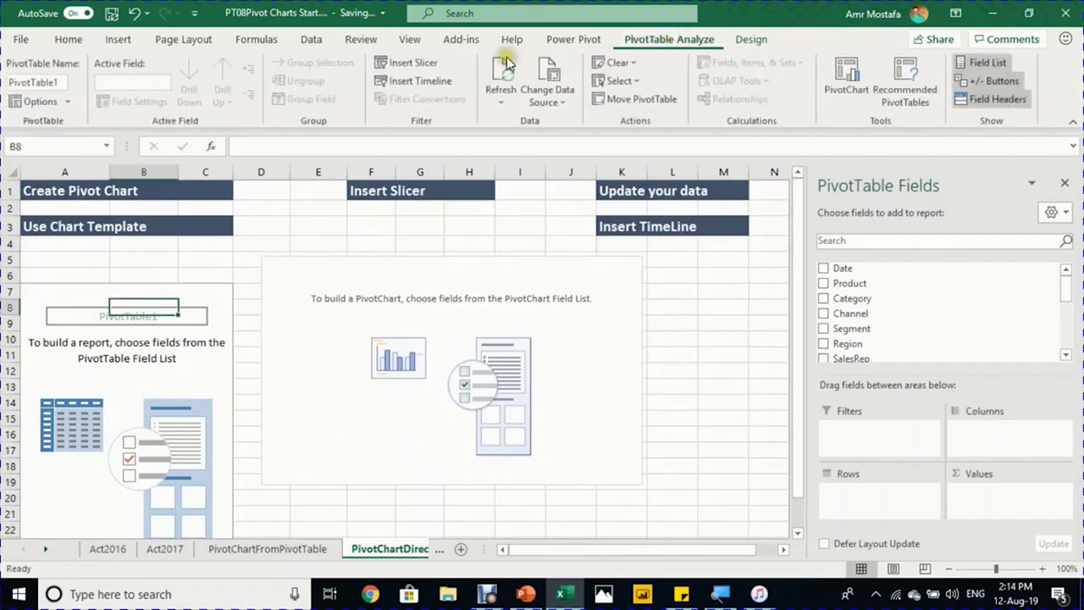
left_click(33, 81)
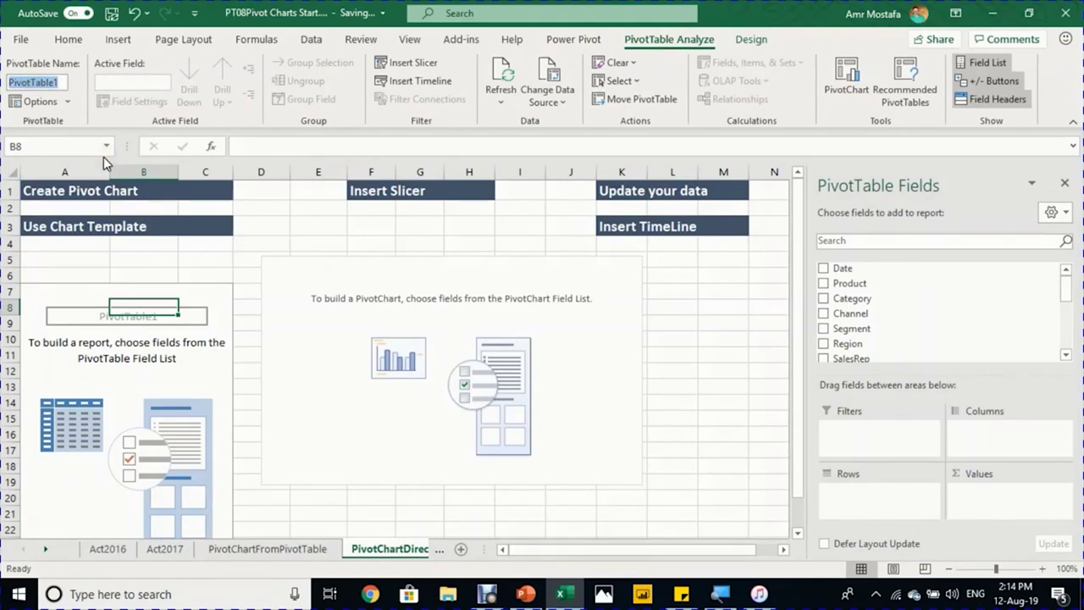
type("AV")
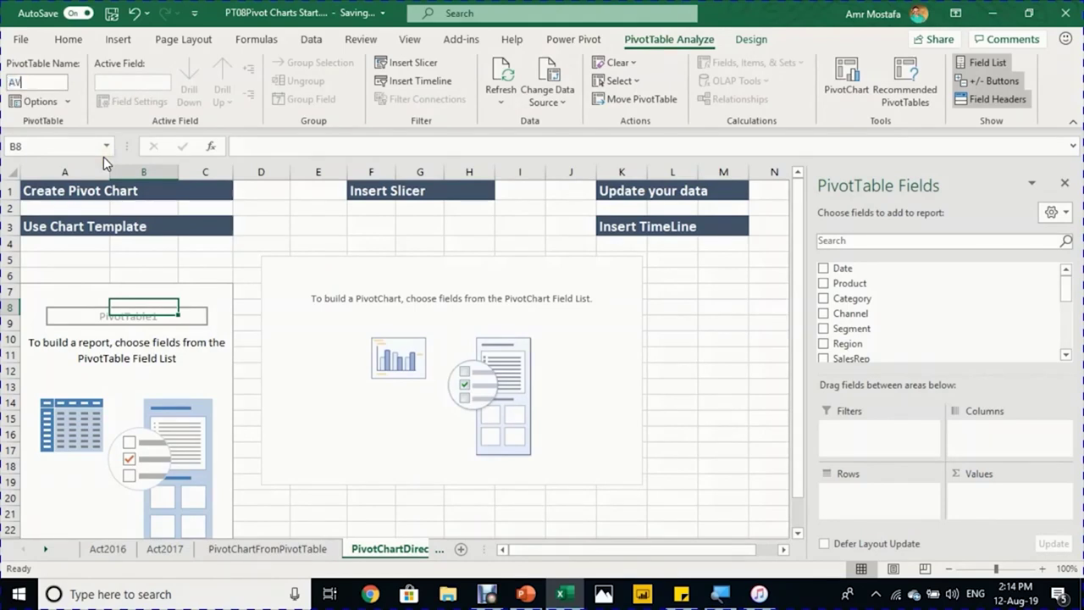
type("GPrice&C")
key("Return")
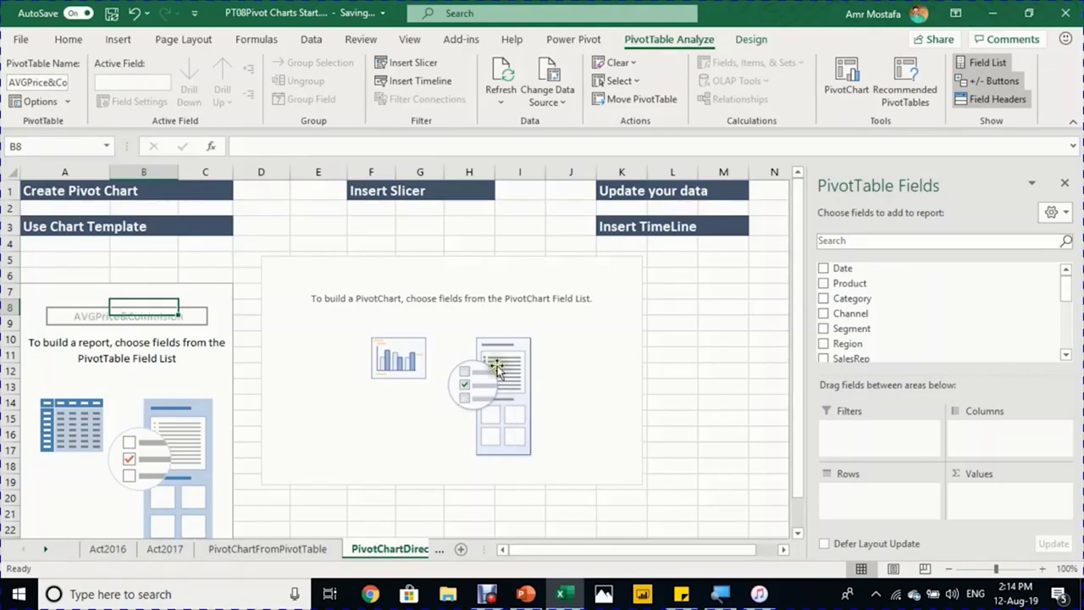
Step: Rename the new empty PivotChart to AVGP&CommChart
left_click(454, 298)
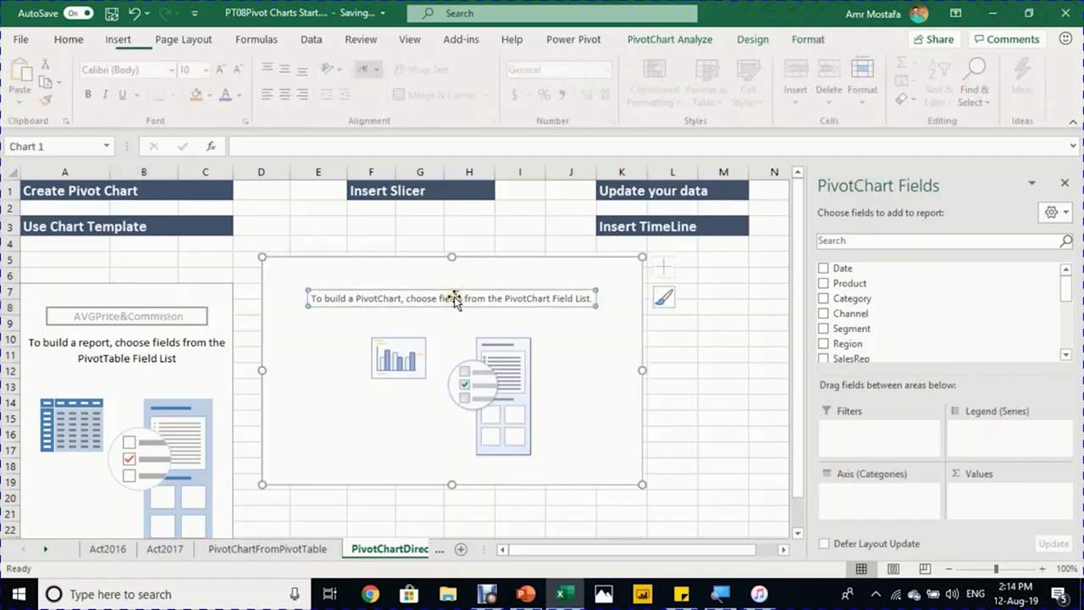
left_click(659, 43)
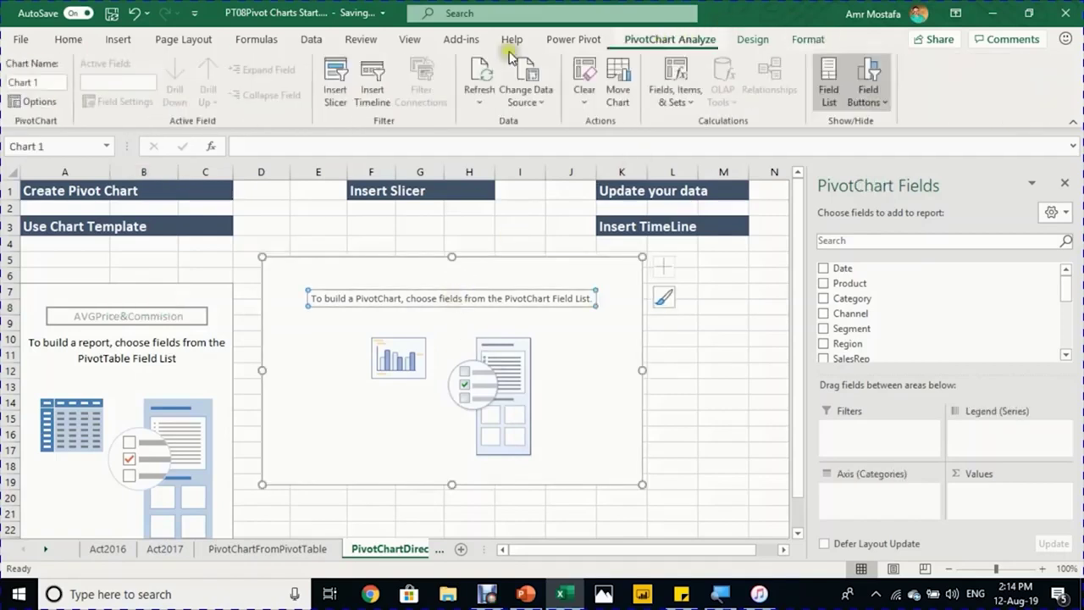
left_click(37, 82)
type("AVGP&CommChart")
key("Return")
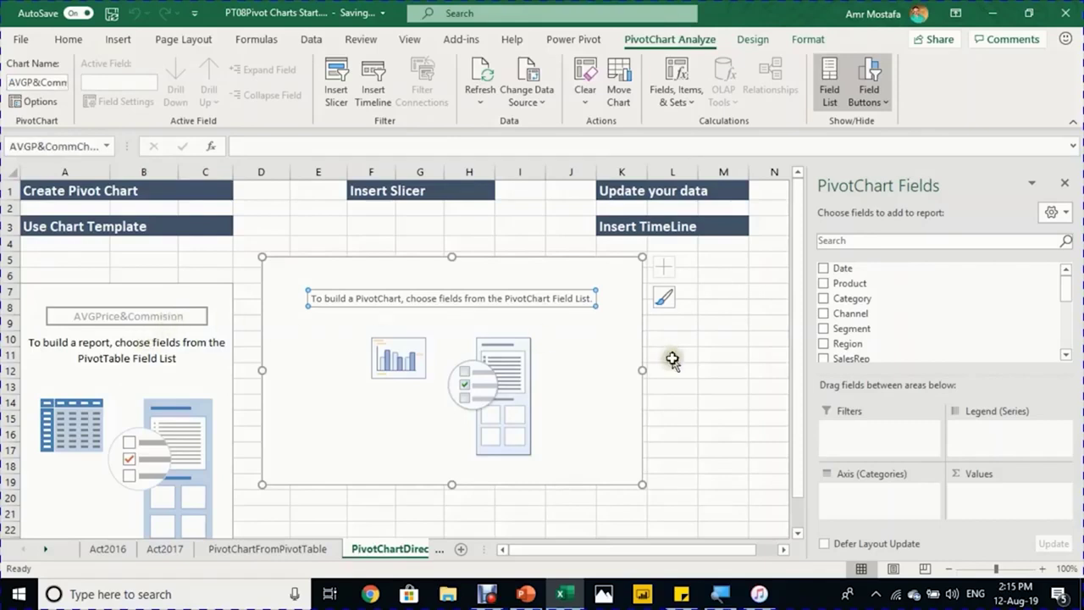
left_click(541, 271)
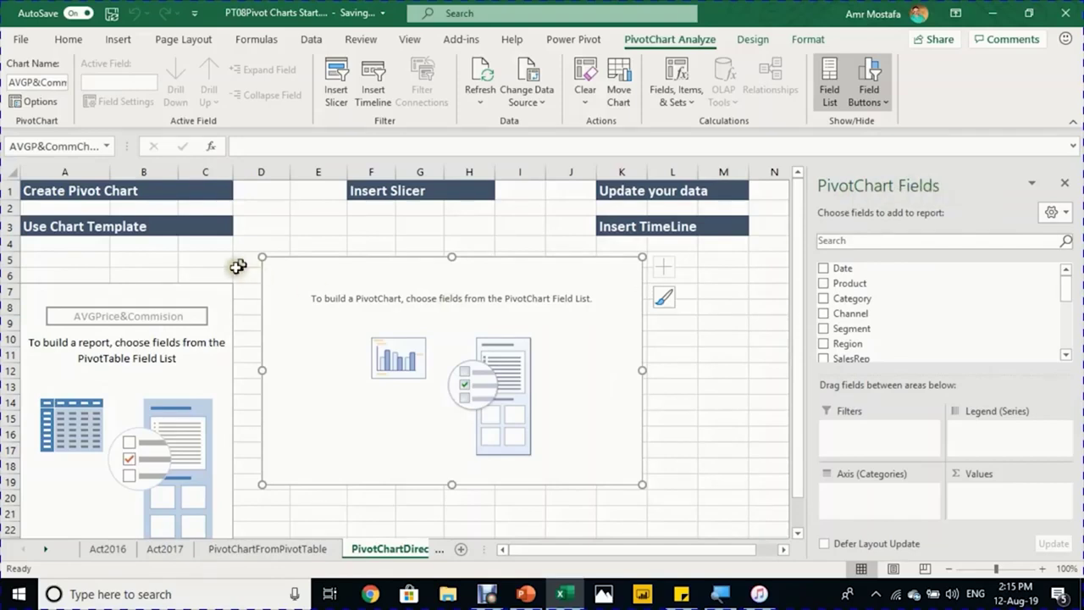
Step: Add Segment to the PivotChart's axis categories, with Category placed beneath it in the linked PivotTable's rows
left_click(169, 289)
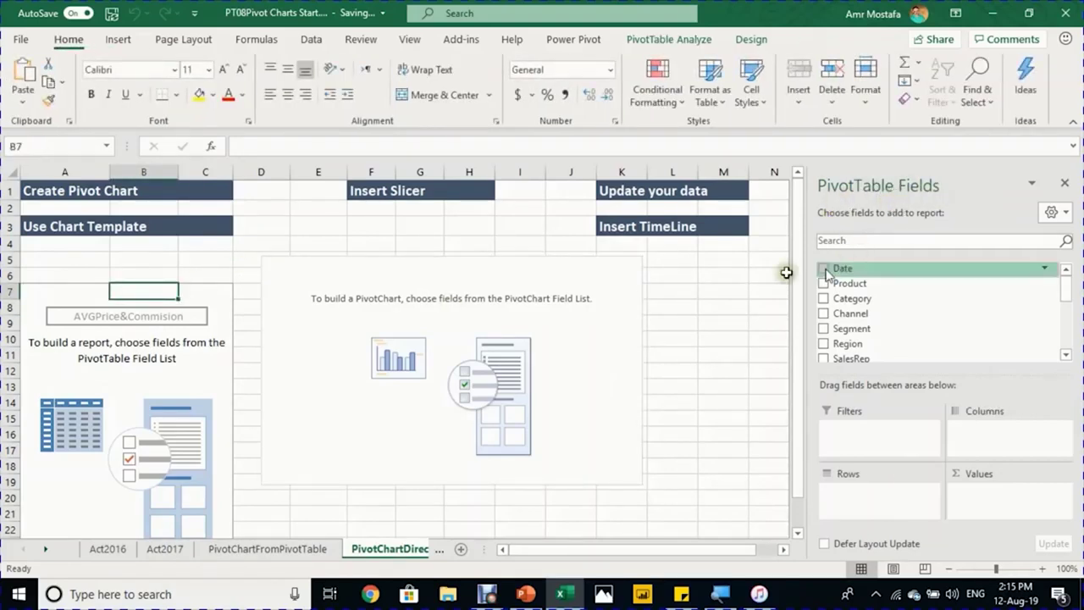
left_click(532, 279)
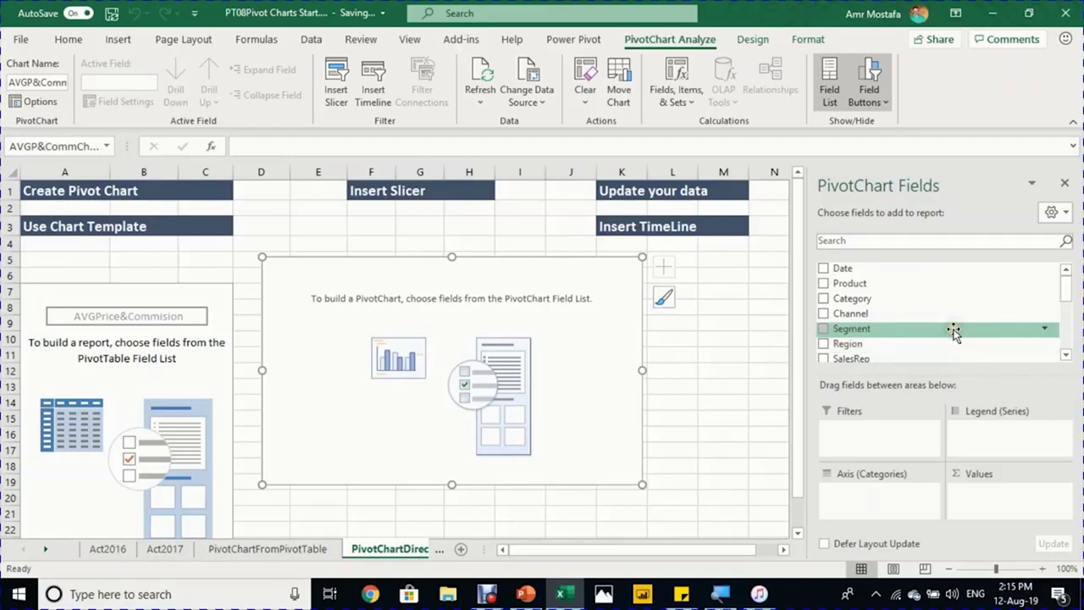
left_click_drag(954, 332, 916, 496)
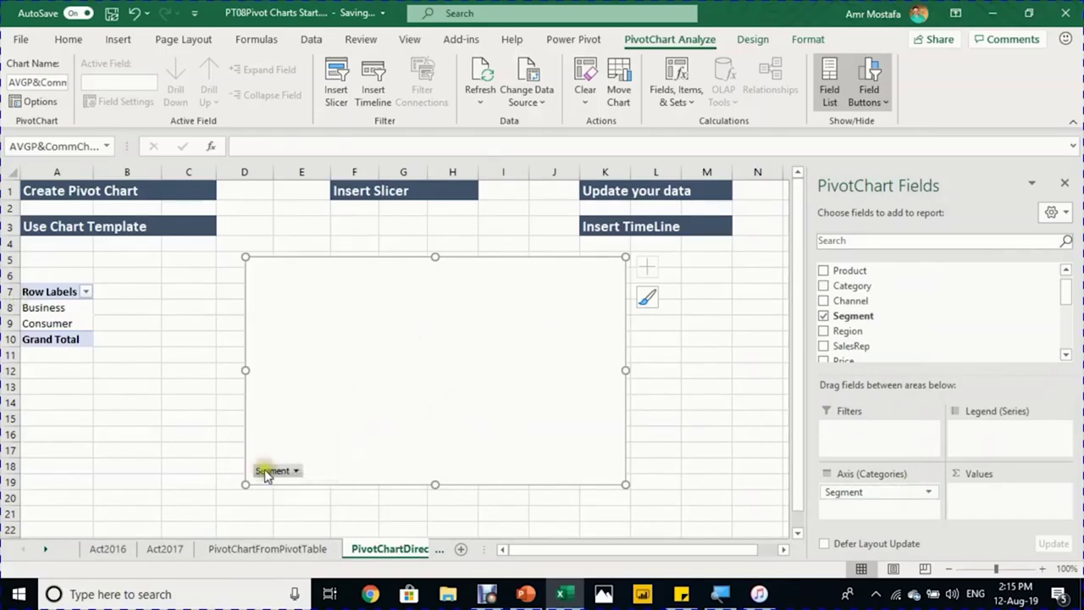
left_click(58, 318)
left_click(57, 308)
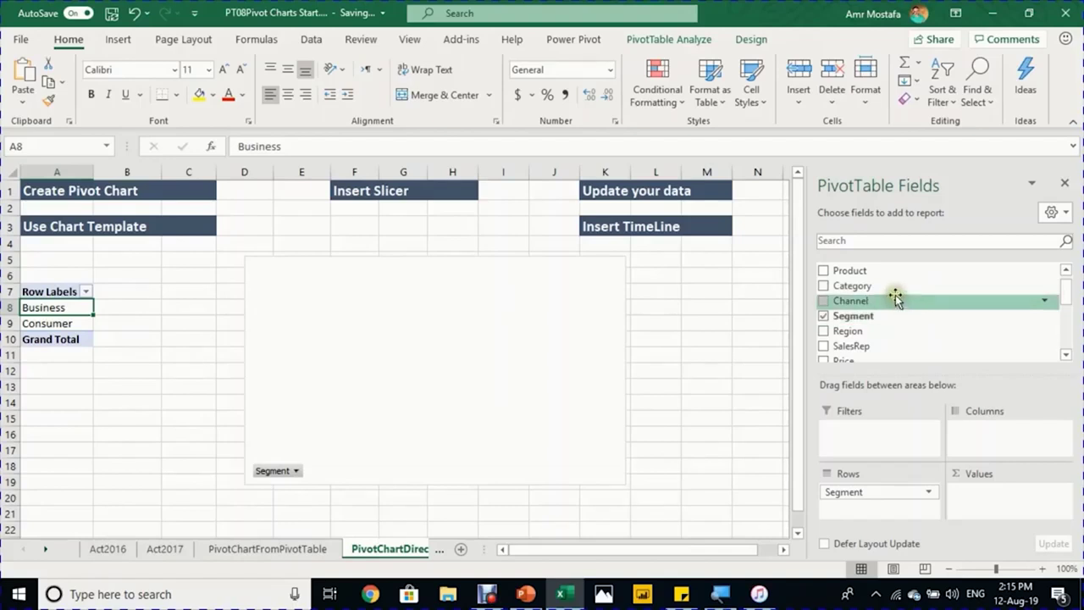
left_click_drag(895, 298, 894, 511)
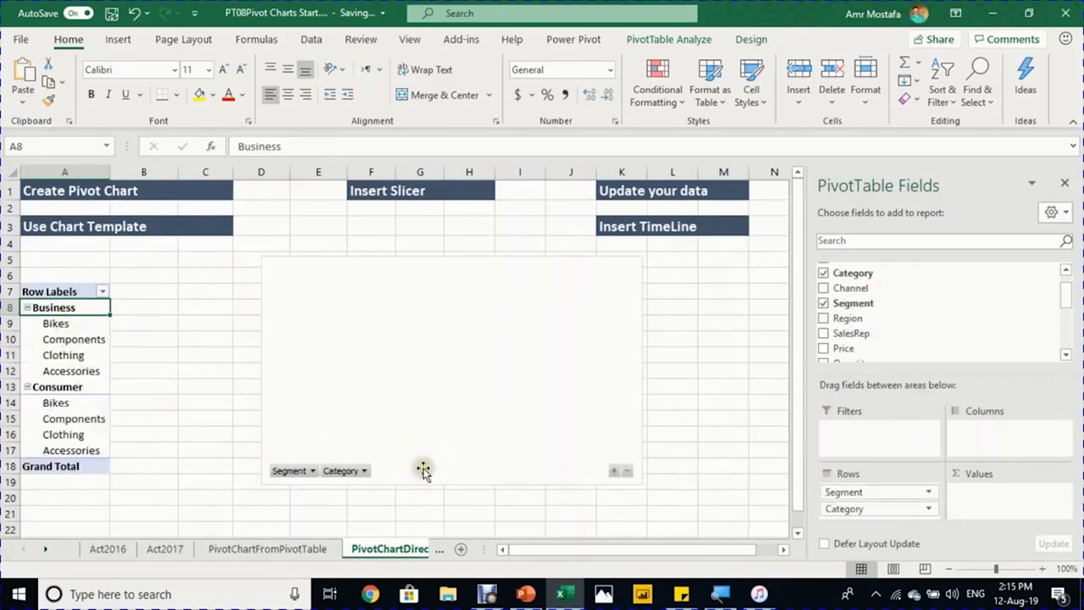
Step: Add the Commission Value field to the values of the AVGPrice&Commision PivotTable
scroll(1003, 330, "up", 1)
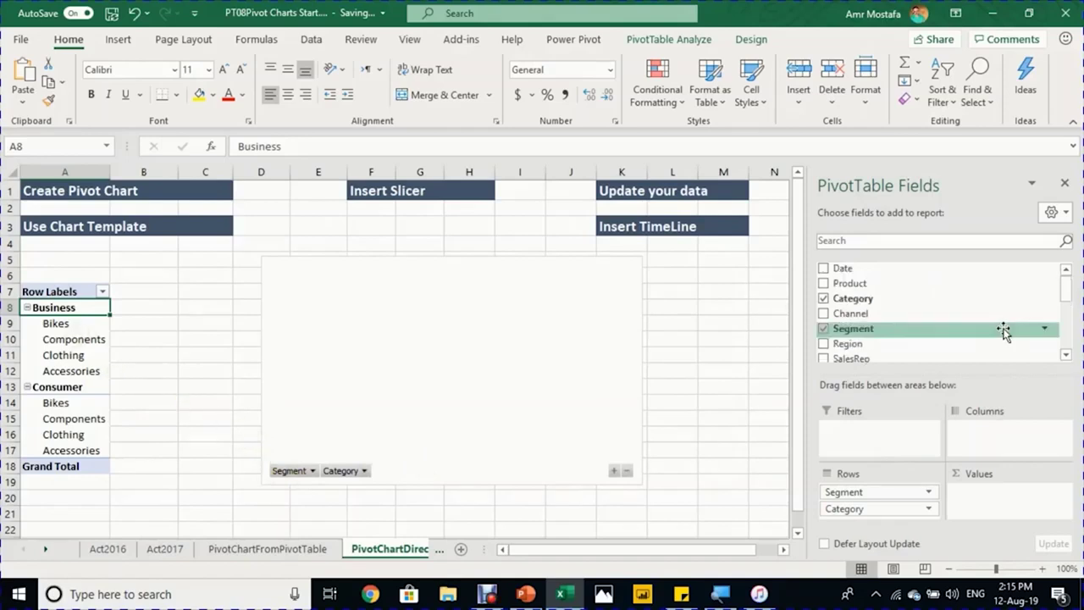
scroll(1003, 331, "down", 1)
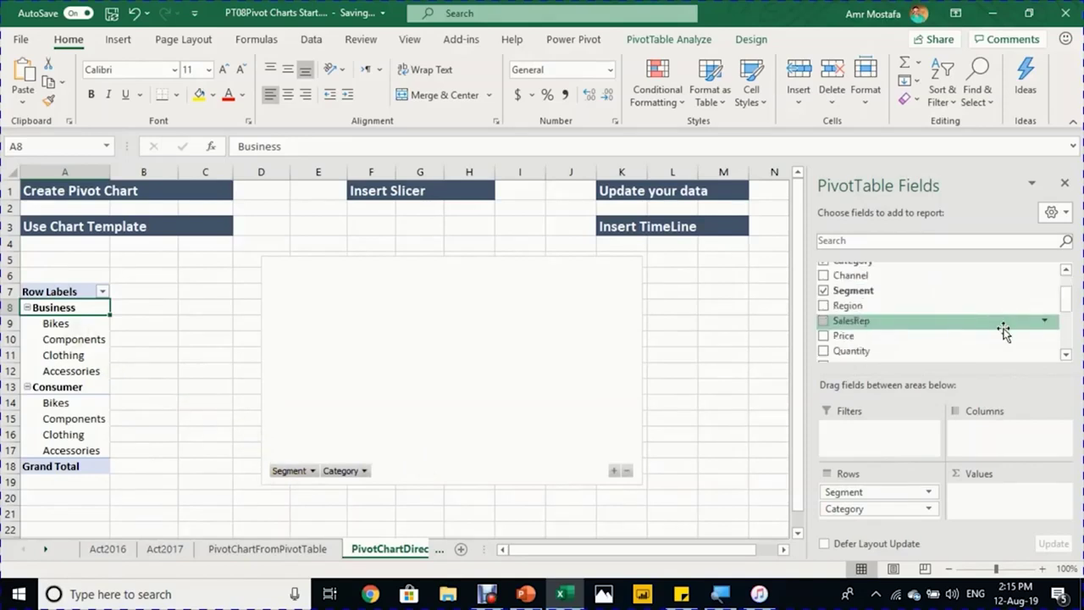
scroll(1003, 330, "down", 3)
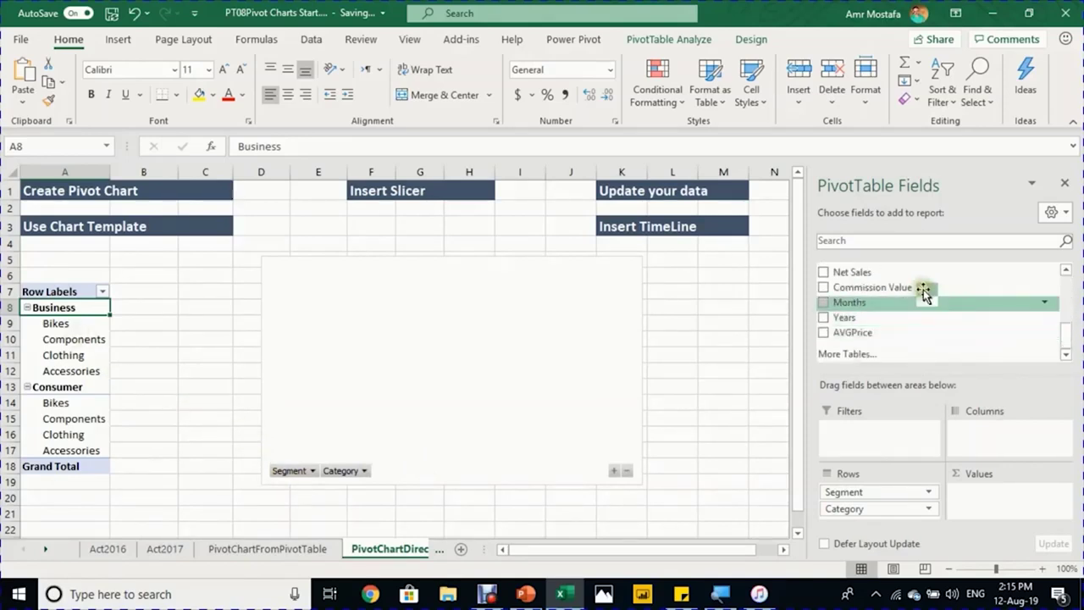
left_click_drag(921, 289, 1019, 498)
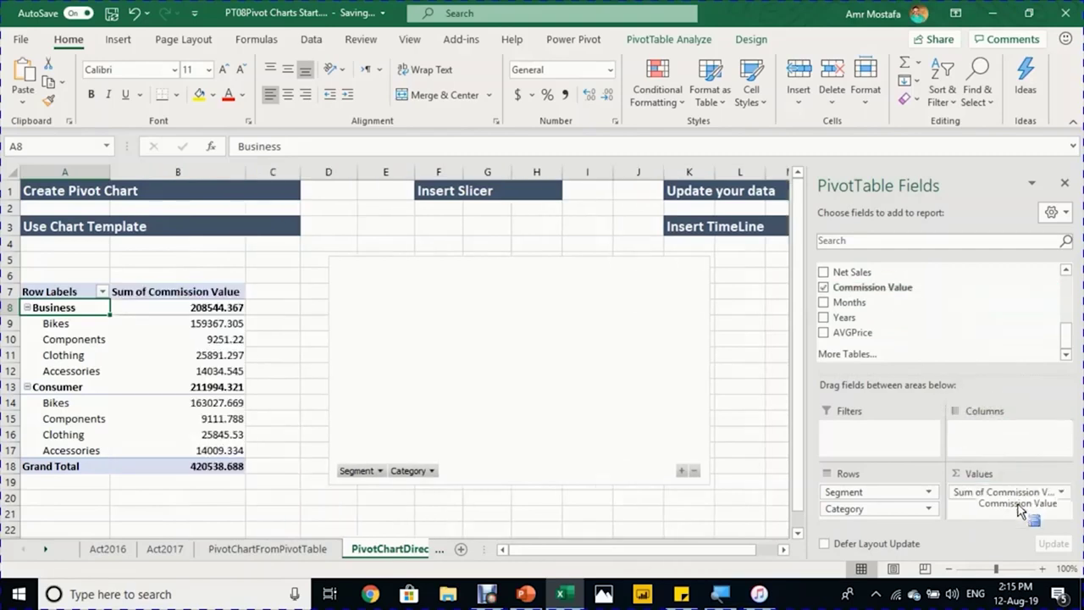
Step: Open the number format settings for the Sum of Commission Value field in the PivotTable
left_click(220, 322)
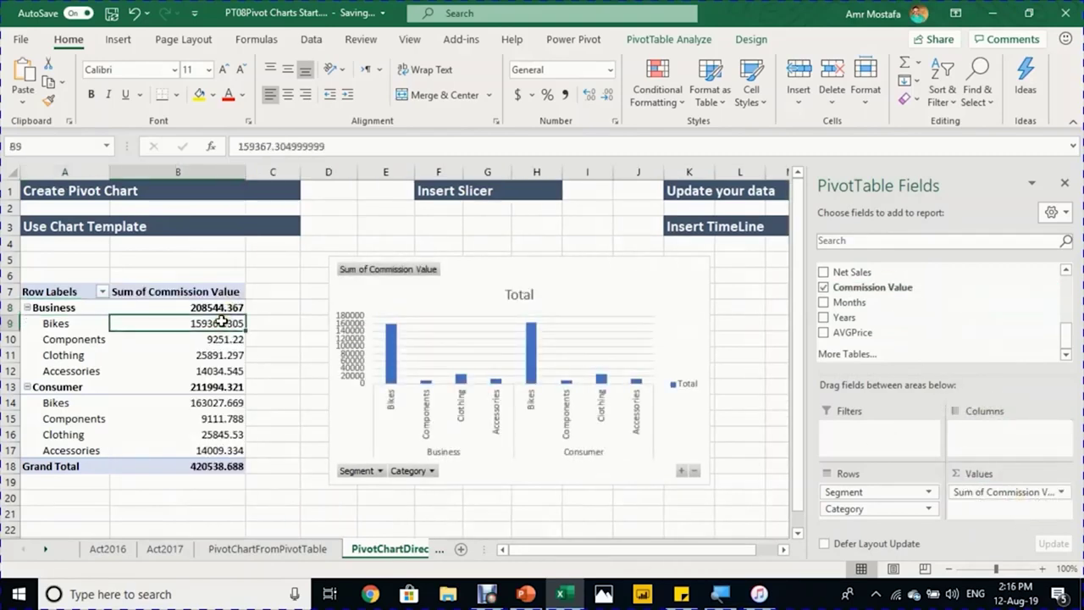
right_click(222, 322)
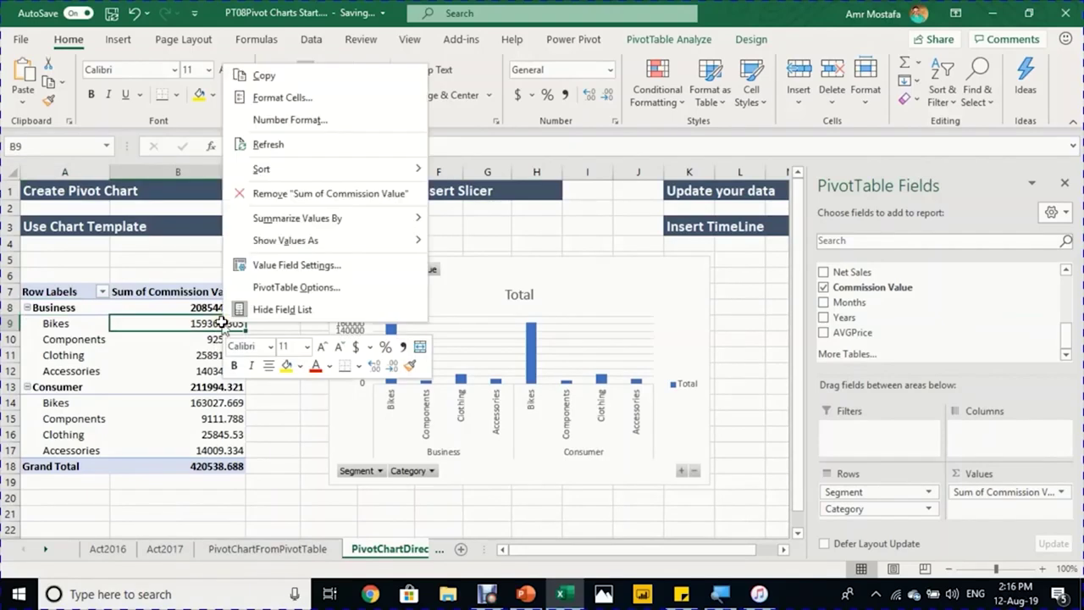
left_click(310, 121)
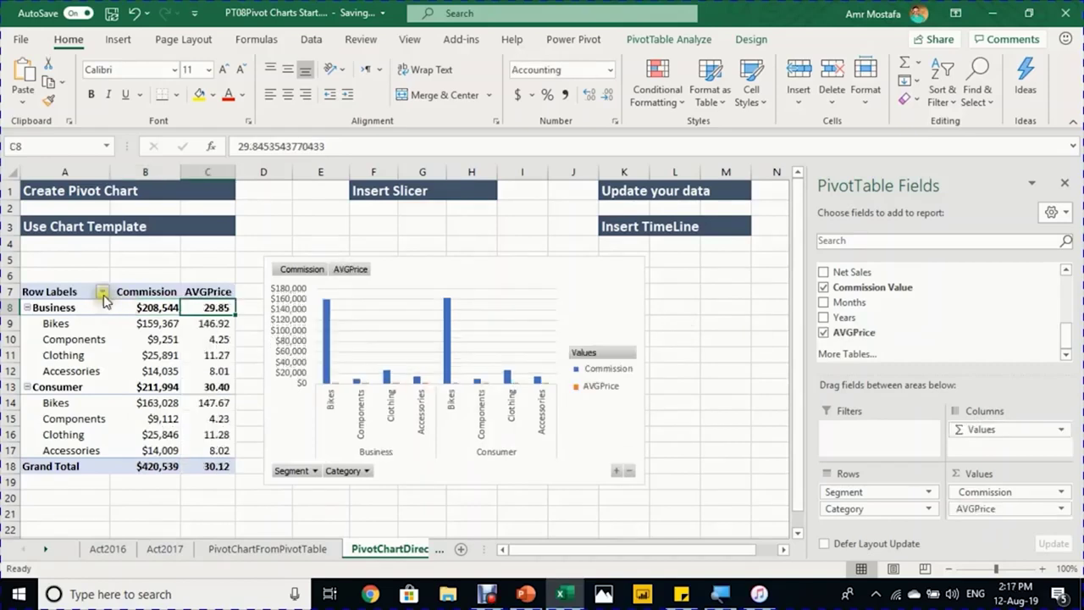
Step: Filter the PivotTable's Category field to exclude Bikes, keeping Components, Clothing and Accessories
left_click(102, 291)
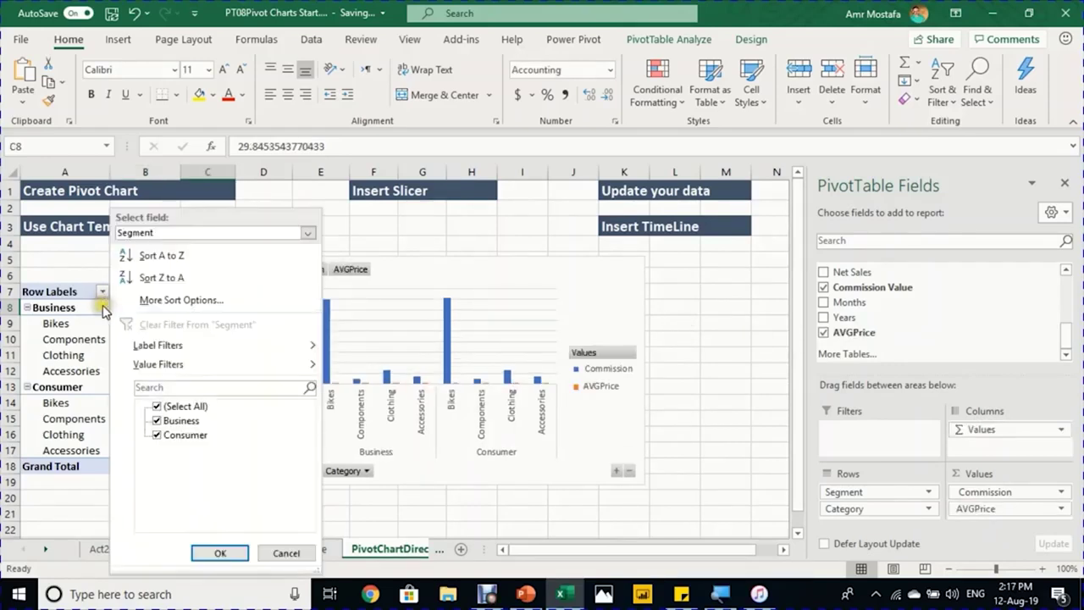
left_click(67, 356)
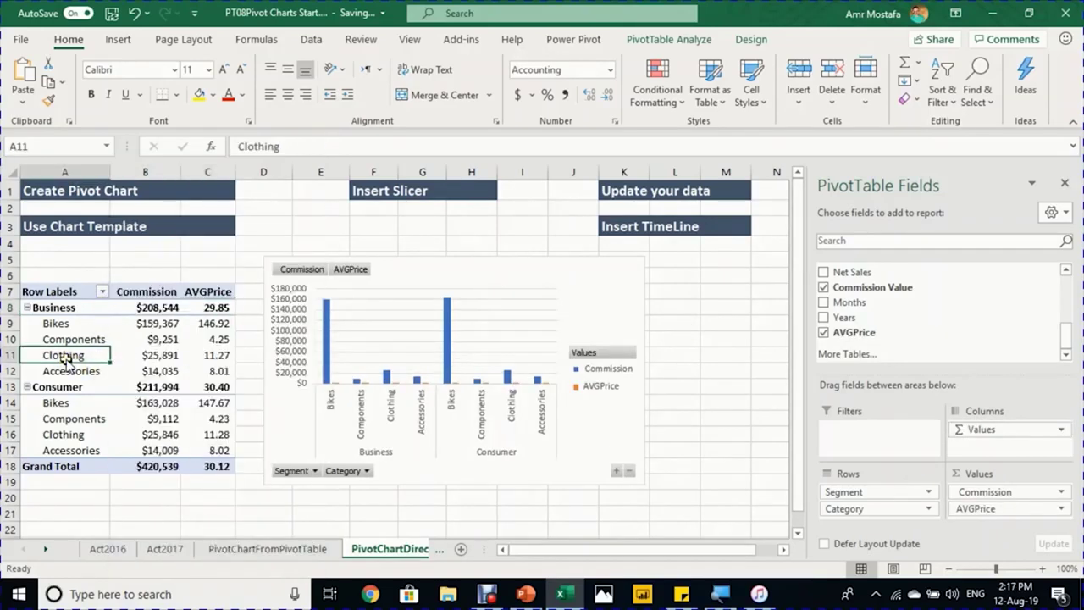
left_click(105, 292)
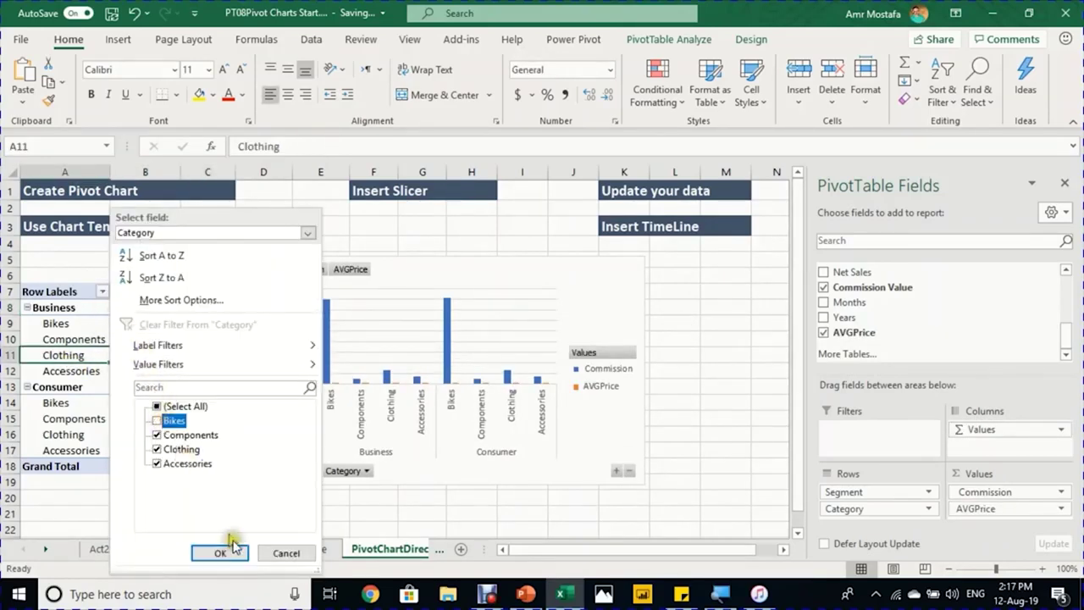
left_click(237, 551)
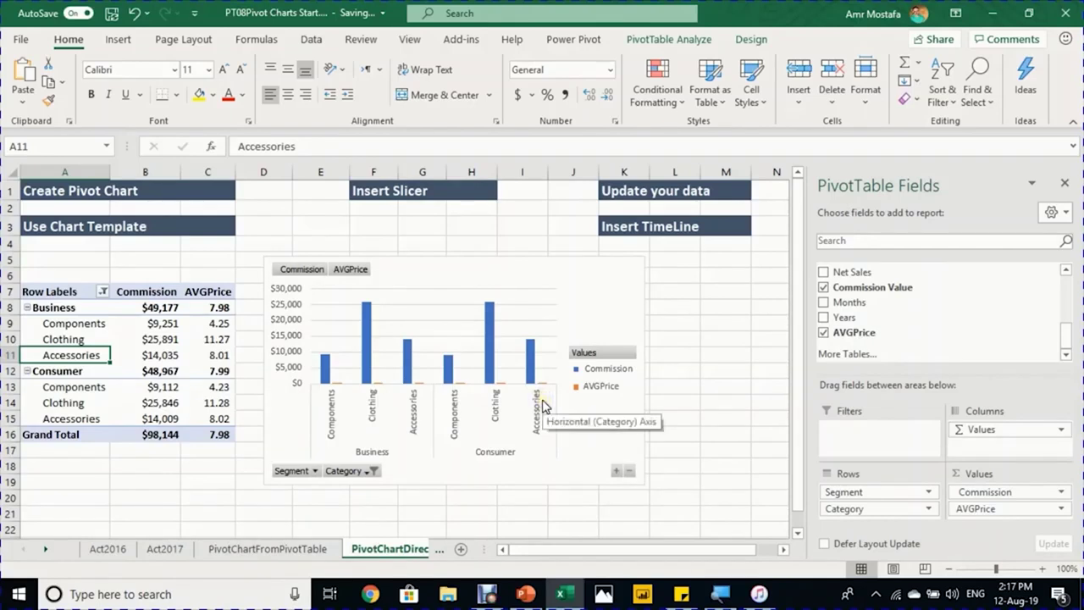
Step: Save the formatted NetSalesChart on the PivotChartFromPivotTable sheet as a chart template named PT08
left_click(501, 273)
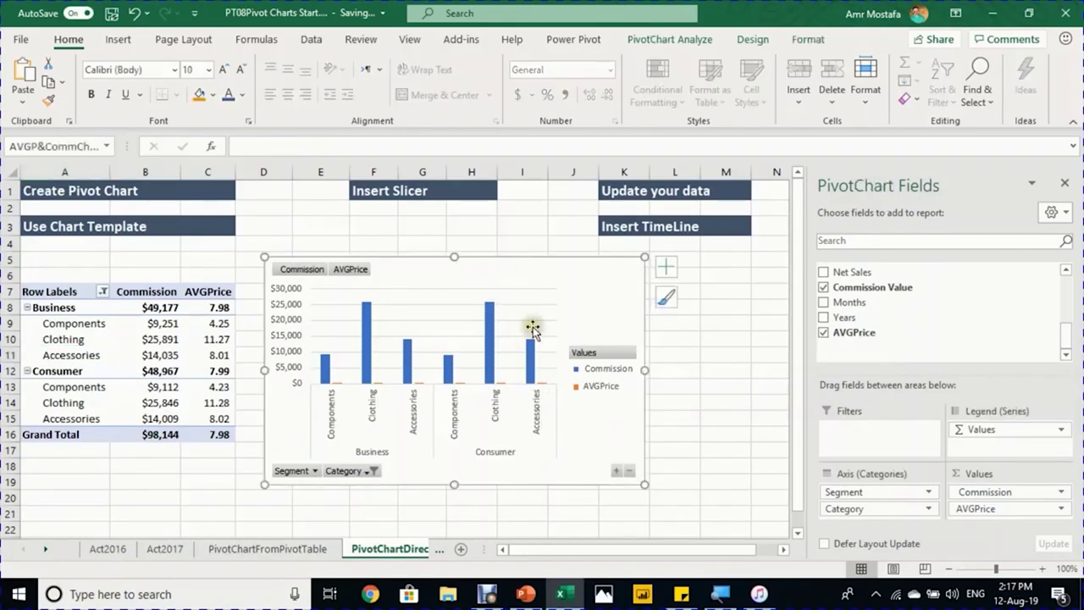
left_click(292, 549)
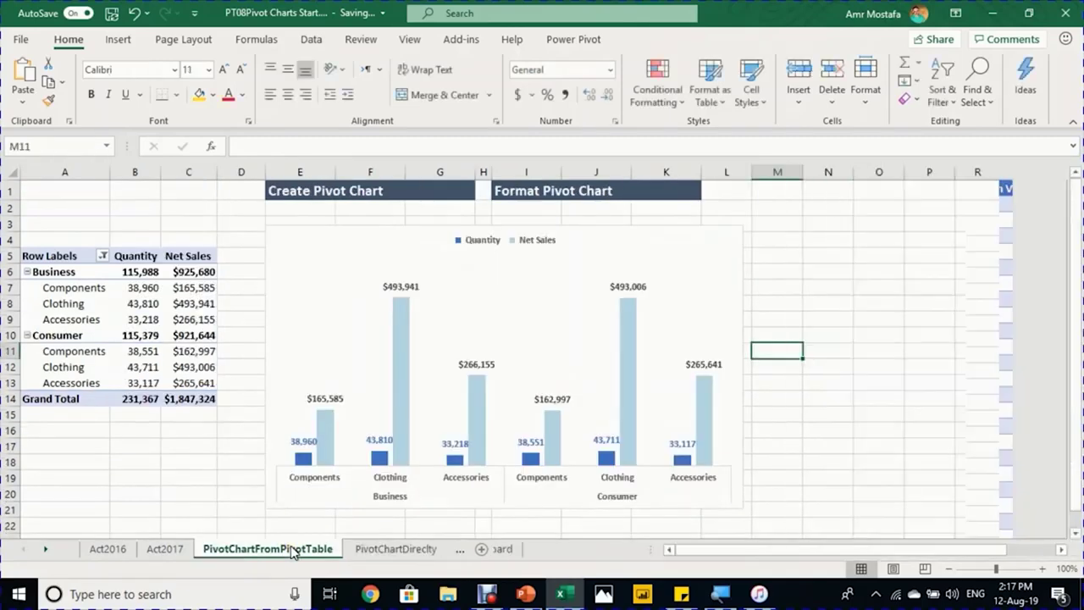
left_click(405, 239)
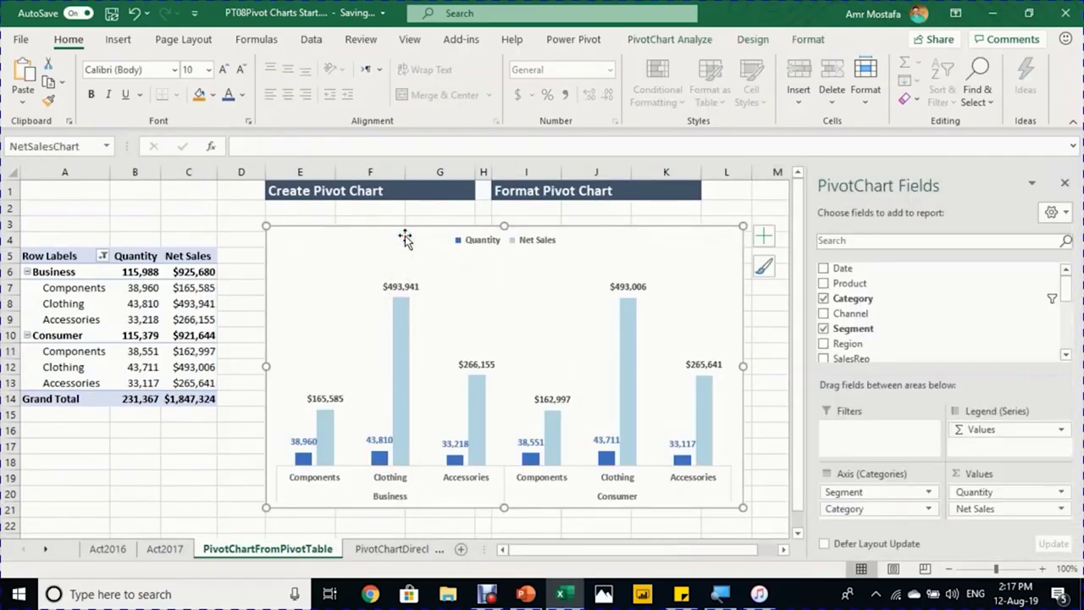
right_click(405, 239)
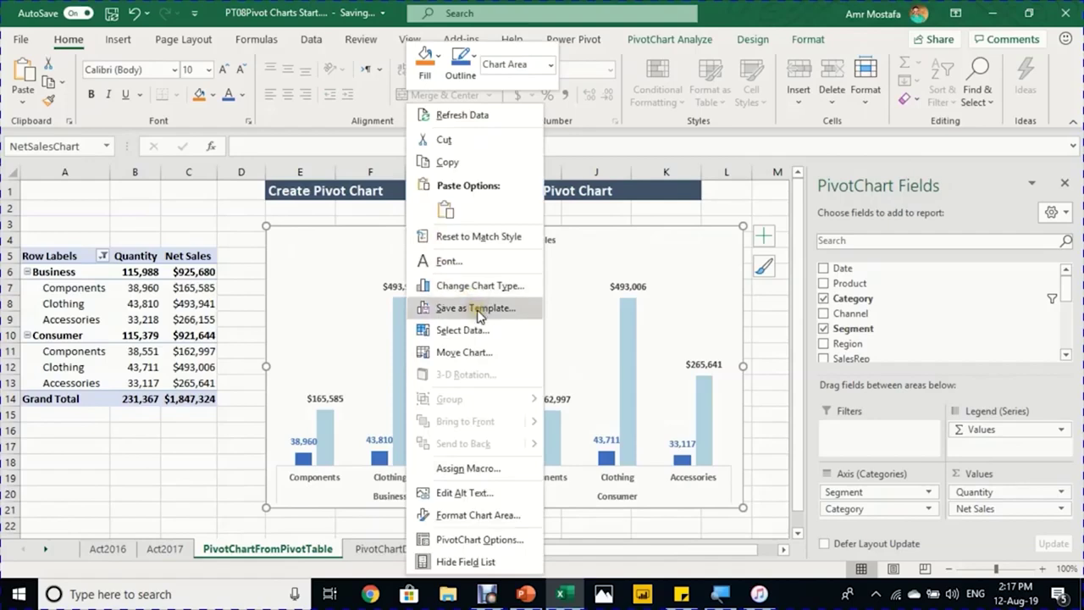
key("Escape")
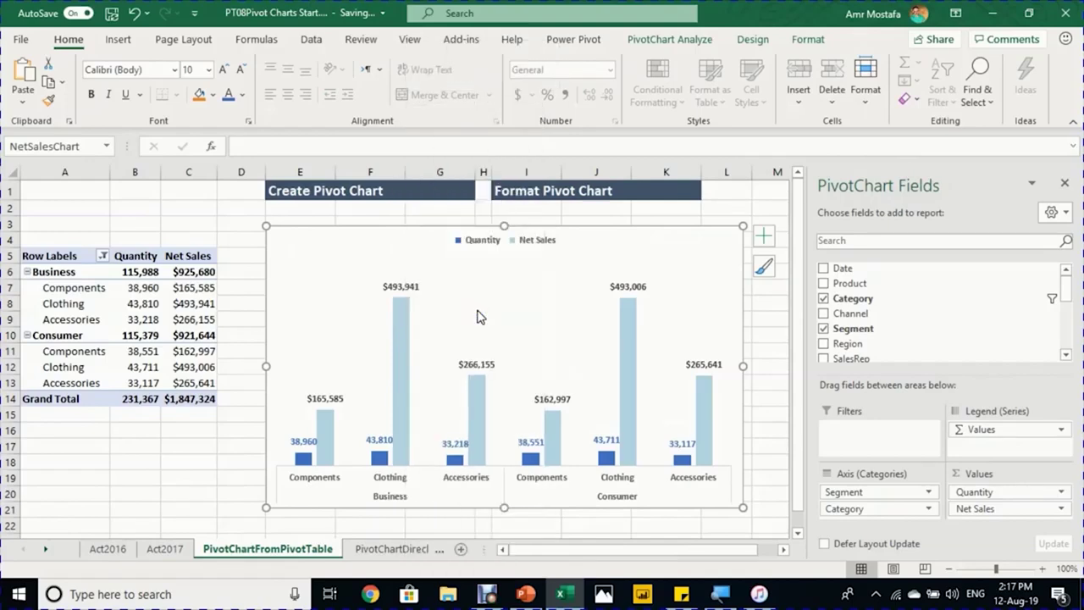
left_click(473, 305)
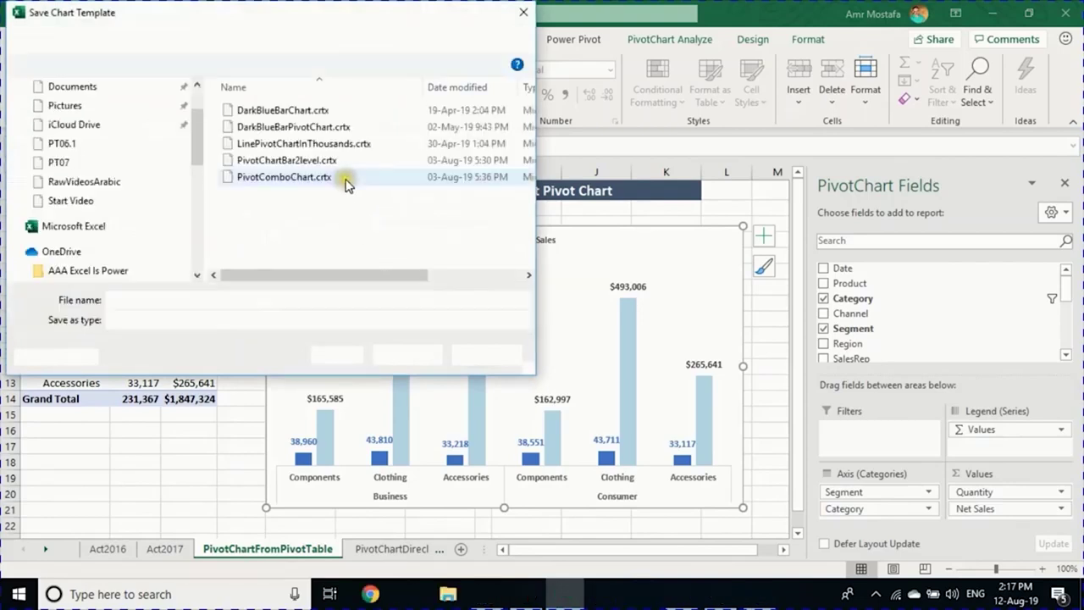
left_click_drag(137, 300, 88, 300)
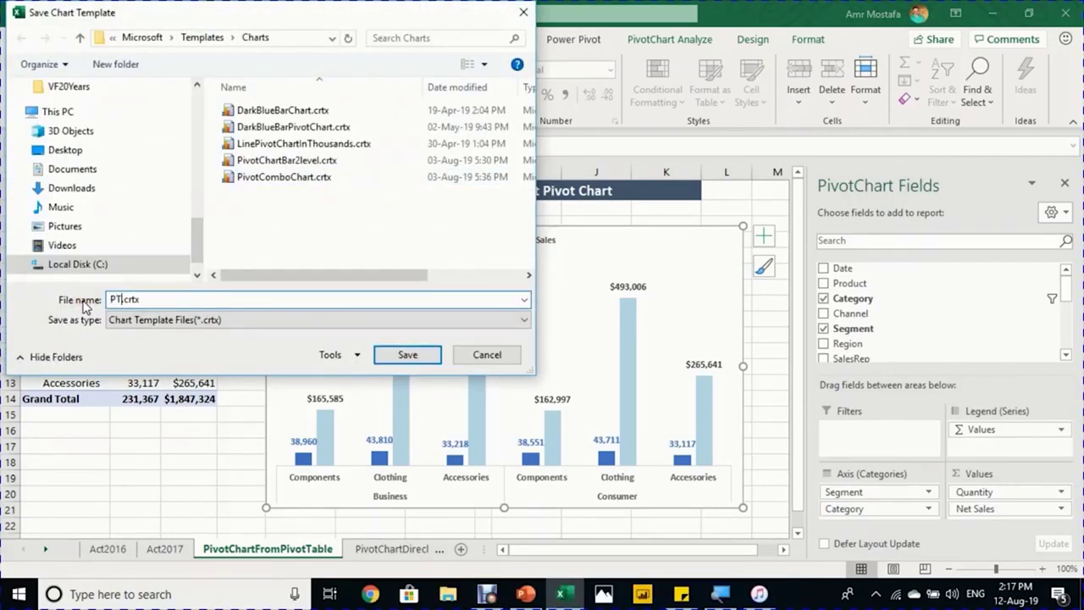
type("PT08")
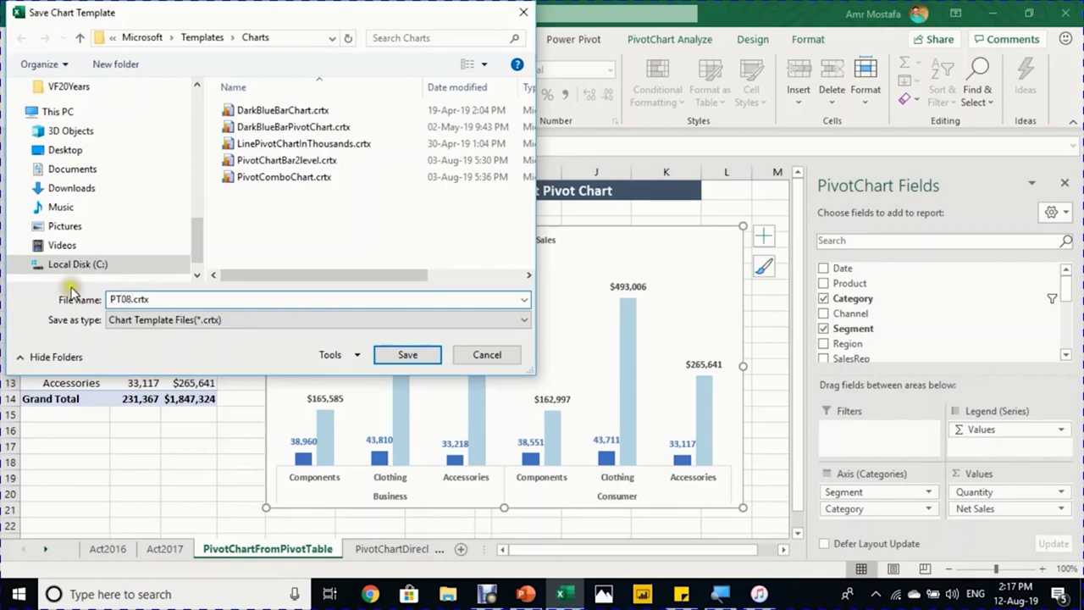
left_click(406, 355)
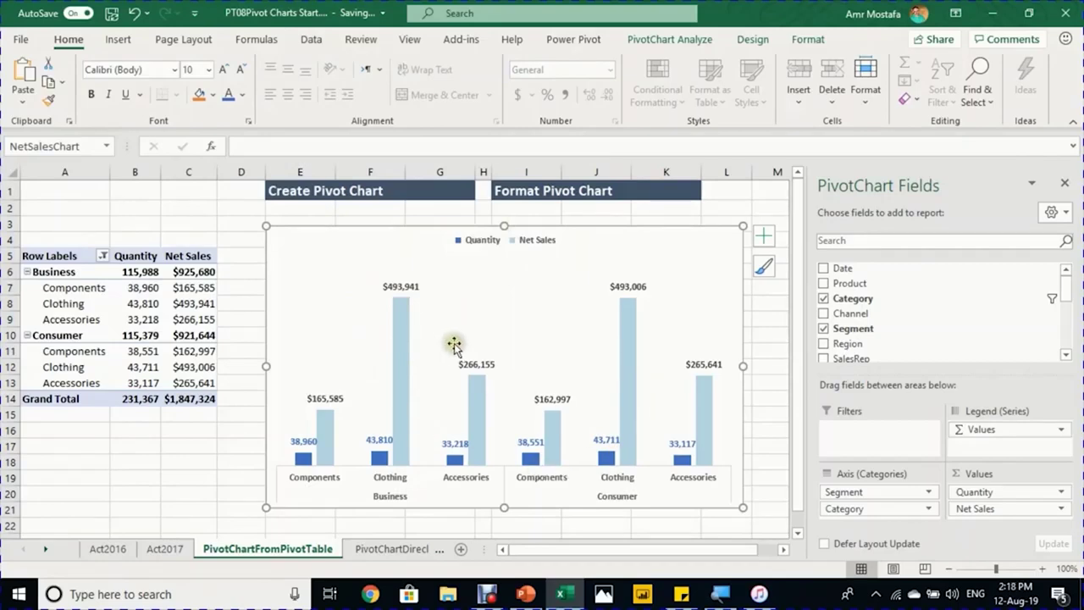
Step: Apply the PT08 chart template to the Commission and AVGPrice PivotChart on the PivotChartDireclty sheet
mouse_move(401, 390)
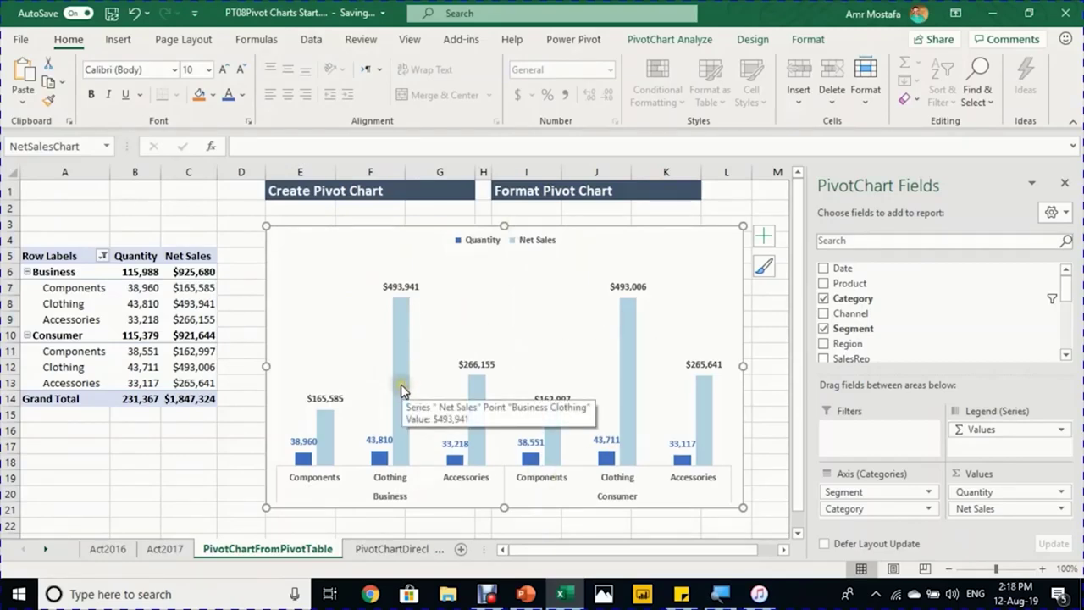
left_click(394, 551)
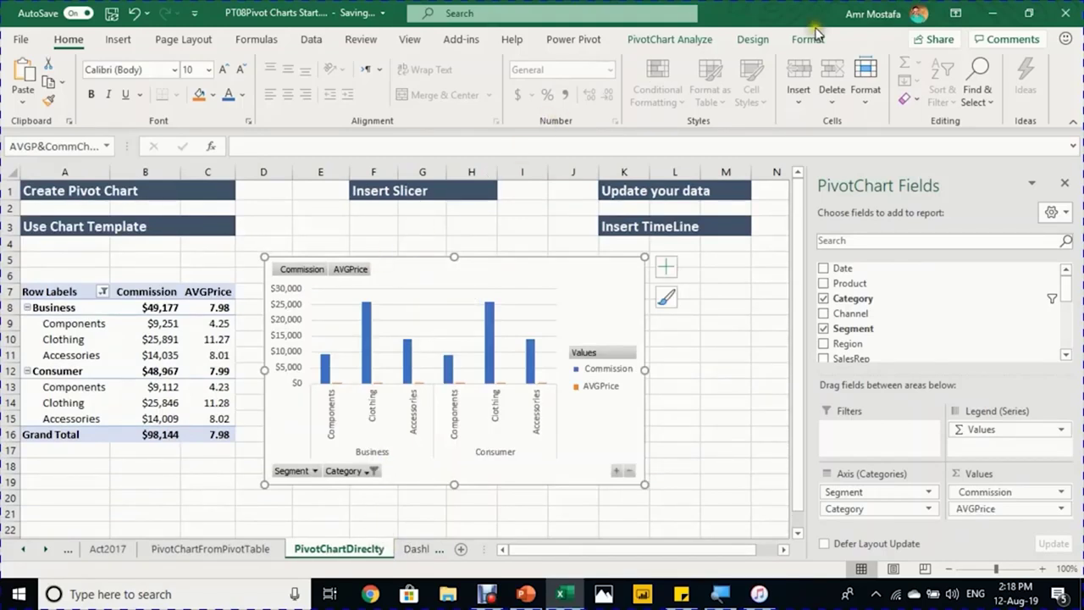
left_click(756, 41)
left_click(861, 89)
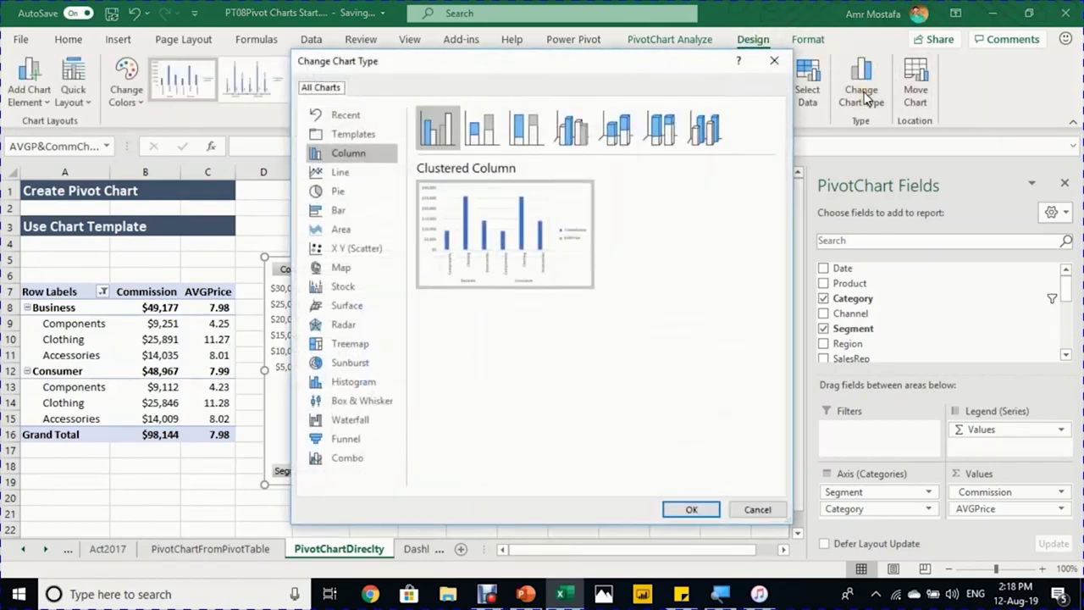
left_click(355, 134)
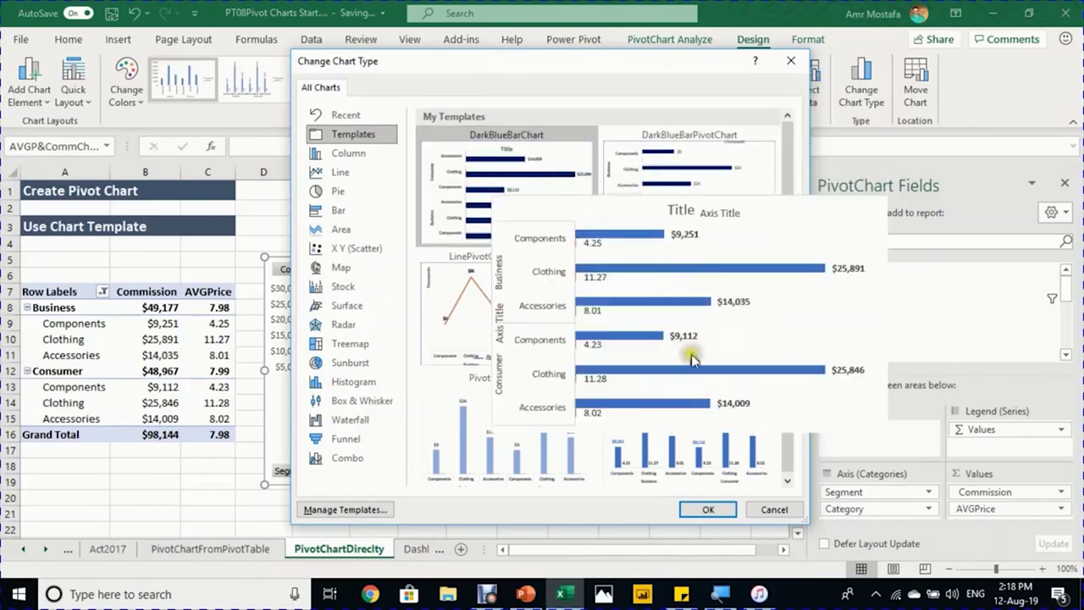
left_click(703, 434)
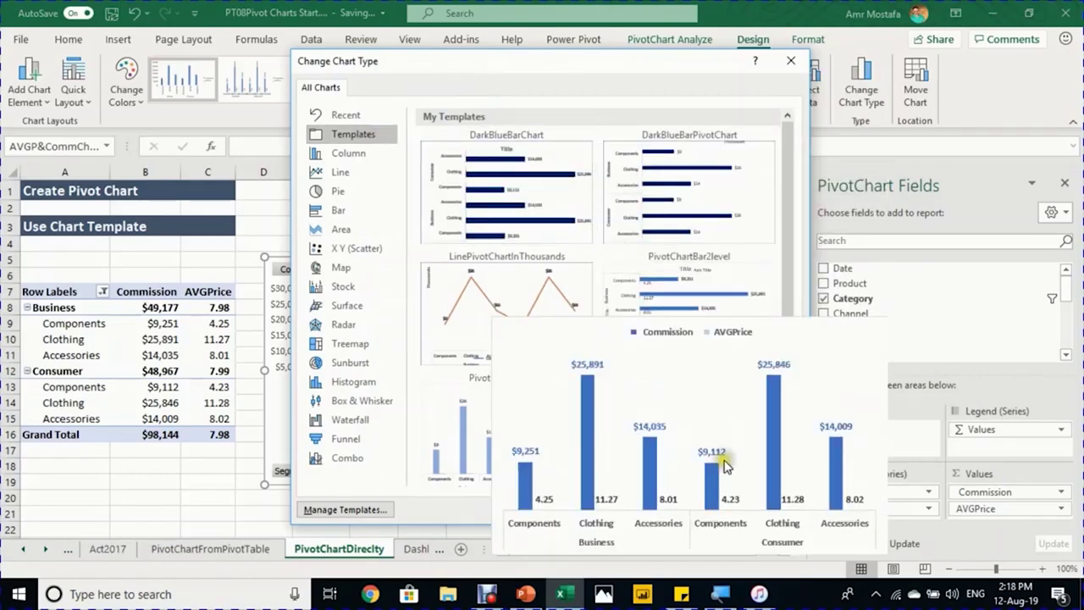
left_click(708, 510)
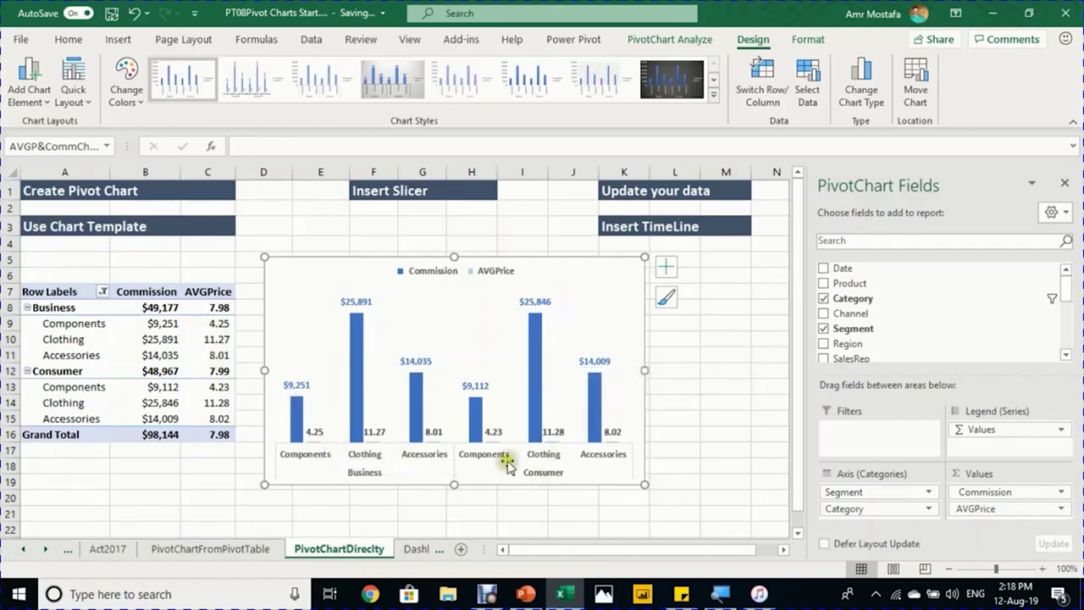
Step: Open the chart type settings for the Commission and AVGPrice PivotChart
left_click(862, 95)
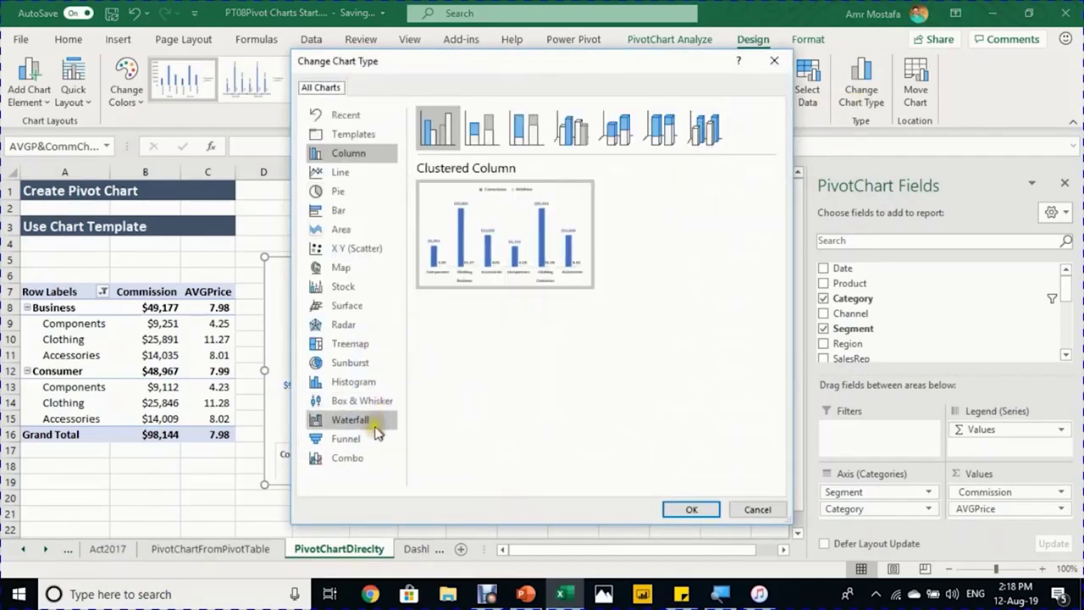
Step: Change the pivot chart to a combo of clustered columns for Commission and an AVGPrice line on the secondary axis
left_click(365, 459)
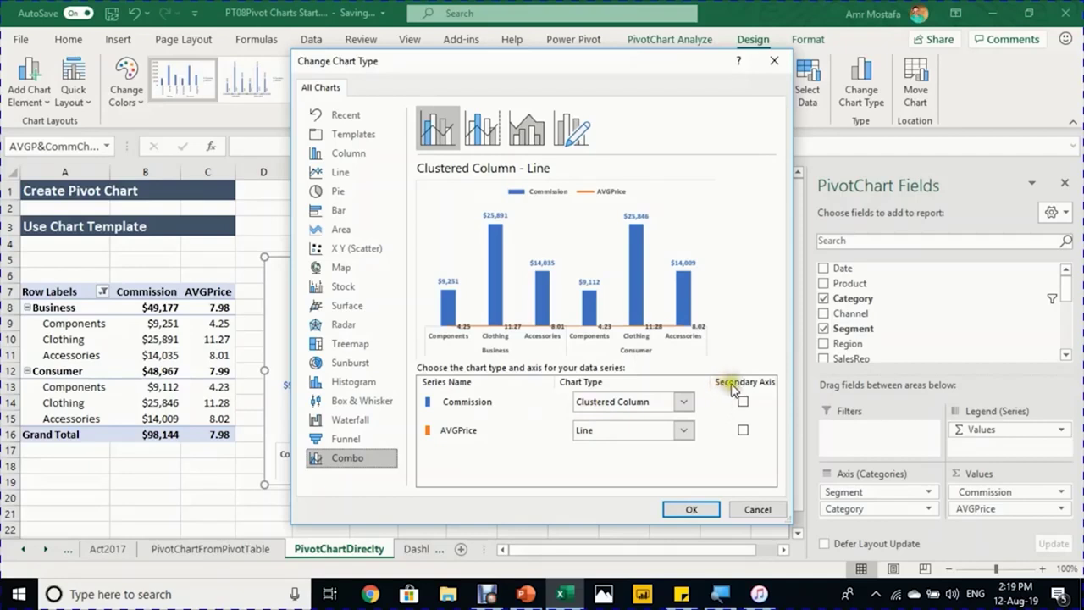
left_click(743, 431)
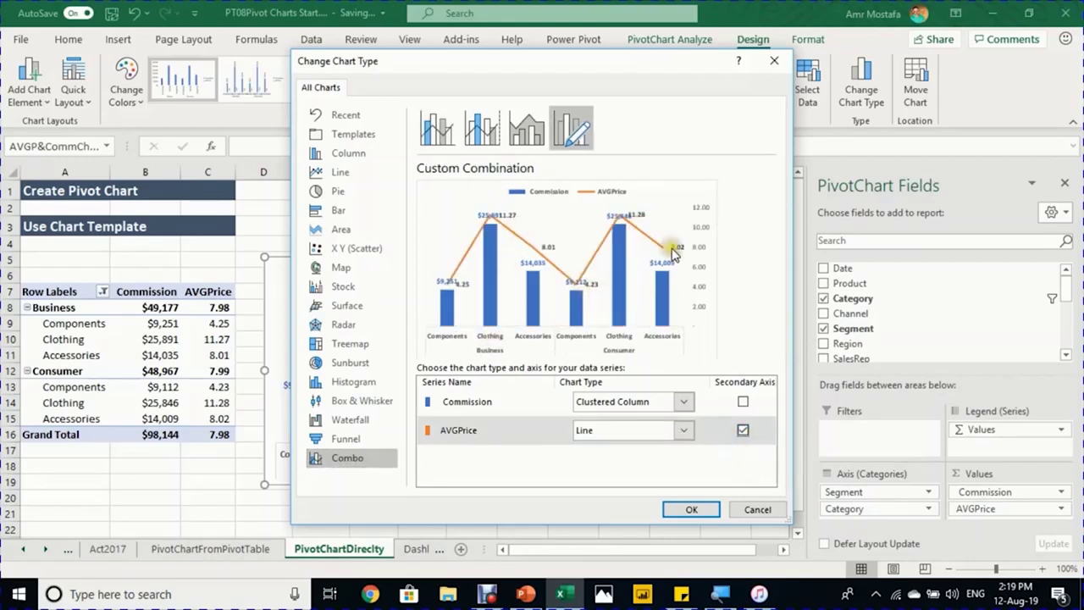
left_click(693, 508)
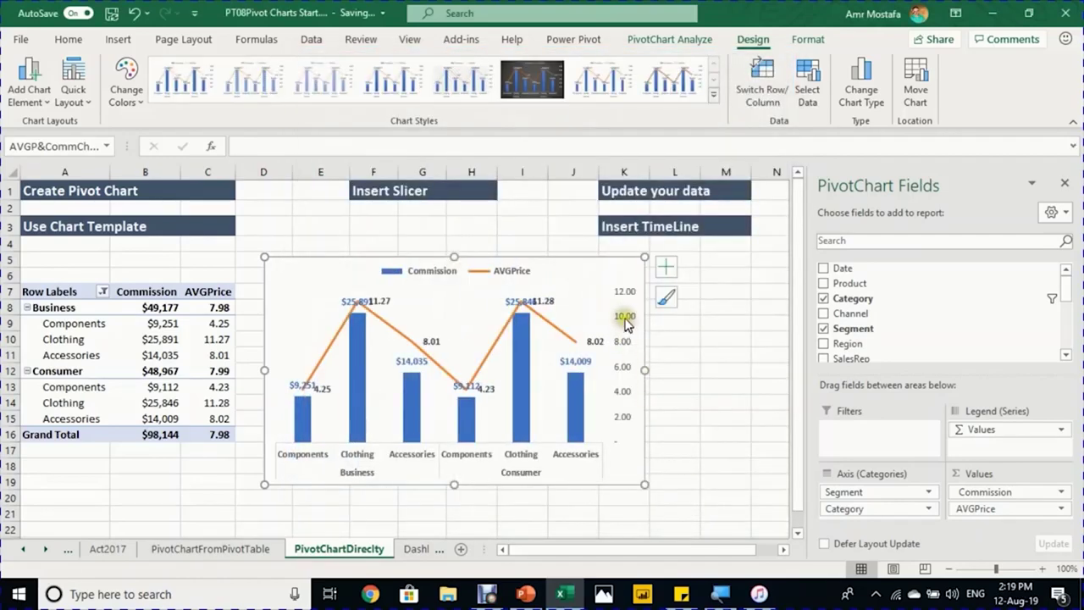
Step: Hide the labels of the chart's secondary vertical axis by setting their label position to None
left_click(626, 323)
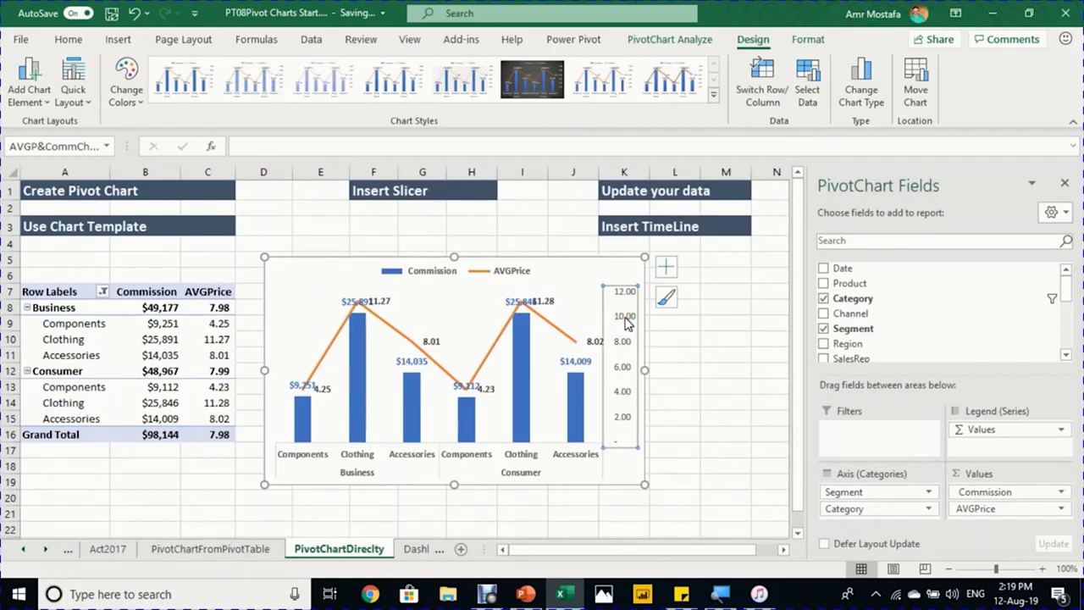
left_click(1065, 183)
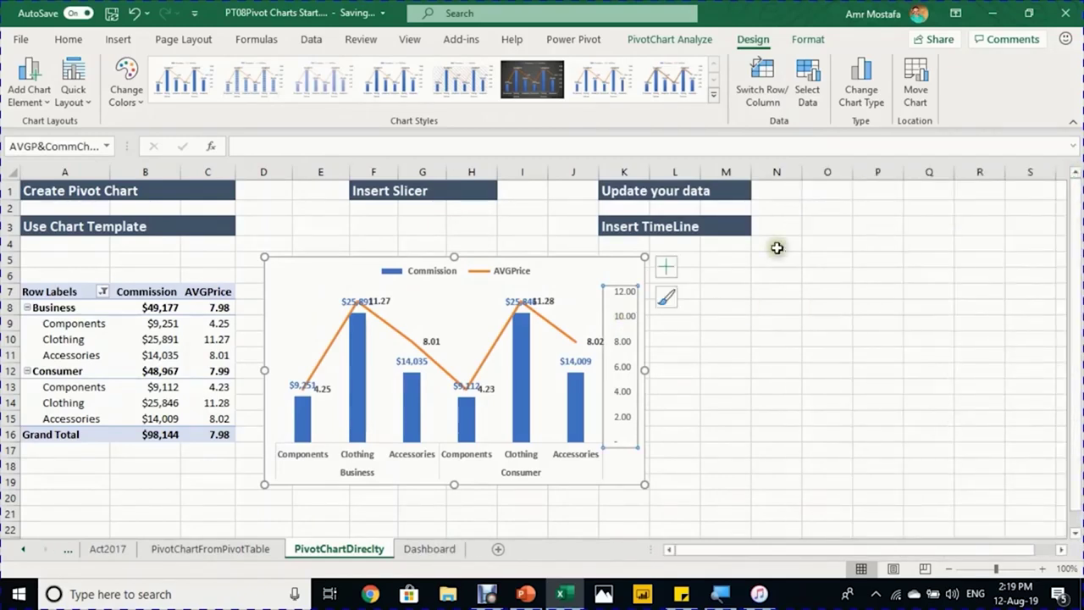
right_click(631, 298)
right_click(627, 296)
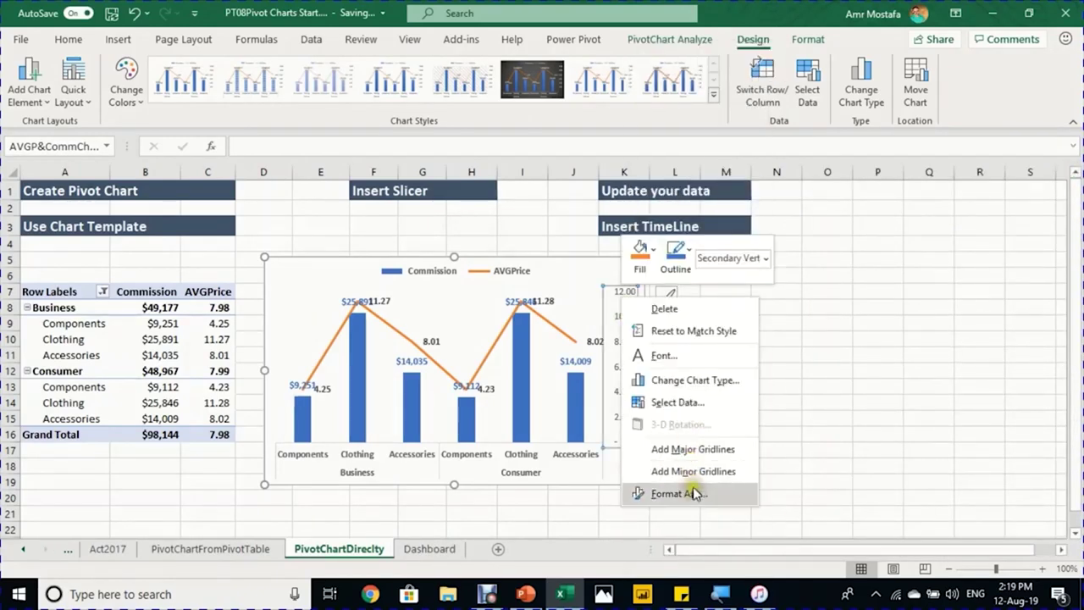
left_click(693, 493)
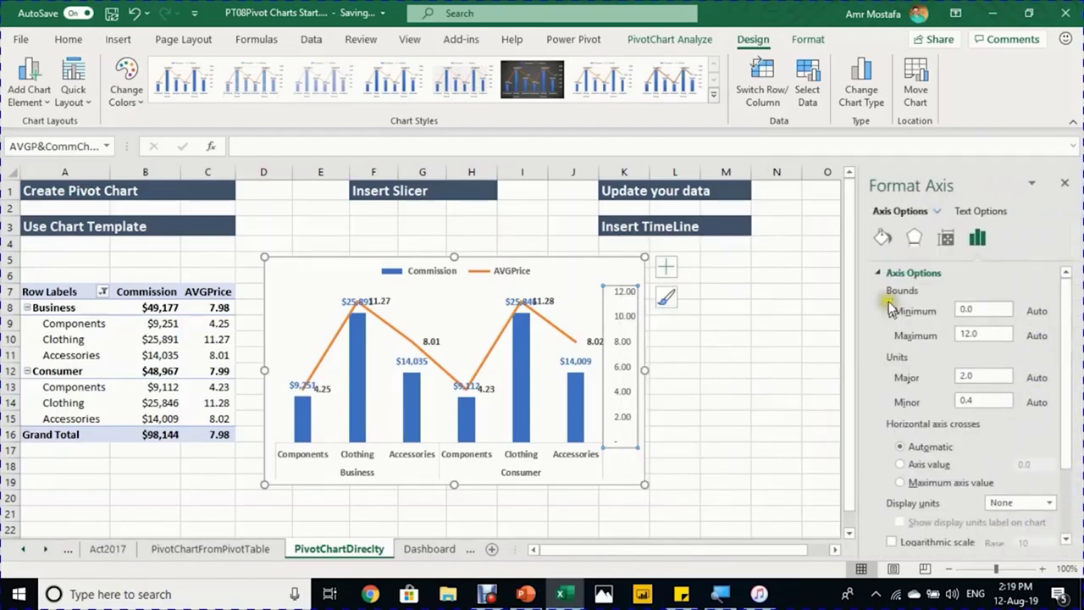
left_click(878, 273)
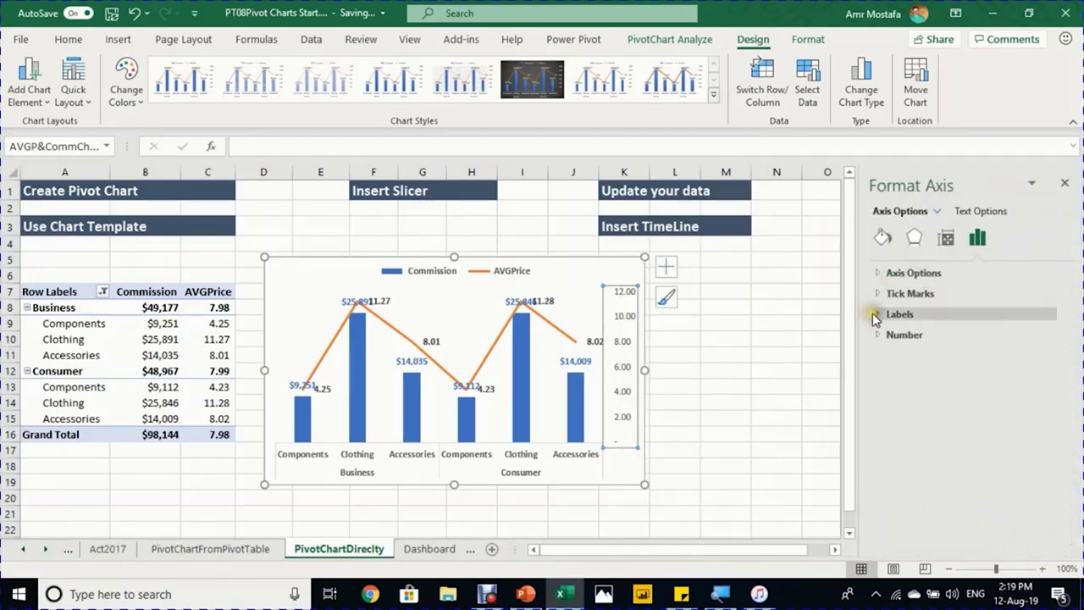
left_click(872, 312)
left_click(1042, 333)
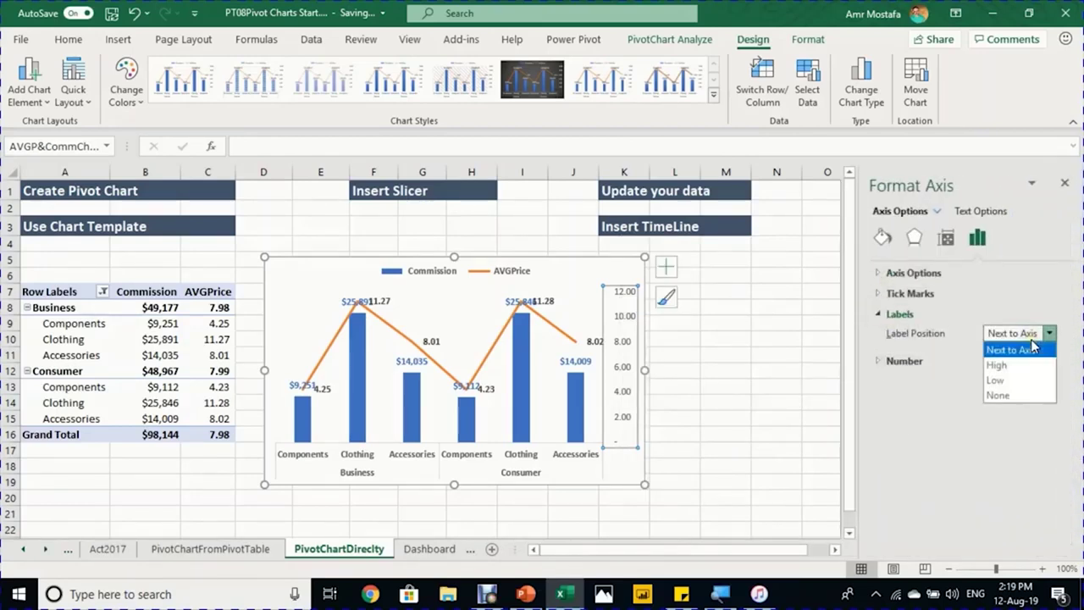
left_click(1018, 397)
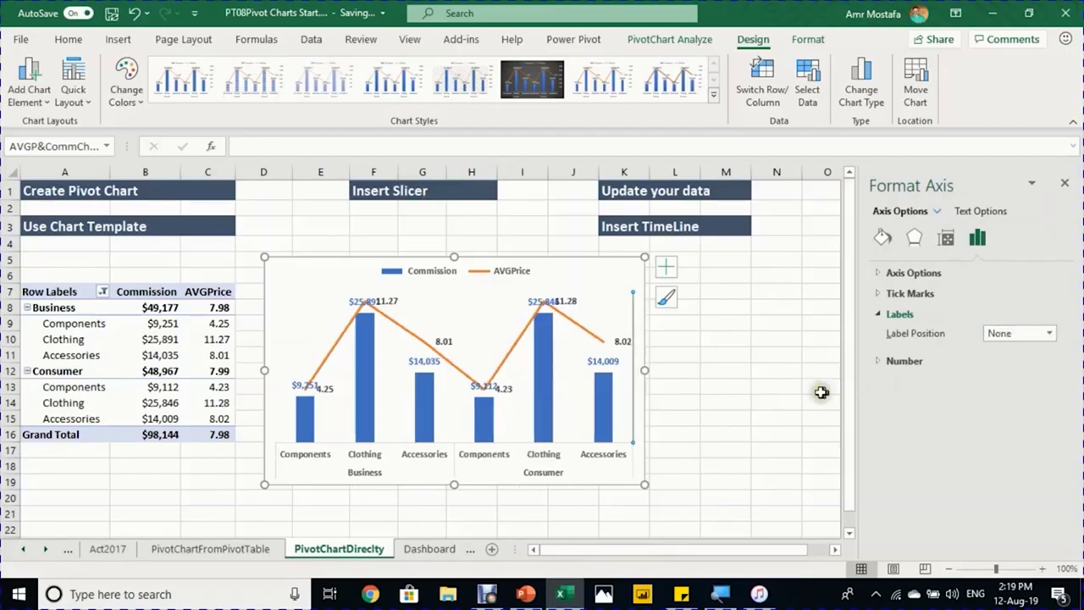
key("Escape")
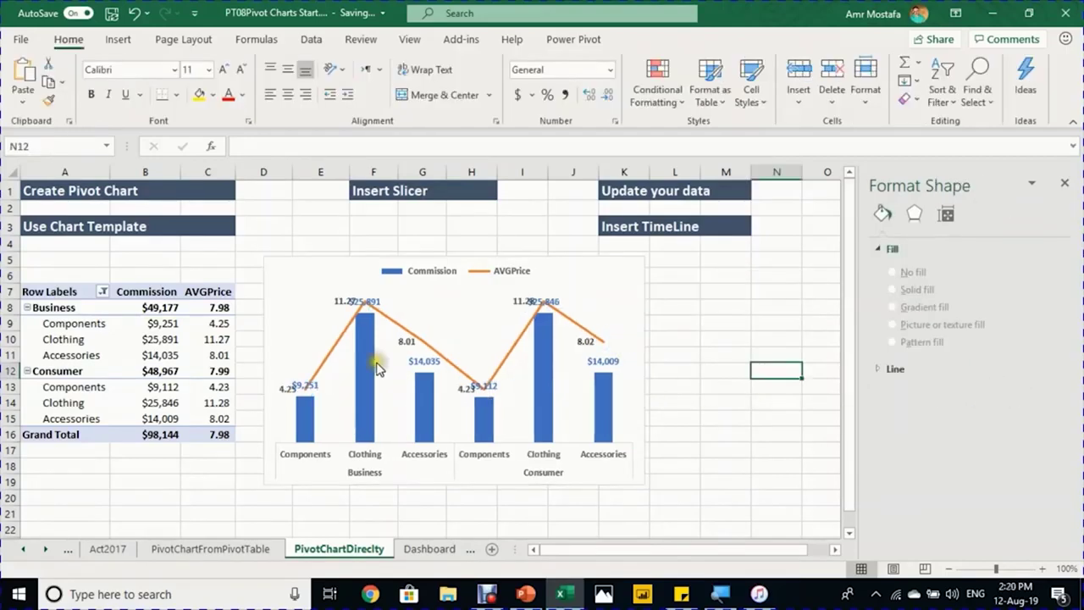
Step: Move the AVGPrice data labels of both Clothing points further left, clear of the Commission labels
left_click(340, 302)
left_click(344, 308)
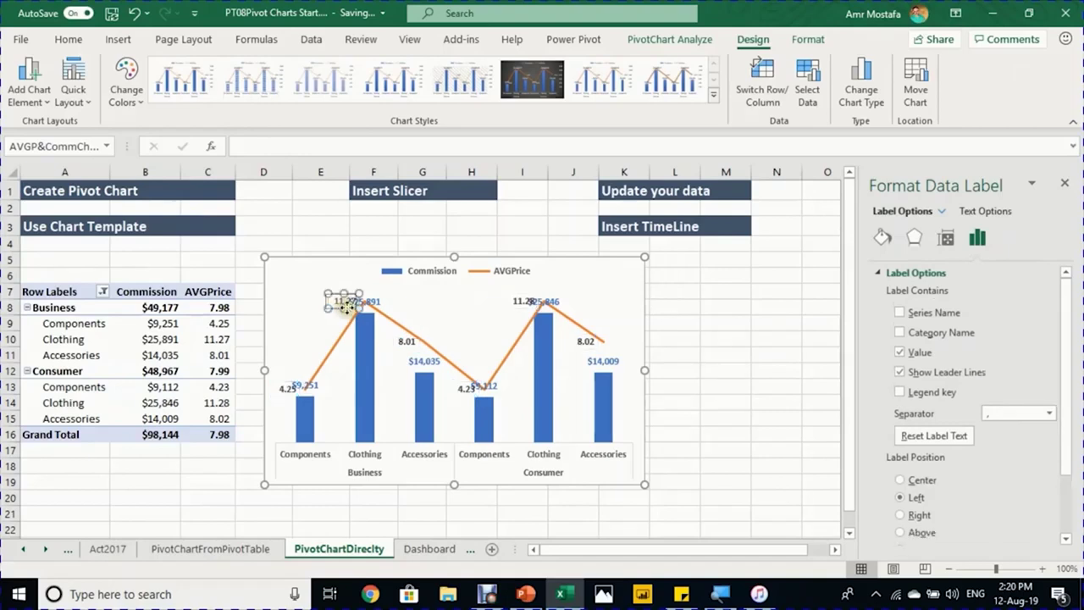
left_click_drag(339, 311, 320, 308)
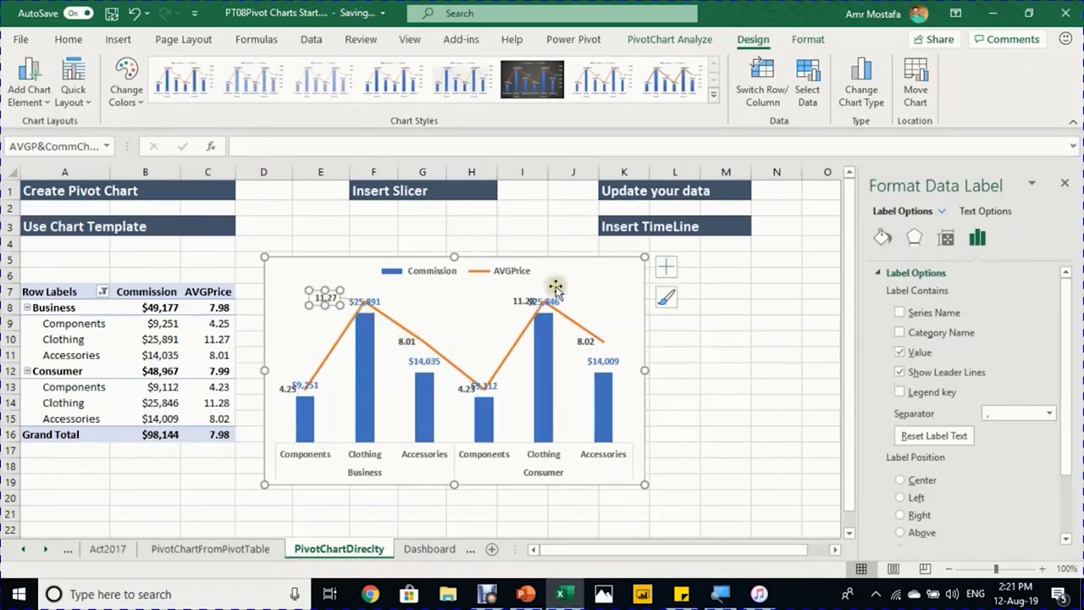
left_click(526, 307)
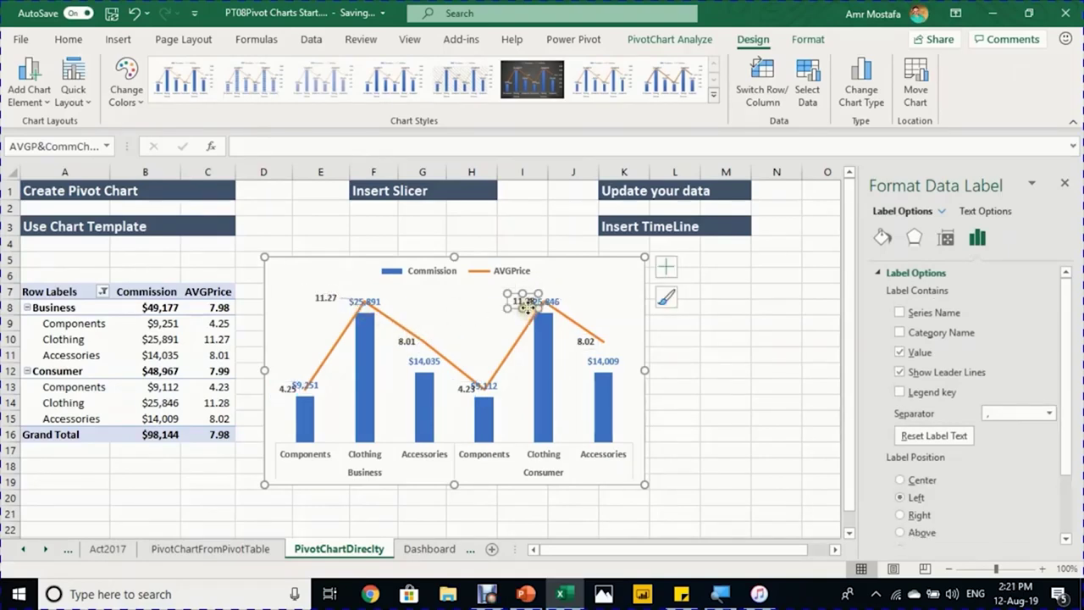
left_click_drag(526, 306, 489, 302)
left_click(754, 338)
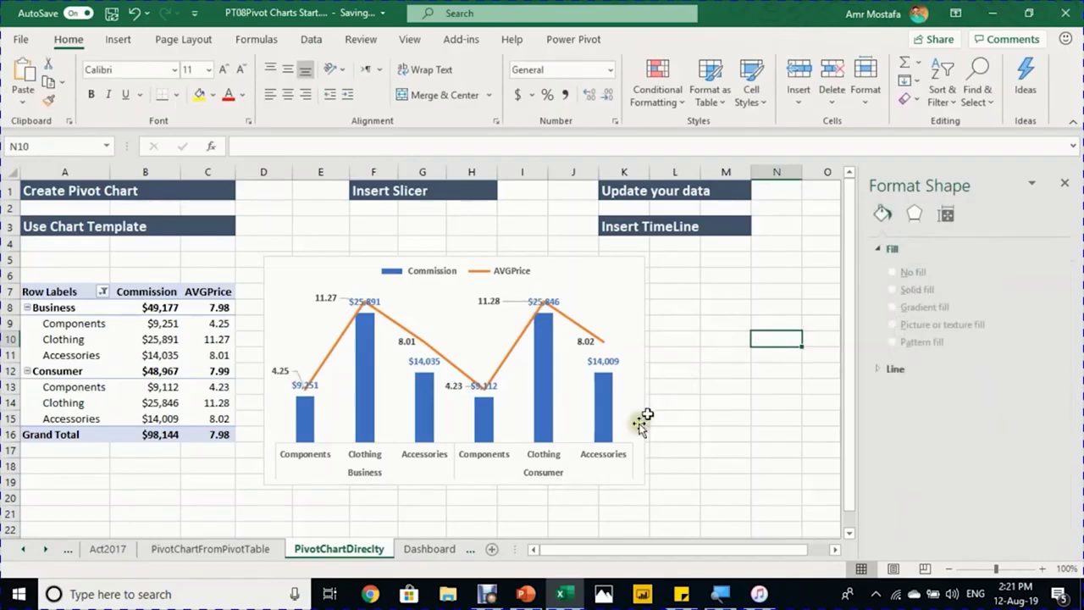
Step: Recolor the AVGPrice line in the chart with the standard dark blue
left_click(520, 347)
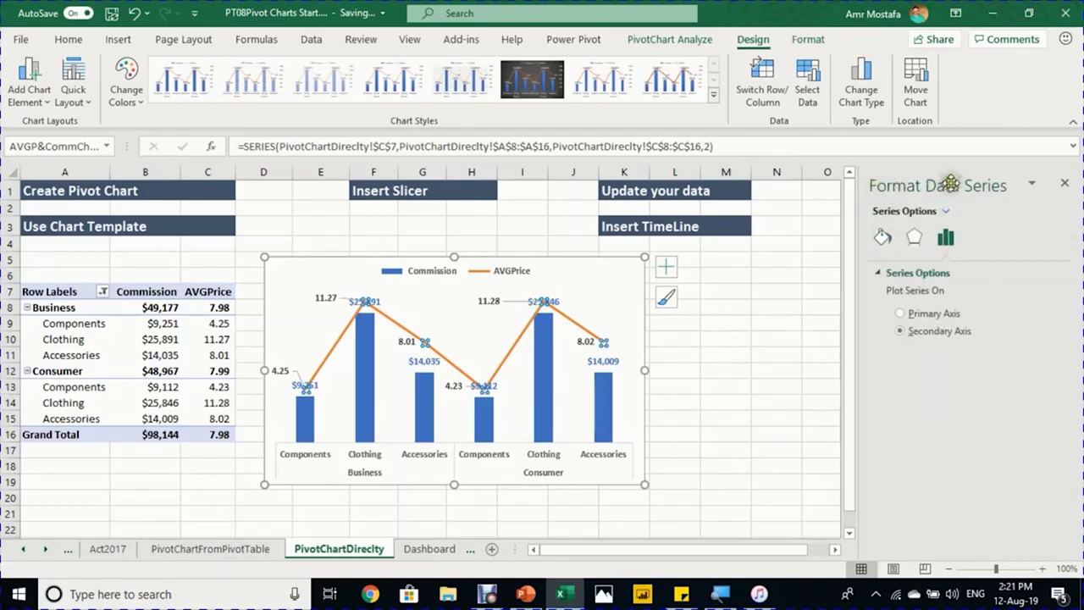
left_click(885, 239)
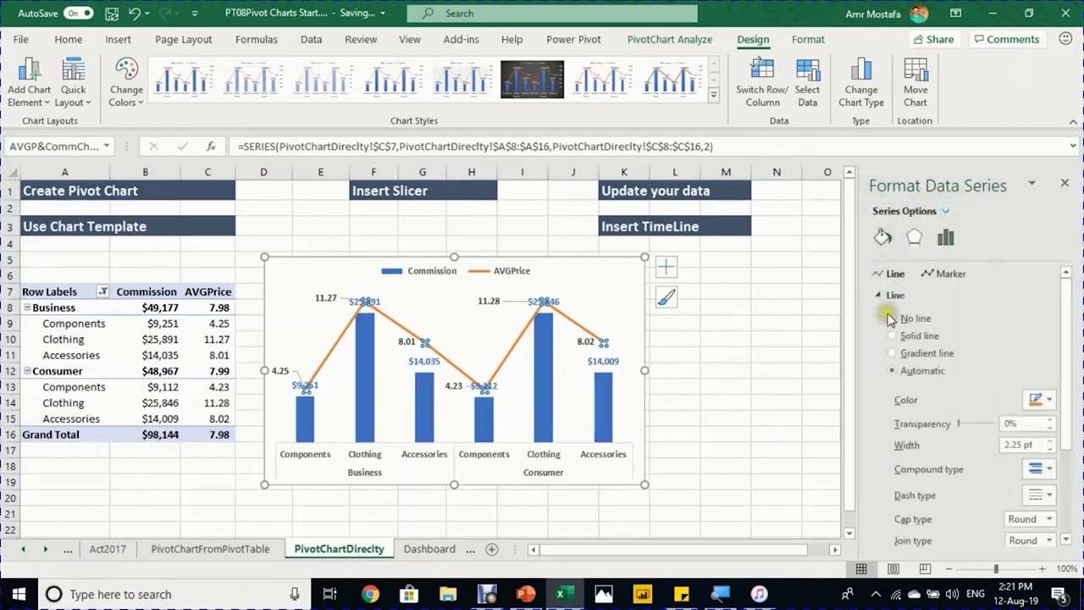
left_click(1050, 401)
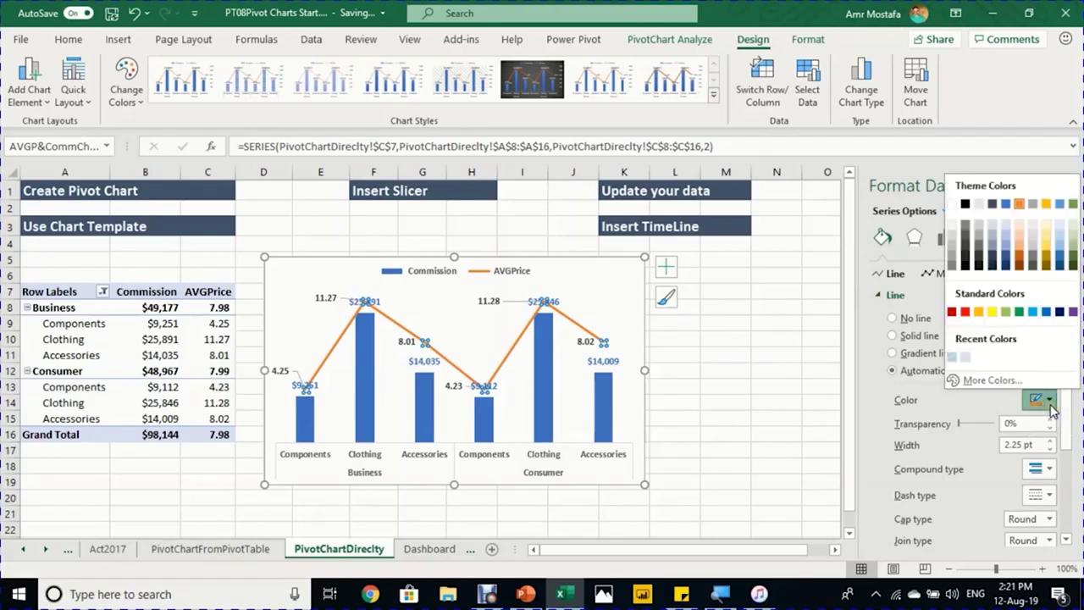
left_click(1061, 313)
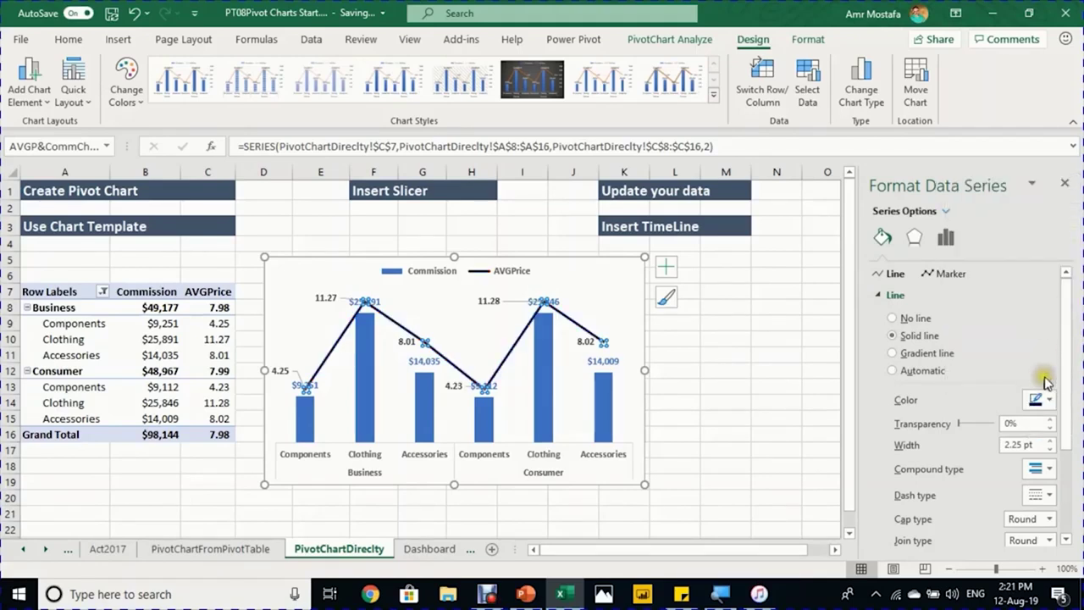
left_click(769, 353)
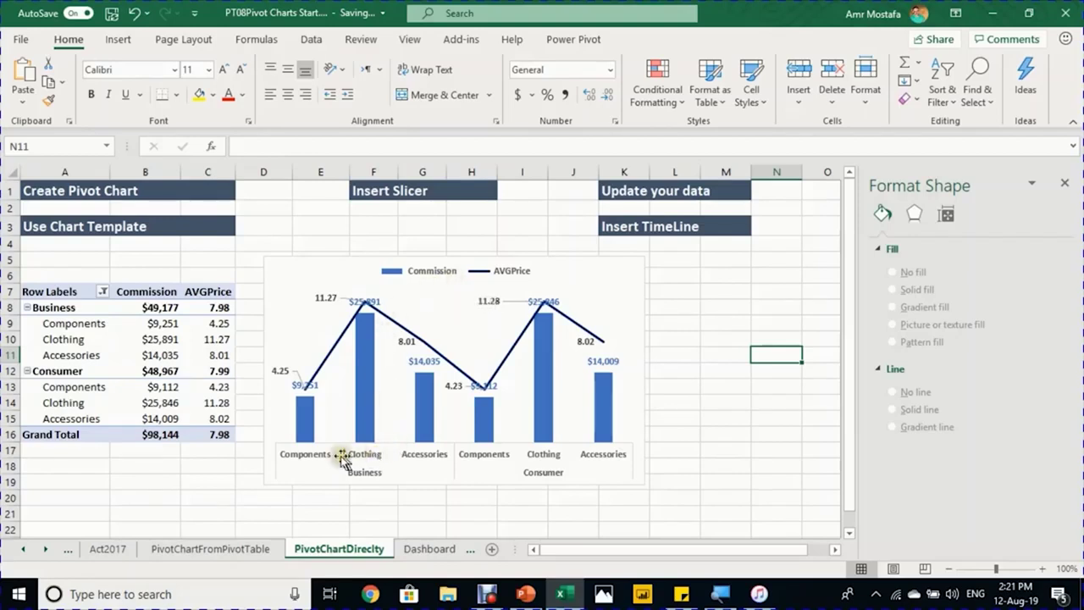
Step: Add Region as a report filter of the pivot table and filter it to Alex
left_click(63, 324)
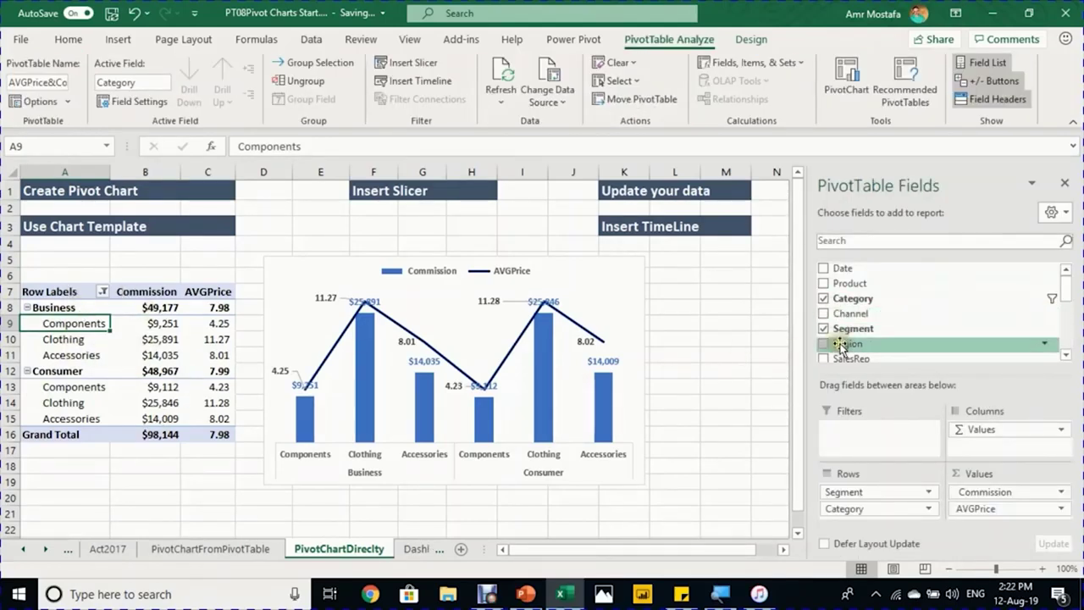
left_click_drag(864, 345, 897, 425)
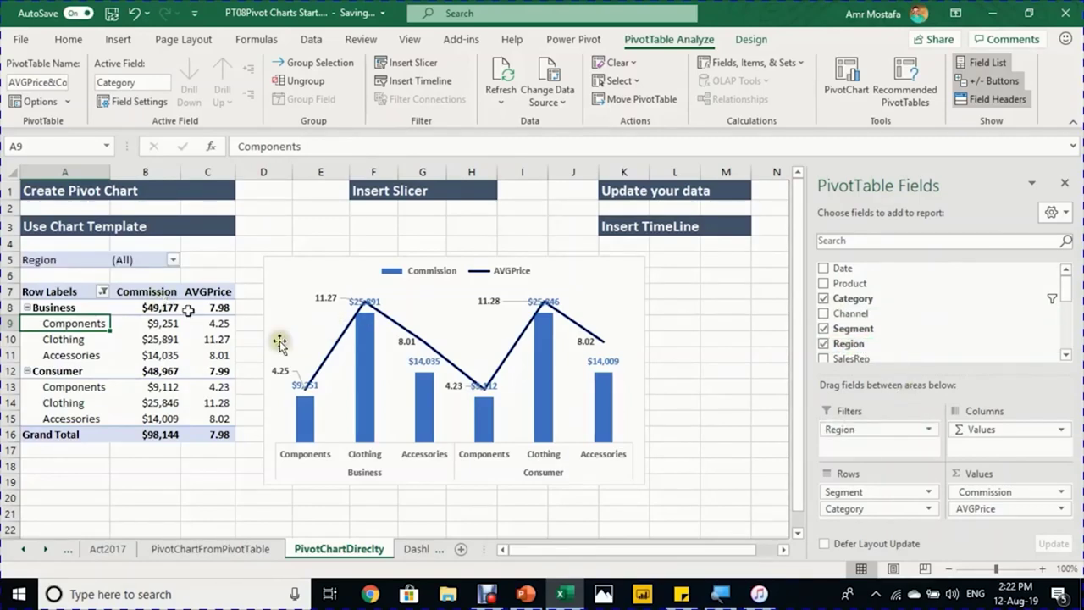
left_click(173, 260)
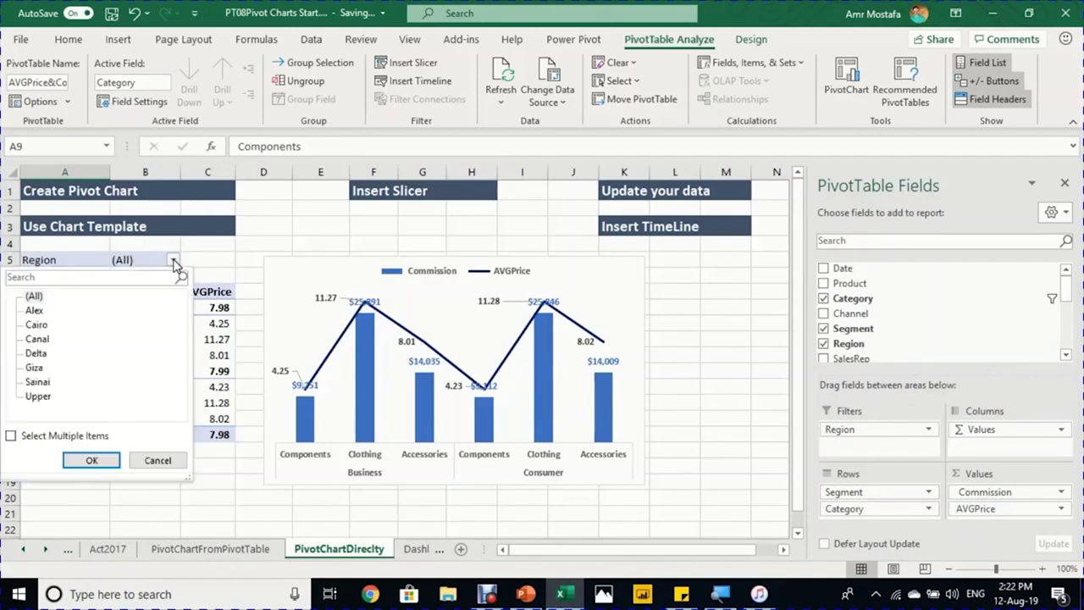
left_click(32, 297)
left_click(91, 461)
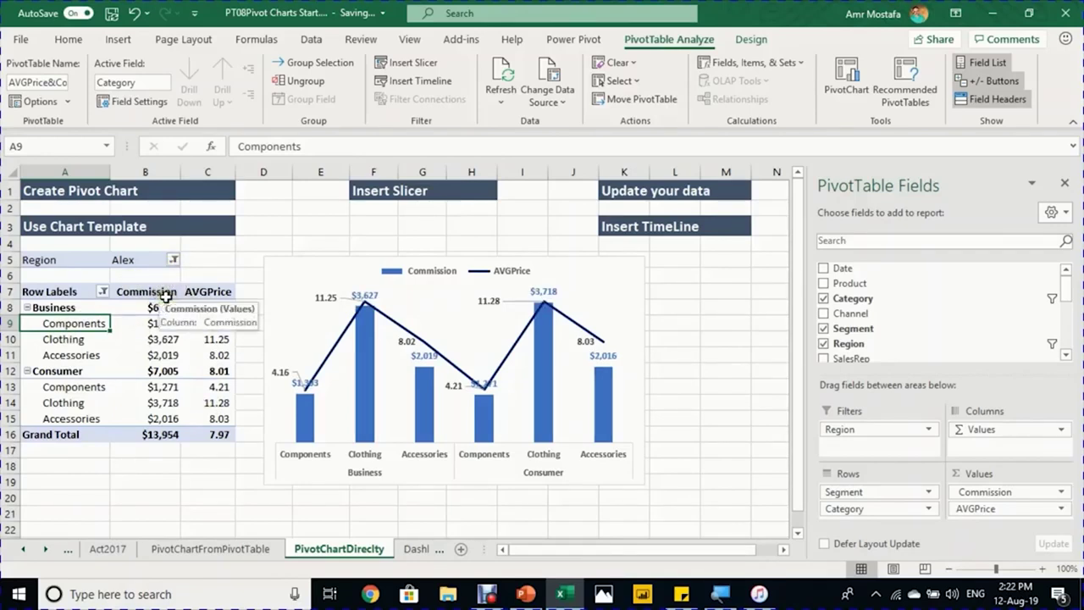
Step: Remove the Region field from the pivot table's report filters
left_click(173, 259)
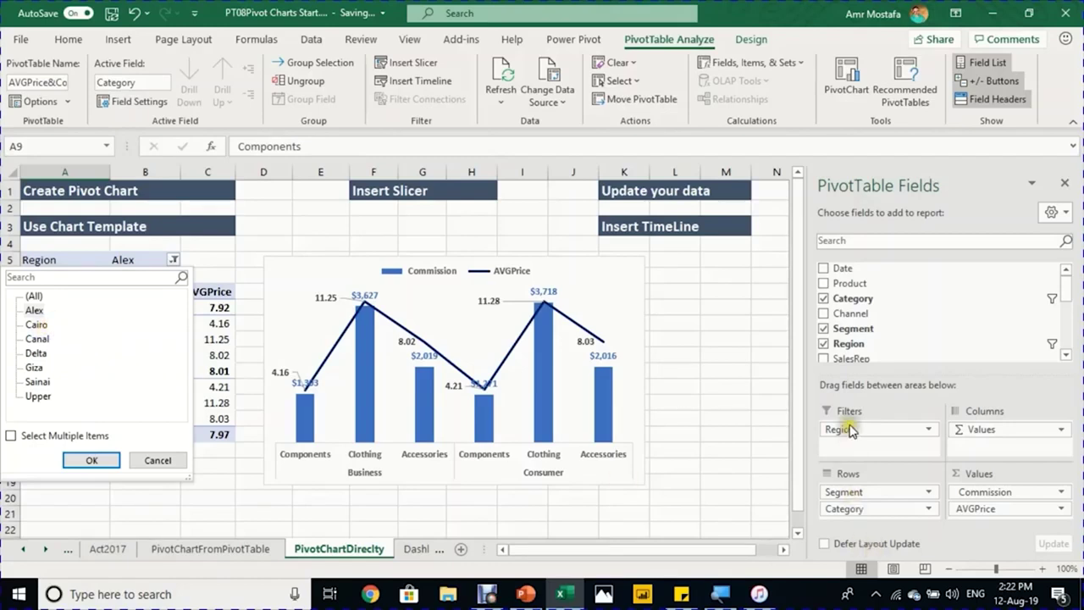
left_click(880, 431)
left_click_drag(881, 437, 843, 327)
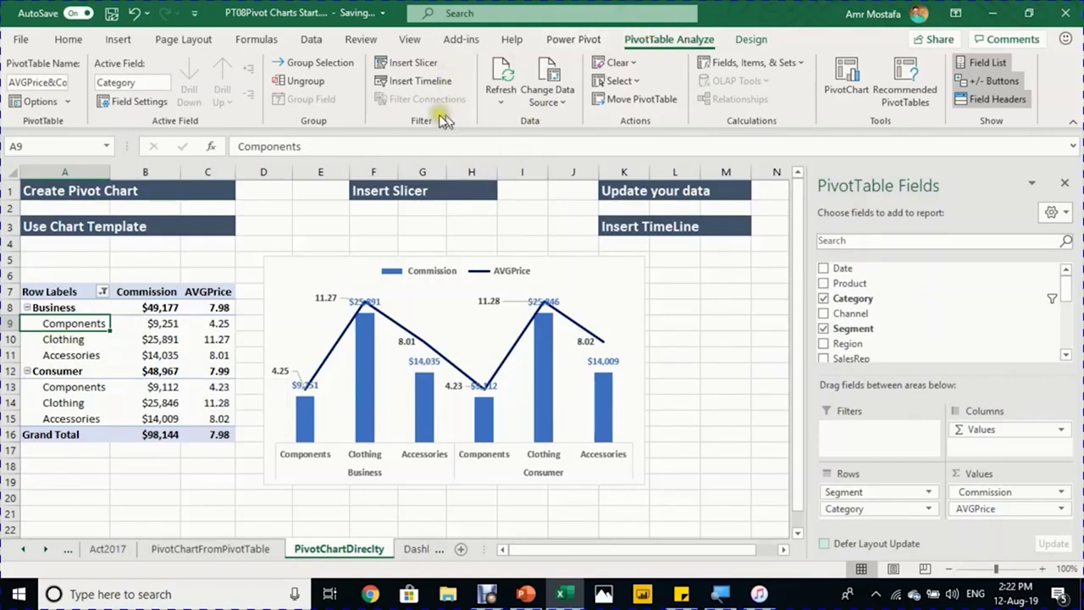
Step: Add a slicer for the Region field and place it directly to the right of the pivot chart
left_click(413, 63)
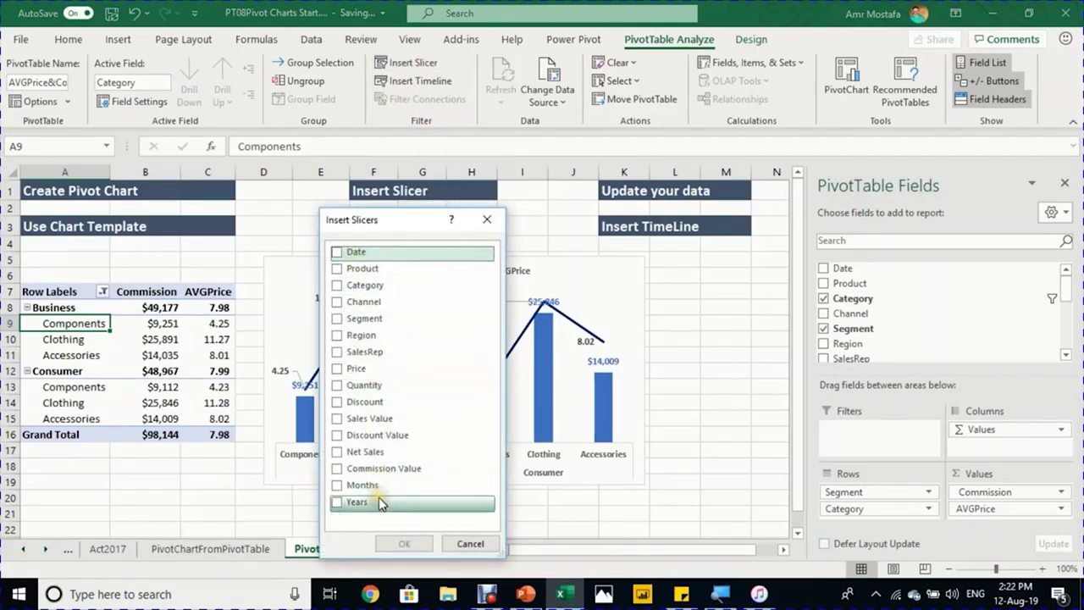
left_click(473, 545)
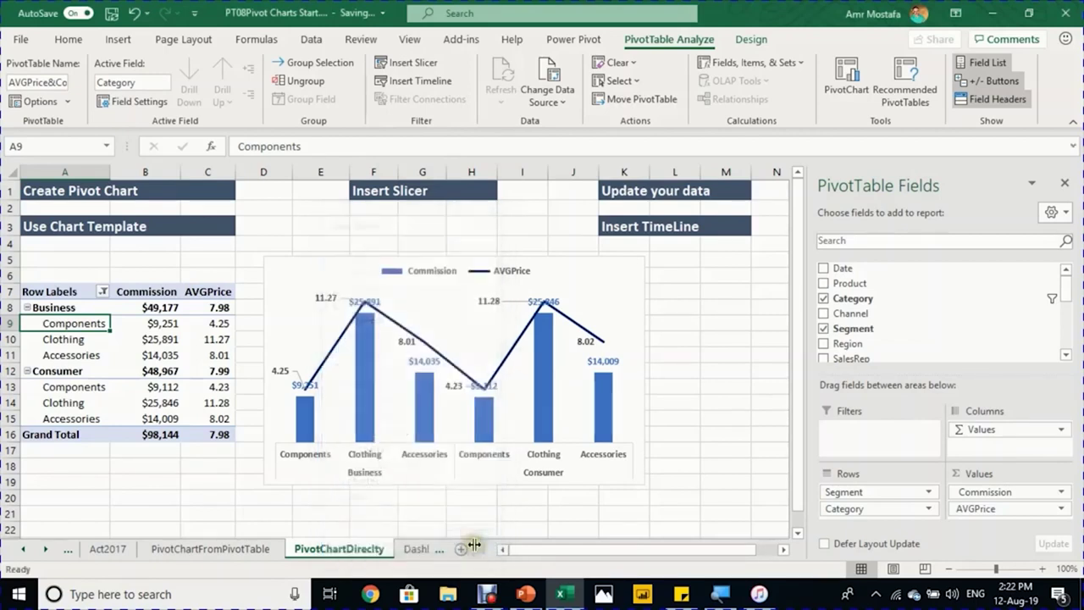
right_click(877, 347)
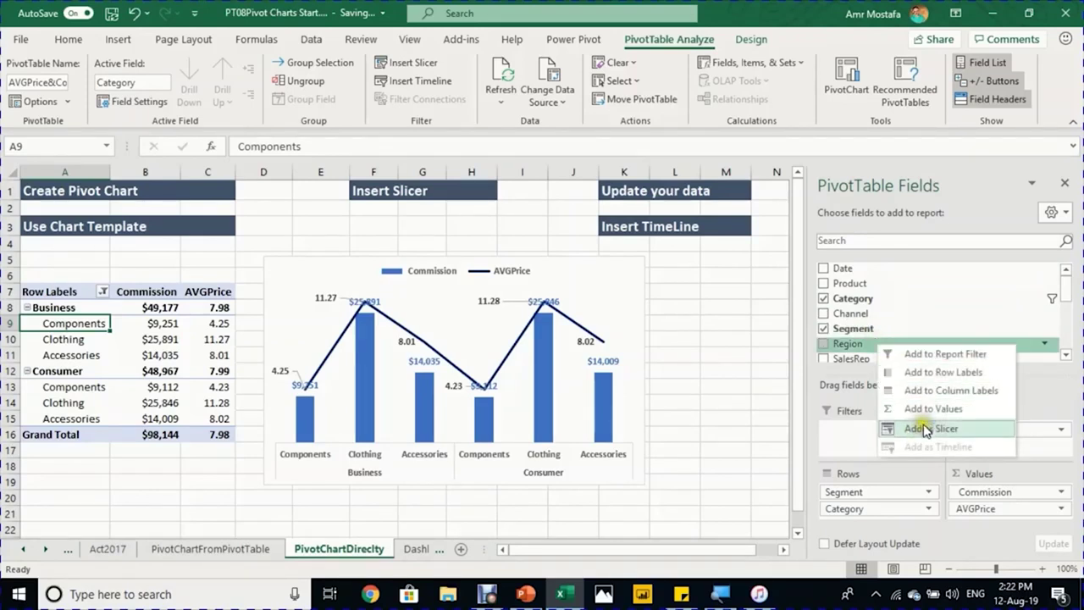
left_click(927, 430)
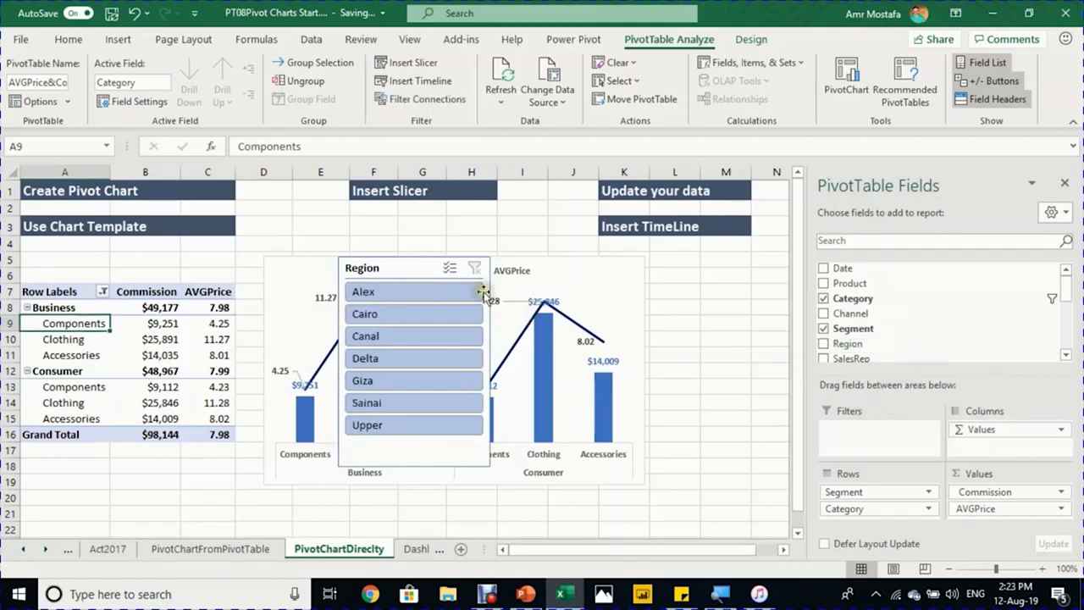
left_click_drag(428, 267, 738, 264)
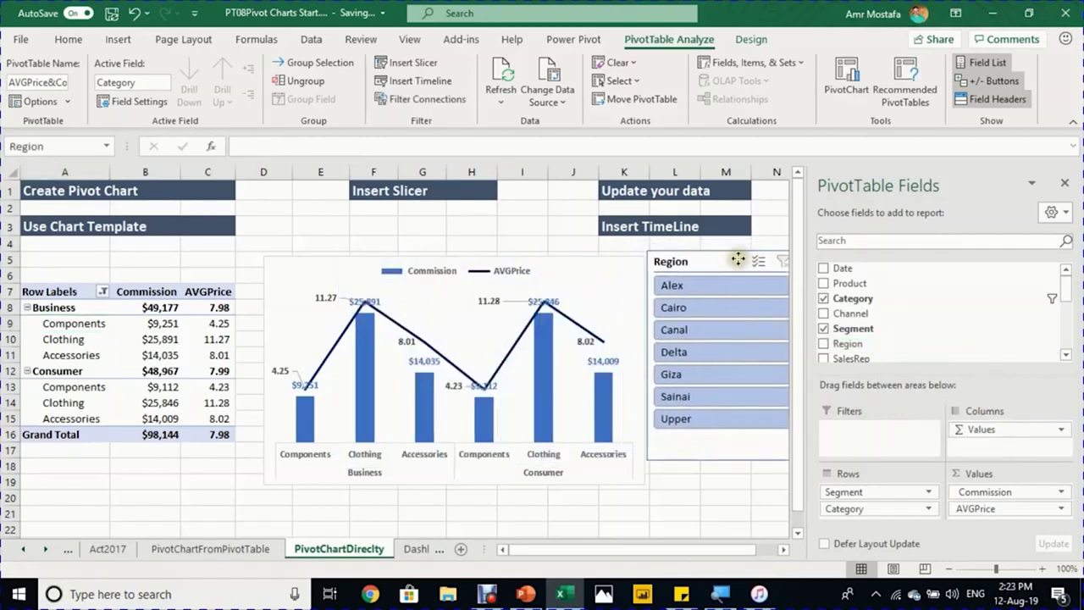
Step: Filter the pivot table and chart by Alex, Cairo and Canal in turn with the Region slicer, and clear the filter
left_click(704, 289)
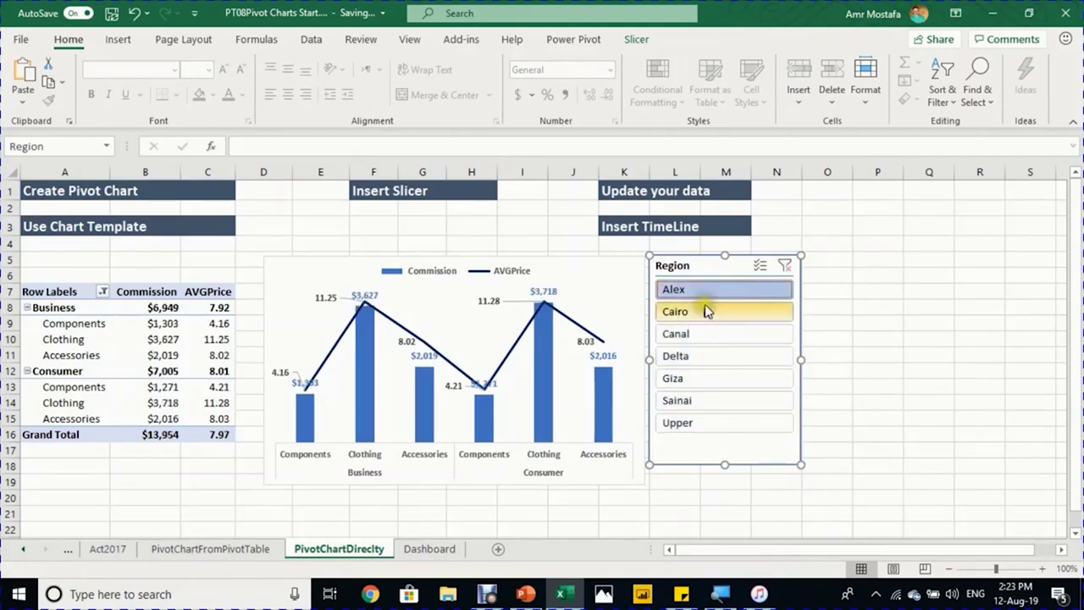
left_click(705, 307)
left_click(706, 331)
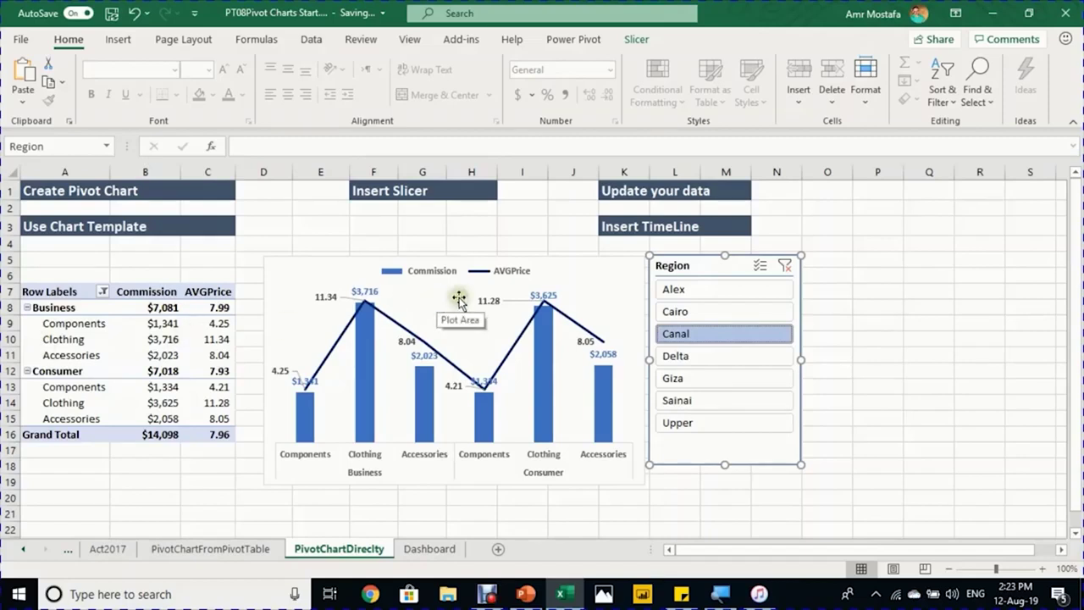
left_click(786, 266)
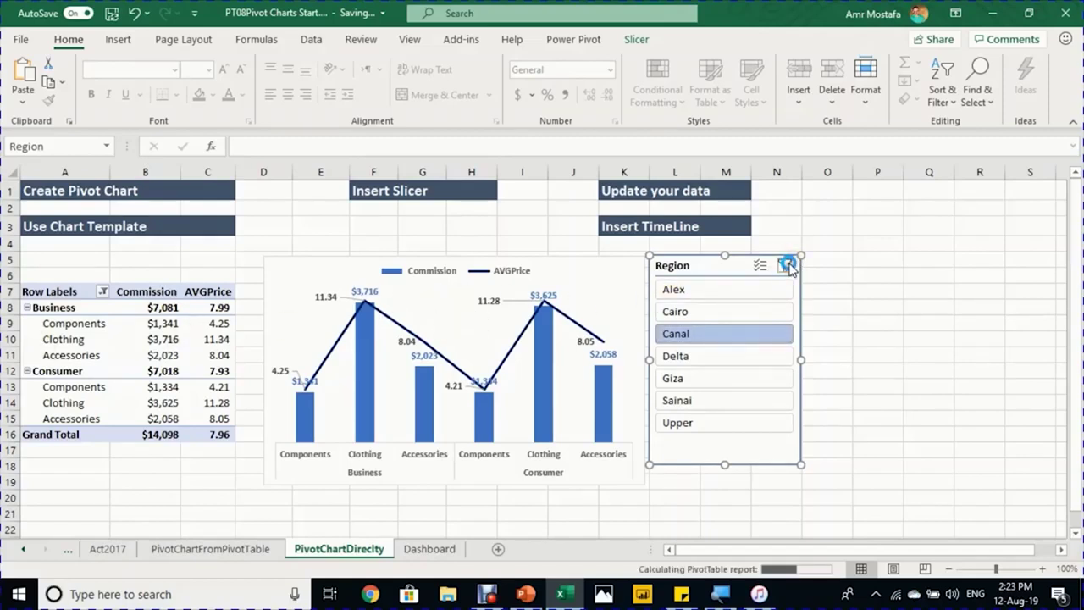
Step: Narrow the Region slicer from its right edge to about two thirds of its width
left_click_drag(802, 356, 754, 356)
left_click(724, 356)
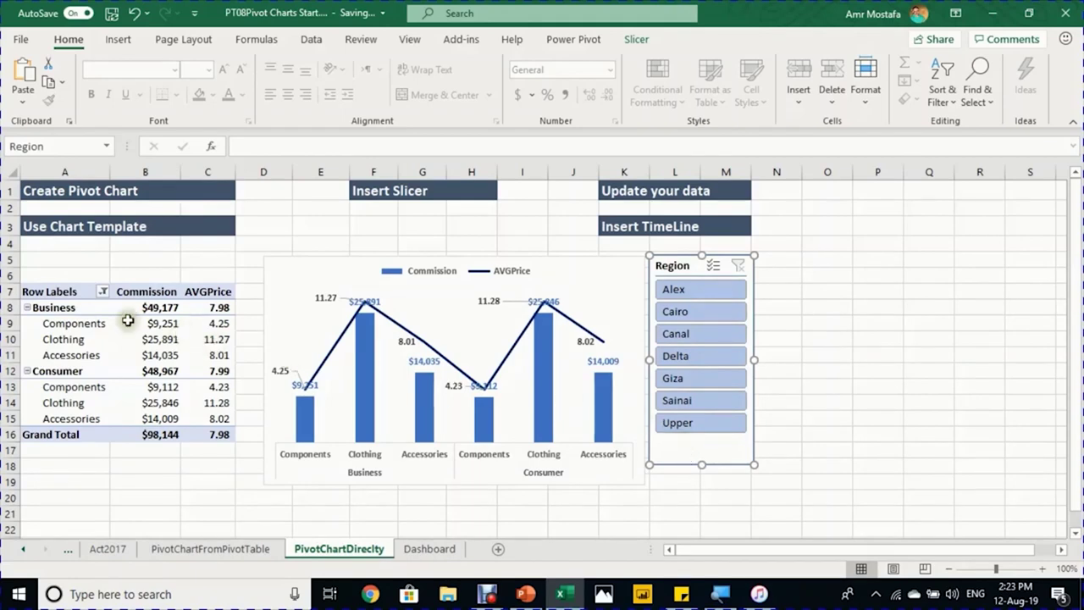
Step: Copy all data rows below the header row on the Act2017 sheet, from column A through column N
left_click(154, 323)
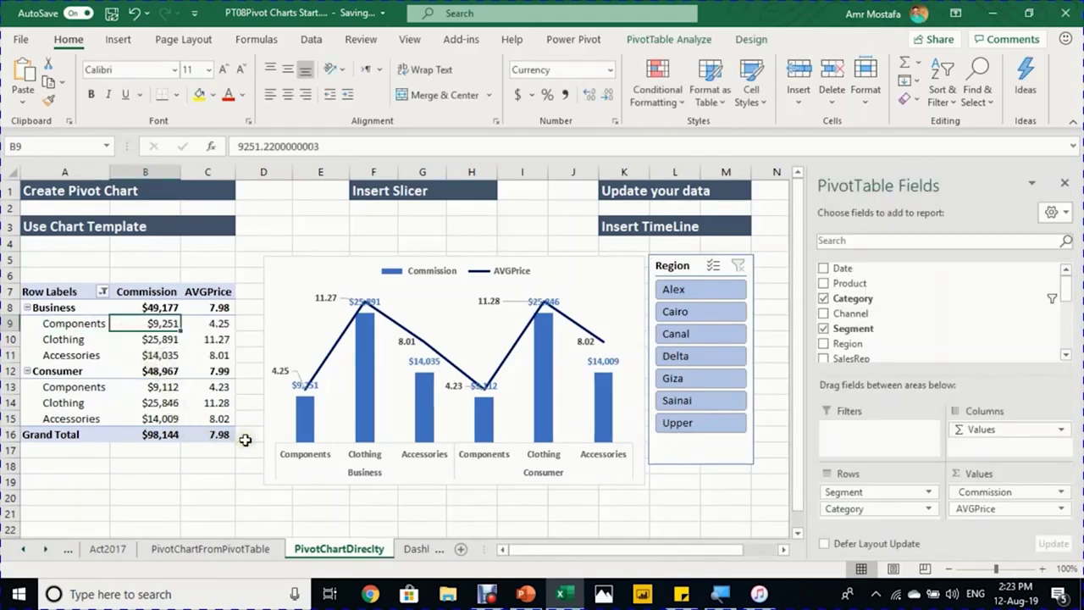
left_click(28, 549)
left_click(106, 550)
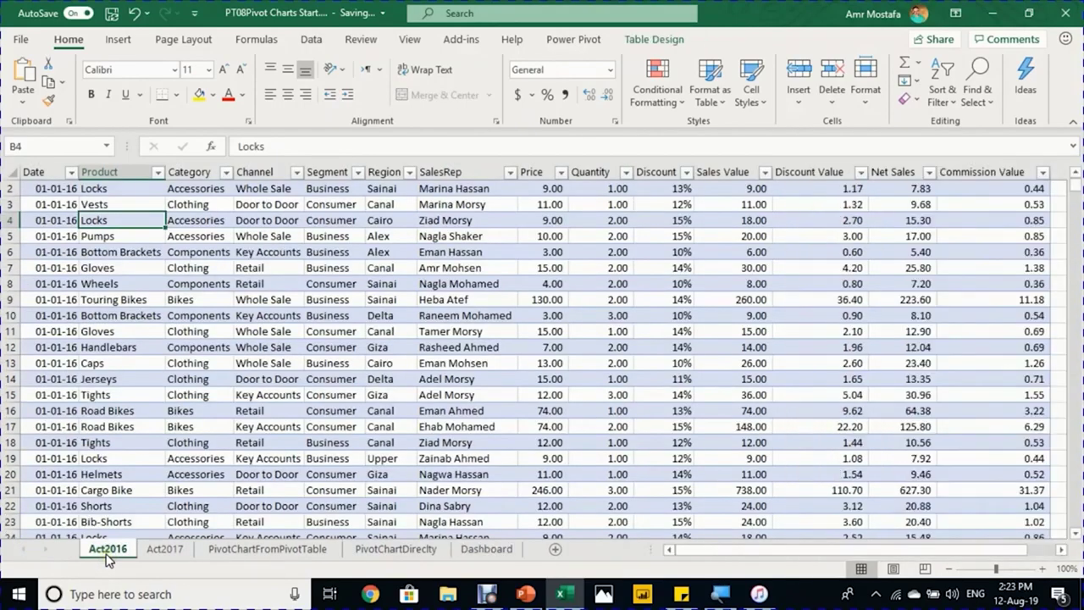
left_click(165, 549)
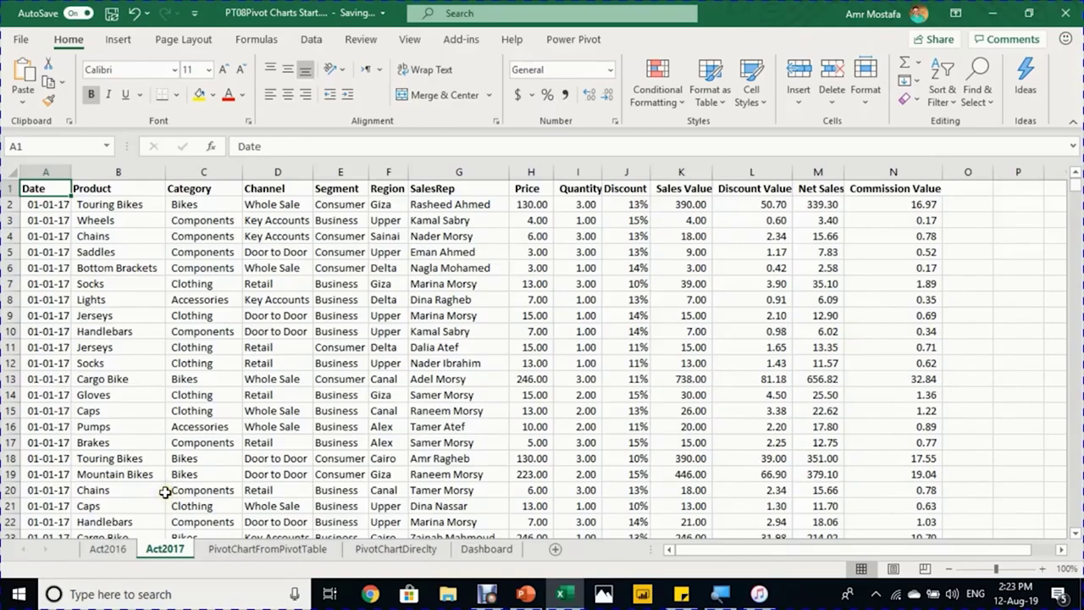
key("Down")
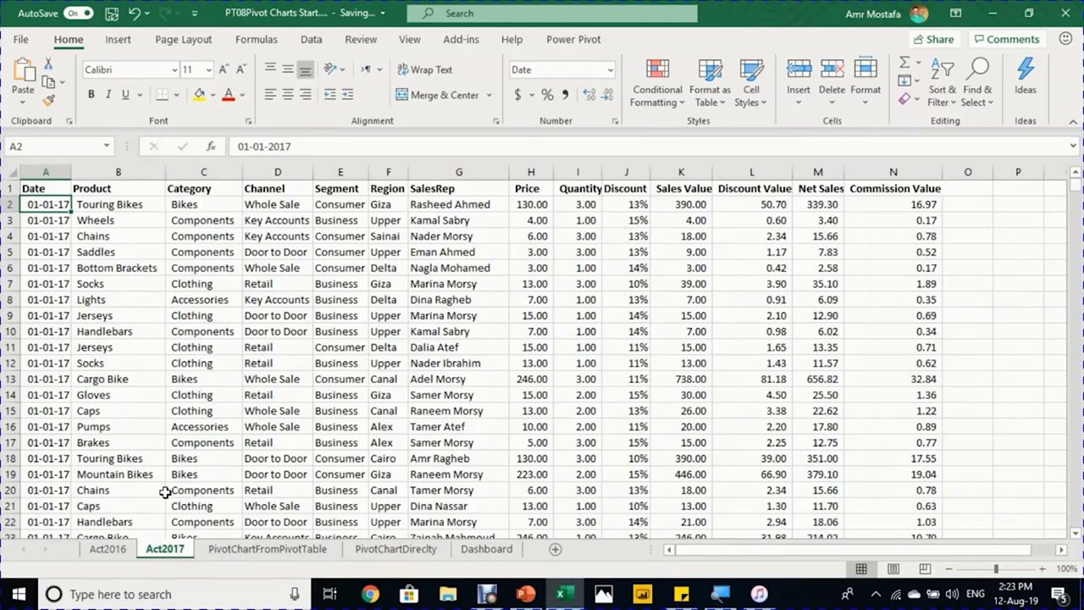
key("ctrl+shift+Down")
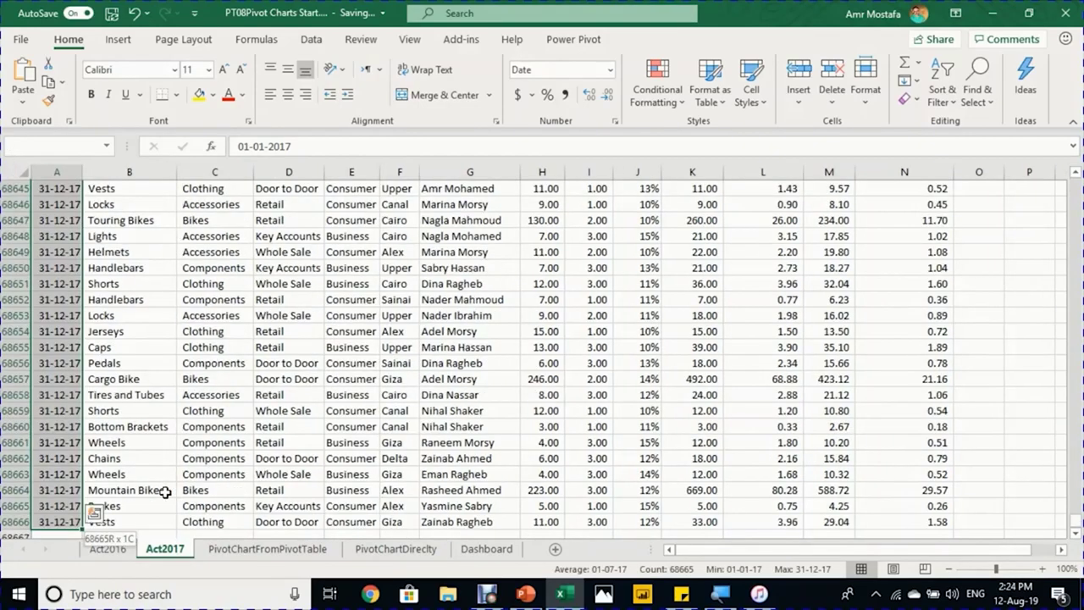
key("ctrl+shift+Right")
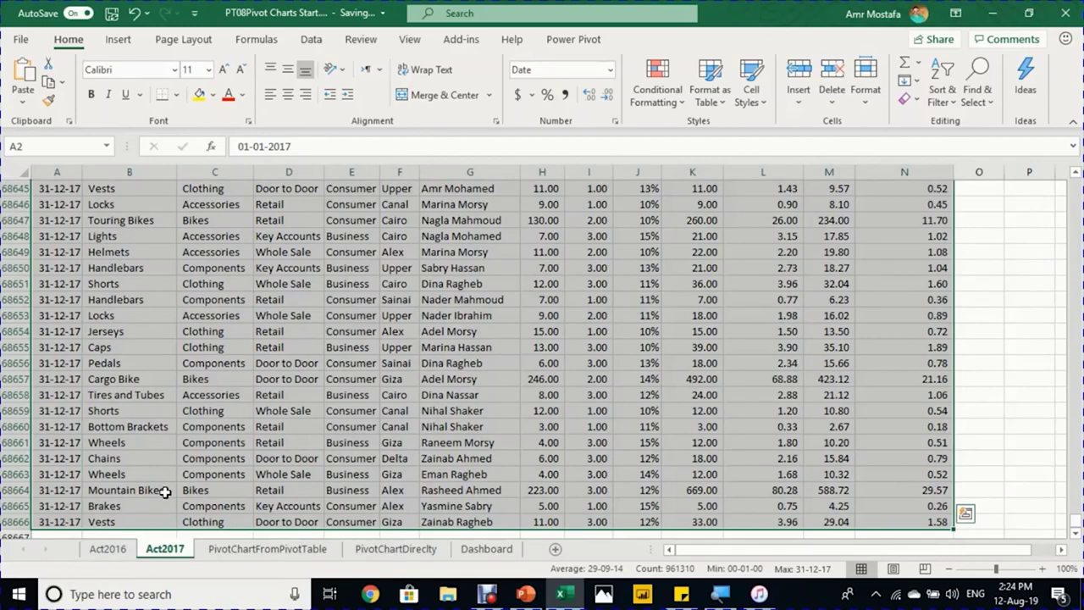
key("ctrl+c")
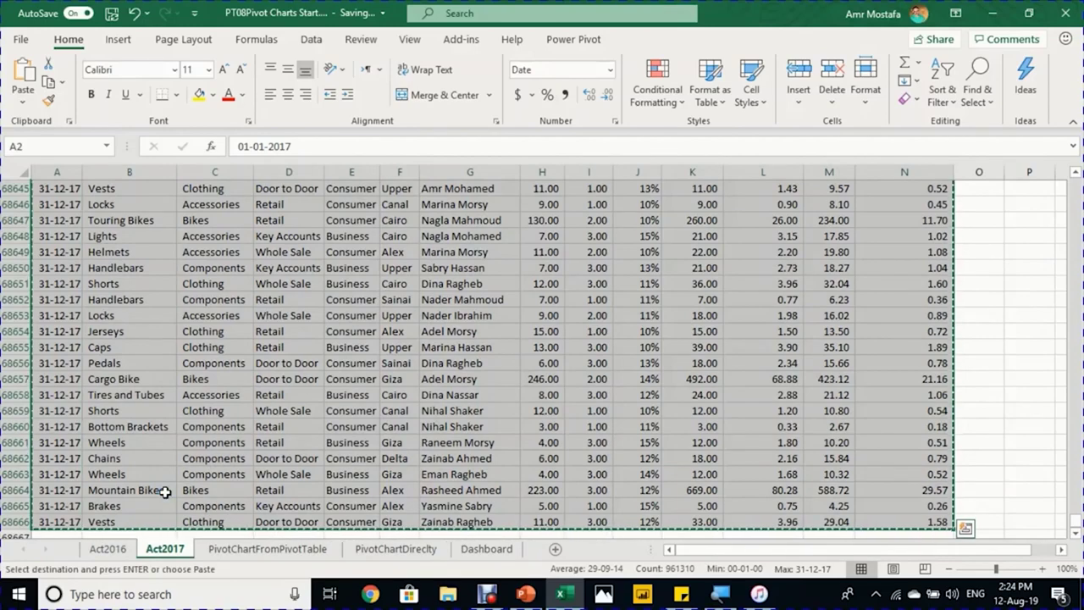
Step: Paste the copied 2017 rows into the Act2016 sheet directly below the last table row, starting at A68999
left_click(108, 549)
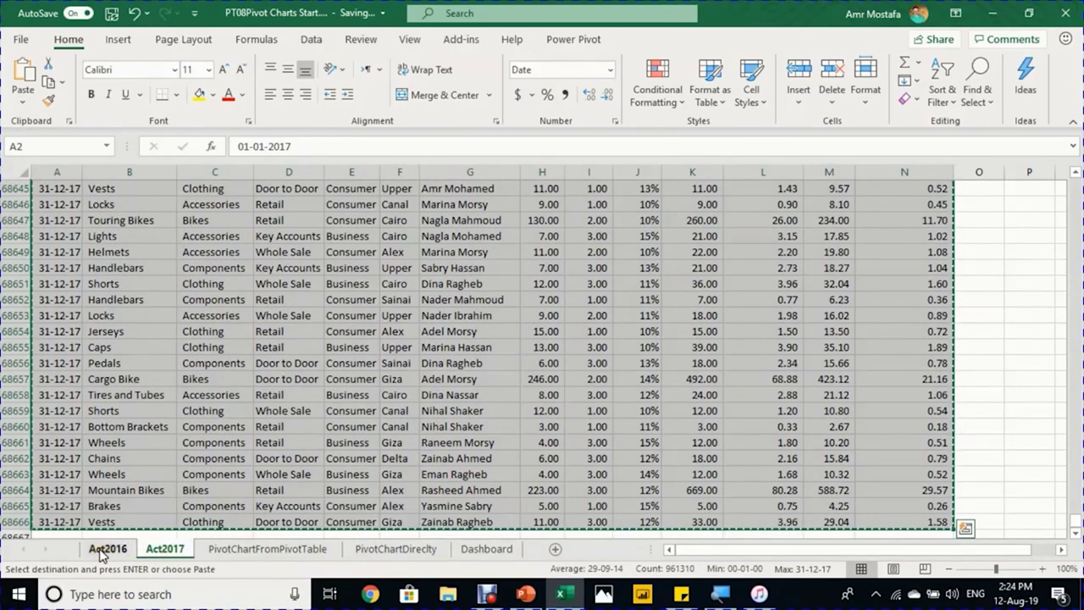
left_click_drag(56, 476, 56, 468)
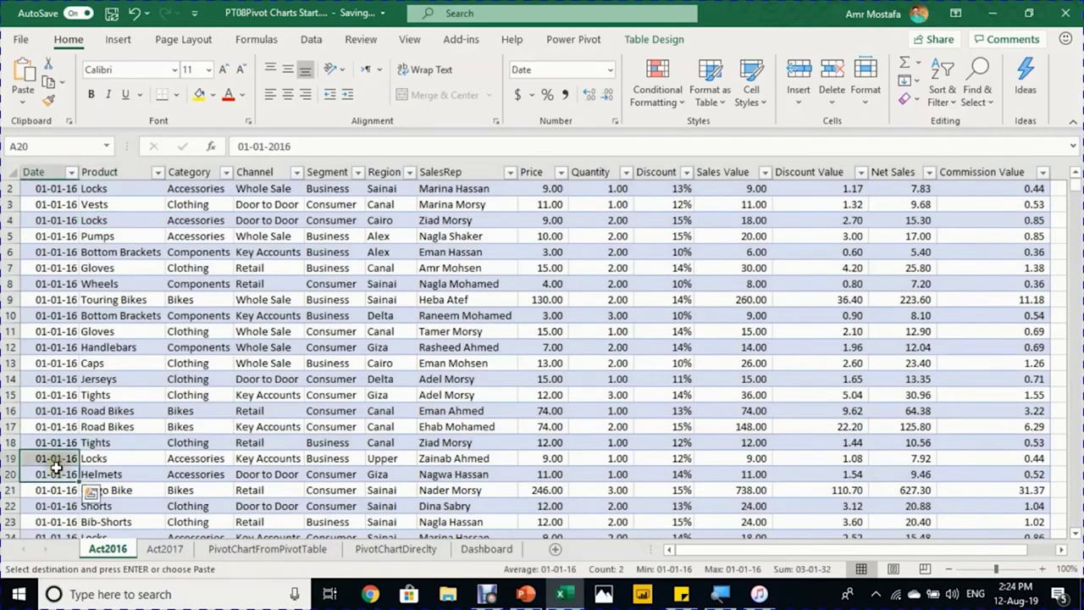
key("Down")
key("ctrl+Down")
key("Down")
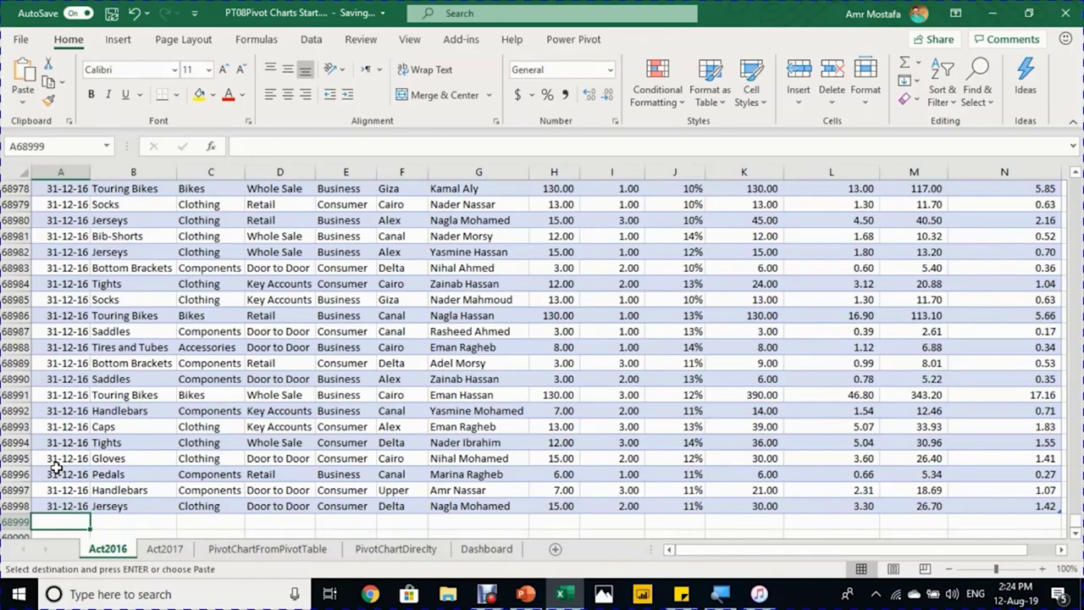
key("shift+space")
left_click(165, 427)
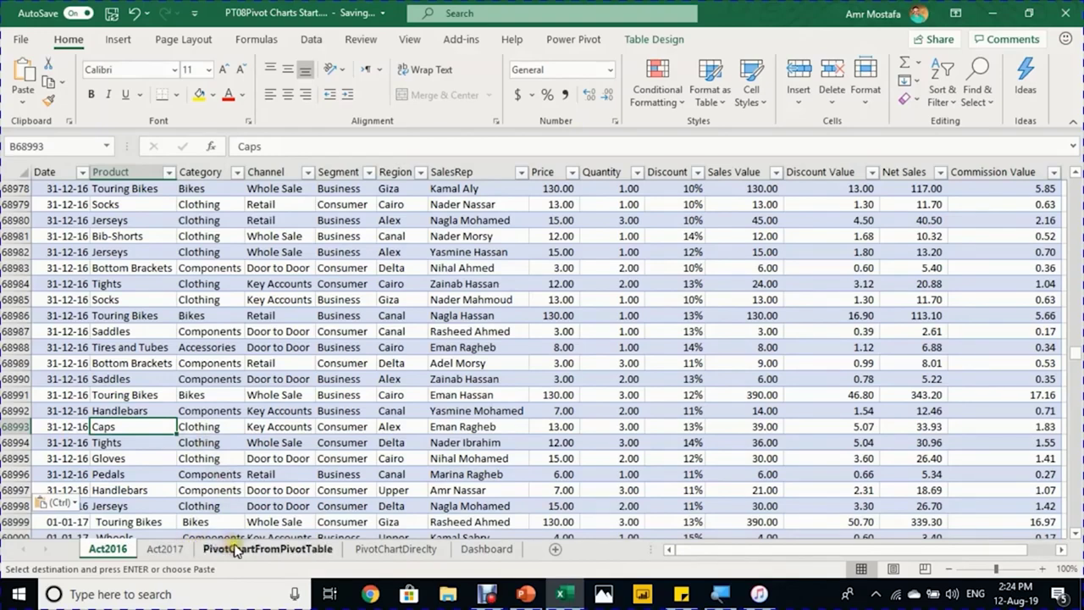
Step: Refresh the pivot table that feeds the Commission and AVGPrice chart with the Region slicer
left_click(395, 549)
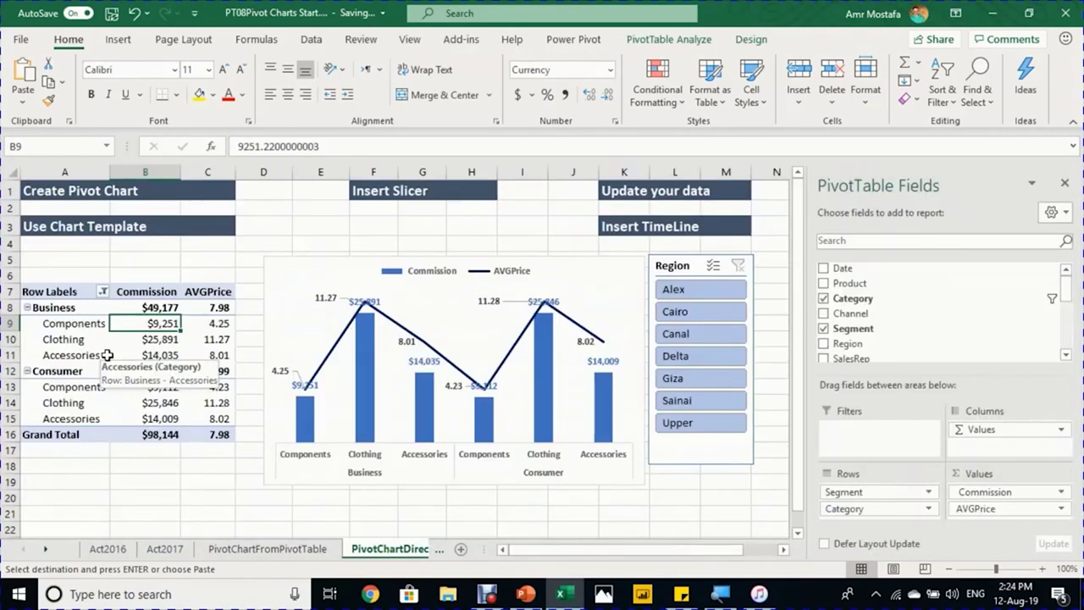
right_click(141, 326)
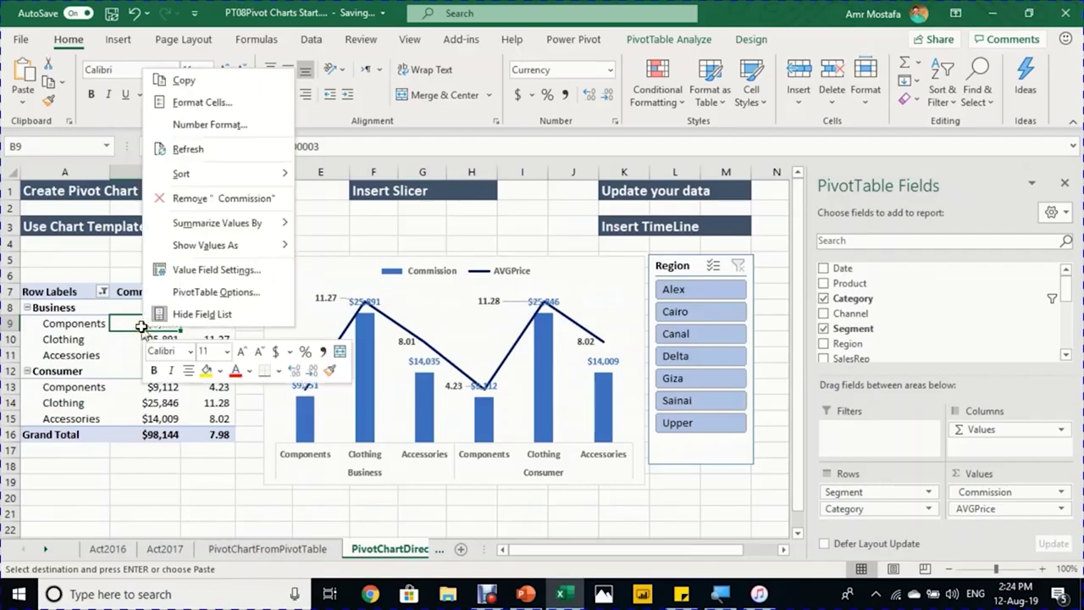
left_click(239, 155)
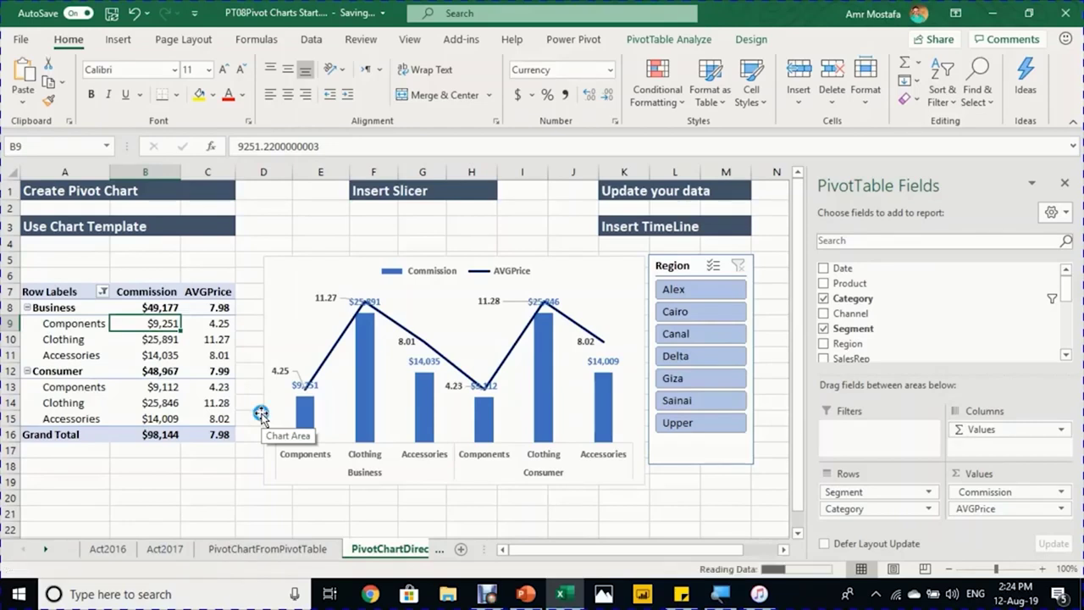
Step: Temporarily add Years as the outermost row field, examine the 2016 and 2017 groups, and remove it again
scroll(885, 326, "down", 5)
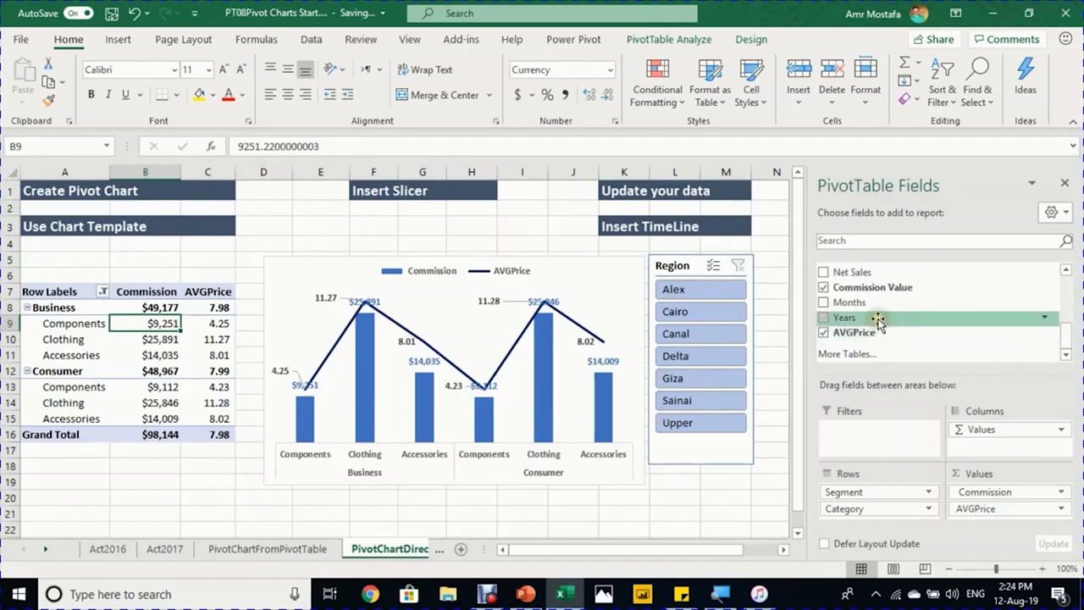
left_click_drag(878, 321, 890, 490)
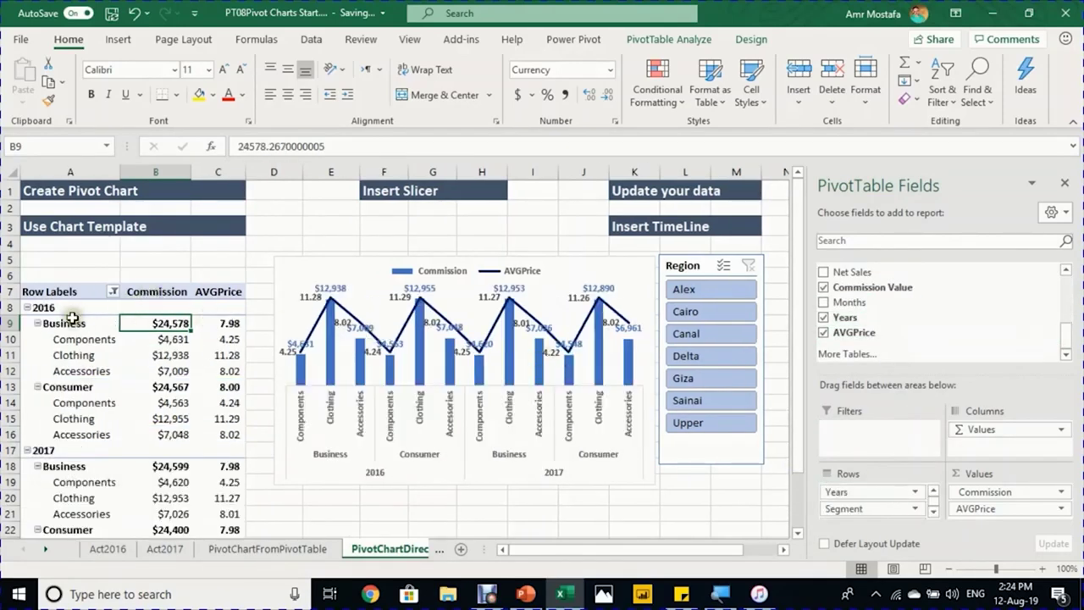
left_click(100, 308)
scroll(102, 381, "down", 1)
left_click(89, 394)
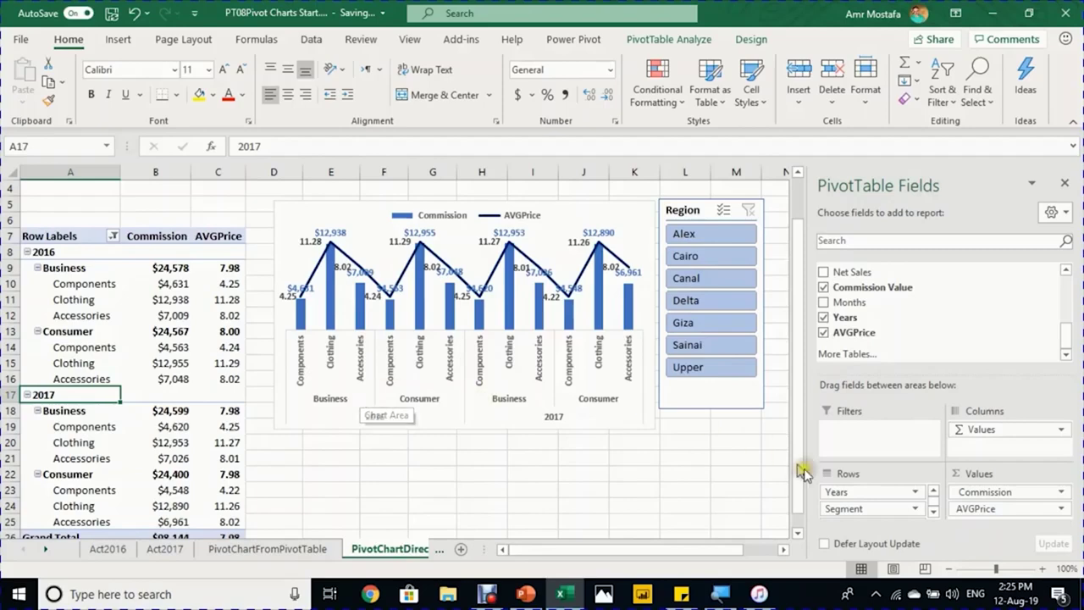
left_click_drag(838, 492, 653, 470)
scroll(606, 462, "up", 1)
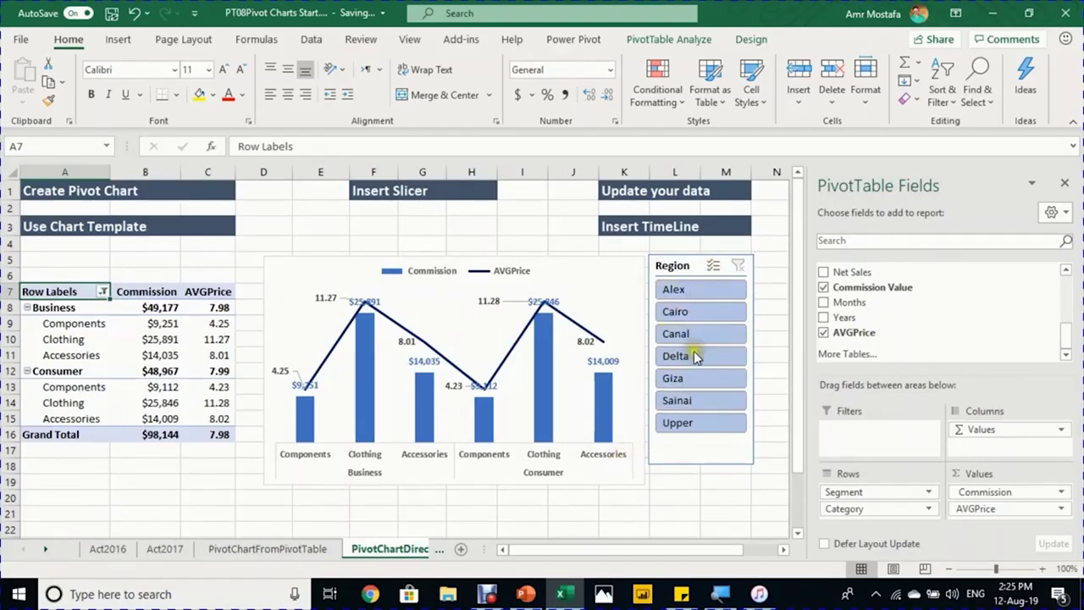
Step: Add a timeline for the Date field to the pivot table
left_click(648, 227)
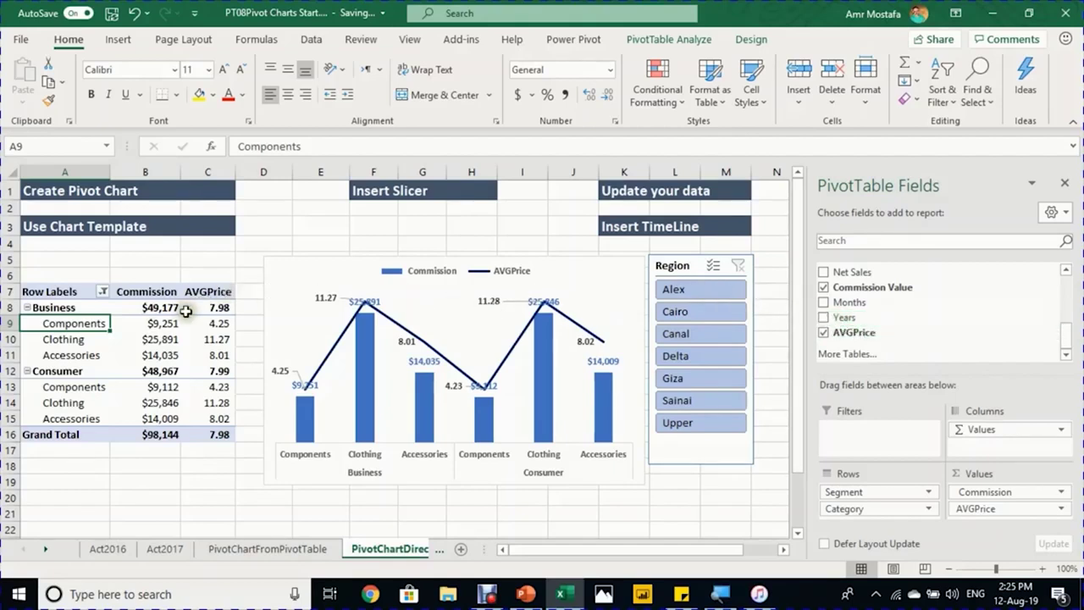
mouse_move(161, 328)
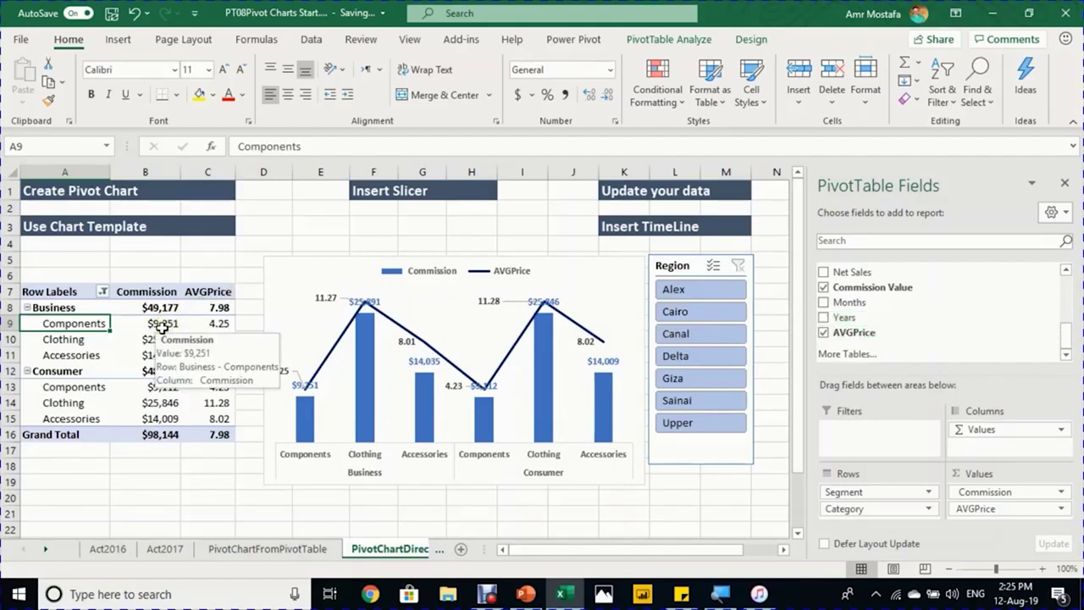
left_click(655, 40)
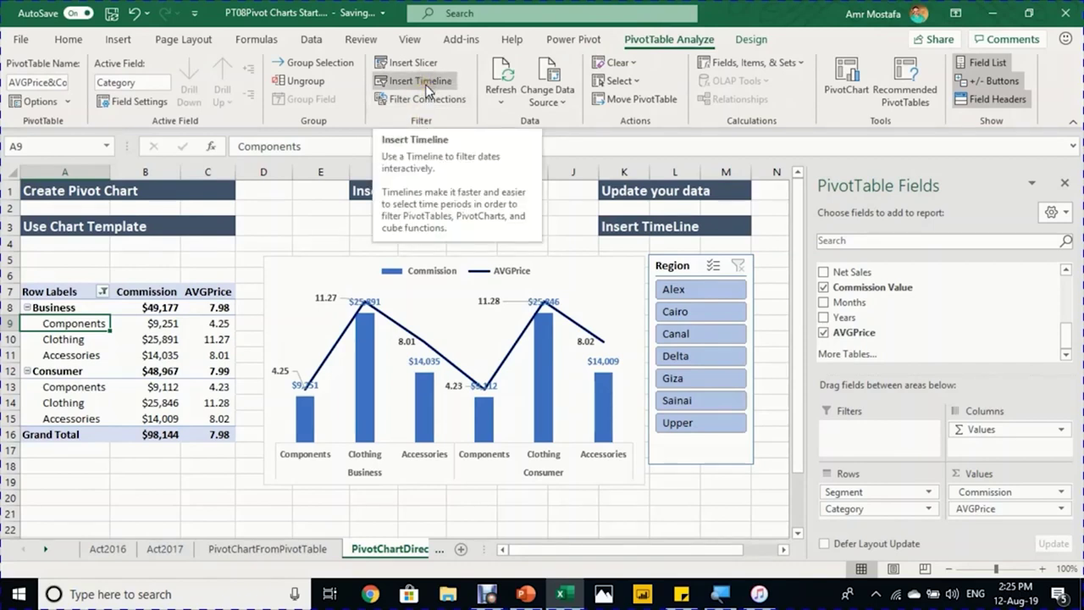
scroll(881, 292, "up", 5)
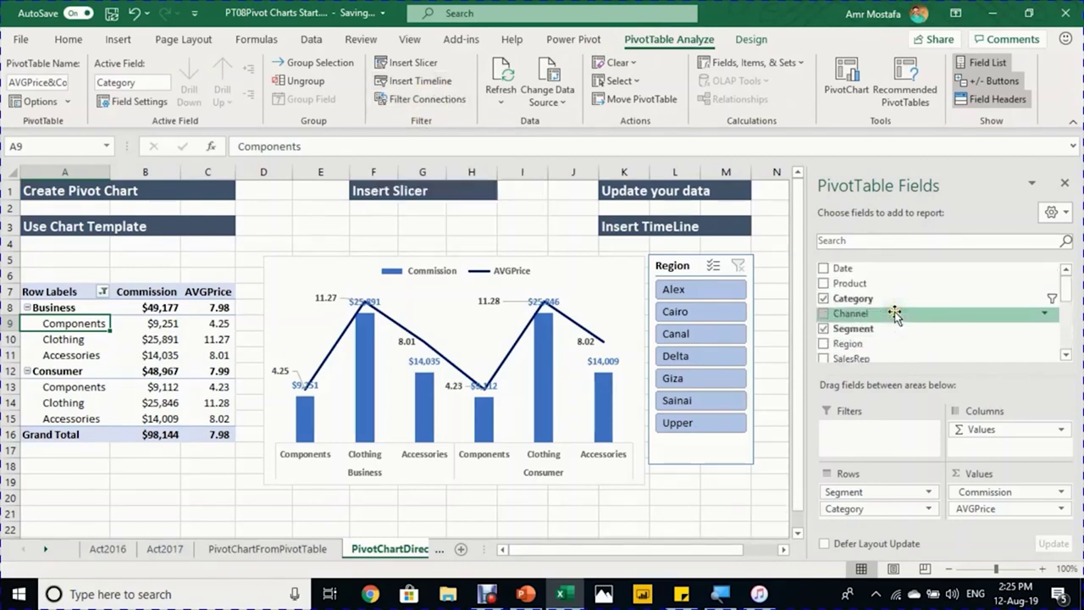
right_click(869, 267)
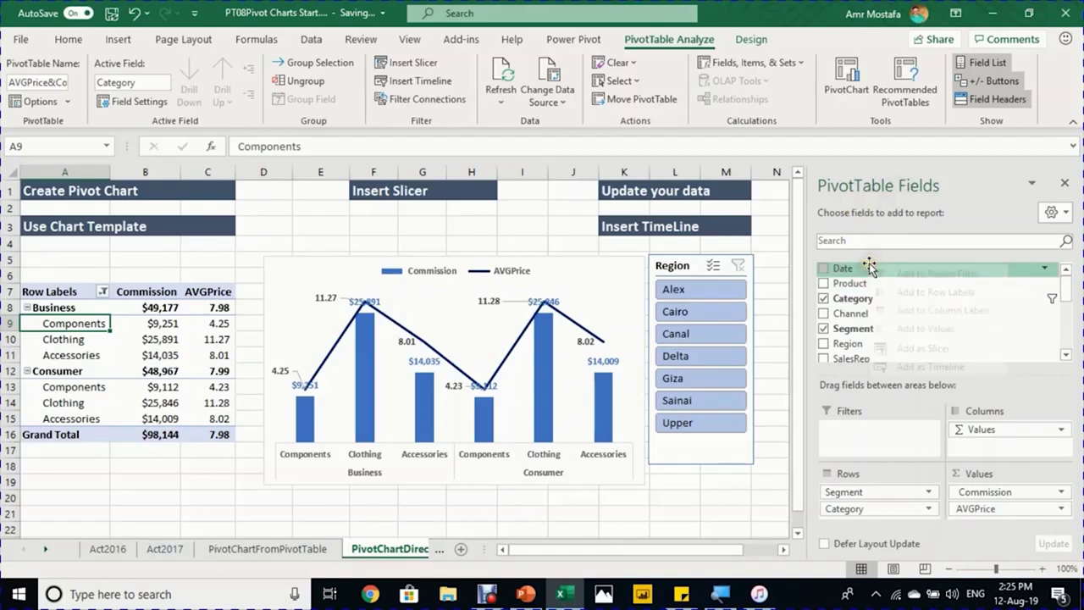
left_click(920, 366)
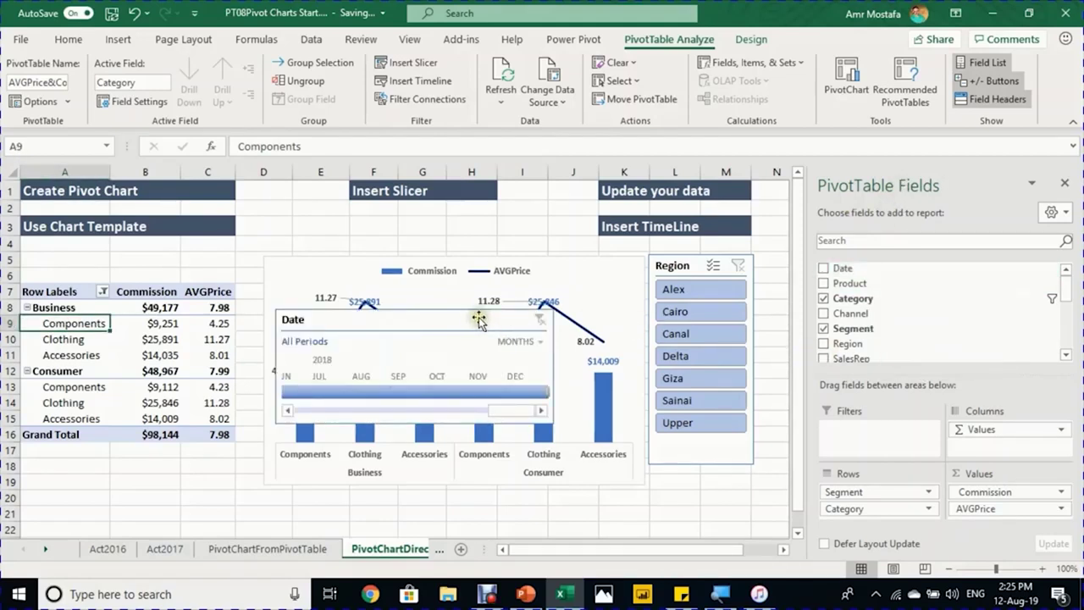
Step: Move the Date timeline directly below the pivot chart and widen it to match the chart's width
left_click(478, 318)
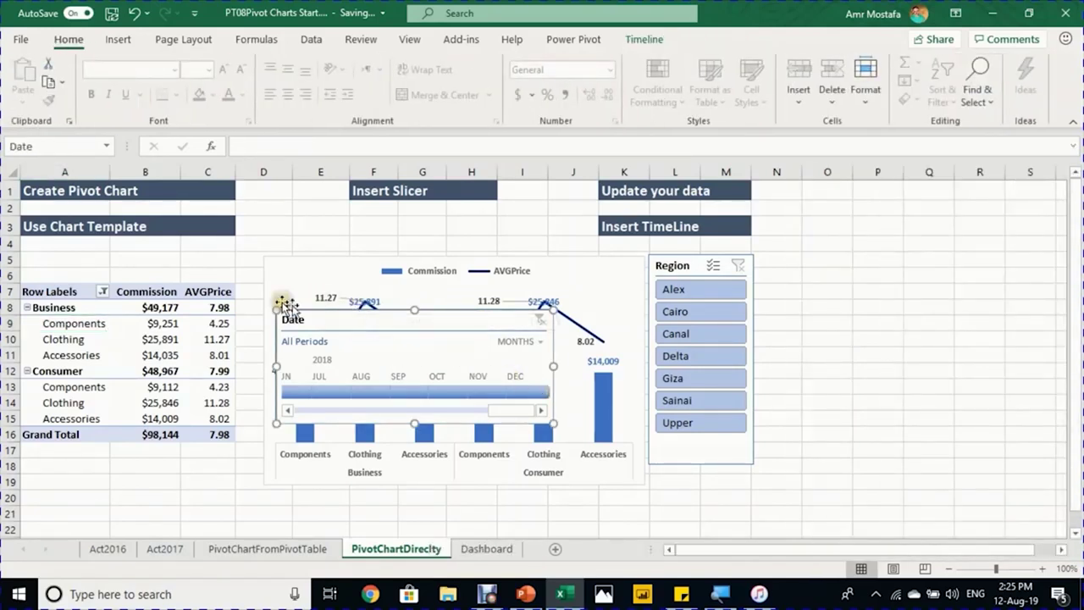
left_click_drag(384, 317, 374, 498)
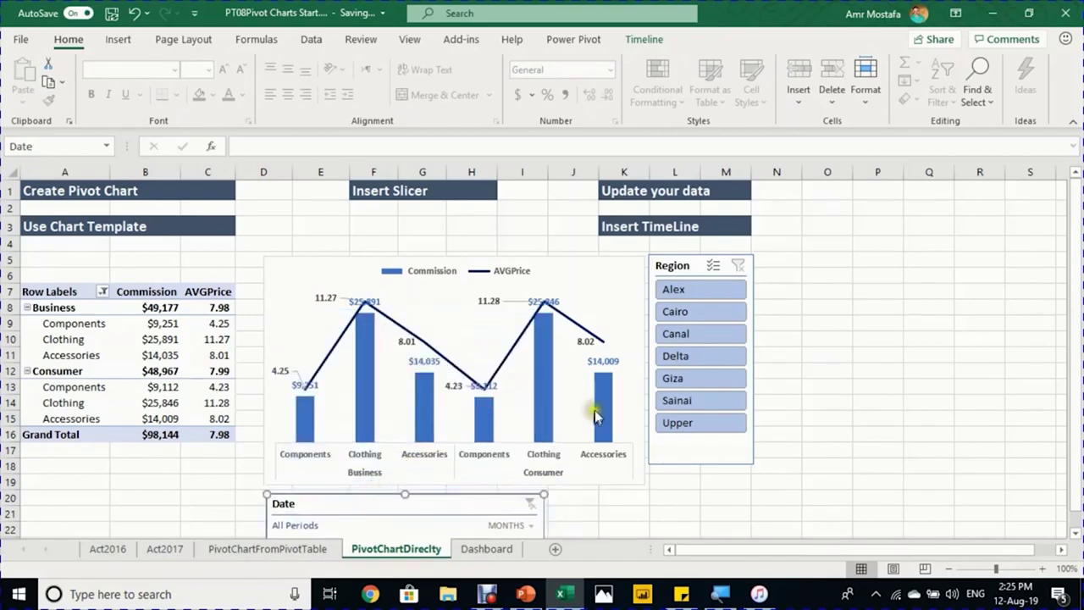
scroll(595, 409, "down", 2)
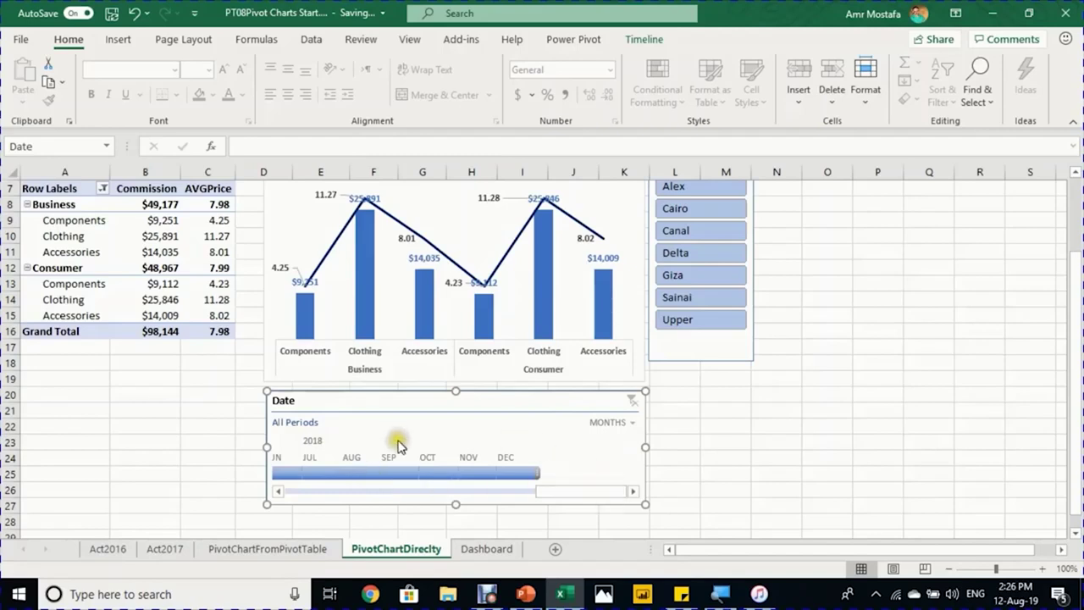
Step: Filter by January 2016 in the Date timeline and extend the selection through March 2016
left_click_drag(565, 497, 302, 475)
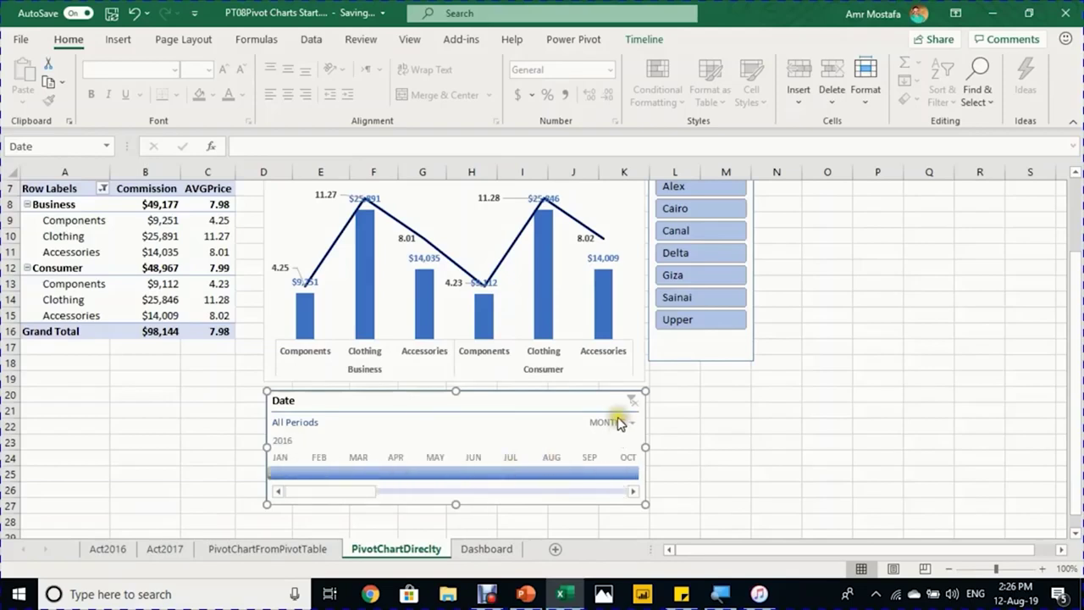
left_click(292, 474)
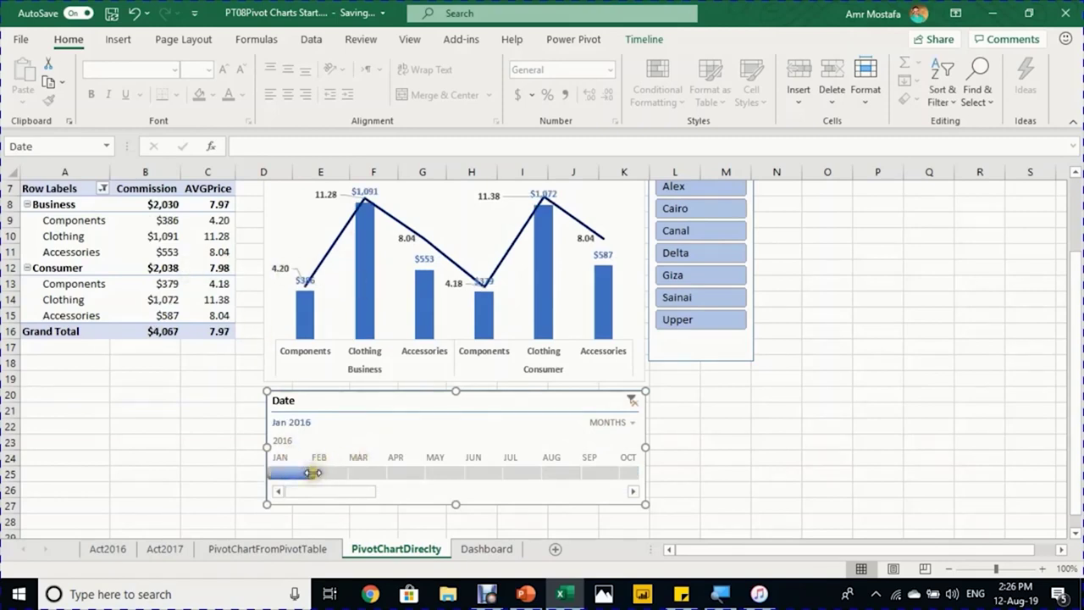
left_click_drag(319, 472, 383, 471)
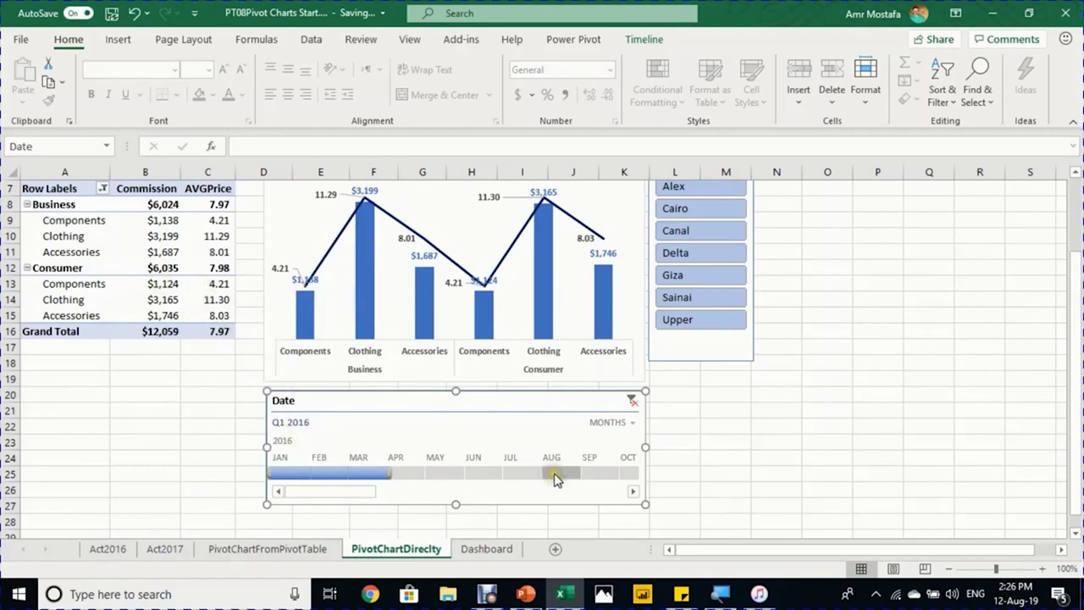
Step: Switch the Date timeline to quarters and extend its selection to Q1 - Q3 2016
left_click(610, 423)
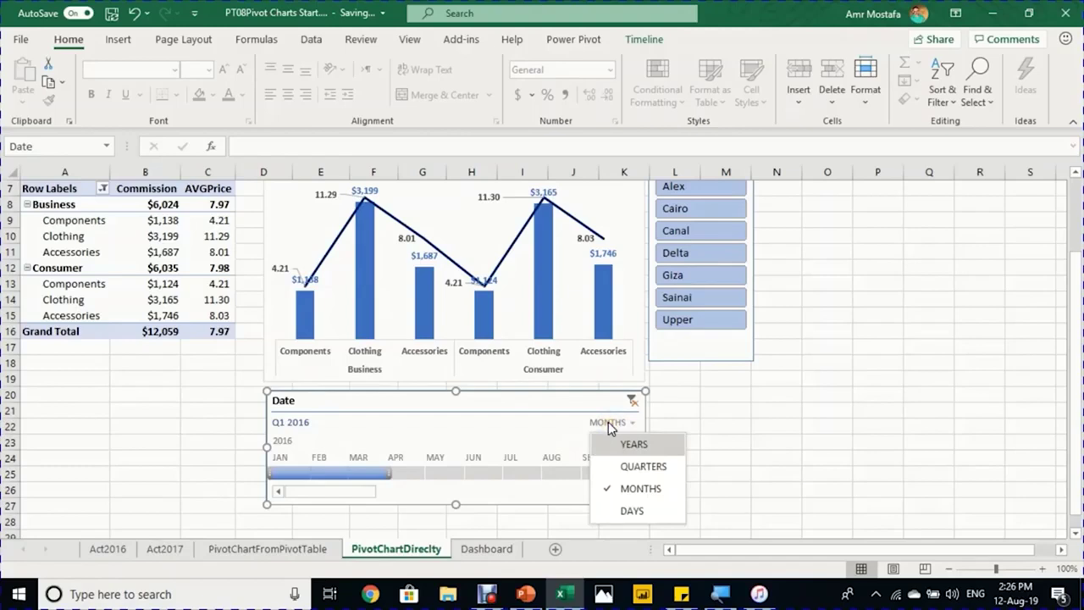
left_click(646, 469)
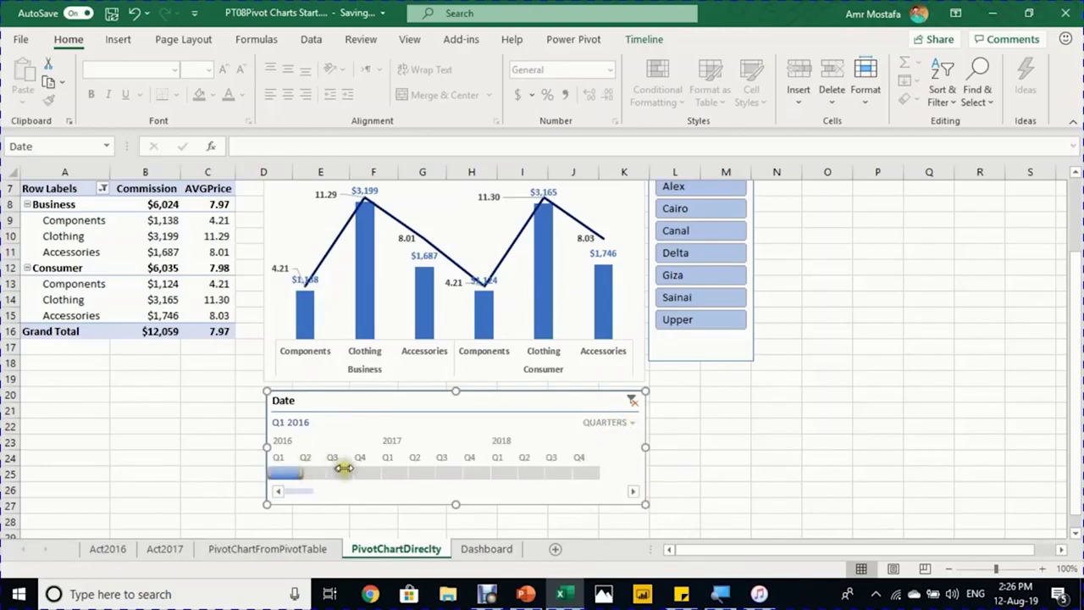
mouse_move(343, 467)
left_mouse_down()
mouse_move(383, 470)
mouse_move(357, 469)
left_mouse_up()
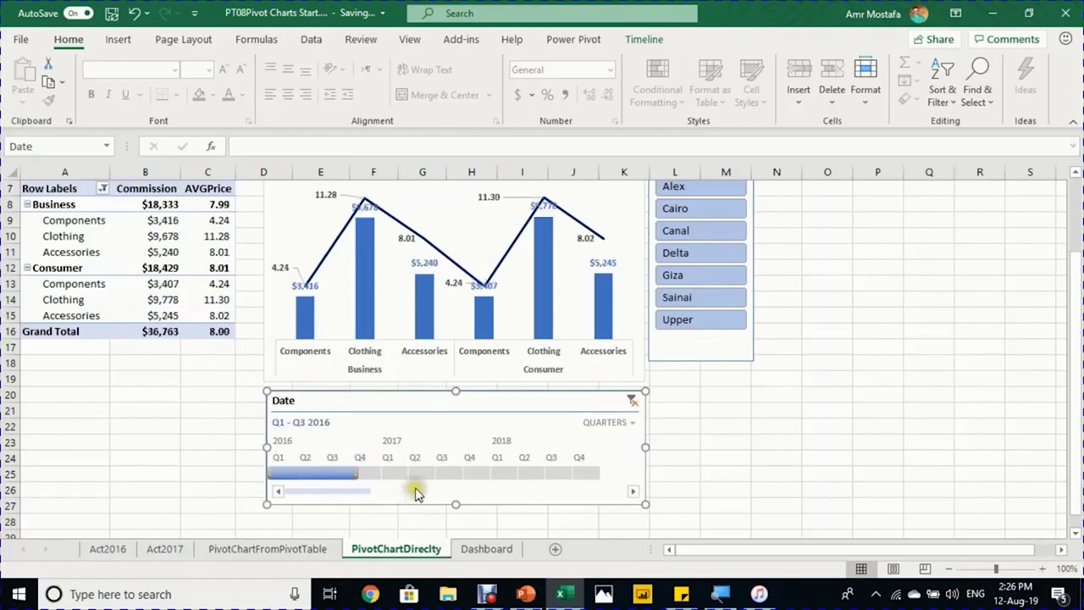
Step: Switch the Date timeline to days and filter the pivot chart by Jan 1, 2016
left_click(619, 423)
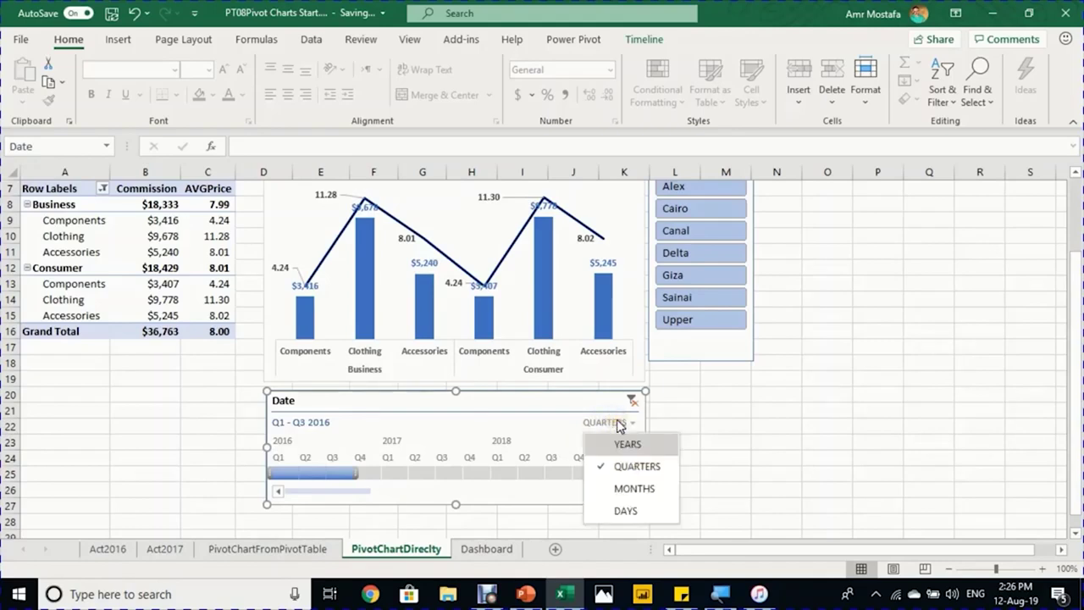
left_click(635, 510)
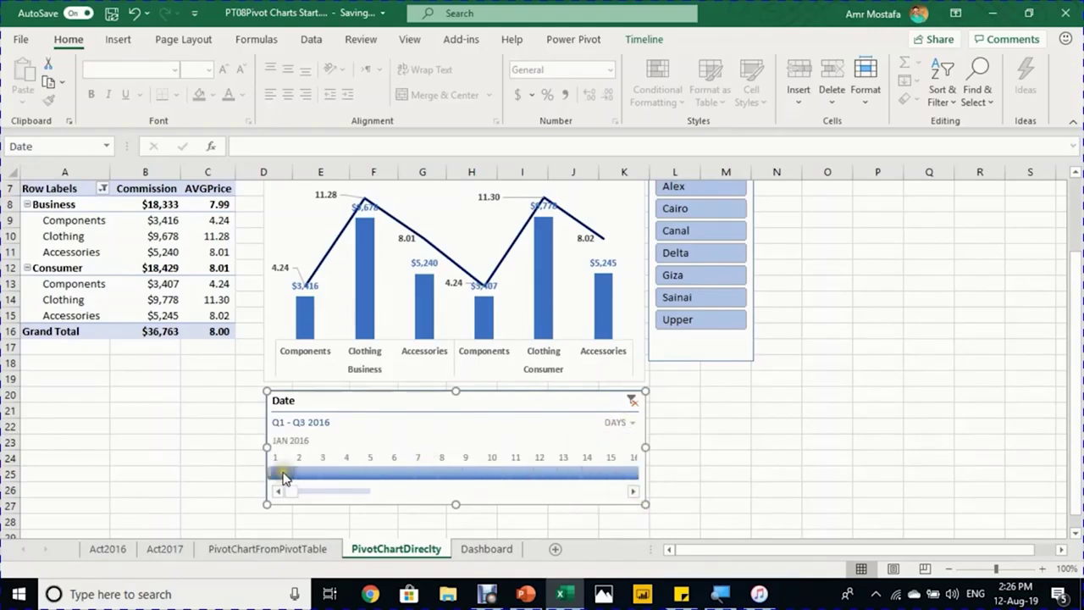
left_click(284, 476)
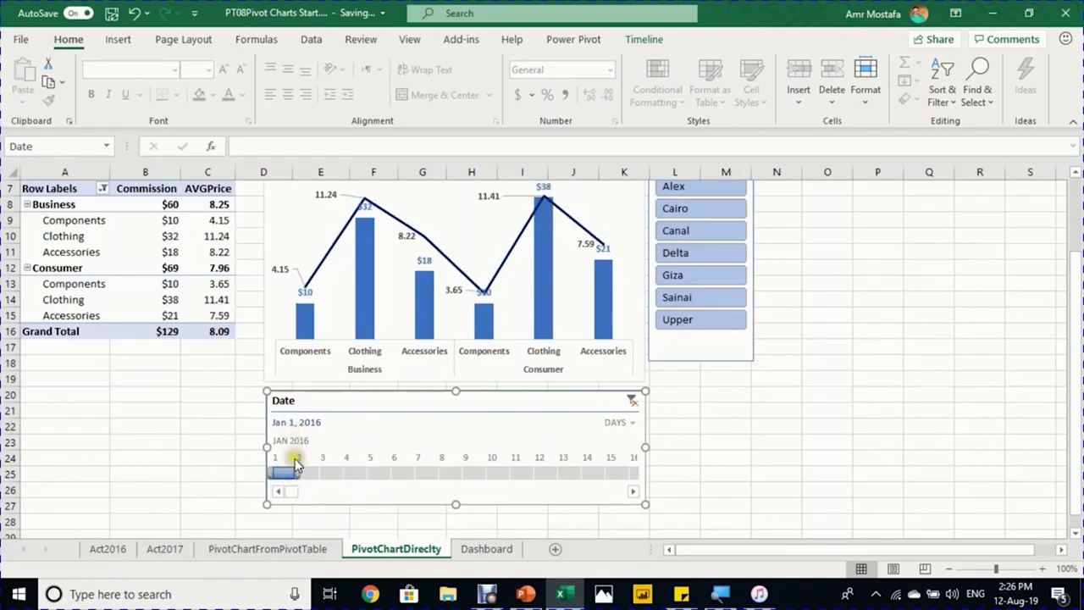
scroll(343, 339, "up", 1)
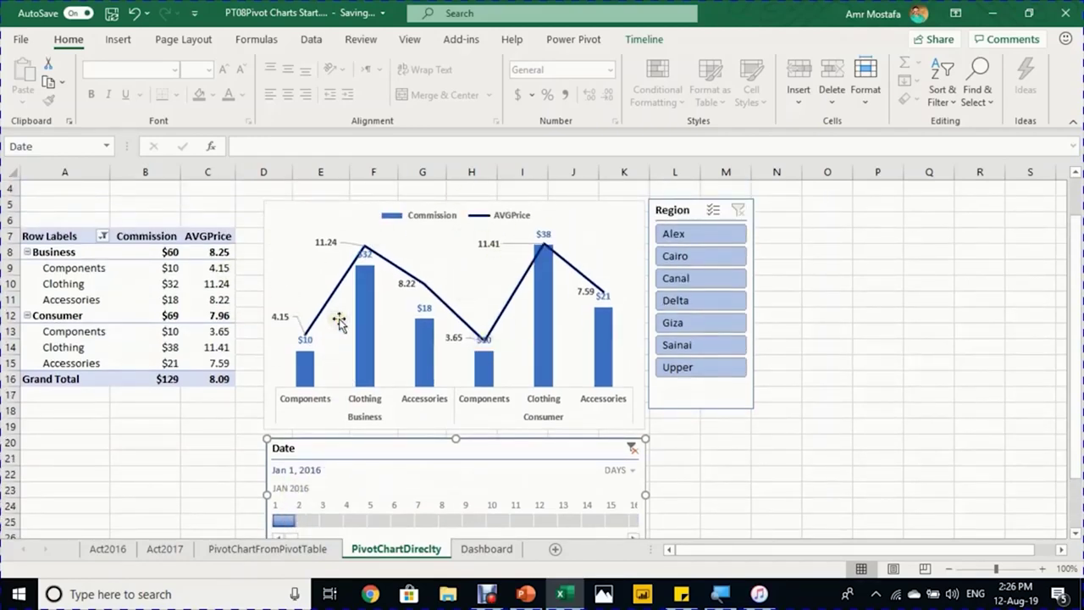
scroll(347, 403, "down", 1)
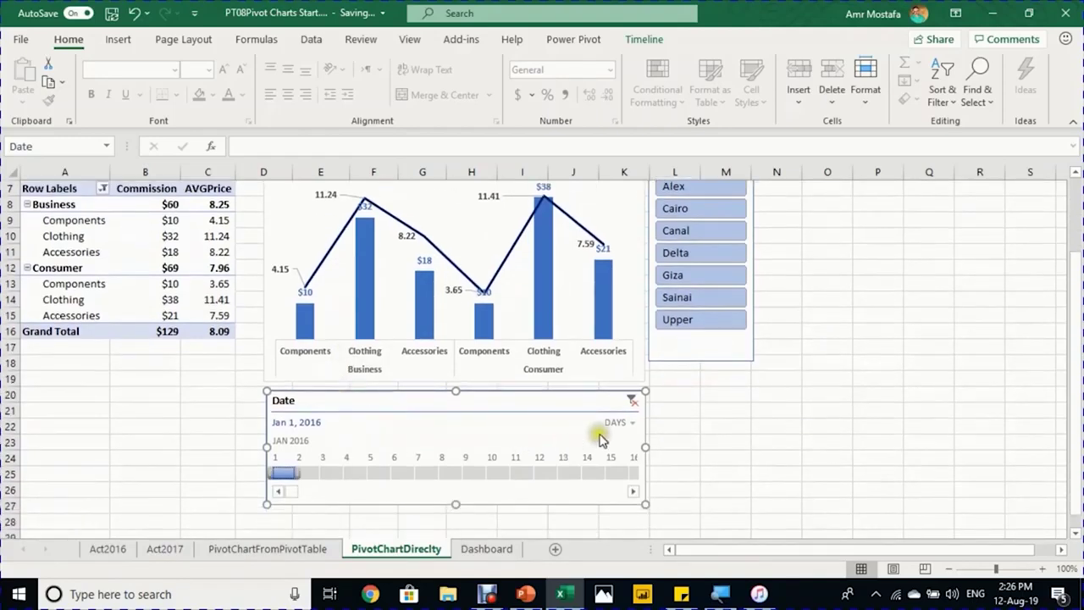
Step: Switch the Date timeline to years and filter first by 2018, followed by 2017
left_click(618, 423)
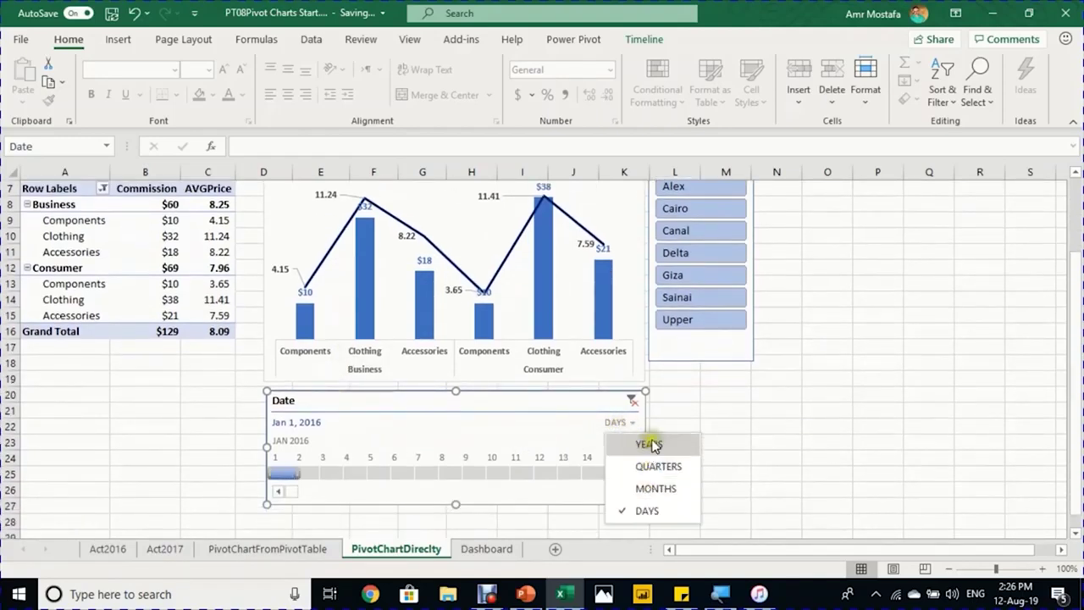
left_click(650, 443)
mouse_move(334, 472)
left_mouse_down()
mouse_move(293, 479)
mouse_move(321, 480)
left_mouse_up()
left_click(358, 473)
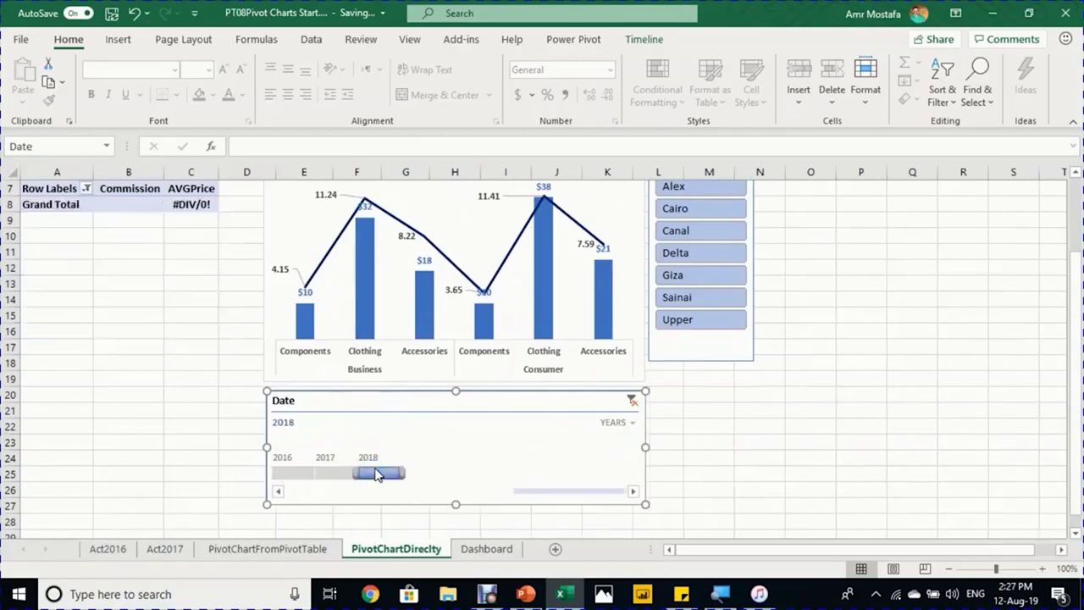
left_click(329, 477)
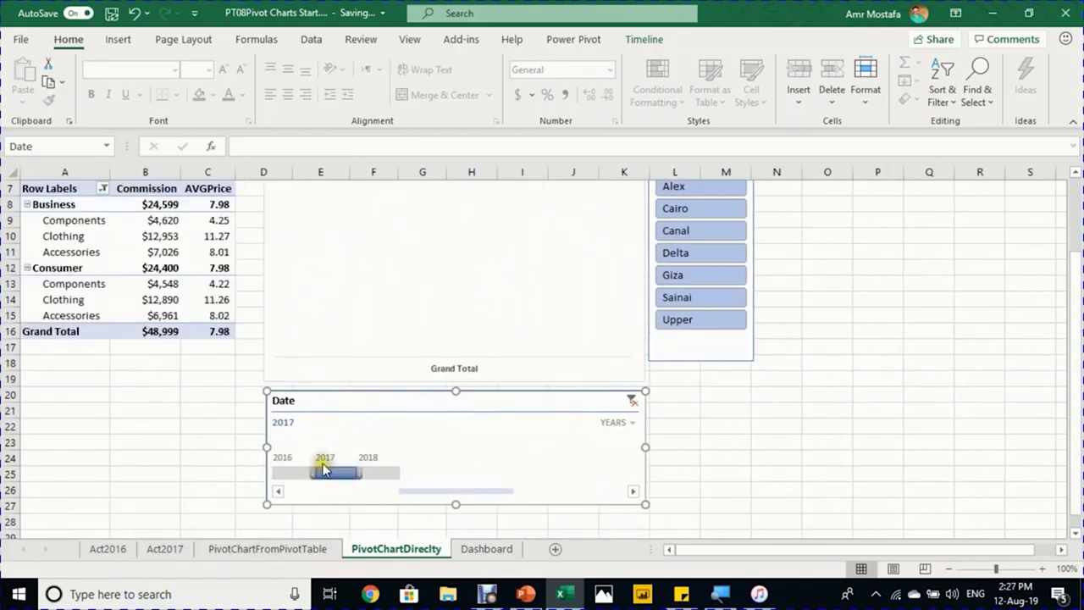
Step: Filter by 2016 in the Date timeline and extend the selection through 2017
left_click(287, 473)
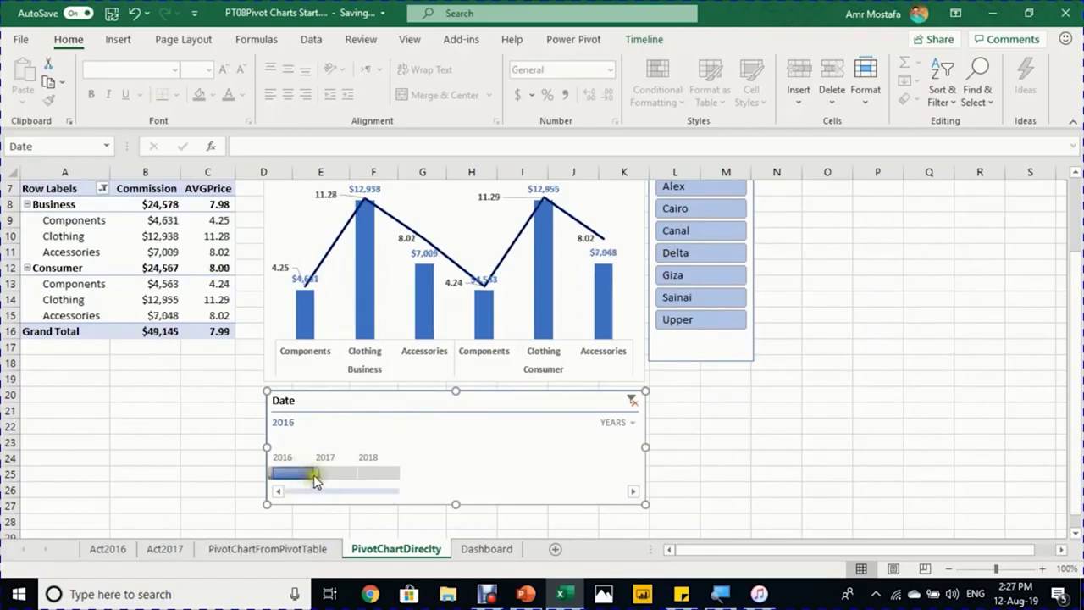
left_click_drag(315, 473, 346, 471)
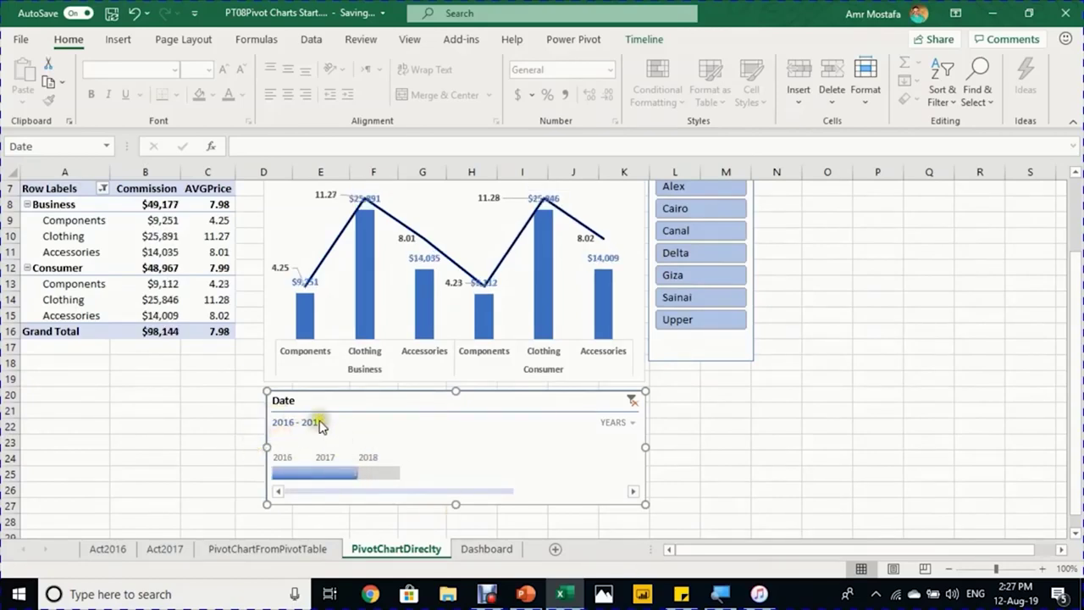
scroll(452, 354, "up", 2)
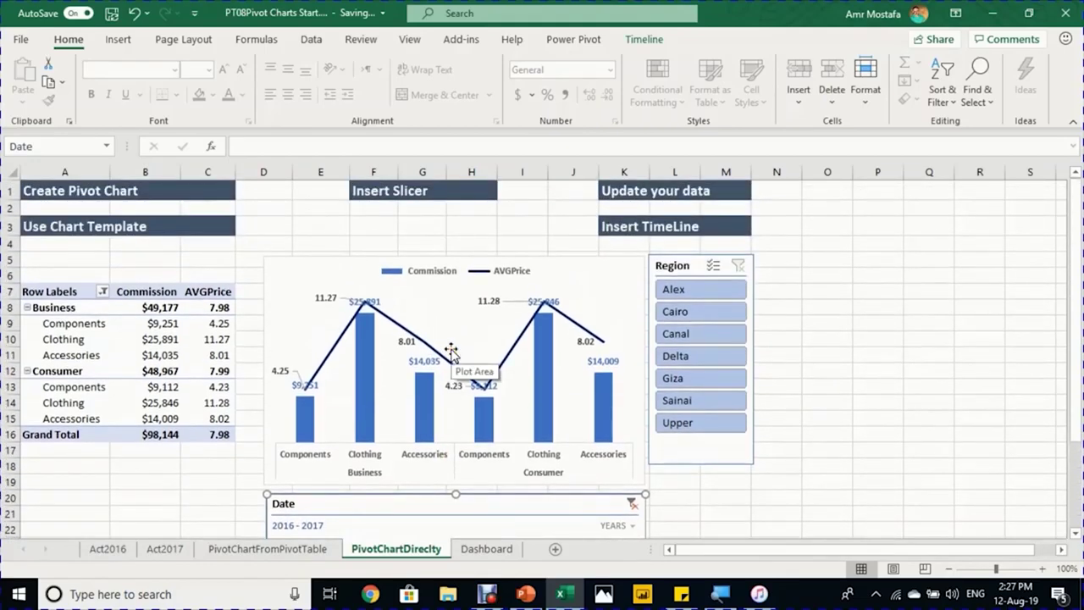
scroll(451, 354, "down", 2)
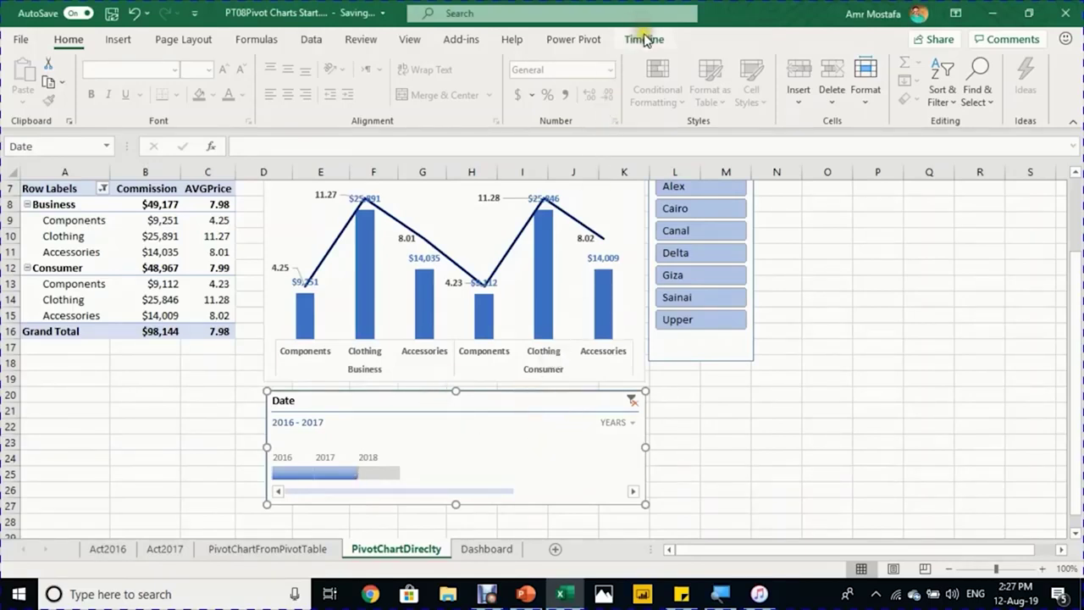
Step: Hide the Date timeline's header and scrollbar and increase its height to about 1.22" so the year bar is fully visible
left_click(788, 442)
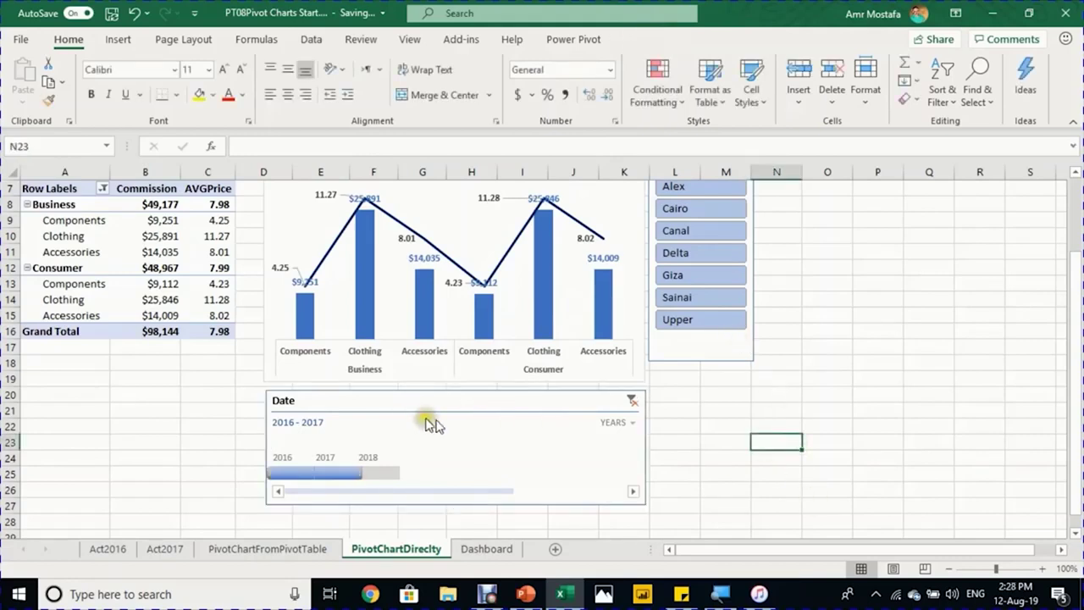
left_click(589, 401)
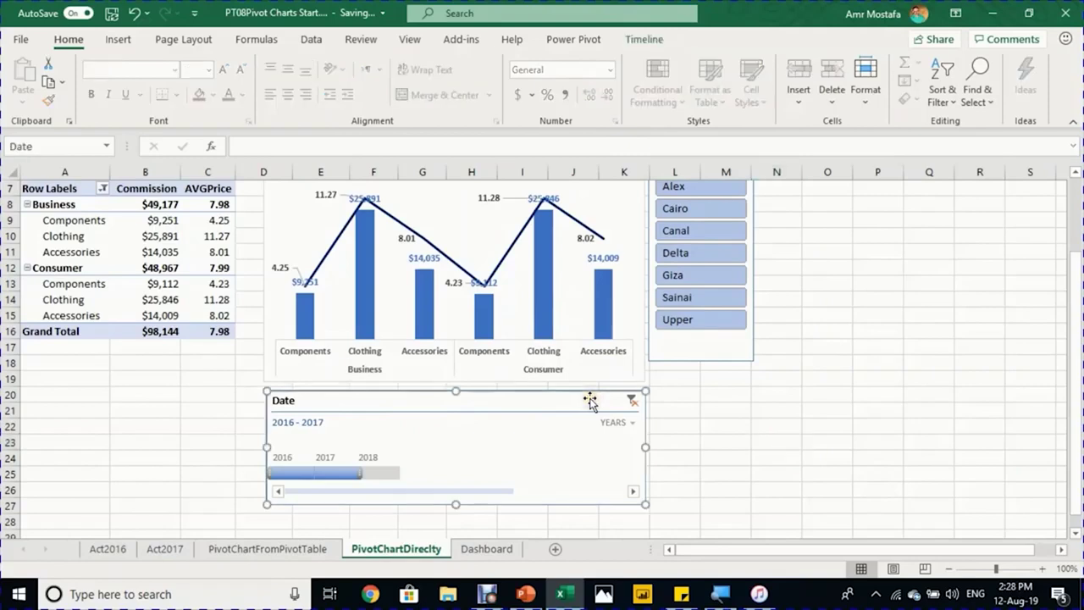
left_click(637, 41)
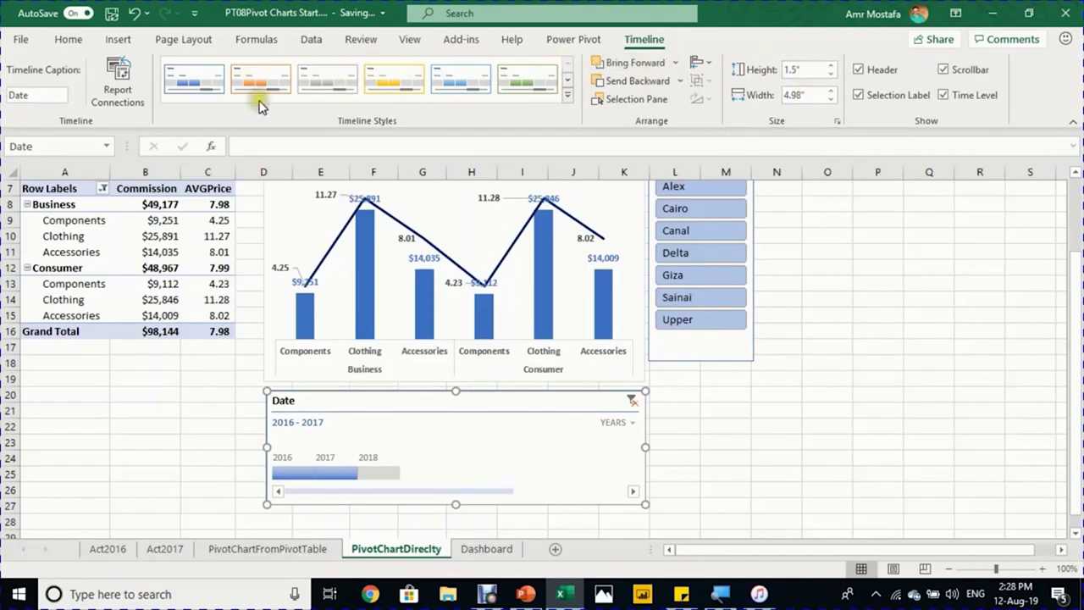
left_click(567, 100)
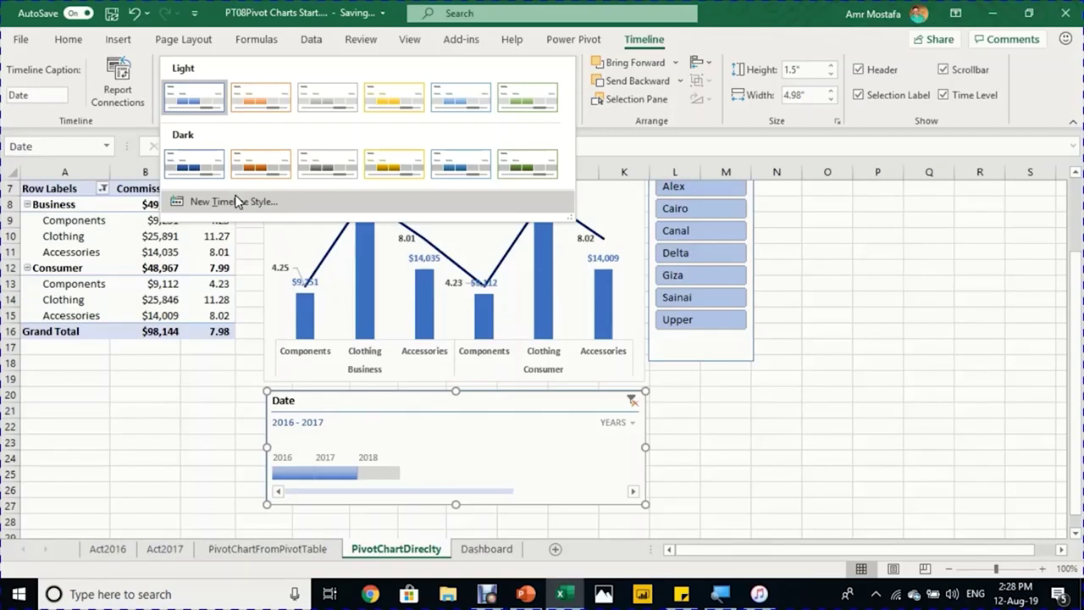
key("Escape")
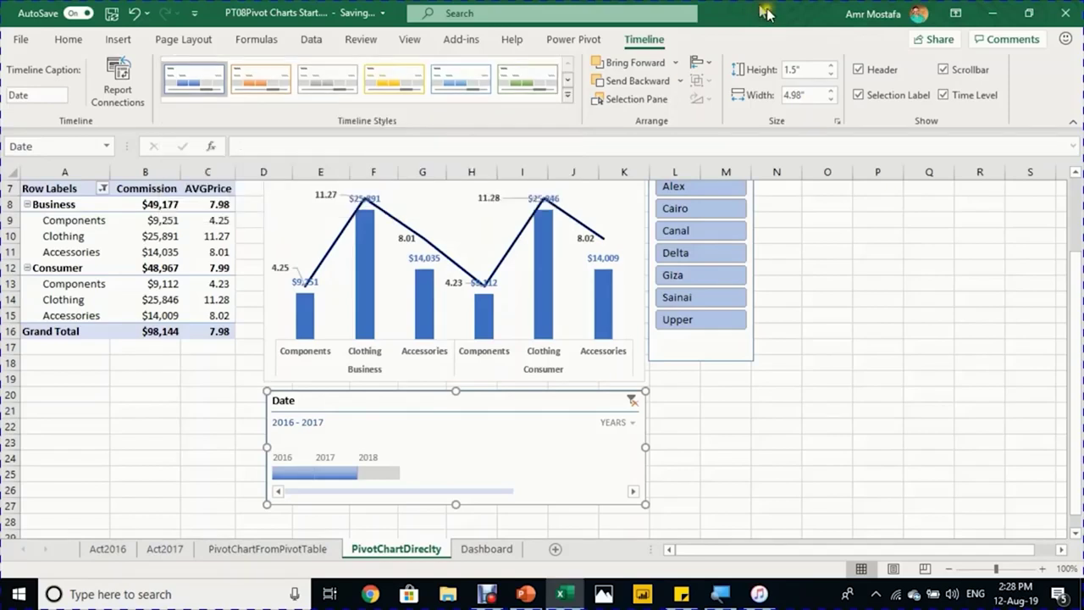
left_click(859, 69)
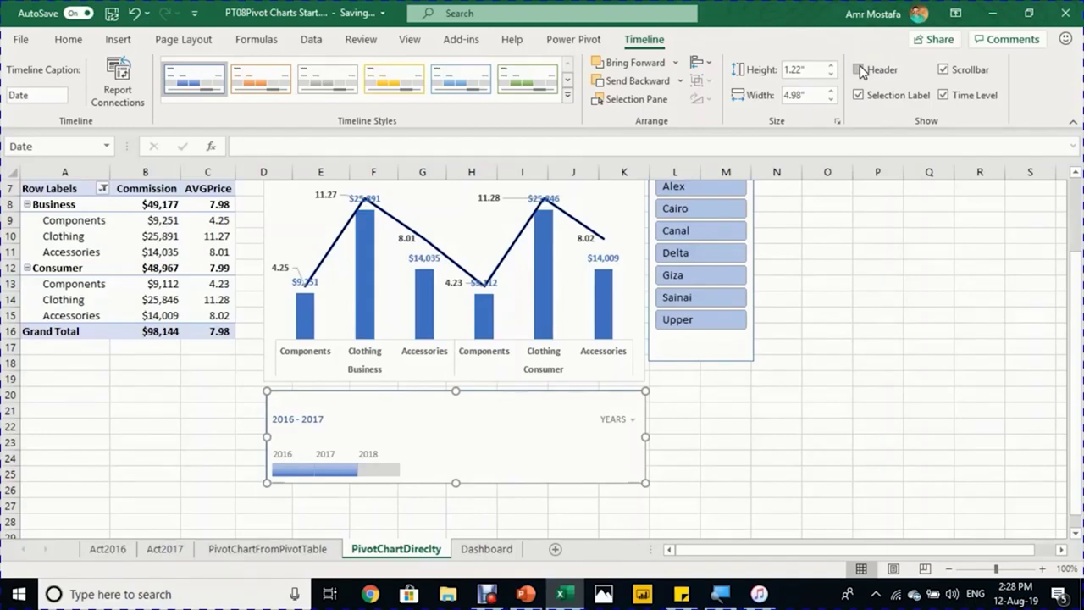
left_click(943, 71)
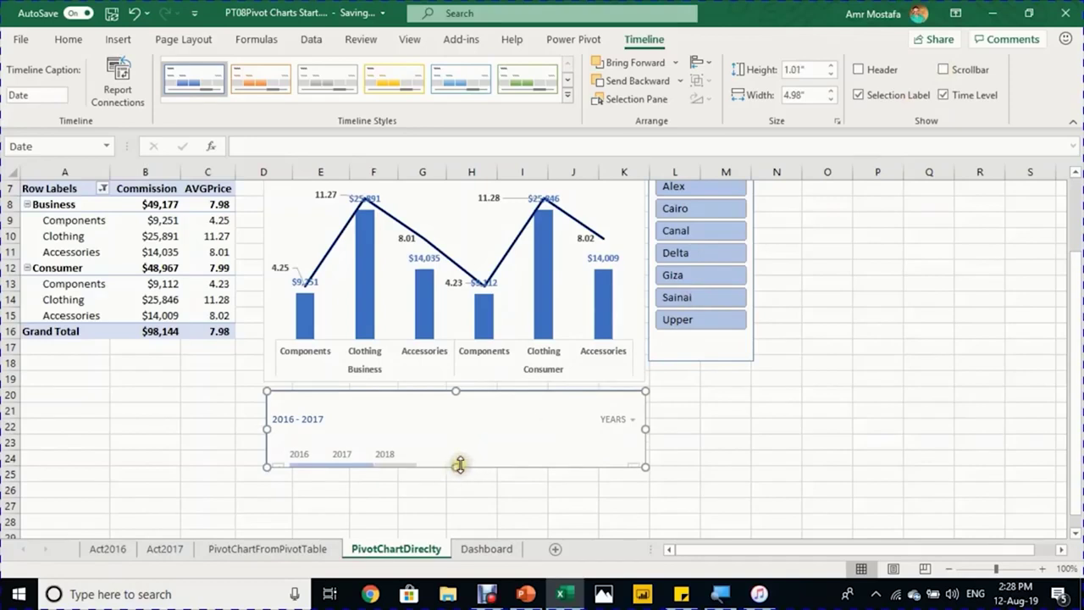
left_click_drag(456, 465, 456, 481)
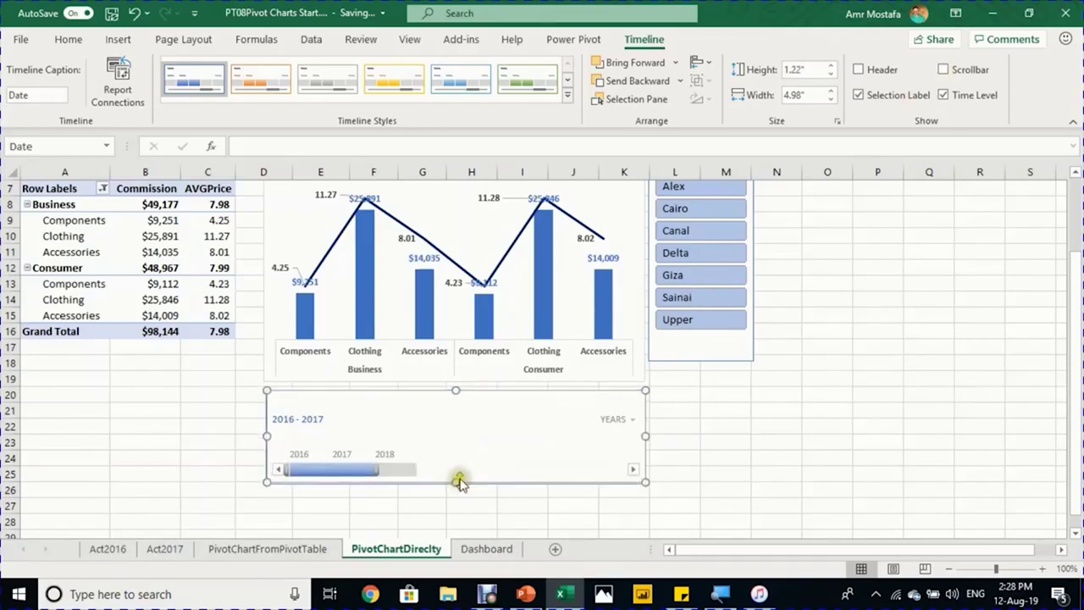
Step: Toggle the Date timeline's time level and selection label off and back on, and make the timeline taller again
left_click(944, 95)
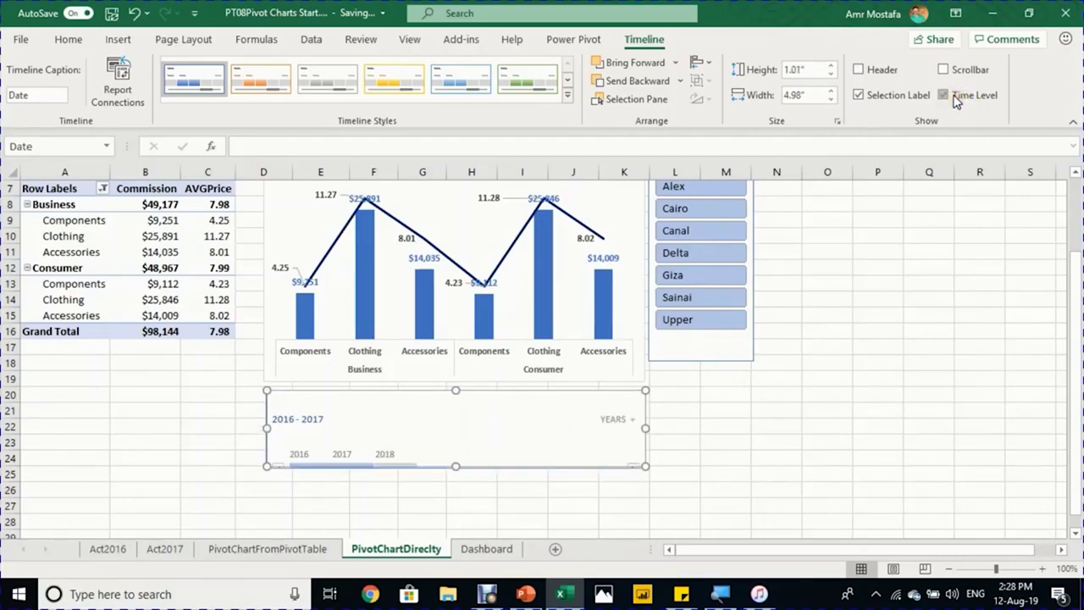
left_click(870, 96)
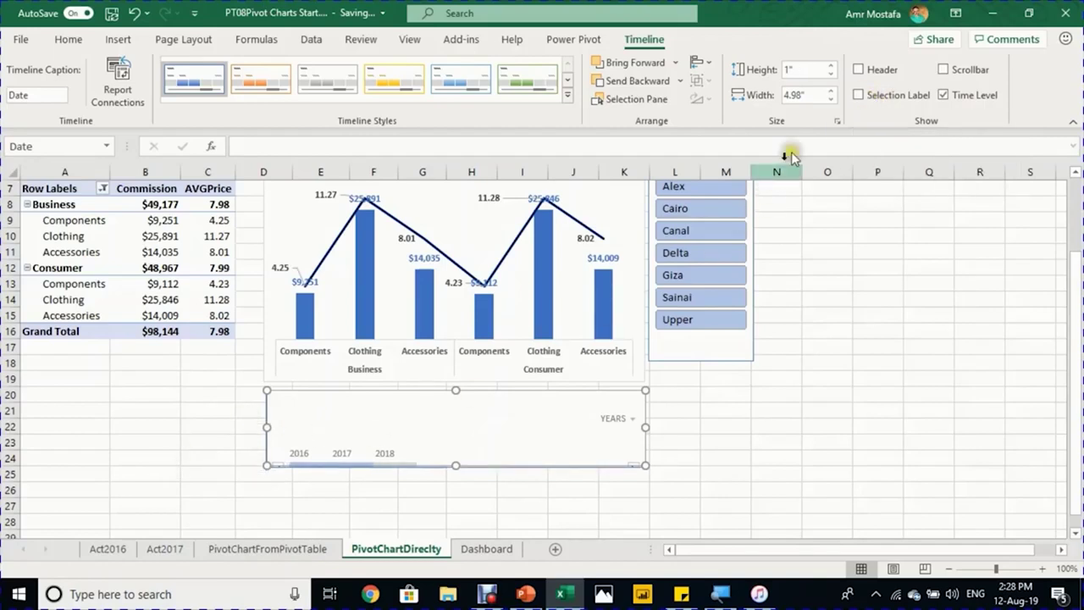
left_click(857, 96)
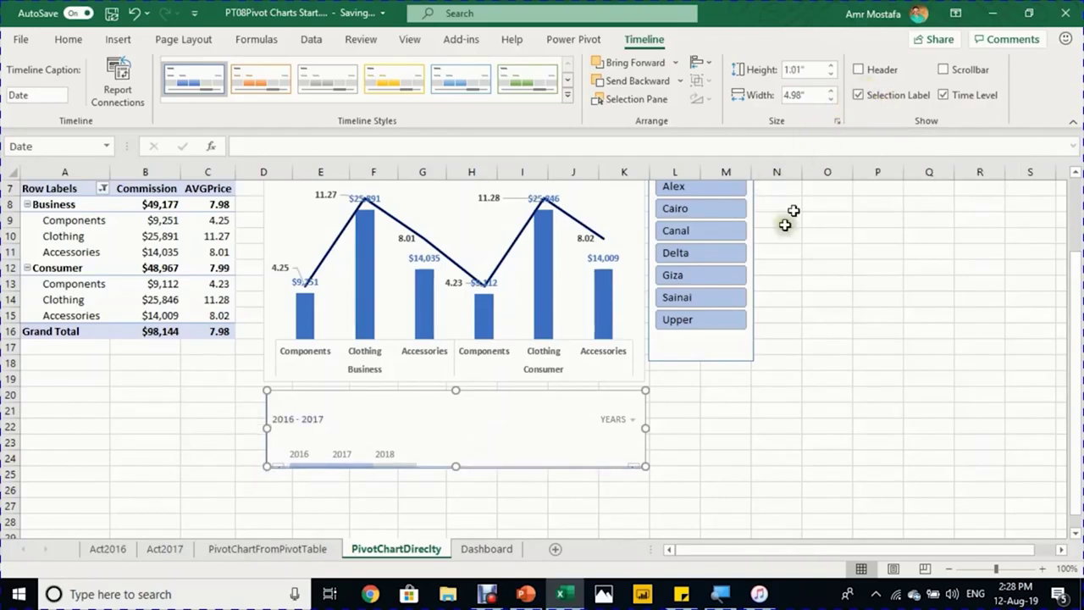
left_click_drag(453, 466, 456, 484)
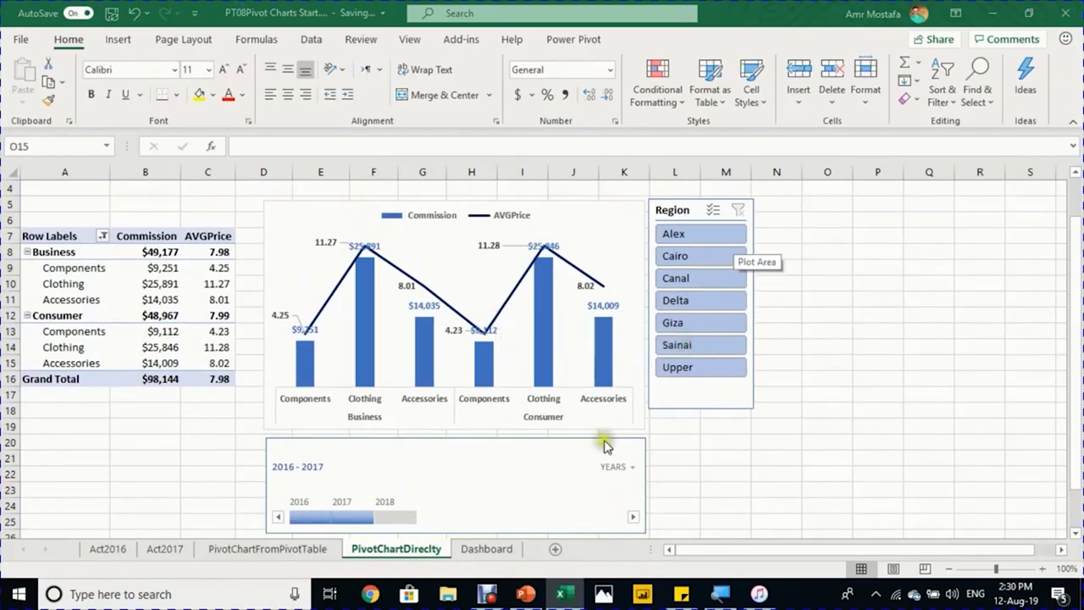
Step: Copy the Quantity and Net Sales pivot table from the PivotChartFromPivotTable sheet and paste it at C15 of the Dashboard sheet
left_click(488, 552)
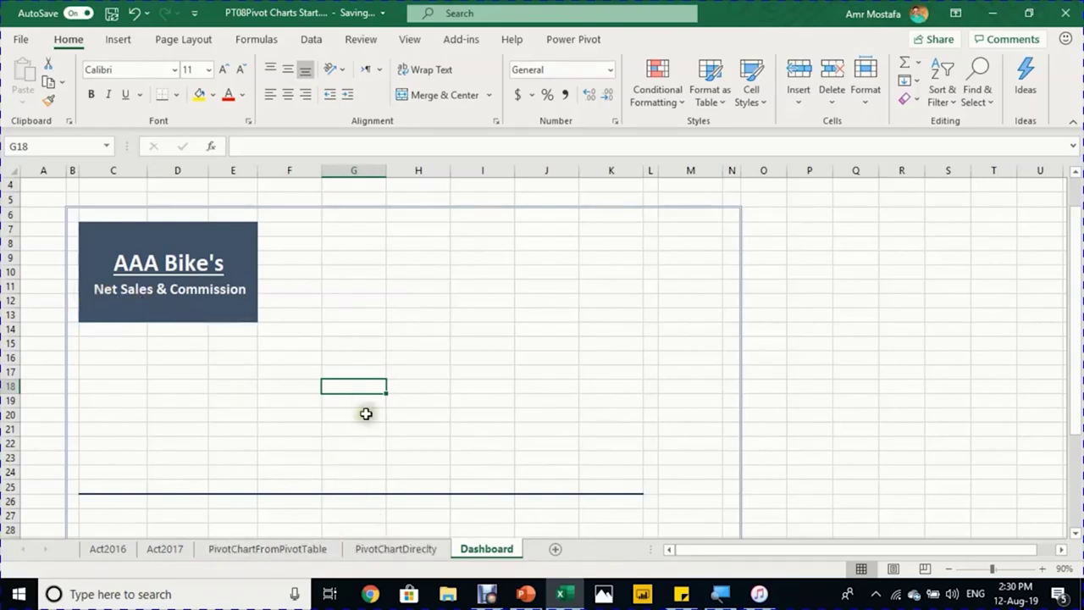
left_click(267, 549)
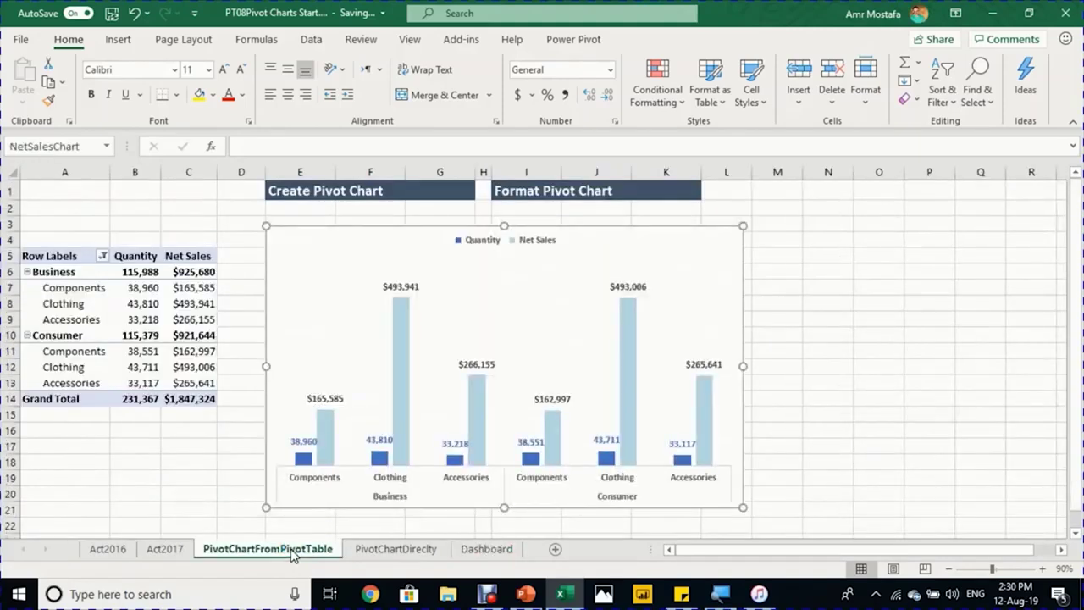
left_click_drag(110, 335, 175, 395)
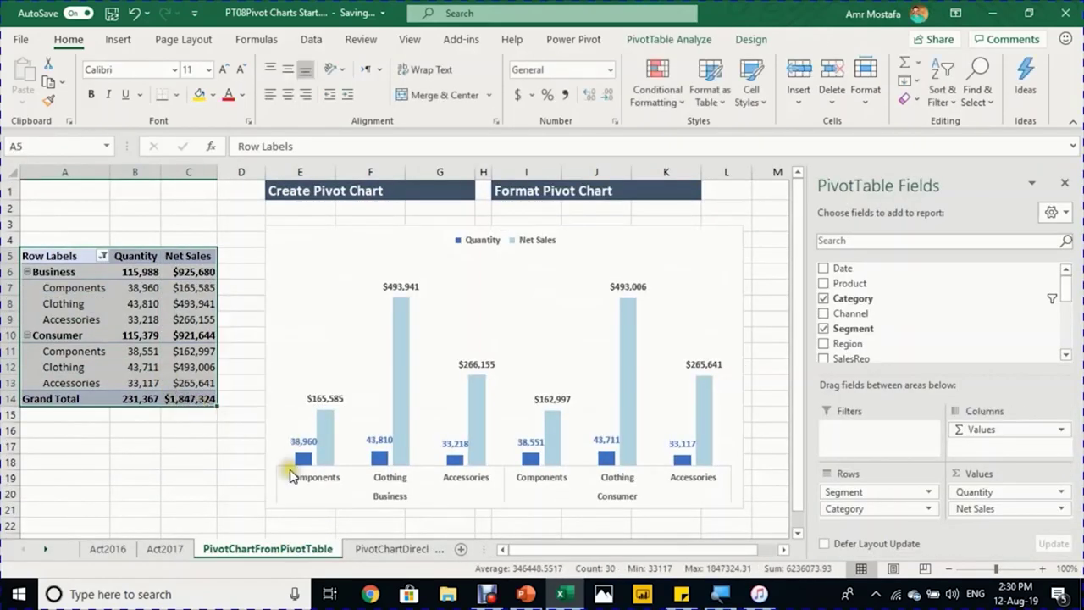
key("ctrl+c")
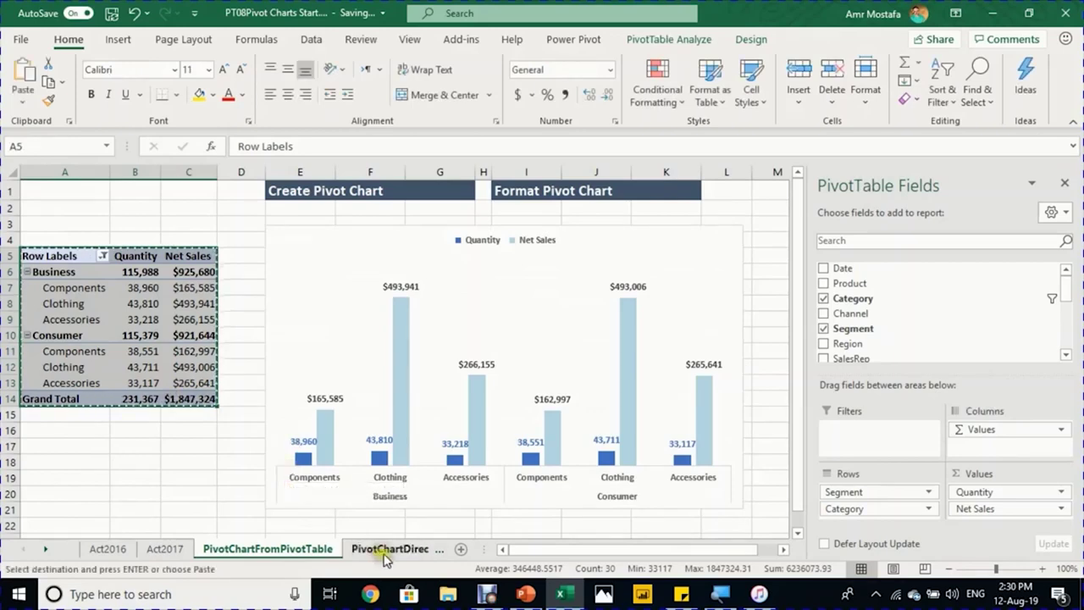
left_click(386, 549)
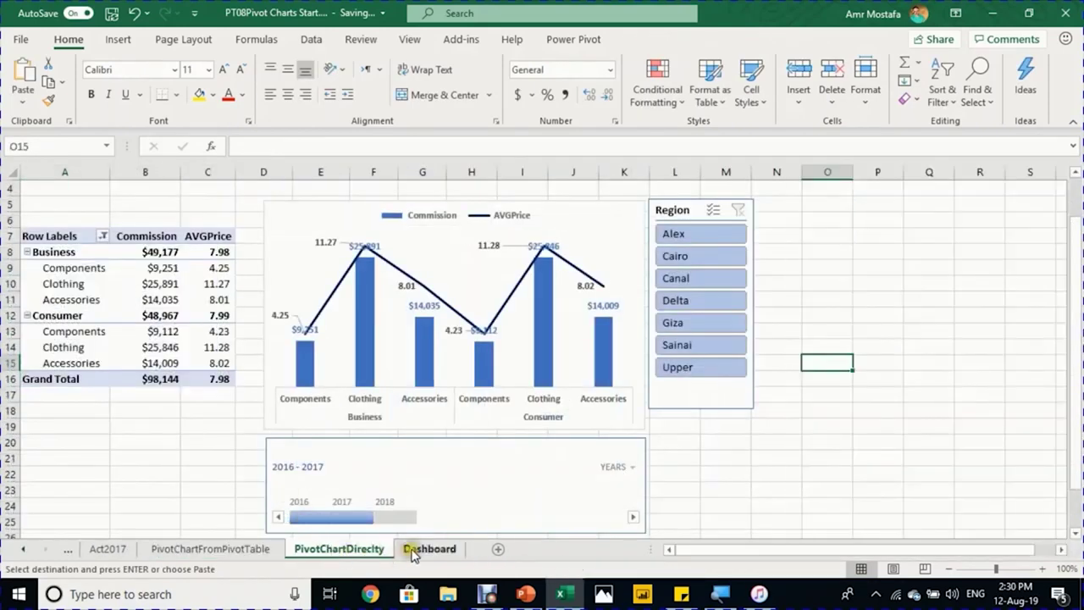
left_click(421, 549)
left_click(100, 339)
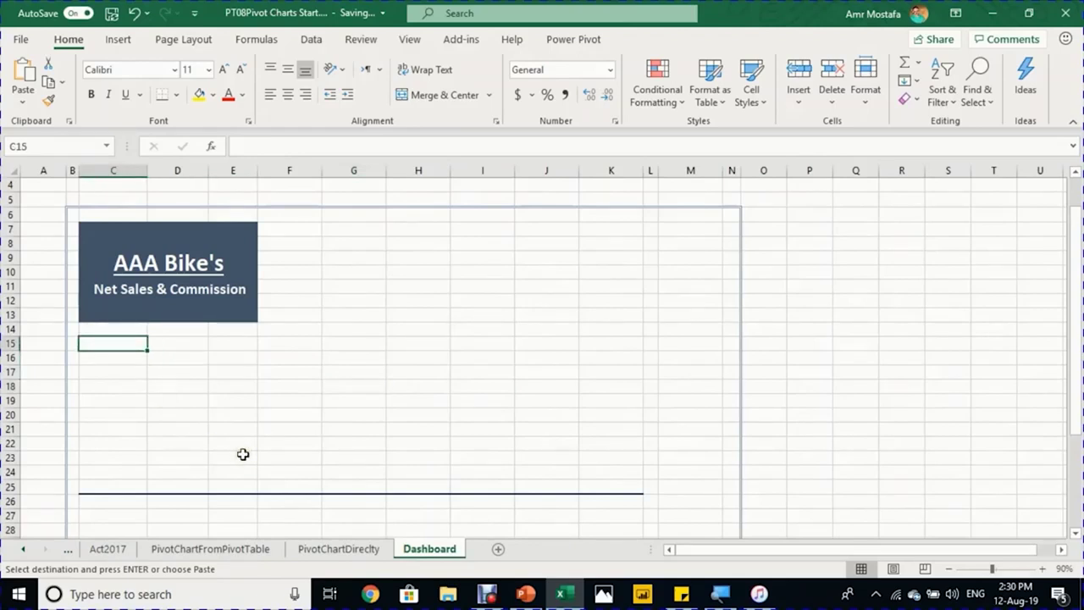
key("Return")
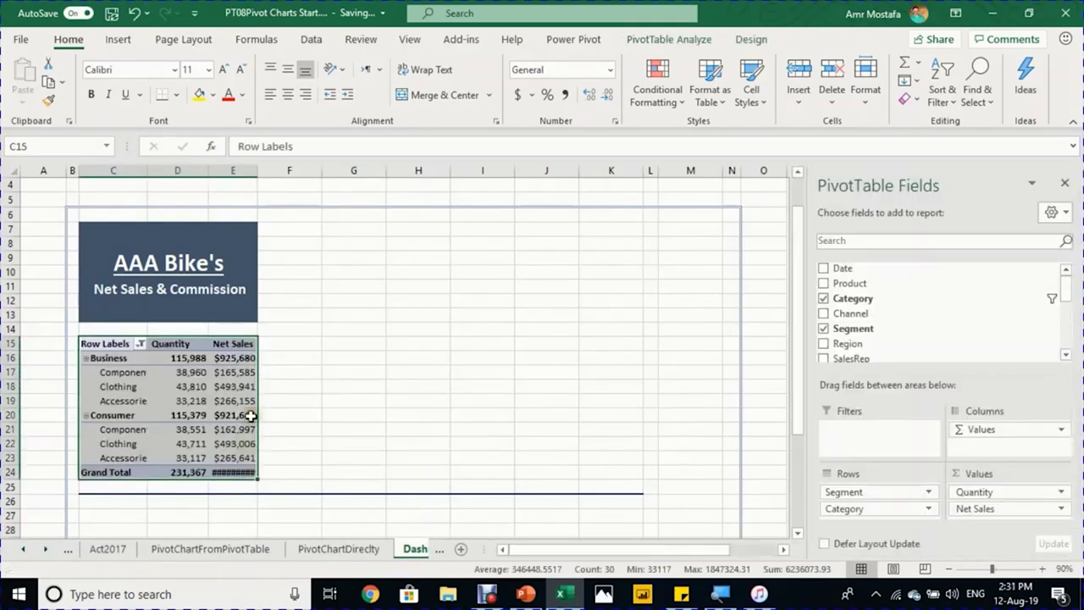
left_click(293, 385)
Step: Copy the Commission and AVGPrice pivot table from the PivotChartDireclty sheet and paste it at C27 of the Dashboard sheet
scroll(305, 475, "down", 1)
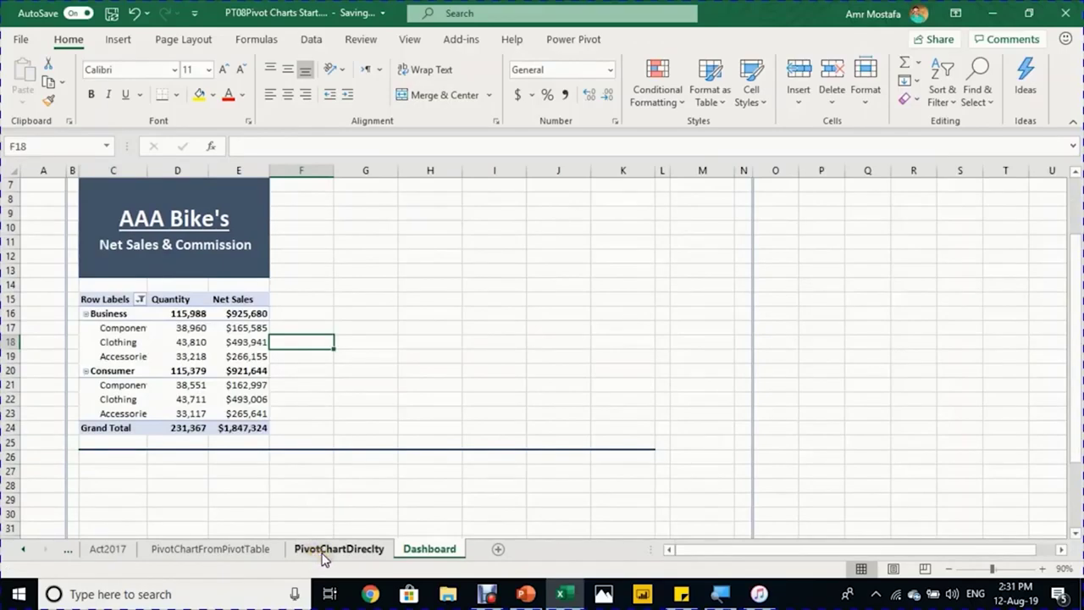
left_click(339, 549)
left_click_drag(56, 236, 213, 376)
key("ctrl+c")
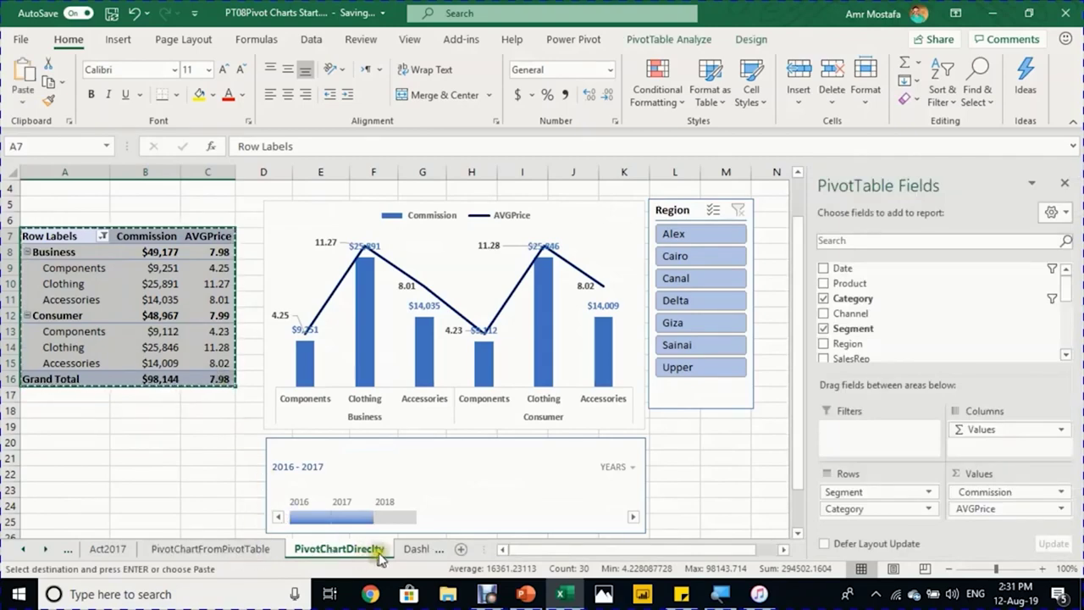
left_click(416, 549)
left_click(102, 467)
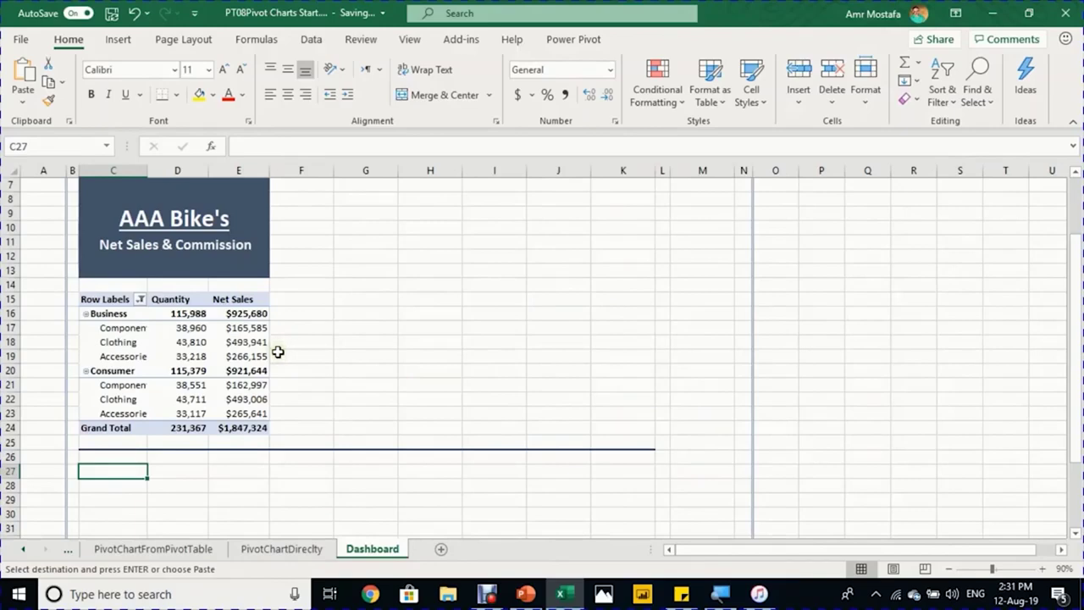
key("ctrl+v")
scroll(279, 398, "down", 2)
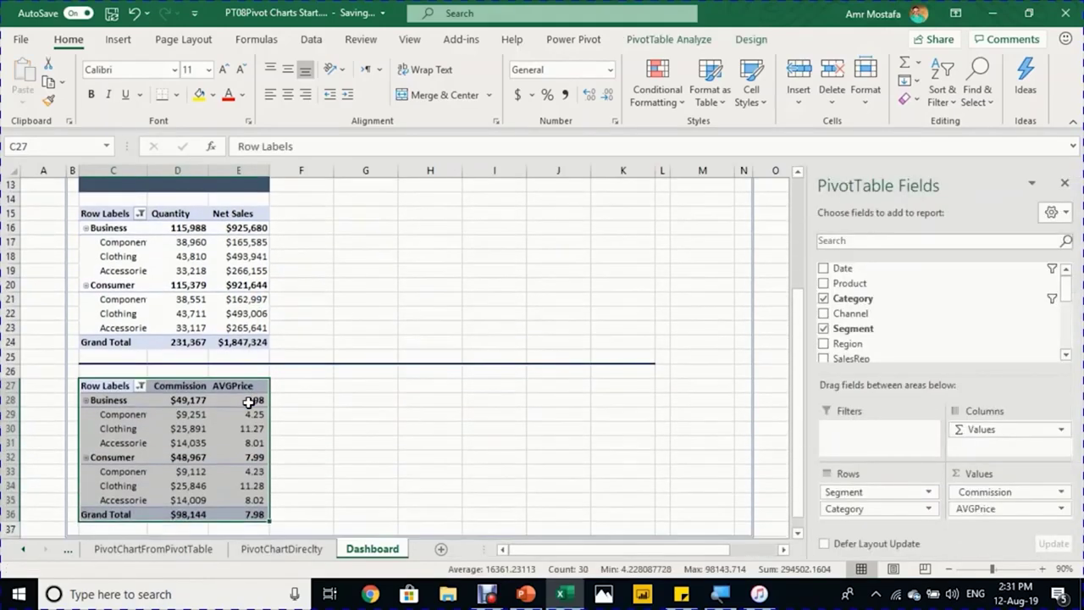
Step: Move the Quantity and Net Sales pivot chart from the PivotChartFromPivotTable sheet to F15 of the Dashboard sheet
scroll(249, 403, "up", 1)
scroll(327, 271, "up", 1)
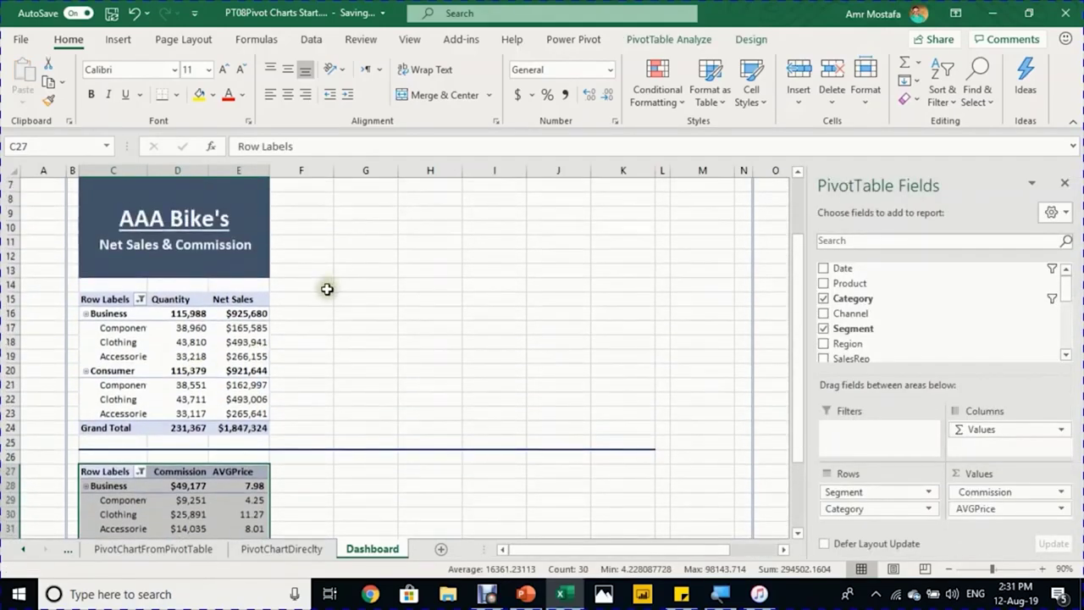
left_click(316, 297)
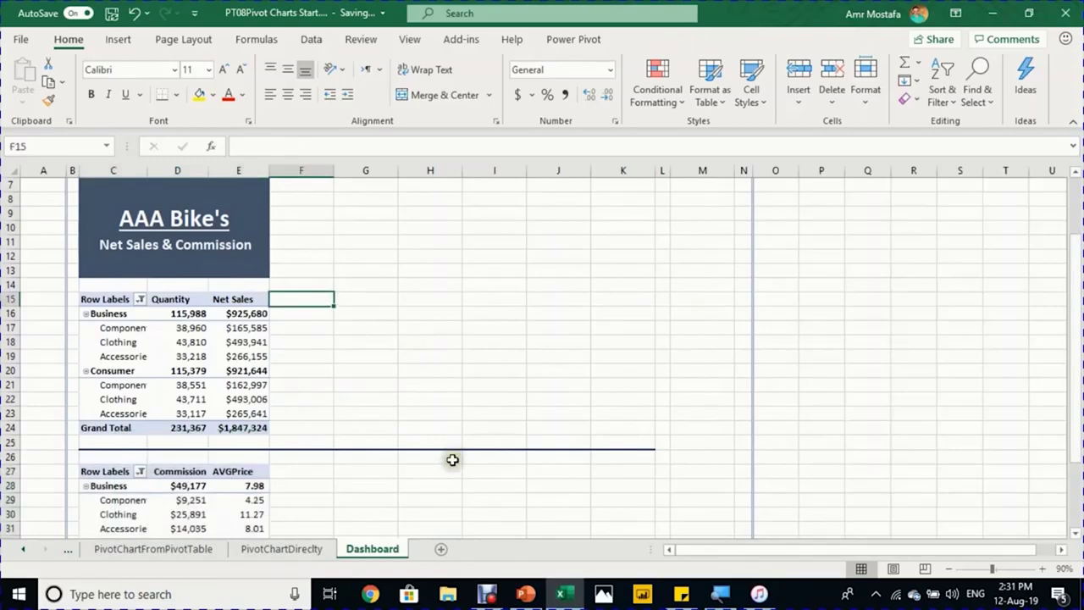
left_click(174, 551)
left_click(399, 237)
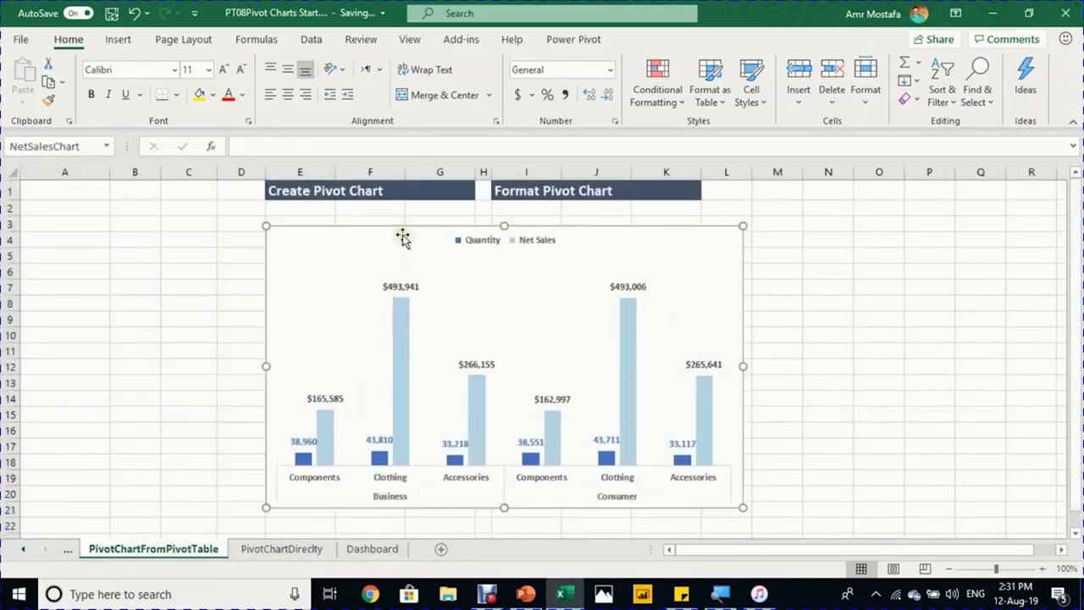
key("ctrl+x")
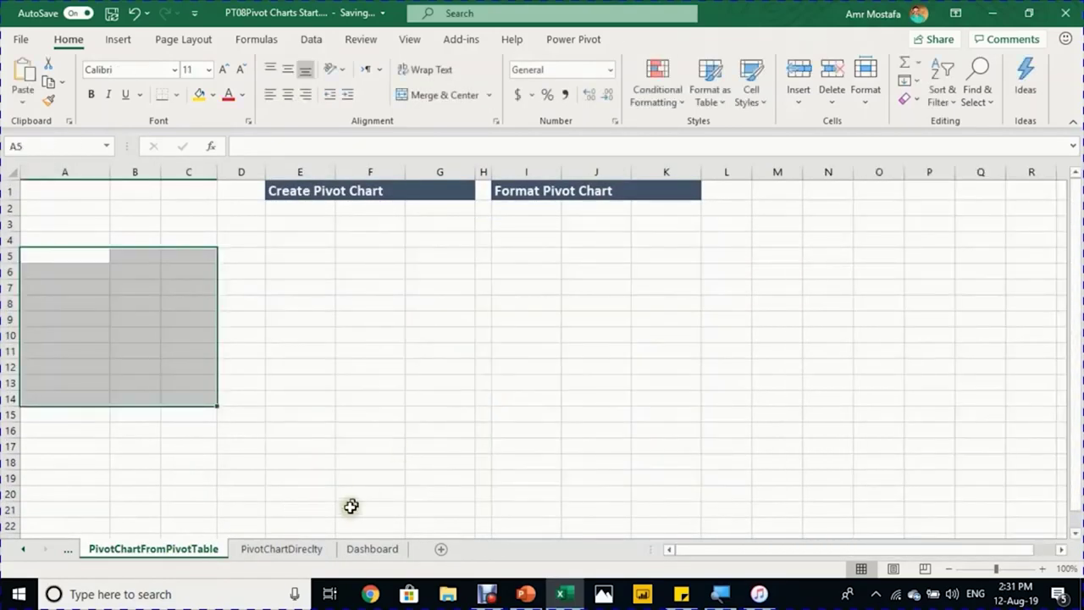
left_click(353, 551)
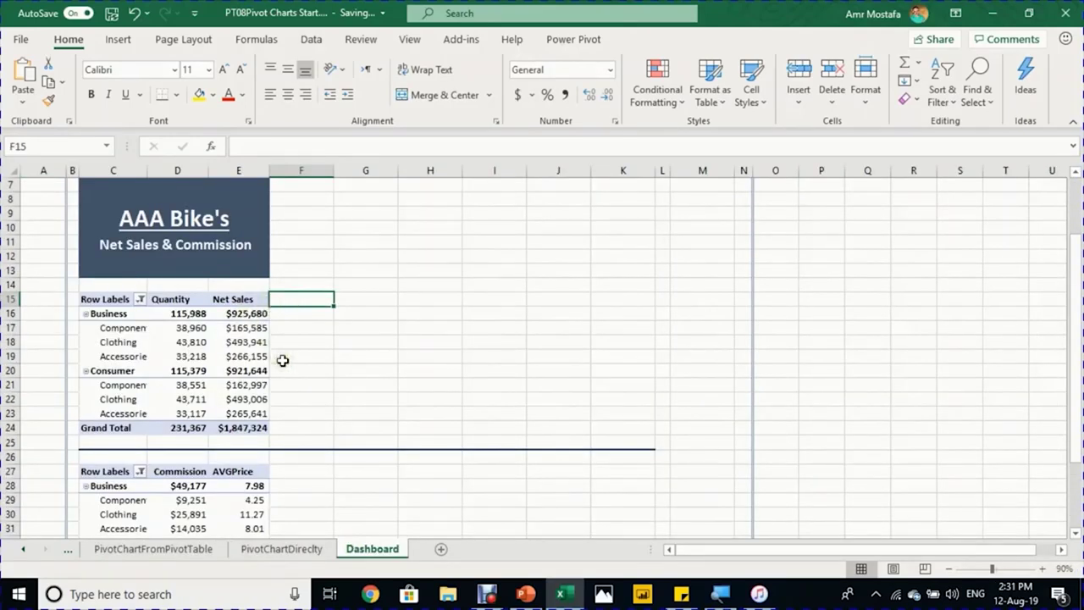
key("ctrl+v")
Step: Shrink the Net Sales chart on the Dashboard to fit rows 15 to 24 and columns F to K, above the dividing line
scroll(503, 351, "down", 2)
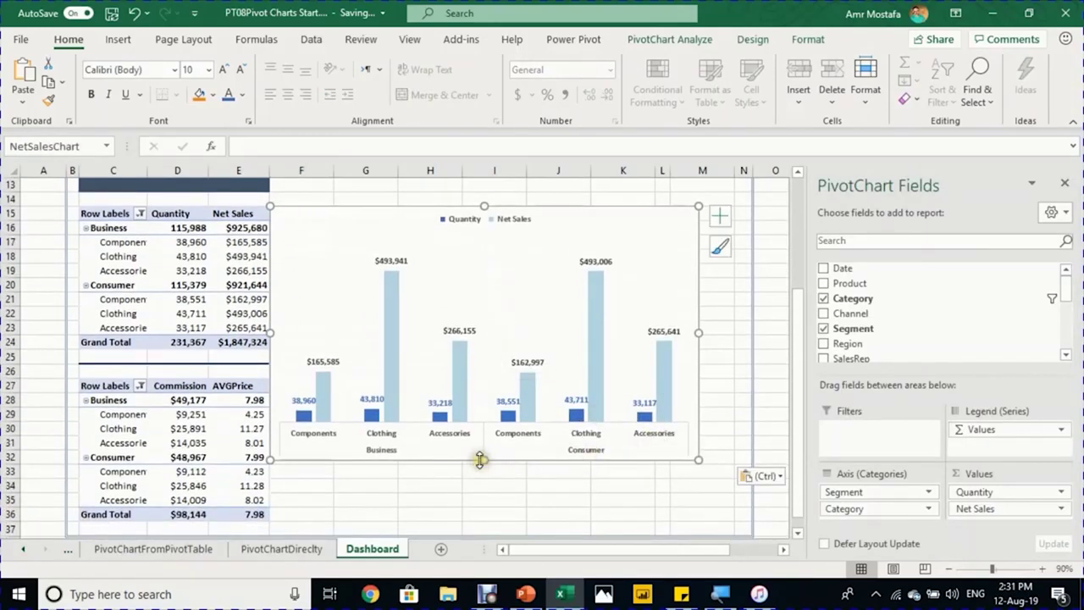
left_click_drag(474, 414, 480, 347)
left_click_drag(699, 275, 655, 272)
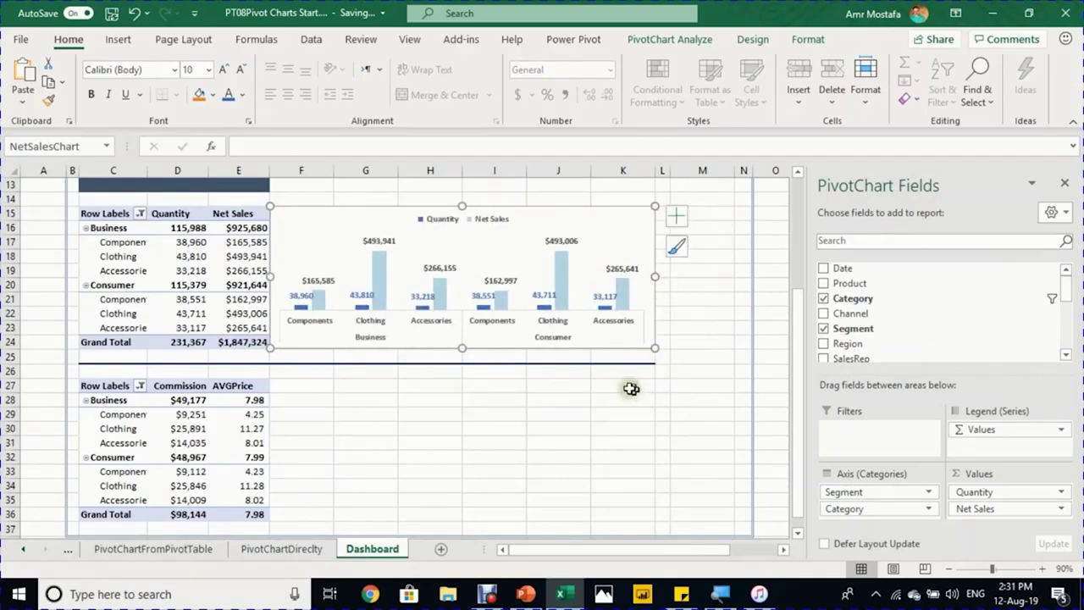
left_click(559, 442)
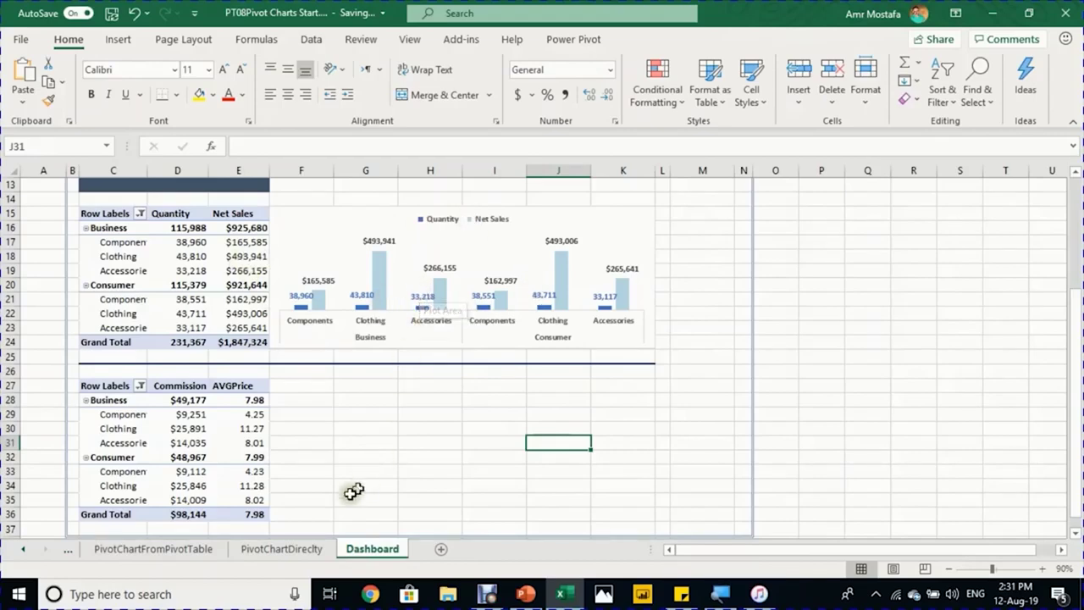
Step: Move the Commission and AVGPrice pivot chart from the PivotChartDireclty sheet to F27 of the Dashboard sheet
left_click(282, 548)
left_click(361, 206)
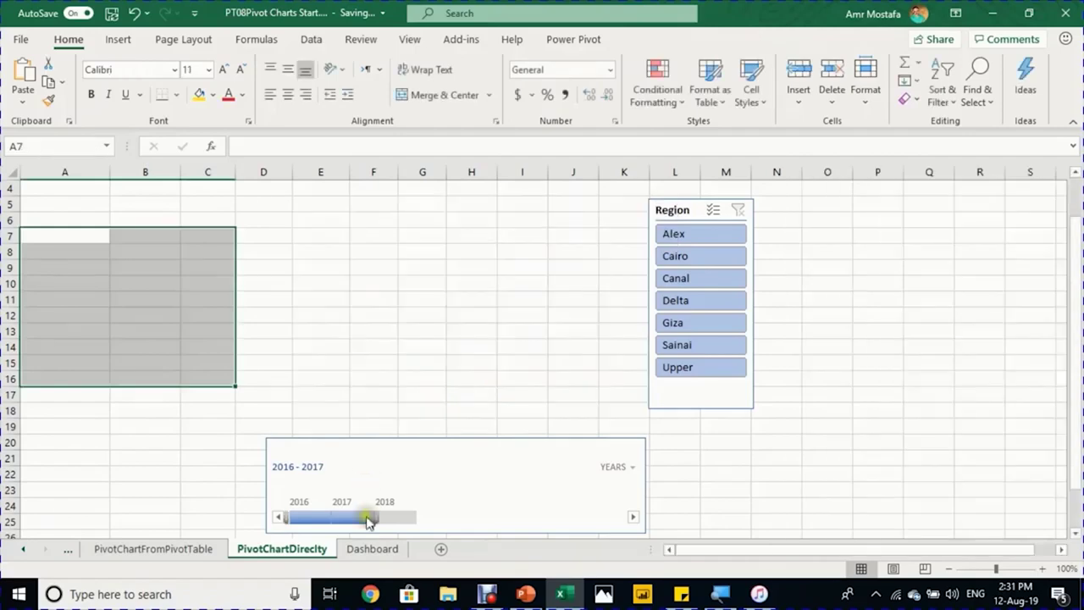
left_click(372, 549)
left_click(293, 389)
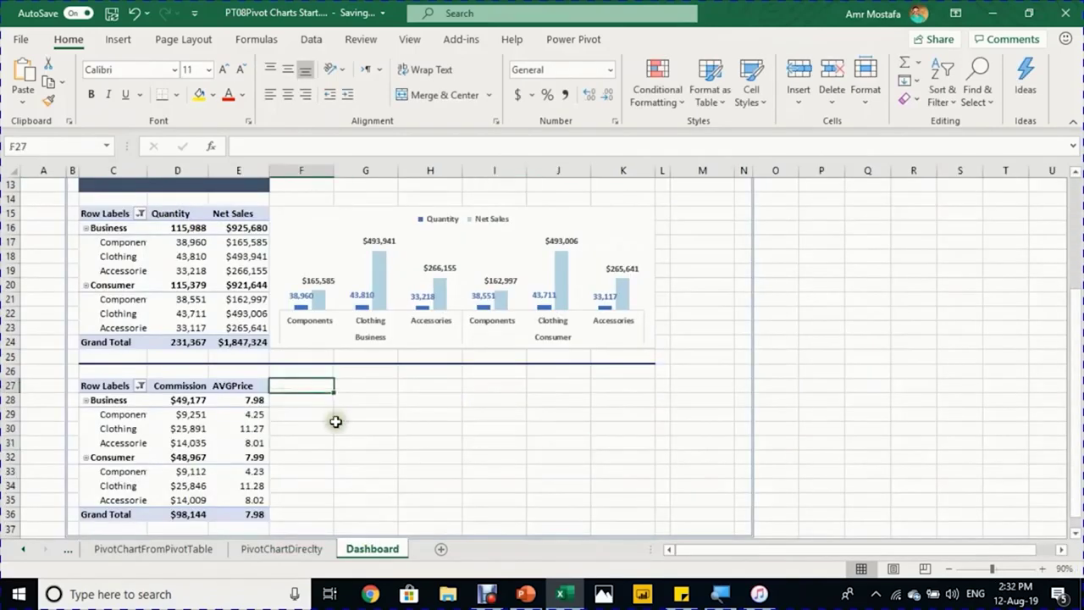
left_click(335, 421)
left_click(703, 386)
scroll(702, 385, "up", 1)
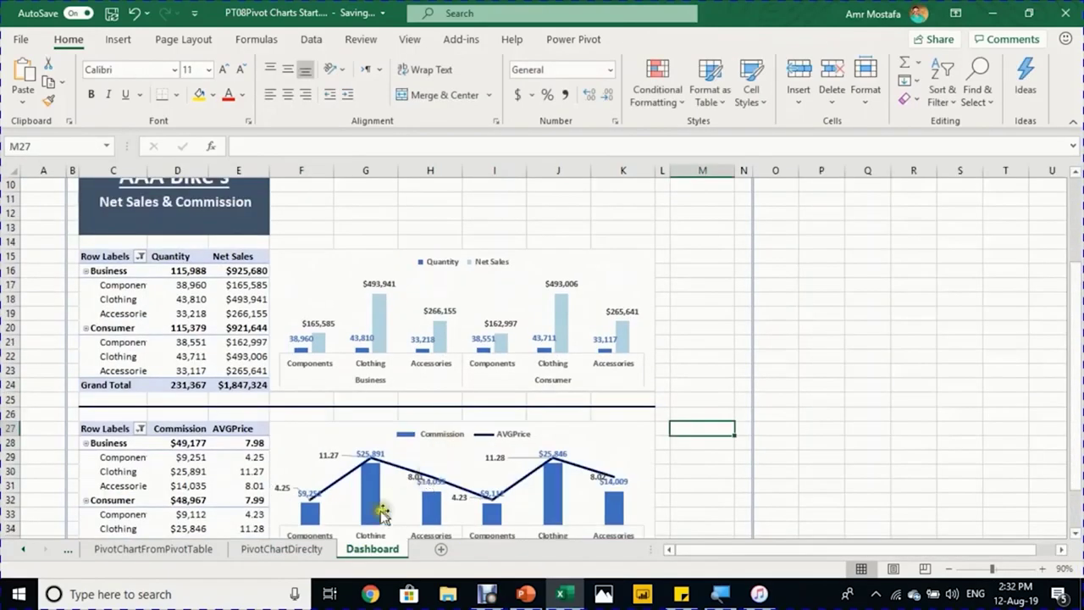
Step: Move the Region slicer from the PivotChartDireclty sheet to M15 of the Dashboard sheet and narrow it to about 0.91"
left_click(282, 549)
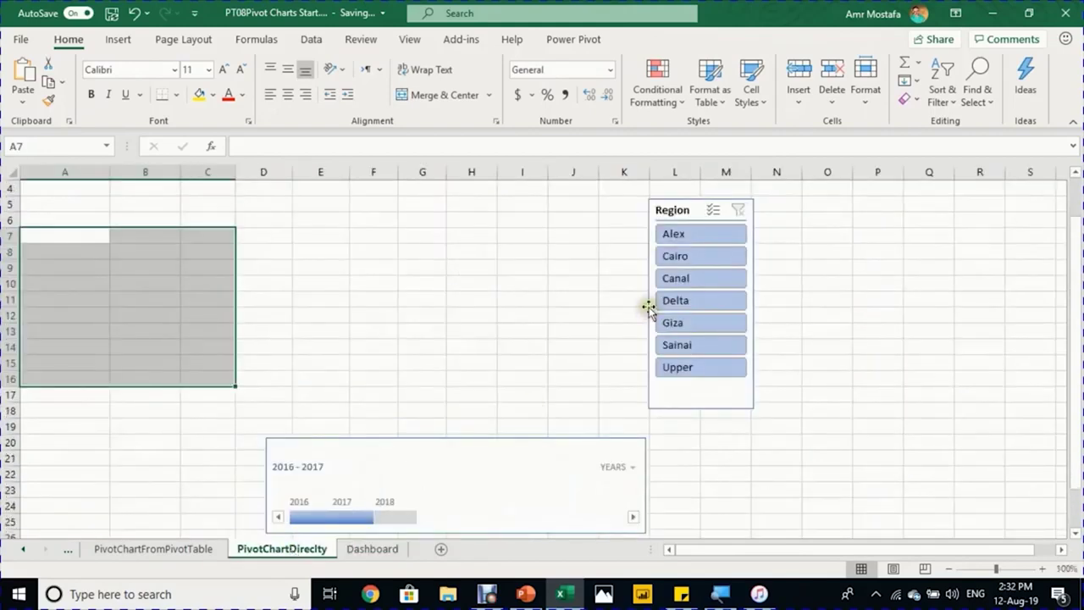
left_click(720, 399)
key("Delete")
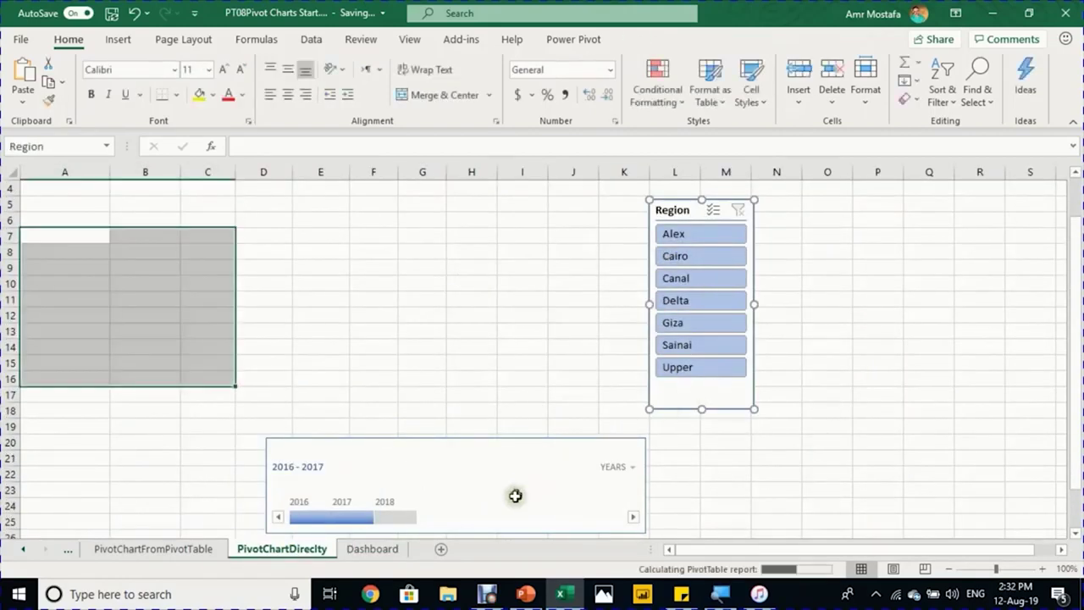
left_click(377, 549)
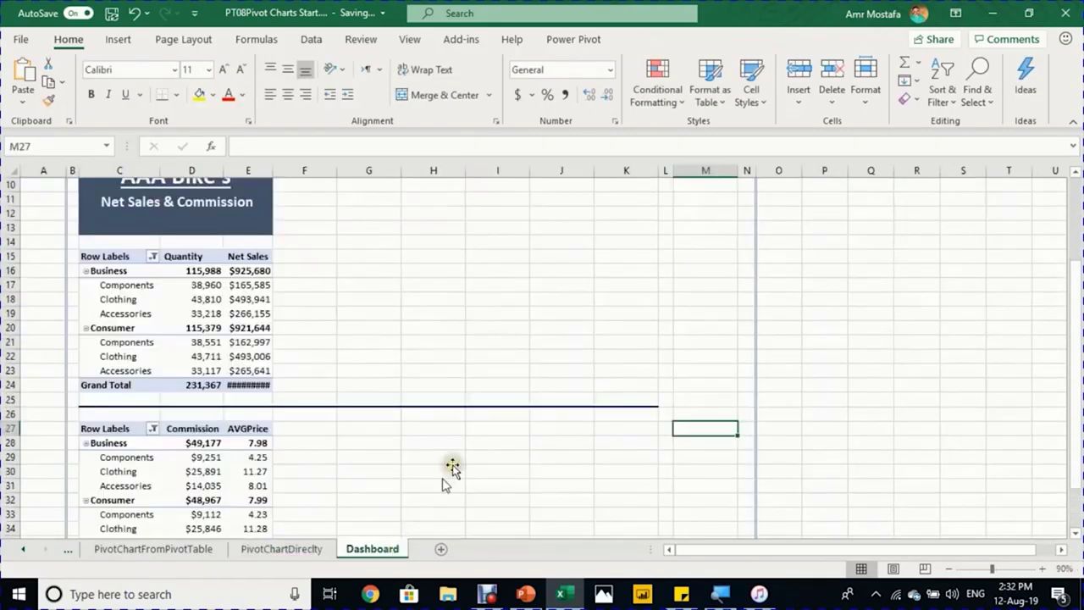
left_click(704, 259)
key("ctrl+v")
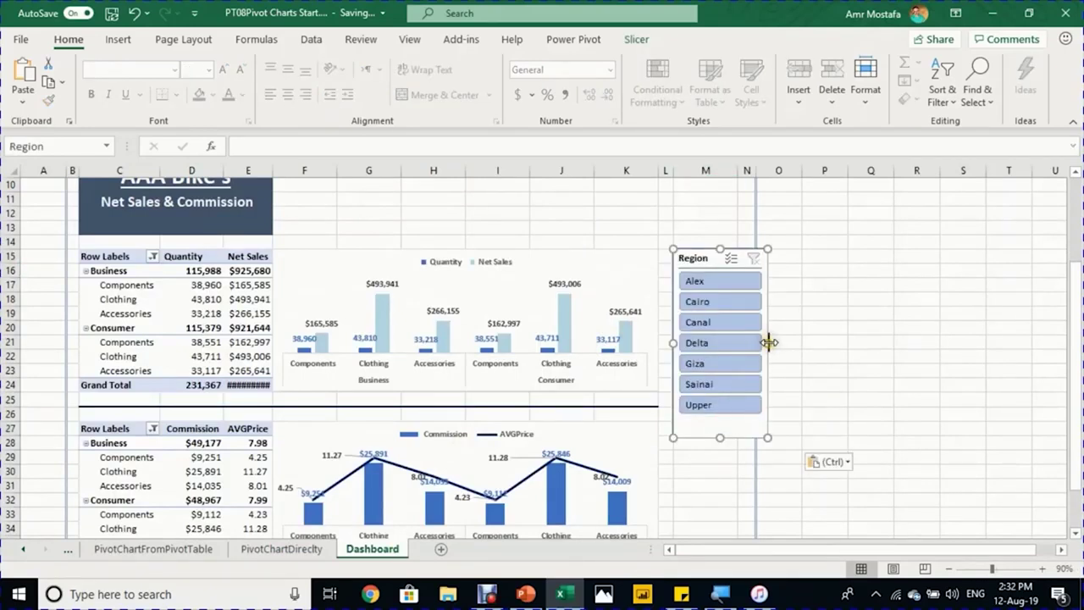
left_click_drag(770, 342, 736, 341)
left_click(805, 355)
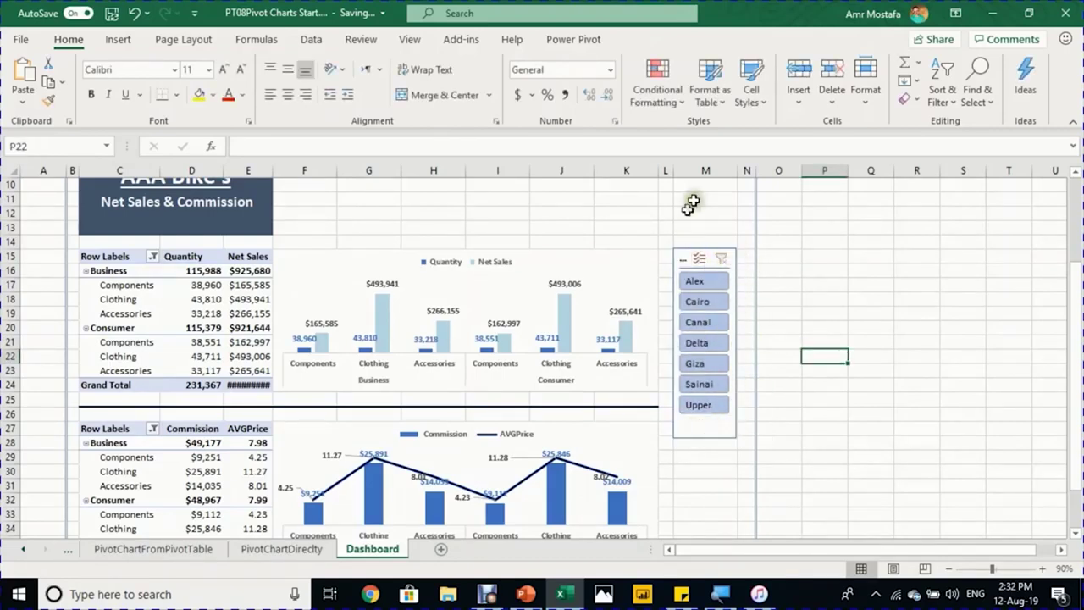
Step: Turn on Snap to Grid alignment with the Region slicer selected
left_click(705, 252)
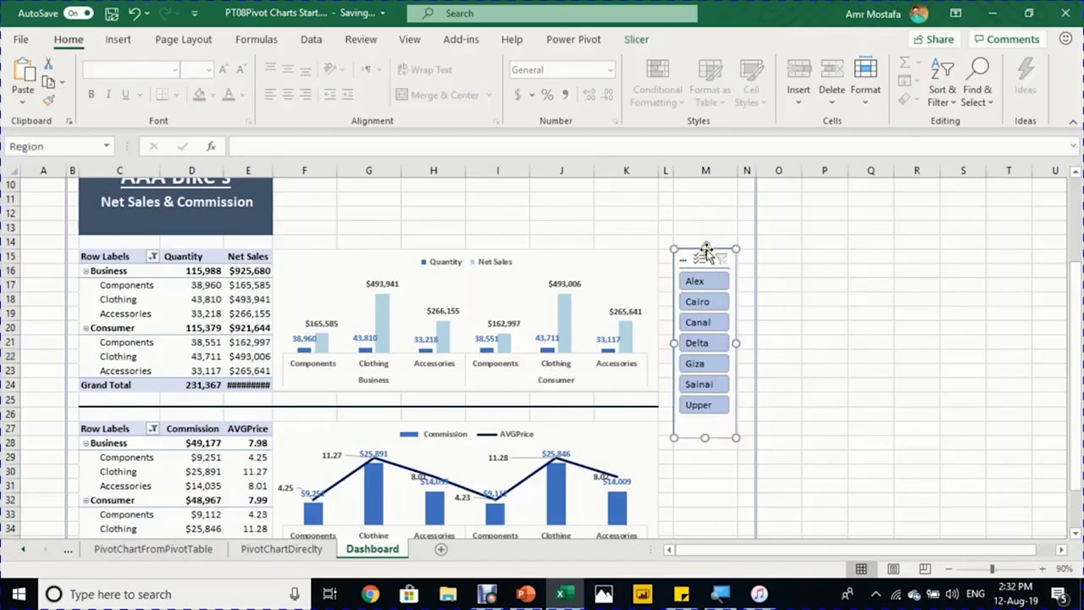
left_click(636, 40)
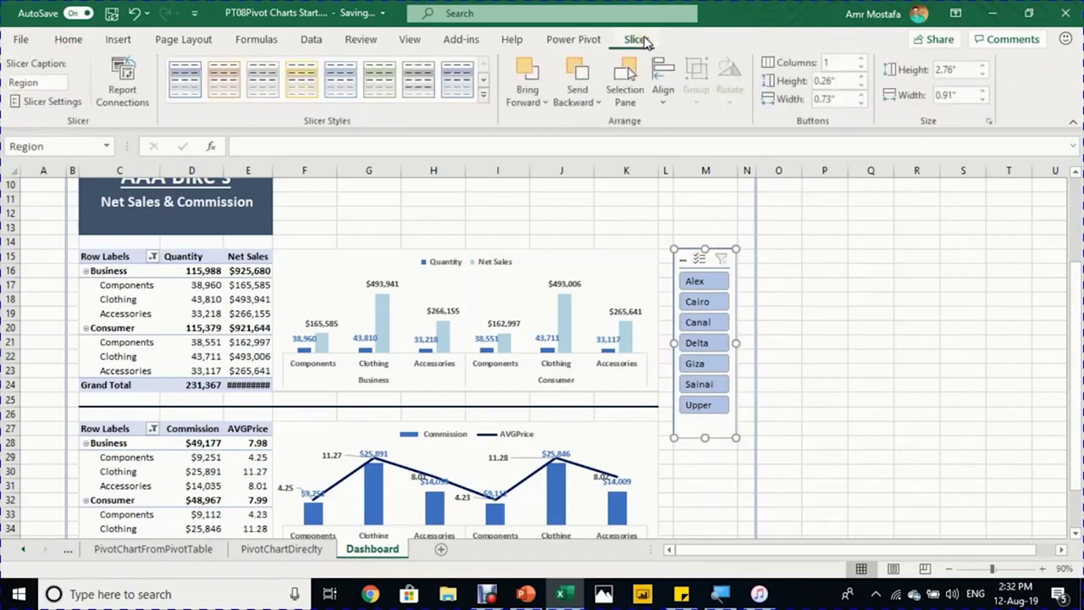
left_click(670, 94)
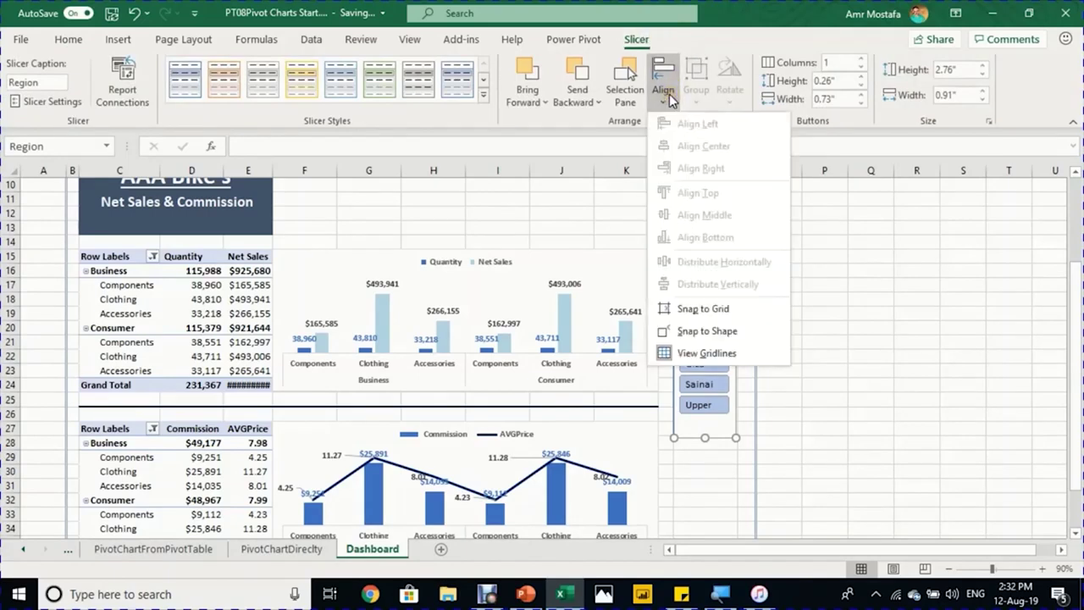
left_click(699, 310)
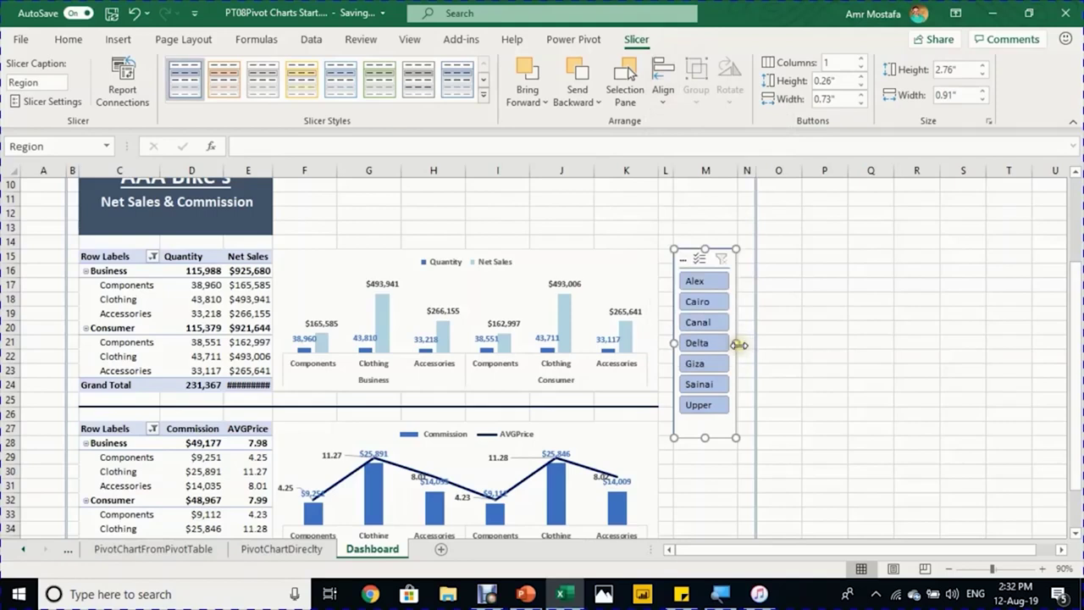
Step: Test grid snapping by widening the Region slicer to 1.88" and nudging it along the gridlines and back
left_click_drag(738, 345, 801, 345)
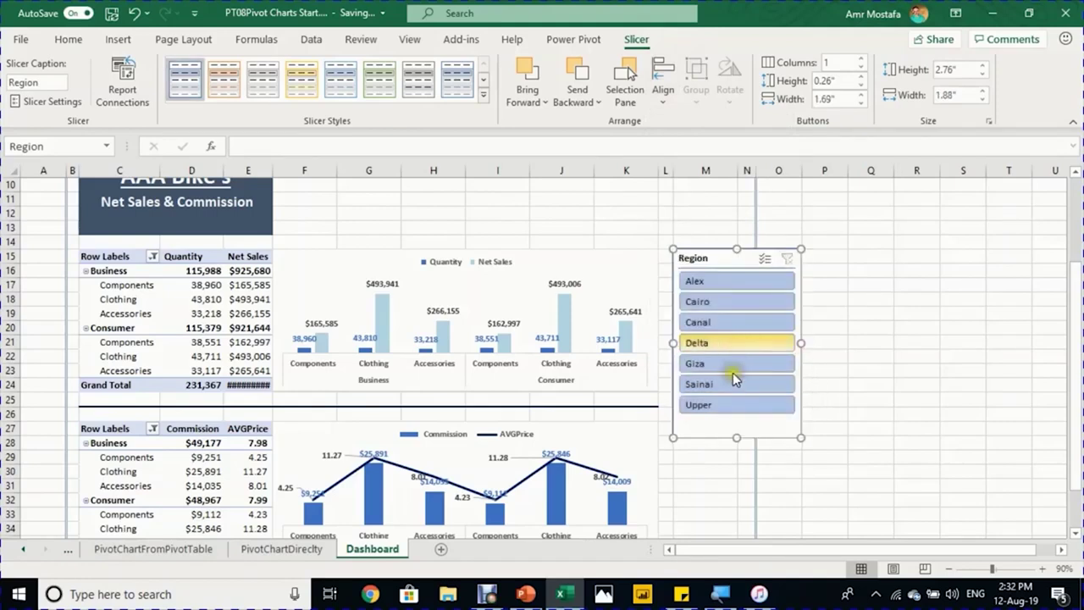
left_click_drag(765, 436, 765, 436)
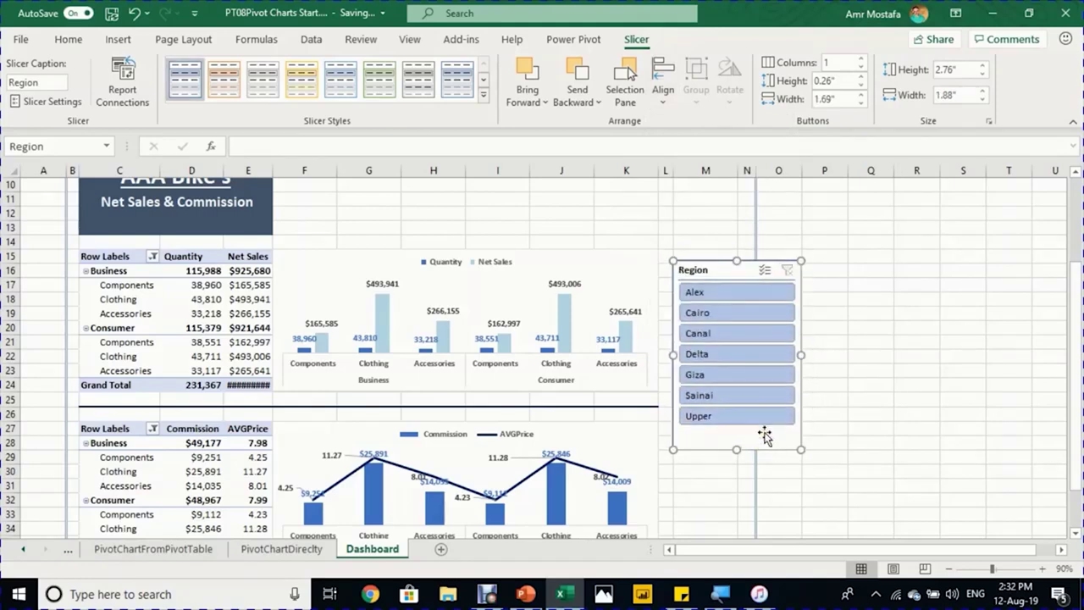
key("Up")
key("Down")
key("Right")
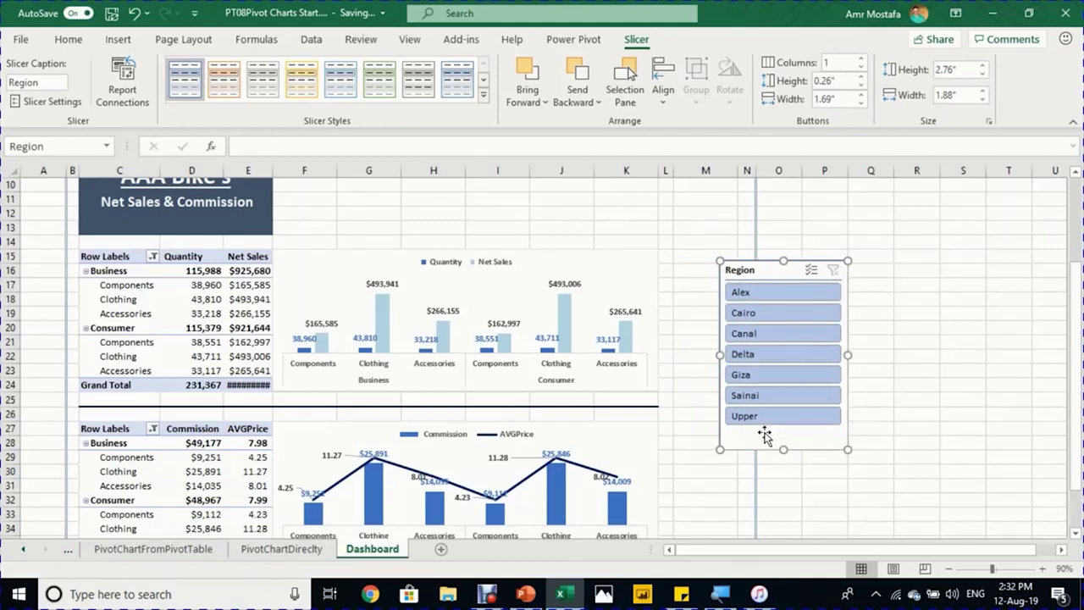
key("Left")
key("Up")
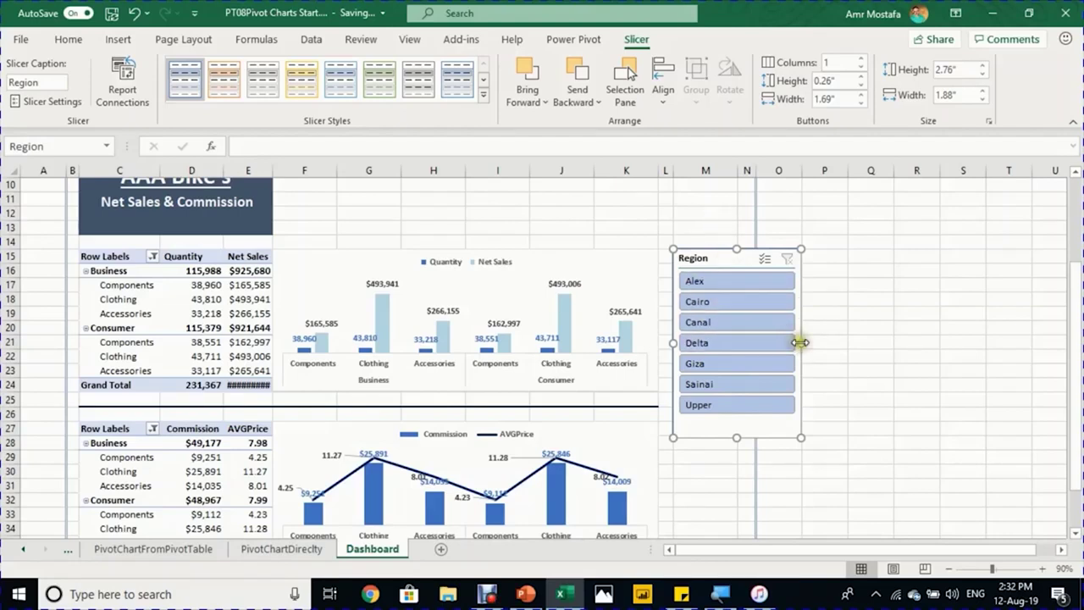
Step: Resize the Region slicer to 0.94" wide and 4.6" high so it spans column M down to row 36
left_click_drag(800, 342, 737, 342)
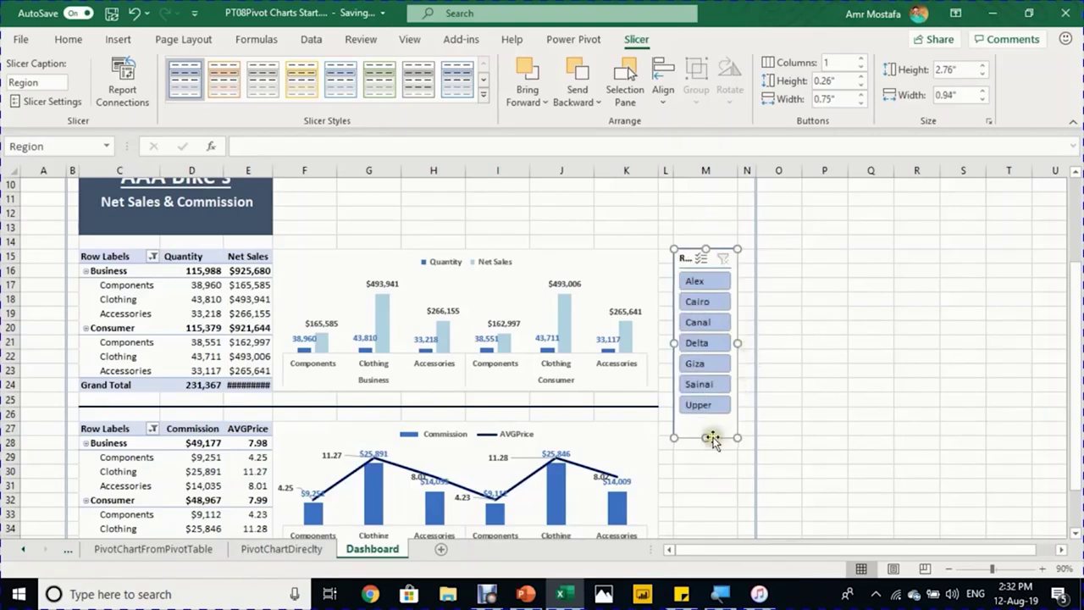
left_click_drag(705, 437, 710, 471)
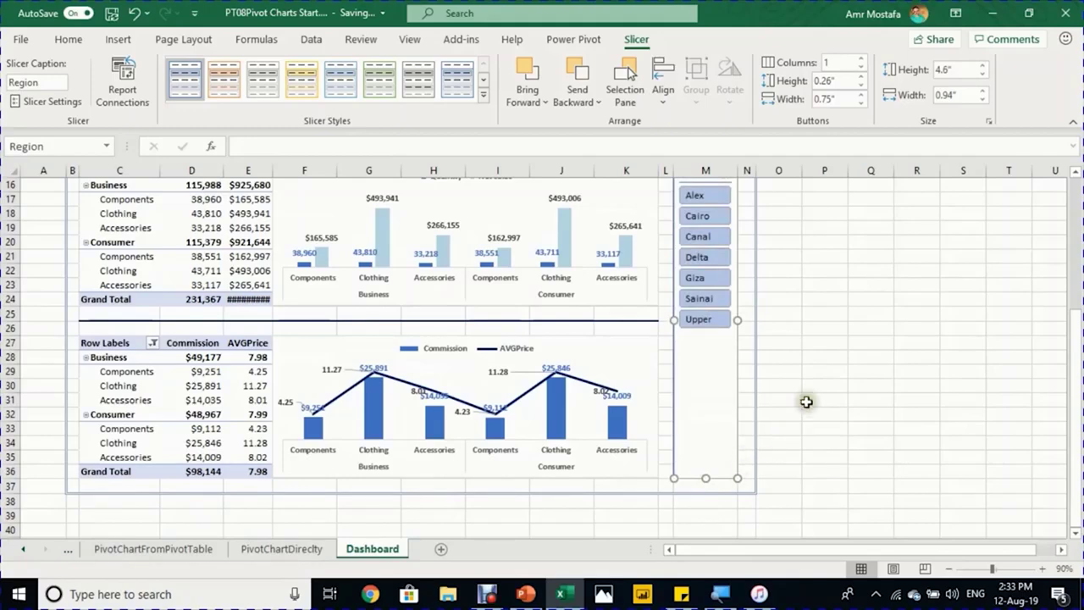
left_click(806, 402)
scroll(814, 404, "up", 2)
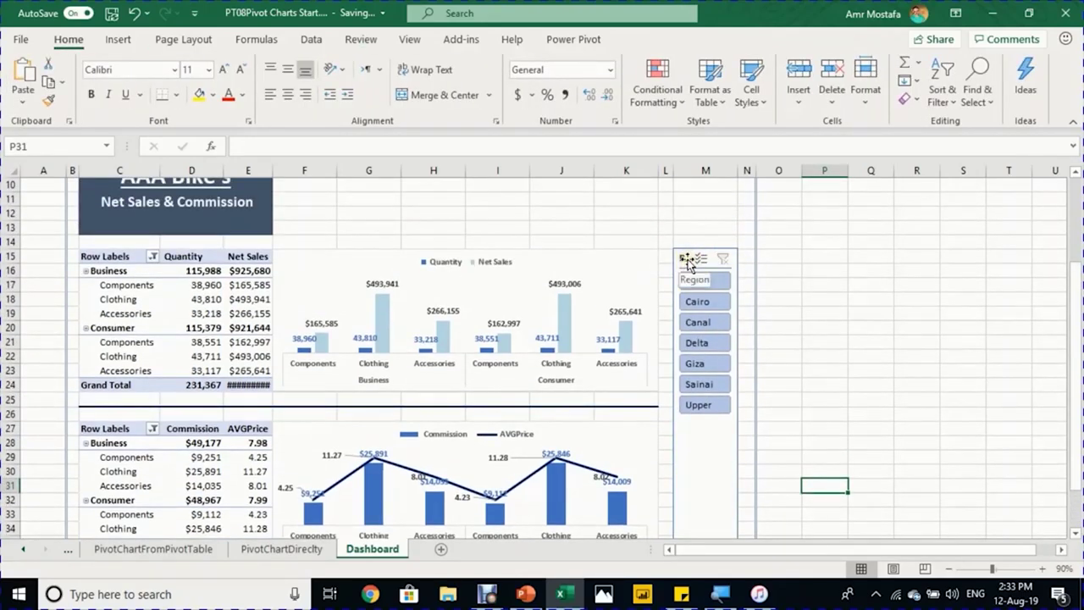
Step: Increase the Region slicer's button height to 0.55" so the buttons fill the slicer
left_click(712, 252)
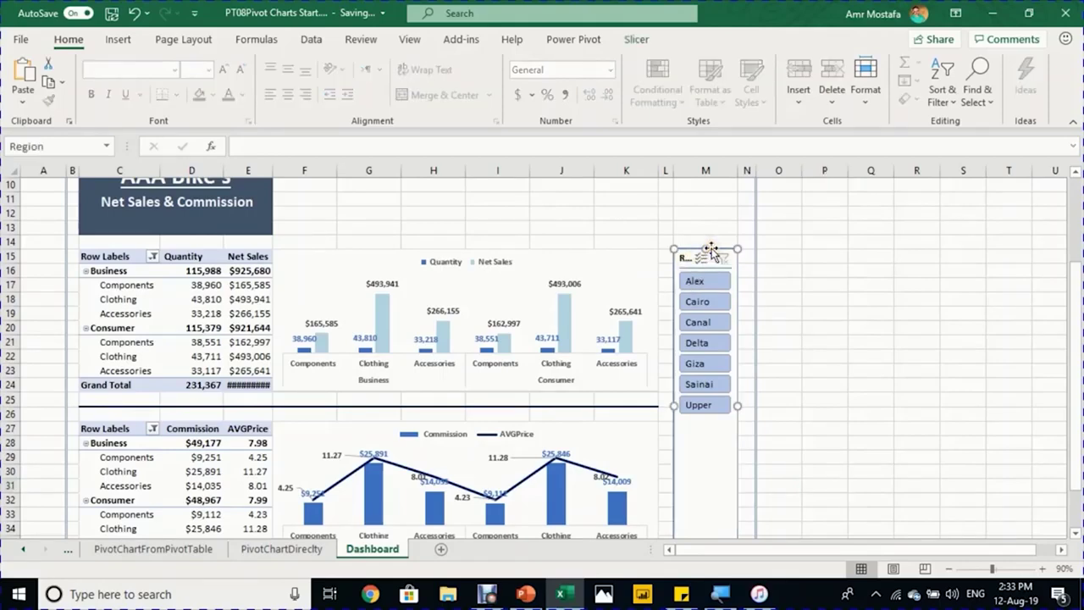
left_click(637, 40)
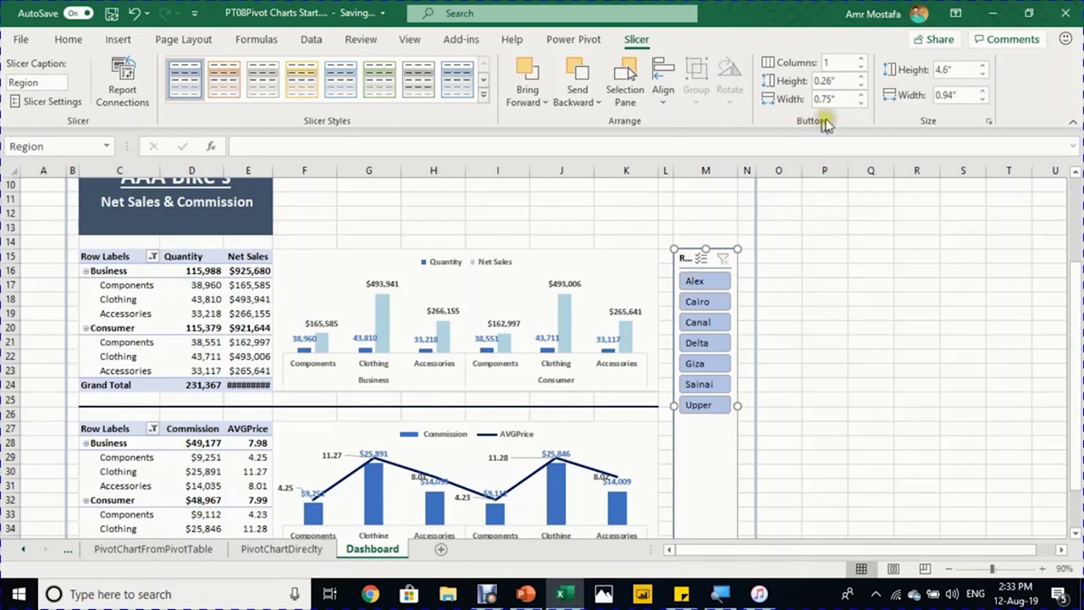
left_click(863, 78)
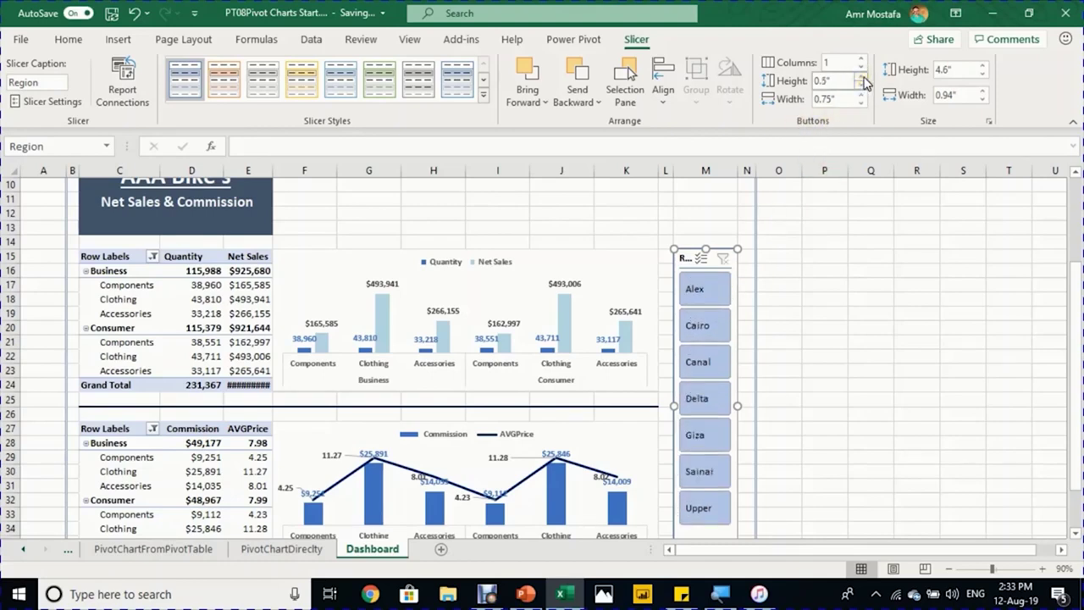
left_click(863, 77)
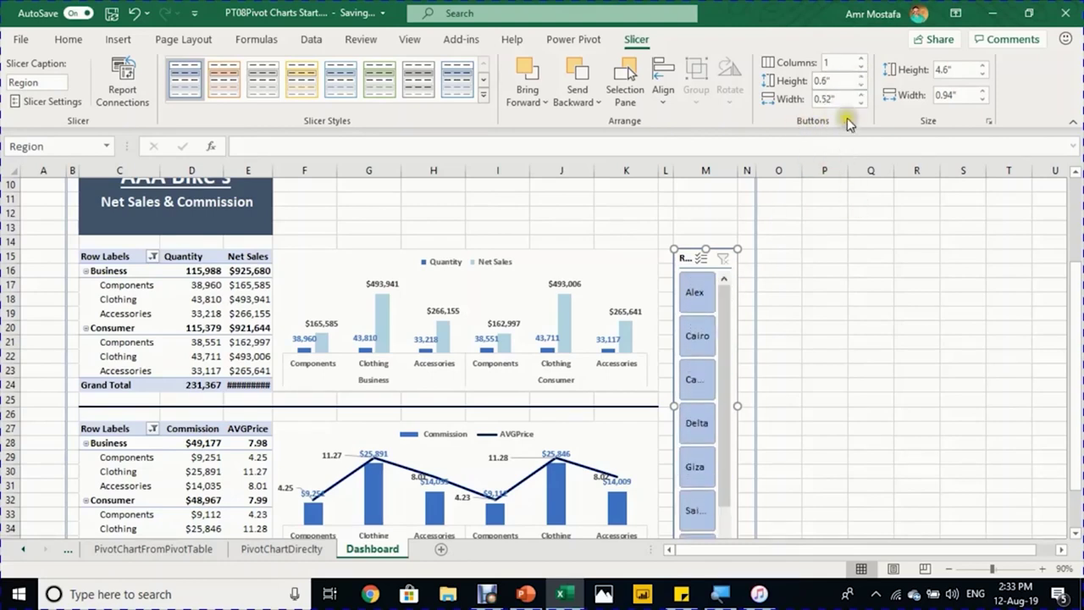
left_click(793, 383)
scroll(775, 385, "down", 1)
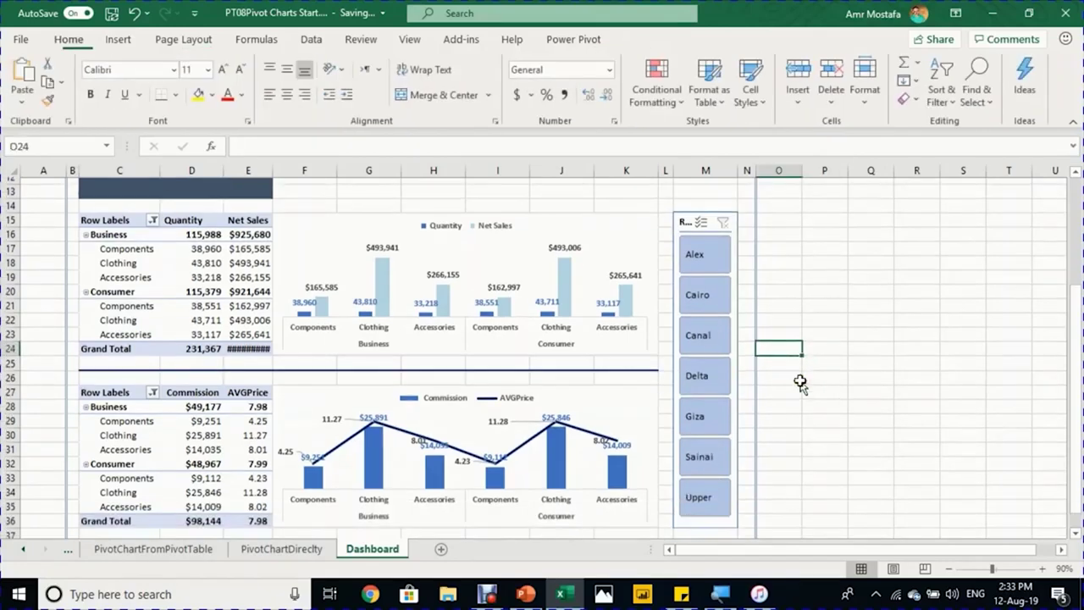
Step: Hide the header of the Region slicer through its slicer settings
left_click(710, 206)
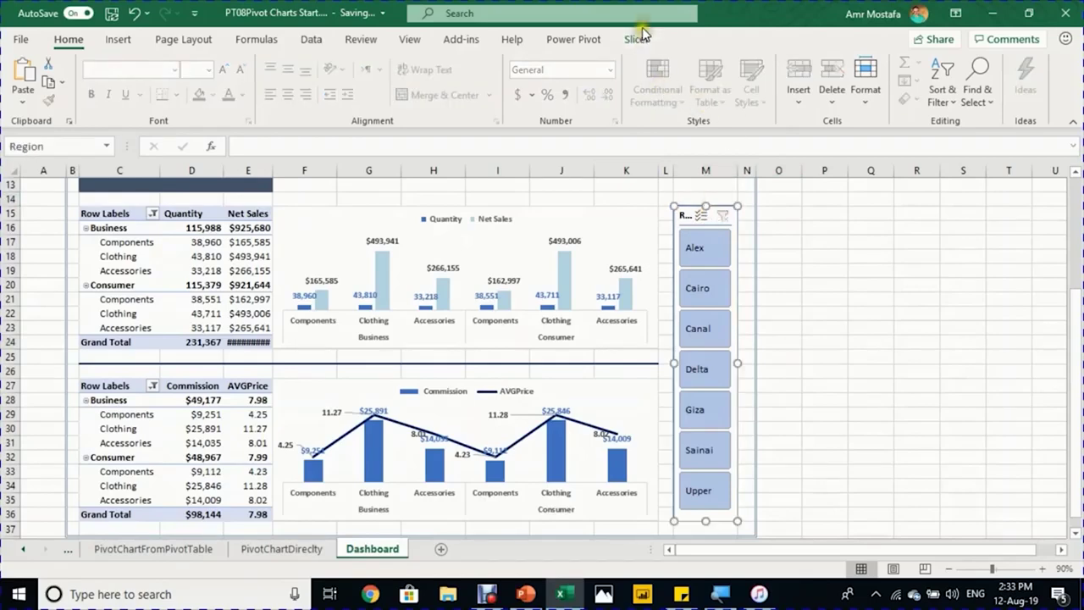
left_click(637, 39)
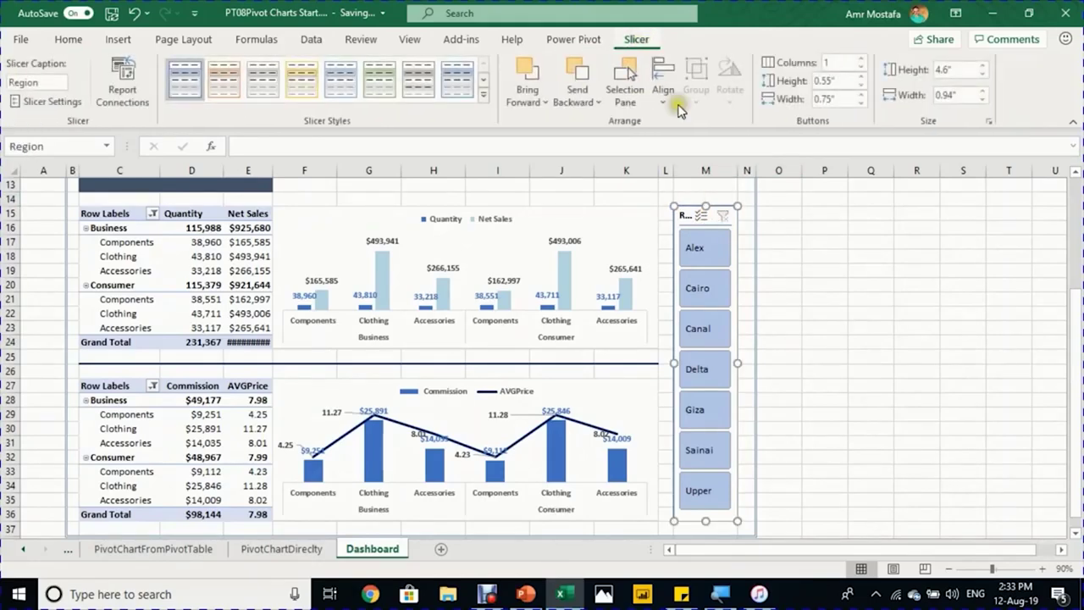
left_click(53, 102)
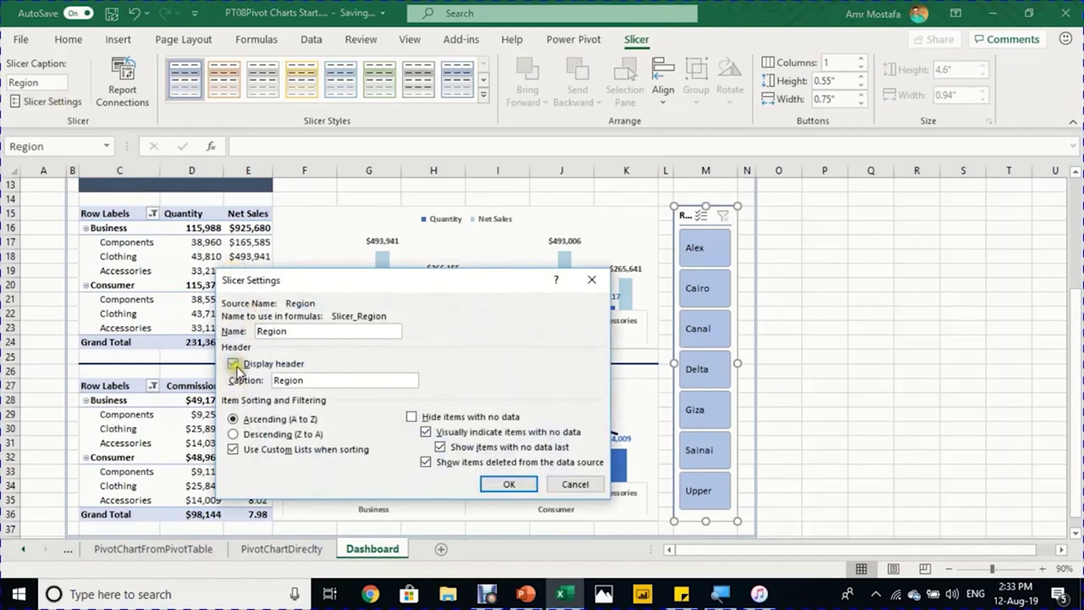
left_click(509, 484)
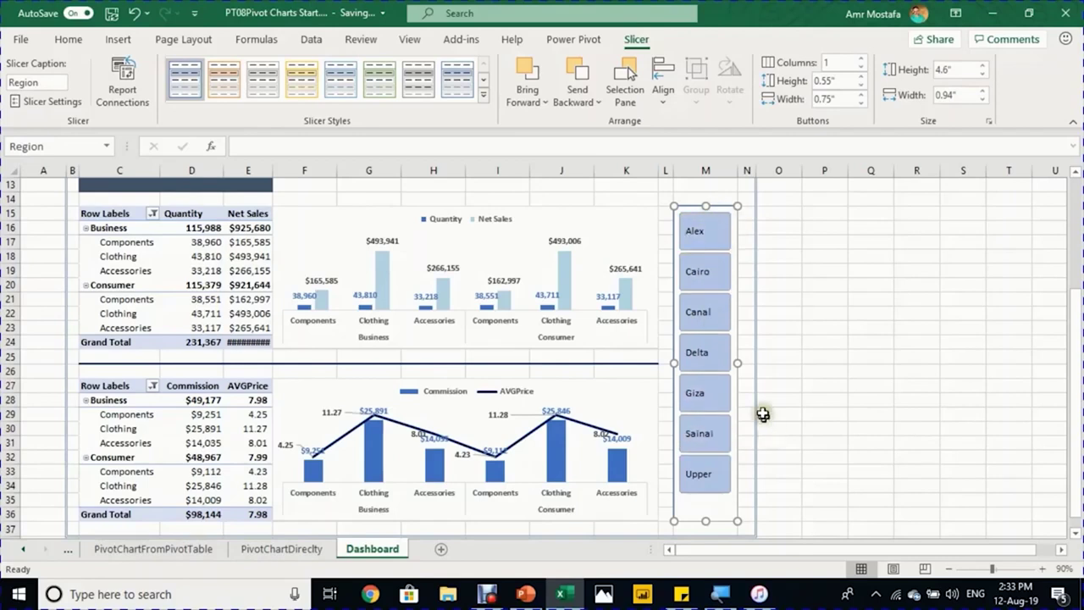
Step: Test the Region slicer by filtering on Alex, Cairo and Canal in turn
left_click(712, 241)
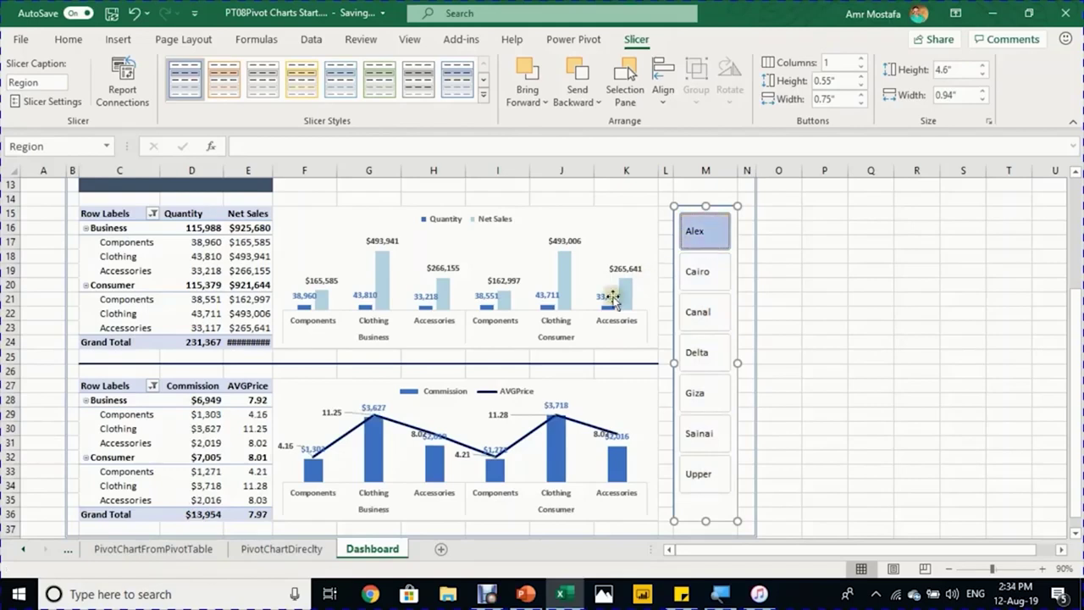
left_click(699, 273)
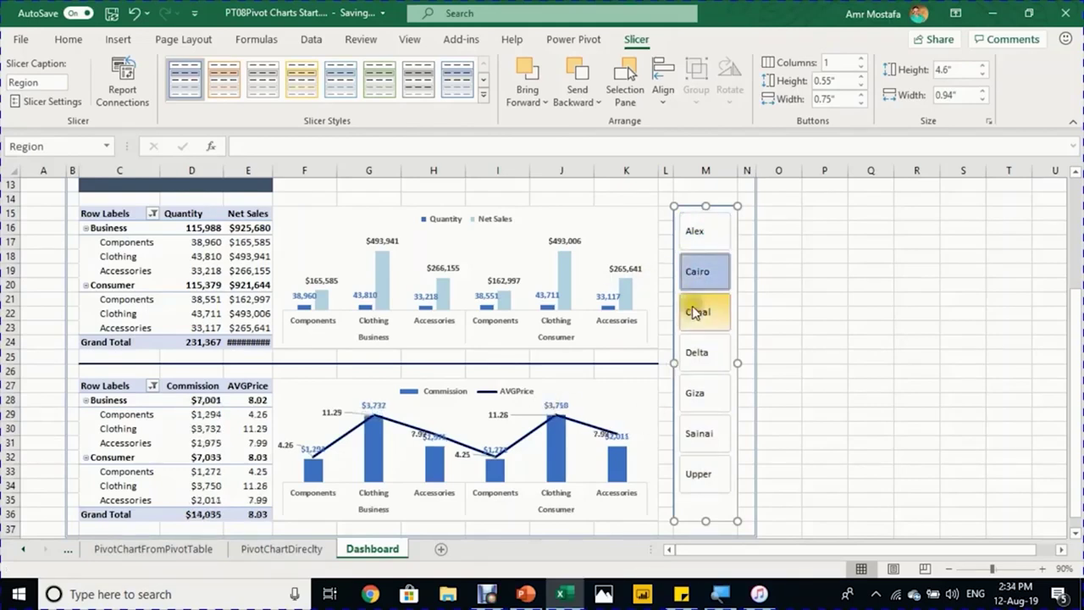
left_click(693, 313)
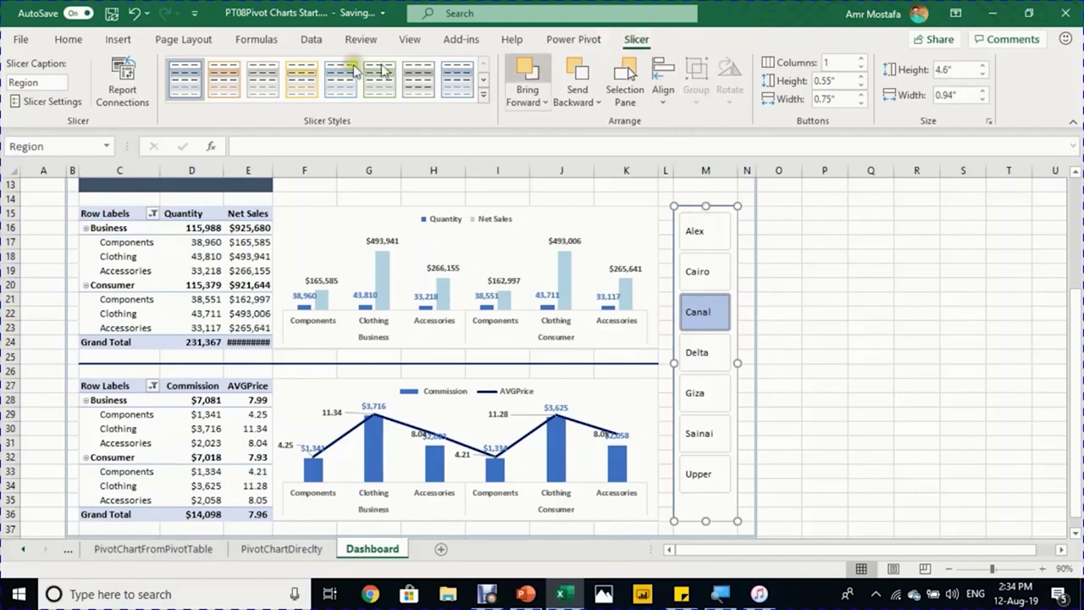
Step: Connect the Region slicer to the NetSales pivot table in addition to the commission report
left_click(125, 84)
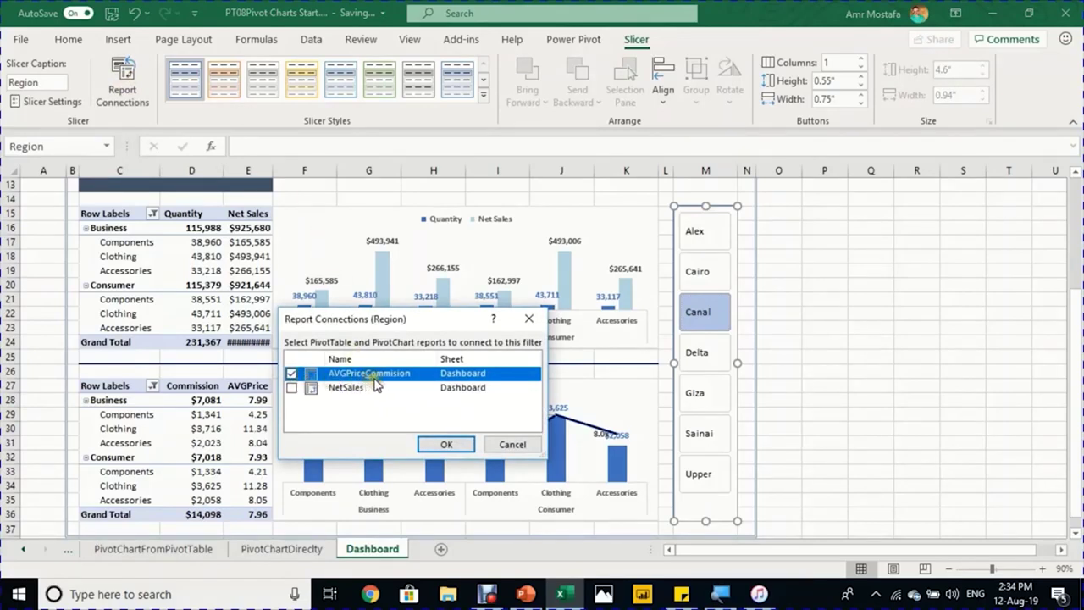
left_click(293, 390)
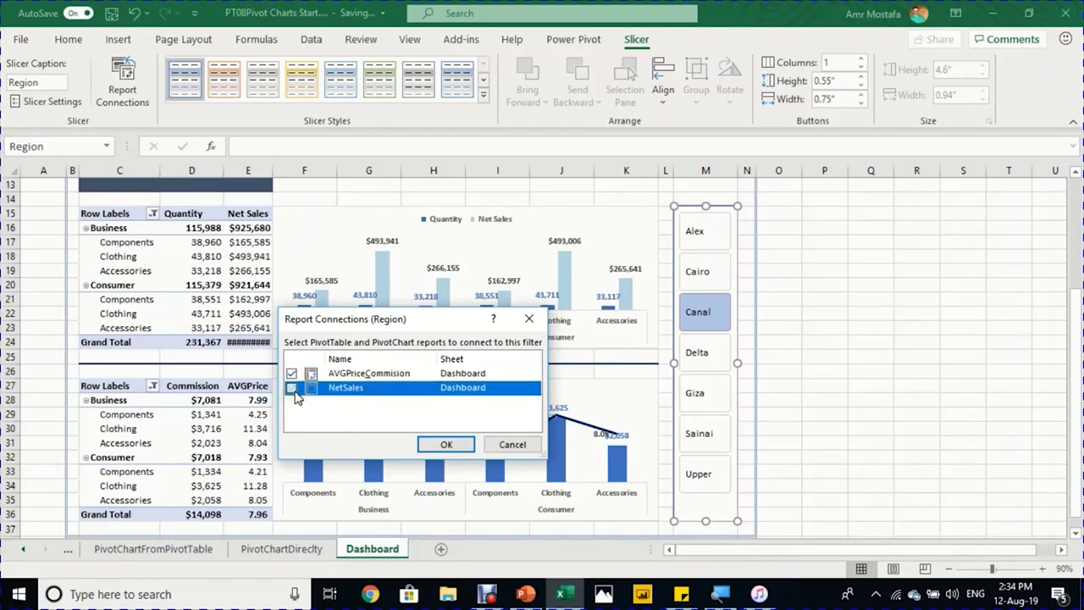
left_click(442, 444)
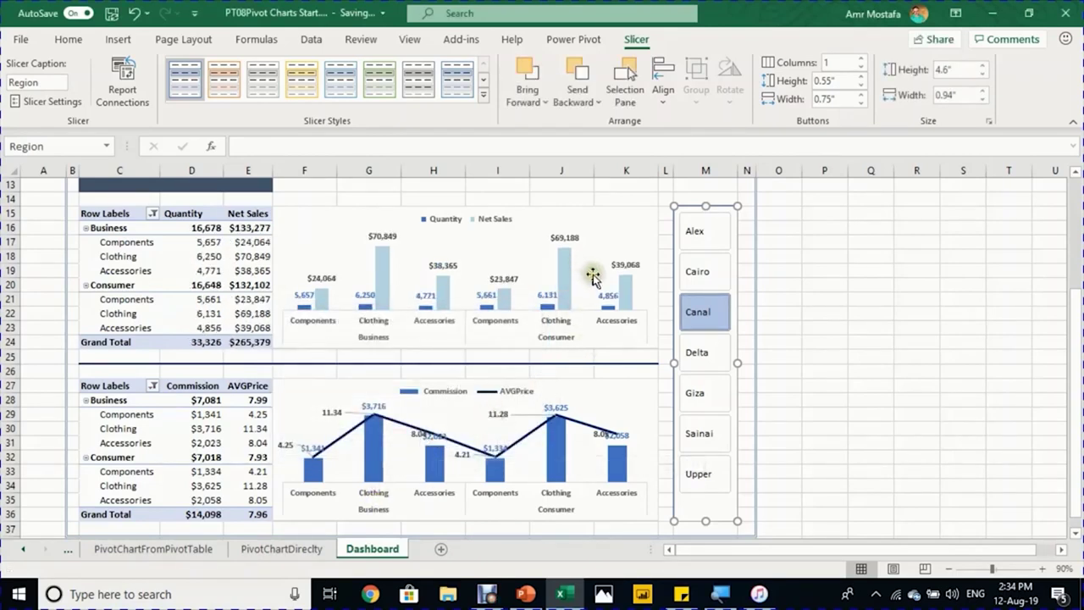
Step: Filter both connected reports by Alex, Cairo and Canal in turn, and clear the Region filter
left_click(700, 241)
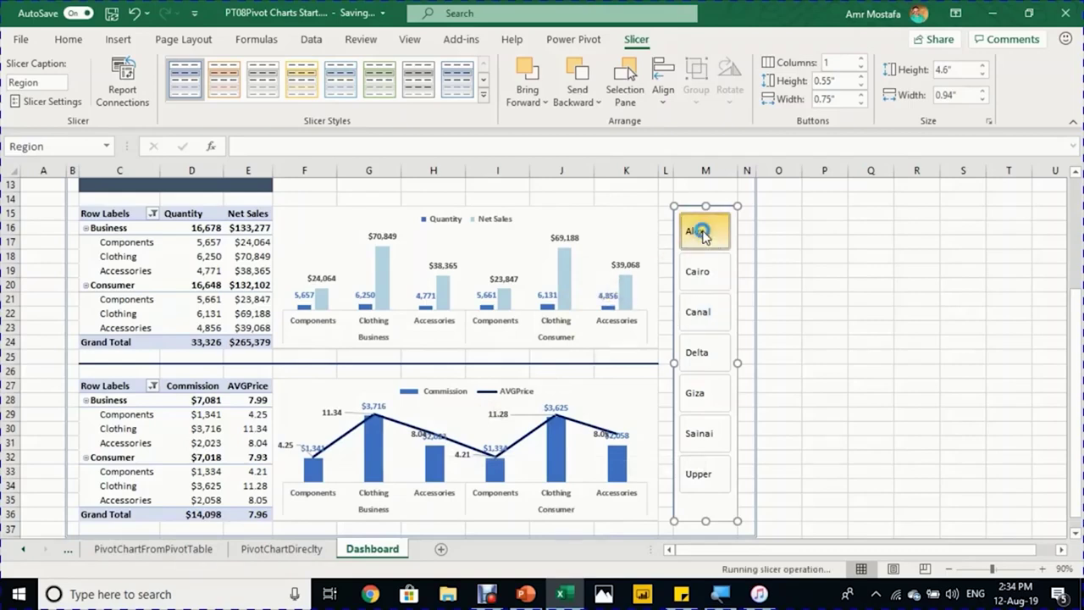
left_click(687, 273)
left_click(683, 313)
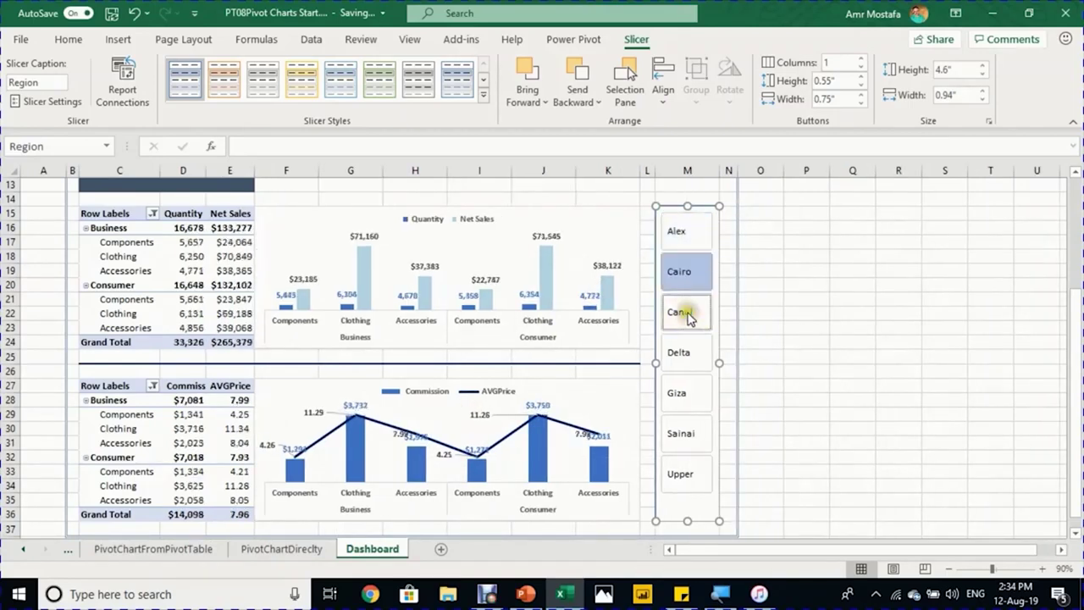
right_click(696, 206)
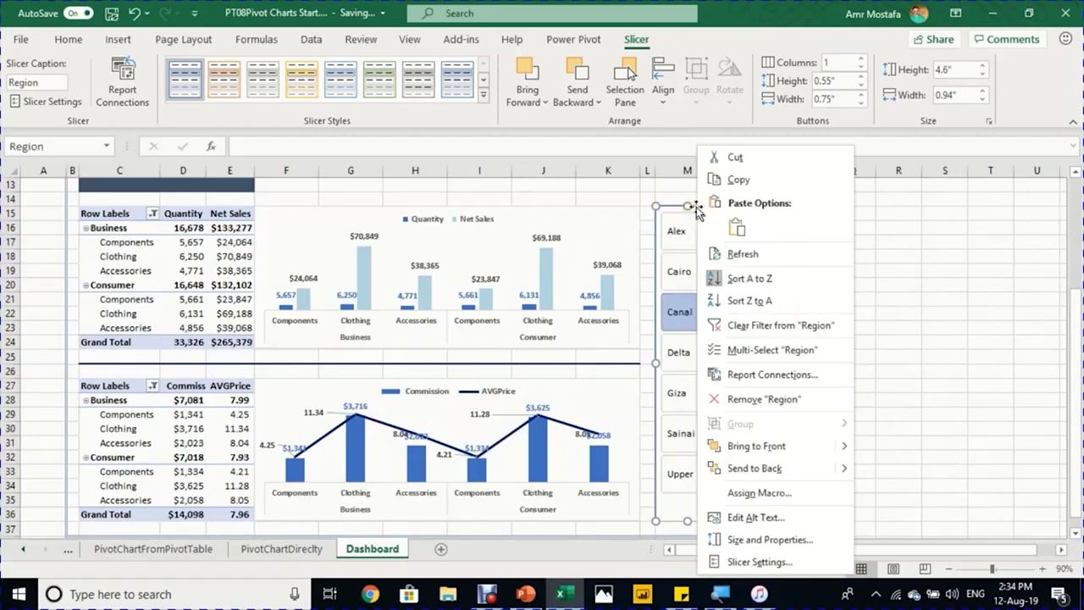
left_click(738, 327)
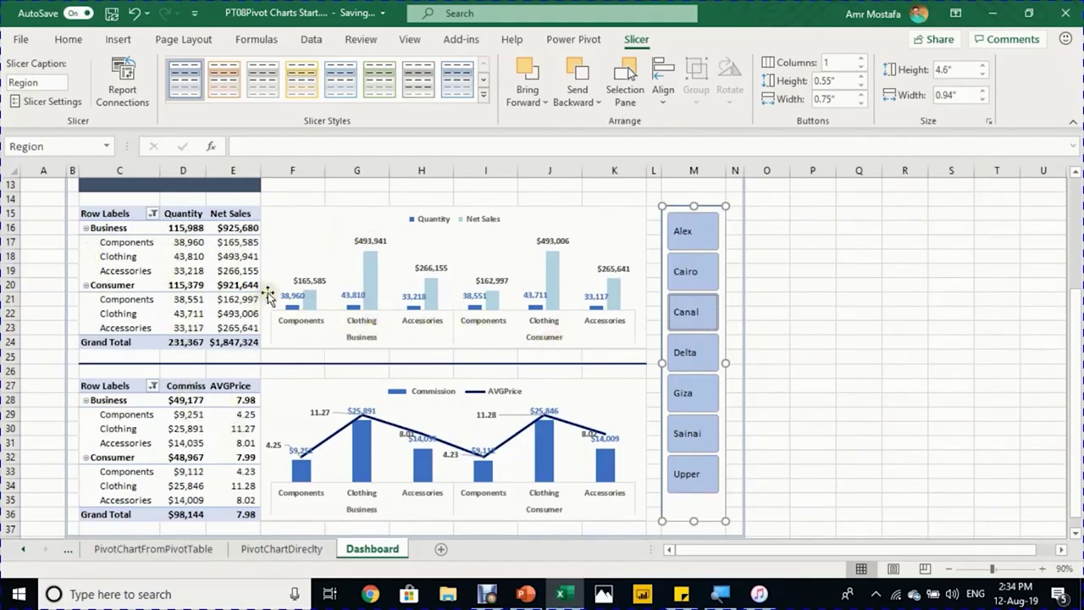
Step: Turn off autofitting of column widths on update for the NetSales pivot table, and select a cell in the commission pivot table
left_click(227, 255)
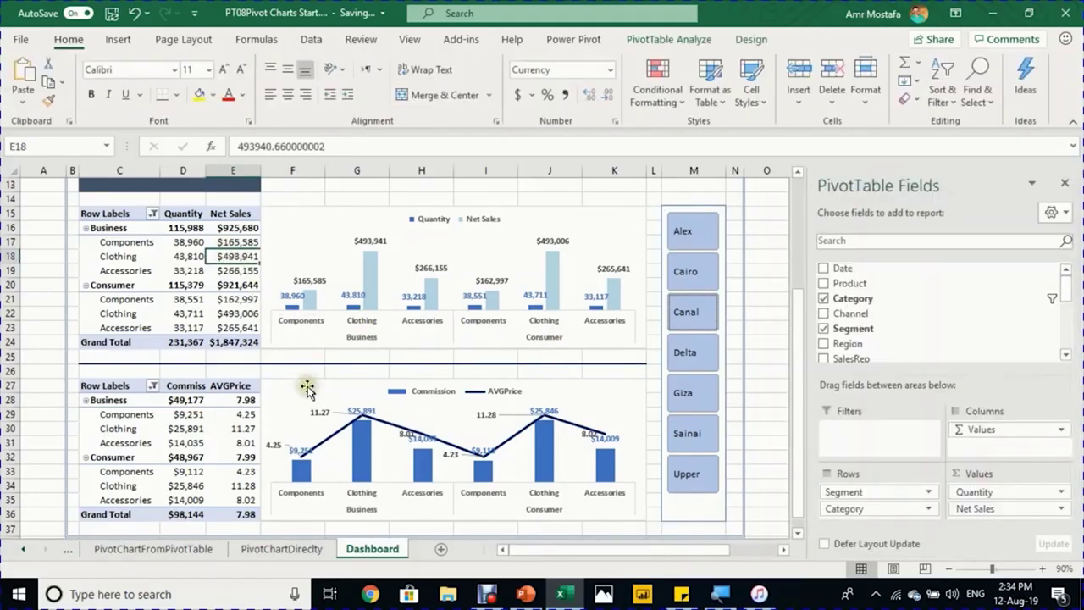
left_click(681, 41)
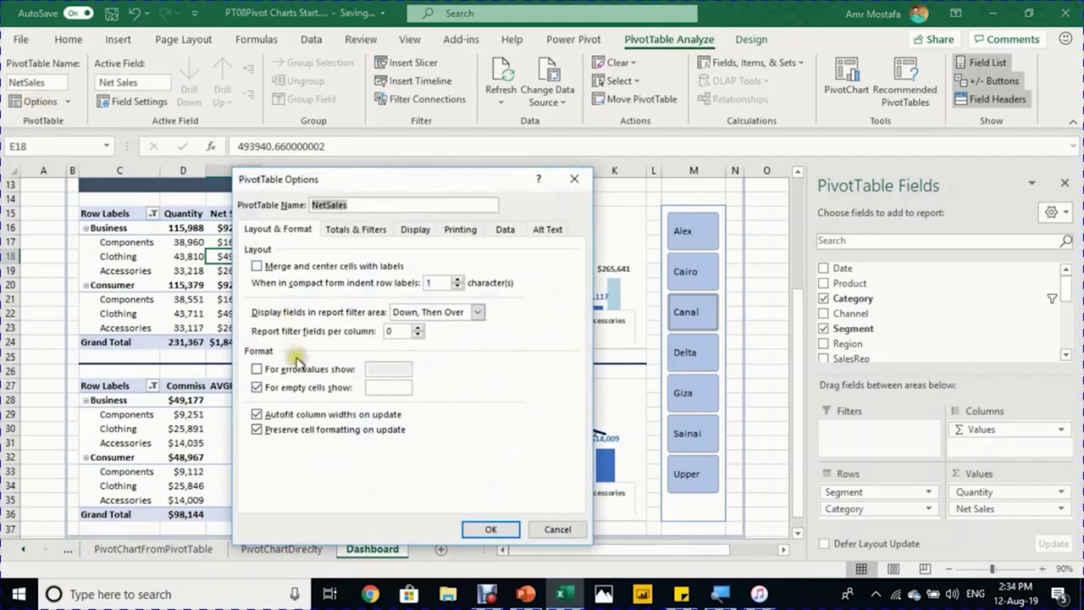
left_click(258, 414)
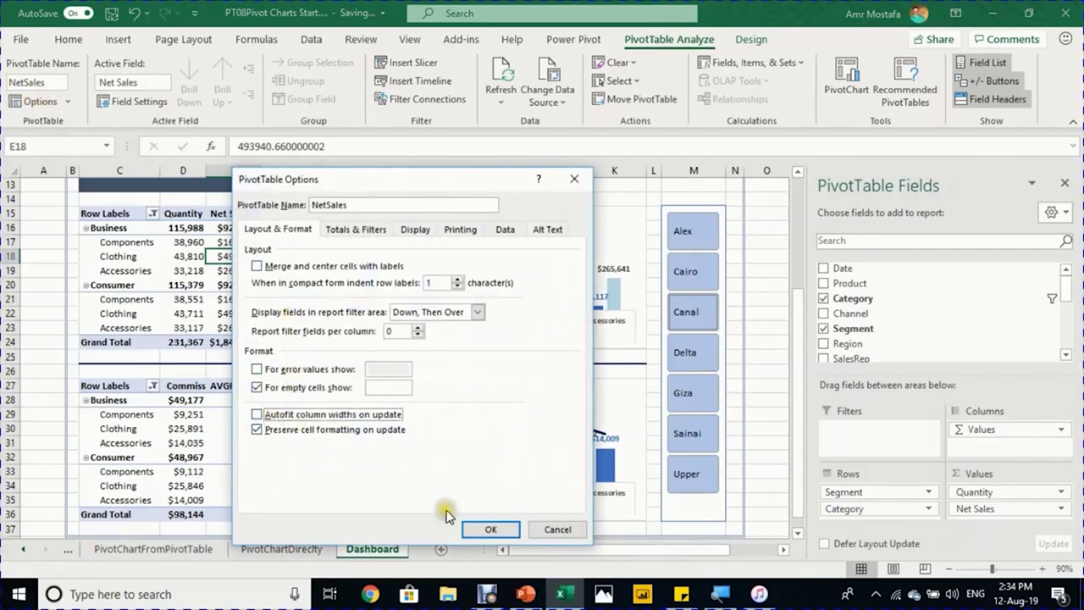
left_click(490, 529)
left_click(215, 415)
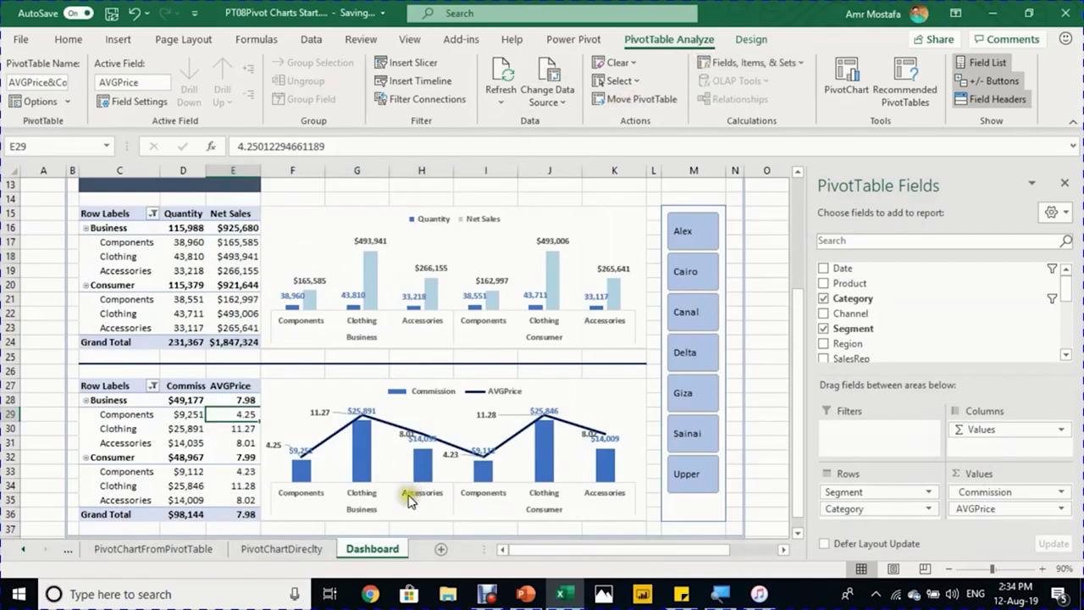
Step: Move the Date timeline from the PivotChartDireclty sheet to cell F7 on the Dashboard sheet
scroll(262, 289, "up", 1)
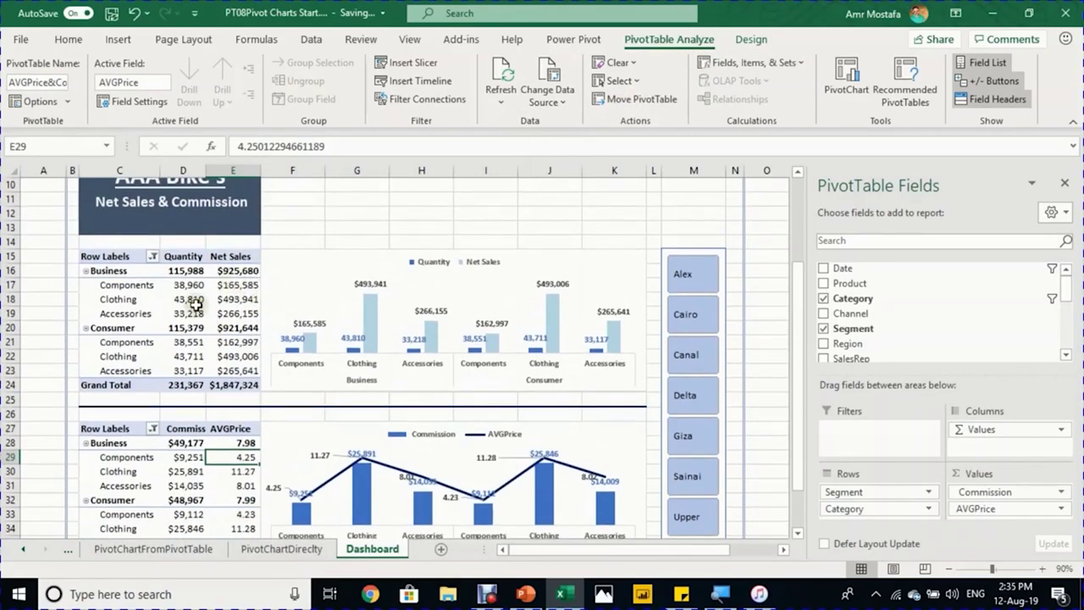
left_click(314, 551)
left_click(386, 449)
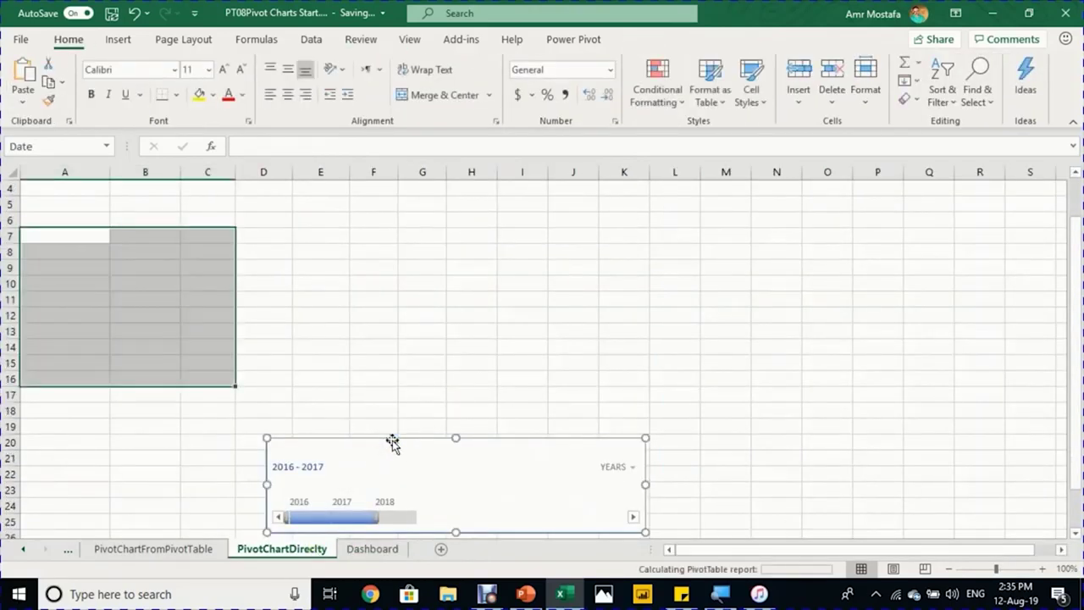
left_click(366, 549)
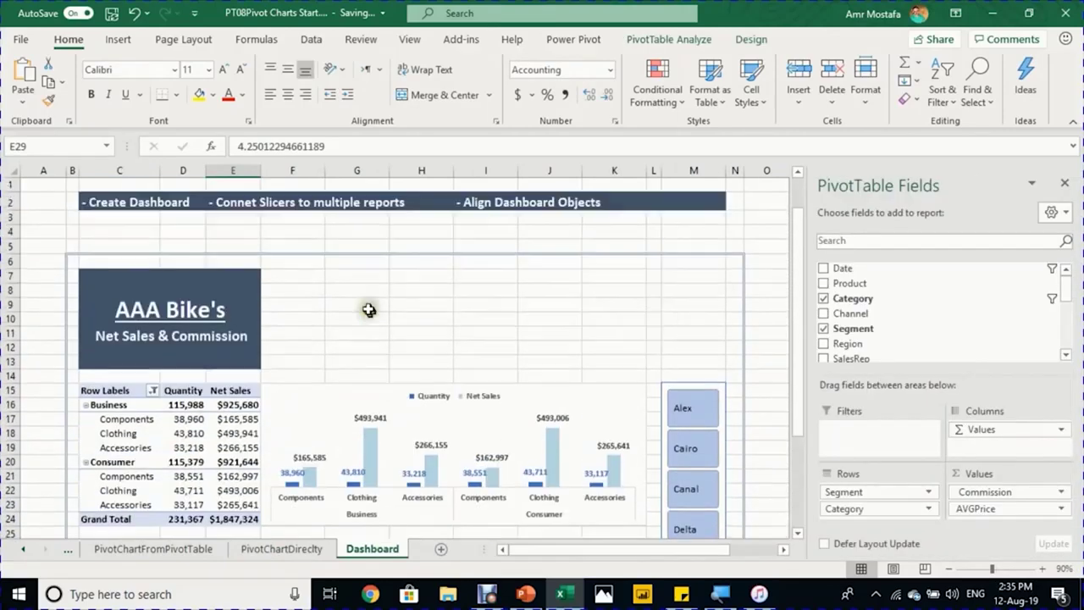
left_click(297, 273)
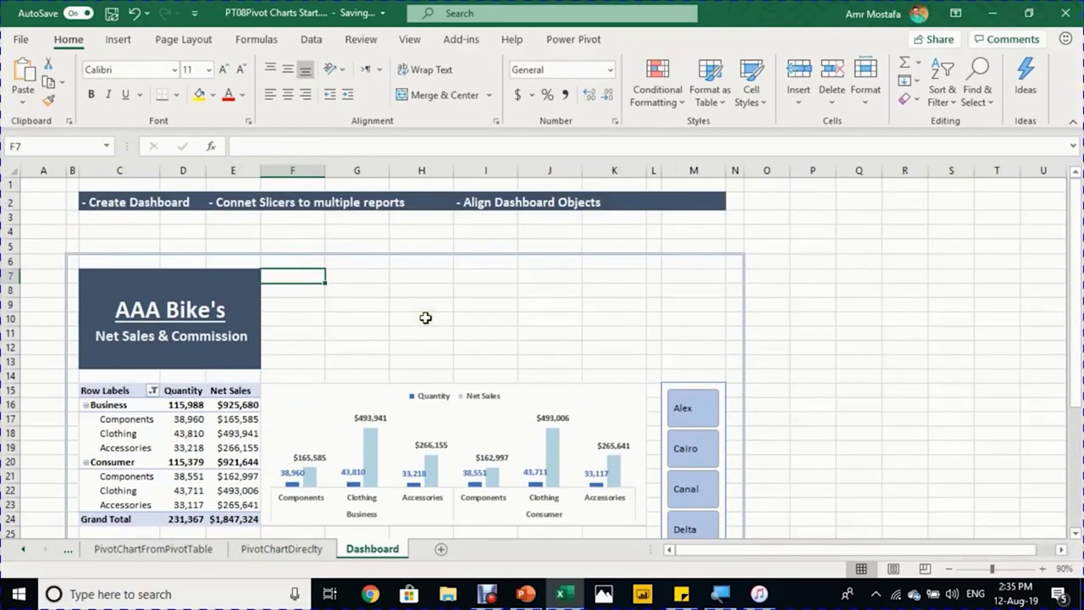
key("ctrl+v")
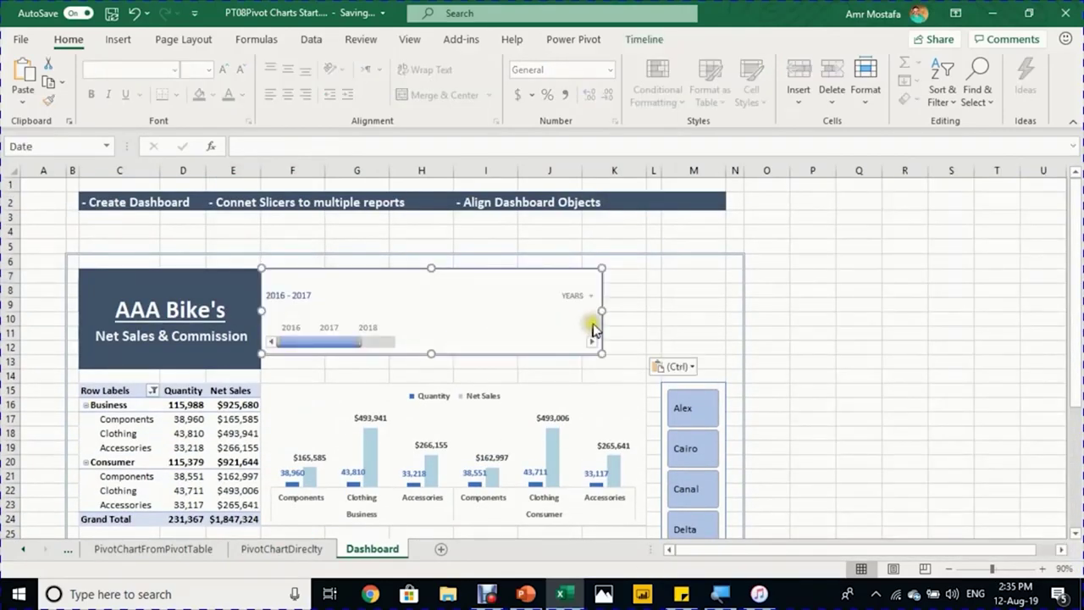
Step: Resize the Date timeline to 6.78" wide and 1.46" high, spanning columns F to M beside the title, with its time level set to months
left_click_drag(604, 306, 721, 304)
left_click(799, 305)
scroll(799, 314, "down", 5)
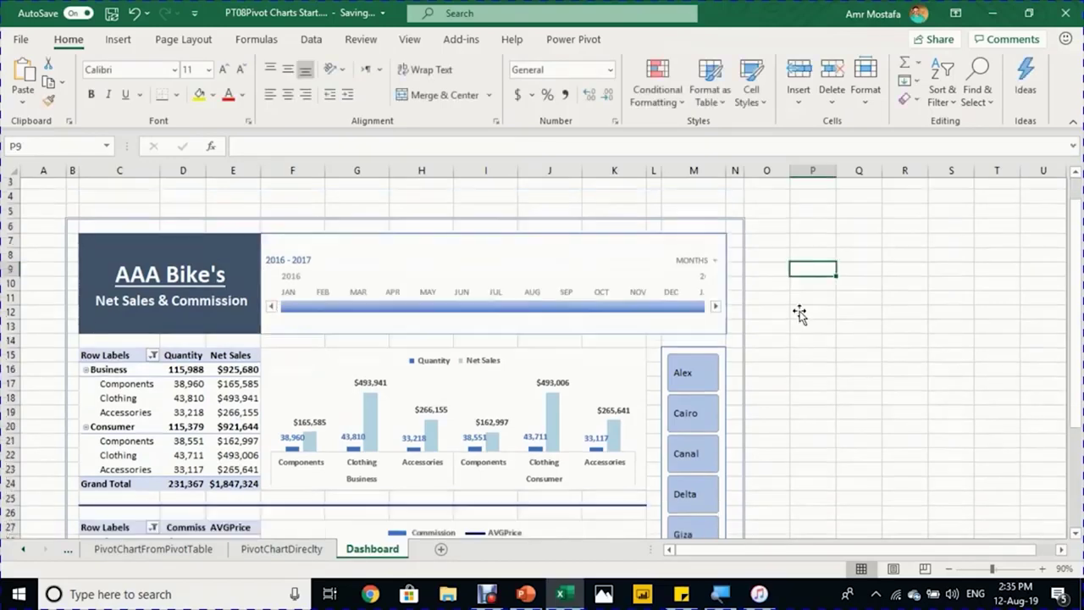
scroll(799, 315, "up", 4)
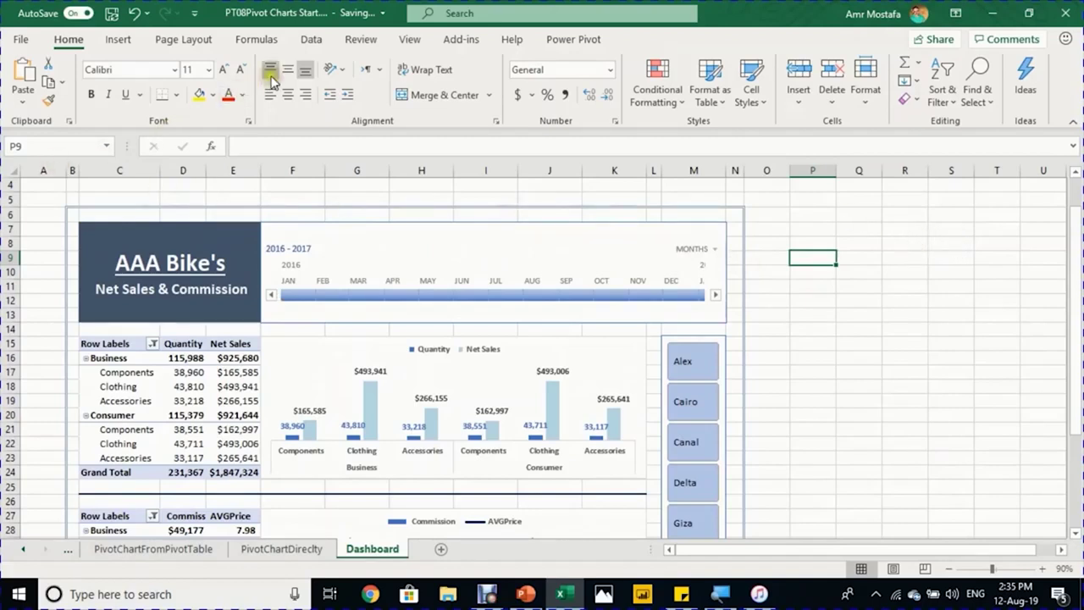
Step: Hide the gridlines, formula bar and headings on the Dashboard sheet, and collapse the ribbon
left_click(409, 43)
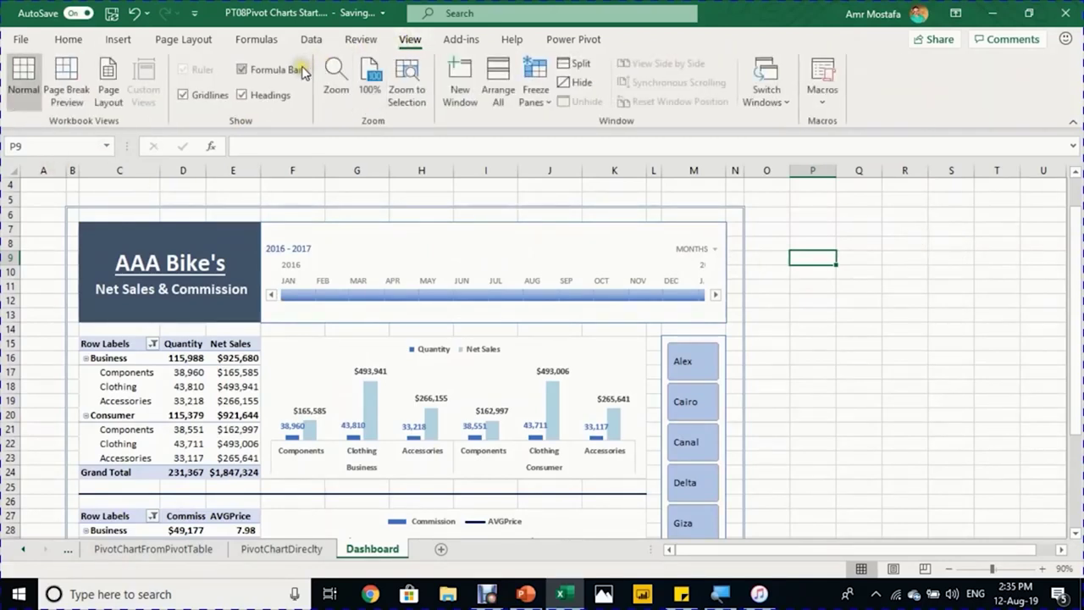
left_click(222, 97)
left_click(263, 76)
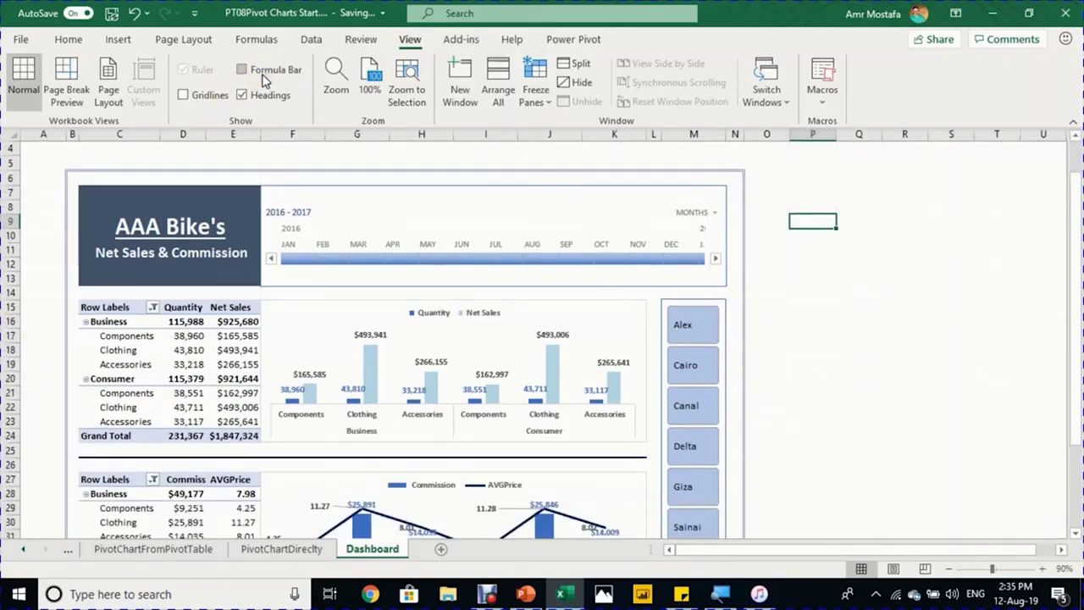
left_click(246, 95)
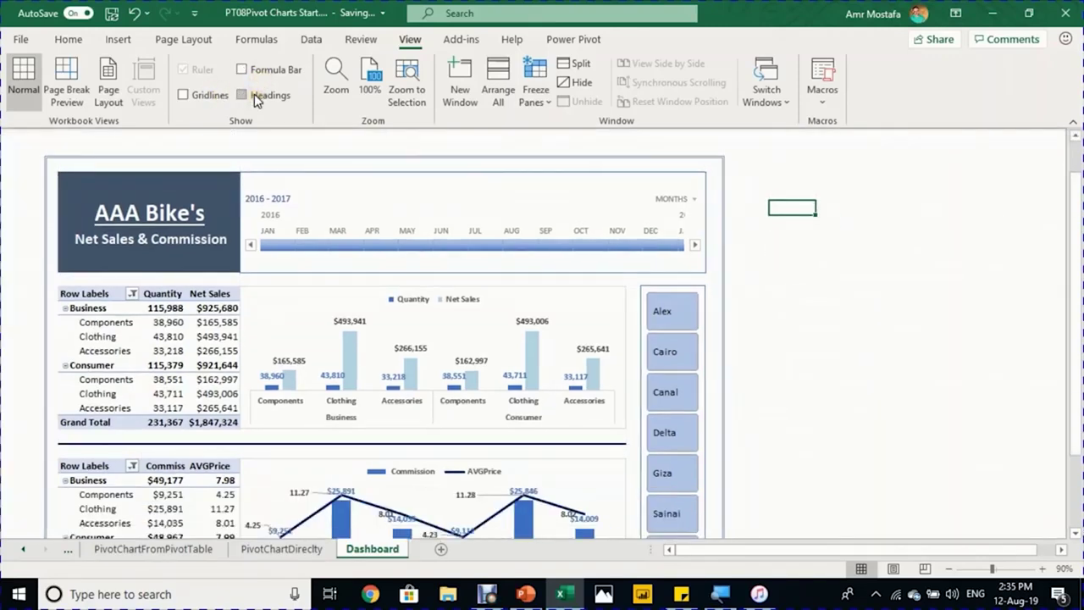
left_click(1075, 124)
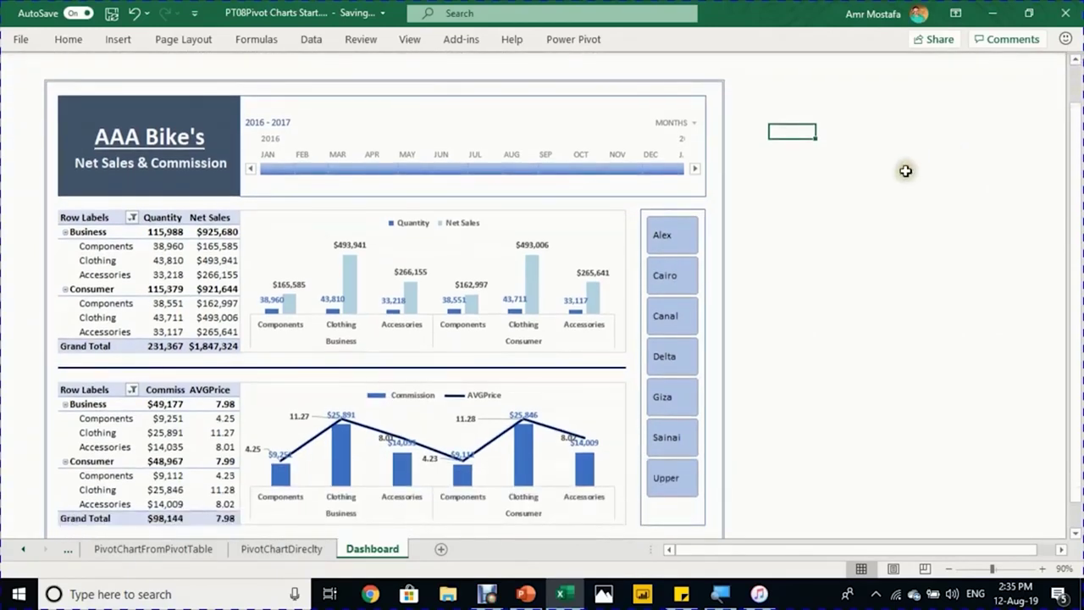
Step: Test the Date timeline by filtering to Jan 2016 and to Feb 2016
left_click(903, 186)
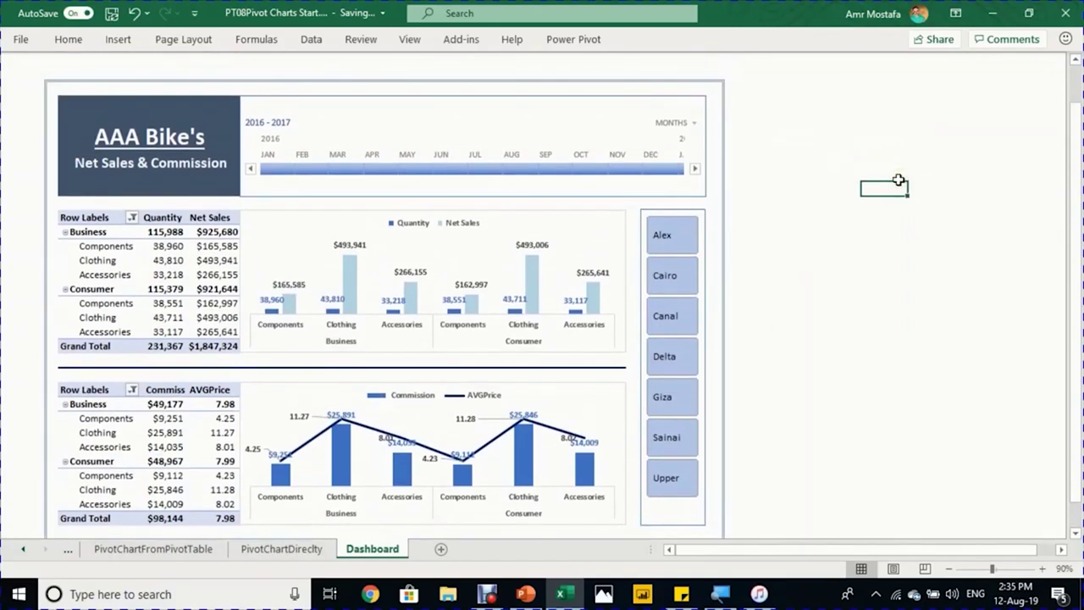
left_click(289, 173)
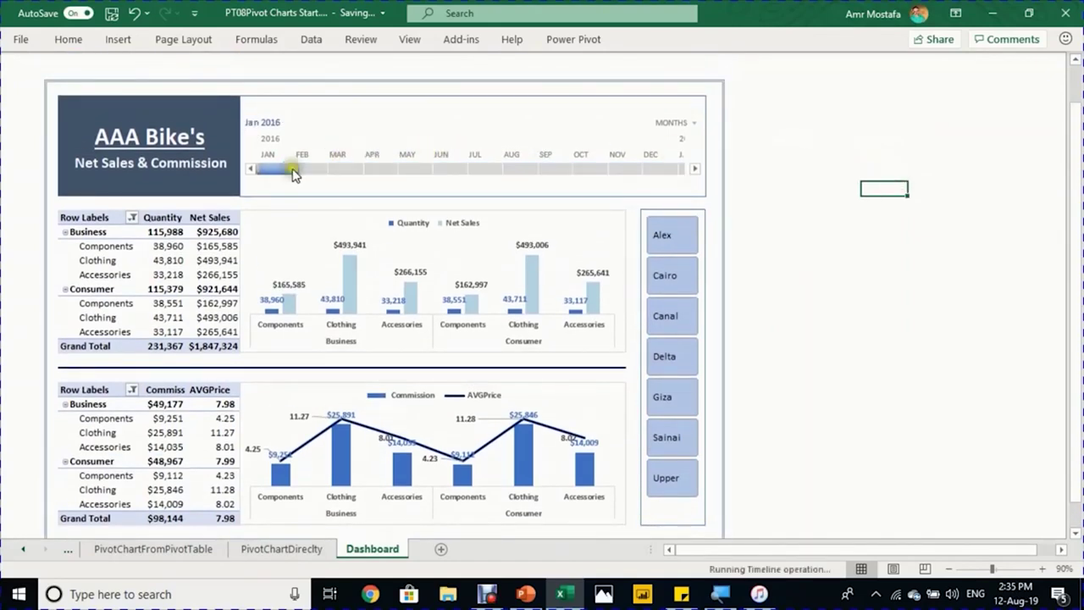
left_click_drag(293, 172, 327, 175)
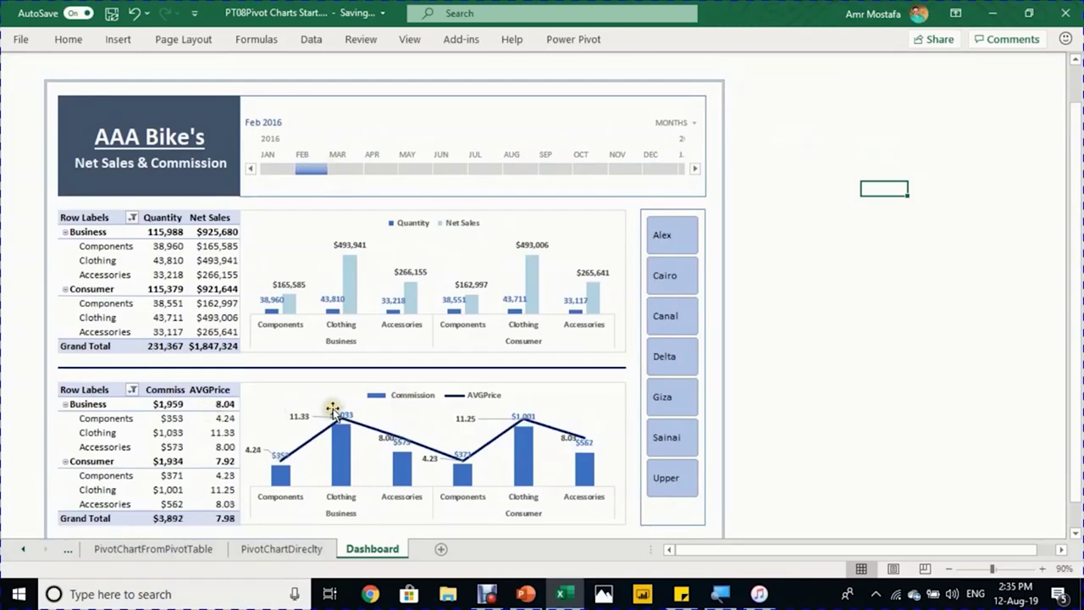
Step: Connect the Date timeline to the NetSales PivotTable as well, and filter the dashboard to Apr 2016
left_click(572, 103)
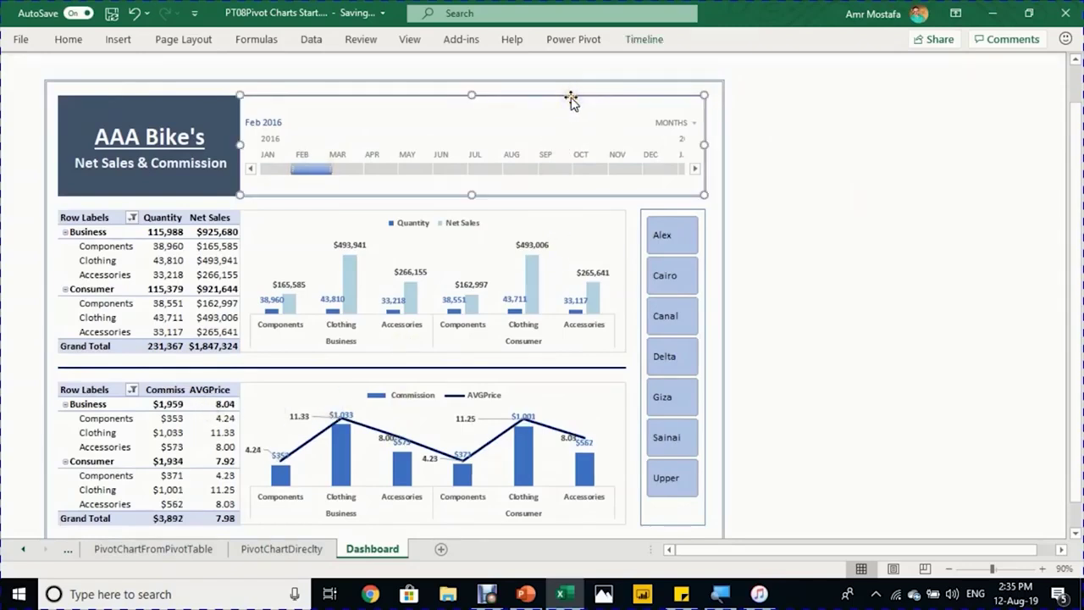
left_click(637, 41)
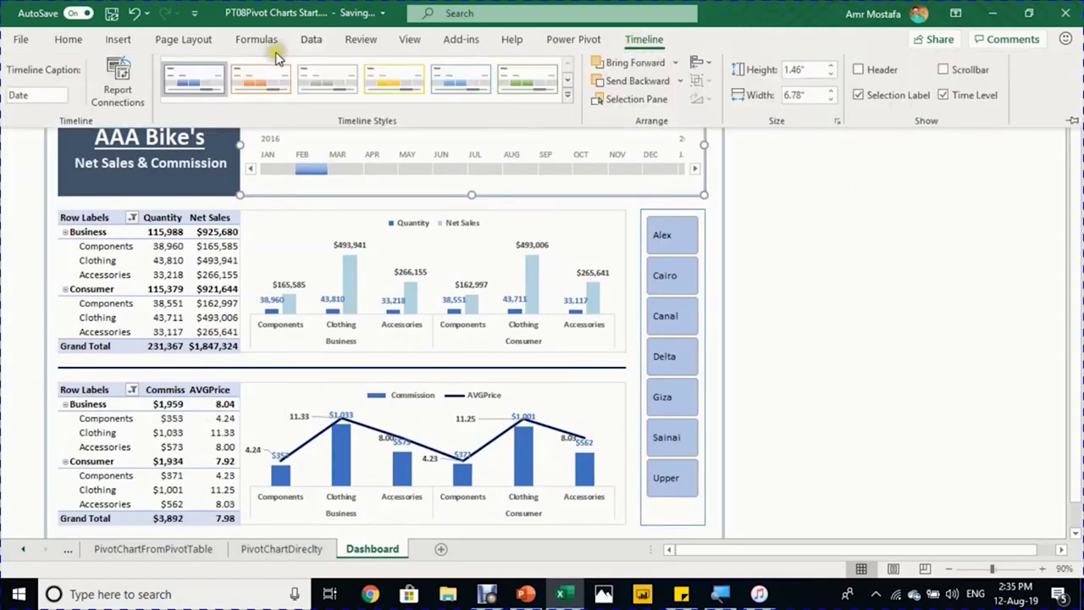
left_click(124, 99)
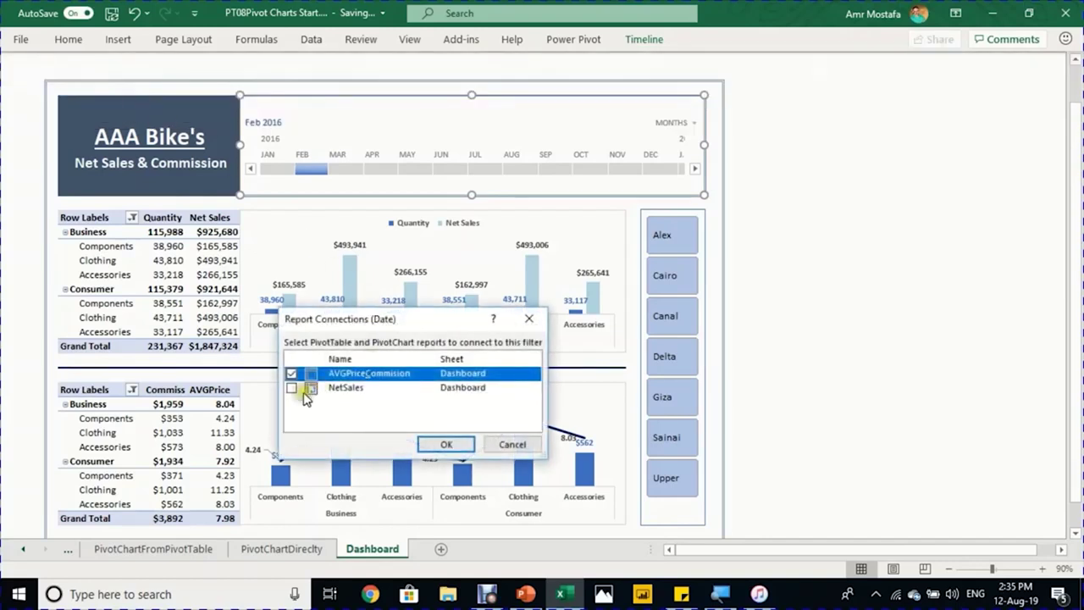
left_click(297, 389)
left_click(446, 444)
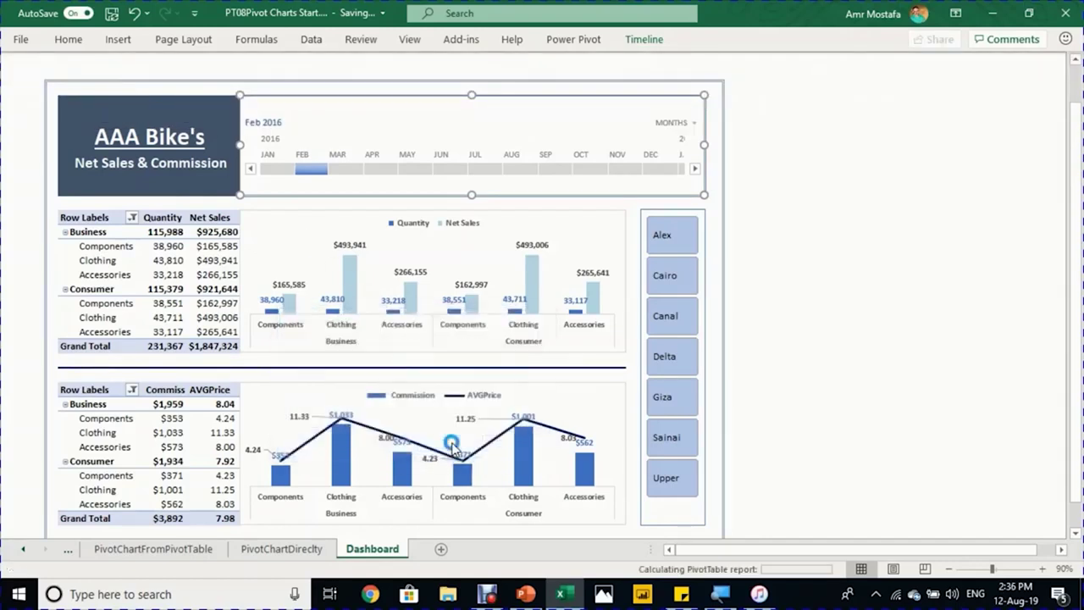
left_click(357, 170)
left_click(381, 169)
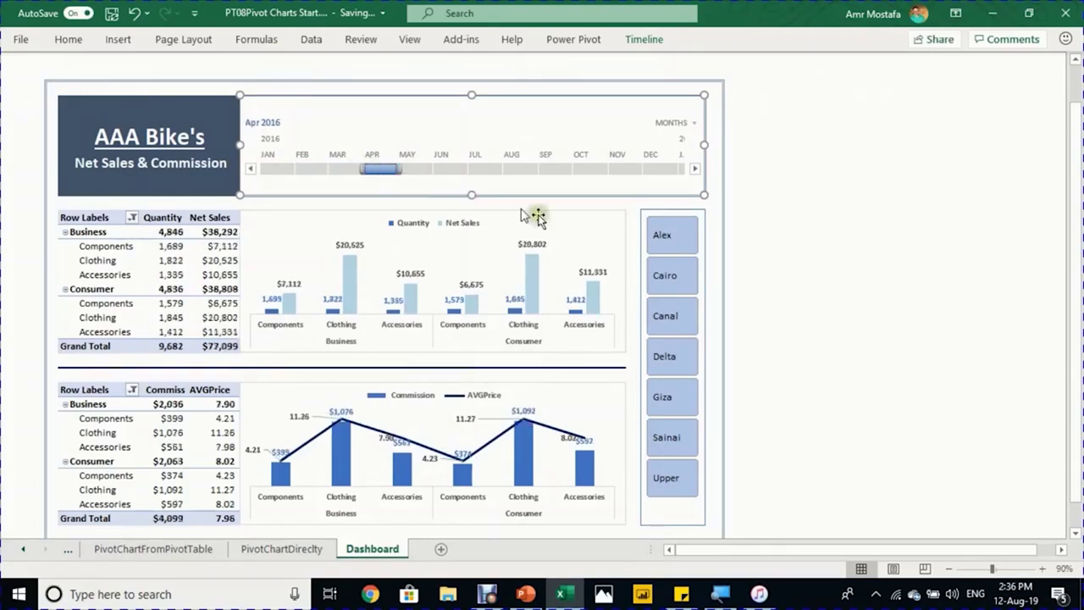
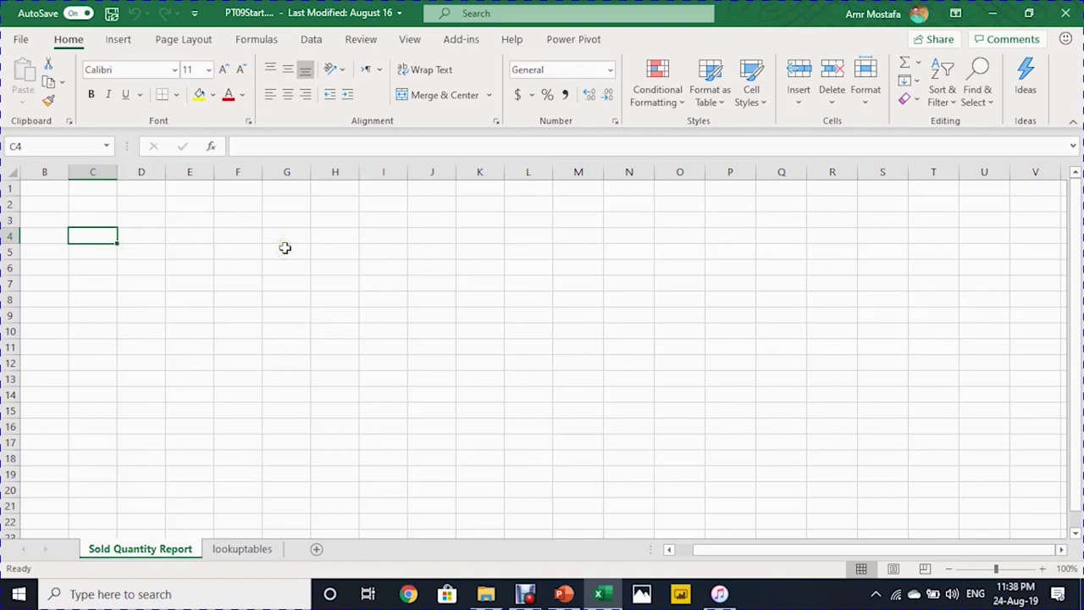
Step: Start a Text/CSV data import in the PT09Start workbook and browse to the PT\PT09 folder
left_click(311, 40)
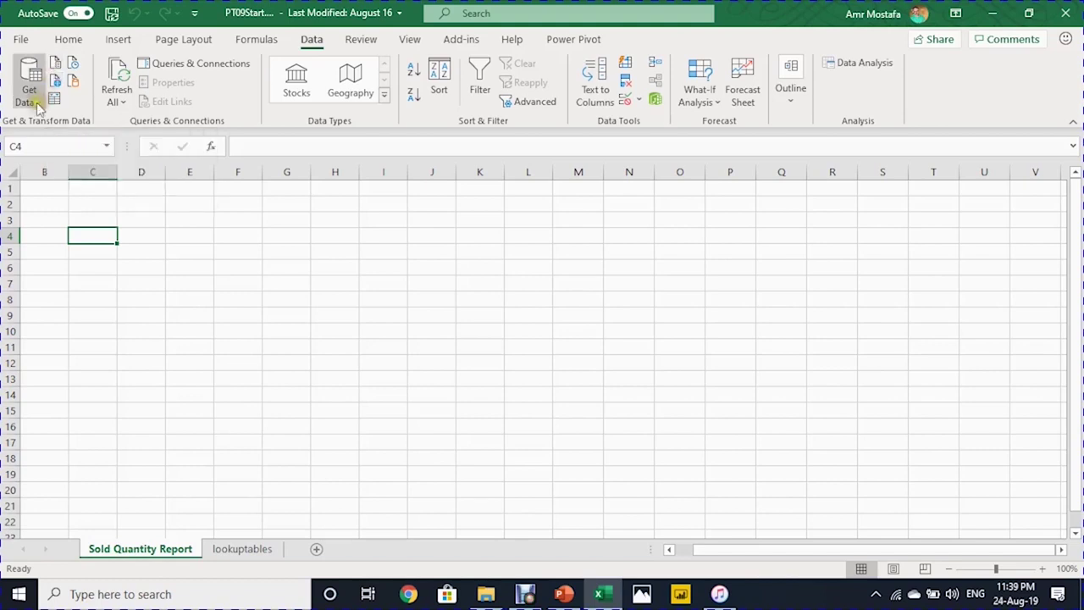
left_click(37, 101)
mouse_move(60, 128)
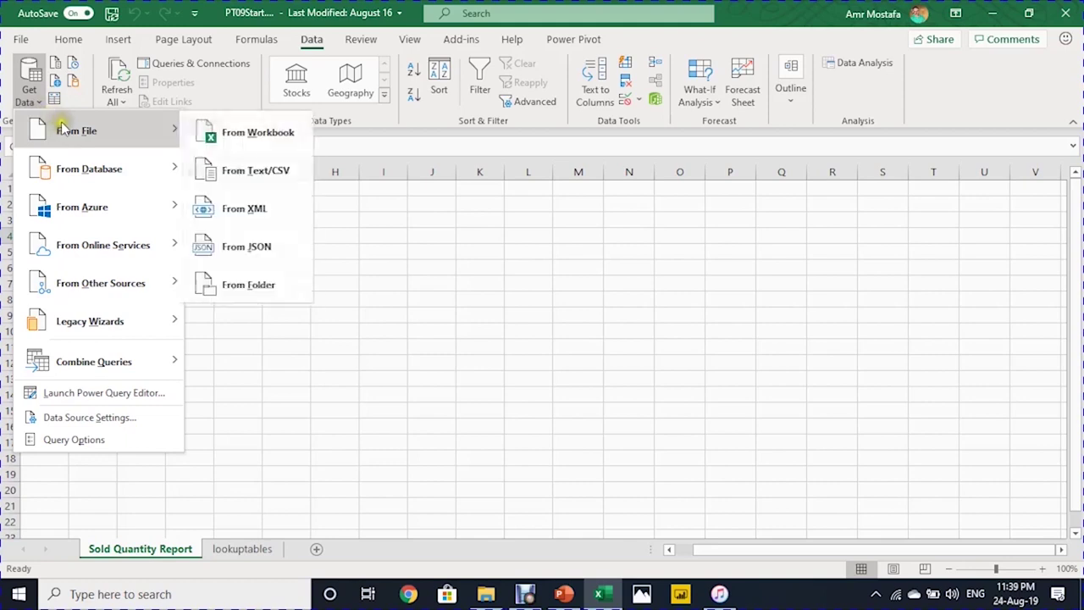
left_click(274, 178)
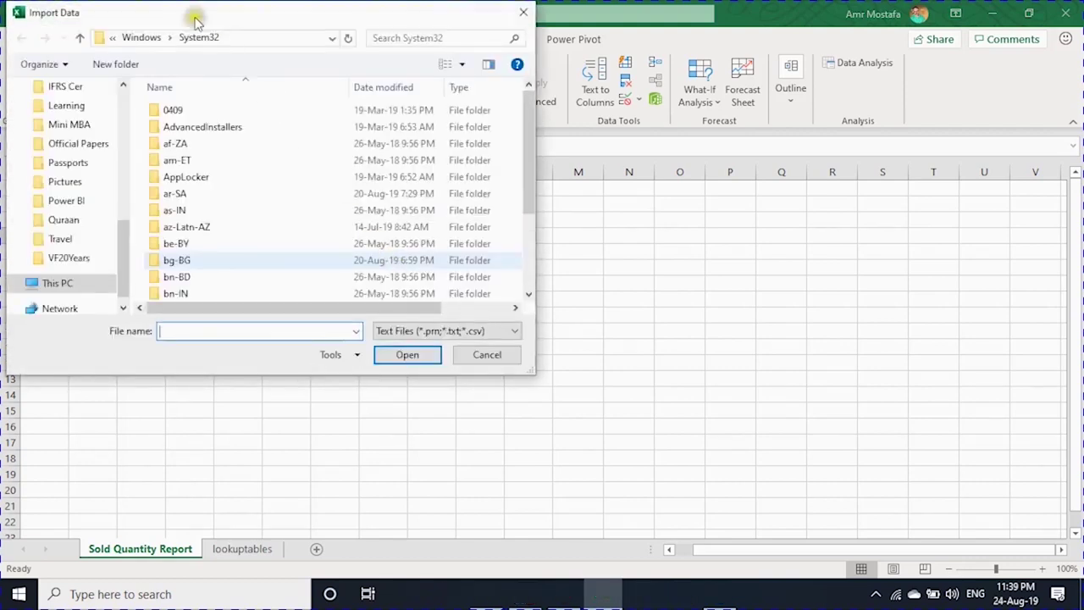
left_click_drag(178, 16, 352, 106)
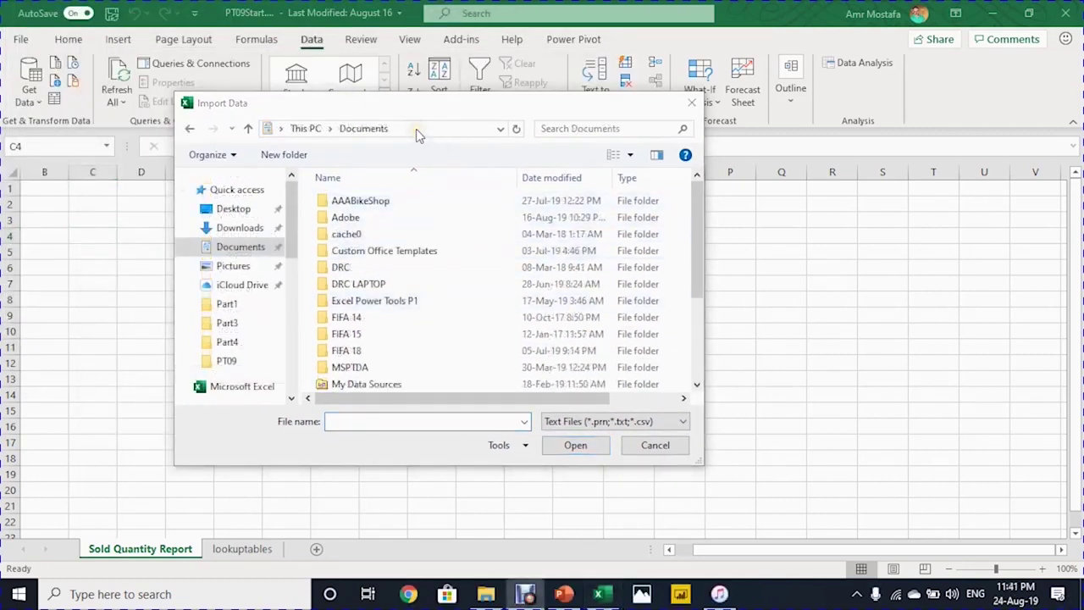
left_click(416, 128)
key("ctrl+v")
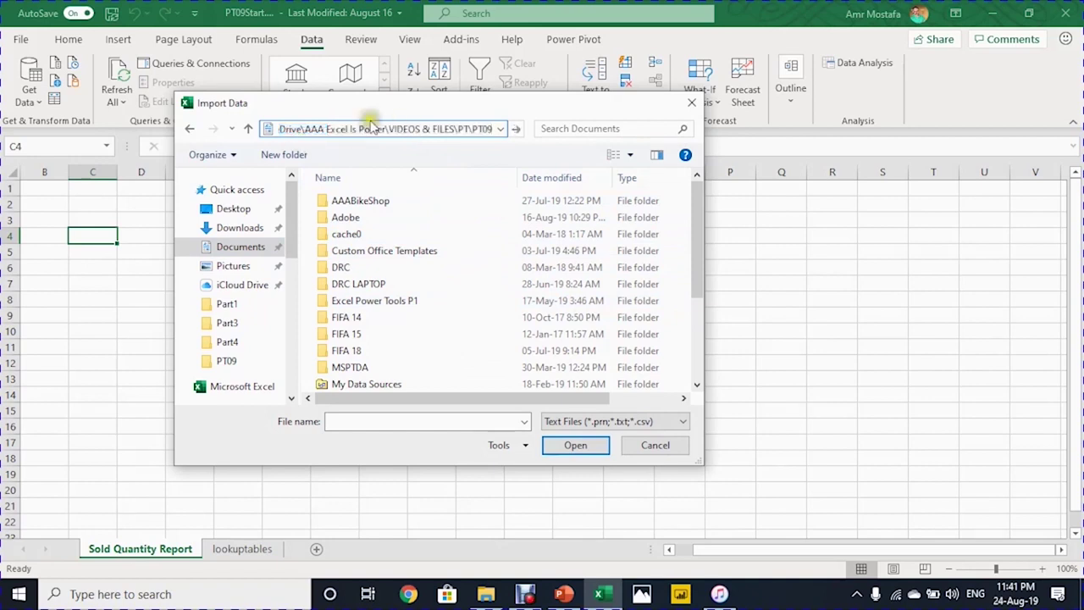
key("ctrl+a")
key("Home")
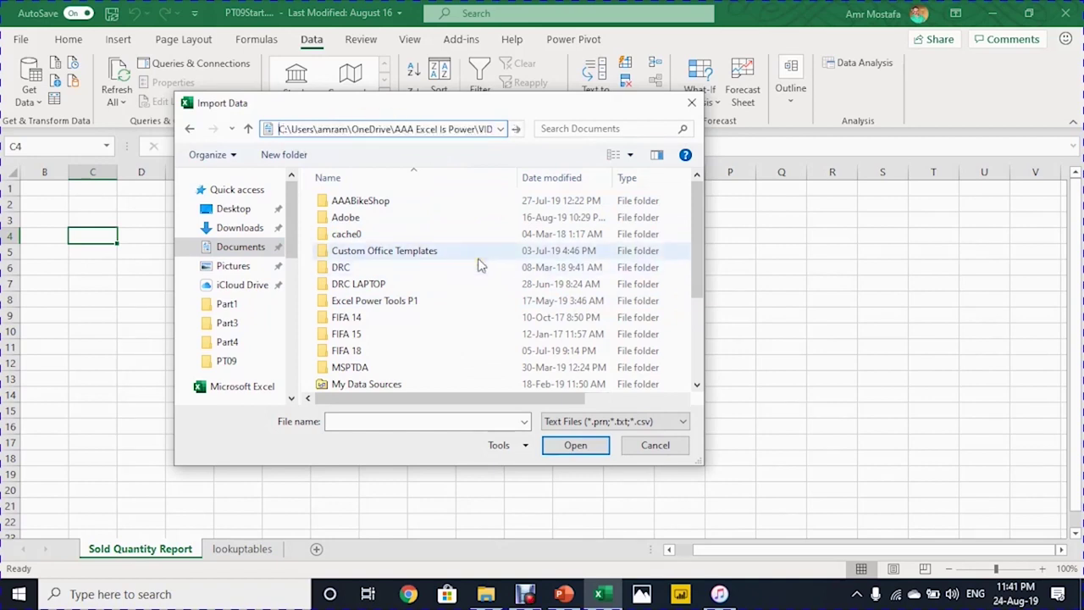
key("Return")
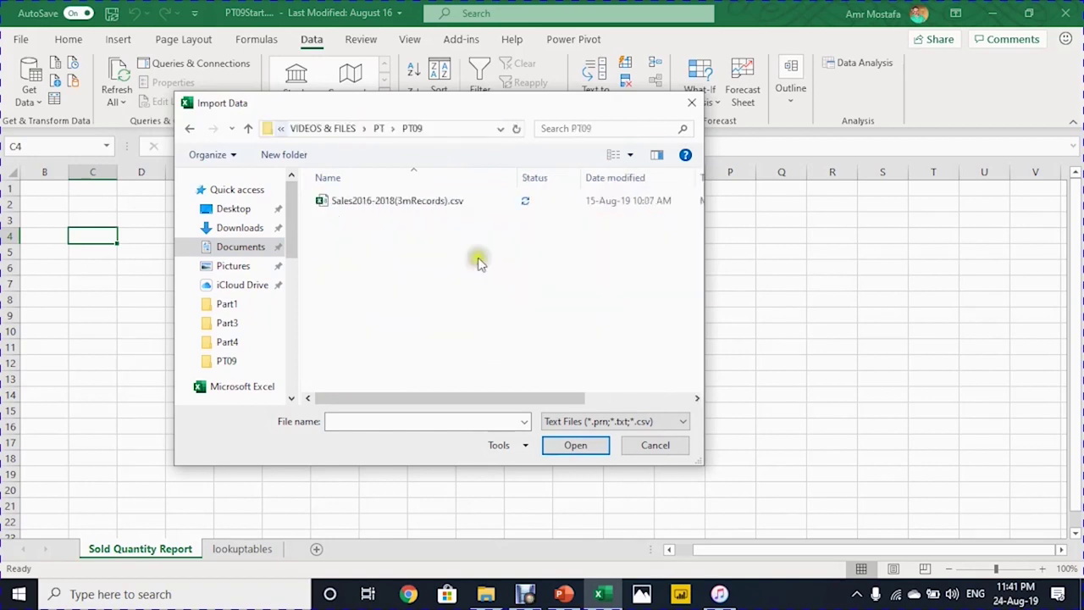
Step: Import Sales2016-2018(3mRecords).csv and open its data for transformation in the Power Query Editor
left_click(417, 210)
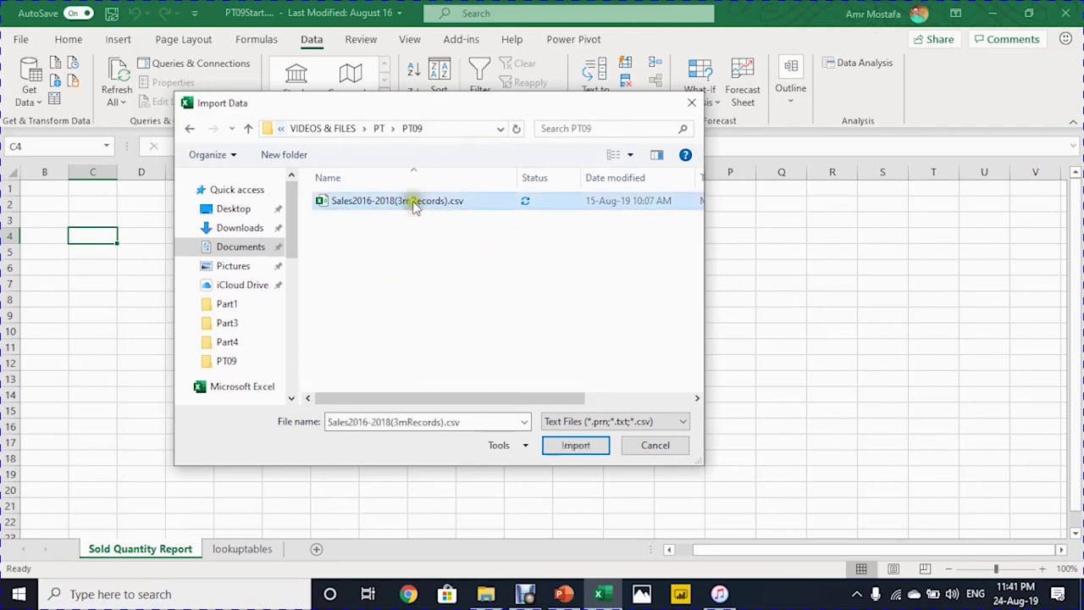
left_click(570, 447)
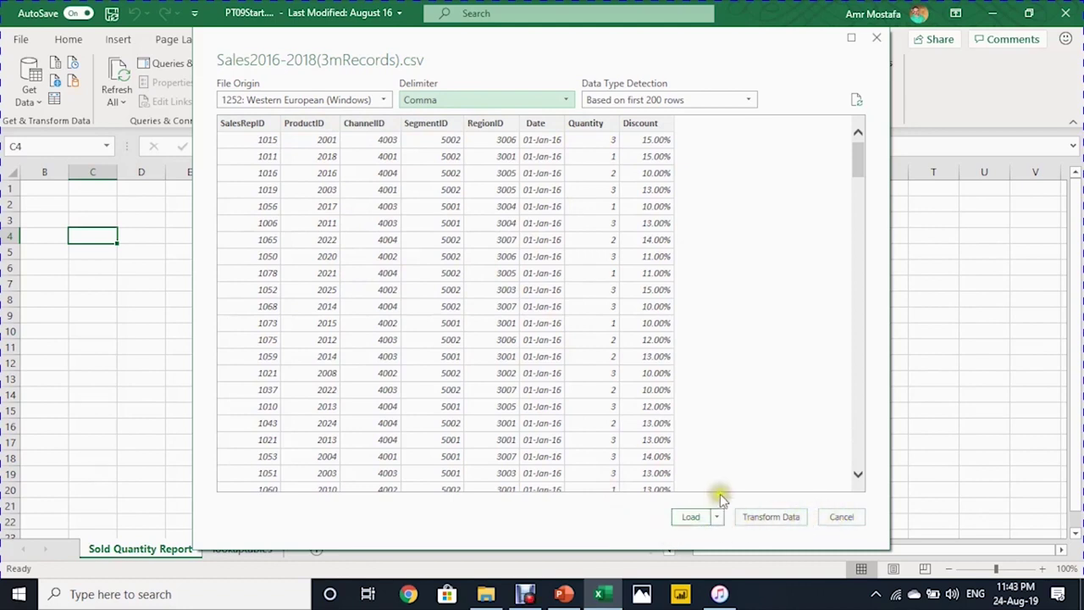
left_click(770, 519)
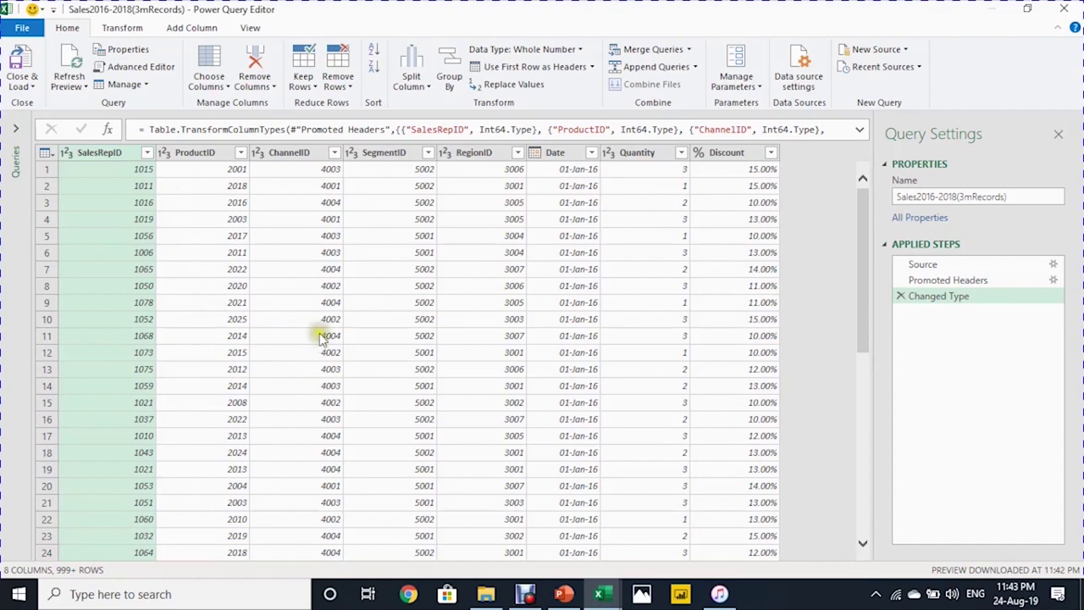
Step: Rename the imported query as Sales2016-2018
left_click(300, 188)
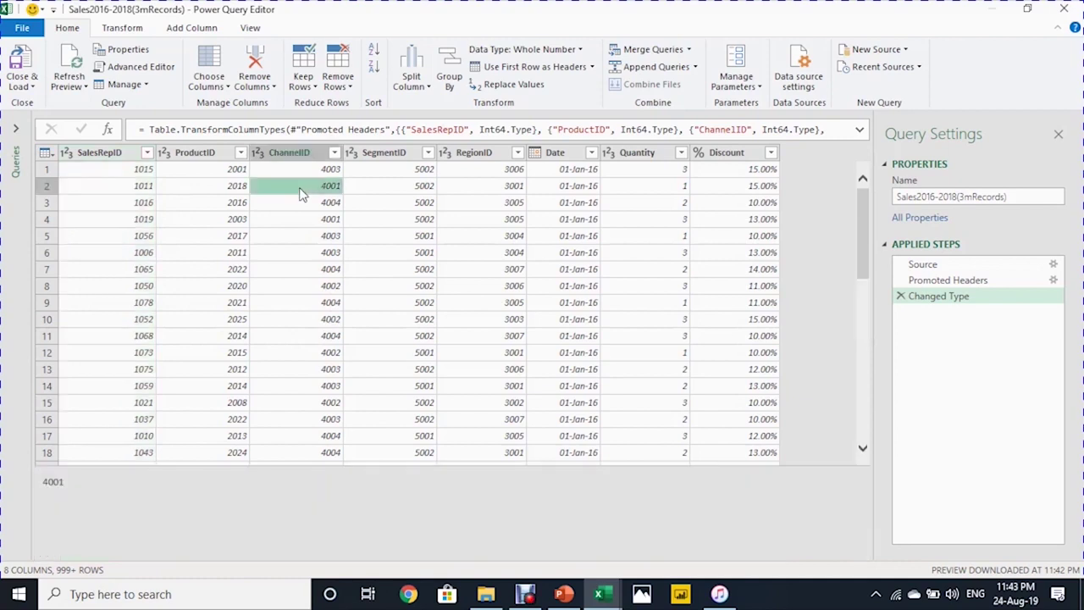
left_click(144, 189)
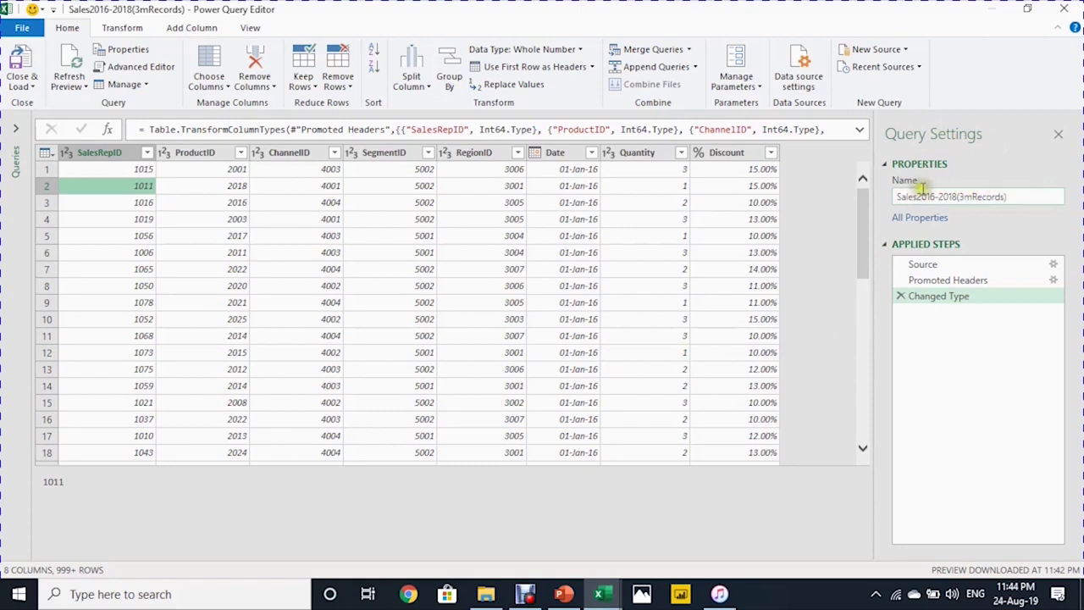
left_click(987, 202)
key("BackSpace")
key("BackSpace")
key("BackSpace")
key("BackSpace")
key("BackSpace")
key("BackSpace")
key("BackSpace")
key("BackSpace")
key("BackSpace")
key("BackSpace")
key("BackSpace")
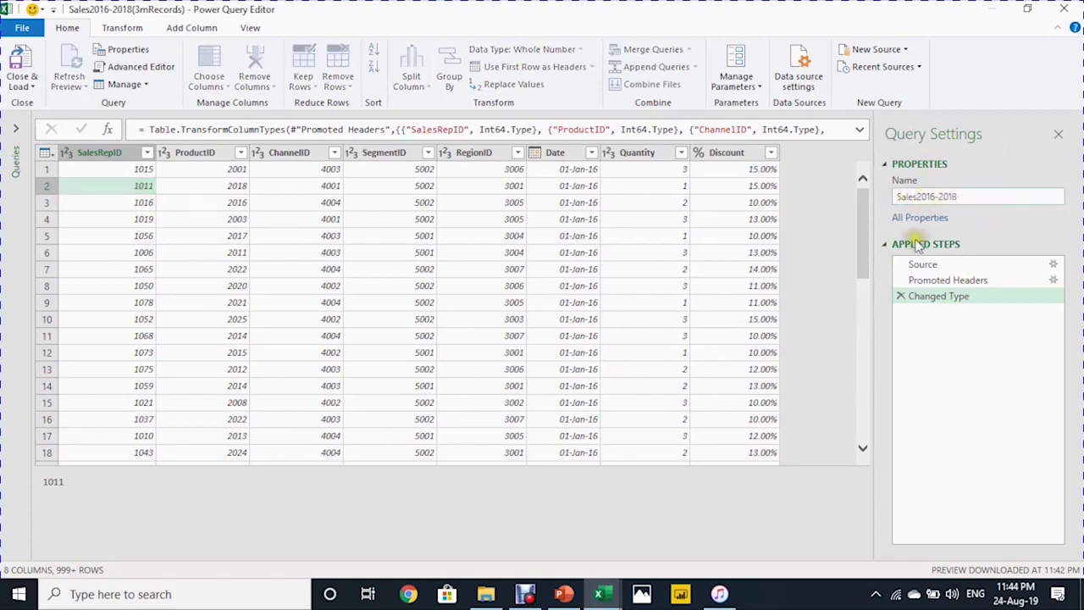
left_click(921, 268)
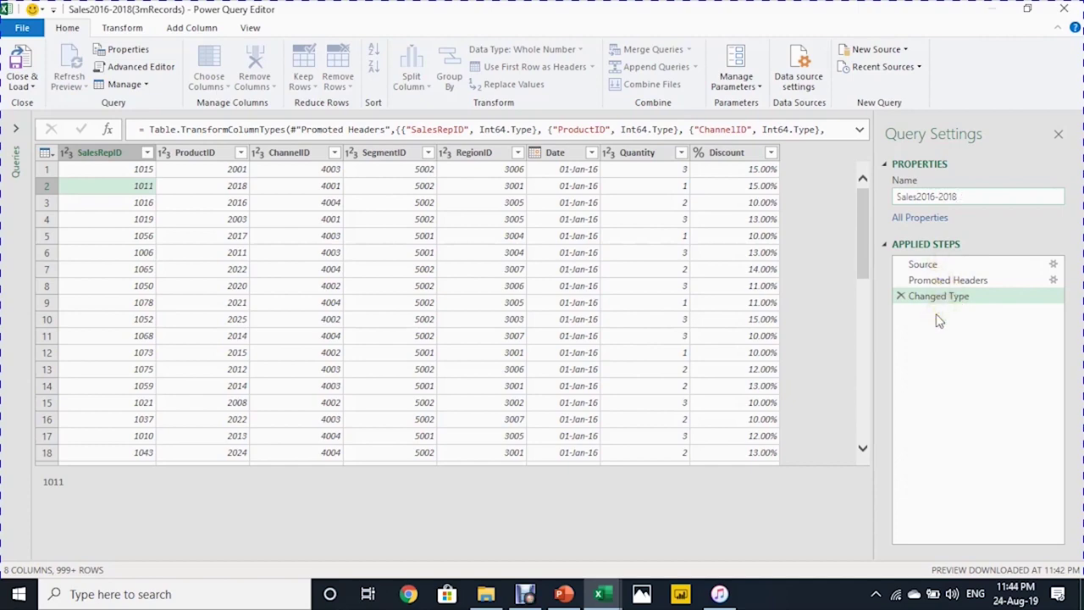
left_click(903, 295)
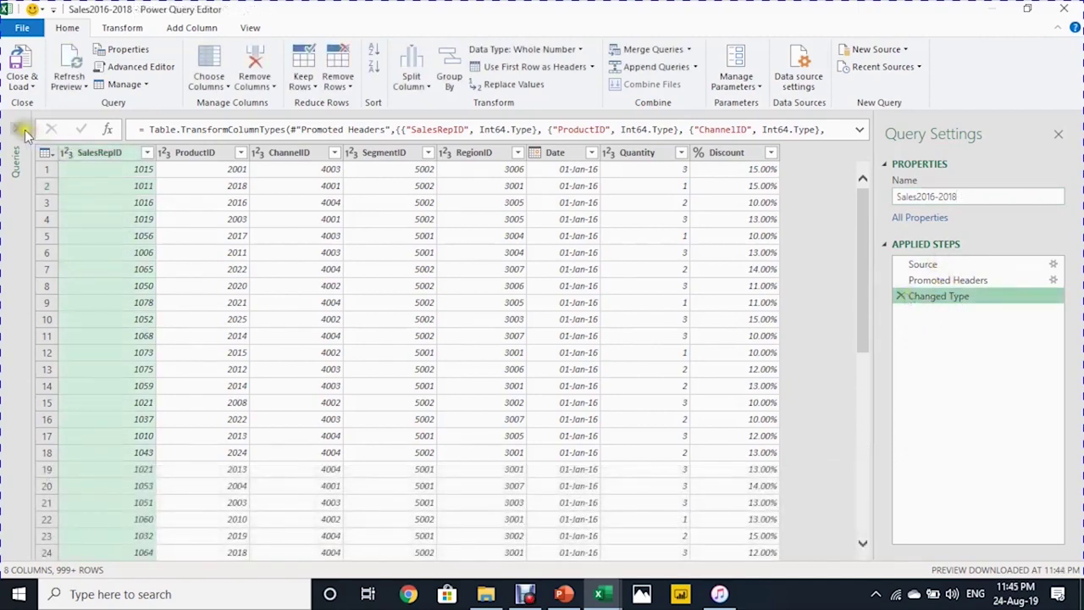
Step: Review the query's applied steps Source, Promoted Headers and Changed Type one after another
left_click(25, 130)
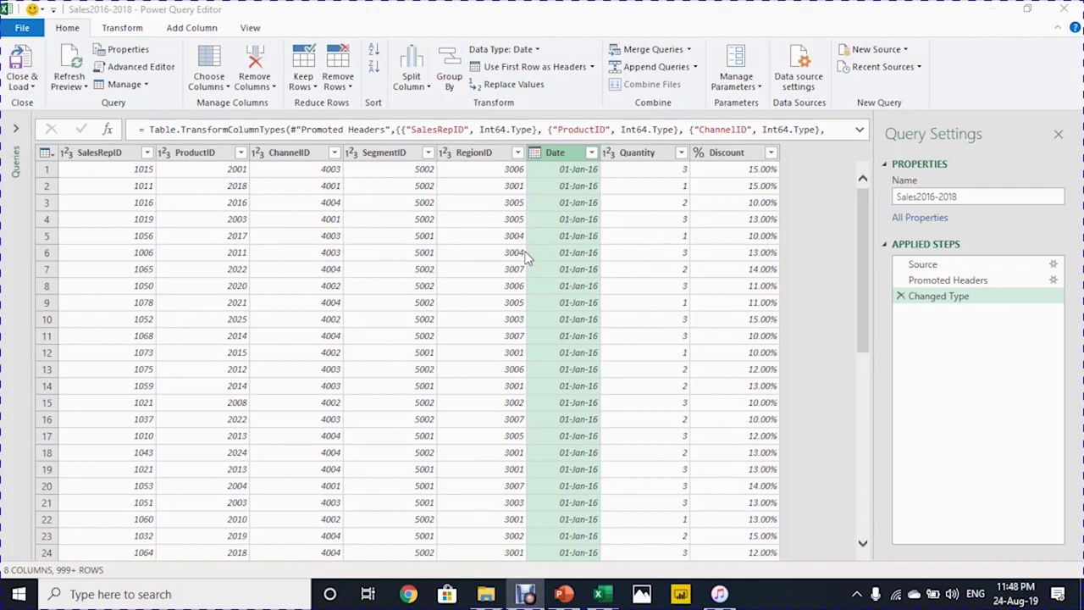
left_click(928, 266)
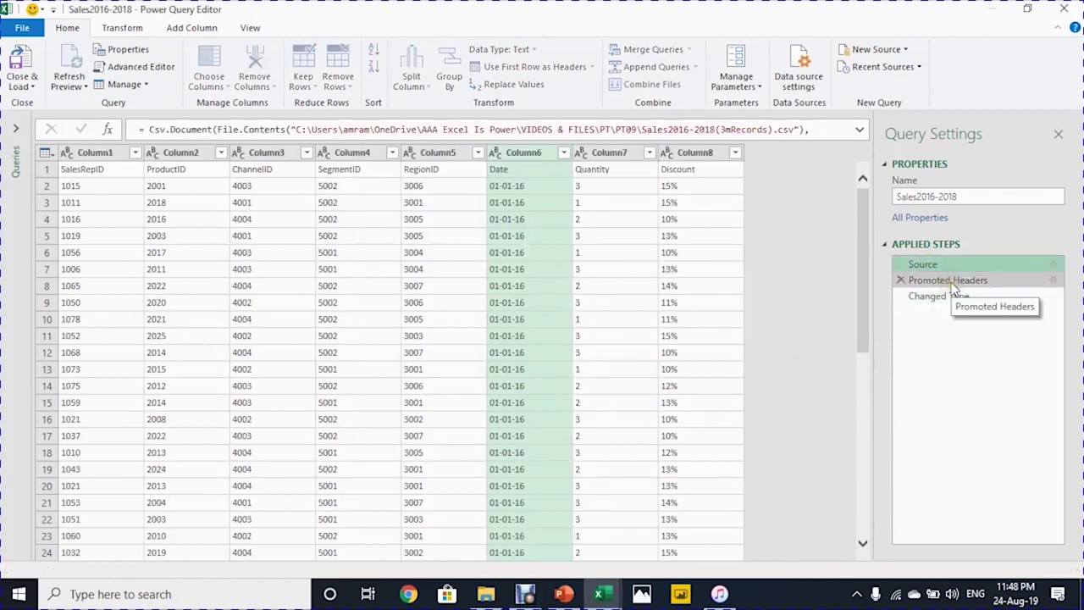
left_click(952, 283)
left_click(956, 297)
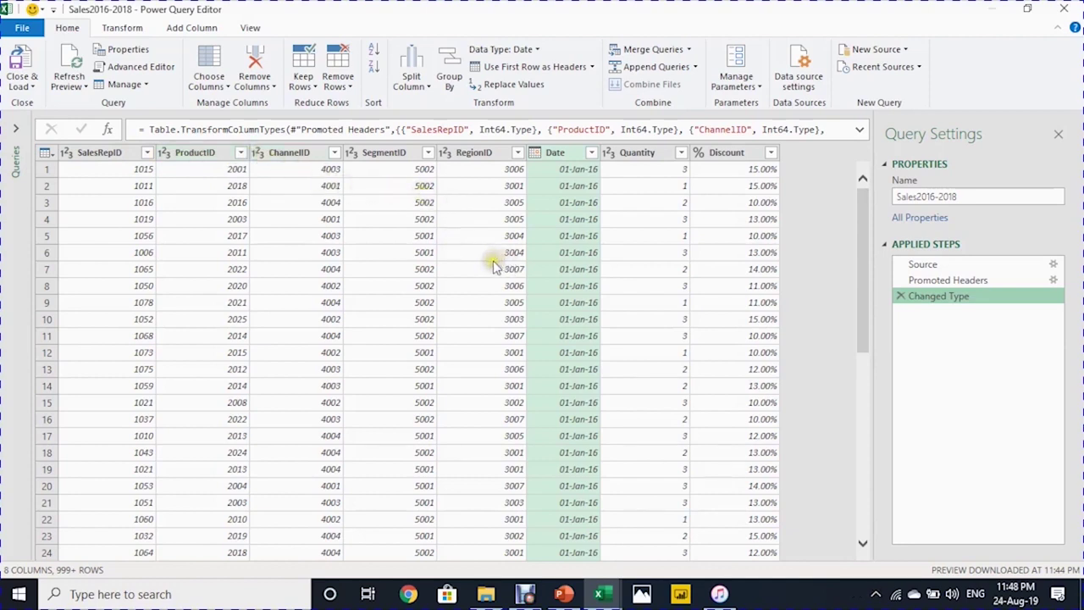
Step: Close the editor and load the Sales2016-2018 query as a PivotTable Report in the existing worksheet at cell C4
left_click(18, 136)
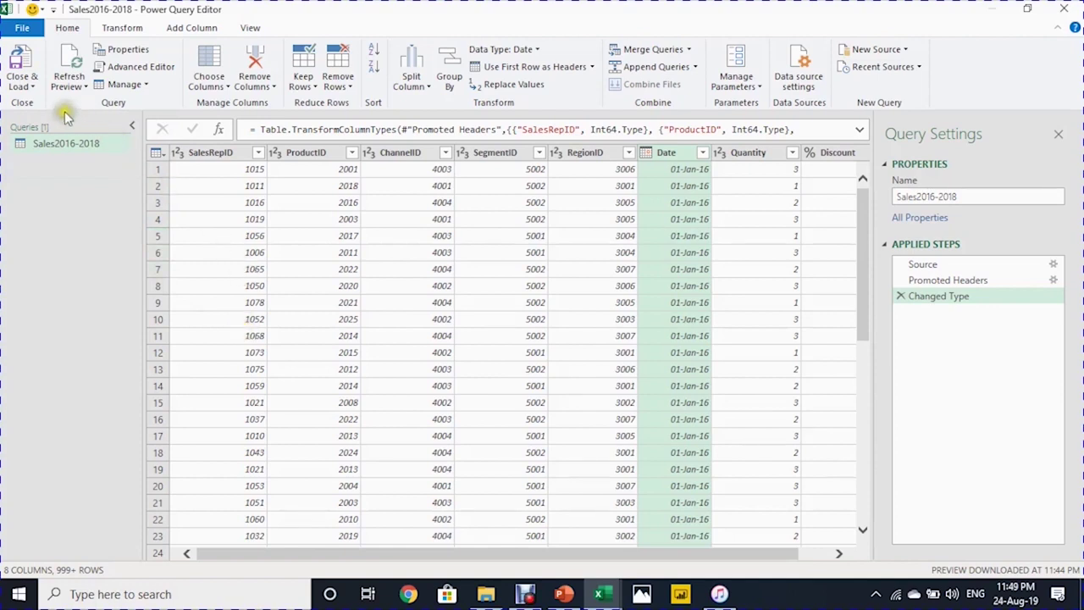
left_click(31, 88)
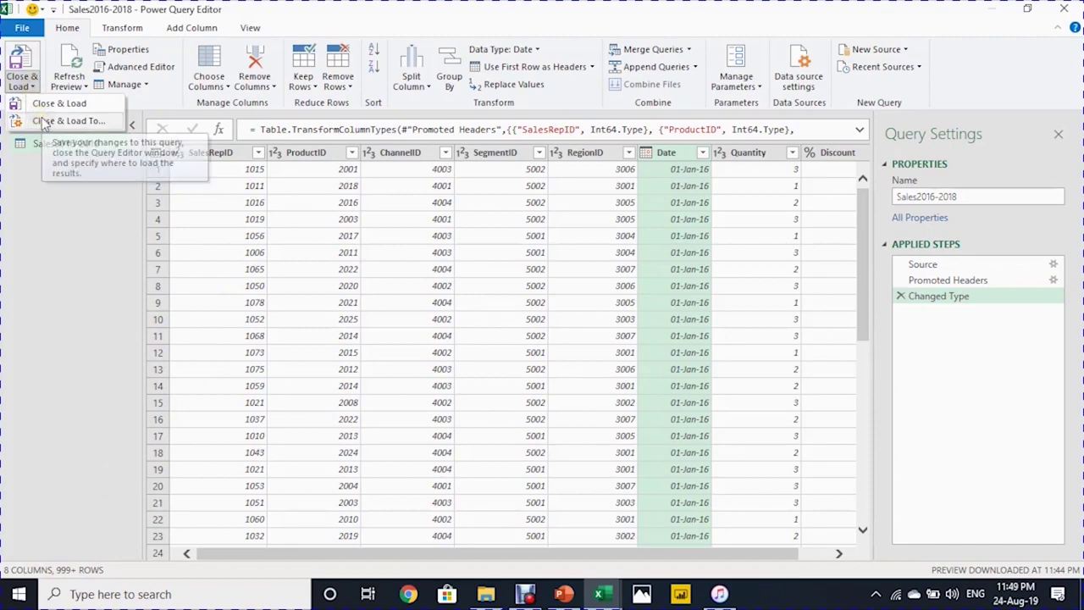
left_click(46, 121)
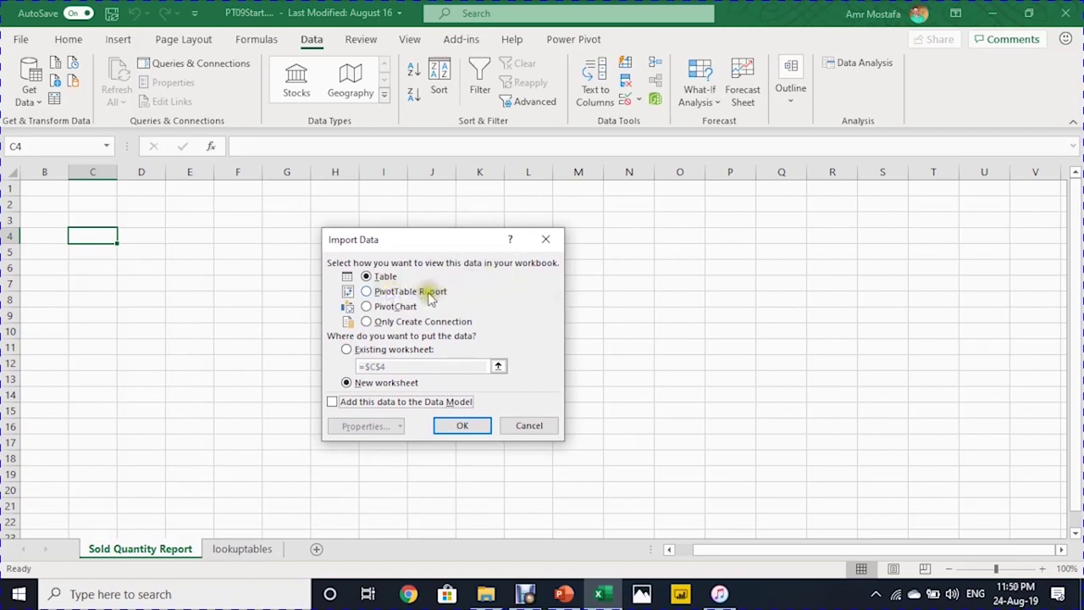
left_click(390, 292)
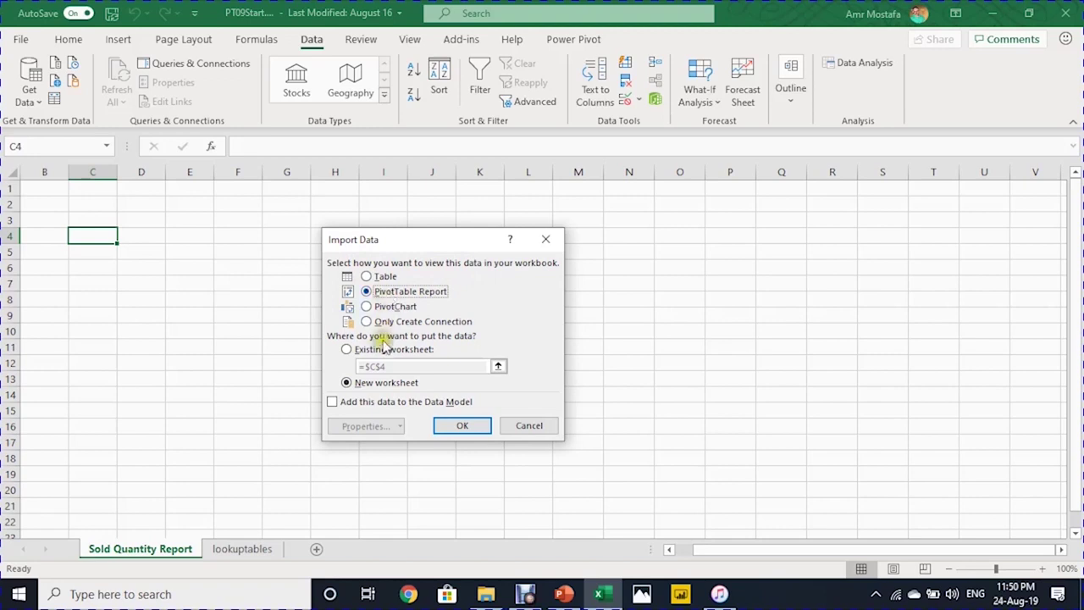
left_click(348, 351)
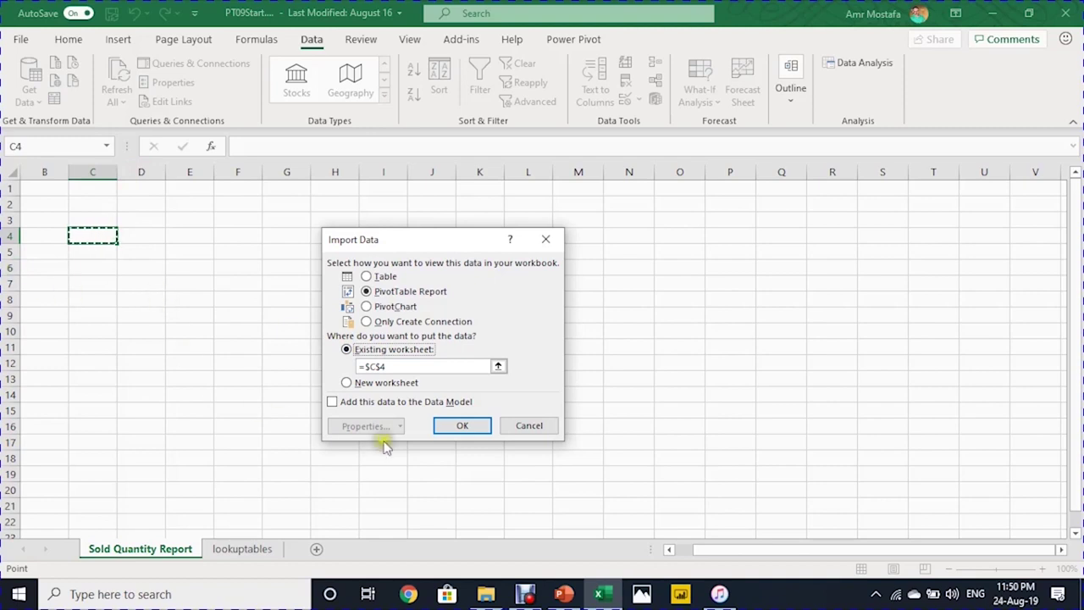
left_click(454, 427)
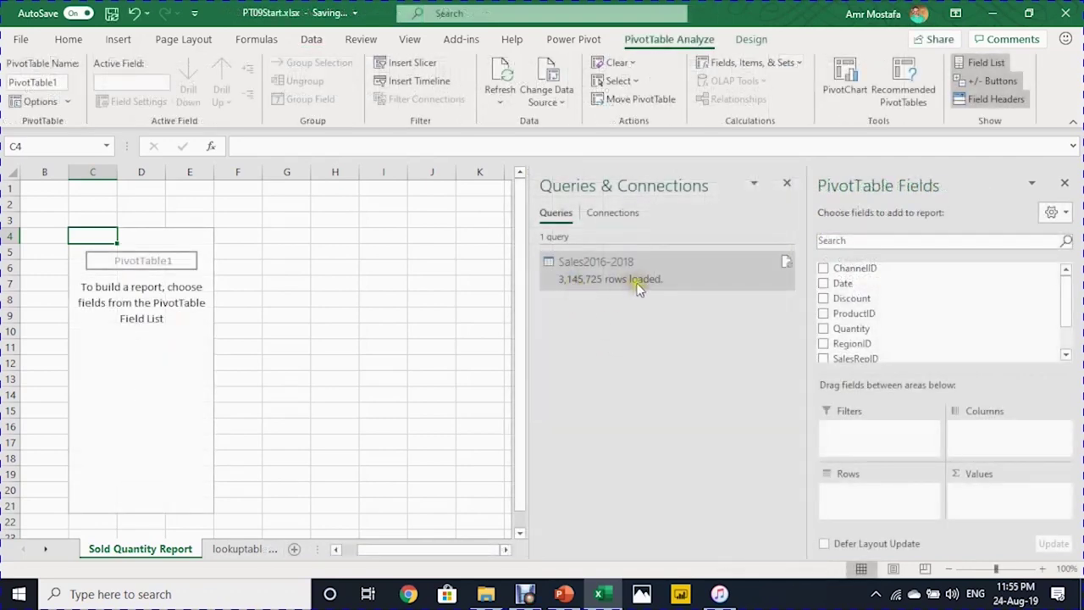
Step: Name the new PivotTable Sold Quantity Report, copying the name of its worksheet
mouse_move(612, 290)
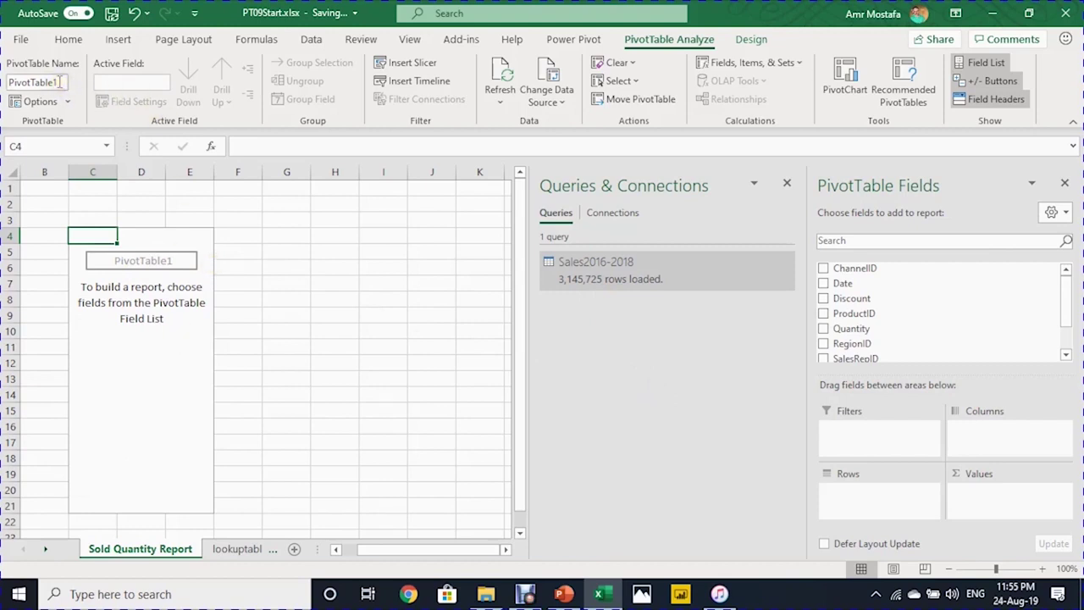
double_click(127, 546)
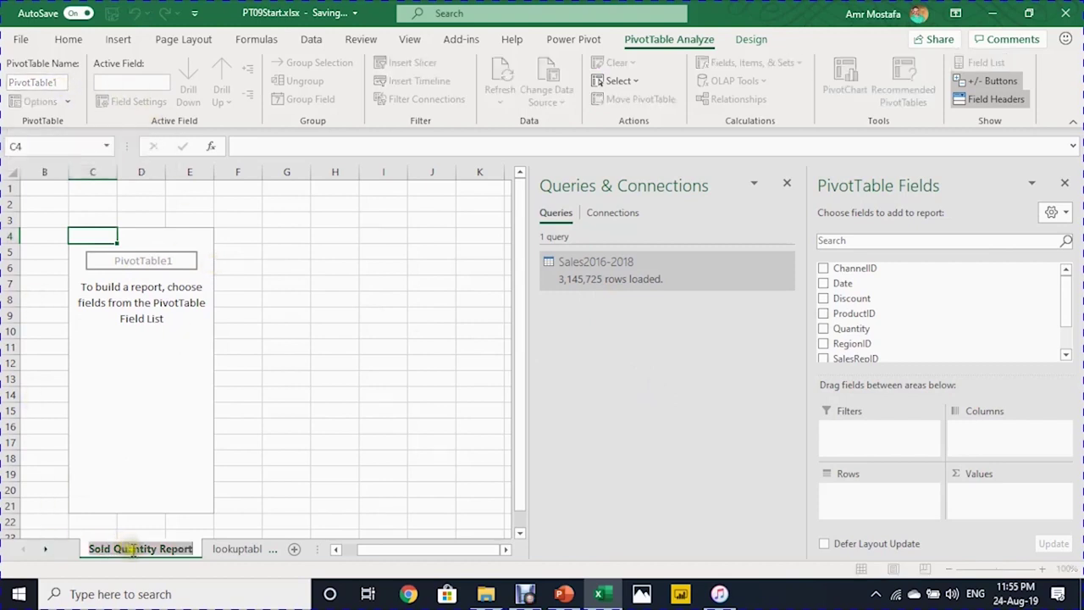
key("Return")
left_click(62, 82)
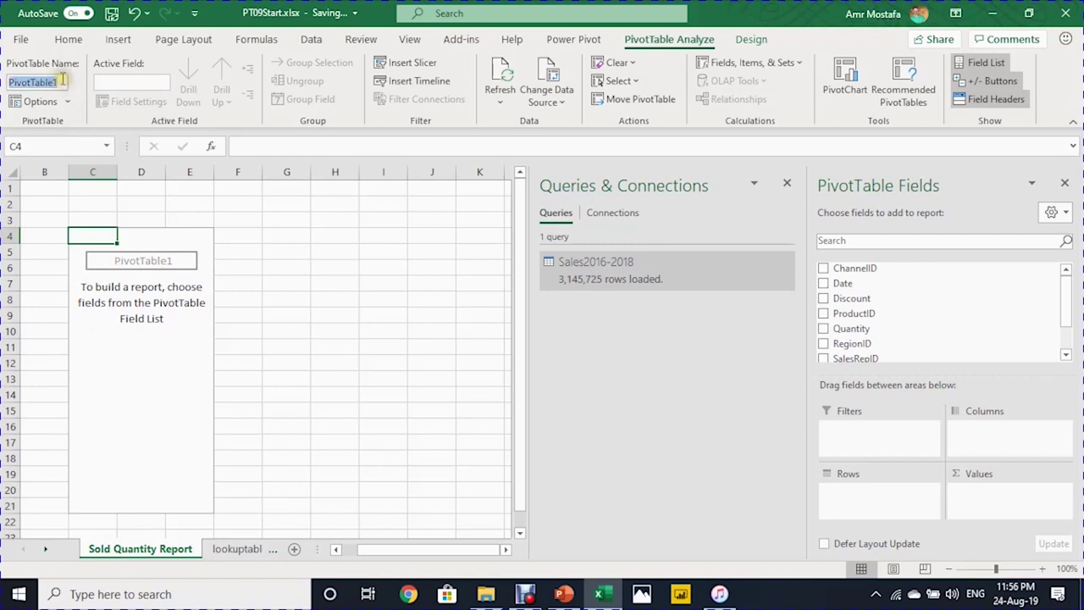
key("ctrl+v")
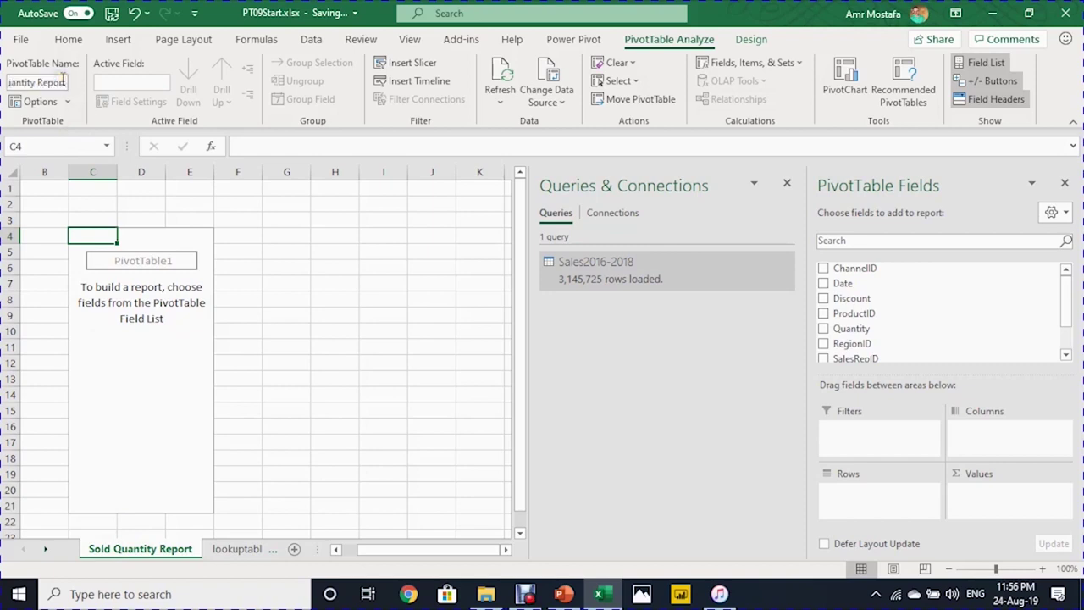
key("Return")
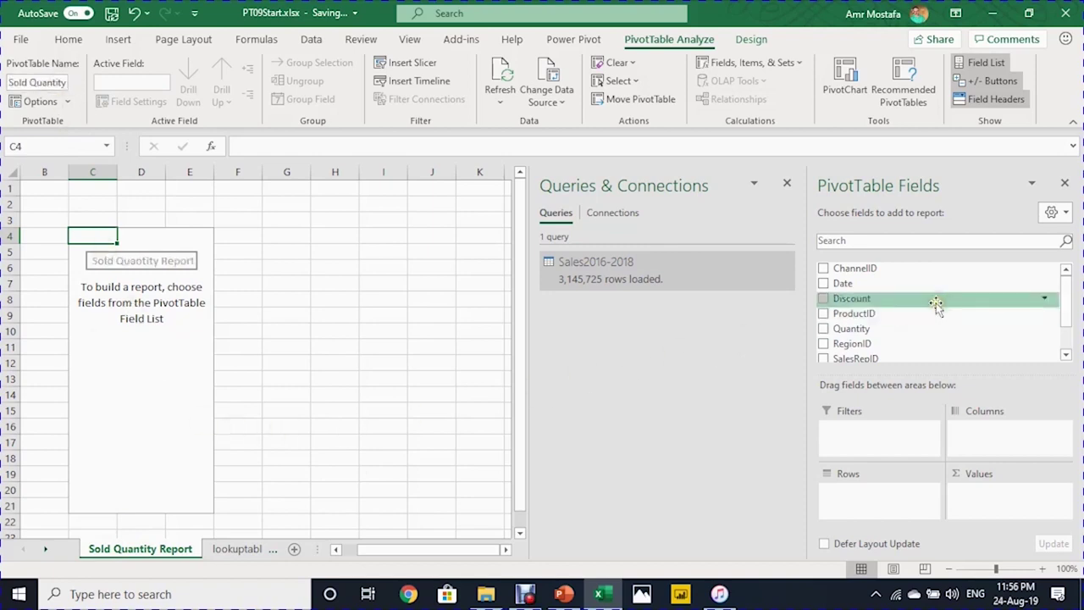
Step: Put Date months in the PivotTable's rows and Years in its columns, removing the Quarters field
left_click_drag(843, 283, 892, 502)
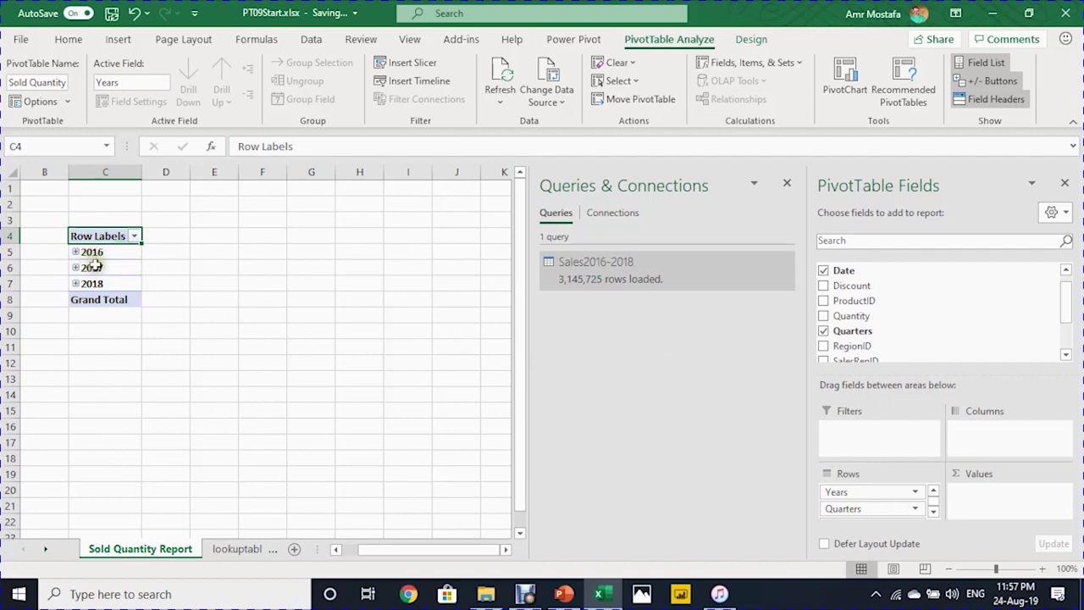
left_click(933, 513)
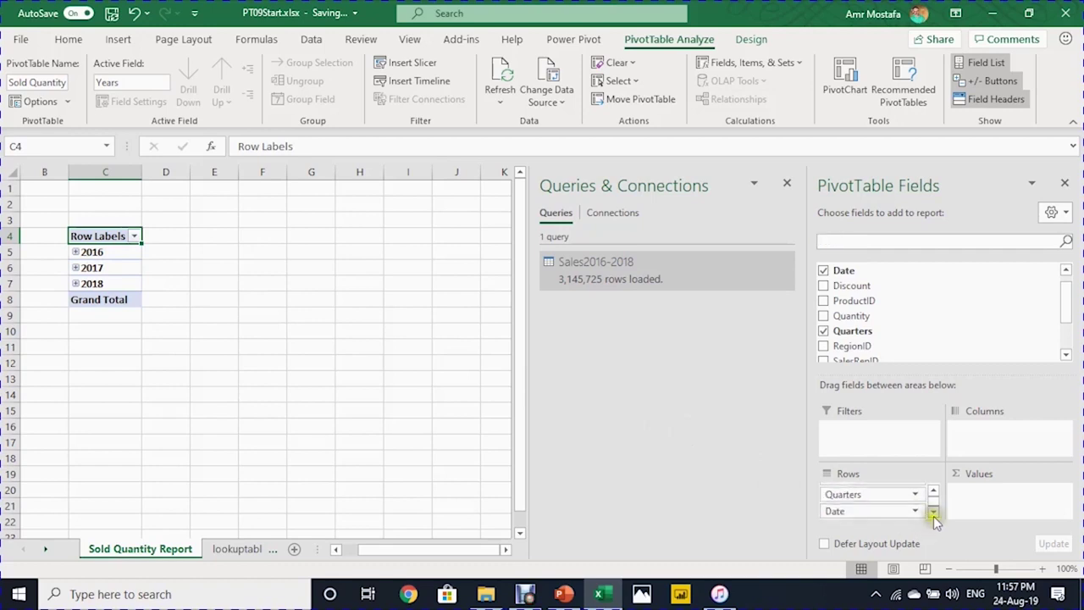
left_click_drag(873, 494, 485, 383)
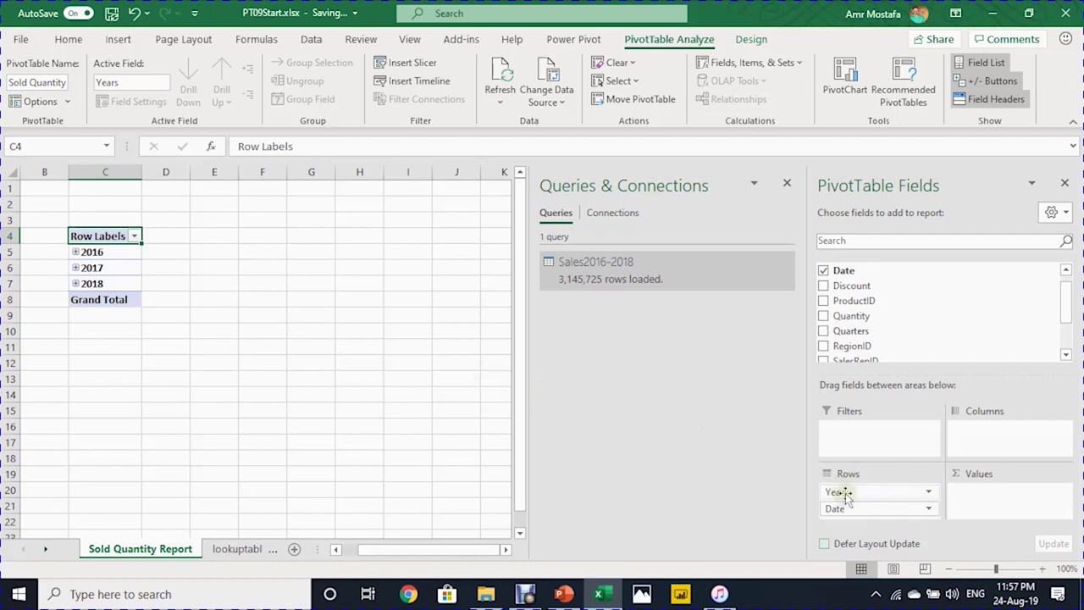
left_click_drag(847, 493, 998, 433)
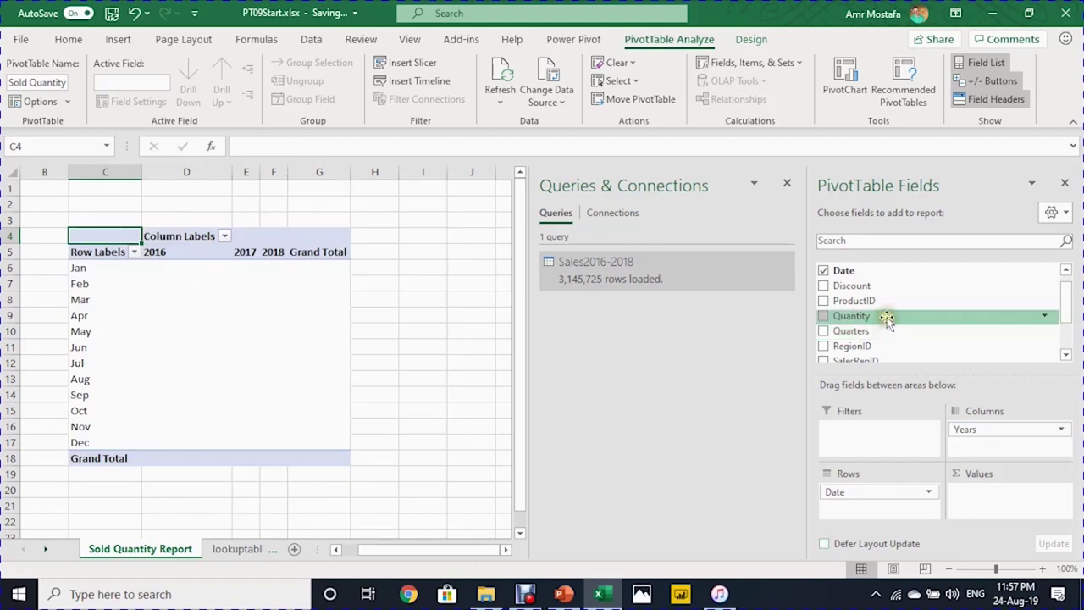
Step: Add Quantity to the PivotTable's values and format it with thousands separators and no decimals
left_click_drag(887, 317, 1001, 496)
left_click(220, 269)
right_click(227, 270)
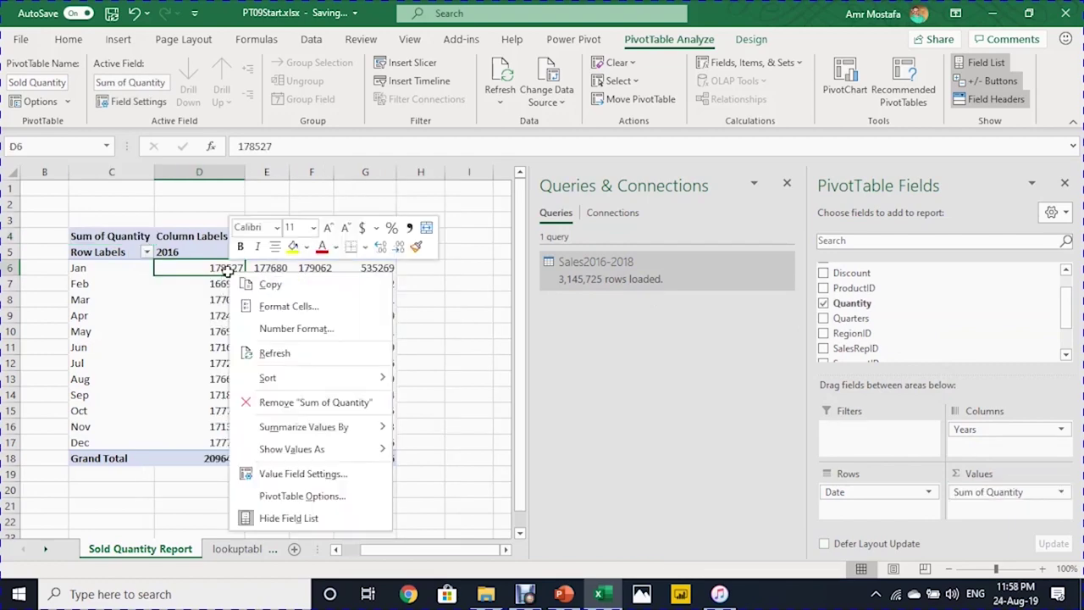
left_click(282, 328)
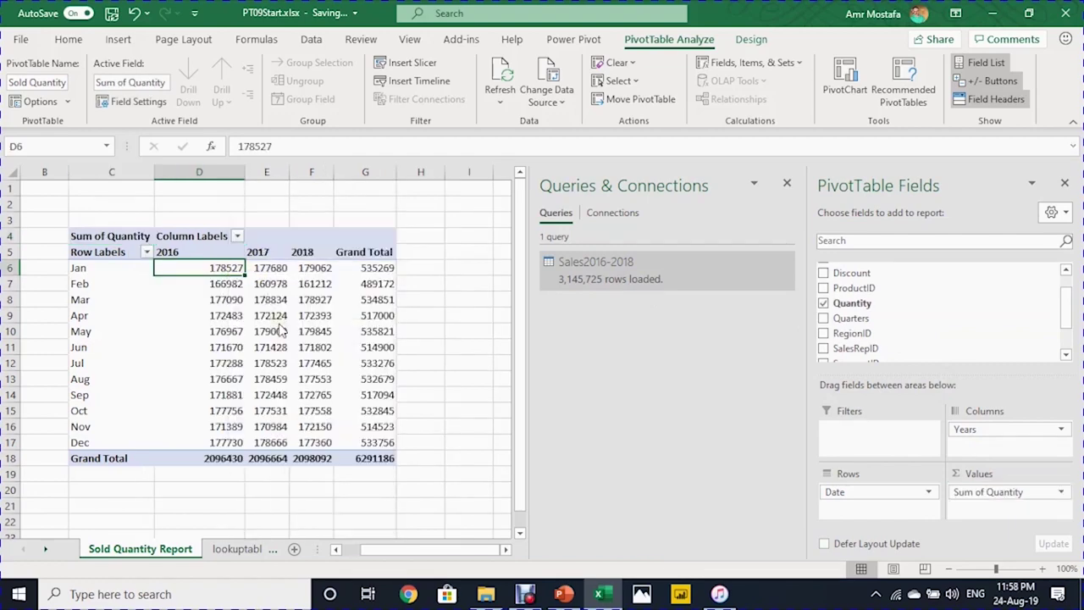
Step: Copy the whole PivotTable and paste the duplicate below it at cell C22
left_click_drag(85, 237, 358, 459)
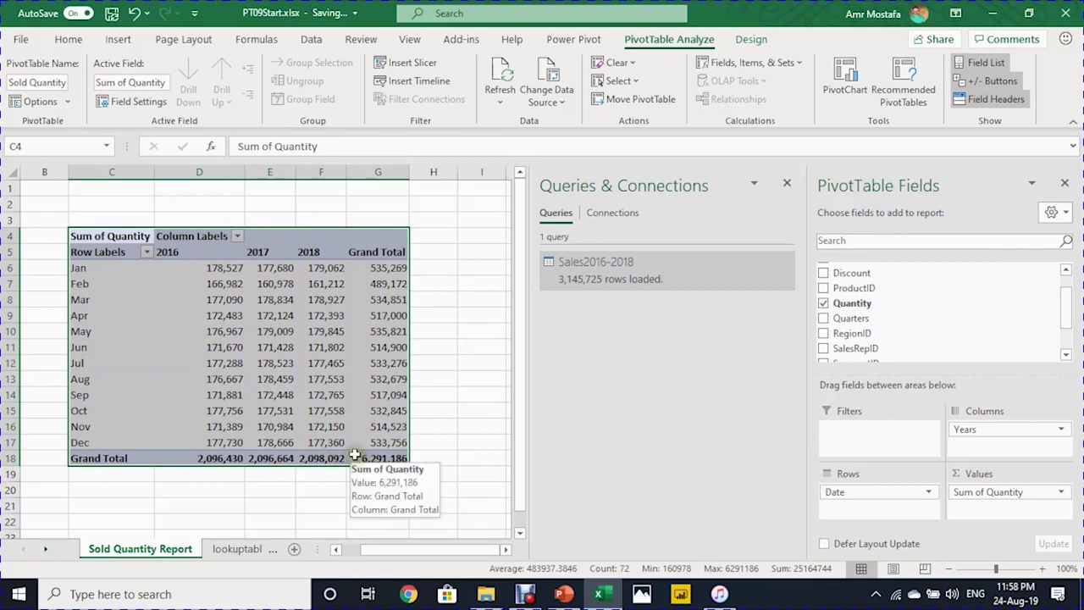
key("ctrl+c")
scroll(254, 423, "down", 1)
left_click(129, 467)
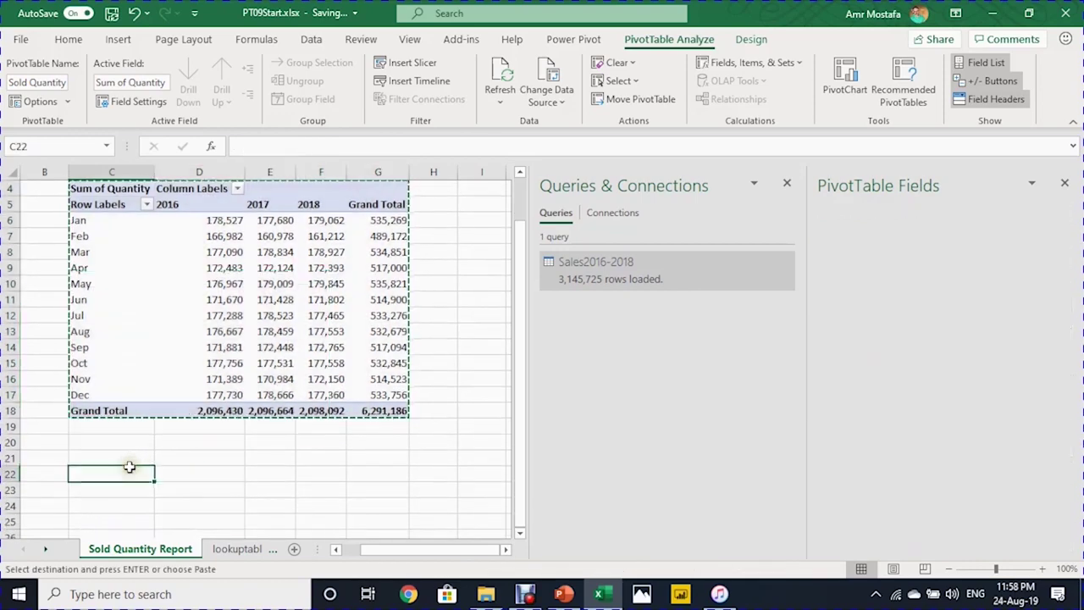
key("ctrl+v")
scroll(295, 393, "down", 1)
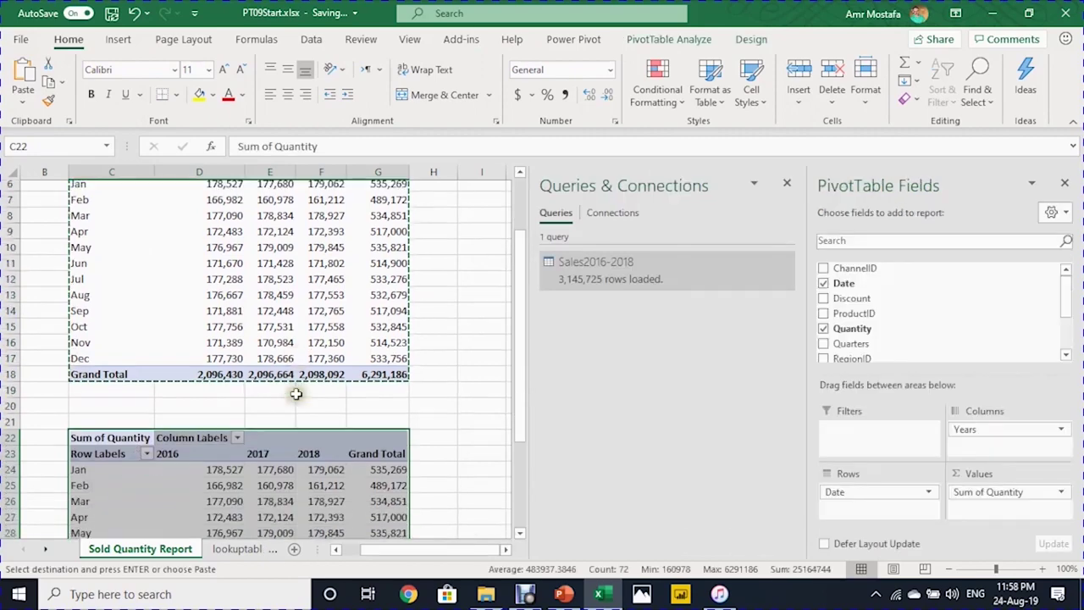
scroll(295, 393, "down", 4)
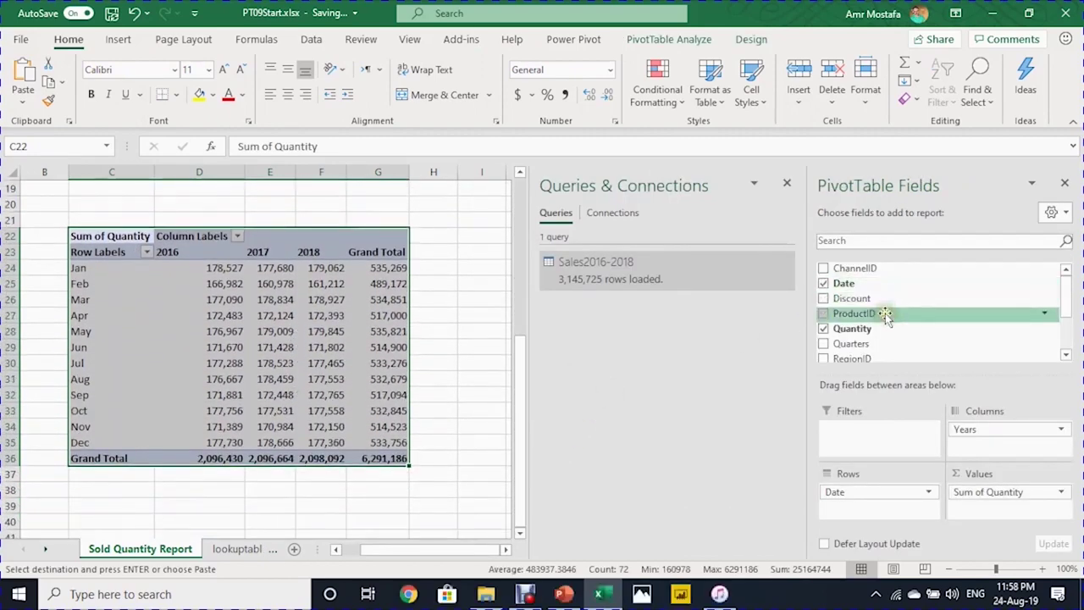
Step: Replace Date with ProductID in the rows of the copied PivotTable
left_click_drag(859, 493, 500, 395)
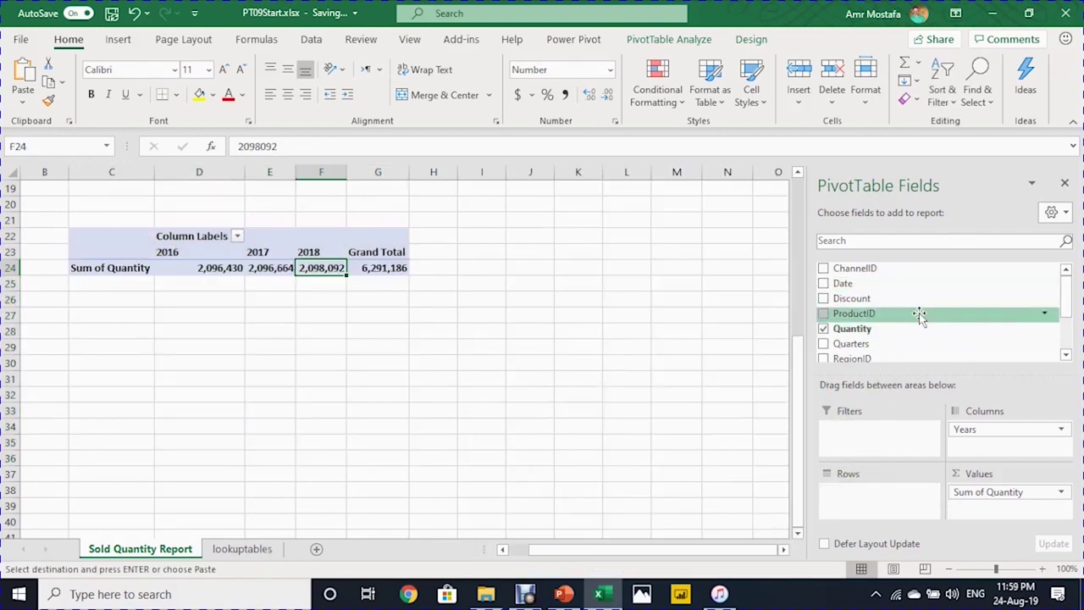
scroll(920, 316, "down", 2)
scroll(920, 315, "up", 1)
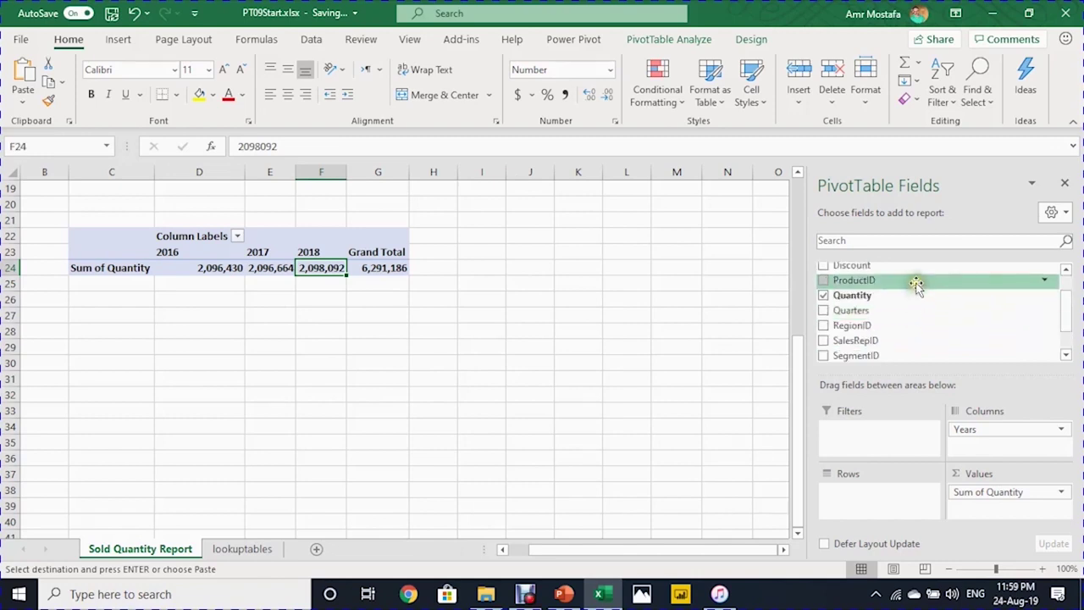
left_click_drag(917, 285, 917, 496)
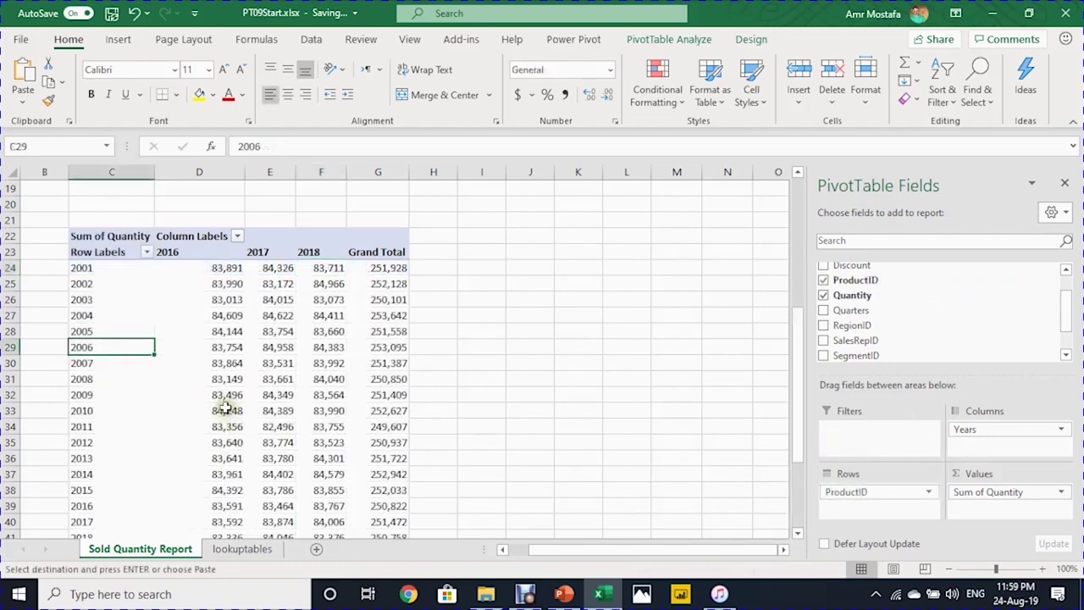
Step: Compare the copied PivotTable's ProductID rows with the ProductID, Product and Category columns on the lookuptables sheet
scroll(227, 407, "down", 4)
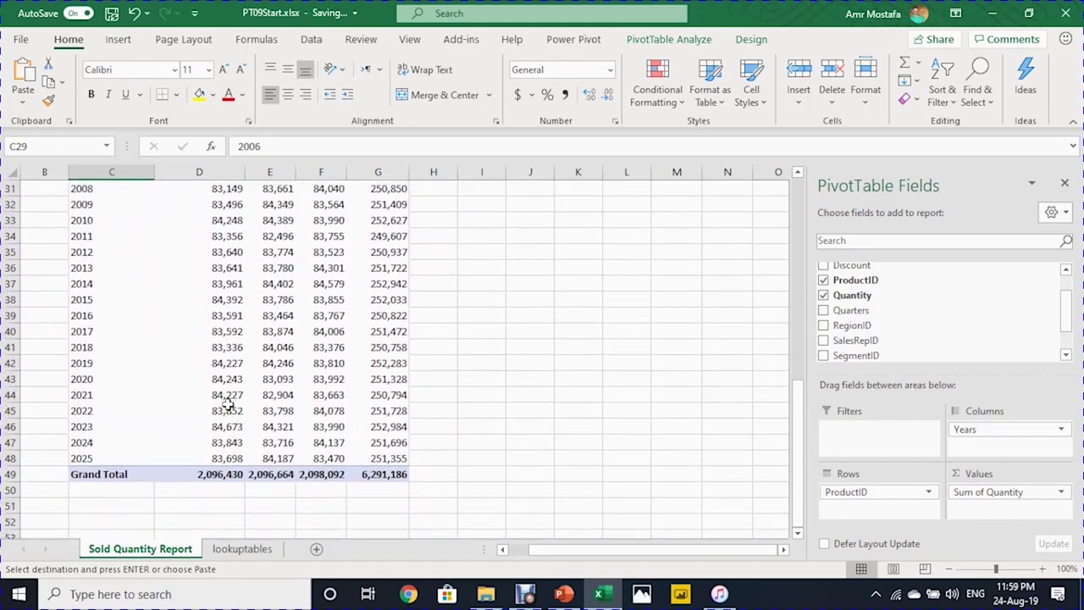
scroll(227, 407, "up", 4)
left_click(102, 270)
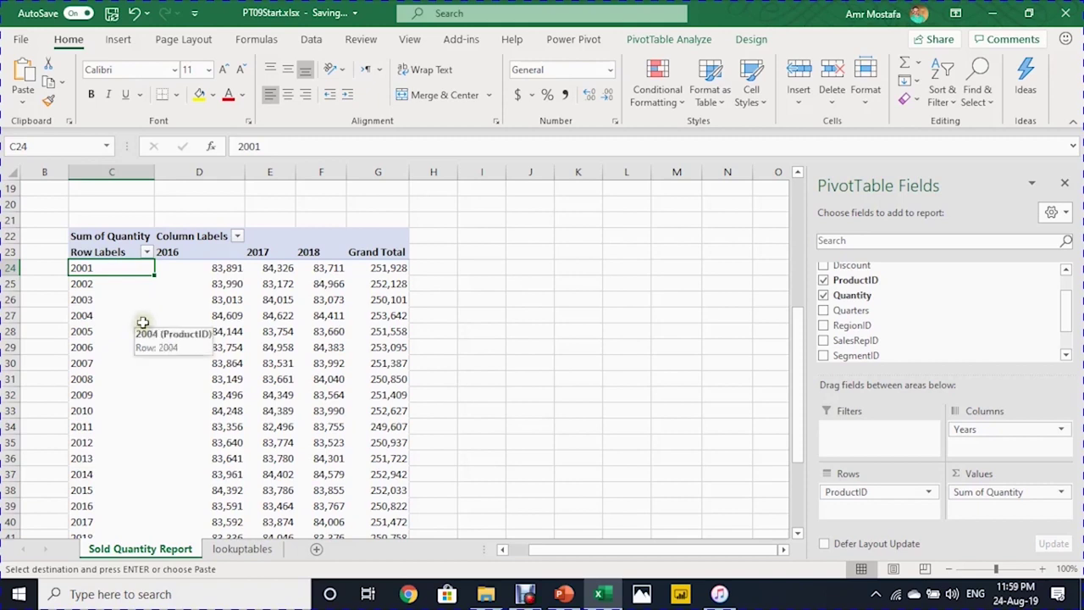
left_click(238, 555)
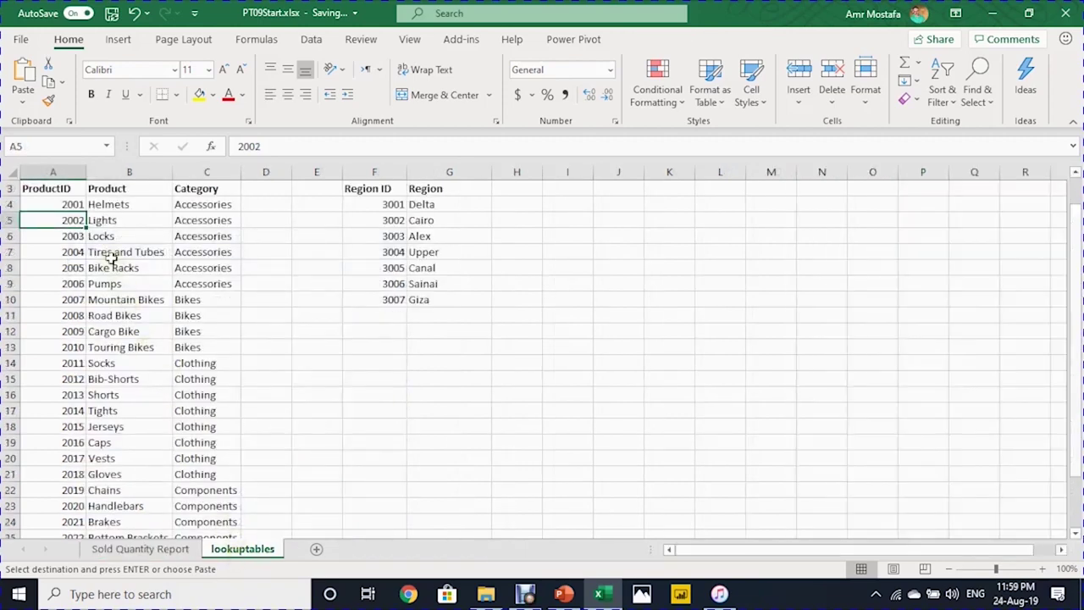
left_click(50, 188)
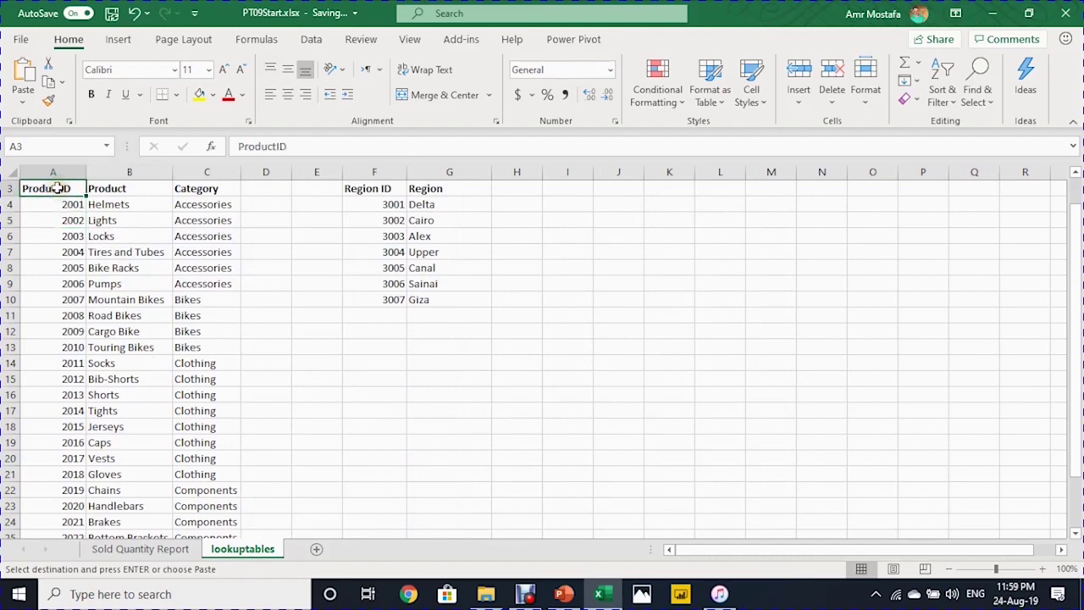
left_click(175, 549)
left_click(242, 549)
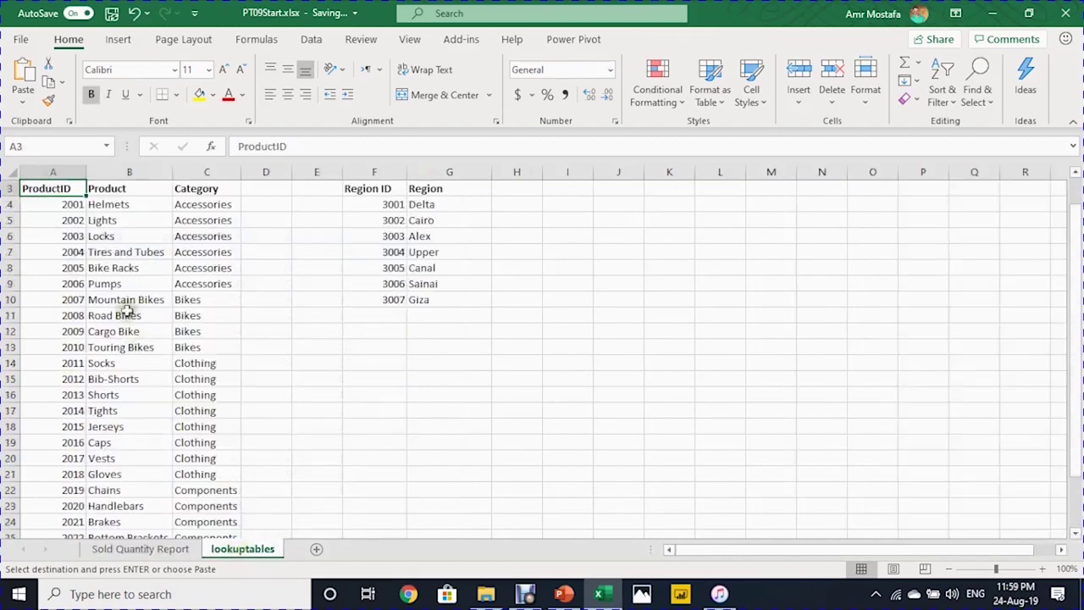
left_click(123, 204)
left_click(190, 205)
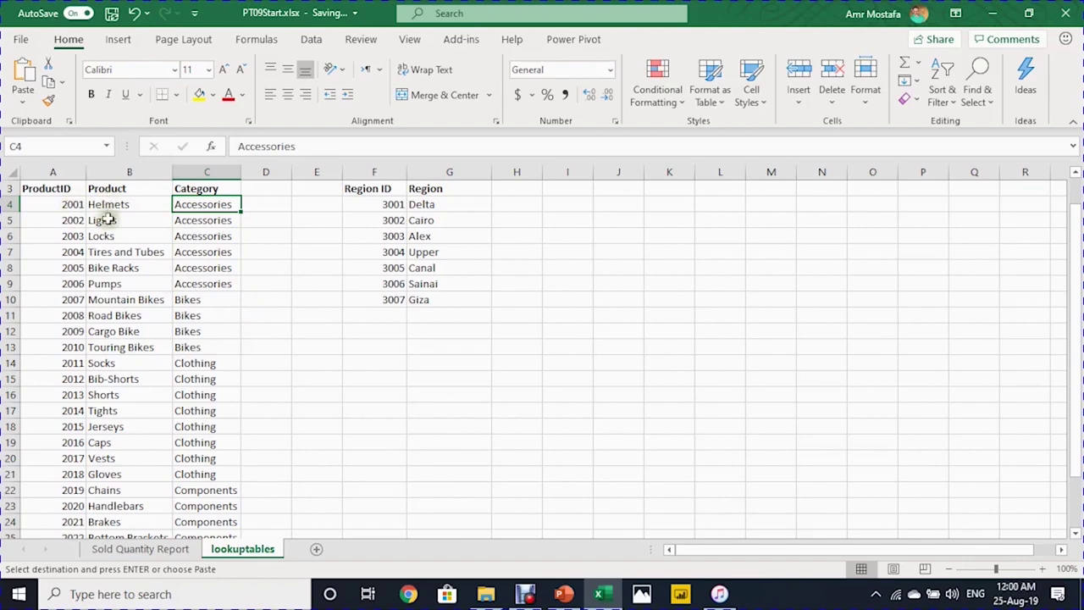
left_click(137, 547)
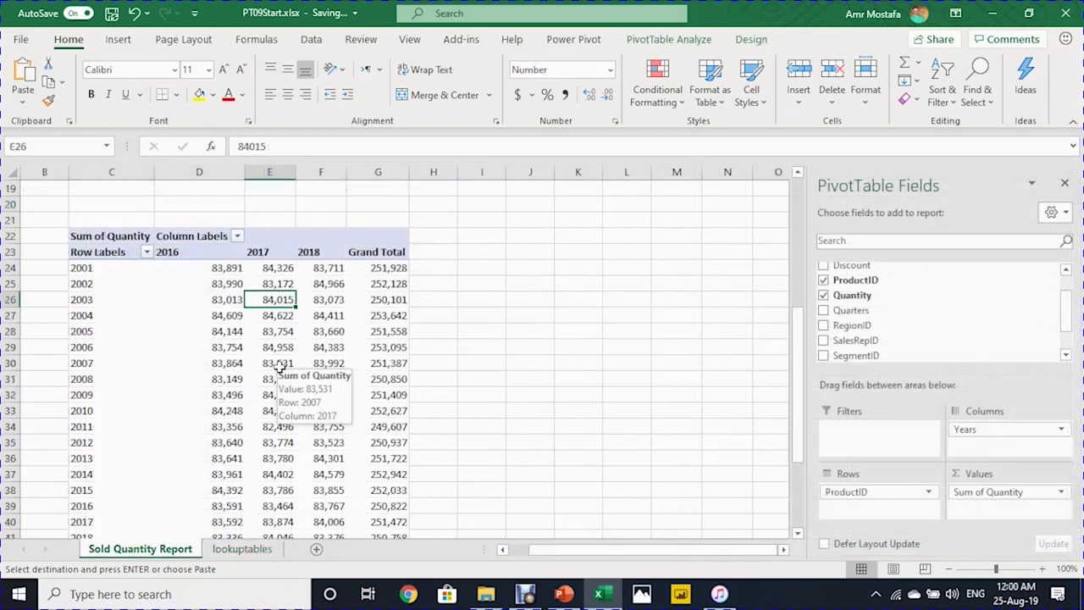
left_click(245, 549)
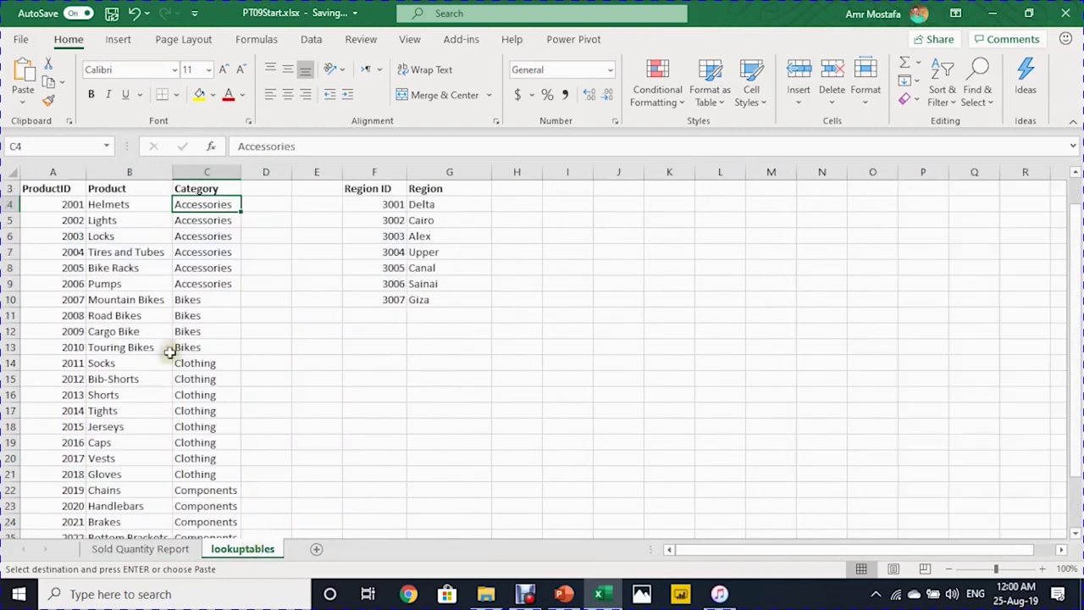
Step: Convert the product lookup range A3:C28 on the lookuptables sheet into a table with headers
left_click(116, 266)
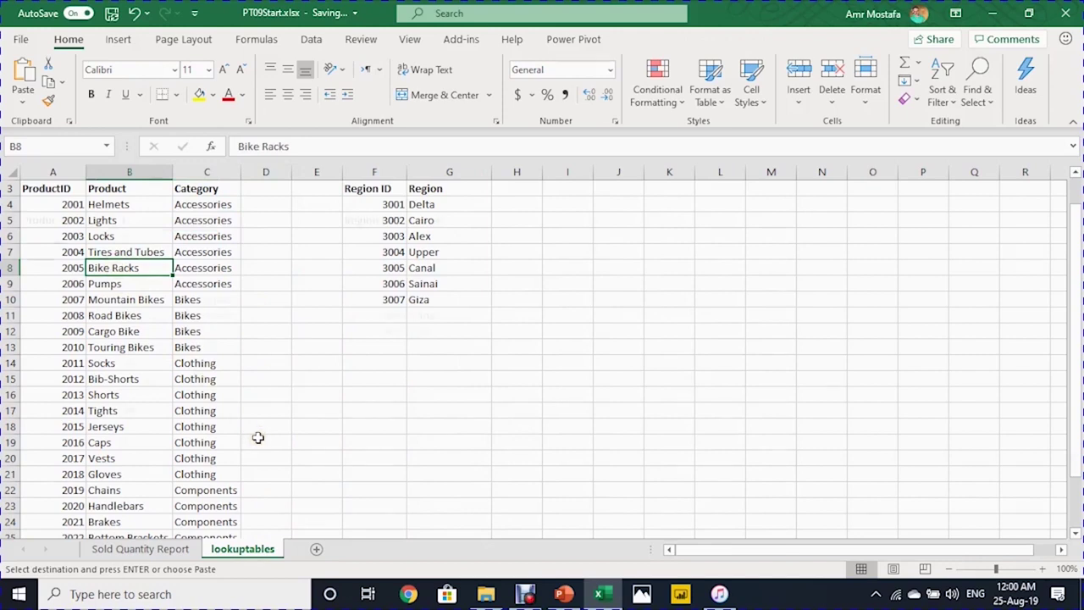
key("Up")
key("Up")
key("Up")
scroll(258, 437, "up", 1)
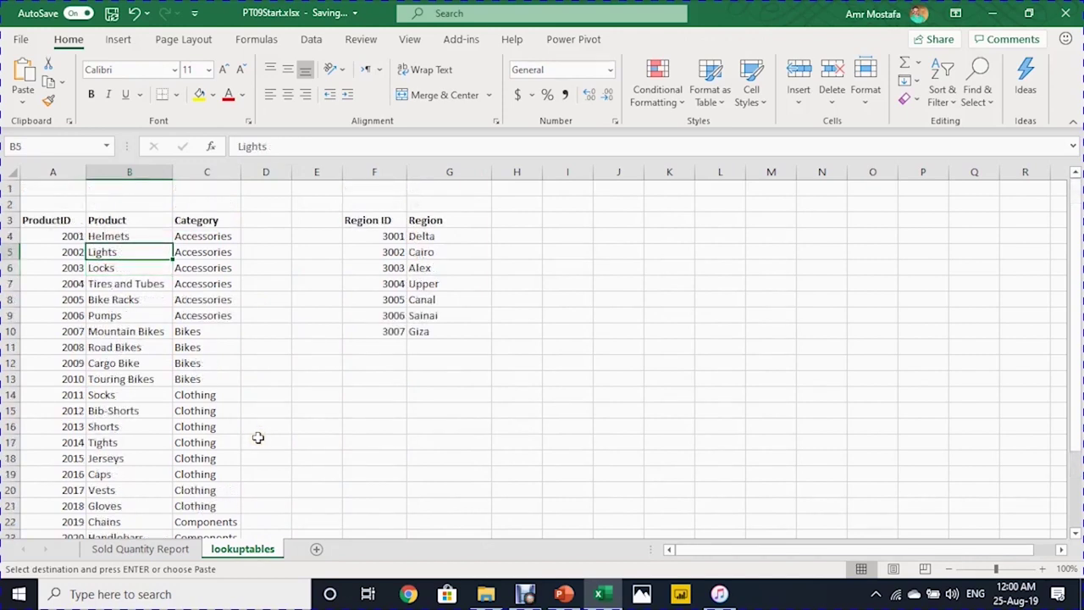
key("Down")
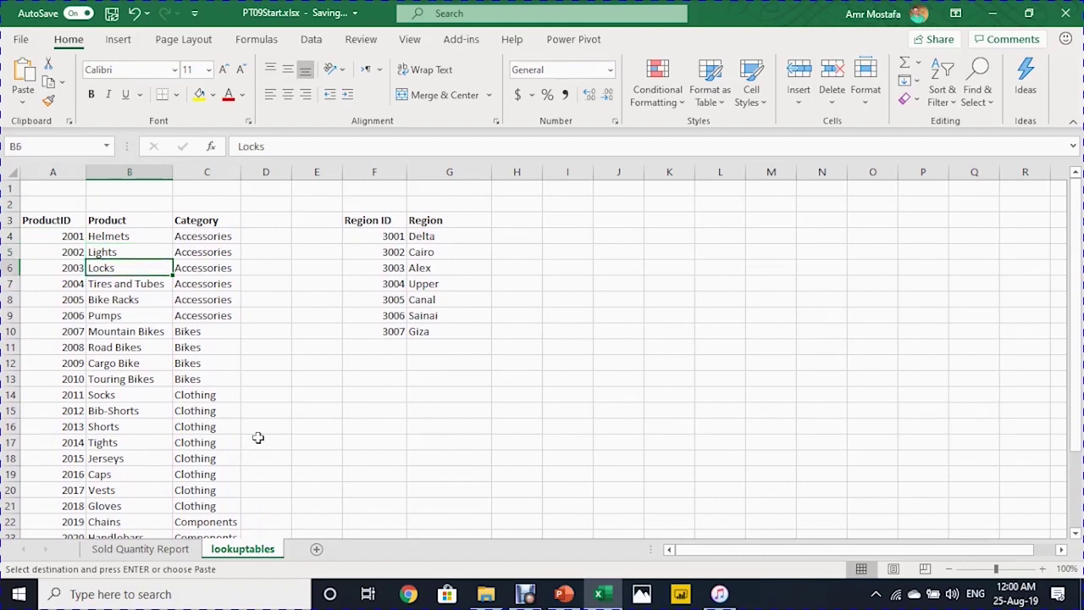
key("ctrl+t")
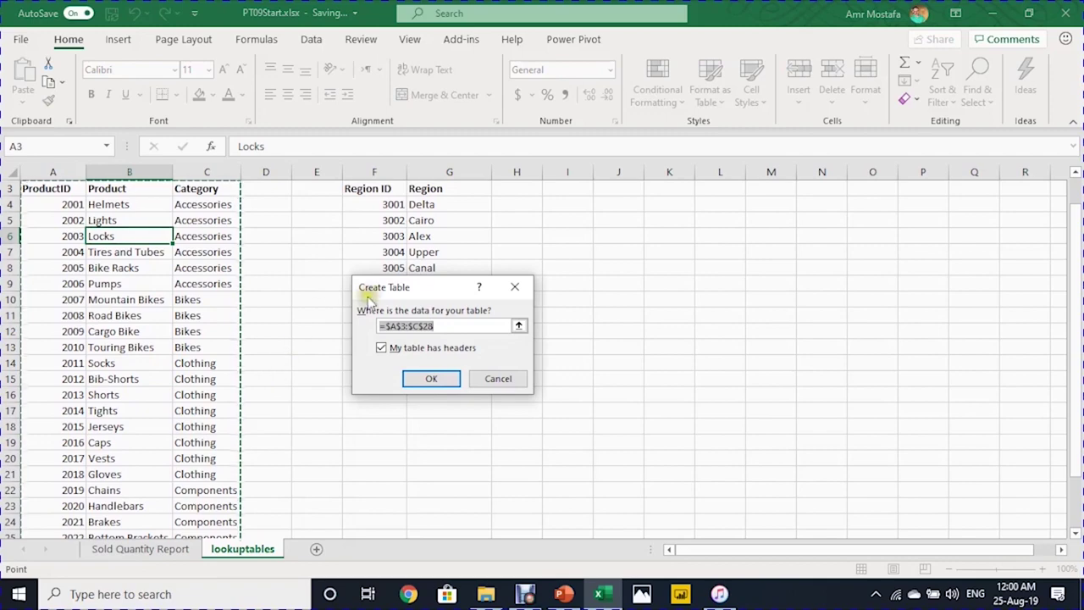
left_click(419, 380)
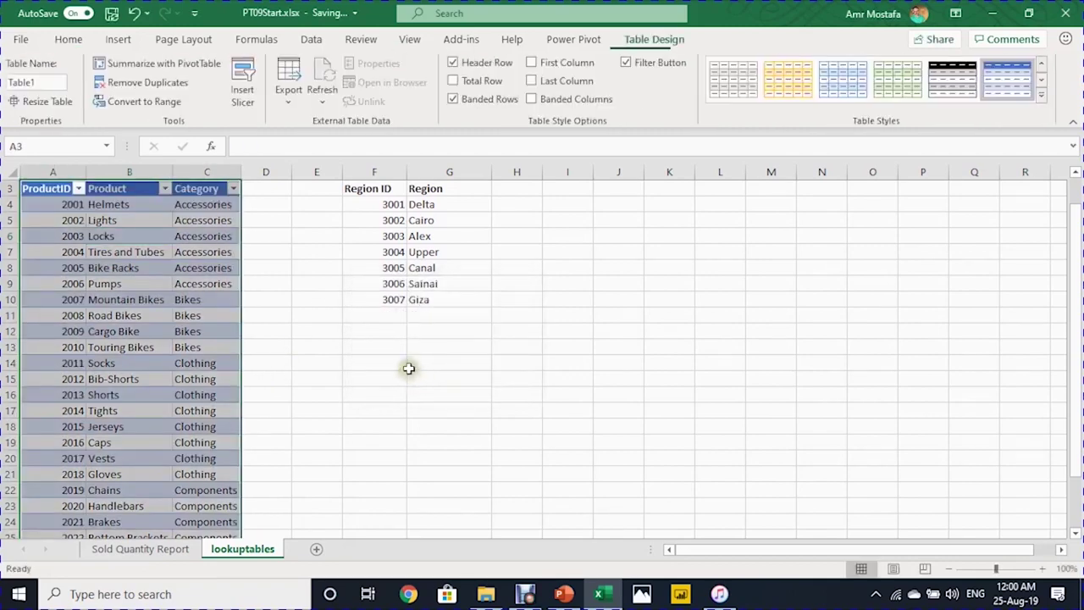
Step: Name the product lookup table Poduct
left_click(51, 84)
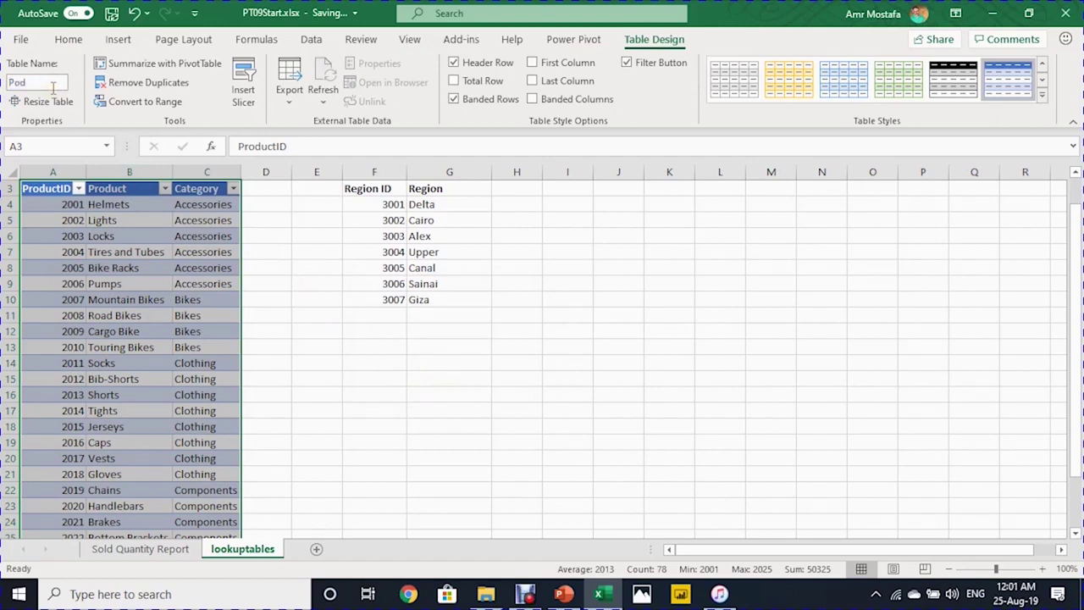
type("Poduct")
left_click(108, 267)
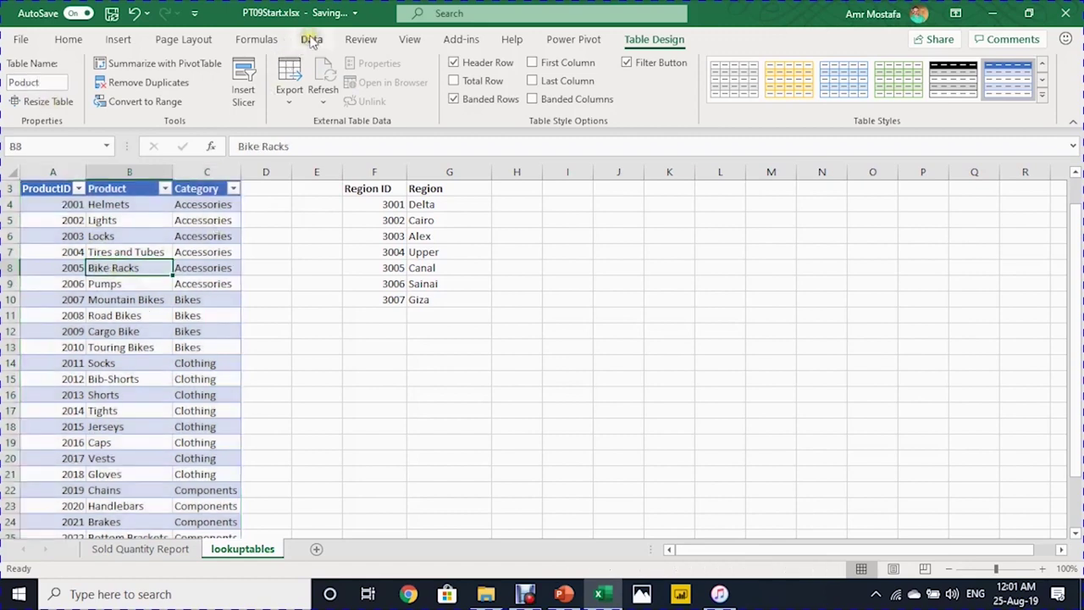
Step: Load the Poduct table into Power Query and review its applied steps Source and Changed Type
left_click(312, 40)
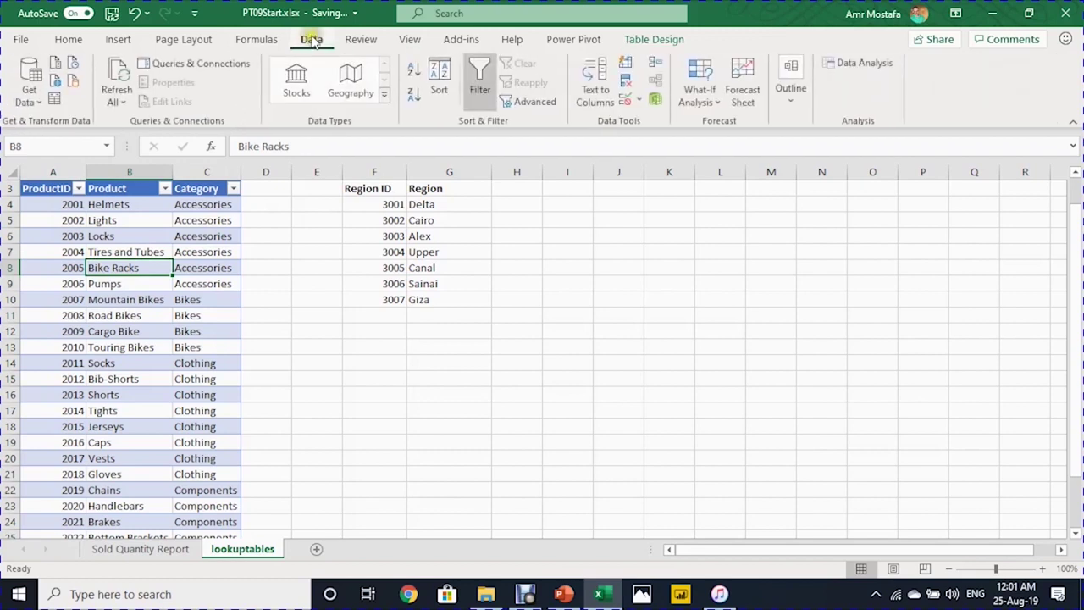
left_click(56, 99)
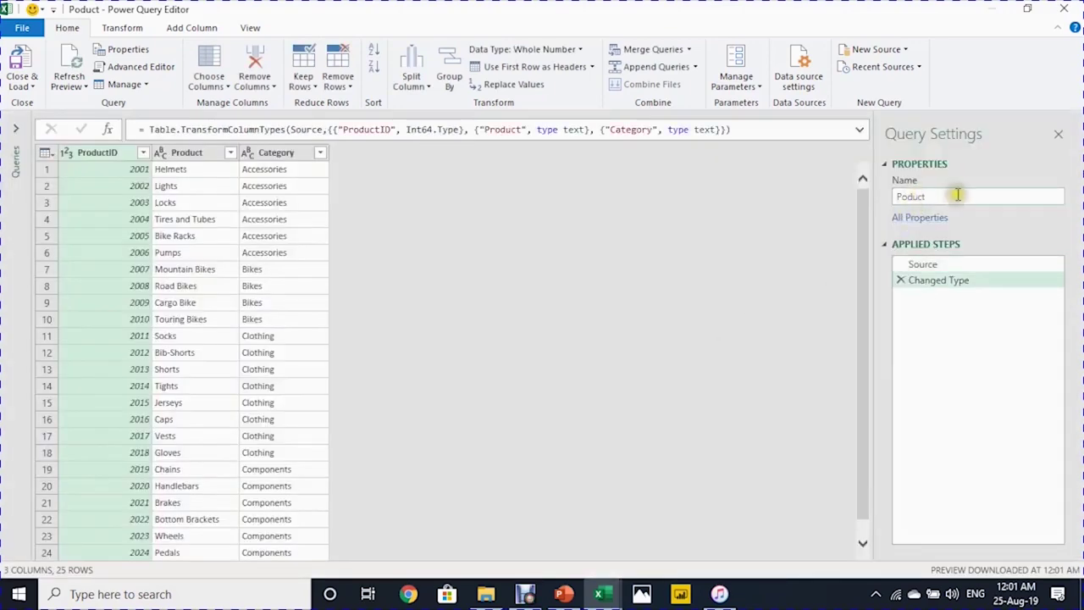
left_click(928, 266)
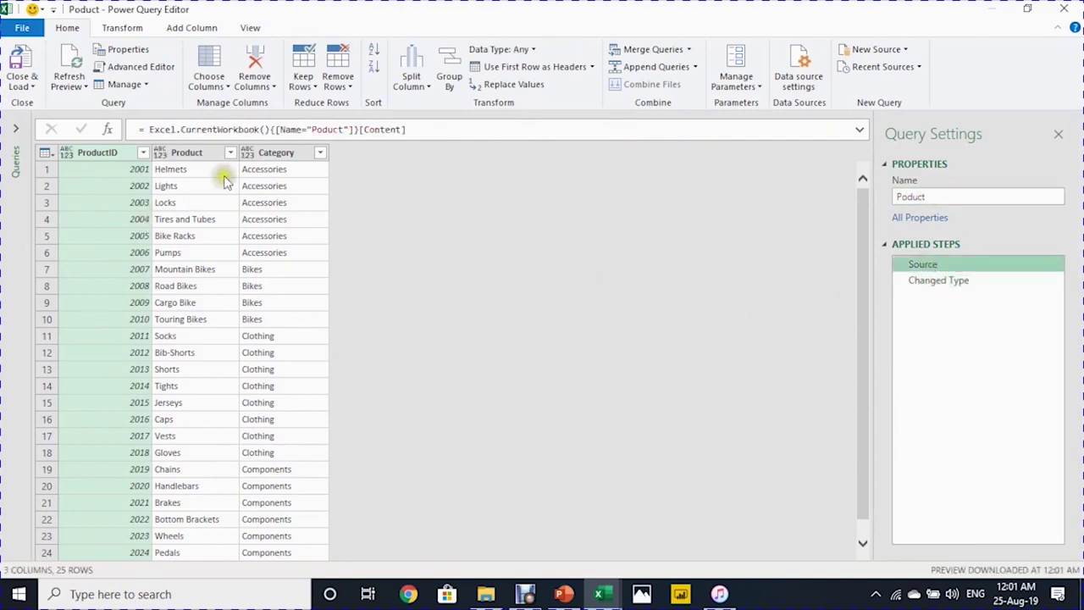
left_click(982, 281)
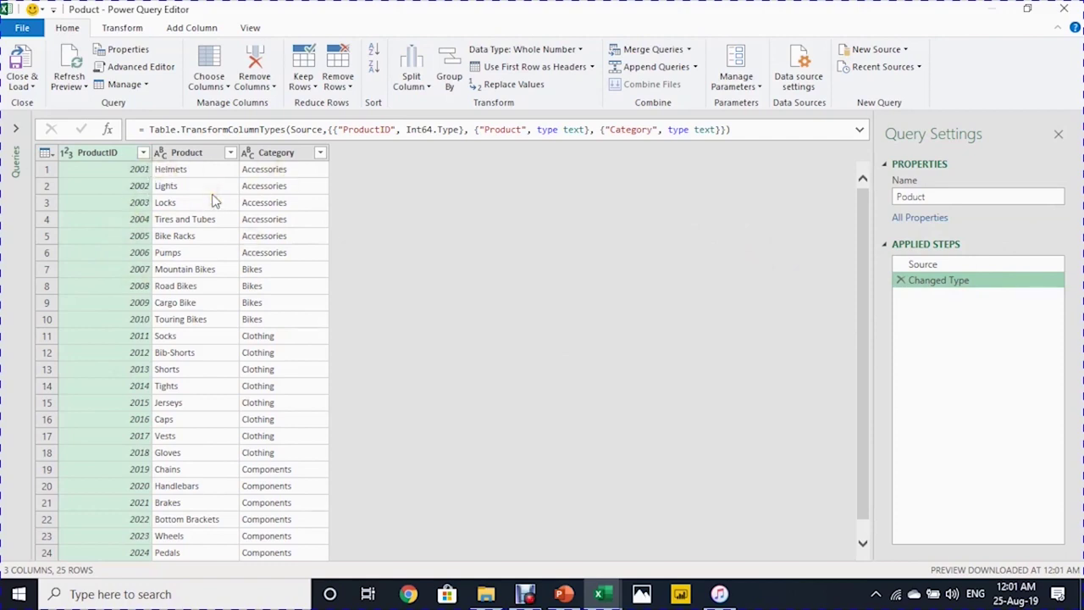
Step: Expand the list of queries, look over the Poduct data and switch to the Sales2016-2018 query
left_click(17, 131)
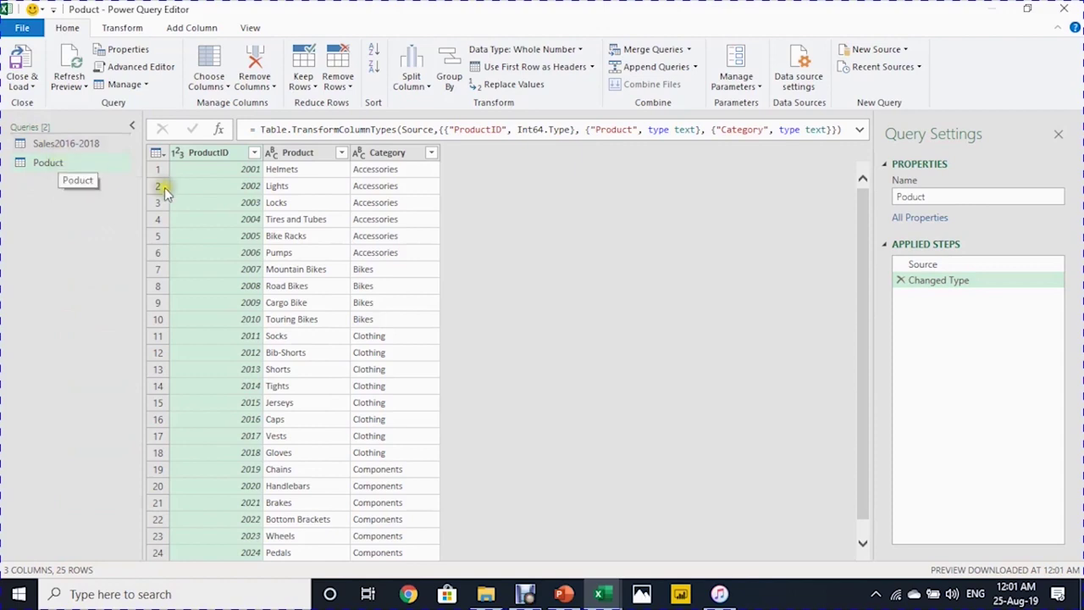
left_click(286, 204)
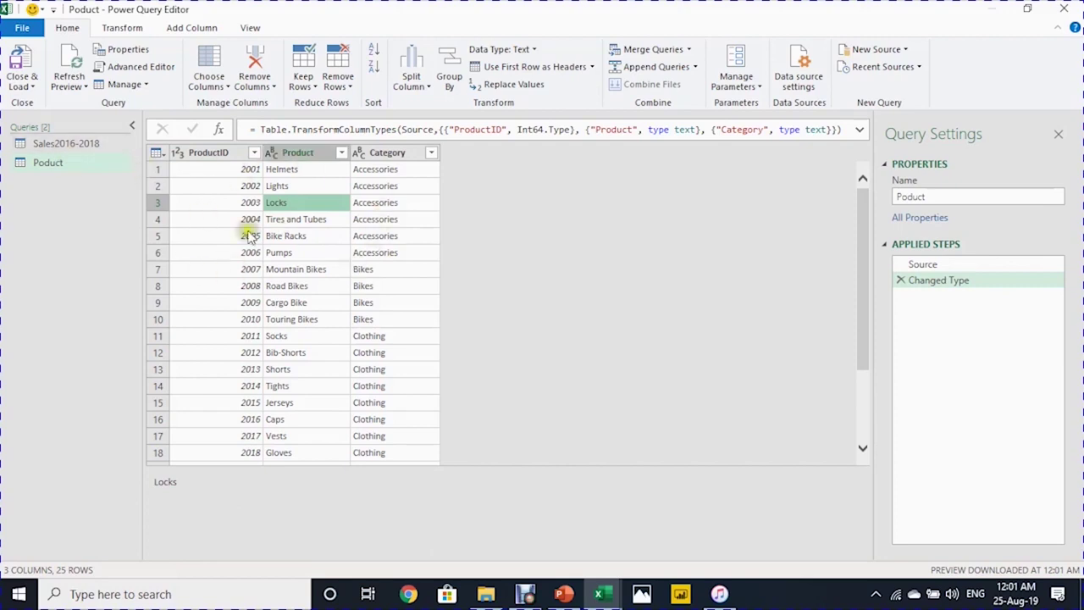
left_click(92, 142)
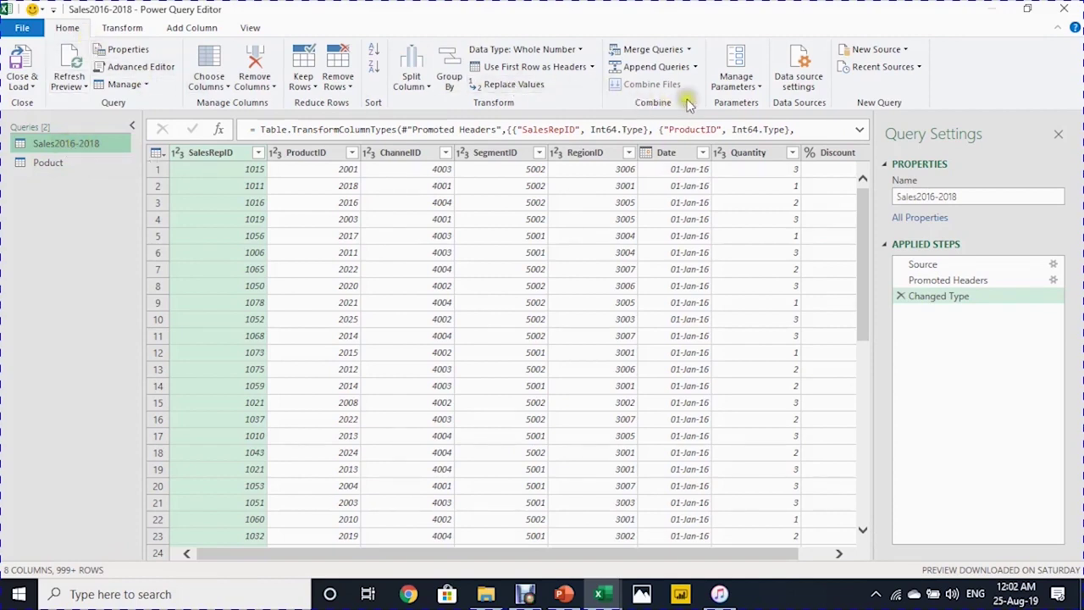
Step: Merge the Sales2016-2018 query with Poduct, matching on ProductID in both tables with a Left Outer join
left_click(653, 51)
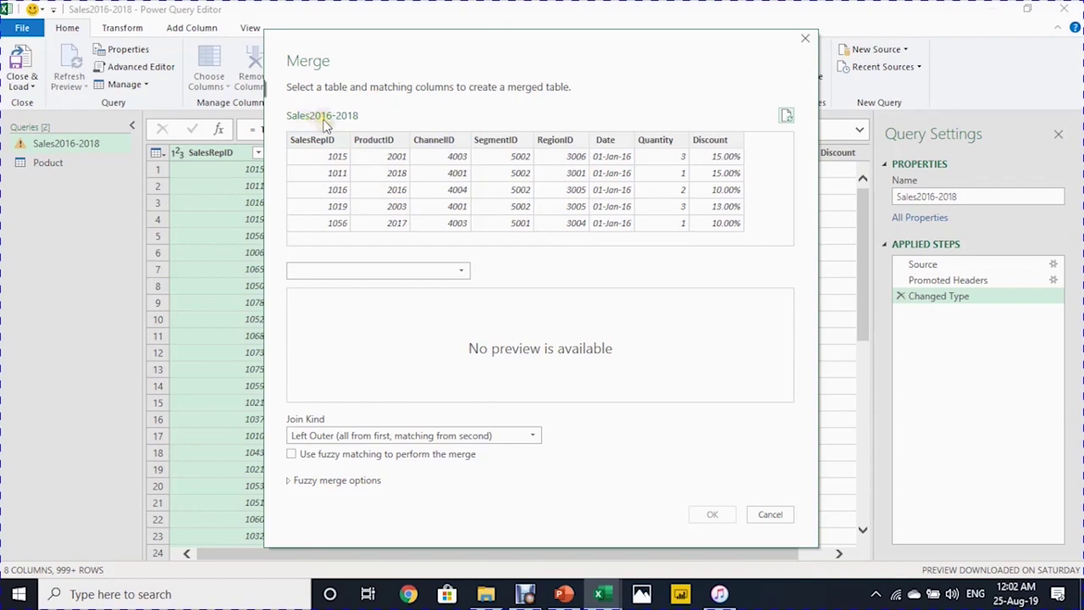
left_click(463, 272)
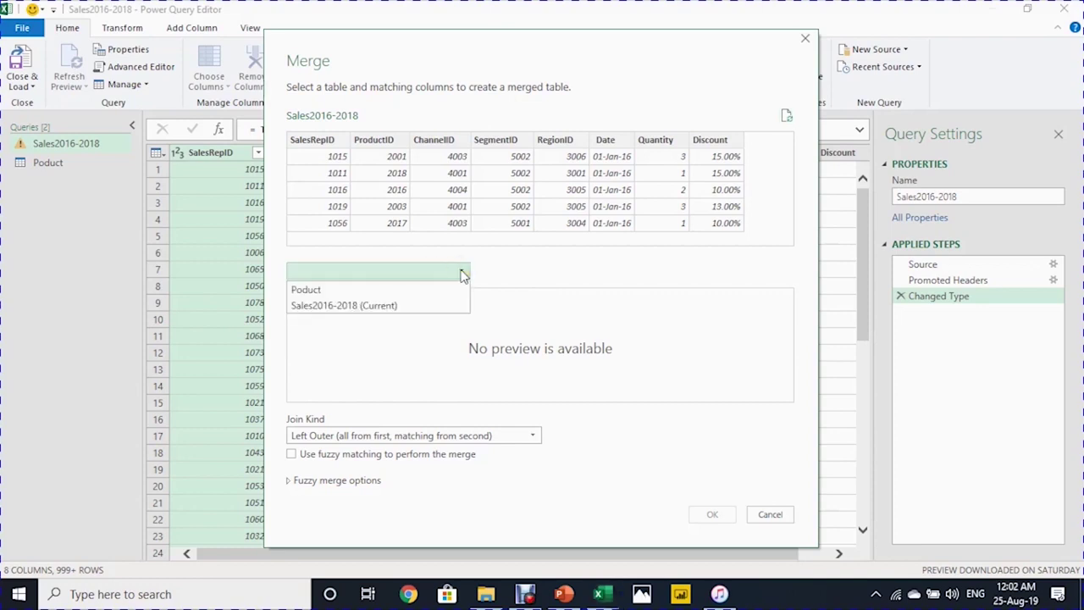
left_click(362, 292)
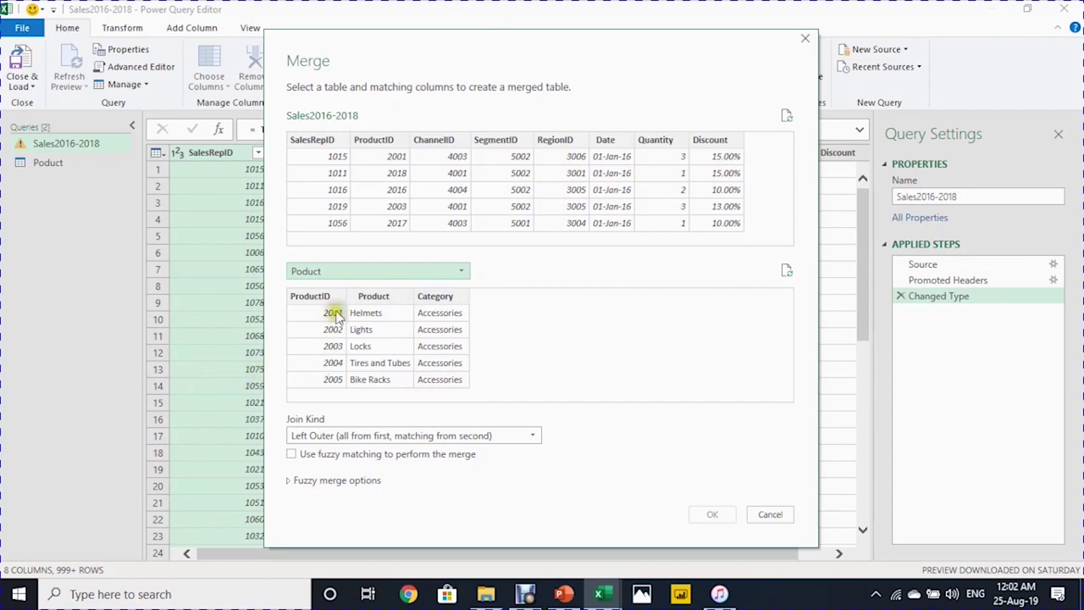
left_click(377, 140)
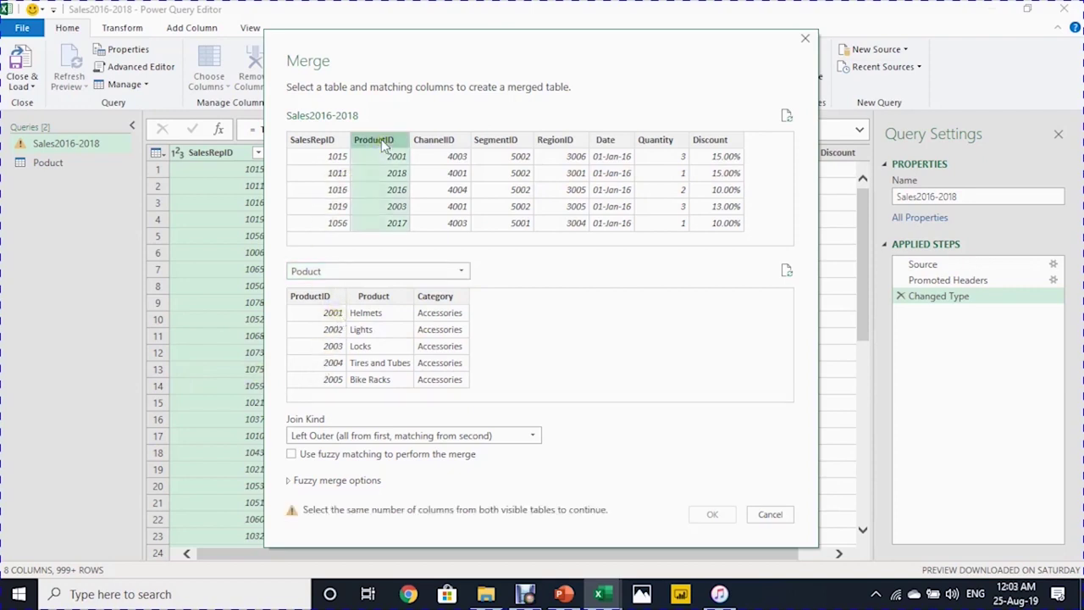
left_click(311, 299)
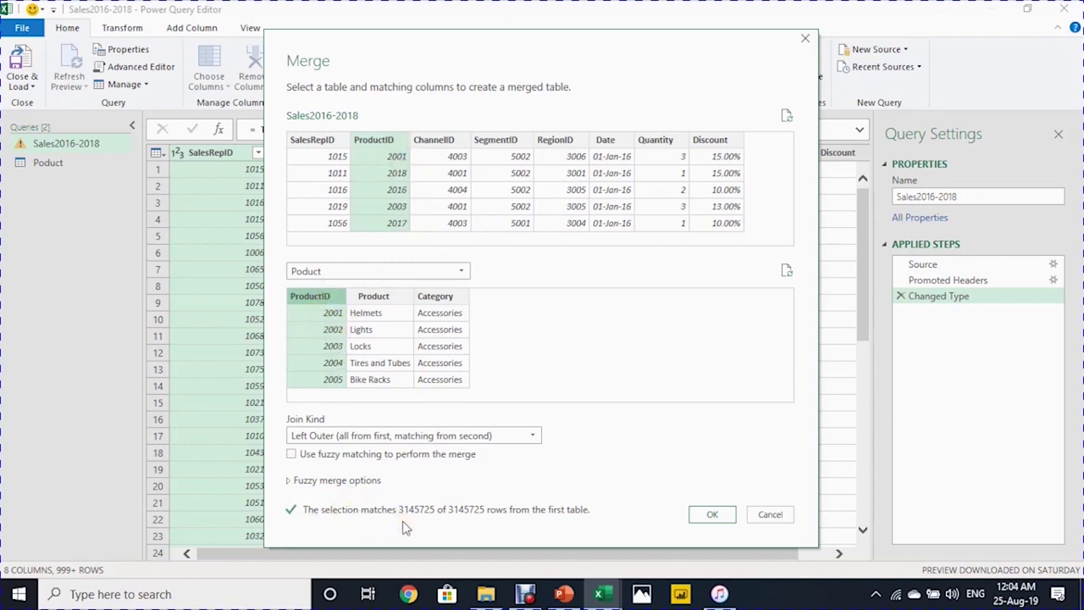
left_click(711, 516)
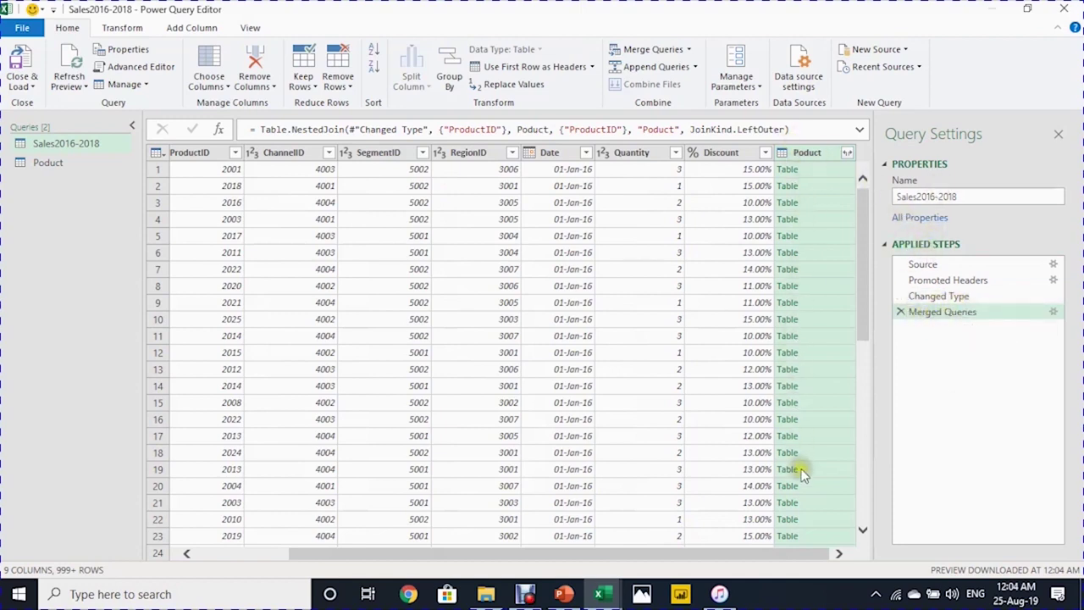
Step: Preview the first merged Poduct records, and expand only Product and Category without the original column name as prefix
left_click(828, 174)
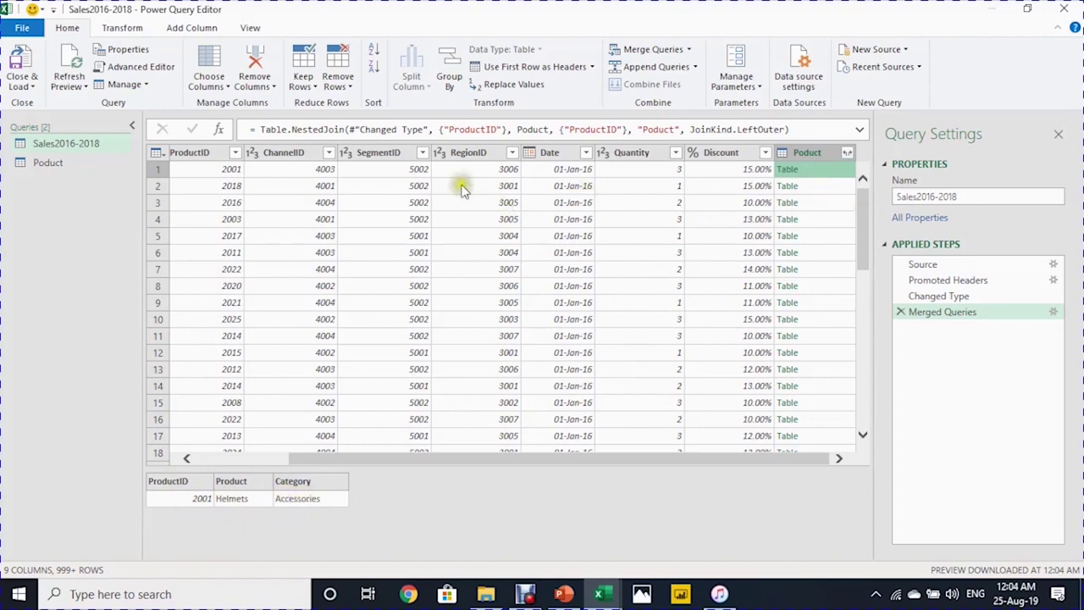
left_click(818, 185)
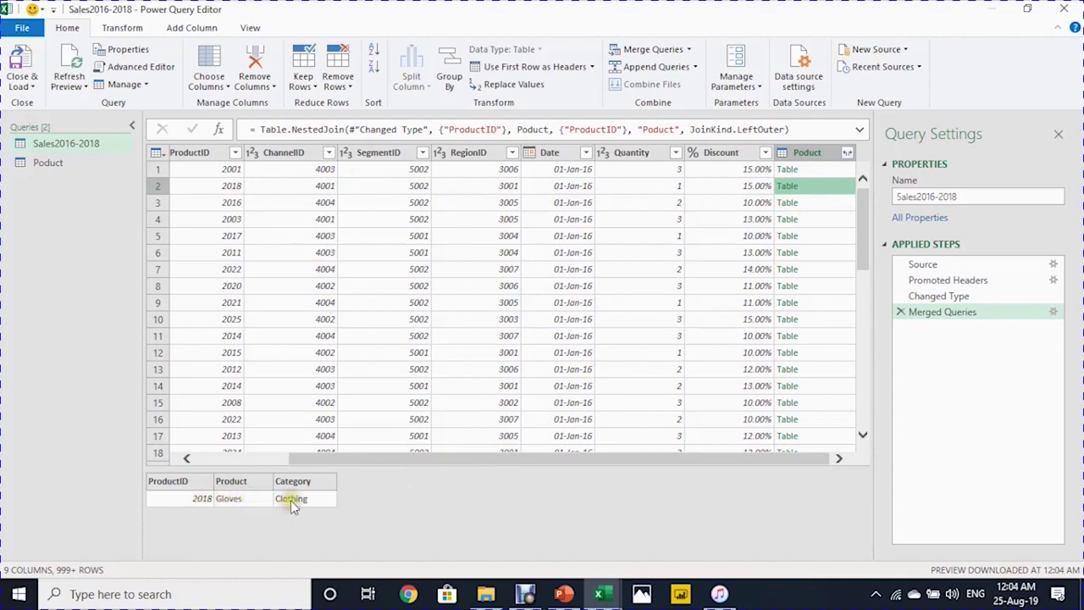
left_click(847, 154)
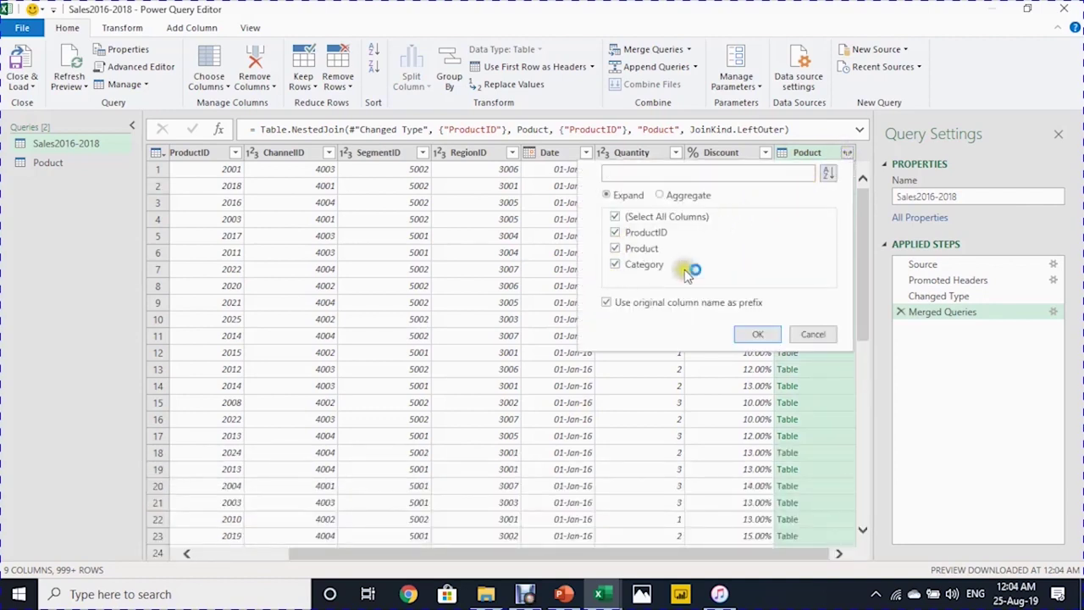
left_click(616, 233)
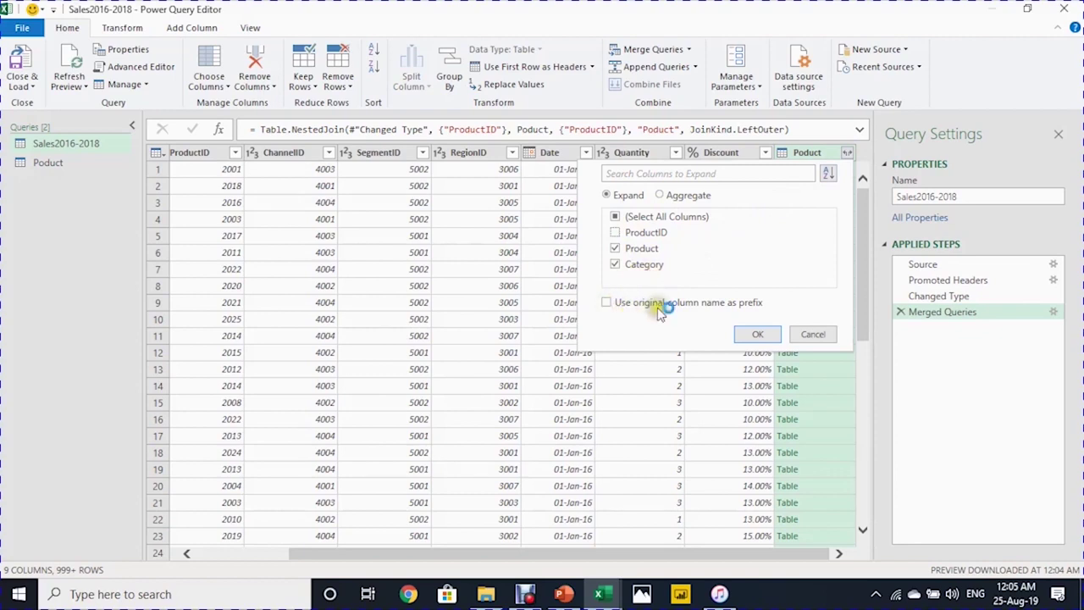
left_click(747, 335)
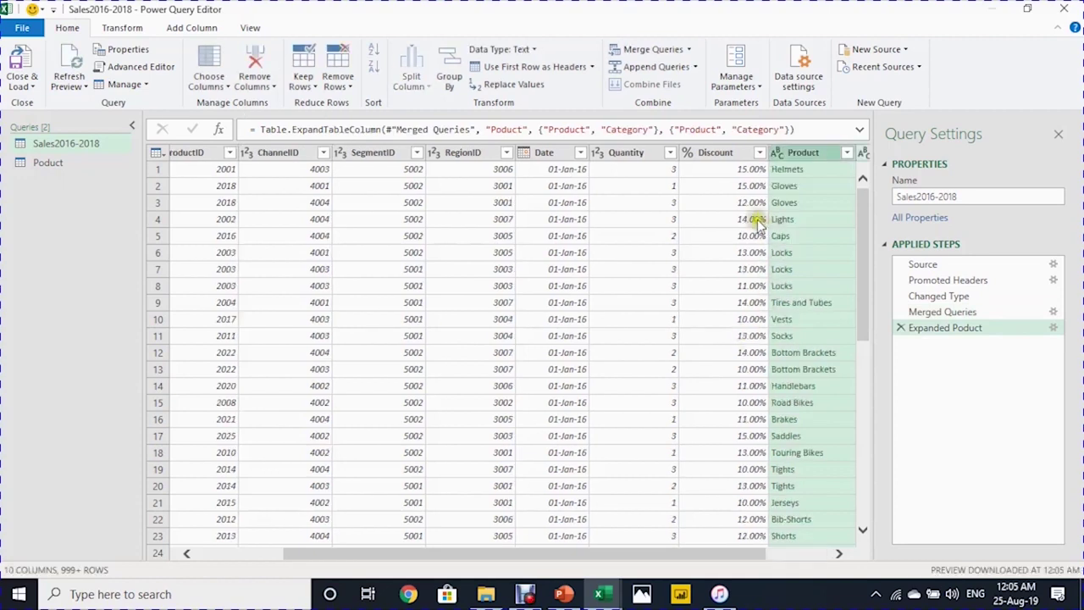
left_click_drag(731, 559, 833, 552)
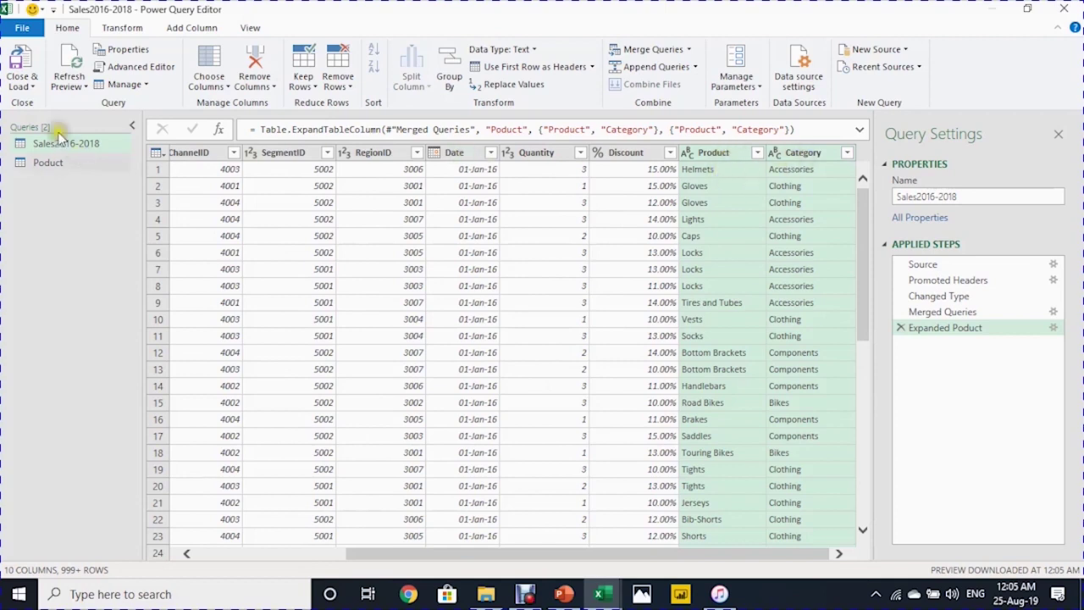
Step: Close Power Query and load the results to the workbook, keeping the Poduct query as a connection only
left_click(32, 91)
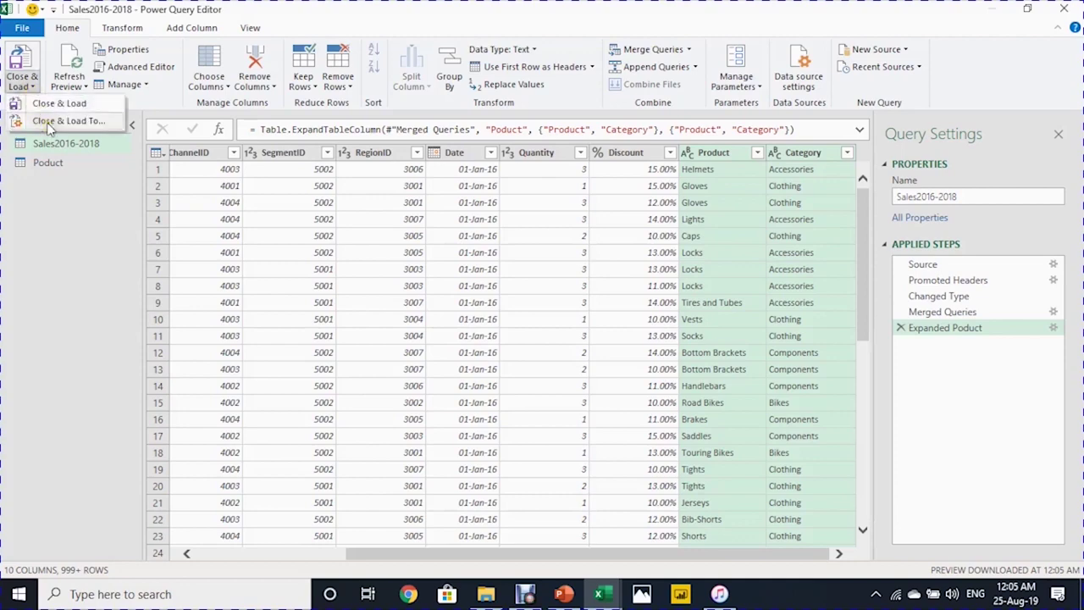
left_click(55, 103)
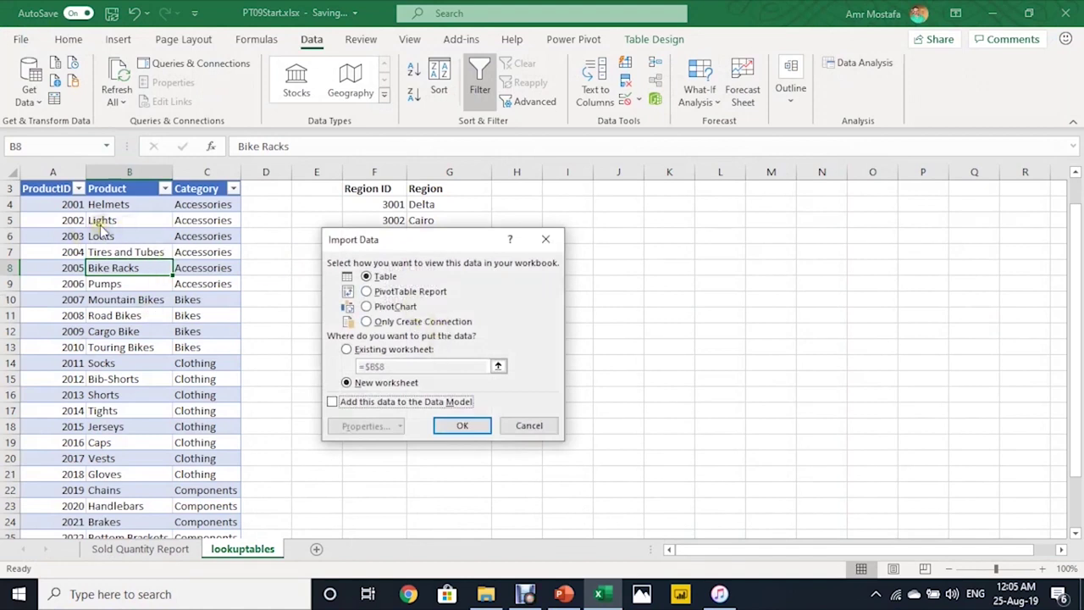
left_click(368, 323)
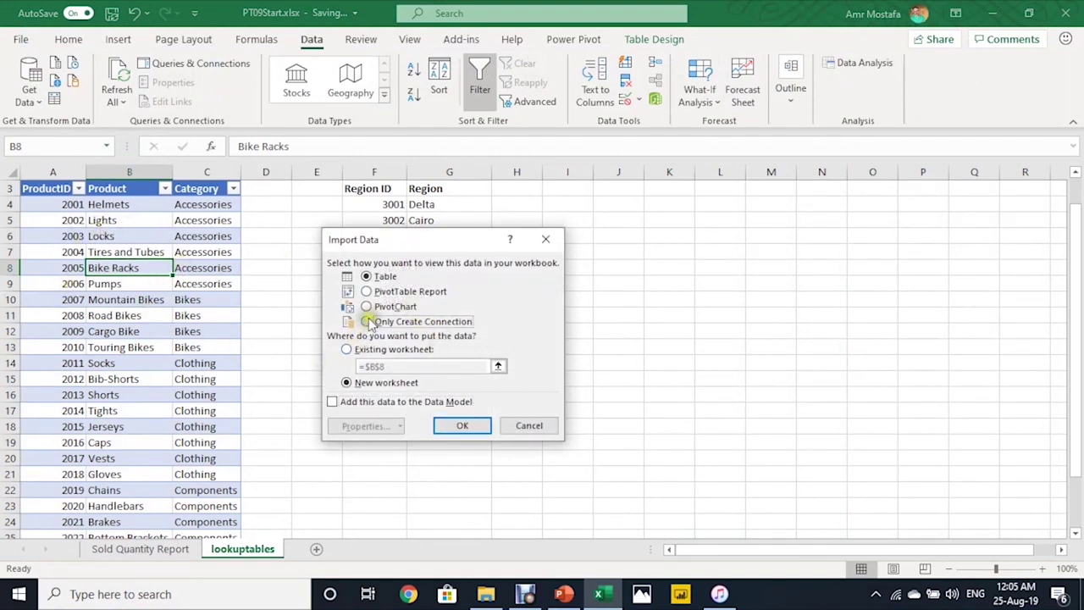
left_click(464, 426)
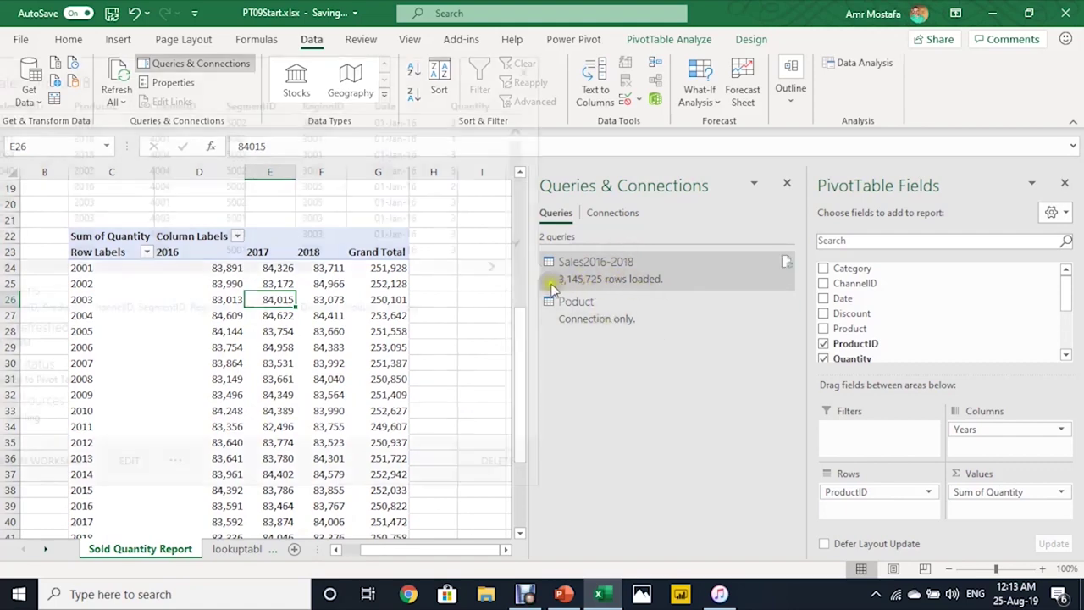
mouse_move(603, 279)
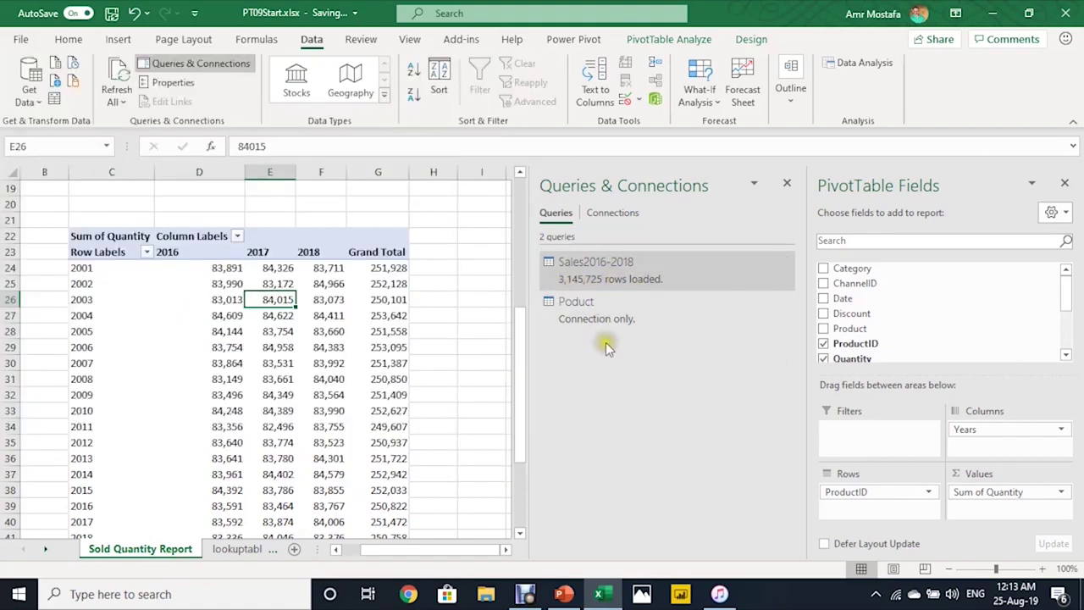
mouse_move(596, 326)
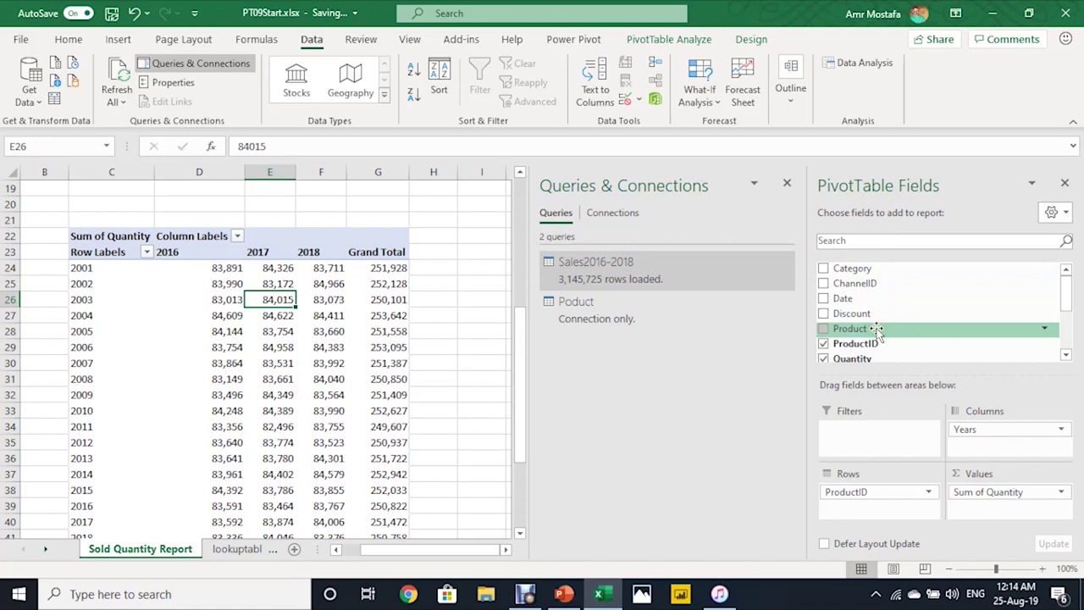
Step: Replace ProductID in the lower PivotTable's rows with Category, and nest Product beneath it
left_click_drag(884, 491, 472, 347)
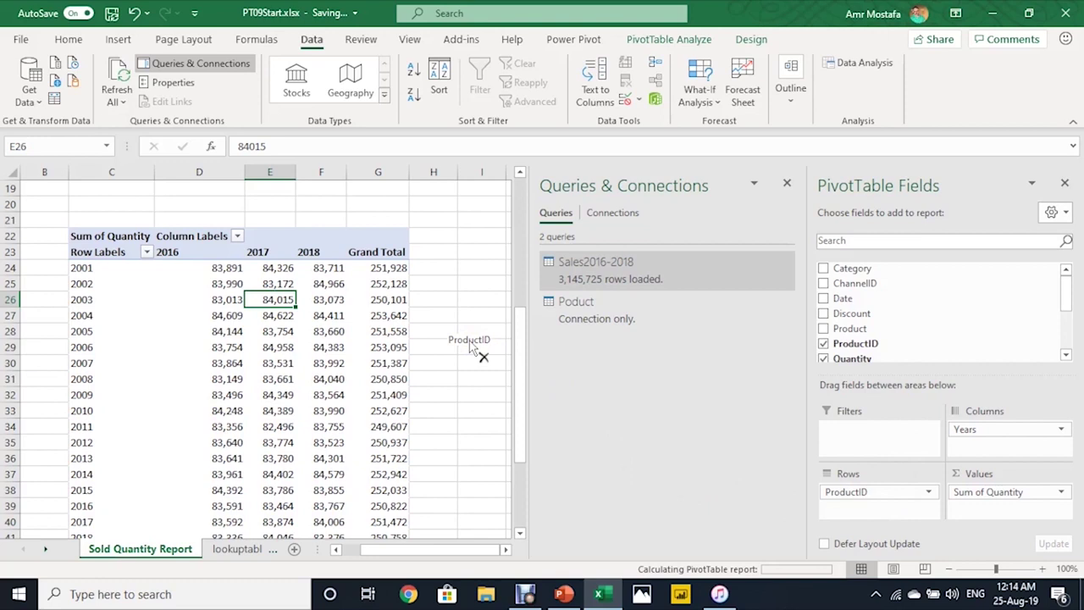
left_click_drag(862, 271, 882, 500)
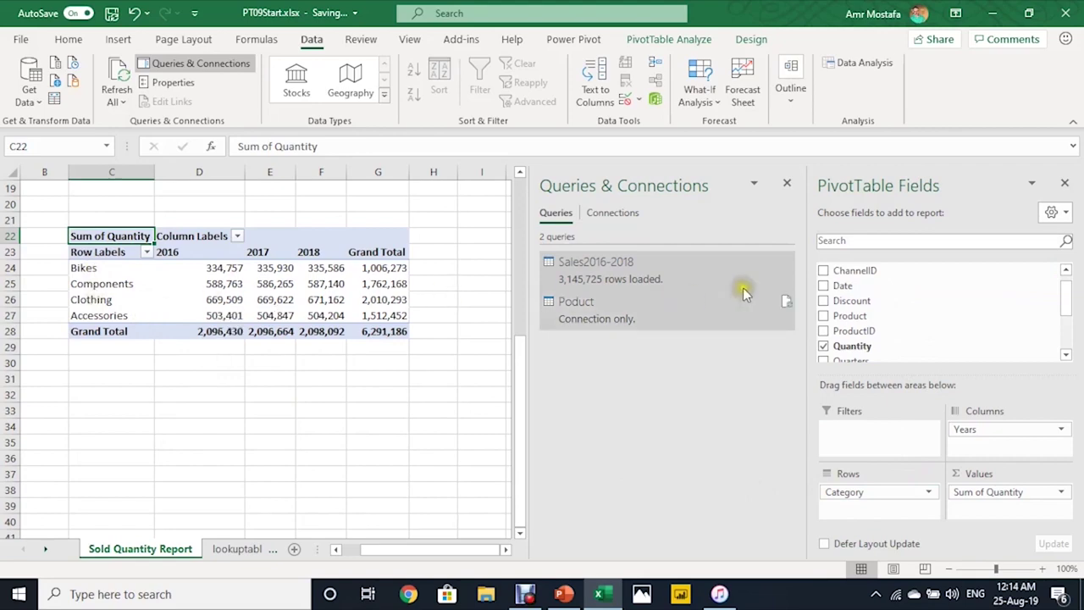
left_click_drag(836, 315, 873, 499)
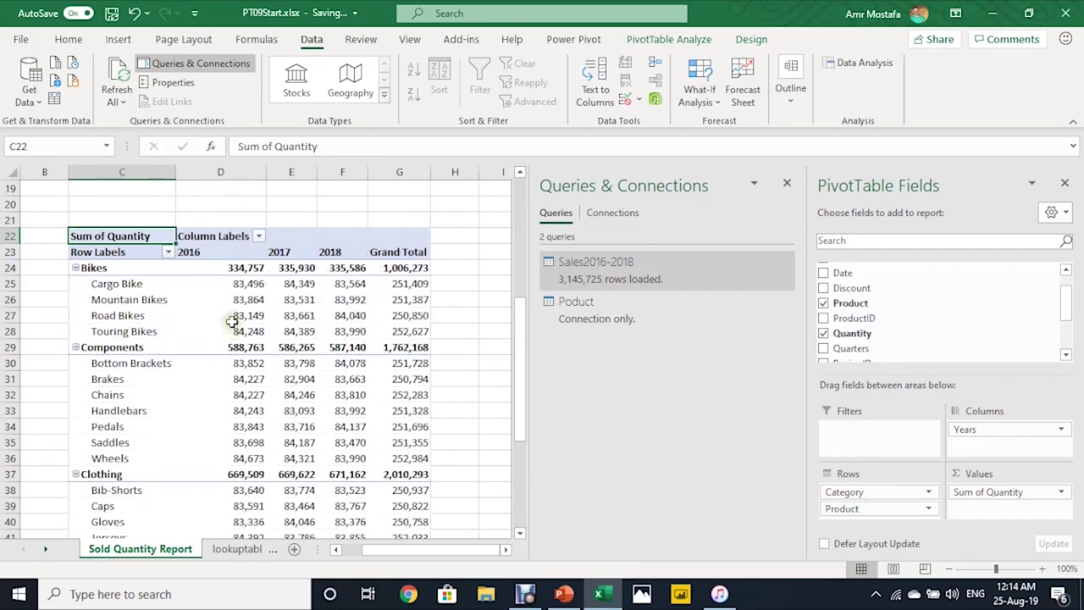
Step: Review the category and product breakdown in the lower PivotTable and compare it with the monthly PivotTable above
left_click(110, 270)
left_click(127, 299)
scroll(222, 326, "down", 1)
scroll(221, 326, "down", 4)
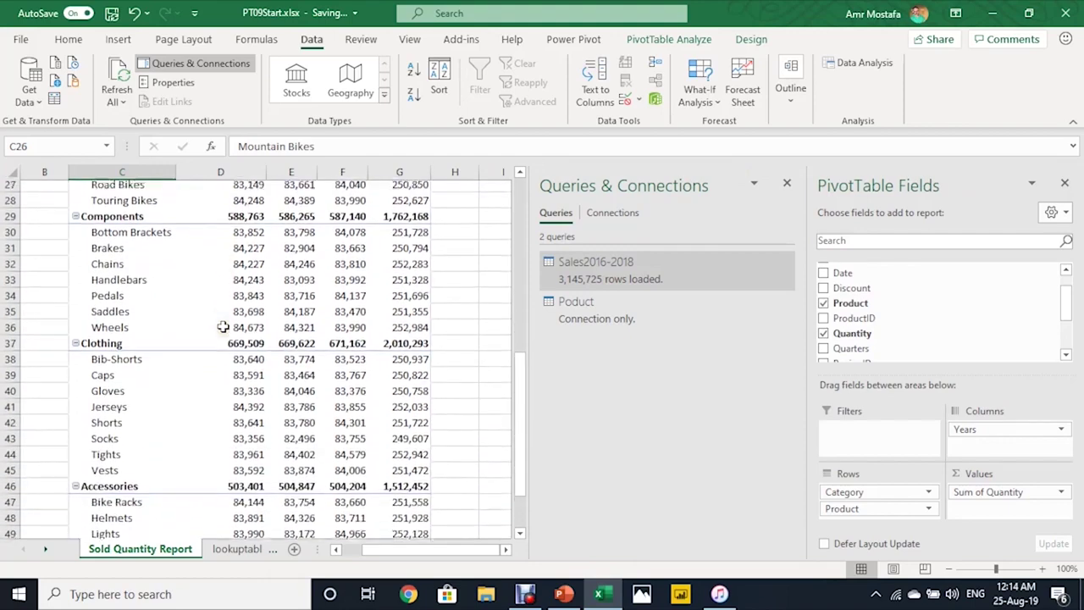
scroll(222, 326, "up", 3)
scroll(222, 326, "down", 1)
scroll(222, 326, "down", 3)
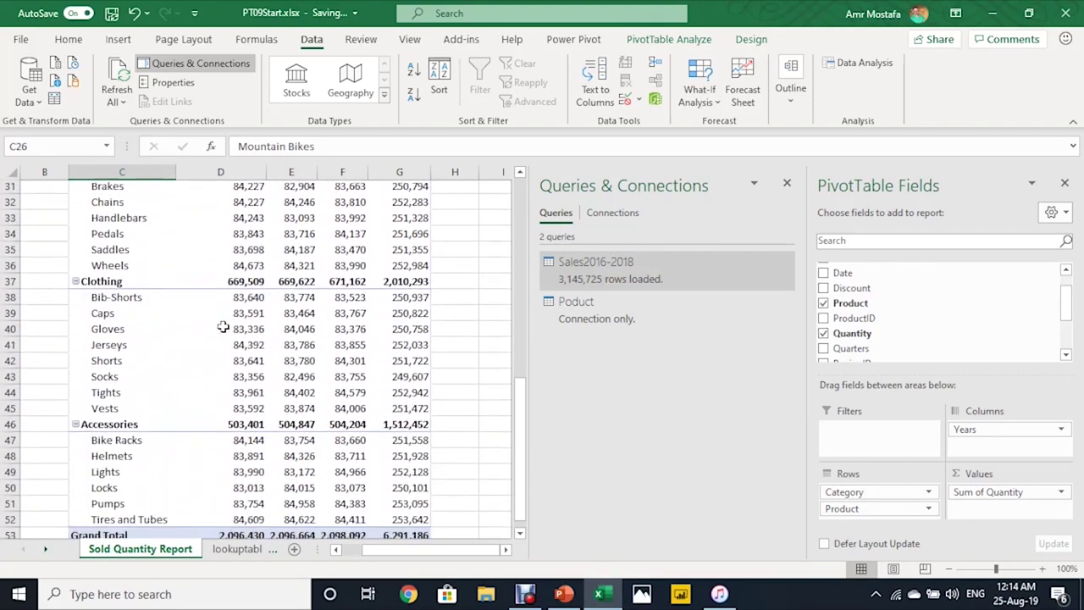
scroll(222, 326, "up", 11)
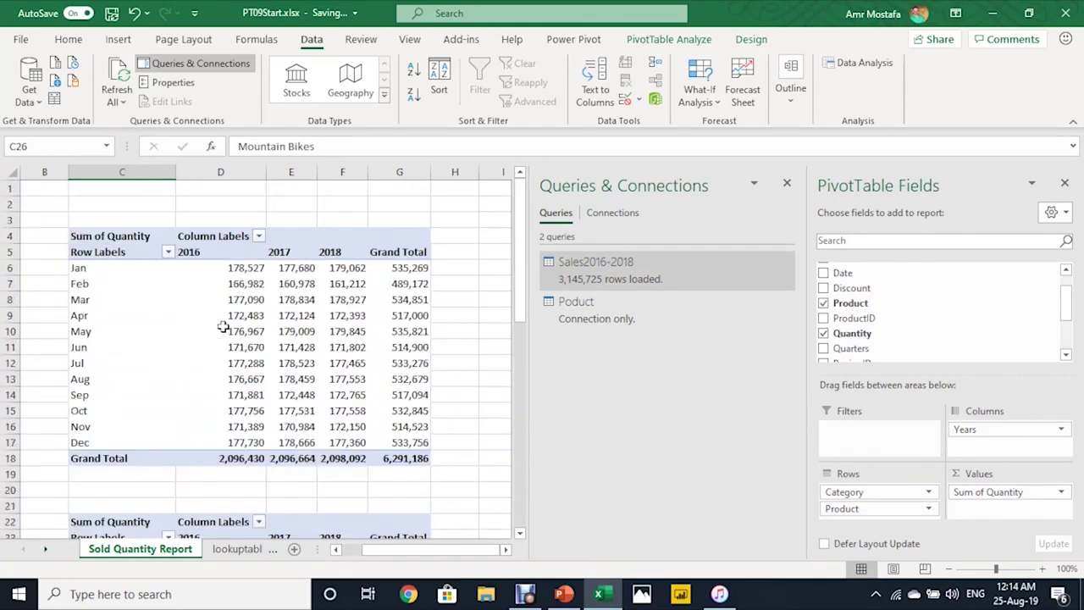
scroll(163, 351, "down", 1)
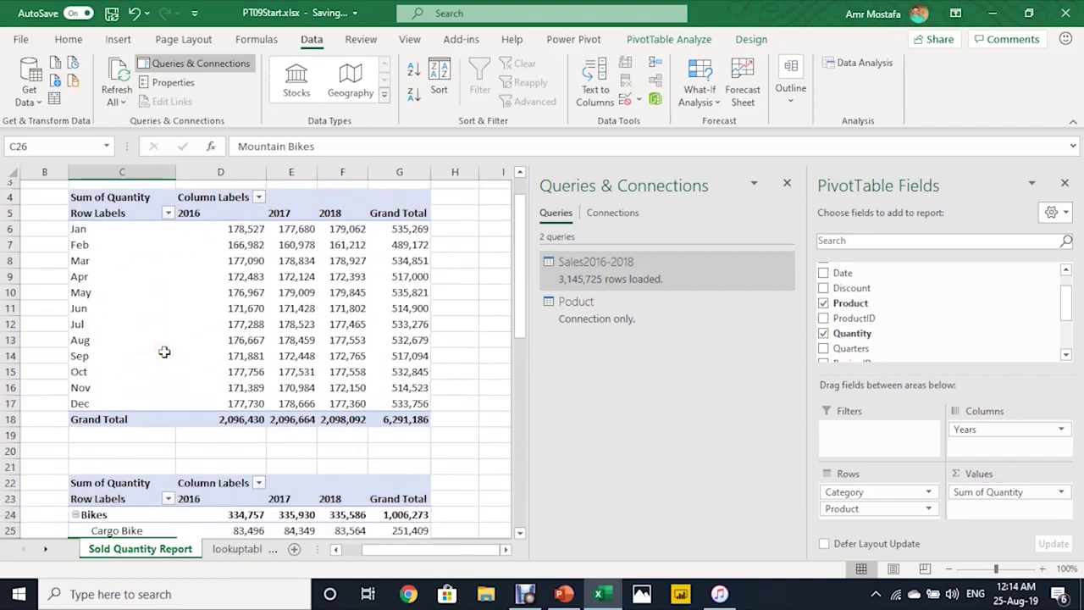
scroll(164, 351, "down", 5)
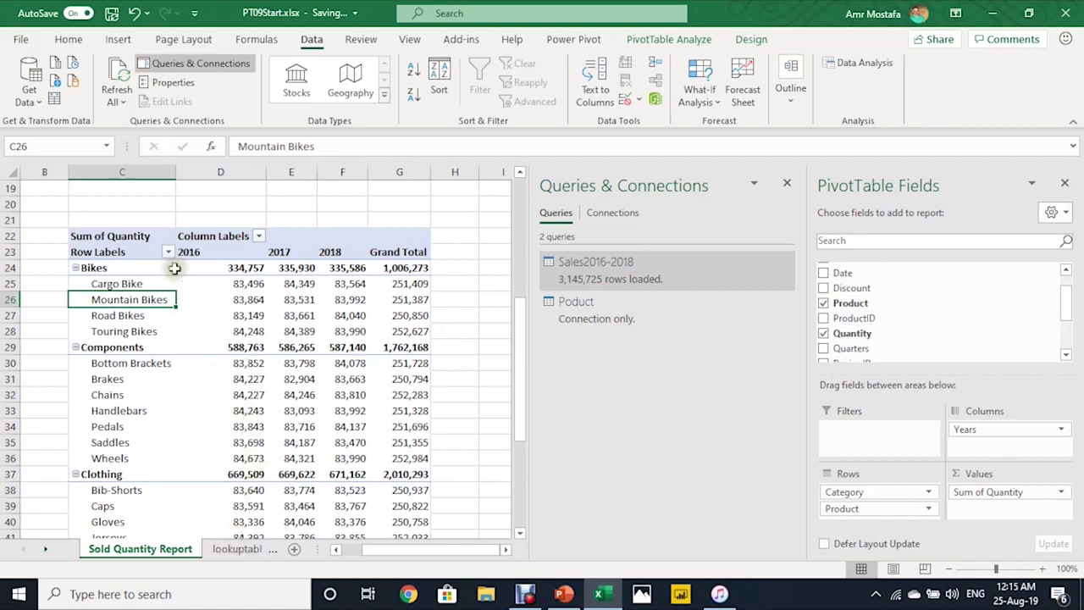
Step: Check the product lookup table on the lookuptables sheet and return to the PivotTable on Sold Quantity Report
left_click(242, 549)
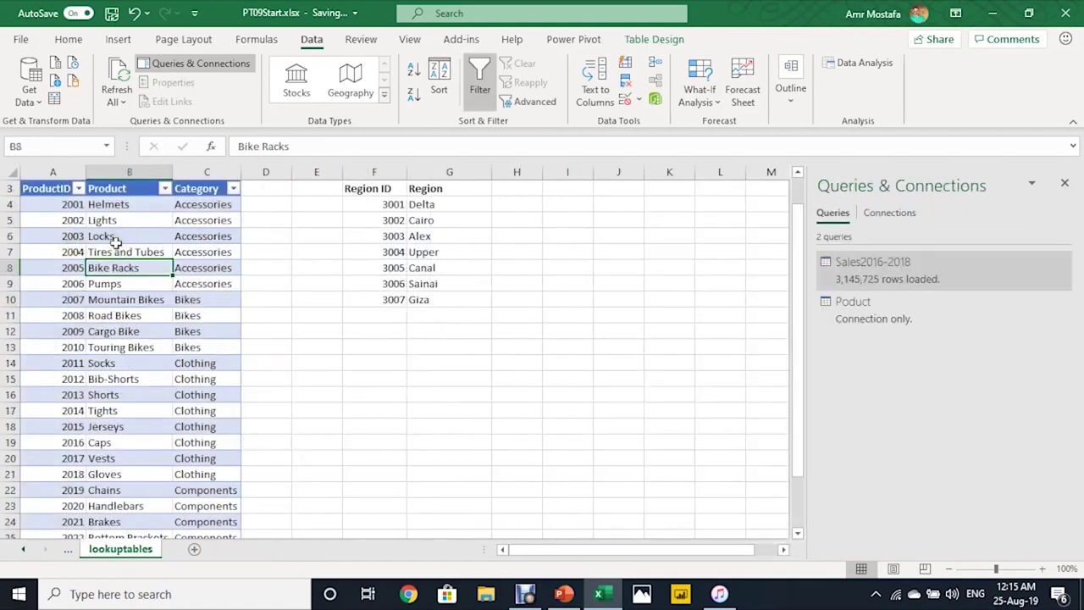
left_click(23, 551)
left_click(107, 549)
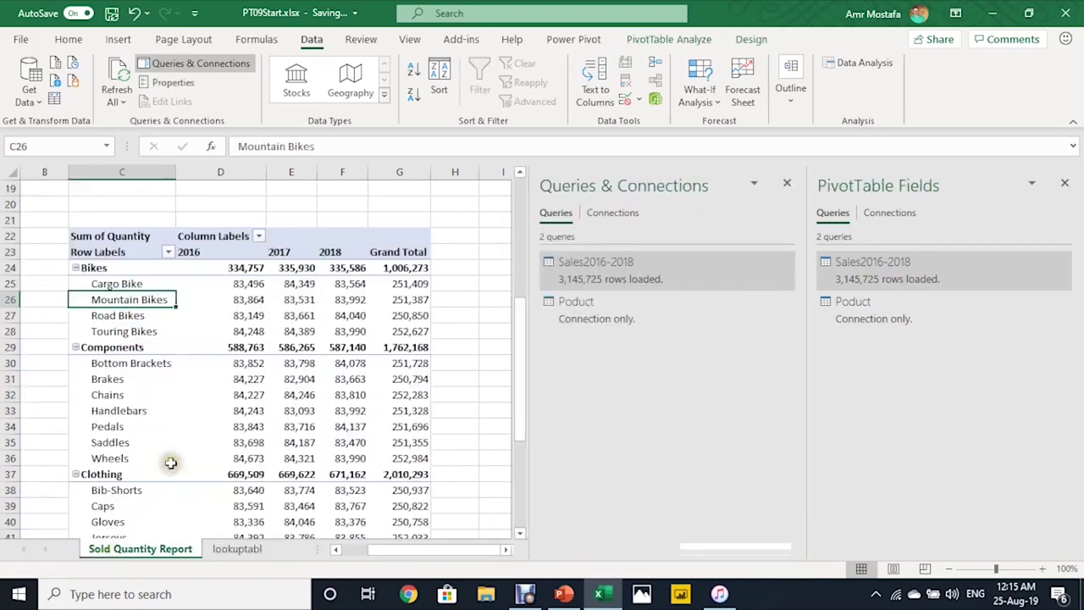
left_click(233, 300)
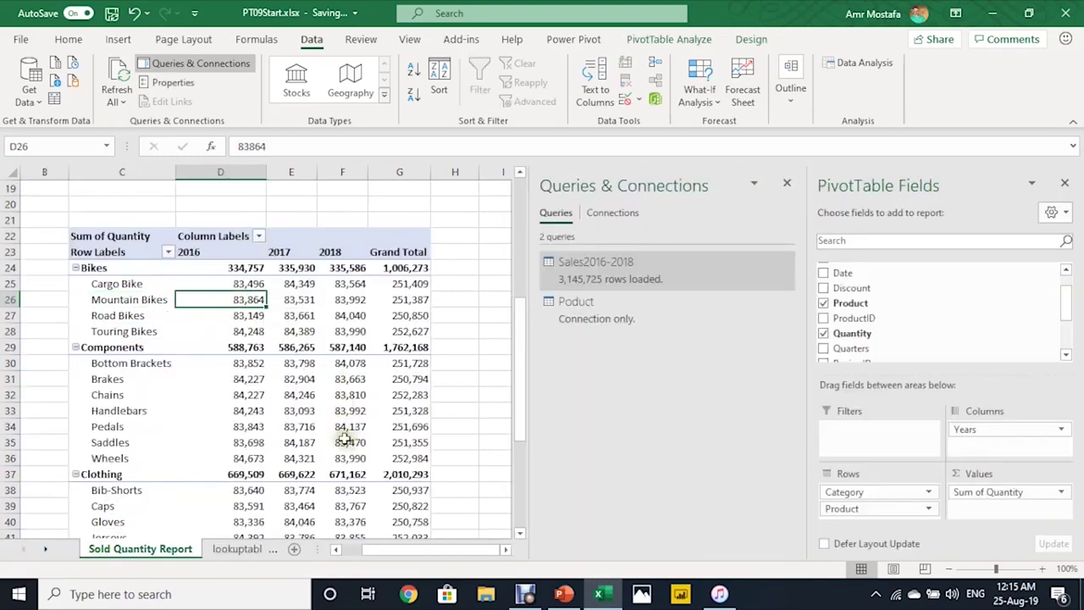
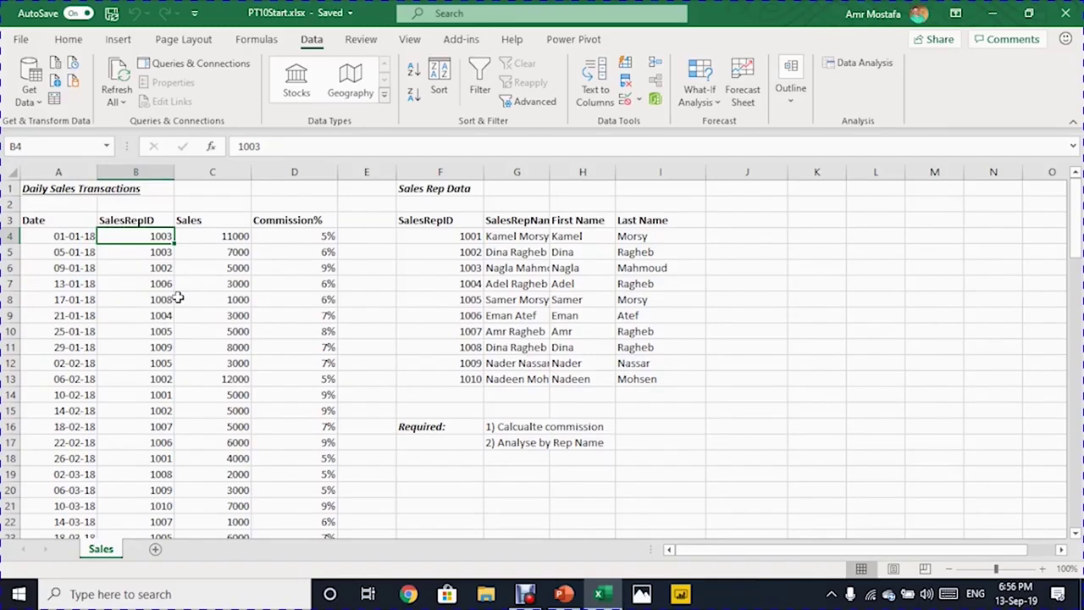
Step: Look over the sales transactions and Sales Rep Data in PT10Start, autofitting column G to show the full SalesRepName entries
left_click(210, 239)
left_click(290, 236)
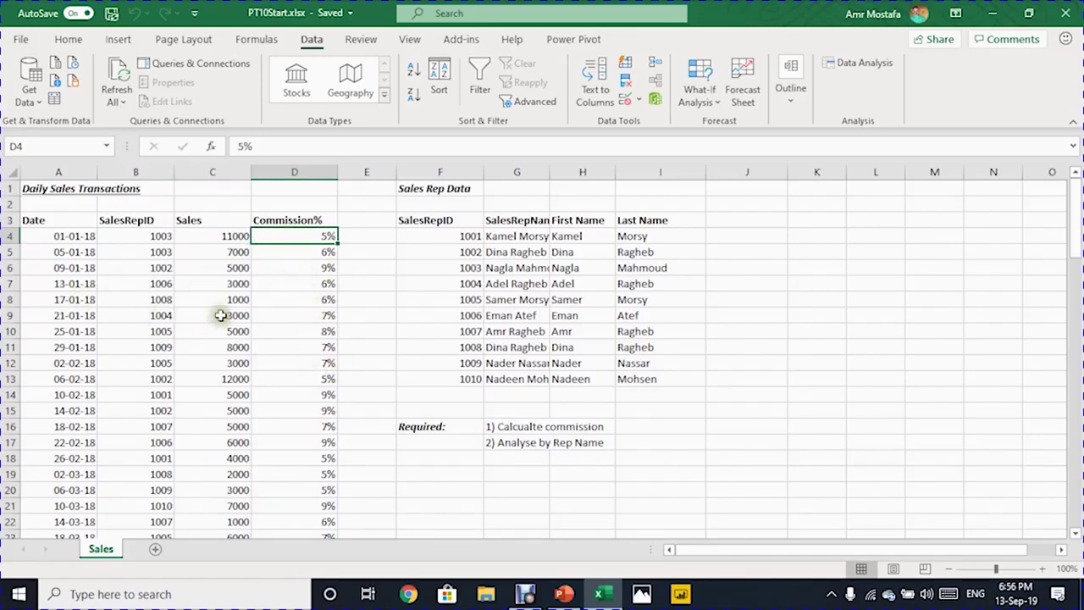
left_click(457, 238)
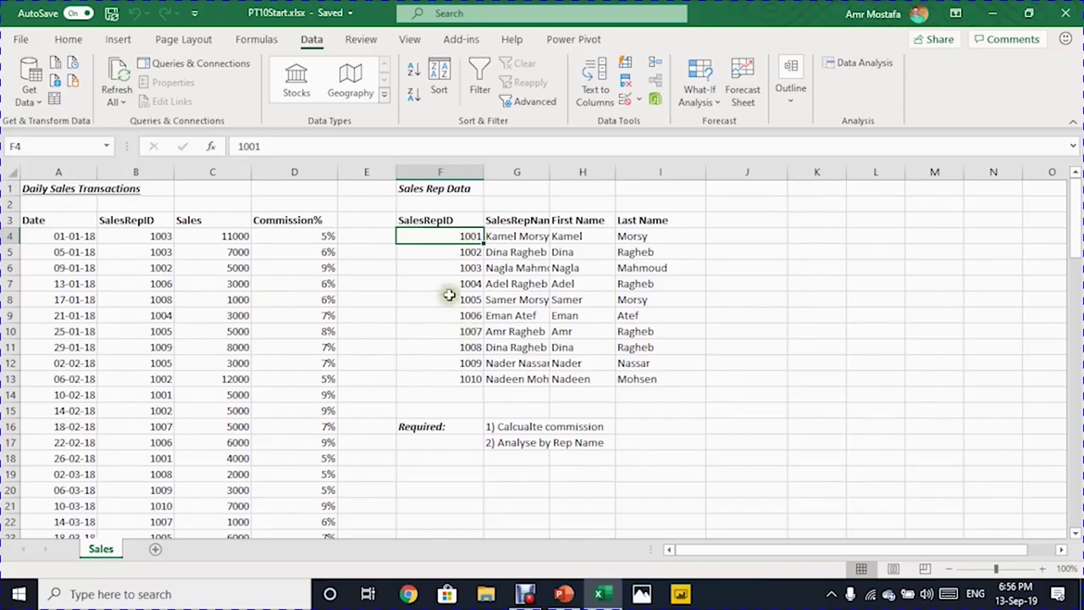
double_click(551, 171)
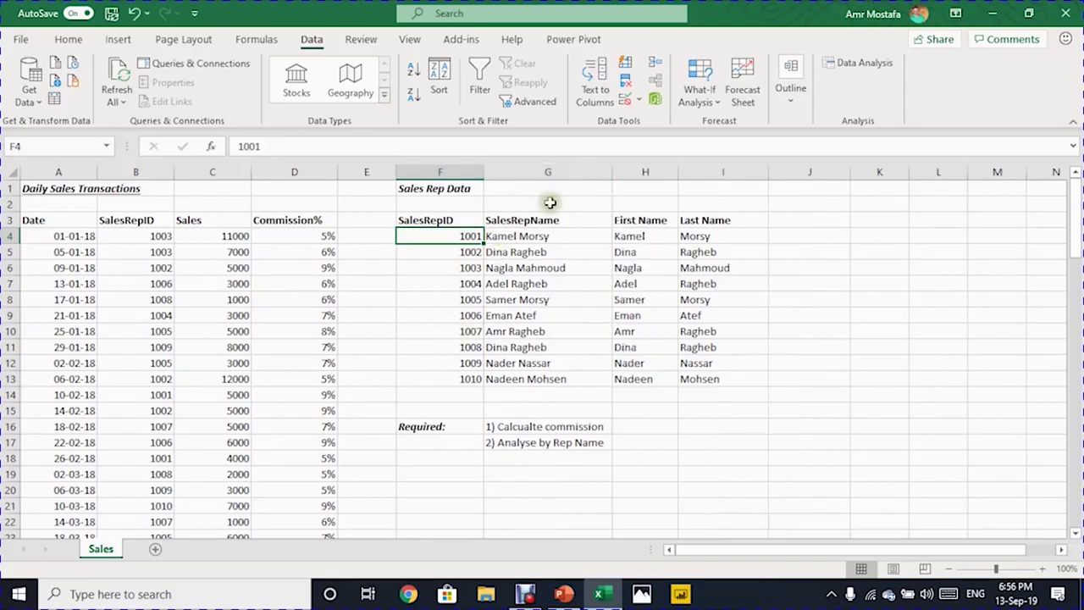
left_click(553, 237)
left_click(642, 237)
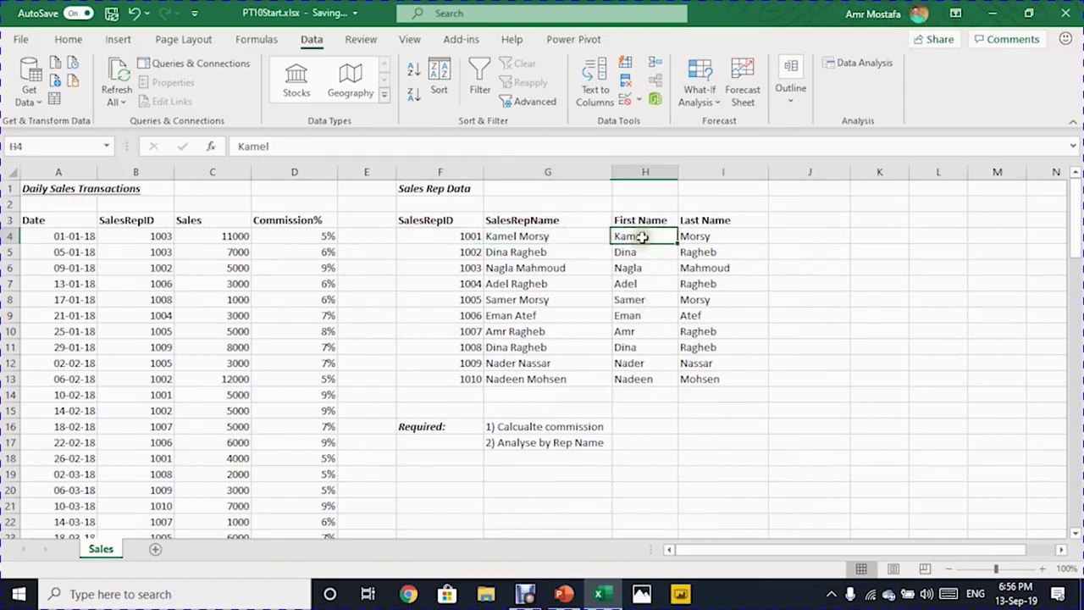
left_click(688, 237)
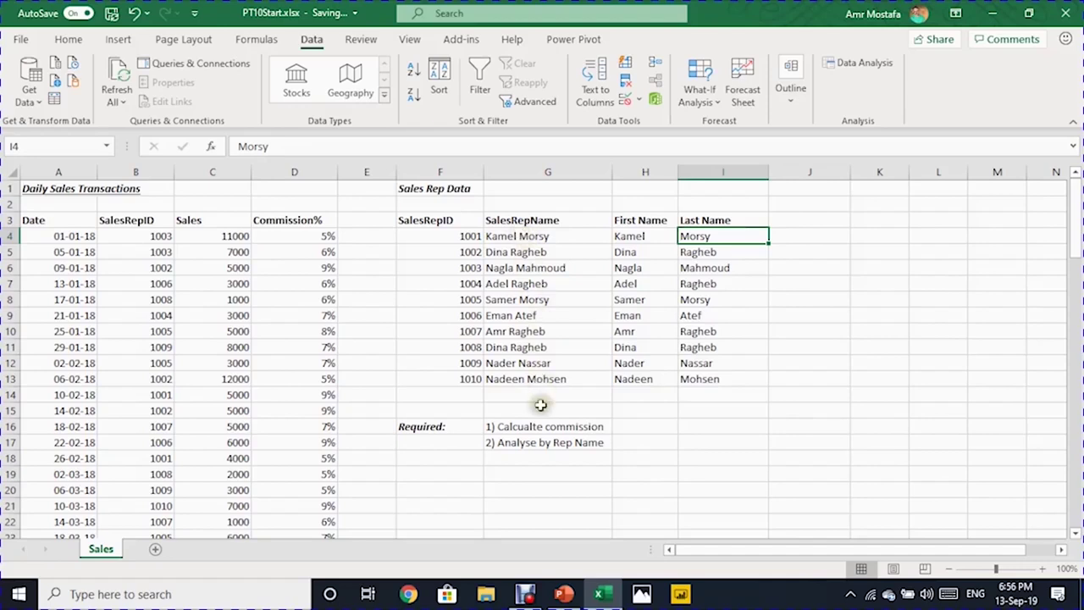
Step: Convert the Daily Sales Transactions range A3:D95 into a table with headers and name it SalesT
left_click(452, 474)
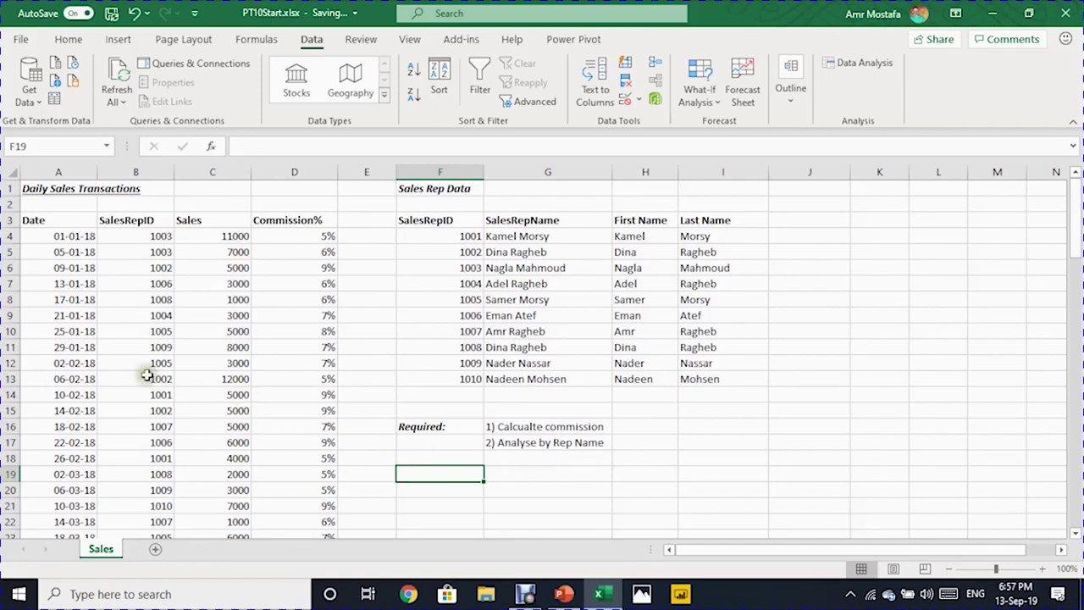
left_click(149, 331)
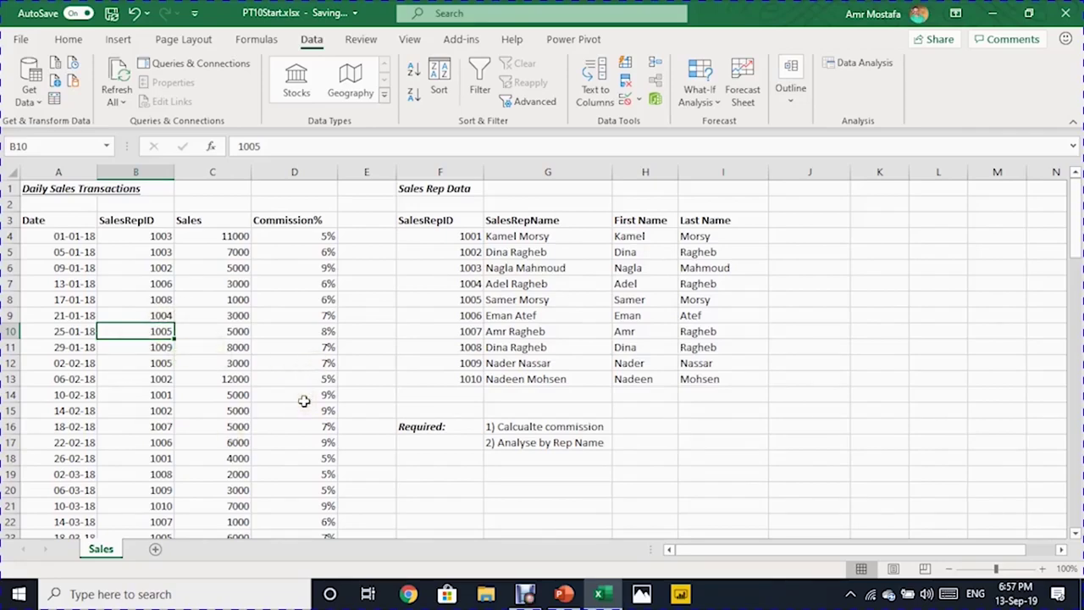
key("ctrl+t")
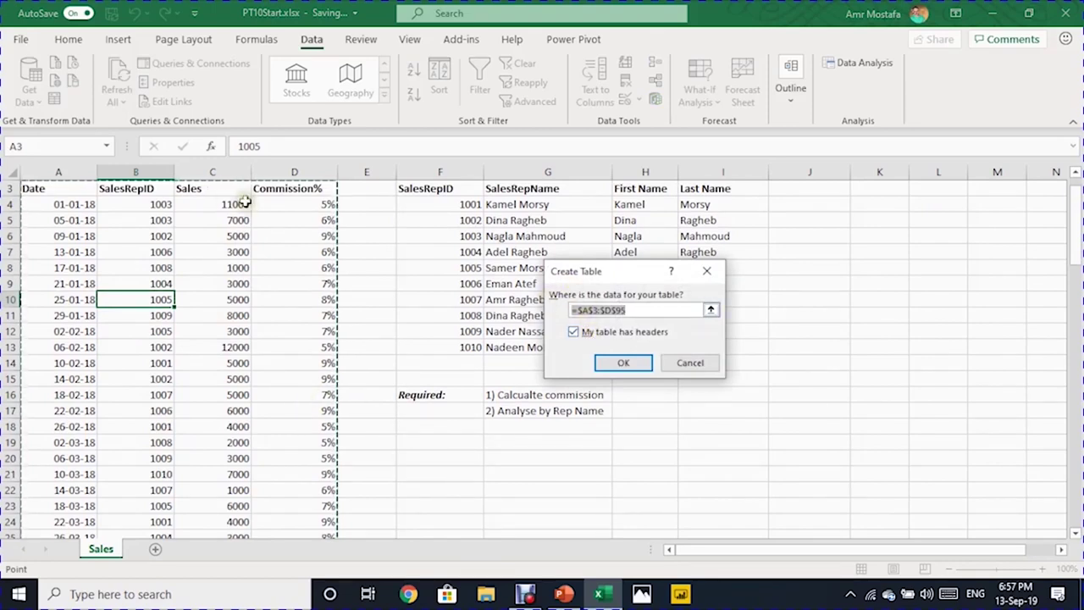
left_click(618, 362)
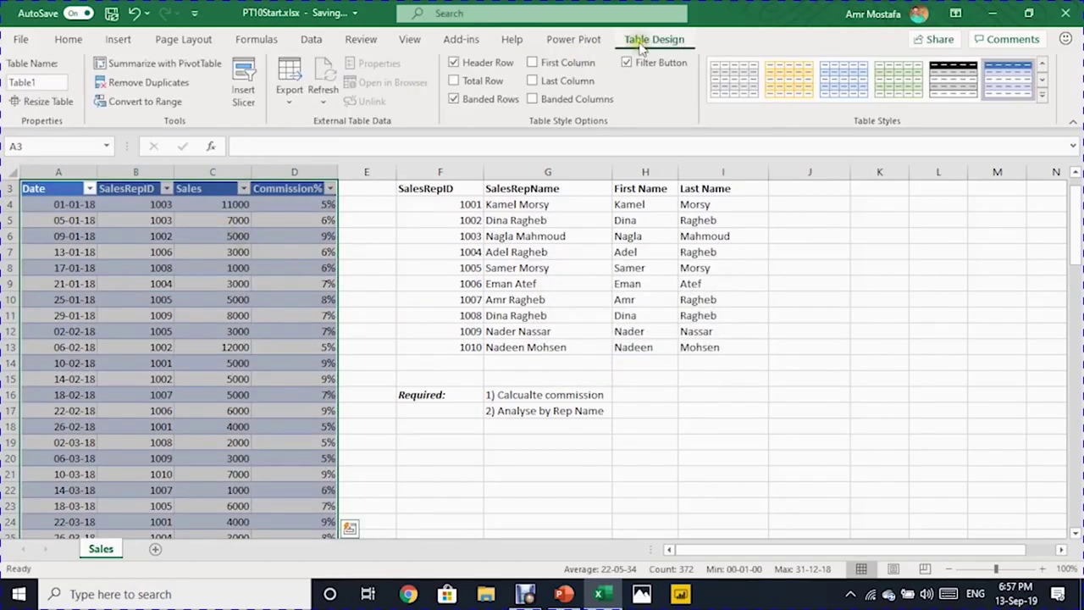
left_click(34, 83)
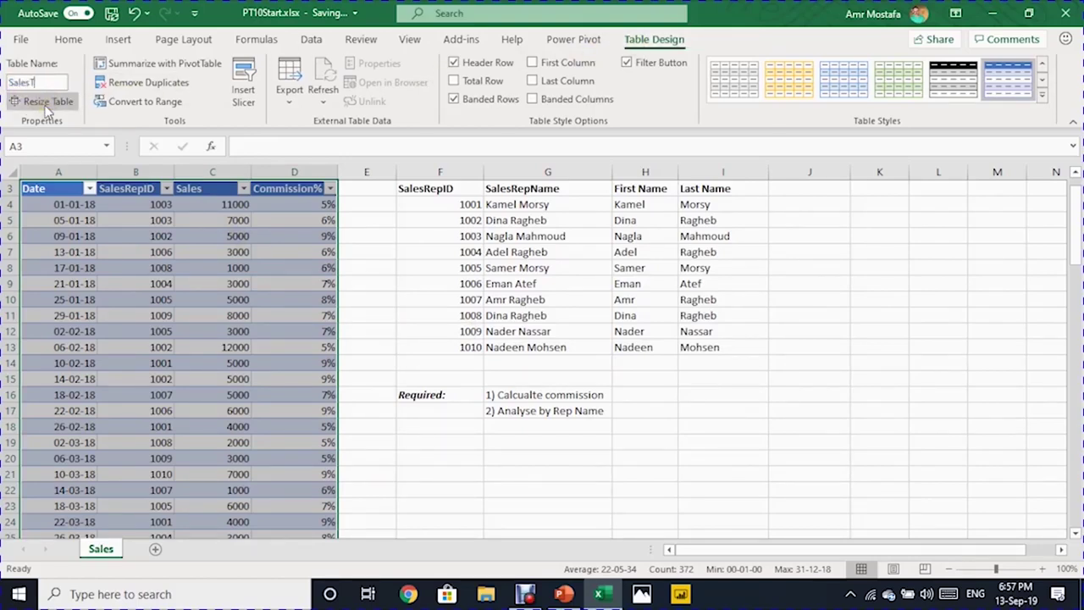
Step: Convert the Sales Rep Data range F3:I13 into a table with headers and name it SalesRep
left_click(514, 252)
key("ctrl+t")
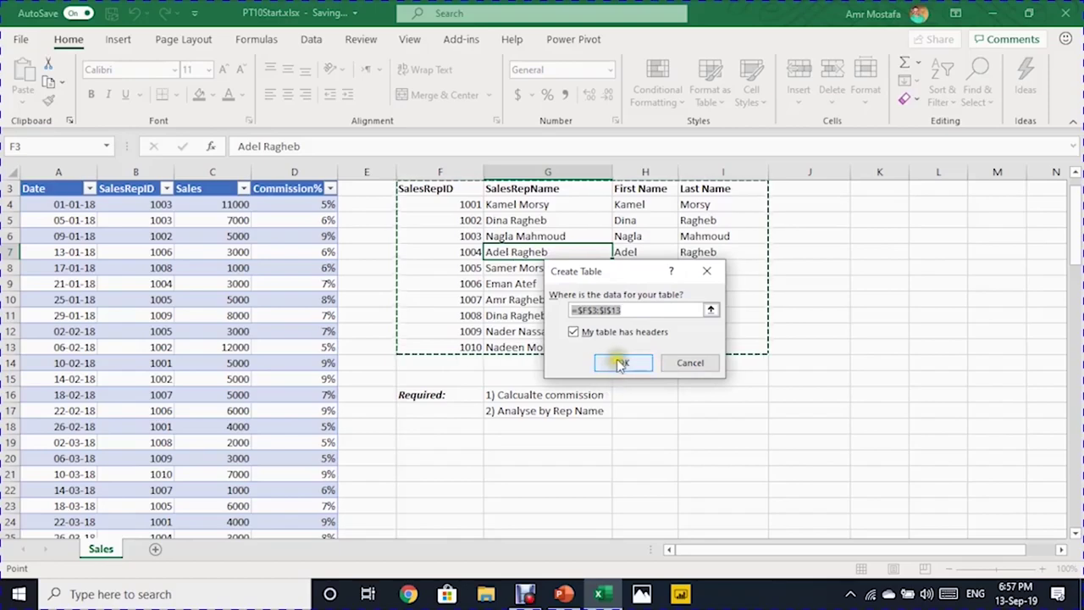
left_click(621, 363)
left_click(38, 83)
type("Sales Rep Data")
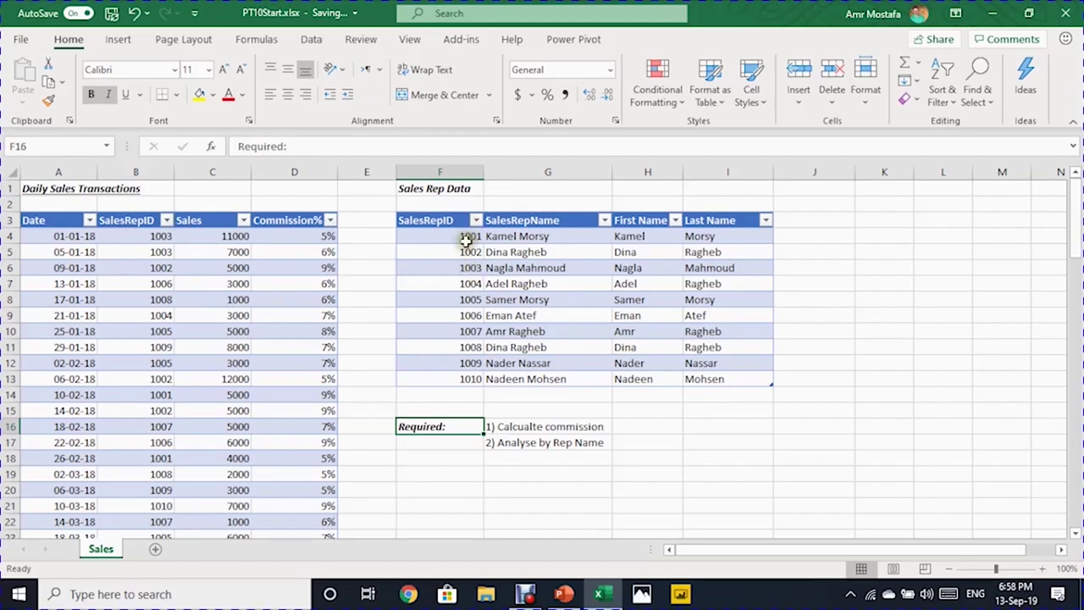
key("ctrl+z")
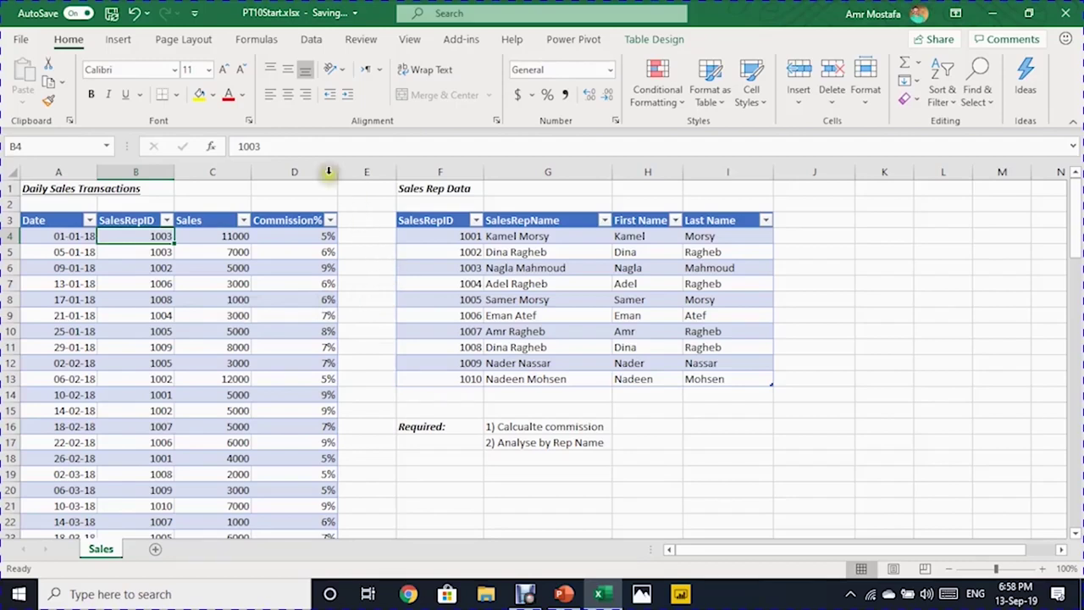
Step: Start a new table relationship with SalesT as the table and SalesRepID as its foreign column
left_click(312, 40)
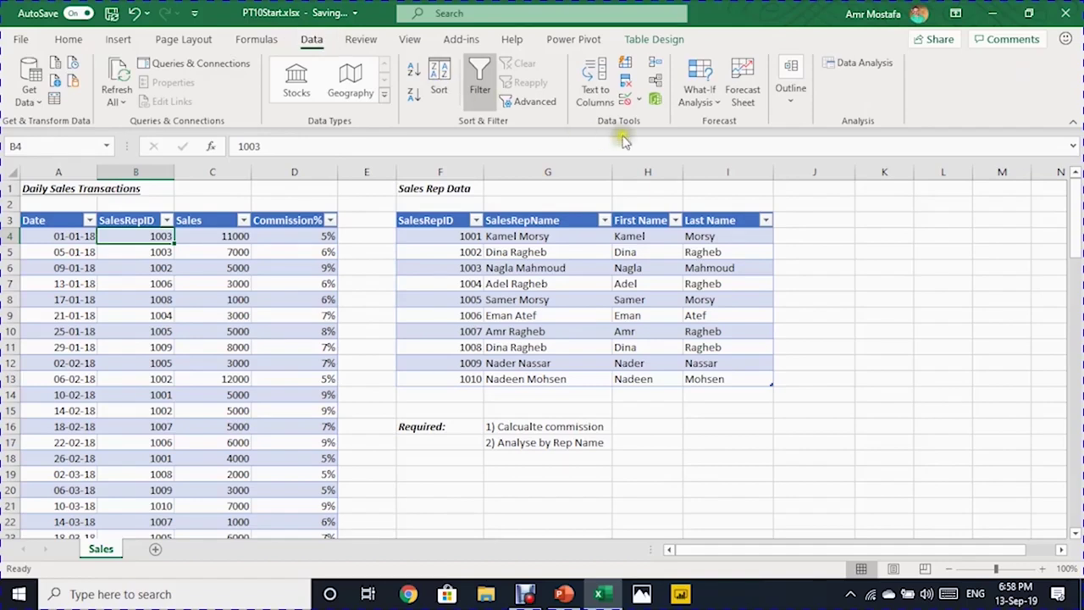
left_click(655, 80)
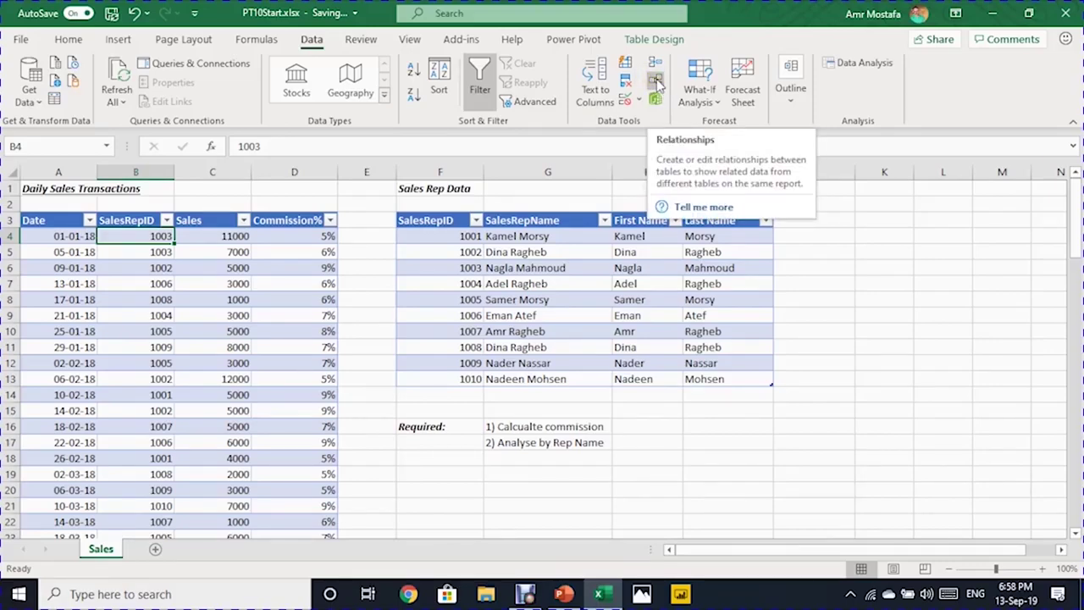
left_click(658, 80)
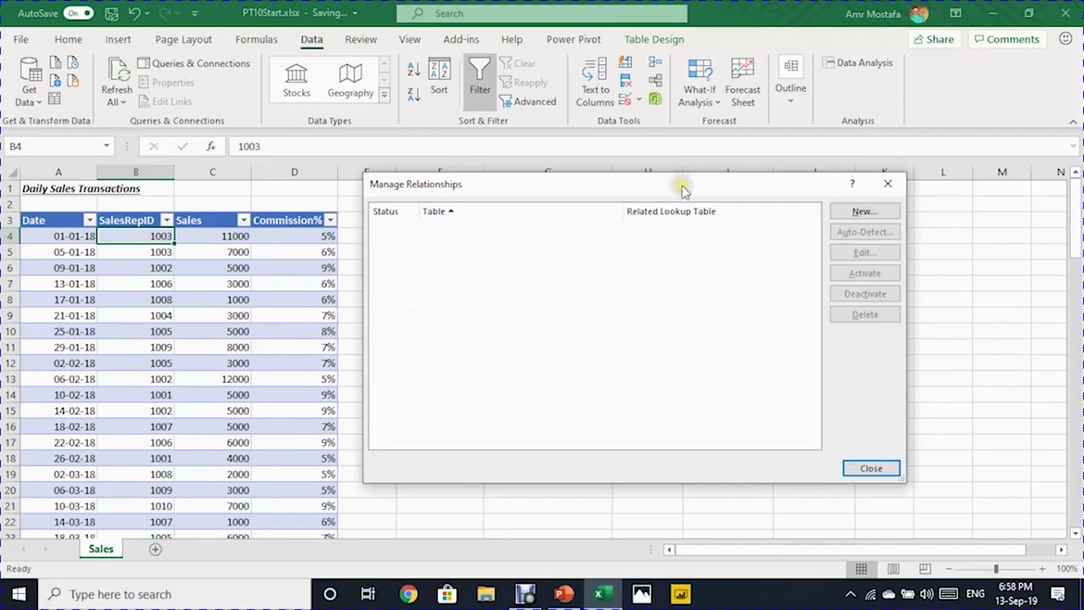
left_click_drag(682, 188, 558, 189)
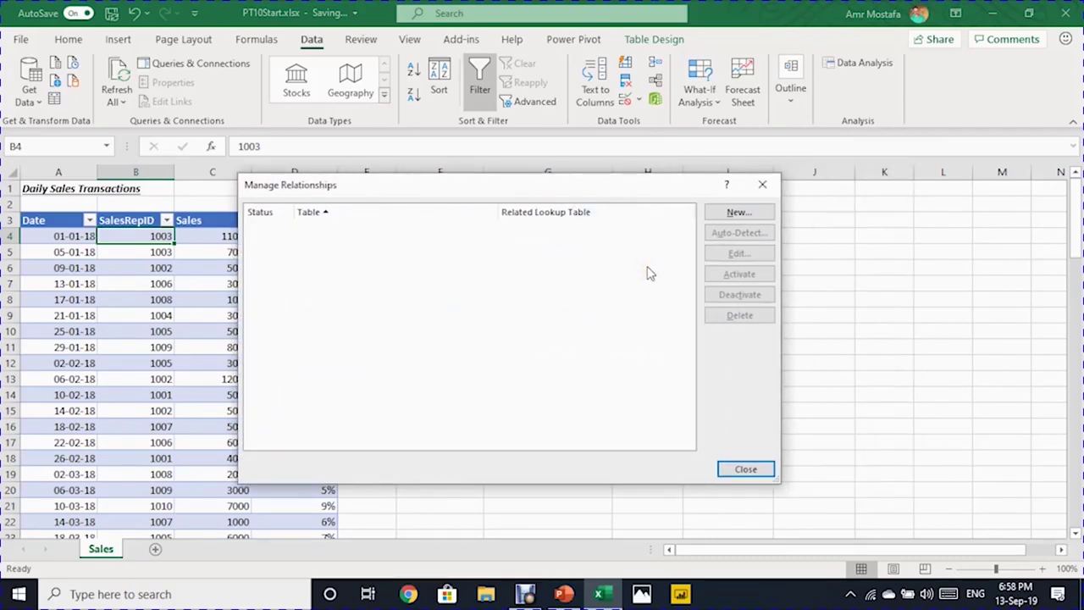
left_click(737, 213)
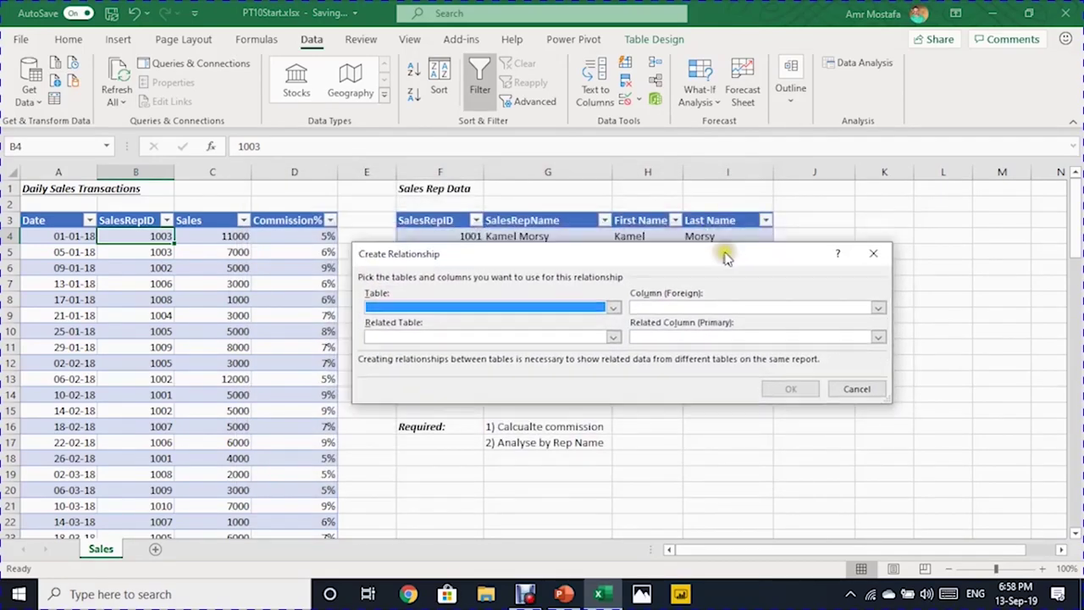
left_click_drag(721, 257, 736, 279)
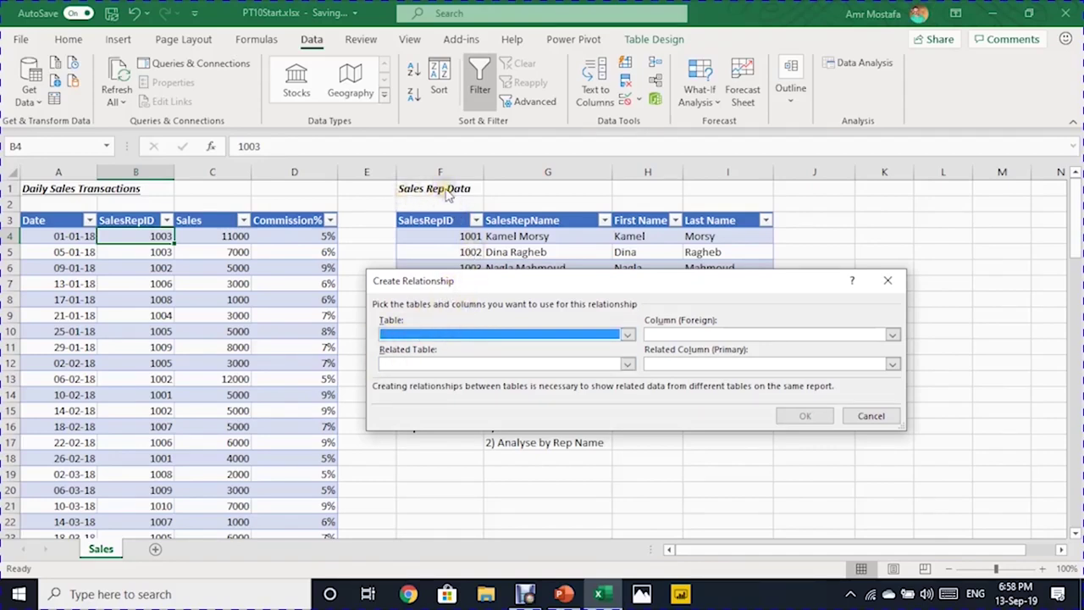
left_click(464, 332)
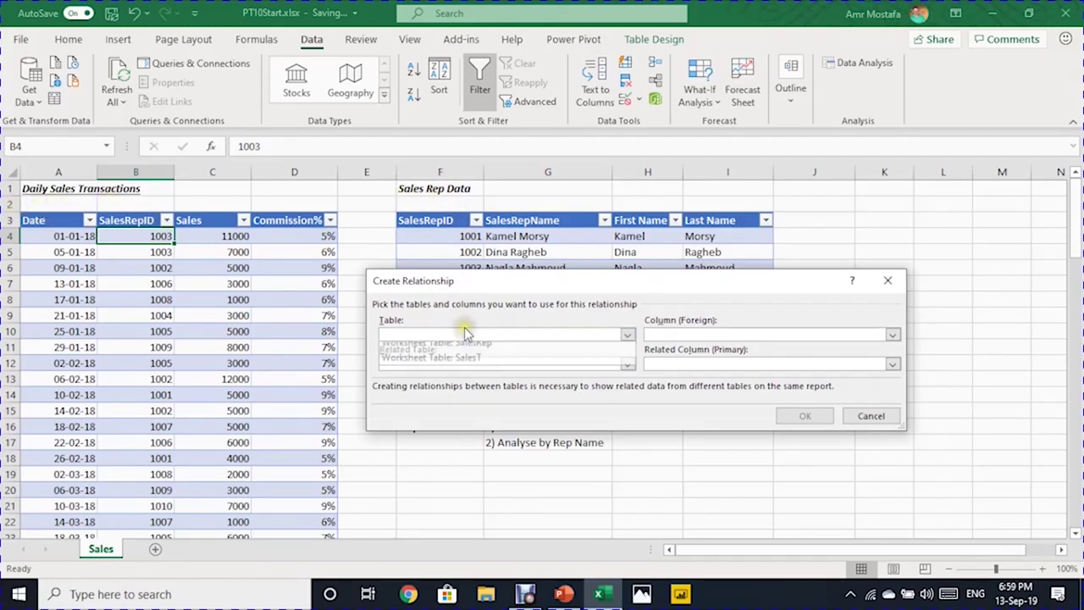
left_click(482, 366)
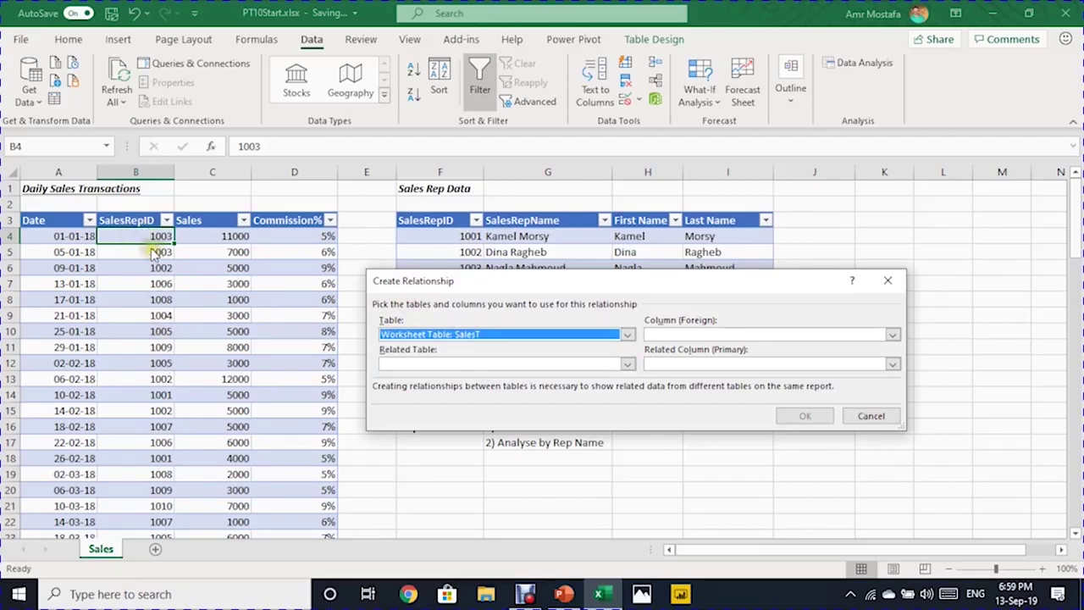
left_click(747, 336)
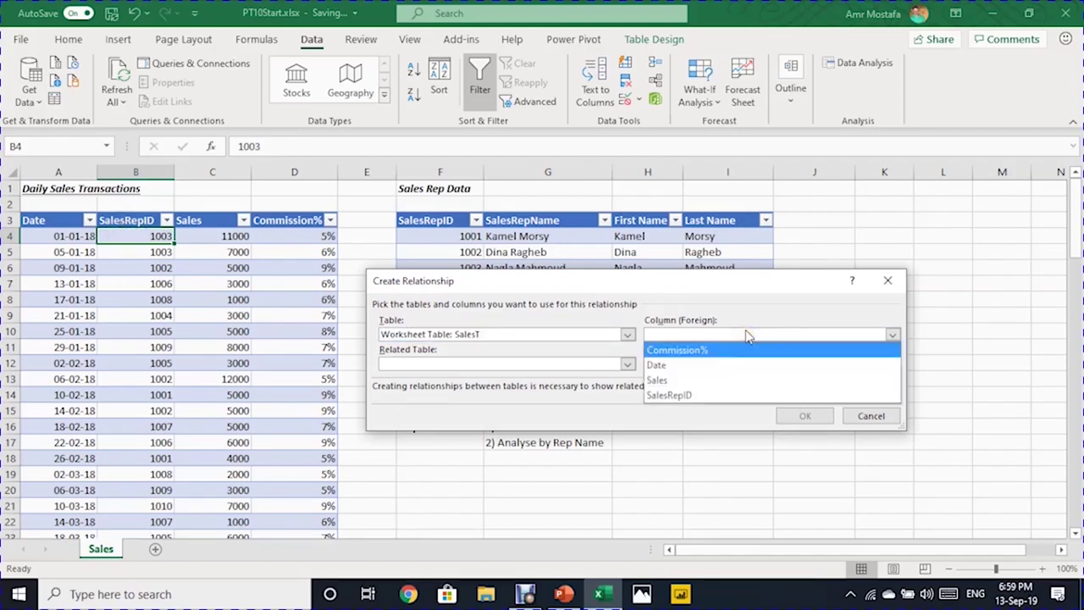
left_click(750, 395)
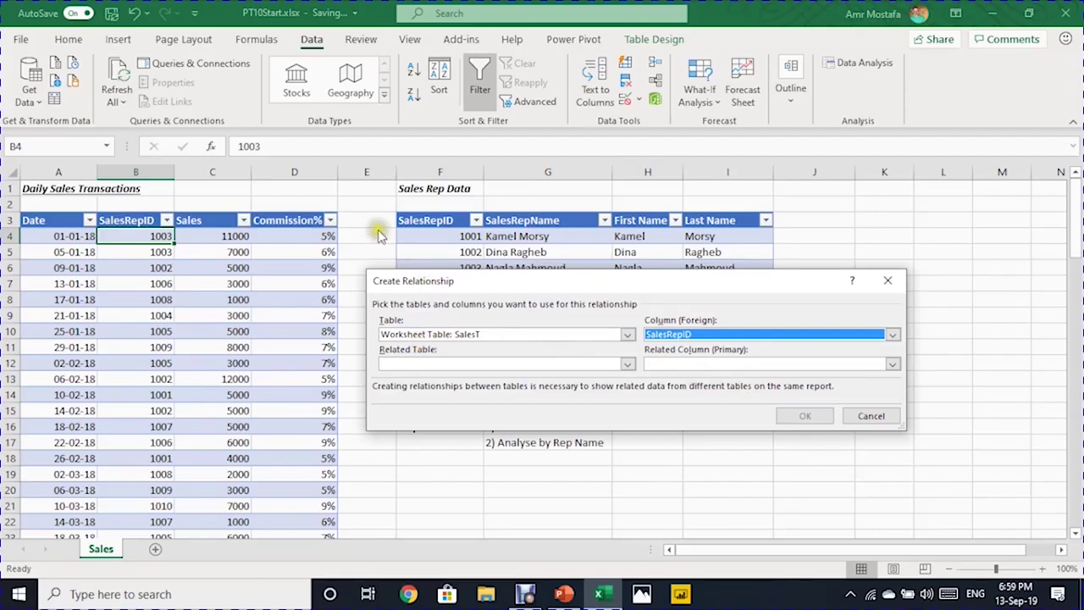
Step: Set SalesRep as the related table with SalesRepID as its primary column, and create the relationship
left_click(495, 364)
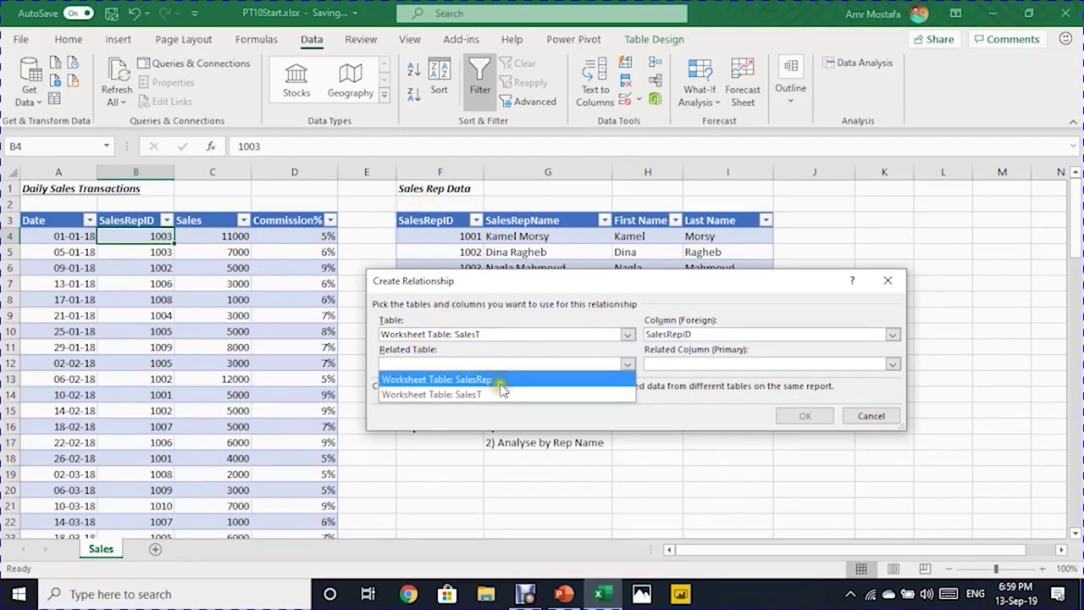
left_click(500, 382)
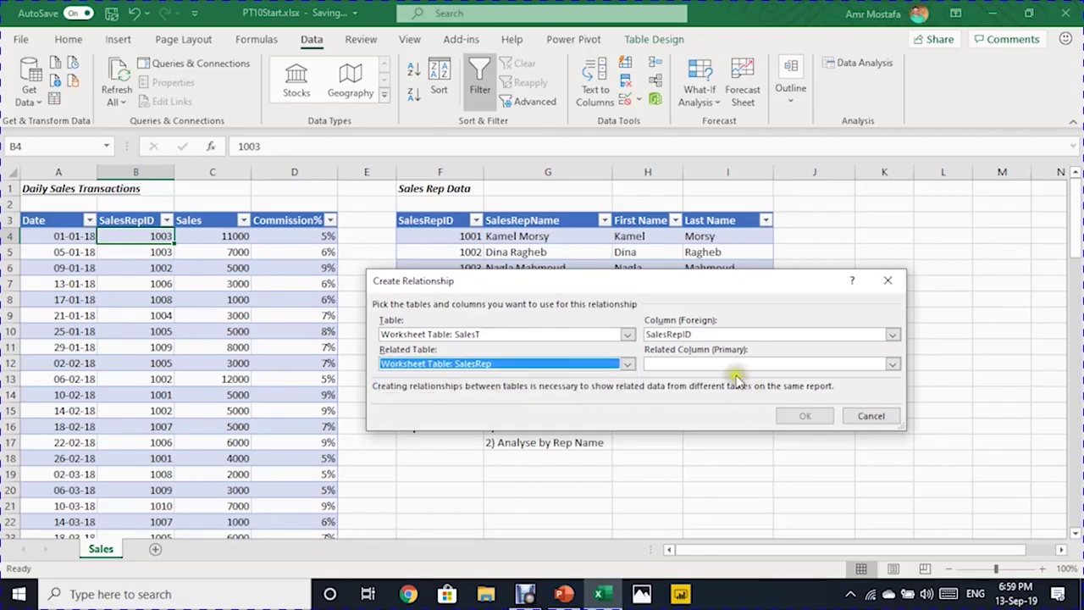
left_click_drag(627, 292, 571, 409)
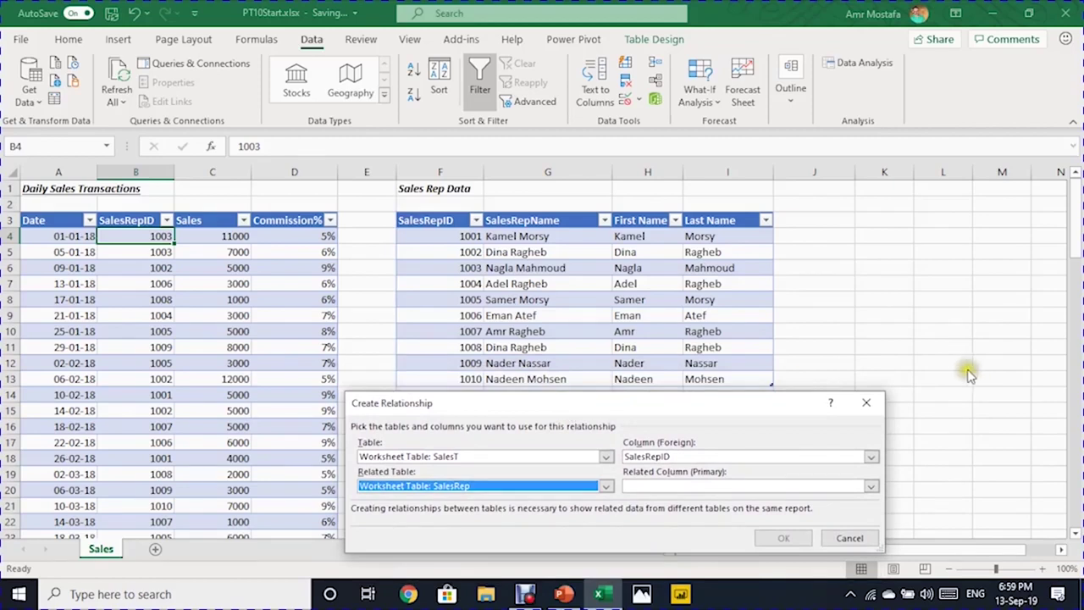
left_click(654, 488)
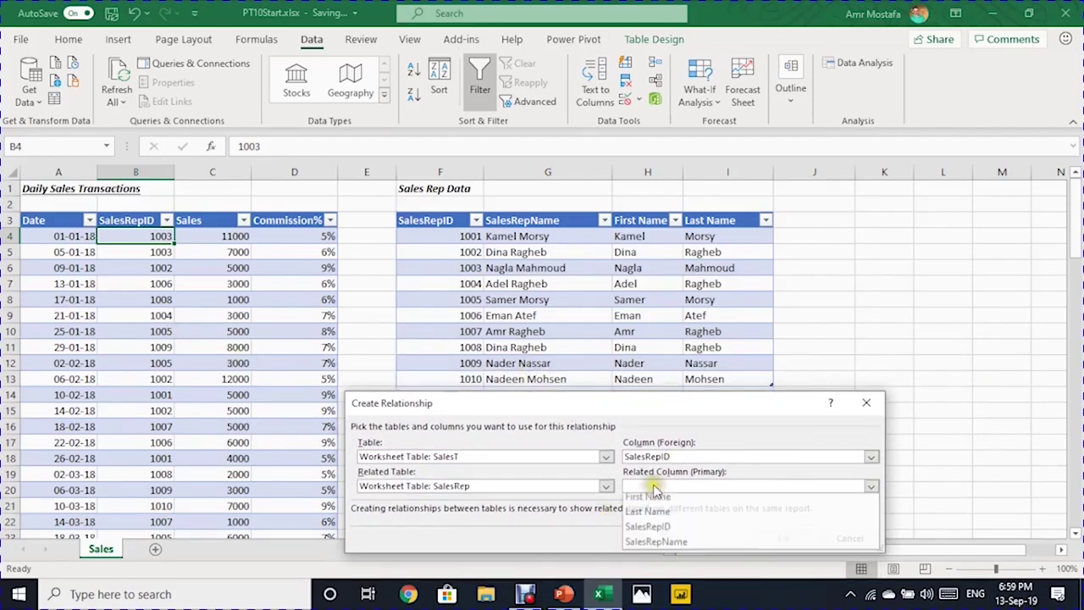
left_click(674, 527)
left_click(787, 540)
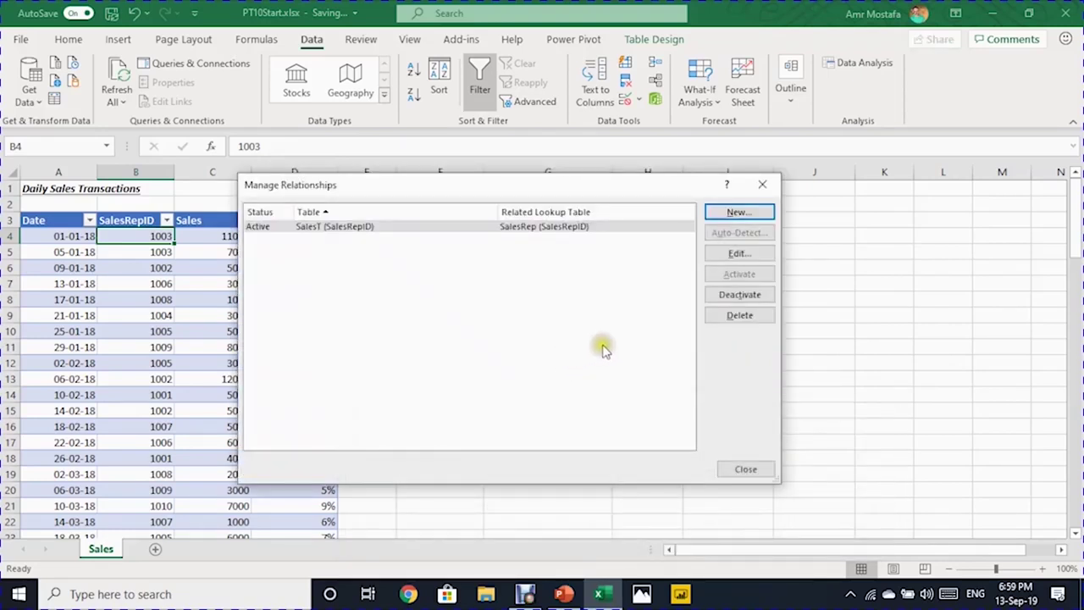
left_click(746, 469)
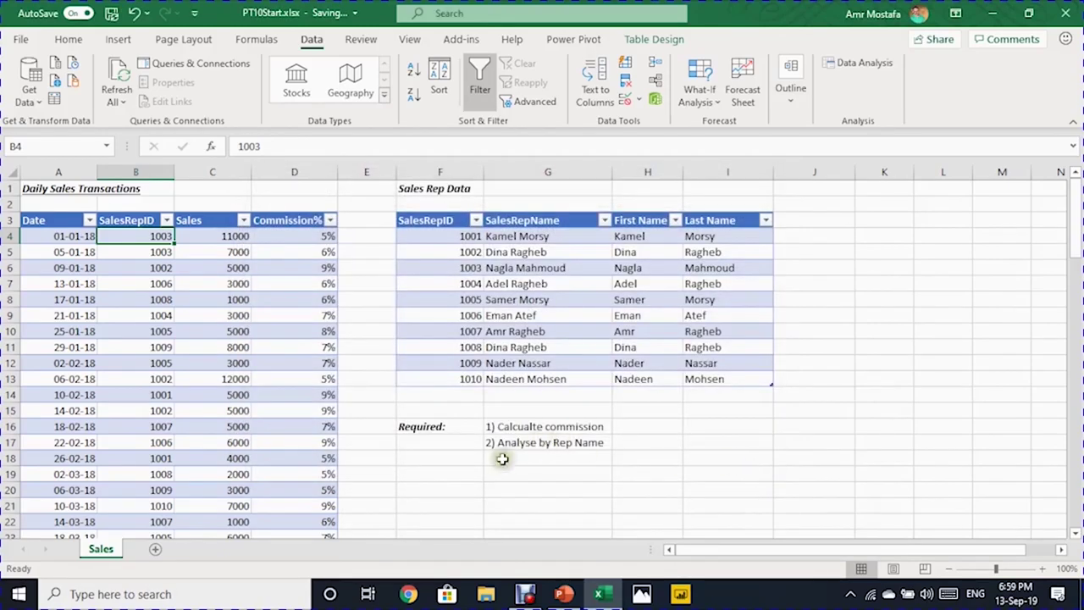
Step: Insert a PivotTable based on the workbook's Data Model at cell F20 of the Sales sheet
left_click(464, 489)
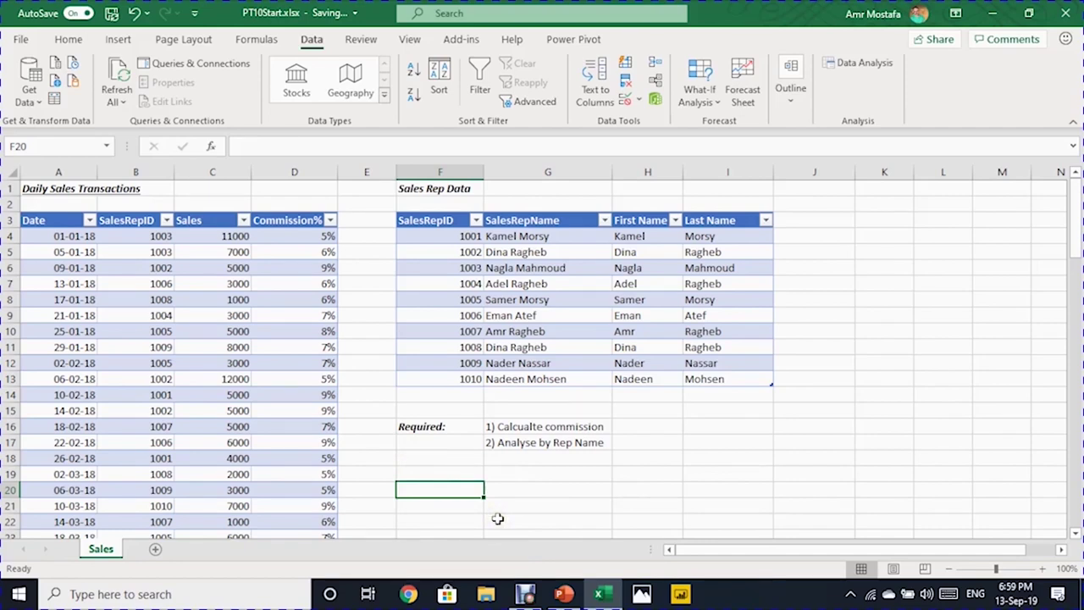
key("alt+n")
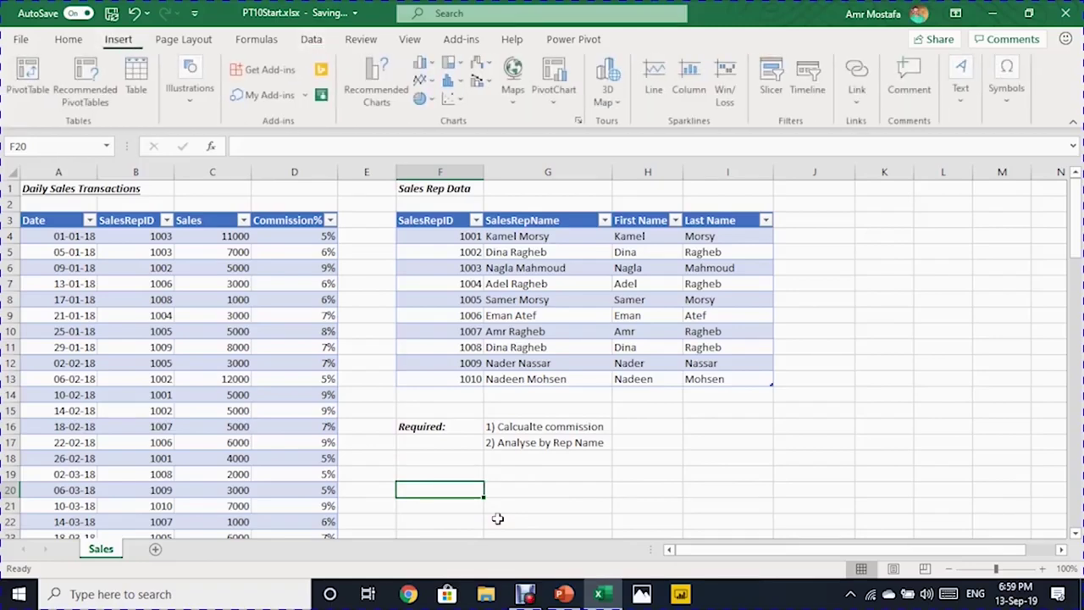
key("v")
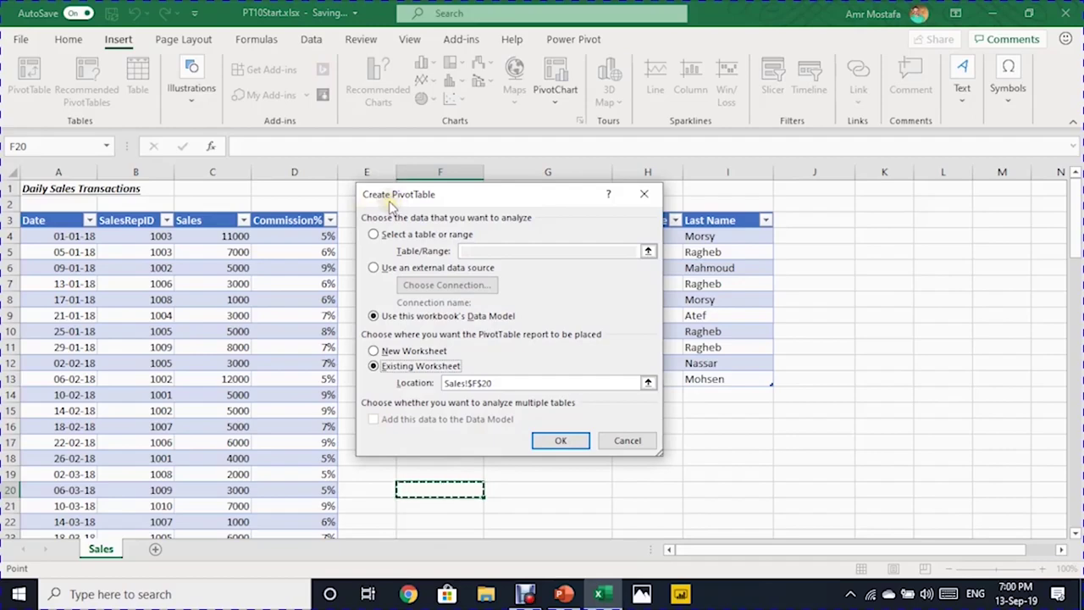
left_click_drag(537, 206, 896, 192)
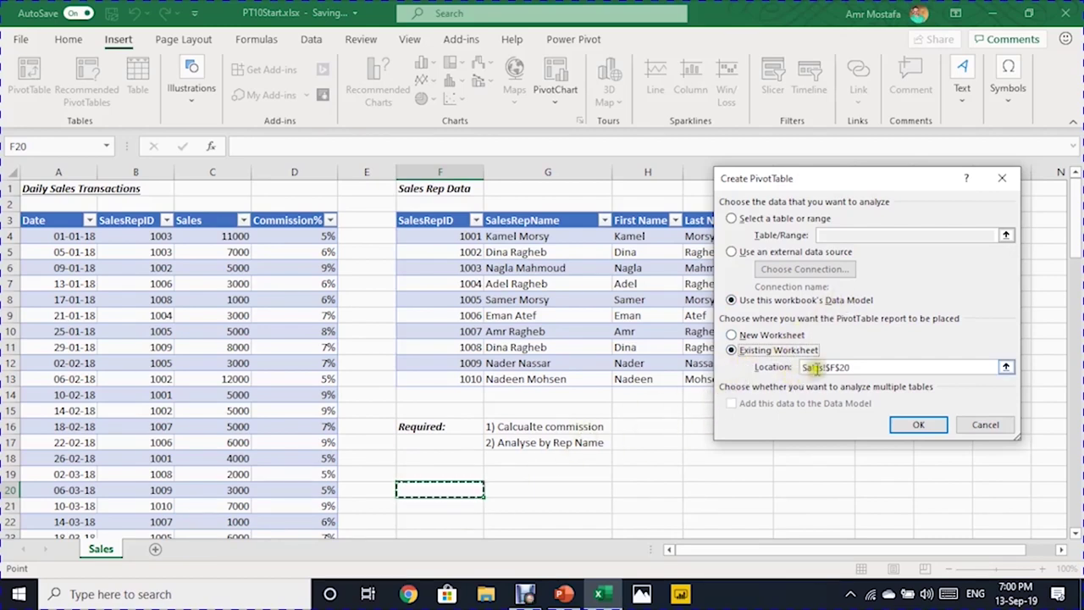
left_click(906, 426)
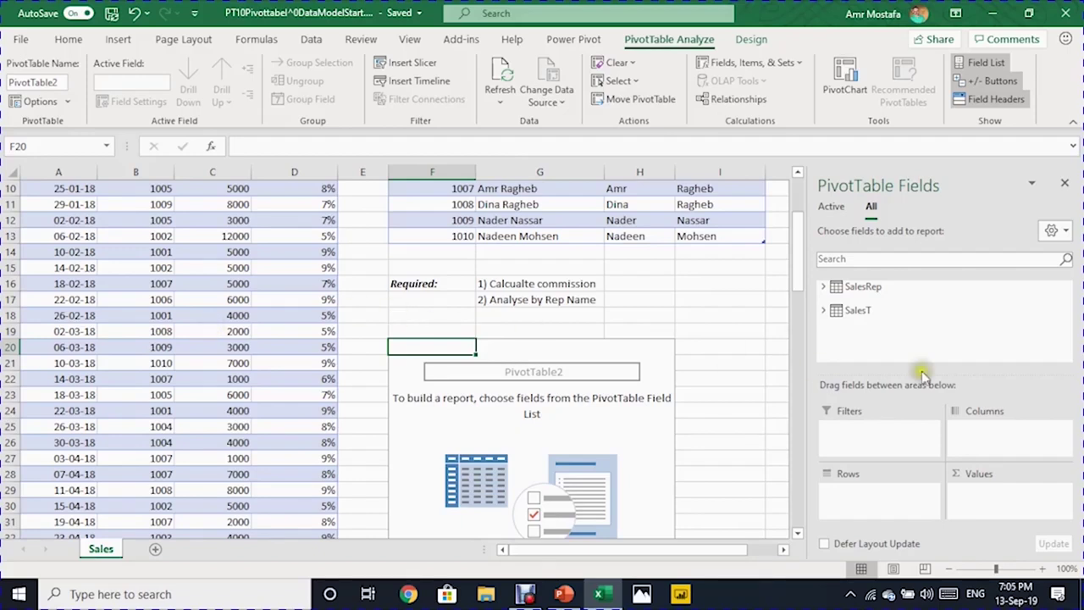
Step: Expand the SalesRep and SalesT tables in the PivotTable field list and review their available fields
left_click(825, 287)
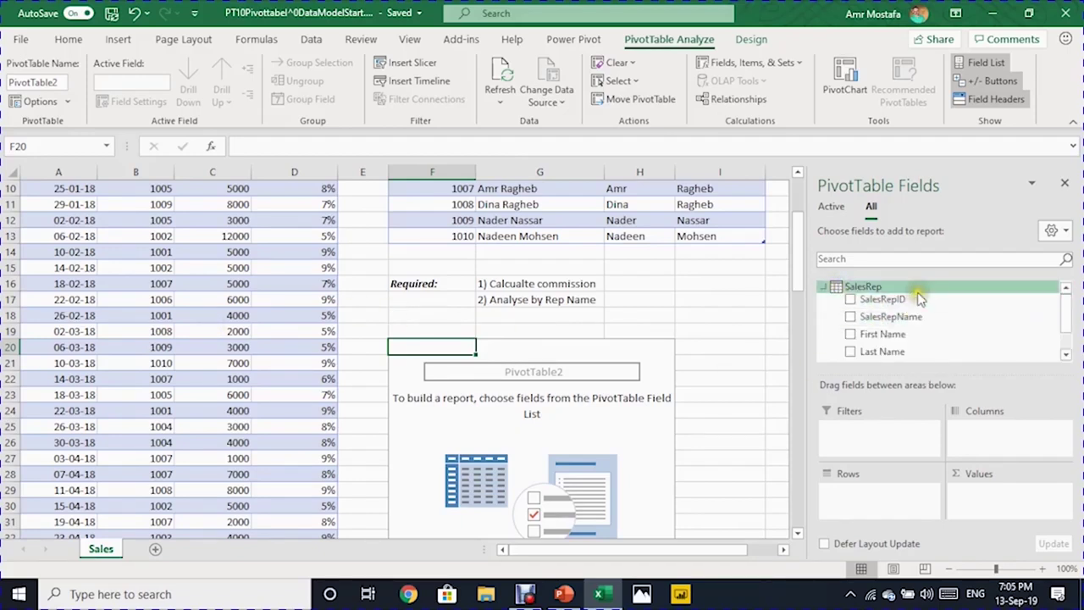
scroll(919, 326, "down", 1)
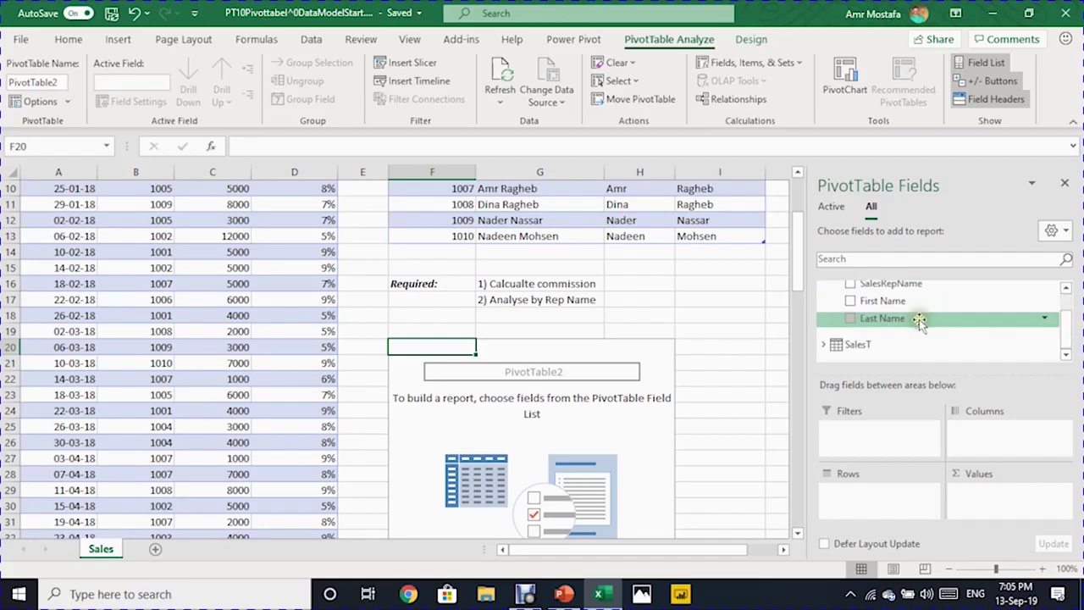
scroll(919, 288, "up", 1)
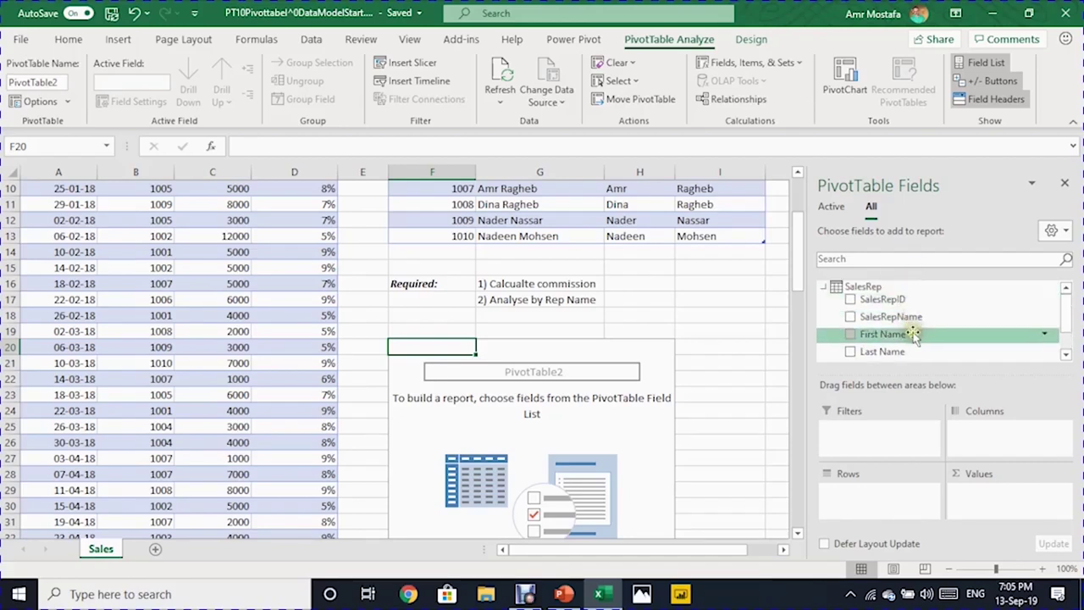
scroll(872, 334, "down", 1)
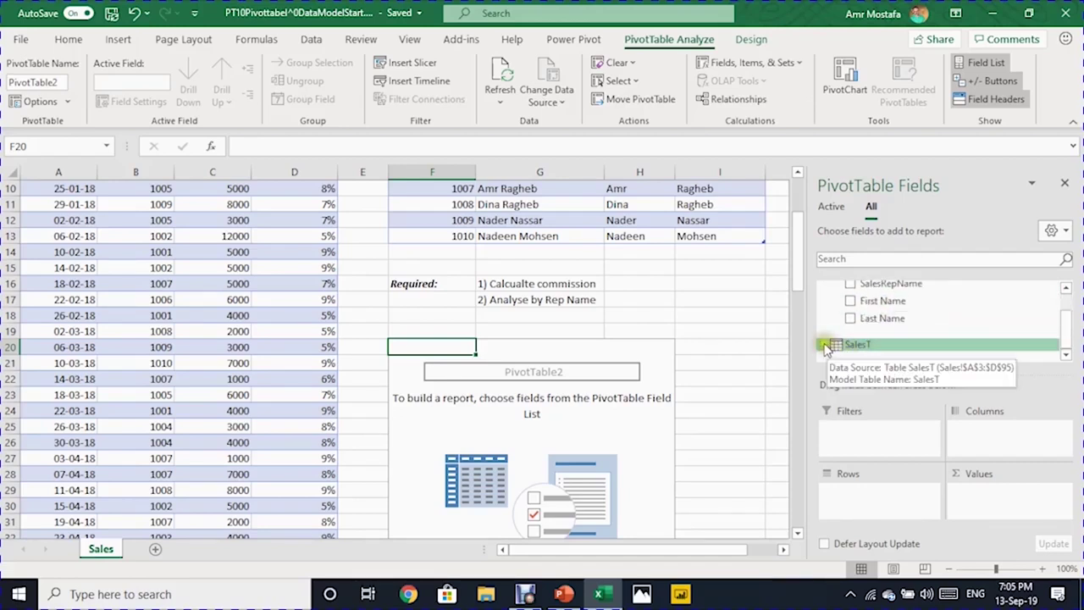
left_click(872, 345)
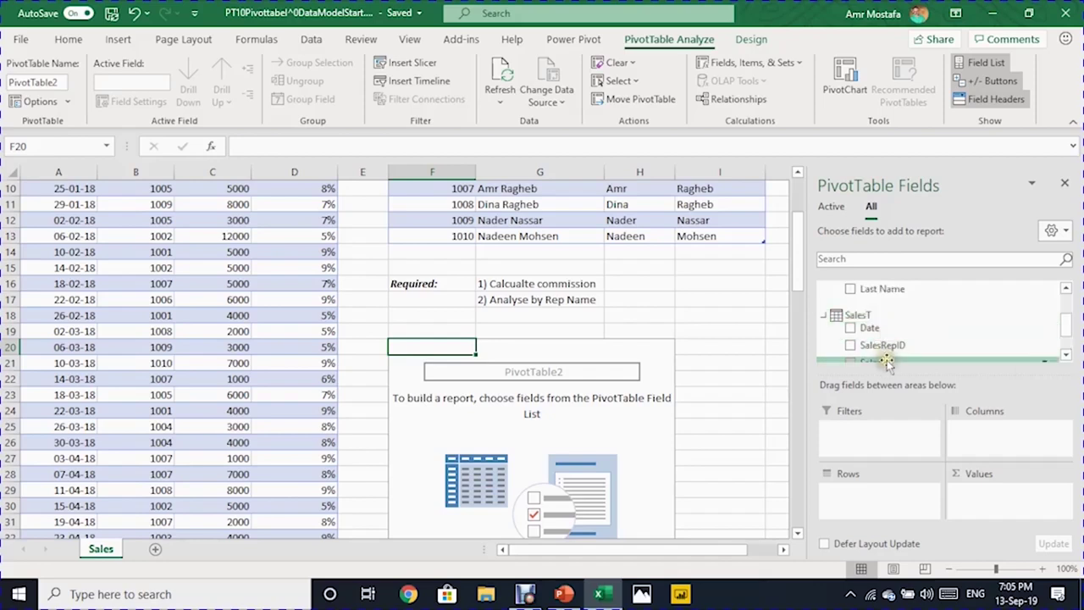
scroll(890, 322, "down", 1)
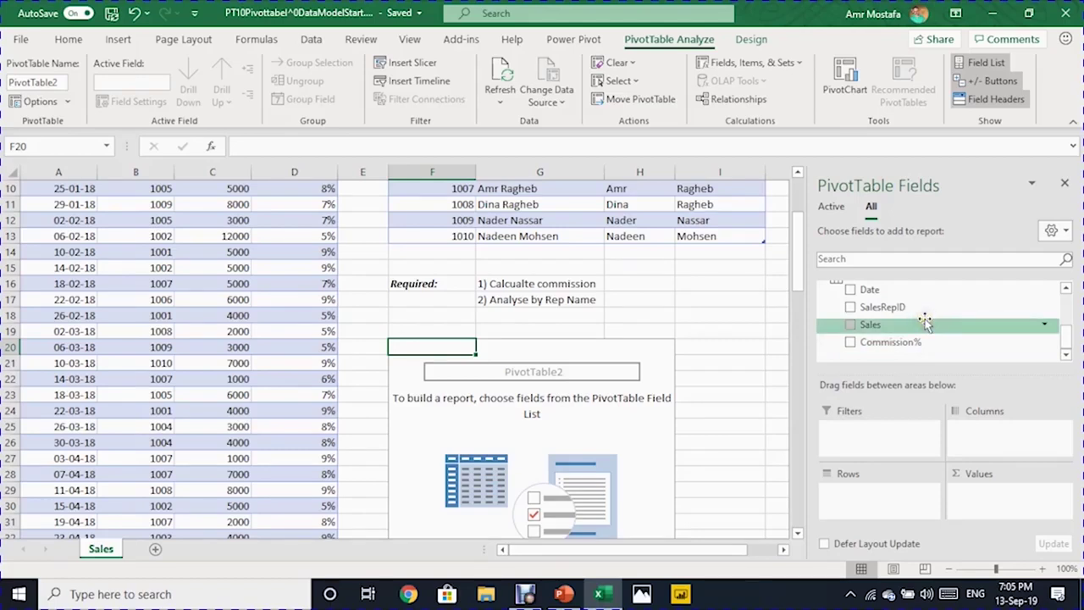
Step: Add SalesRepName to the PivotTable's rows and summarise Sales from the SalesT table as its values
scroll(925, 322, "up", 3)
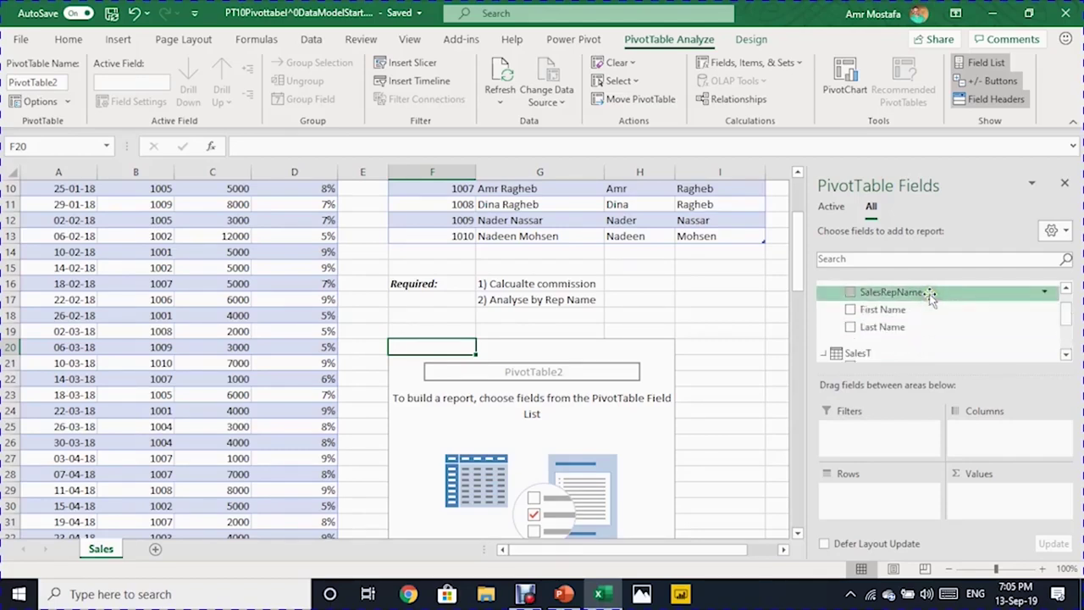
left_click_drag(931, 294, 886, 517)
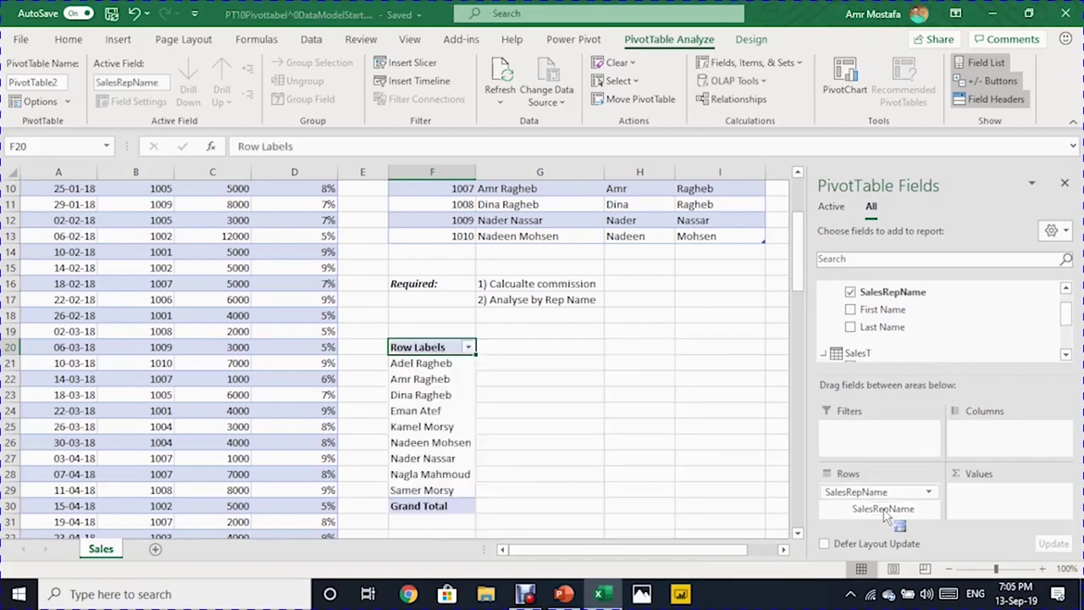
scroll(932, 326, "down", 3)
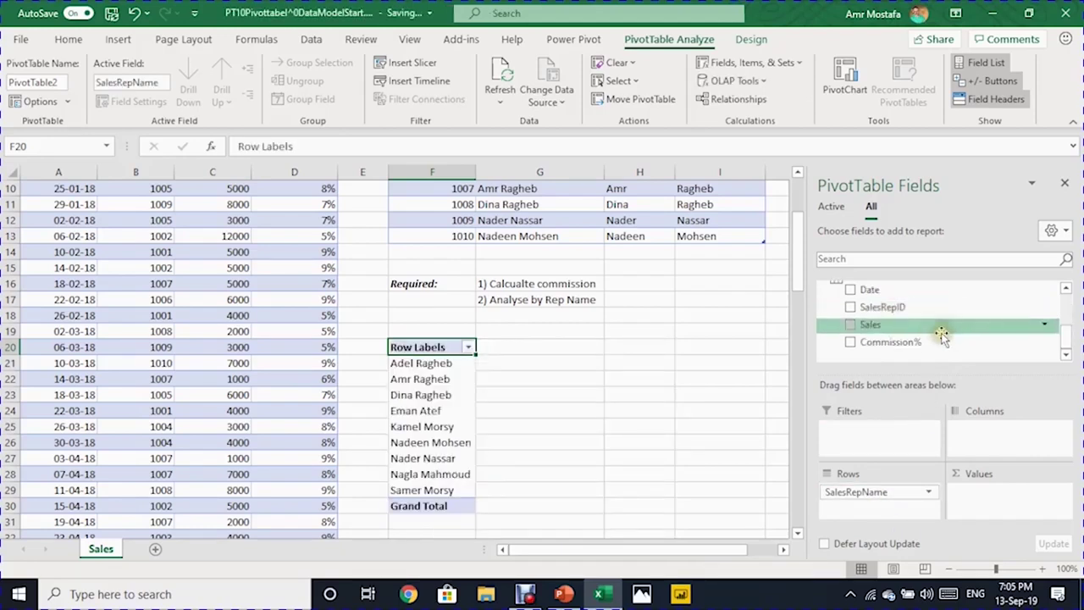
left_click_drag(943, 335, 1003, 498)
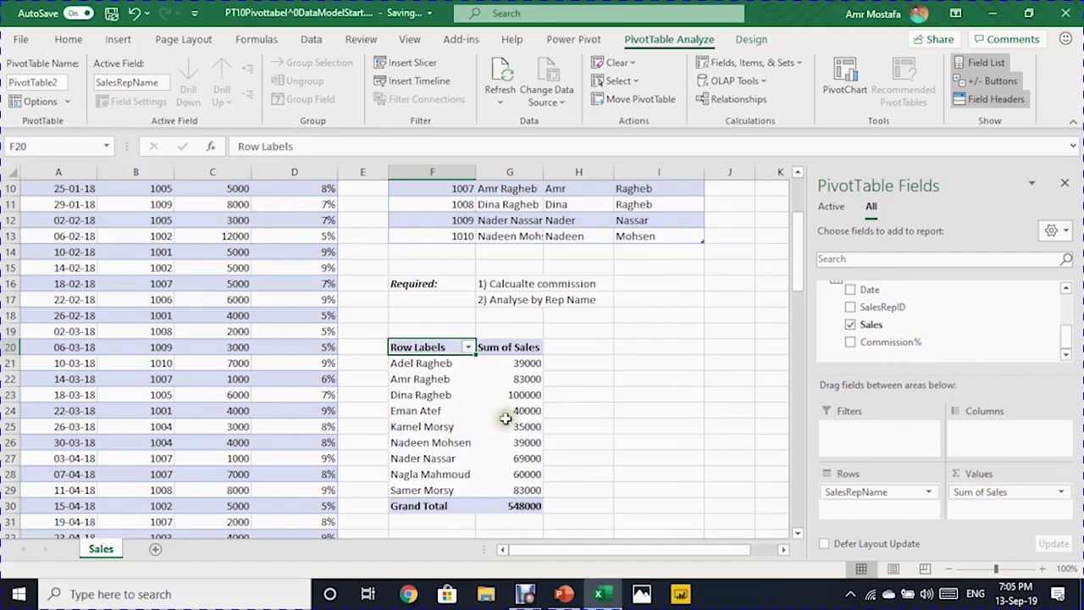
Step: Start a new measure in the SalesT table and name it Commission
scroll(521, 369, "up", 3)
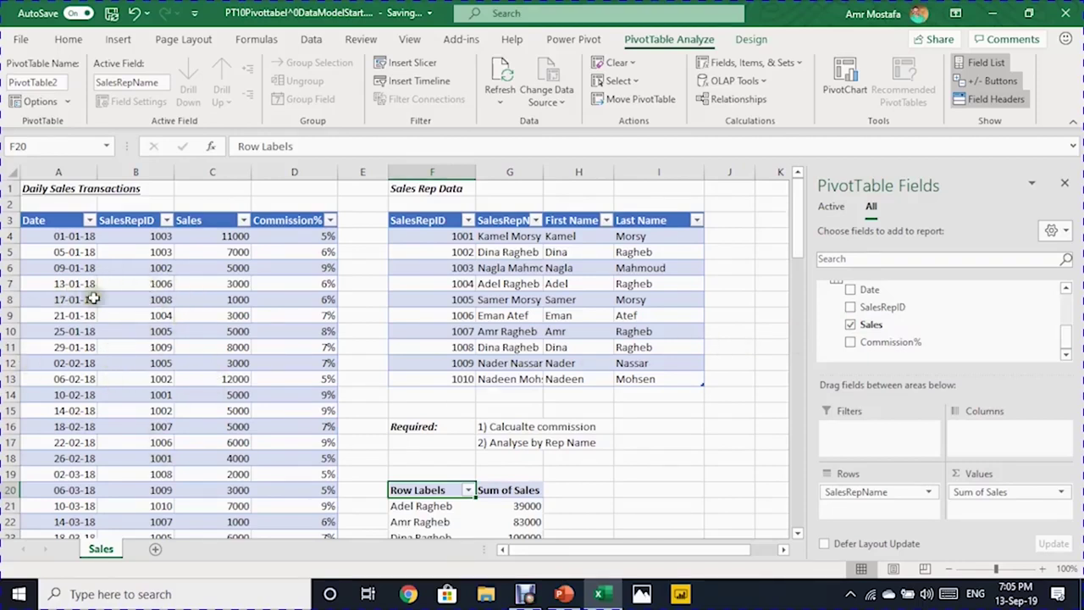
scroll(866, 315, "up", 1)
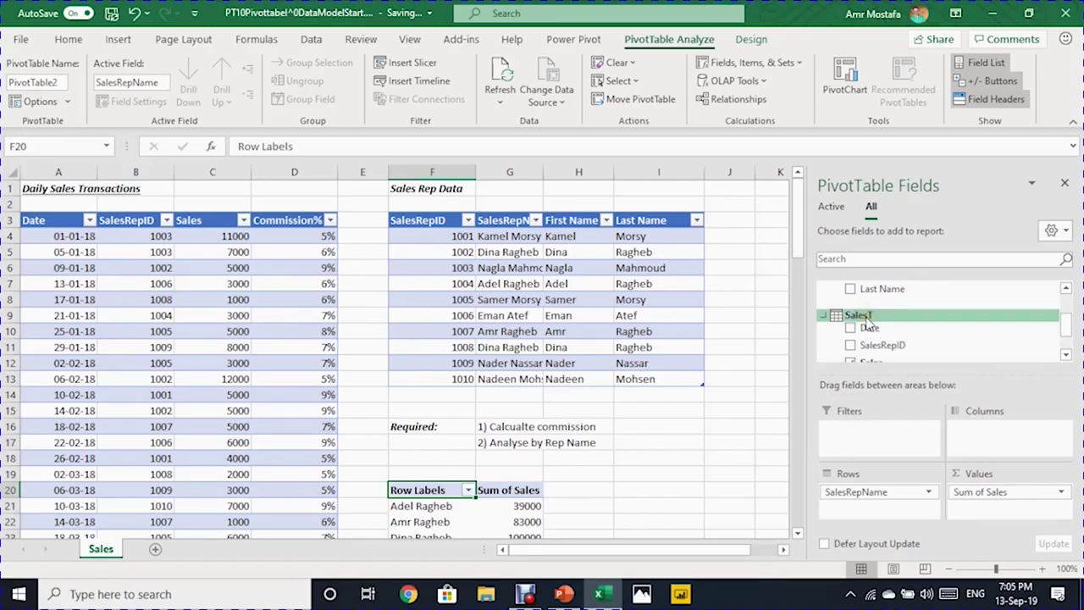
right_click(869, 325)
left_click(900, 330)
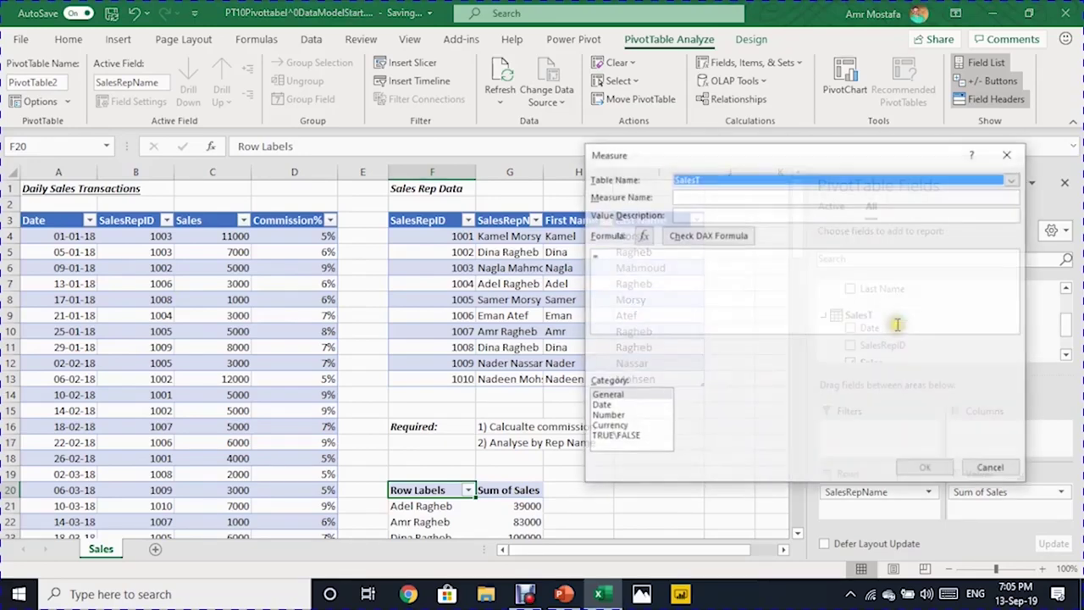
left_click_drag(736, 155, 528, 185)
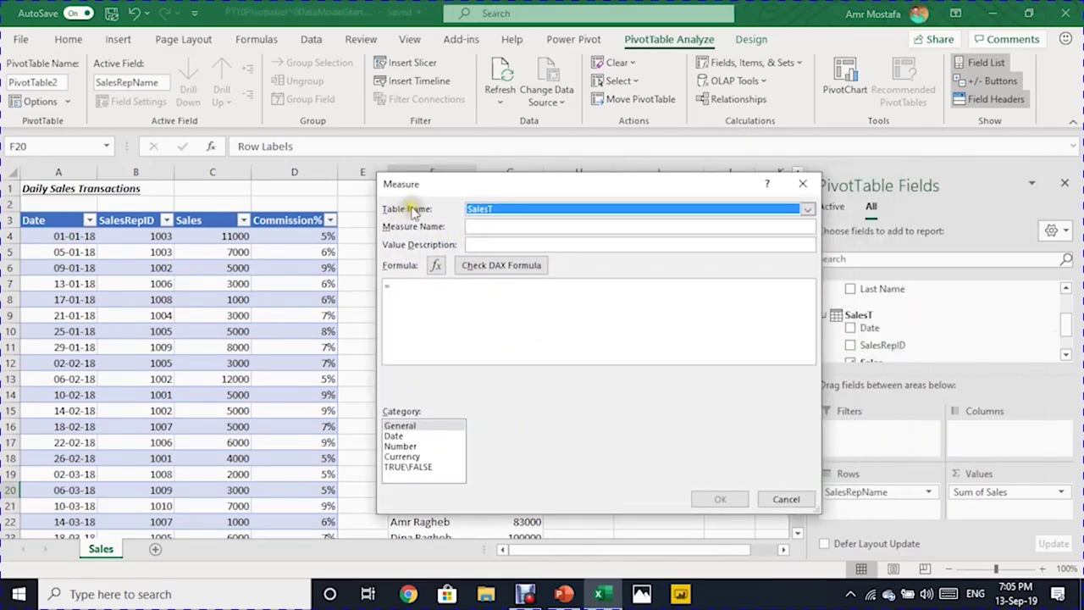
left_click(484, 212)
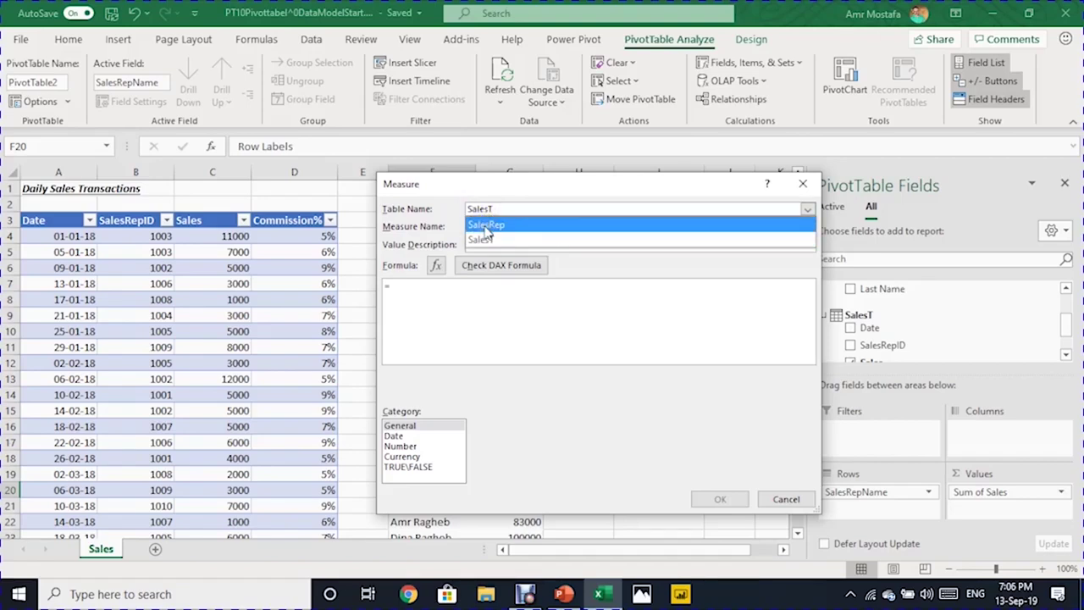
left_click(485, 241)
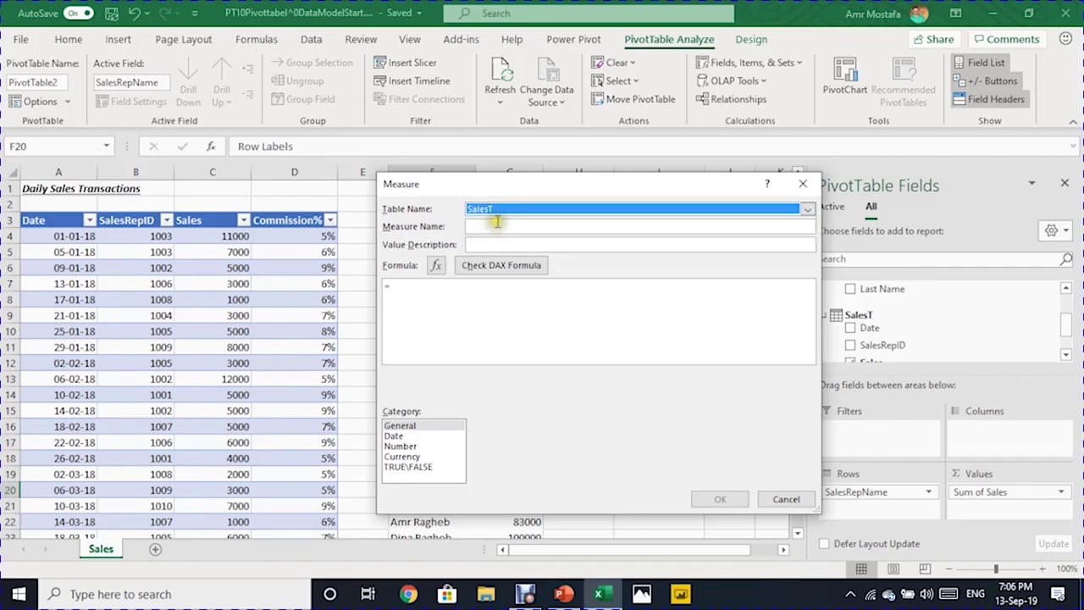
left_click(499, 225)
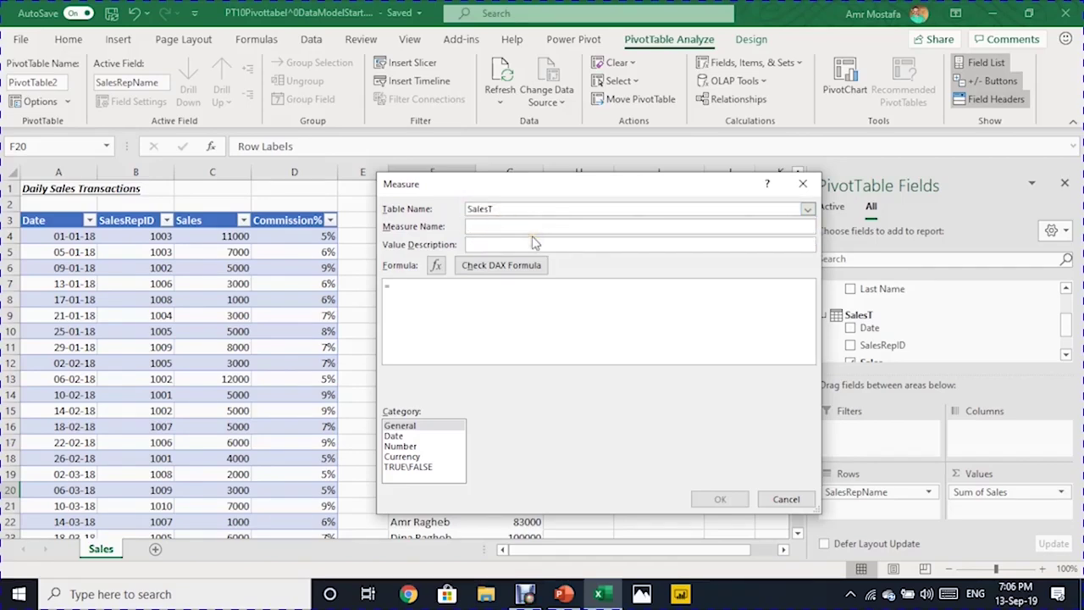
type("Commission")
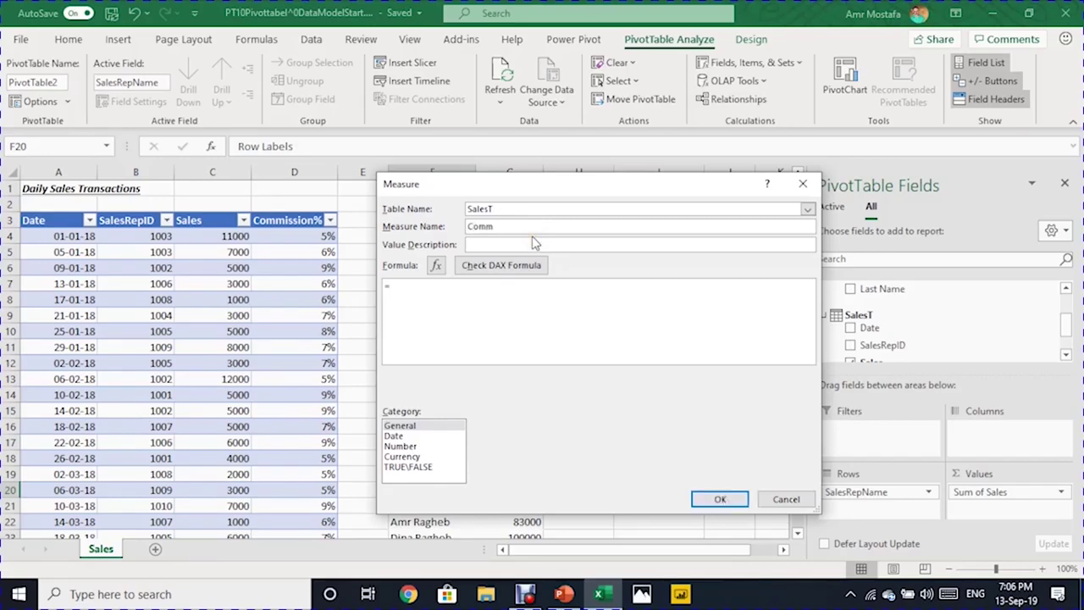
Step: Begin the Commission measure's formula with a SUMX function that uses SalesT as its table argument
left_click(406, 300)
type("sum")
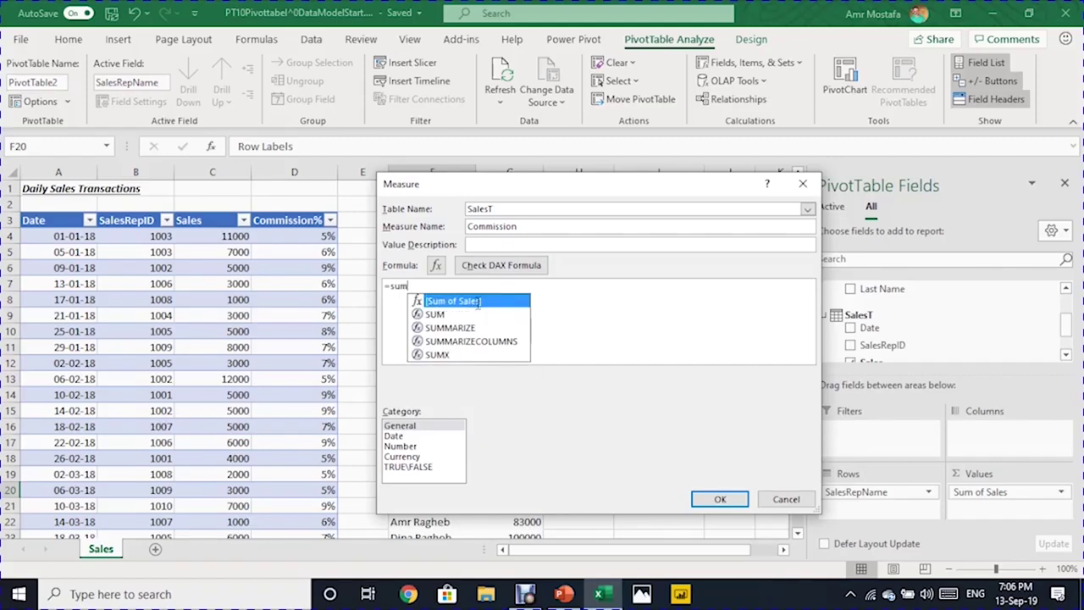
type("x")
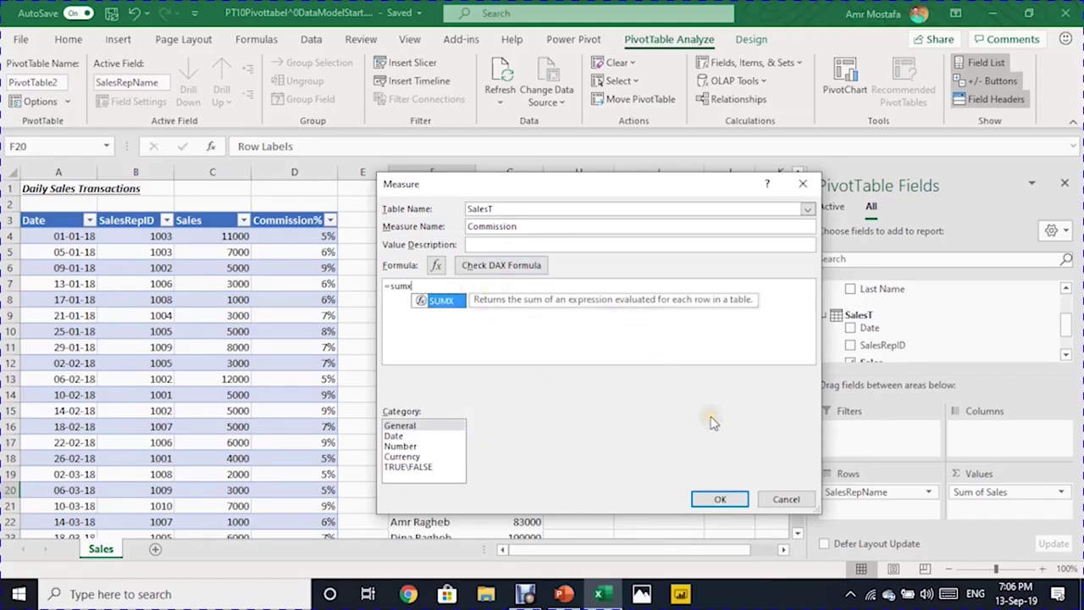
key("Tab")
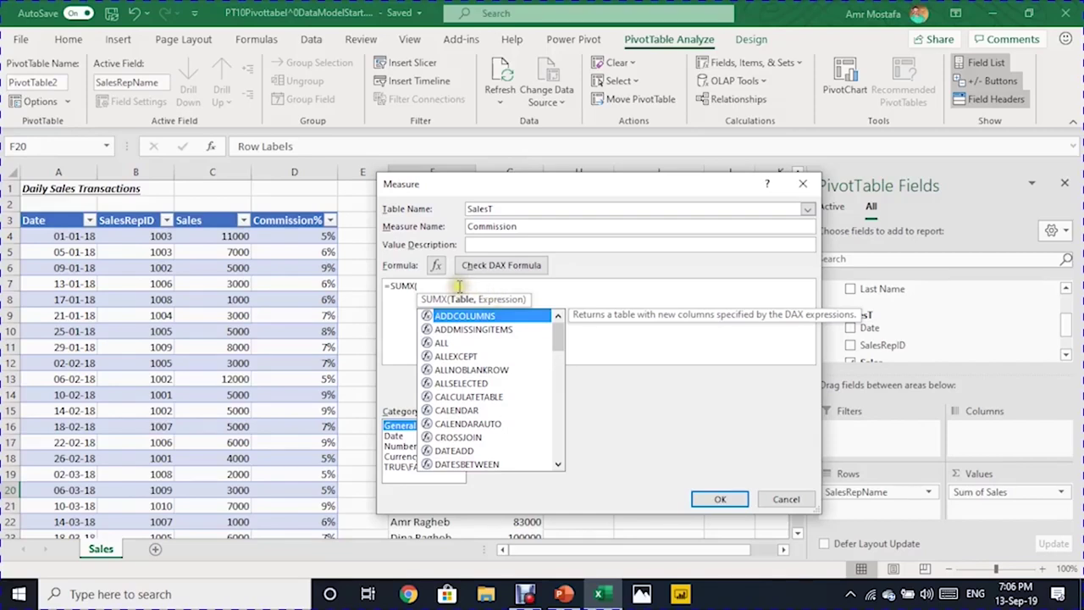
type("sa")
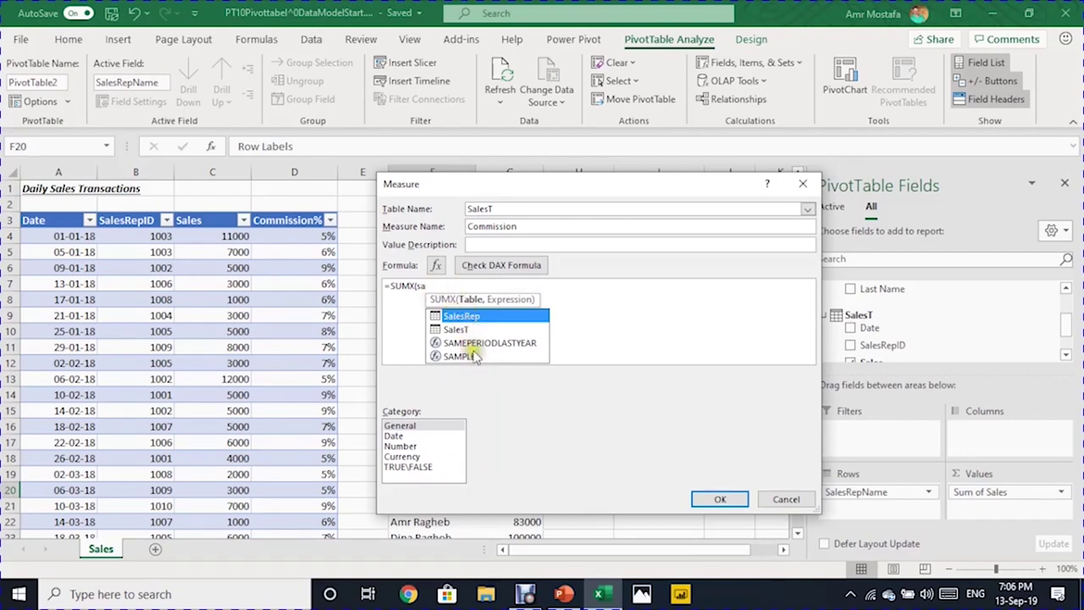
left_click(453, 335)
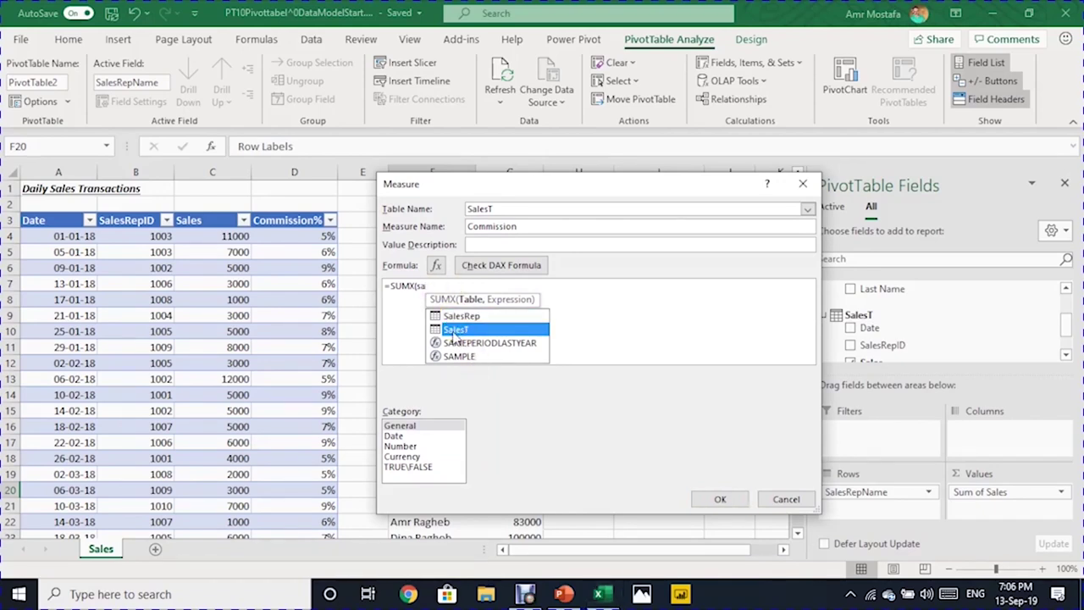
double_click(455, 331)
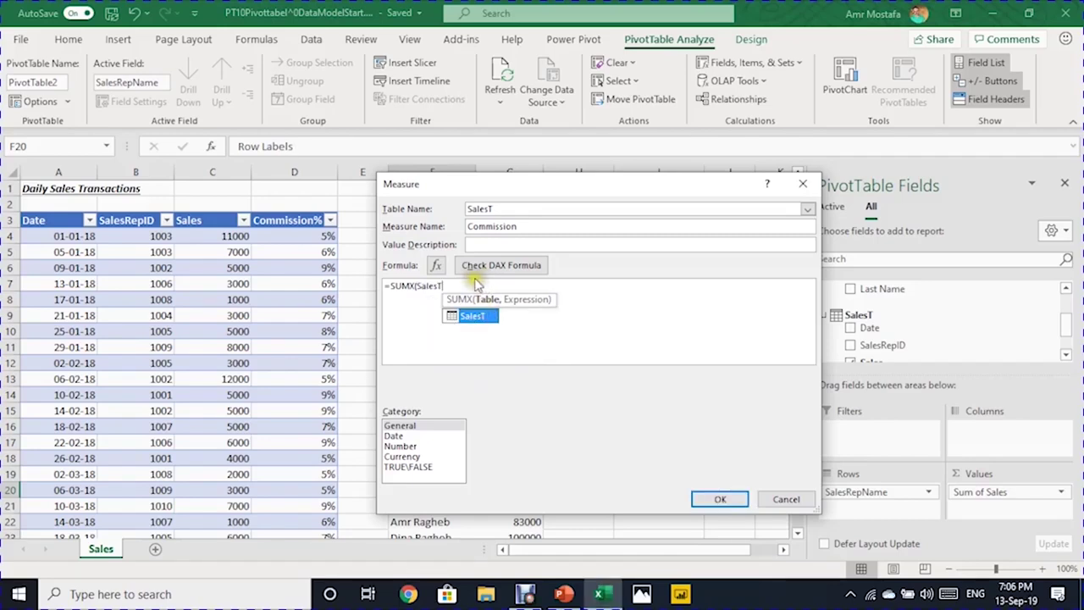
type(",")
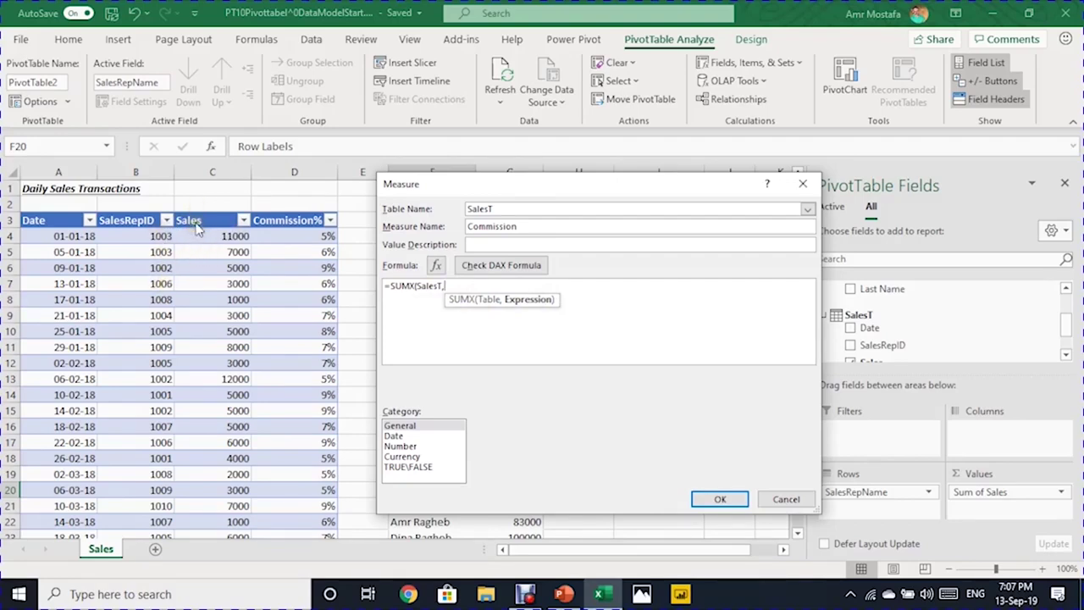
Step: Complete the SUMX formula with the expression SalesT[Sales]*SalesT[Commission%] and check the DAX formula for errors
type("sal")
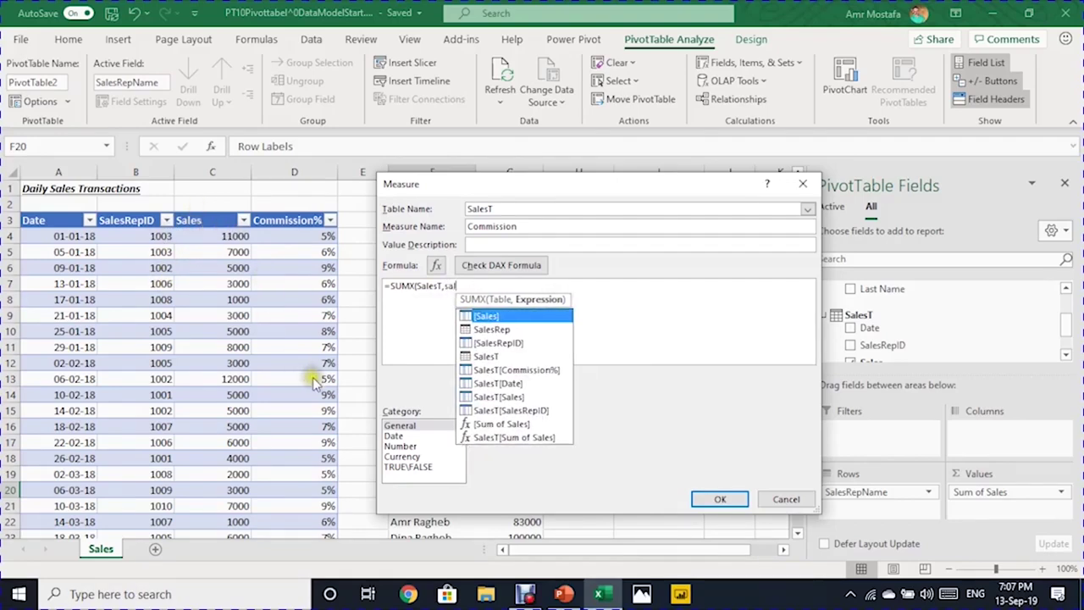
left_click(497, 398)
double_click(497, 398)
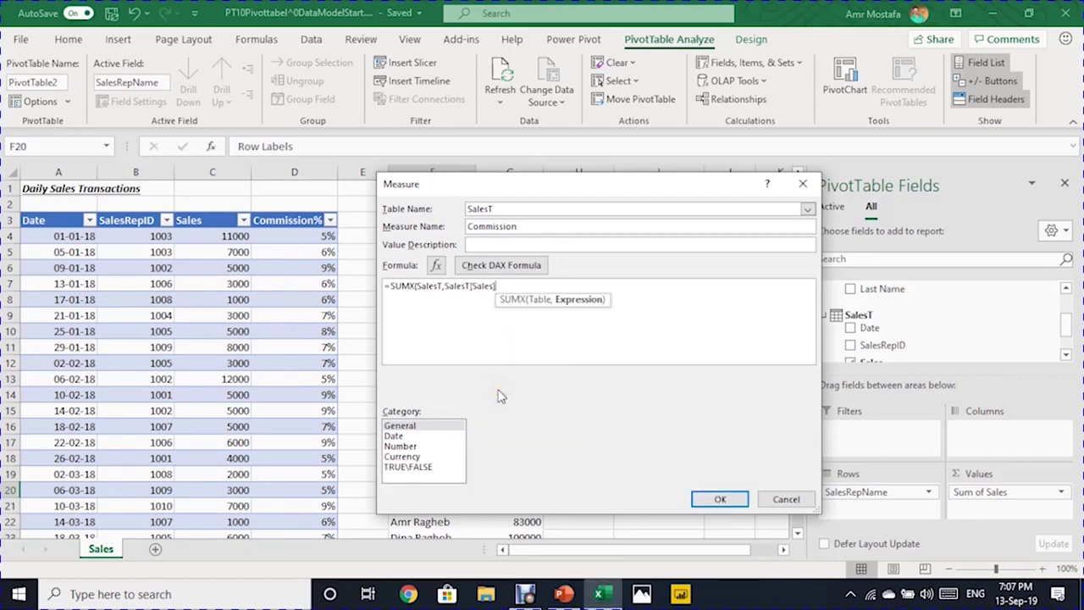
type("*")
type("s")
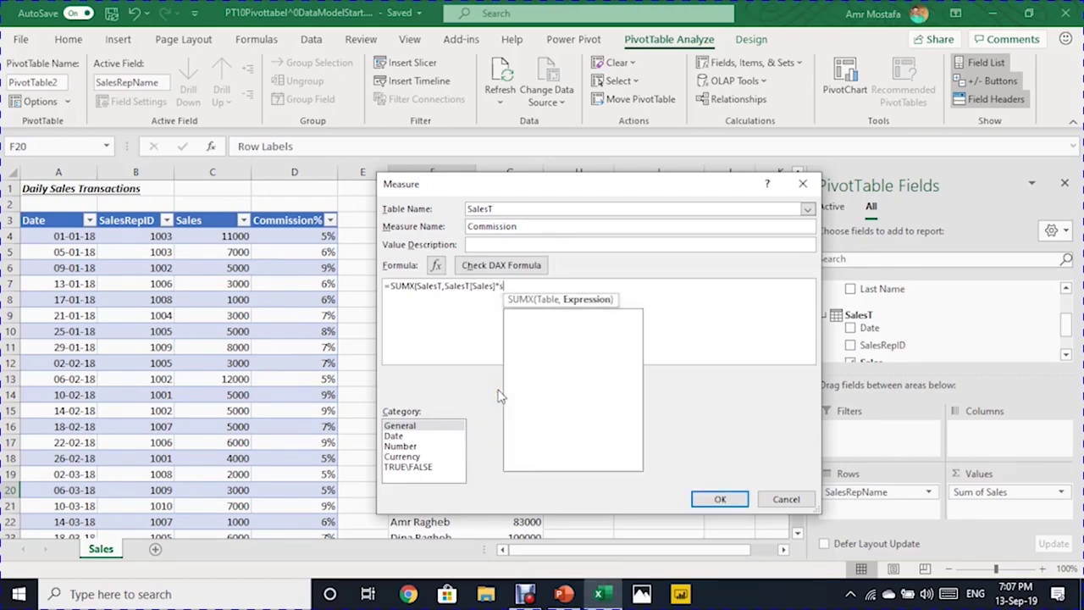
type("ale")
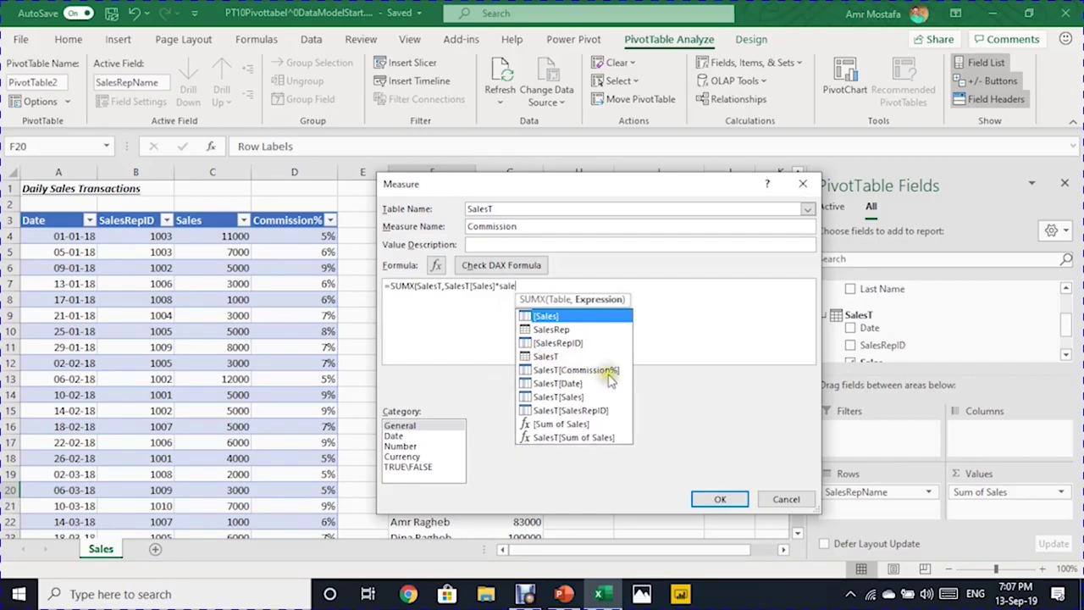
double_click(573, 372)
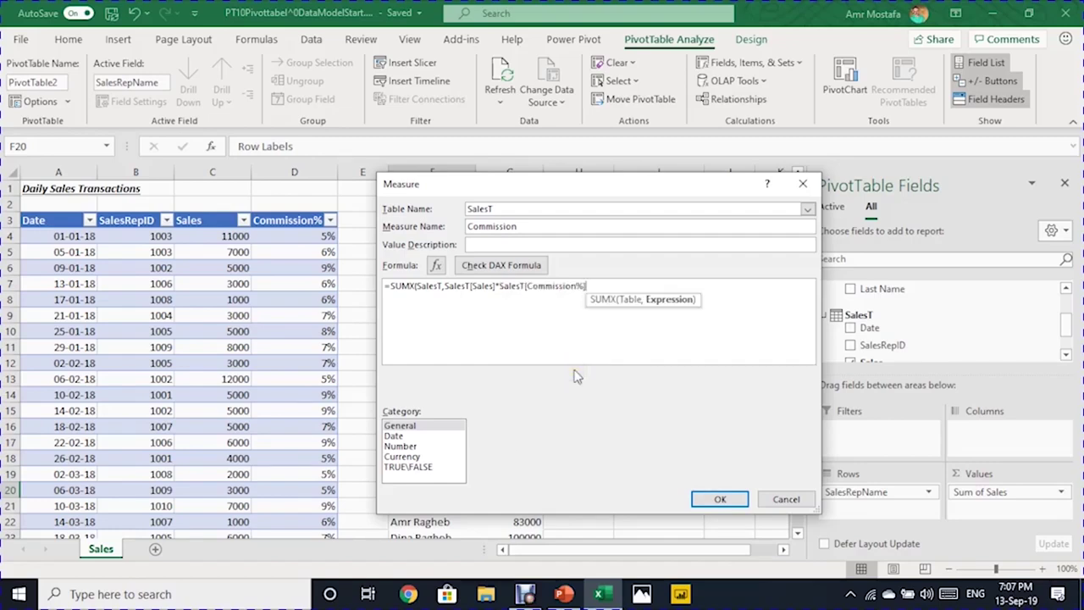
type(")")
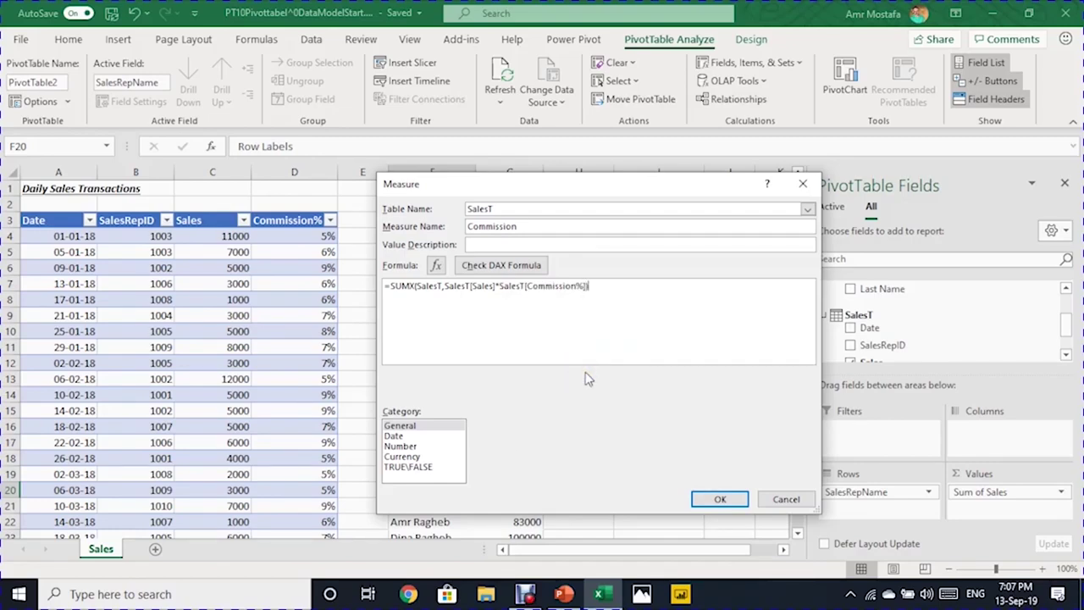
left_click(575, 381)
left_click(492, 265)
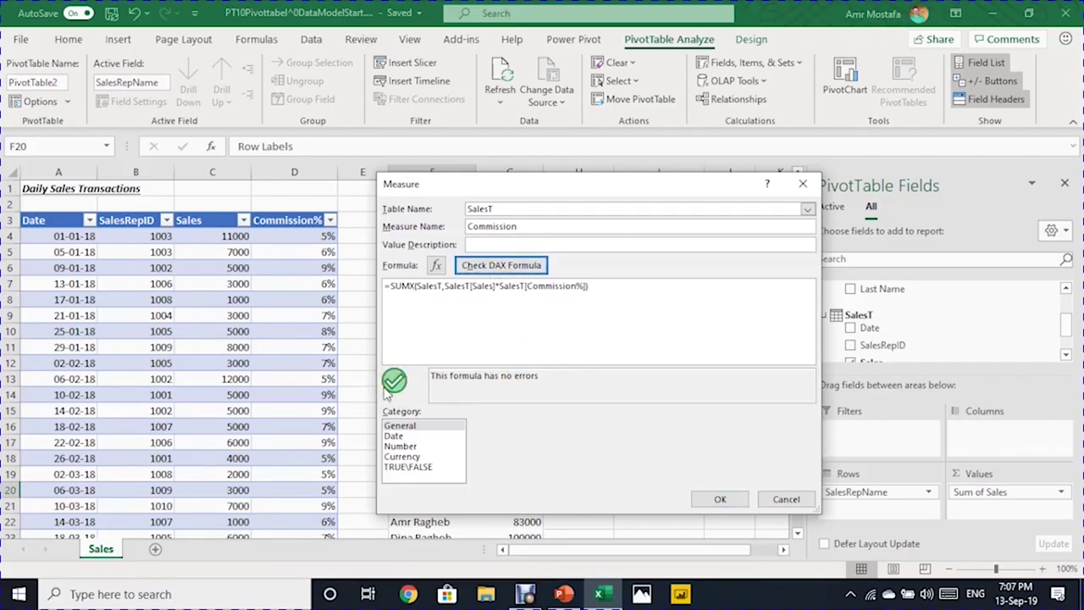
Step: Format the Commission measure as Currency with the $ symbol and 0 decimal places, and create the measure
left_click(402, 458)
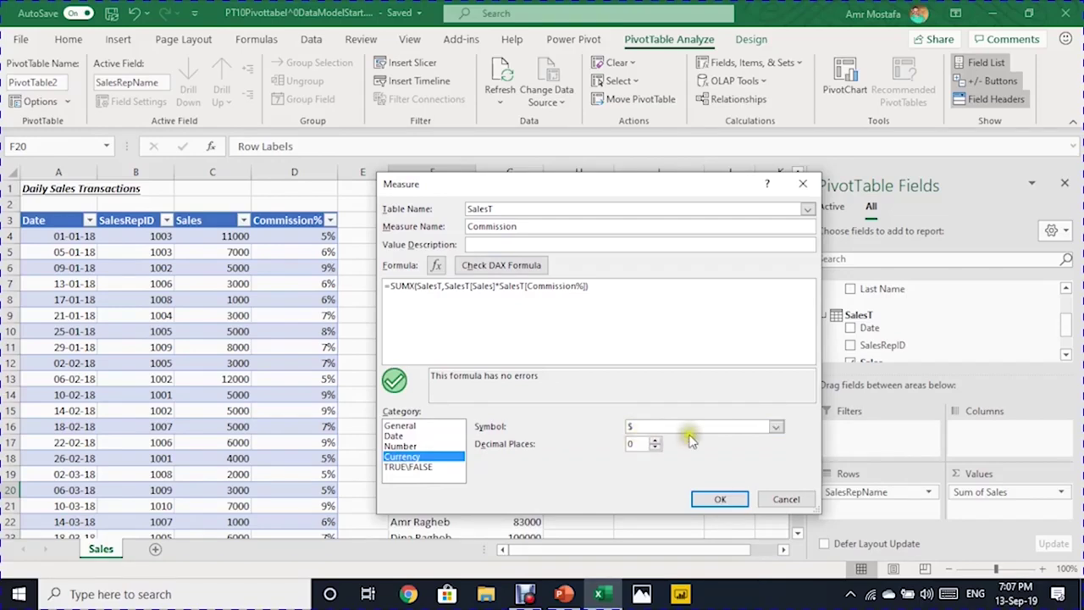
left_click(777, 426)
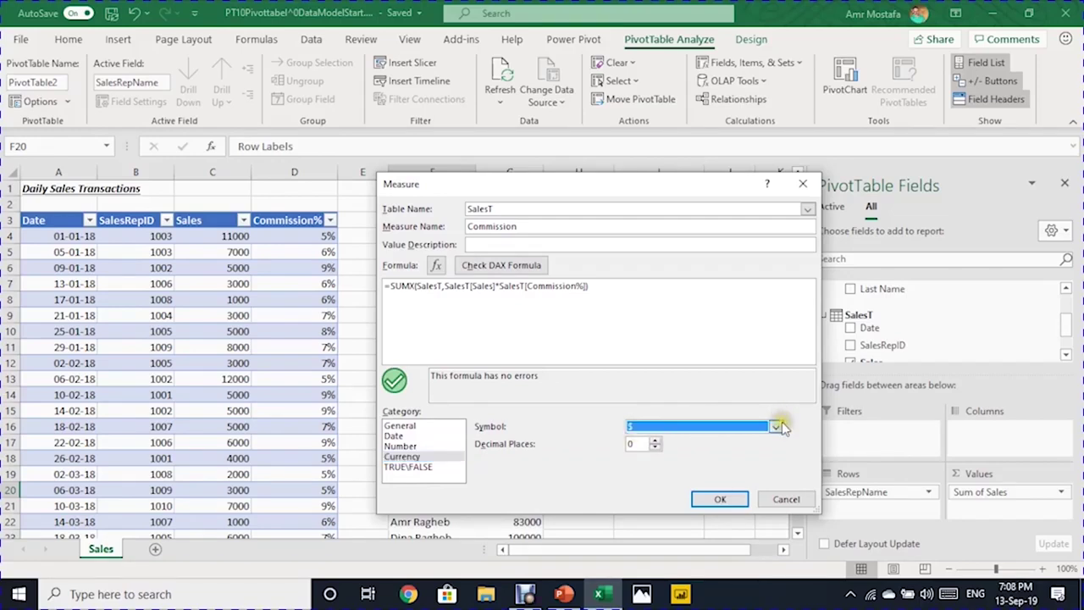
left_click(777, 426)
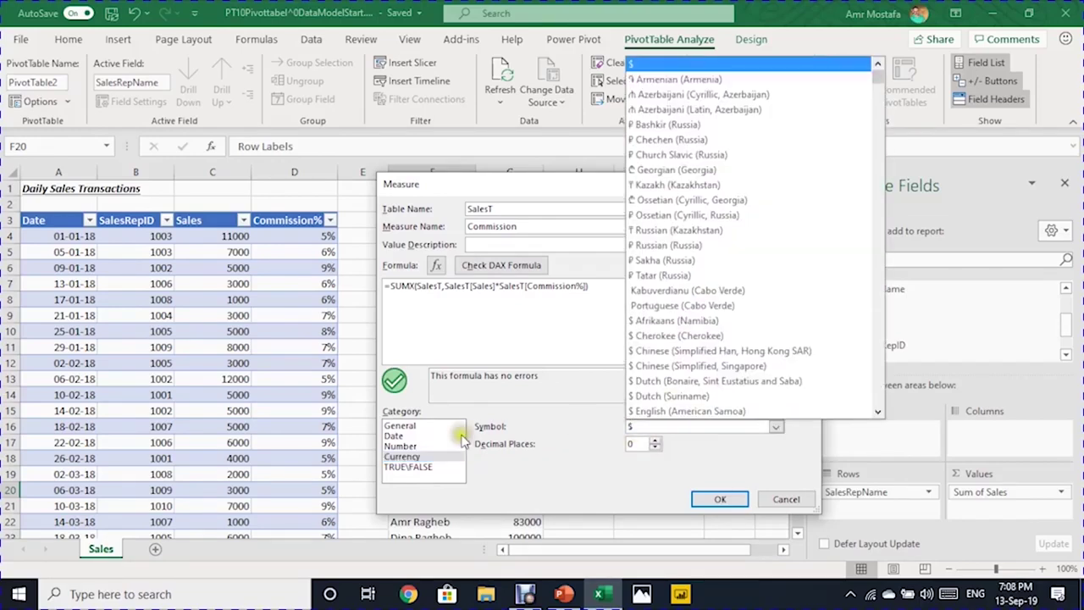
left_click(588, 441)
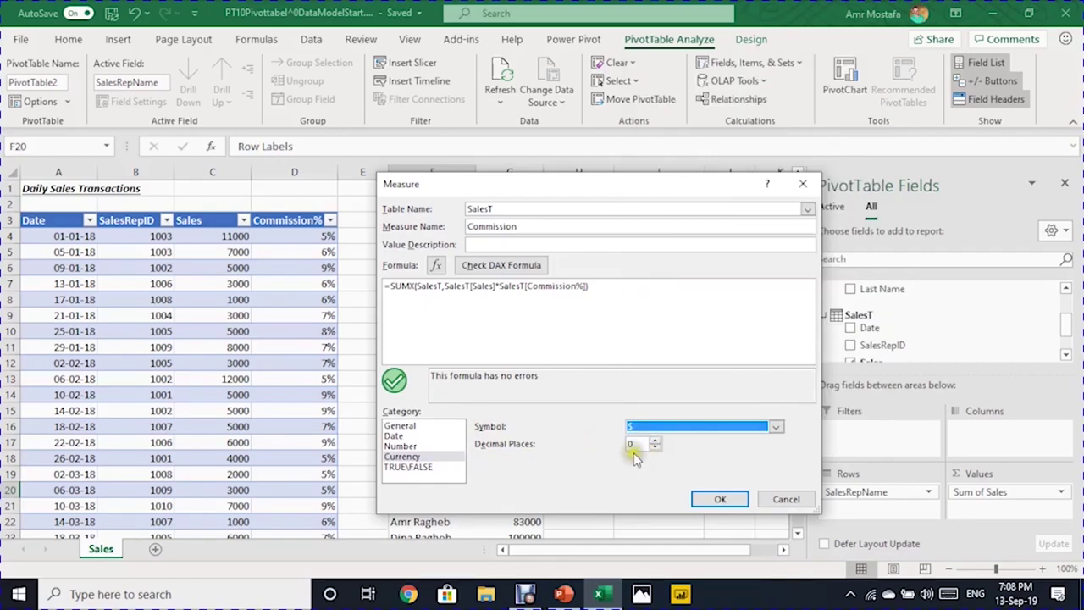
left_click(735, 500)
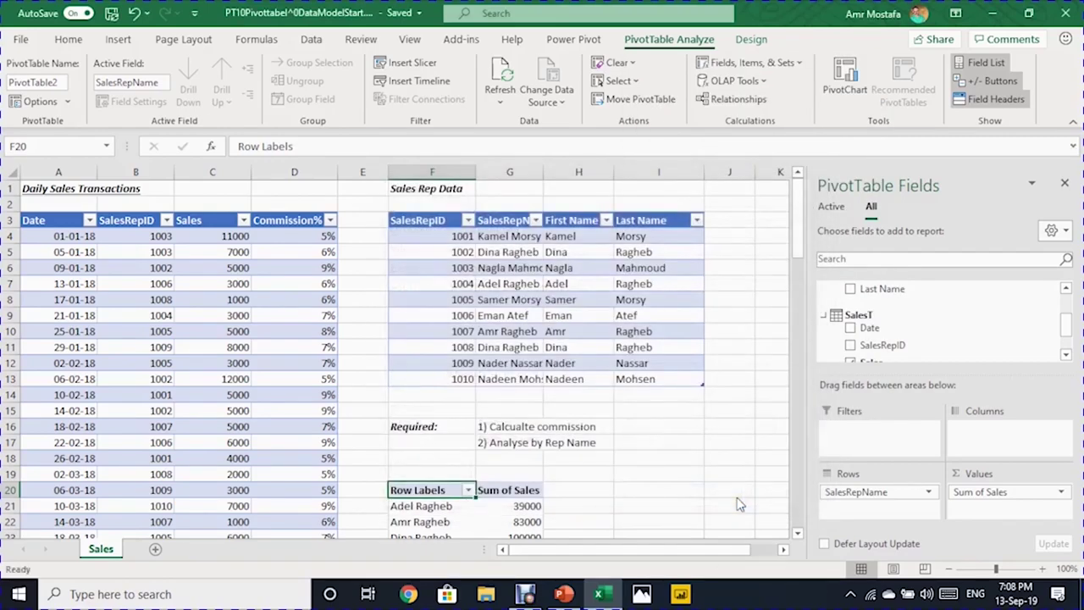
Step: Add the Commission measure to the PivotTable's values beside the sum of sales, and view the commission per rep
scroll(919, 326, "down", 1)
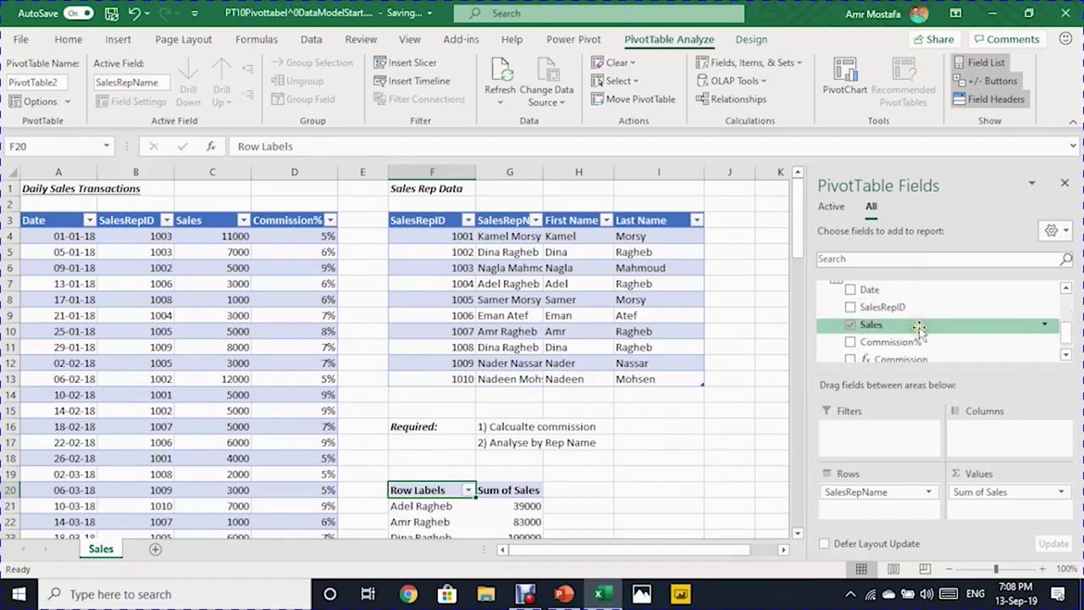
scroll(915, 326, "down", 1)
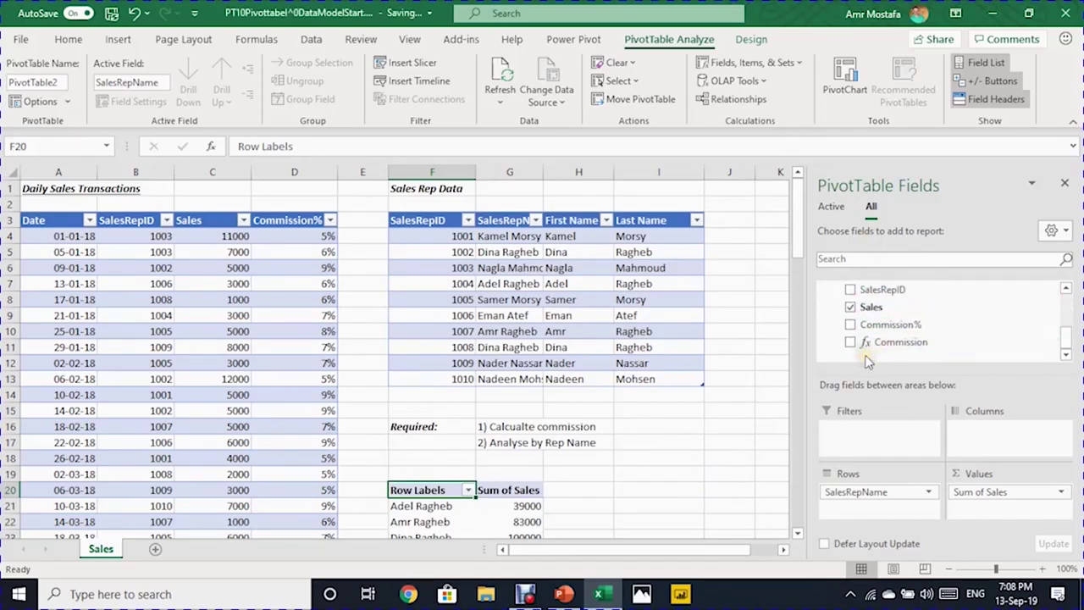
left_click_drag(888, 348, 890, 352)
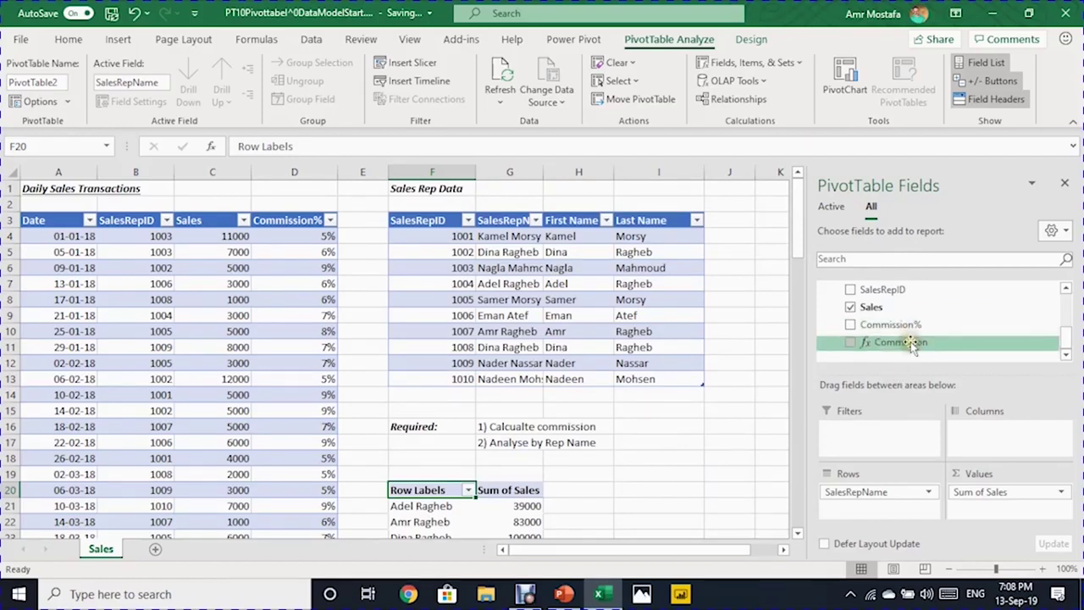
left_click_drag(910, 343, 1044, 512)
scroll(585, 441, "down", 3)
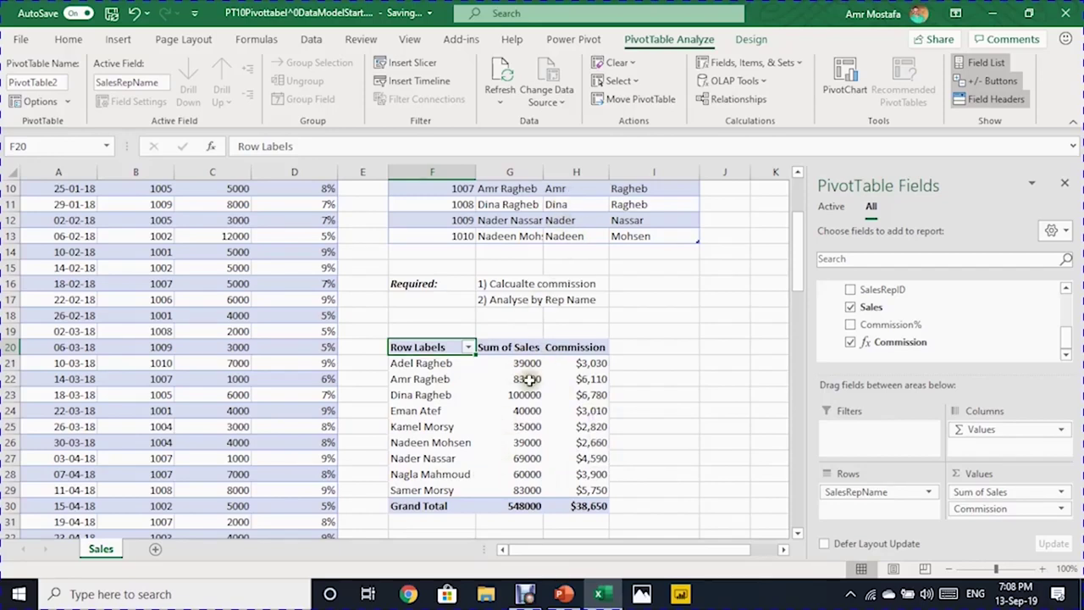
Step: Insert a new PivotTable based on the workbook's Data Model in cell F33 of the existing Sales worksheet
left_click_drag(883, 341, 893, 351)
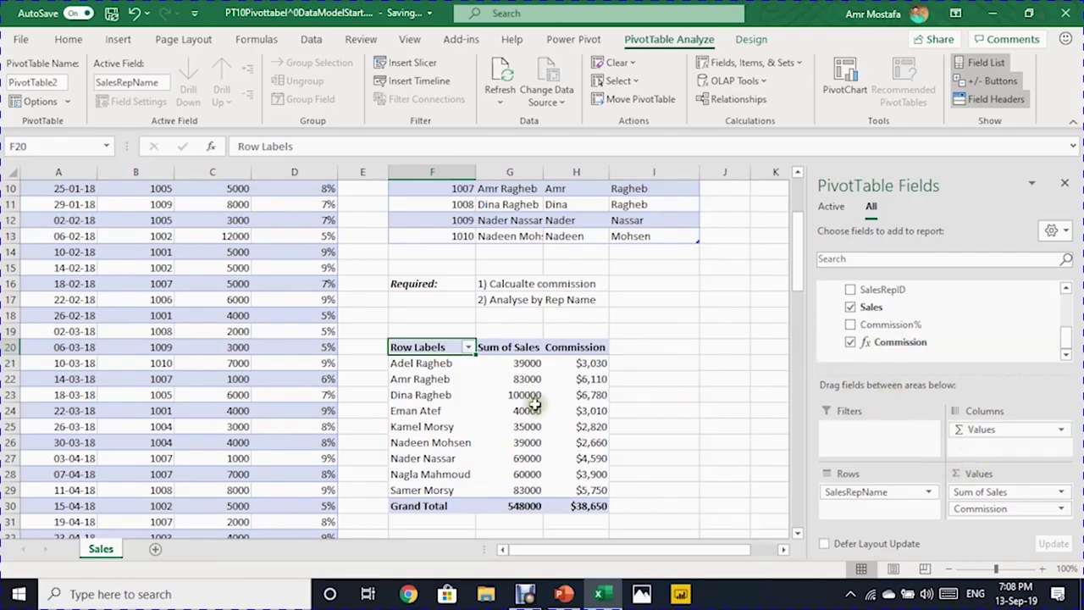
mouse_move(534, 404)
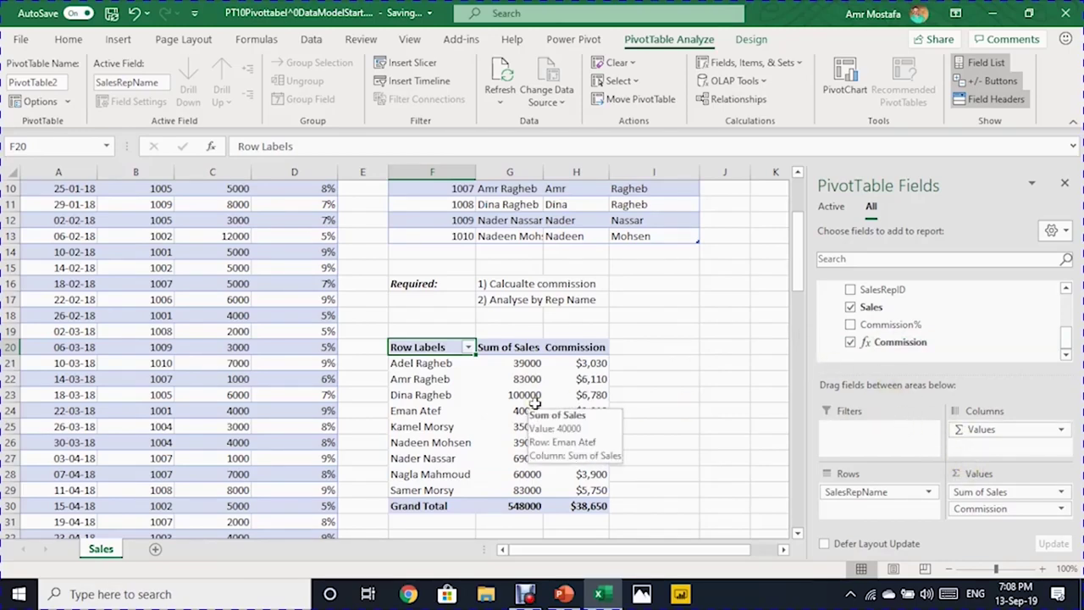
scroll(535, 404, "down", 1)
left_click(429, 506)
mouse_move(590, 599)
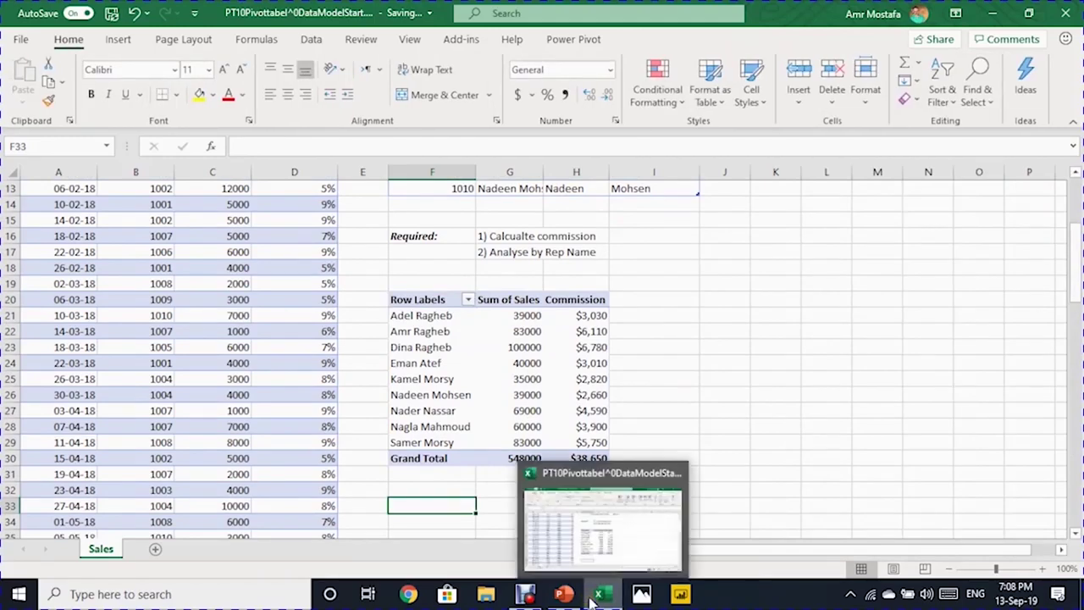
key("alt+n")
key("v")
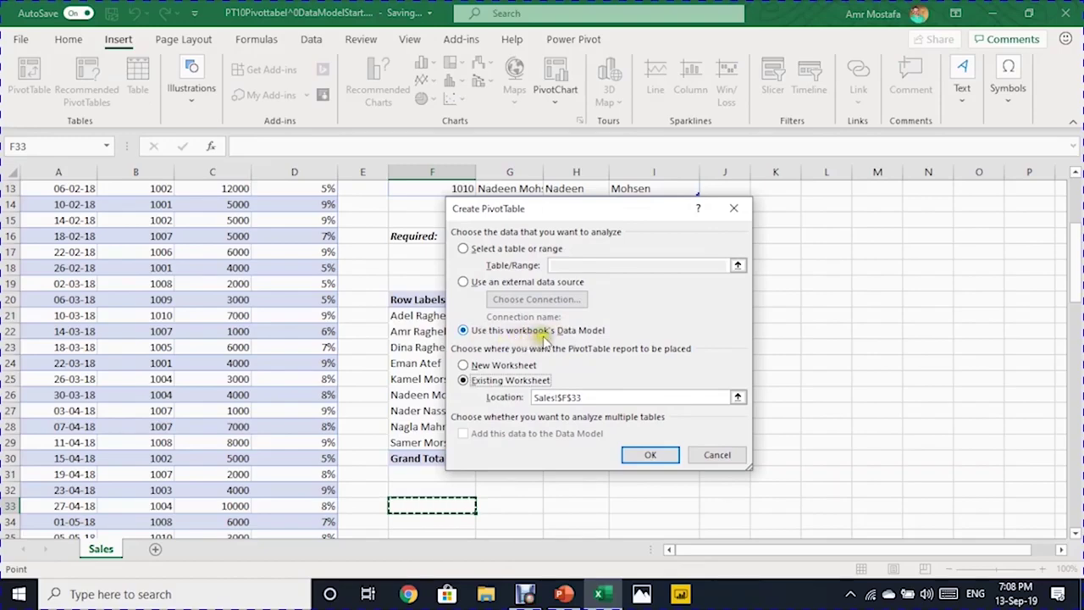
left_click(644, 458)
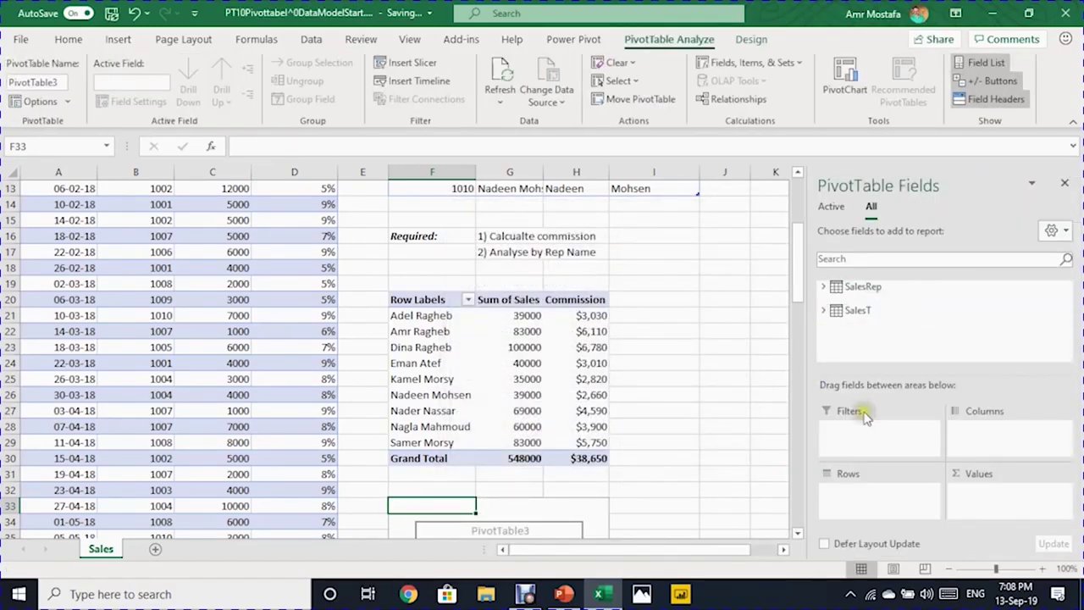
Step: Add the Commission measure from the SalesT table to the values of the new PivotTable
left_click(825, 310)
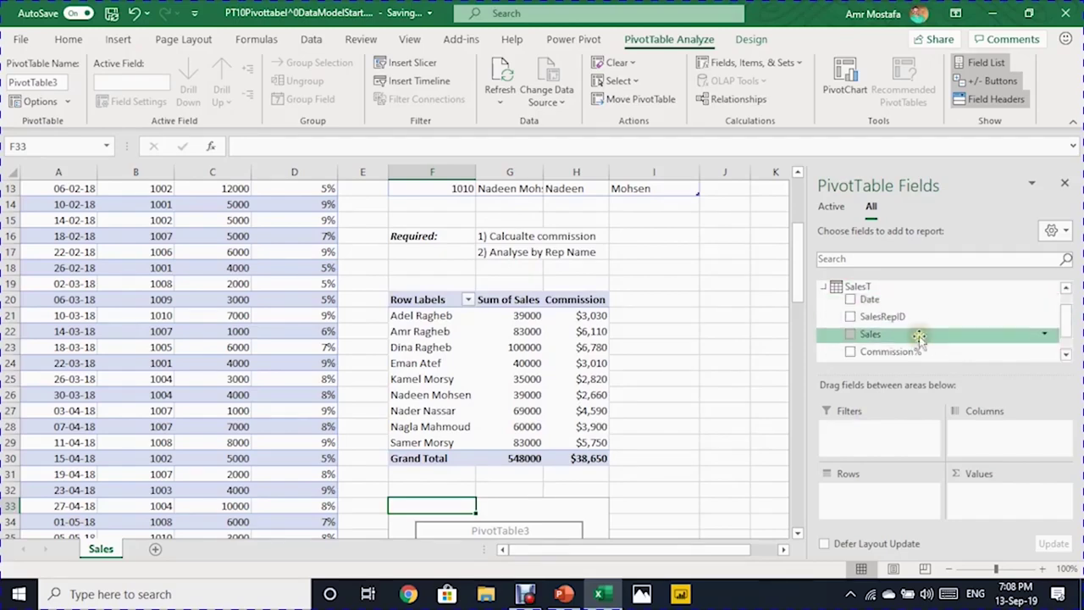
scroll(919, 336, "down", 1)
left_click_drag(920, 341, 1007, 519)
scroll(683, 489, "down", 1)
left_click(432, 476)
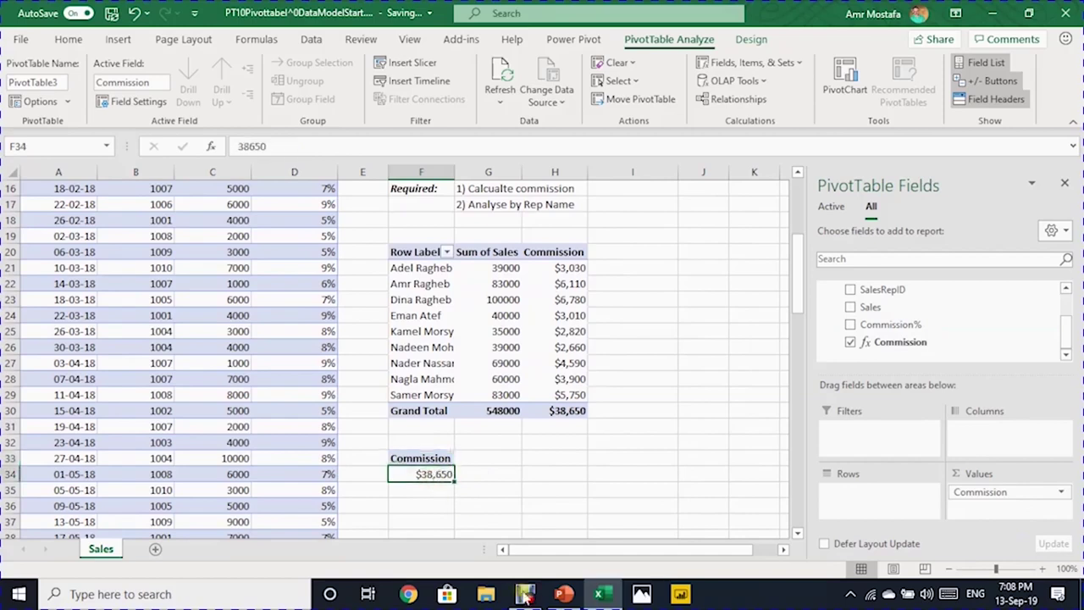
Step: Add the Date field from the SalesT table to the rows of the new PivotTable
scroll(898, 337, "up", 1)
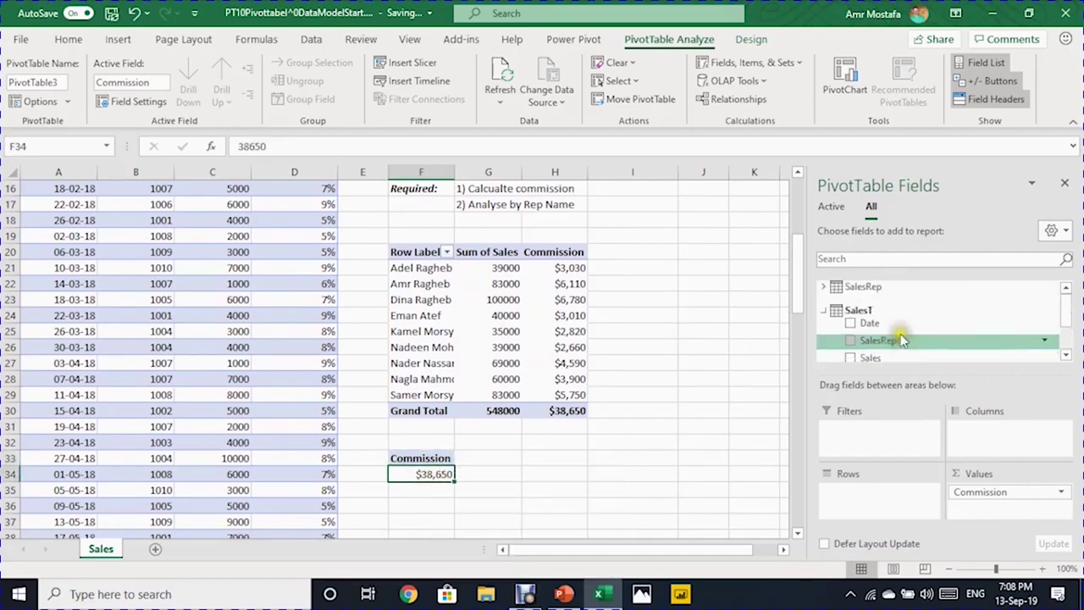
left_click_drag(881, 322, 862, 500)
scroll(691, 457, "down", 2)
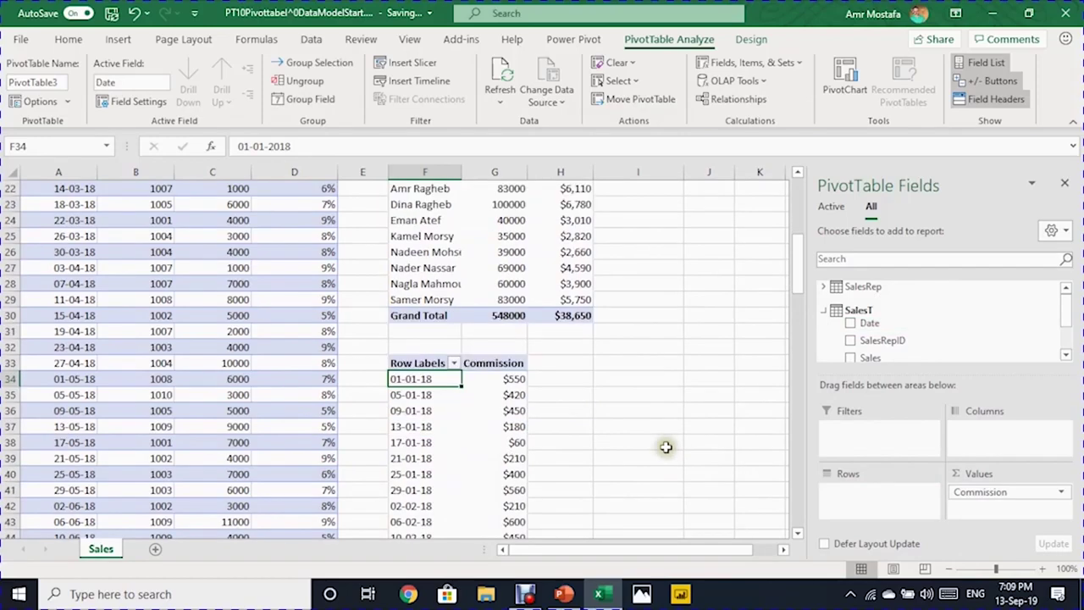
Step: Group the dates in the second PivotTable's rows by months and view the commission for each month
left_click(395, 395)
right_click(398, 396)
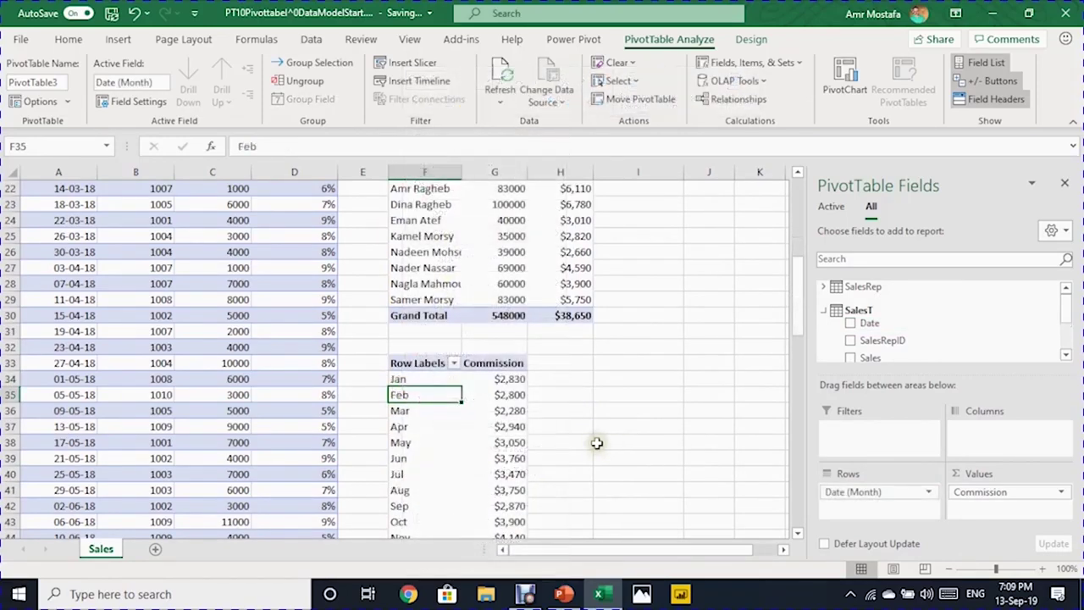
scroll(596, 443, "down", 2)
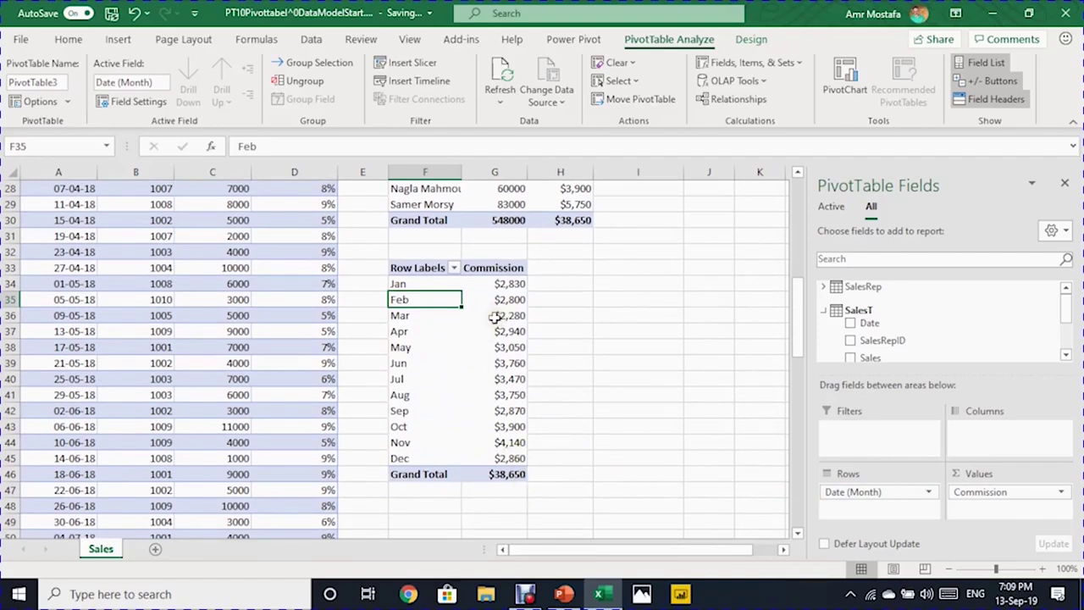
mouse_move(495, 317)
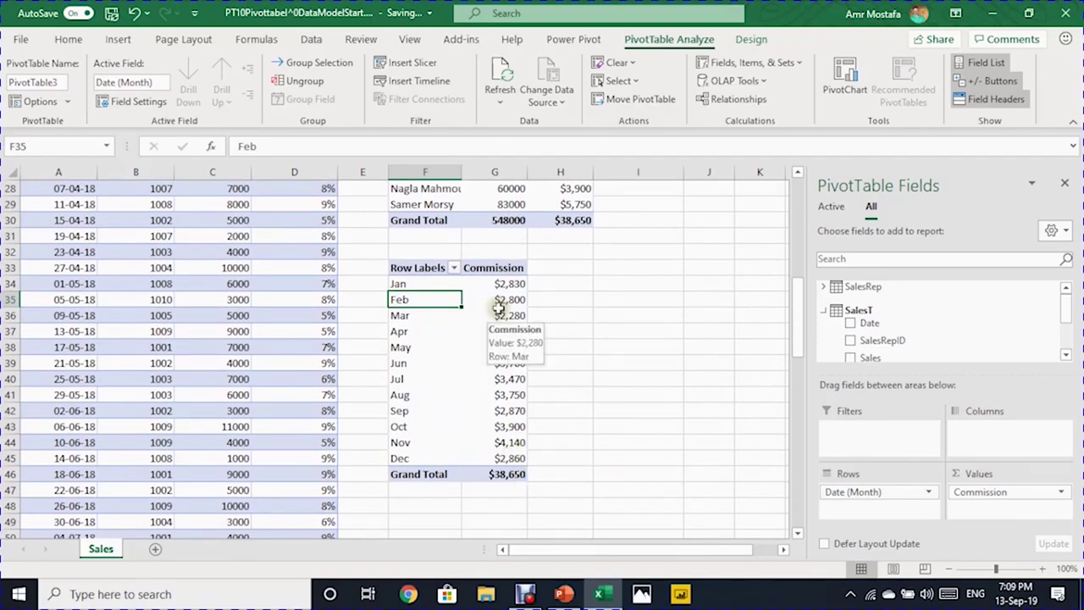
left_click(499, 306)
mouse_move(507, 406)
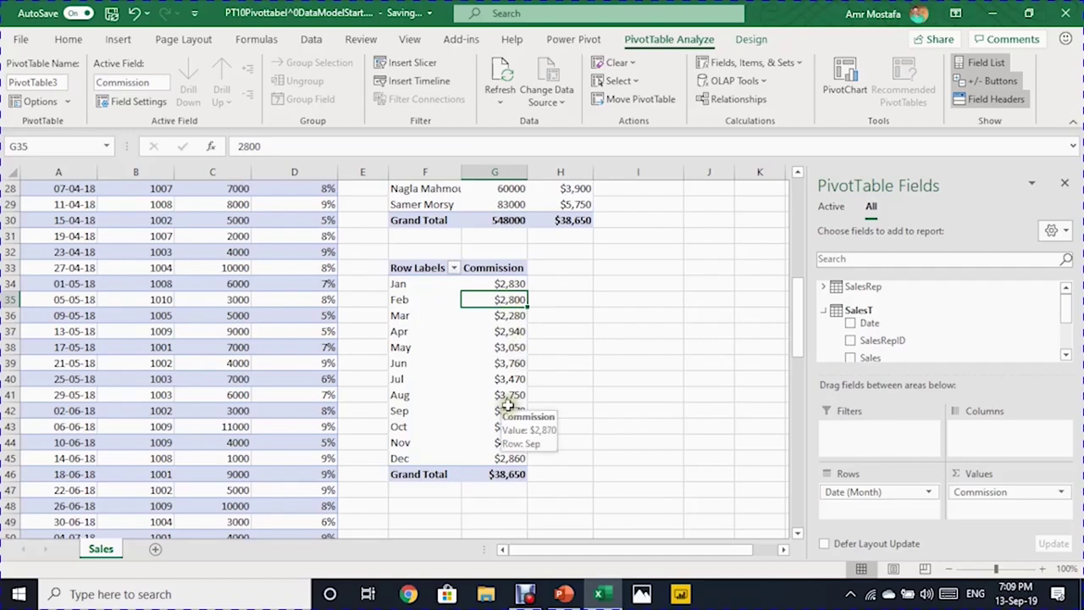